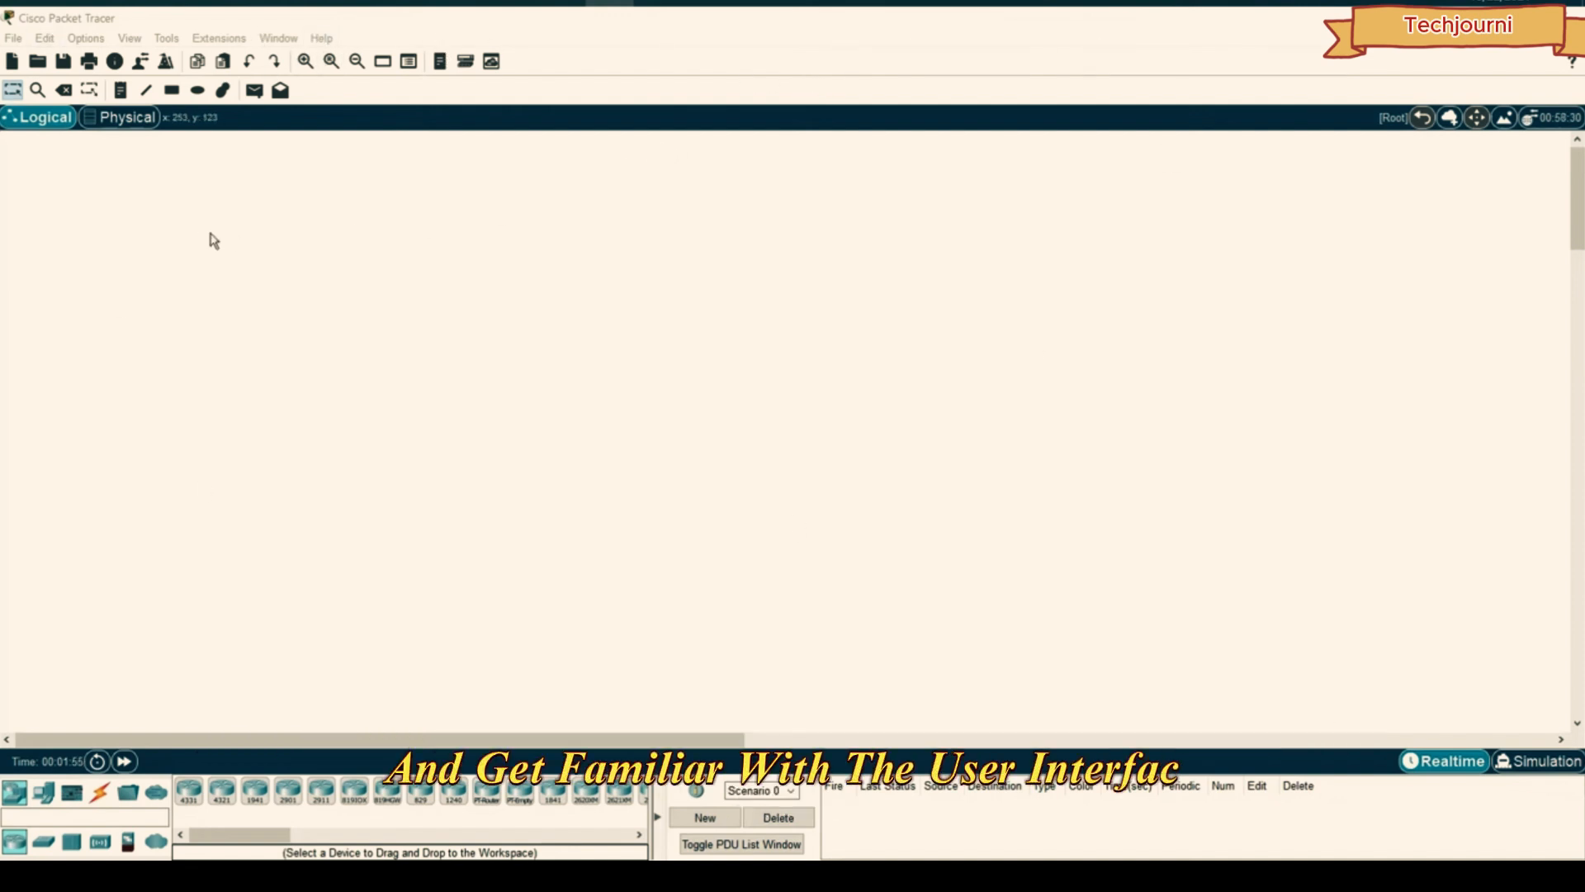
- Browse the File, Extensions and Tools menus without choosing any command
left_click(8, 38)
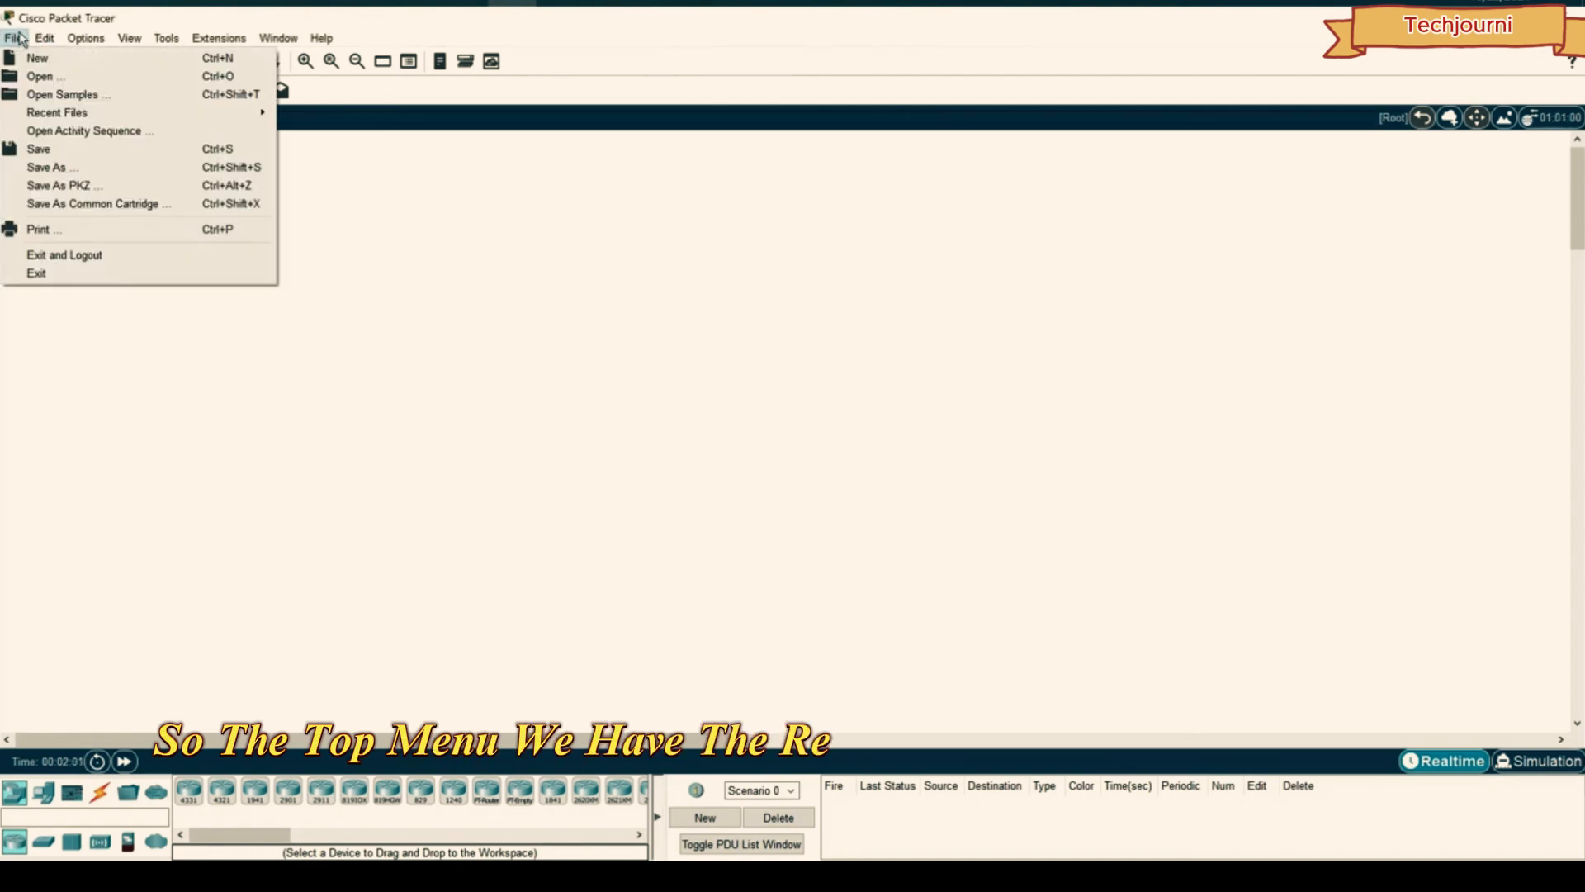
mouse_move(33, 39)
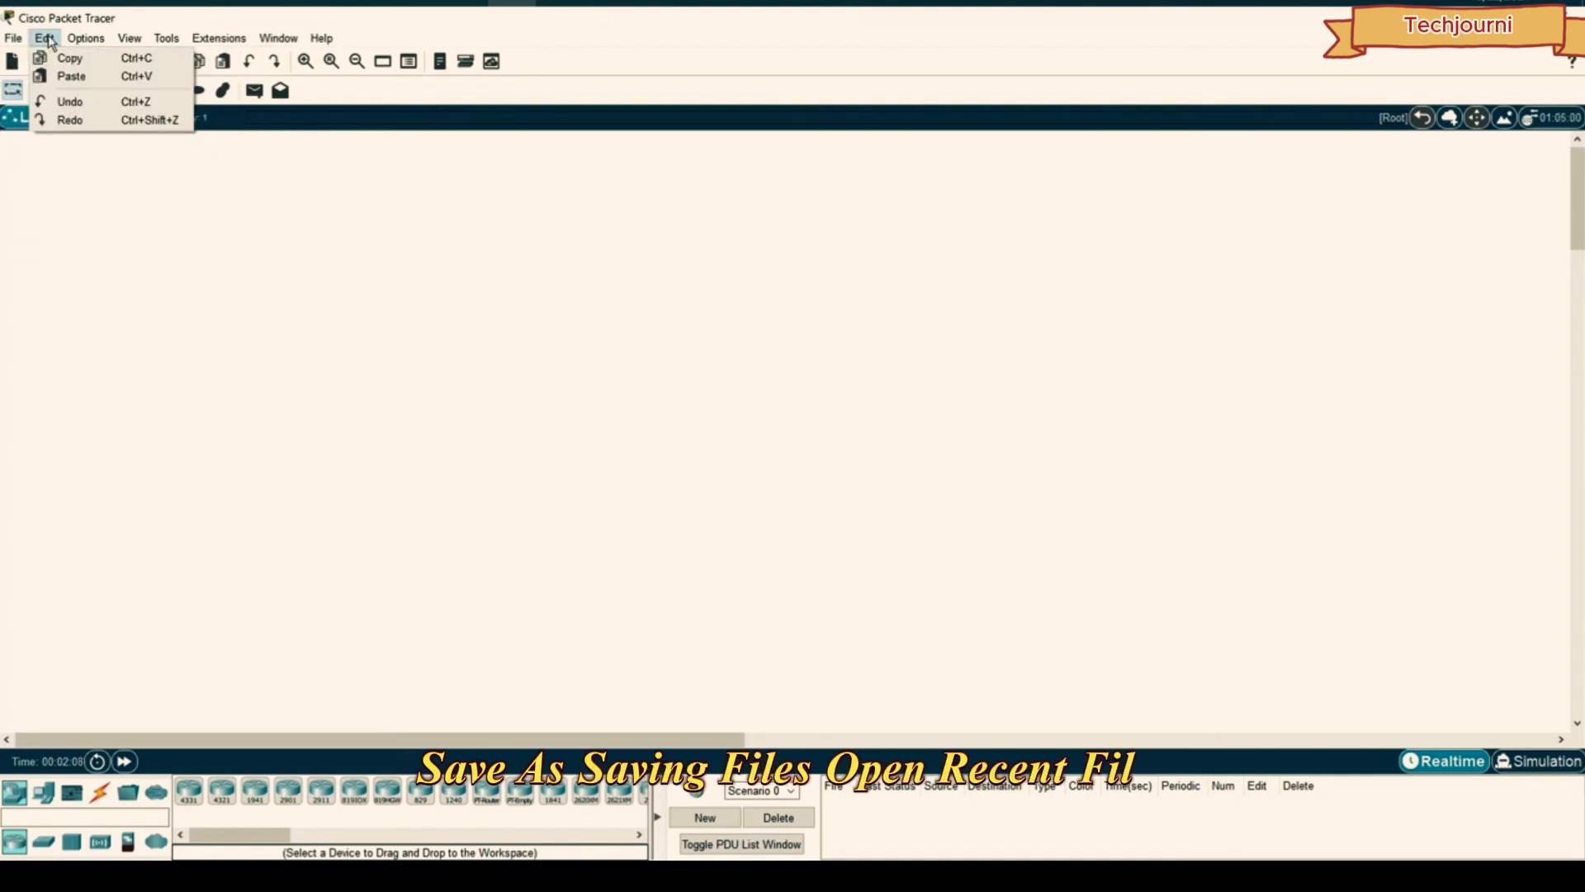
mouse_move(247, 39)
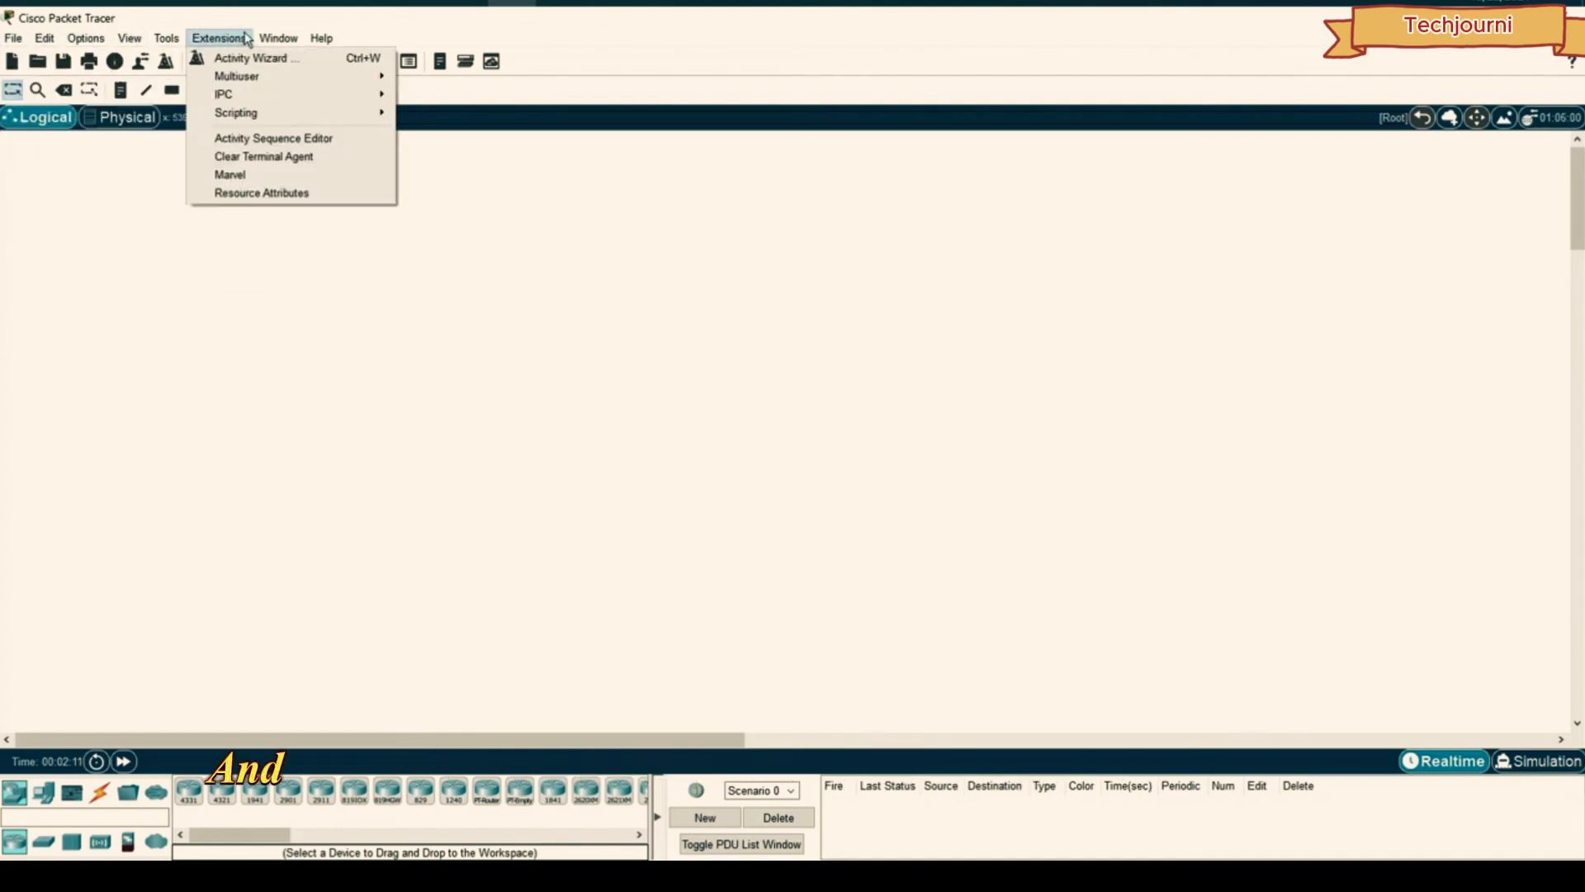
left_click(388, 30)
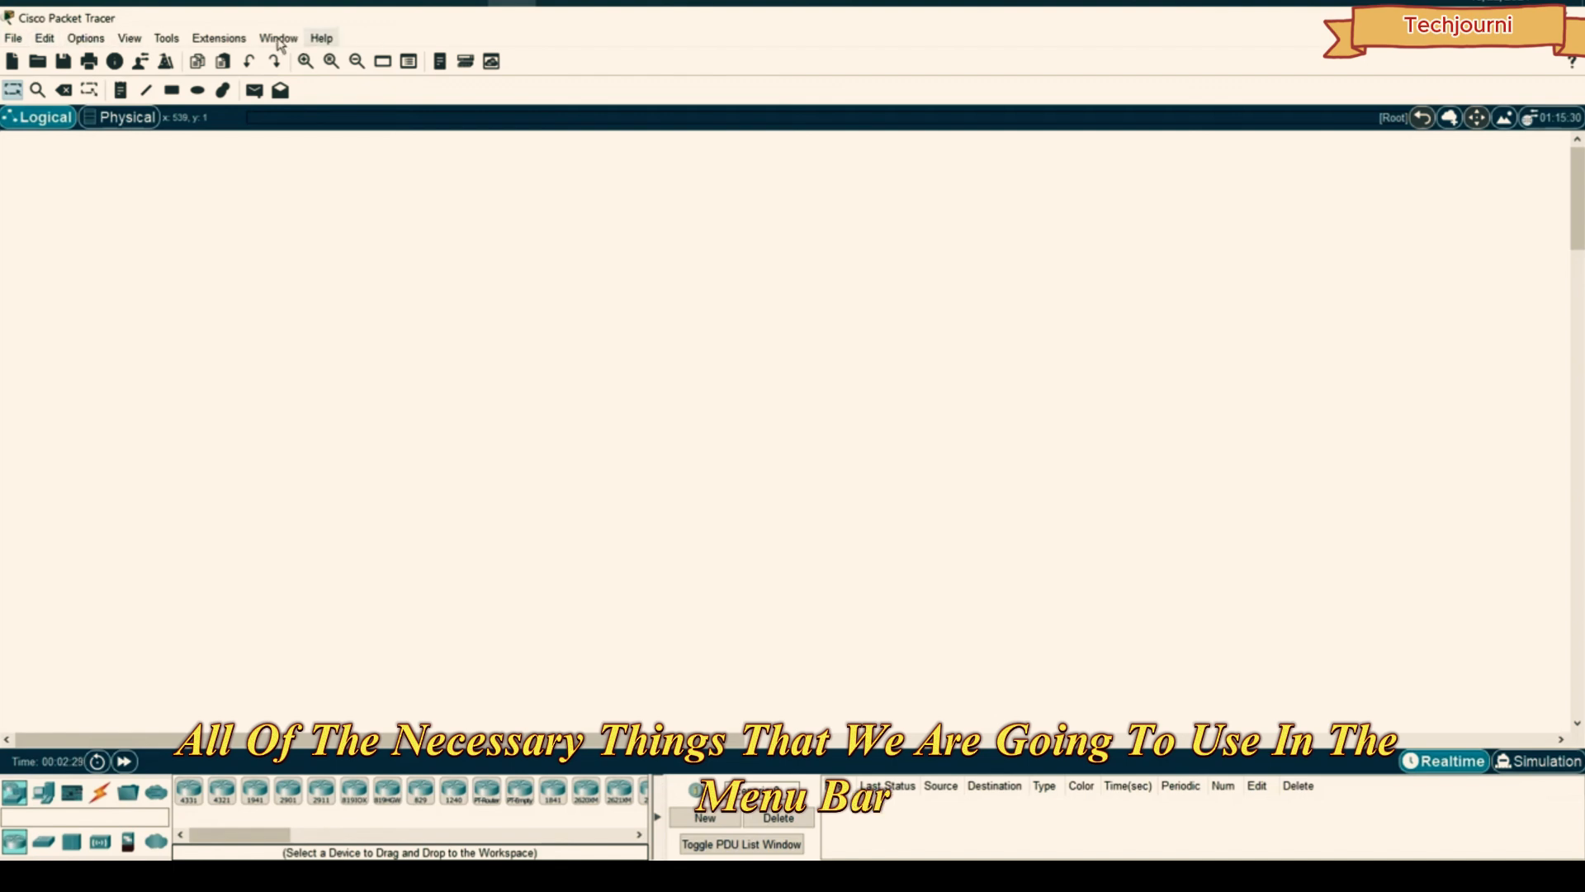
left_click(169, 43)
left_click(430, 39)
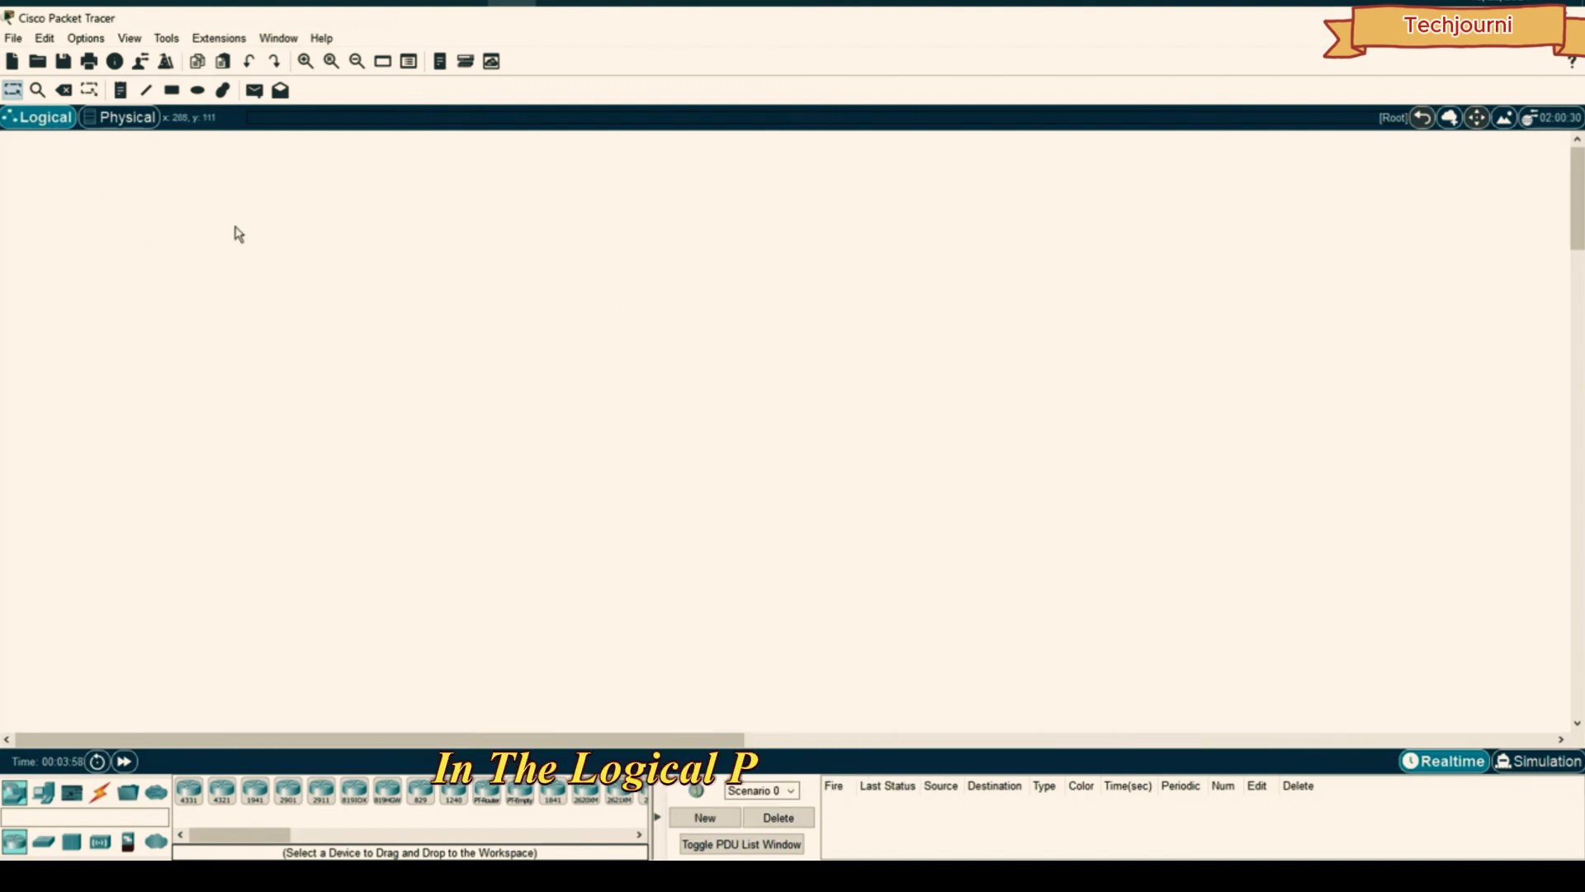
- In the Physical view, add a new City to the right of Home City, then enter Home City
left_click(124, 116)
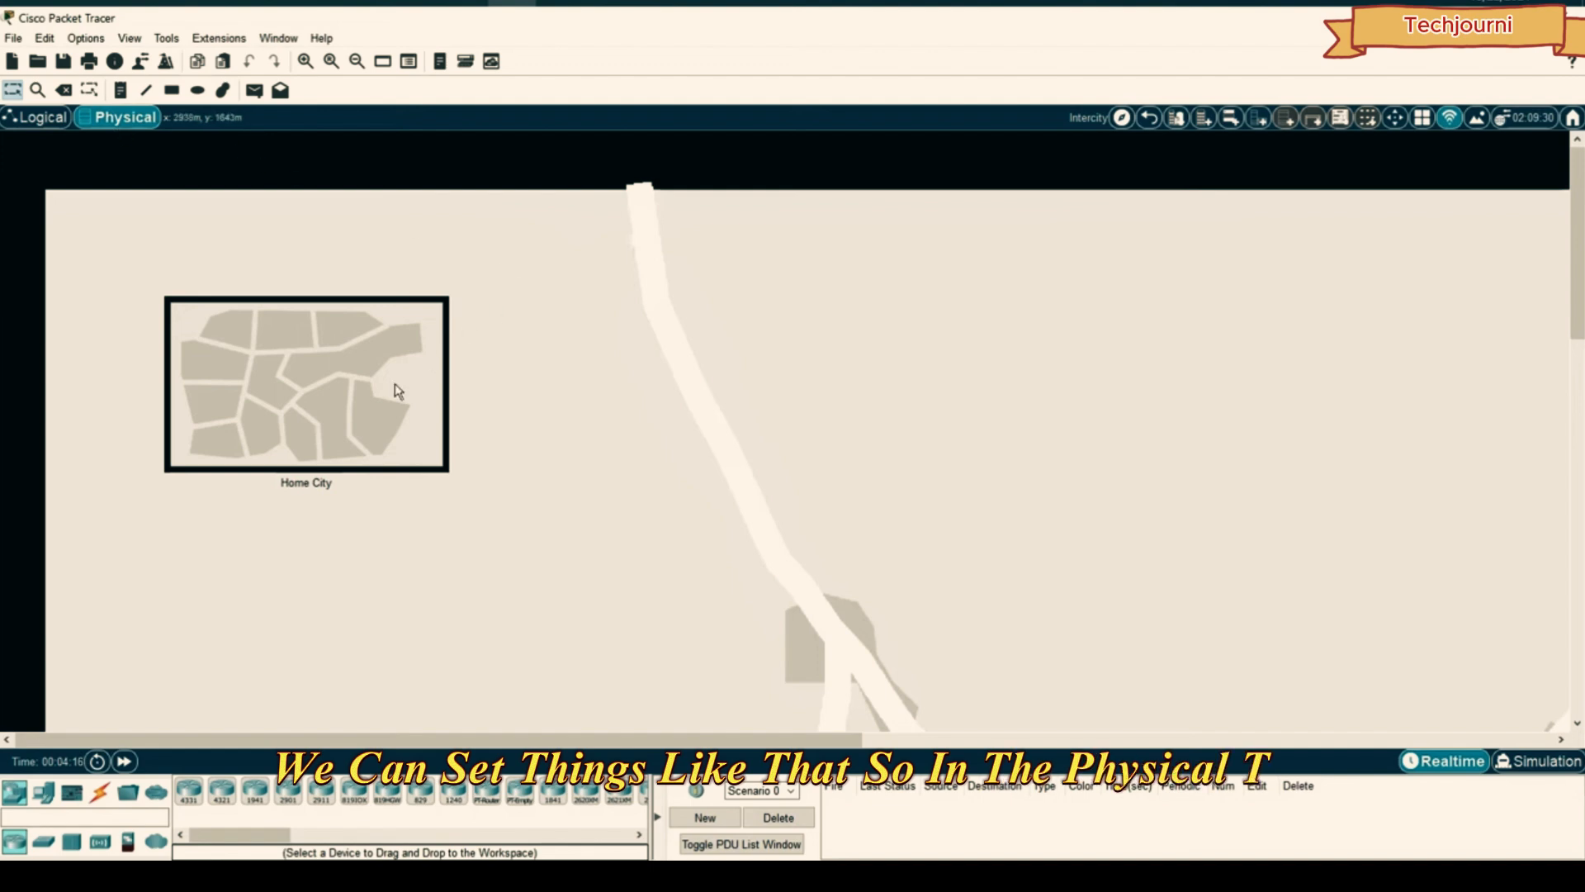
left_click(1176, 124)
left_click_drag(395, 405, 666, 393)
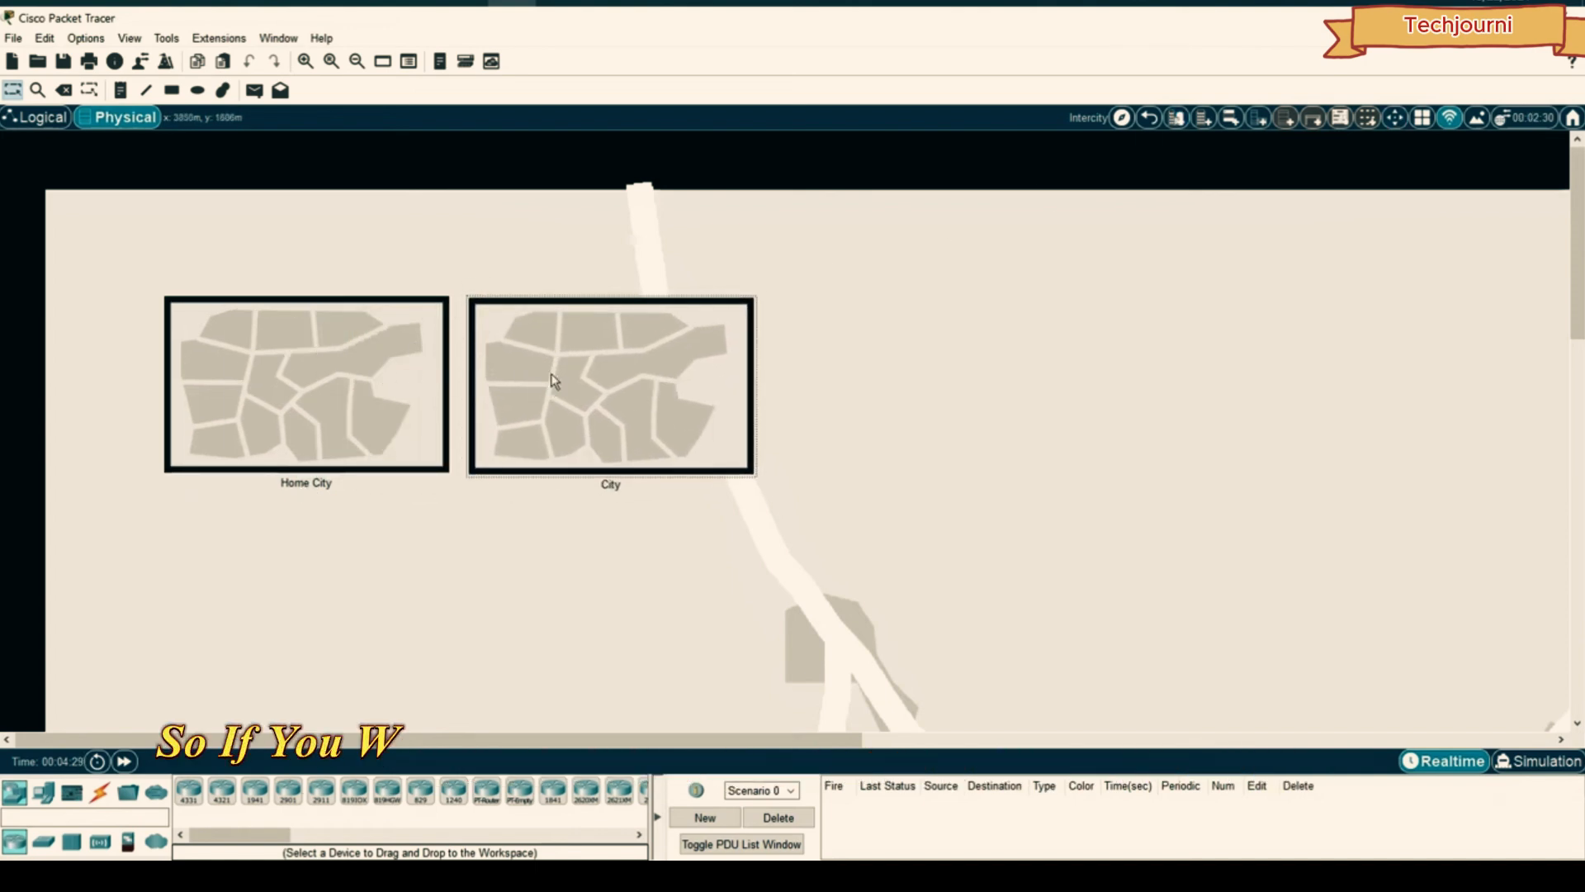
double_click(316, 368)
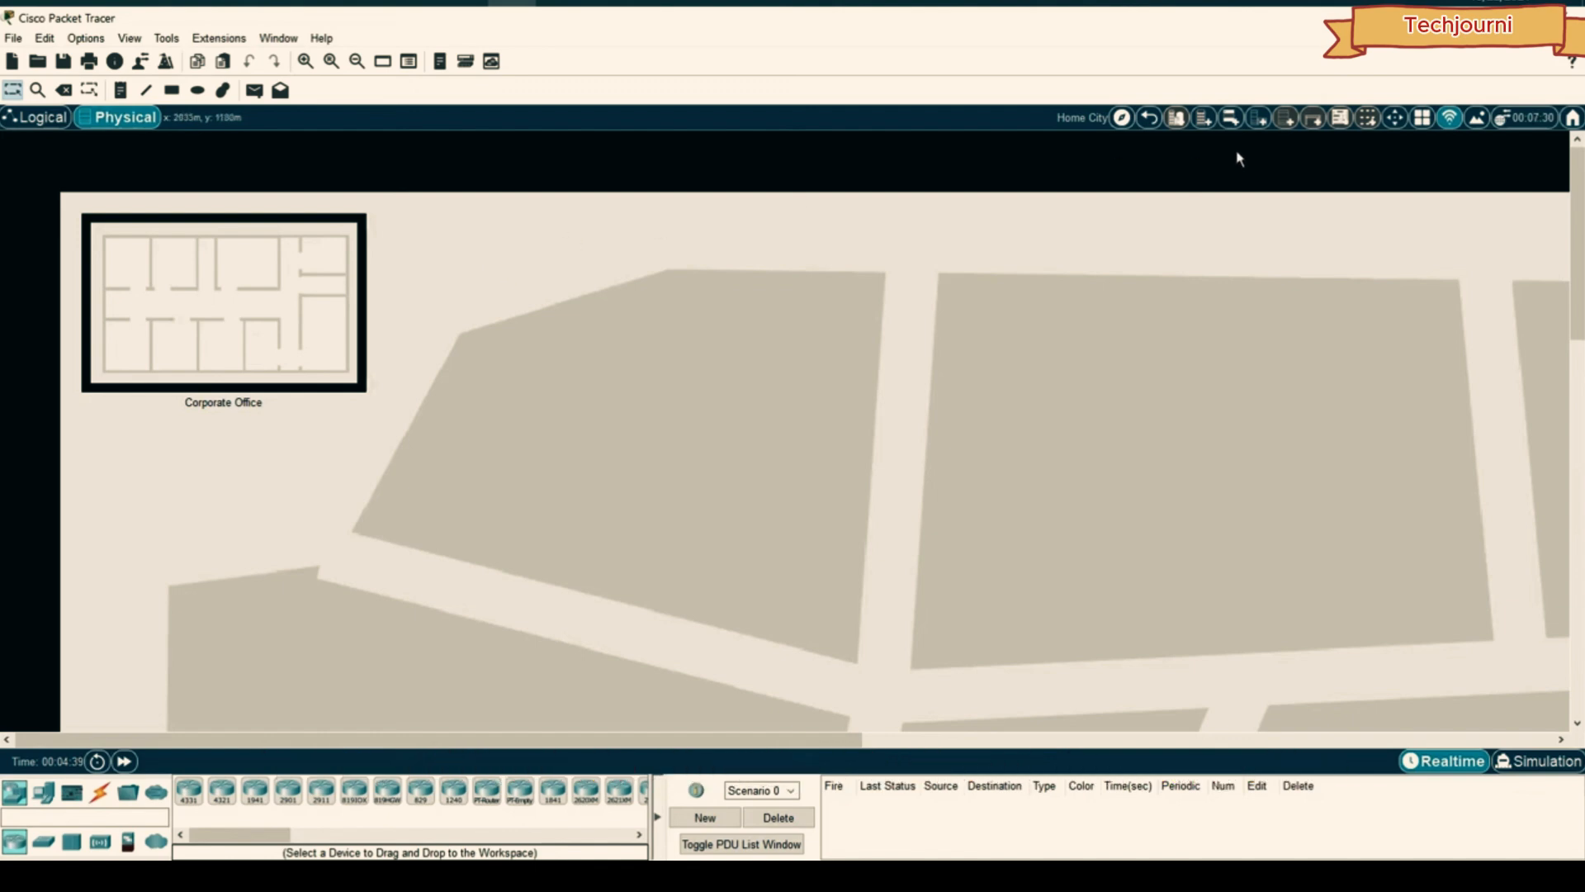
- Place a new Office Building right of Corporate Office and enter the Corporate Office floor plan
left_click(1205, 125)
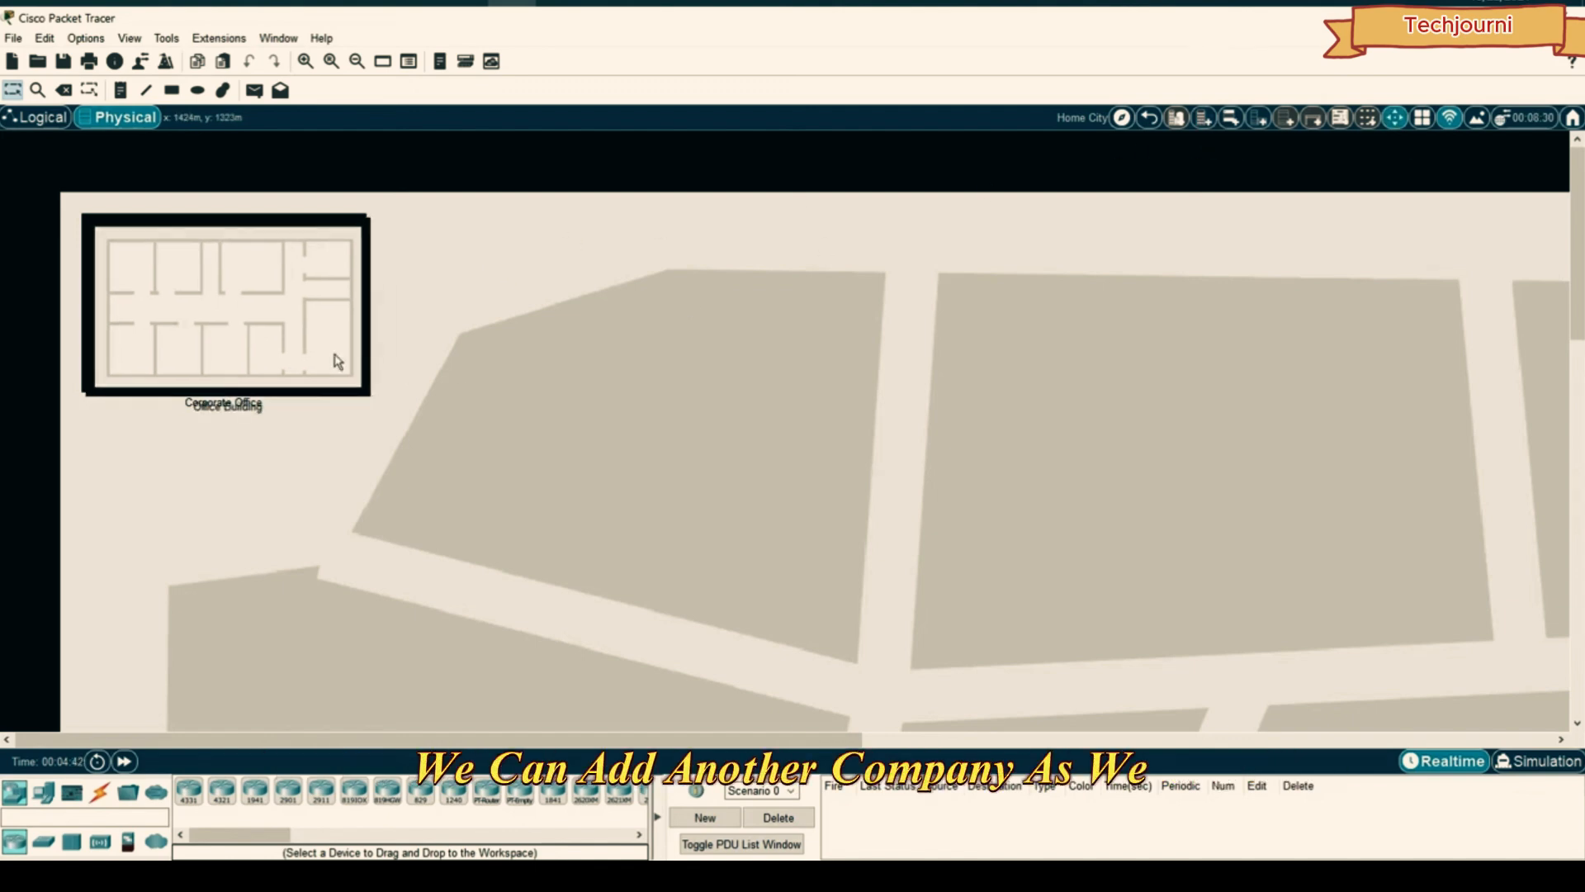
left_click_drag(336, 358, 607, 349)
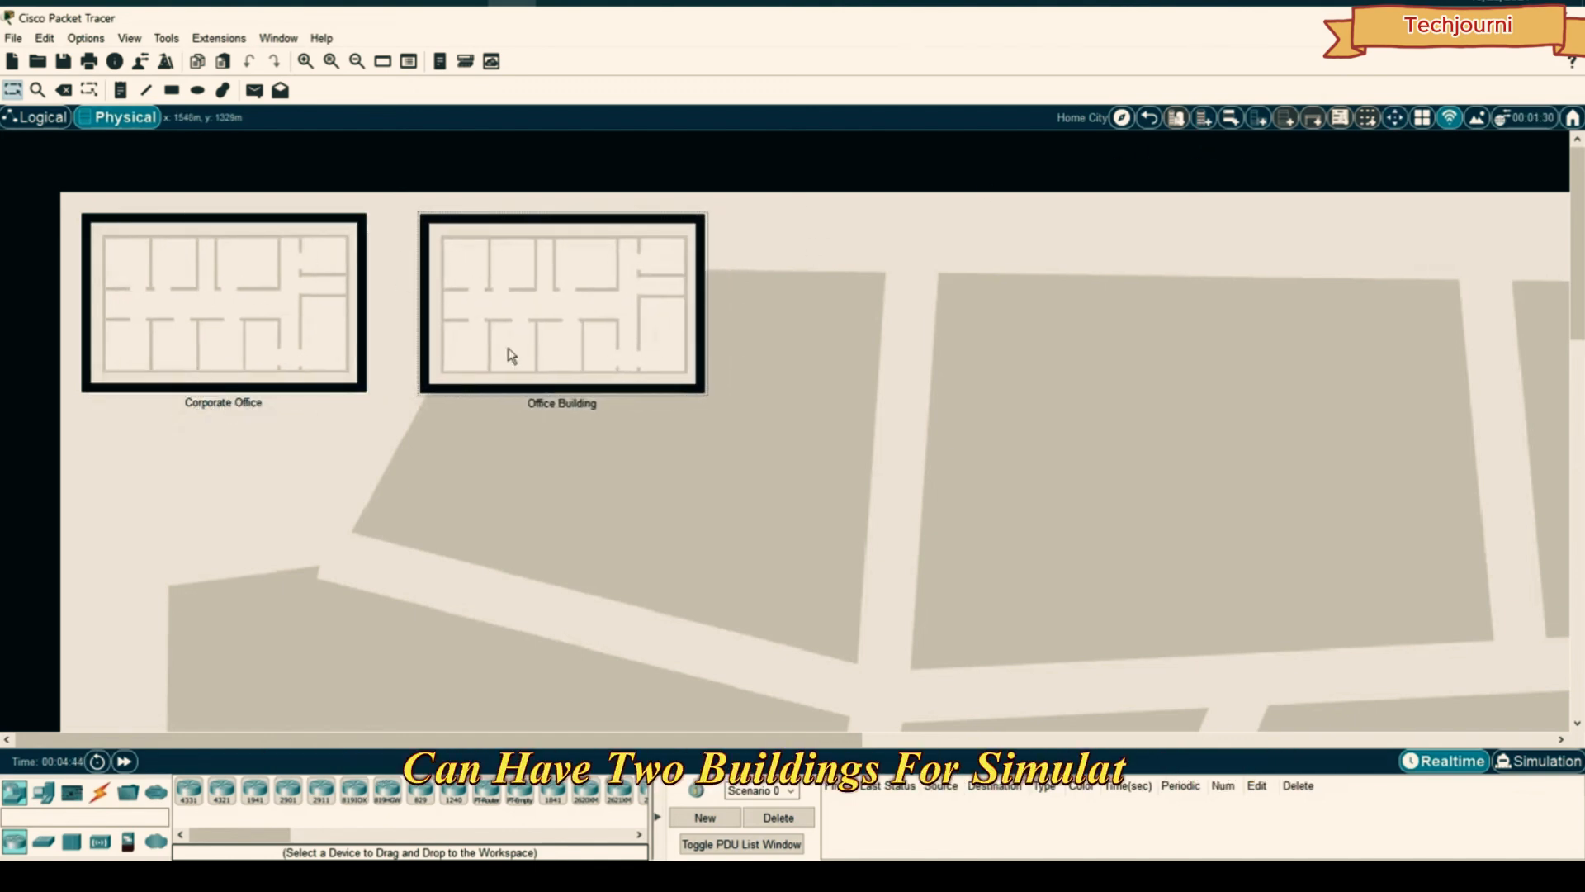
left_click(302, 260)
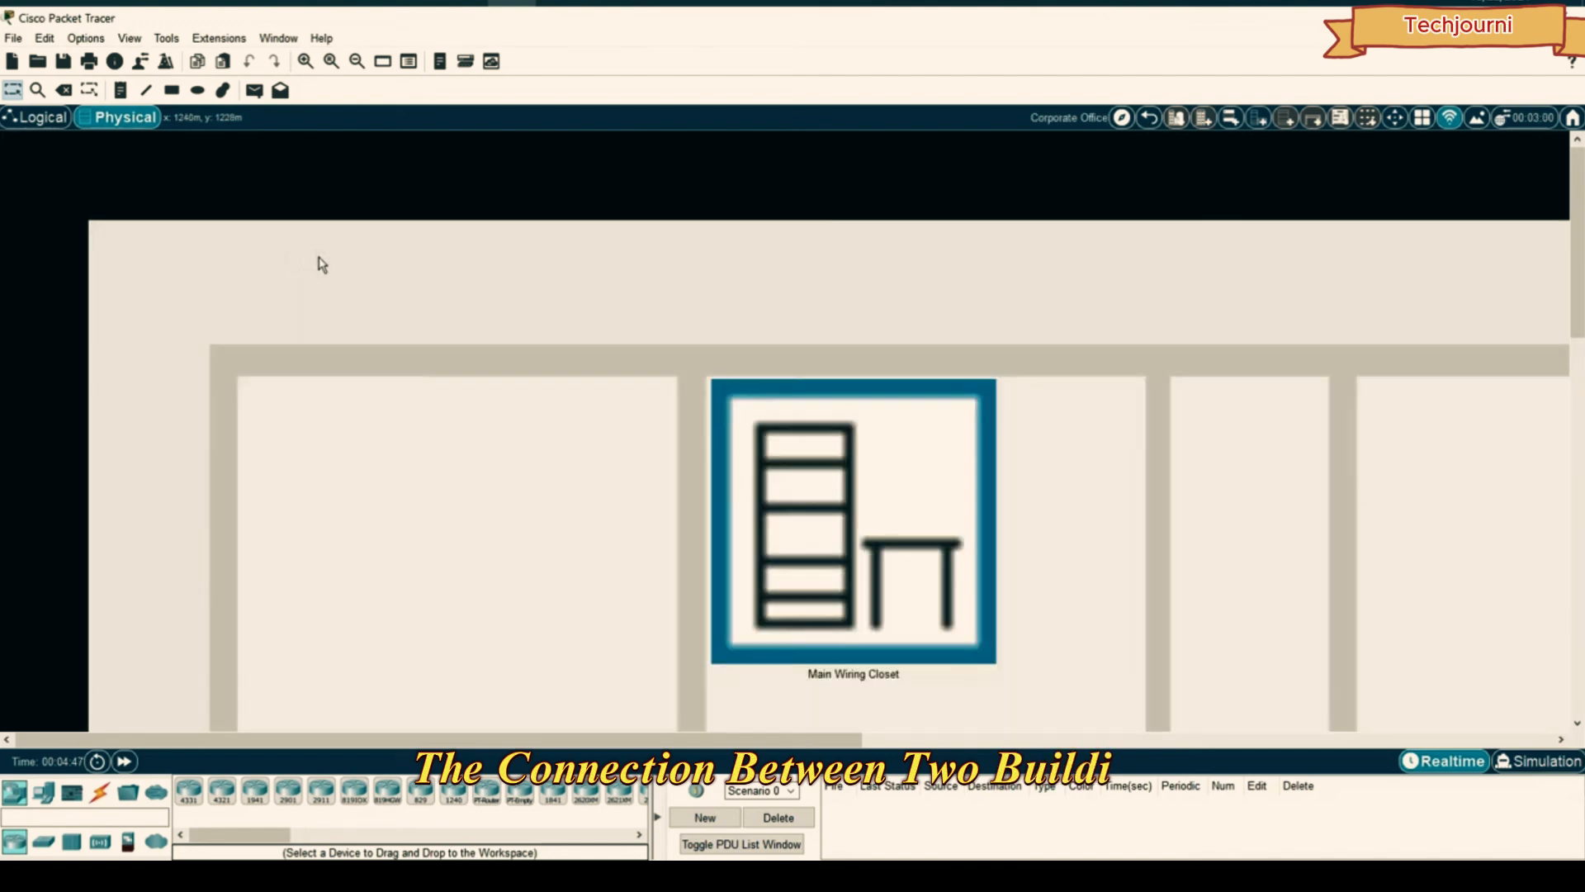
scroll(855, 354, "down", 4)
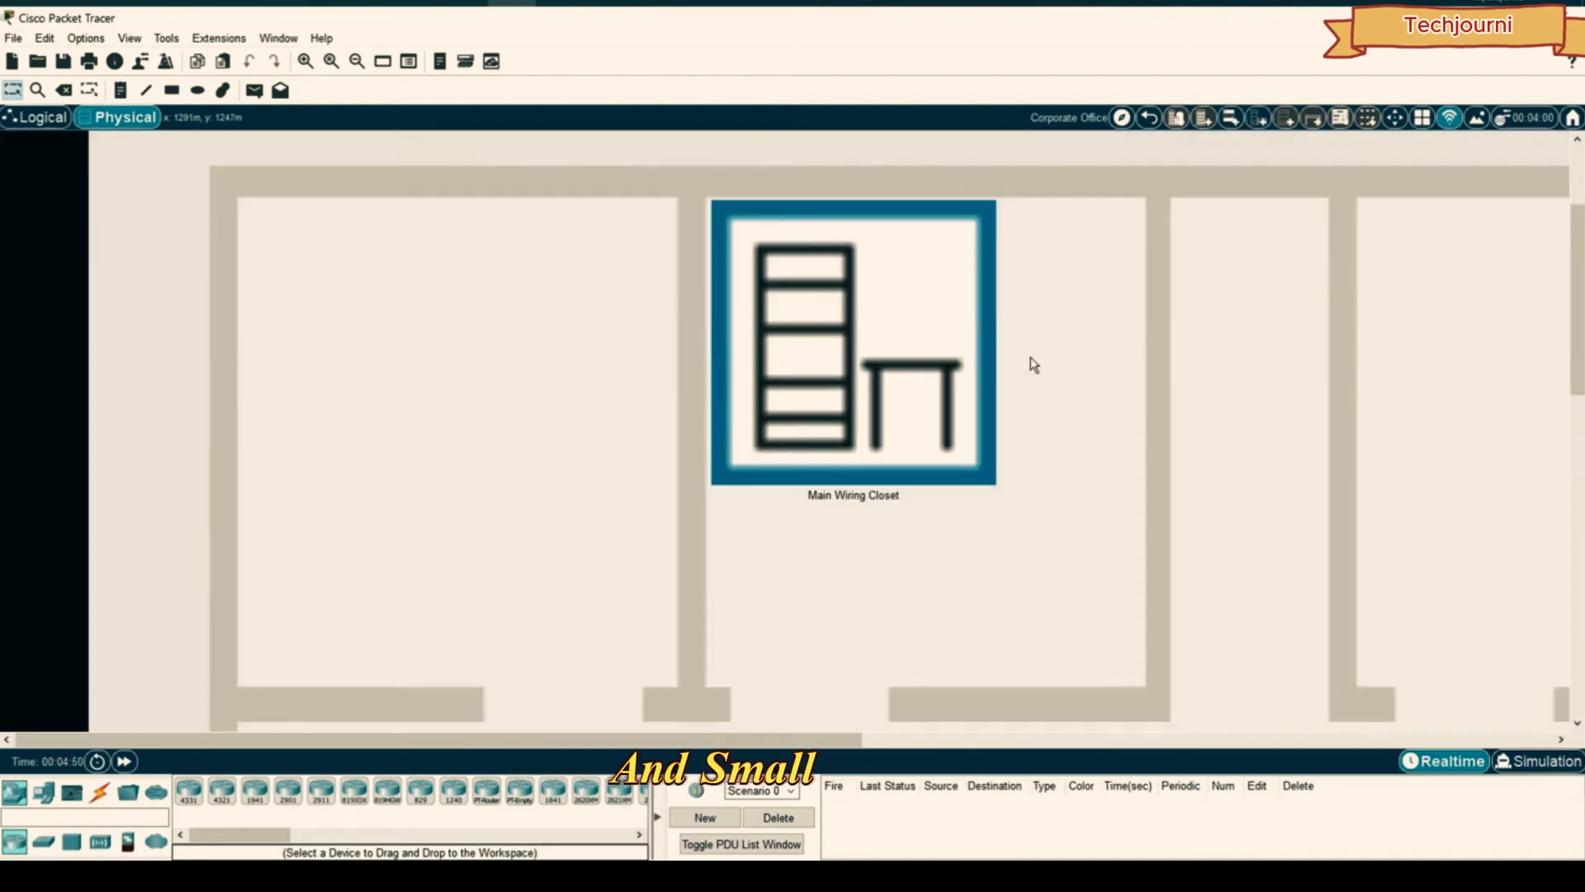
scroll(1048, 357, "down", 2)
scroll(1138, 477, "down", 5)
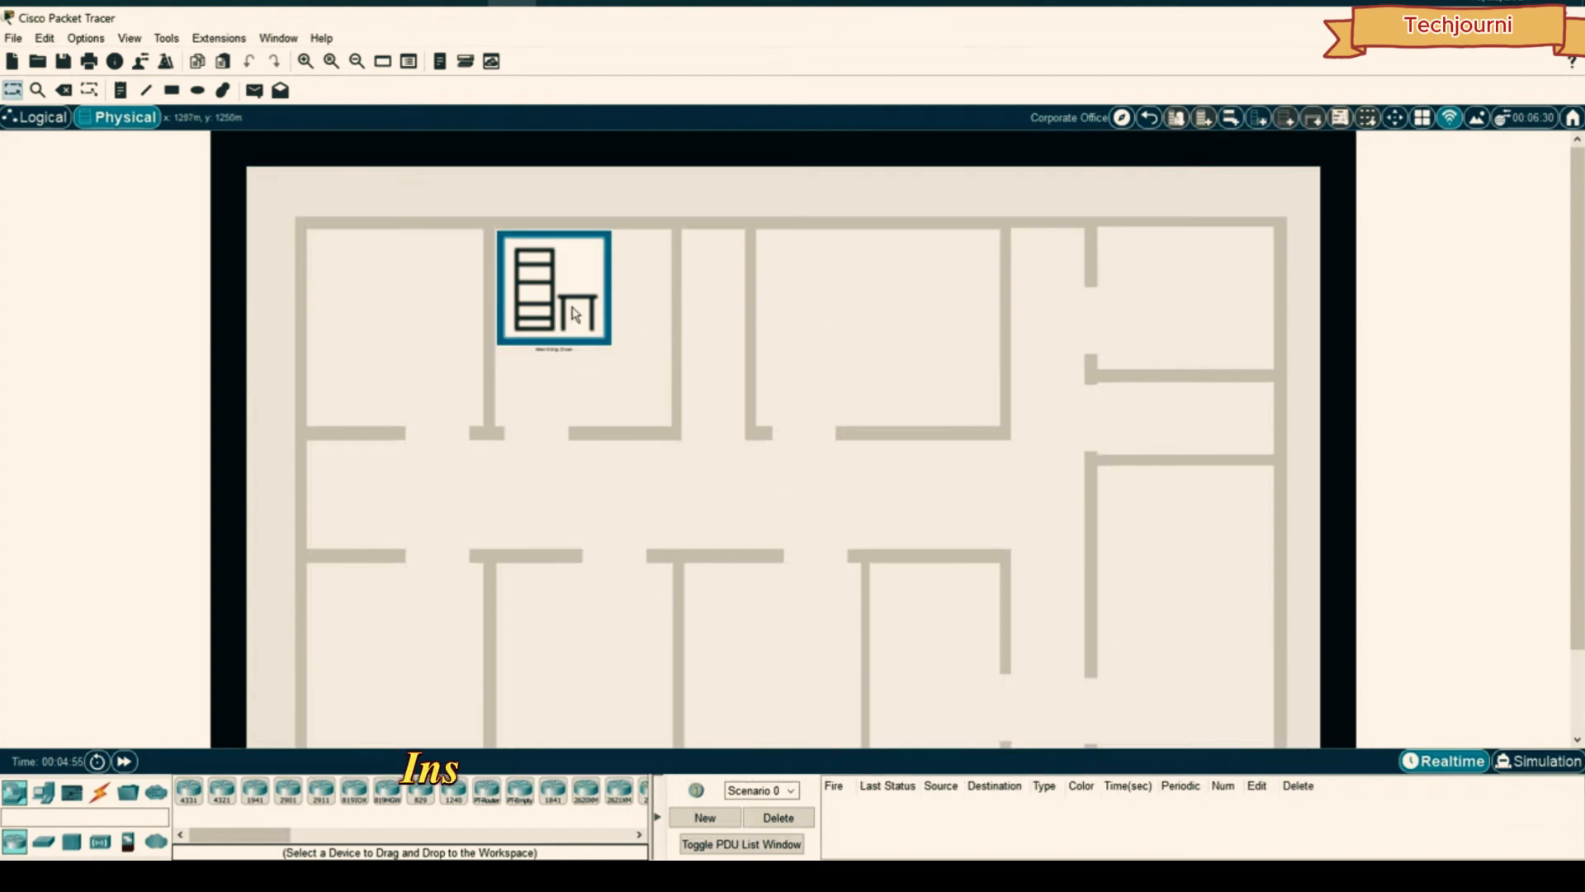
scroll(991, 388, "up", 3)
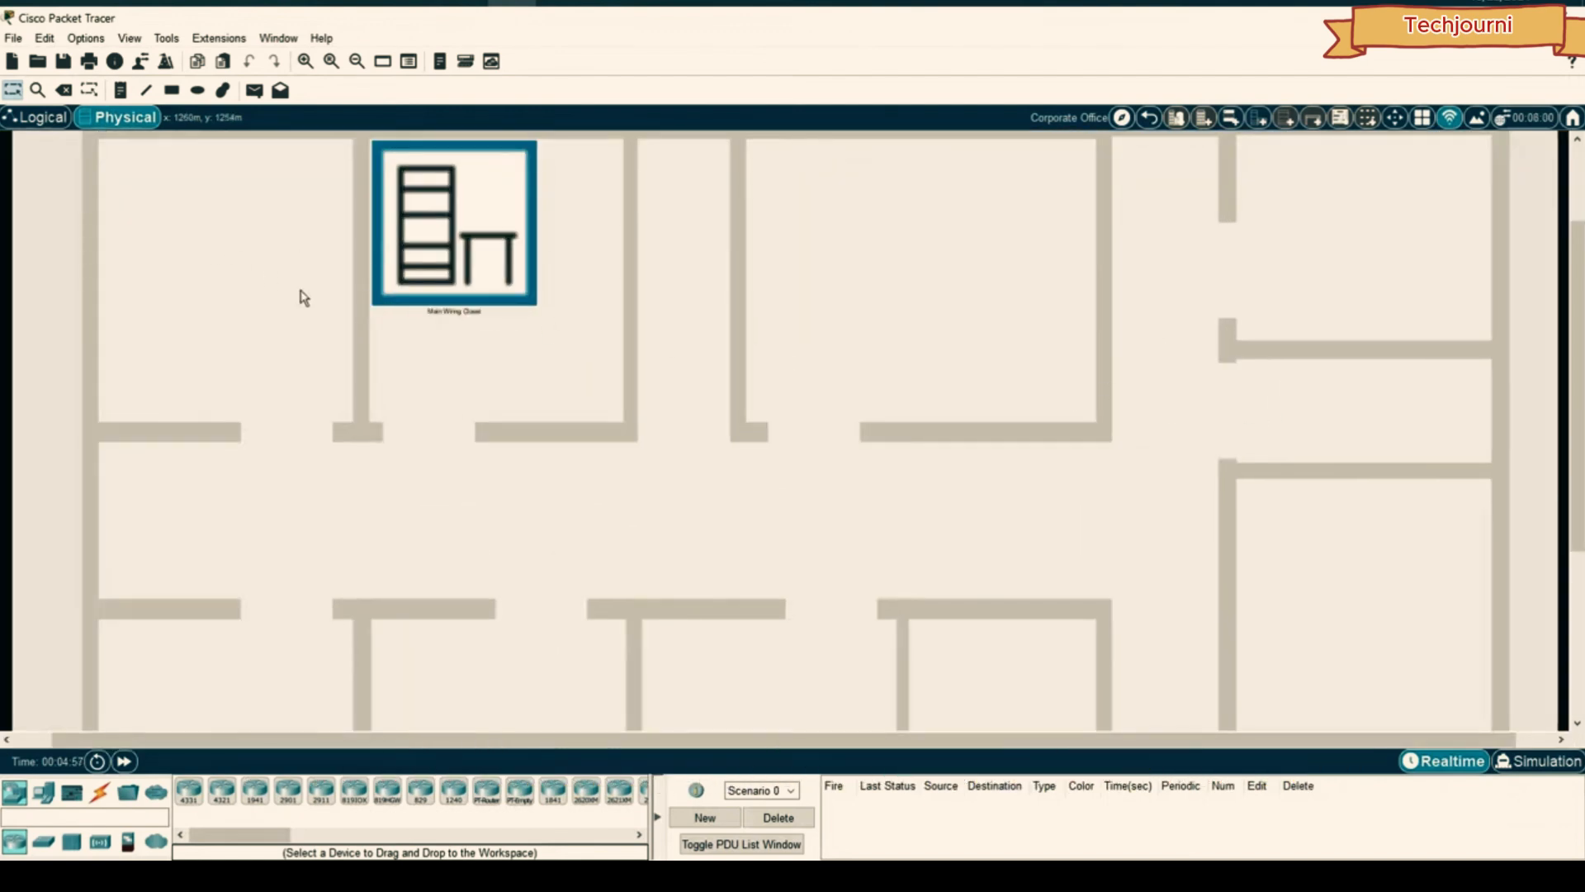
scroll(578, 273, "up", 2)
scroll(430, 369, "up", 2)
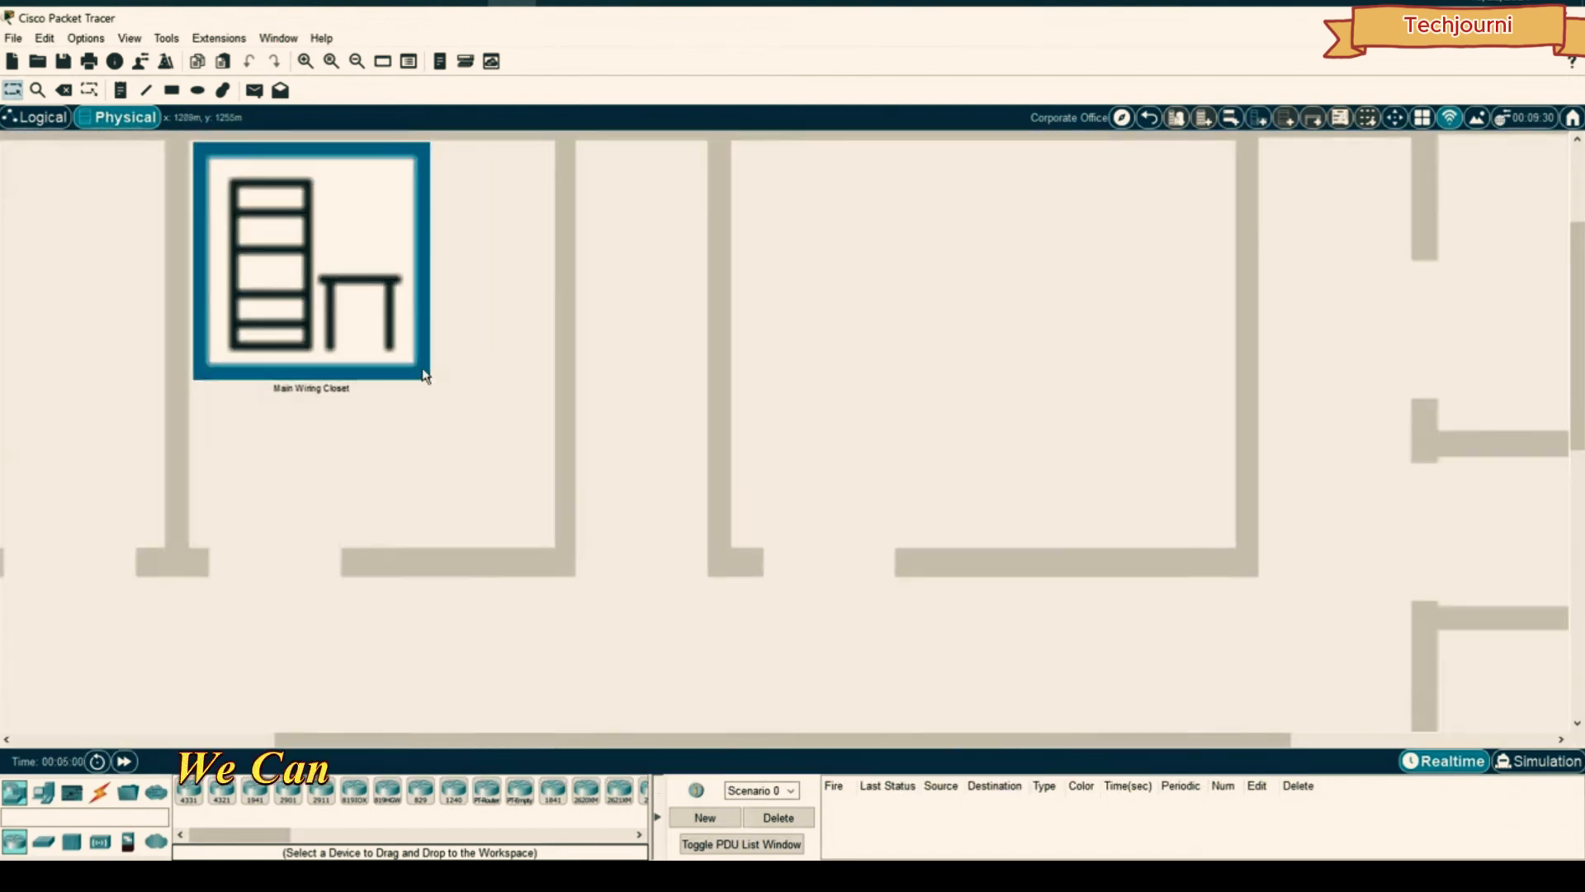
- Enter the Main Wiring Closet and add a new rack and a new table
left_click(348, 238)
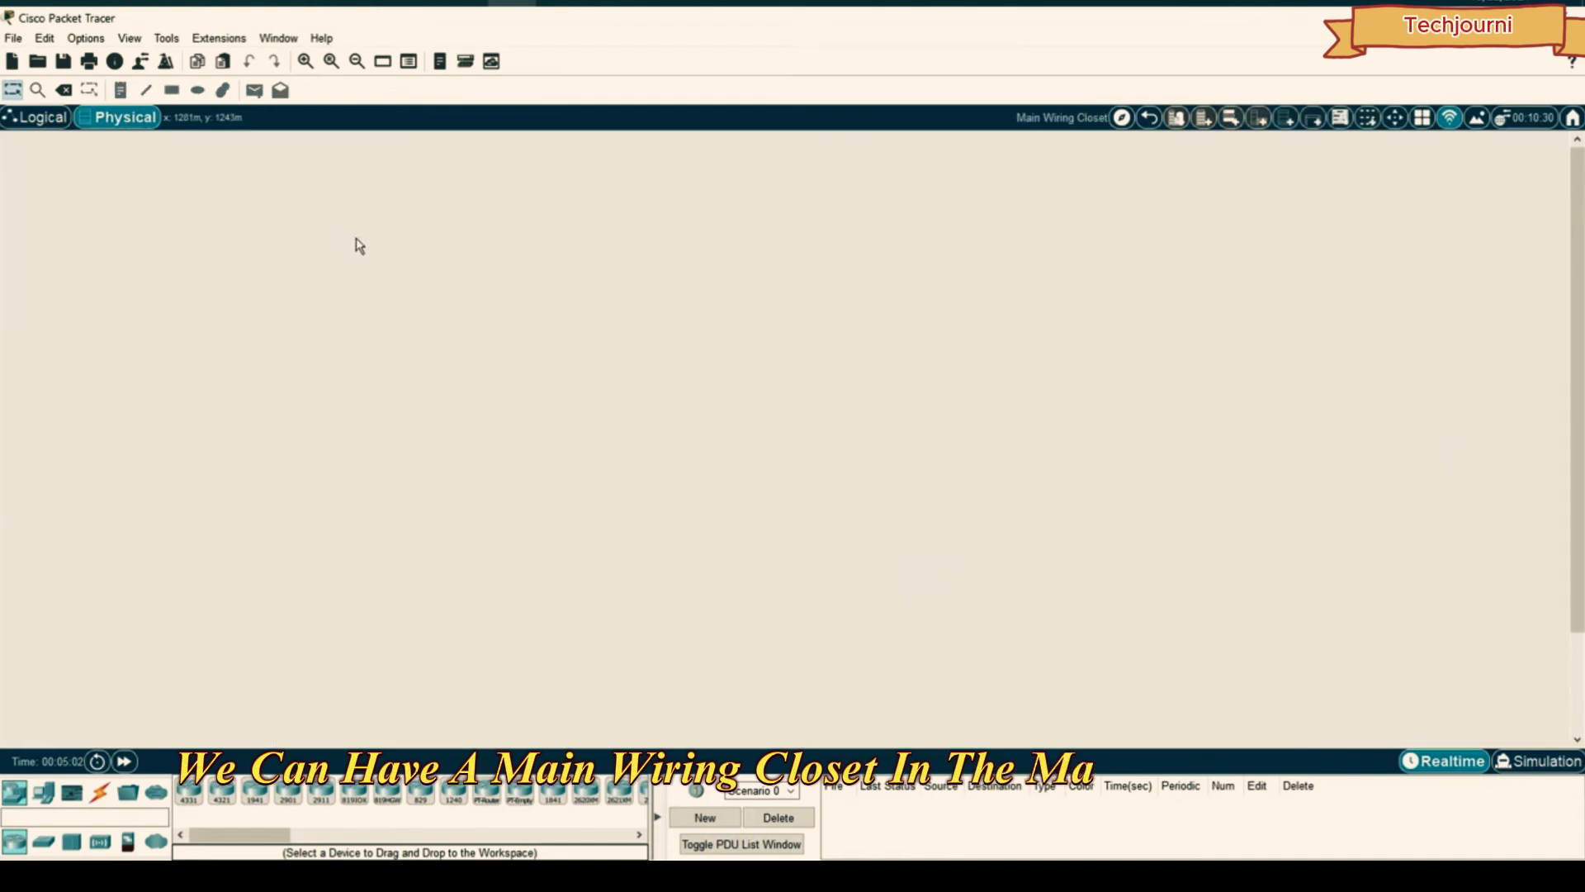
left_click(1284, 122)
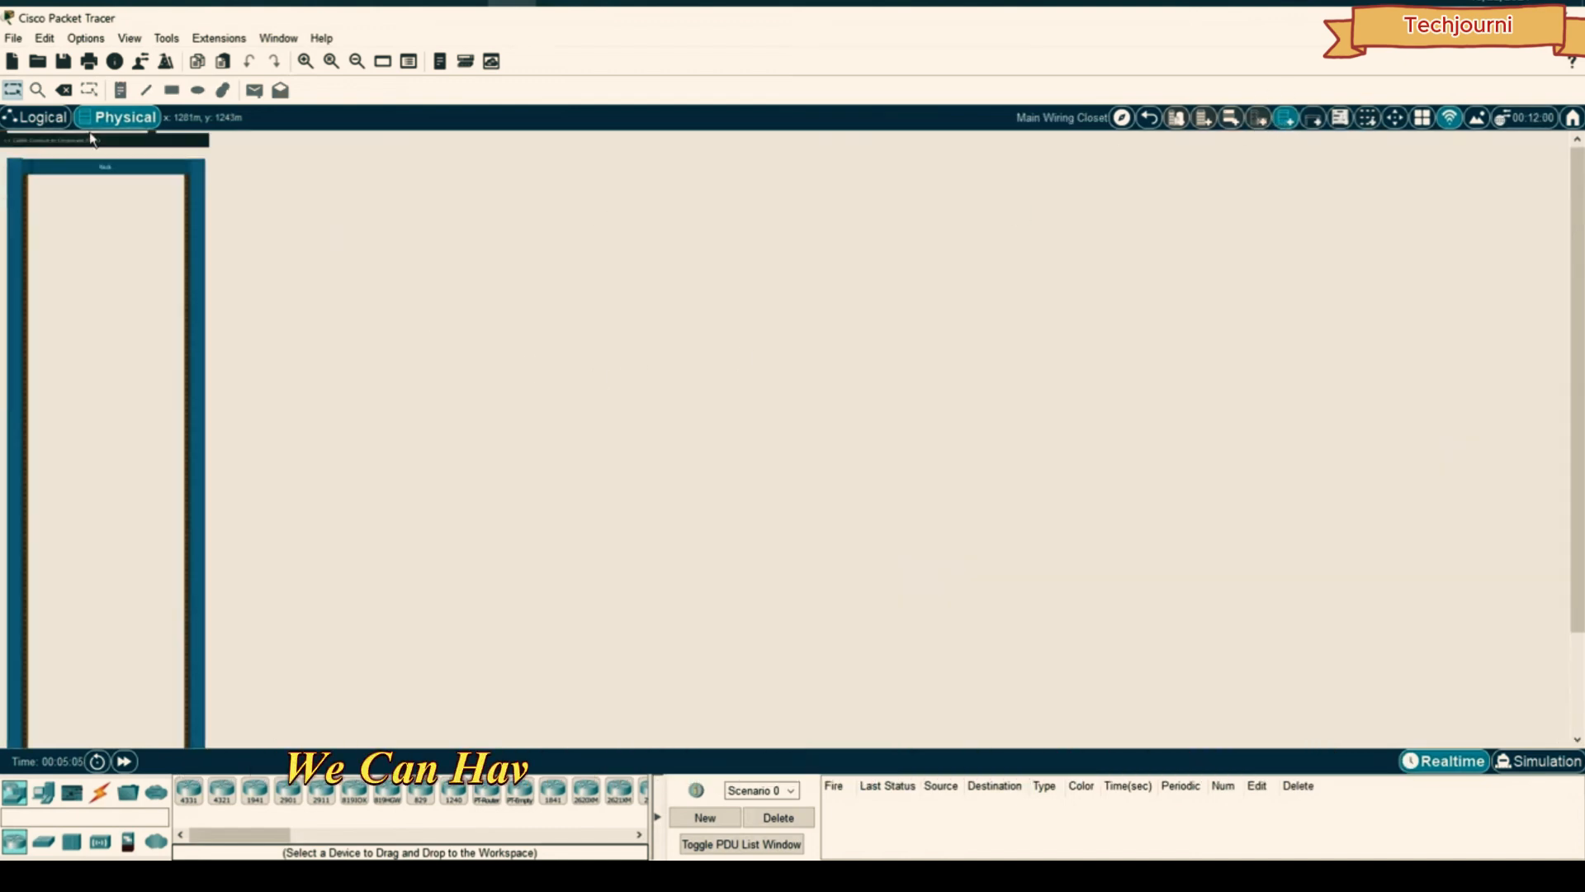
left_click(1313, 118)
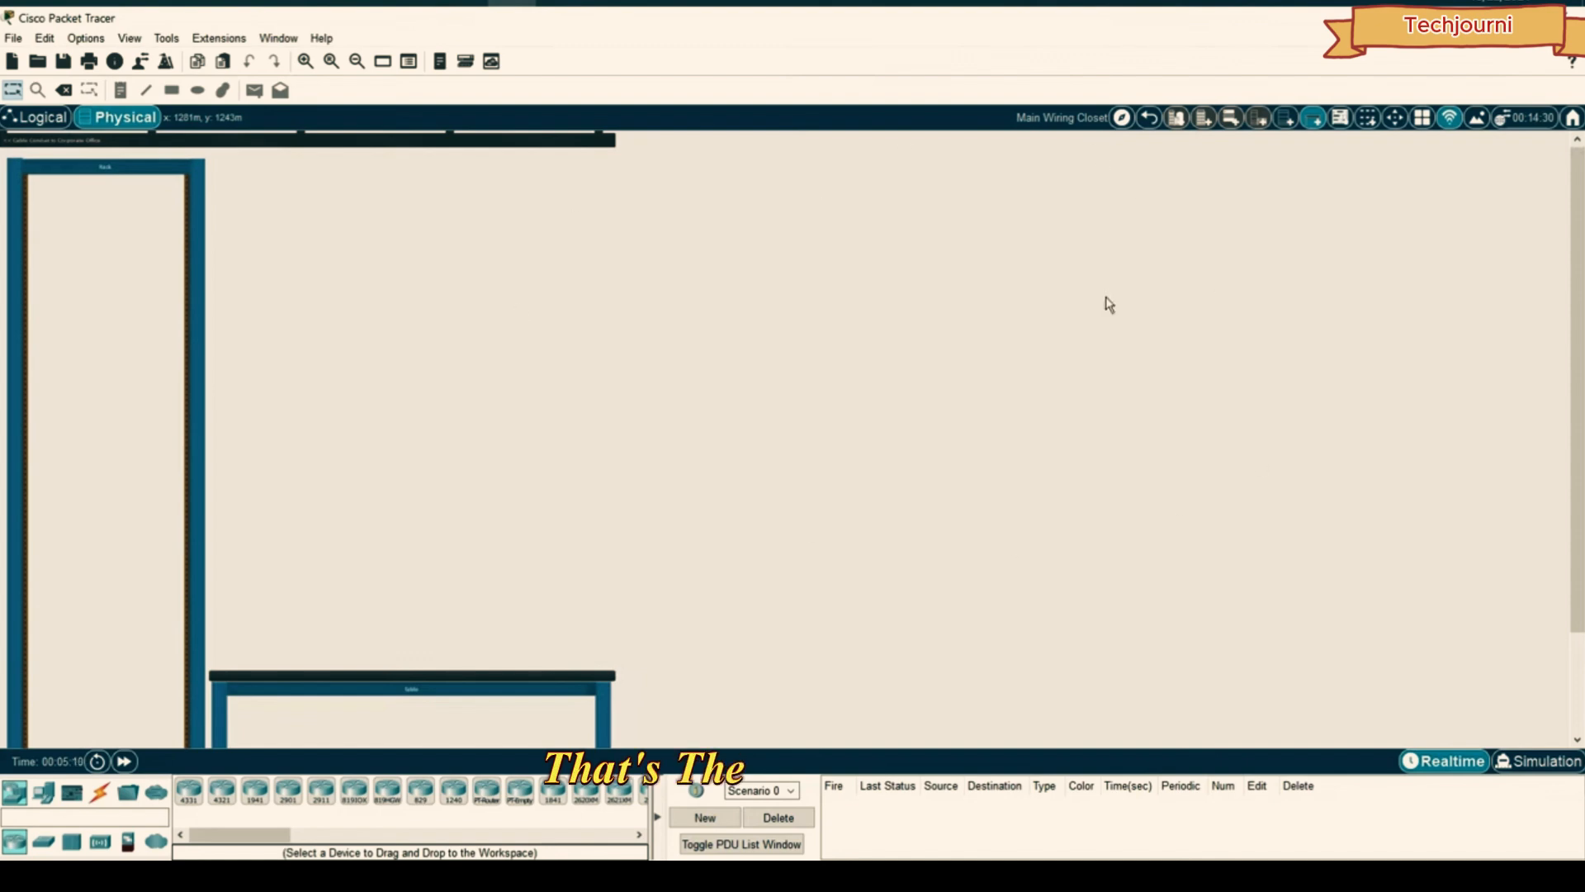
- Review the Physical Locations tree, close it, and return to the Logical workspace
left_click(1120, 118)
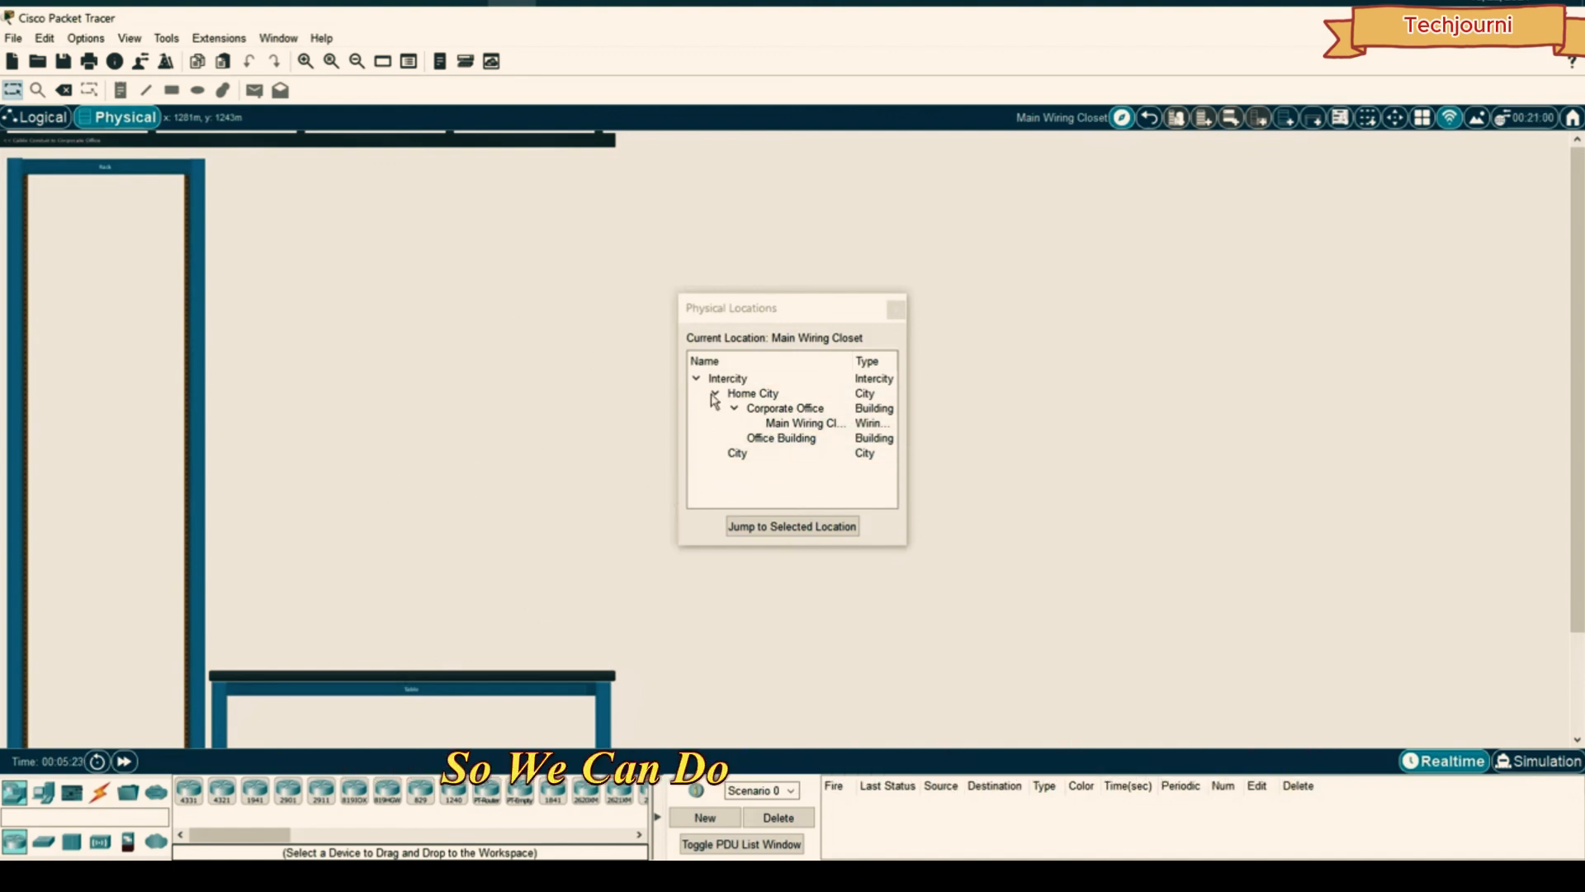
left_click_drag(740, 308, 784, 306)
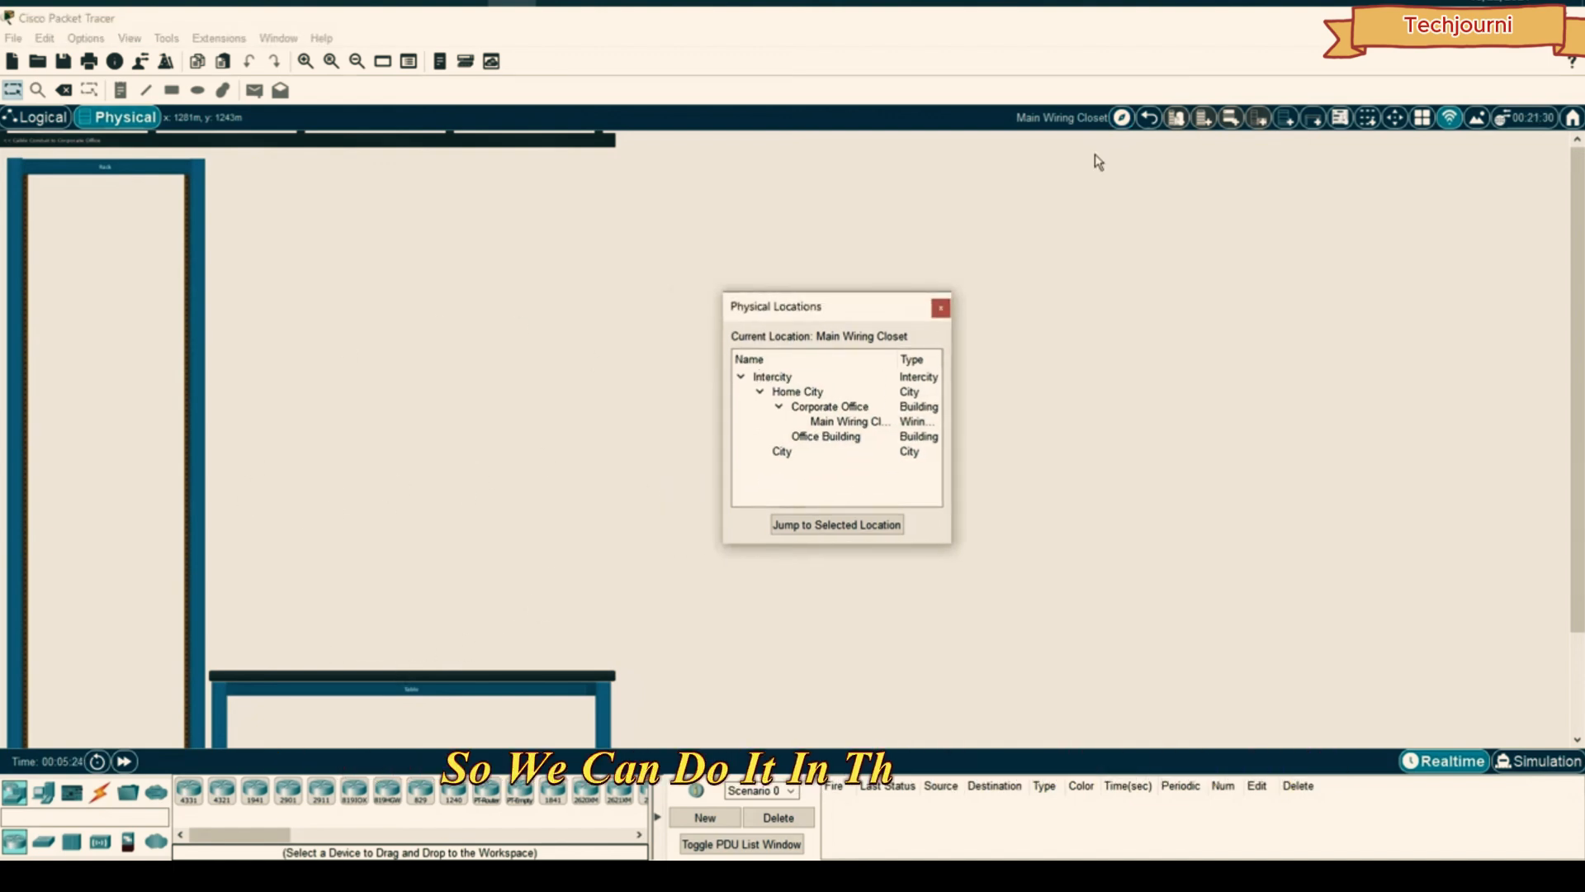
left_click(941, 307)
left_click(39, 118)
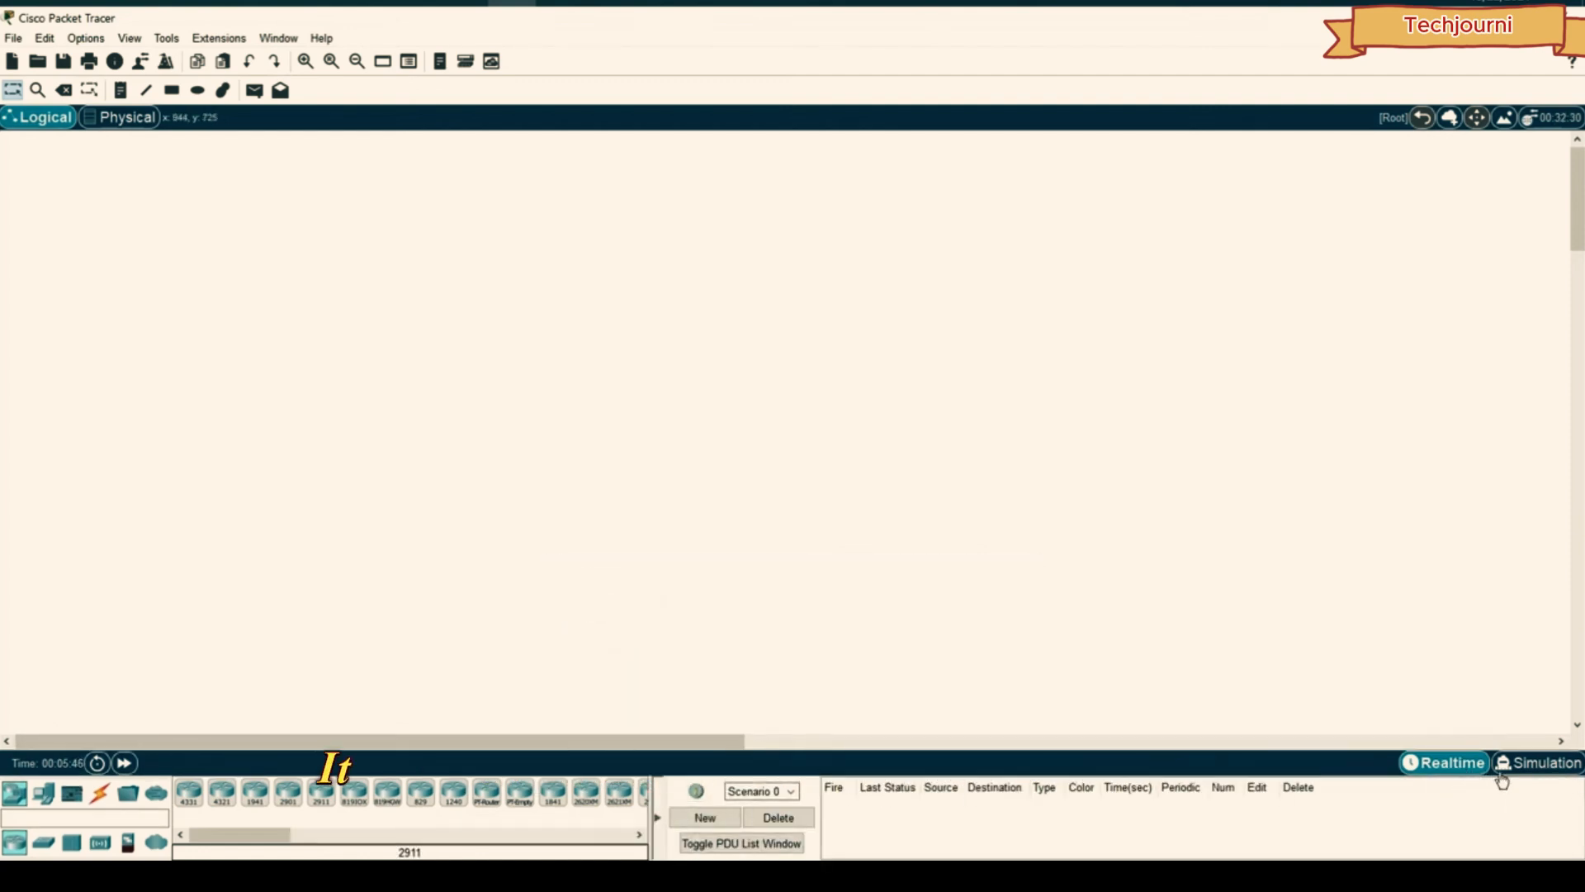
- Drag the scenario panel splitter right to widen the device list, ending in Realtime mode
left_click(660, 816)
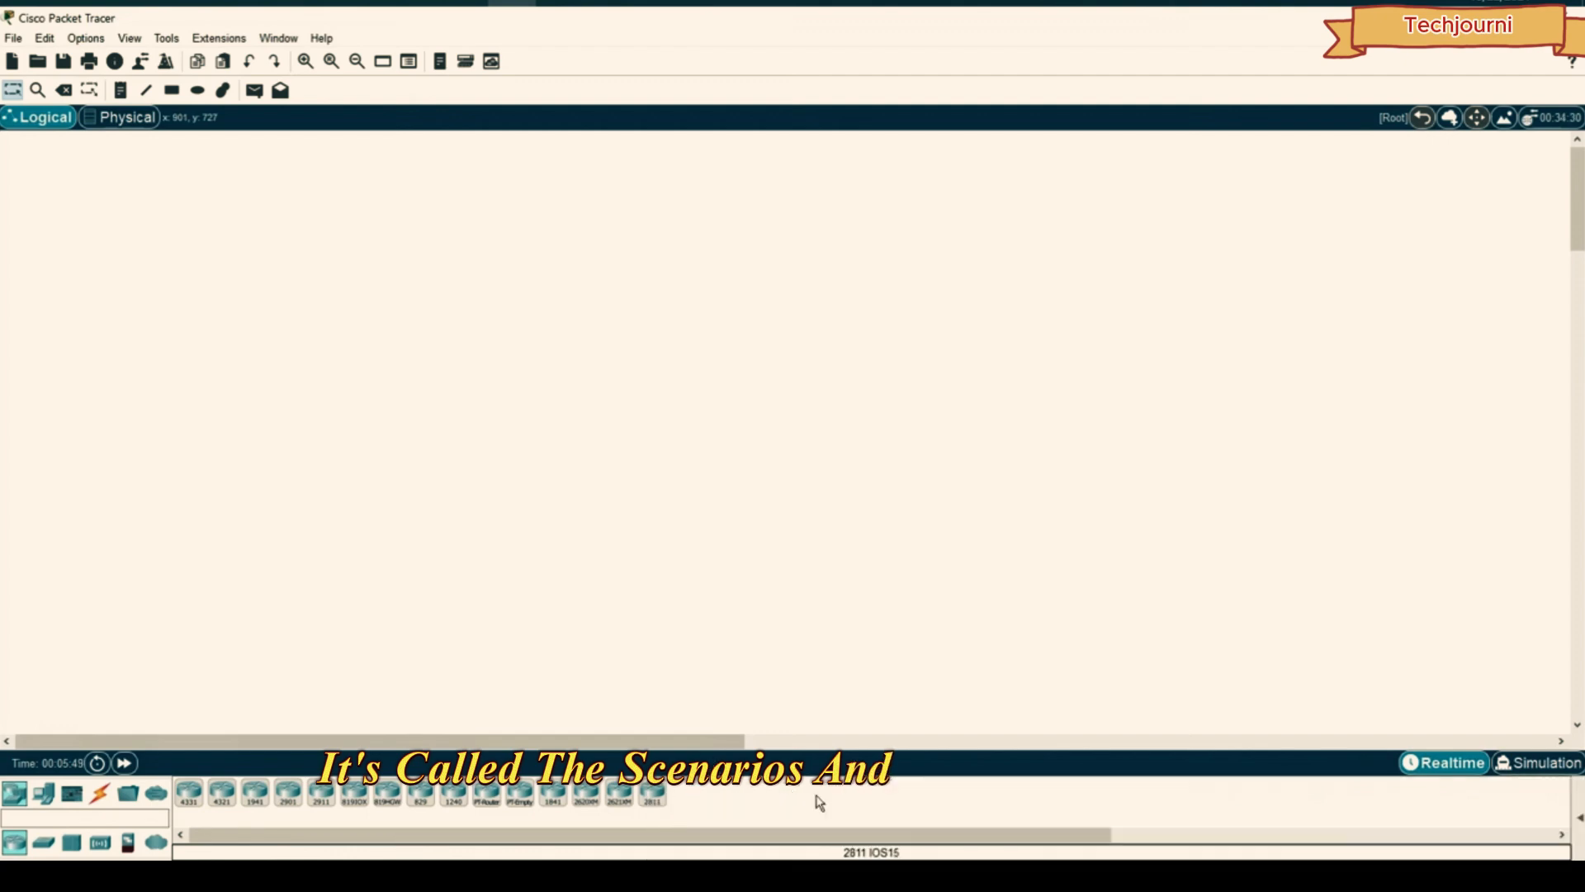
left_click(1578, 819)
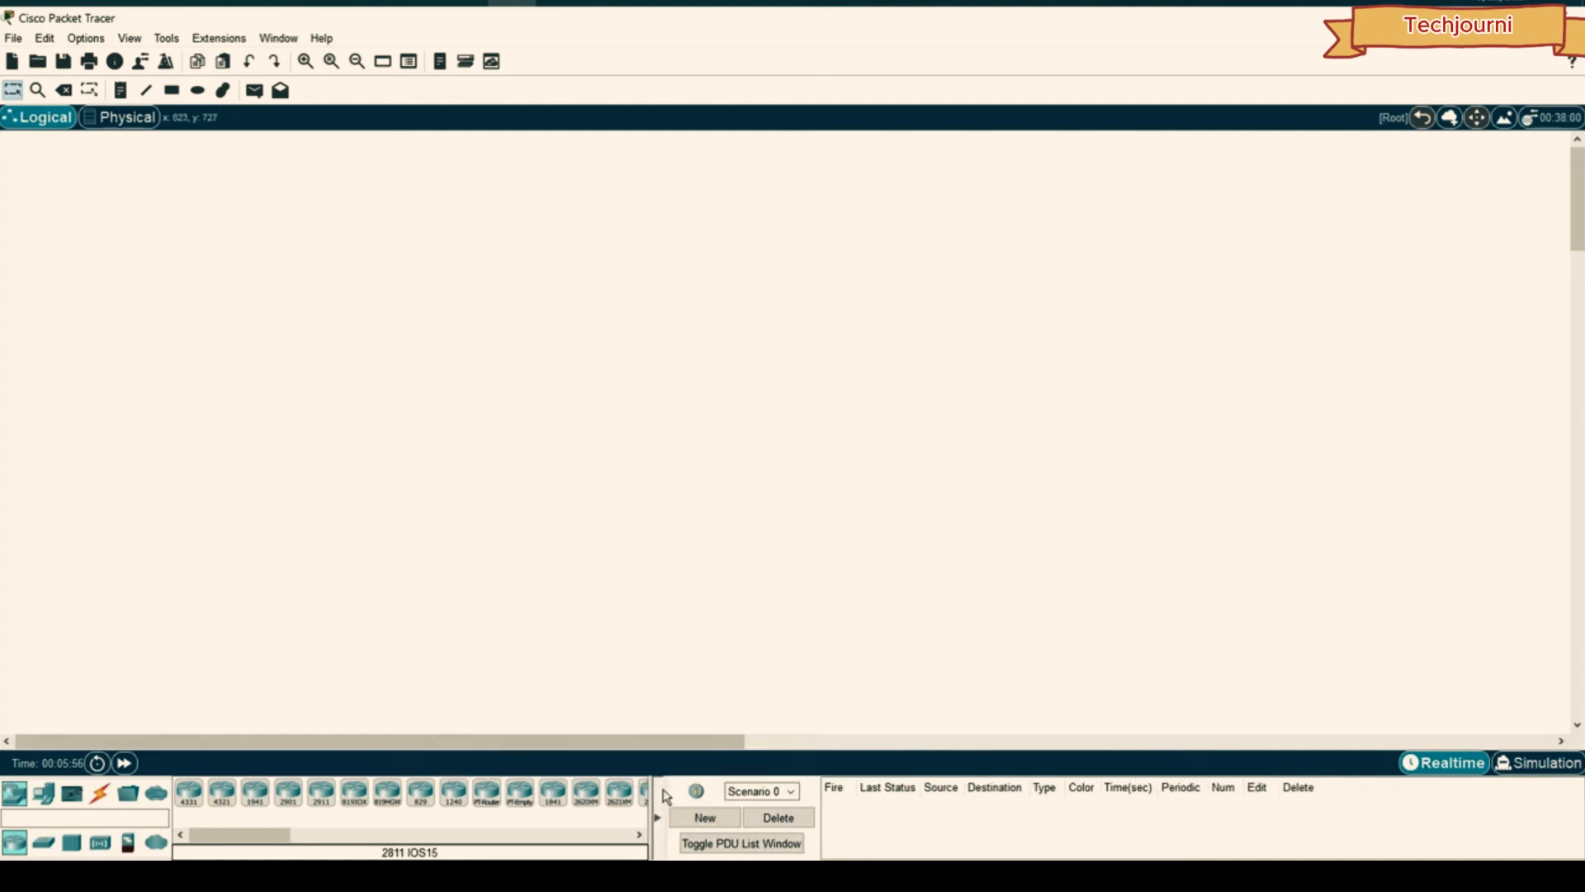
left_click_drag(660, 795, 976, 817)
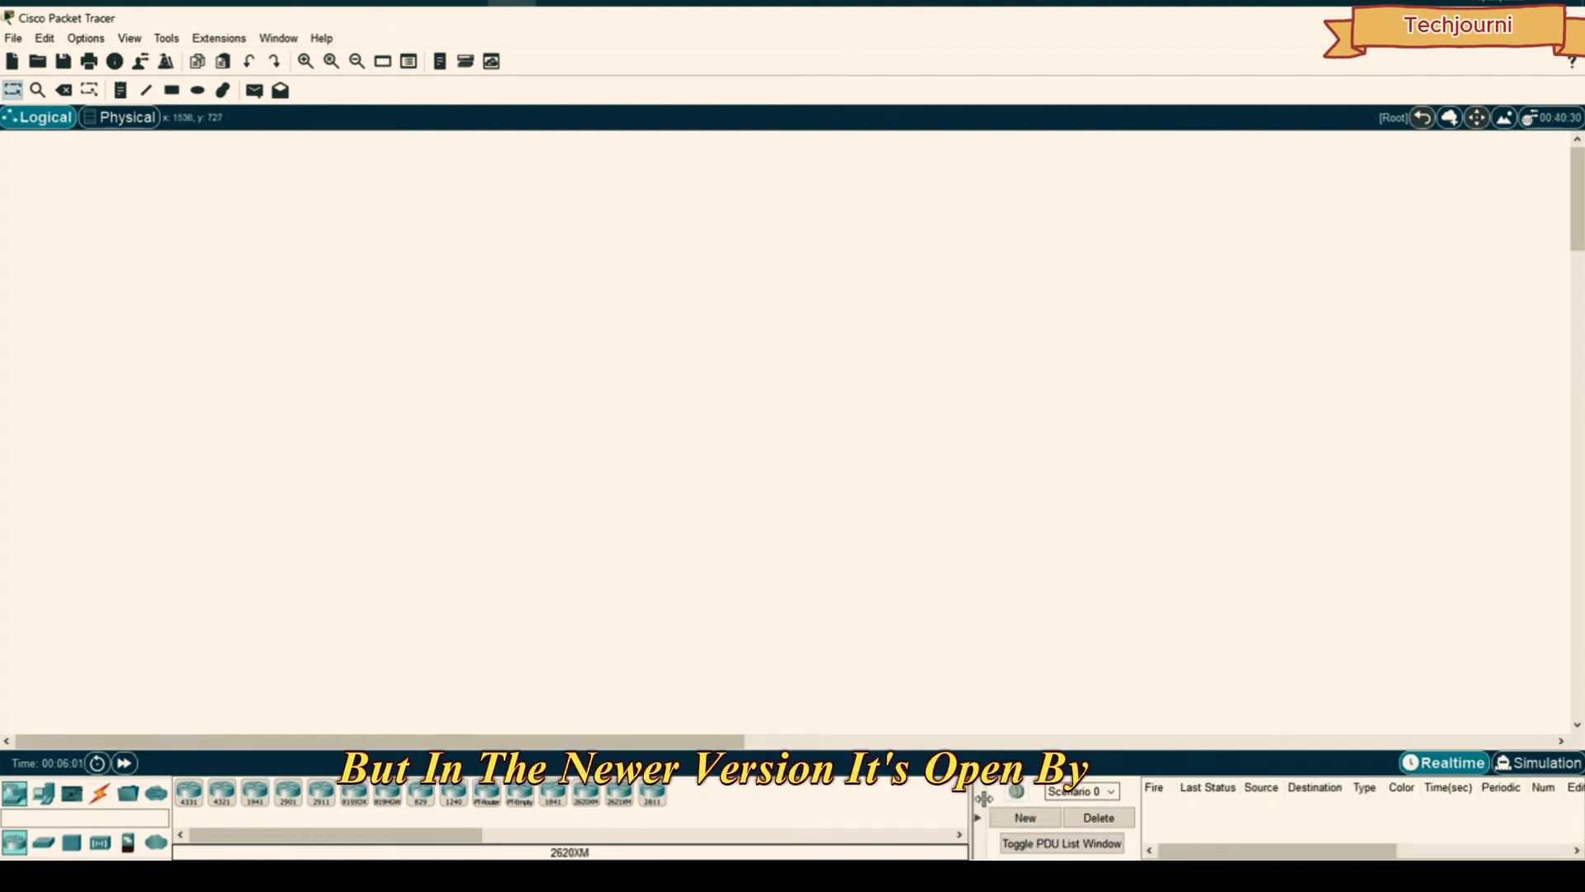
left_click(977, 816)
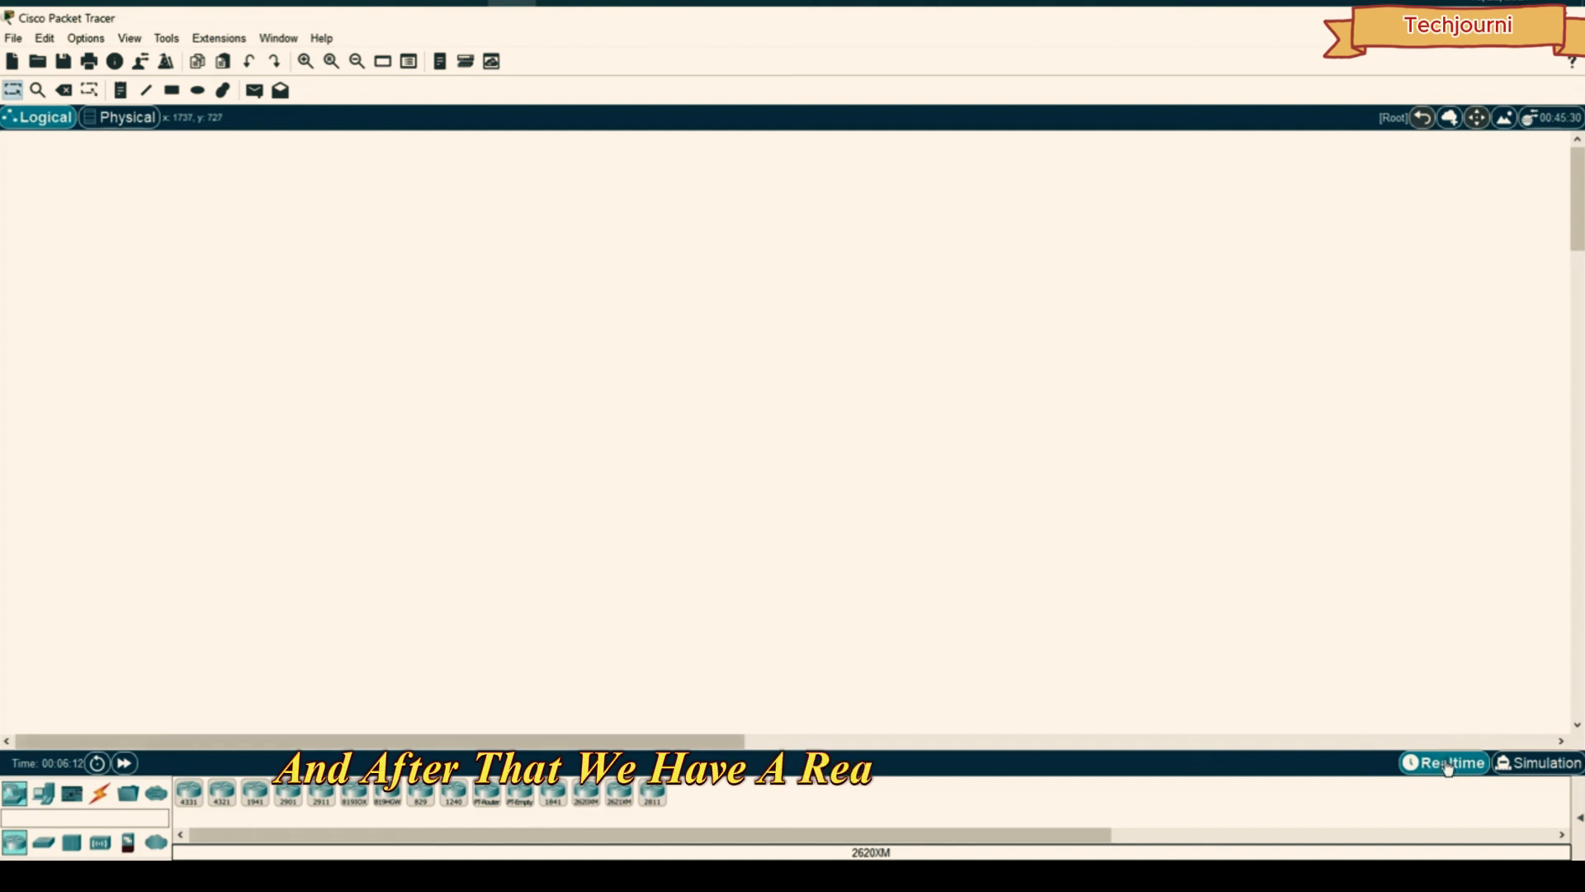
left_click(1540, 764)
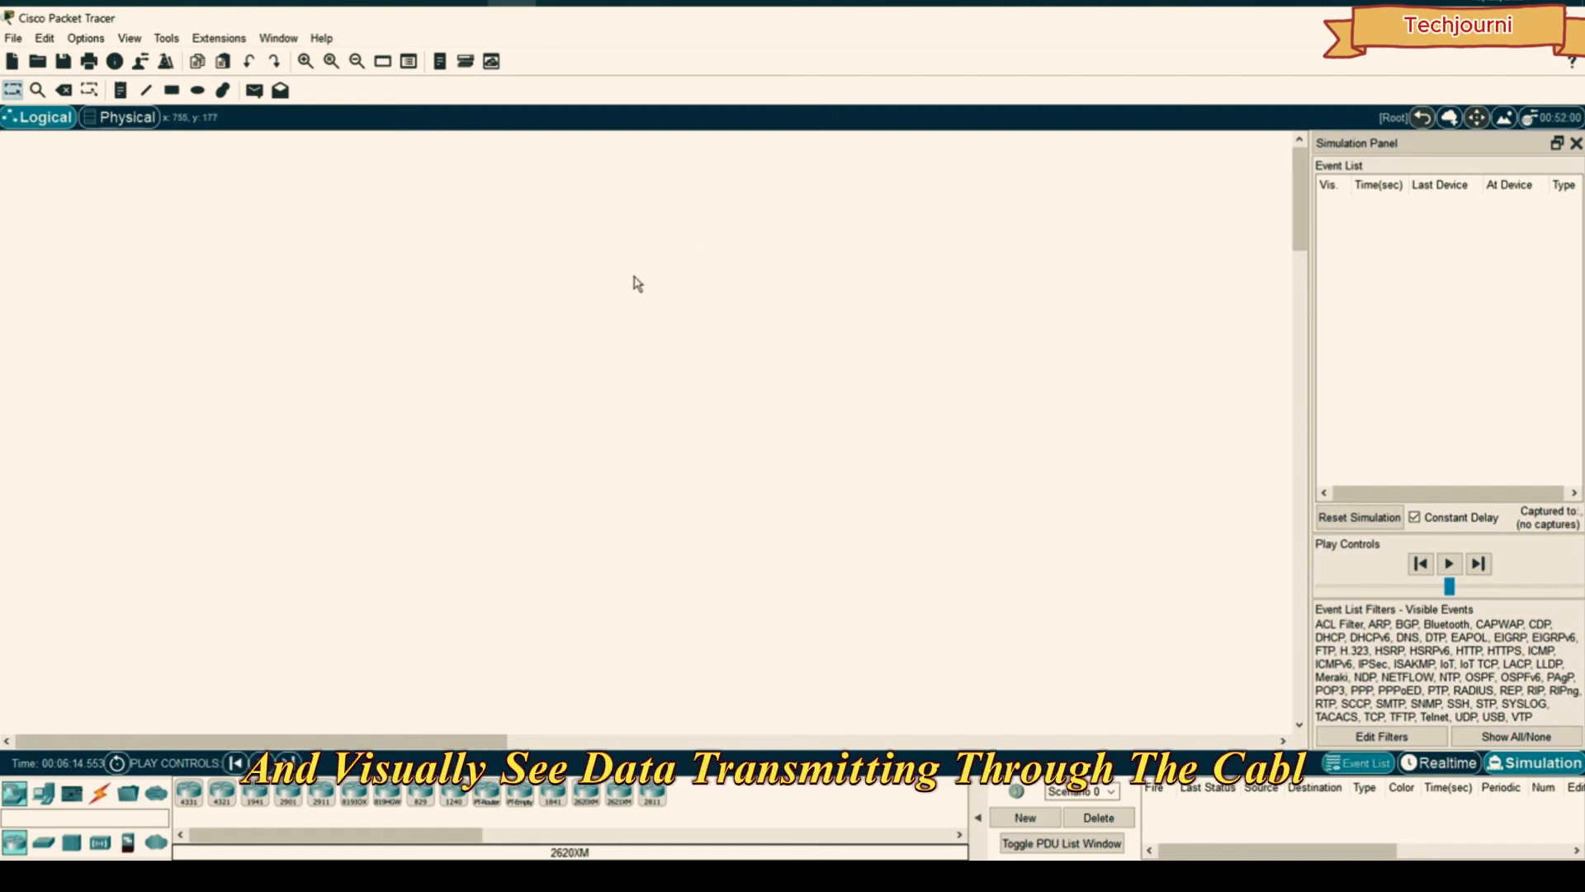
left_click(1445, 762)
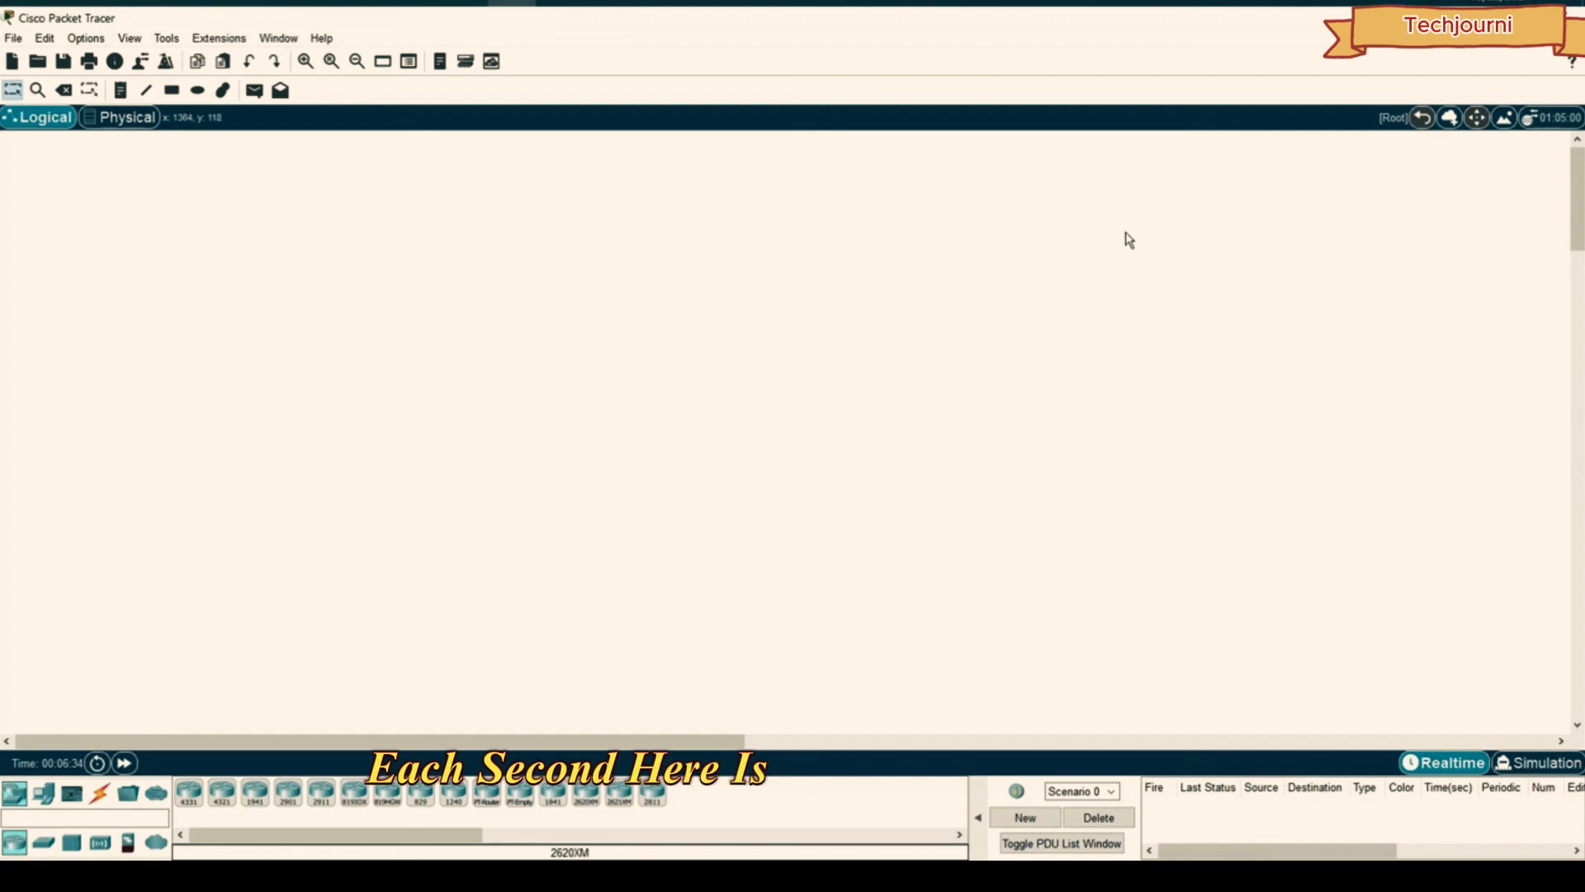
- Open this location's Environments settings, look at the values, then close the window
left_click(1561, 120)
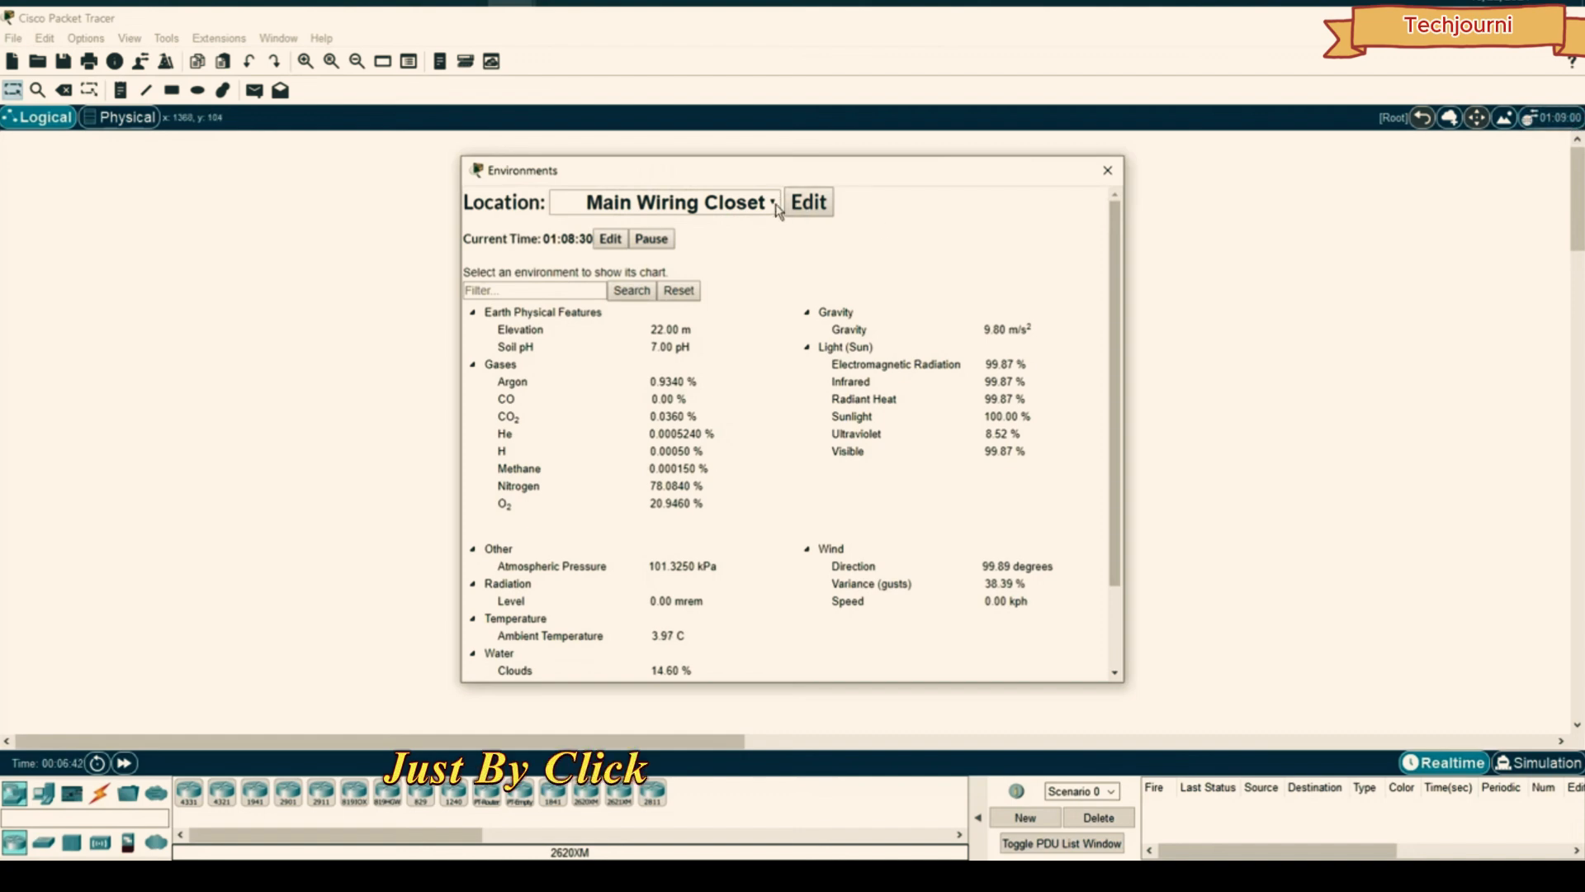
left_click(812, 204)
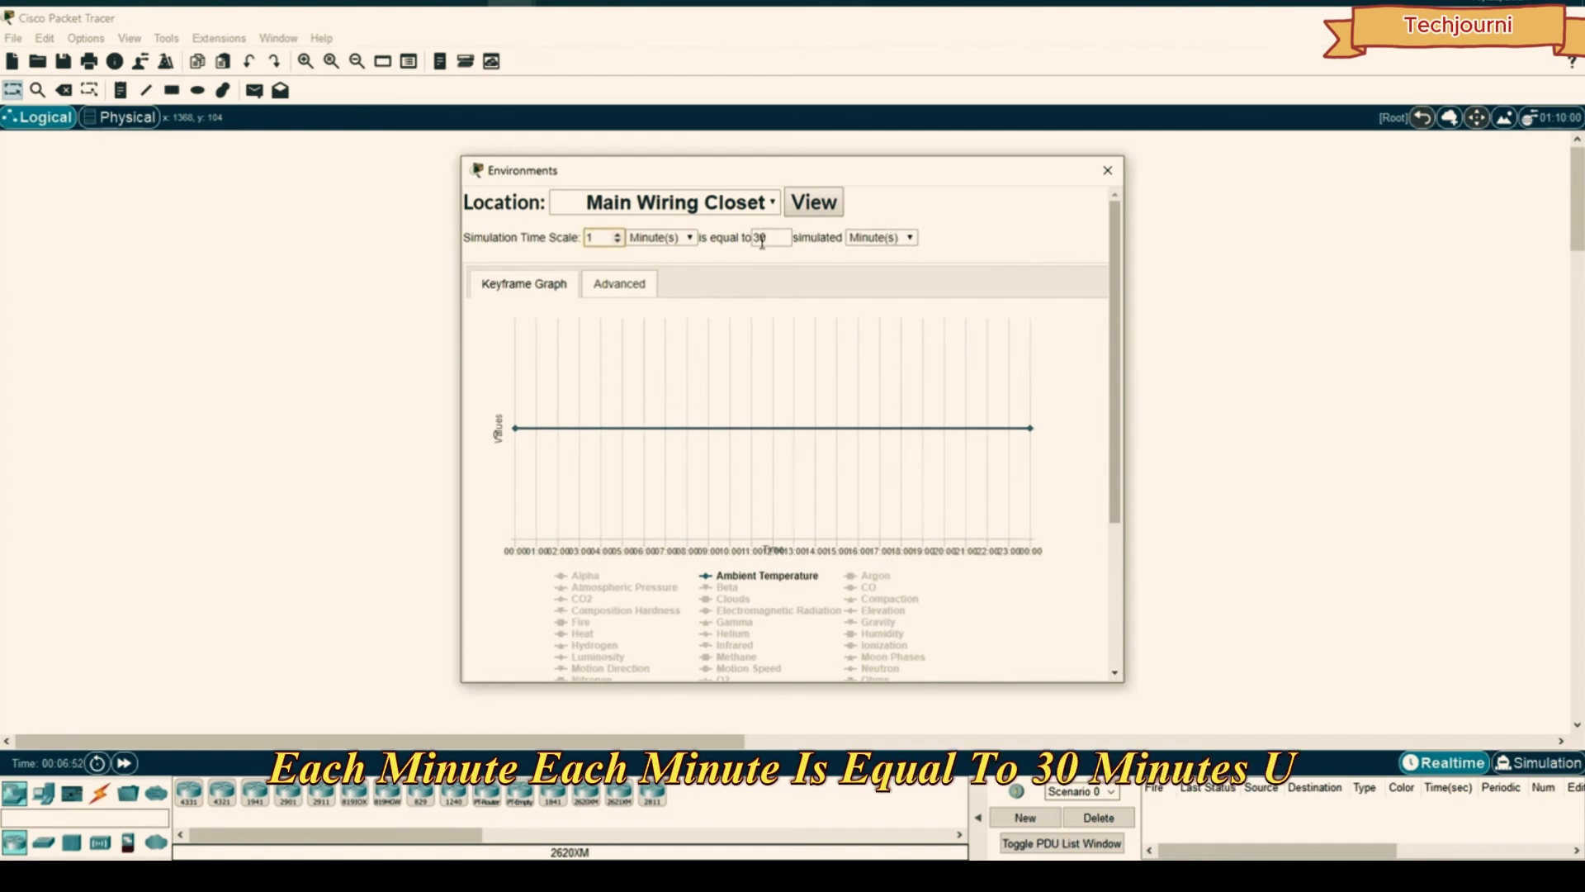
left_click(1108, 170)
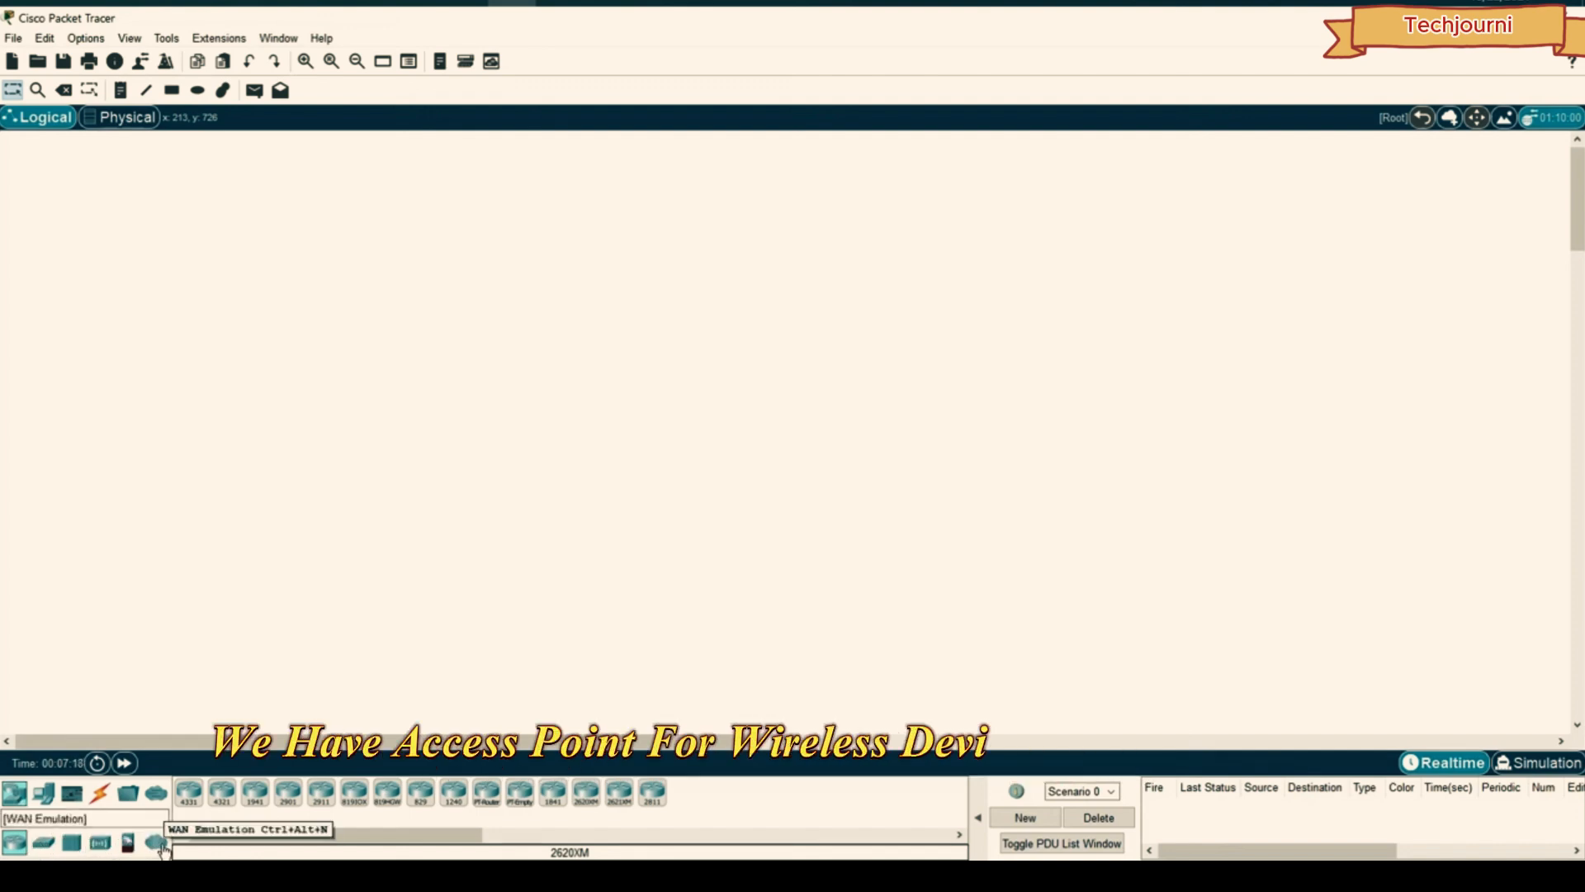
left_click(44, 794)
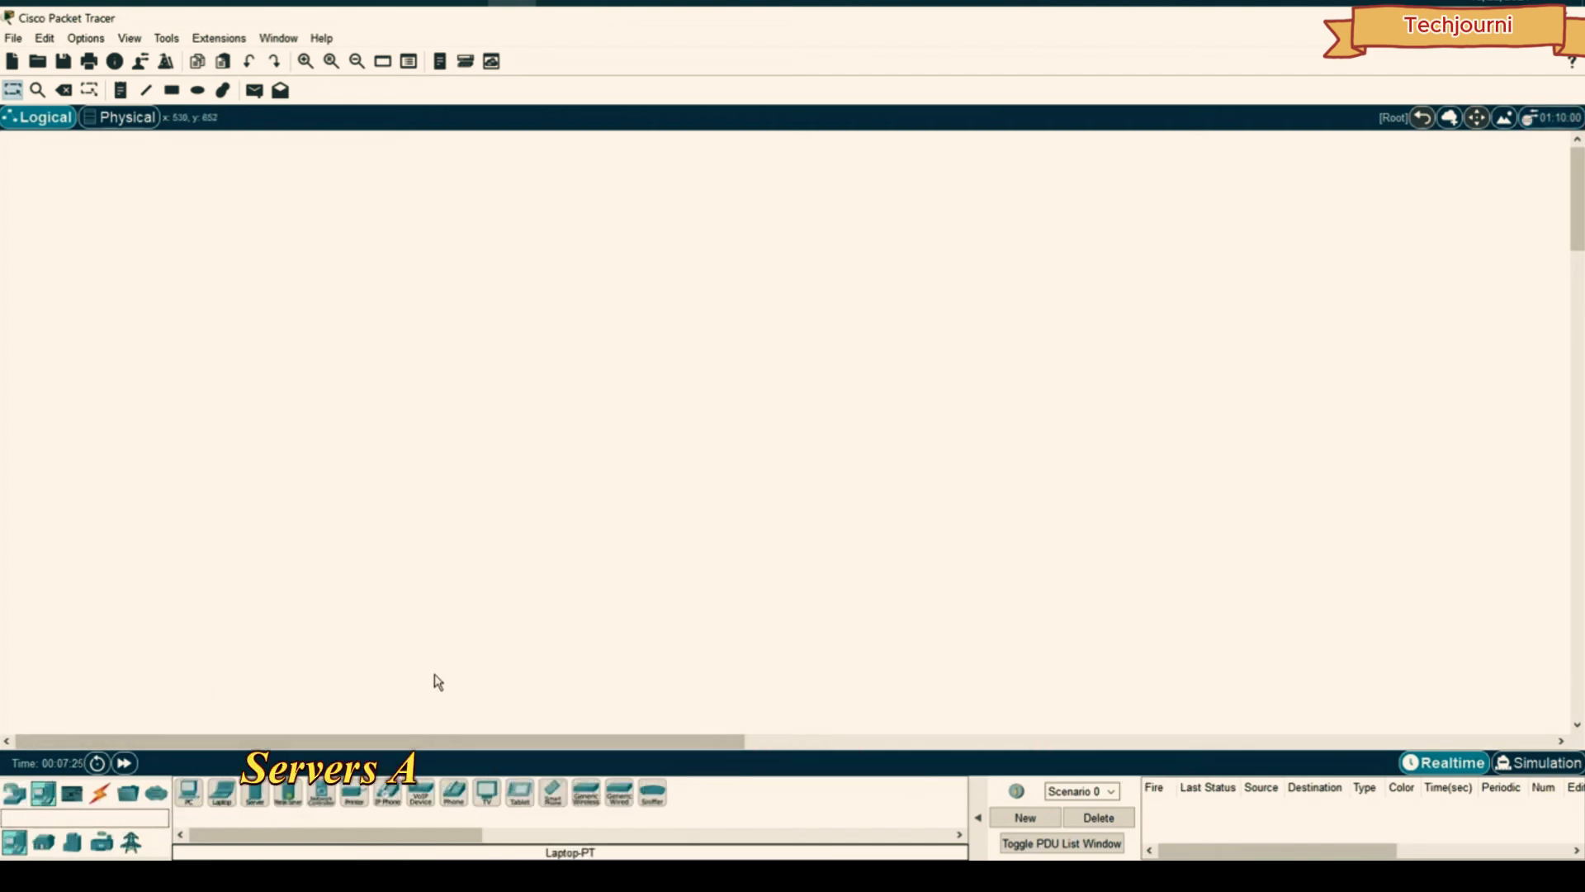
left_click(553, 802)
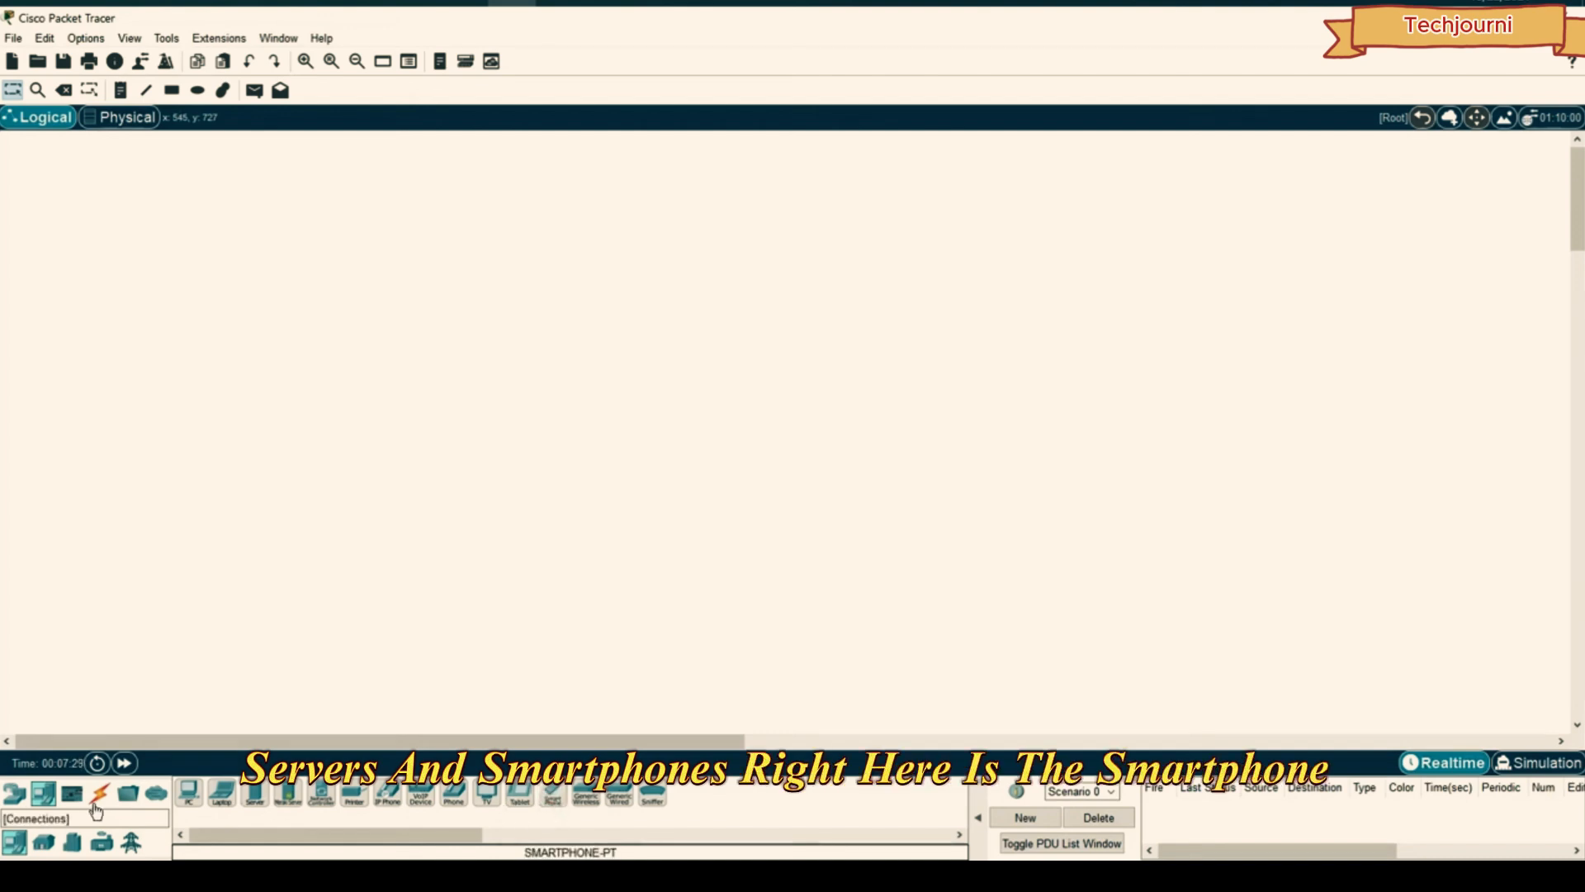
left_click(45, 844)
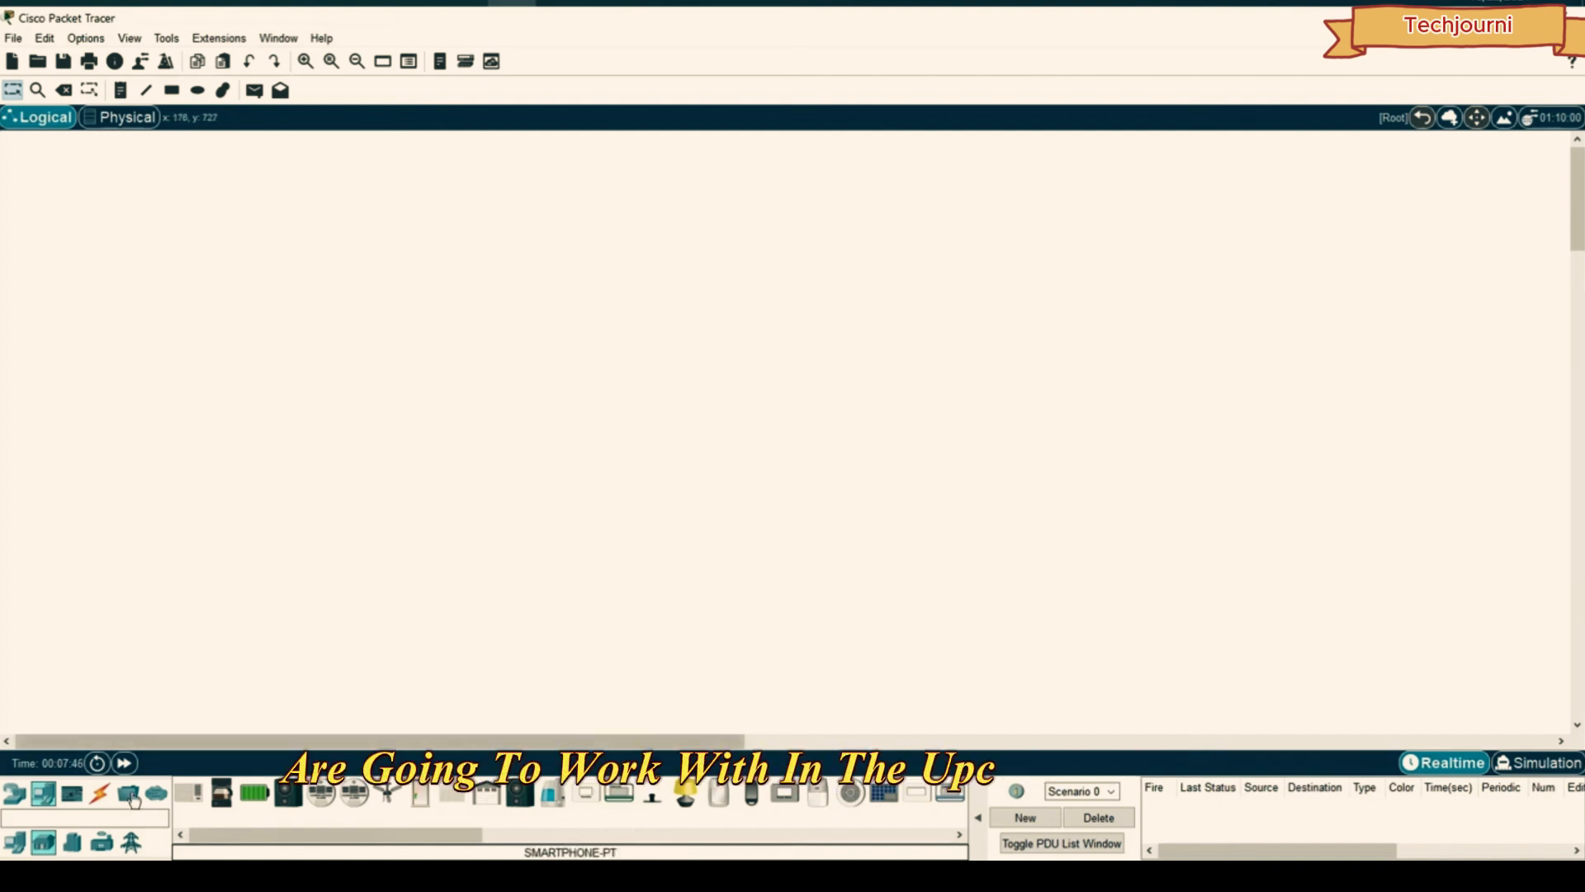
left_click(107, 797)
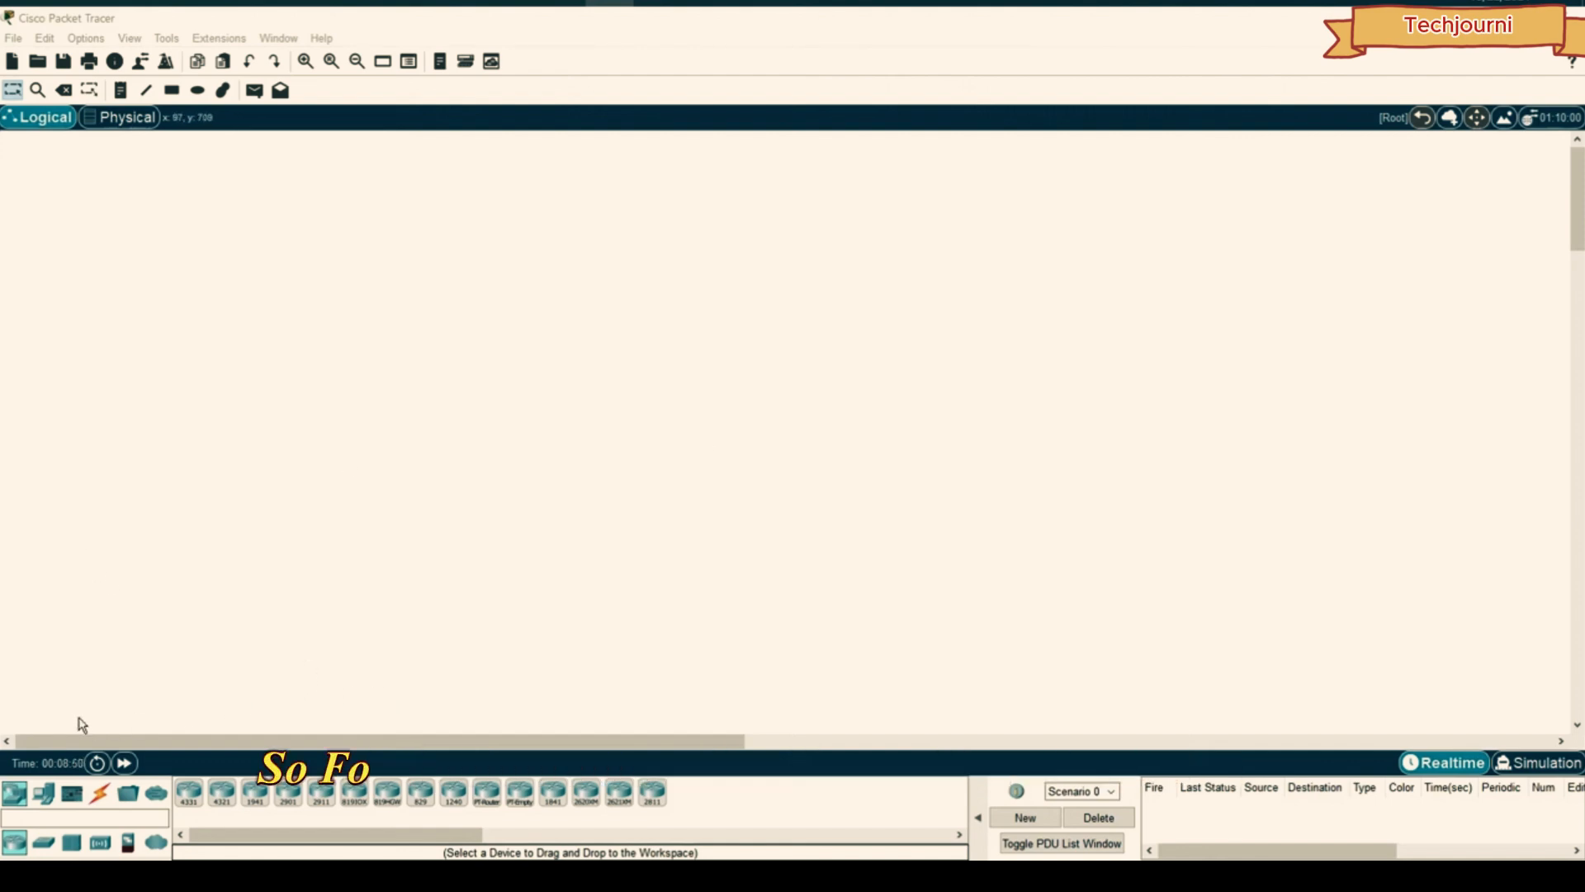
- Place several generic PC-PT computers across the Logical workspace, starting with PC0
left_click(43, 793)
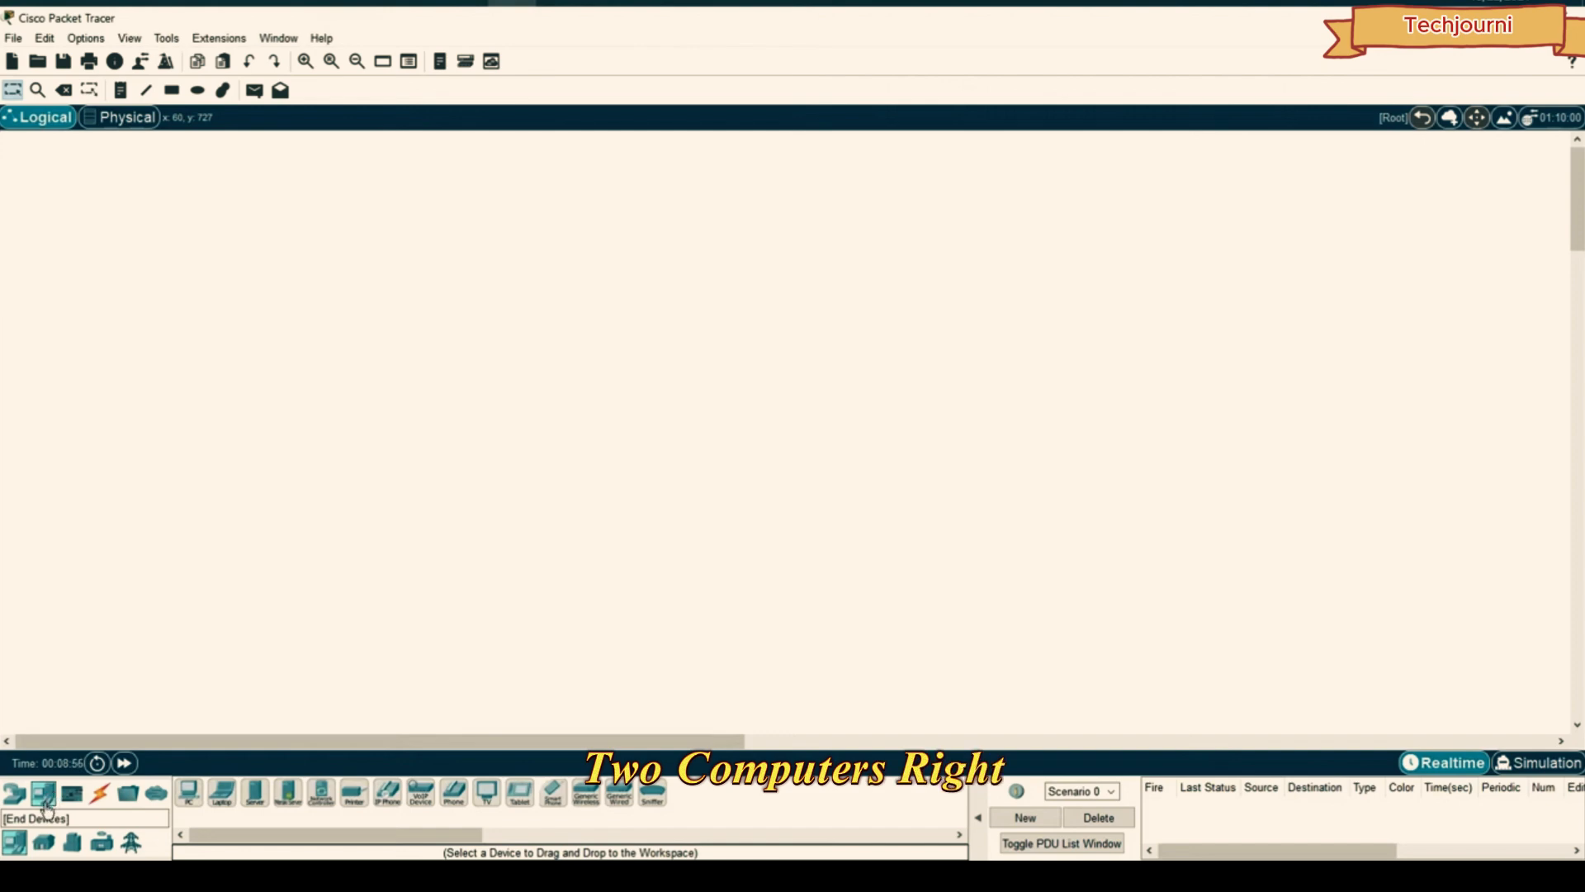
left_click(189, 793)
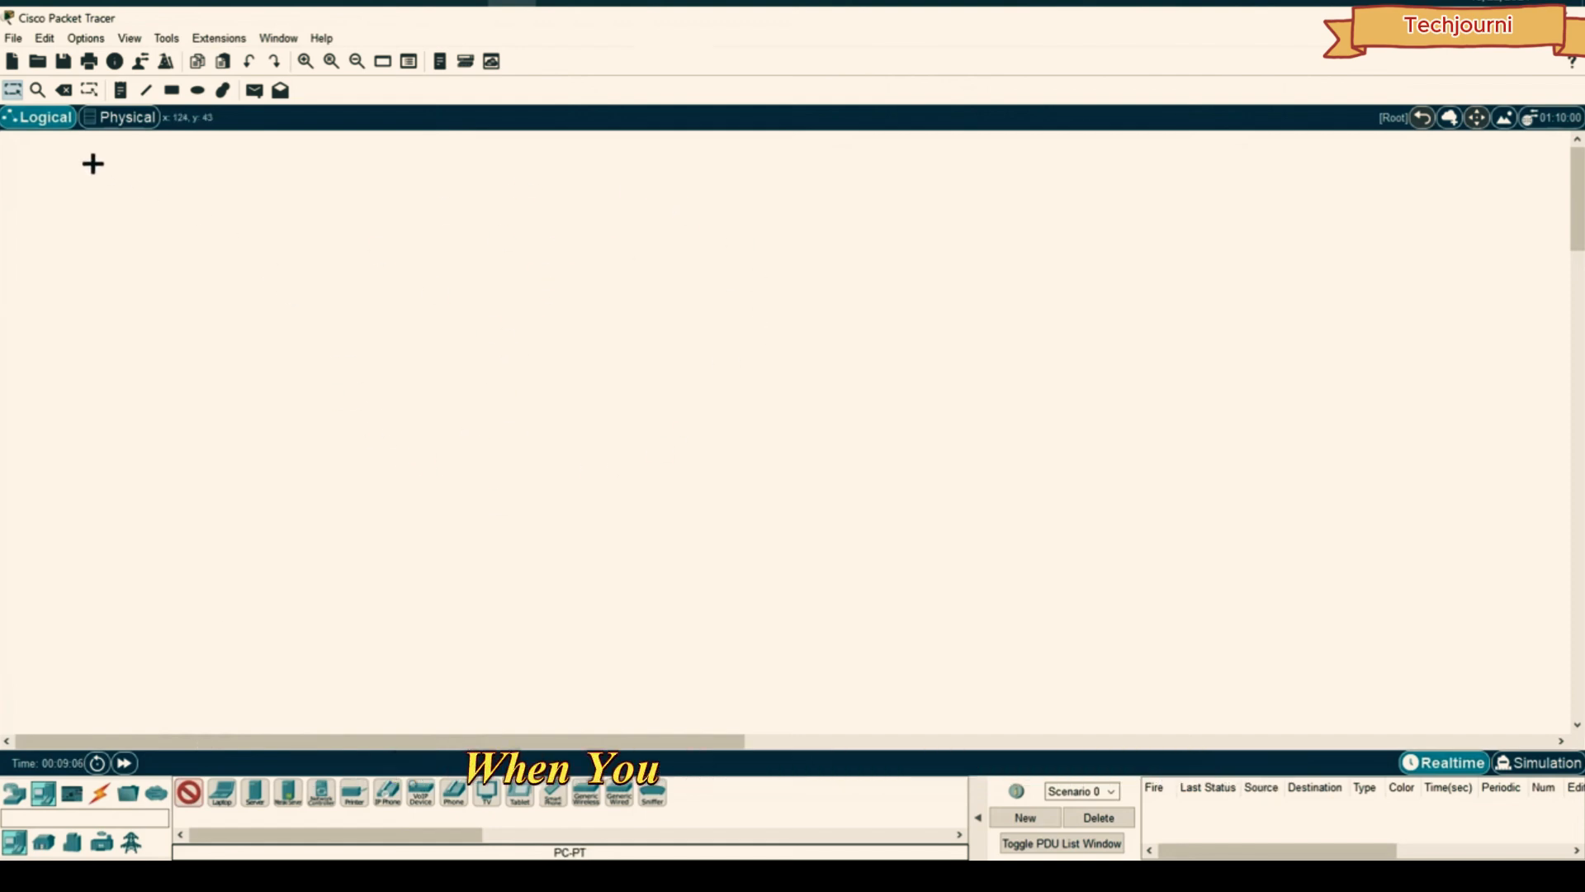
left_click(471, 291)
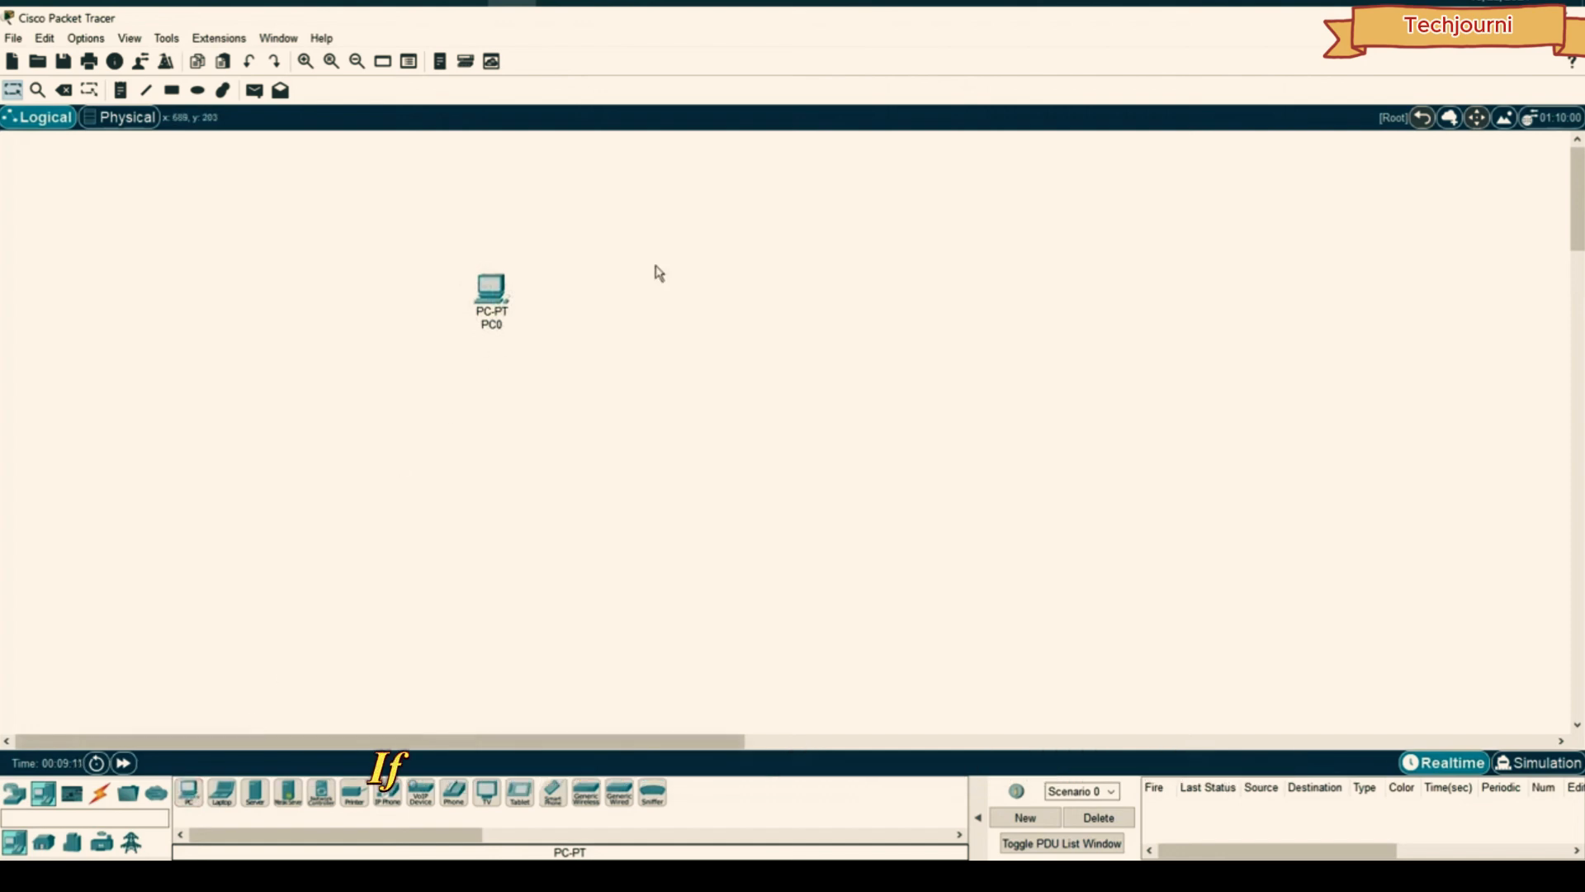
left_click(188, 804, "ctrl")
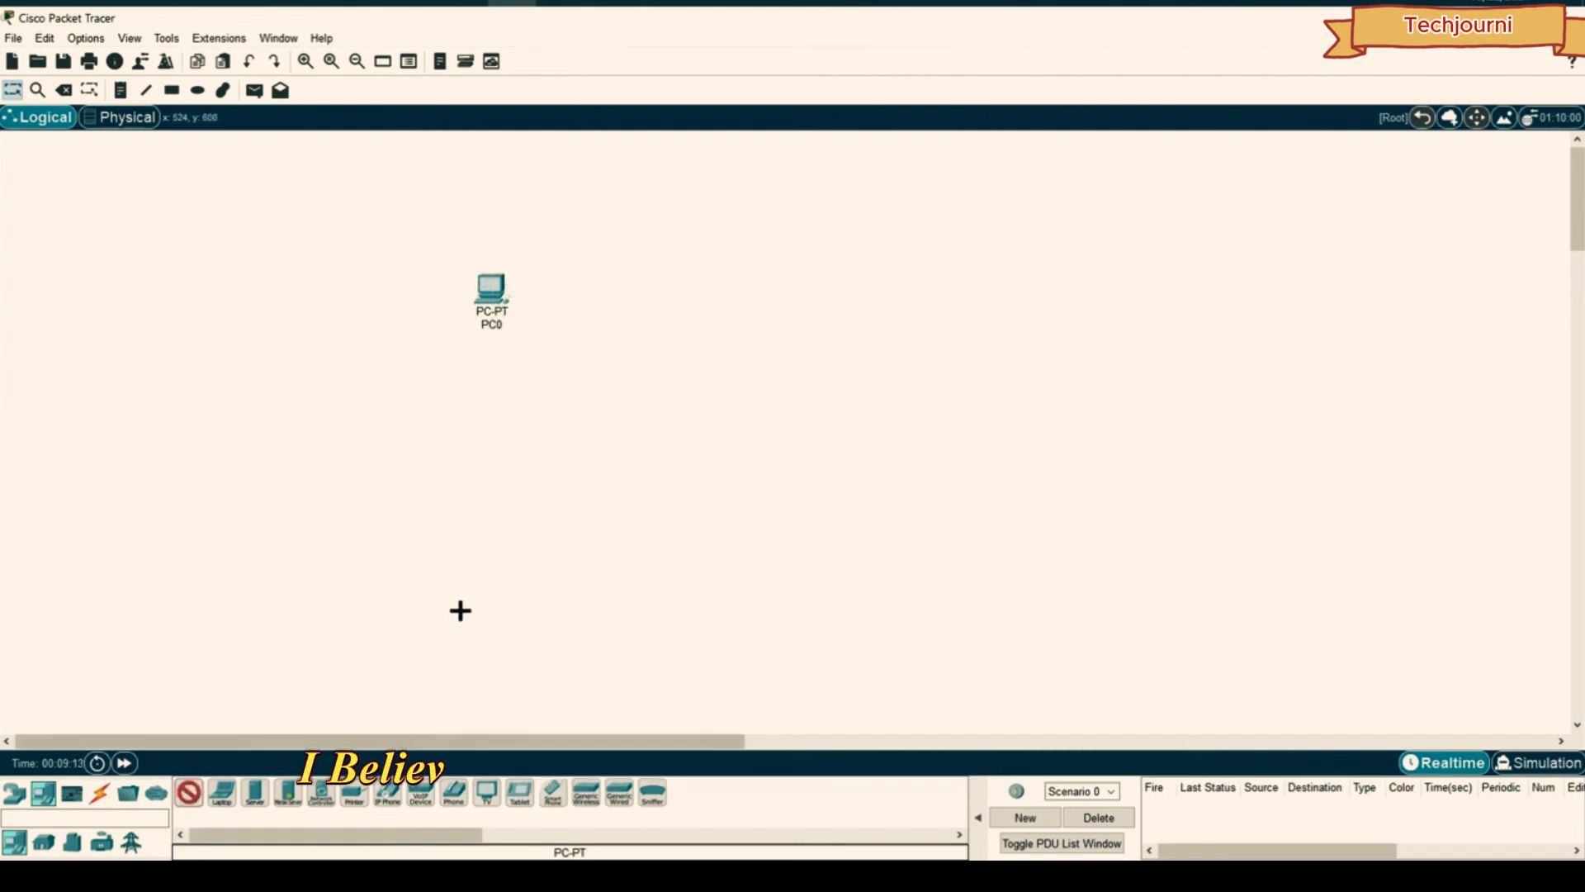
left_click(535, 537)
left_click(665, 496)
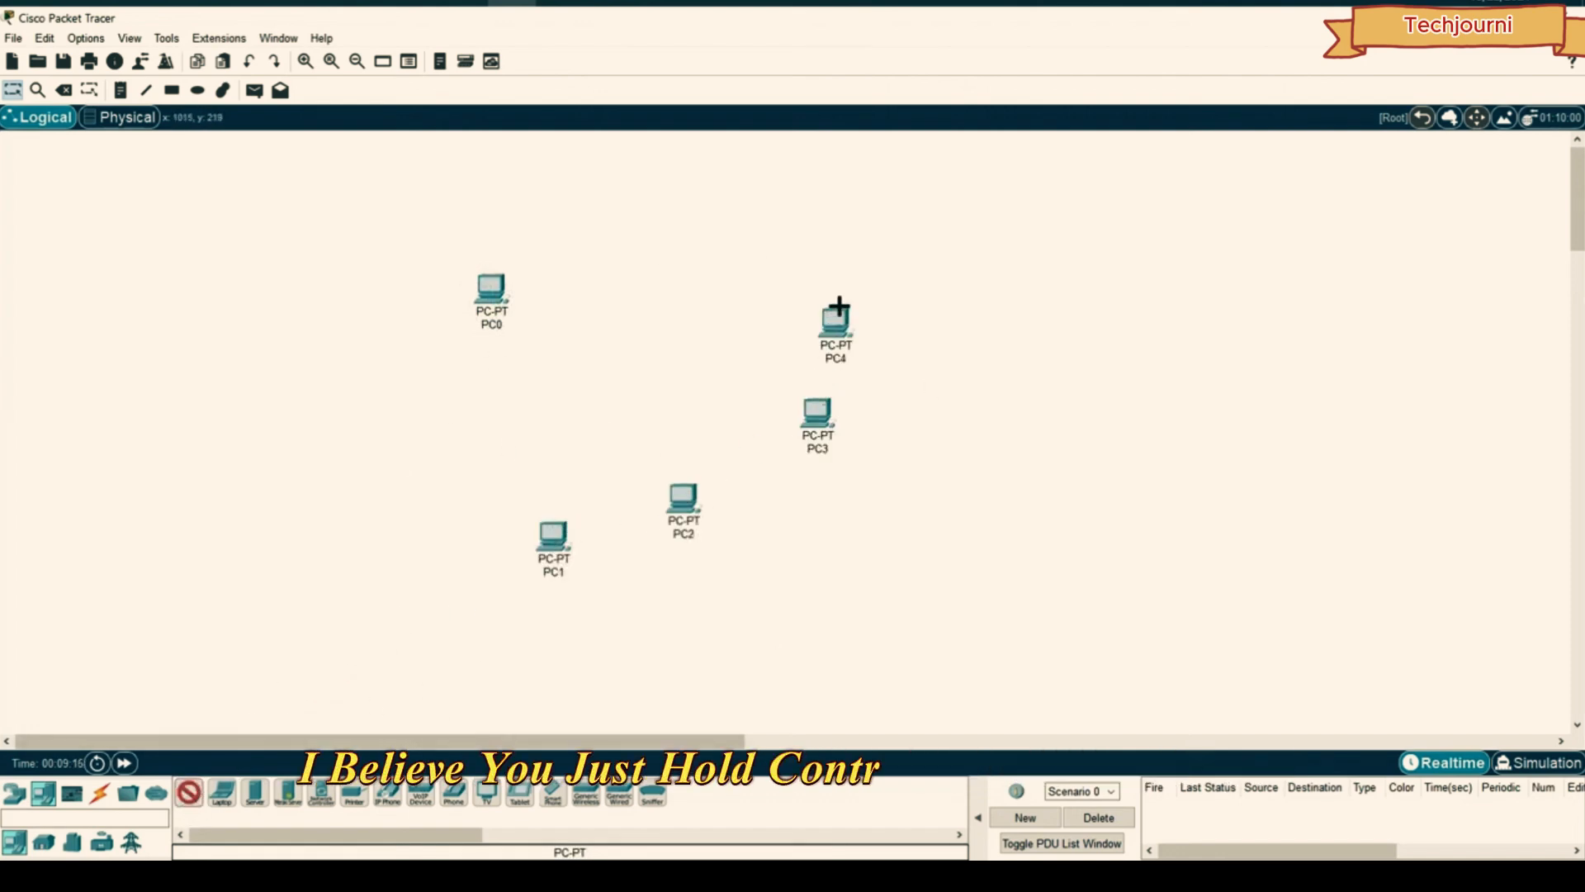
left_click(777, 224)
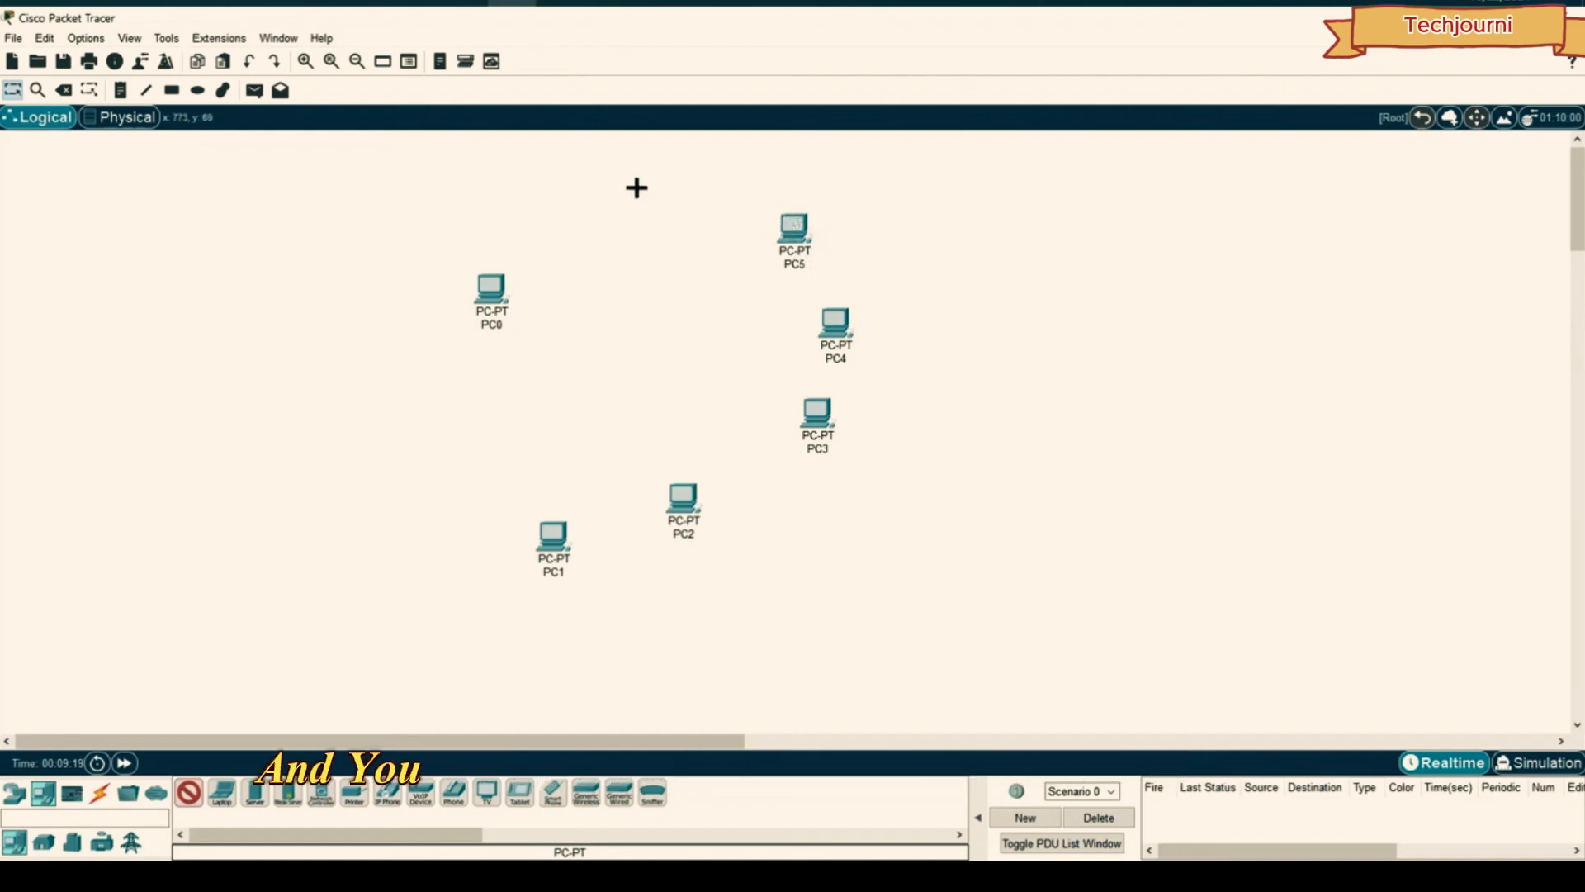
left_click(620, 185)
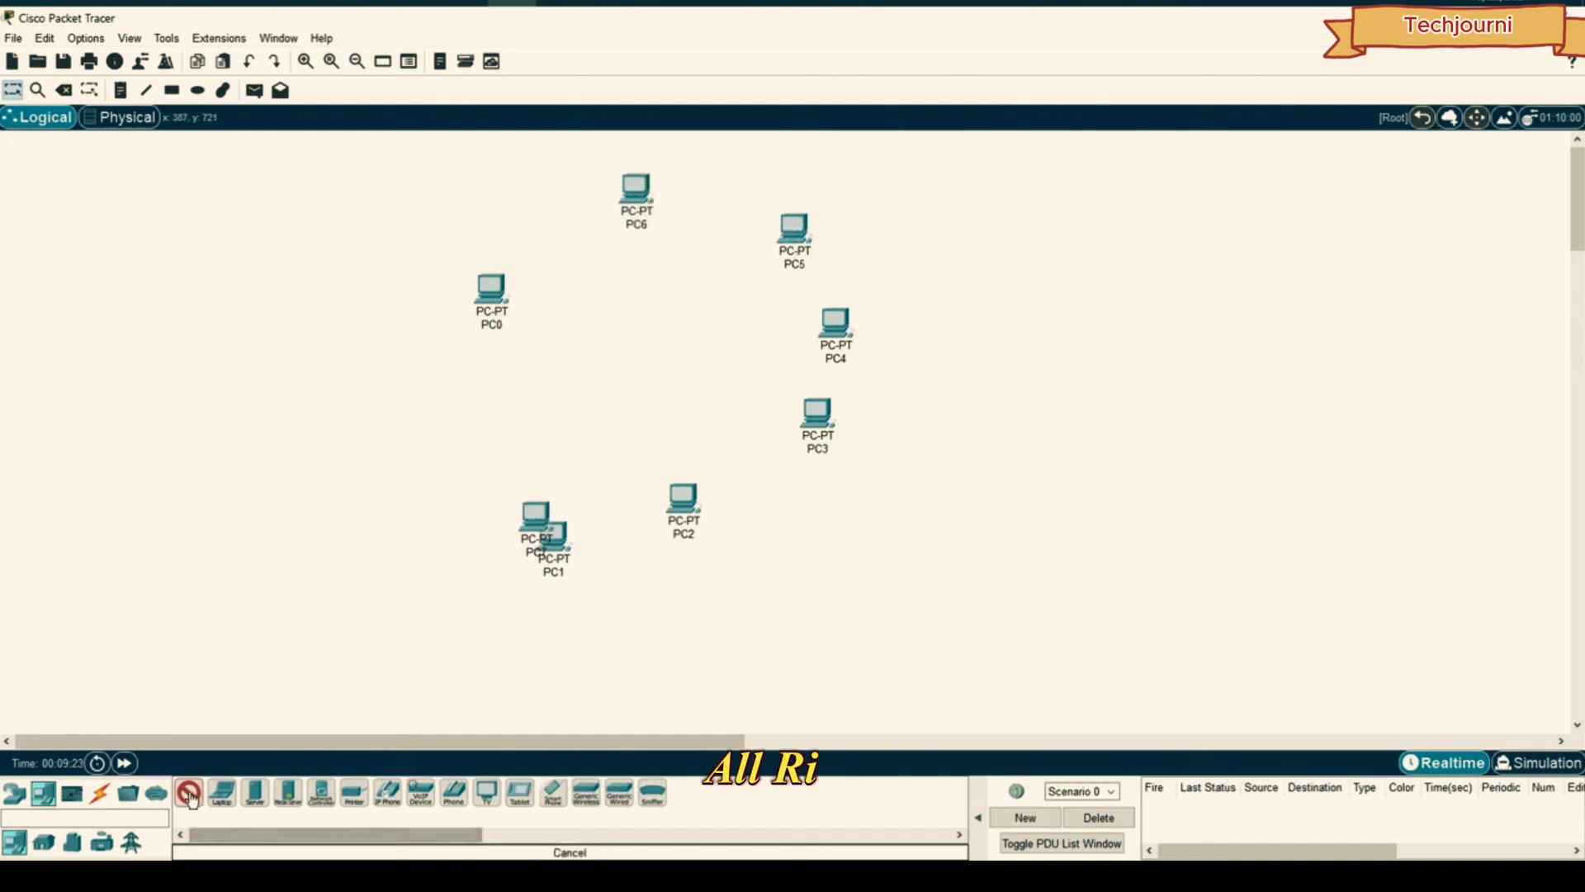
key("Escape")
- Delete the extra PCs, including PC5 and PC6, keeping only PC0 and PC4
left_click_drag(838, 276, 717, 430)
left_click_drag(505, 715, 954, 381)
key("Delete")
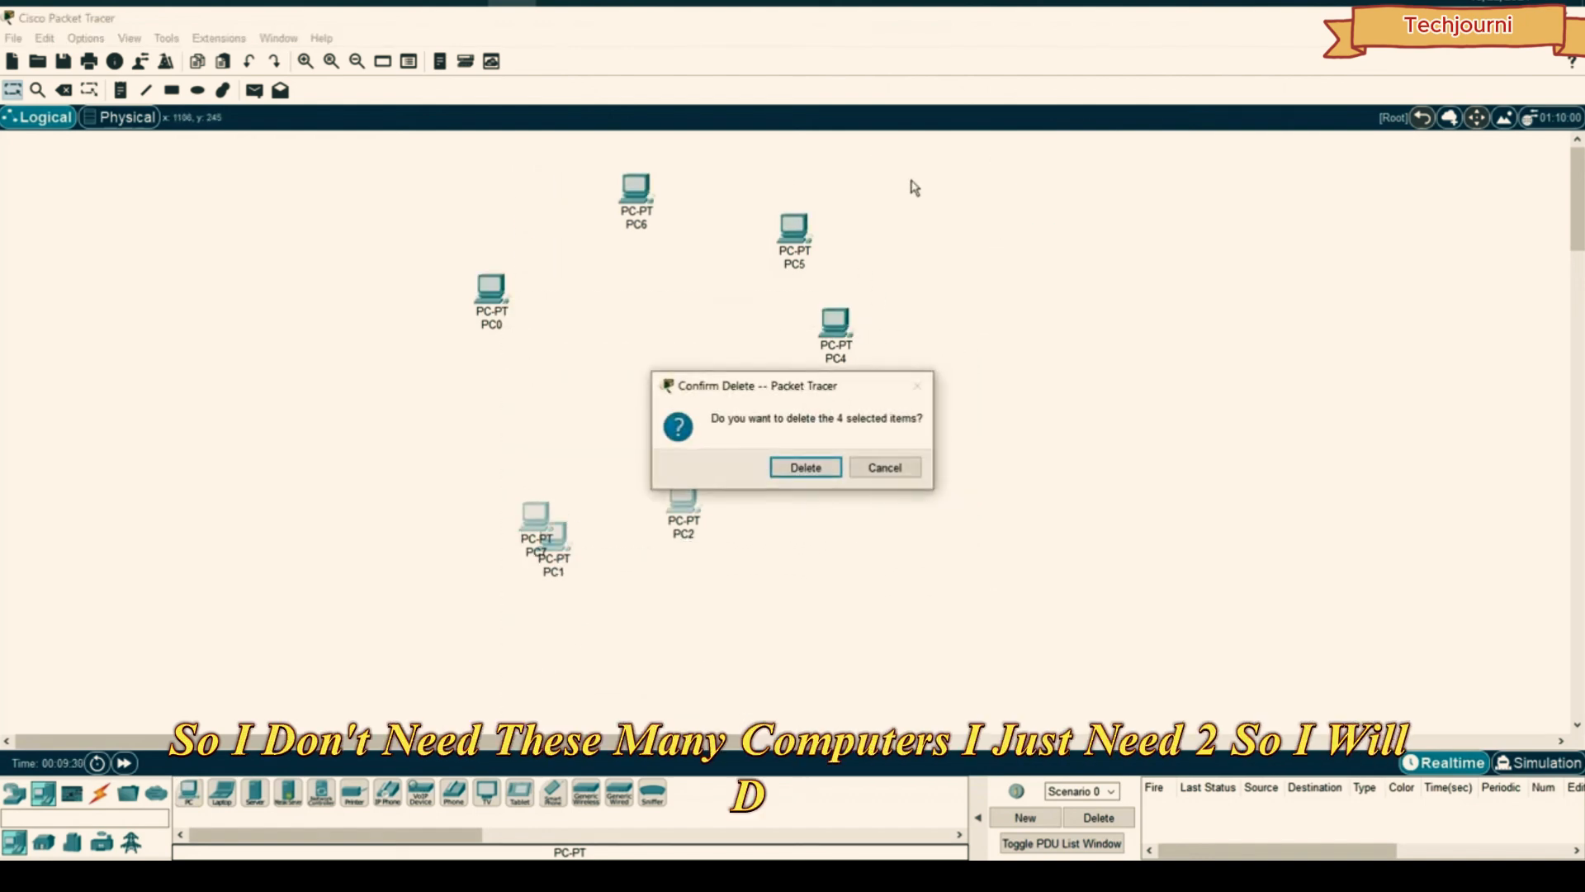
left_click(806, 467)
left_click(627, 201)
left_click(767, 465)
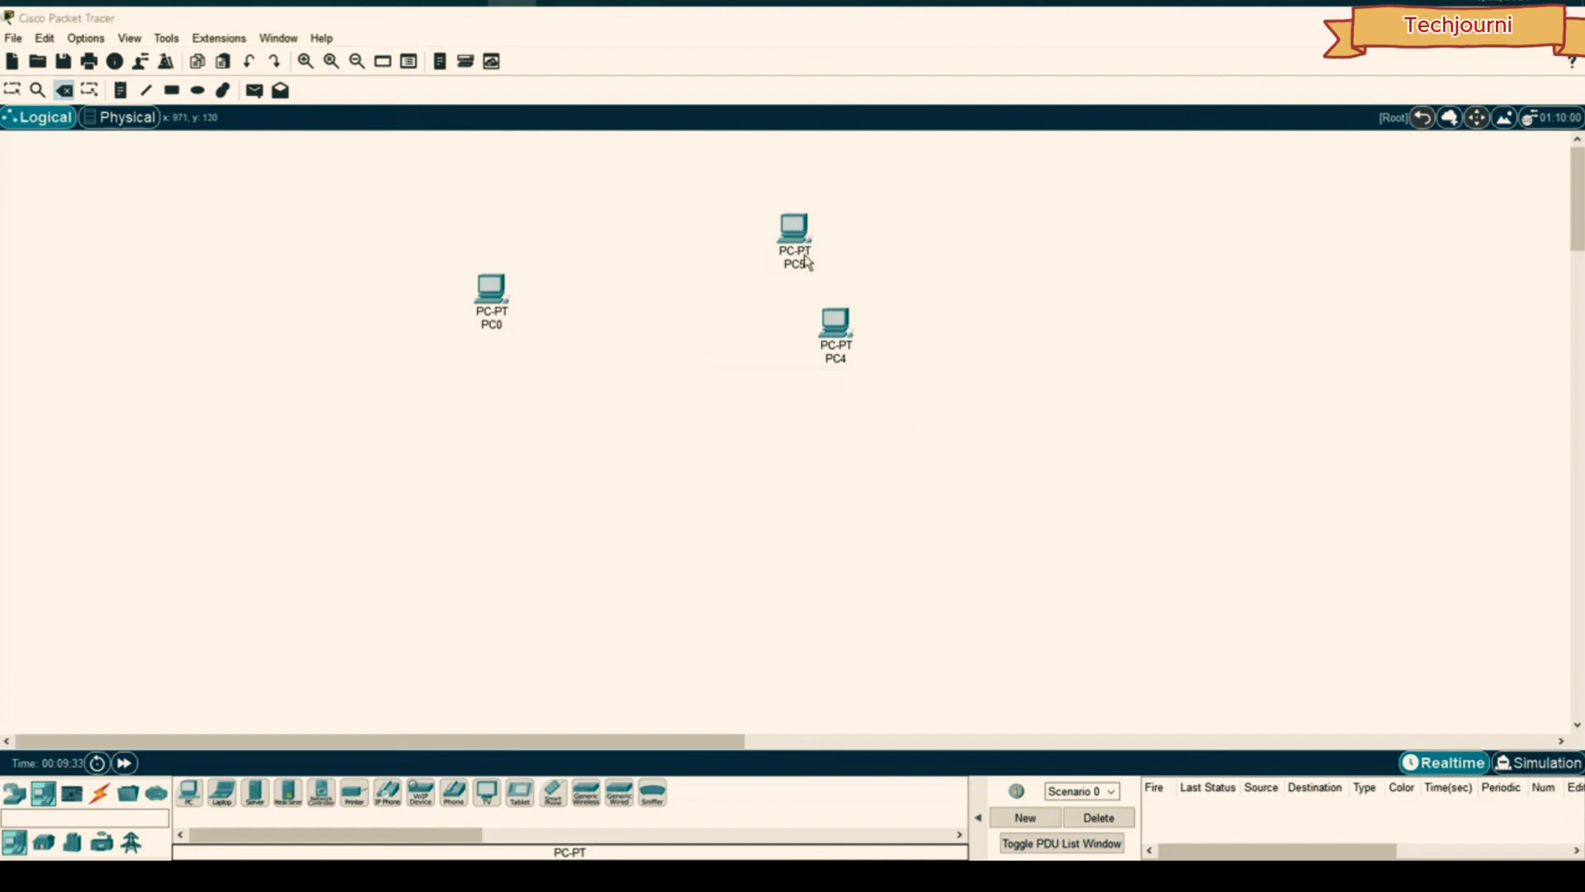
left_click(793, 229)
left_click(764, 464)
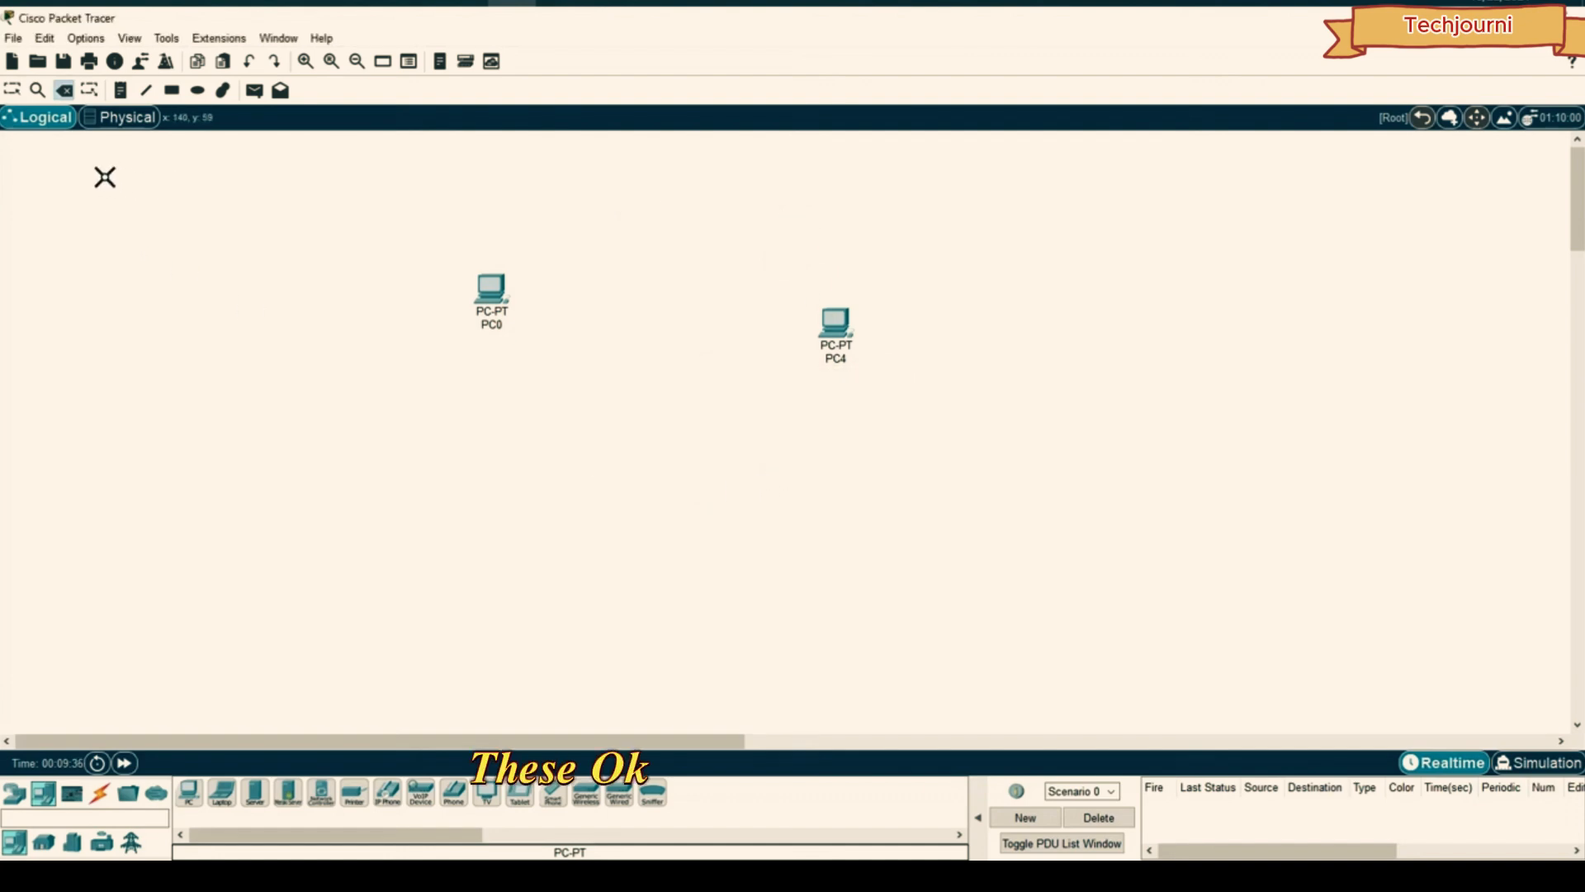
- Move PC0 next to PC4 near the centre and select both
left_click(12, 91)
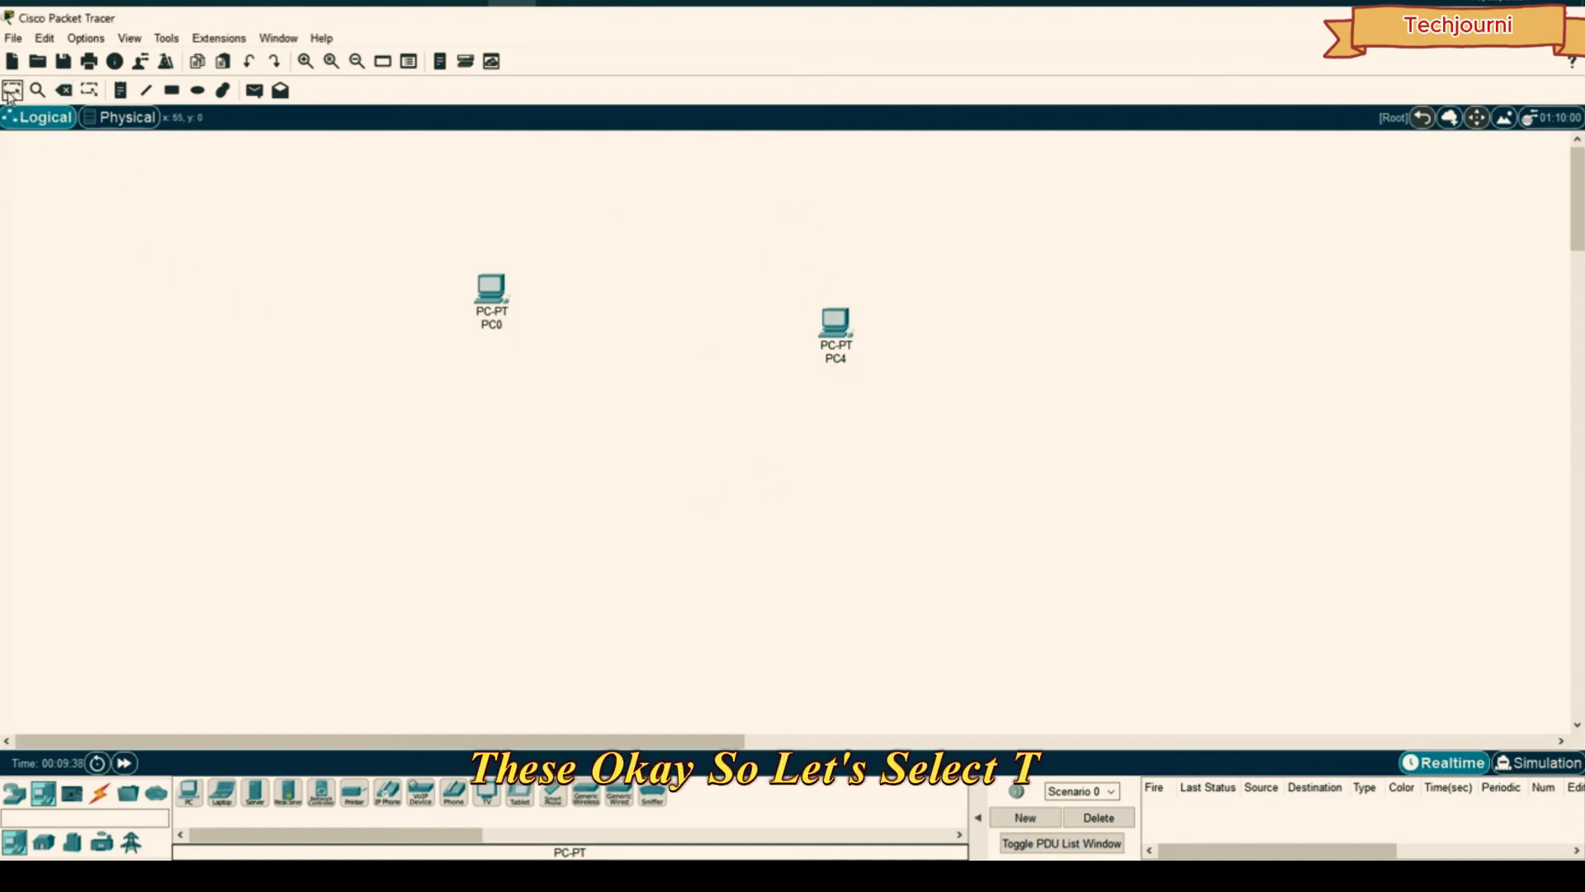
left_click_drag(490, 291, 603, 339)
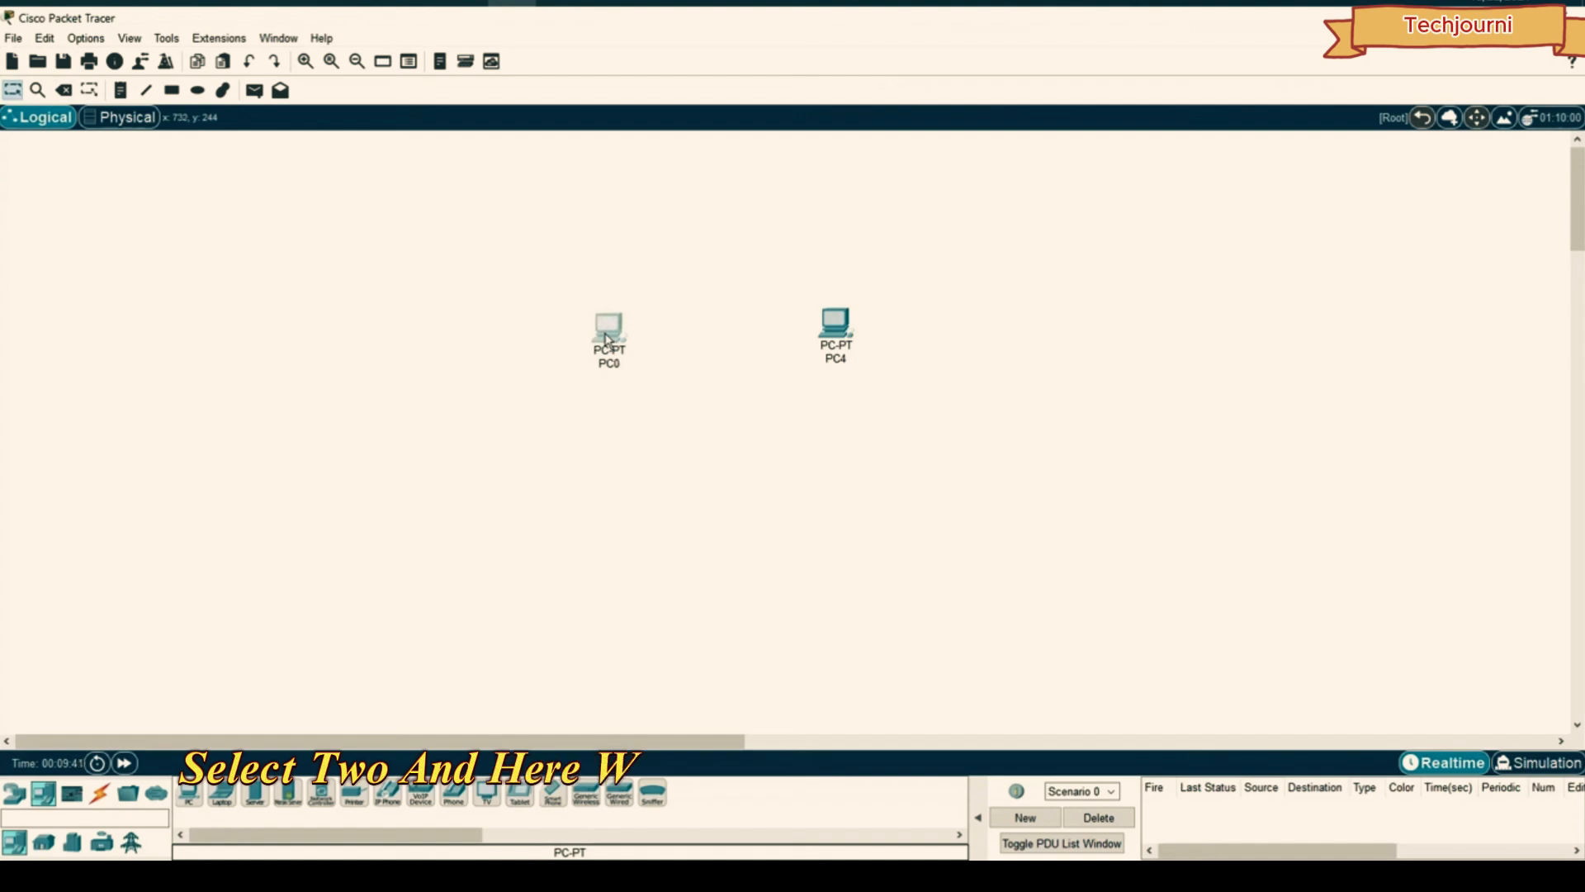
left_click_drag(930, 269, 556, 414)
left_click_drag(609, 330, 543, 464)
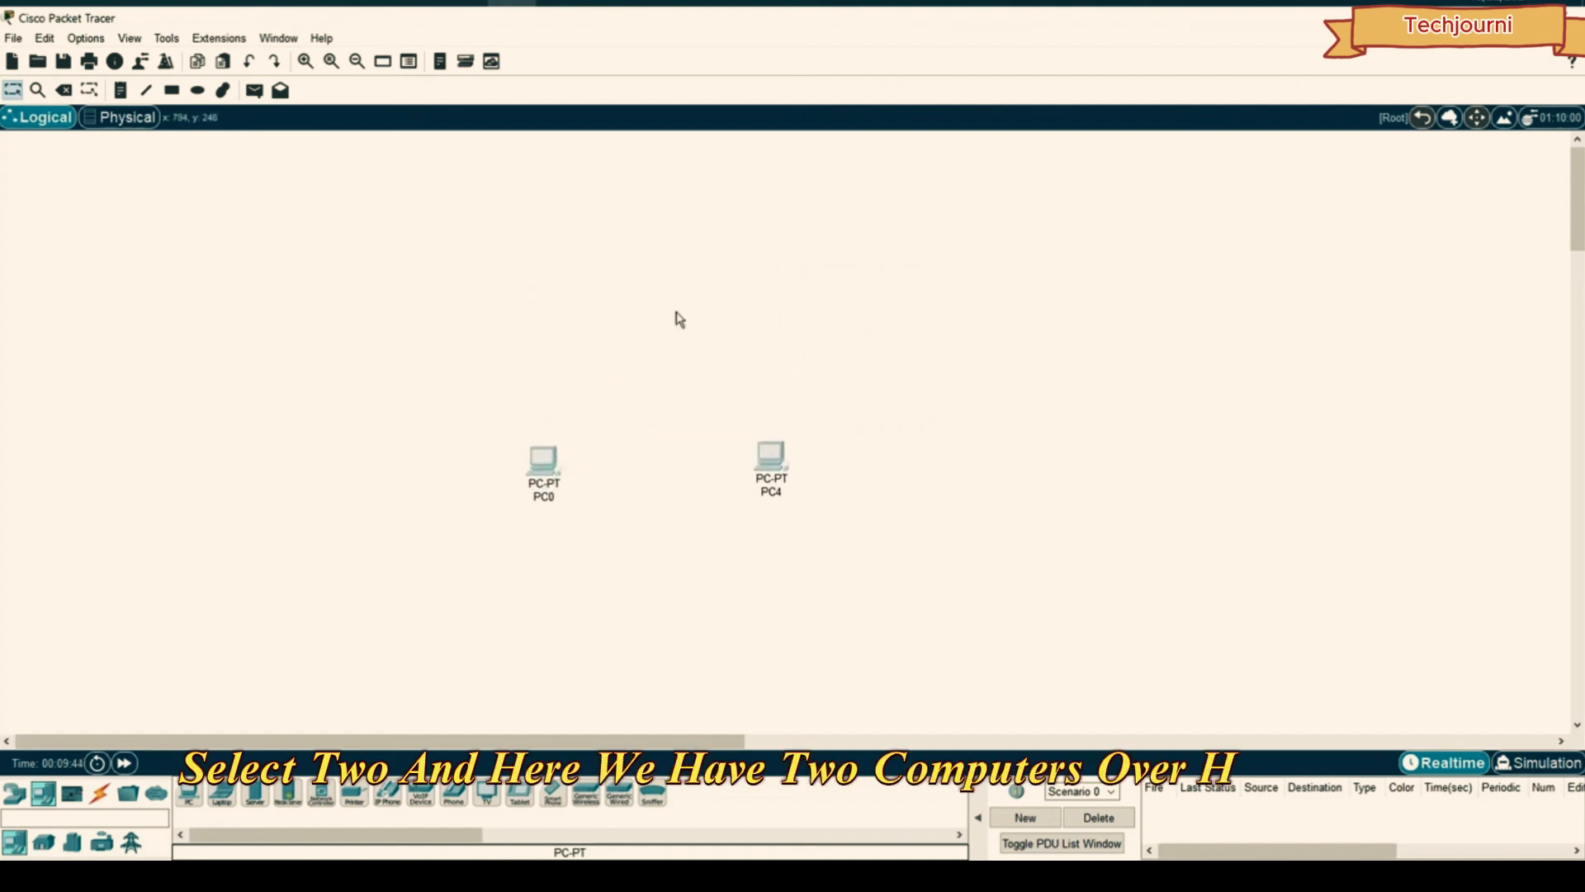
left_click(620, 608)
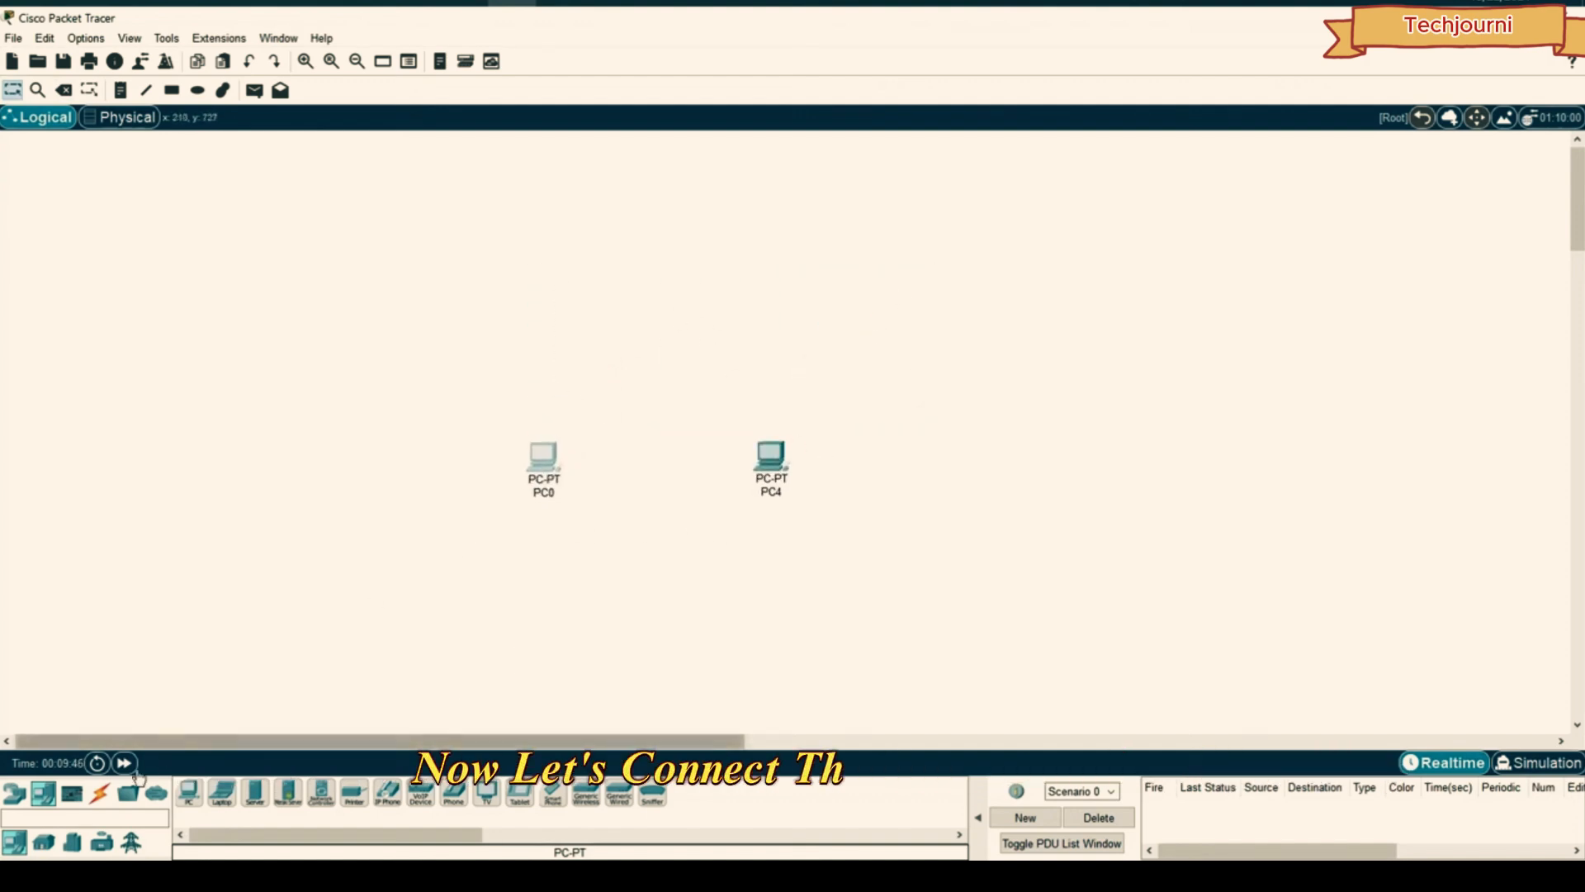
left_click(100, 793)
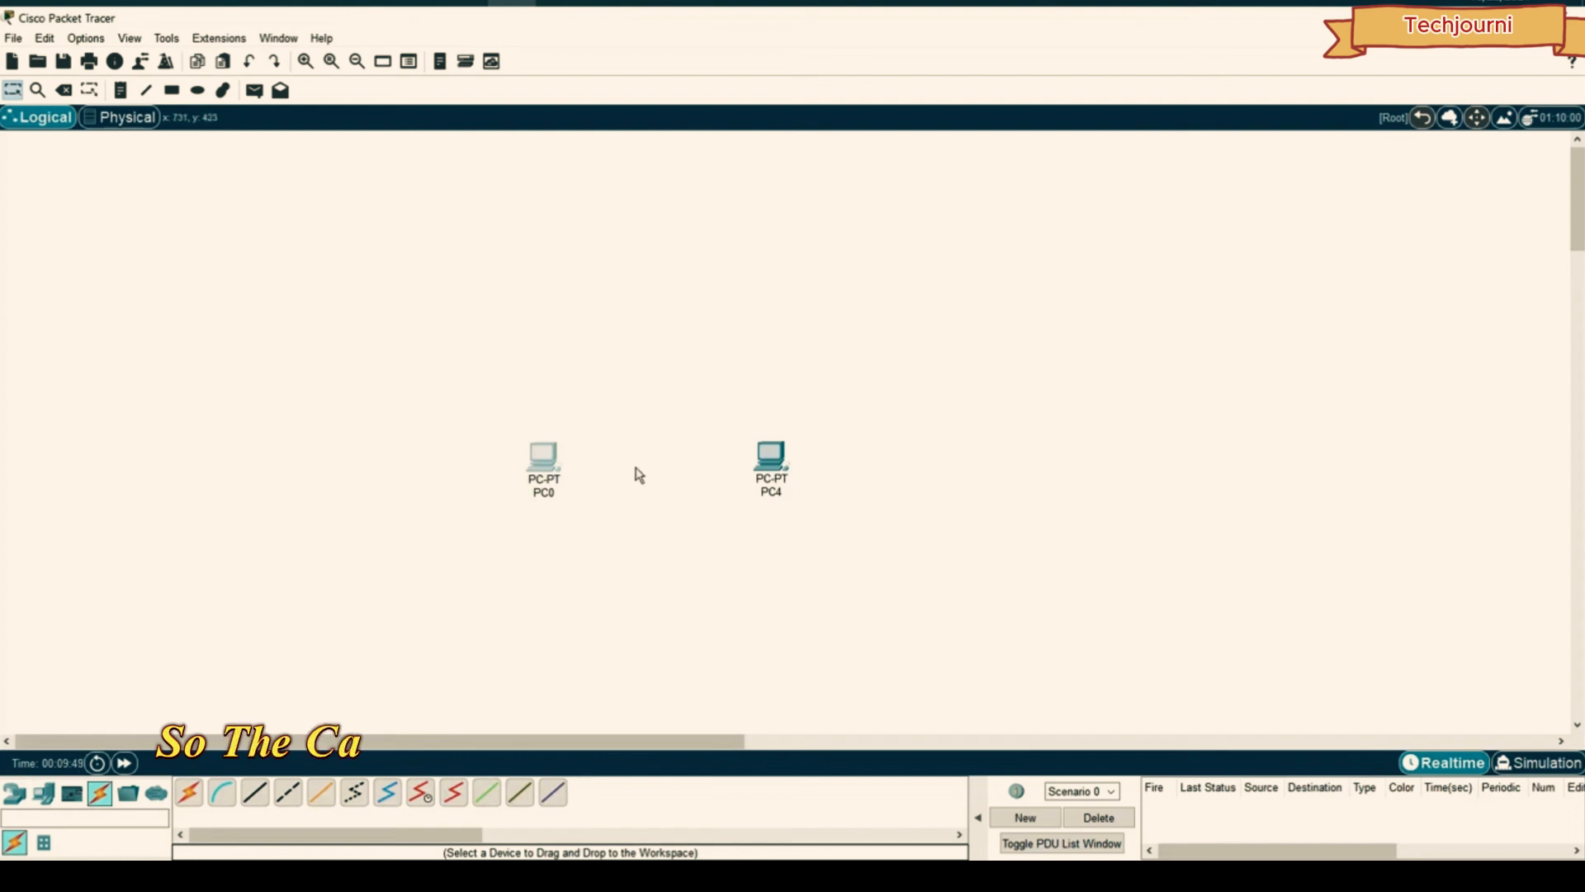
left_click(289, 794)
left_click(545, 455)
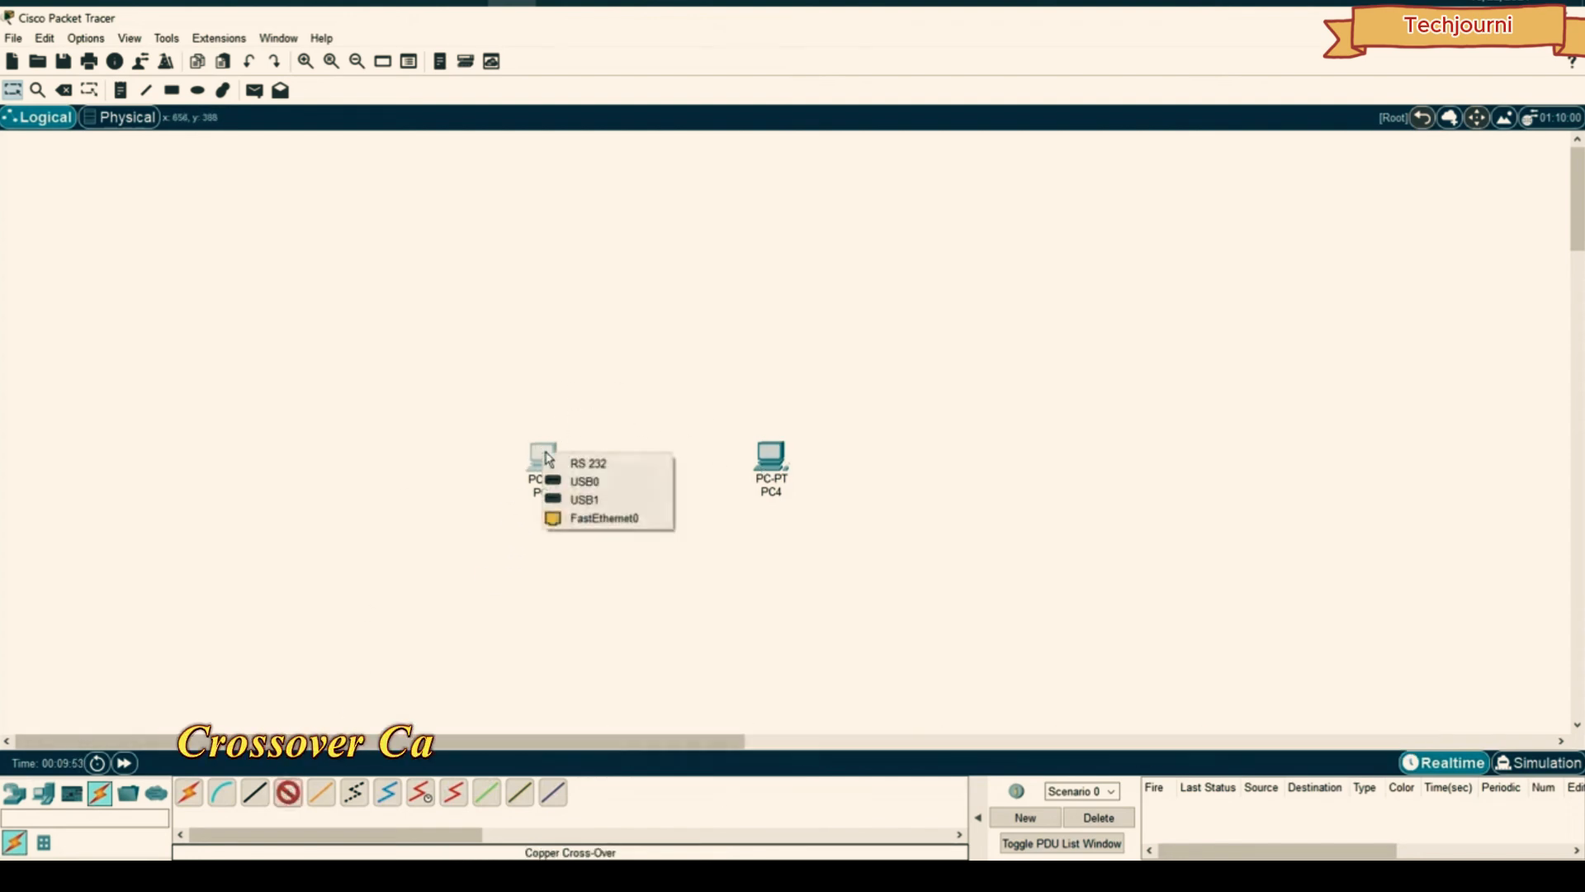
left_click(594, 519)
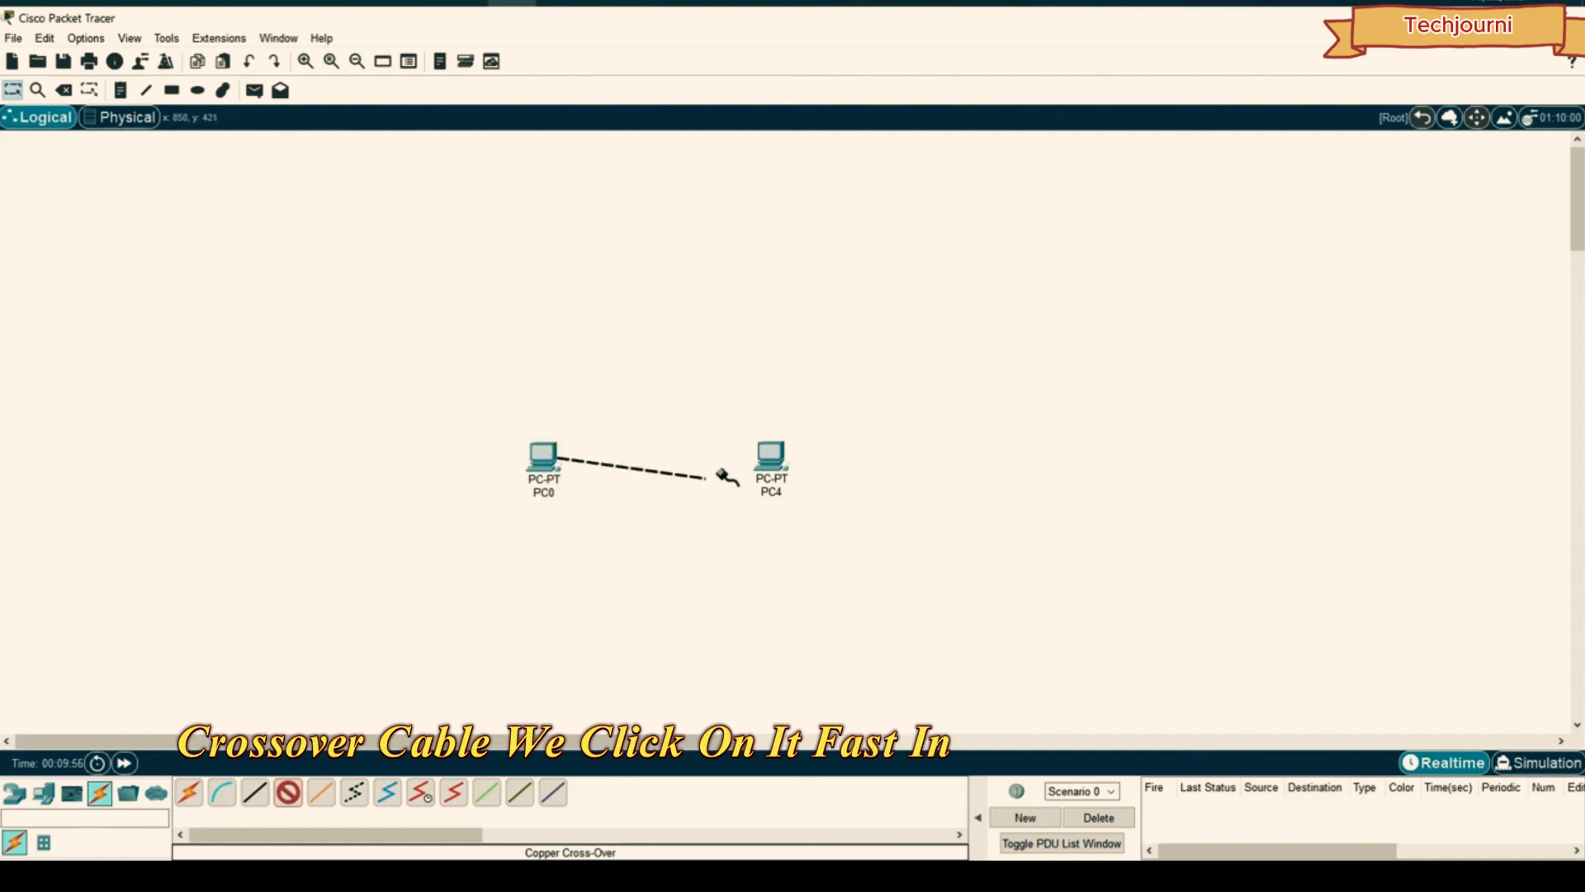
left_click(751, 478)
left_click(788, 525)
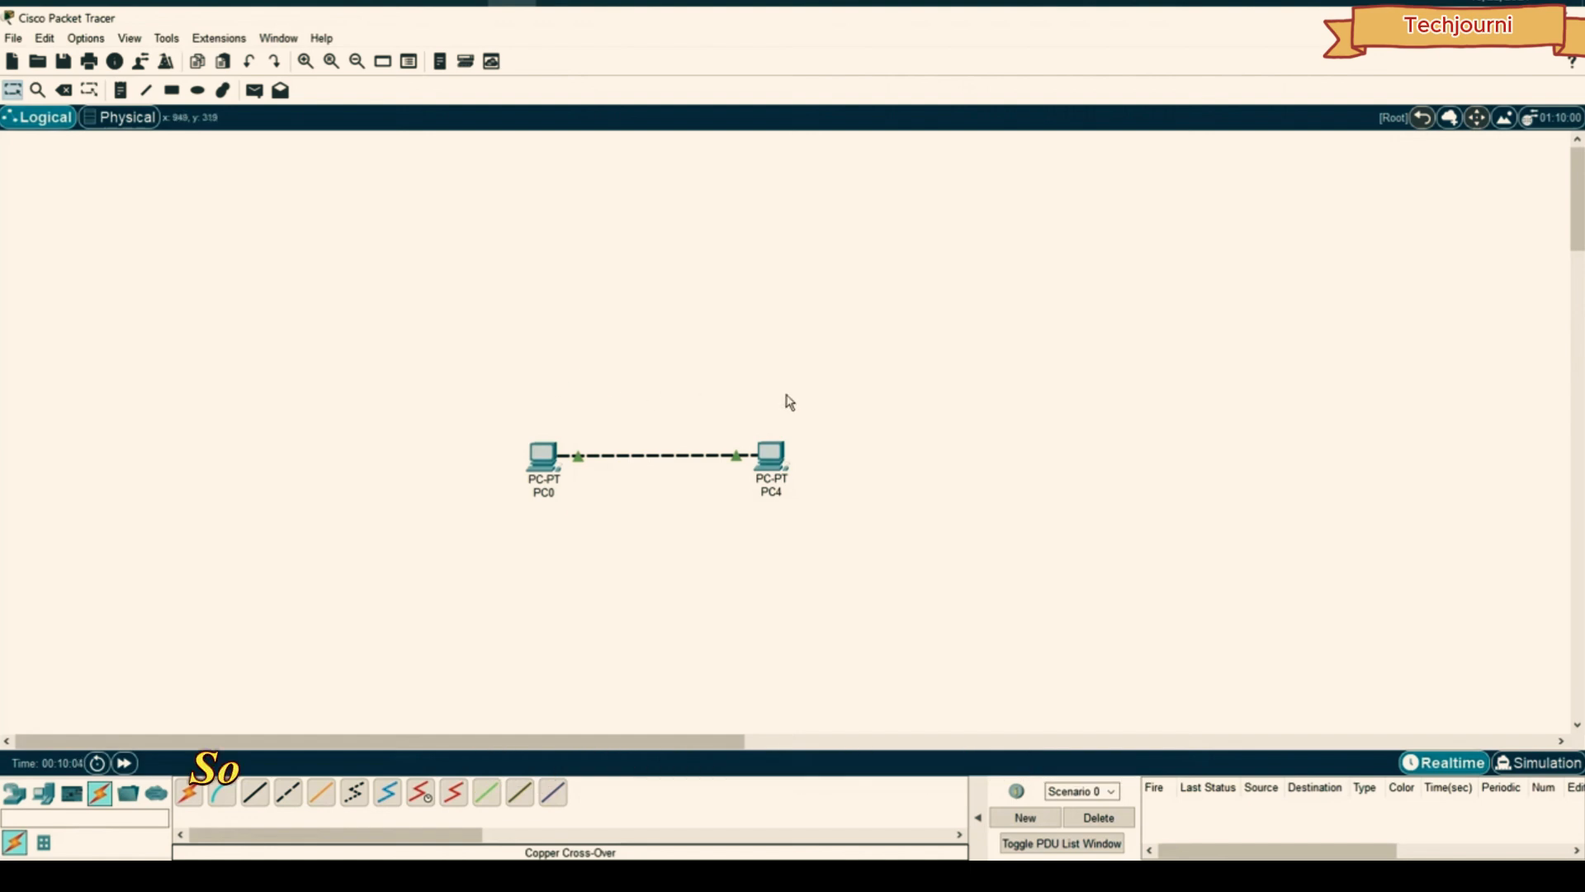
left_click_drag(960, 339, 882, 363)
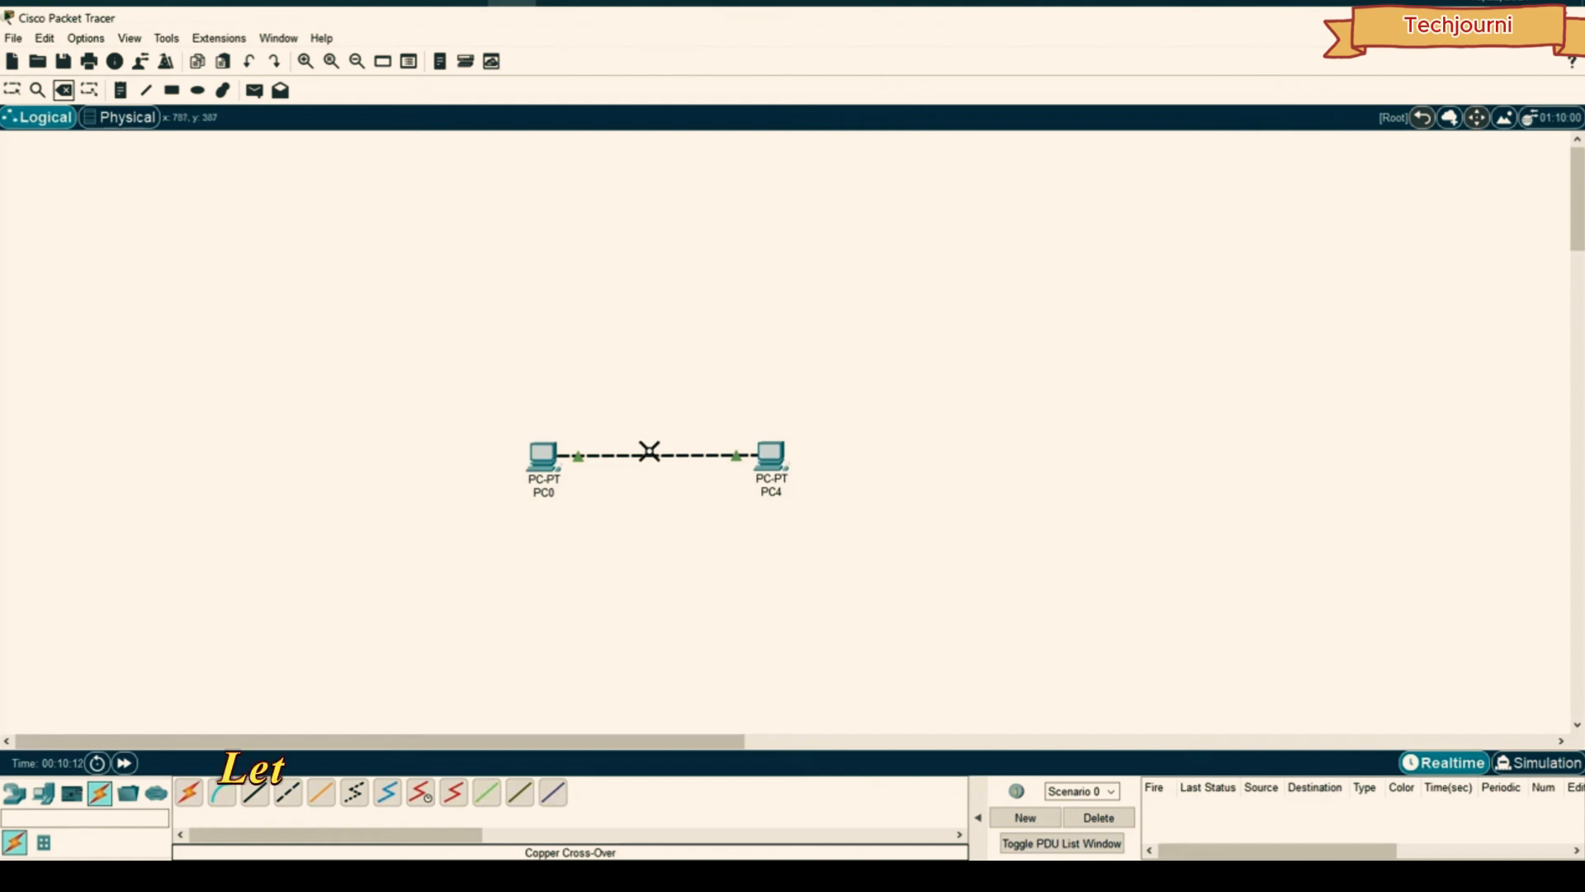
left_click(649, 451)
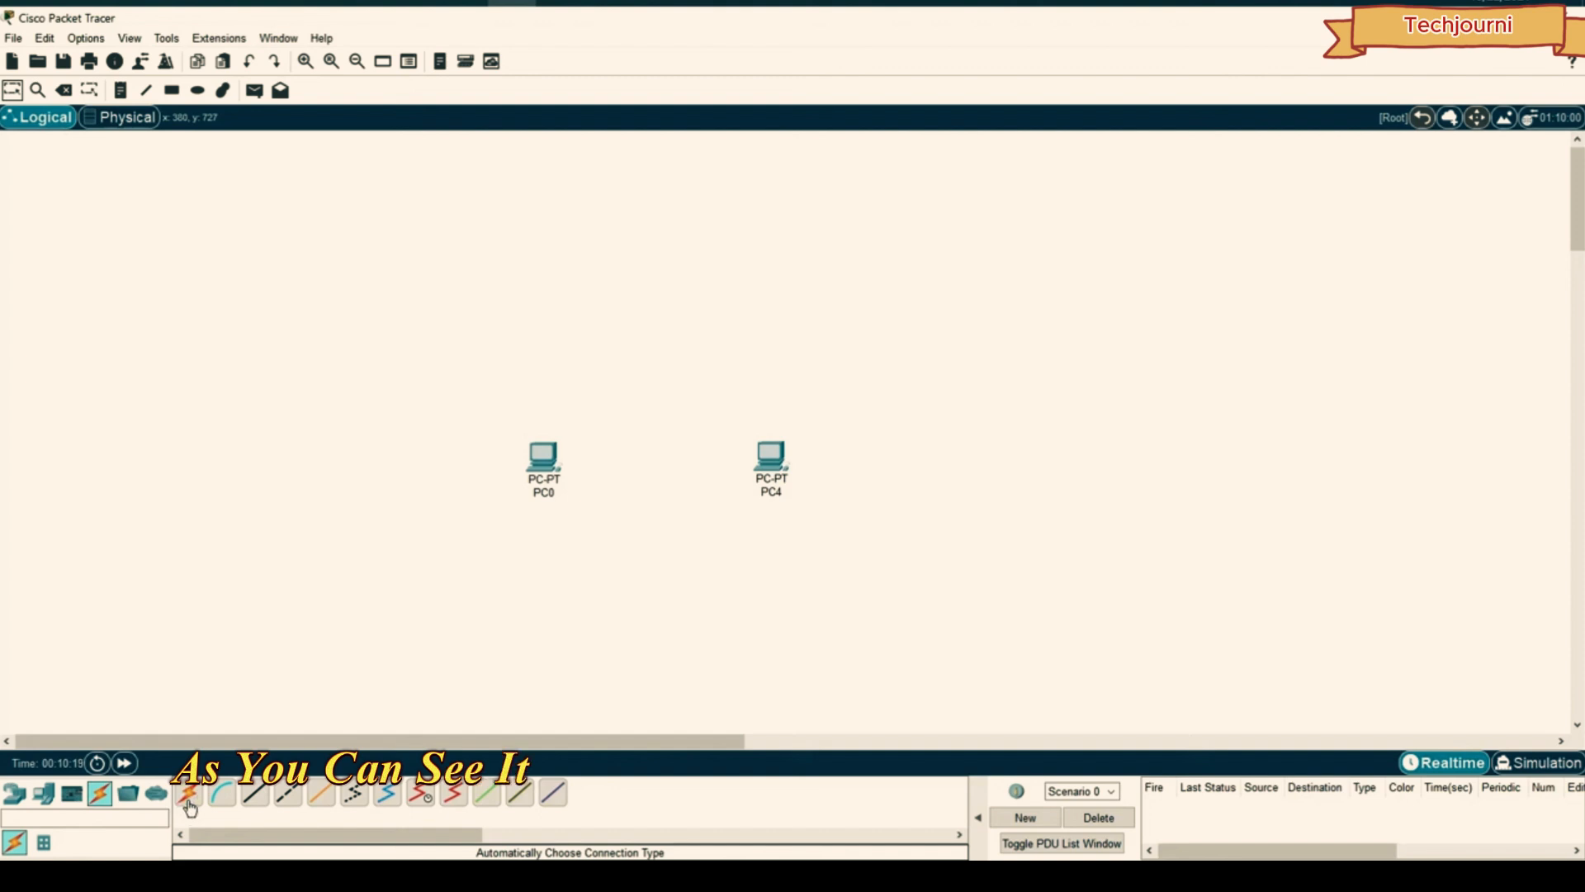
- Connect PC0 to PC4 using the automatic connection cable
left_click(189, 805)
left_click(543, 455)
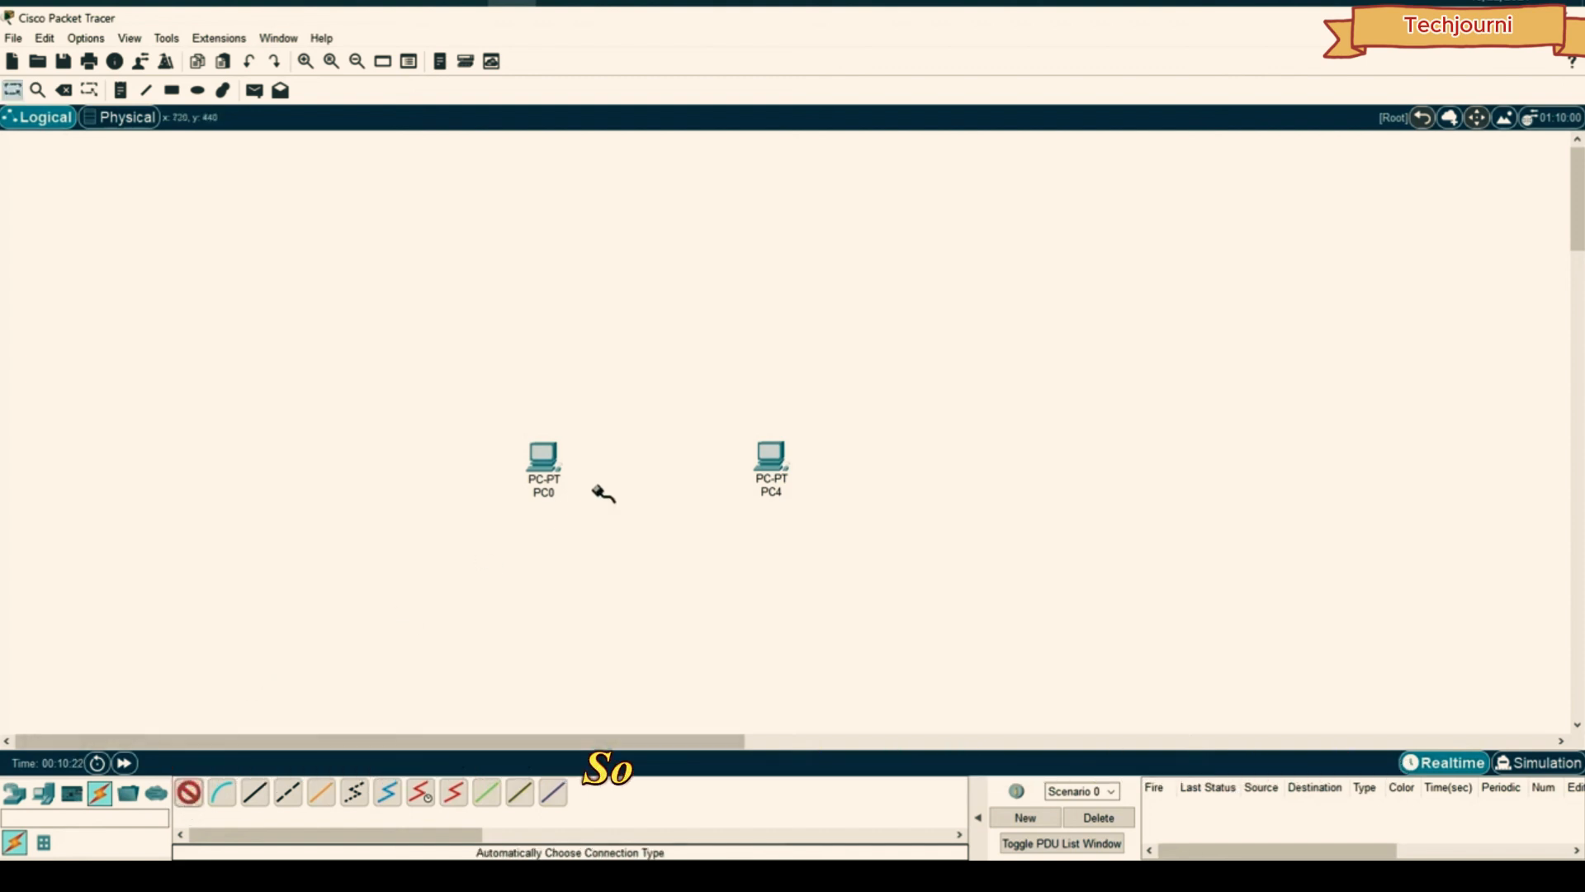
left_click(771, 454)
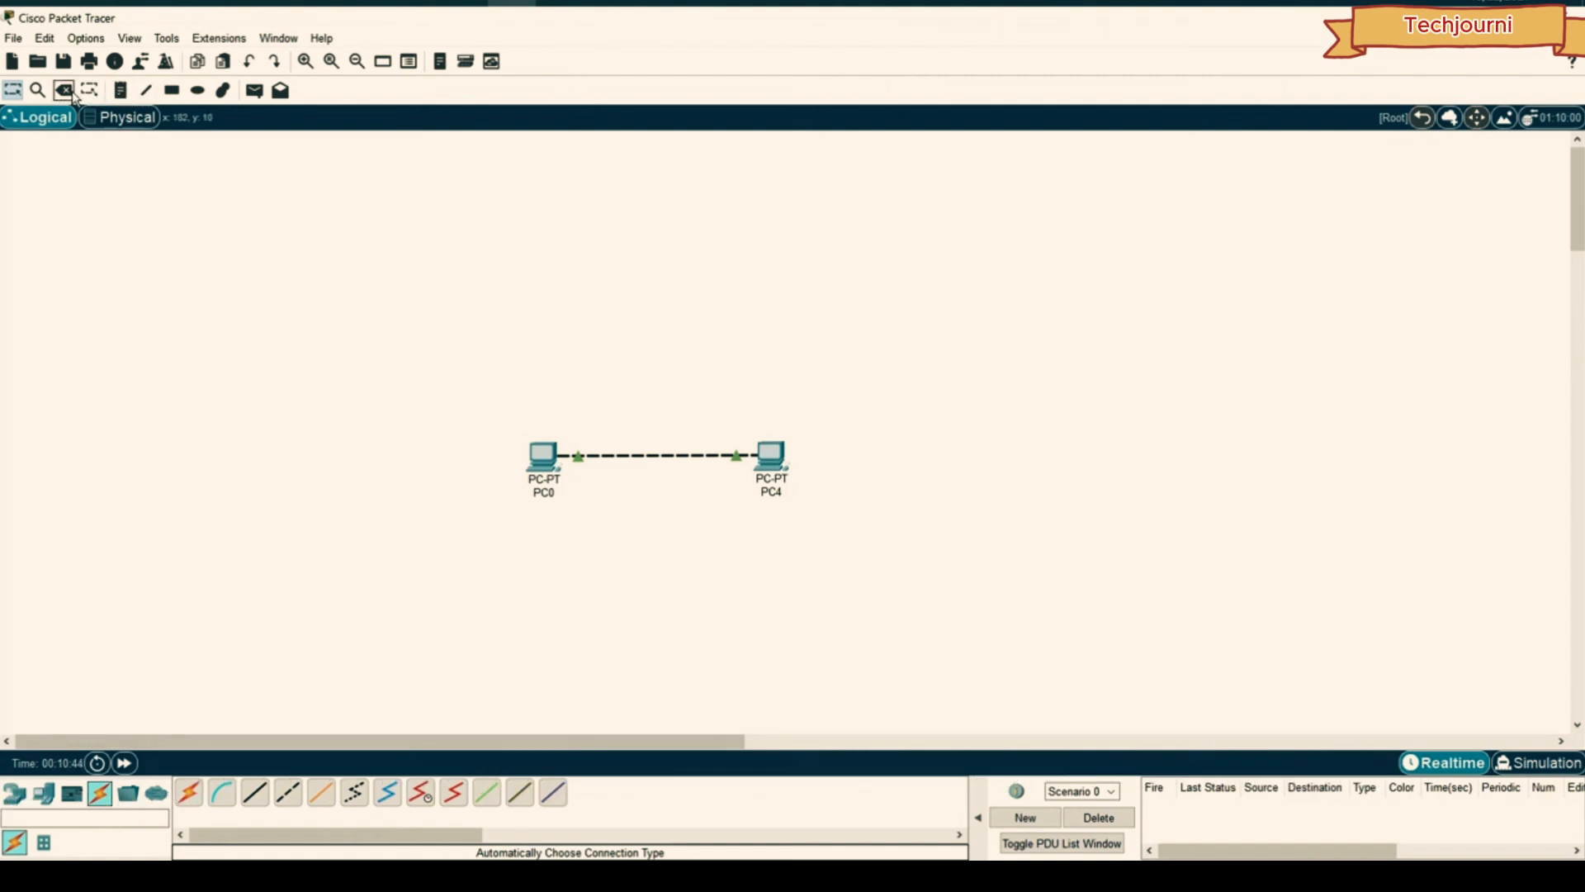
- Move both connected PCs up and to the right, then deselect them
left_click_drag(894, 348, 436, 548)
left_click_drag(543, 455, 577, 402)
left_click(667, 326)
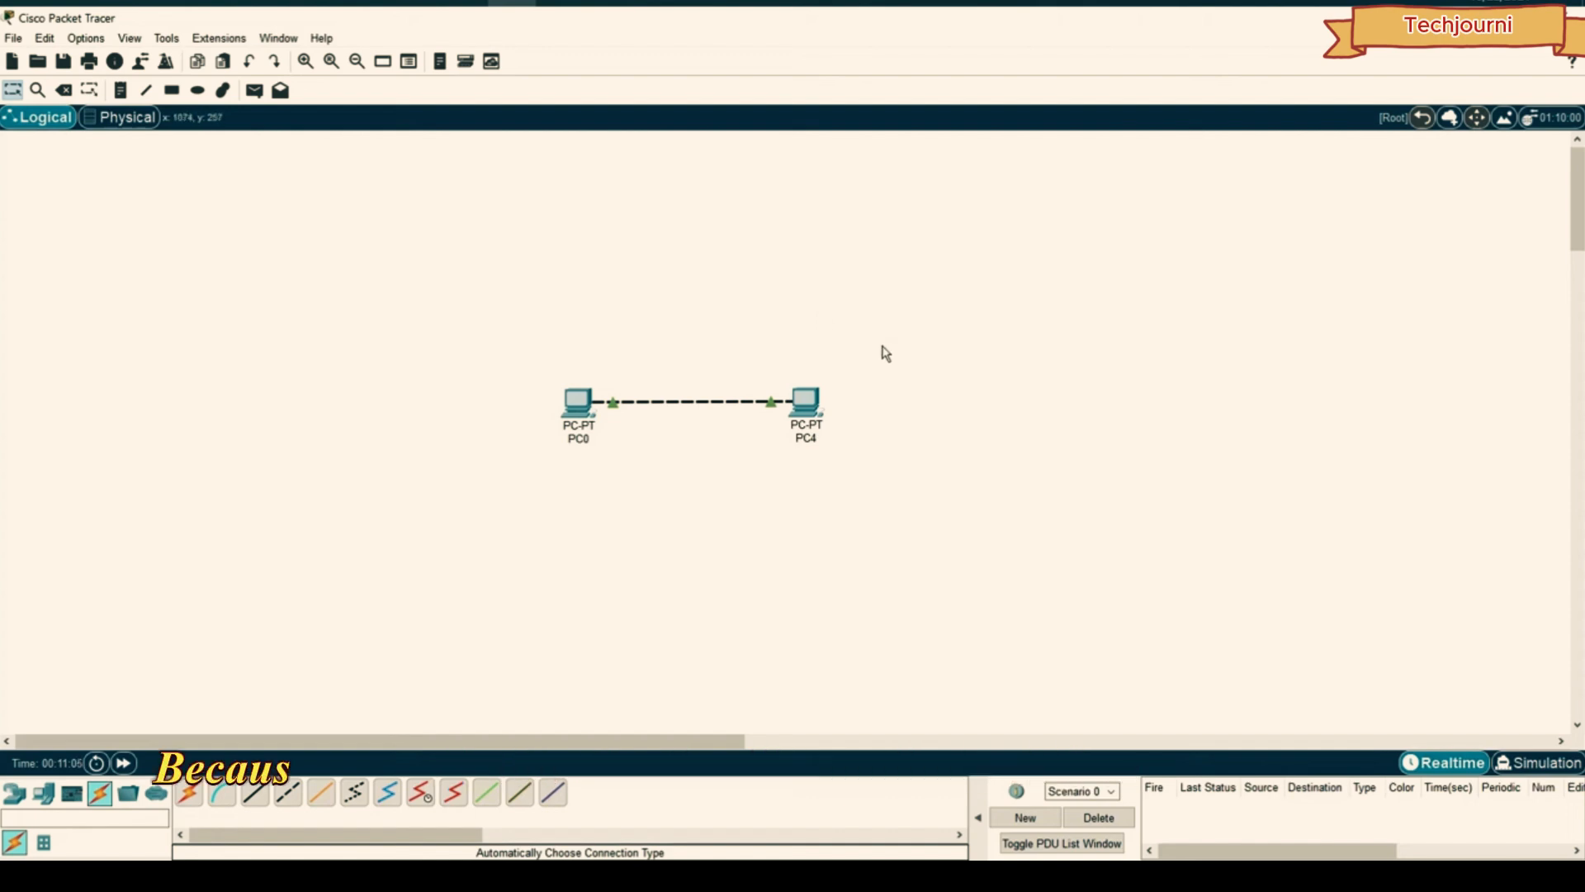
mouse_move(807, 413)
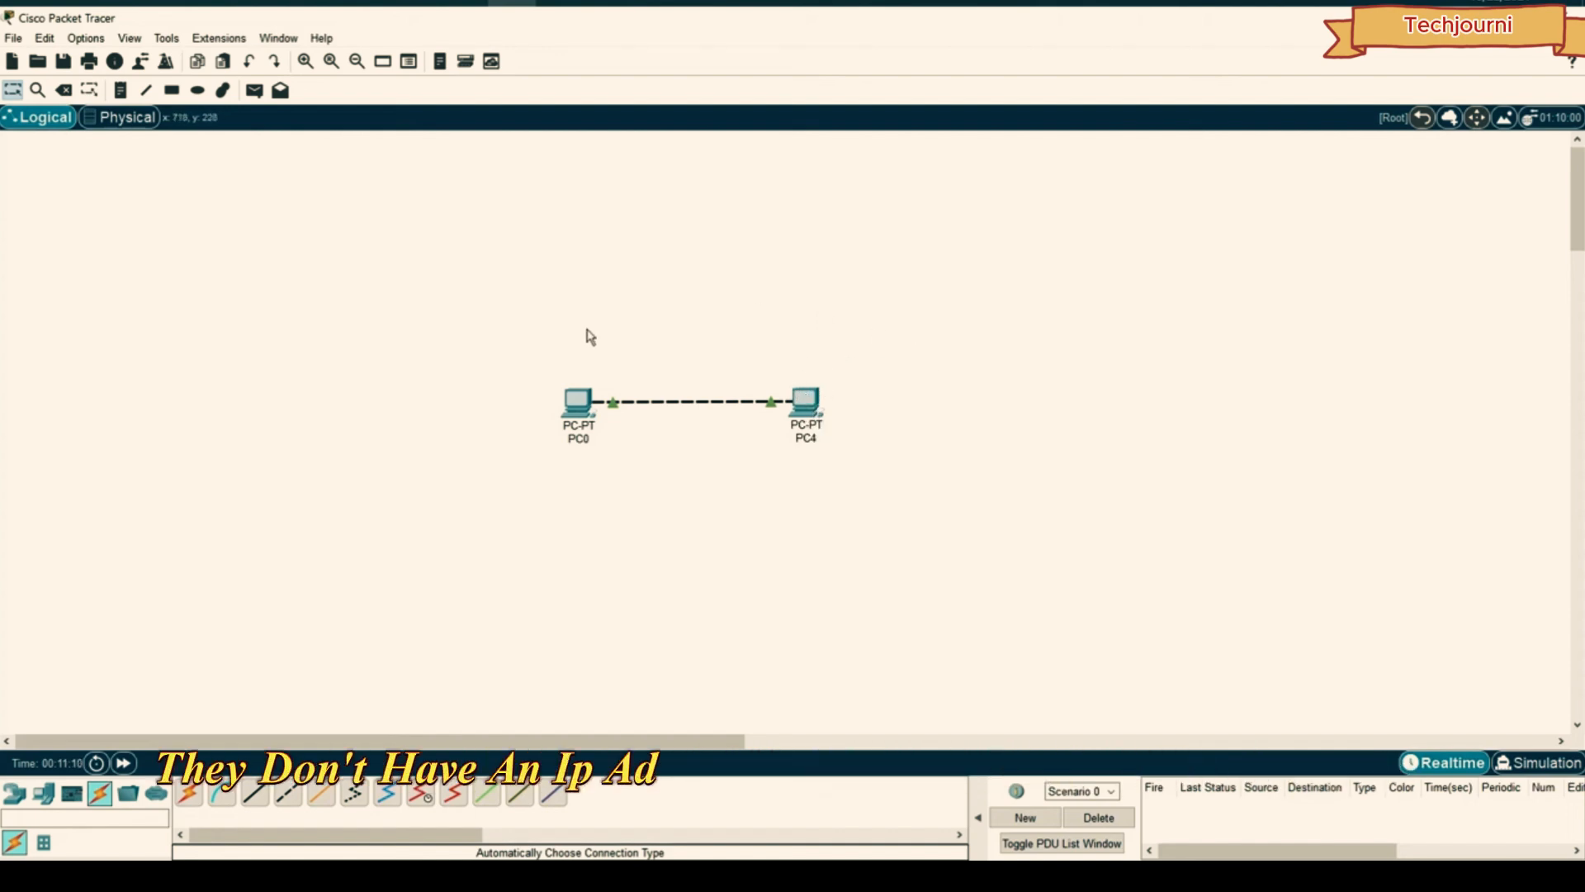
- Open PC0's device window and enlarge it to show the hardware view
left_click(577, 400)
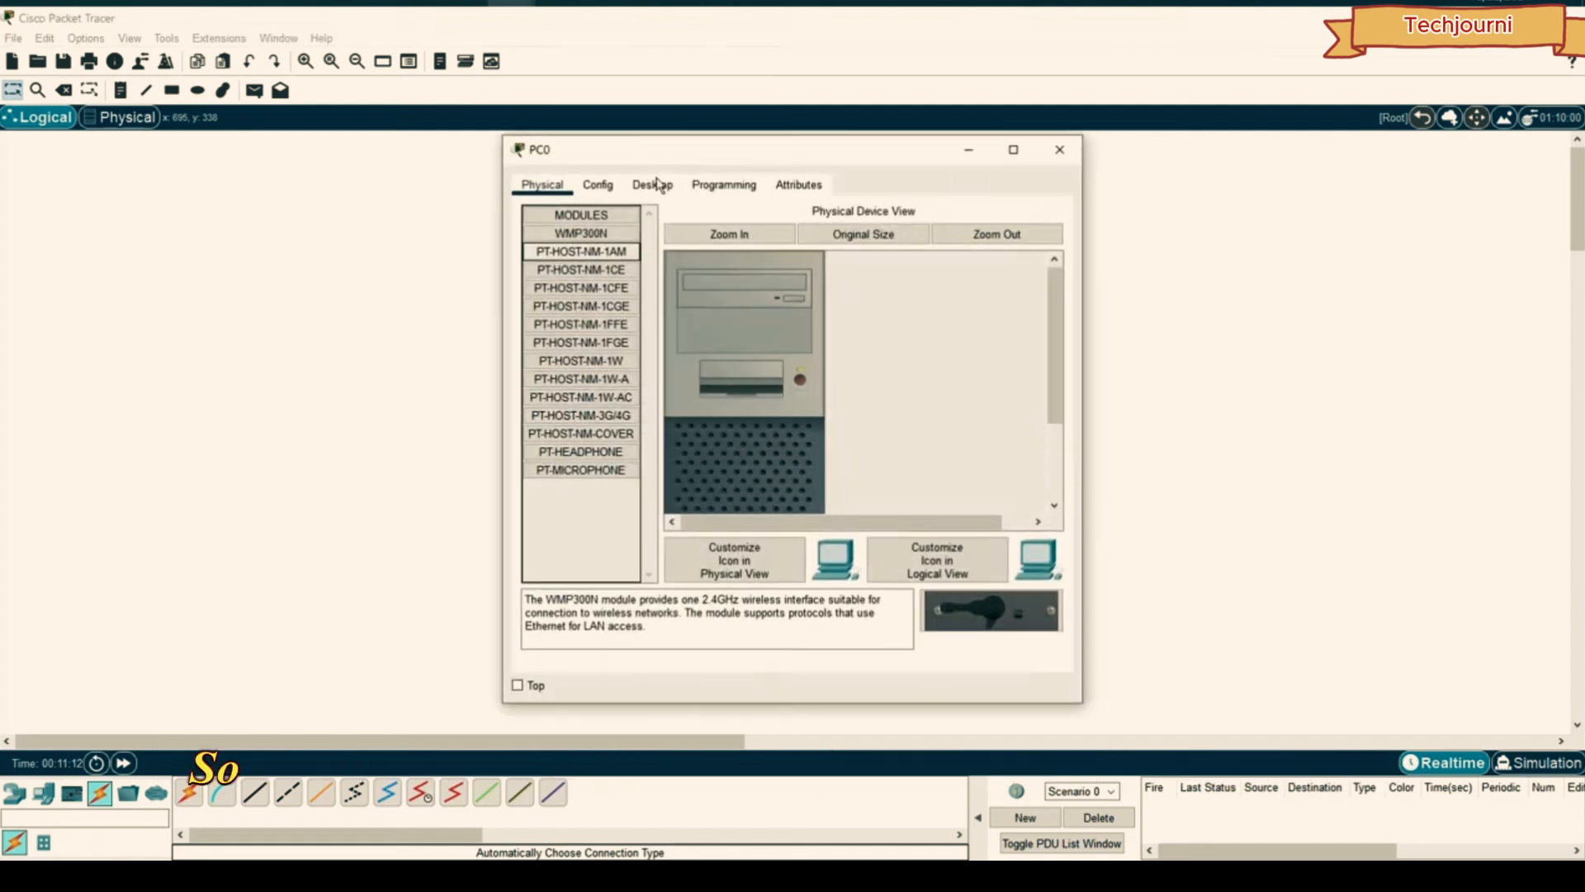
left_click_drag(661, 150, 966, 152)
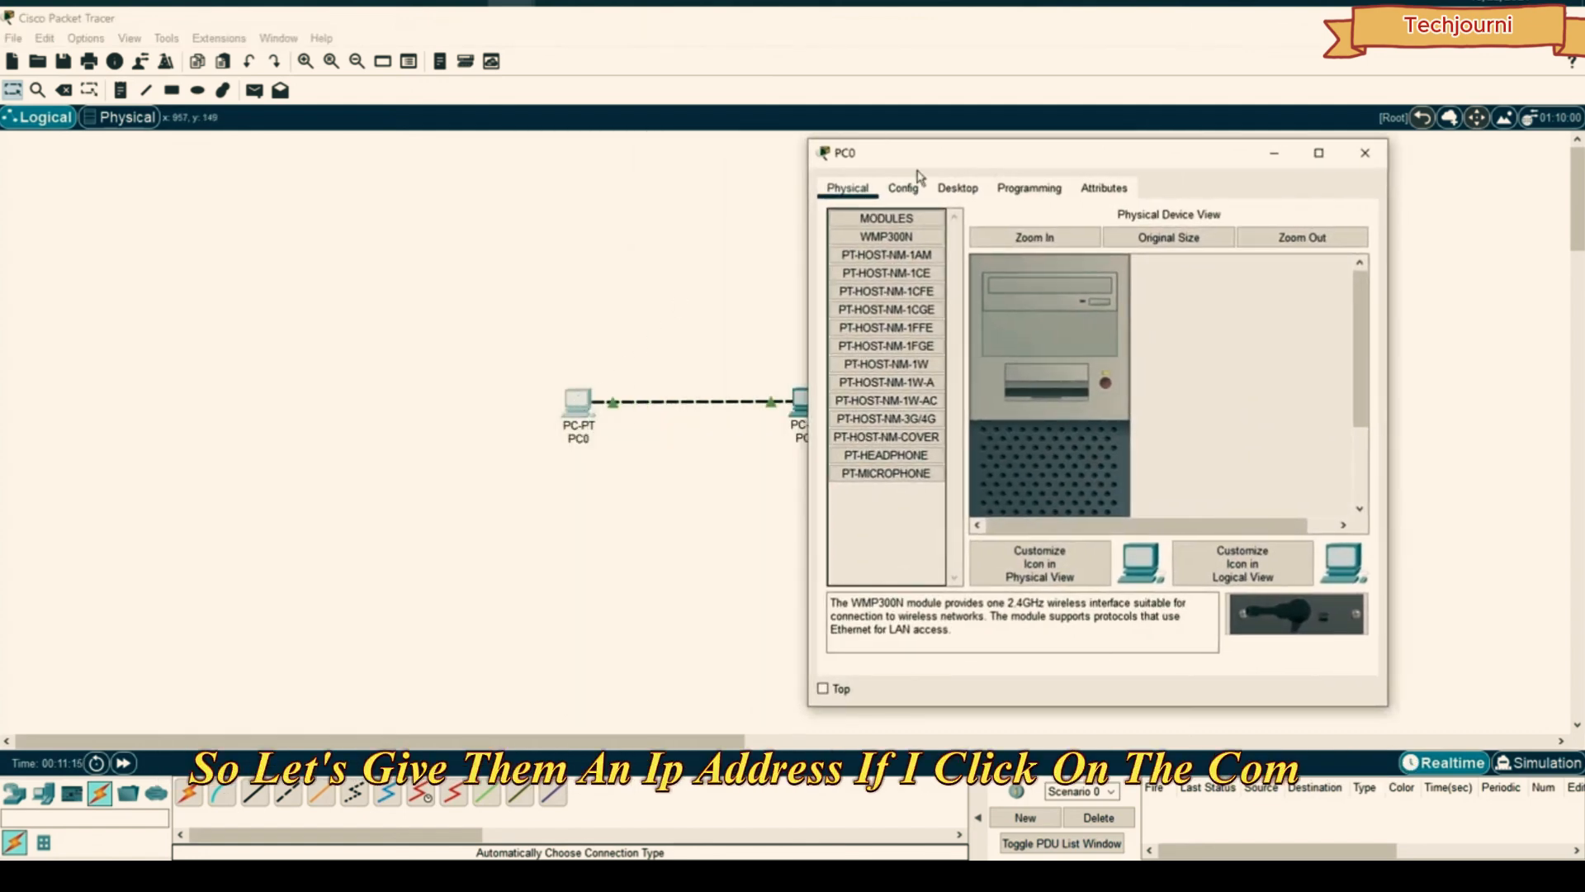
left_click_drag(1028, 154, 1079, 158)
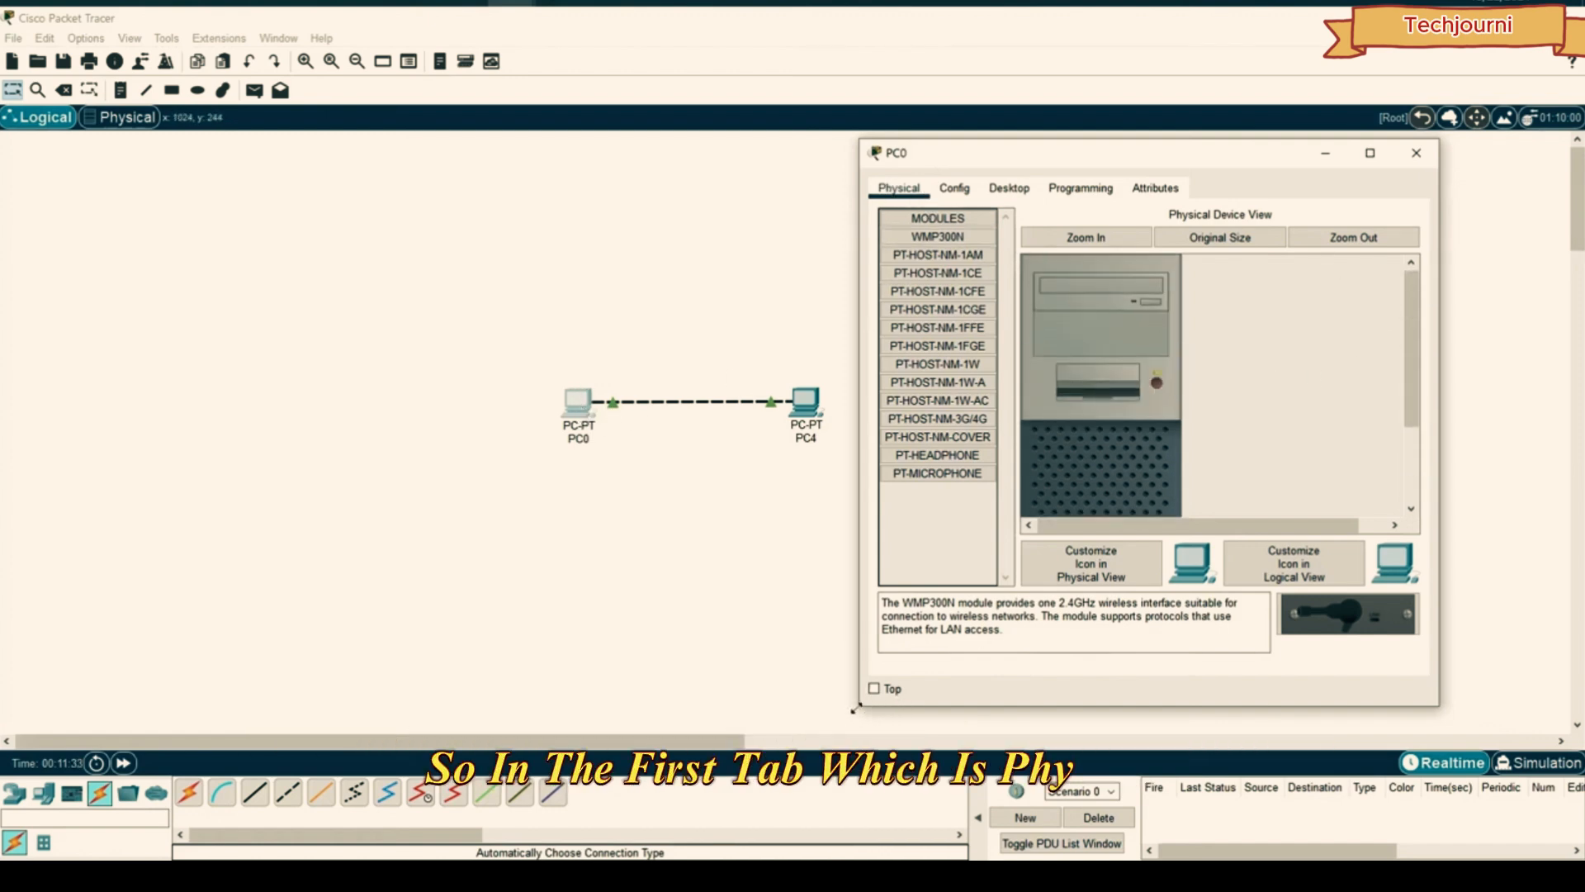
left_click_drag(860, 706, 713, 834)
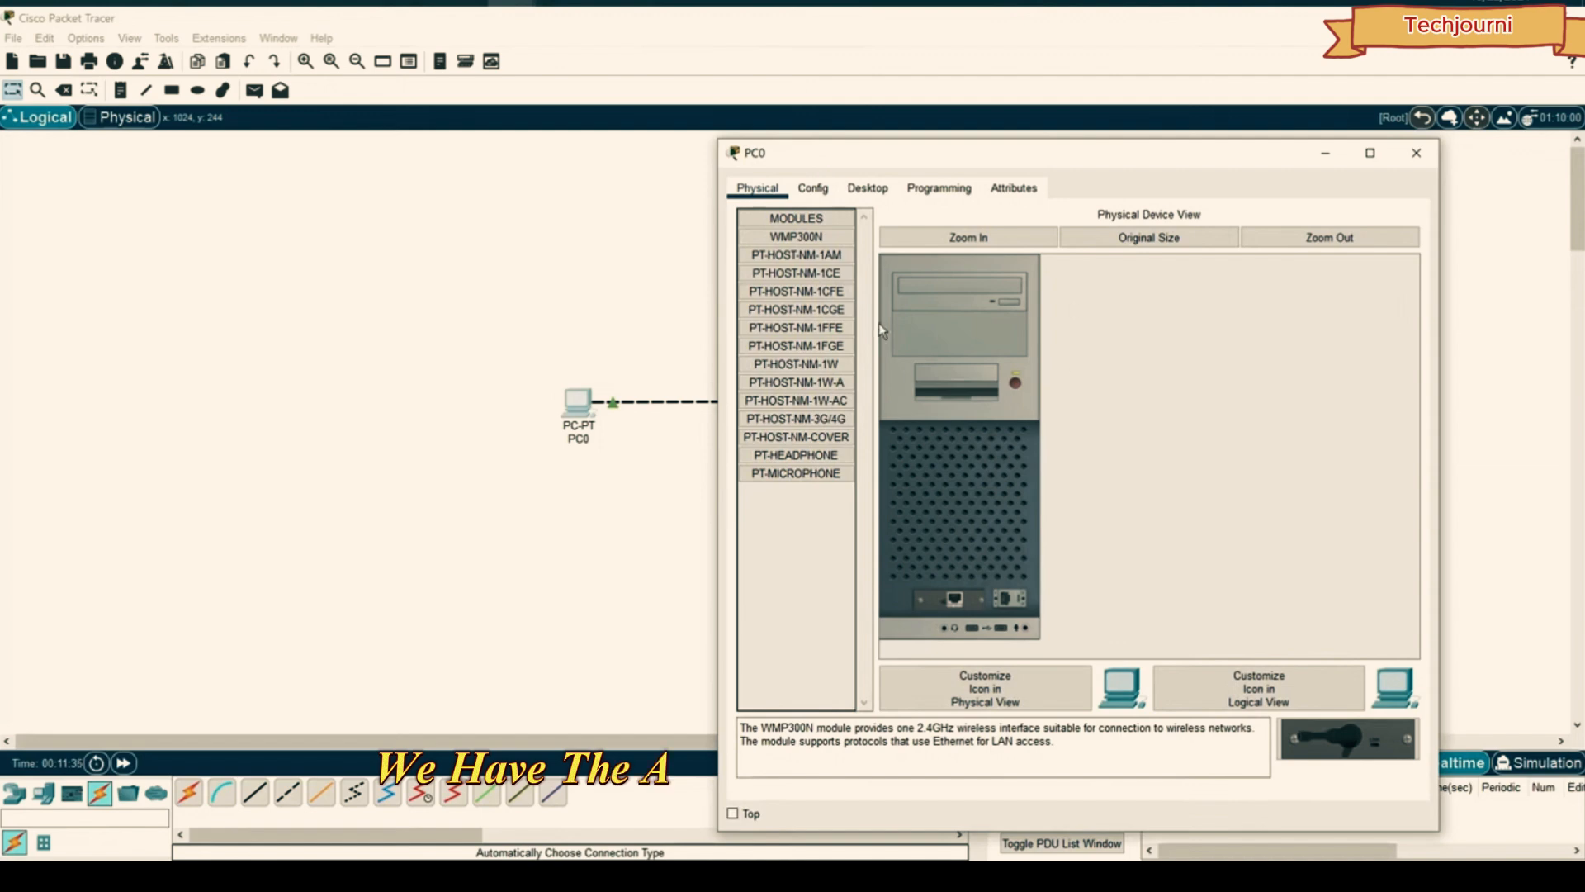
- Shift the window to uncover PC4, then power PC0 off and back on
left_click_drag(994, 156, 1094, 156)
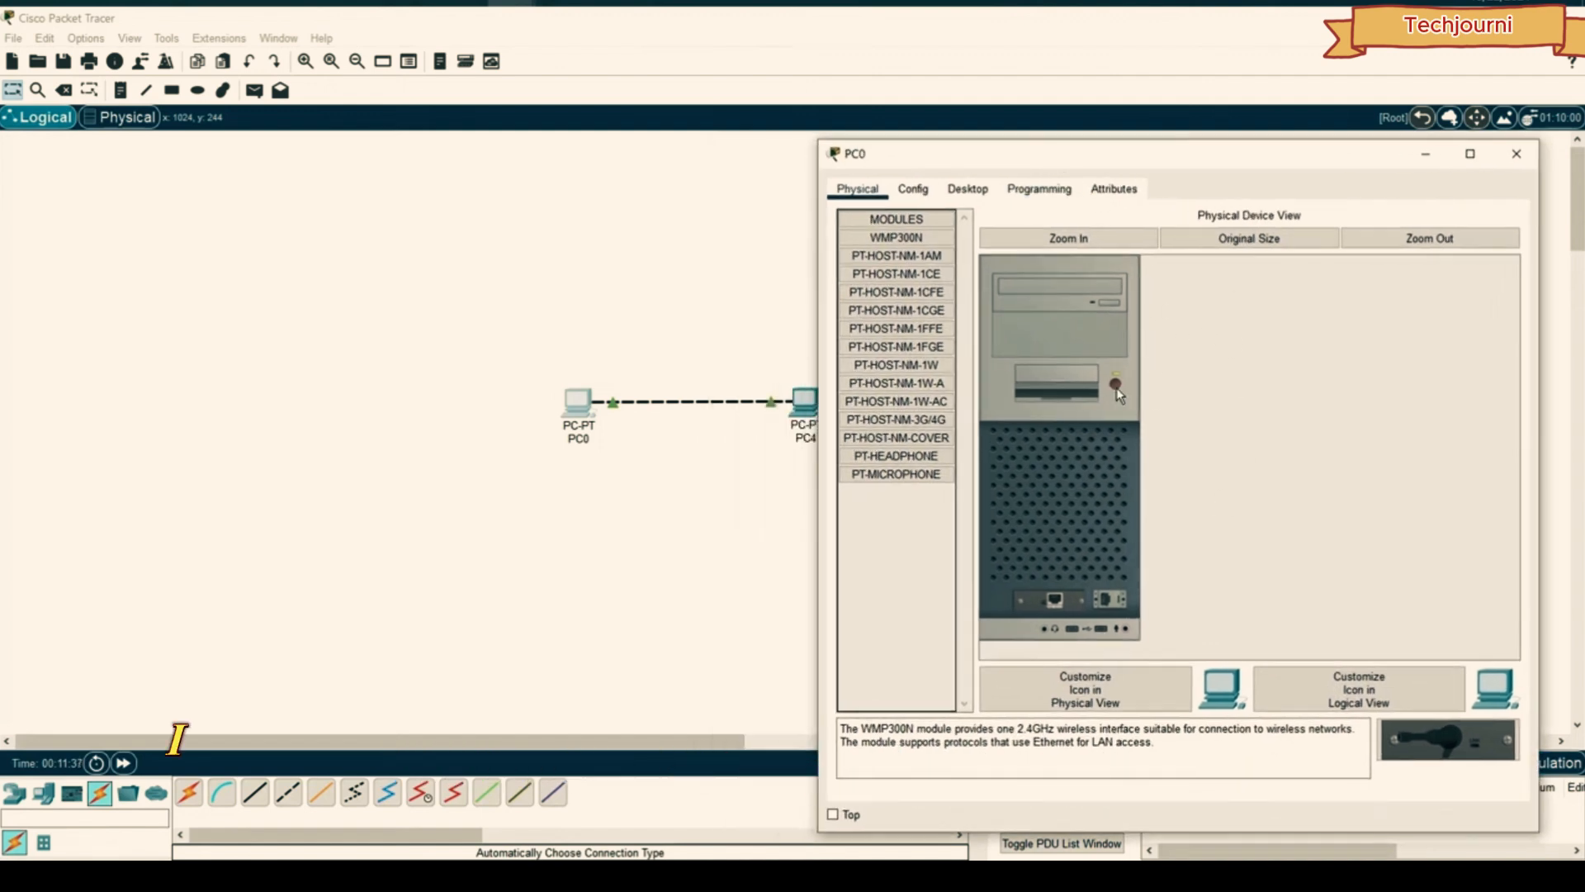
left_click(1114, 385)
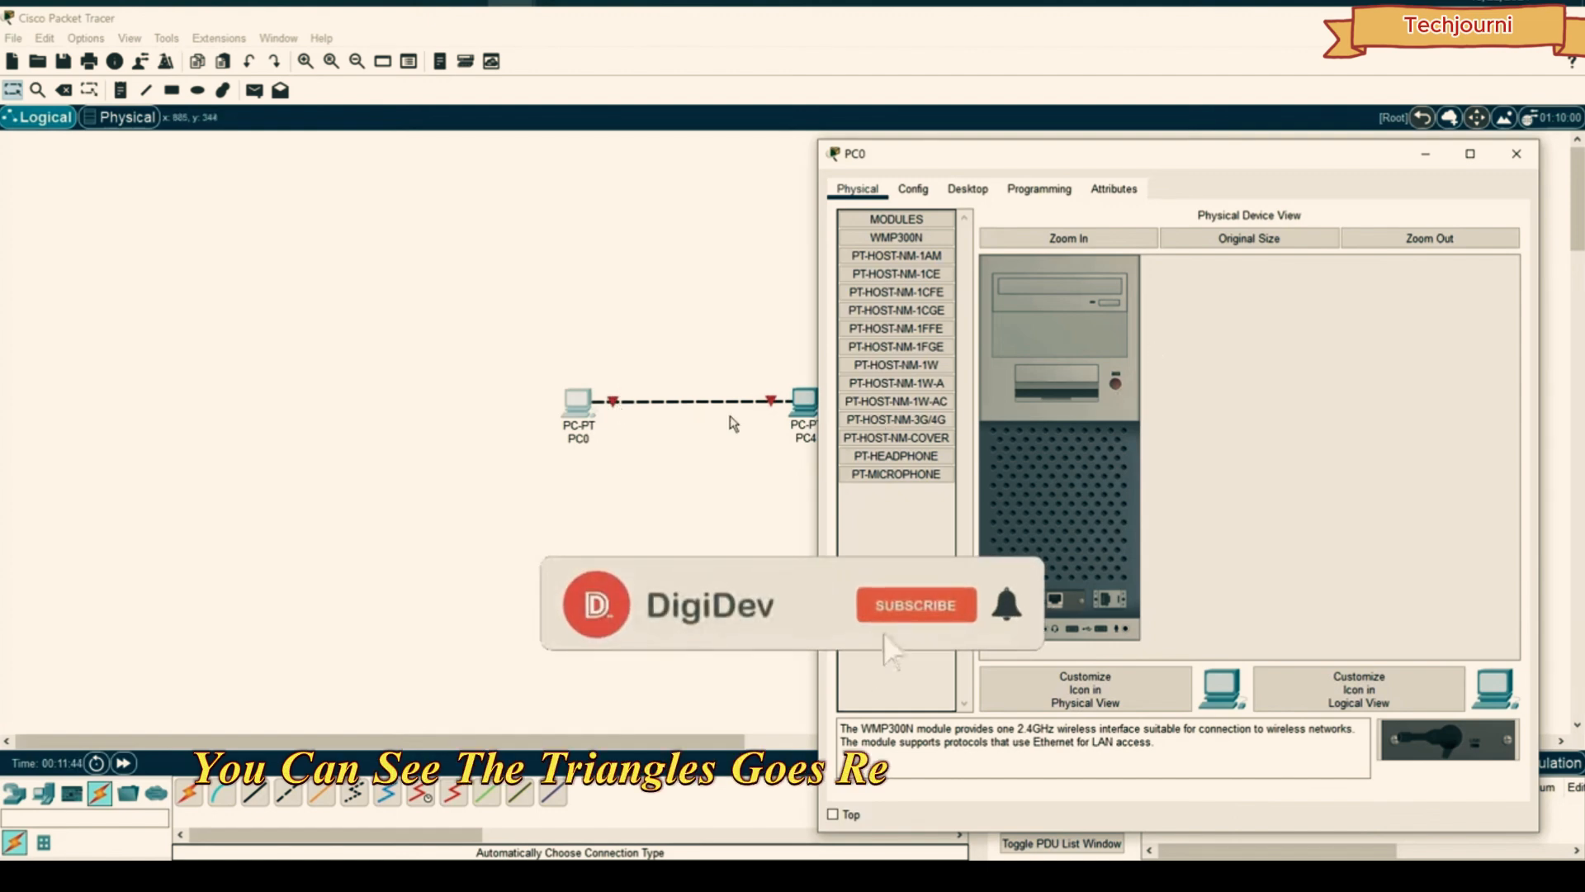
left_click(1112, 385)
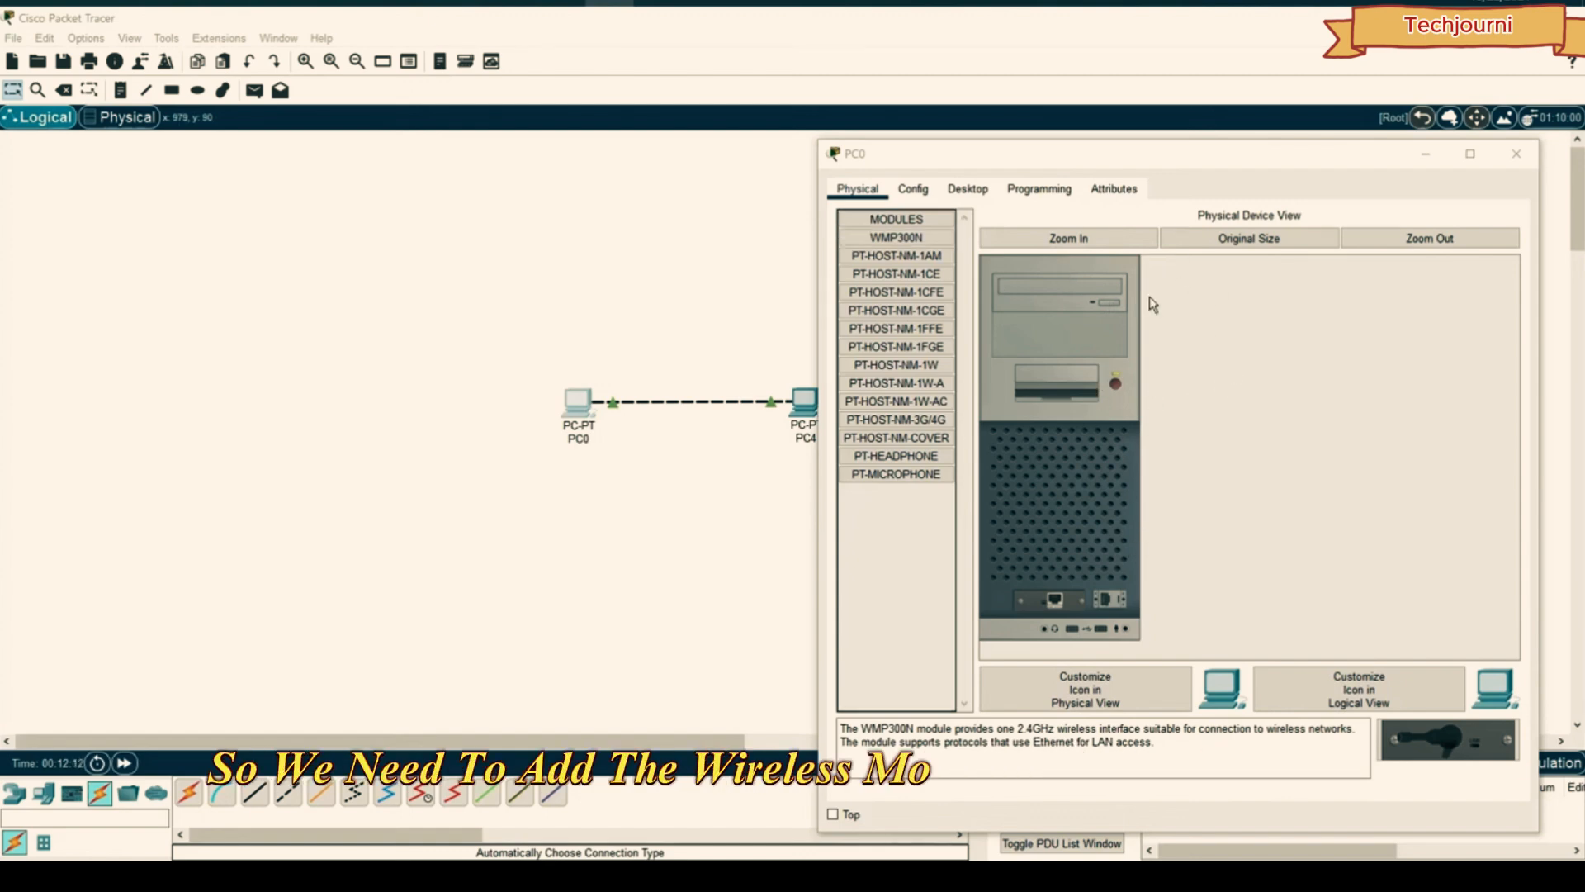
left_click(927, 459)
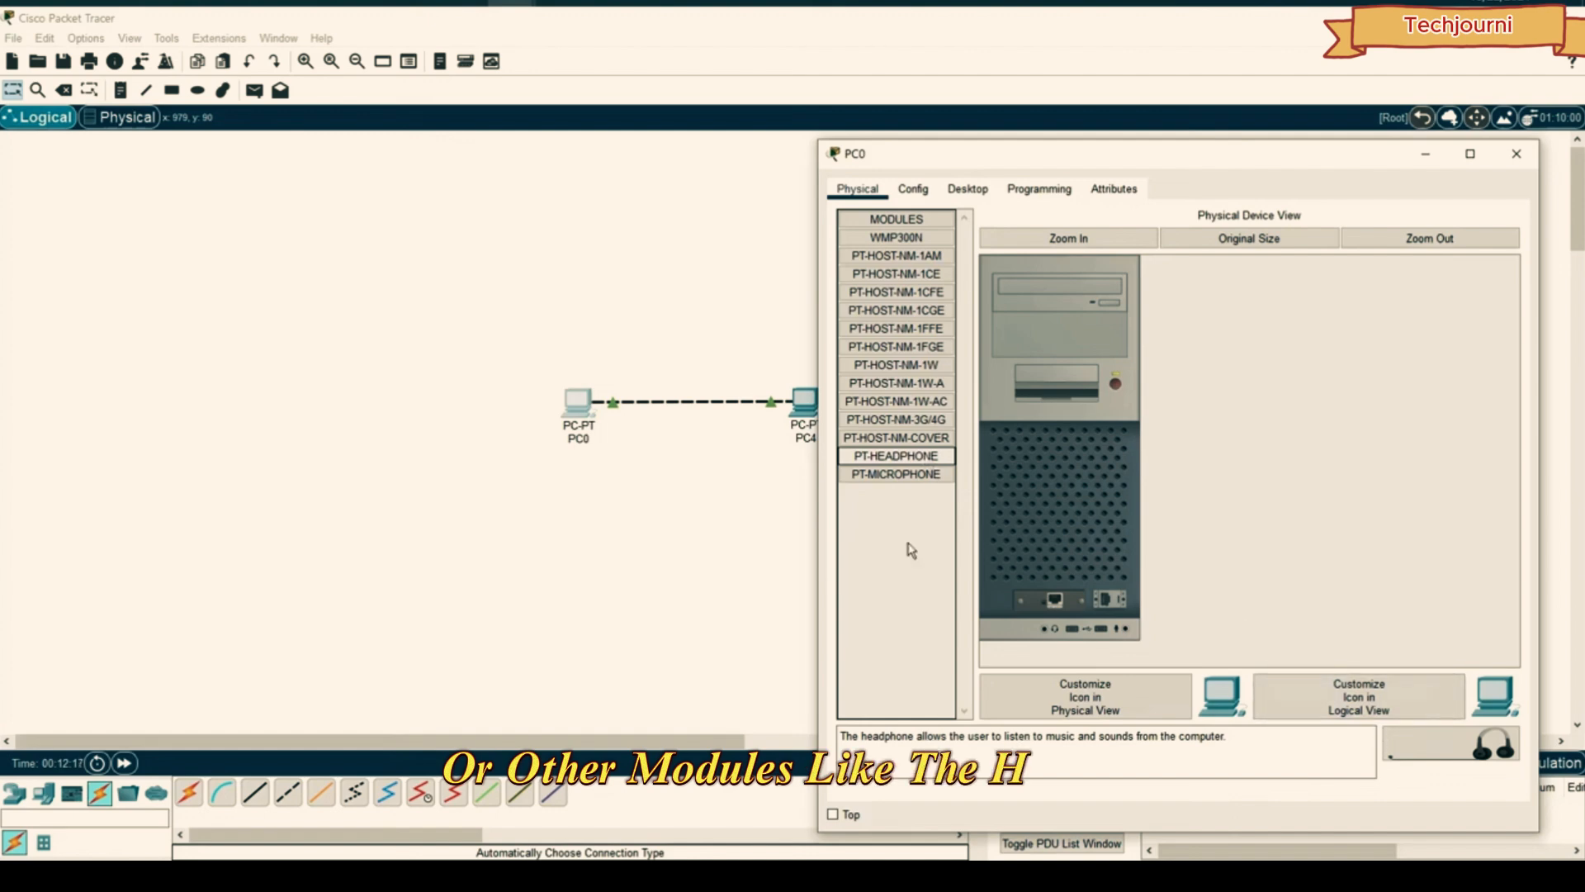
left_click(873, 478)
left_click_drag(874, 483, 1441, 761)
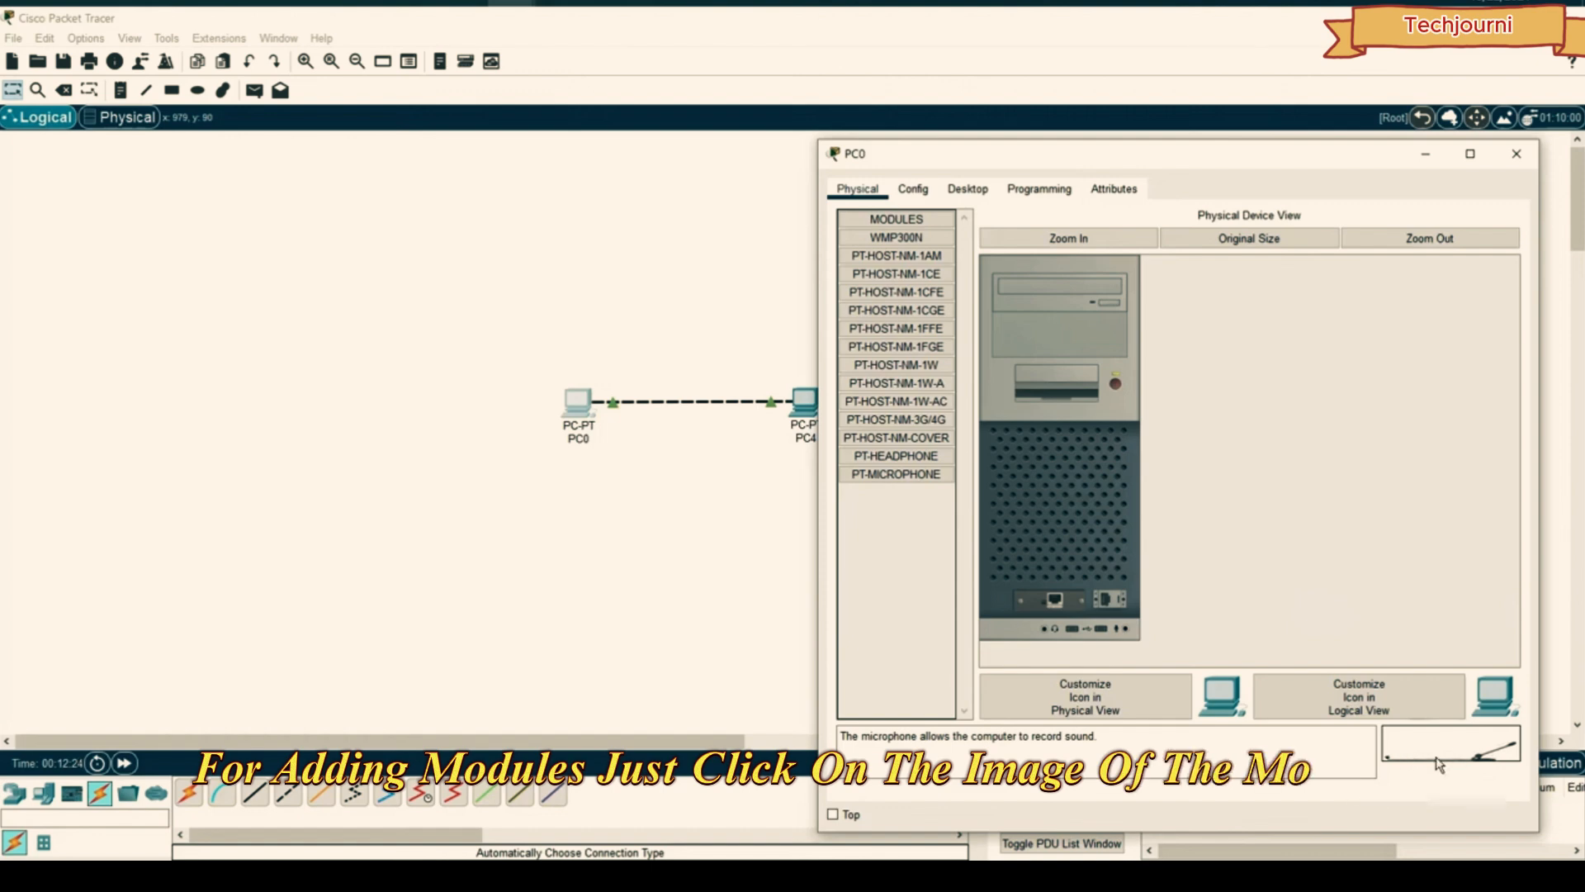
left_click_drag(1478, 751, 1130, 632)
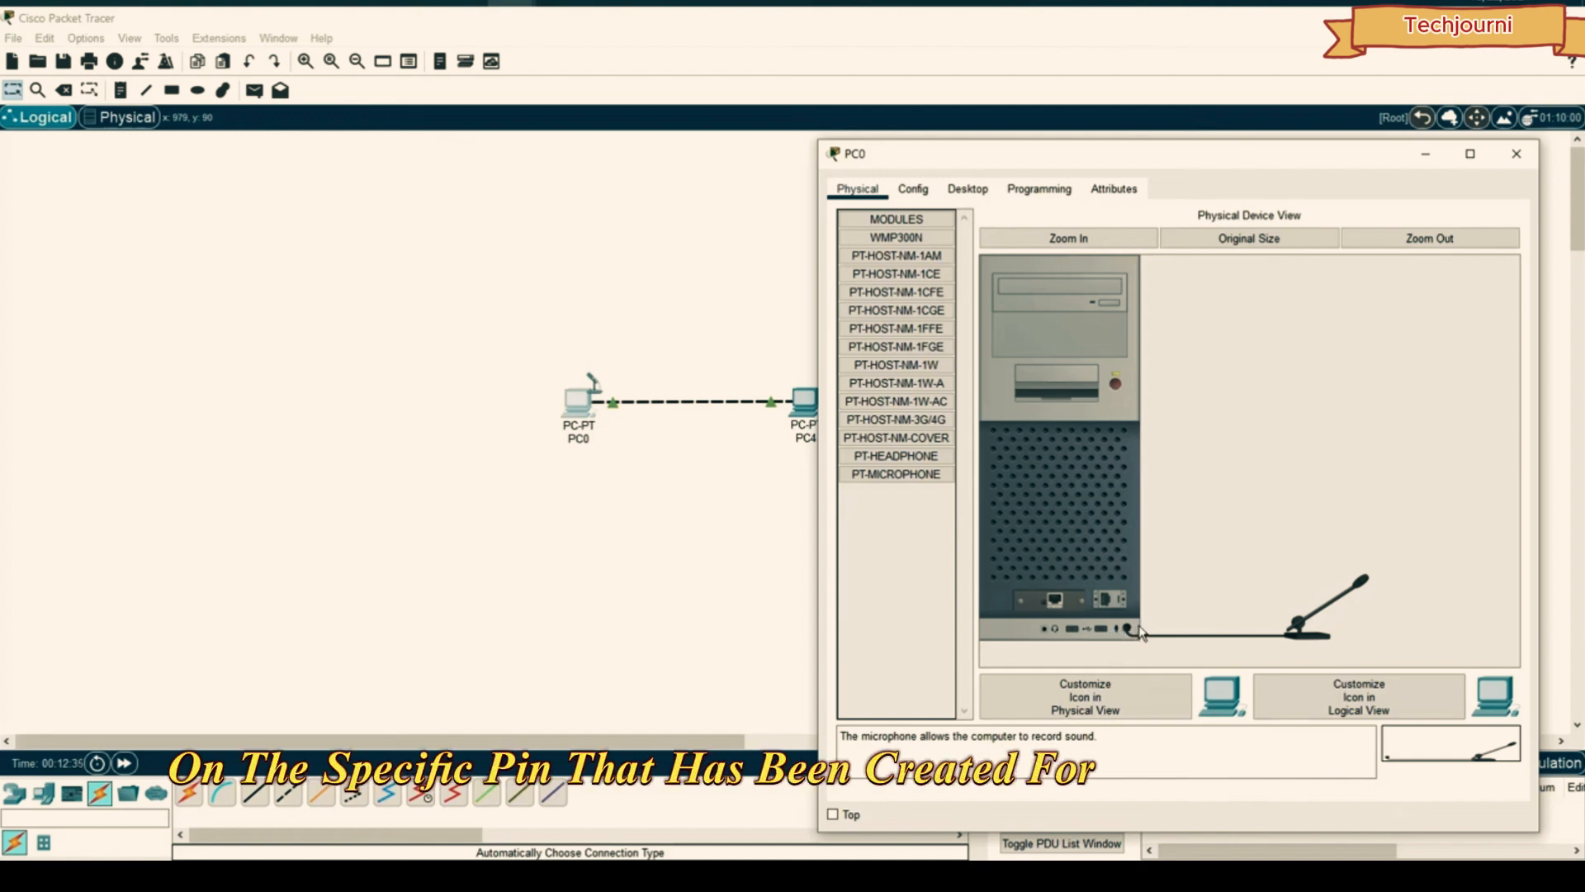
left_click_drag(895, 456, 1164, 446)
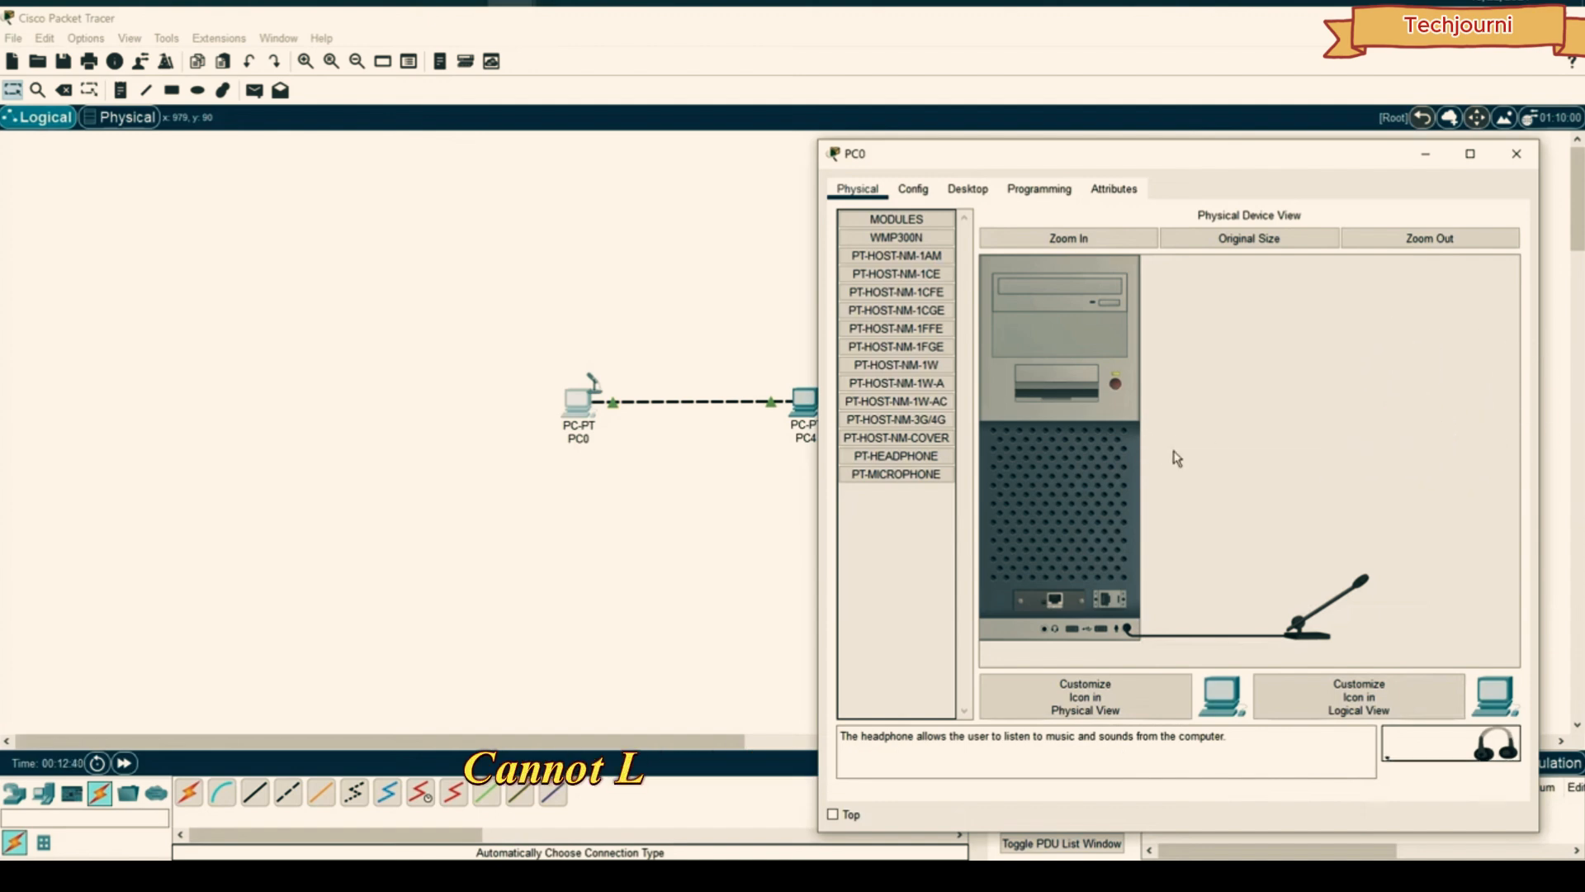
left_click_drag(1447, 746, 1045, 633)
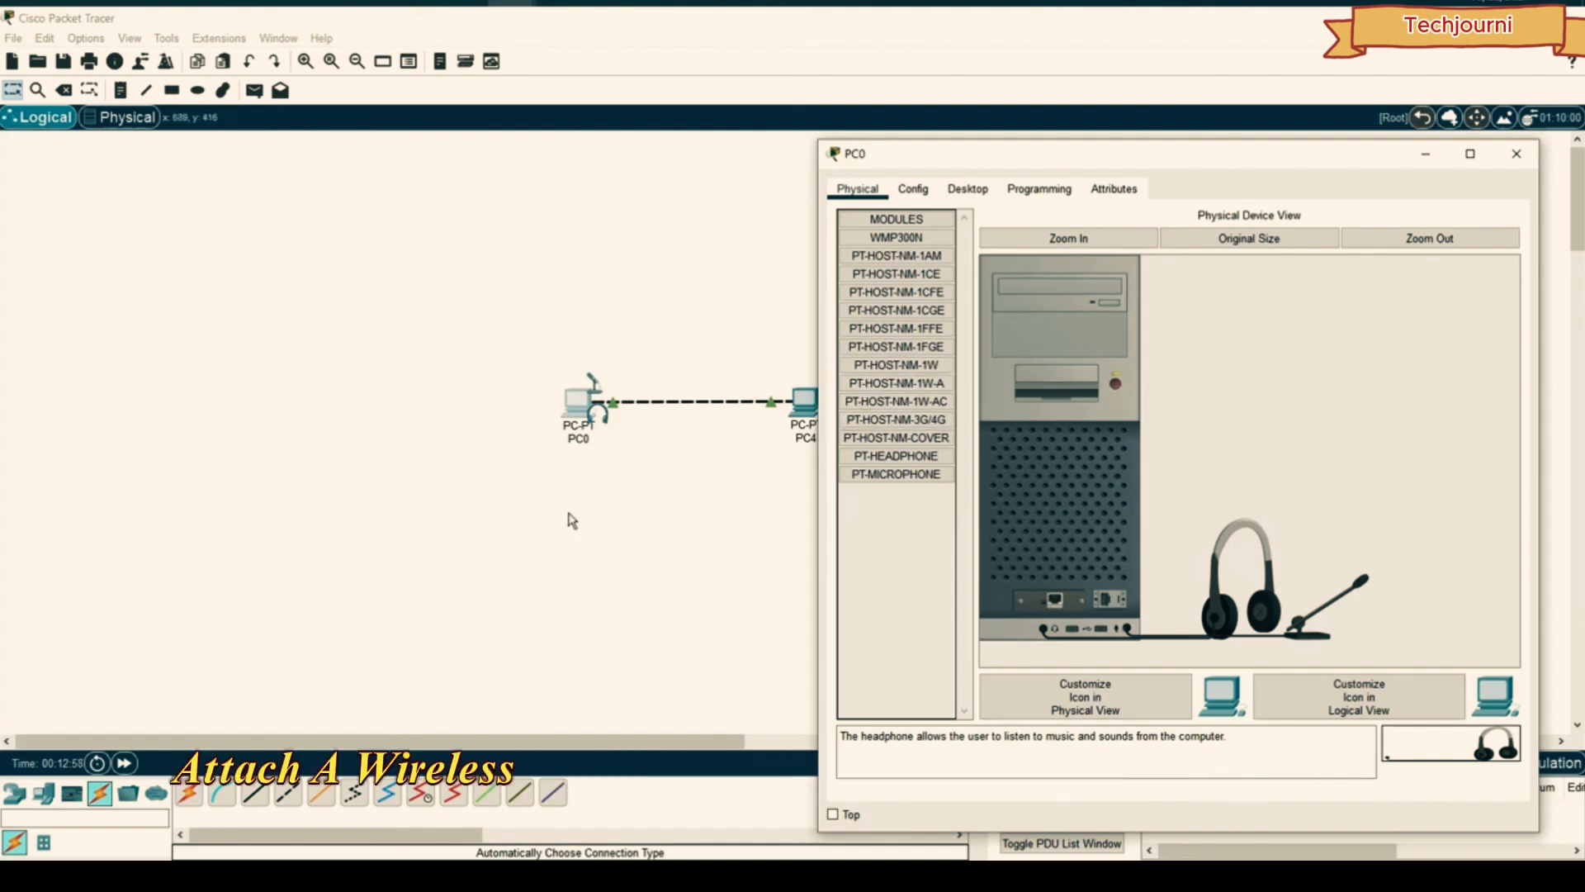
left_click_drag(1197, 601, 1164, 548)
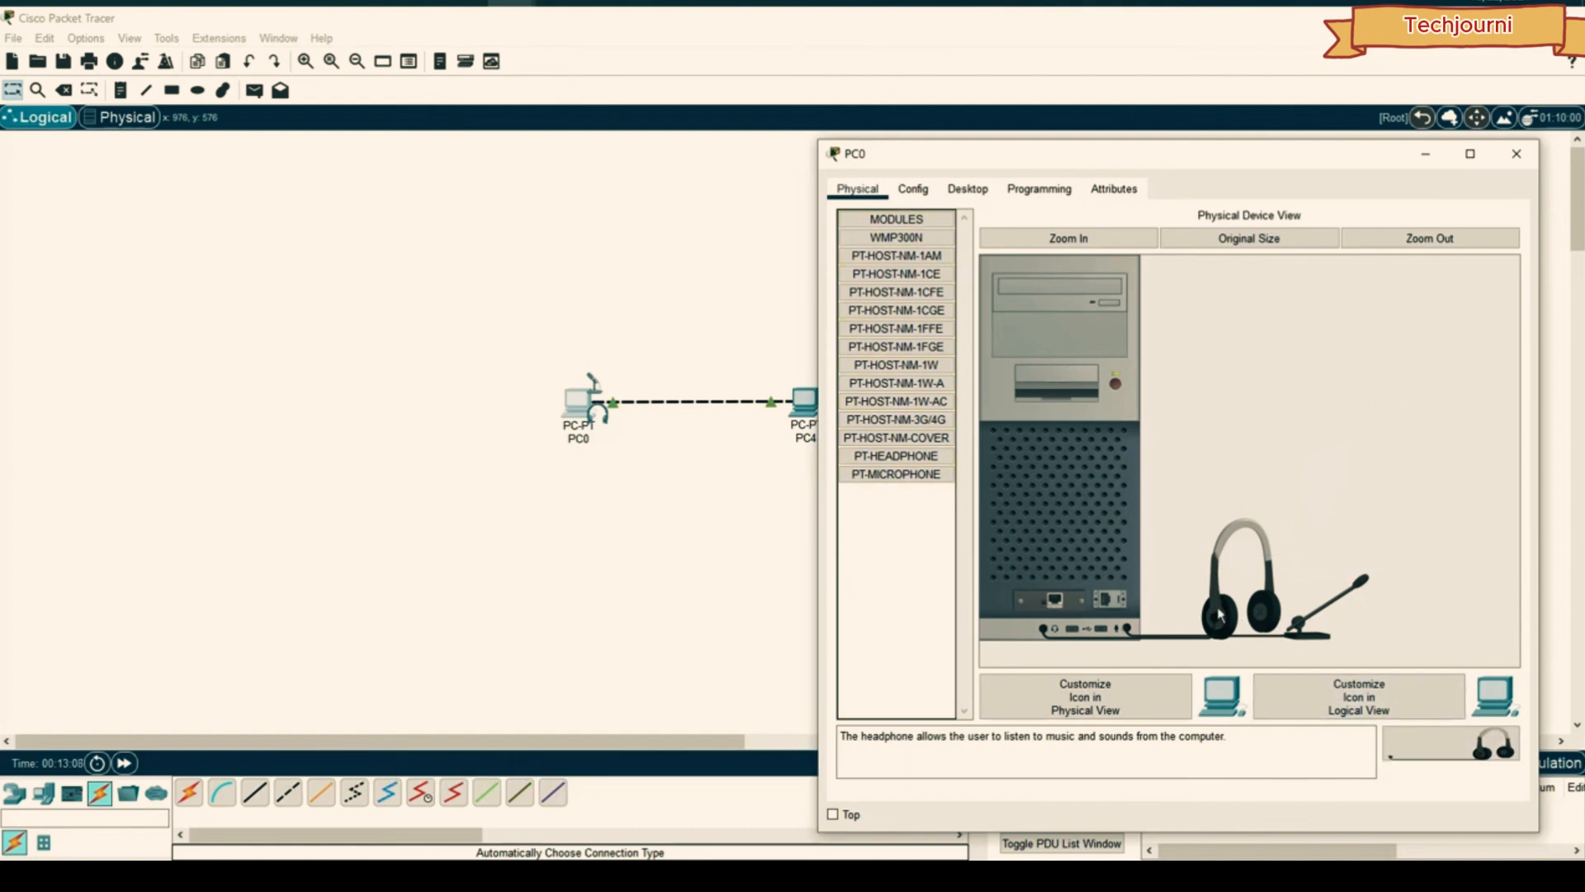
left_click_drag(1222, 617, 896, 578)
left_click_drag(1282, 625, 902, 573)
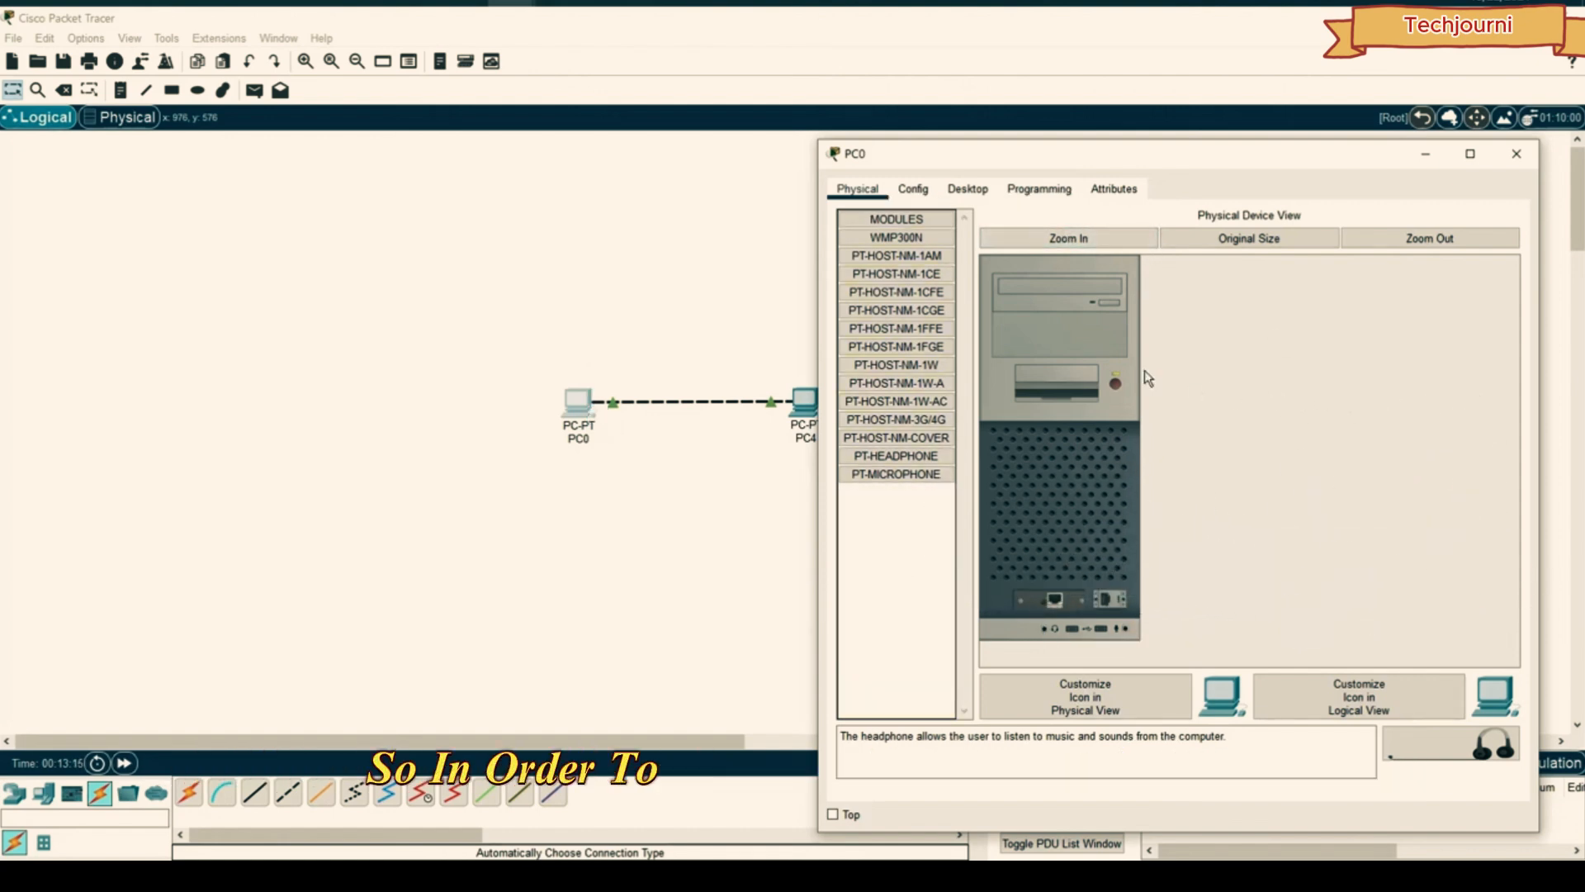
- Open PC0's Config FastEthernet0 settings and click into the blank IPv4 Address field
left_click(914, 189)
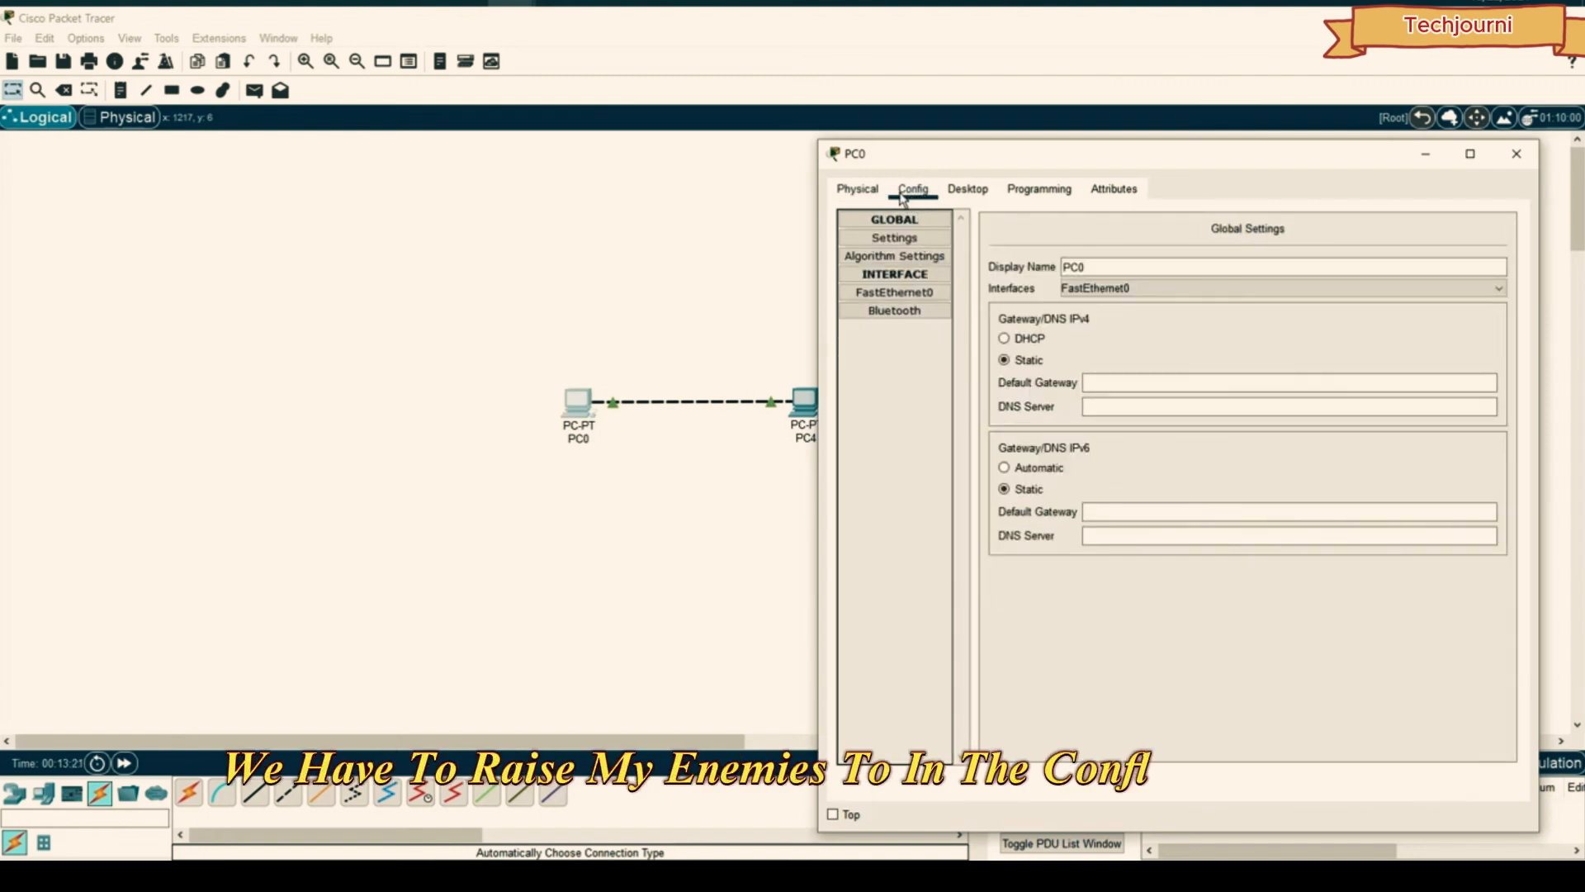
left_click(906, 295)
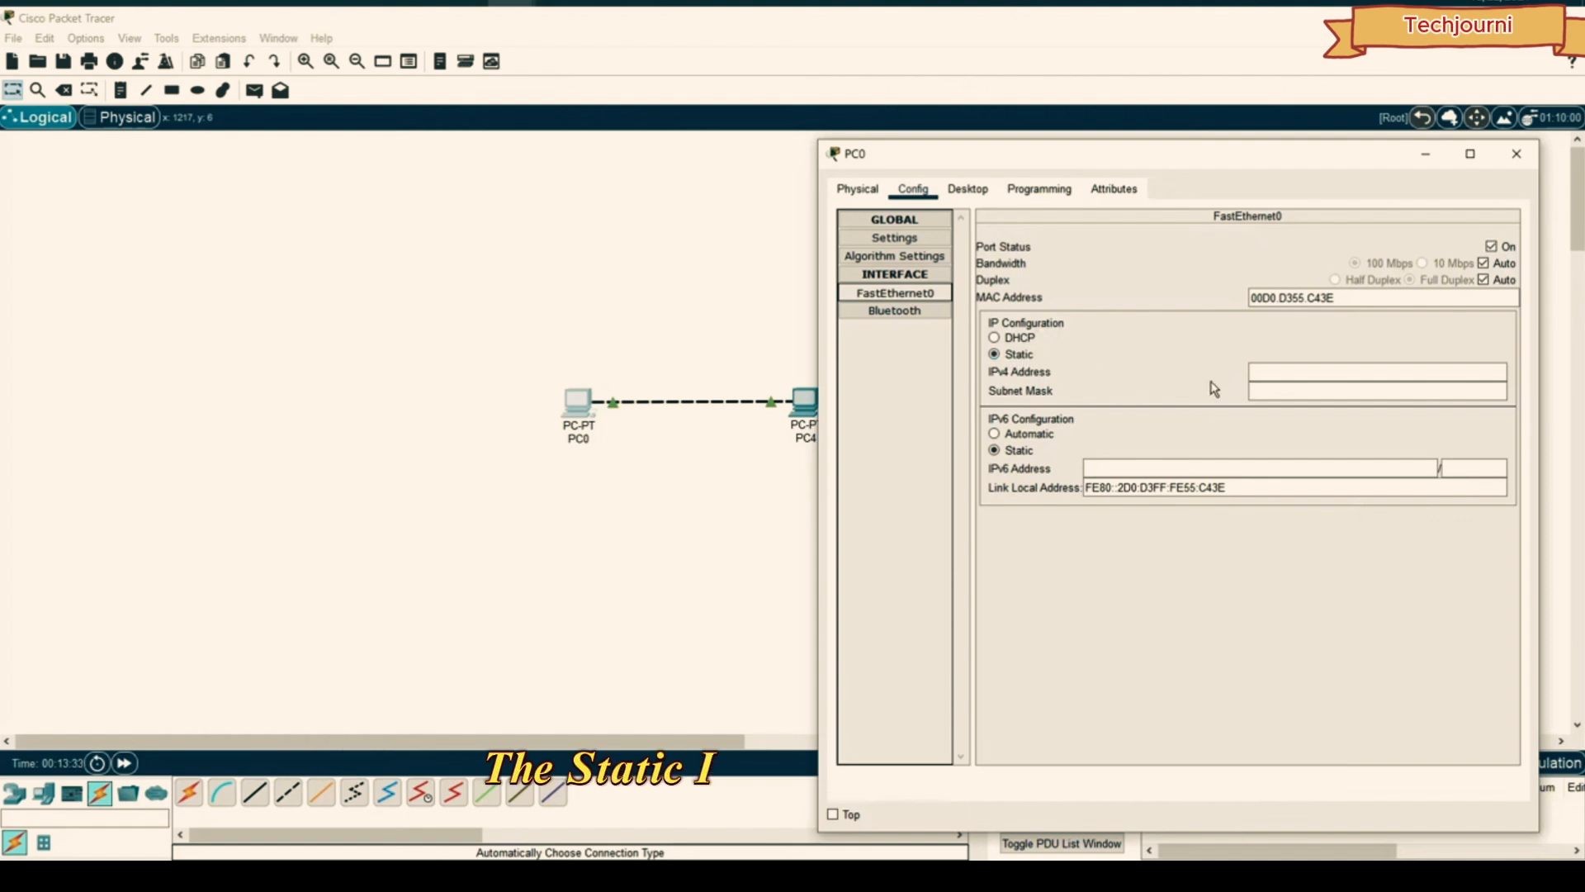
left_click(1359, 371)
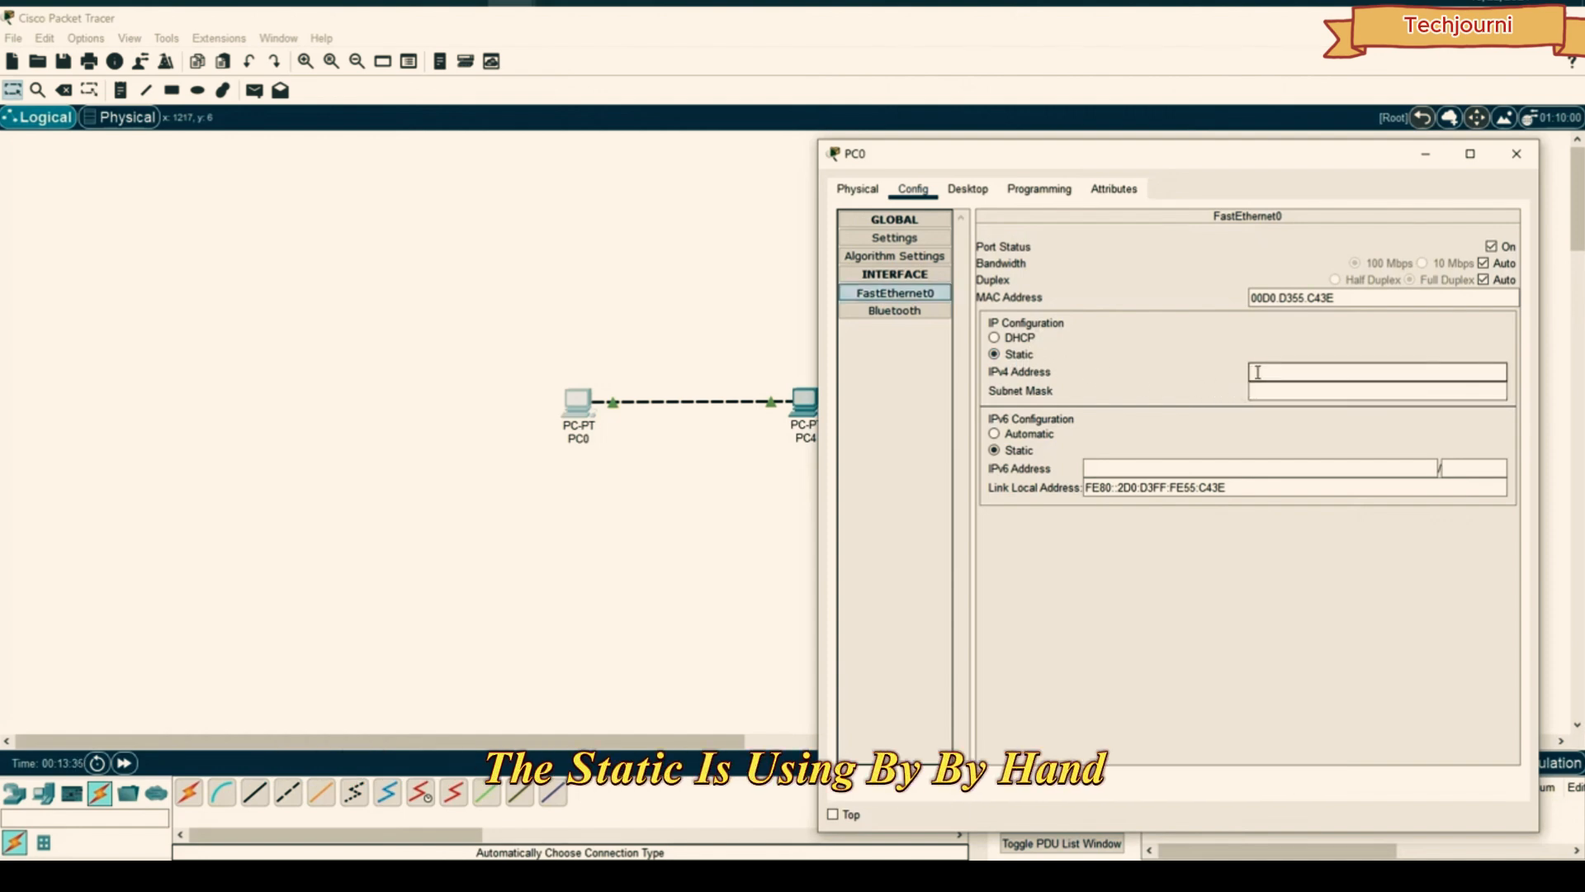
left_click_drag(1080, 167, 1138, 117)
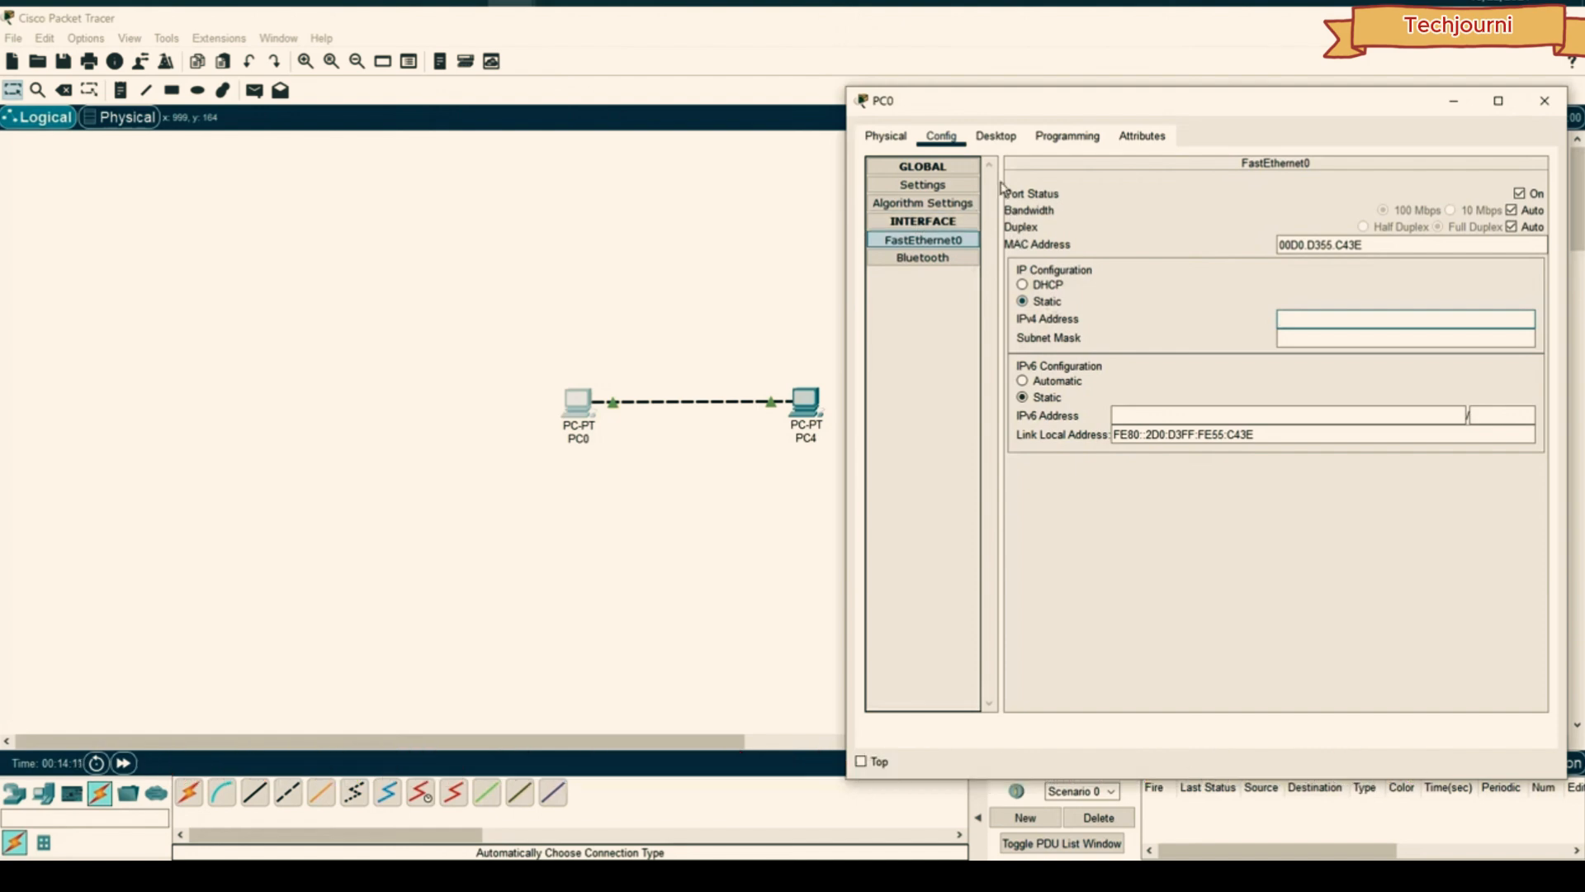
- Try PC0's PC Wireless app and dismiss the WMP300N/WPC300N interface error
left_click(984, 139)
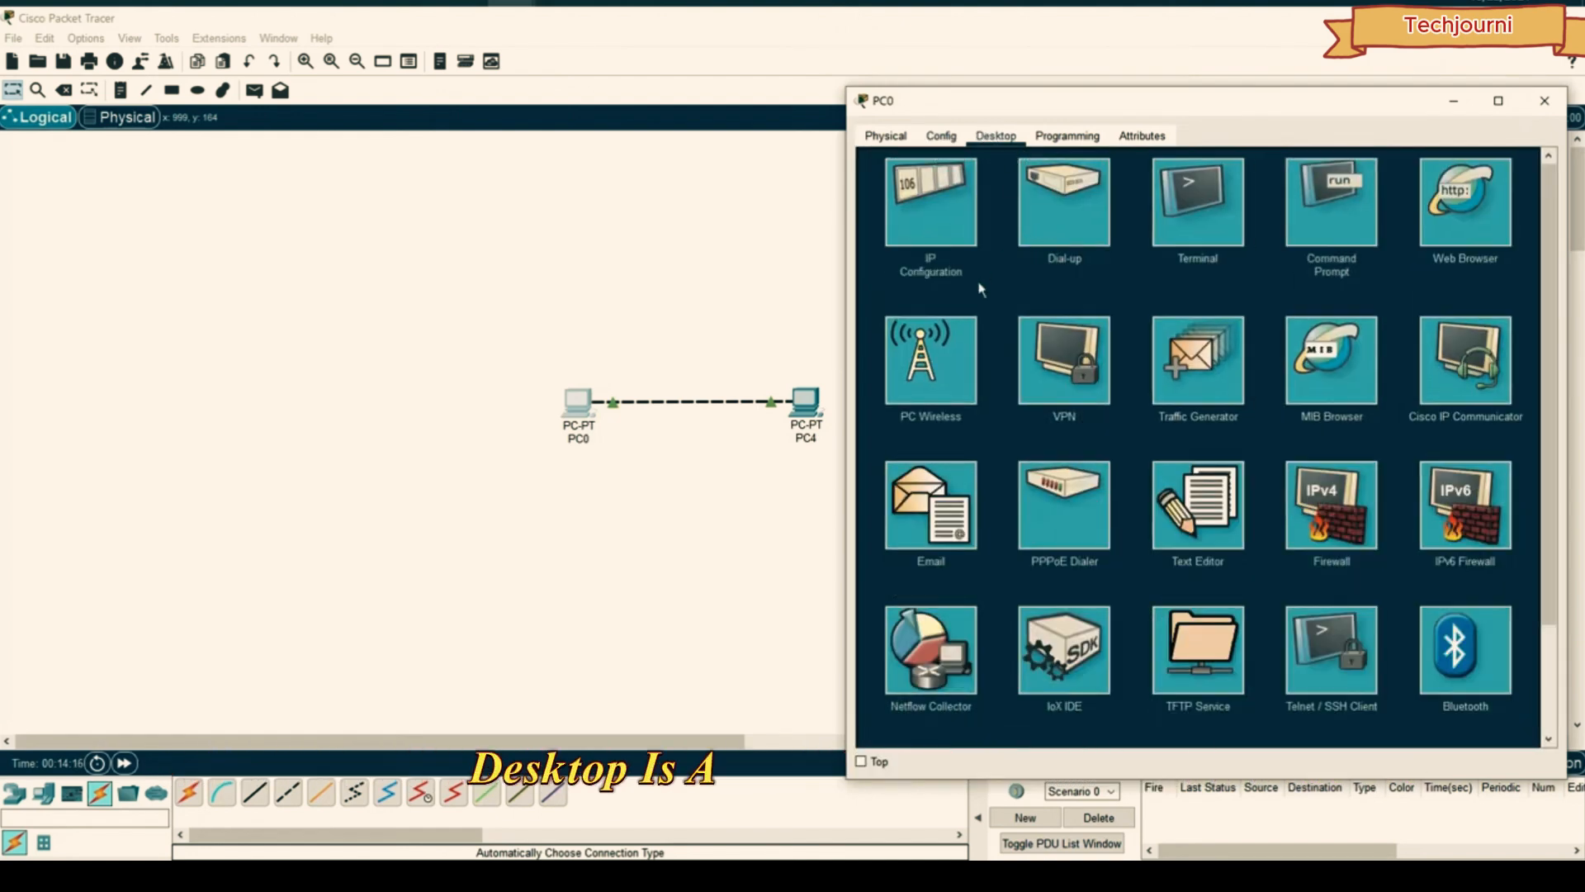
scroll(981, 288, "down", 3)
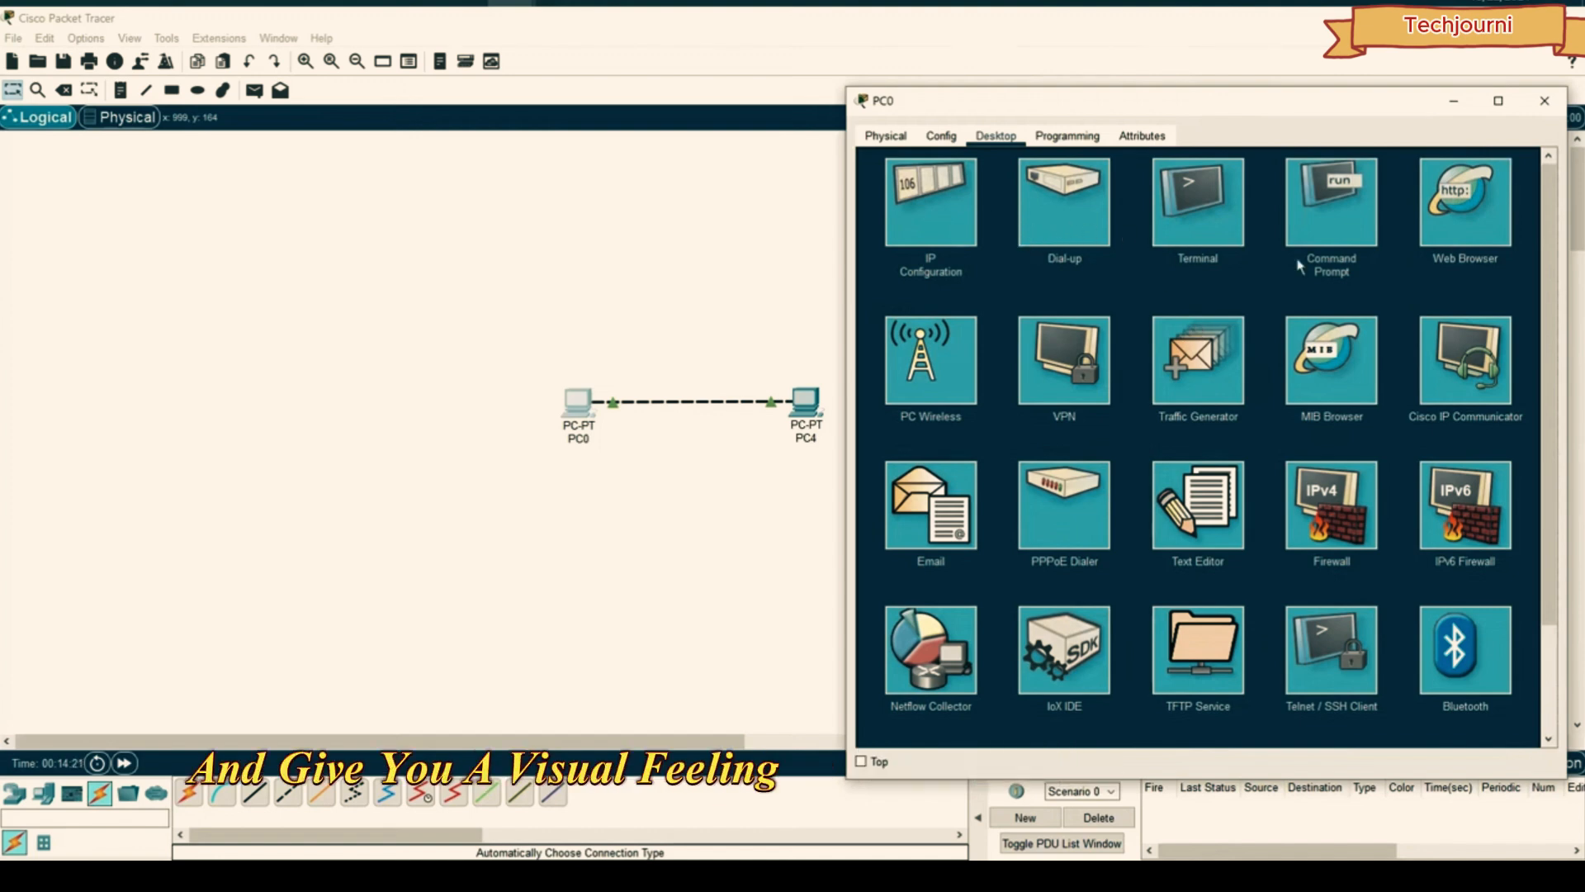
left_click(955, 351)
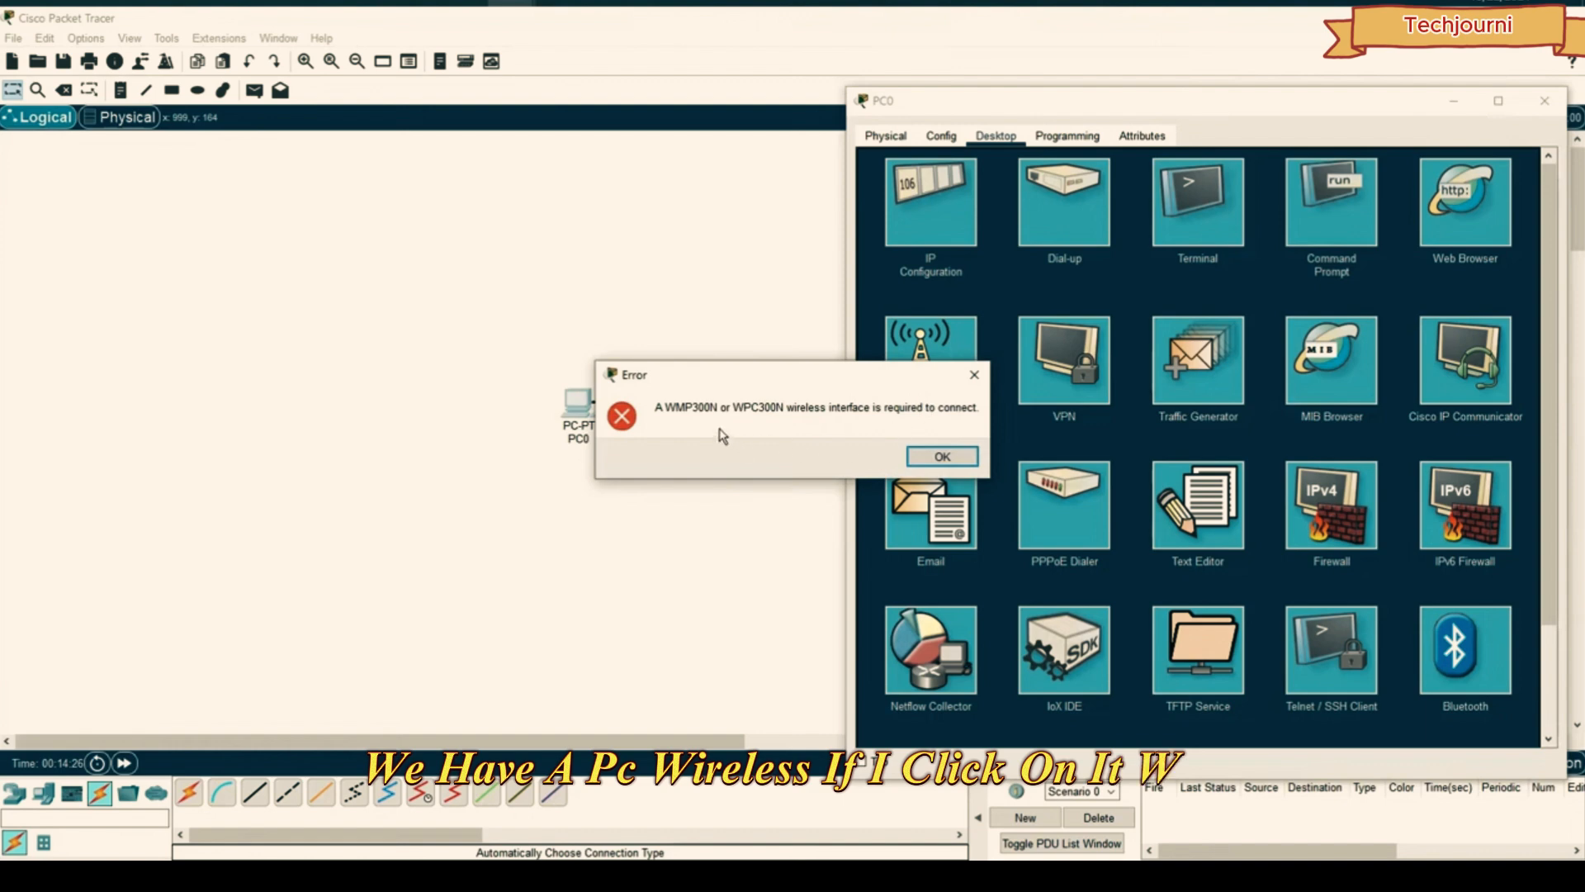
left_click(943, 456)
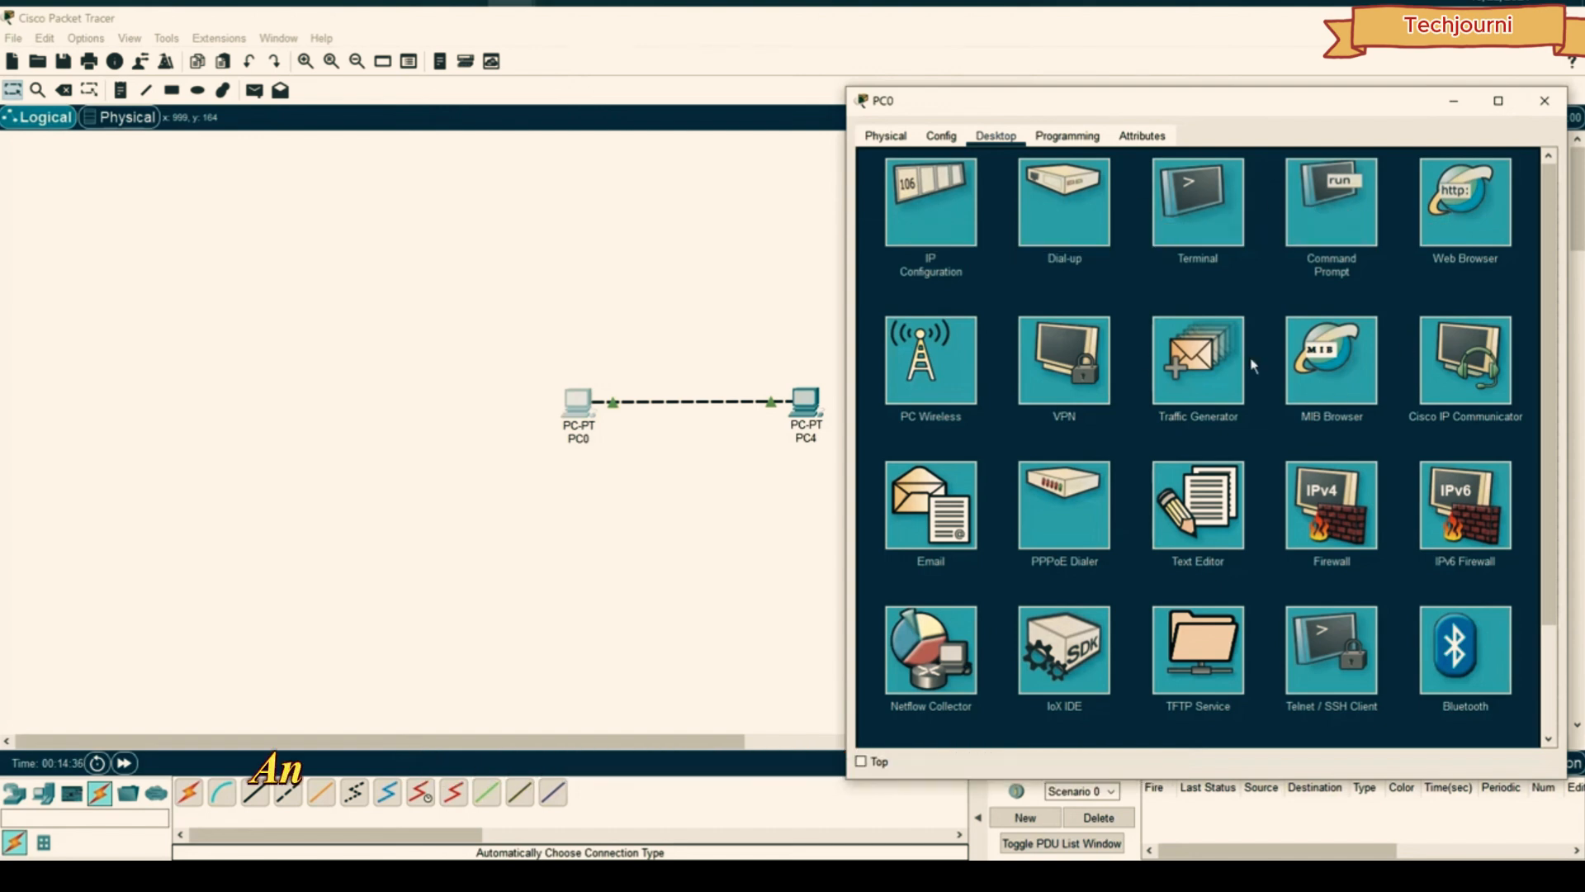
scroll(1206, 331, "down", 1)
scroll(1169, 294, "up", 1)
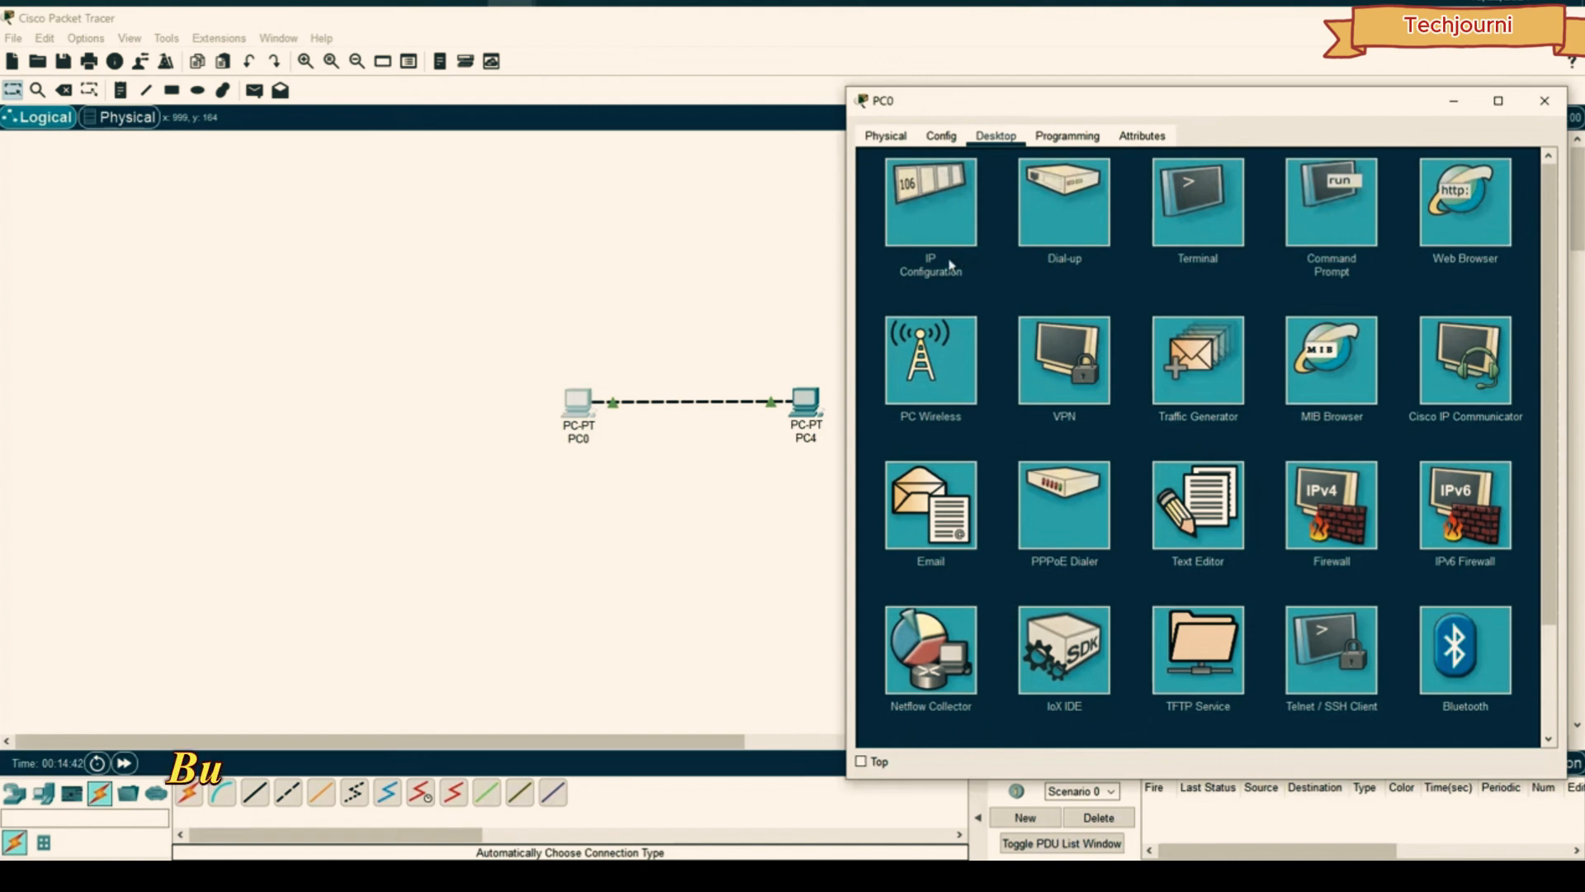
- Enter 192.168.1.10 as PC0's static IP and confirm the 255.255.255.0 mask
left_click(942, 206)
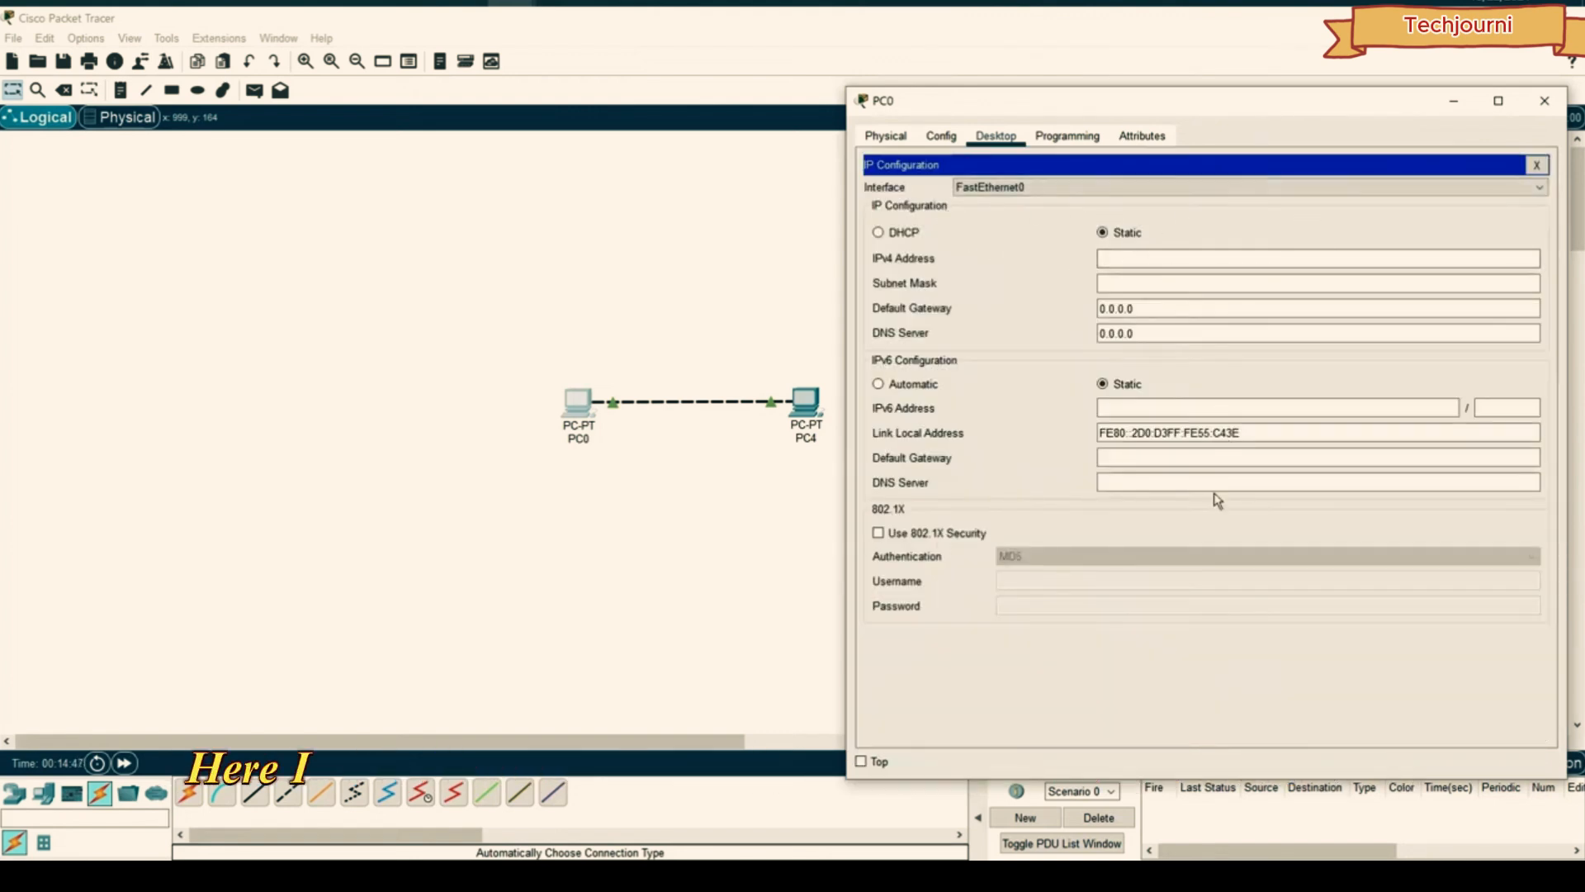
left_click(1165, 257)
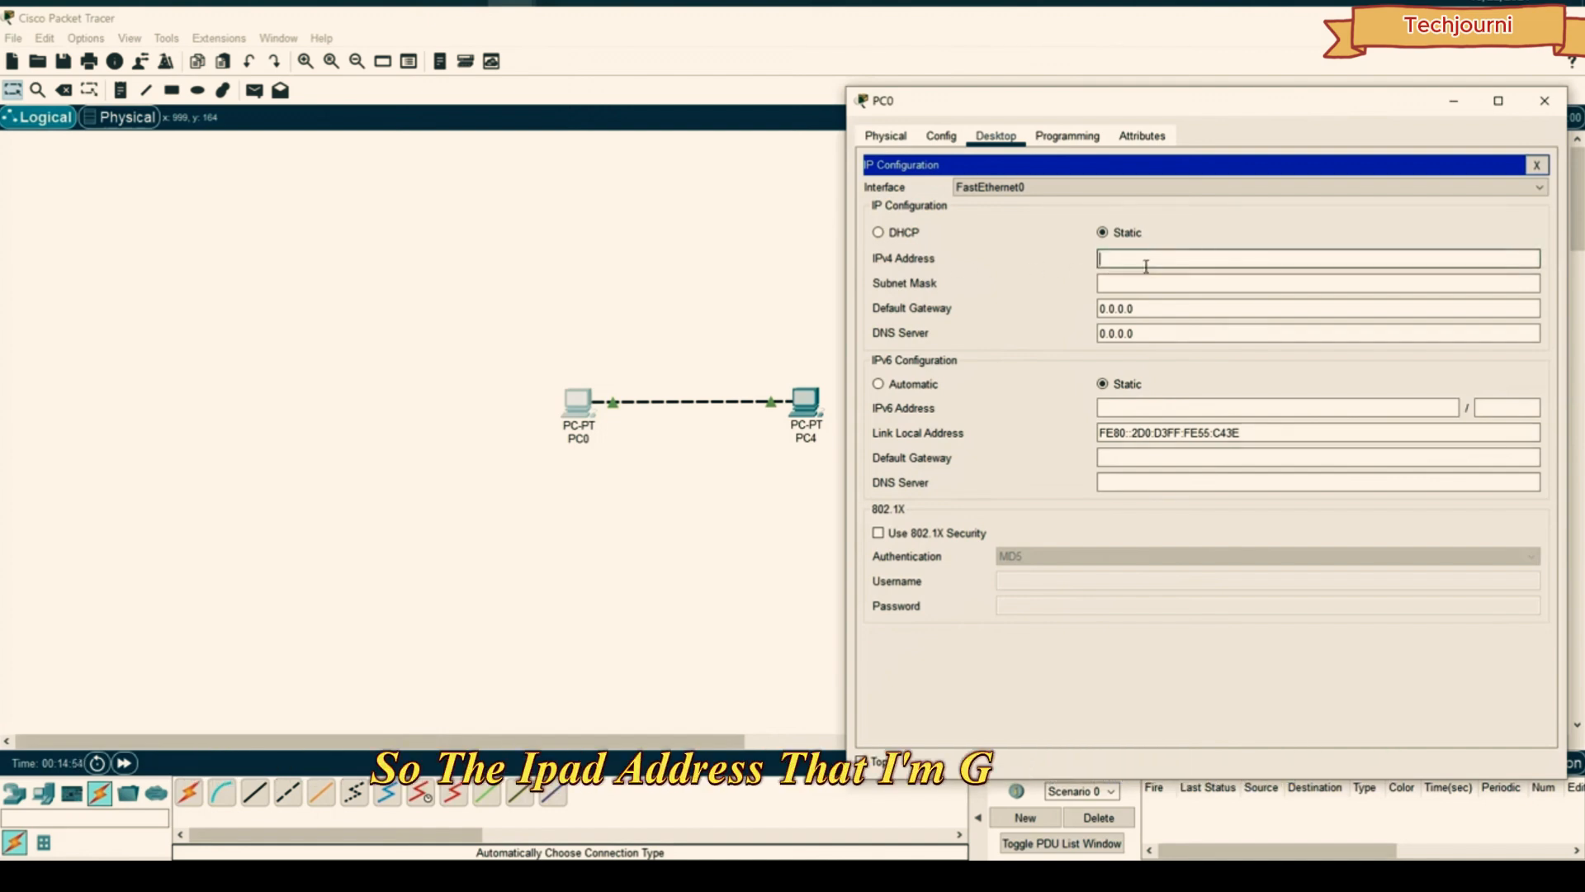
type("192.168.")
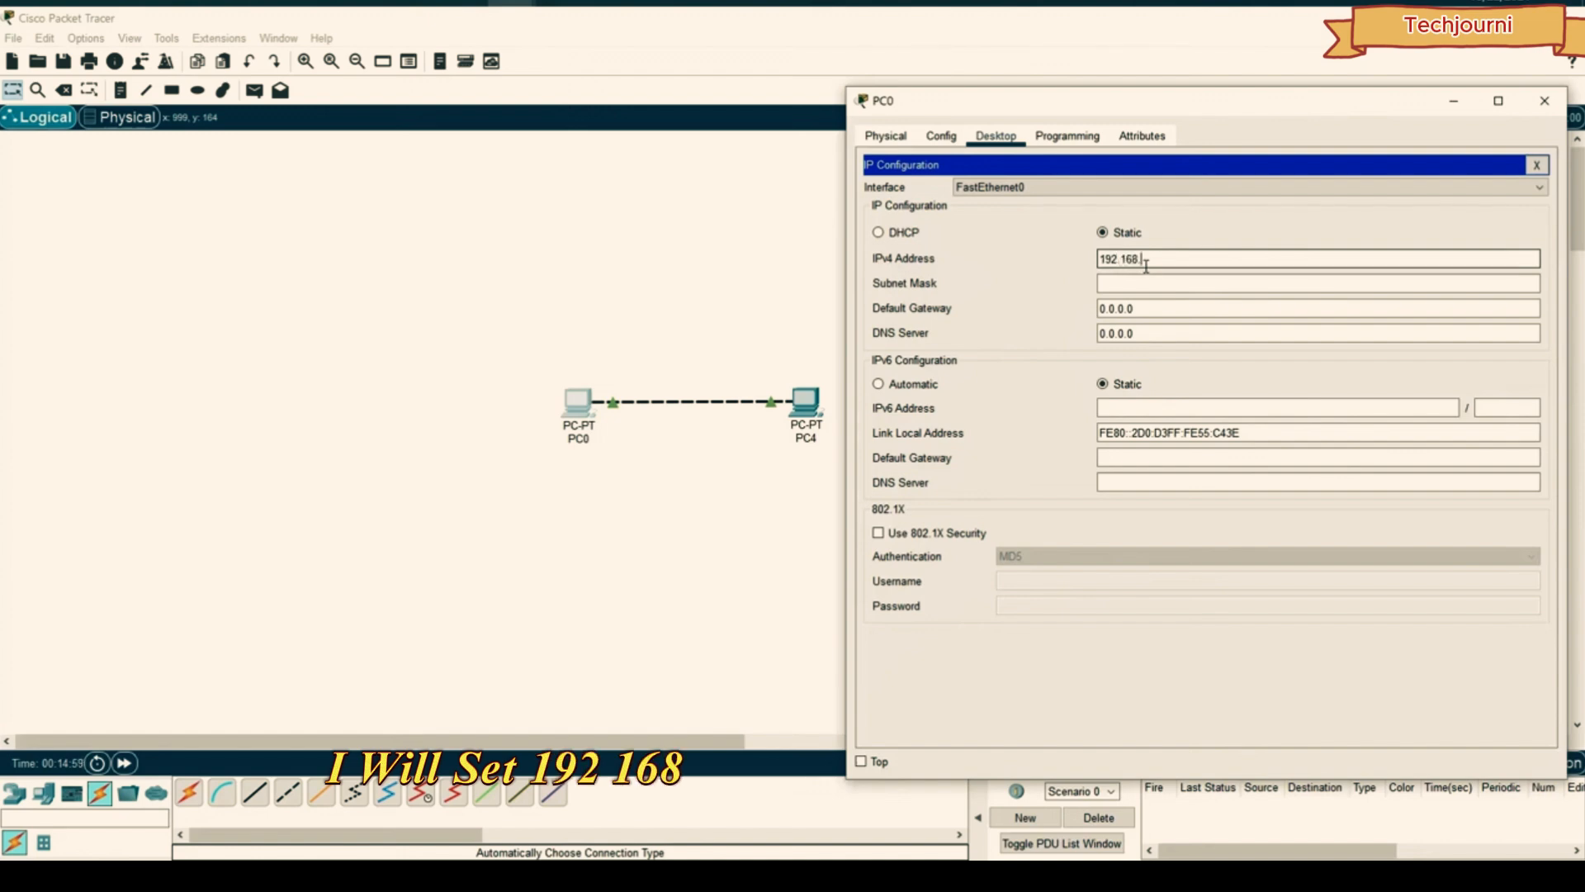
type("1")
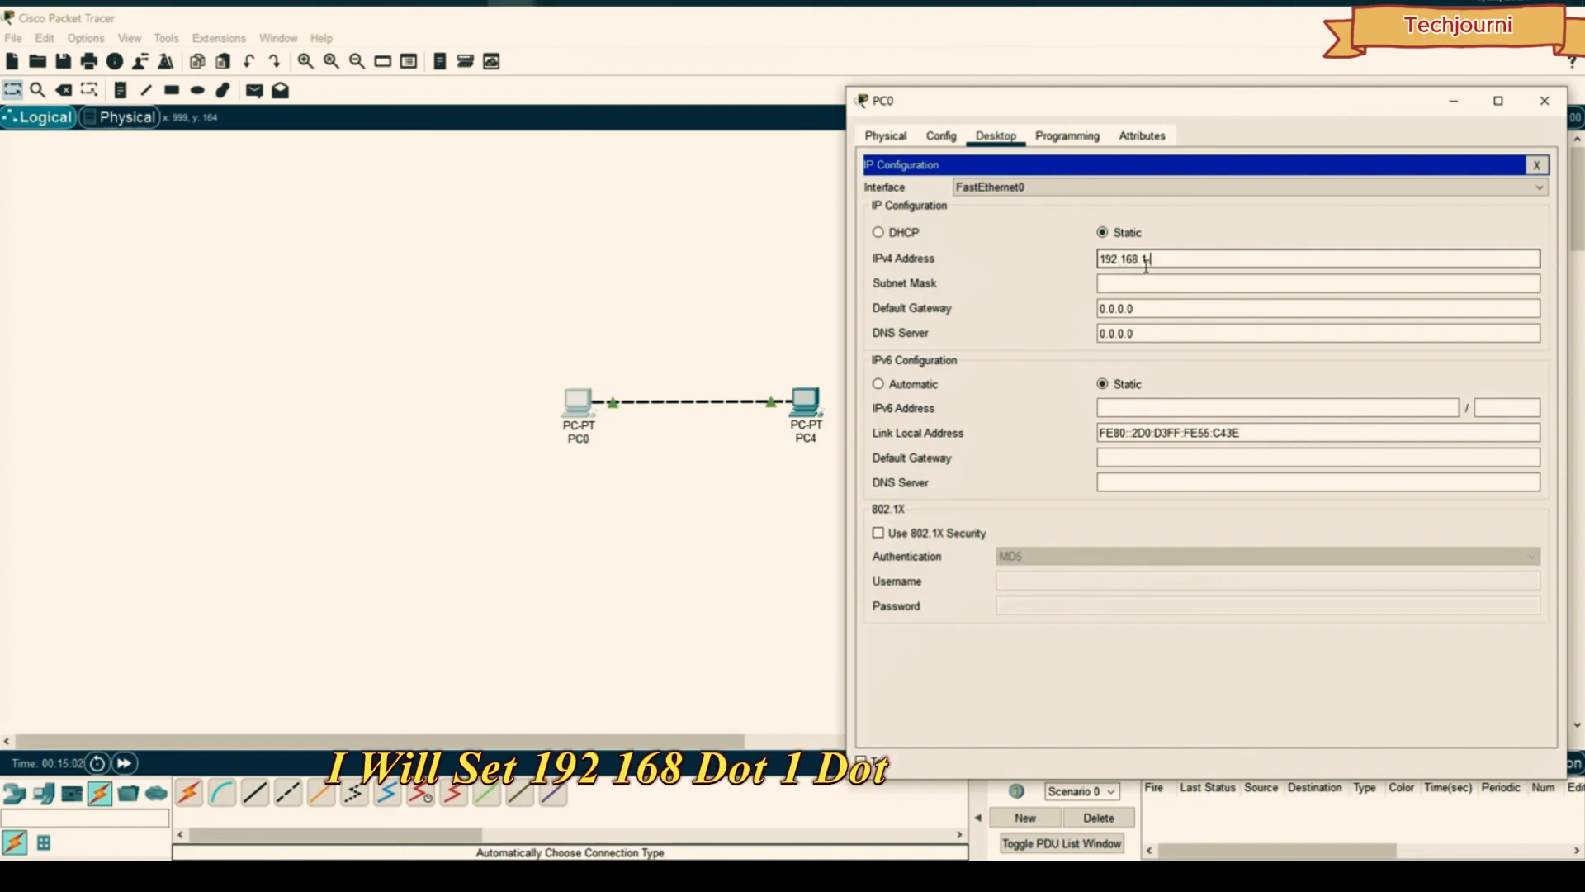
type(".10")
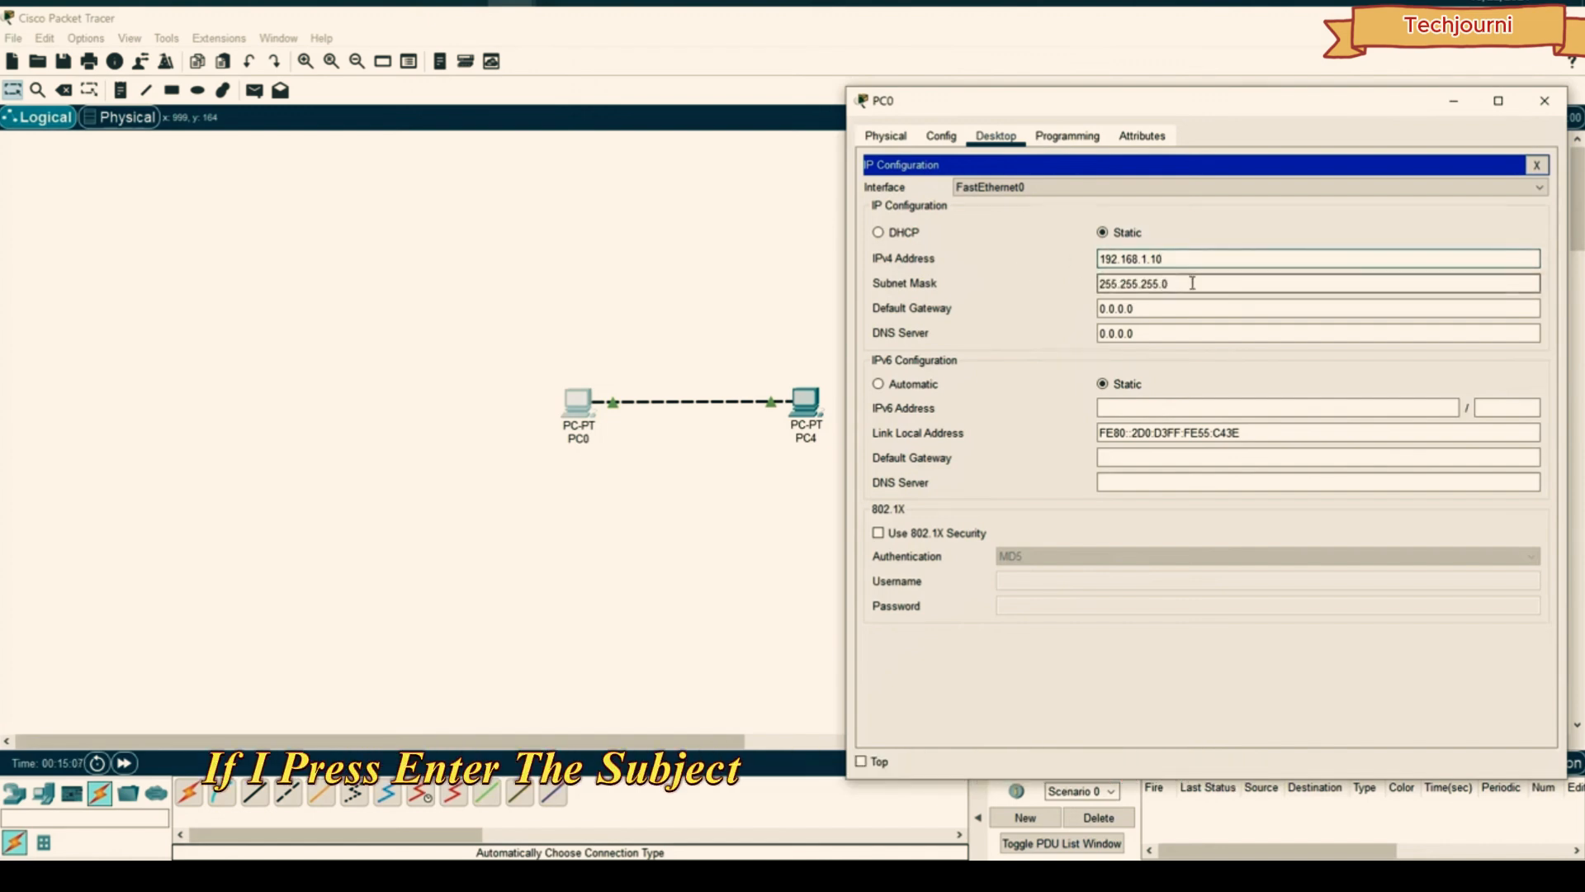
left_click_drag(1191, 282, 1115, 283)
left_click_drag(1243, 260, 1087, 251)
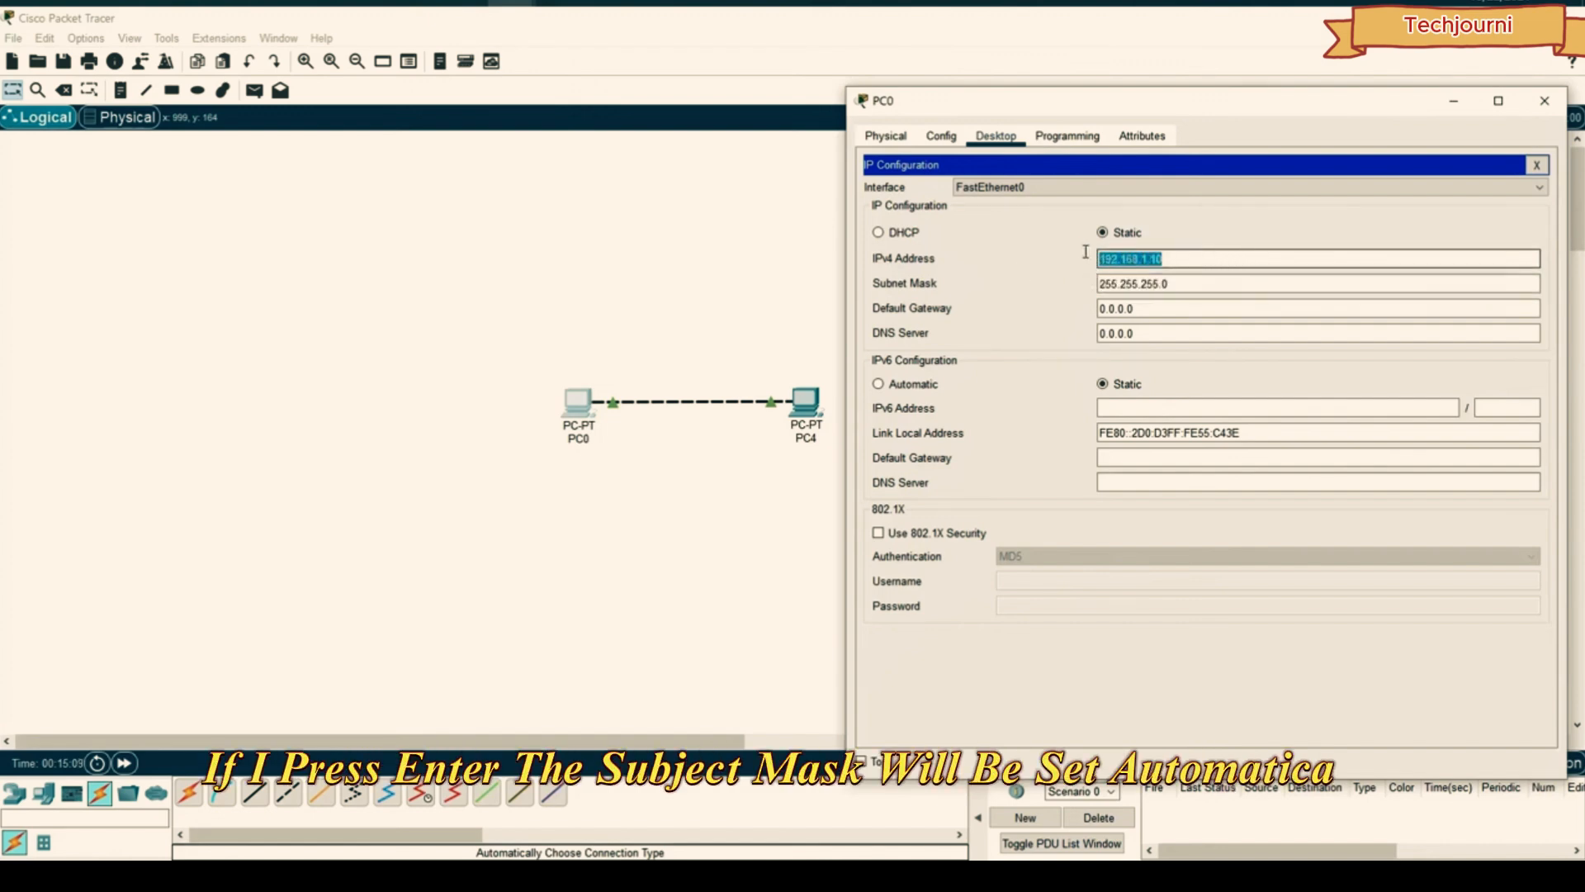
left_click(1248, 258)
left_click(1221, 283)
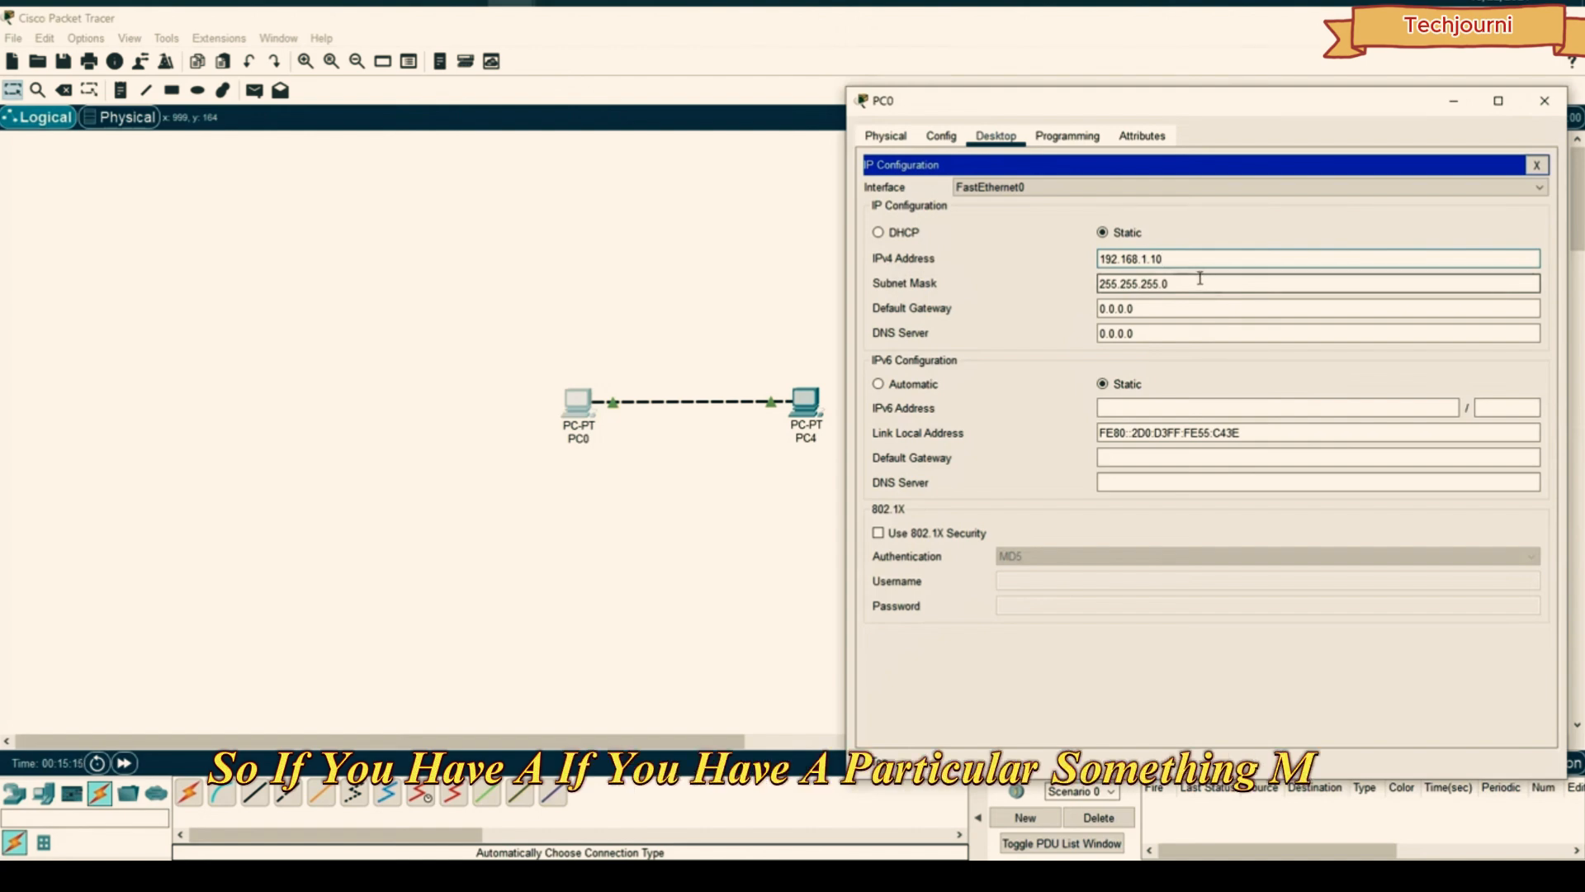
left_click(1199, 281)
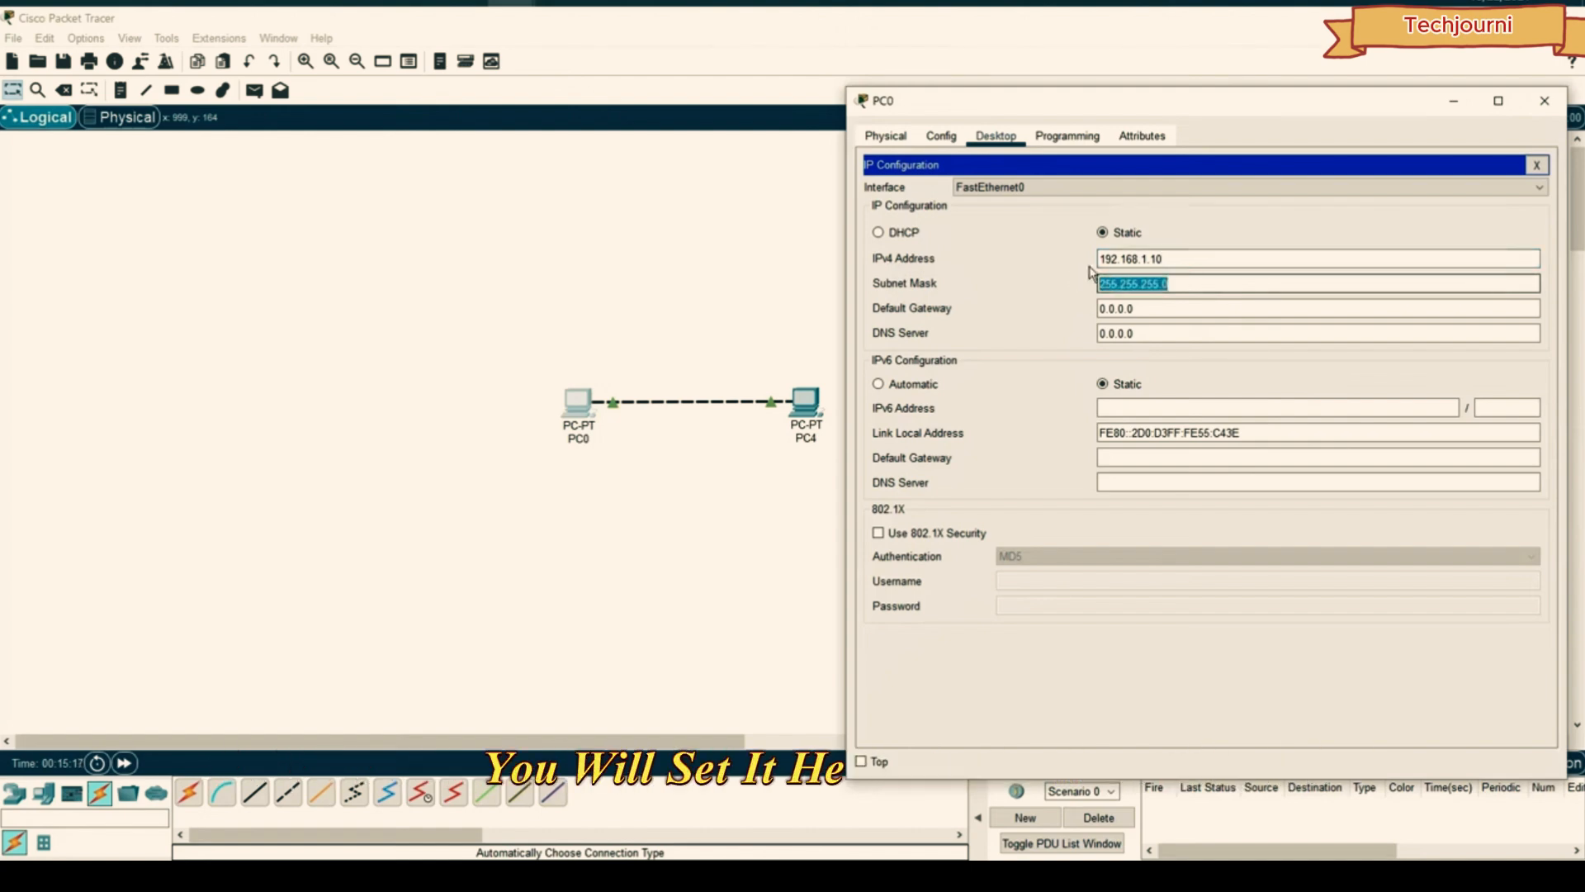
left_click(1189, 256)
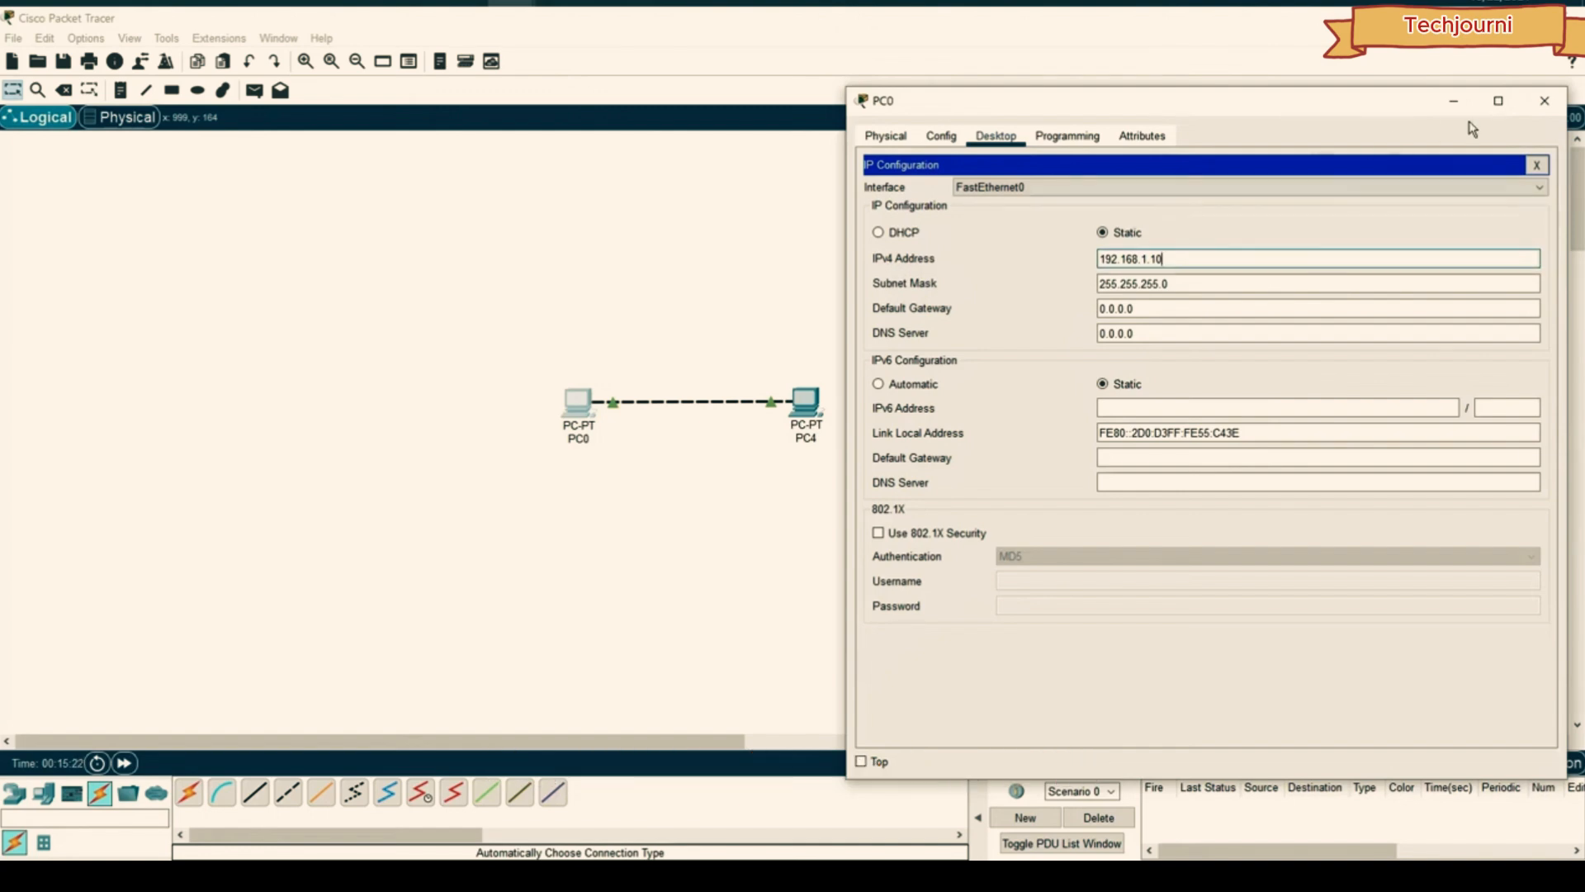
- Open PC4's IP Configuration and start entering static IPv4 192.168.1.11, mask 255.255.255.0
left_click(1544, 101)
left_click(804, 400)
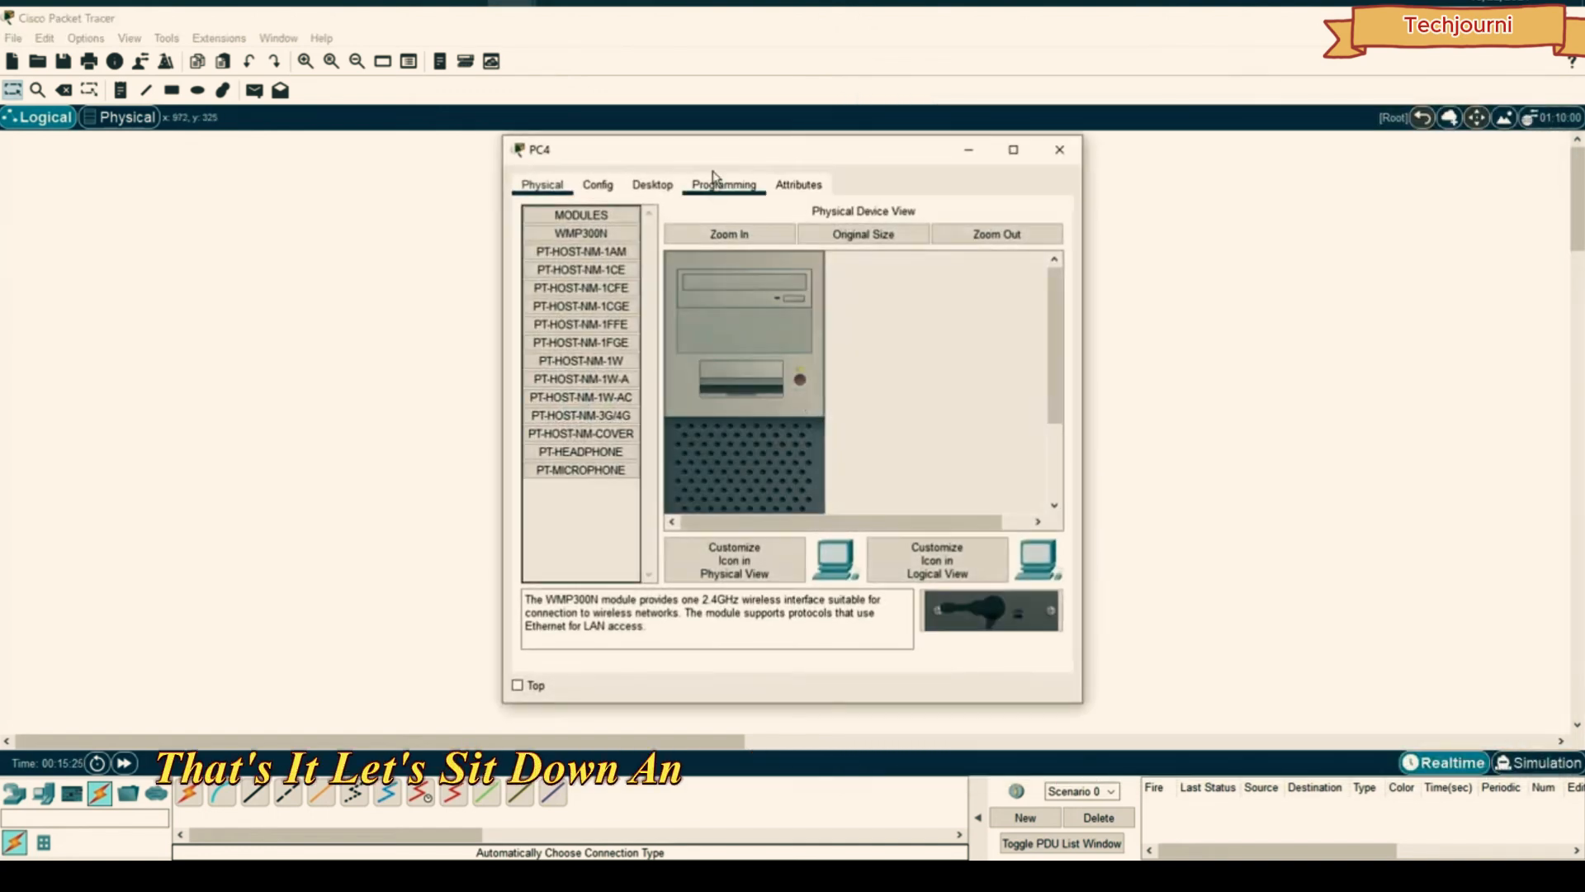
left_click_drag(715, 150, 1118, 143)
left_click(1055, 177)
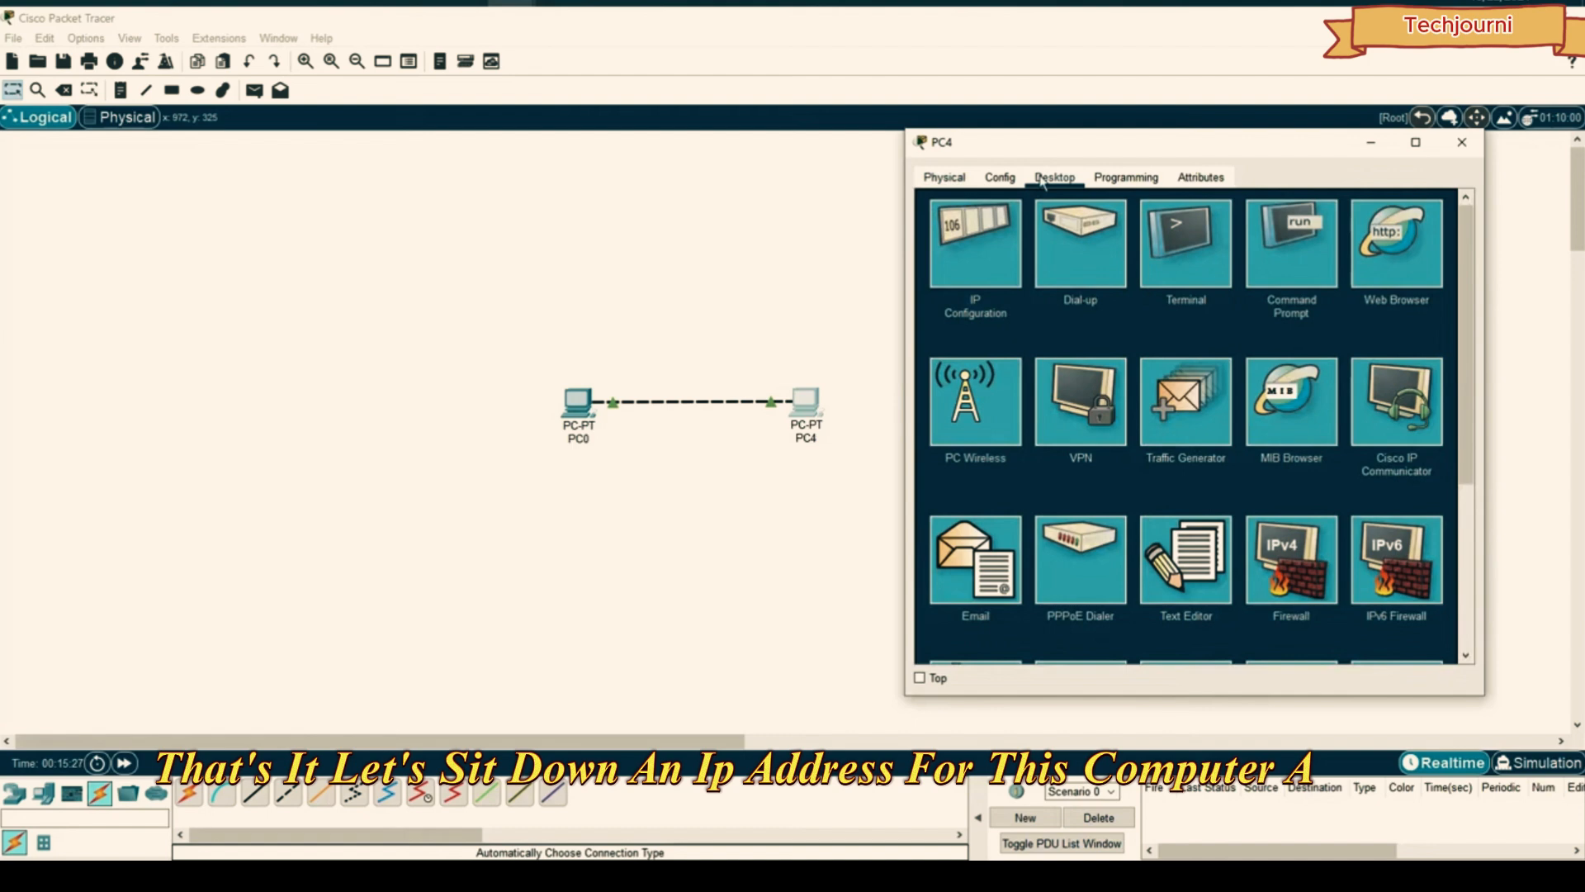
left_click(968, 233)
left_click(1123, 297)
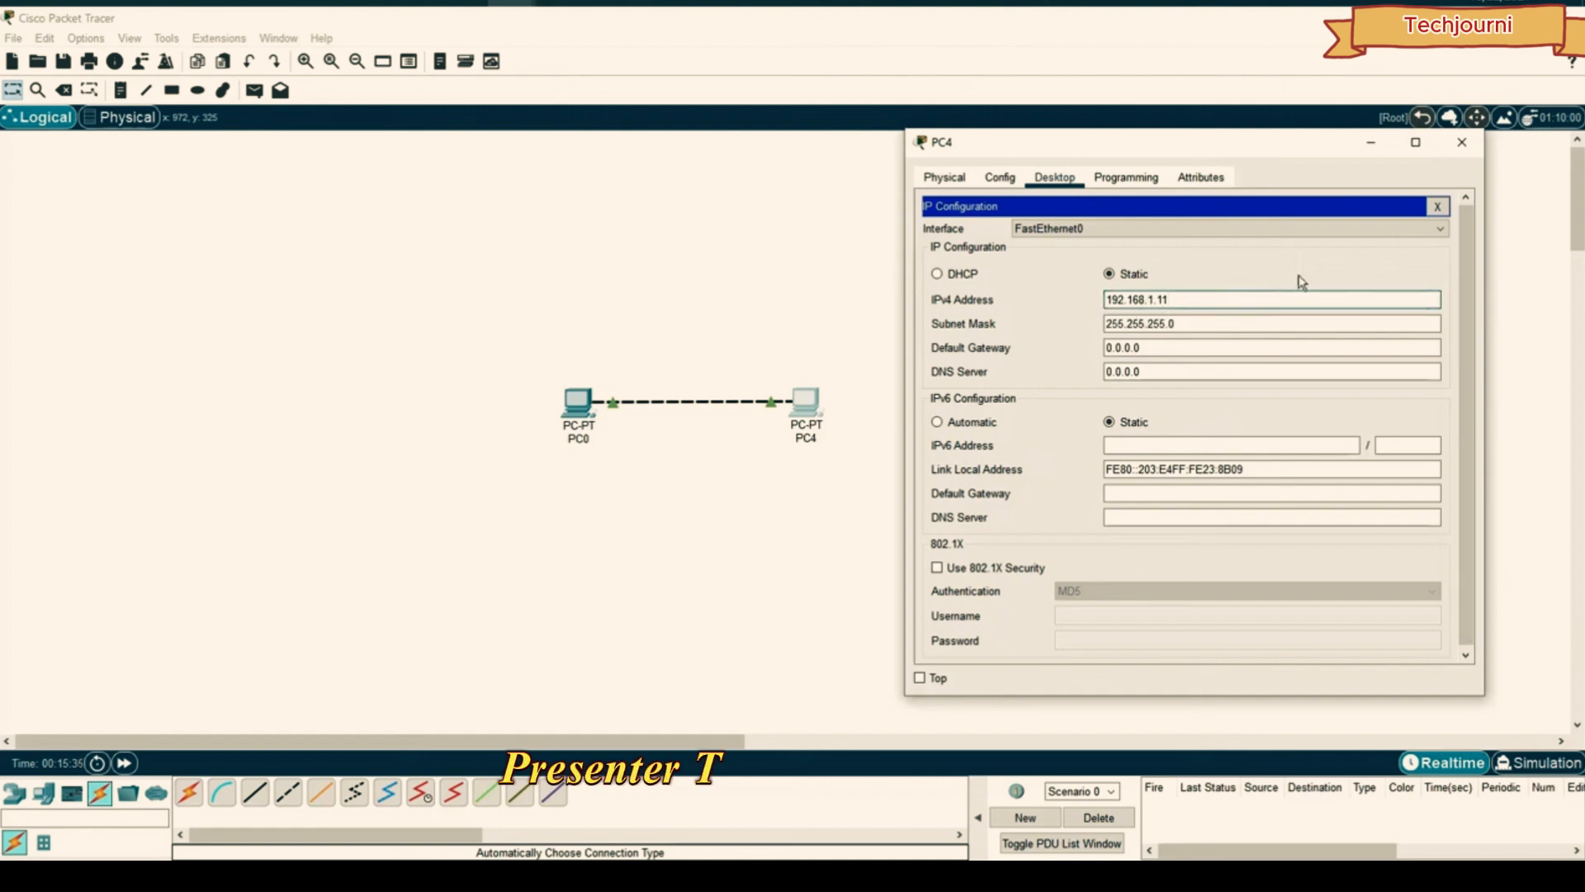
- Ping 192.168.1.11 from PC0's Command Prompt and confirm four replies with 0% loss
left_click(1465, 142)
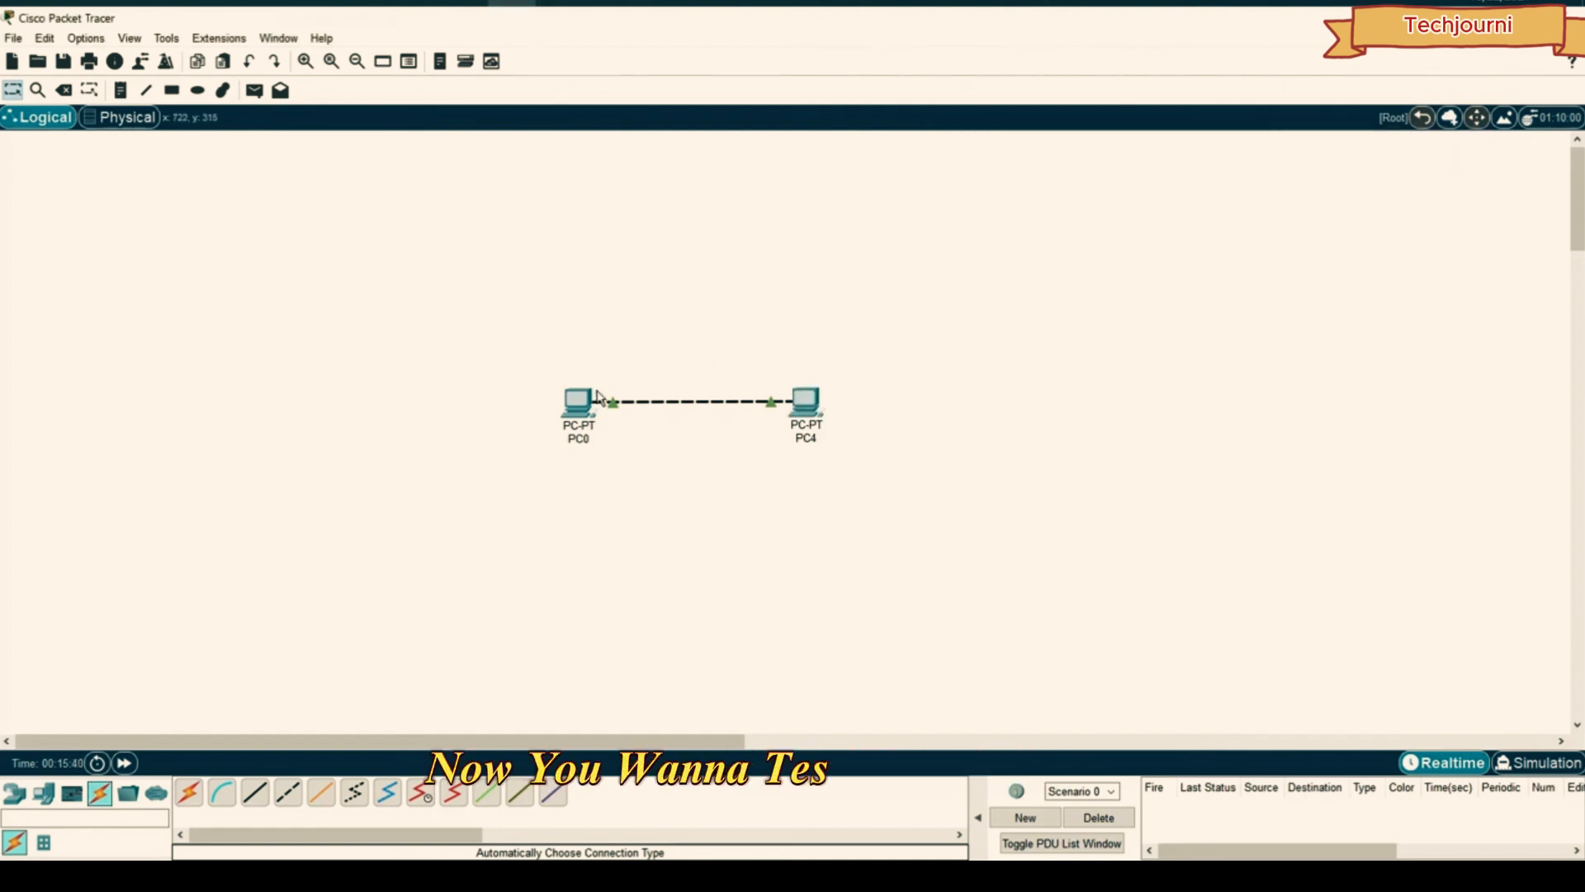
left_click(572, 408)
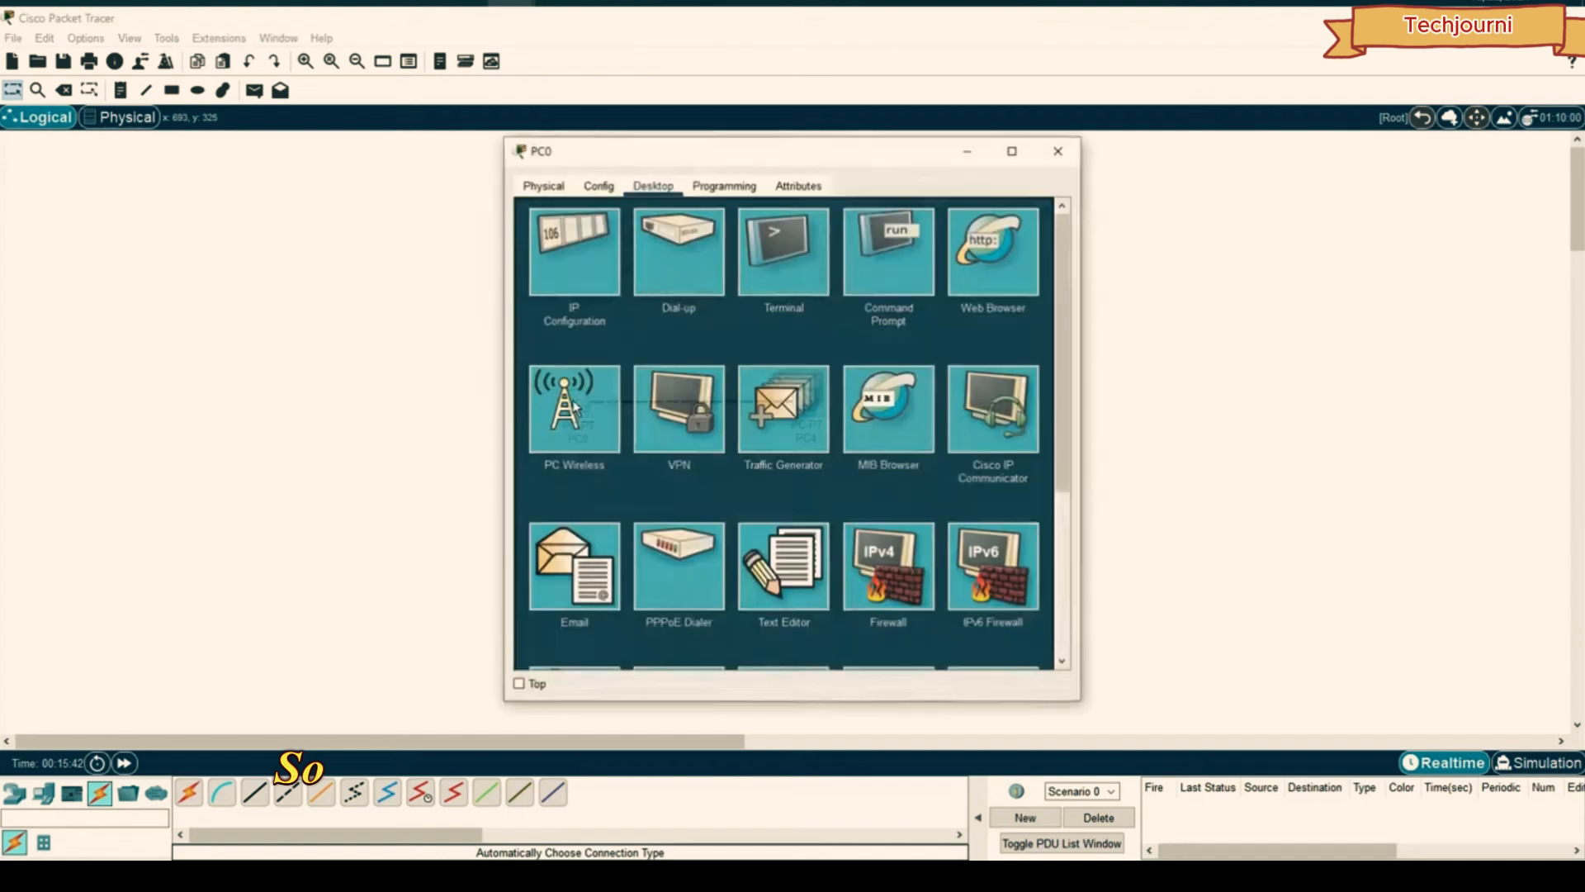
left_click_drag(735, 161, 1063, 132)
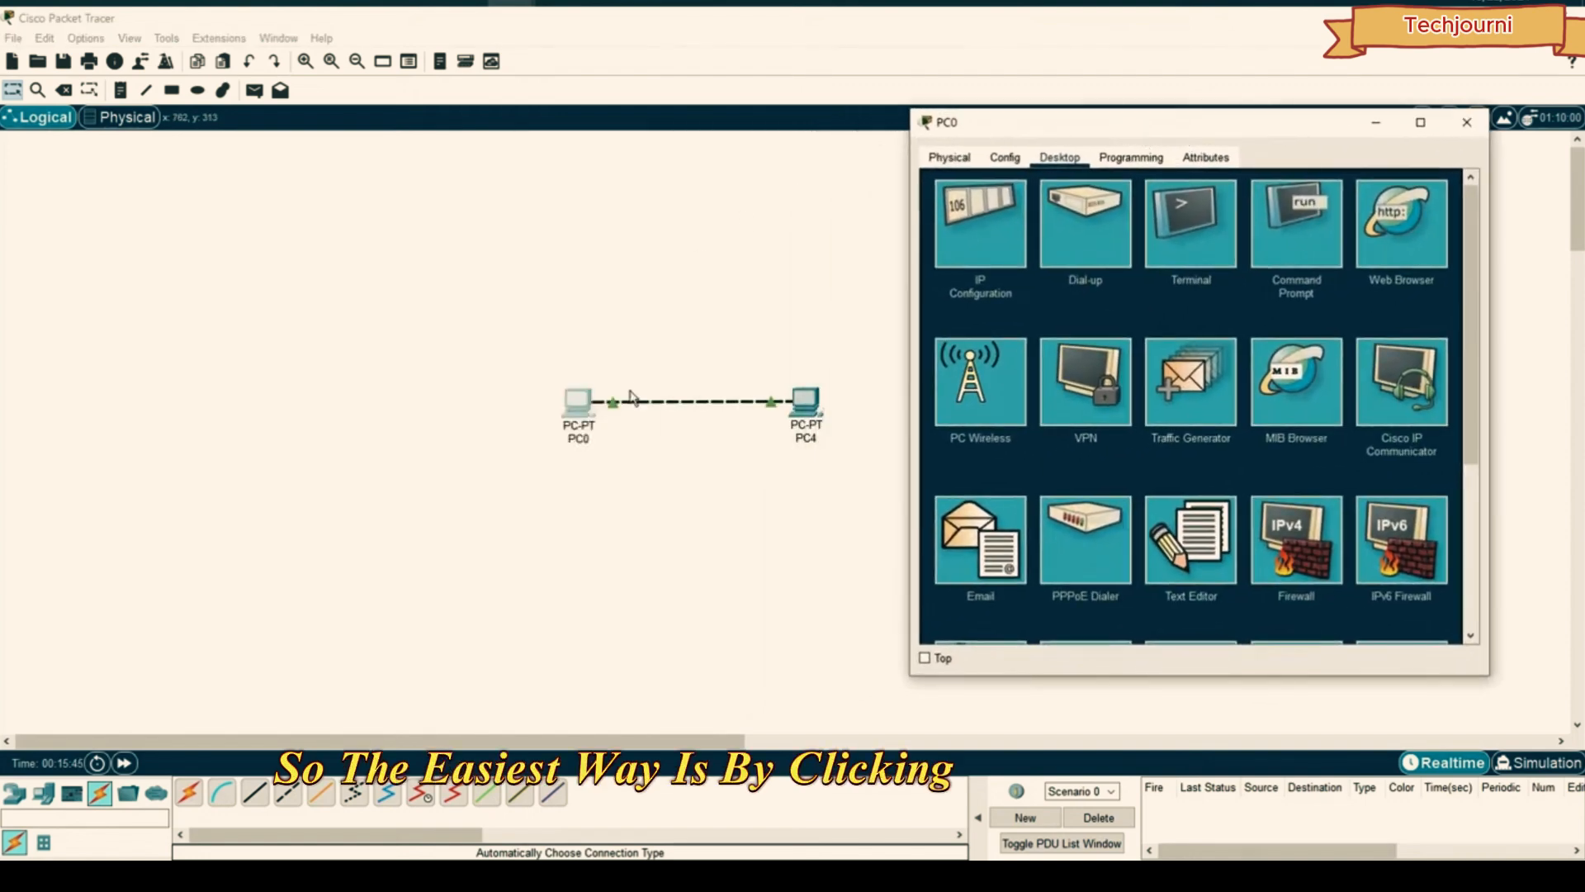
left_click(1296, 223)
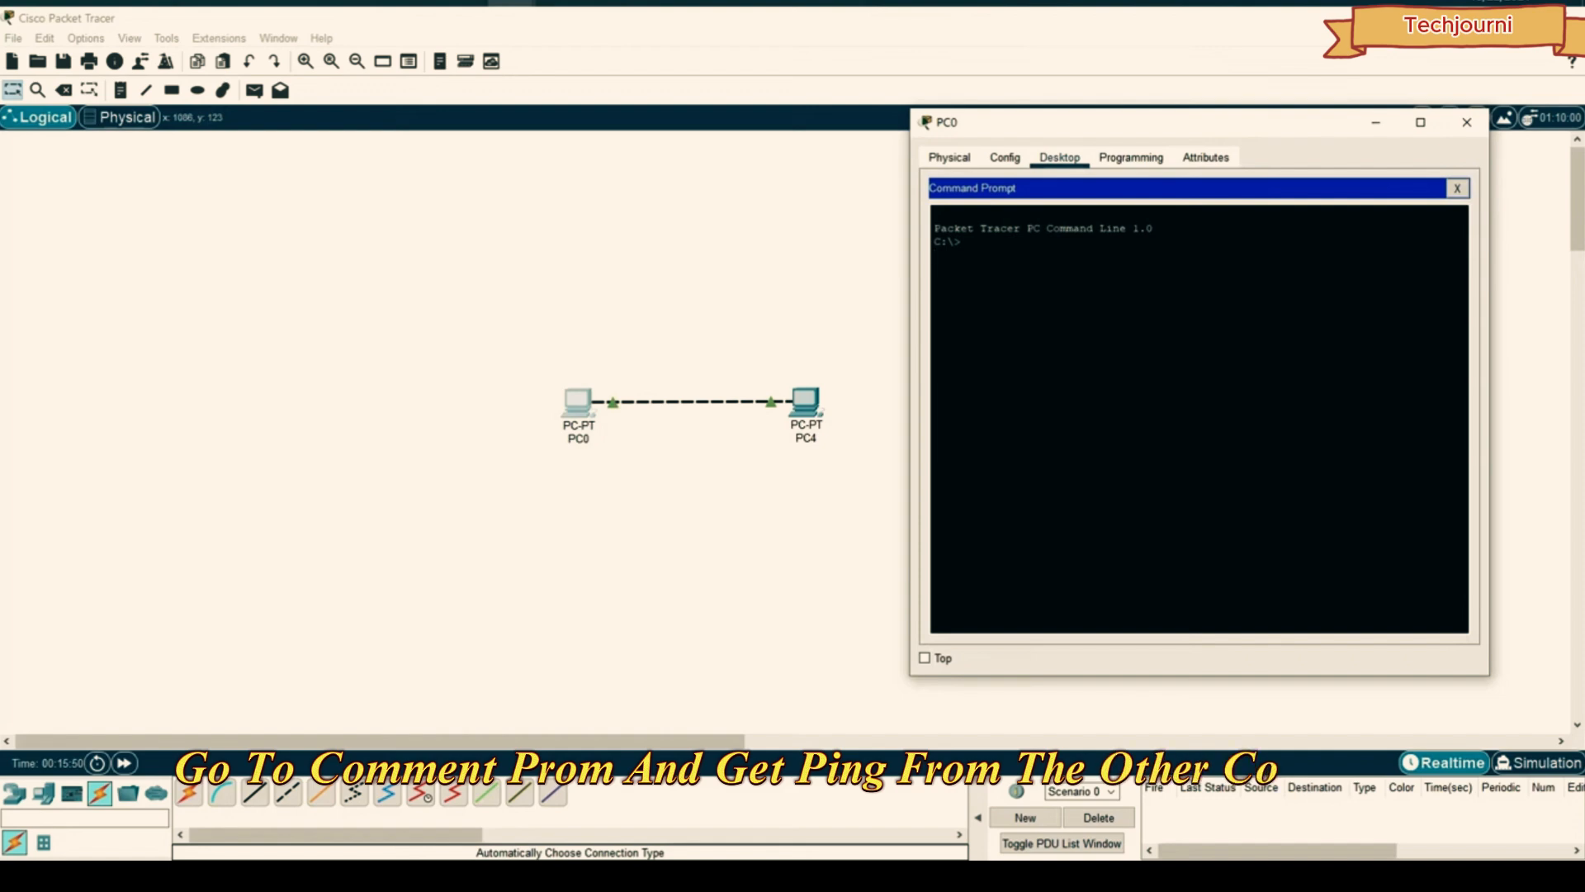
type("ping 192.168")
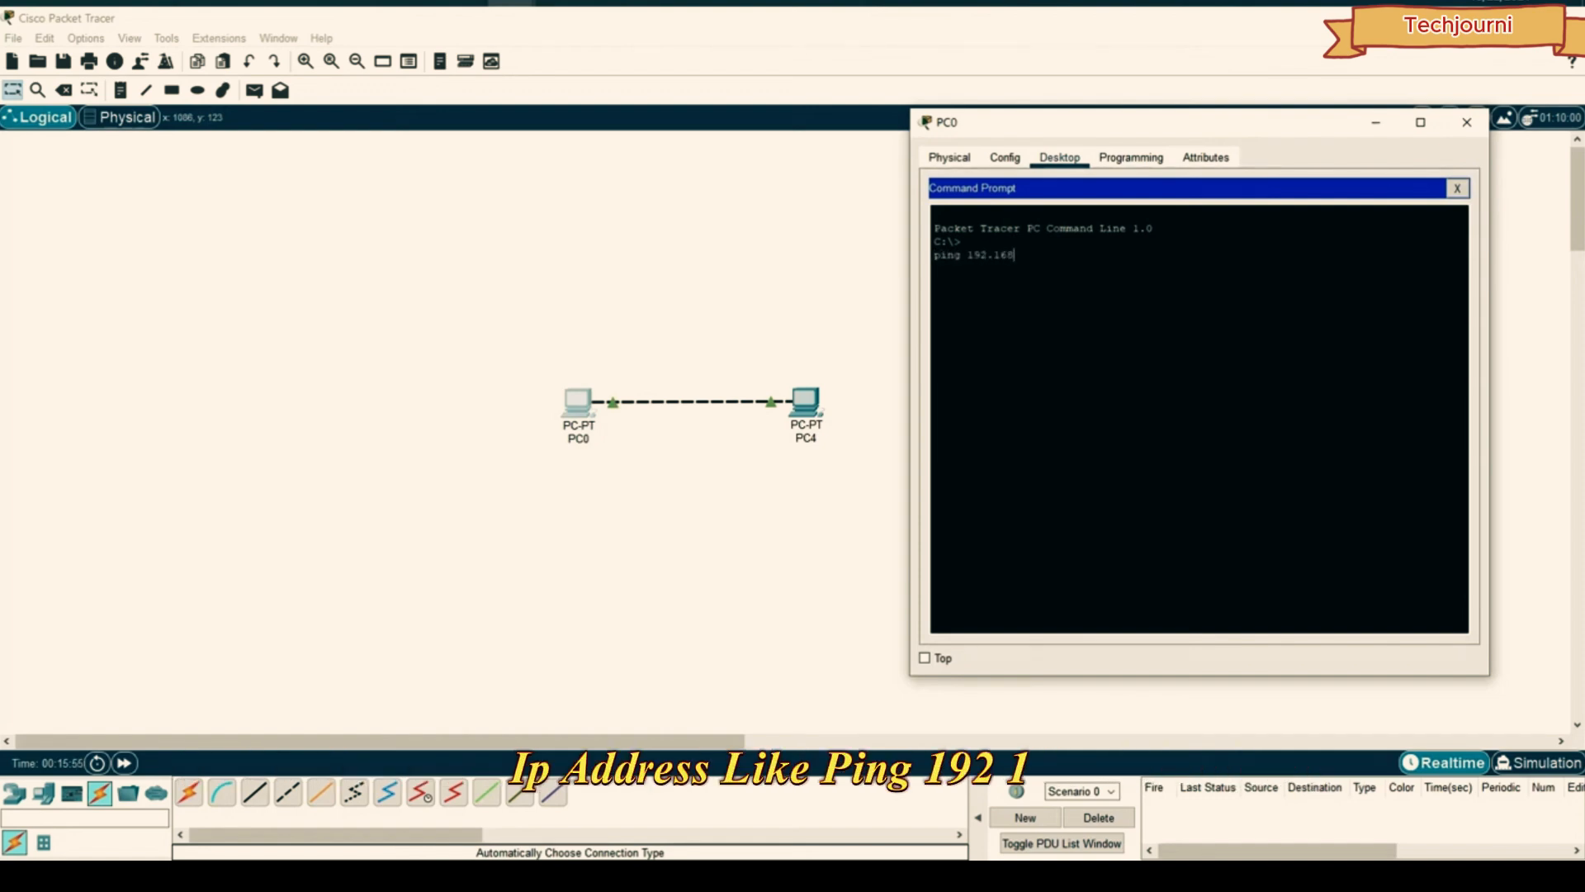
type(".1.1")
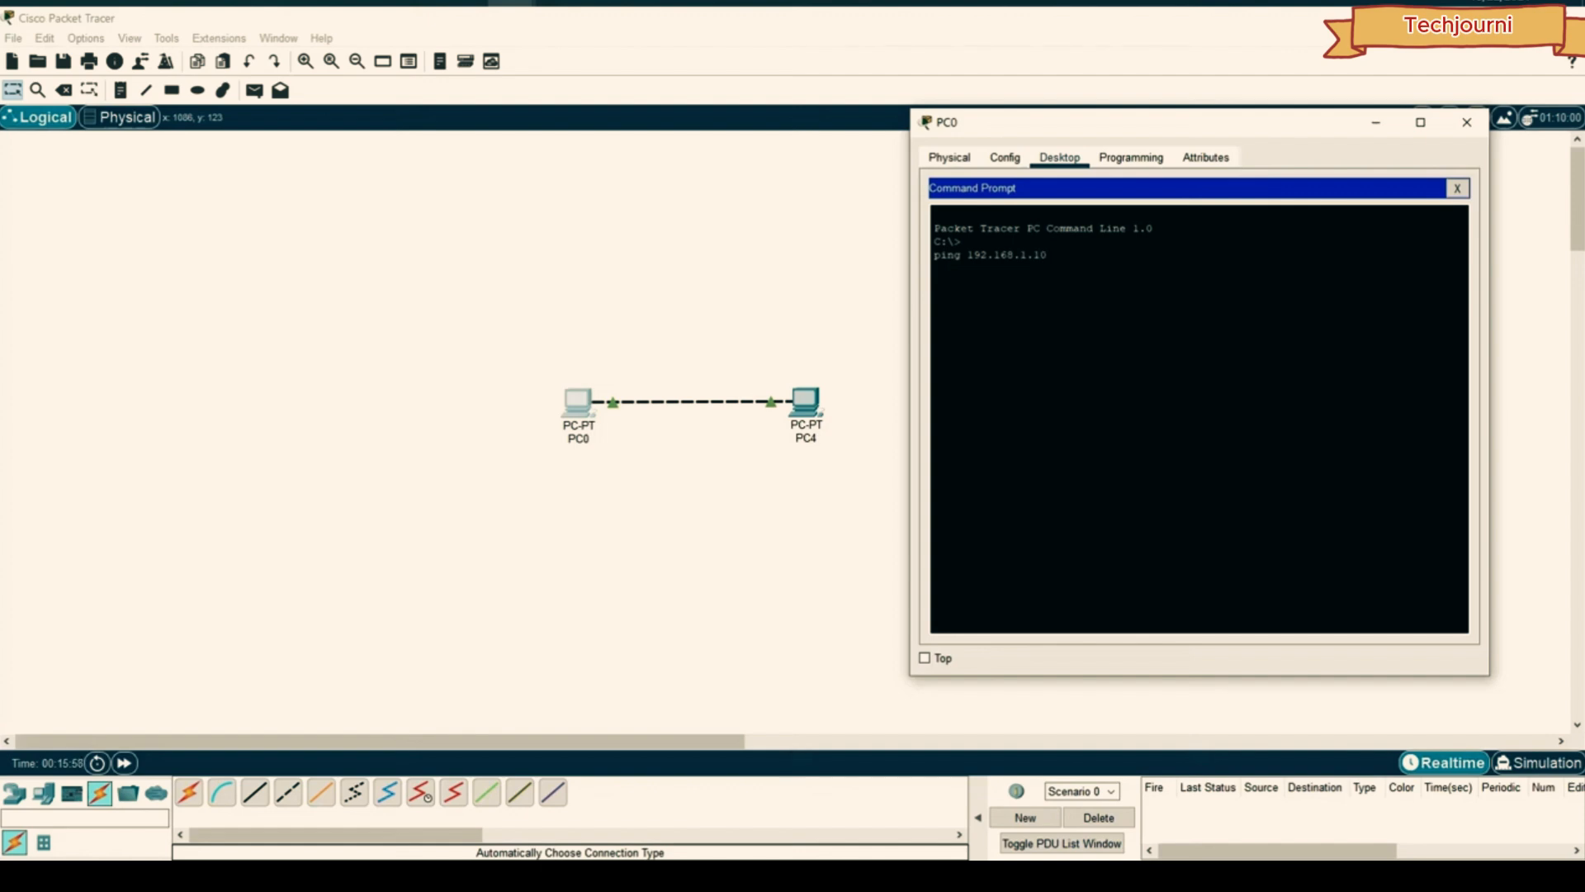
type("0")
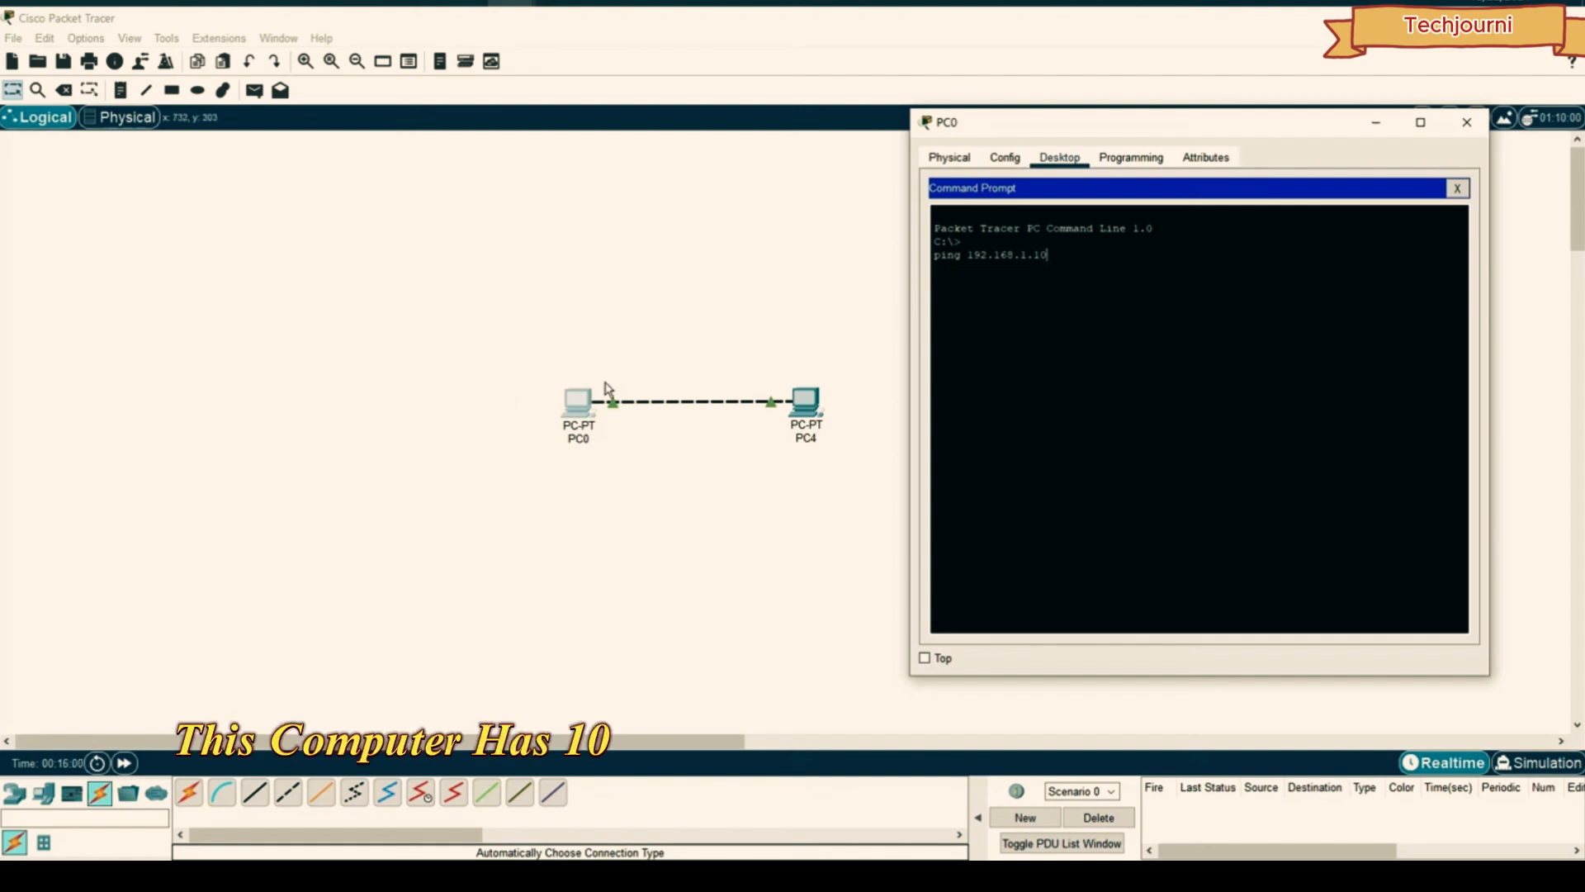
key("BackSpace")
type("1")
key("Return")
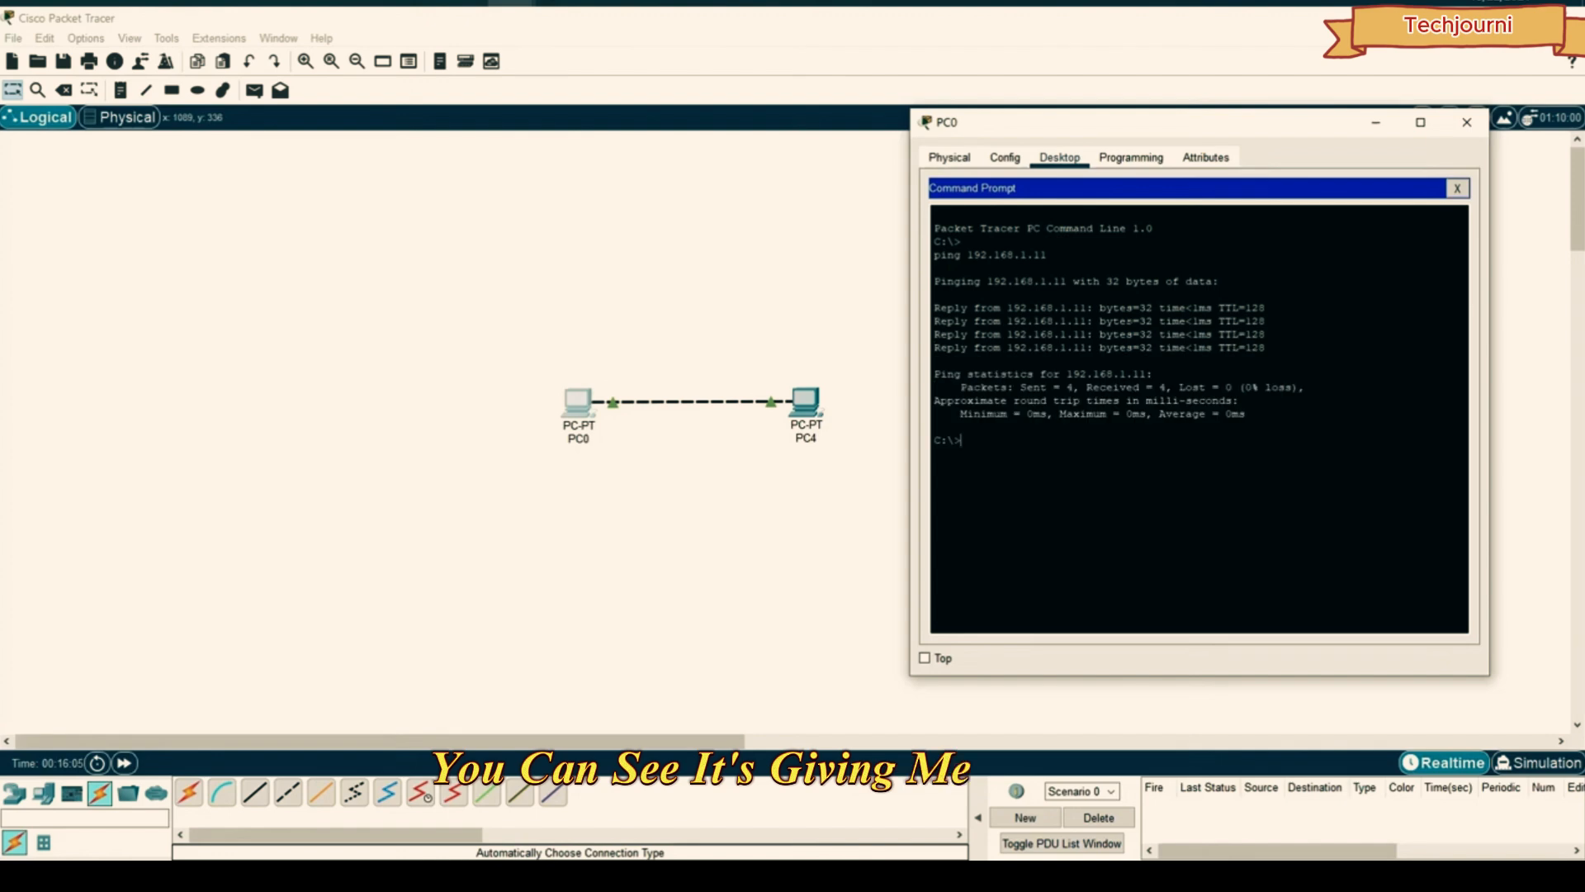
left_click(1466, 123)
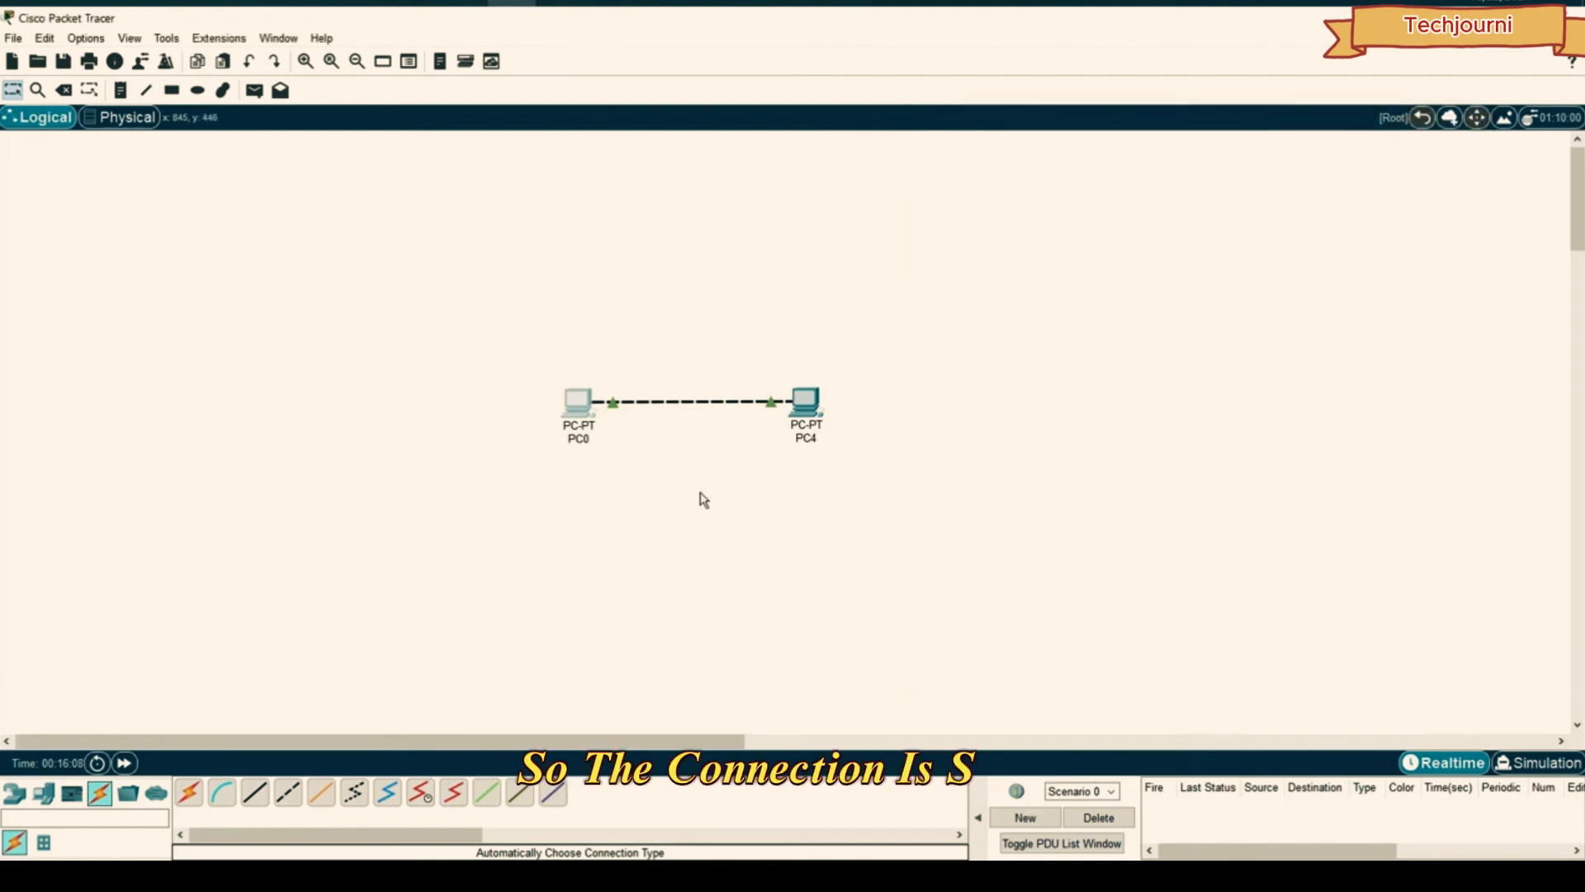
- Add a simple ICMP PDU with PC0 as source and PC4 as destination
left_click(700, 494)
left_click_drag(1054, 266, 501, 497)
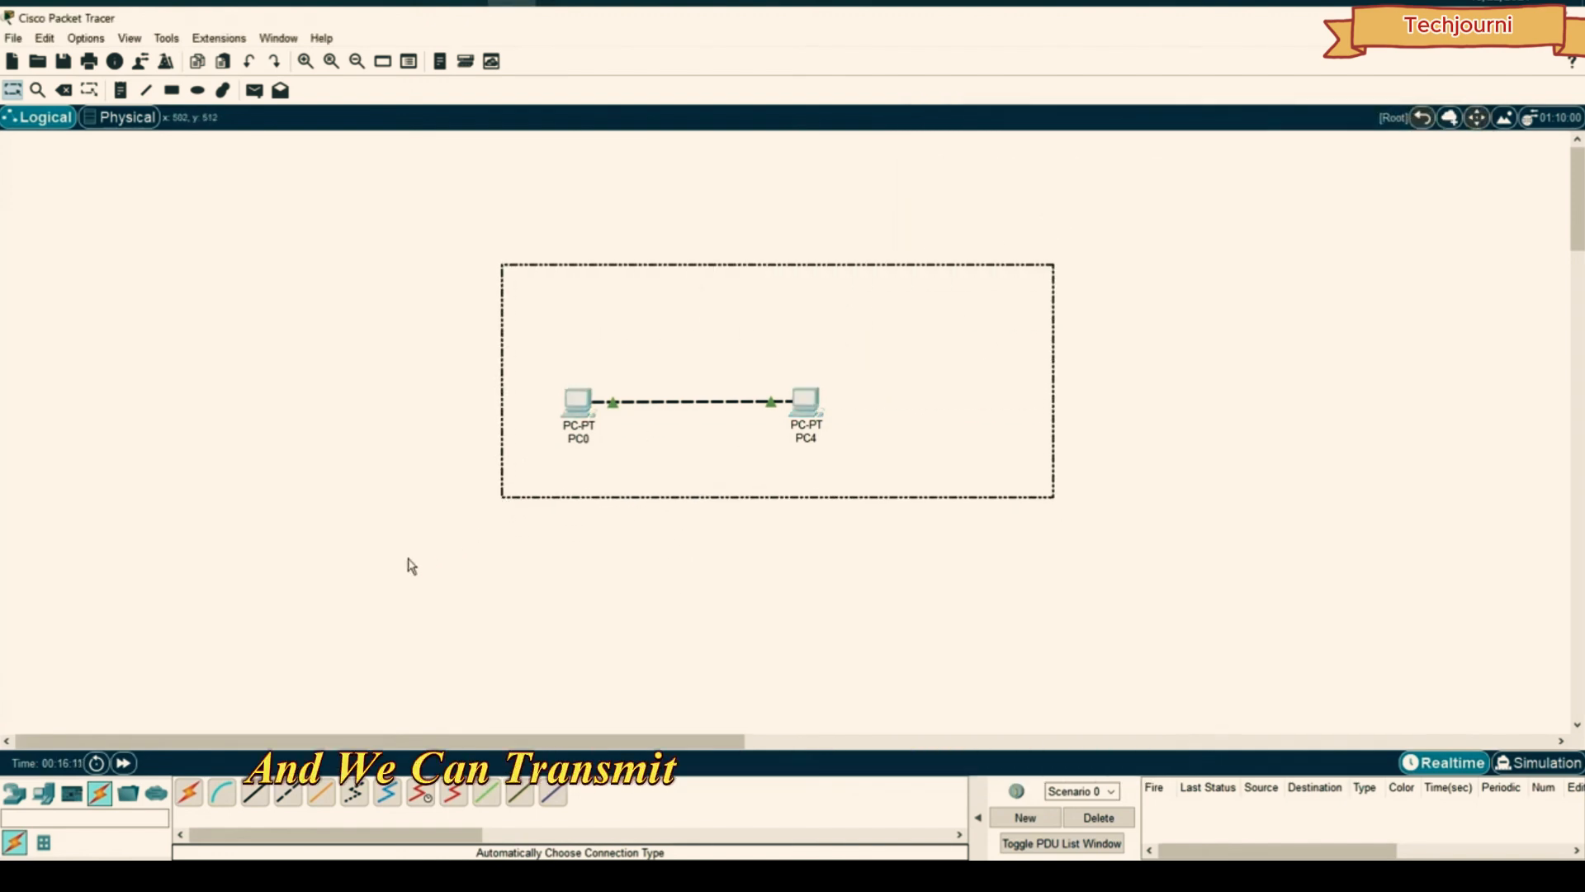
left_click(1122, 381)
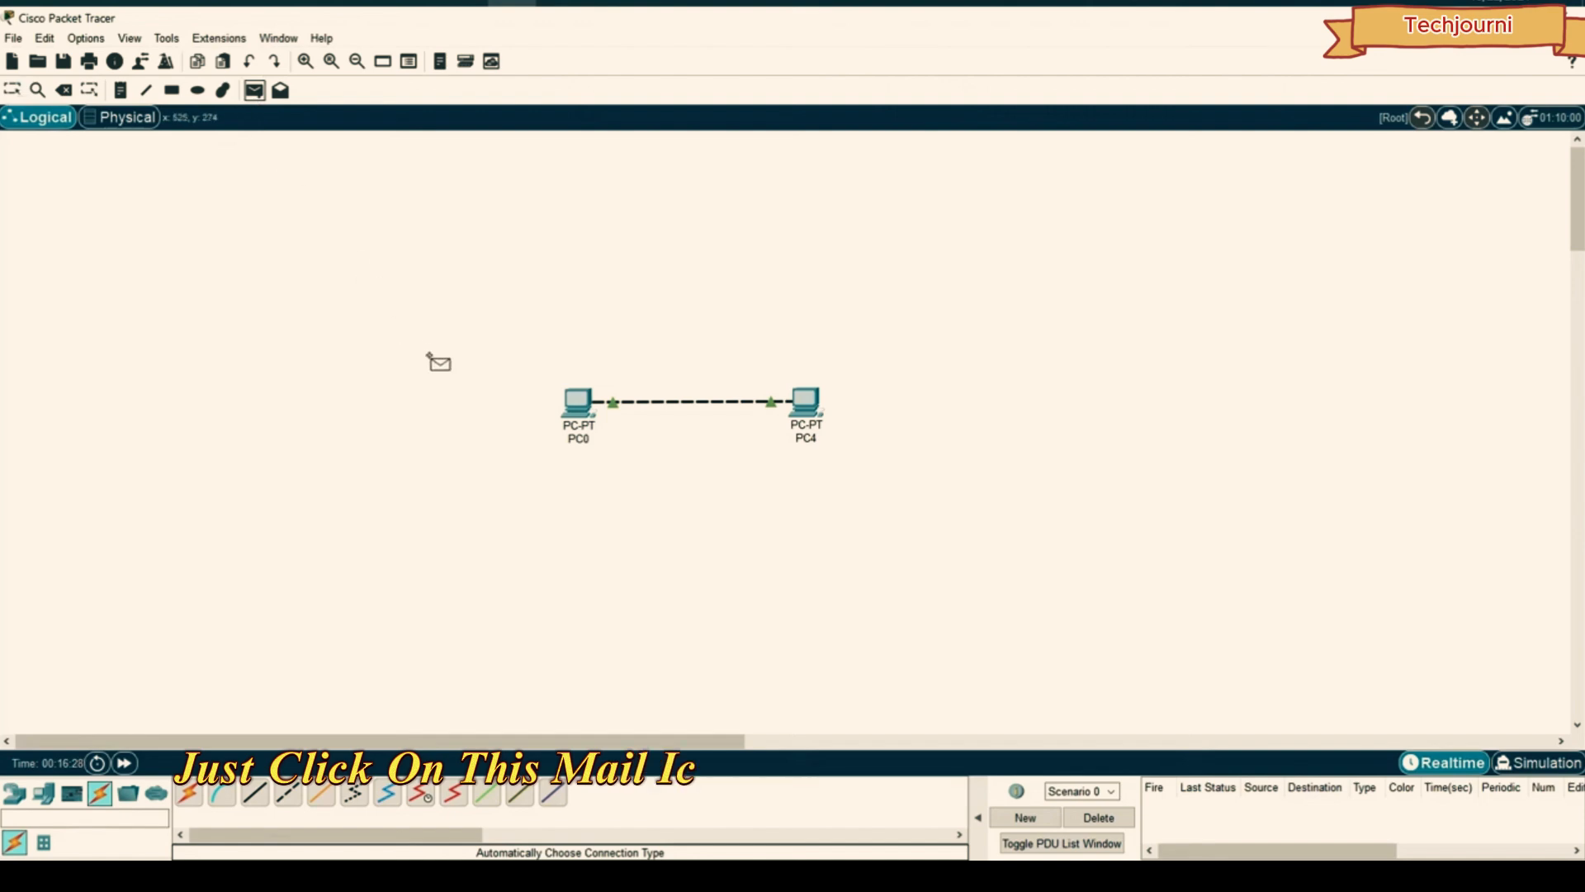
left_click(577, 402)
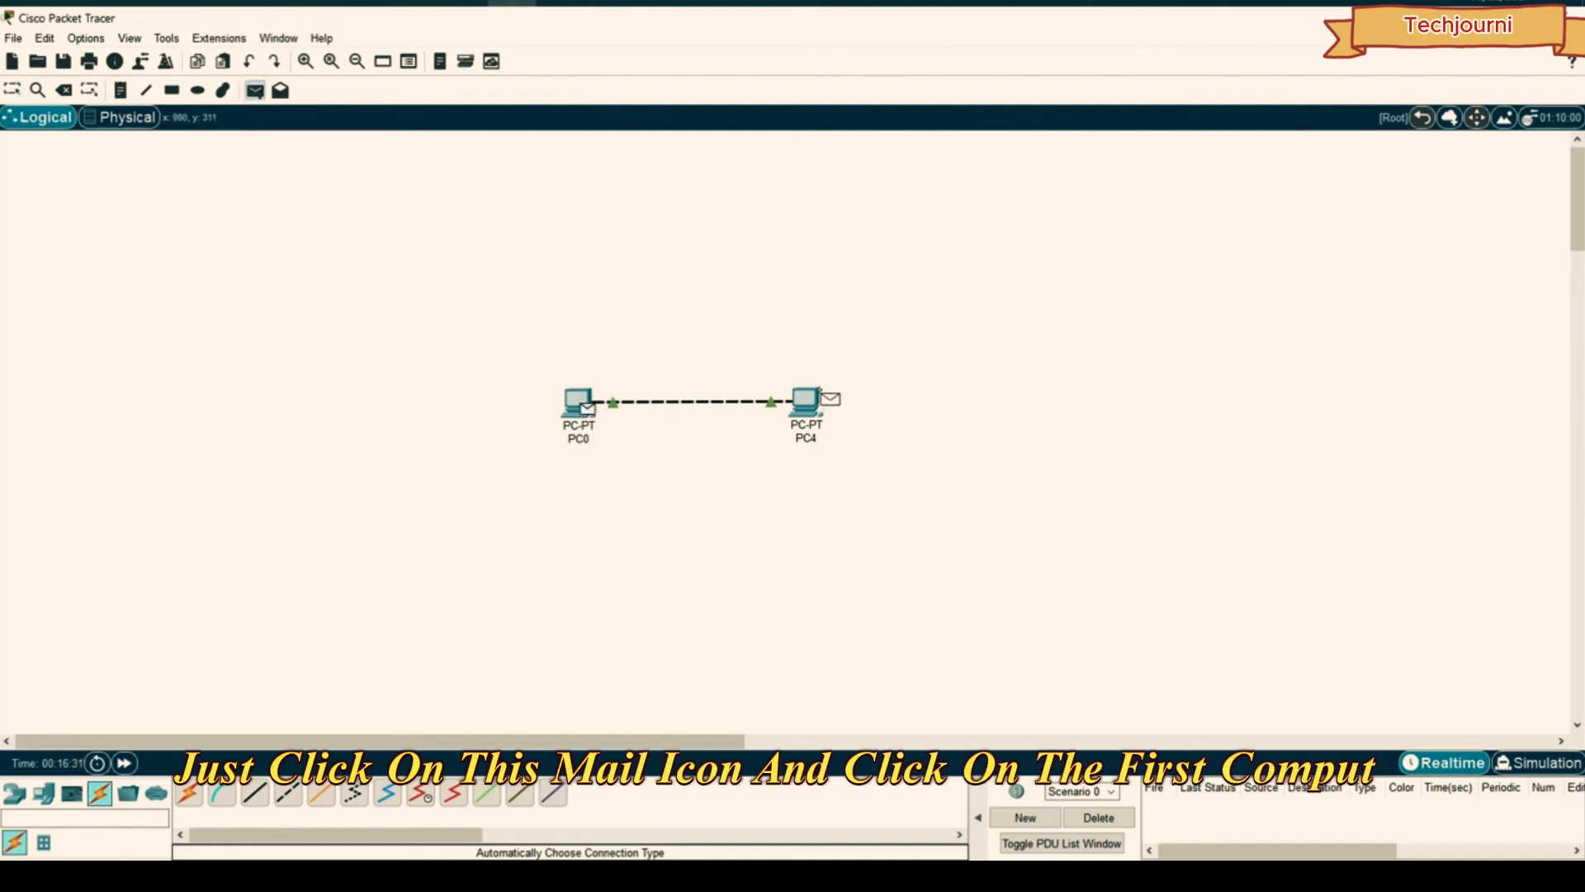
left_click(815, 408)
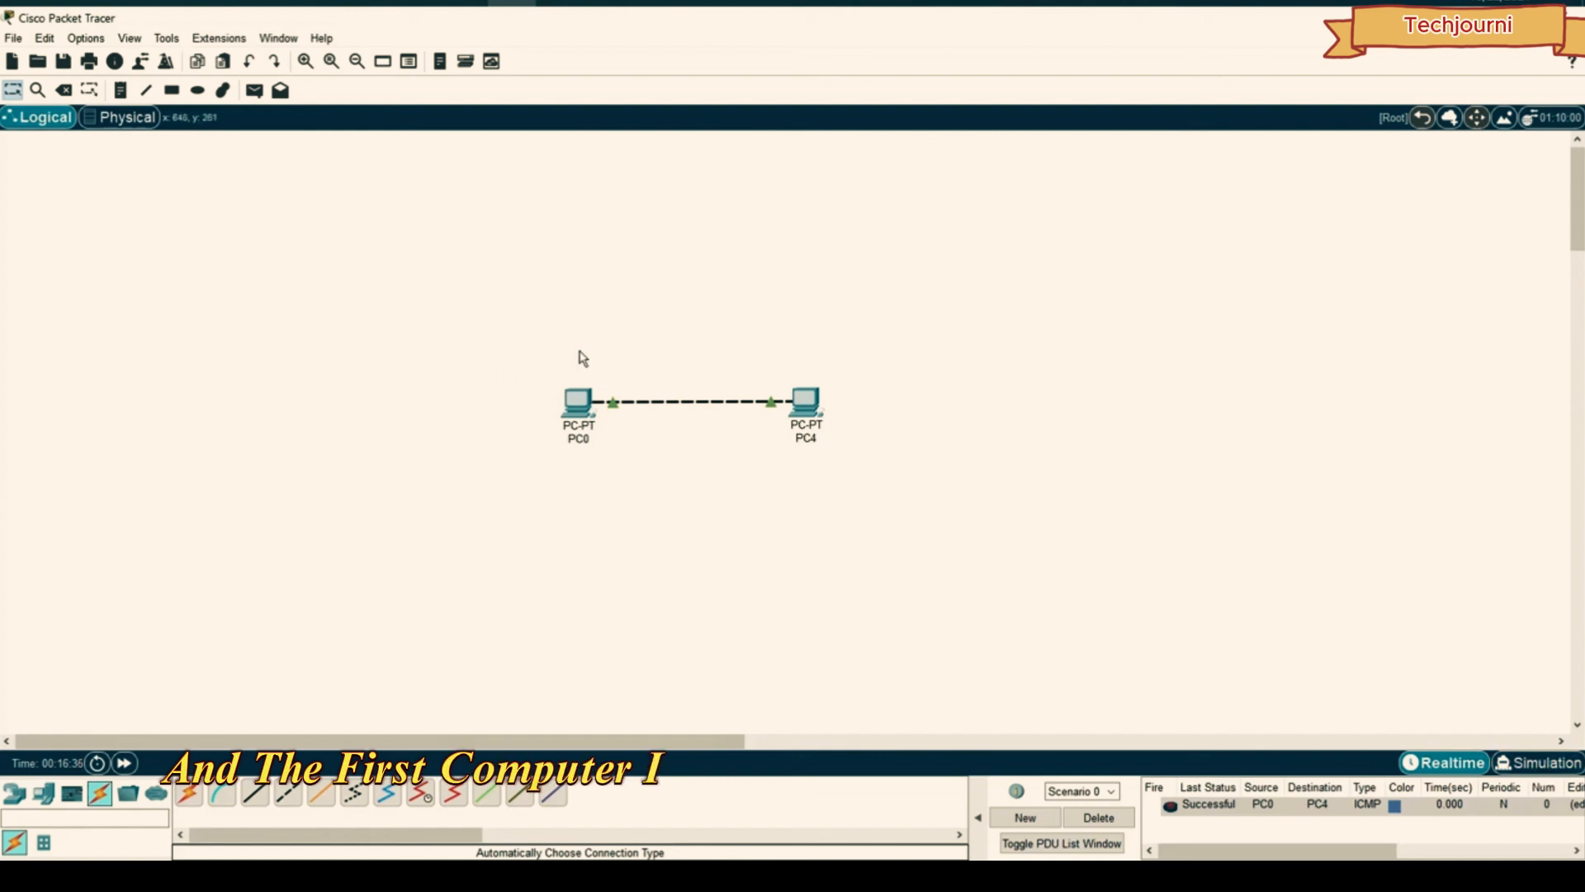
mouse_move(590, 424)
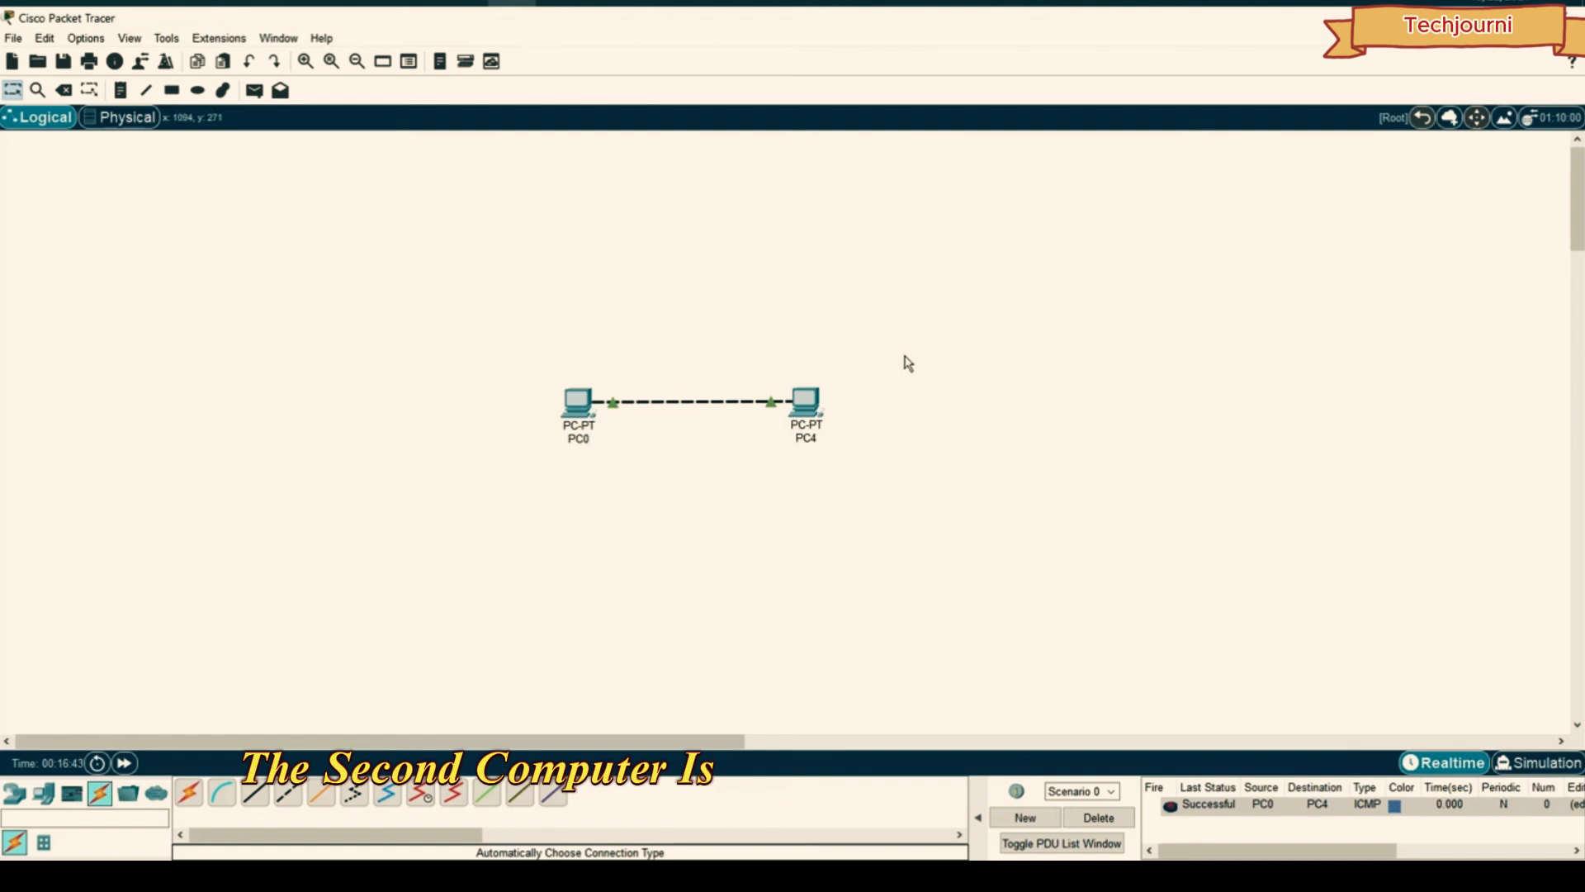
- Enter Simulation mode and play the PC0-to-PC4 packet through its round trip
left_click(1541, 760)
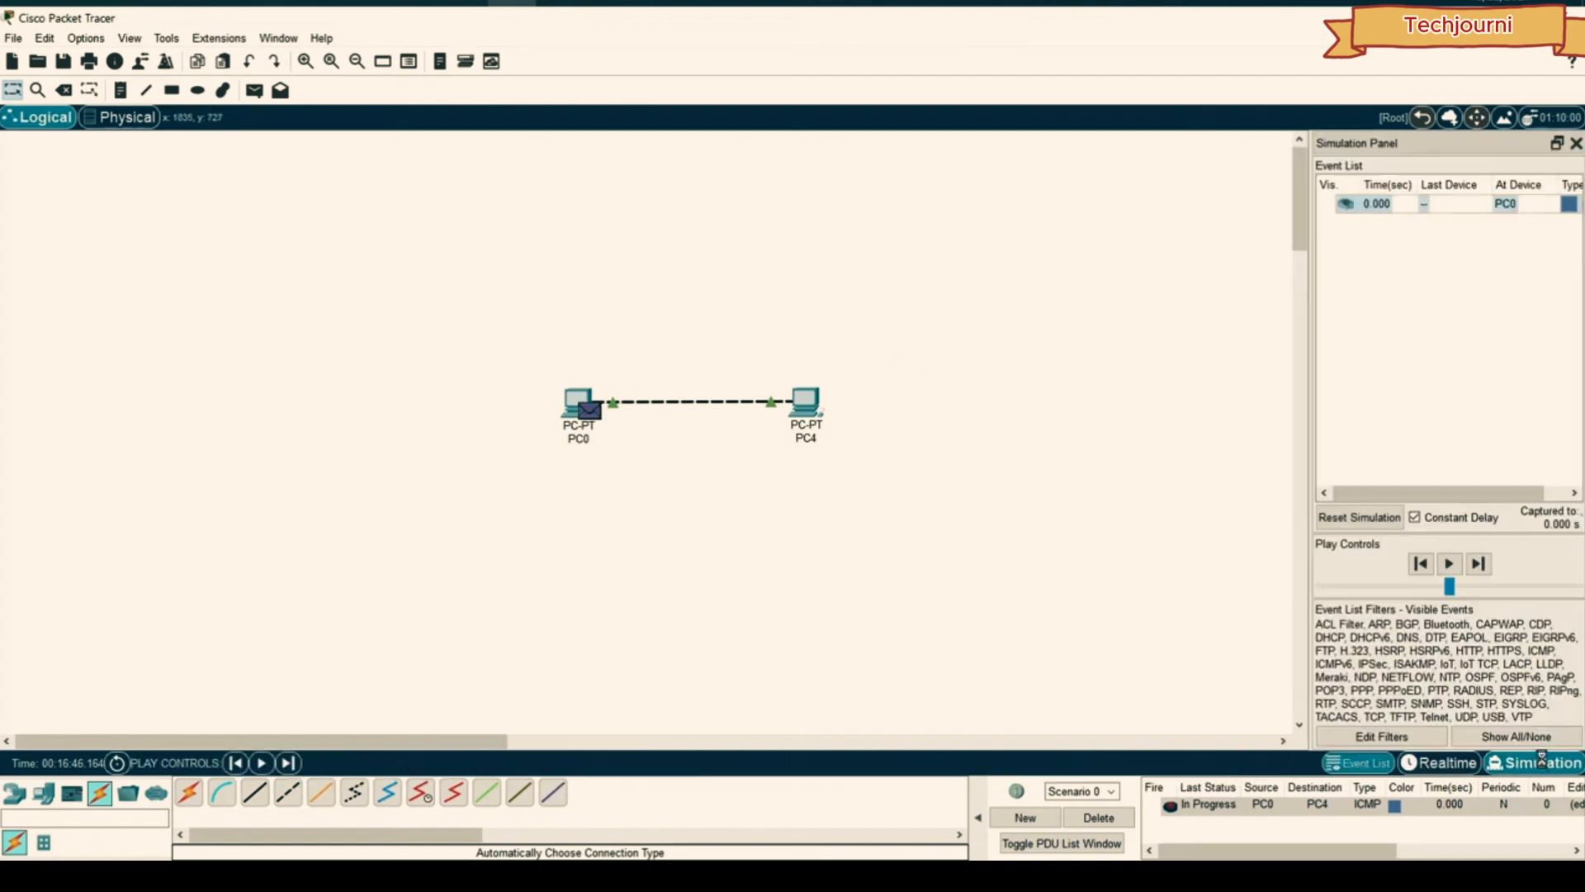
left_click(1453, 762)
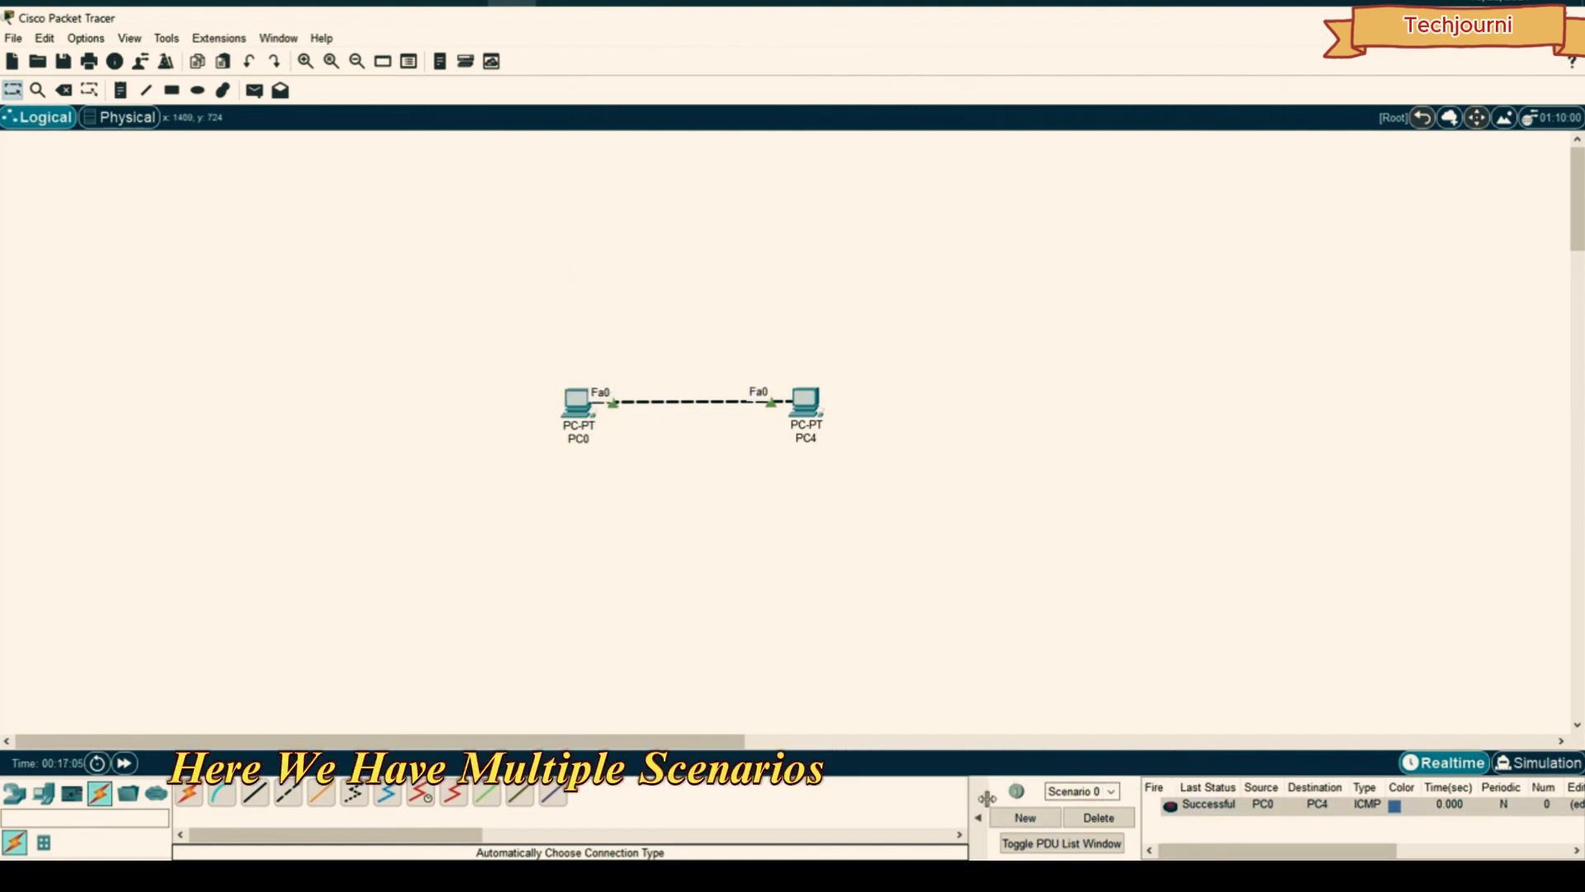
left_click_drag(982, 796, 842, 795)
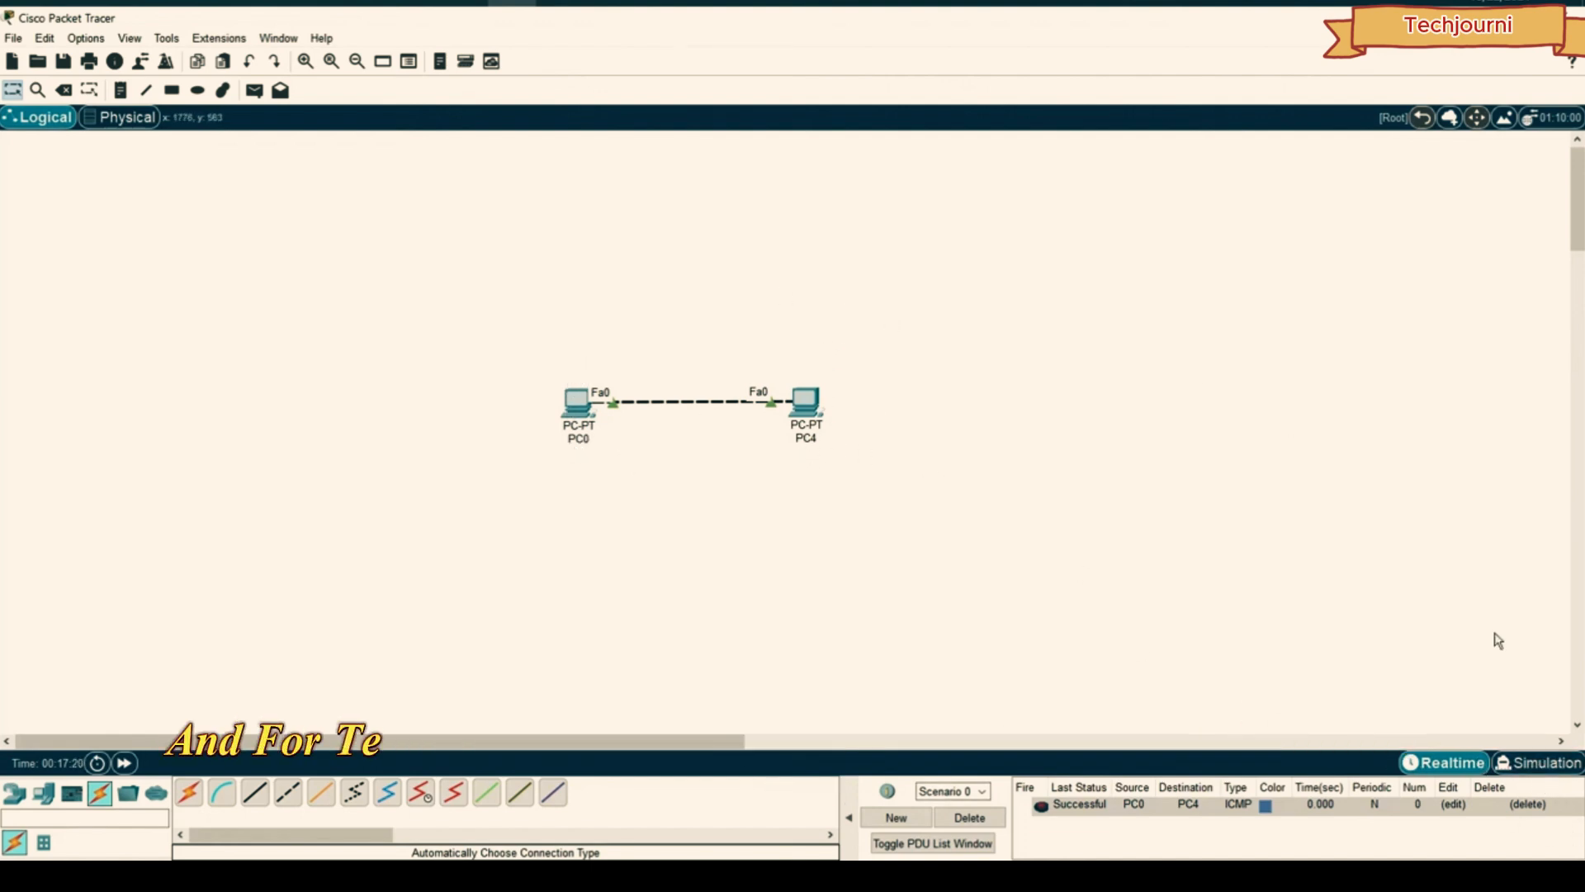
left_click(1545, 763)
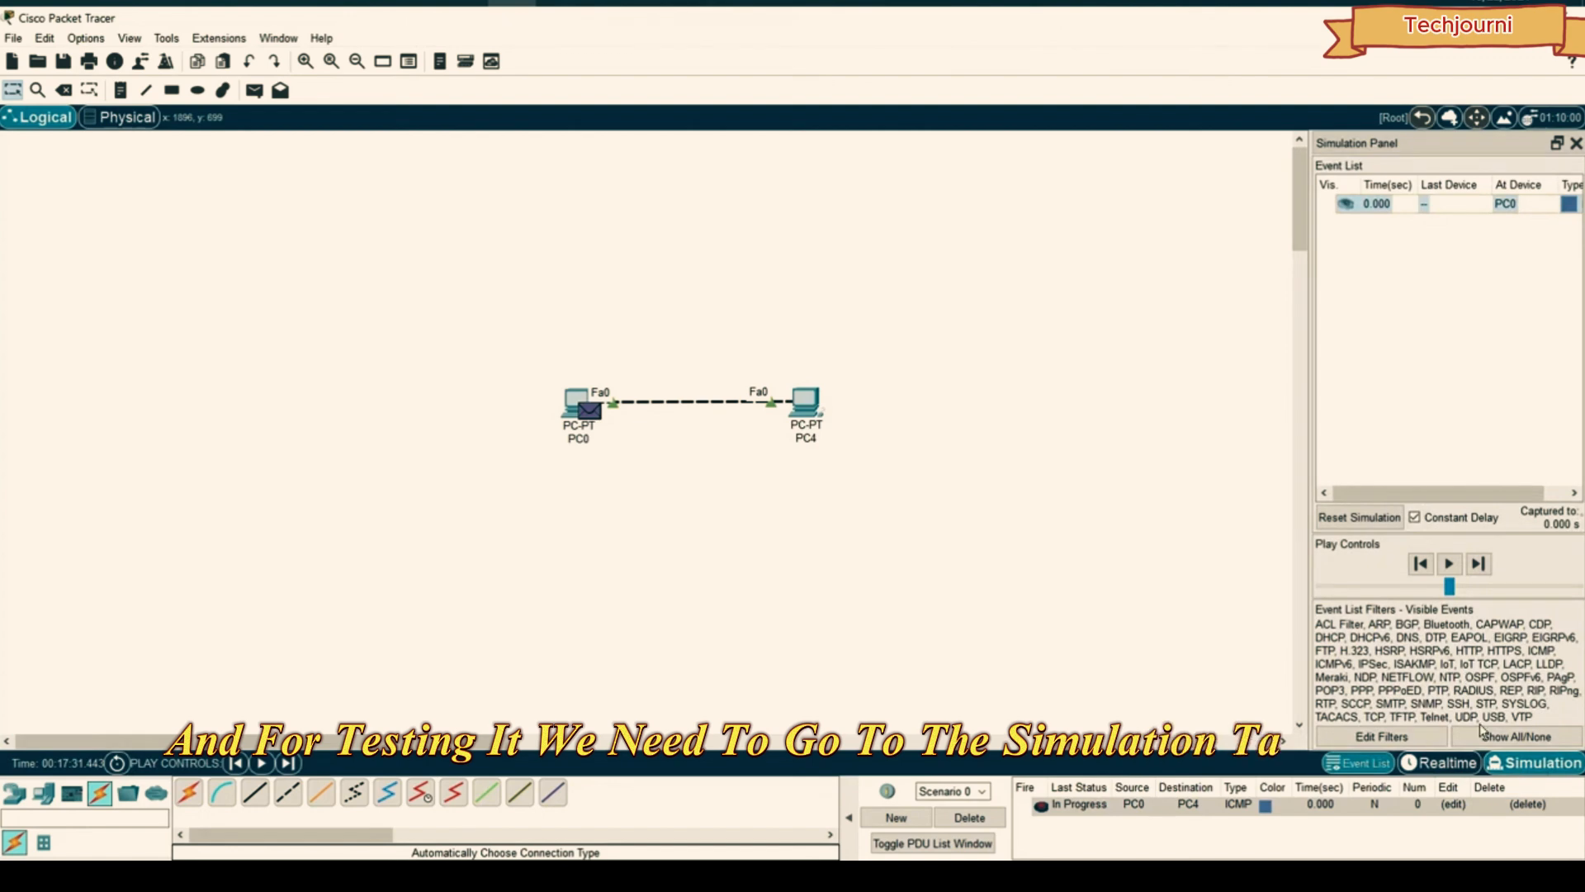
left_click(1451, 564)
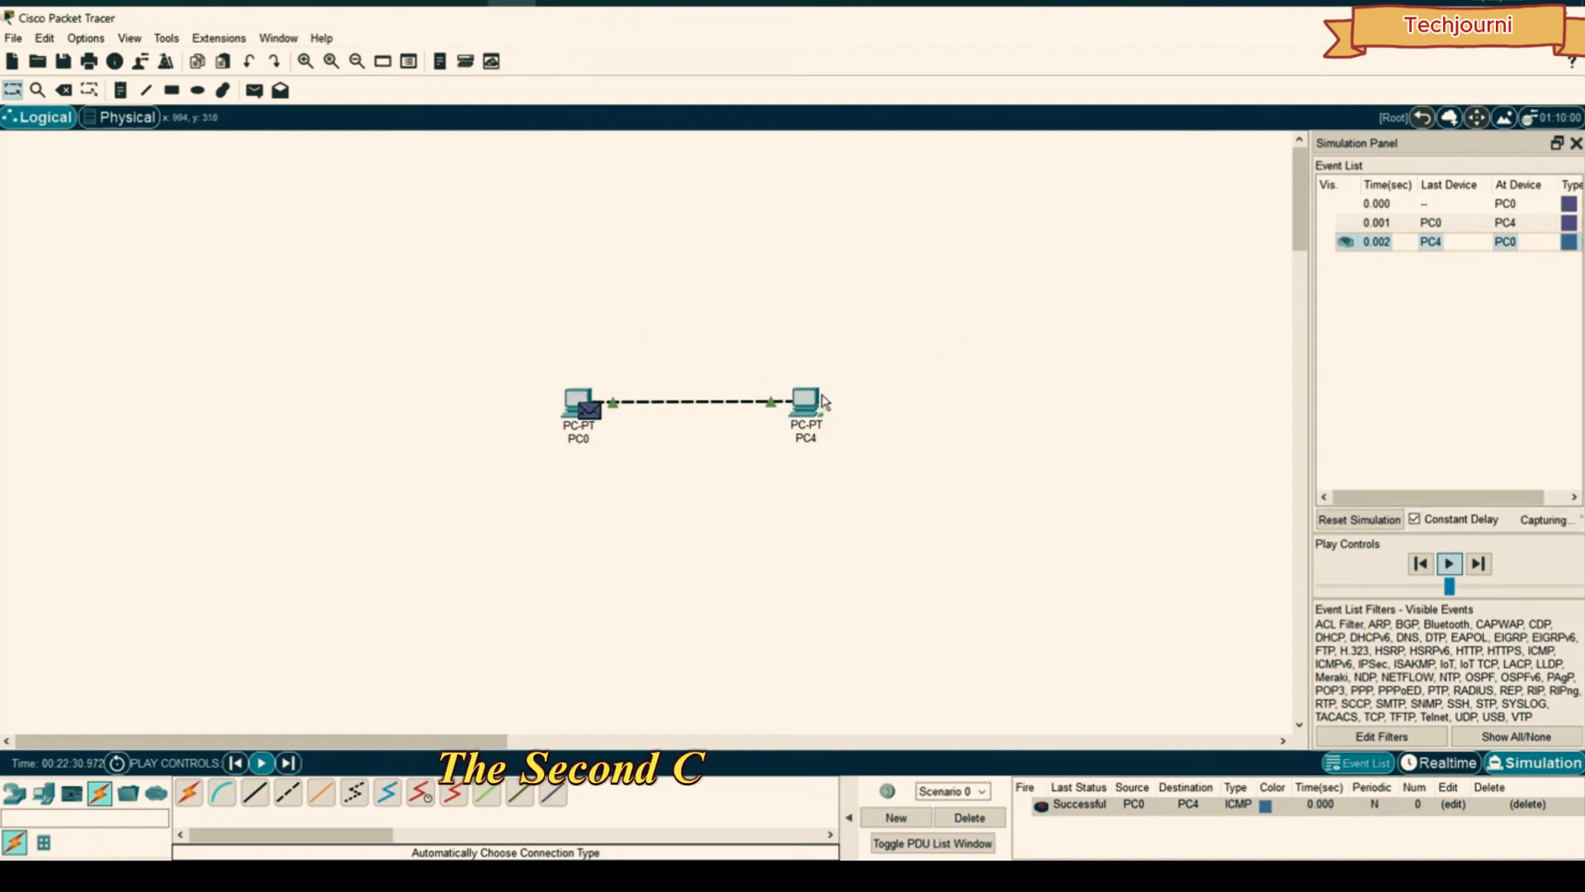
mouse_move(823, 400)
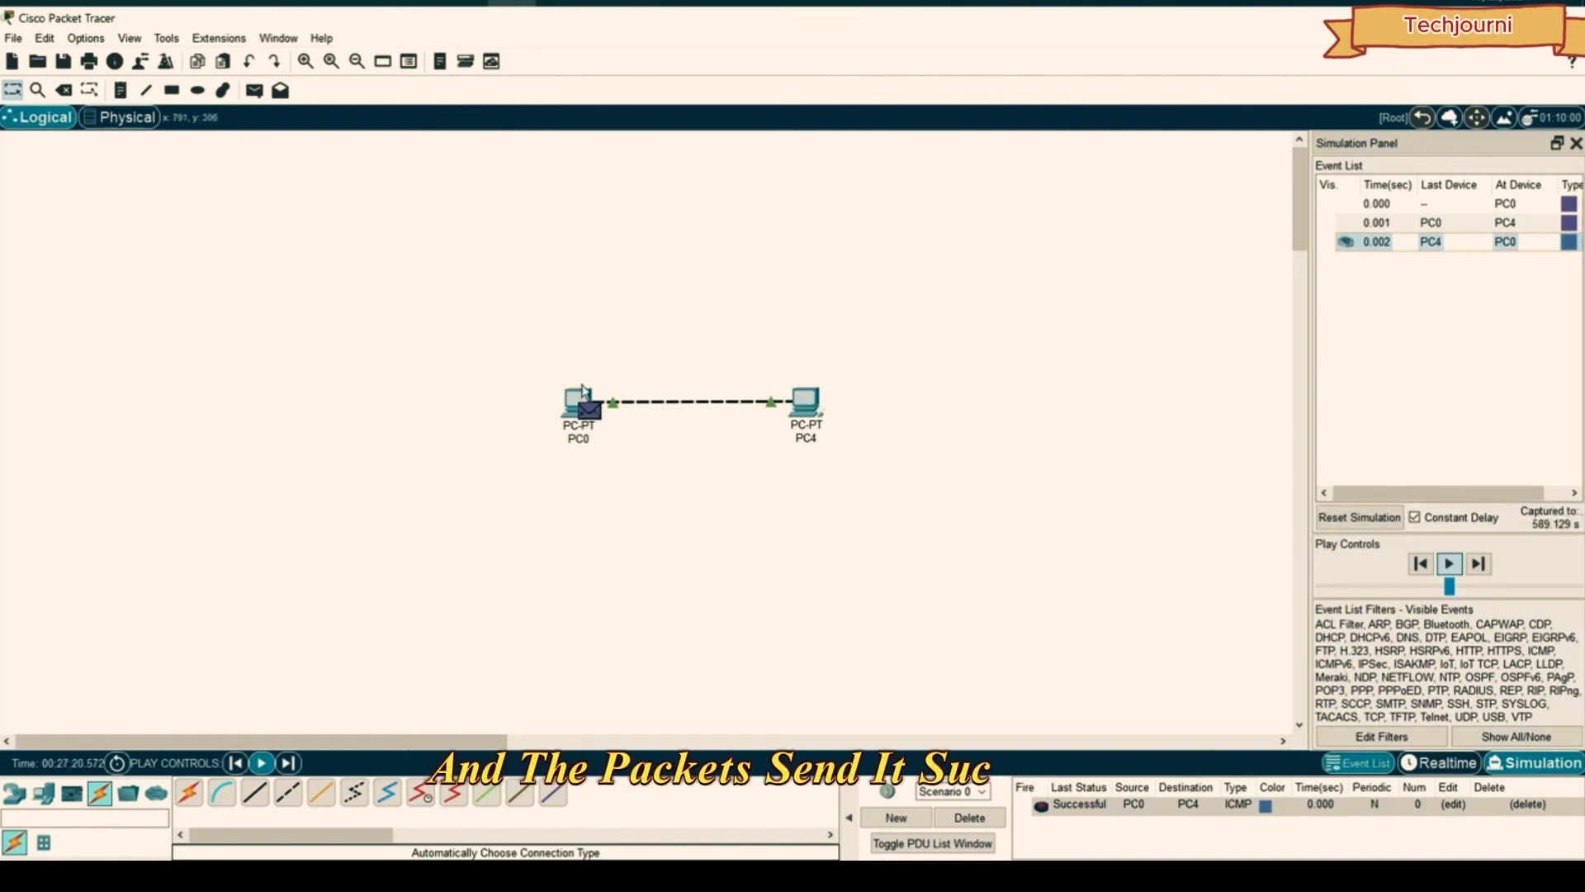
- Hide the simulation panel, delete the test packet, and select PC0, PC4 and their link
left_click(1576, 143)
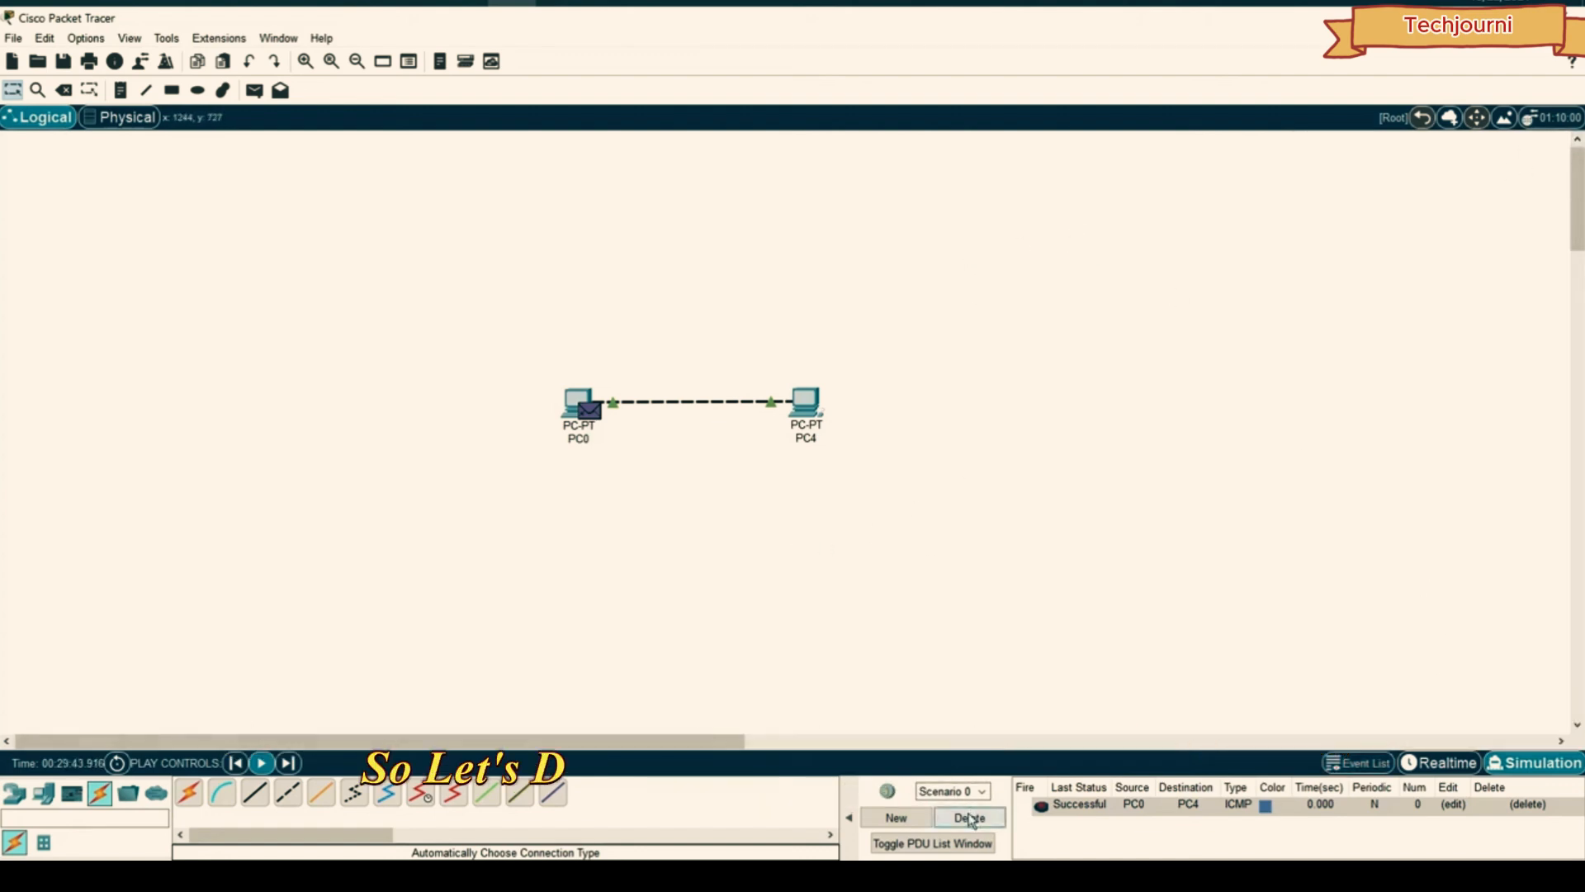
left_click(970, 818)
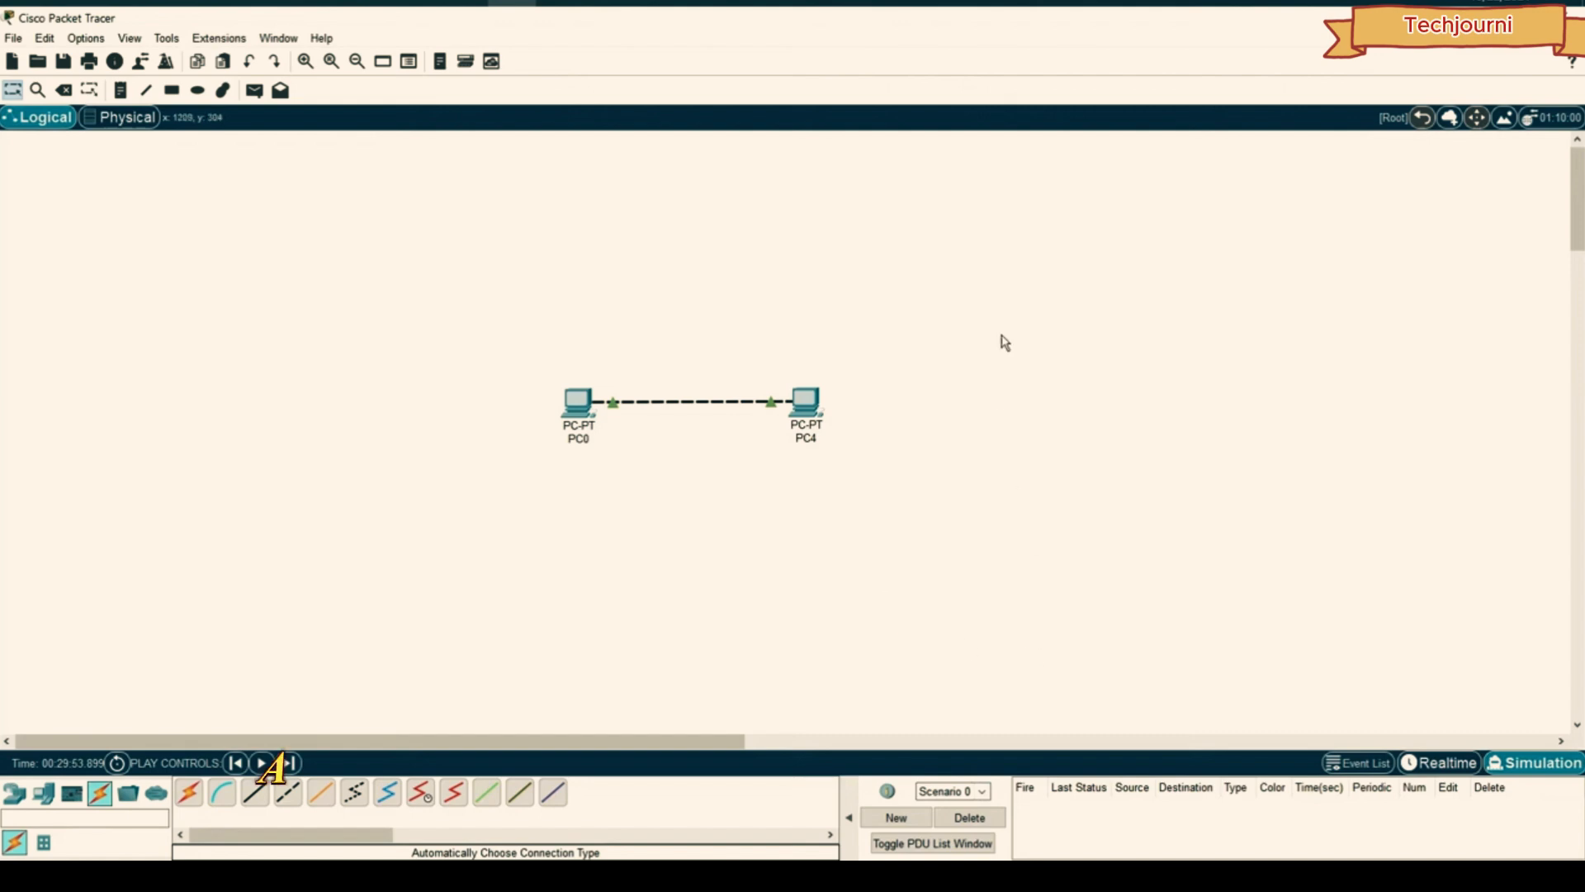
left_click_drag(1007, 306, 494, 523)
- Move PC0, PC4 and their link down-left, then choose the 2960 switch model
left_click_drag(644, 449, 701, 450)
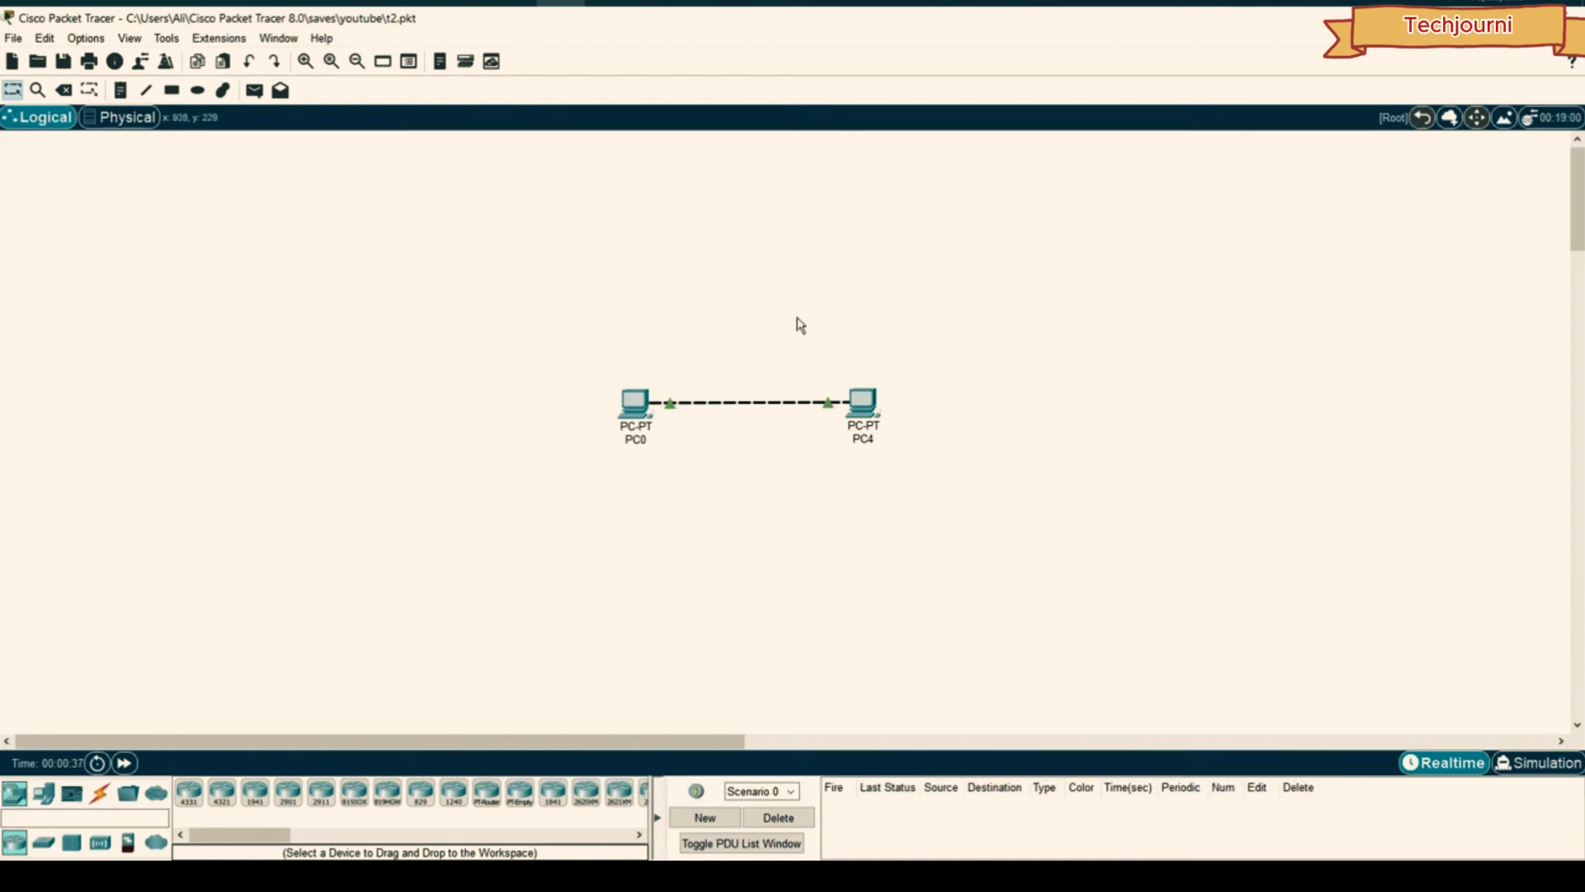
left_click_drag(970, 319, 545, 521)
left_click_drag(638, 409, 599, 470)
left_click(631, 380)
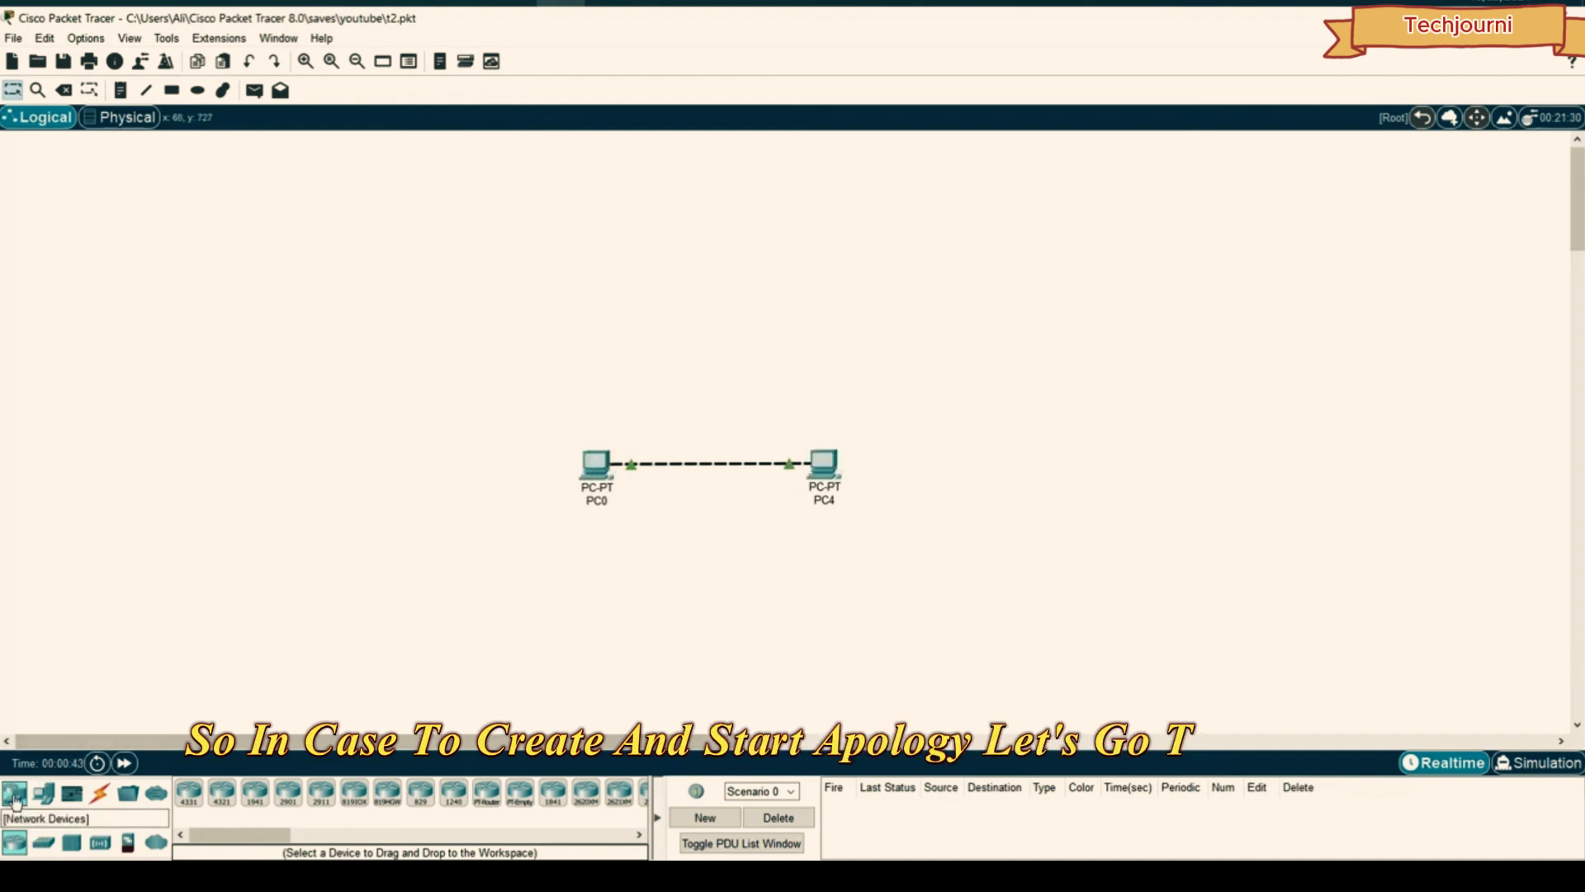
left_click(35, 844)
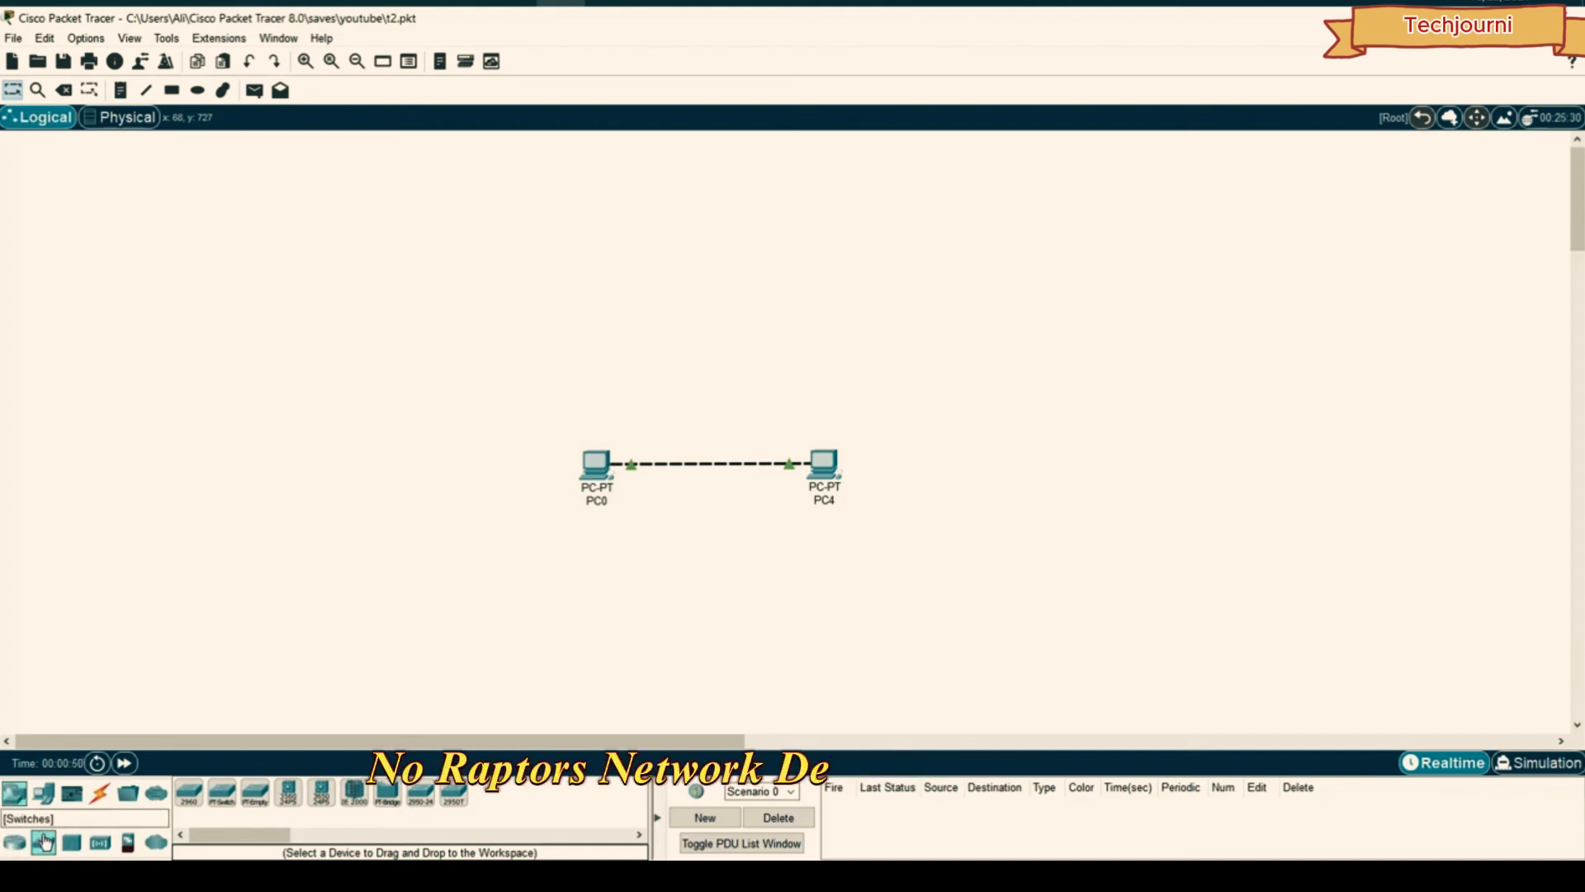
left_click(189, 794)
- Place the 2960 switch and PC1, delete the direct PC0–PC4 cable, and align PC1
left_click(716, 267)
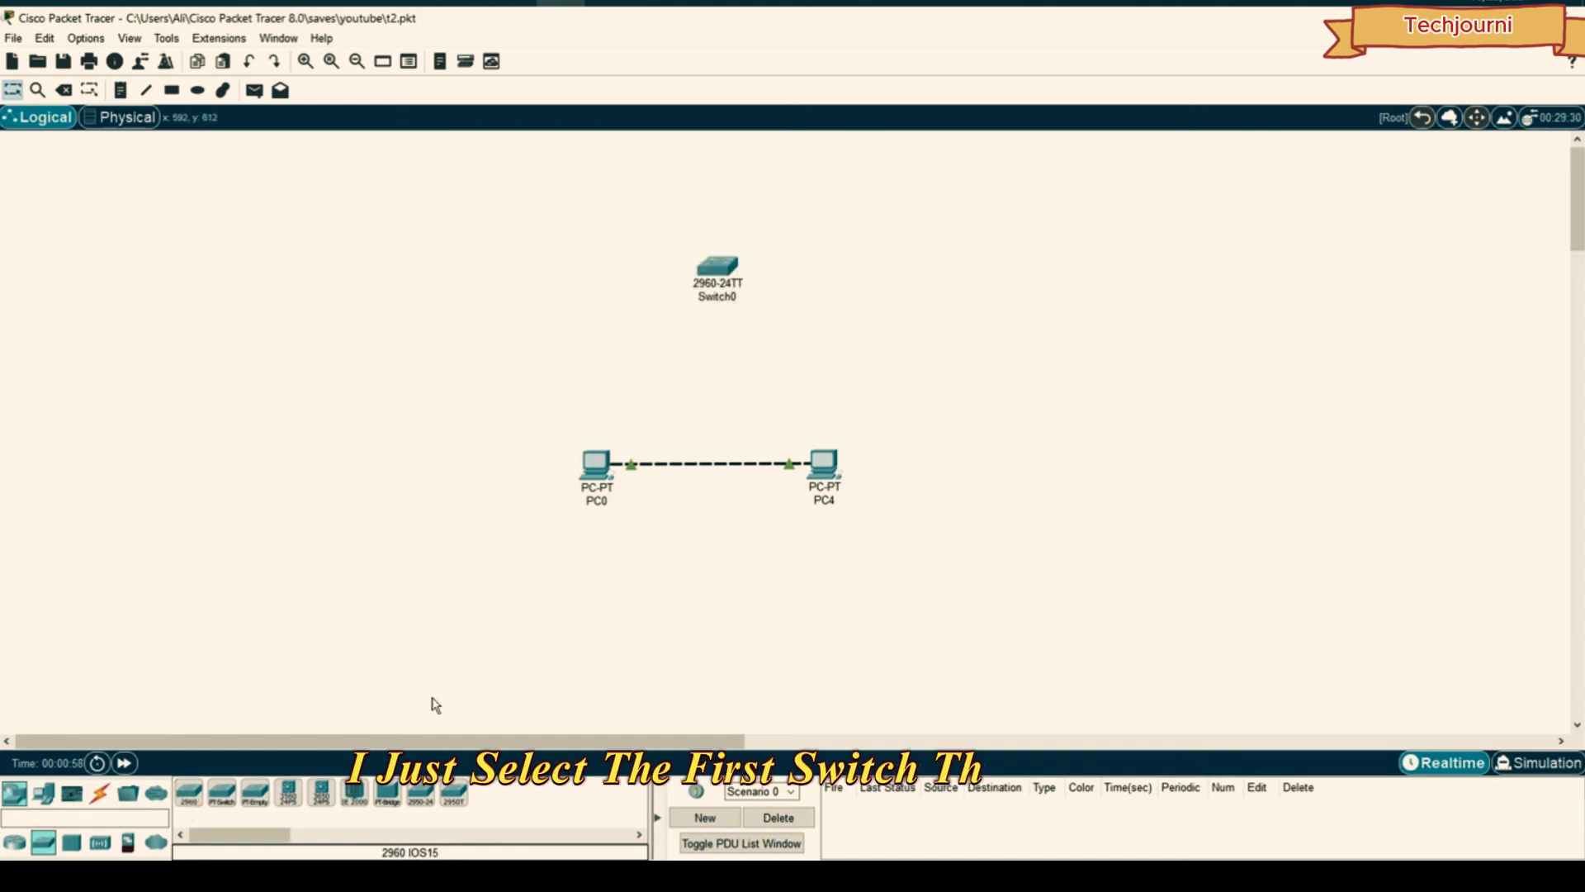
left_click(44, 792)
left_click(222, 792)
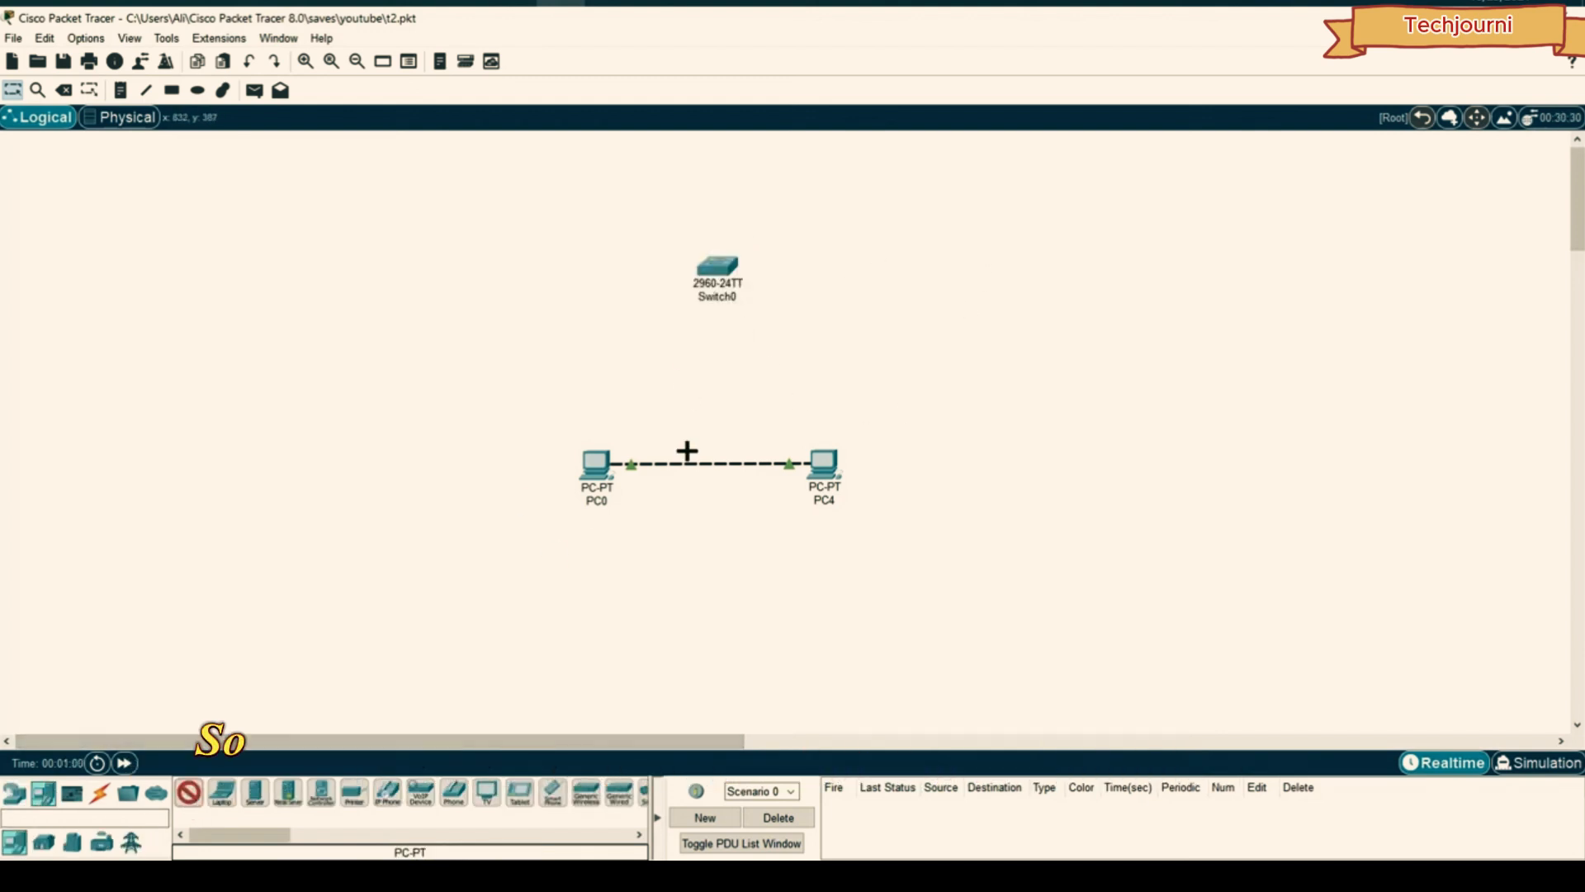
left_click(707, 446)
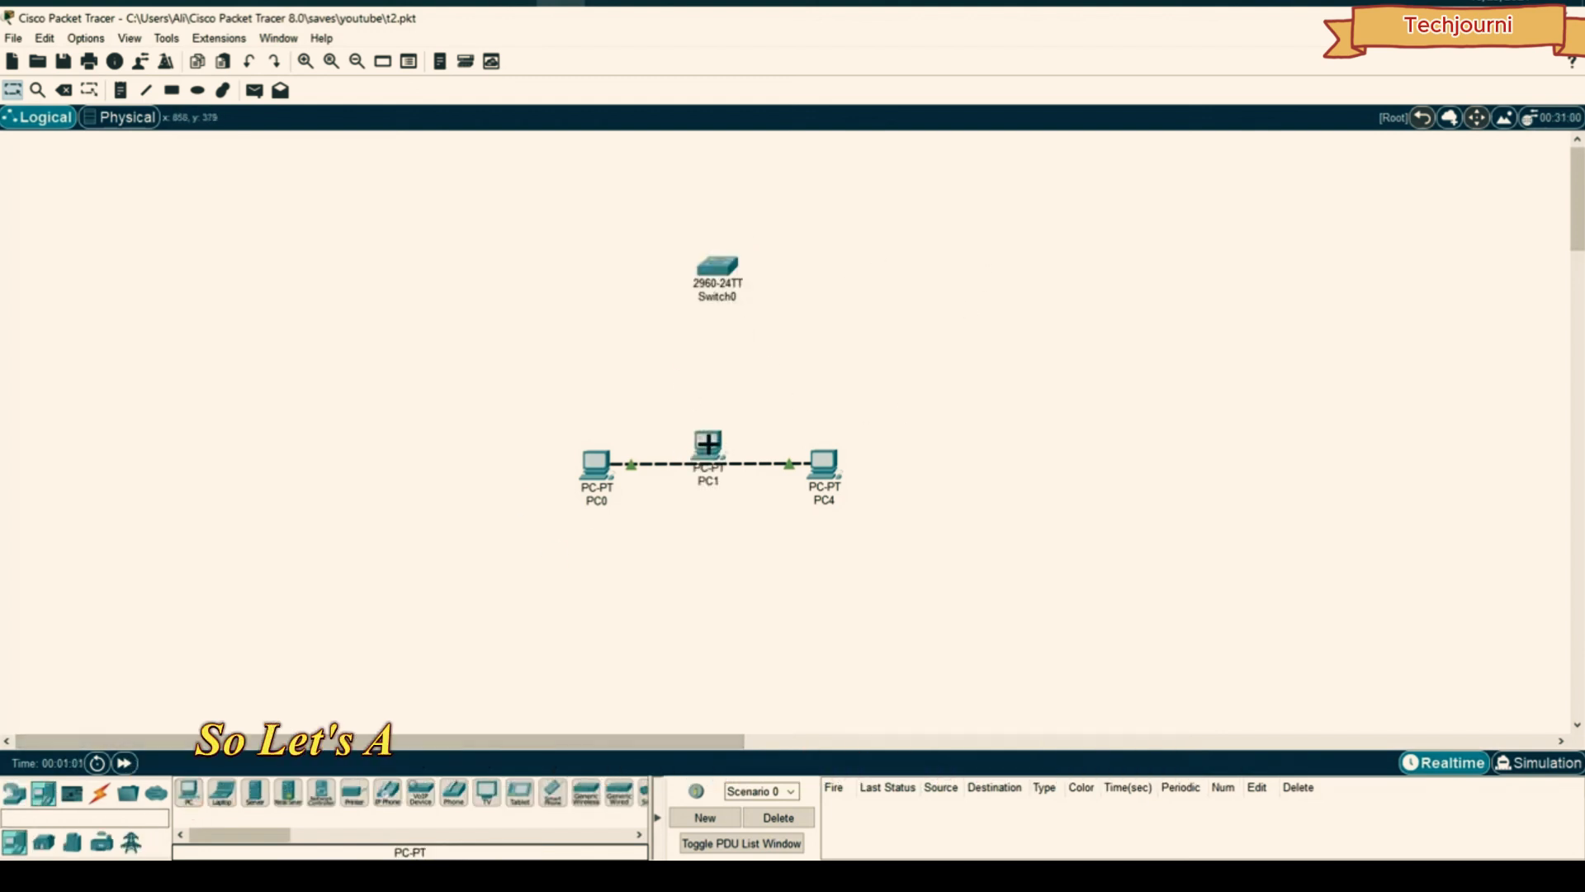
left_click(63, 90)
left_click(662, 463)
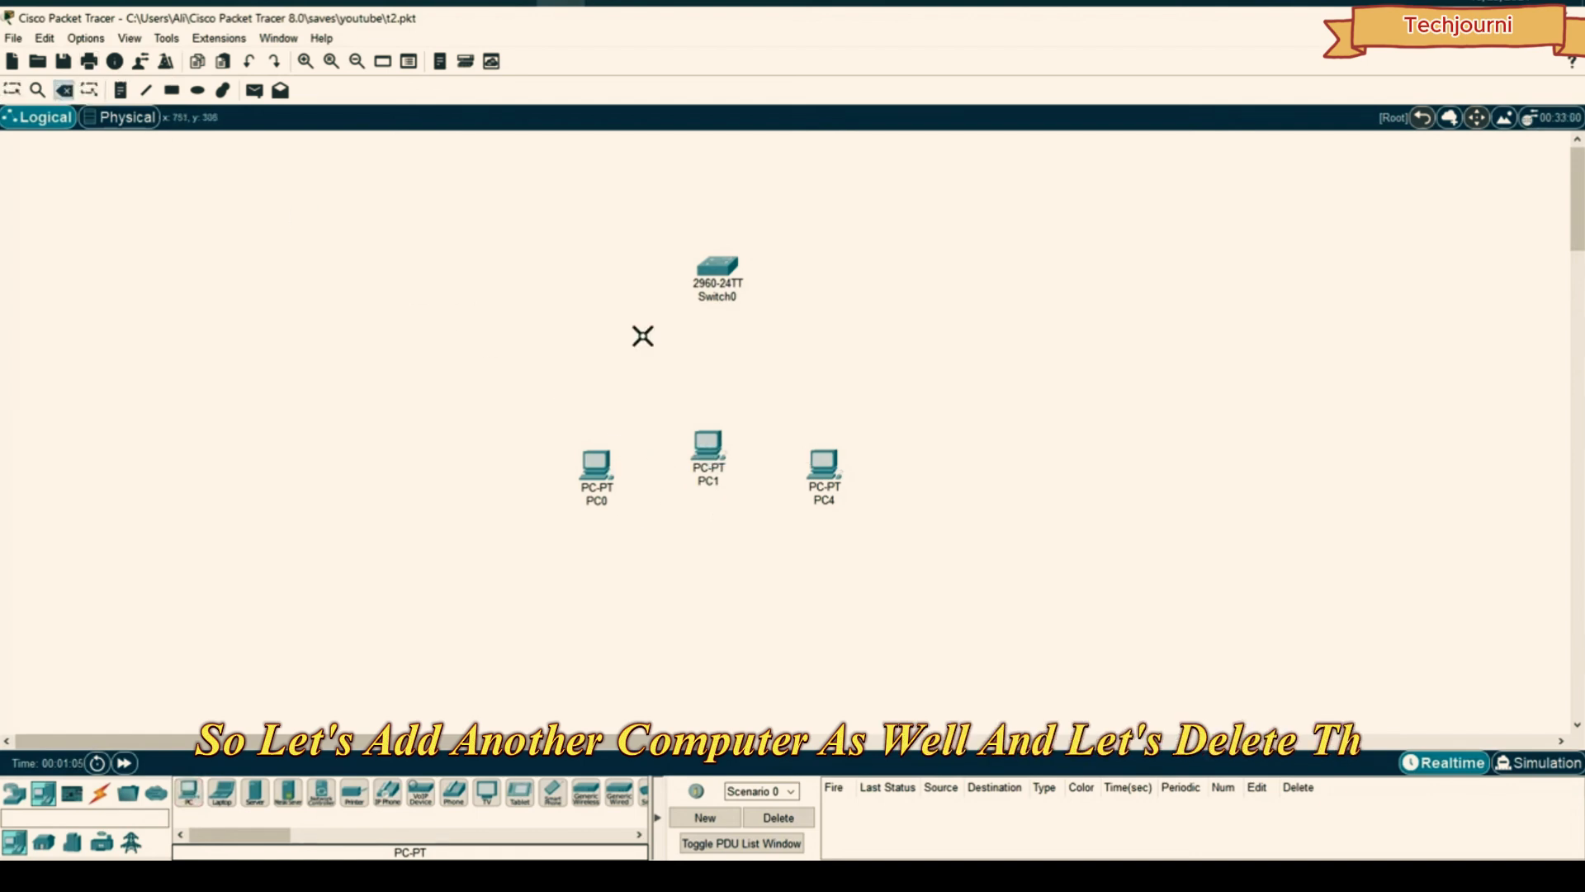
left_click_drag(707, 450, 715, 481)
- Cable PC0, PC1 and PC4 to Switch0 using automatic cable selection
left_click(98, 794)
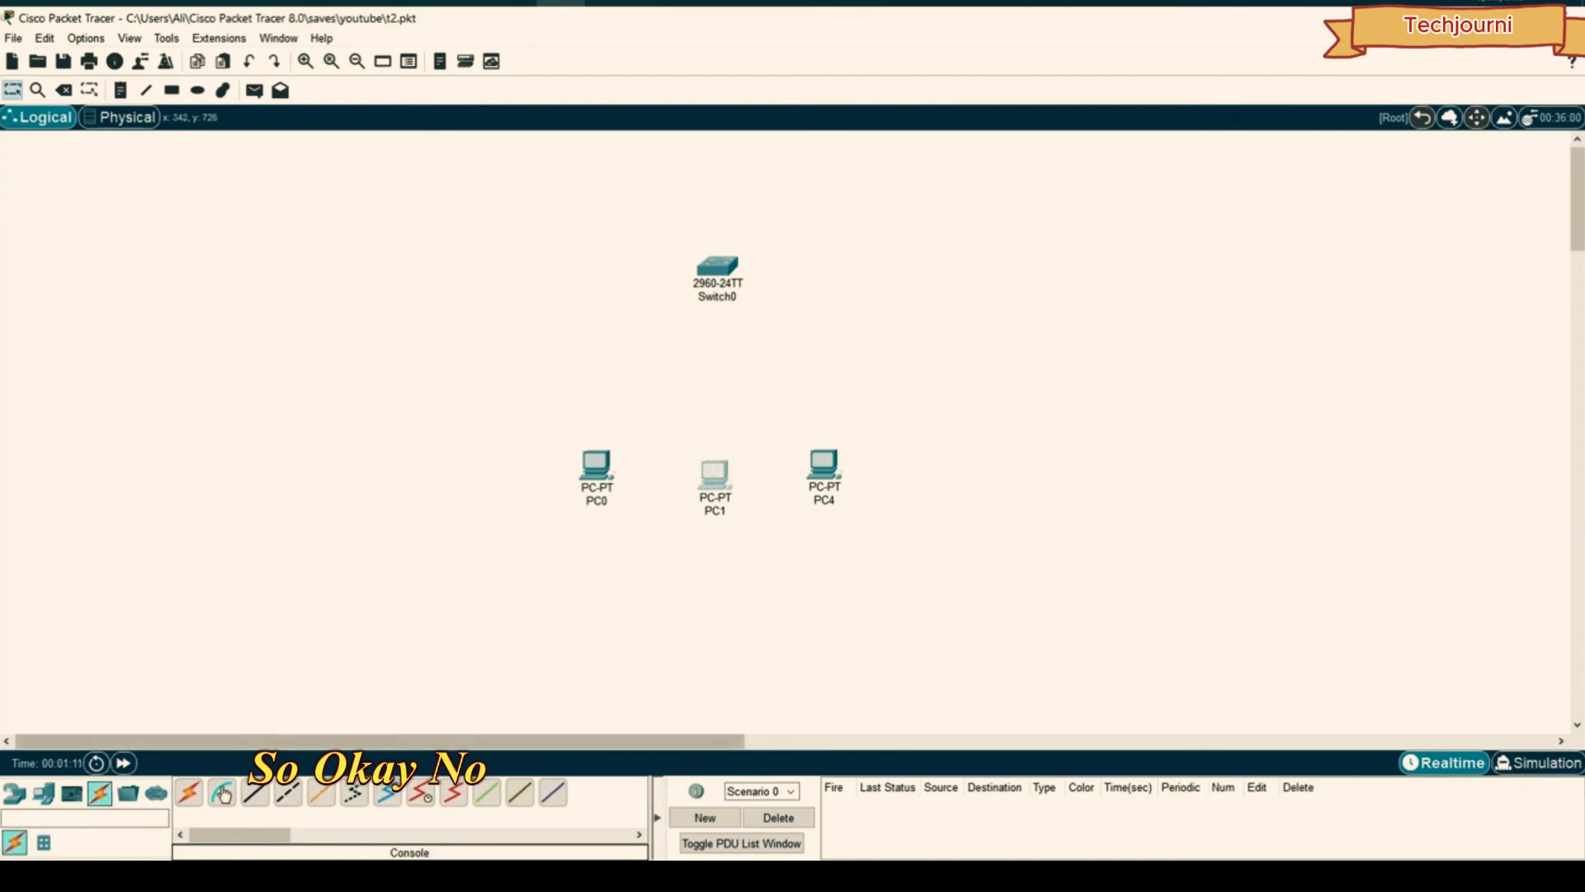
left_click(189, 793)
left_click(615, 456)
left_click(710, 267)
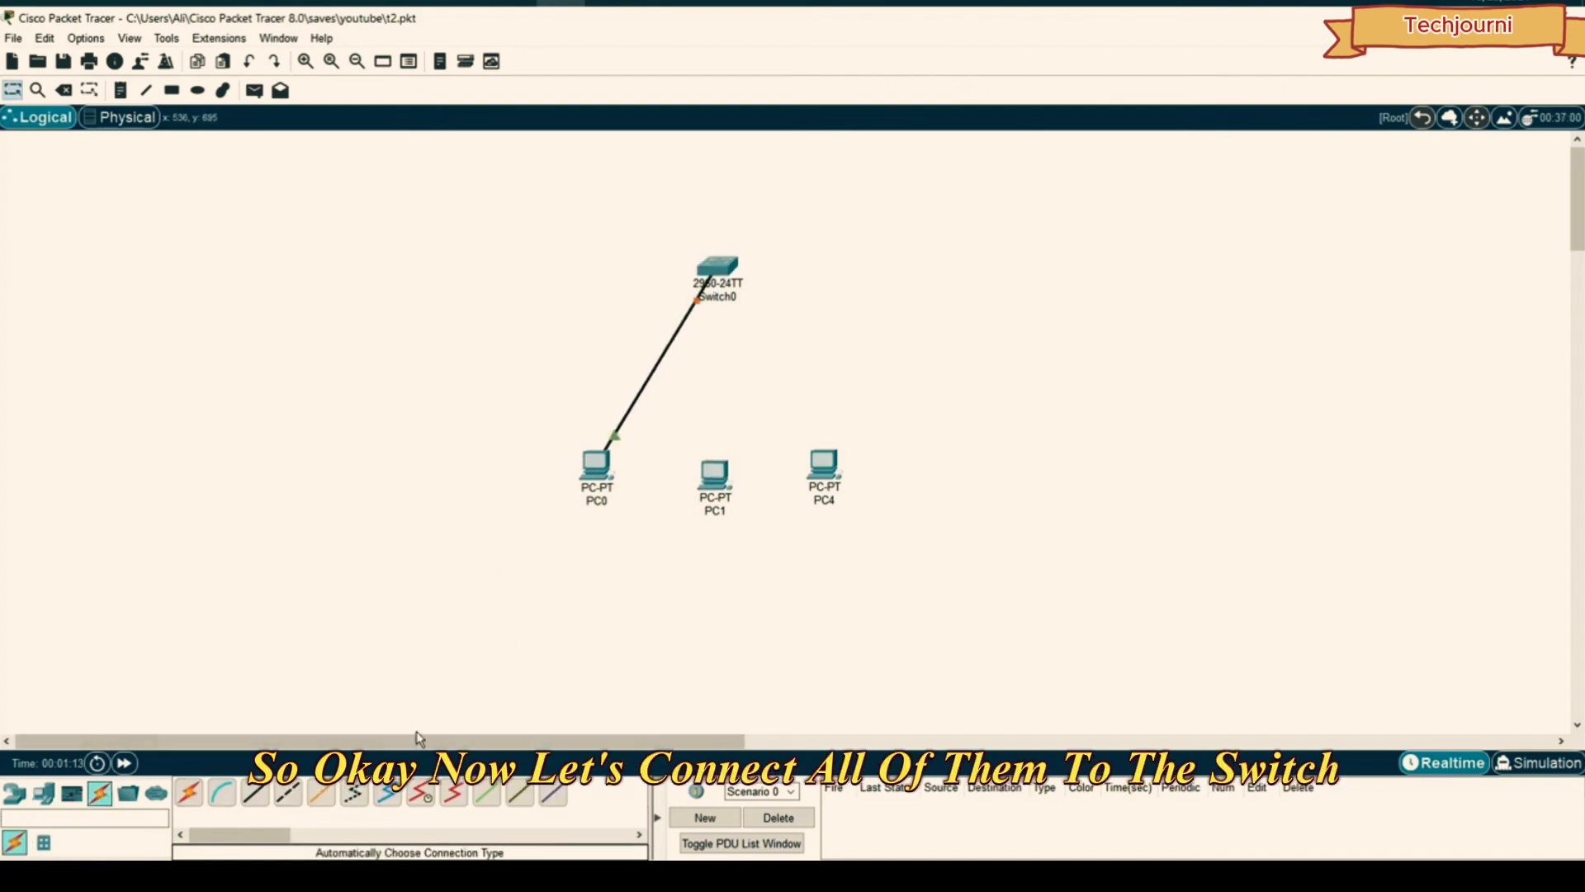
left_click(708, 299)
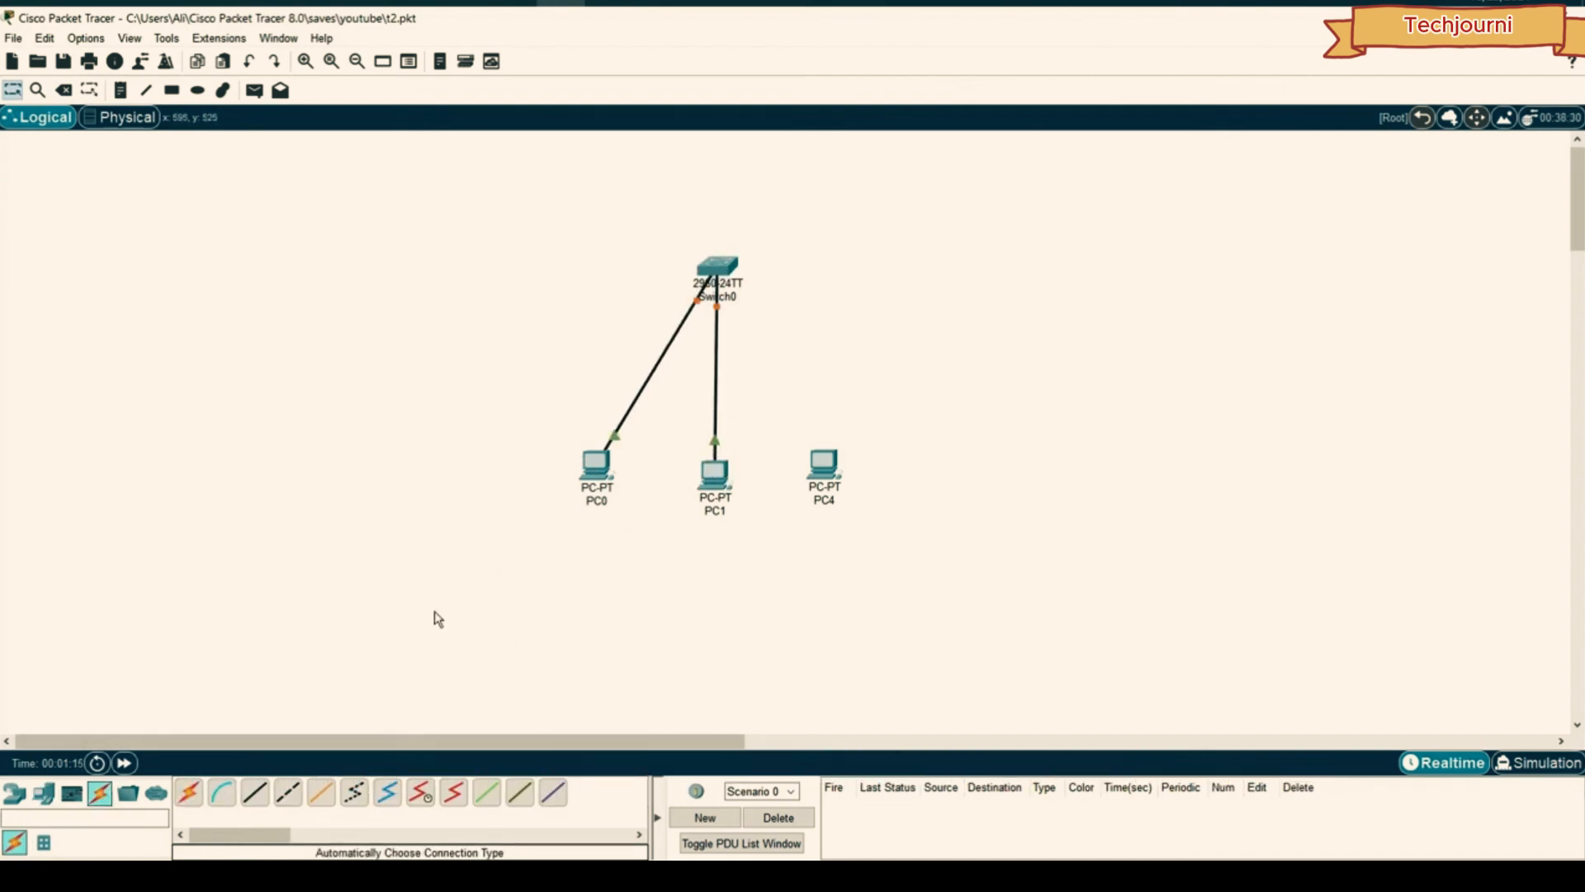
left_click(817, 466)
left_click(718, 266)
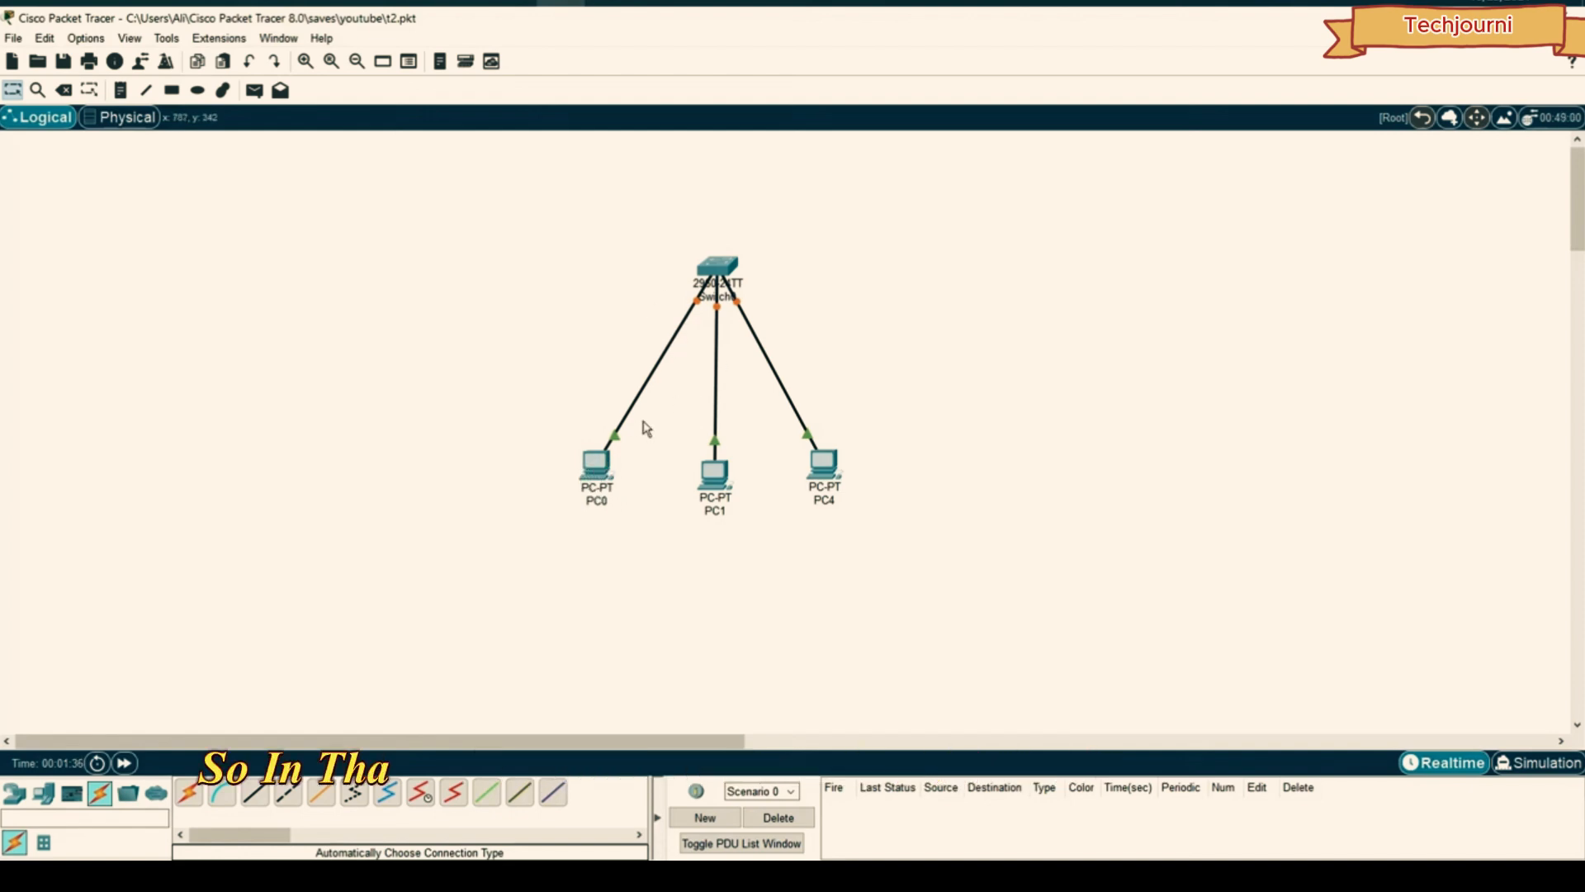
- Check in PC0's IP Configuration that it holds 192.168.1.10
left_click(595, 464)
left_click(652, 184)
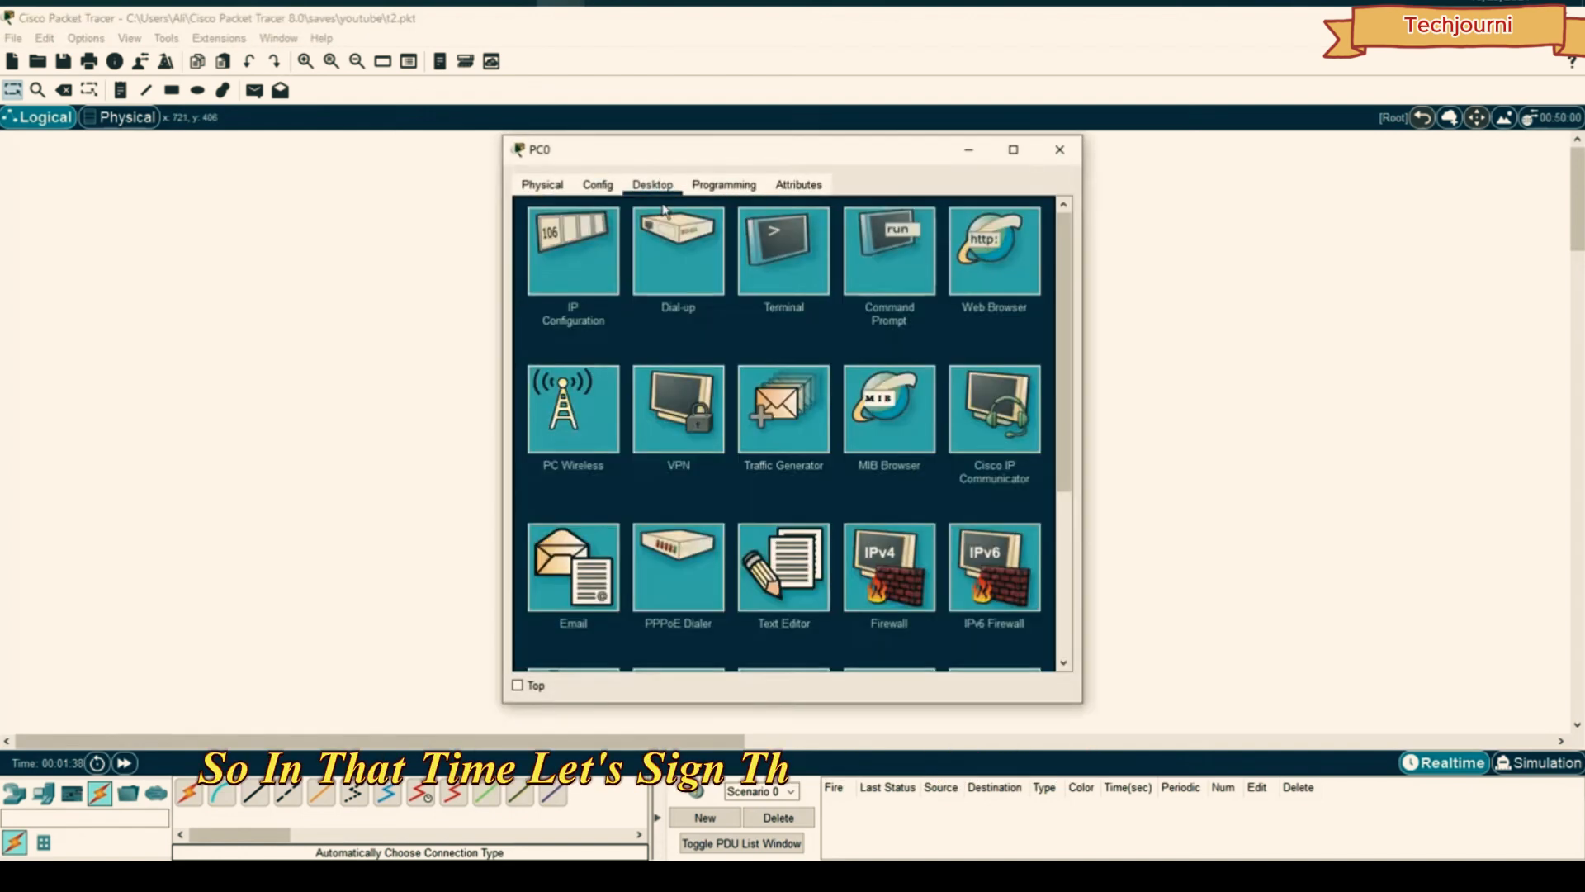
left_click(587, 266)
left_click_drag(737, 167, 1123, 157)
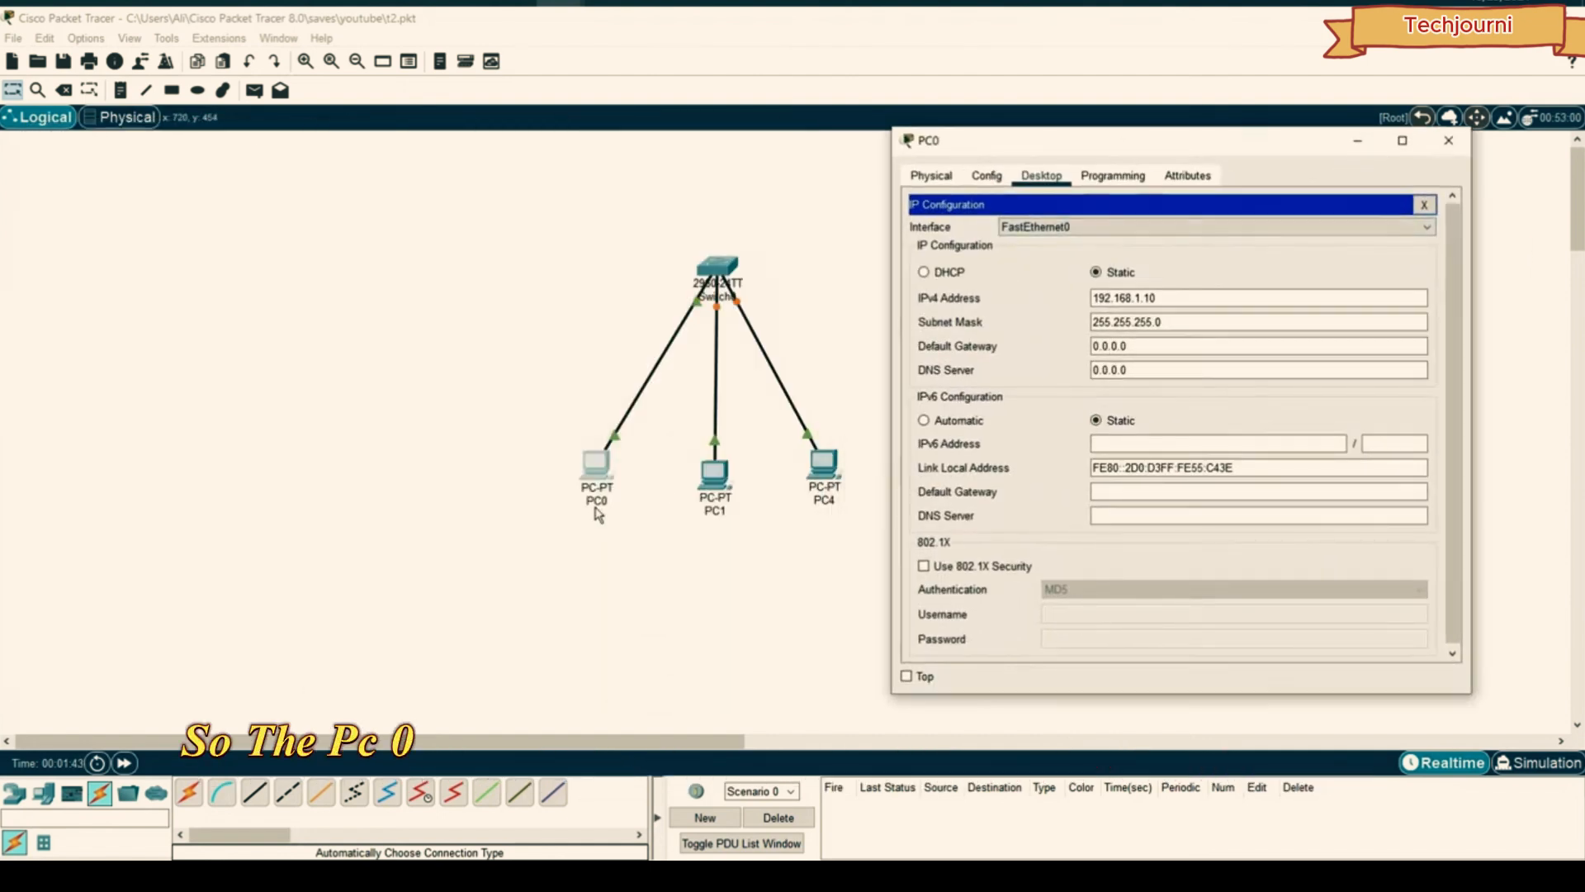
left_click(1113, 302)
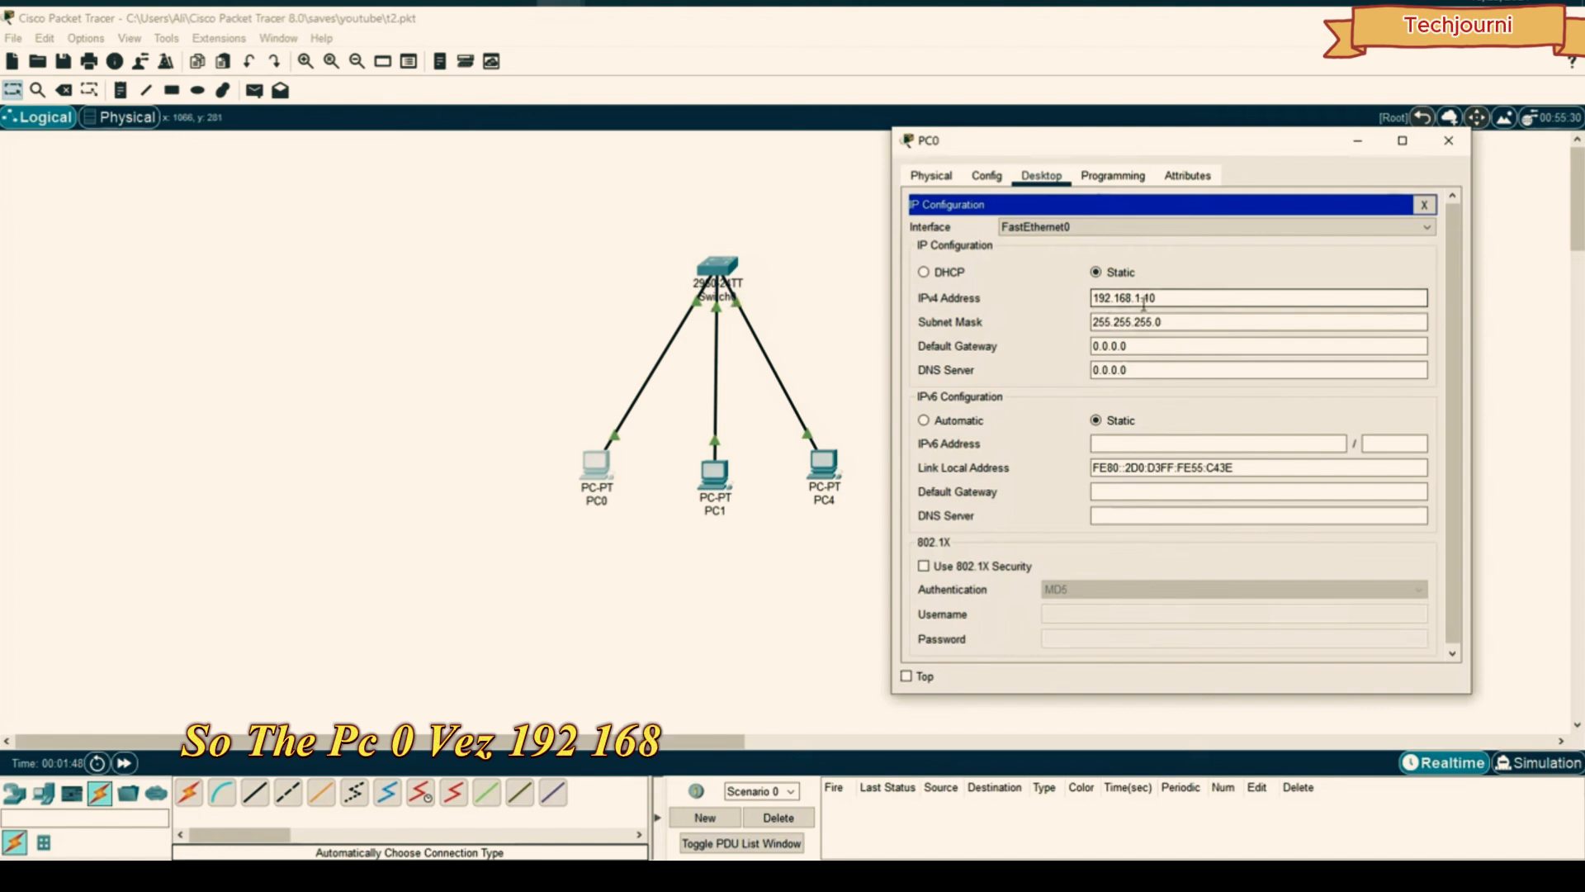
left_click(1448, 140)
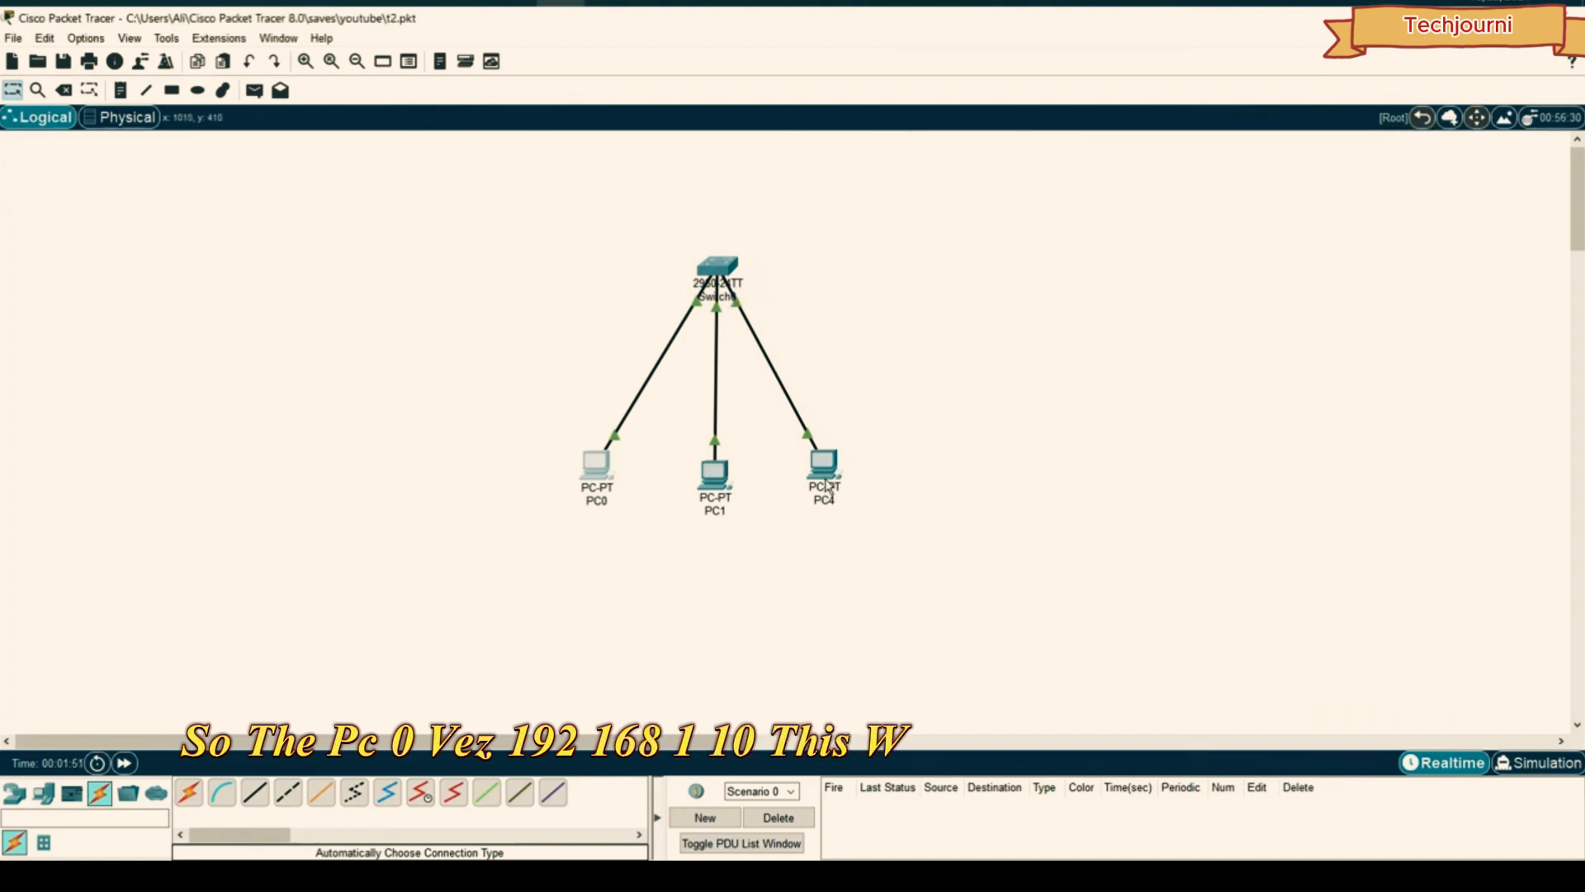
- Set PC1's static IPv4 to 192.168.1.12 with mask 255.255.255.0
left_click(715, 472)
left_click(657, 184)
left_click(595, 244)
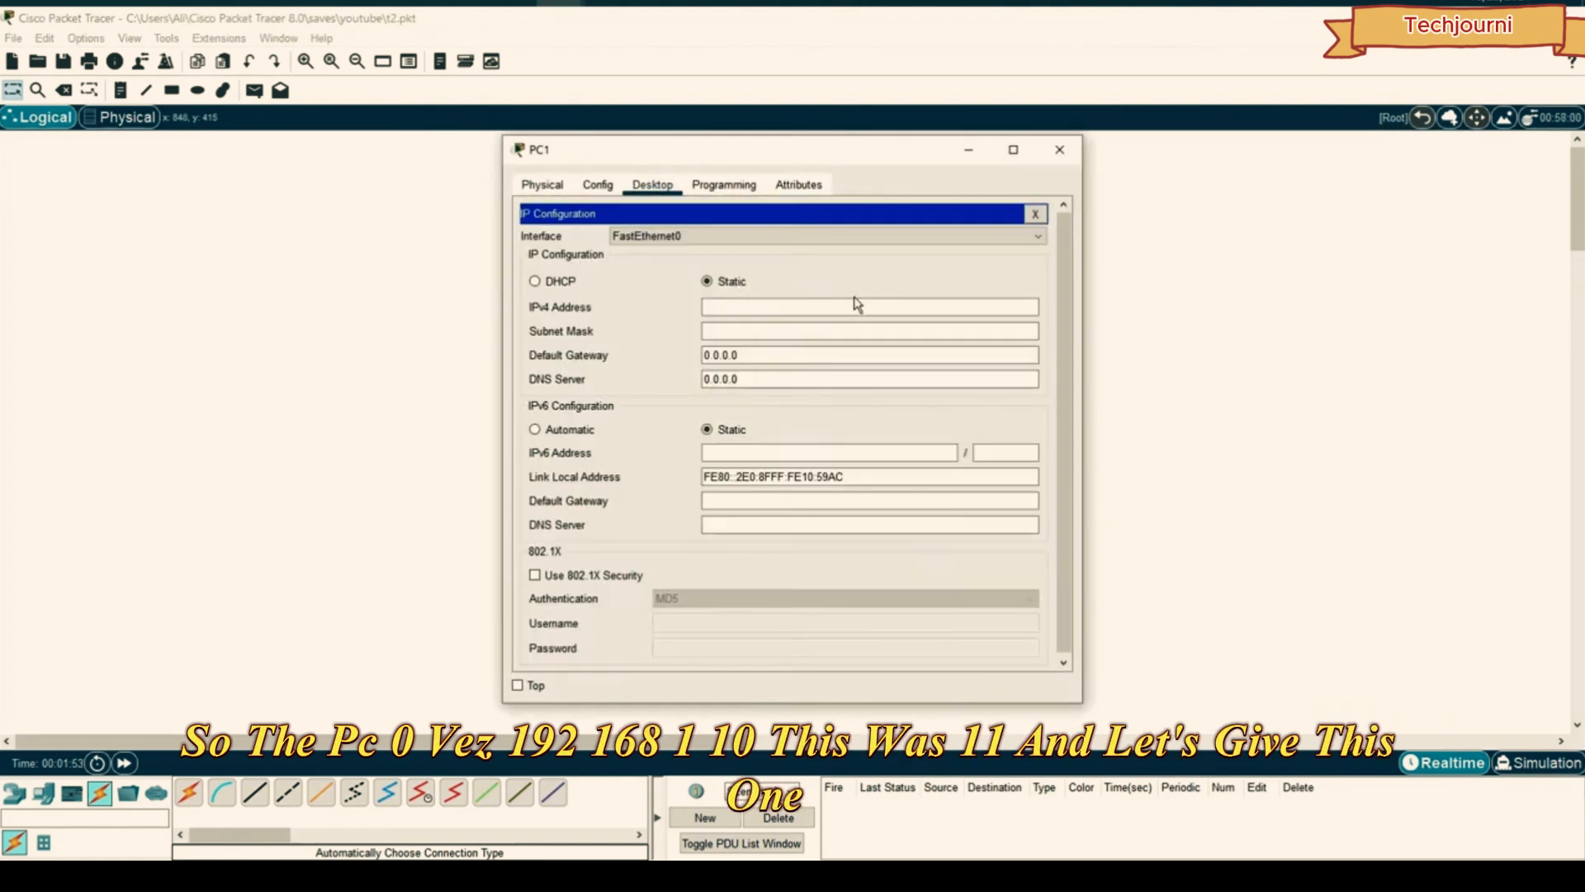
left_click(837, 307)
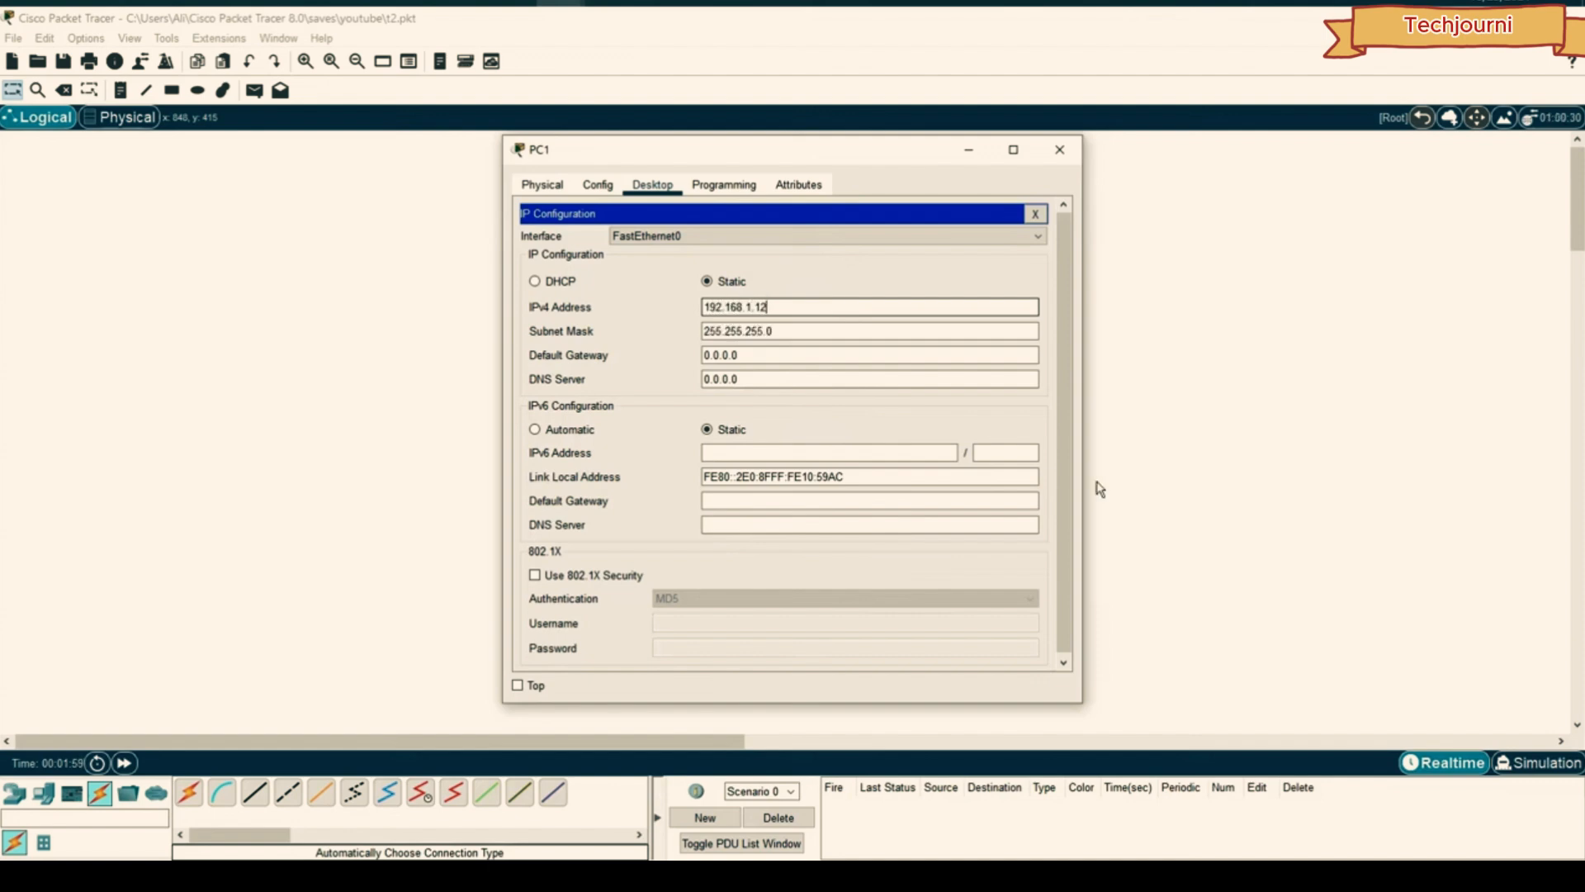
left_click(1059, 153)
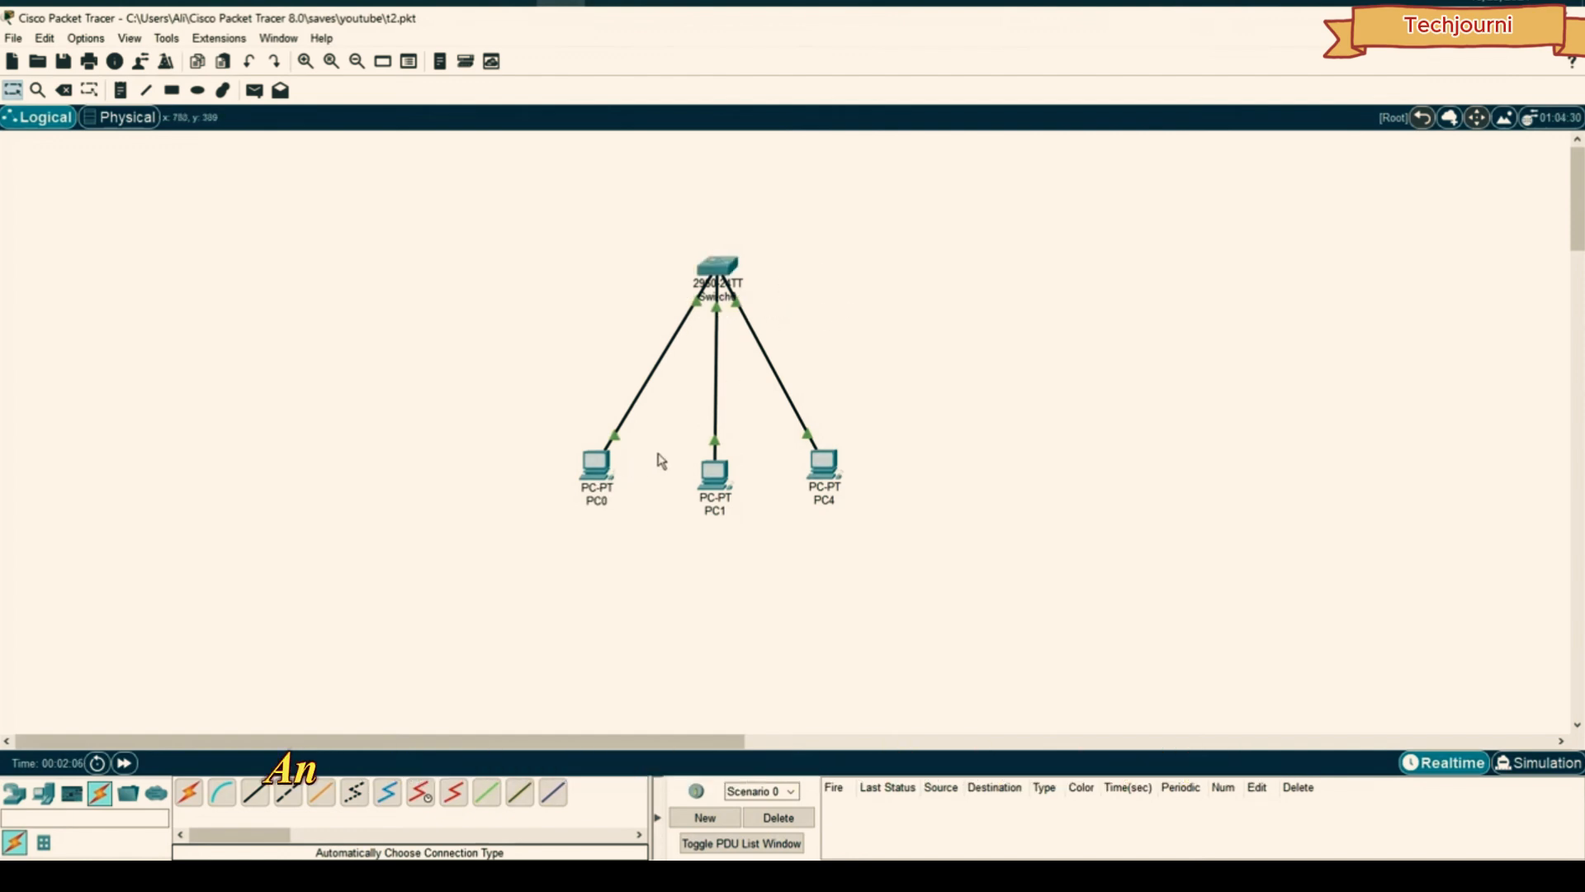
- Ping 192.168.1.12 from PC0's Command Prompt and confirm it succeeds
left_click(596, 464)
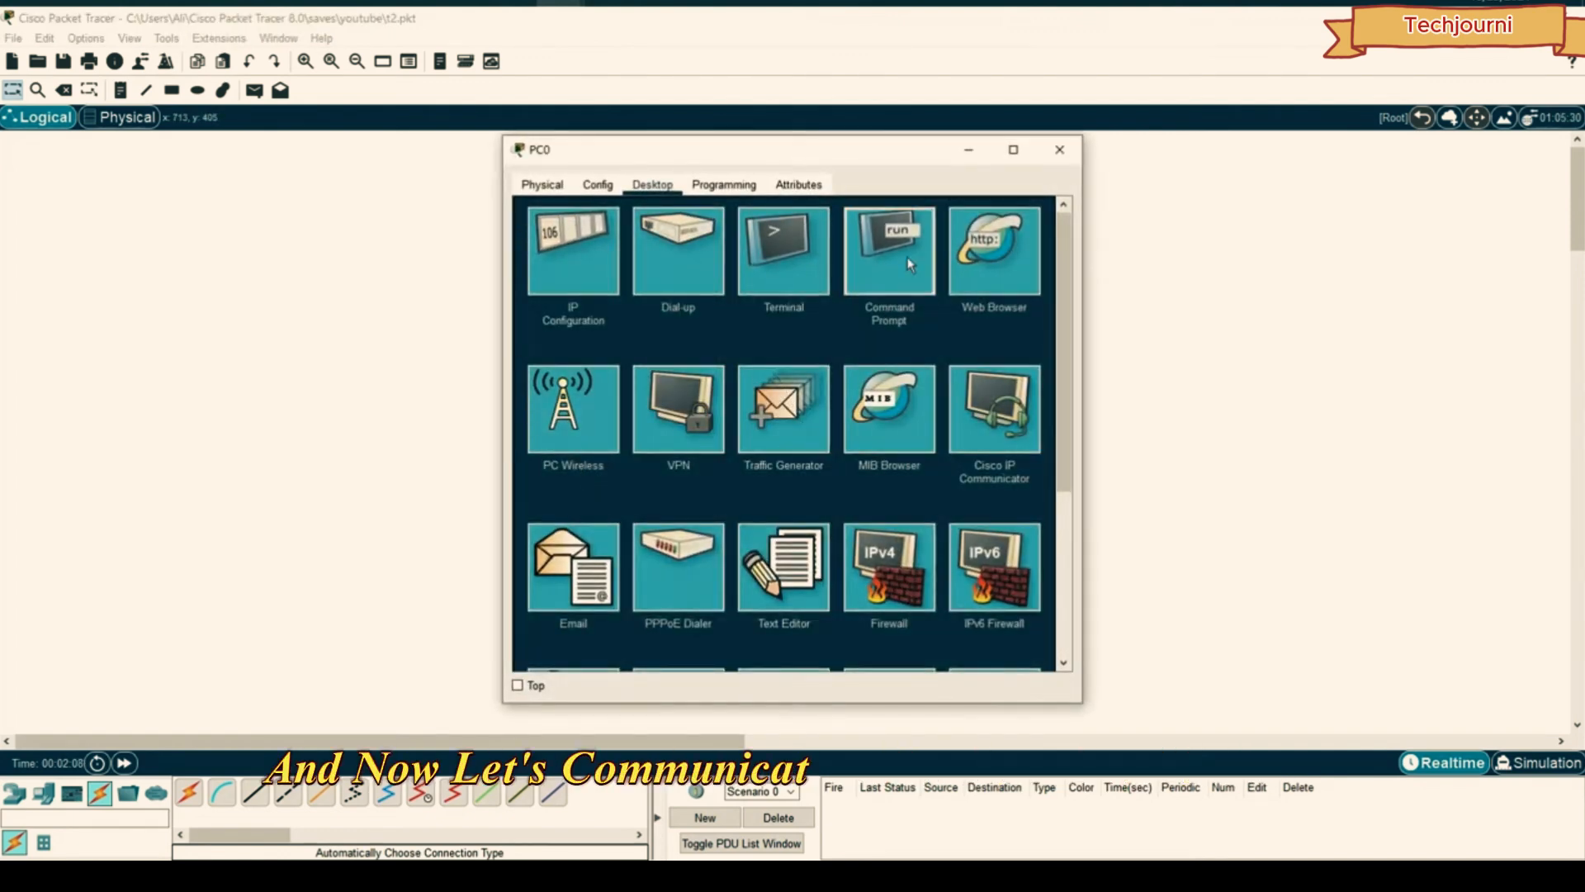
left_click(890, 247)
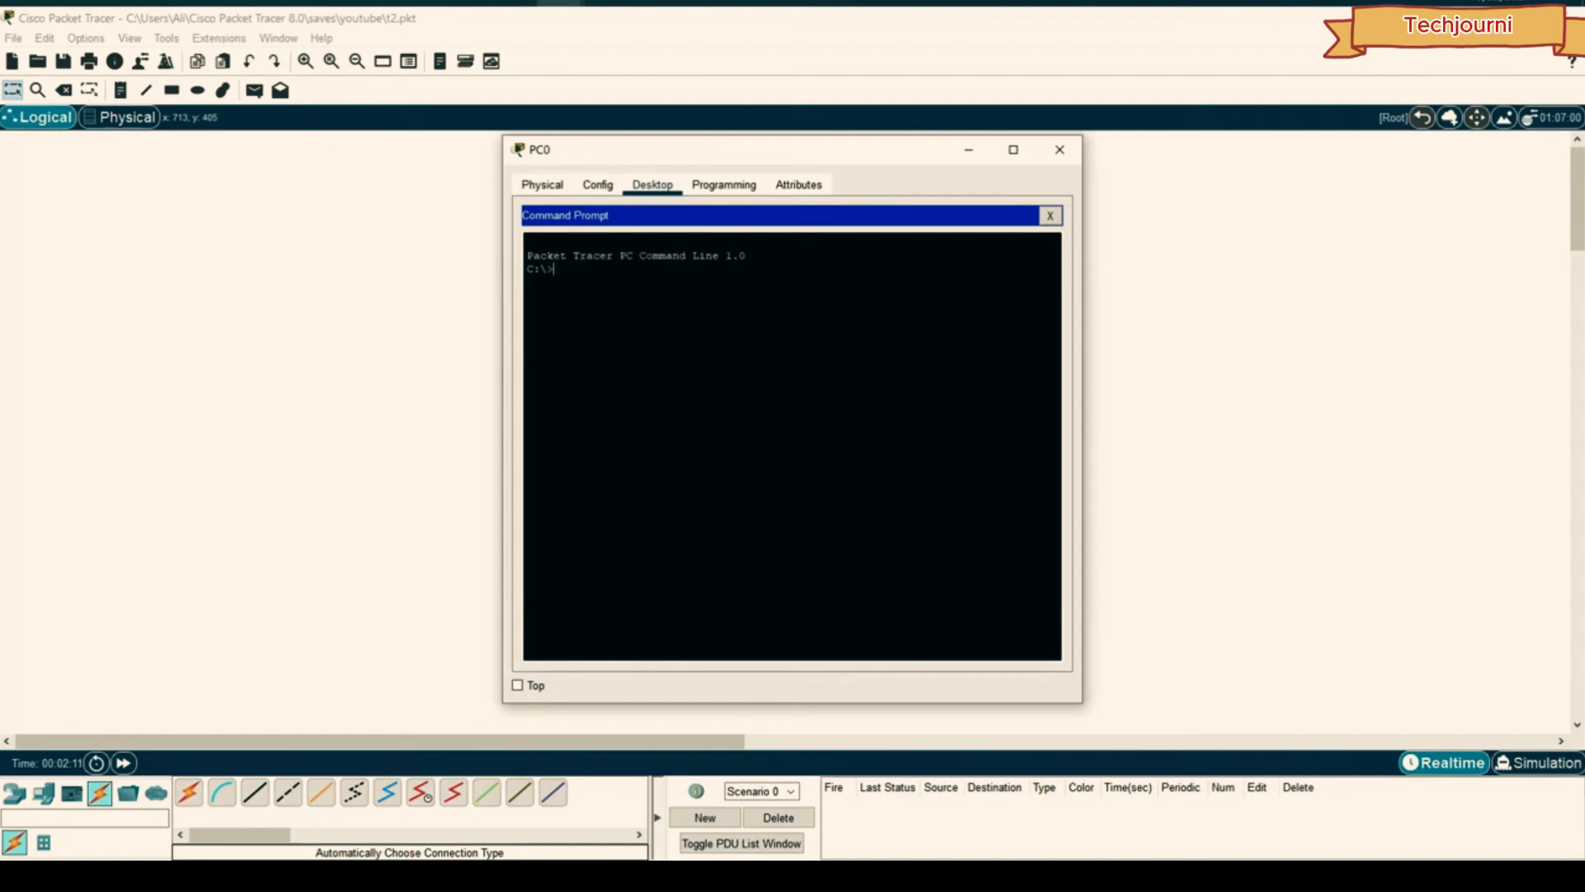
type("ping 192.168.1.")
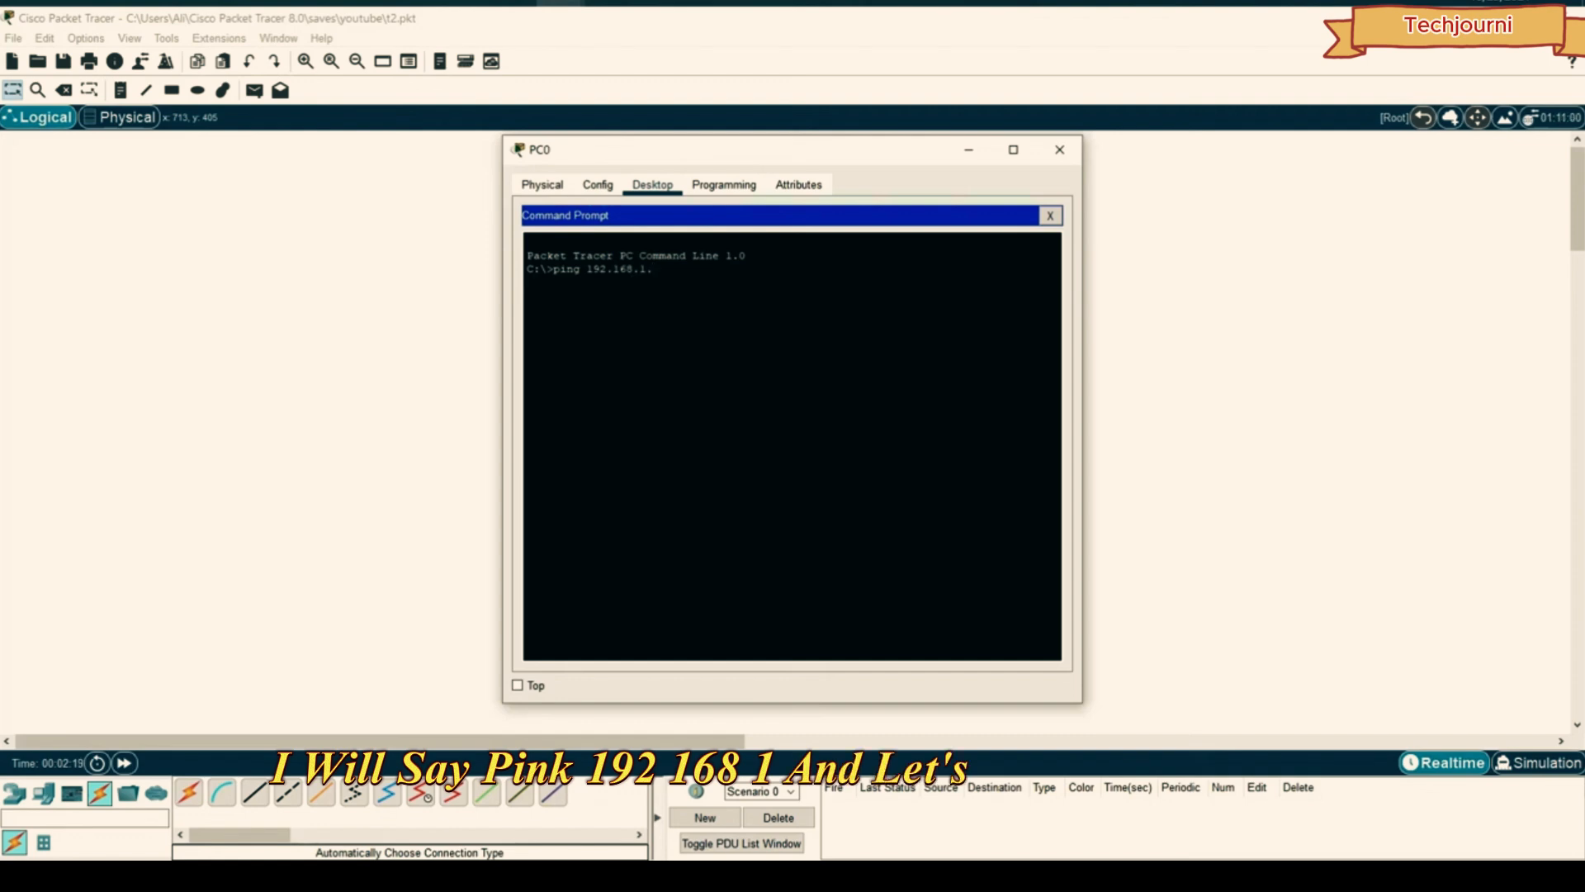
type("12")
key("Return")
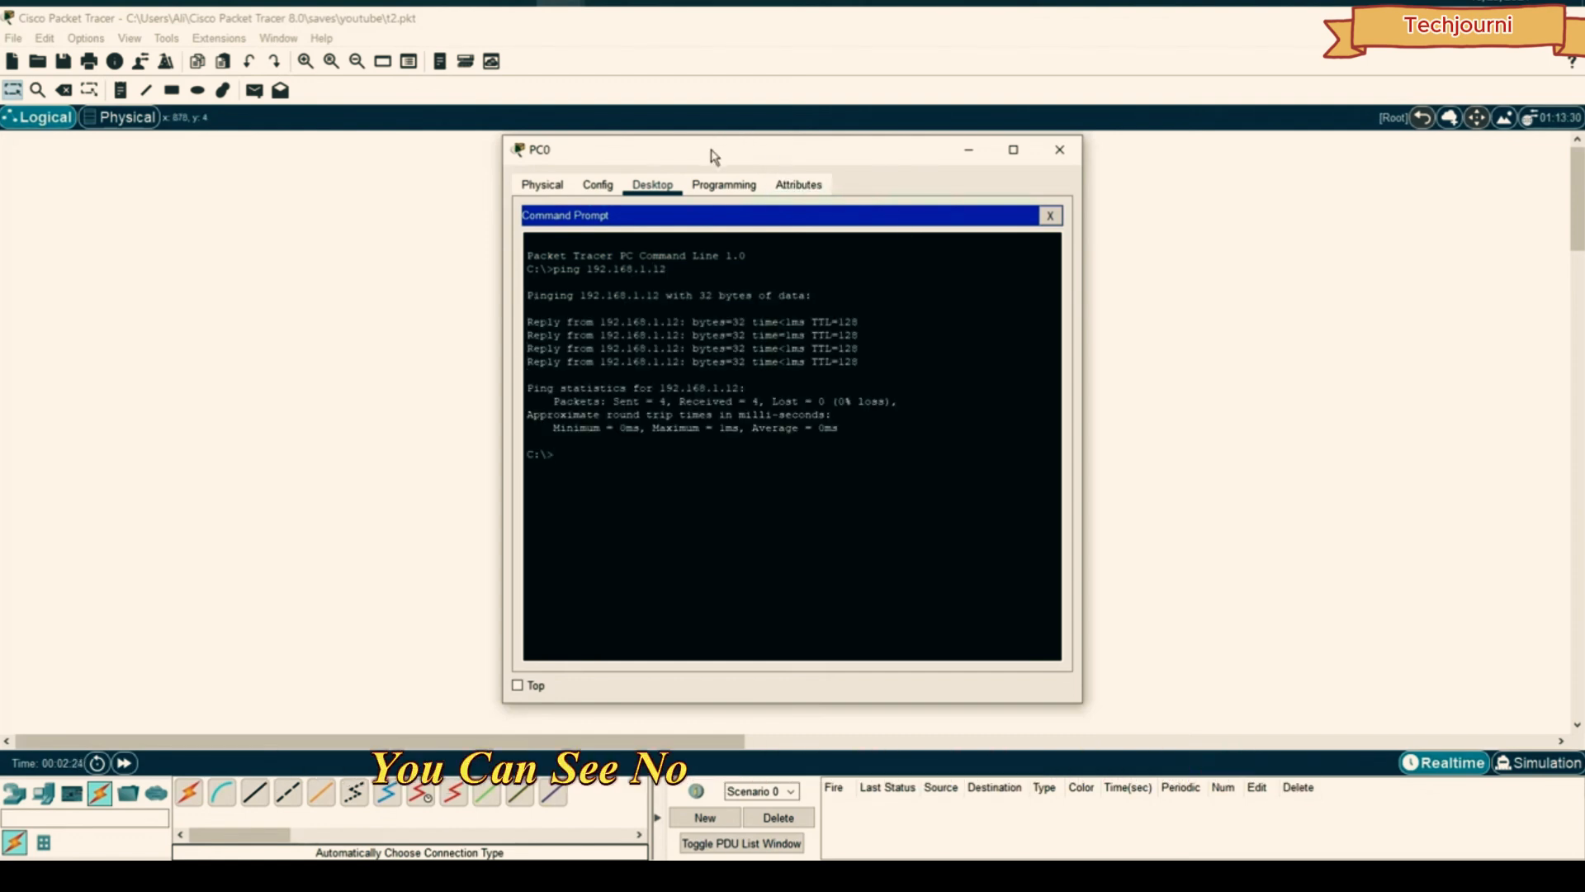
- Switch to Simulation mode and start a simple test packet from PC0
left_click_drag(714, 157, 1105, 152)
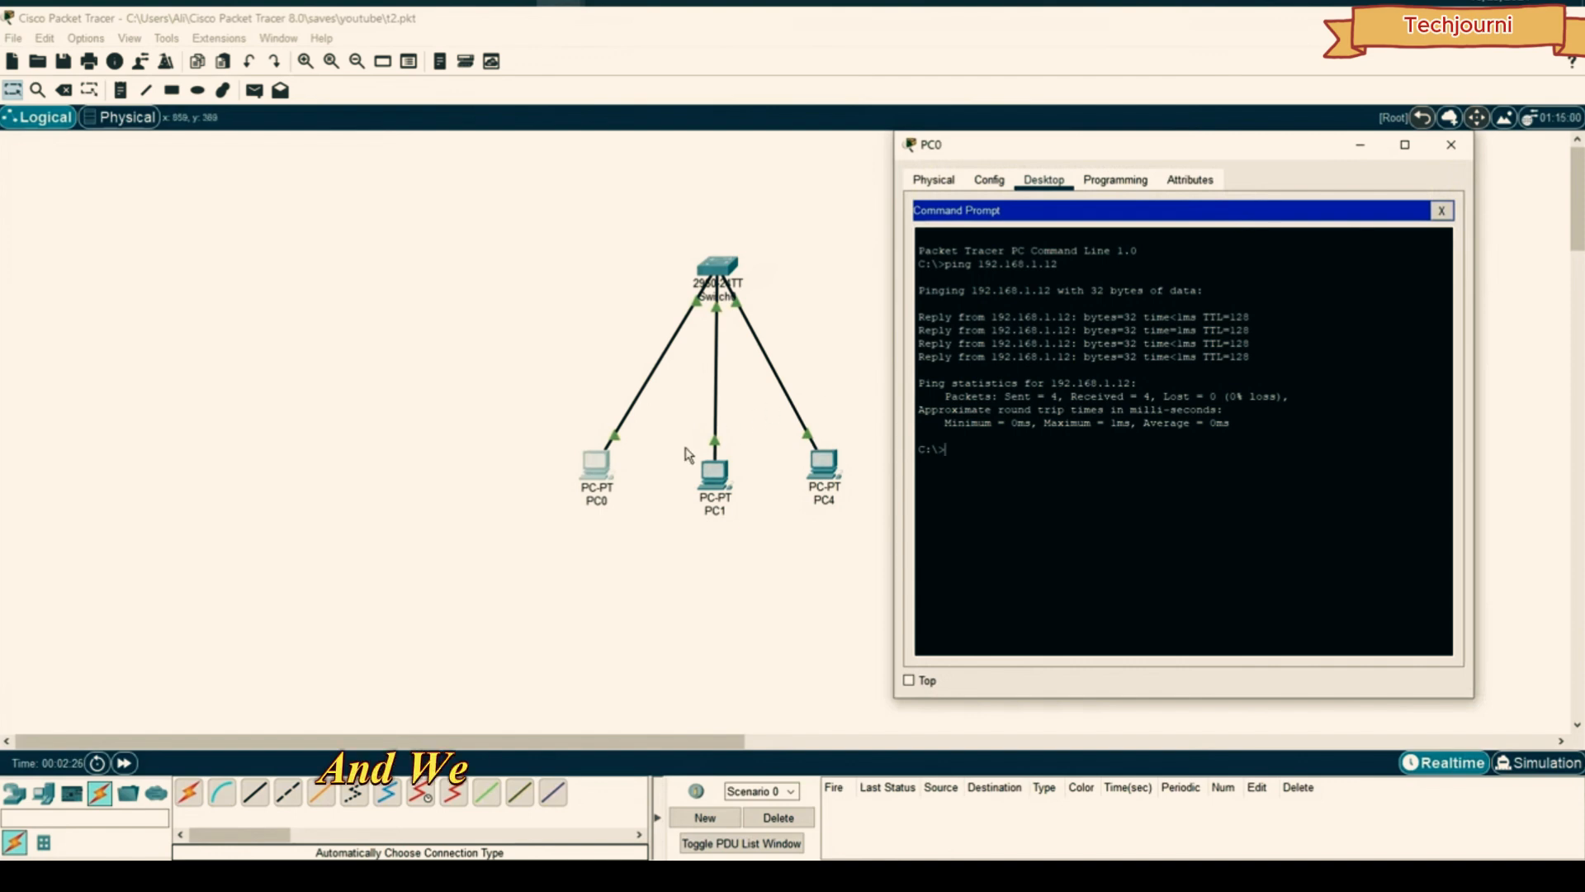
left_click(1449, 145)
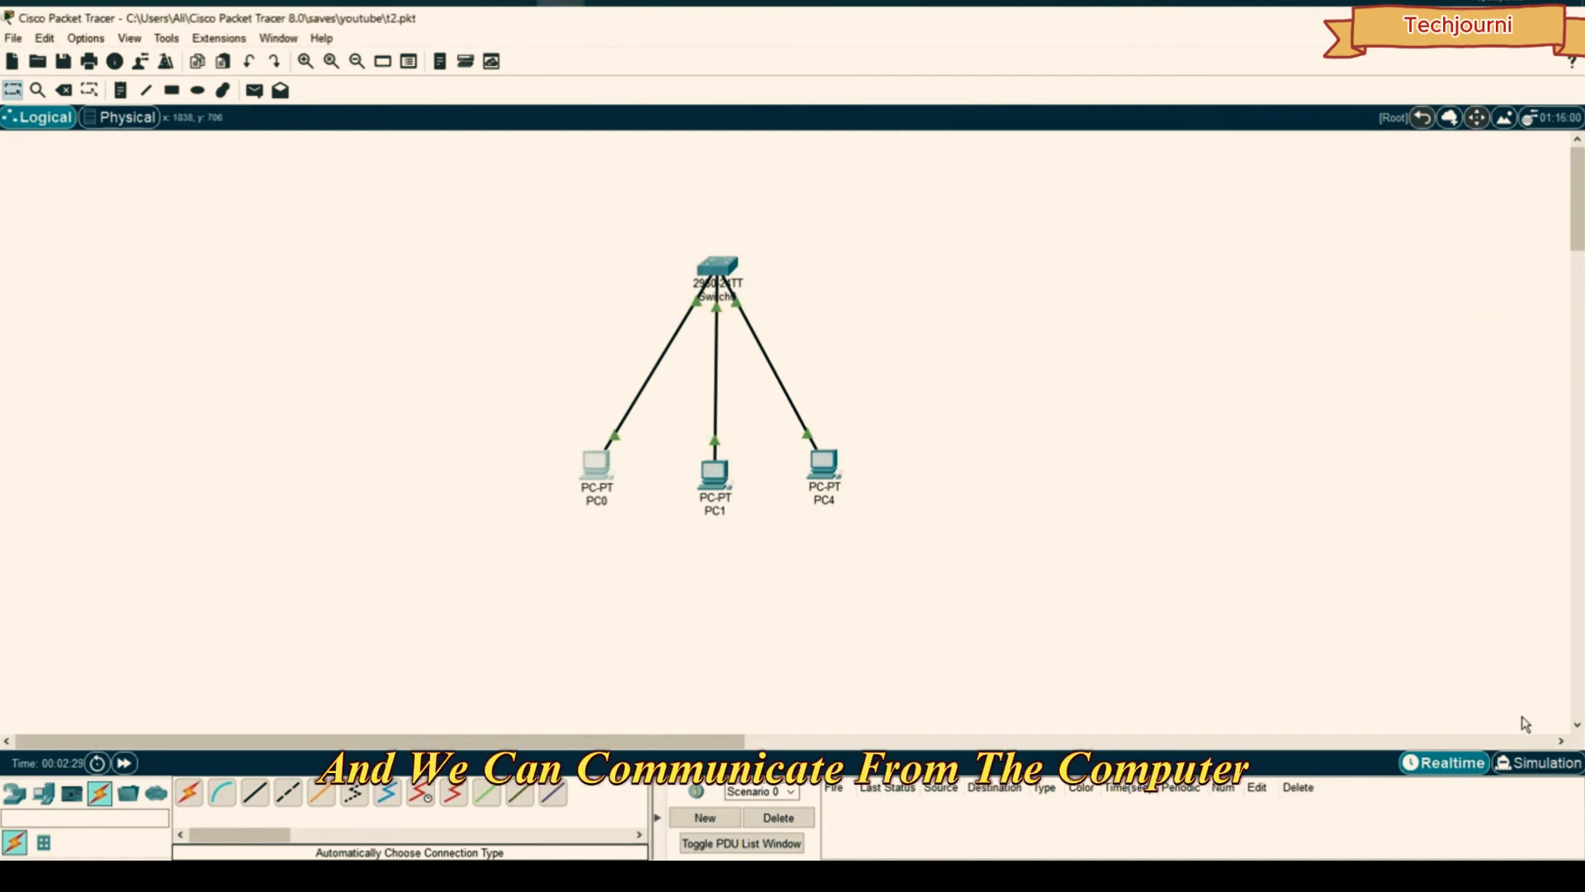
left_click(1537, 762)
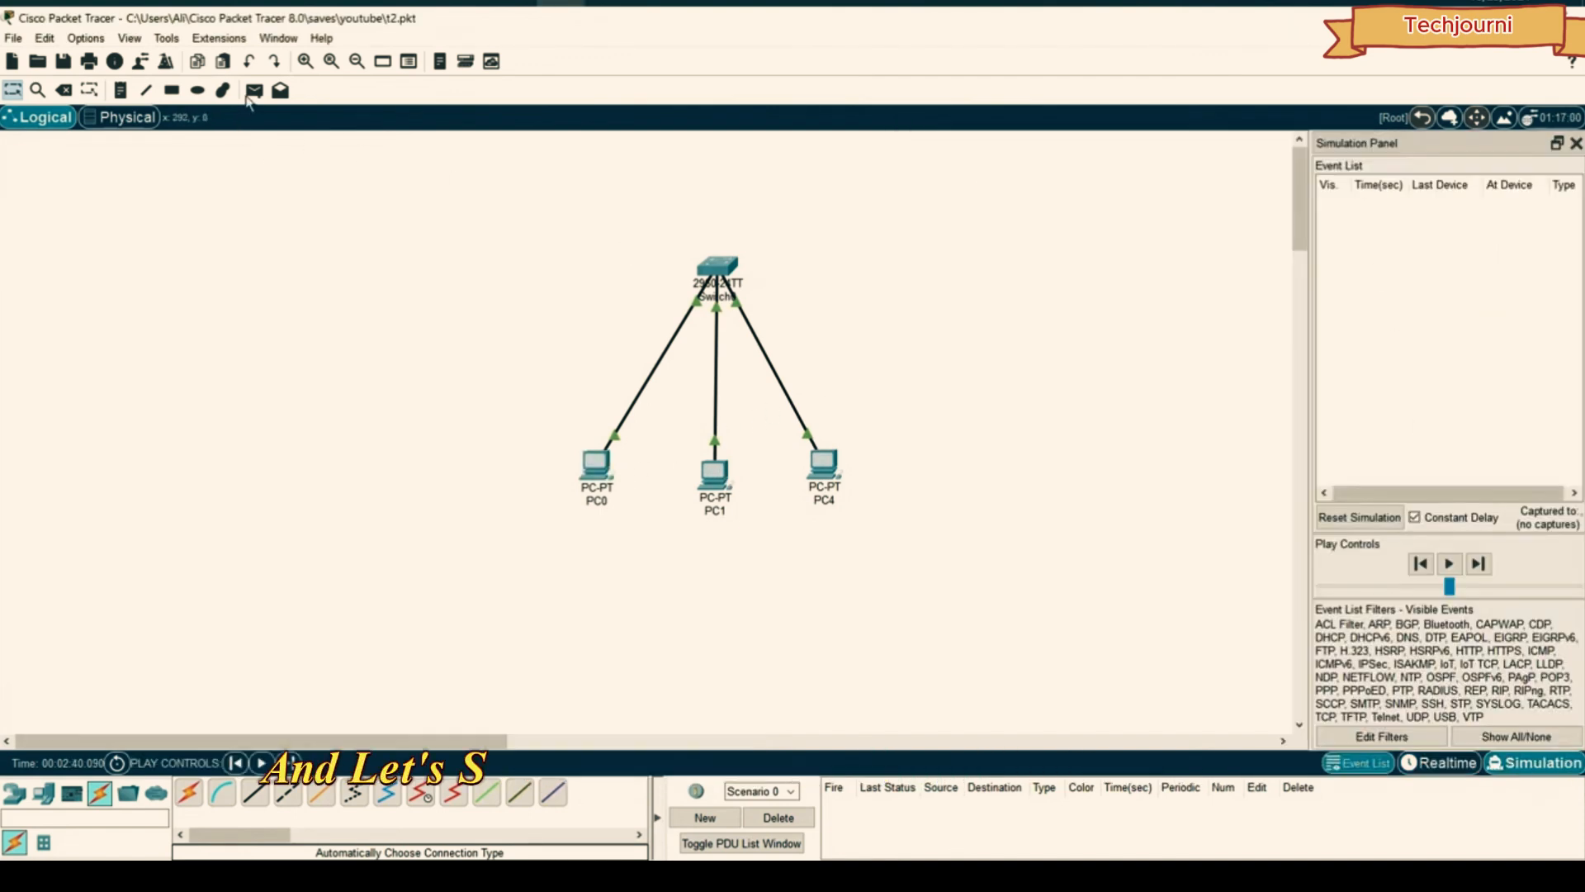
left_click(596, 466)
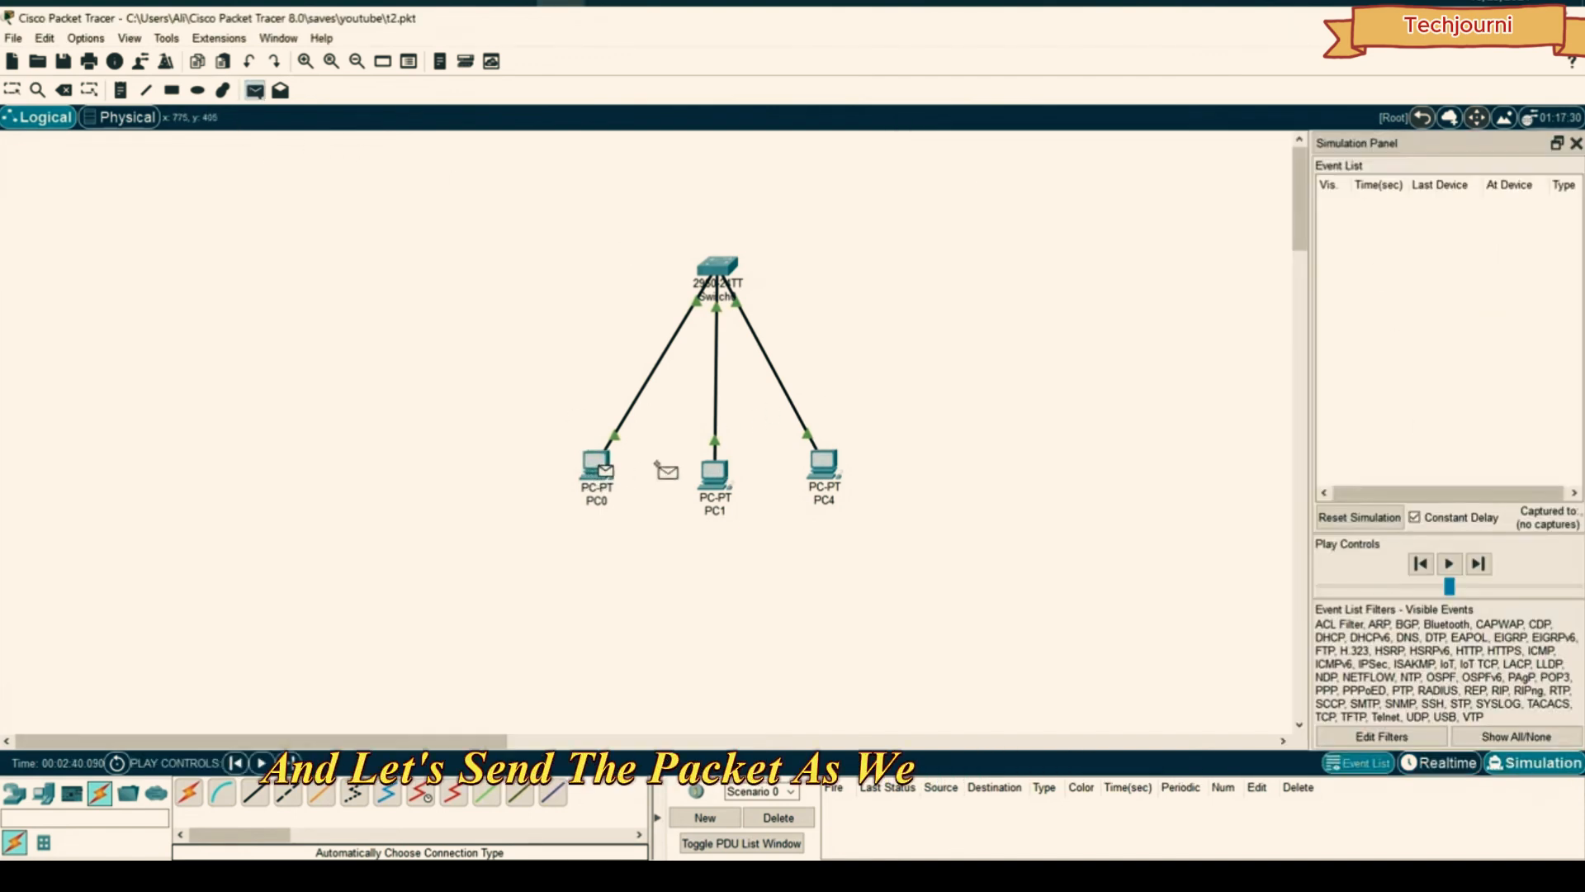
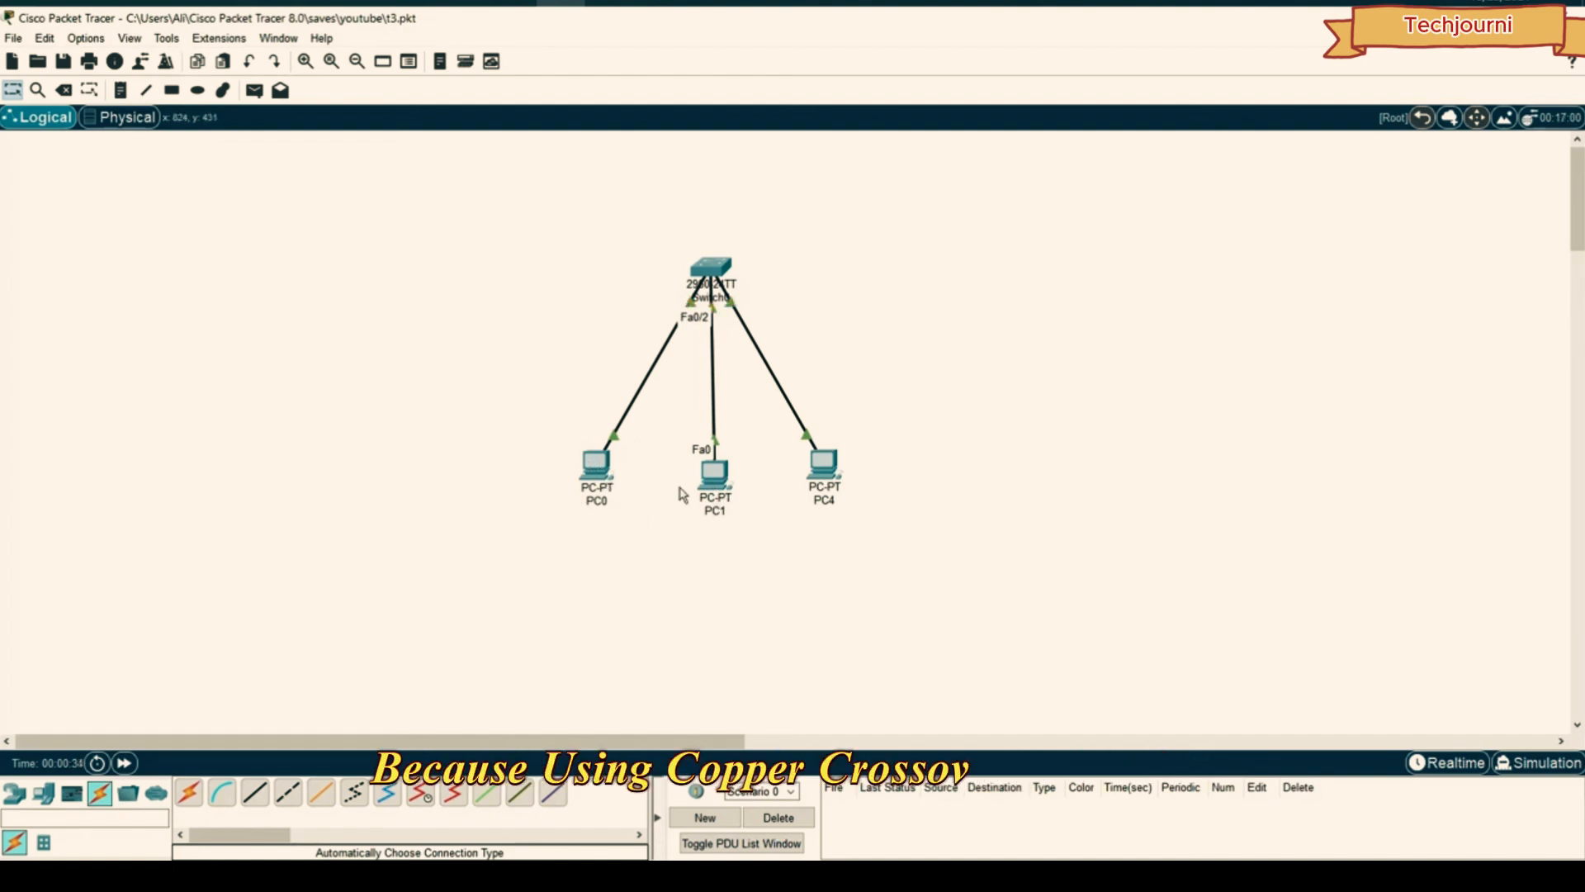
- Shift the existing topology left and place two generic PCs, PC2 and PC3, to its right
left_click_drag(944, 259, 569, 529)
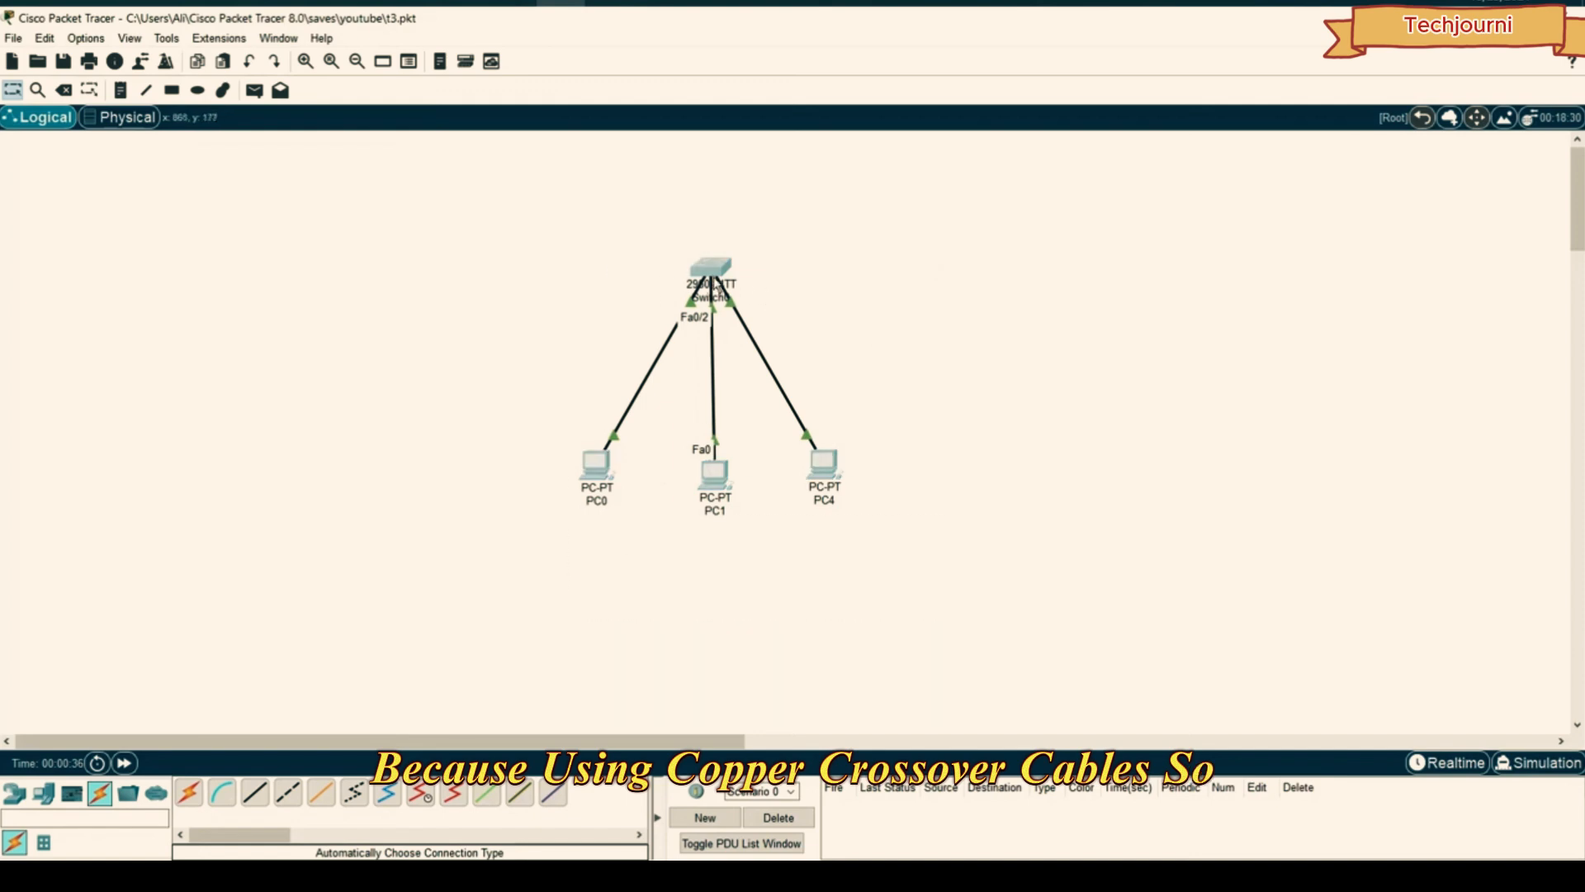
left_click_drag(710, 266, 543, 286)
left_click(609, 282)
left_click(43, 795)
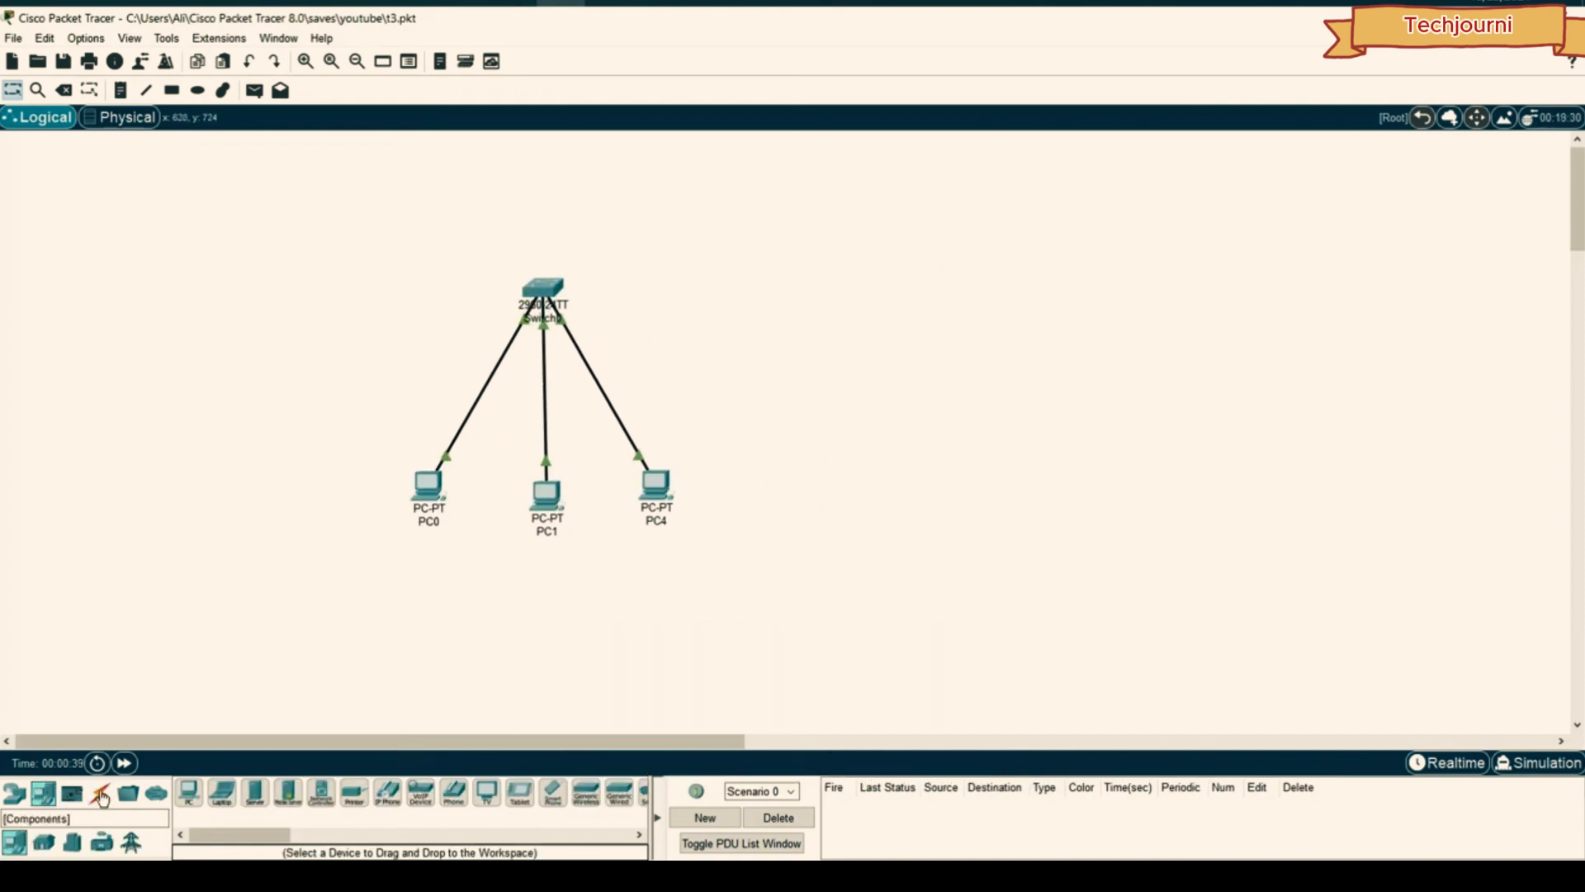
left_click(189, 793)
left_click(937, 486)
left_click(189, 791)
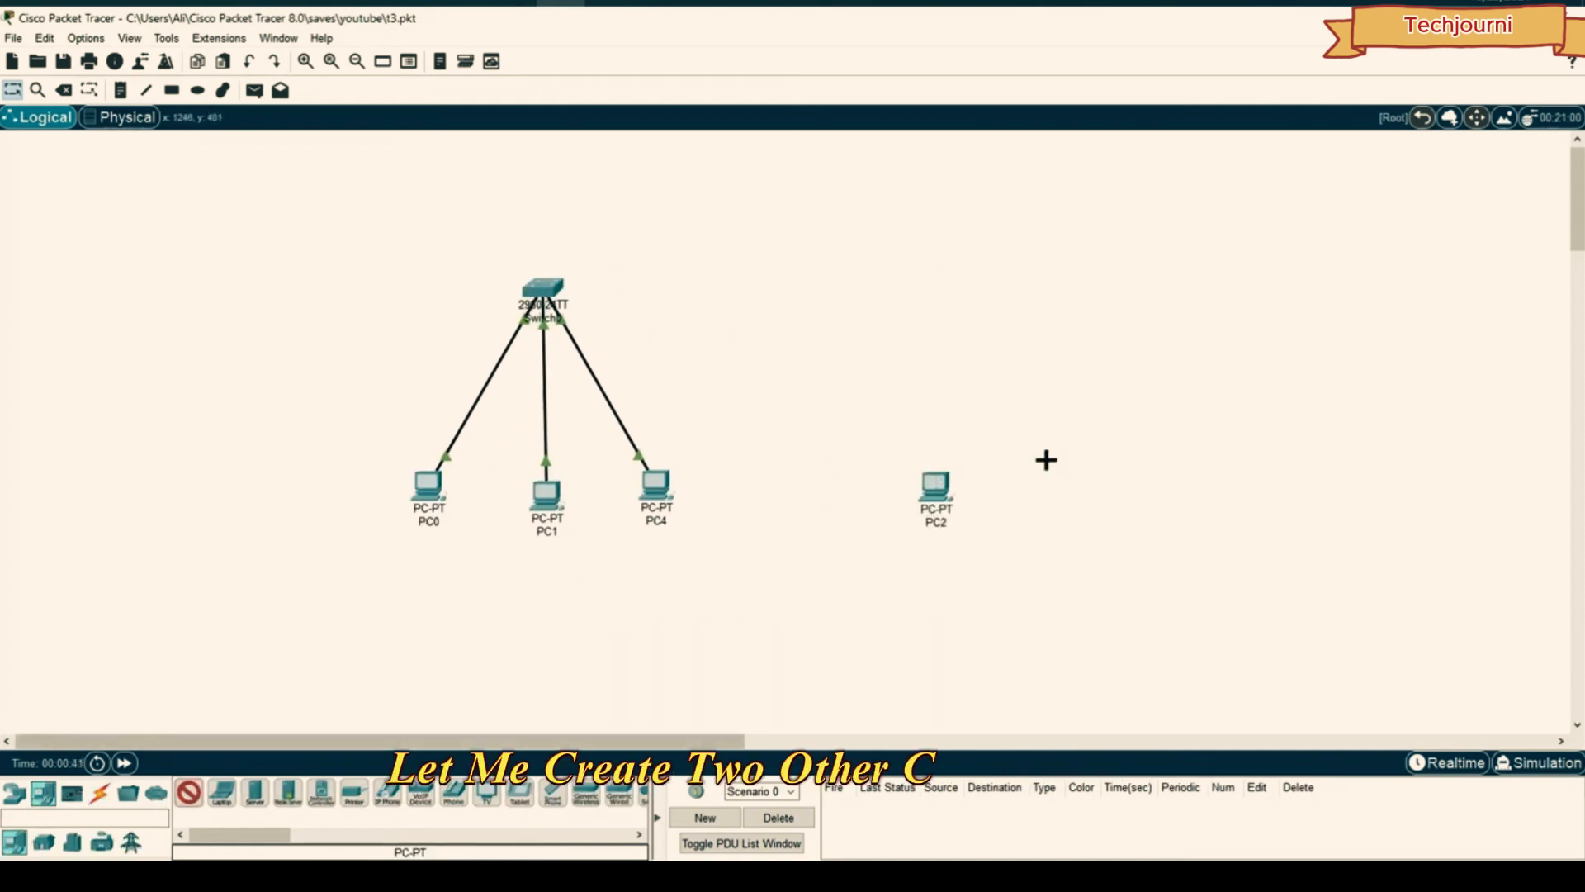
left_click(1059, 485)
- Place a 2960 switch, Switch1, above PC2 and PC3
left_click(55, 836)
left_click(14, 793)
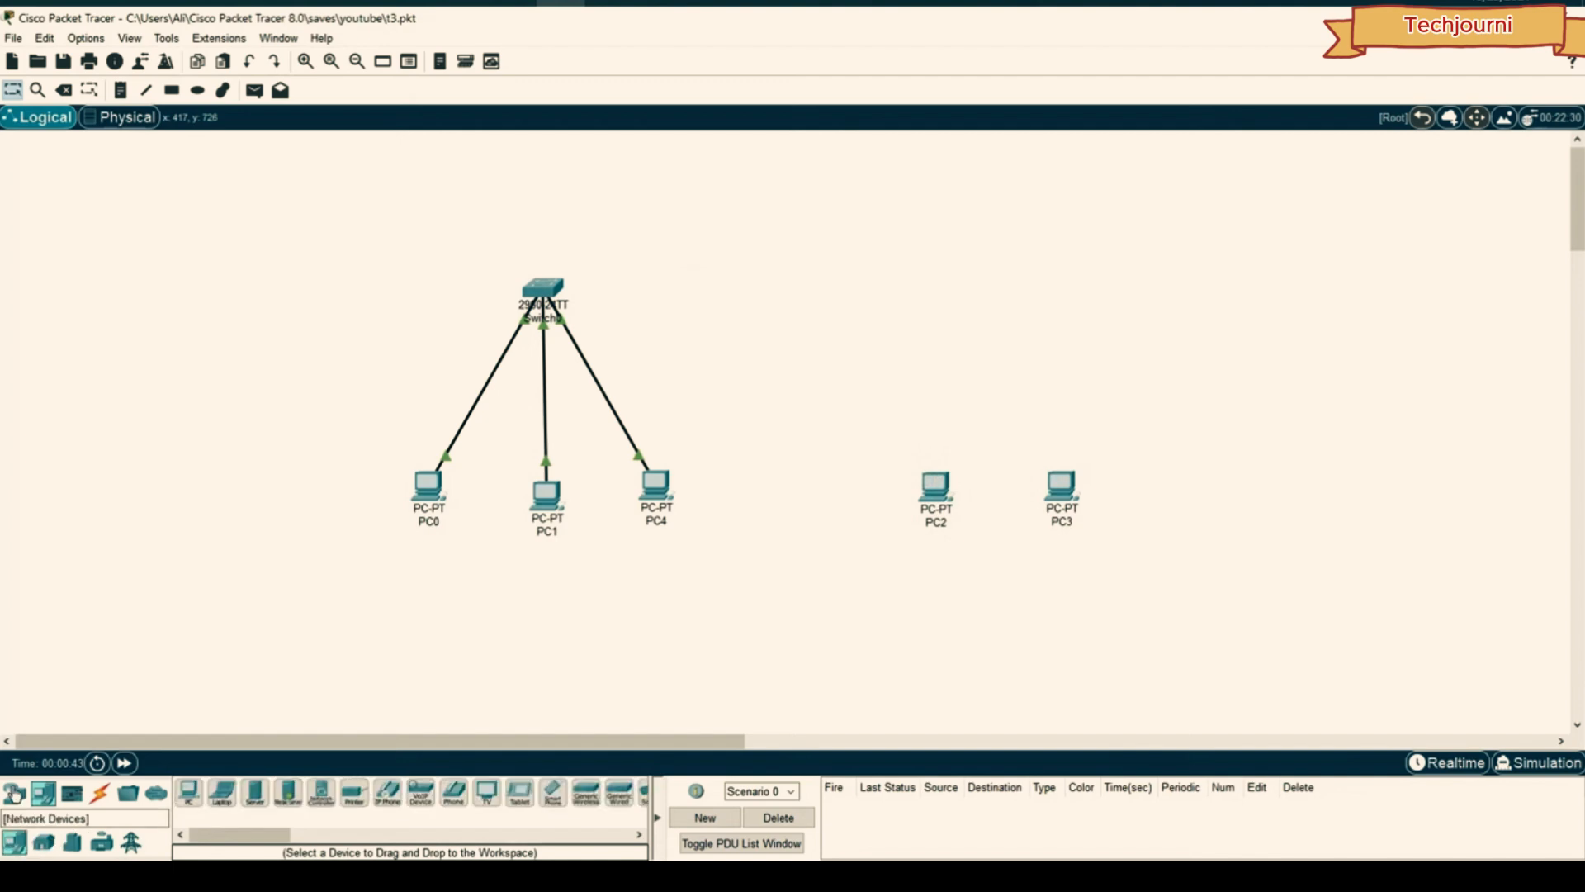
left_click(43, 842)
left_click(189, 793)
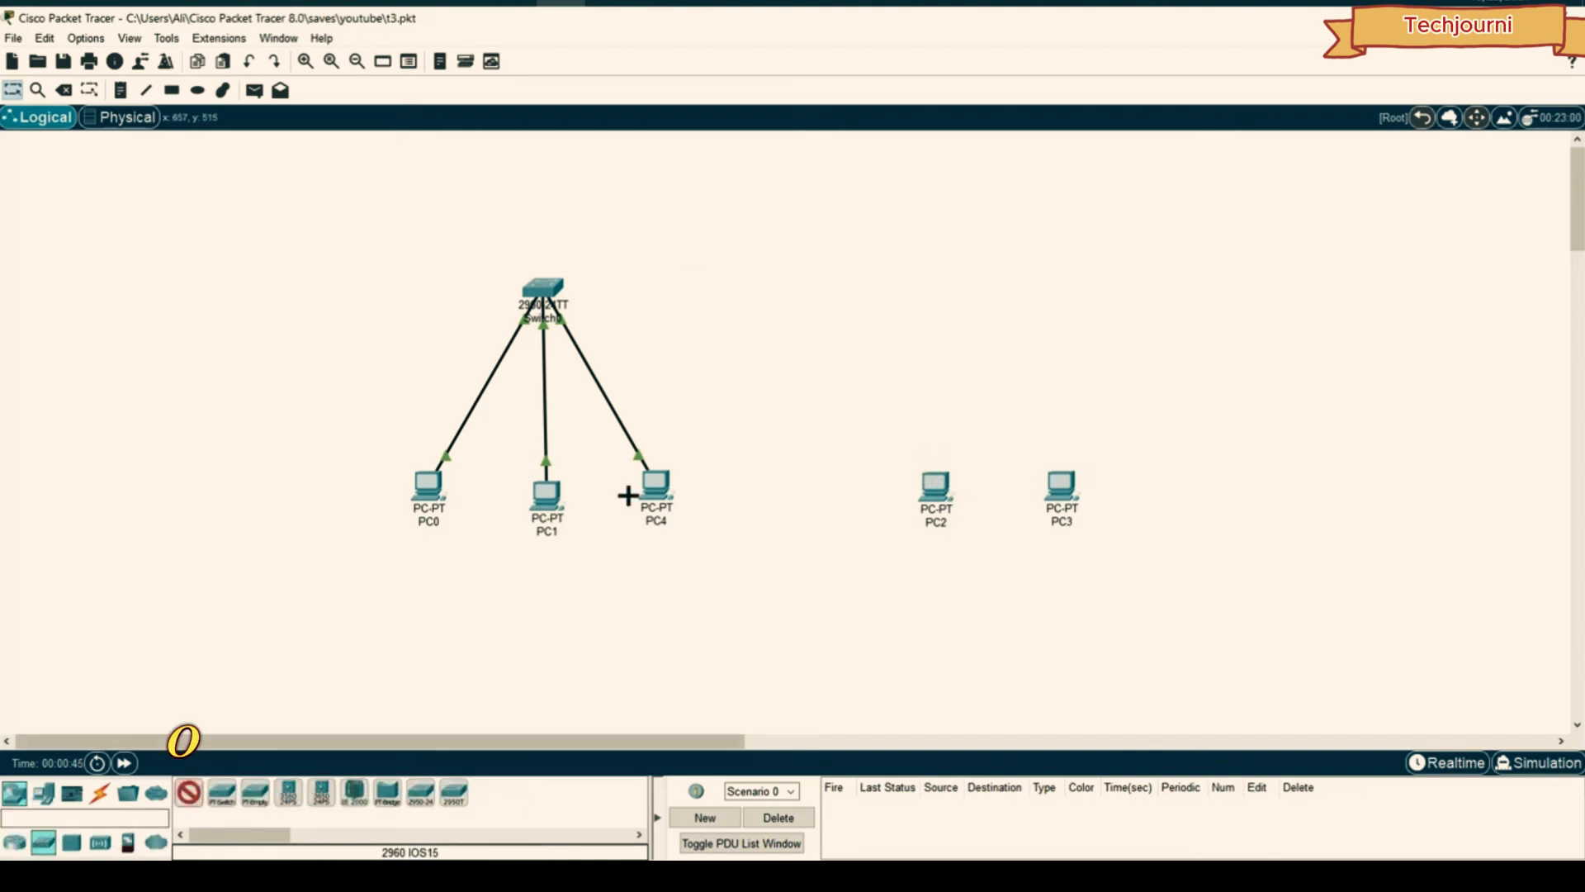
left_click(1014, 282)
left_click_drag(1116, 262, 998, 288)
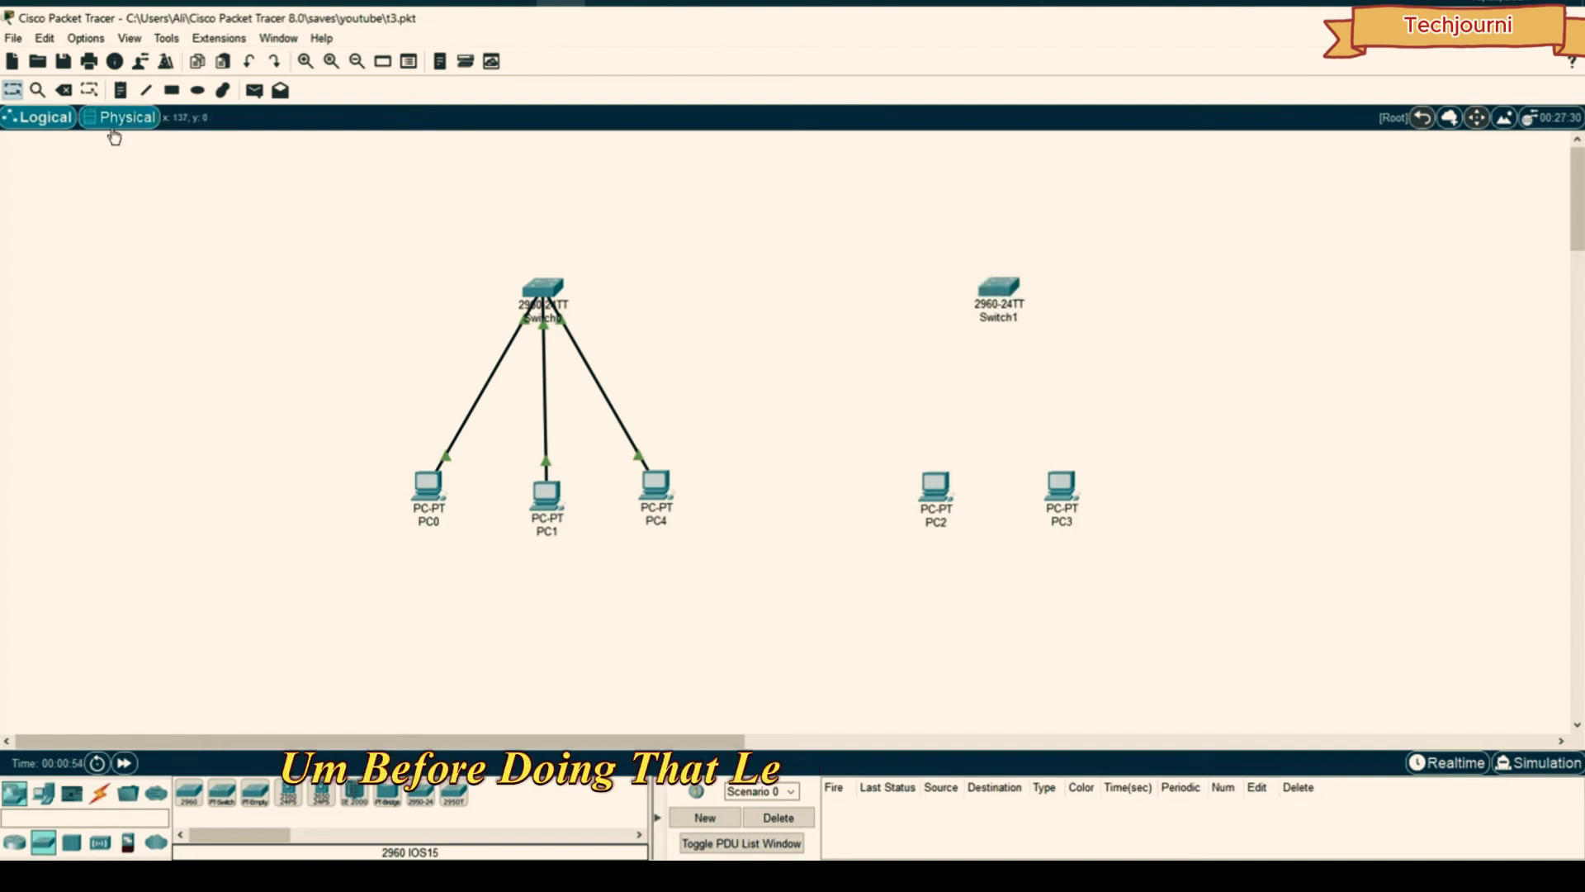
- Delete the City from the physical map, keeping its contents
left_click(115, 122)
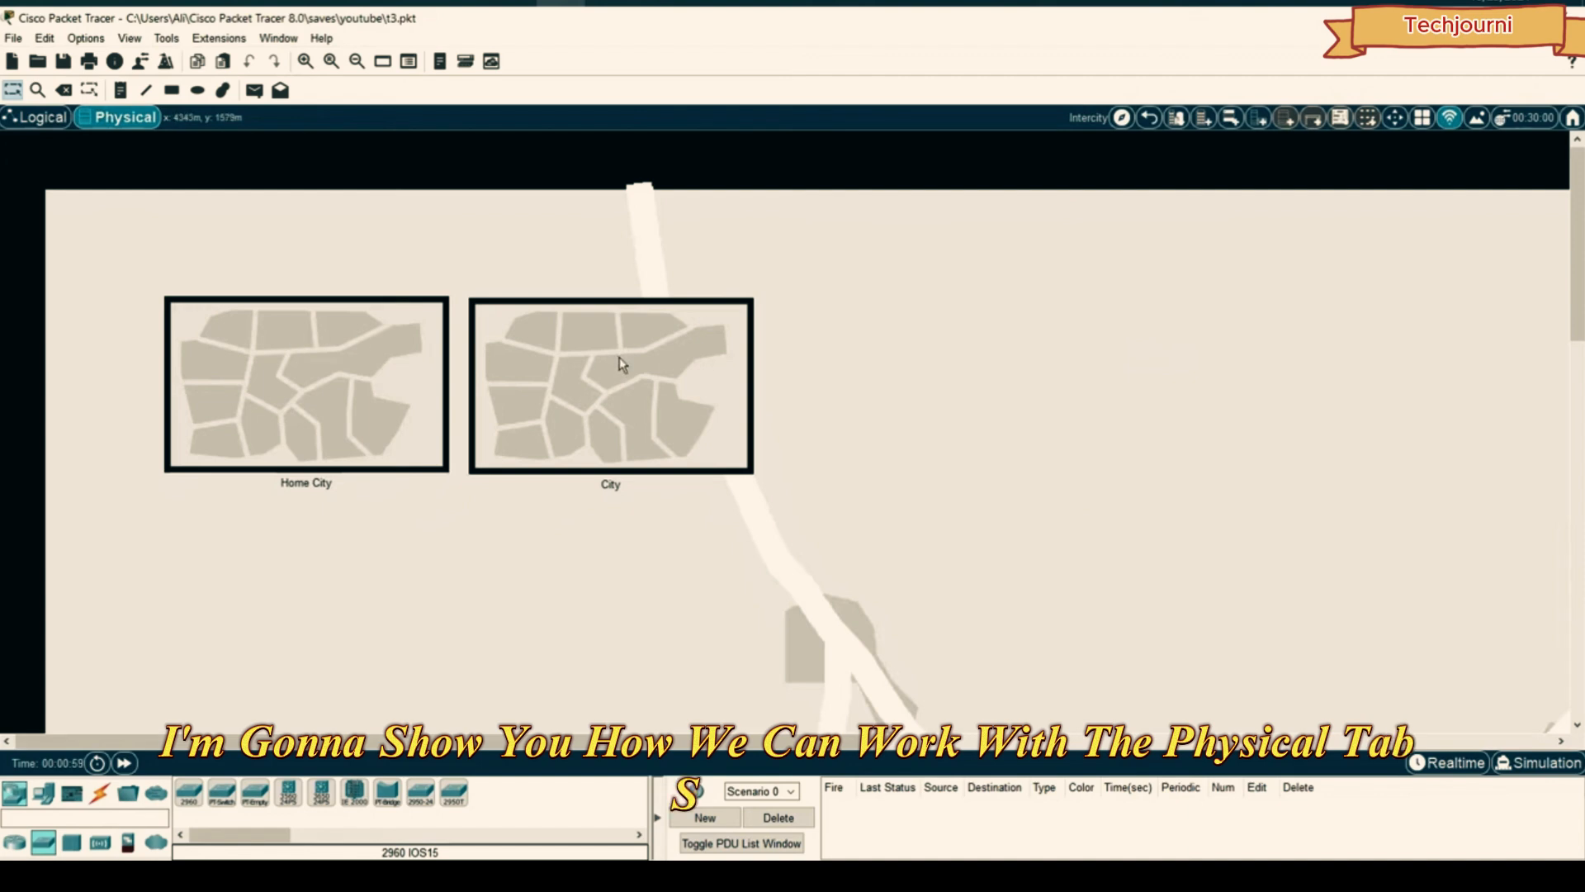
left_click_drag(623, 364, 678, 369)
key("Delete")
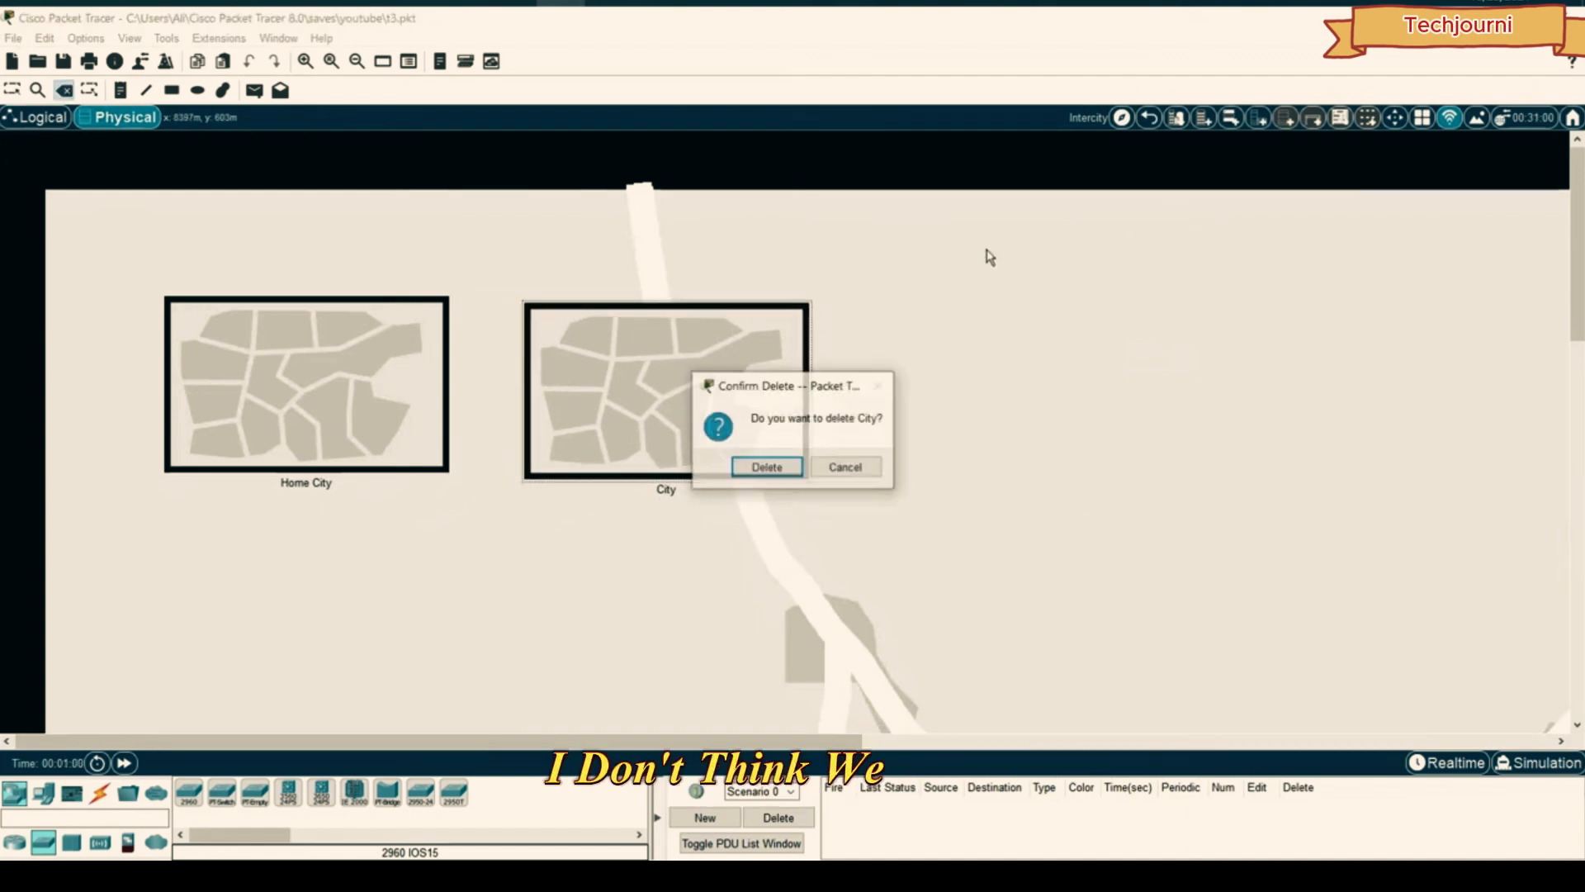
left_click(764, 467)
left_click(783, 467)
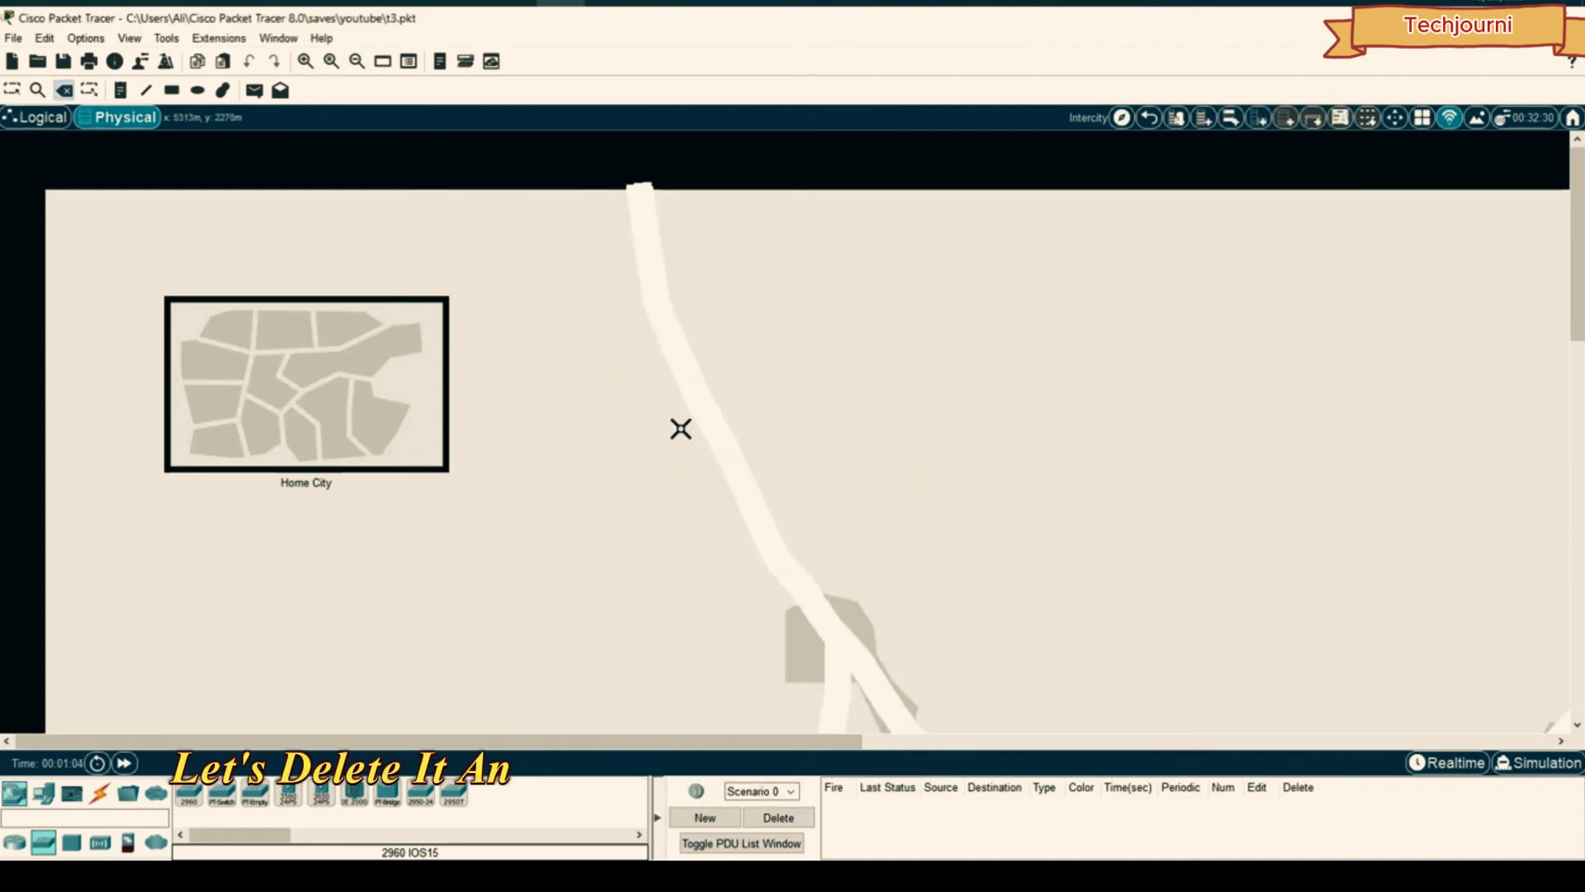
left_click(369, 336)
left_click(863, 467)
left_click(13, 89)
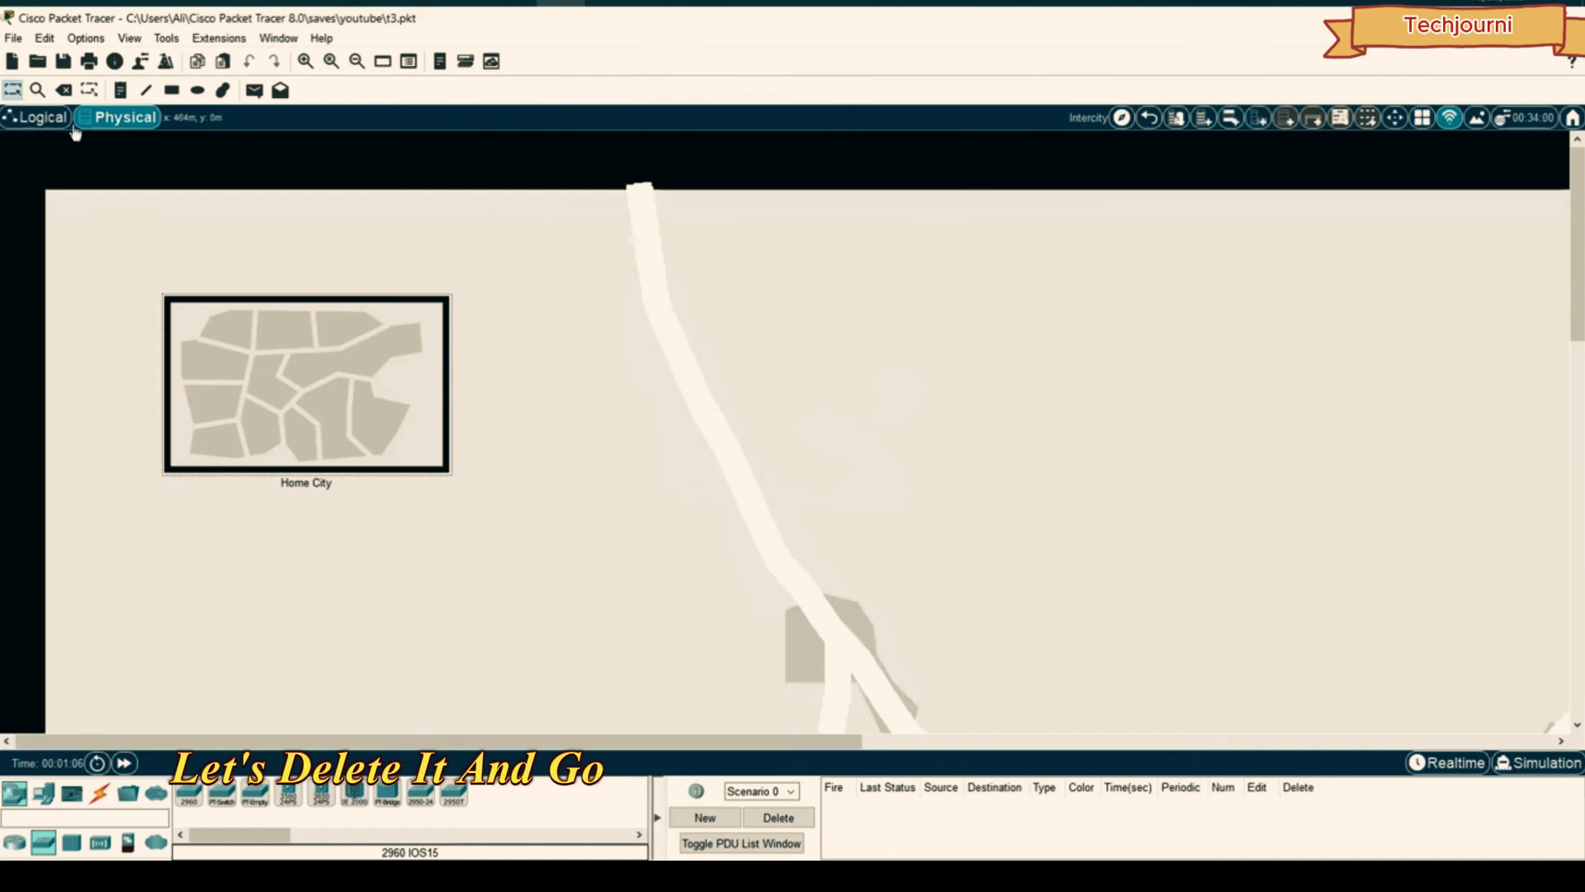
- Delete the Office Building, keeping its contents
left_click(336, 346)
key("Delete")
left_click(613, 320)
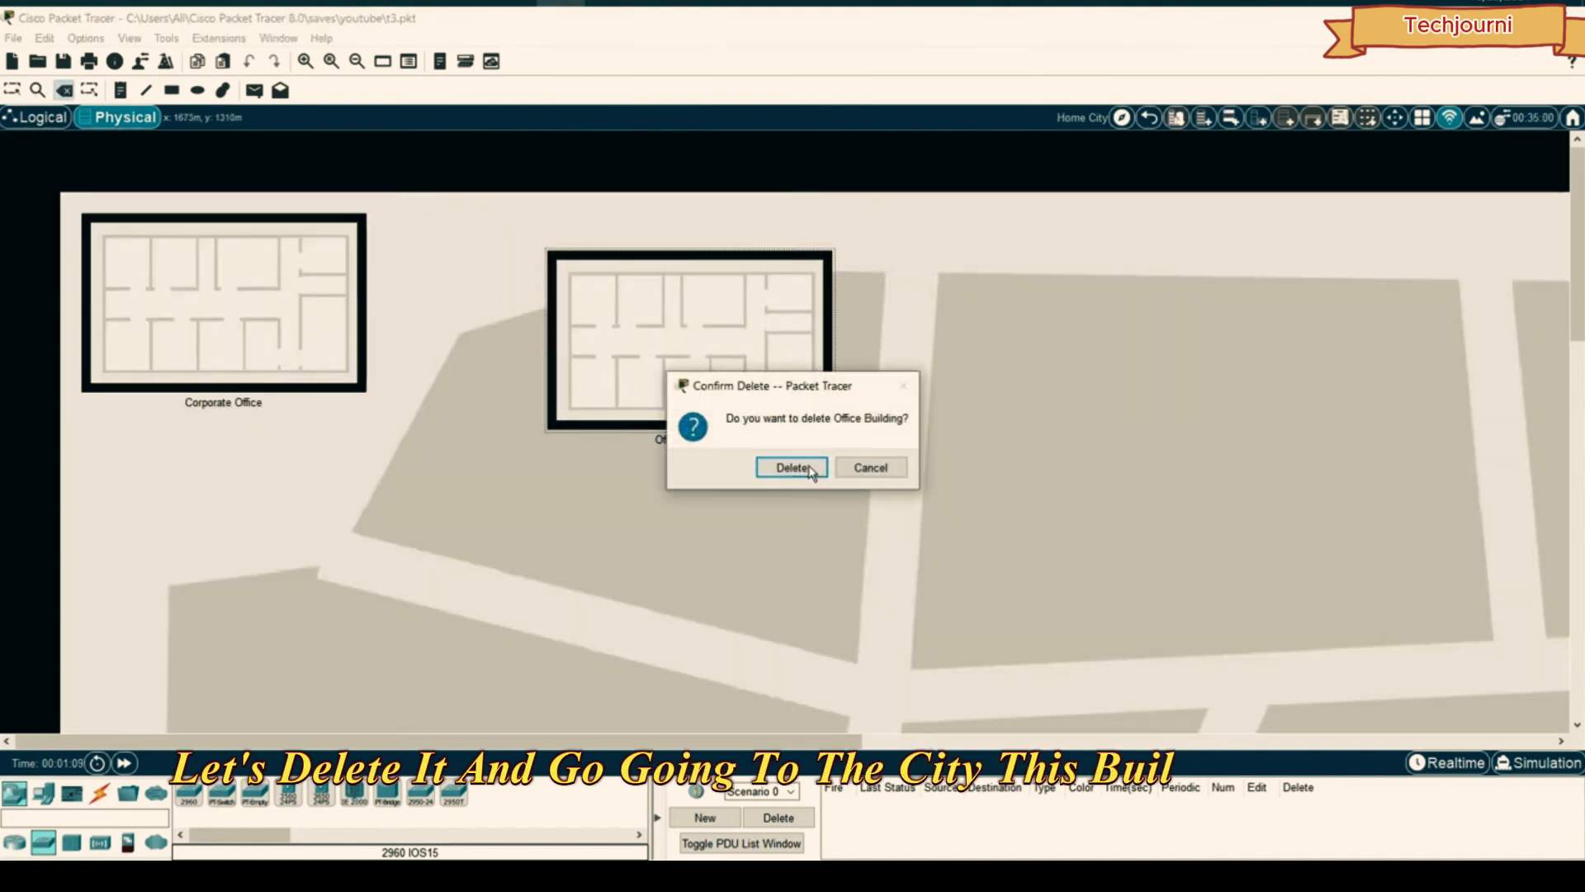
left_click(790, 464)
left_click(807, 464)
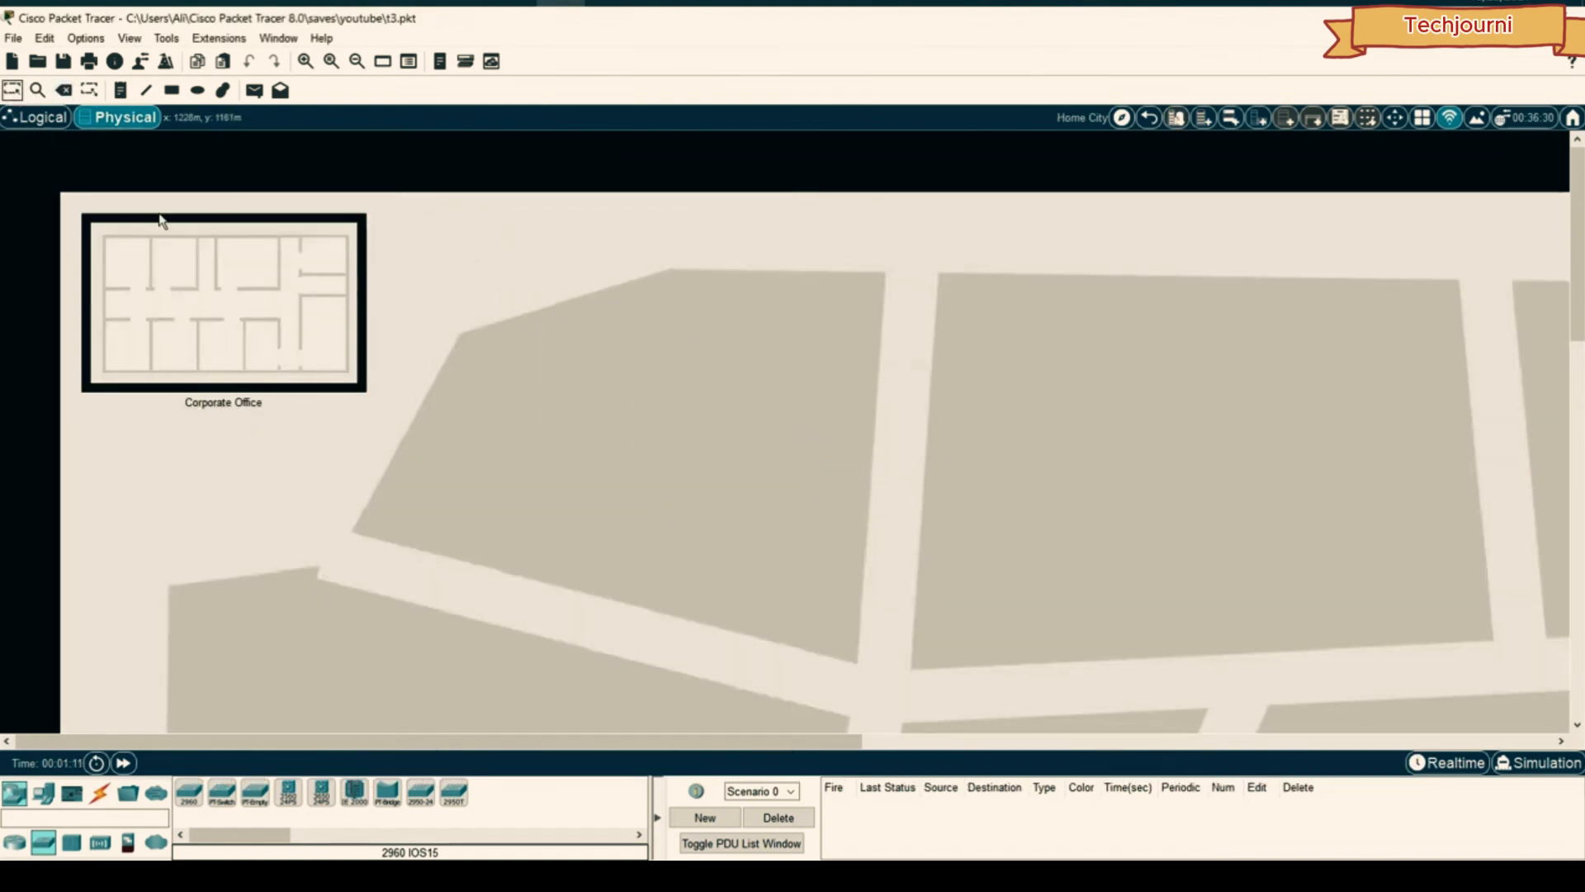
- In the Corporate Office, move PC2 and PC3 right and PC1 beside the Main Wiring Closet
left_click(245, 305)
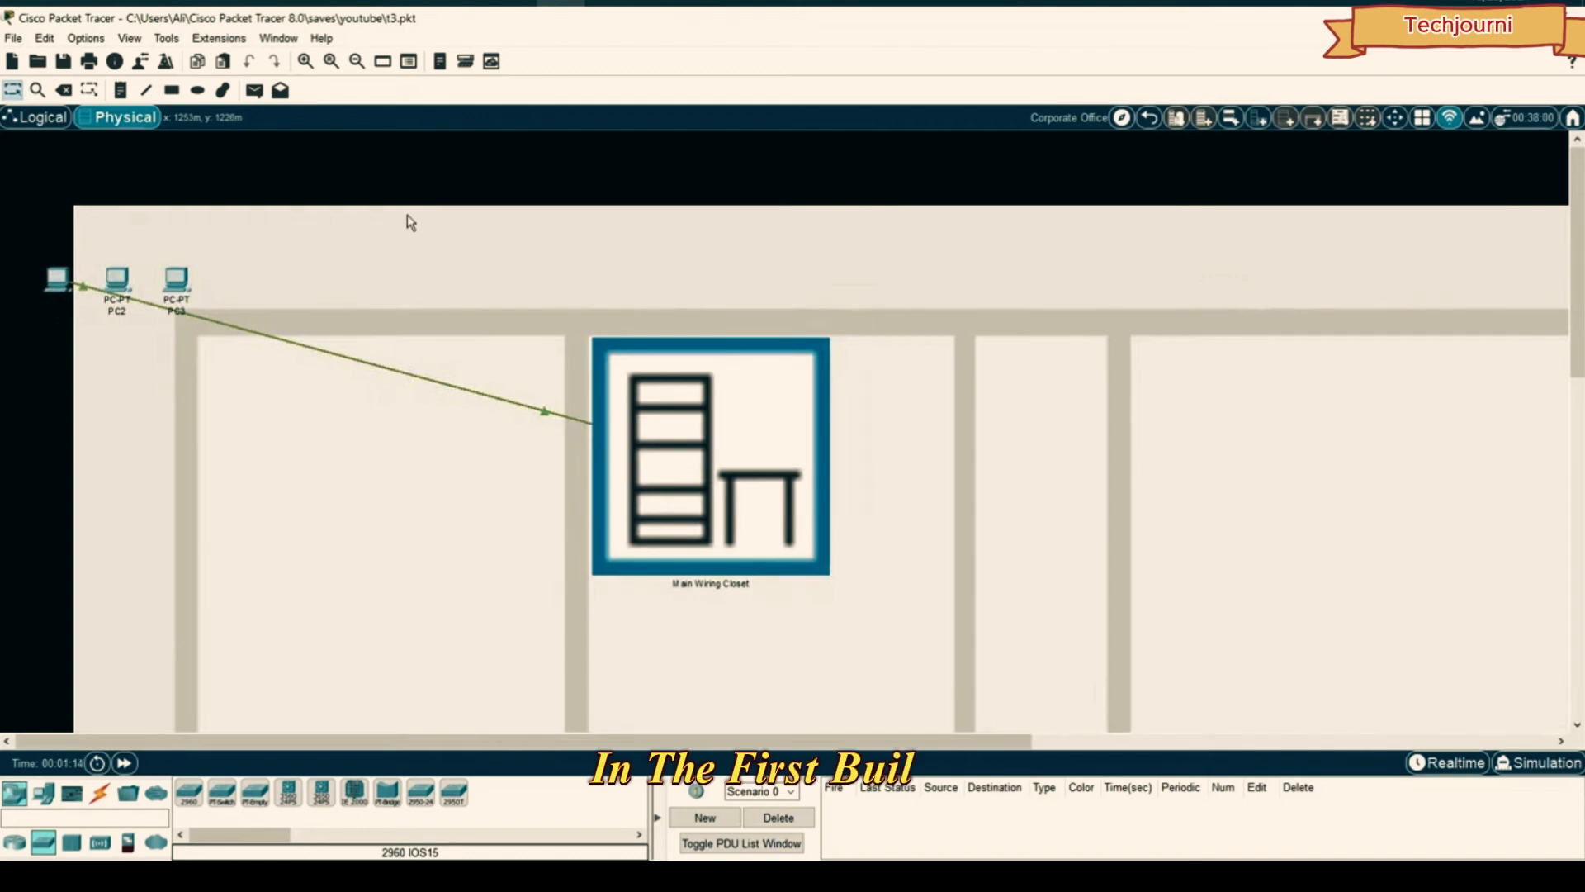
left_click_drag(407, 216, 122, 285)
mouse_move(118, 279)
left_mouse_down()
mouse_move(241, 266)
mouse_move(1270, 297)
left_mouse_up()
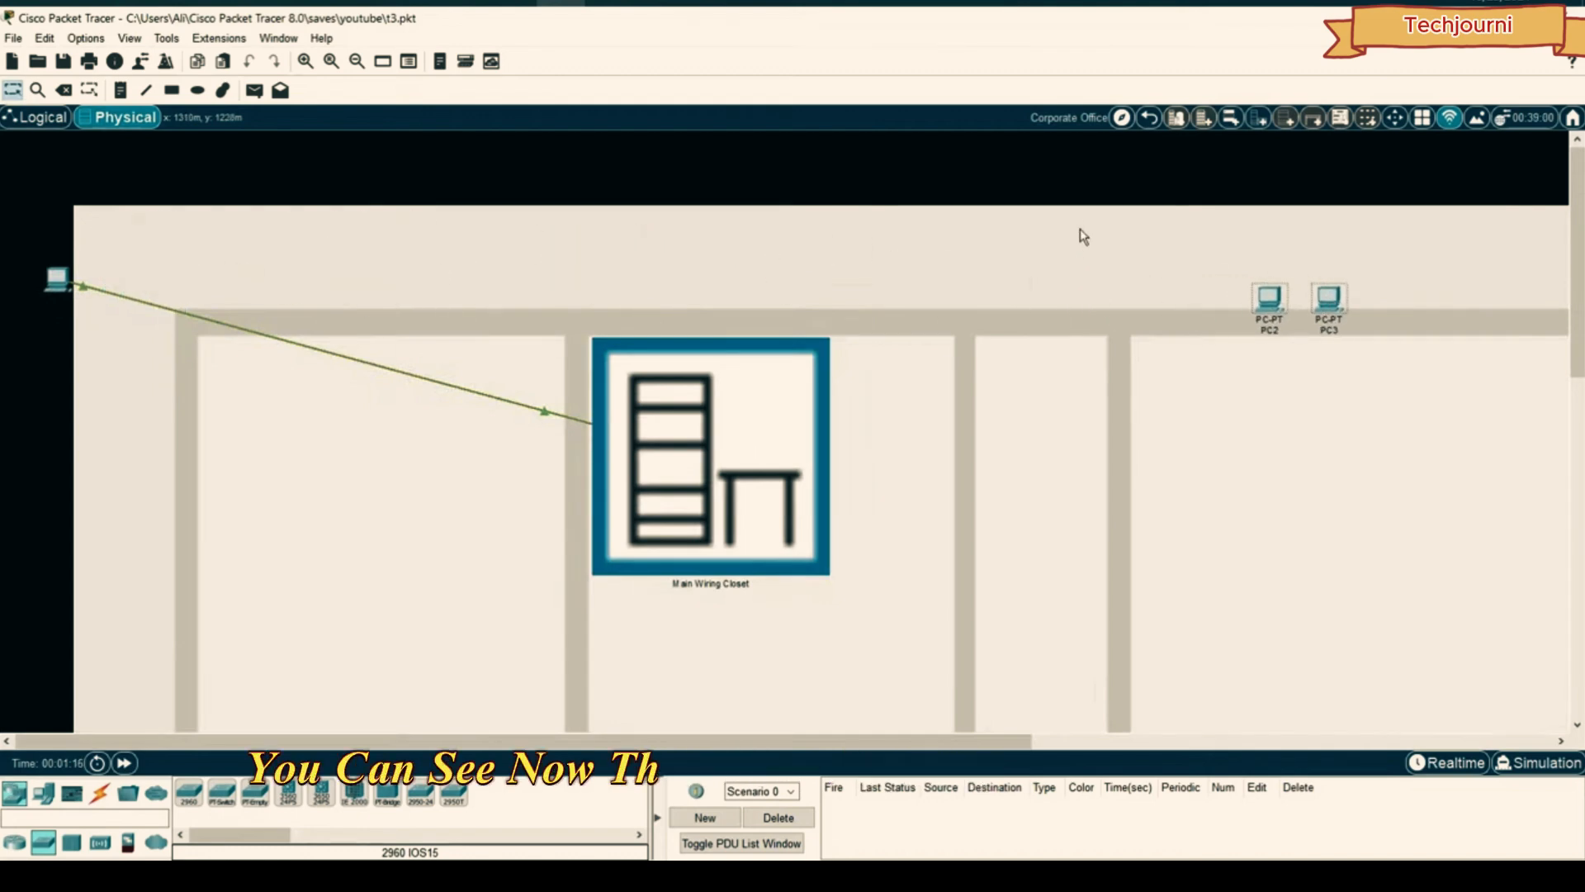
left_click_drag(56, 279, 415, 267)
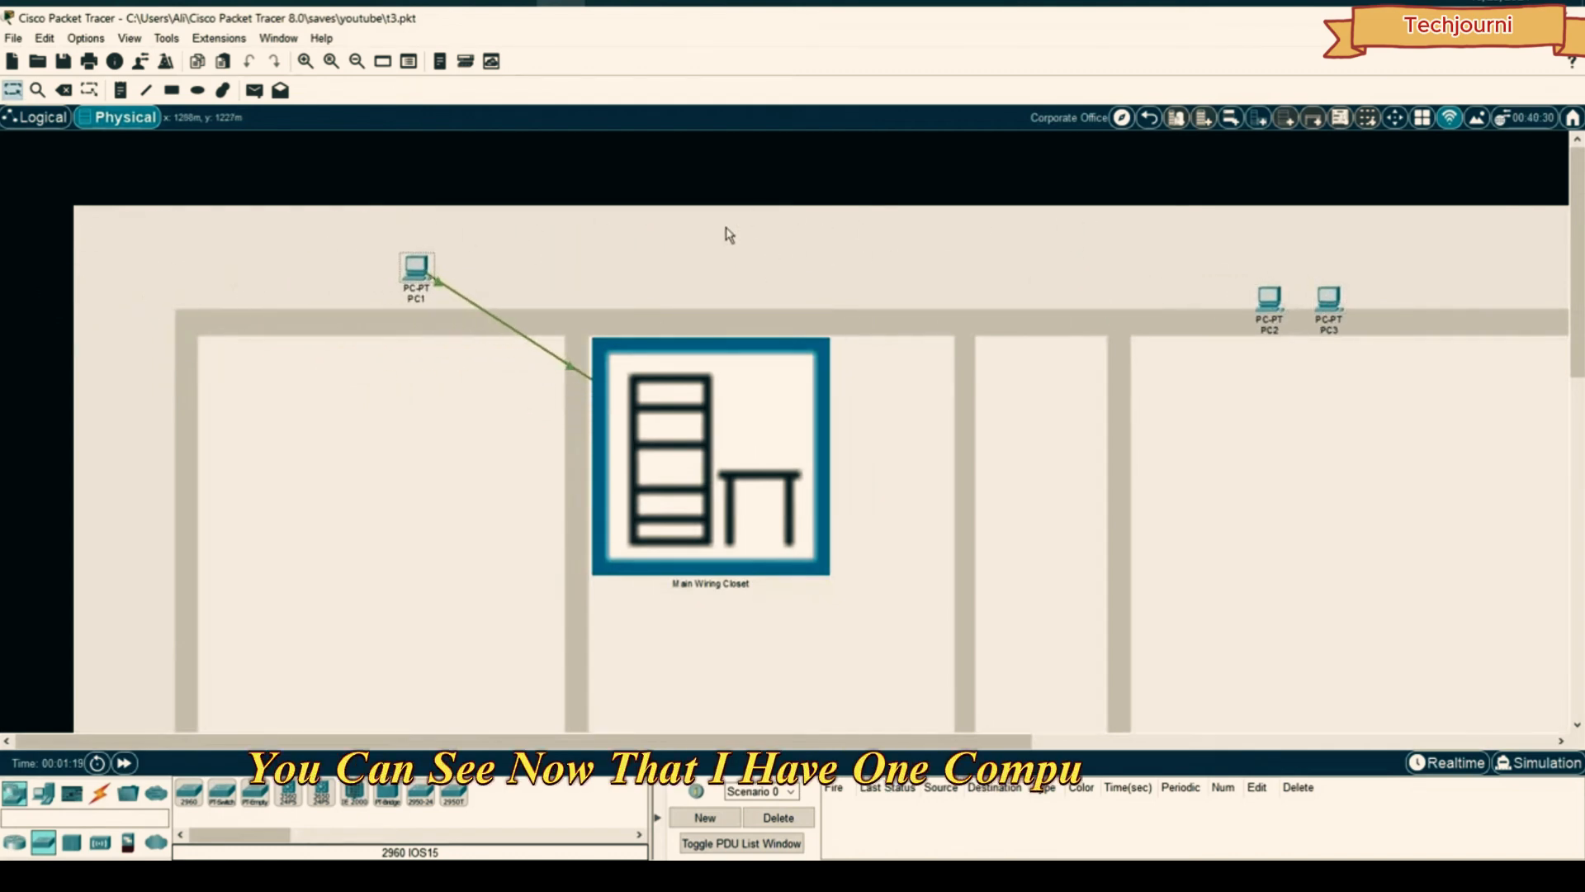
- Look inside the Main Wiring Closet, then return to the Corporate Office floor plan
left_click(38, 121)
left_click(124, 117)
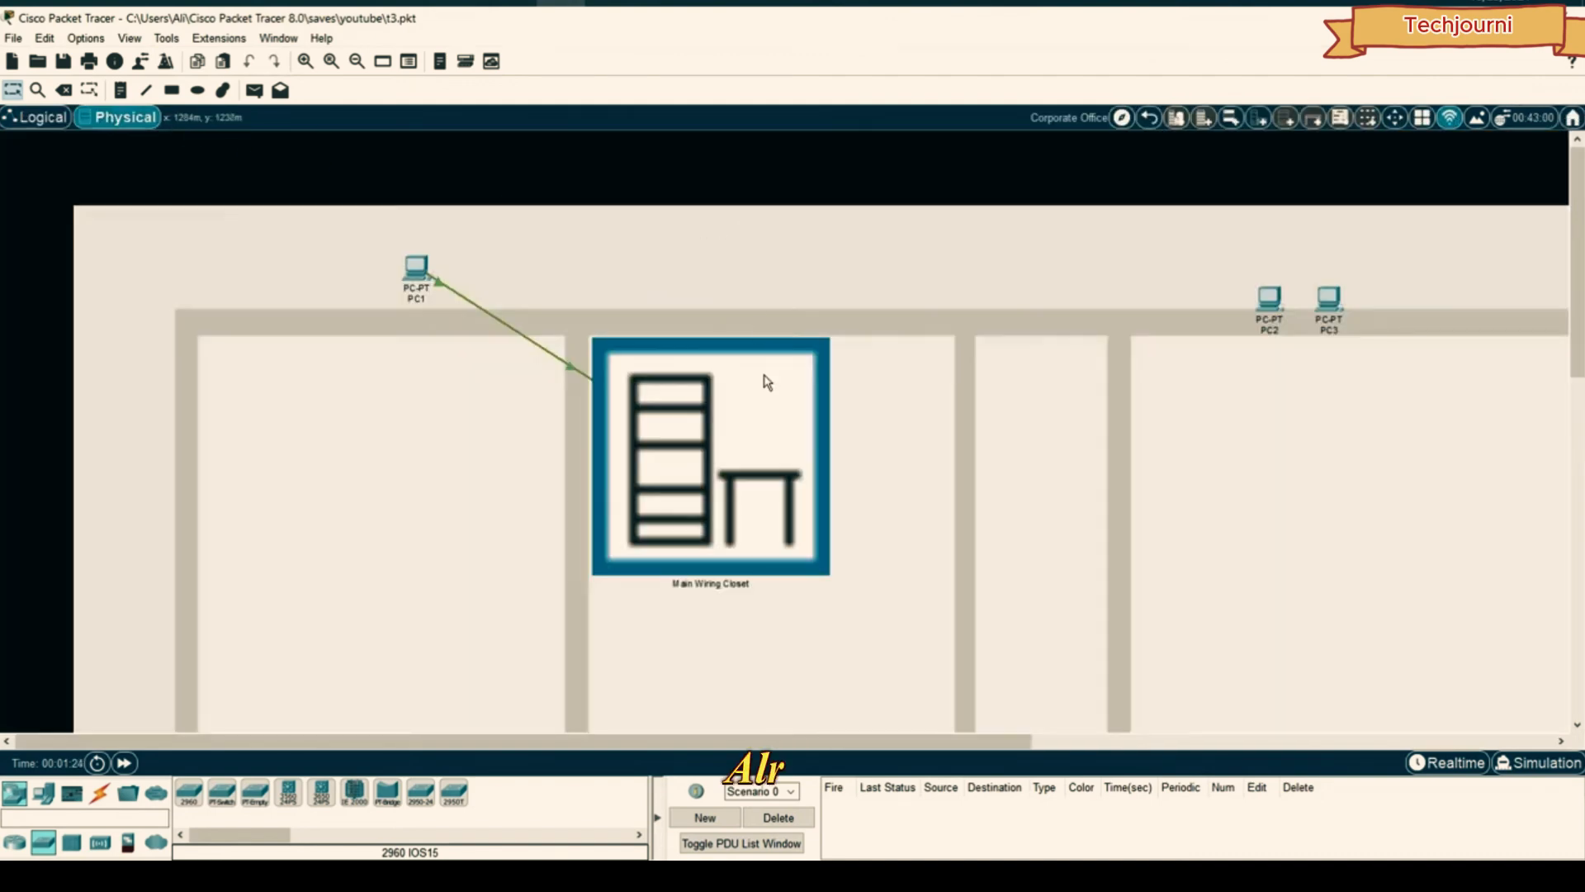
left_click(735, 400)
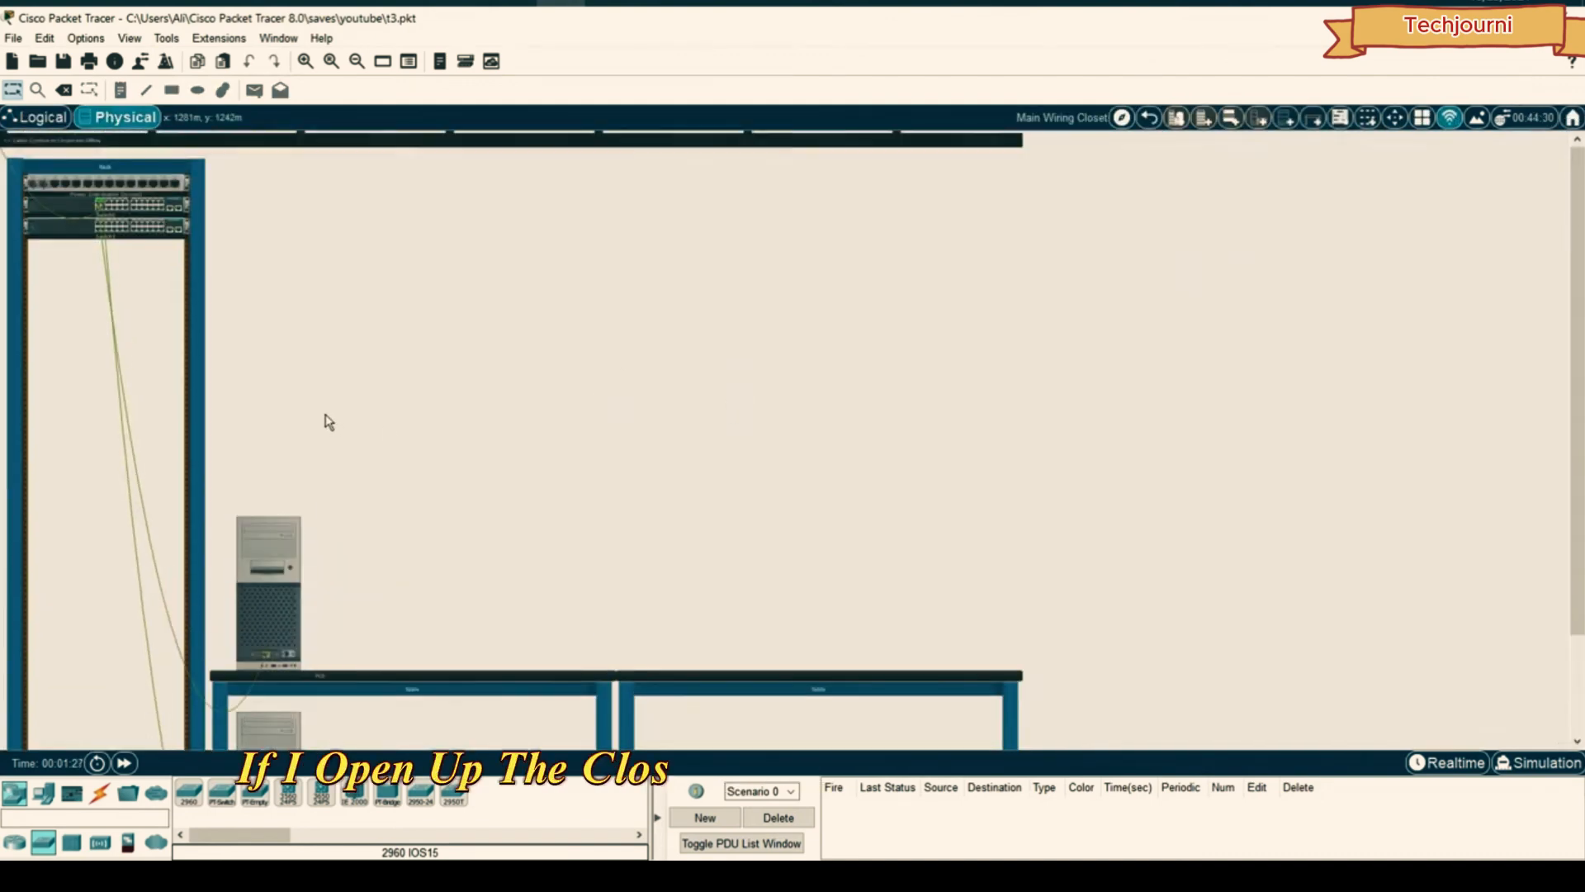
scroll(323, 415, "down", 3)
scroll(410, 380, "up", 3)
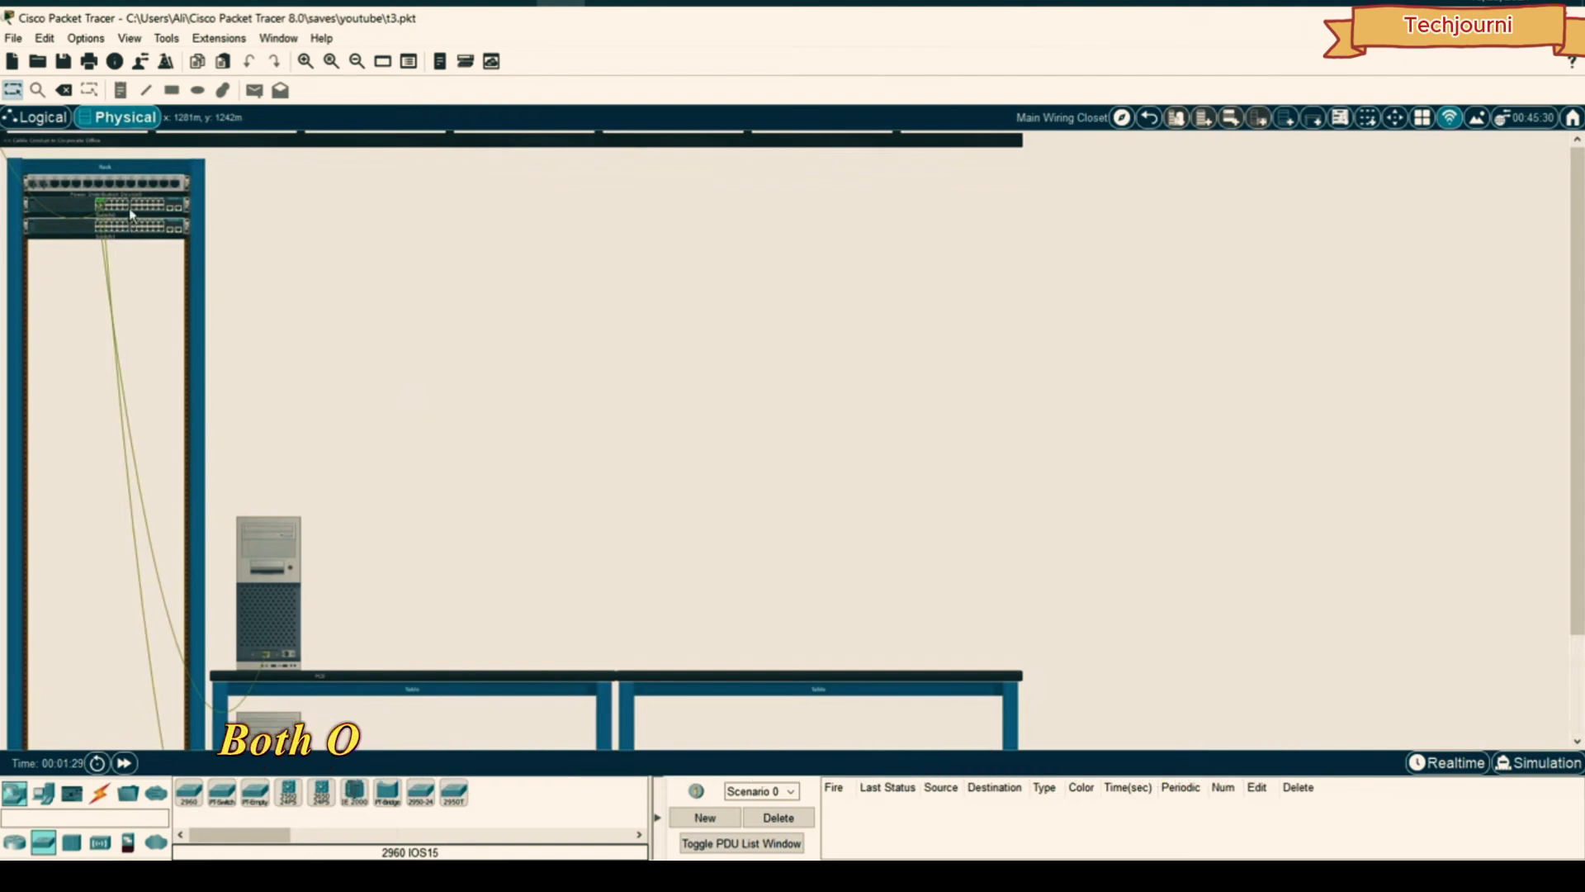
left_click(39, 117)
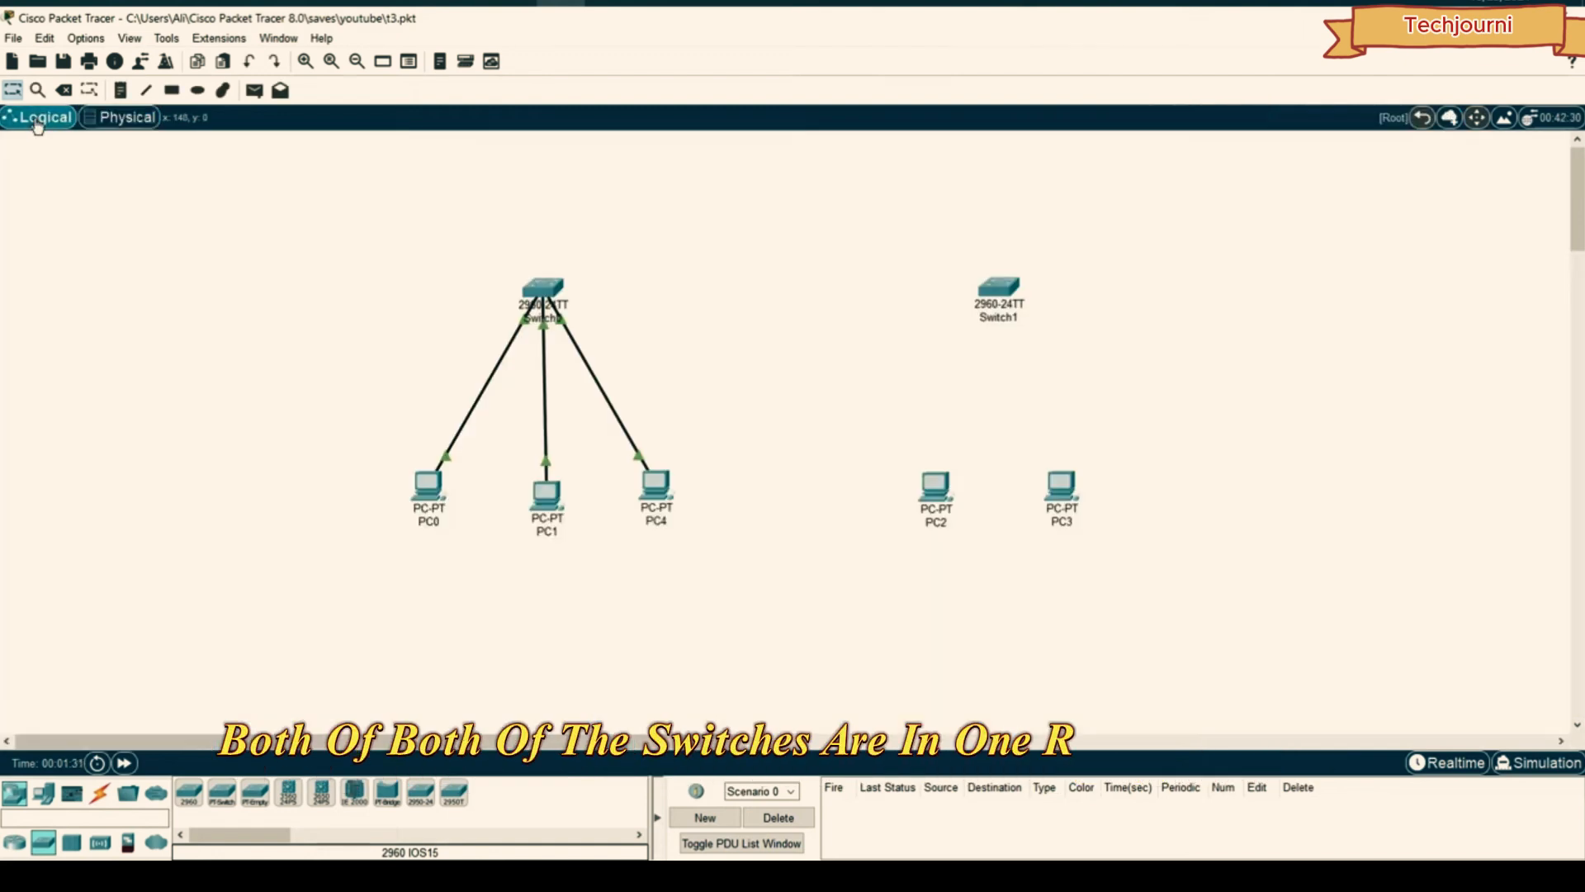
left_click(131, 120)
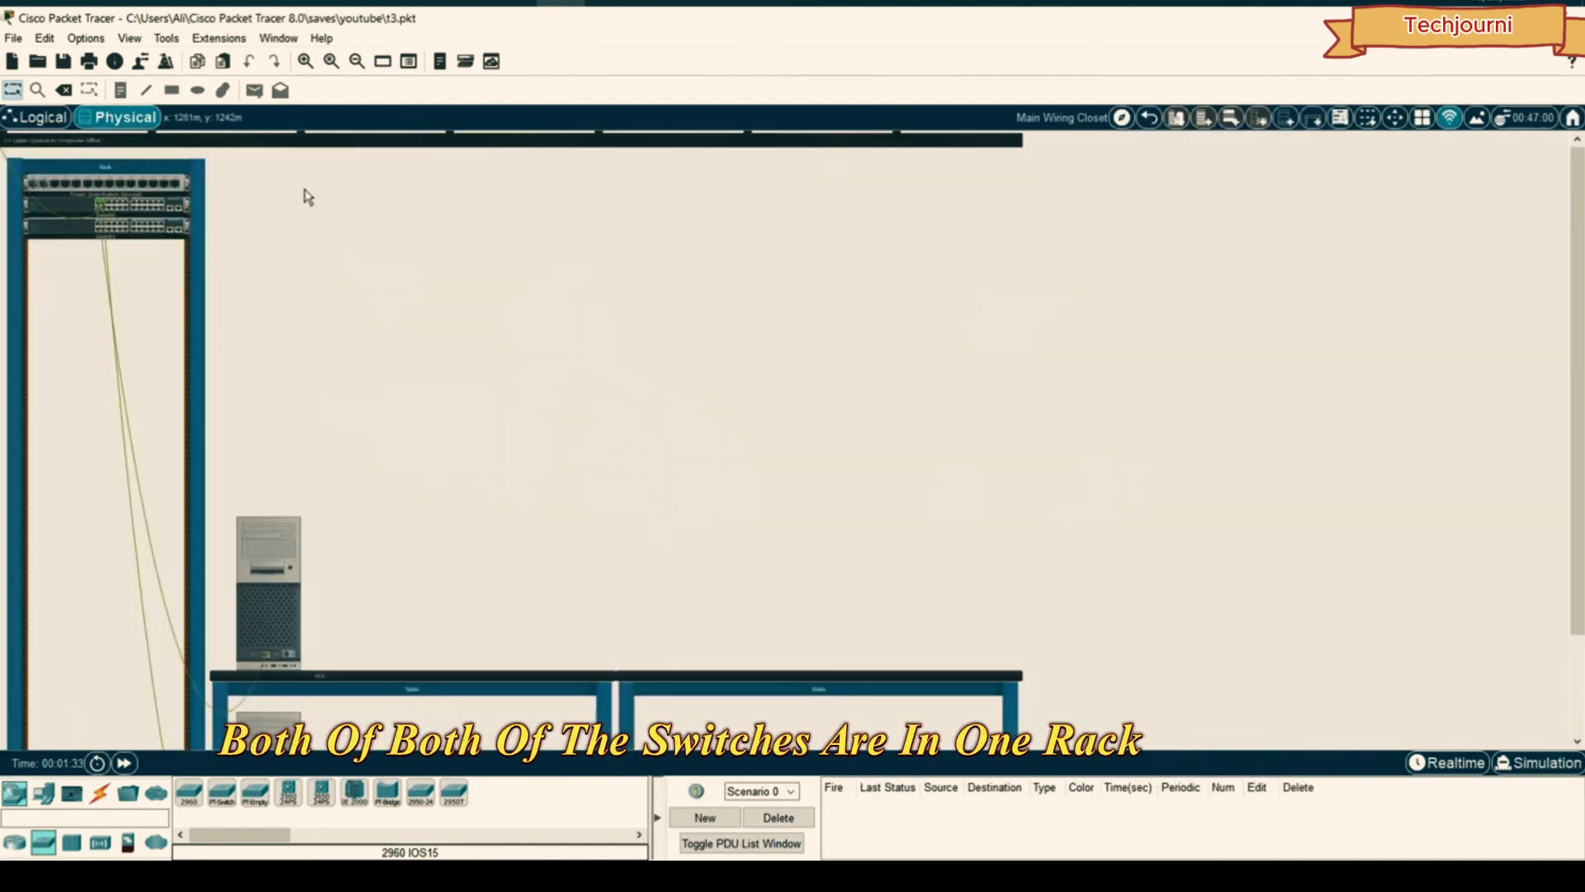
left_click(1149, 117)
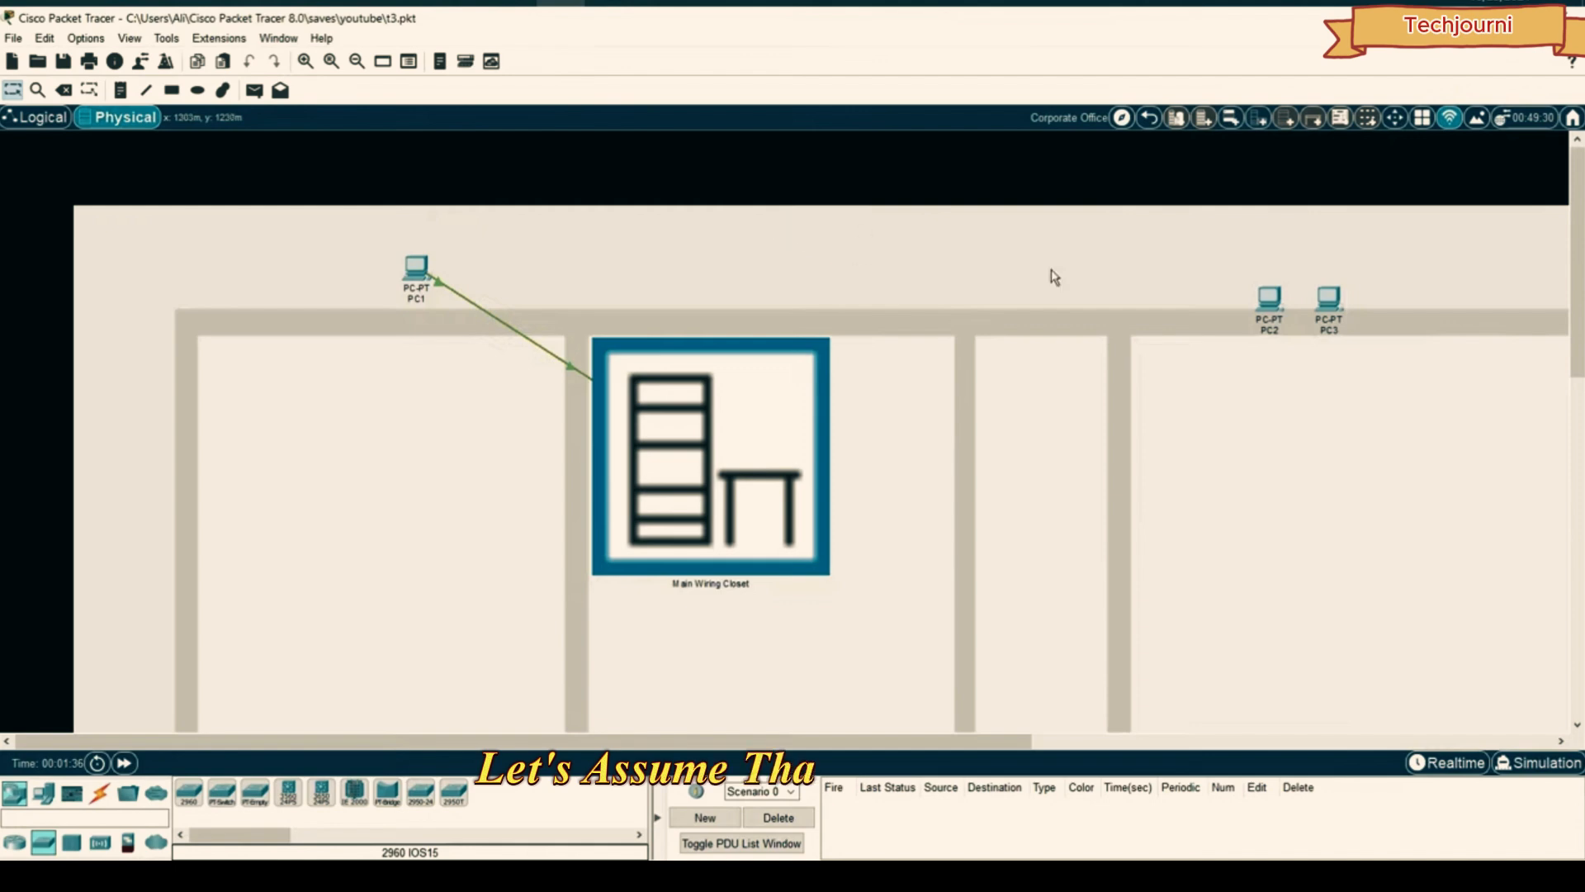
scroll(1089, 361, "down", 2)
scroll(1051, 372, "up", 1)
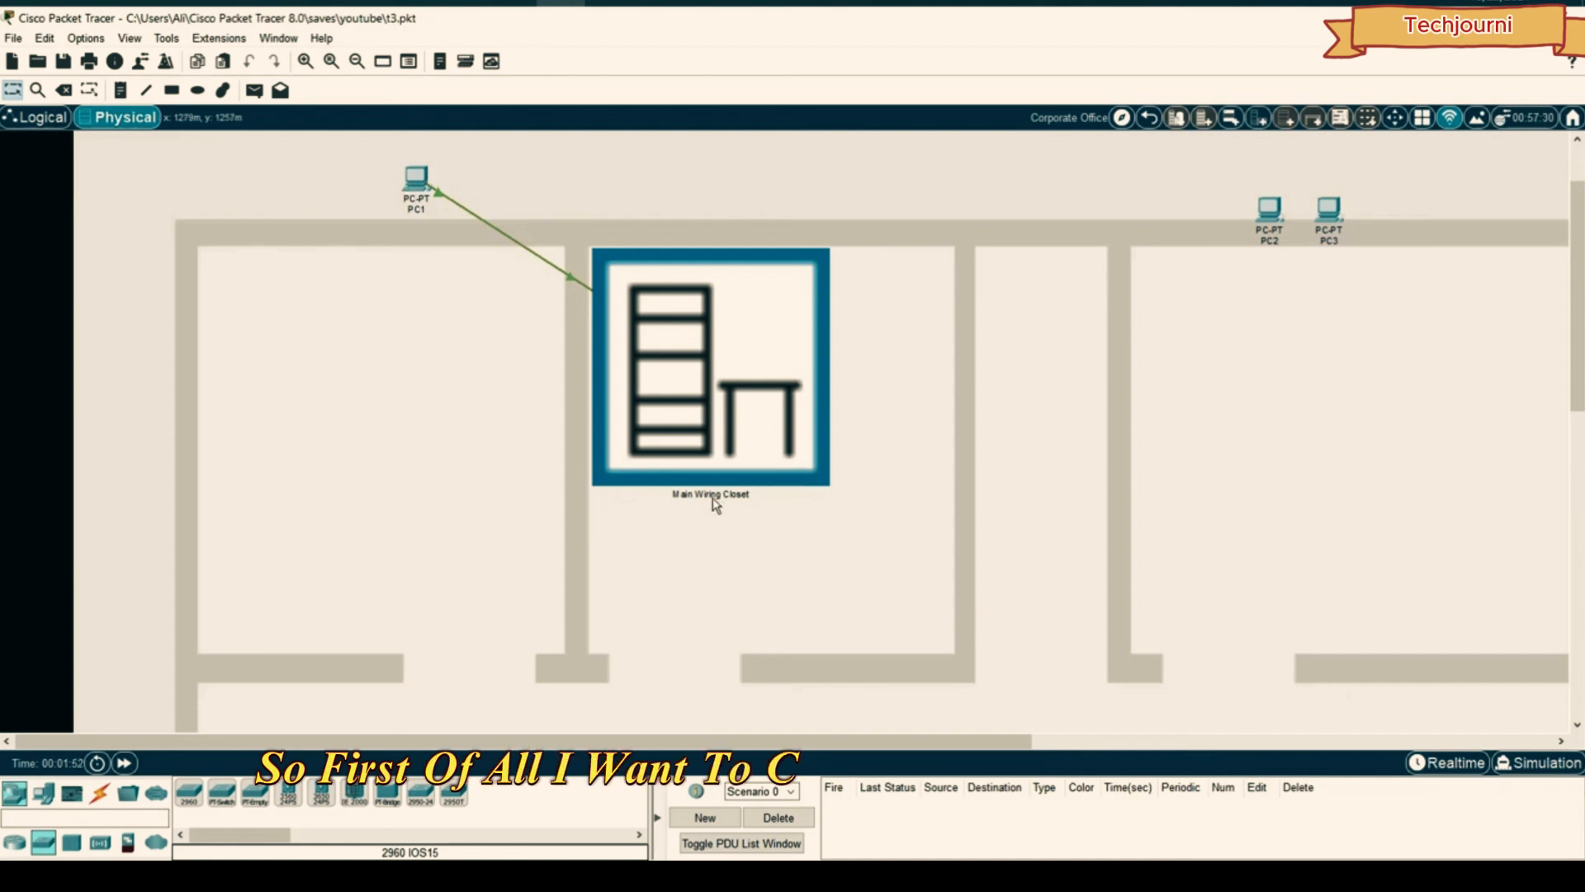
- Create a new Wiring Closet in the left room and move PC2 and PC3 into the right room
left_click(1261, 121)
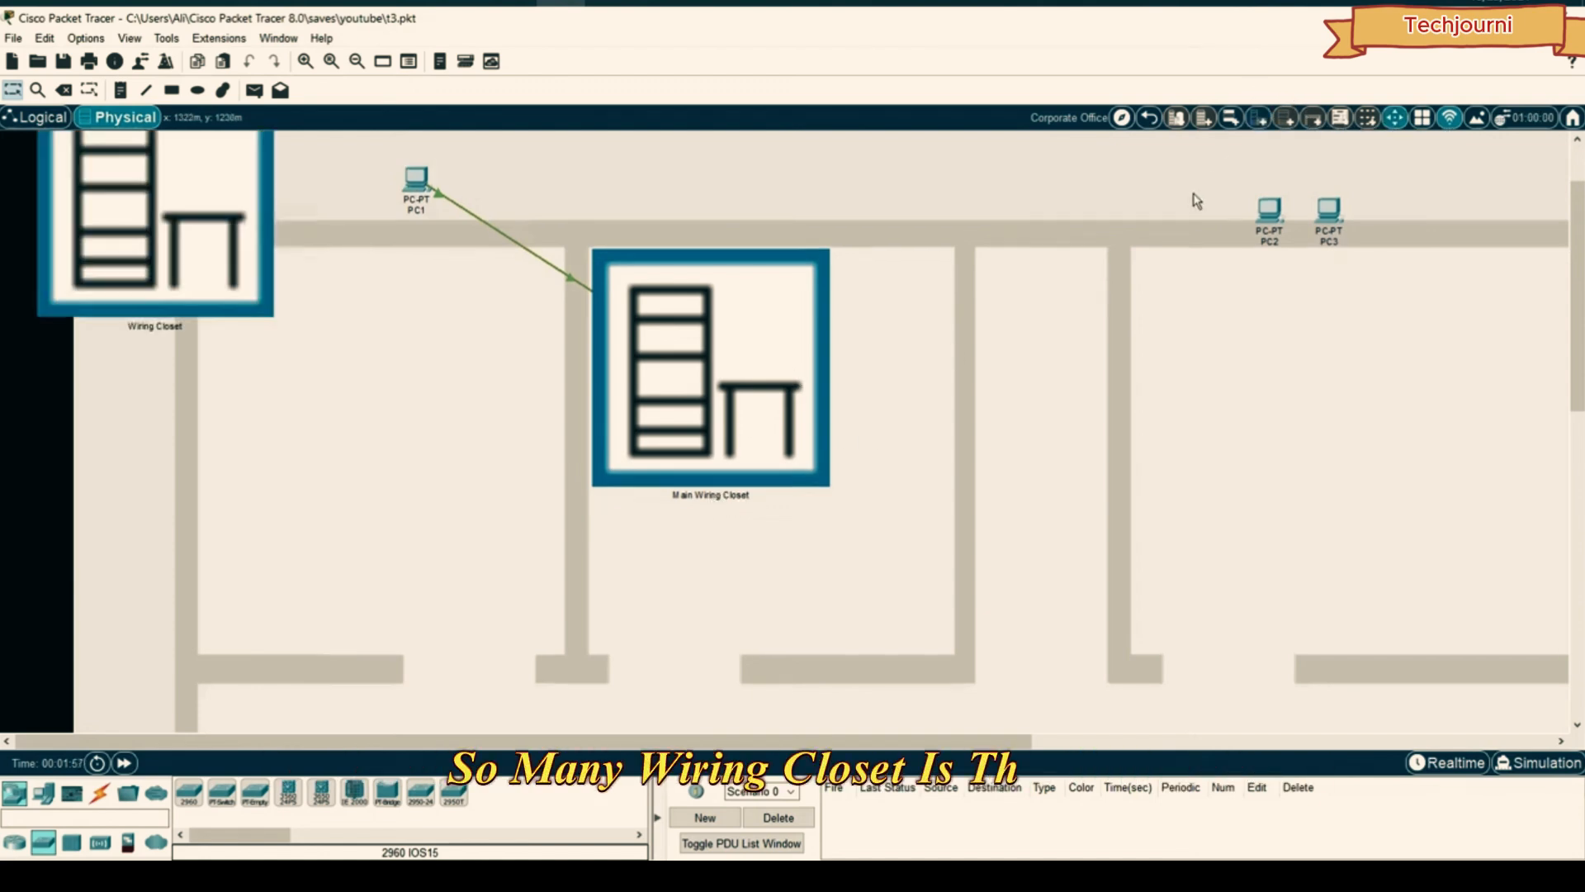
left_click_drag(234, 329, 366, 459)
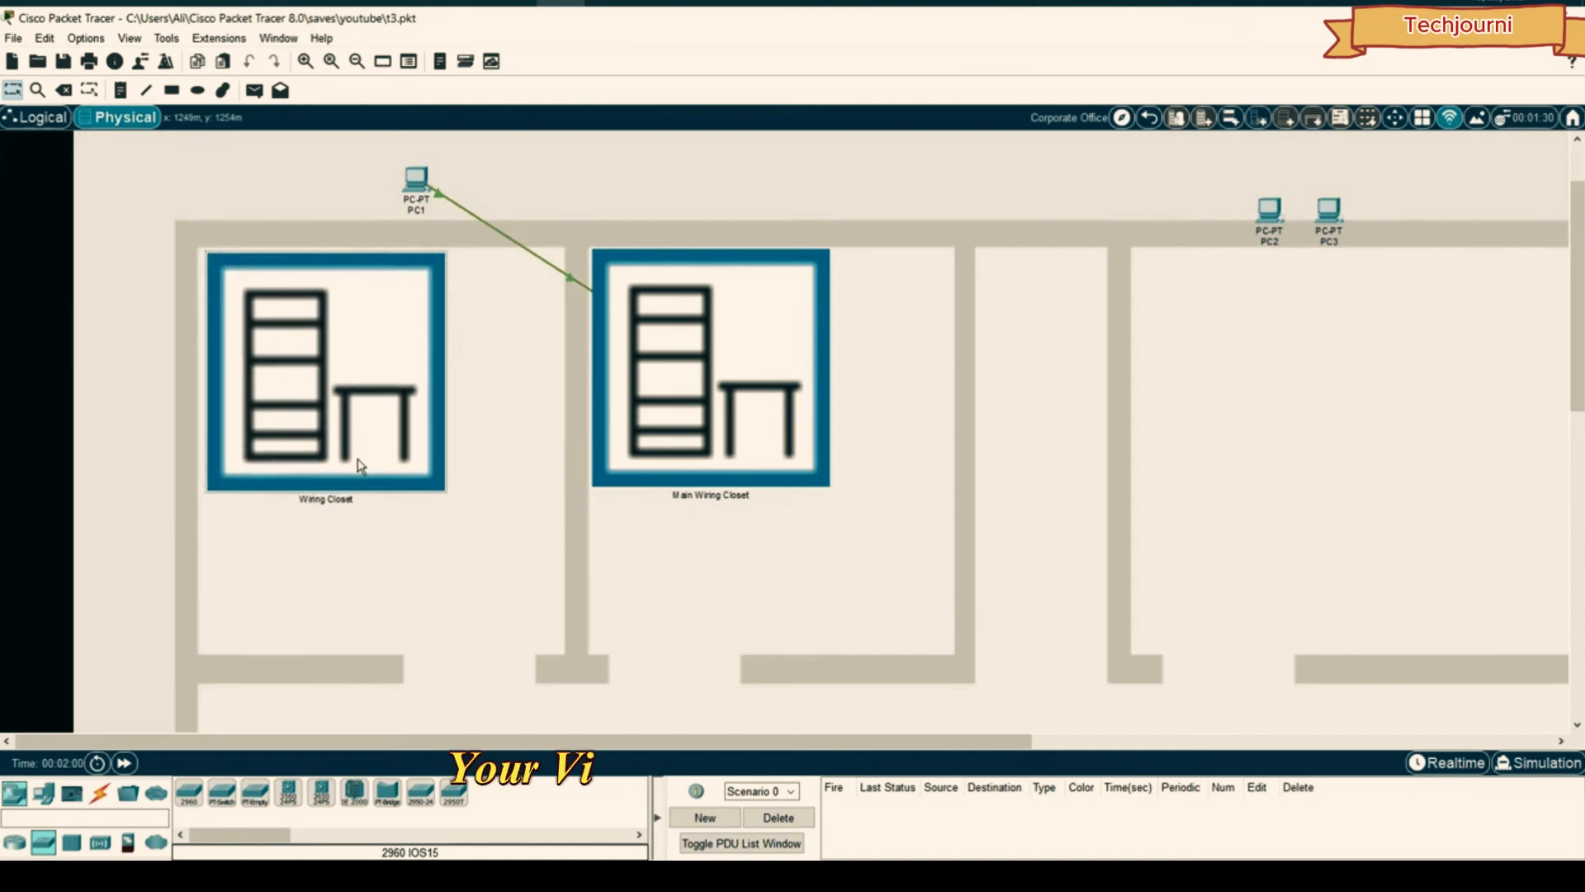
left_click(1095, 173)
left_click_drag(1395, 172, 1203, 252)
left_click_drag(1270, 208, 1098, 340)
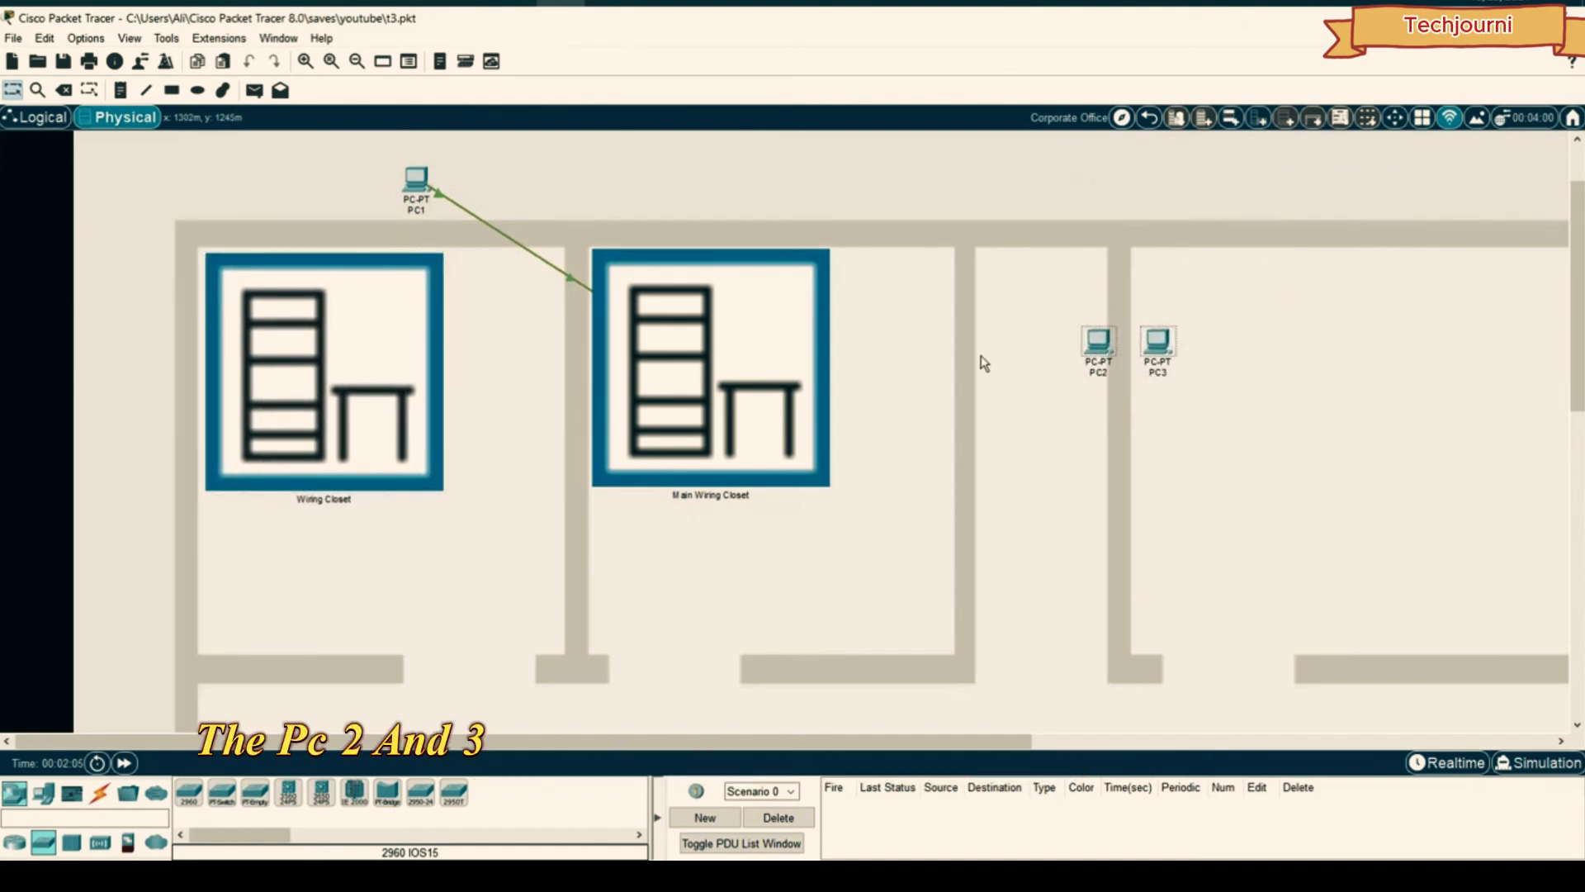
- Using the physical locations list, move PC2, PC3 and Switch1 into the Wiring Closet
left_click(1121, 117)
left_click_drag(895, 551, 1042, 695)
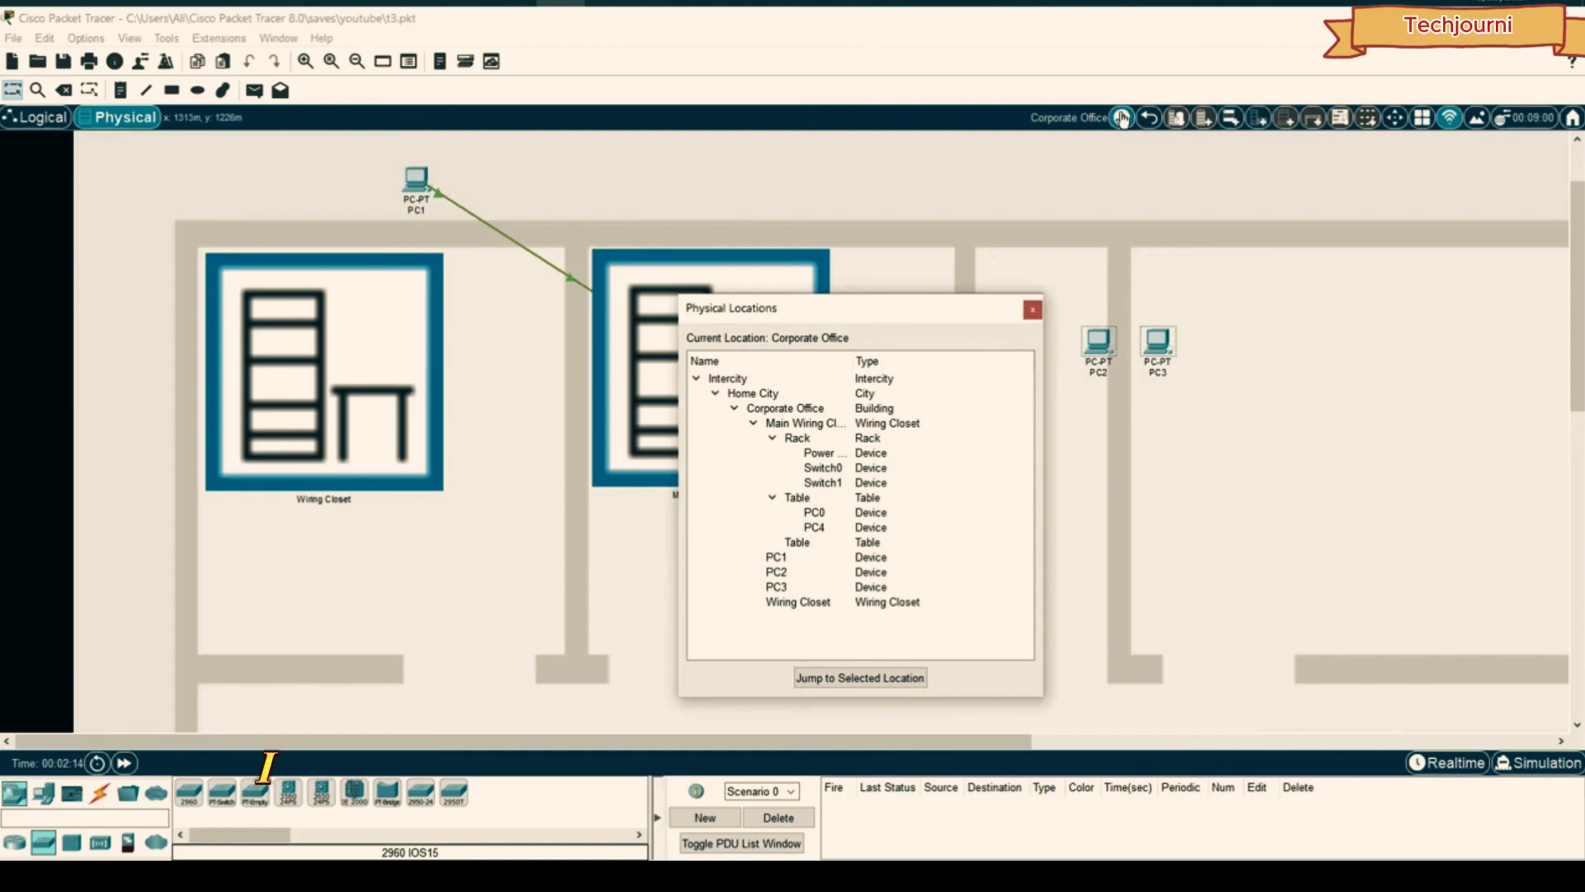
left_click_drag(812, 307, 801, 190)
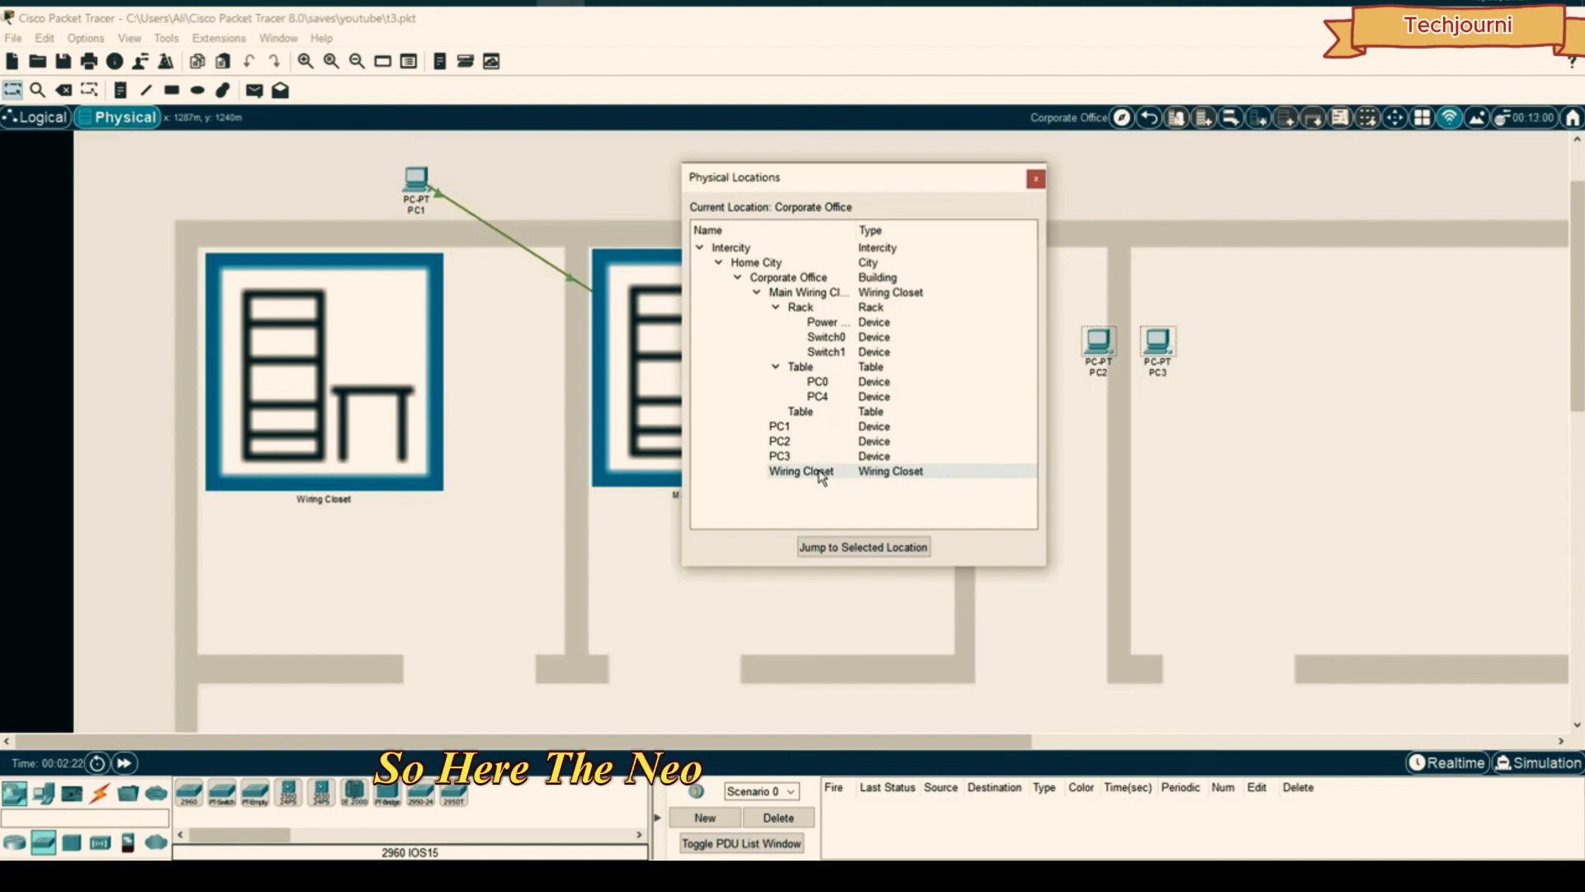
left_click_drag(789, 472, 792, 459)
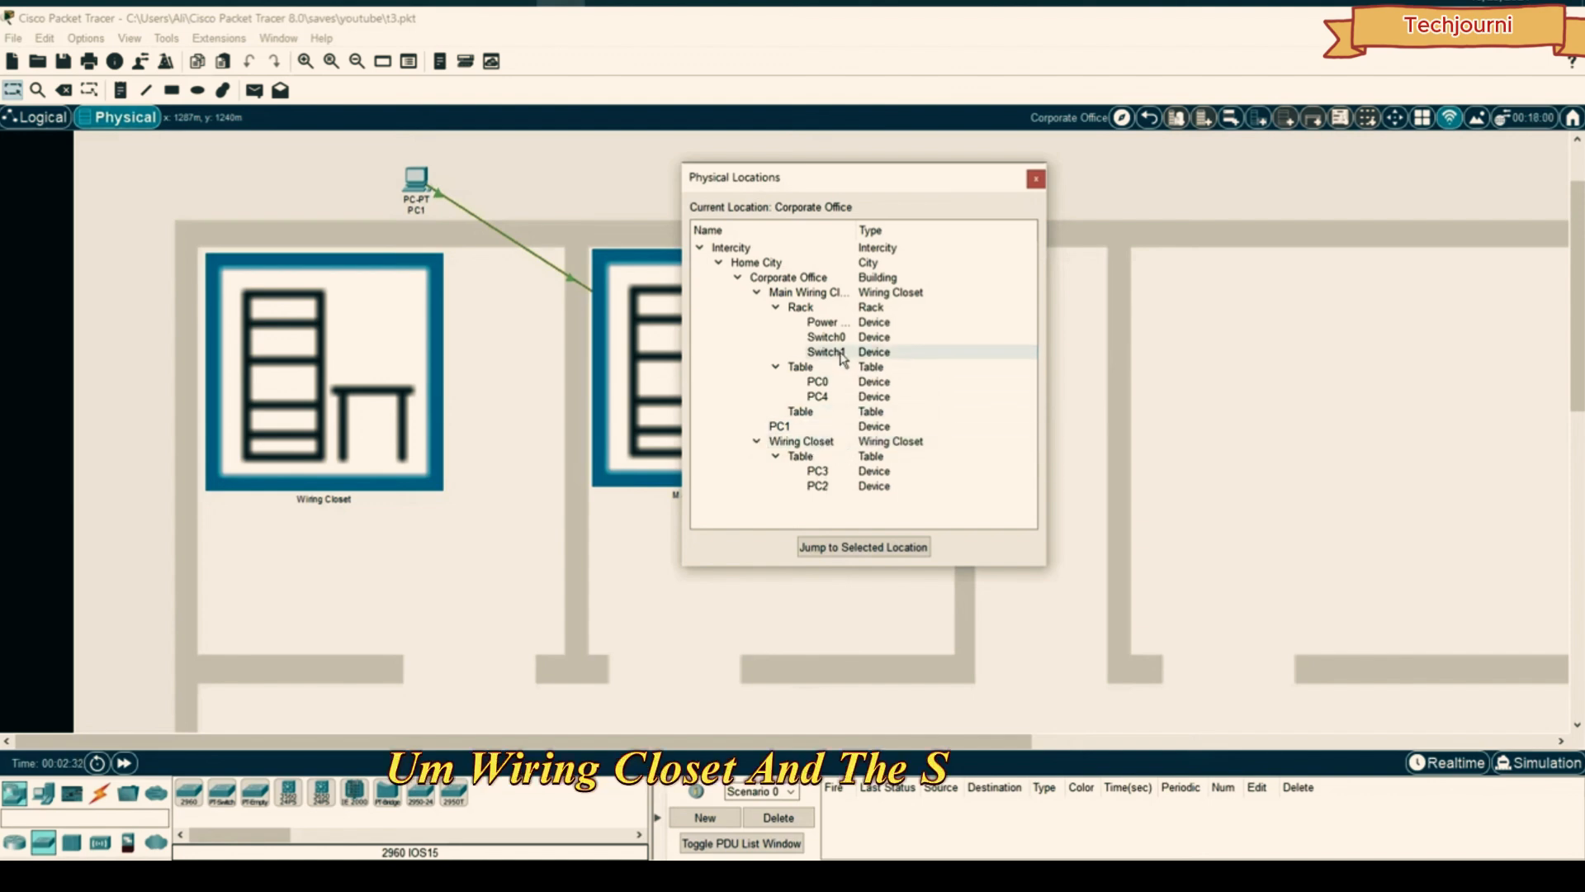
left_click_drag(825, 355, 826, 436)
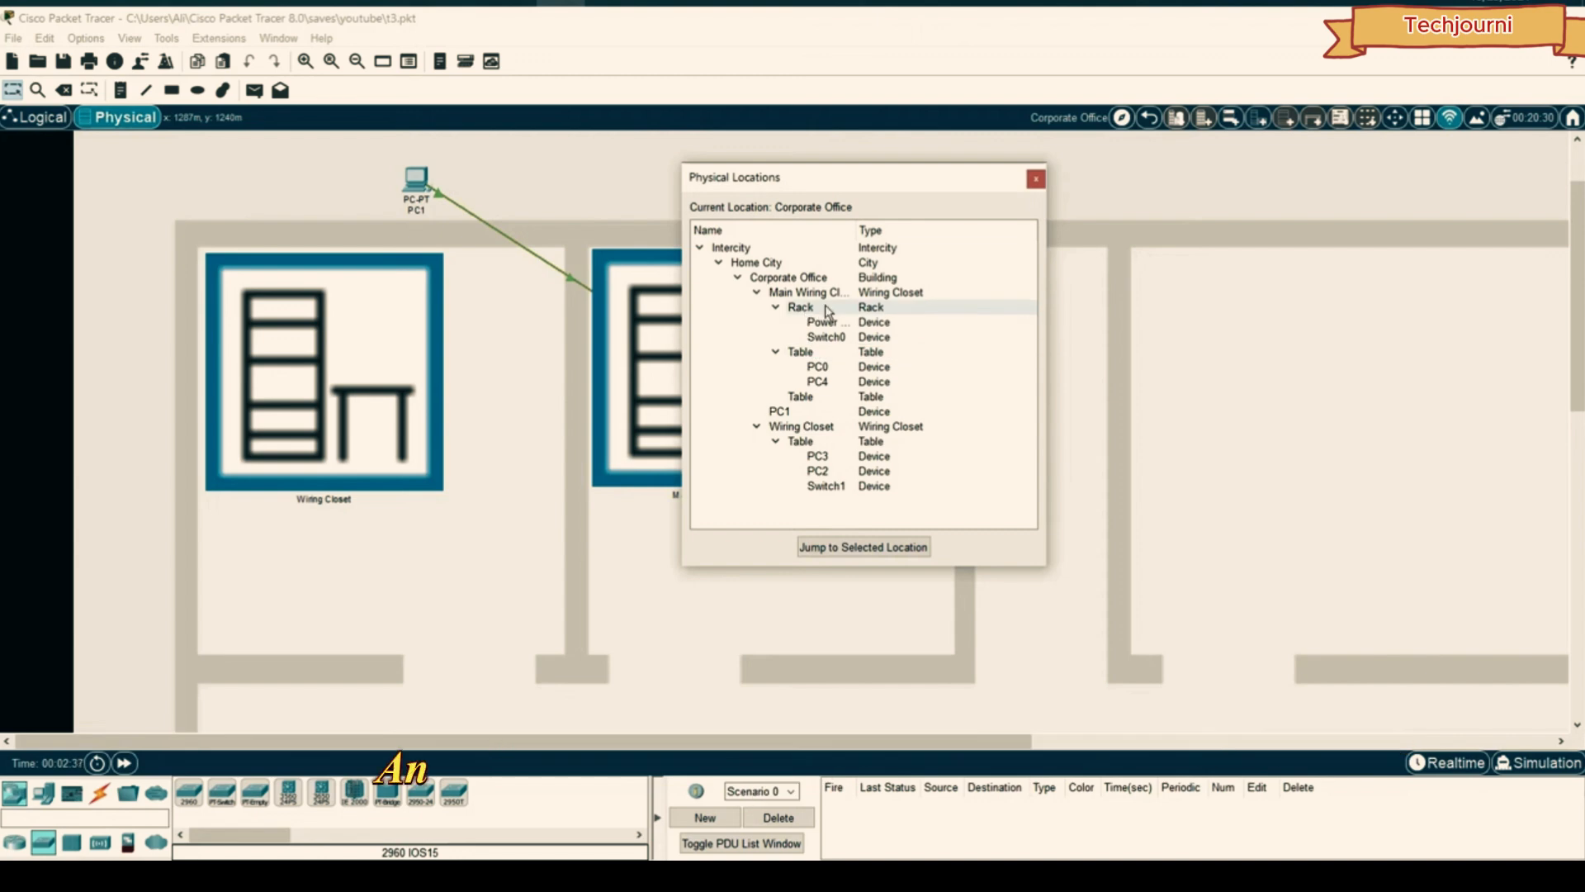
- Inside the Wiring Closet, create a new rack and mount the switch from the table in it
left_click(1035, 179)
left_click(375, 354)
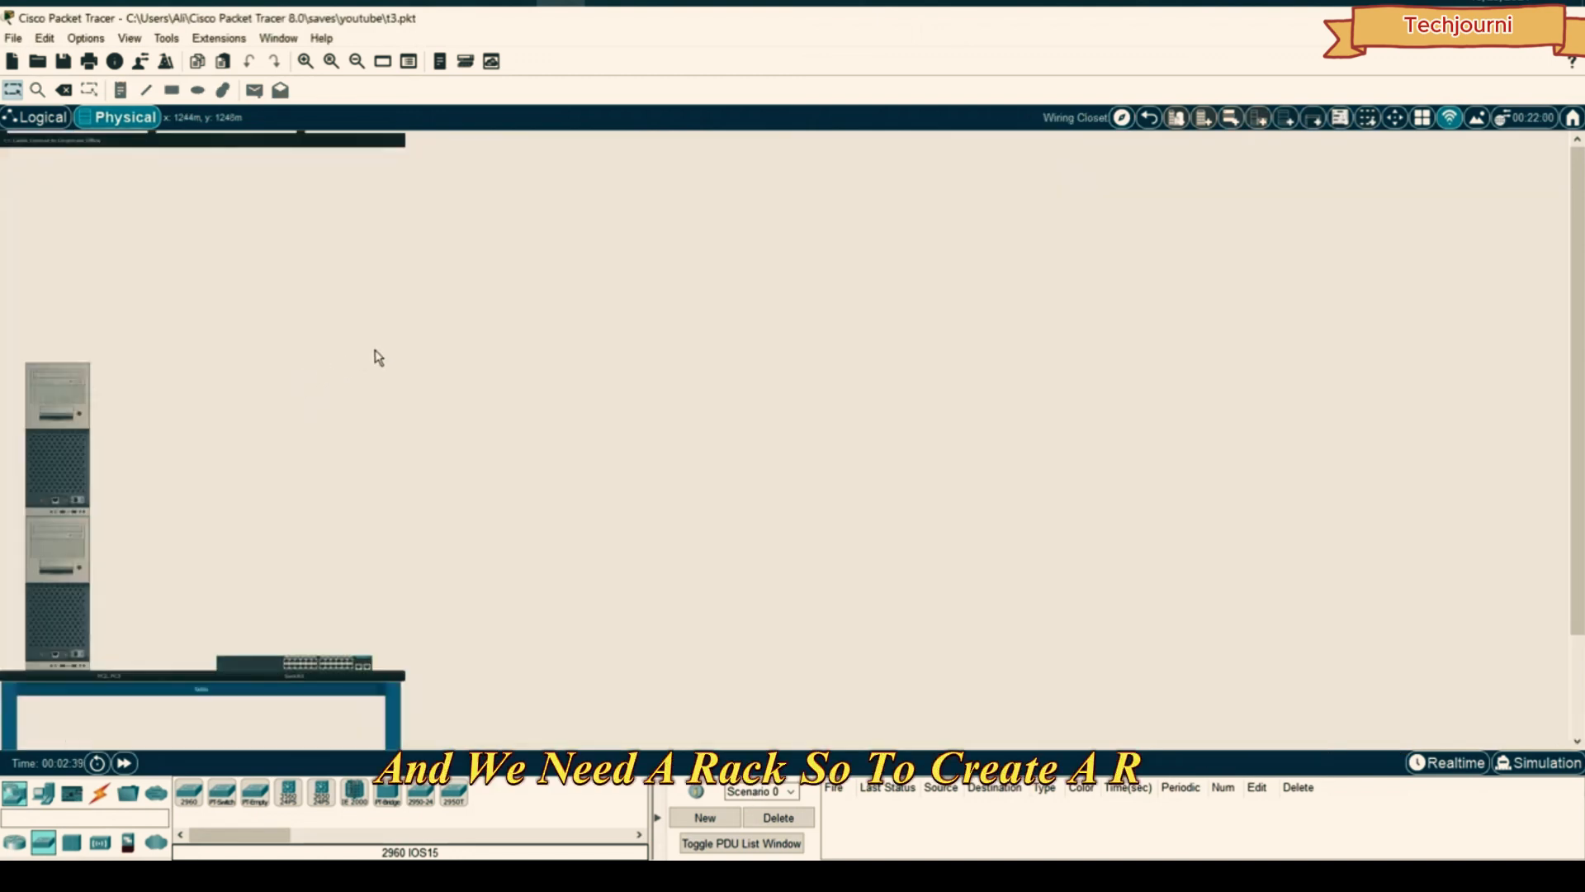
scroll(386, 357, "up", 2)
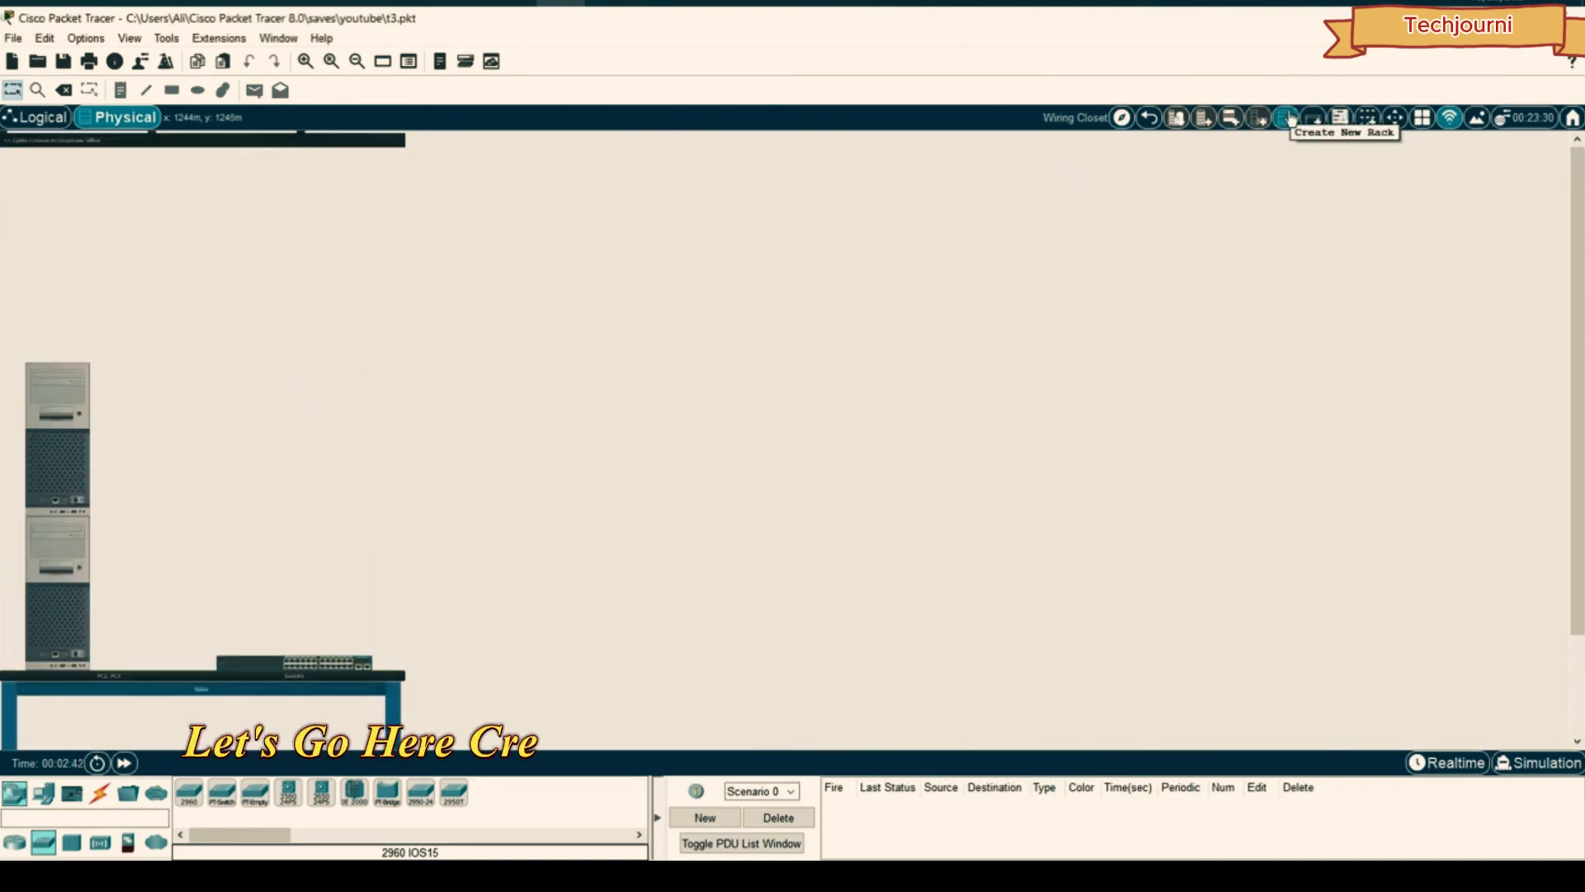
left_click(1287, 119)
left_click_drag(320, 654, 518, 208)
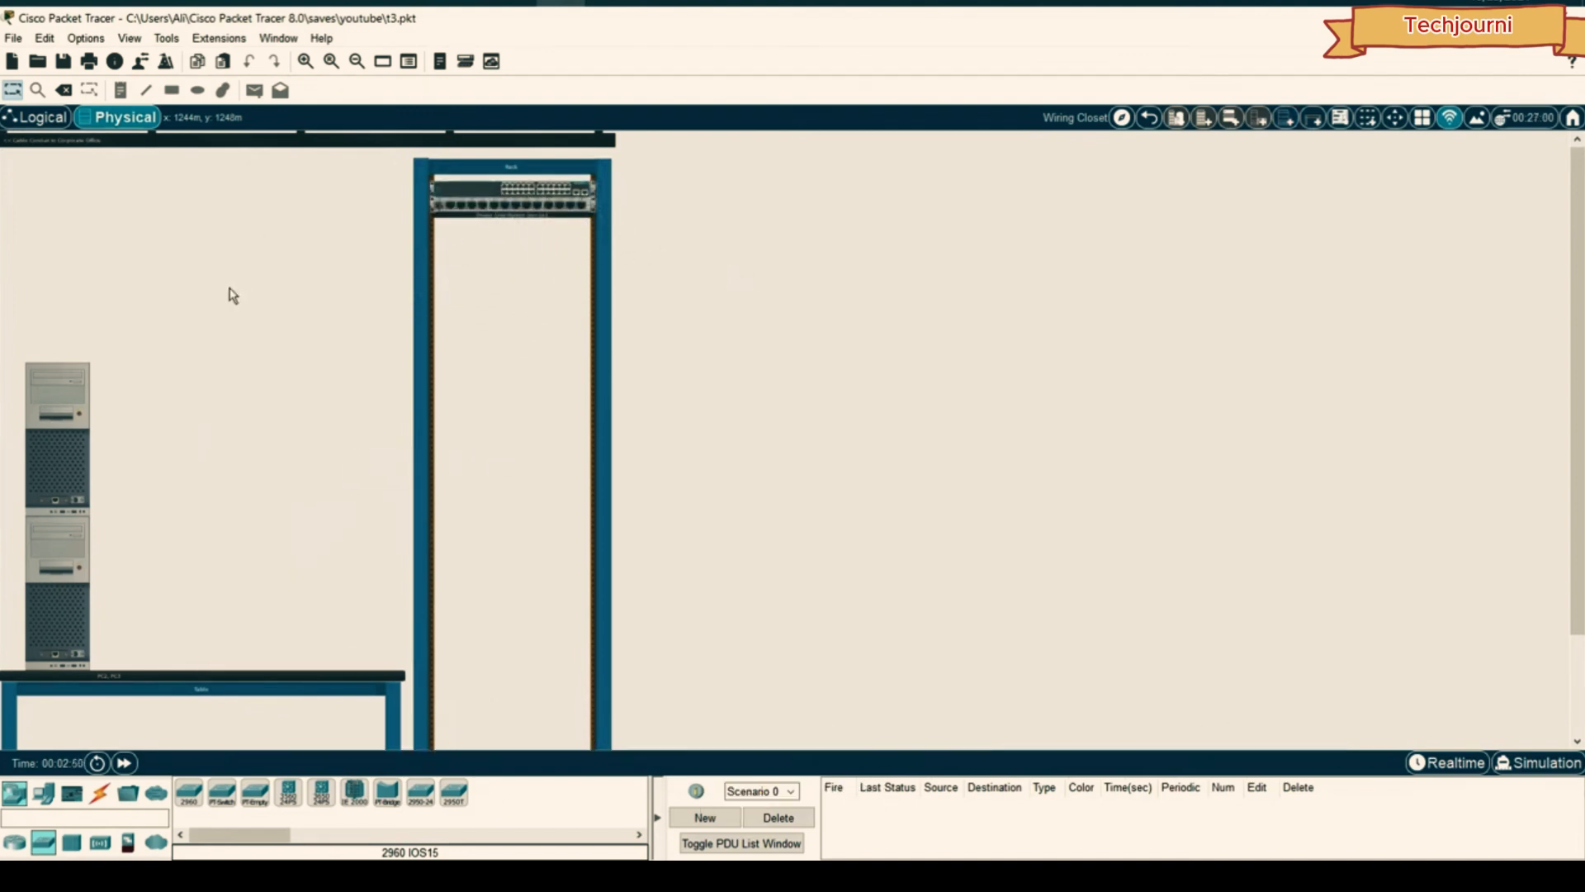
left_click(41, 124)
left_click(139, 118)
- Place PC1 on the table in the Main Wiring Closet using the physical locations list
left_click(1148, 117)
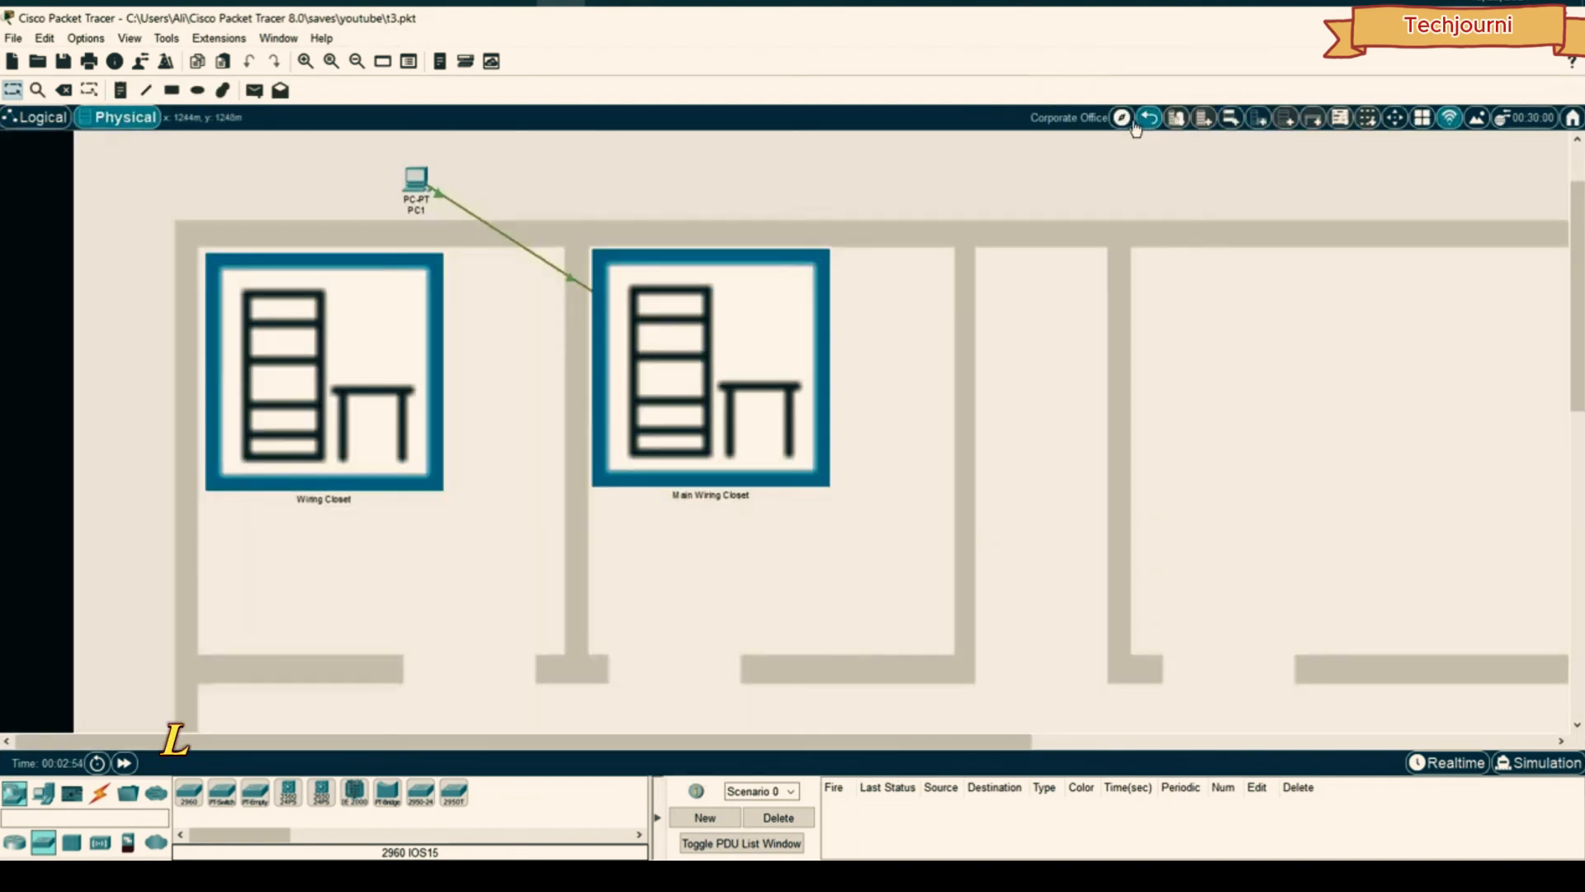
left_click(1121, 117)
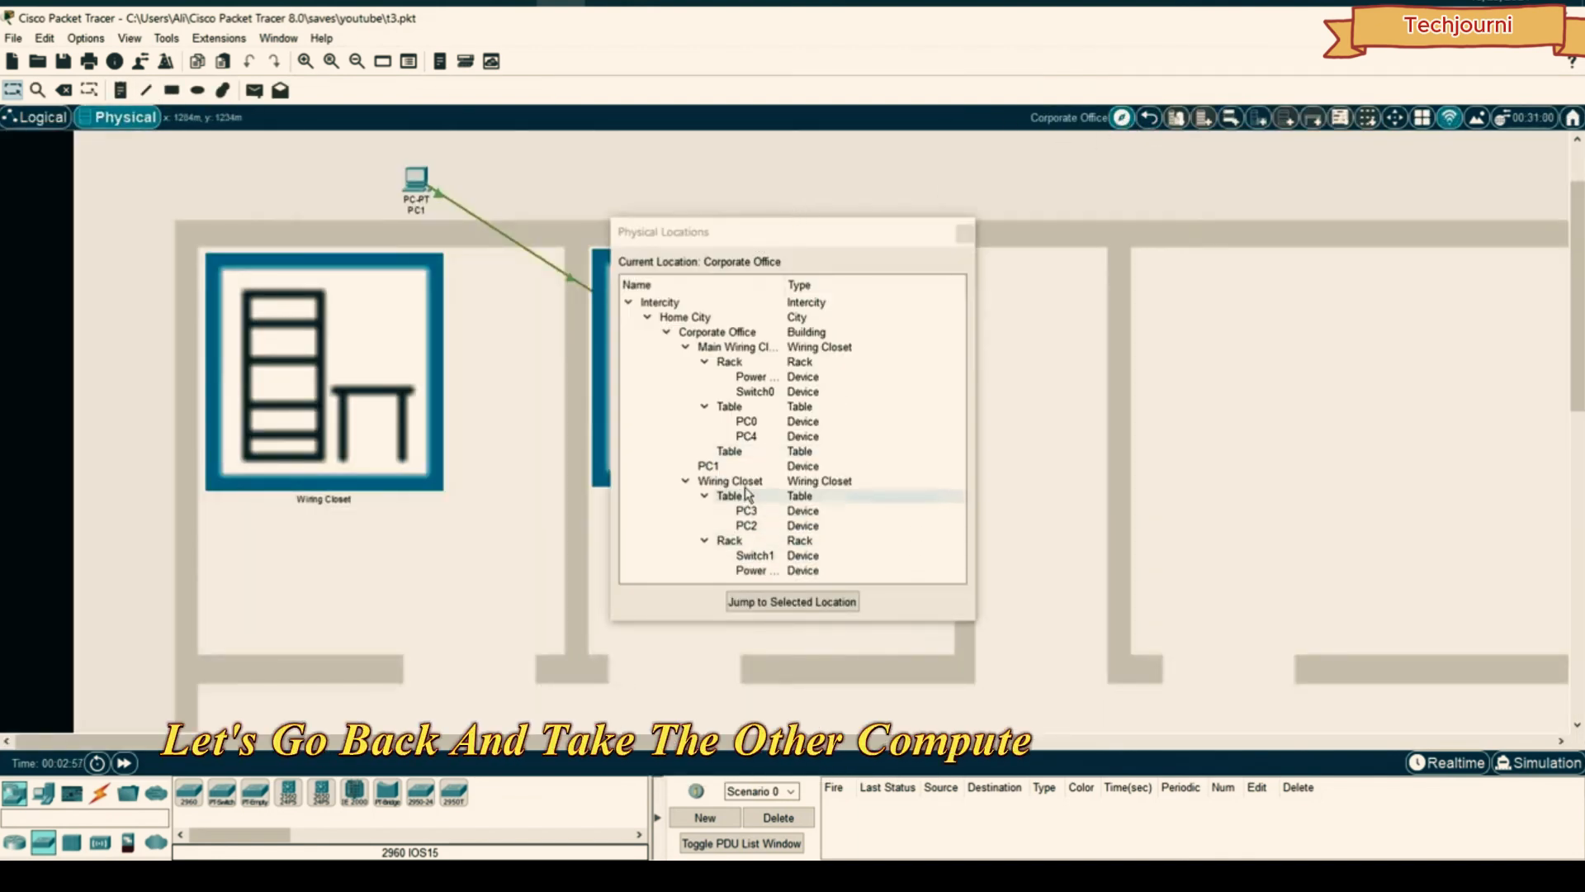
left_click_drag(708, 465, 728, 351)
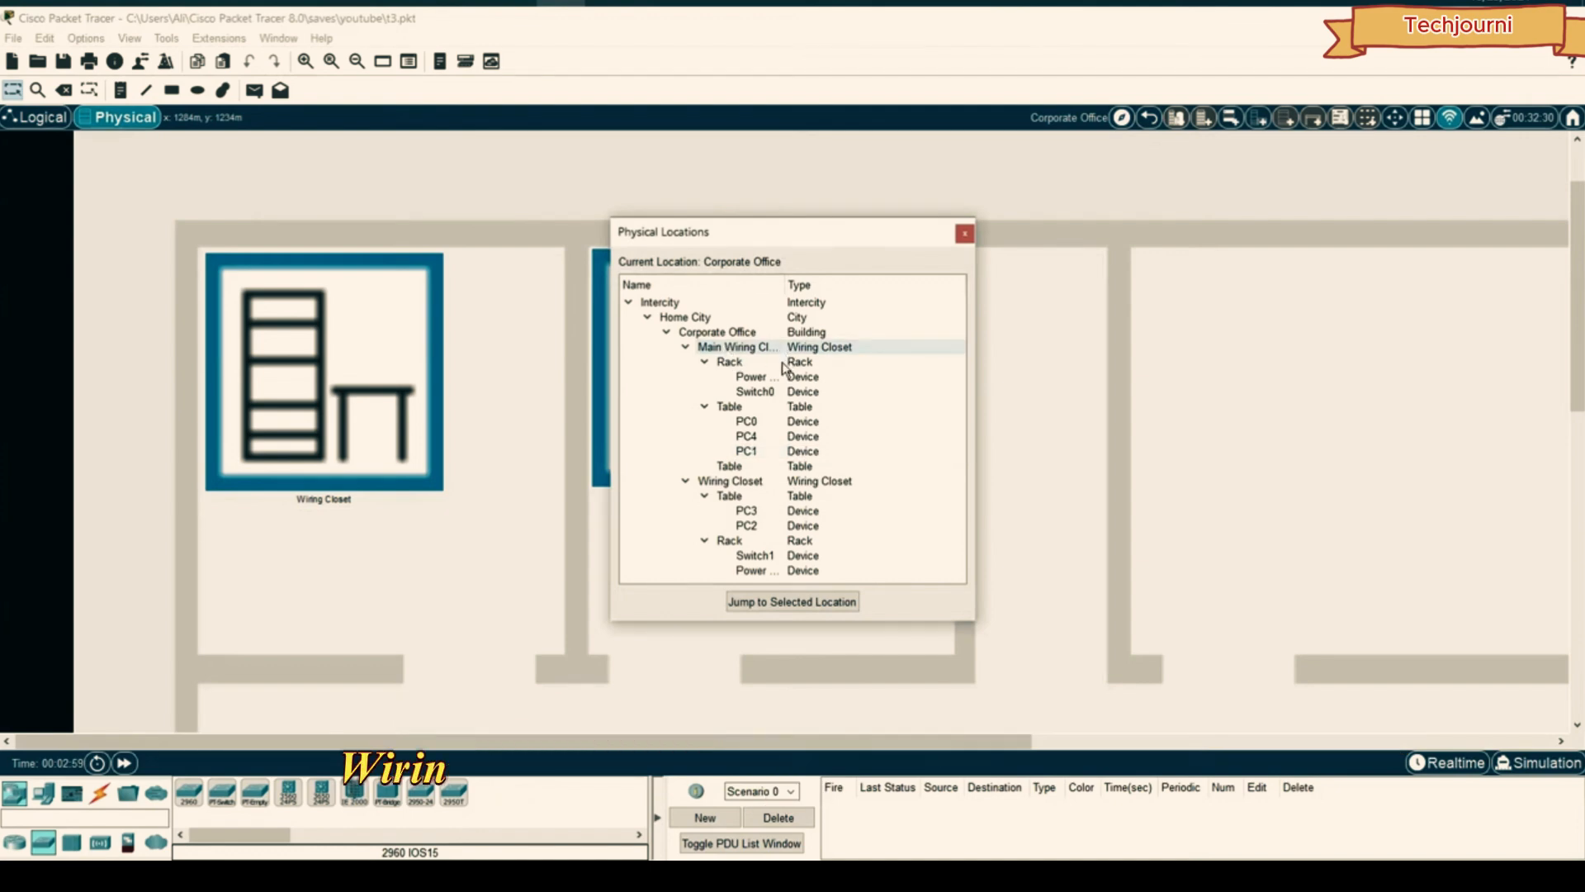
left_click_drag(805, 239, 1088, 222)
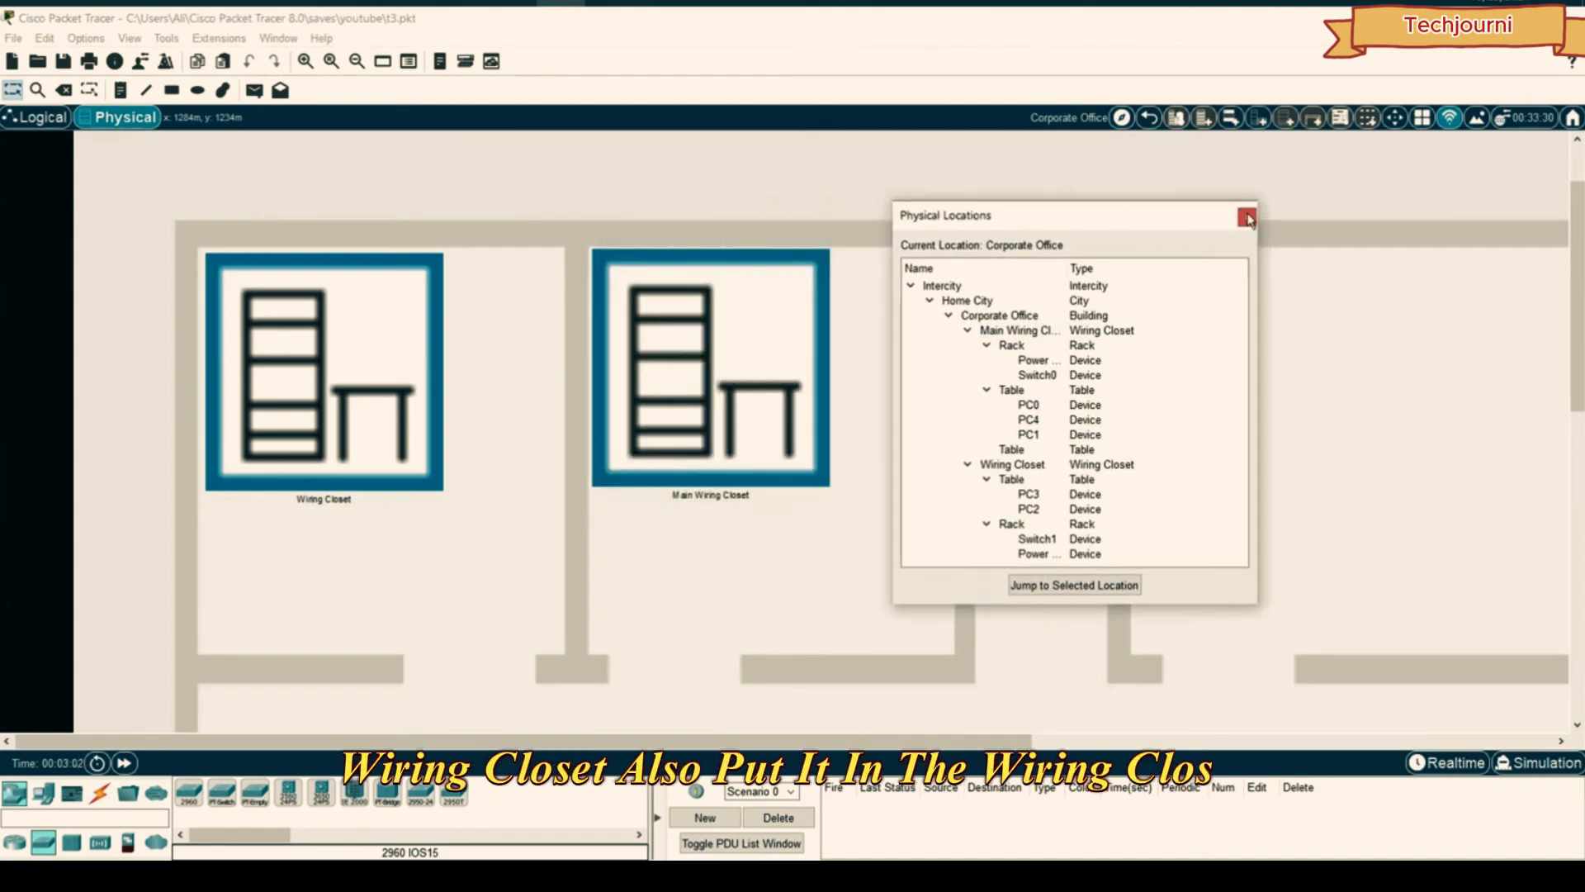
left_click(1248, 217)
- Adjust the wiring closet rooms, return to the logical topology and nudge Switch1 left
left_click_drag(391, 329, 388, 327)
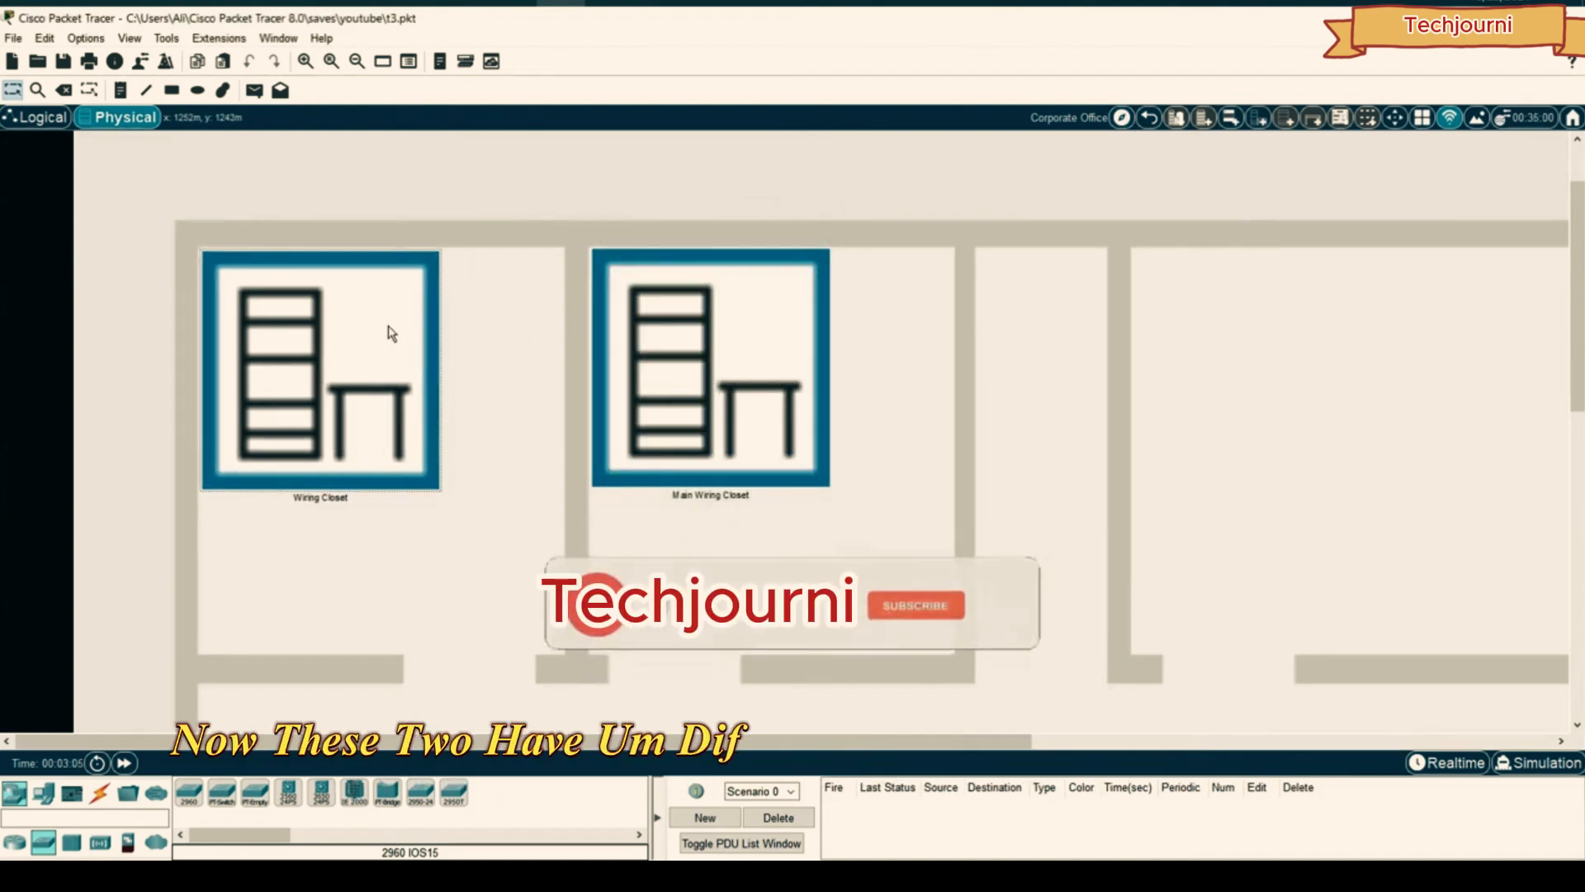
left_click_drag(768, 345, 772, 347)
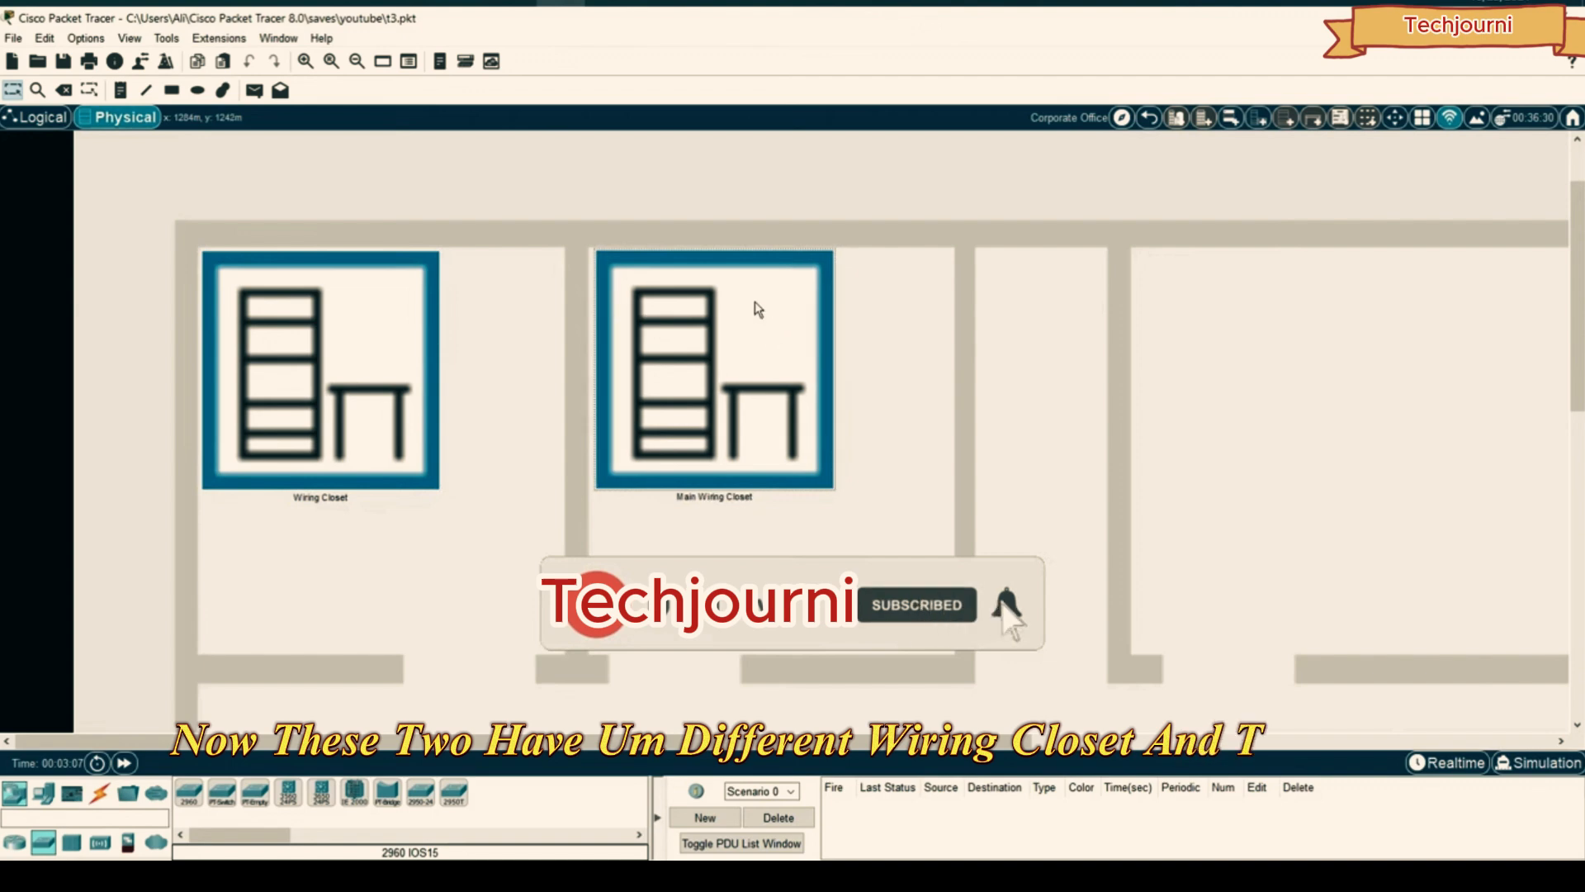
left_click(41, 119)
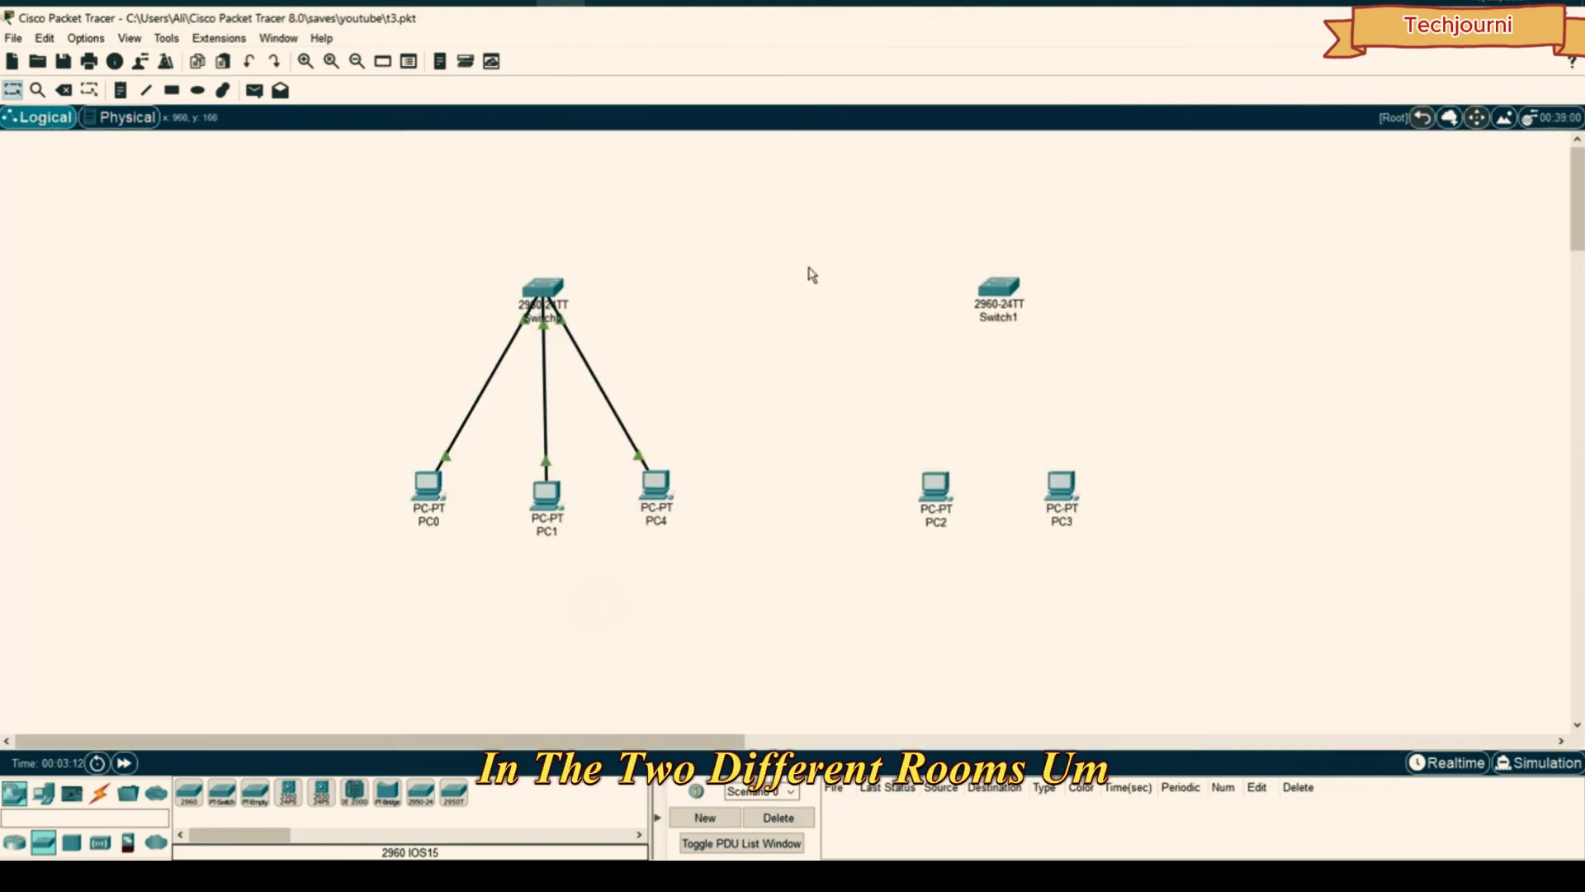
left_click(129, 118)
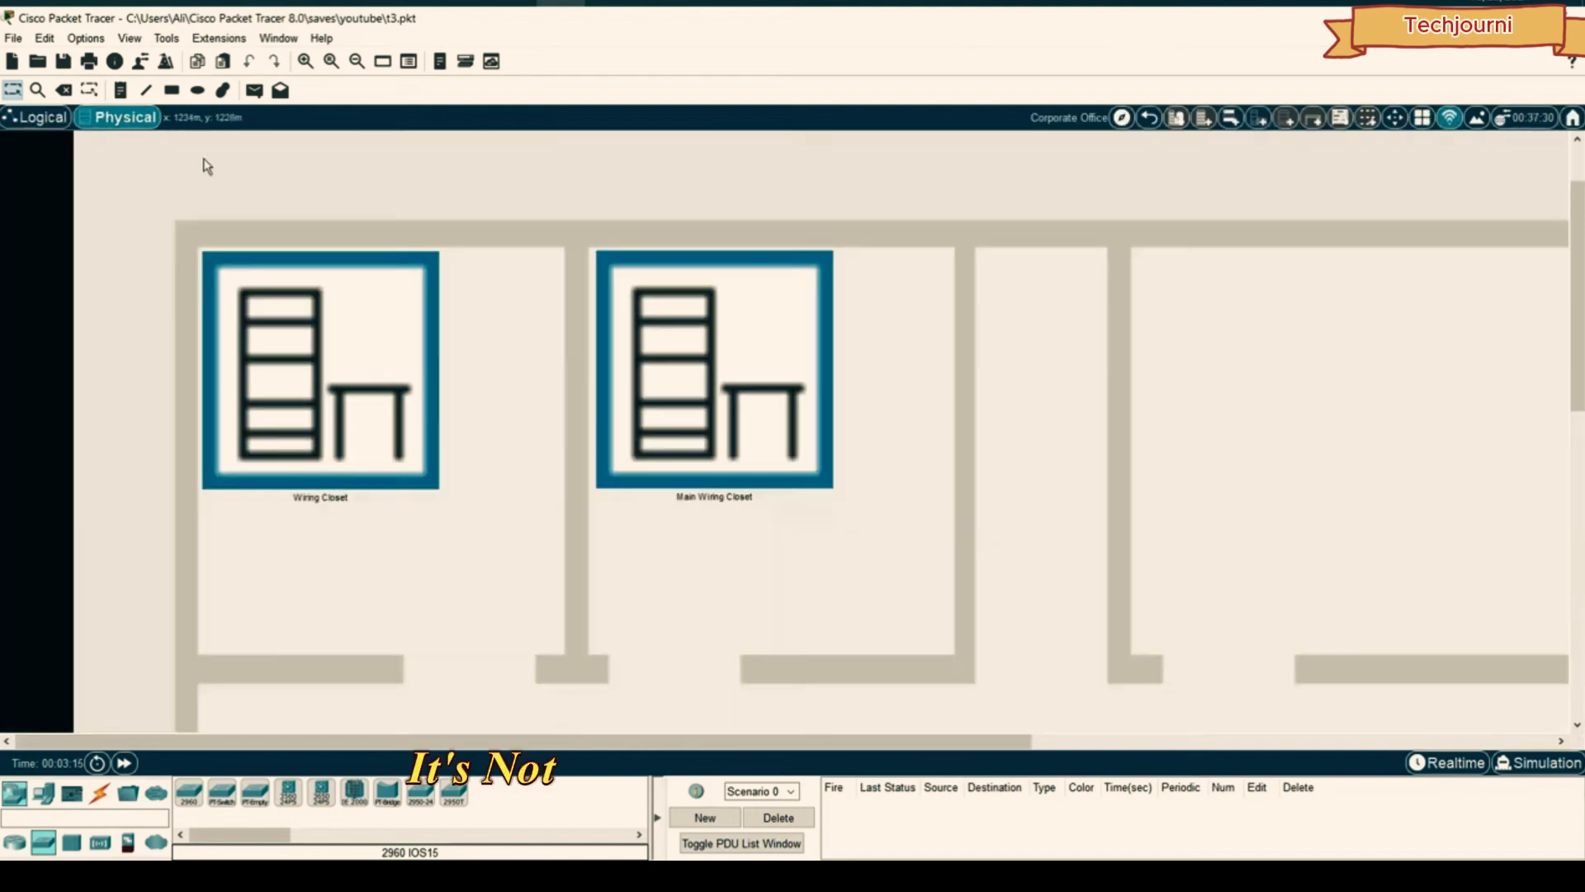
key("shift+l")
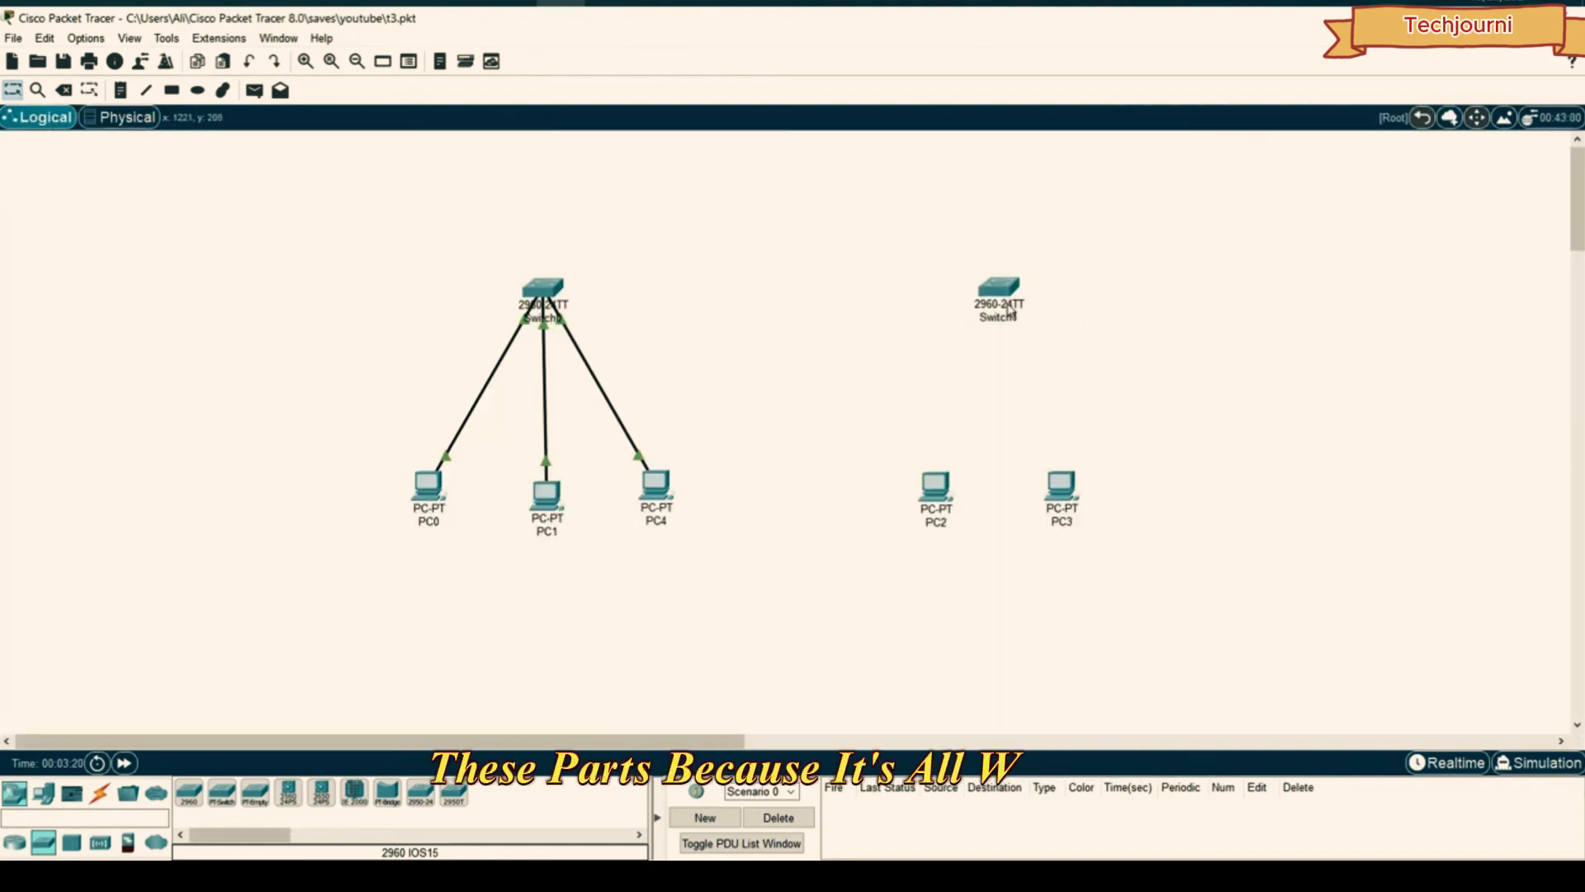
left_click(132, 118)
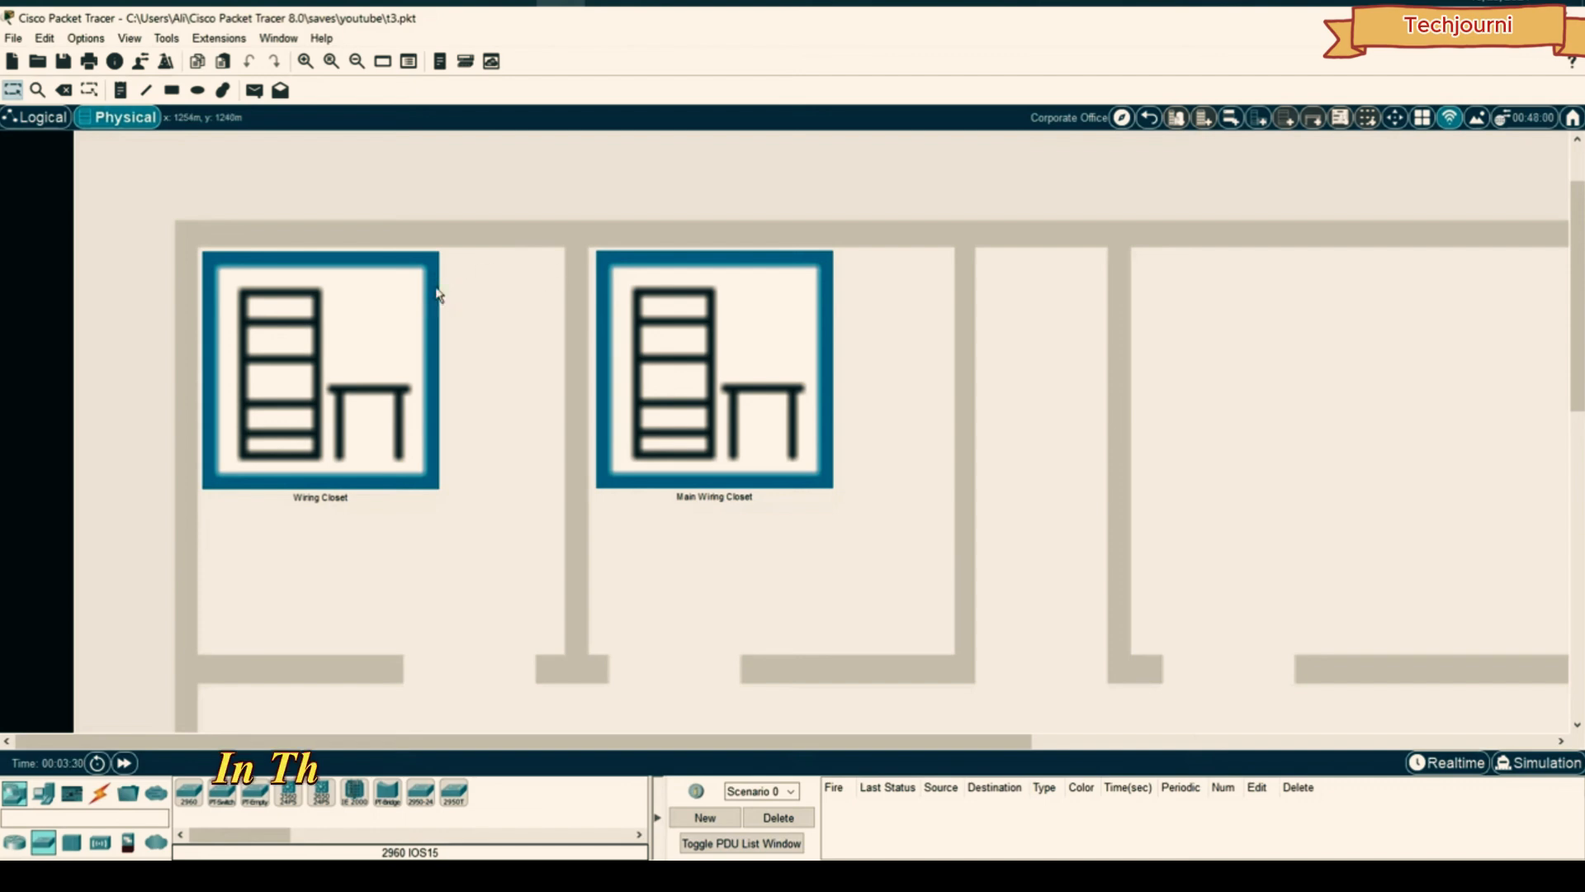
left_click(55, 121)
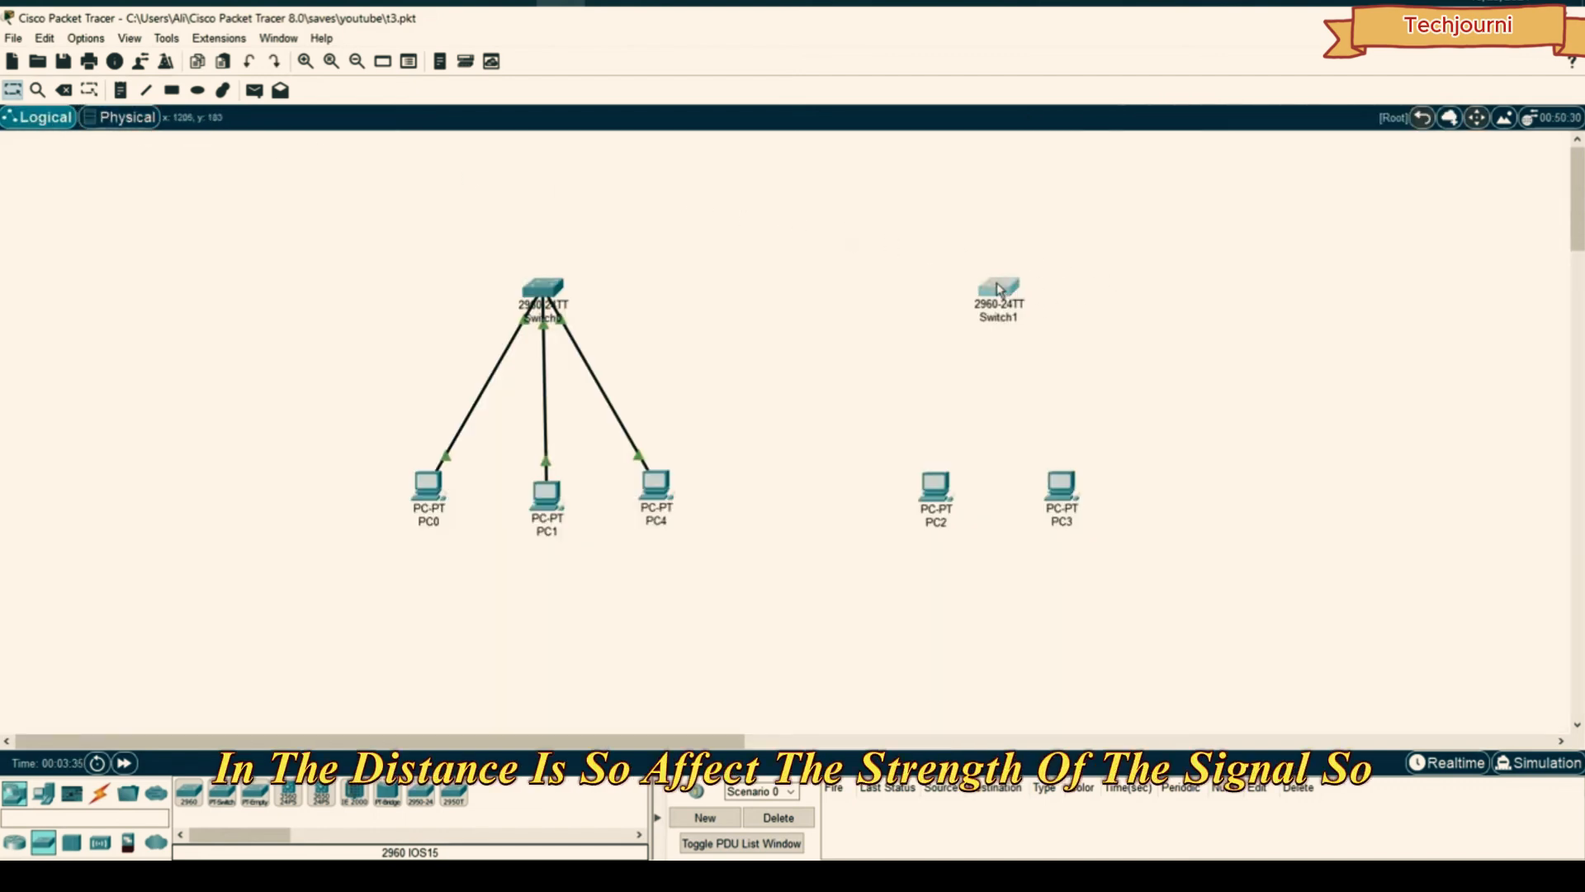
left_click_drag(1000, 290, 995, 291)
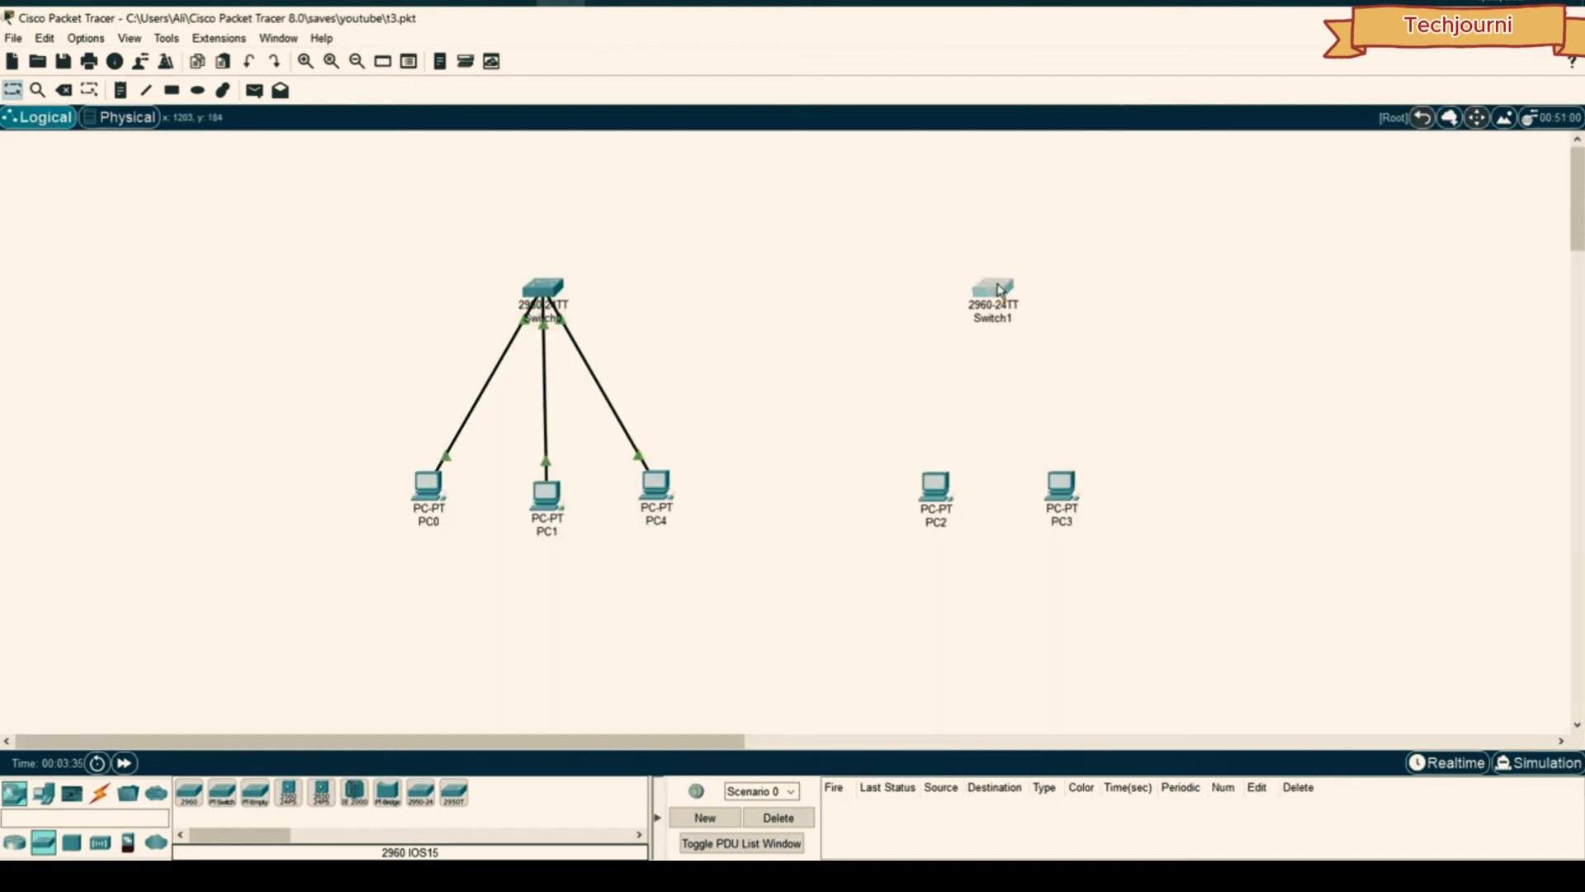
- Cable PC2 and PC3 to Switch1 with the automatic connection type
left_click(99, 793)
left_click(420, 792)
left_click(933, 487)
left_click(995, 289)
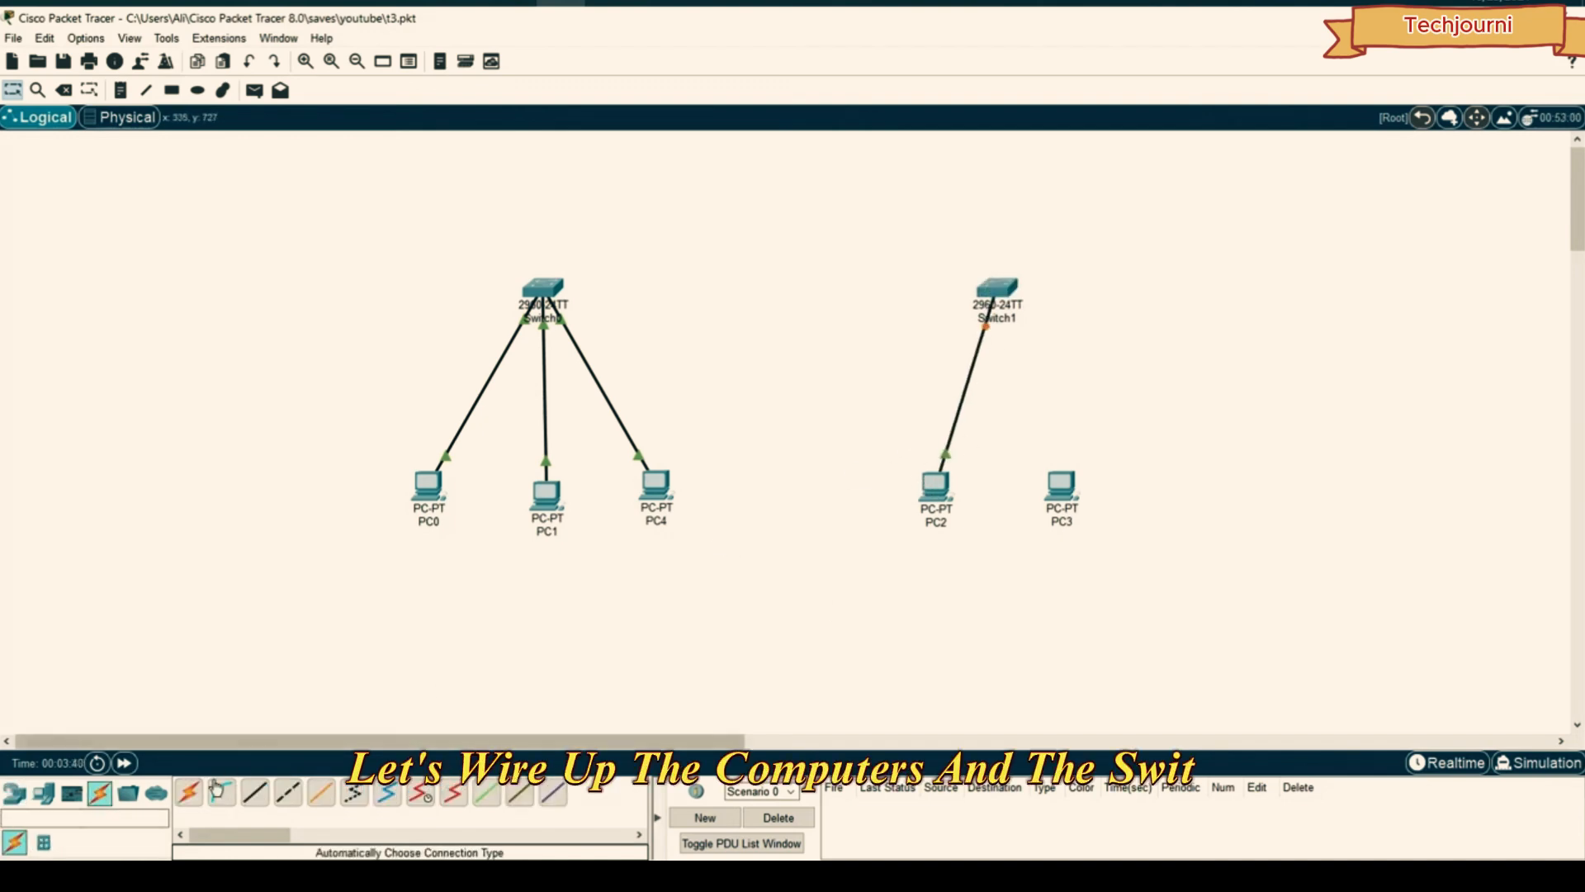
left_click(1057, 483)
left_click(999, 288)
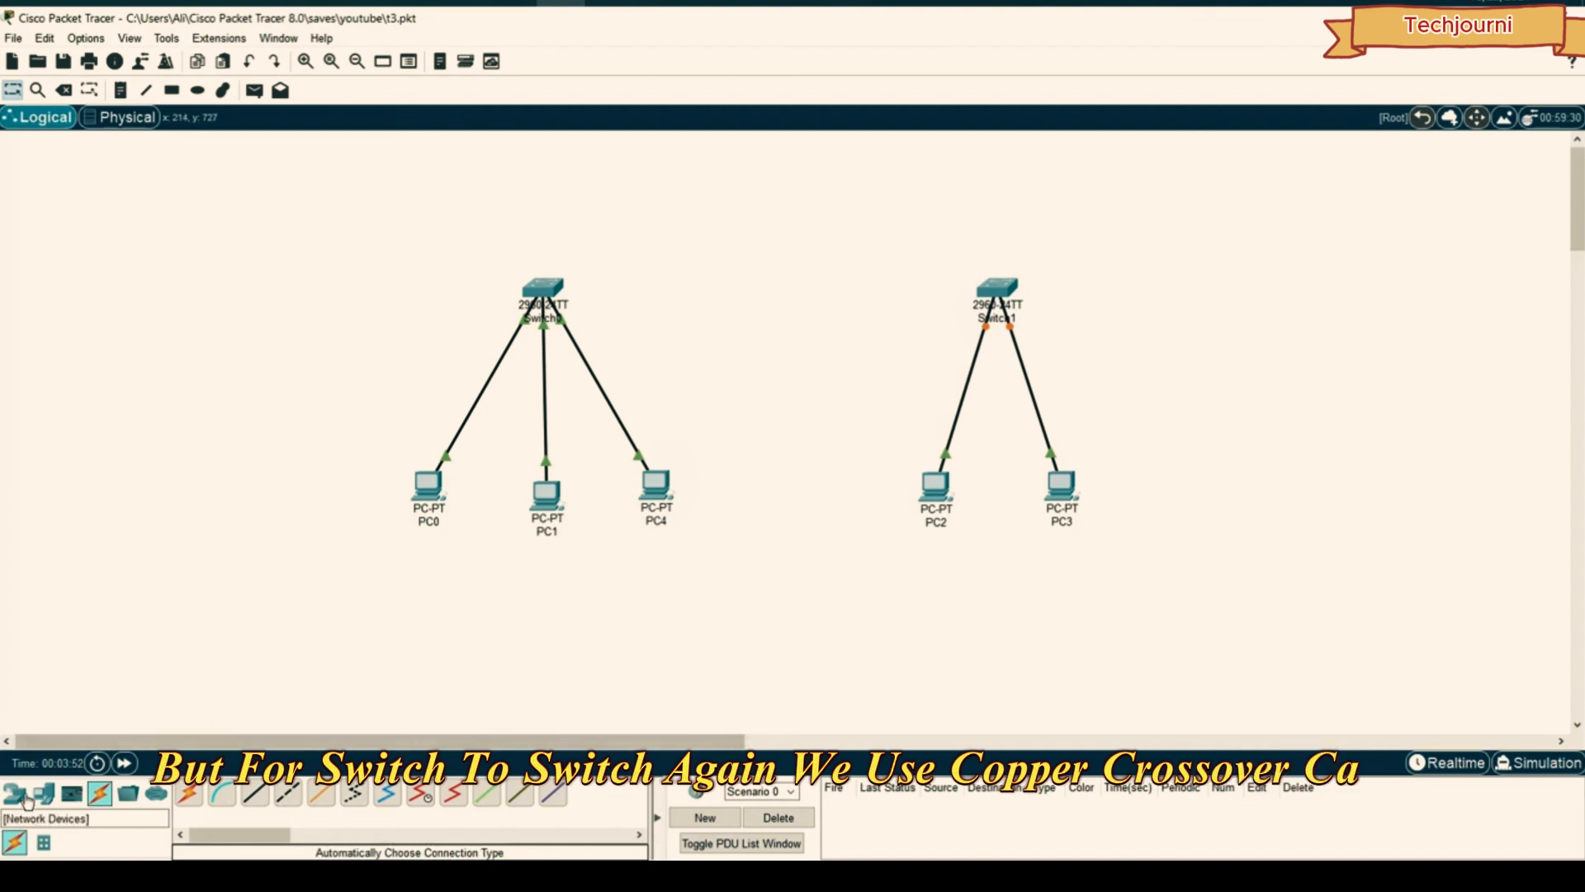
- Link Switch0 to Switch1 with a copper crossover cable and open PC2's window
left_click(190, 793)
left_click(543, 287)
left_click(997, 287)
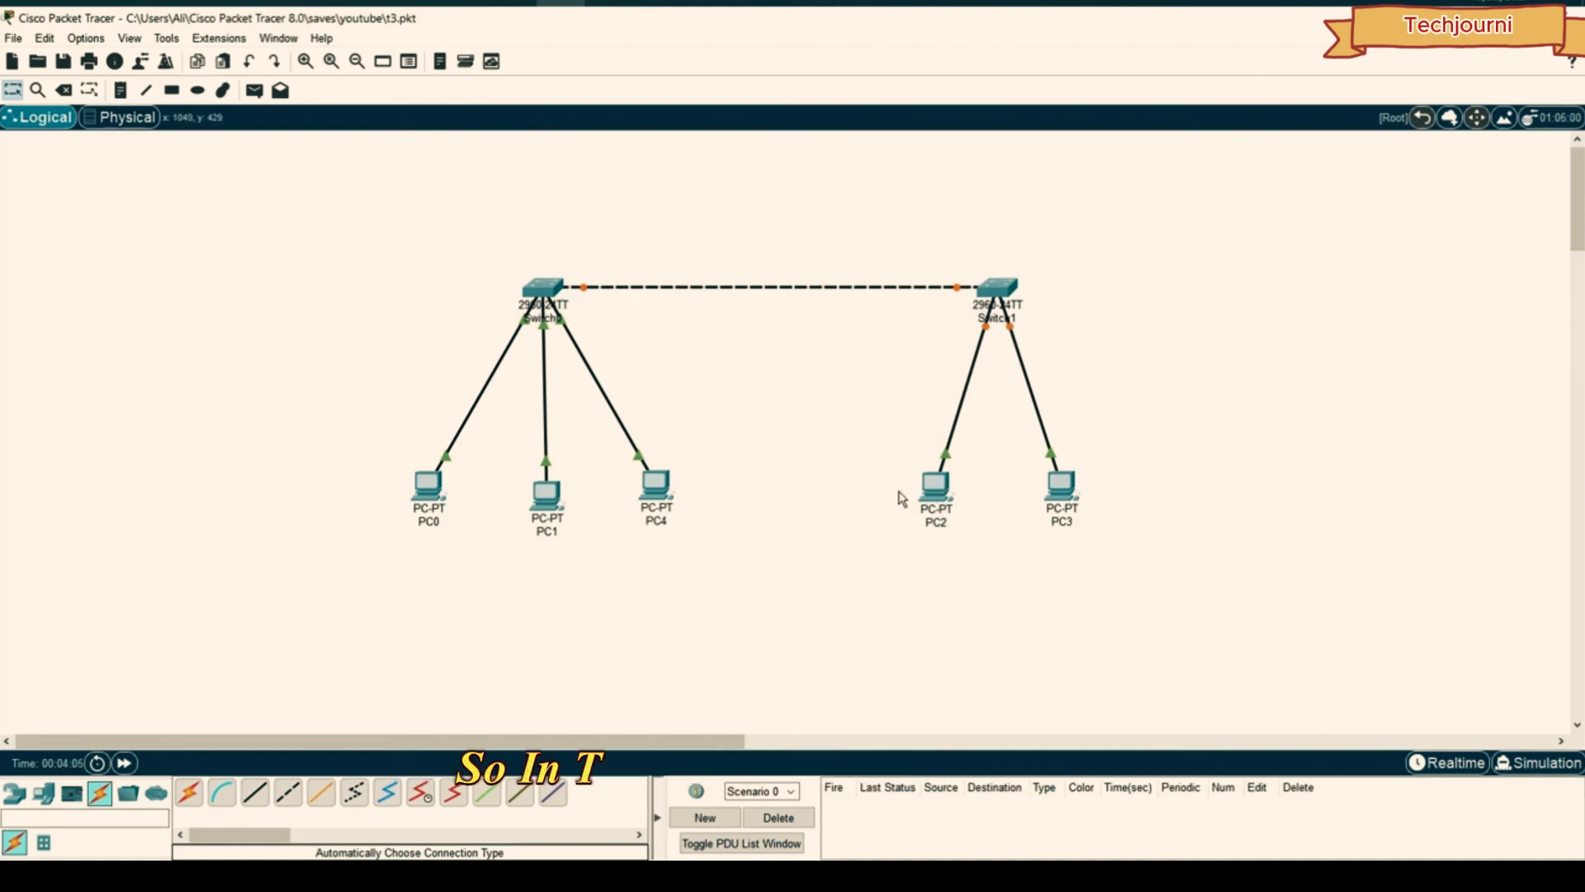
left_click(934, 487)
left_click_drag(776, 165, 516, 181)
- Set PC2's static IPv4 to 192.168.1.20 with mask 255.255.255.0
left_click(358, 207)
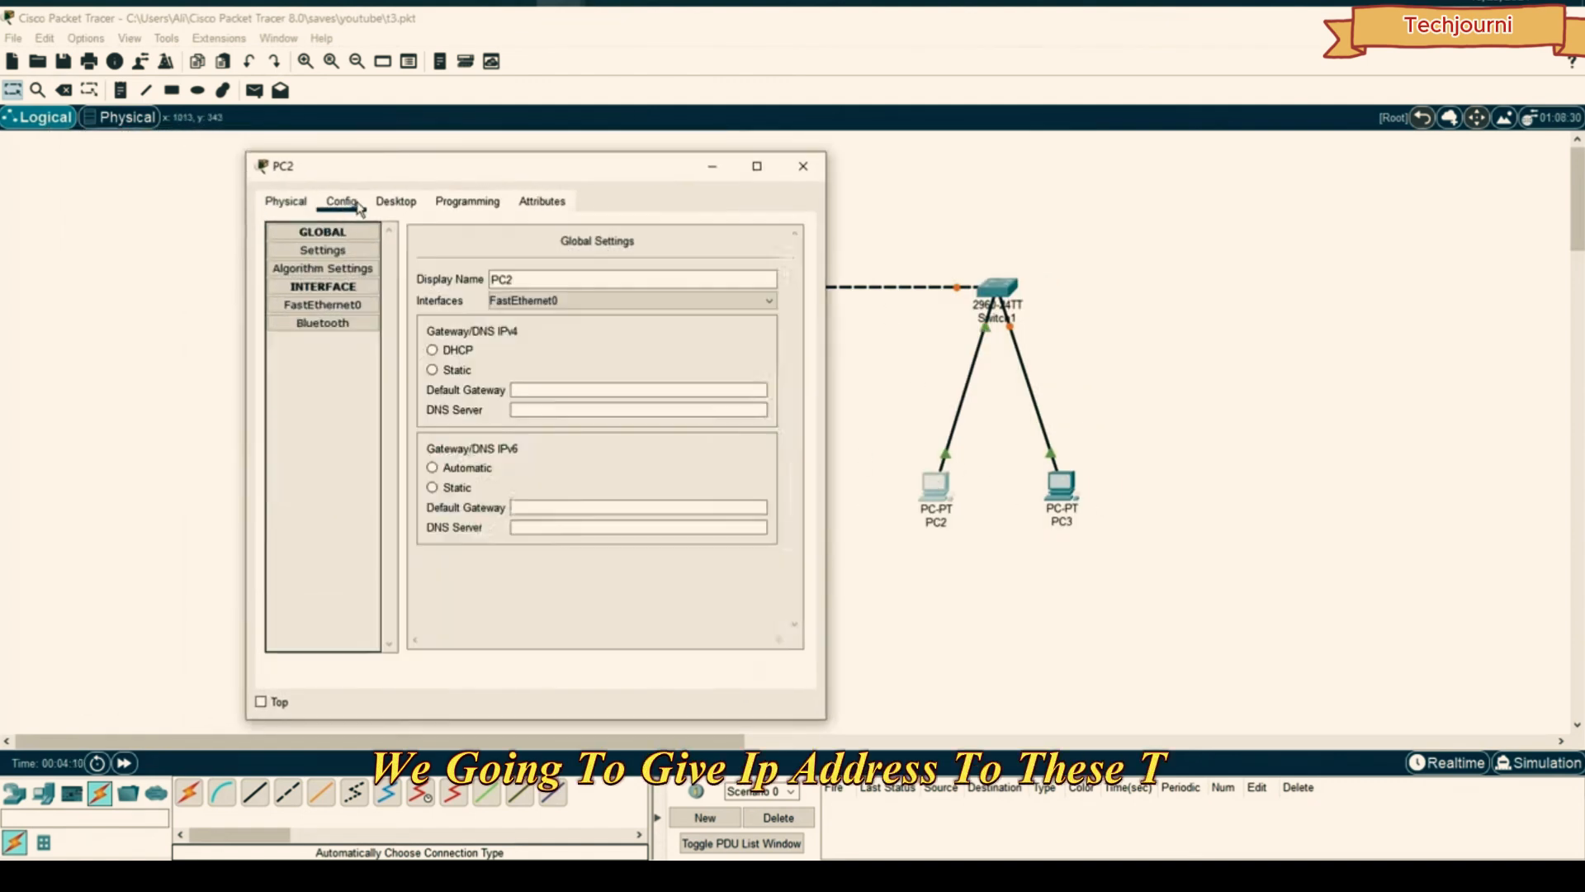
left_click(396, 201)
left_click(308, 281)
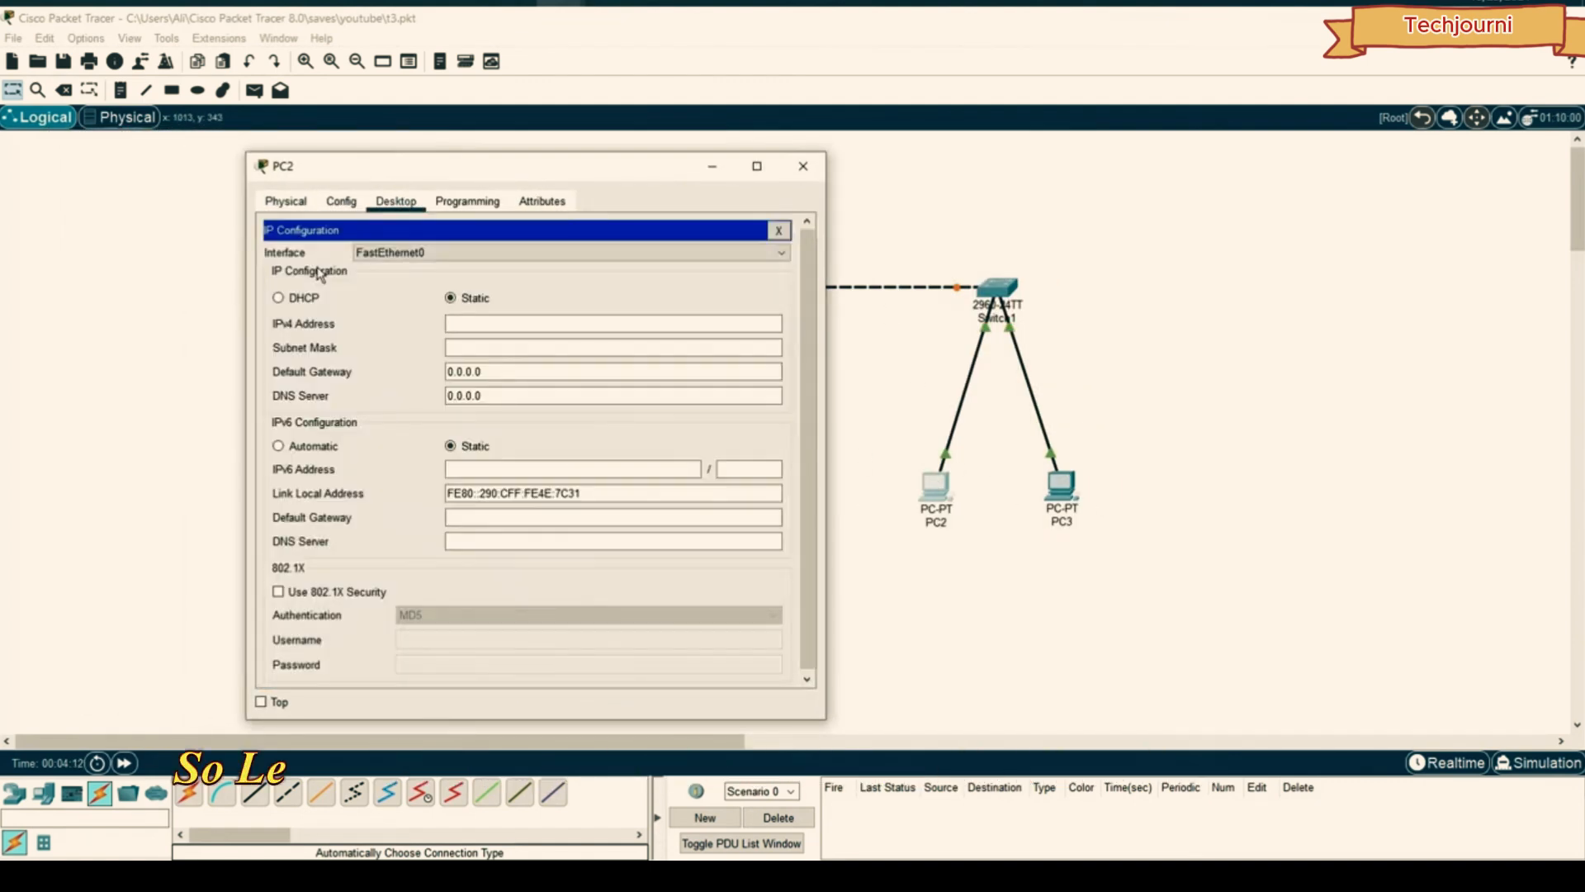
left_click(512, 324)
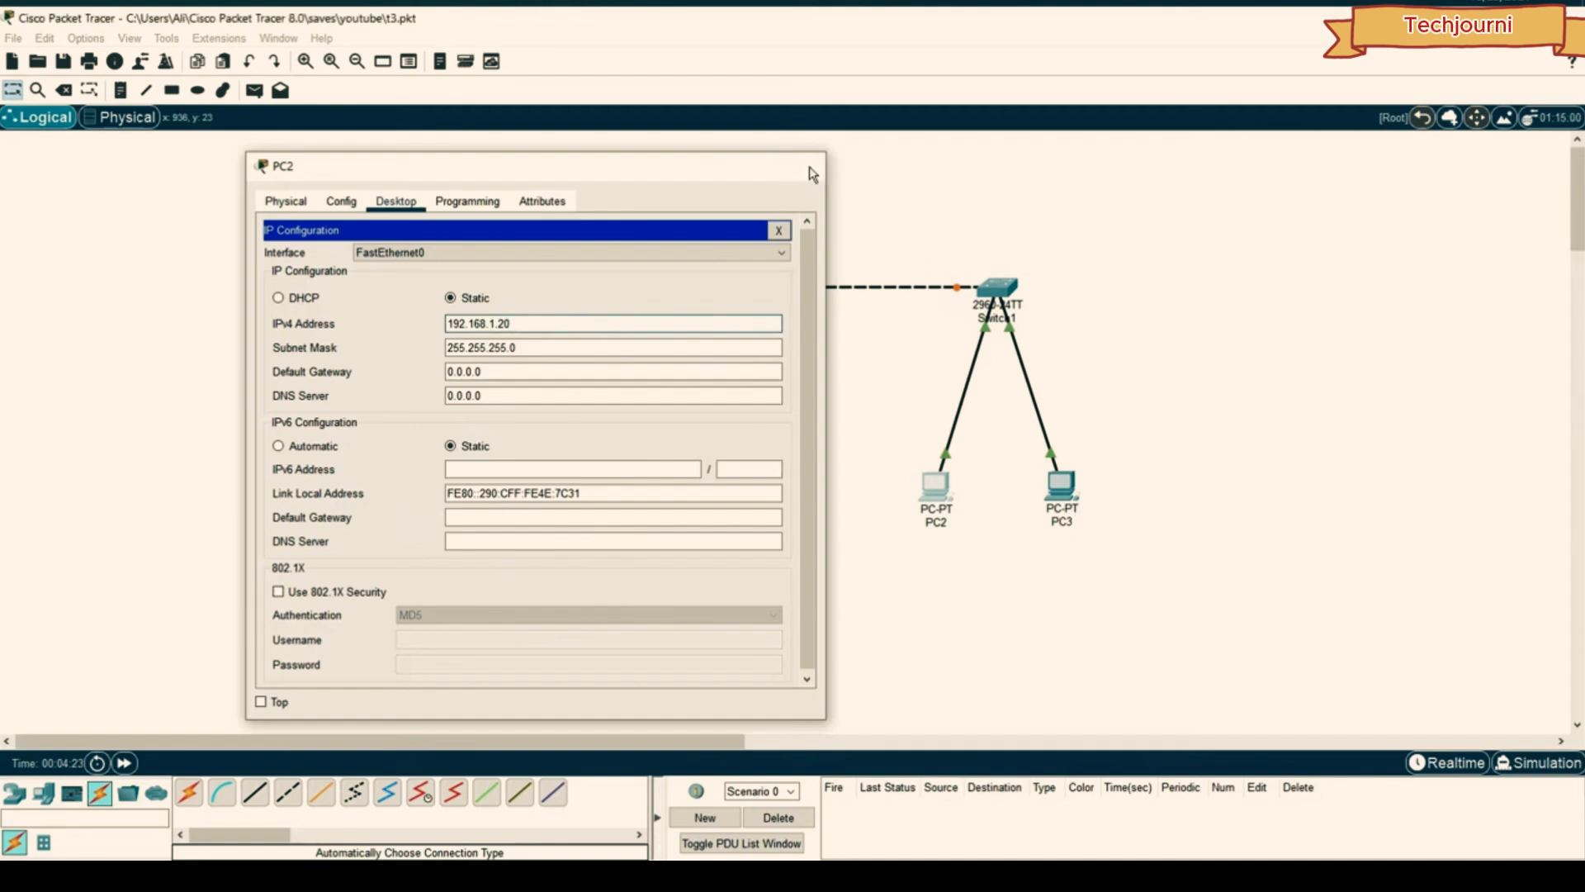
left_click(802, 166)
- Give PC3 the static IPv4 address 192.168.1.2 in its IP Configuration
left_click(1062, 487)
left_click(652, 184)
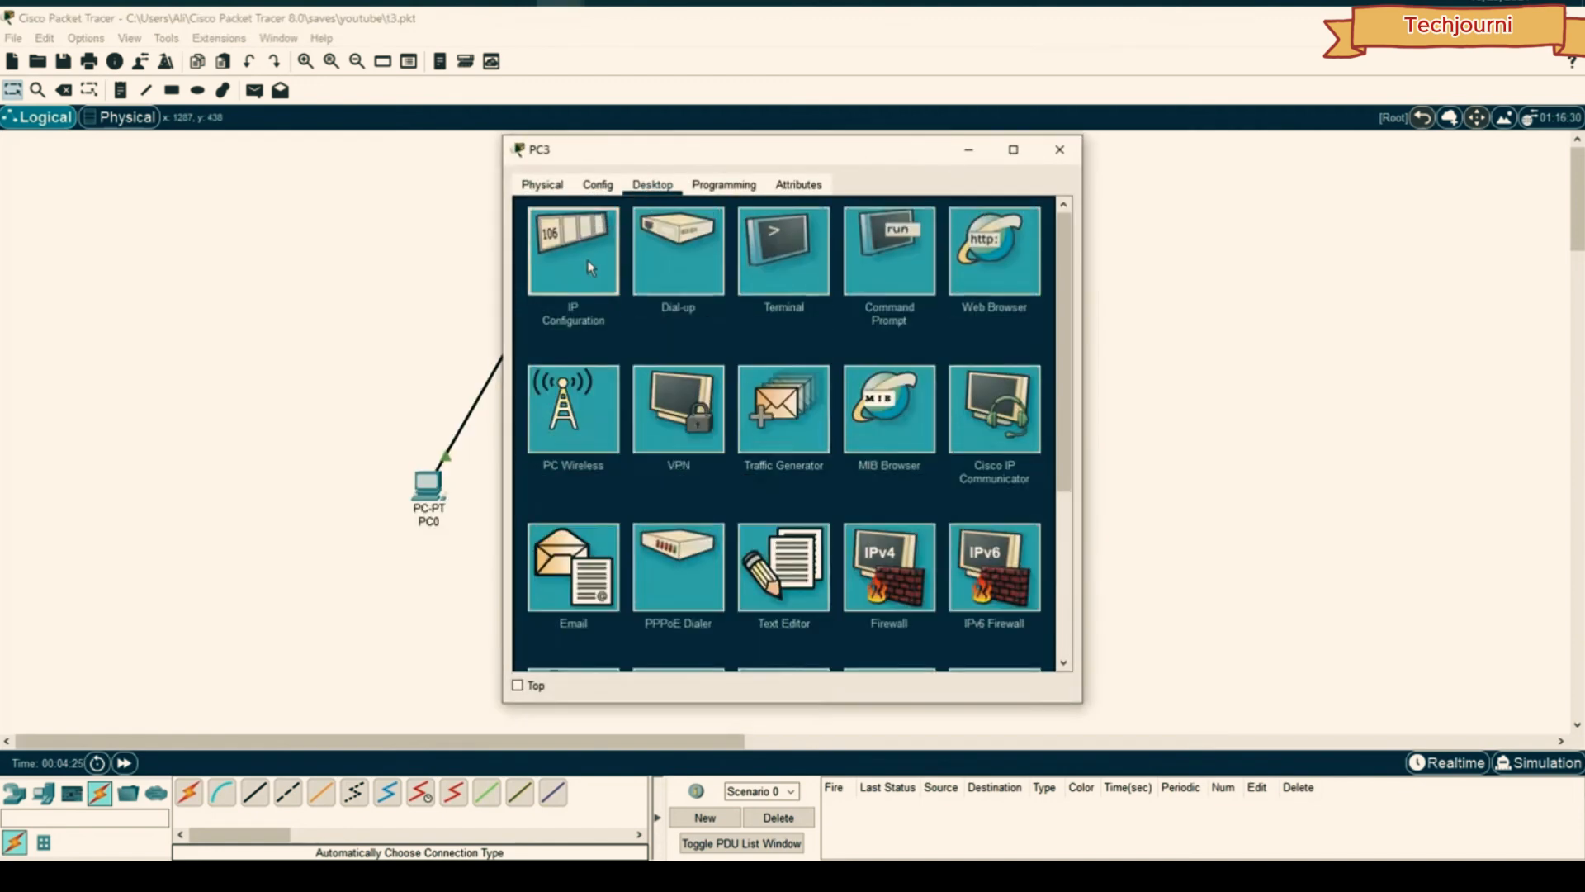
left_click(588, 261)
left_click(721, 310)
type("192")
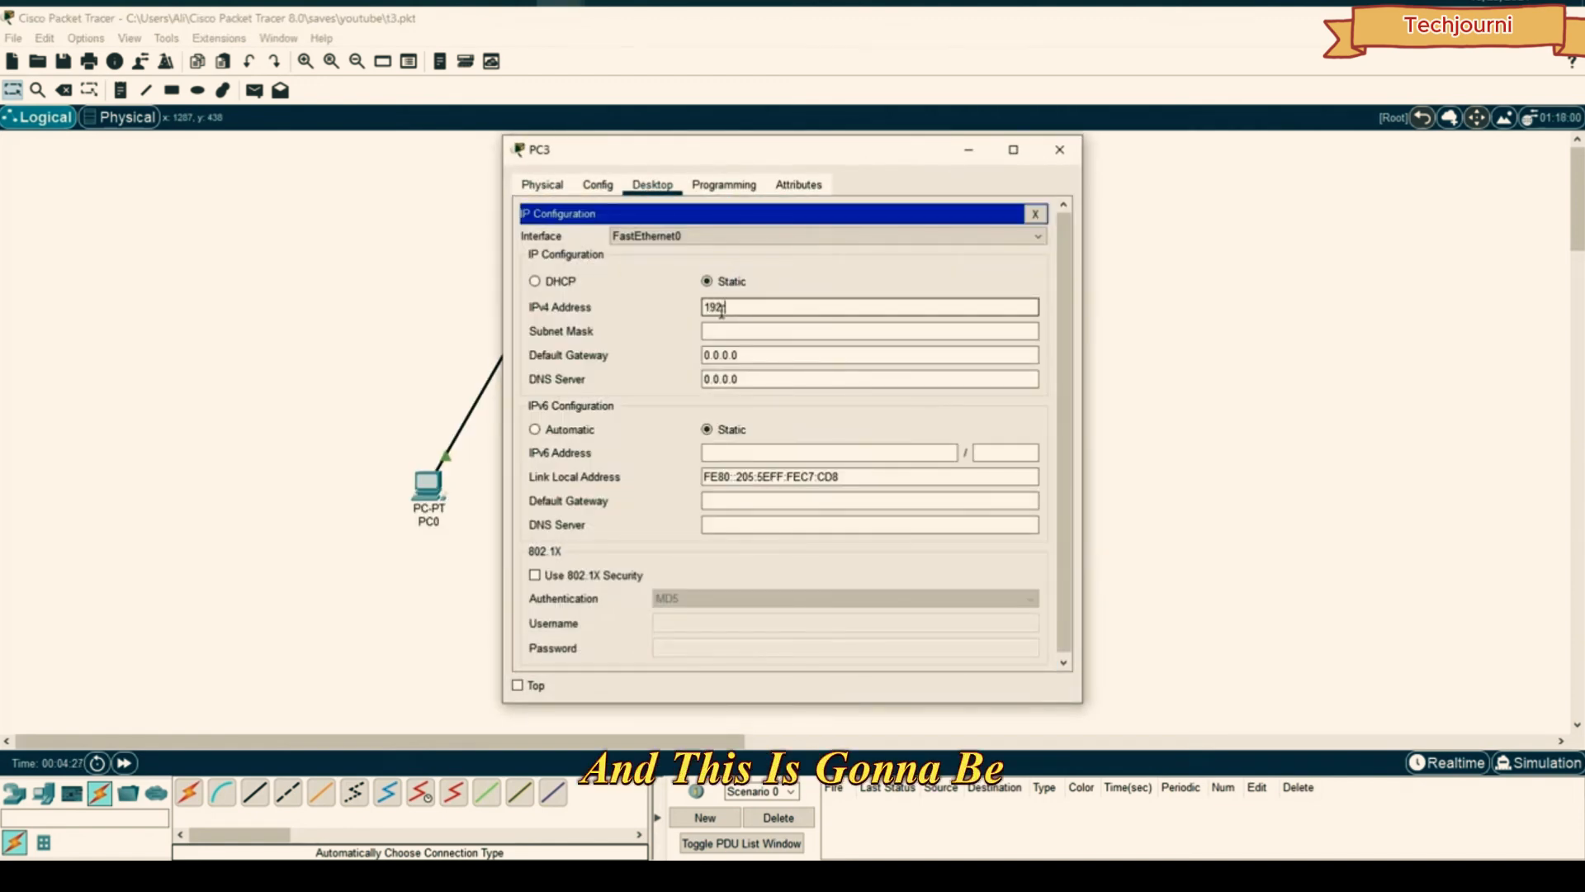
type(".168.1.21")
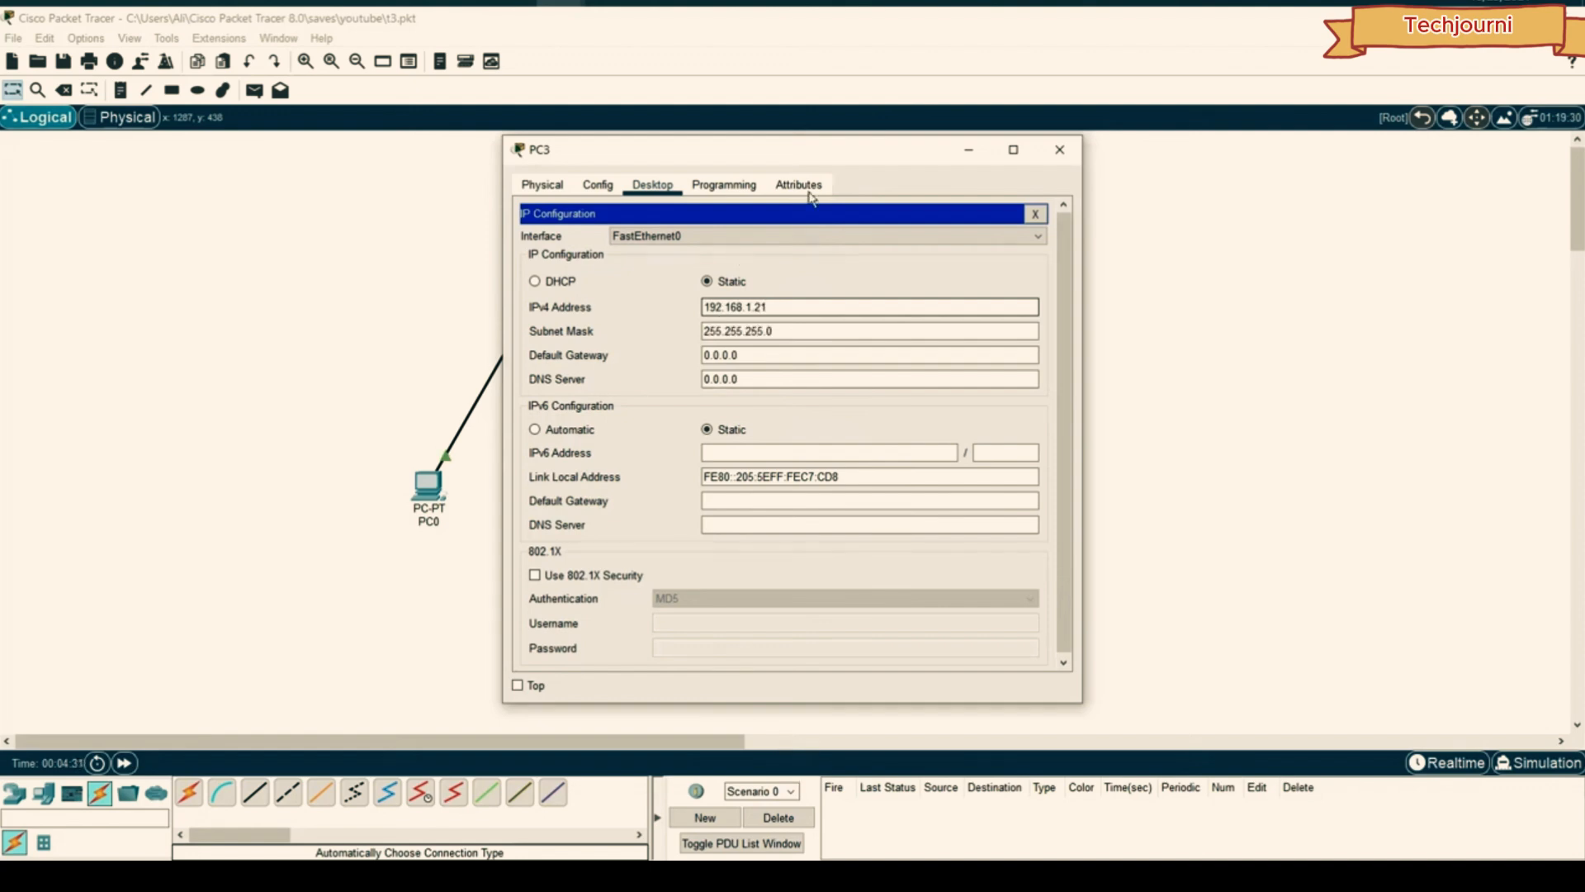
left_click(1113, 178)
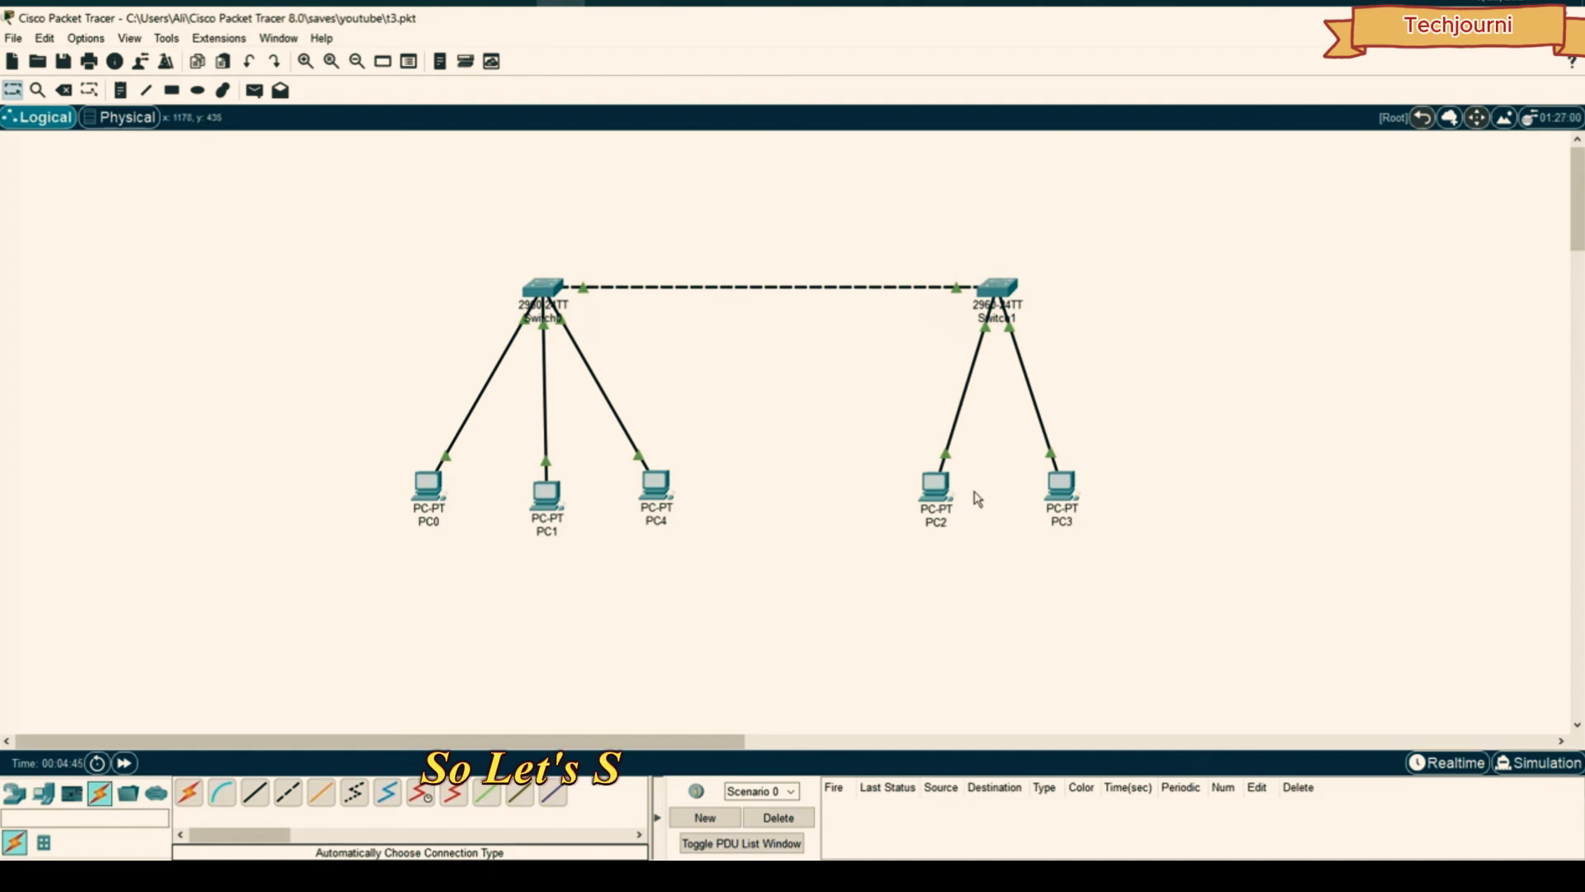
- From PC2's Command Prompt, ping 192.168.1.10 and confirm 4 of 4 replies with 0% loss
left_click(949, 490)
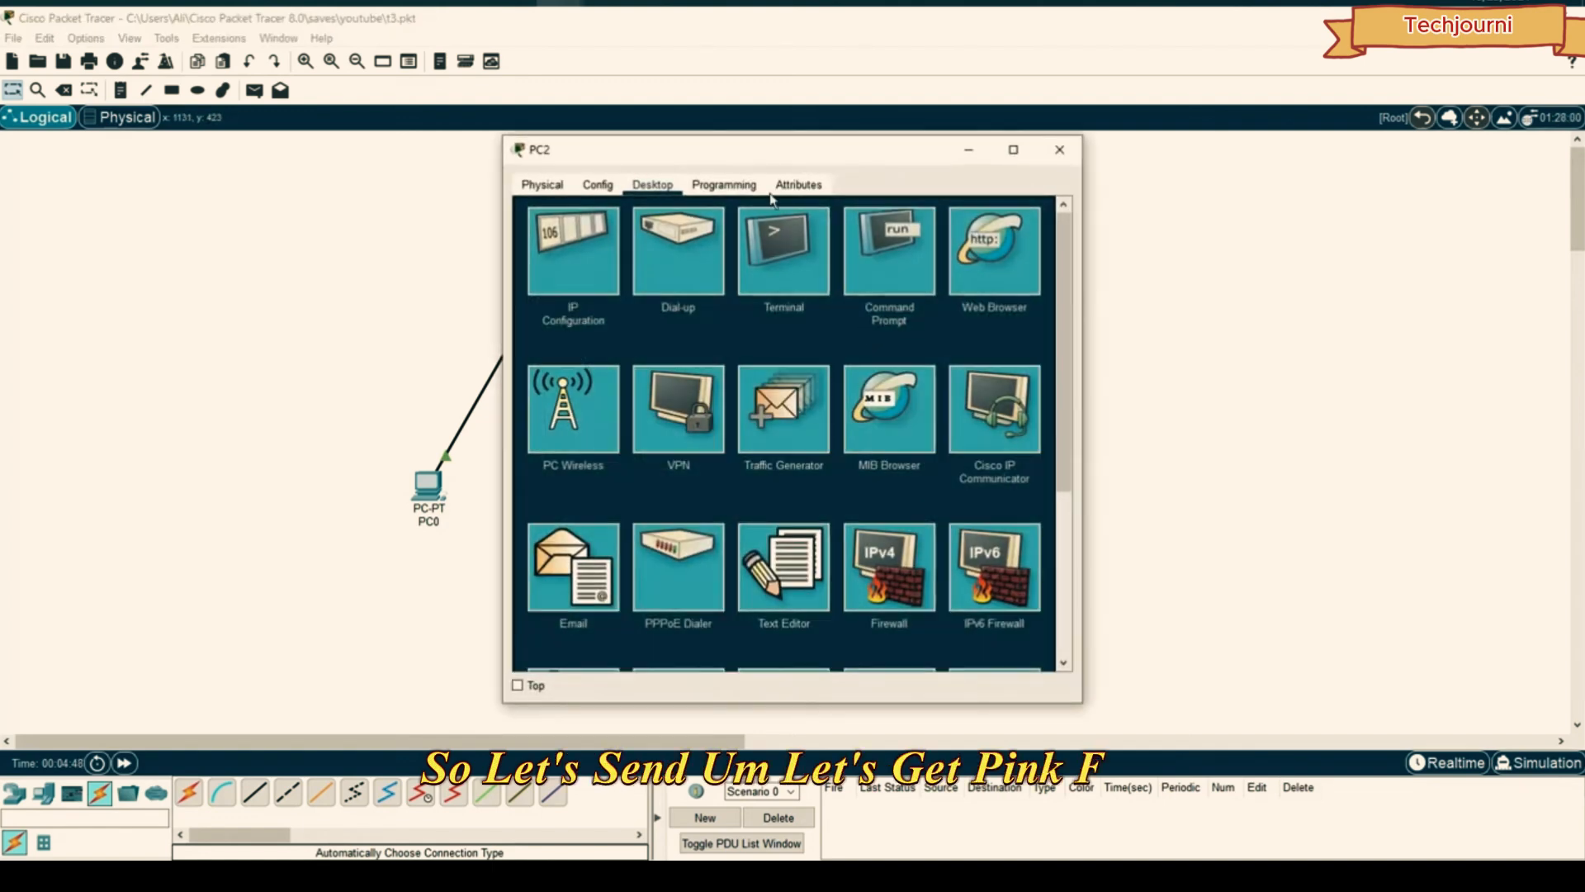
left_click(931, 248)
left_click_drag(825, 156, 1149, 171)
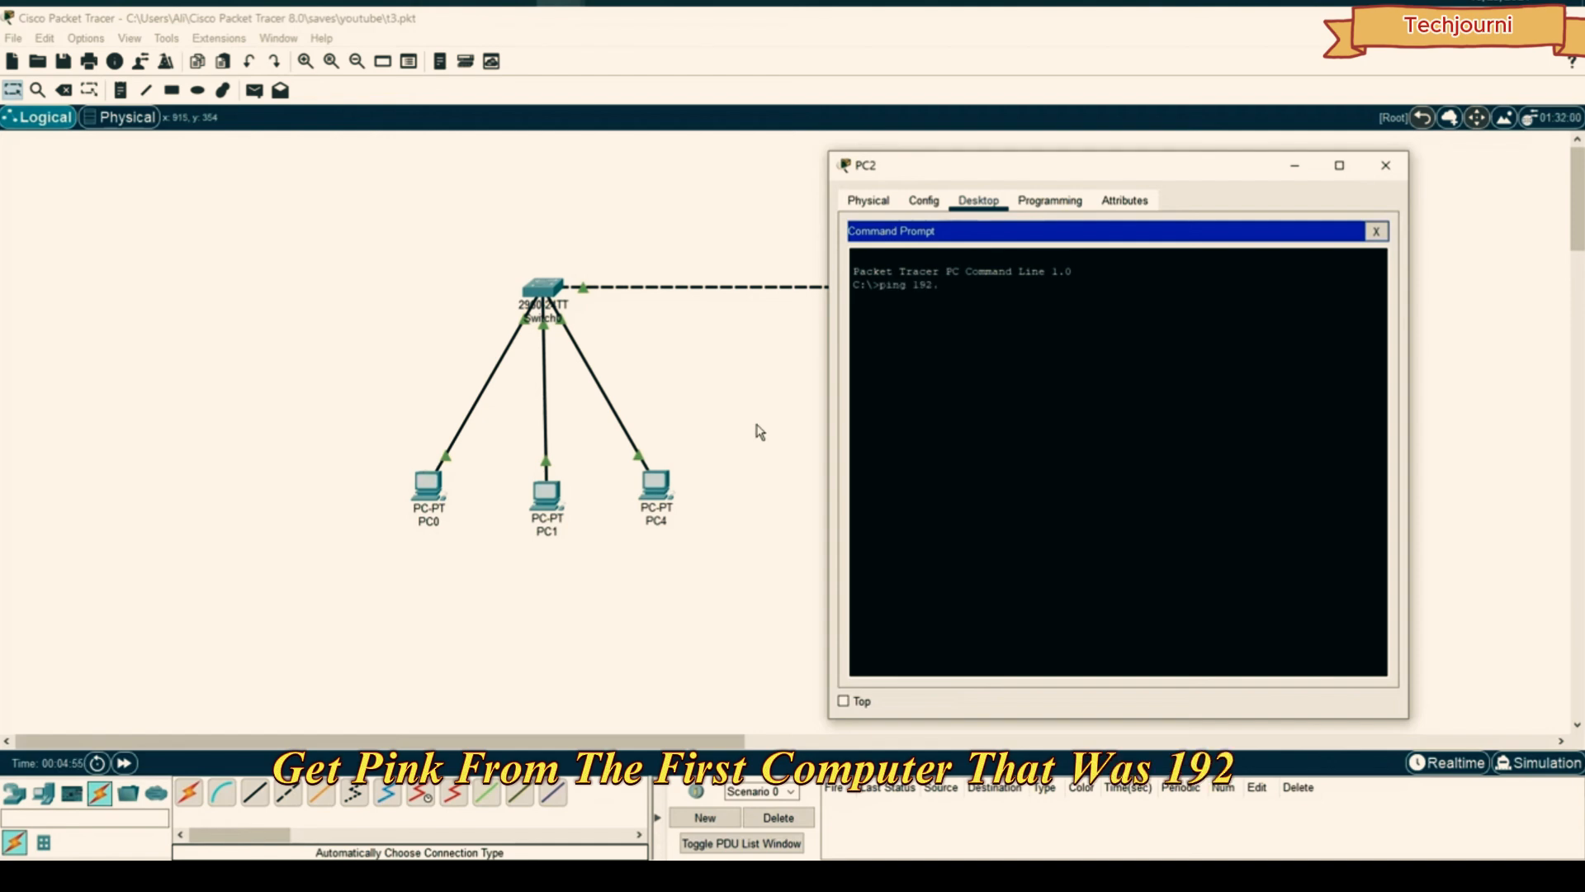
key("BackSpace")
key("BackSpace")
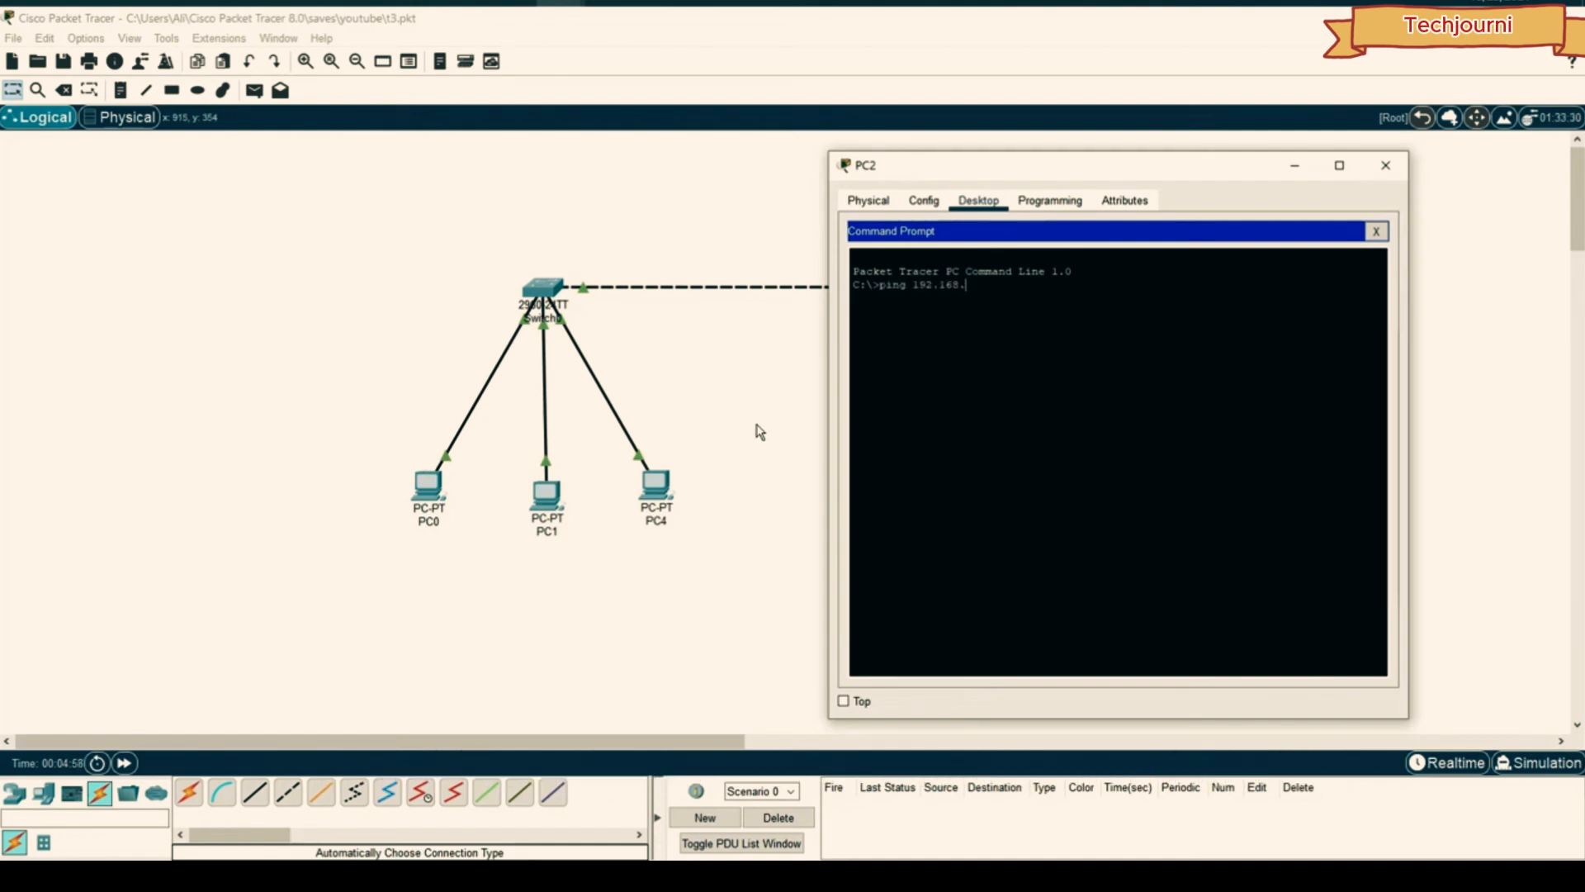
type(".1.10")
key("Return")
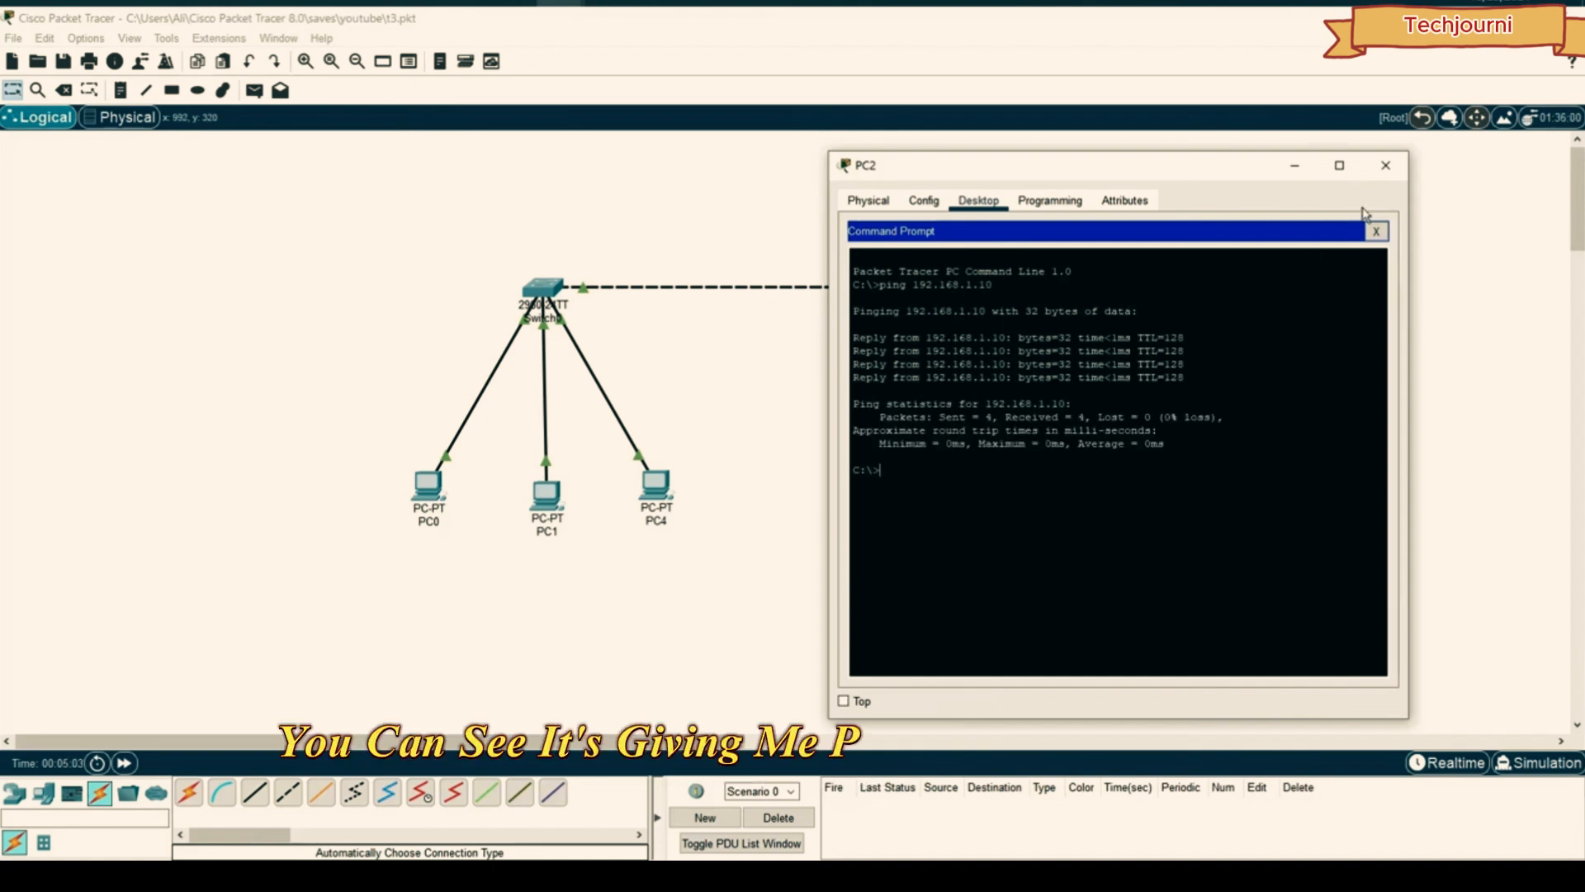
left_click(1386, 166)
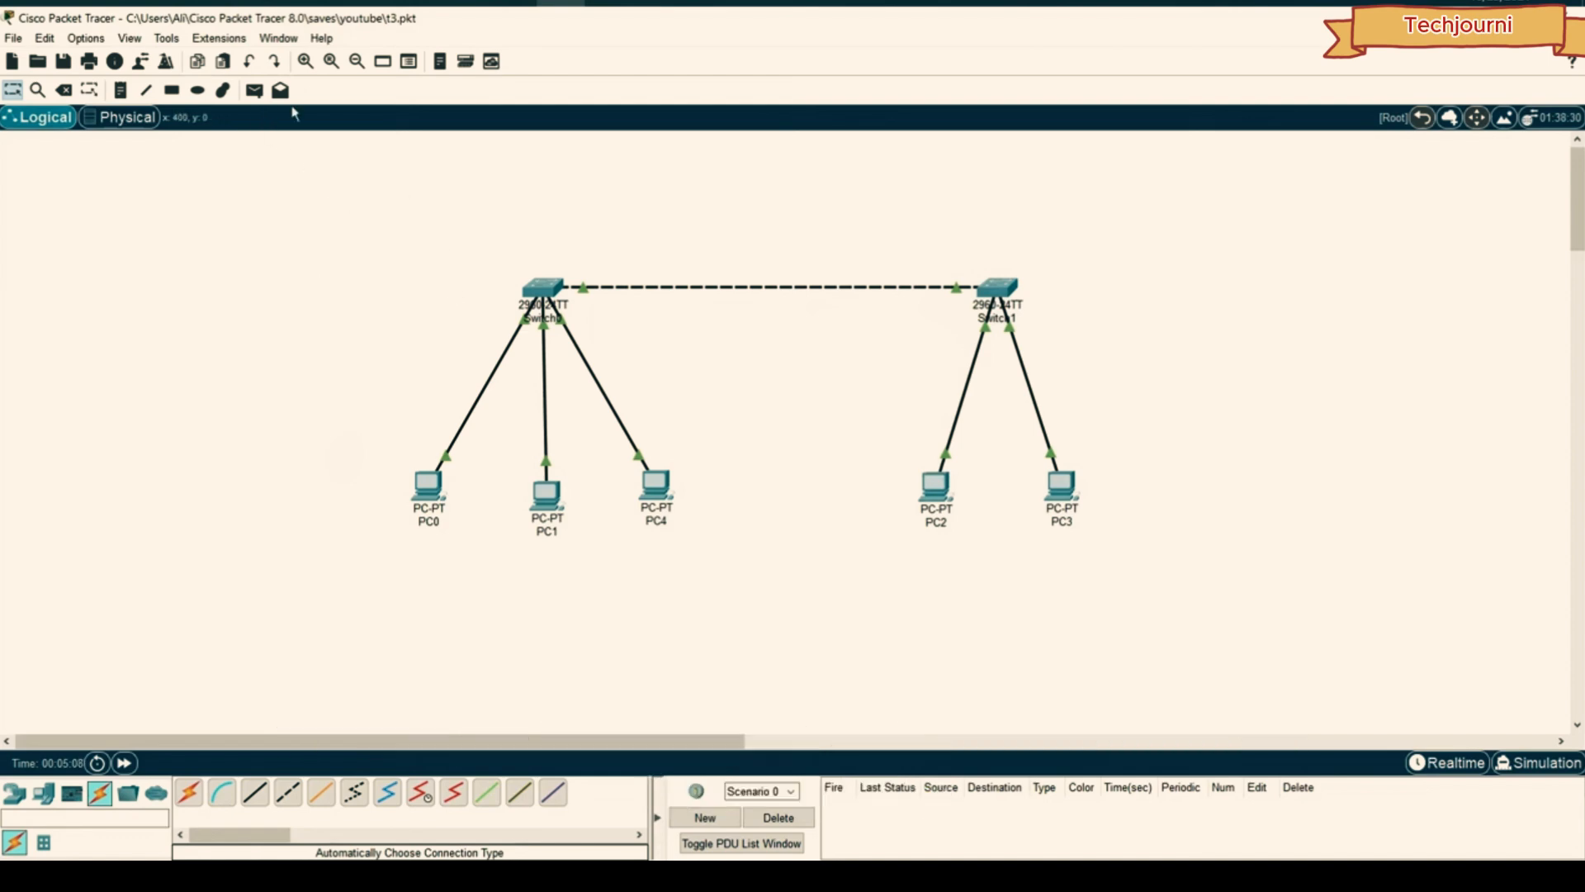
- Send a simple ICMP packet from PC3 to PC1 in Simulation mode, step it through, then reset
left_click(254, 90)
left_click(1061, 485)
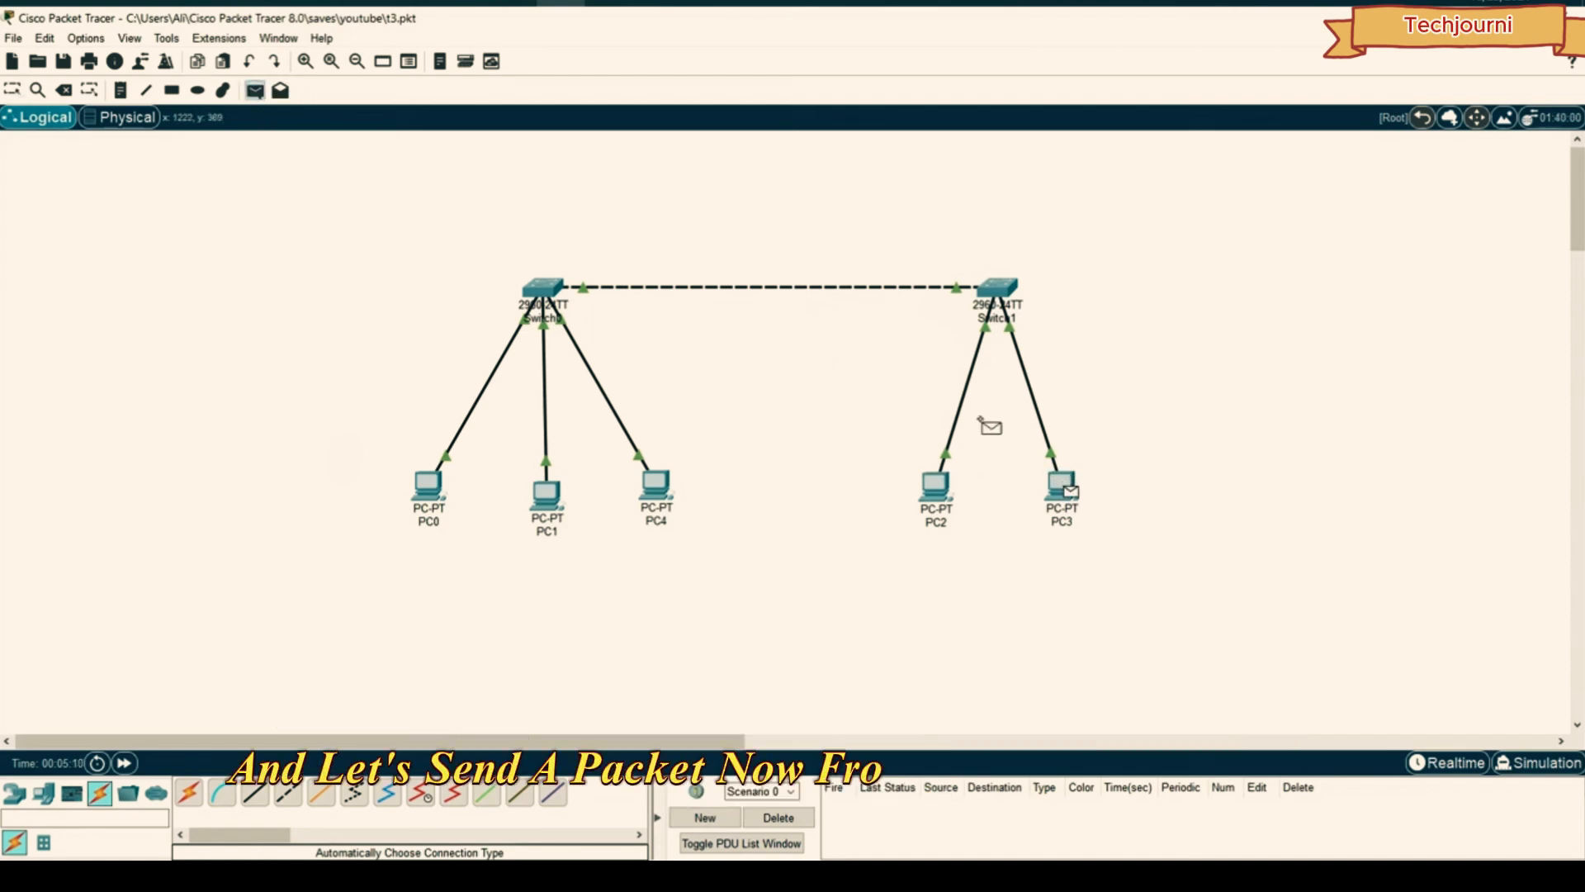
left_click(546, 494)
left_click(1533, 762)
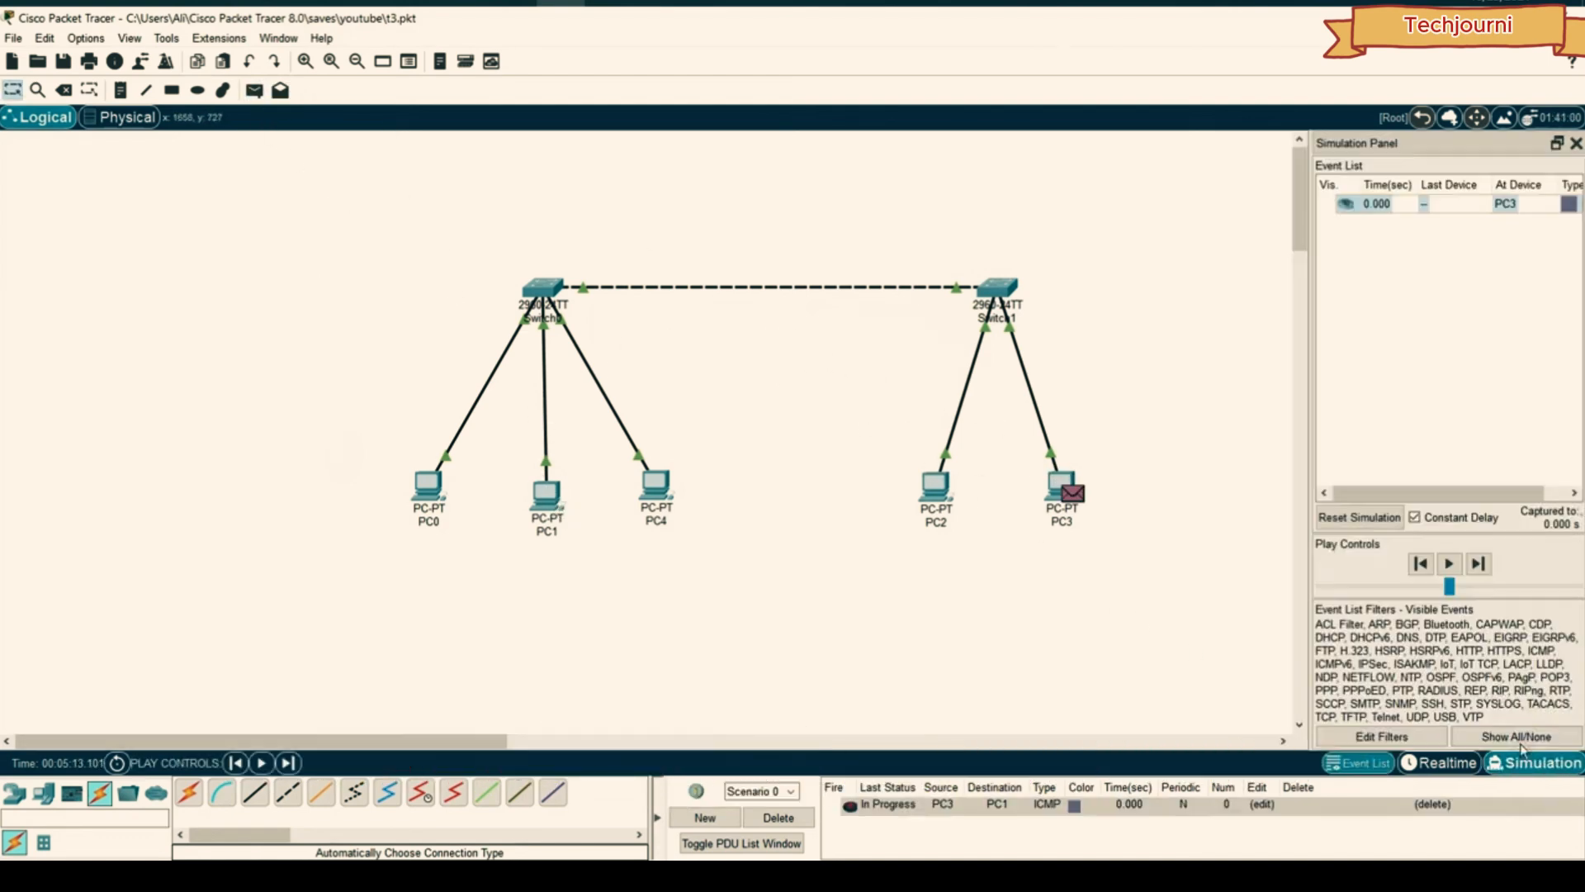
left_click(1477, 561)
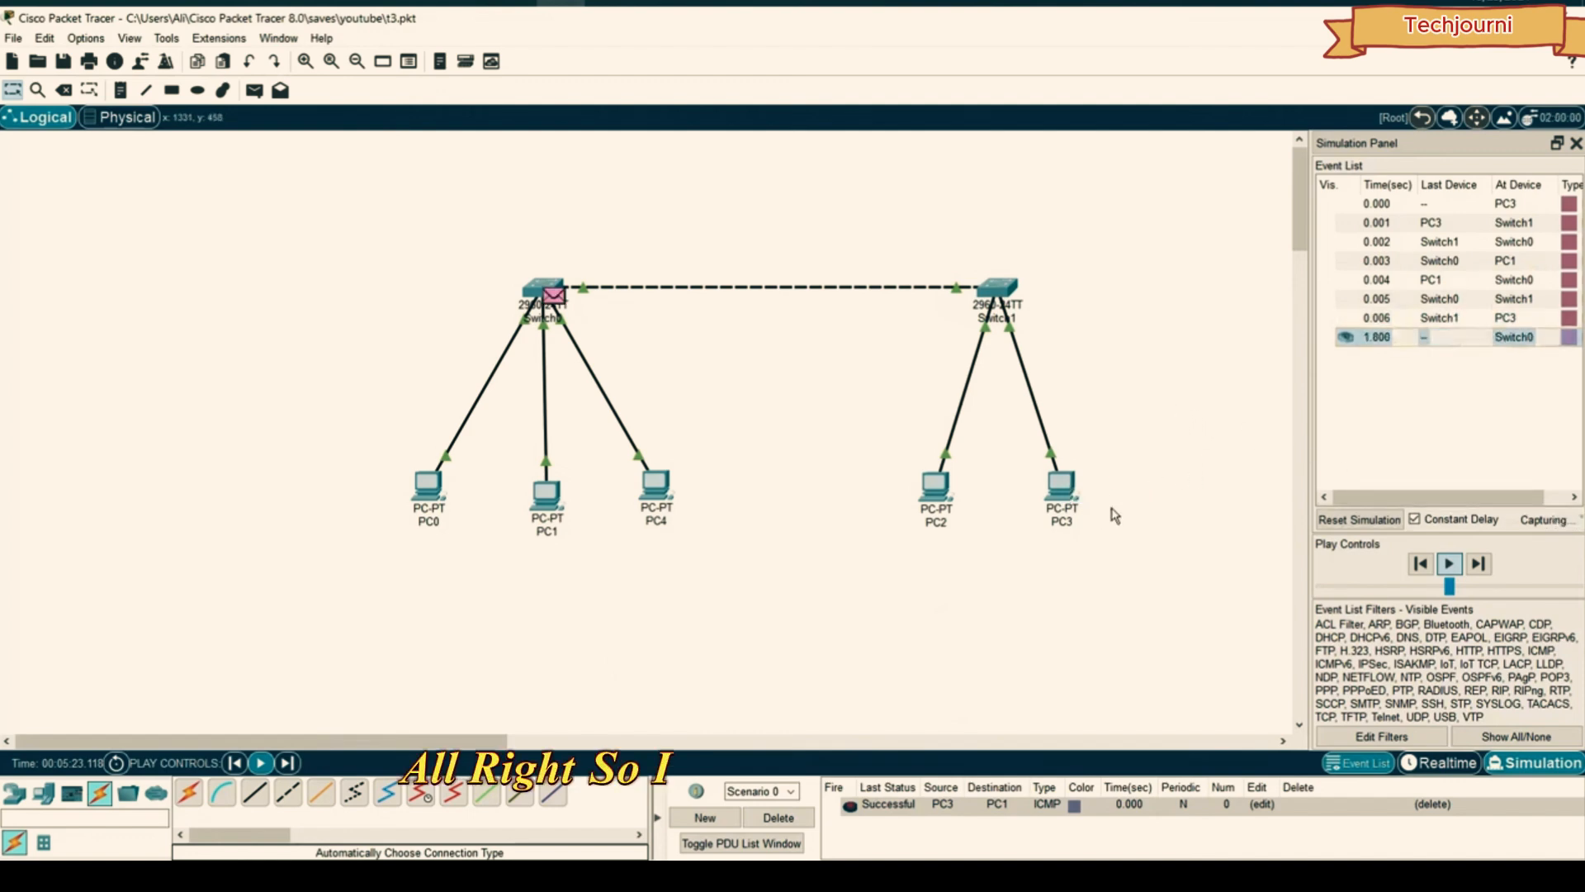
left_click(1356, 518)
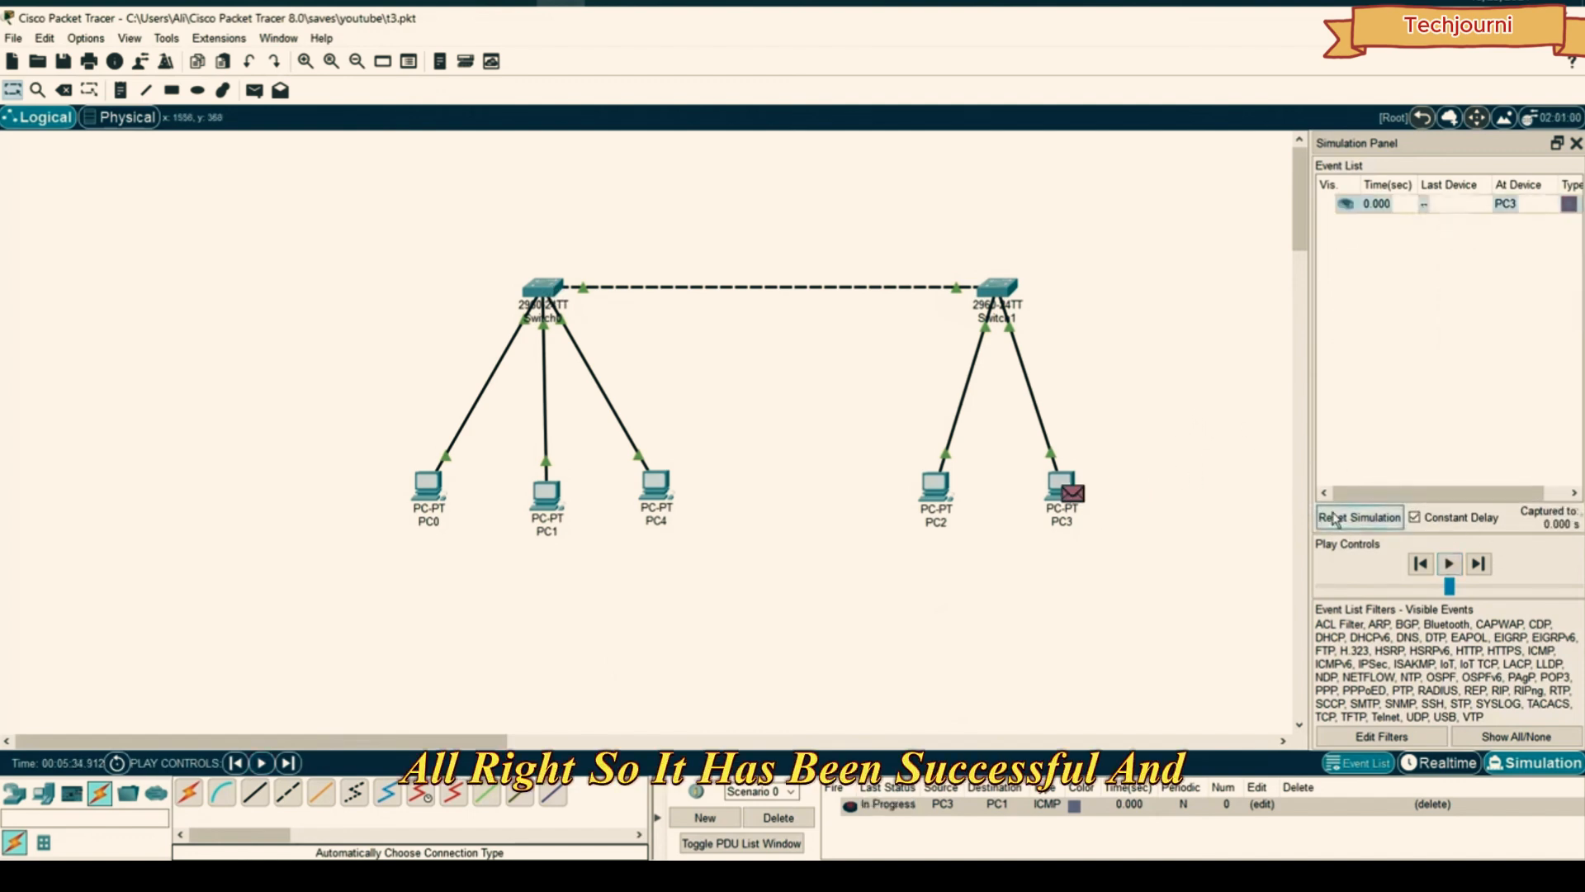
- Delete the PC3-to-PC1 test packet and shift all devices slightly left and down
left_click(779, 818)
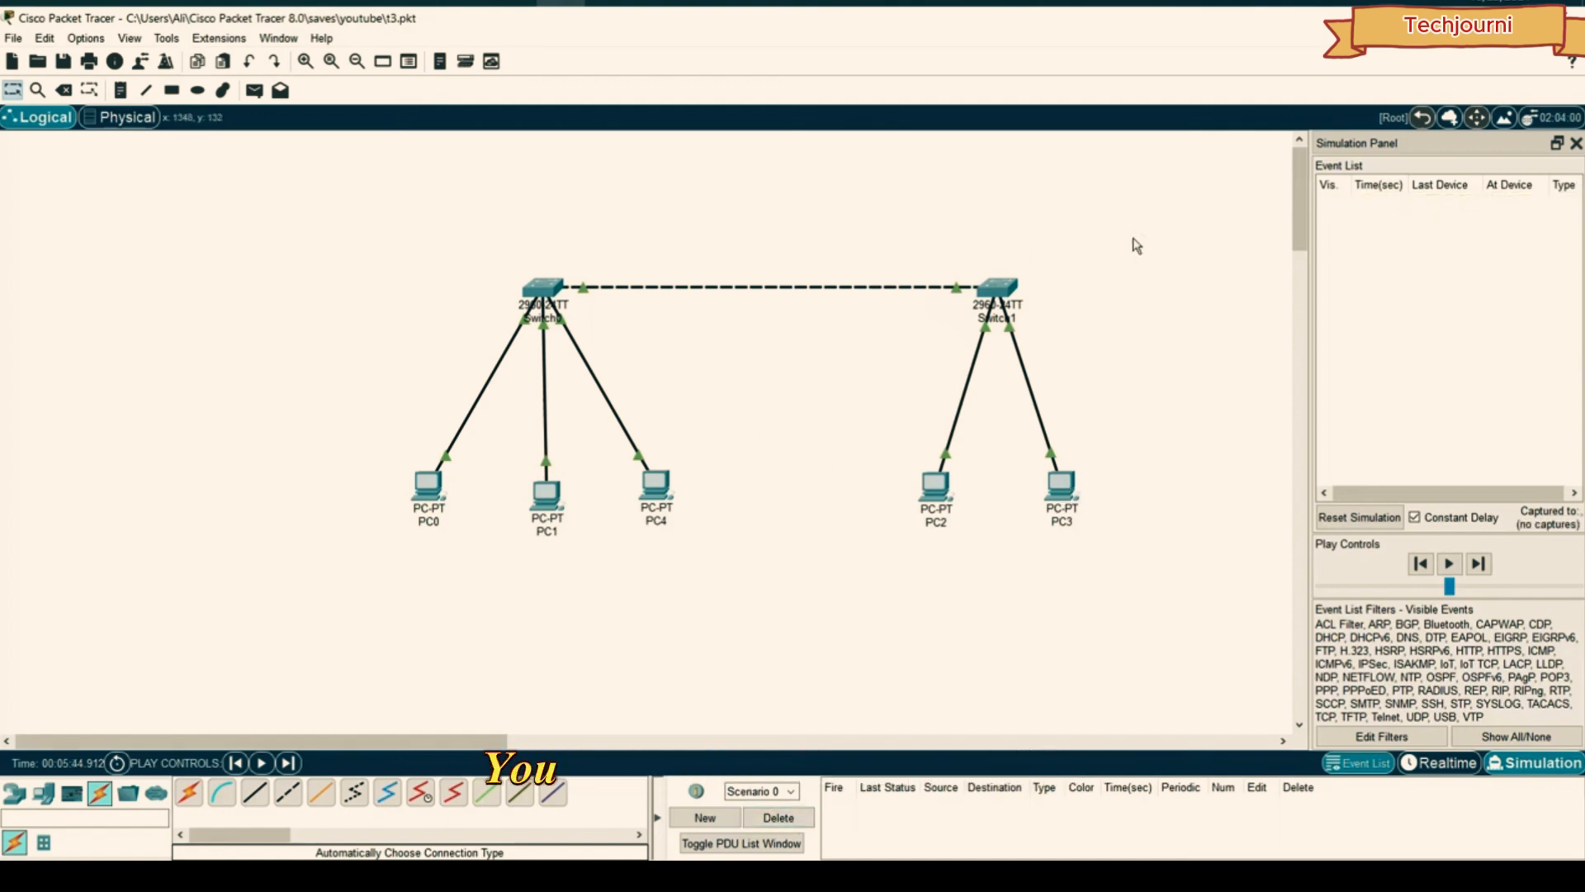
left_click_drag(1147, 234, 364, 587)
left_click_drag(533, 290, 479, 303)
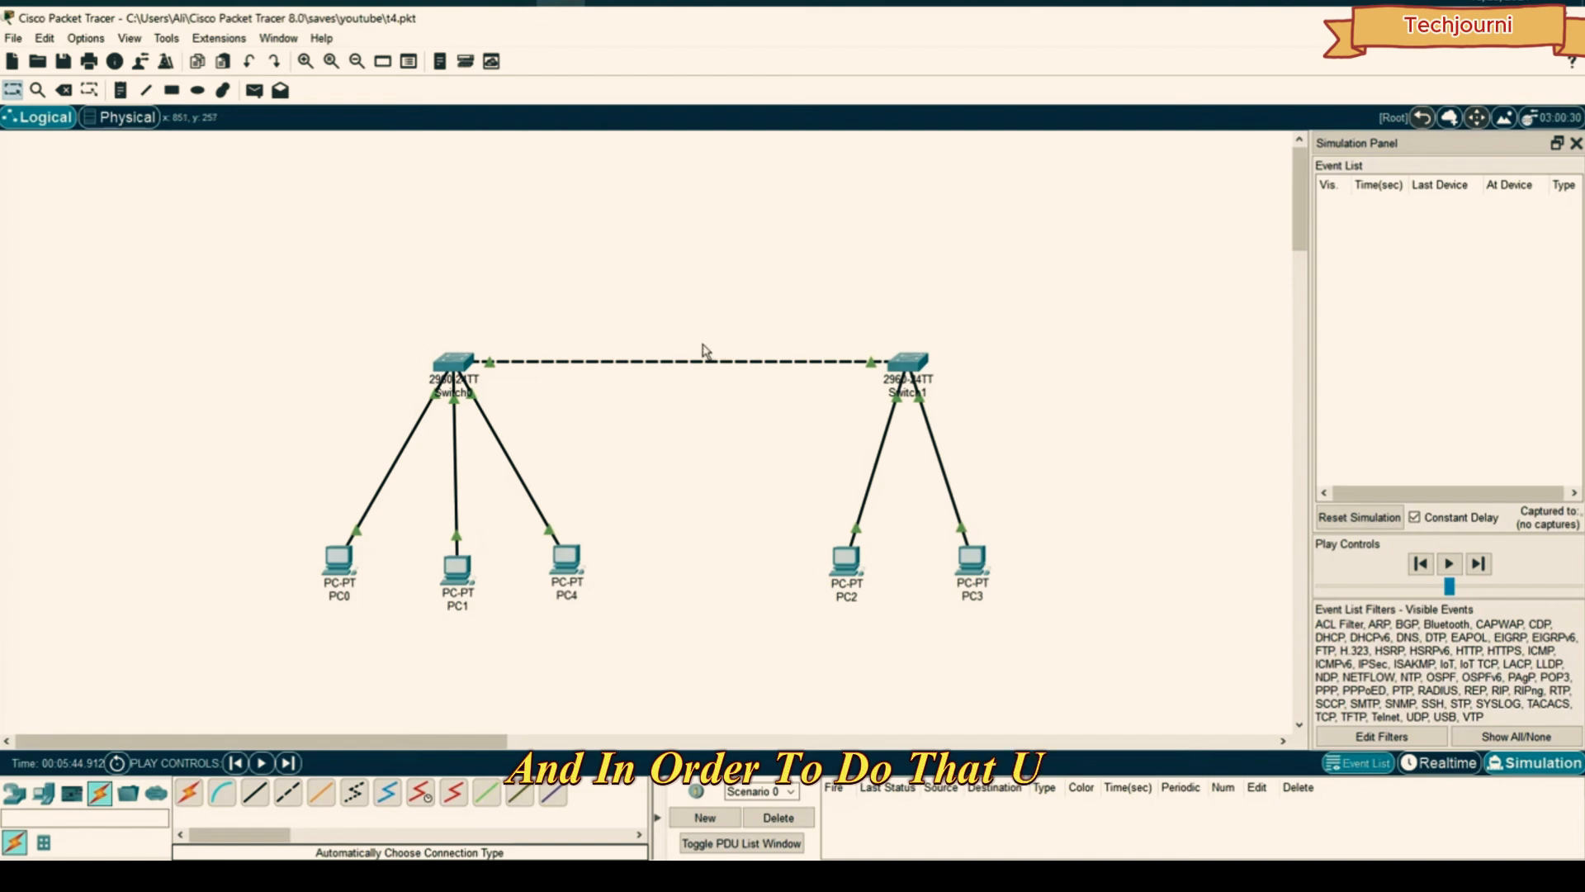
- Place a 1941 router, Router0, above the switches and delete the Switch0–Switch1 link
left_click(12, 795)
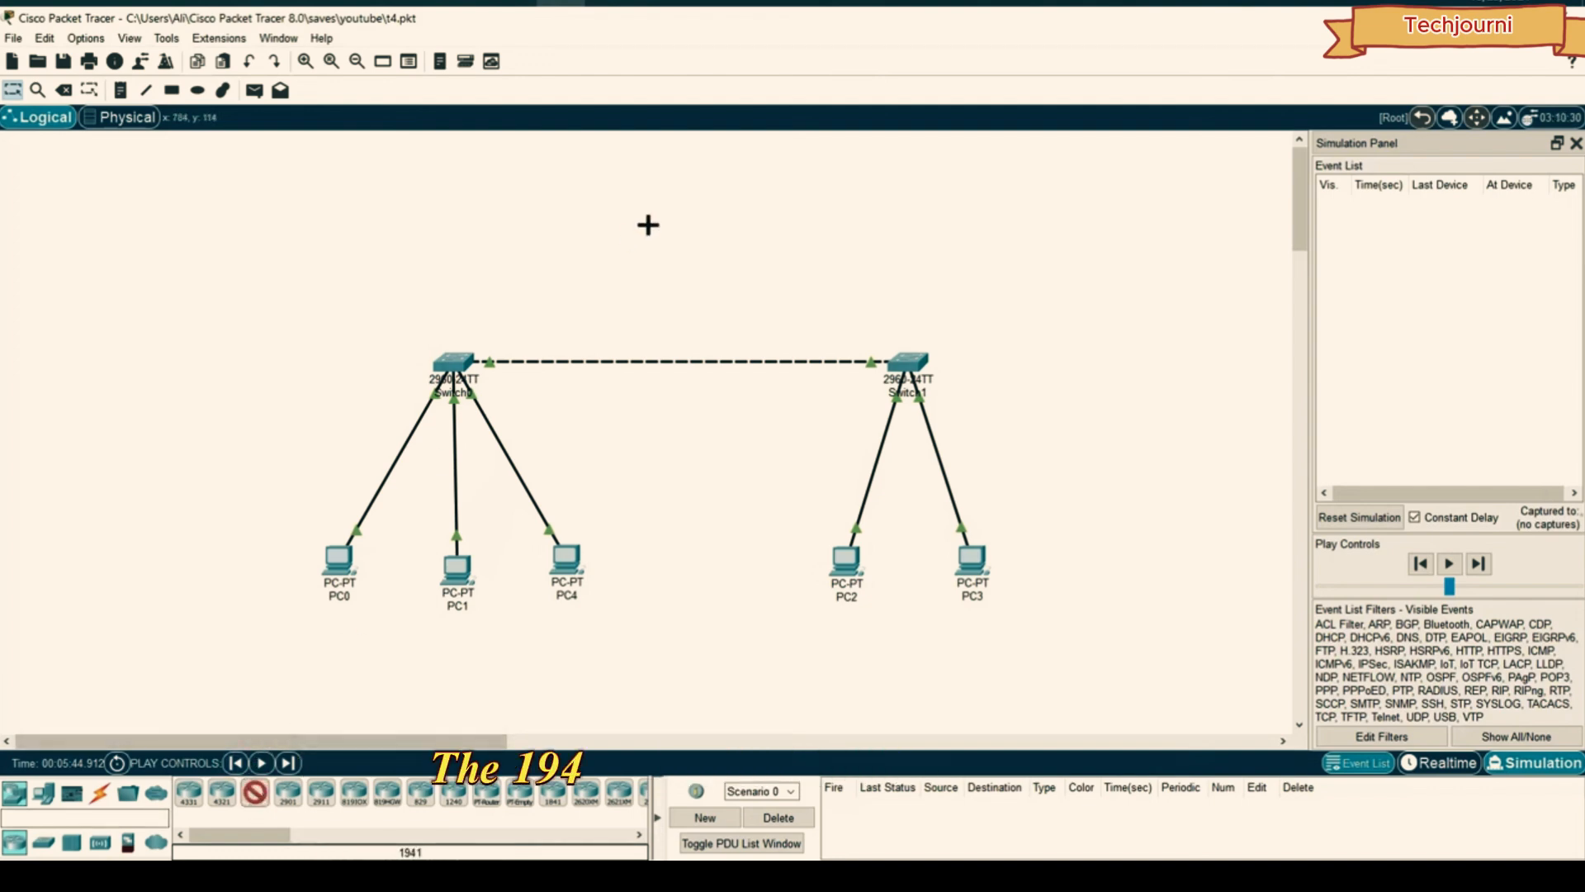
left_click(683, 218)
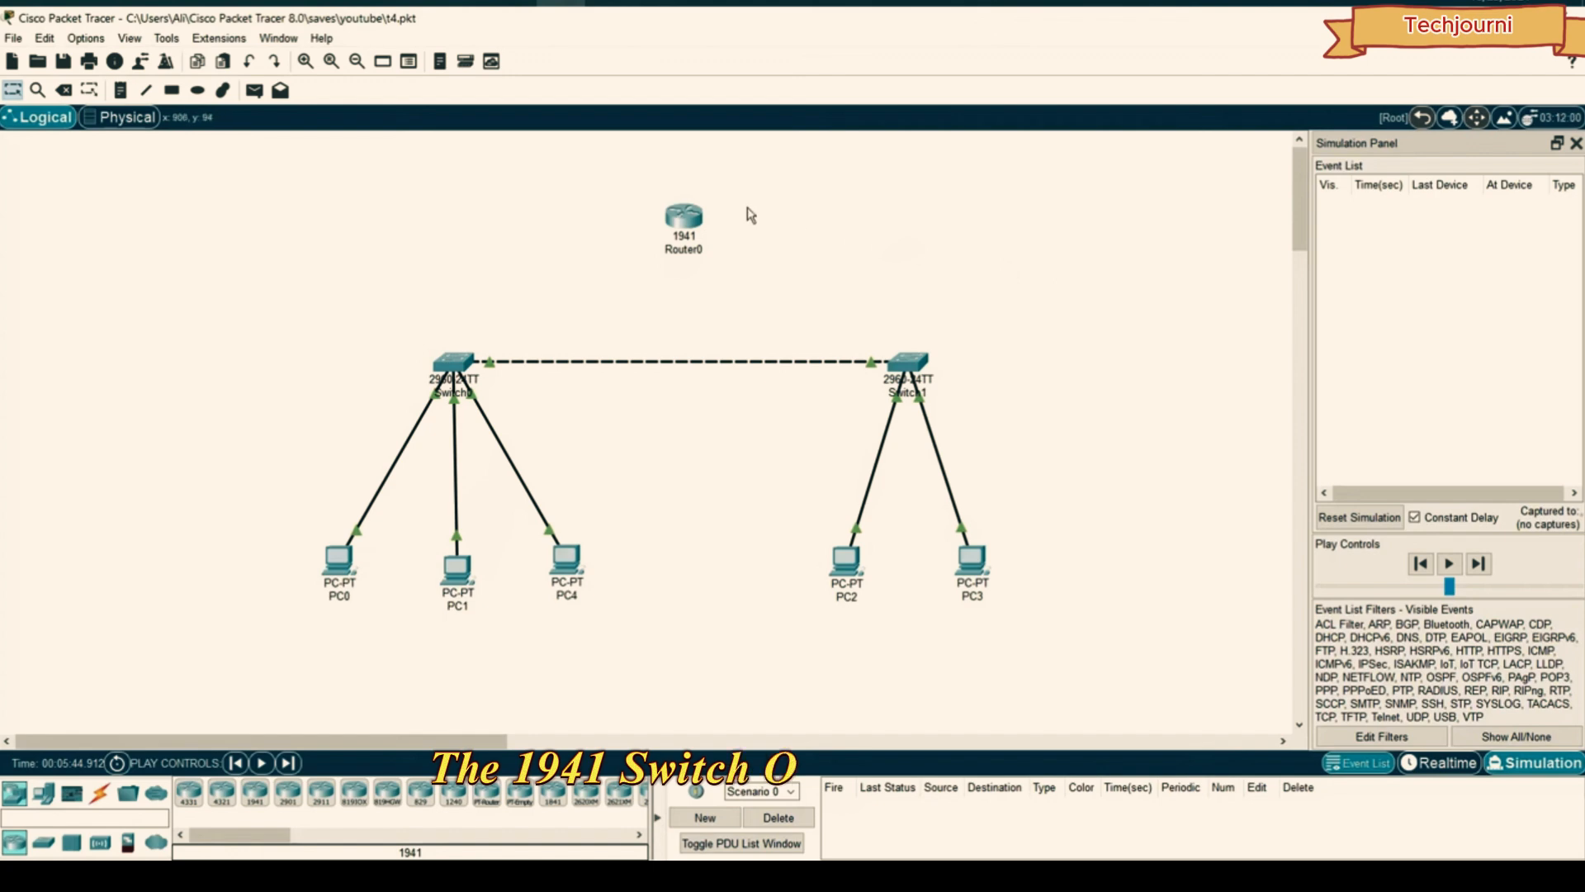
left_click_drag(686, 222, 695, 197)
left_click(64, 90)
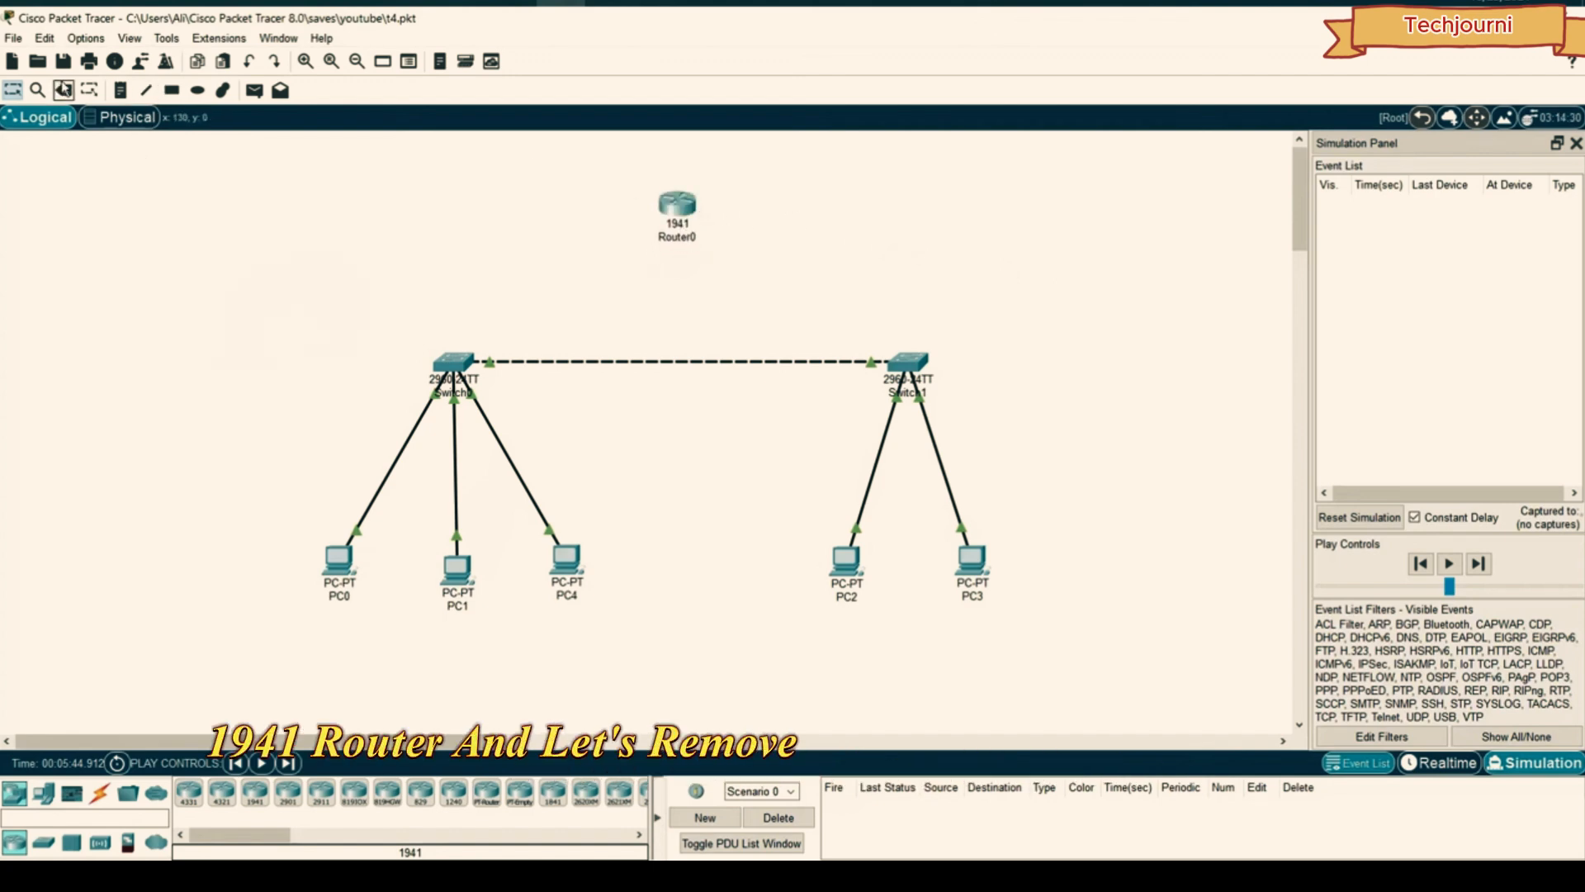
left_click(651, 352)
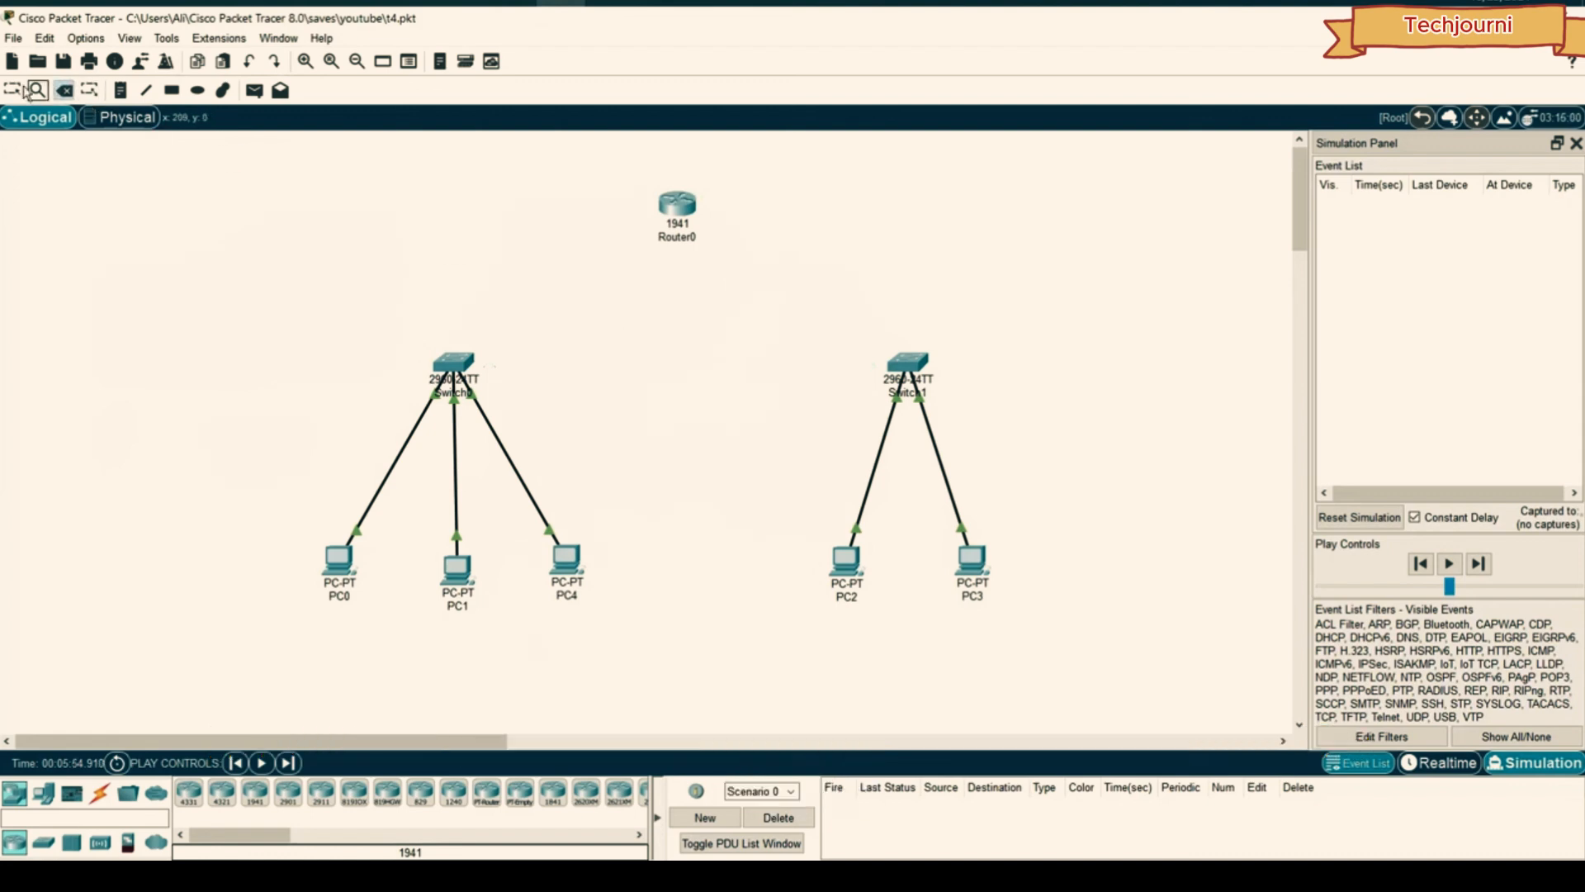
- Cable Switch0 and Switch1 to Router0, using the automatic cable type for Switch1
left_click(100, 792)
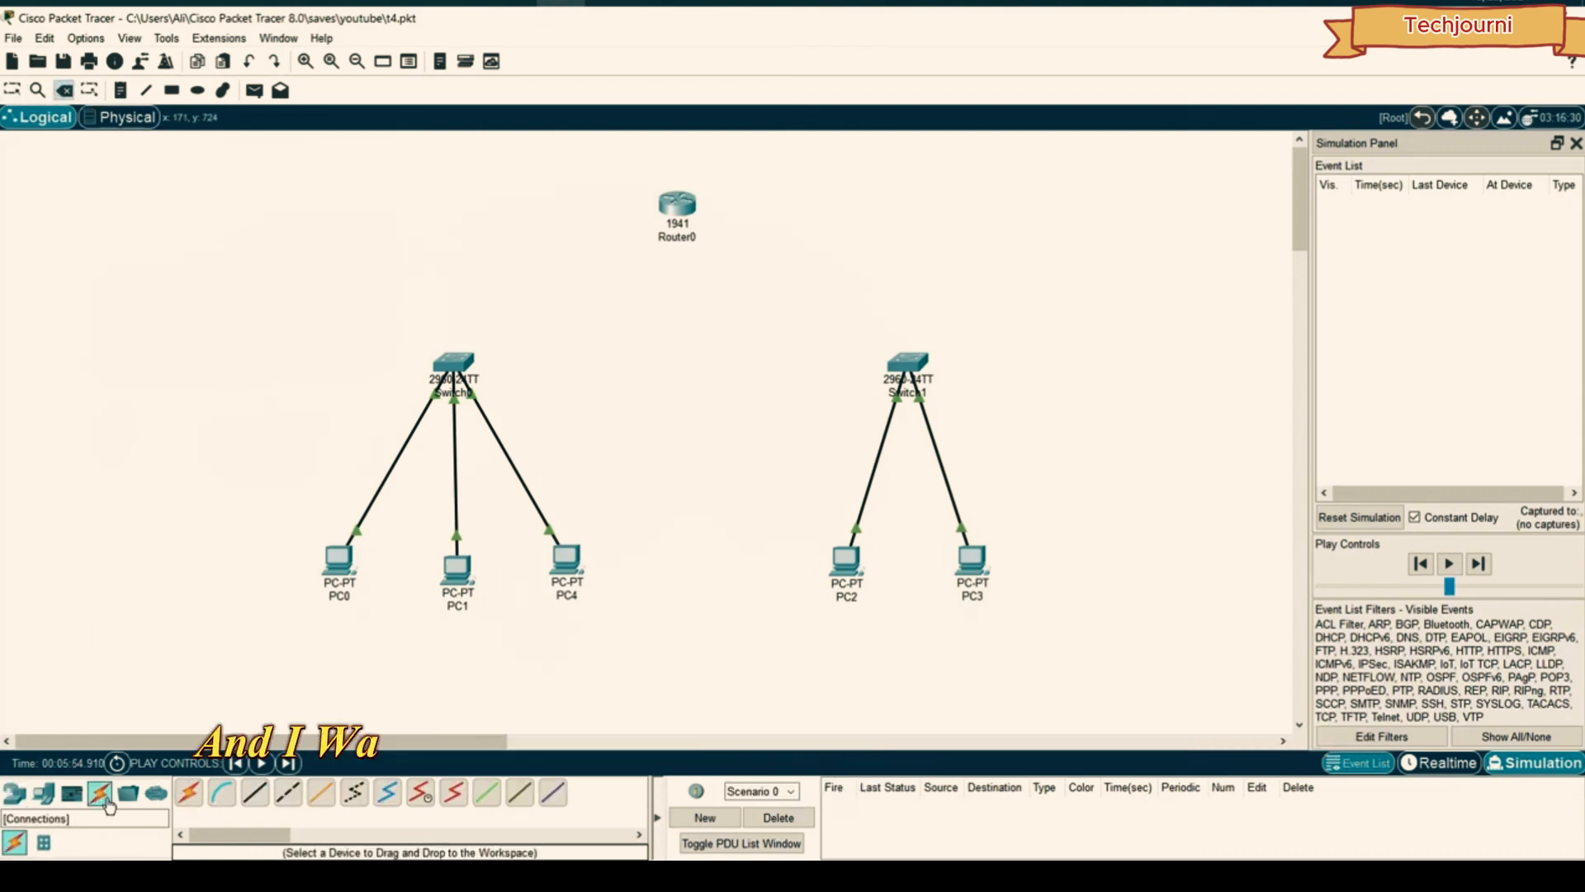
left_click(453, 355)
left_click(675, 204)
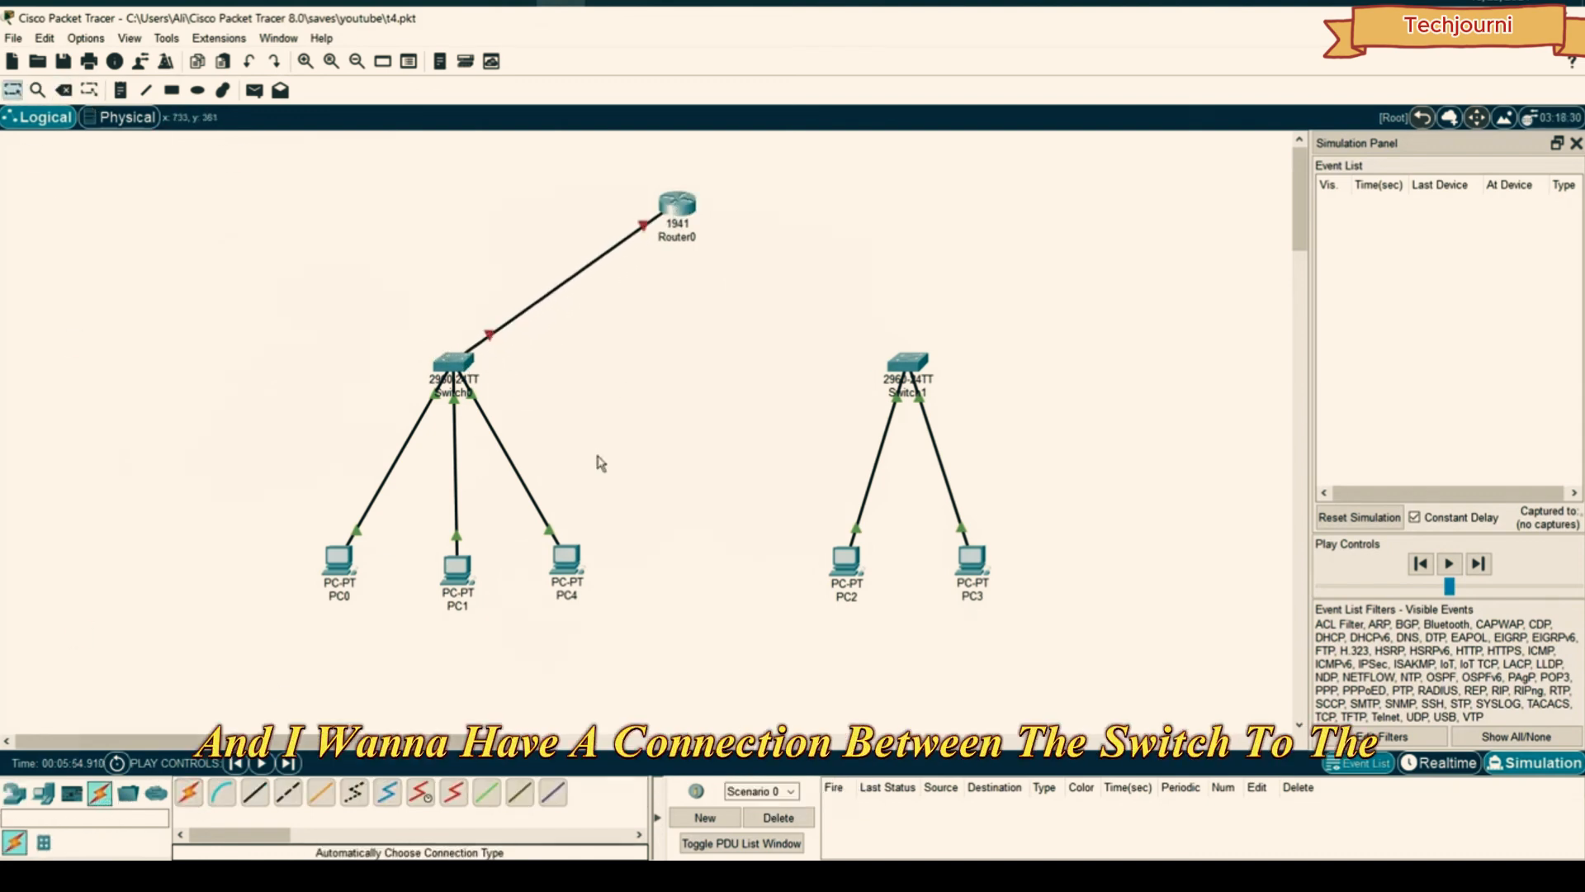
left_click(188, 793)
left_click(907, 356)
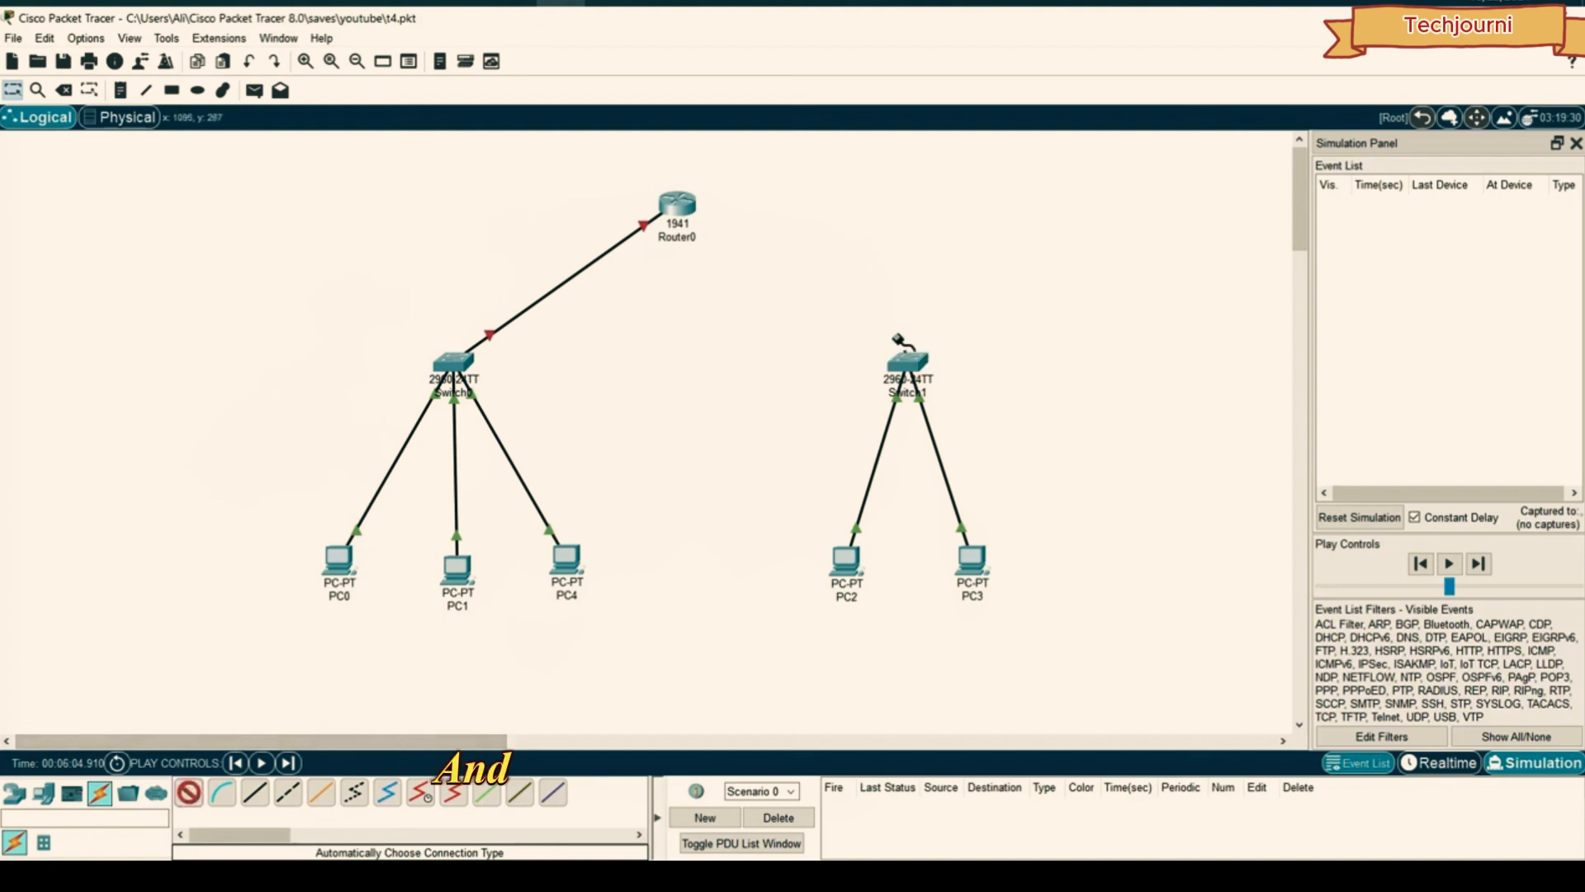
left_click(670, 202)
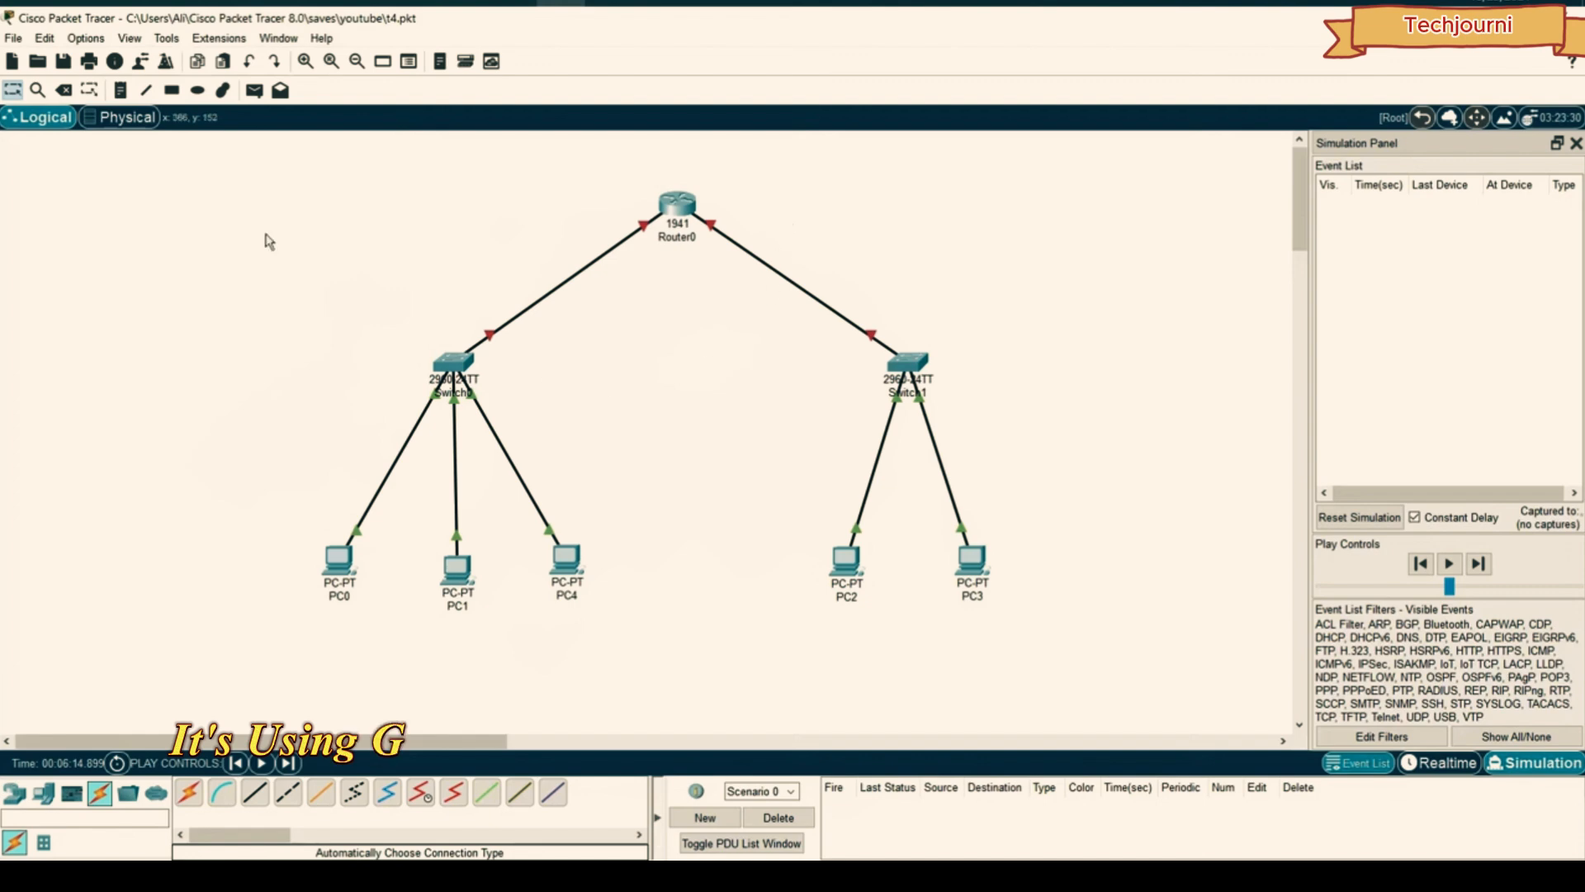
- Replace the Switch0 cable with a copper straight-through link from GigabitEthernet0/1 to Router0's GigabitEthernet0/0
left_click(571, 274)
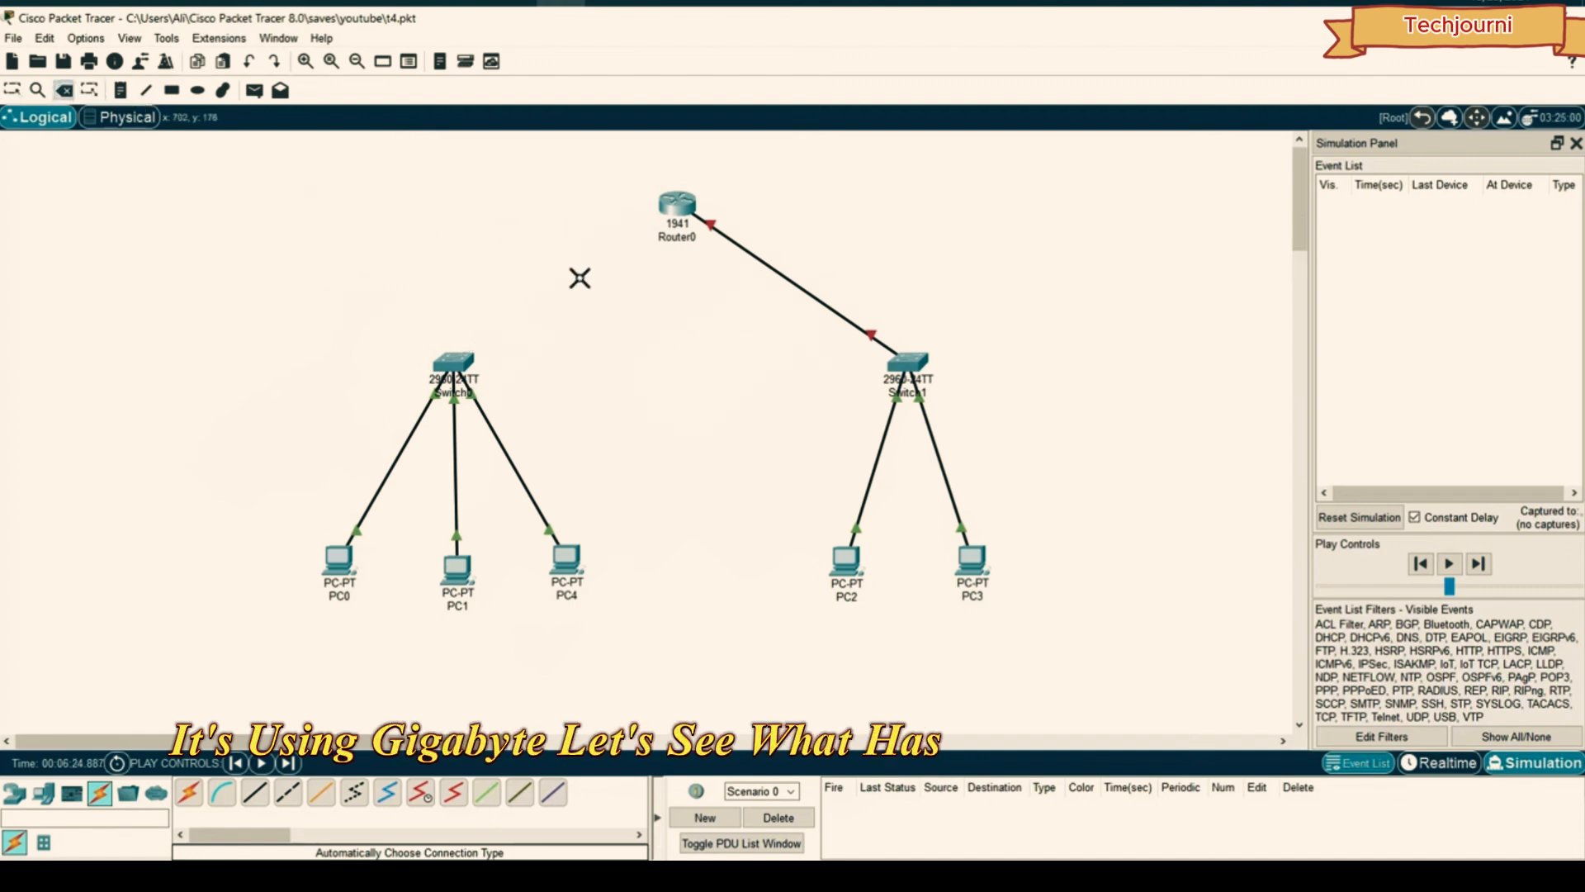
left_click(455, 363)
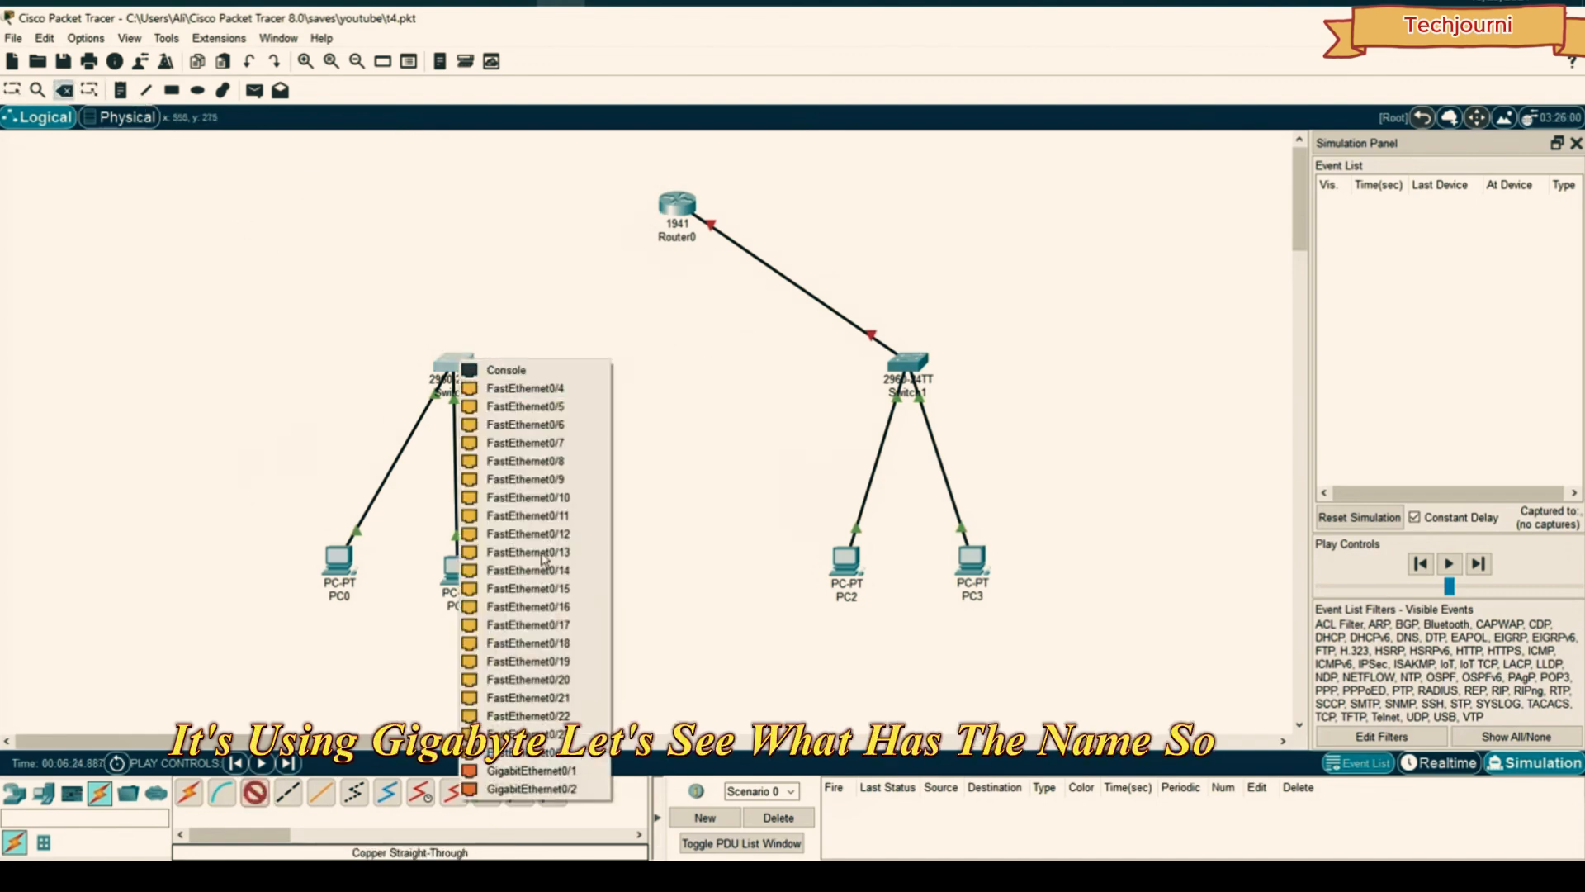
left_click(550, 776)
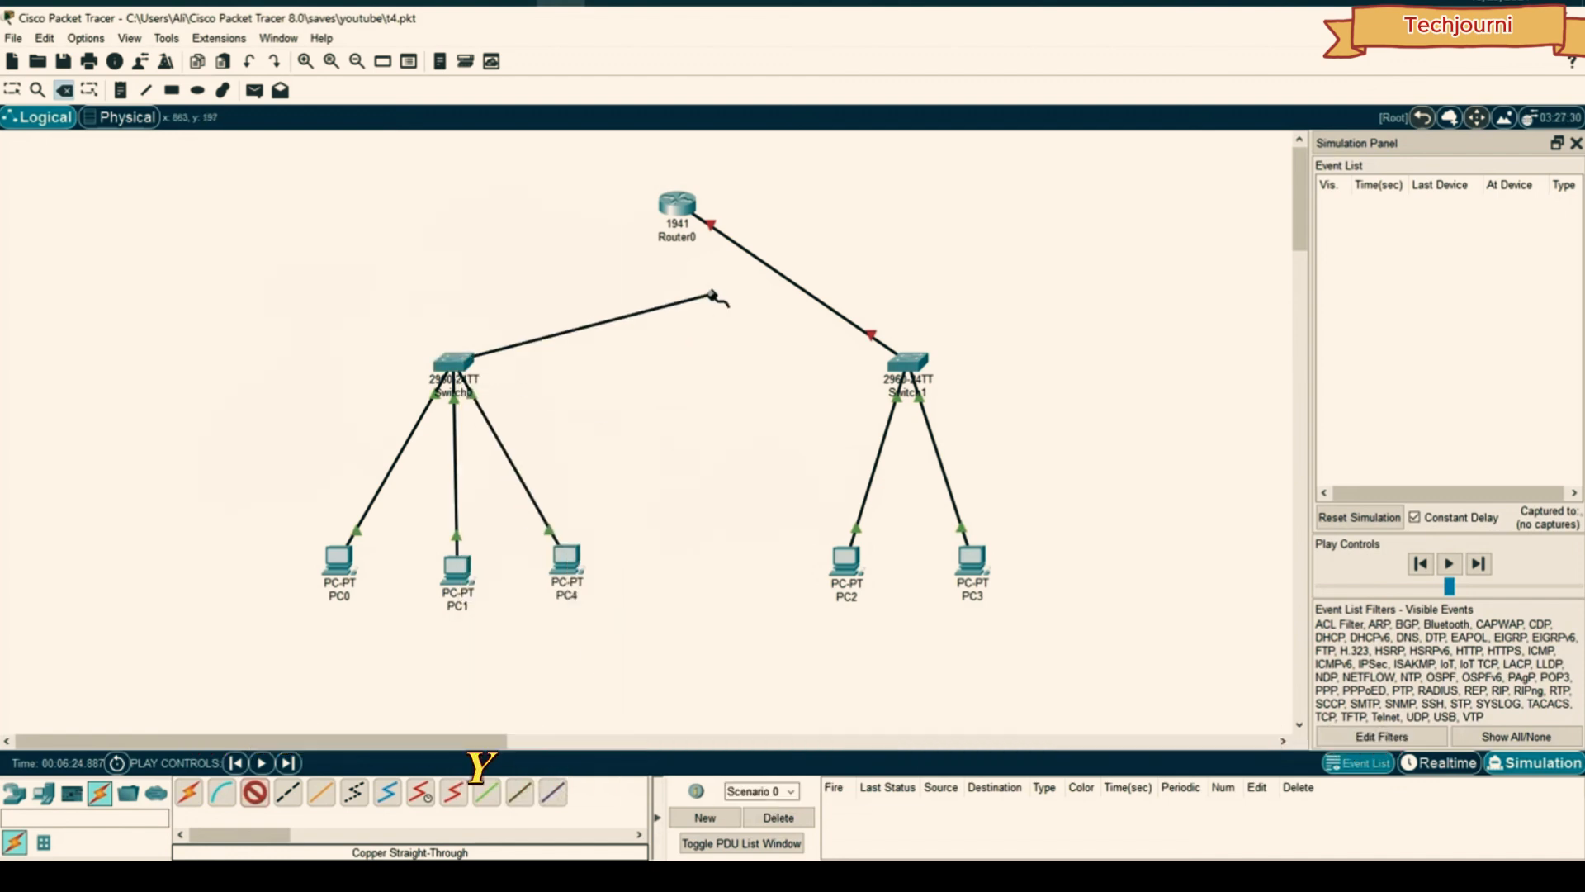
left_click(677, 204)
left_click(724, 252)
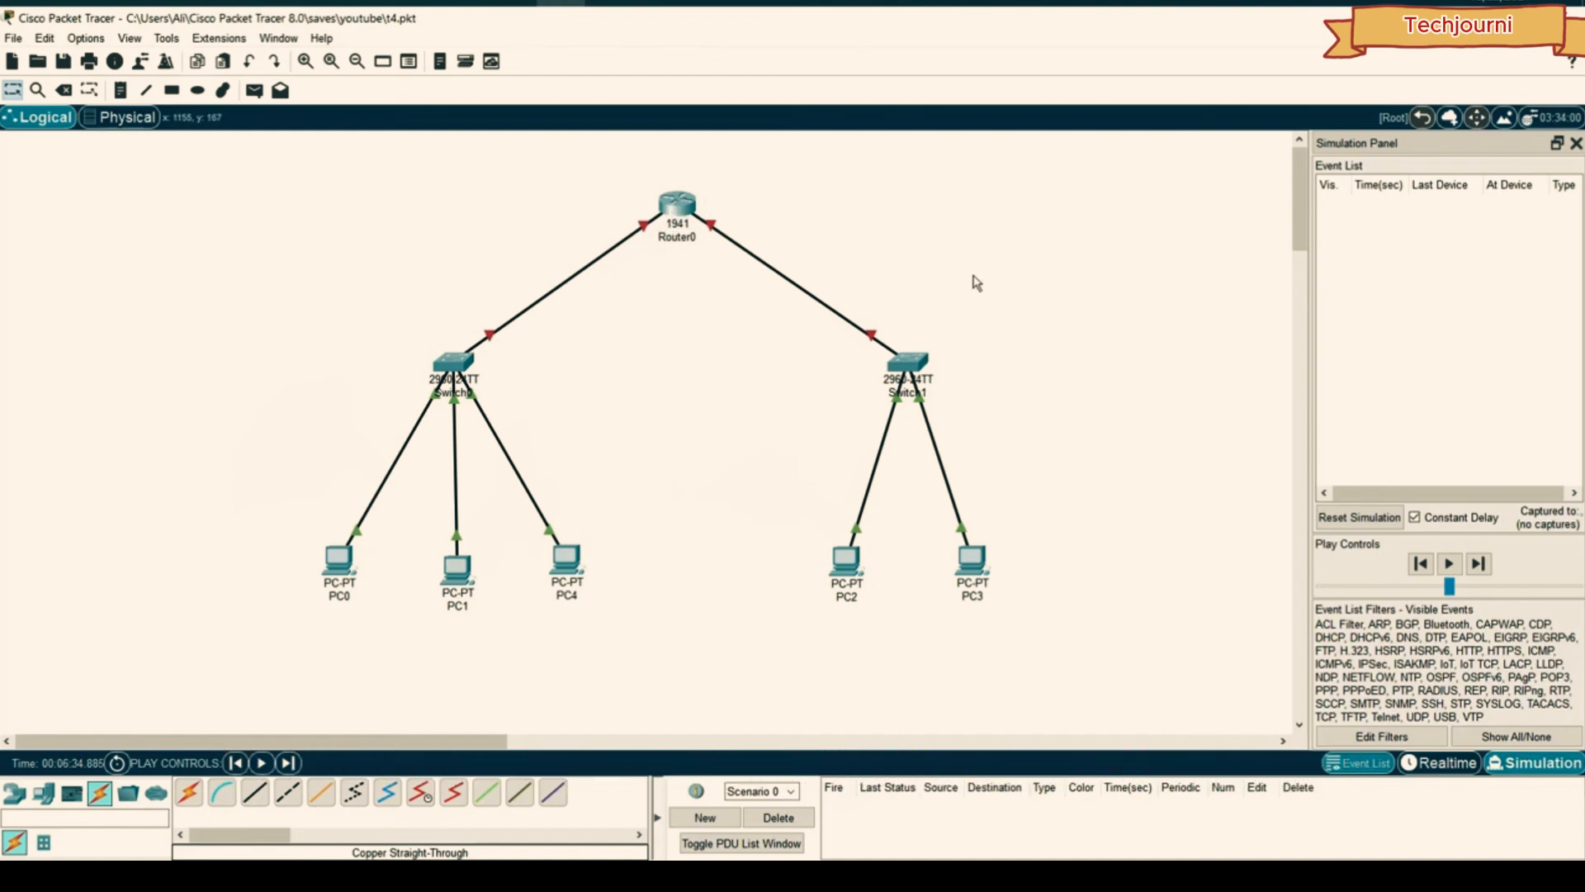
- Replace PC2's old IPv4 address 192.168.1.20 with a 172. address and close its window
left_click(844, 559)
left_click(576, 241)
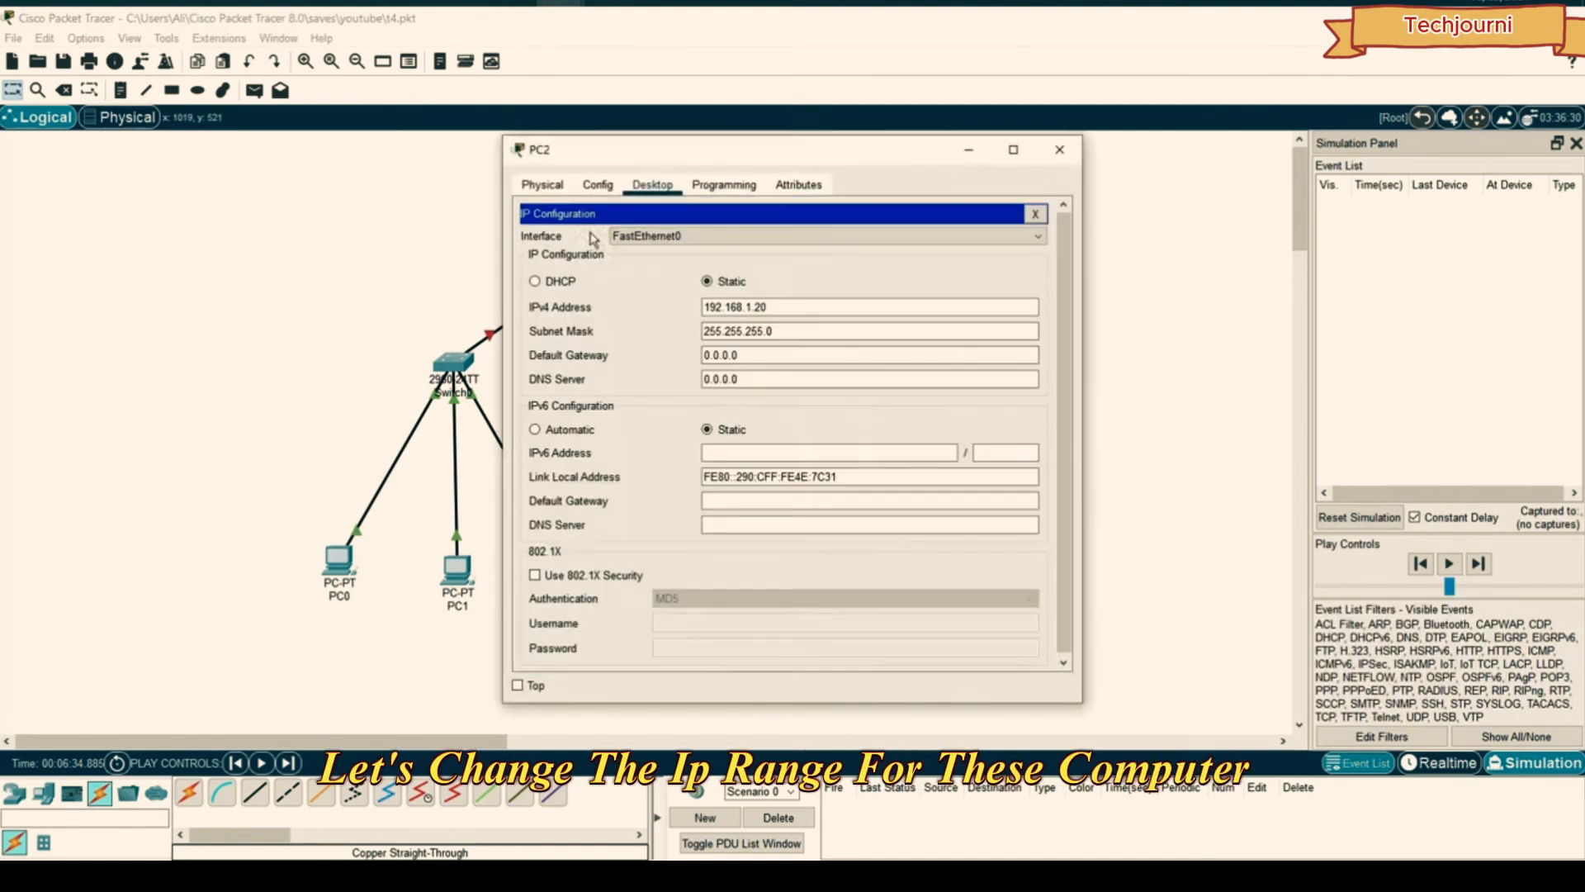
key("Tab")
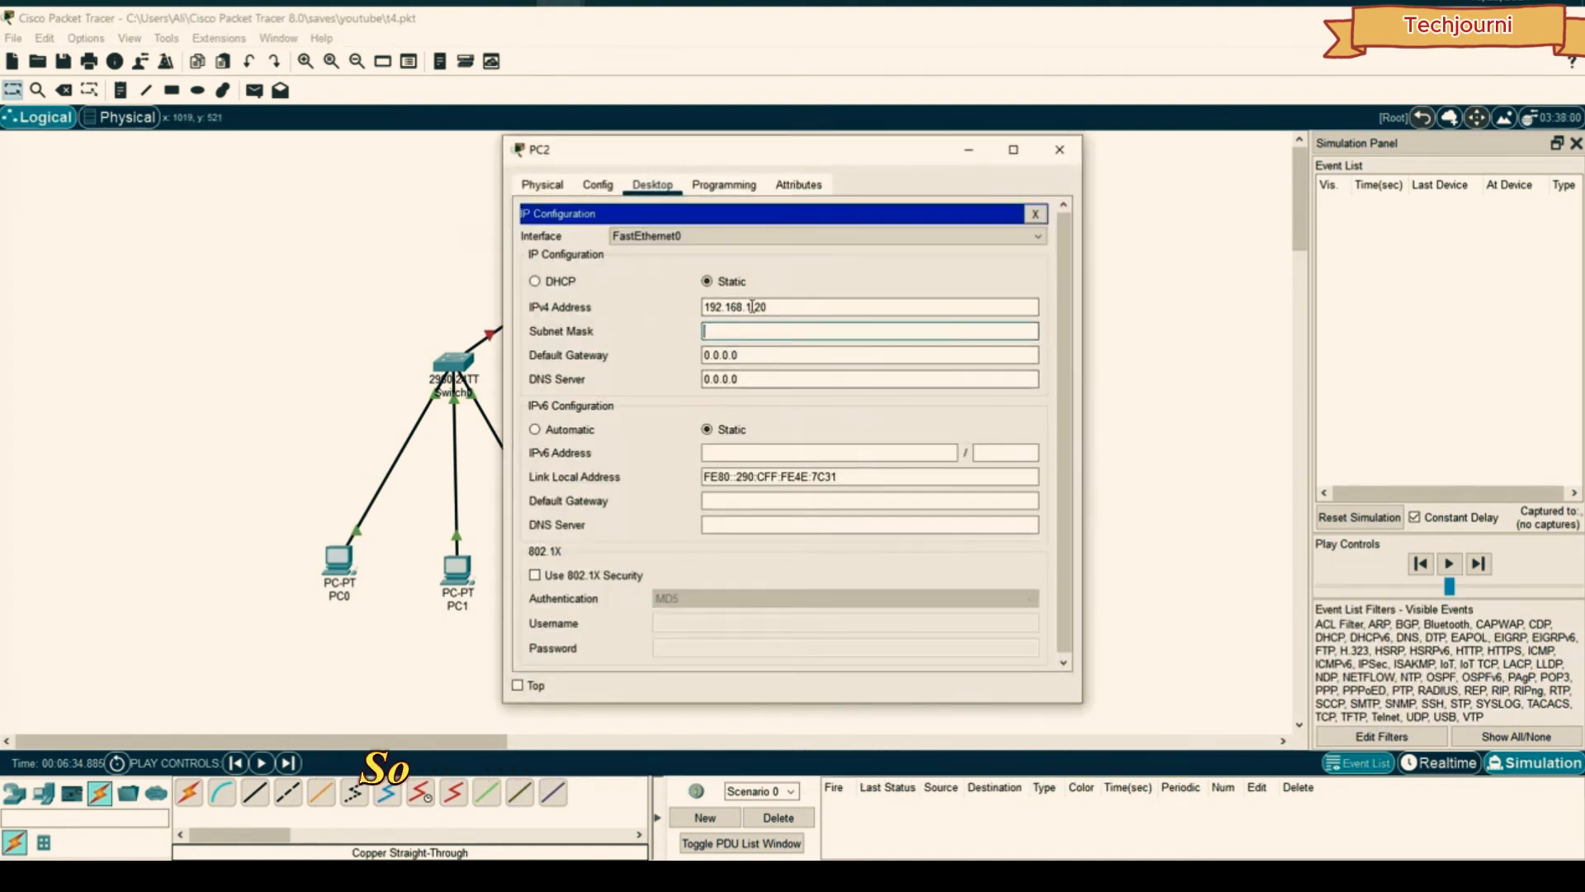
double_click(752, 307)
key("BackSpace")
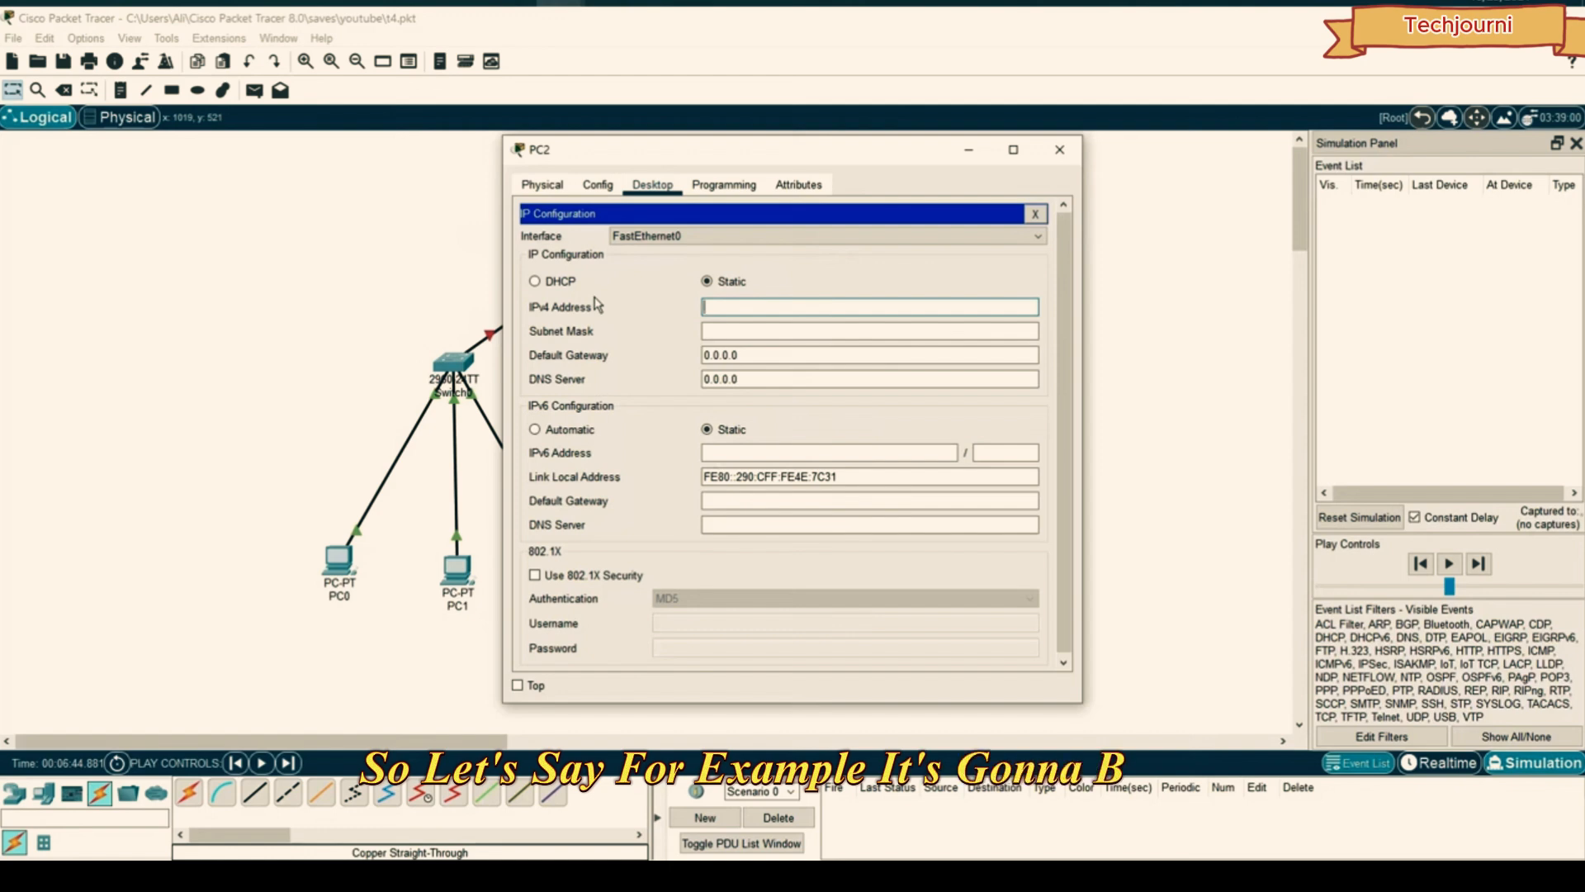
type("17")
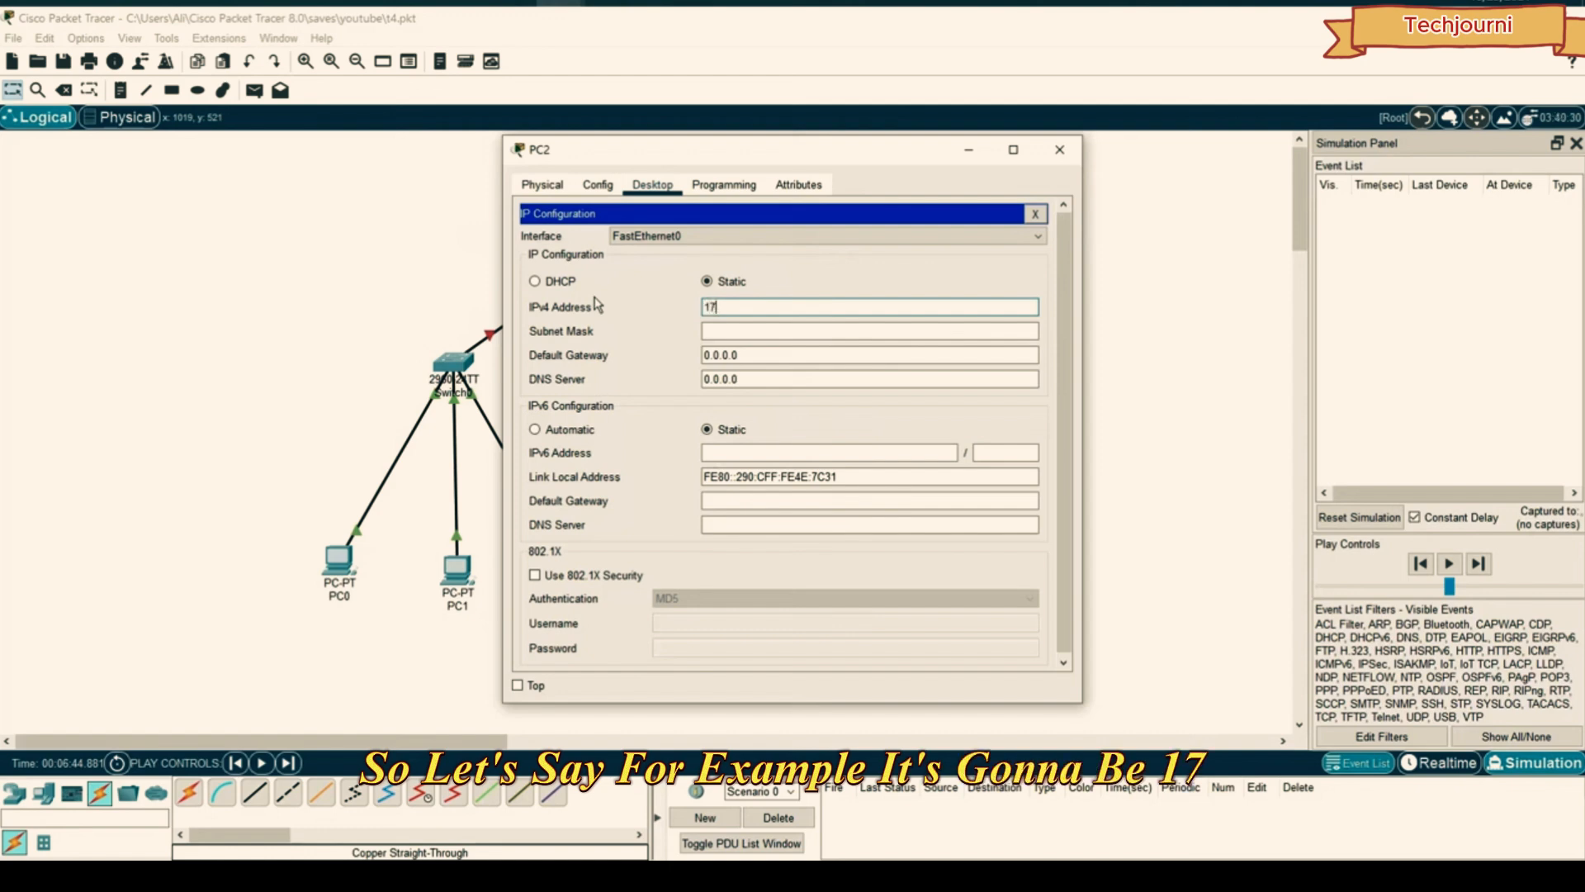
type("2.16.1.10")
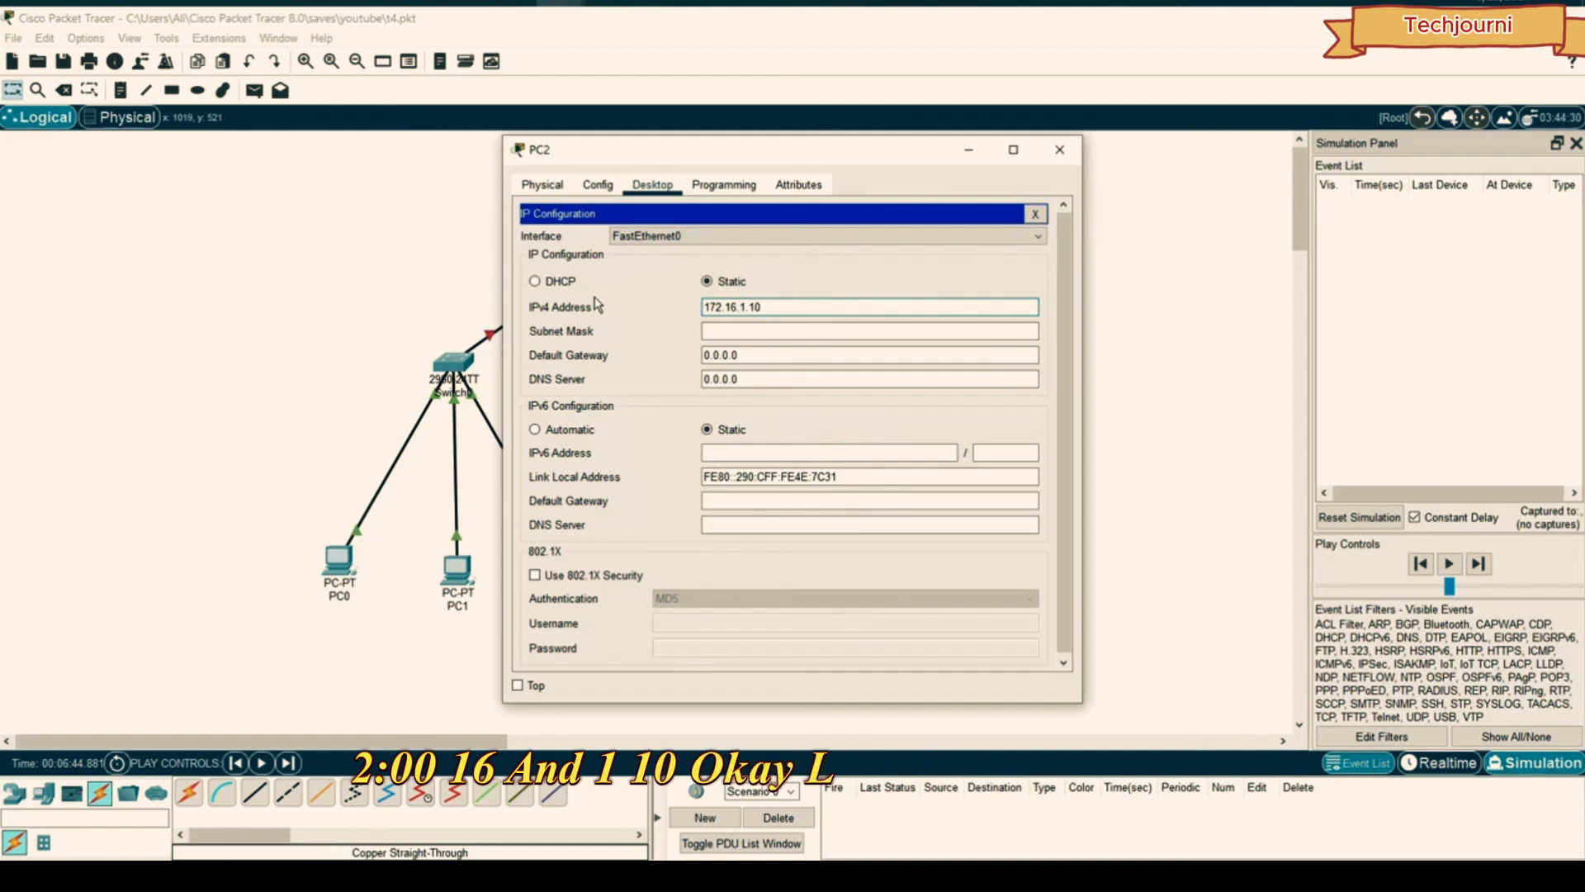
key("Return")
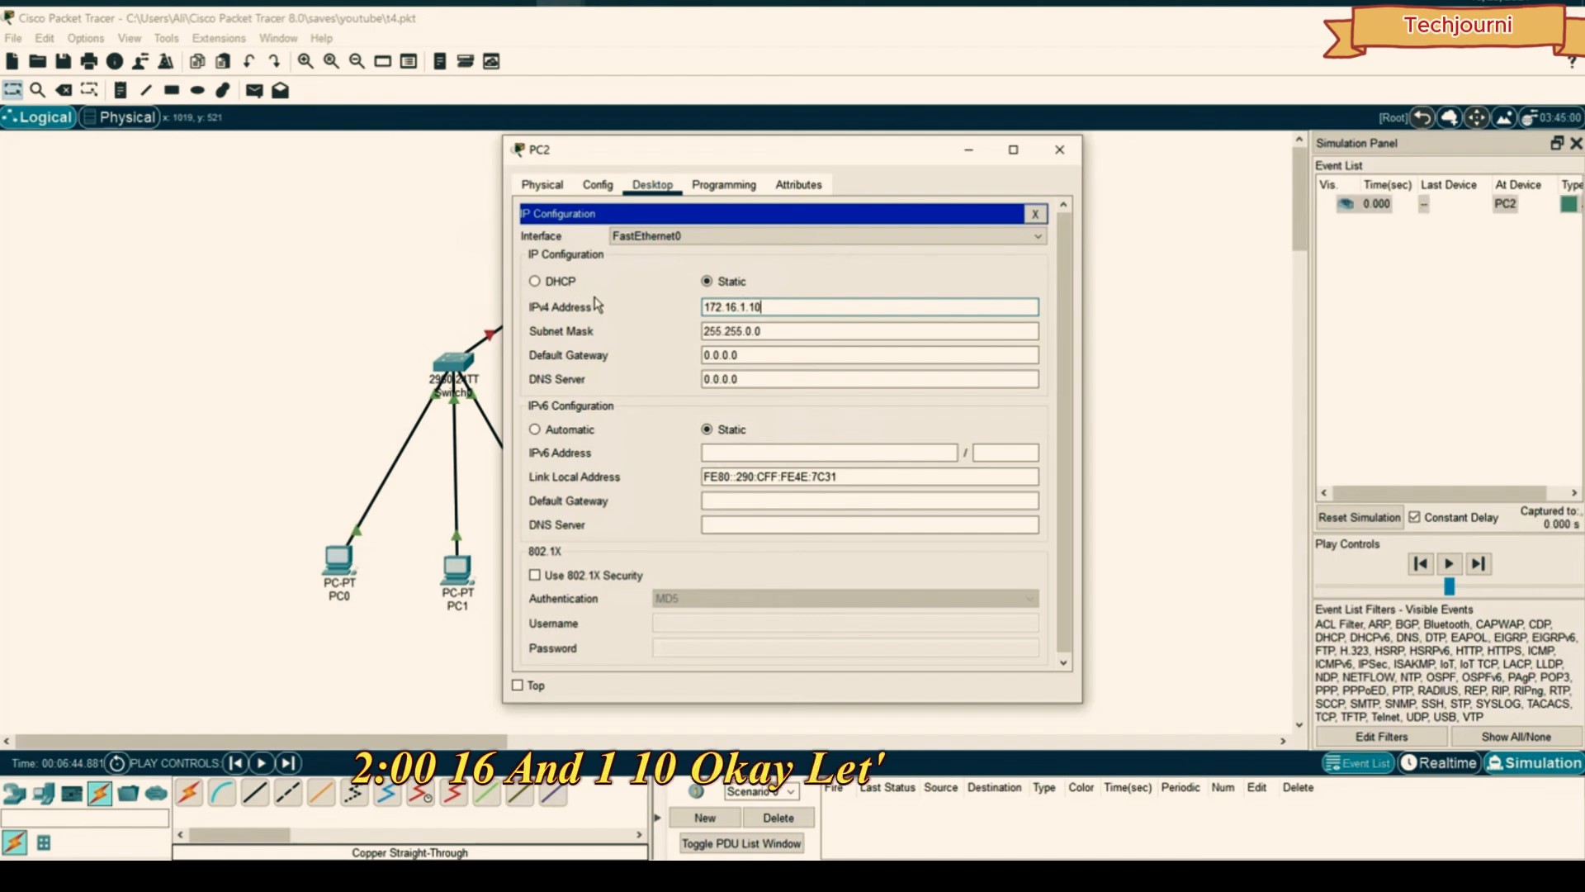
left_click(1073, 150)
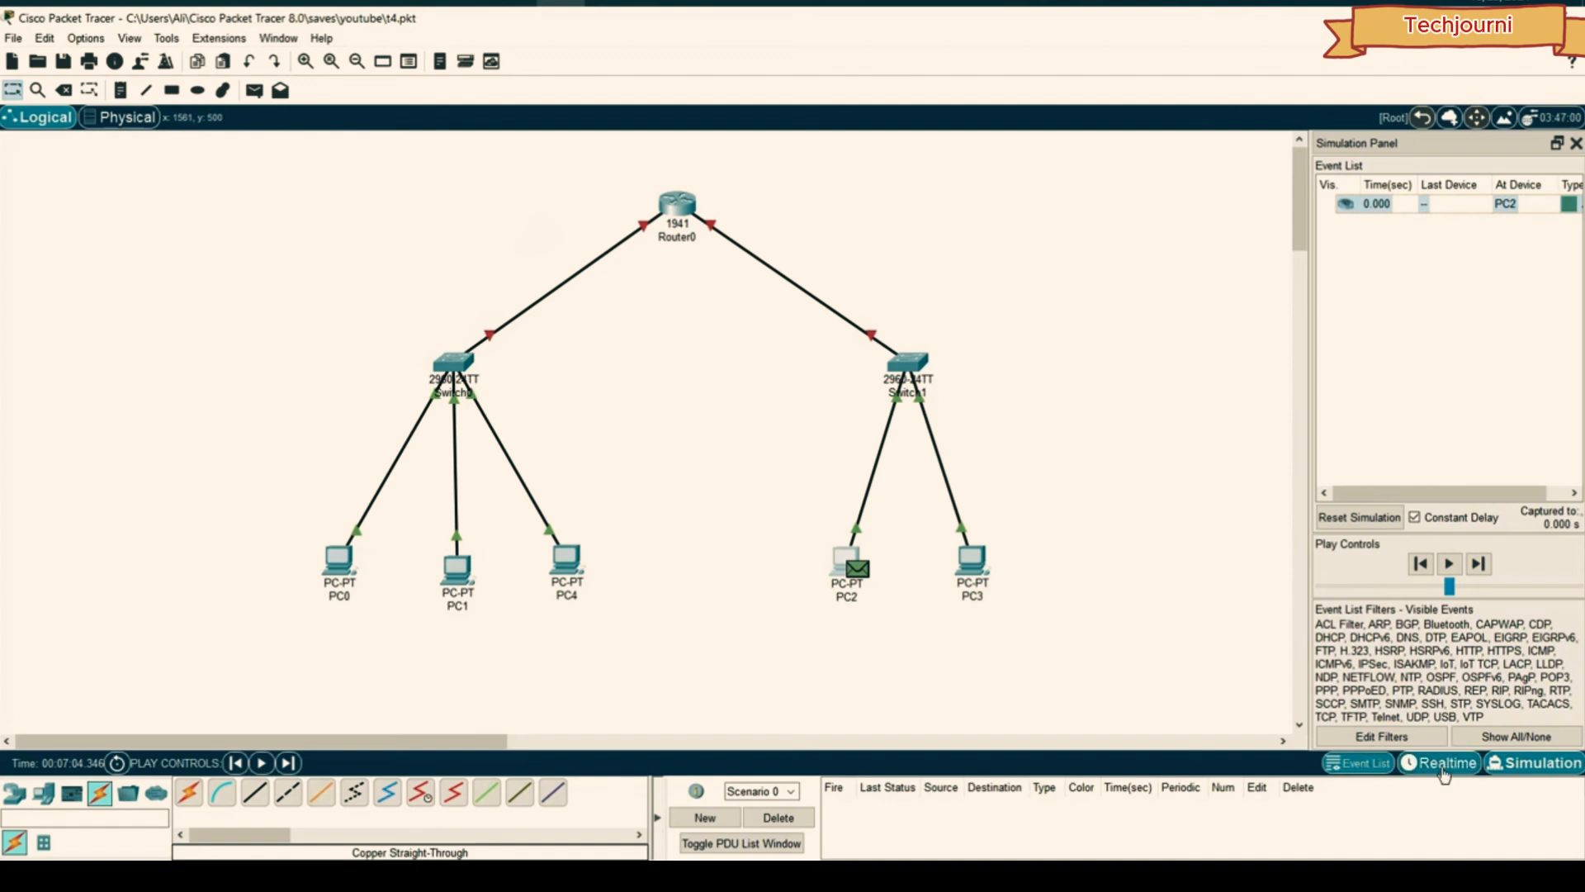
left_click(1445, 764)
- Enter 172.16.1.11 with subnet mask 255.255.0.0 in PC3's IP configuration
left_click(971, 561)
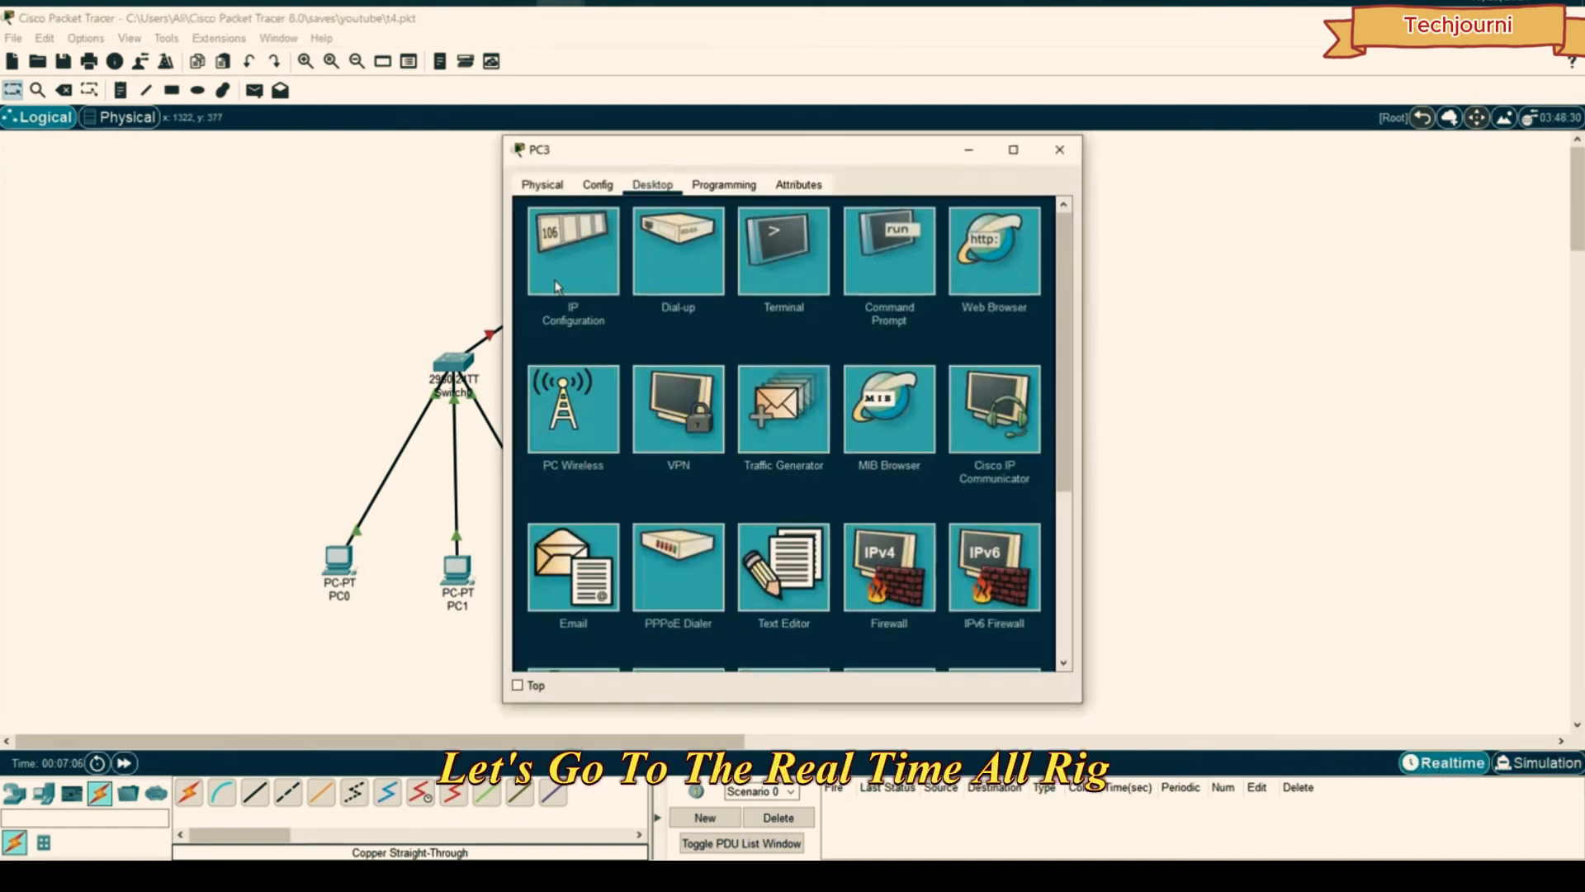
left_click(556, 287)
type("1")
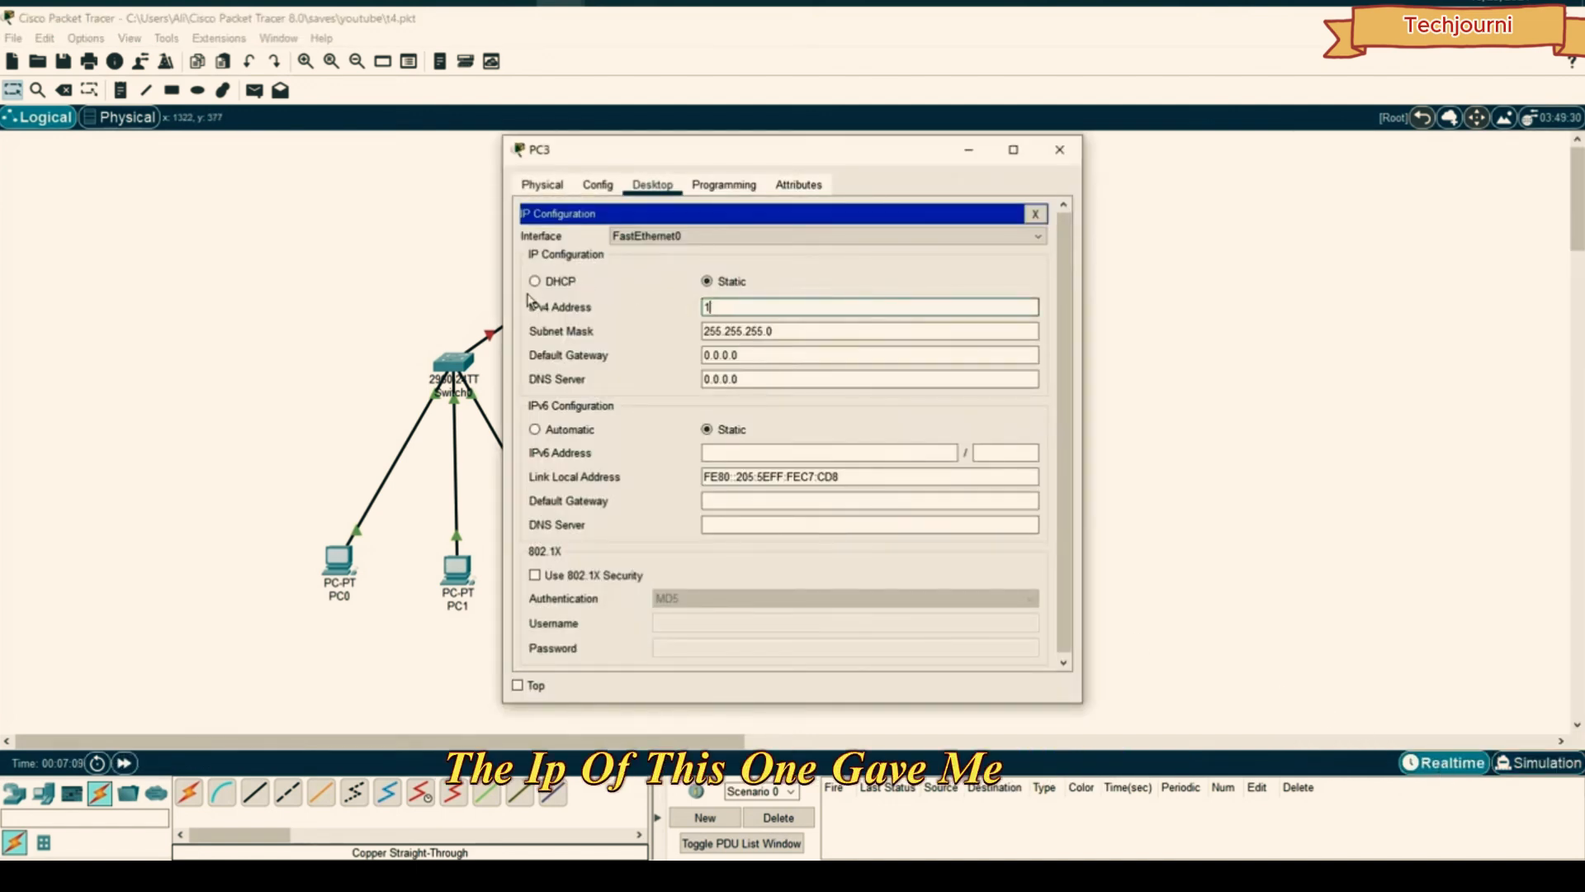
type("72.16.1")
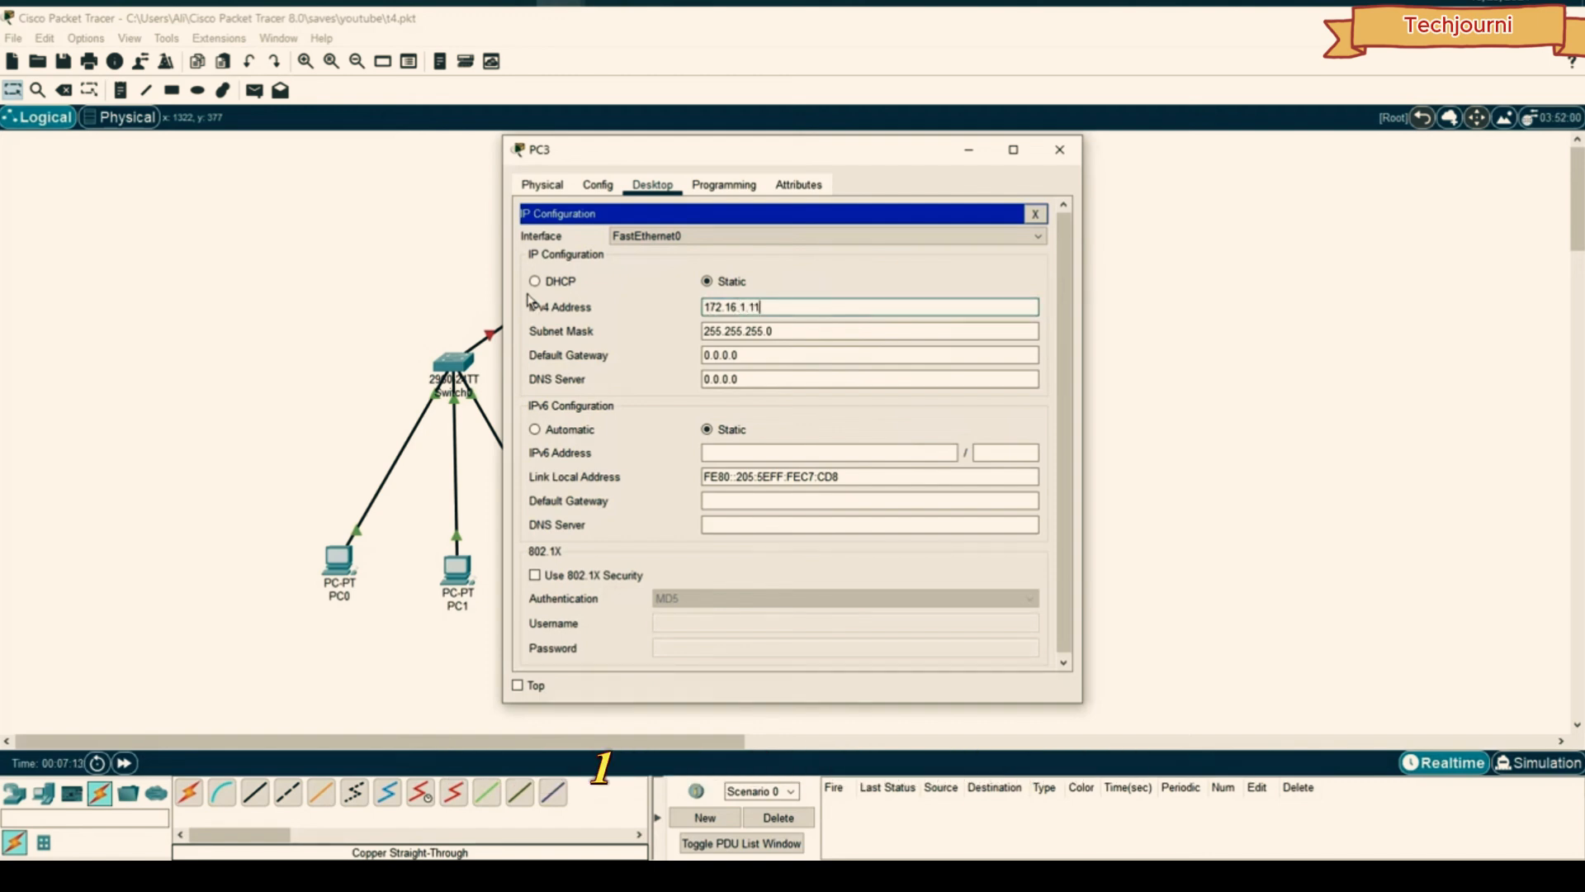
type(".11")
key("Tab")
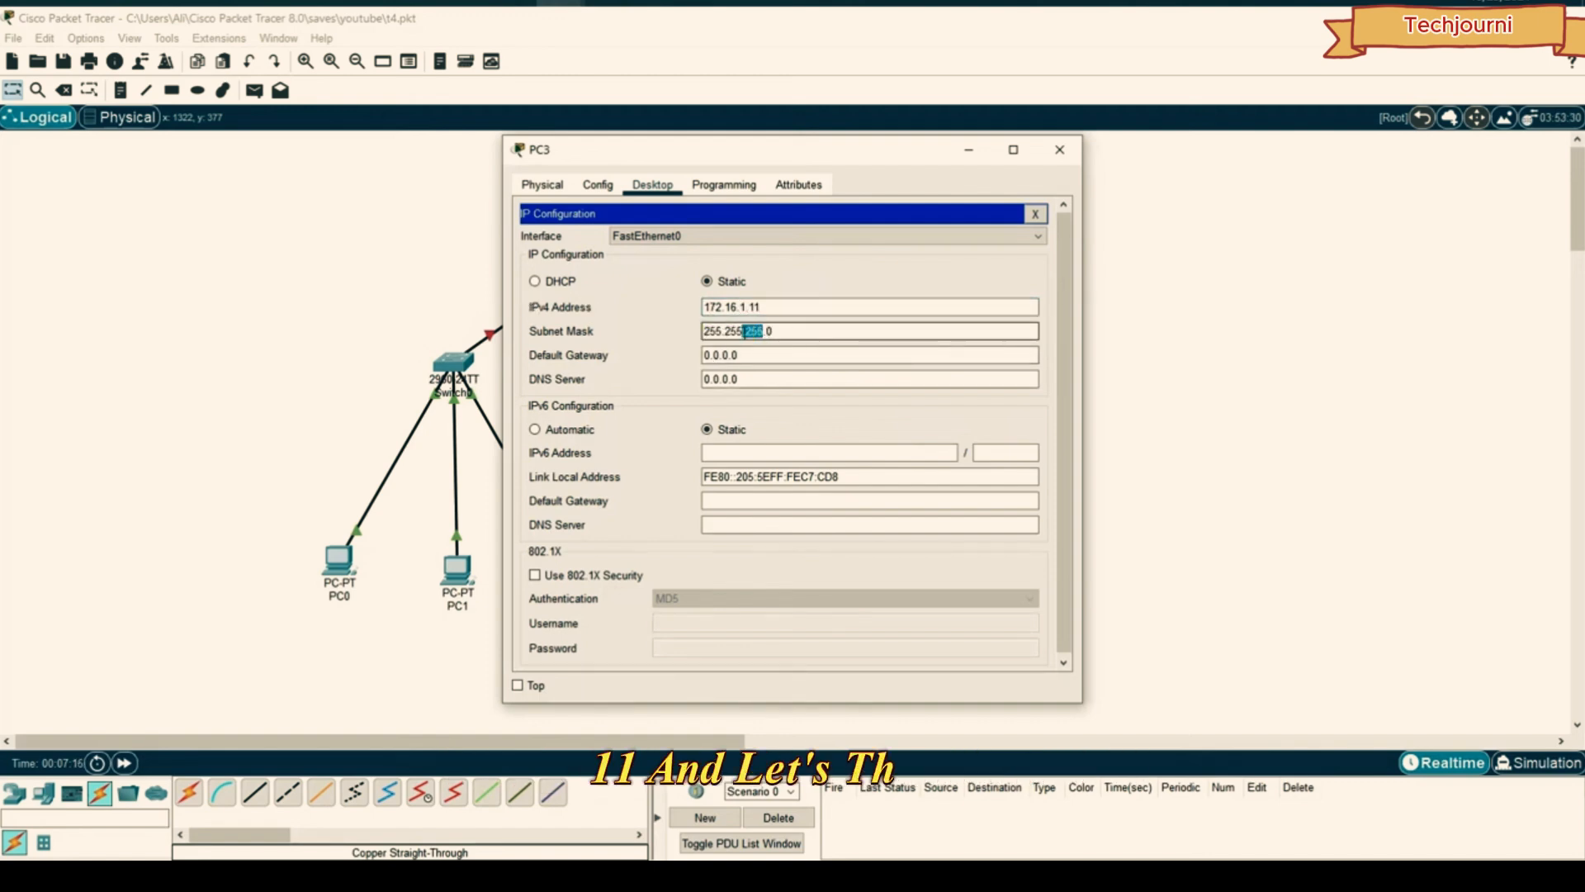
left_click_drag(776, 332, 642, 326)
key("BackSpace")
left_click(737, 310)
key("Tab")
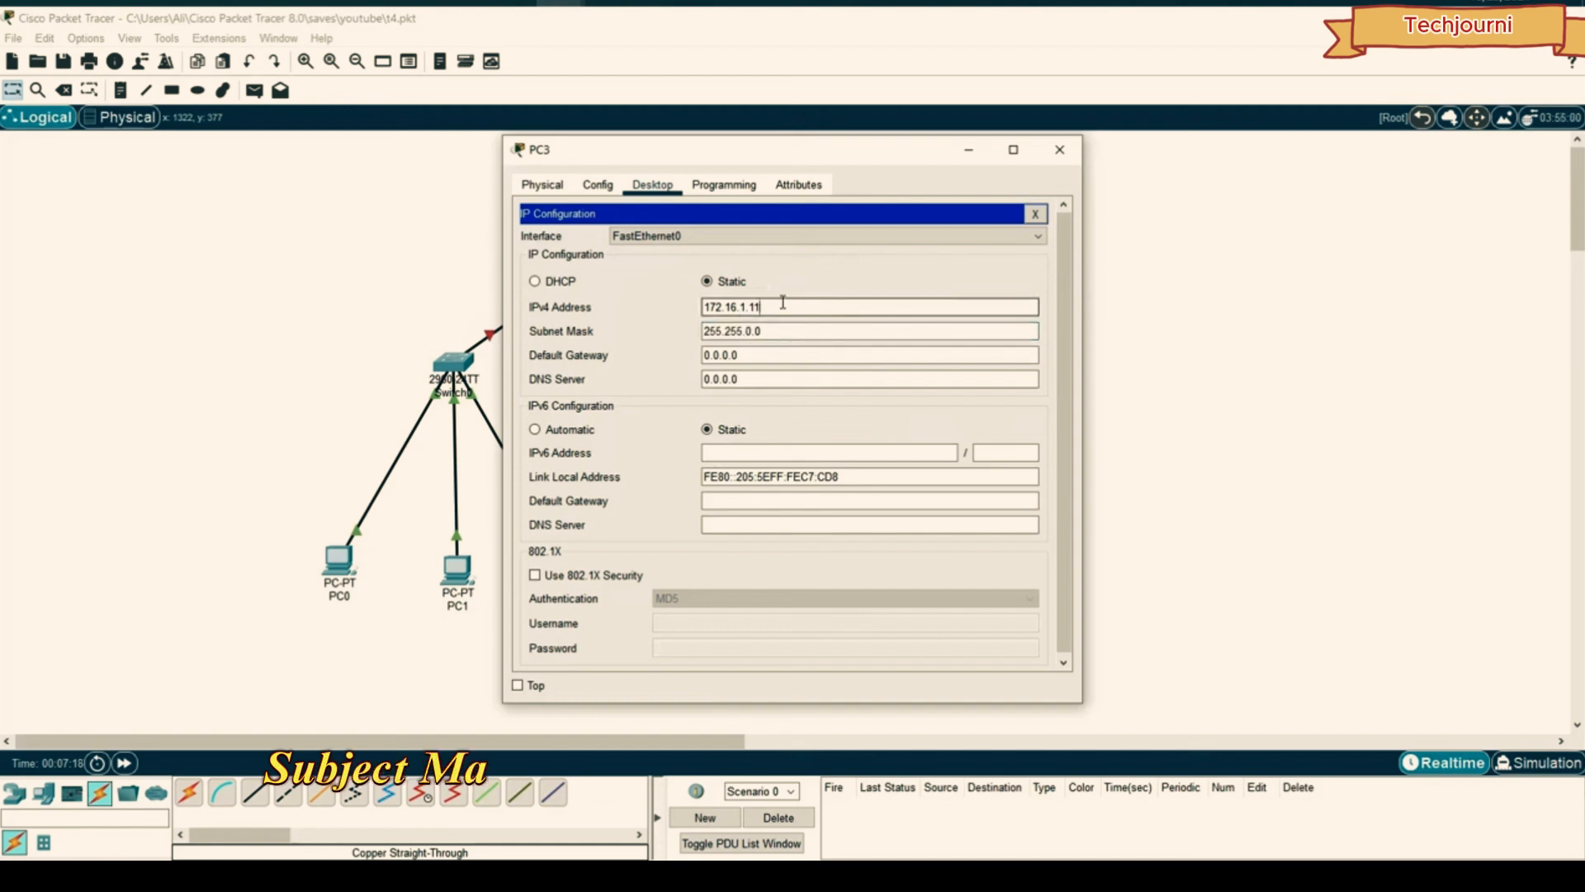
left_click(816, 306)
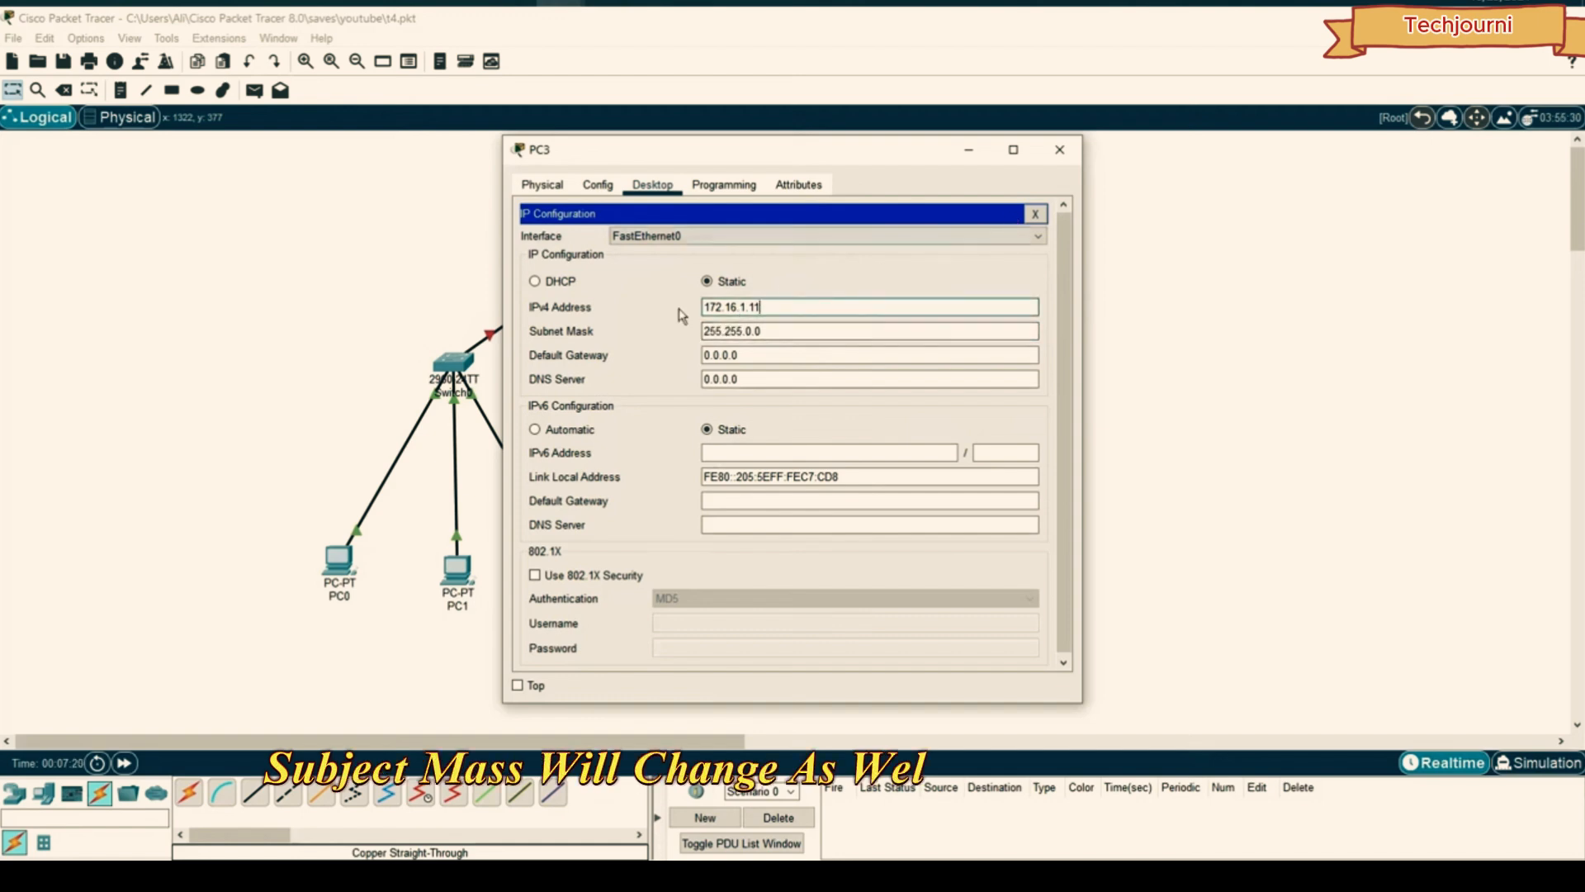
- Close PC3's window and show Router0's Config tab on the GigabitEthernet0/0 interface
left_click(1066, 150)
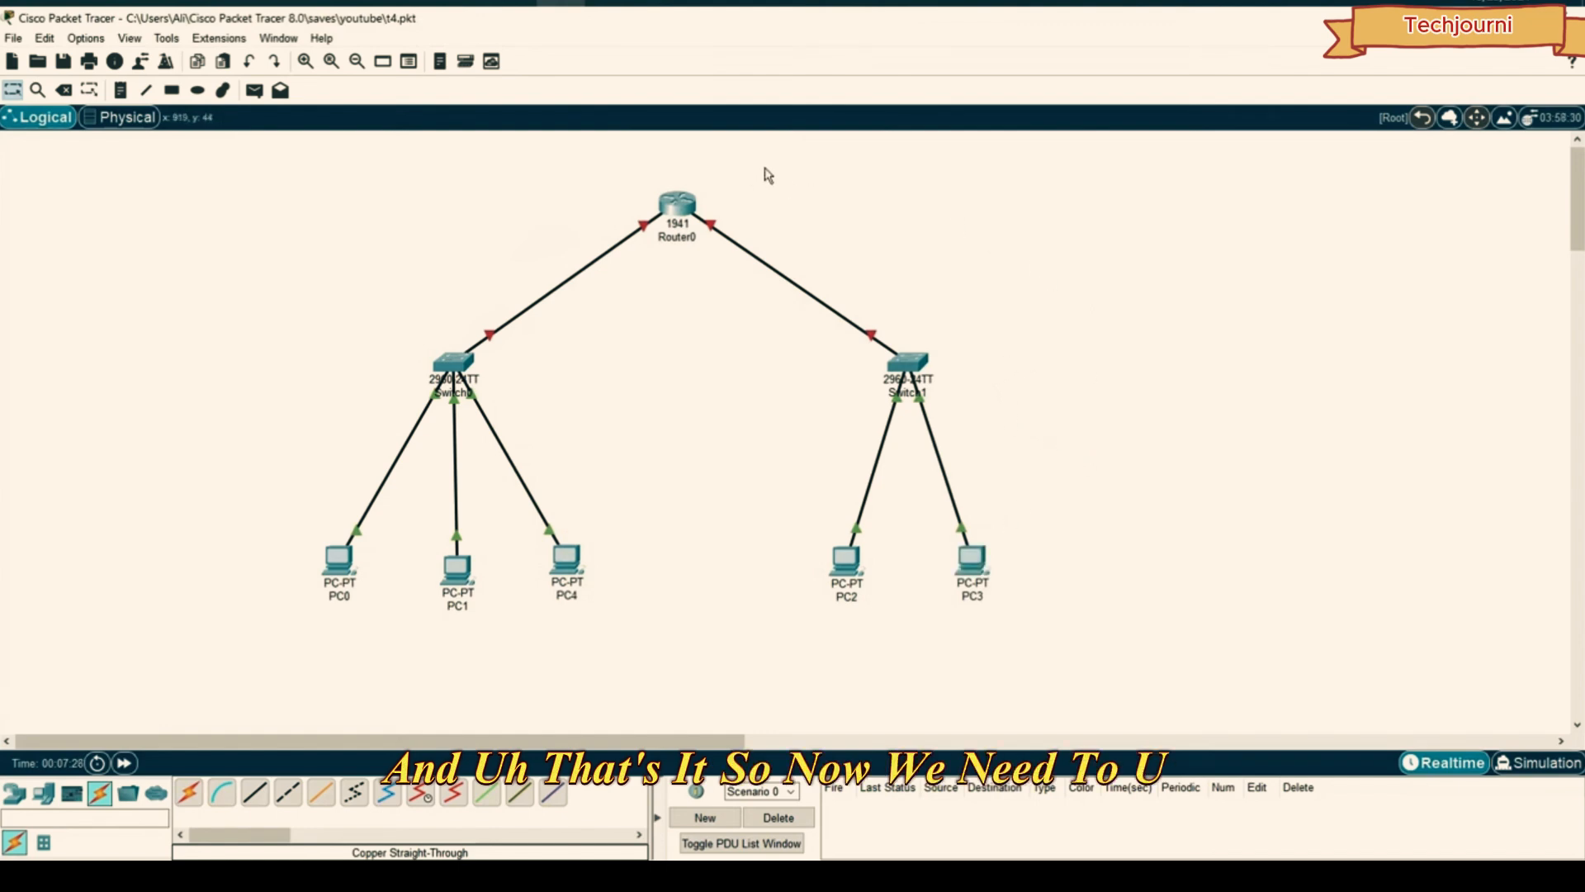
left_click_drag(797, 165, 653, 228)
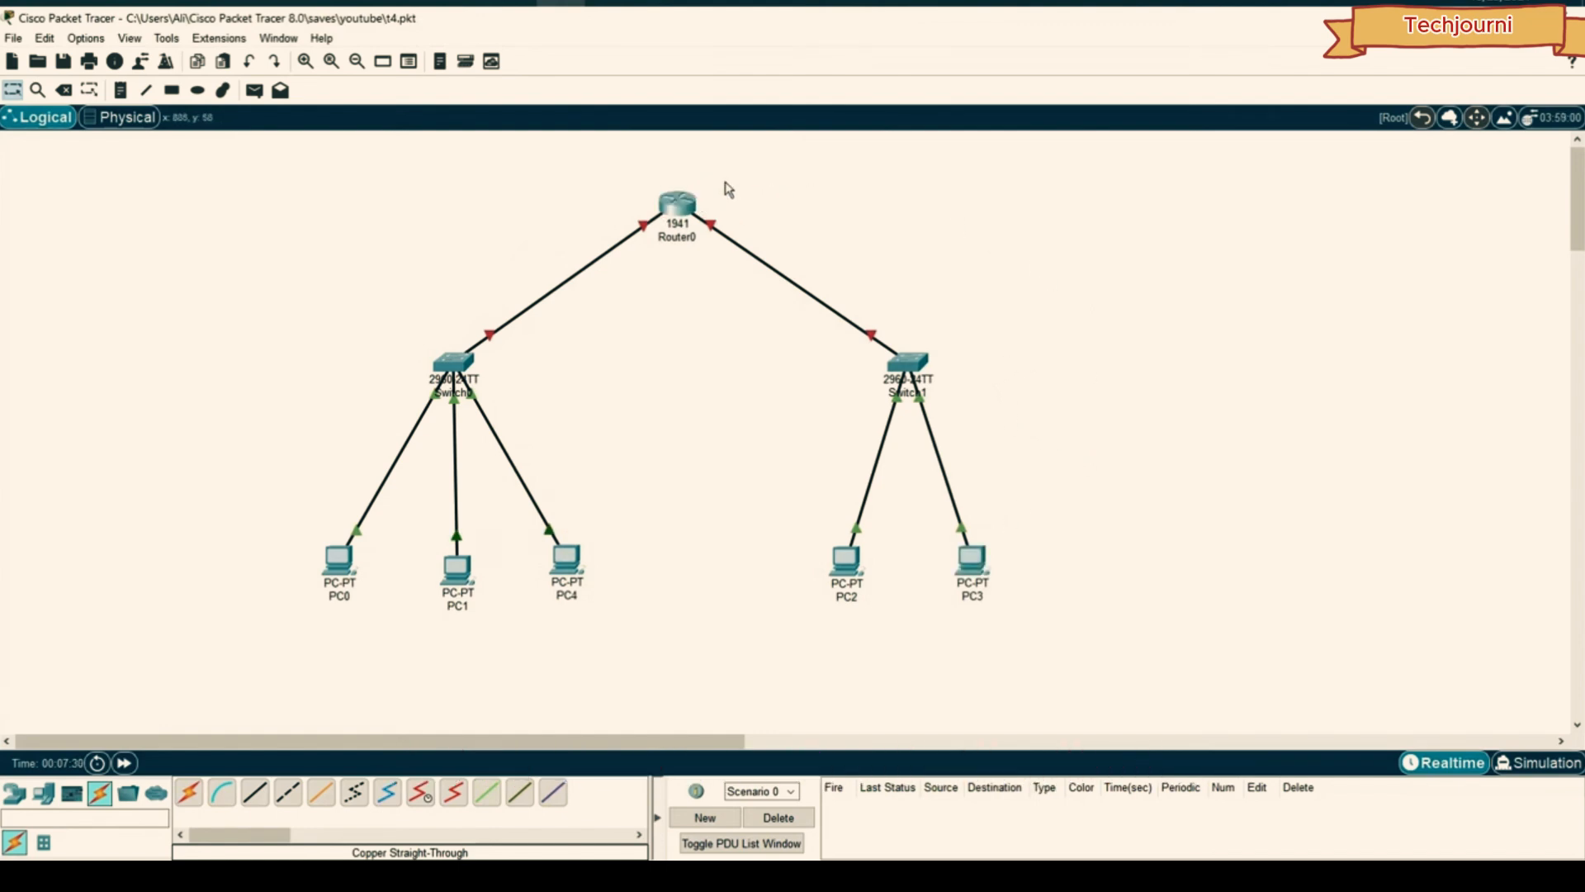
left_click(685, 206)
left_click_drag(736, 158, 1086, 138)
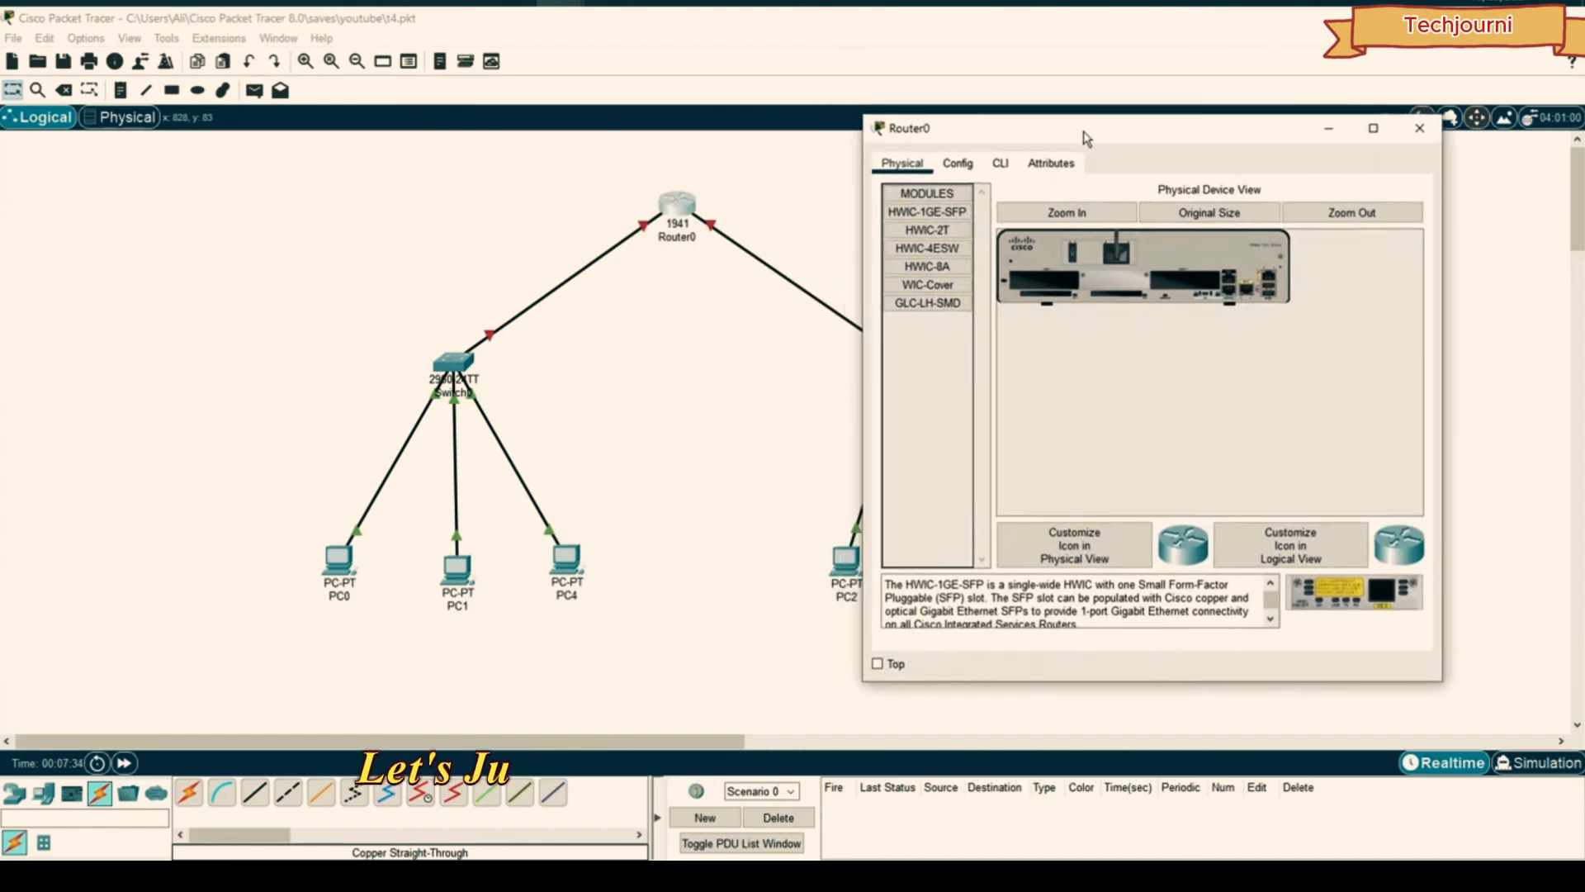
left_click(960, 163)
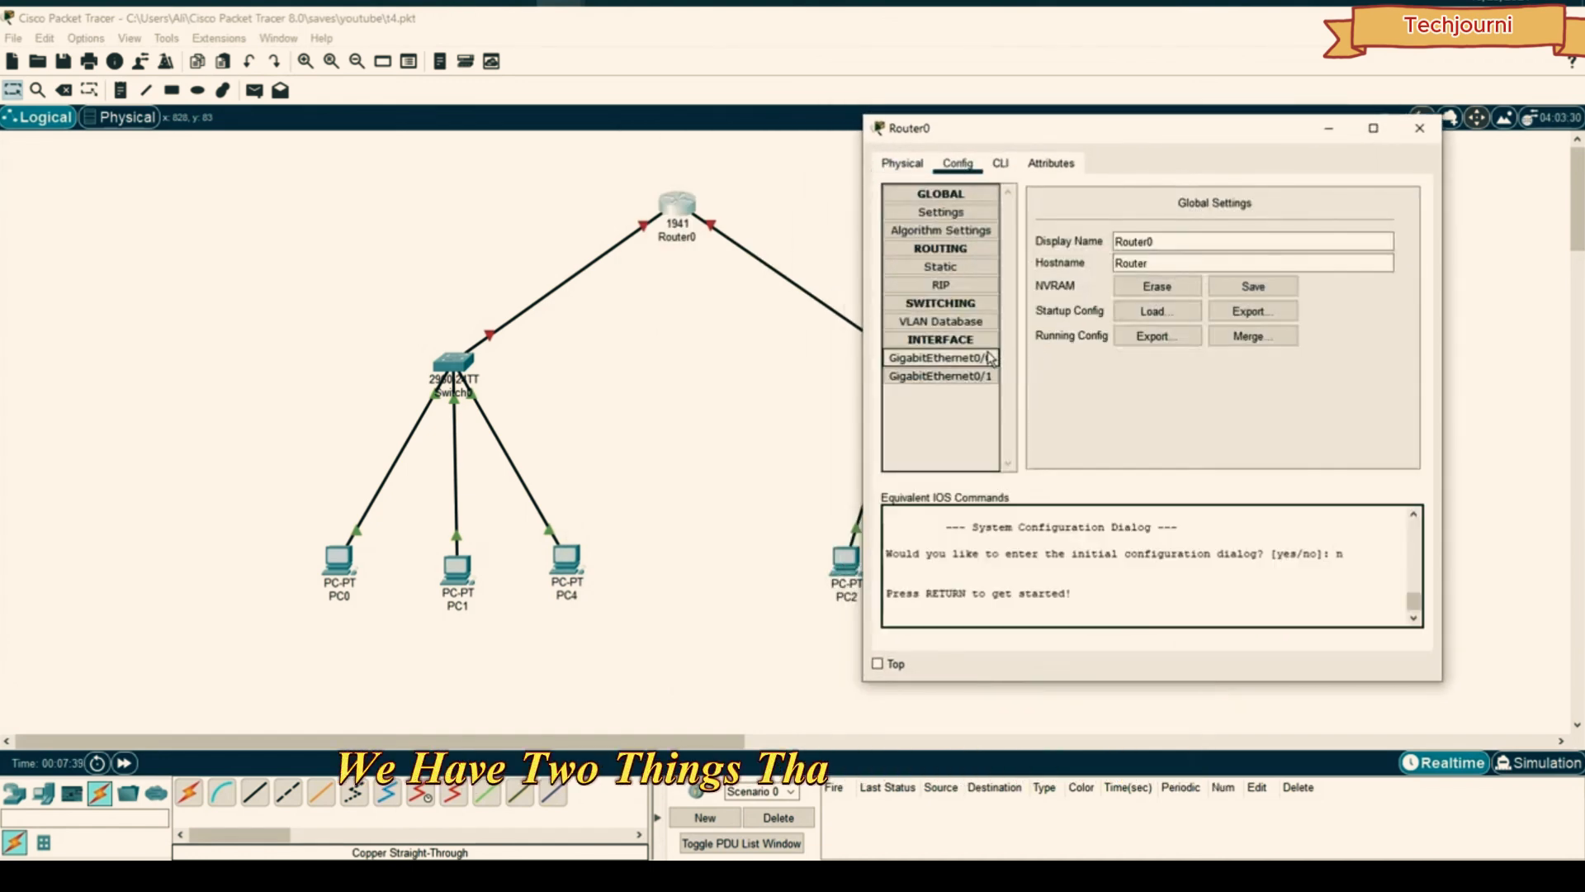
left_click(921, 364)
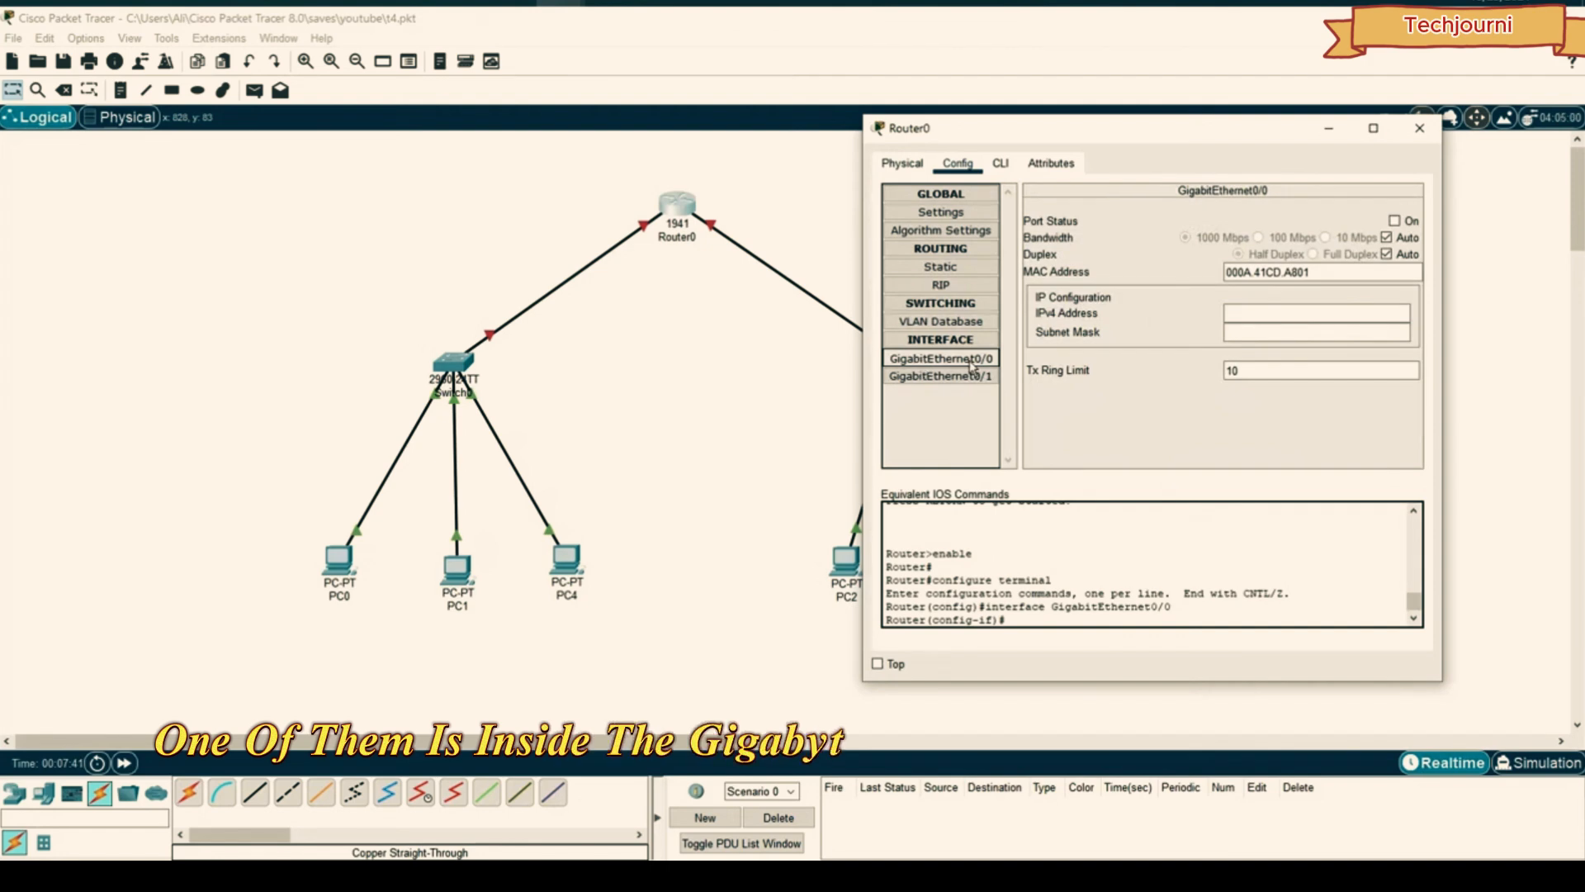
left_click(953, 377)
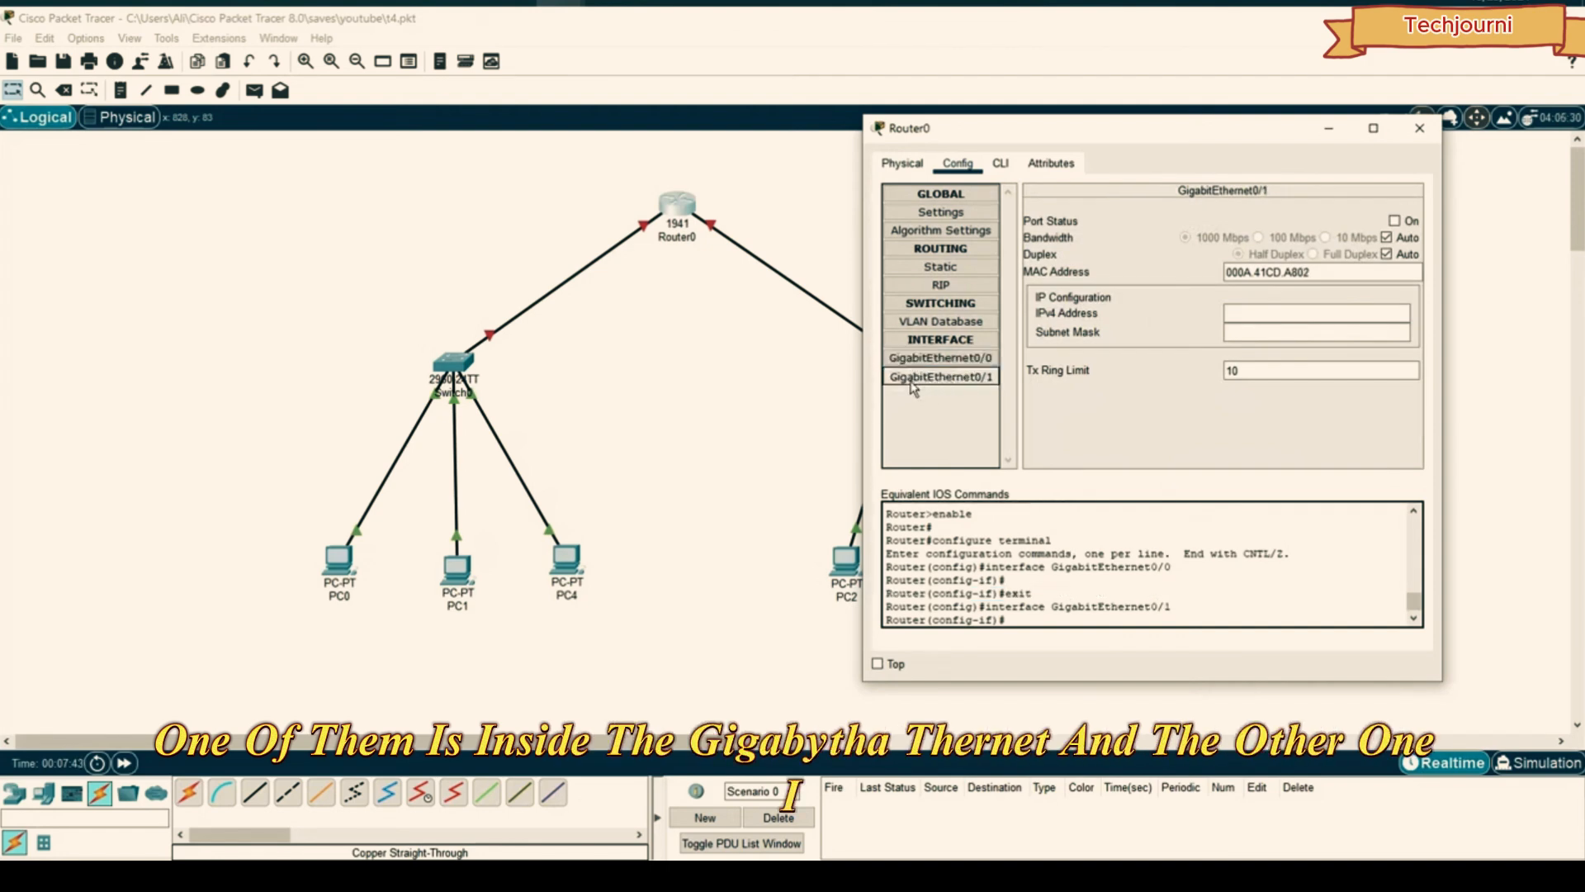
left_click(939, 360)
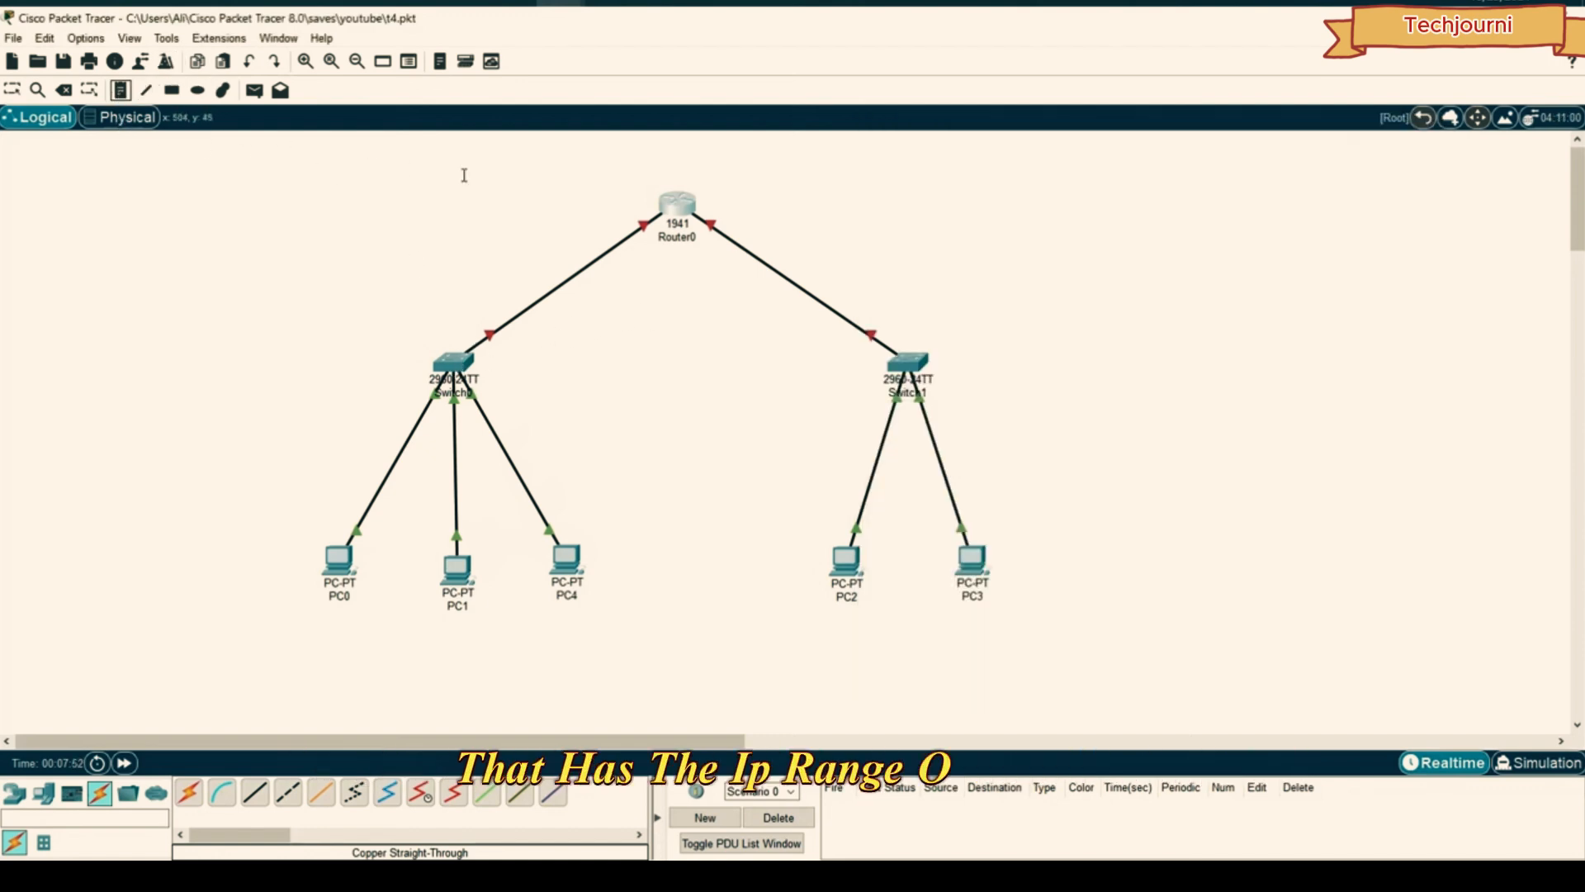
- Add note 192.168.1.1 left of Router0 and note 172.16.1.1 to its right
left_click(373, 213)
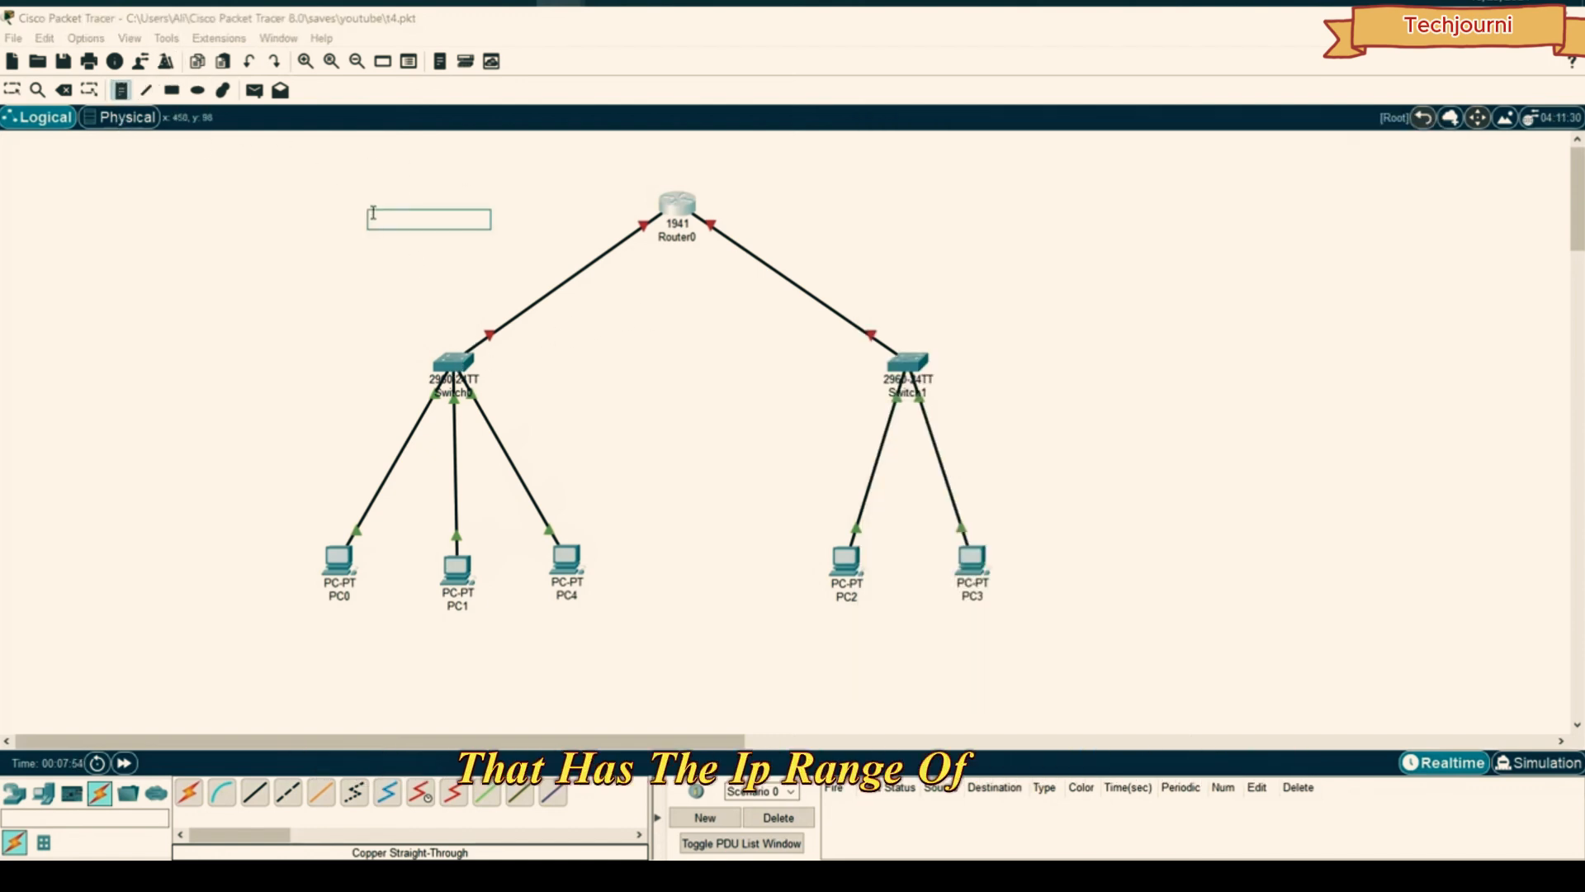
type("192.168.1.1")
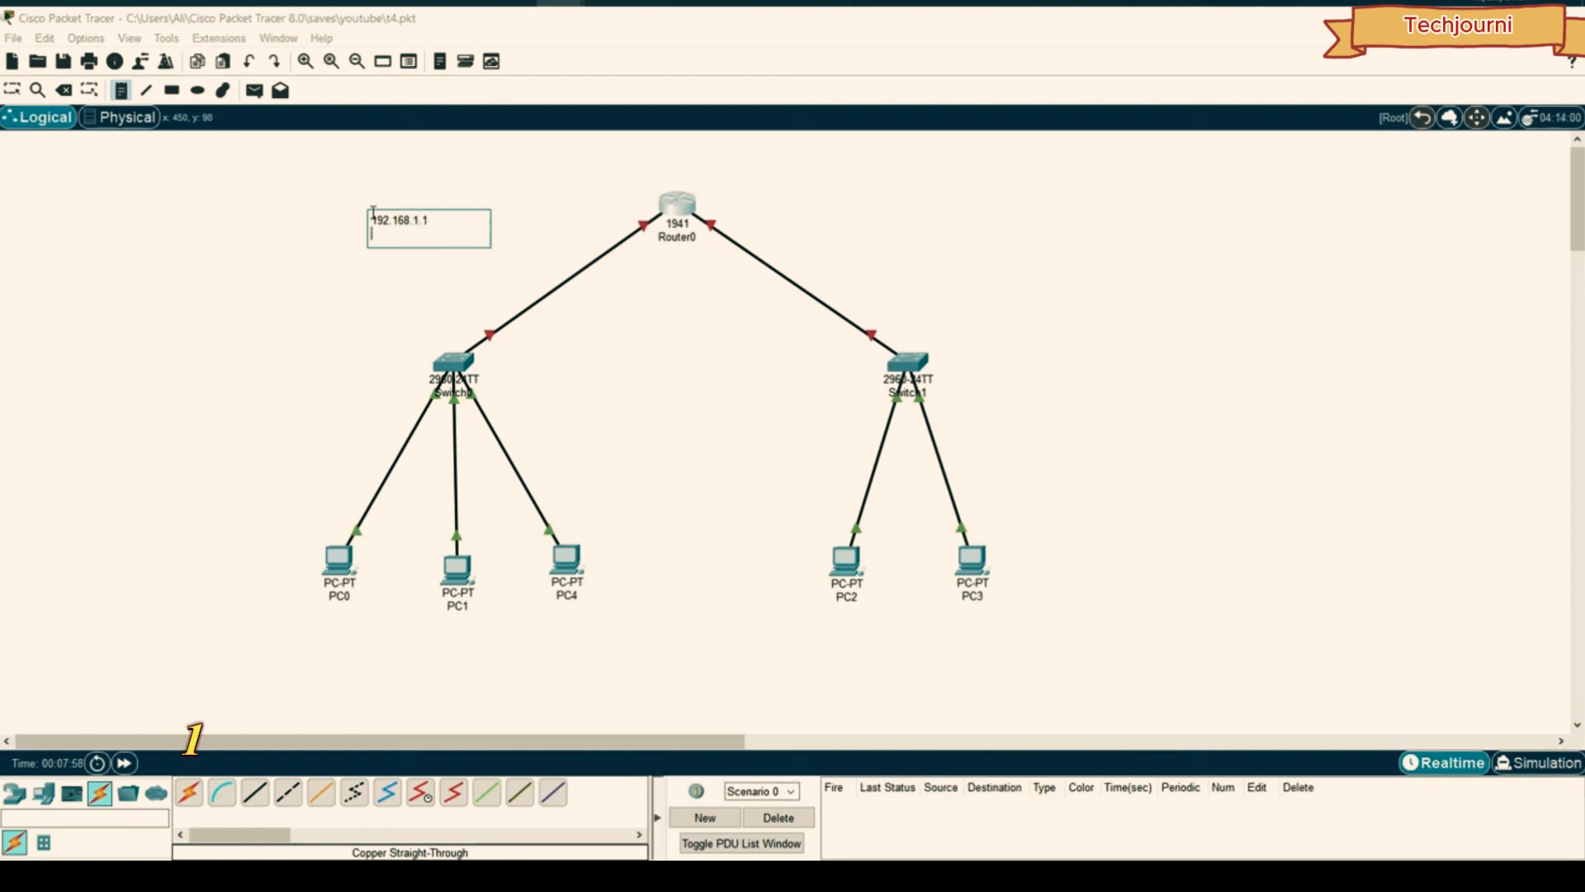
key("BackSpace")
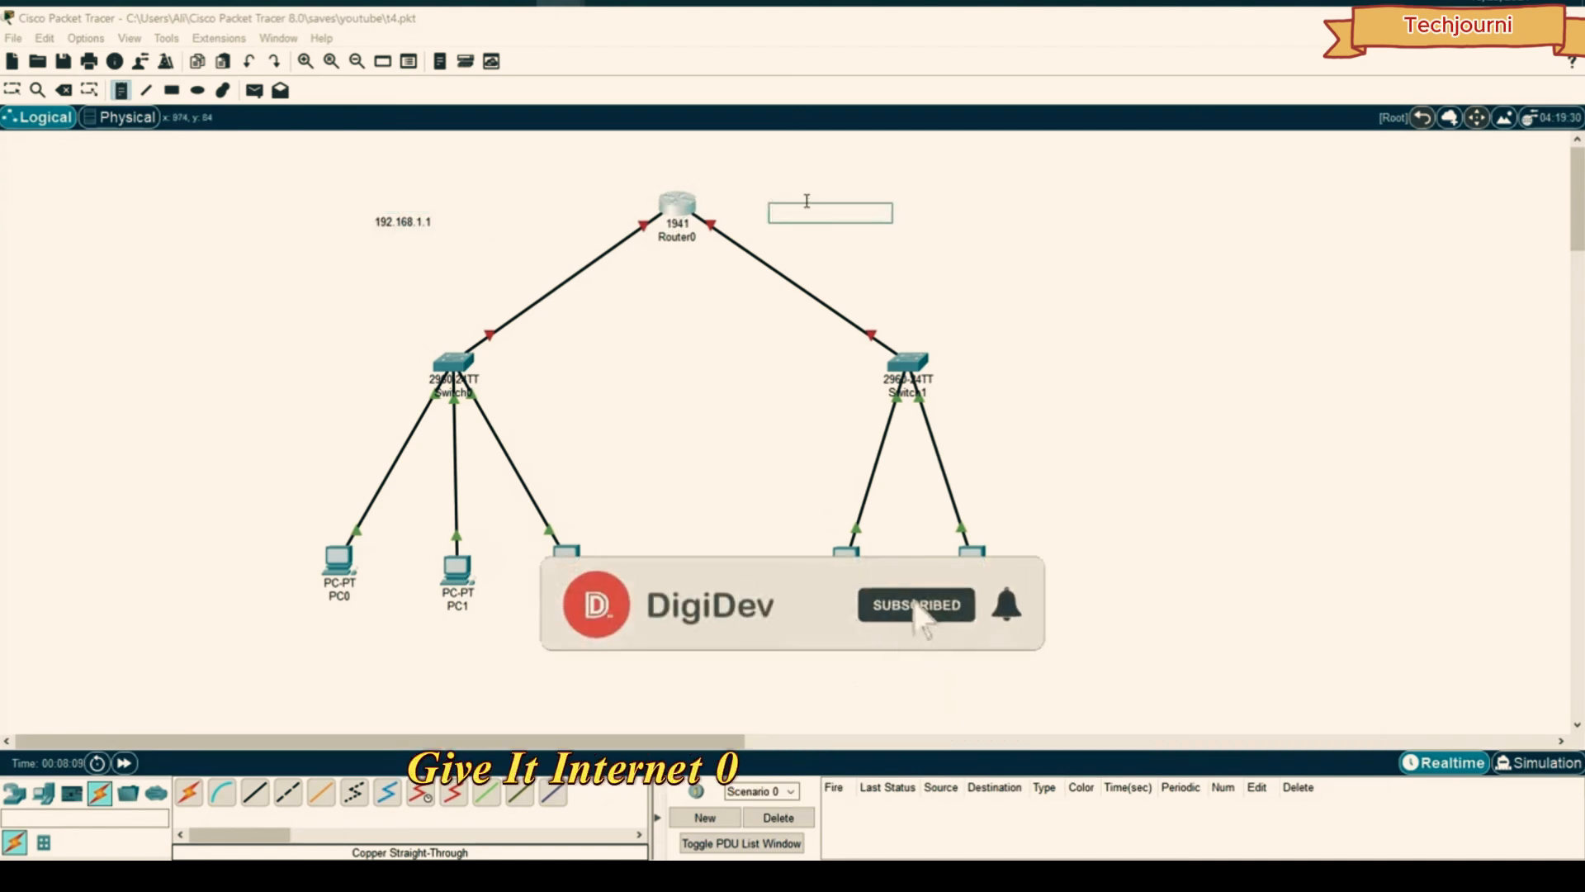
type("172.16.1.1")
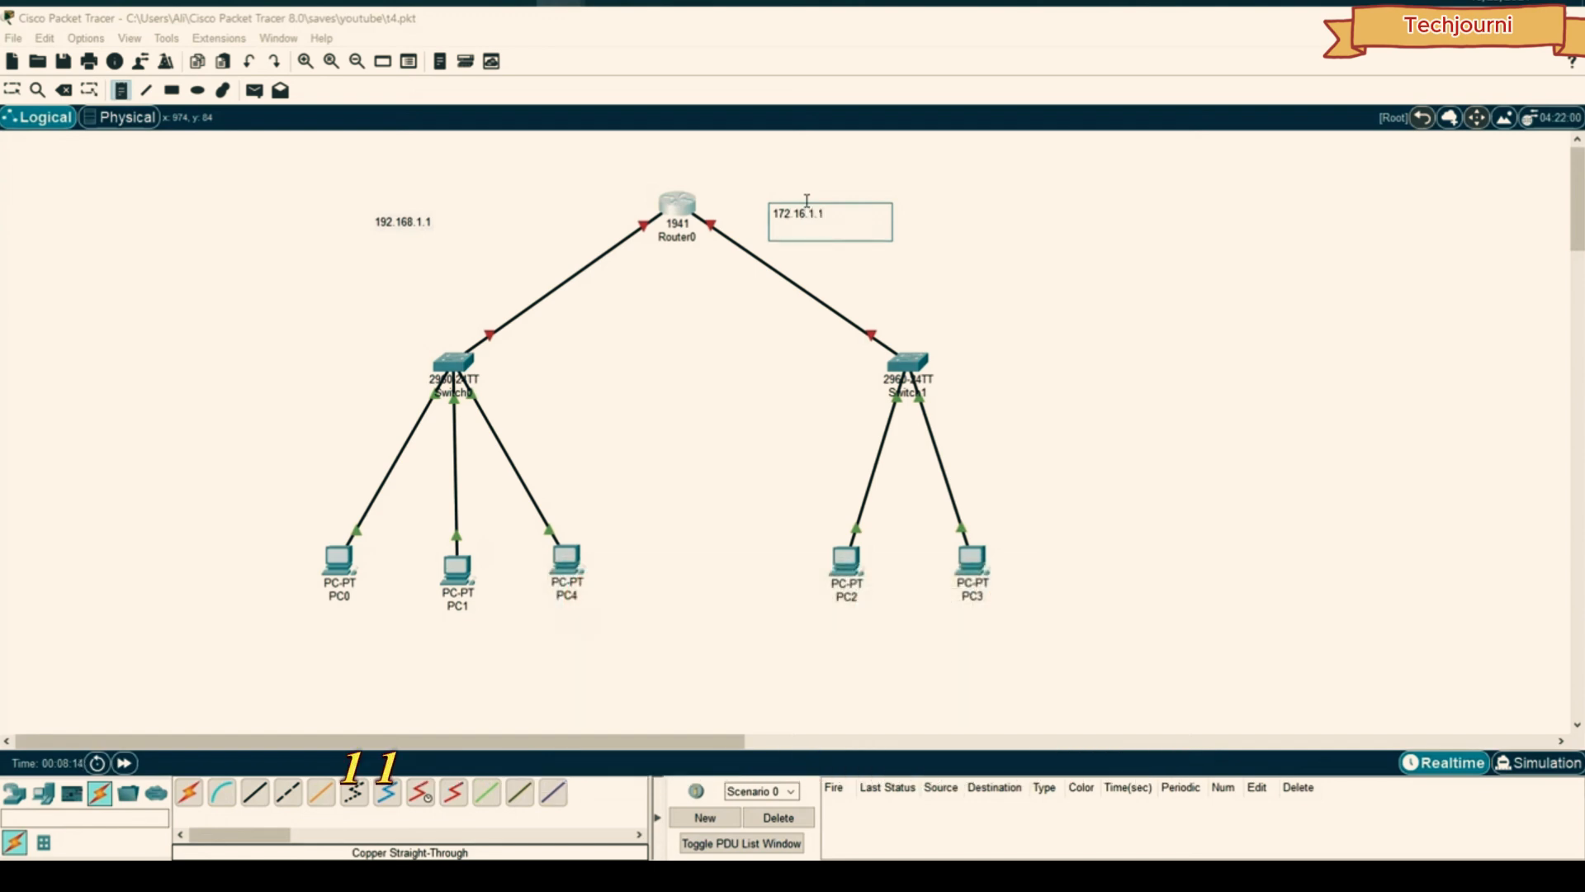
key("BackSpace")
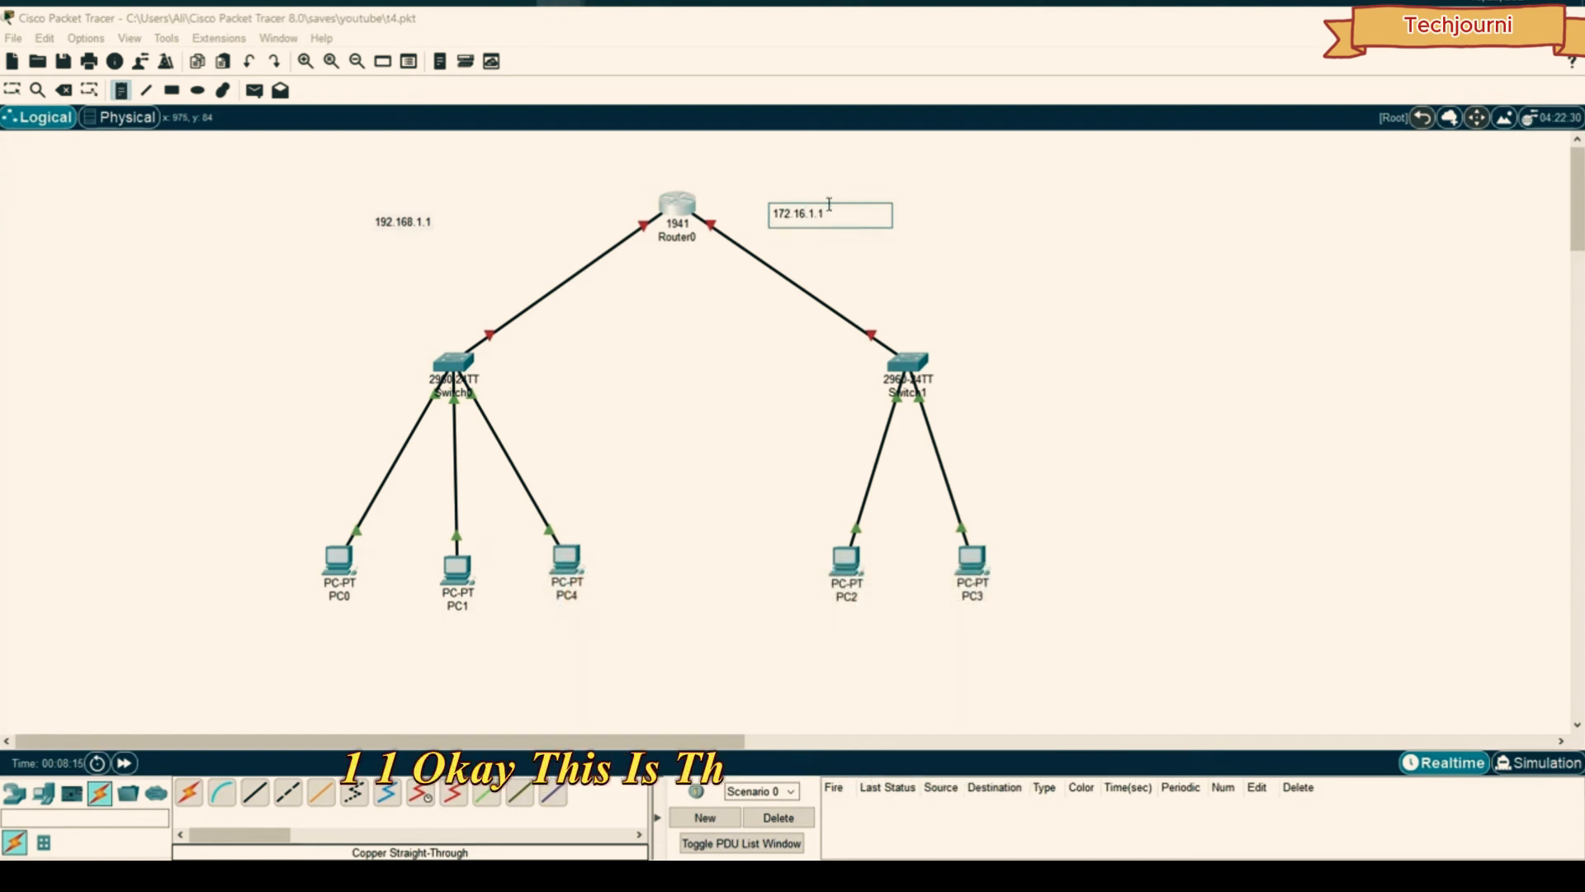
left_click(18, 91)
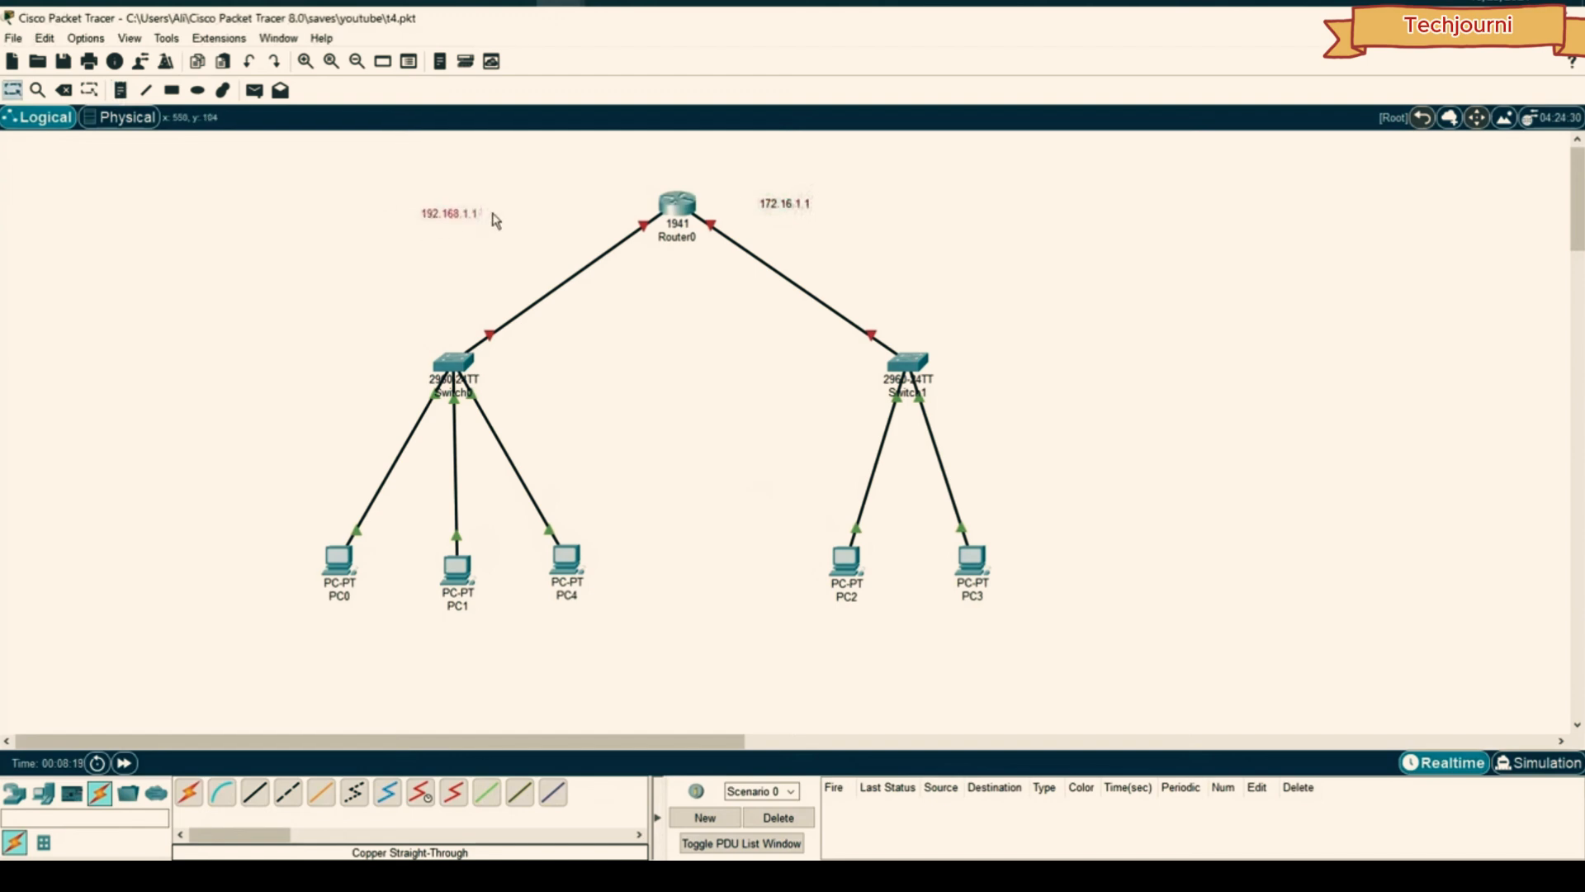
- Set Router0's GigabitEthernet0/0 to 192.168.1.1 and turn the port on
left_click(684, 208)
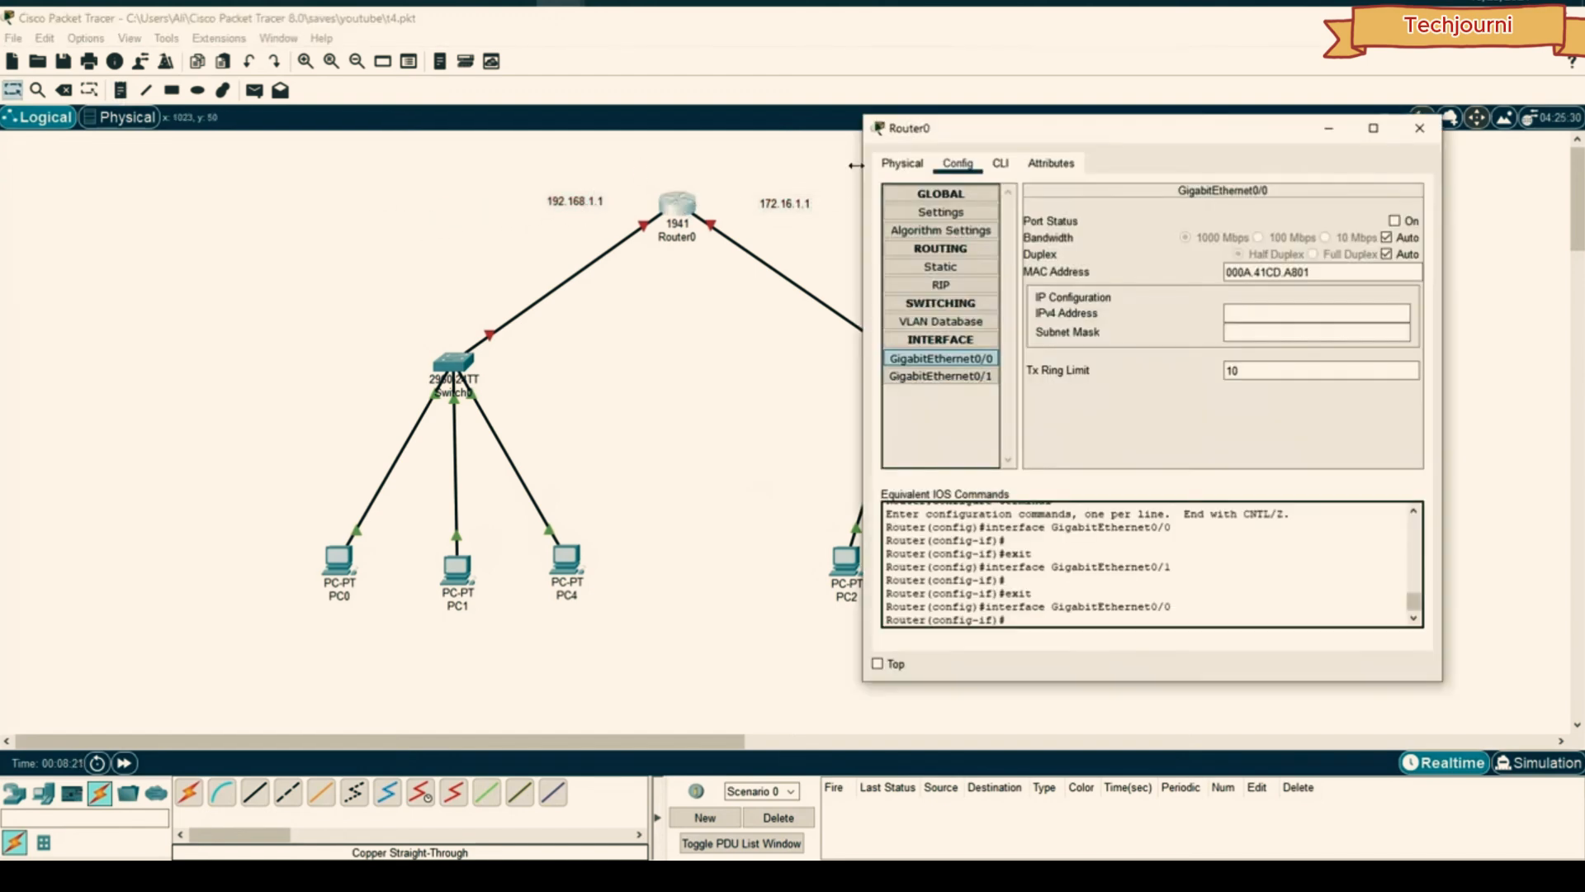
left_click(941, 358)
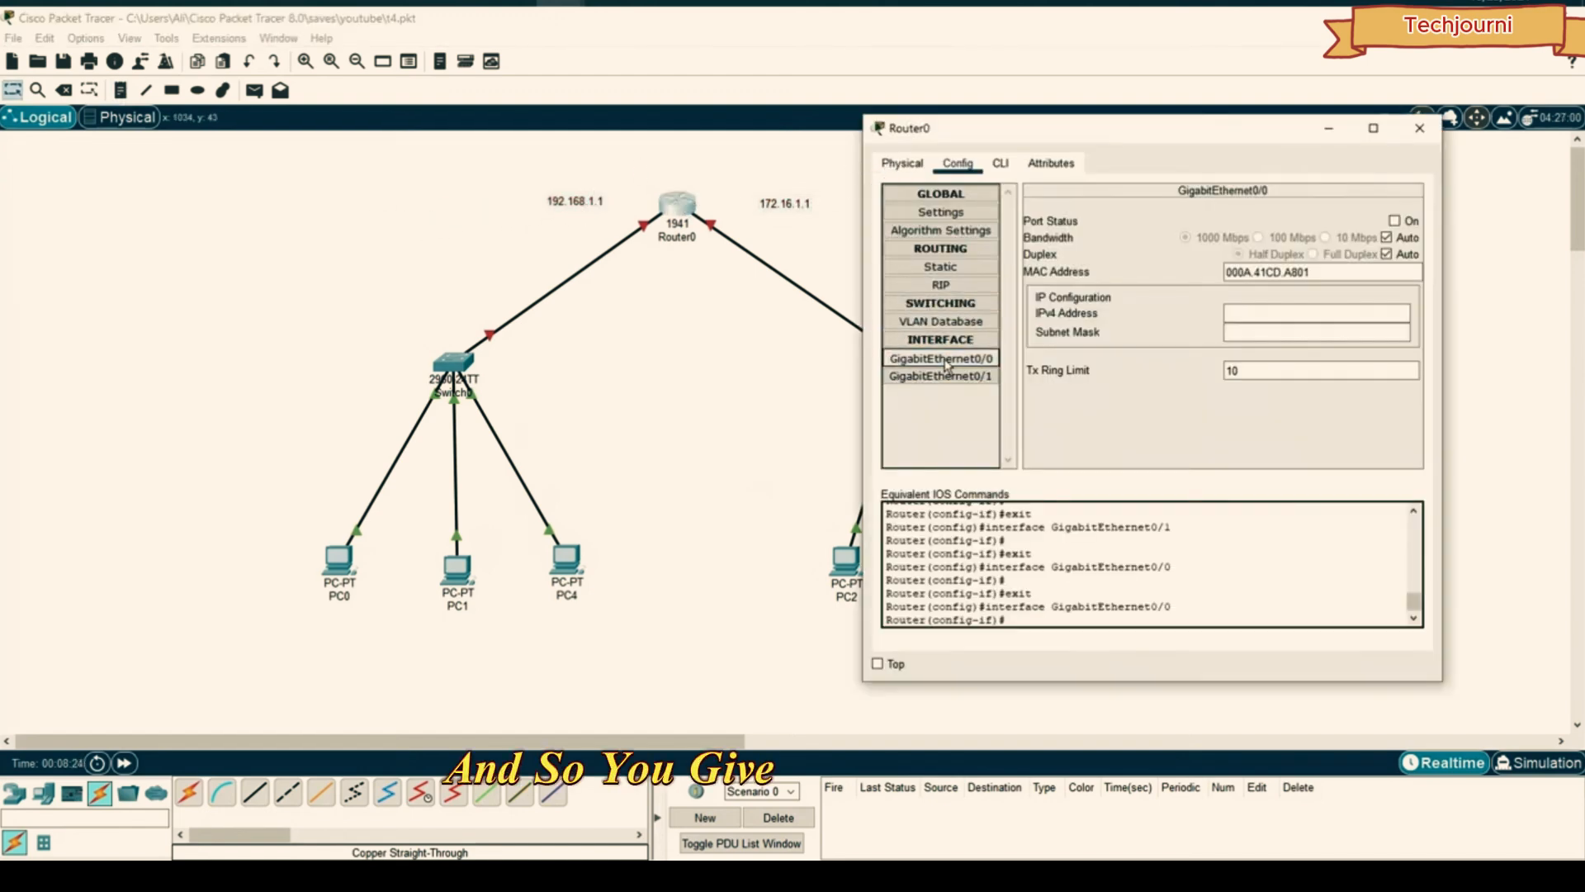
left_click(1278, 315)
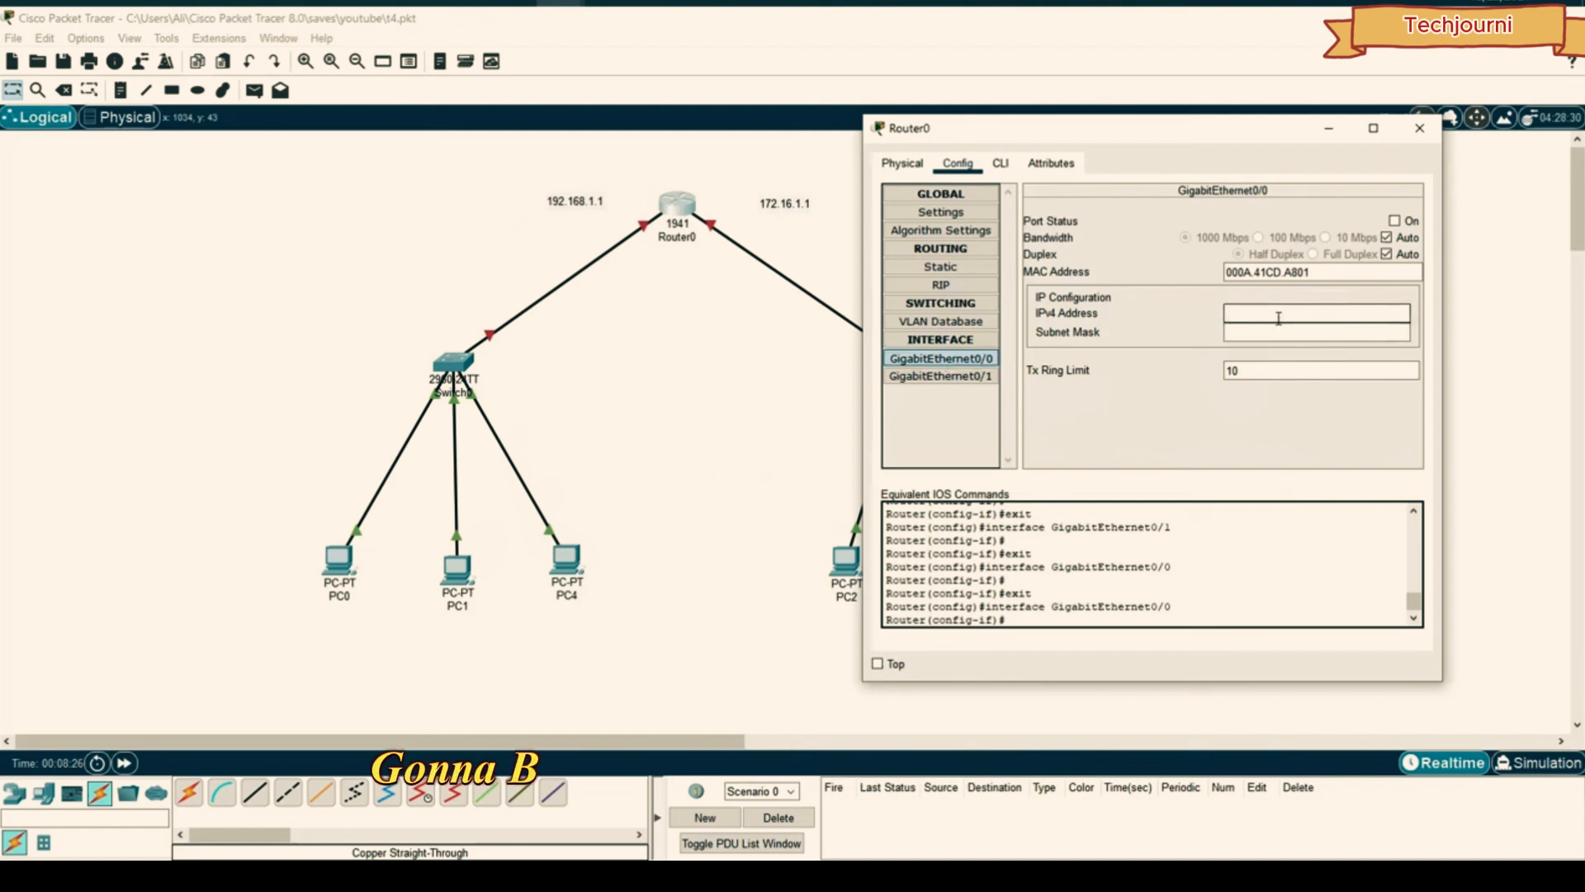
type("192.1")
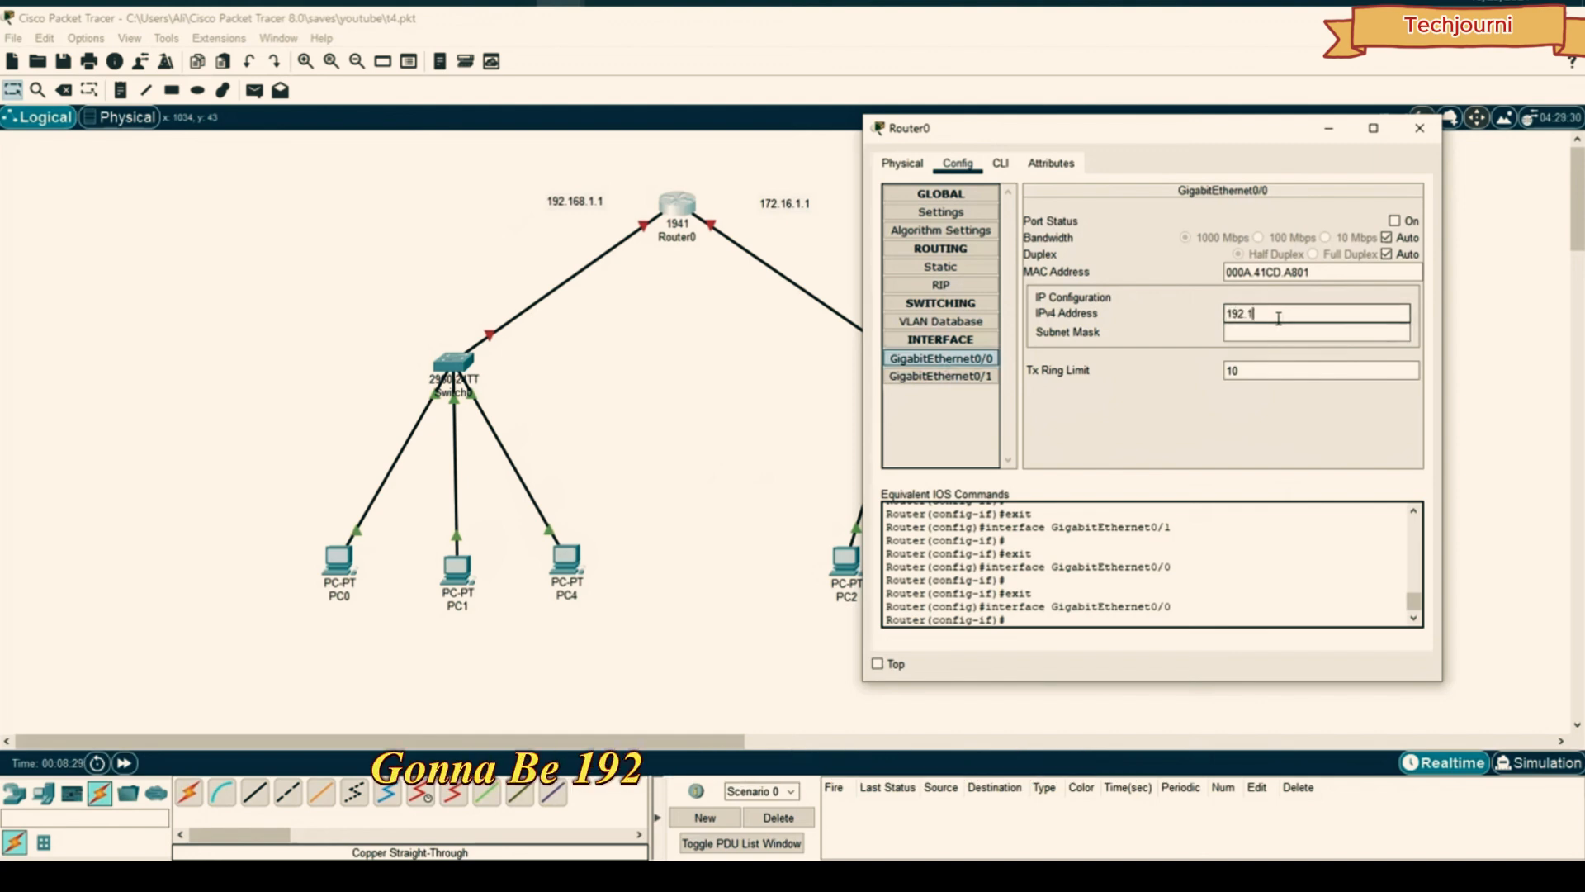
type("68.")
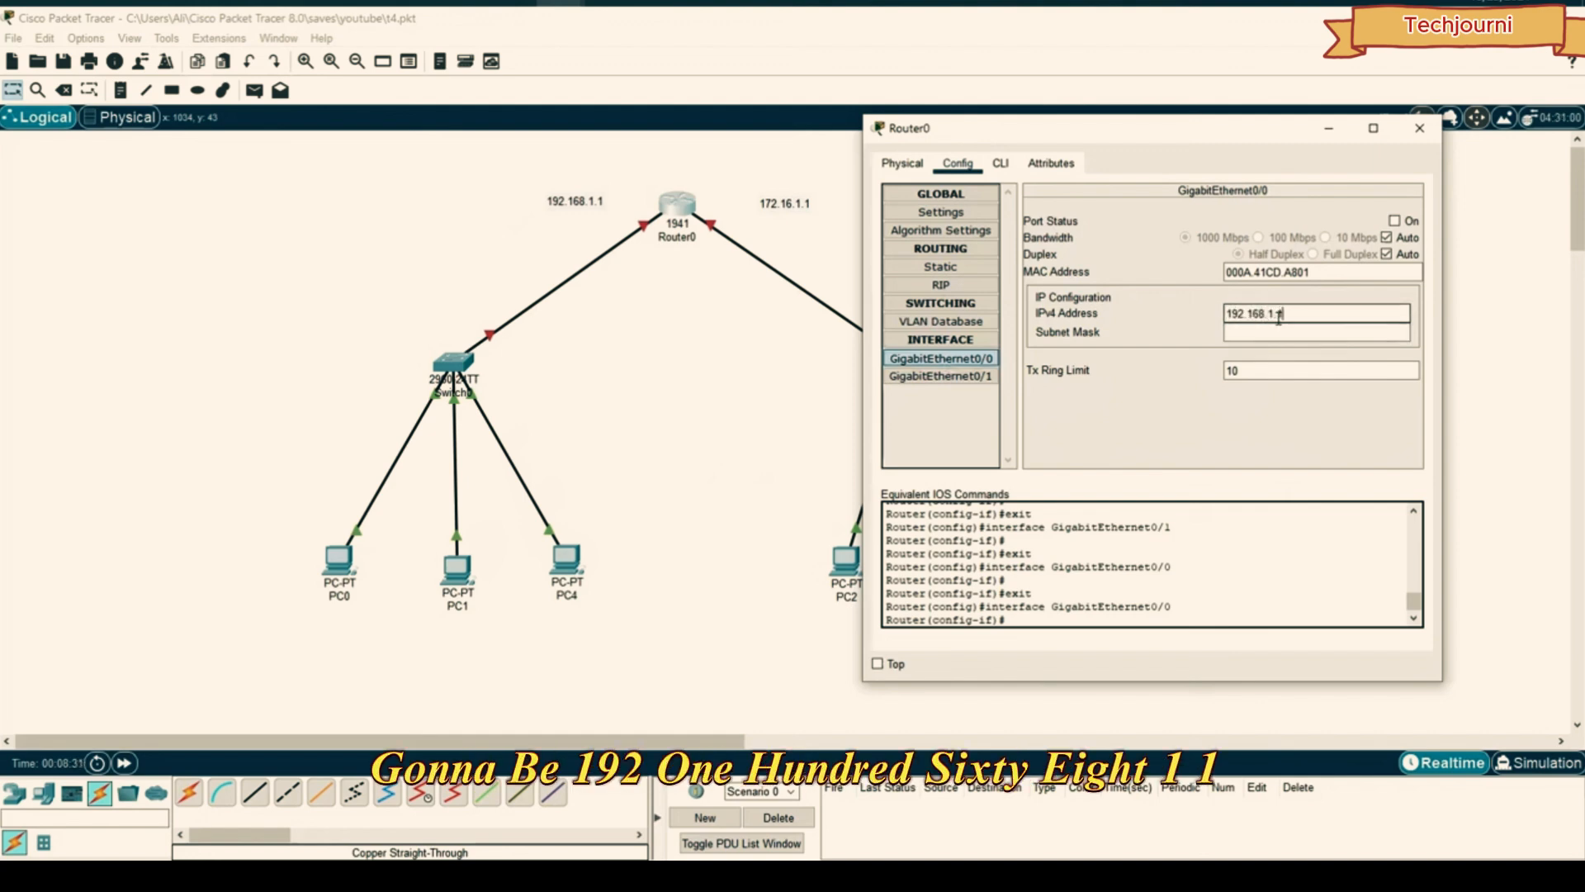
type("1.1")
key("Return")
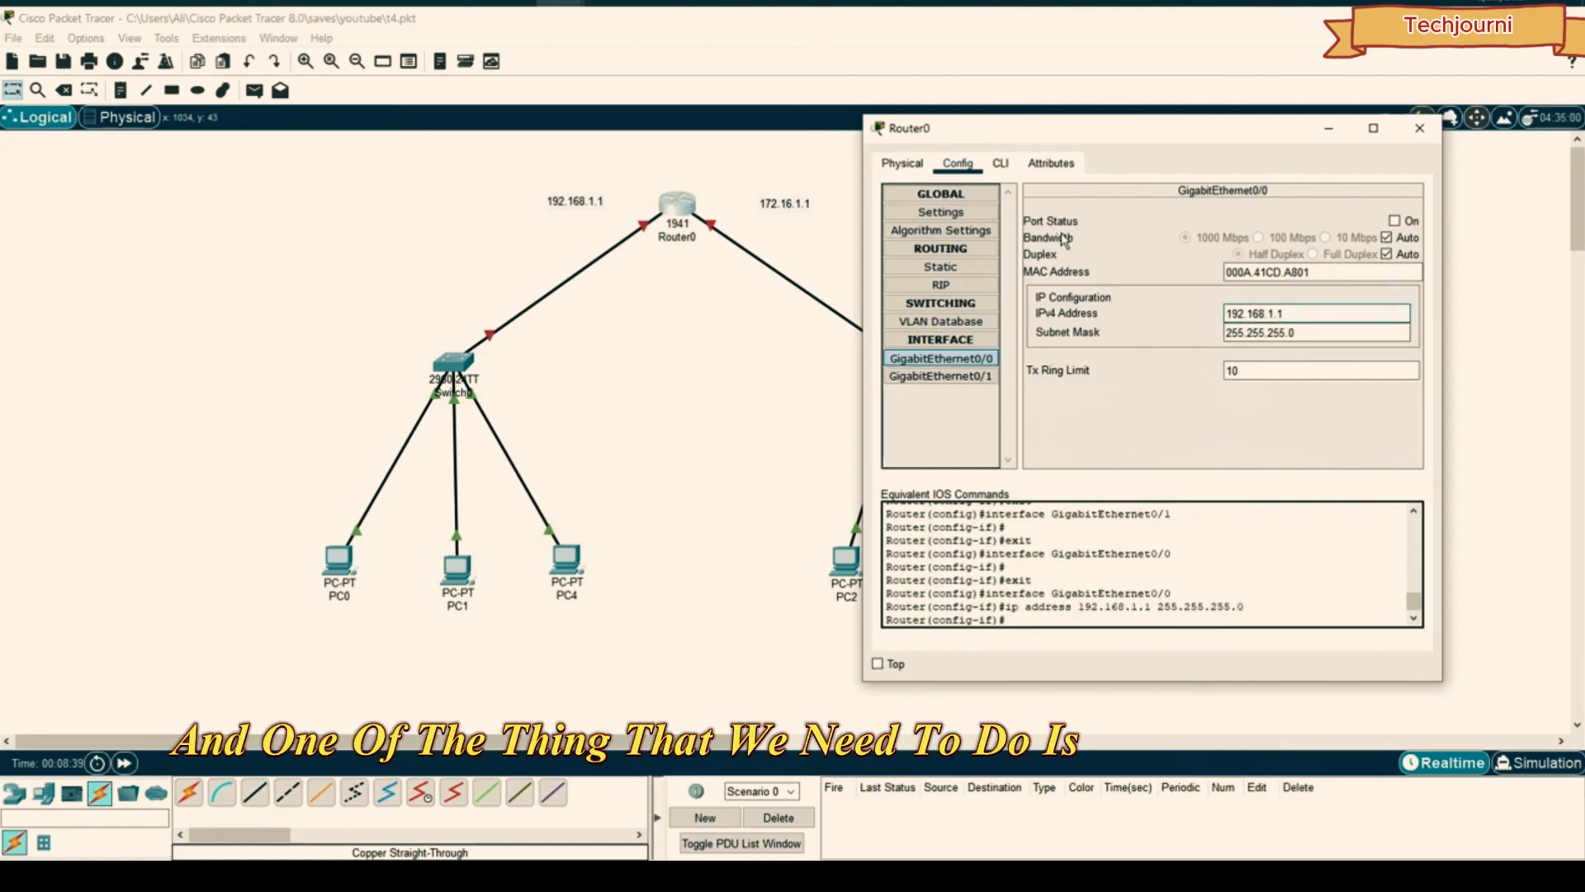
left_click(1394, 221)
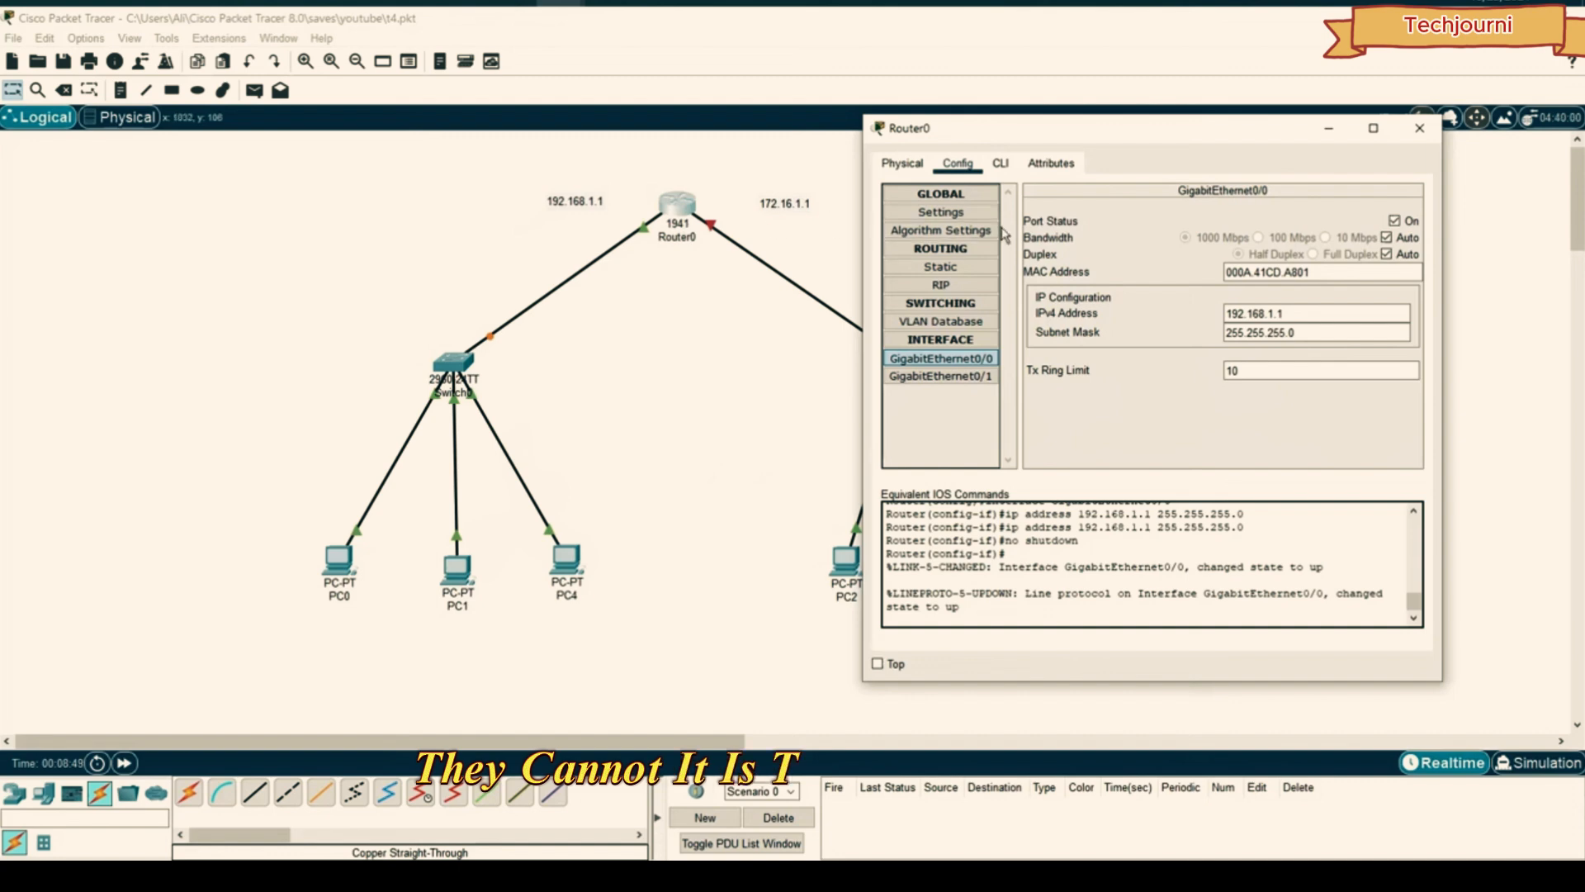
- Set GigabitEthernet0/1 to 172.16.1.1, turn the port on, and close Router0's window
left_click(941, 375)
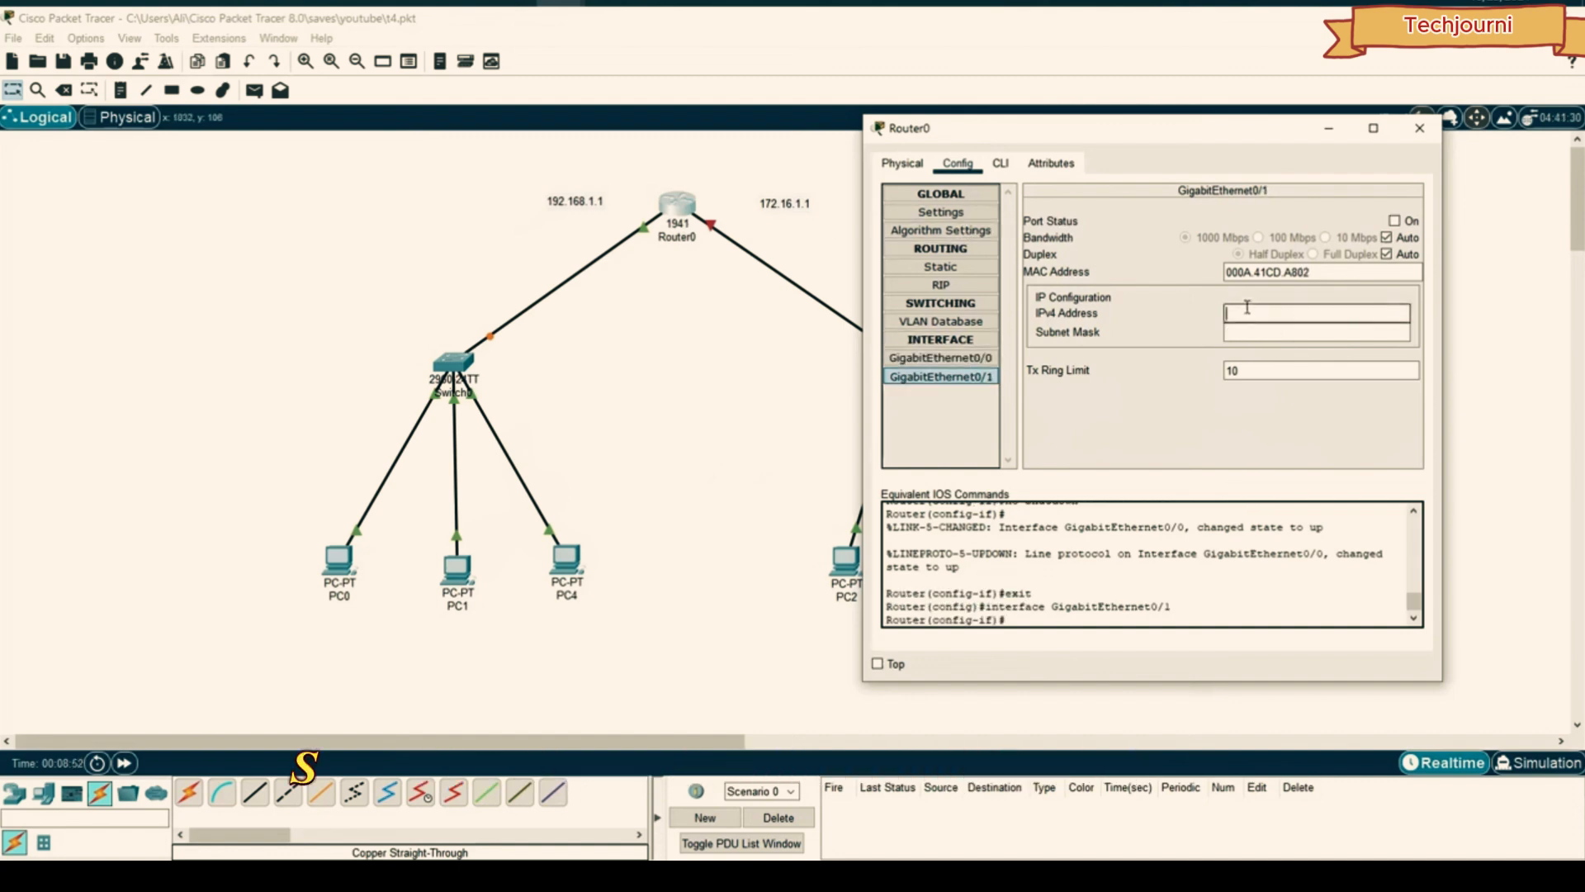
left_click_drag(1039, 126, 1094, 134)
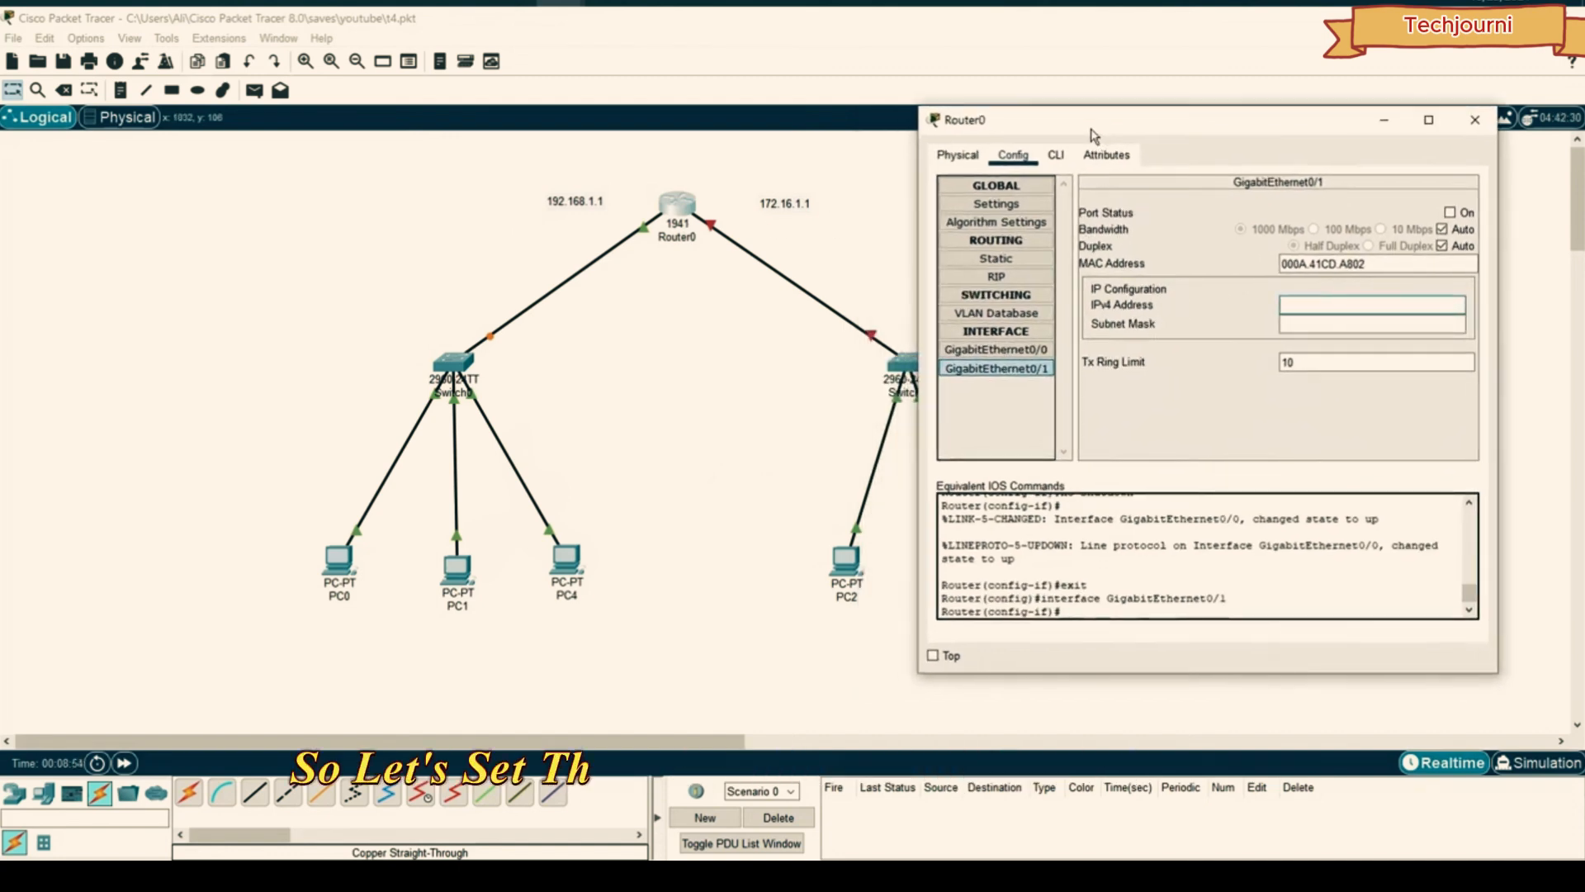
type("172.16.1.1")
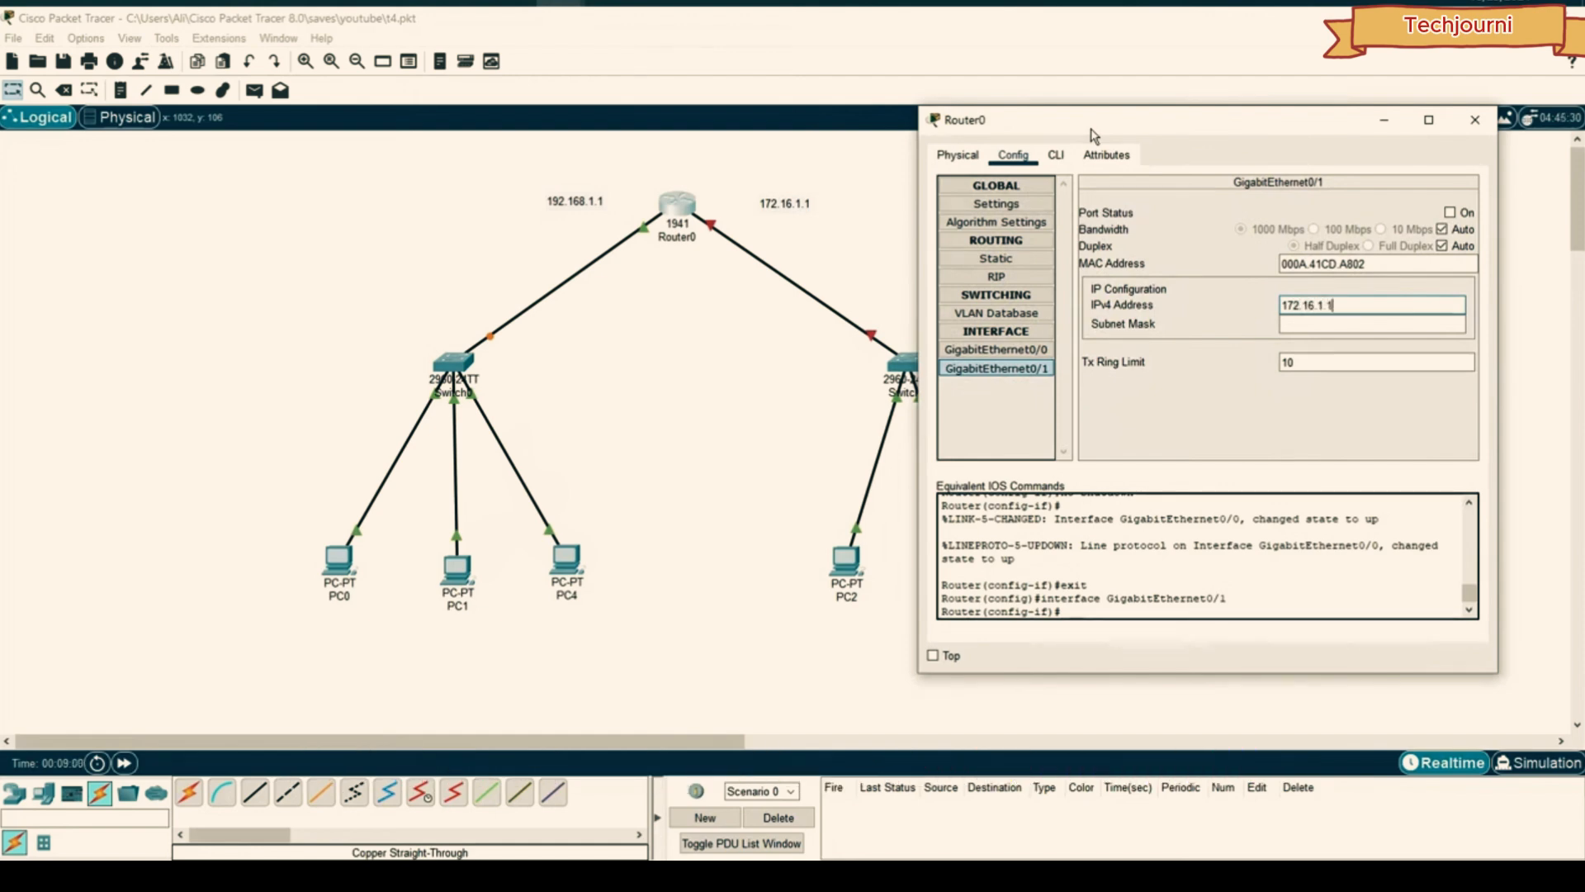
key("Tab")
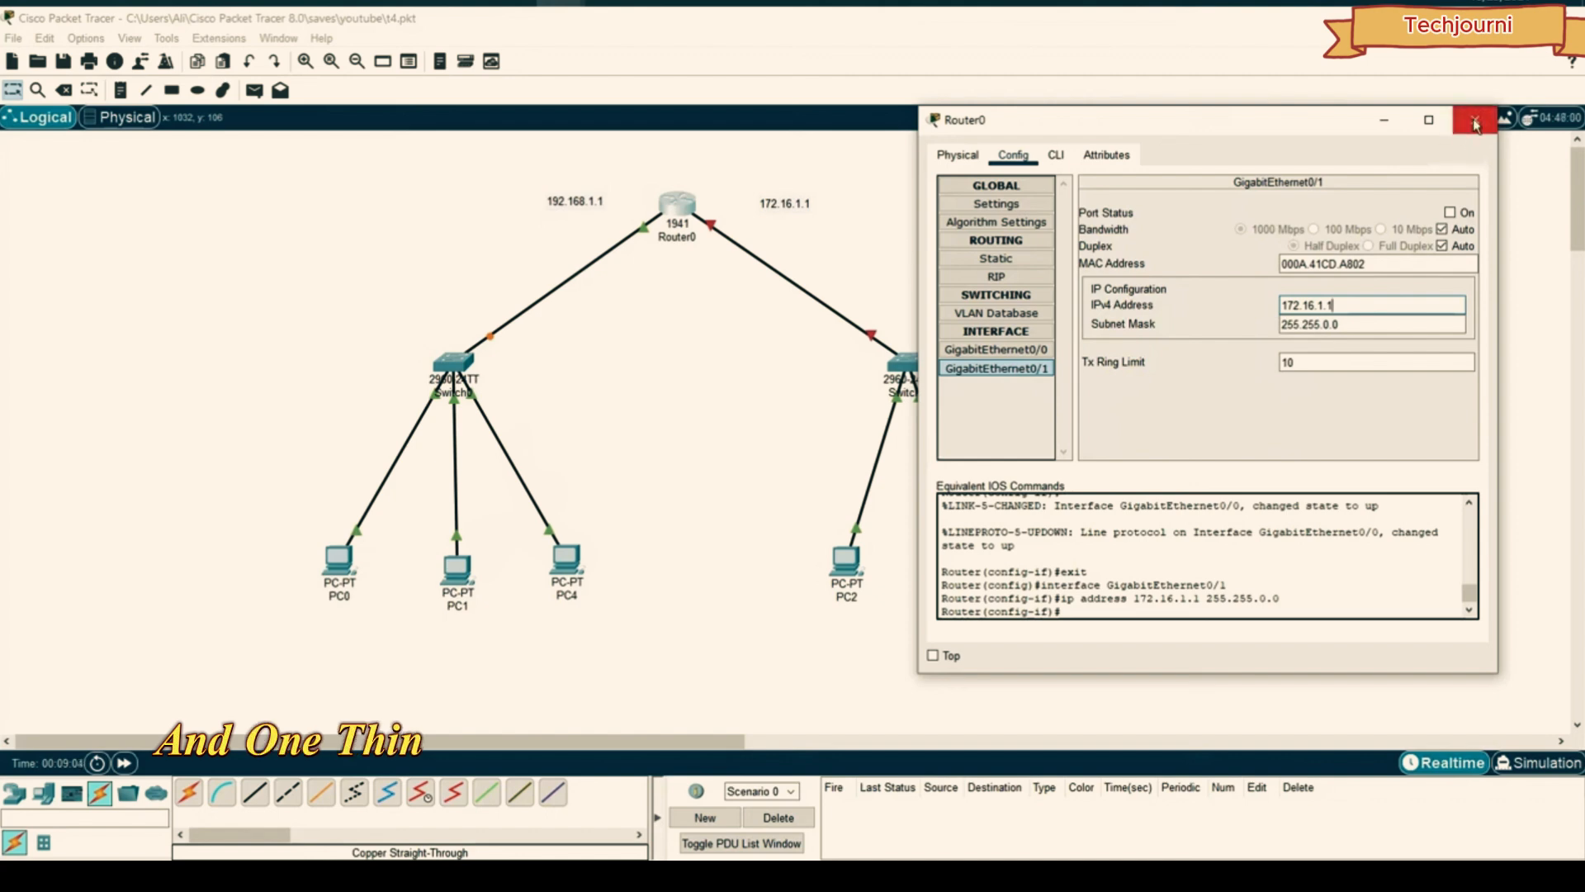
left_click(1450, 213)
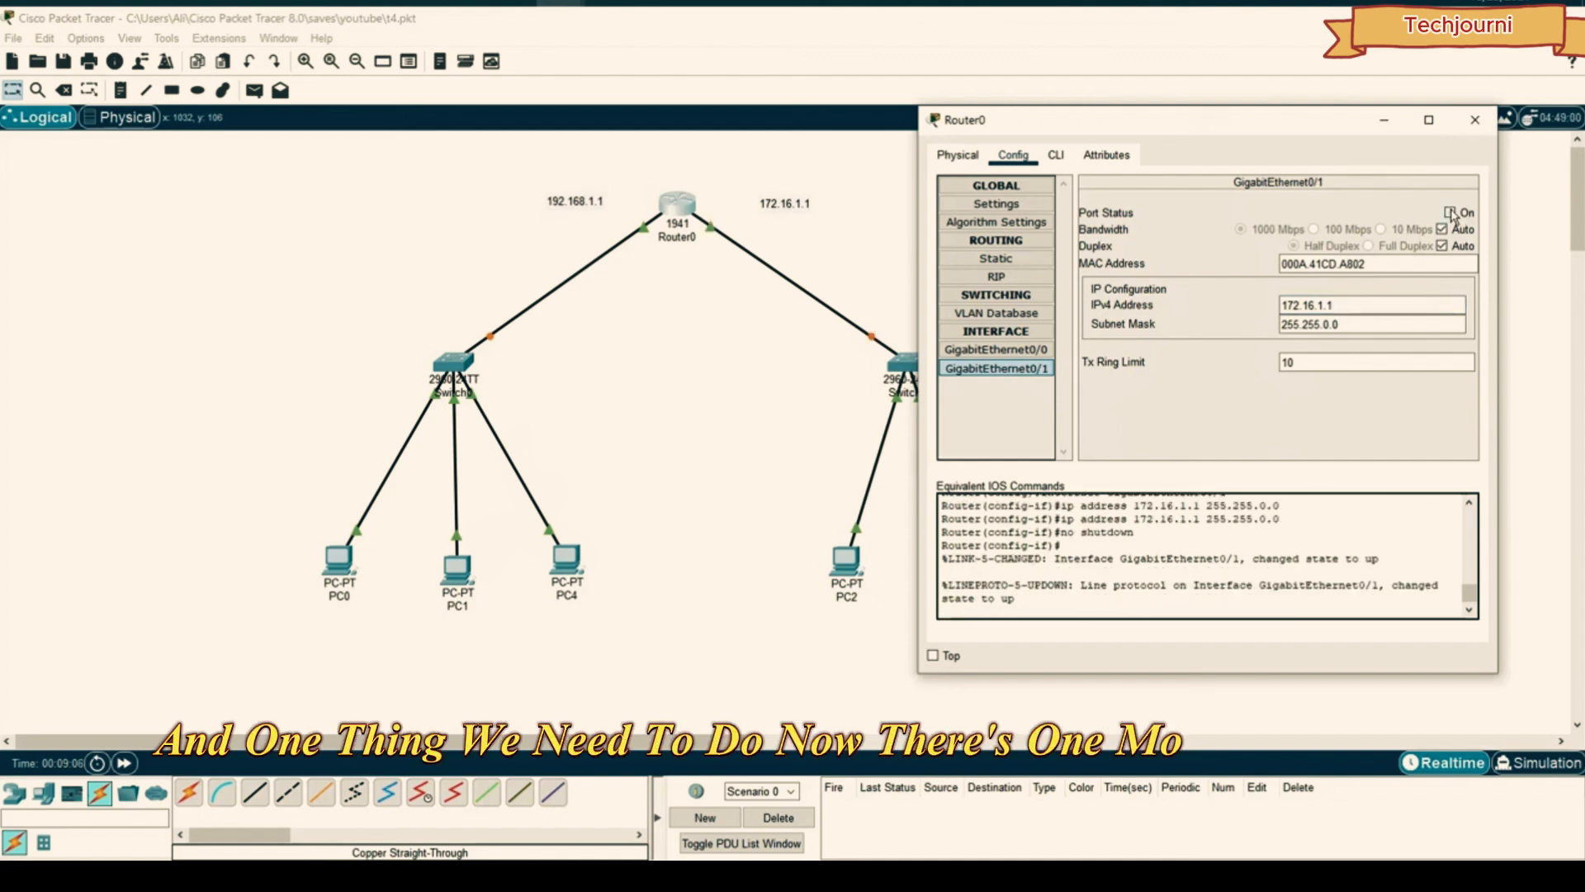
left_click(1476, 120)
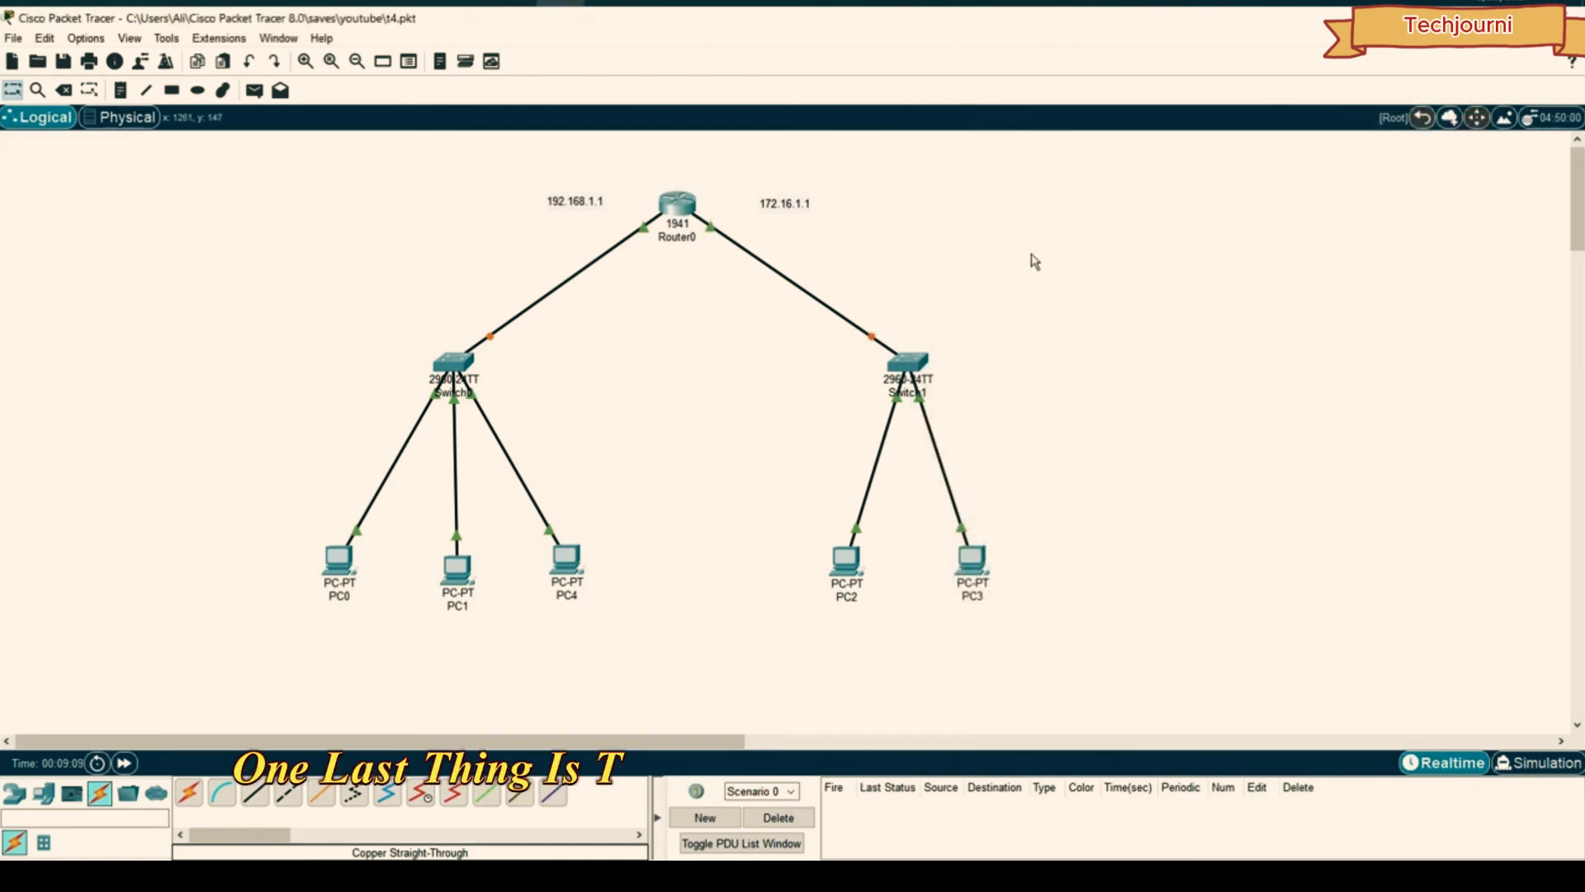
- Replace PC2's default gateway with a 192 address and close its window
left_click(846, 560)
left_click(578, 244)
left_click_drag(655, 159, 1154, 136)
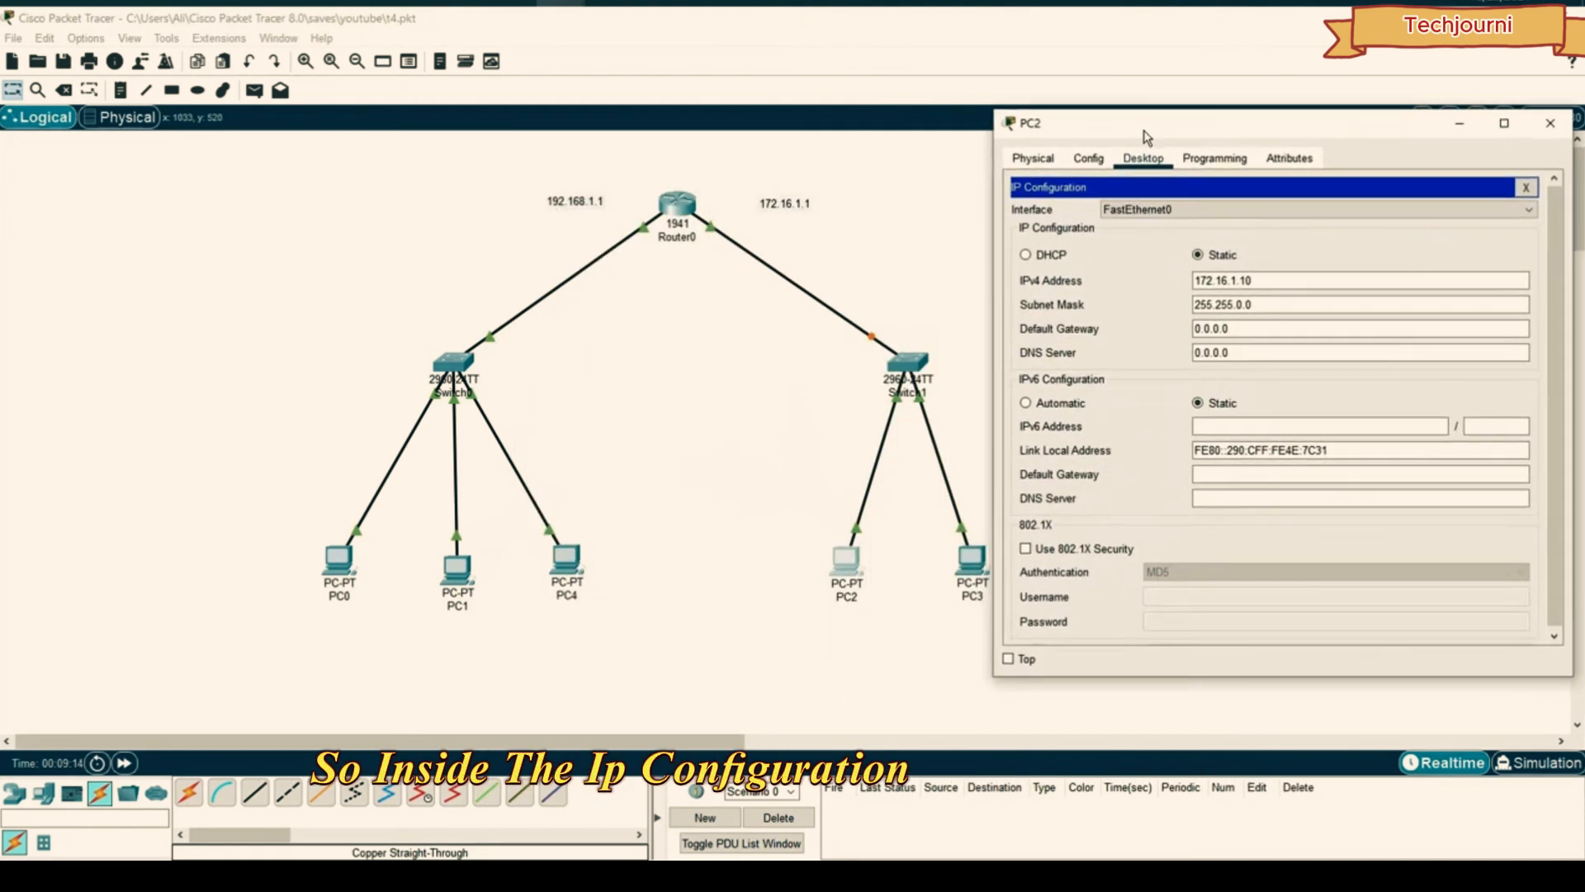
left_click_drag(1230, 328, 1179, 329)
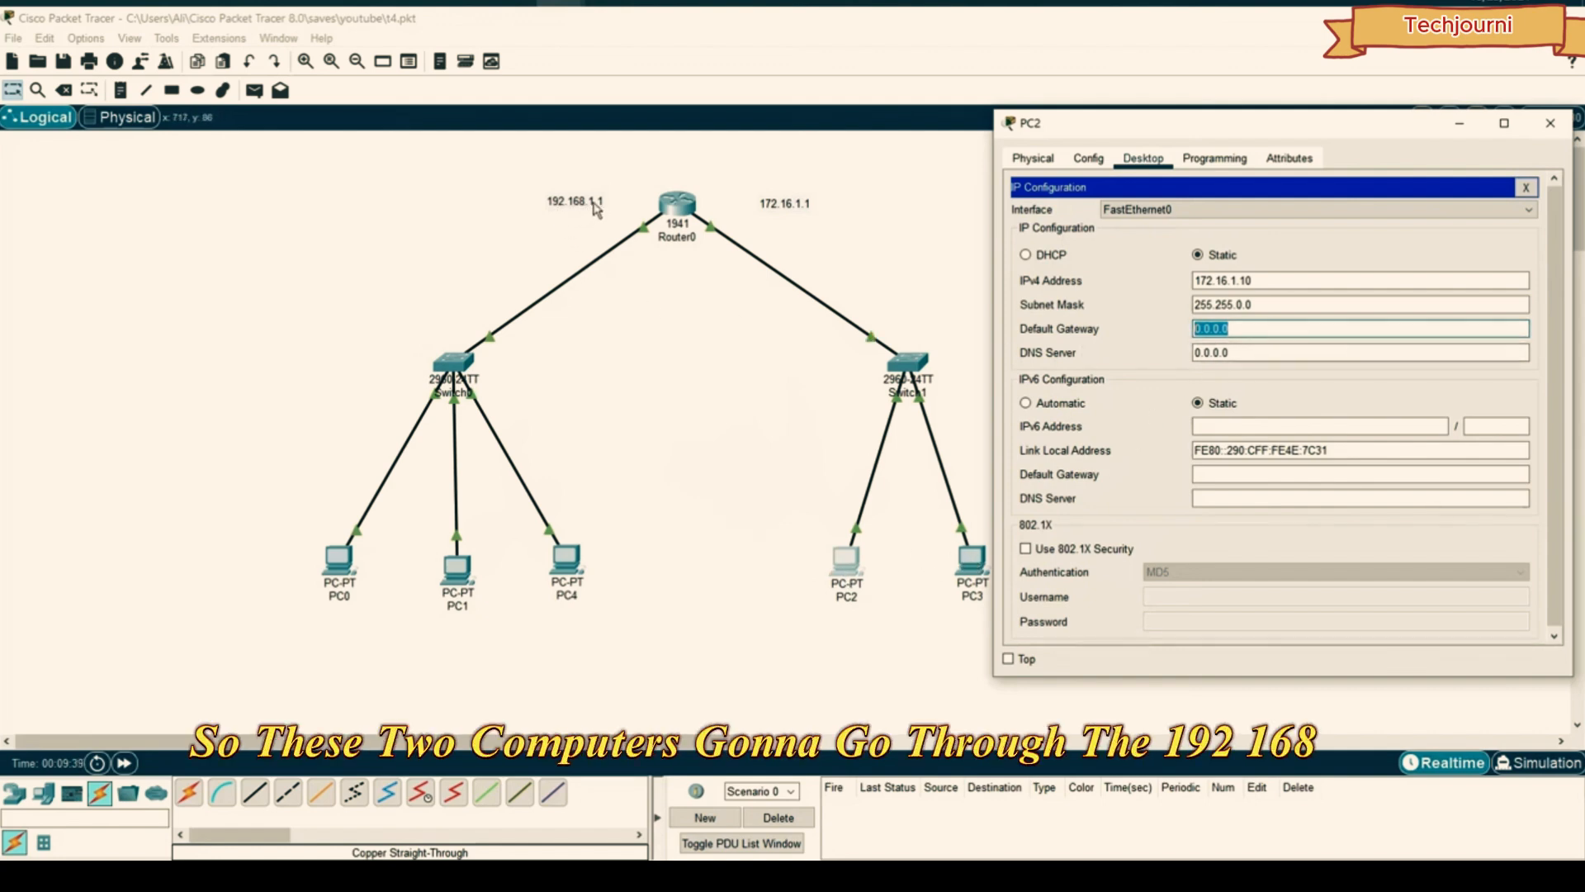
type("192.168.1.1")
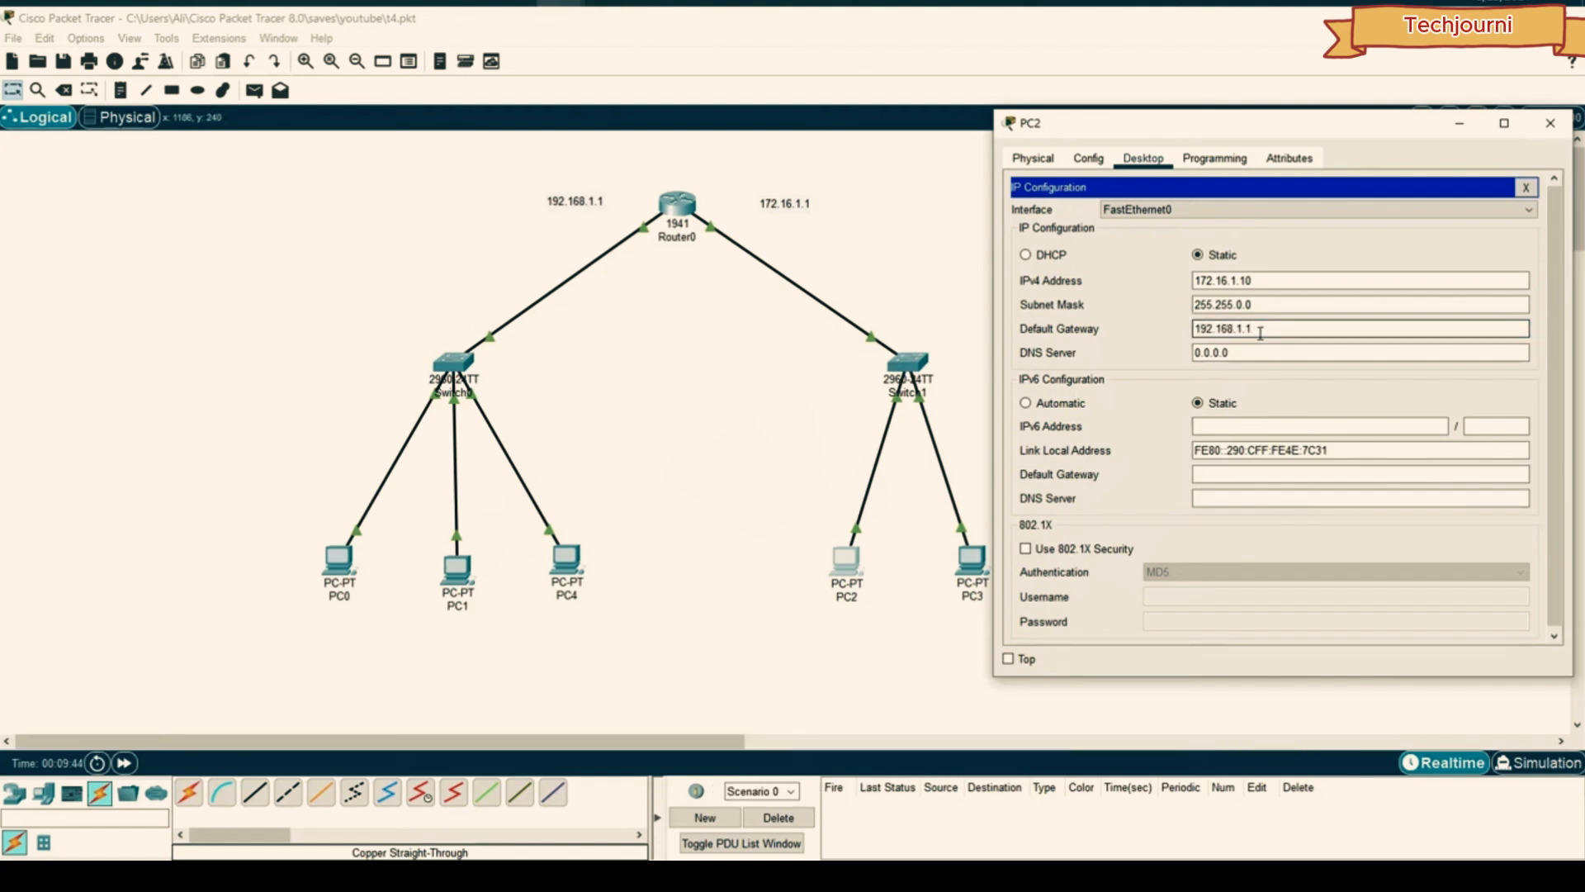
left_click(1550, 122)
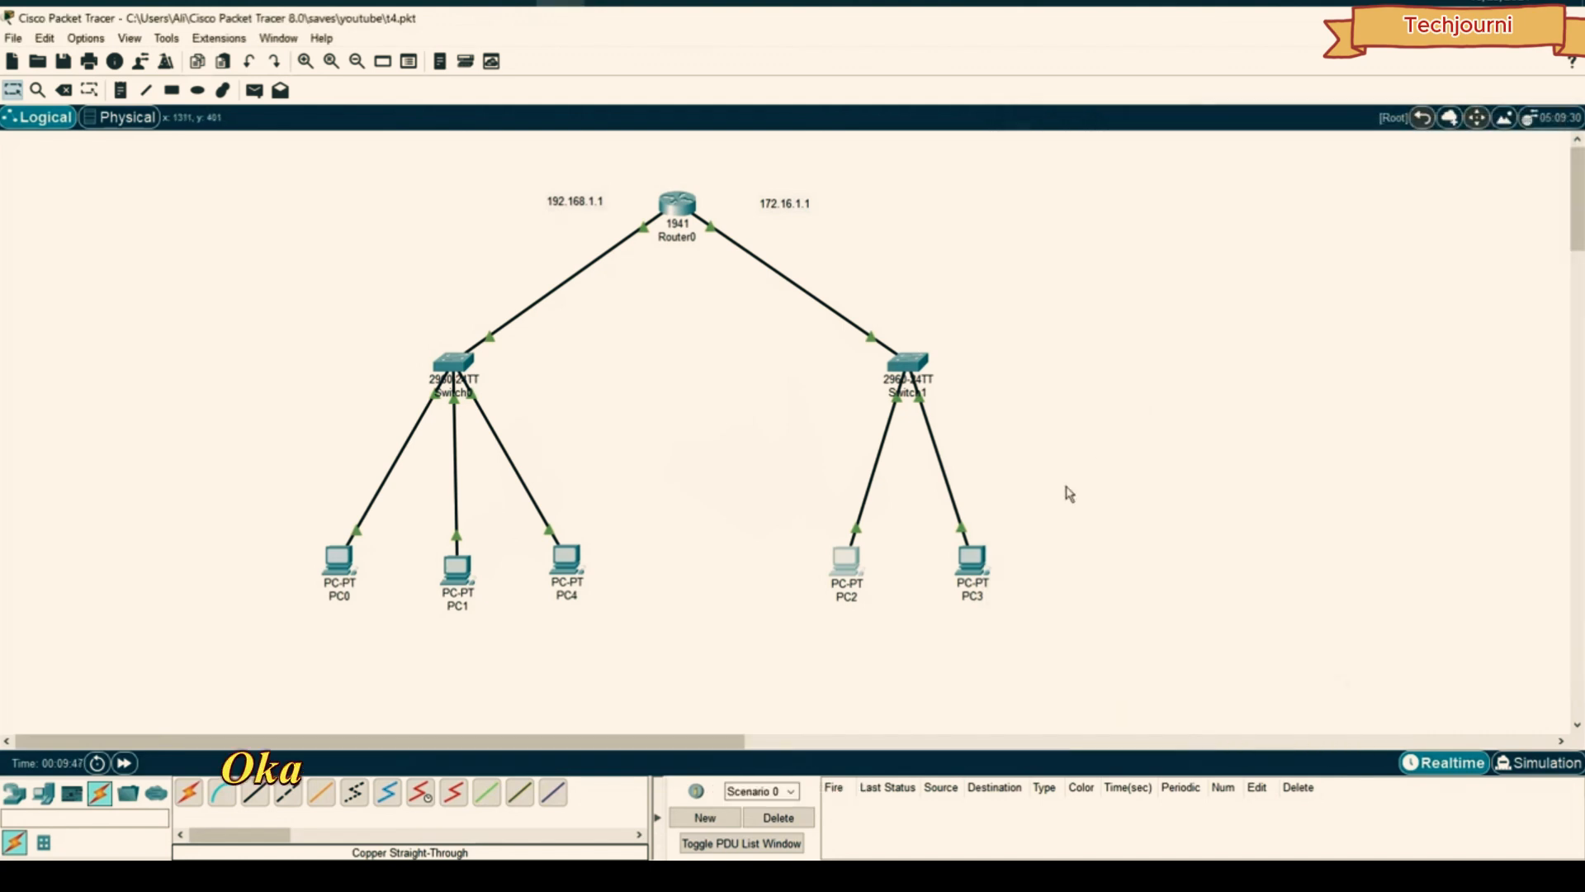
- Set PC3's default gateway to 192.168.1.1
left_click(964, 565)
left_click(621, 254)
left_click(748, 354)
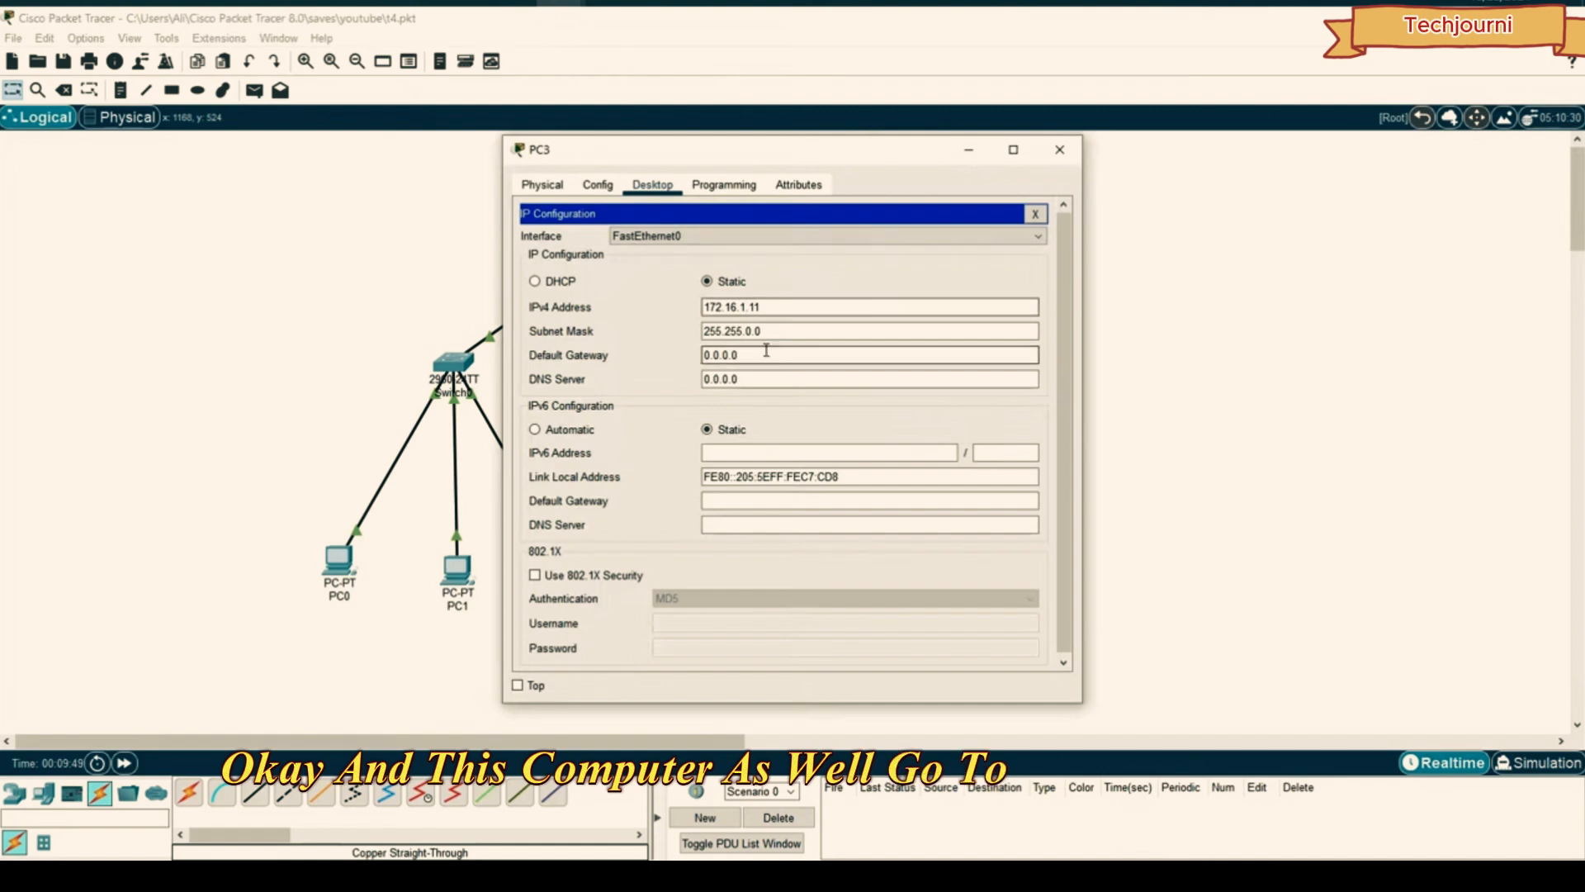
left_click_drag(748, 354, 657, 350)
type("1")
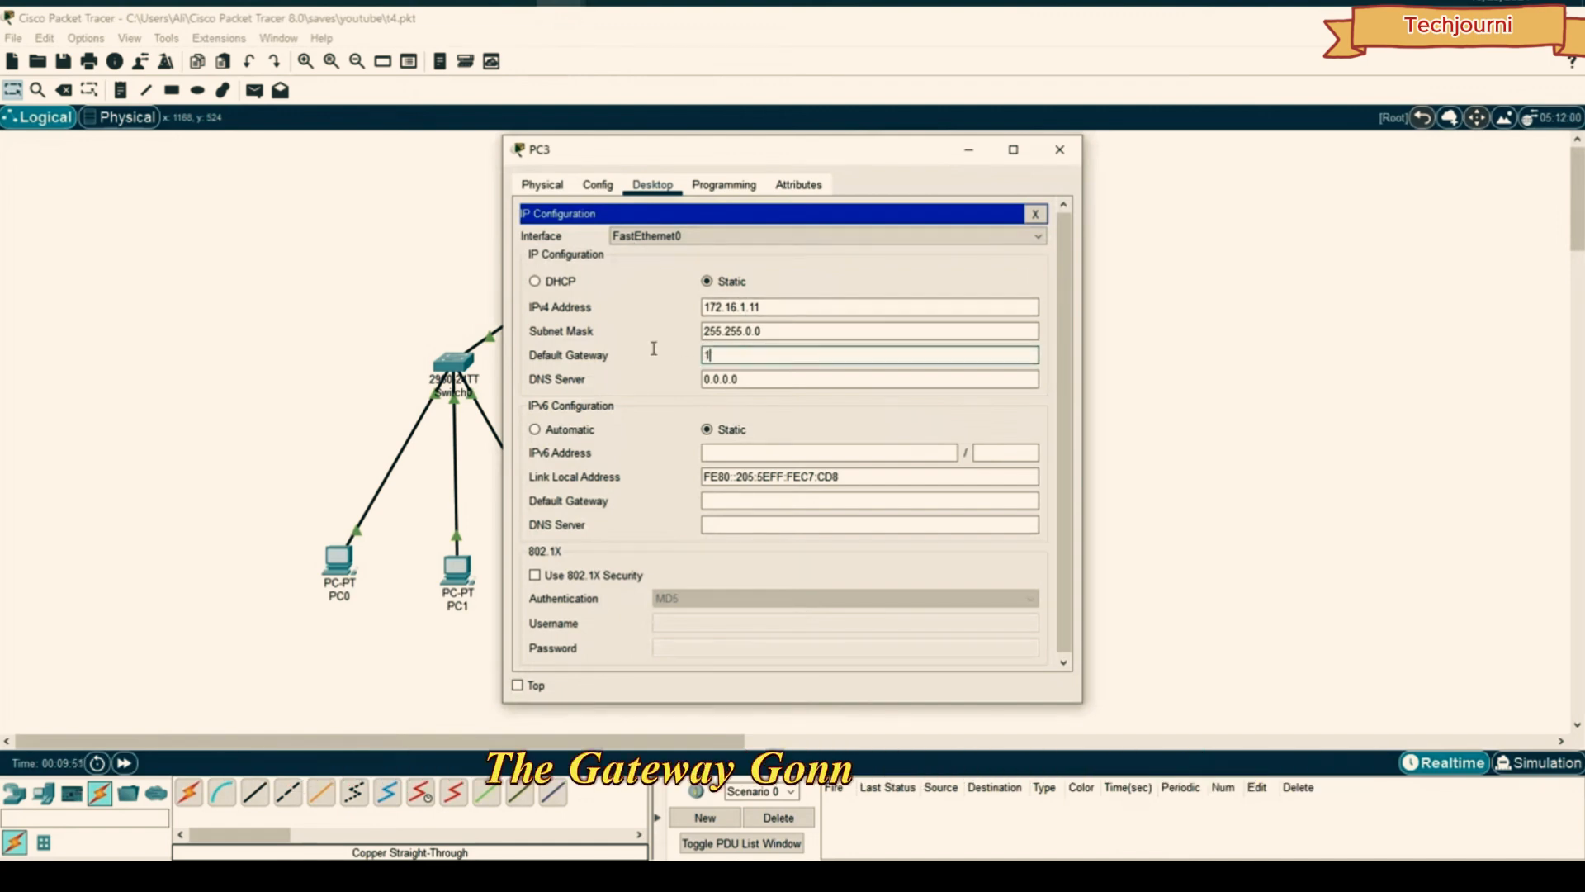
type("92.168.1.")
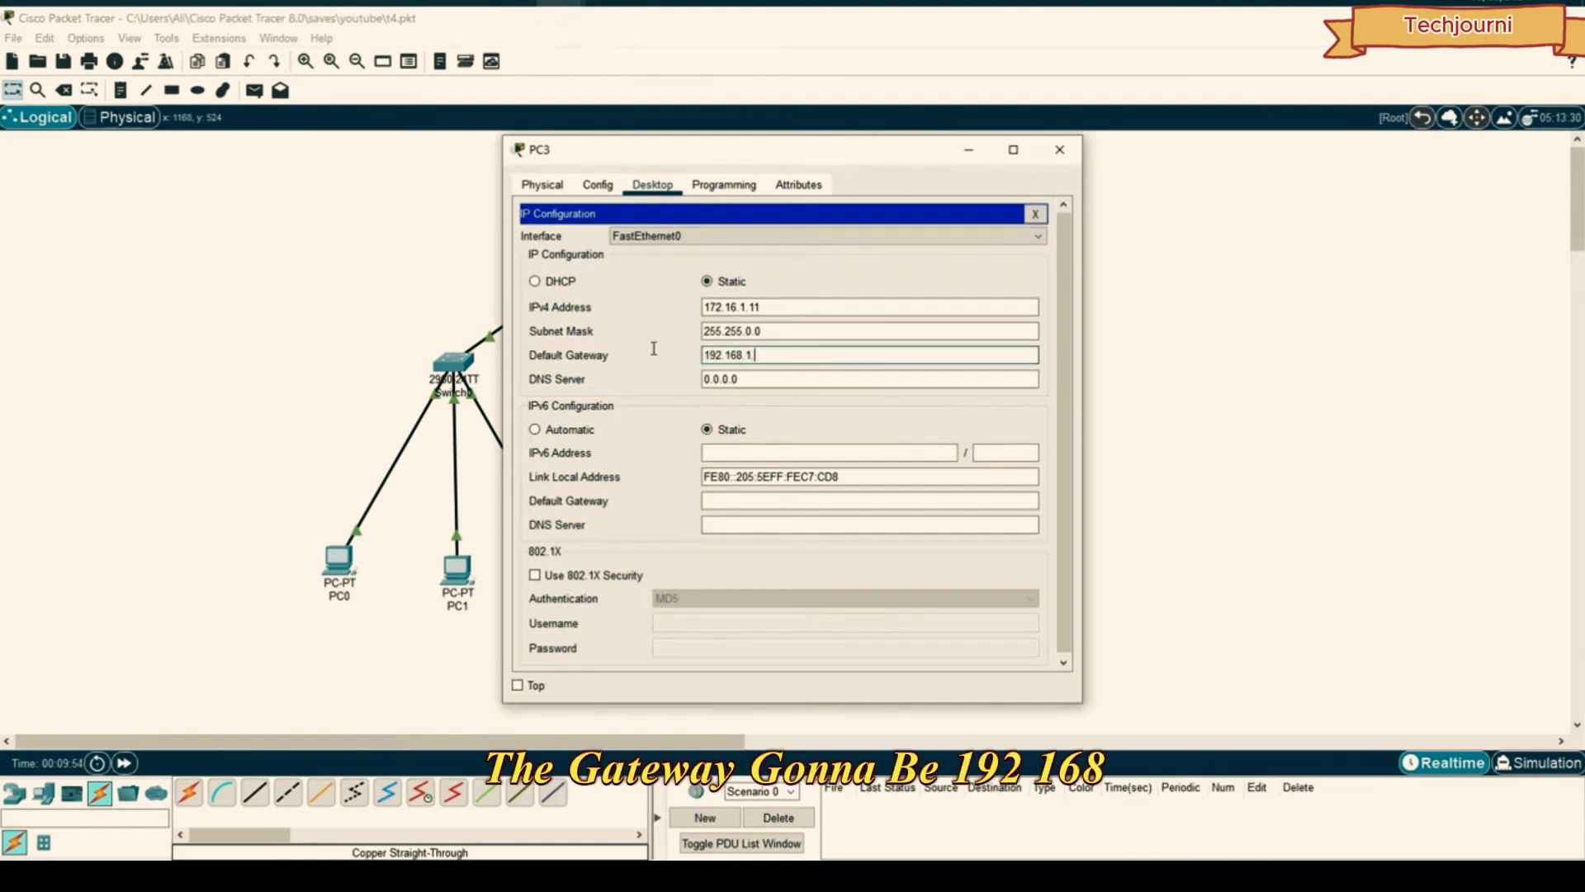
type("1")
left_click(1057, 148)
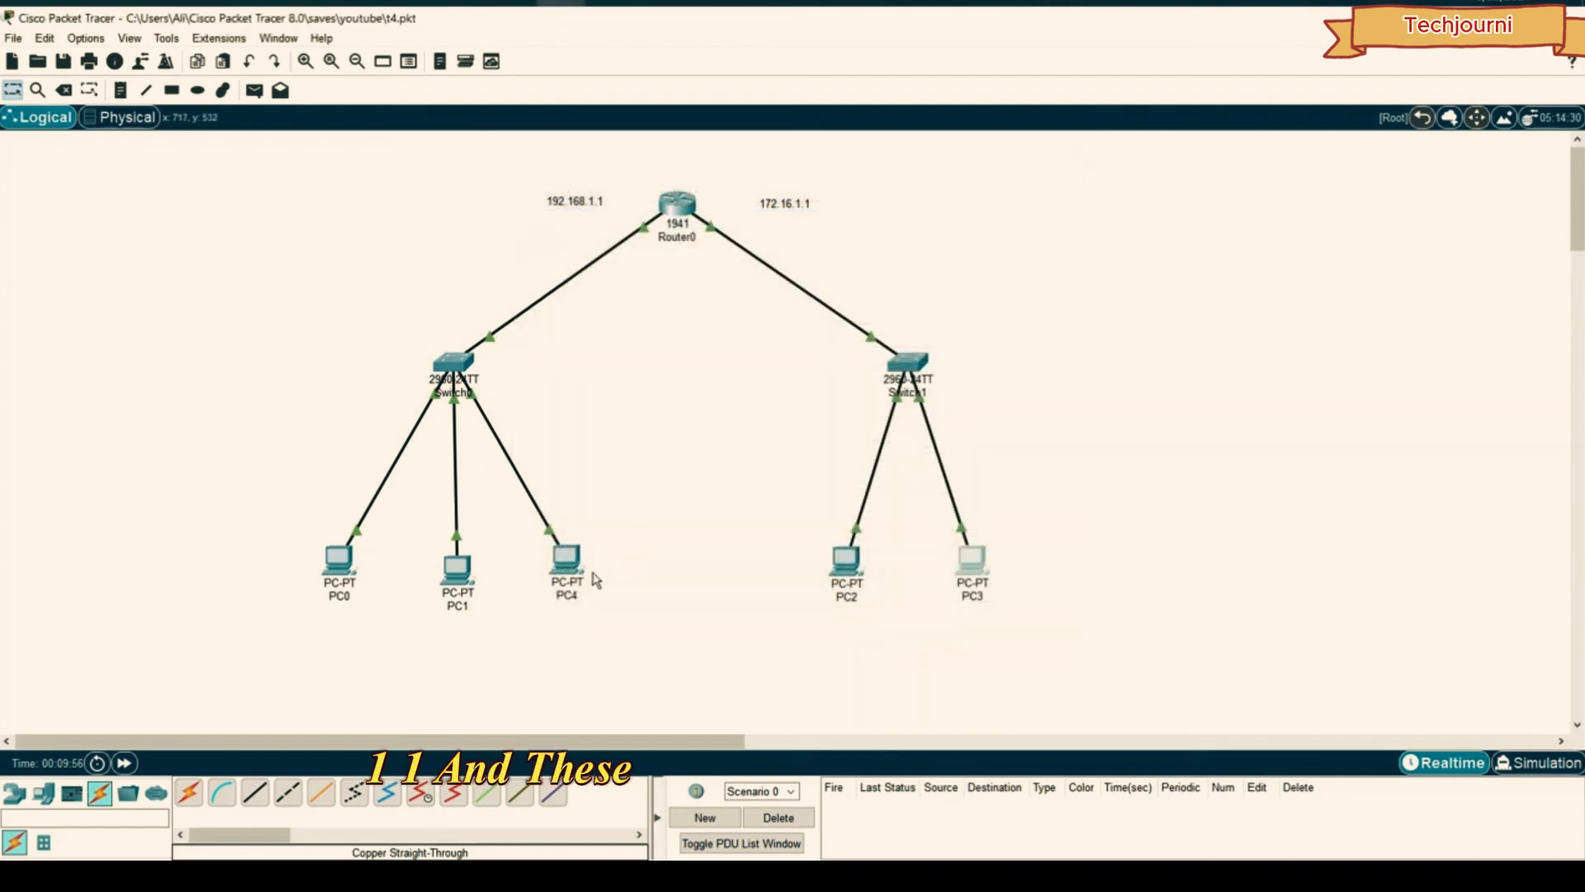
- Copy the 172.16.1.1 default gateway from PC4's IP configuration
left_click(552, 563)
left_click(649, 186)
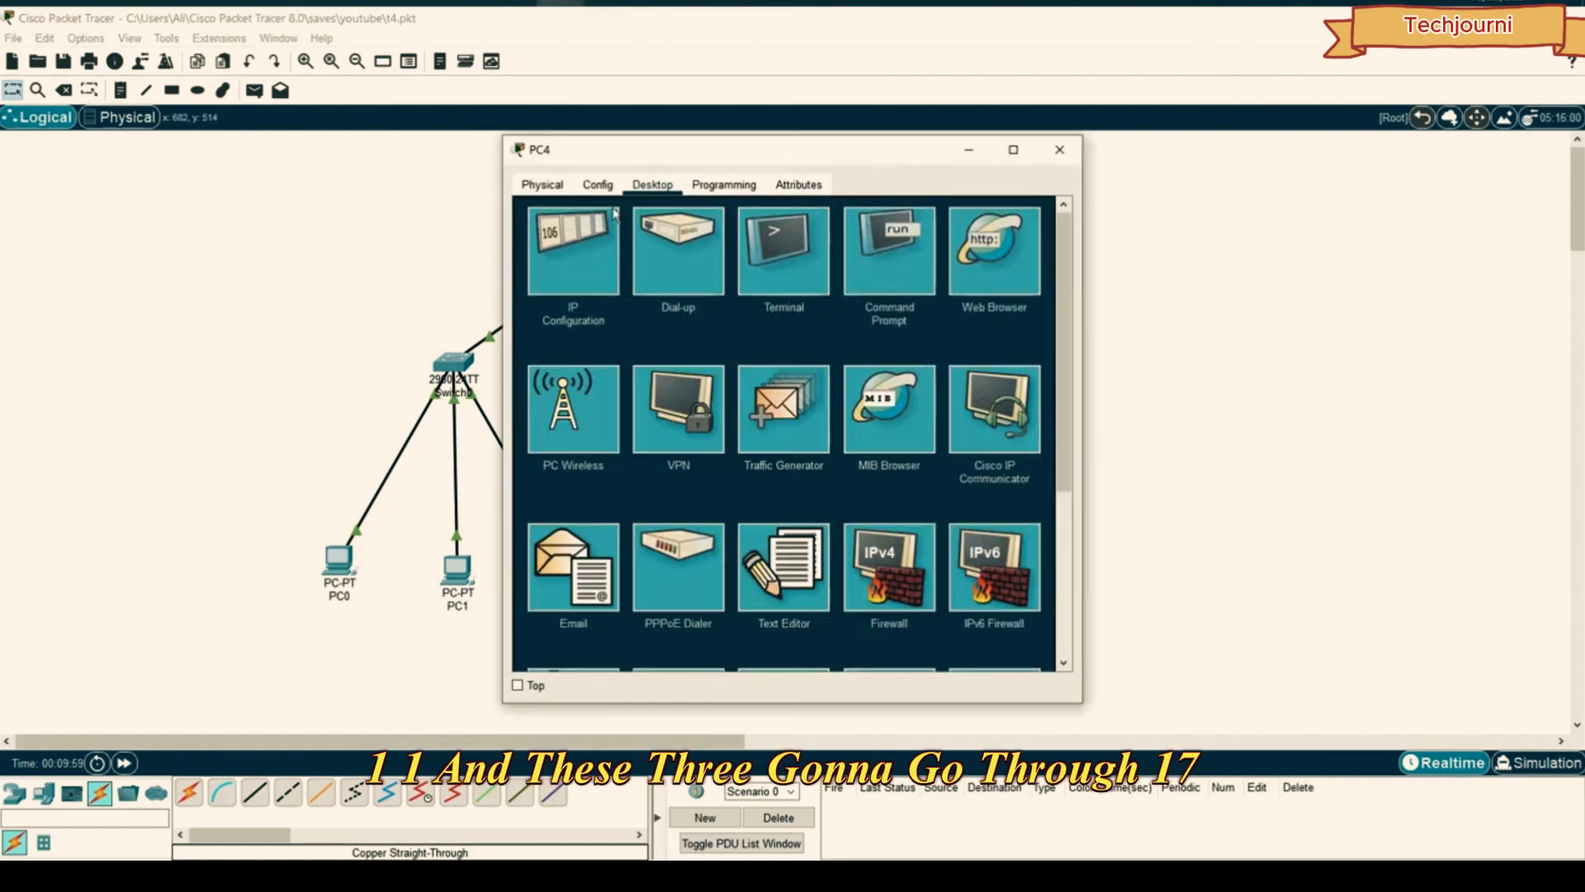
left_click(573, 247)
left_click_drag(743, 355, 611, 363)
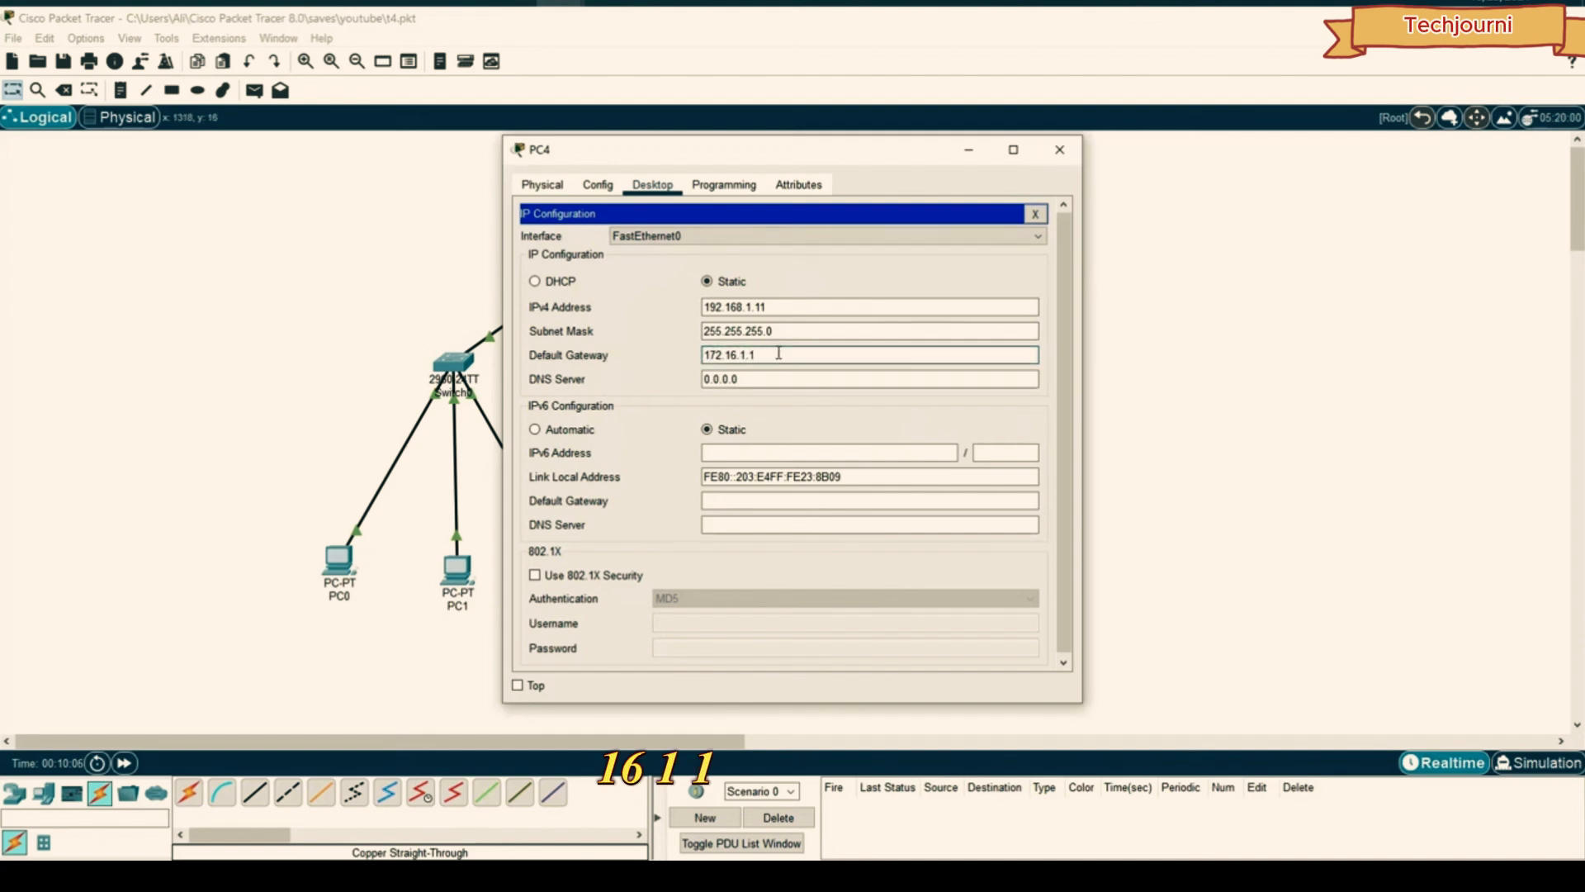
left_click_drag(756, 355, 652, 345)
key("ctrl+c")
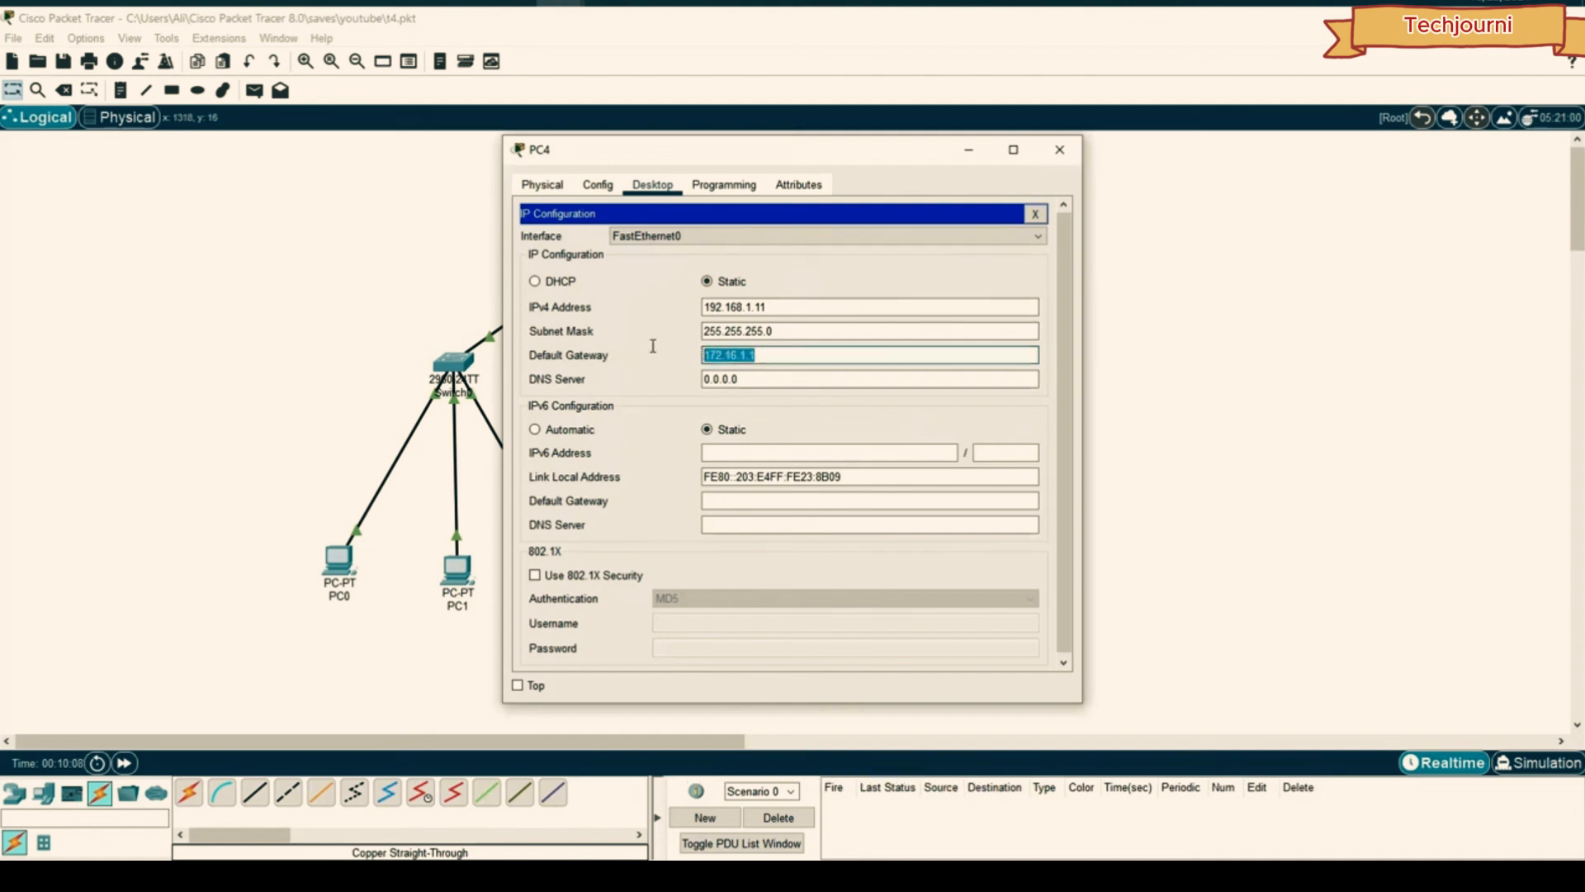
left_click(1060, 149)
- Paste 172.16.1.1 as the default gateway on PC1 and PC0
left_click(454, 568)
left_click(674, 186)
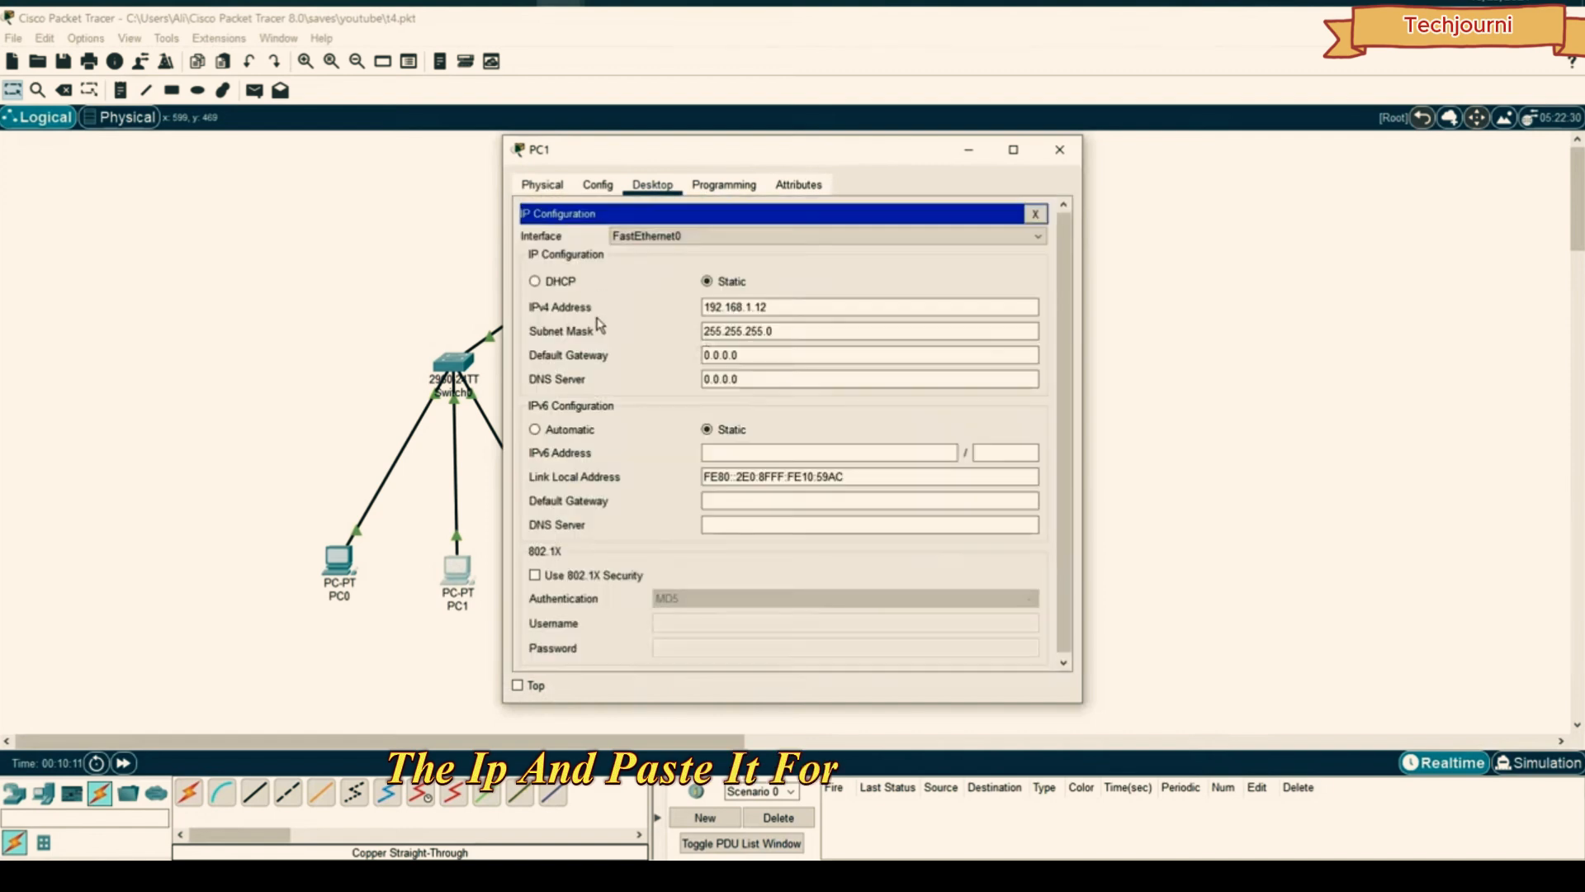
left_click_drag(743, 355, 652, 353)
key("ctrl+v")
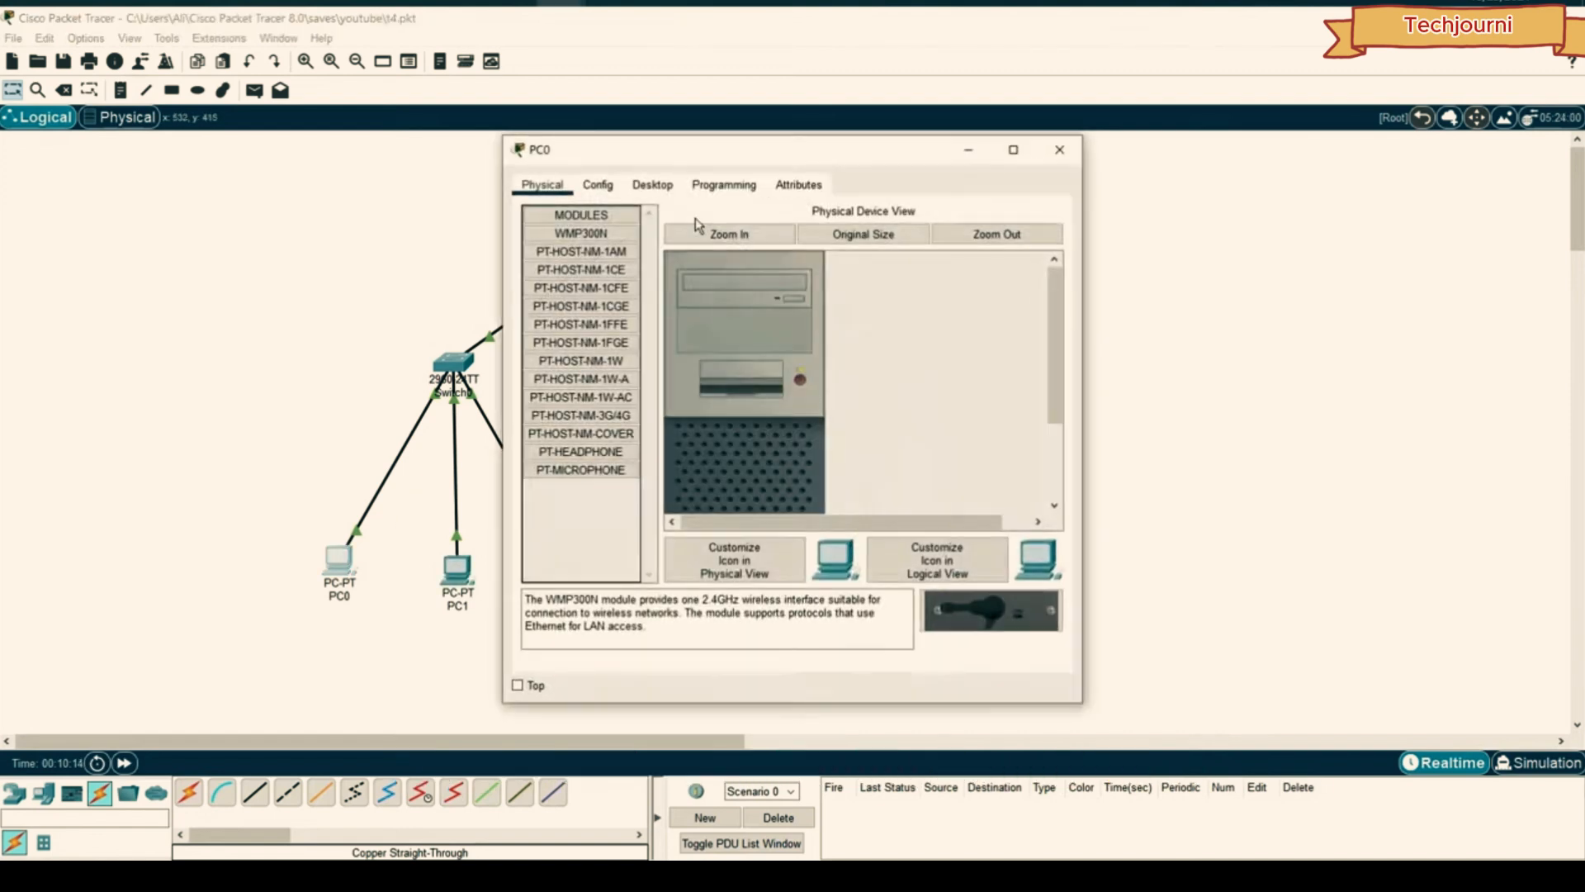
left_click(653, 185)
left_click(573, 239)
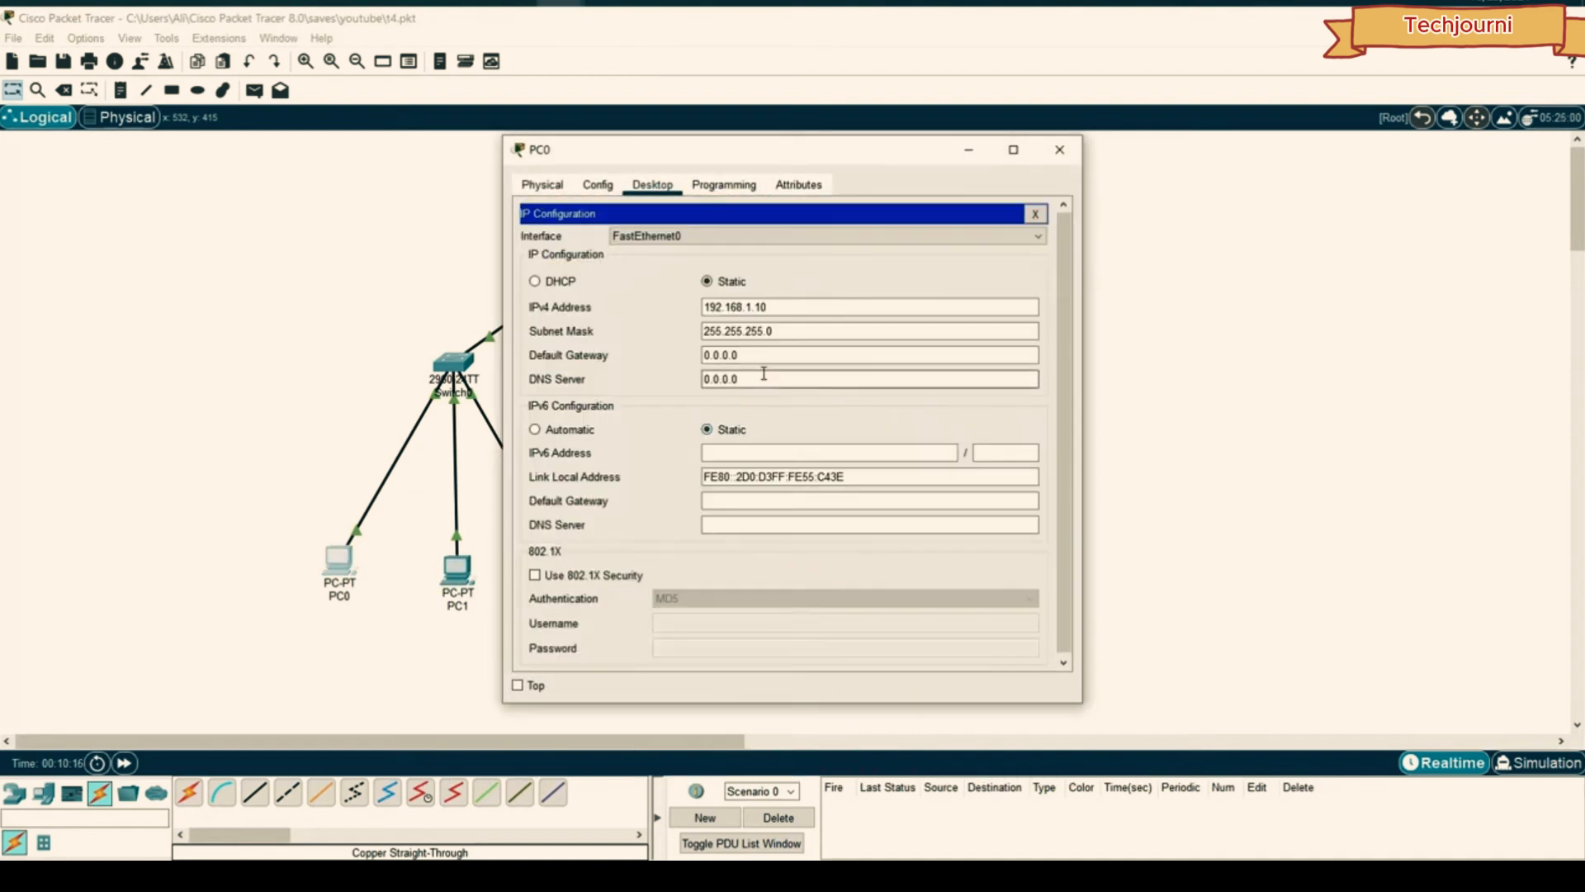
left_click_drag(743, 355, 595, 330)
key("ctrl+v")
left_click(1067, 151)
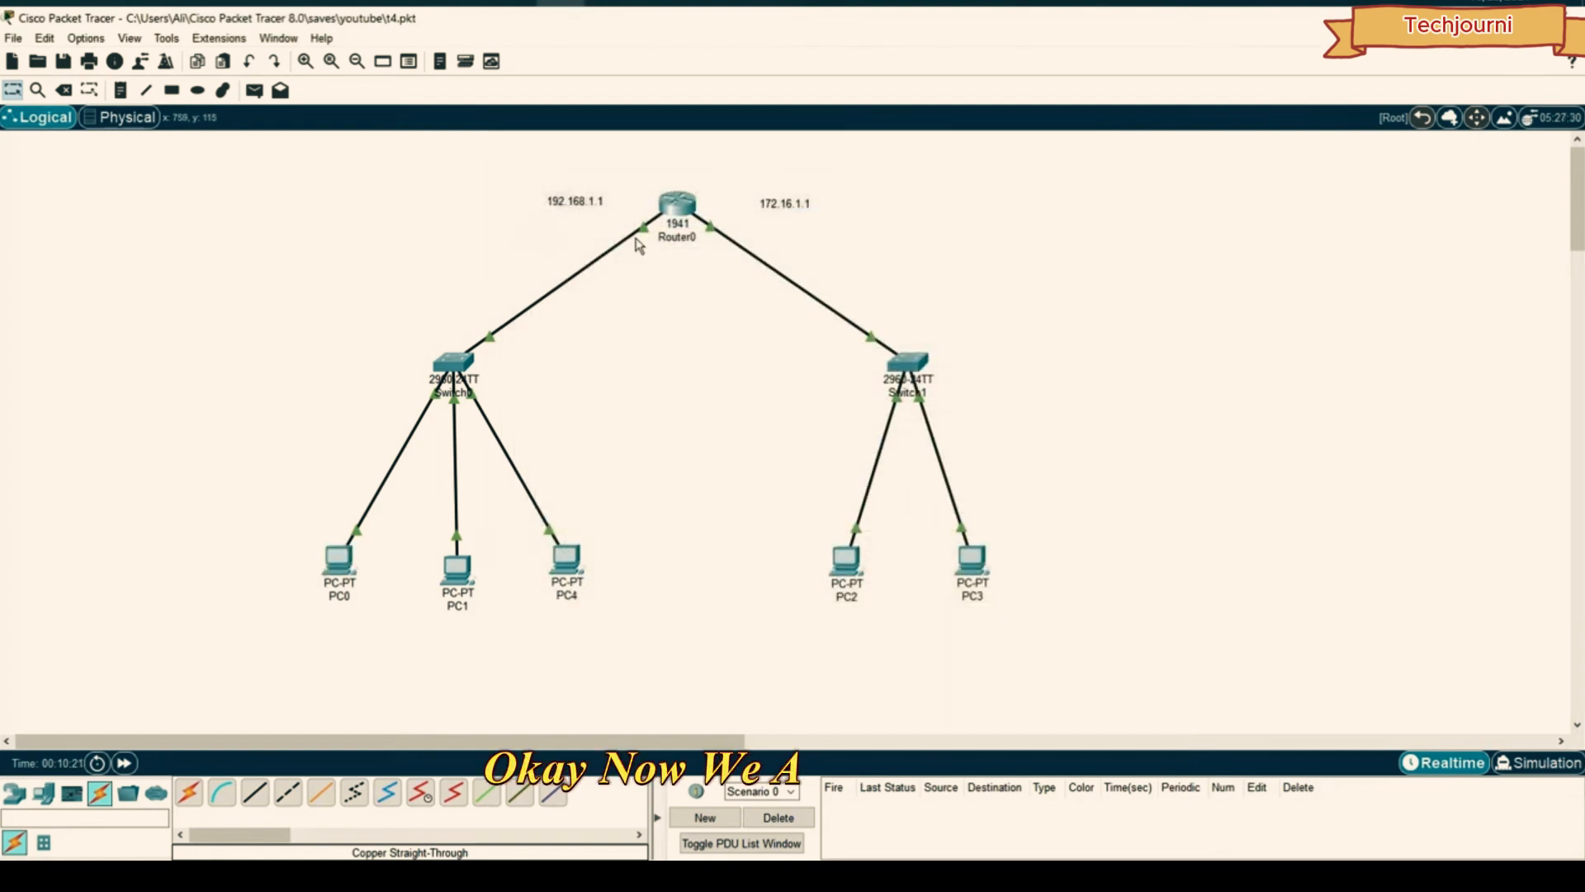
- Ping 192.168.1.10 from PC3's command prompt (3 of 4 replies), then open PC2
left_click(981, 566)
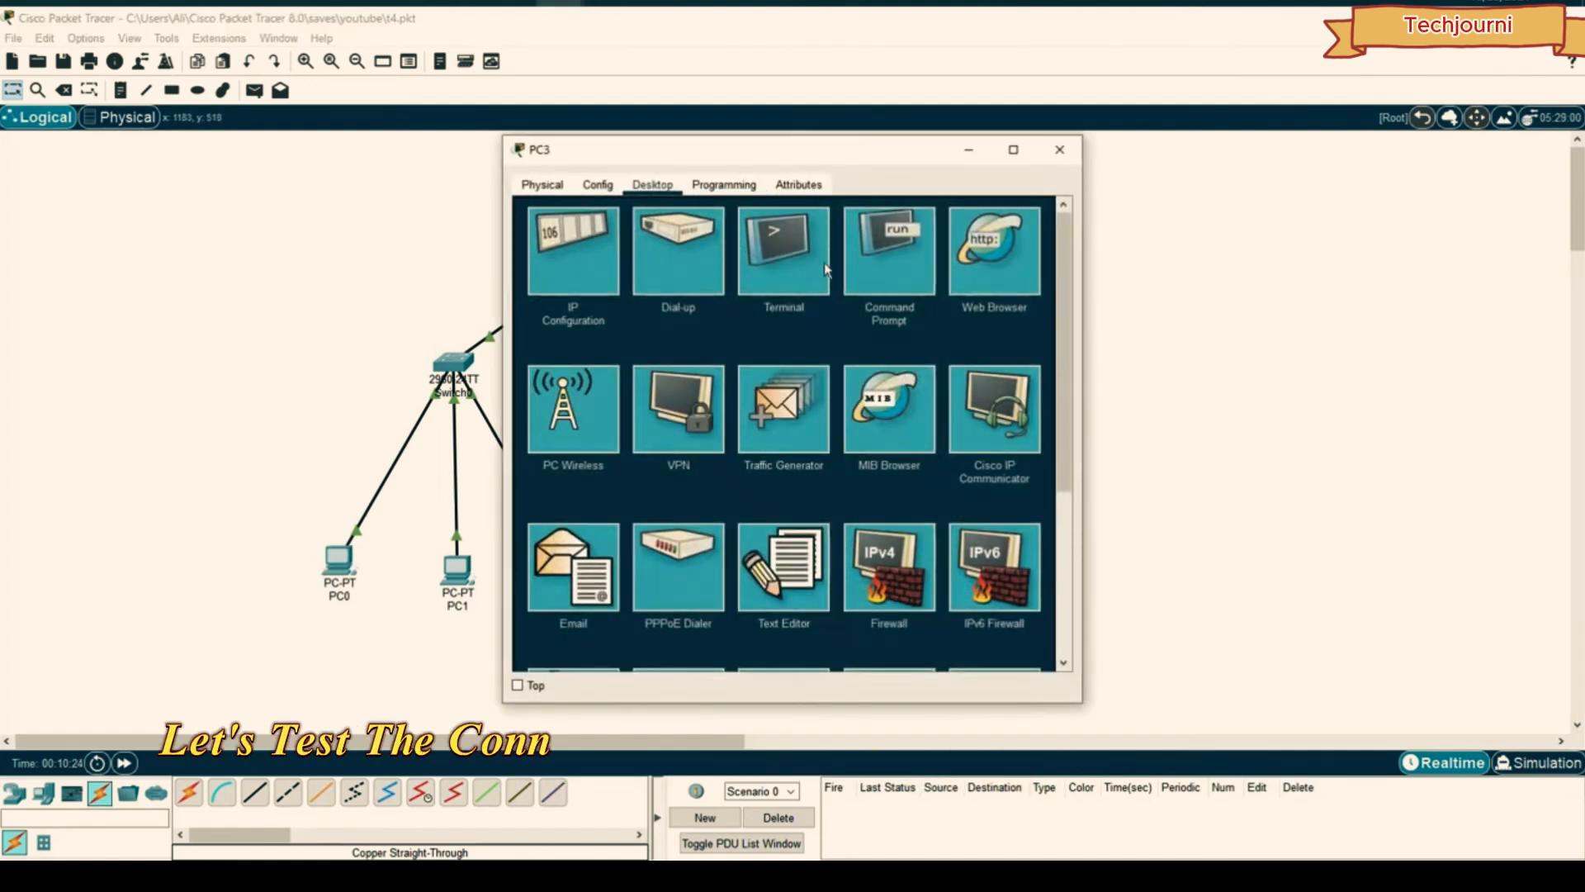
left_click(896, 244)
type("ping 192.168.1.10")
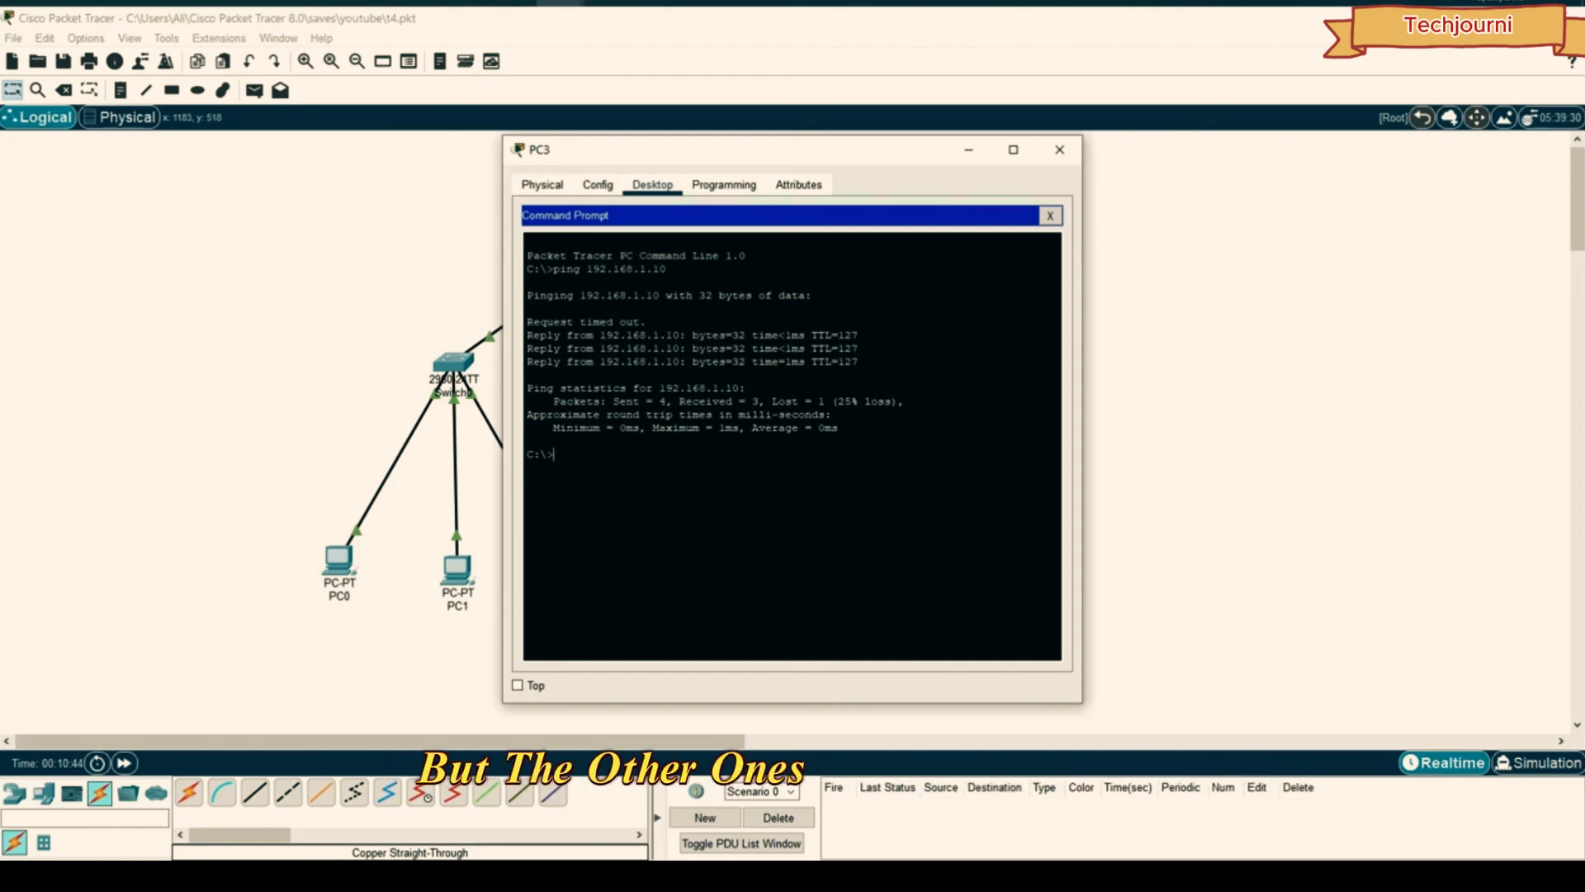
left_click_drag(723, 157, 1174, 148)
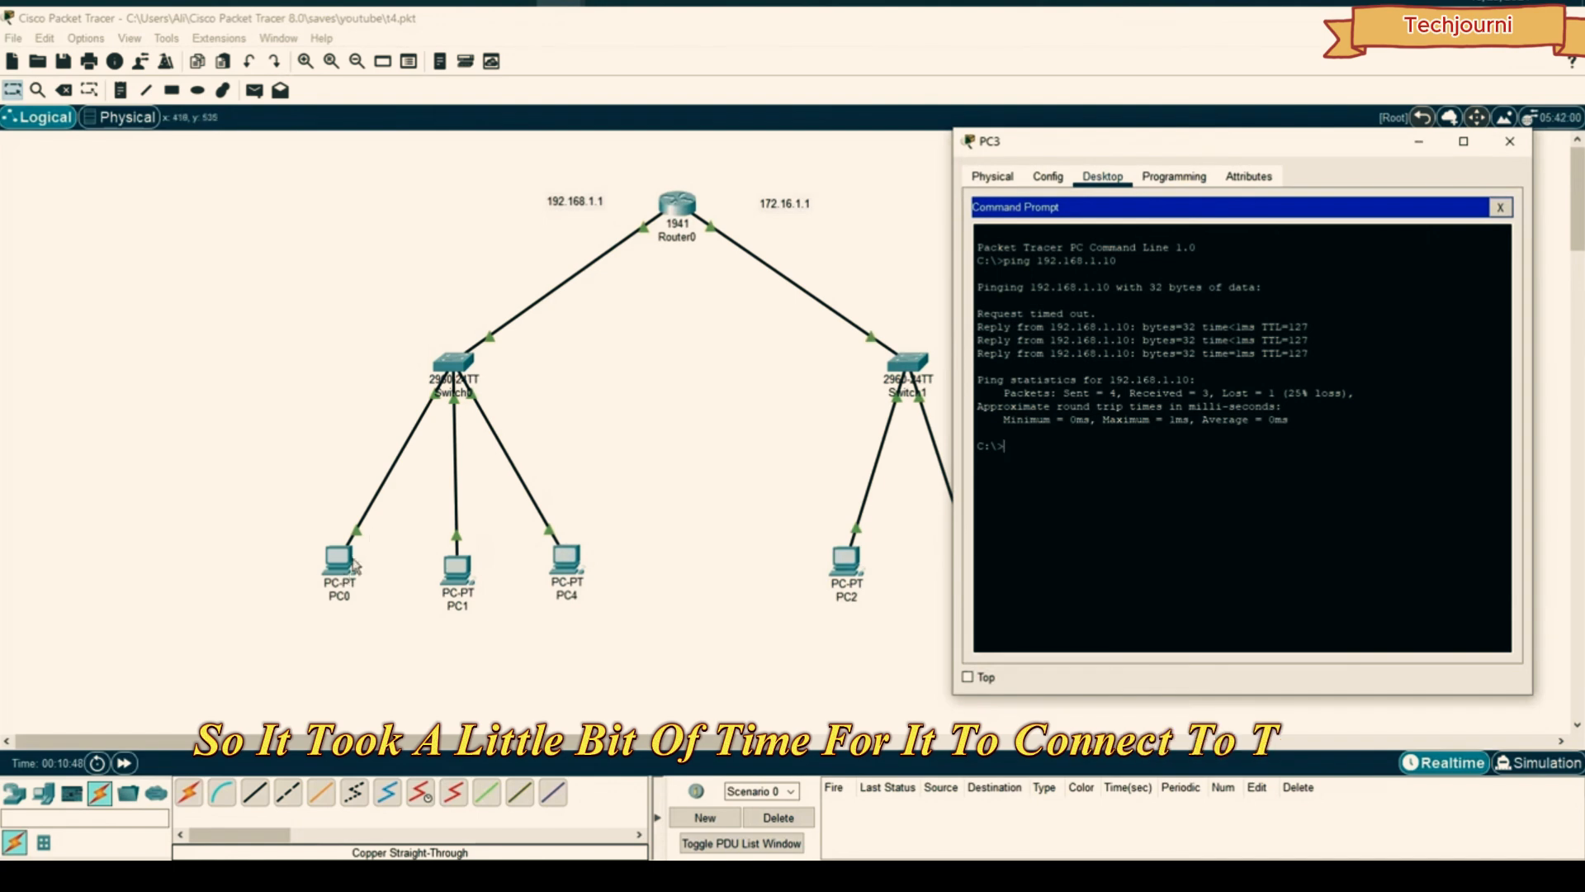
left_click(1510, 141)
left_click(846, 561)
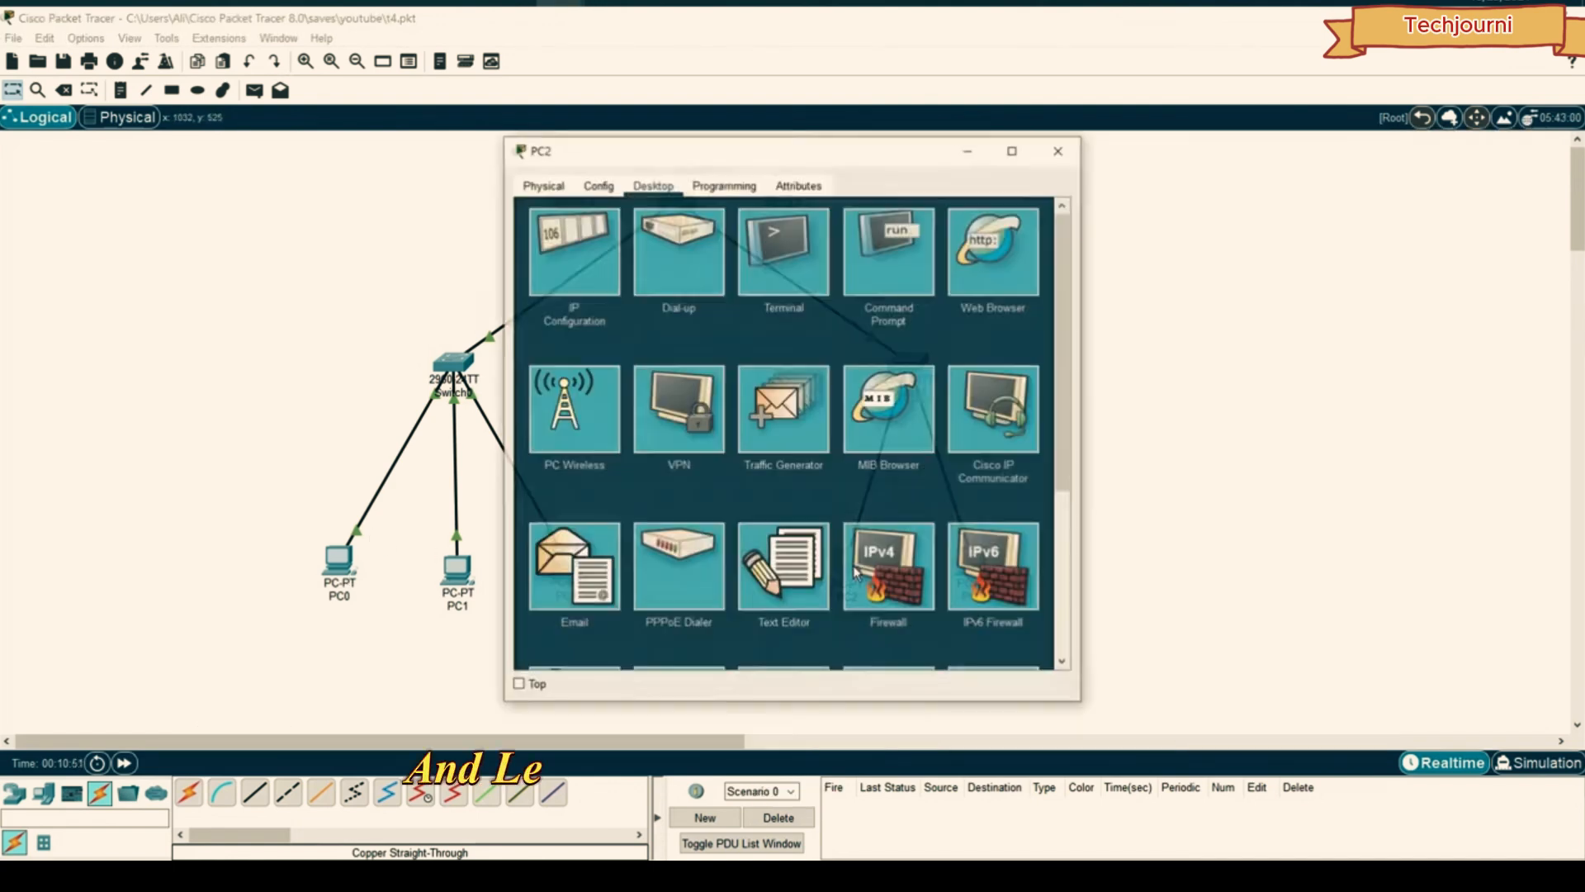
- In Simulation mode, send a simple PDU from PC1 to PC3, play it, then reset
left_click(1061, 151)
left_click(1534, 762)
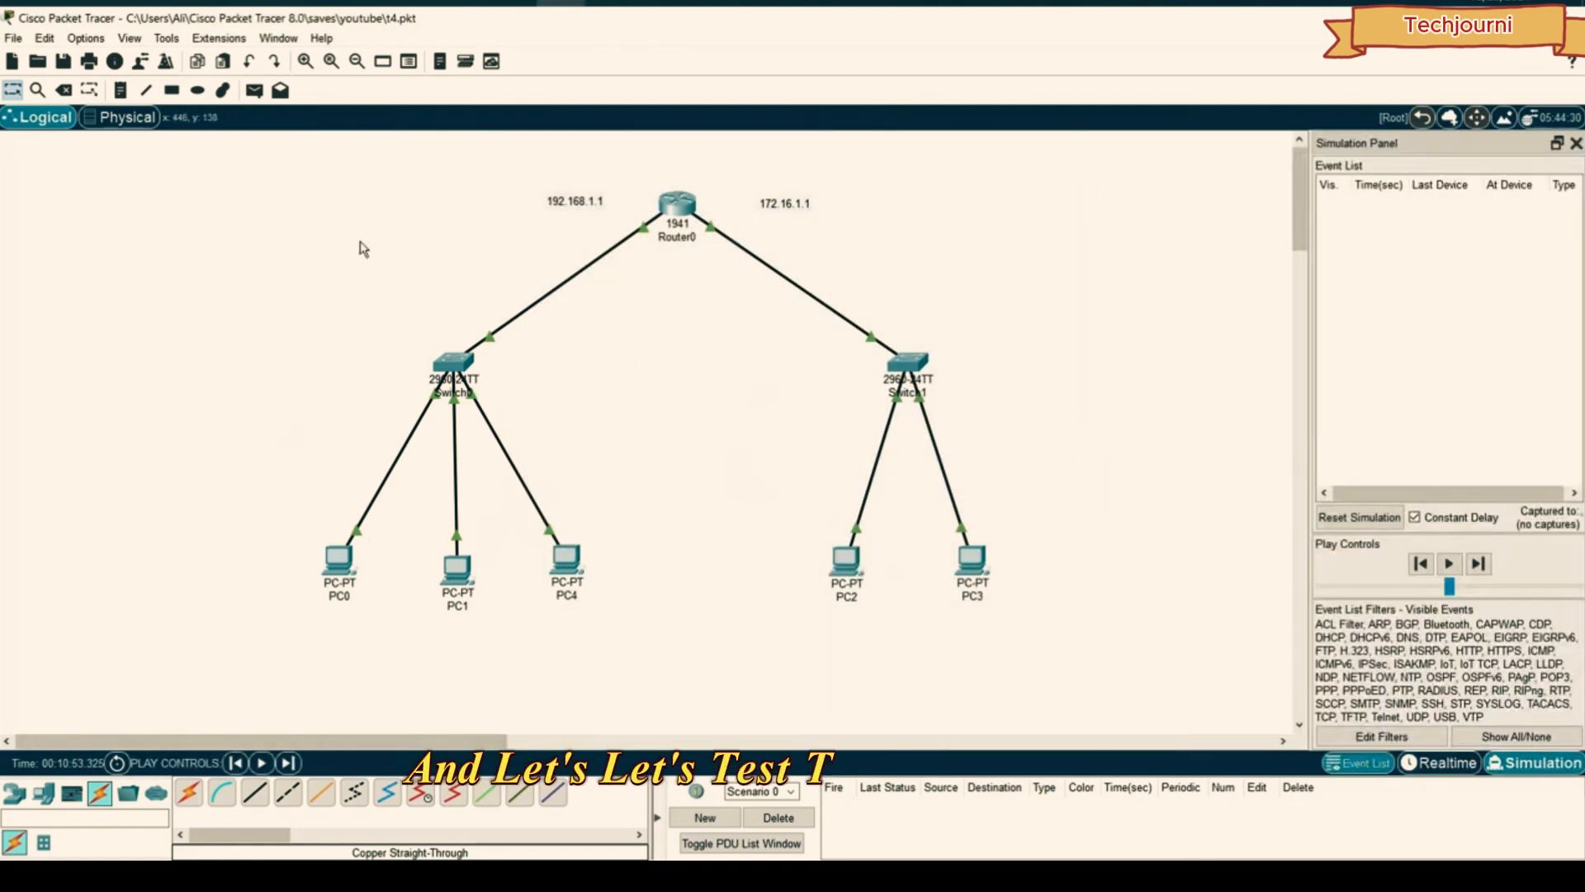
left_click(254, 90)
left_click(457, 568)
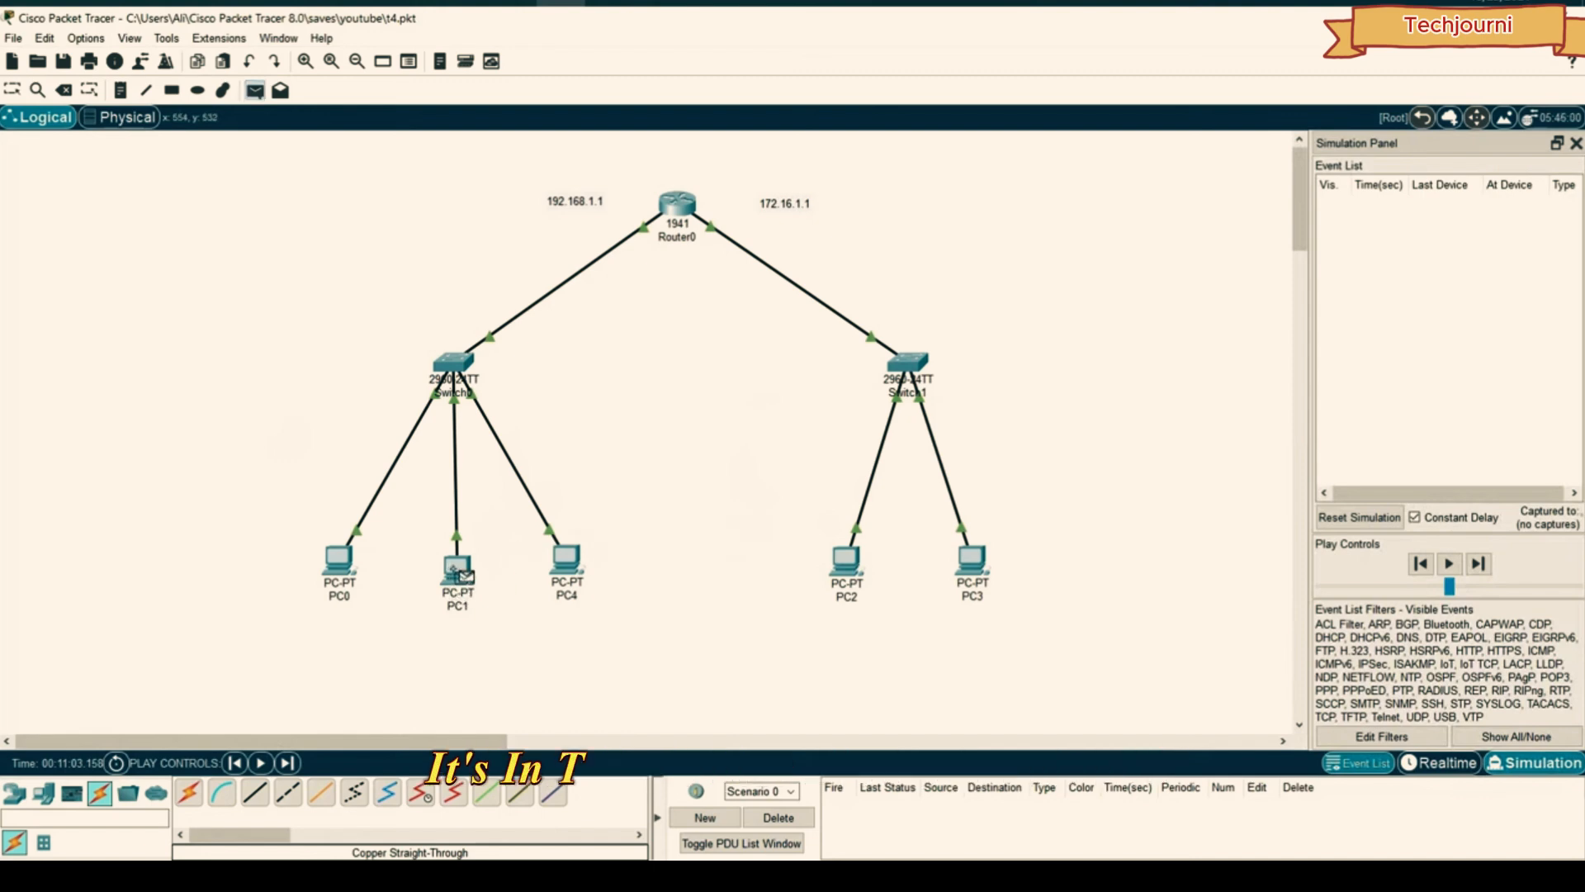
left_click(972, 559)
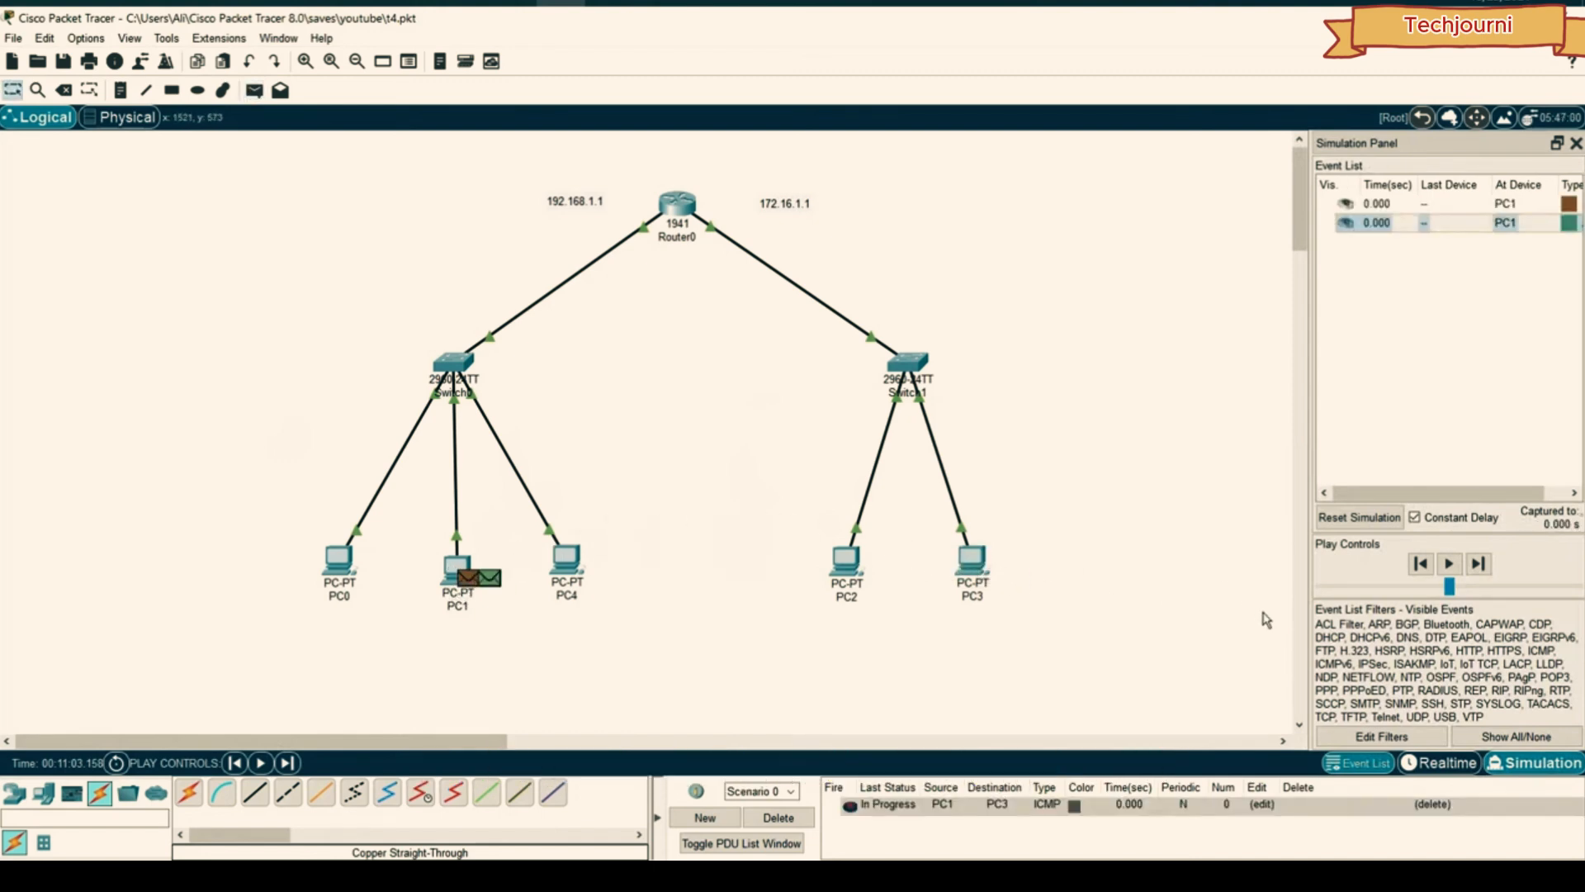
left_click(1478, 568)
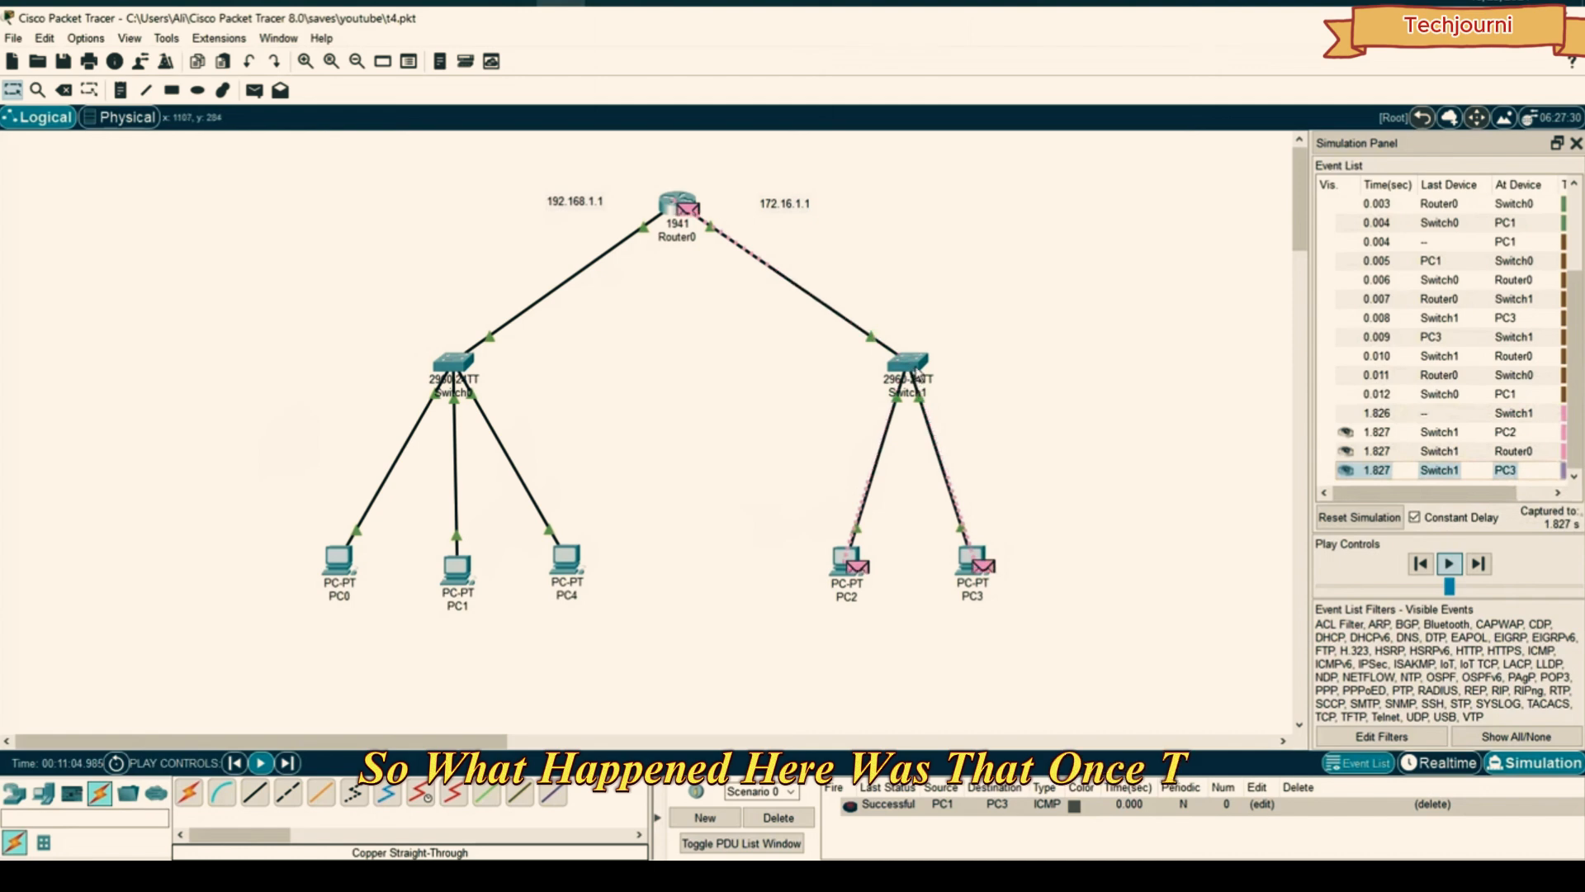
mouse_move(920, 363)
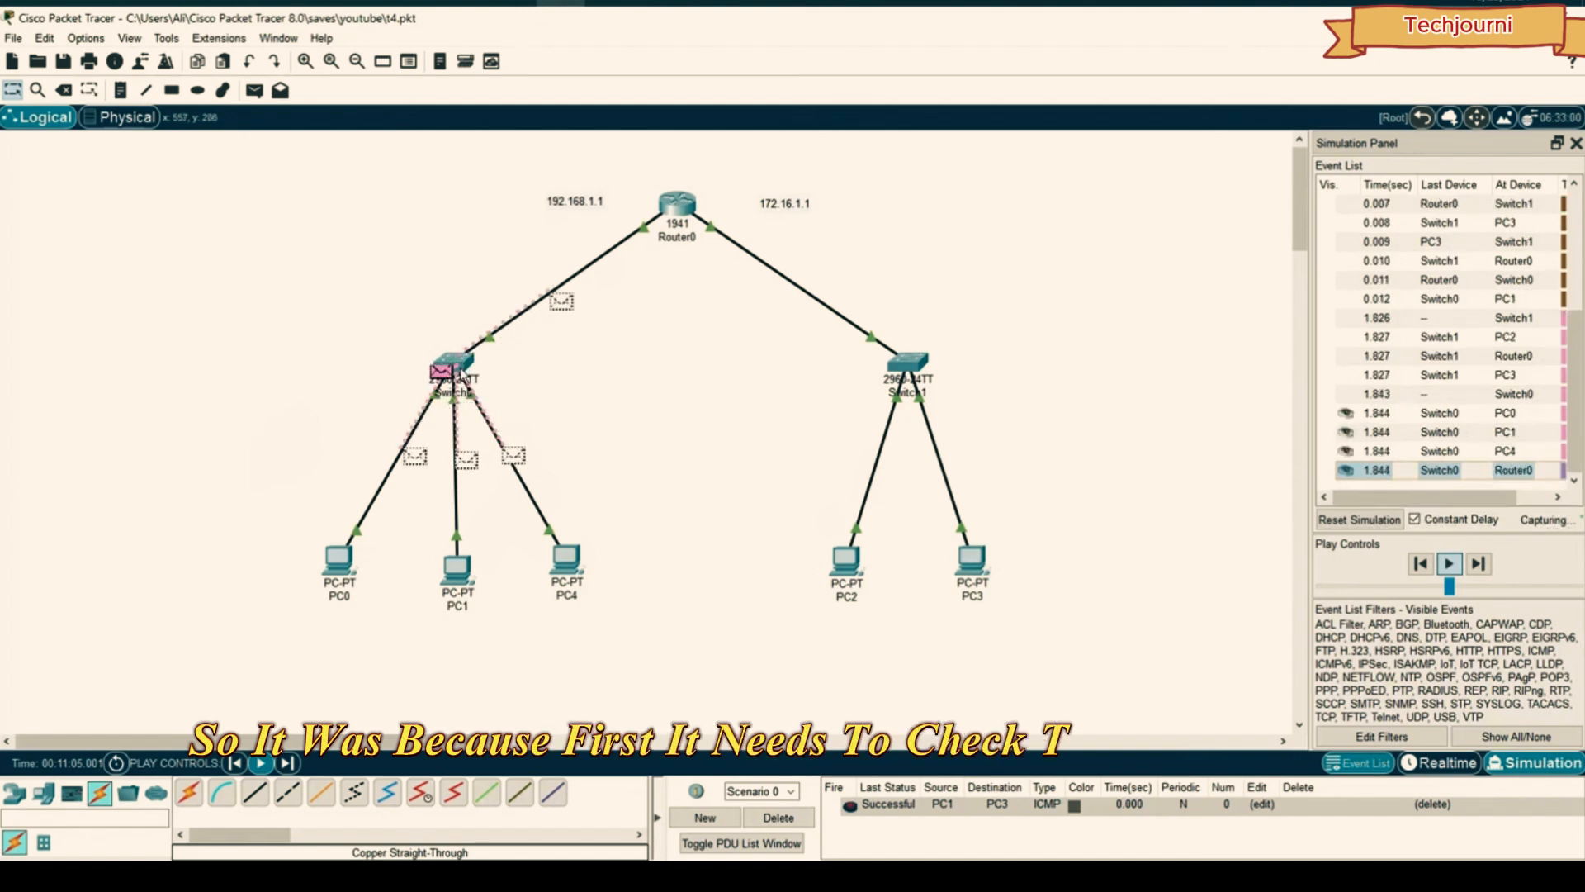
left_click(1359, 517)
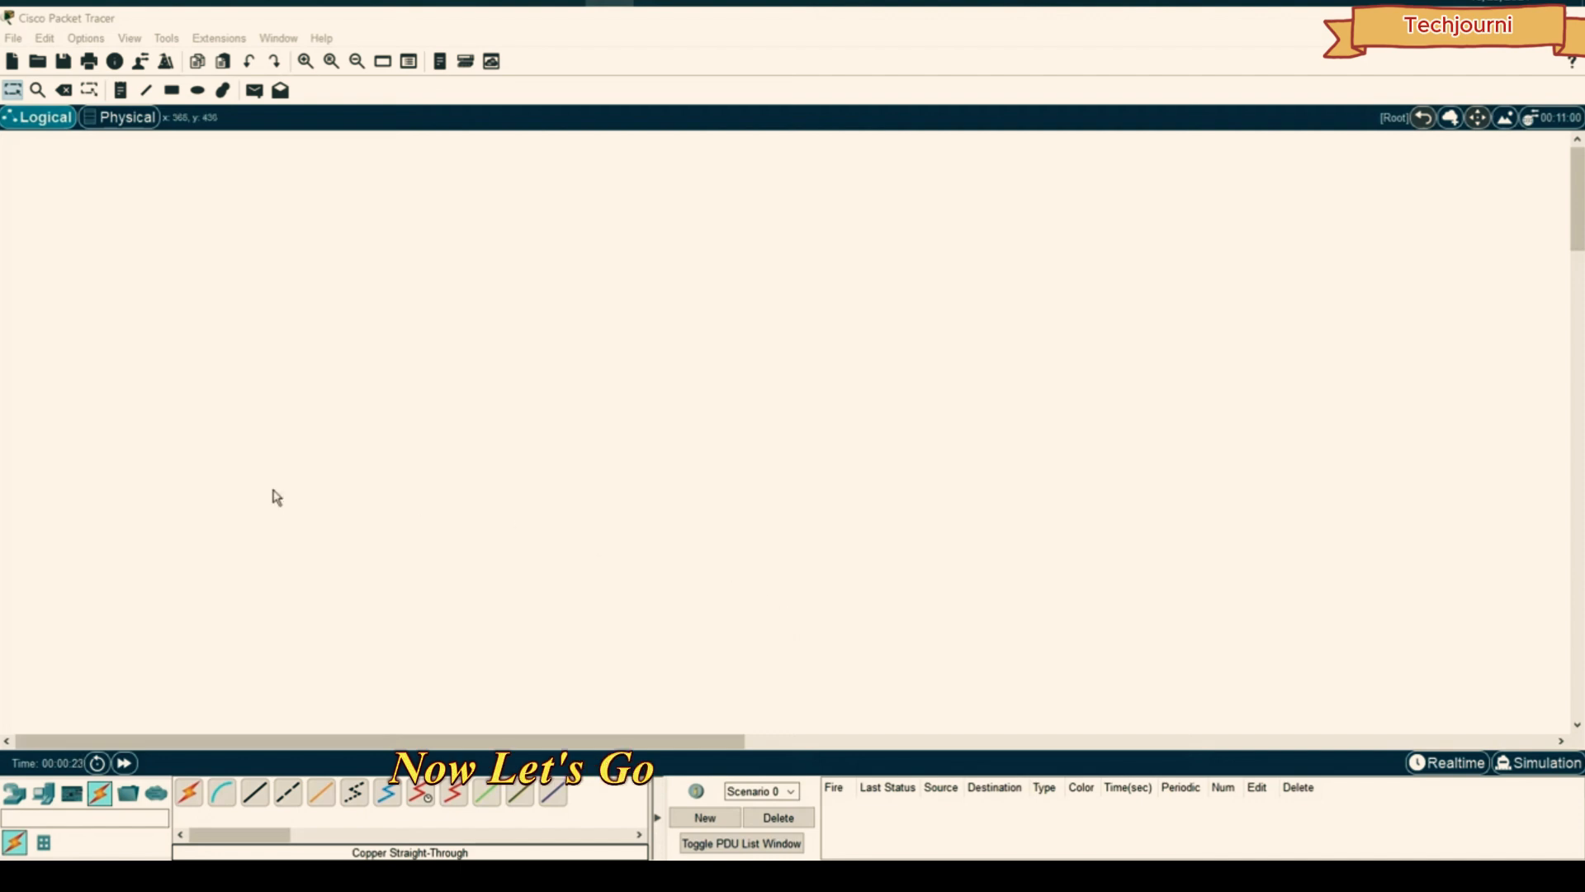
- Place a basic AccessPoint-PT on the workspace and position it up and left
left_click(23, 797)
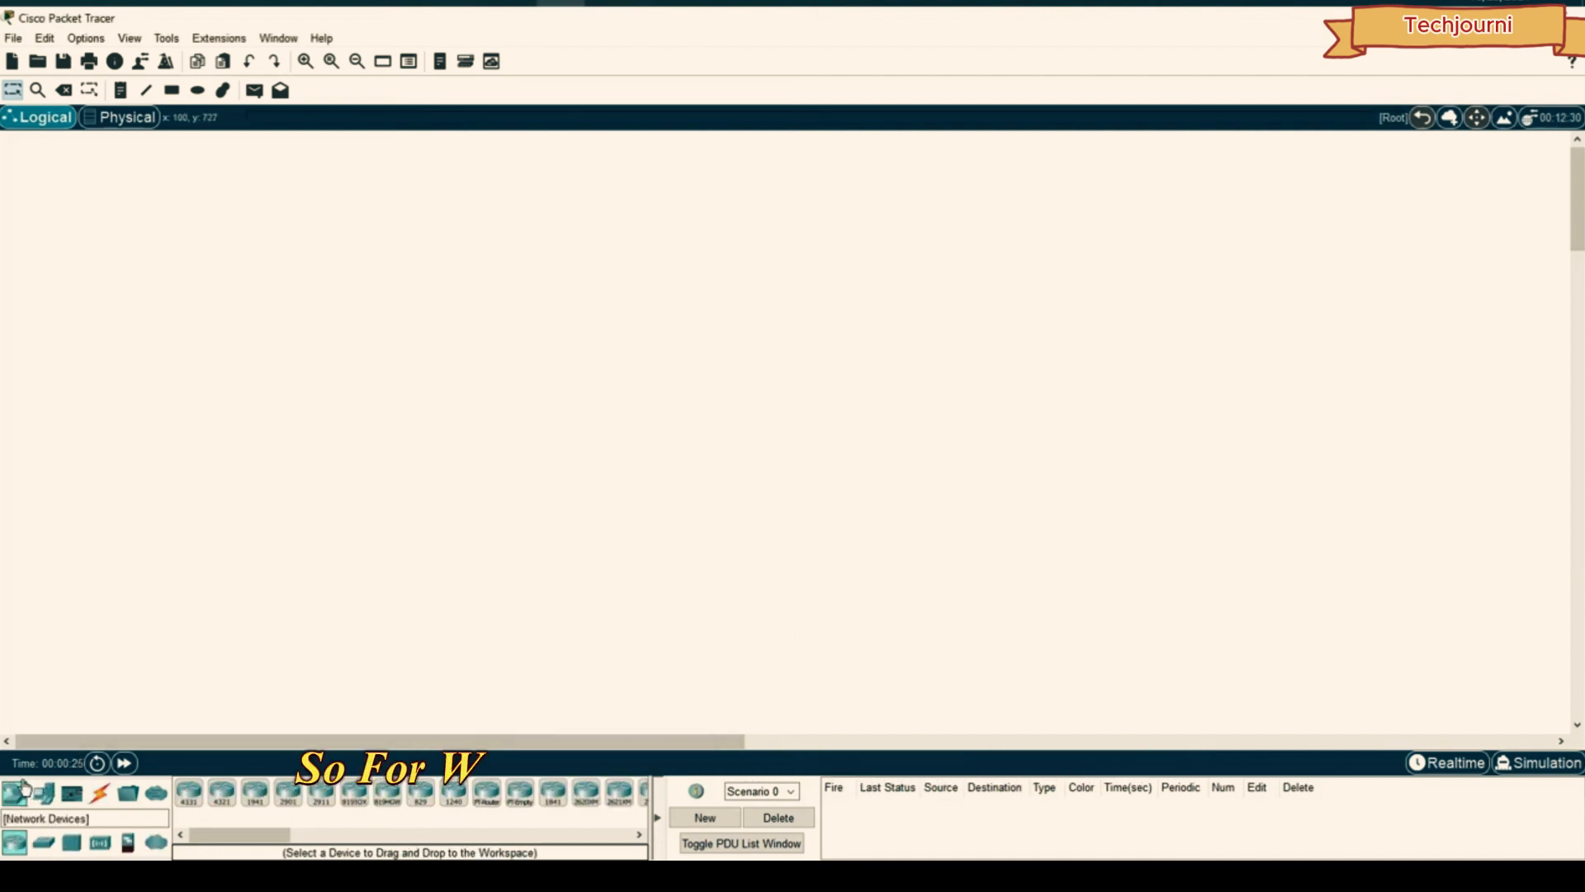
left_click(99, 842)
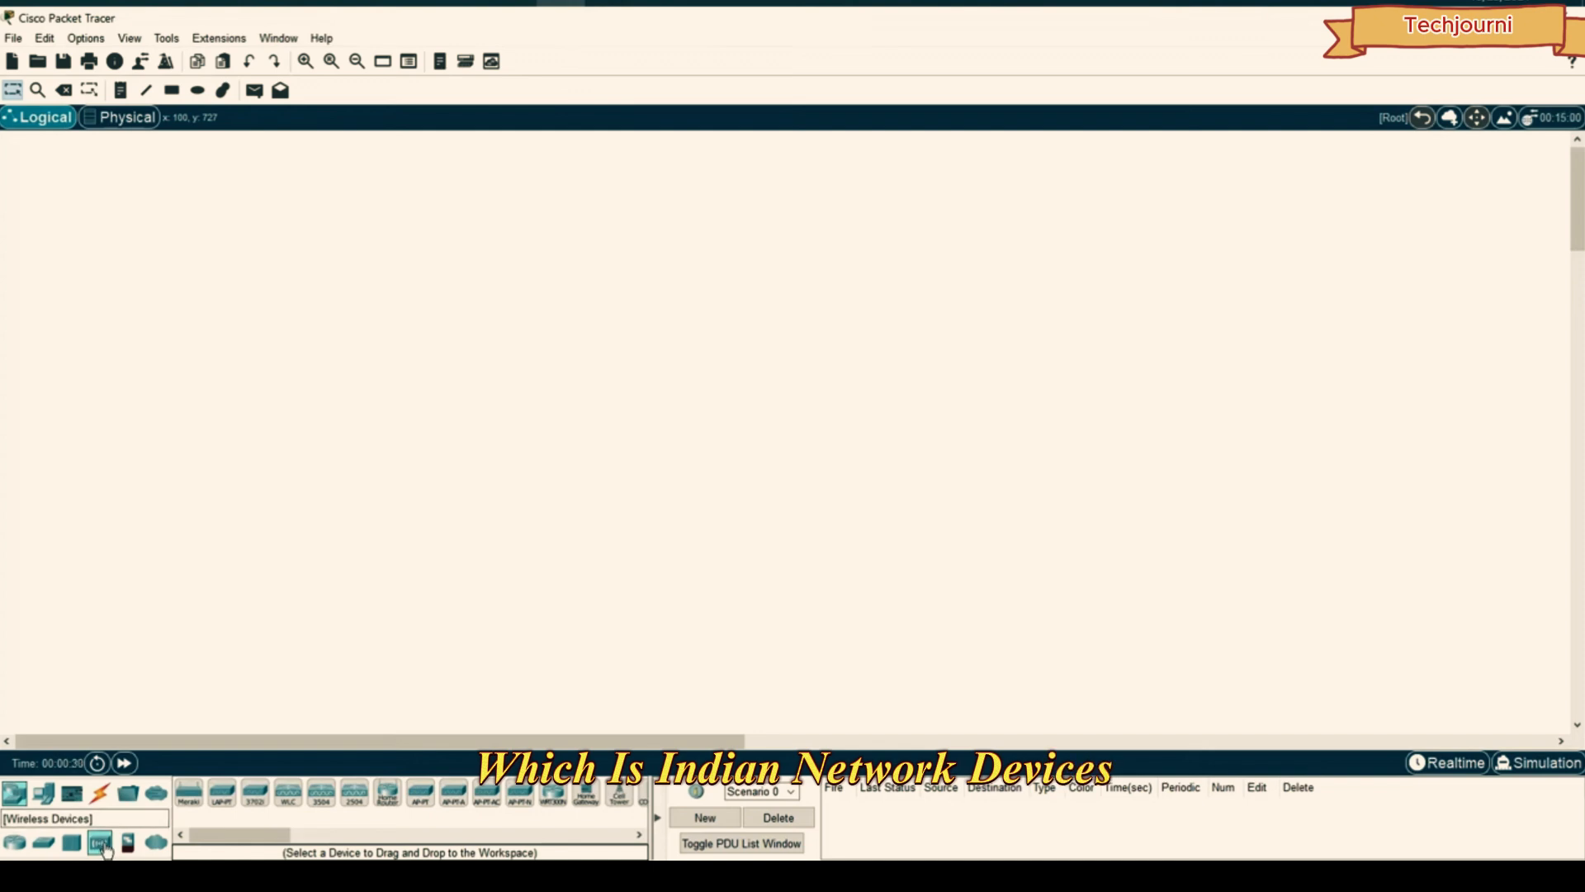
left_click(422, 796)
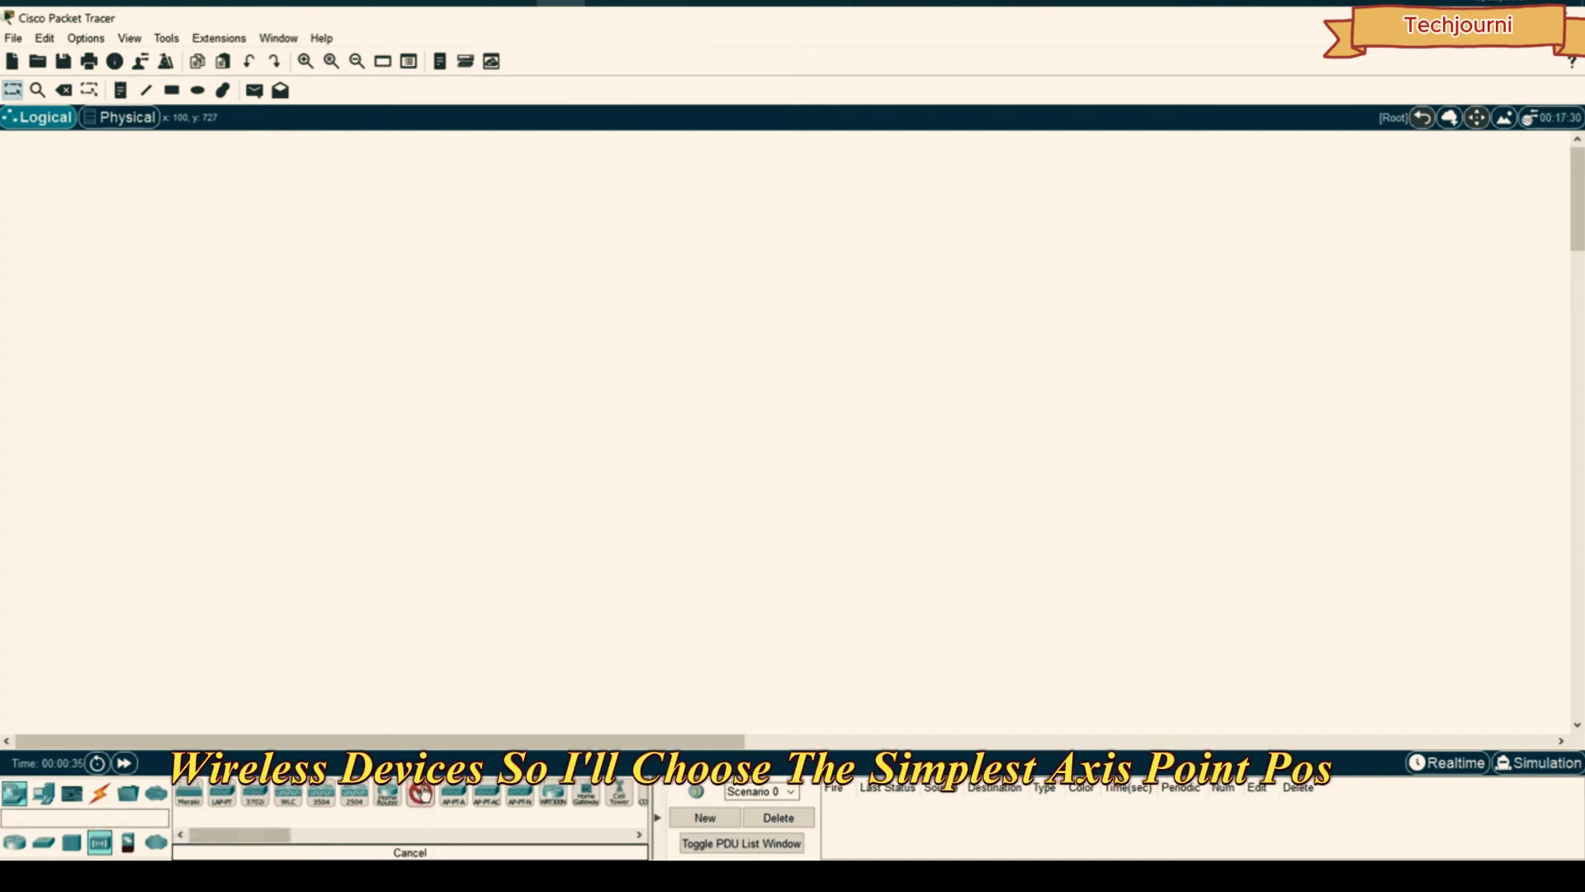
left_click(640, 368)
left_click_drag(640, 368, 725, 238)
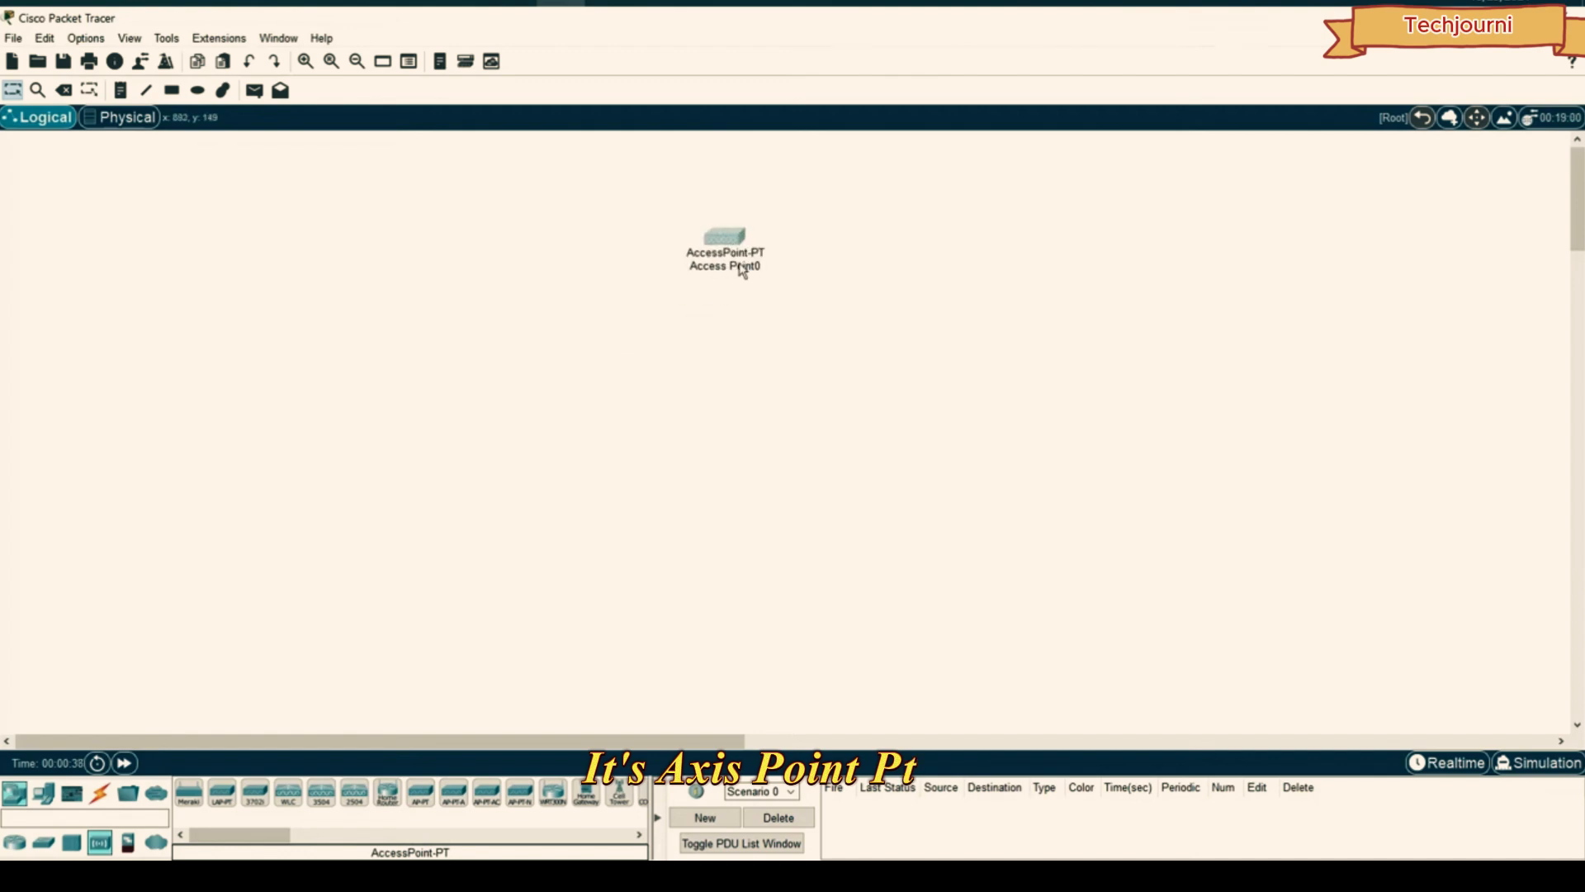
left_click(58, 790)
left_click_drag(725, 241, 586, 246)
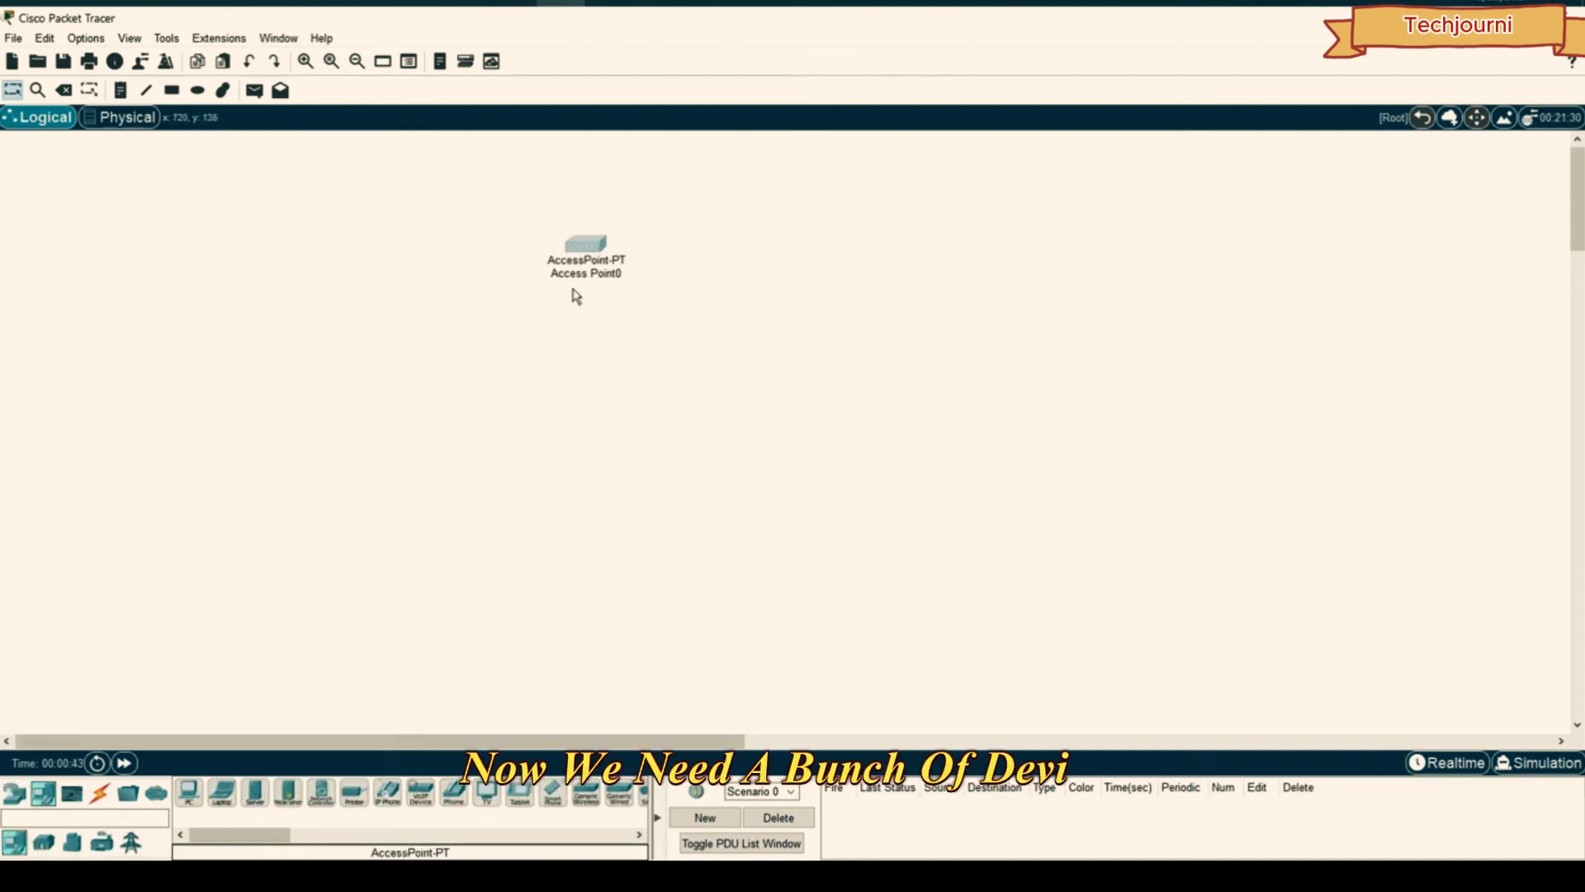
- Add a PC and a laptop below the access point and a smartphone nearby
left_click(189, 792)
left_click(605, 487)
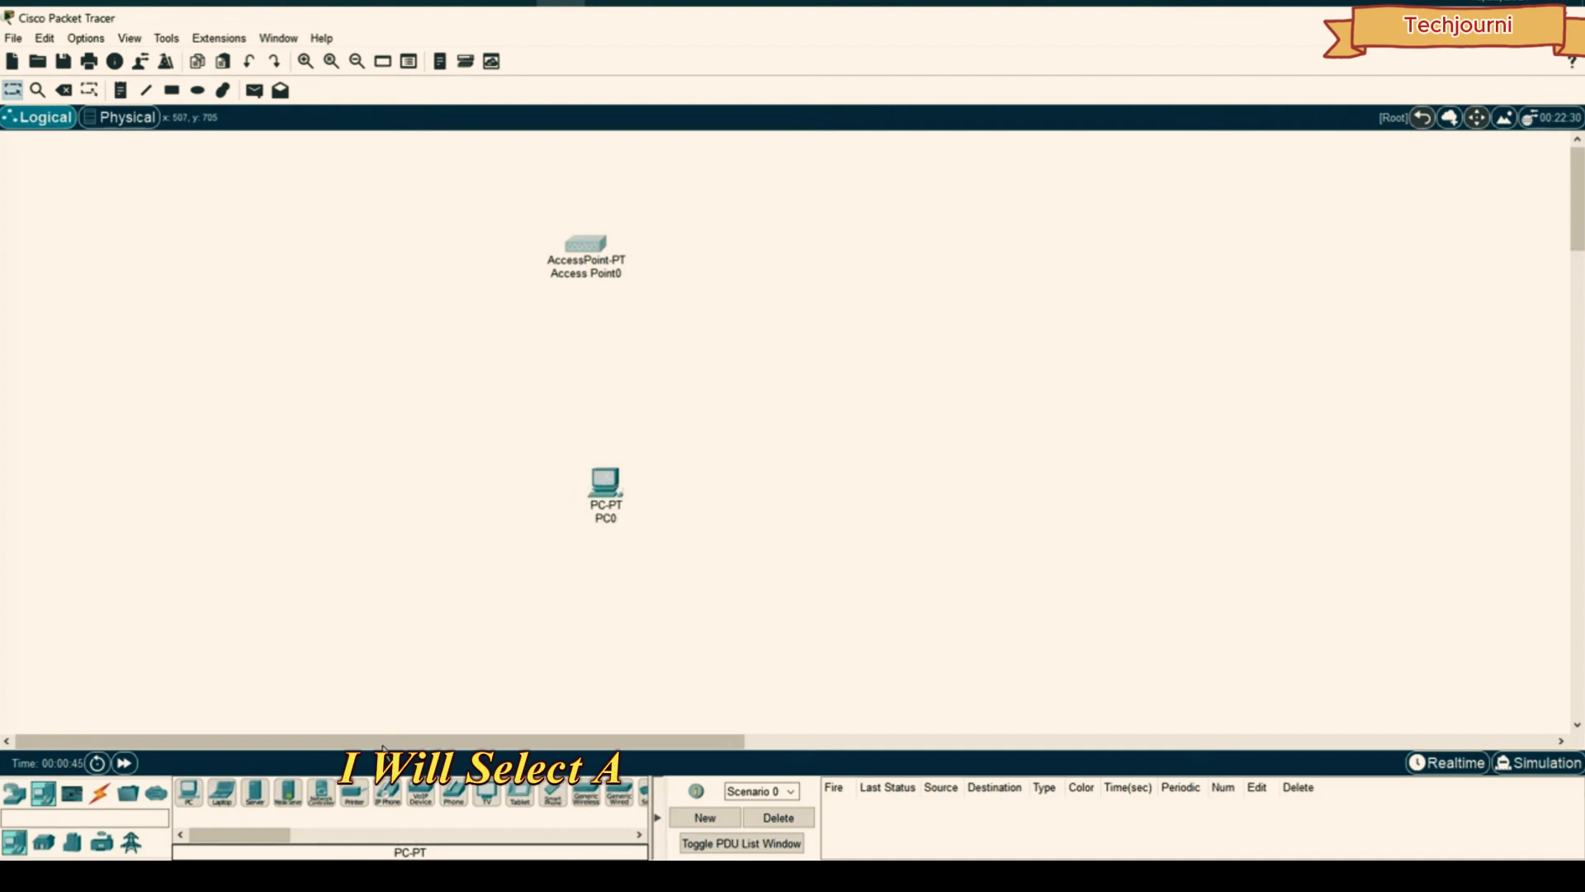
left_click(226, 807)
left_click(724, 446)
left_click(845, 341)
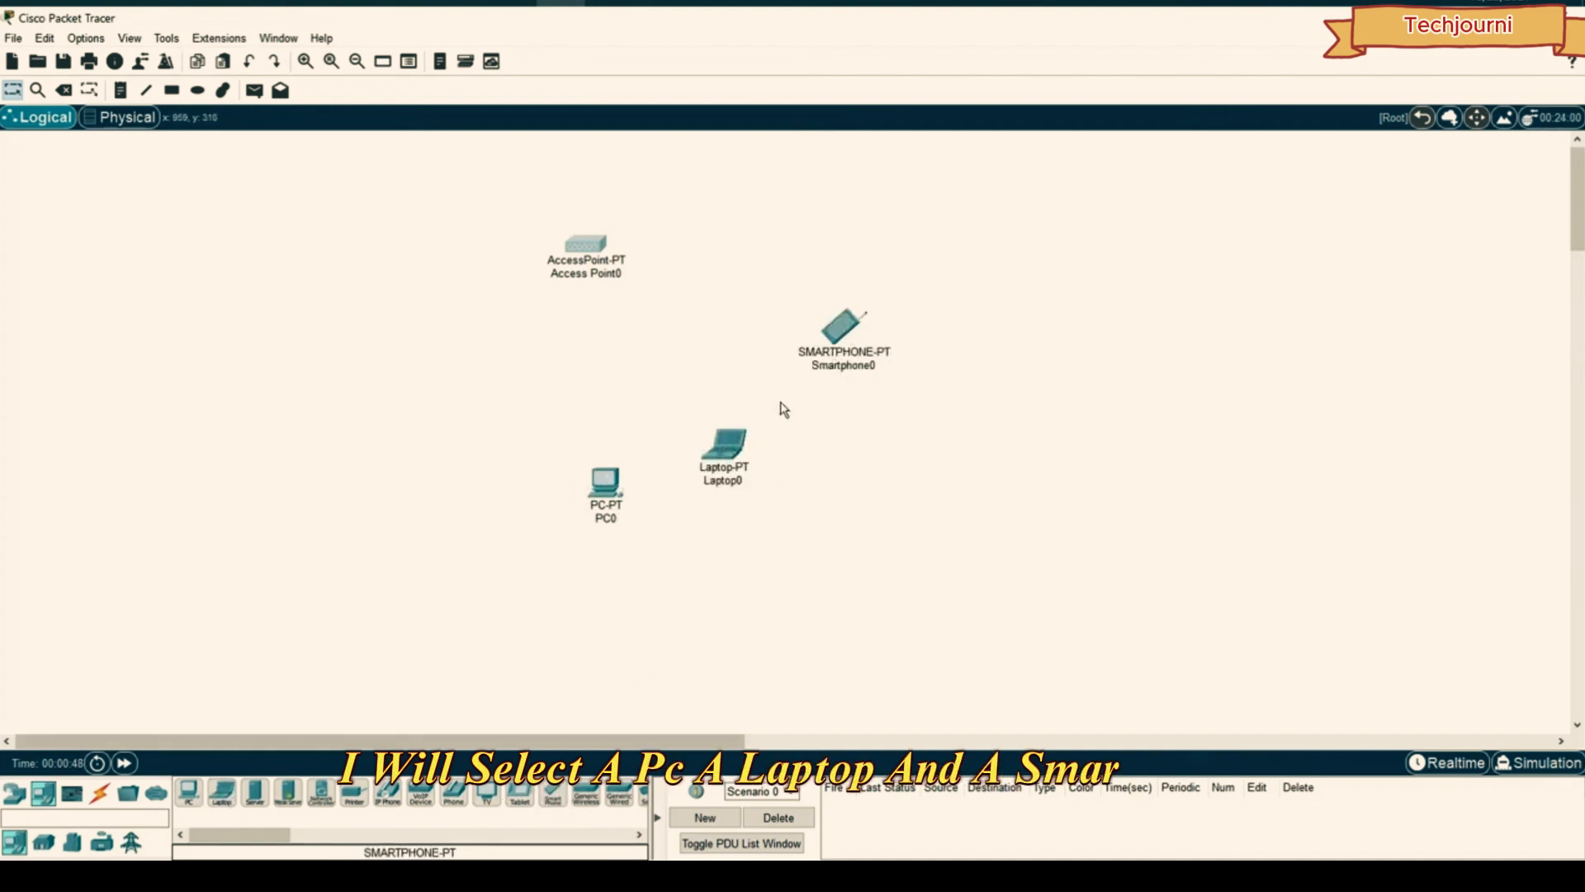
left_click_drag(724, 446, 774, 479)
- Fine-tune the positions of the access point, smartphone, PC0 and Laptop0
mouse_move(587, 244)
left_mouse_down()
mouse_move(572, 241)
mouse_move(593, 246)
left_mouse_up()
left_click_drag(853, 328, 858, 328)
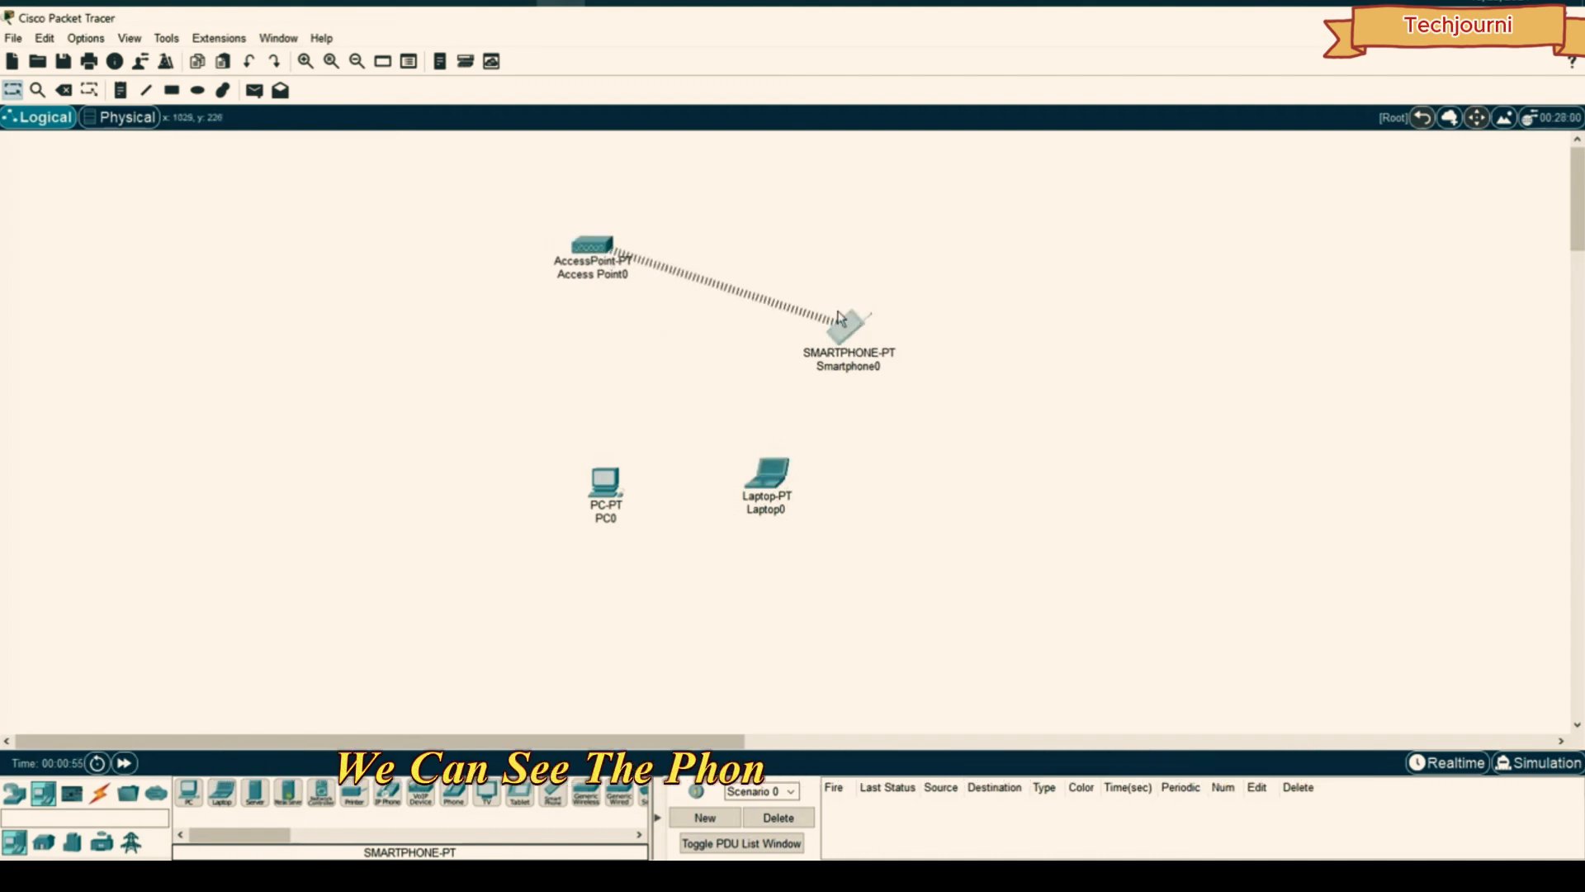
left_click(702, 230)
mouse_move(606, 246)
left_mouse_down()
mouse_move(648, 249)
mouse_move(621, 246)
left_mouse_up()
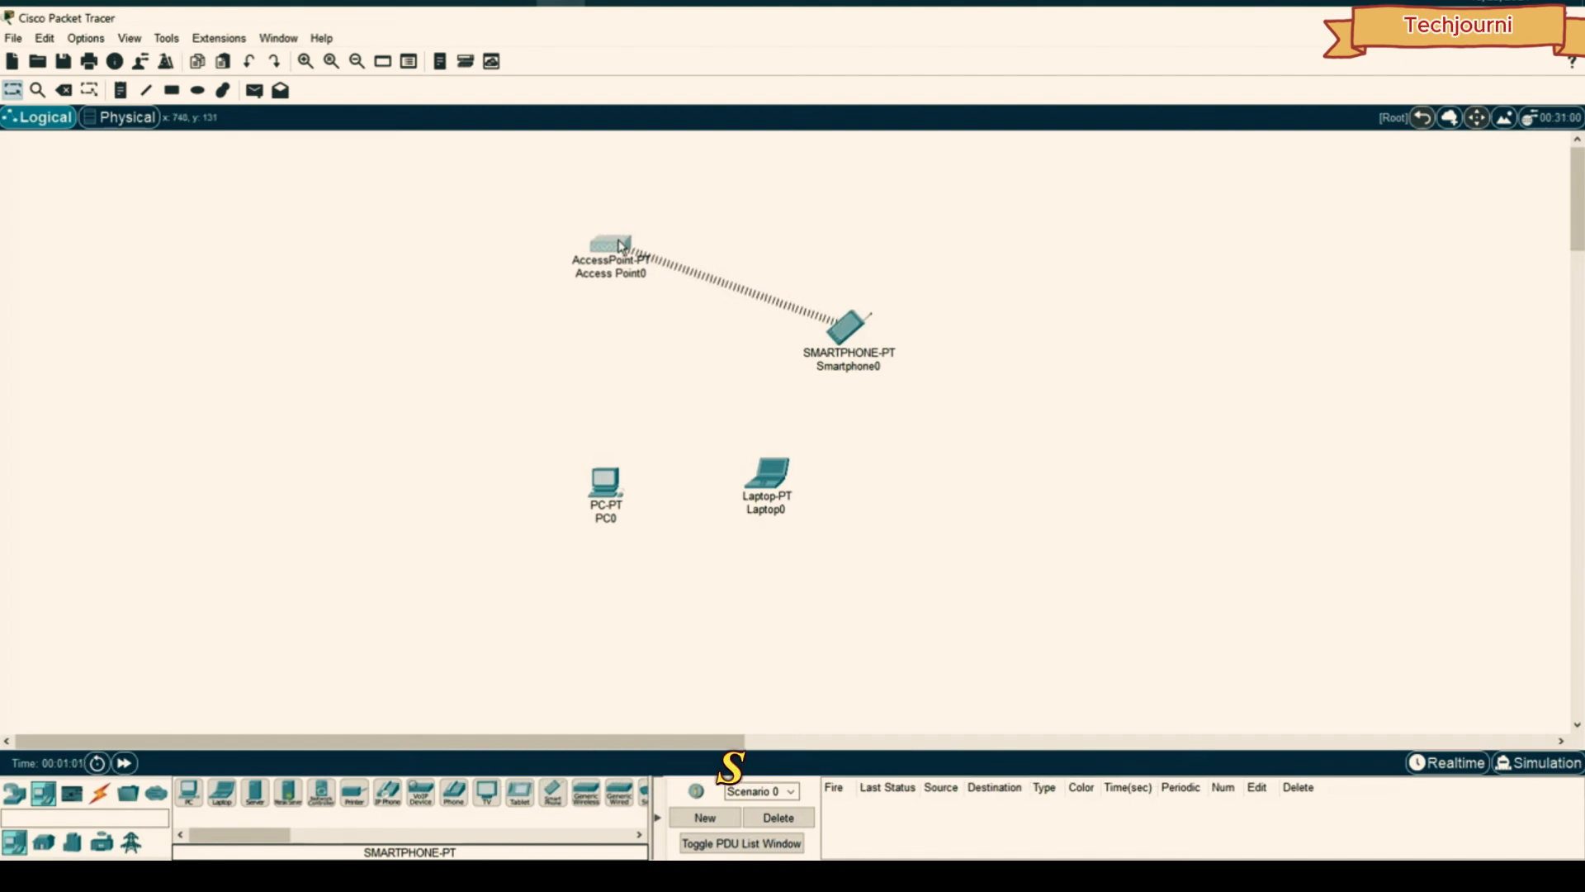
left_click_drag(610, 483, 598, 488)
left_click_drag(767, 479, 770, 485)
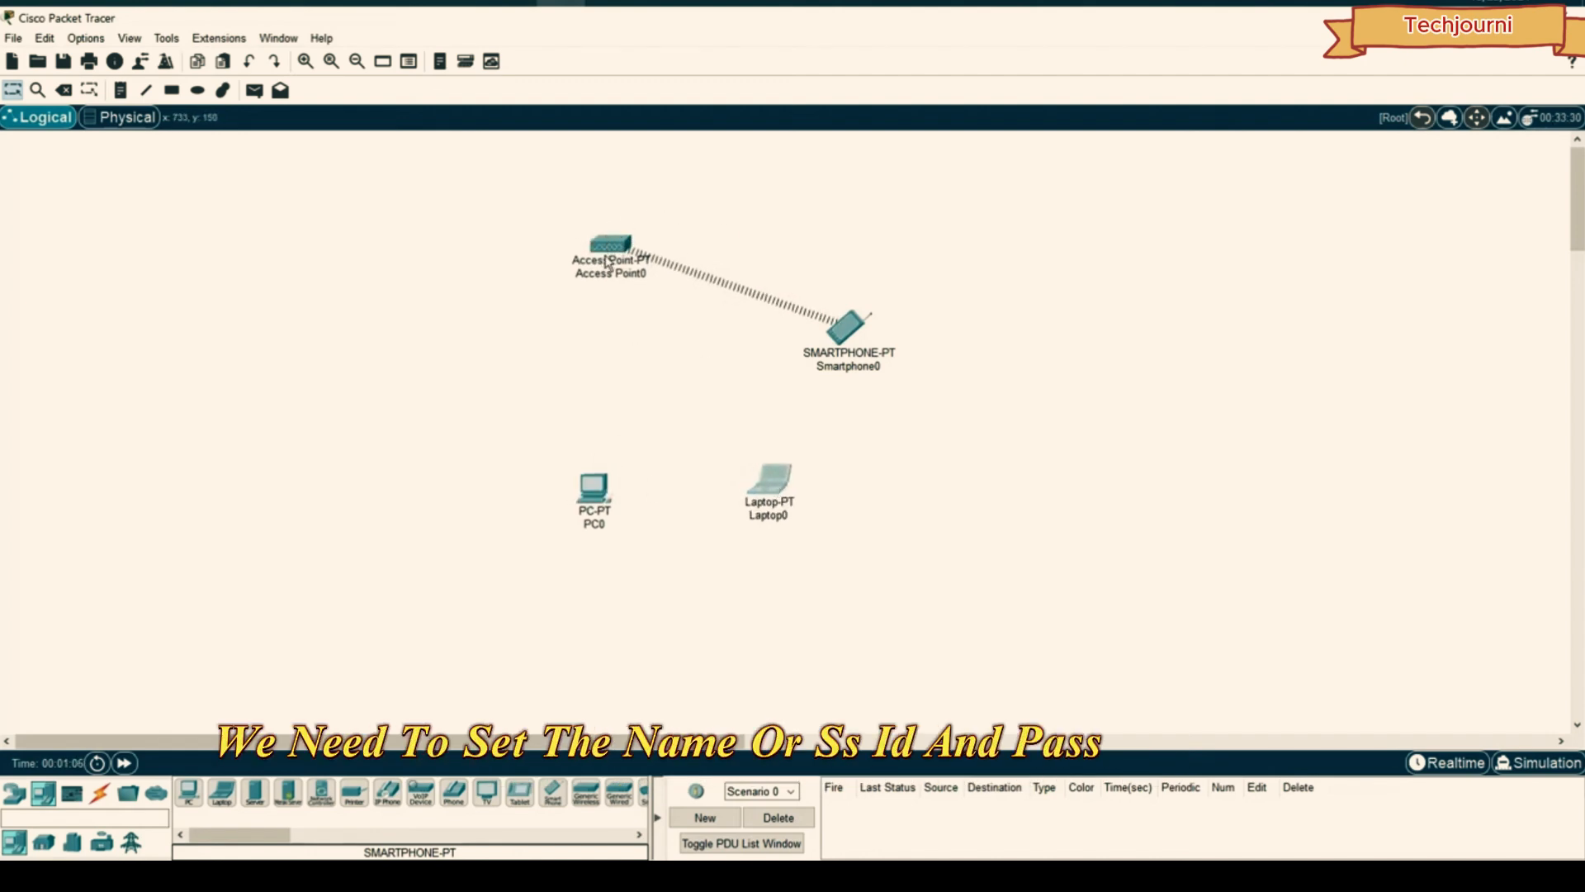
- Give Access Point0's Port 1 SSID DigiDev, WPA2-PSK and the pass phrase, then close it
double_click(609, 250)
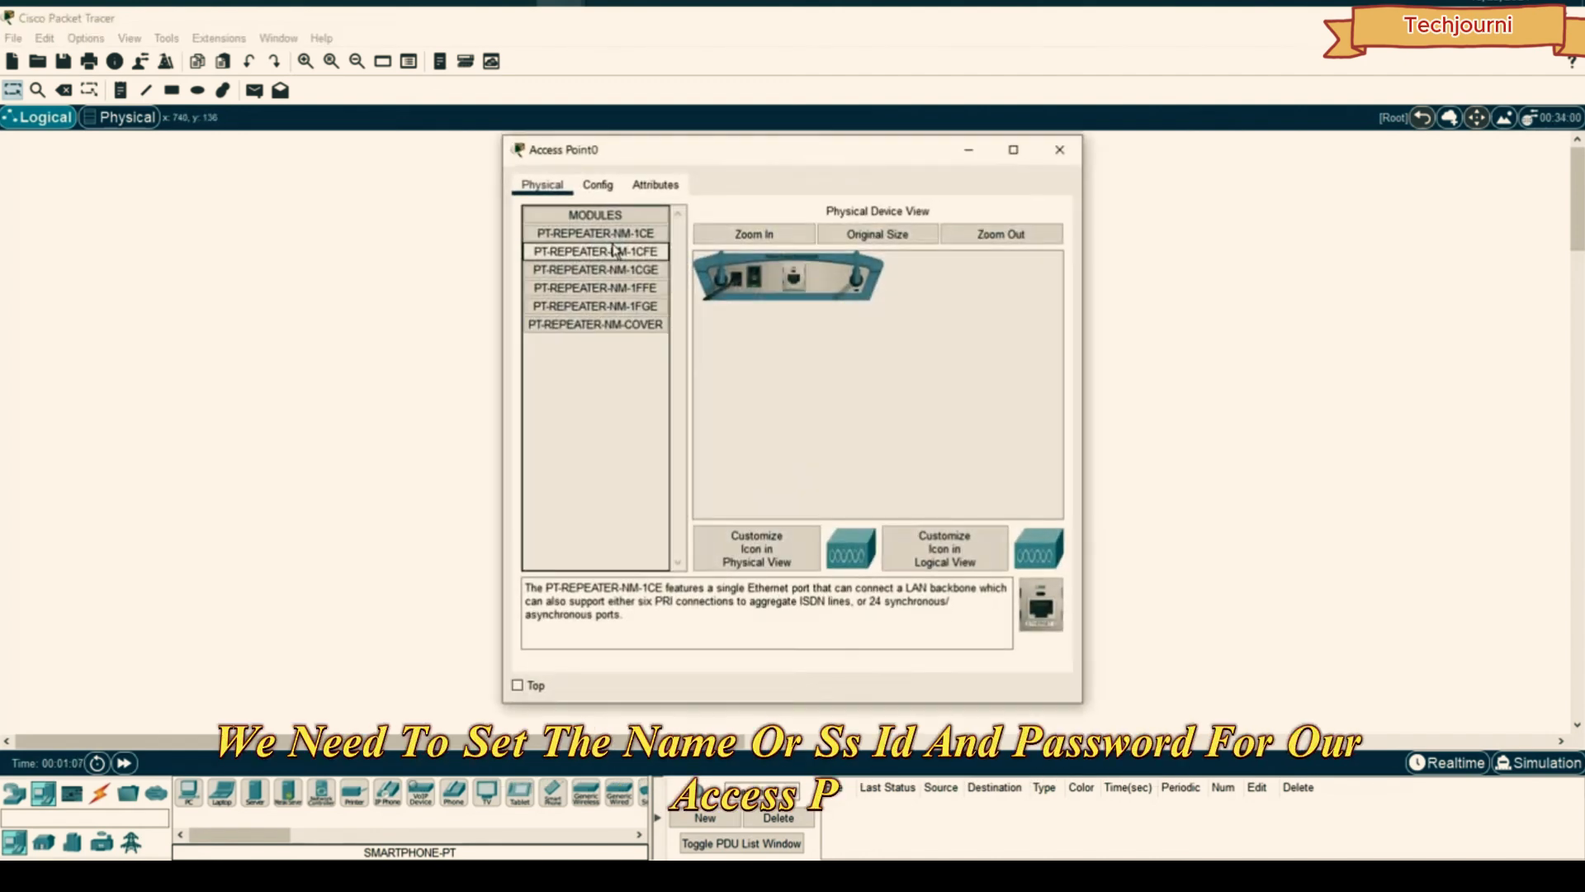
left_click(596, 185)
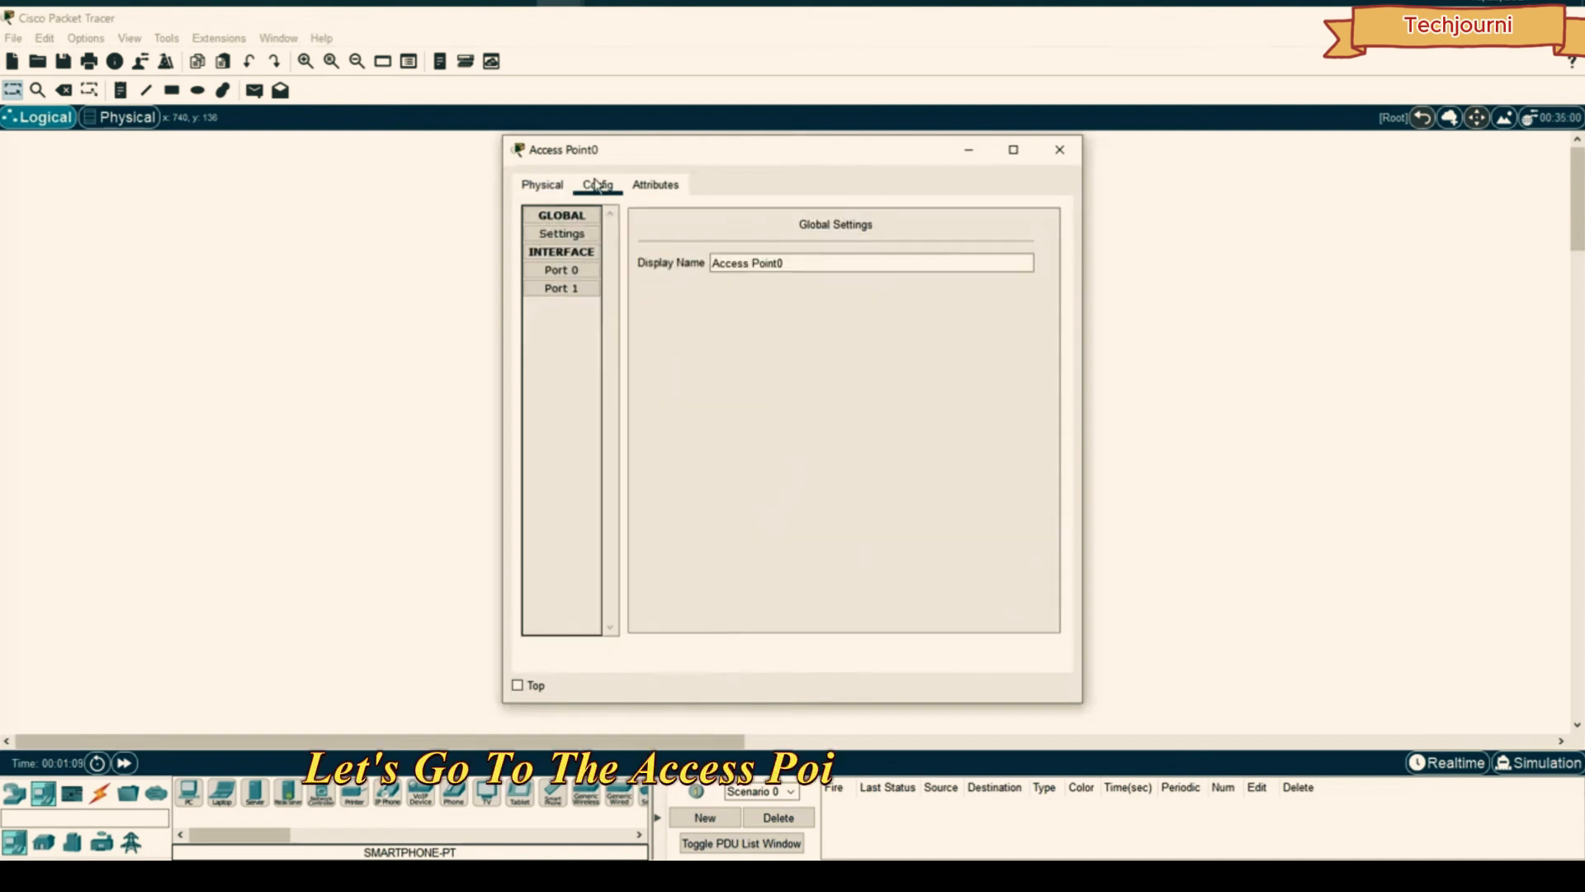
left_click(565, 288)
left_click(571, 271)
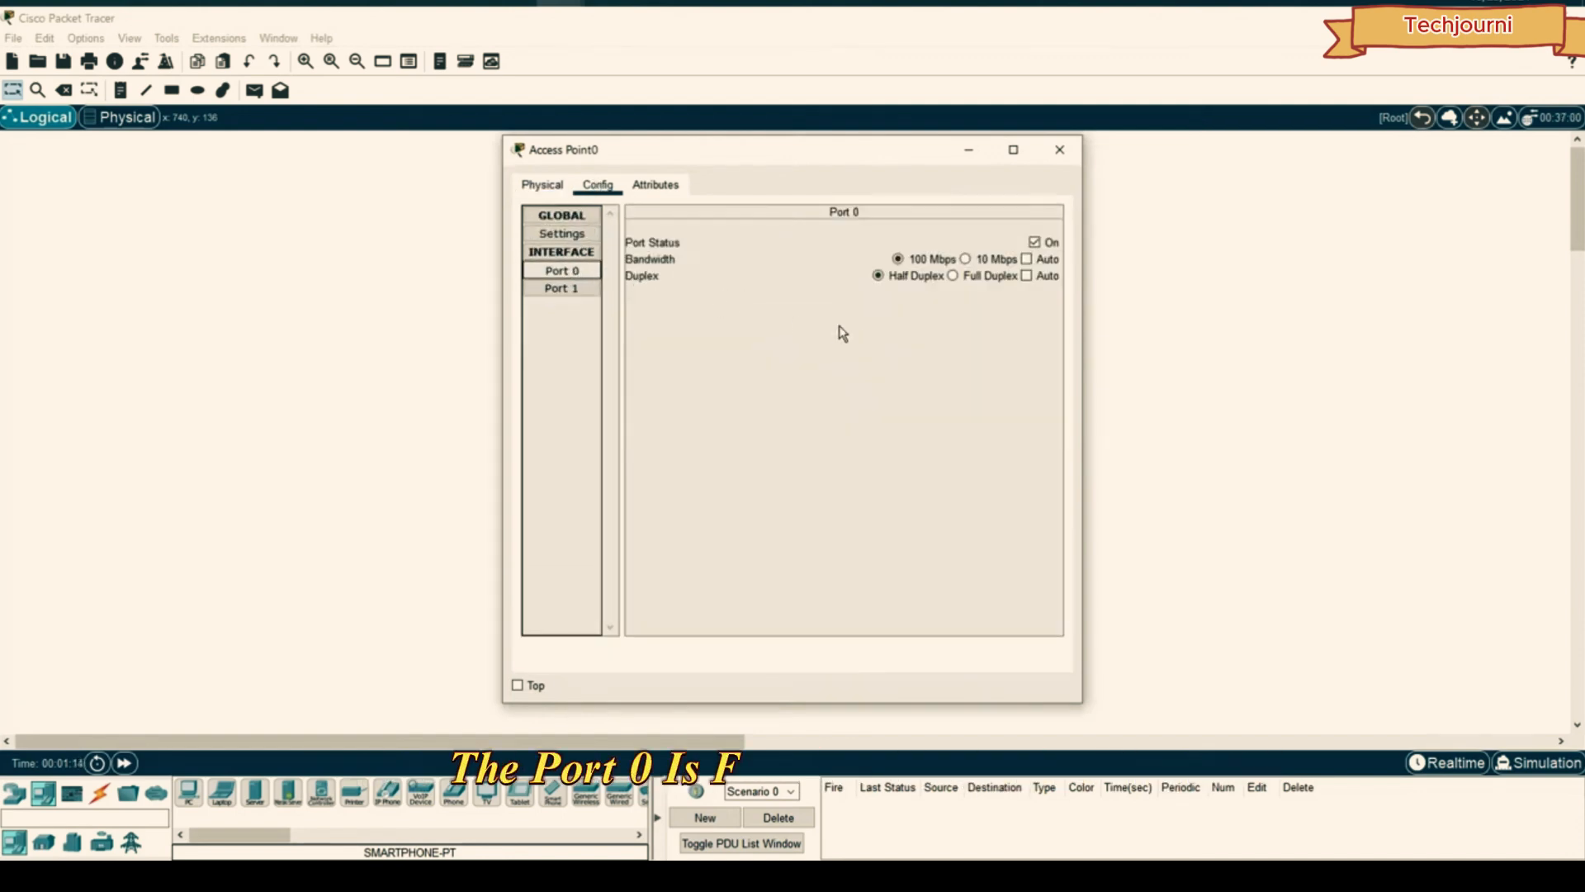
left_click(573, 288)
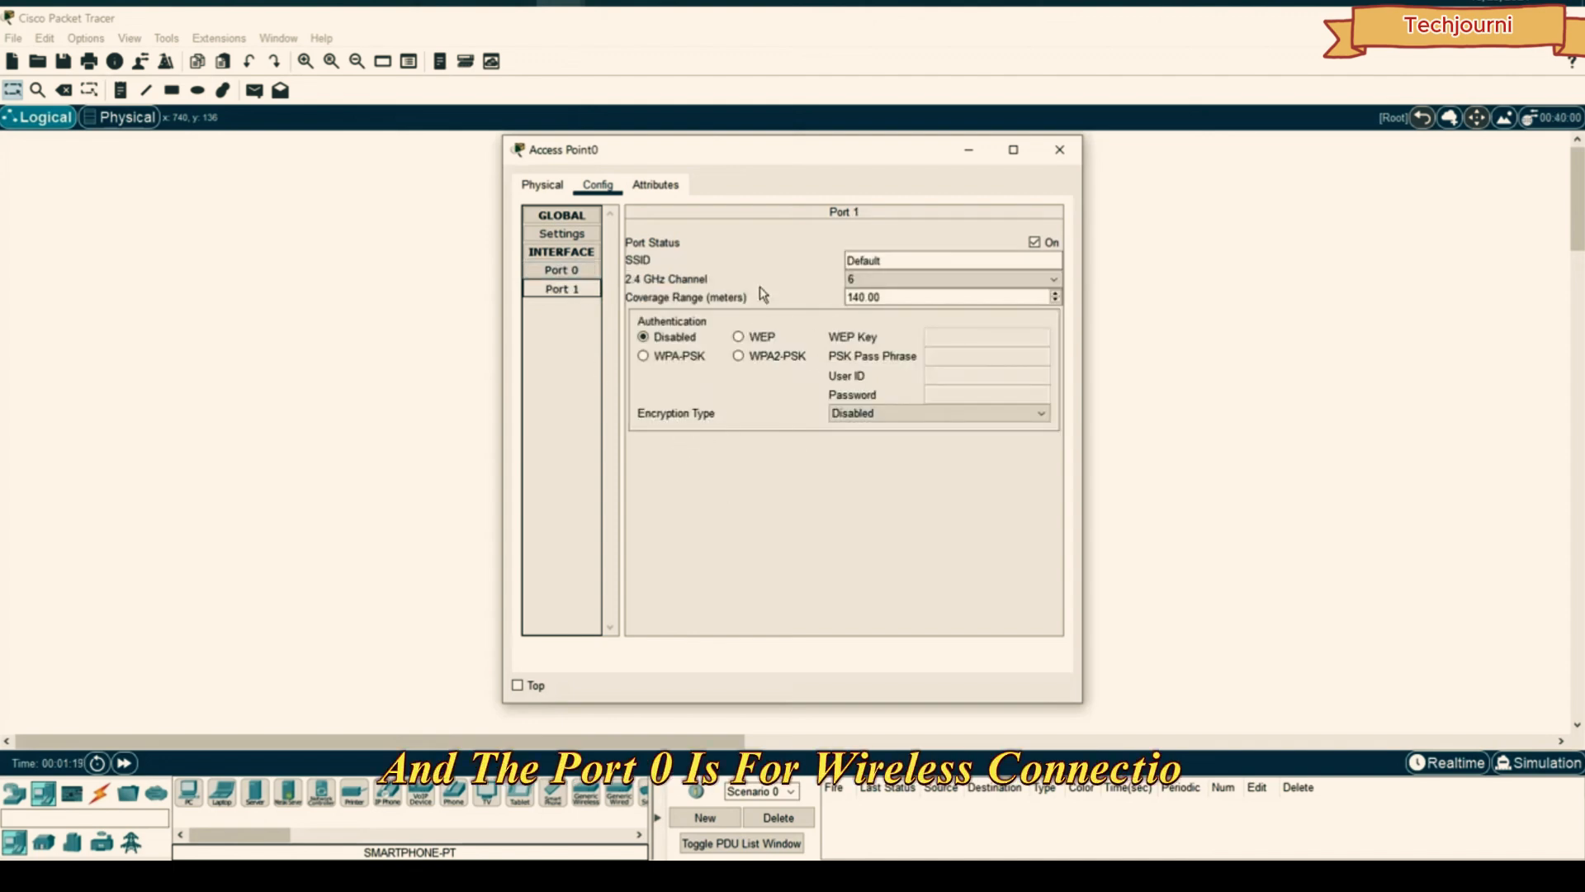
left_click_drag(891, 261, 844, 262)
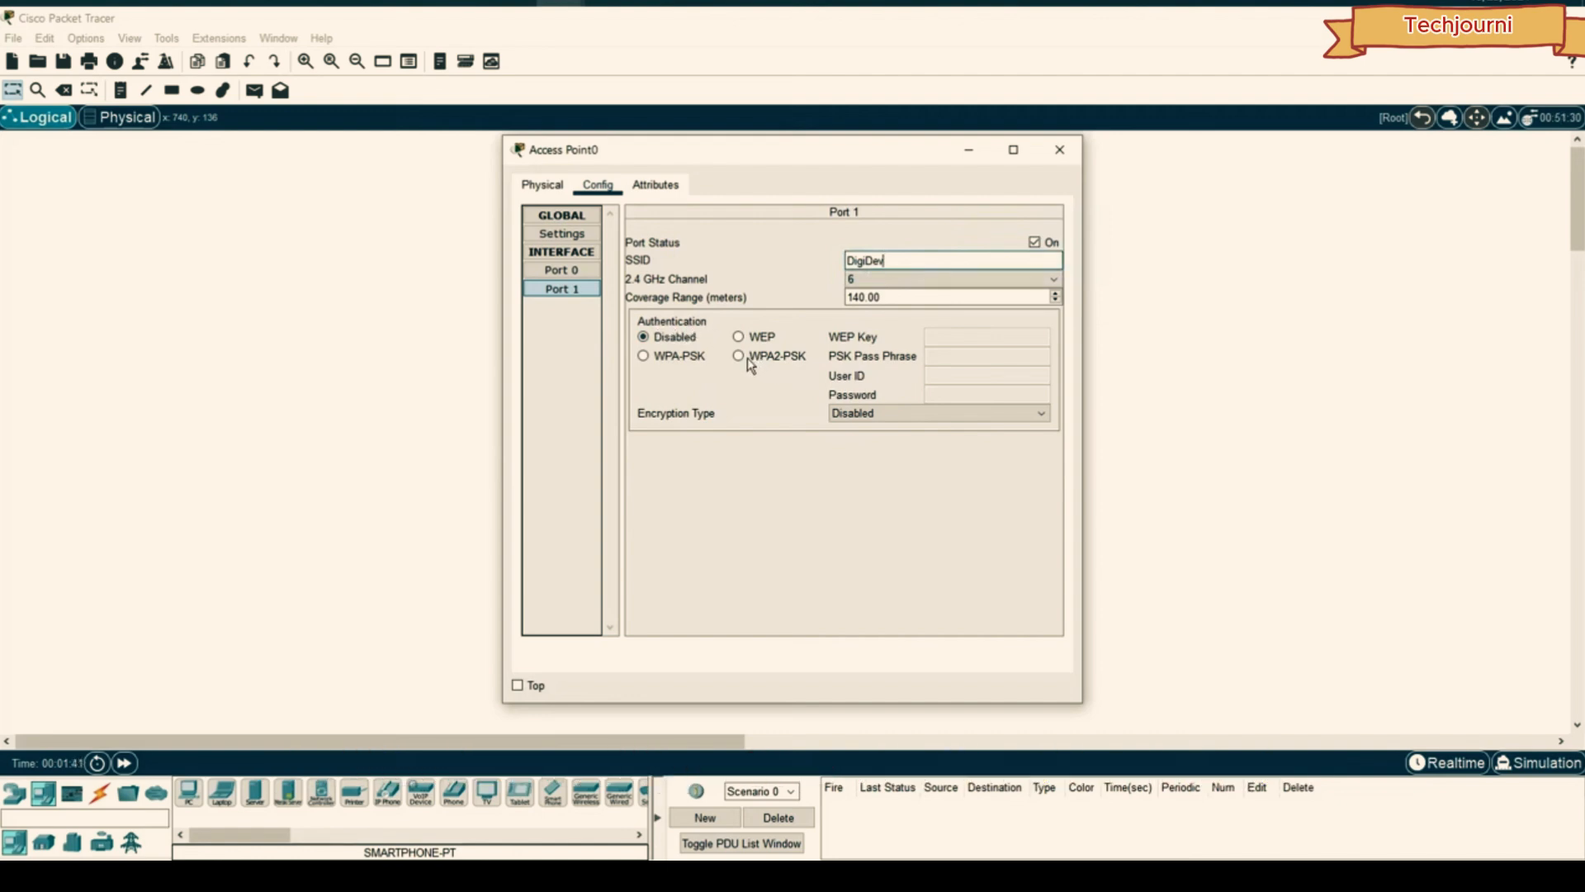
left_click(785, 360)
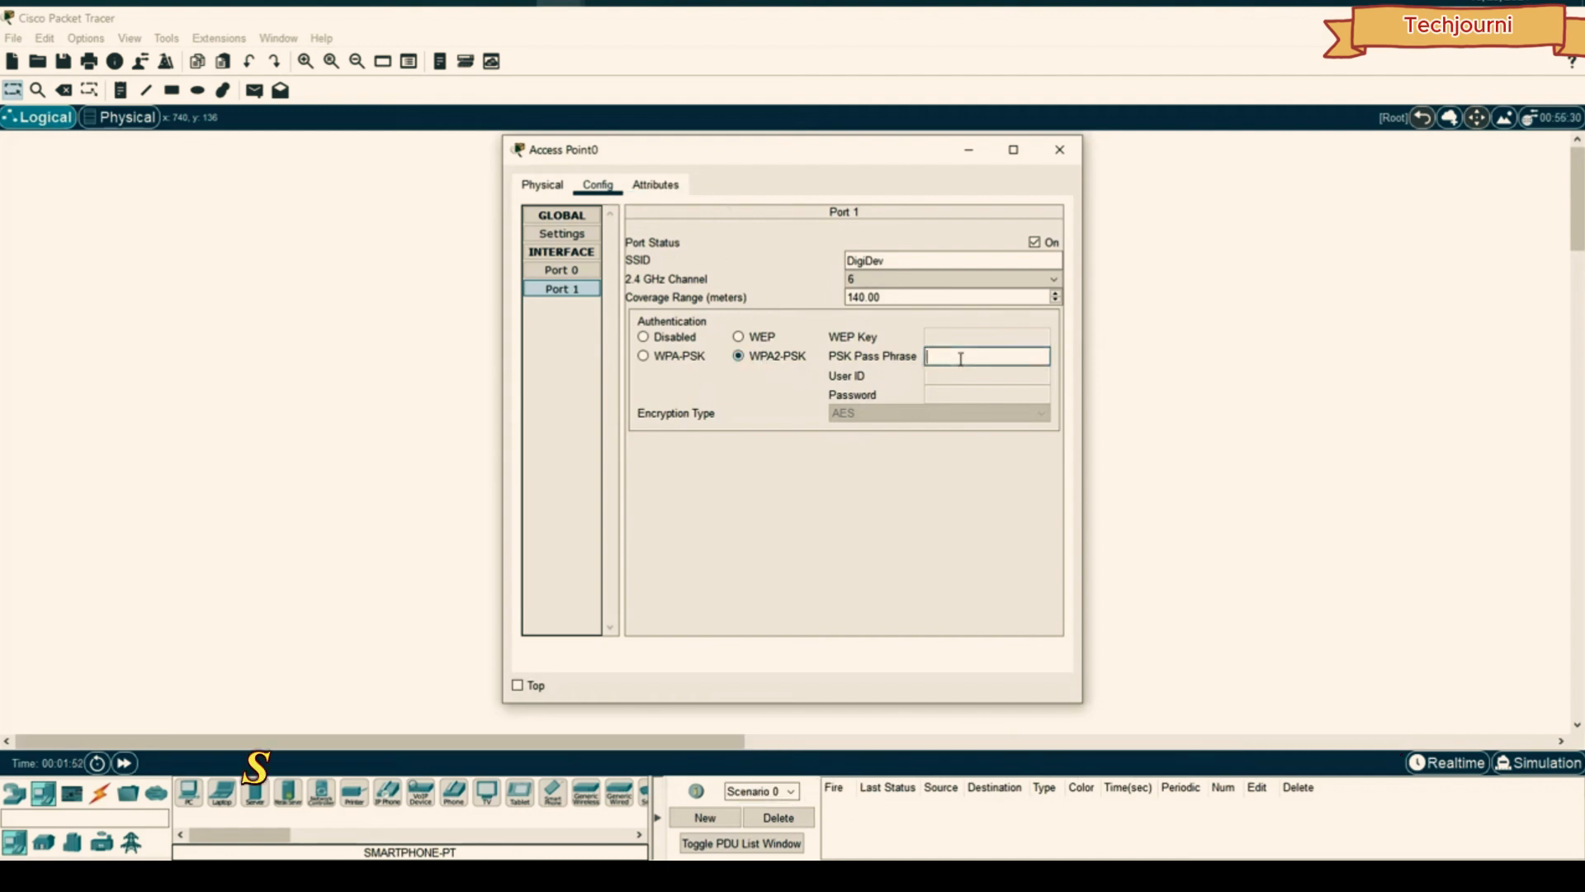
type("56789")
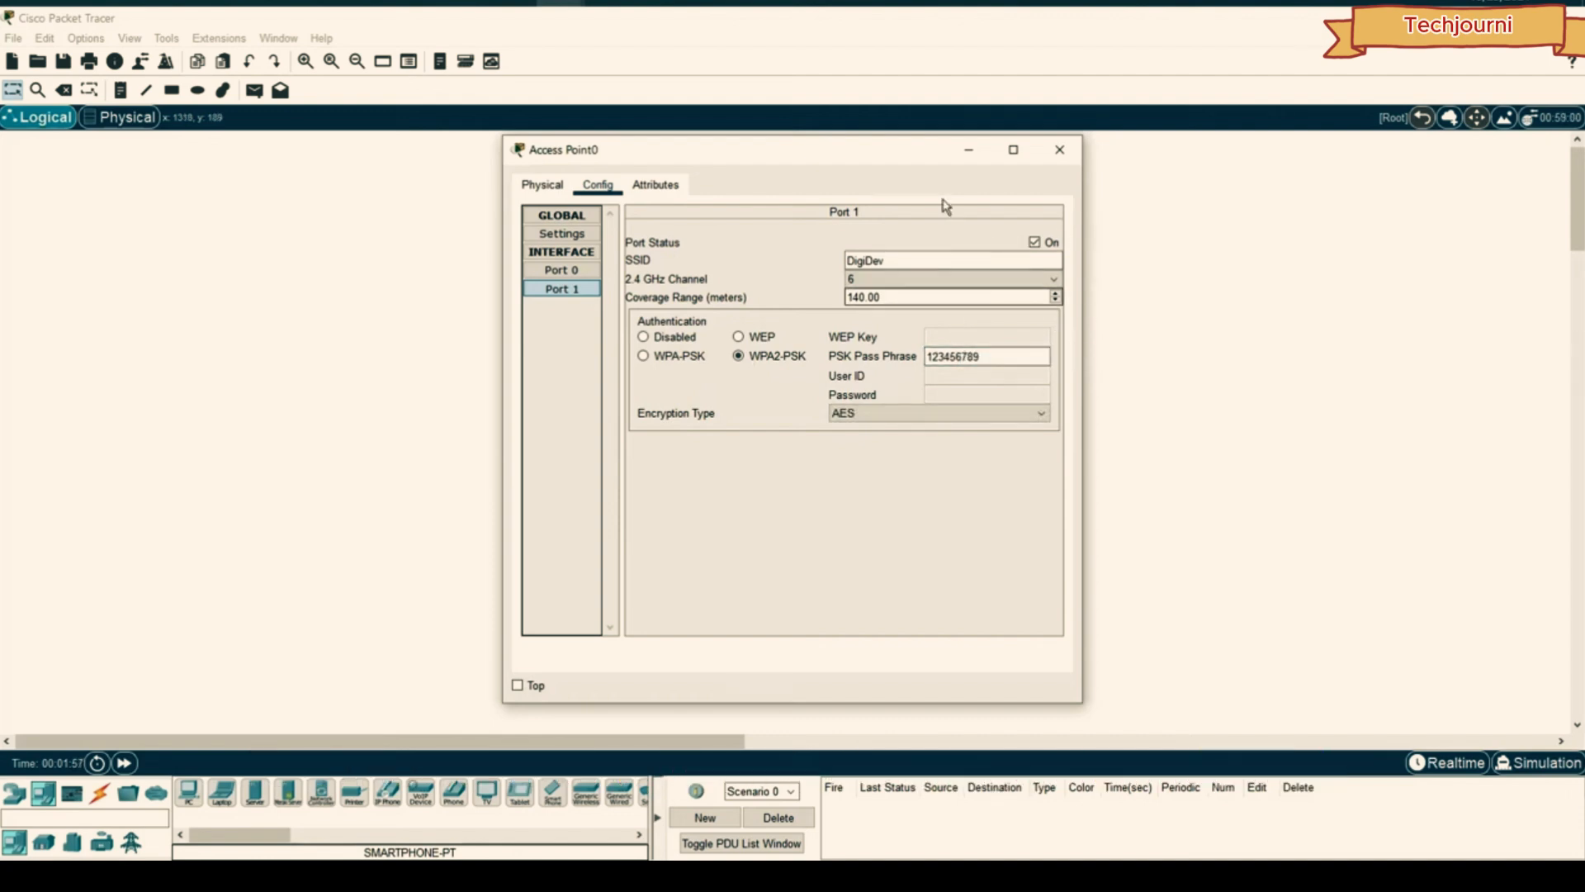
left_click_drag(875, 151, 1284, 137)
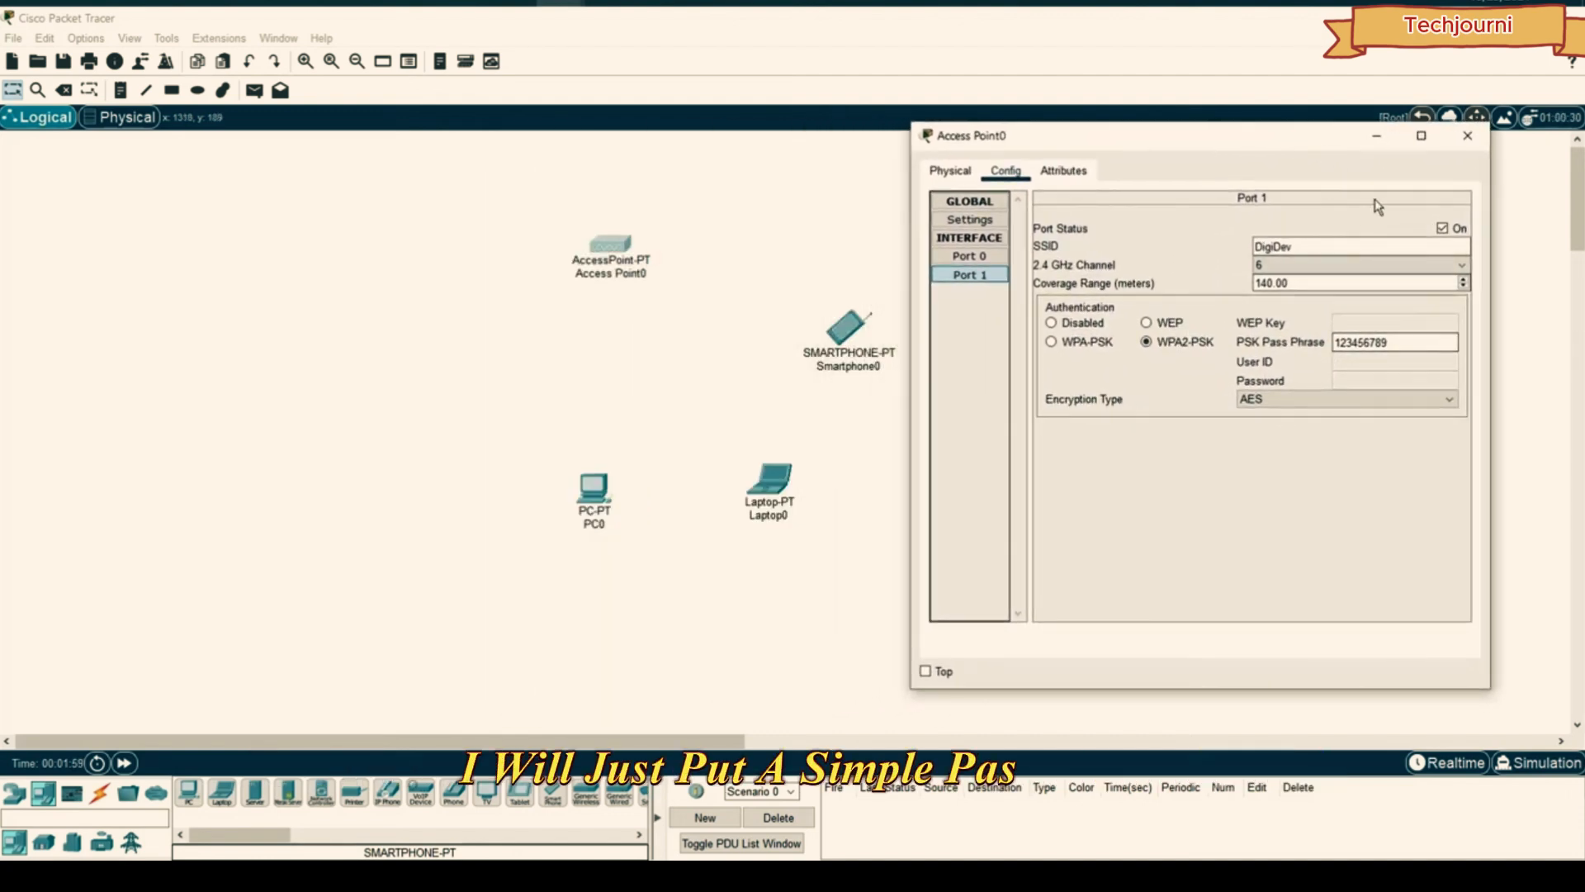
left_click(1456, 138)
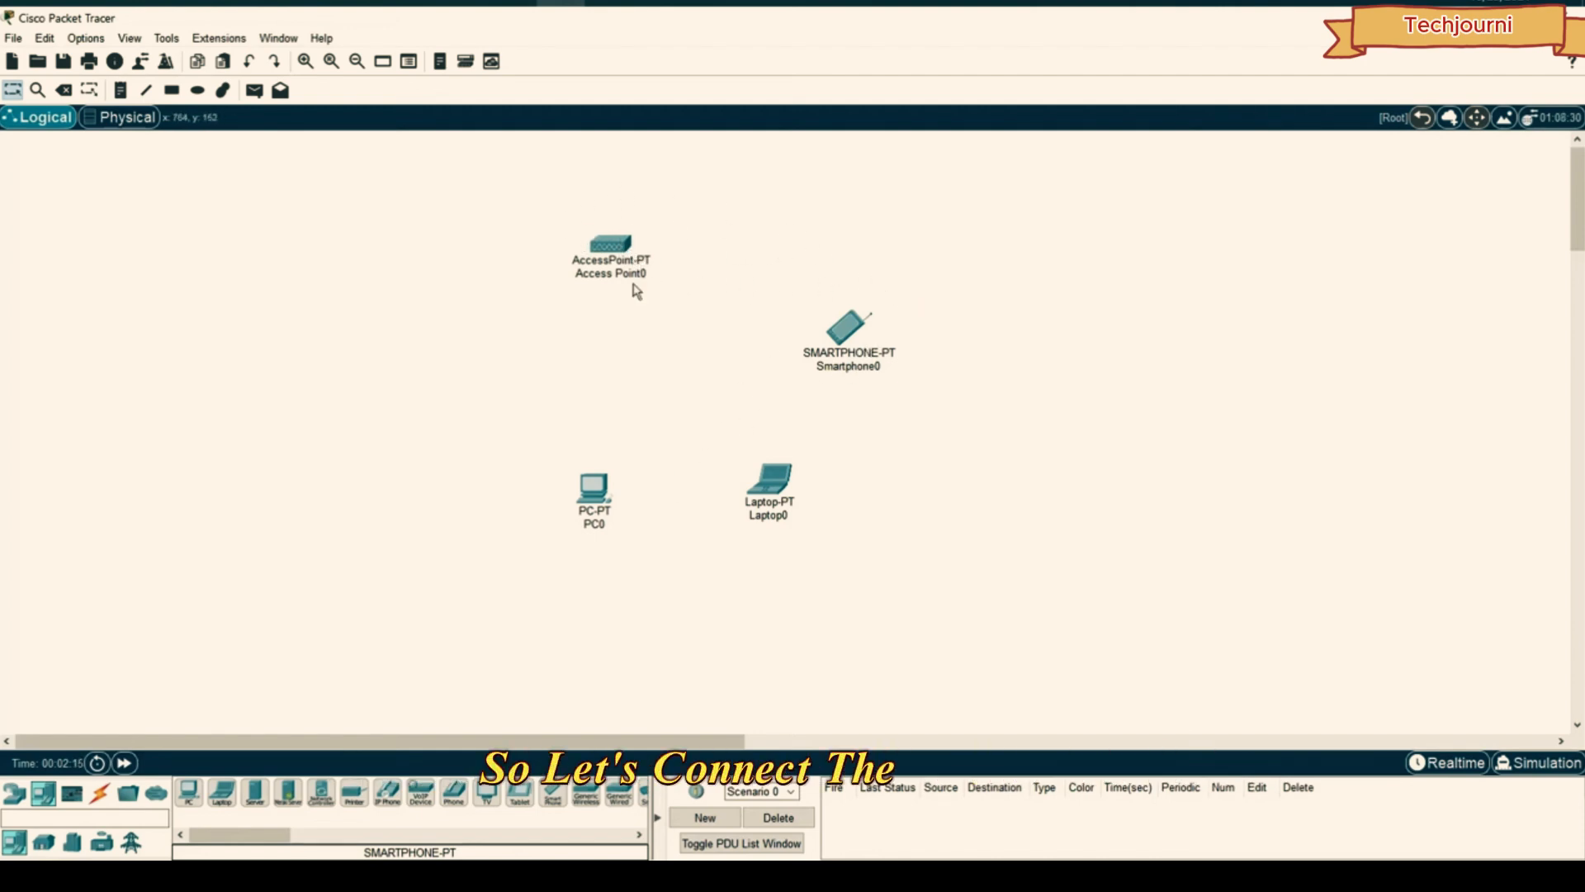
- Power off PC0, replace its wired network module with the WMP300N, and power it back on
left_click(596, 485)
left_click_drag(613, 157, 1036, 139)
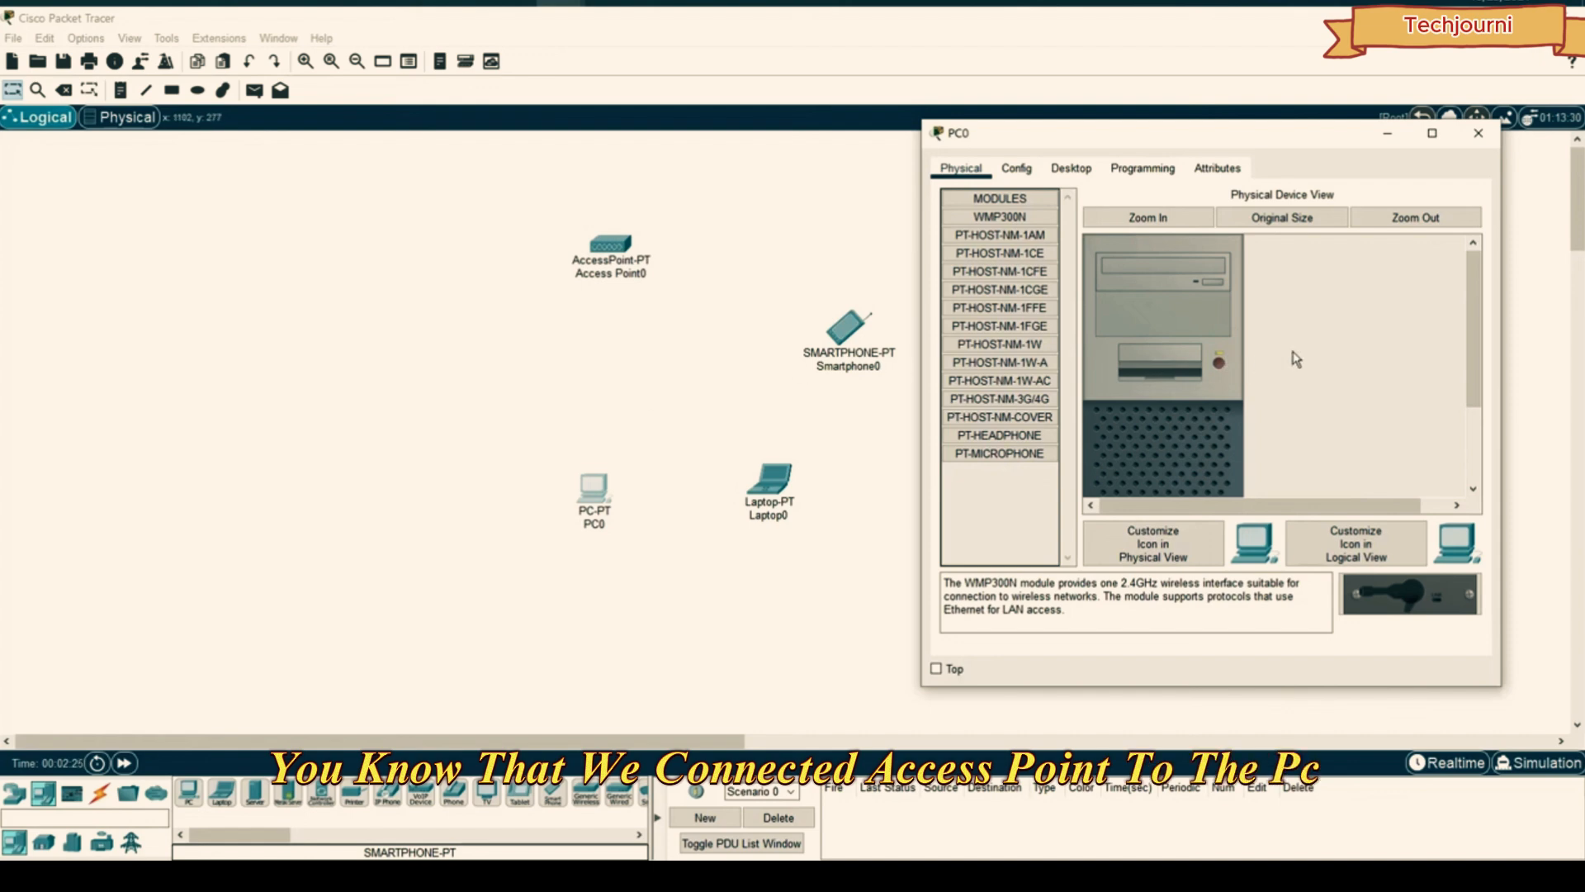
left_click_drag(921, 686, 776, 805)
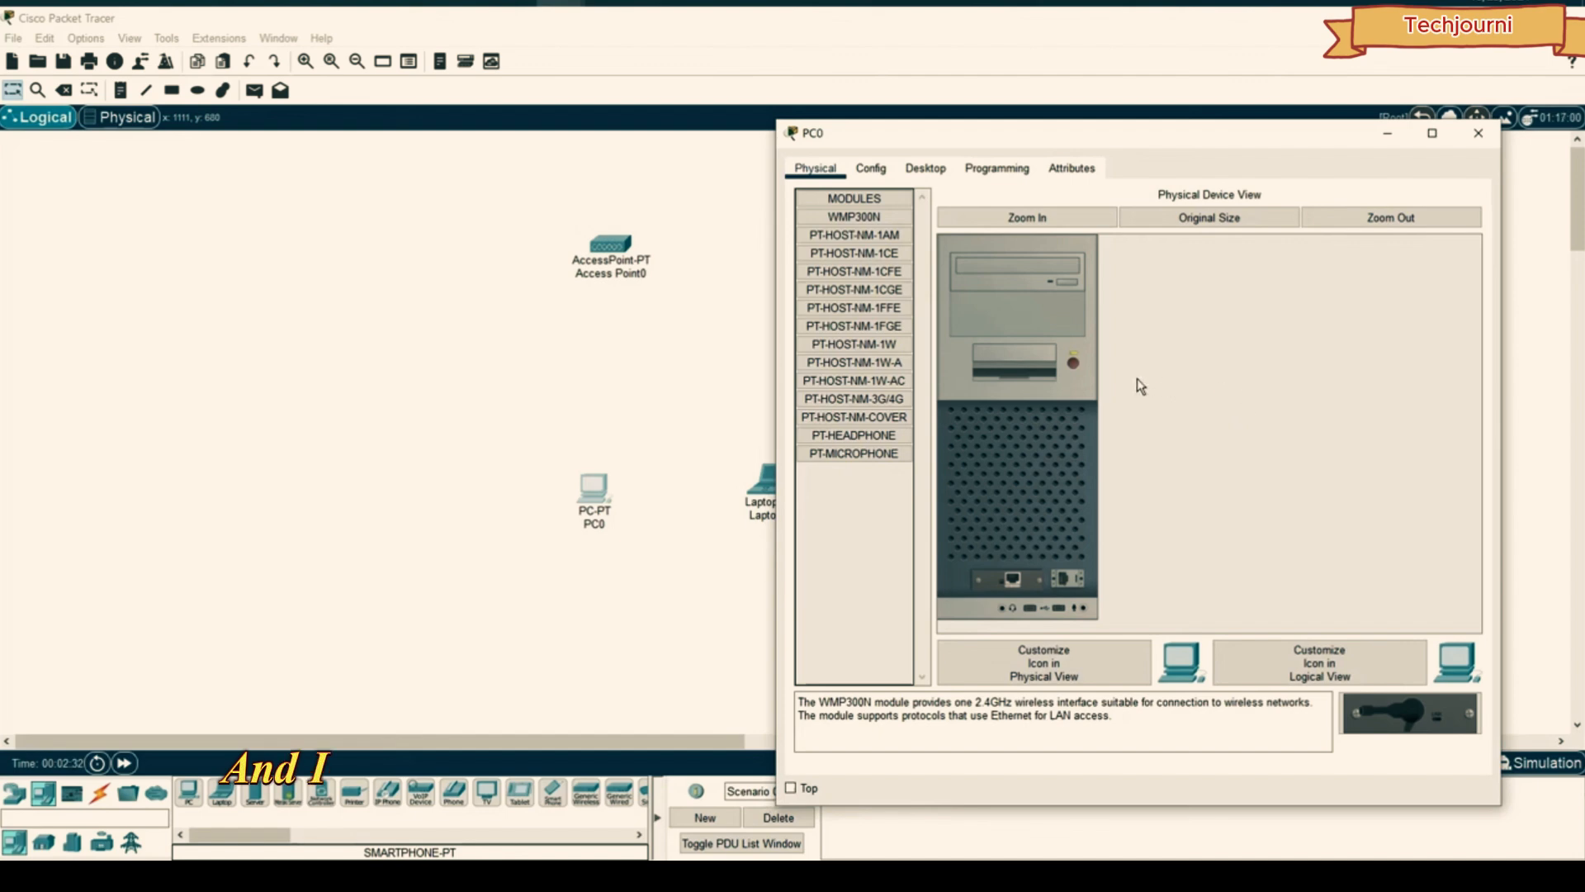
left_click(1073, 364)
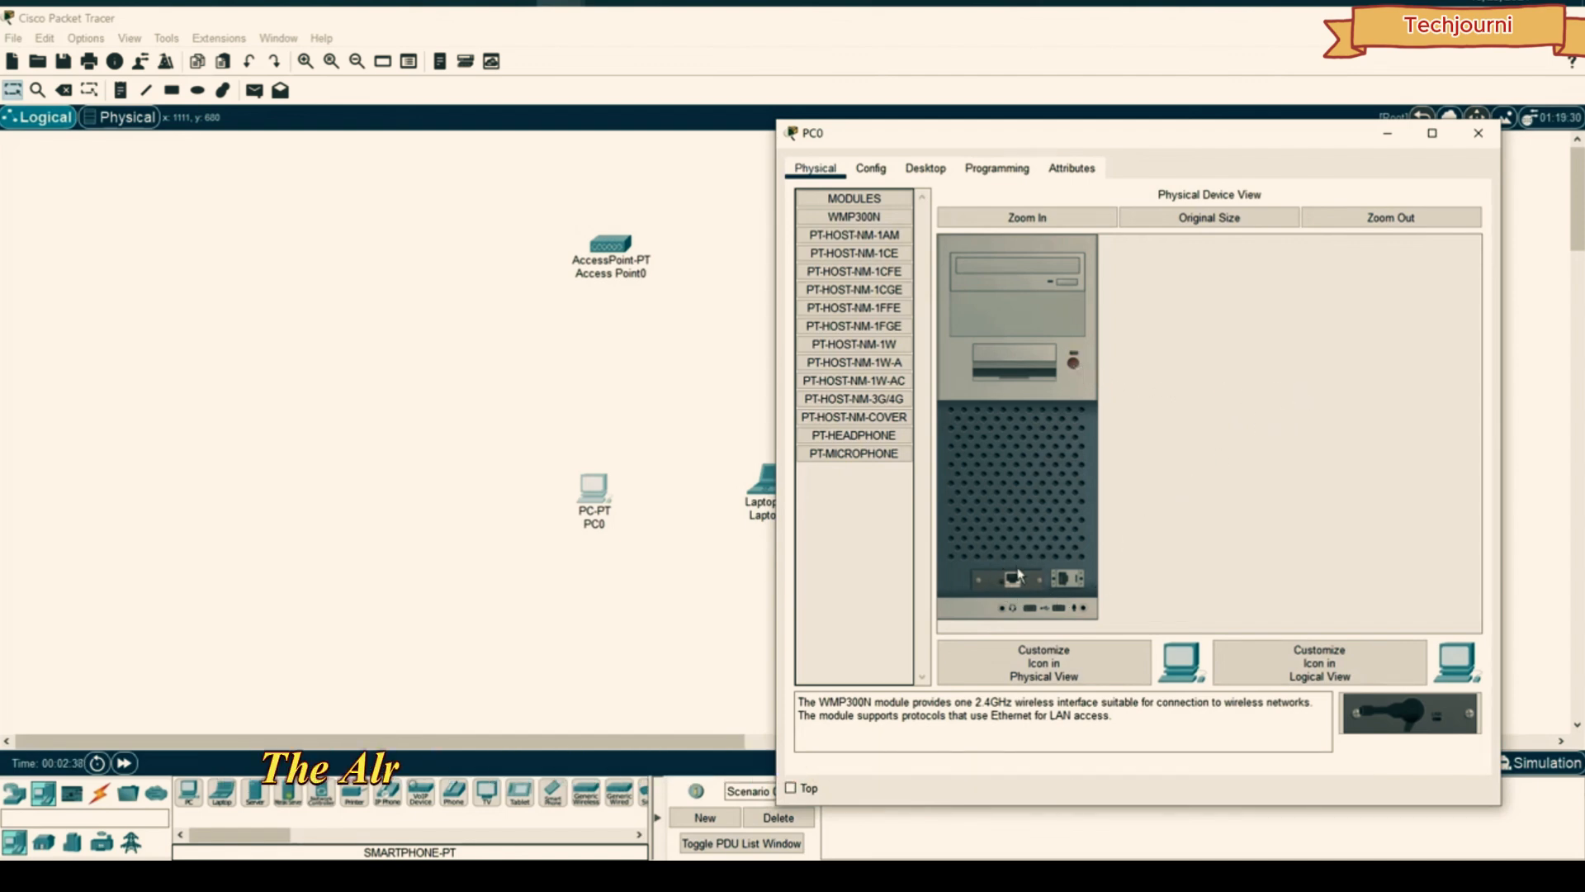
left_click_drag(1015, 578, 859, 524)
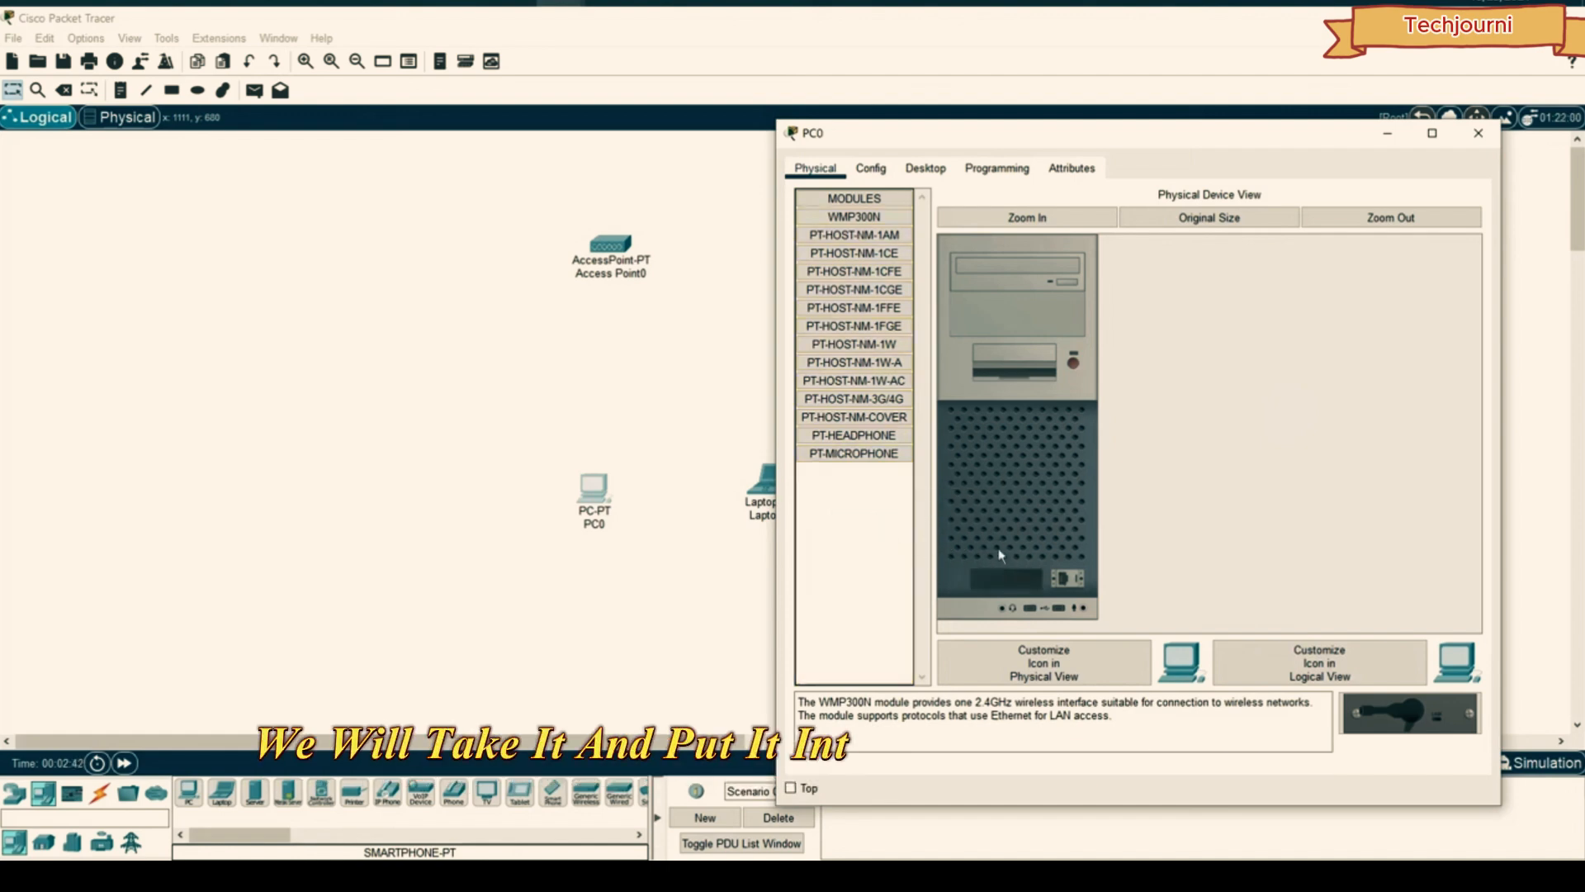
left_click(846, 217)
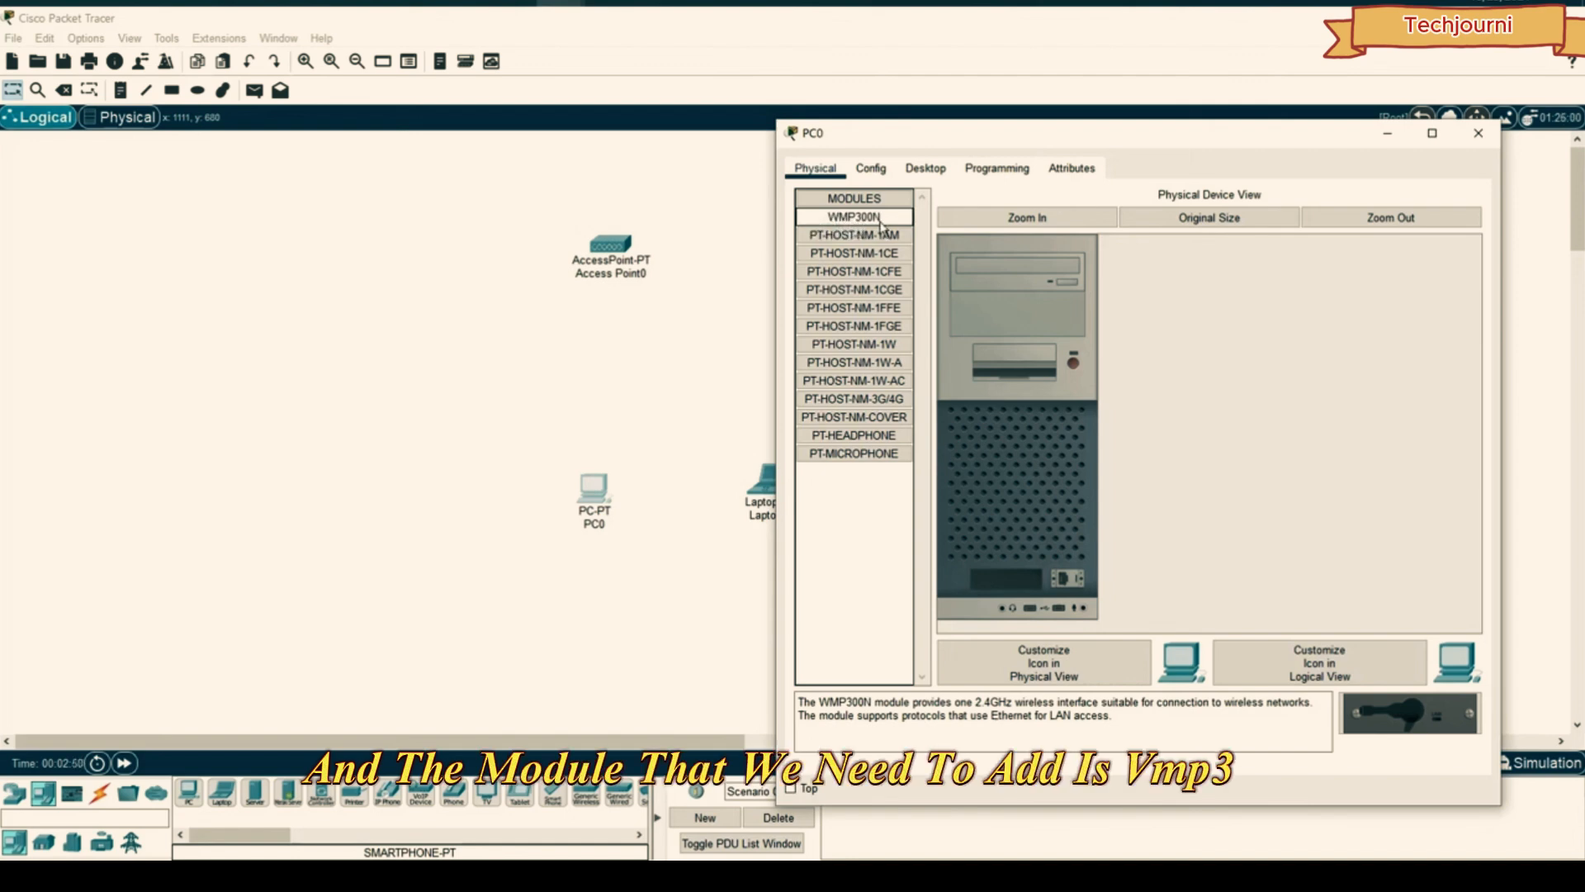
left_click_drag(1408, 712, 1003, 578)
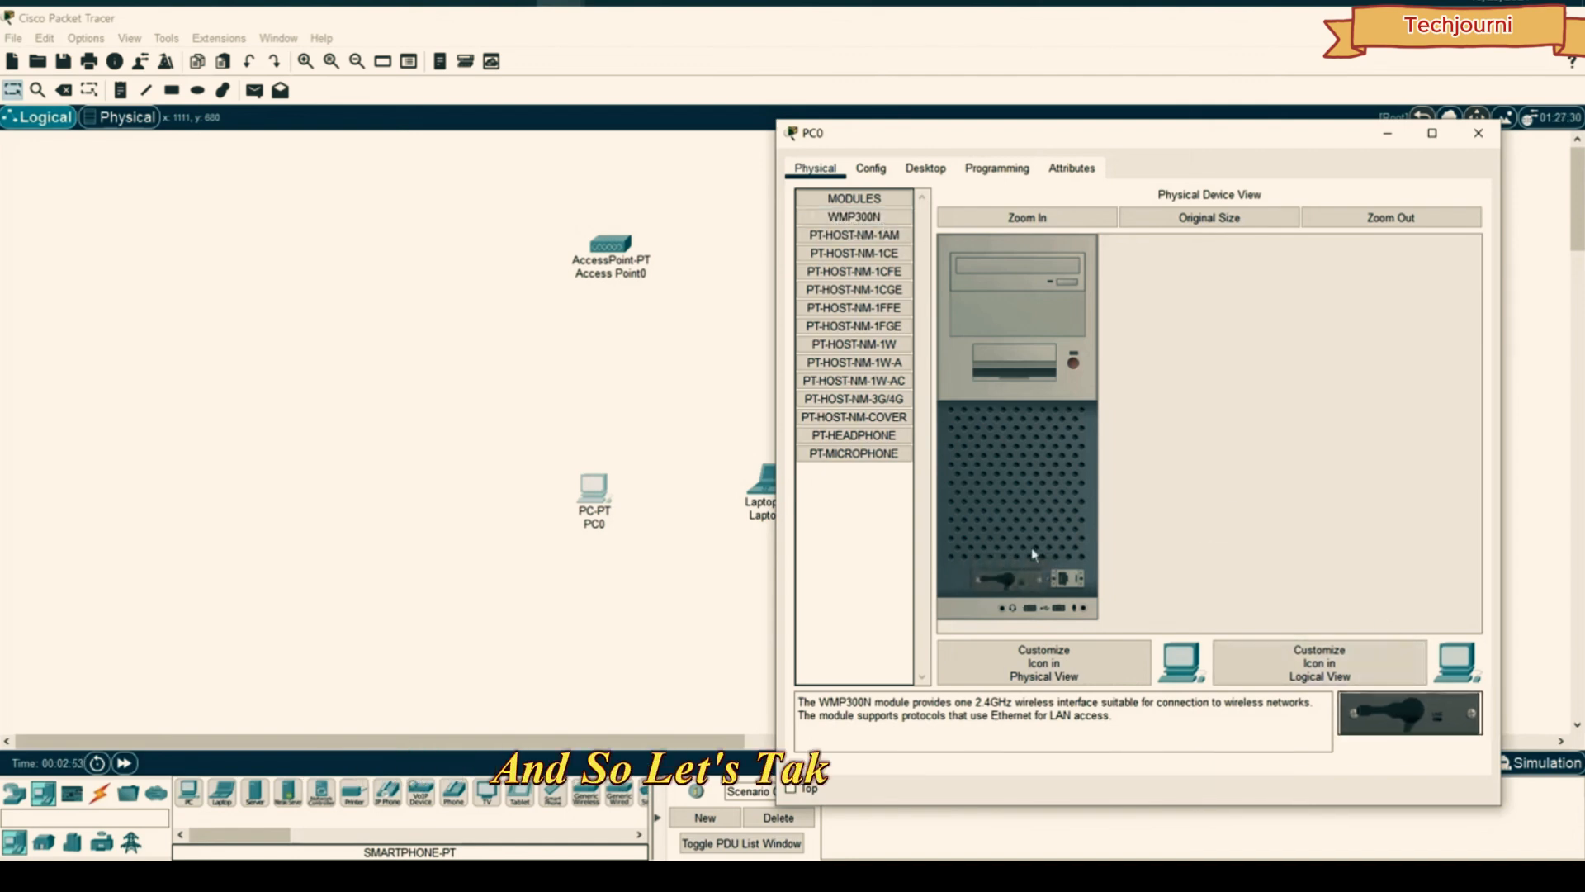
left_click(1074, 363)
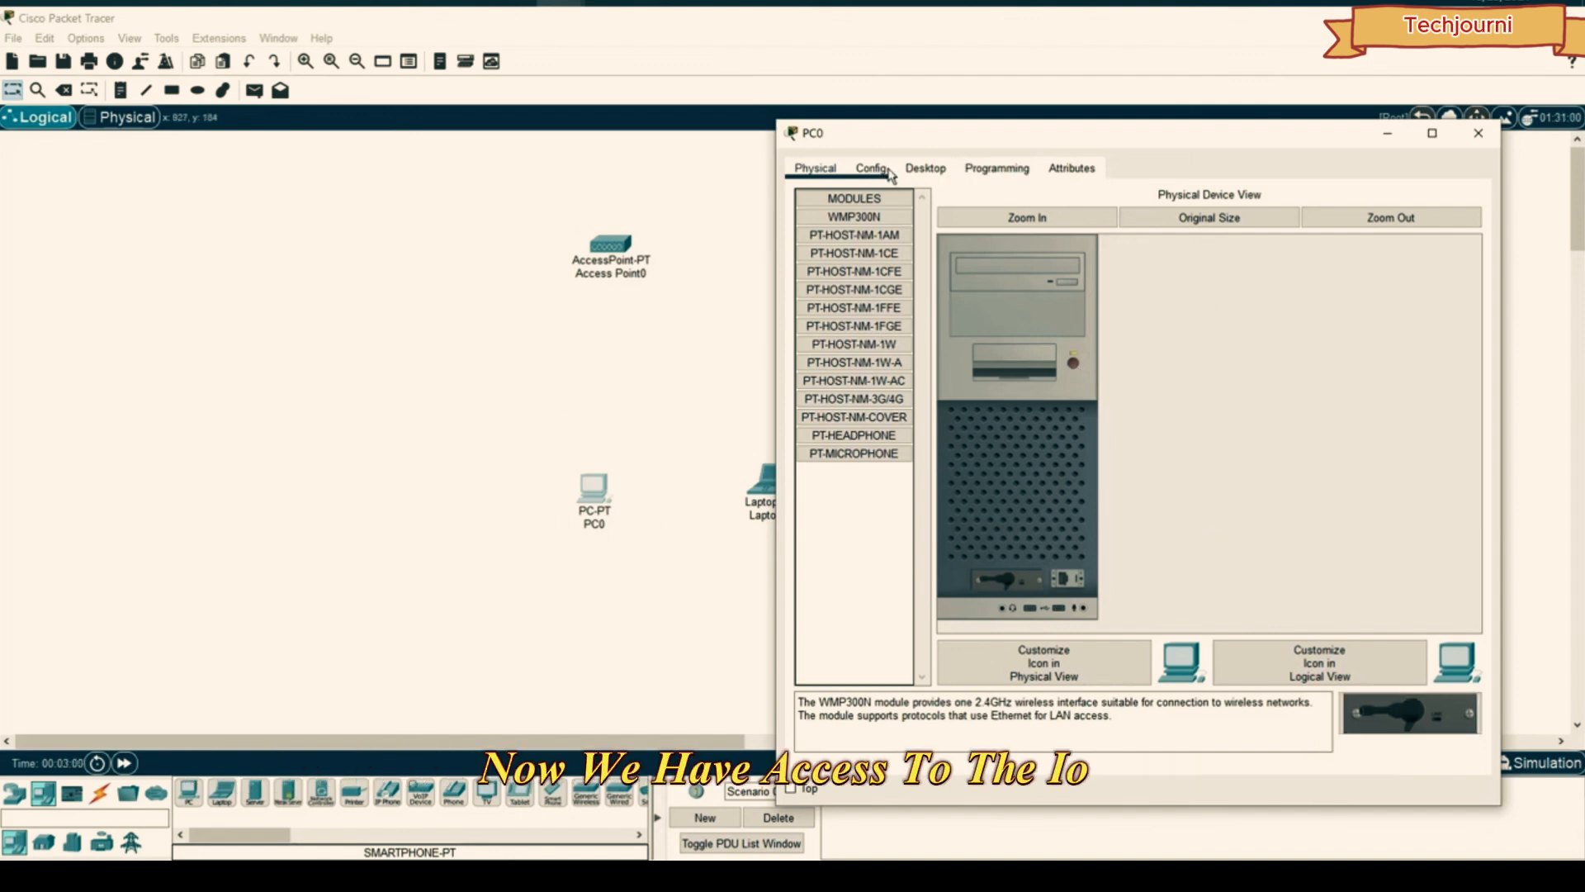
- Check PC0's Wireless0 SSID, then list available networks in PC Wireless, showing DigiDev at 39%
left_click(921, 168)
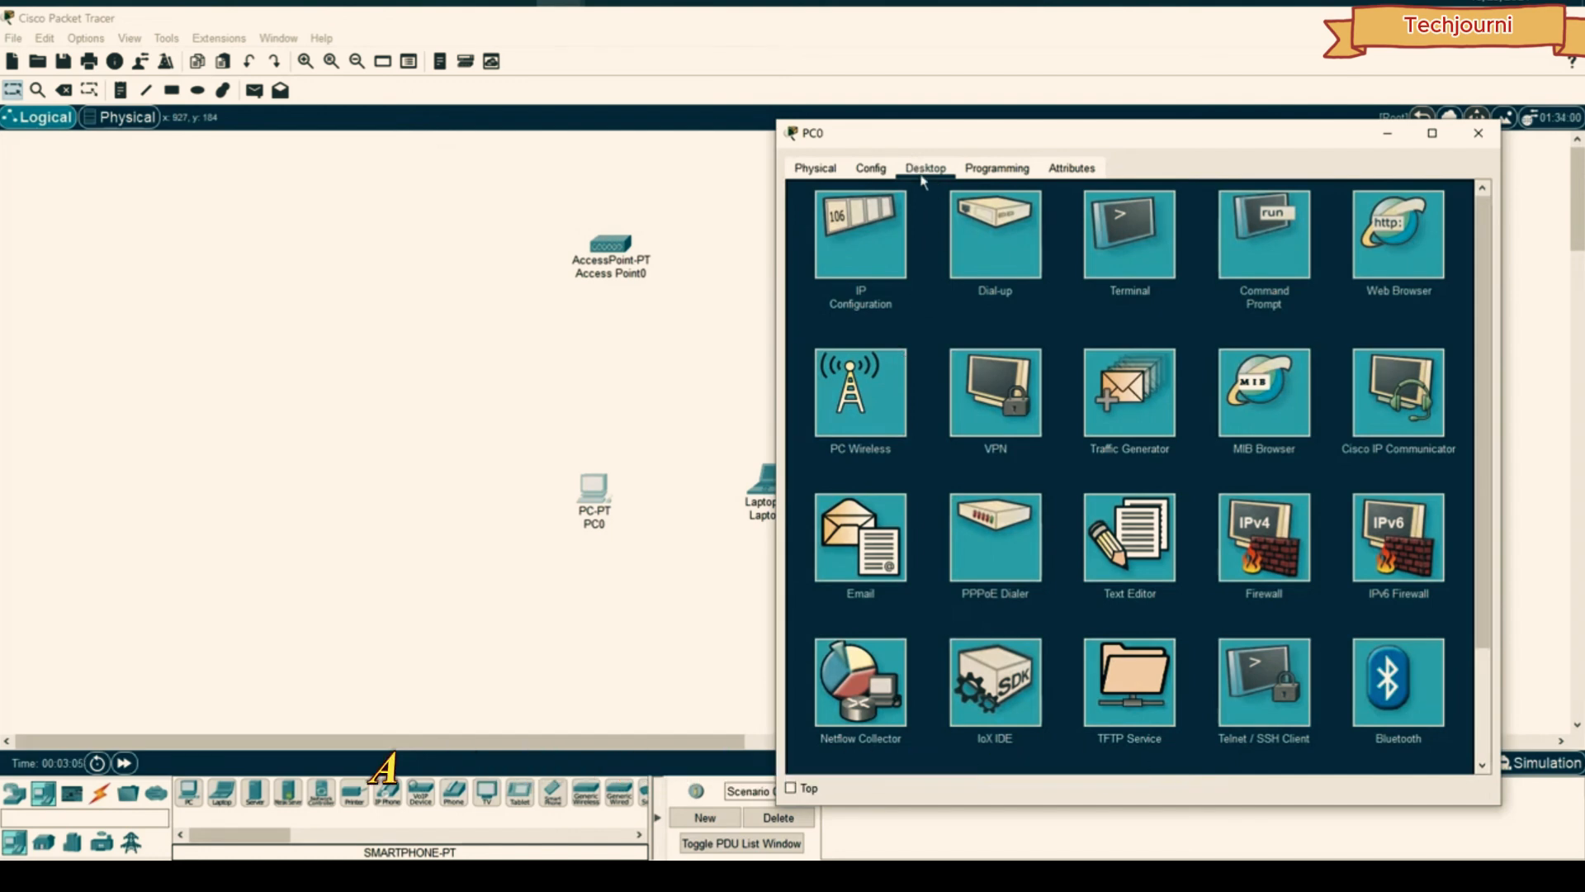
left_click(882, 384)
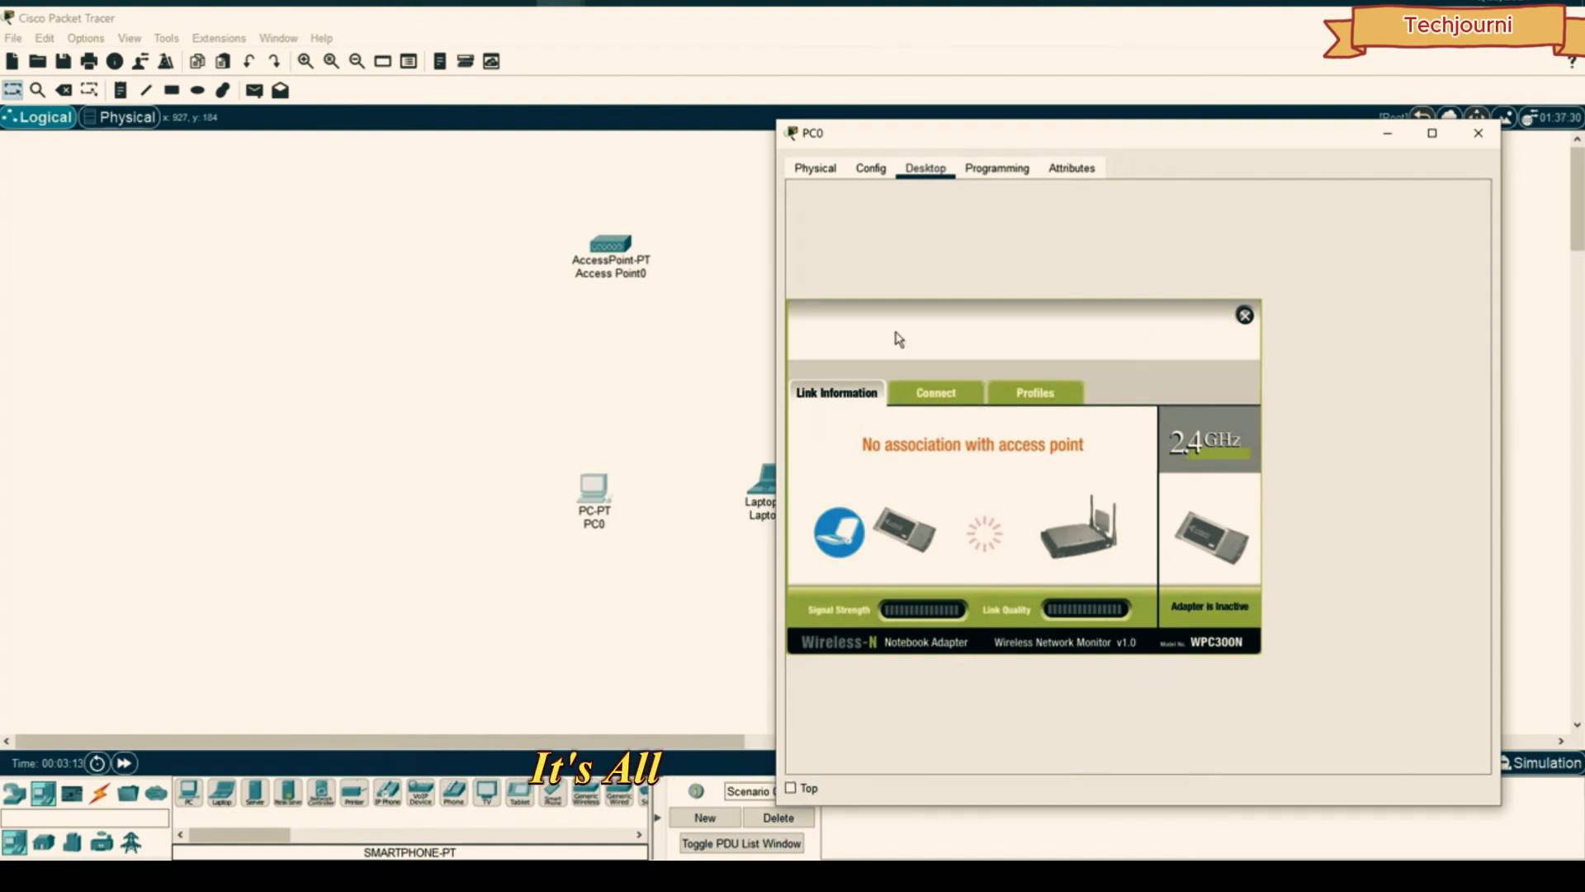
left_click(873, 172)
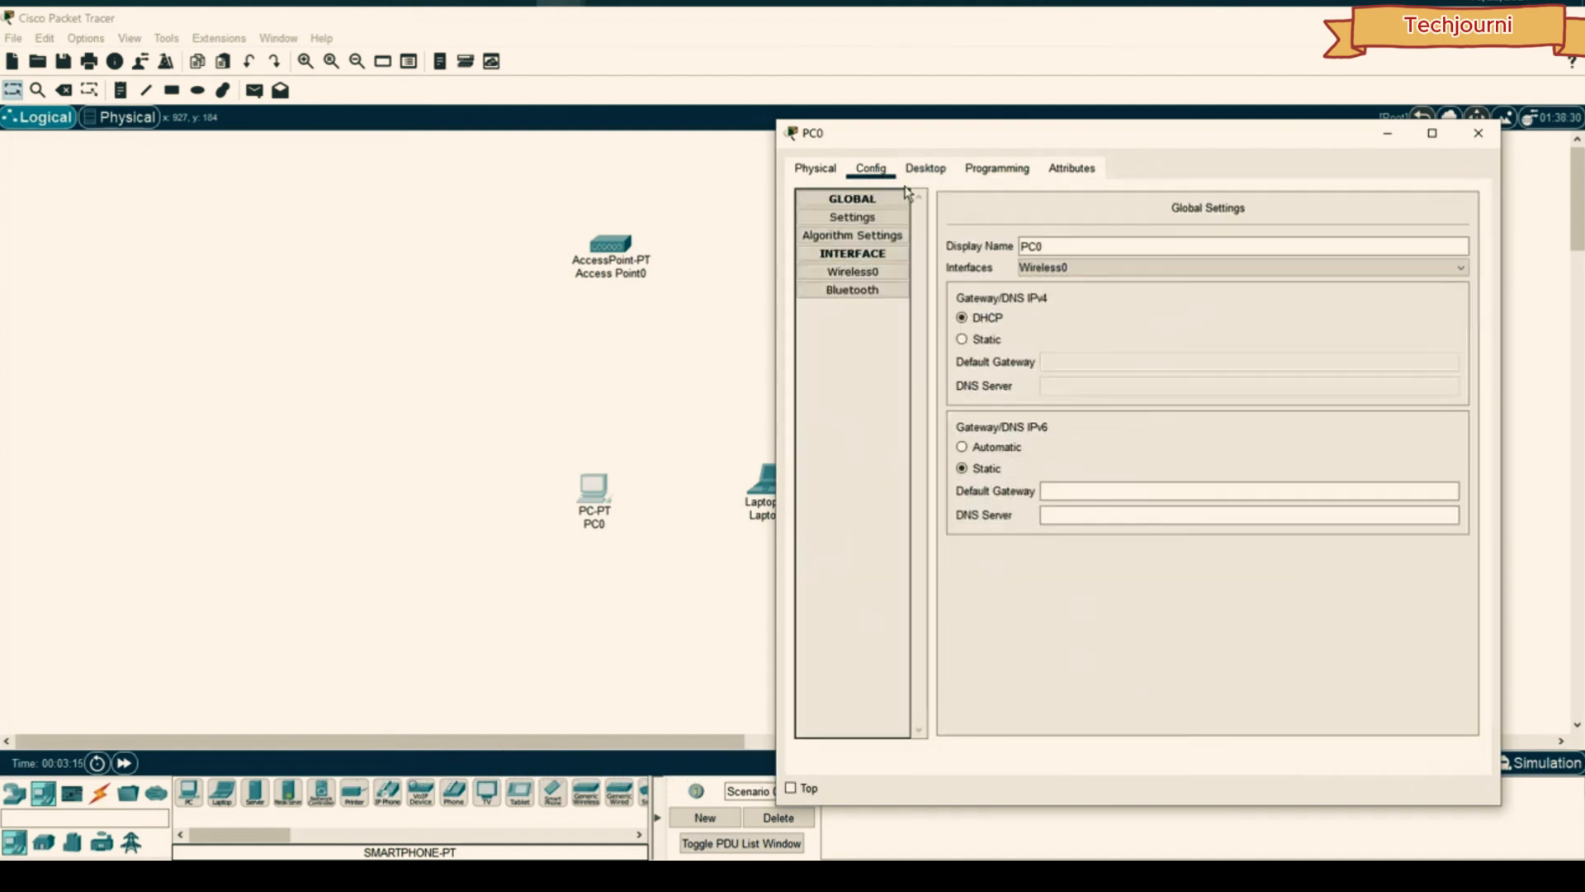
left_click(907, 275)
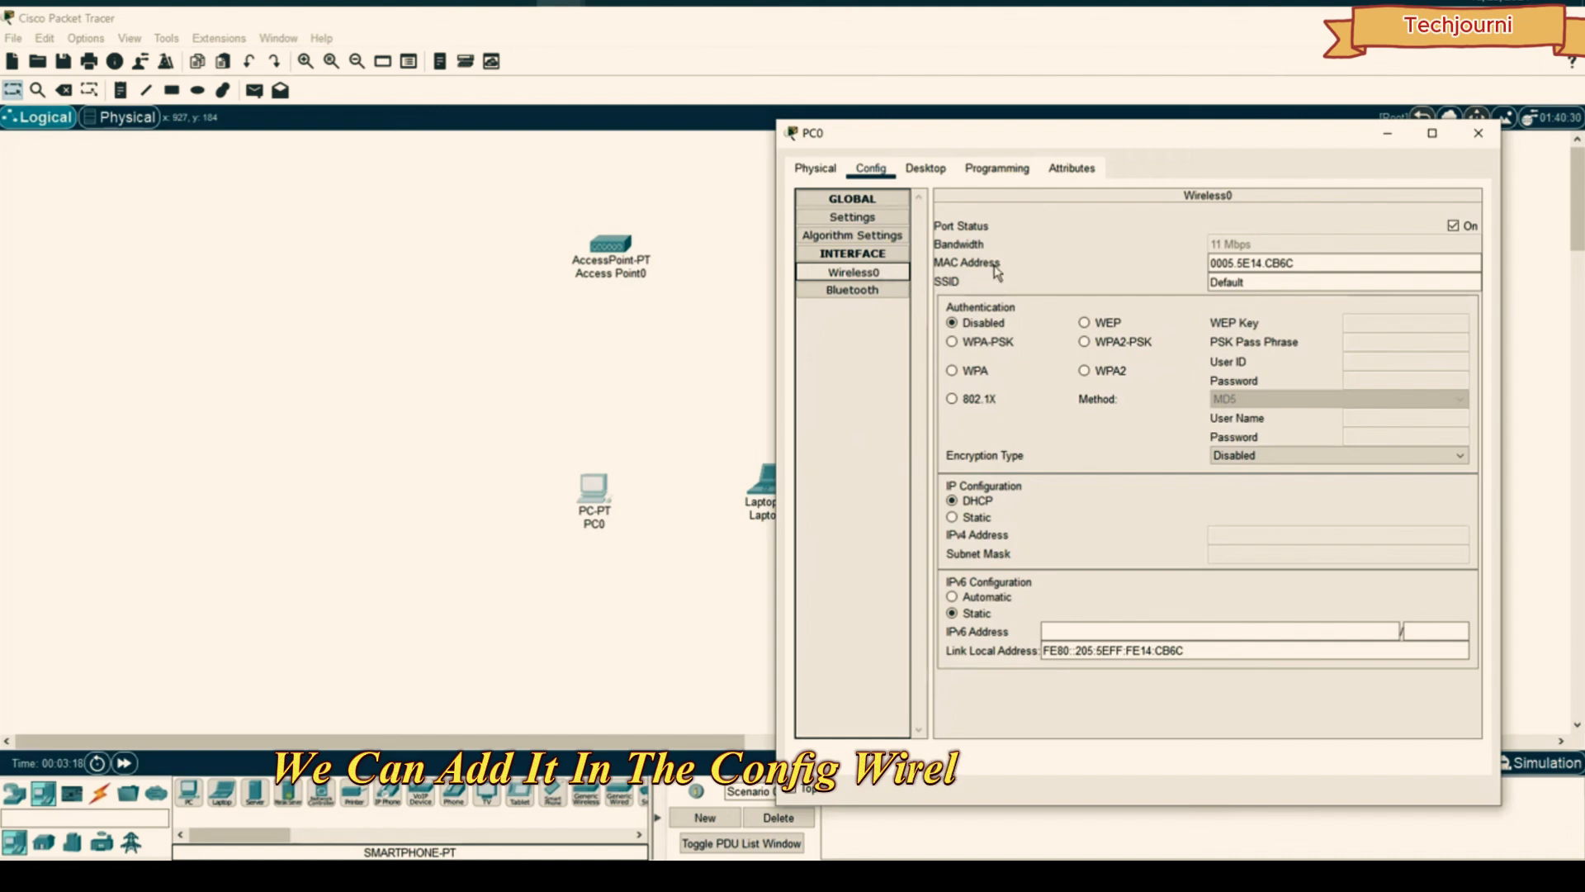
double_click(1210, 282)
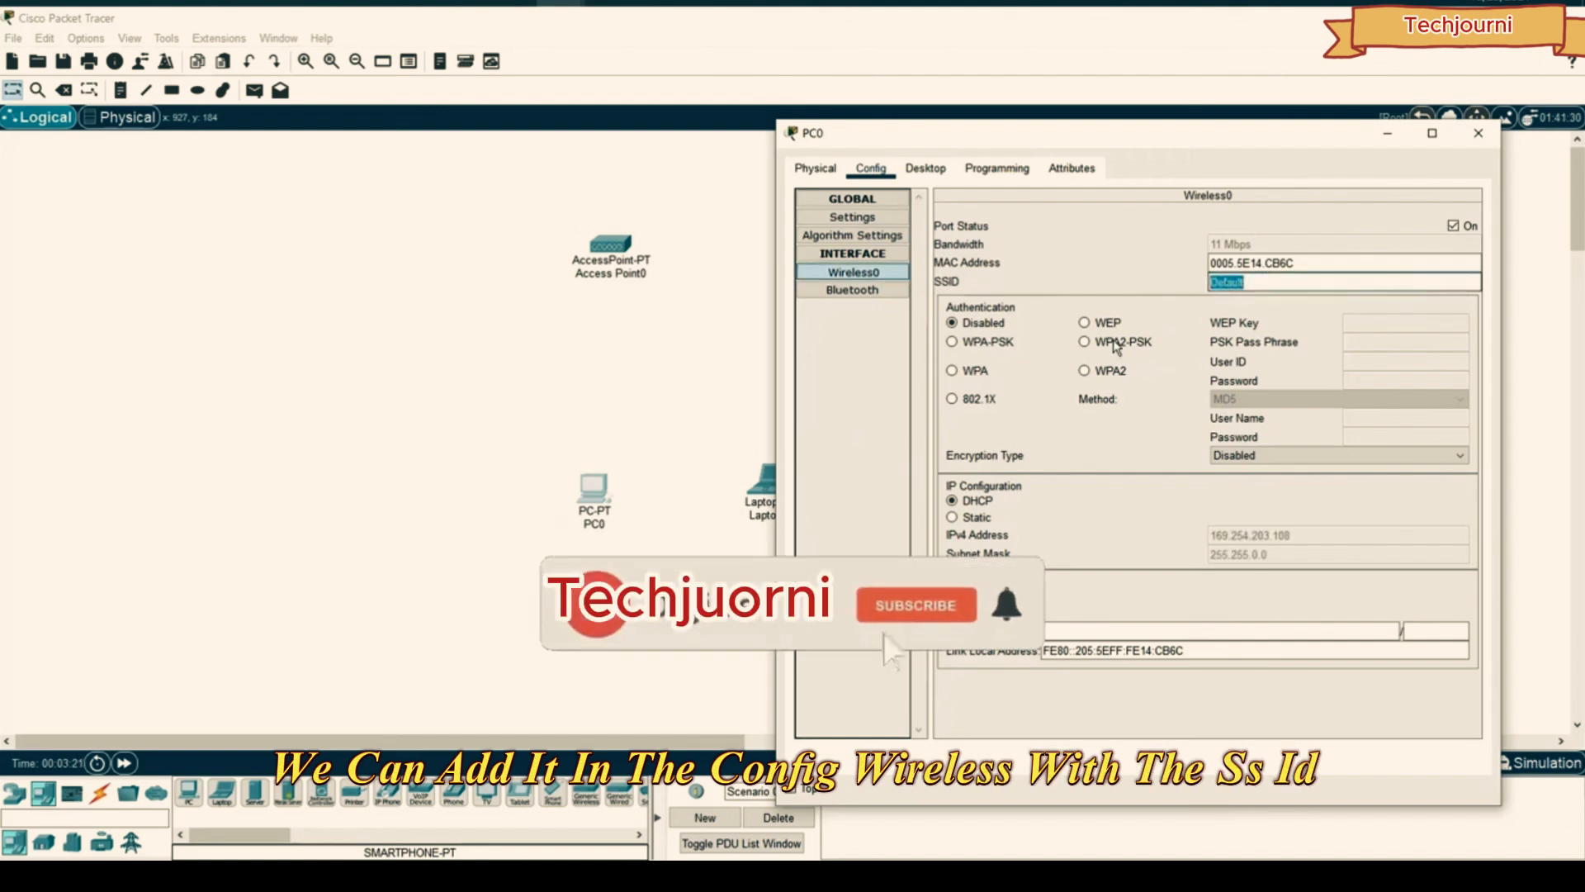
left_click(930, 169)
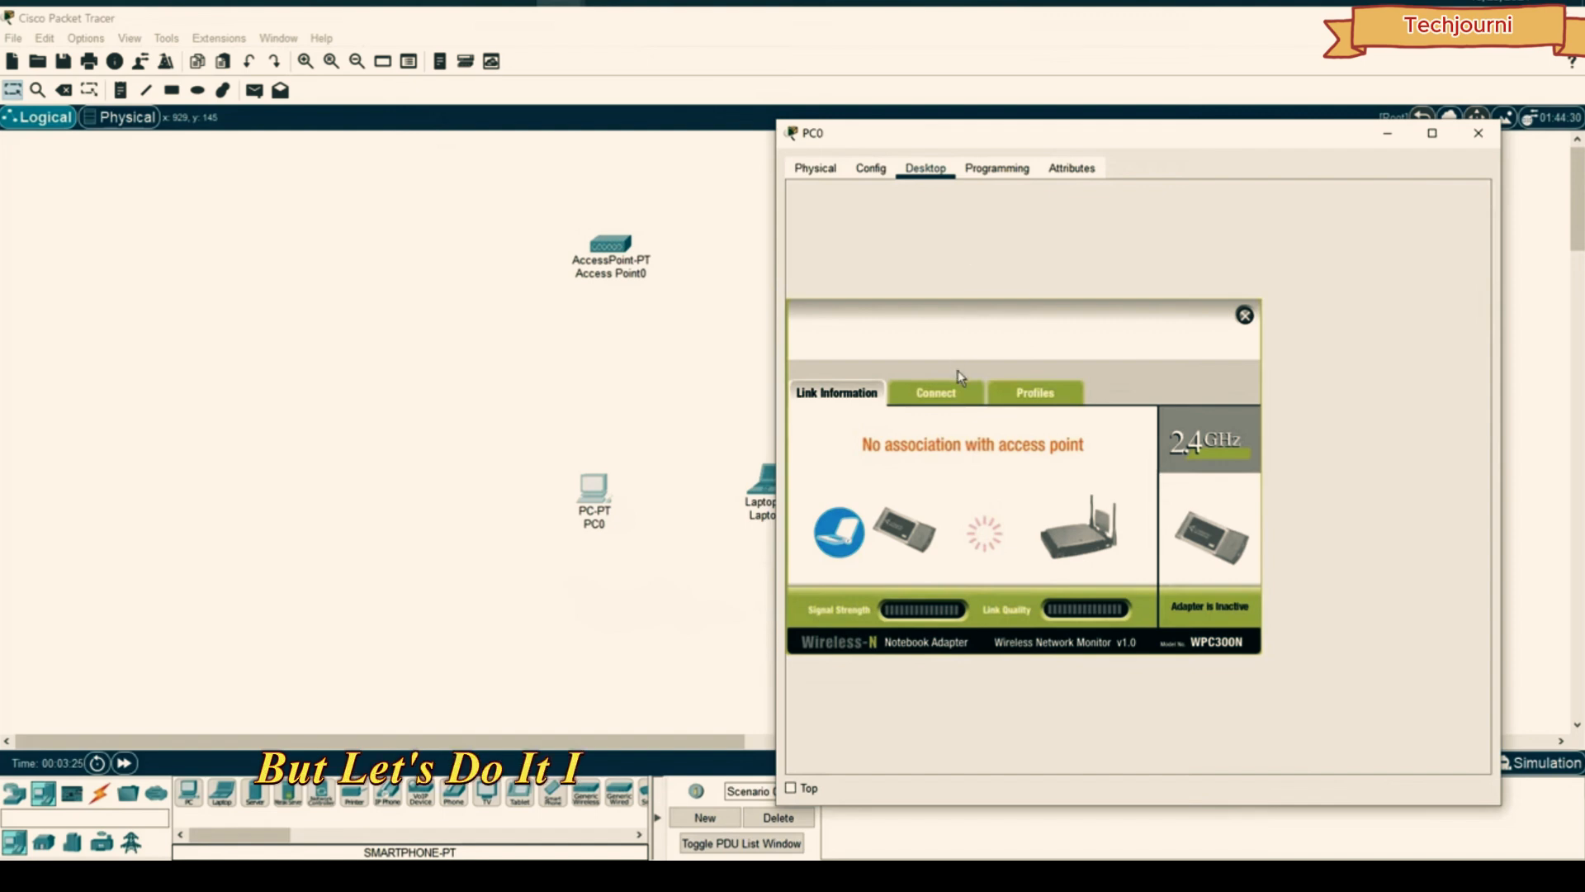
left_click(941, 394)
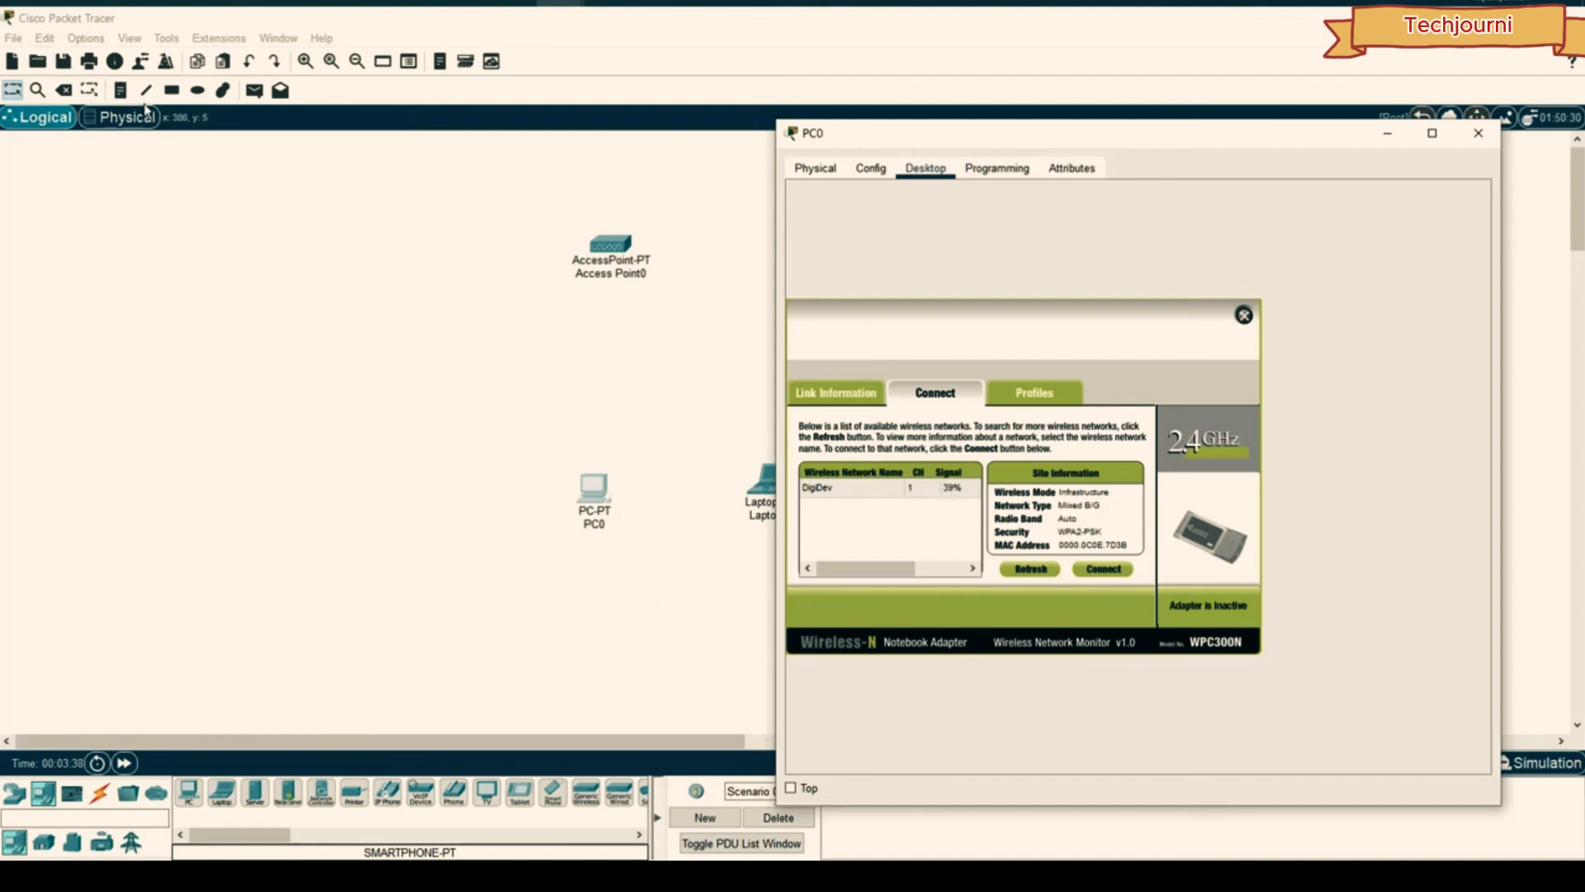
- Move PC0, Laptop0 and Smartphone0 into the Corporate Office's Main Wiring Closet, then return to logical view
left_click(122, 118)
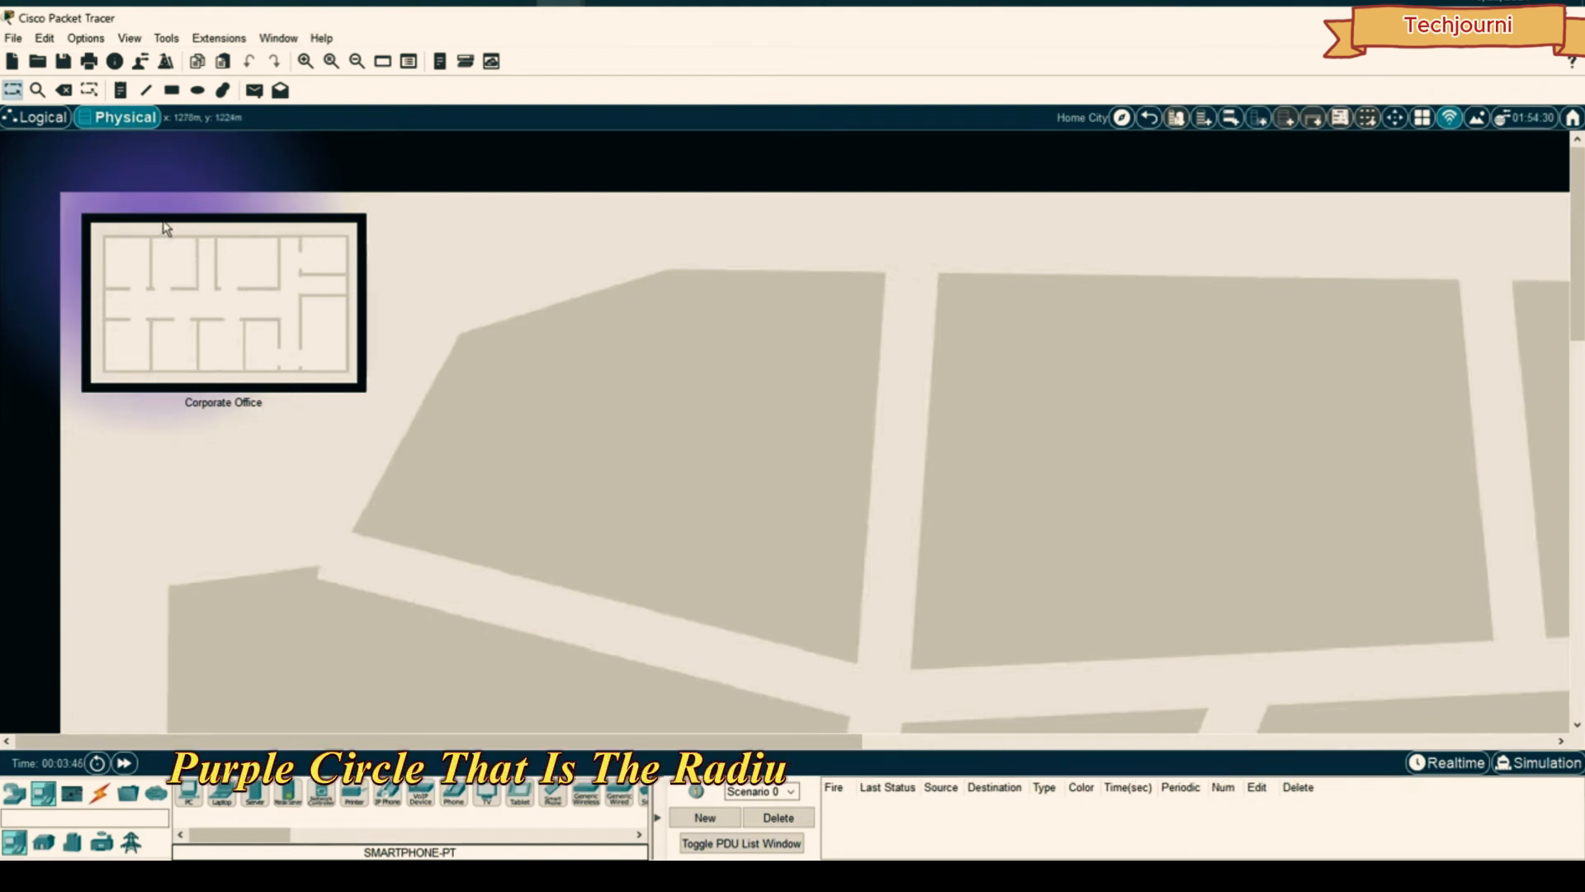
left_click(277, 297)
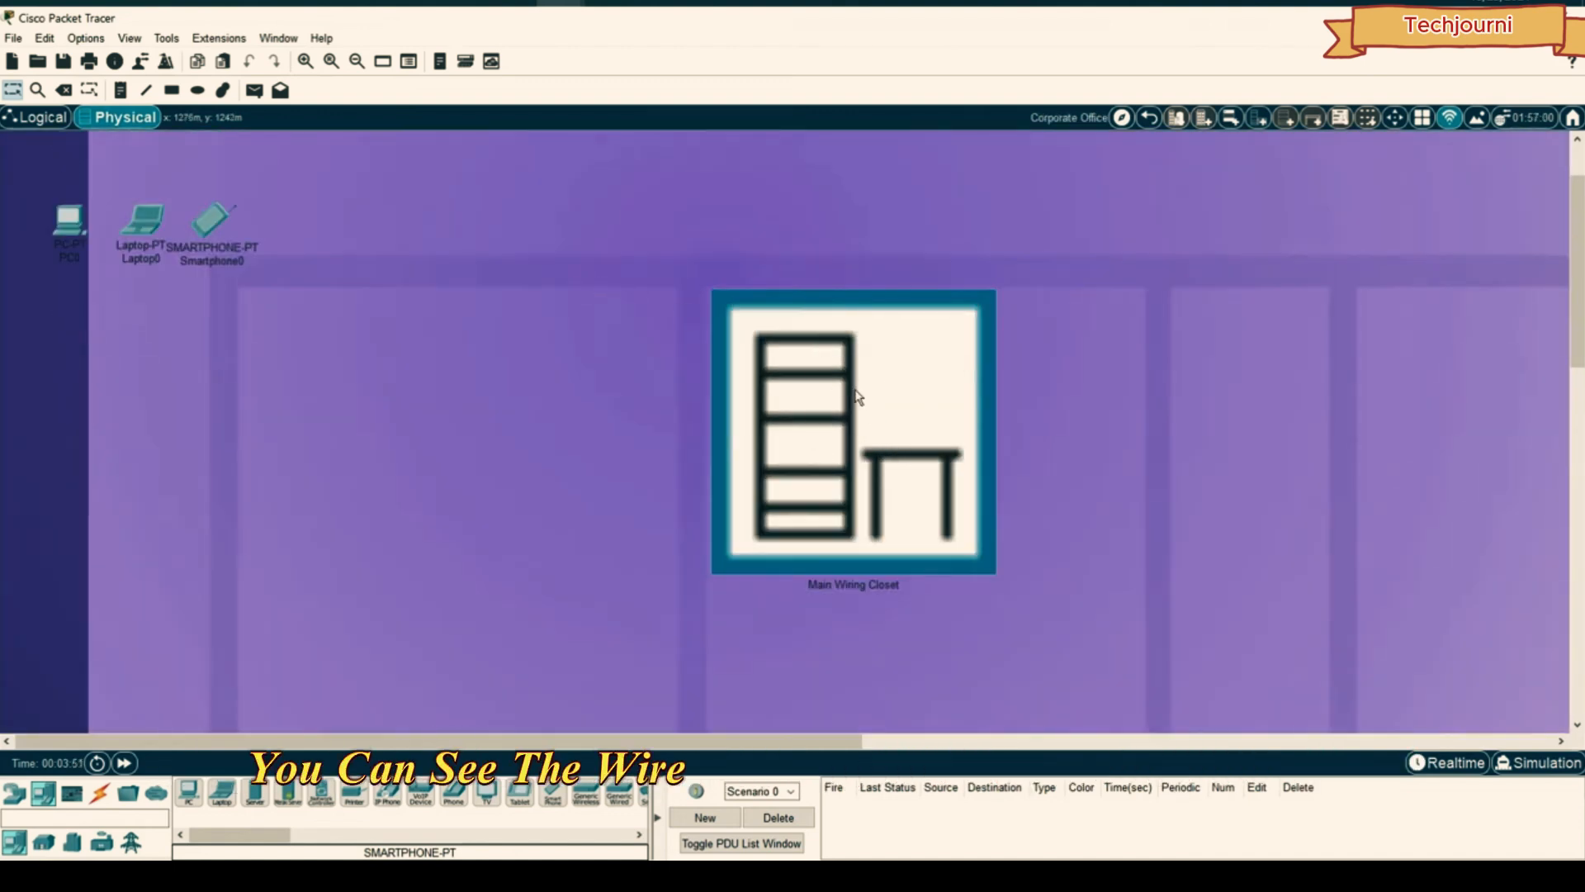
left_click(1122, 118)
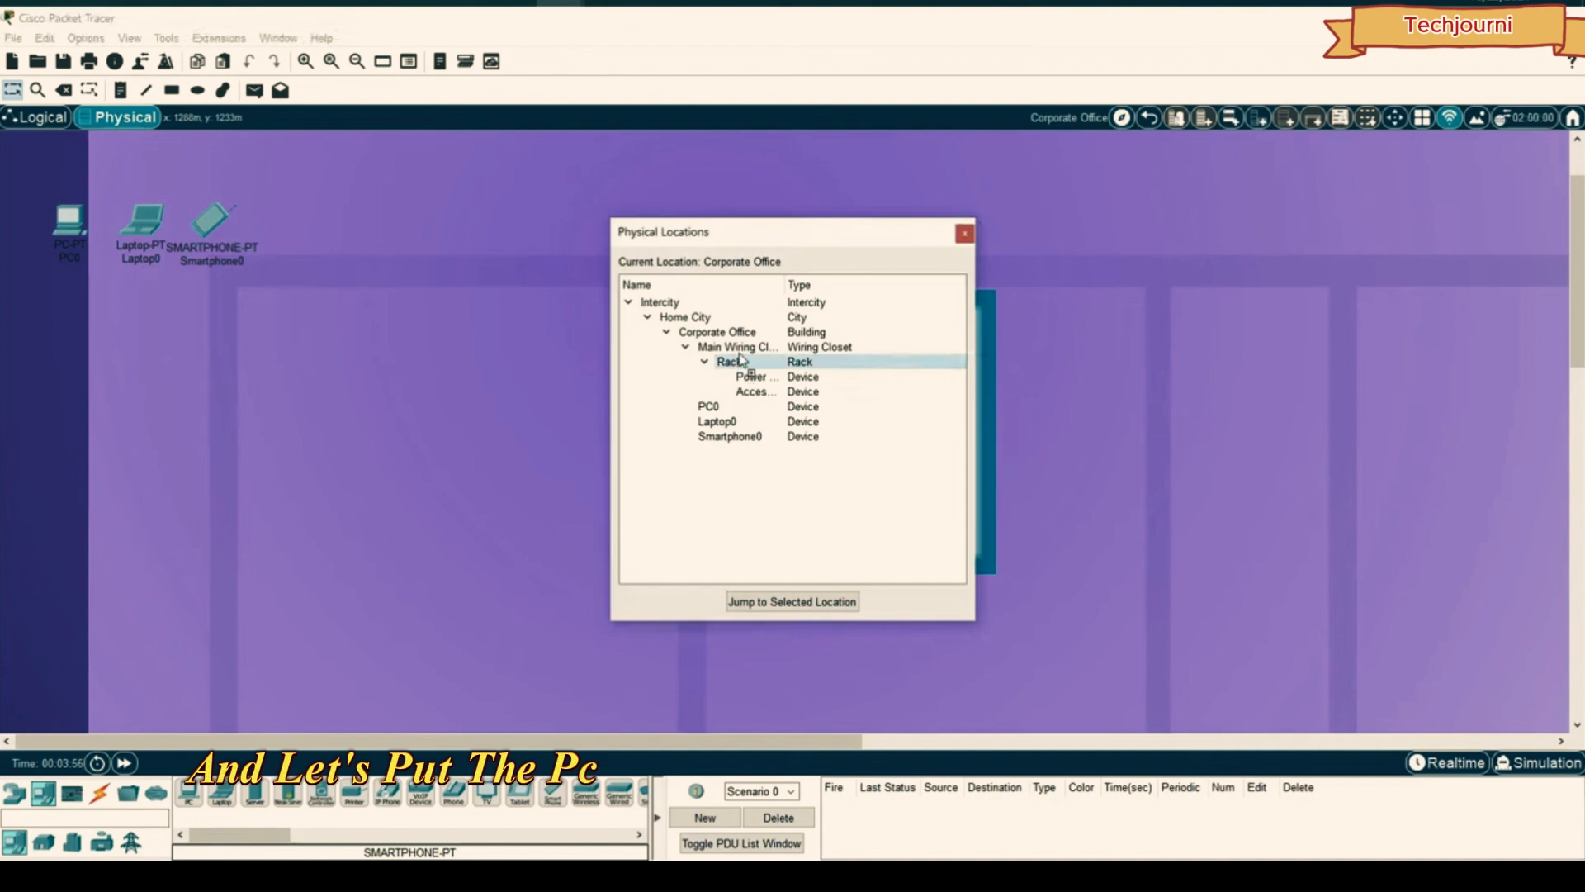
left_click_drag(740, 355, 737, 347)
left_click_drag(724, 437, 732, 350)
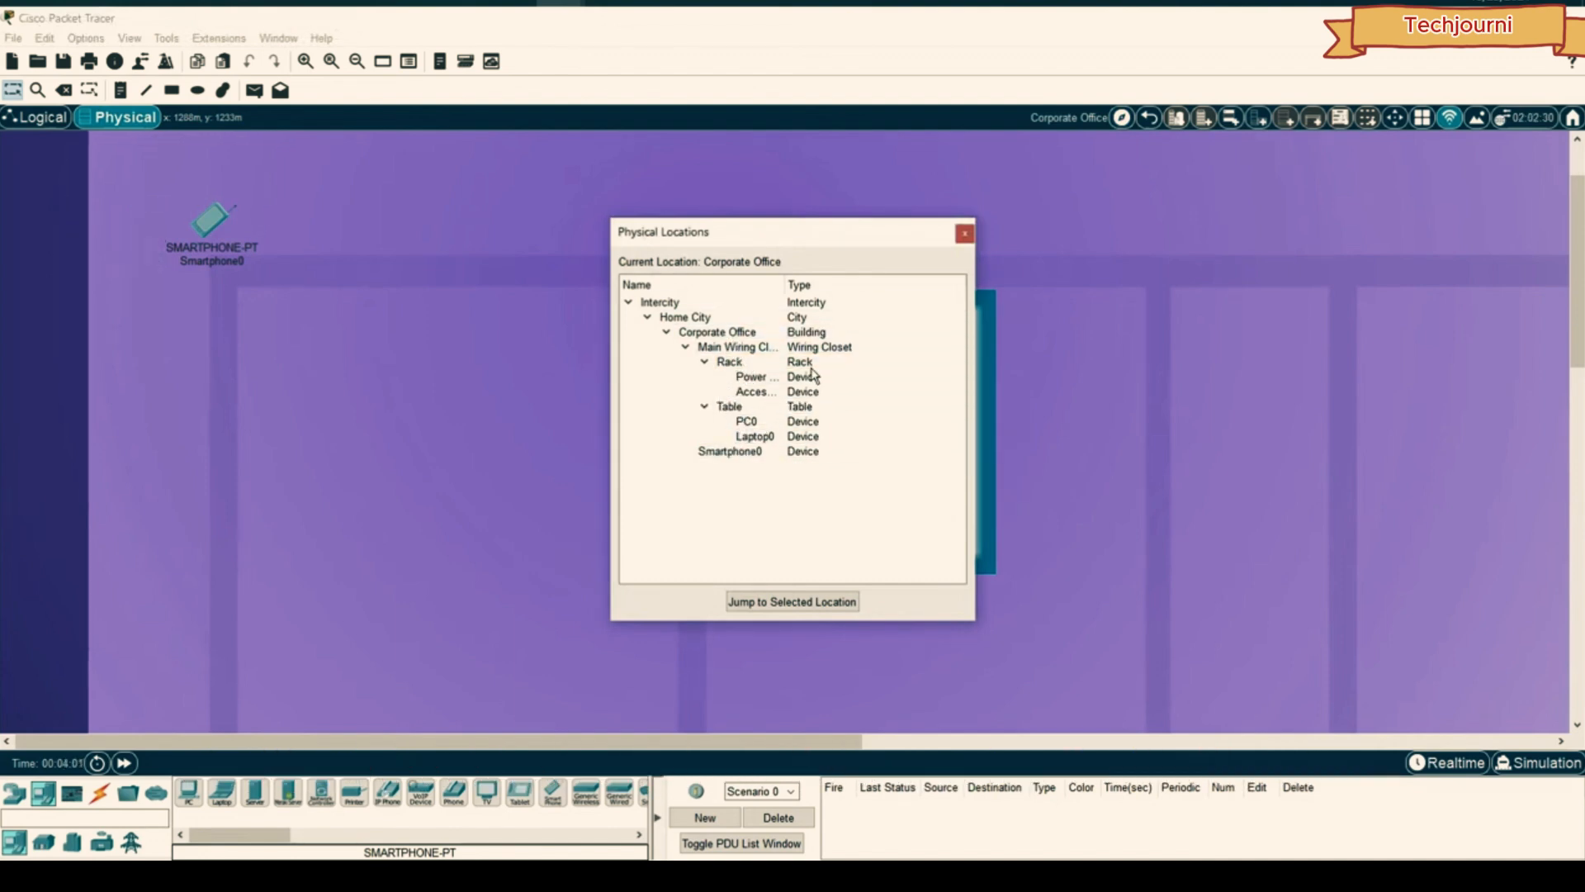
left_click_drag(743, 451, 731, 350)
left_click(965, 234)
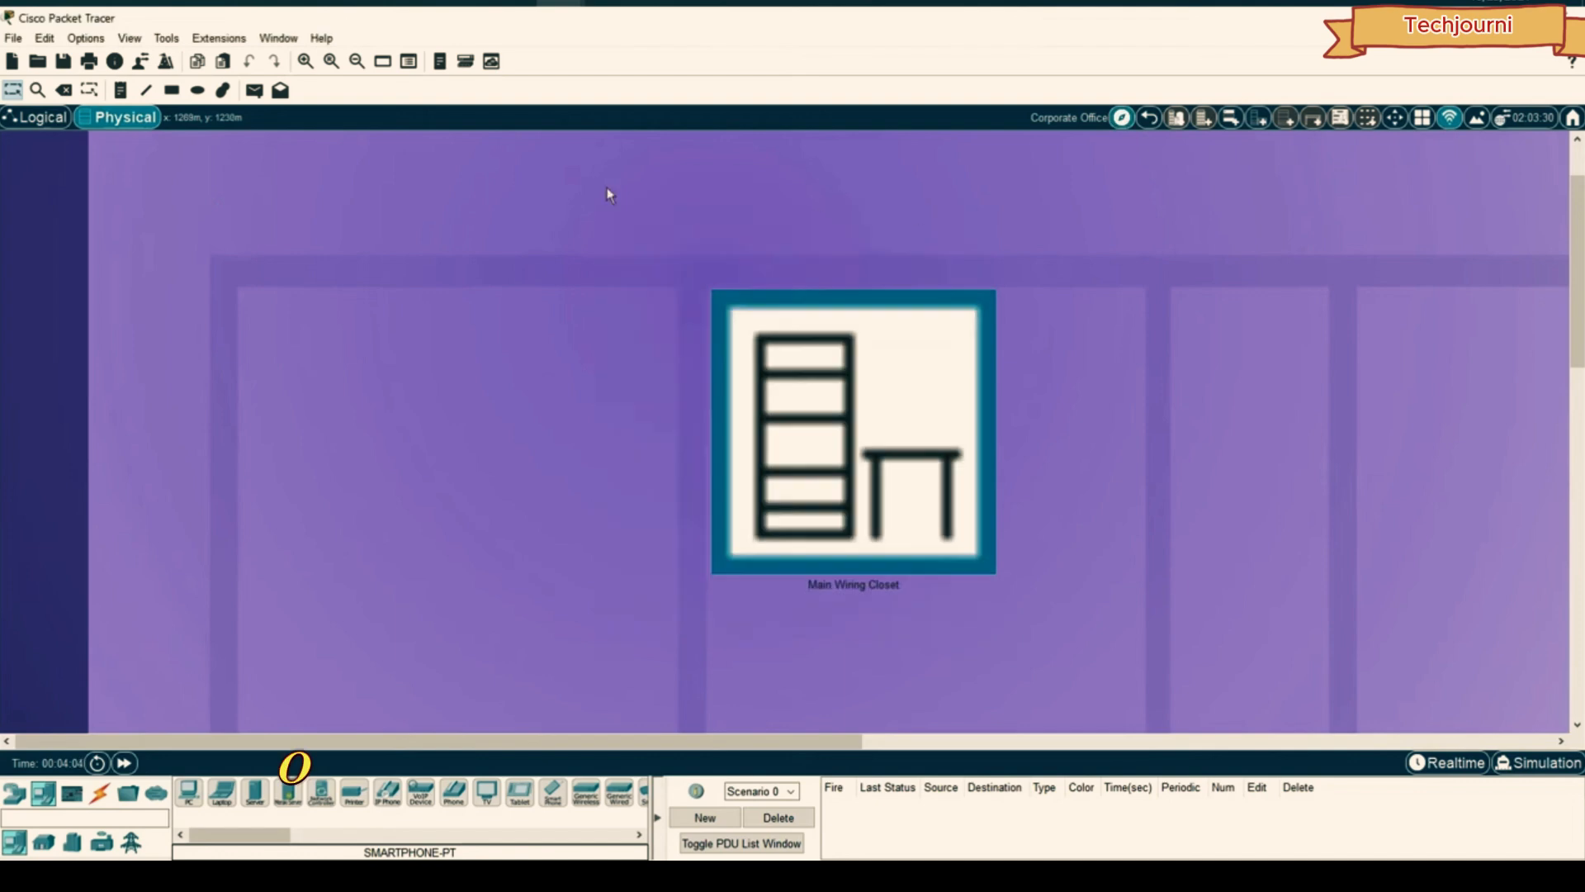
left_click(37, 116)
left_click(603, 483)
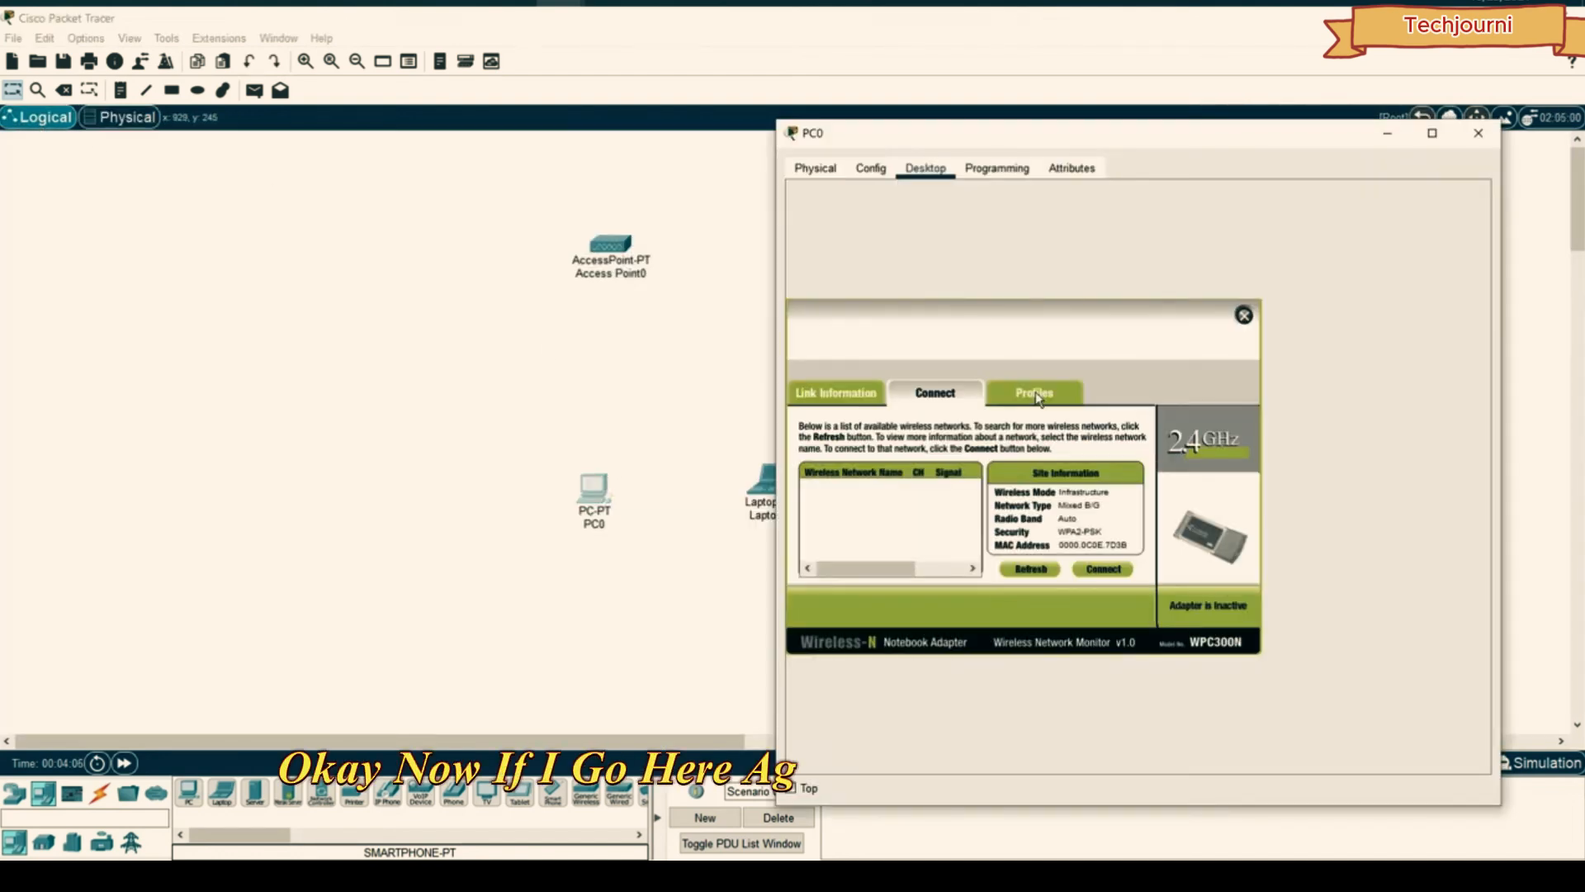
- Rescan, select DigiDev and connect PC0 using the WPA2 pre-shared key, then close its window
left_click(1032, 569)
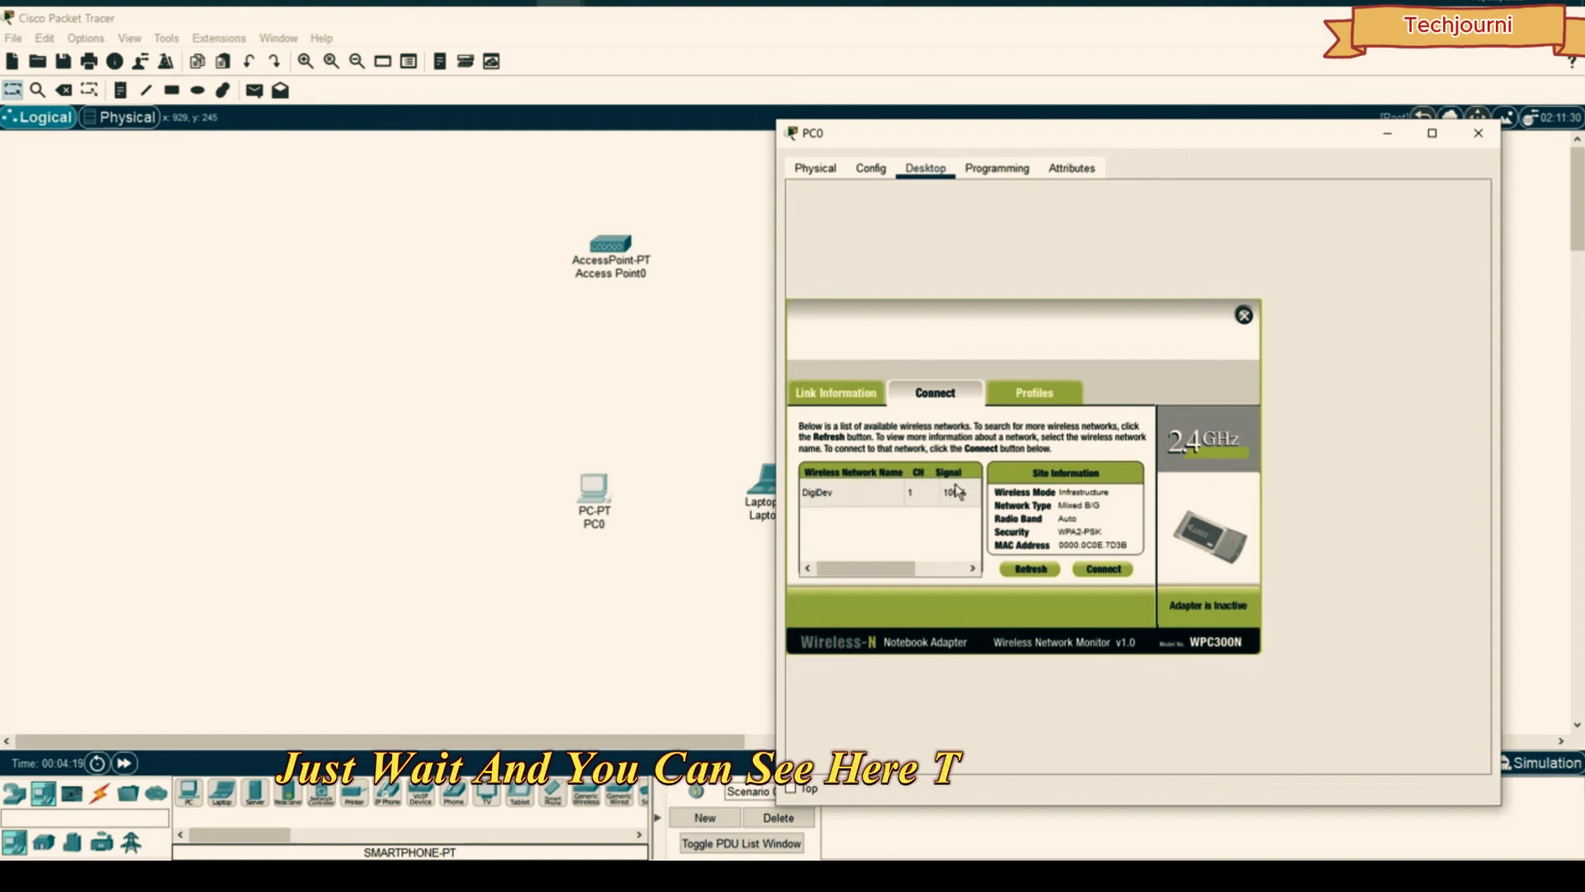
left_click(842, 493)
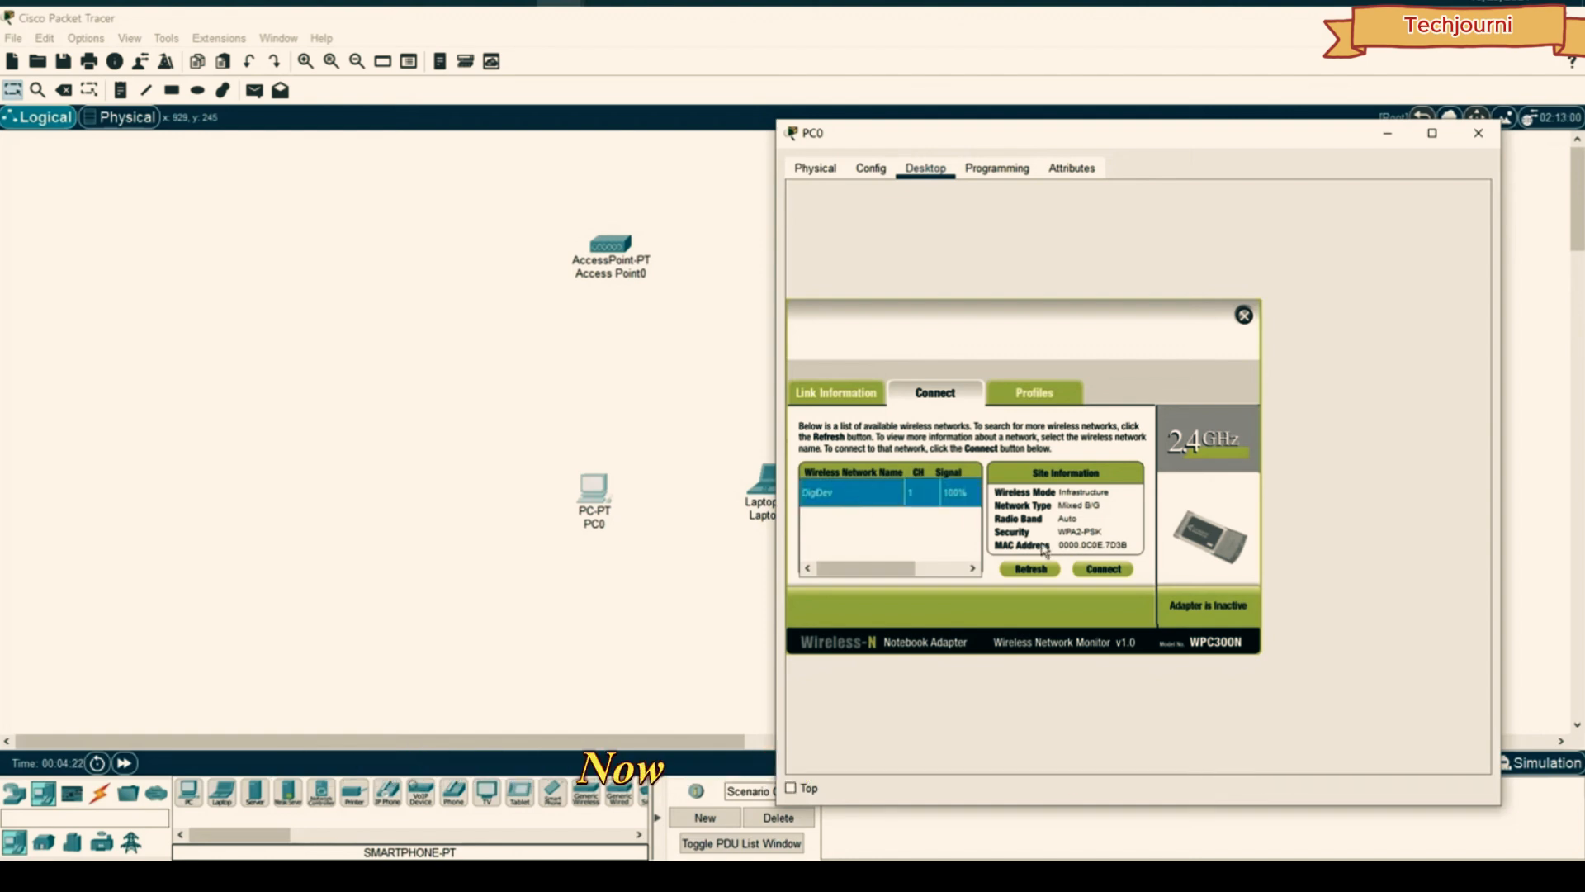
left_click(1103, 568)
left_click(914, 499)
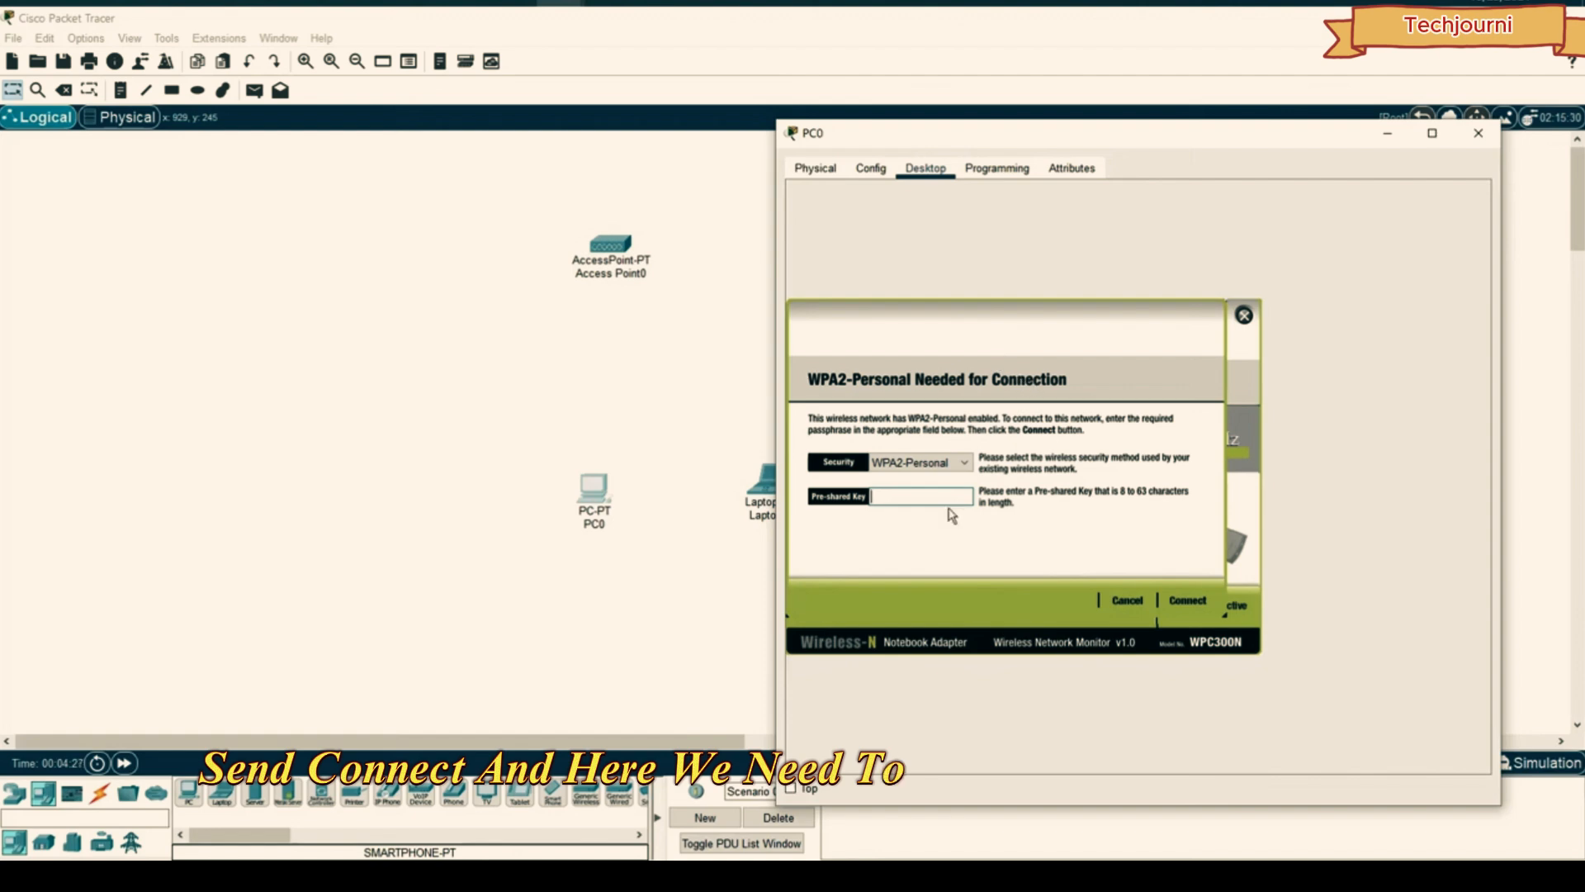
type("1234")
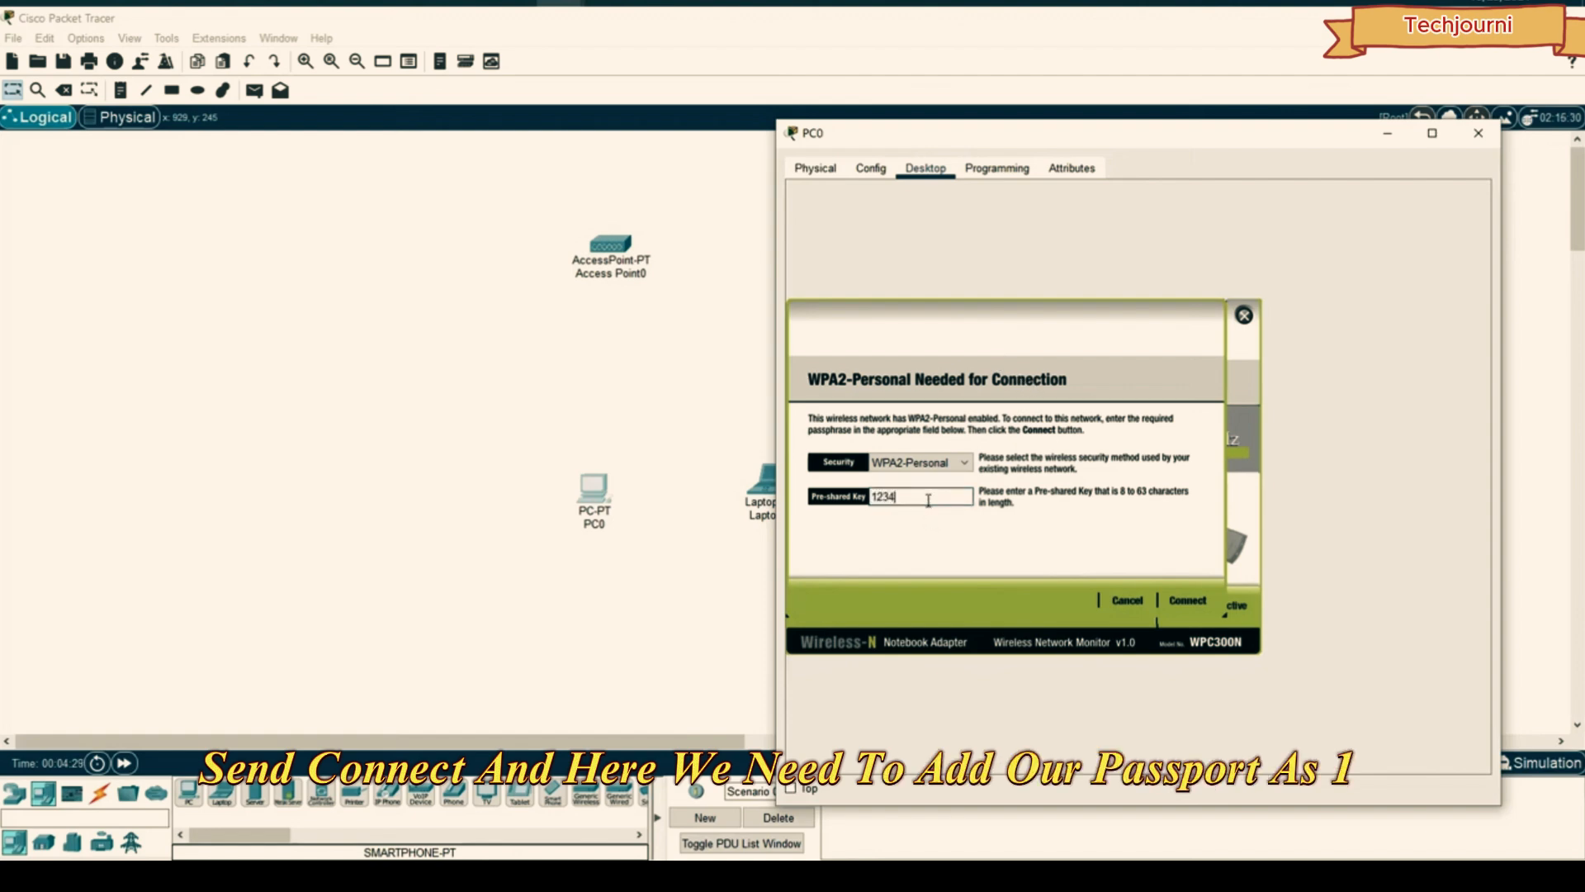
type("56789")
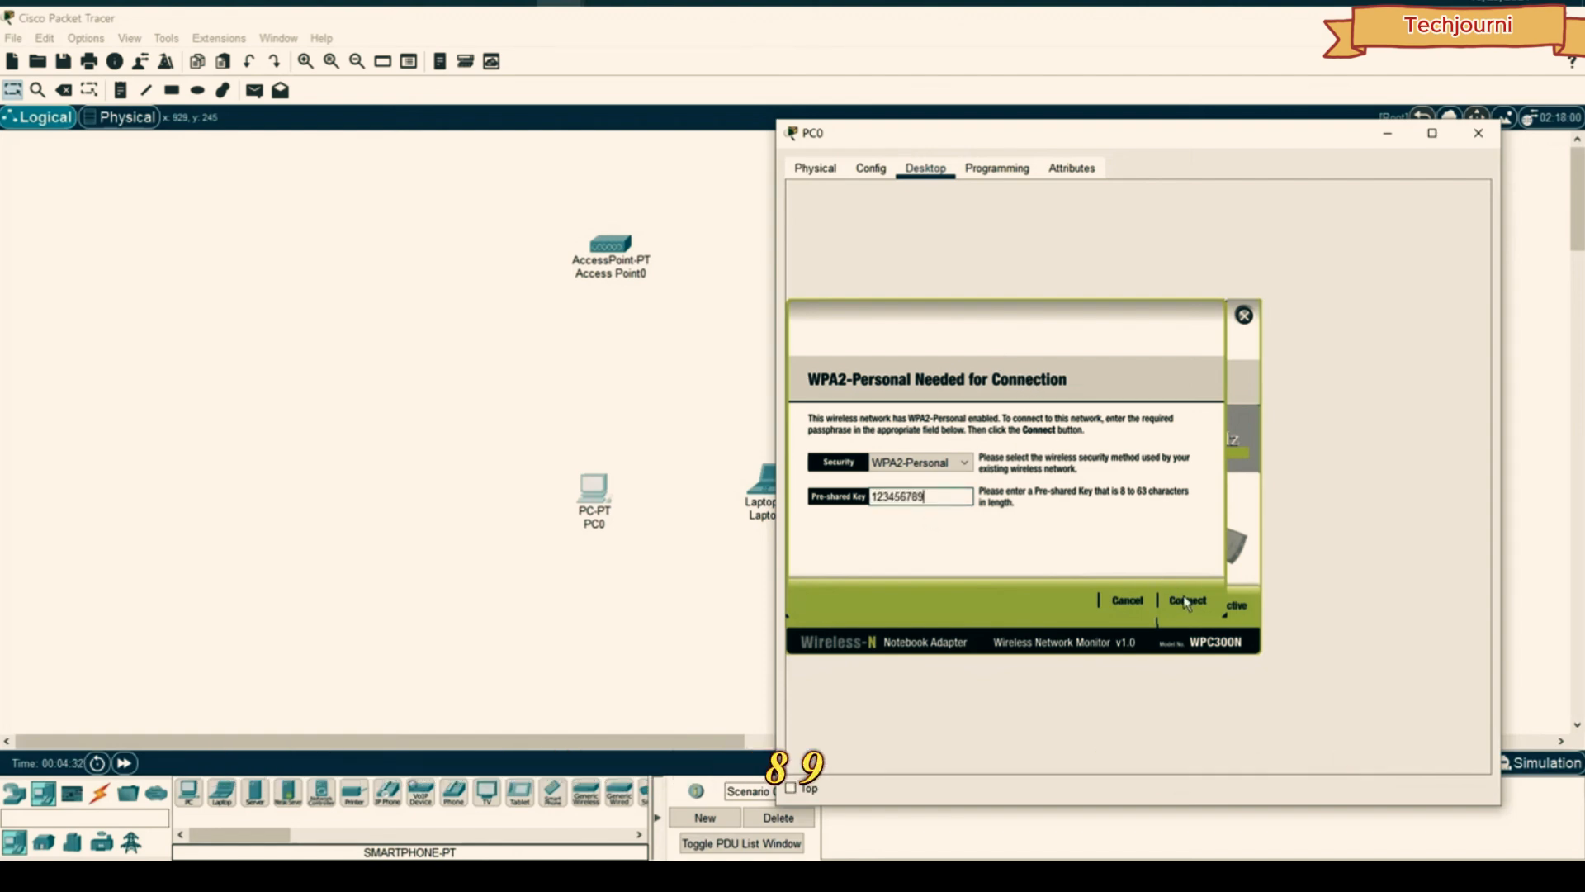
left_click(1186, 602)
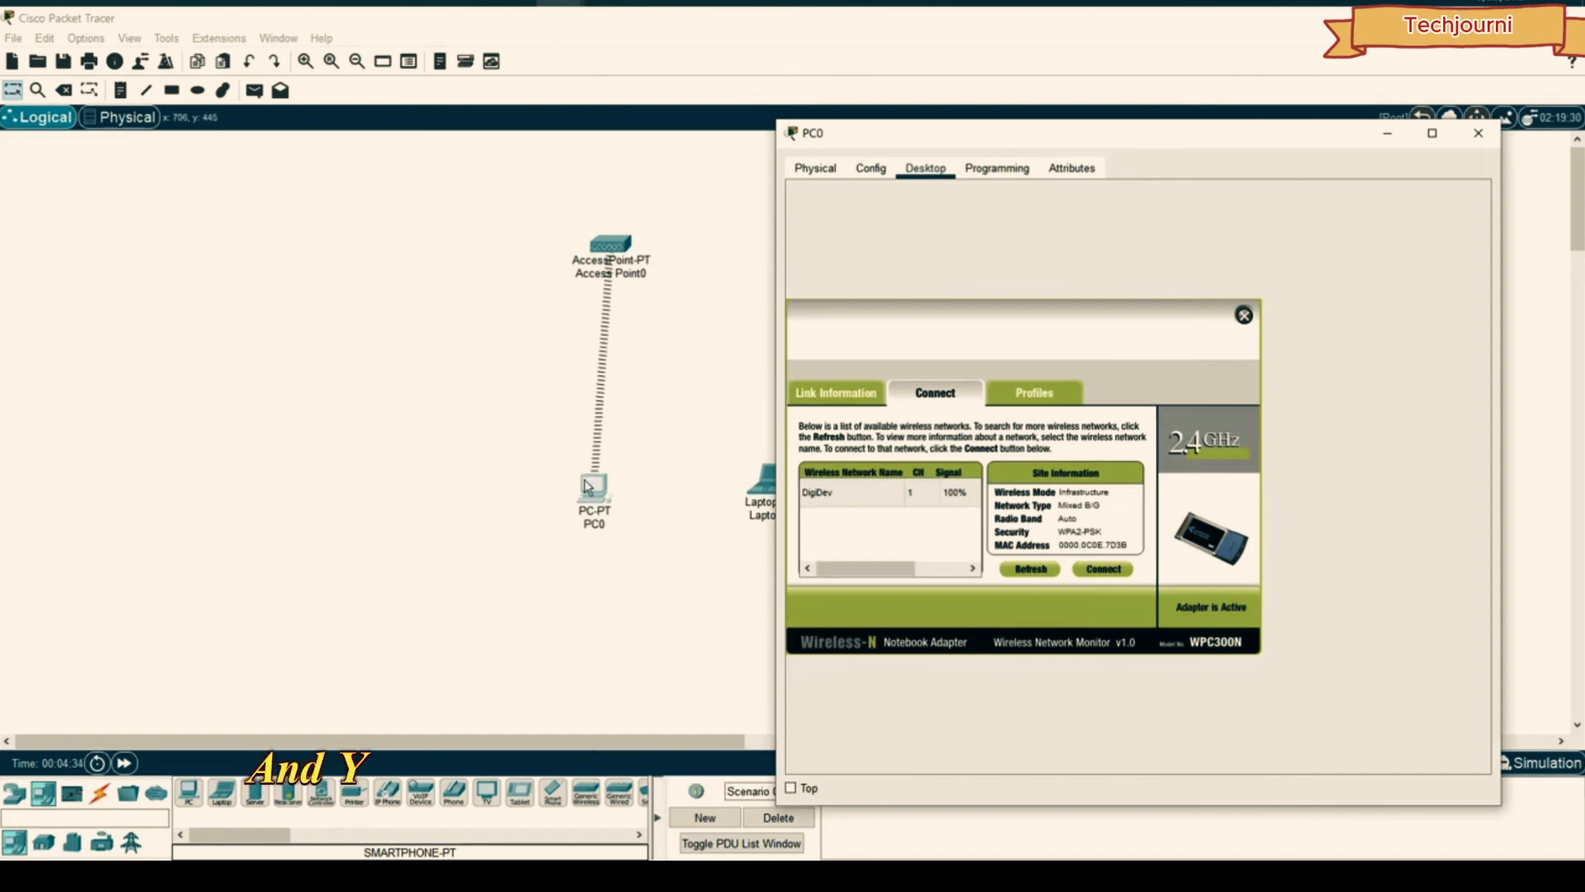
left_click(1478, 133)
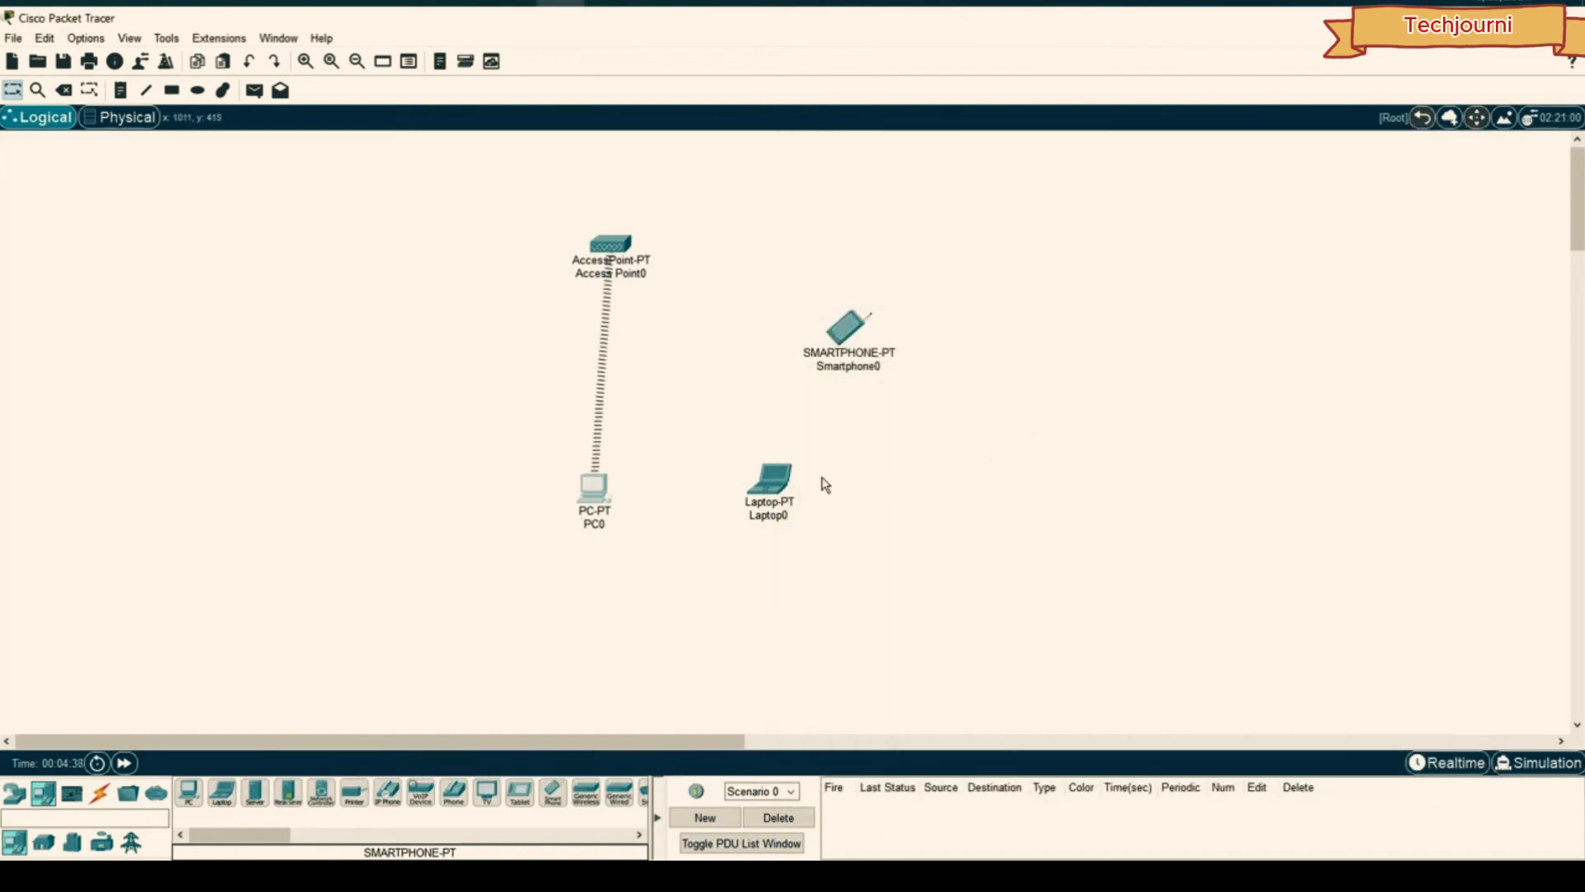
left_click(779, 482)
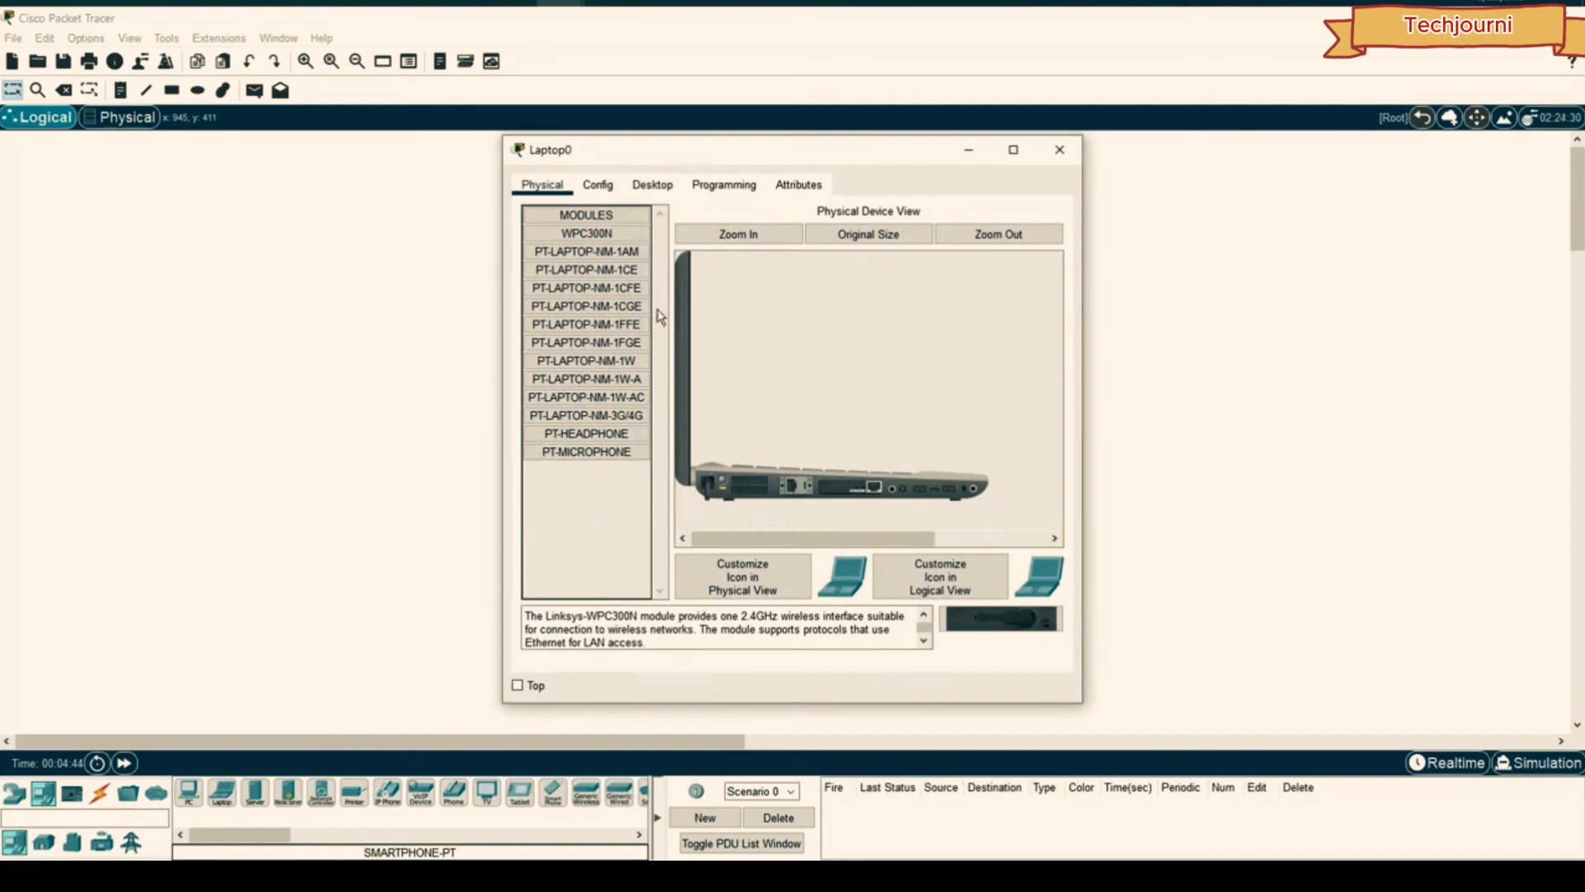
- Power off Laptop0 and replace its existing module with the WPC300N wireless card
left_click_drag(608, 151, 1068, 159)
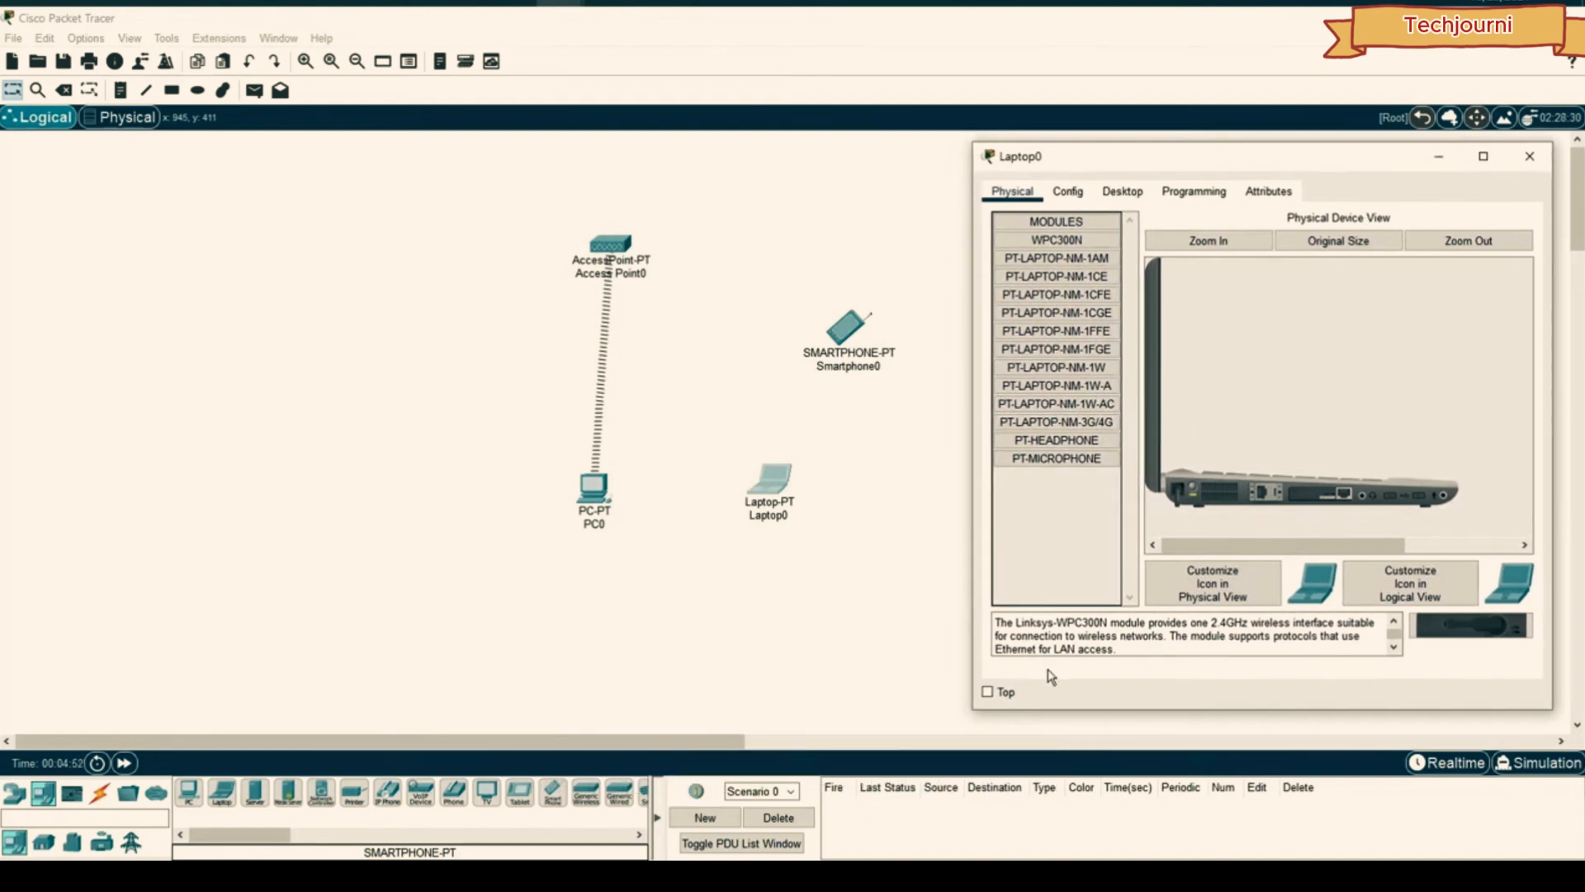
left_click(1196, 490)
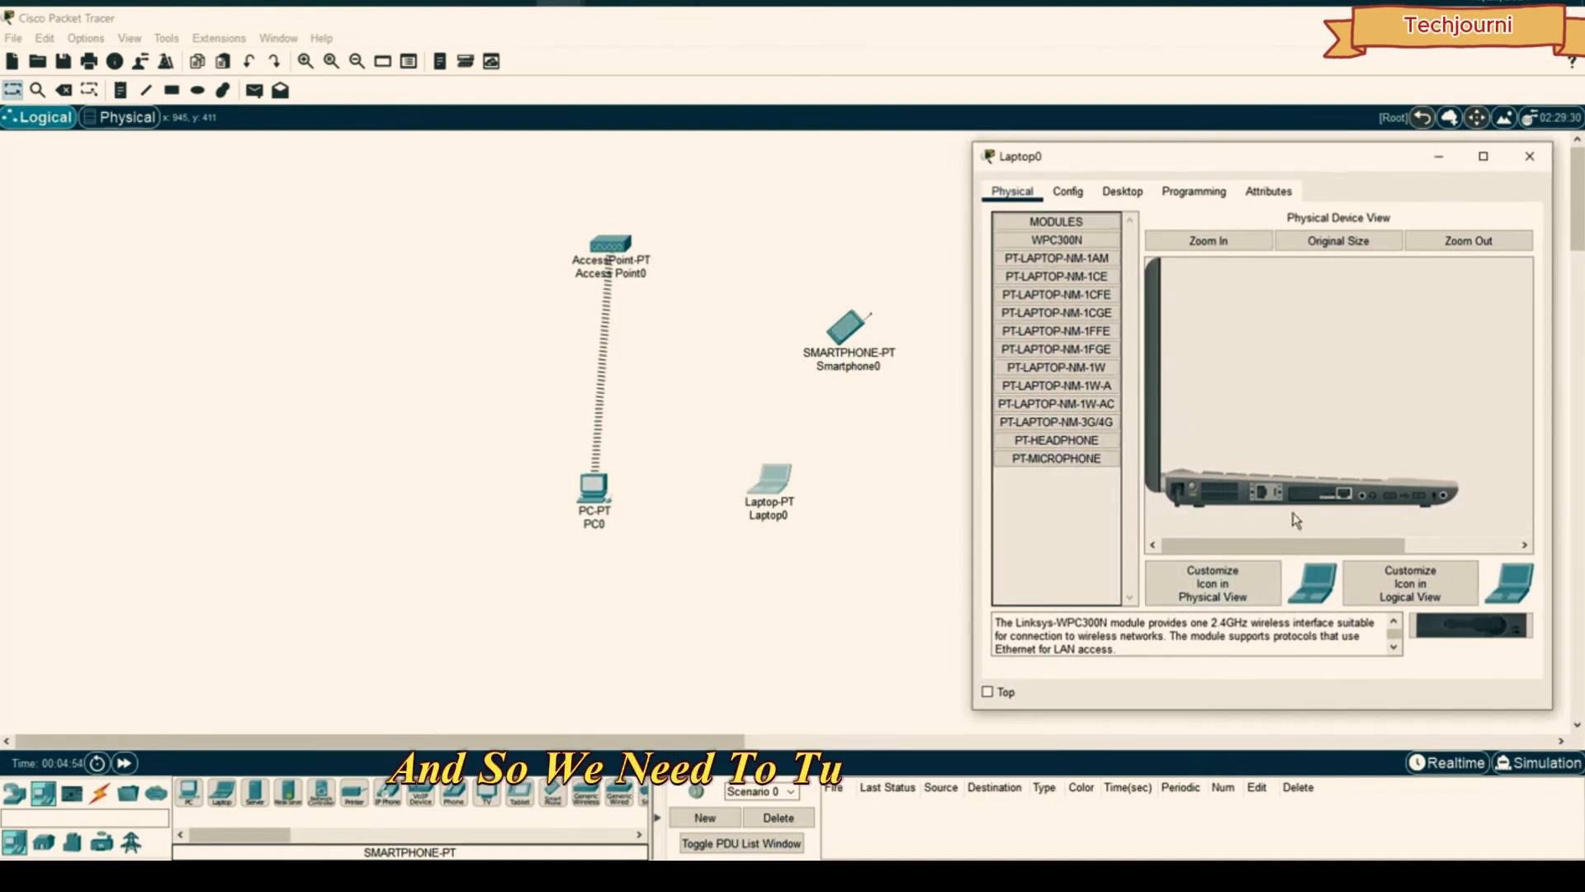
left_click_drag(1320, 495, 1074, 522)
left_click_drag(1055, 239, 1324, 503)
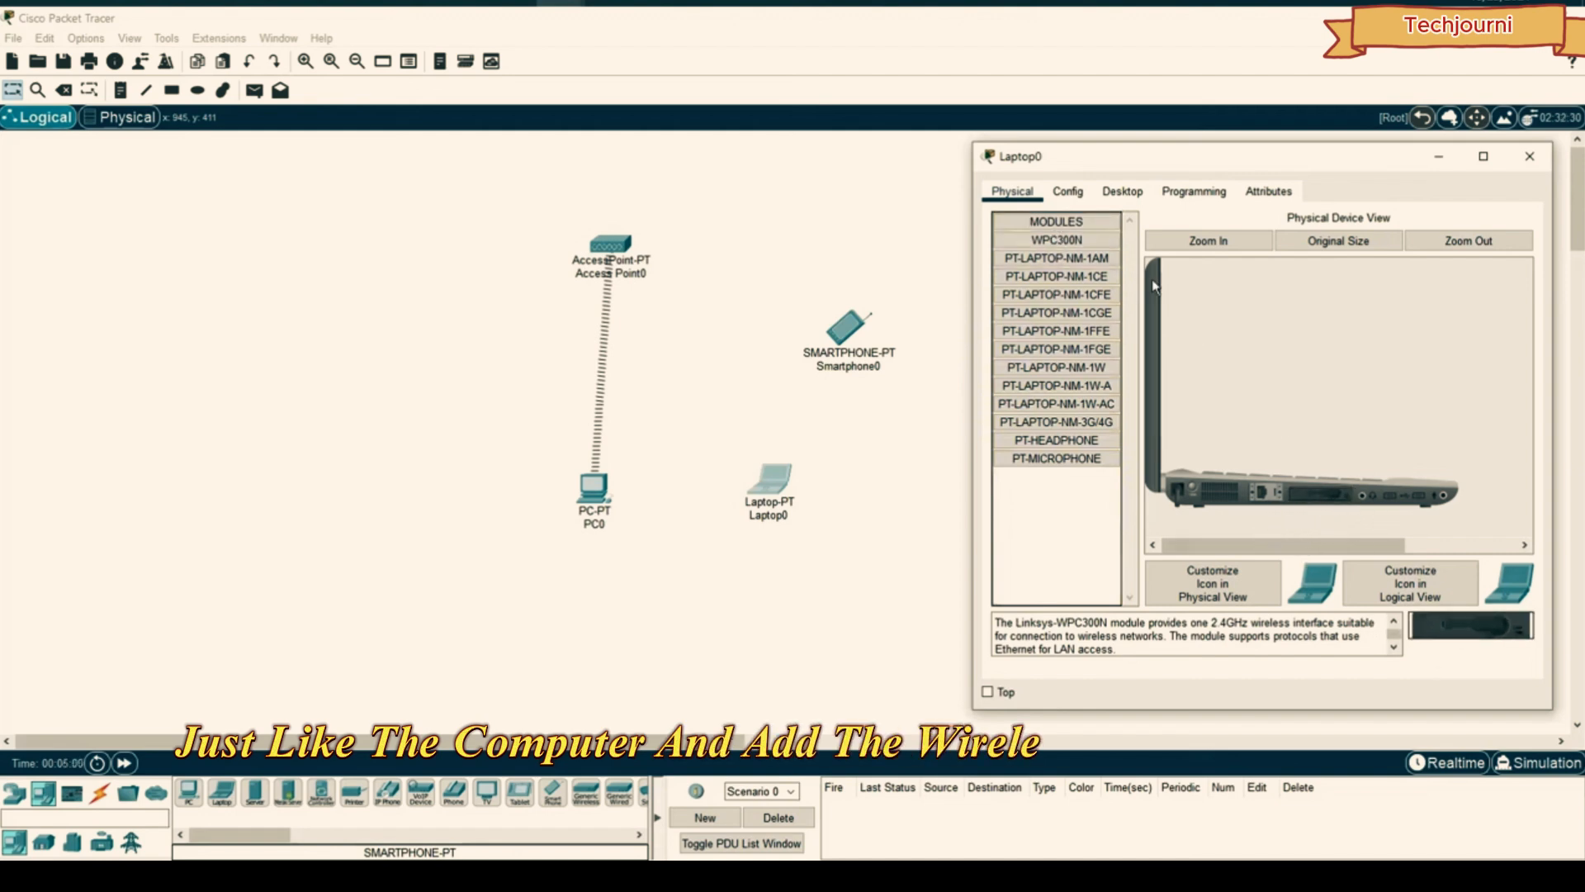
- Bring up Laptop0's PC Wireless list of available networks to connect
left_click(1194, 488)
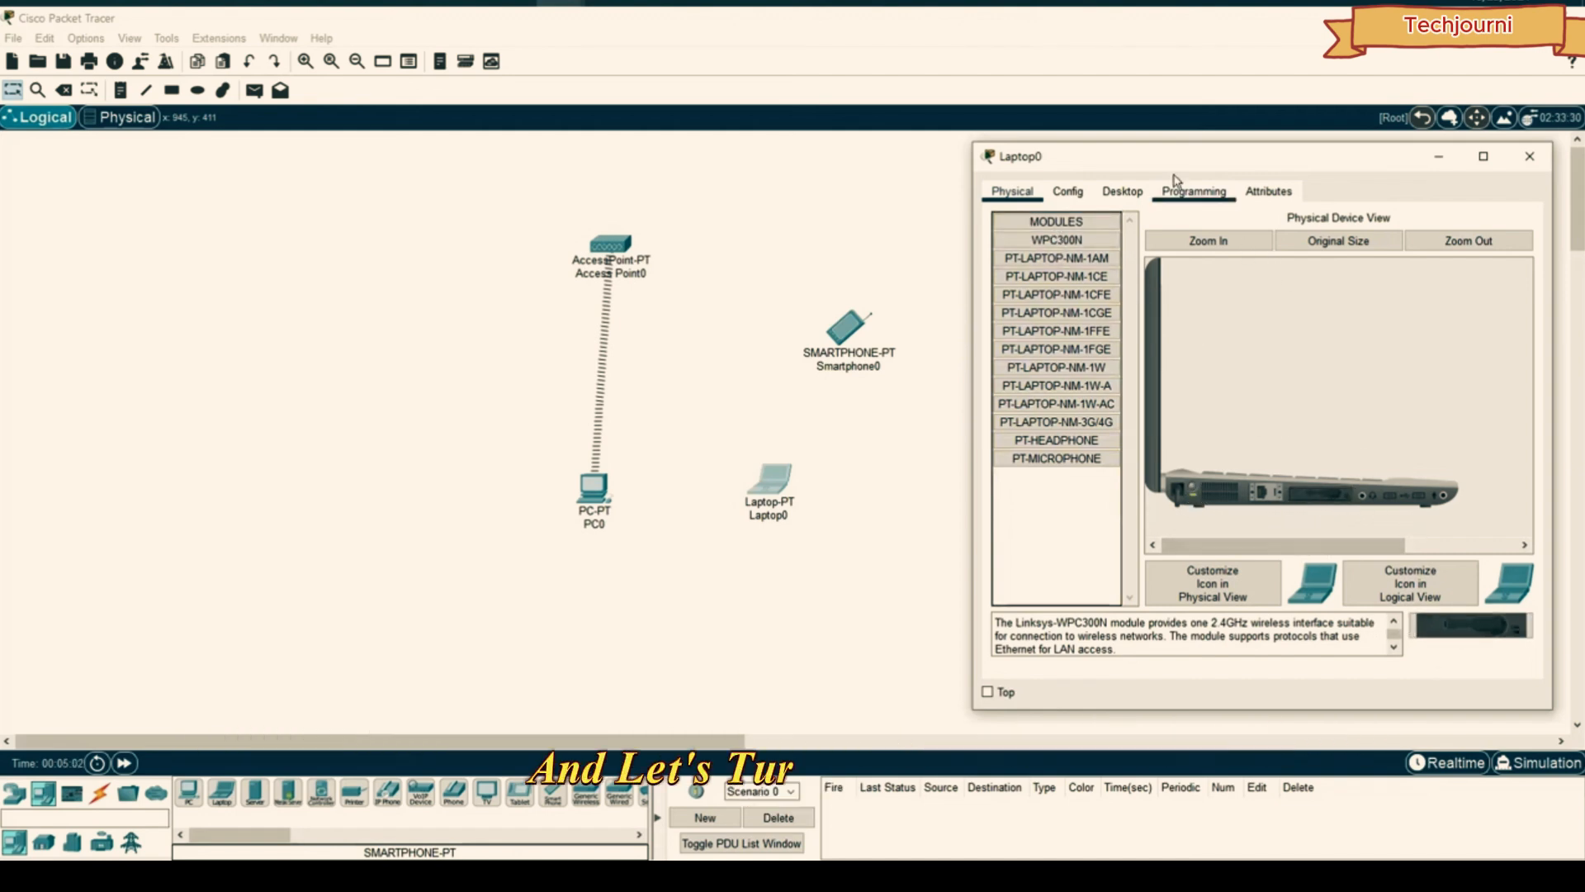
left_click(1122, 191)
left_click(1027, 436)
left_click(1140, 363)
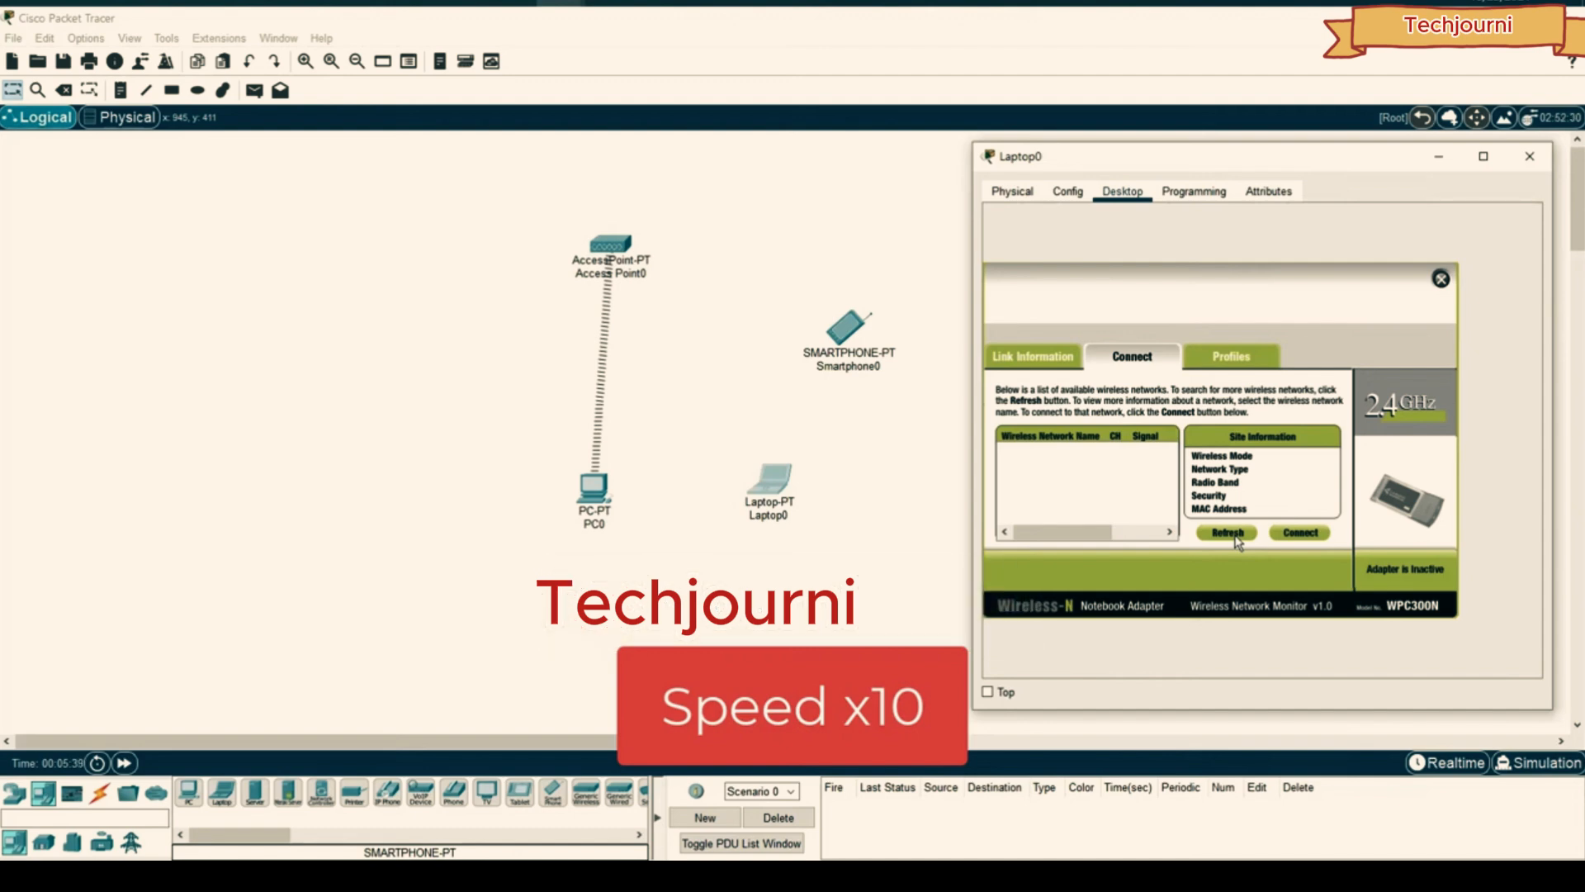
- Set the laptop and smartphone side by side on the Main Wiring Closet table
left_click_drag(771, 479, 784, 458)
left_click(784, 457)
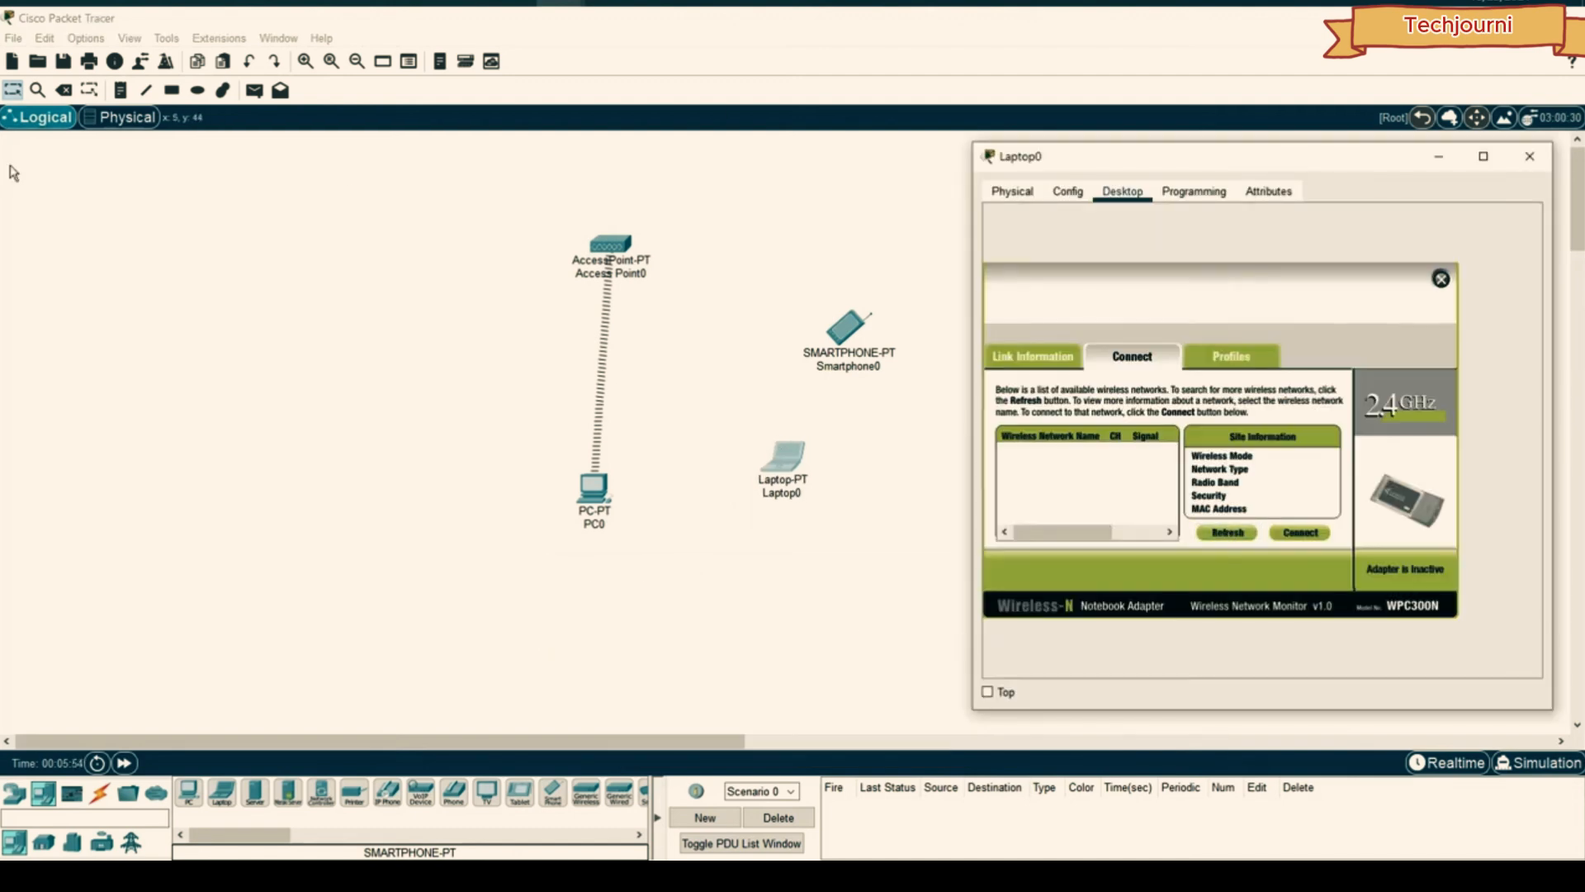
left_click(120, 118)
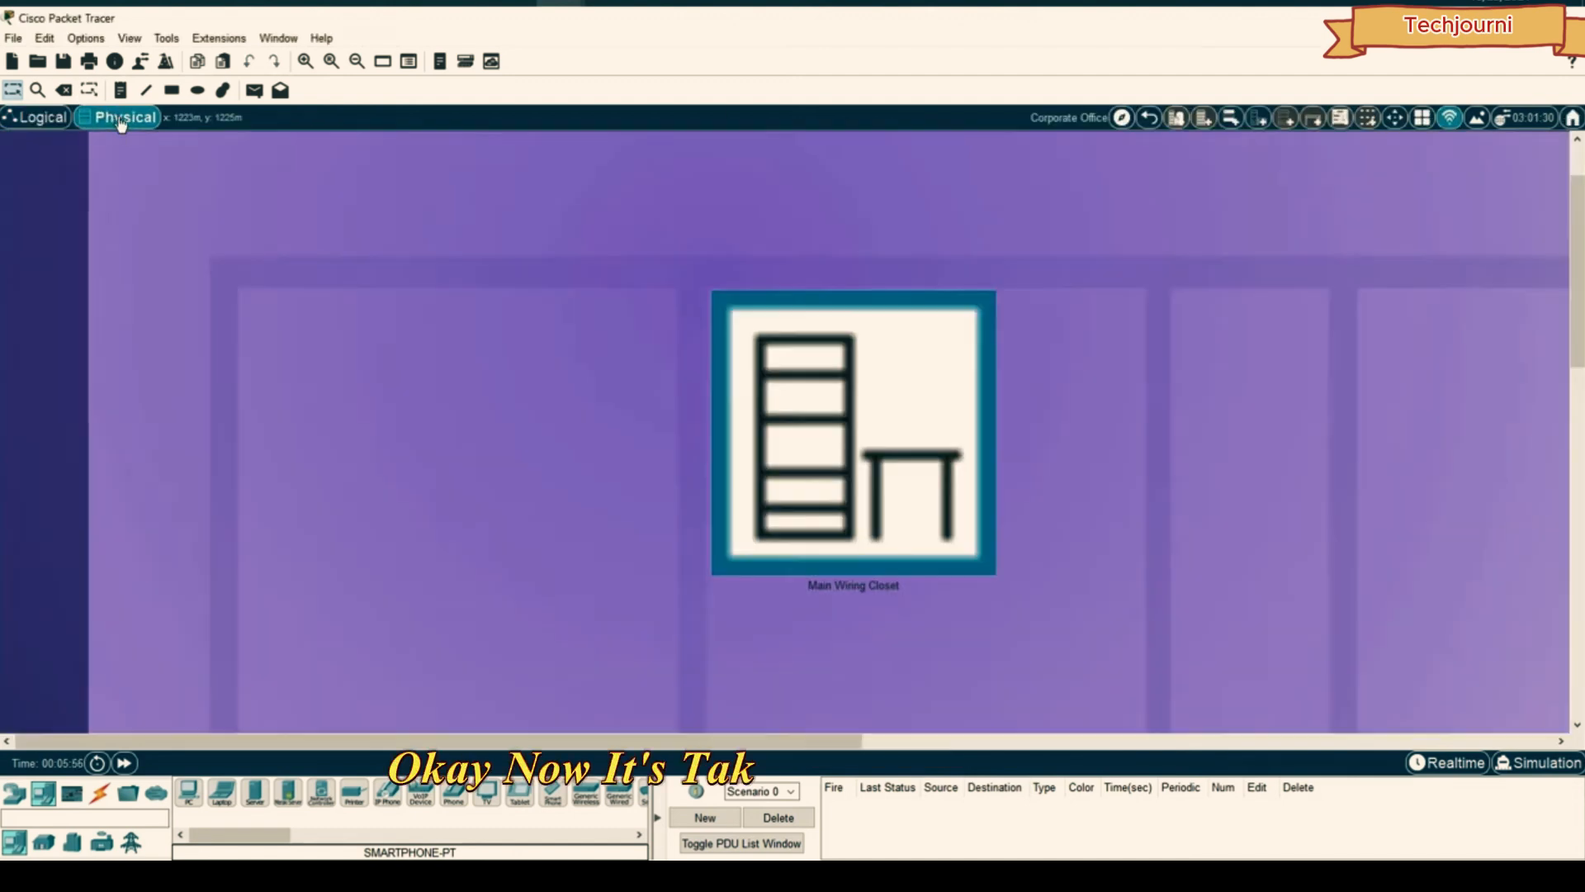
left_click(880, 404)
left_click_drag(284, 511, 479, 644)
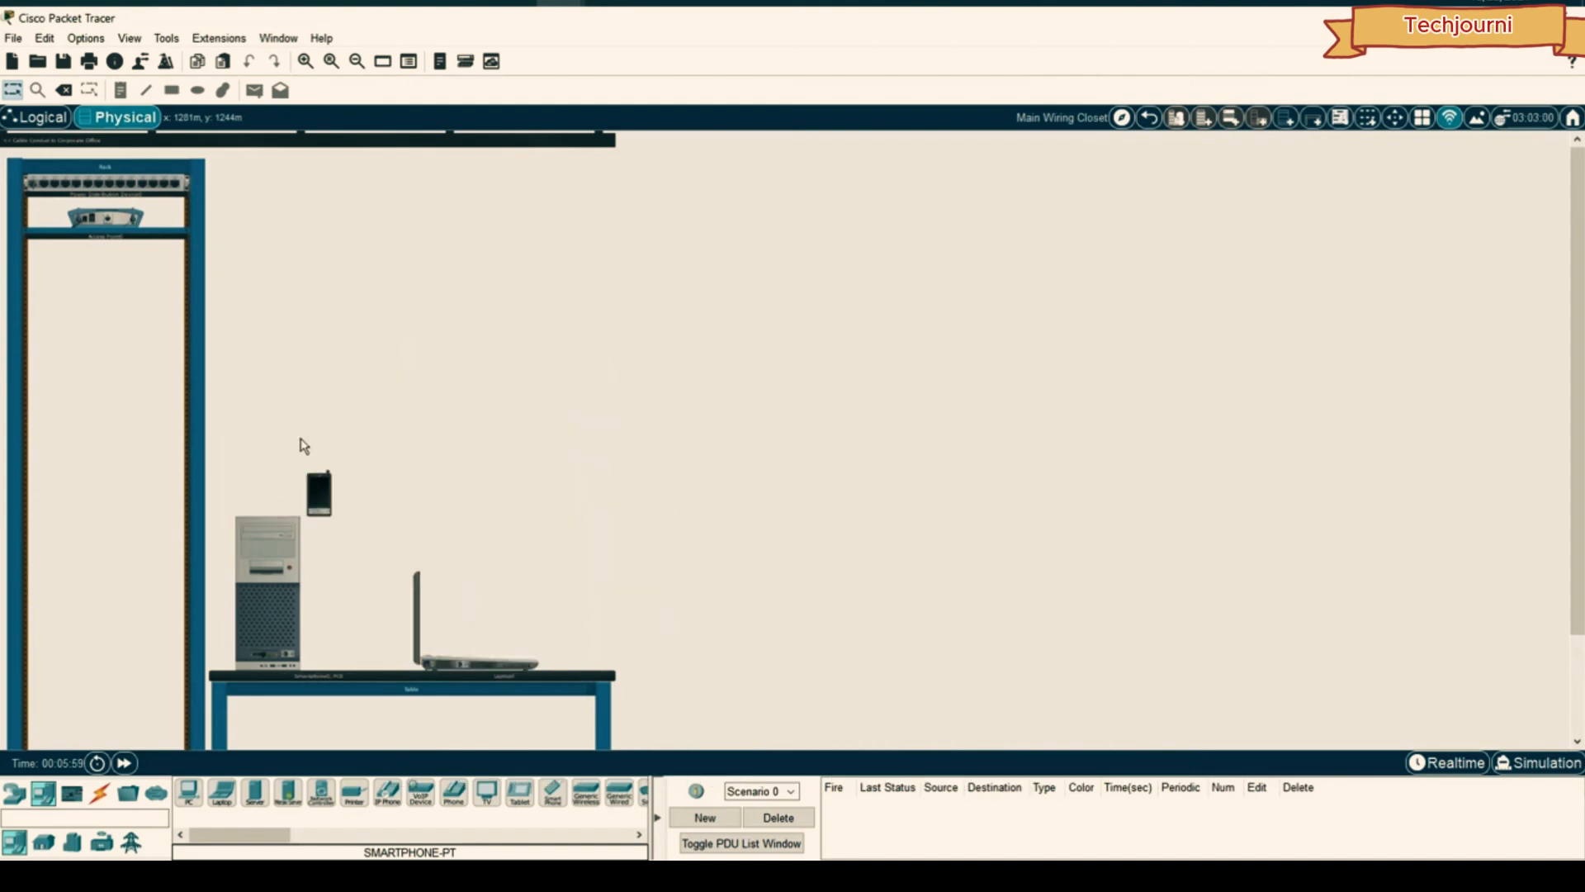
left_click_drag(319, 506, 393, 635)
left_click_drag(322, 502, 568, 635)
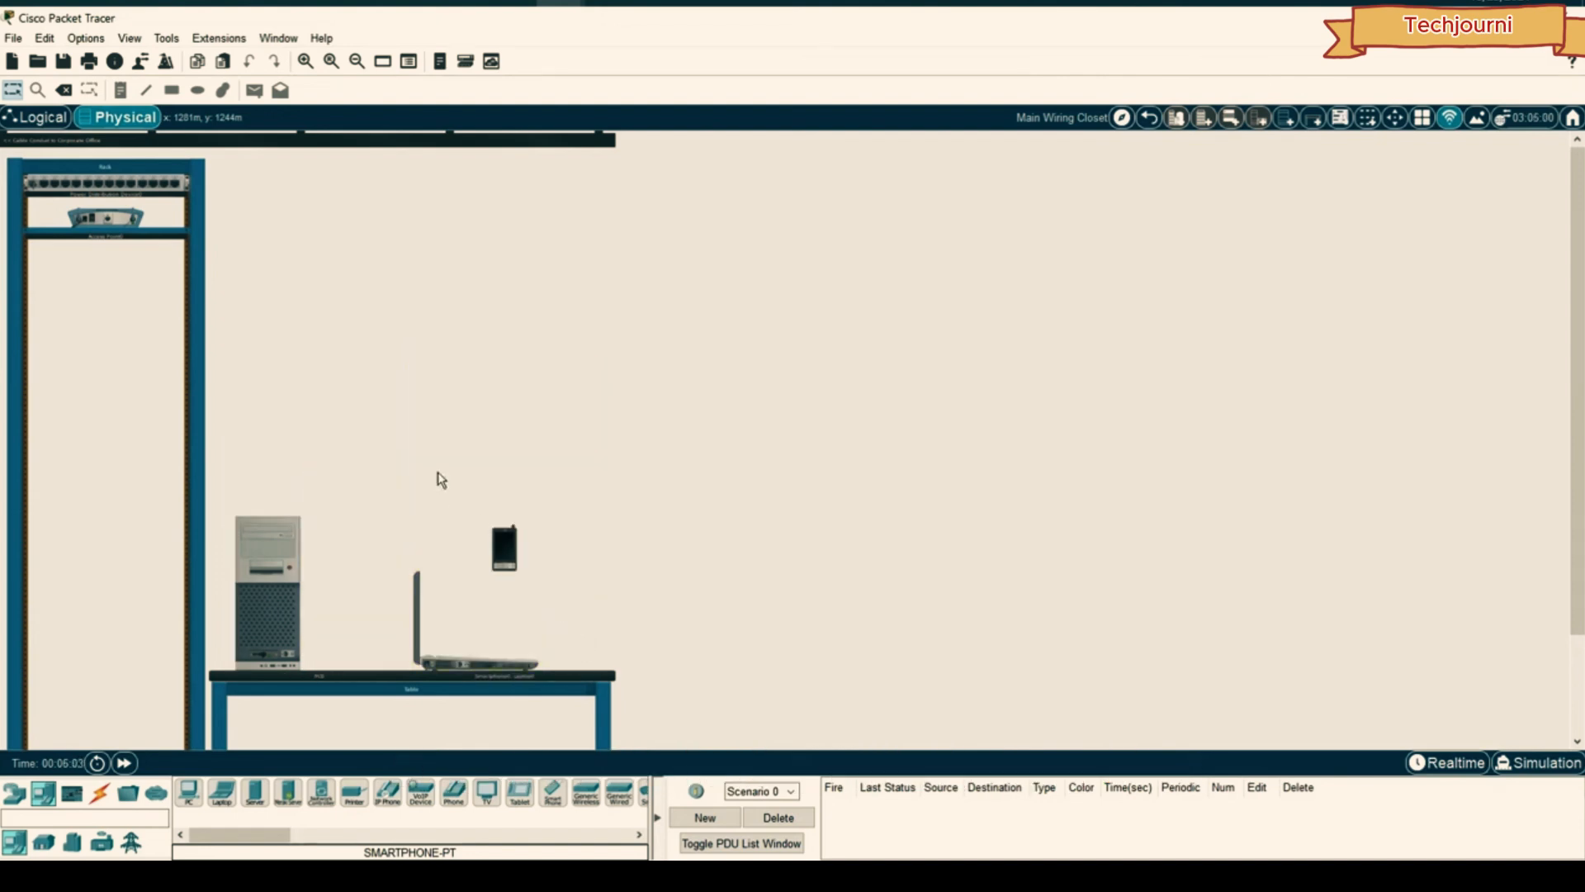
left_click(49, 121)
- Connect Laptop0 to DigiDev with the pre-shared key and close its window
left_click(785, 457)
left_click(1073, 457)
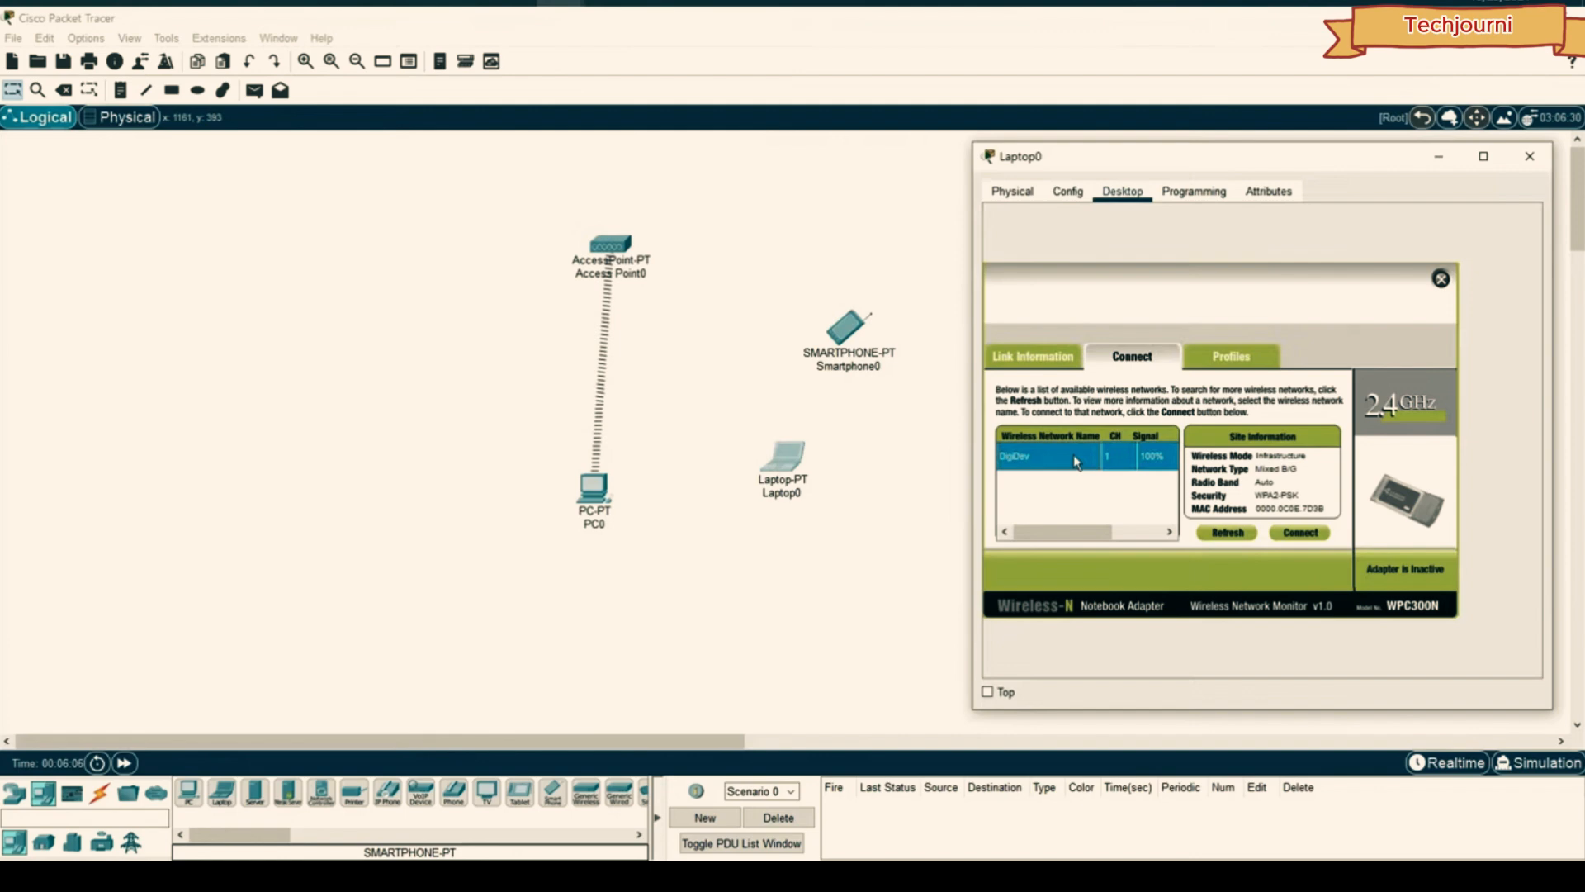
left_click(1291, 535)
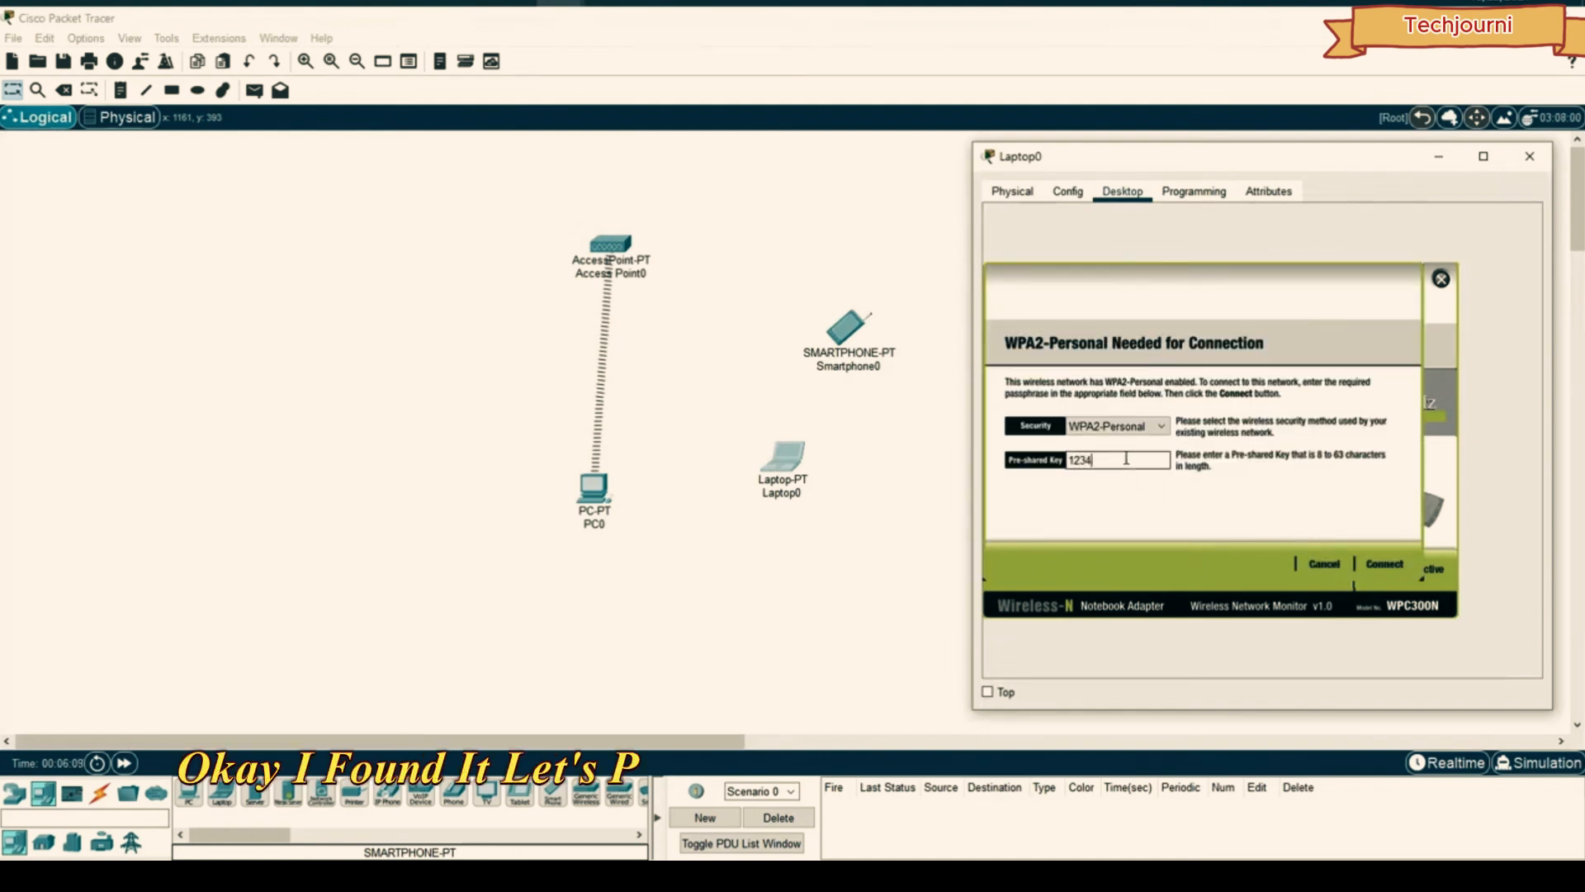
left_click(1398, 565)
left_click(1530, 156)
- Open Smartphone0's settings and bring up its Config Wireless0 interface page
left_click(859, 335)
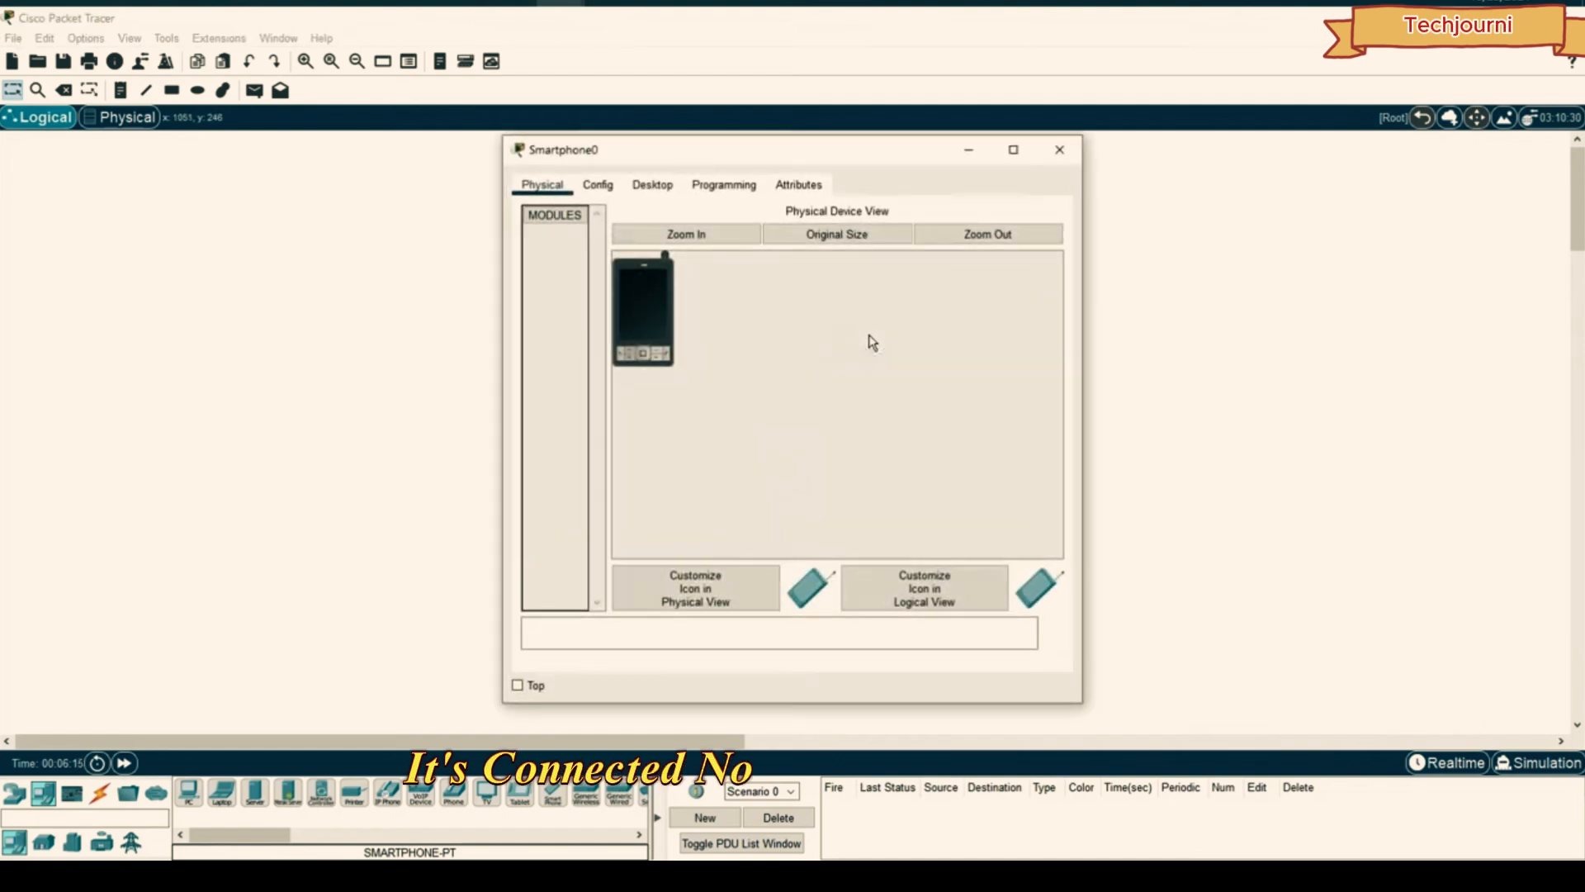
left_click_drag(754, 162, 1189, 178)
left_click(1105, 200)
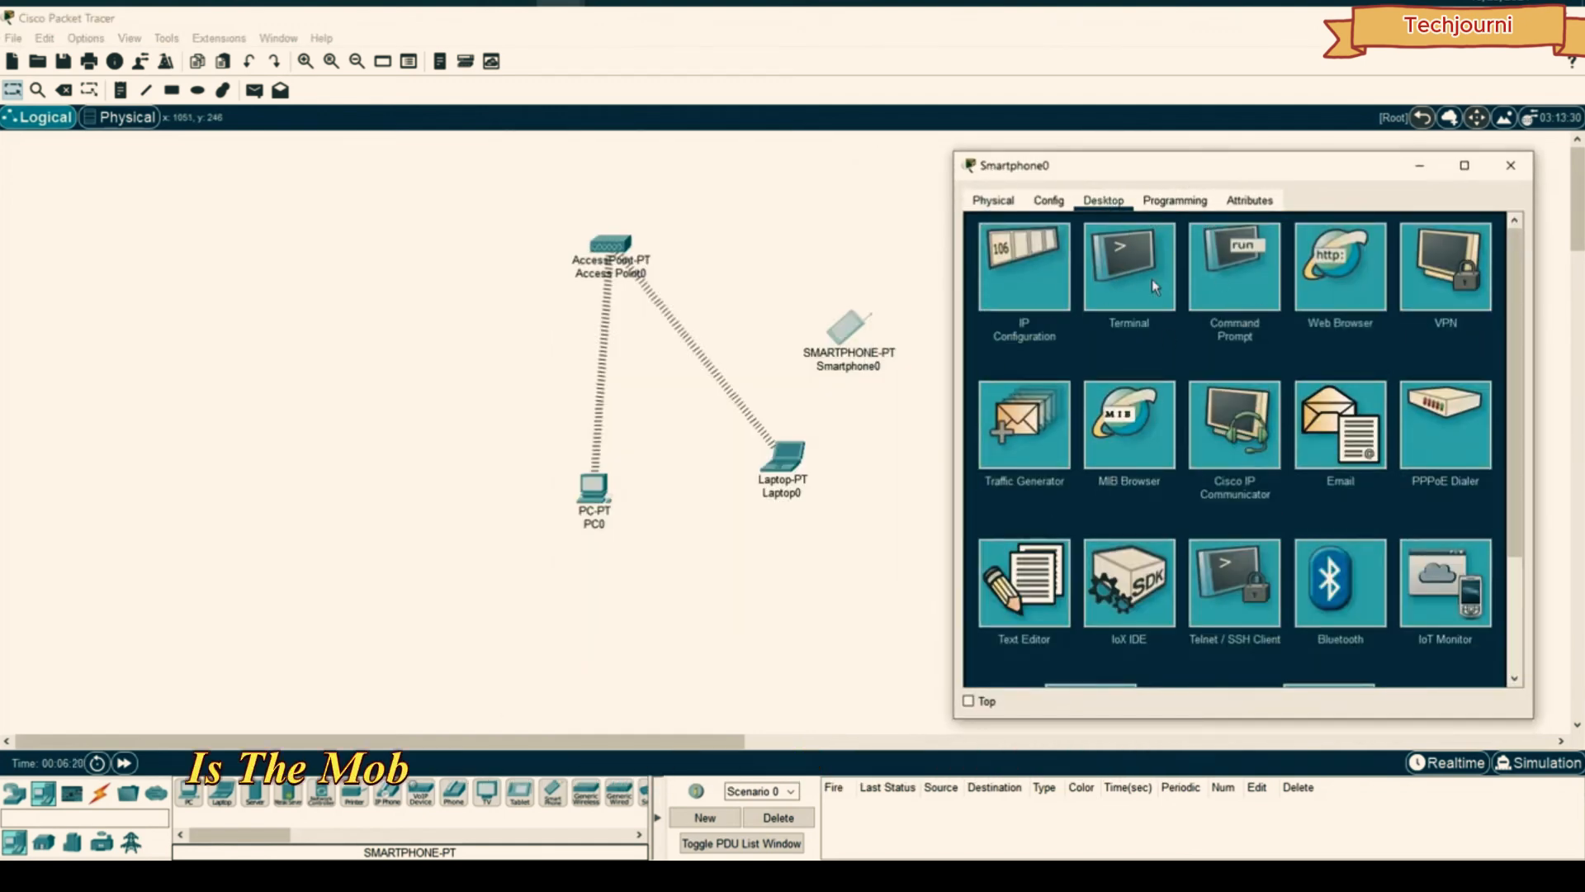
scroll(1151, 279, "down", 3)
scroll(1268, 404, "up", 3)
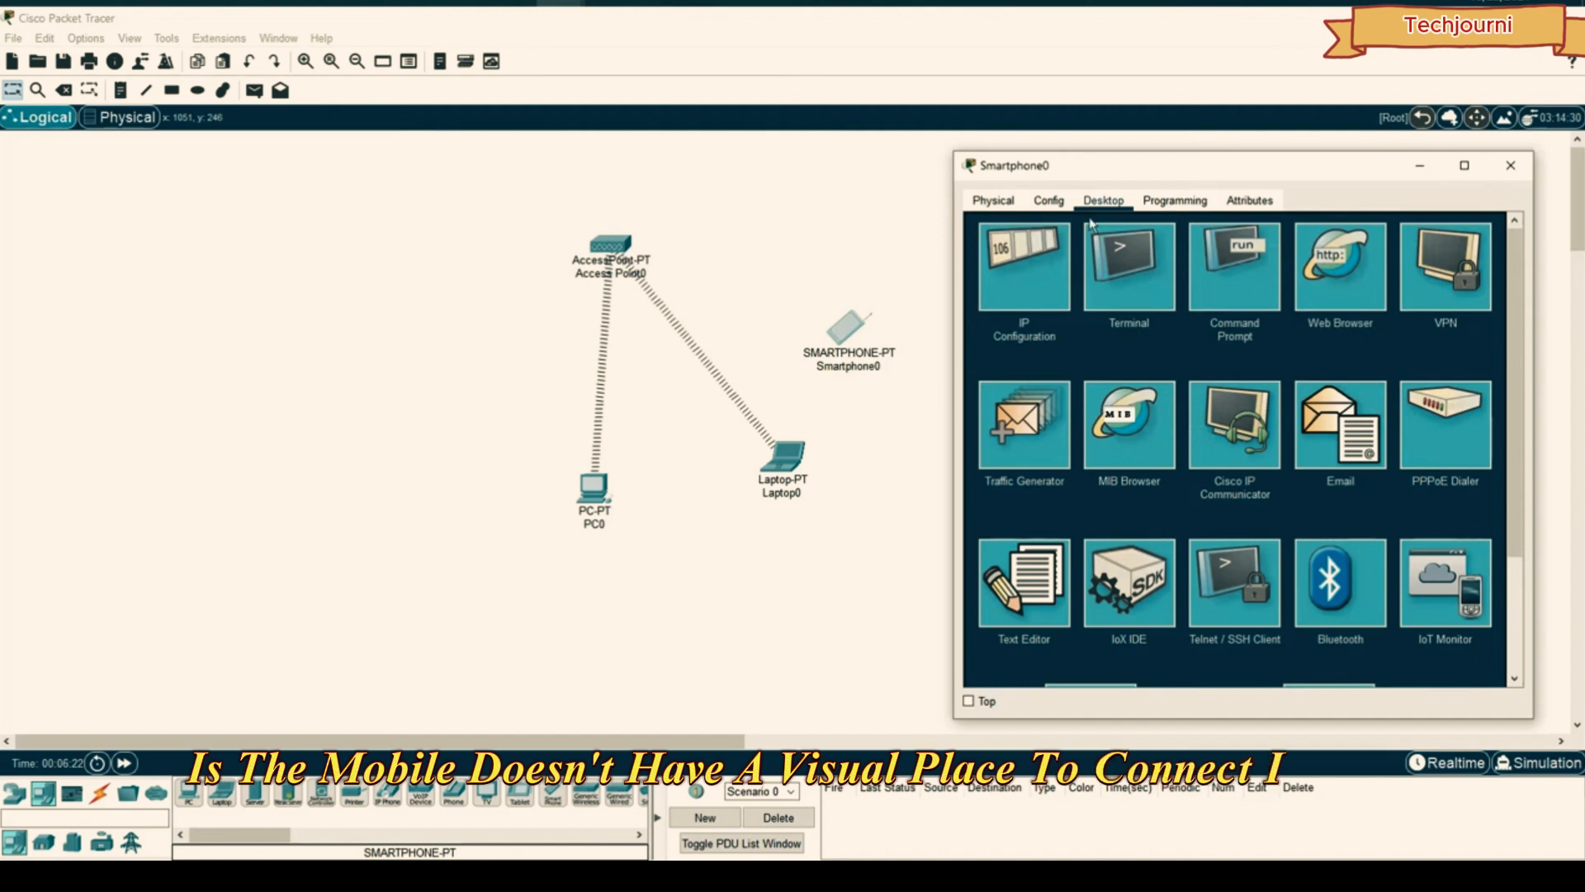
left_click(1052, 200)
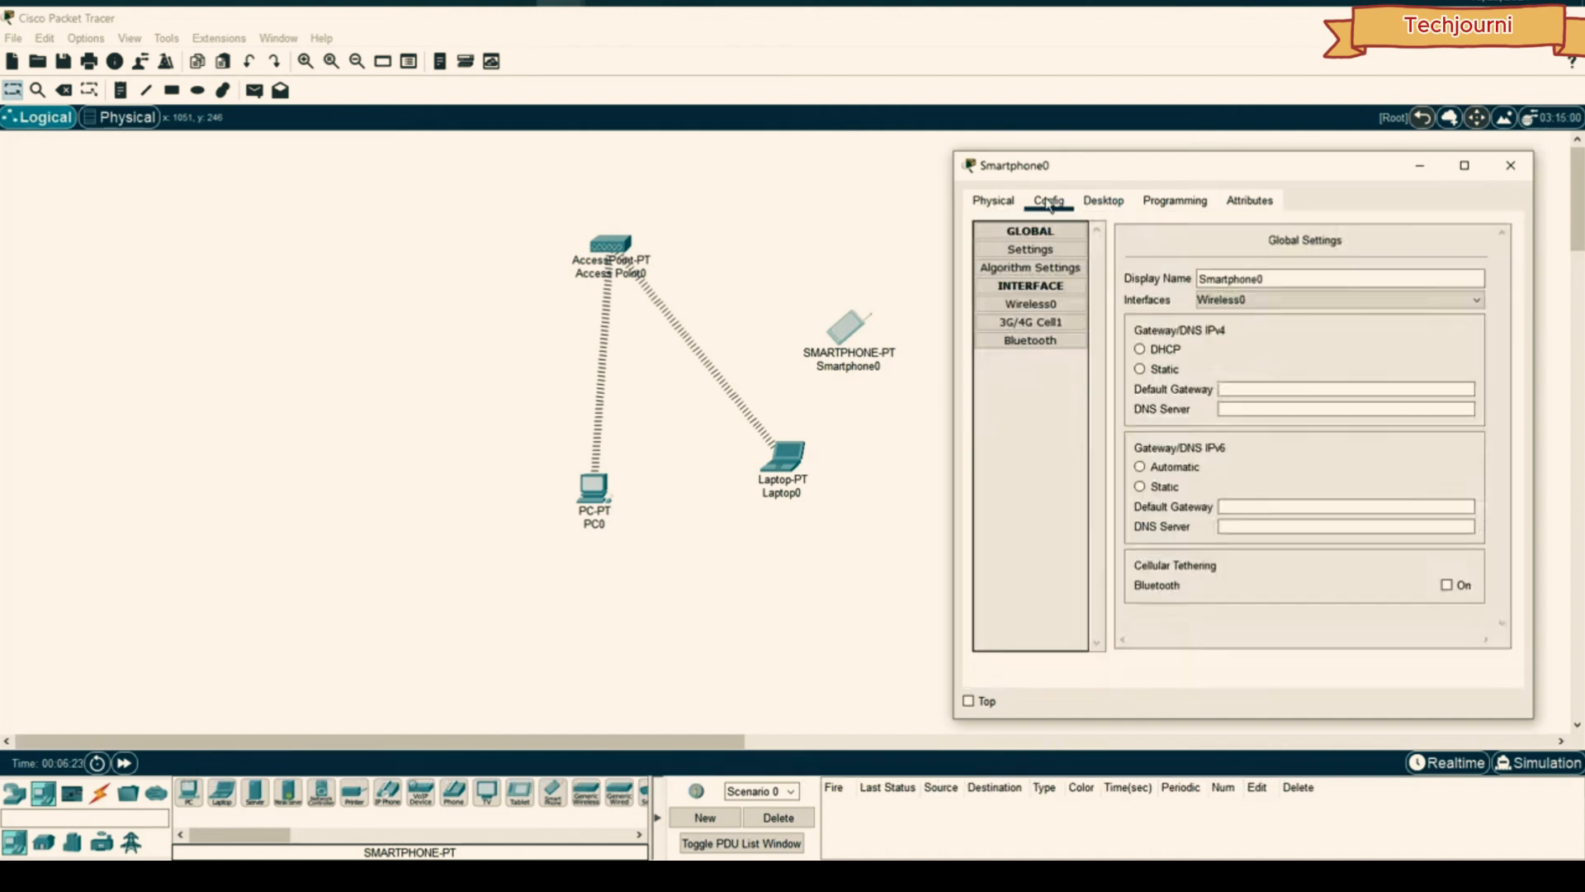
left_click(1033, 304)
- Choose WPA2-PSK with AES, enter the network pass phrase, and close the window
scroll(1207, 330, "down", 2)
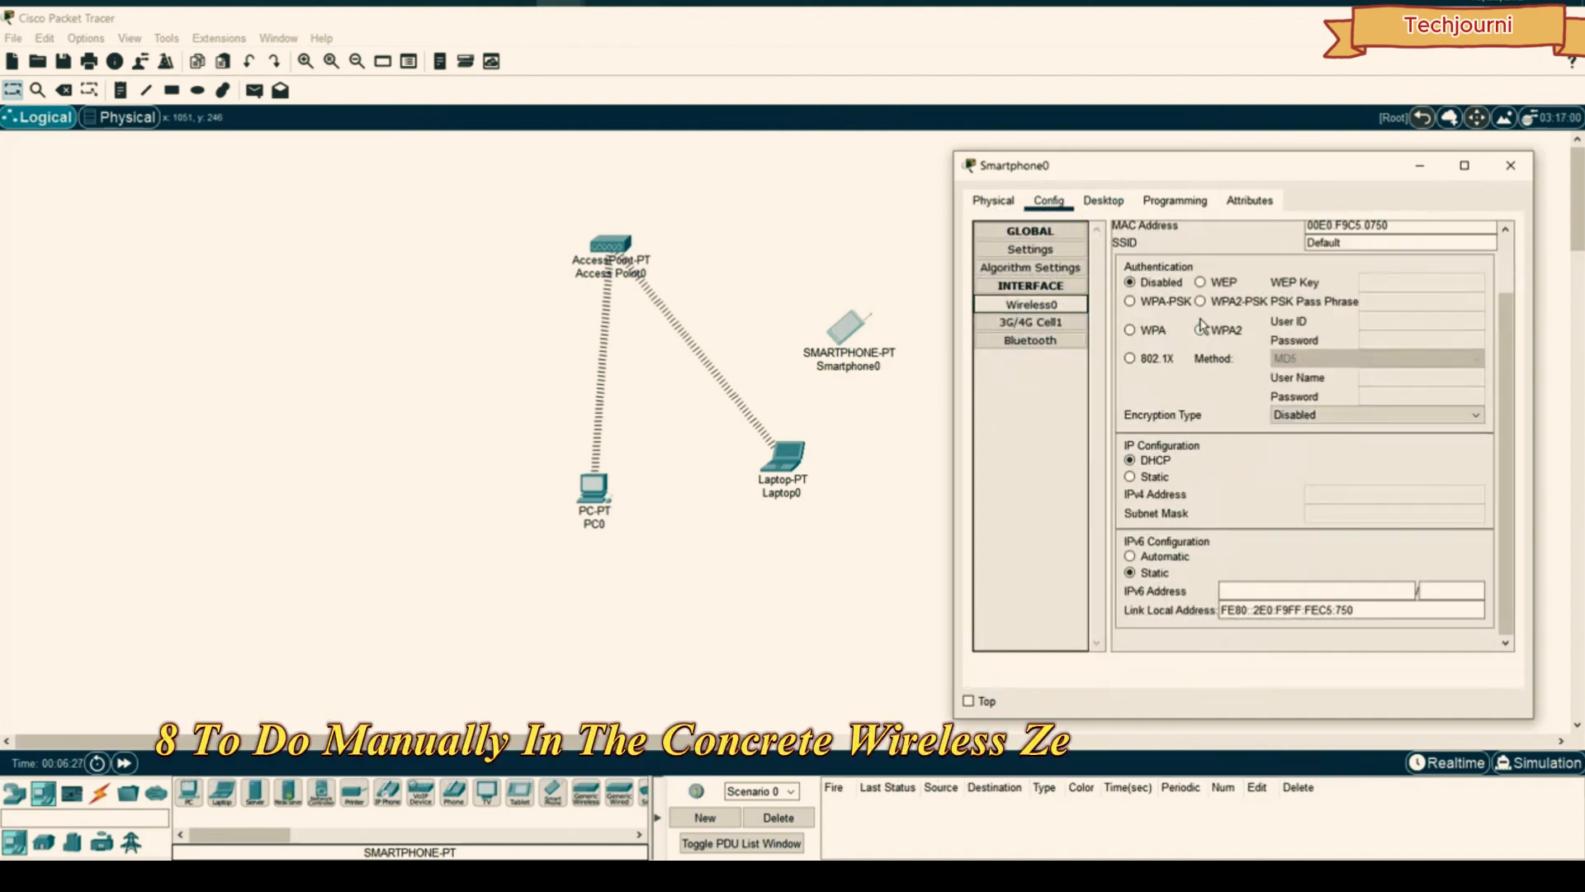
scroll(1173, 345, "up", 2)
left_click(1201, 370)
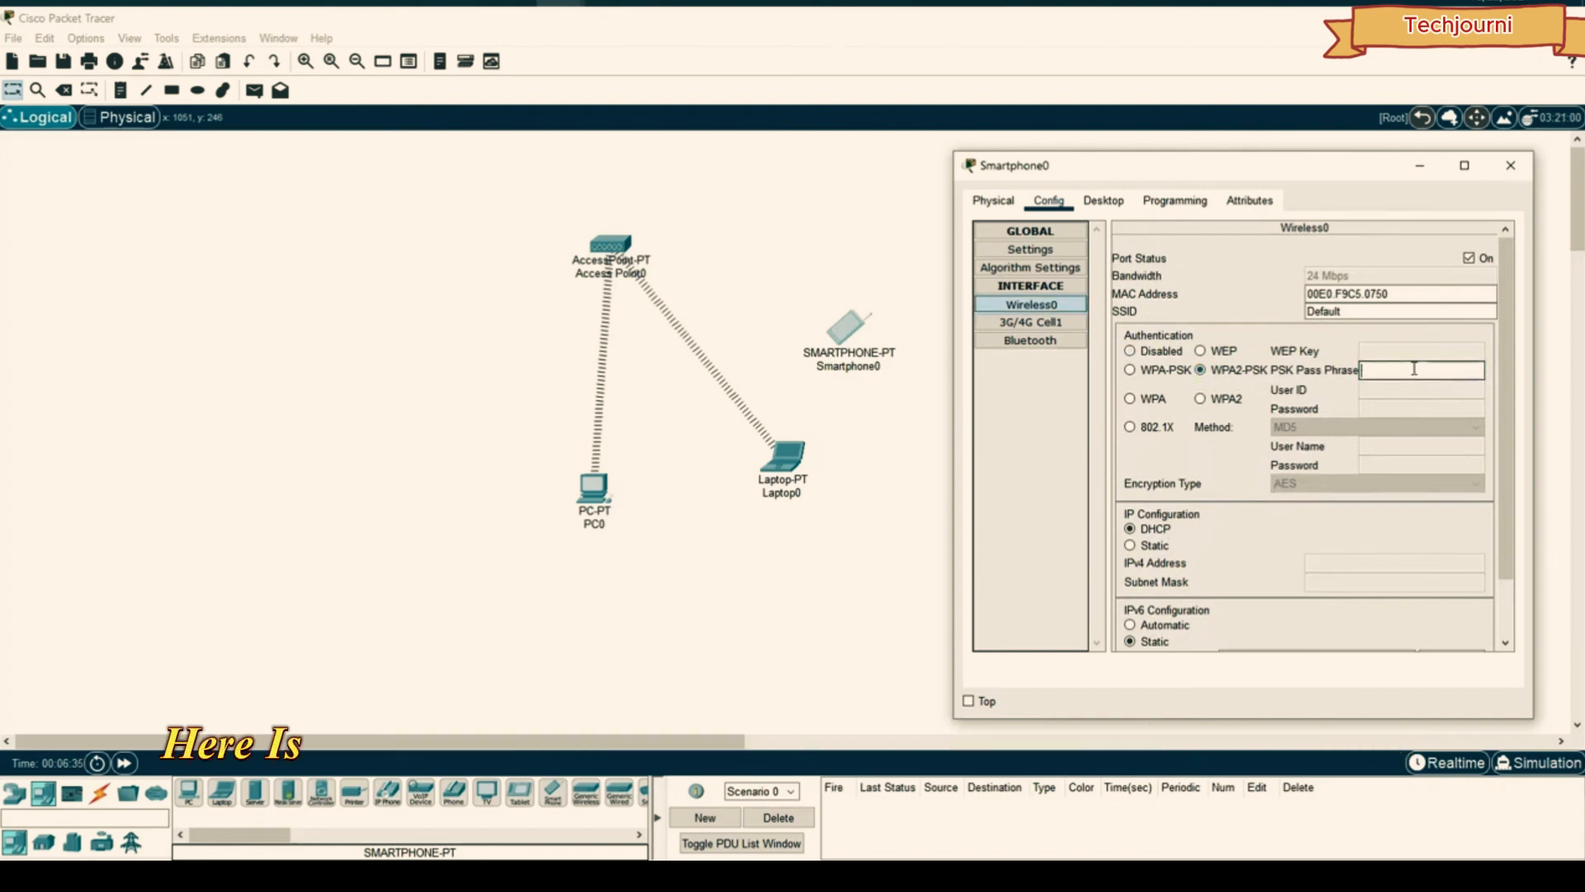
type("123456789")
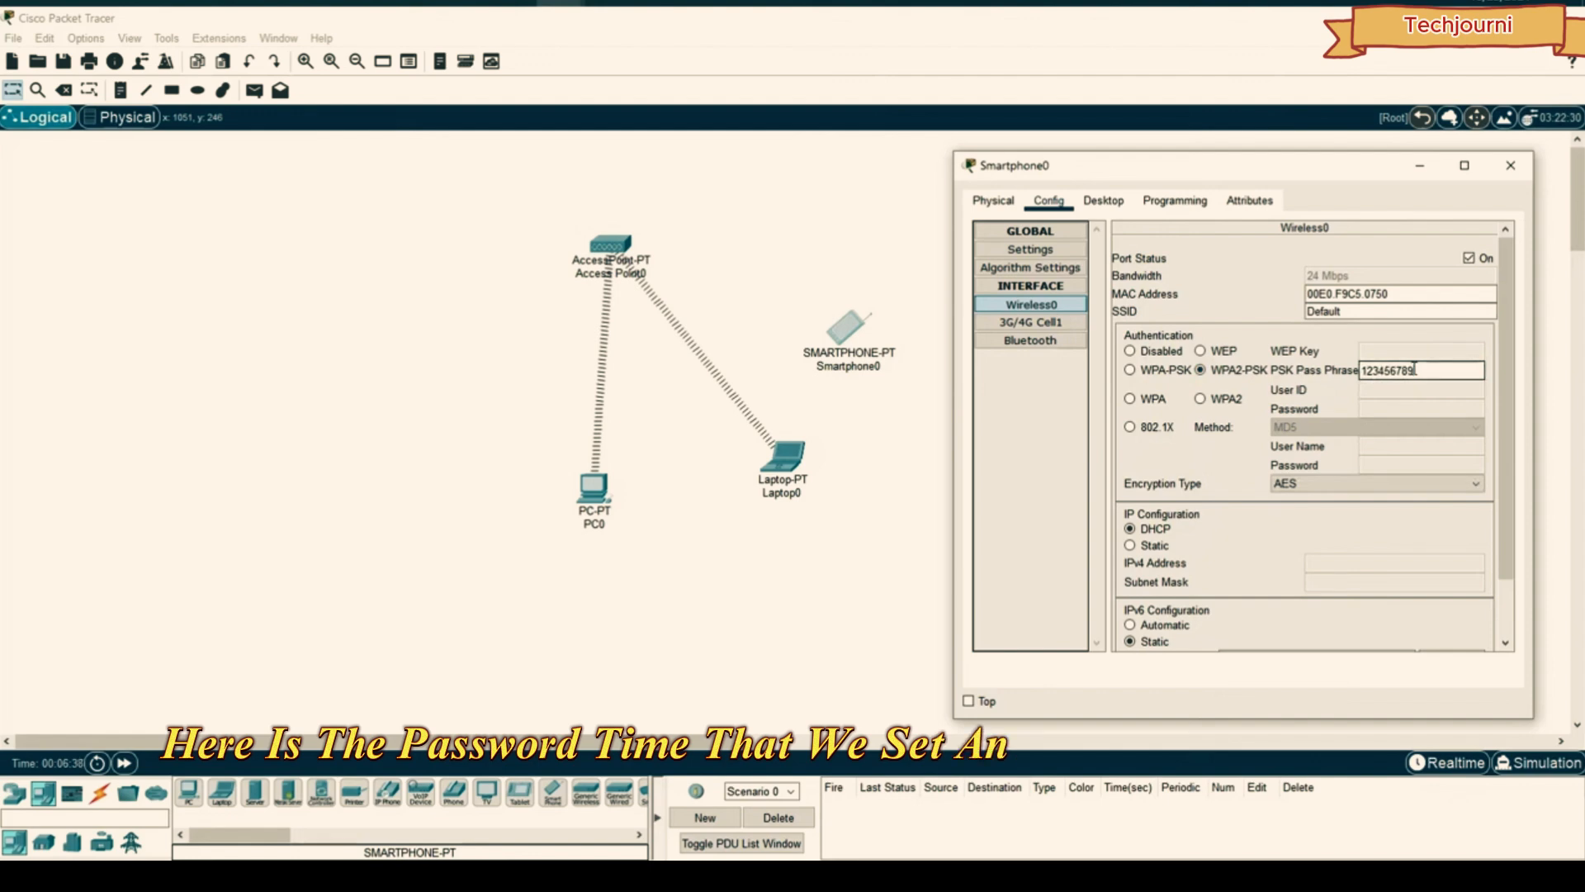
scroll(1269, 352, "down", 2)
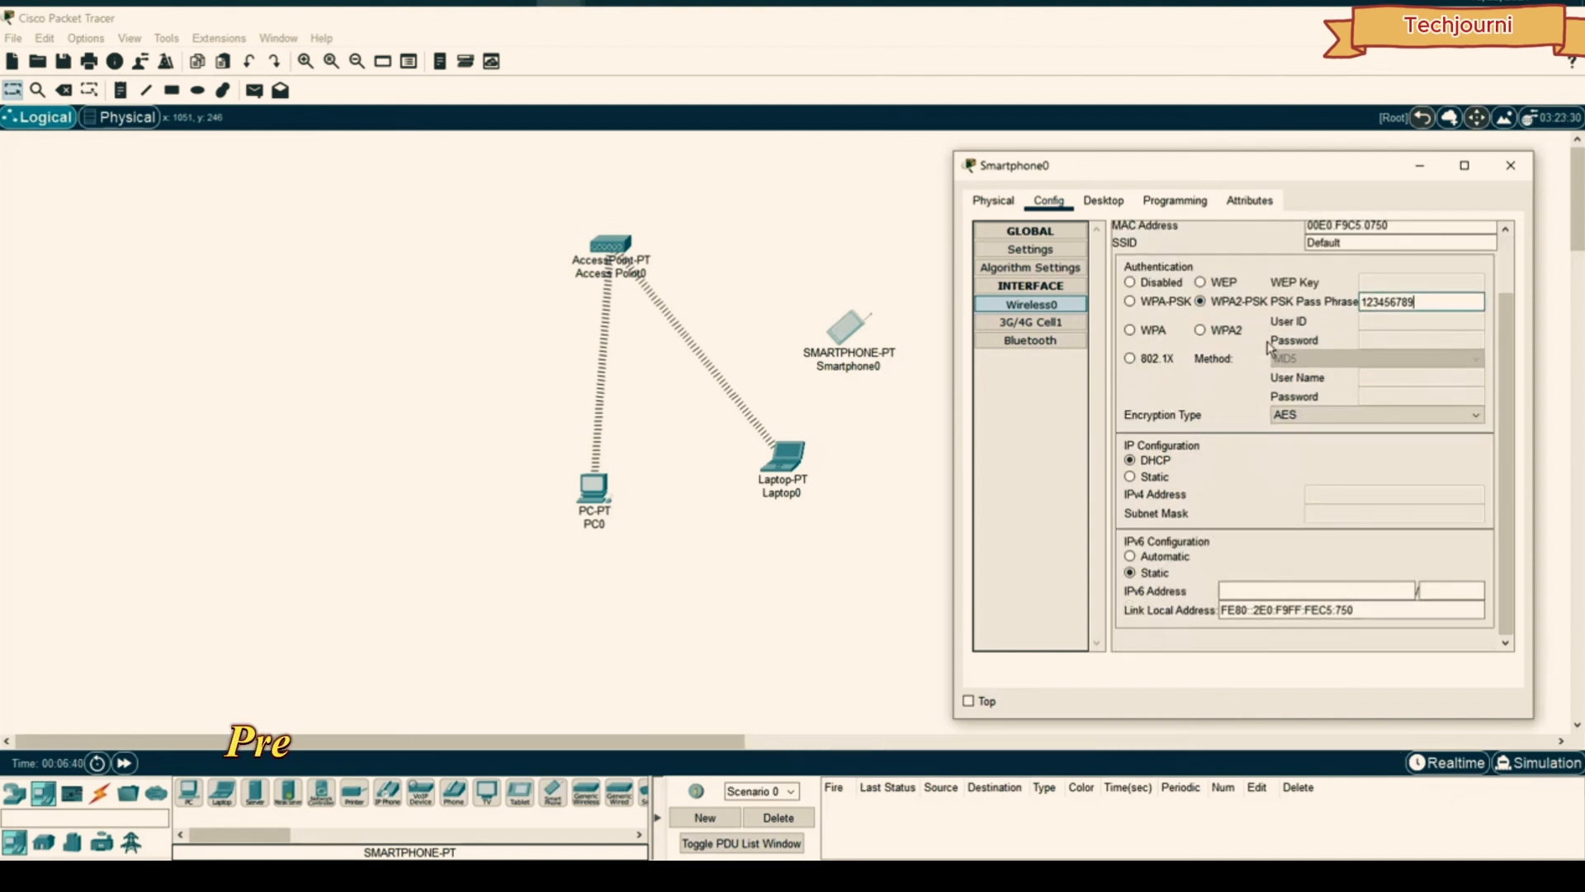
left_click(1511, 165)
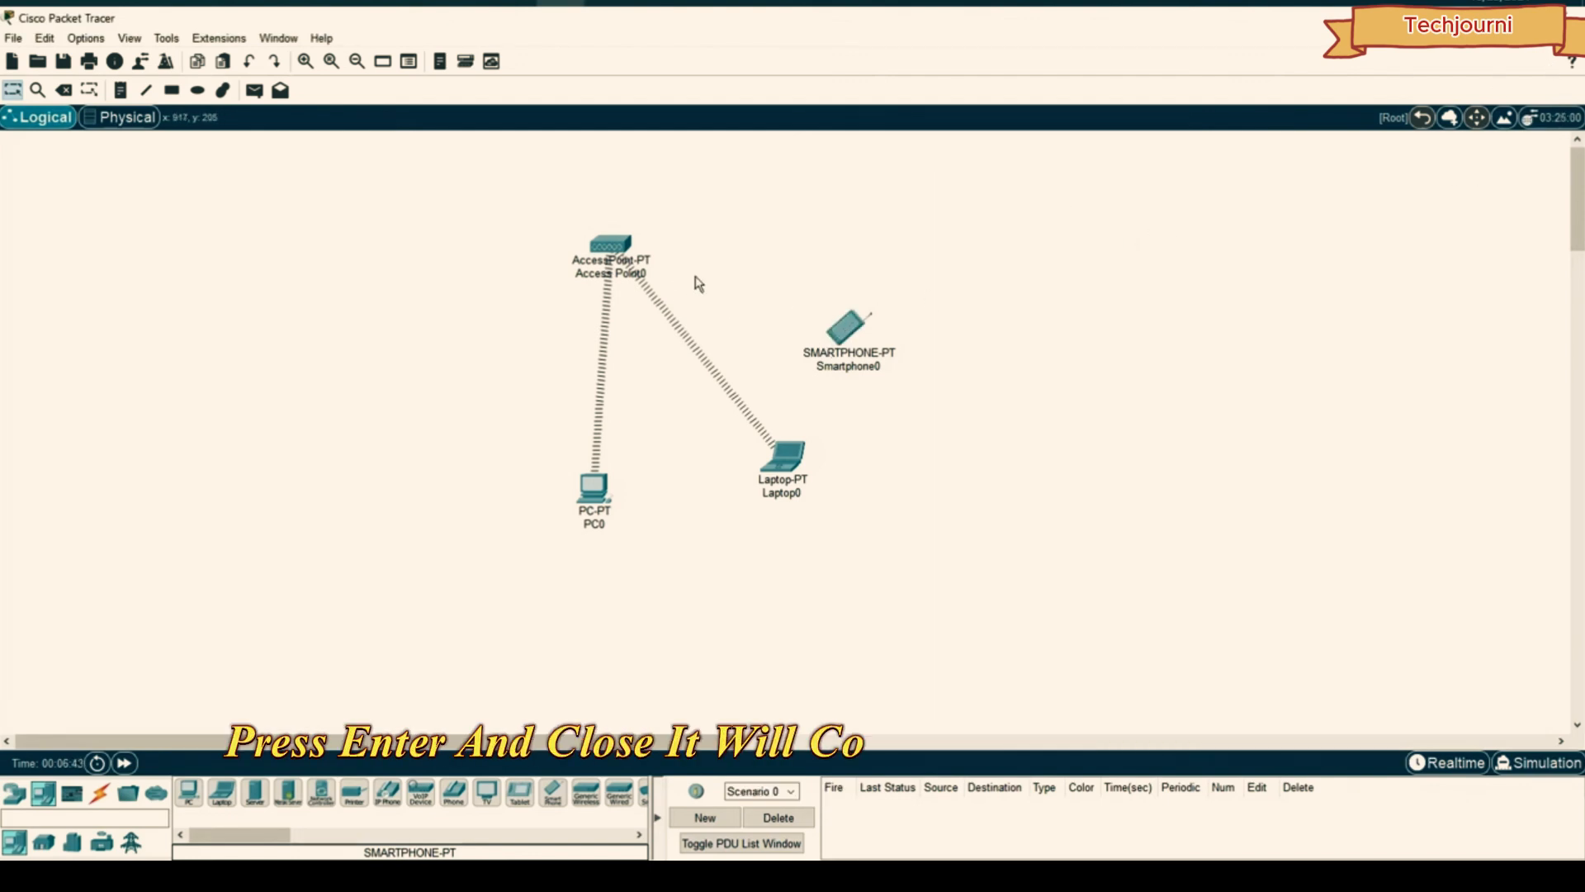
- Switch PC0's IP Configuration to Static with address 192.168.1.10 and mask 255.255.255.0
left_click_drag(842, 322, 853, 305)
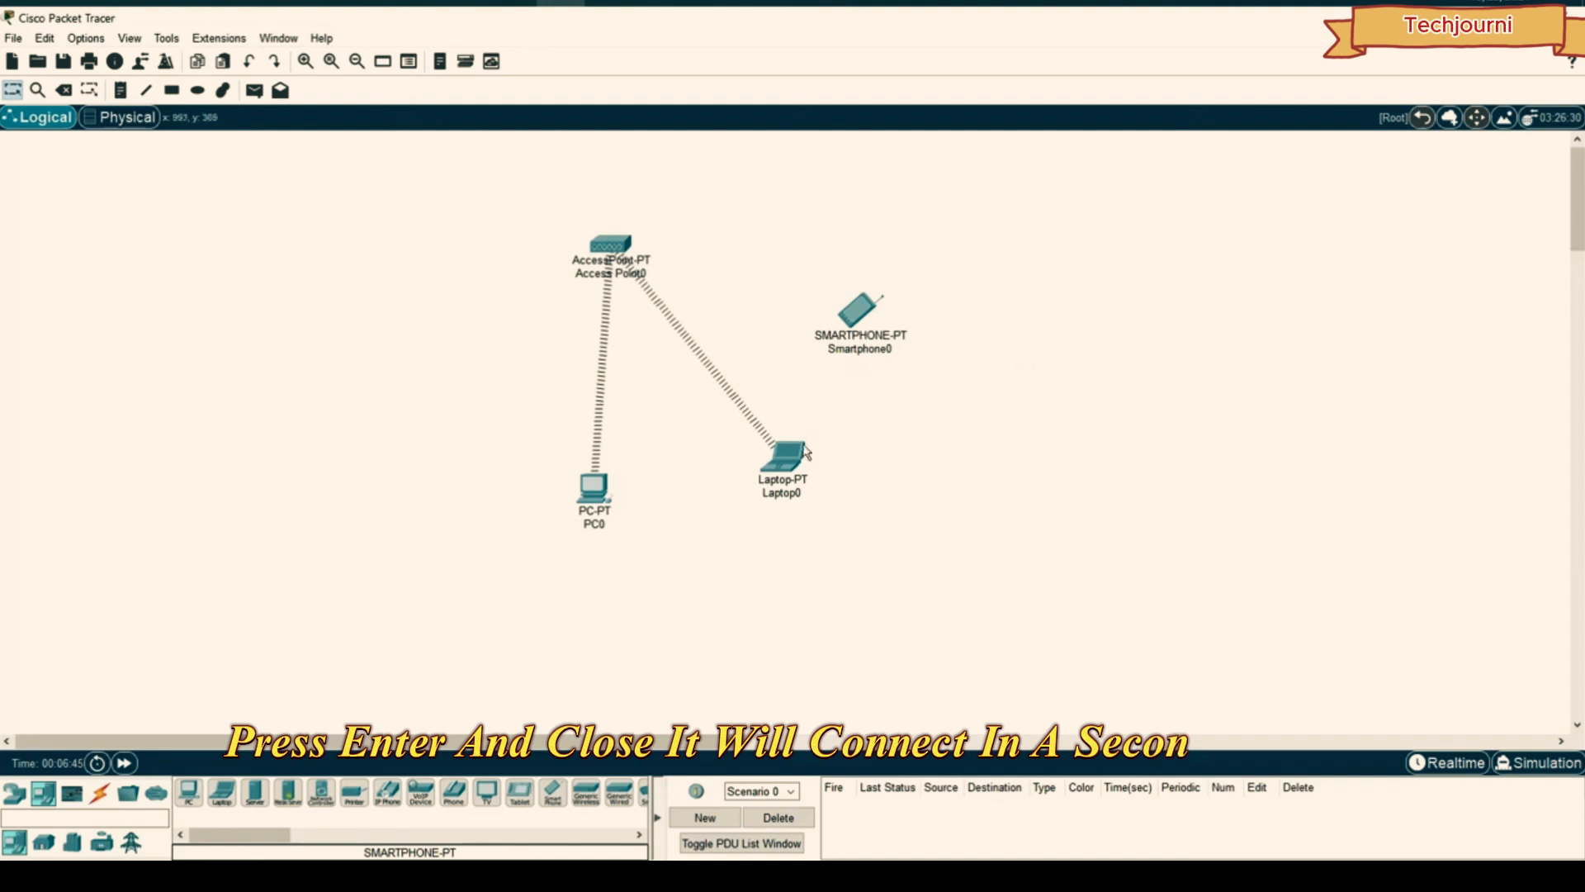
left_click(597, 483)
left_click_drag(687, 159, 1143, 152)
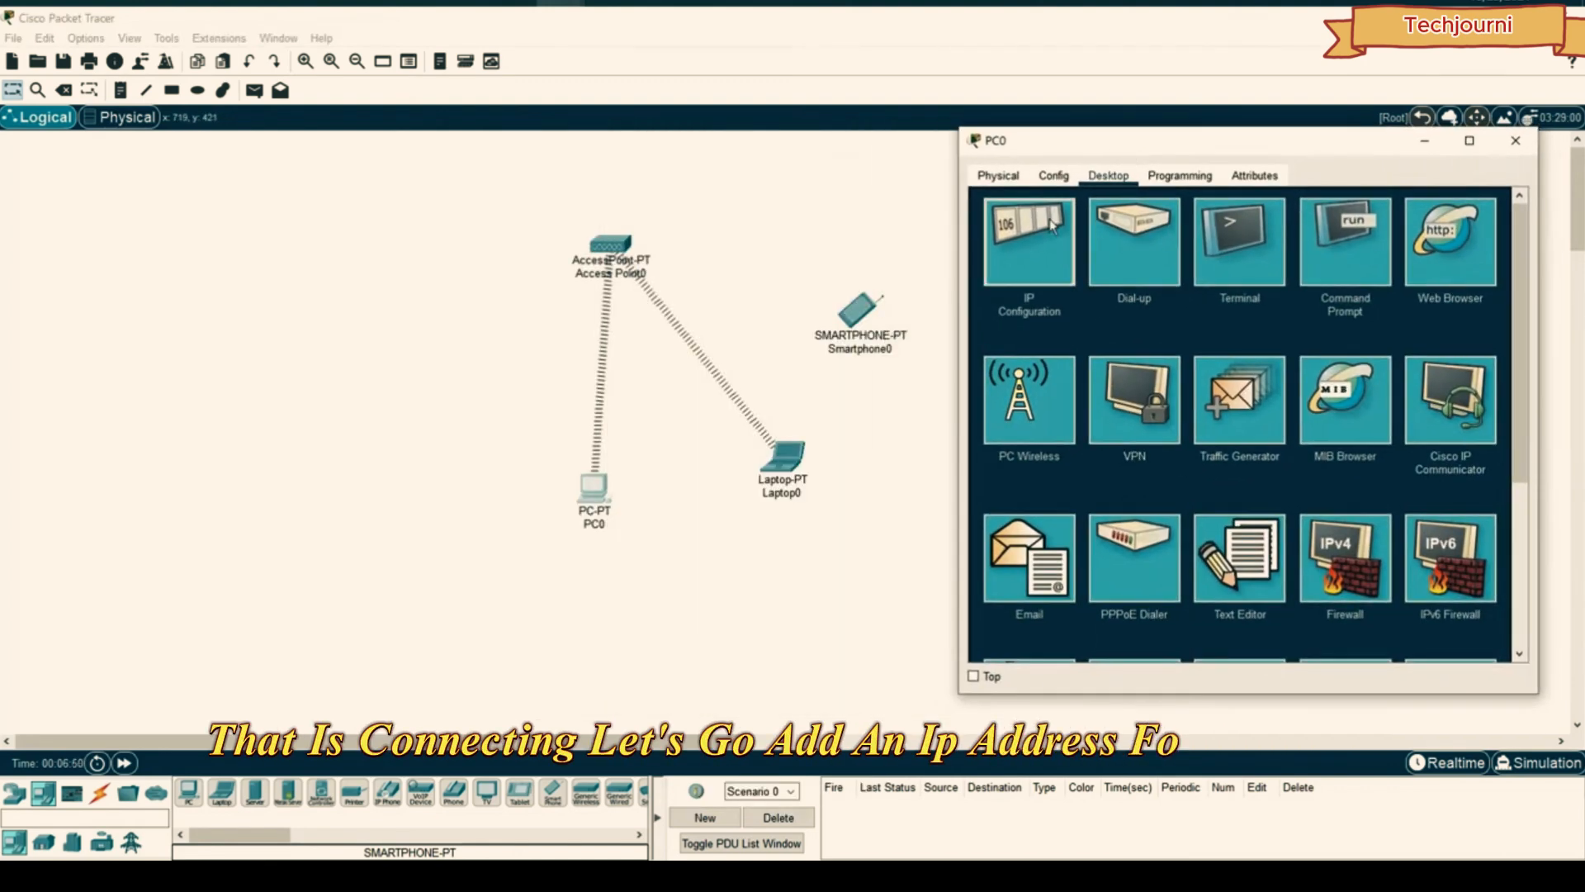
left_click(1028, 240)
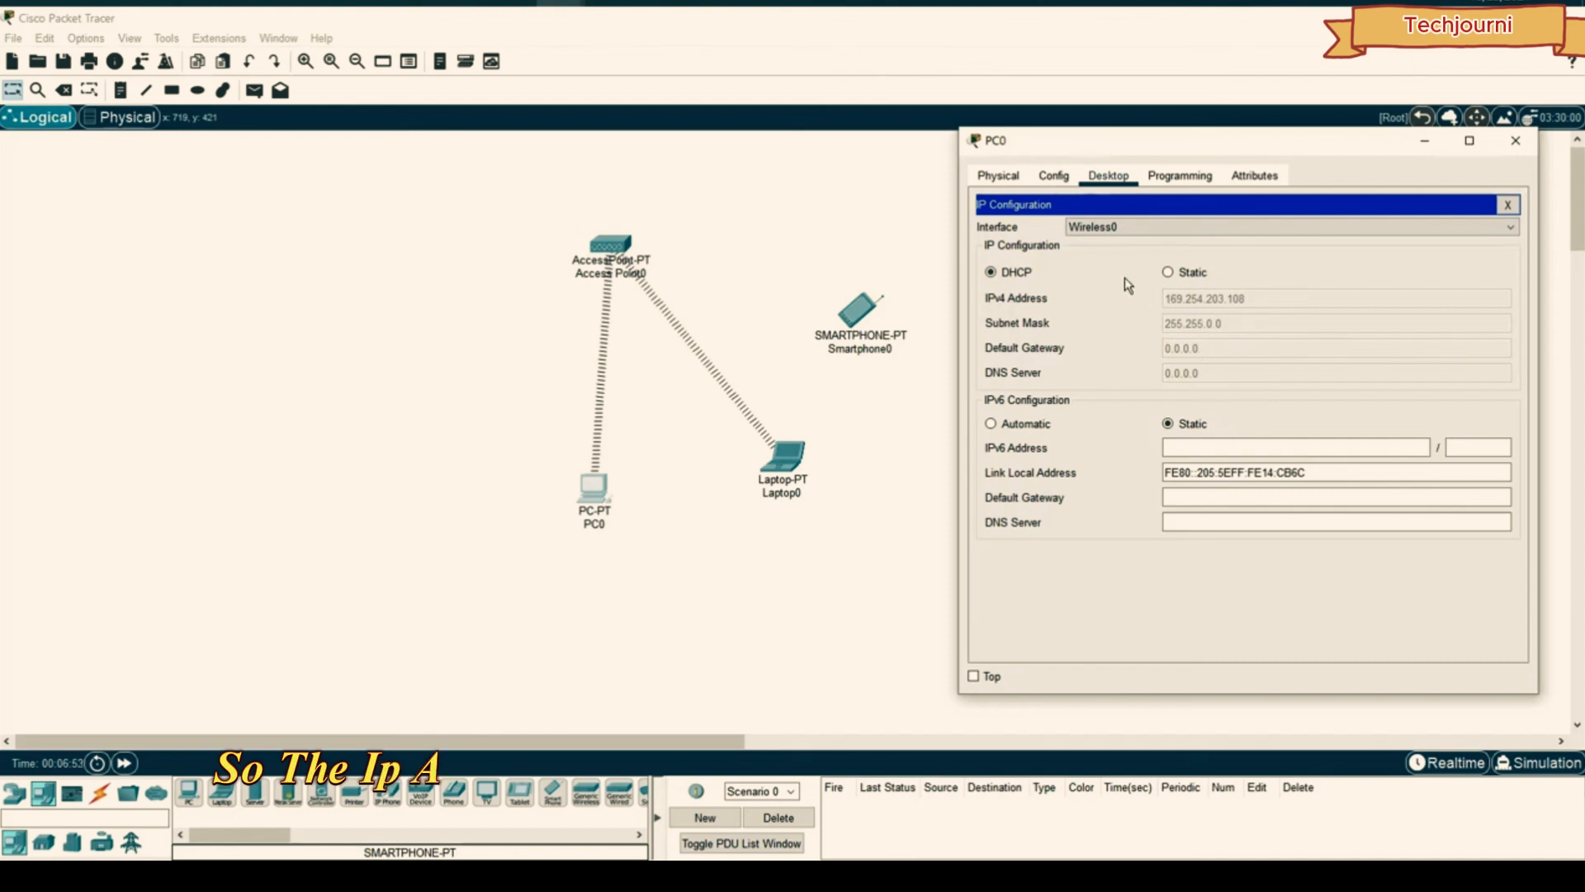
left_click(1179, 273)
left_click(1182, 295)
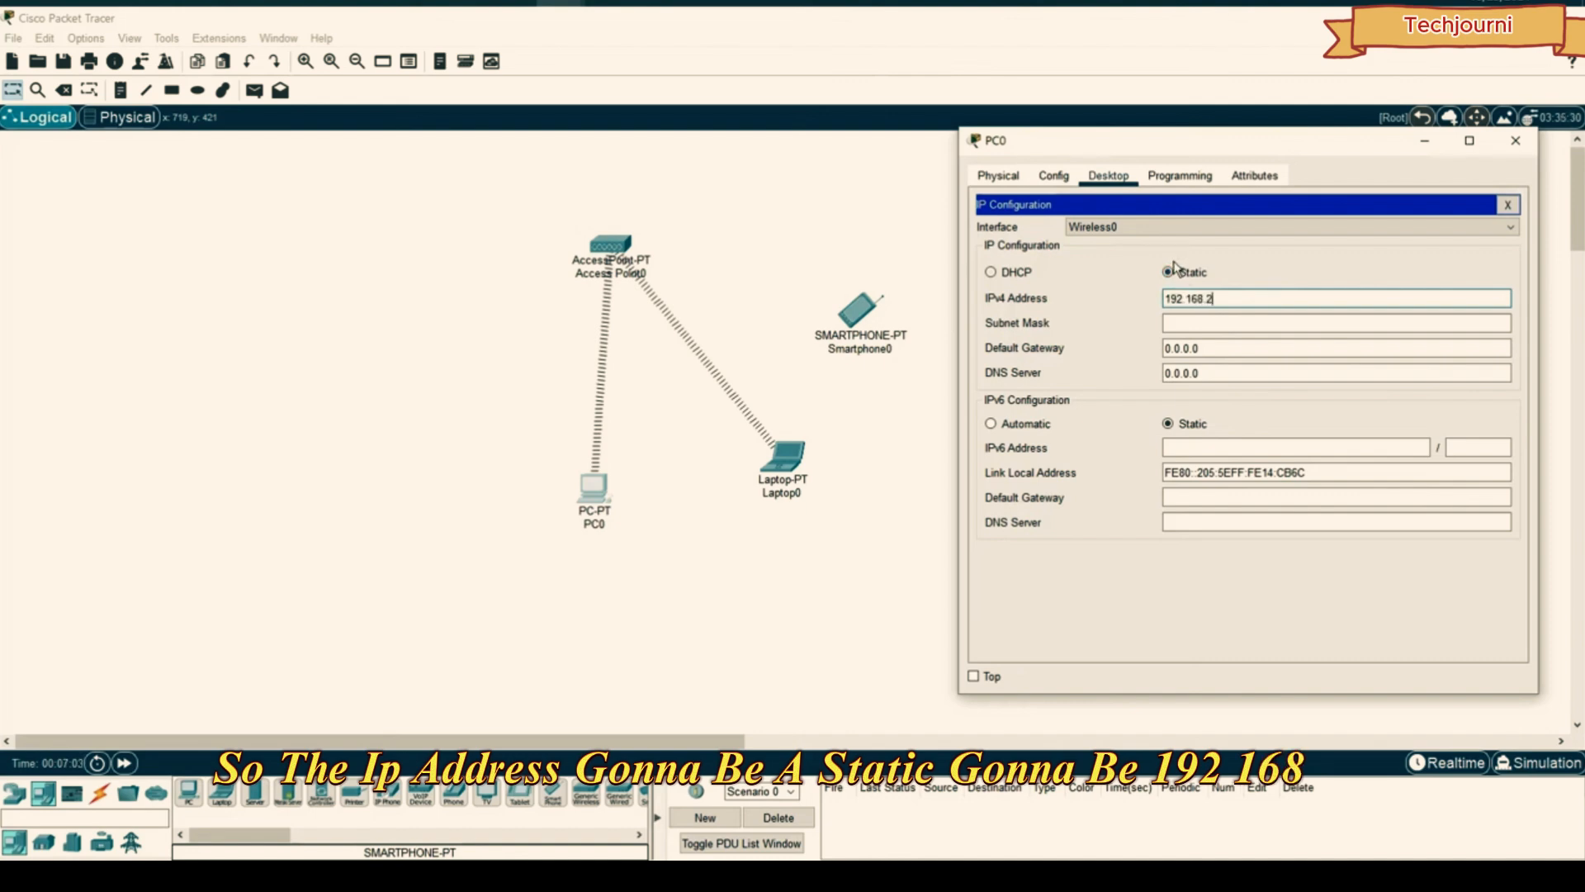
type("192.168.1.10")
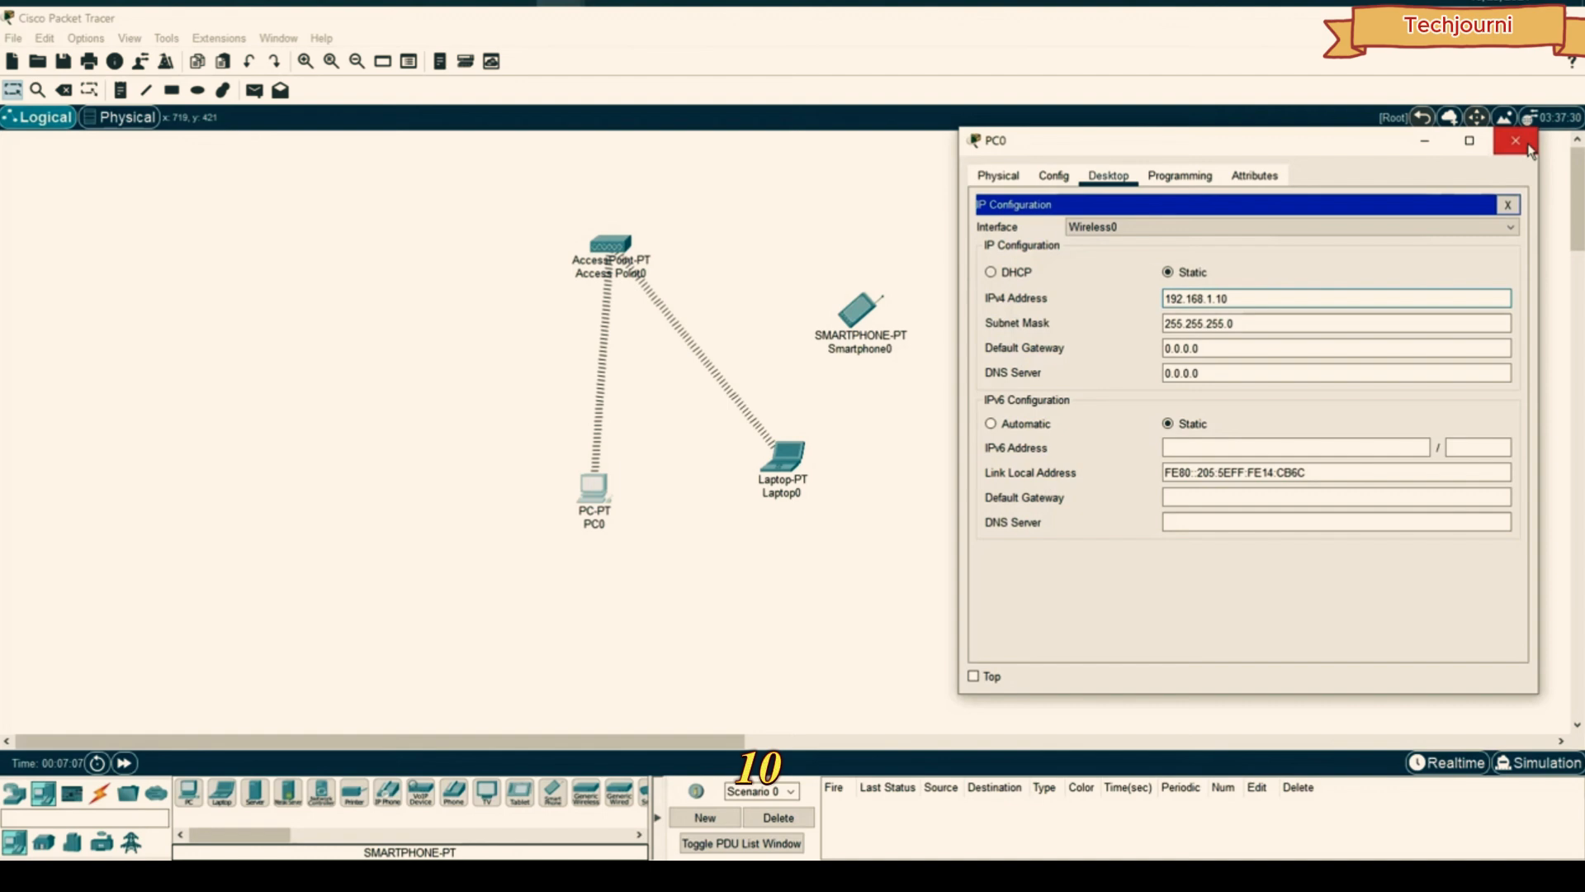
left_click(1515, 141)
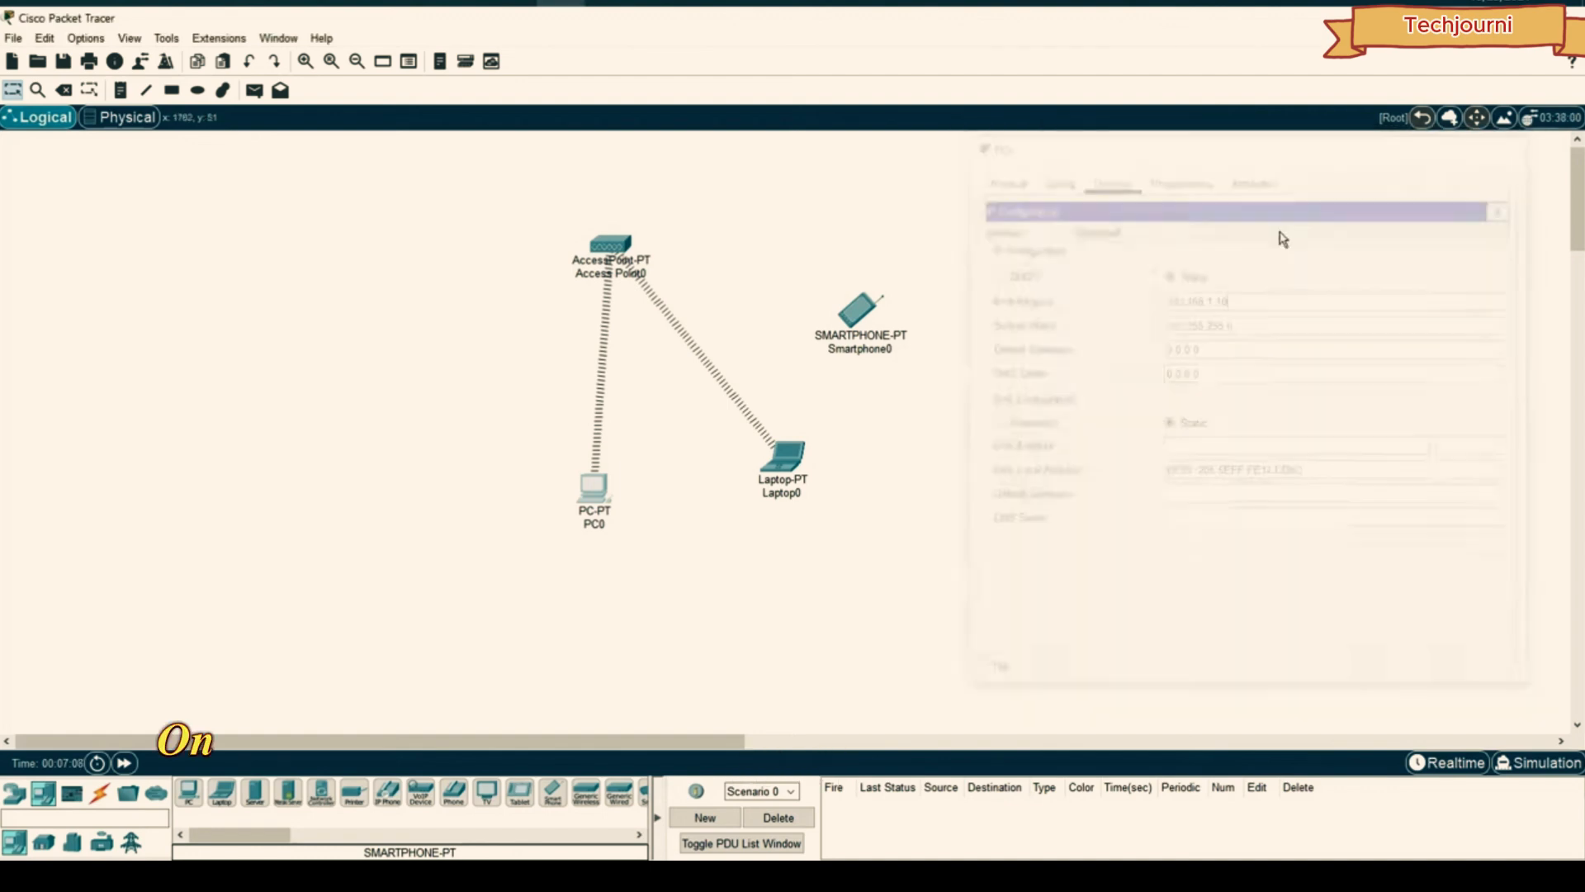
left_click(858, 312)
- Change Smartphone0's Wireless0 SSID from Default to DigiDev and close its window
left_click(580, 288)
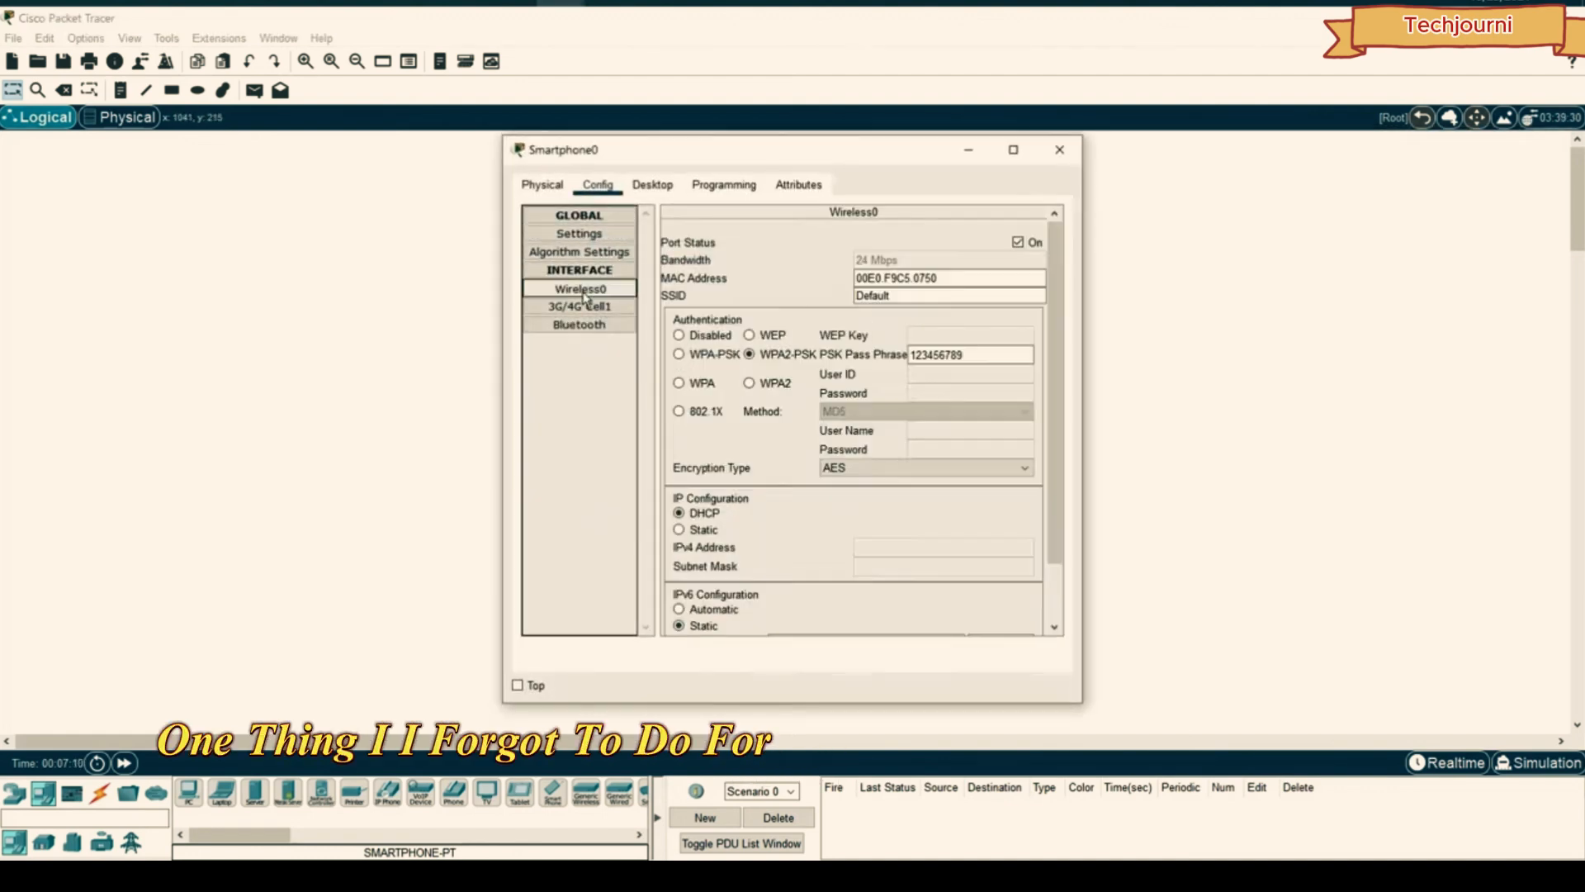
left_click_drag(917, 295, 733, 279)
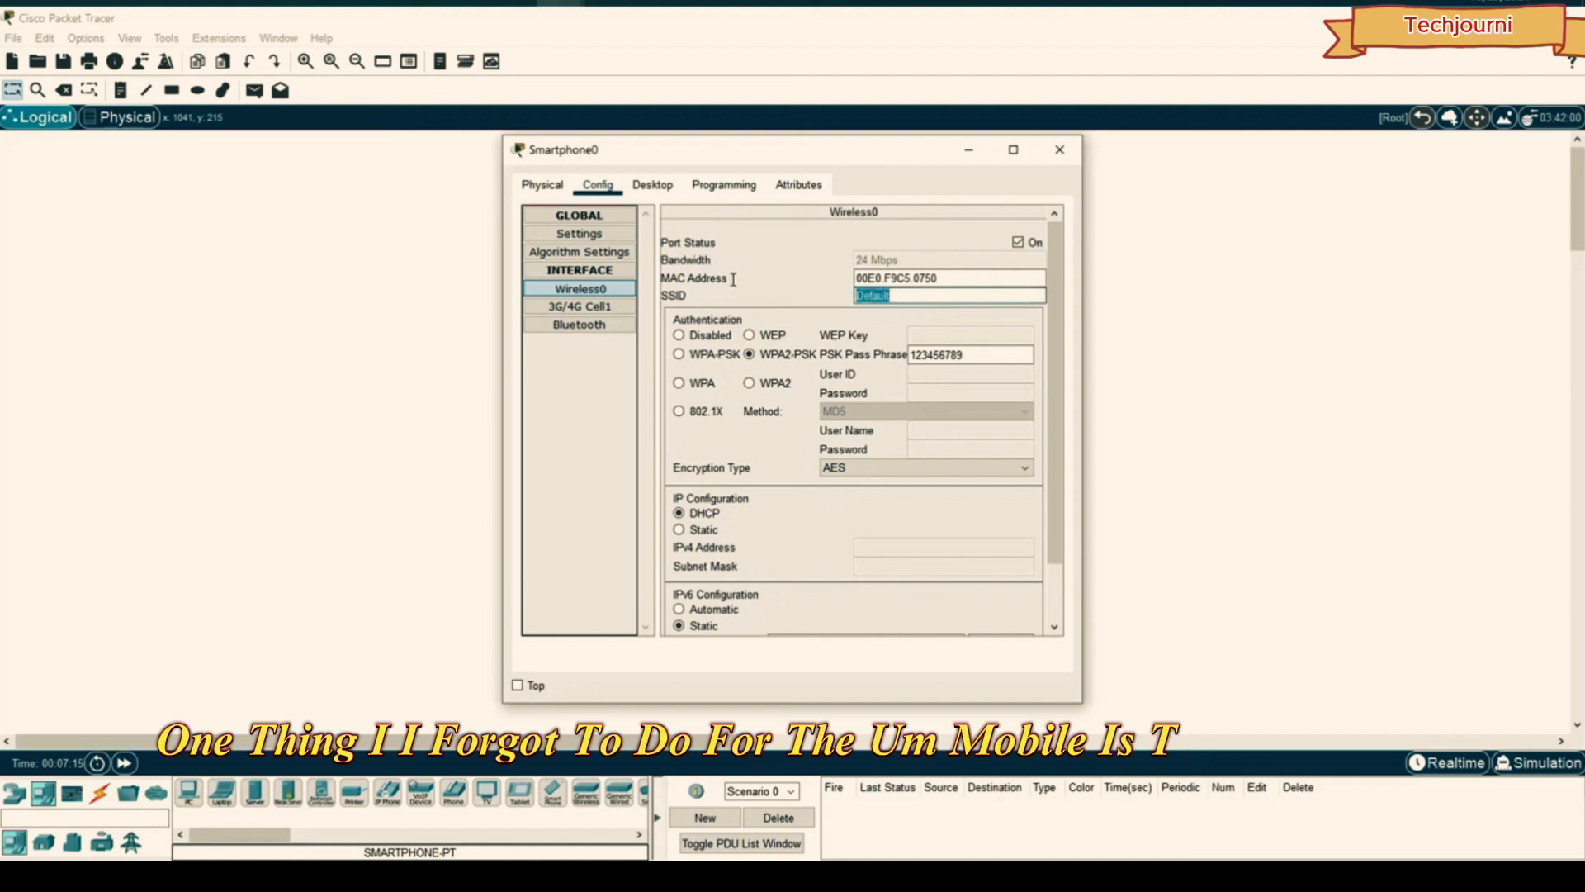
type("DigiDev")
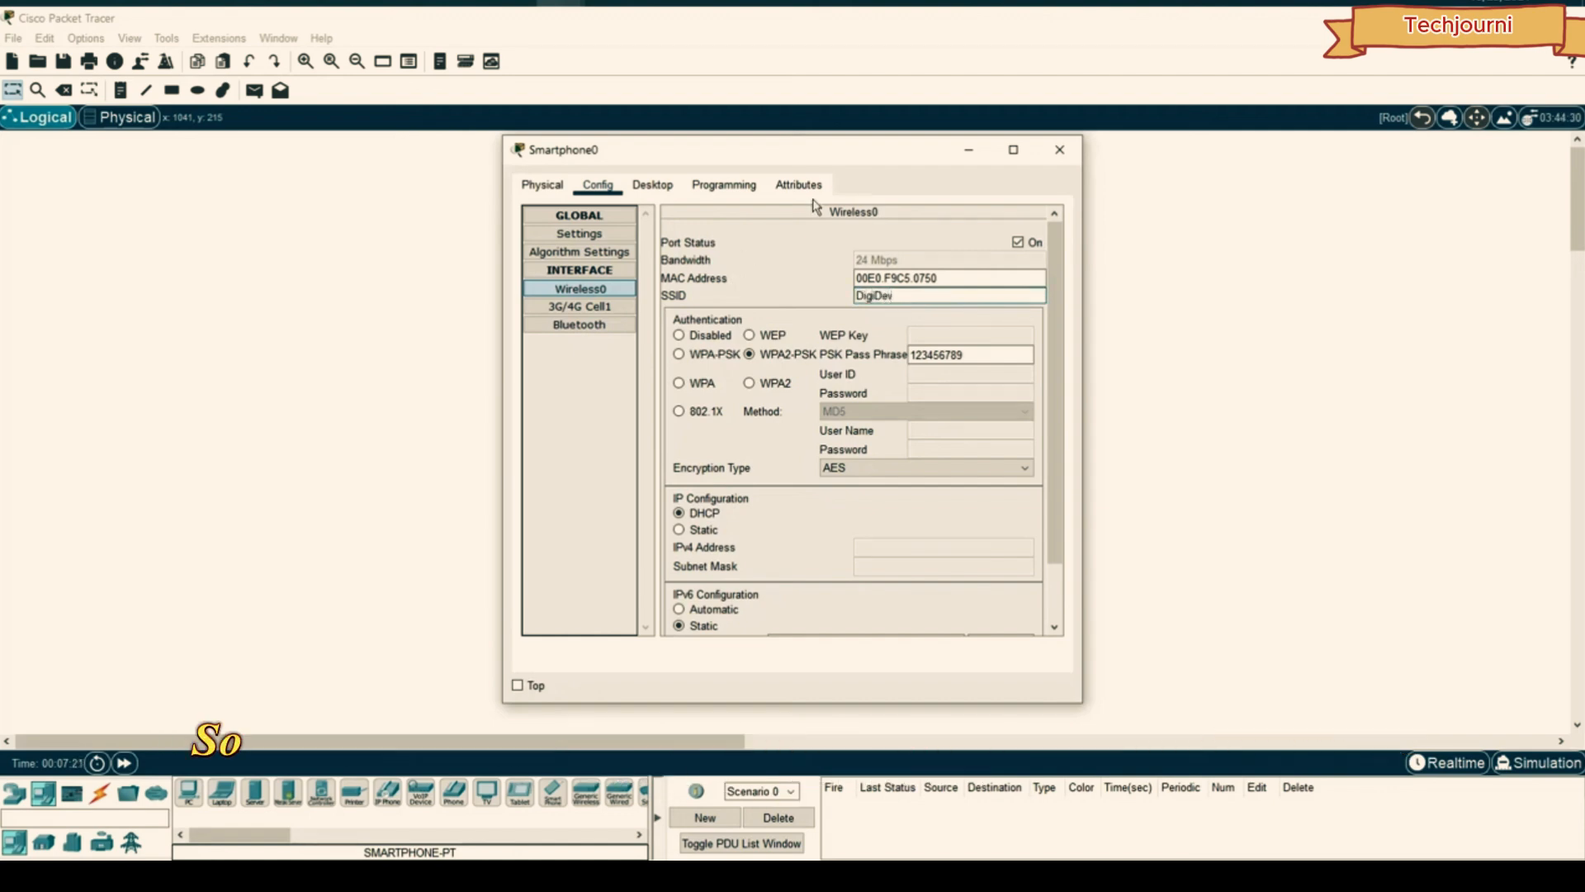
left_click_drag(793, 157, 1255, 157)
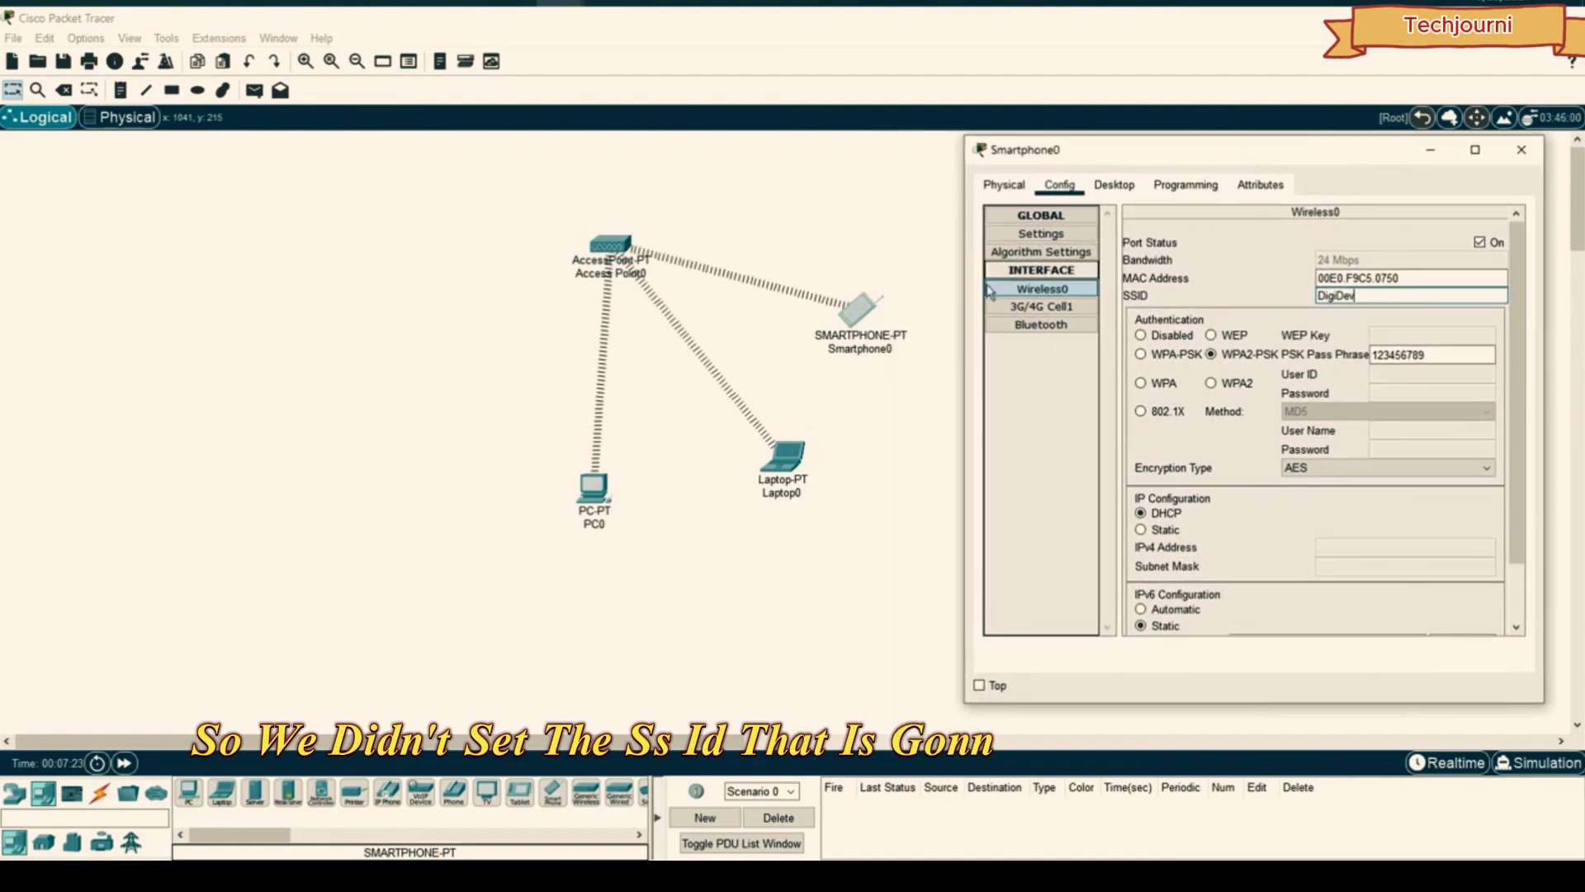
left_click(1532, 149)
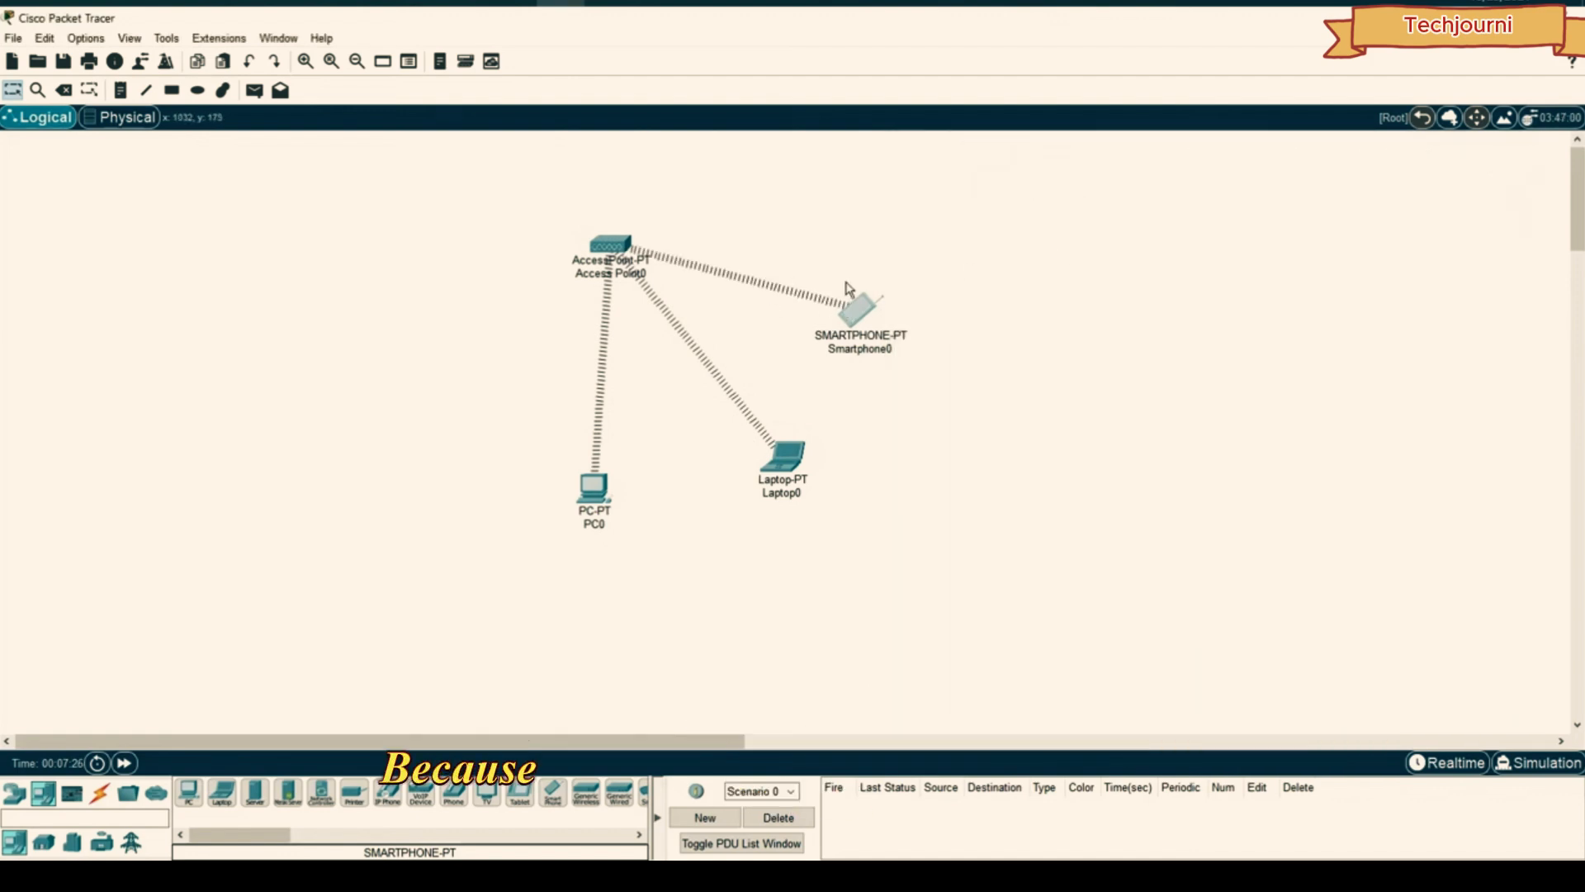
mouse_move(862, 309)
left_mouse_down()
mouse_move(912, 298)
mouse_move(886, 287)
left_mouse_up()
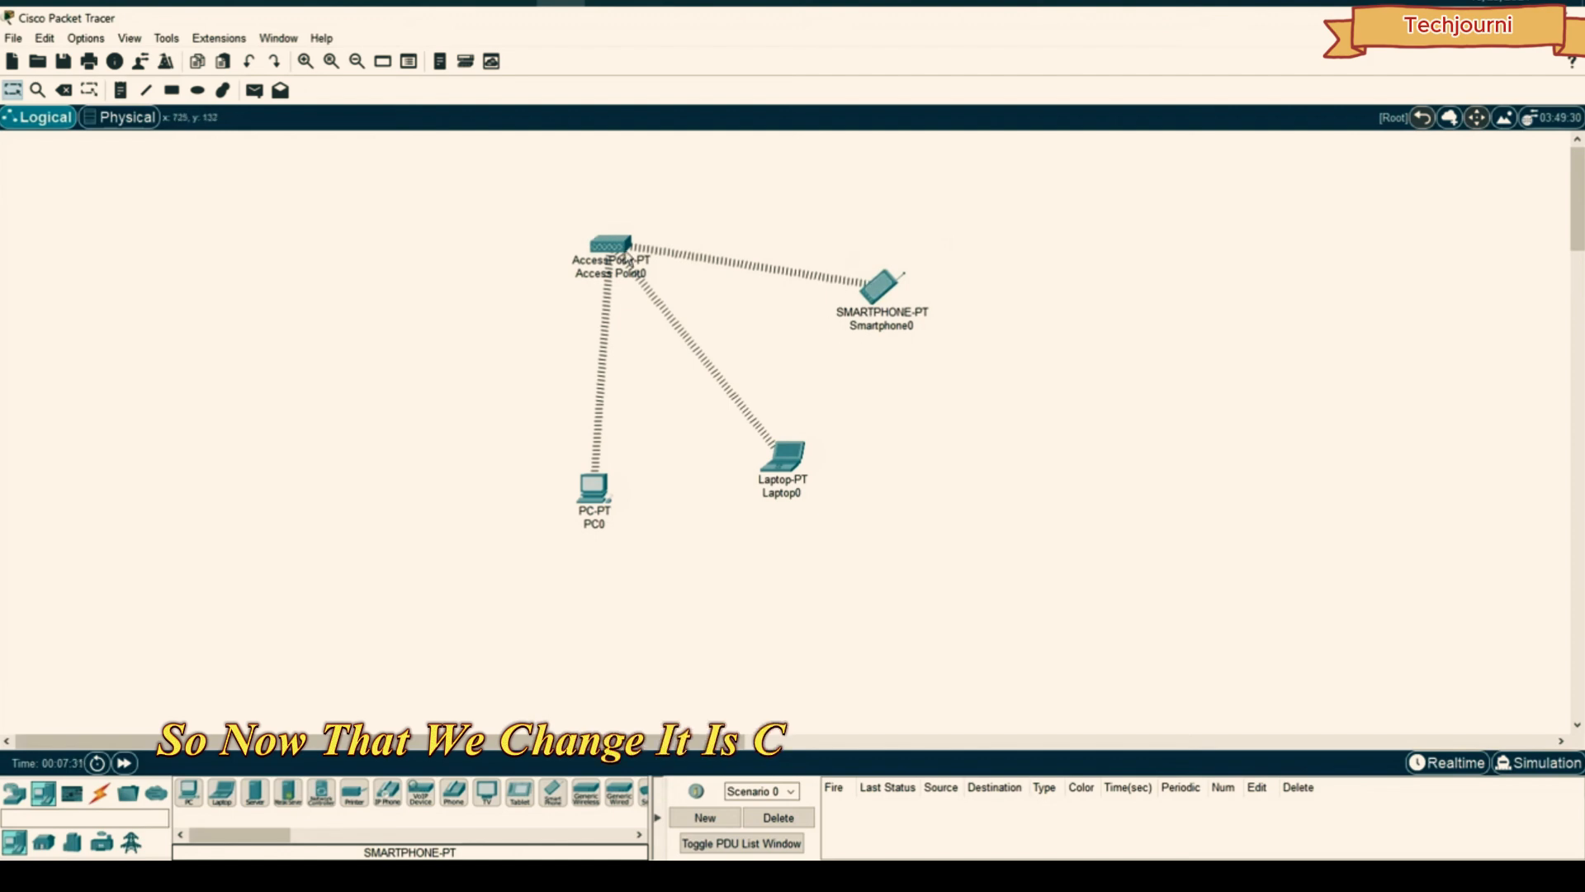
left_click(592, 489)
- Copy PC0's address and give Laptop0 the static IP 192.168.1.11
left_click(570, 246)
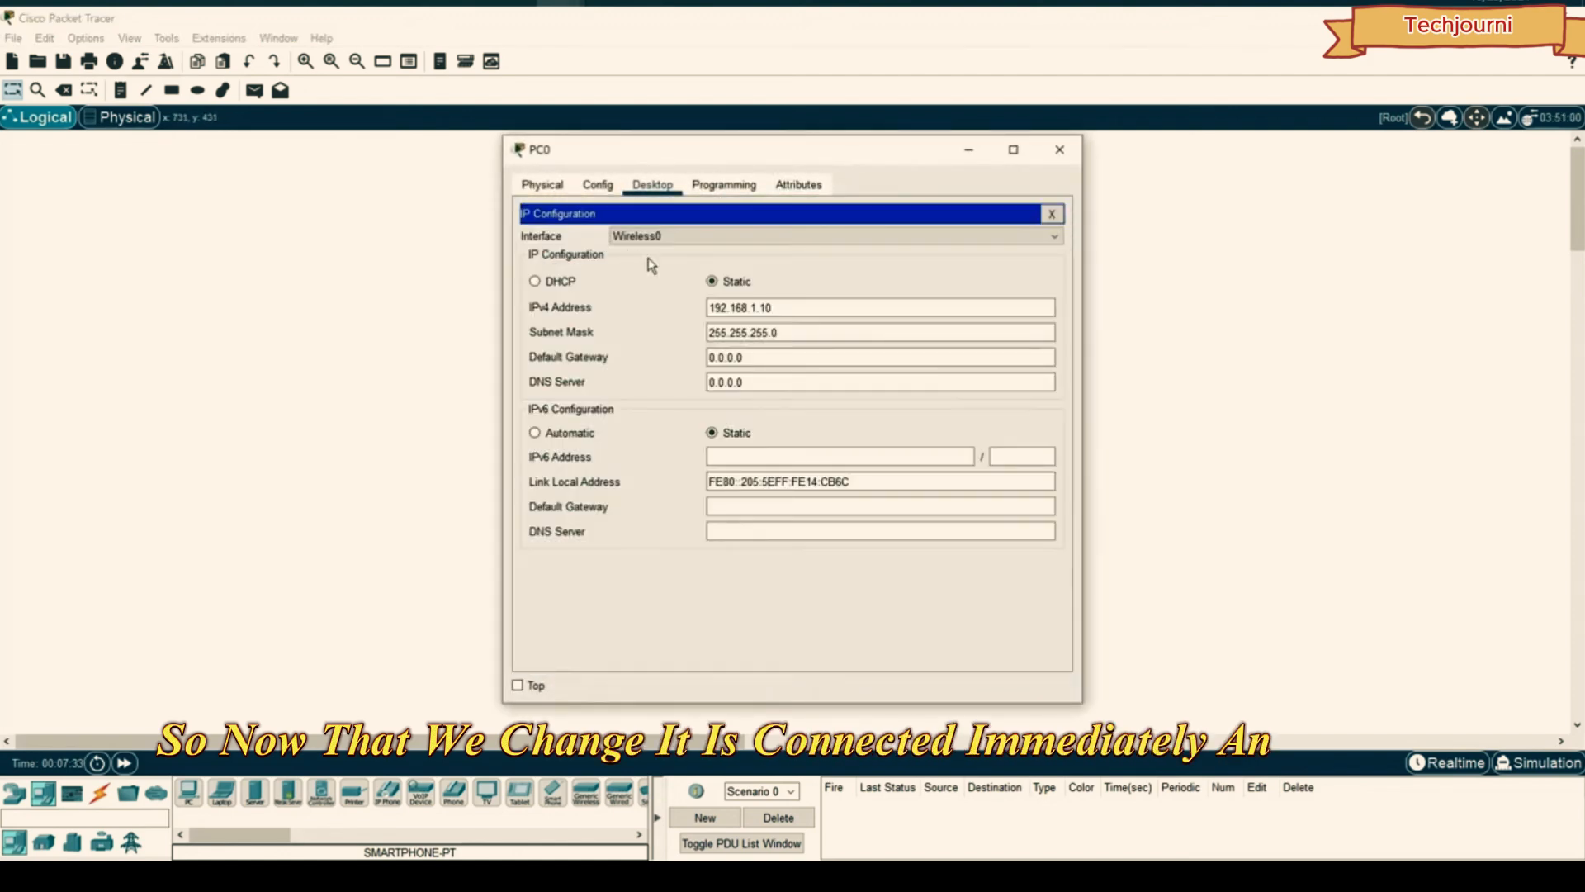
left_click_drag(776, 308, 649, 309)
key("ctrl+c")
left_click(1059, 150)
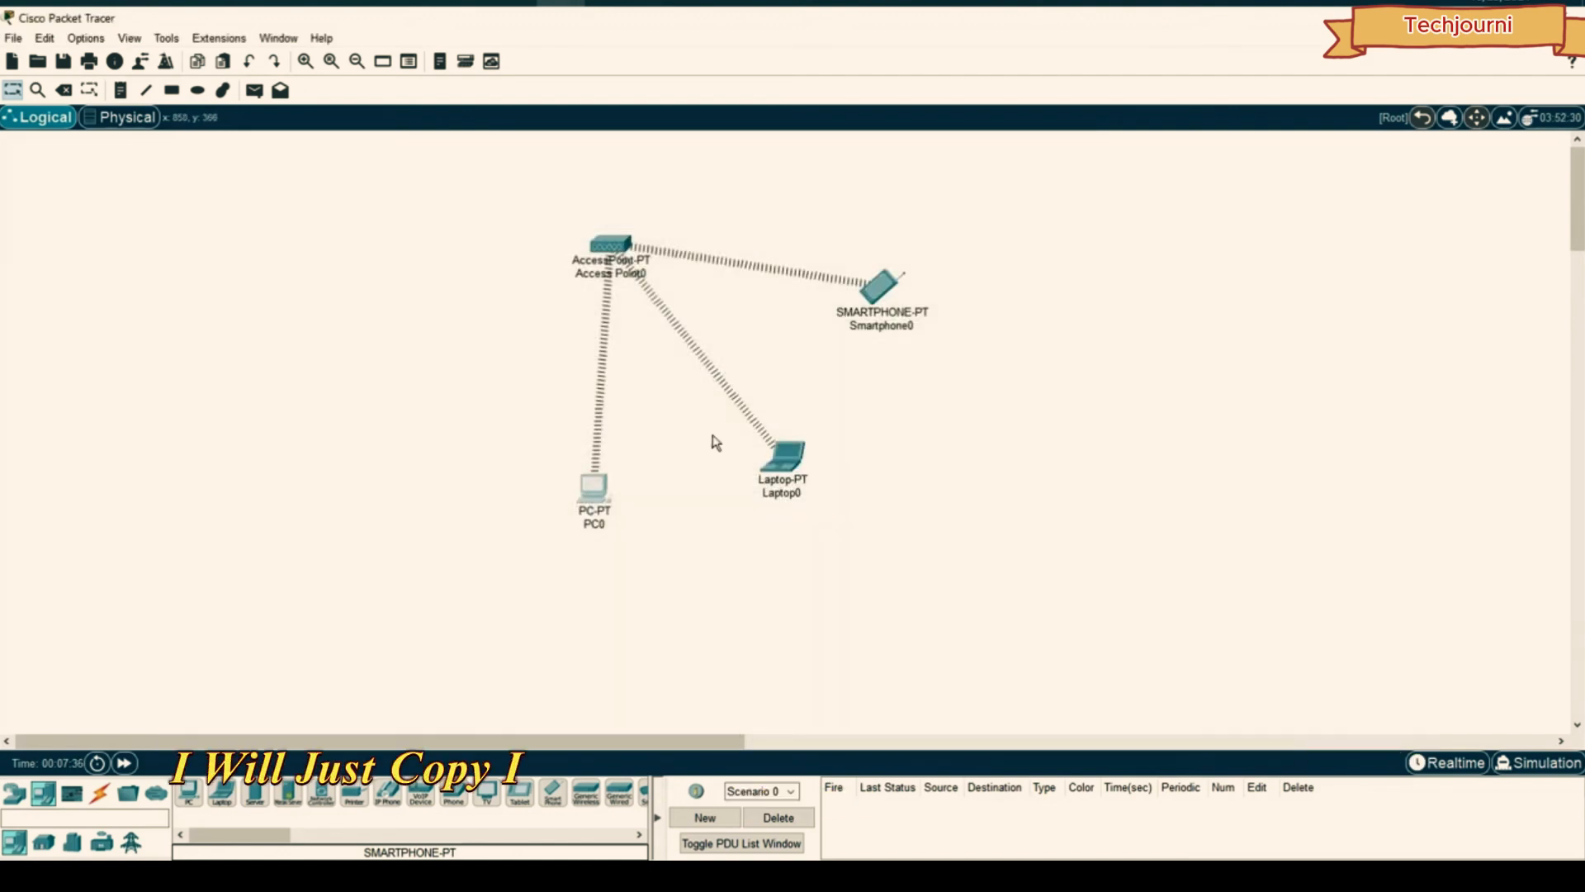
left_click(782, 456)
left_click(600, 260)
left_click(712, 282)
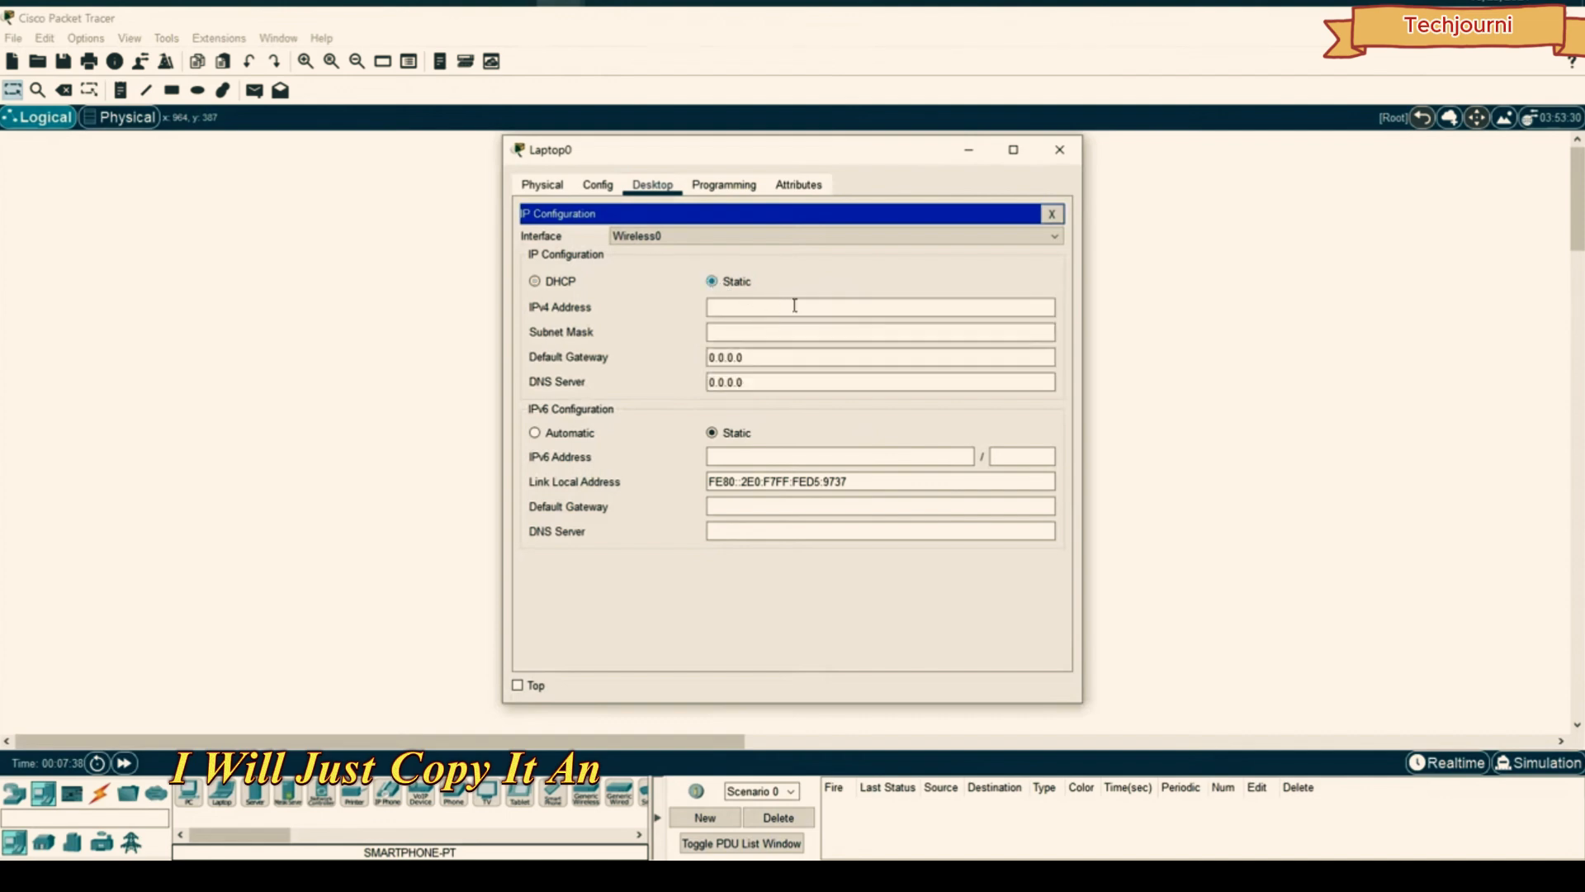
left_click(795, 308)
key("ctrl+v")
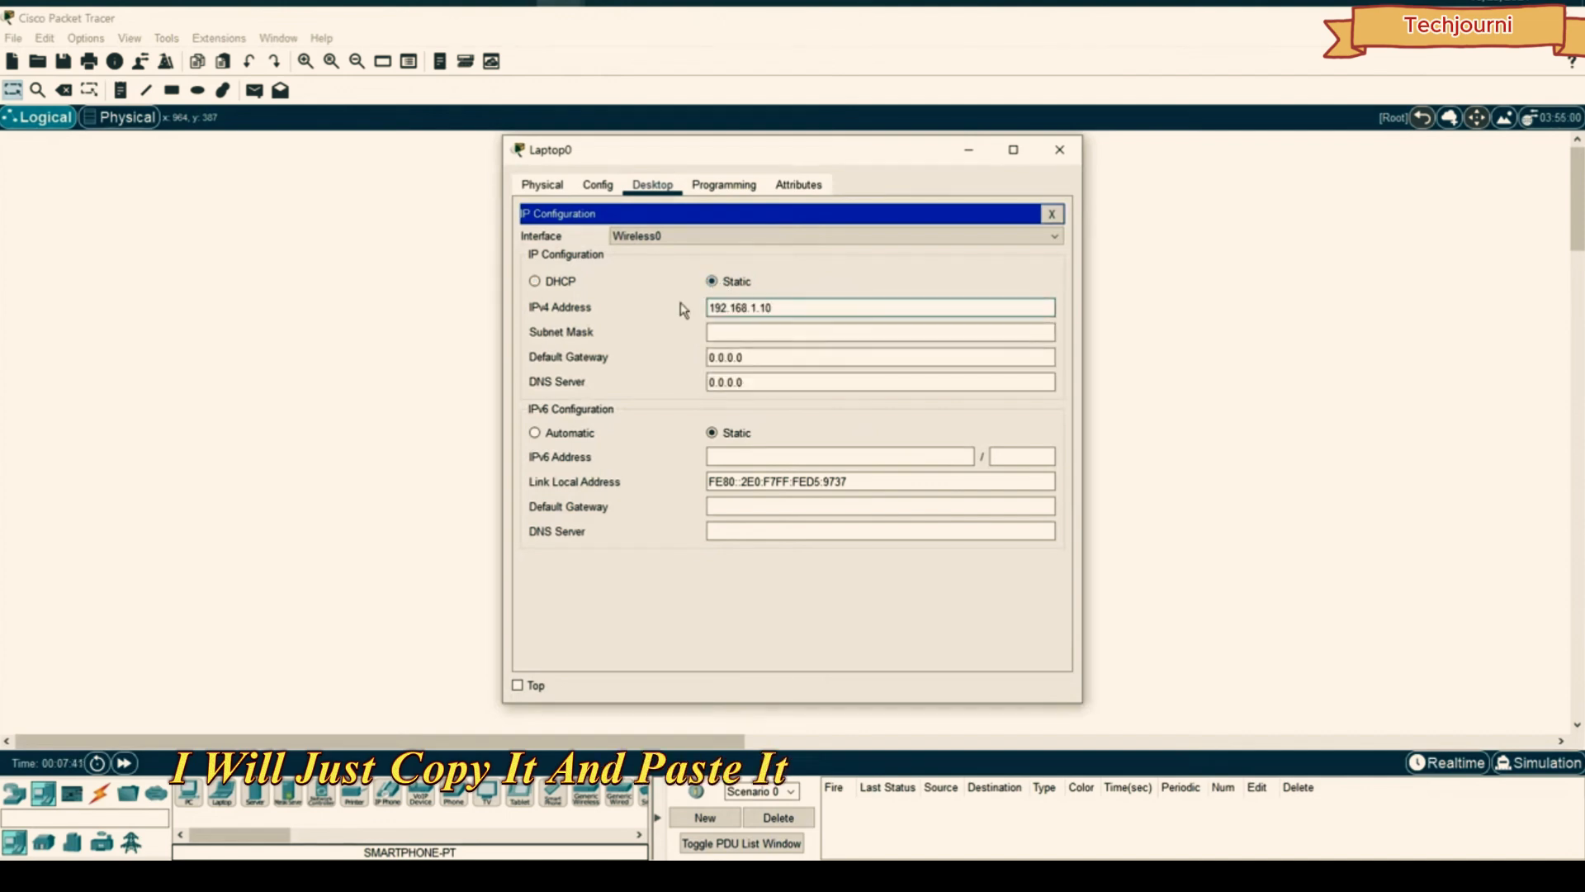
type("1")
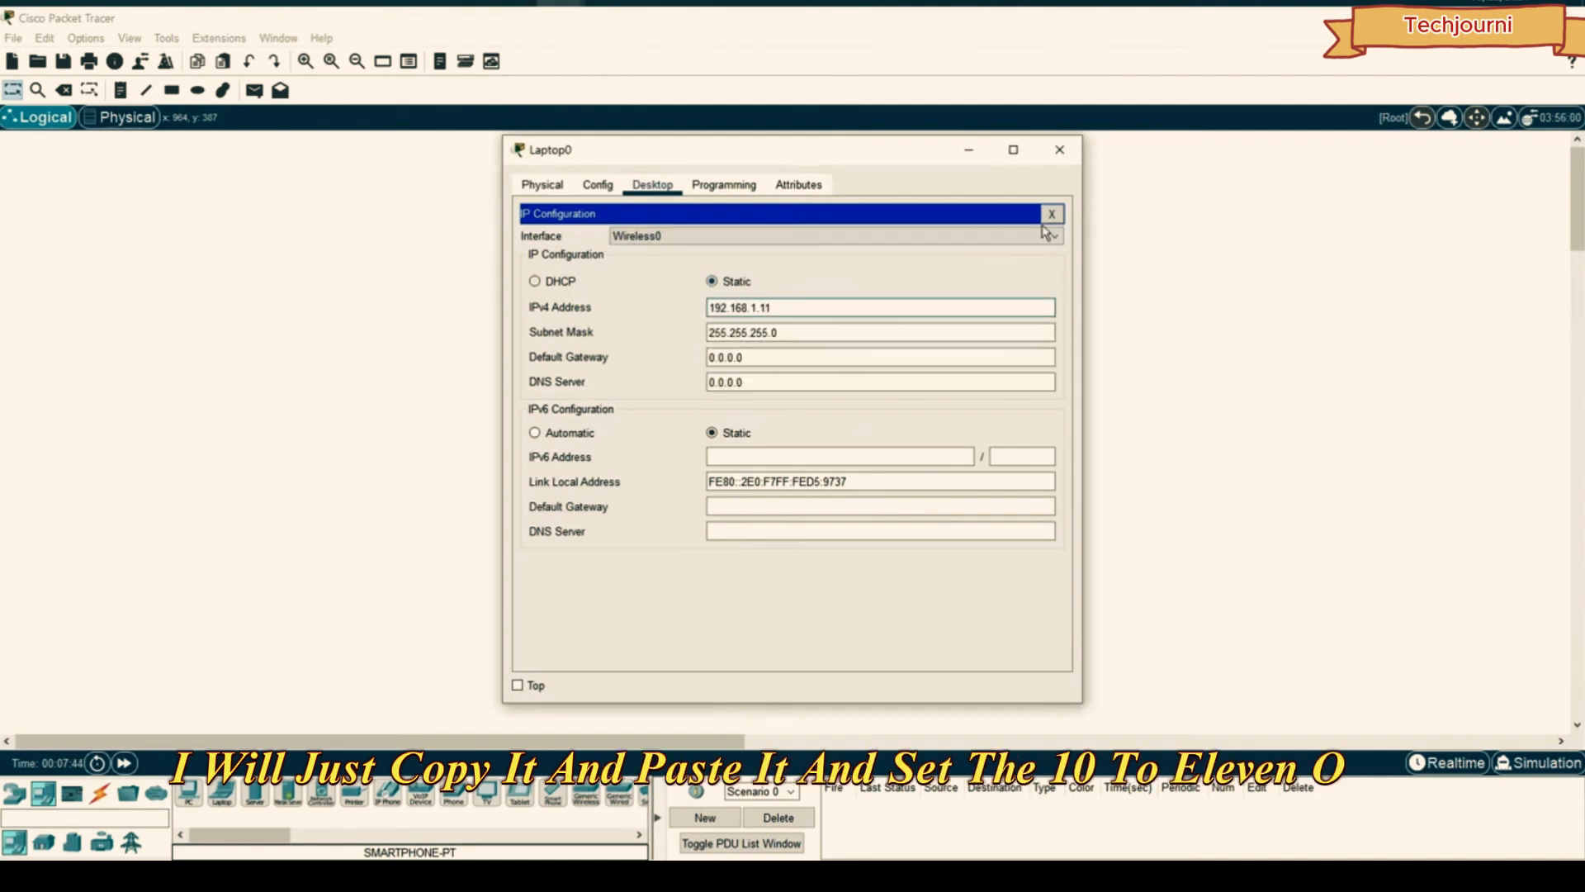
left_click(1060, 149)
- Set Smartphone0's IP Configuration to Static with 192.168.1.12 and close its window
left_click(878, 285)
left_click(652, 184)
left_click(613, 261)
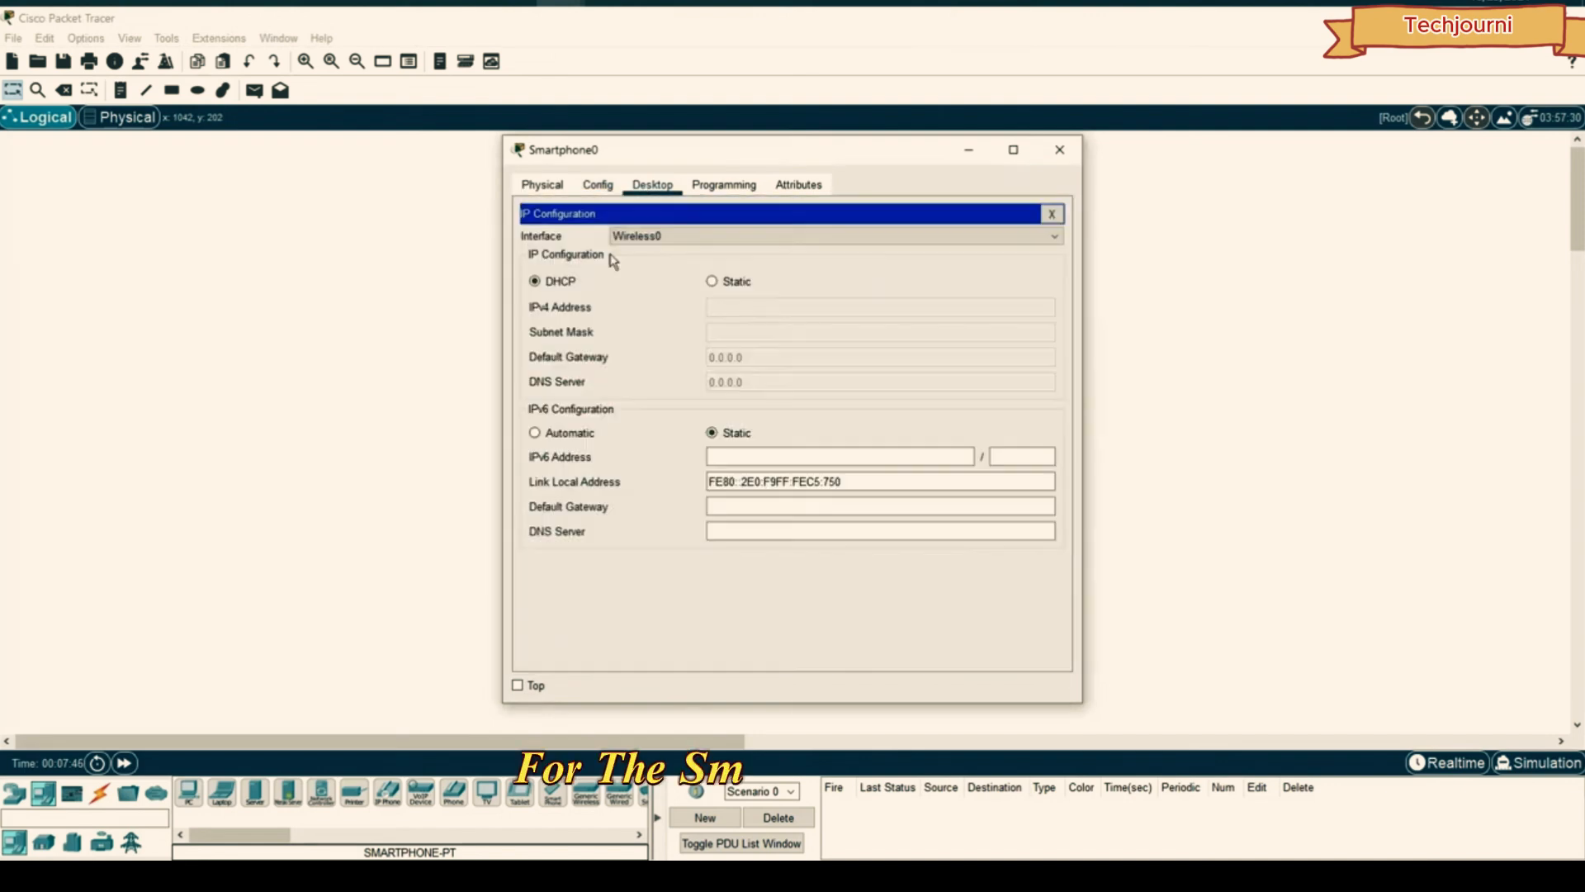
left_click(712, 282)
left_click(736, 309)
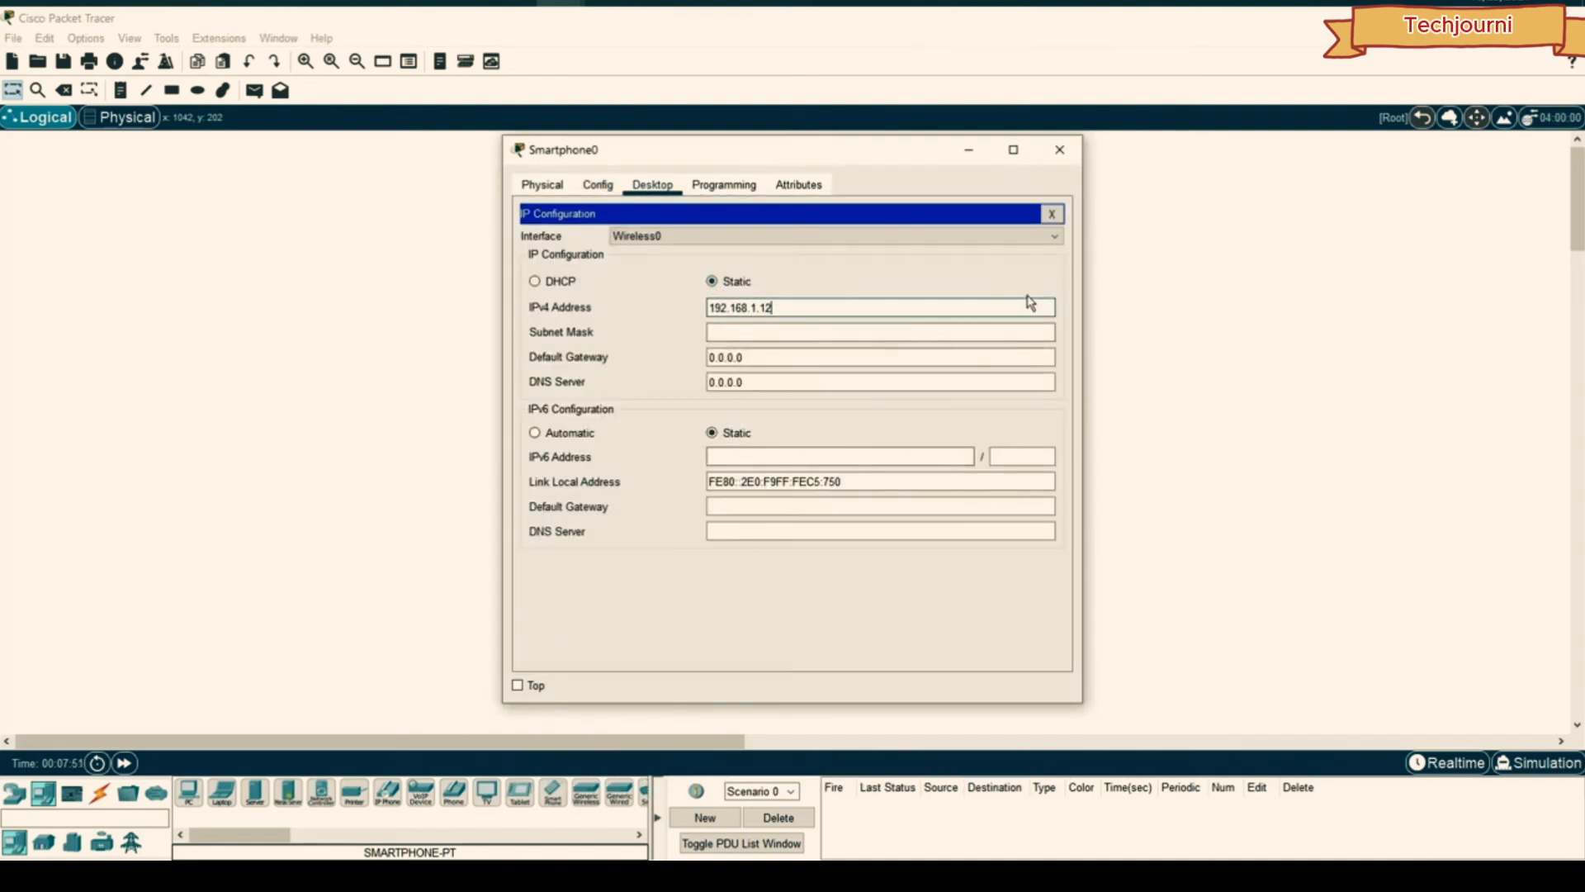
left_click(1060, 150)
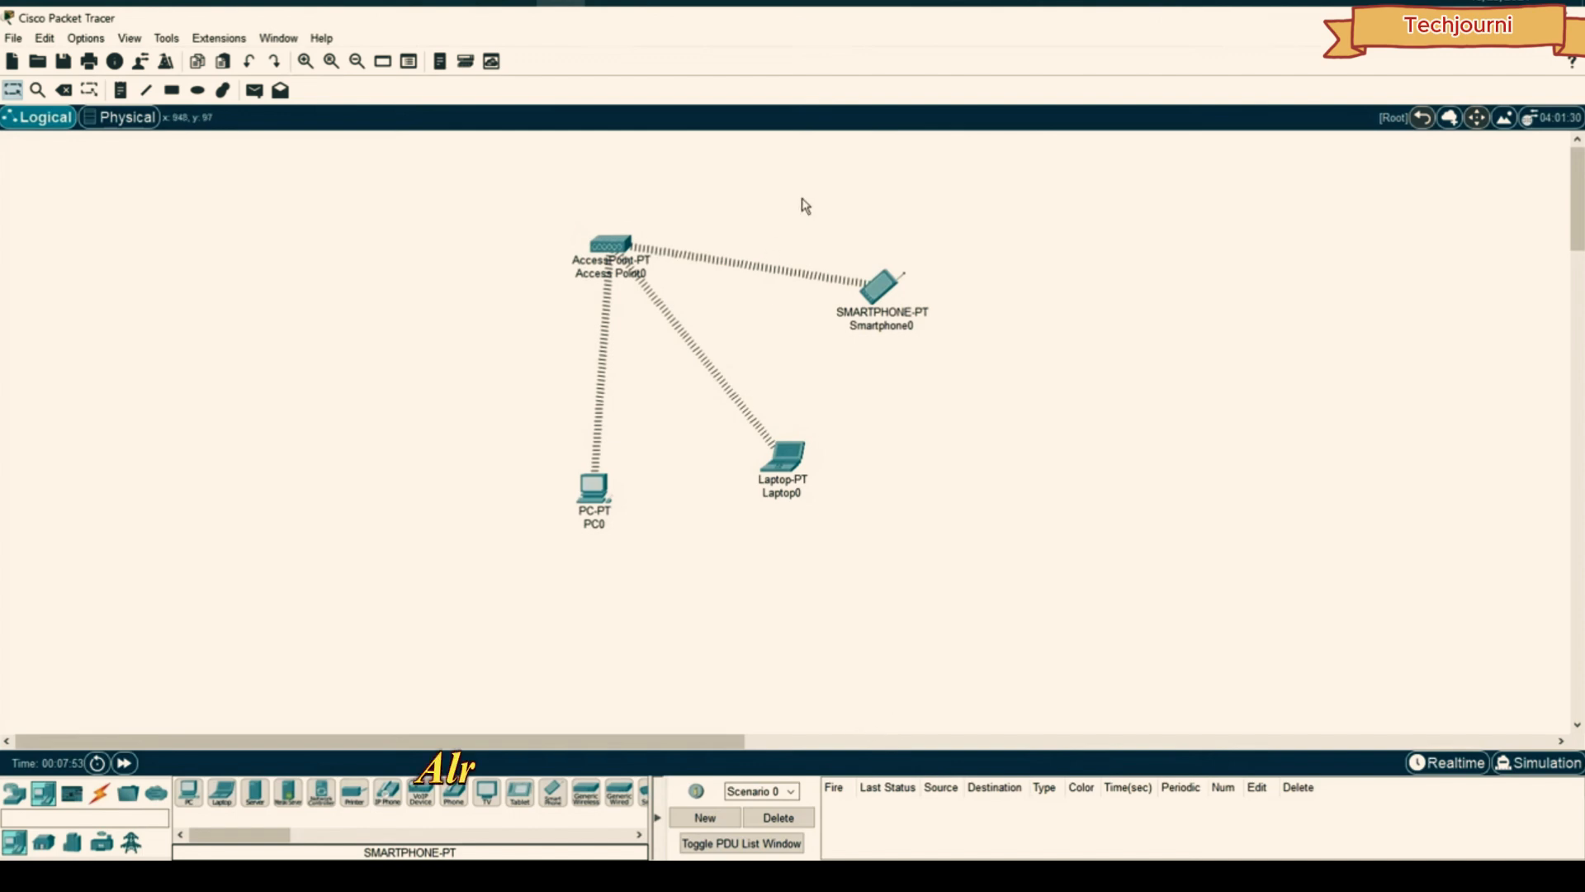
- Select all four devices and shift the whole topology right and down
left_click_drag(1041, 167, 494, 547)
left_click_drag(611, 246, 689, 287)
left_click(826, 224)
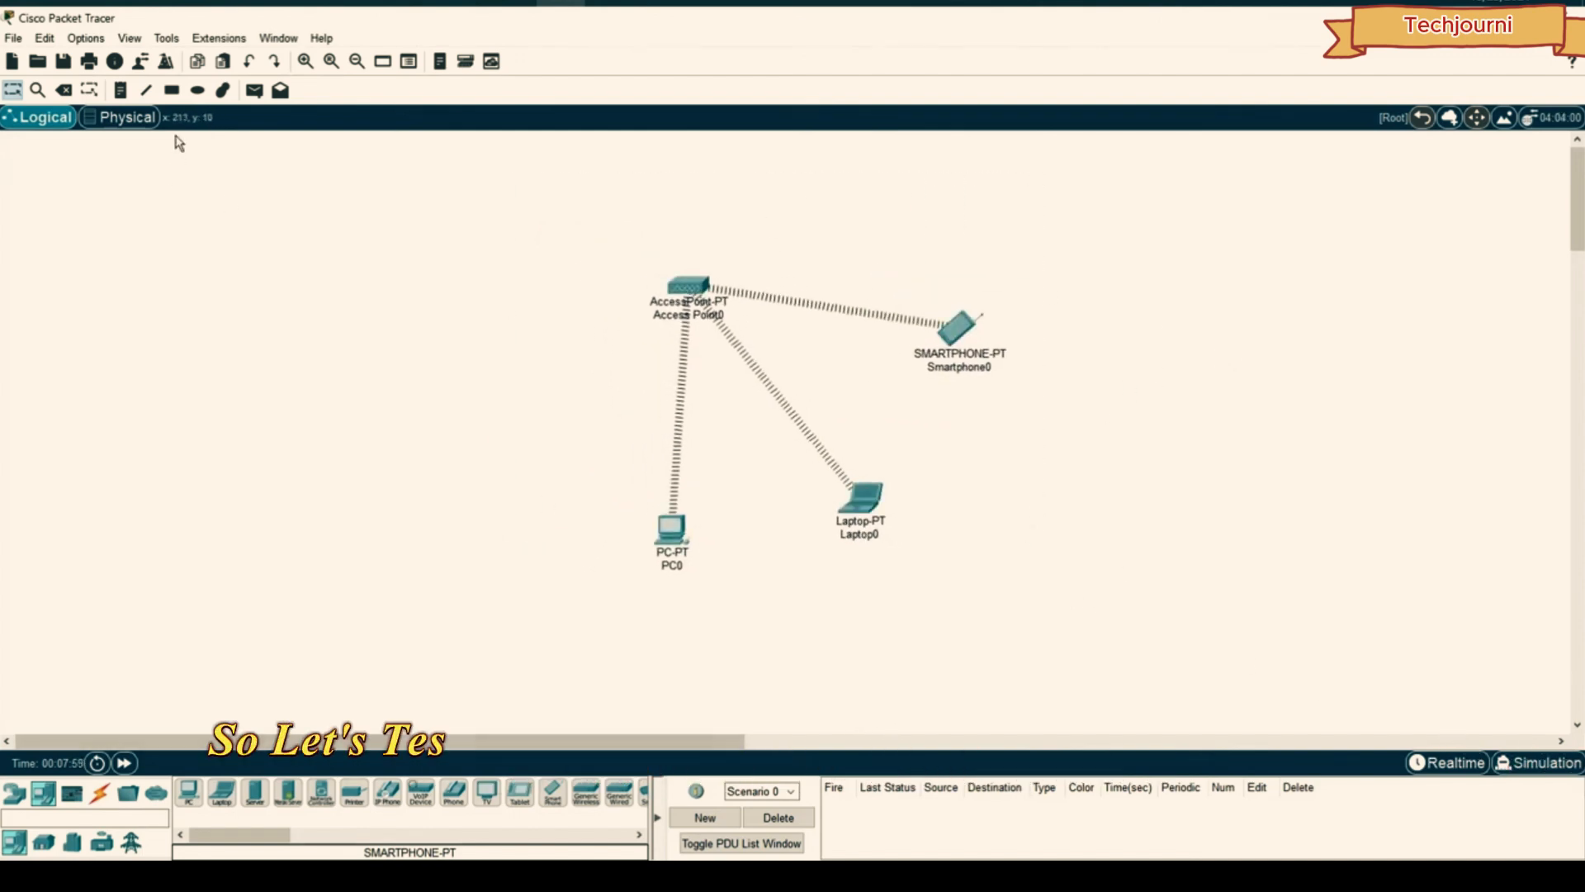
- Send a simple PDU from PC0 to Smartphone0, then replay it in Simulation mode
left_click(254, 90)
left_click(672, 529)
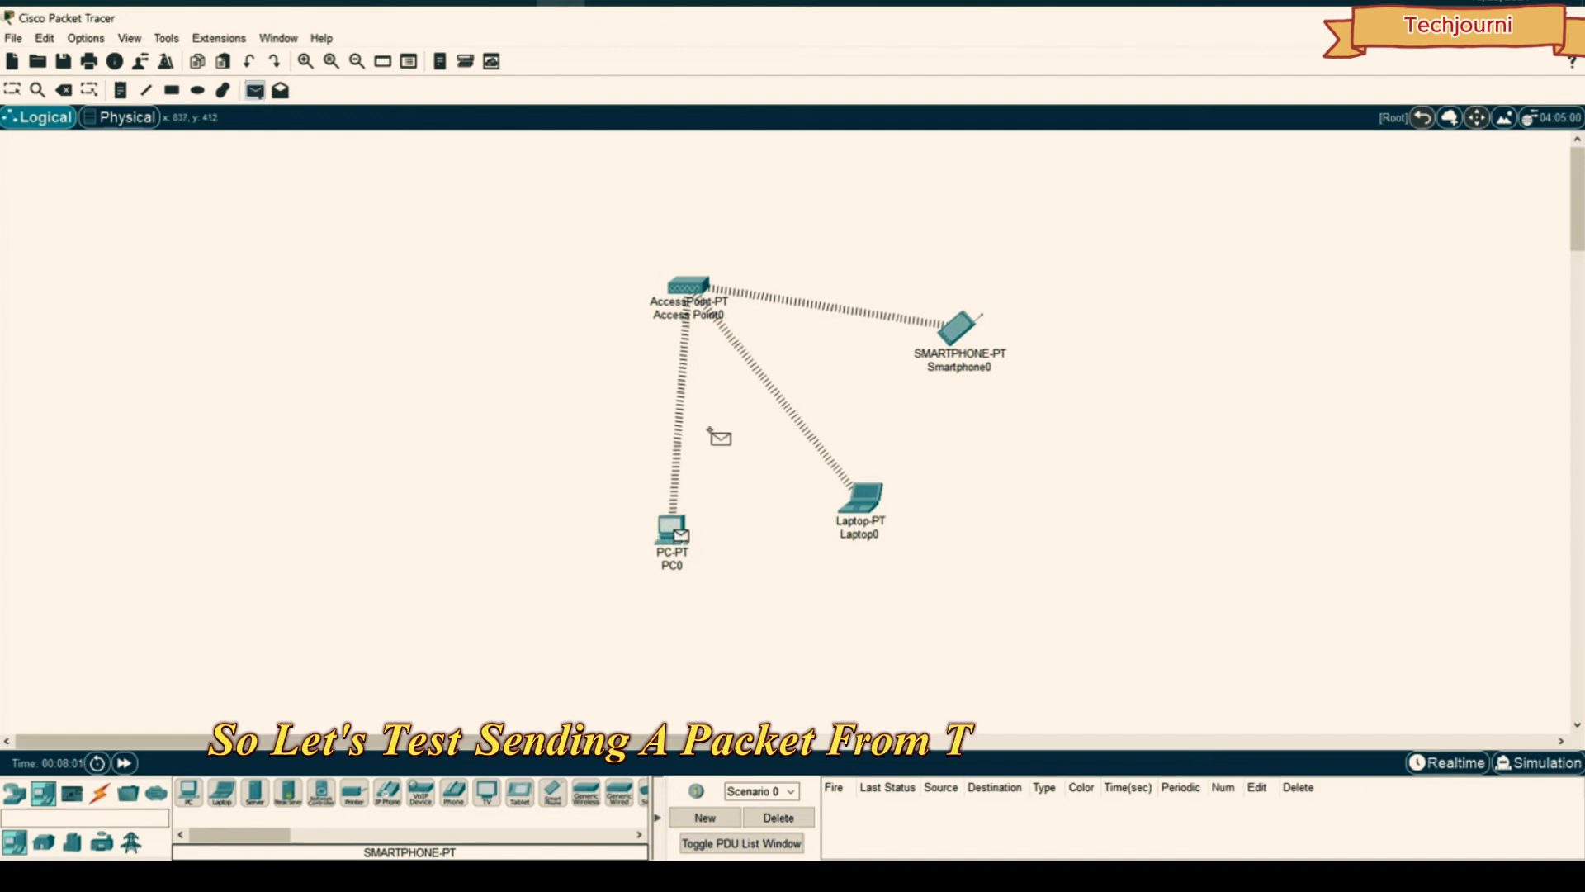
left_click(959, 327)
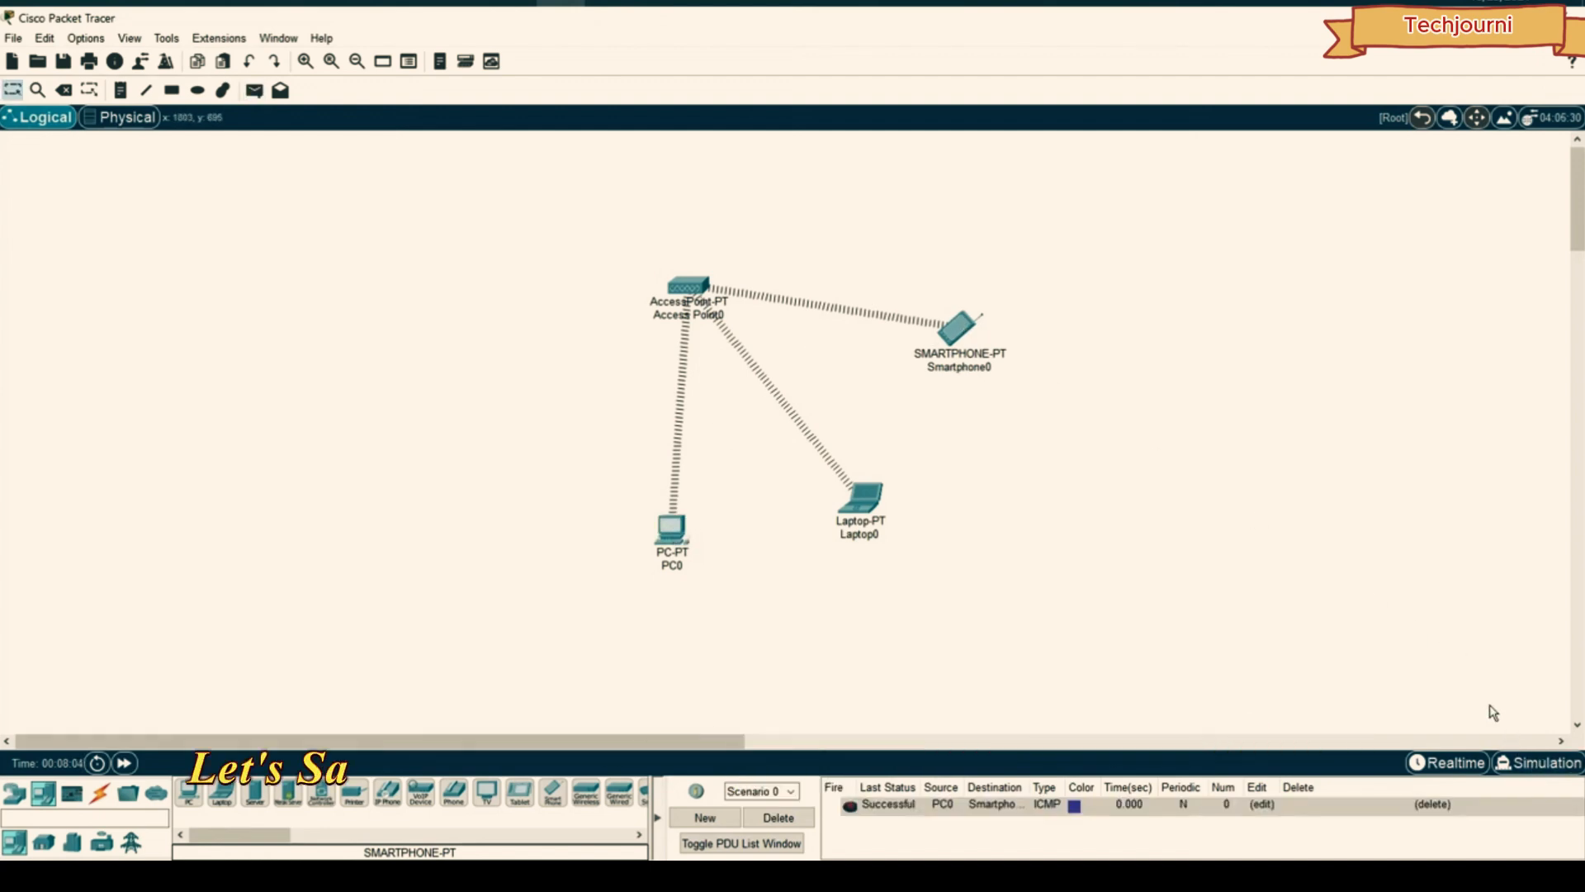
left_click(1535, 758)
left_click(1449, 563)
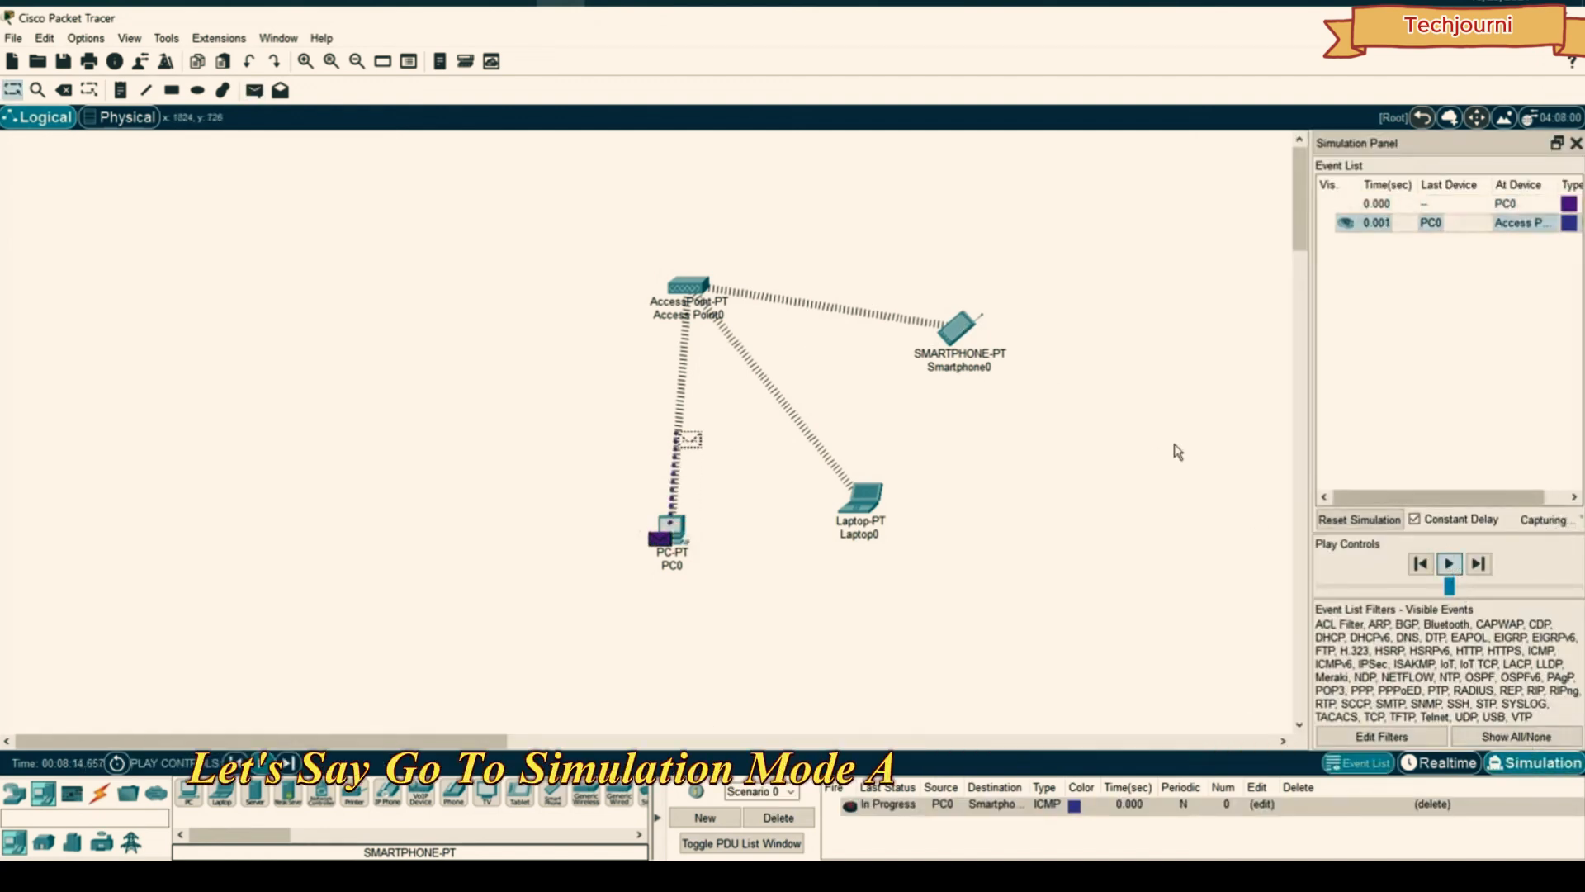
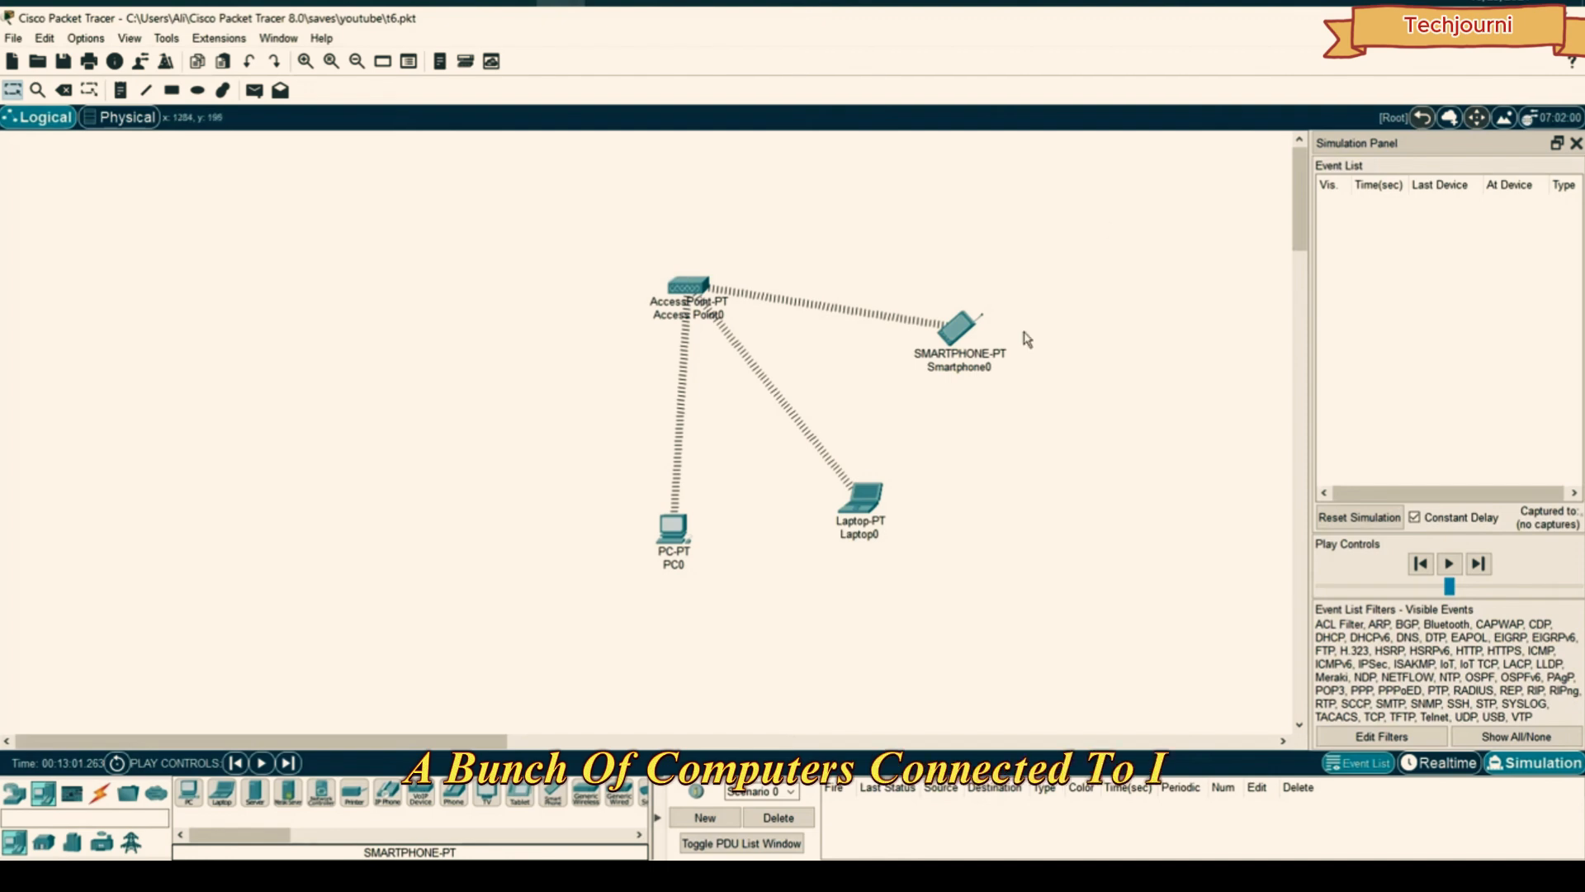
- Shift the wireless network left, with PC0 level with Access Point0 and Laptop0 and Smartphone0 below it
left_click_drag(1156, 227, 532, 643)
left_click_drag(675, 493, 300, 537)
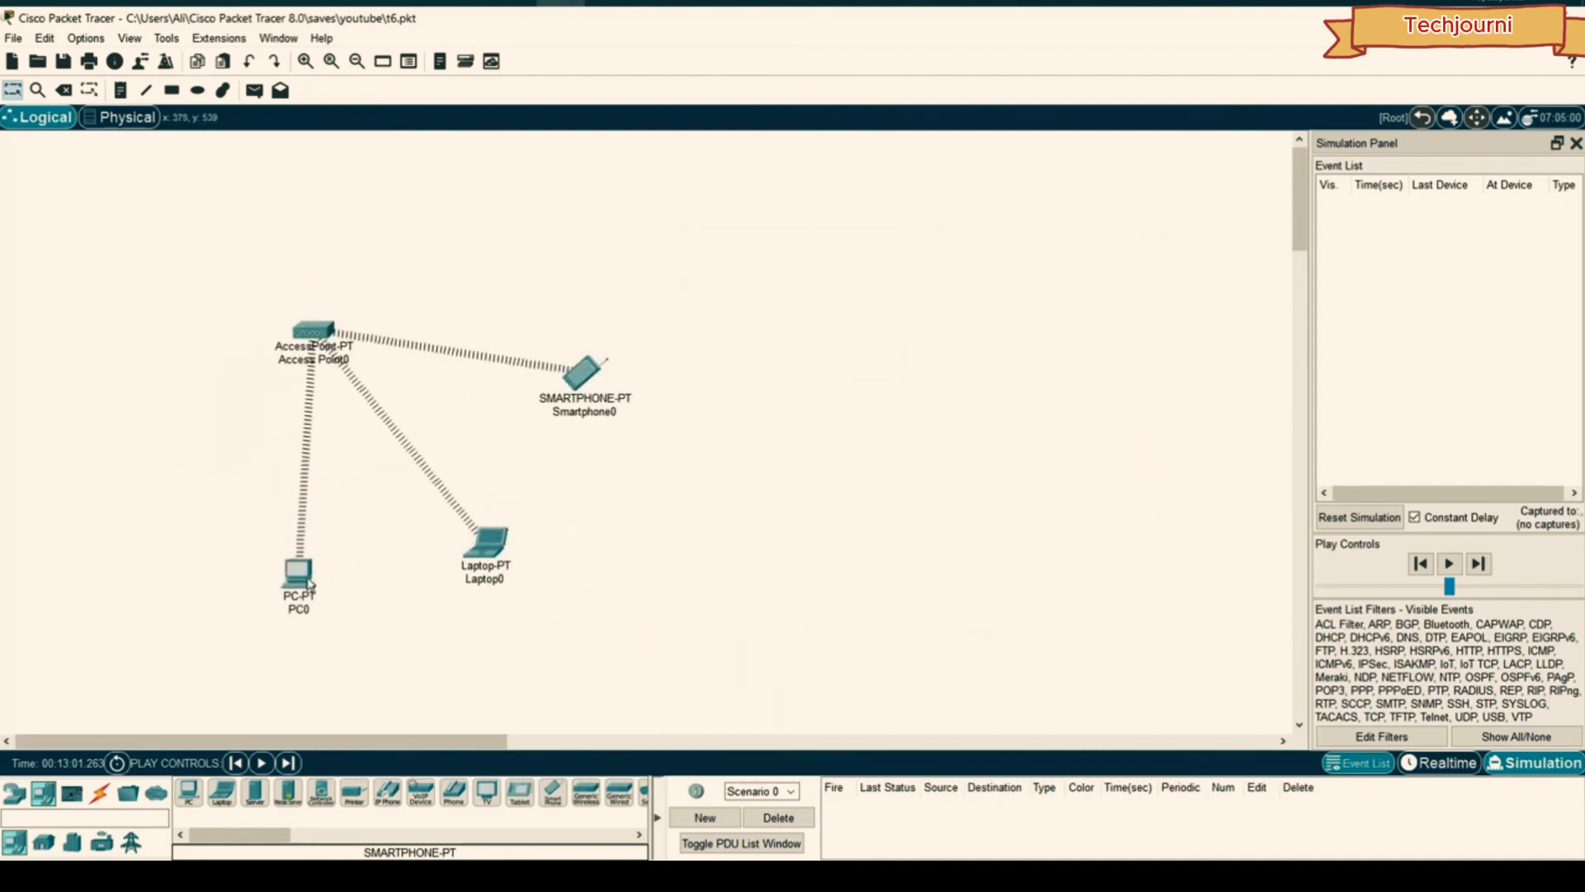
left_click_drag(307, 601, 144, 402)
left_click_drag(495, 530, 219, 529)
left_click_drag(584, 373, 327, 560)
left_click_drag(212, 545, 175, 491)
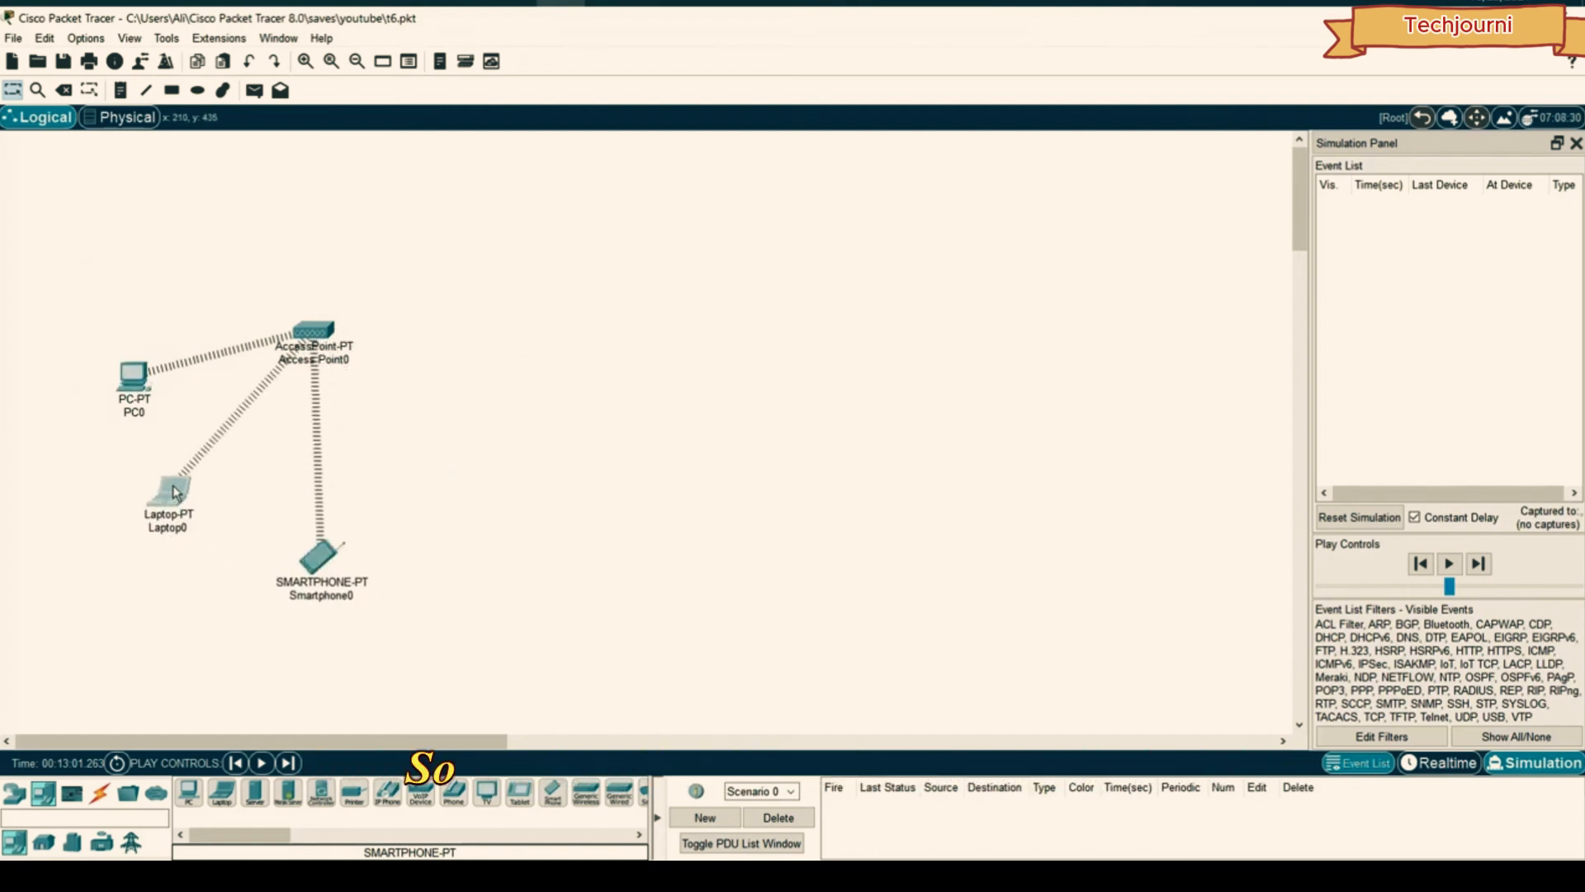
left_click_drag(130, 371, 115, 323)
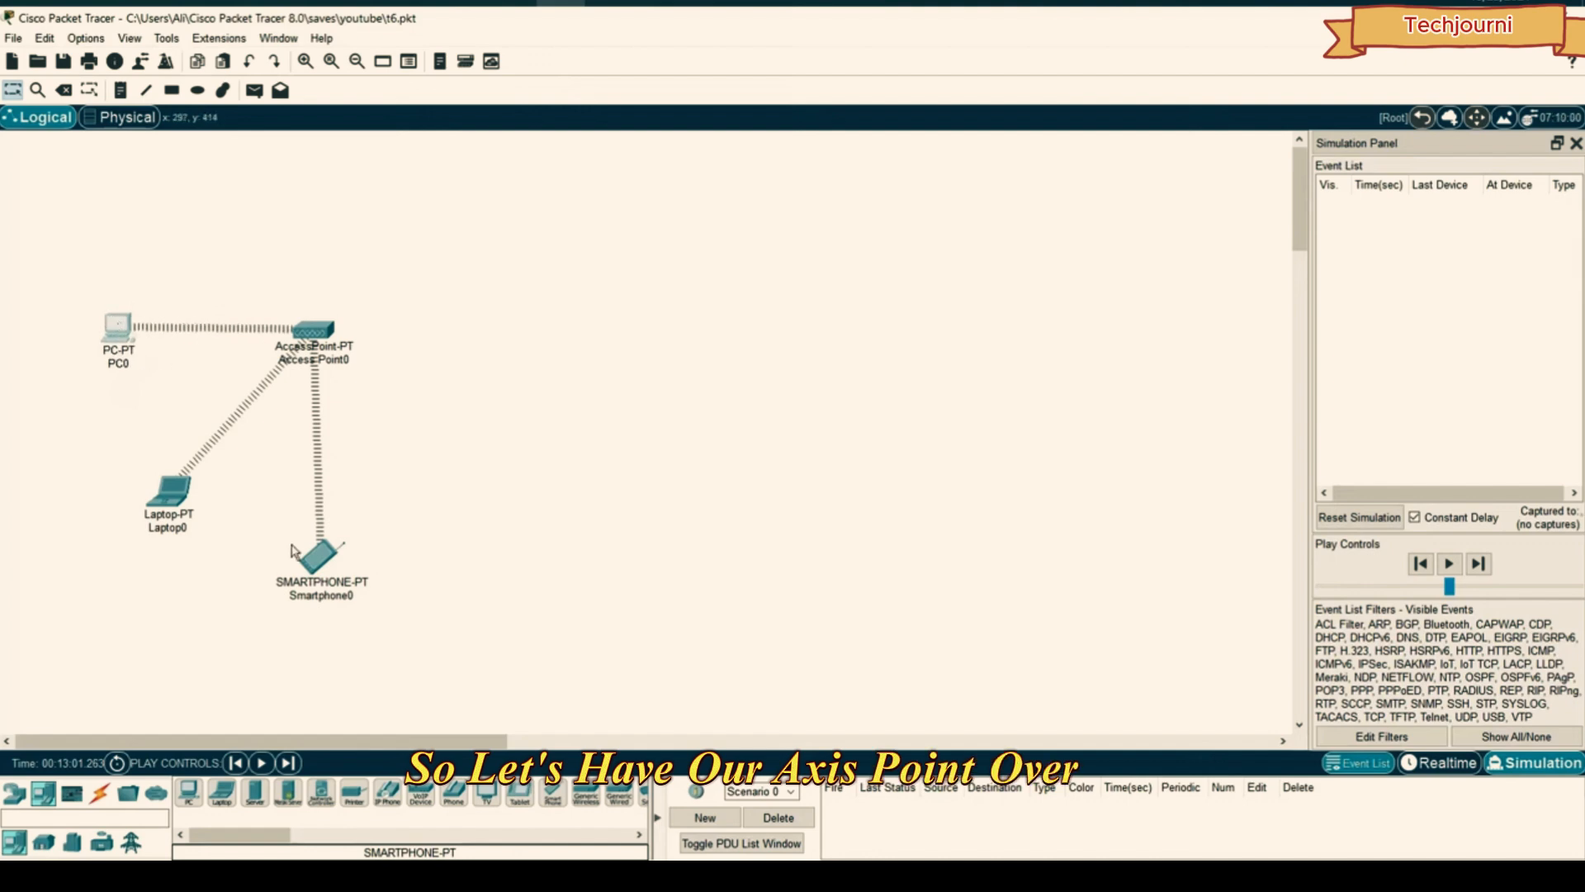
- Place a 2960 switch (Switch0) mid-canvas with PC1 and PC2 below it
left_click(13, 795)
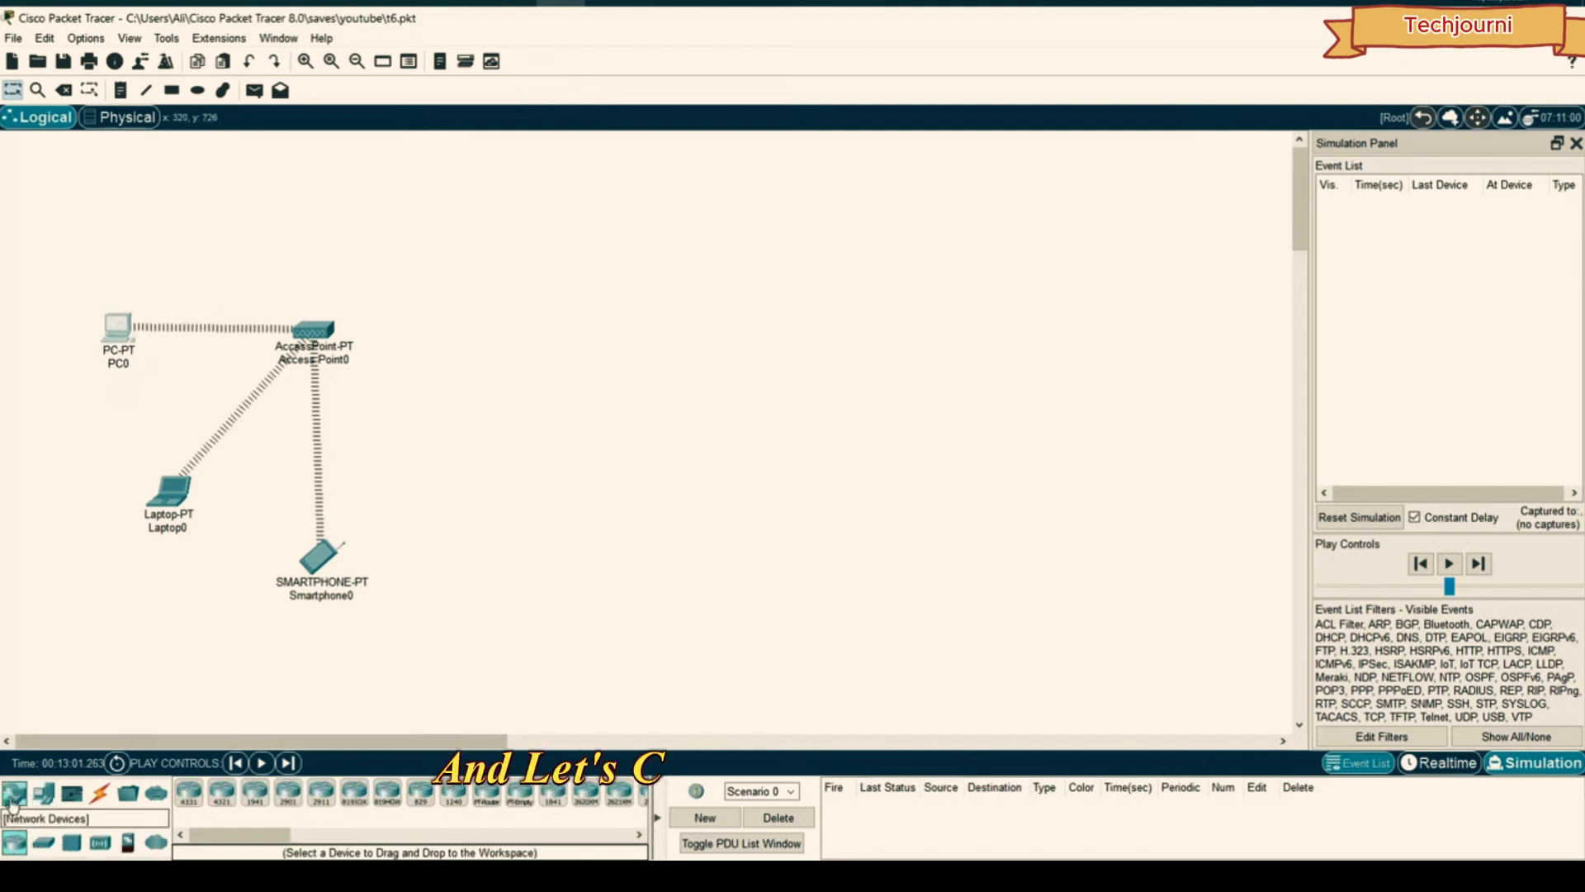
left_click(38, 847)
left_click(192, 795)
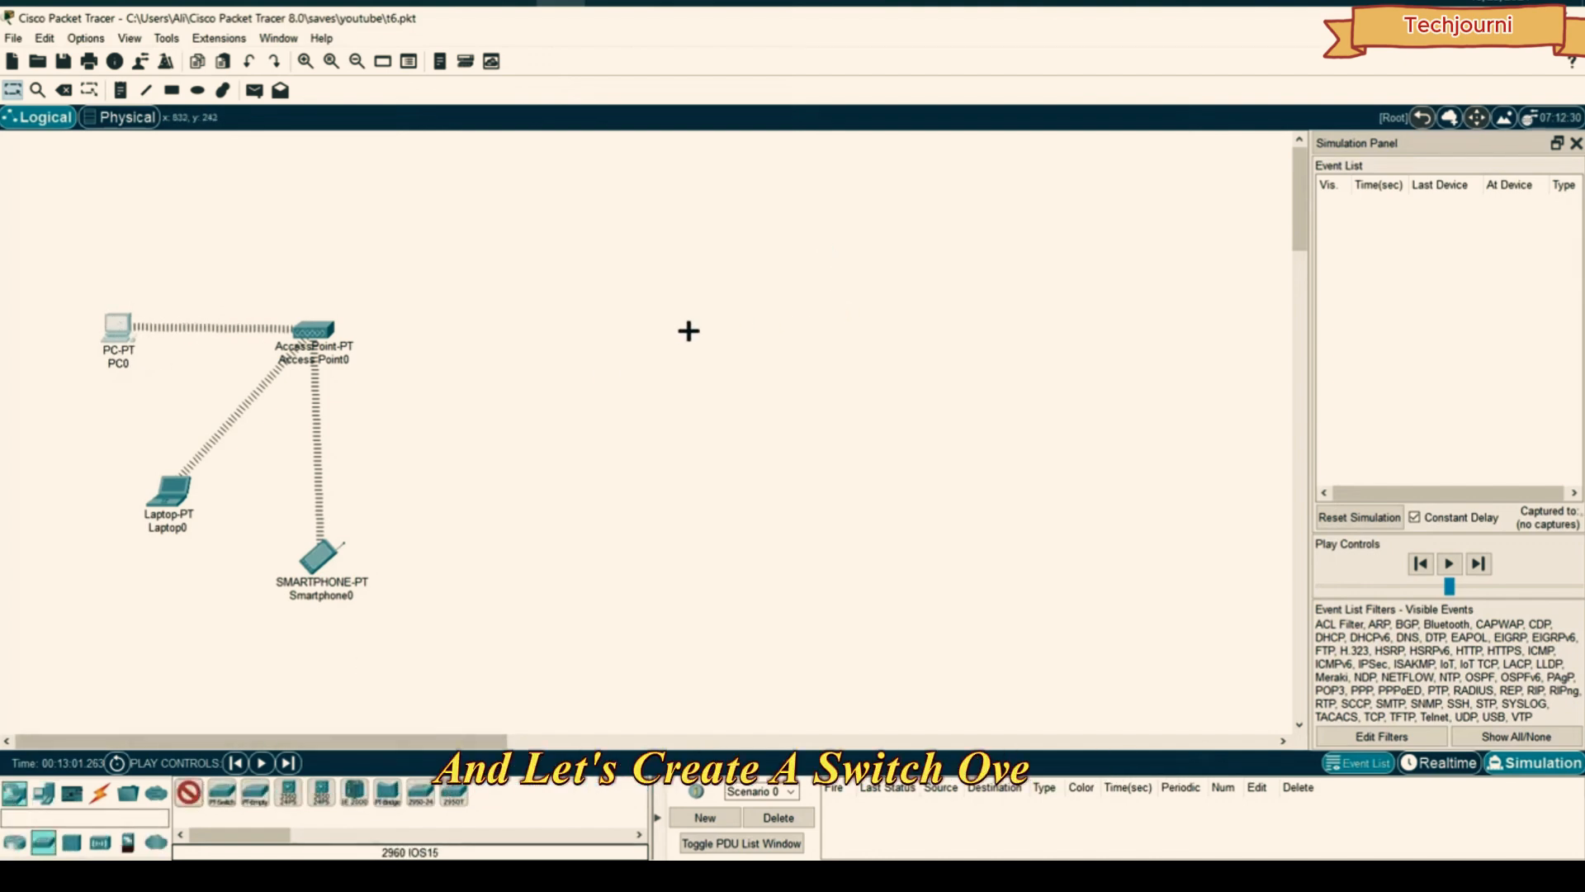
left_click(688, 331)
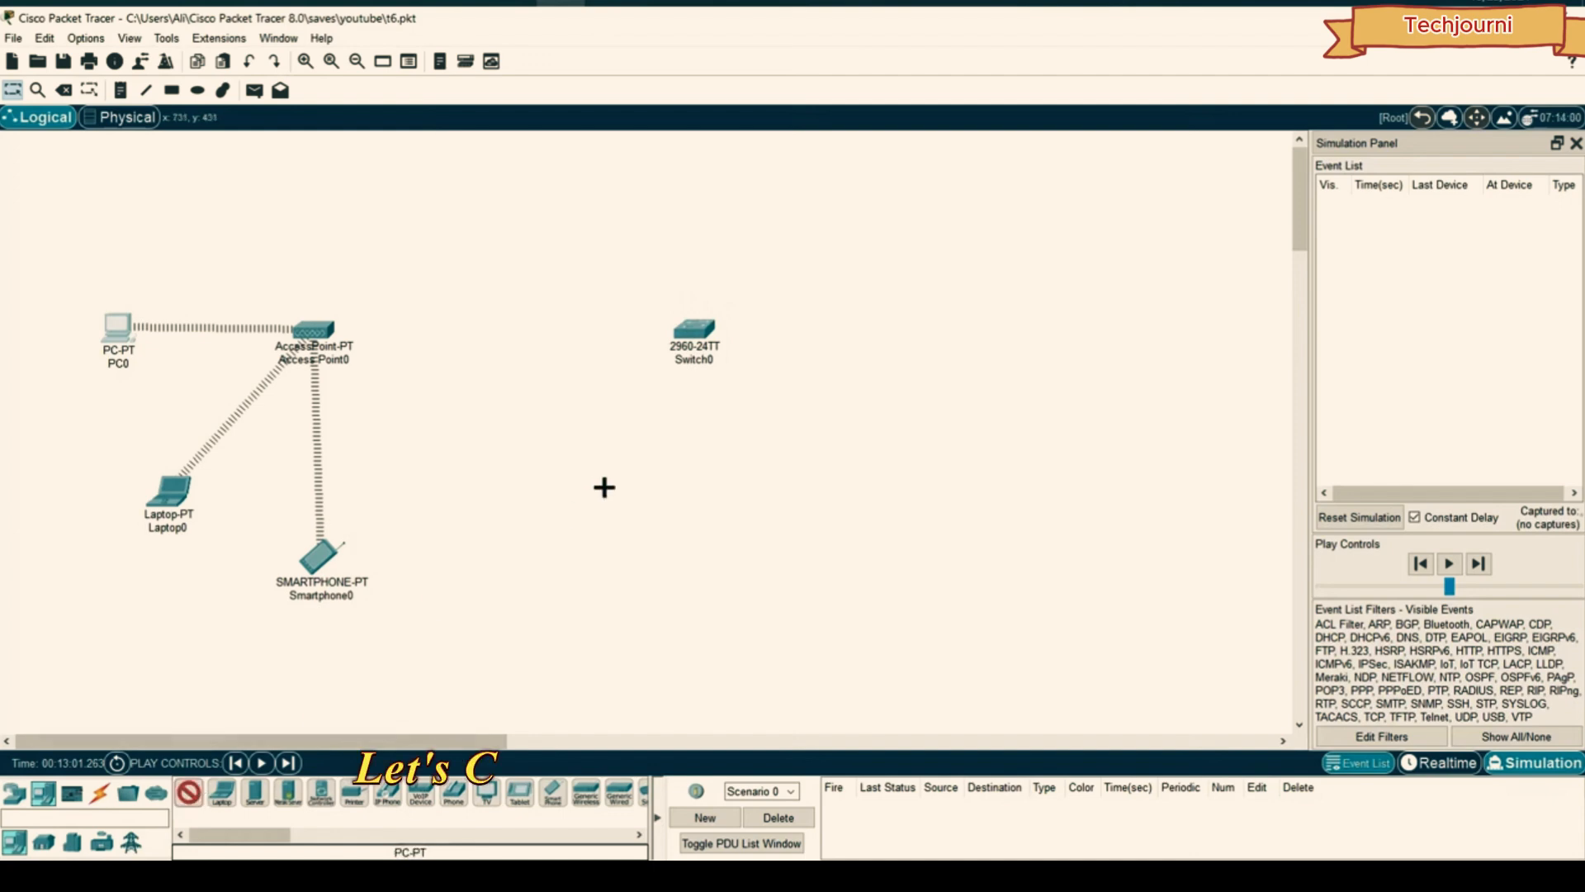
left_click(672, 546)
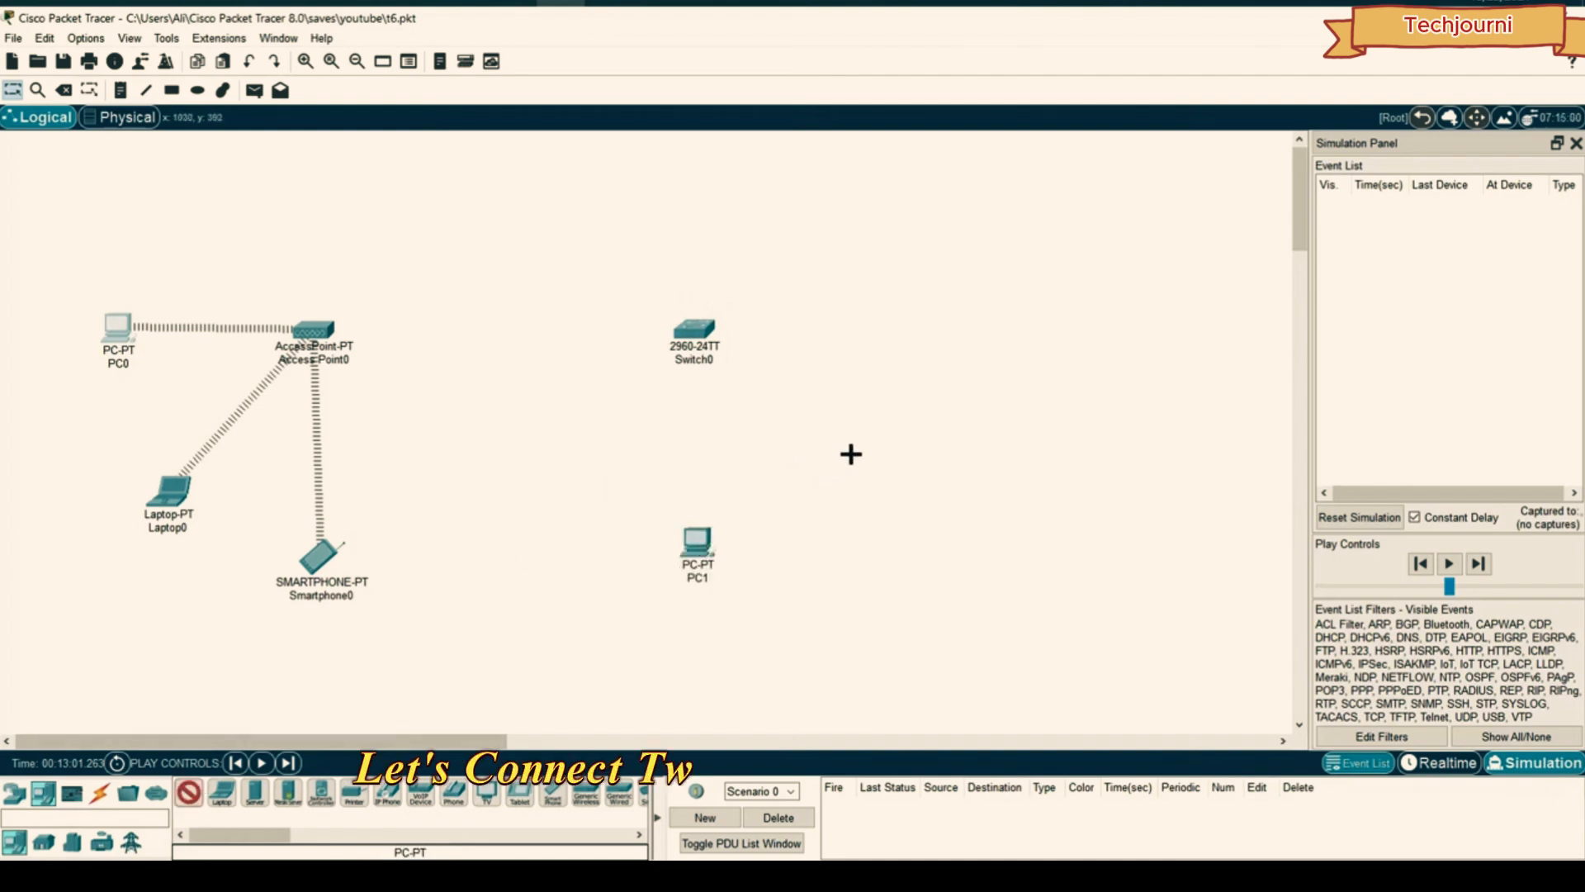
left_click(851, 453)
- Cable PC1 and PC2 to Switch0 using automatic connections
left_click(100, 793)
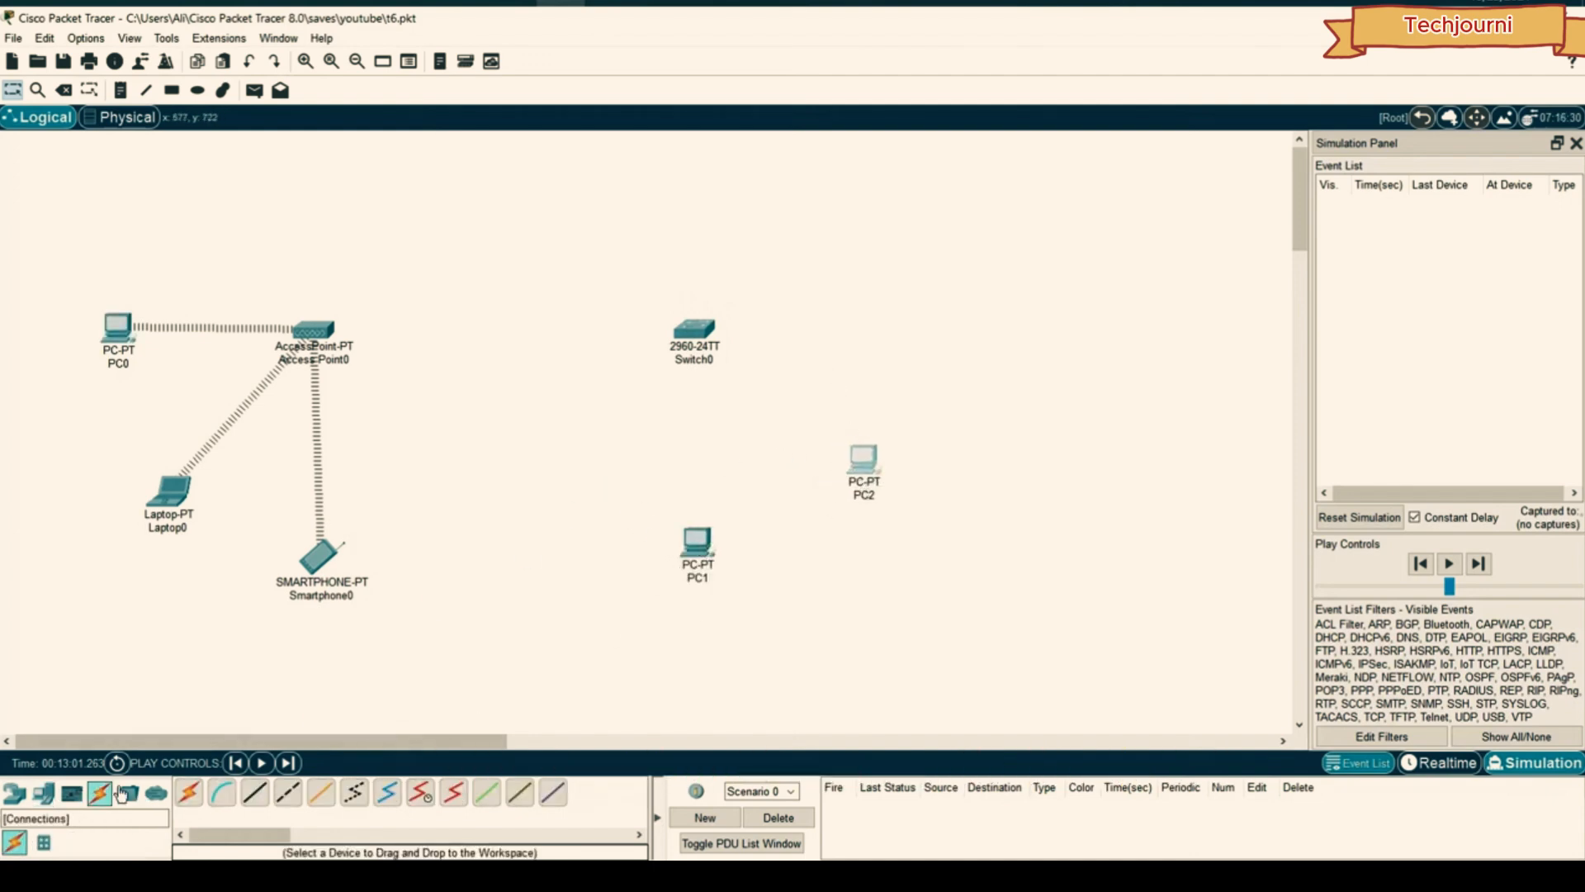
left_click(699, 542)
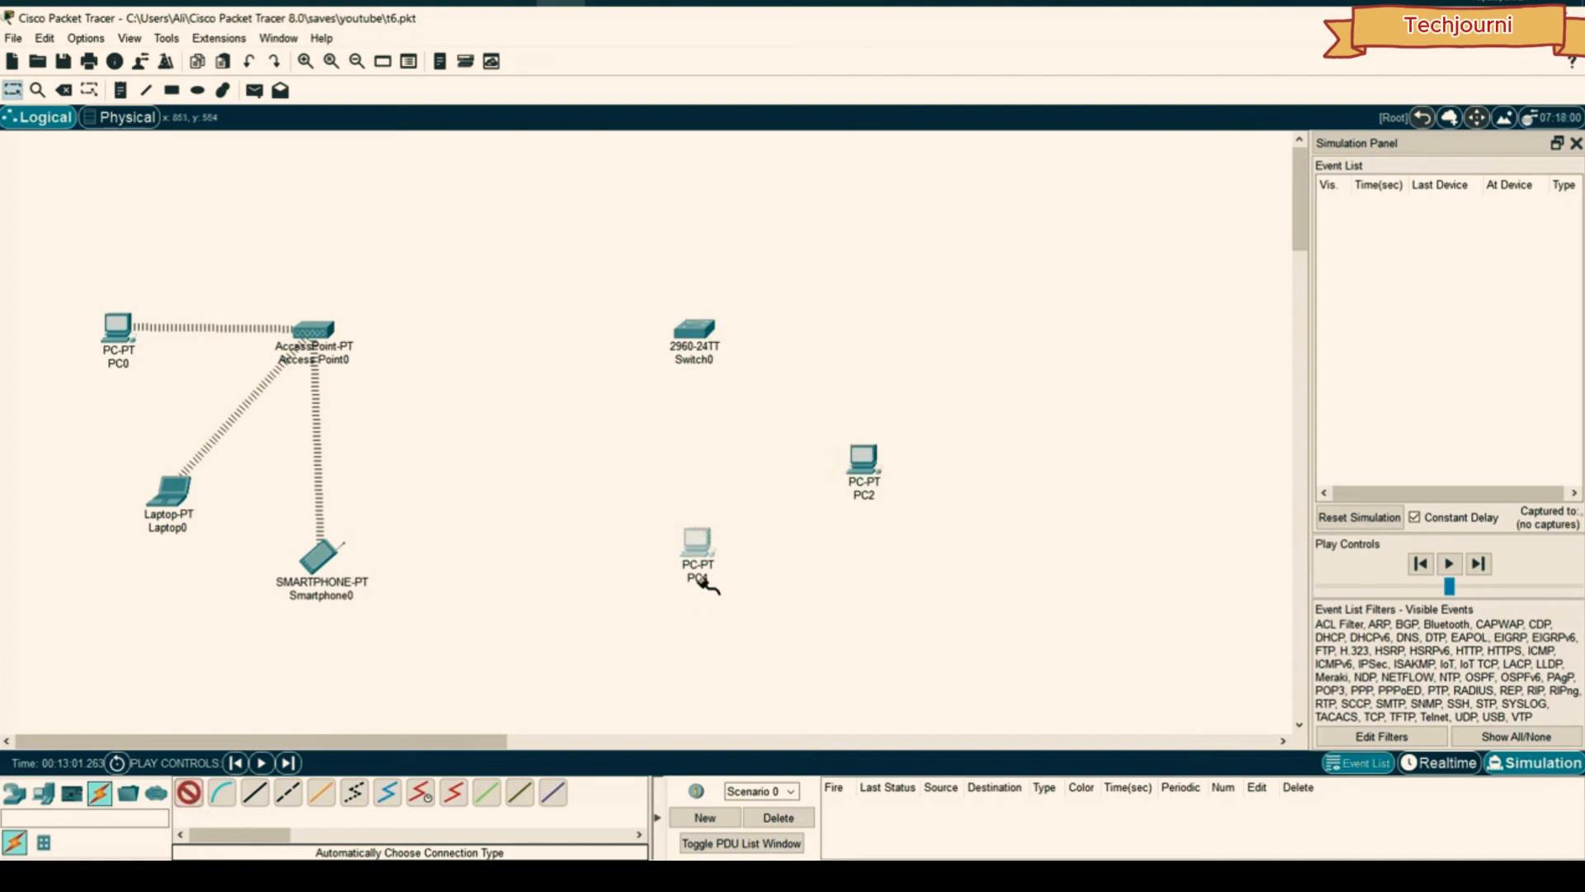
left_click(692, 347)
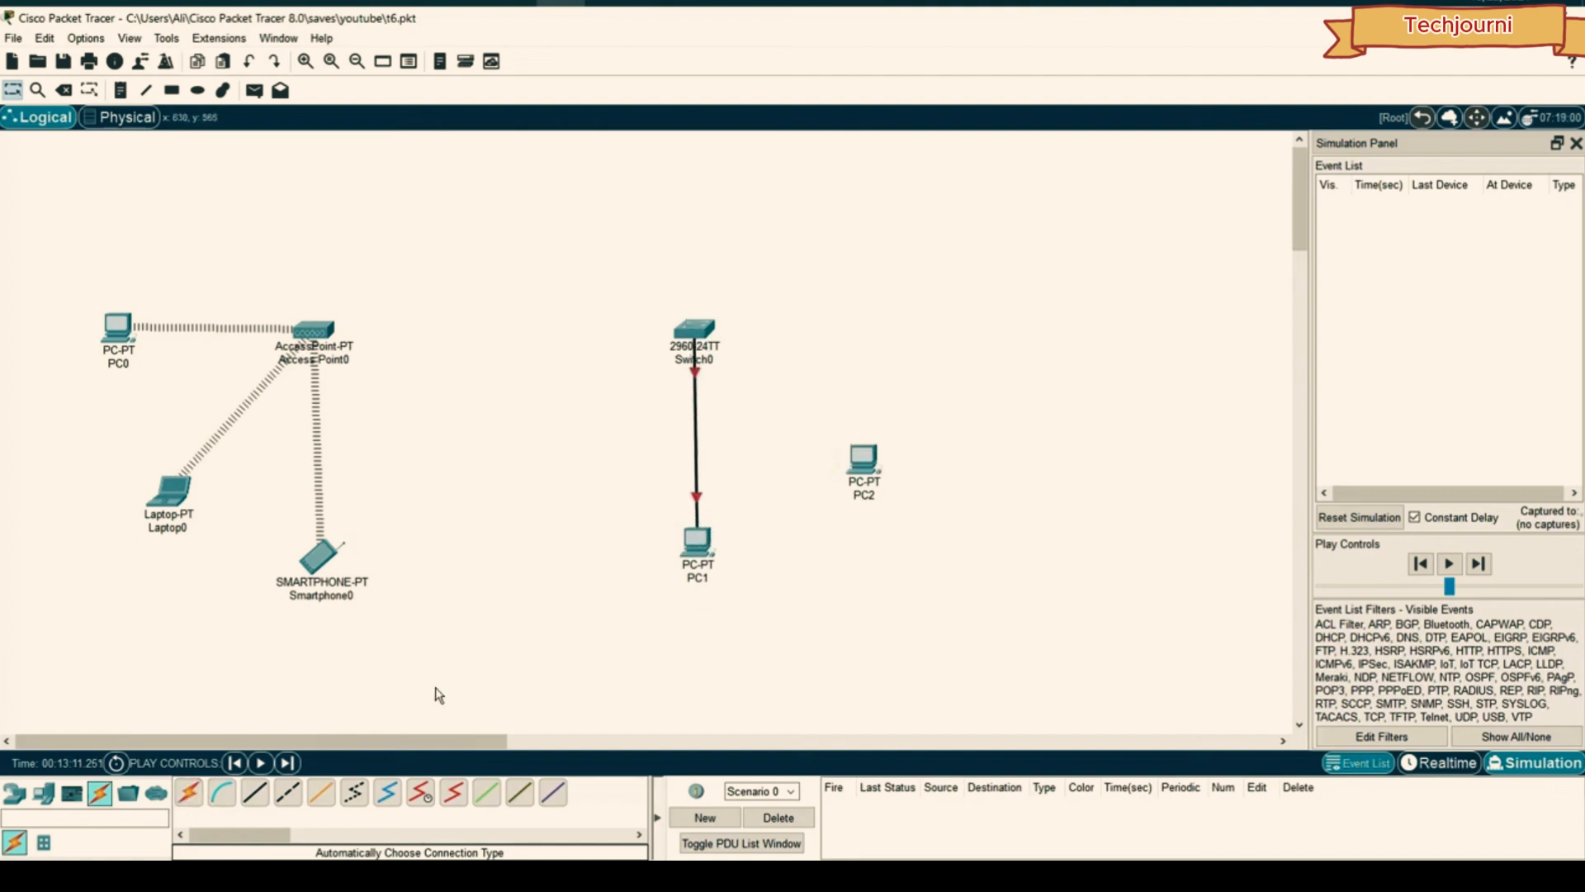
left_click(862, 458)
left_click(694, 330)
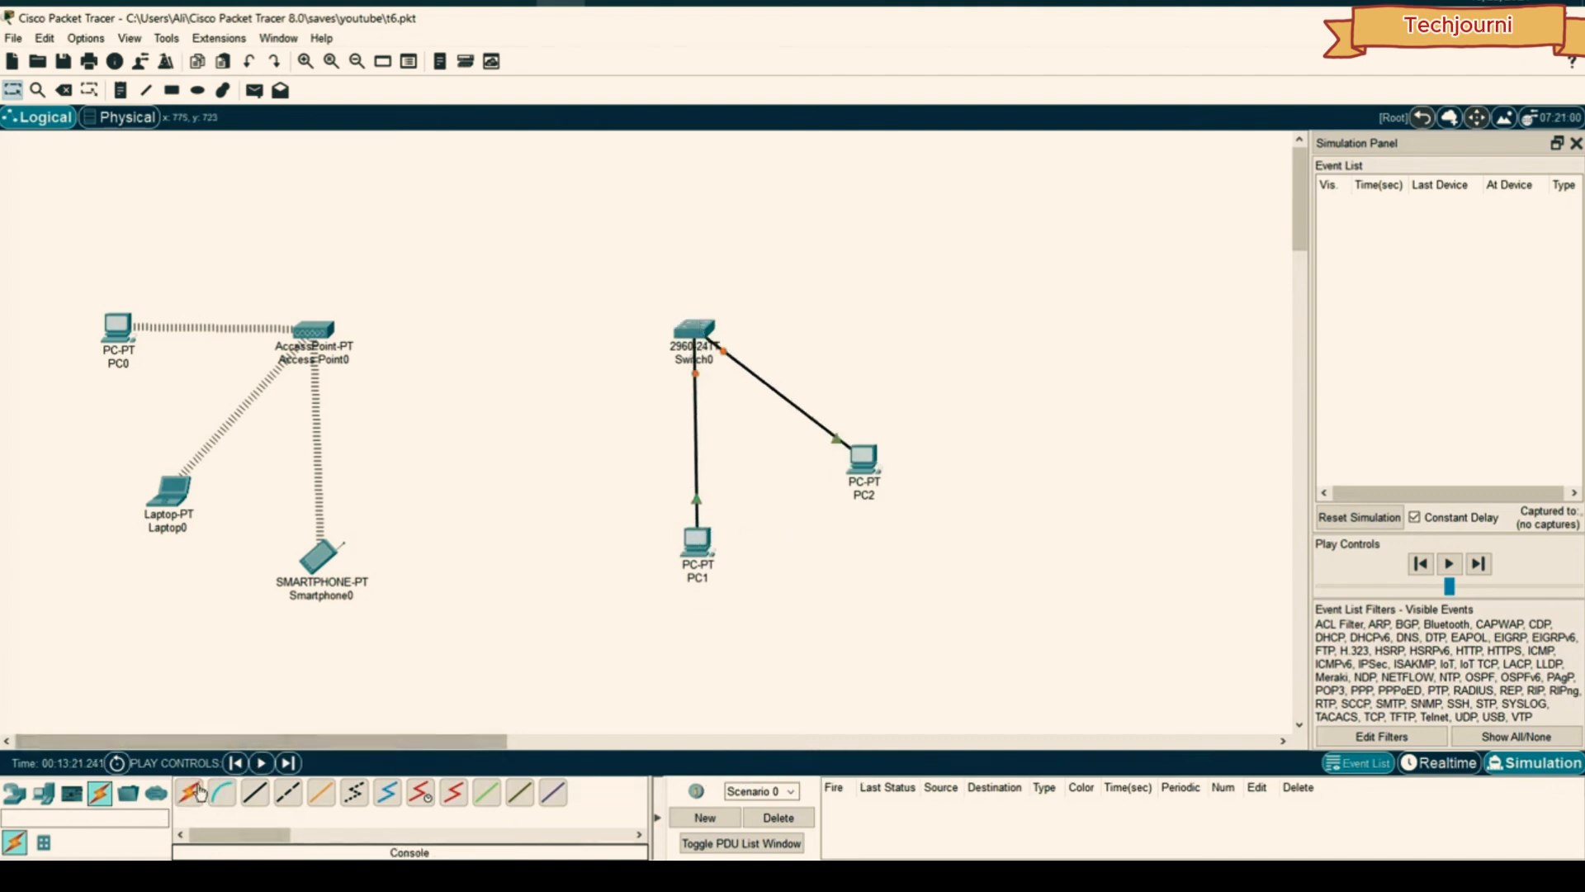
- Link Switch0 to Access Point0 with an automatic cable
left_click(190, 792)
left_click(693, 329)
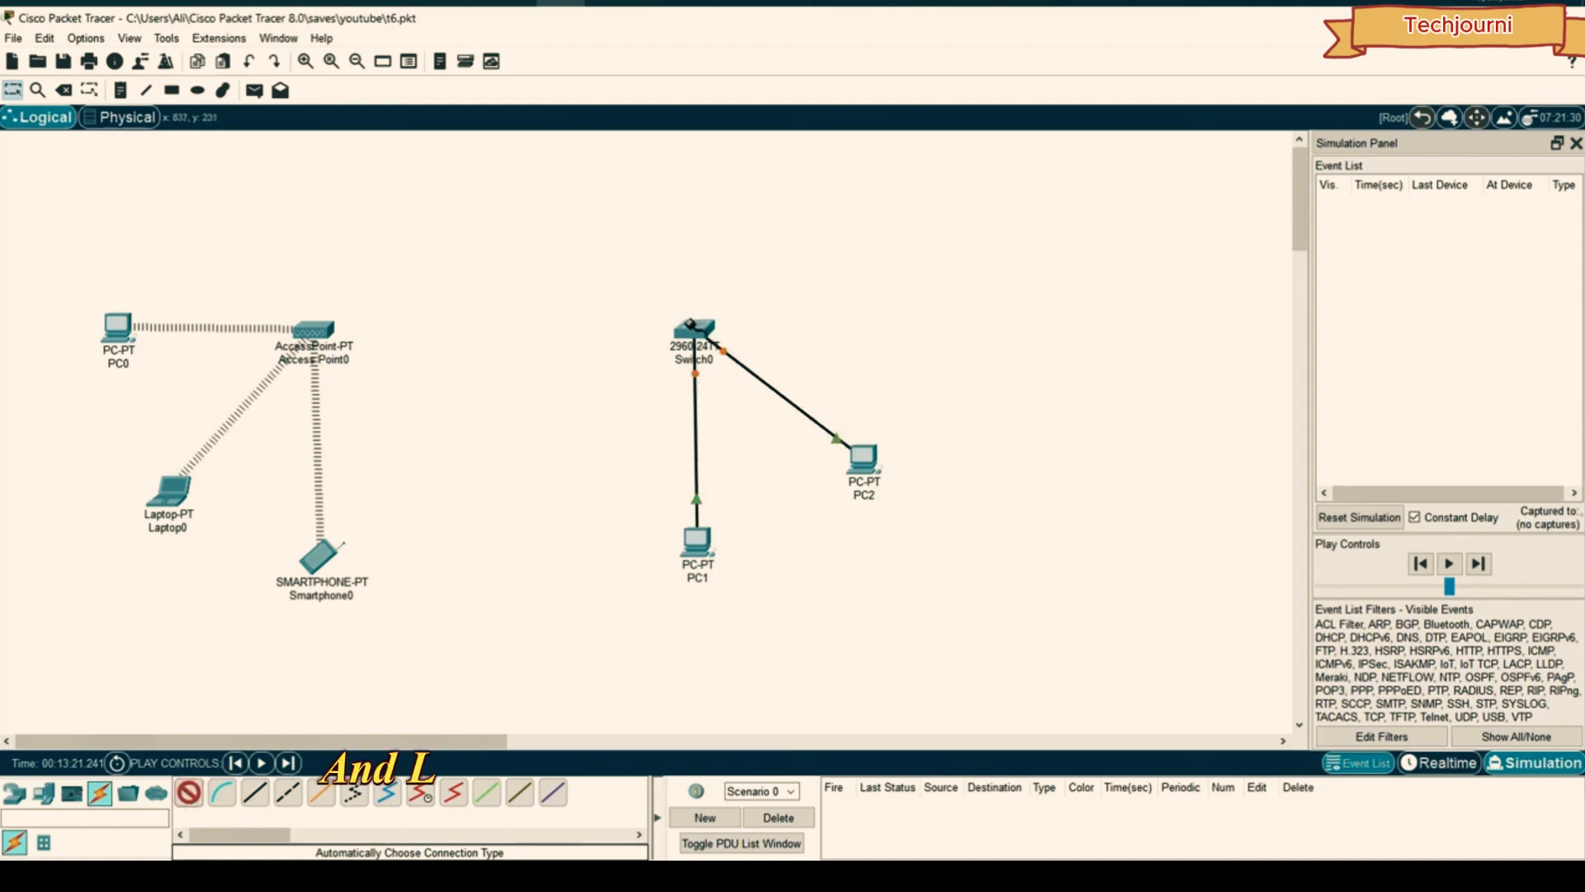
left_click(316, 327)
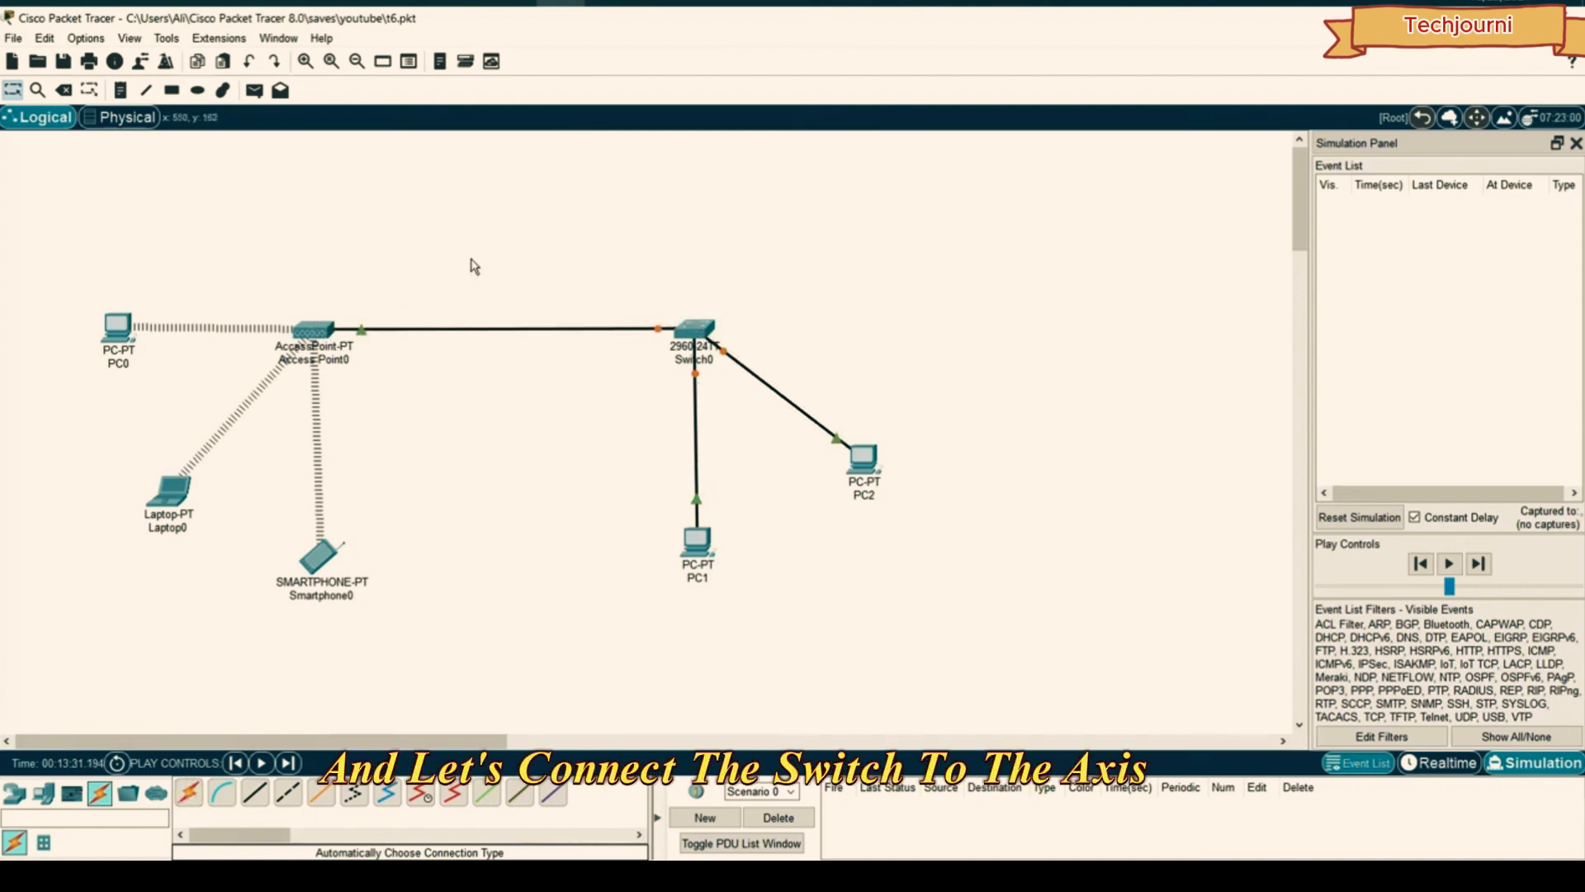
left_click(315, 333)
- Check Access Point0's Port 0 is On, then give PC1 static IPv4 192.168.1.5
left_click(589, 271)
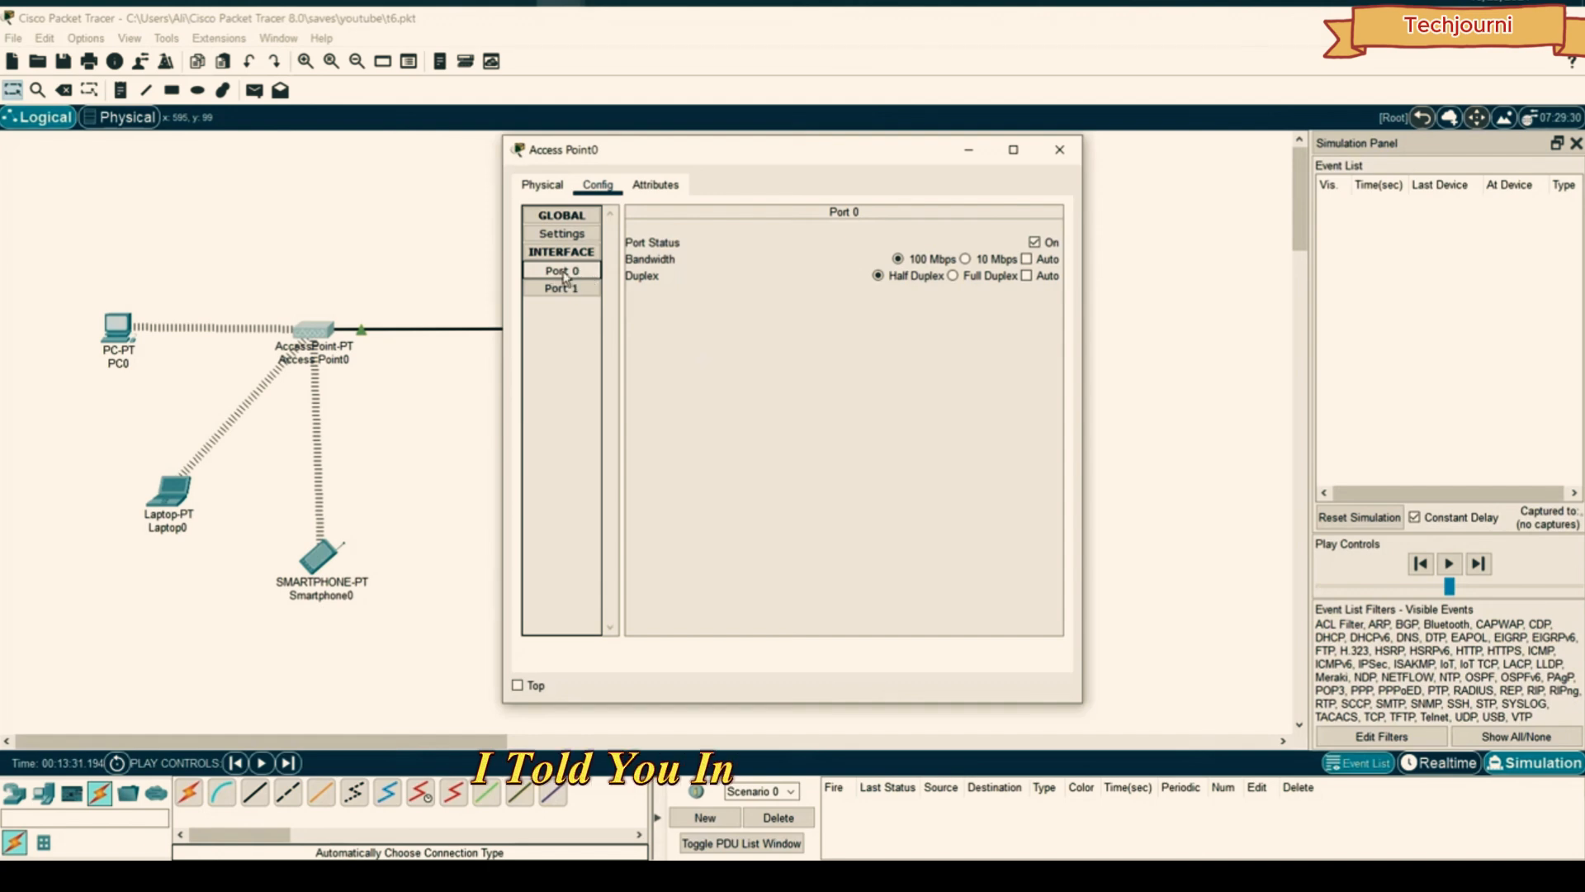
left_click(1060, 149)
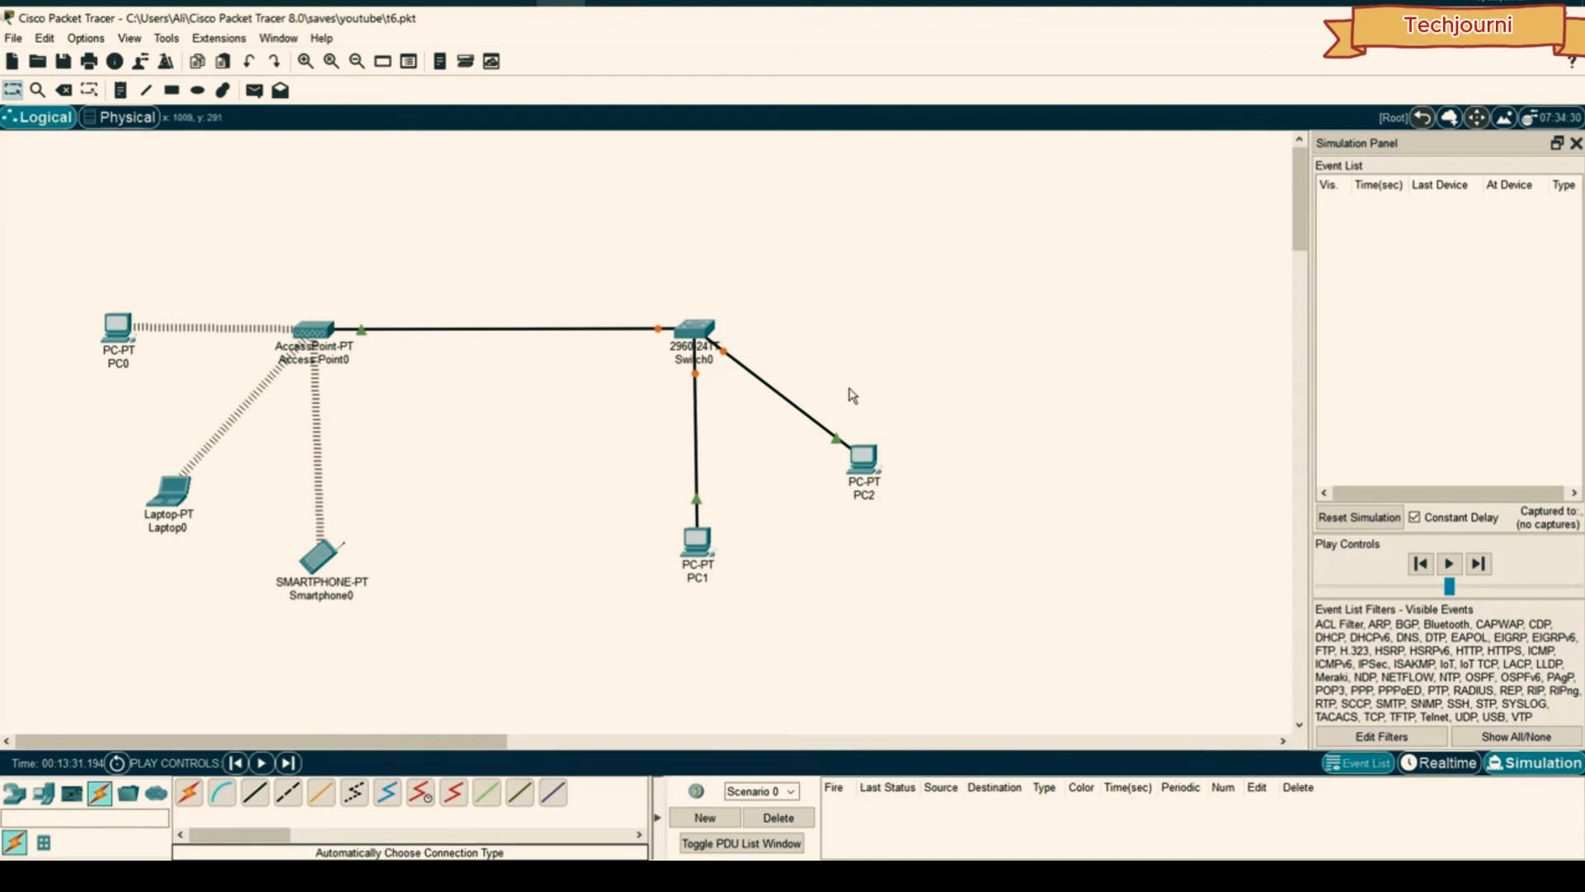
left_click(697, 542)
left_click(652, 184)
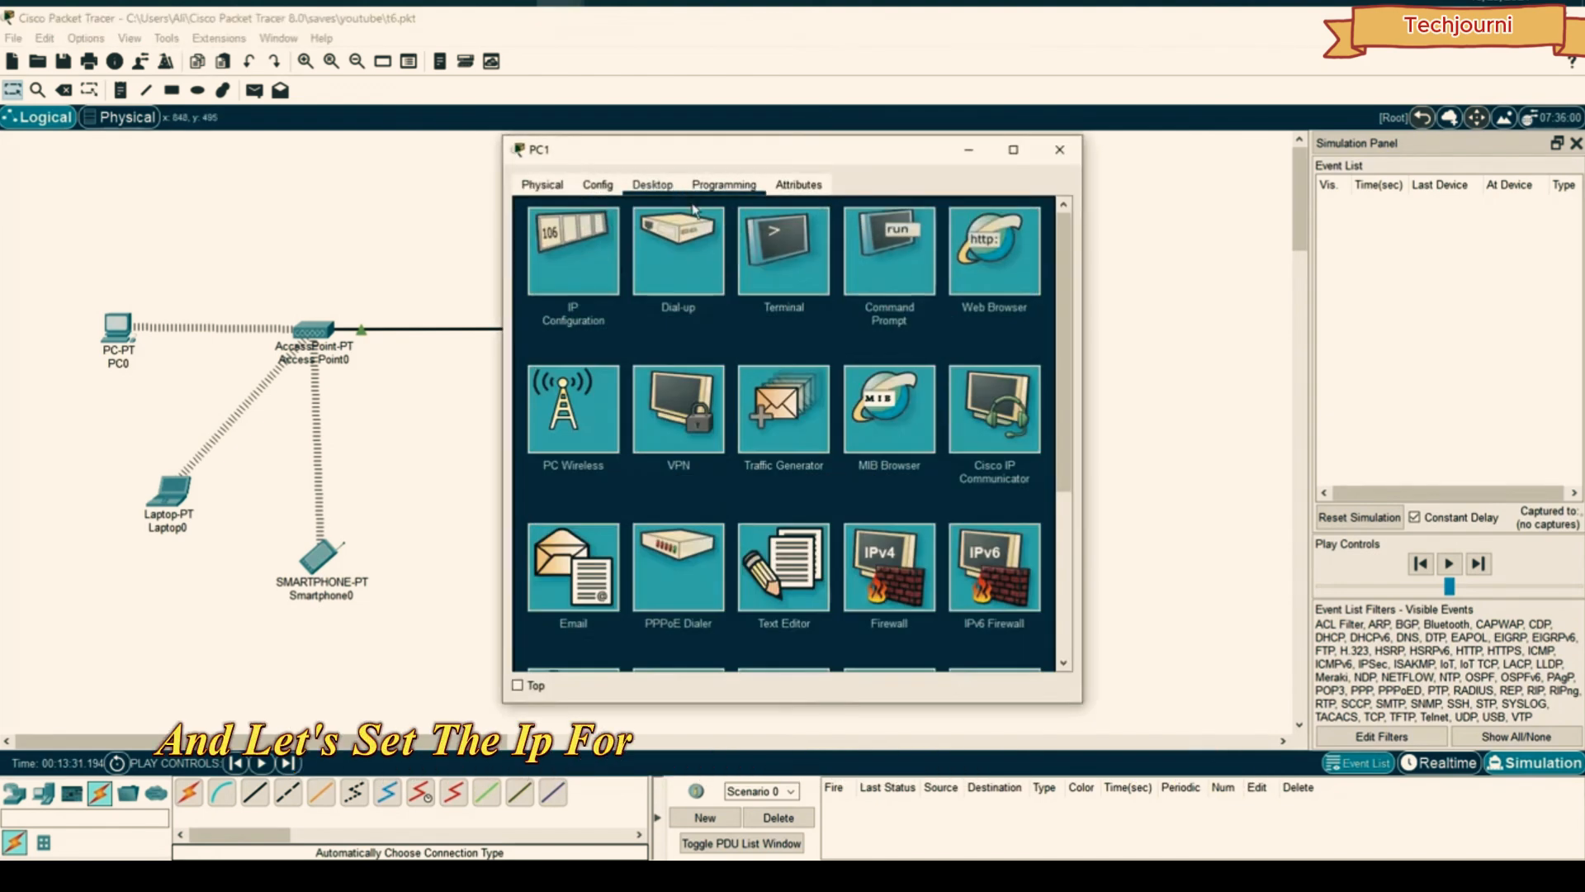
left_click(575, 247)
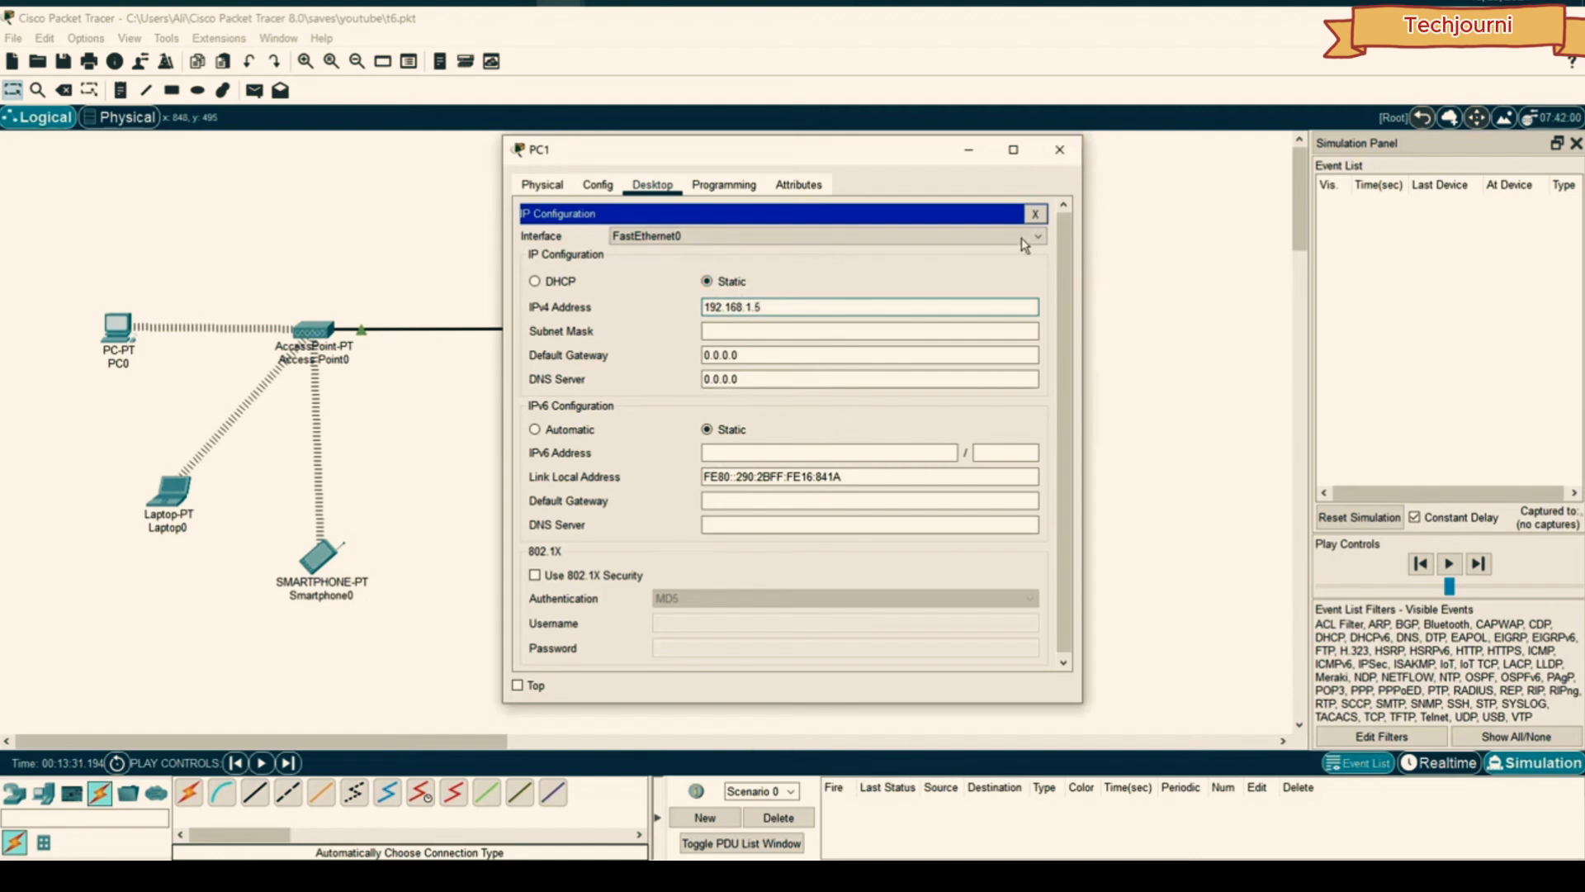
left_click(1060, 149)
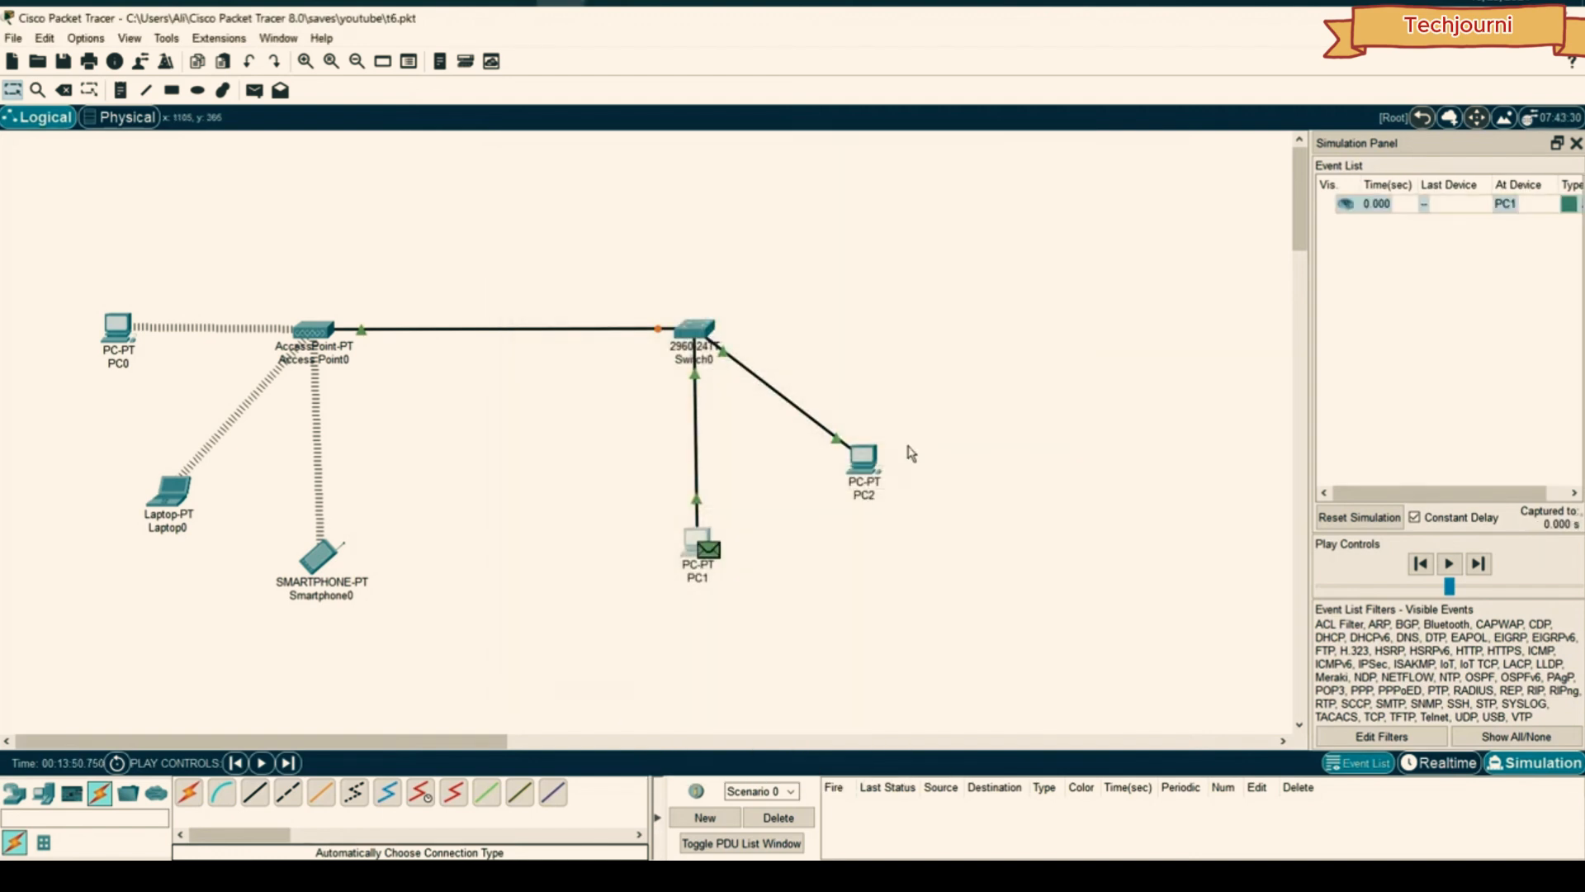
left_click(867, 454)
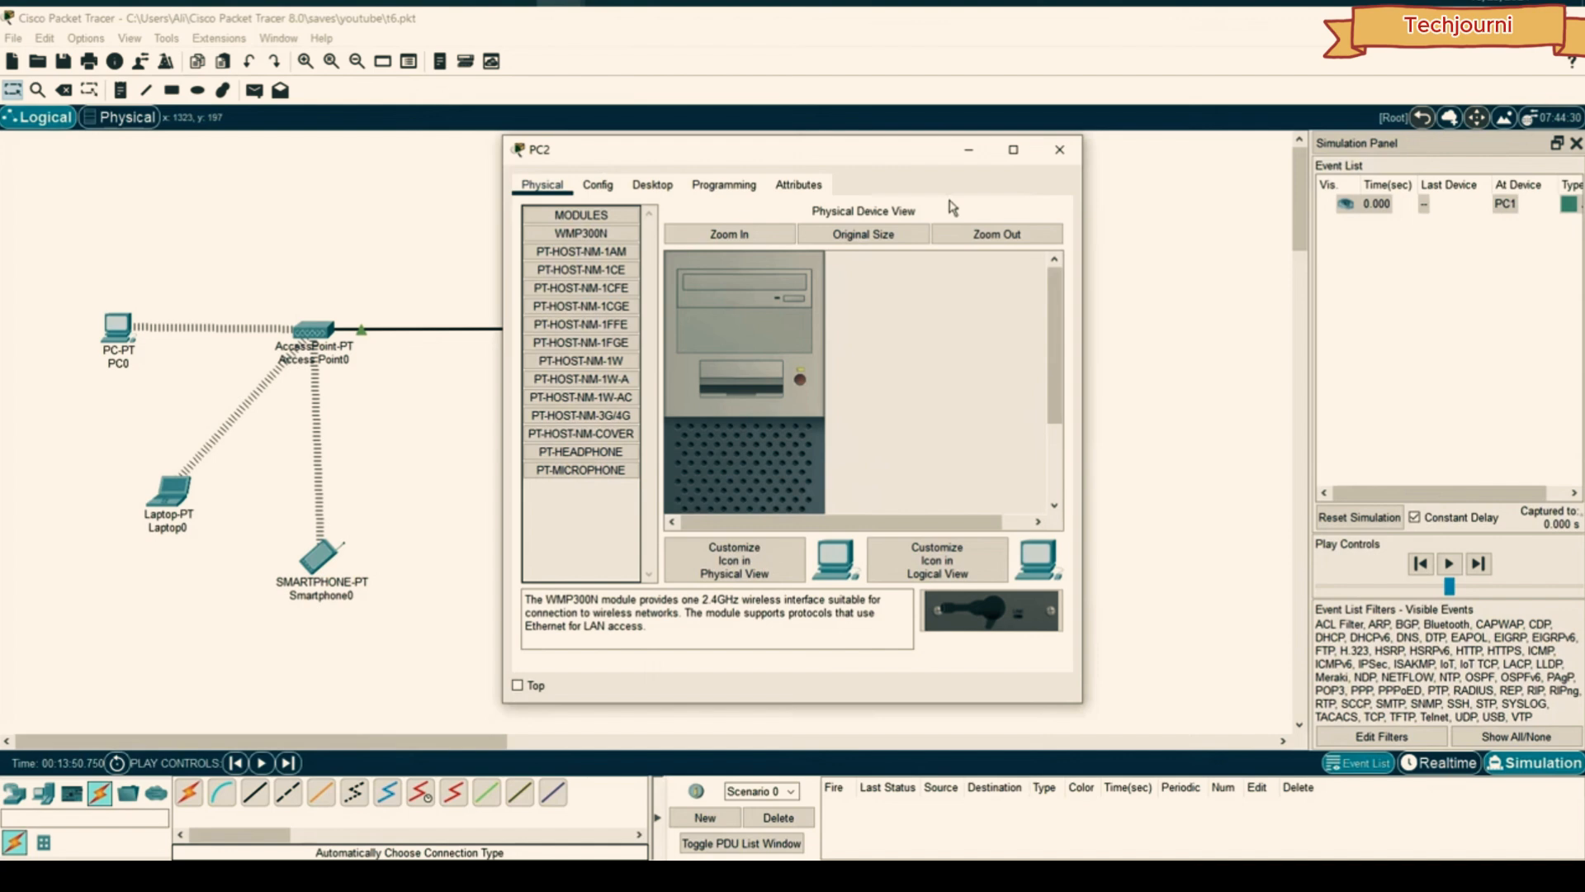
- Enter IPv4 192.168.1.6 and mask 255.255.255.0 in PC2's IP Configuration
left_click(1060, 149)
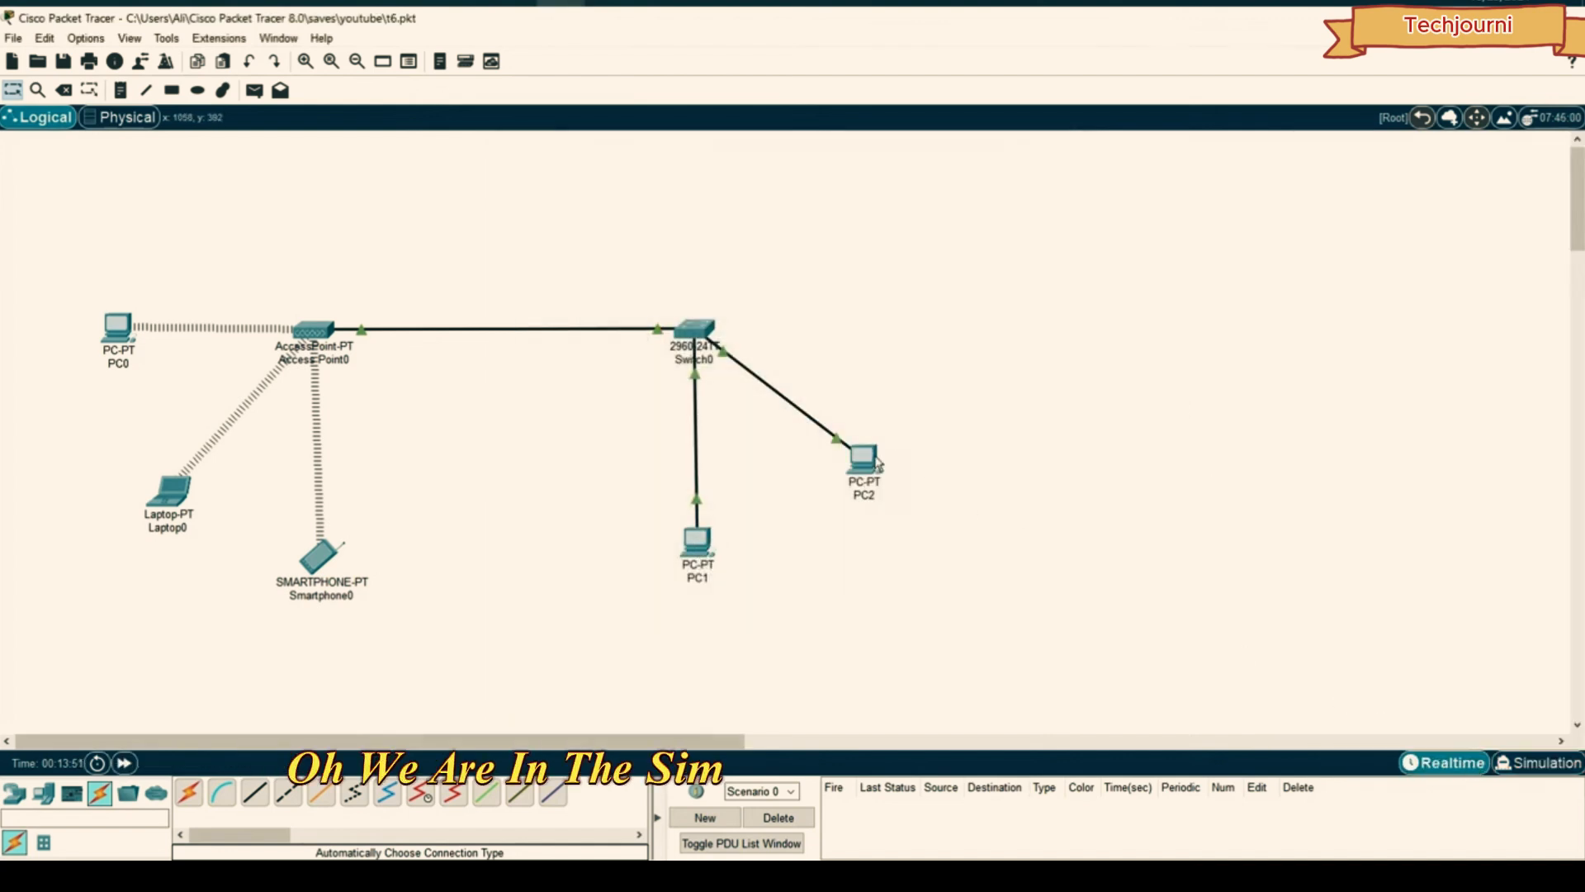
left_click(877, 464)
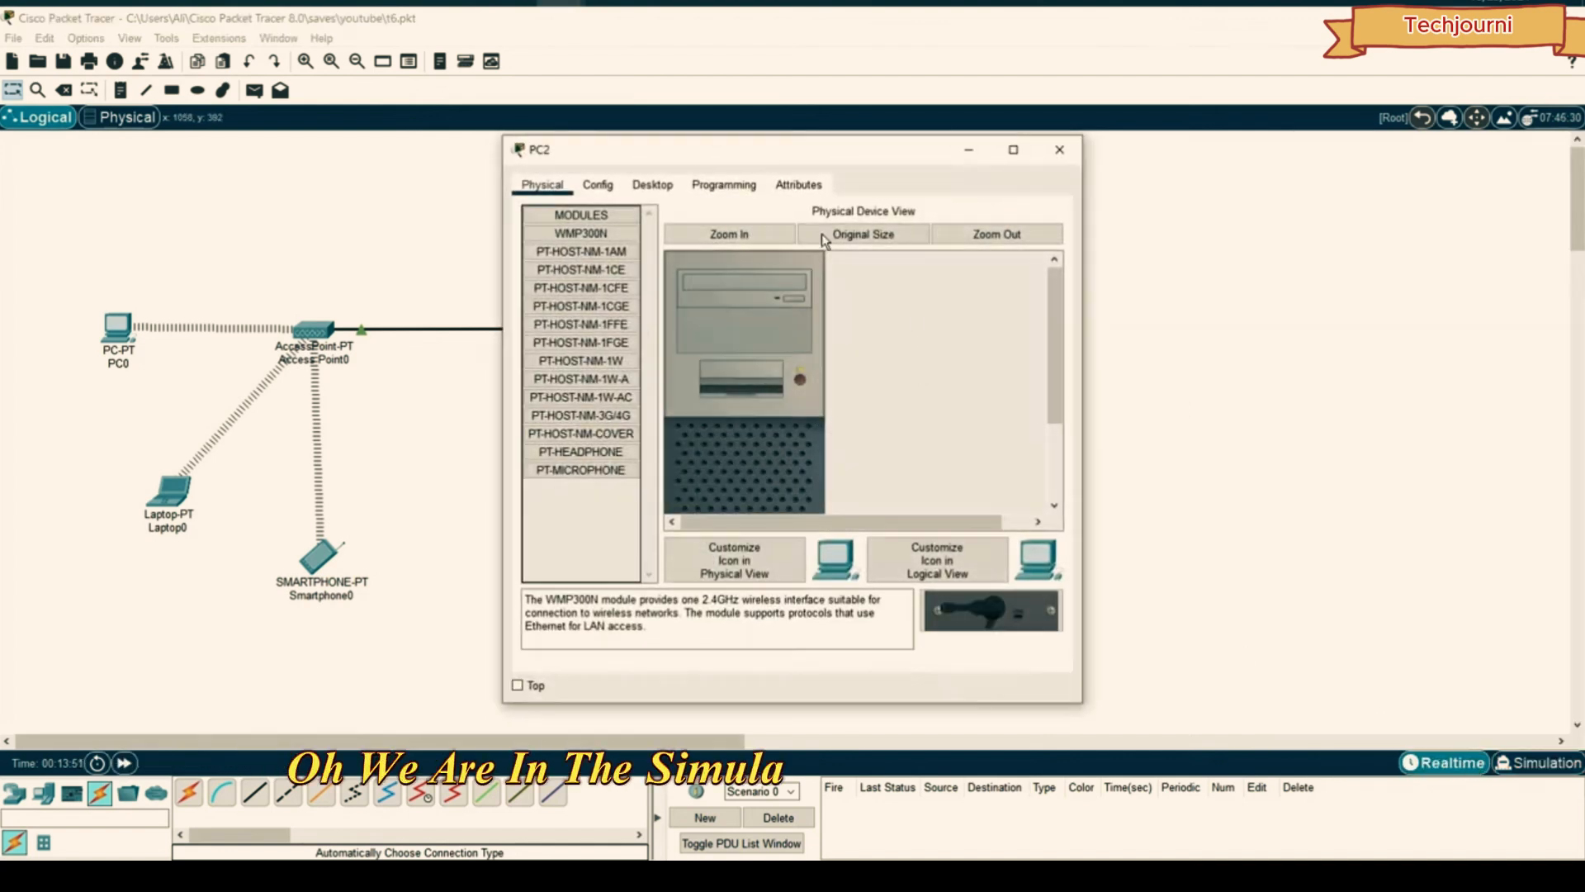
left_click(664, 188)
left_click(573, 244)
left_click(748, 305)
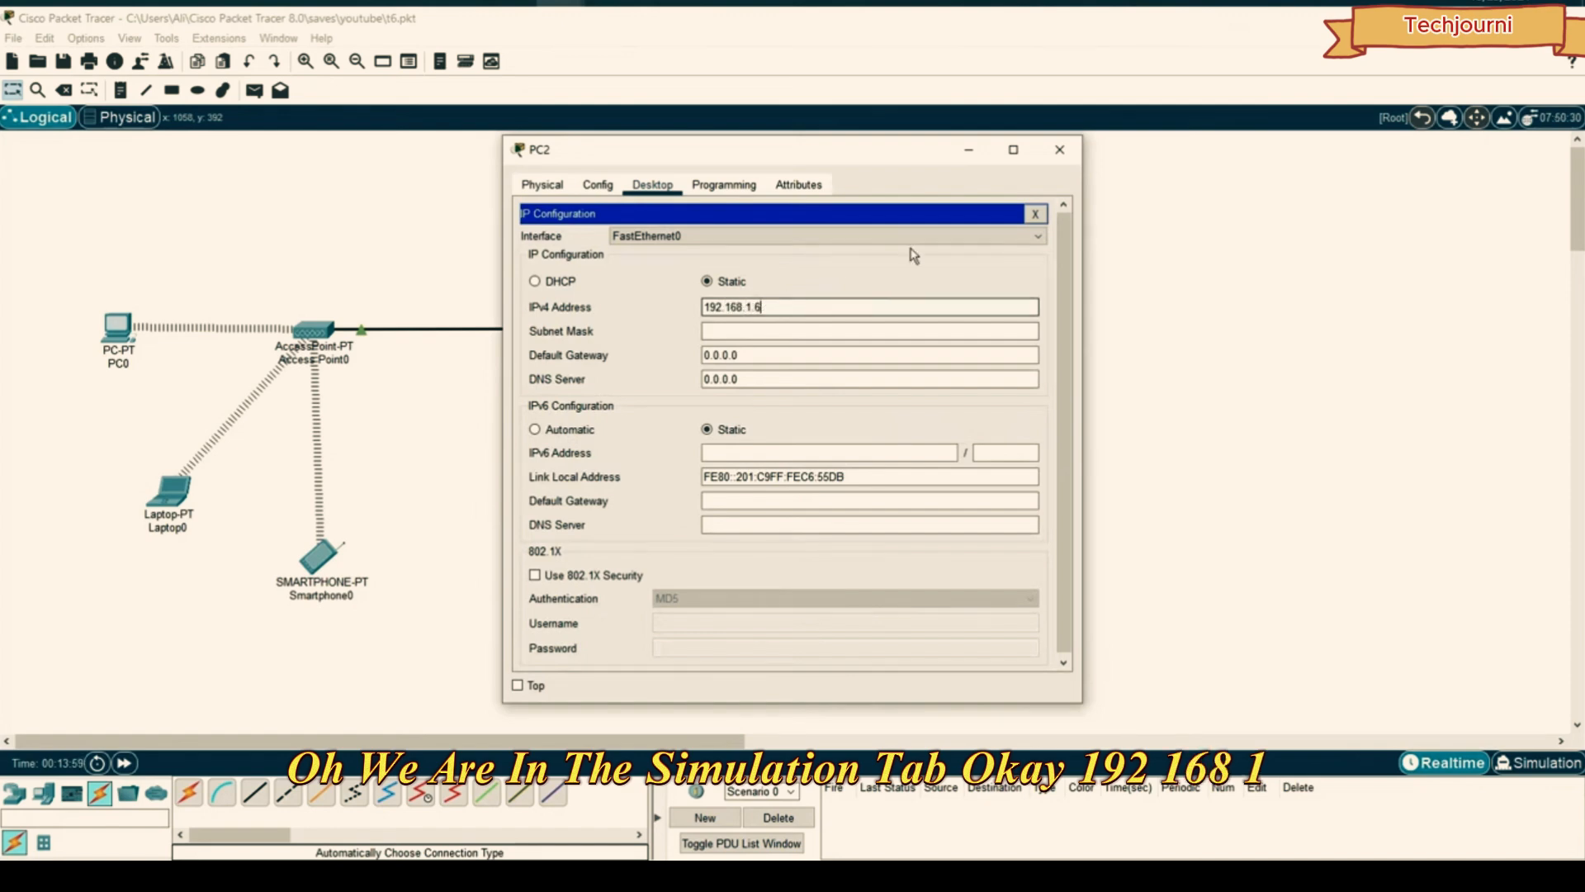
left_click(1061, 150)
left_click(863, 456)
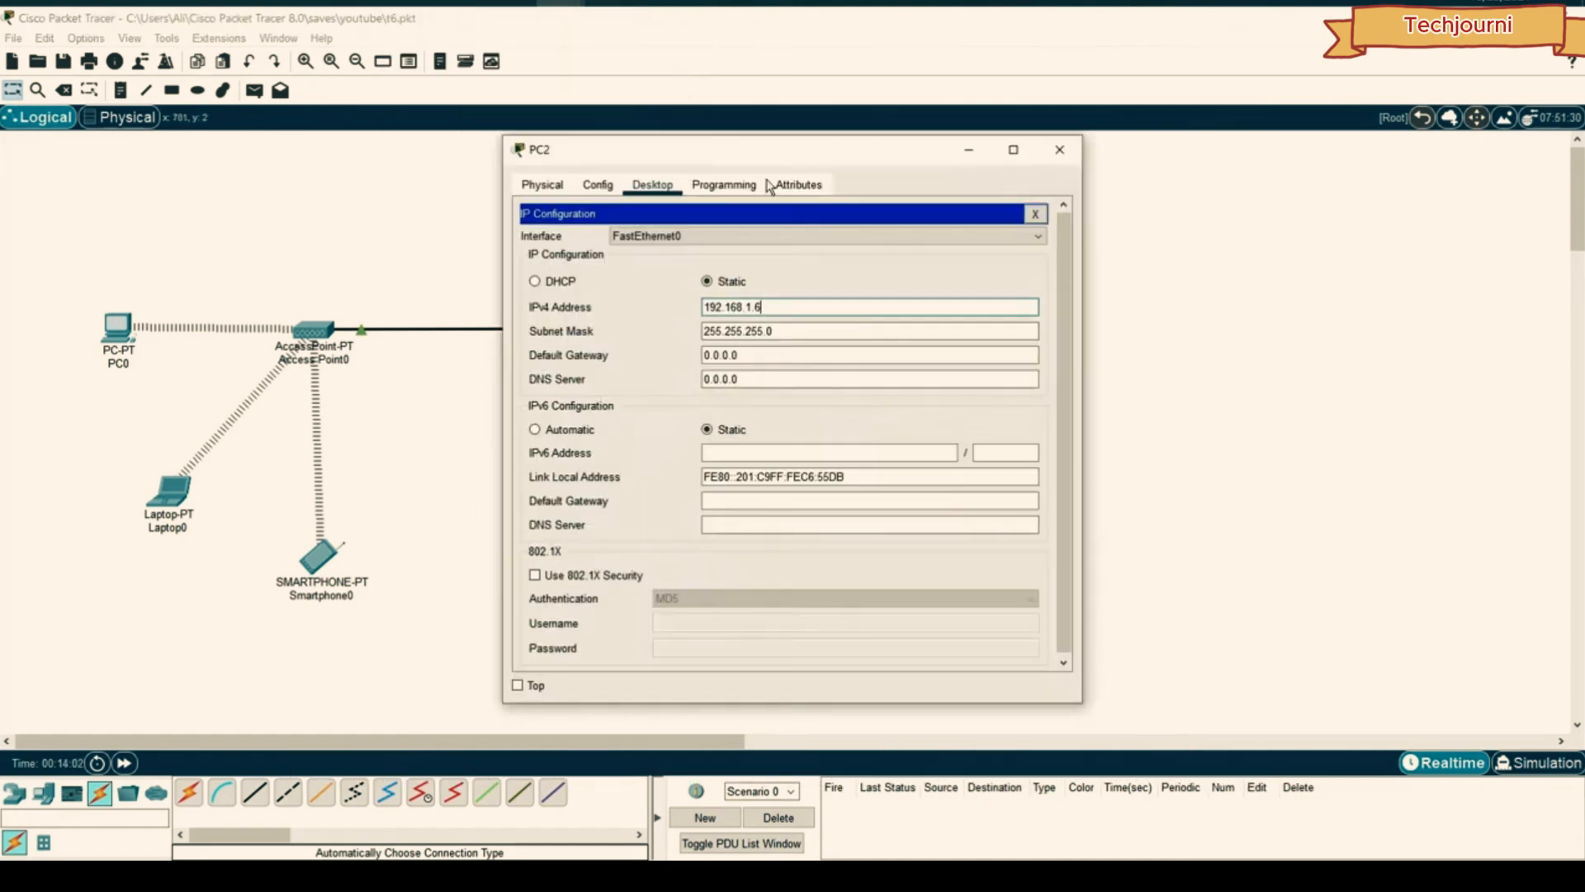
left_click(854, 309)
left_click(1060, 151)
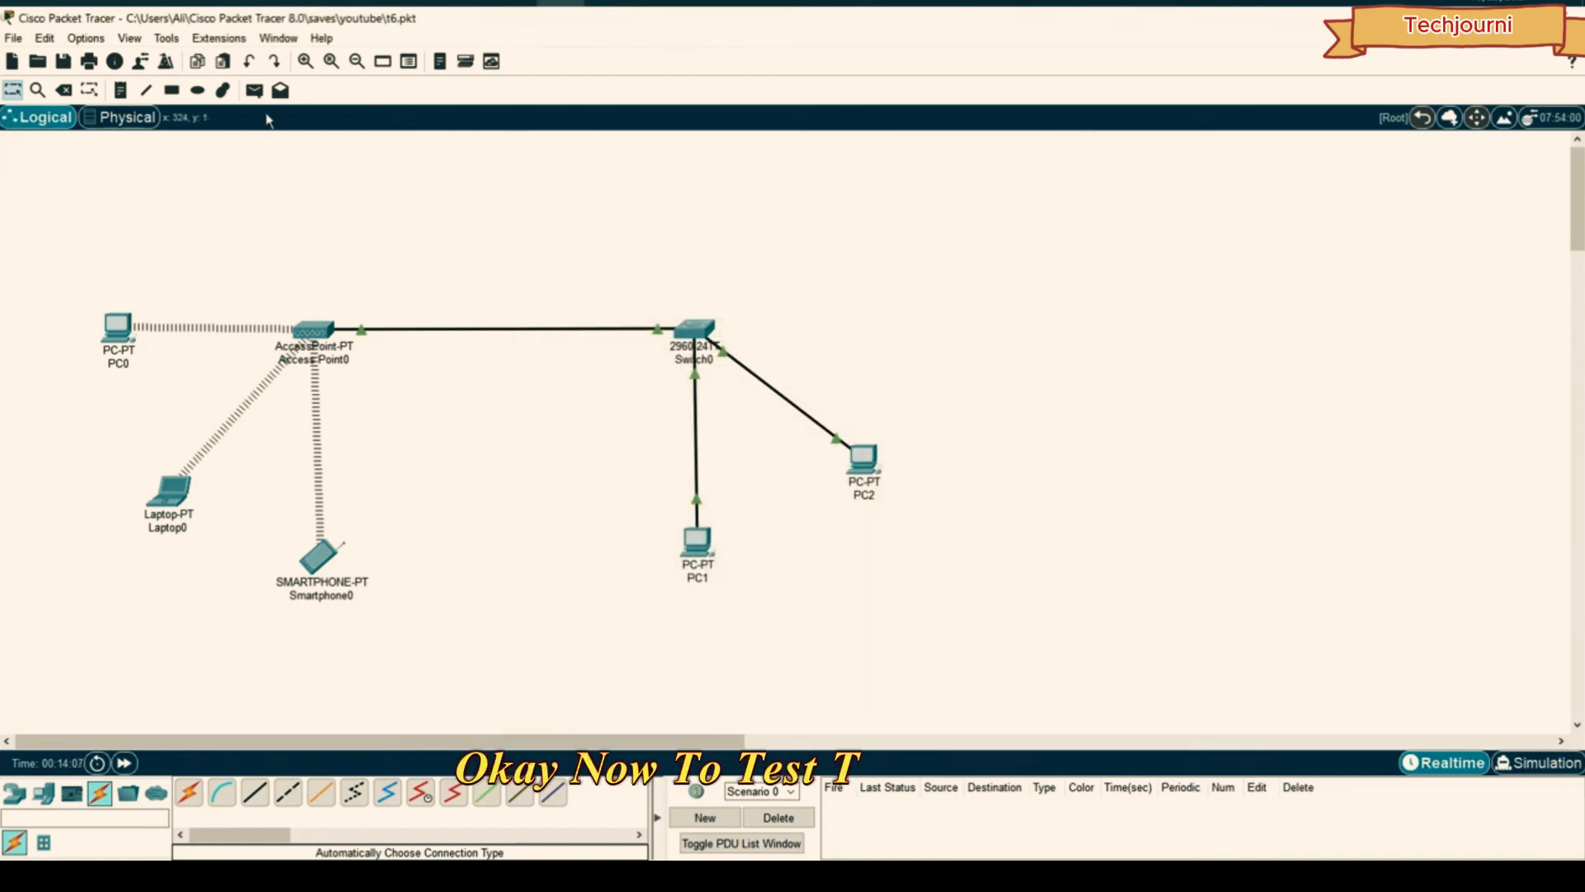
- Add a simple PDU from Laptop0 to PC1 and play it in Simulation mode
left_click(254, 89)
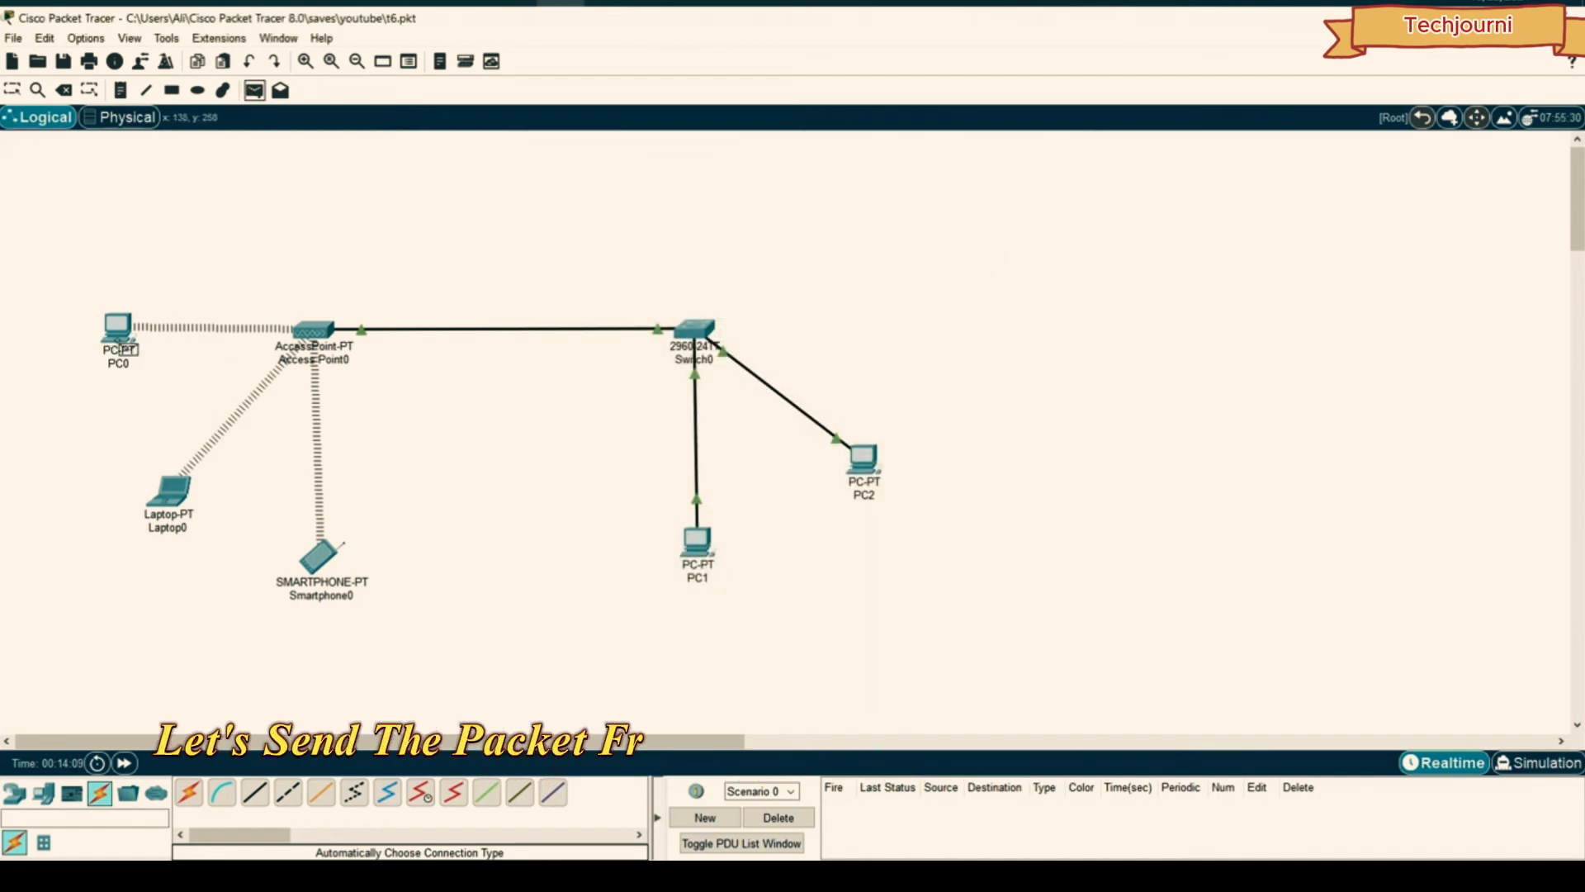
left_click(169, 493)
left_click(697, 540)
left_click(1518, 763)
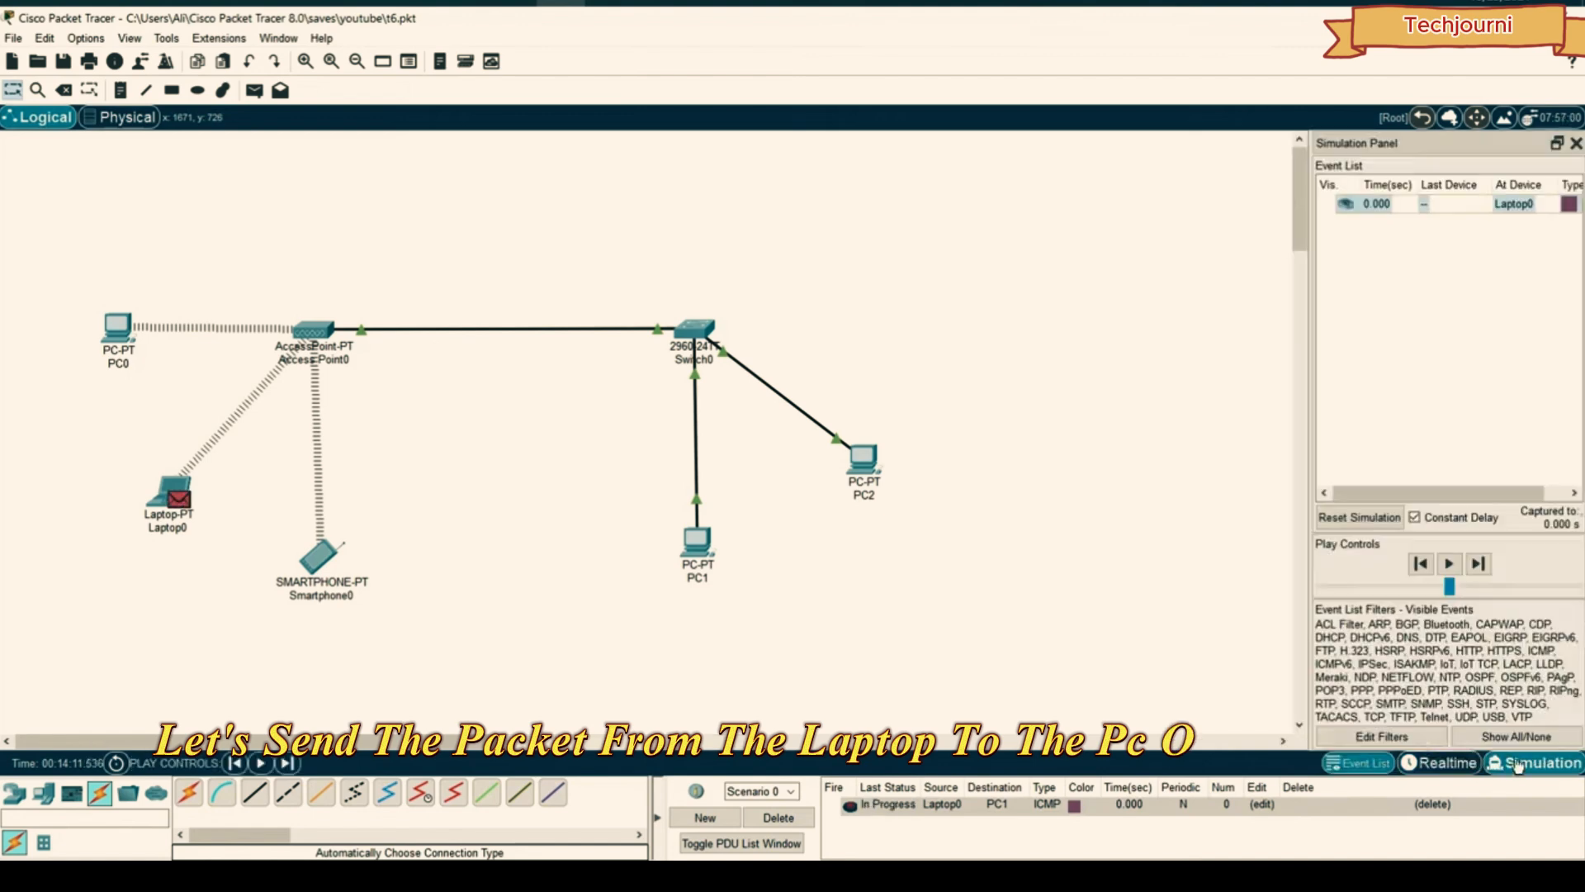
left_click(1449, 563)
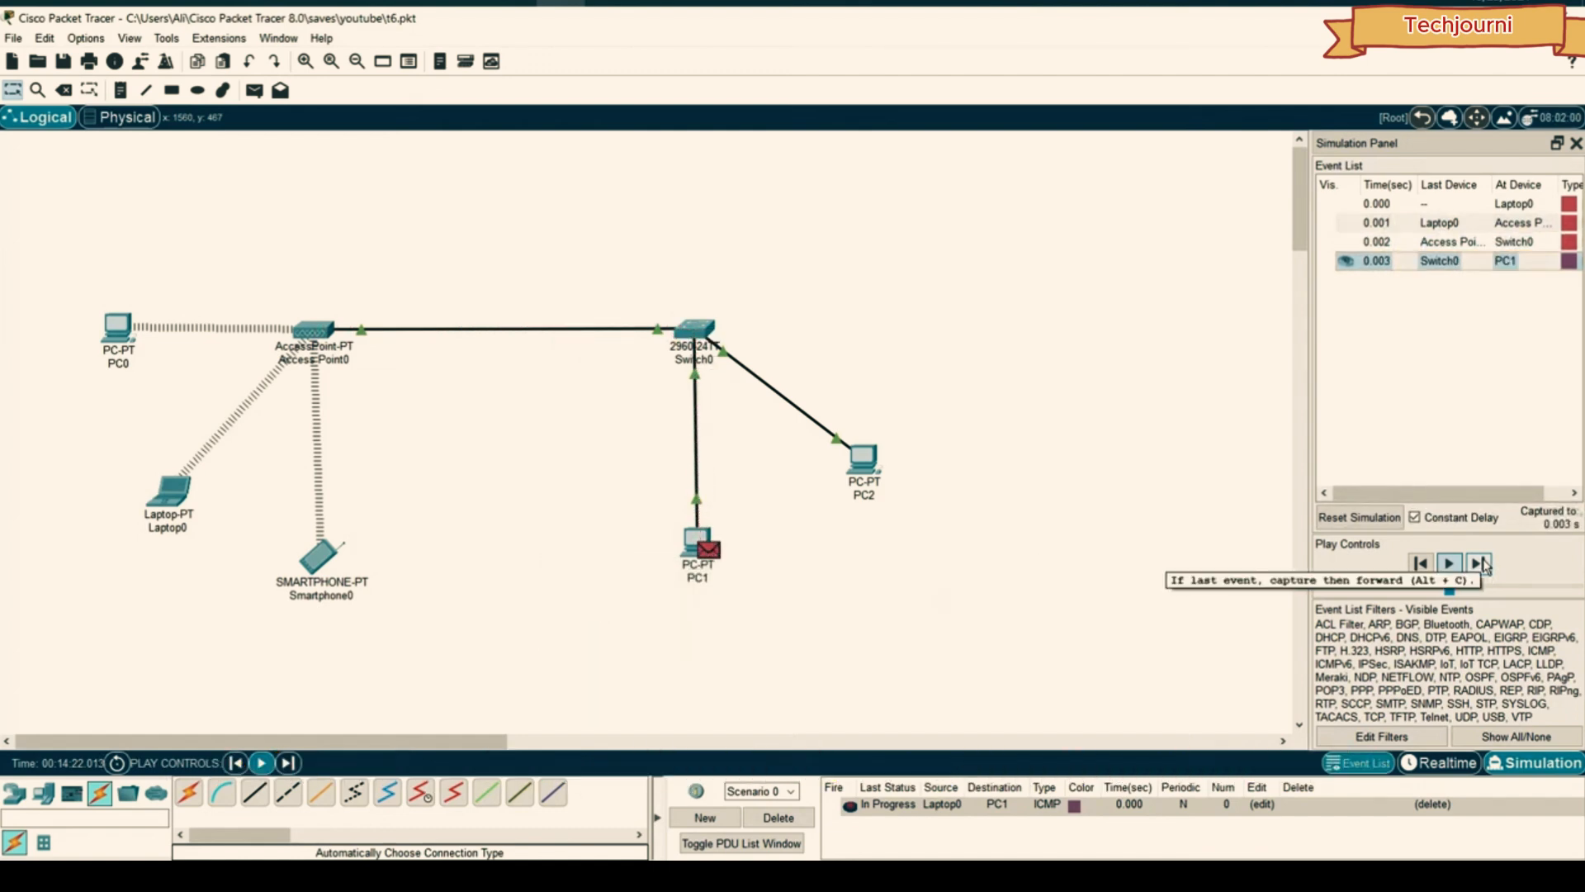
- Adjust the playback speed and scroll the event list until the ping shows Successful
left_click_drag(1449, 589, 1507, 591)
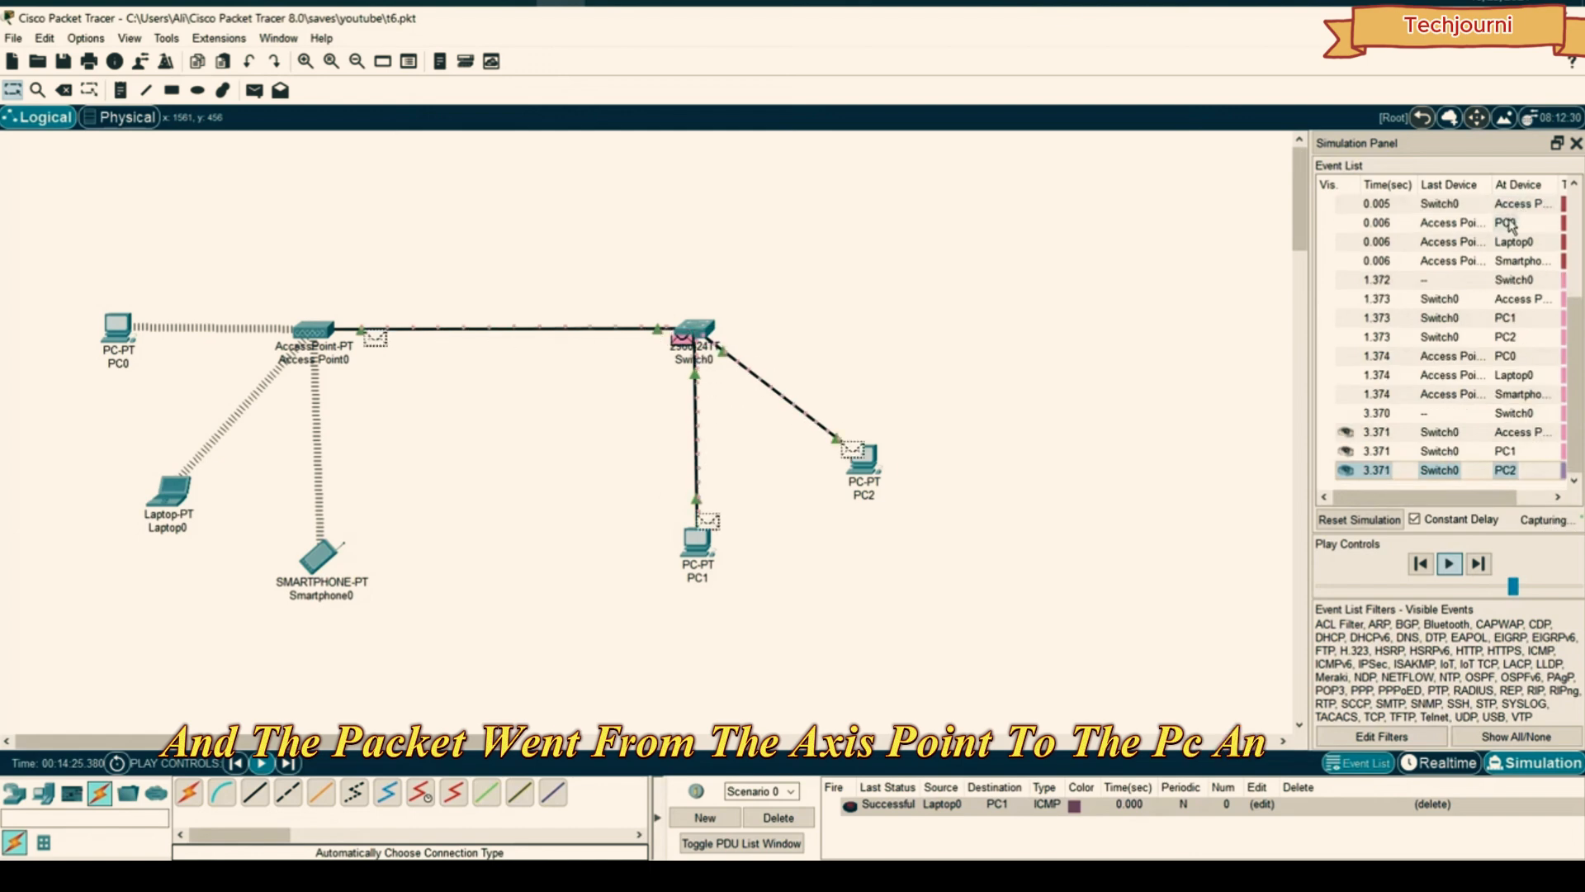
left_click_drag(1513, 586, 1486, 588)
scroll(1485, 340, "up", 4)
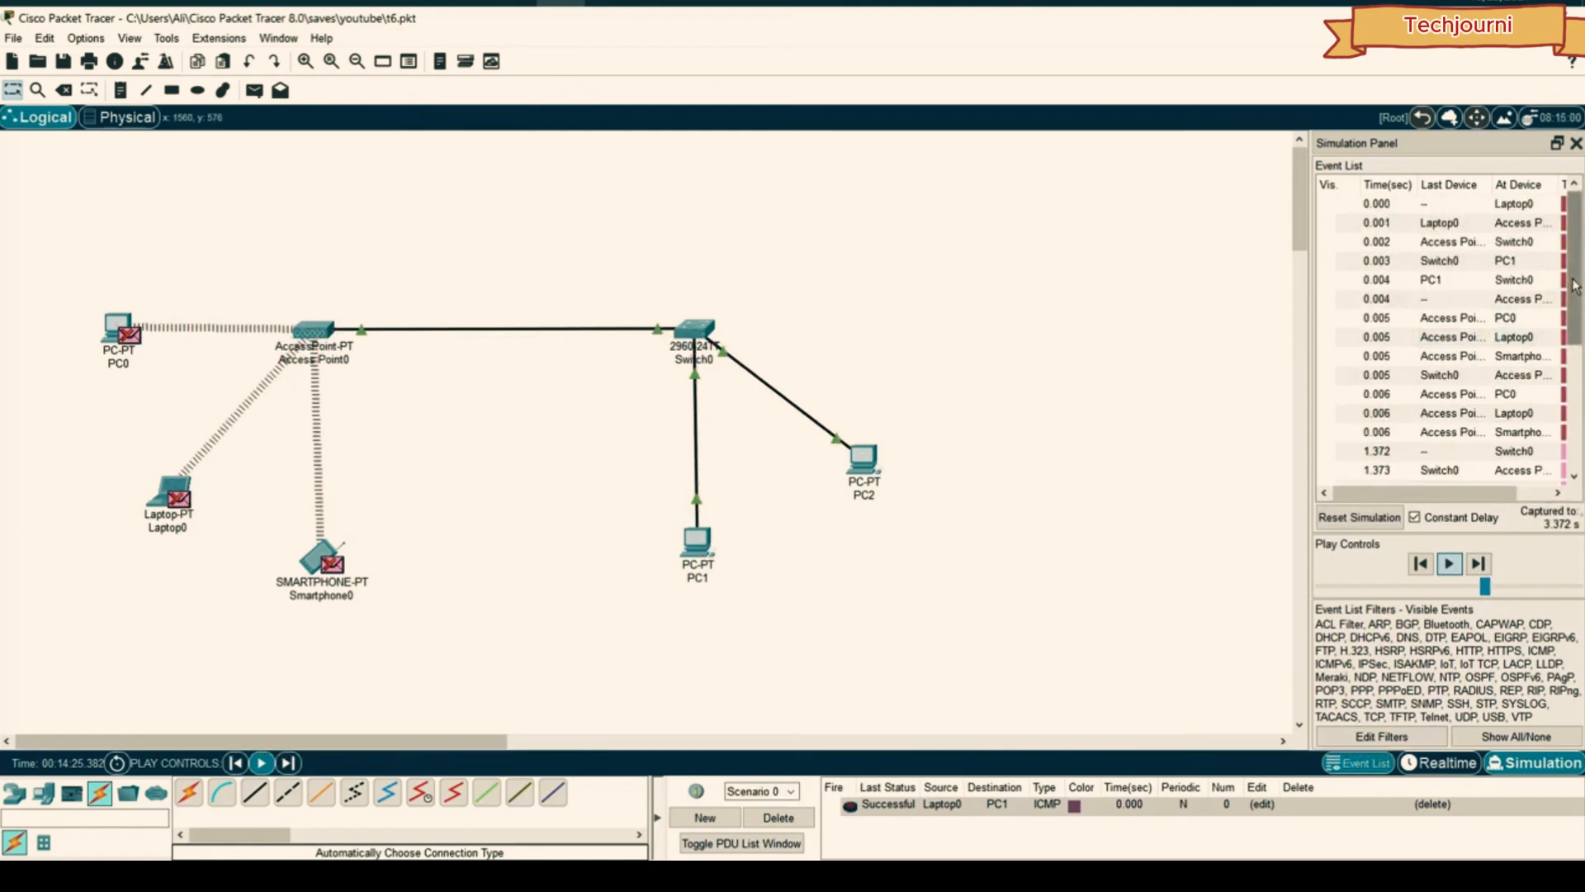
mouse_move(1575, 286)
left_mouse_down()
mouse_move(1575, 423)
mouse_move(1575, 280)
left_mouse_up()
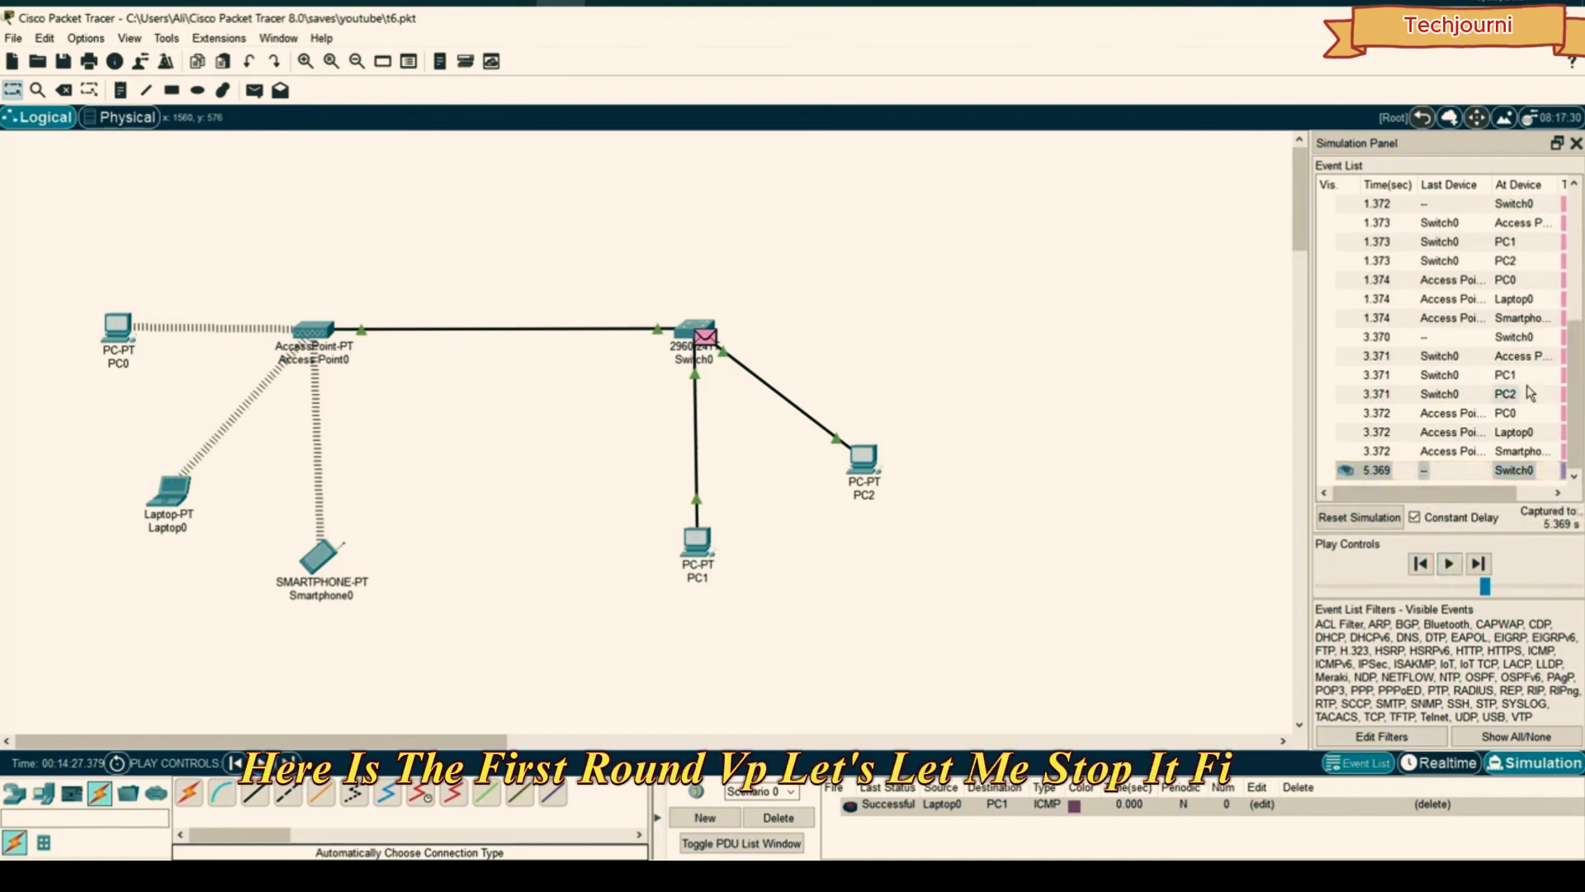
left_click_drag(1574, 388, 1573, 229)
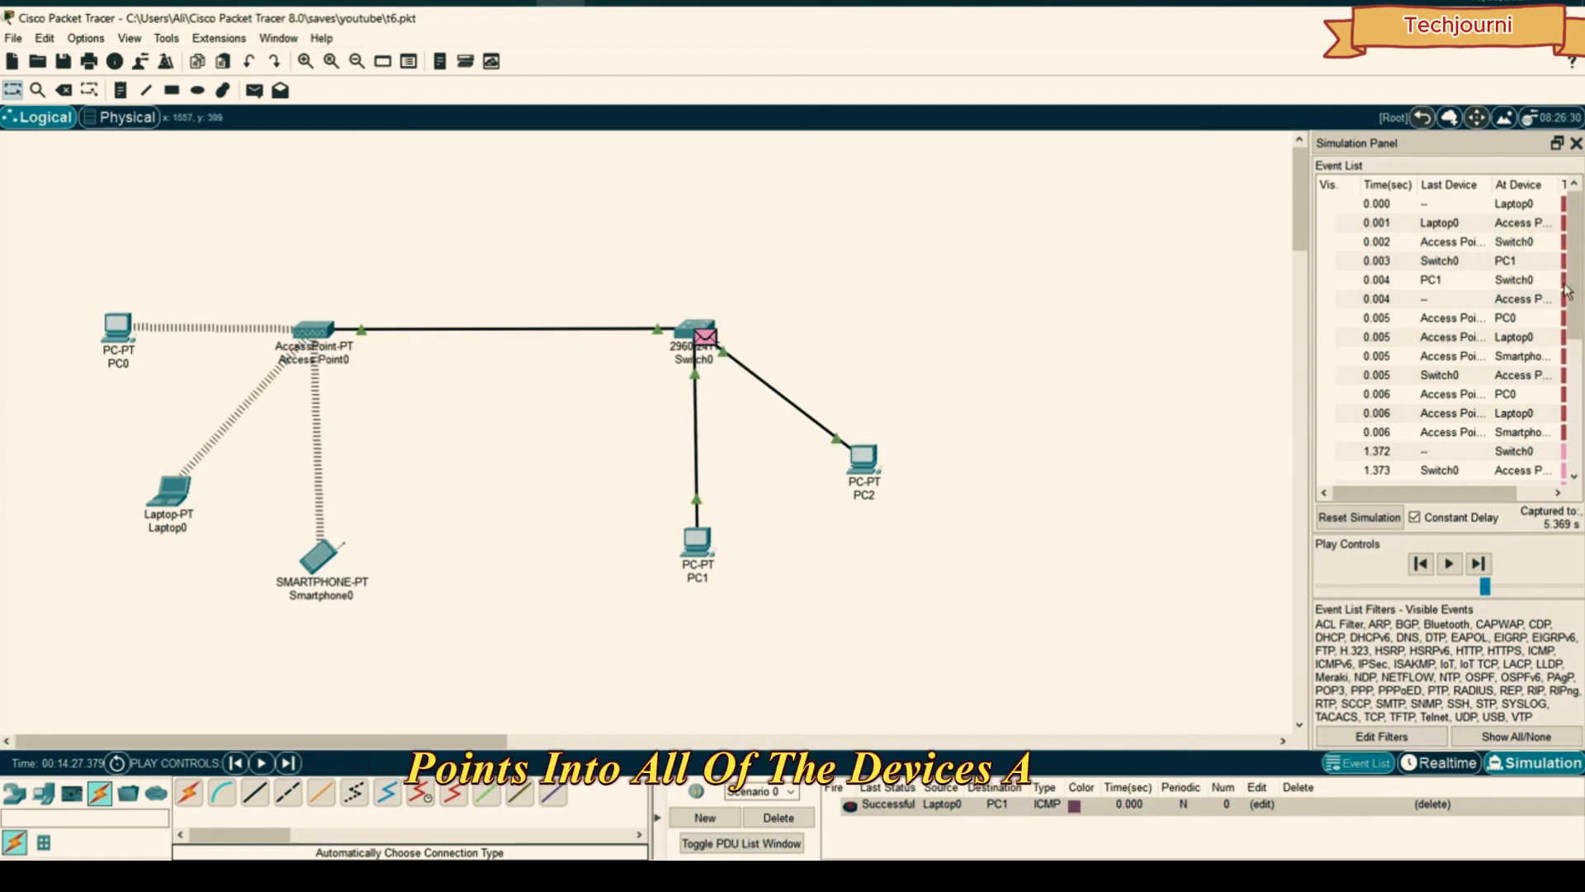
left_click_drag(1575, 280, 1580, 315)
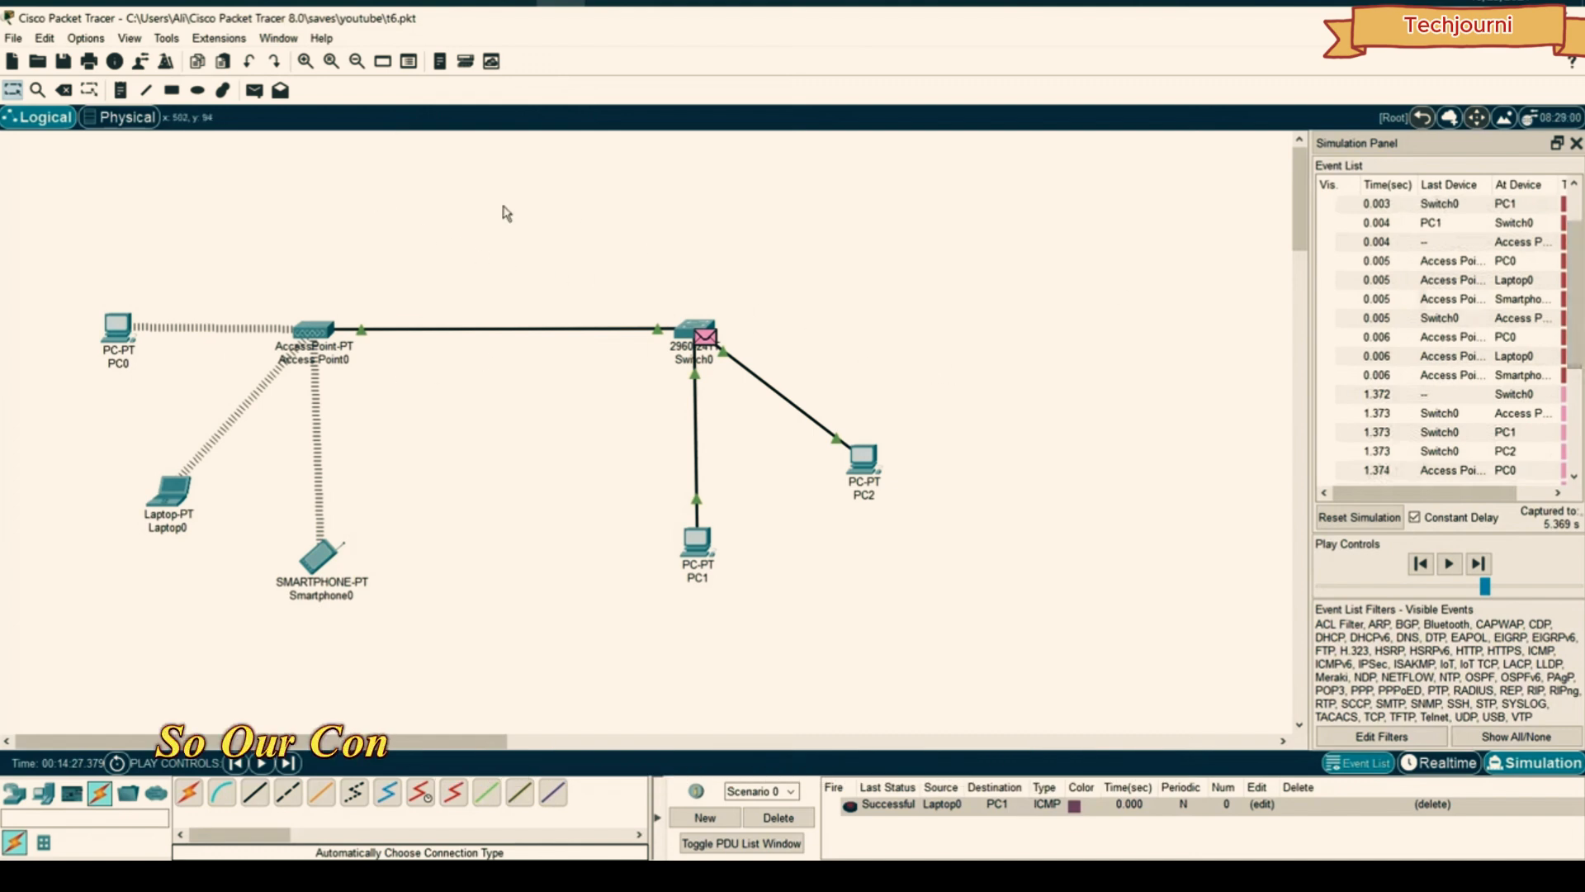
- Delete the test packet, then place PC0, PC1, PC2 in a row with Server0 above
left_click(780, 819)
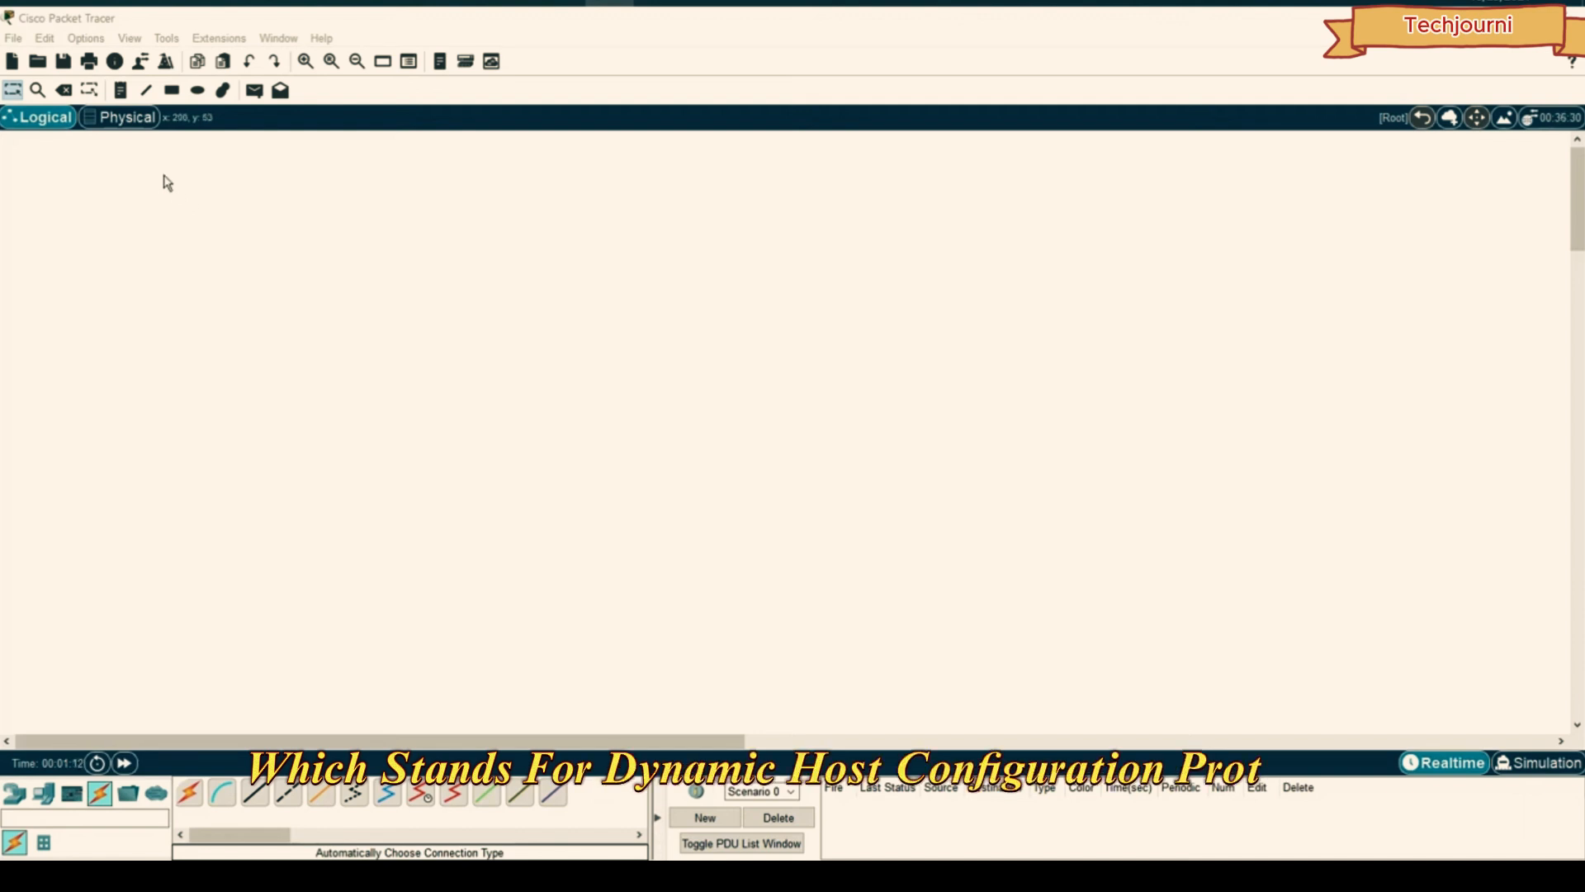
left_click(43, 793)
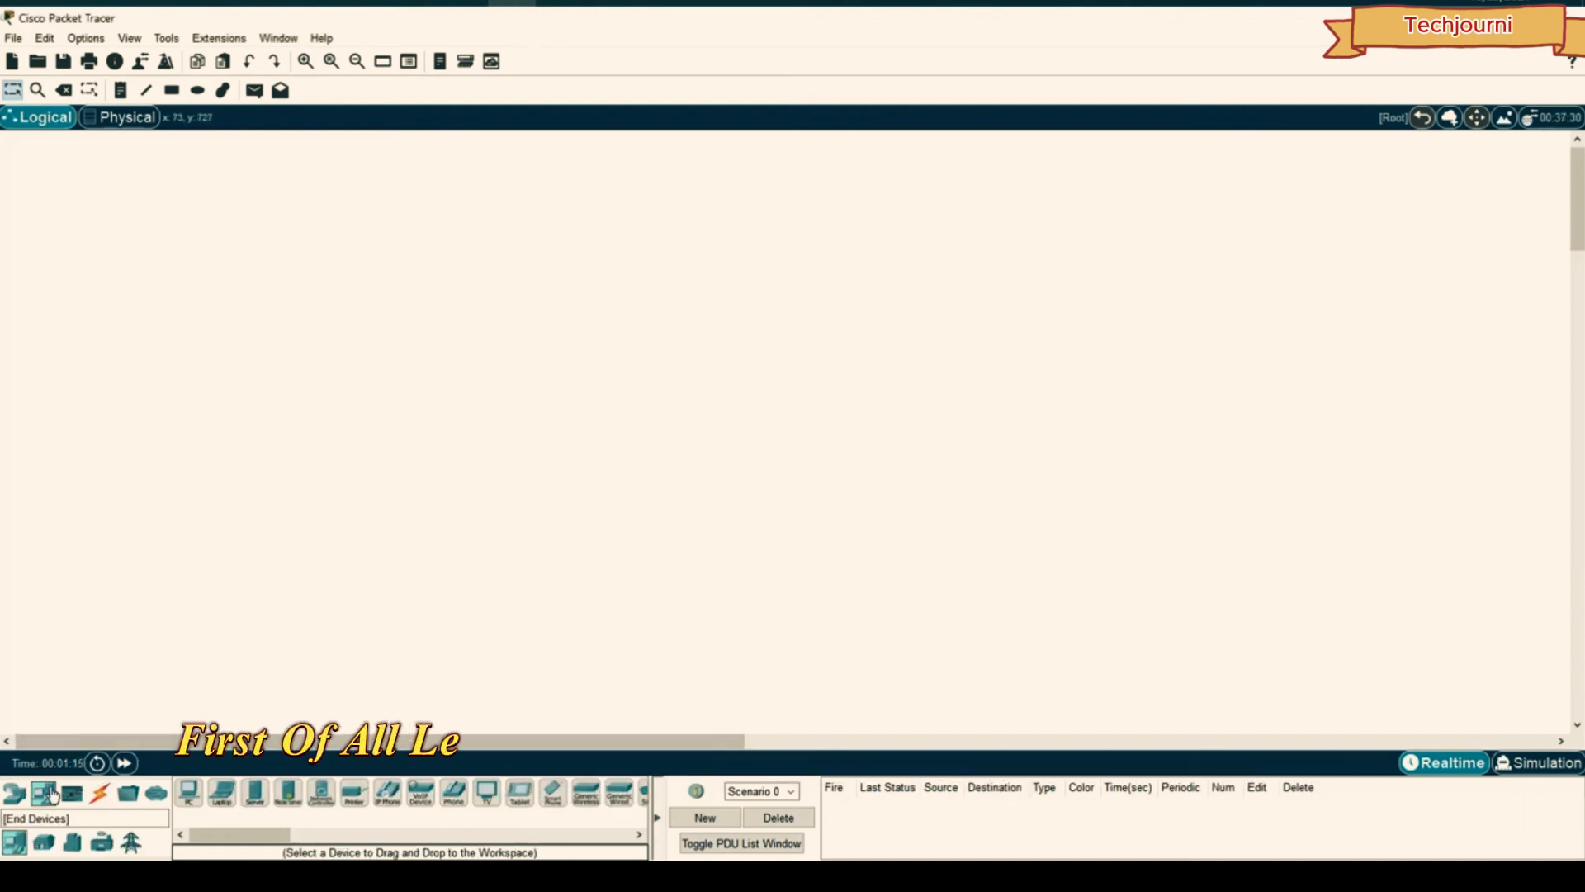
left_click(335, 555)
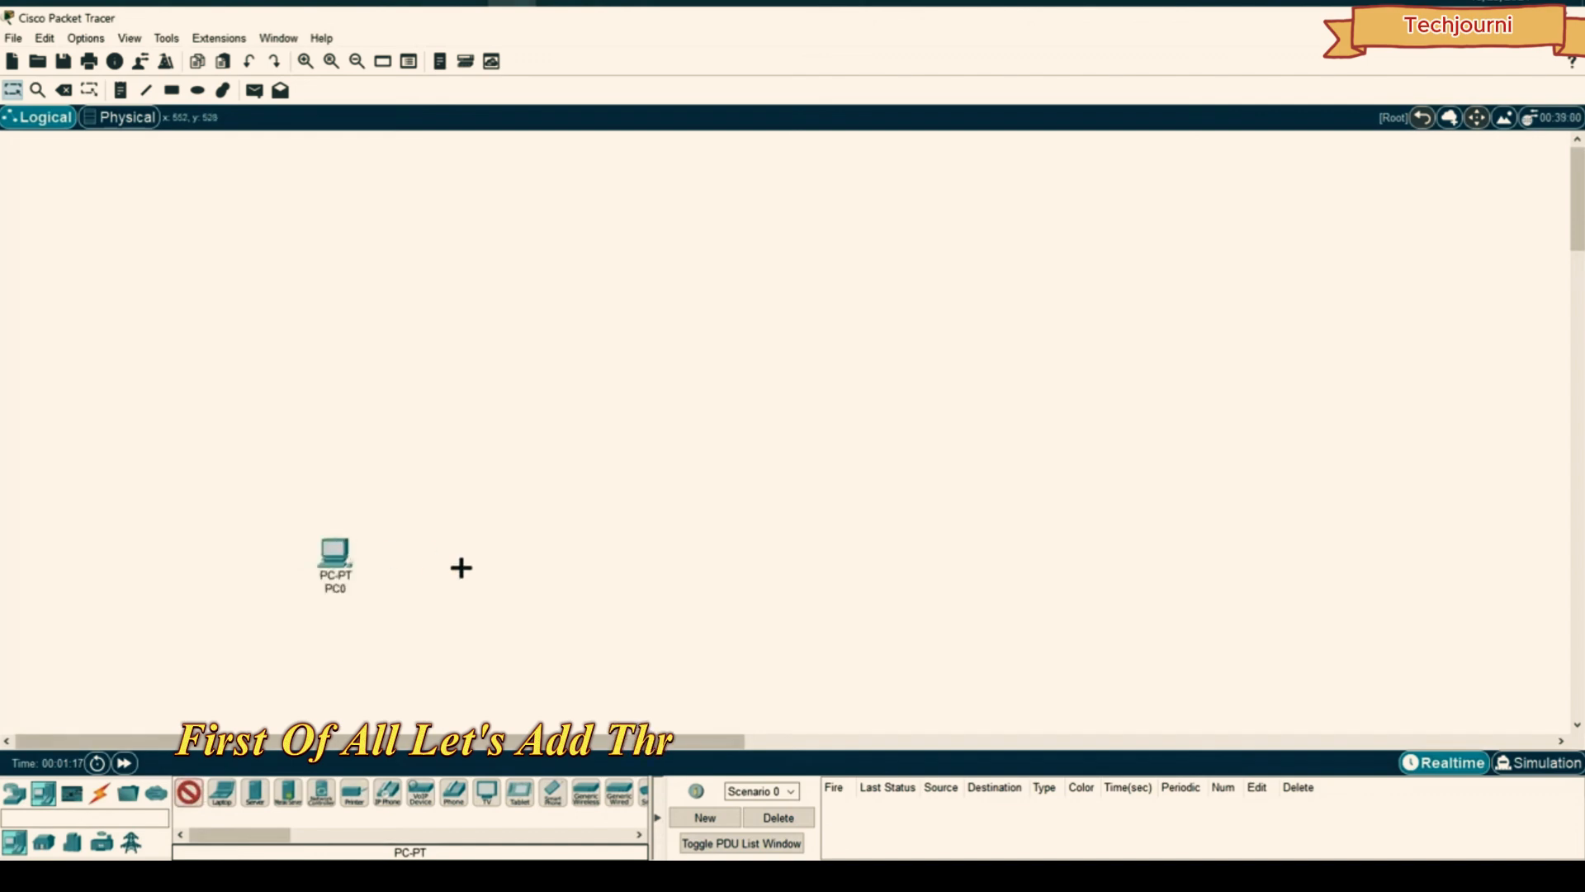
left_click(425, 564)
left_click(503, 559)
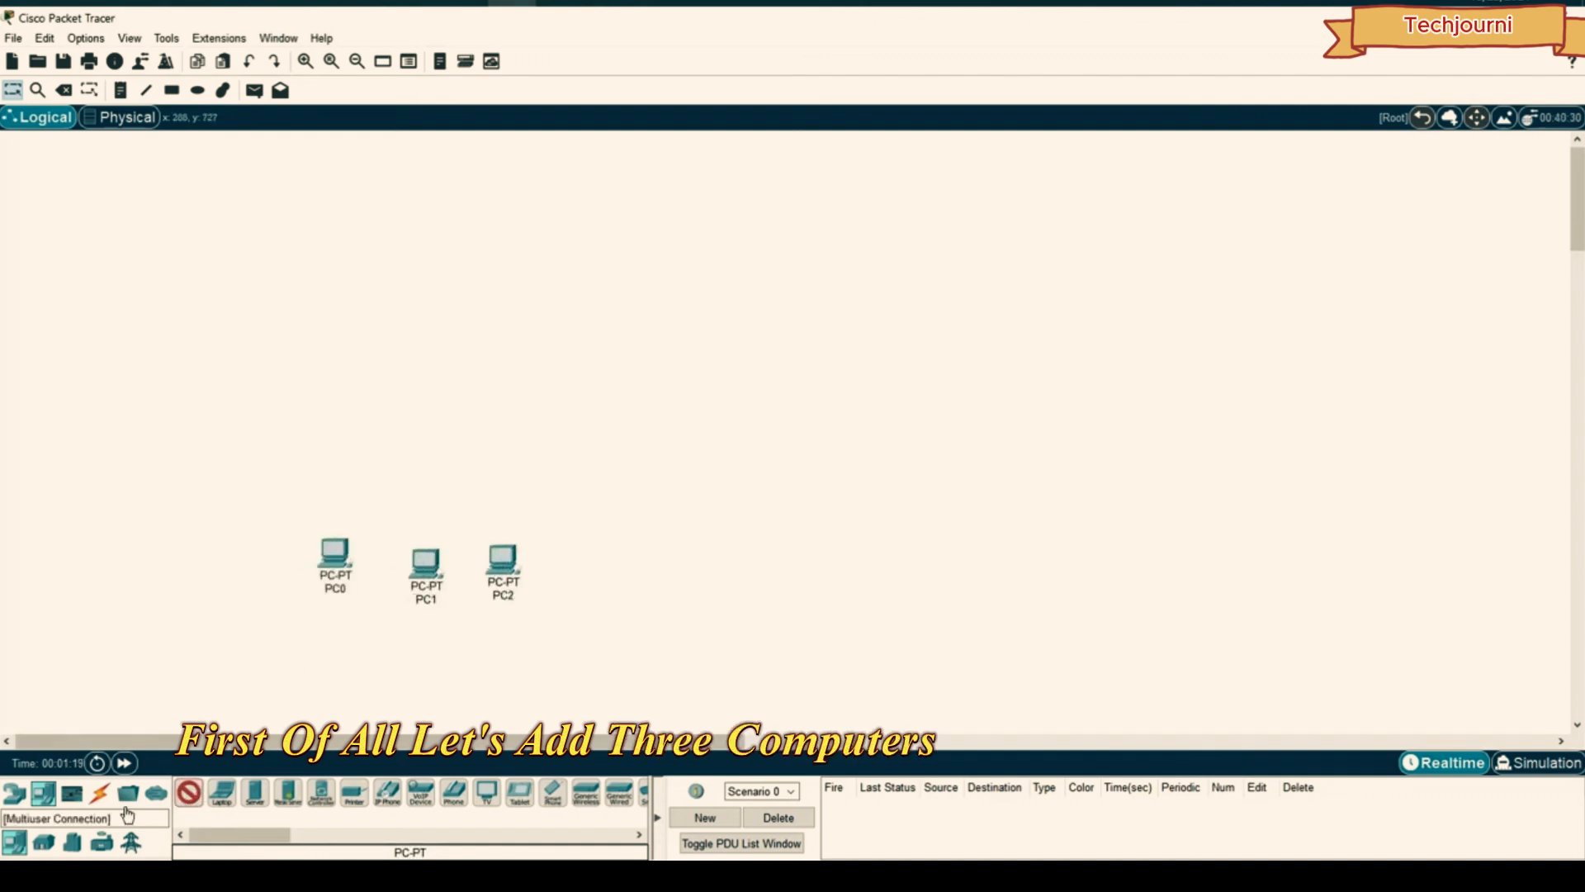
left_click(255, 792)
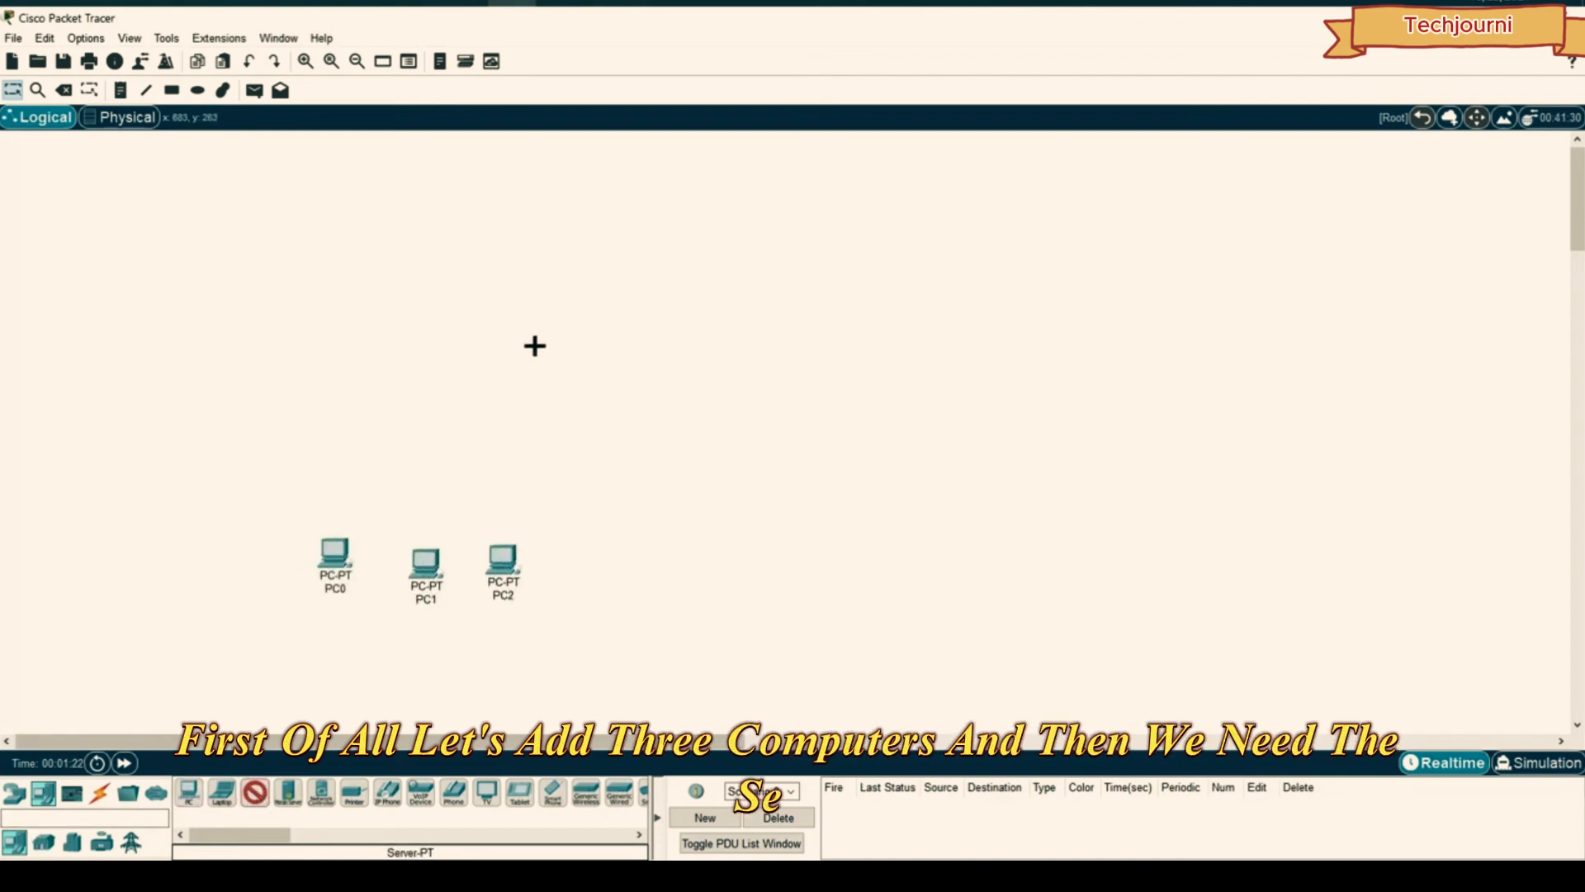
left_click(714, 324)
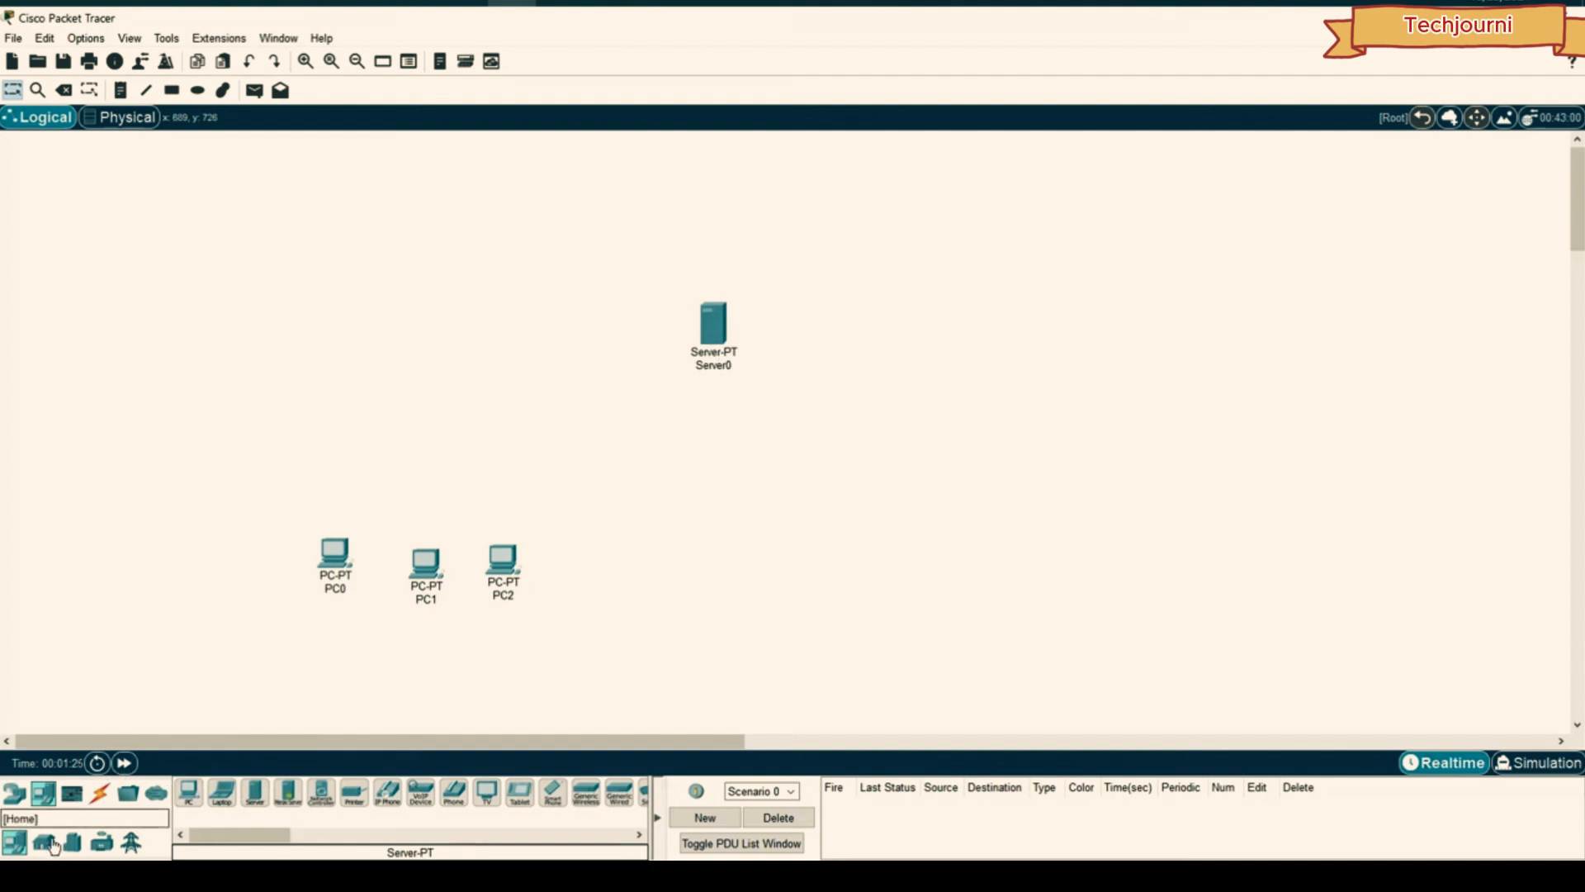
- Add a 2960 switch, Switch0, and position it on the workspace
left_click(15, 795)
left_click(45, 844)
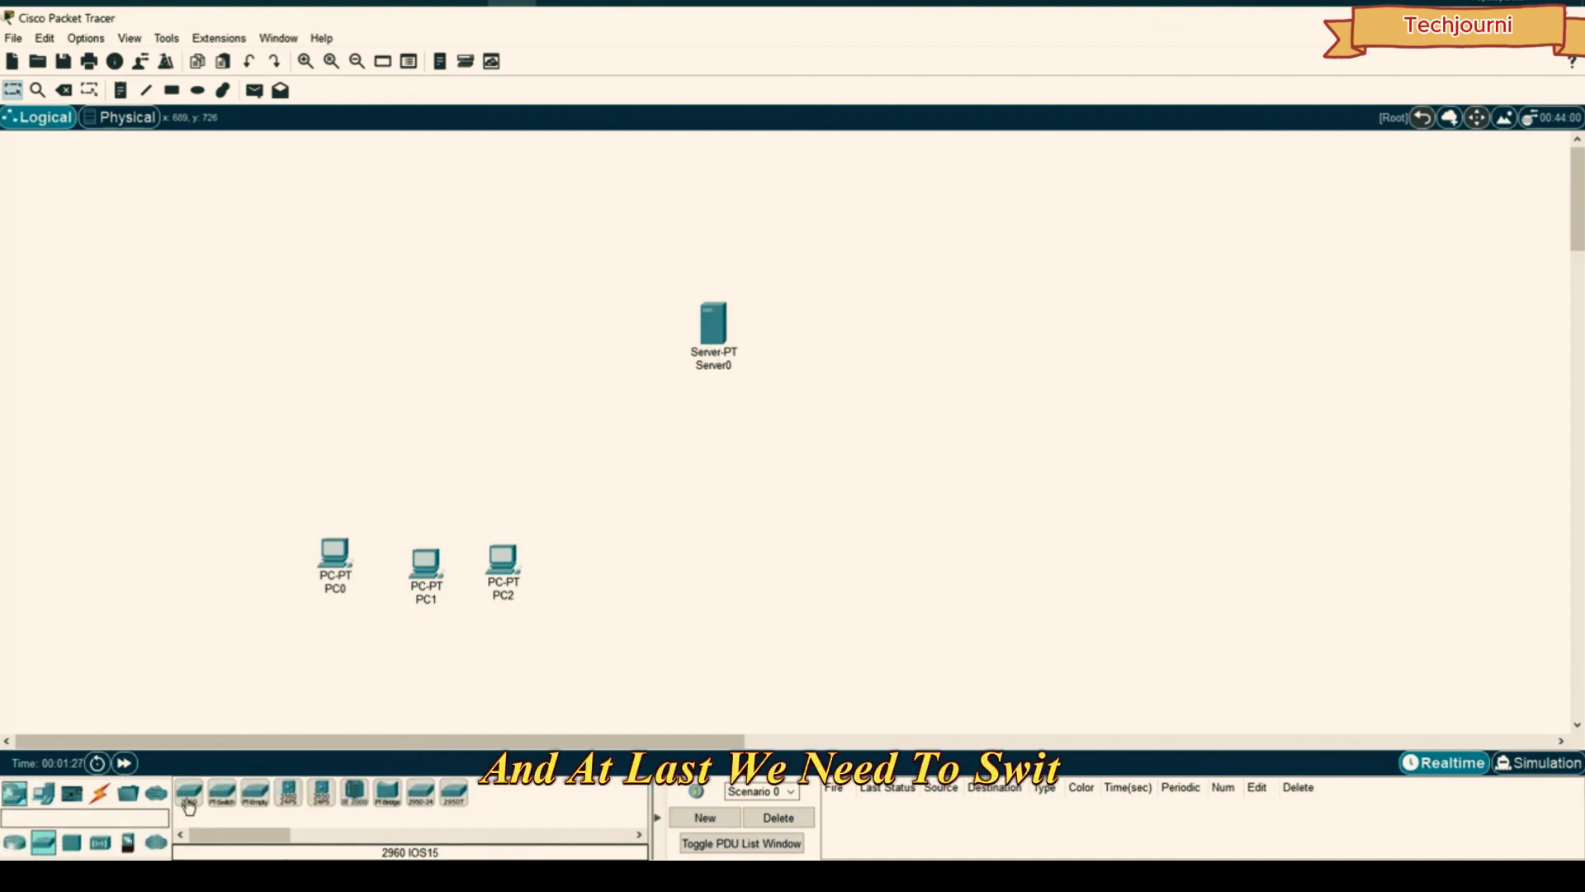
left_click(189, 793)
left_click(436, 329)
mouse_move(435, 329)
left_mouse_down()
mouse_move(472, 326)
mouse_move(454, 329)
left_mouse_up()
left_click_drag(594, 482, 278, 668)
- Realign PC0, PC1 and PC2 as a group beneath the switch
left_click_drag(430, 571, 465, 570)
left_click(547, 479)
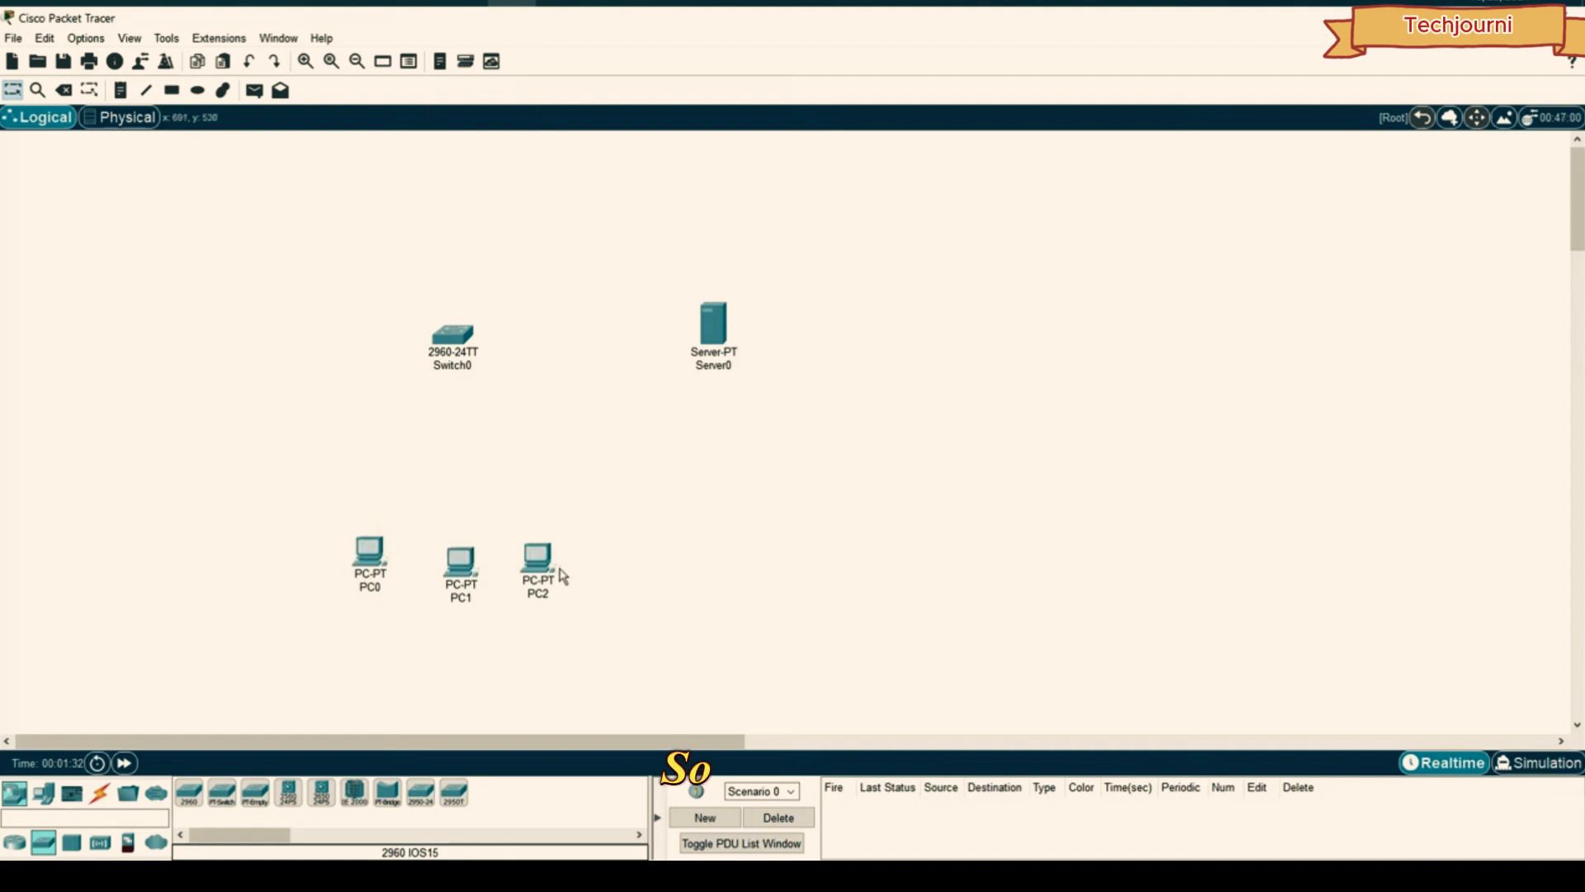
left_click_drag(561, 575, 571, 555)
left_click_drag(369, 551, 375, 534)
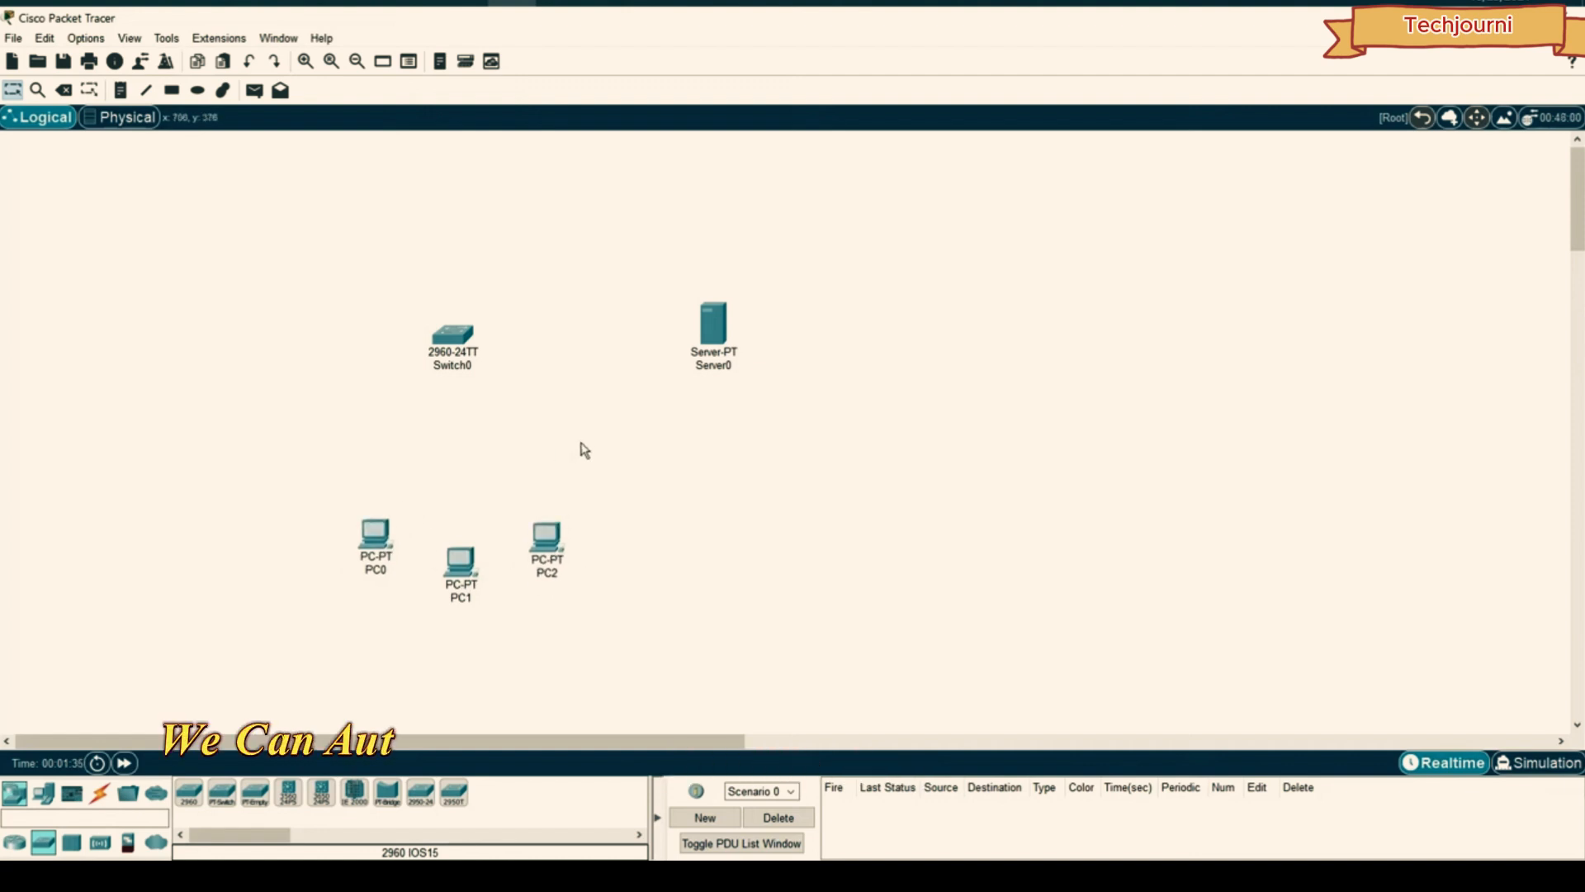
left_click_drag(638, 472, 344, 591)
left_click(305, 513)
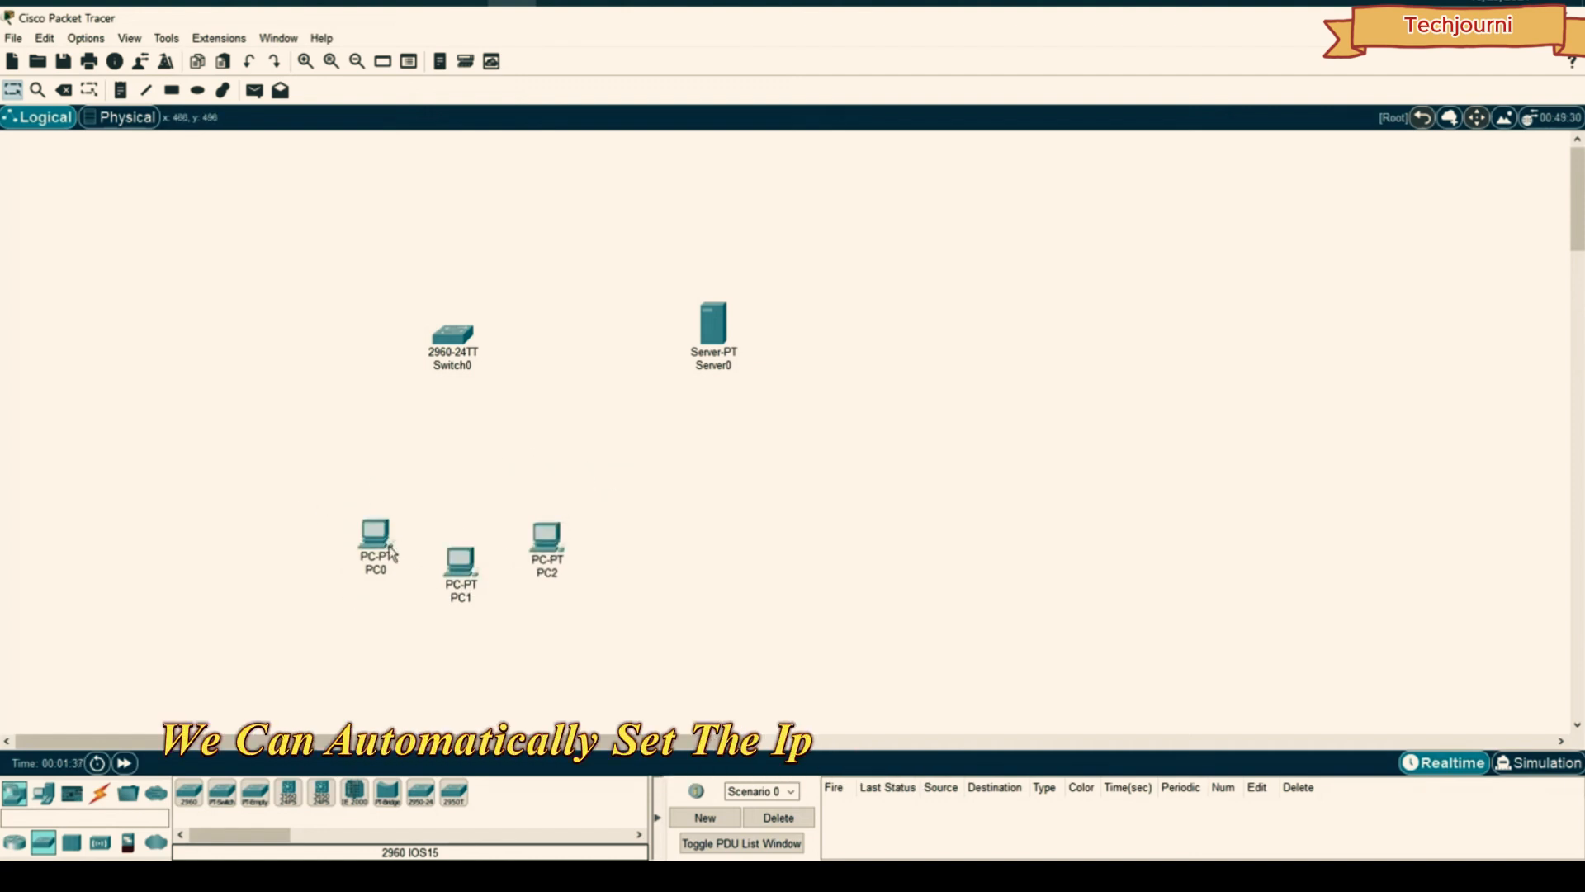
mouse_move(533, 536)
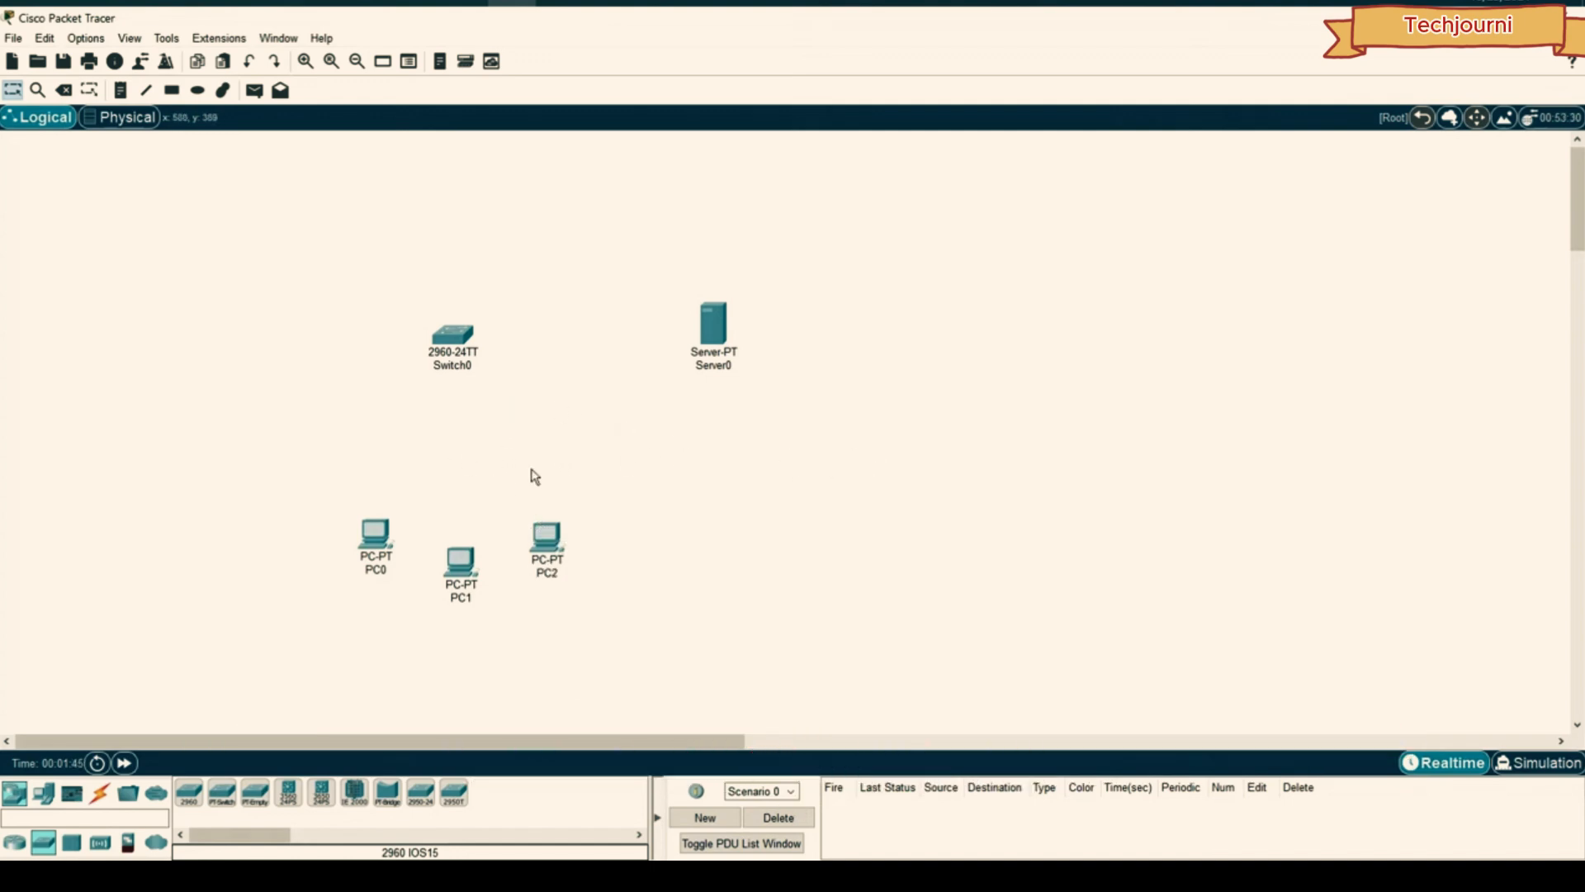
left_click_drag(646, 487, 333, 657)
left_click_drag(453, 566, 444, 564)
- Cable PC0, PC1 and PC2 to Switch0 with automatic connections
left_click(487, 492)
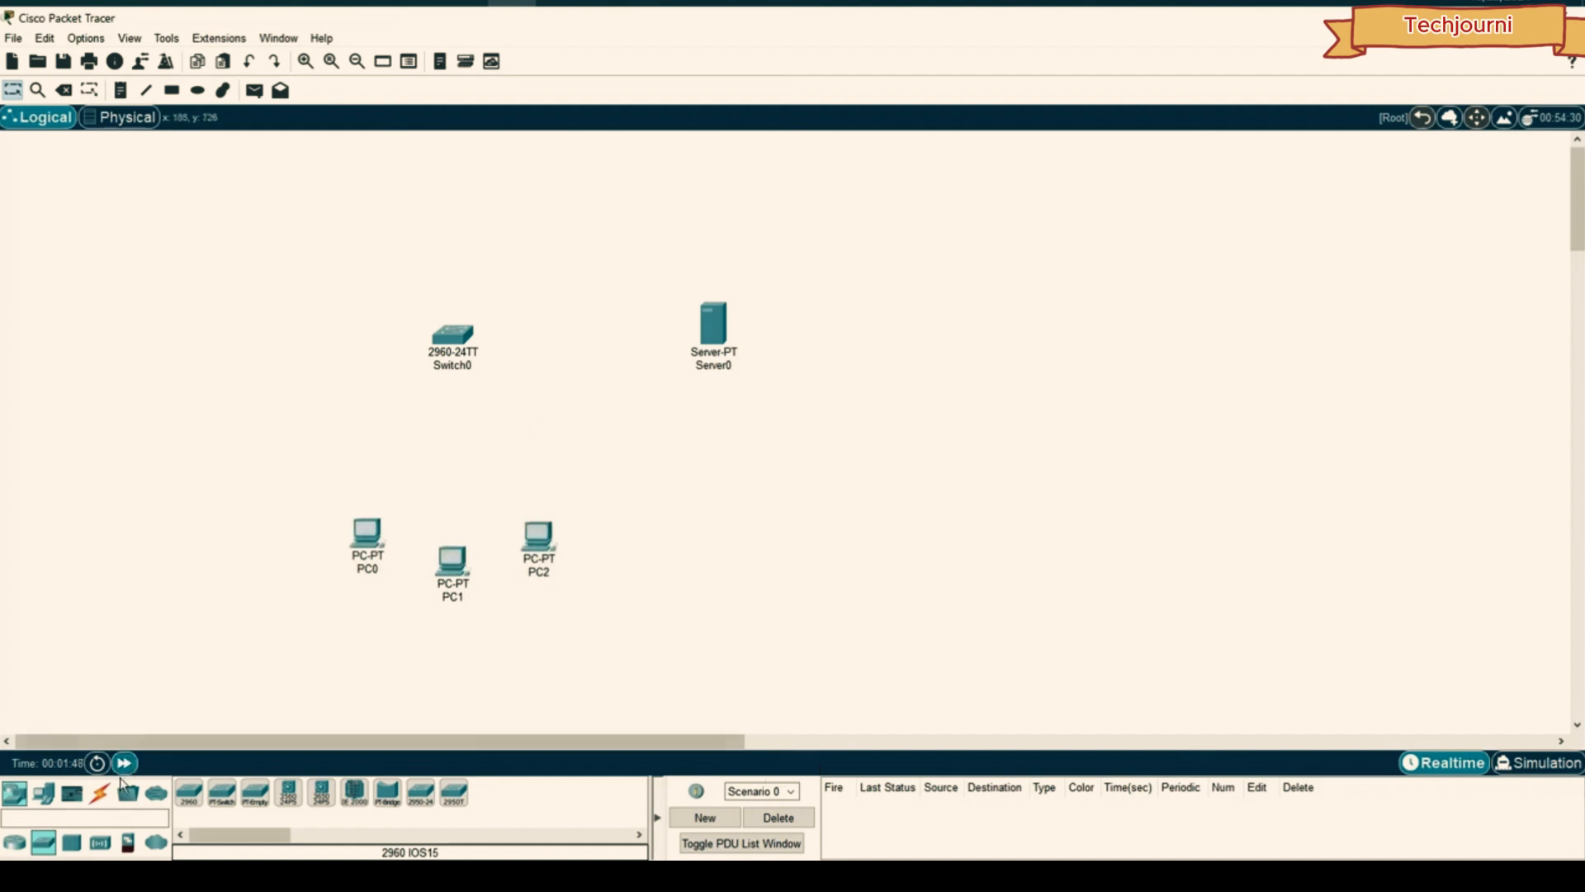
left_click(100, 793)
left_click(187, 793)
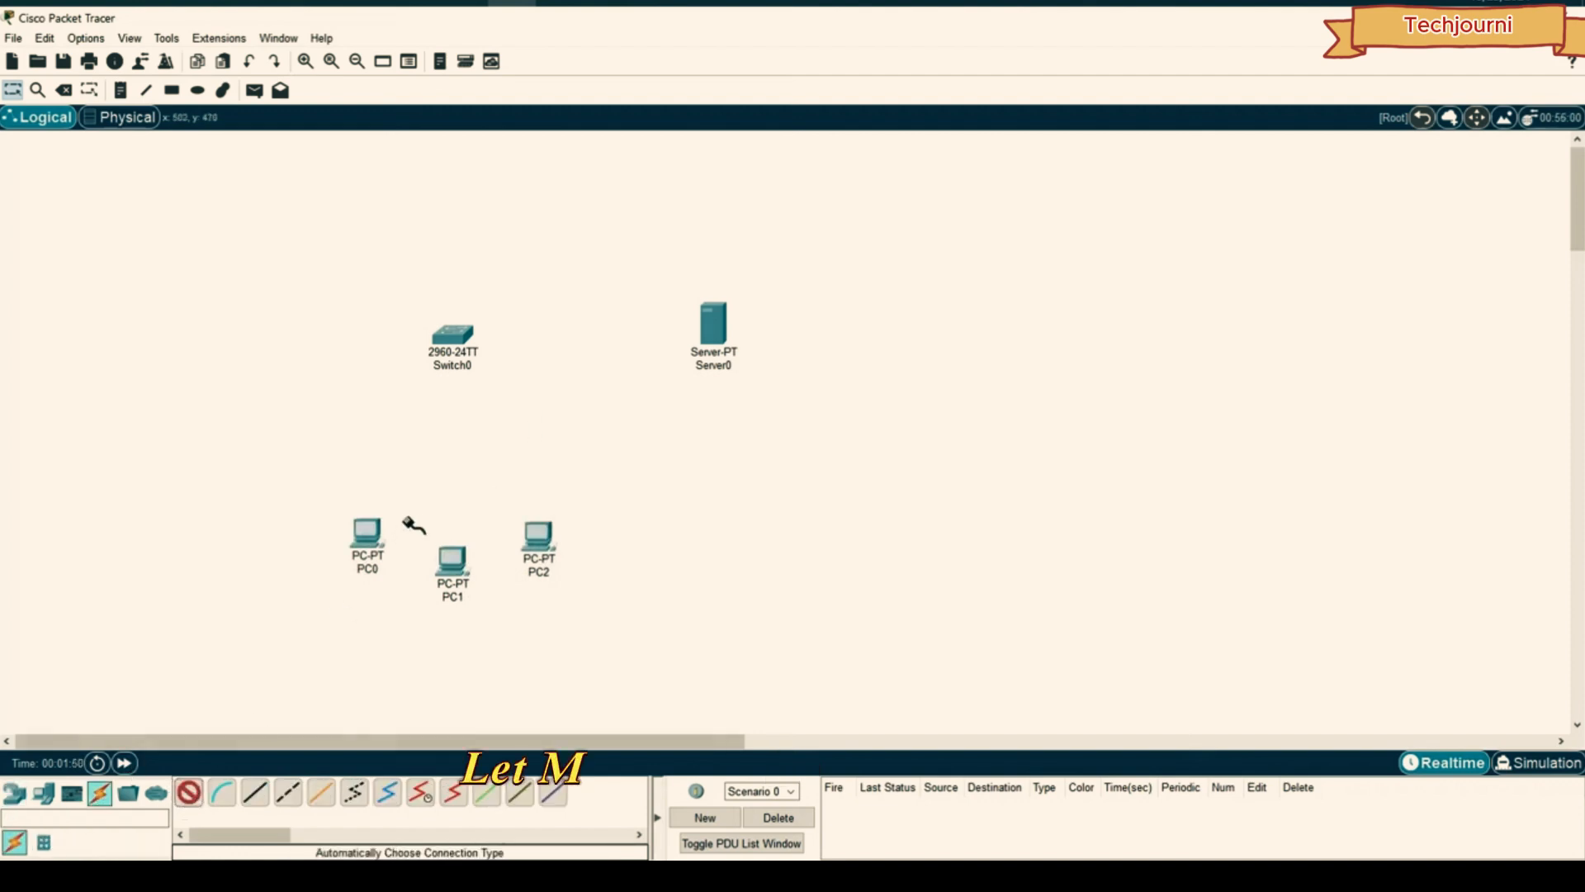
left_click(366, 533)
left_click(449, 333)
left_click(453, 559)
left_click(453, 334)
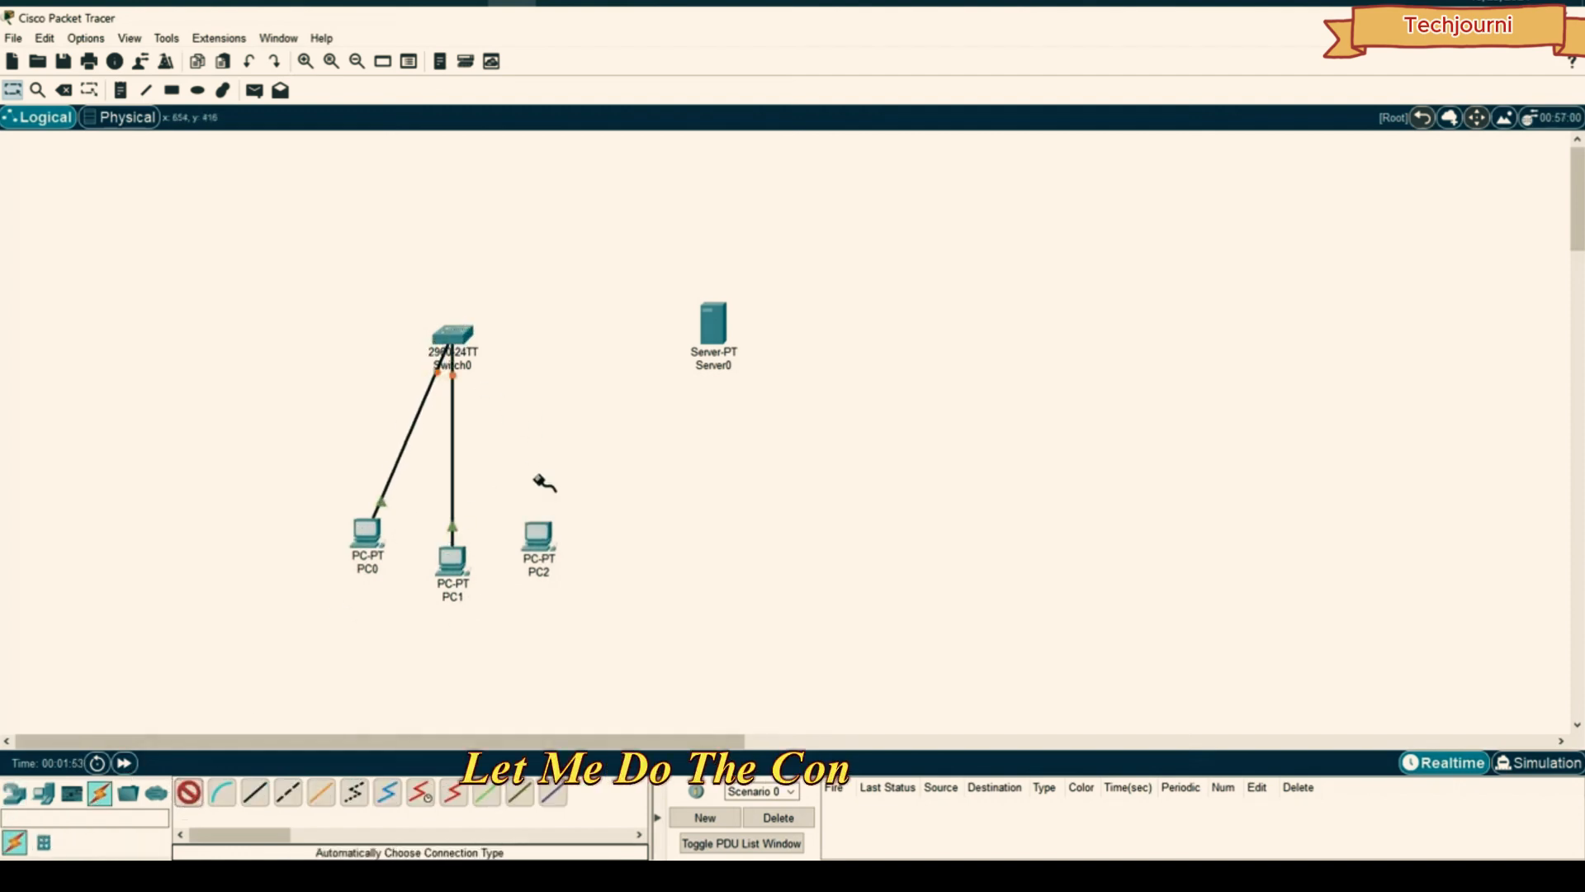
left_click(537, 535)
left_click(454, 336)
- Link Switch0 to Server0 and lower Server0 to level the link
left_click(456, 336)
left_click(712, 324)
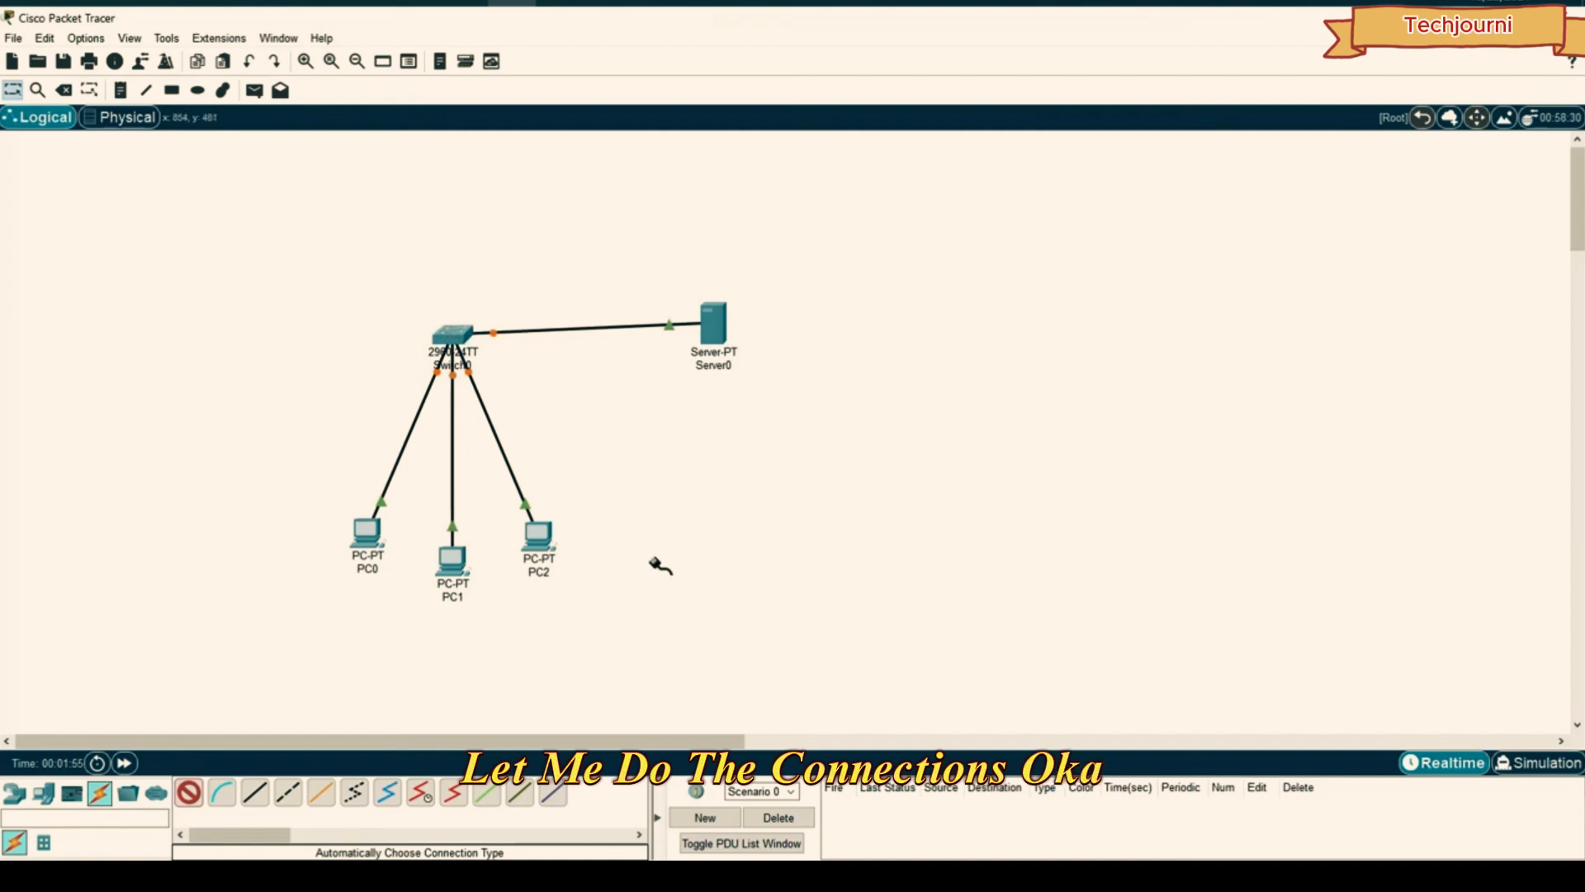
left_click_drag(725, 321, 724, 332)
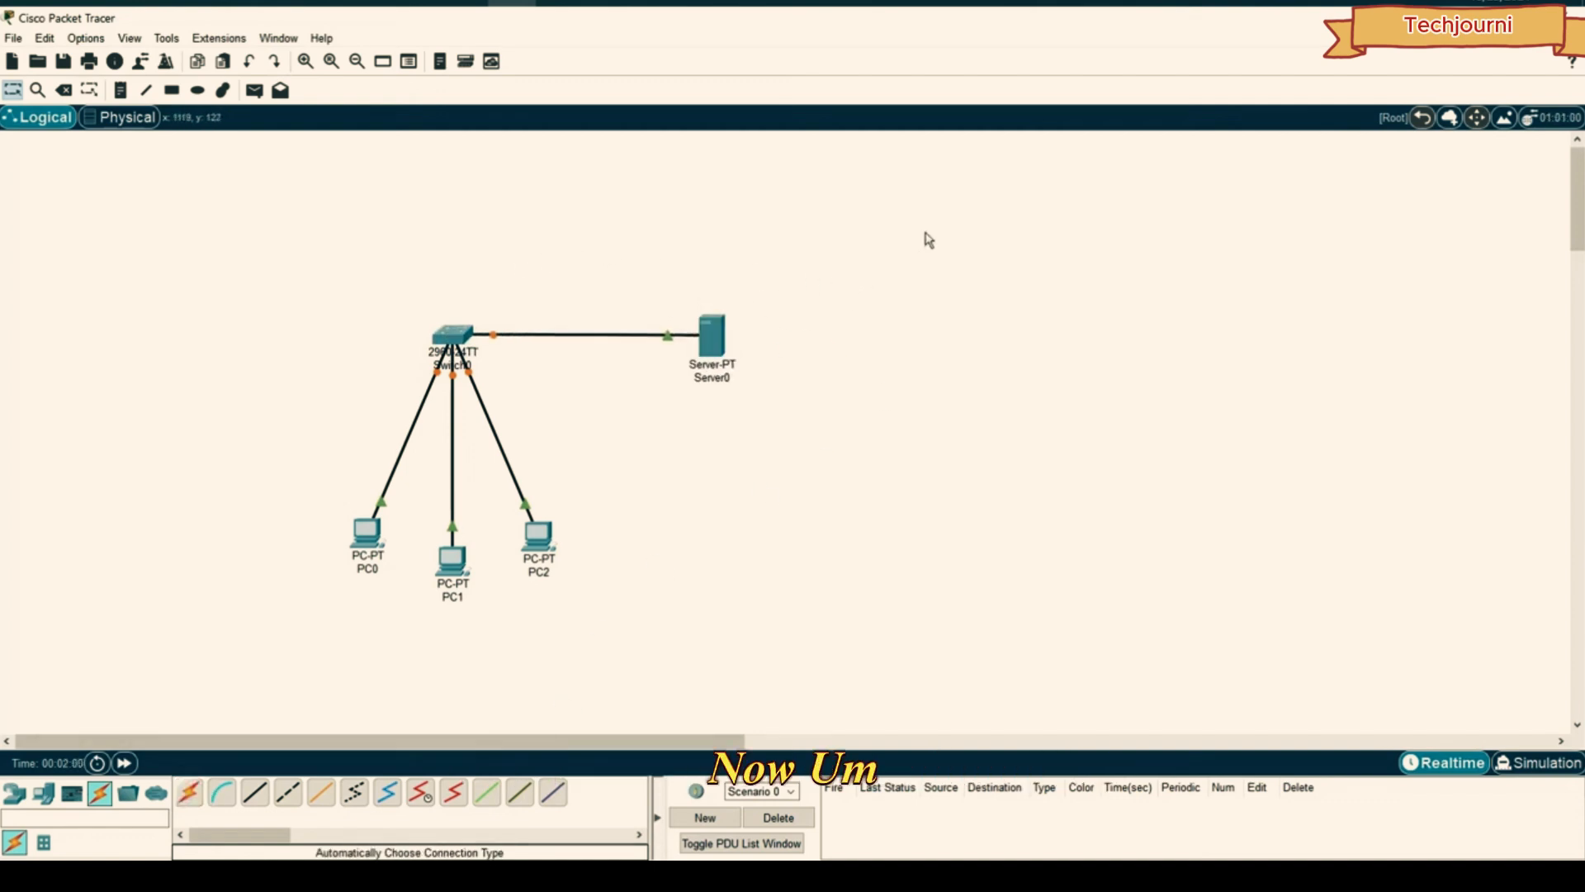
left_click_drag(925, 233, 878, 304)
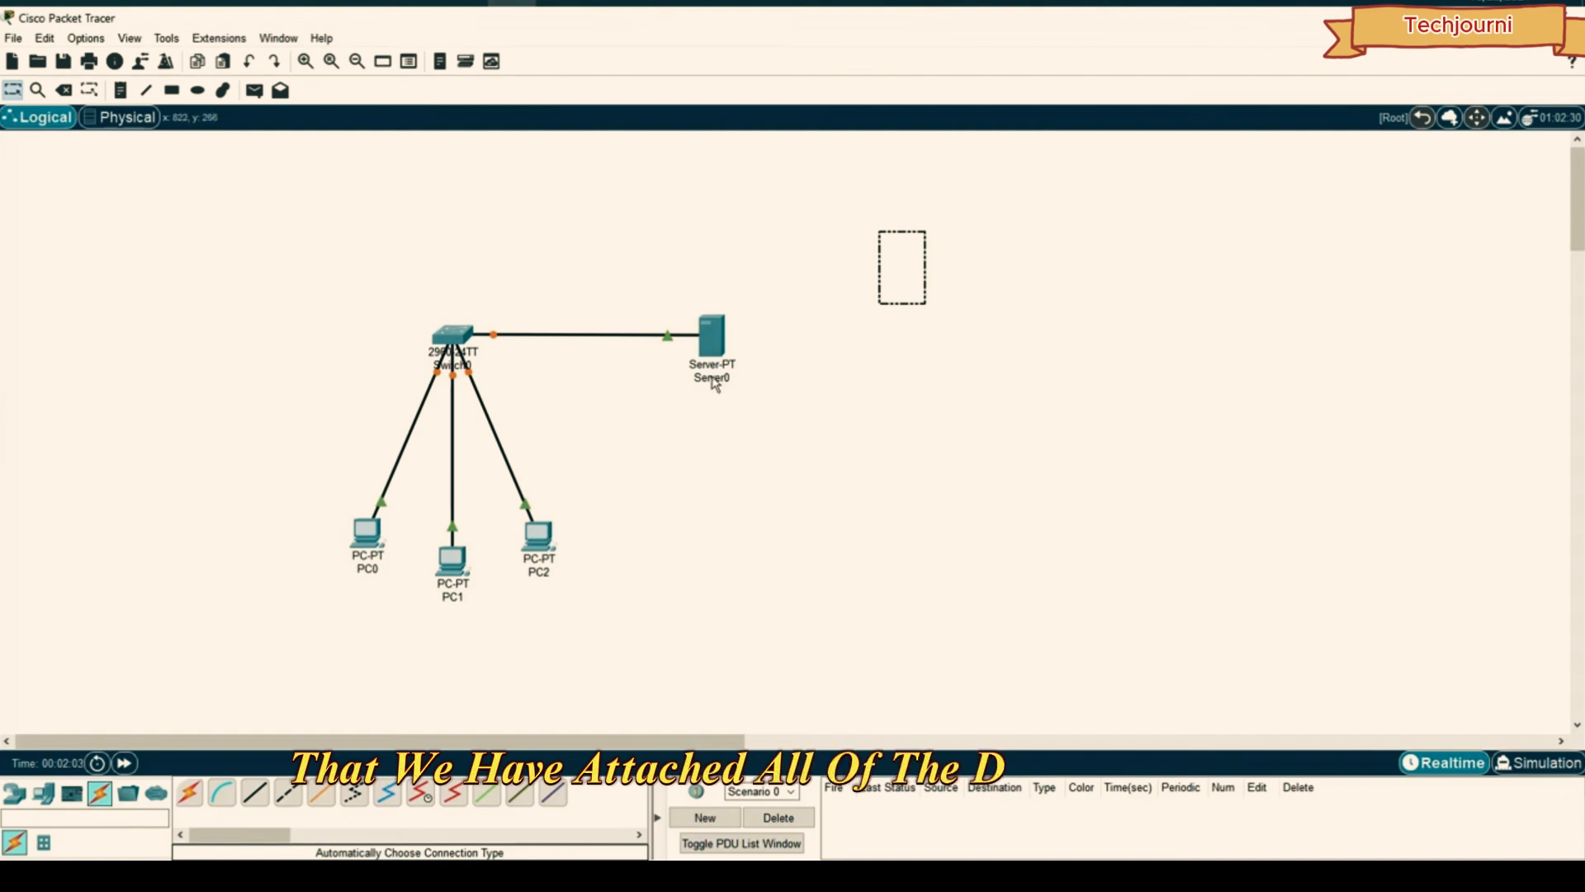
- Set Server0's FastEthernet0 to IPv4 192.168.1.1 with mask 255.255.255.0
double_click(713, 331)
left_click_drag(625, 149, 921, 182)
left_click(749, 230)
left_click(733, 332)
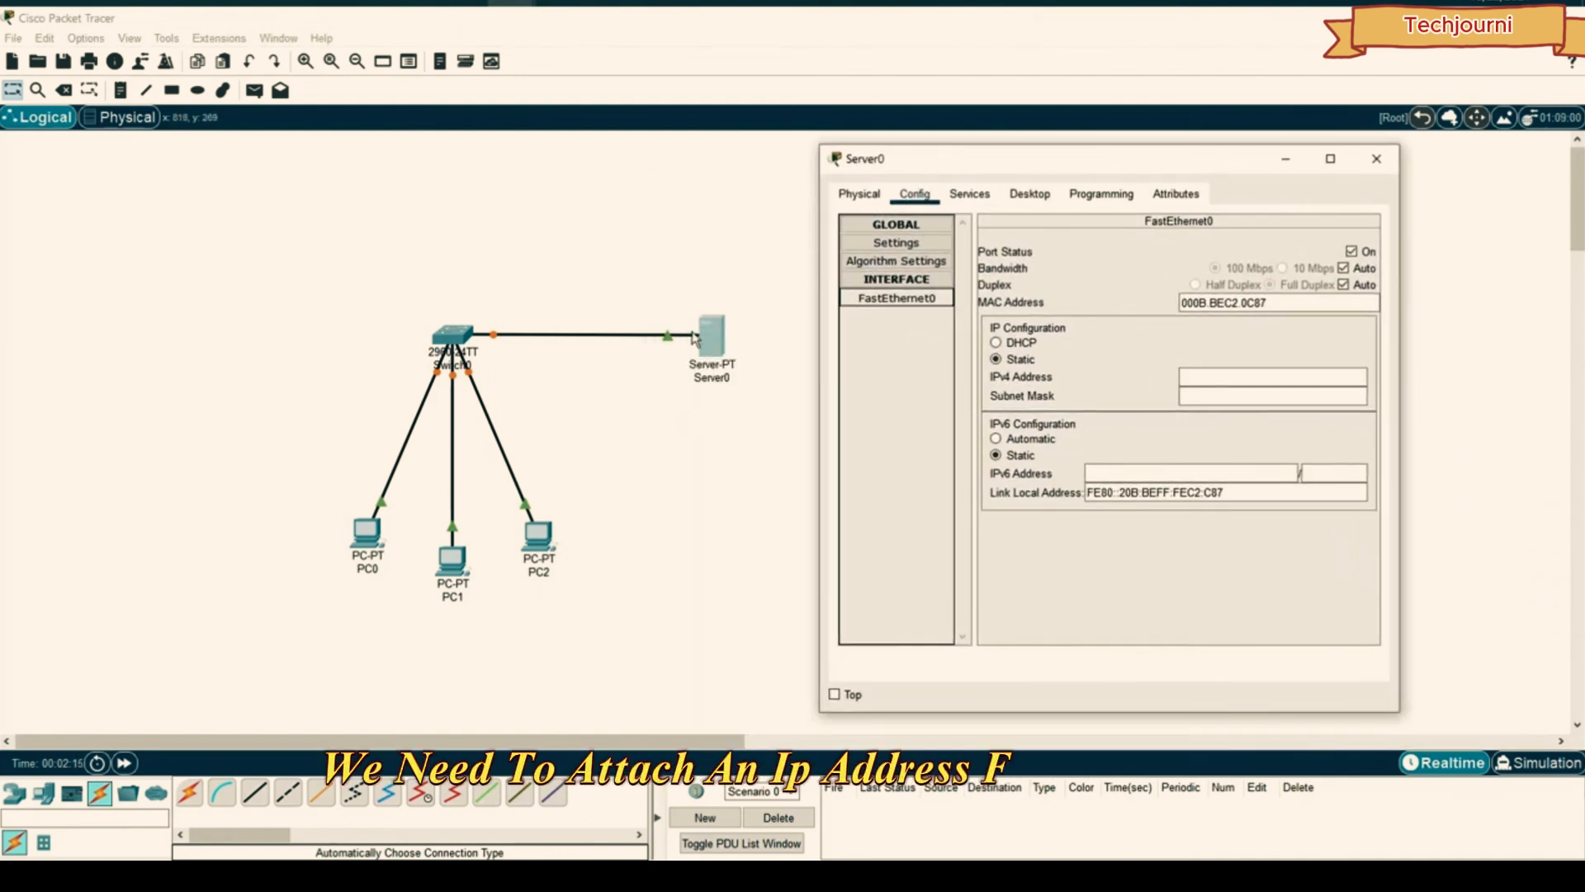
left_click(1243, 376)
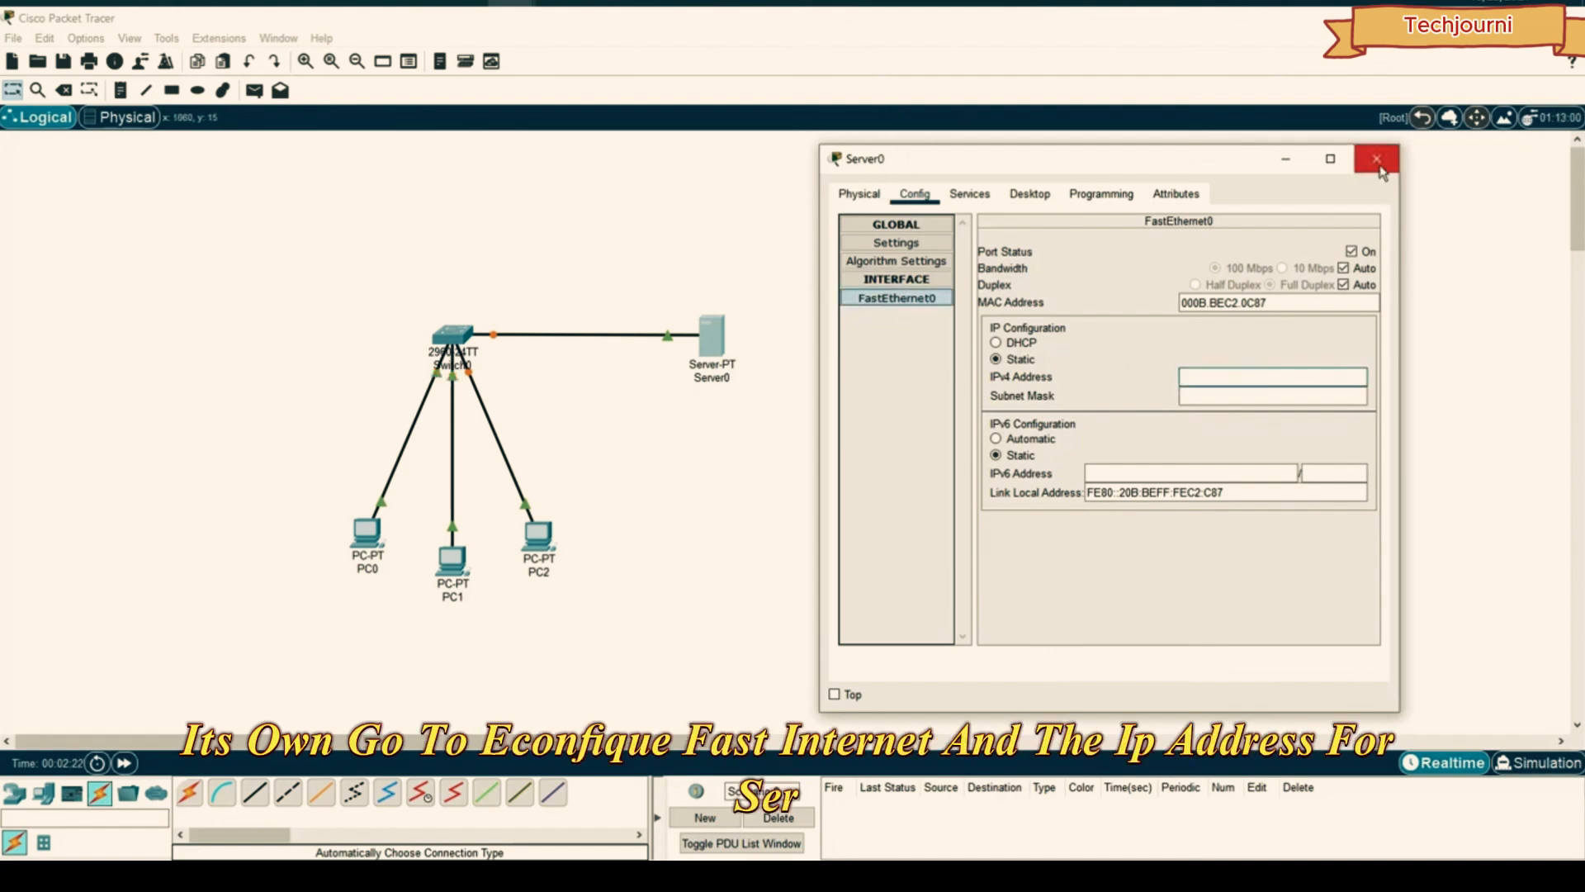
type("192")
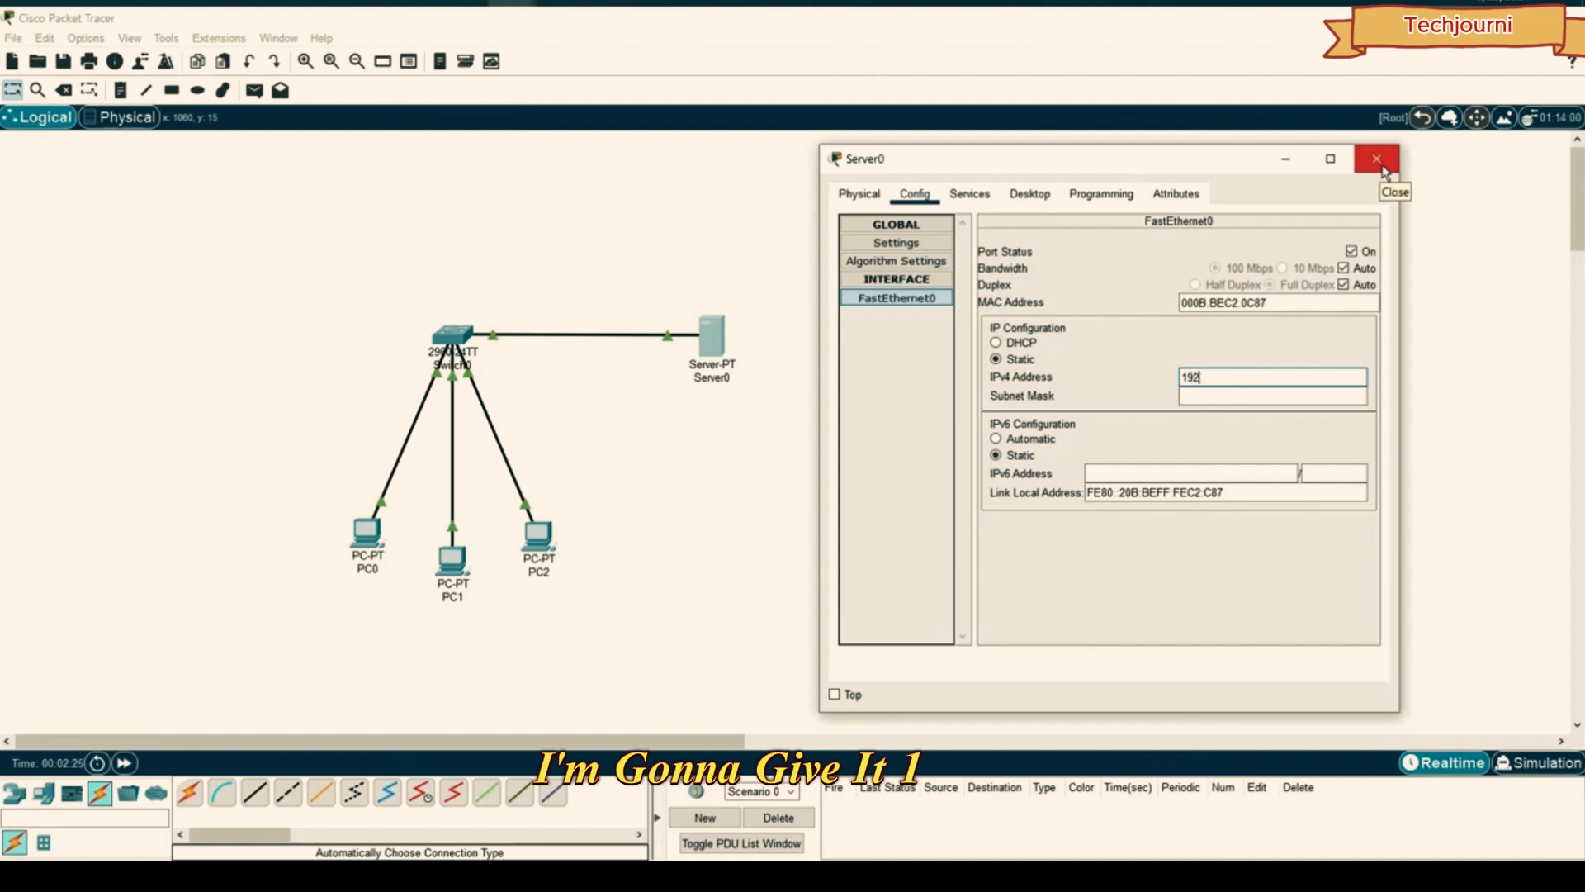
type(".168.1.1")
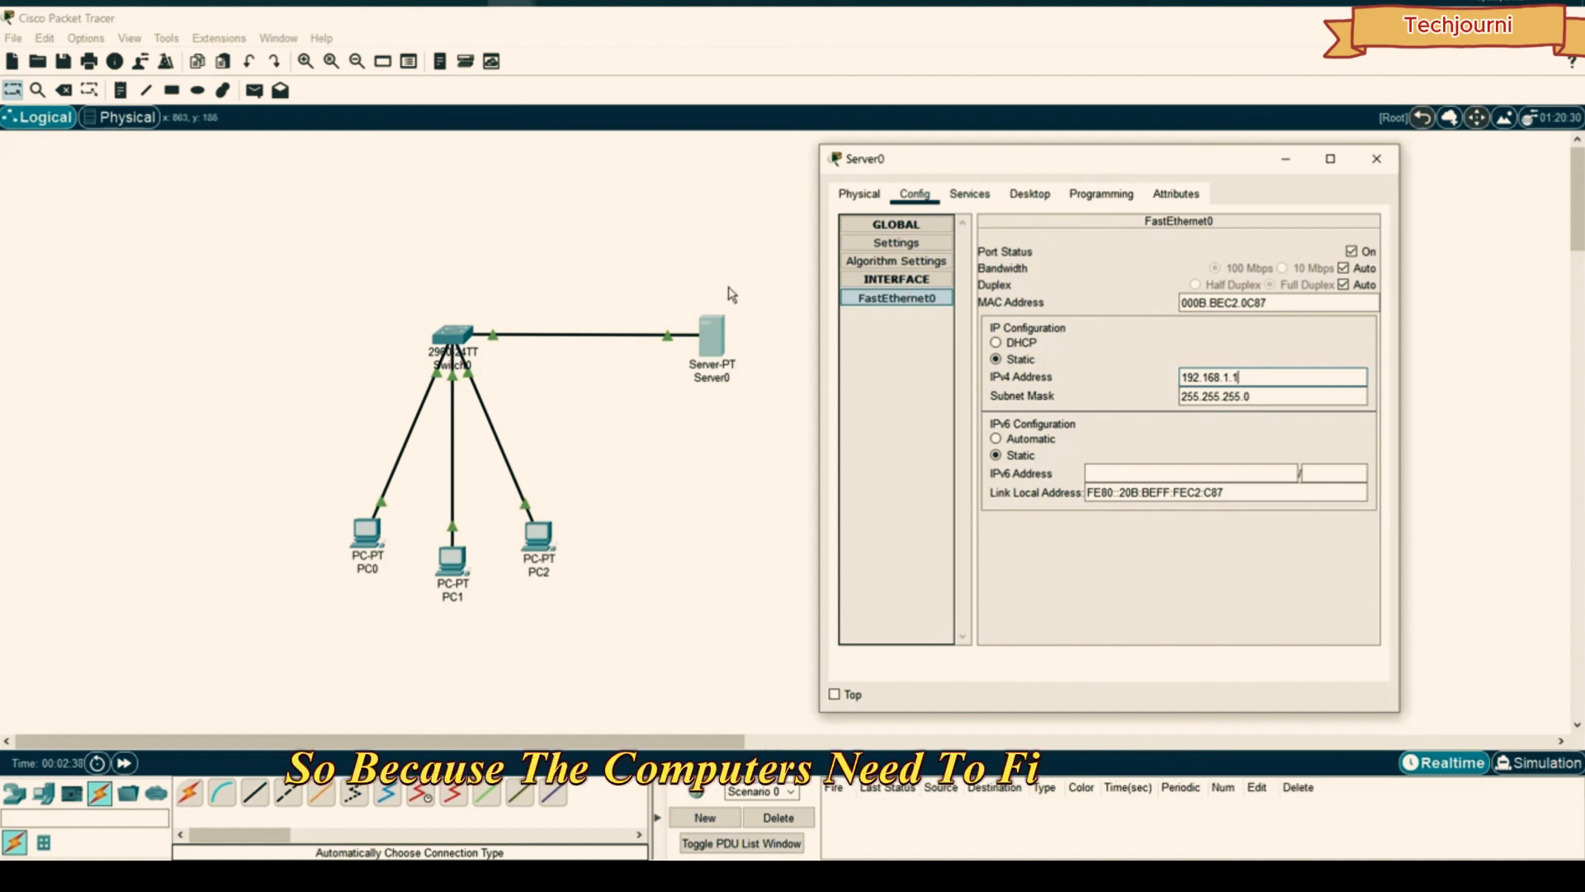
left_click_drag(1241, 377, 1153, 386)
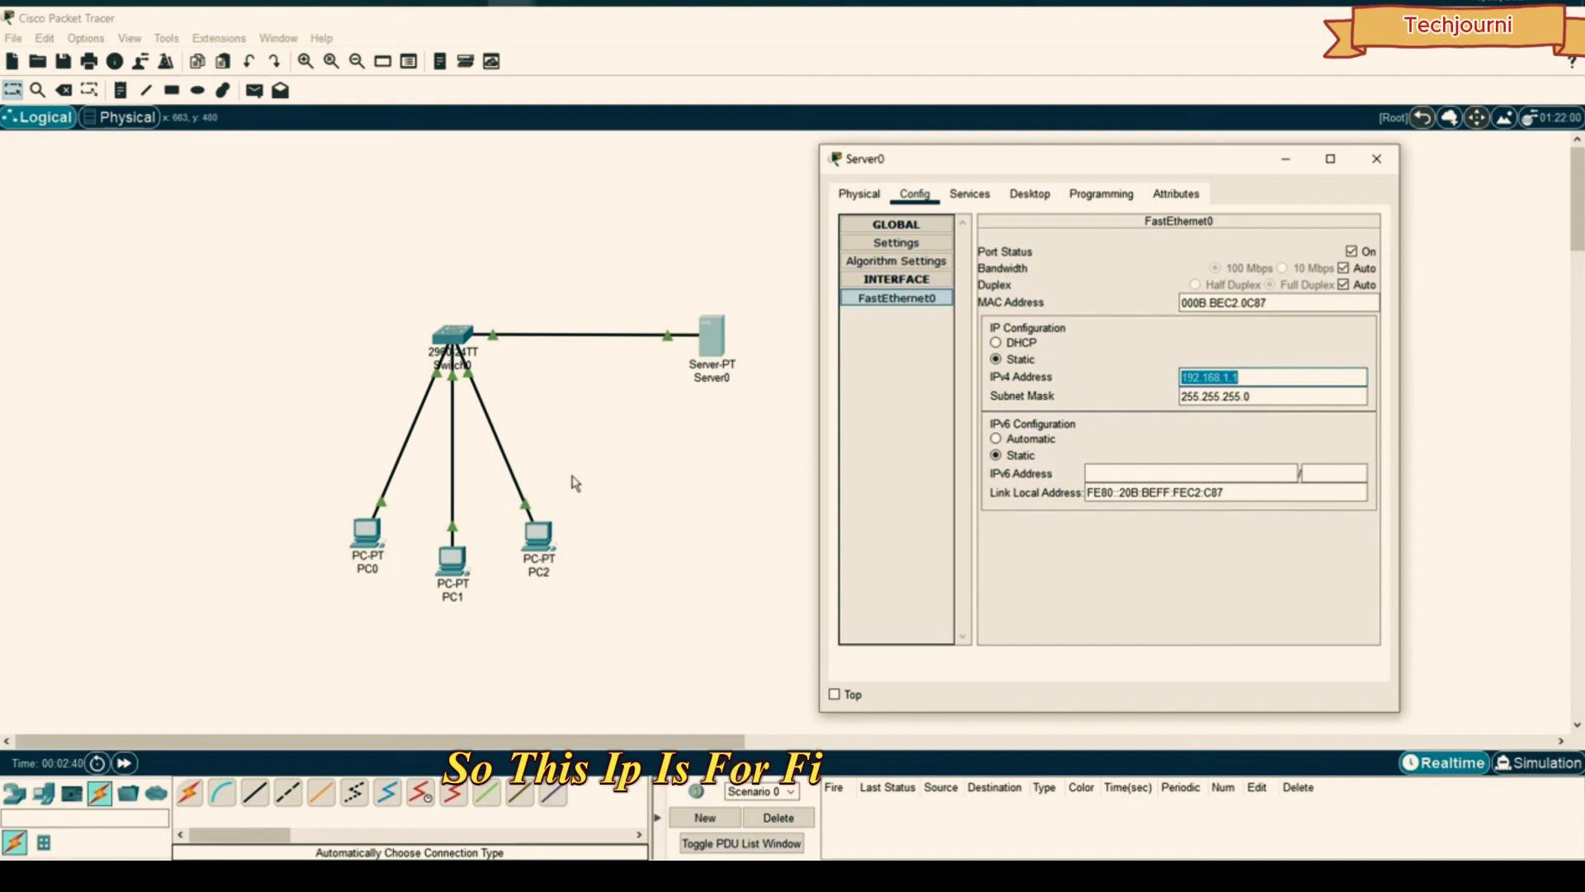
left_click(963, 196)
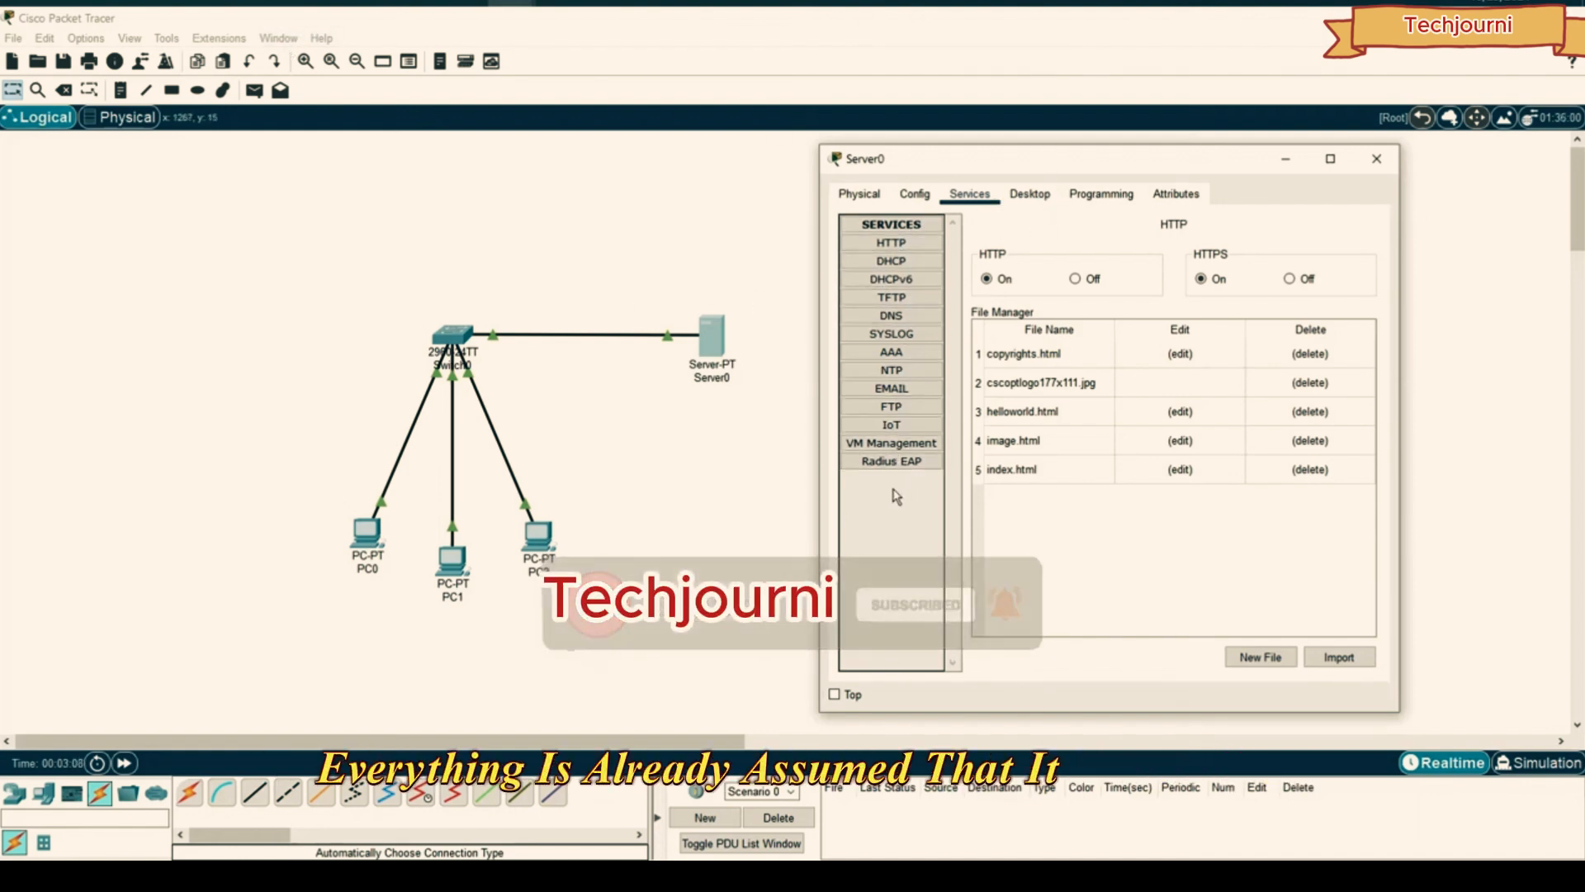
- Enable Server0's DHCP serverPool starting at 192.168.1.10 for 10 users, save, and close the window
left_click(900, 263)
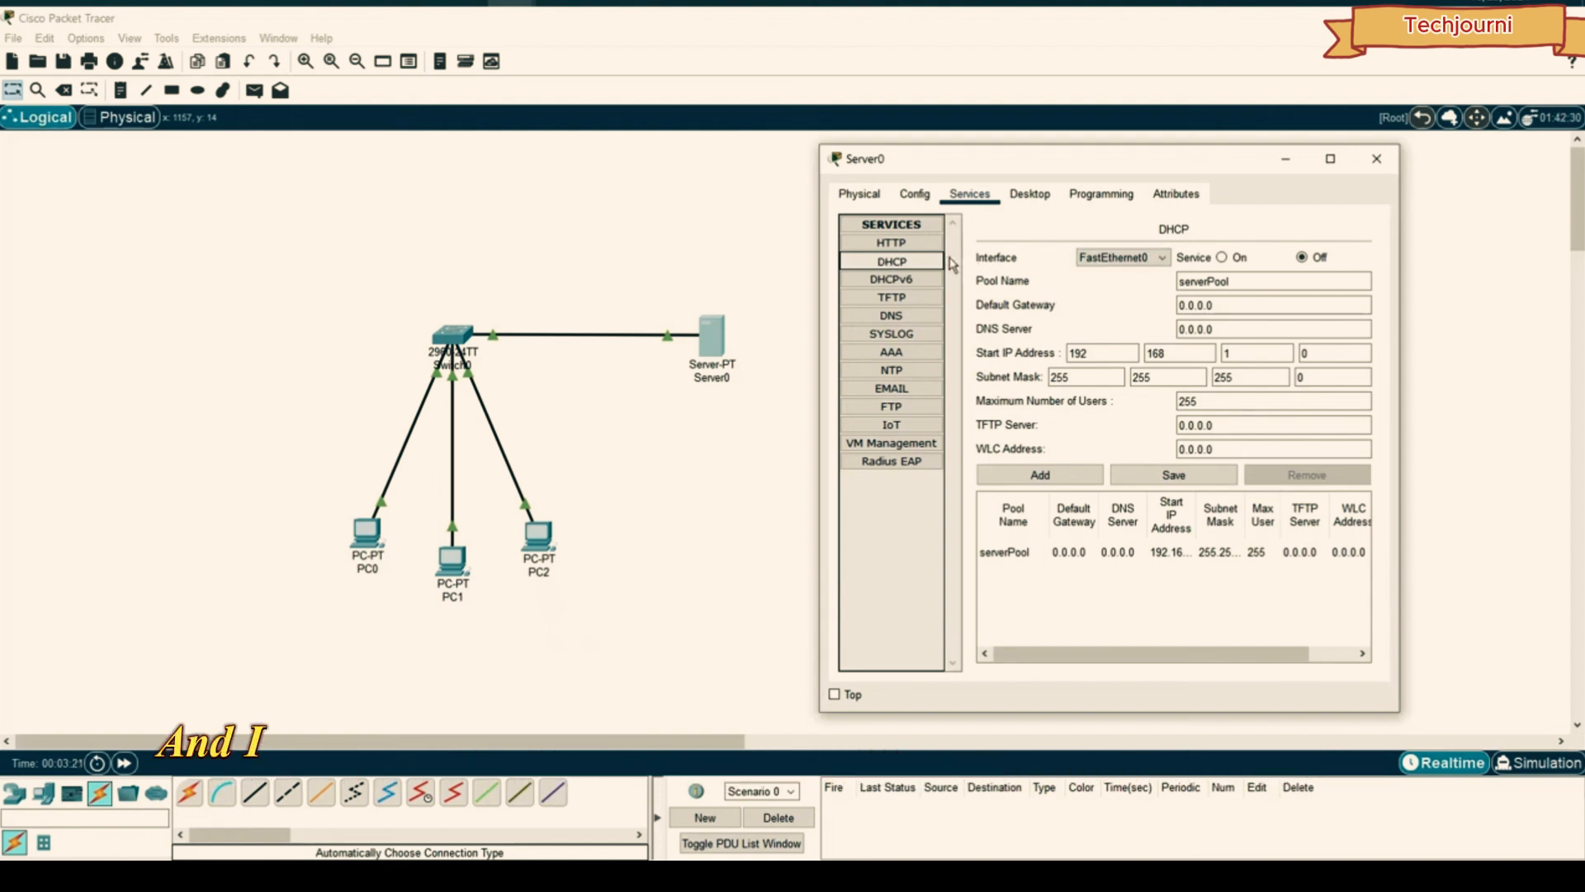
left_click(1223, 258)
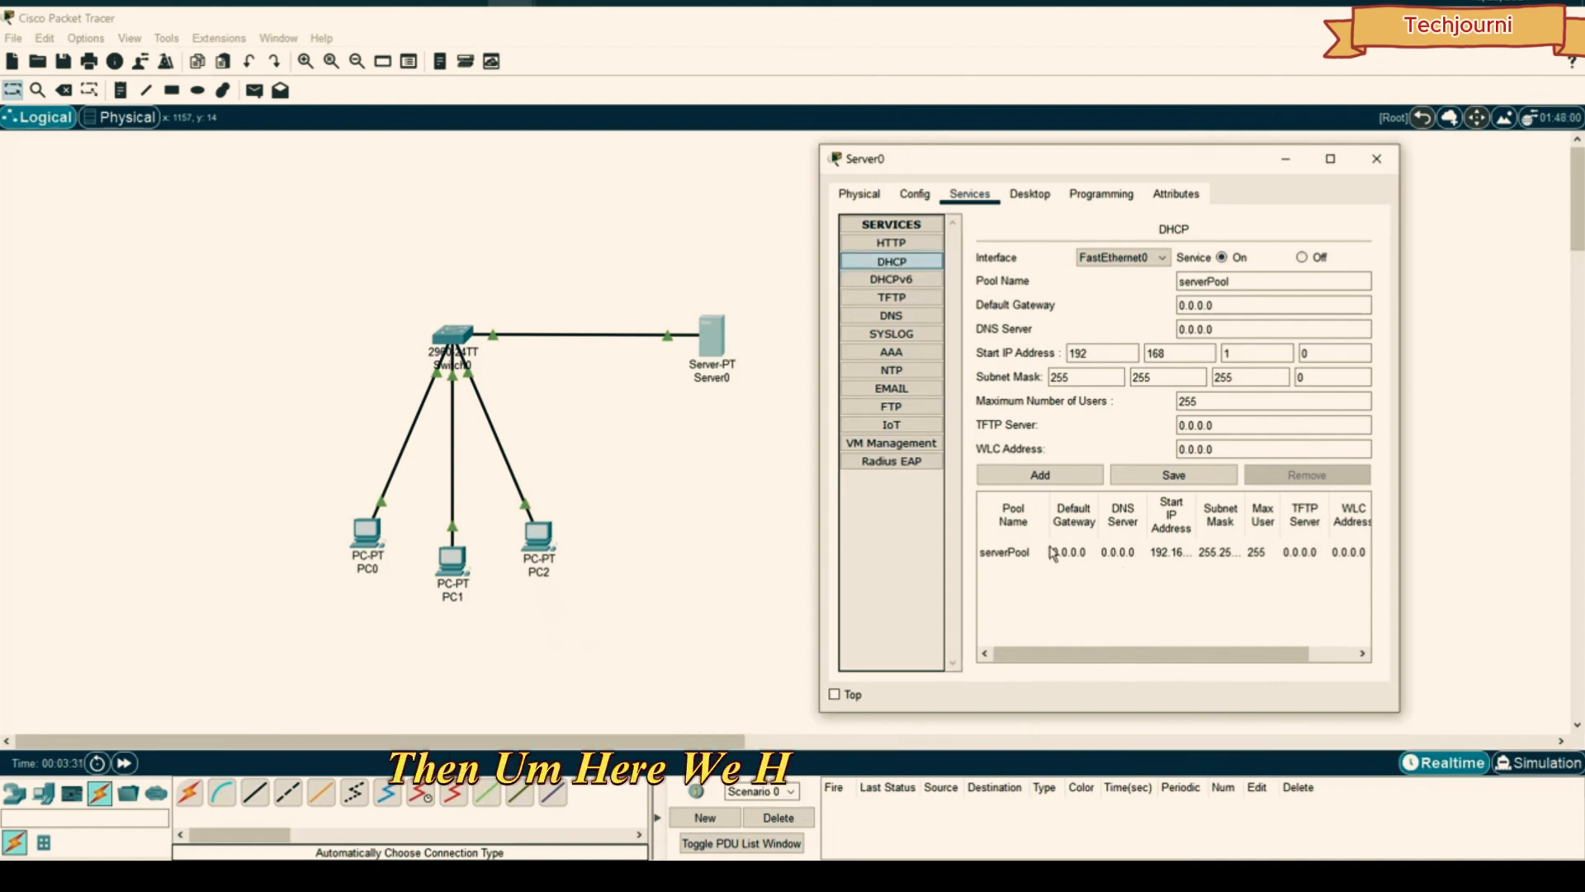
left_click(1123, 555)
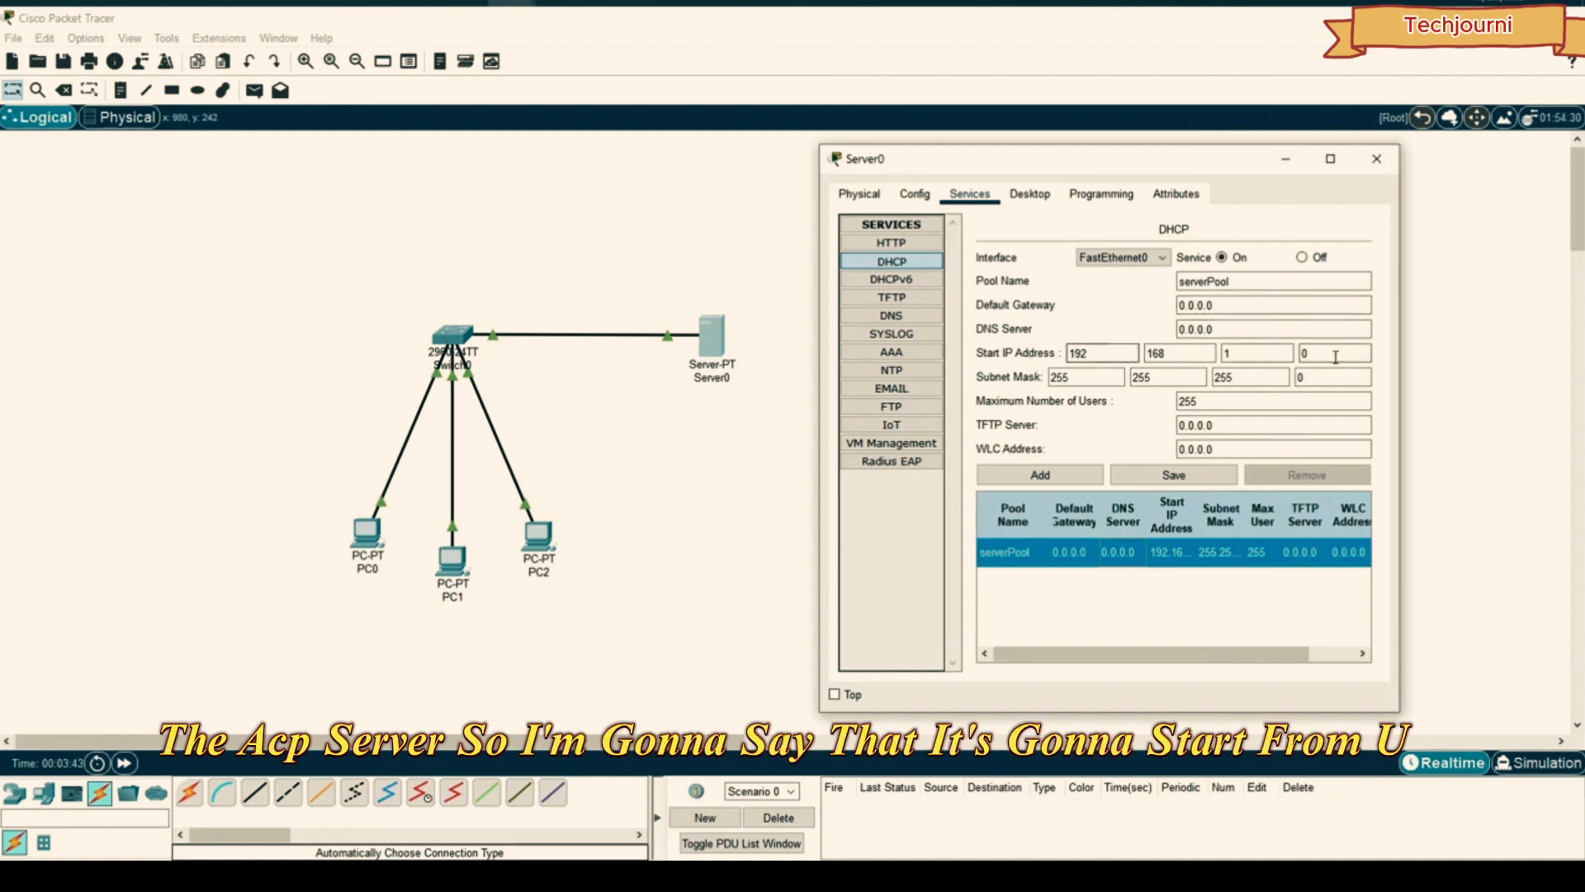
left_click_drag(1334, 354, 1100, 347)
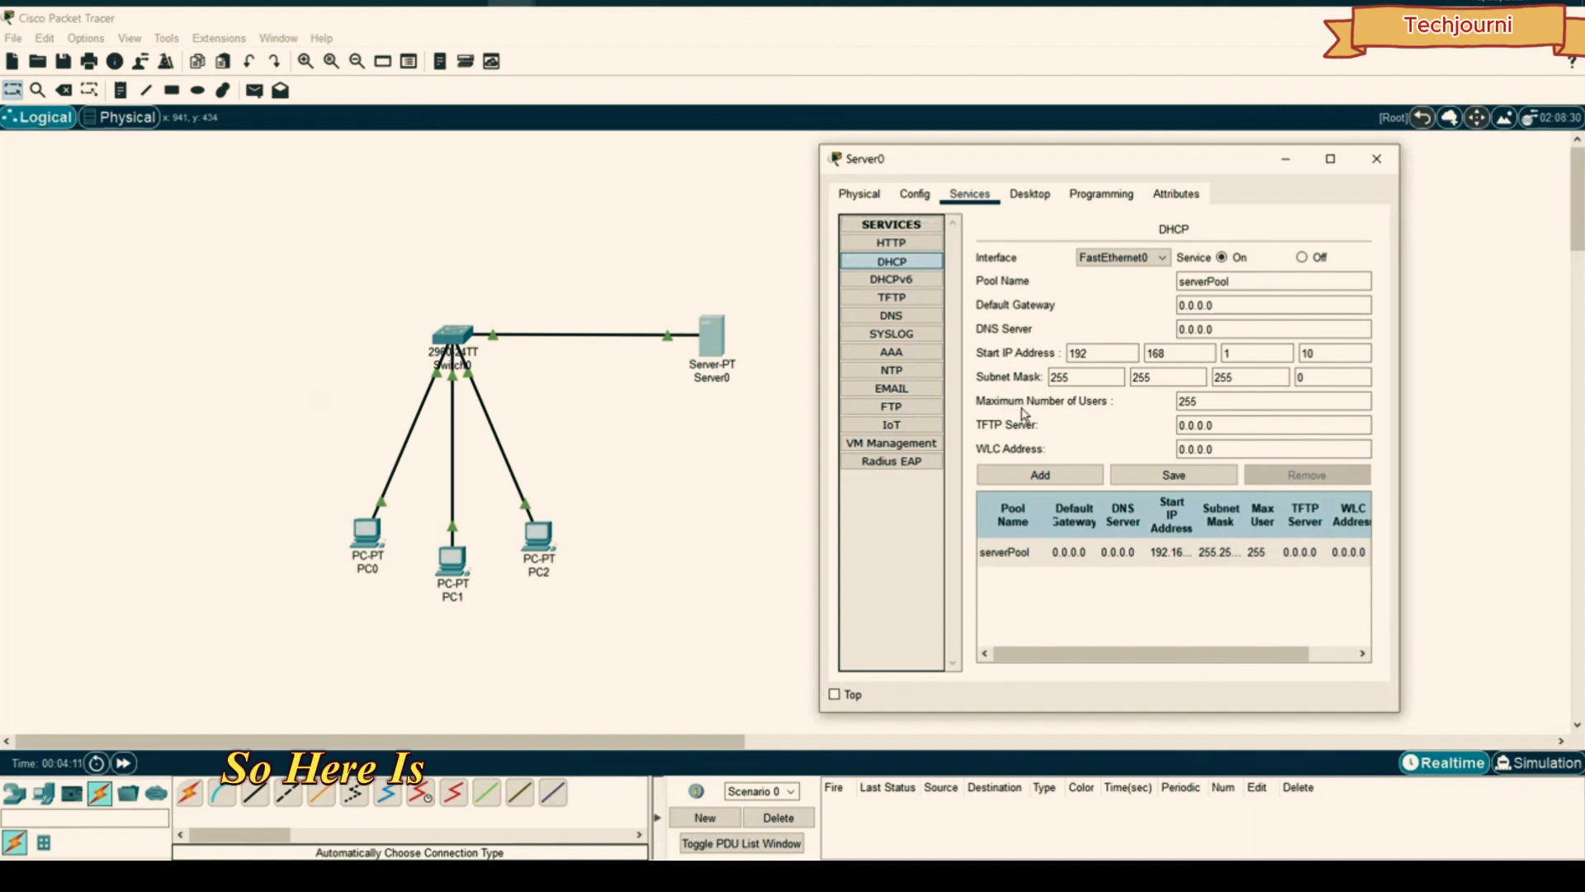
left_click_drag(1223, 408, 1156, 406)
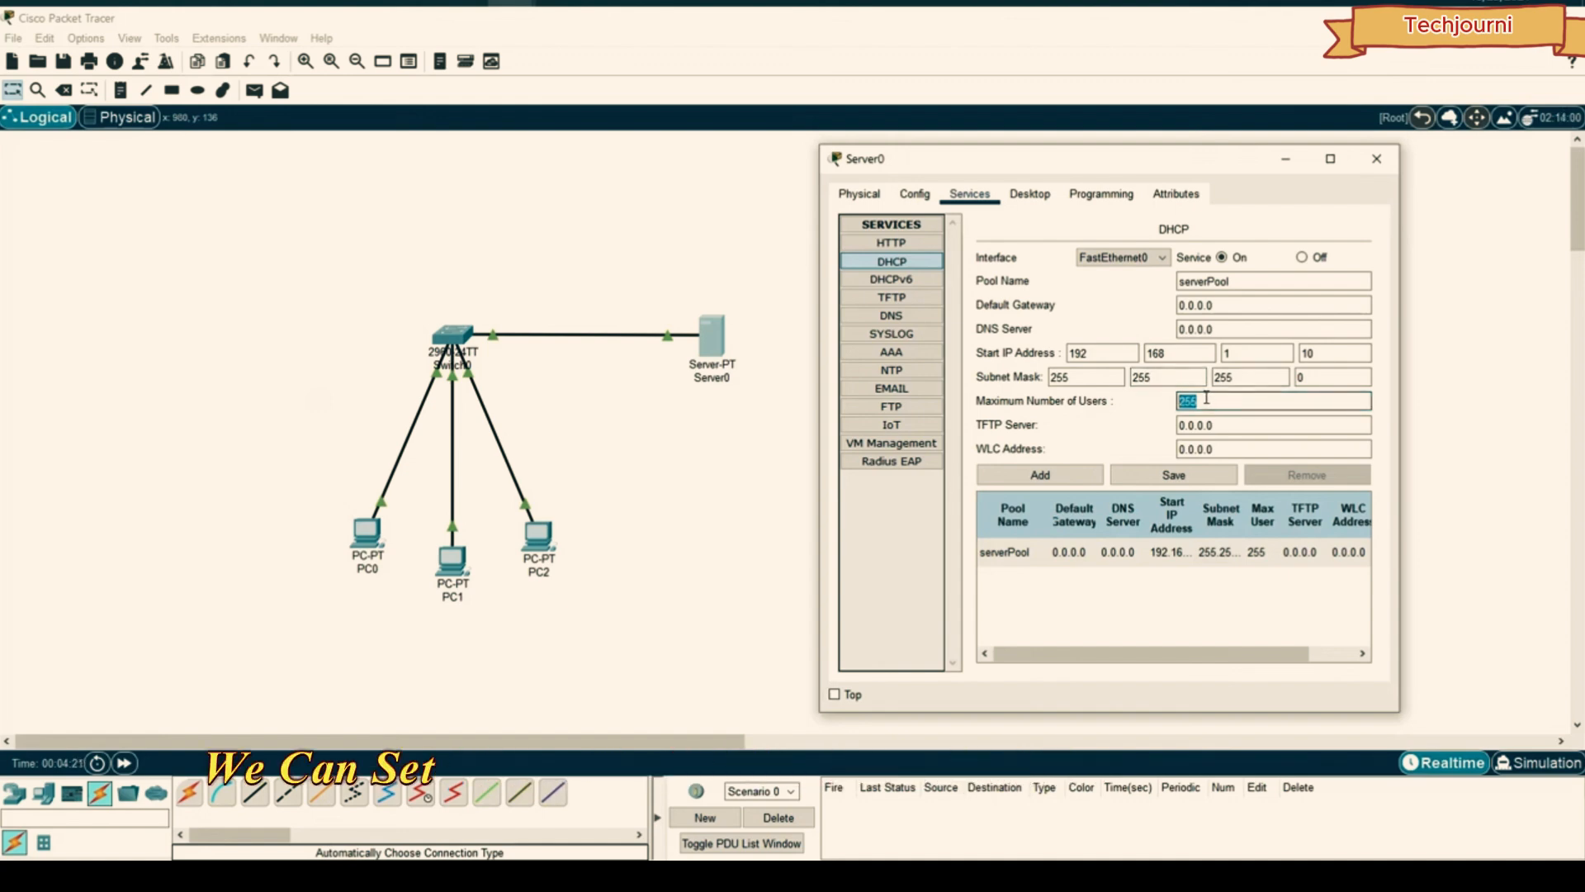
type("2")
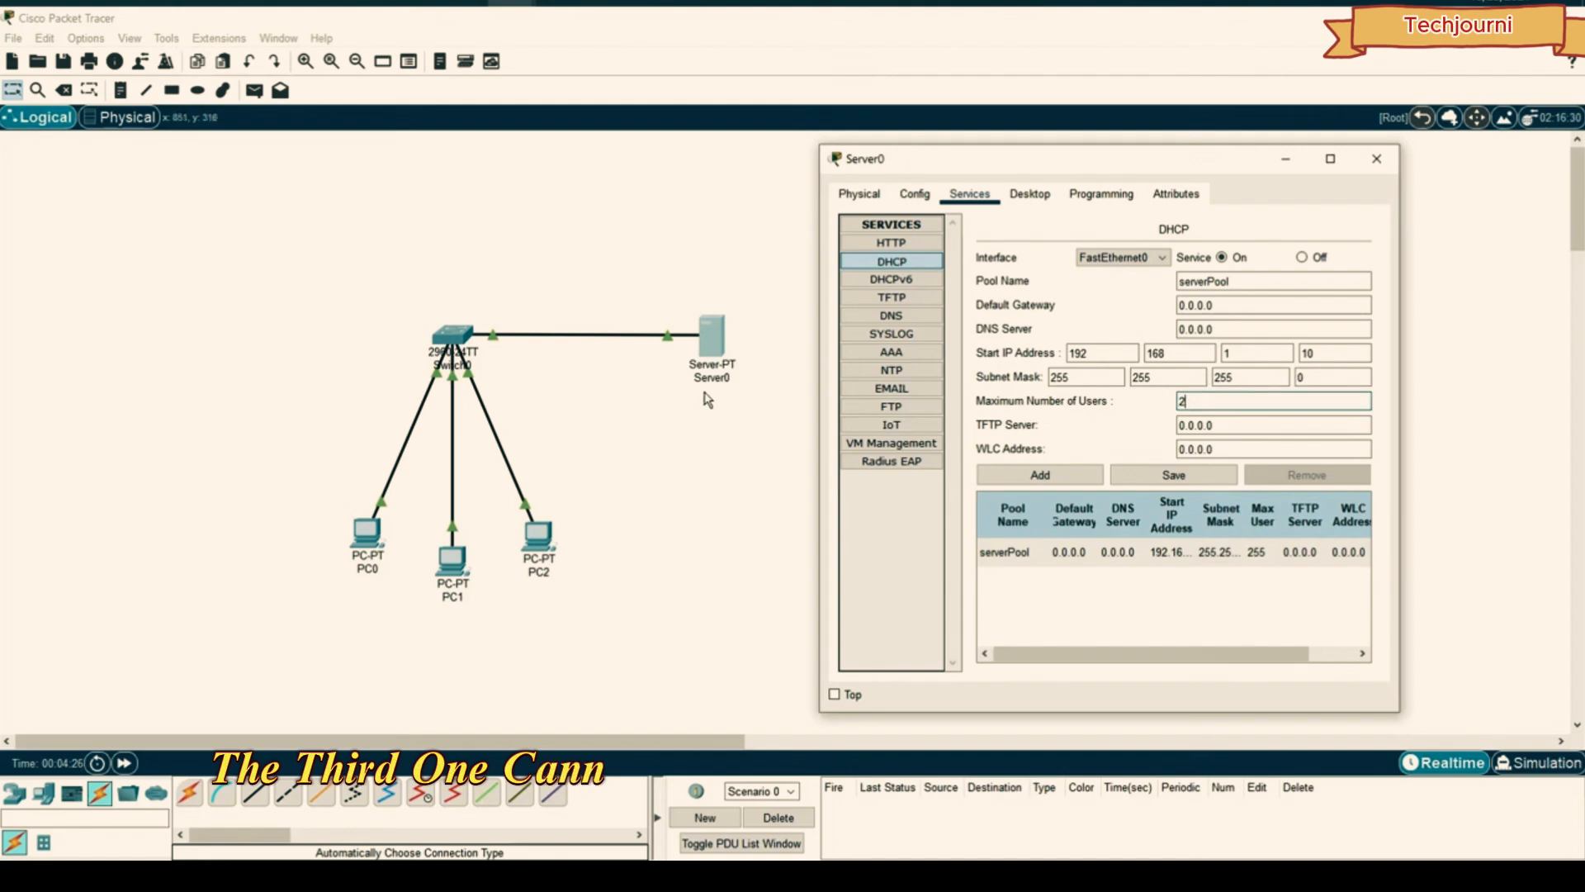
left_click_drag(1201, 403, 1163, 404)
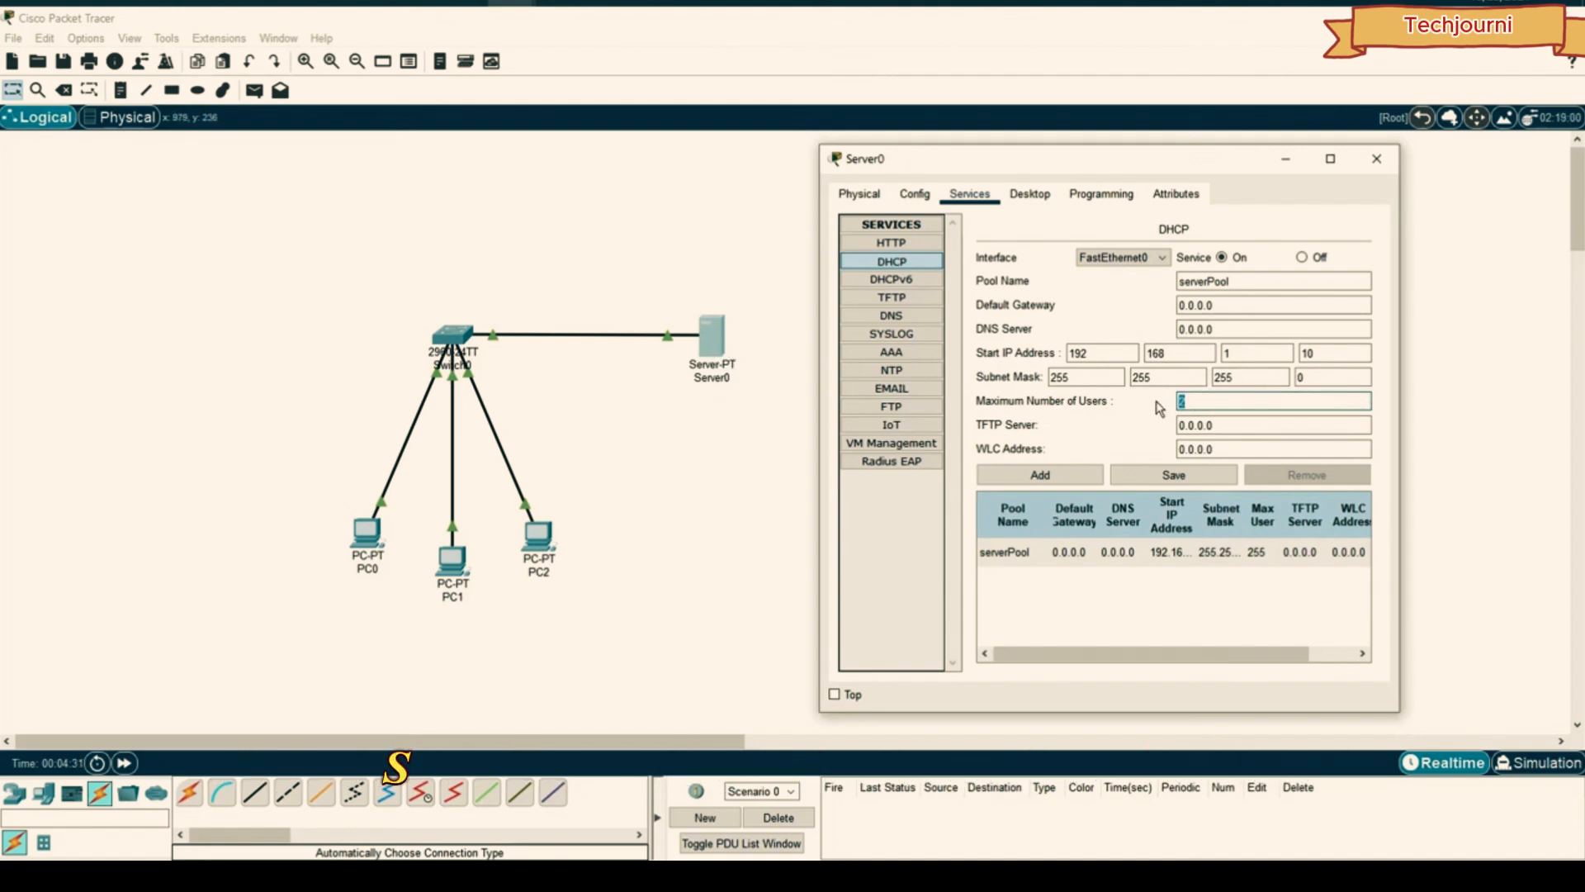
left_click(1166, 473)
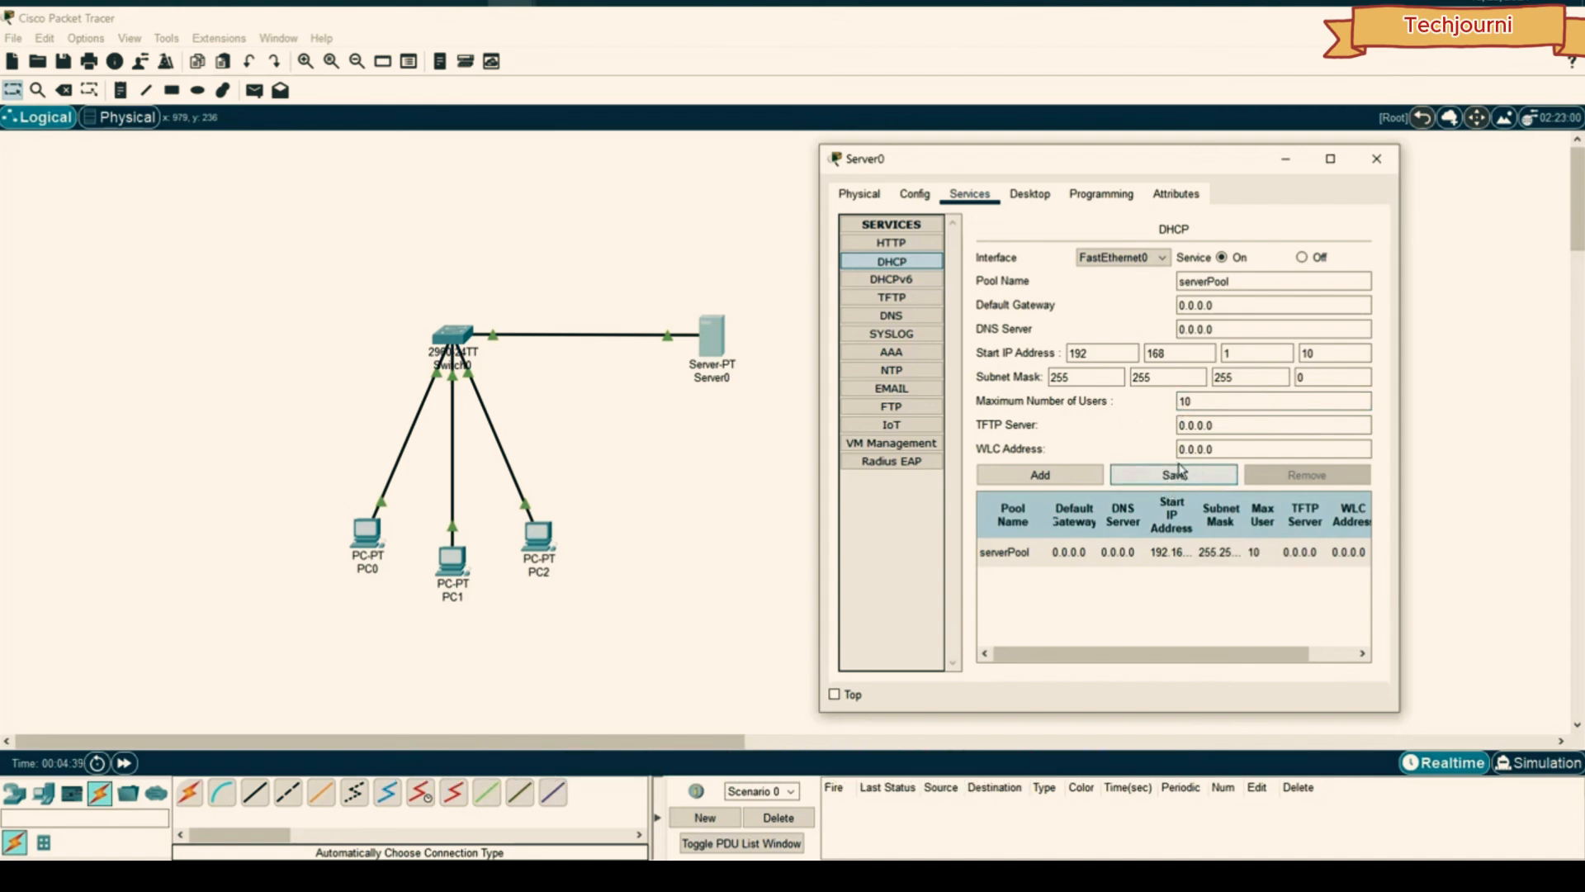
left_click(1374, 166)
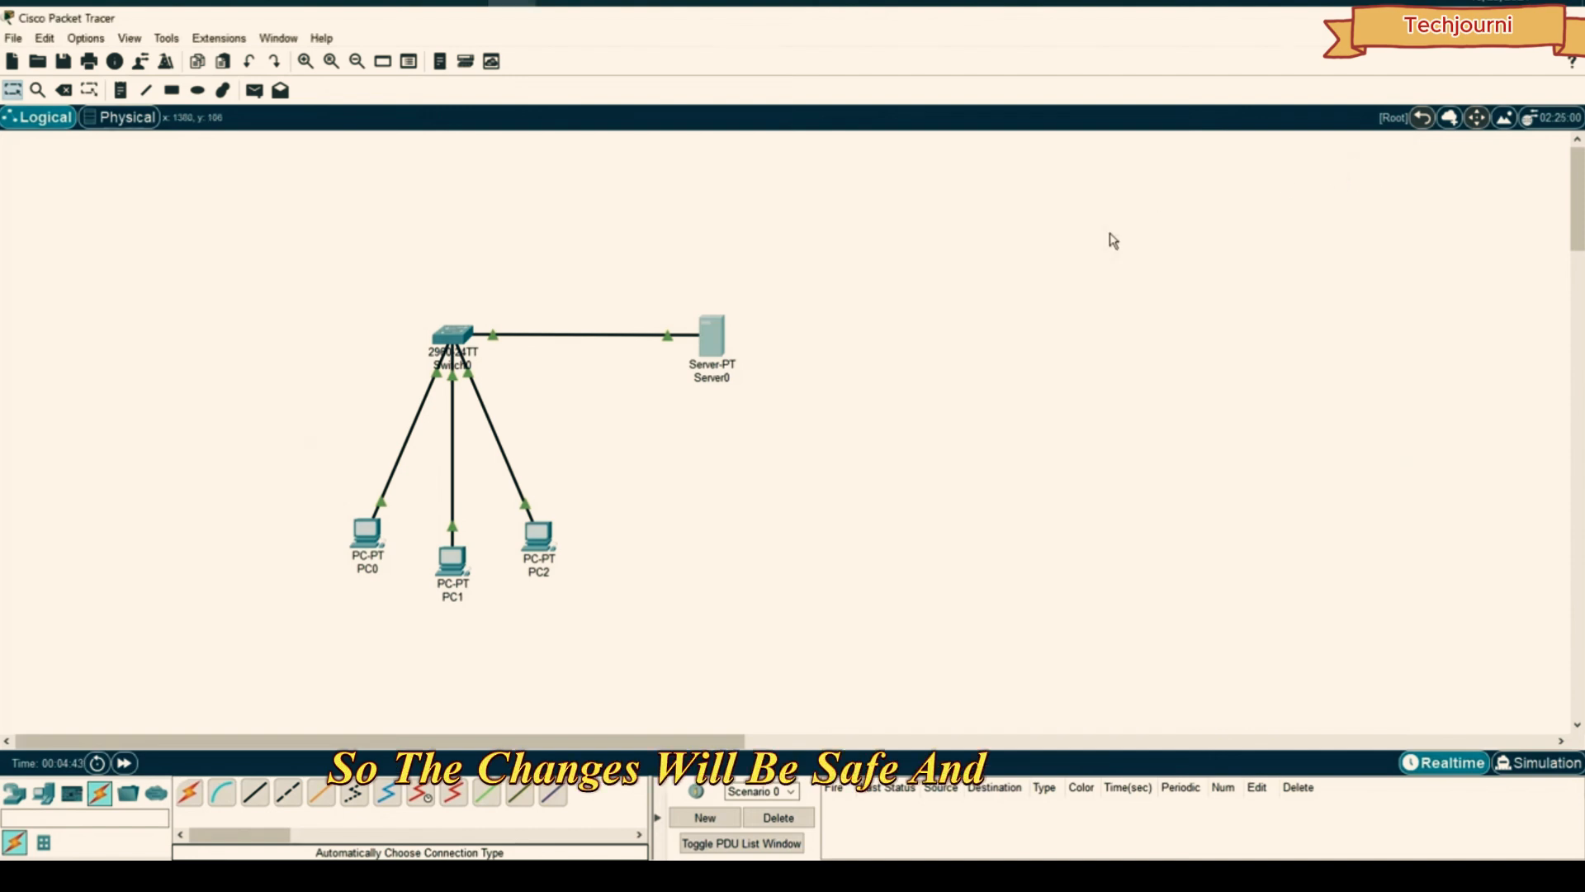
- Switch PC0's IP Configuration to DHCP
left_click(369, 533)
left_click_drag(682, 161, 882, 161)
left_click(852, 184)
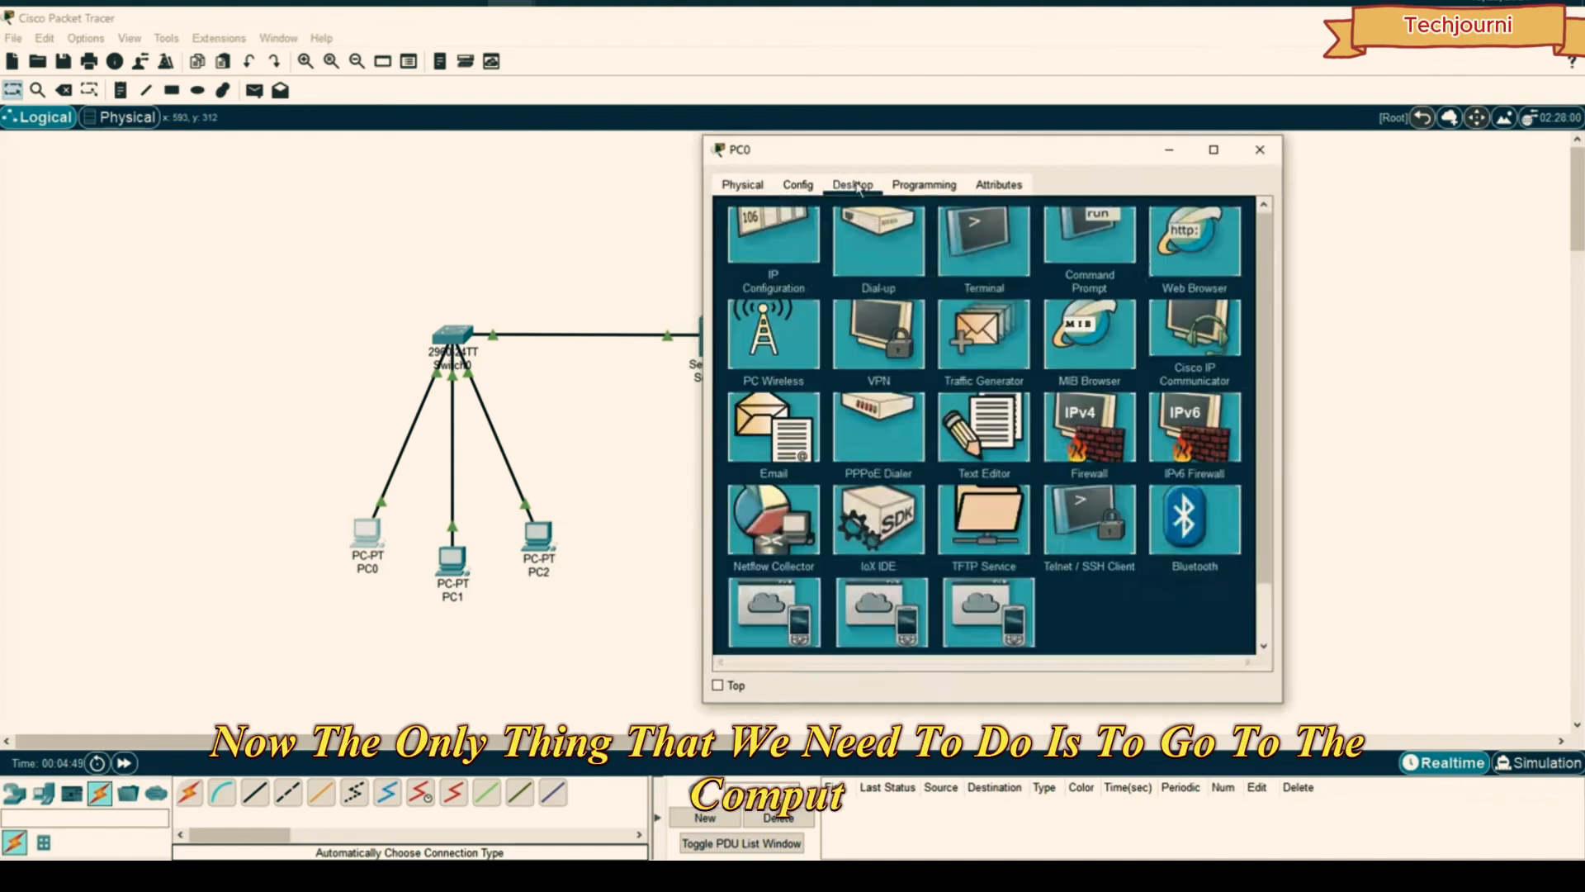
left_click(818, 240)
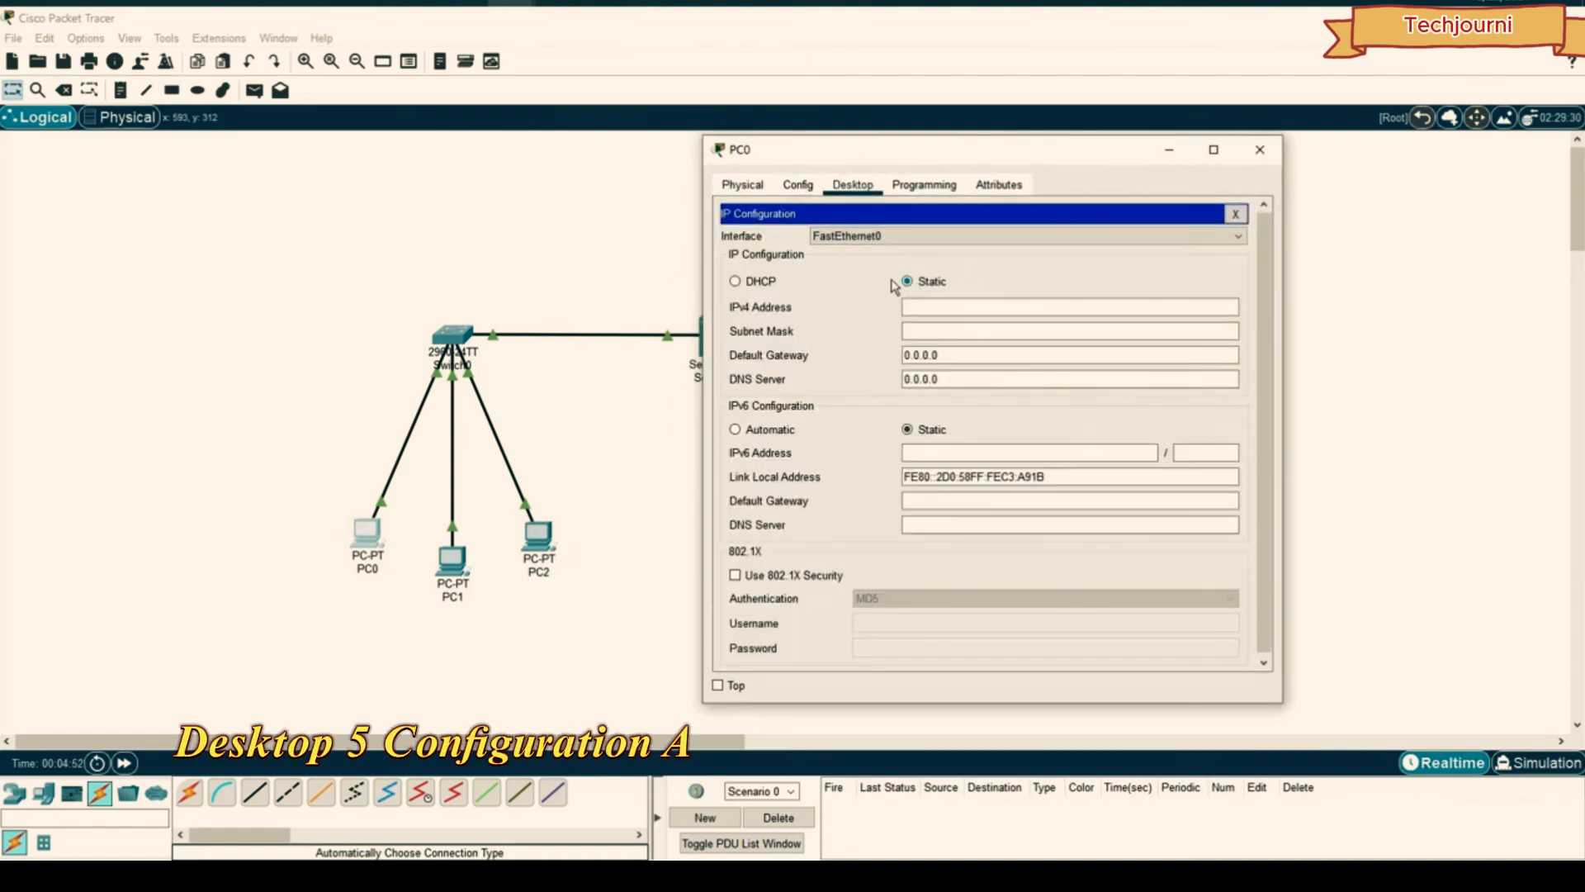
left_click(736, 281)
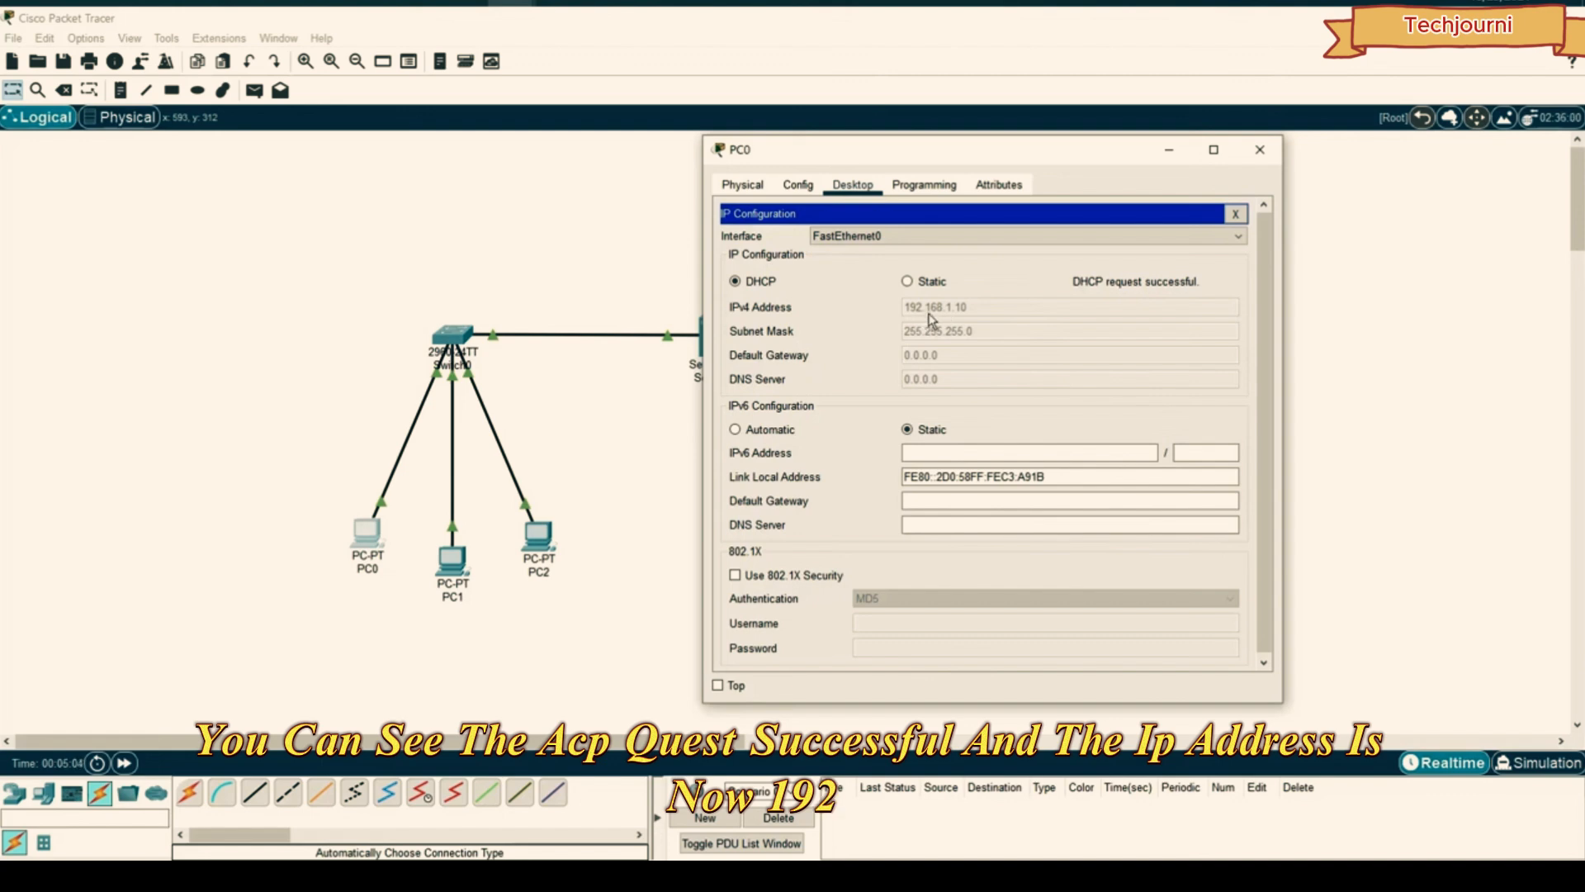
left_click(1260, 150)
- Switch PC1 to DHCP so it obtains 192.168.1.11 with mask 255.255.255.0
left_click(475, 576)
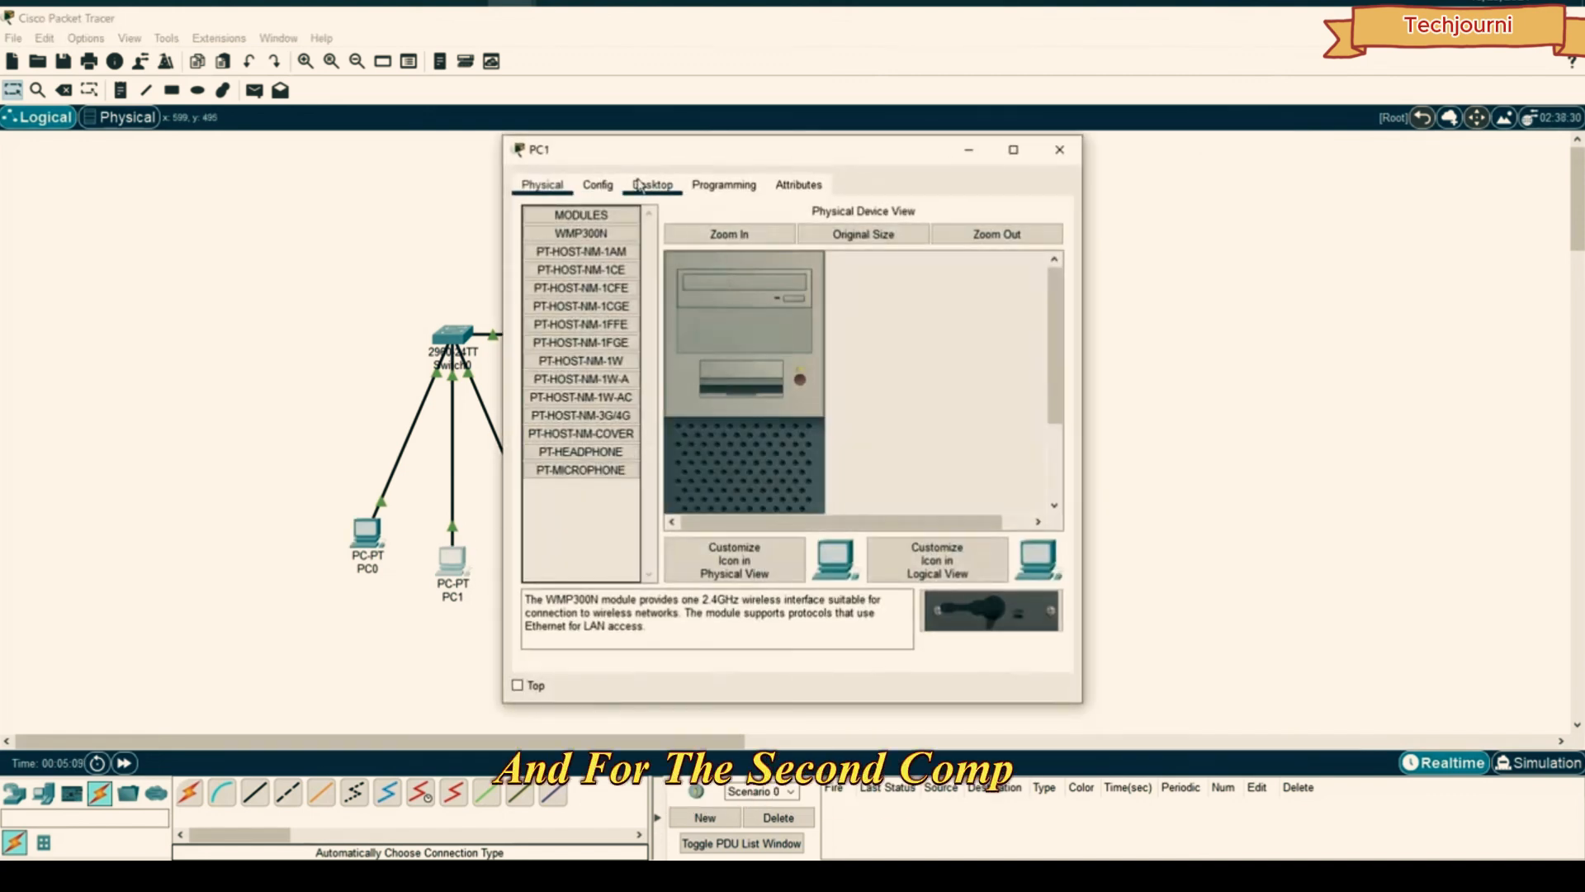
left_click(655, 189)
left_click(573, 248)
left_click(556, 286)
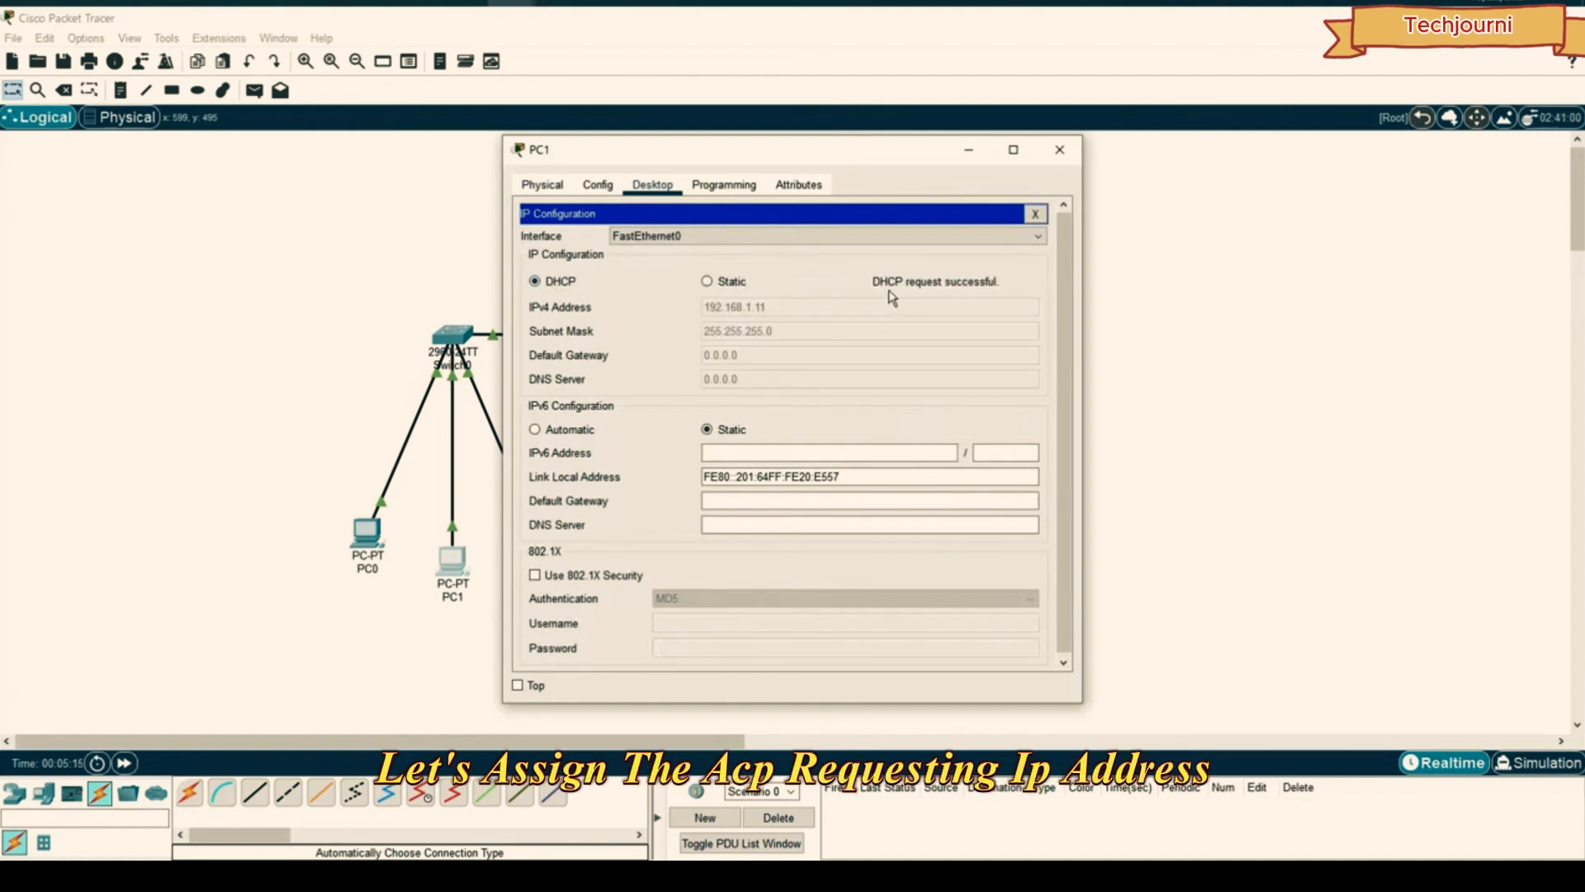
left_click(1059, 149)
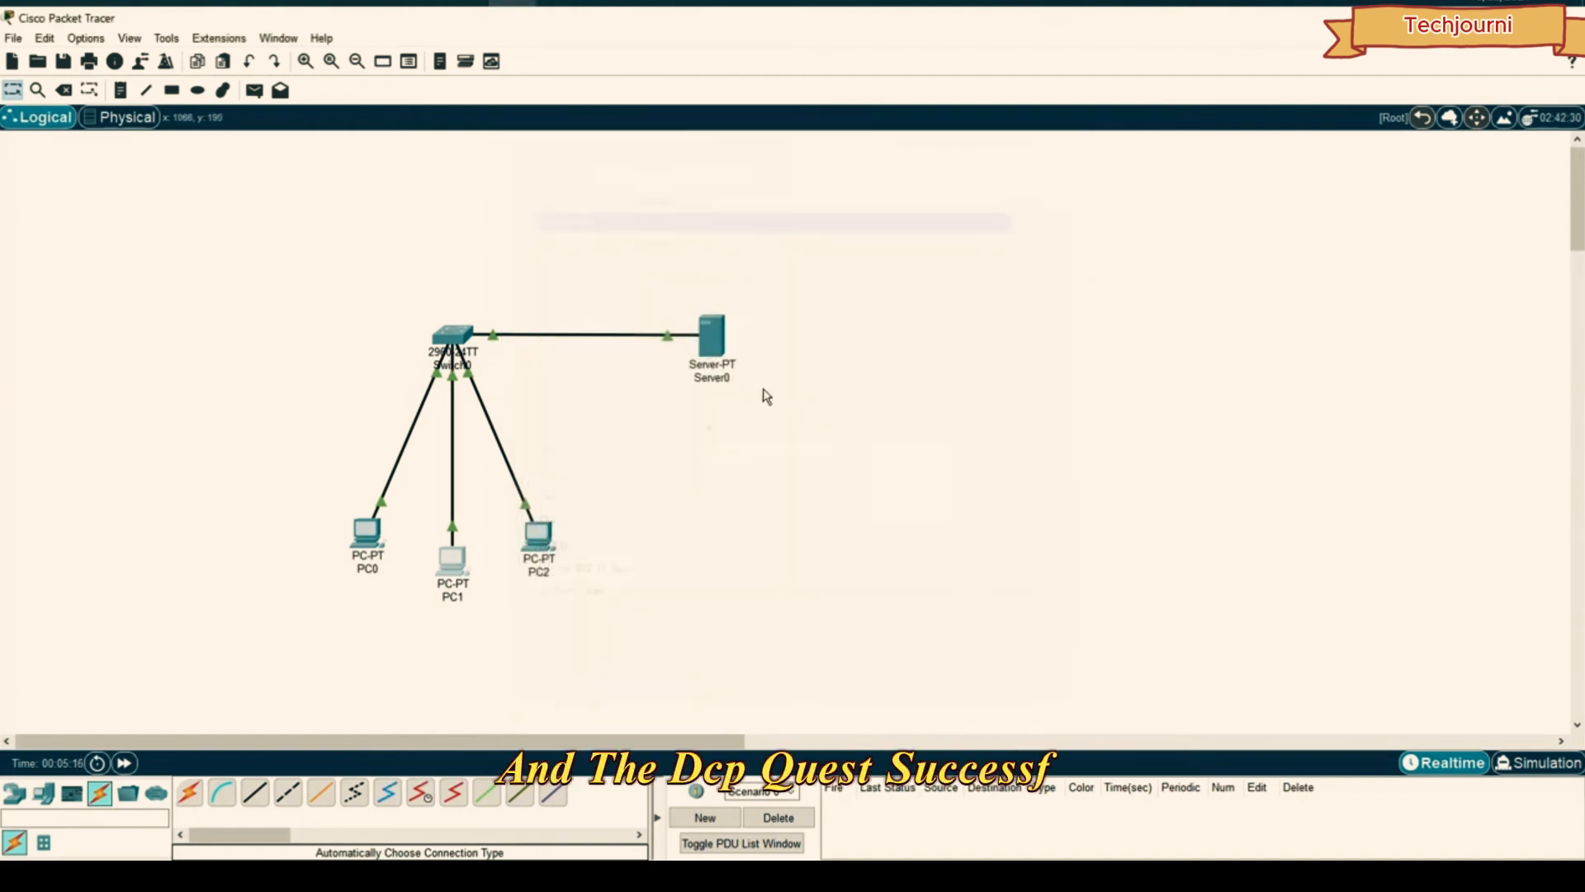
- Switch PC2's IP Configuration to DHCP as well
left_click(538, 539)
left_click(652, 184)
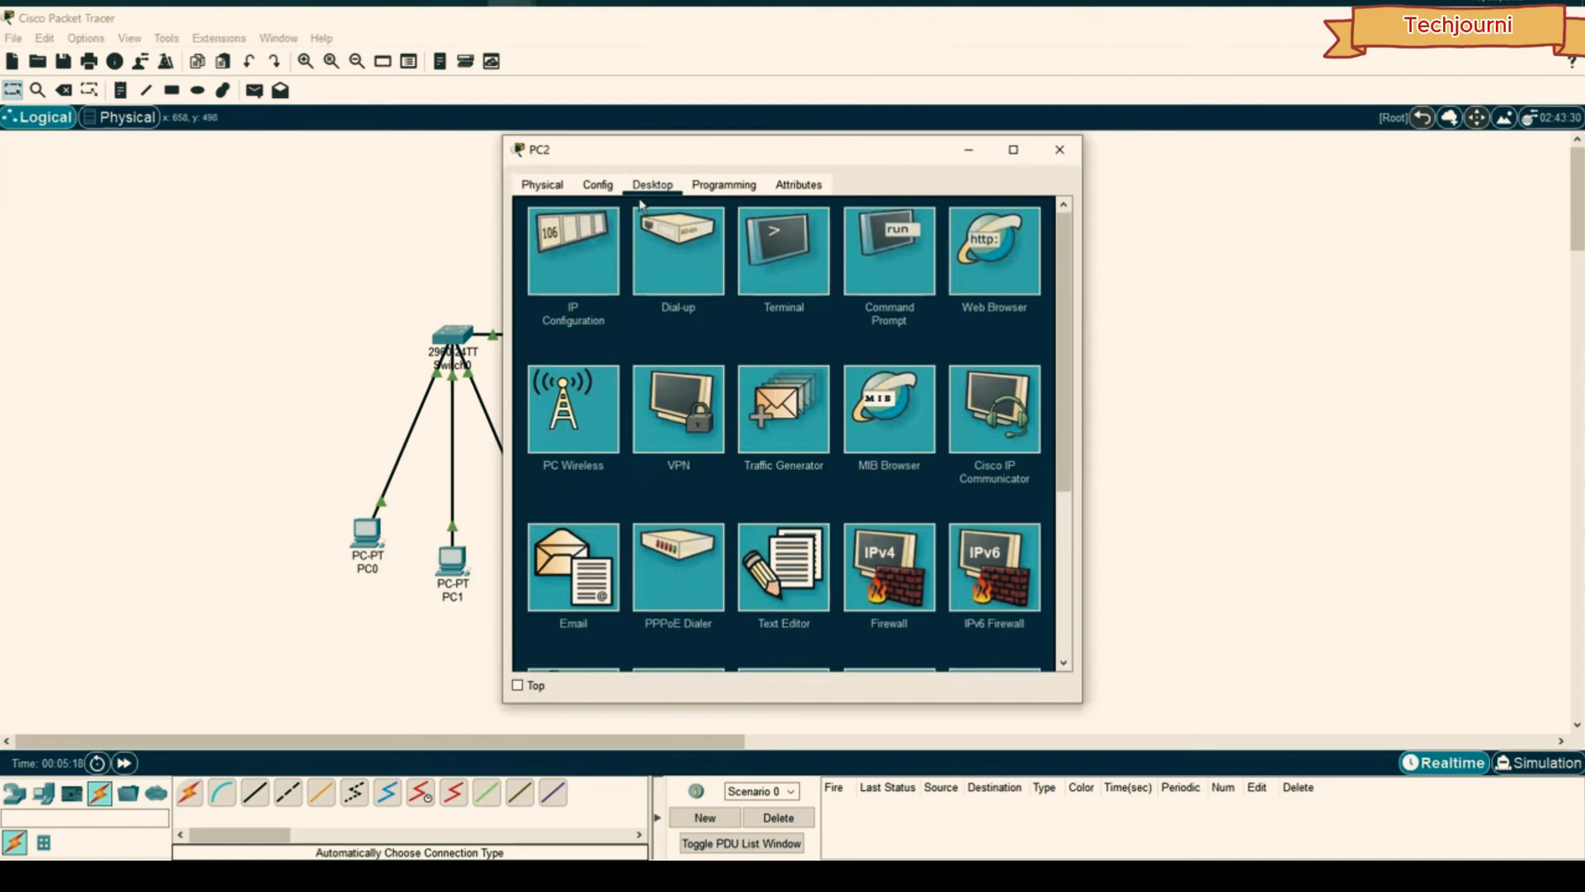
left_click(577, 271)
left_click(561, 281)
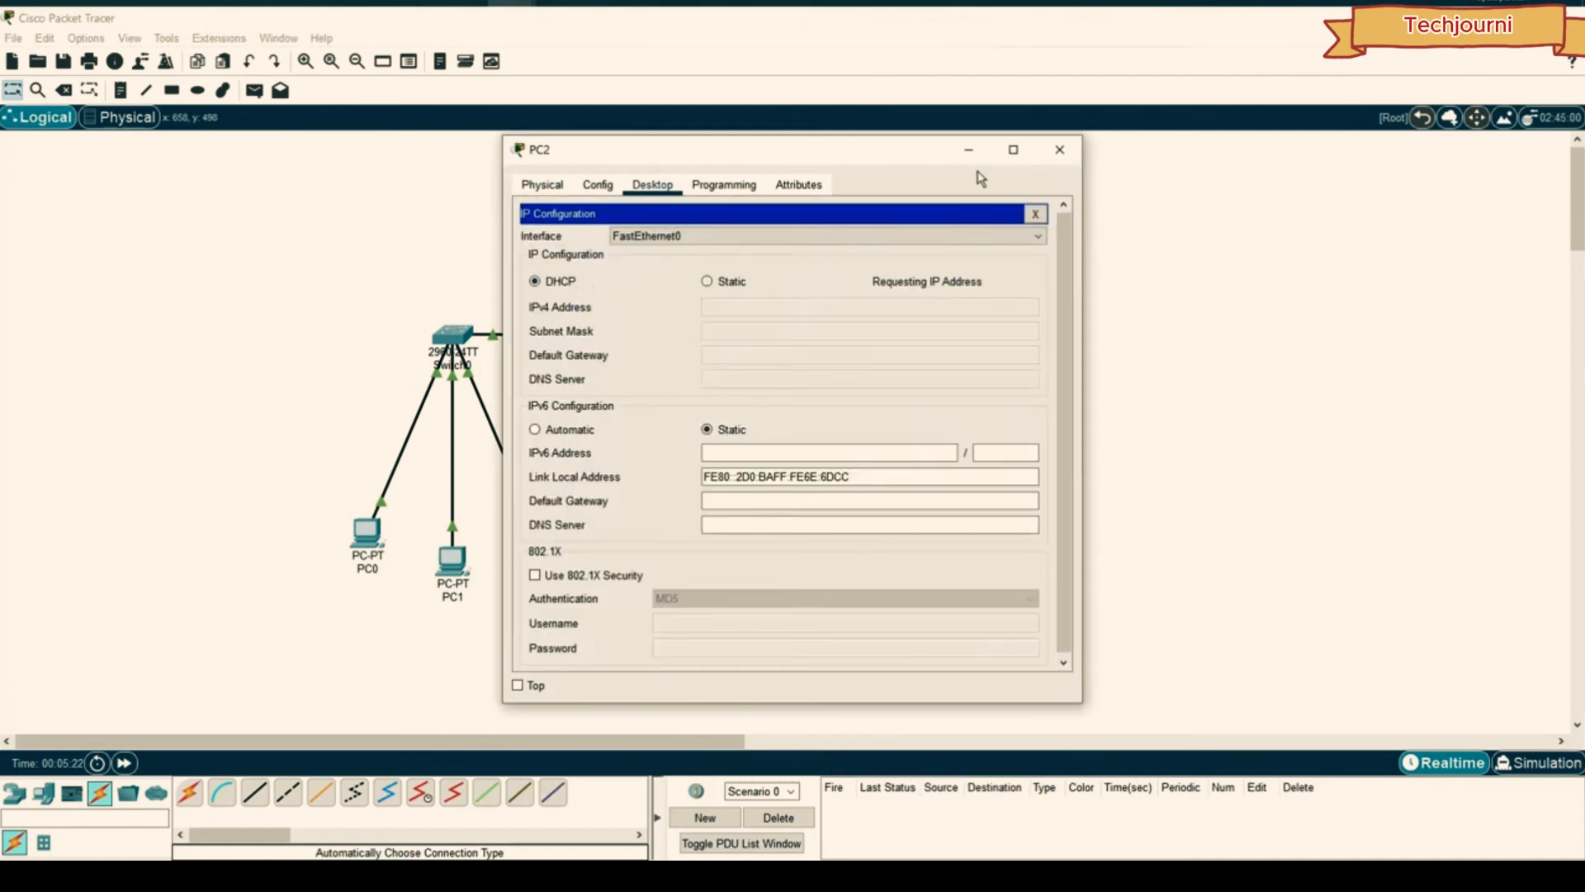
left_click(1059, 149)
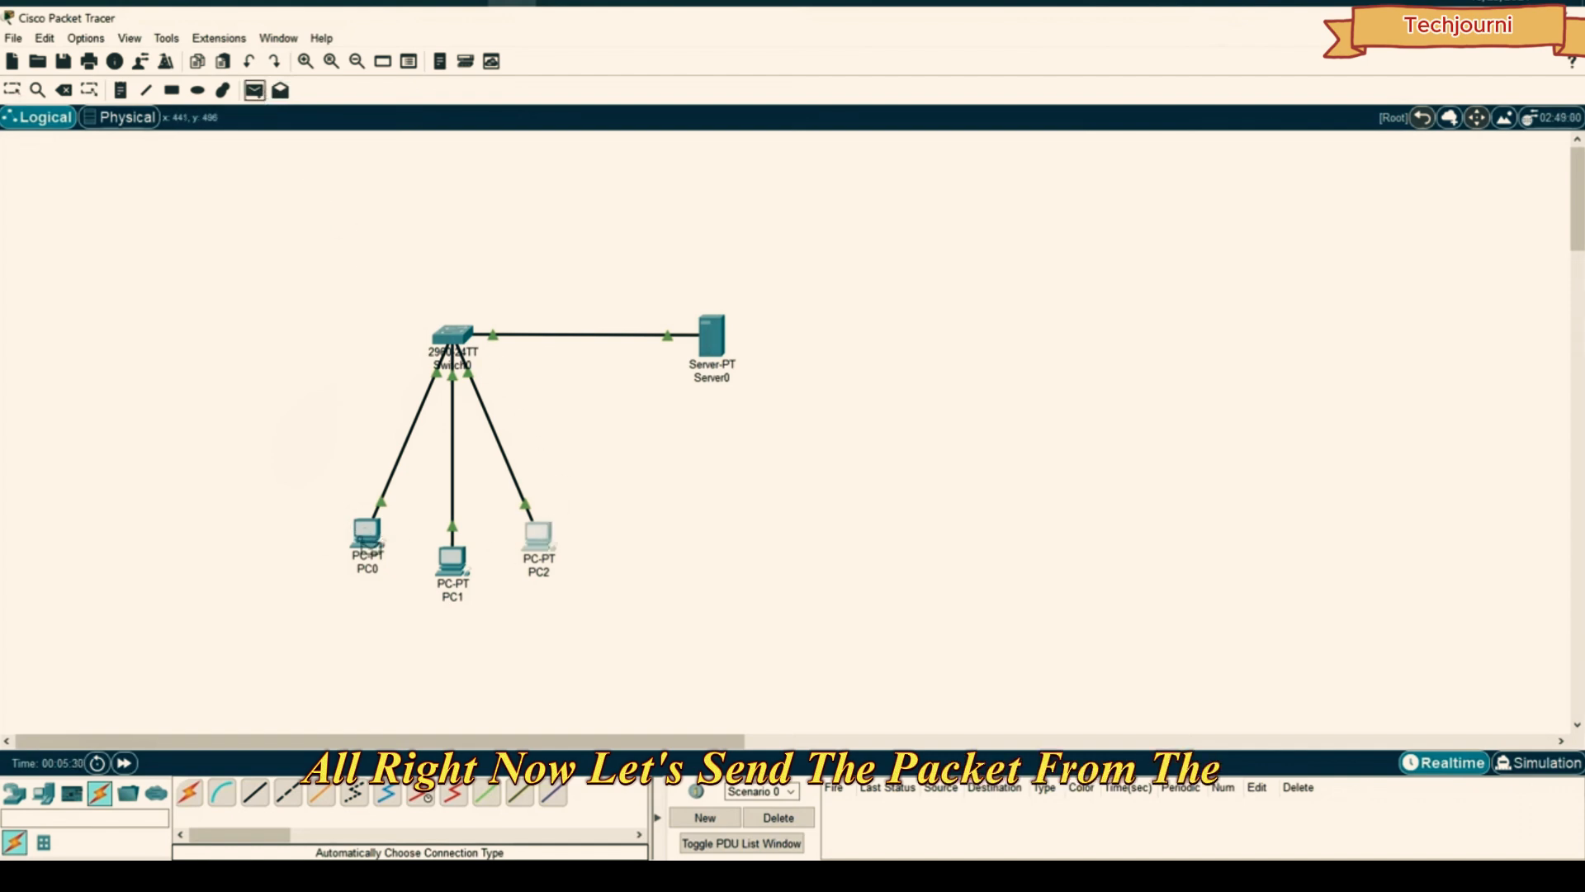
- Send a simple ICMP PDU from PC0 to PC2 and step it through in Simulation mode
left_click(367, 535)
left_click(537, 537)
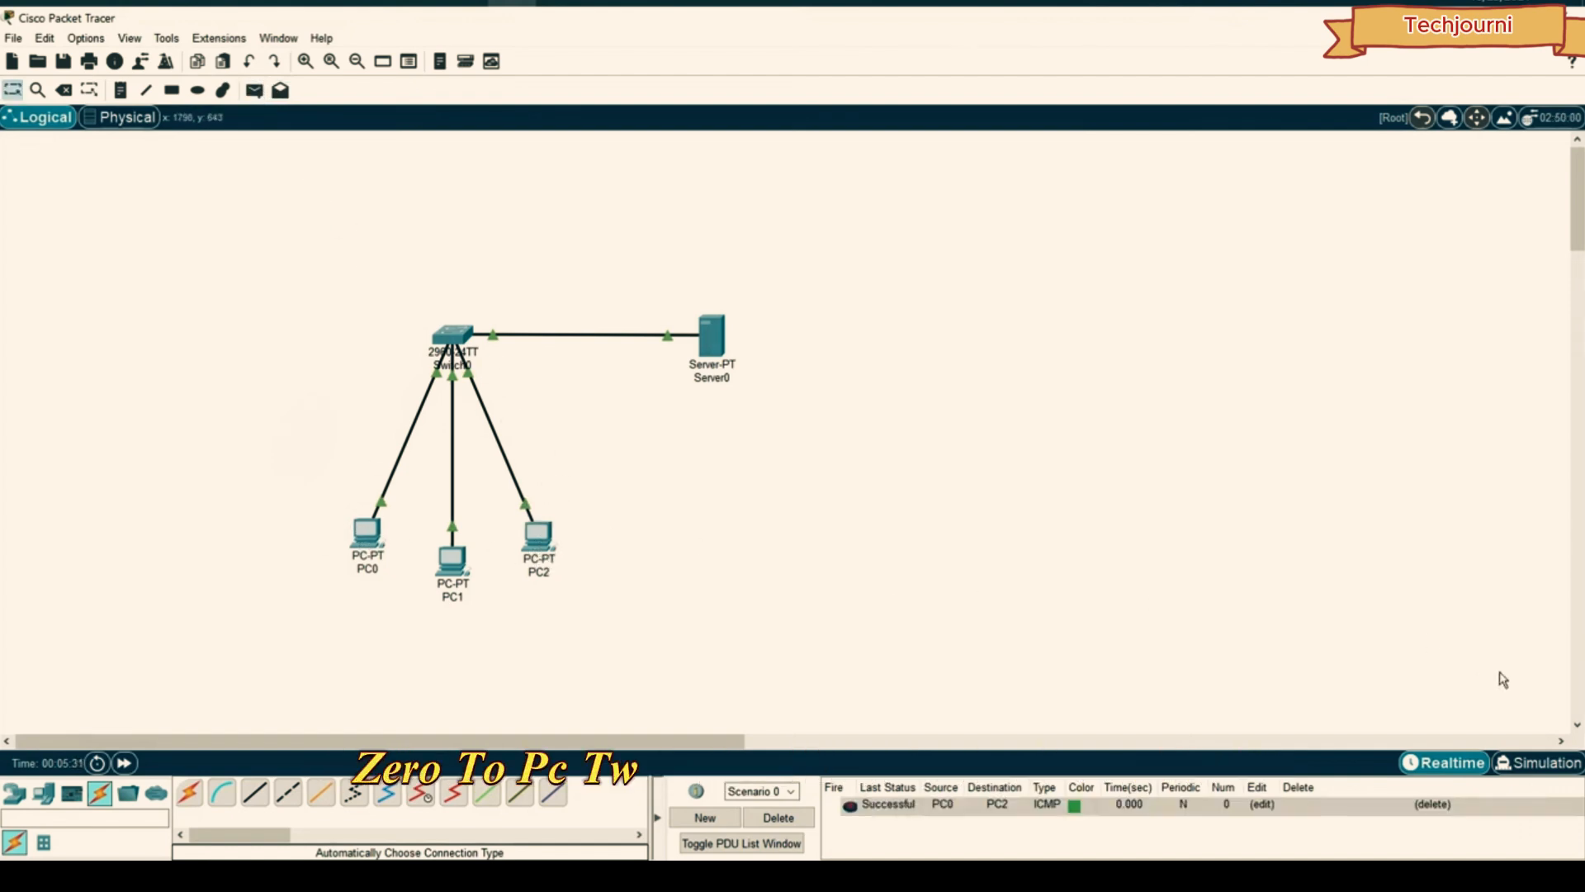
left_click(1537, 762)
left_click(1460, 556)
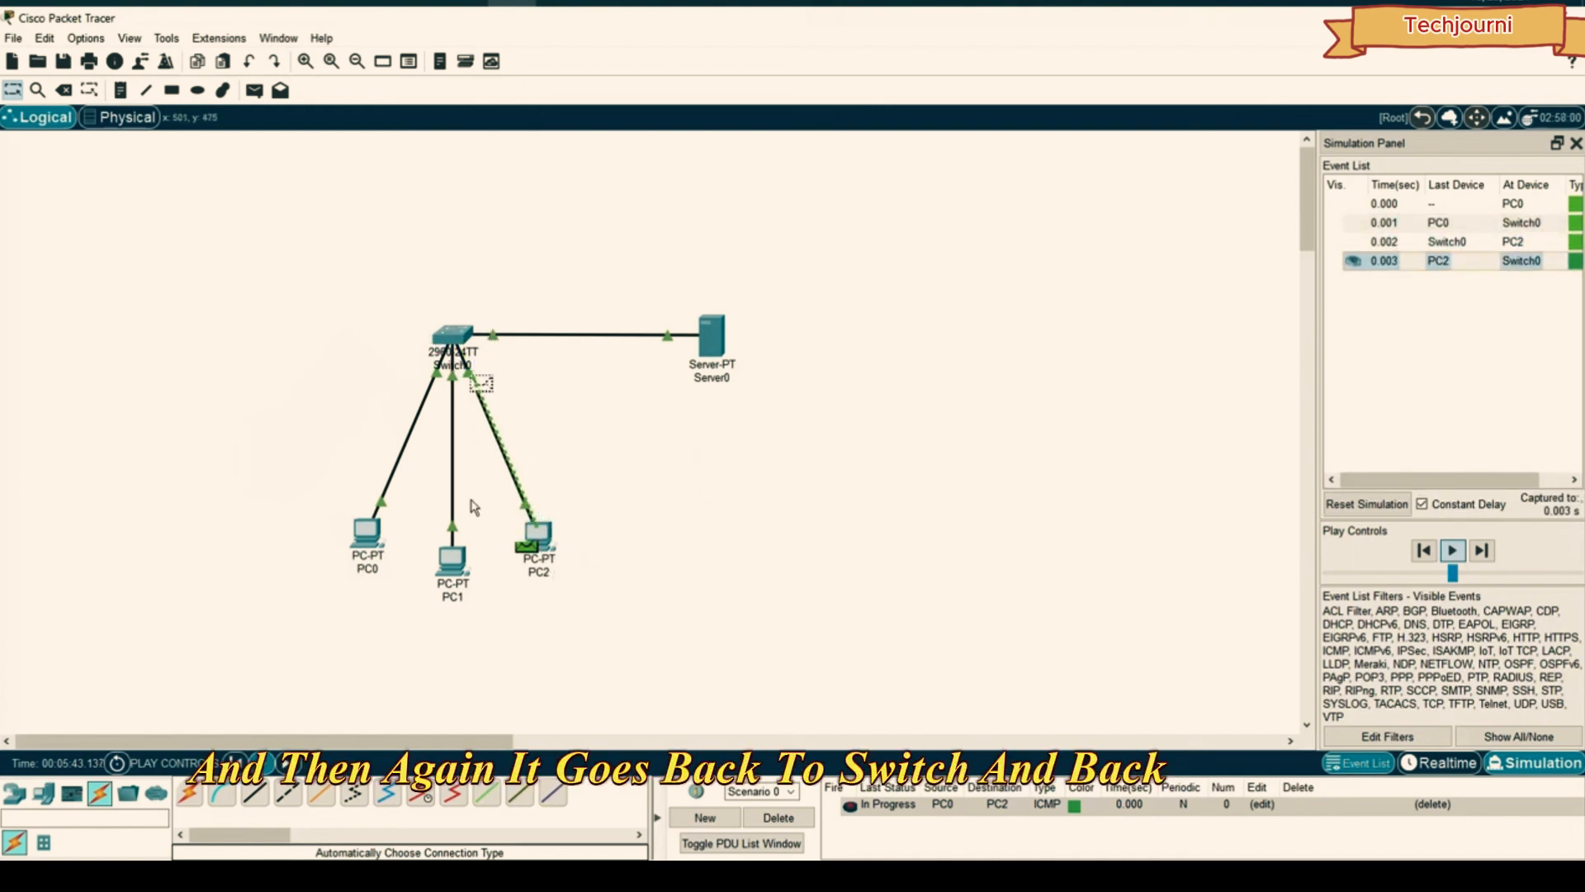
left_click(1486, 553)
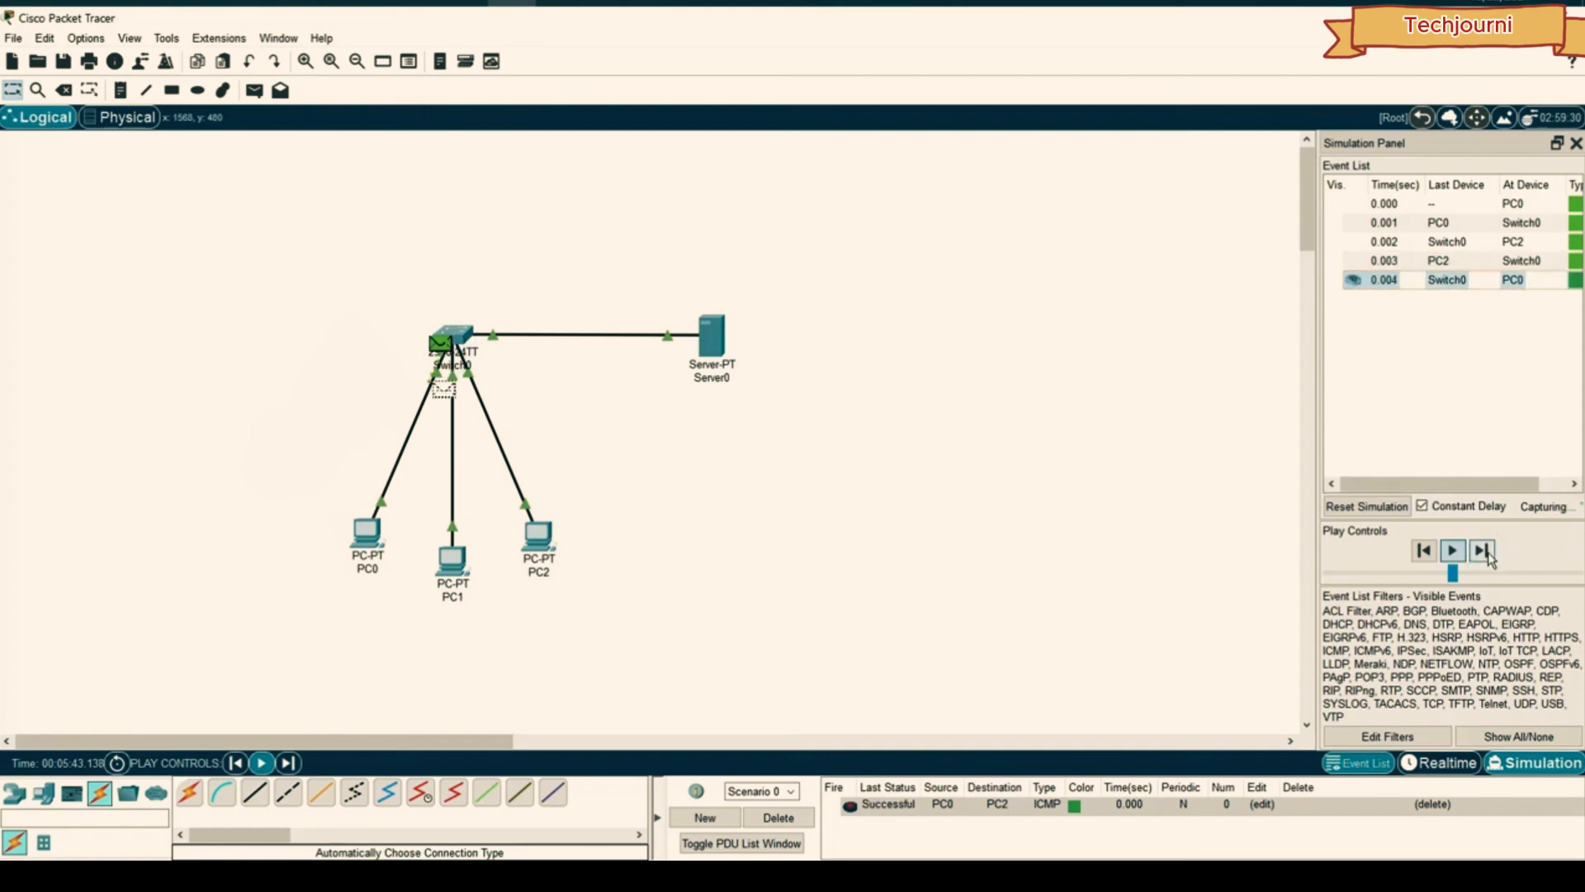
left_click(1483, 553)
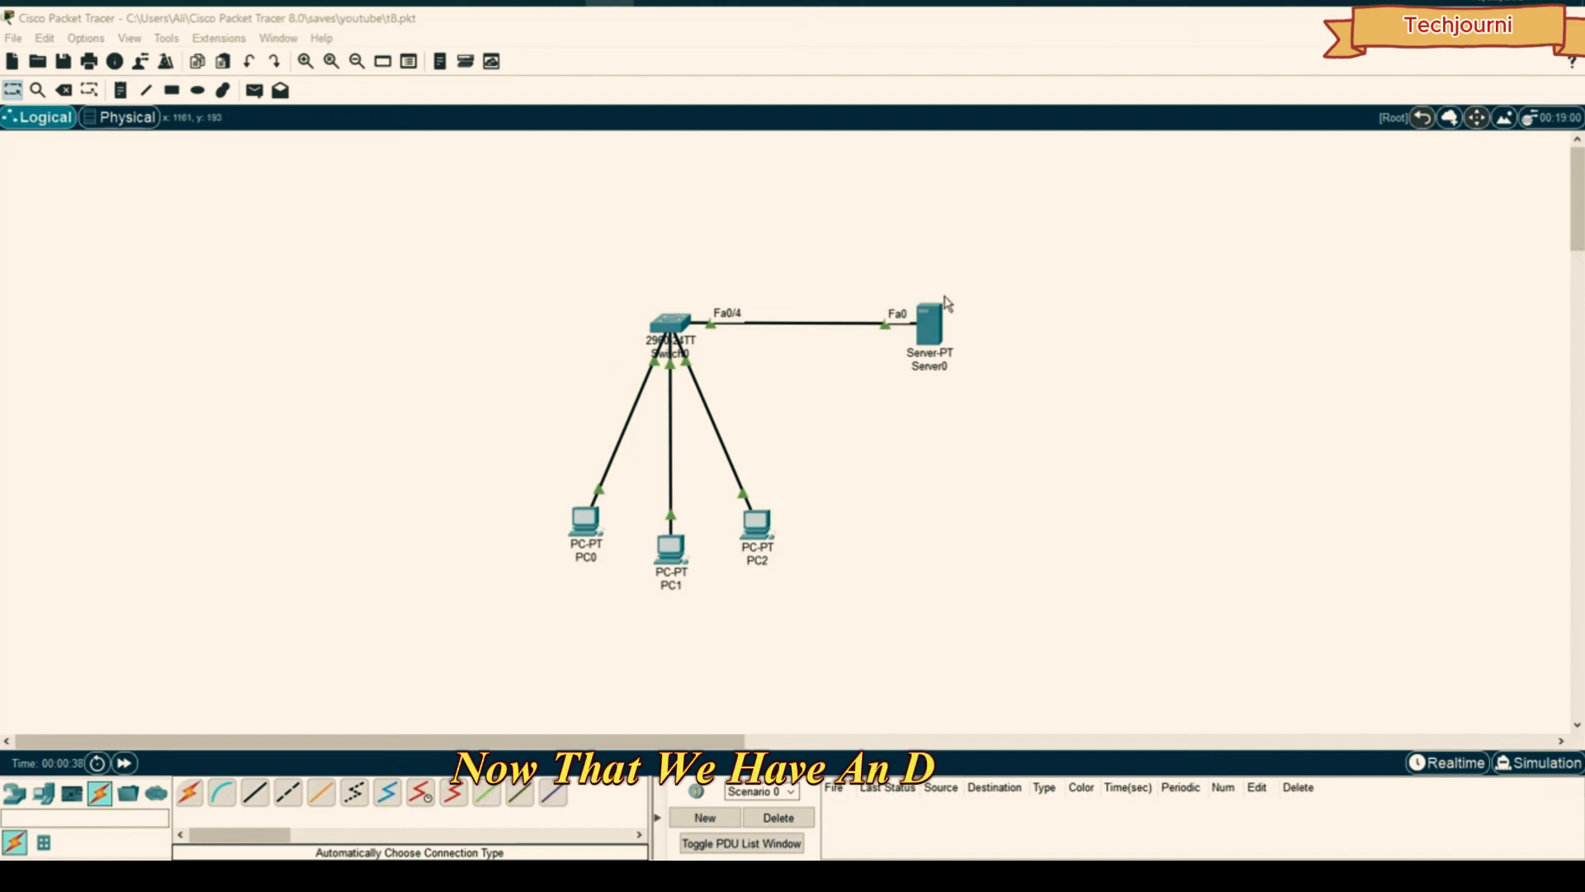
- Check Server0's DHCP pool serverPool under Services, then show its EMAIL service settings
left_click(933, 317)
left_click(597, 184)
left_click(652, 185)
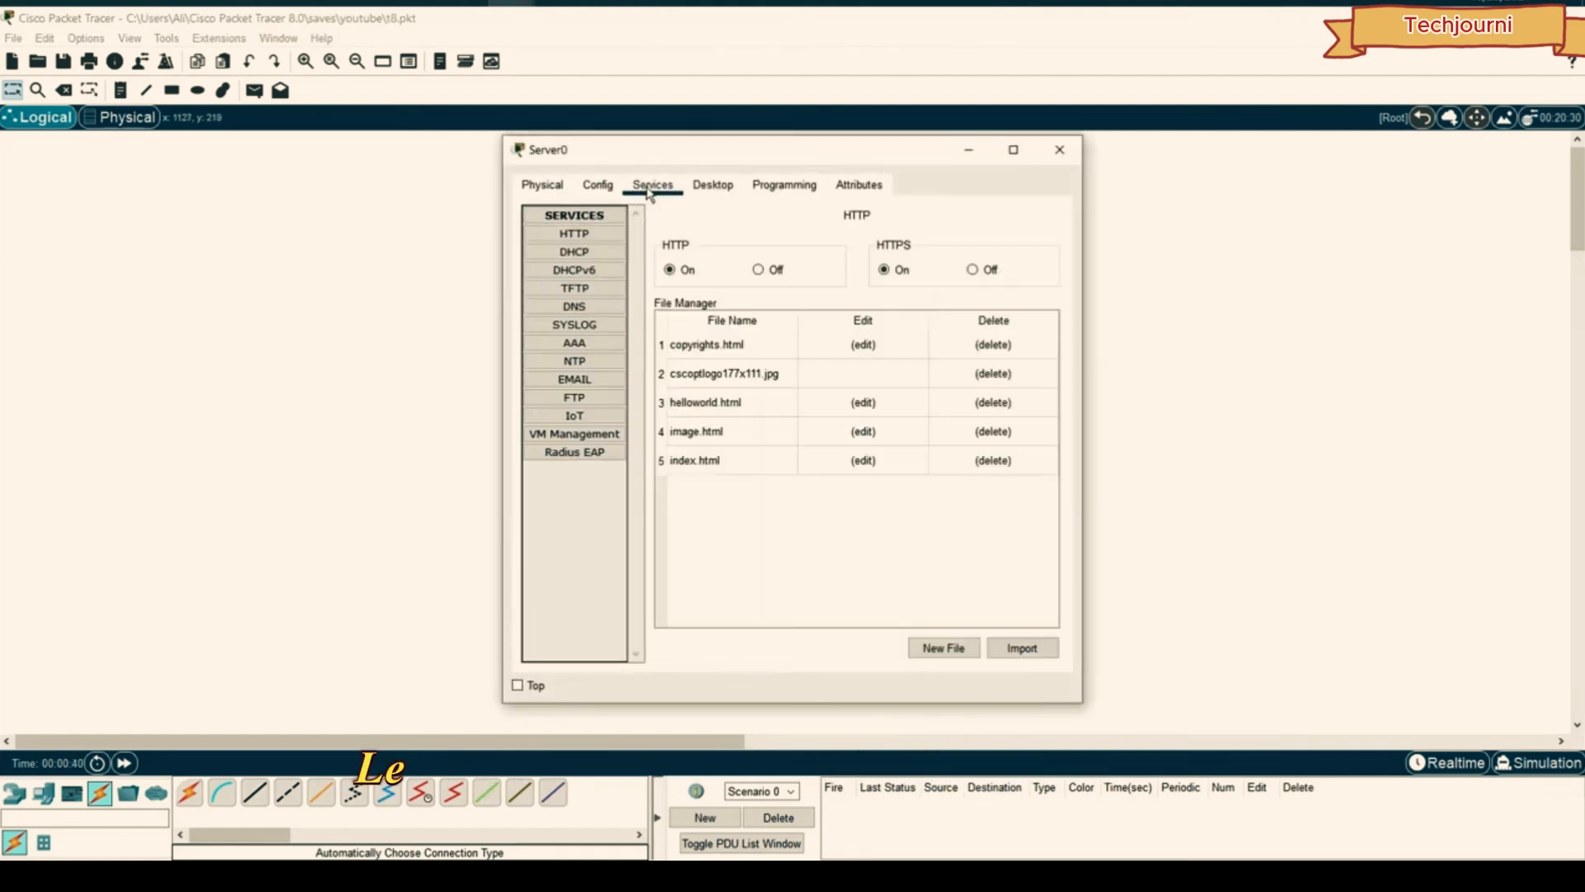
left_click(609, 256)
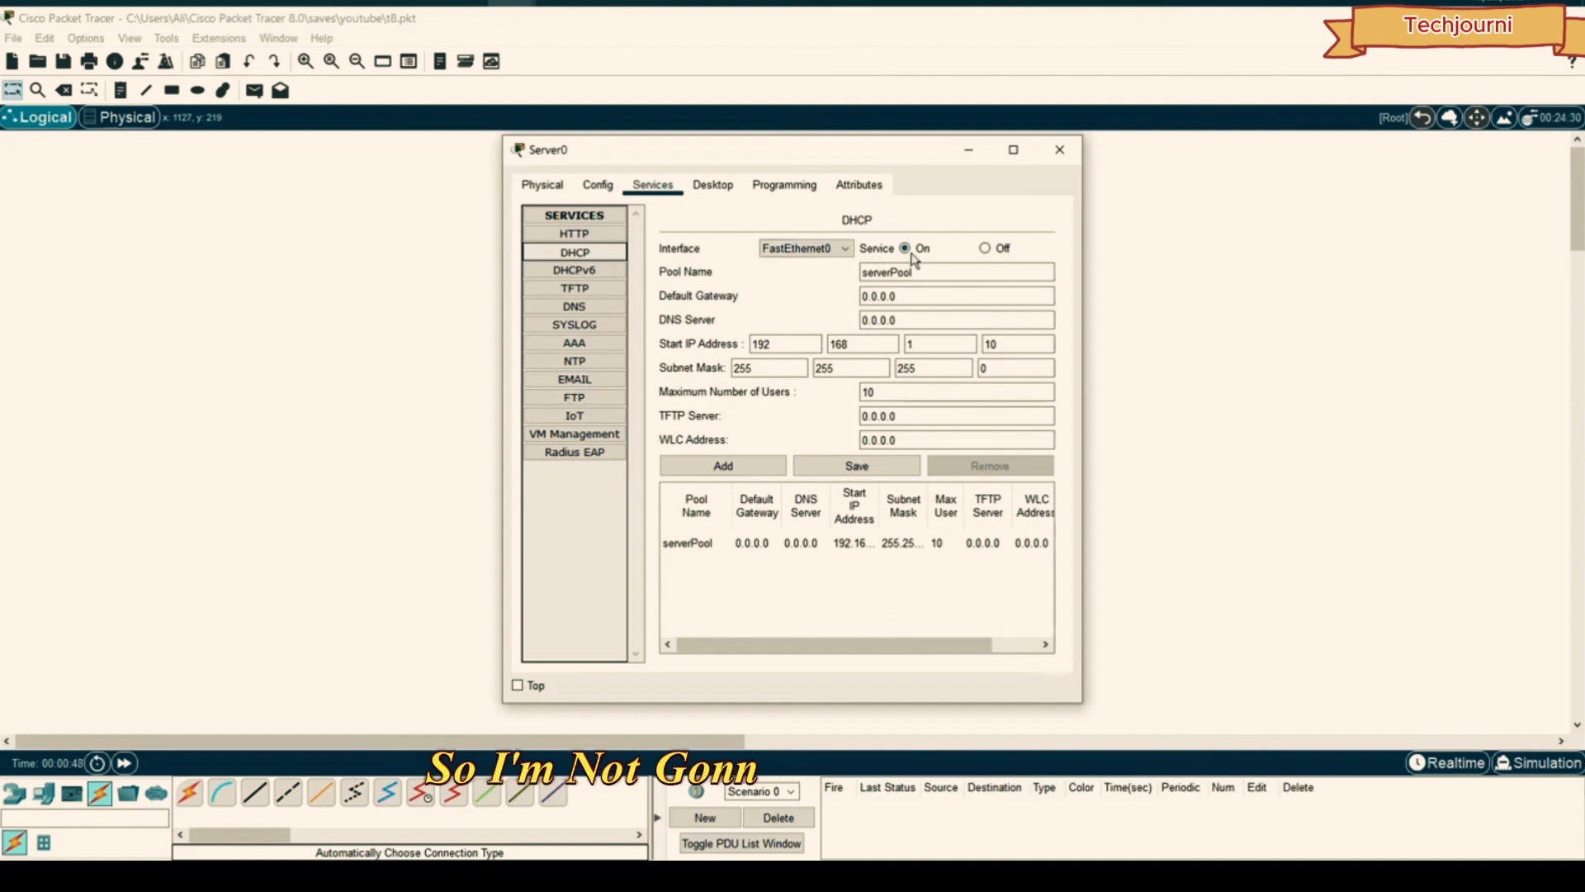
left_click_drag(729, 160, 1157, 154)
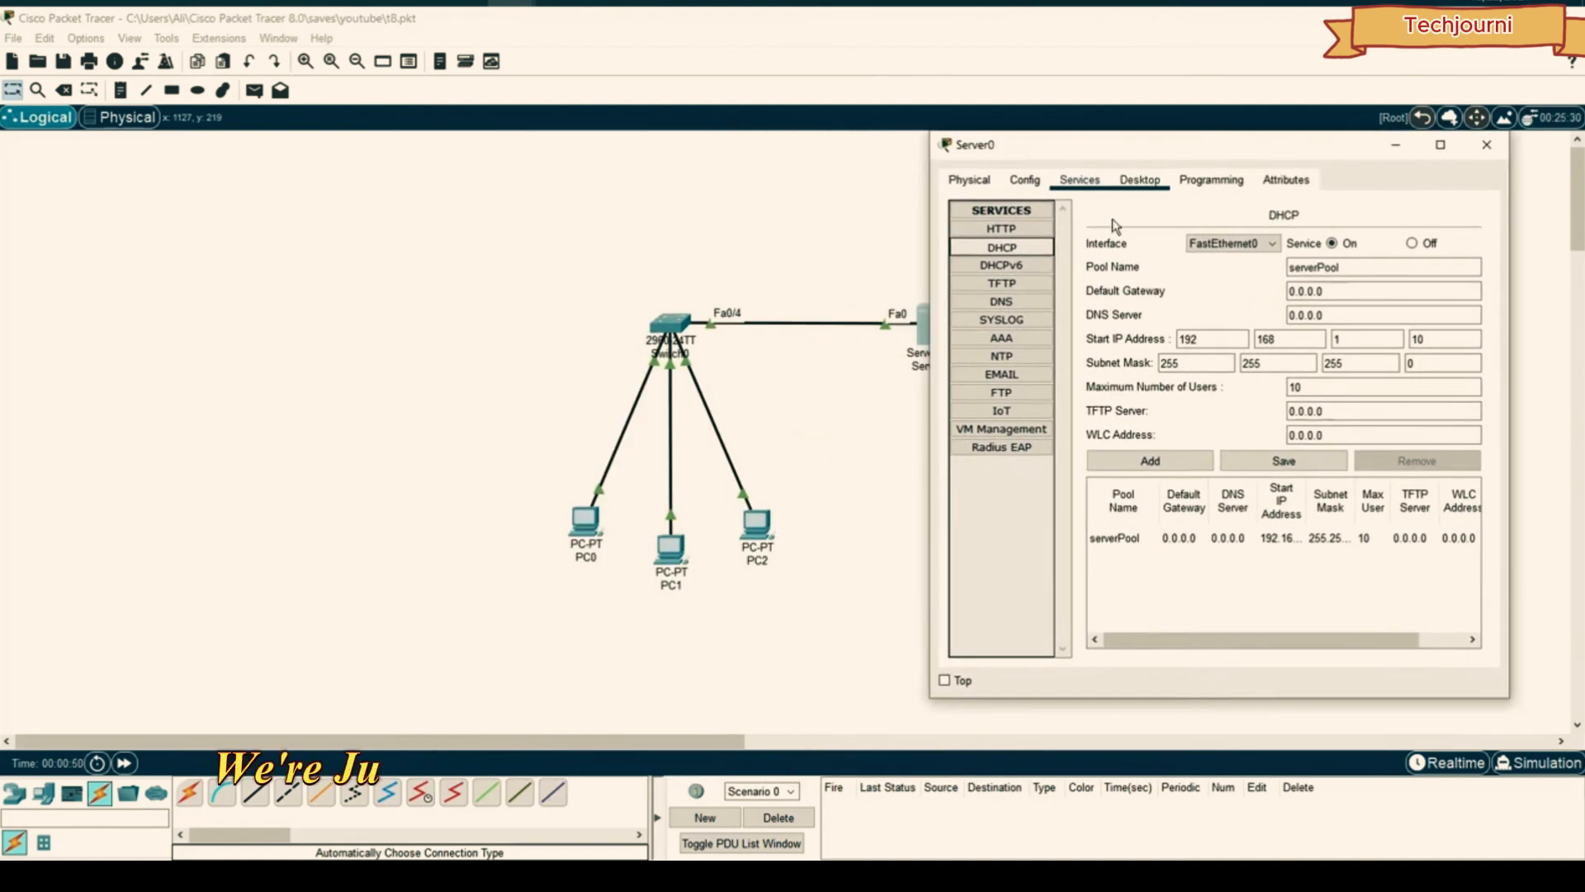
left_click(1012, 378)
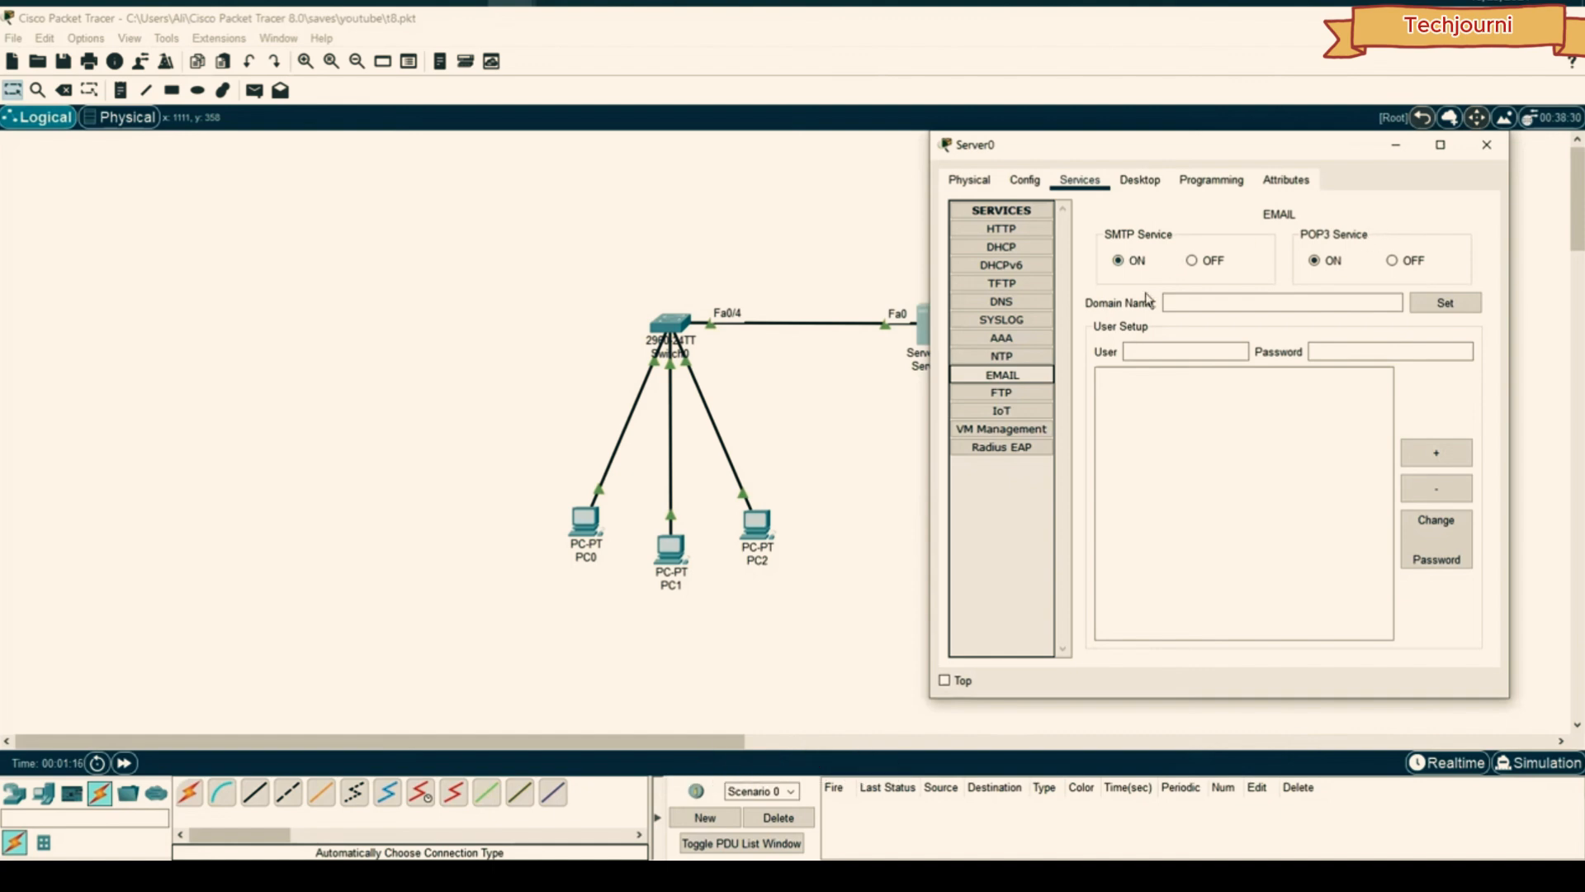
- Set Server0's mail domain name to gmail.com
left_click(1179, 301)
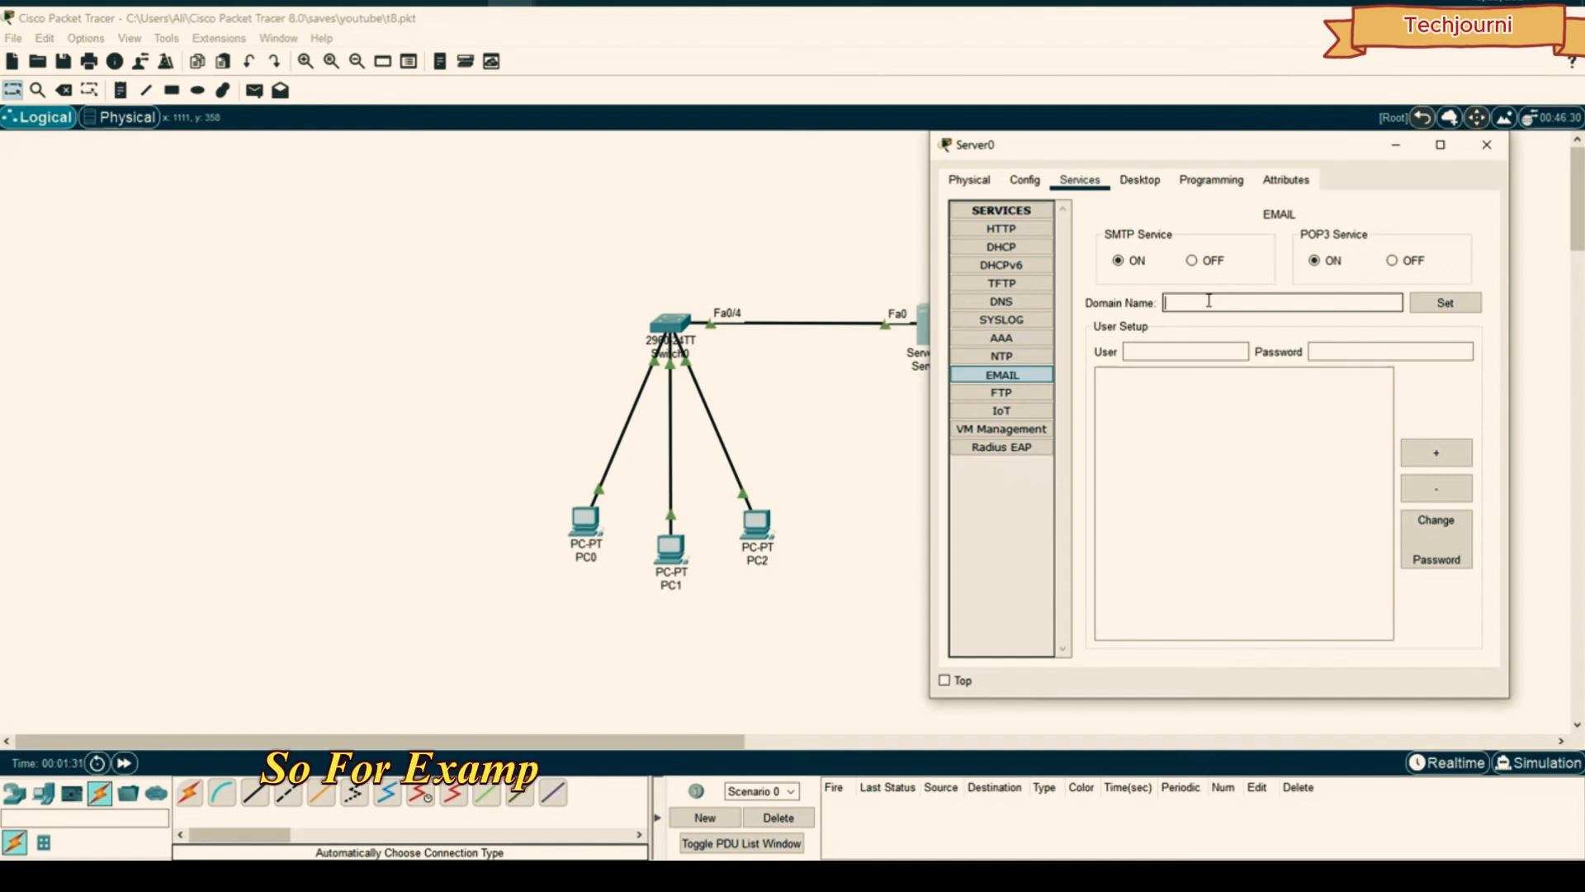
left_click(1209, 300)
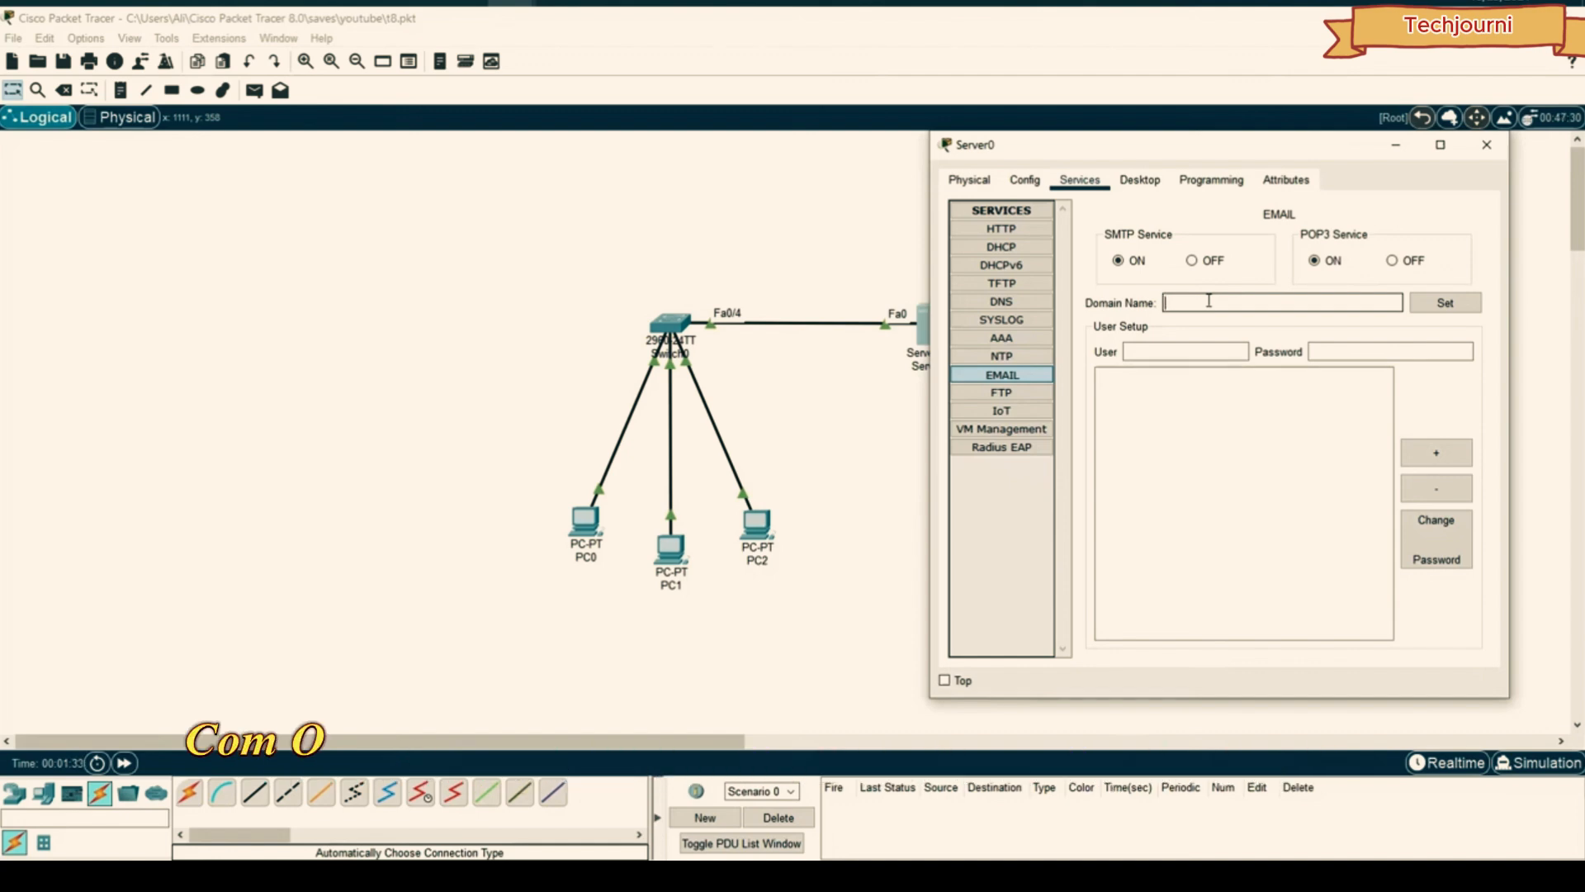
type("gmail.com")
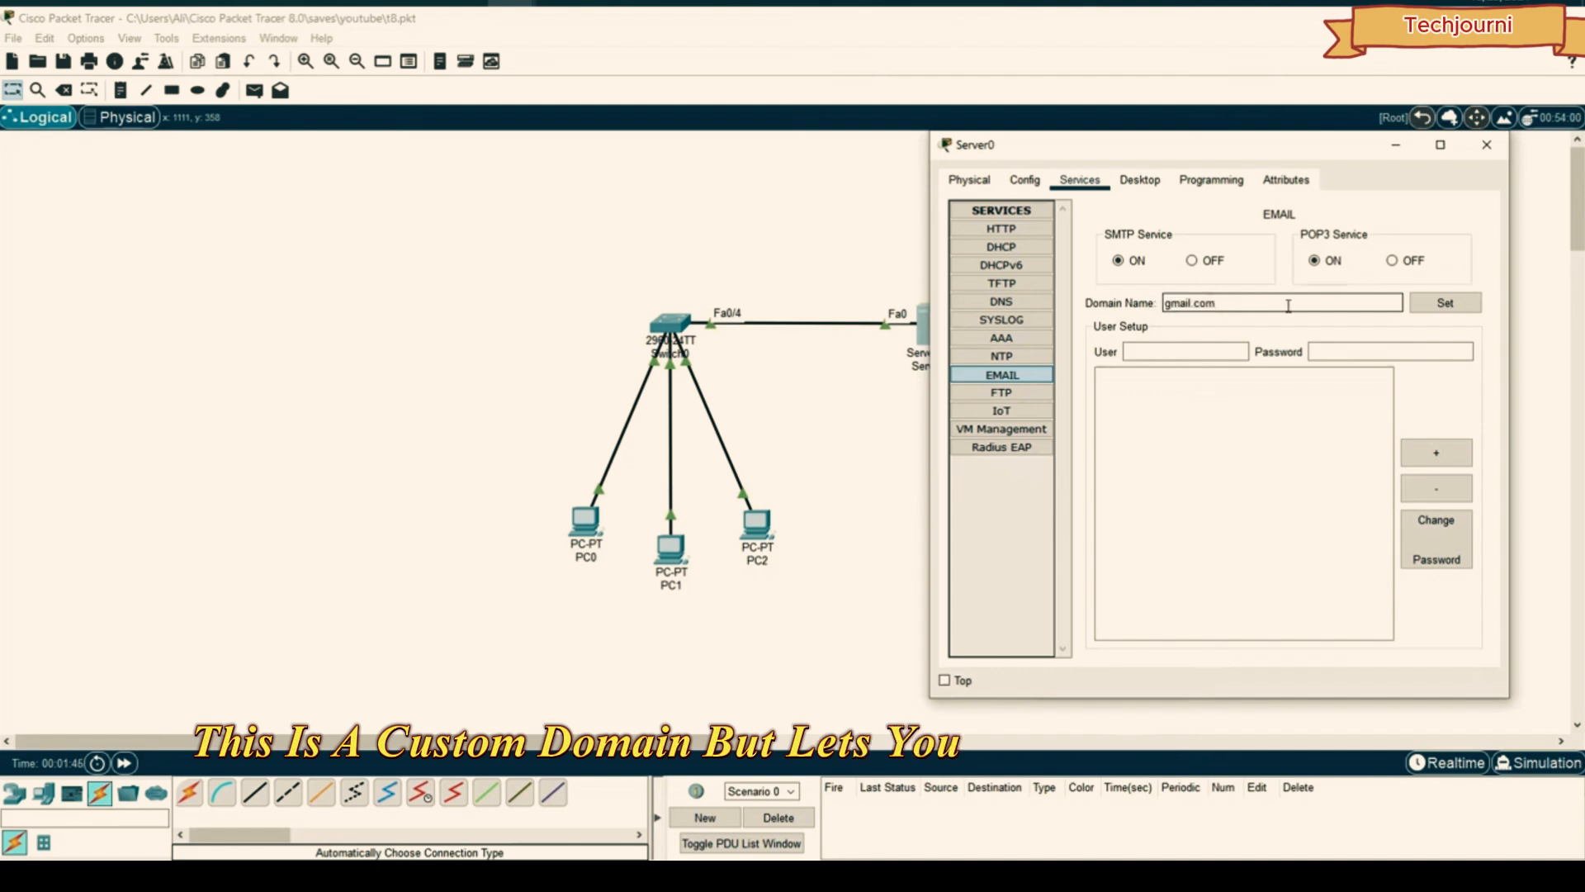
left_click(1449, 304)
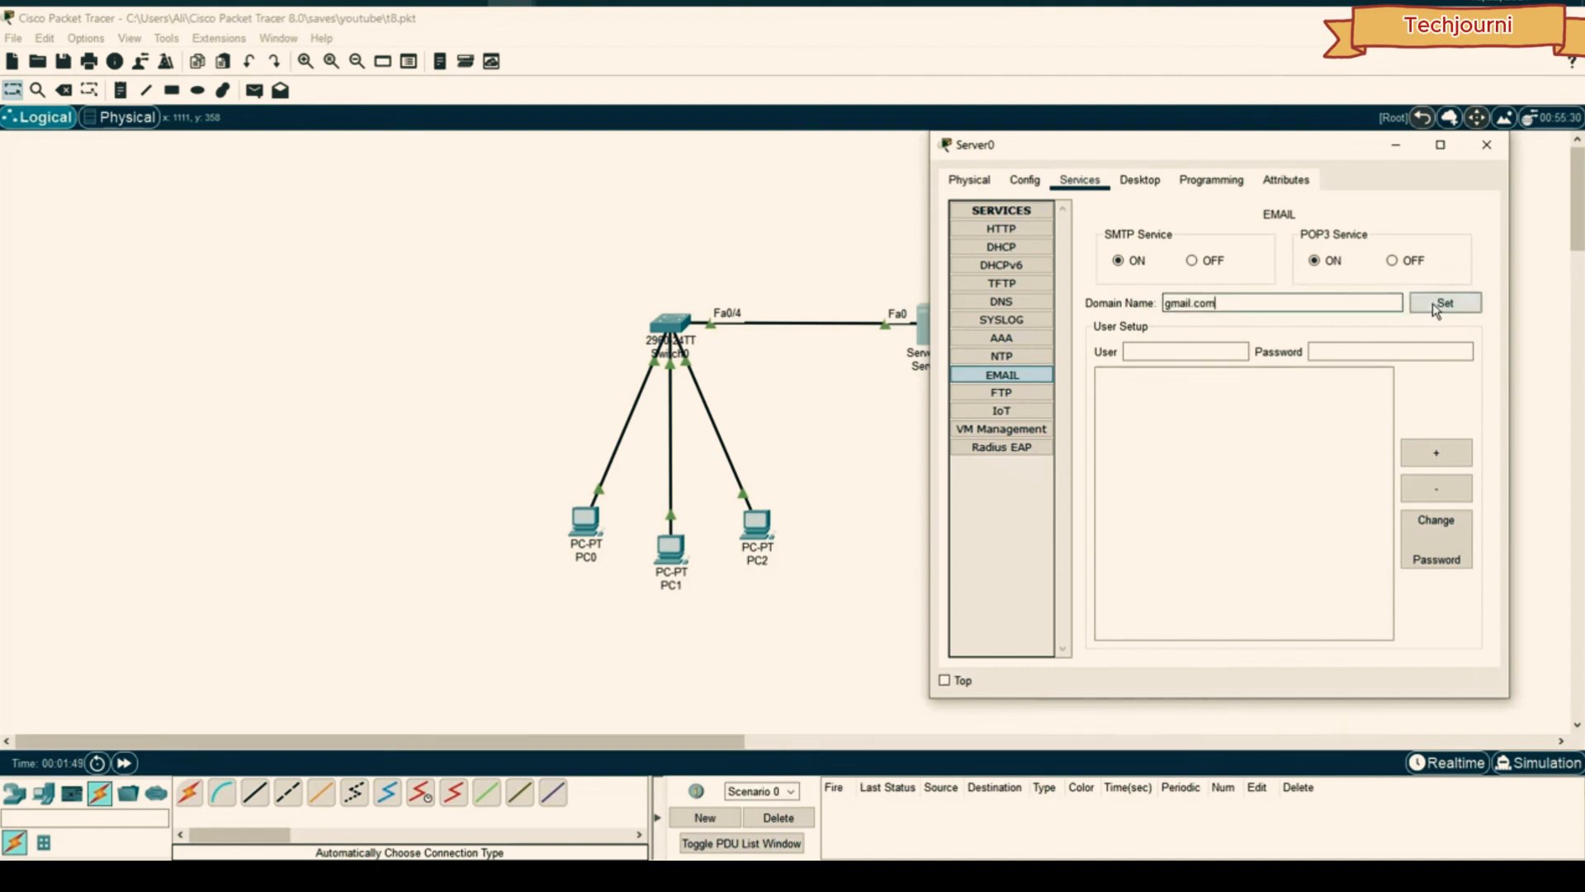
left_click(1433, 305)
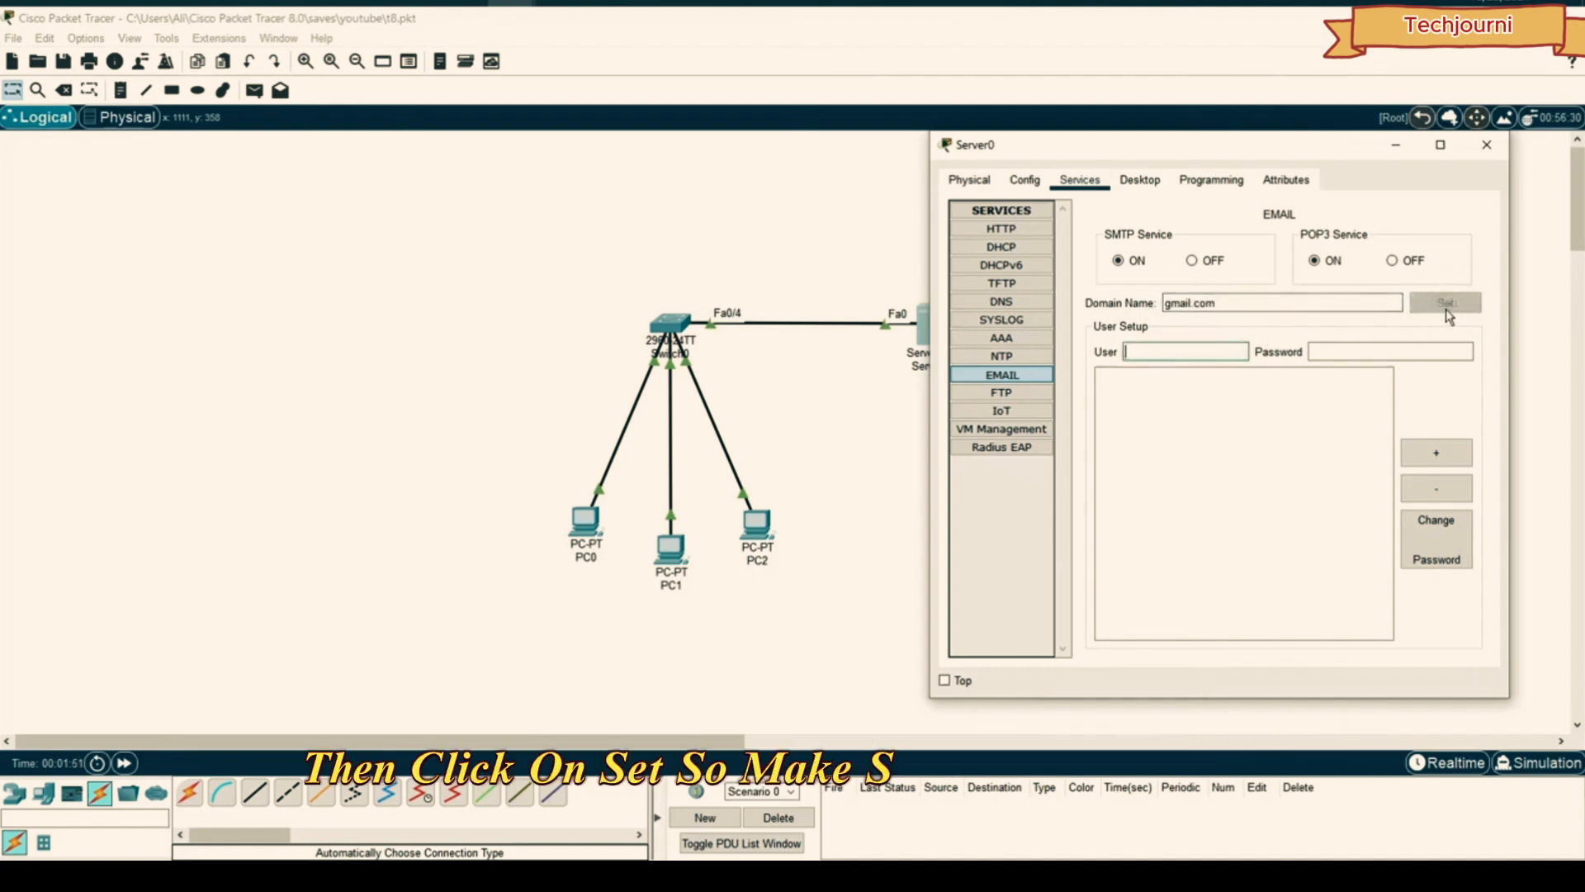
left_click_drag(1296, 303, 1164, 303)
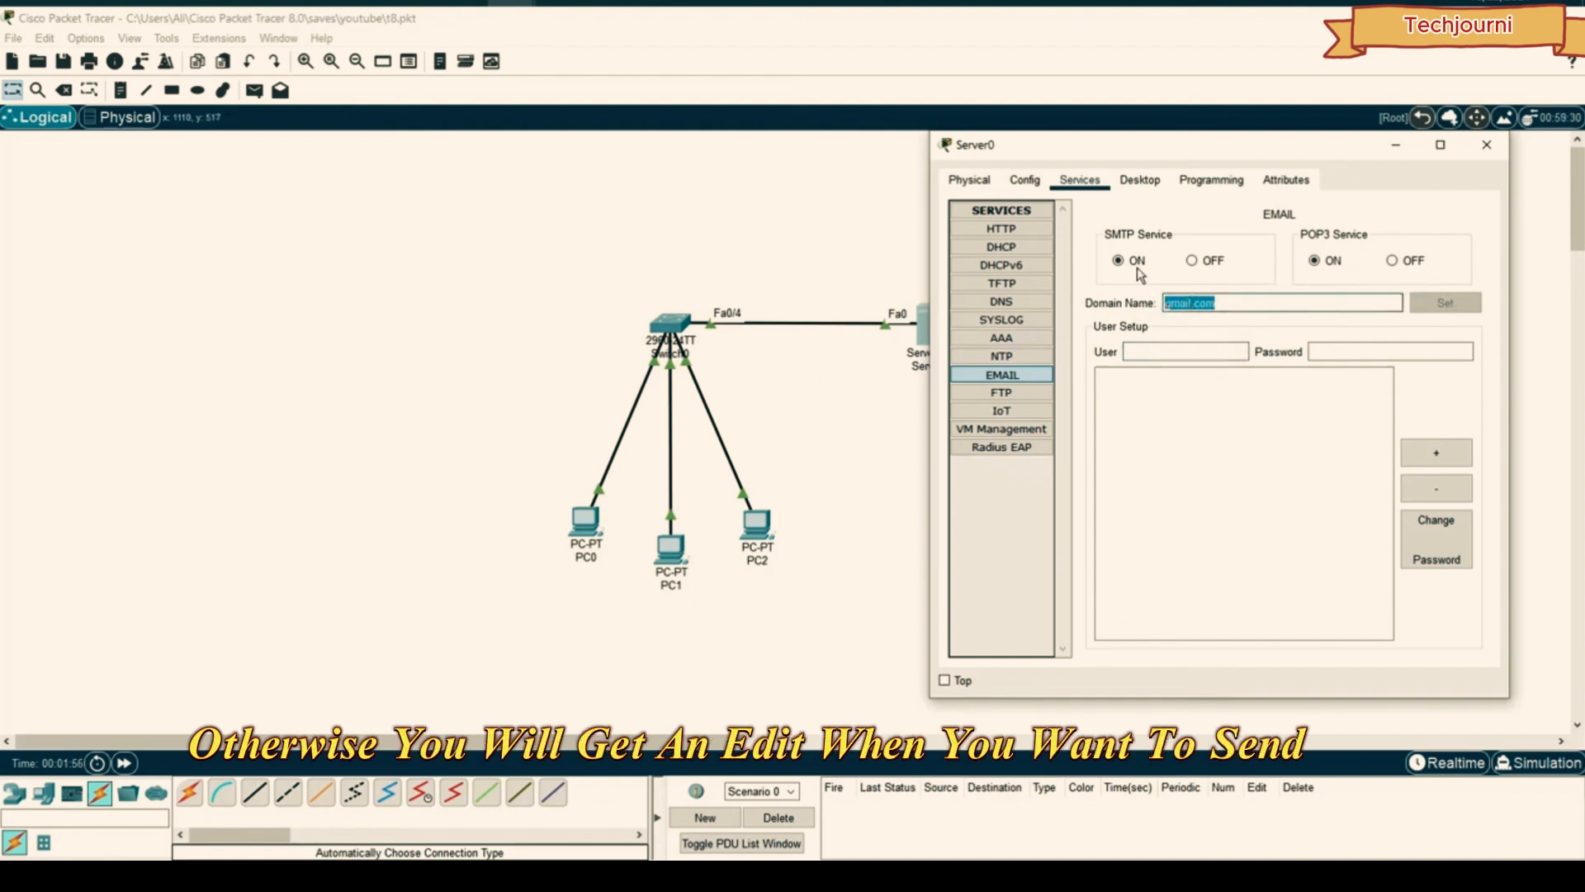
- Add two mail user accounts, each with a password, then close Server0's window
left_click(1185, 351)
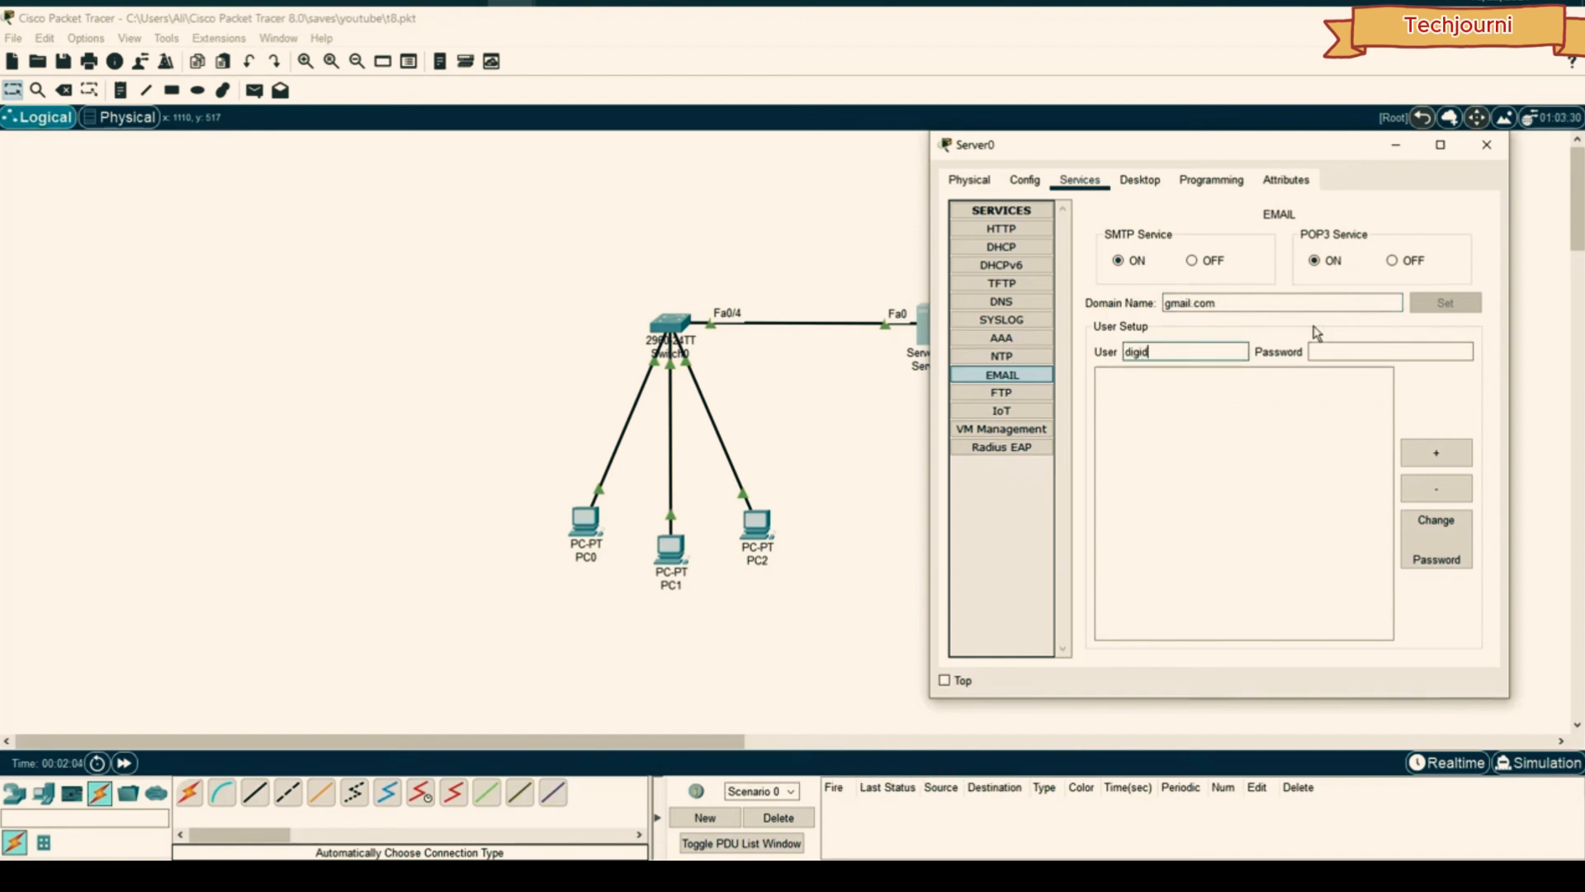
type("ev")
key("Tab")
type("123")
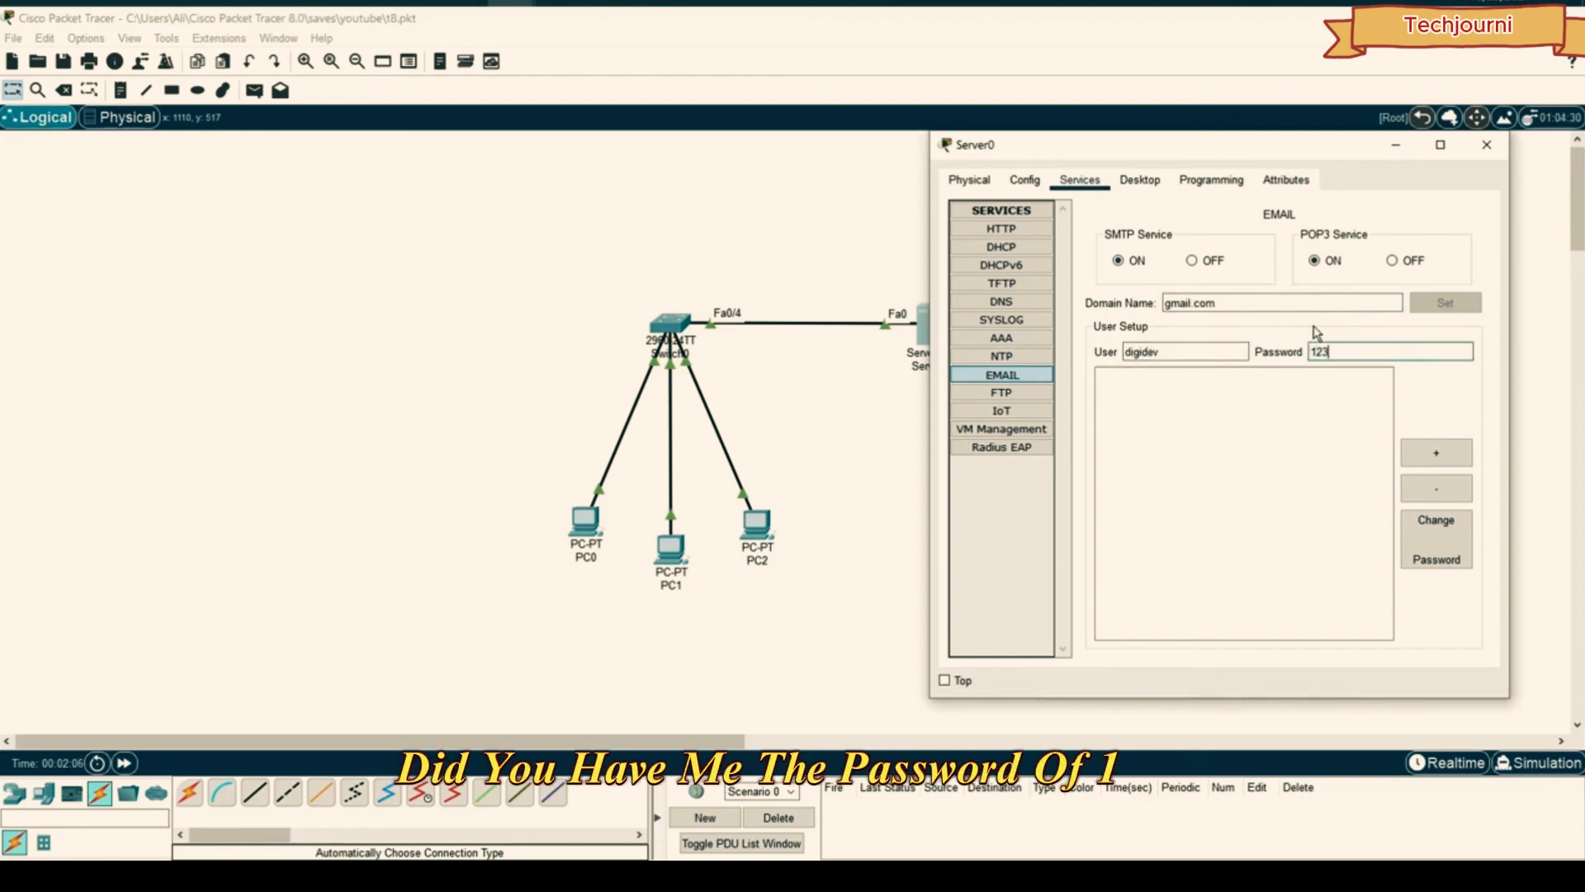
left_click(1437, 453)
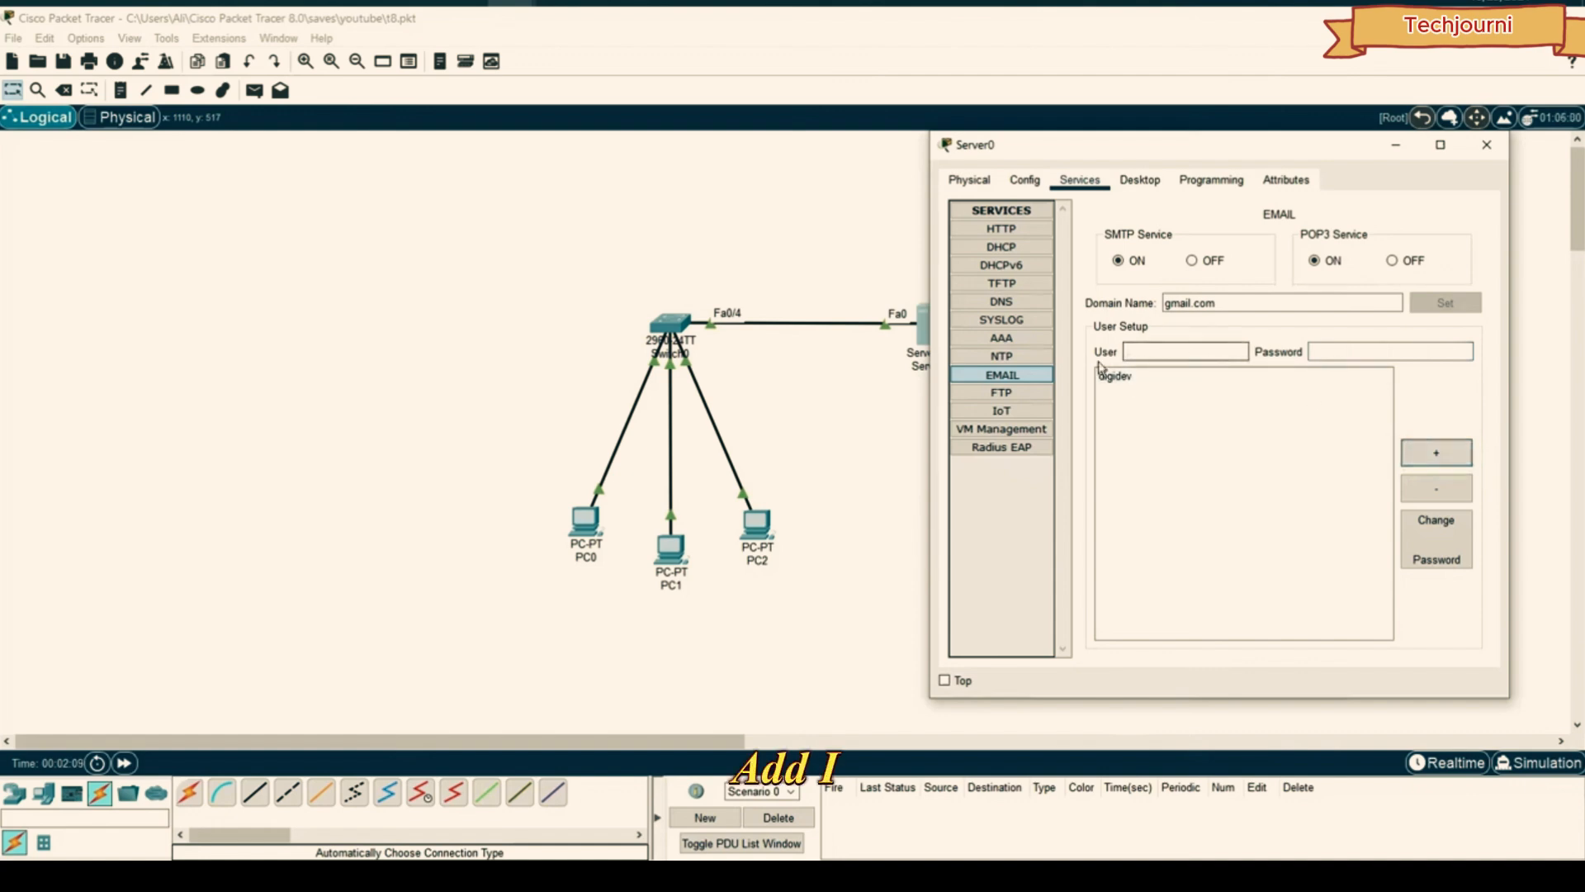
left_click(1127, 378)
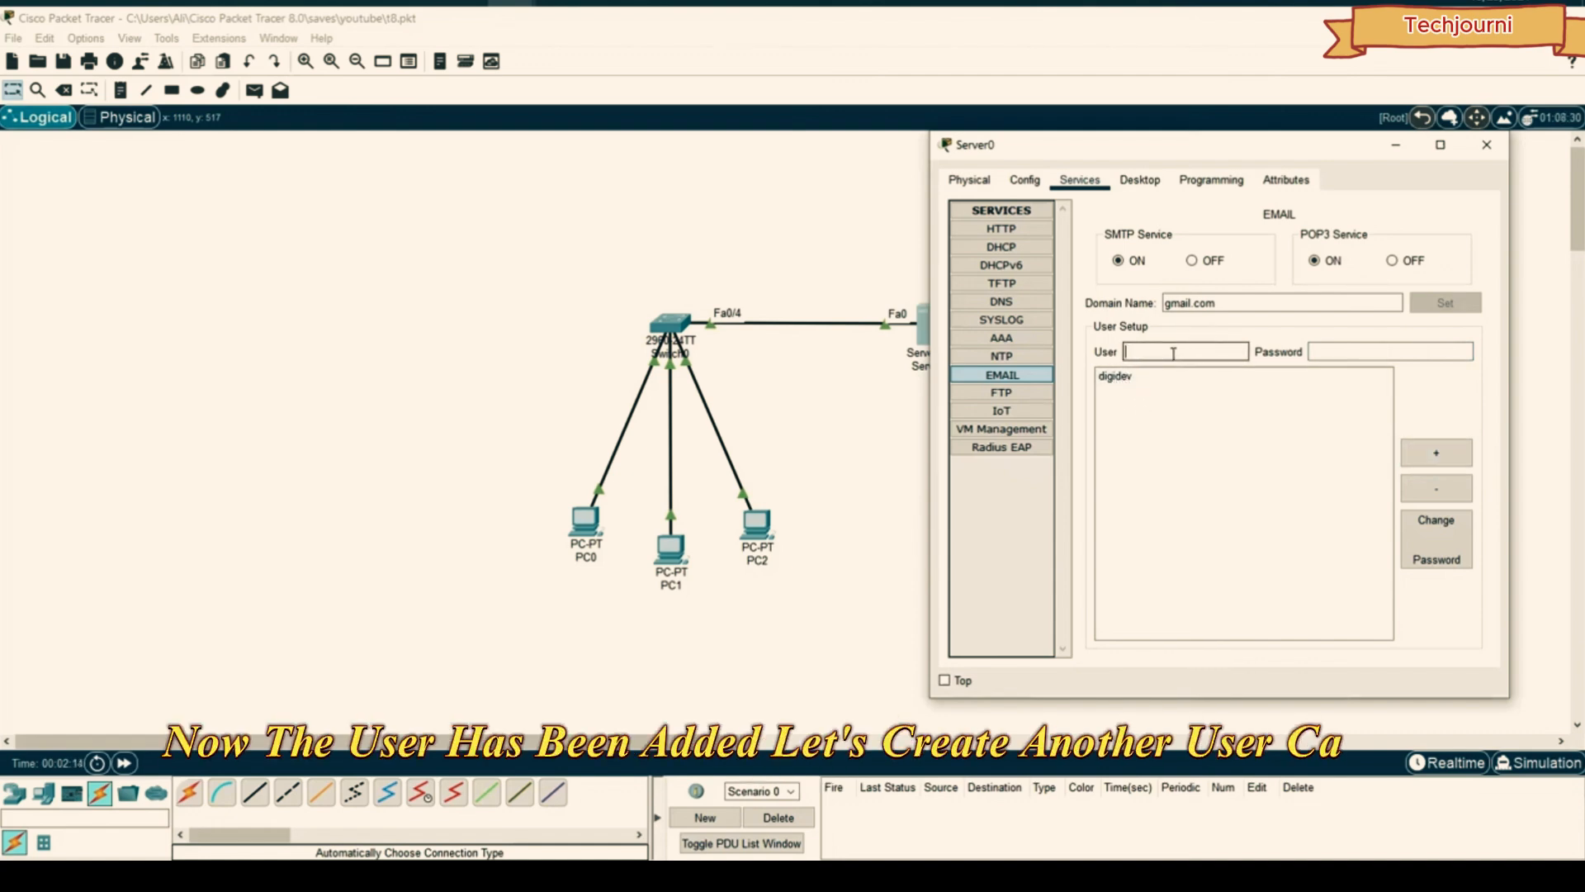
type("ali123")
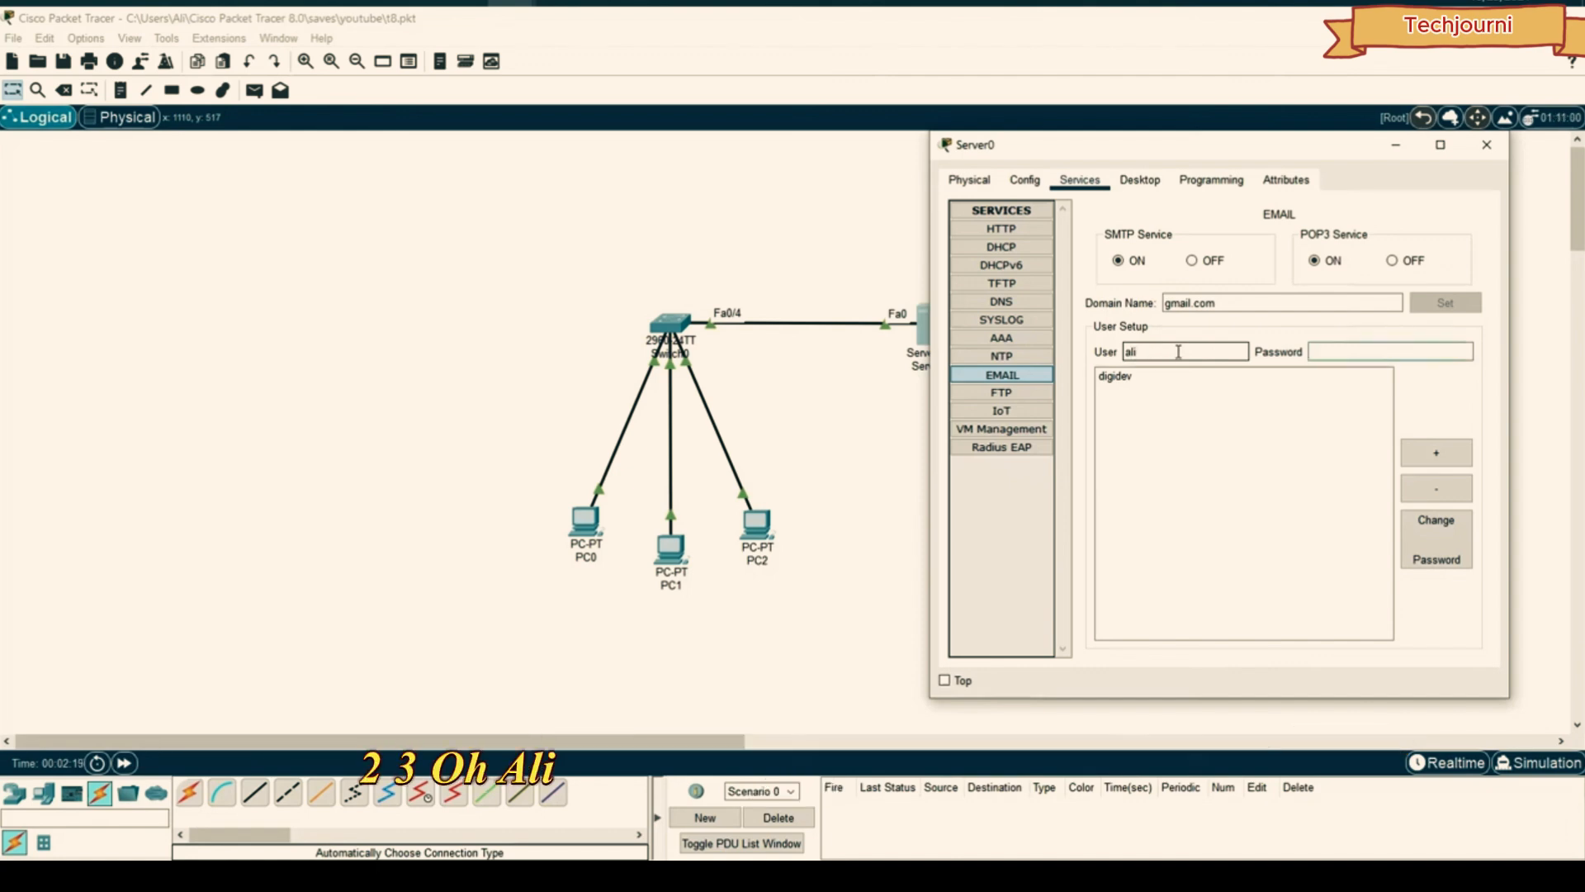
key("Tab")
type("123")
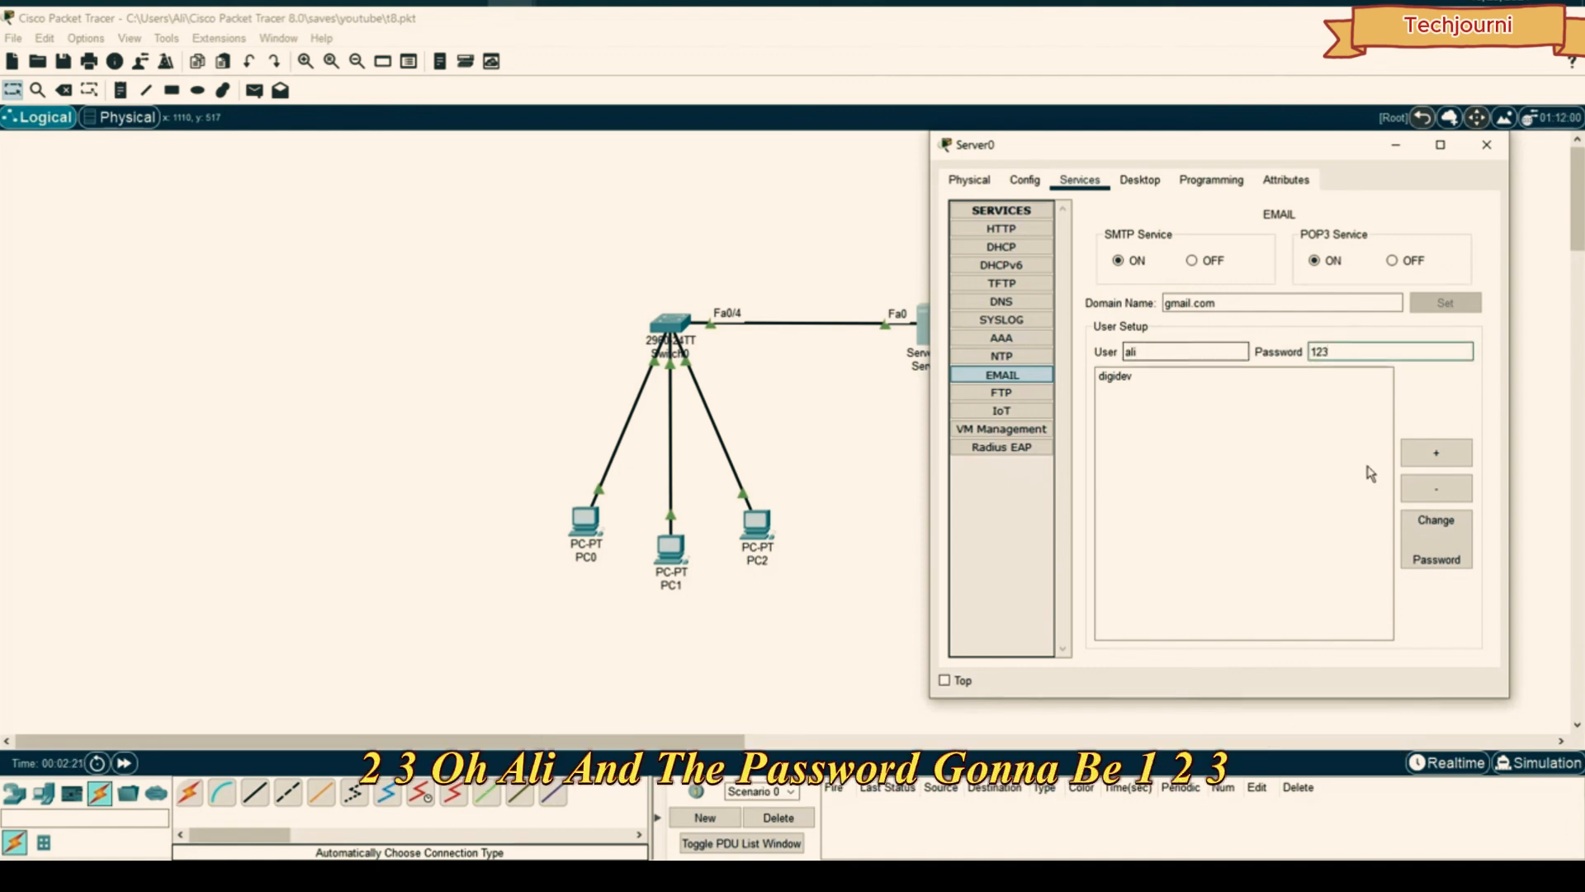
left_click(1433, 453)
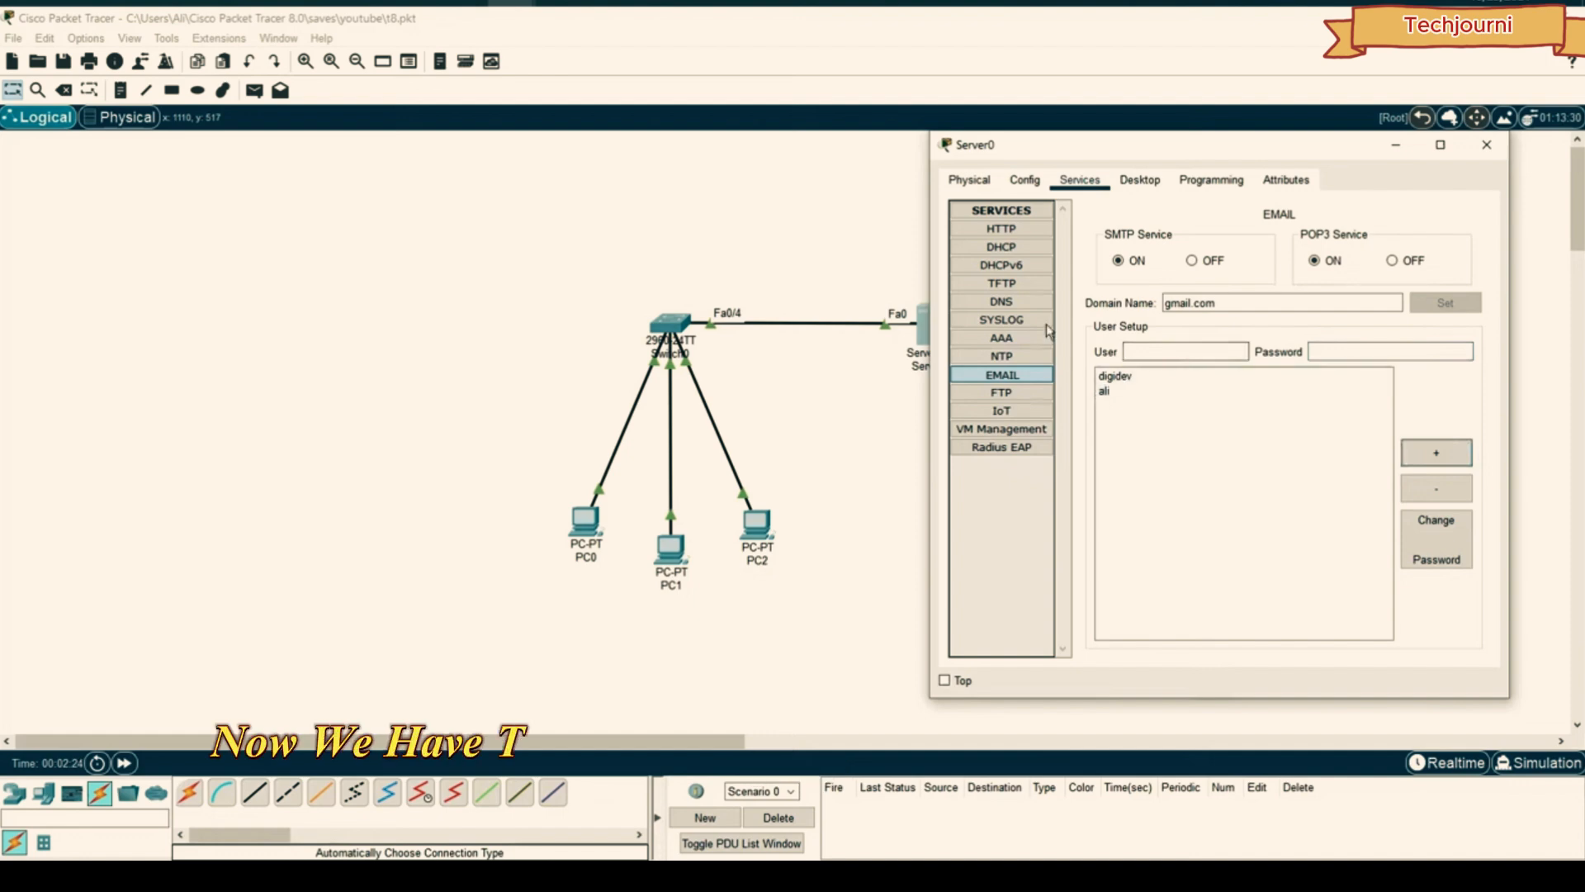
left_click(1487, 146)
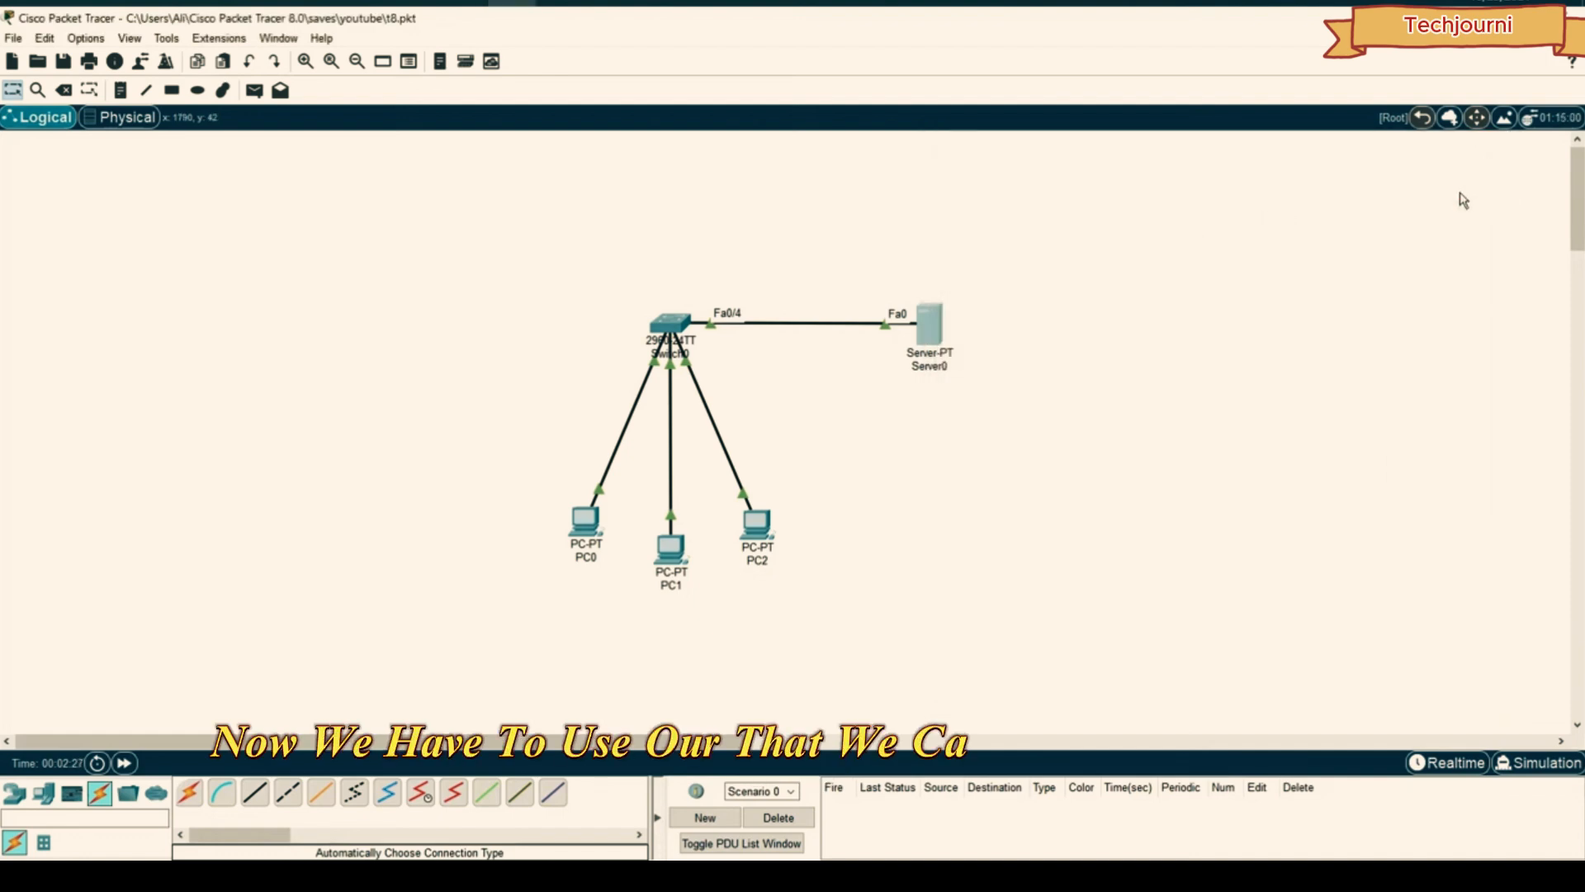
- Open PC0's Email app settings and park the window beside the topology
left_click(589, 542)
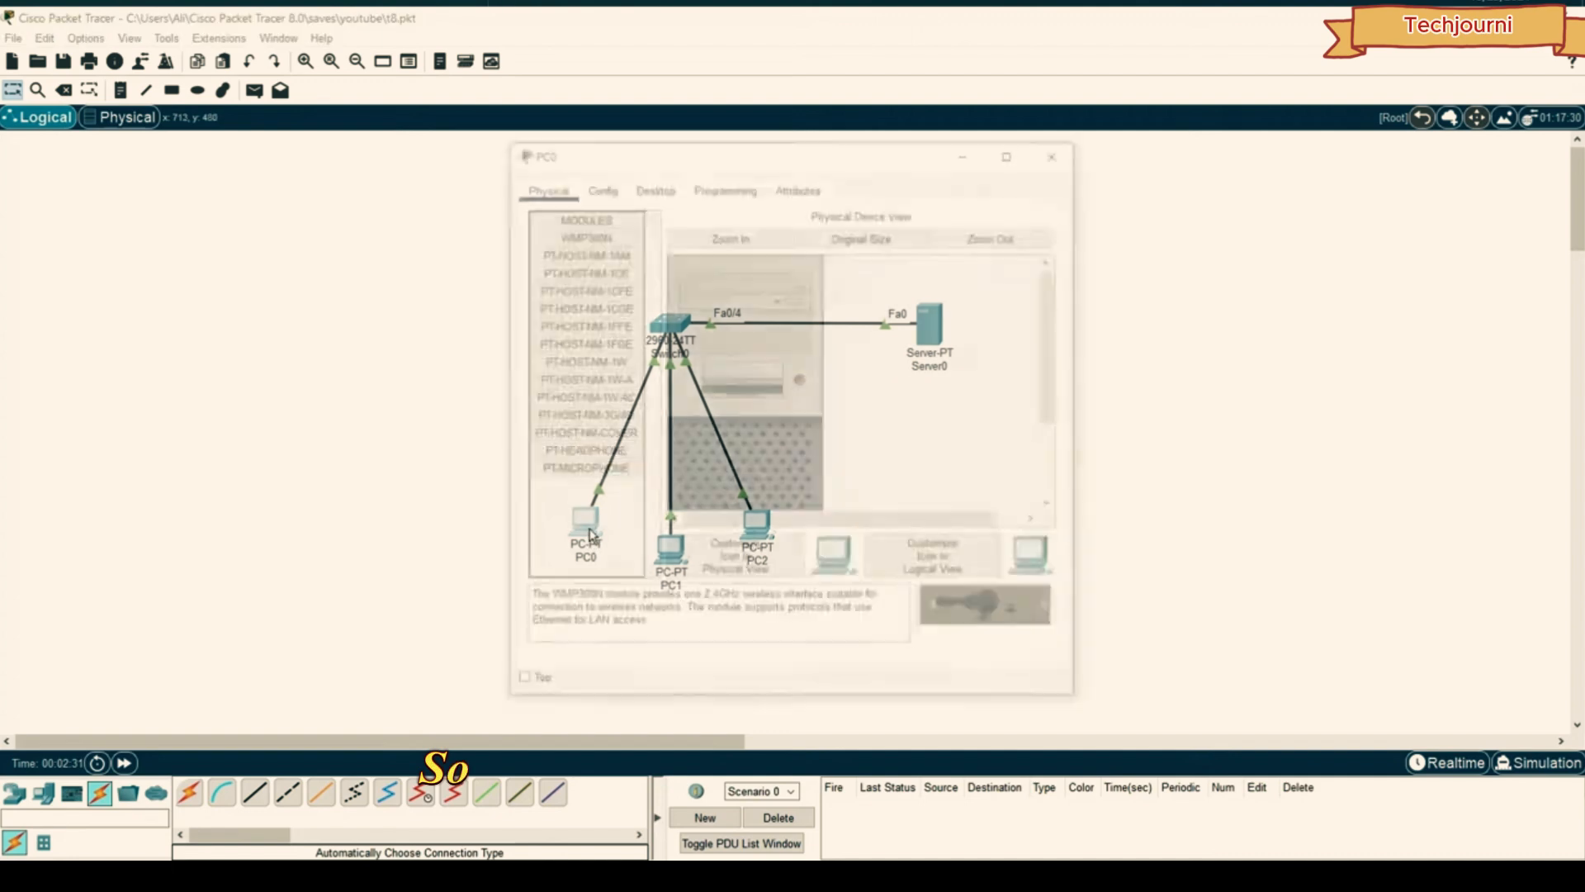
left_click(652, 184)
scroll(734, 343, "down", 2)
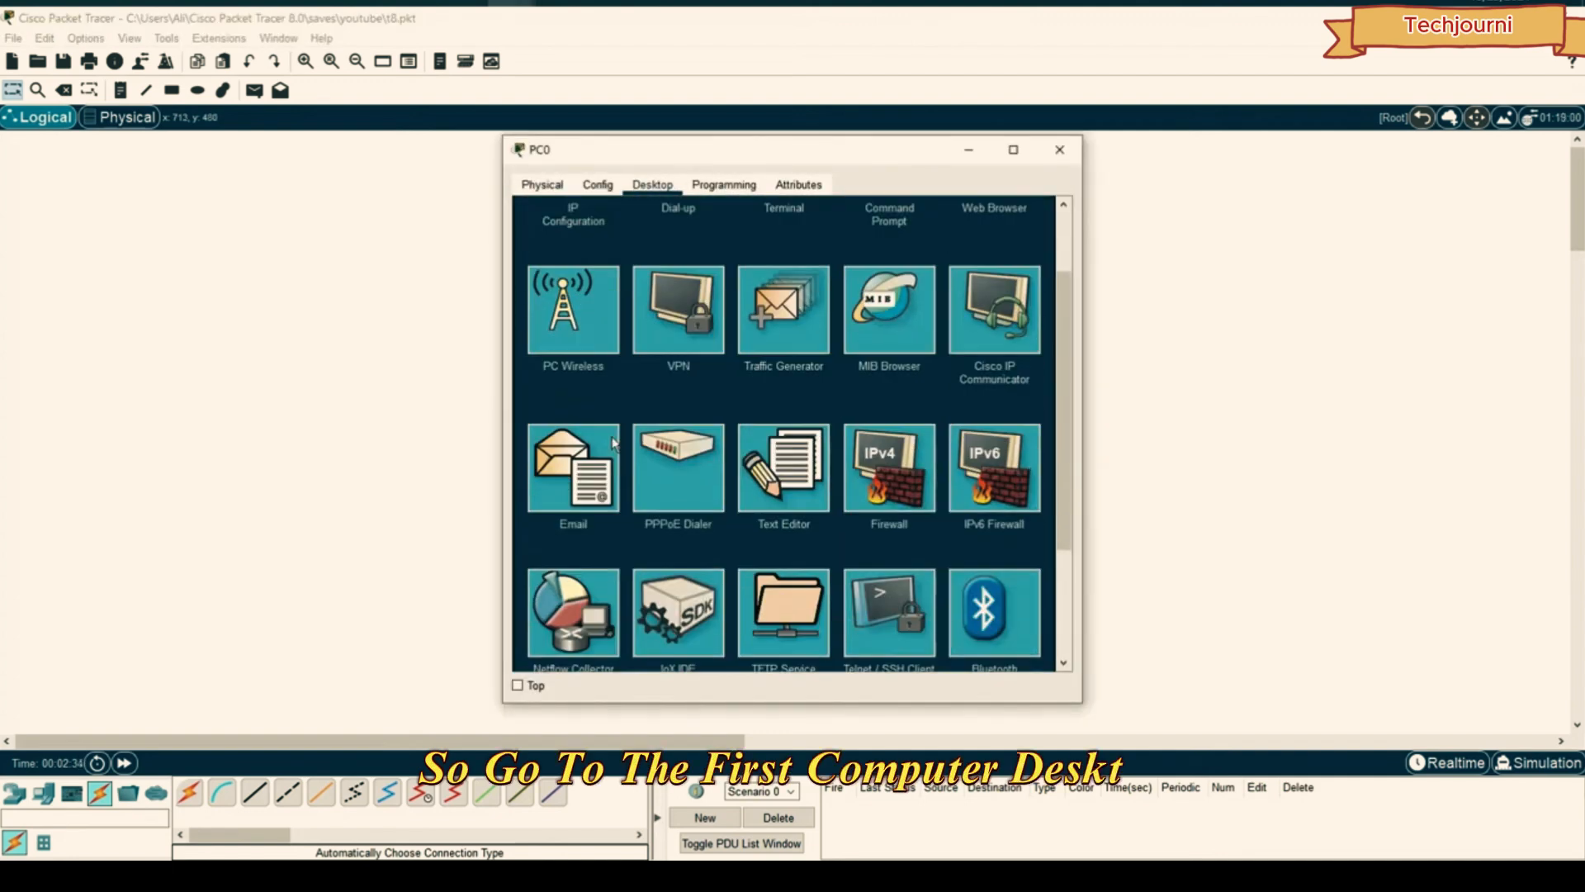
left_click(570, 463)
left_click_drag(792, 149, 1197, 121)
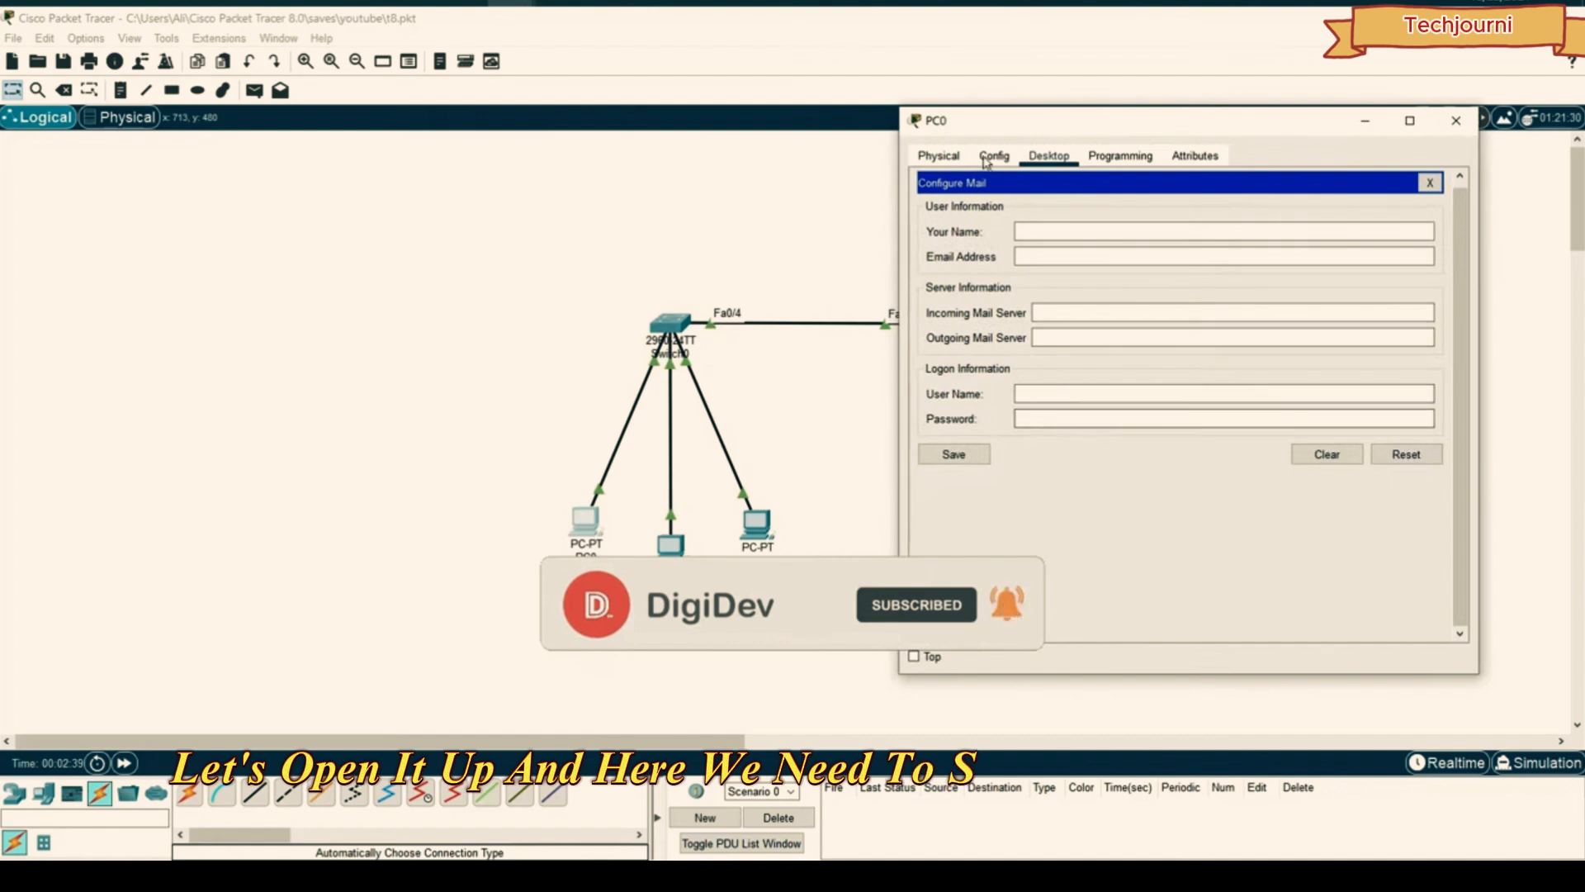
left_click_drag(993, 127, 1073, 160)
- Enter the user's display name, e-mail address and incoming mail server 192.168.1.1
left_click(1121, 262)
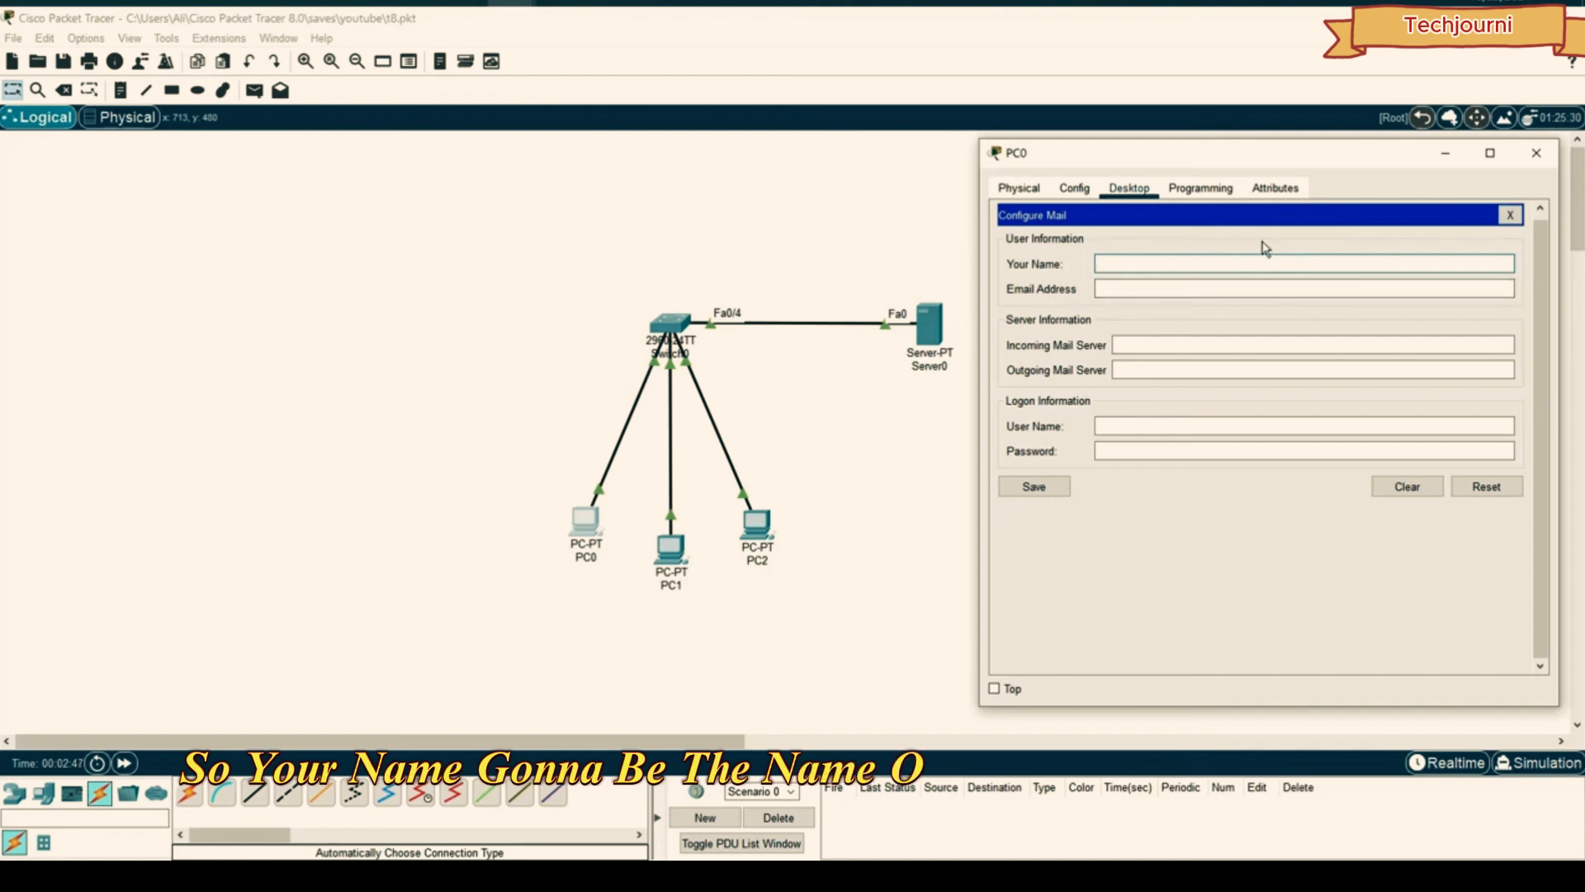
type("ali")
key("Tab")
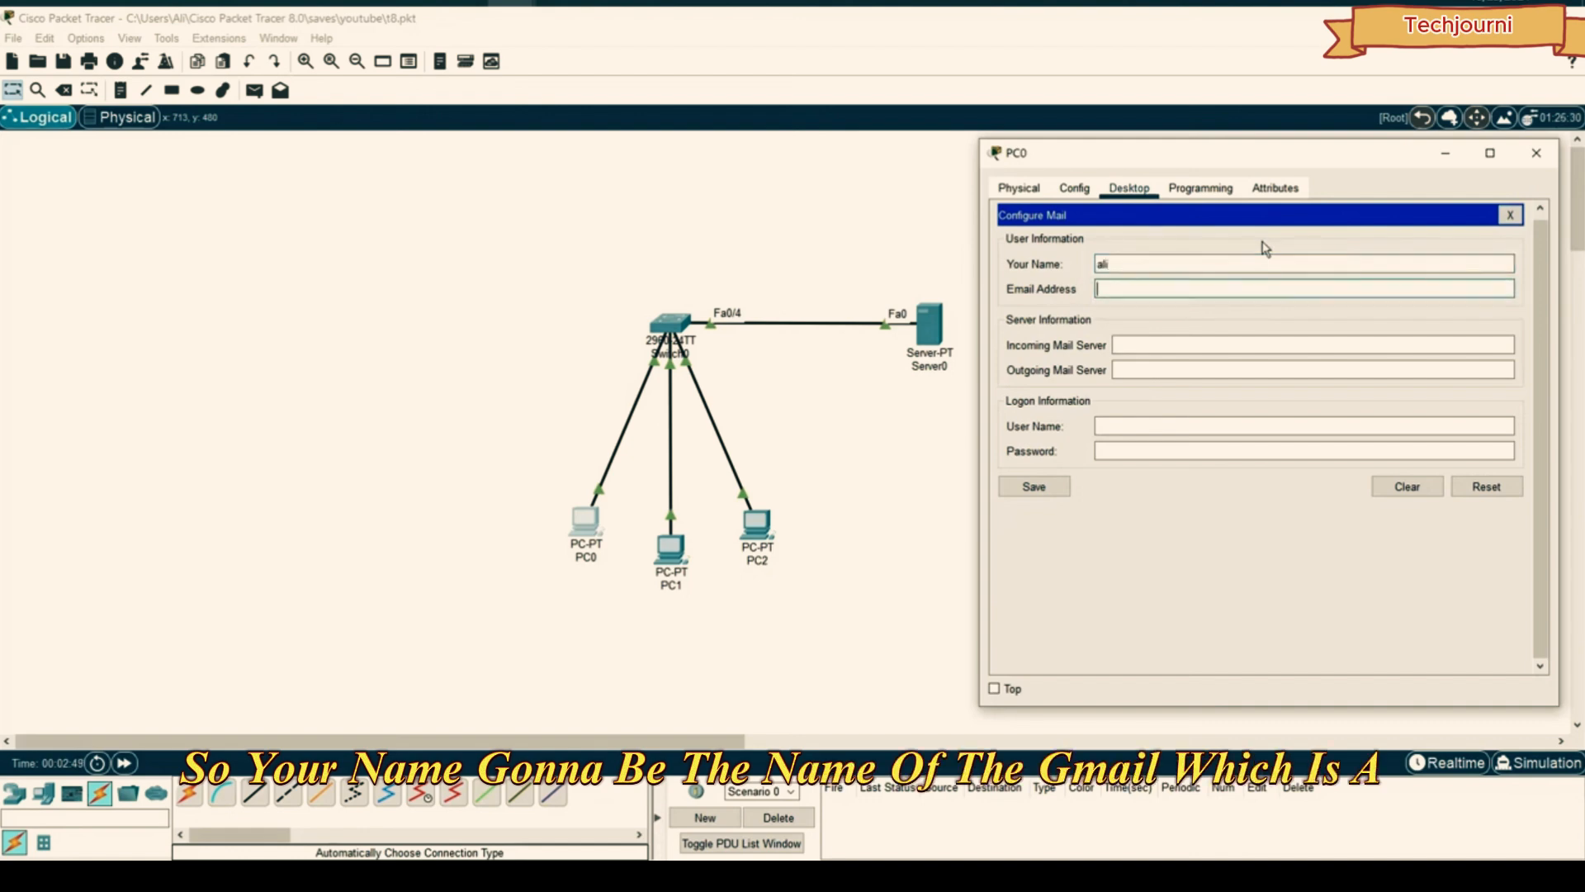
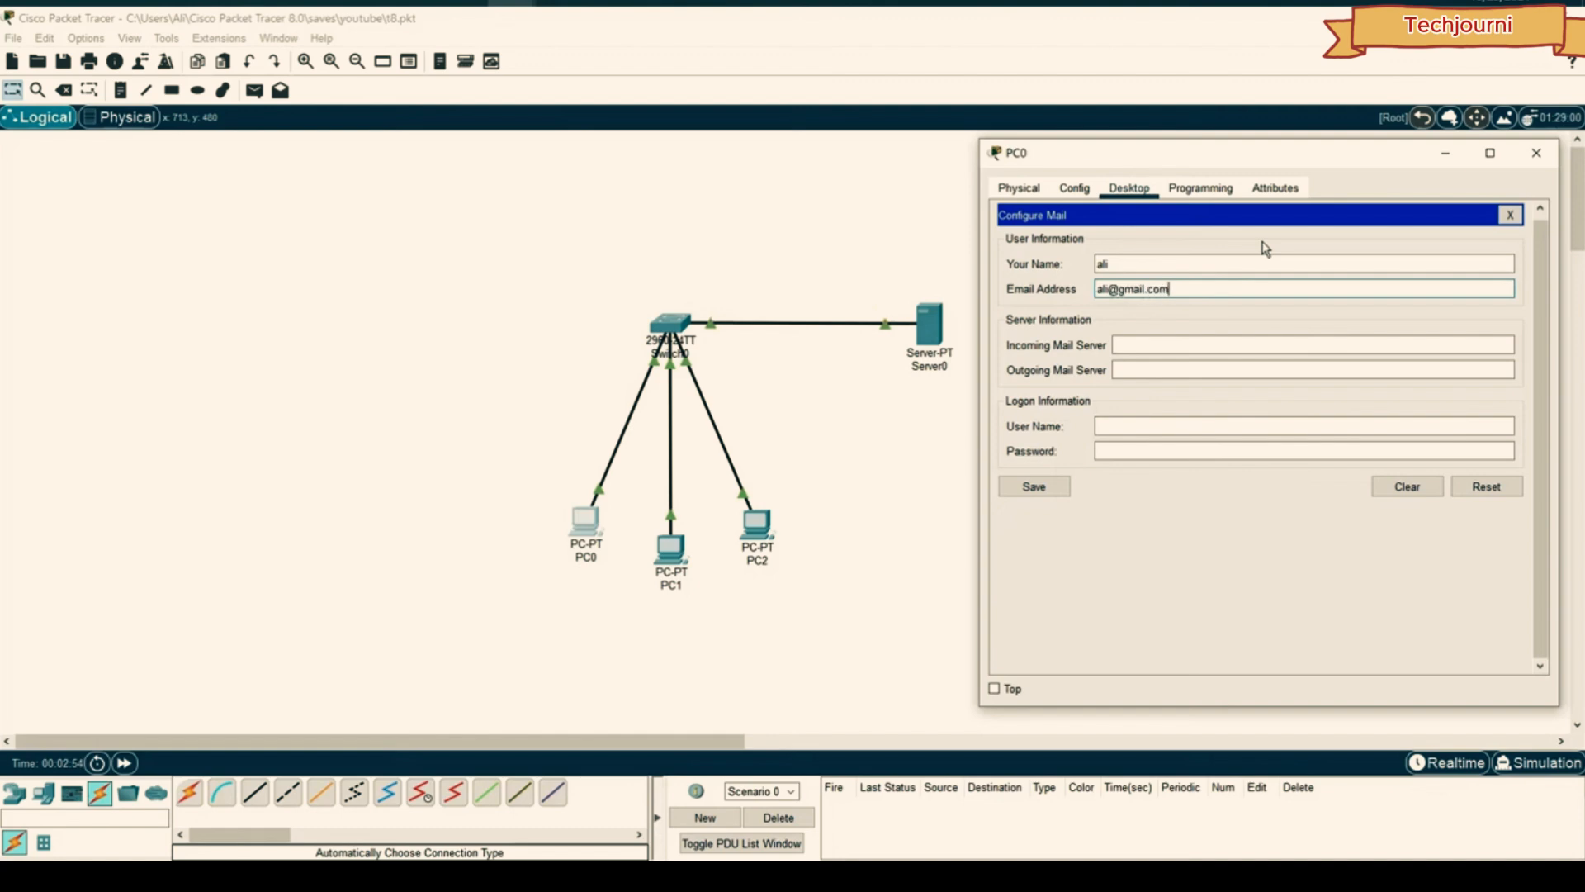
key("Tab")
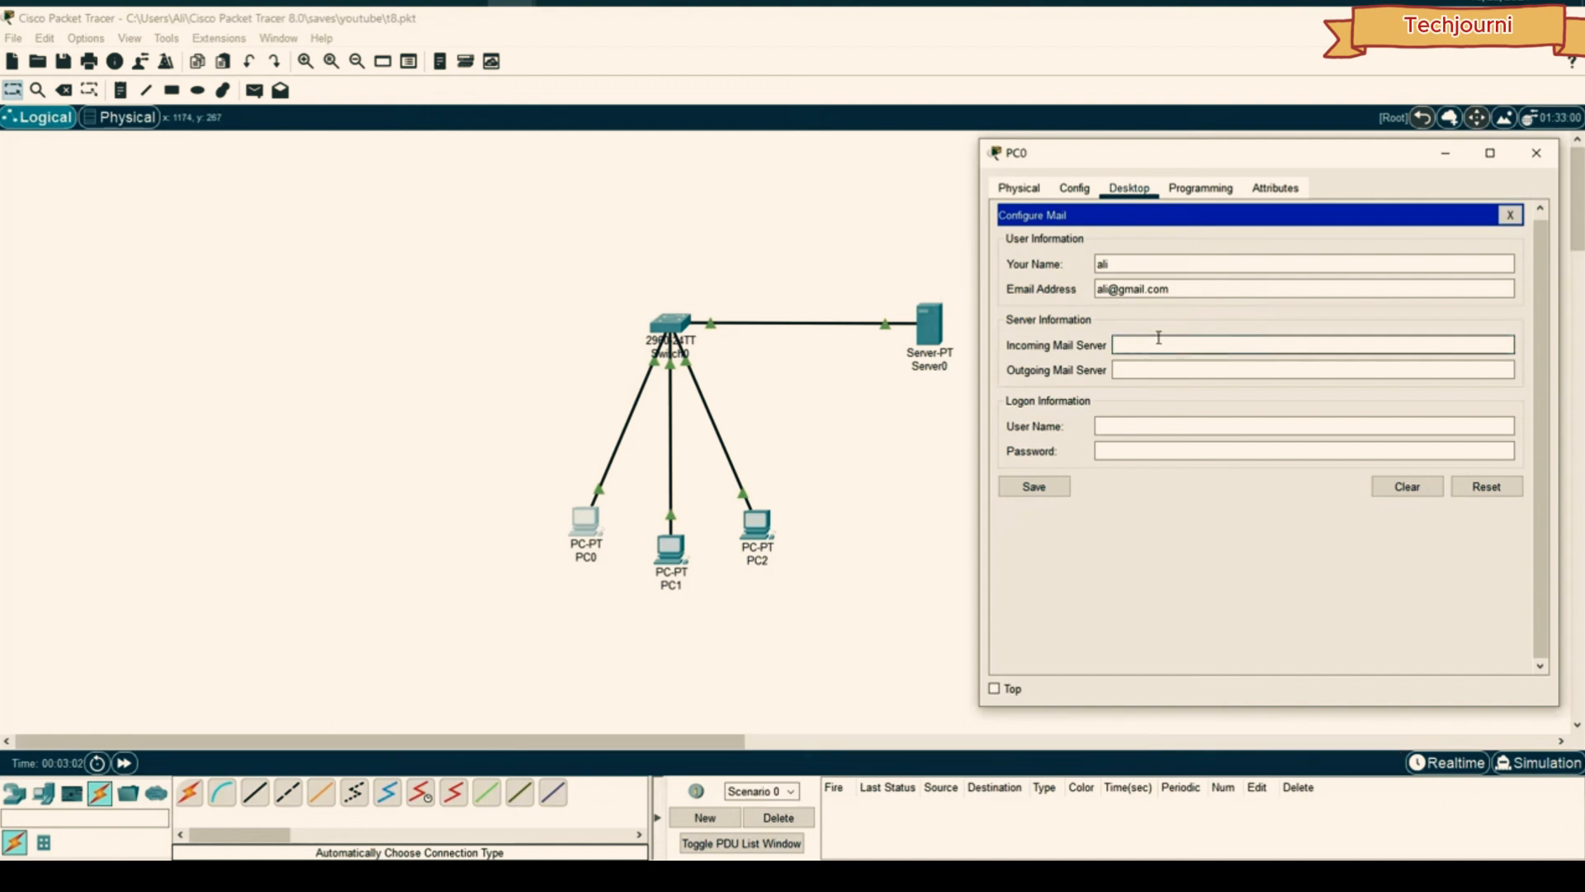
type("192")
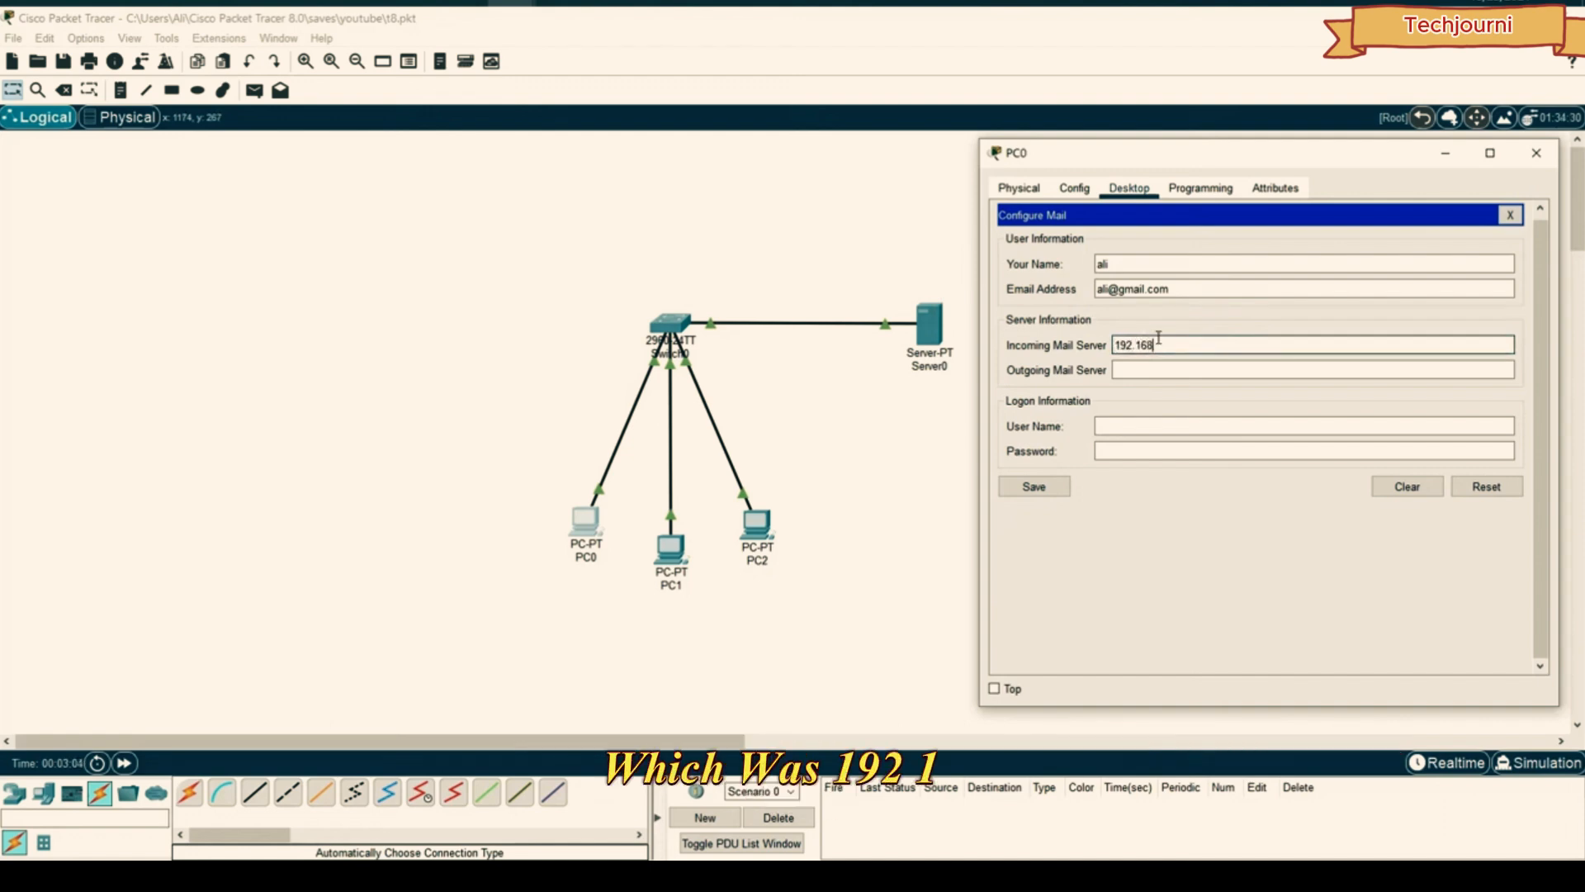
type(".1.1")
key("Tab")
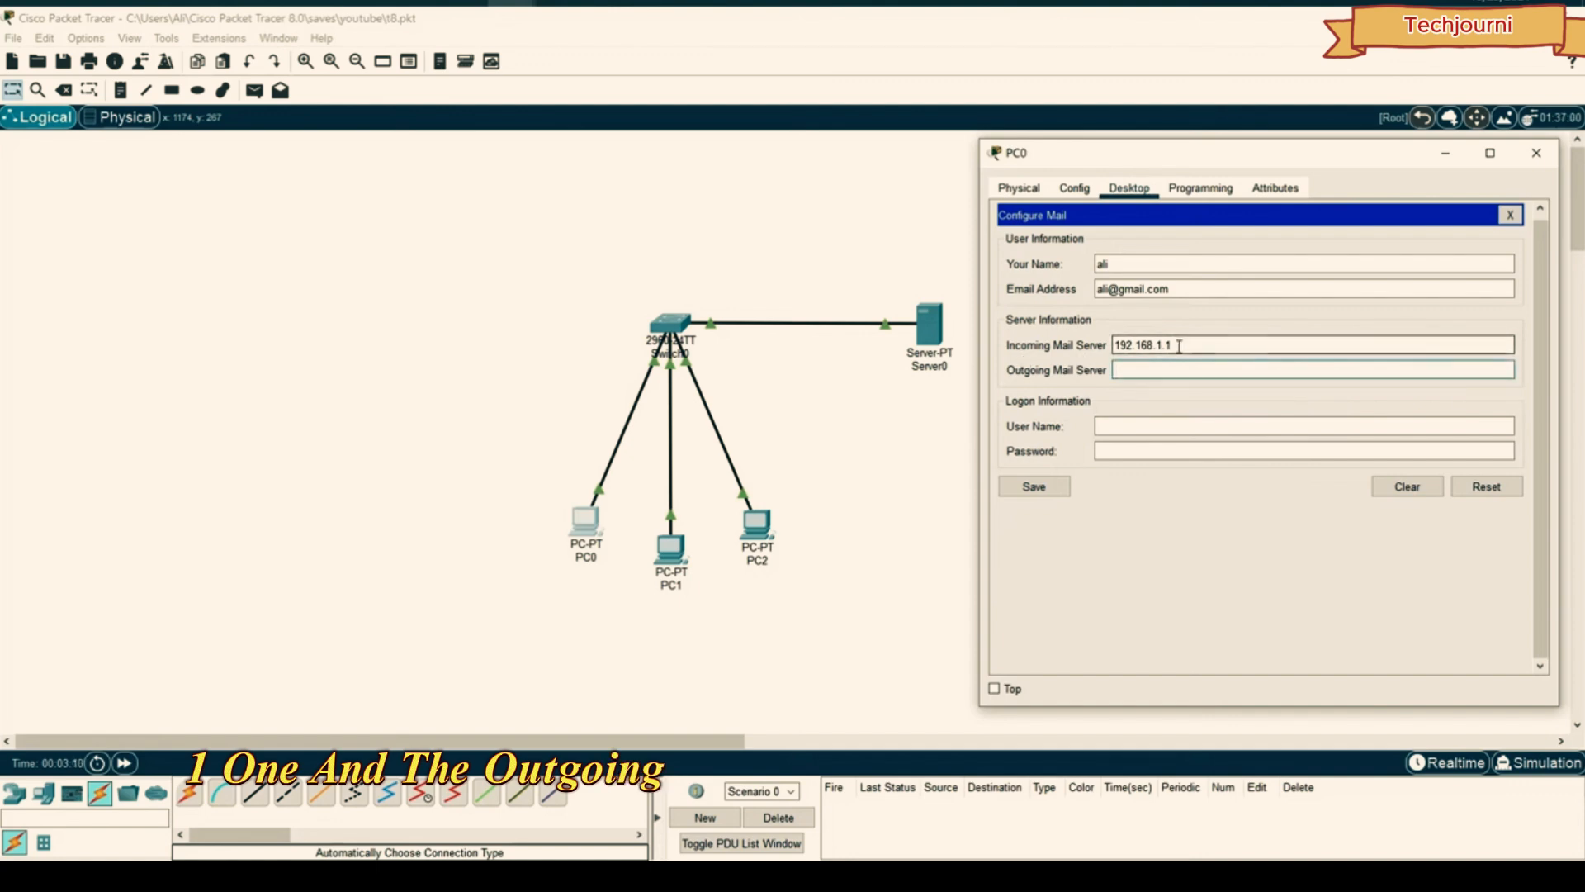
- Copy 192.168.1.1 into the outgoing mail server, enter logon name and password, and save
left_click_drag(1184, 345, 1095, 343)
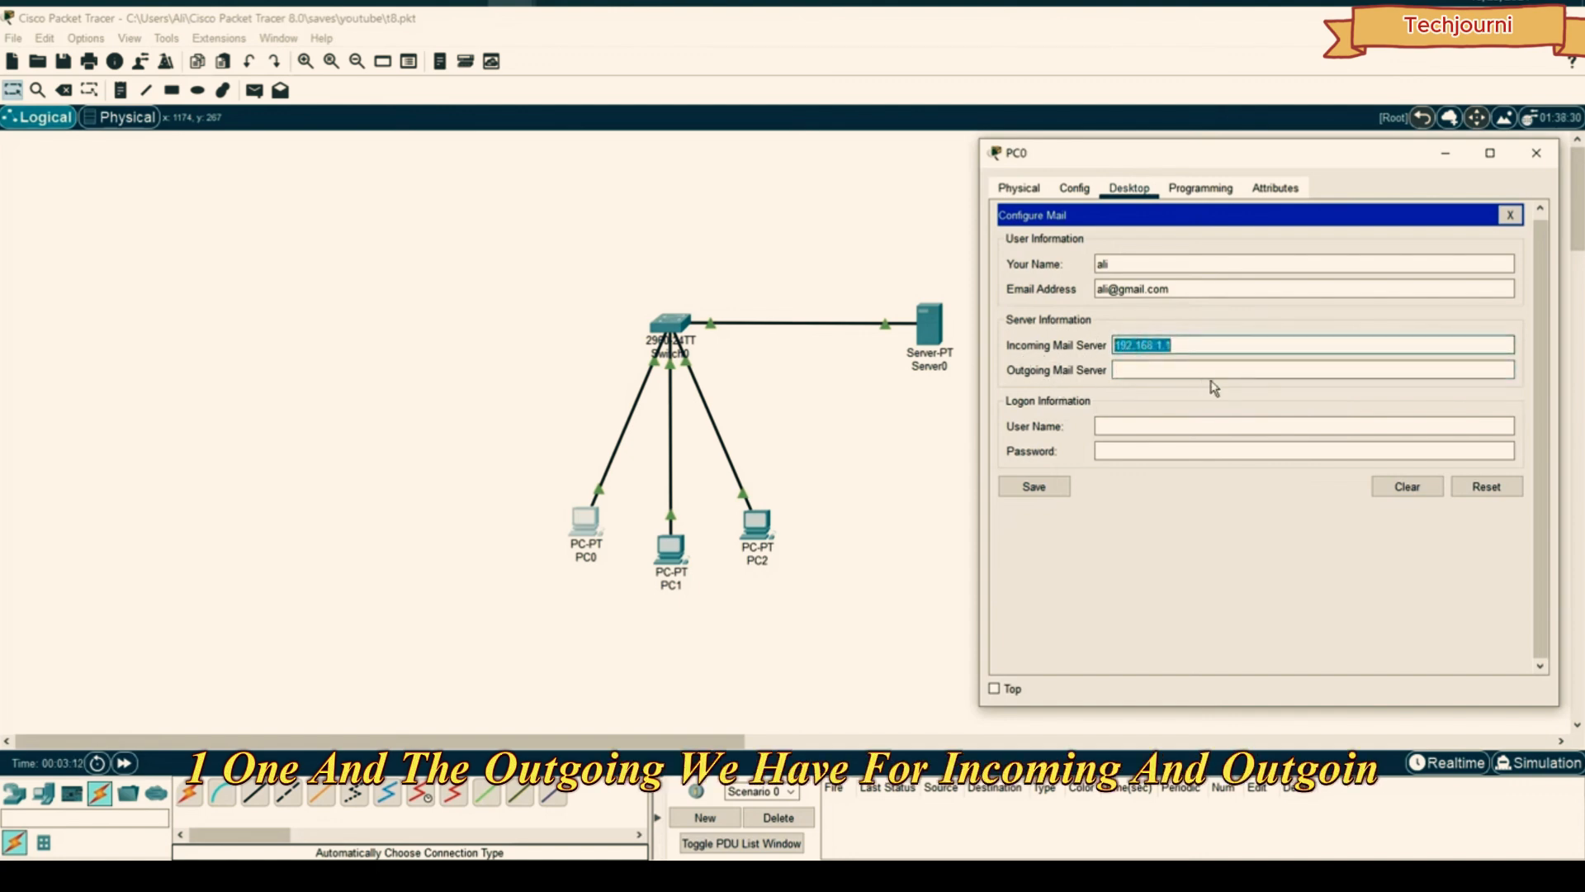
key("ctrl+c")
left_click(1168, 369)
key("ctrl+v")
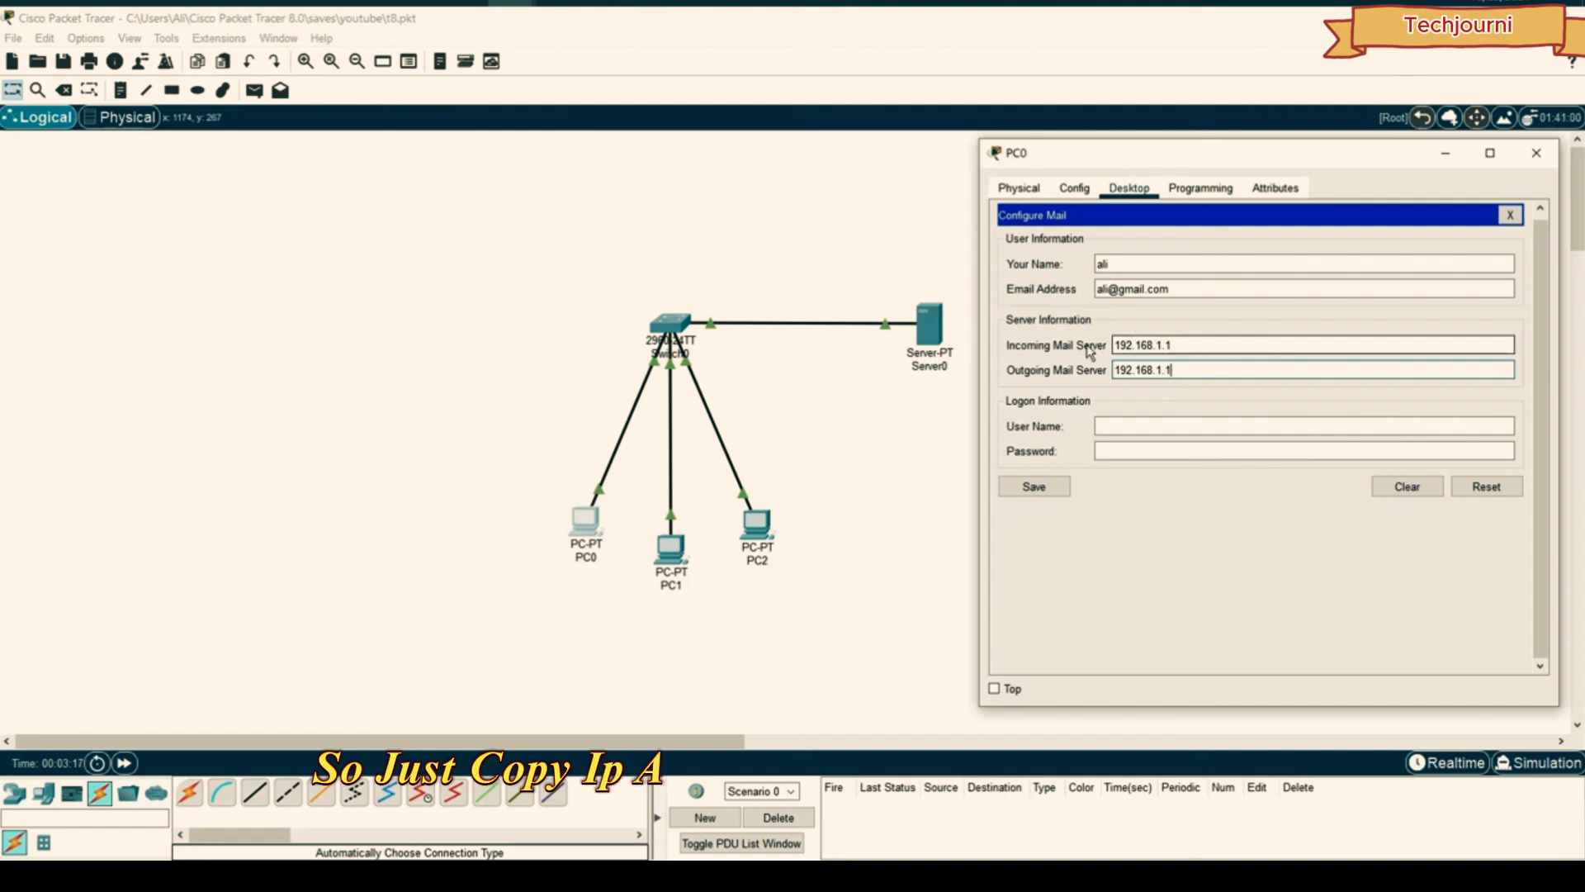
left_click(1147, 425)
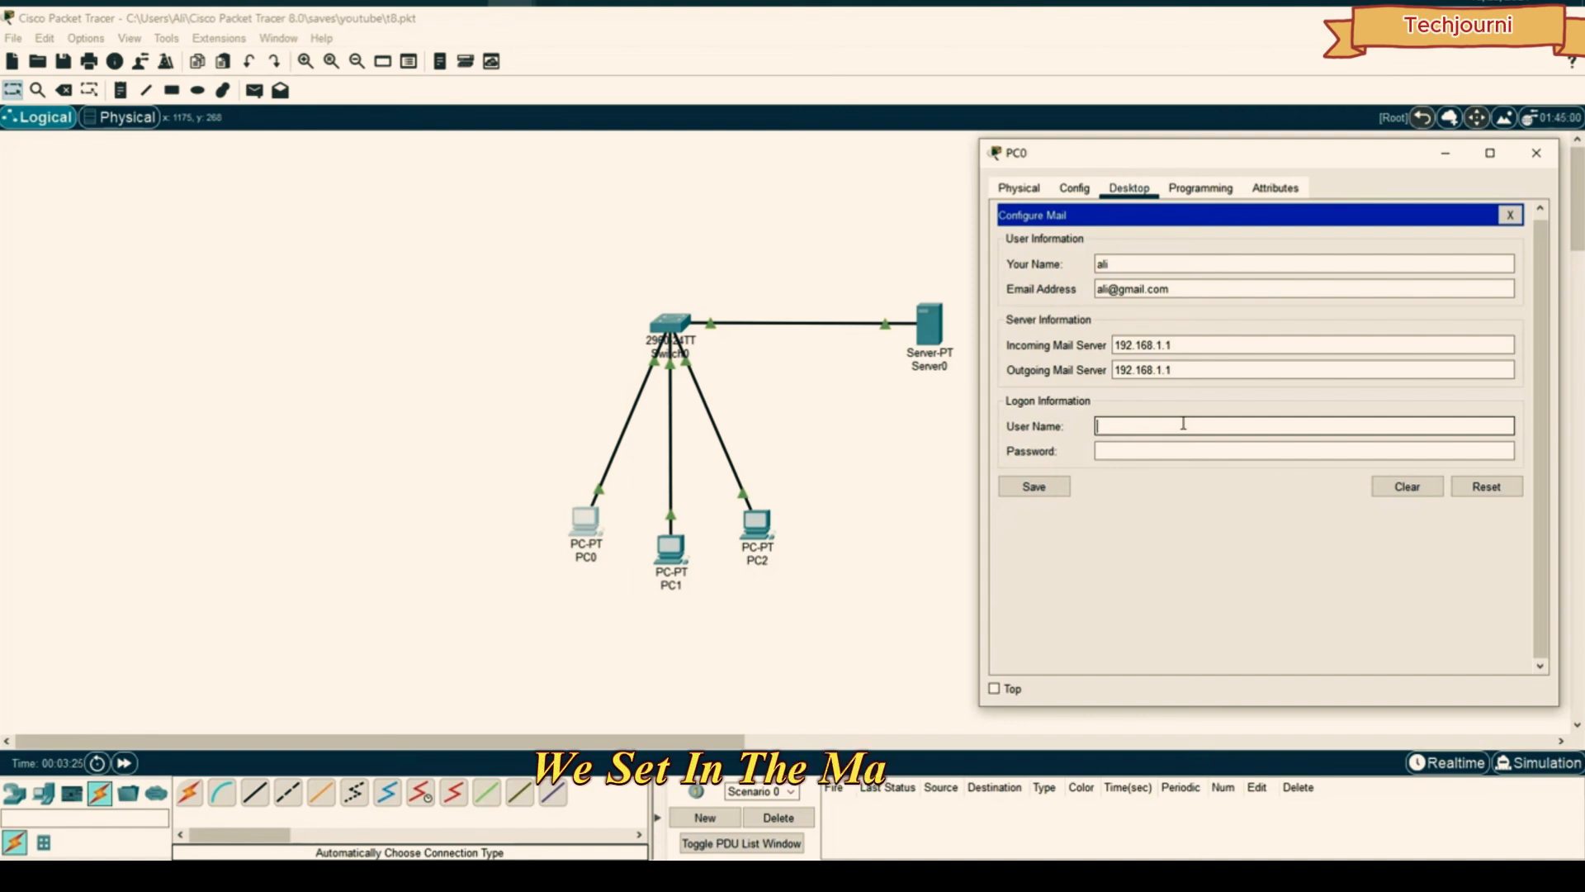
key("Tab")
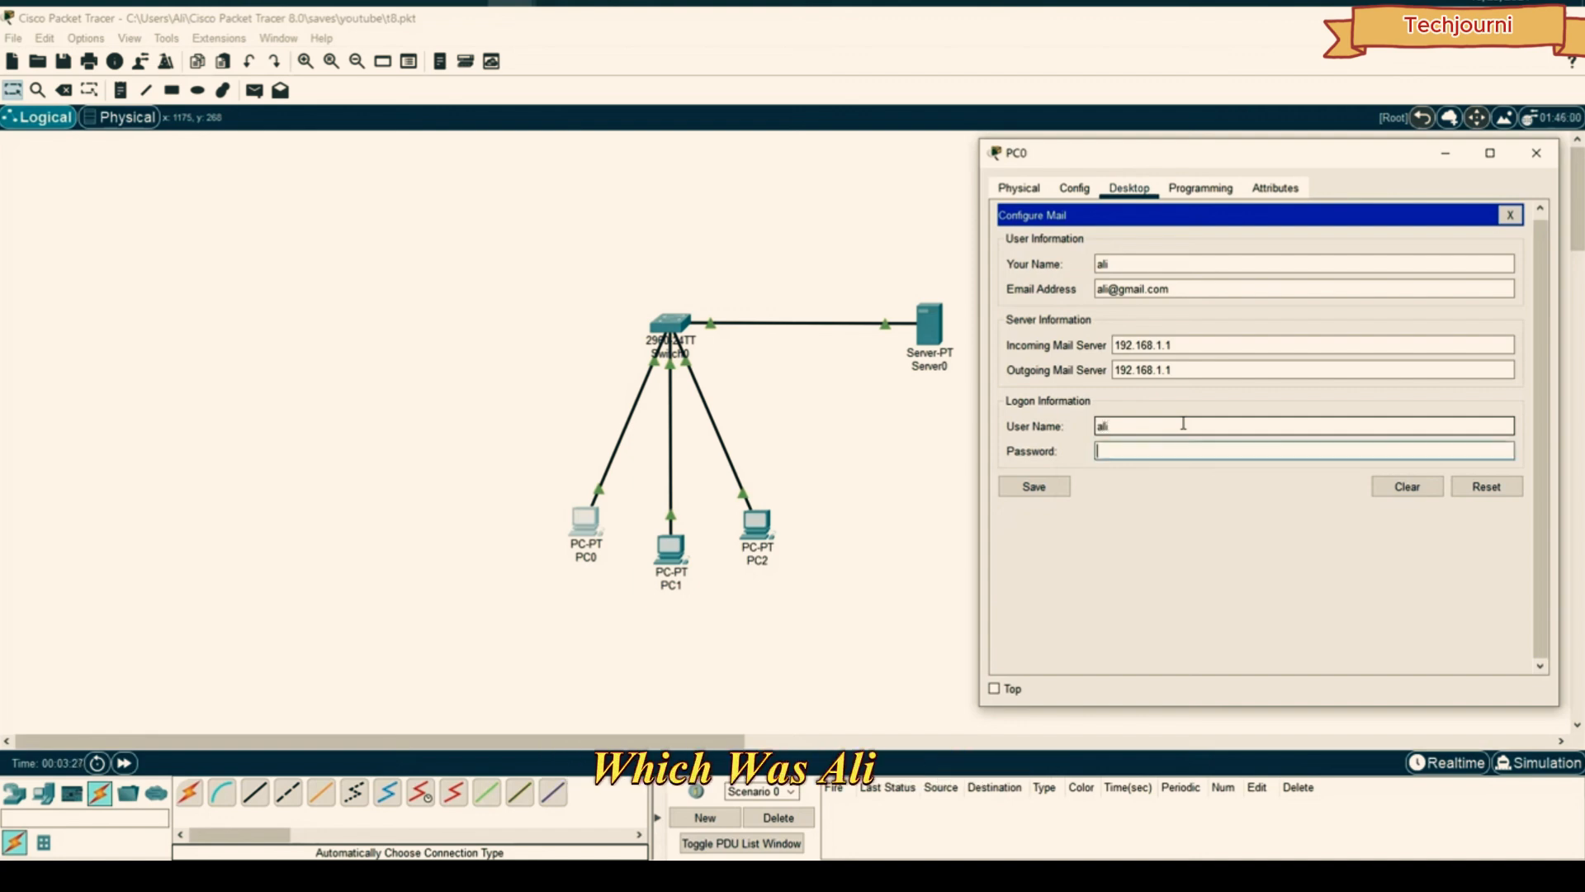
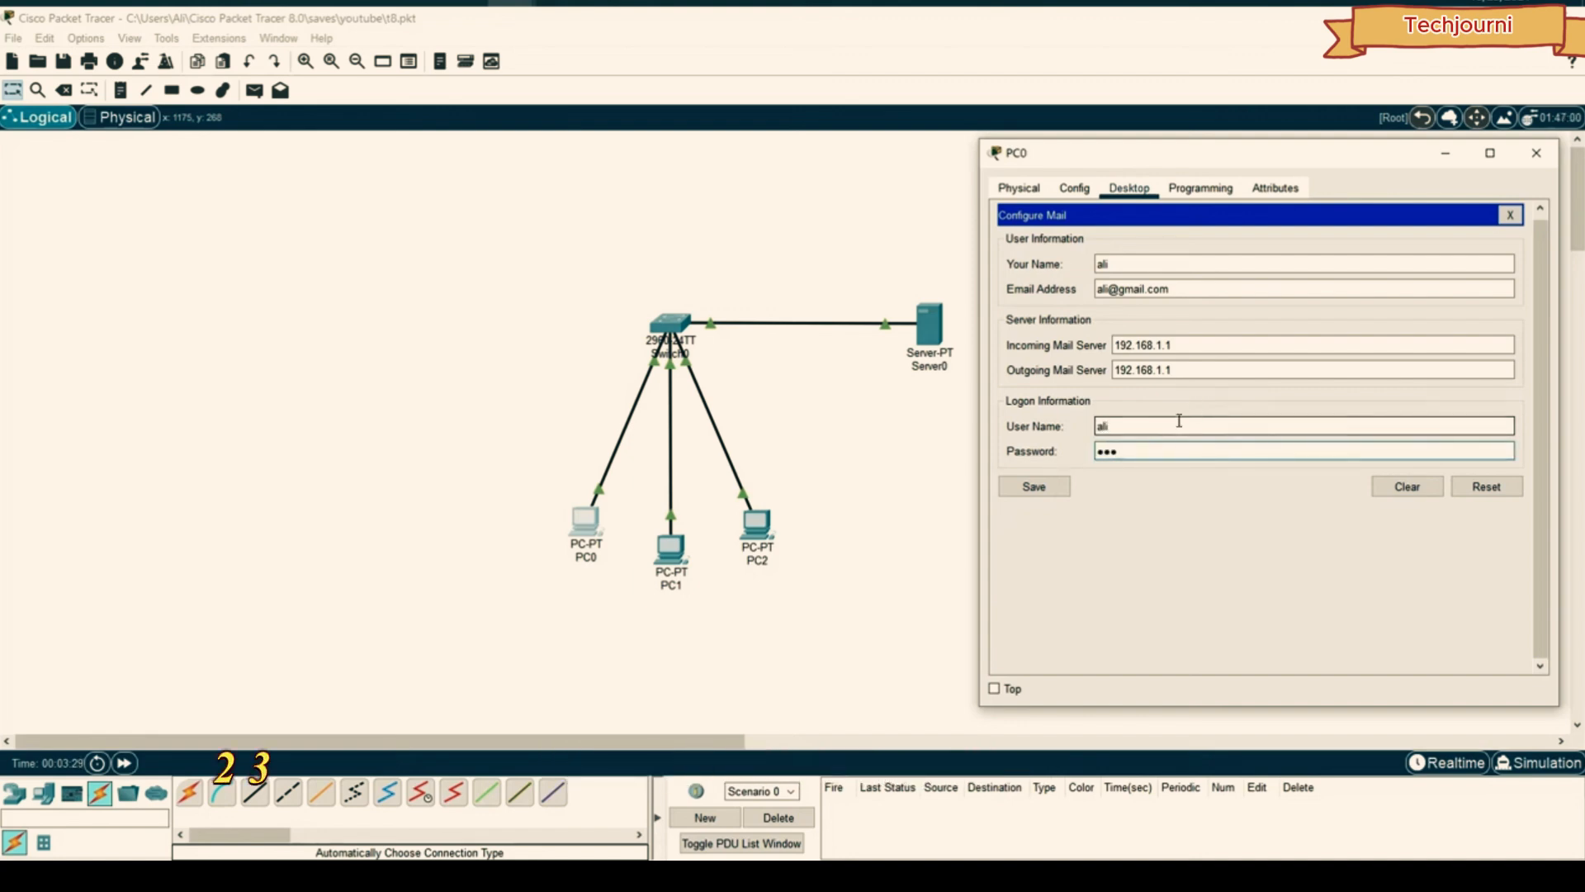
left_click(1045, 487)
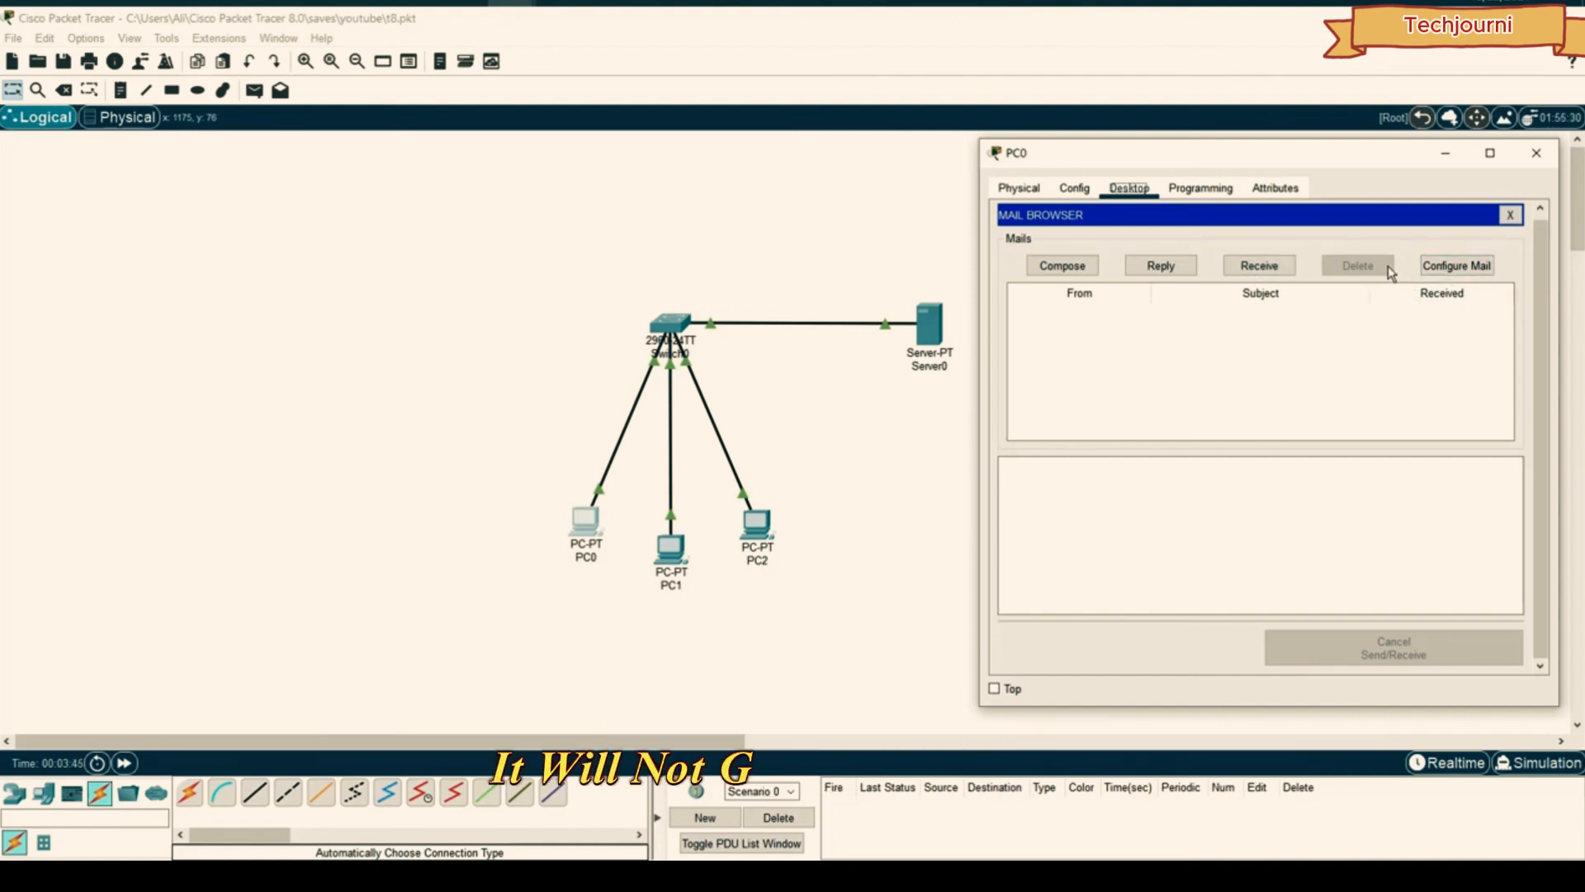
- Review PC0's mail settings, save them again and close PC0's window
left_click(1457, 266)
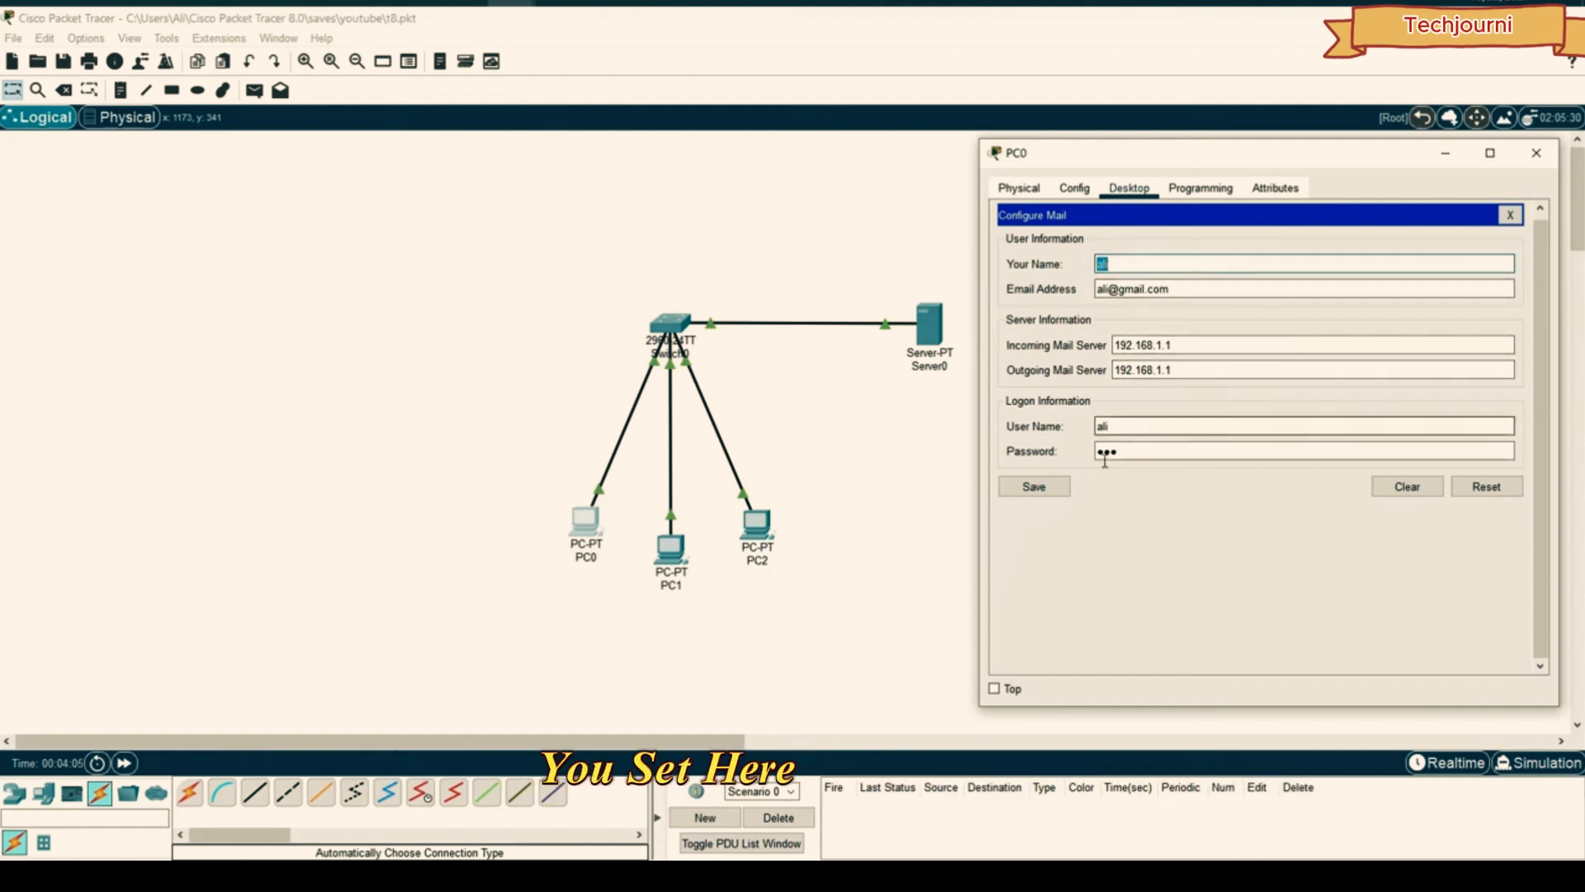
left_click(1056, 489)
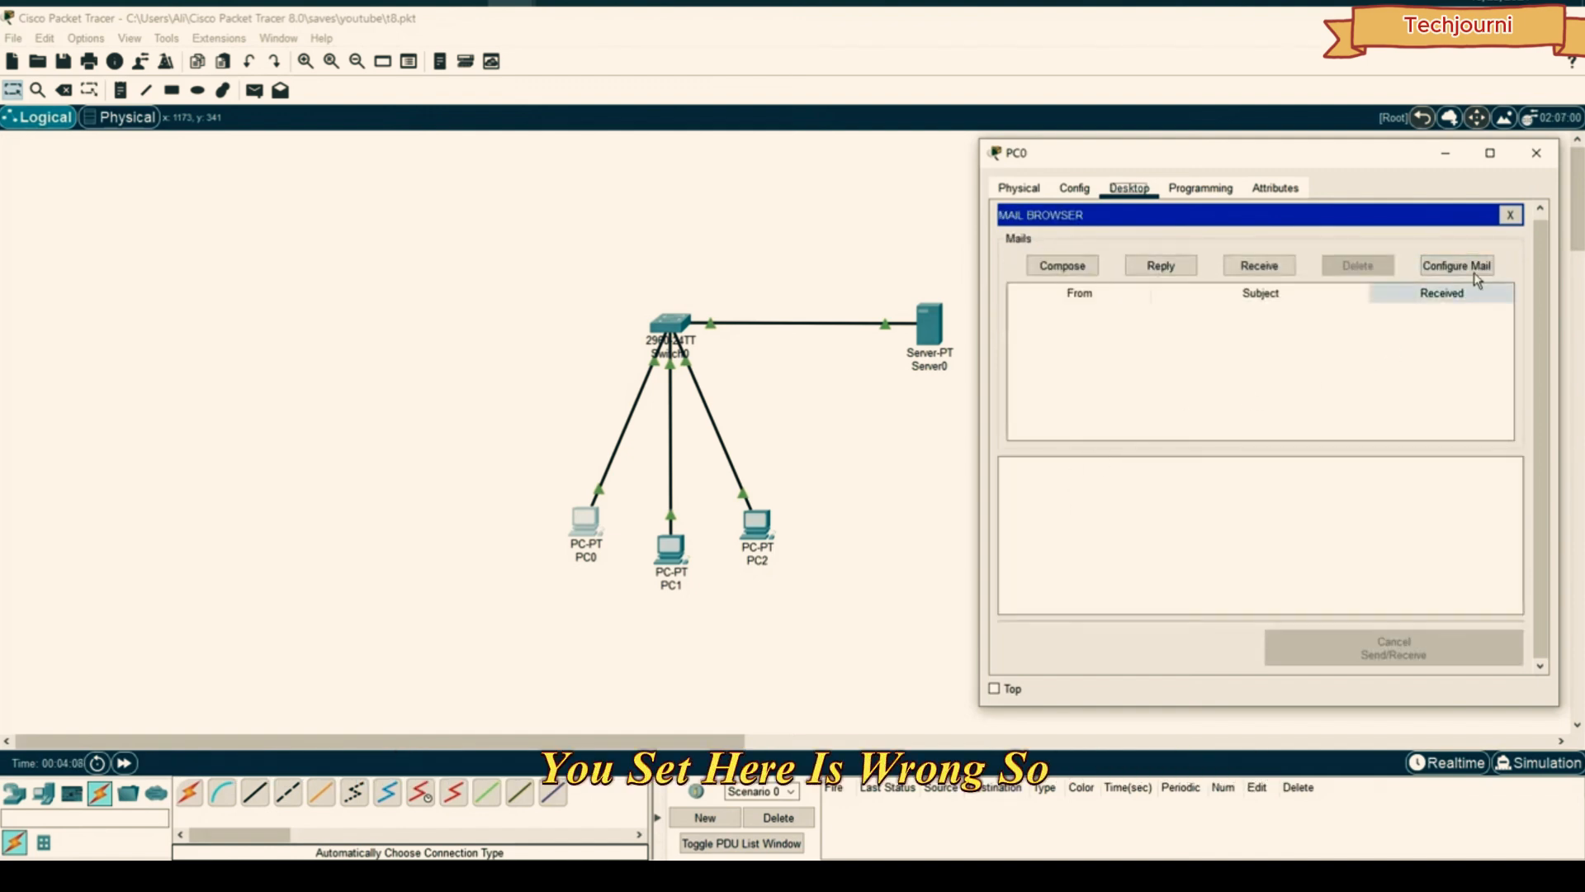
left_click(1536, 152)
- Bring up PC2's window beside the topology and reach its Email settings
left_click(757, 523)
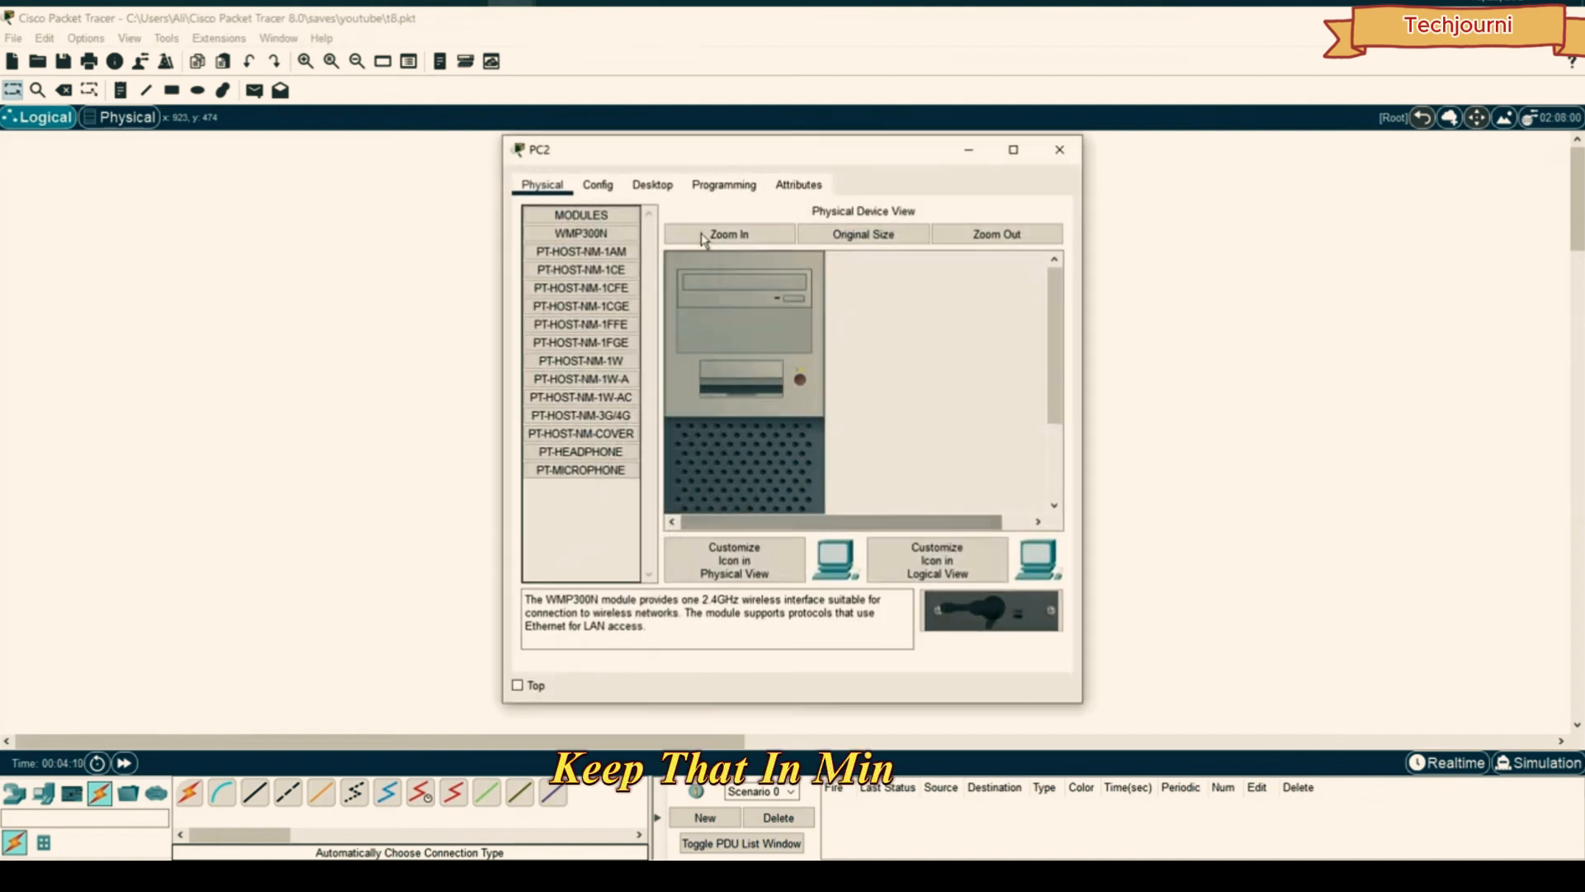
left_click_drag(742, 157, 1160, 155)
left_click(1053, 197)
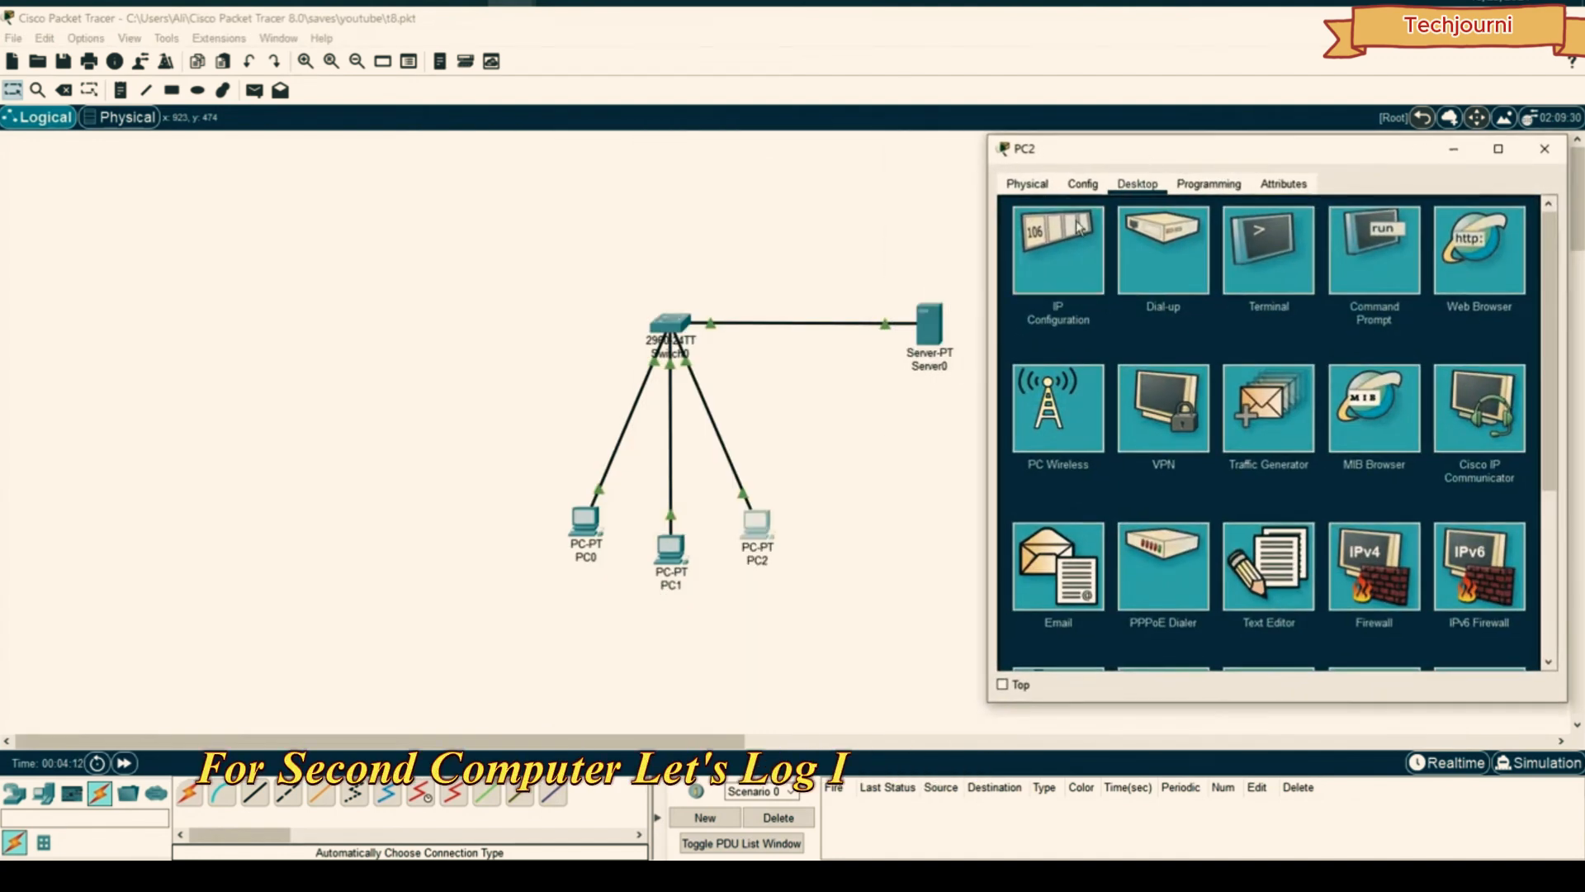
left_click(1078, 228)
left_click(1520, 213)
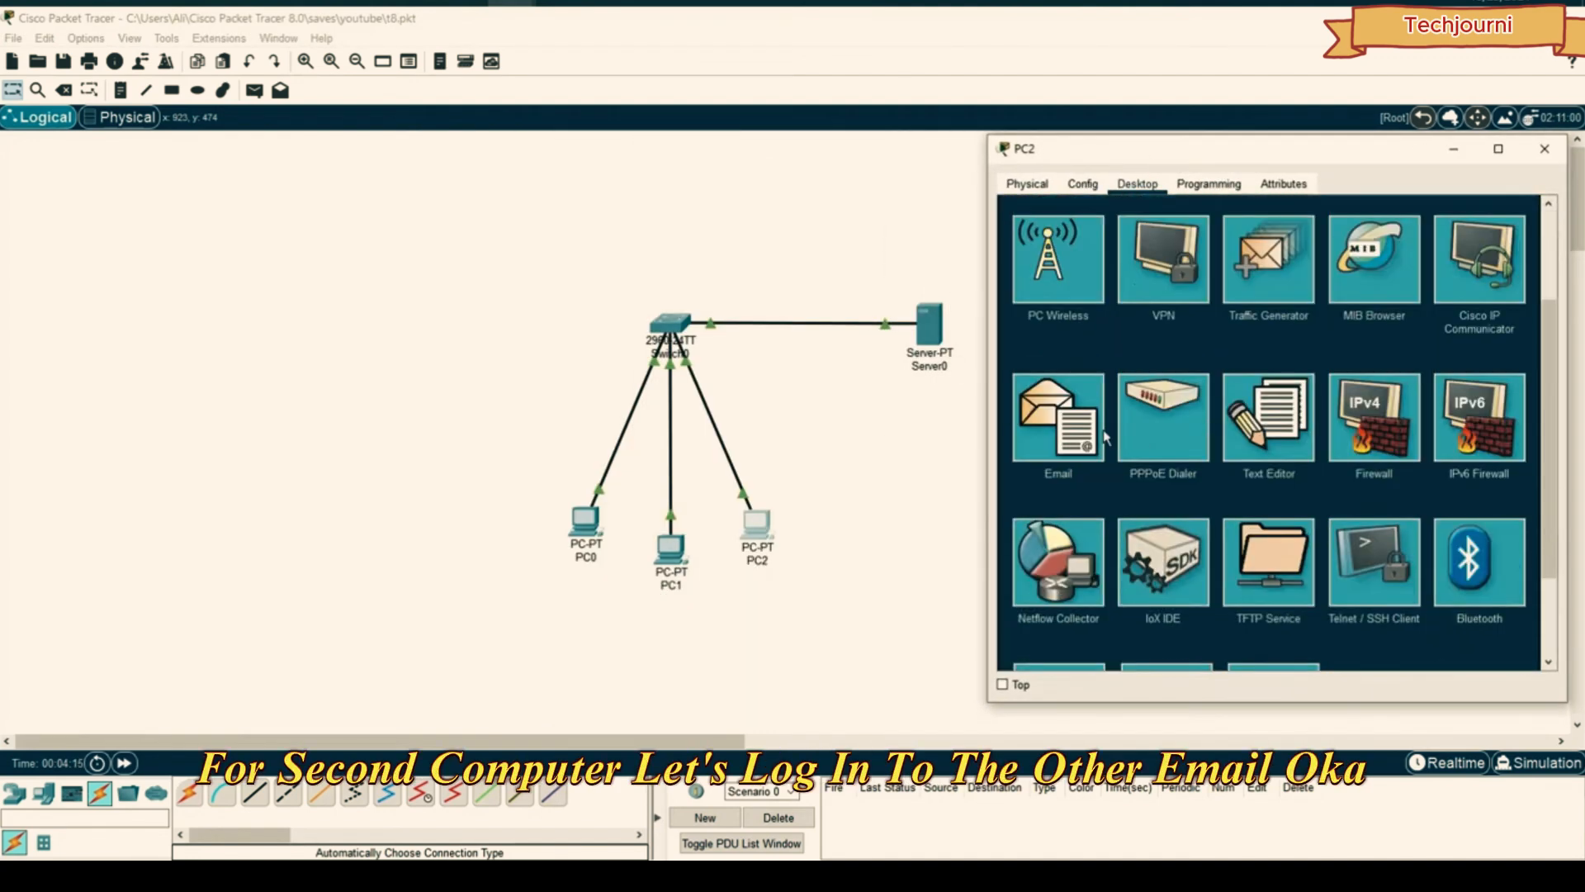
left_click(1058, 407)
- Enter PC2's display name, e-mail address, 192.168.1.1 for both mail servers and logon name, then save
left_click(1129, 260)
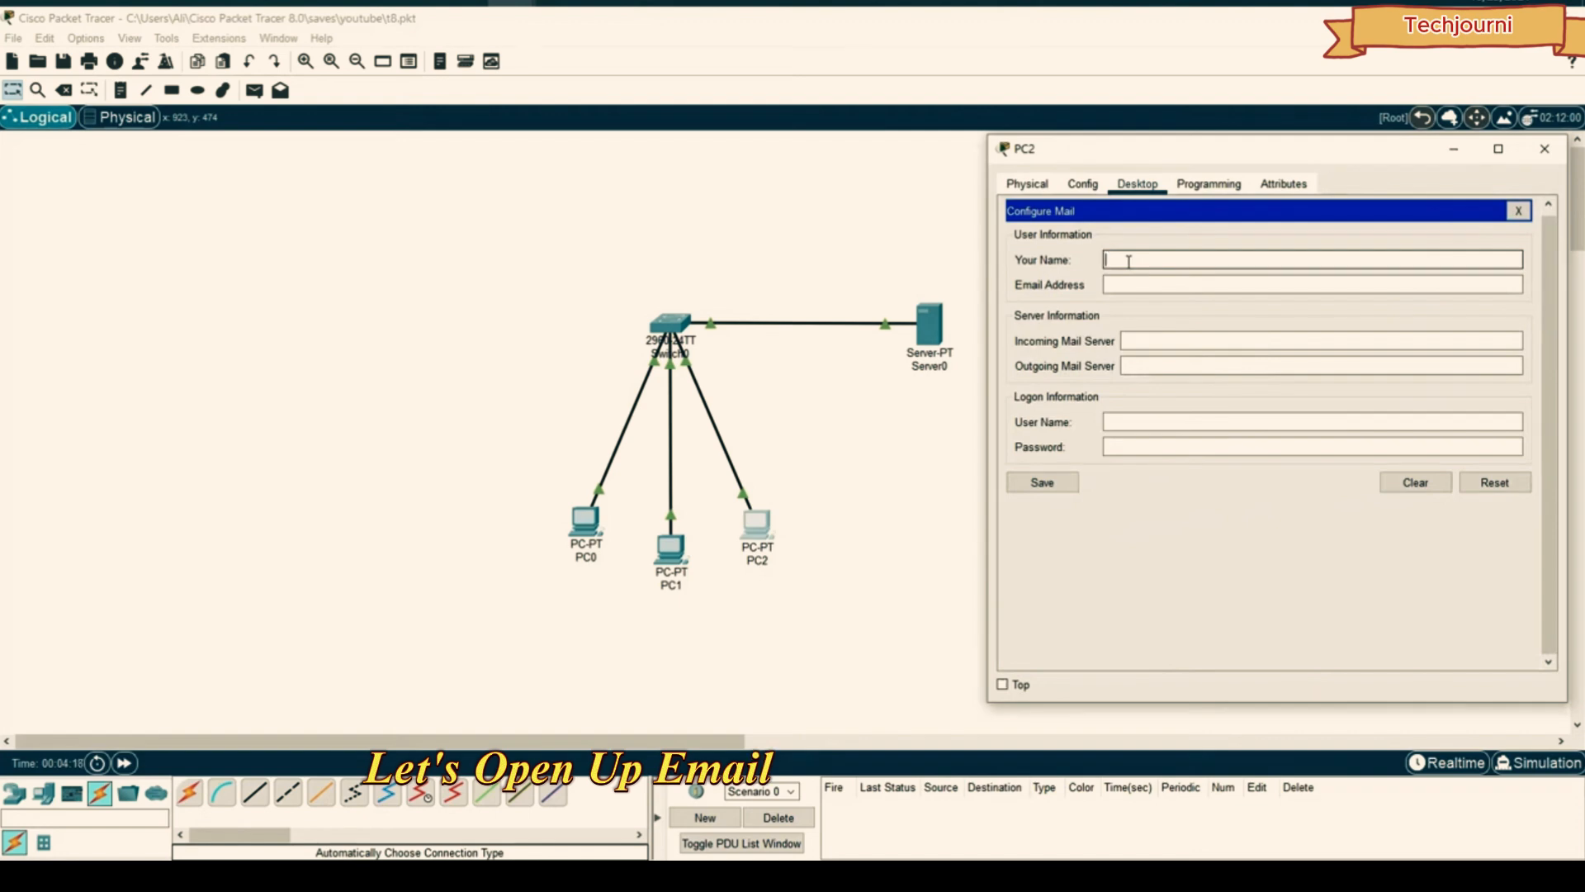
type("digidiv")
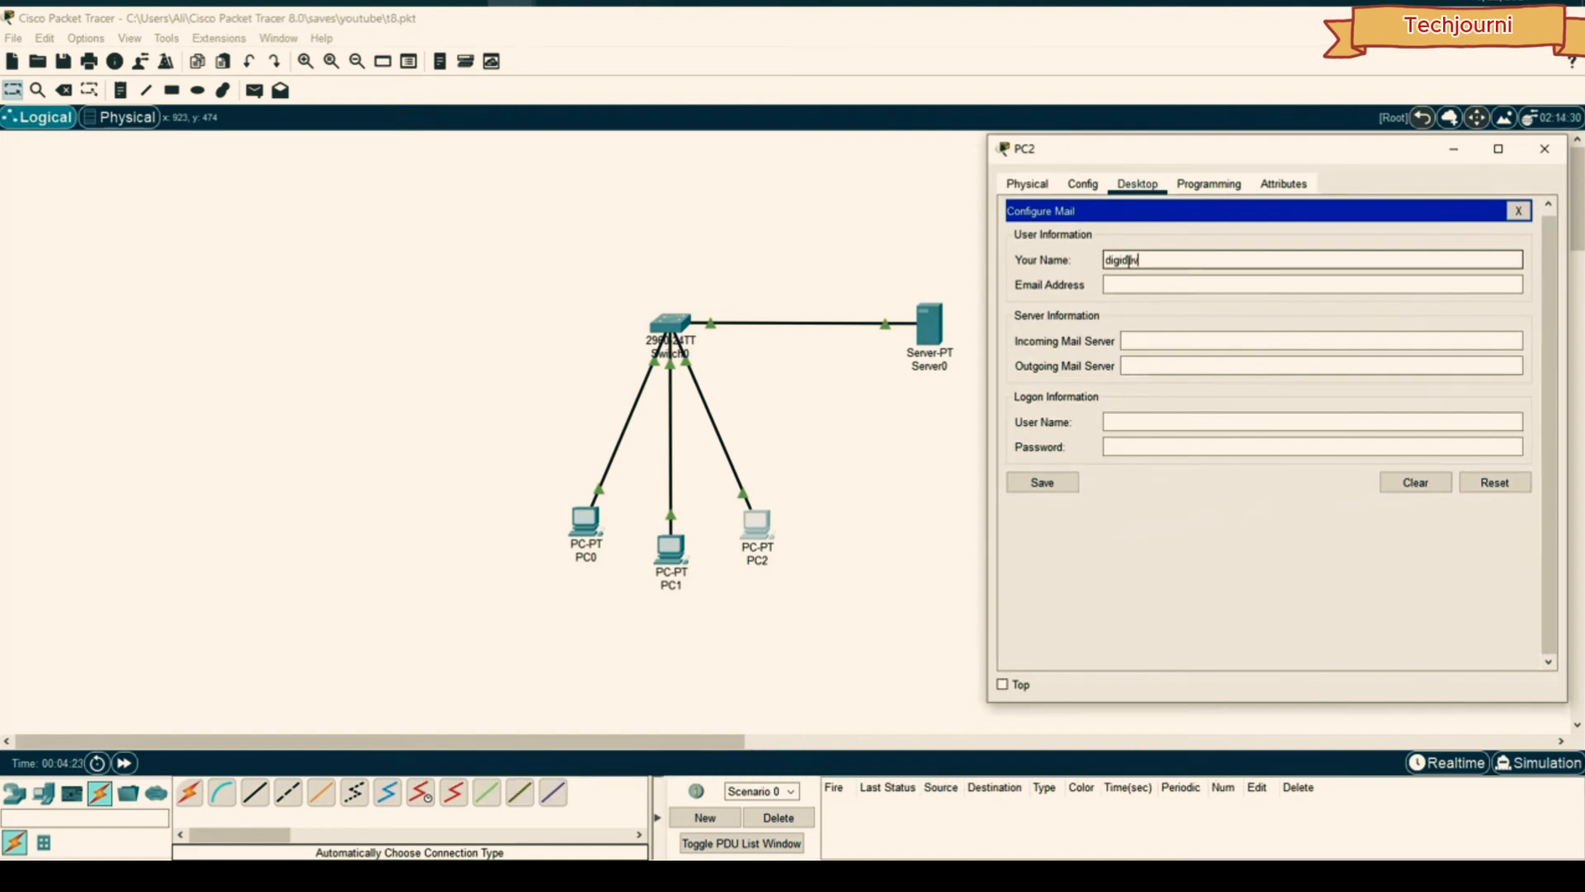
left_click(1167, 285)
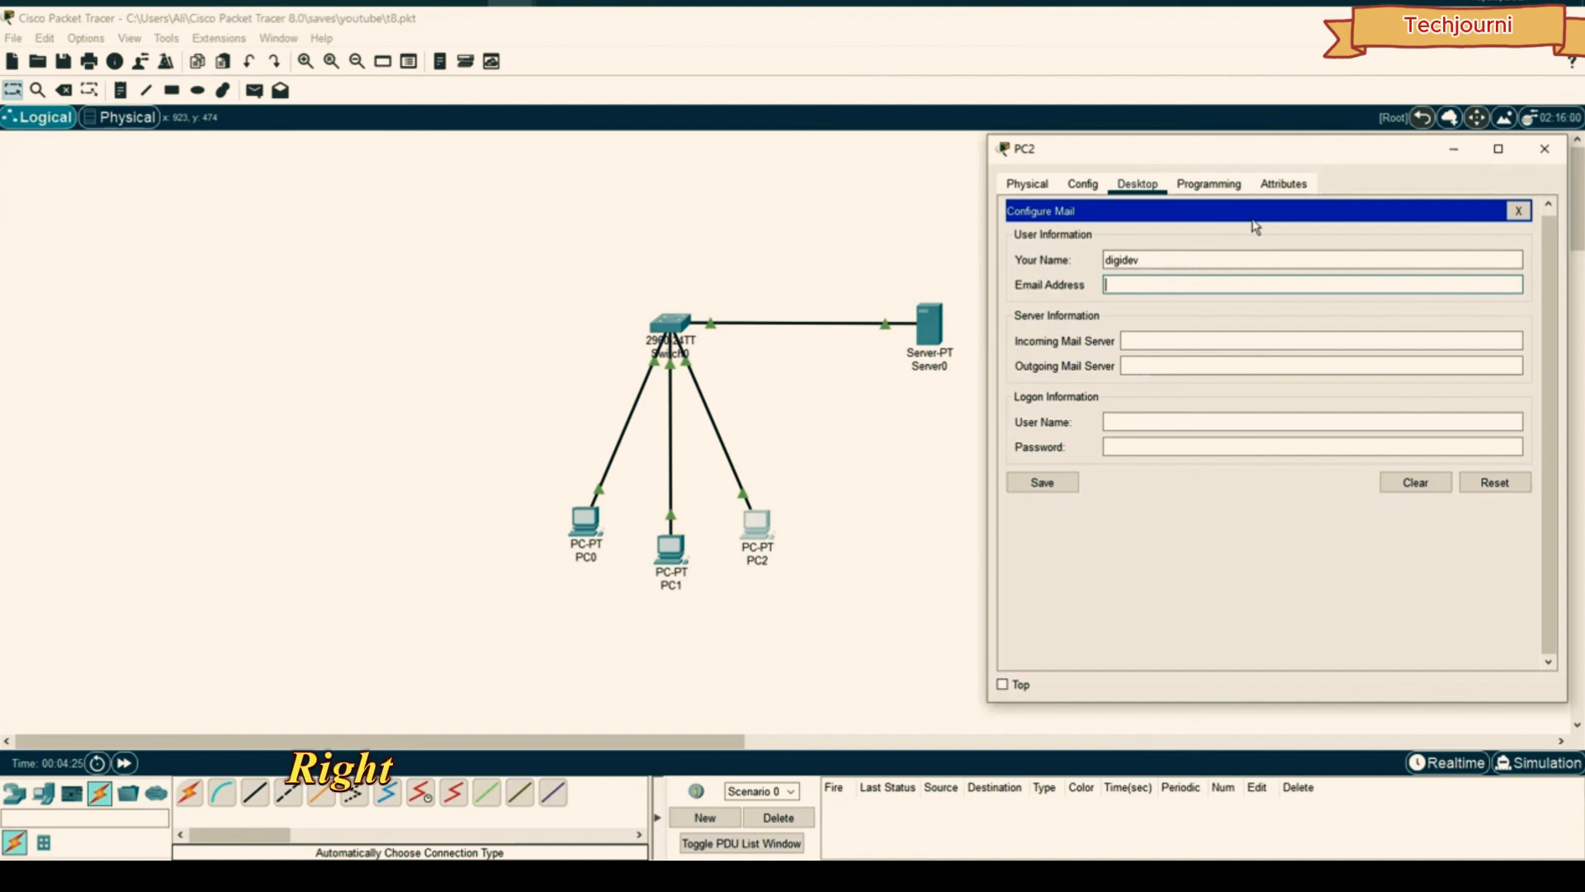
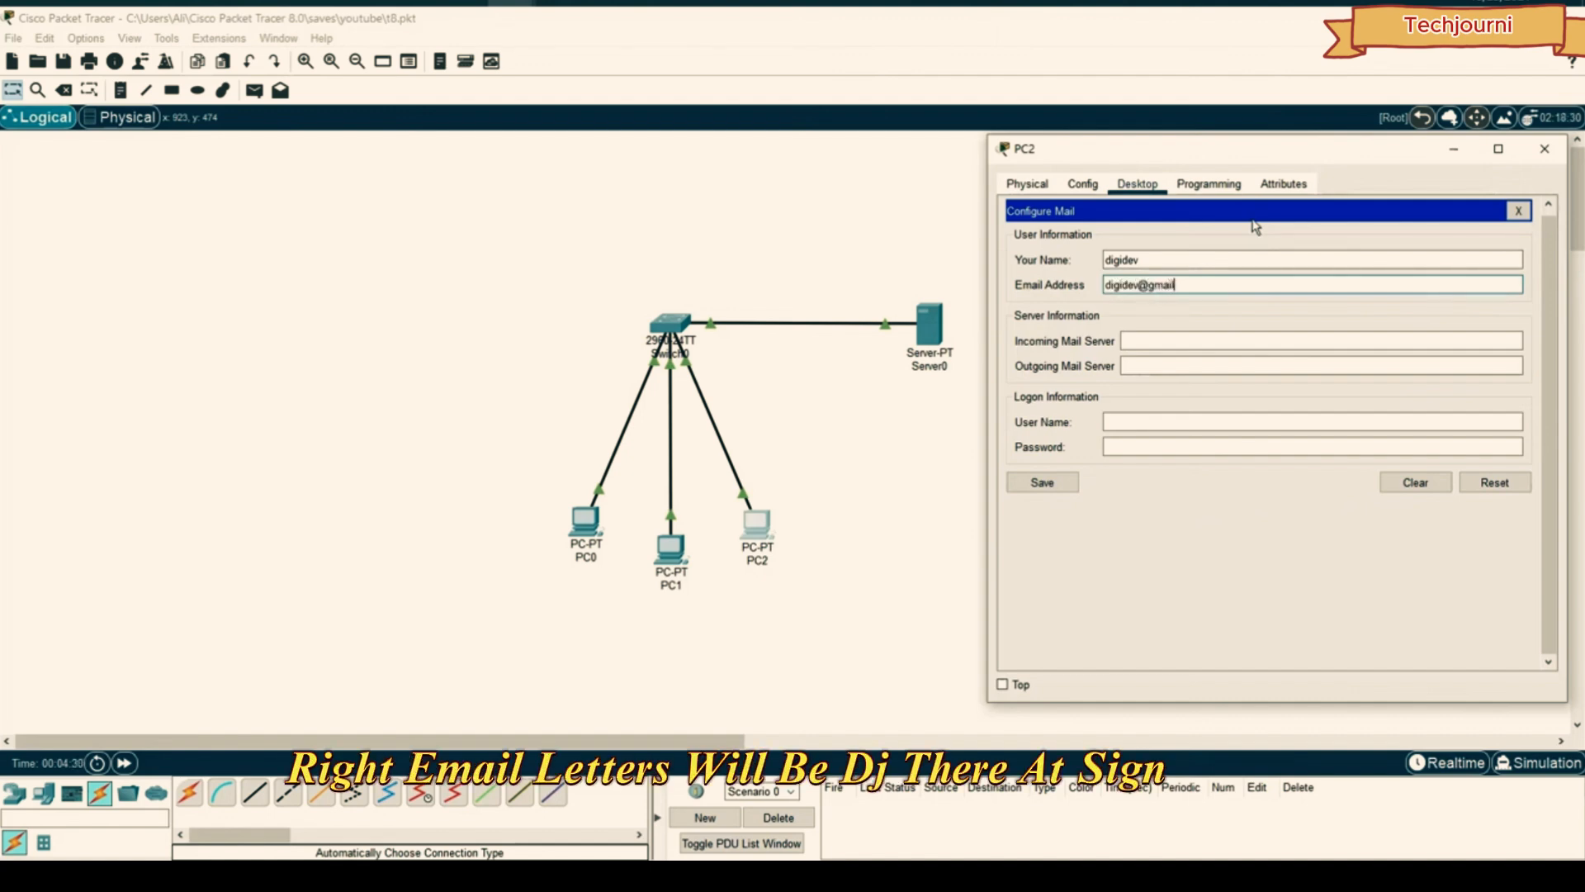
key("Tab")
type("192.168.1.1")
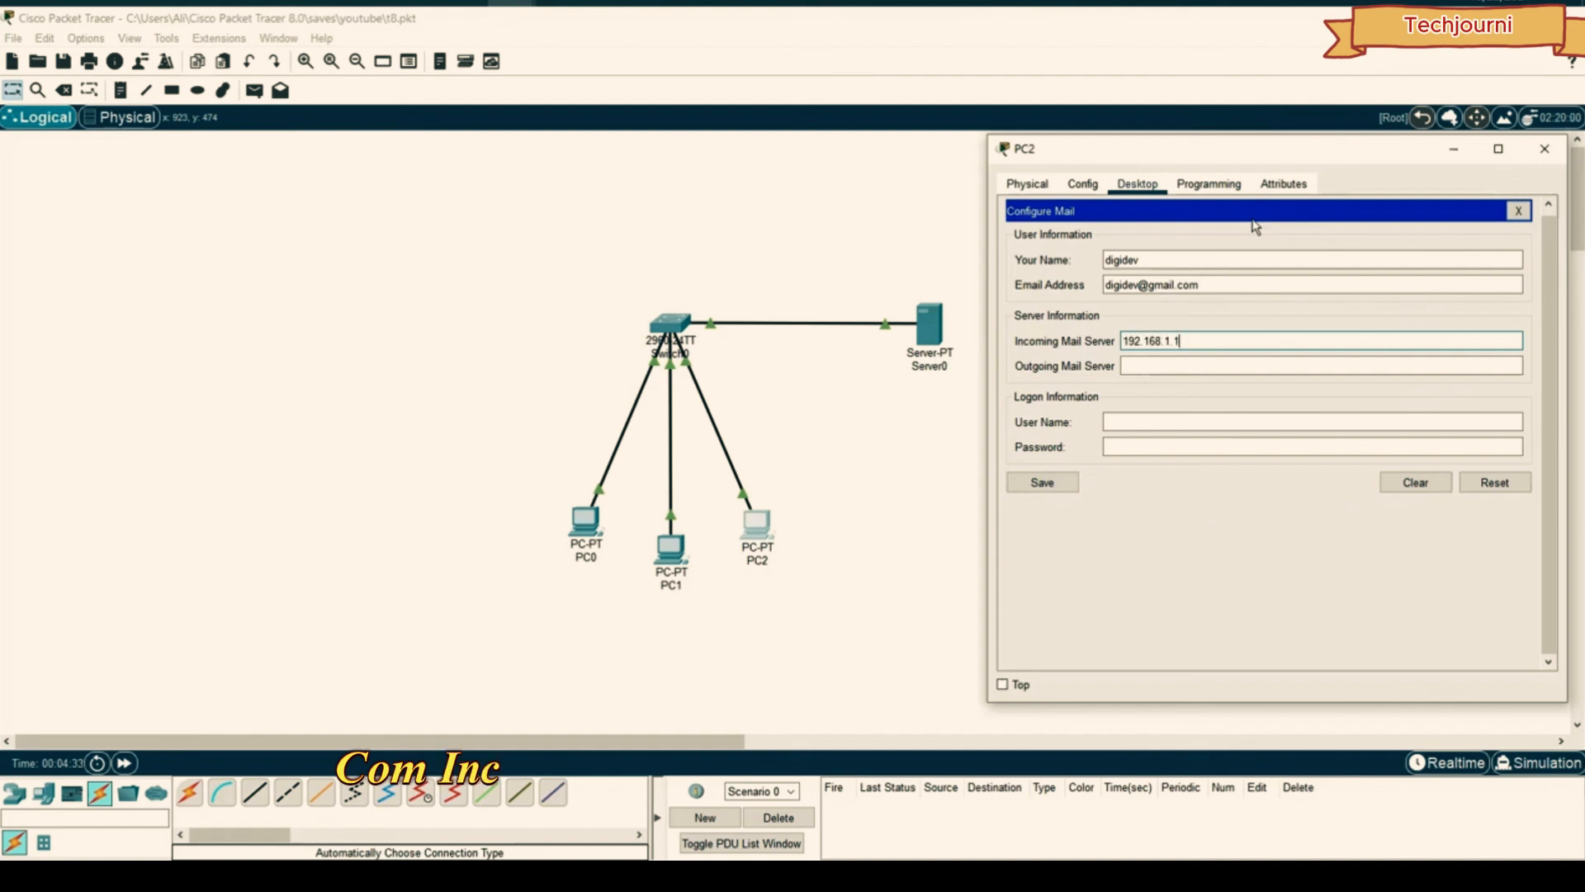
key("Tab")
type("192.168.1.1")
key("Tab")
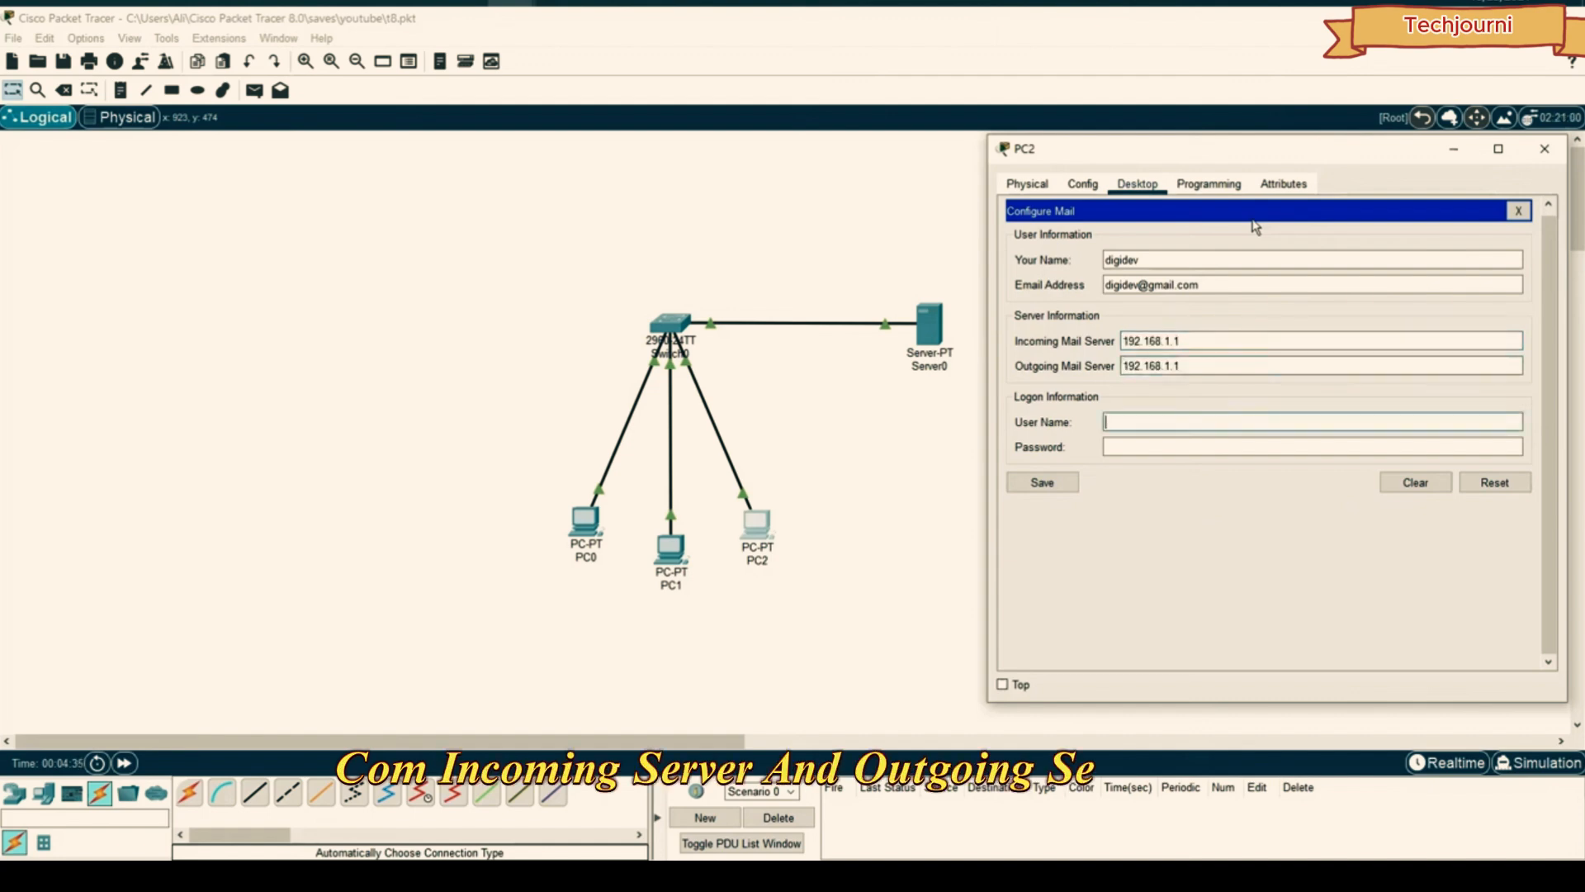
type("digidev")
key("Tab")
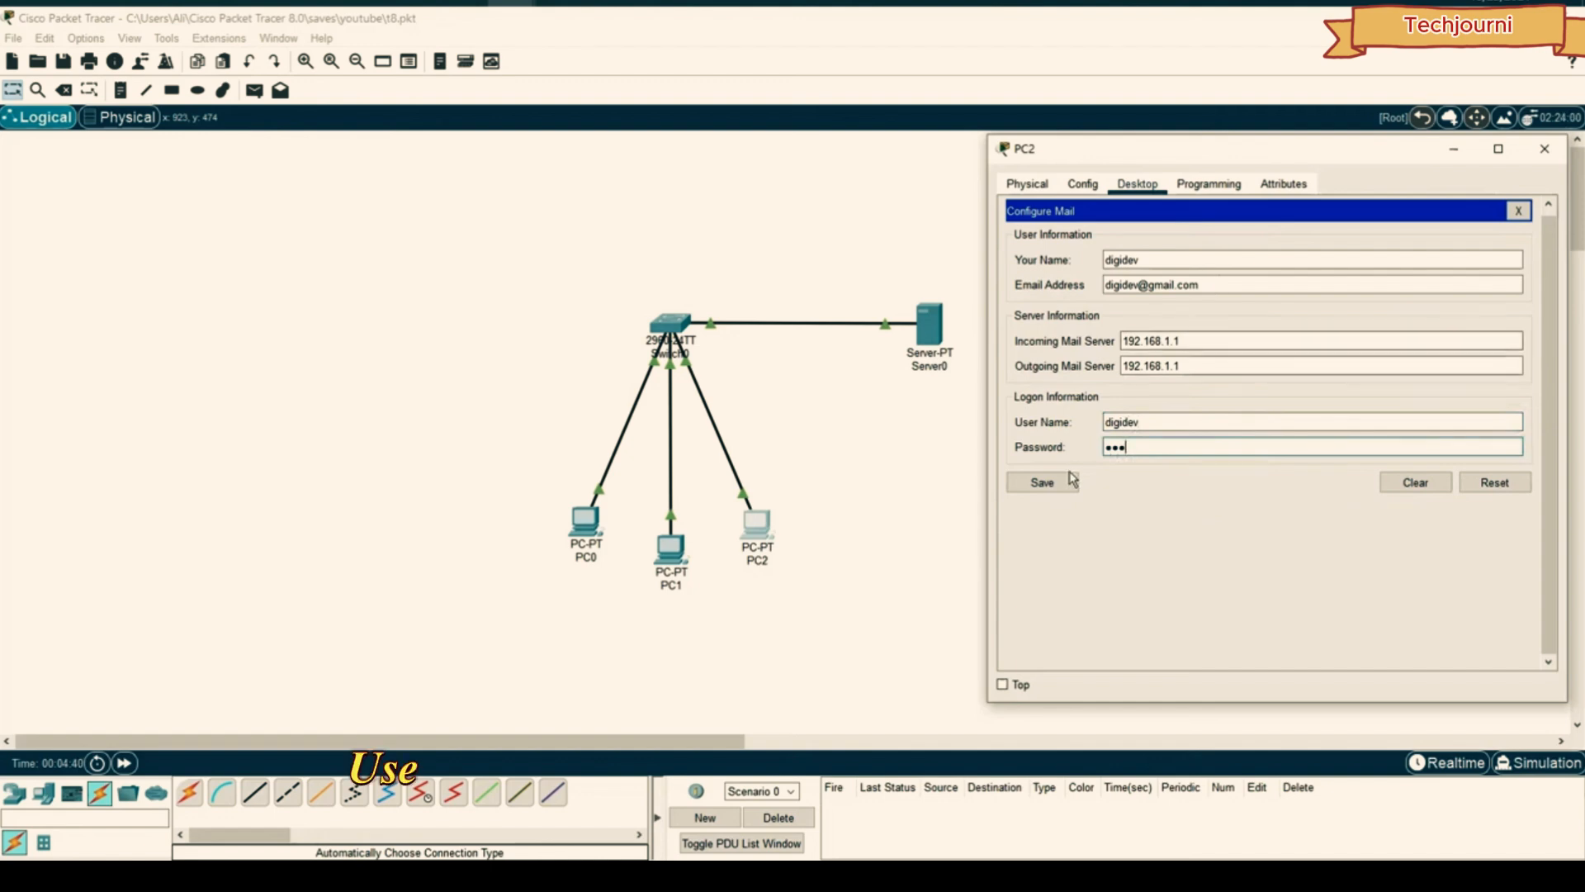
left_click(1042, 482)
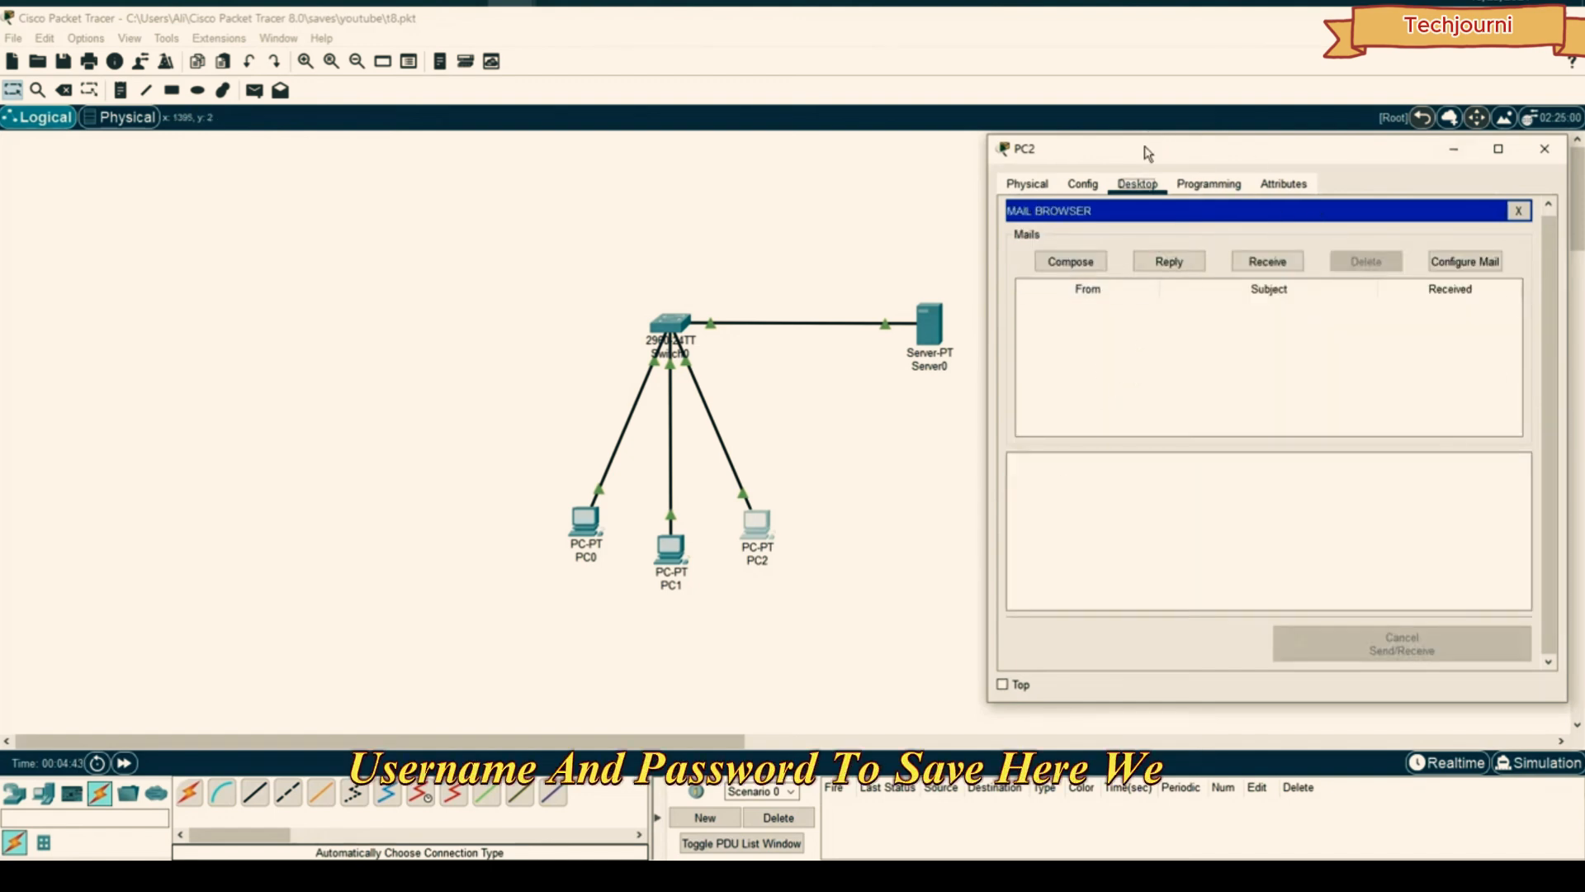
mouse_move(1148, 149)
left_mouse_down()
mouse_move(1118, 142)
mouse_move(1147, 134)
left_mouse_up()
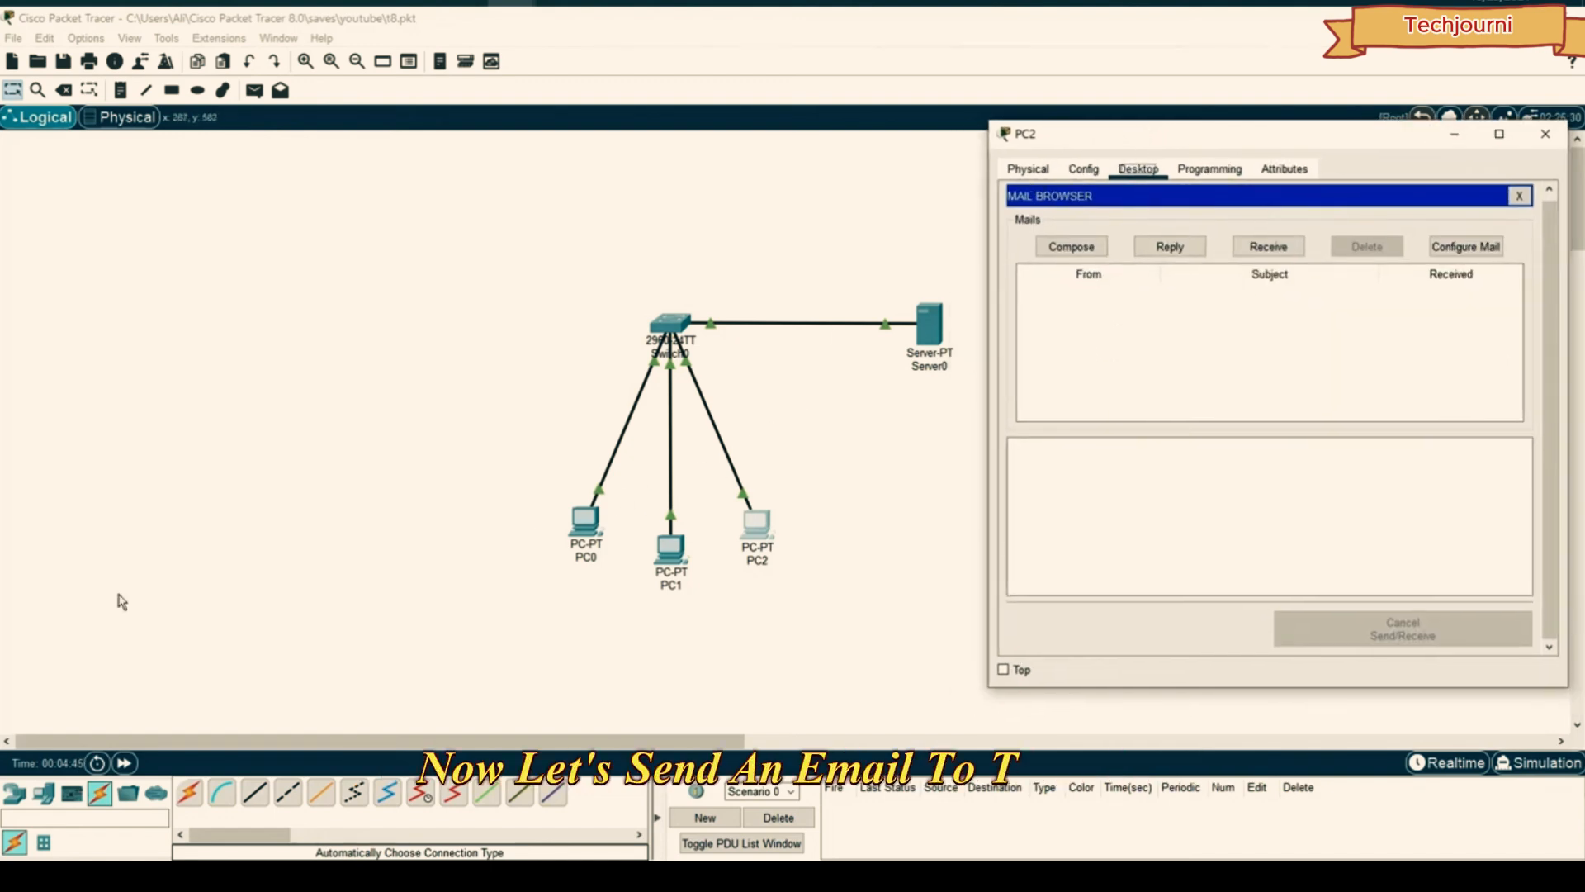
- Compose an email to the PC0 user's address with subject 'test' and send it
left_click(1055, 250)
left_click(1159, 216)
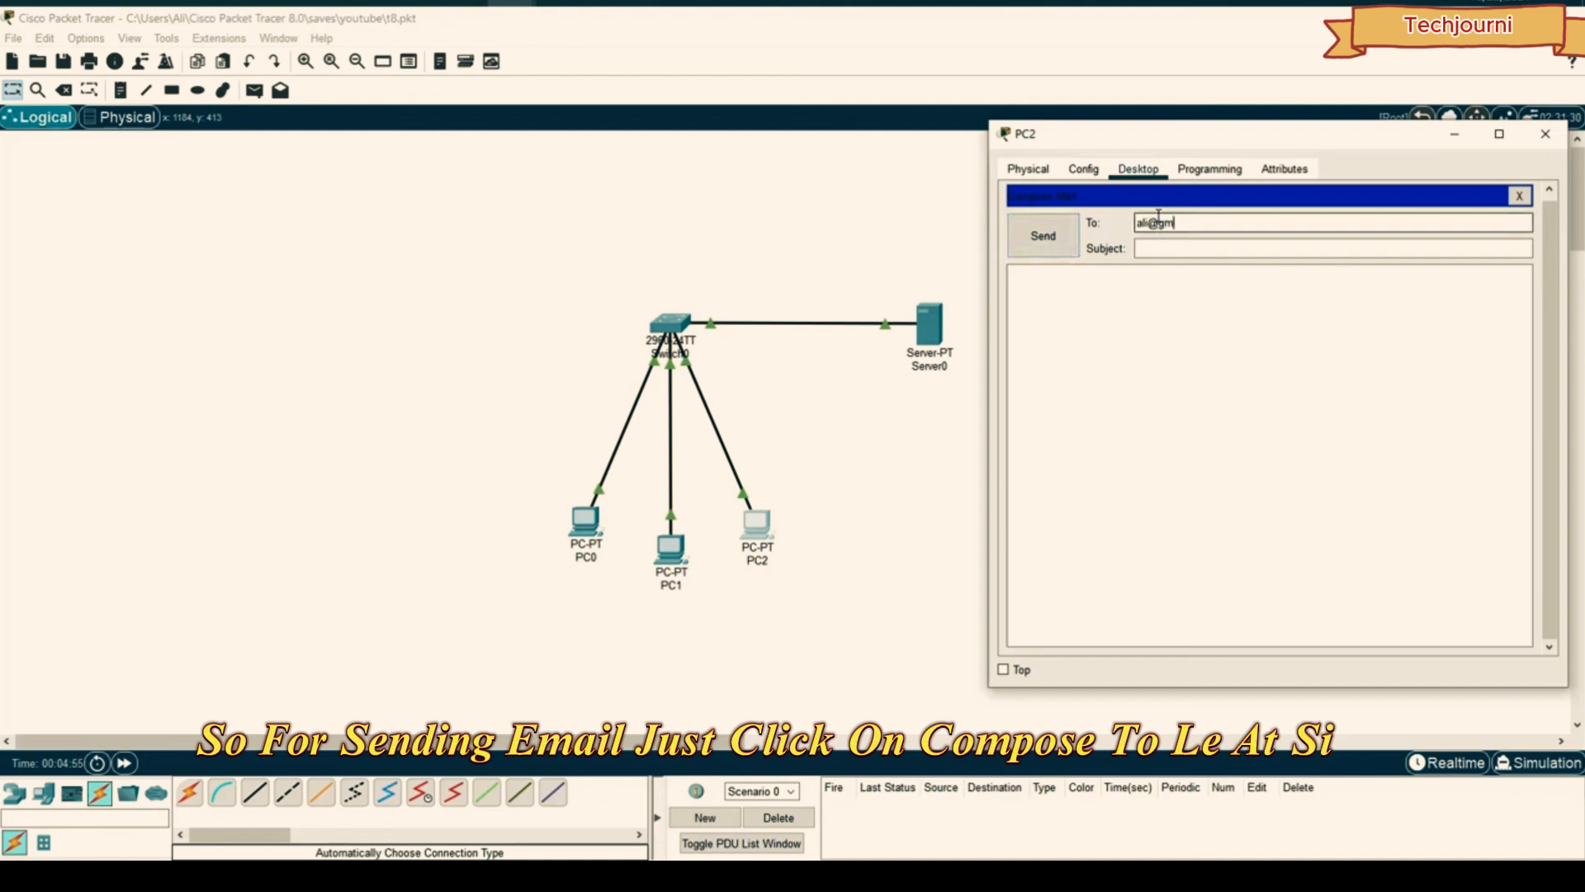
key("Tab")
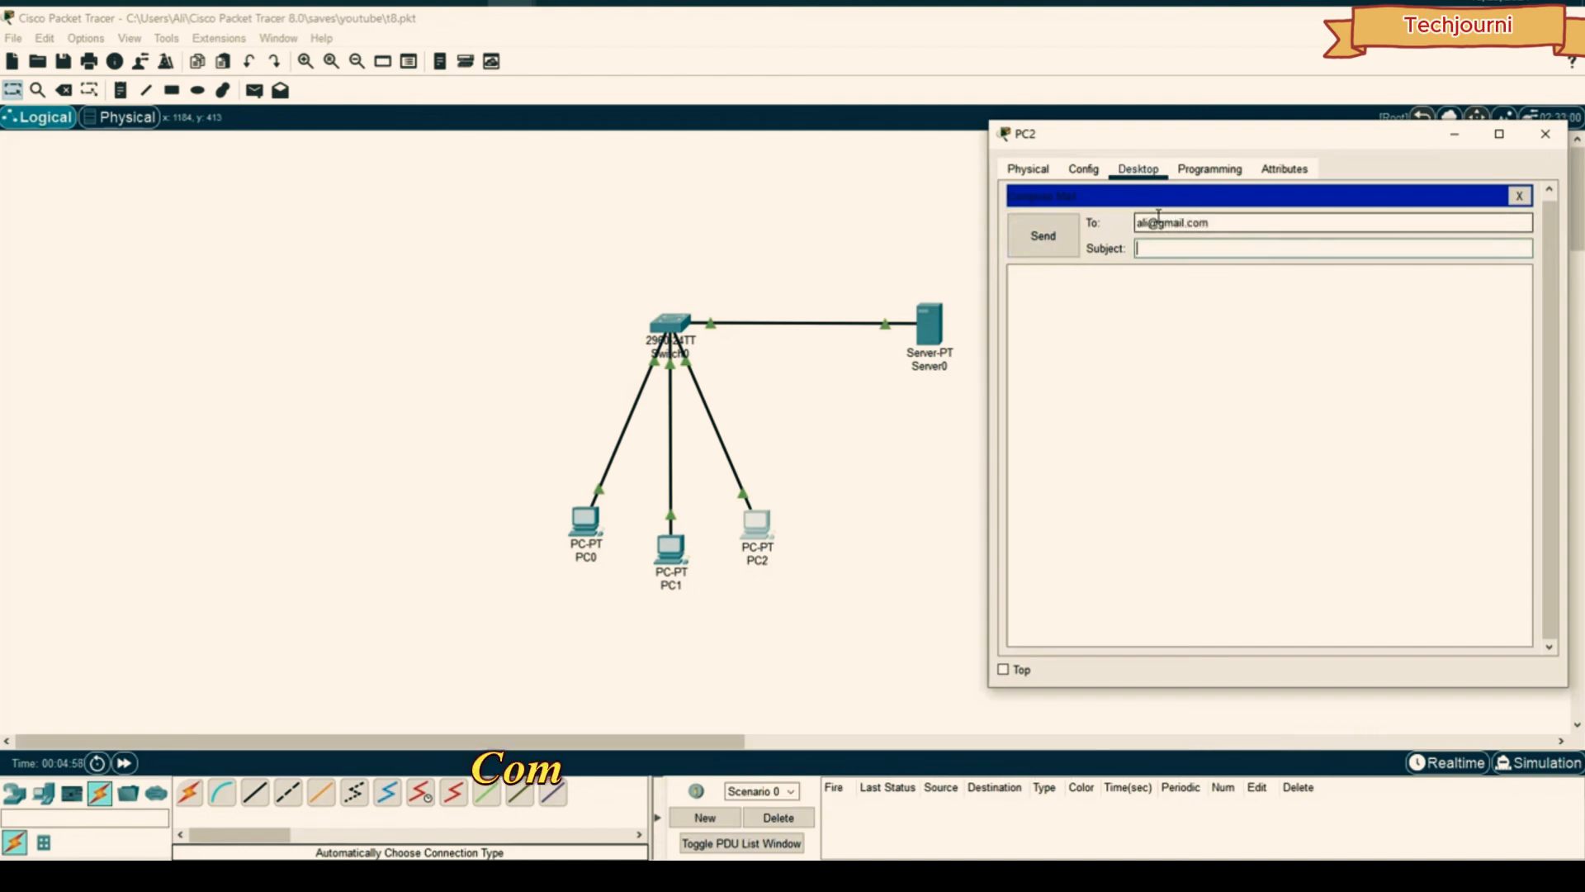
type("test")
key("Tab")
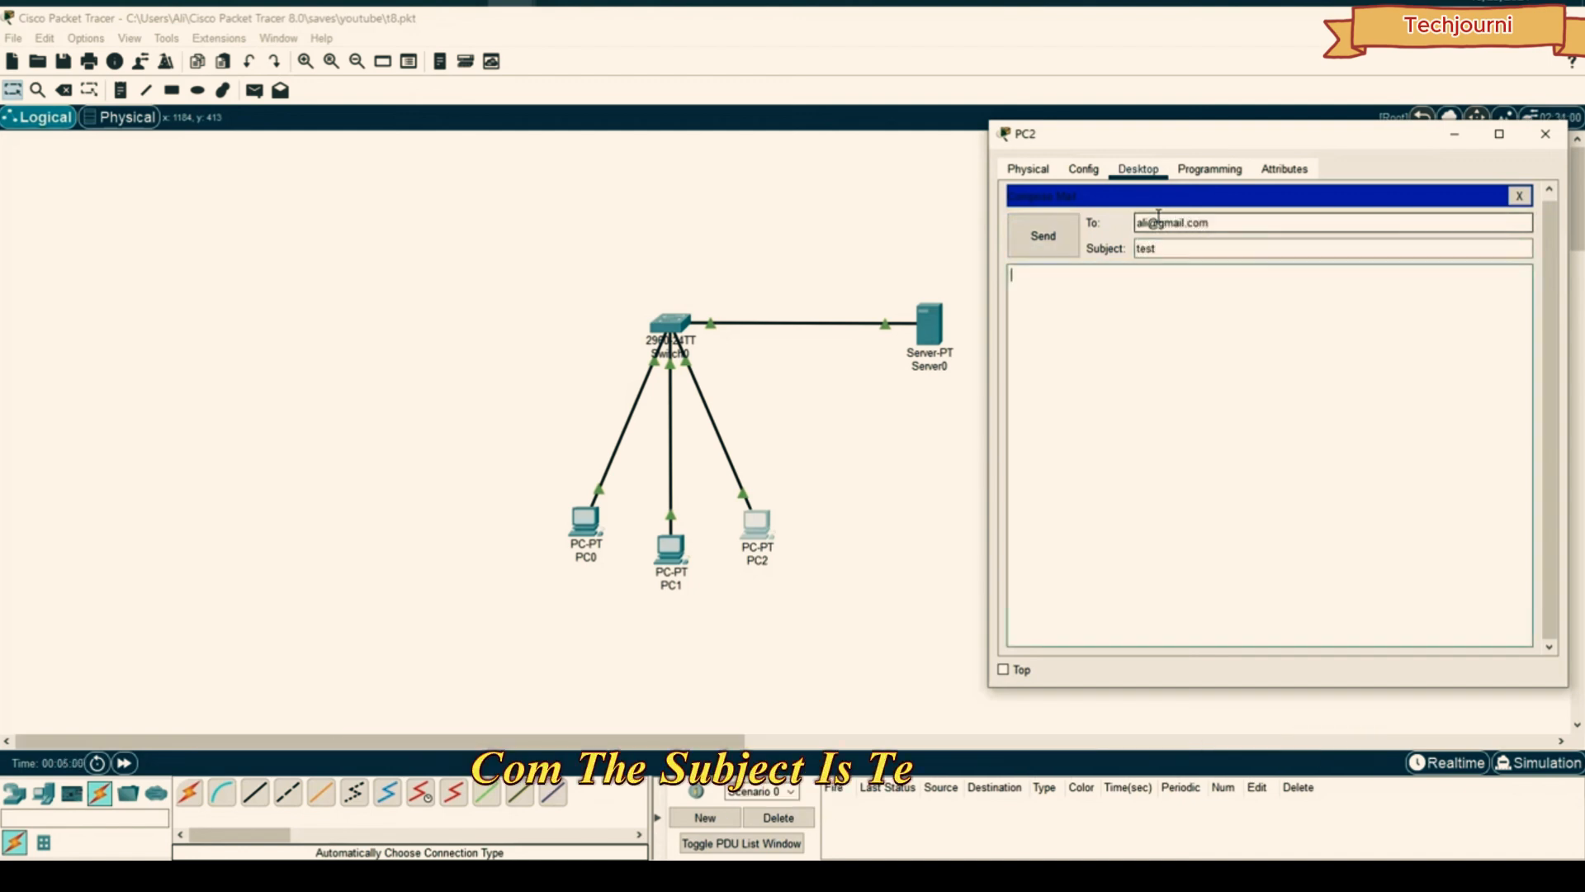
type("test")
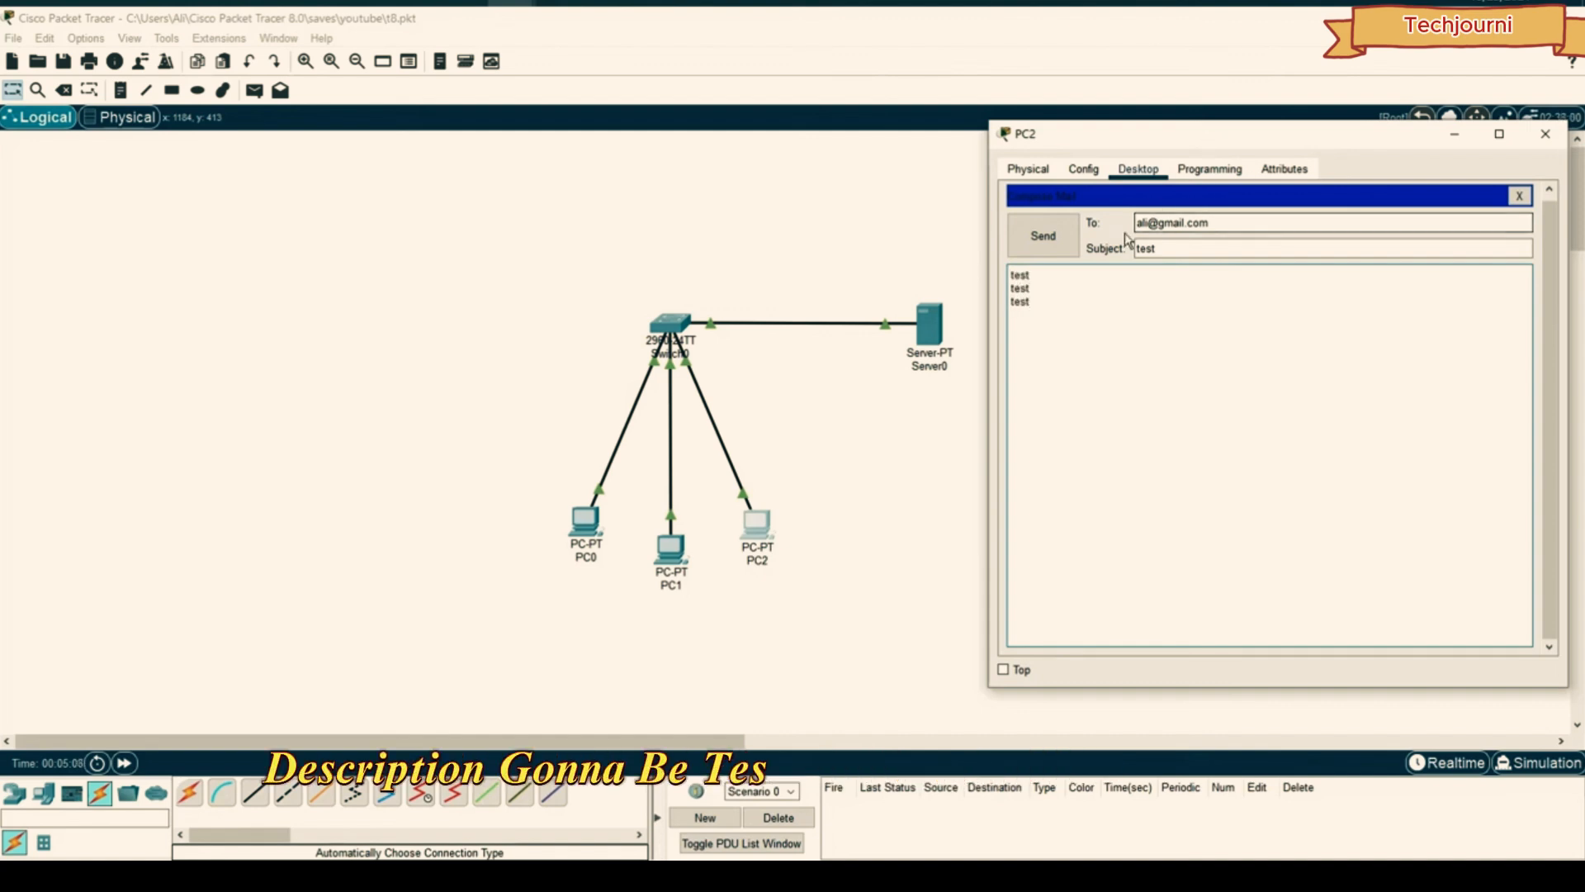
left_click(1077, 246)
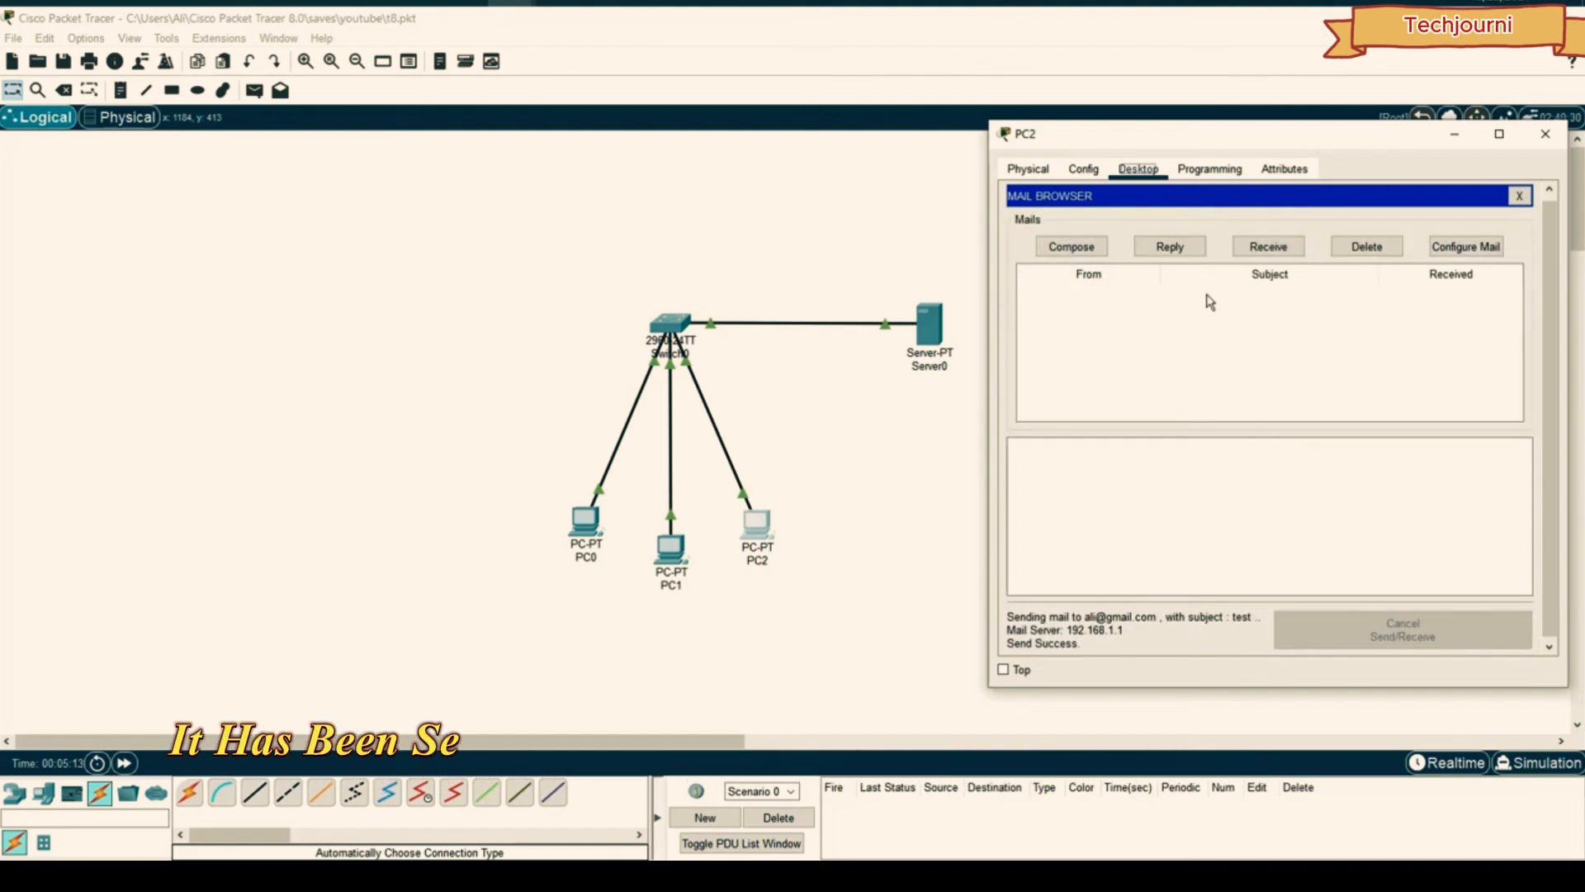
- Bring PC2's window back to the front and close it
left_click(733, 205)
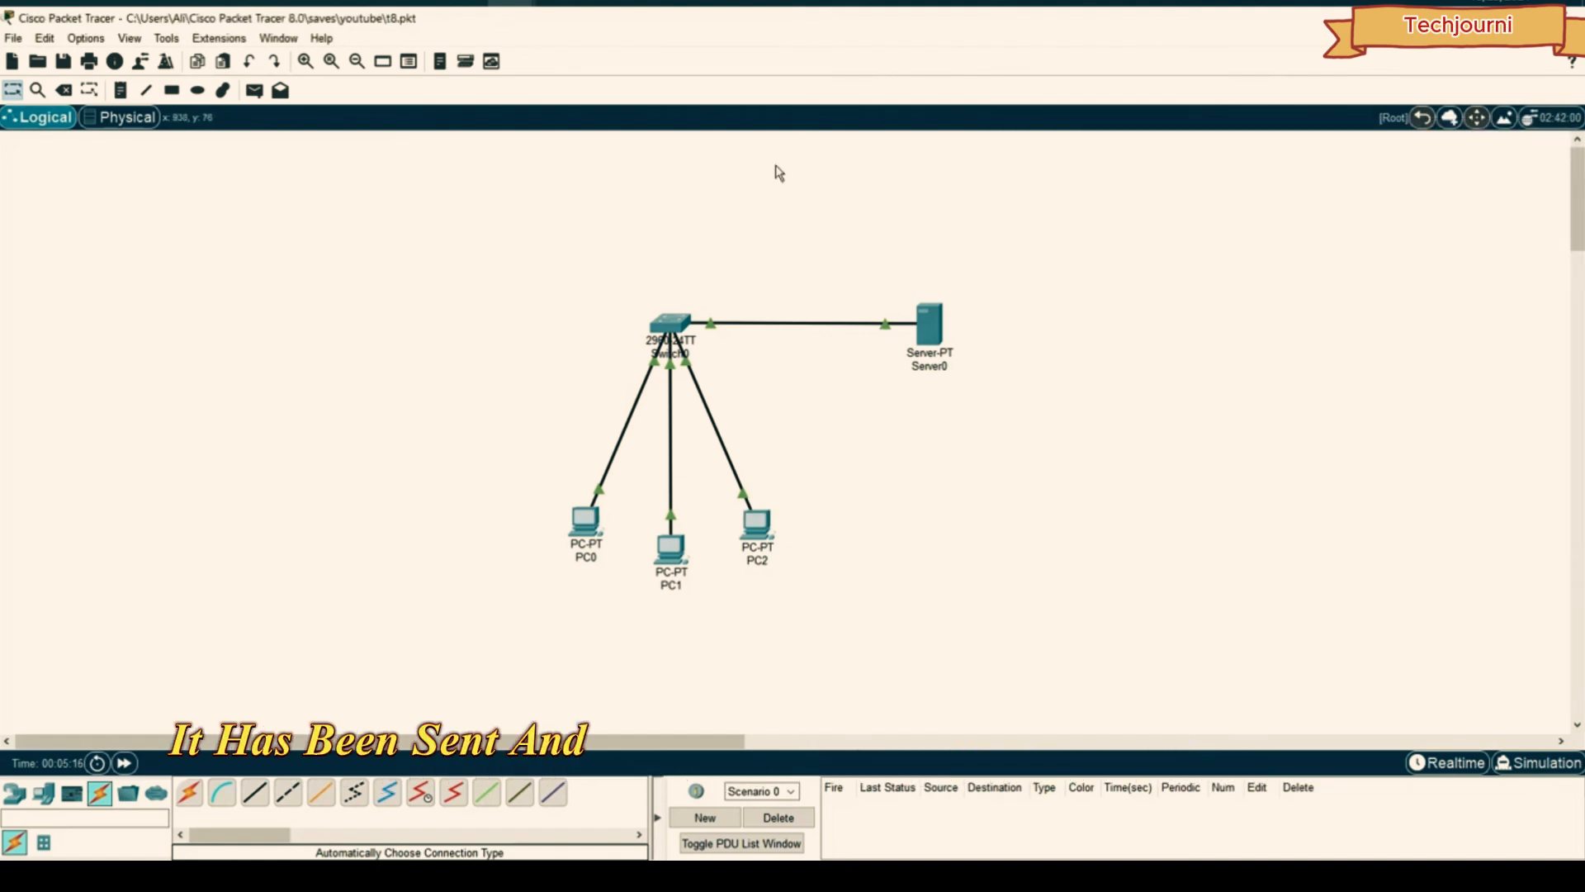
left_click(513, 2)
left_click(643, 91)
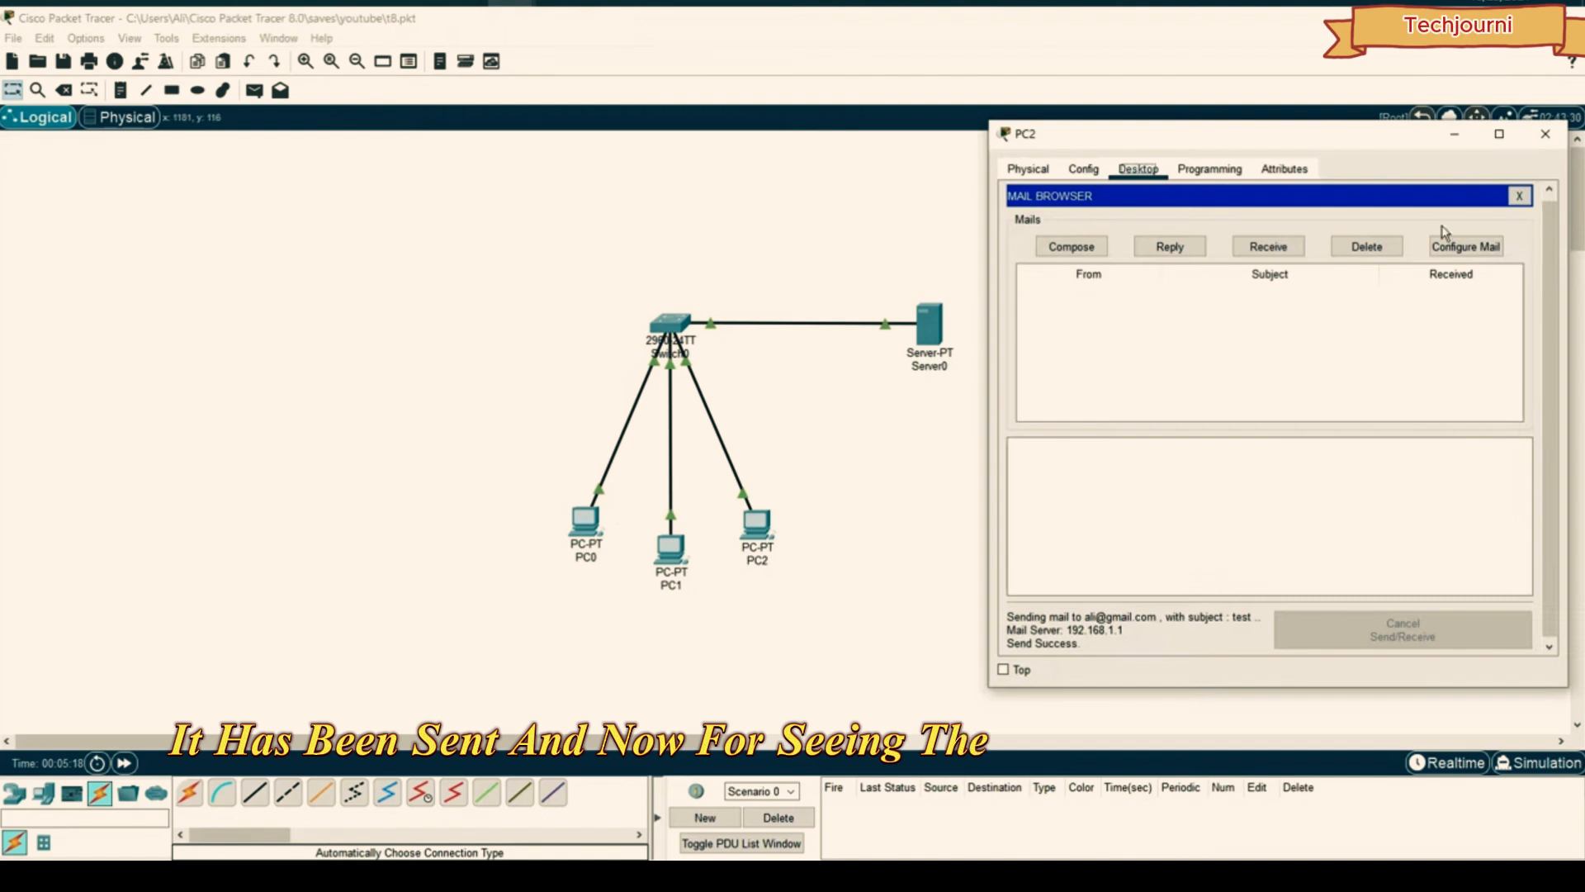
left_click(1546, 136)
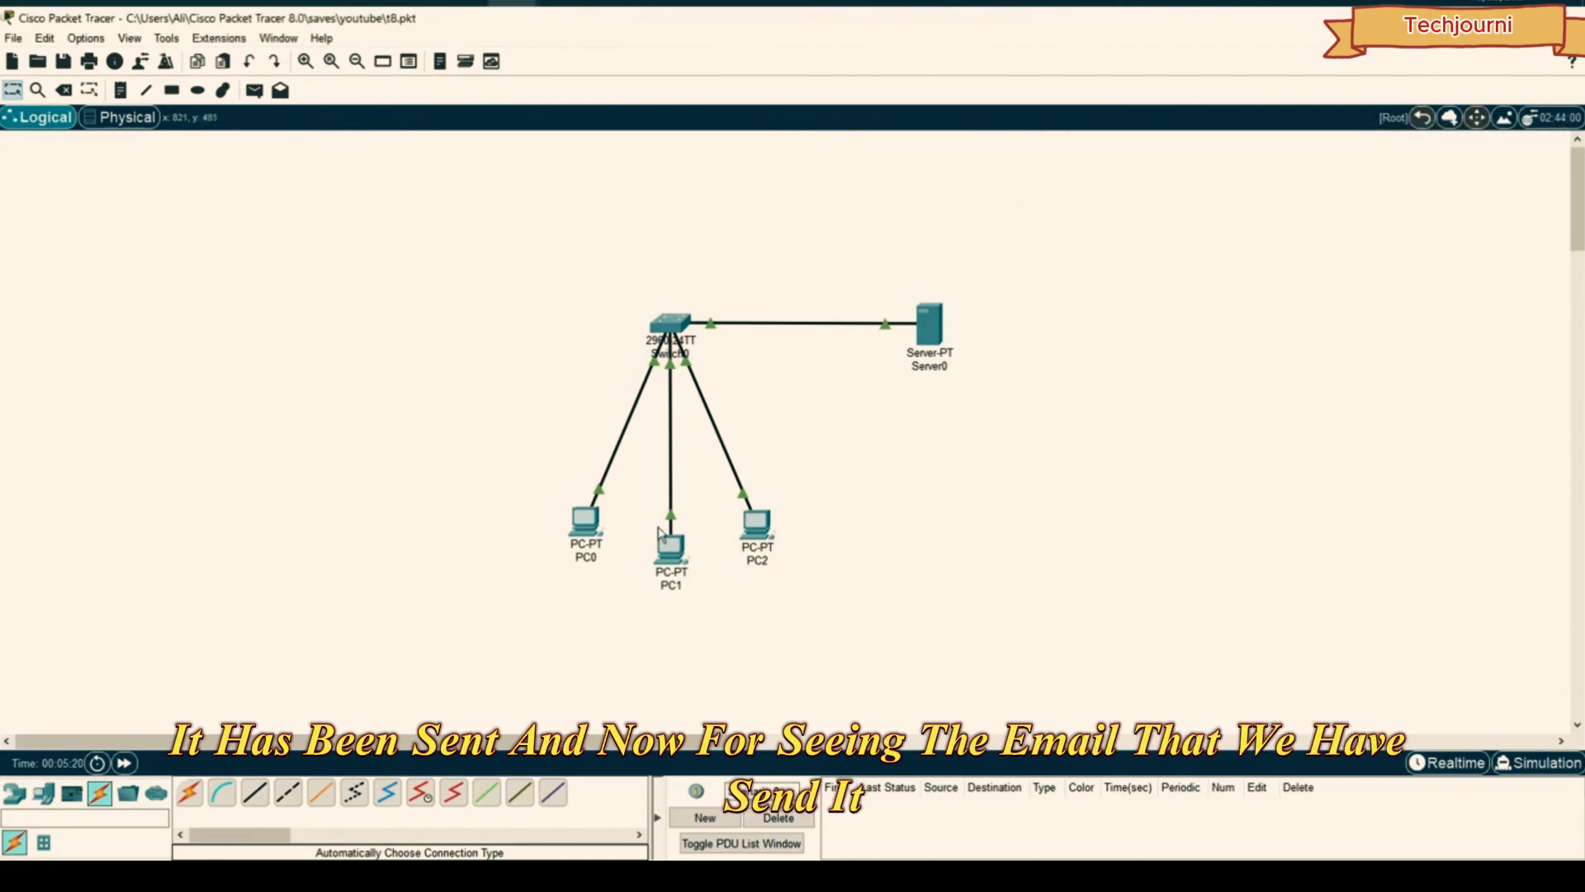
- Receive mail on PC0 and read the 'test' email sent from PC2
left_click(586, 522)
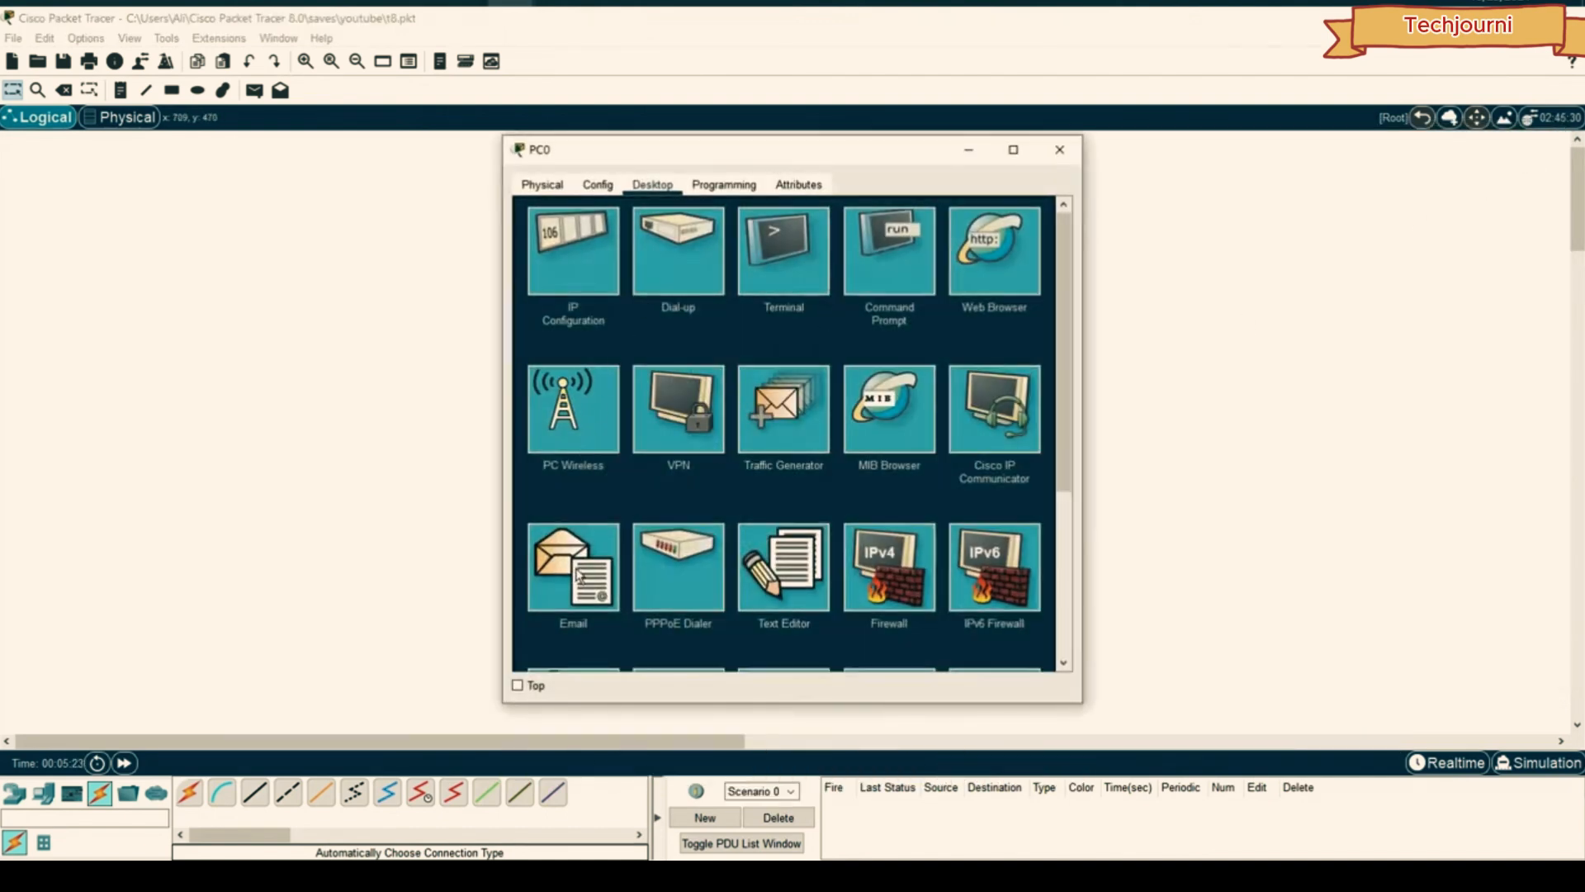
left_click(574, 568)
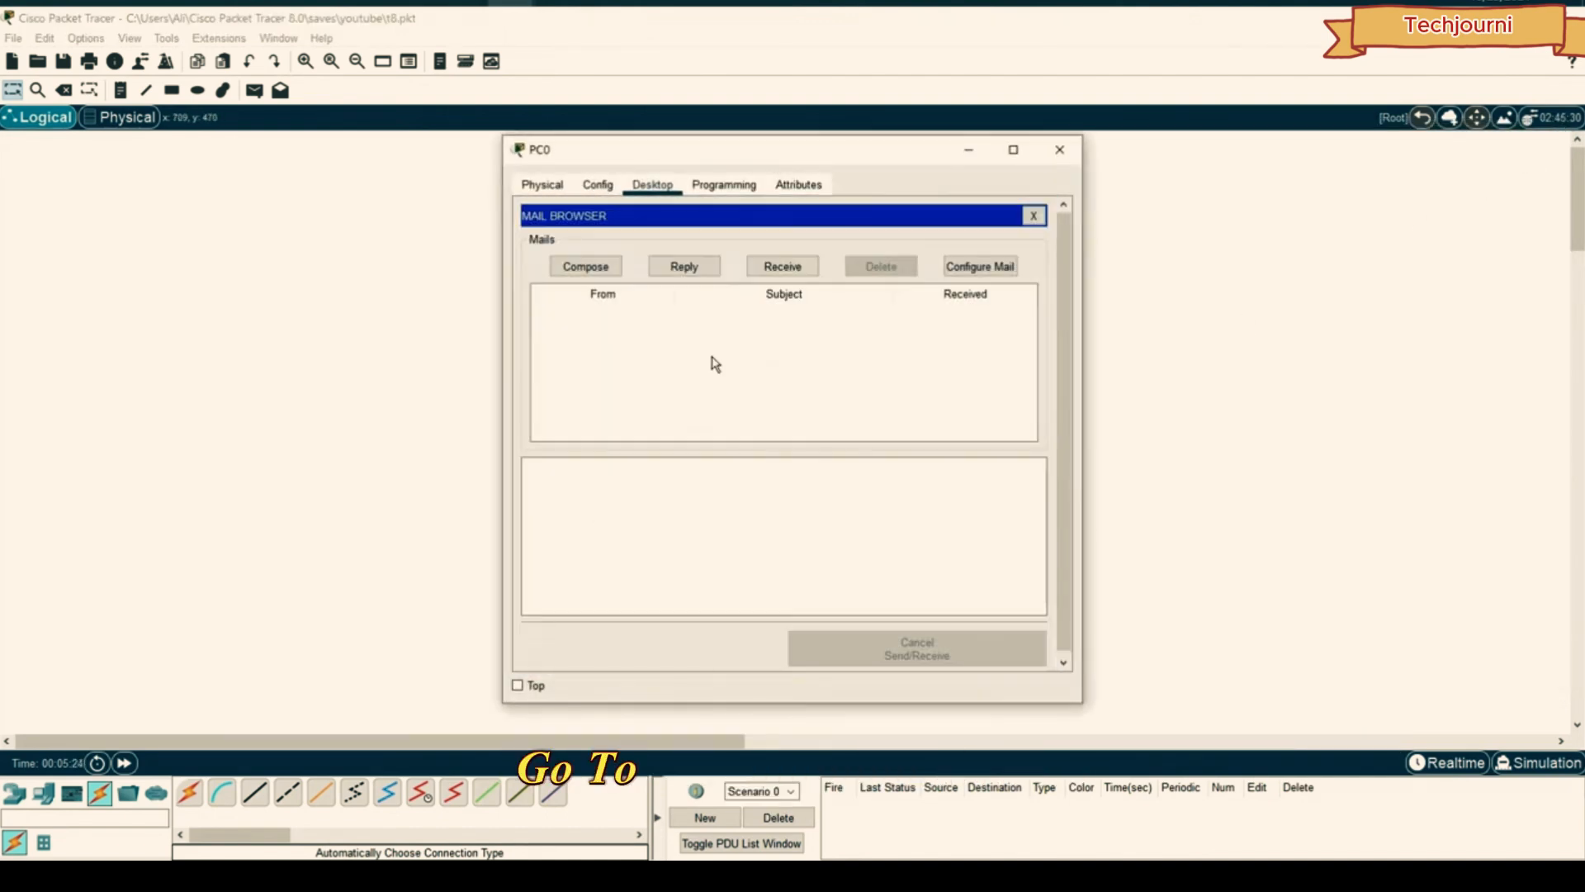
left_click(784, 268)
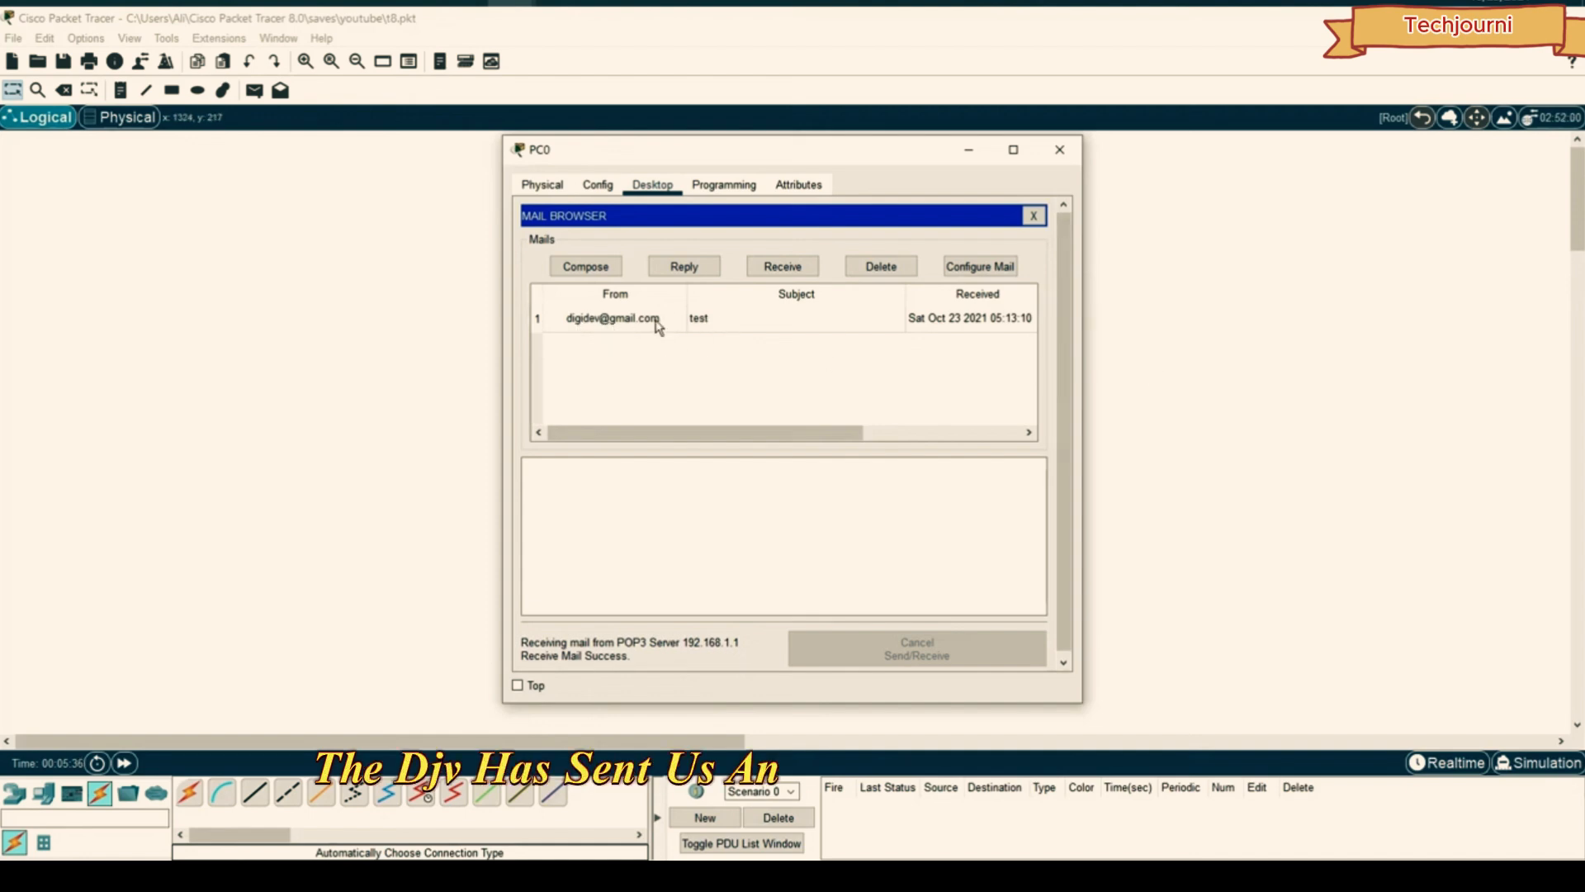
left_click(702, 321)
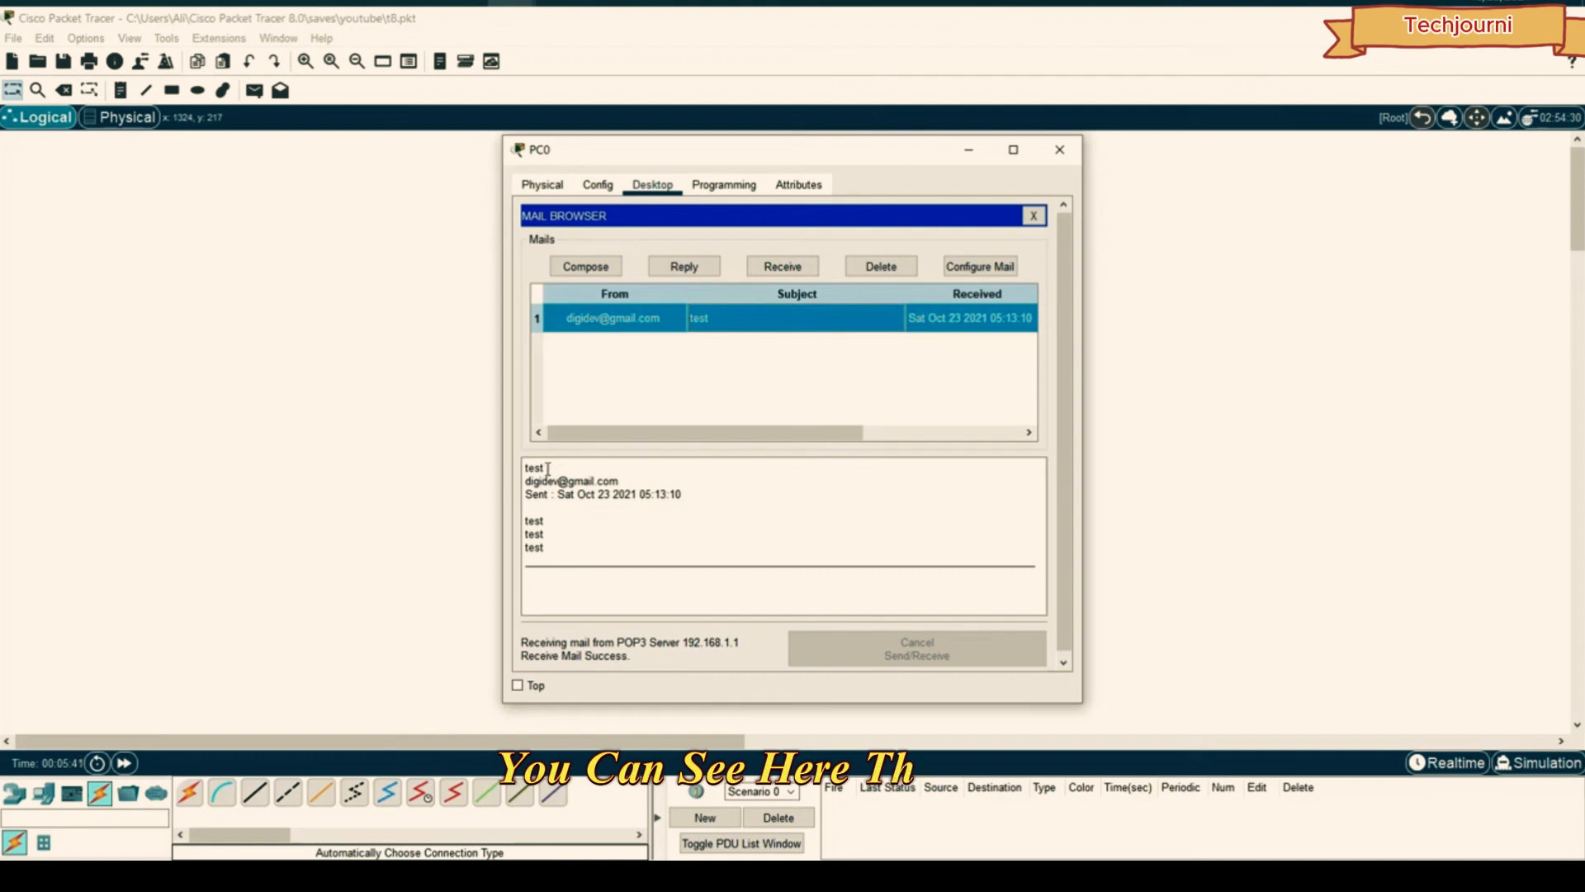
left_click_drag(547, 468, 520, 464)
left_click_drag(614, 481, 535, 474)
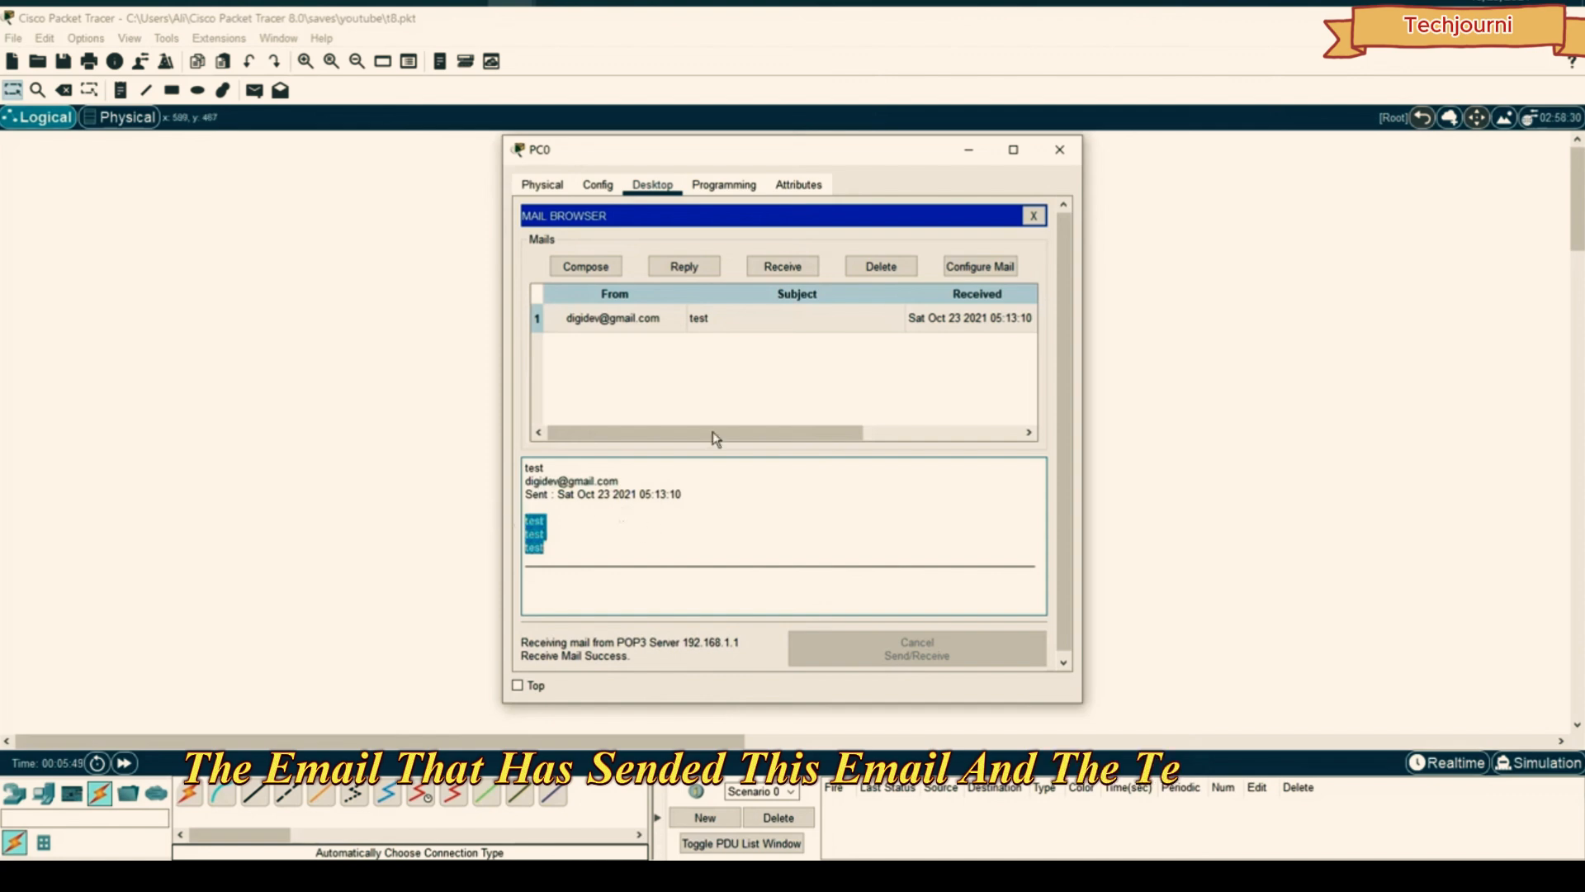
left_click(876, 322)
left_click_drag(782, 157, 1182, 157)
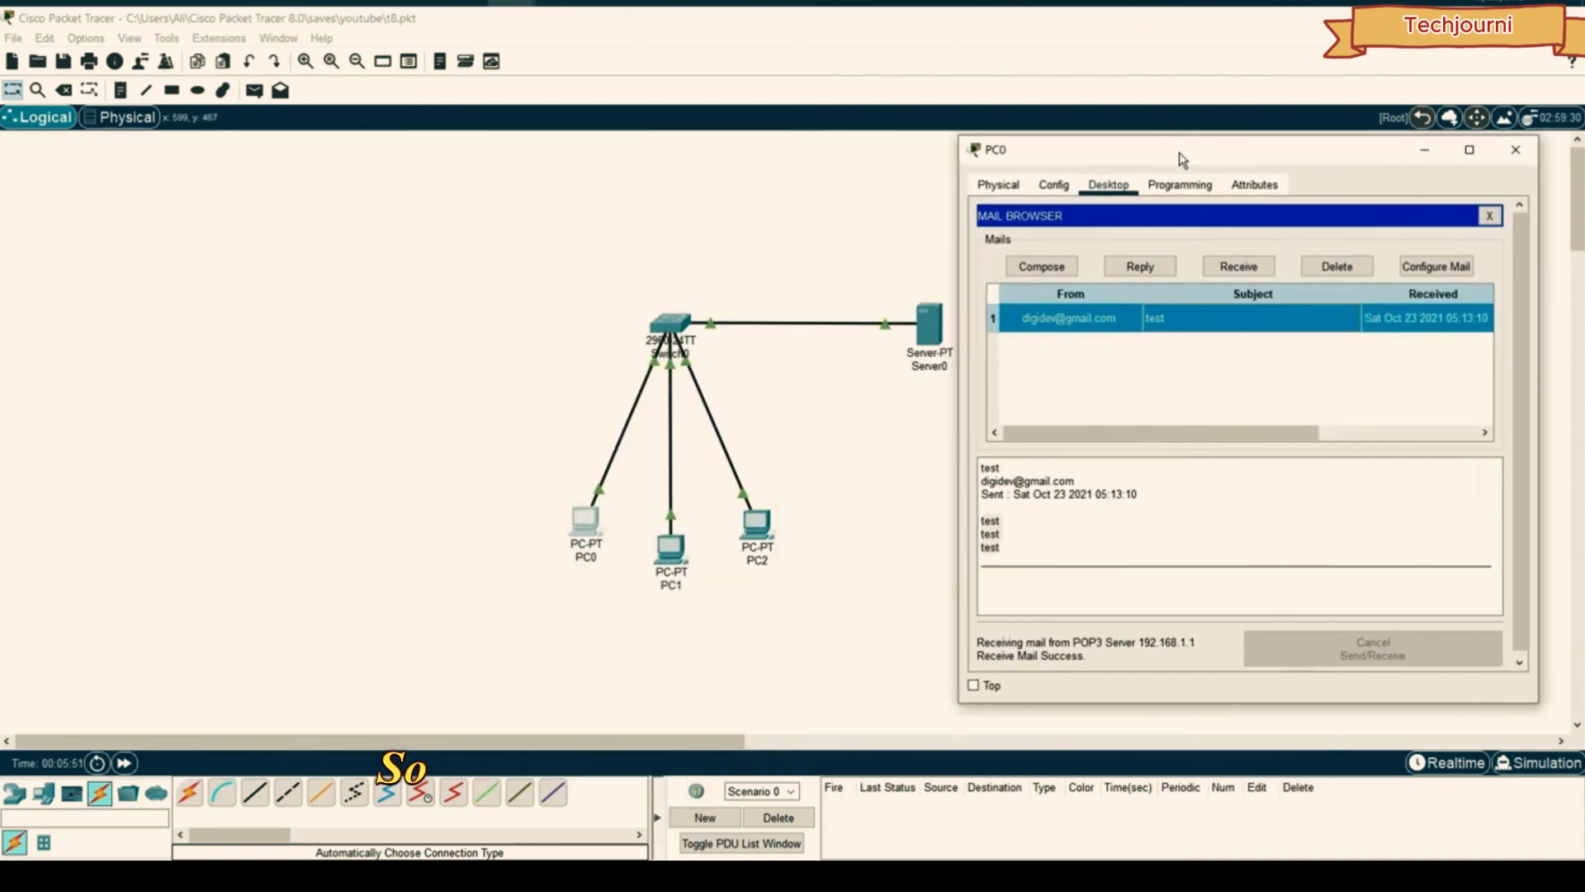
left_click_drag(1180, 156, 1181, 160)
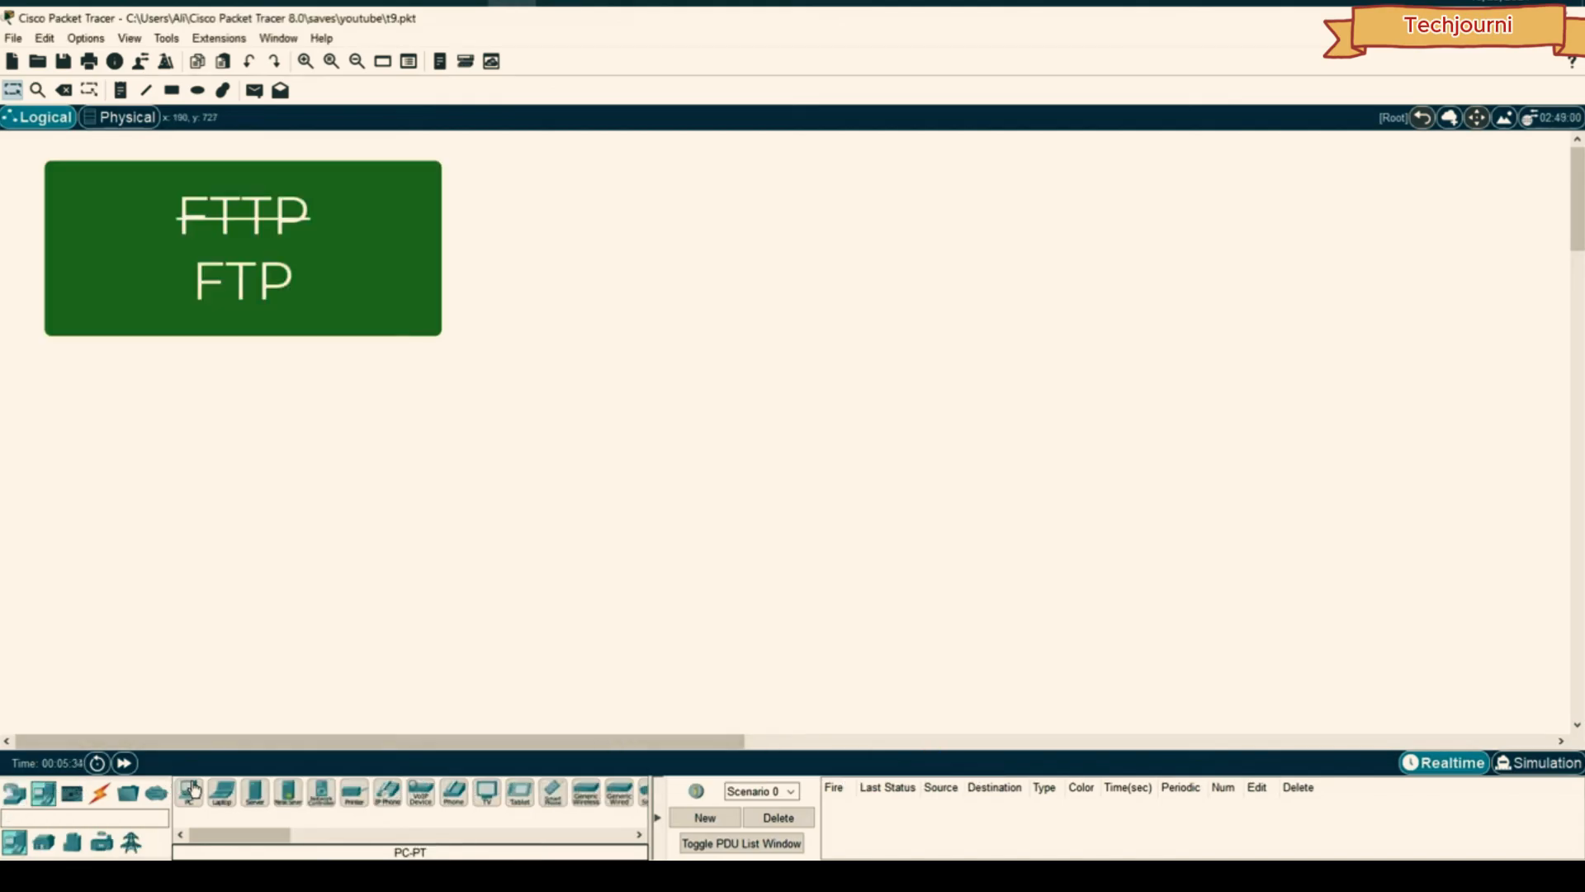
- Place PC0, PC1, Server0, Server1 and a 2960 Switch0 in the t9 workspace
left_click(1065, 406)
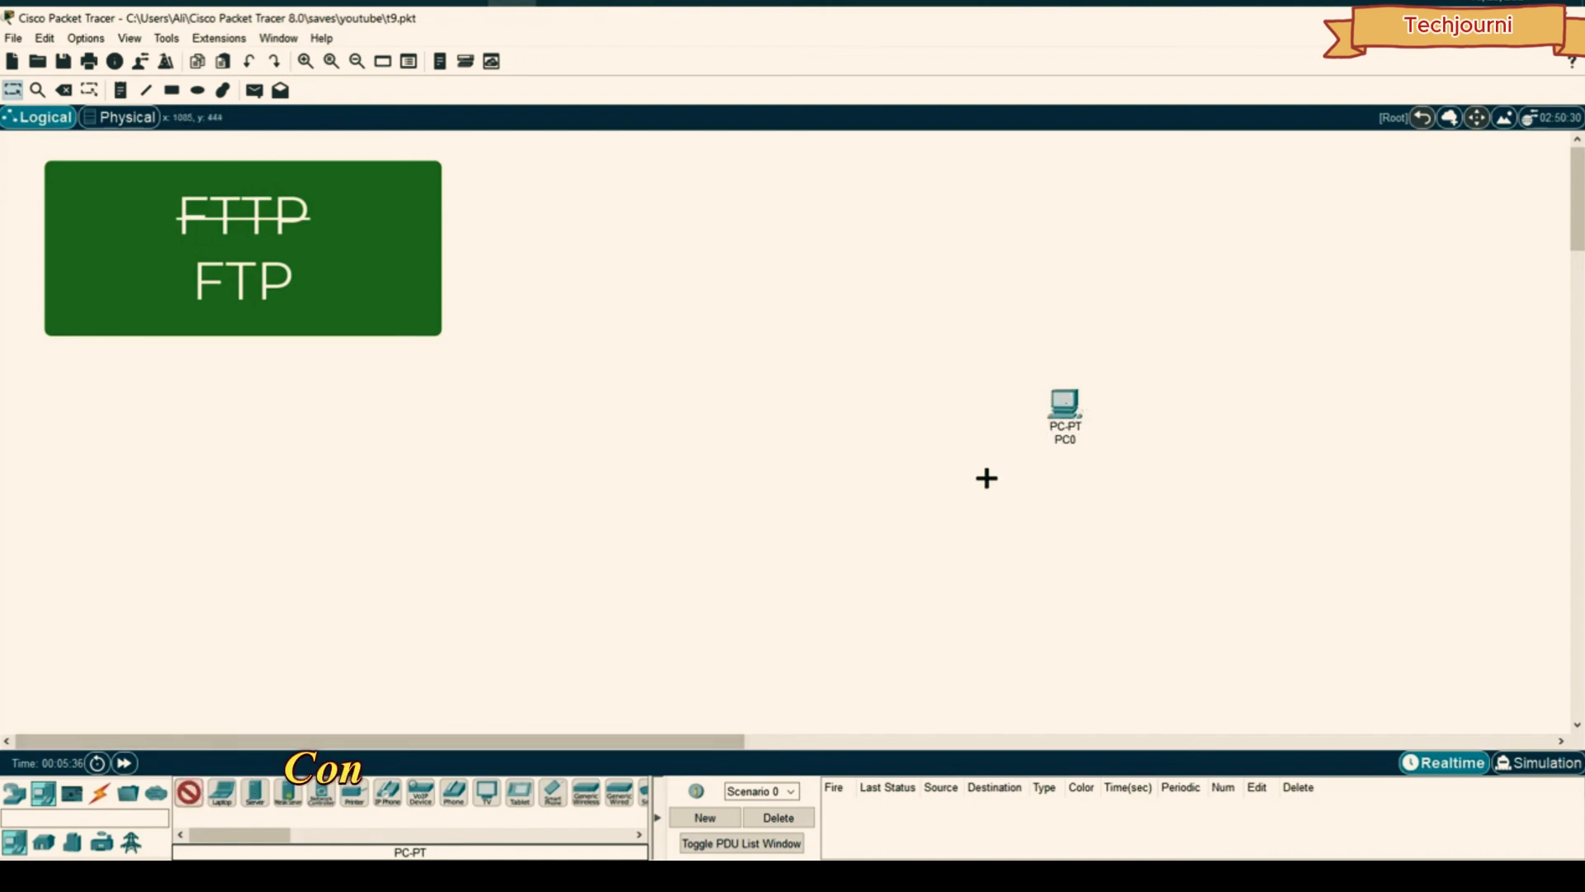
left_click(1071, 515)
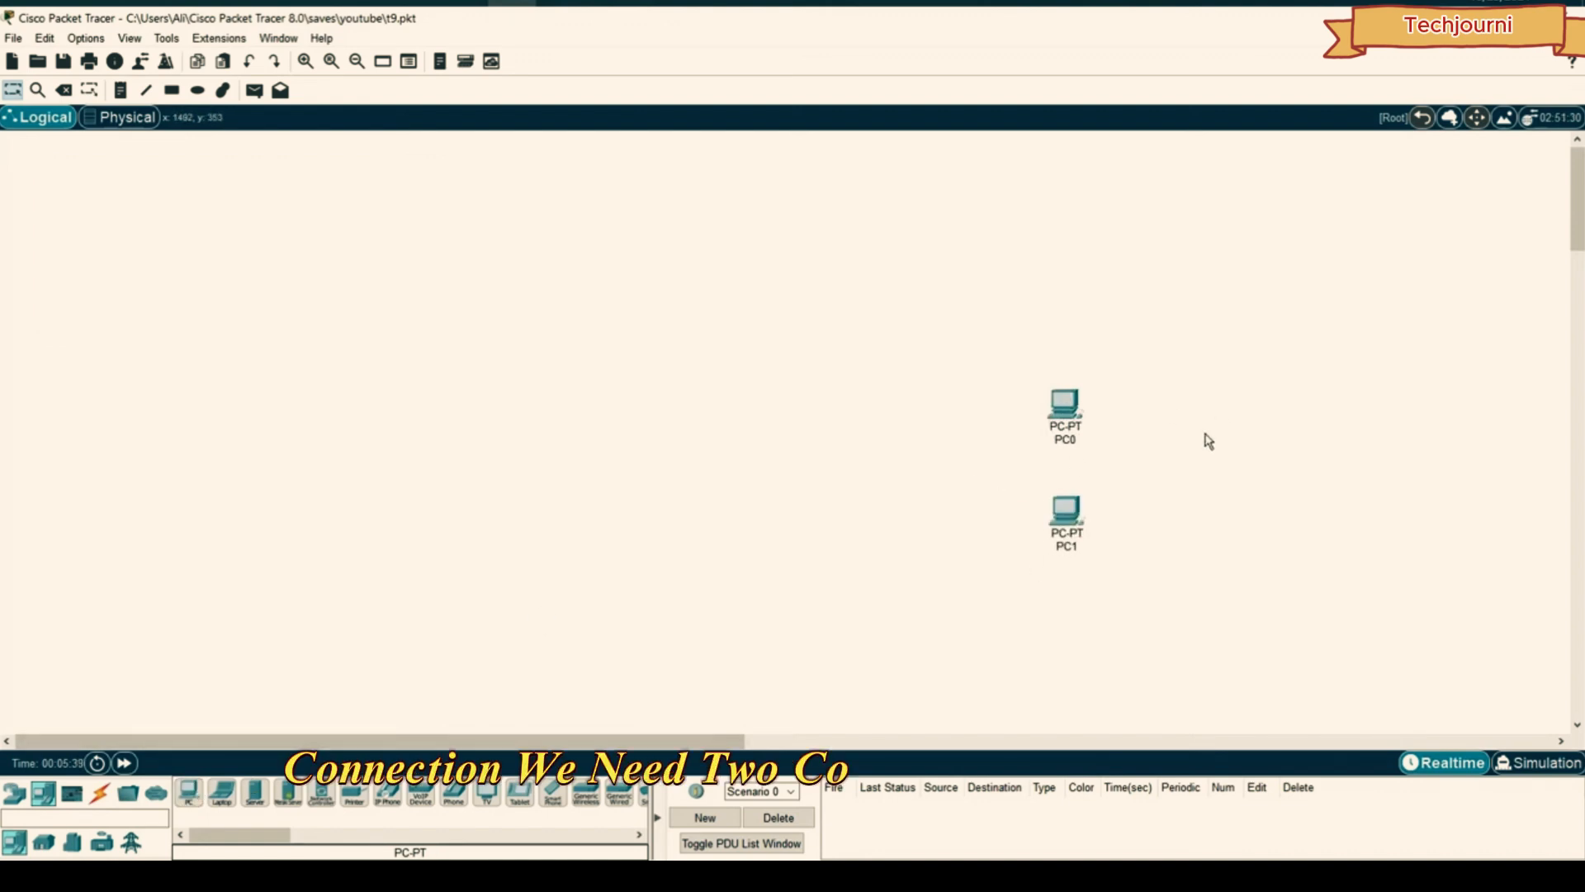
left_click(741, 401)
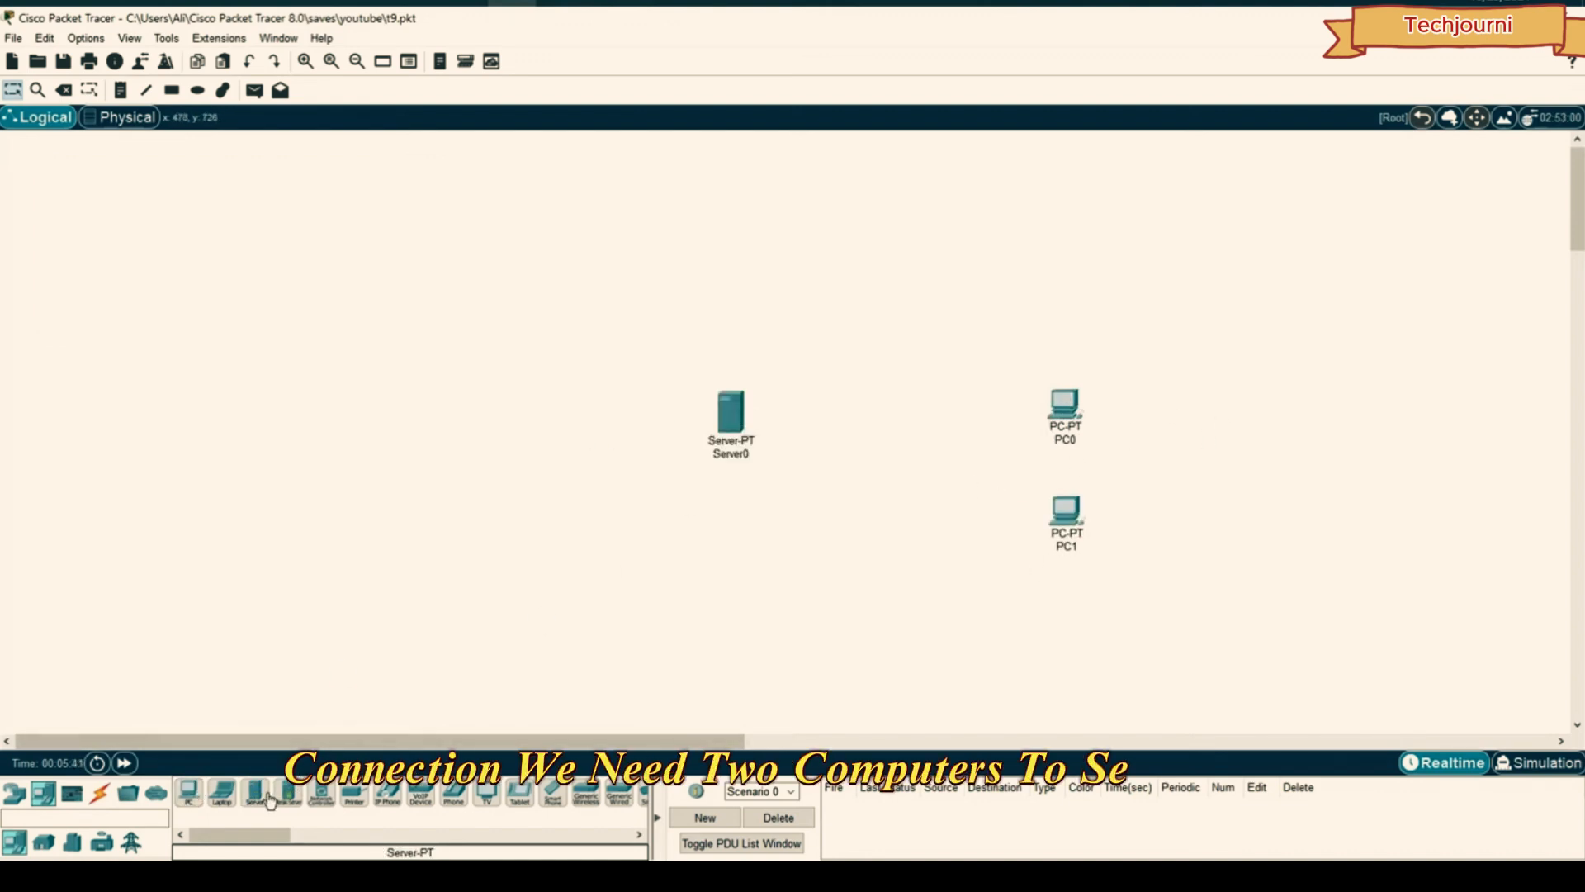
left_click(738, 537)
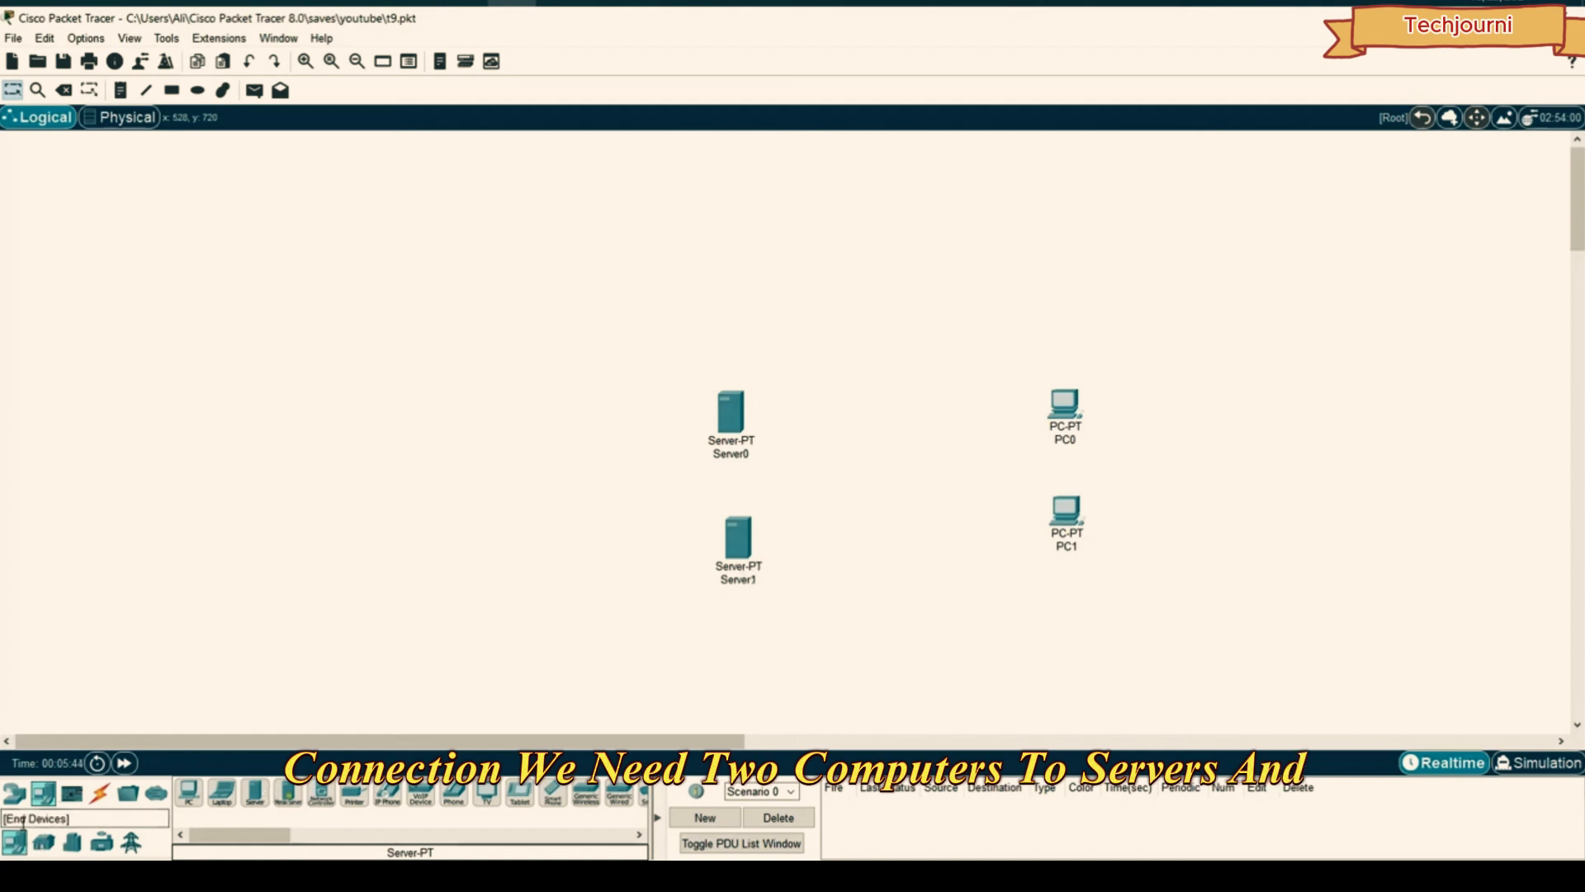
left_click(14, 792)
left_click(45, 843)
left_click(189, 794)
left_click(888, 481)
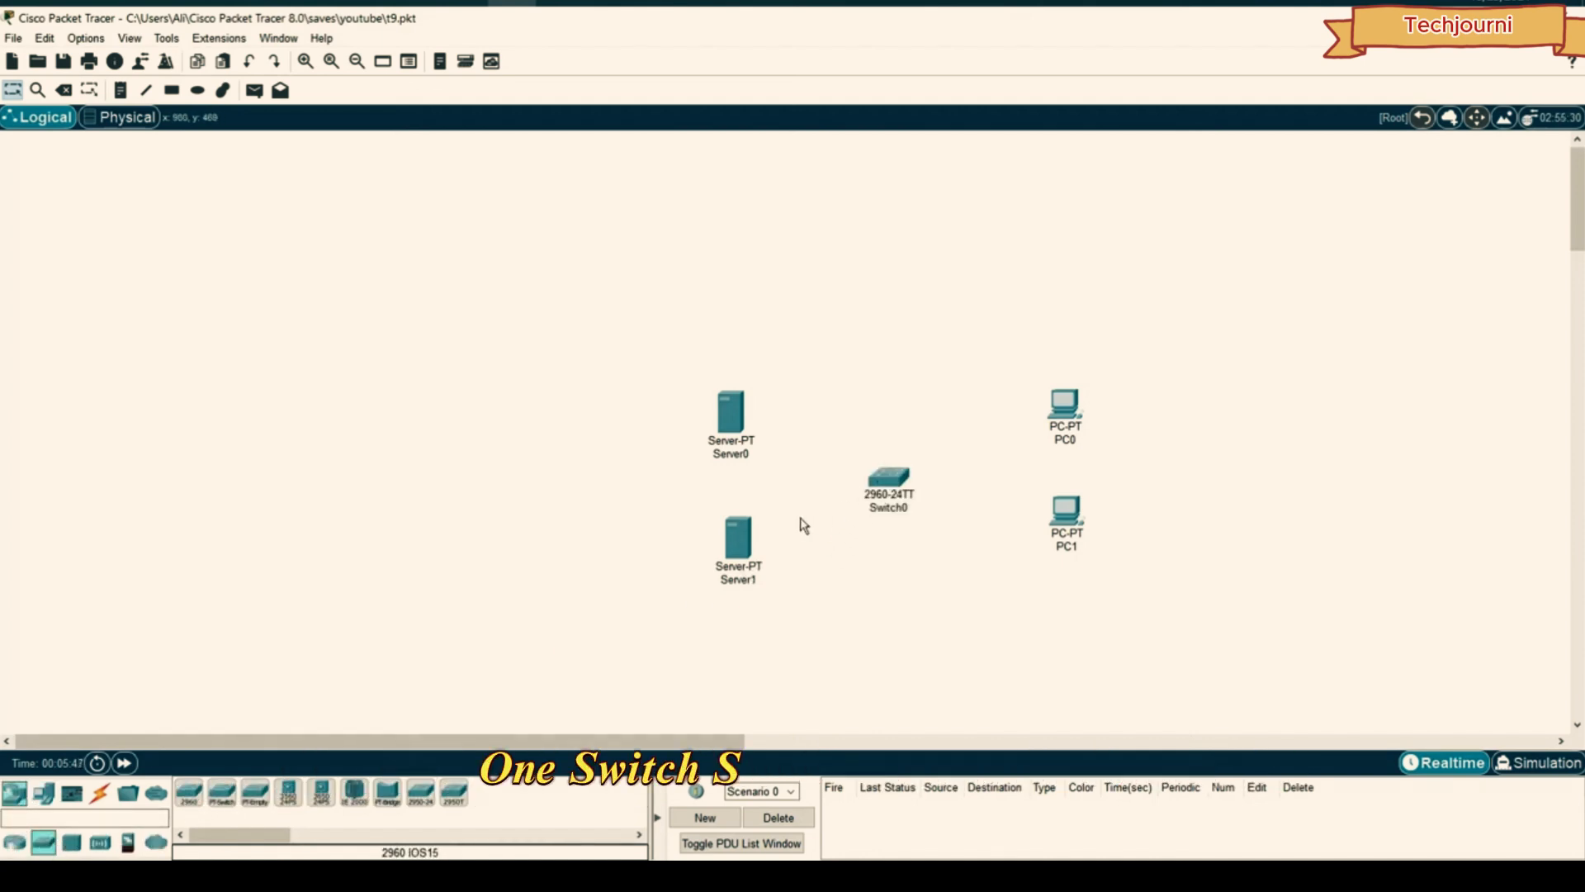
- Arrange the servers, Switch0 and PCs into a neatly aligned layout
left_click_drag(1281, 357, 590, 700)
left_click_drag(737, 413, 613, 363)
left_click(684, 364)
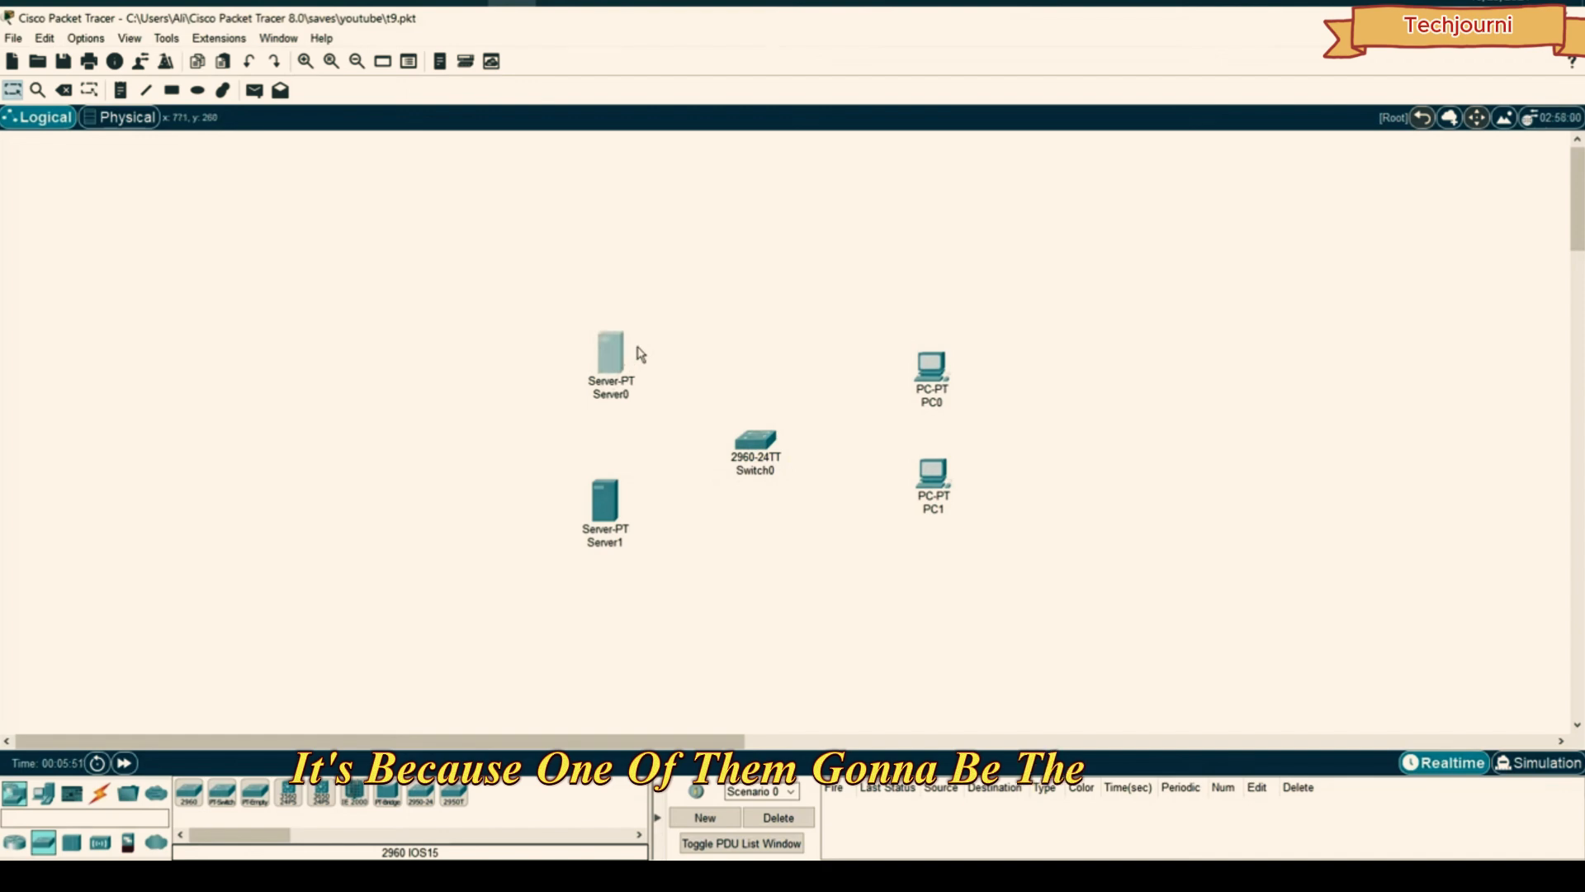
left_click_drag(593, 524, 601, 518)
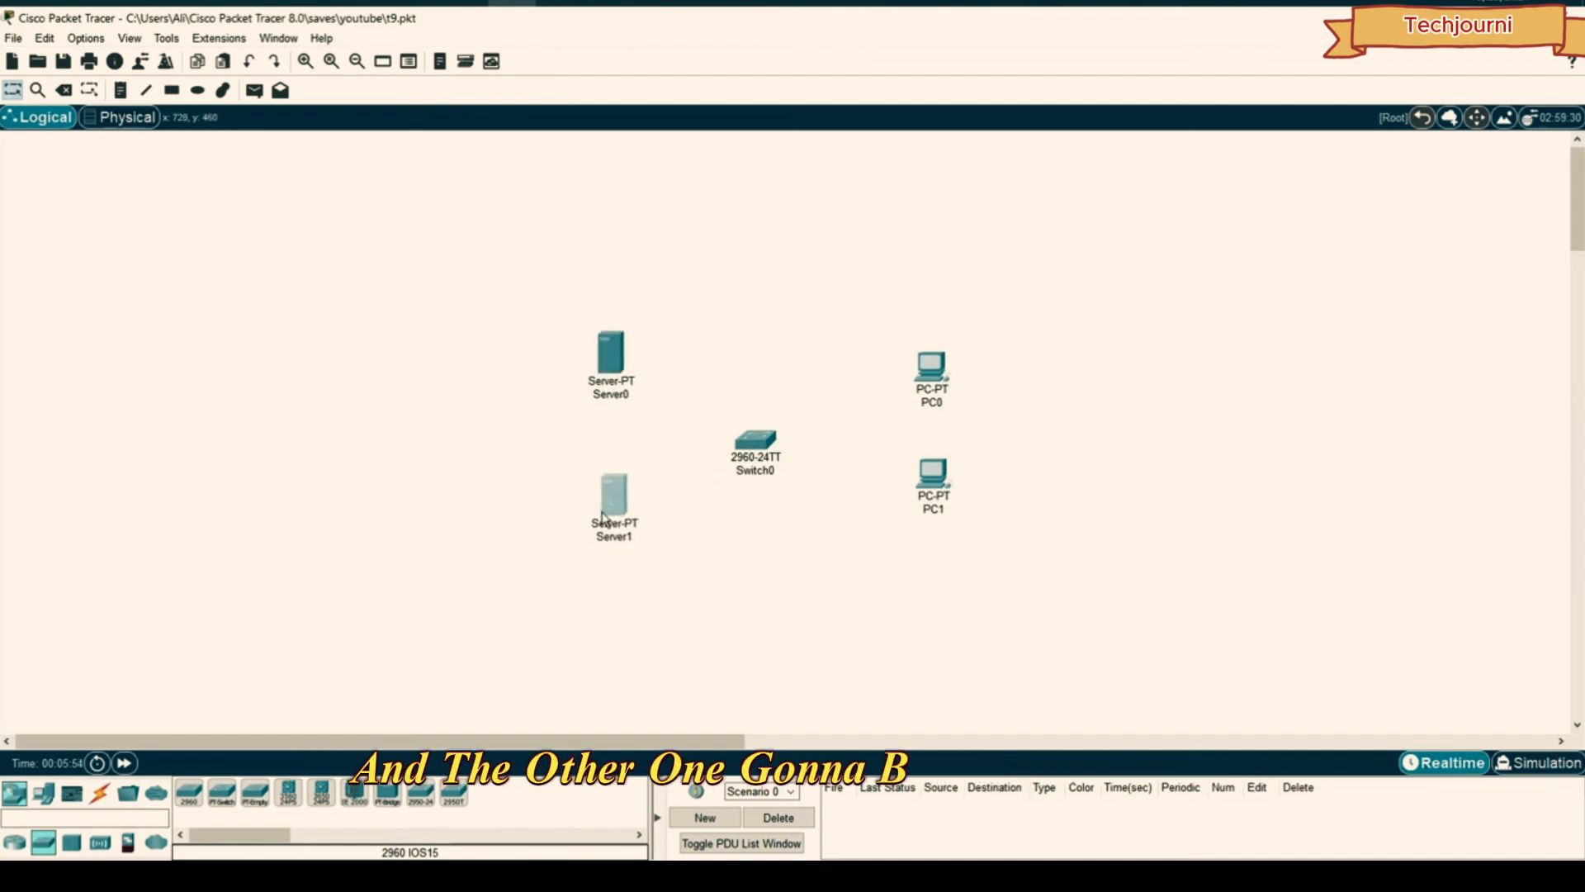
left_click_drag(751, 442, 767, 423)
left_click_drag(896, 339, 936, 467)
left_click_drag(936, 371, 956, 371)
left_click_drag(788, 430, 801, 431)
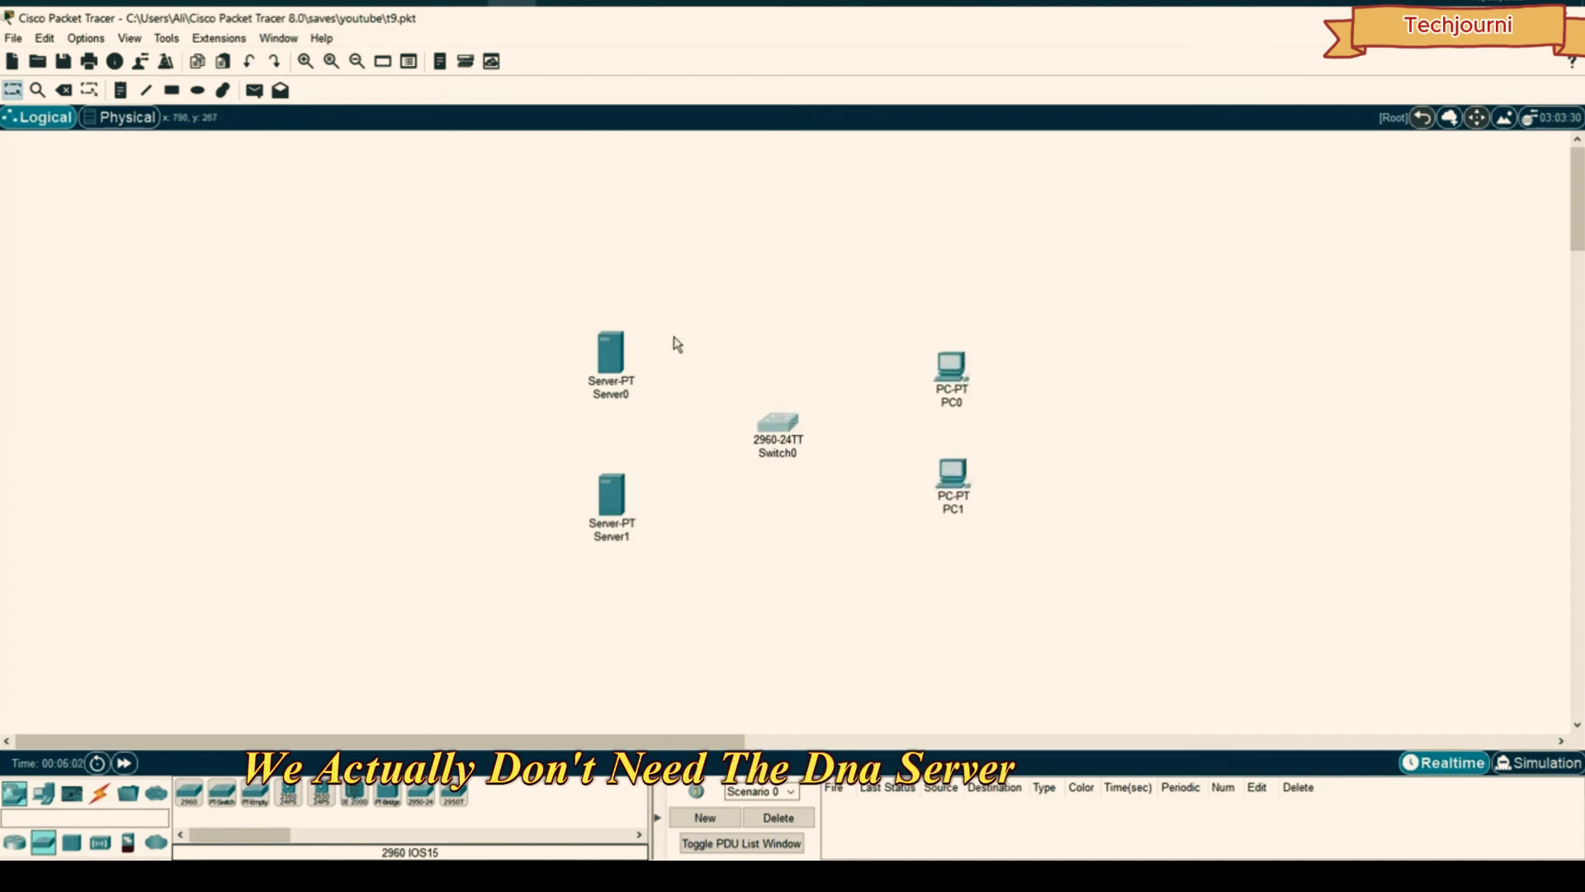
left_click(689, 440)
left_click_drag(616, 499, 615, 494)
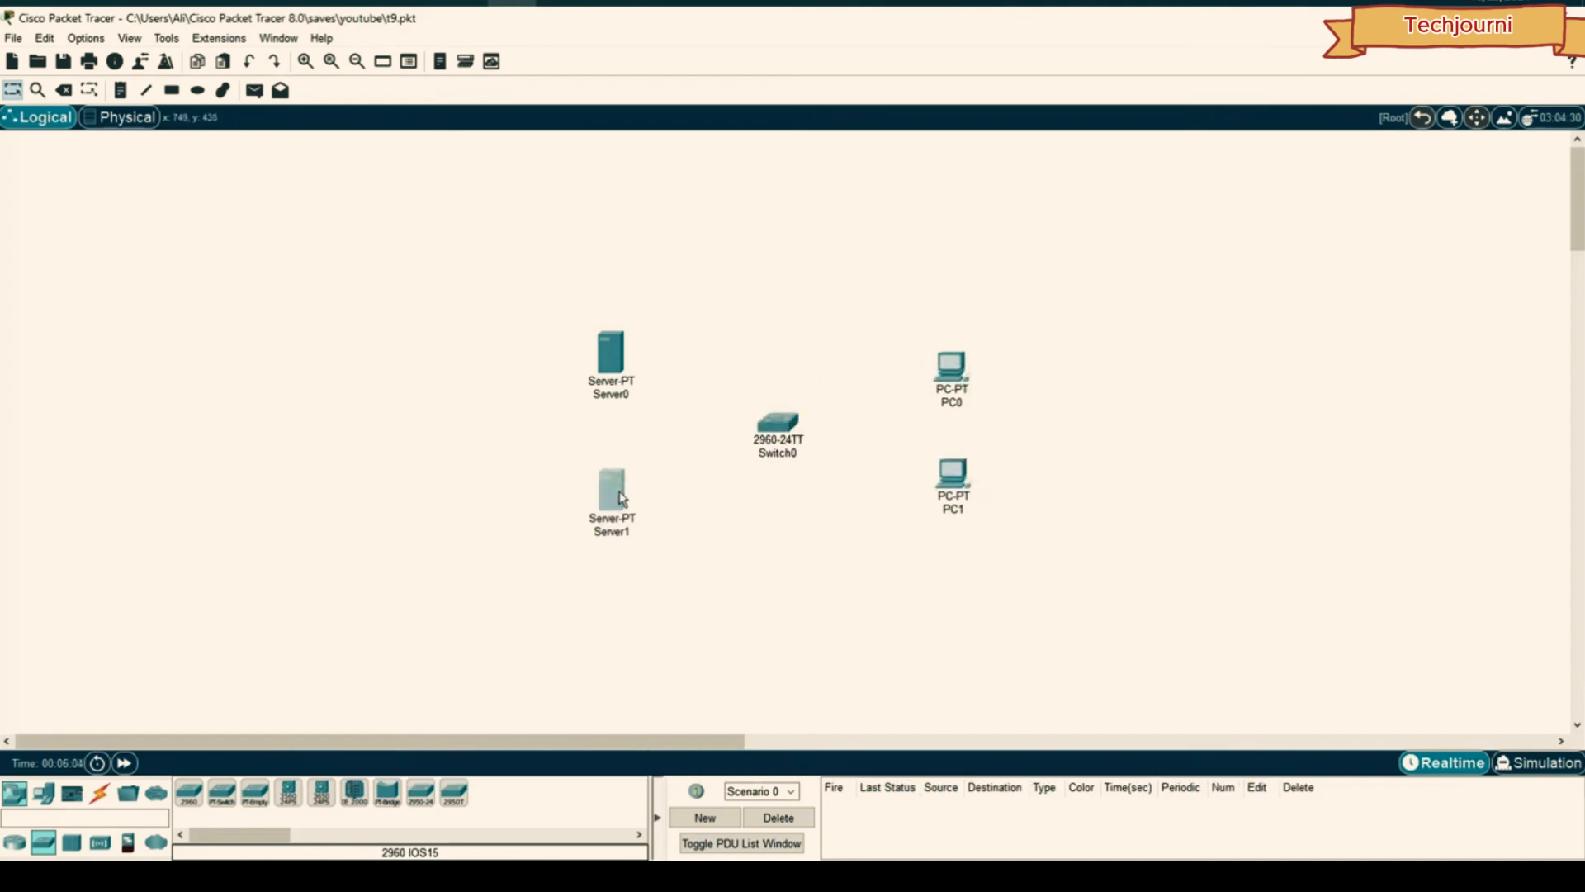
left_click(659, 440)
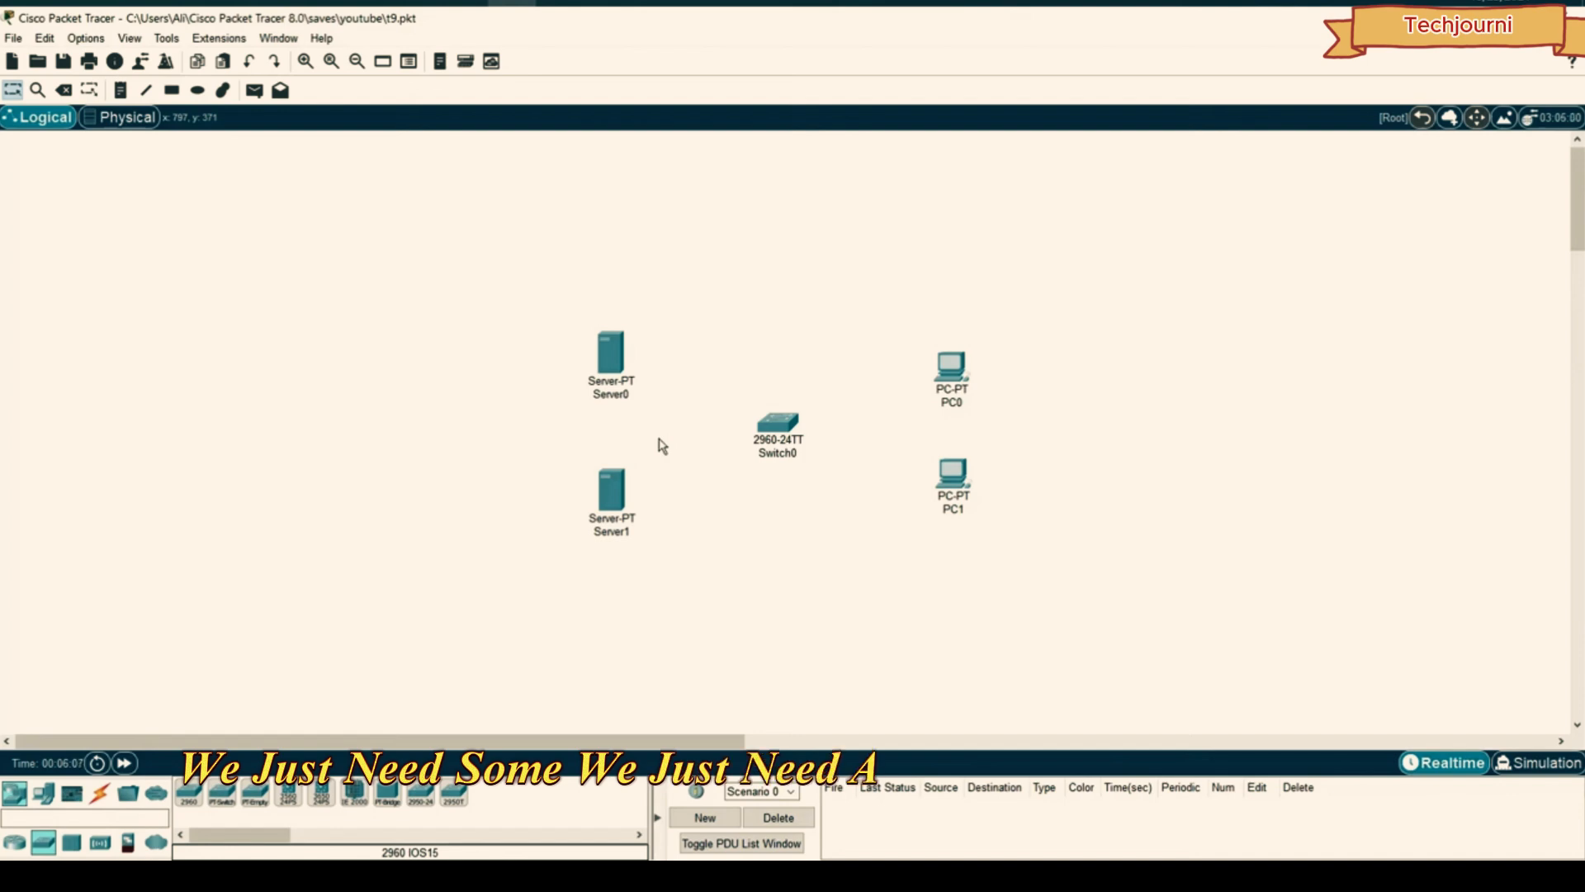
left_click(612, 486)
- Look through Server1's tabs and open its Desktop IP Configuration
left_click(652, 184)
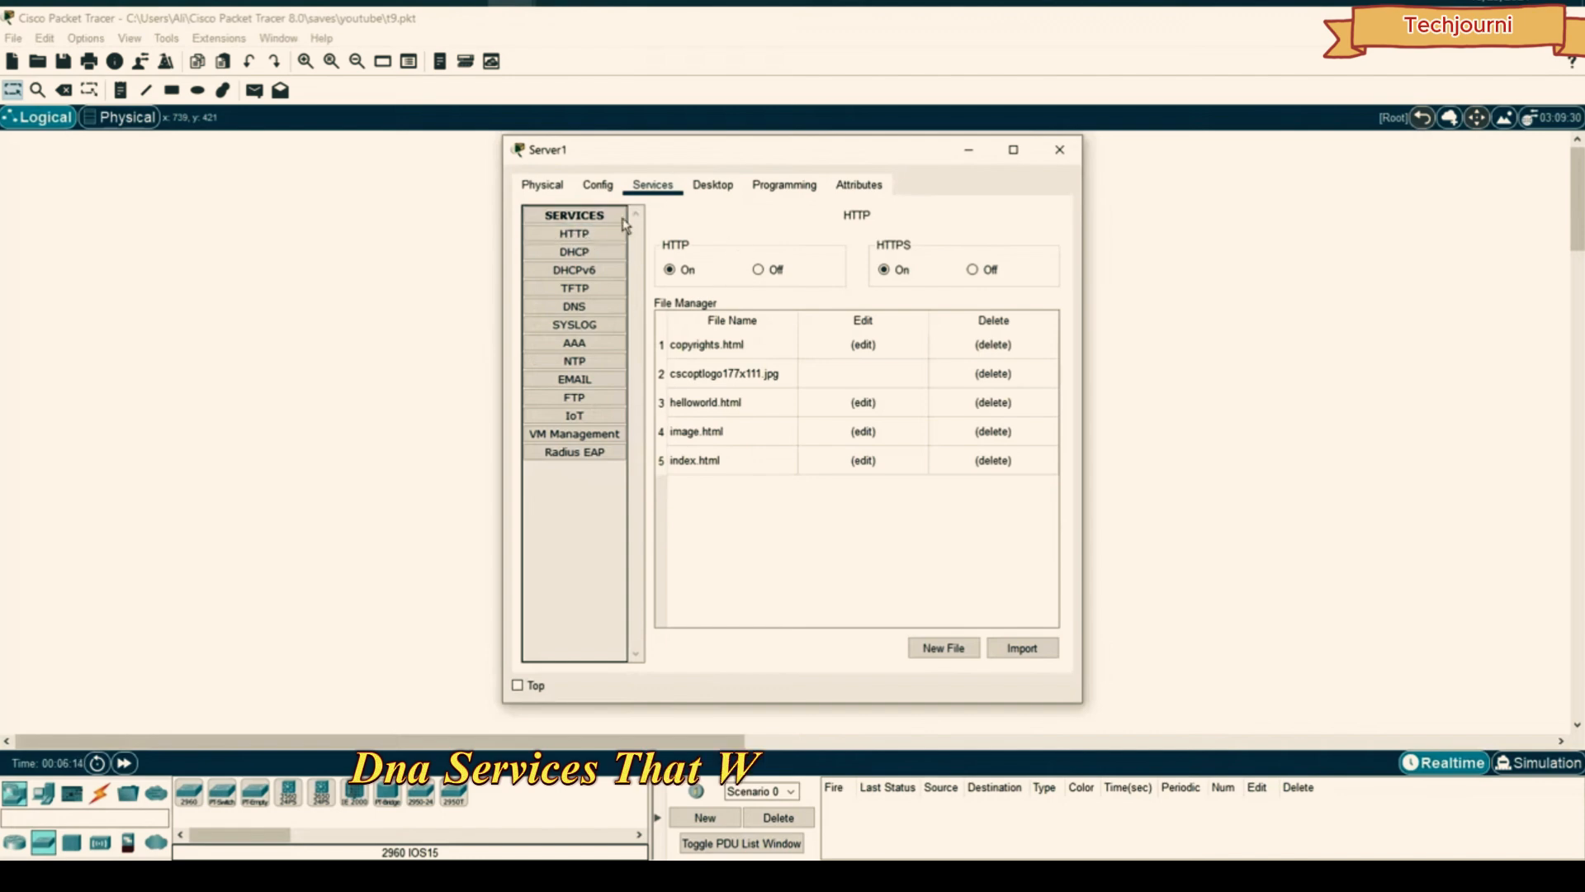
left_click(598, 184)
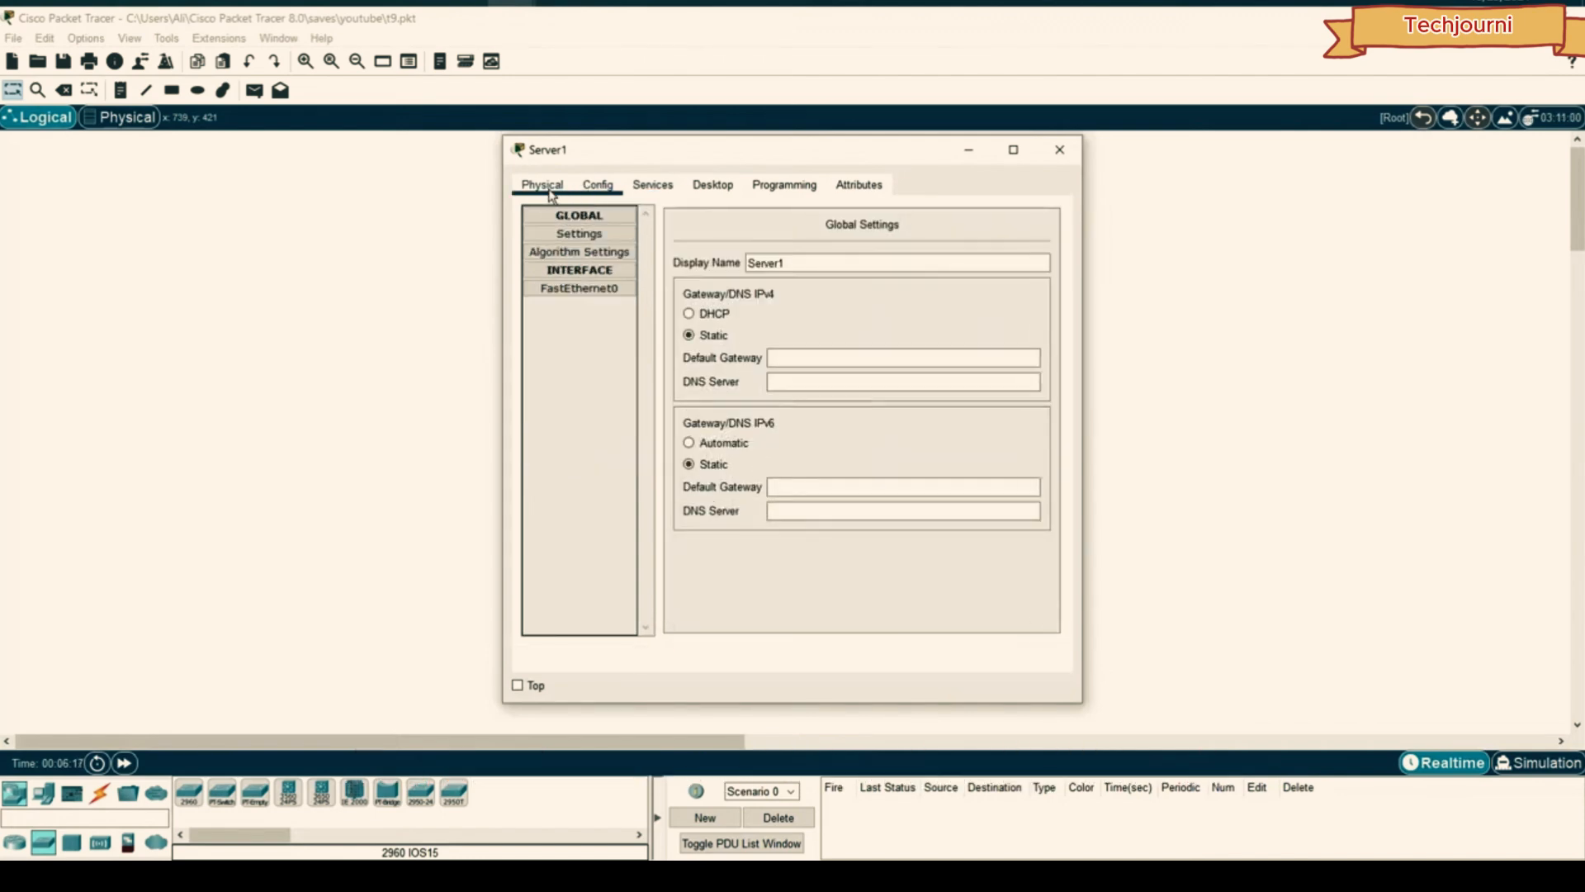
left_click(541, 184)
left_click(598, 184)
left_click(652, 184)
left_click(713, 184)
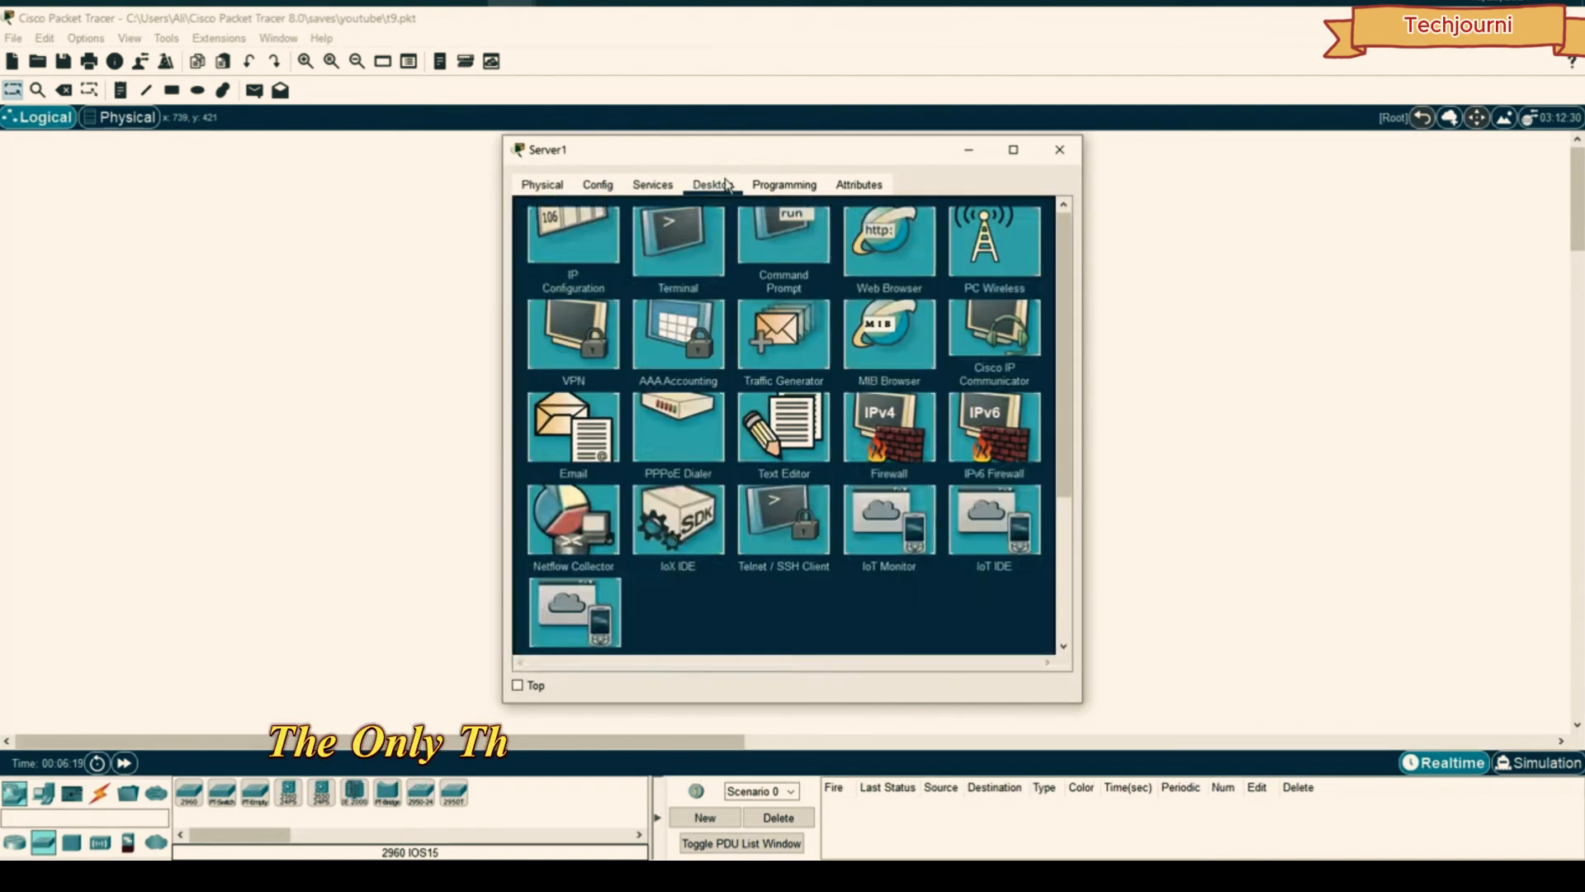
left_click(596, 242)
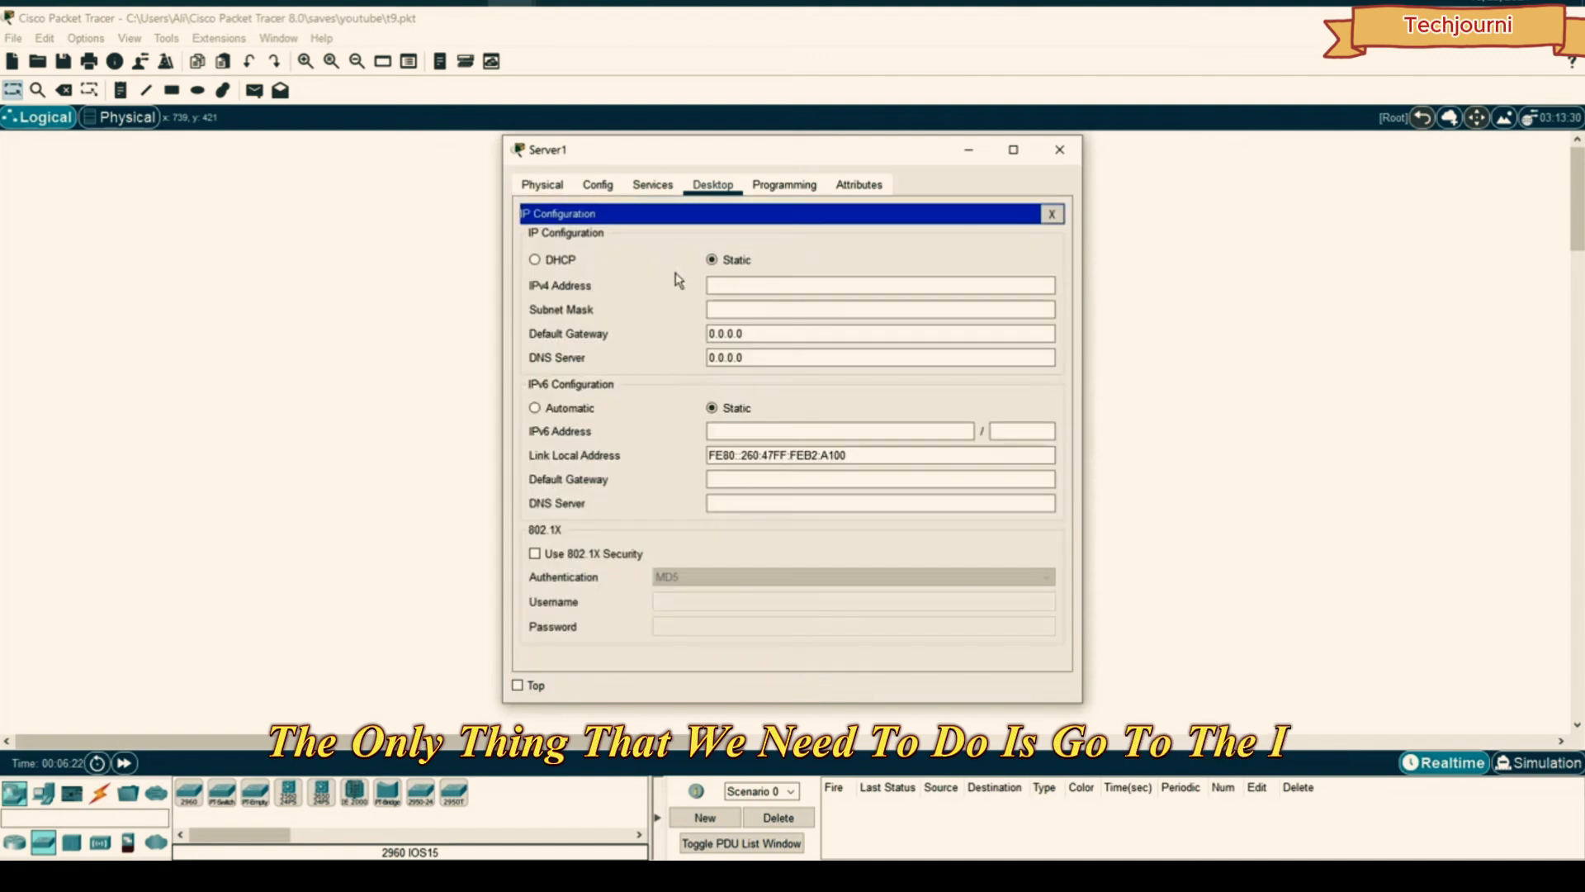
- Set Server1's IPv4 to 192.168.1.1, mask 255.255.255.0, and DNS server 192.168.1.1
left_click(744, 285)
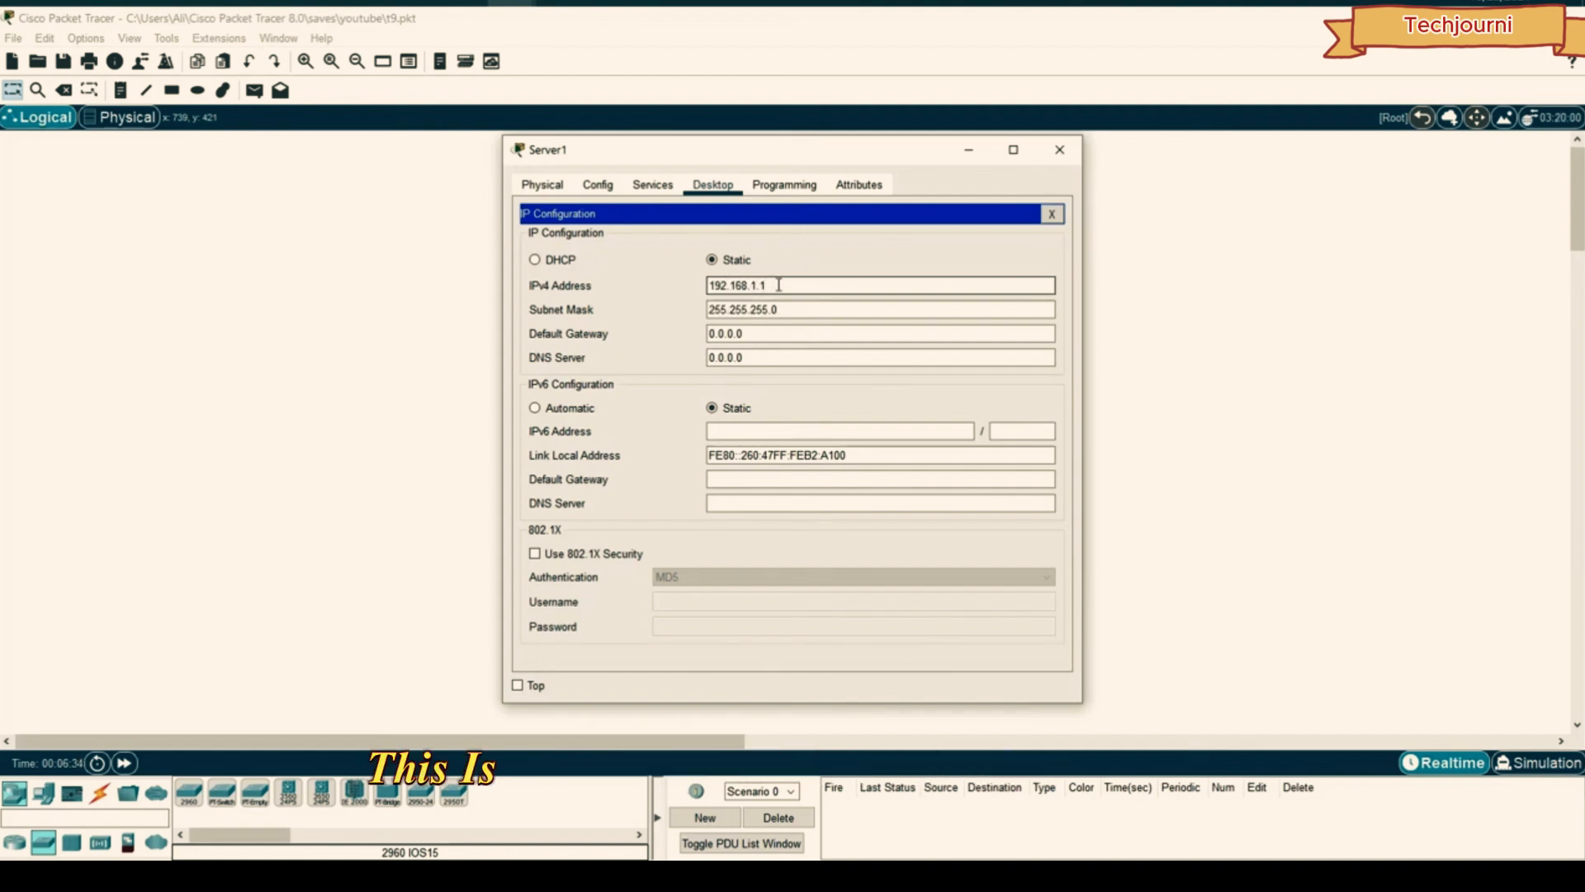
left_click_drag(772, 285, 691, 284)
key("ctrl+c")
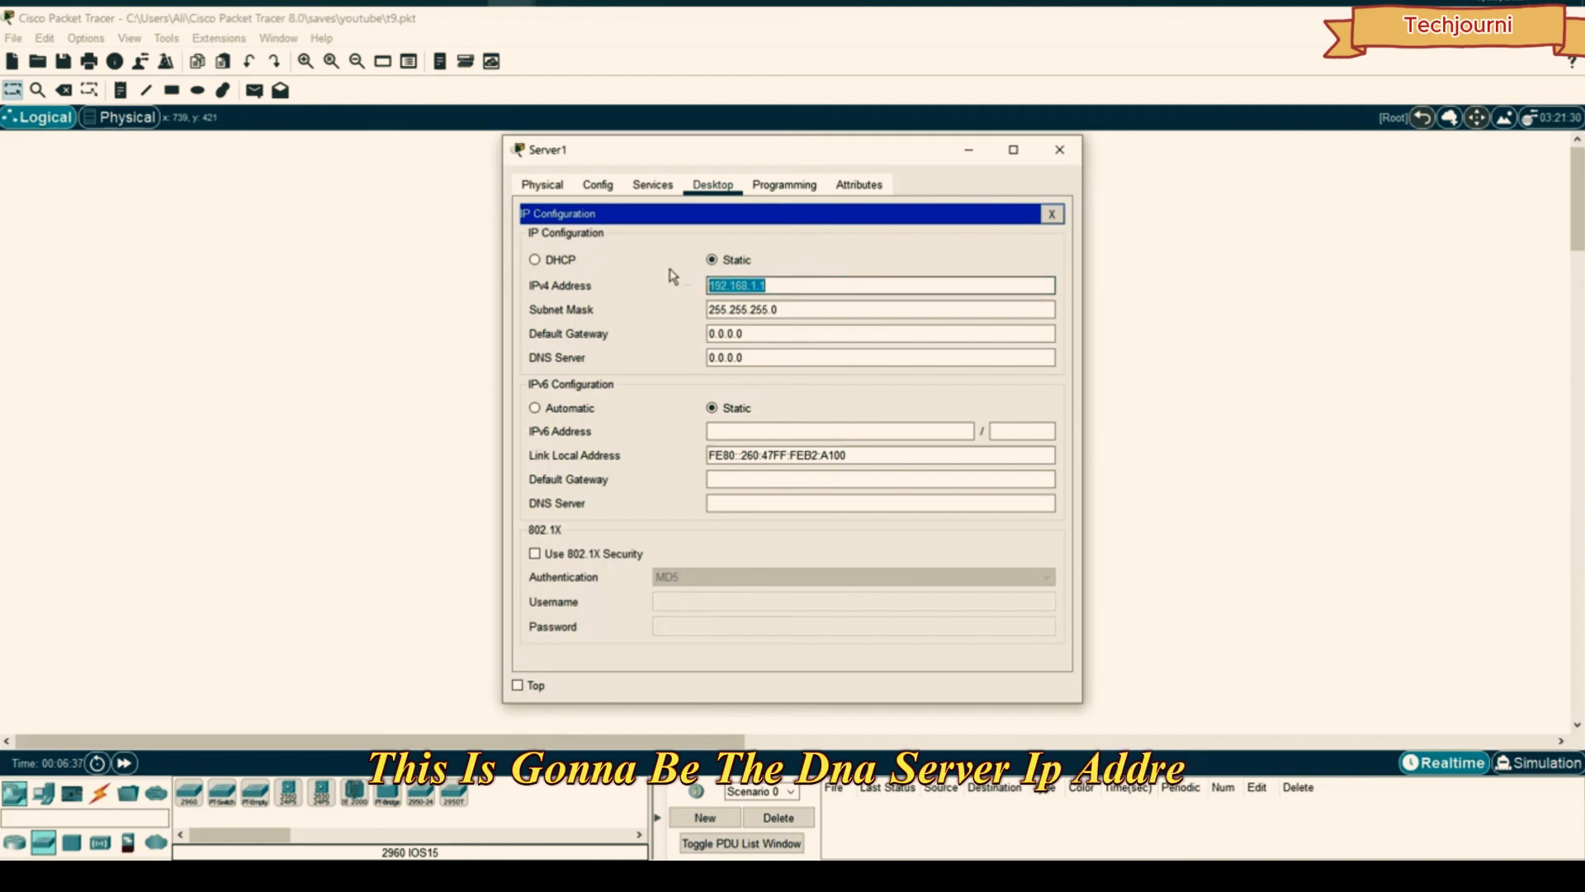
left_click(760, 357)
left_click_drag(760, 356, 670, 362)
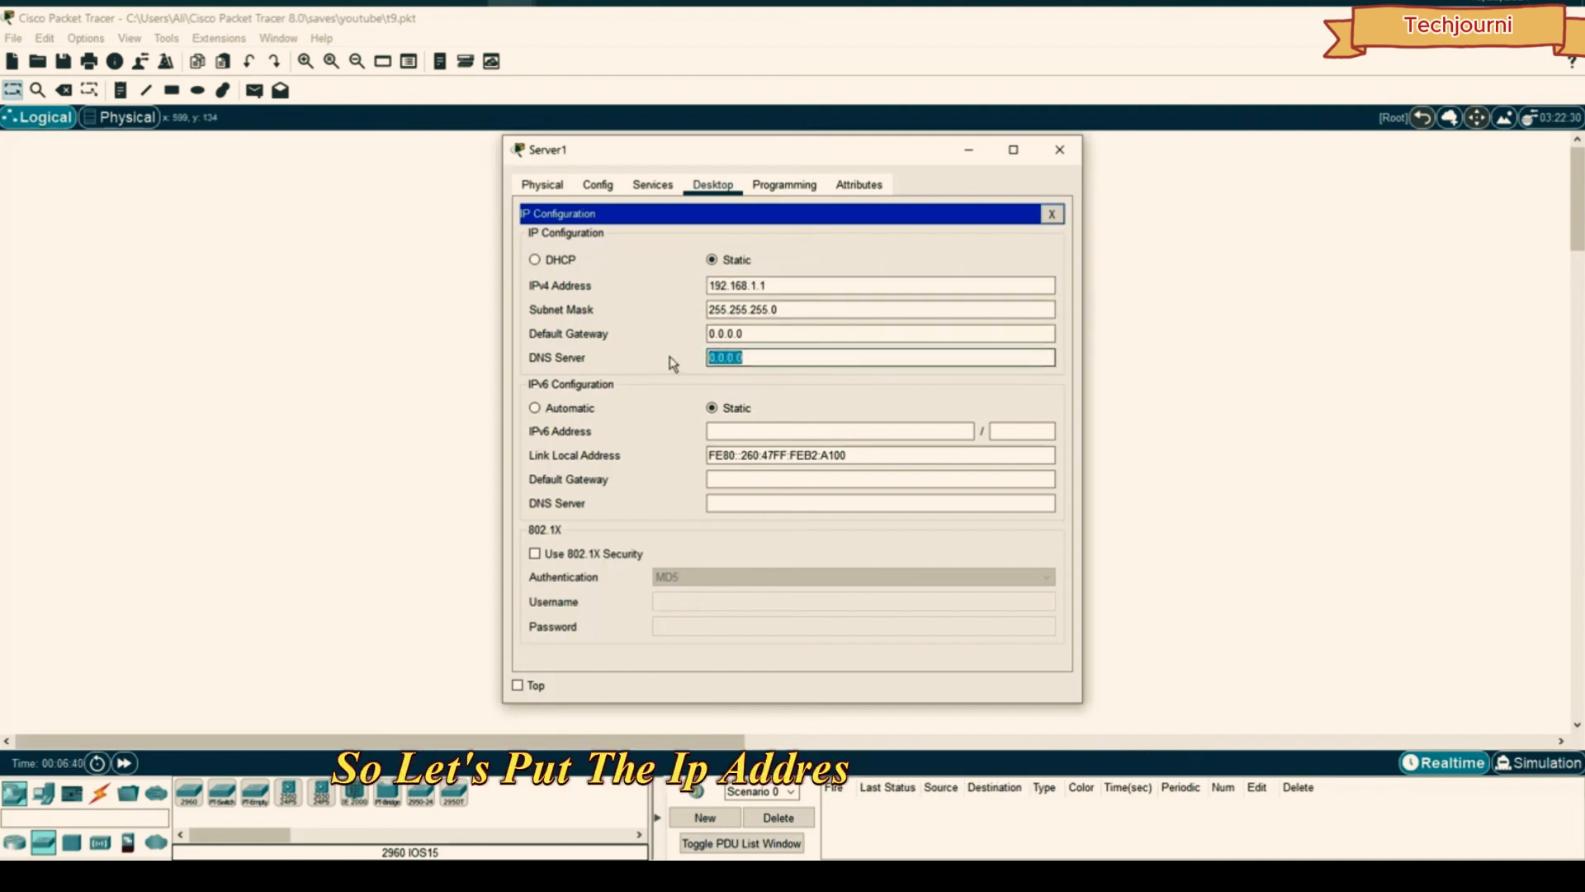
key("ctrl+v")
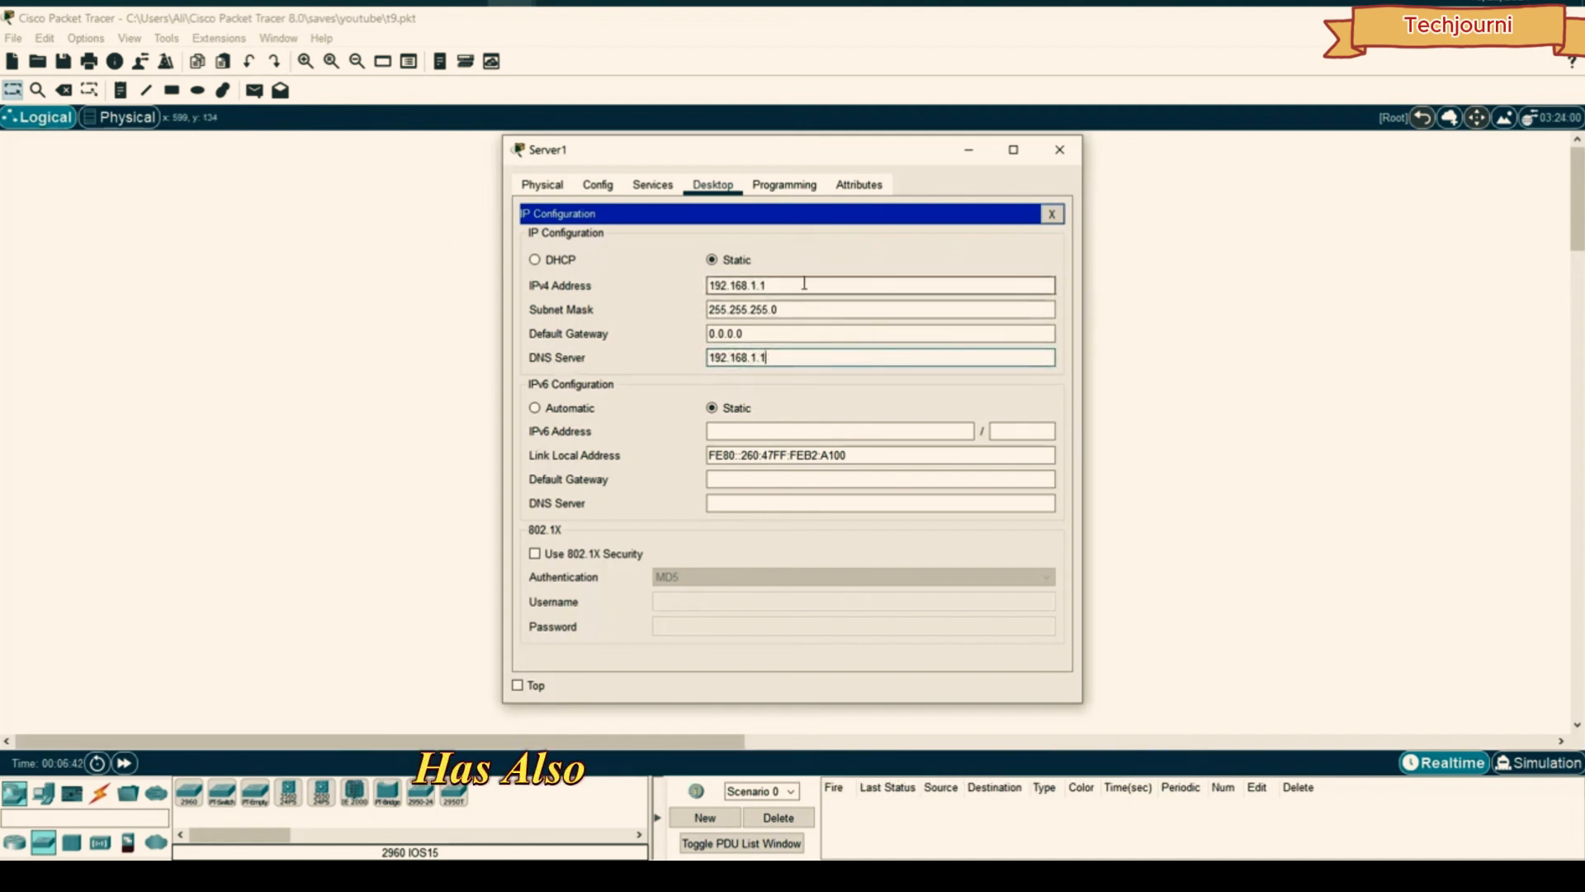
left_click_drag(786, 281, 665, 277)
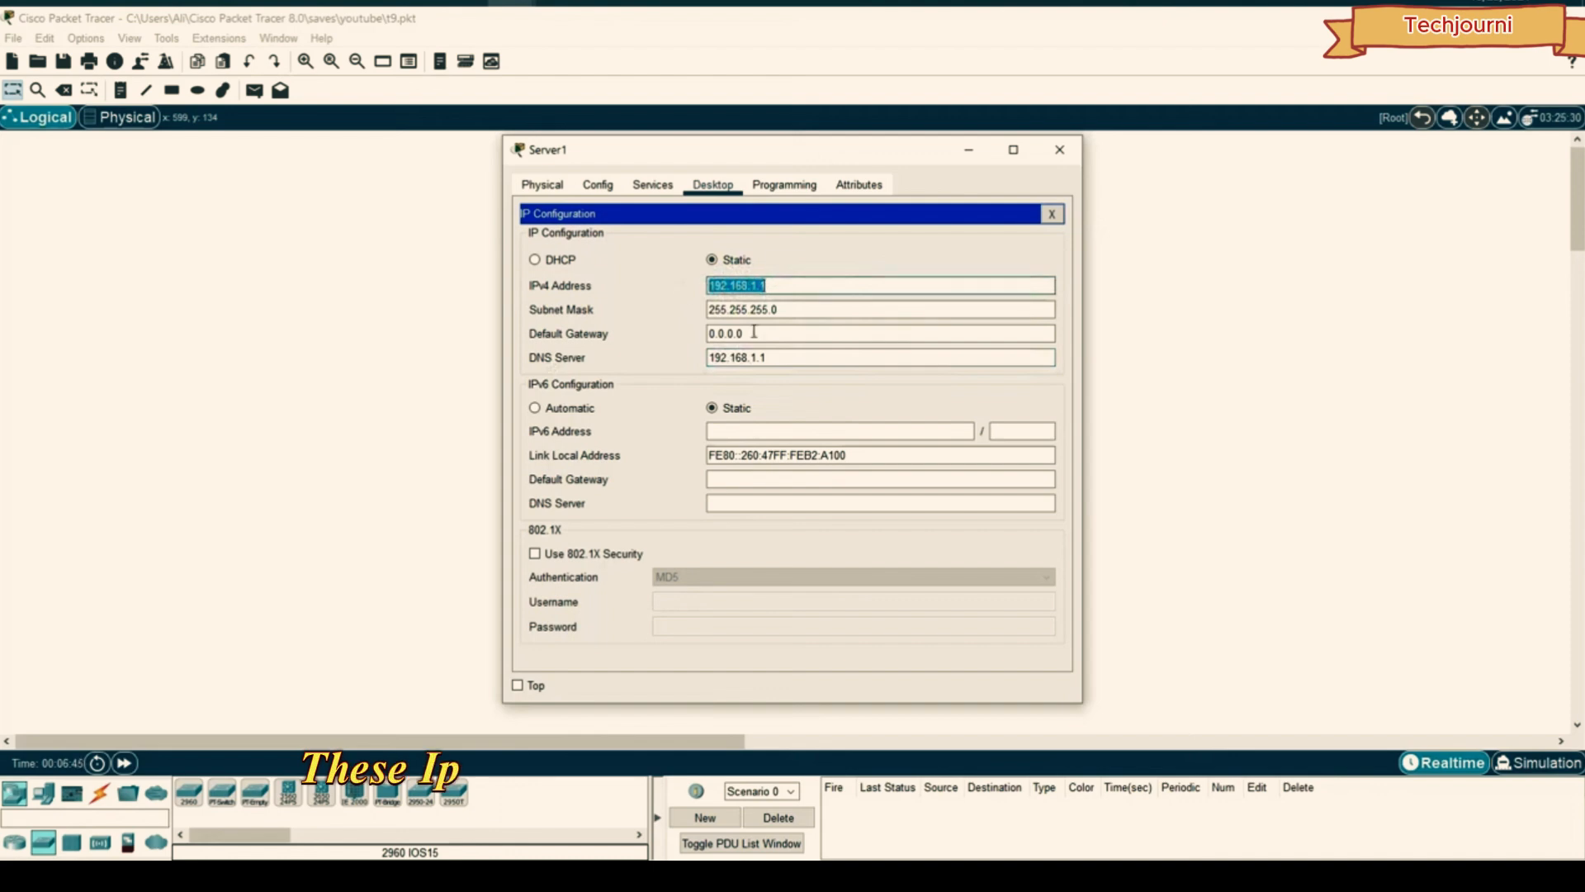
left_click_drag(772, 357, 702, 360)
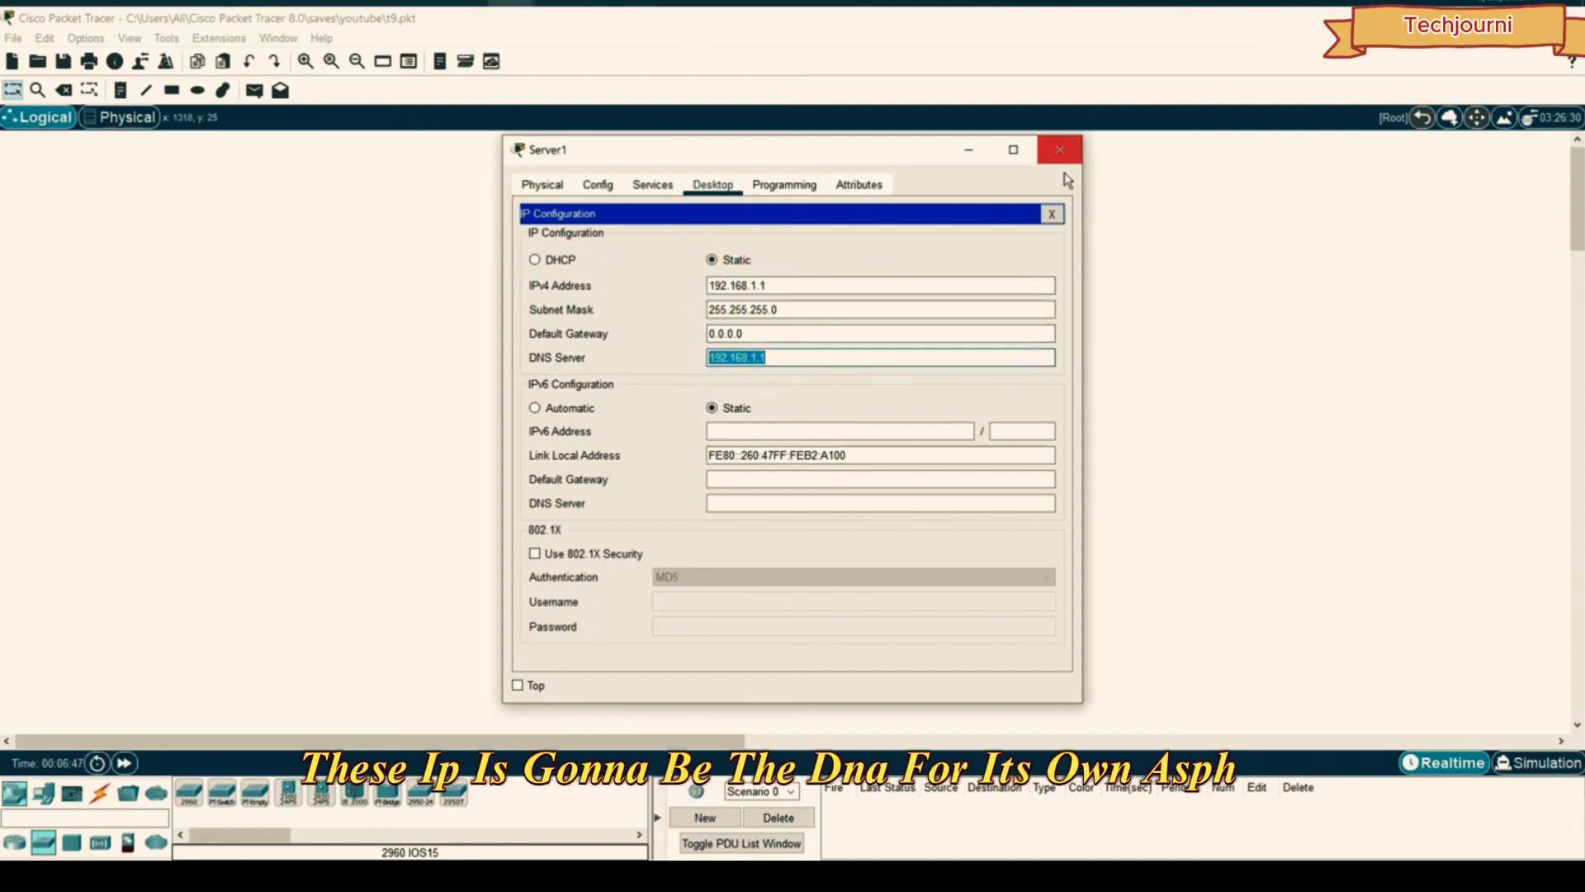
left_click(884, 283)
- Change Server1's display name to DNS in its Global Settings
left_click(1053, 163)
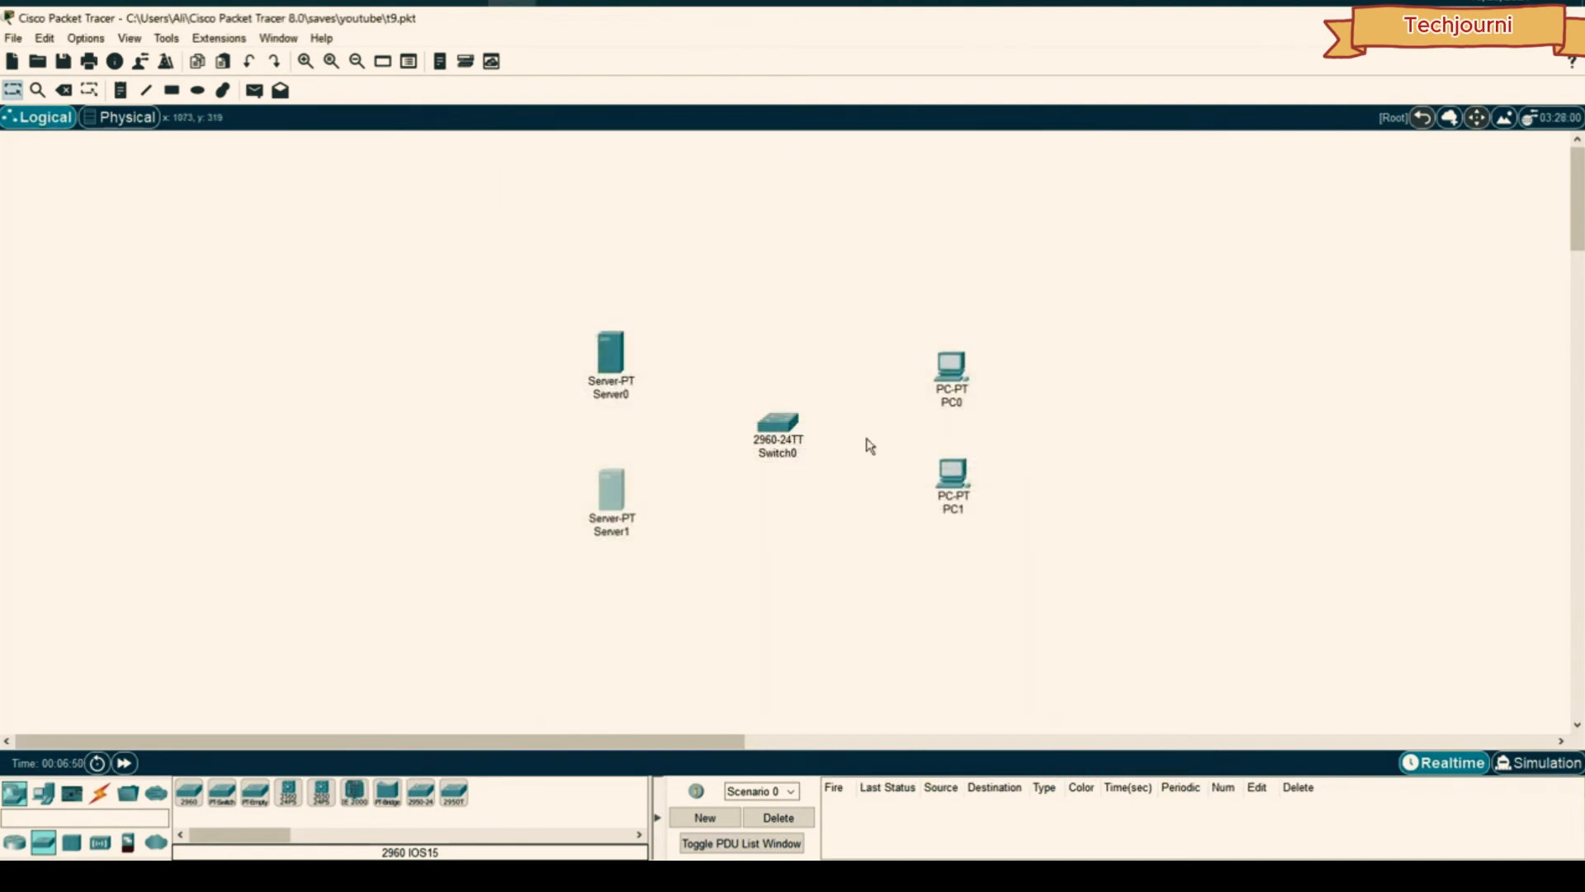
left_click(611, 488)
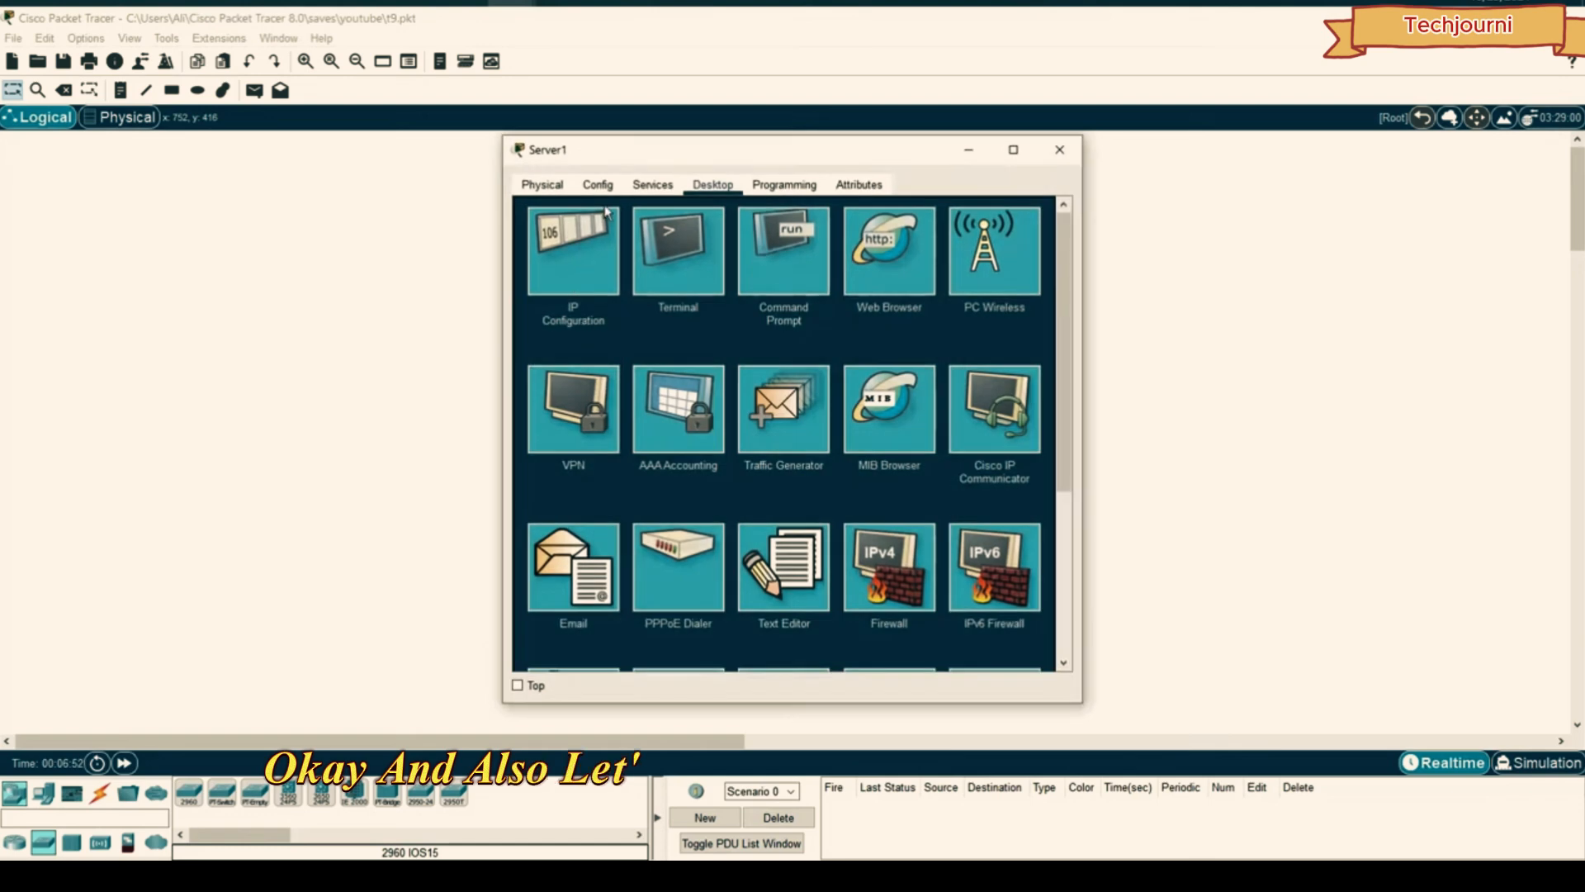
left_click(598, 185)
left_click_drag(660, 149, 1032, 142)
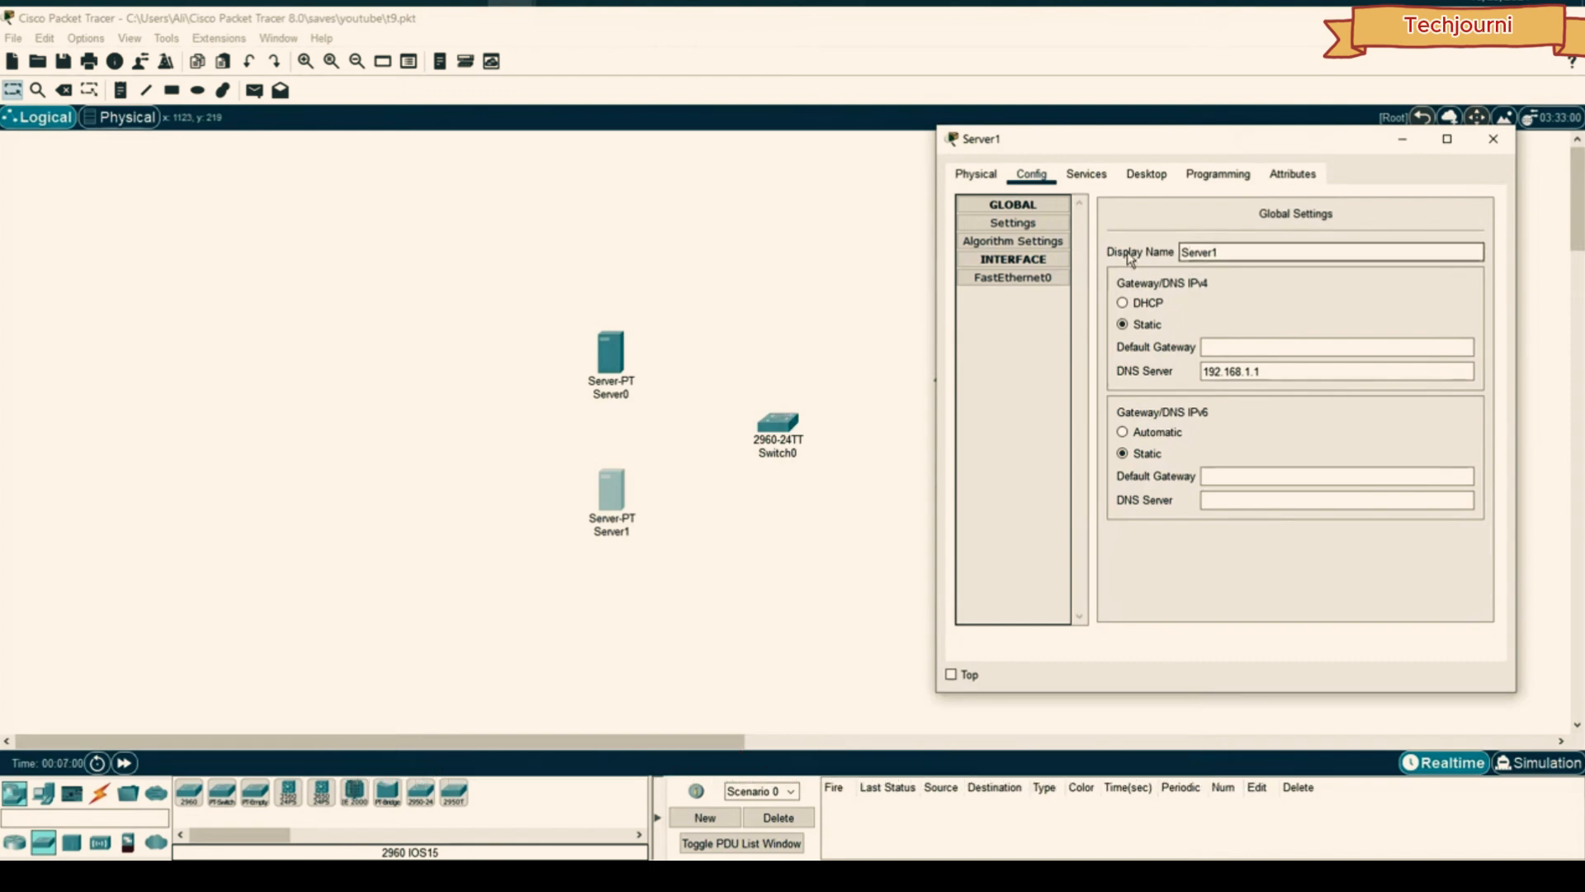
left_click(1013, 223)
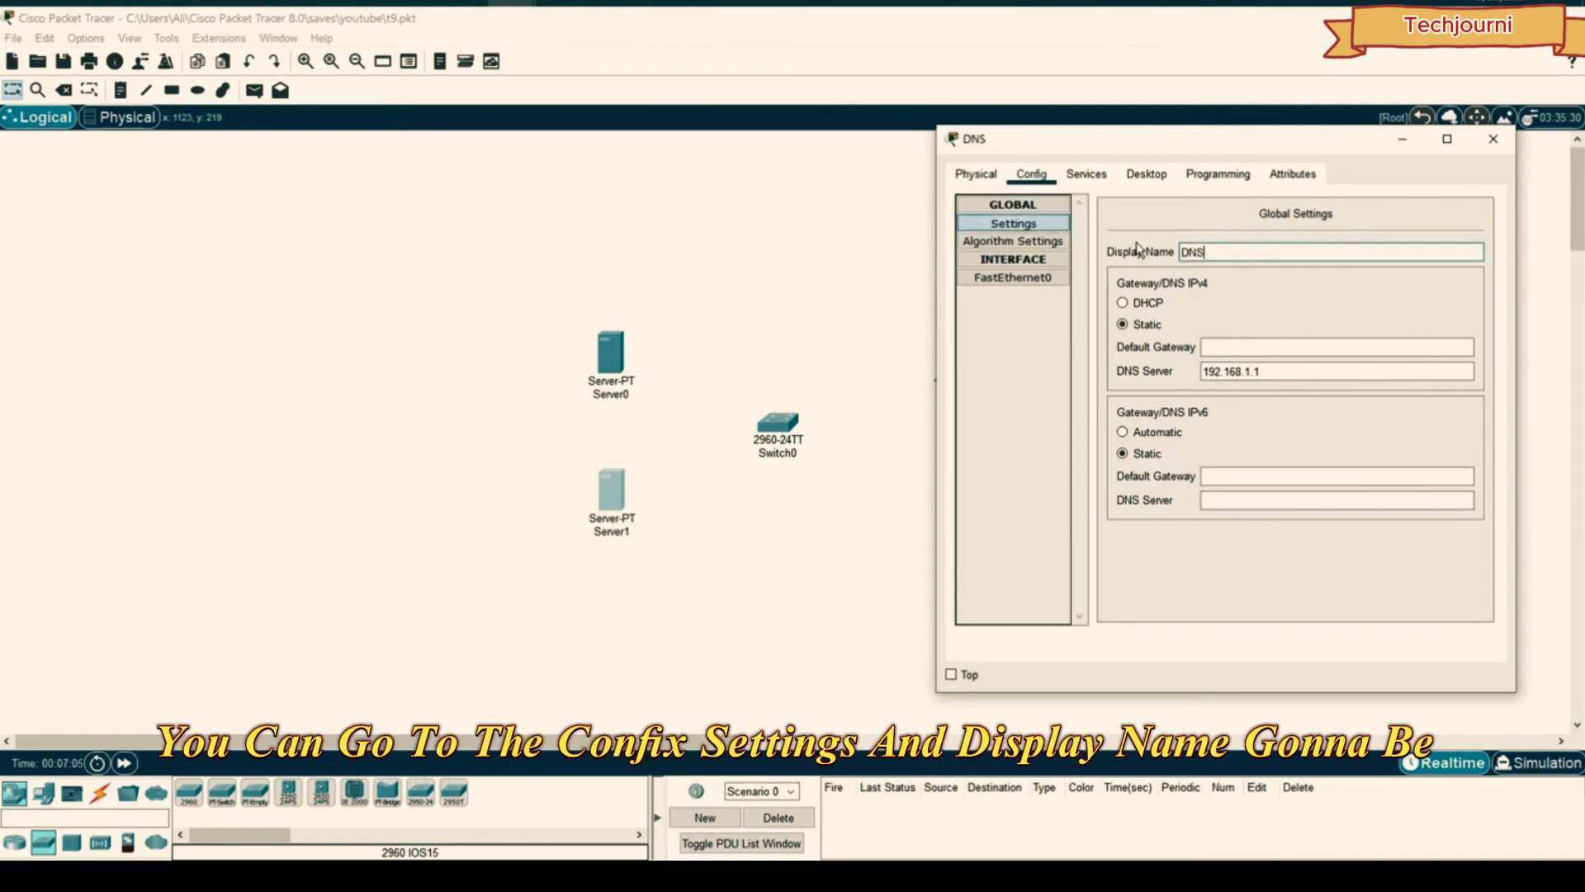
left_click(1493, 138)
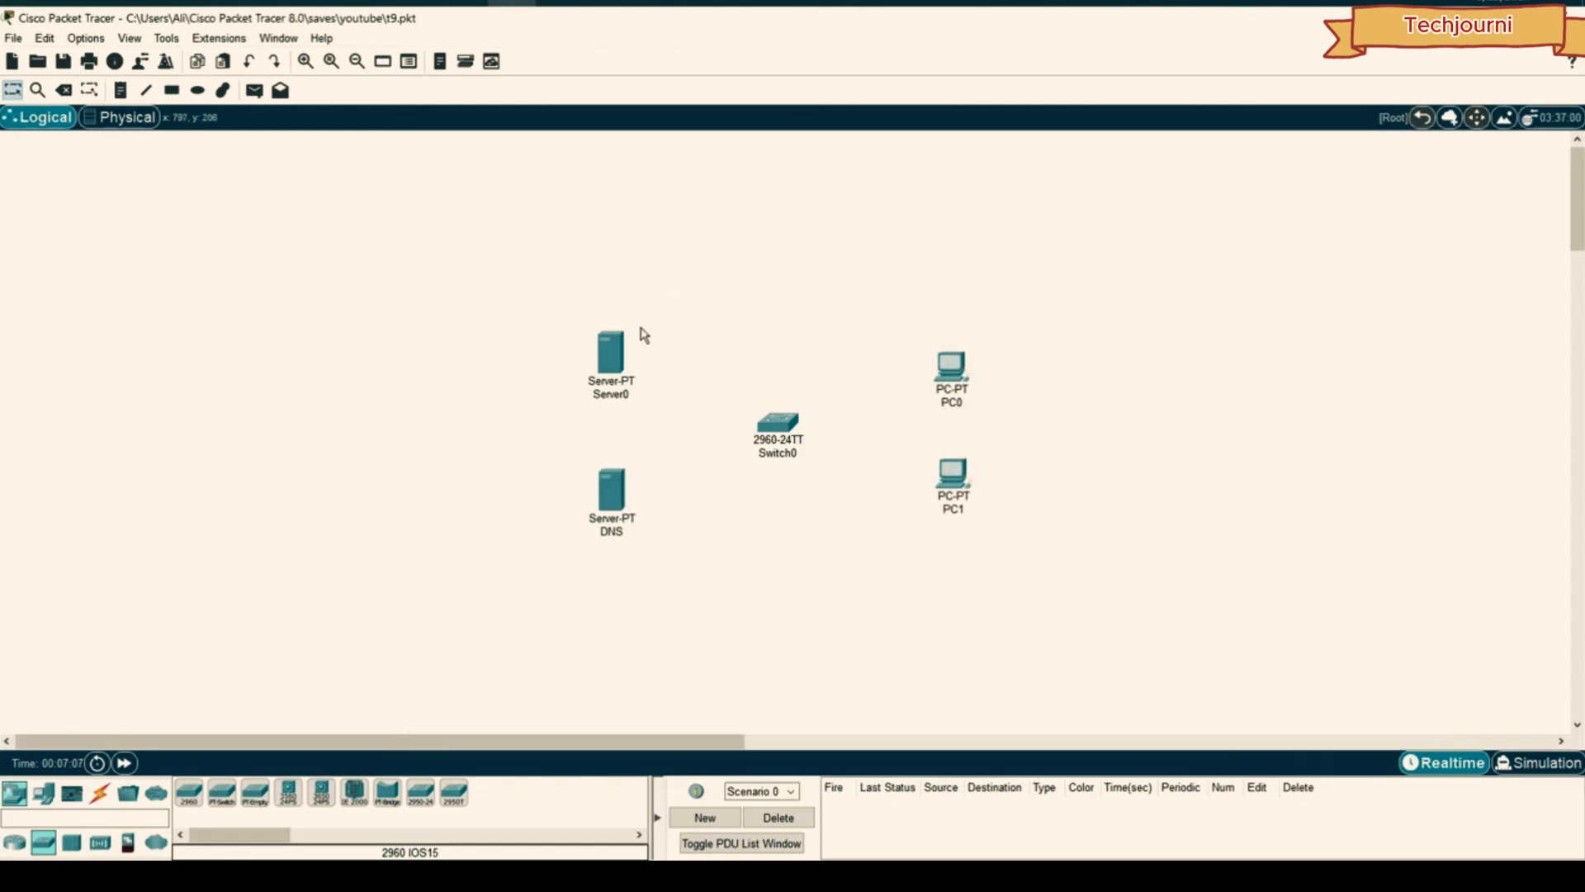
- Change Server0's display name to FTP in its Global Settings
left_click(611, 353)
left_click(599, 185)
left_click(579, 234)
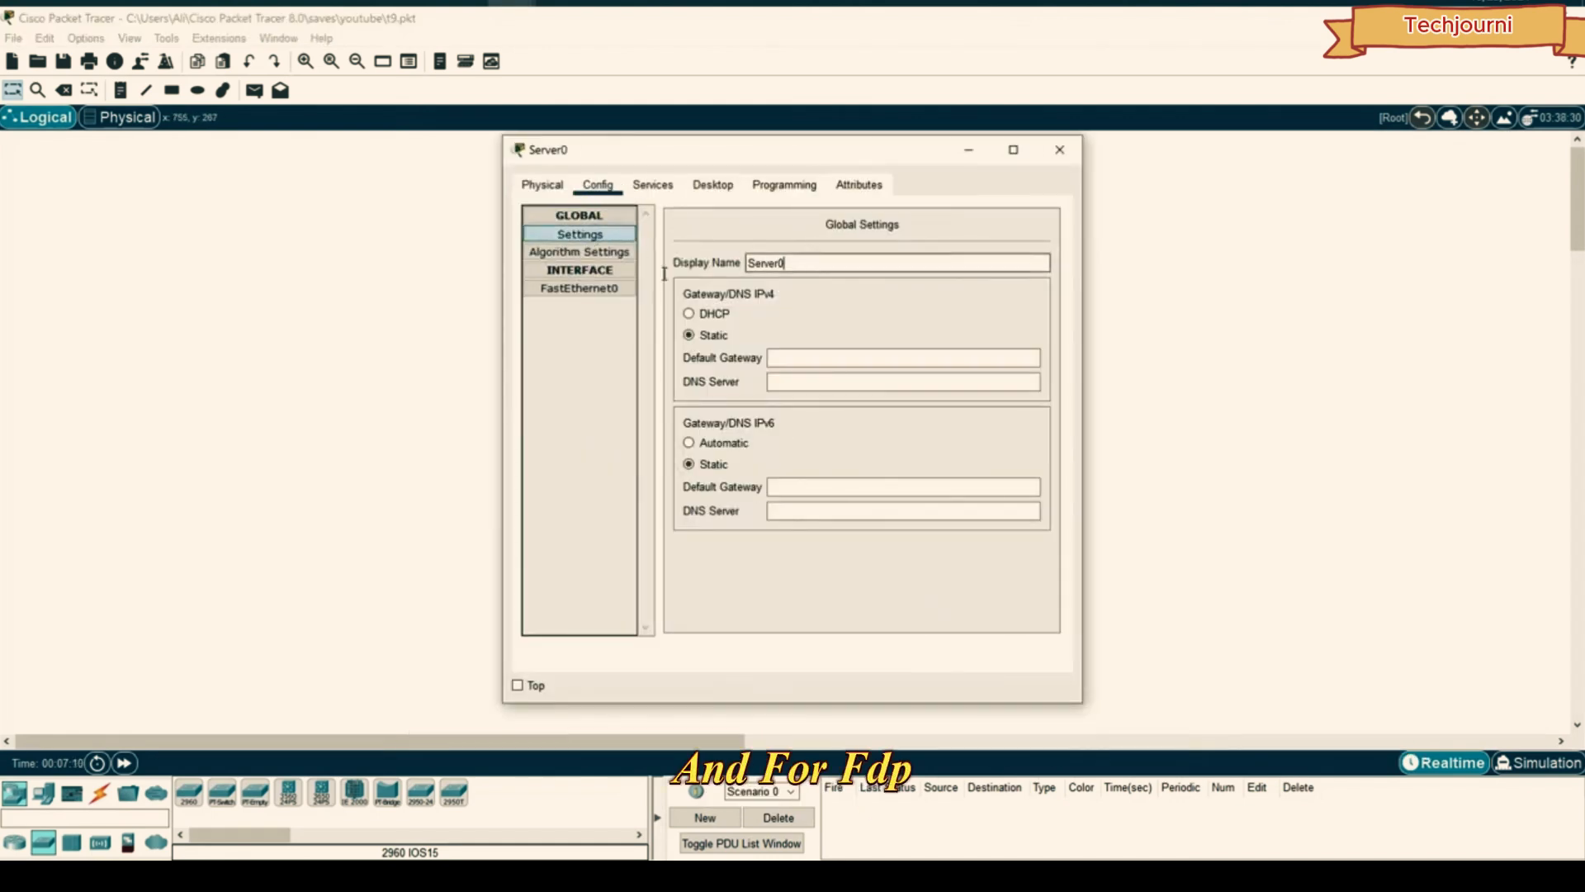
key("BackSpace")
key("BackSpace")
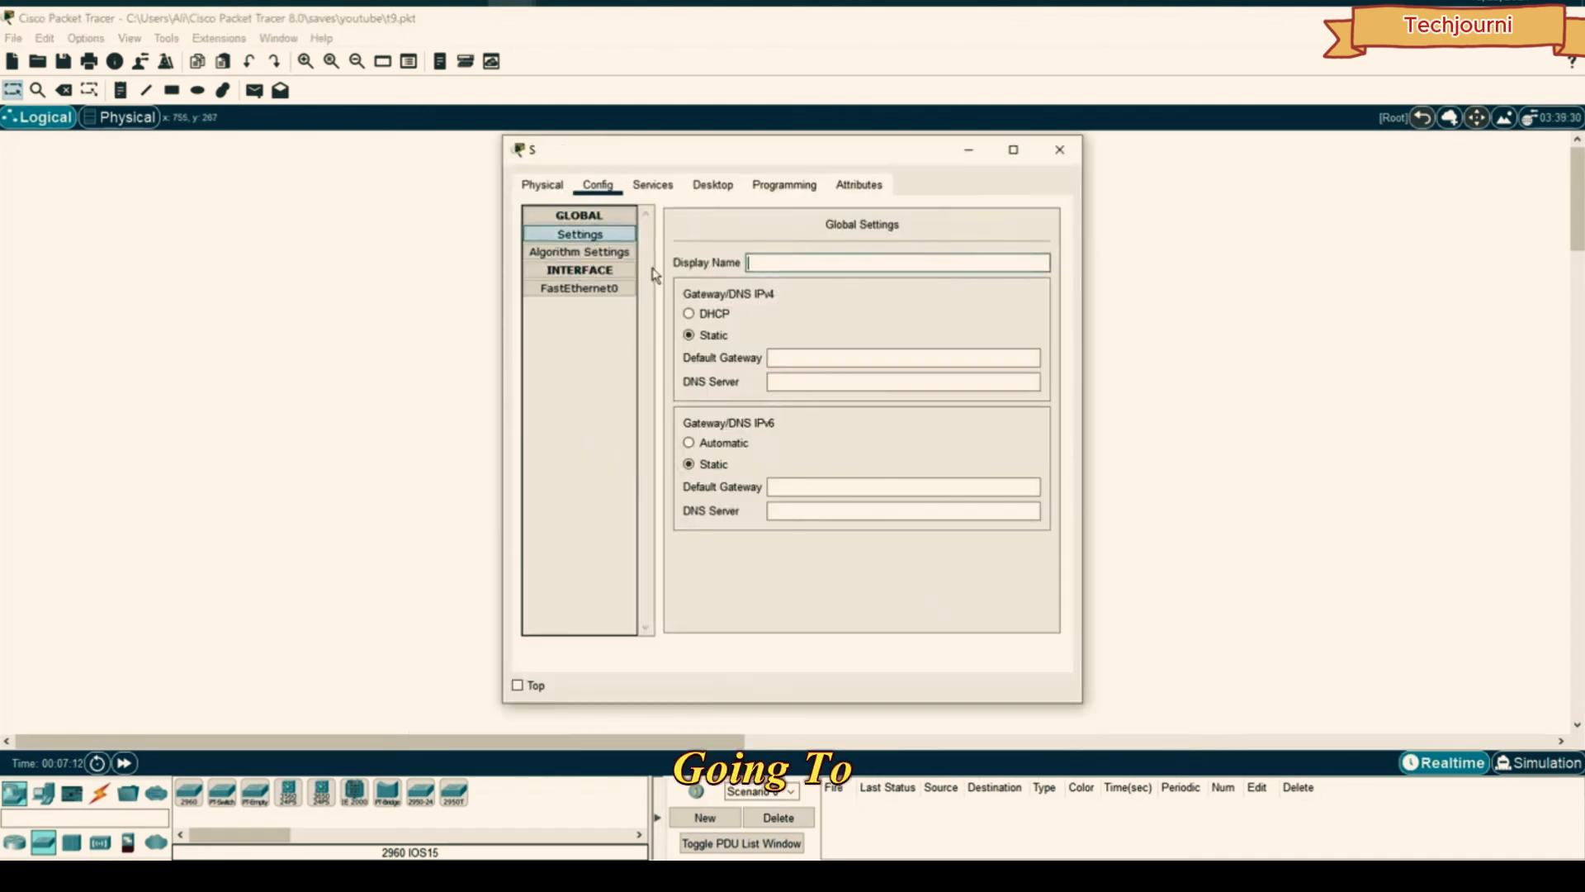
type("FTP")
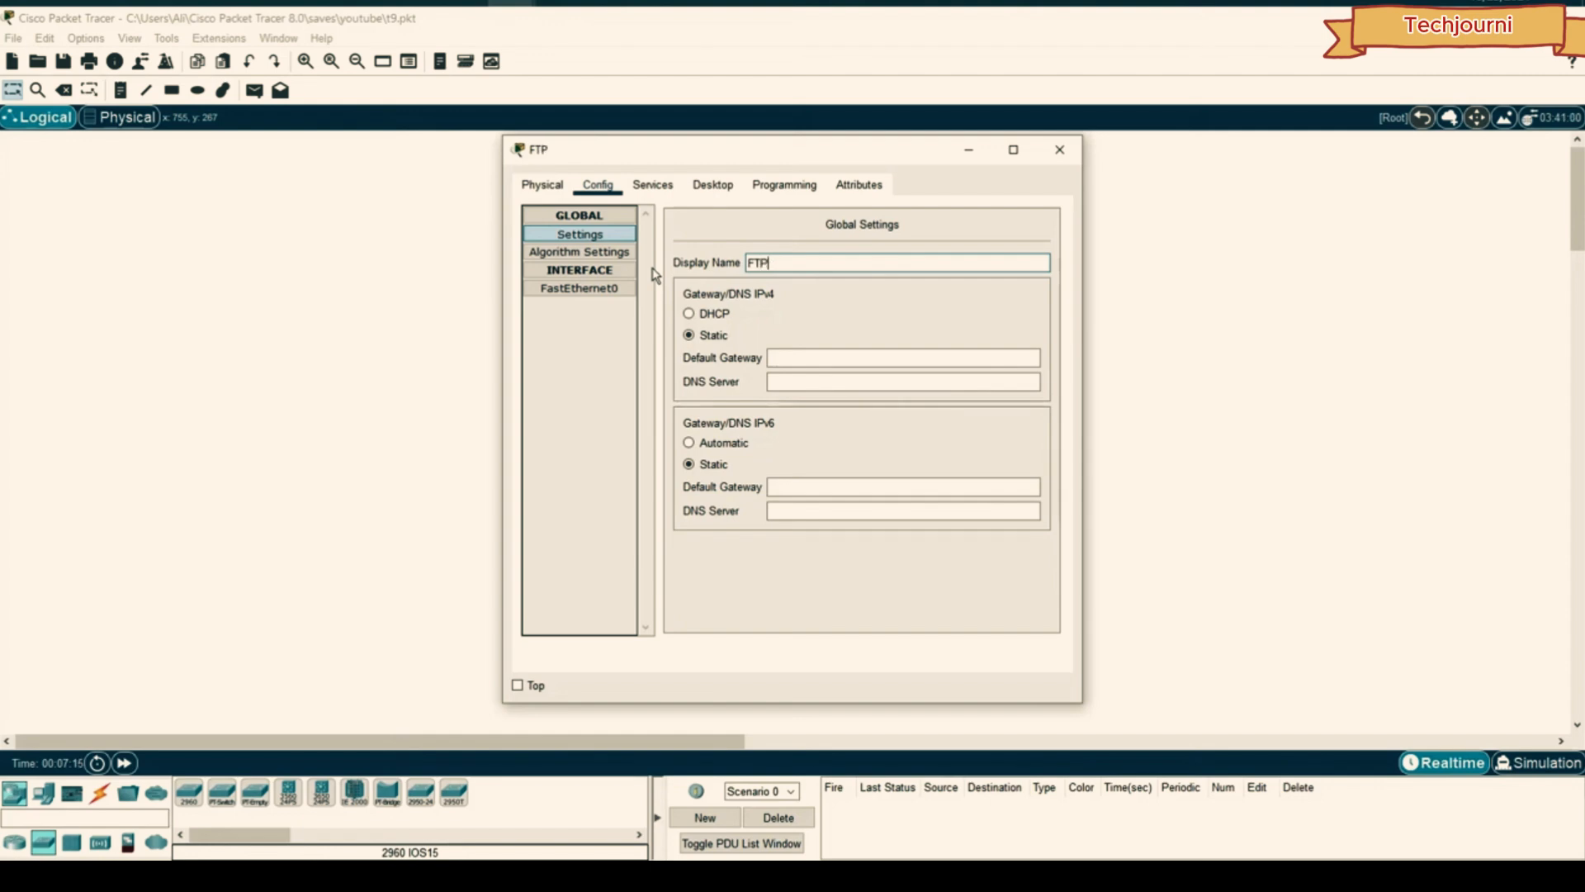
left_click(1061, 150)
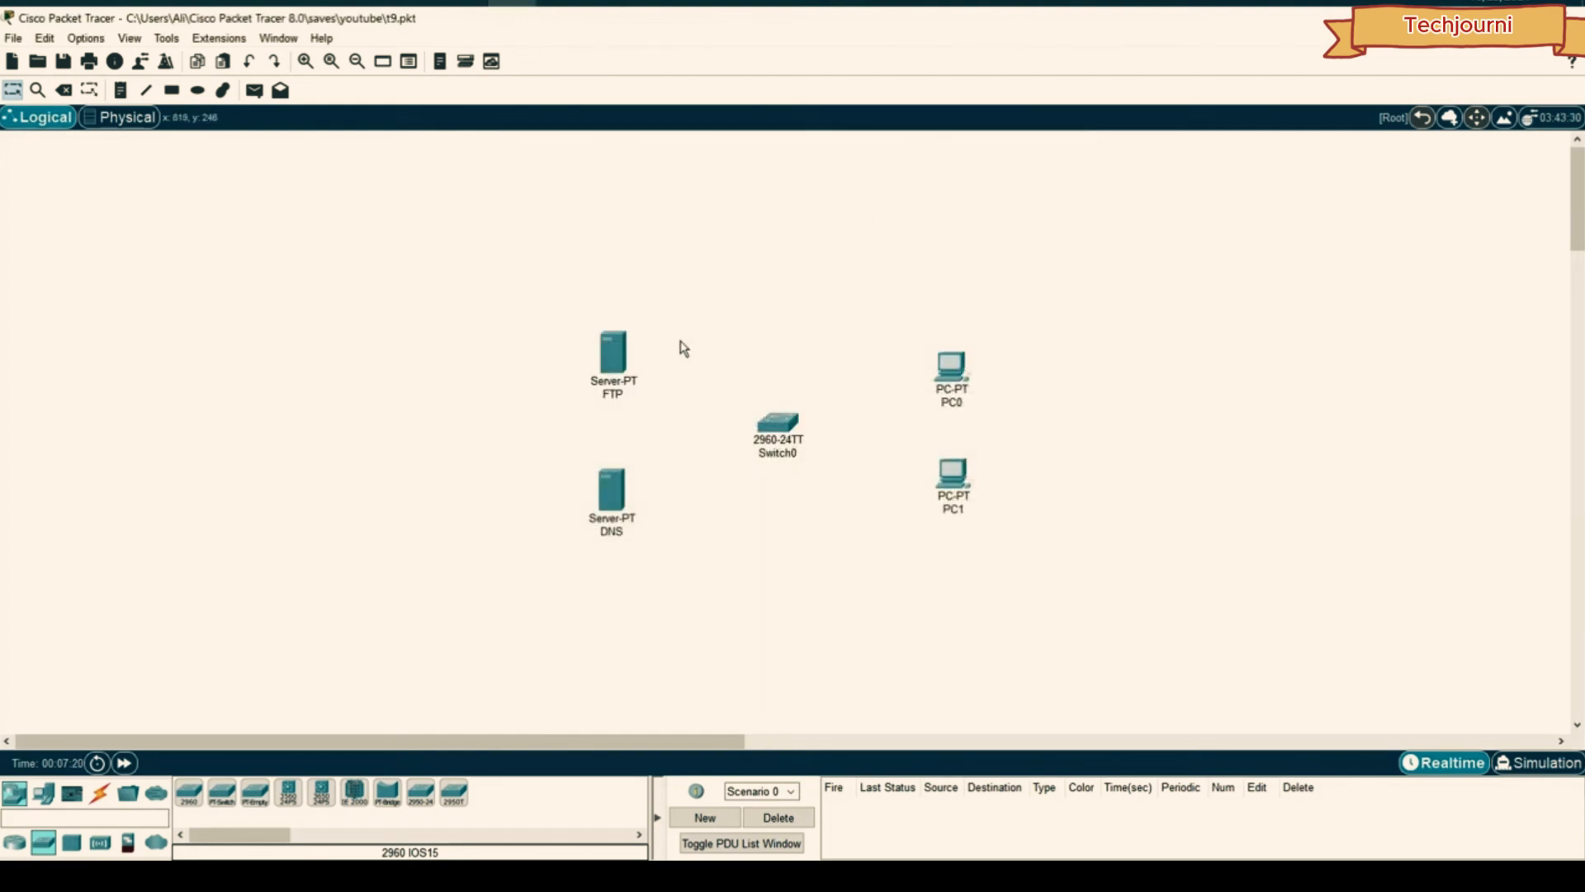
- Link the FTP and DNS servers to Switch0 with automatically chosen cables
left_click(100, 793)
left_click(189, 793)
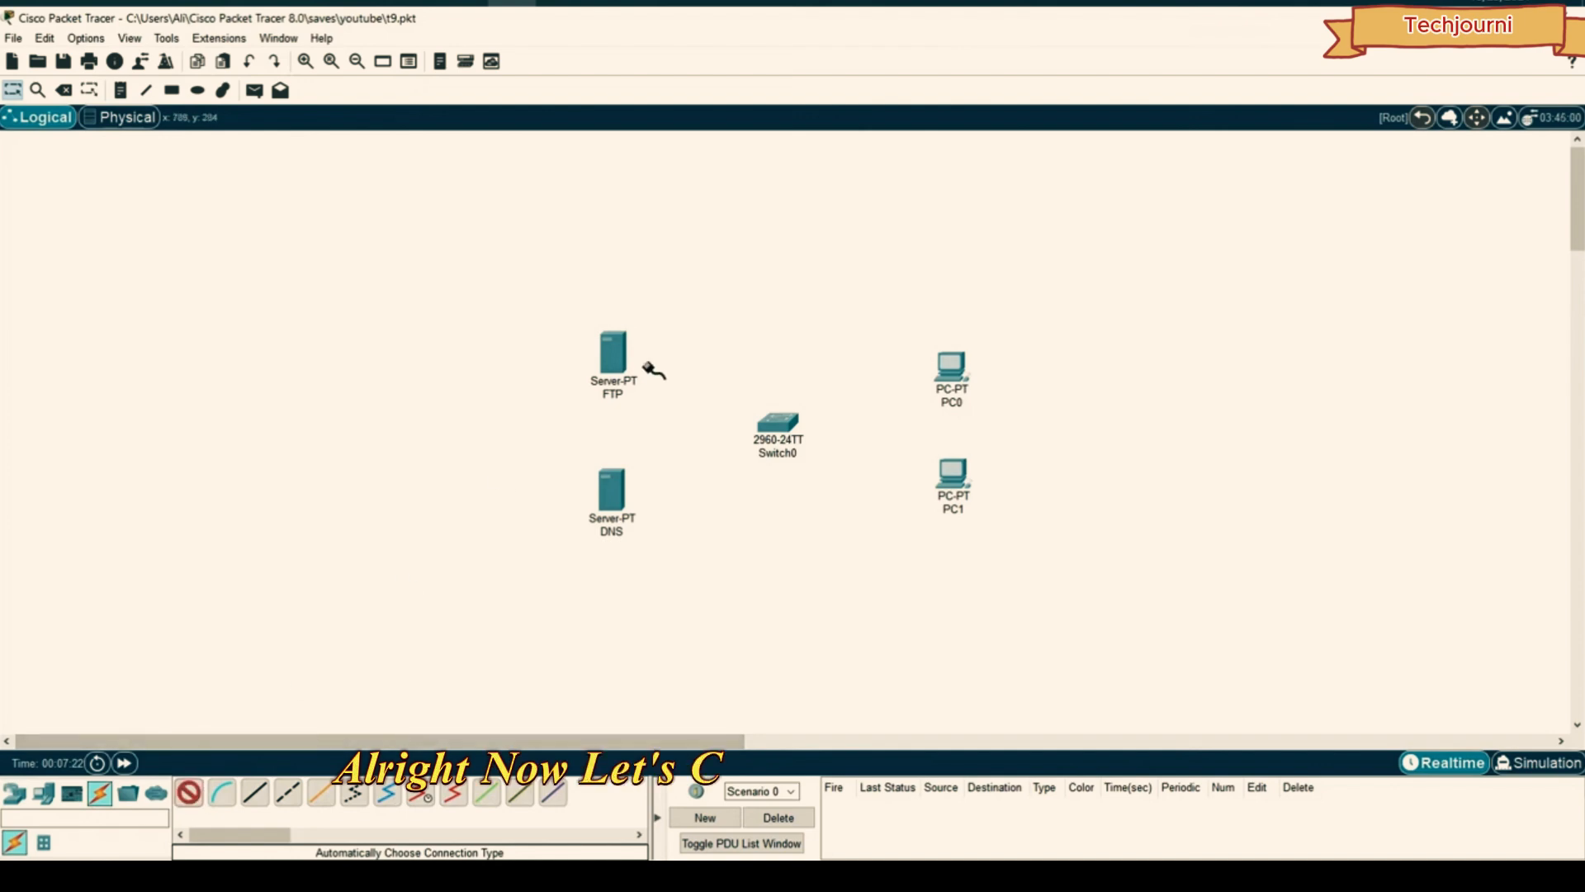
left_click(189, 793)
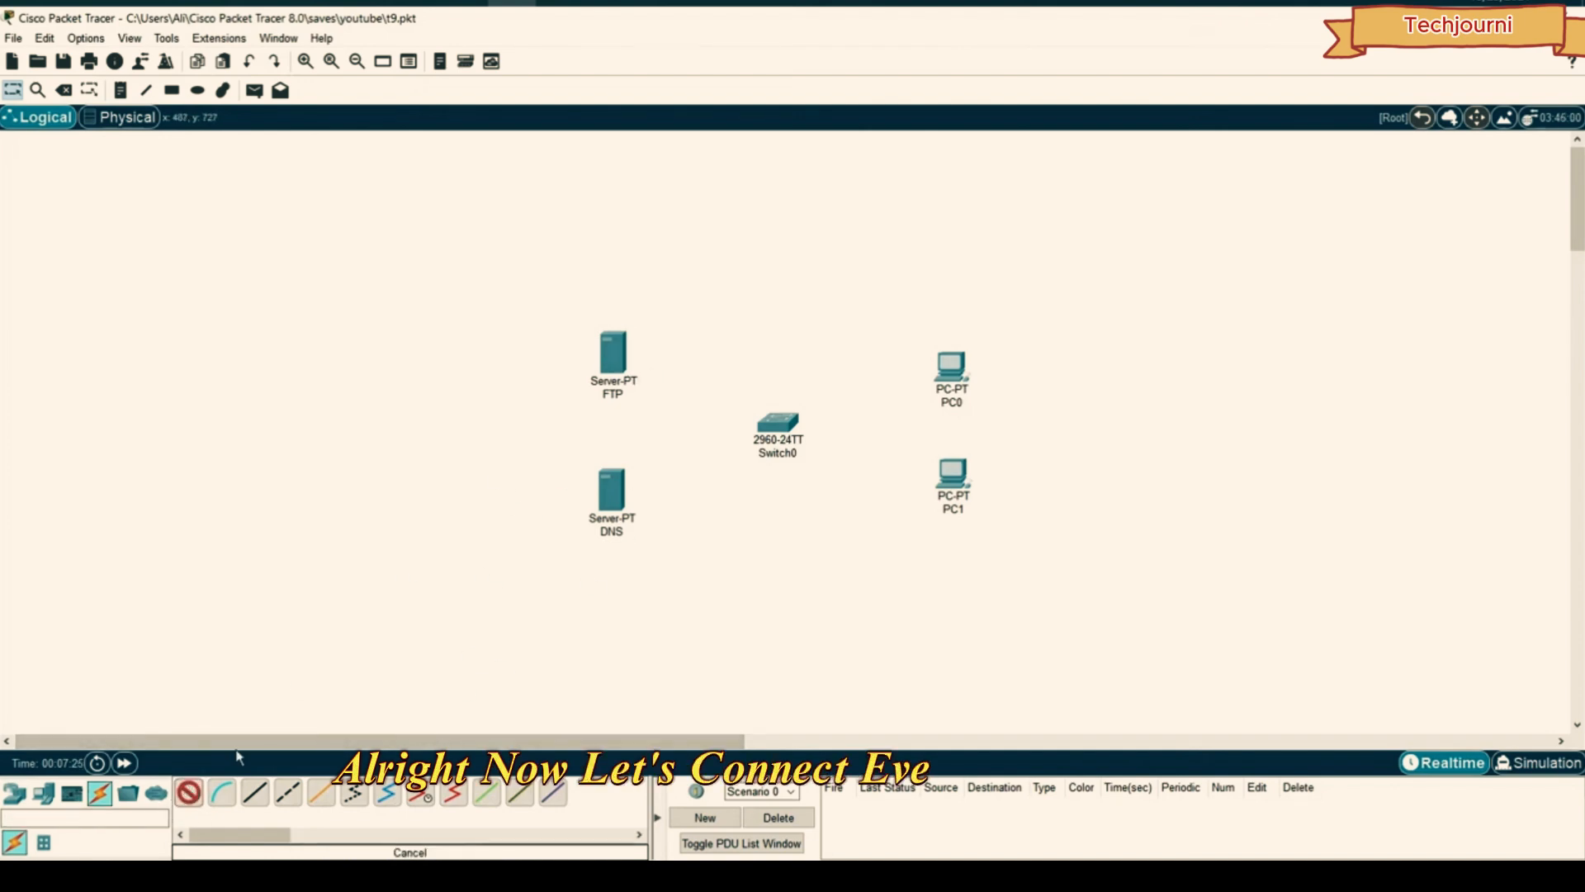
left_click(620, 363)
left_click(778, 423)
left_click(619, 512)
left_click(788, 422)
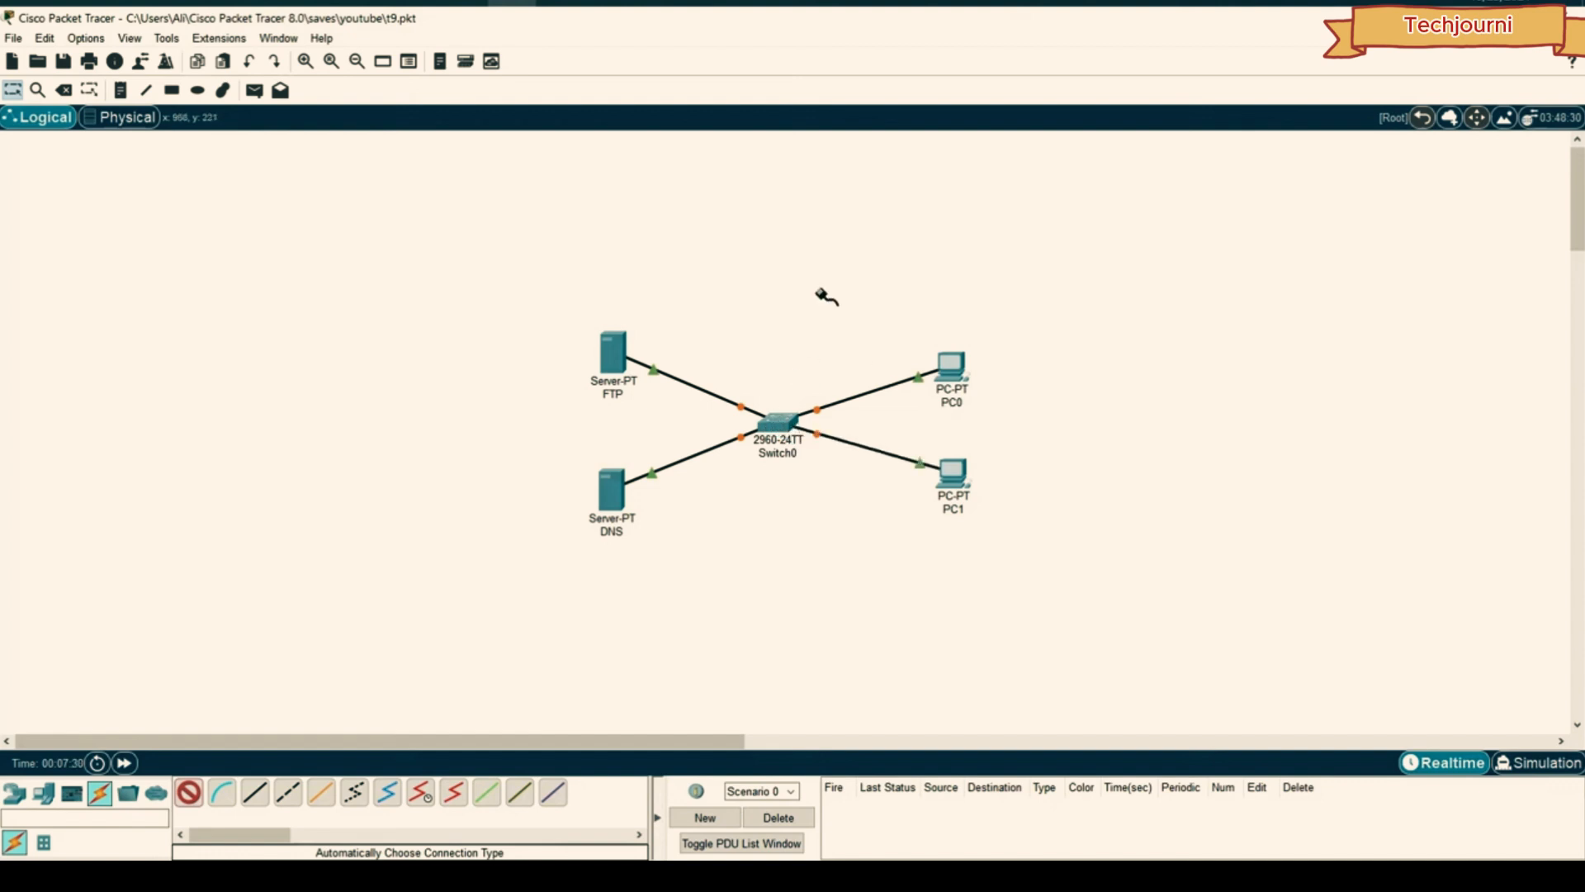
left_click(190, 793)
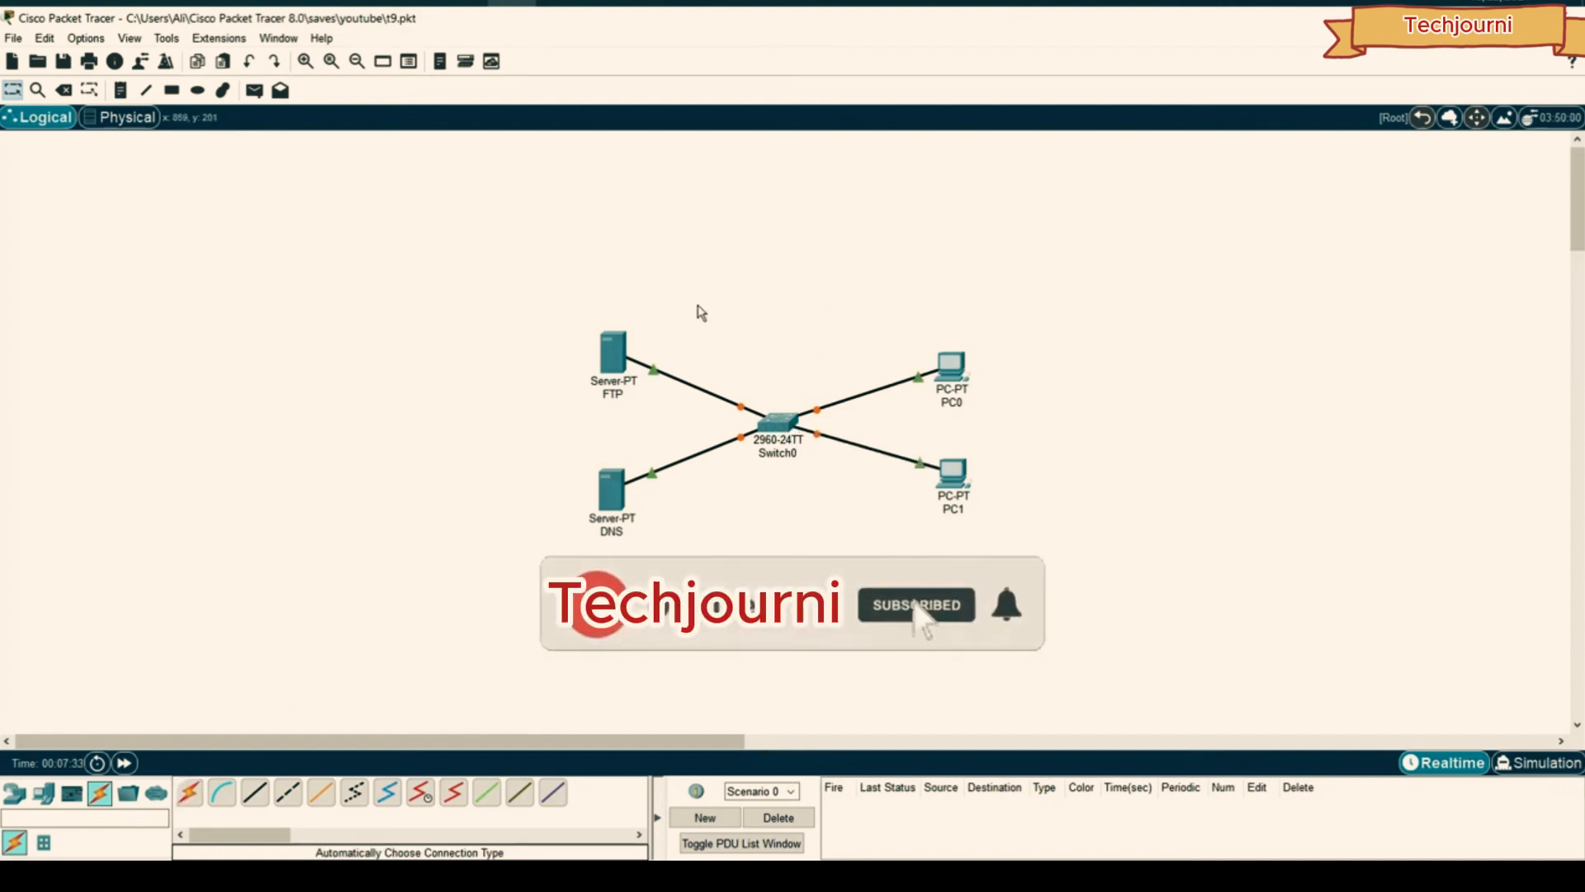
- Set the FTP server's DNS to 192.168.1.1 and its IPv4 to 192.168.1.100, mask 255.255.255.0
left_click(614, 347)
left_click(724, 188)
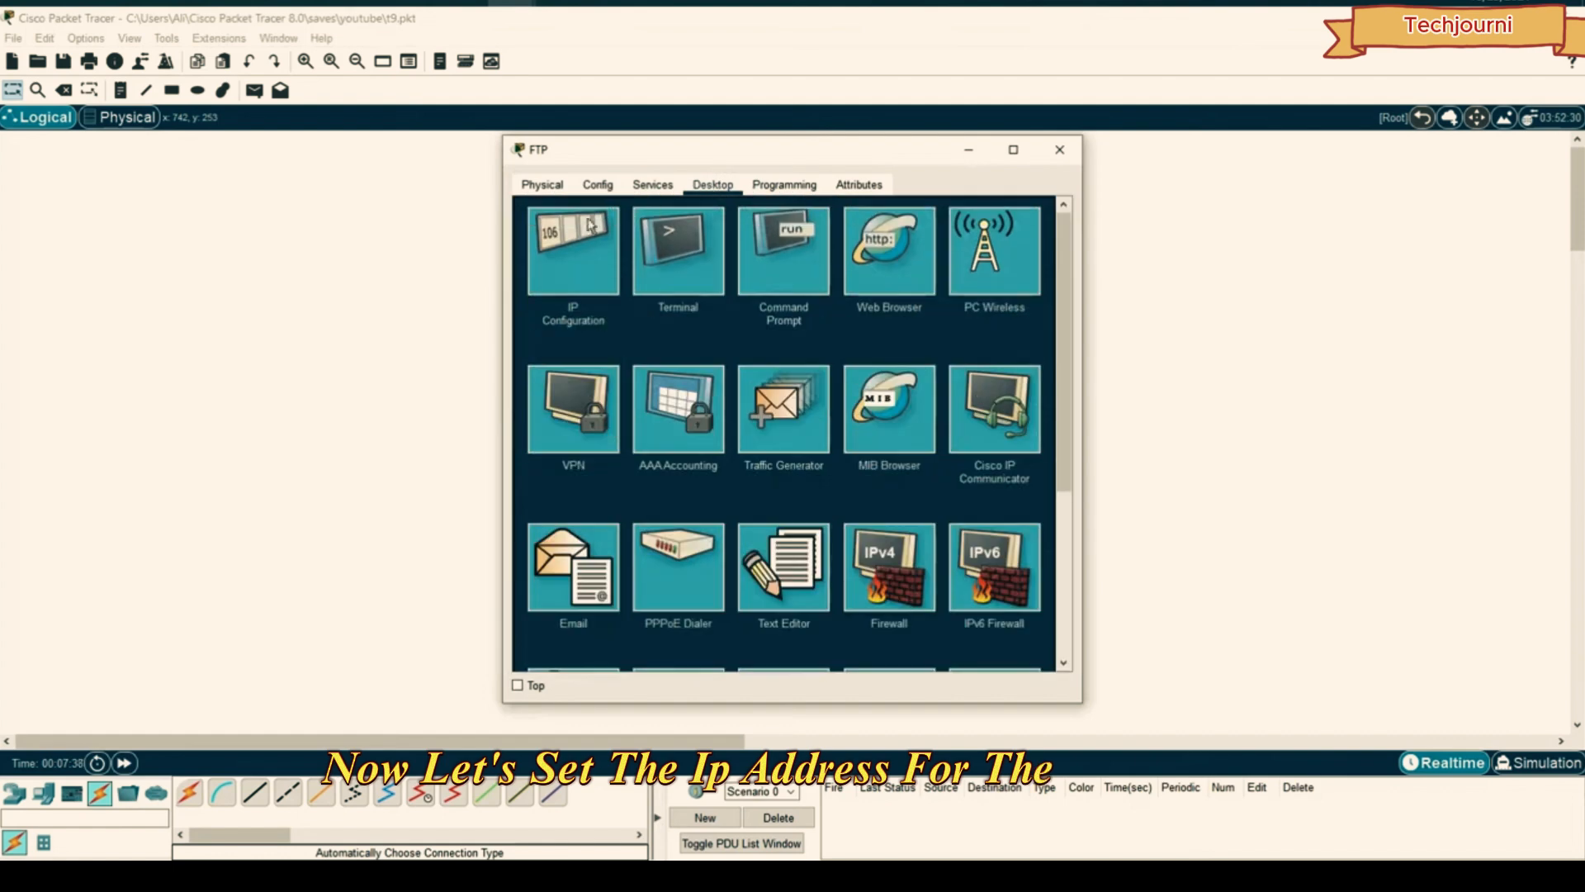
left_click(592, 239)
left_click_drag(790, 357, 640, 350)
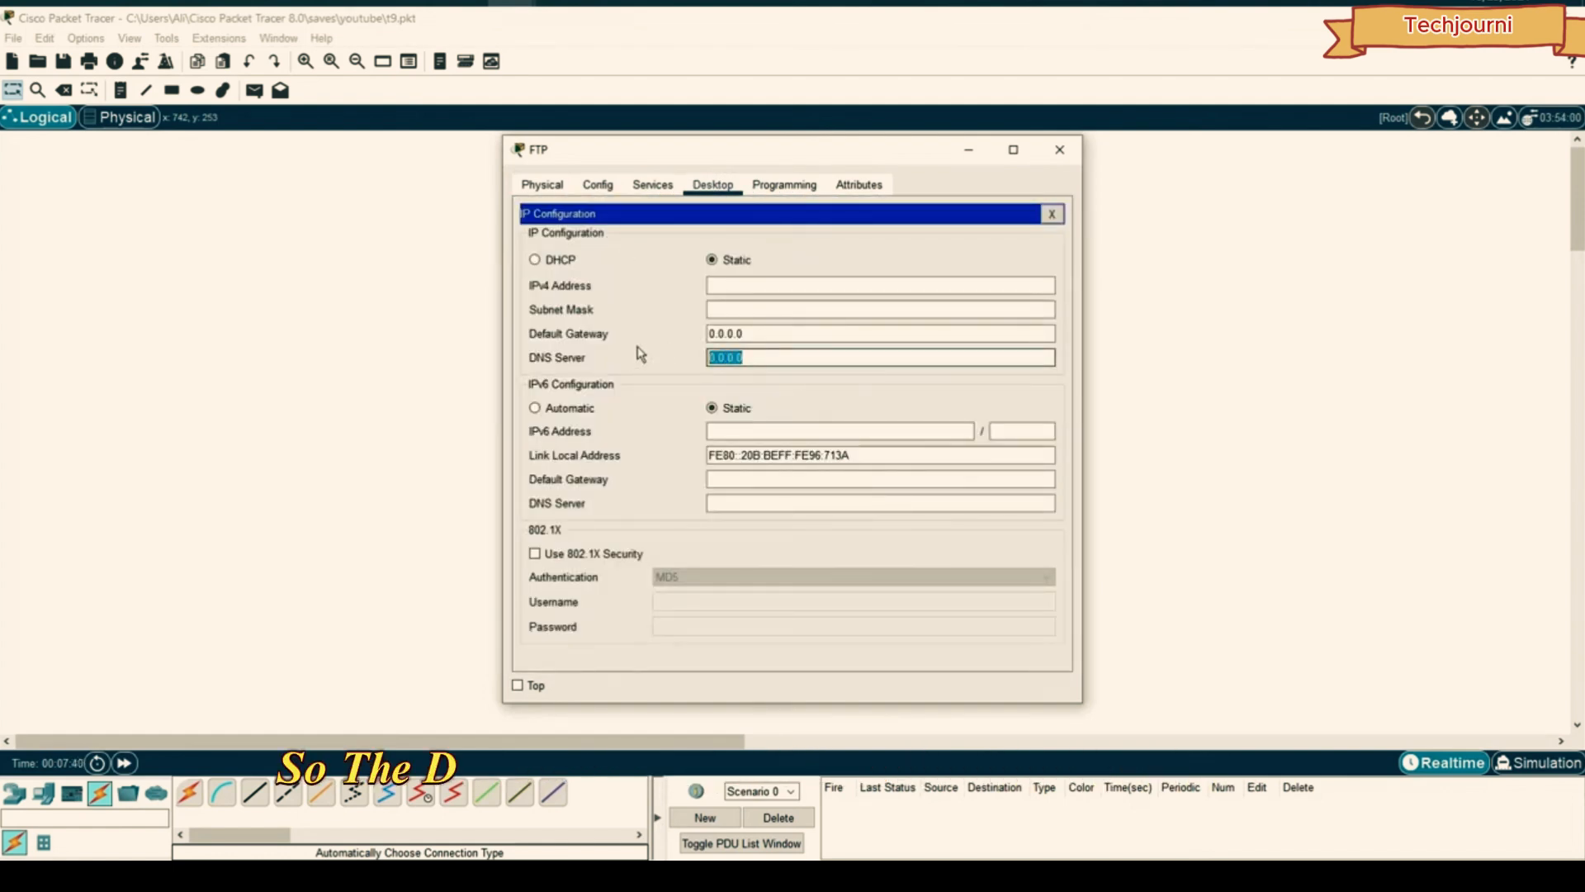
type("192.168.1.1")
left_click_drag(651, 156, 891, 147)
left_click(991, 278)
type("192.168.1.1")
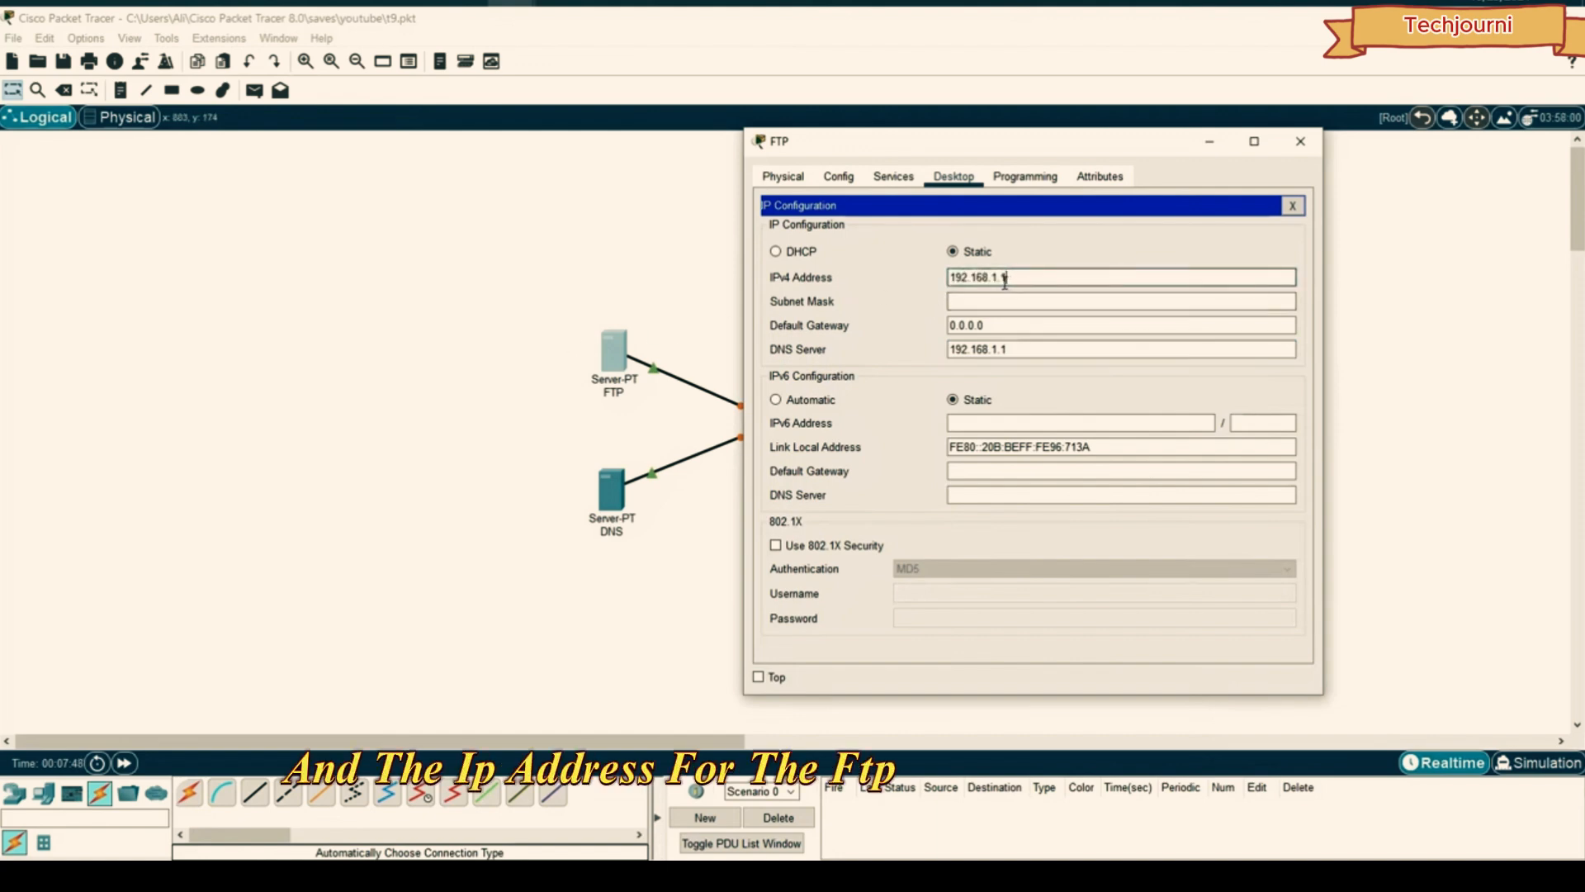
type("00")
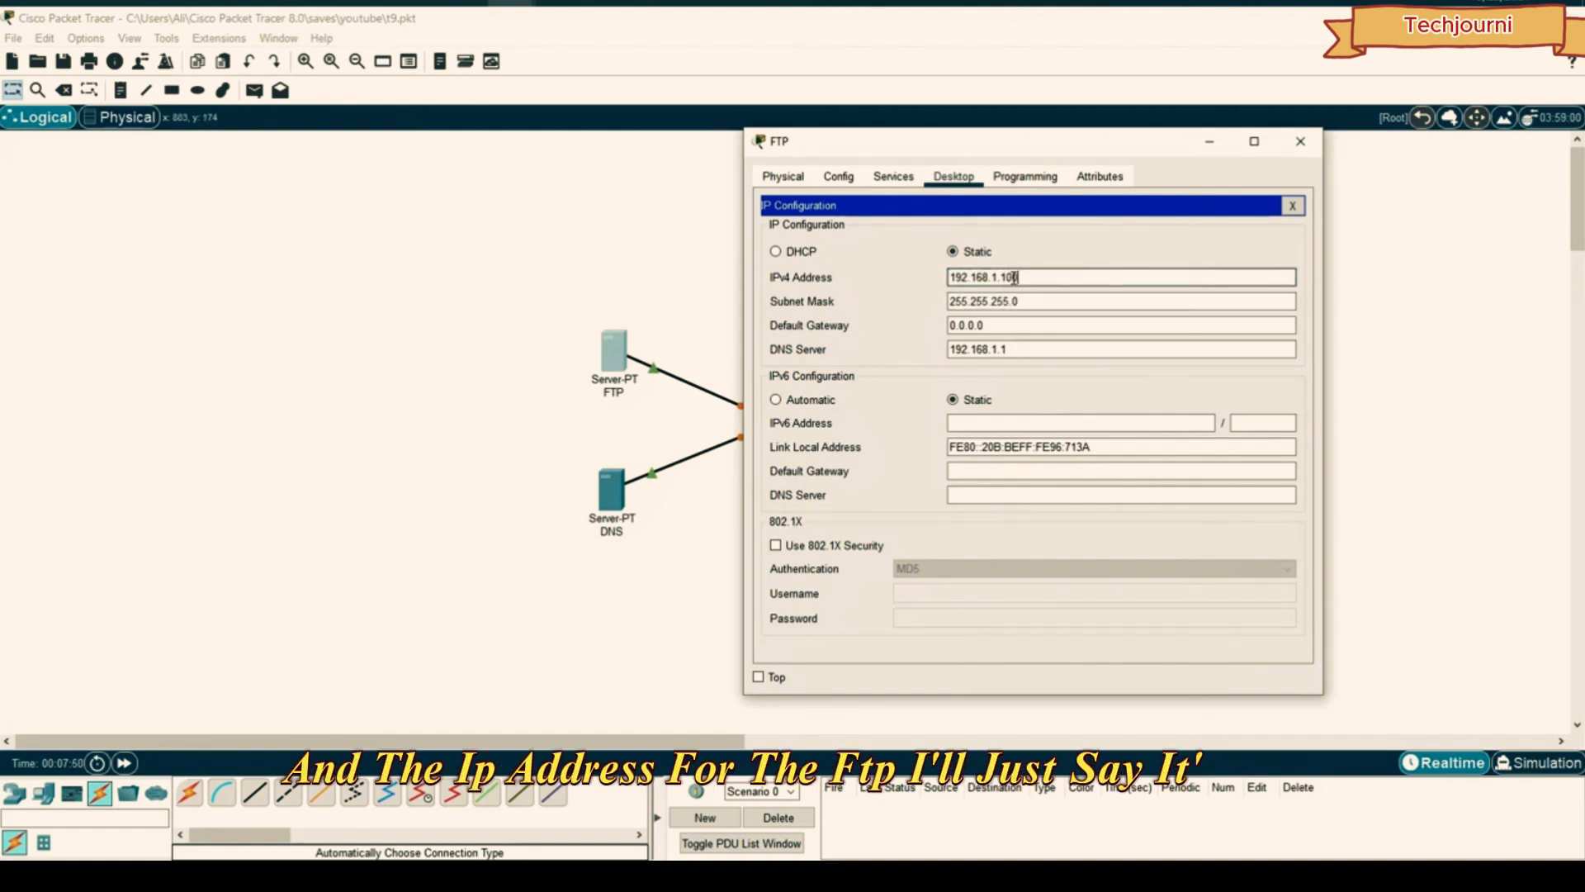
left_click(1303, 147)
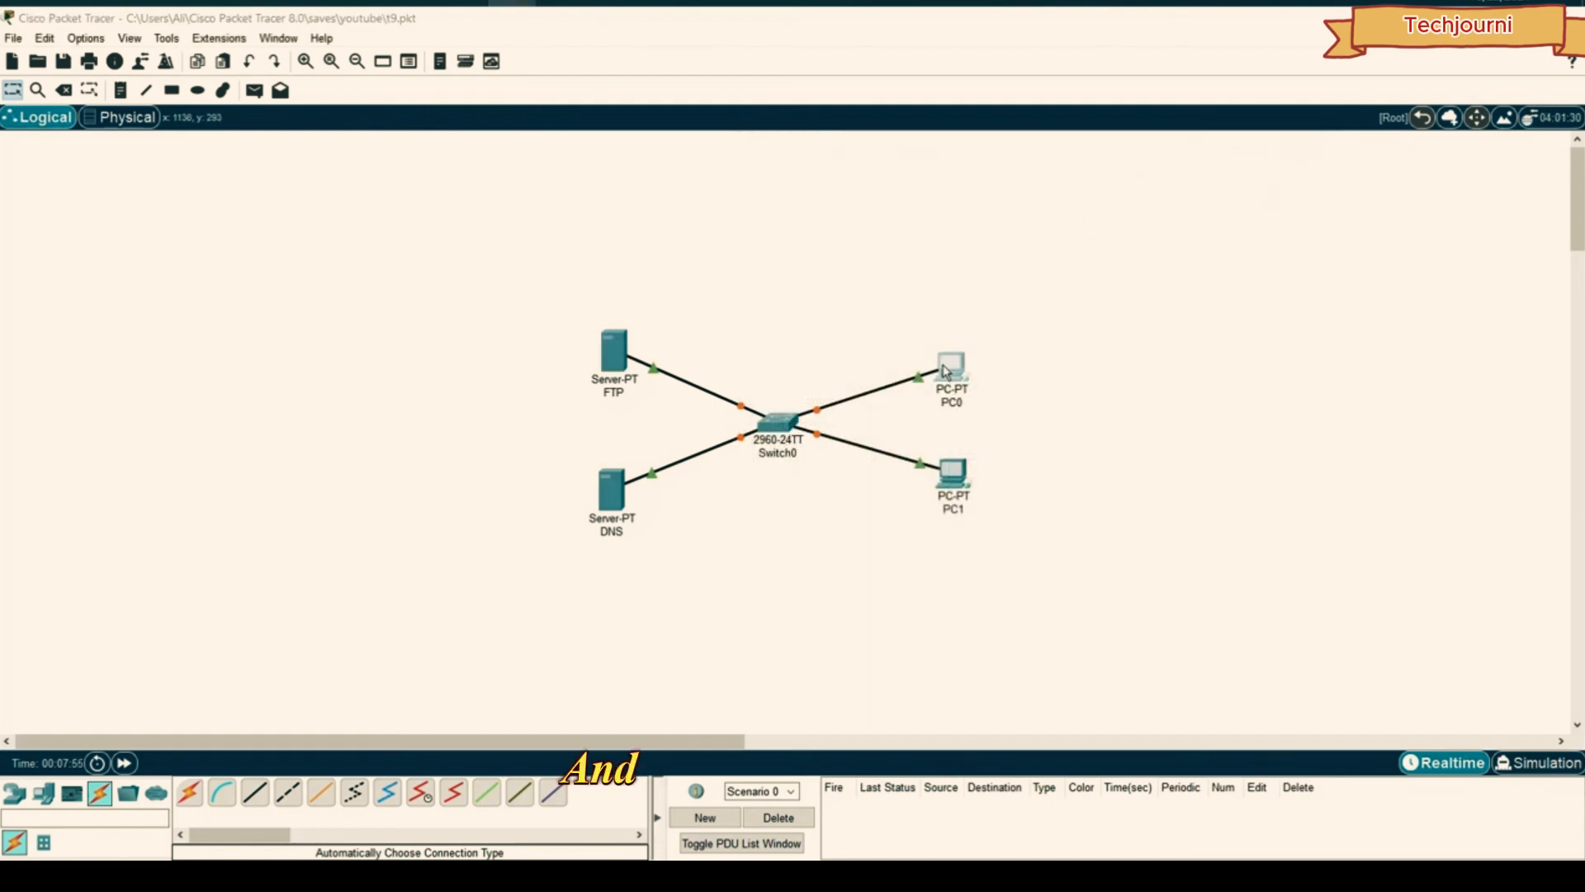
- Give PC0 IPv4 192.168.1.2 and DNS server 192.168.1.1
left_click(947, 369)
left_click(652, 184)
left_click(573, 252)
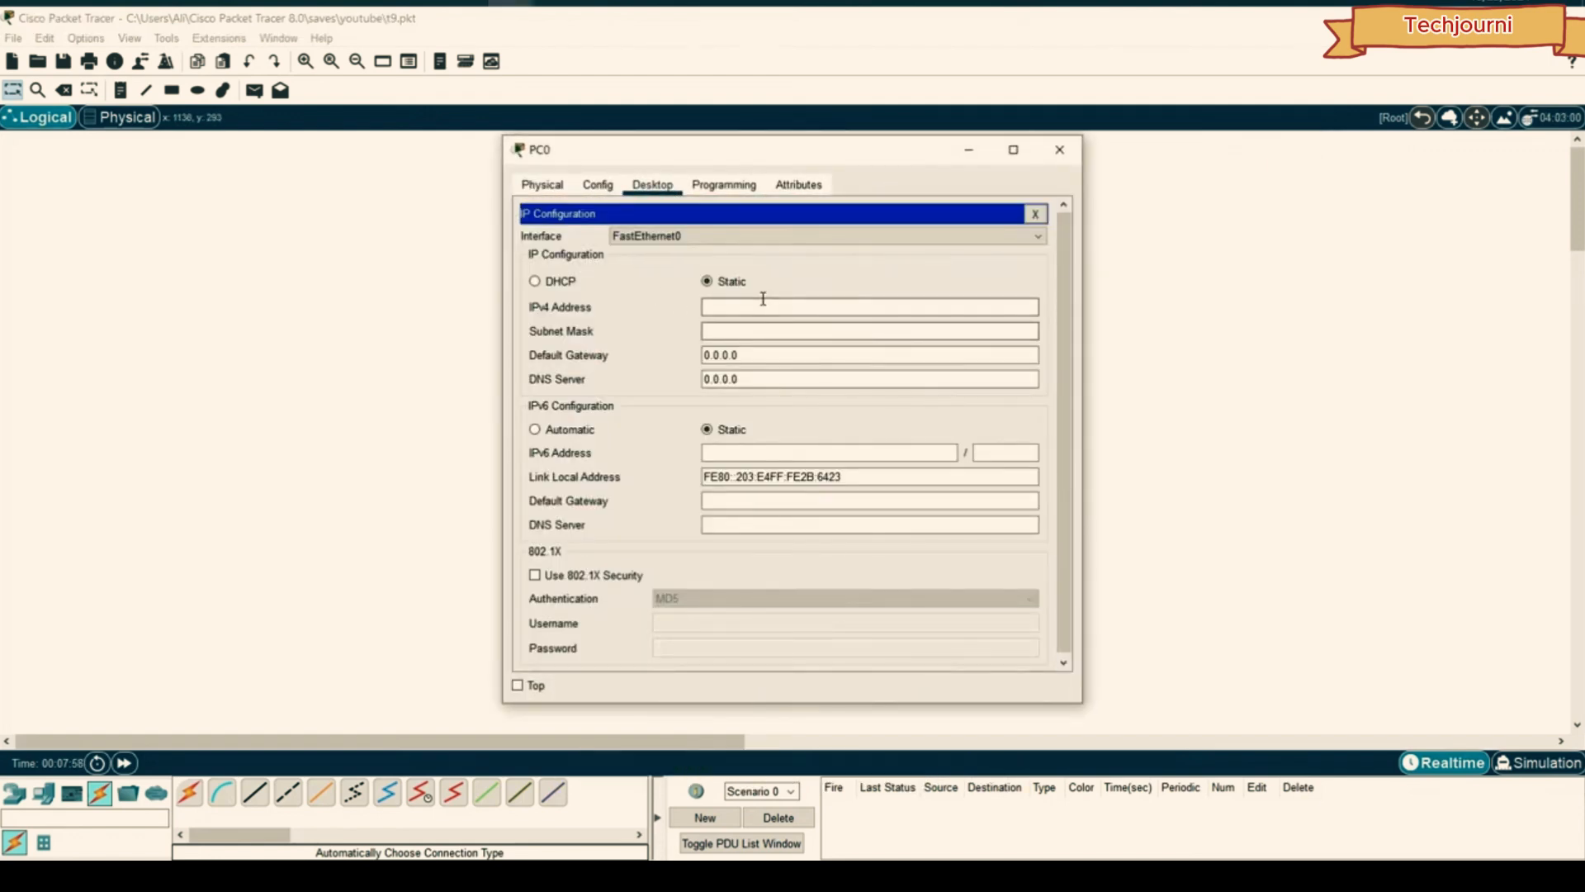
triple_click(779, 378)
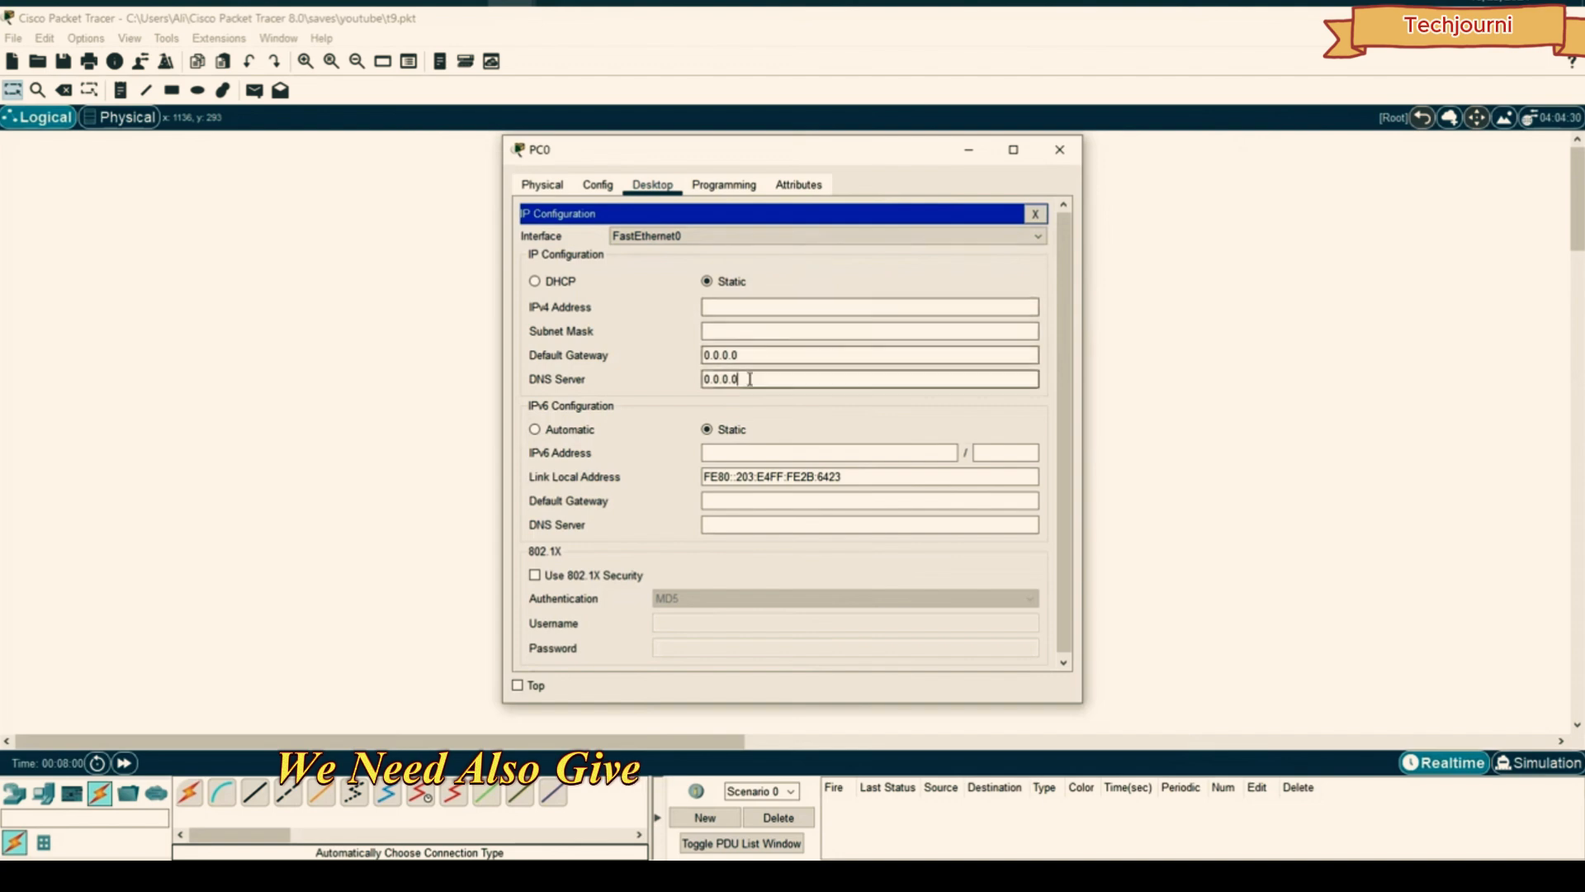
type("192.168.1.1")
left_click(751, 307)
left_click_drag(781, 303, 757, 307)
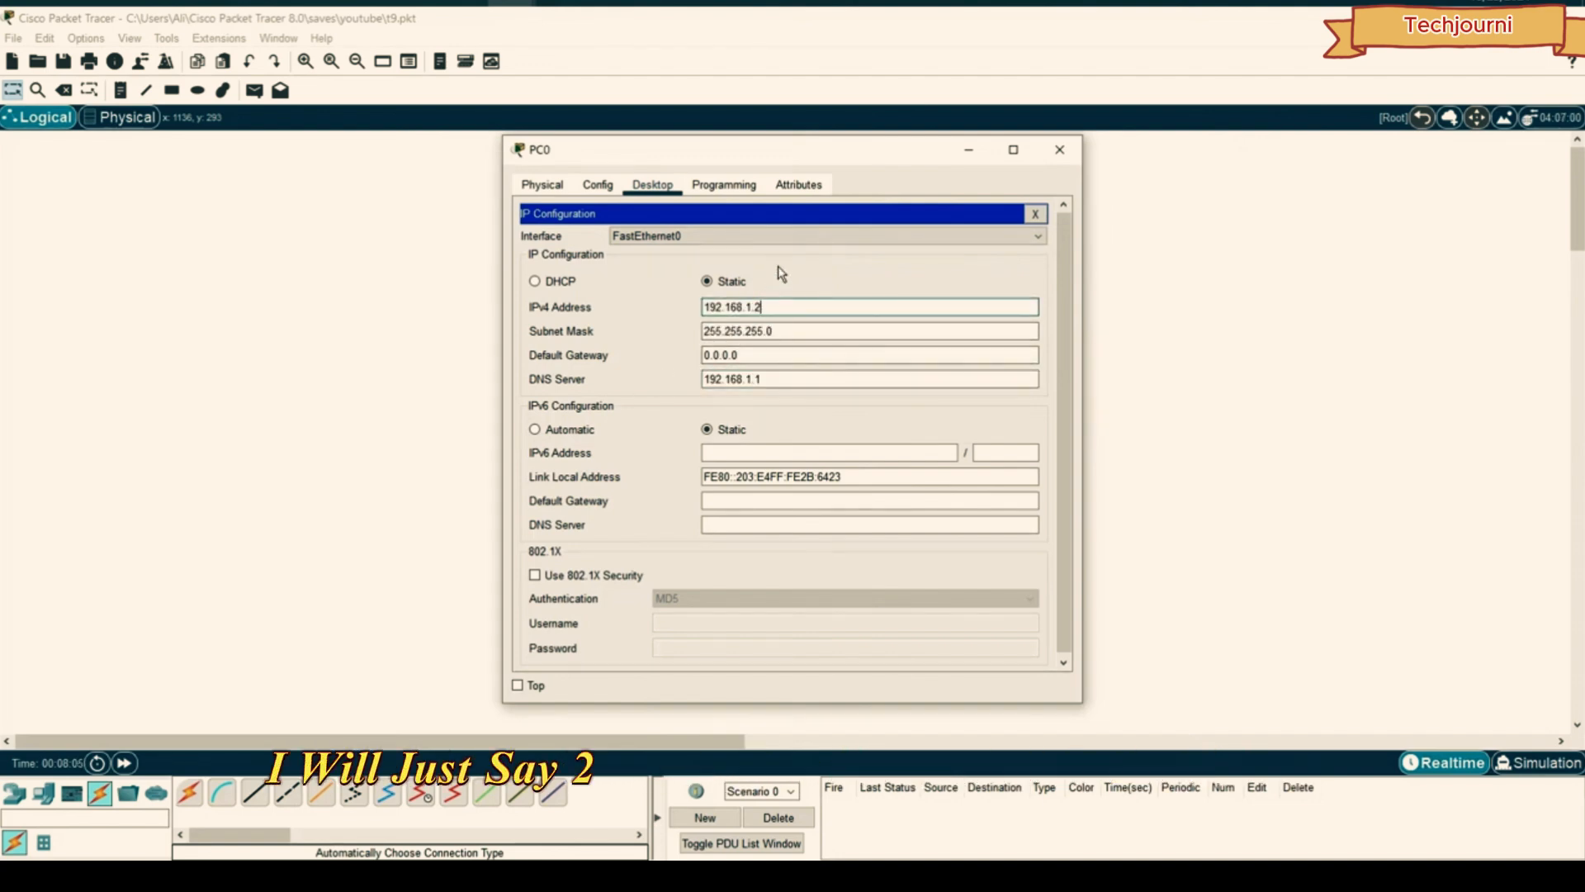
left_click(1059, 150)
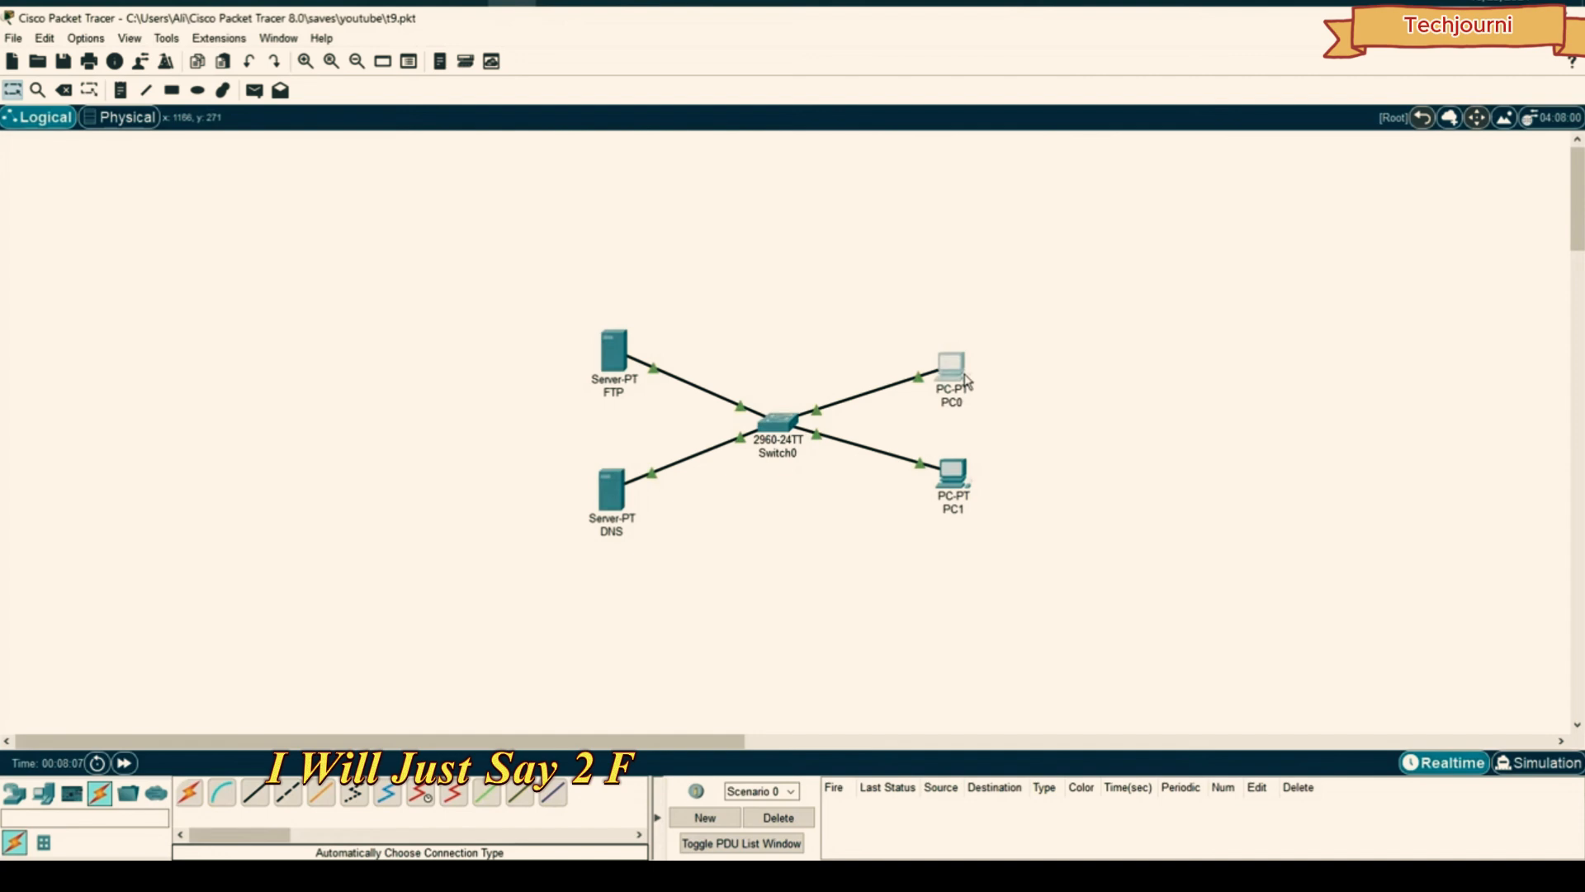
- Give PC1 IPv4 192.168.1.3 and DNS server 192.168.1.1
left_click(954, 473)
left_click(651, 185)
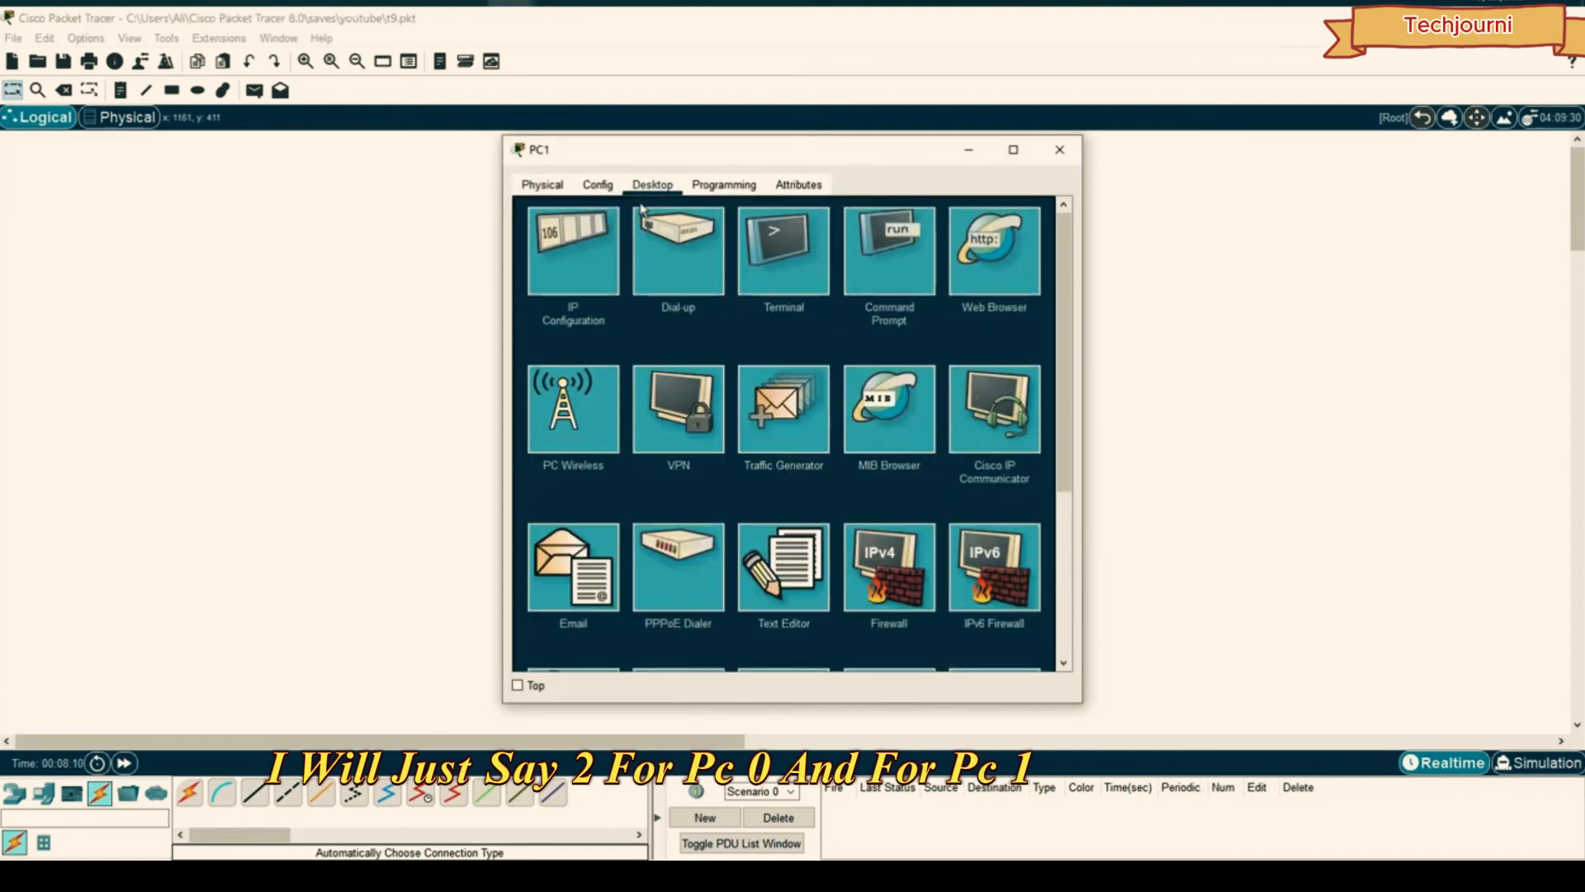
left_click(616, 272)
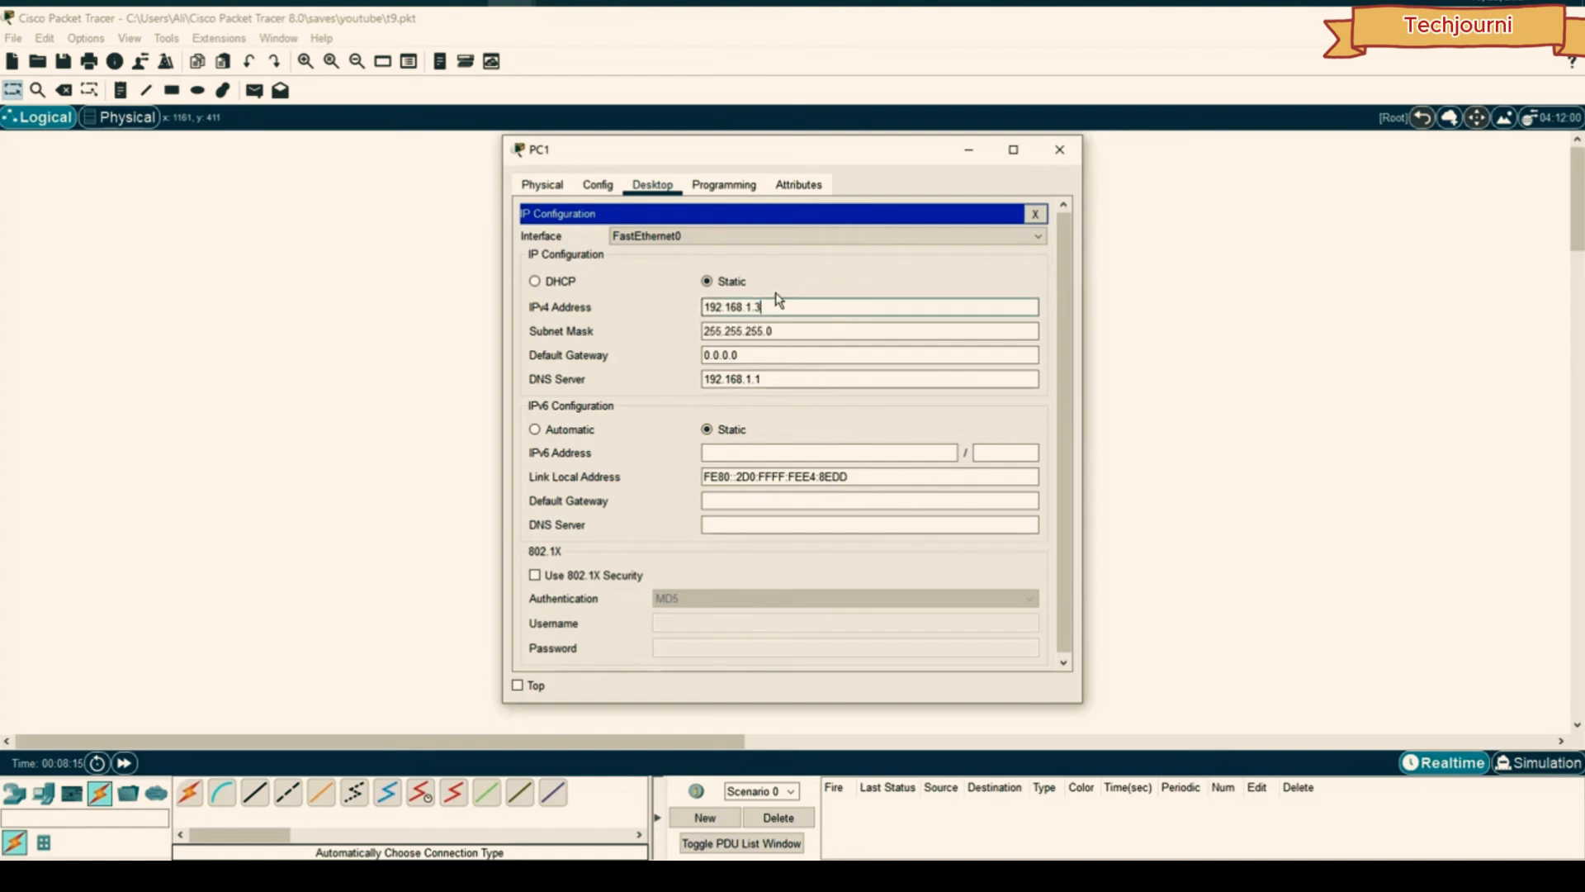
left_click_drag(768, 379, 695, 382)
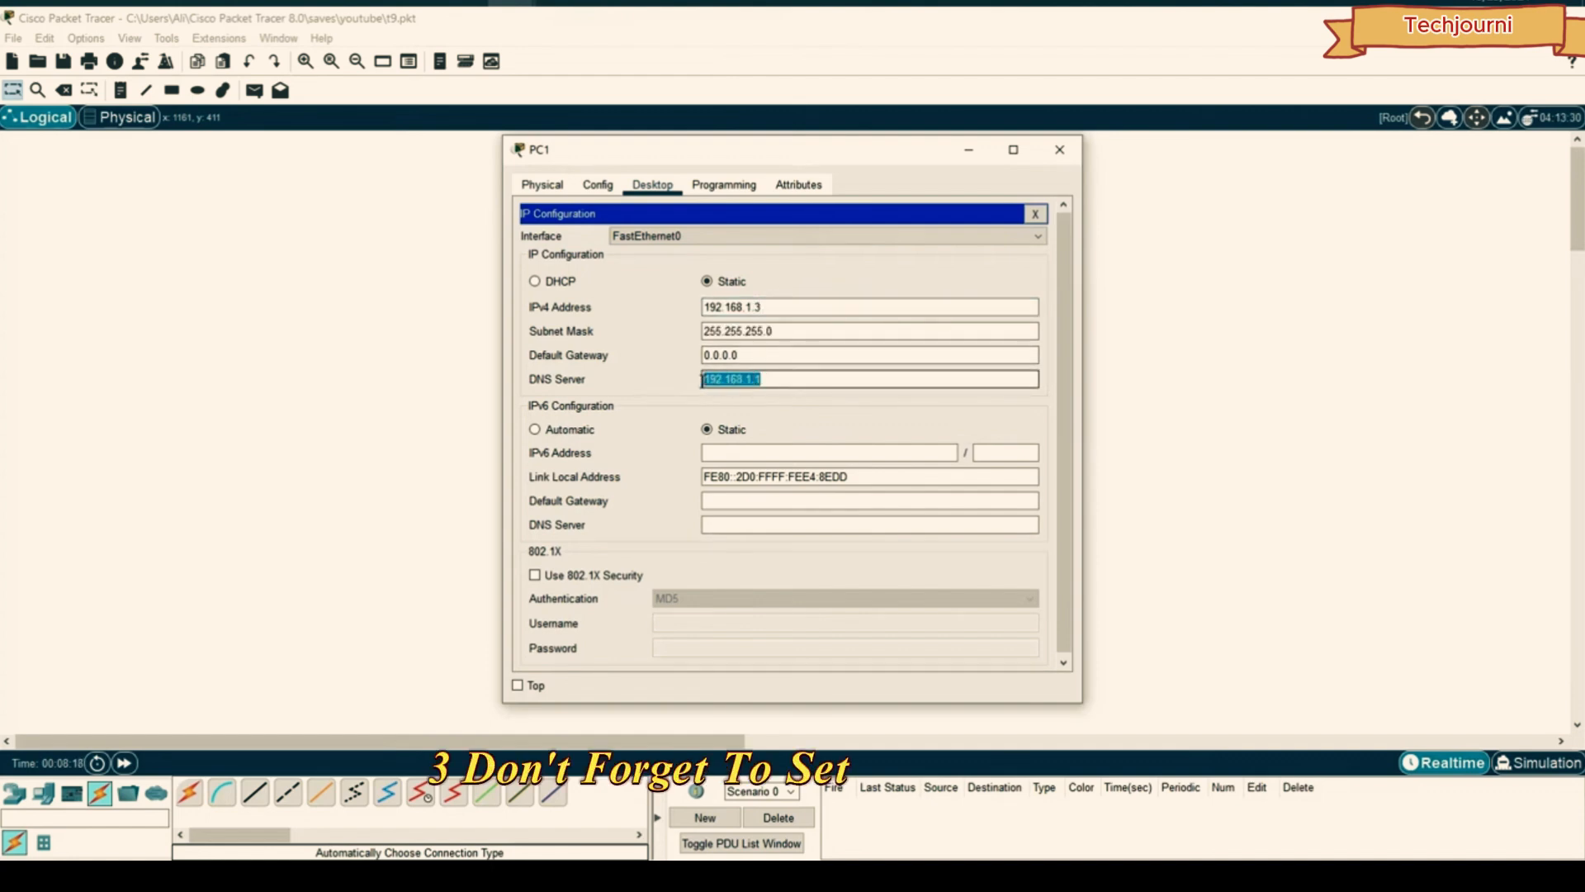
left_click(1059, 149)
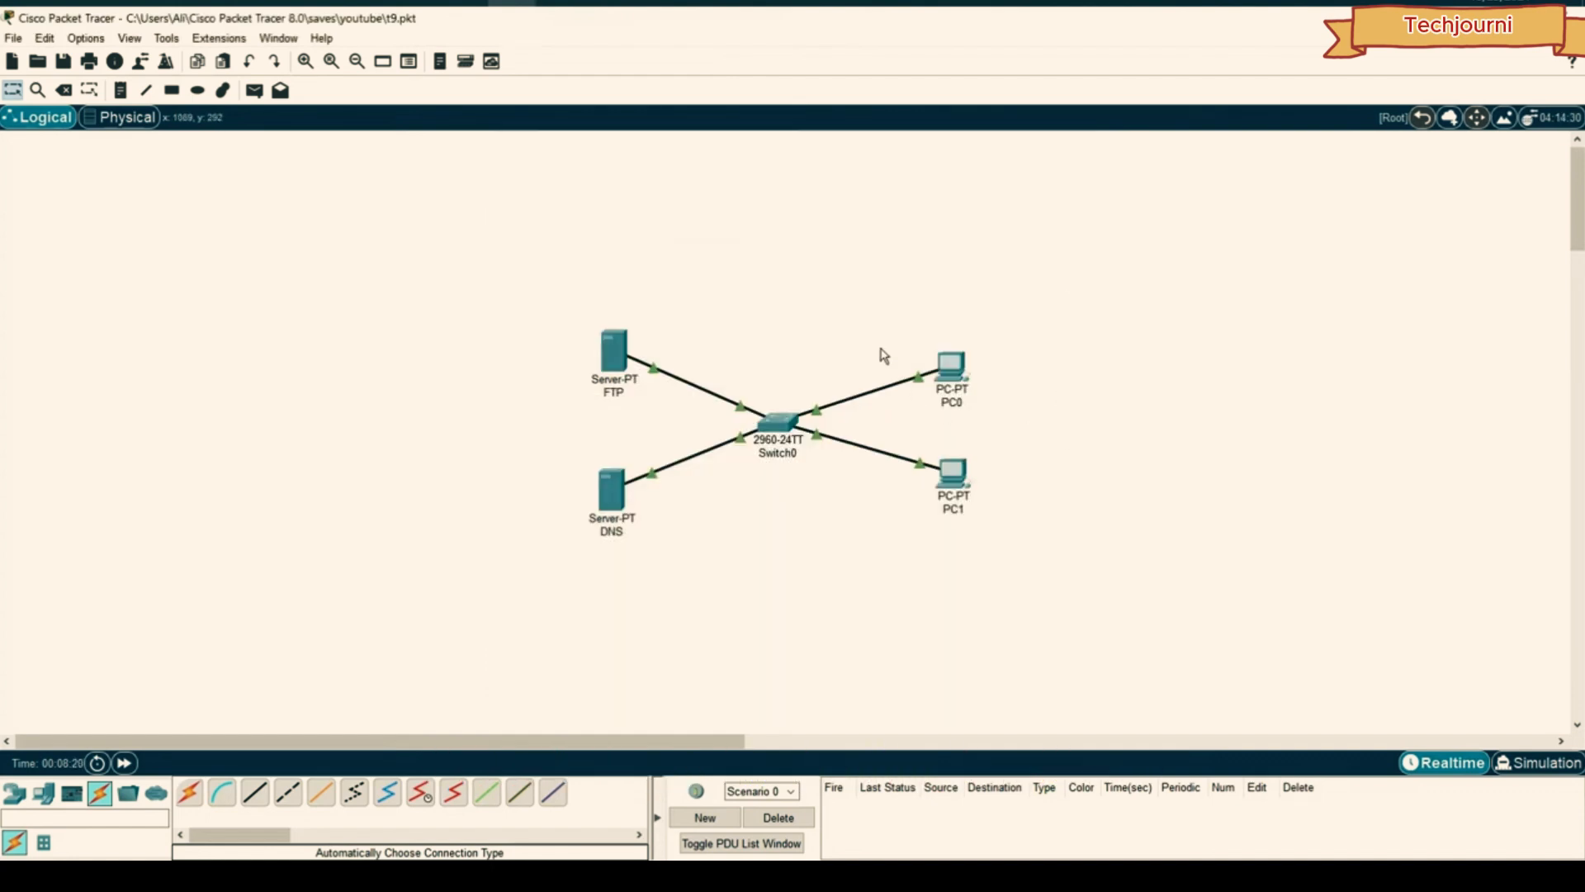
left_click_drag(607, 351, 604, 353)
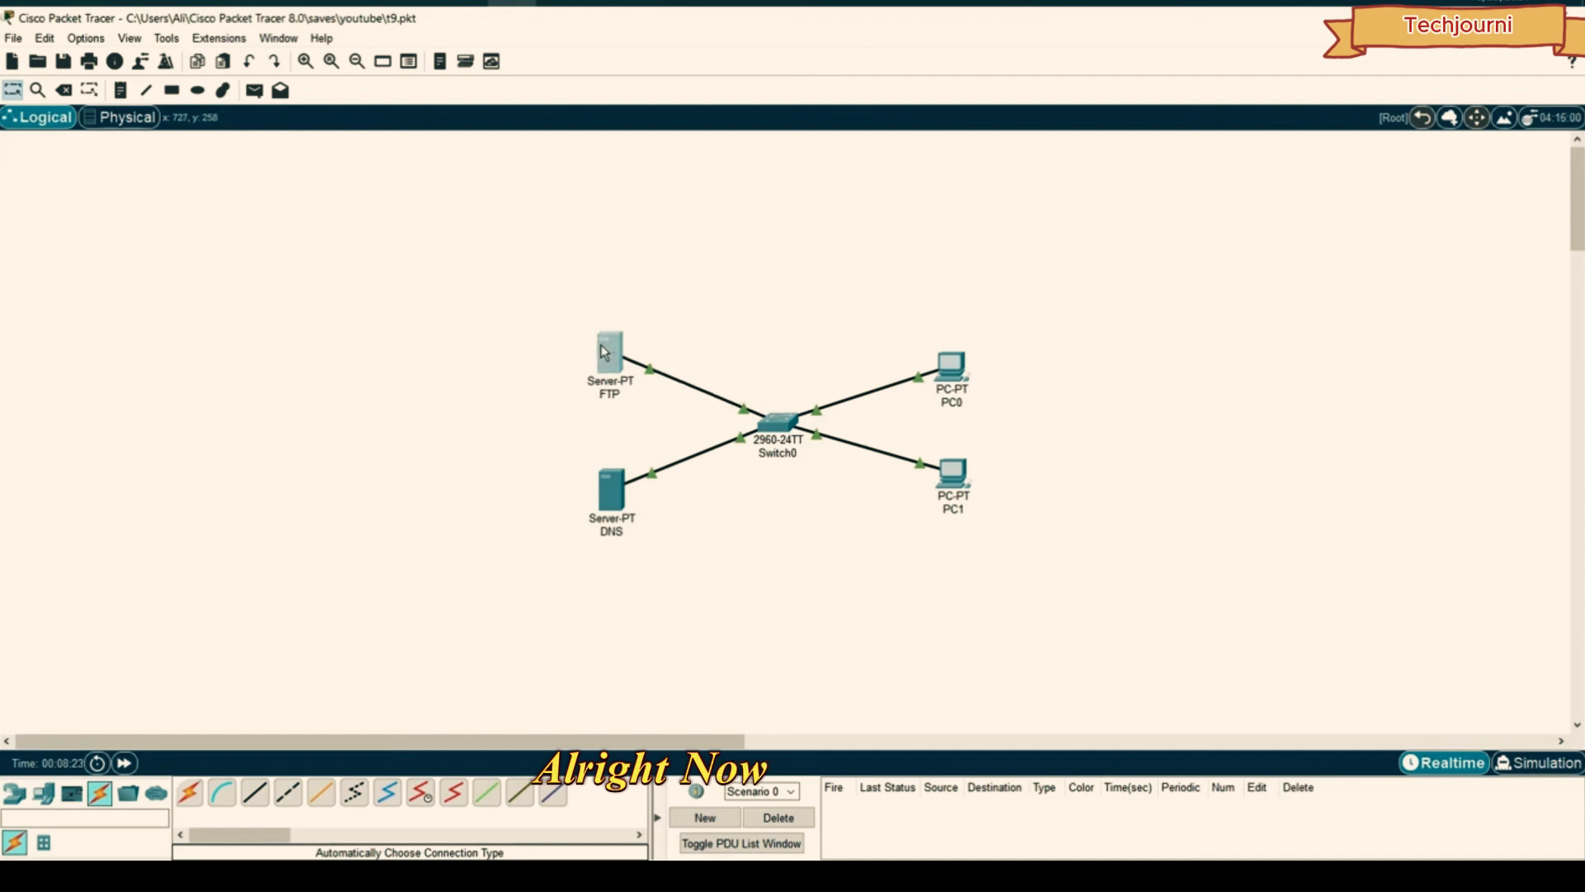
- Add a new FTP user with a username and password, granted Write and Read permissions
left_click(930, 315)
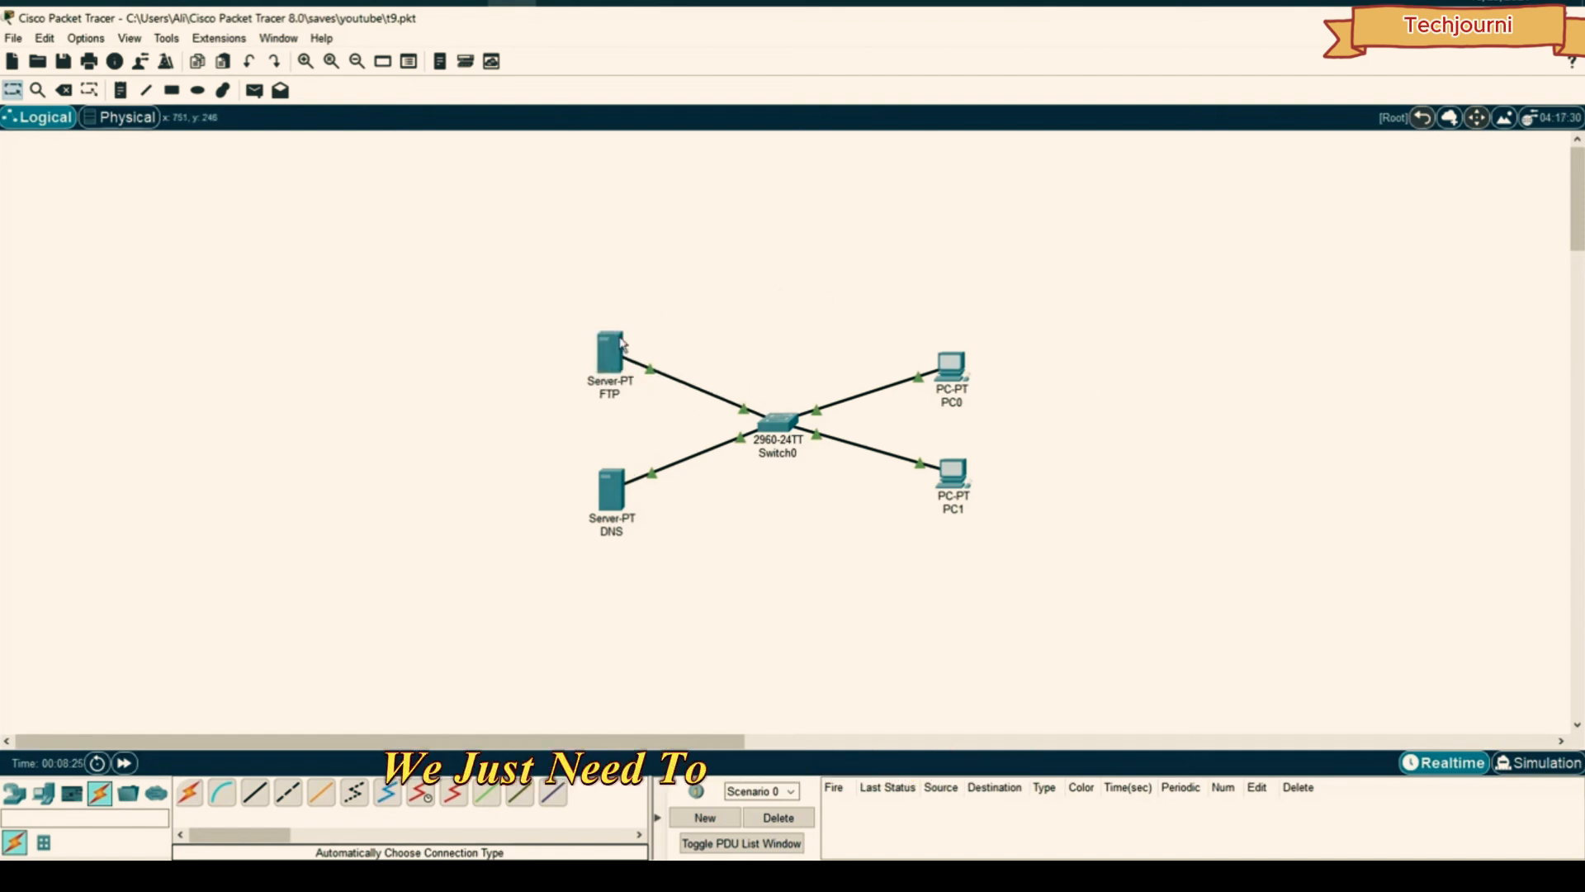
left_click(611, 350)
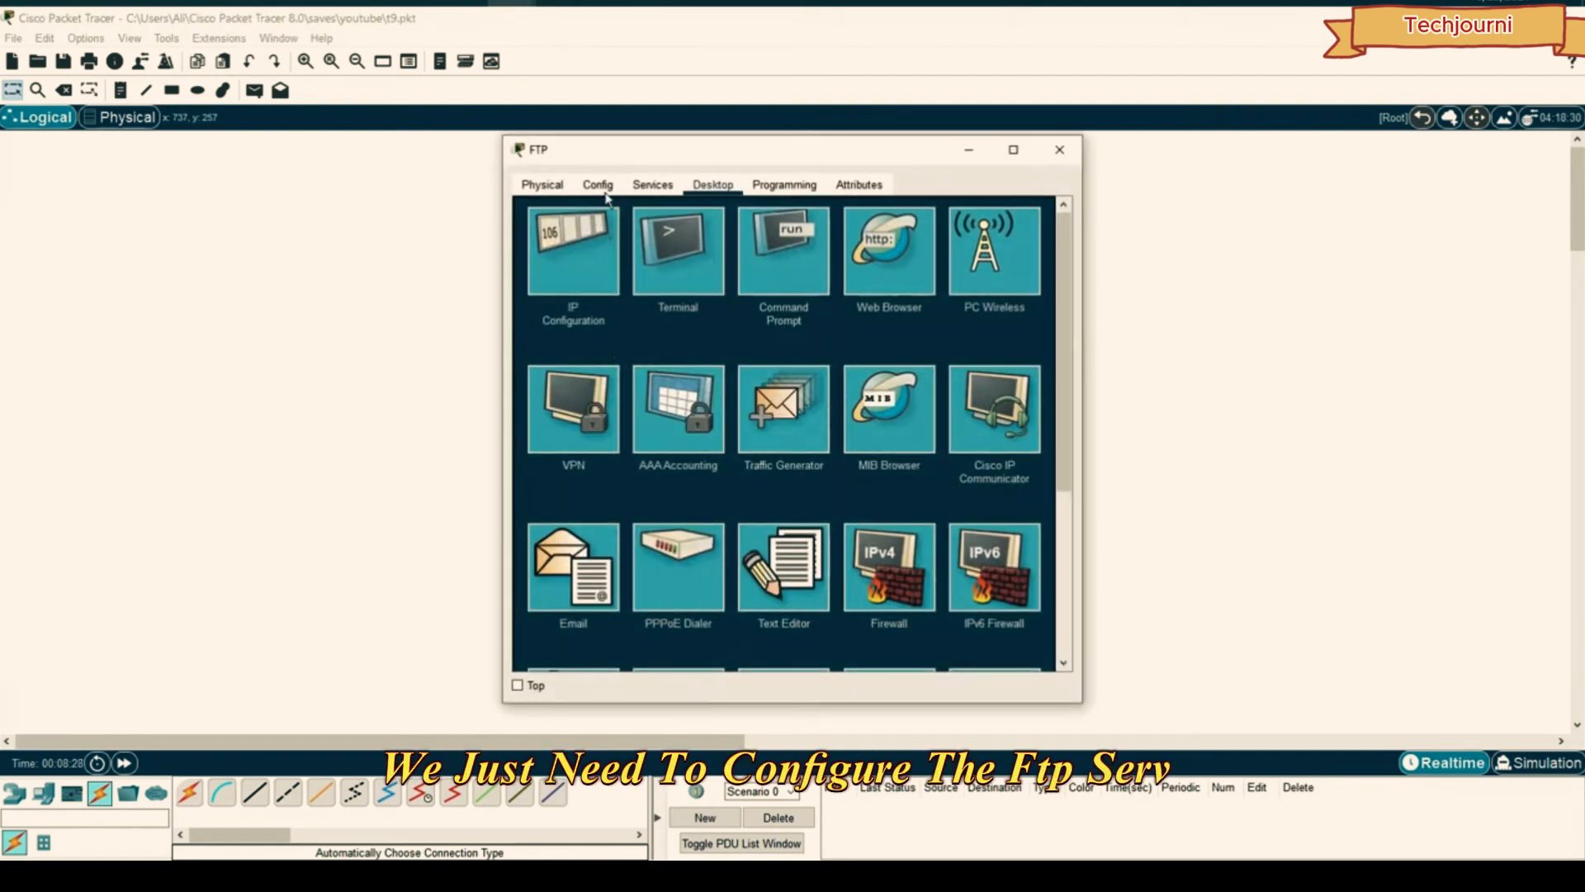
left_click_drag(685, 150, 926, 172)
left_click(903, 187)
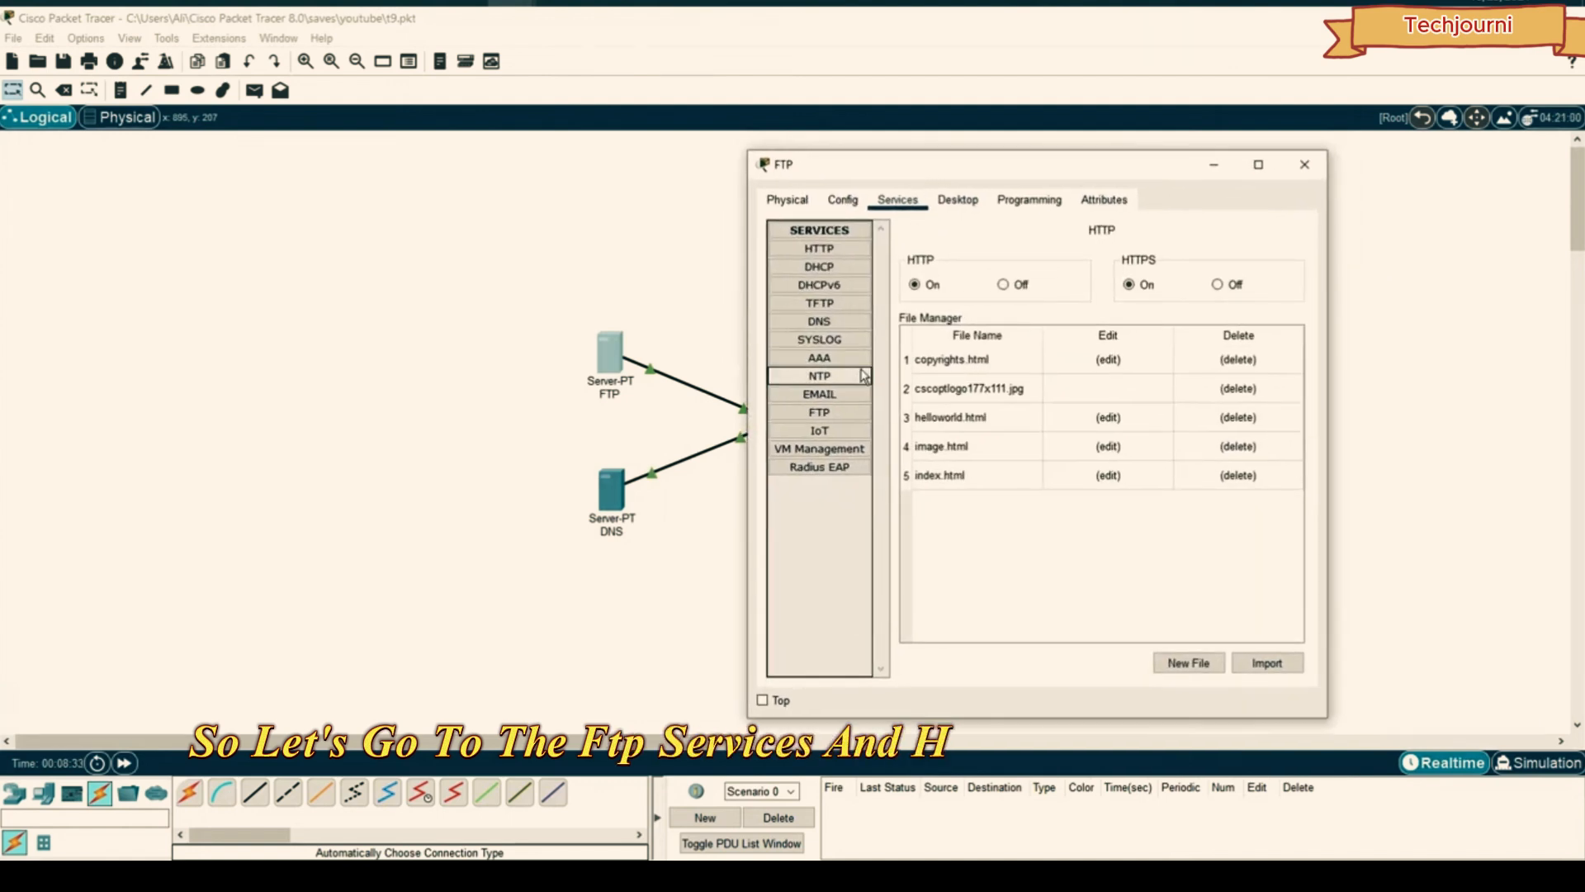
left_click(817, 417)
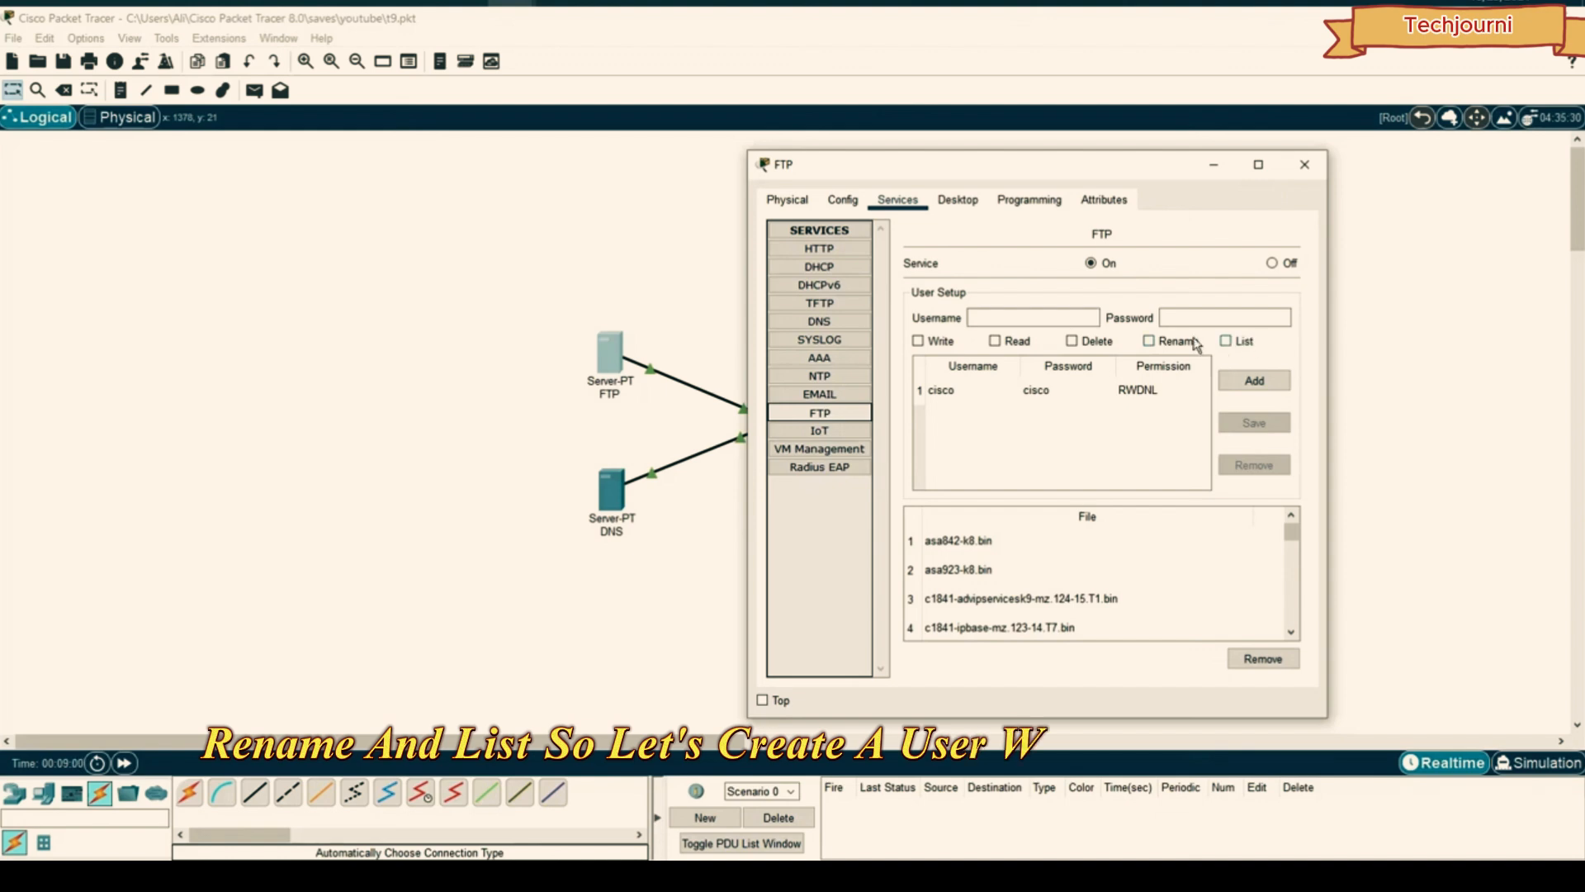
left_click(1082, 319)
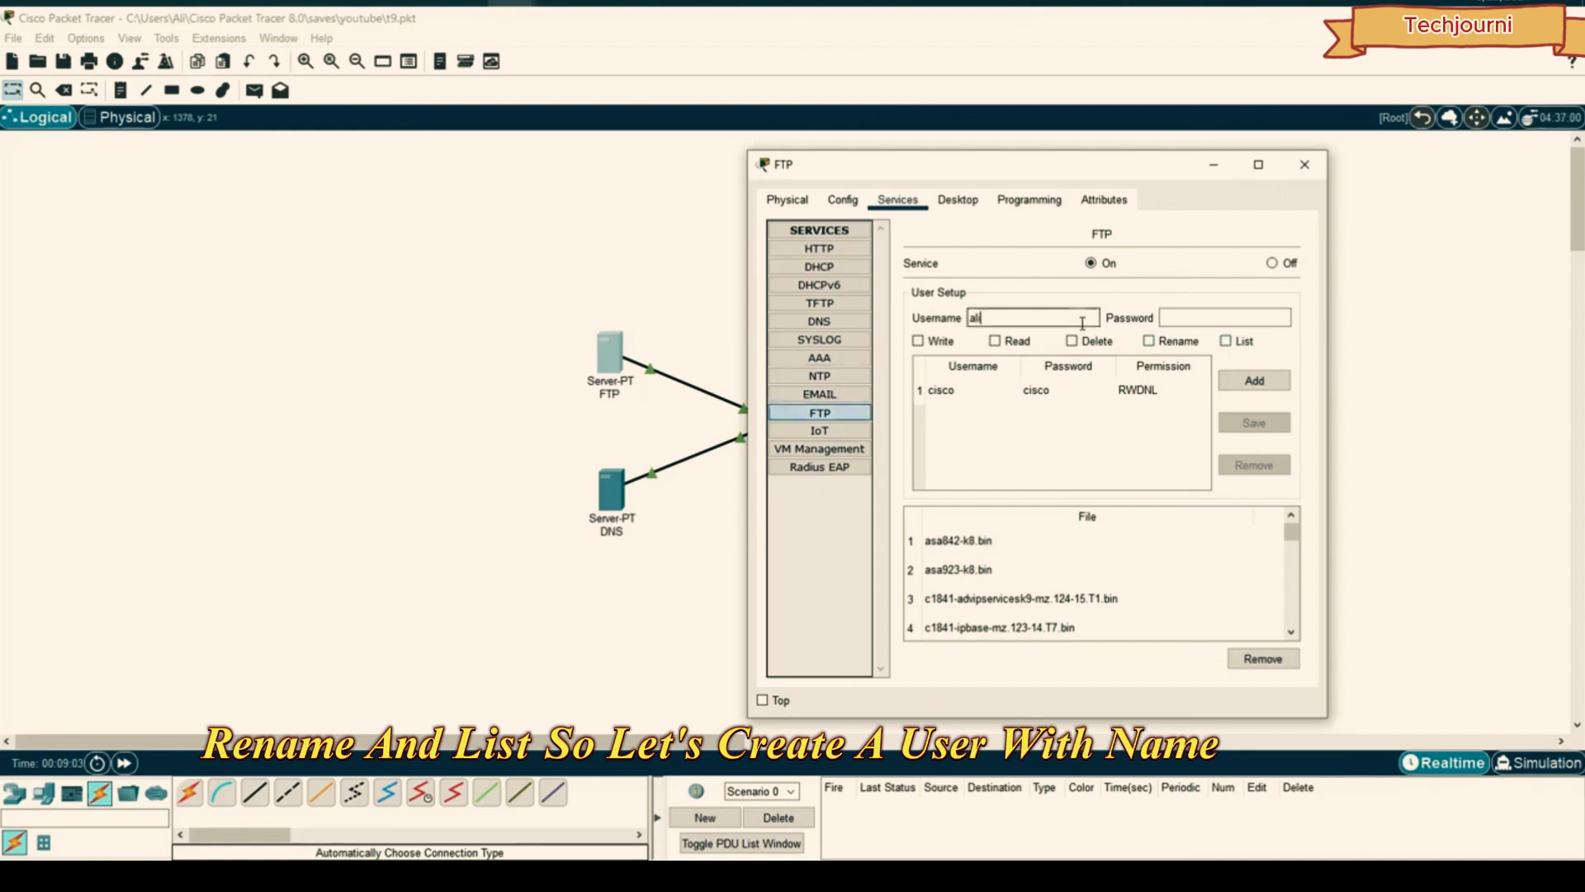
key("Tab")
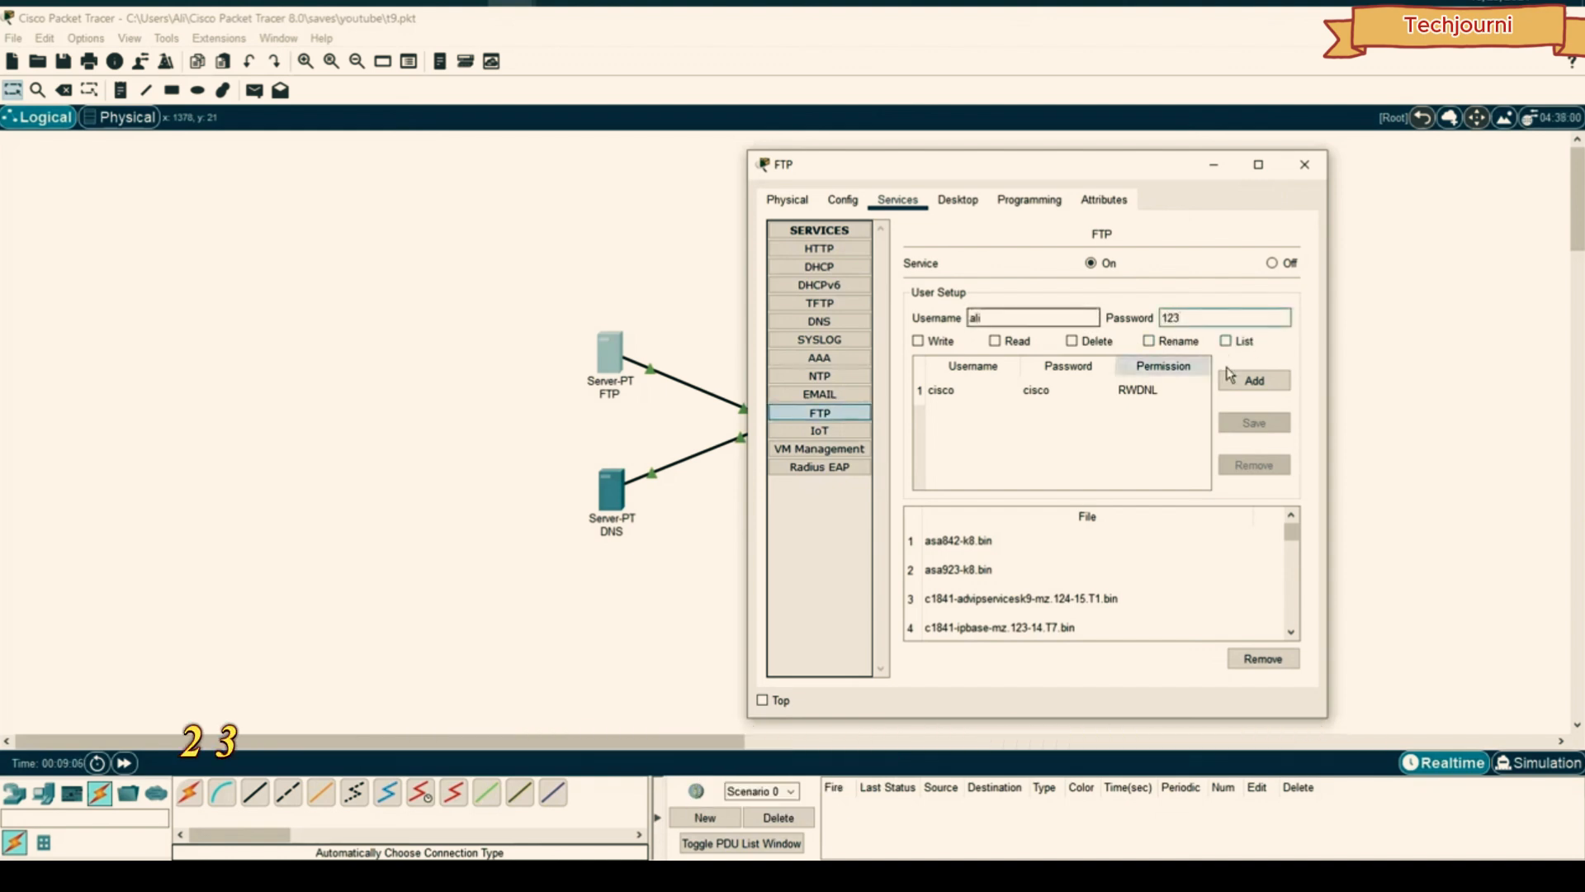
left_click(917, 341)
left_click(995, 341)
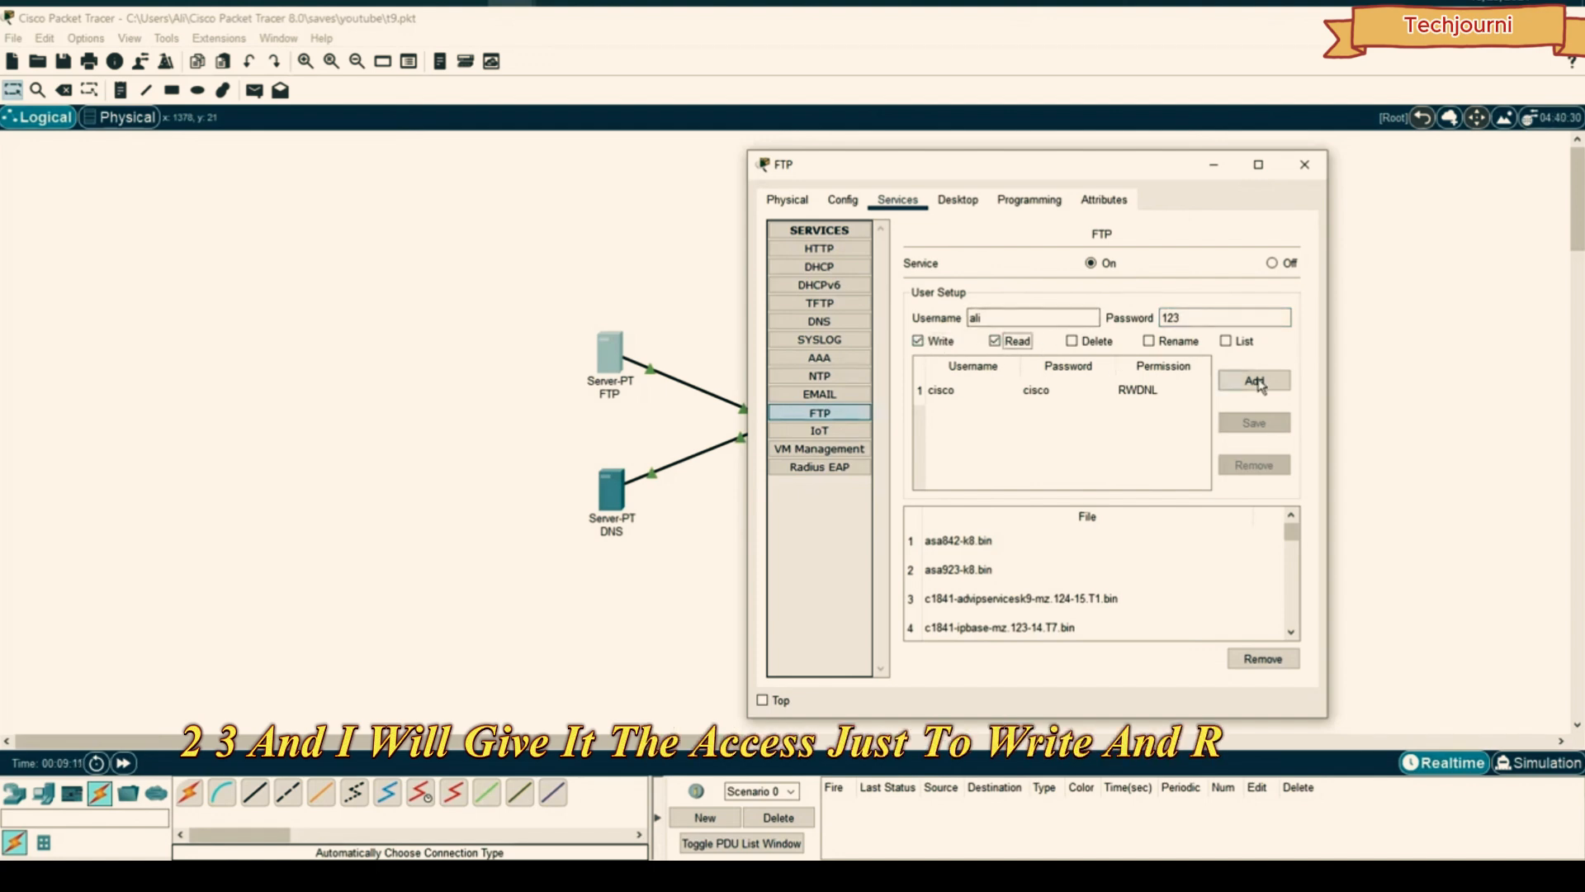
left_click(1254, 380)
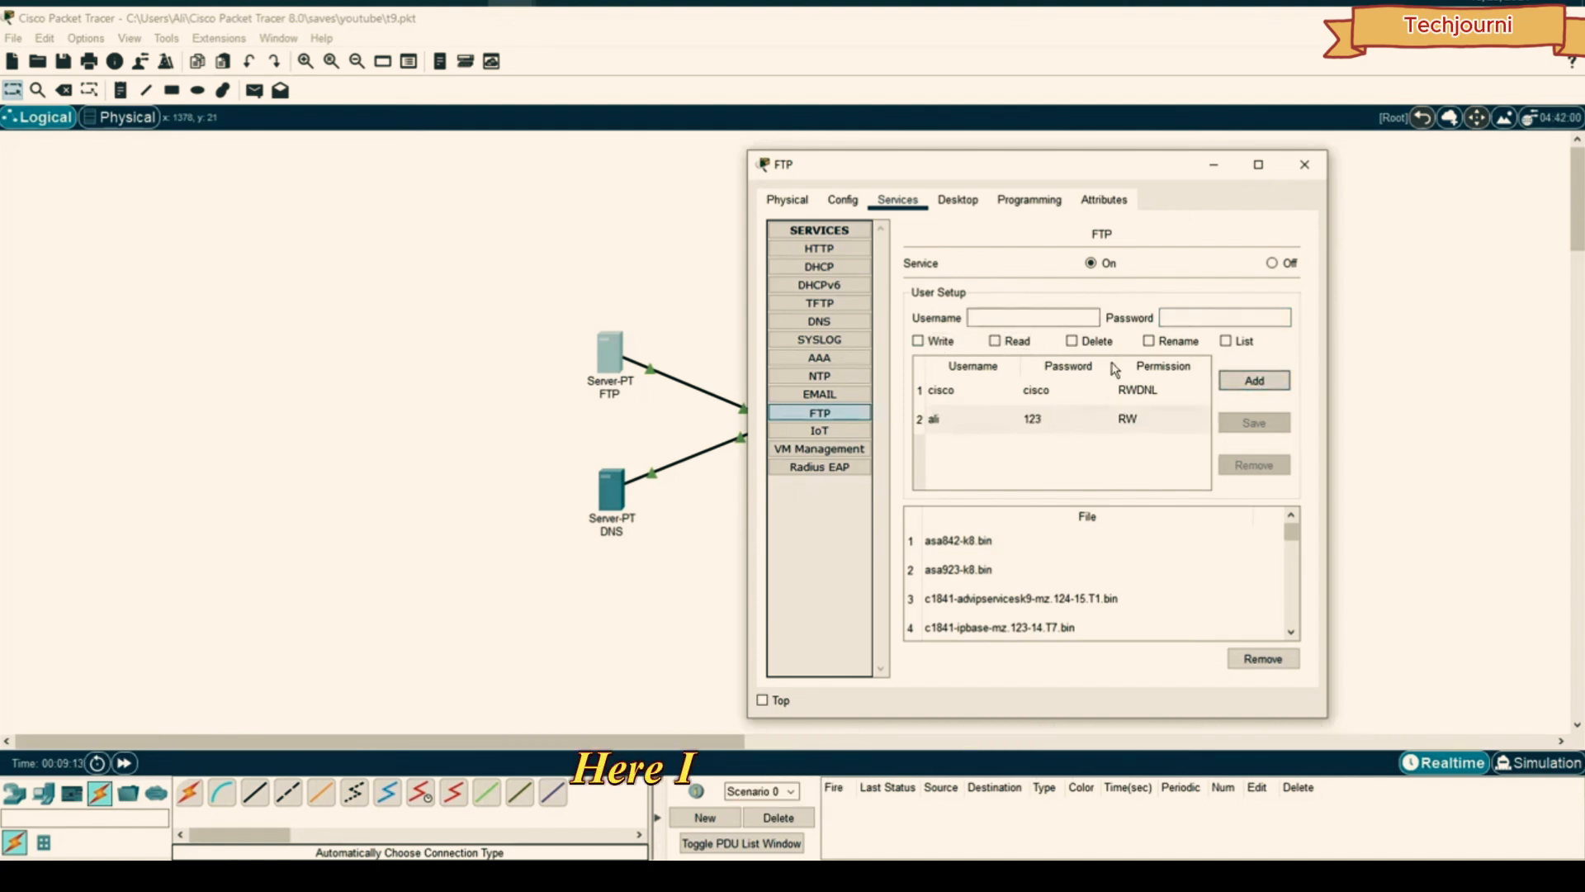
left_click_drag(1123, 171, 1169, 159)
- Open PC0's Command Prompt in an enlarged window
left_click(1351, 152)
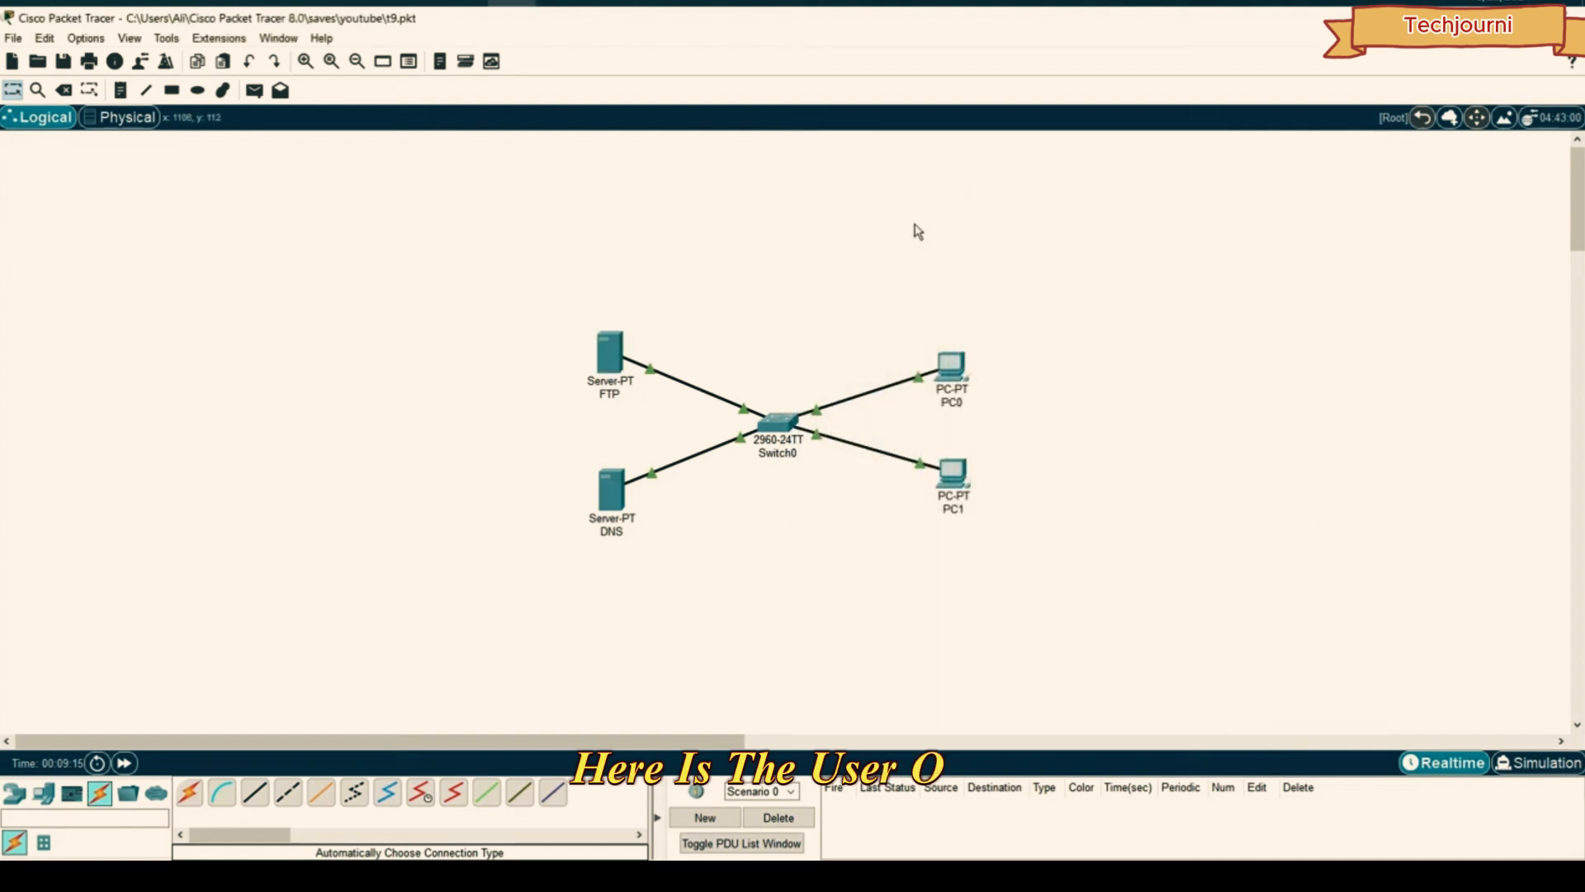
left_click(949, 361)
left_click_drag(694, 156, 1189, 163)
left_click(1377, 265)
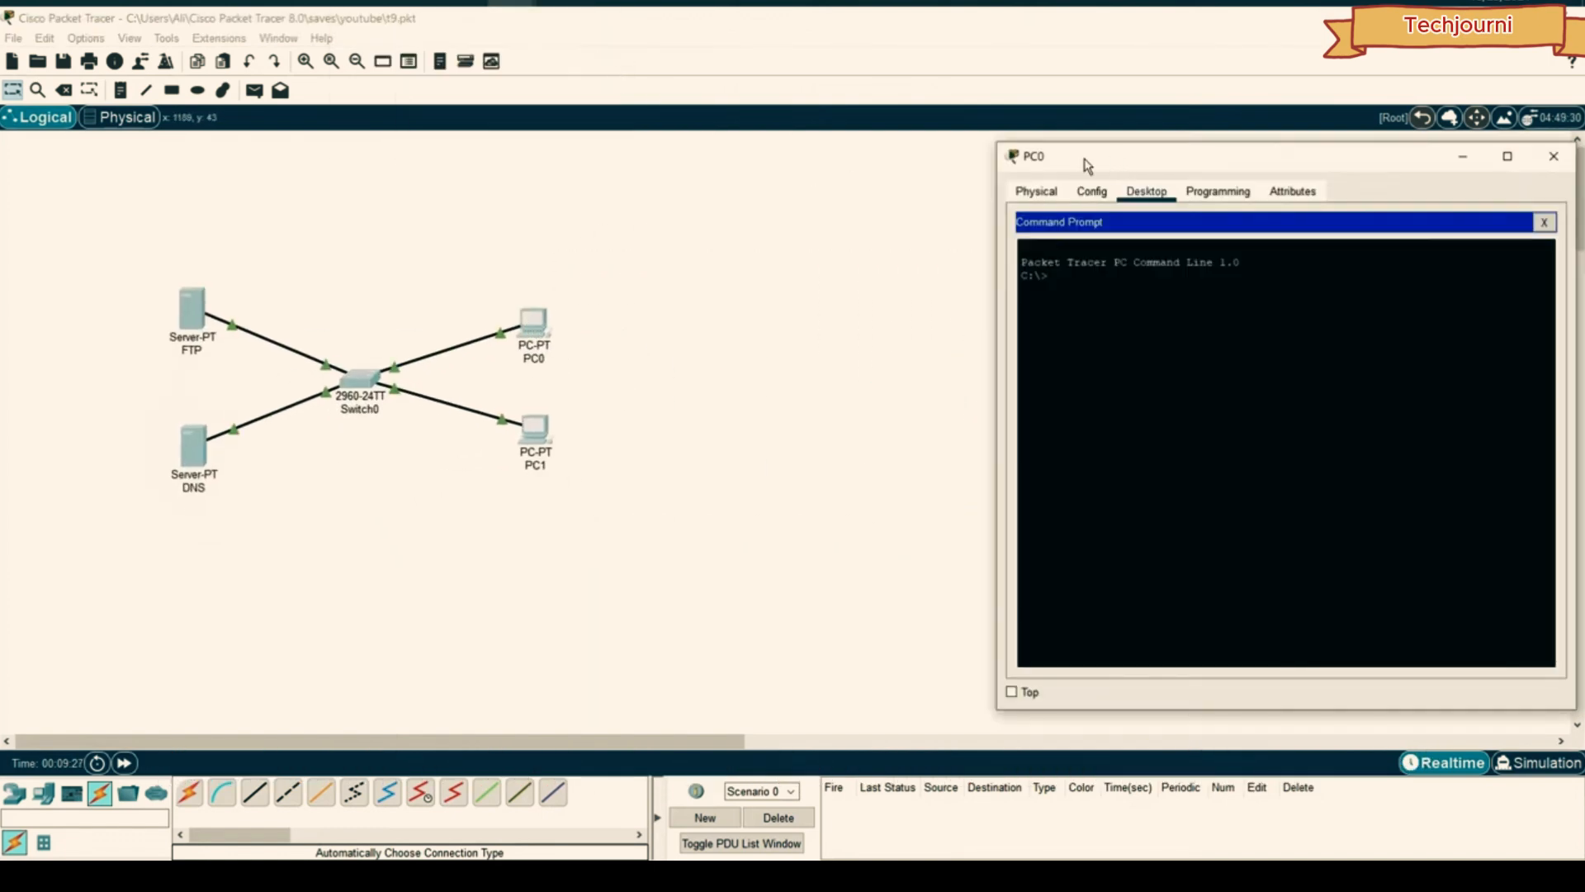
left_click_drag(1087, 165, 764, 123)
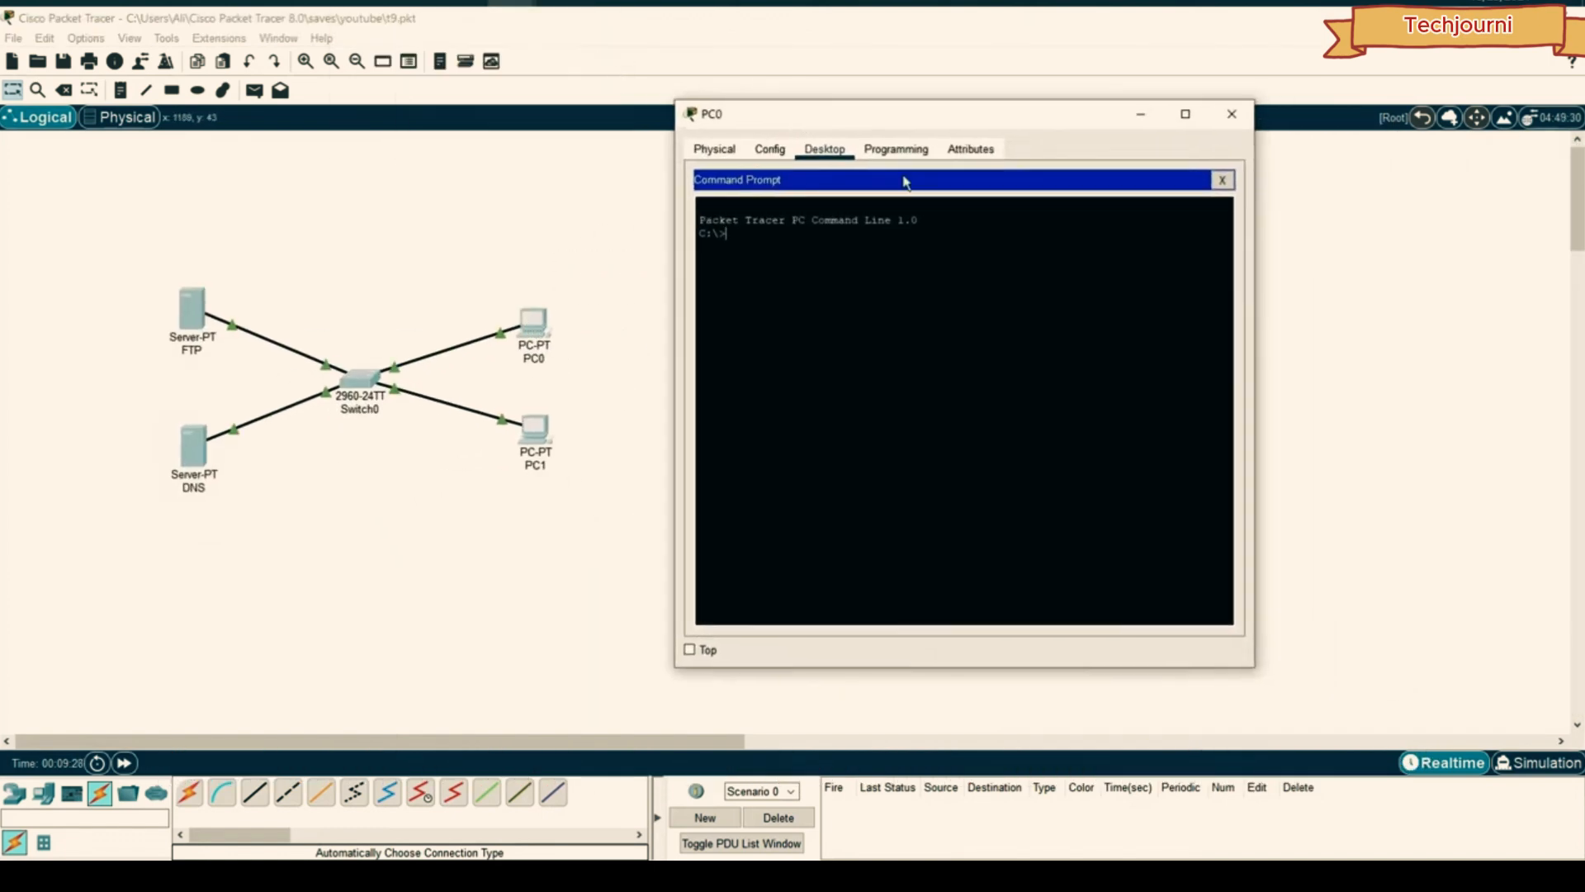
left_click_drag(1253, 669, 1486, 753)
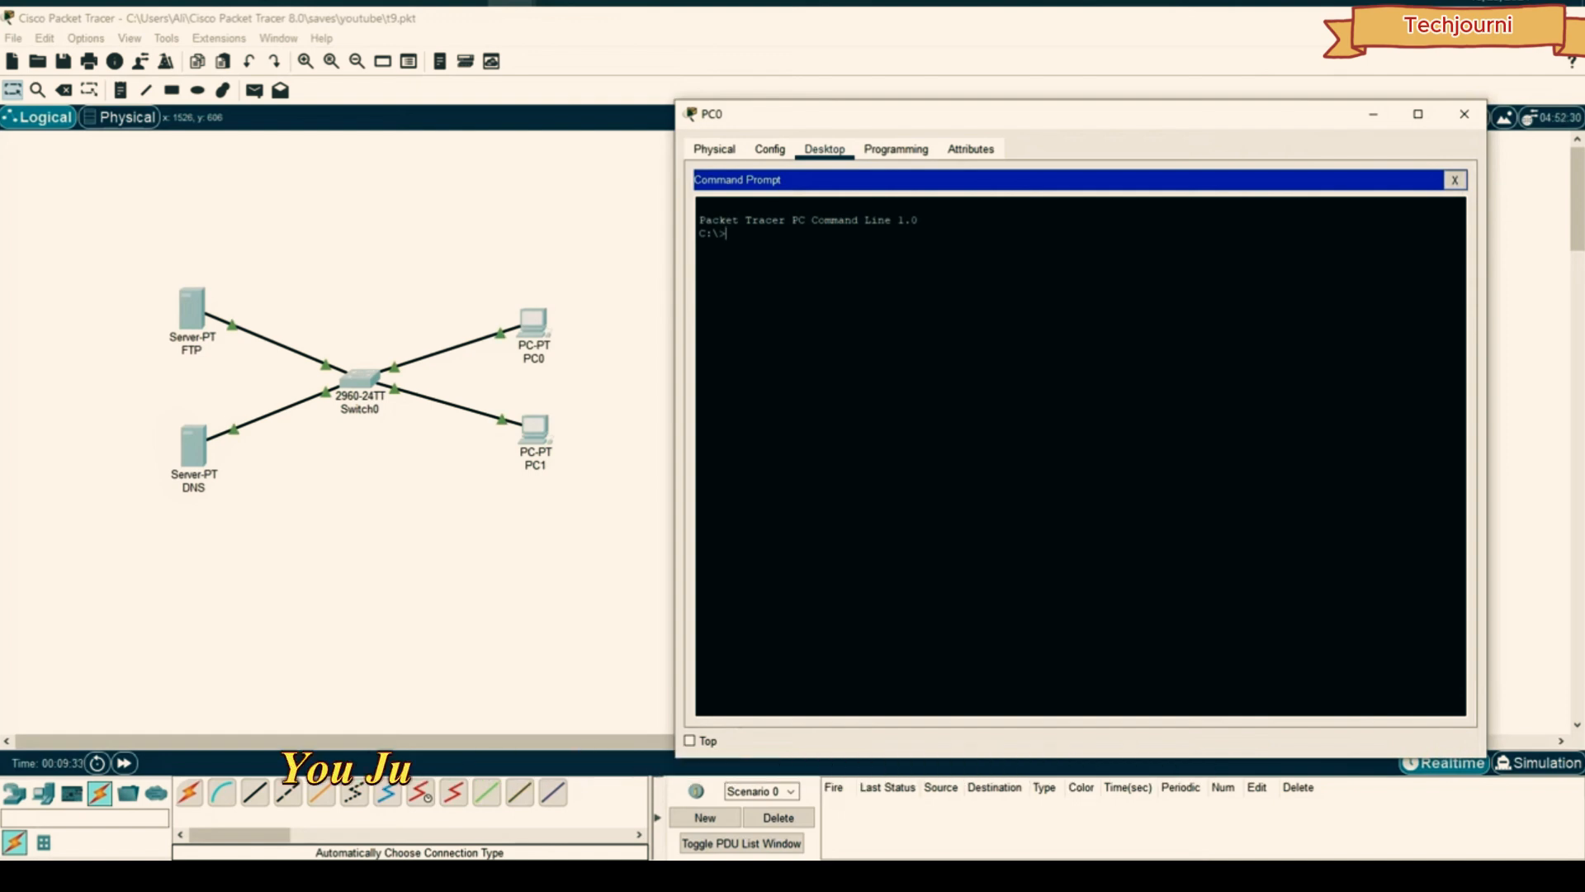
- Log in with ftp 192.168.1.100 using the new user's credentials
type("ftp")
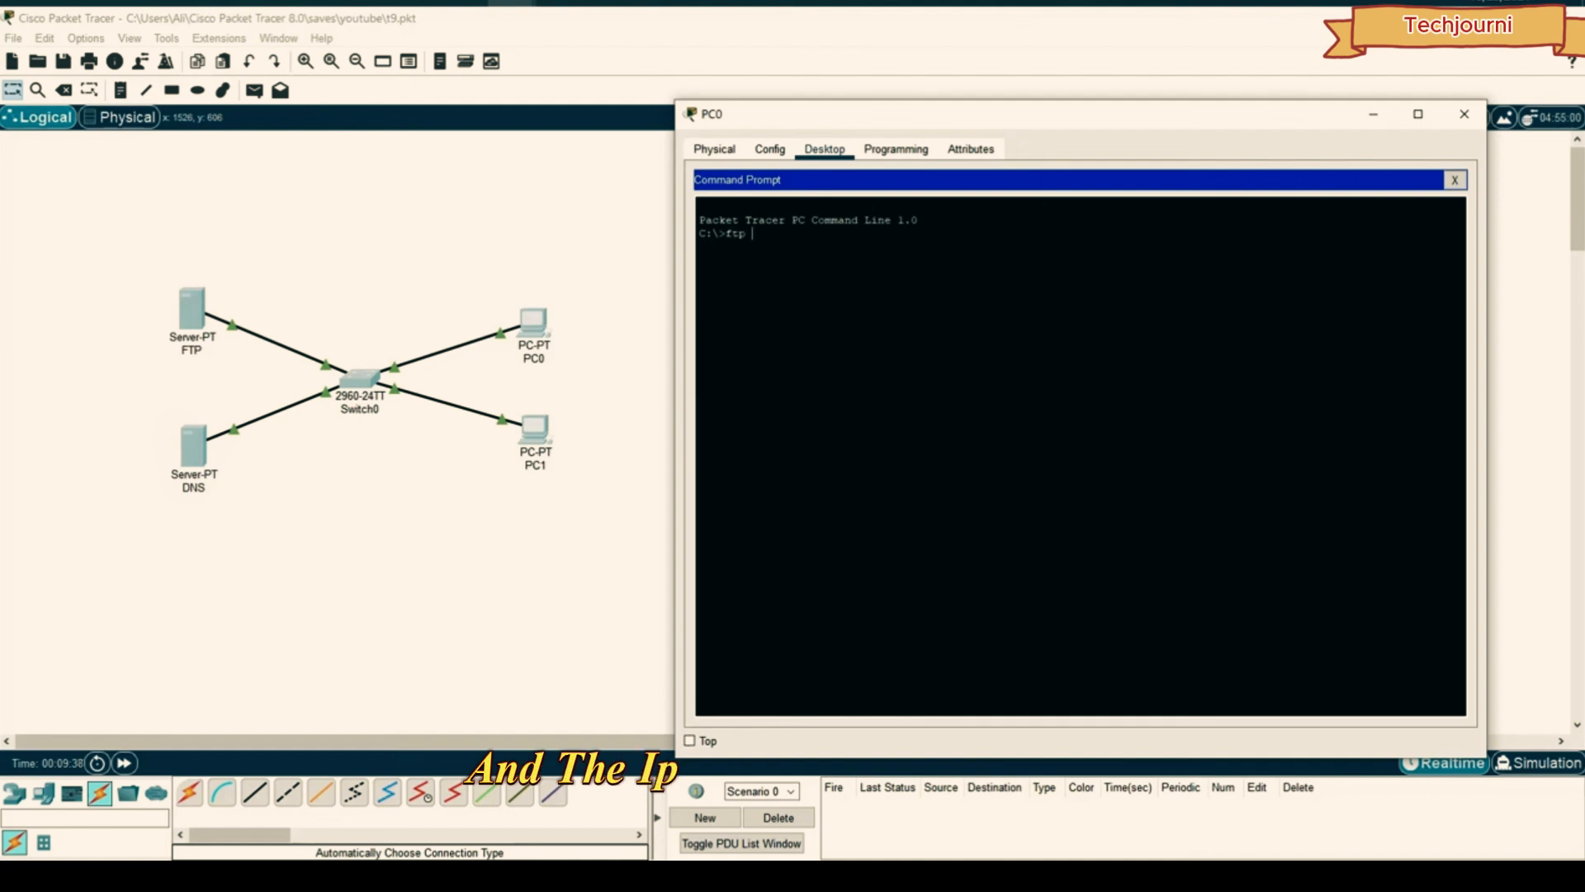
type("192")
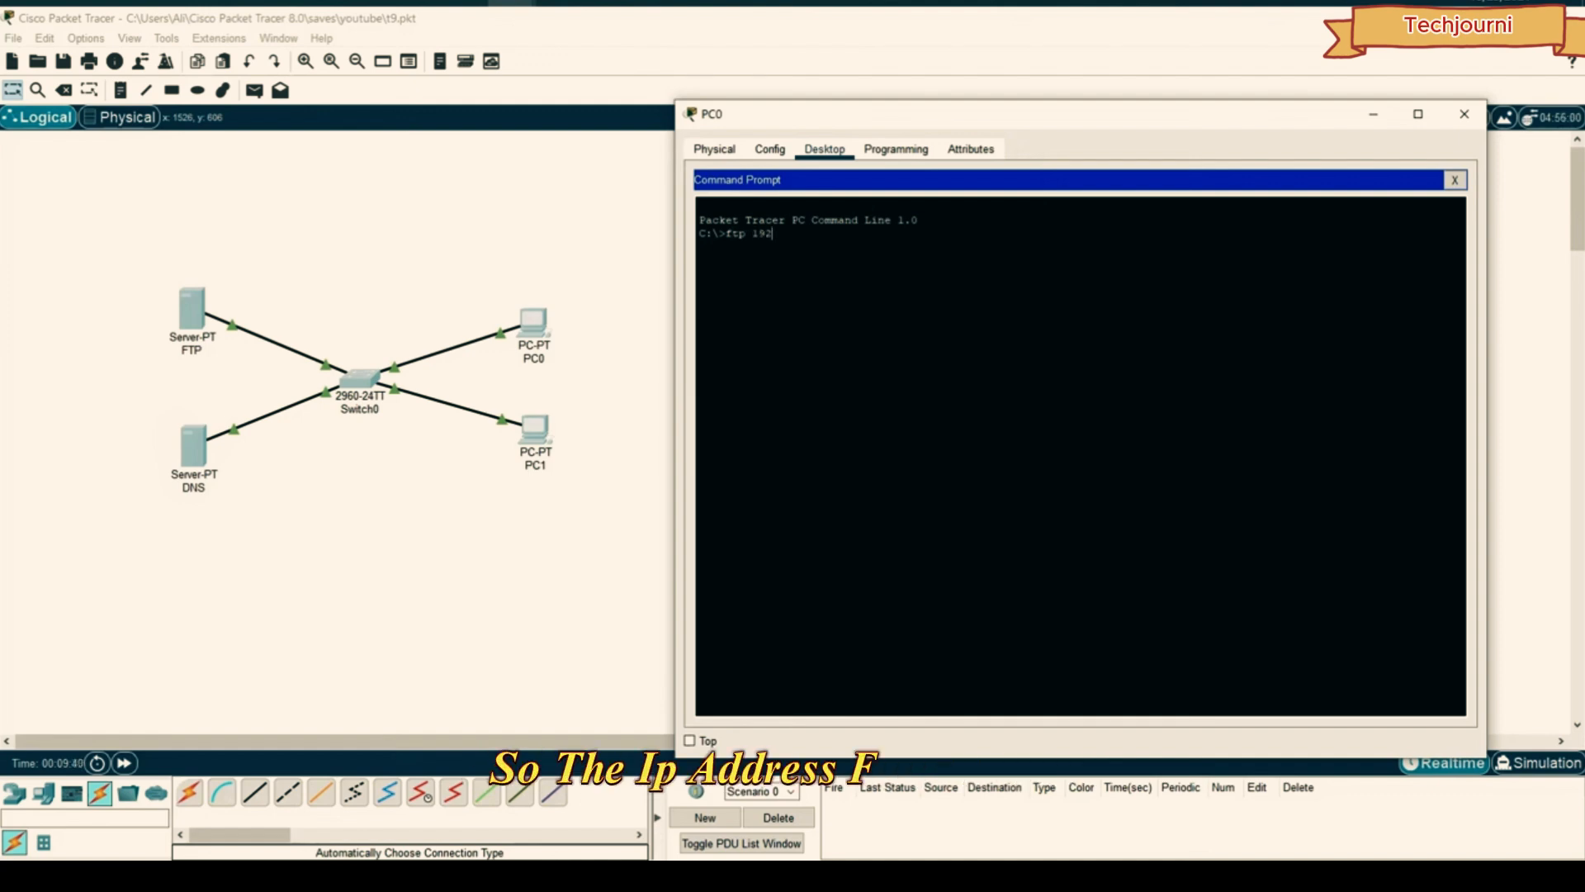
type(".168.")
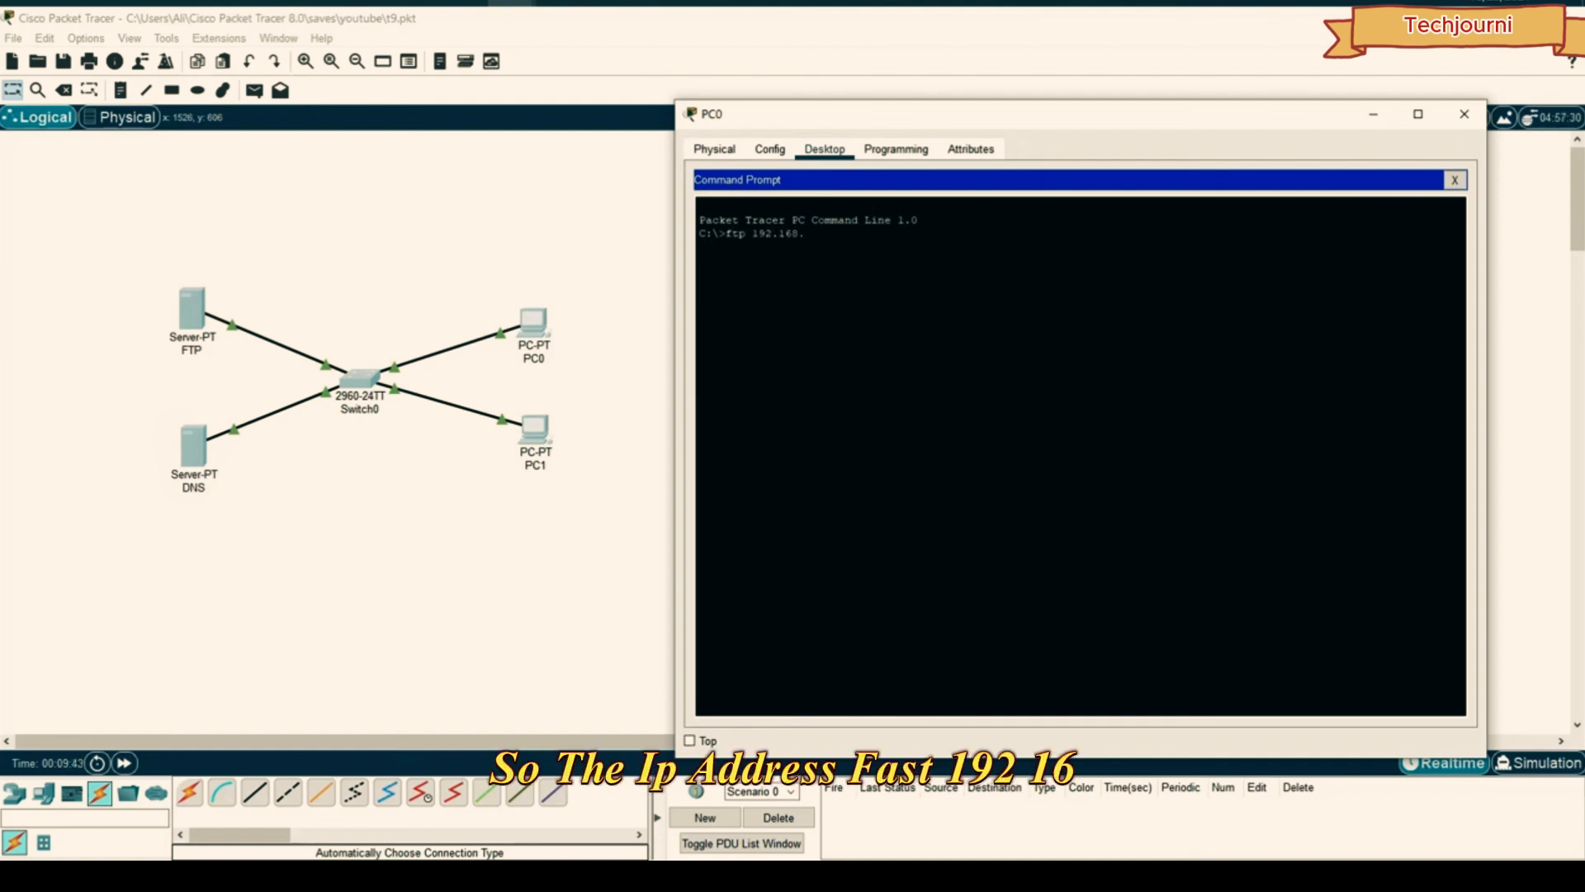
type("1")
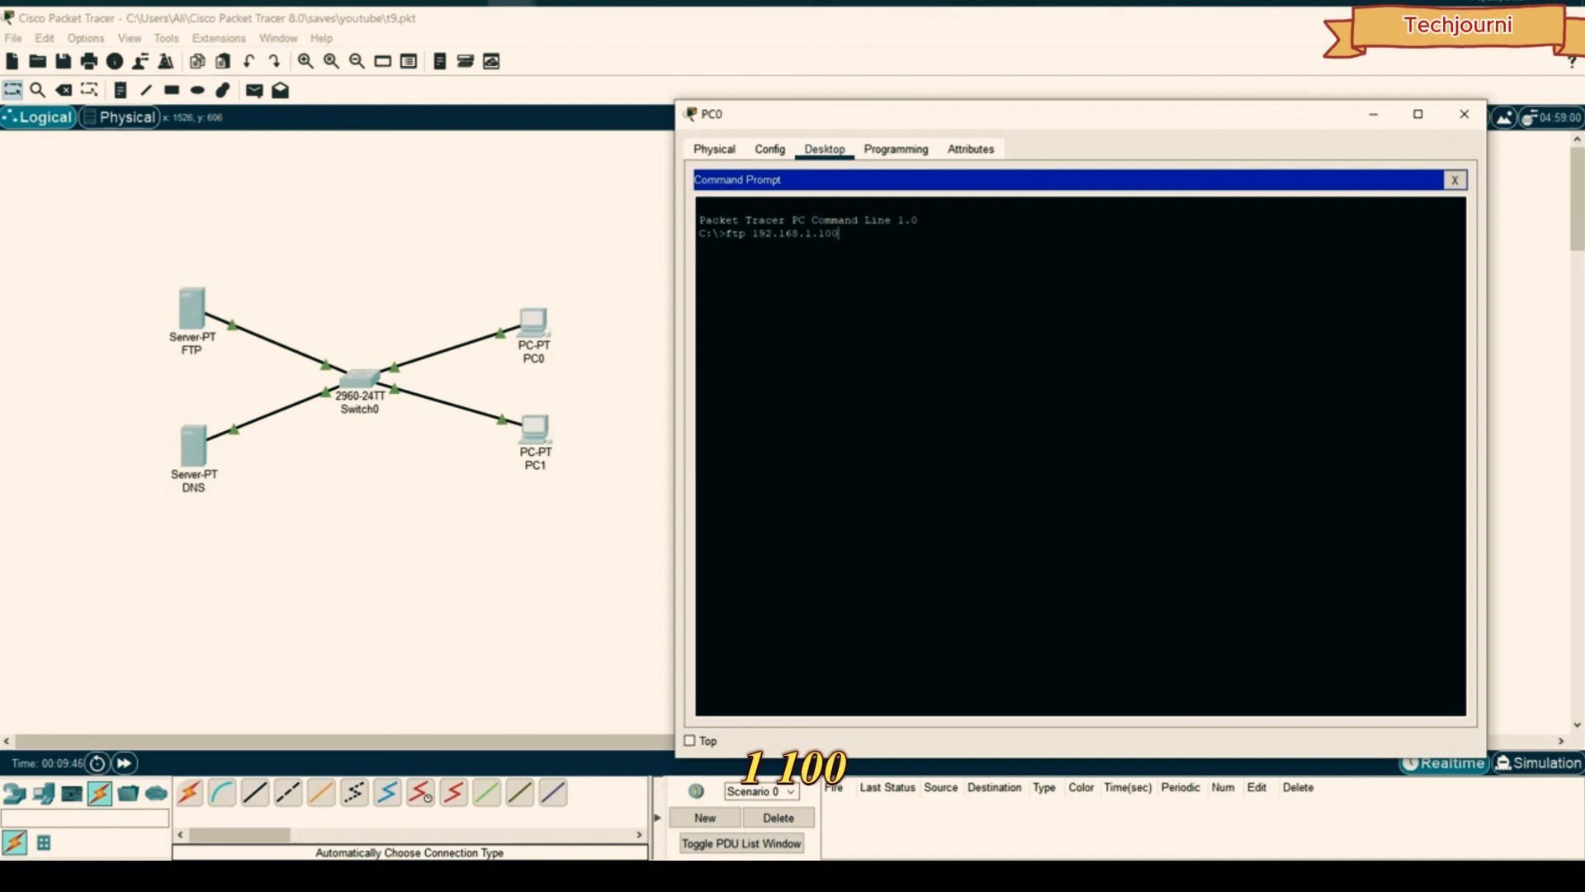
type(".100")
key("Return")
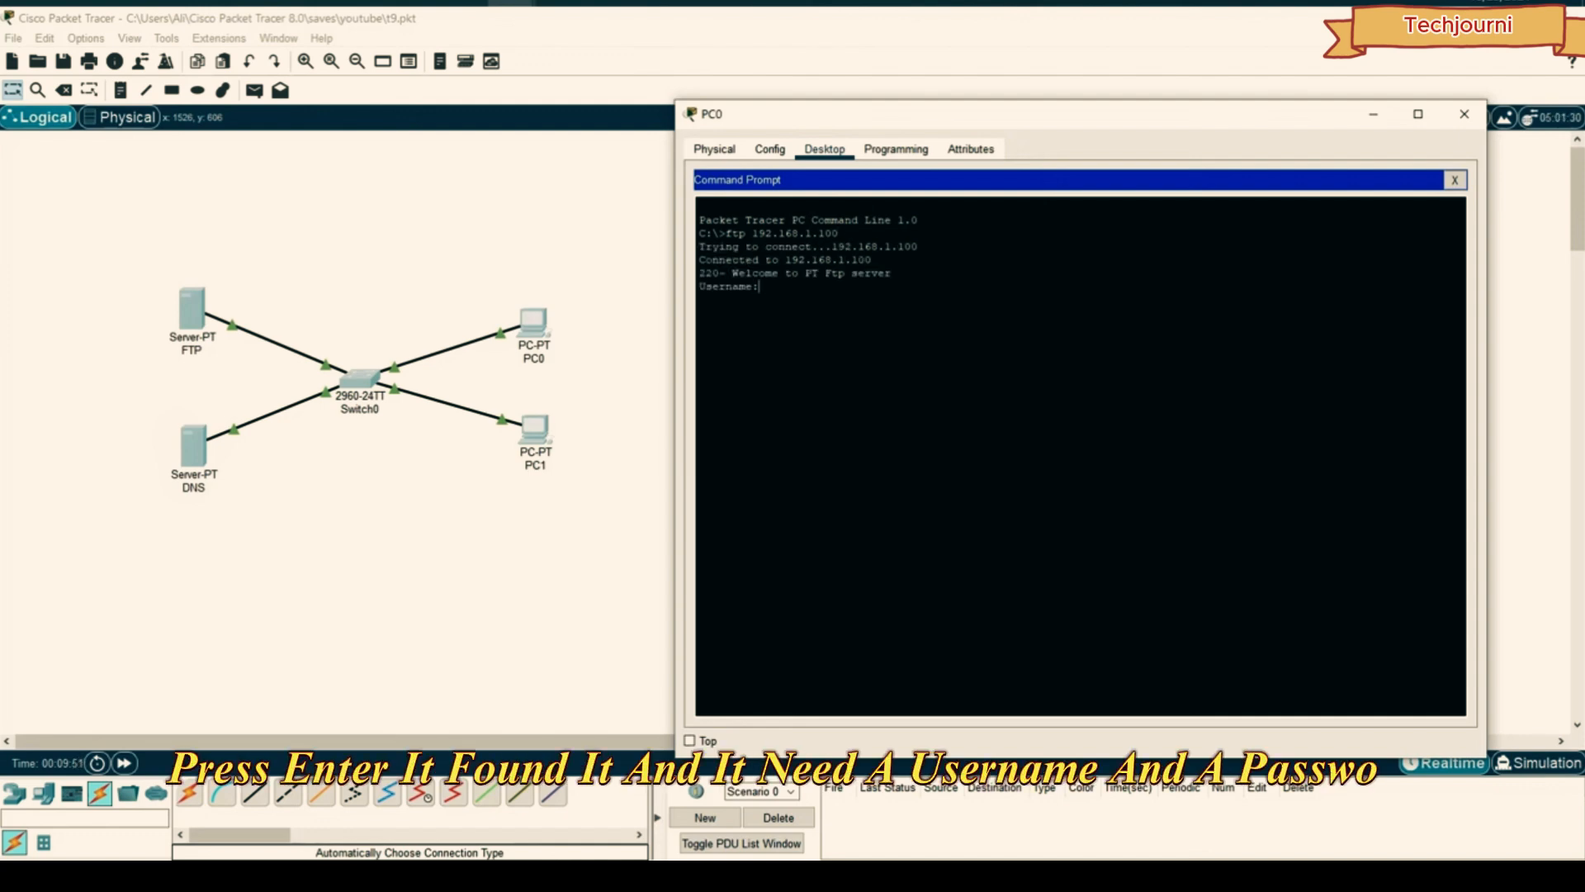
type("ali")
key("Return")
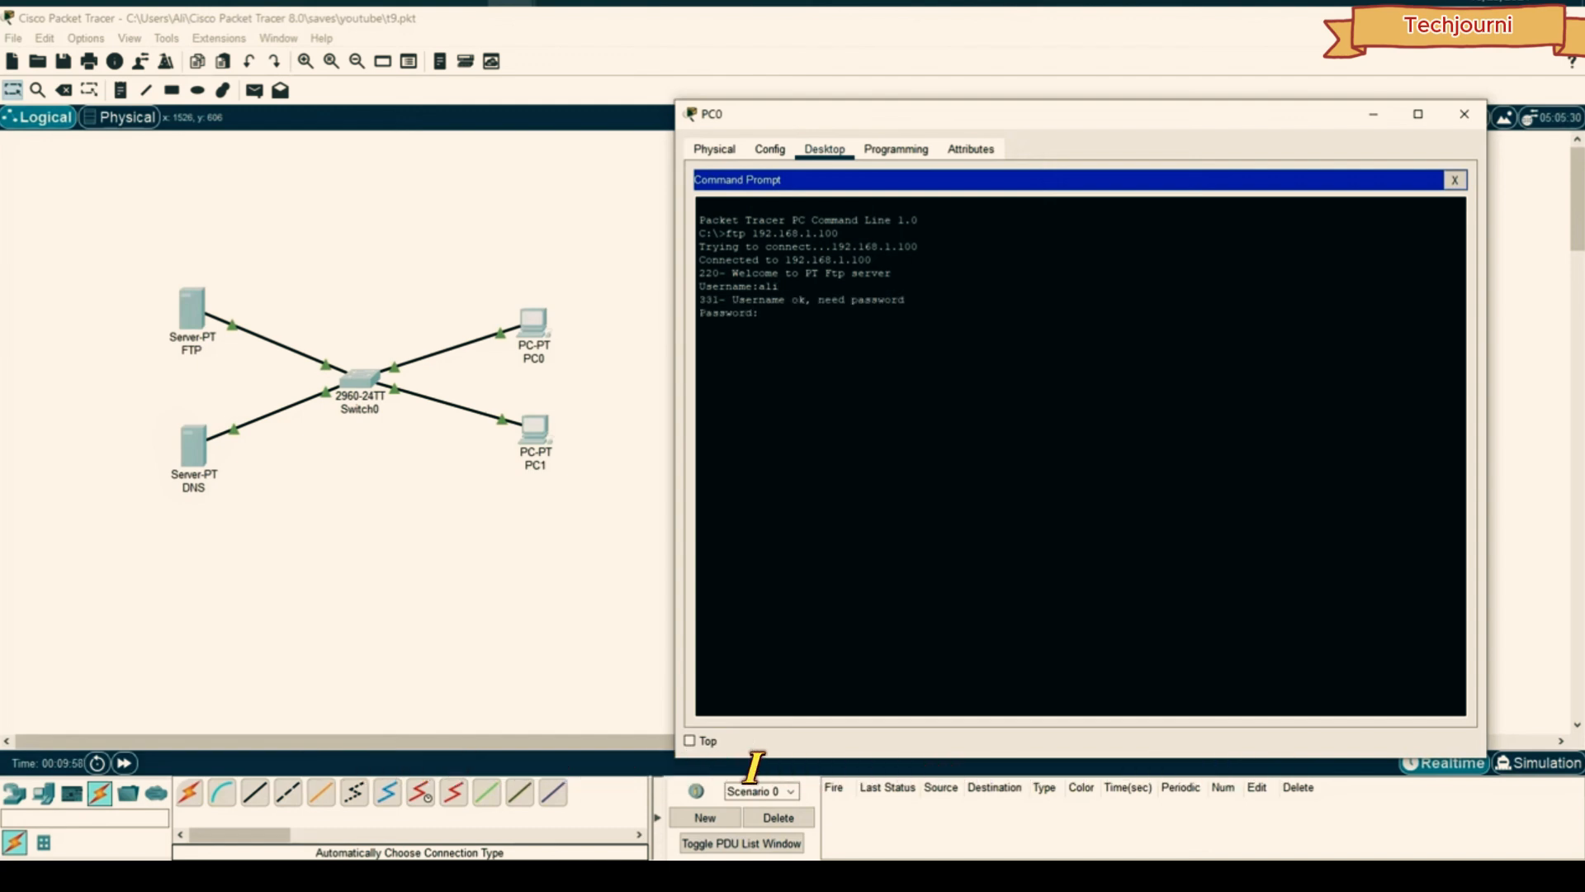
key("Return")
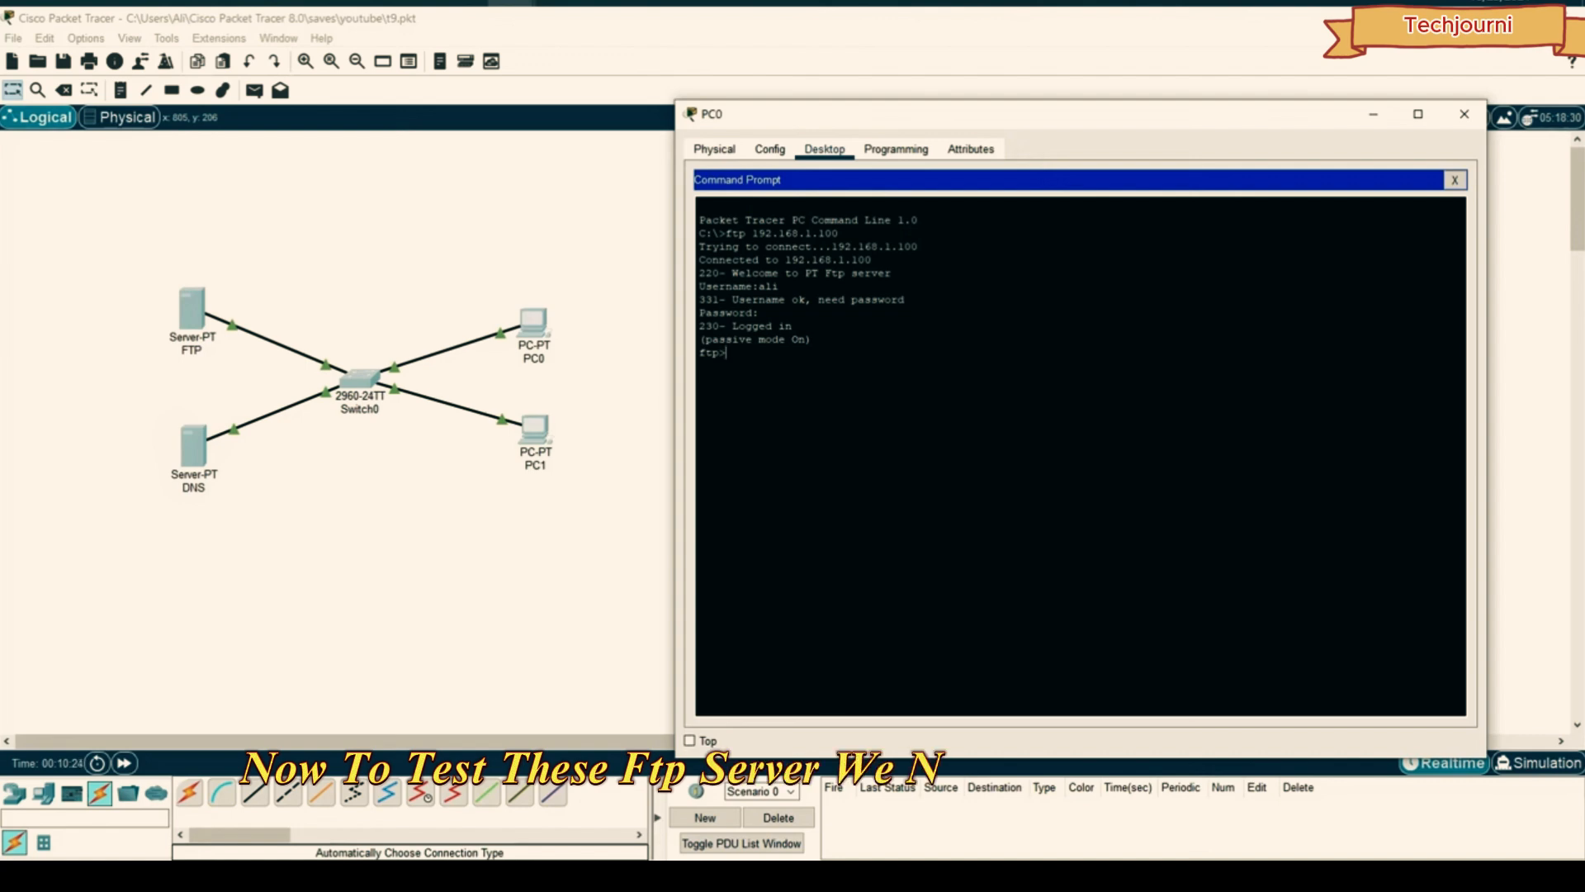
left_click_drag(813, 340, 689, 219)
left_click(795, 328)
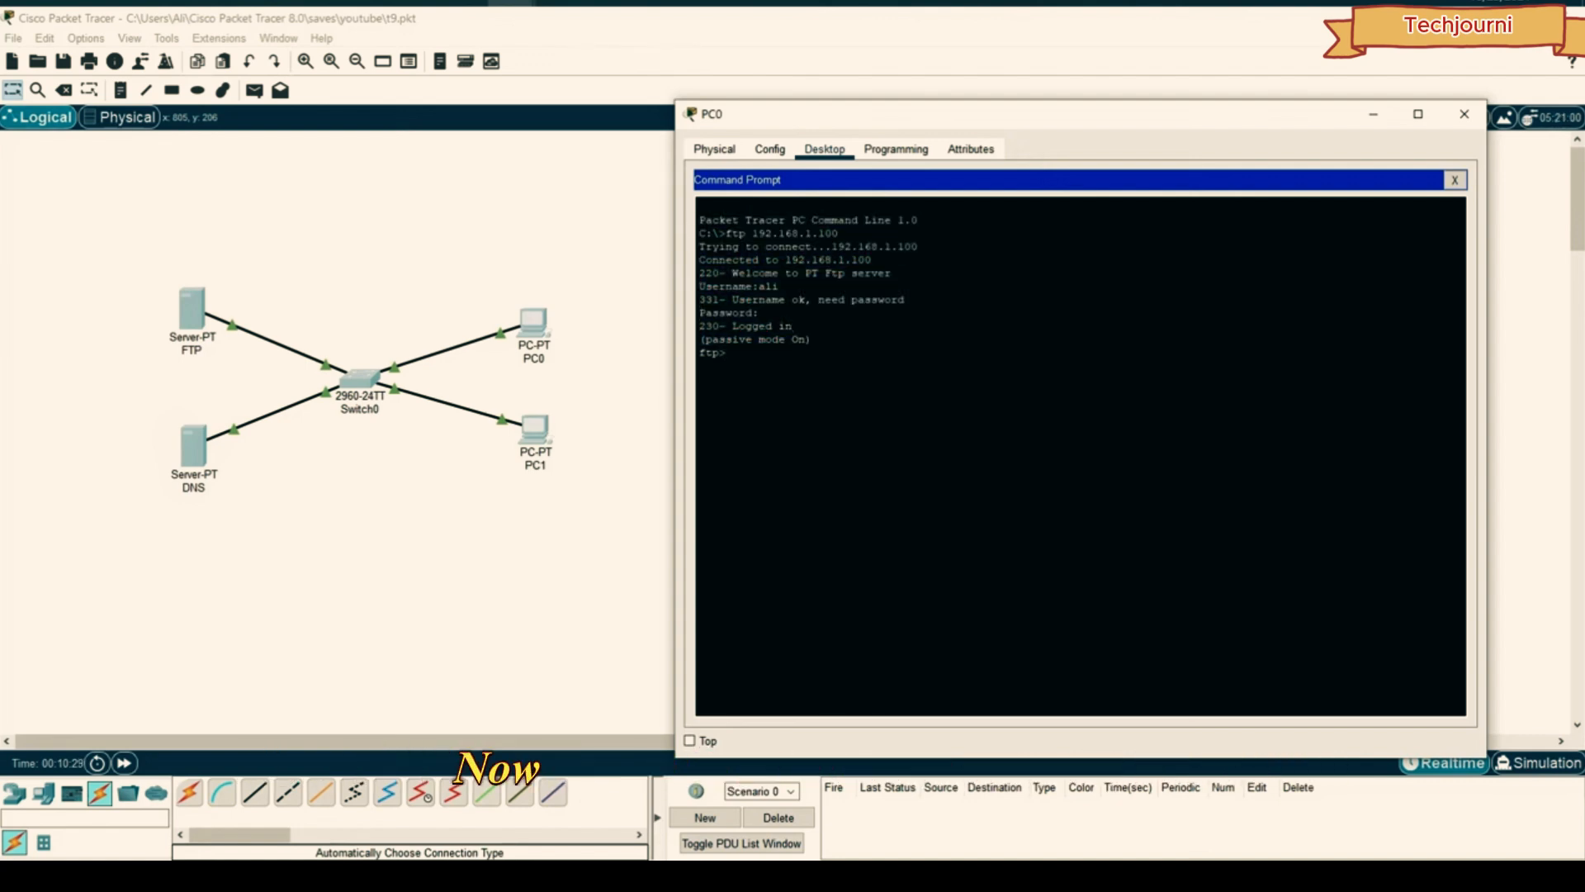
left_click_drag(727, 352, 690, 351)
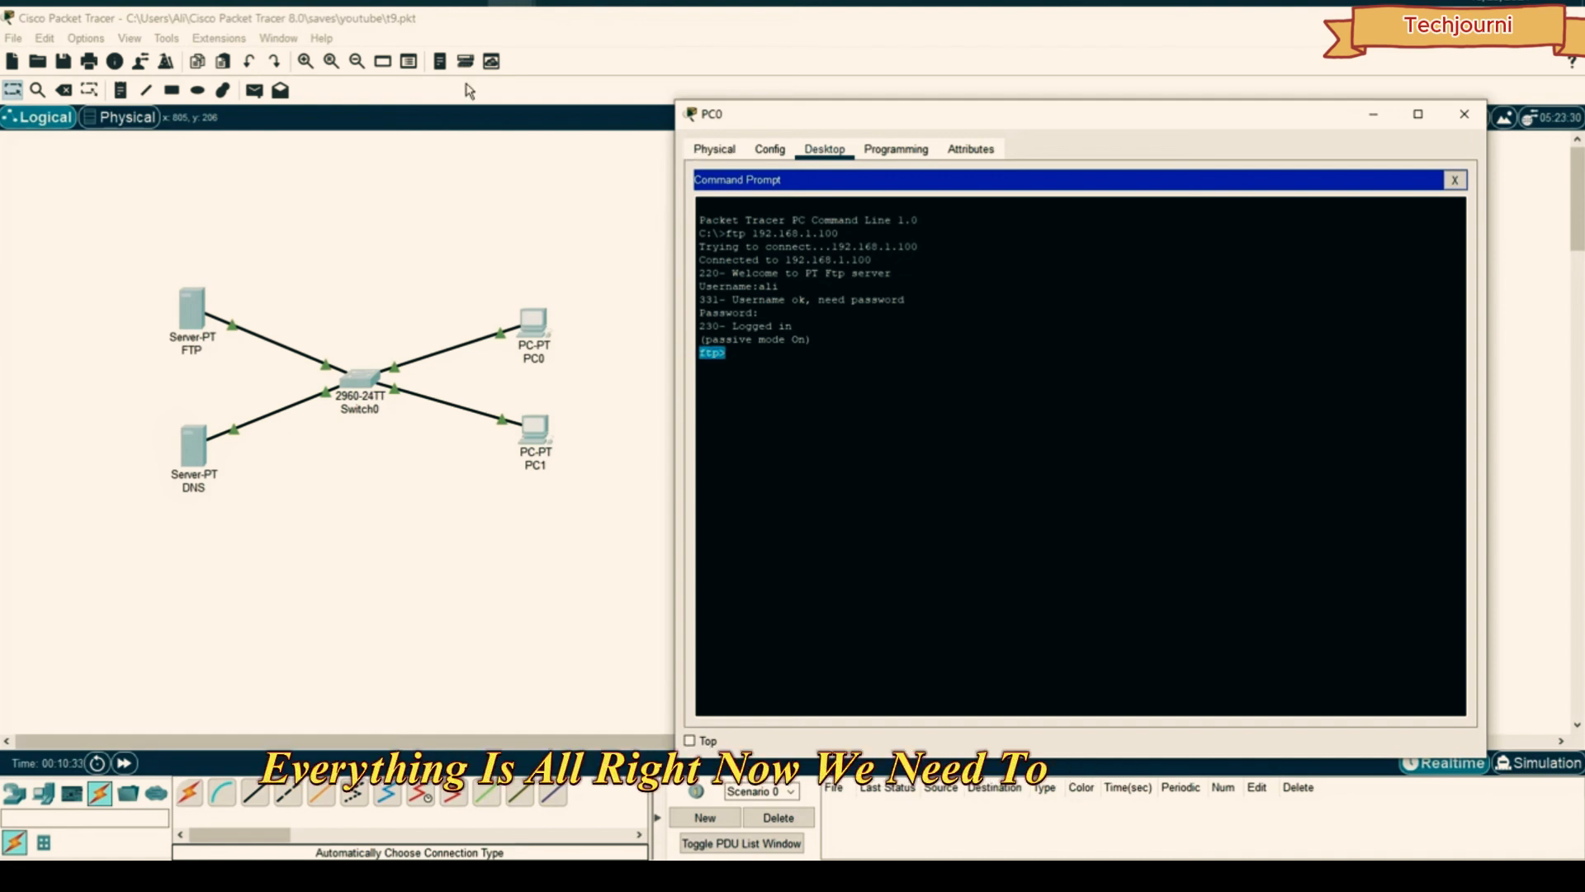
left_click(1462, 183)
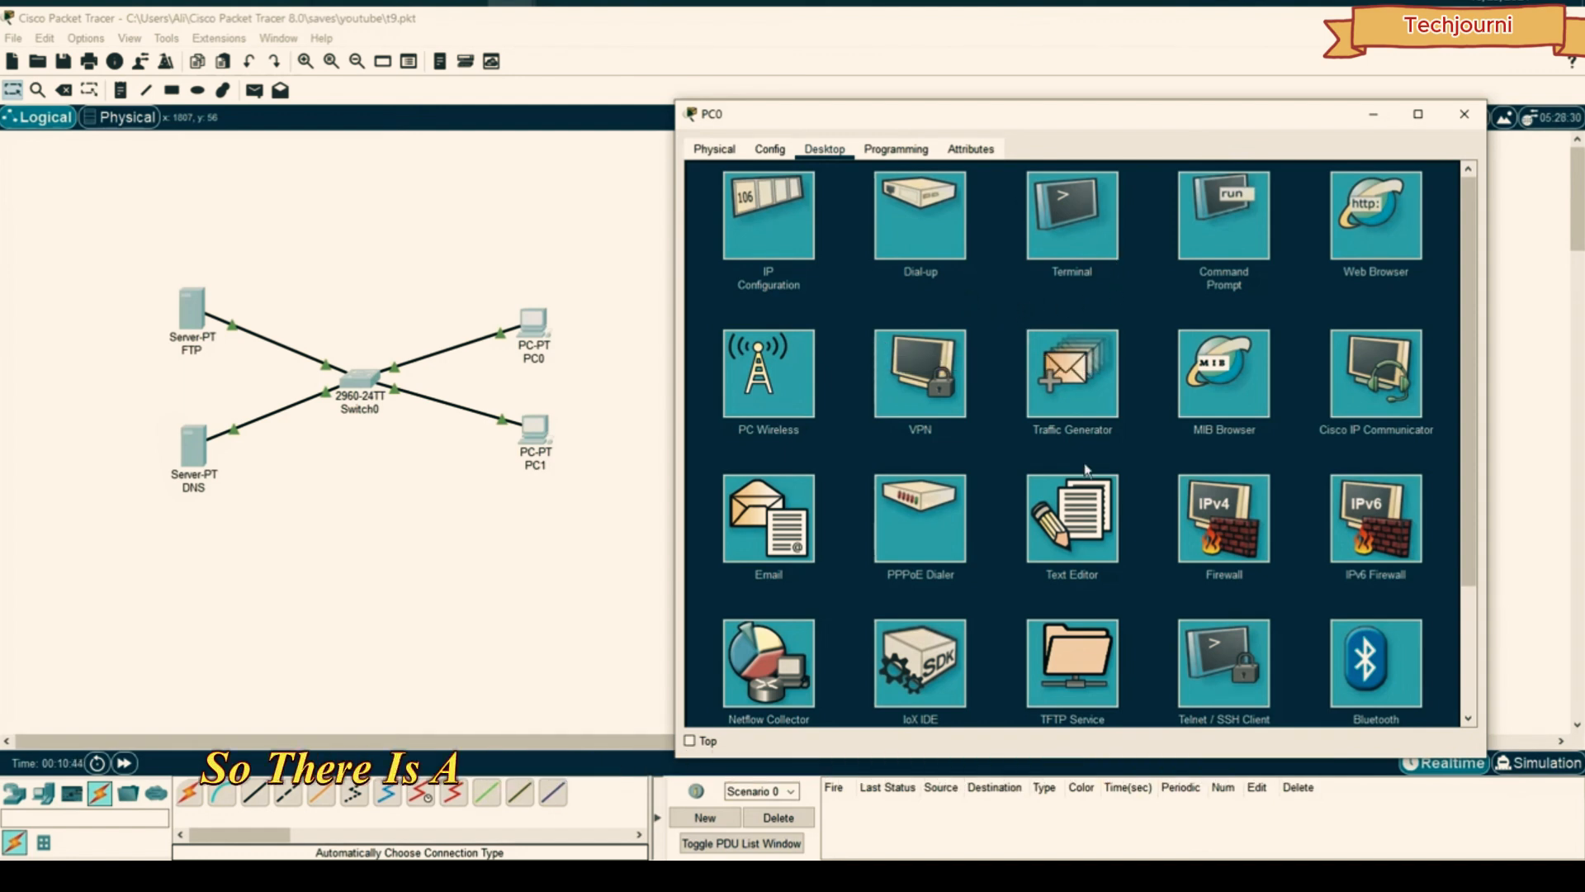
- Type sample text in PC0's Text Editor and save it as aa
left_click(1080, 522)
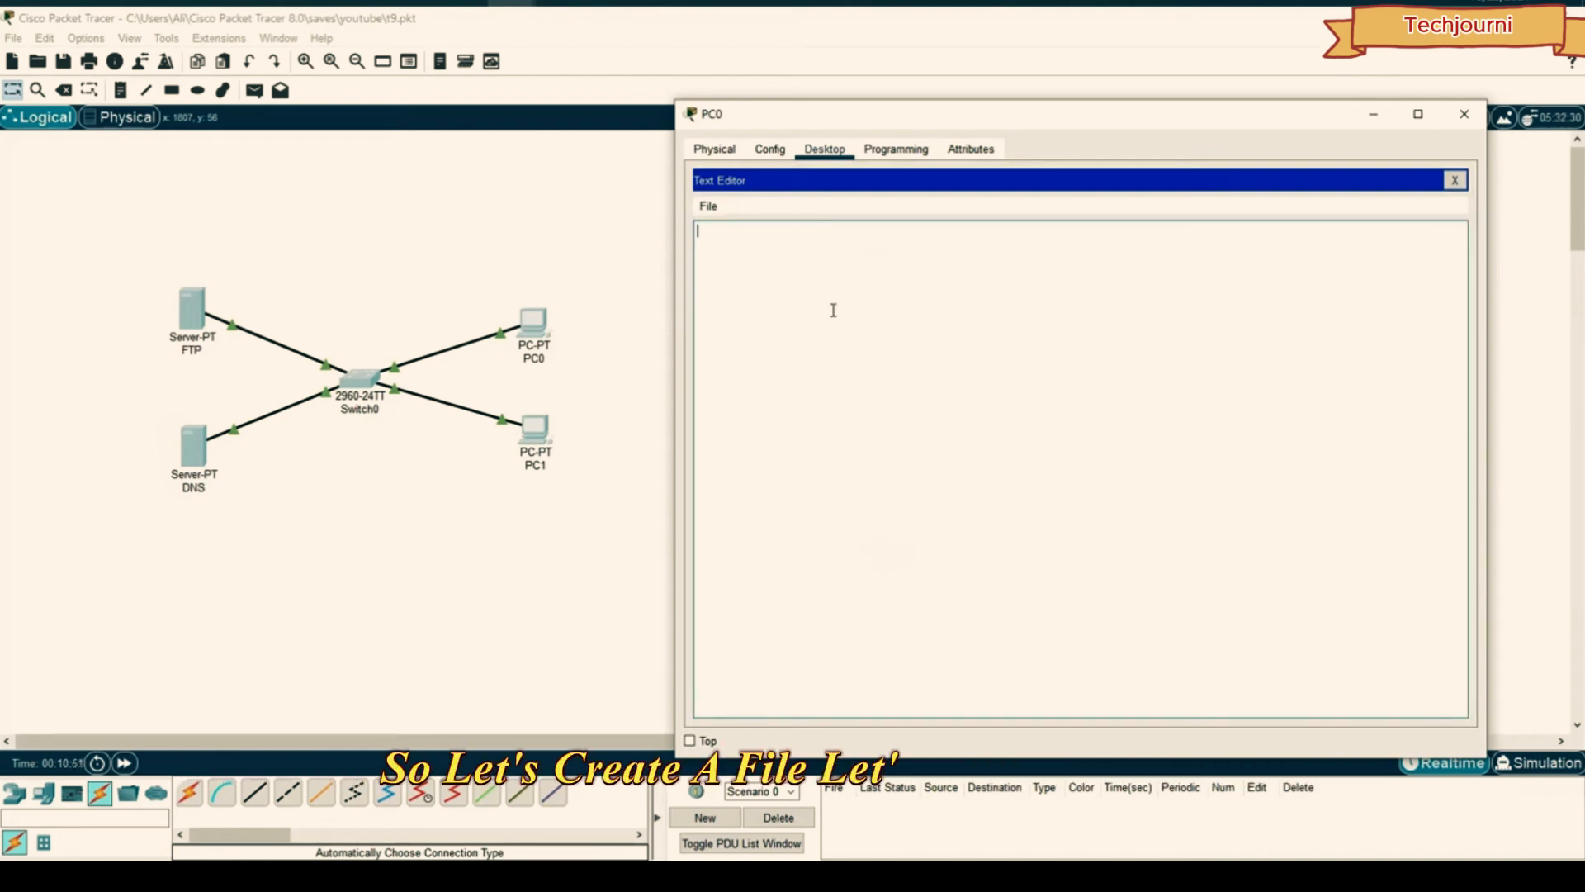
type("asdlfklsdkjflakjsd")
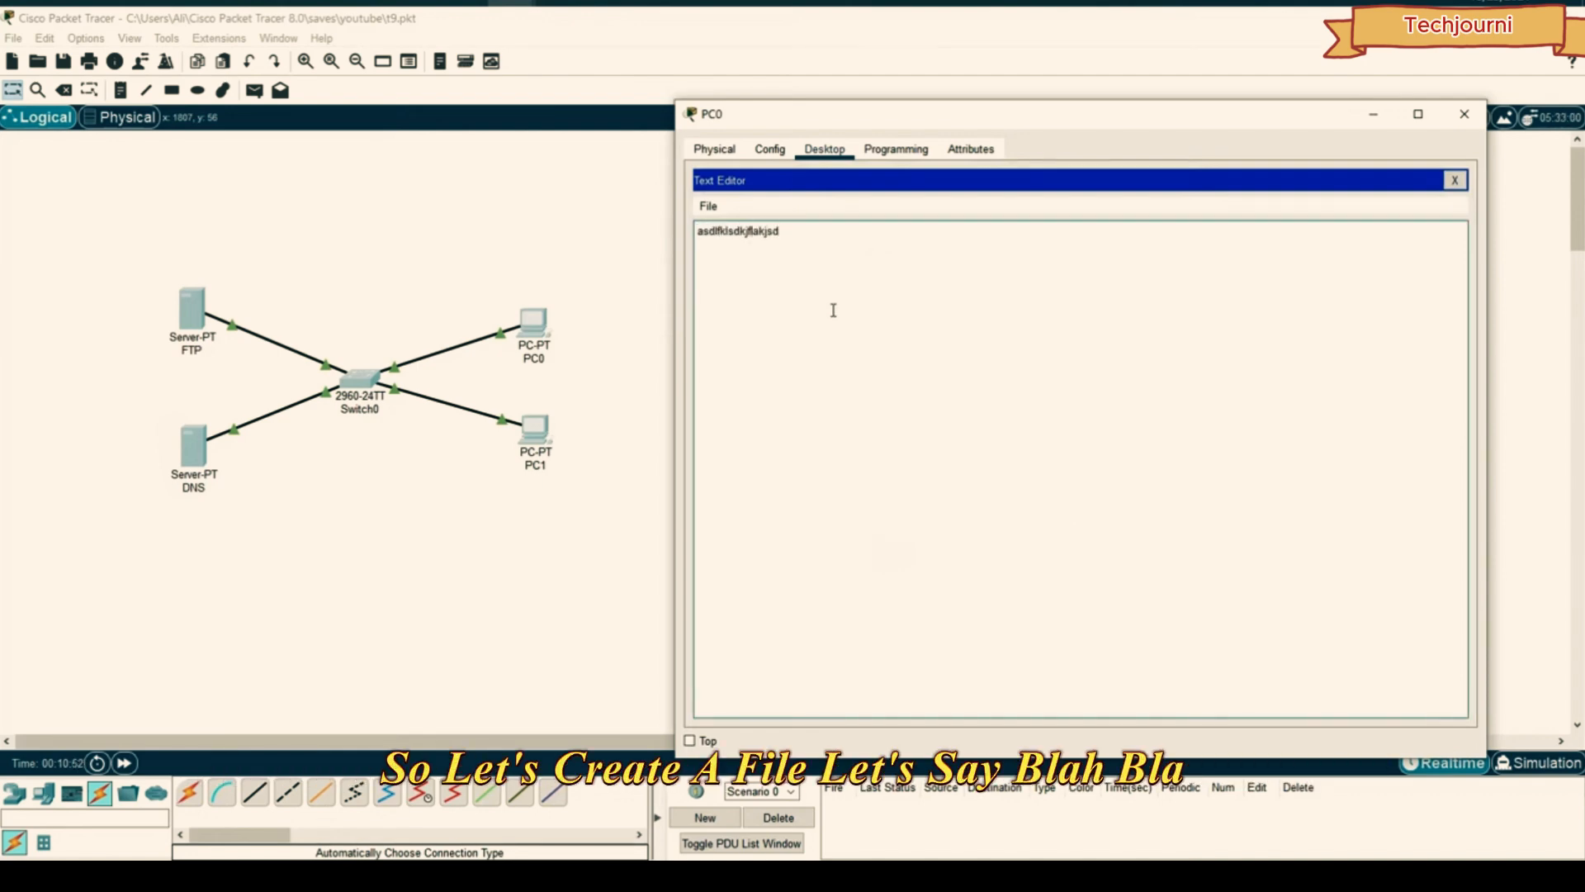
left_click(707, 208)
left_click(743, 258)
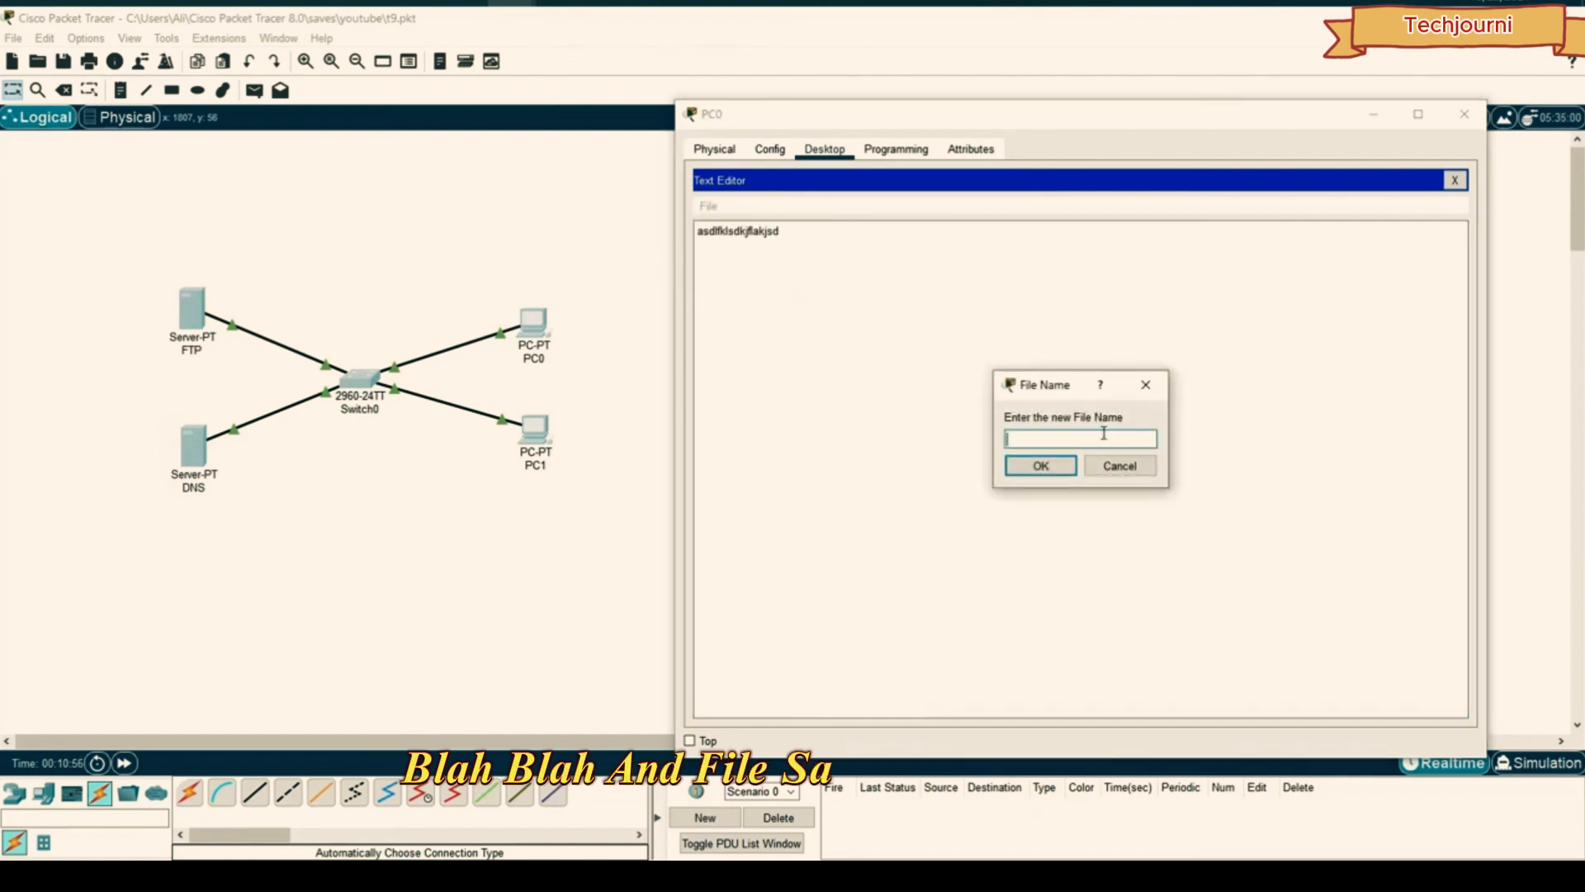
type("a")
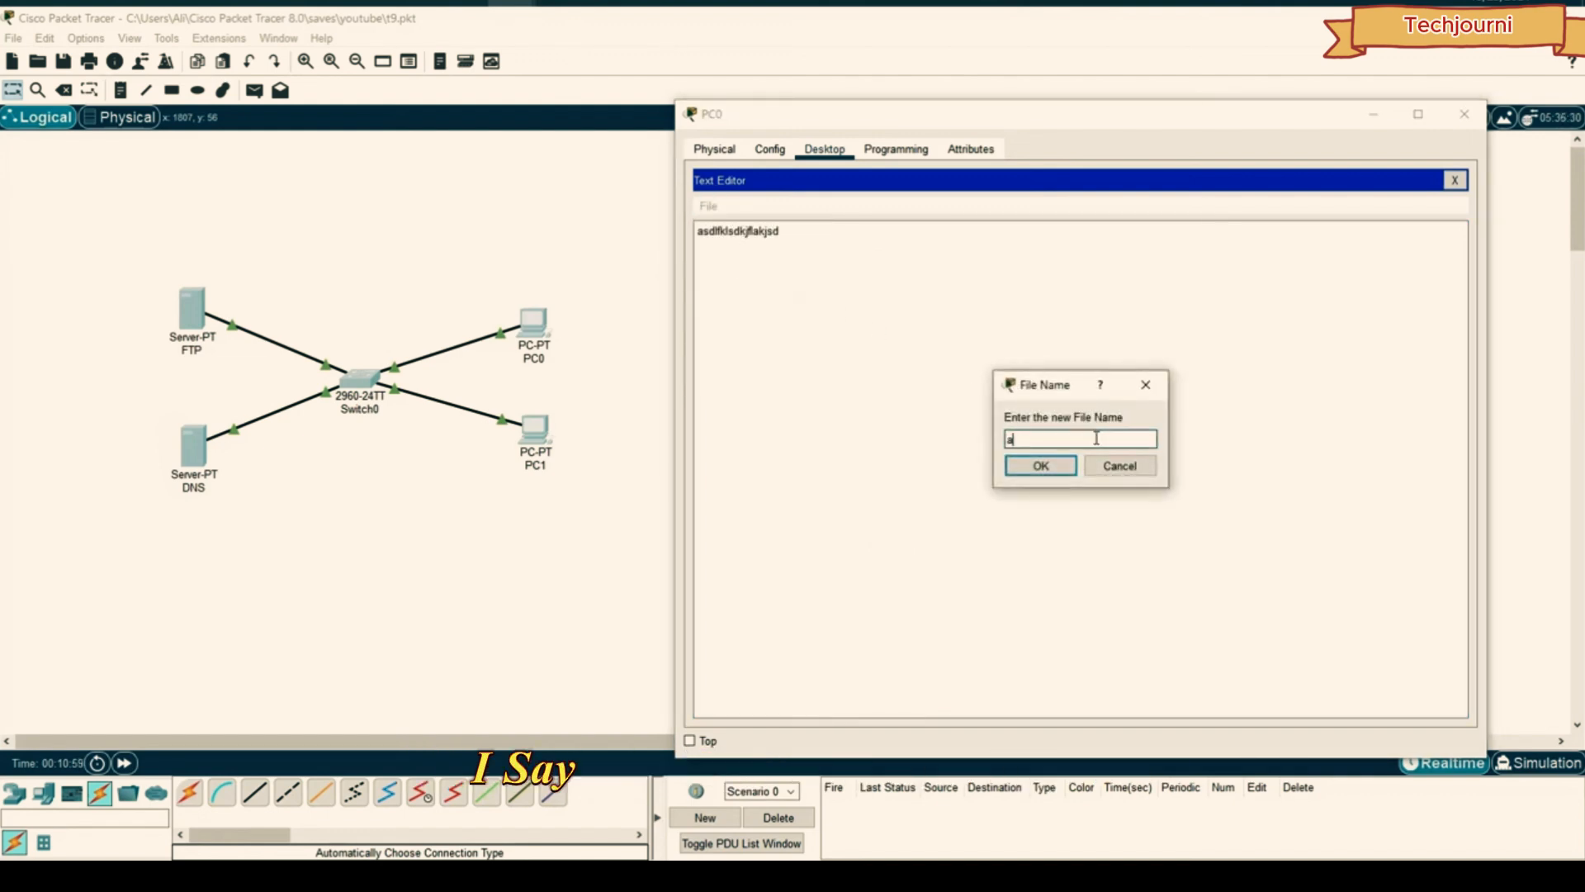
type("a")
left_click(1040, 466)
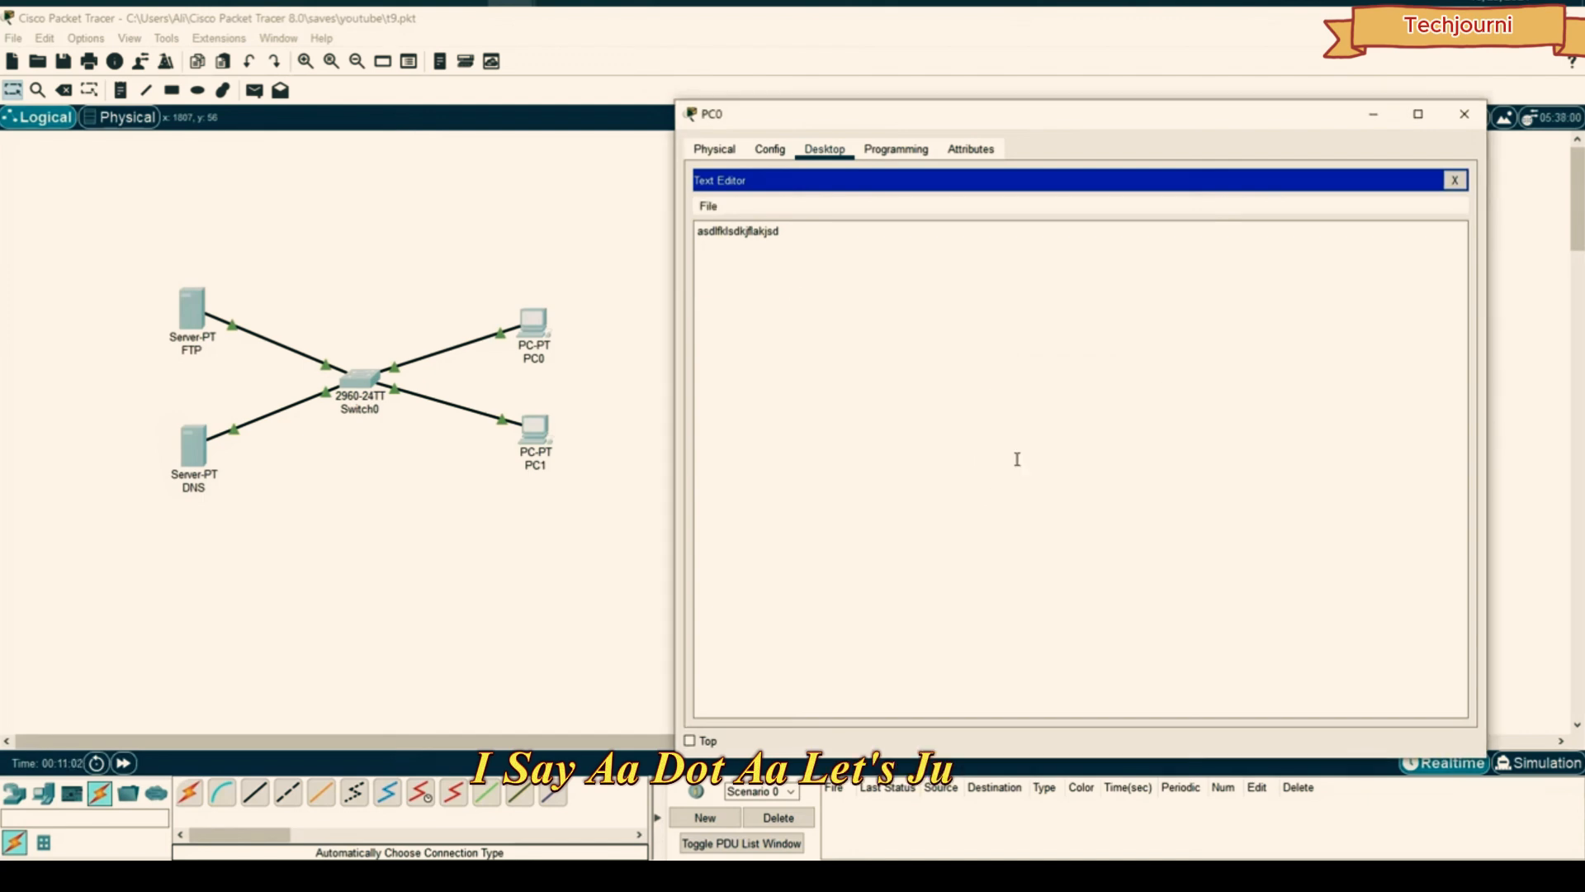
left_click(1454, 180)
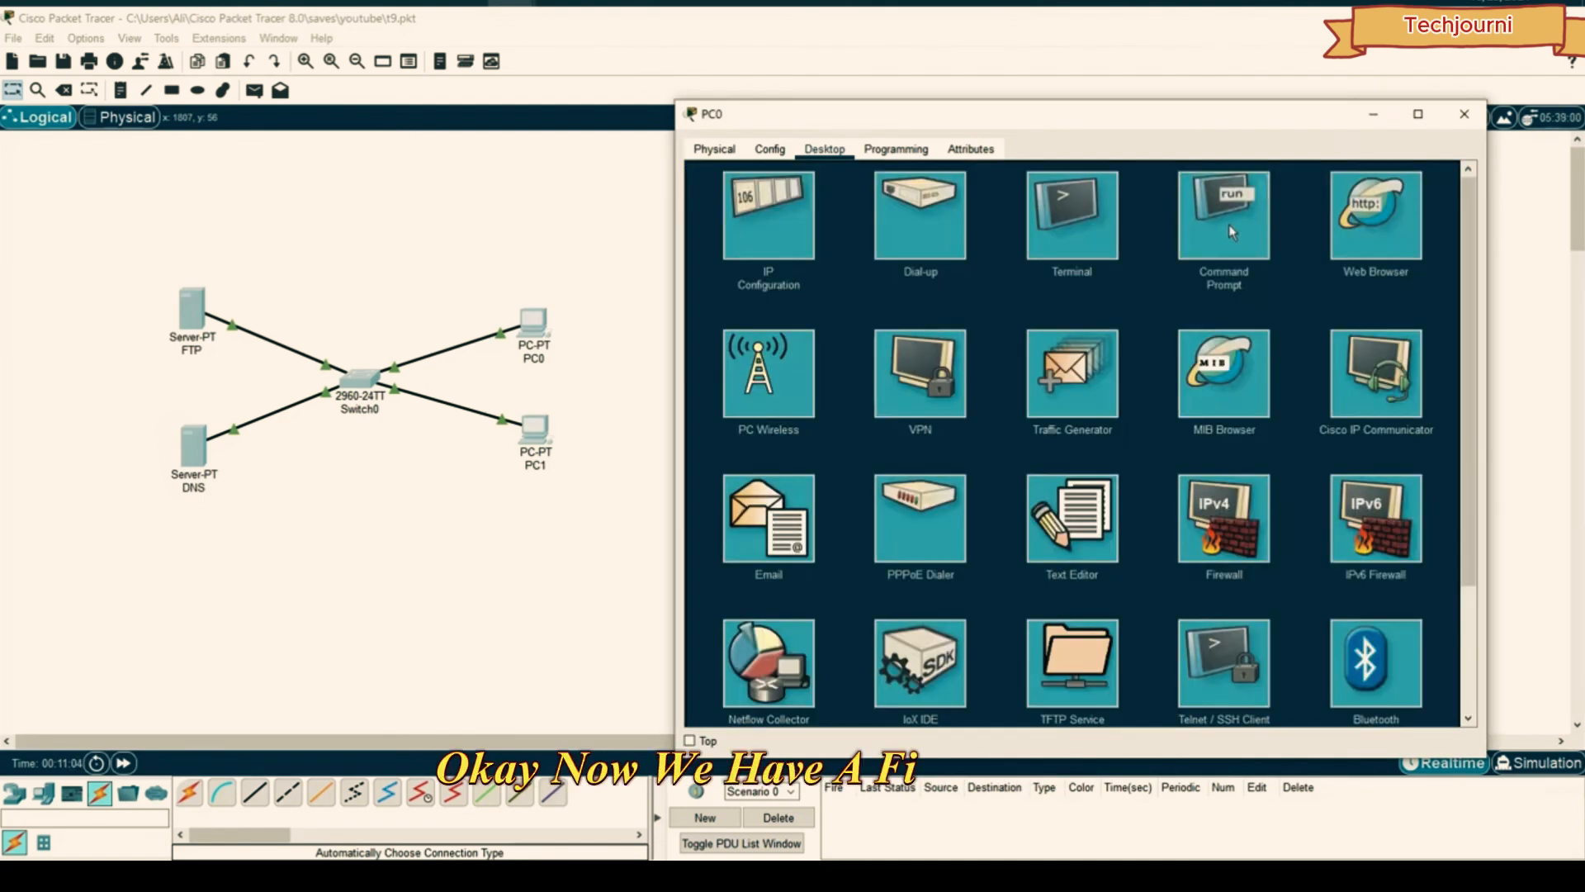
left_click(1230, 233)
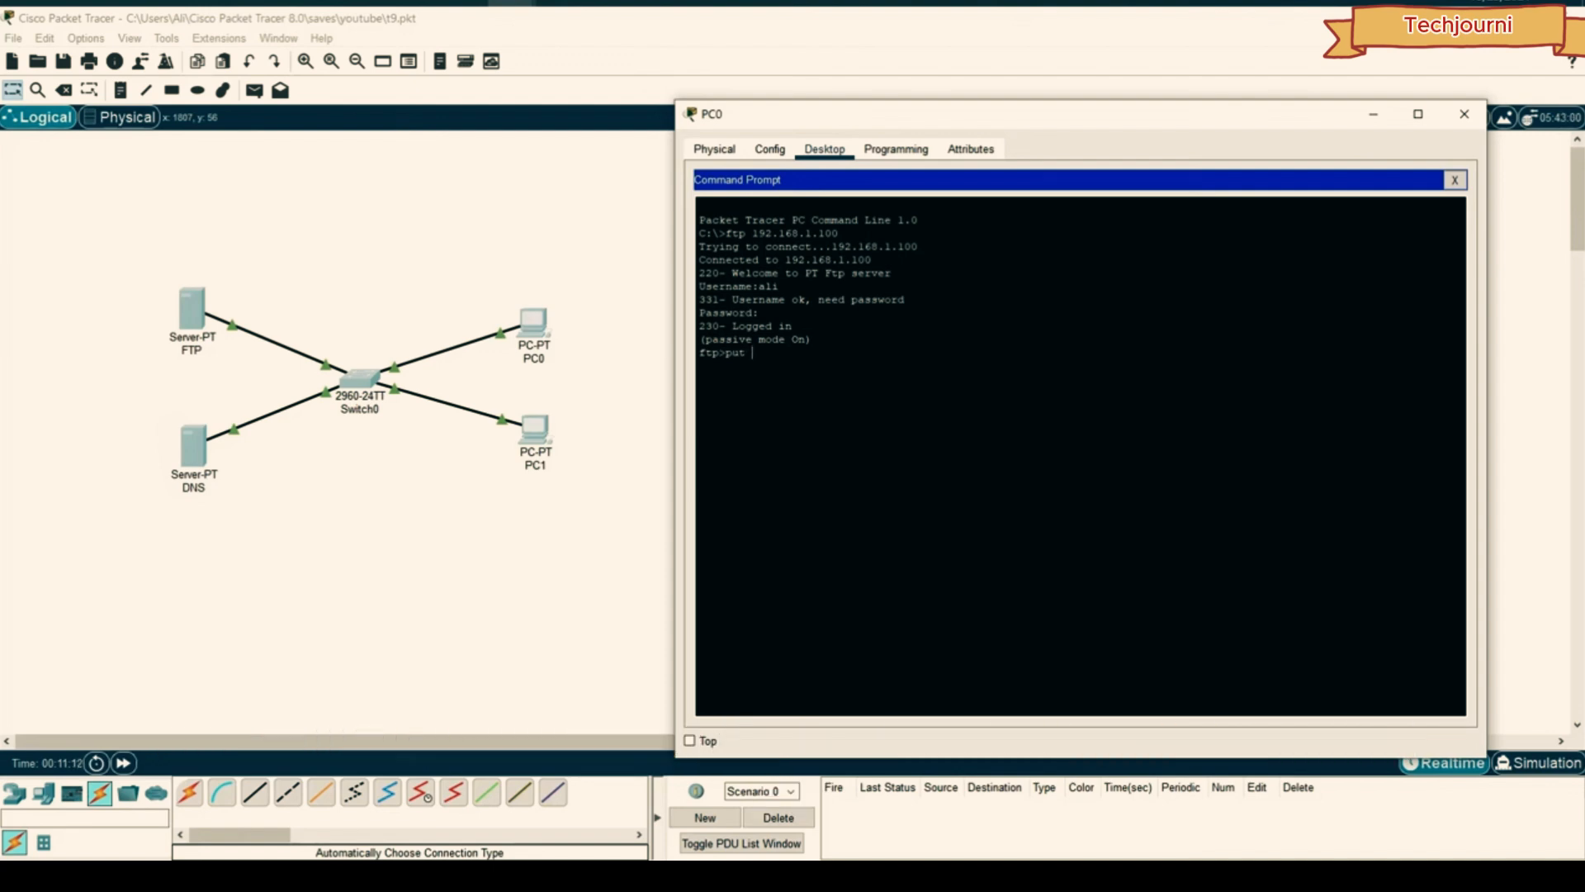
- Upload aa.txt with put, then quit the FTP session and close PC0
type("put aa.txt")
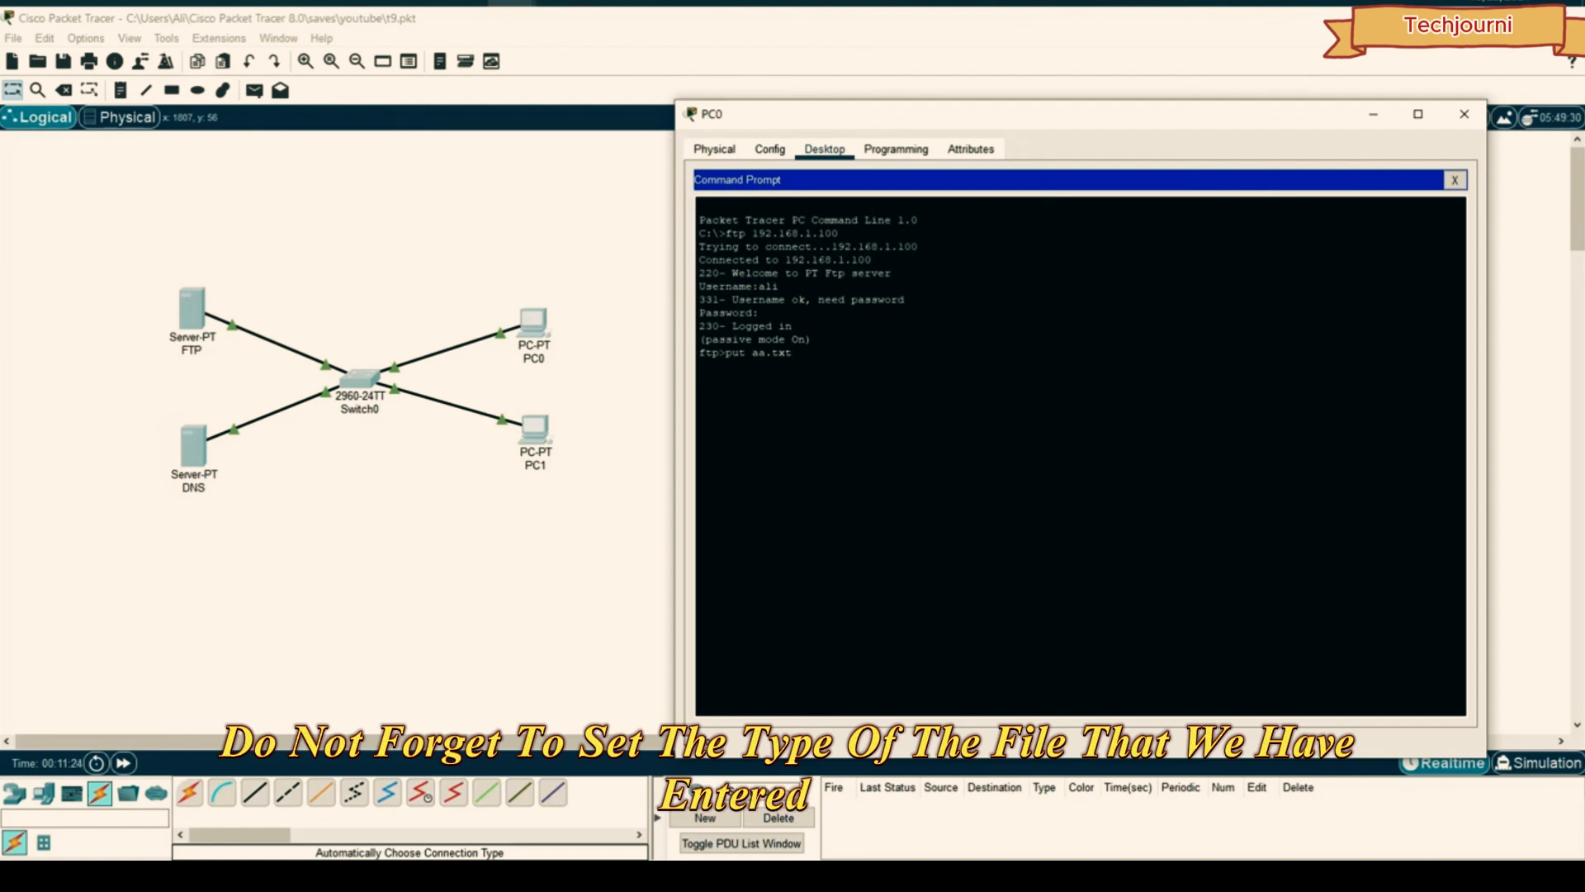
key("Return")
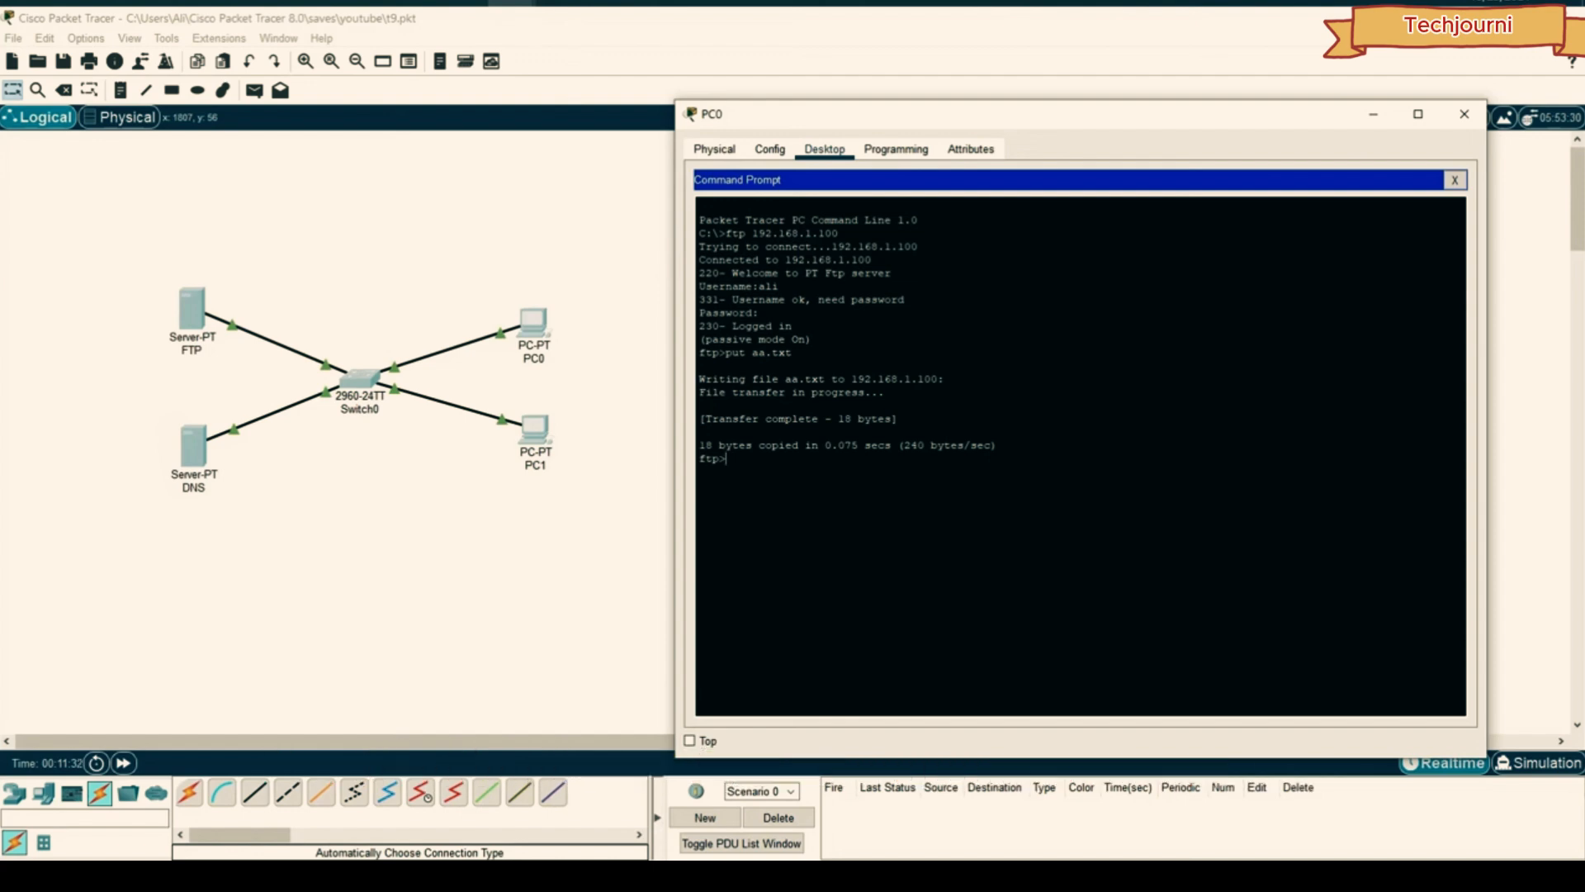
left_click(1456, 181)
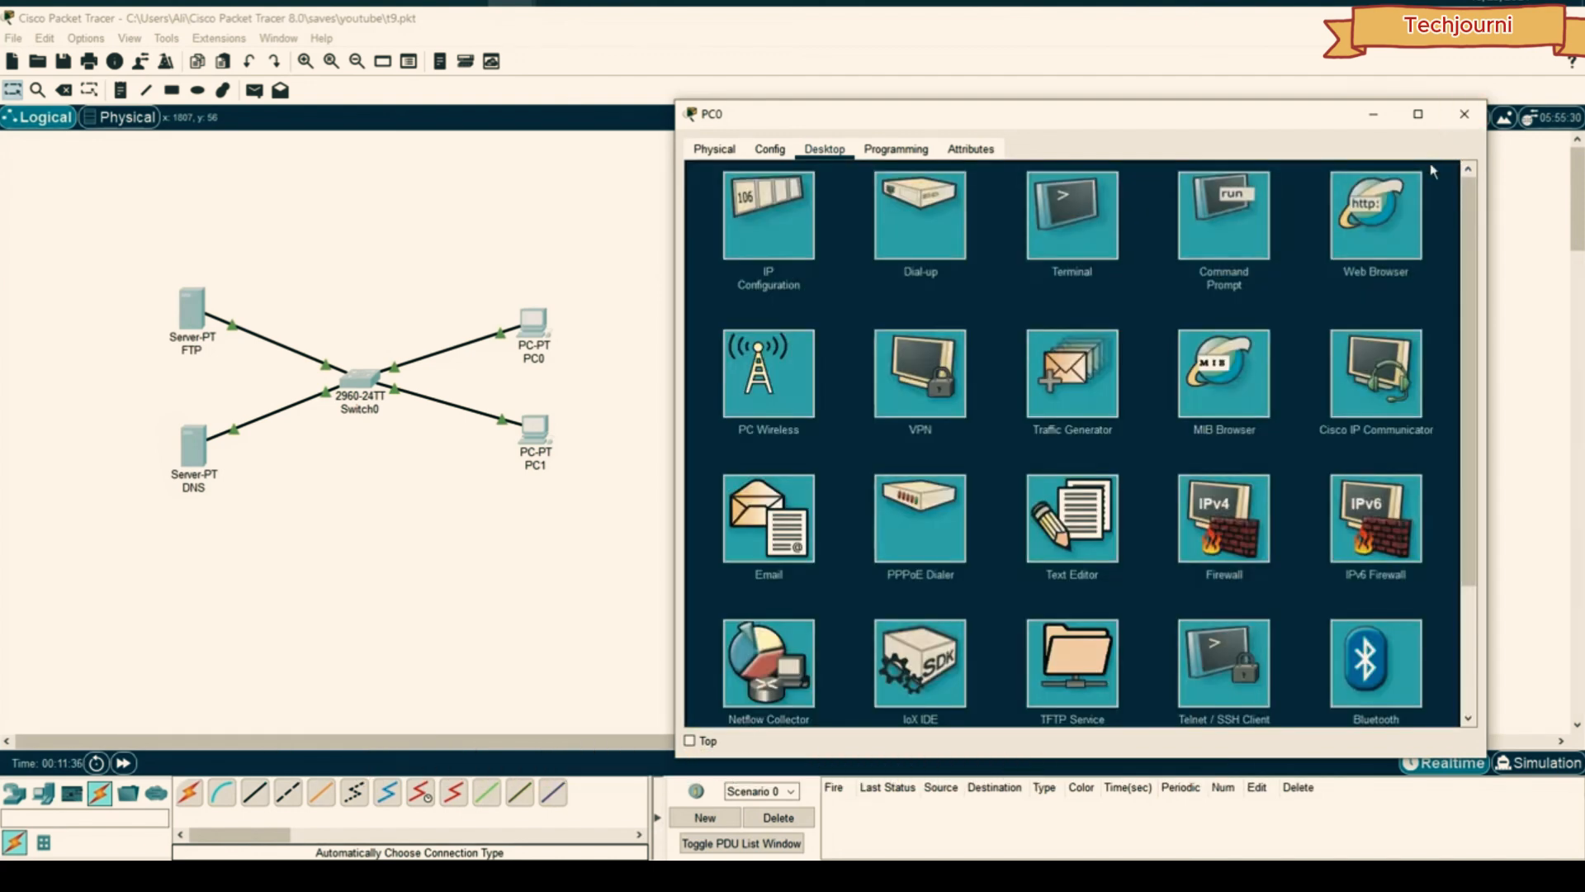
left_click(1228, 206)
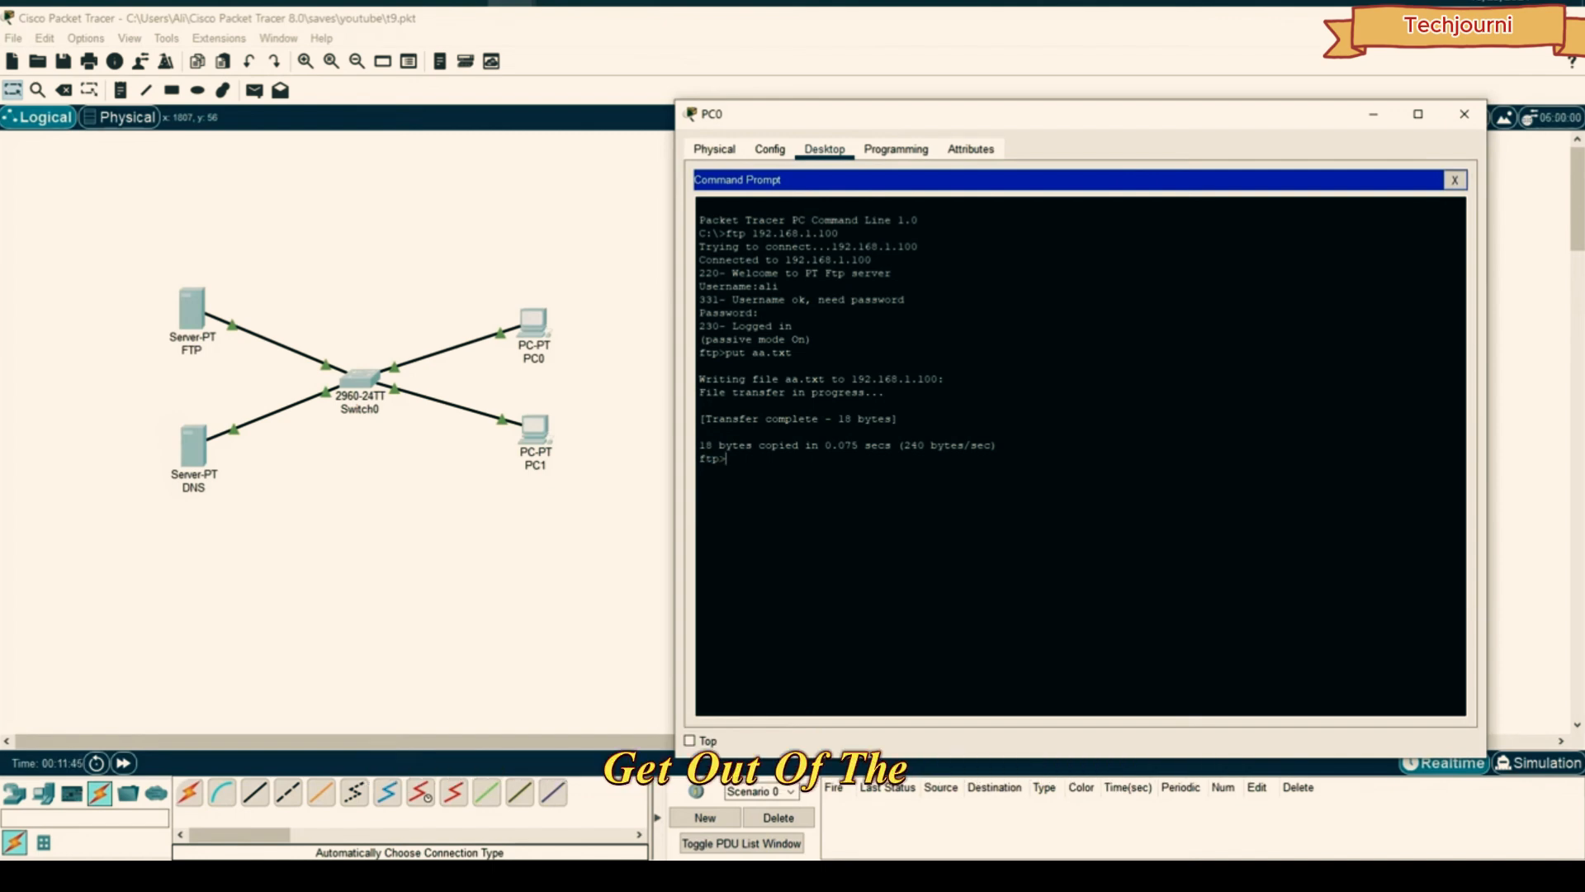
type("quit")
key("Return")
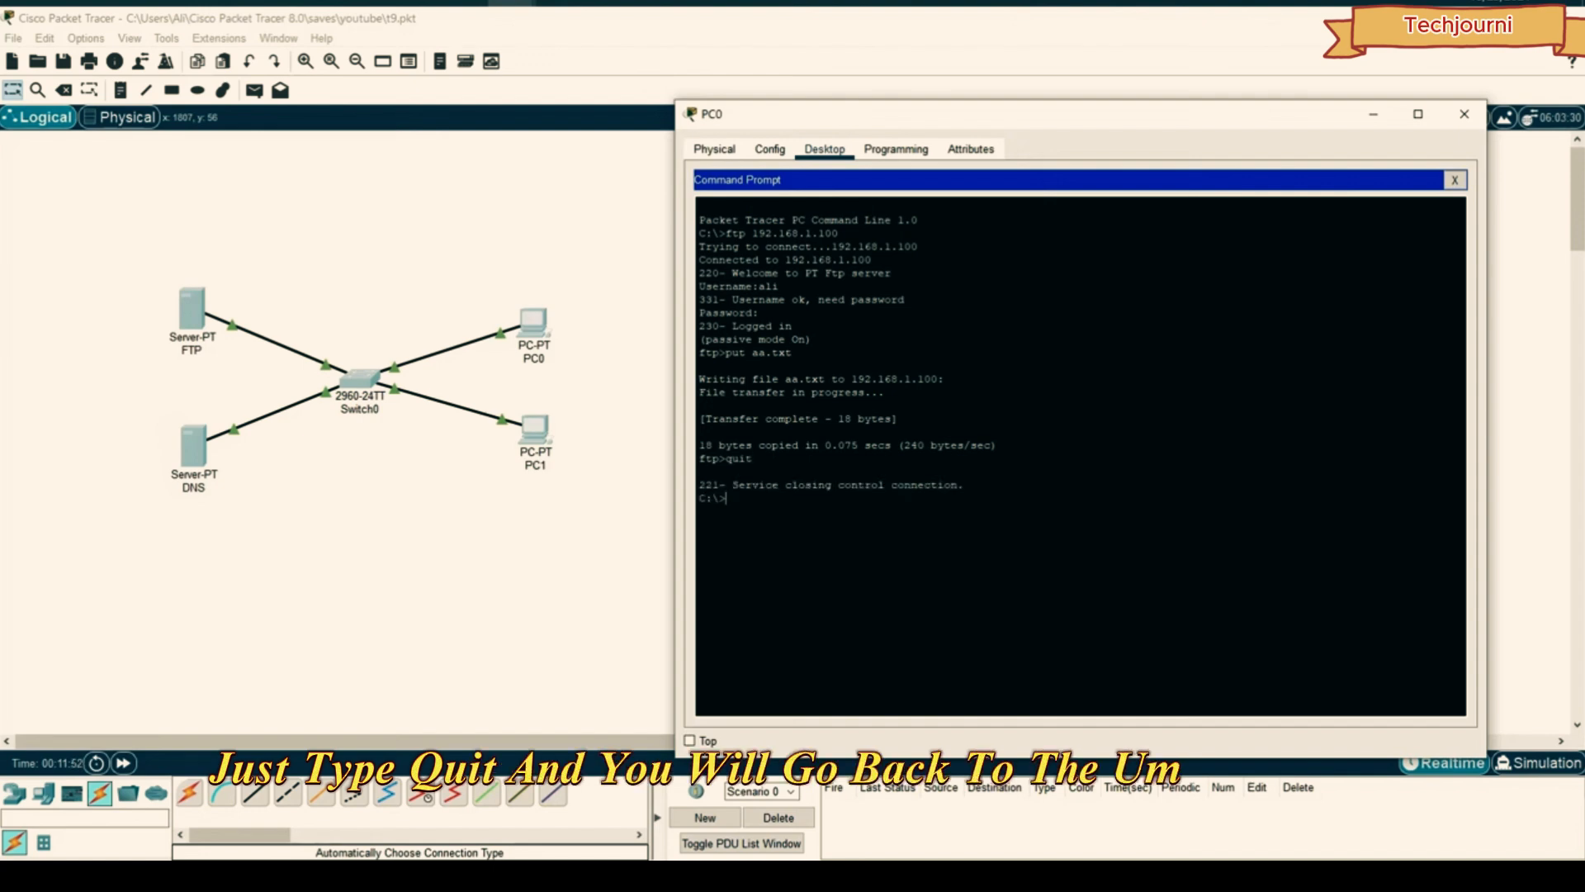
left_click(1464, 114)
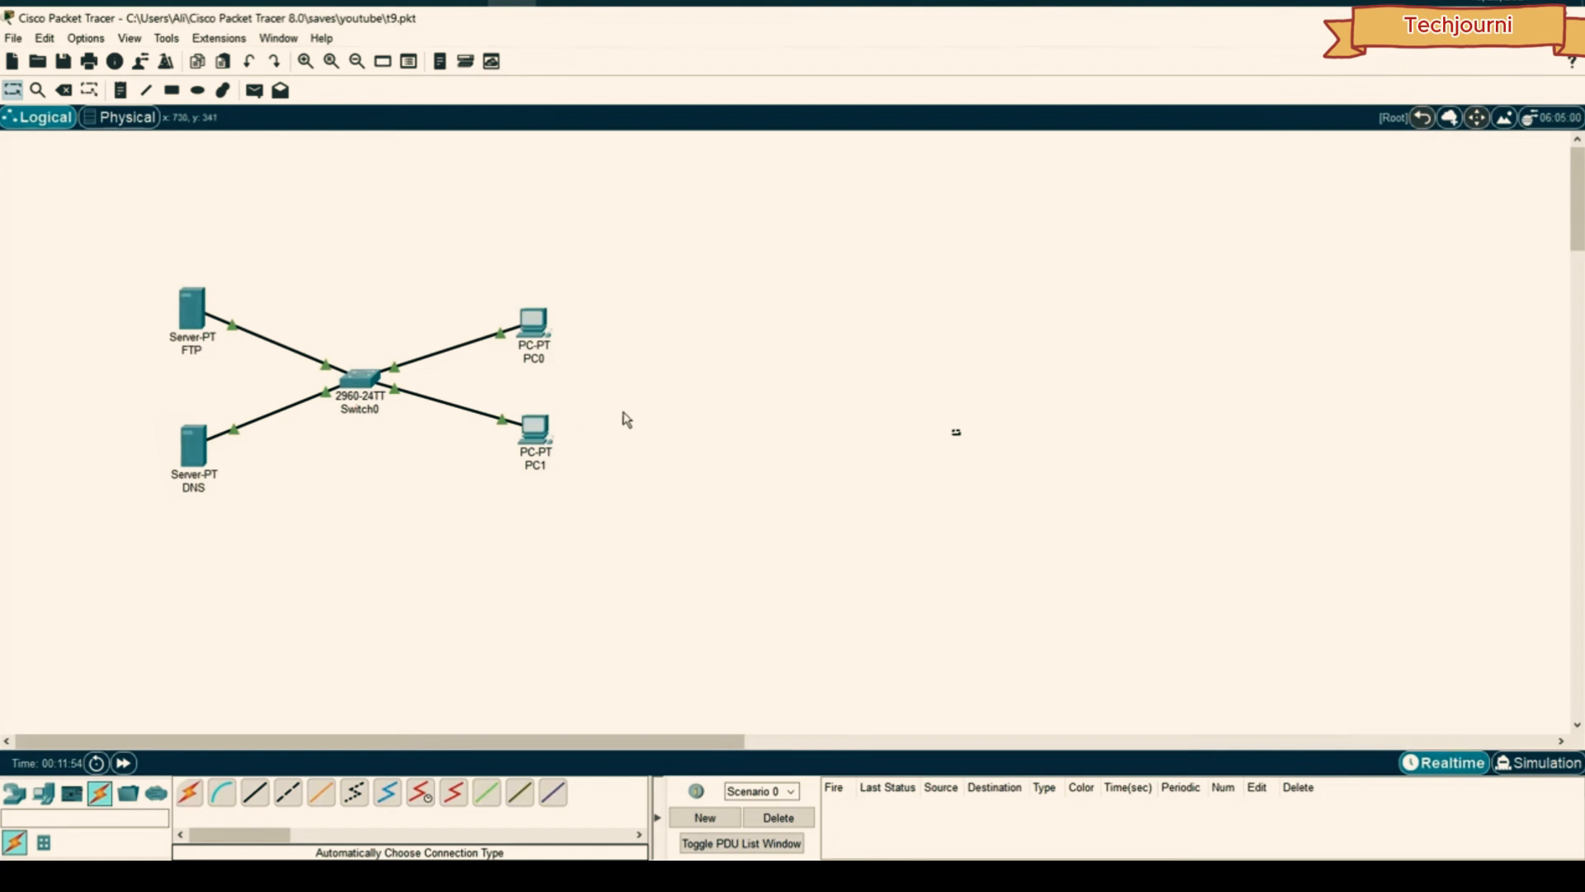
- From PC1's Command Prompt, log in with ftp 192.168.1.100 as the new user
left_click(535, 428)
left_click_drag(609, 166, 909, 170)
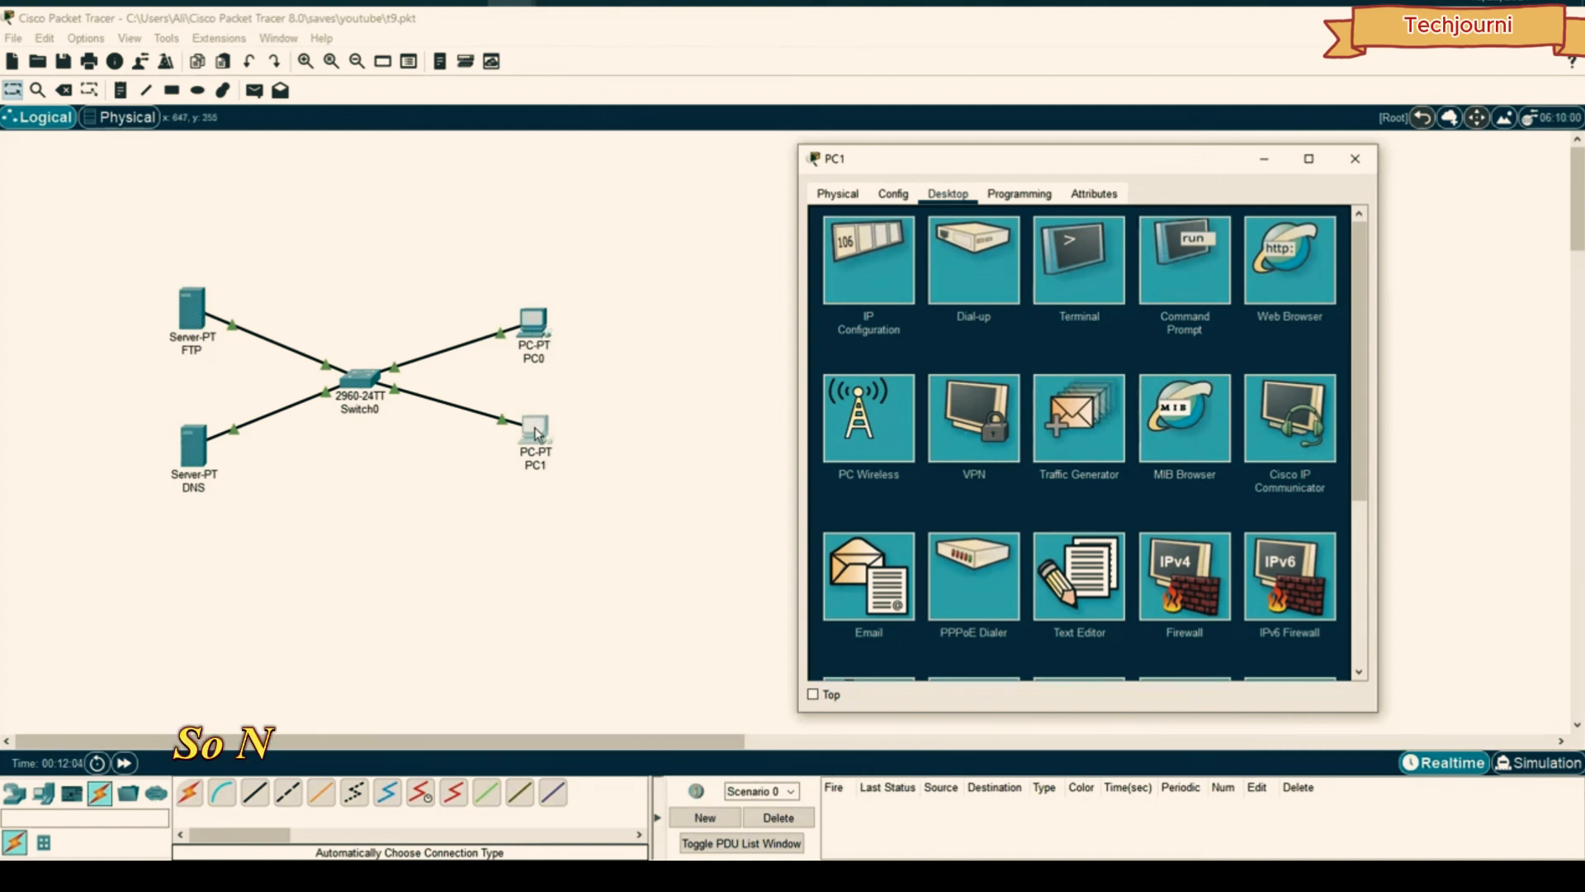
left_click(1200, 264)
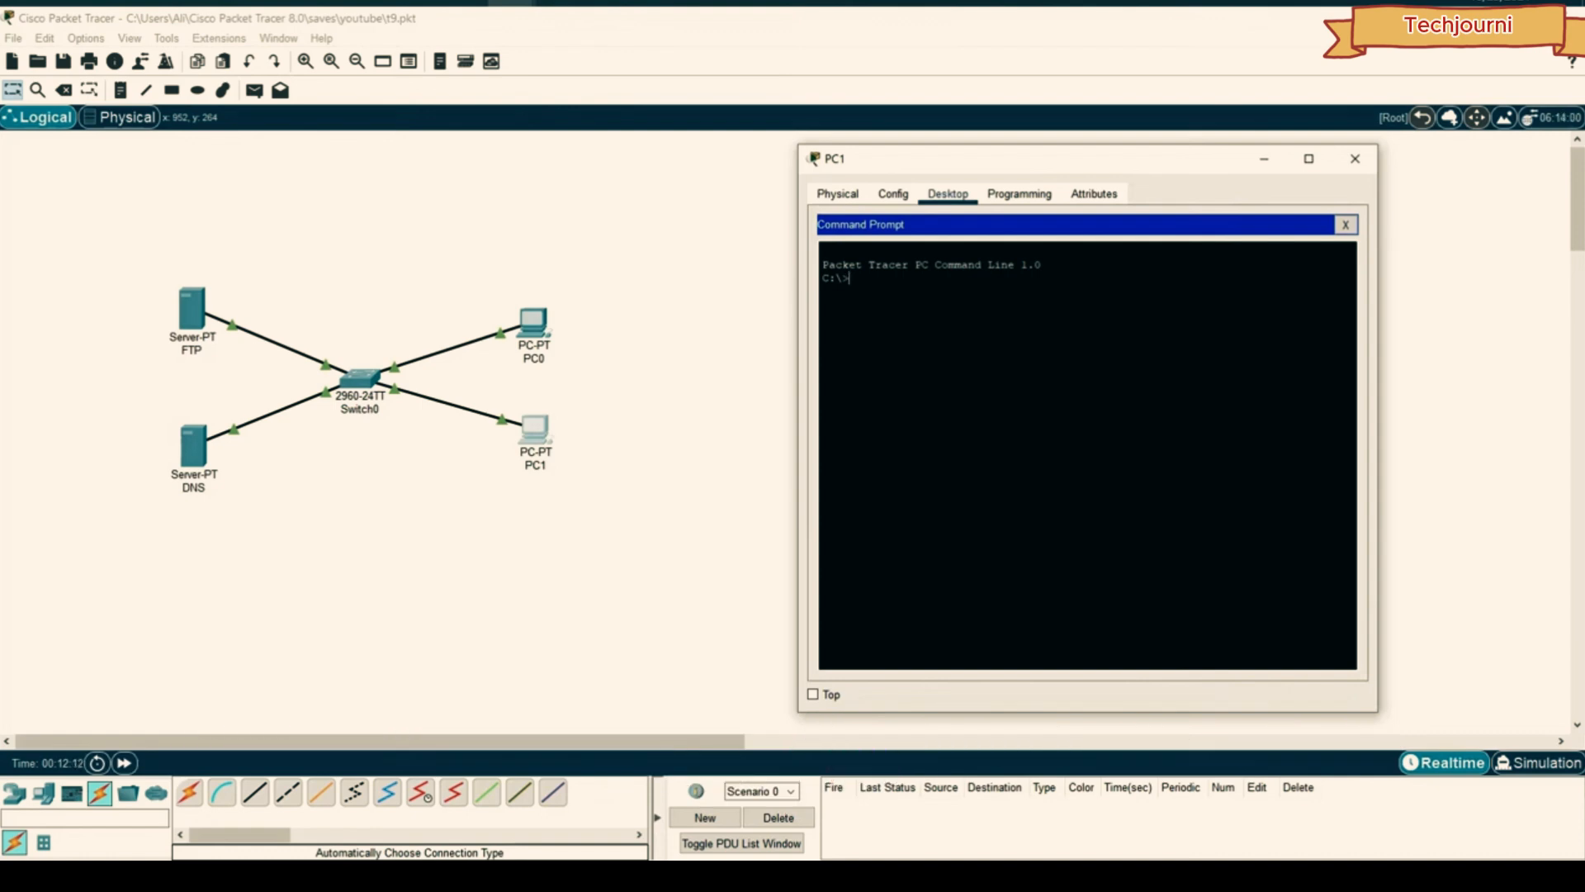
type("ftp 1")
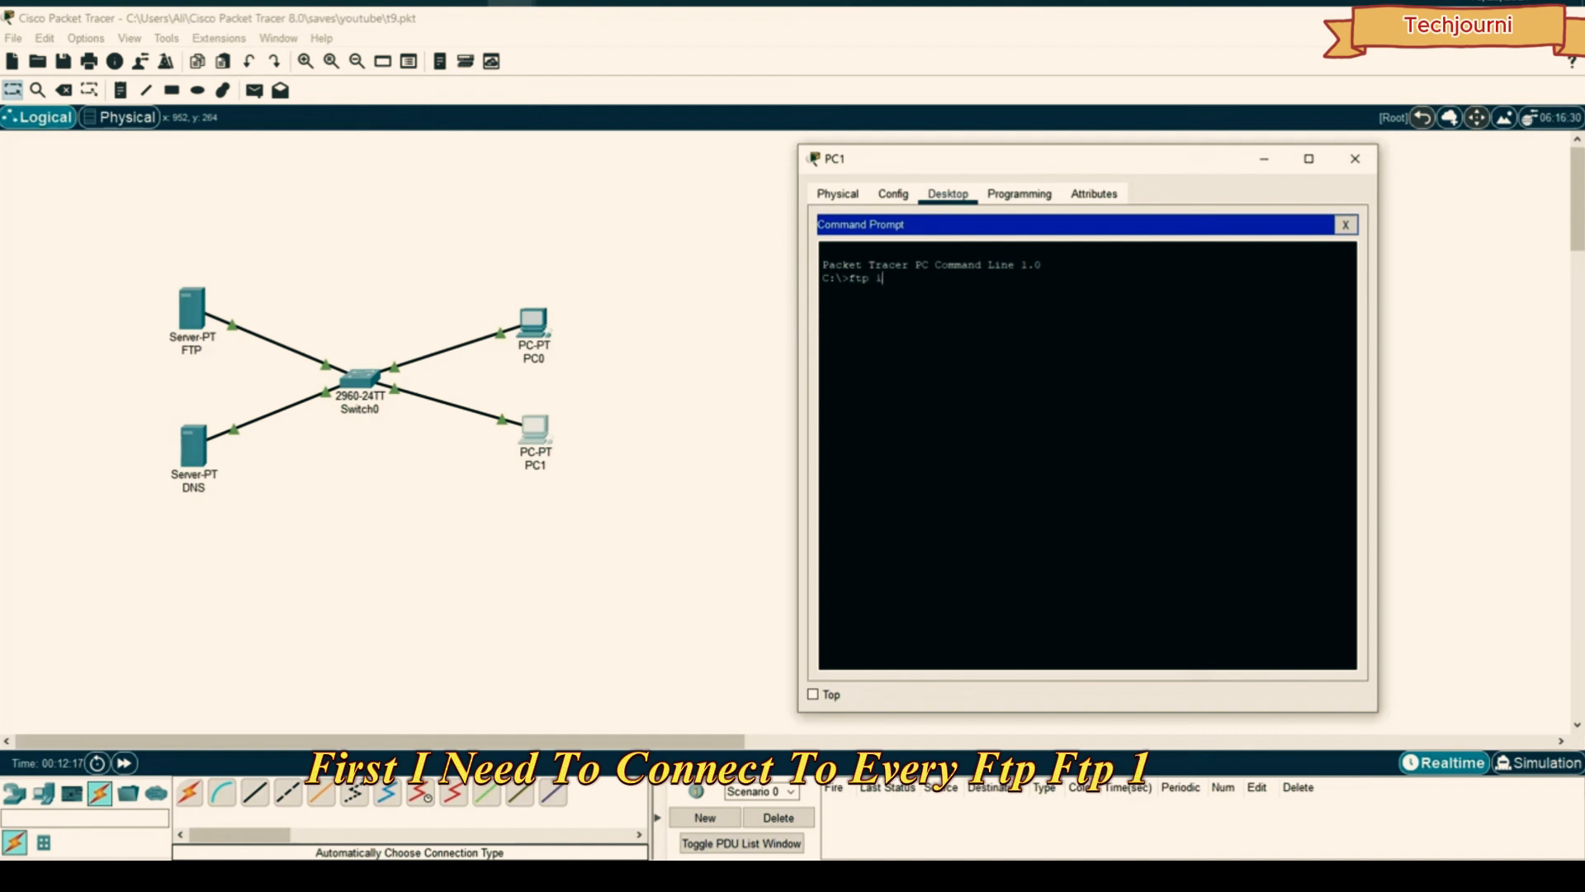
type("92.168.1.100")
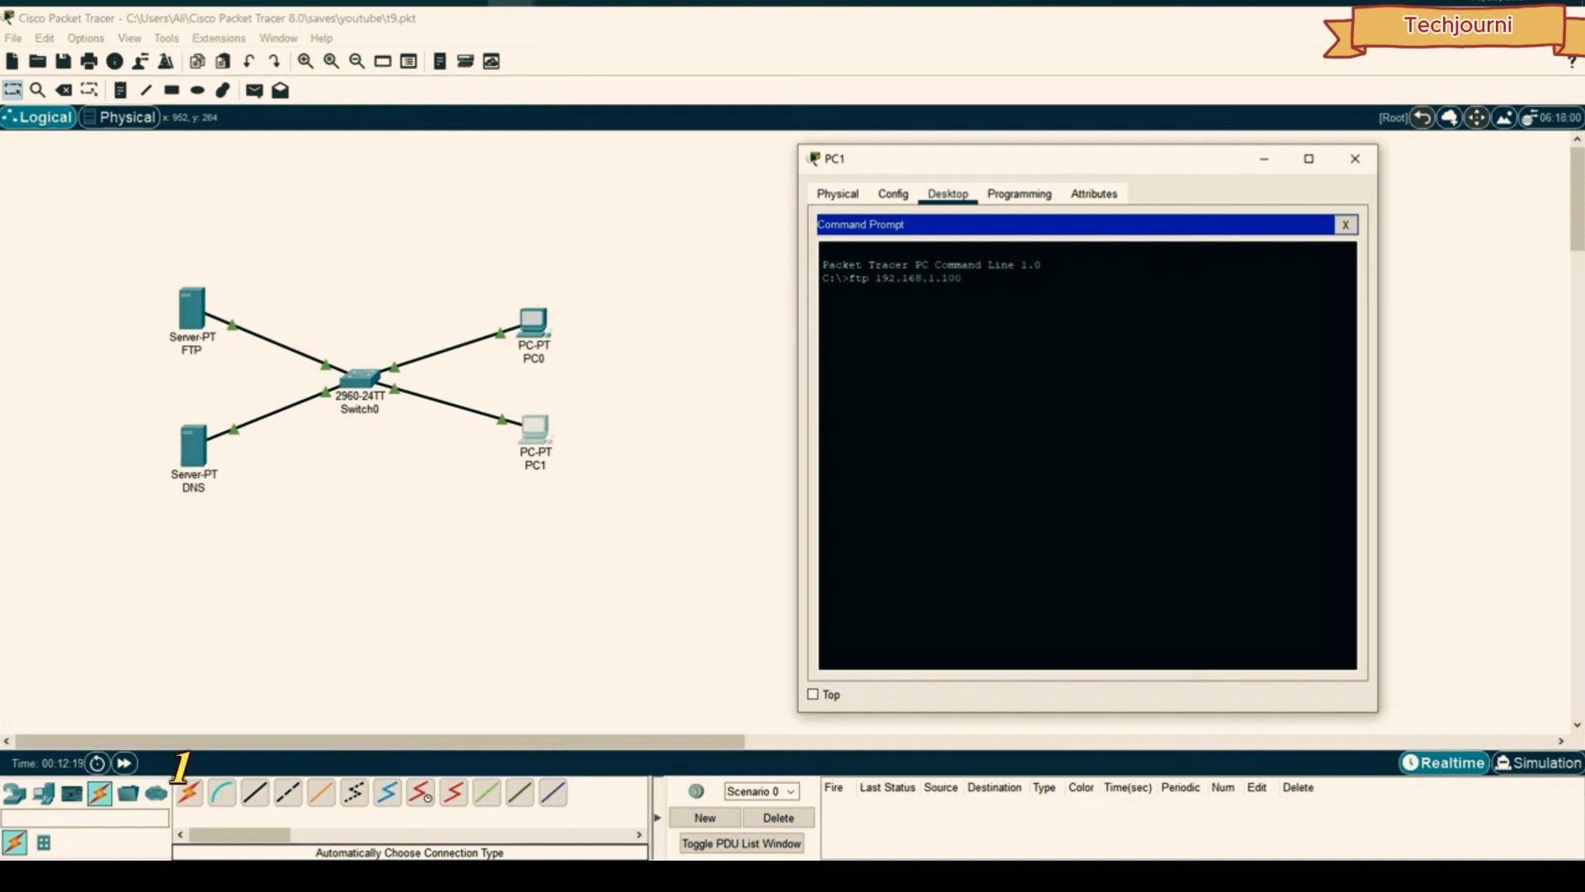
key("Return")
type("ame:a")
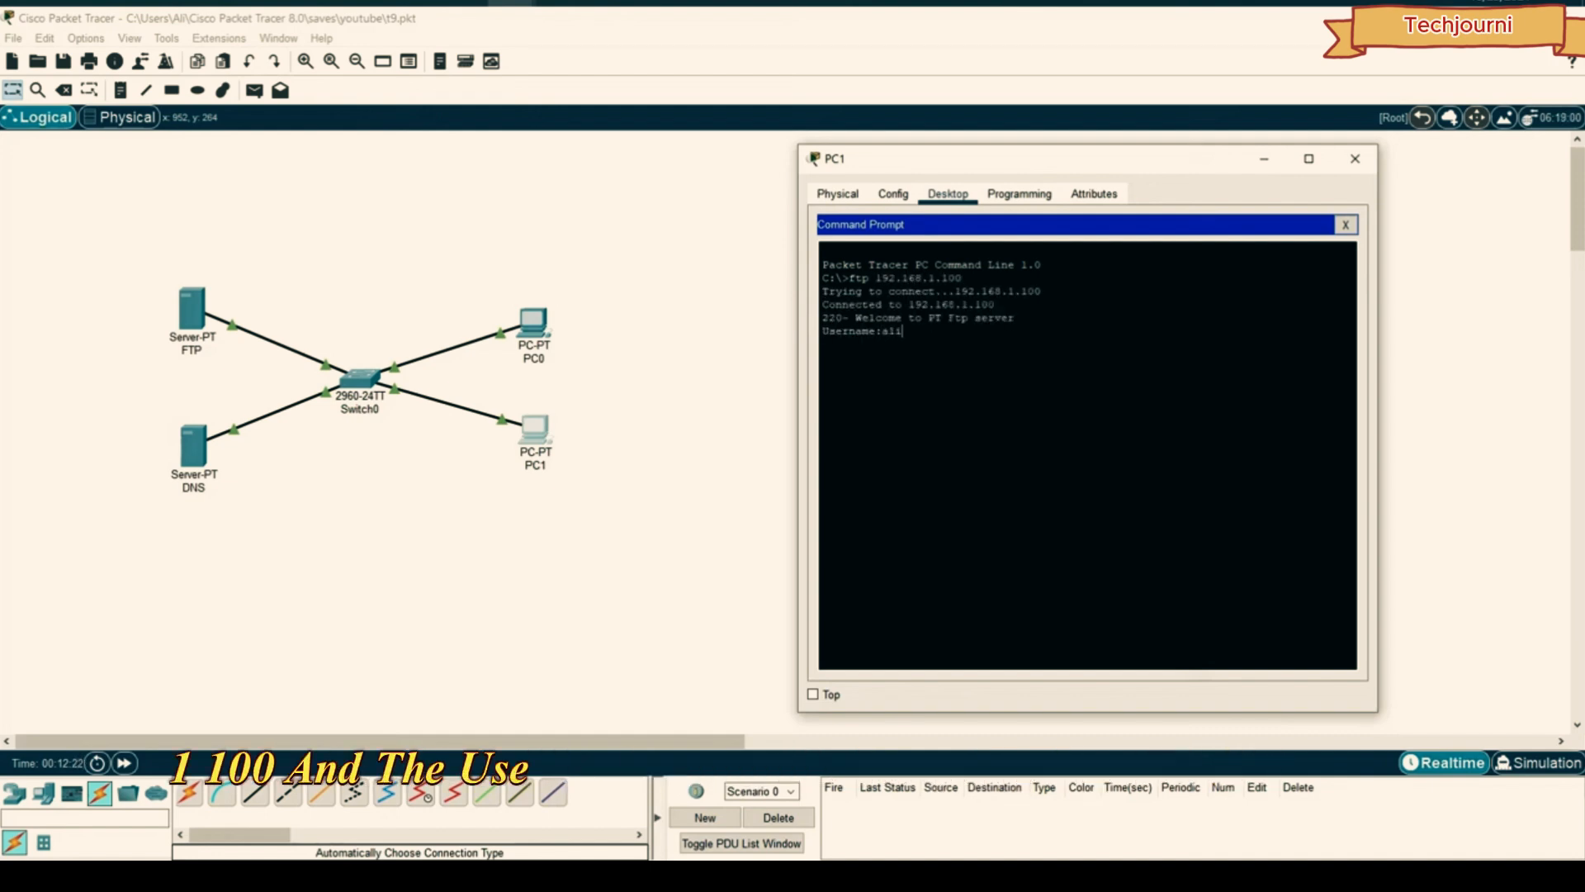
type("li")
key("Return")
key("Return")
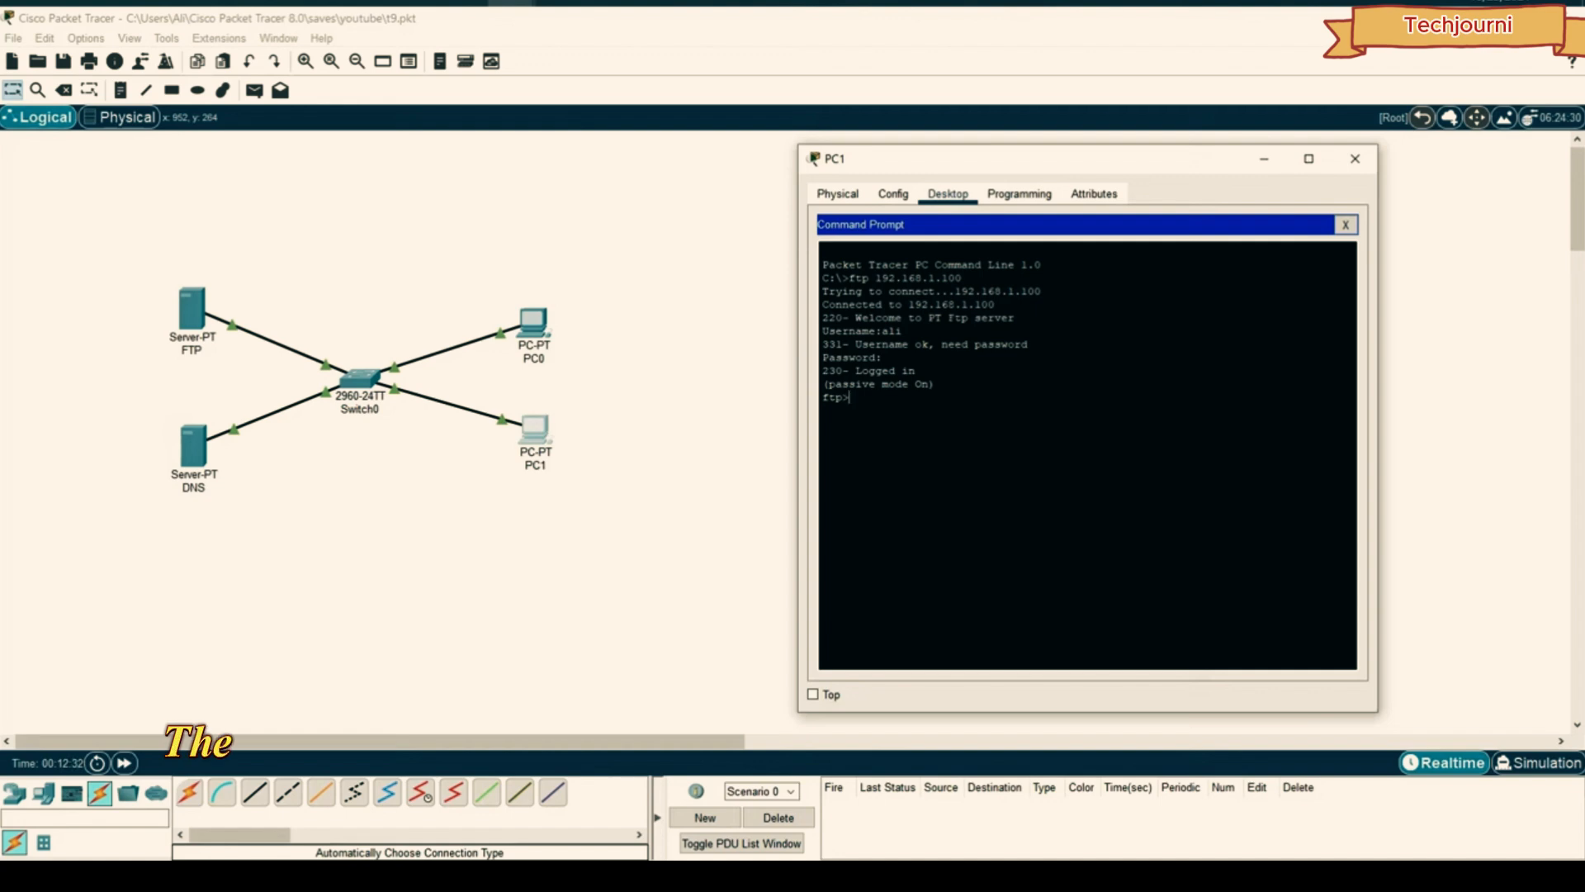
- Download the file with get aa.txt and close the Command Prompt
type("get ")
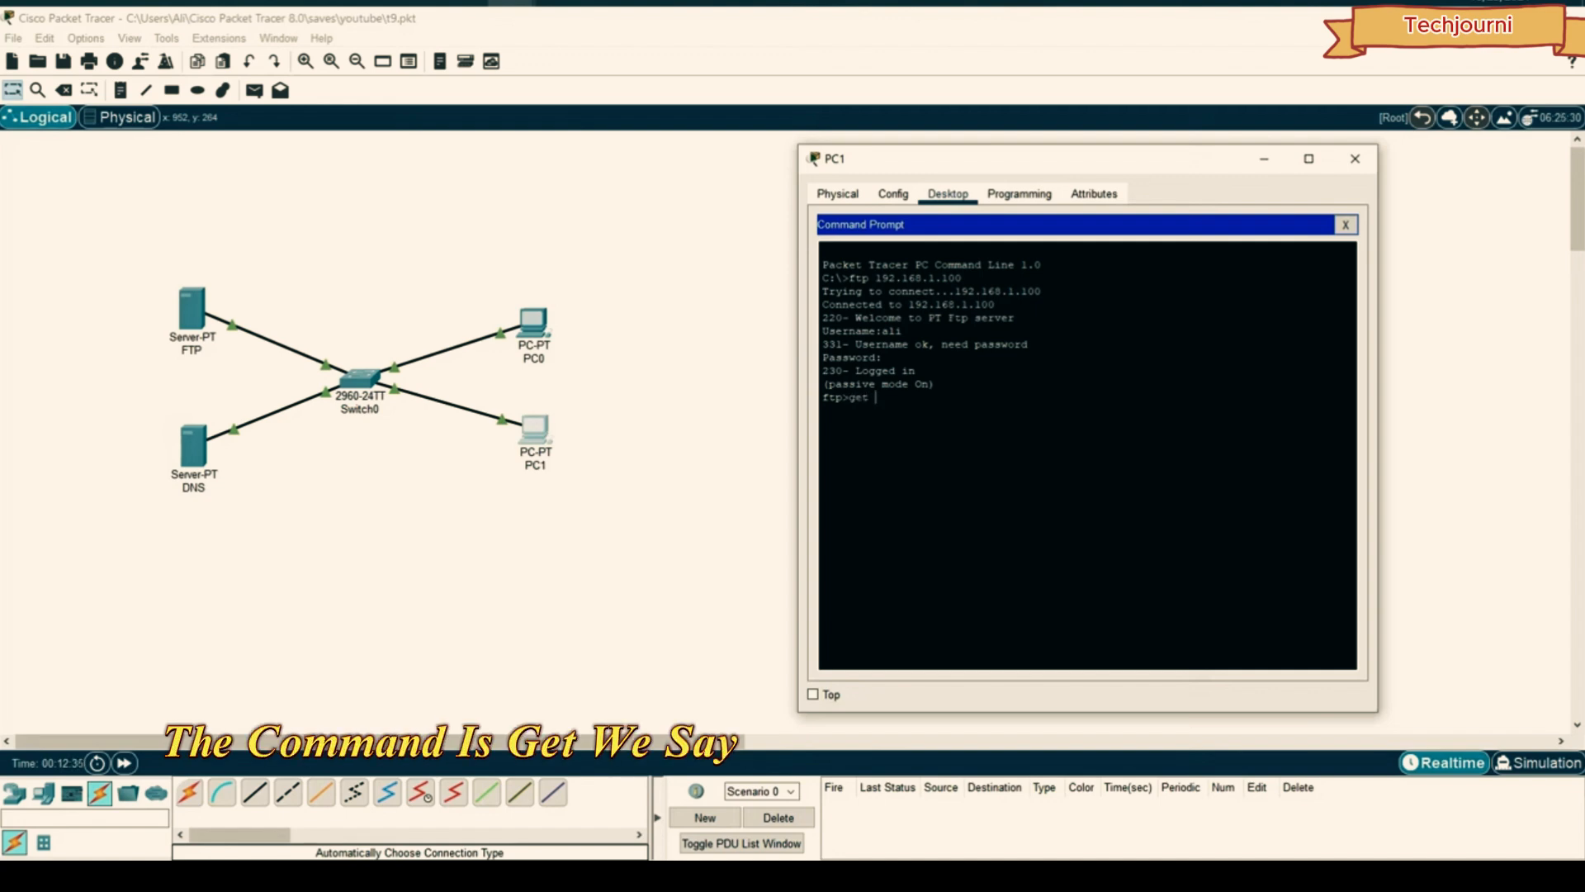
type("aa.t")
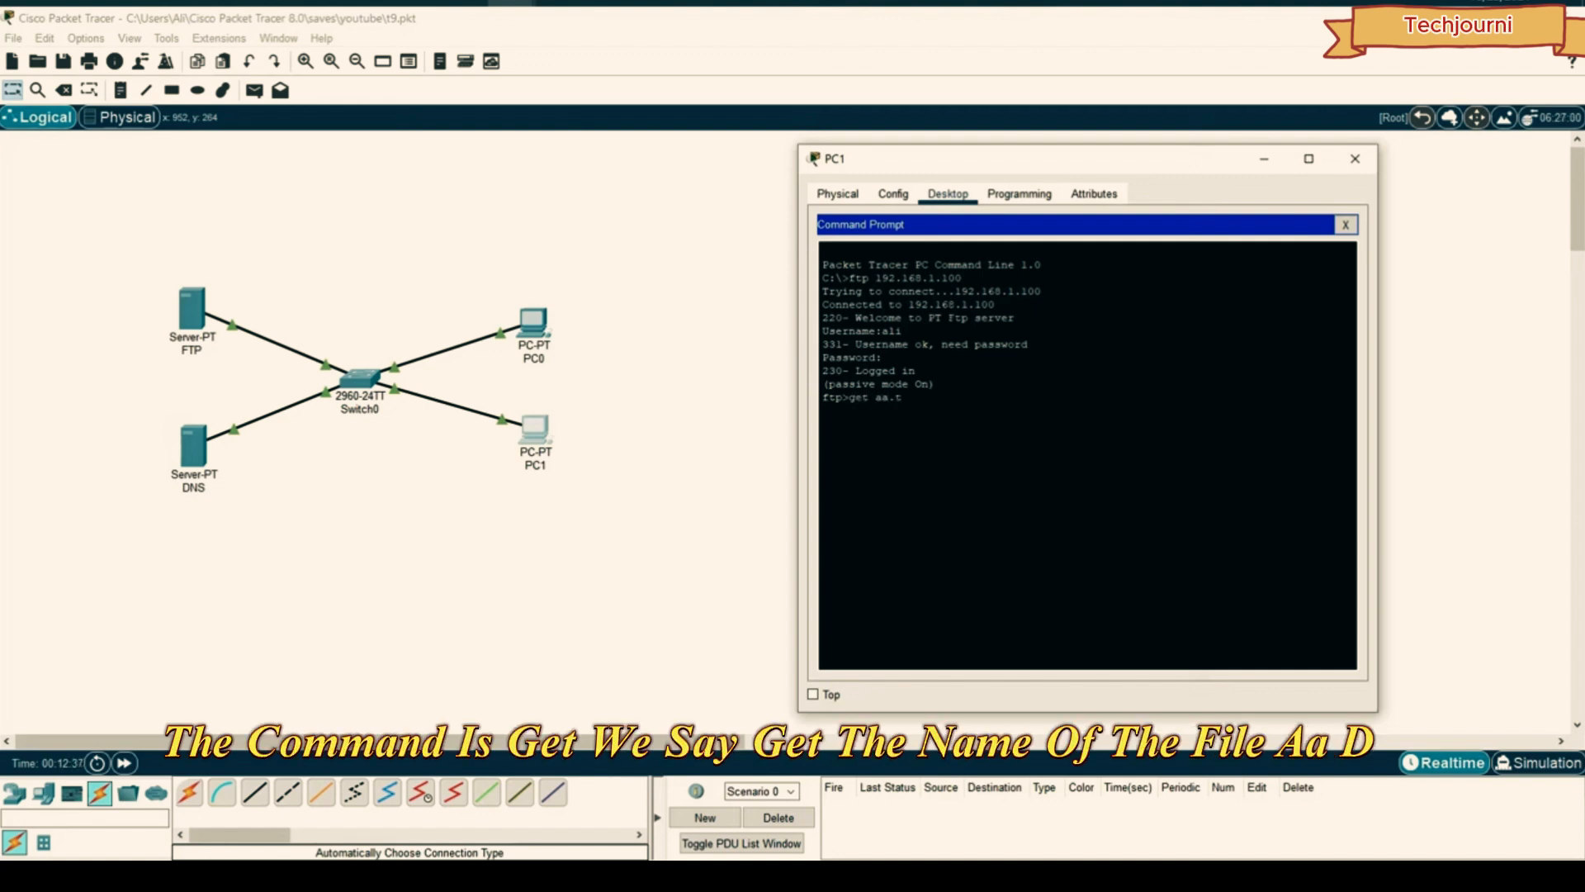
type("xt")
key("Return")
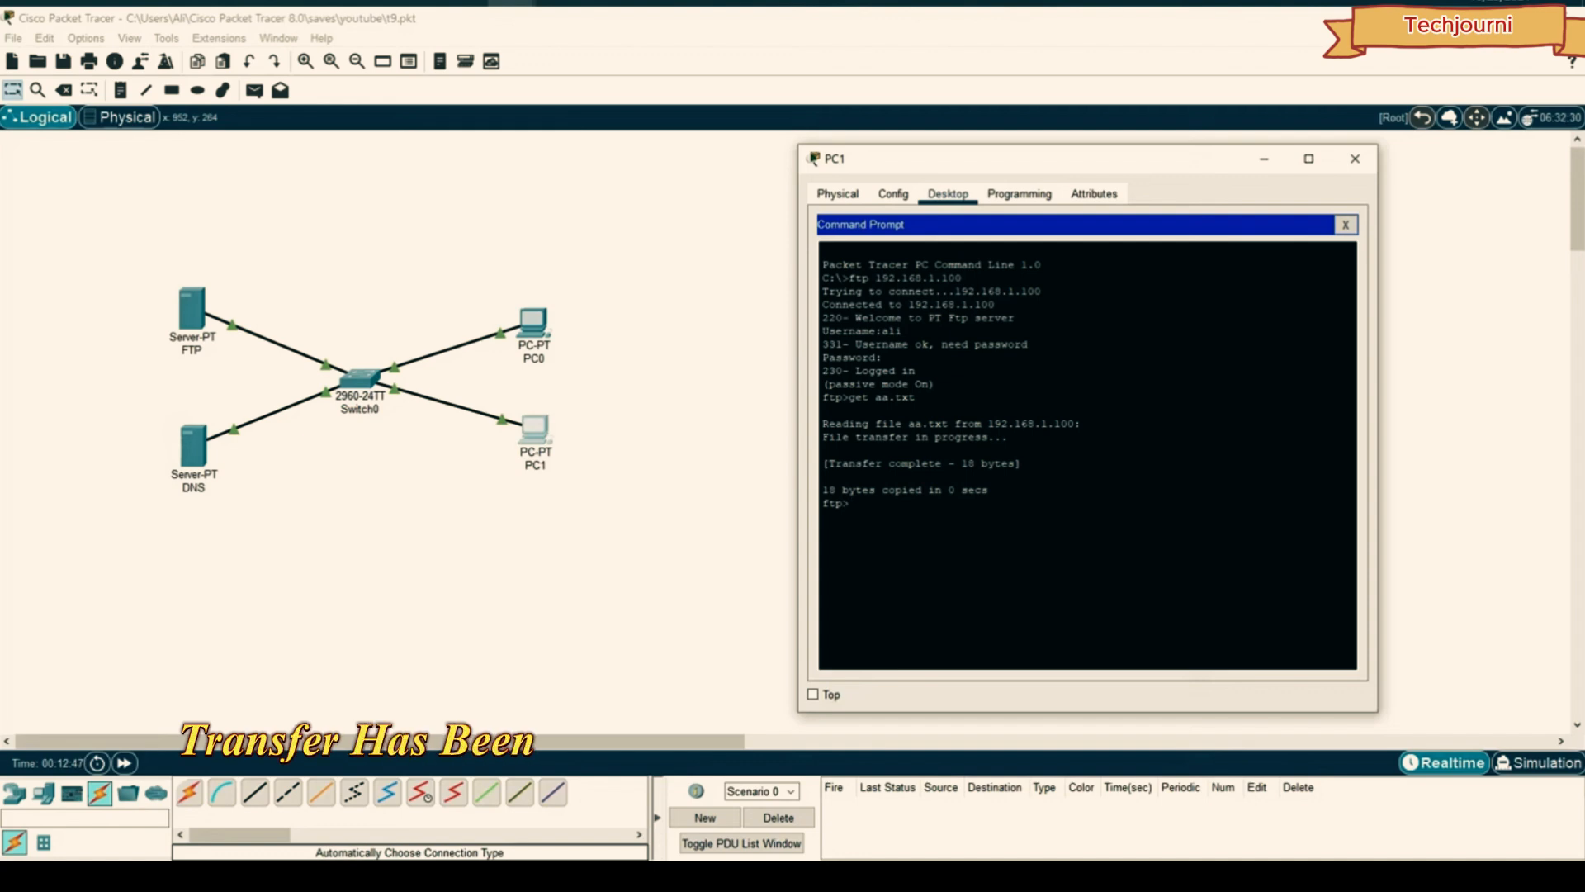
left_click(1349, 226)
scroll(1118, 407, "down", 1)
scroll(1098, 496, "up", 1)
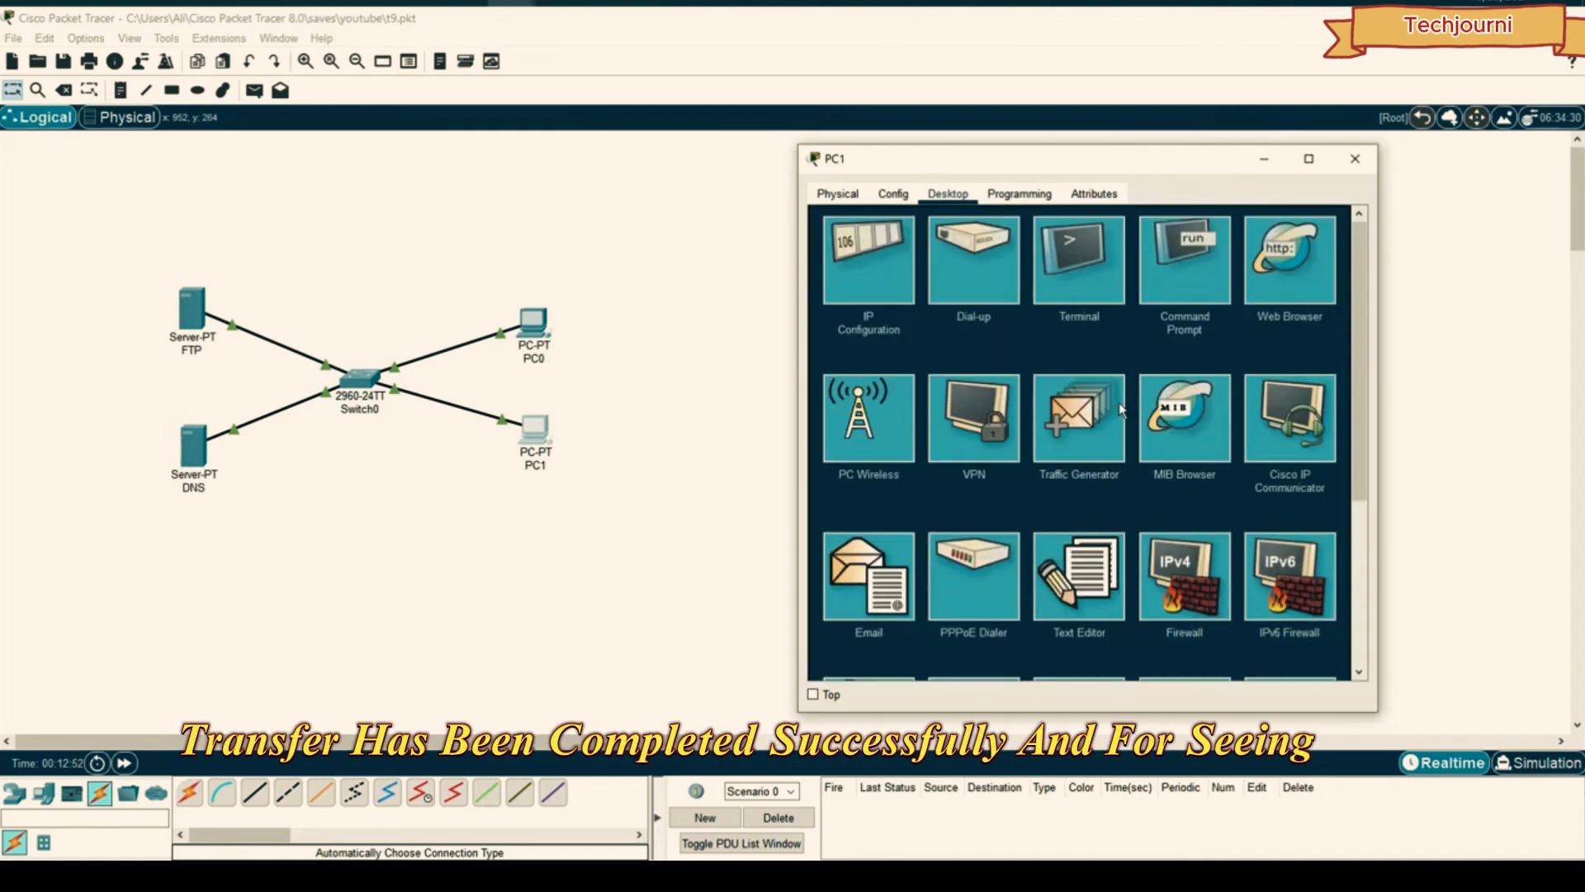
- Open aa.txt in PC1's Text Editor to check its text arrived
left_click(1077, 590)
left_click(834, 252)
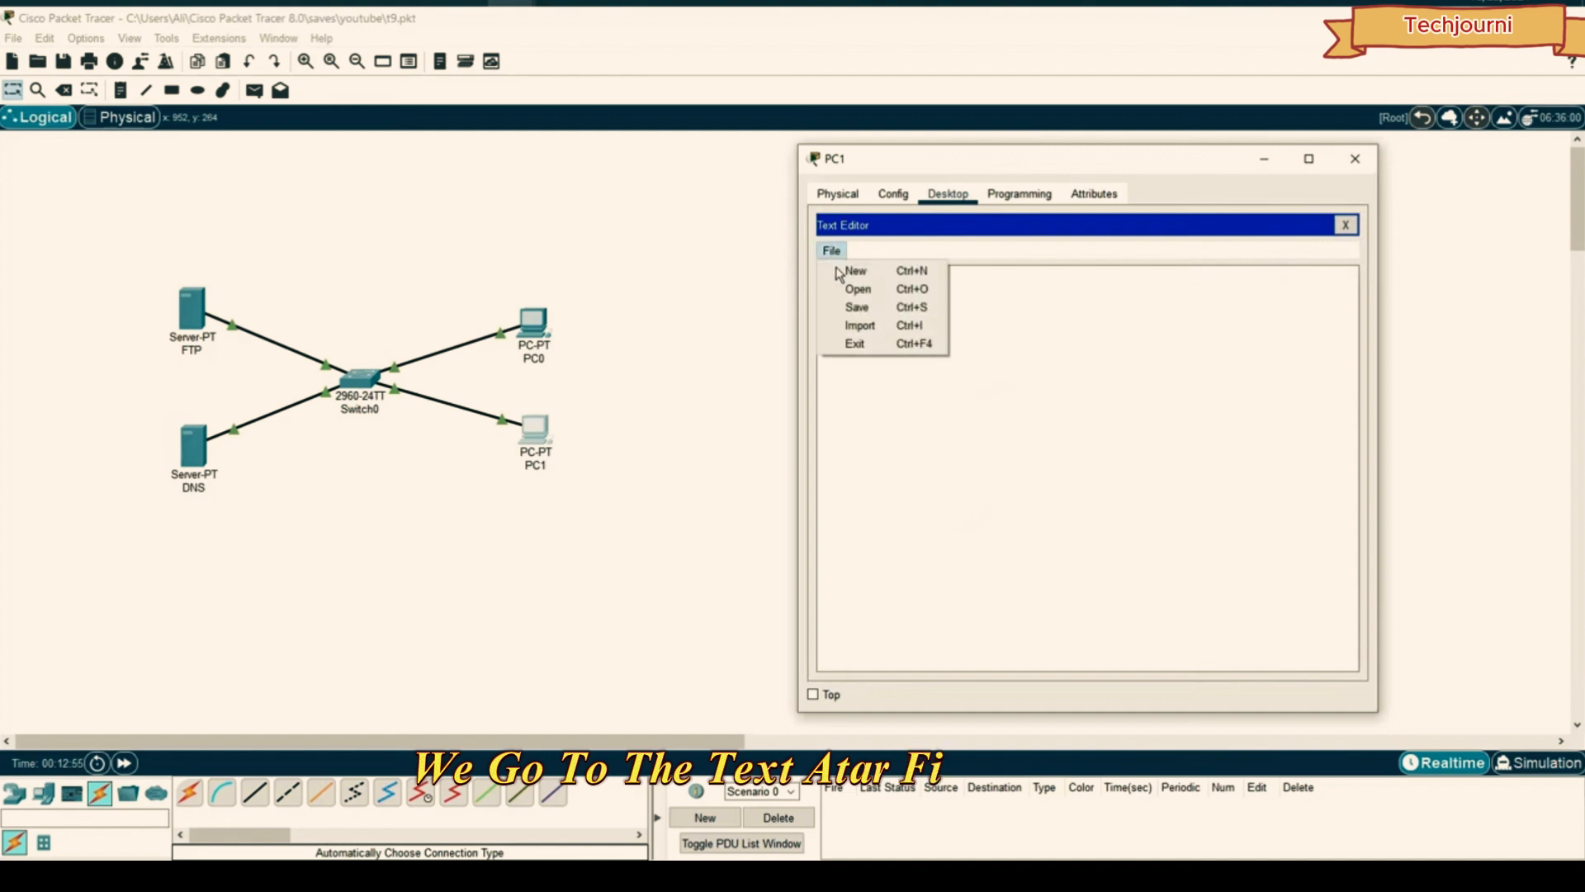
left_click(851, 291)
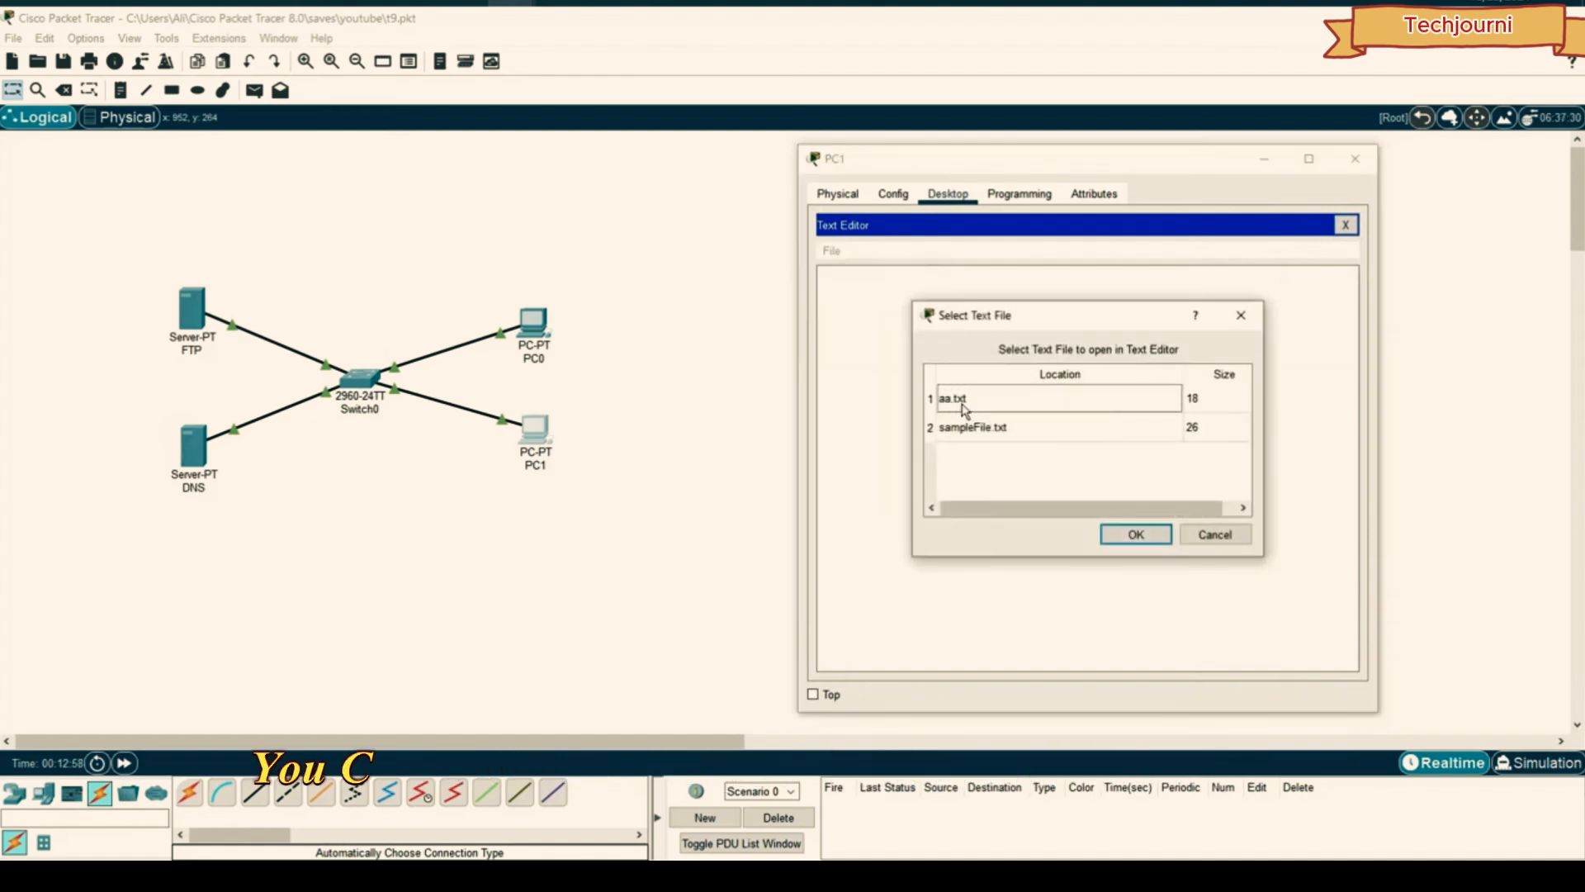
left_click_drag(1002, 320, 1041, 276)
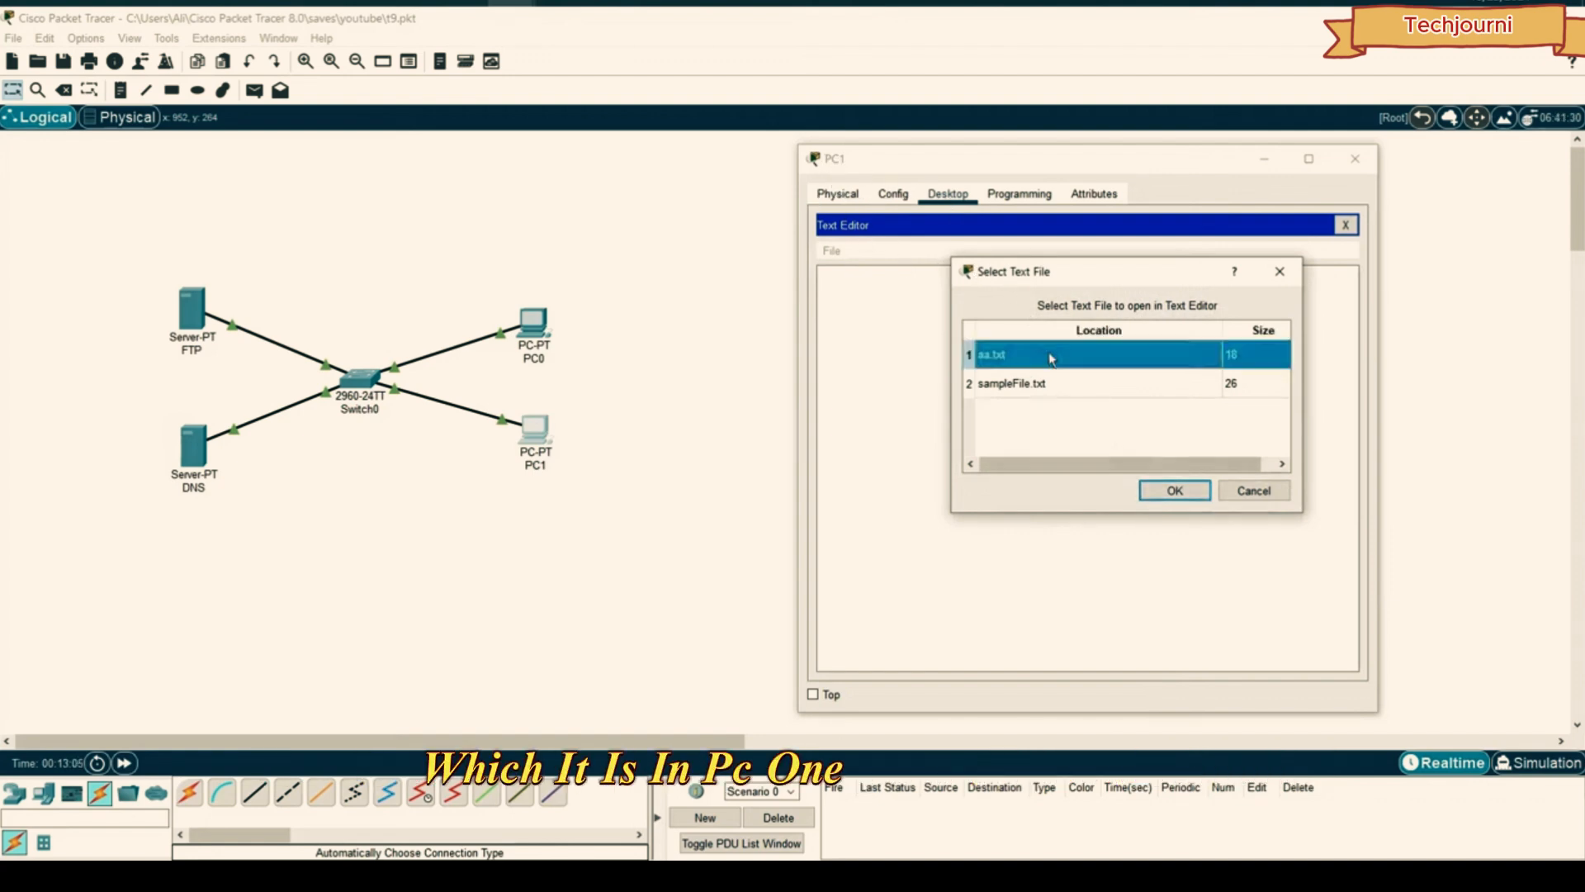
left_click(1174, 492)
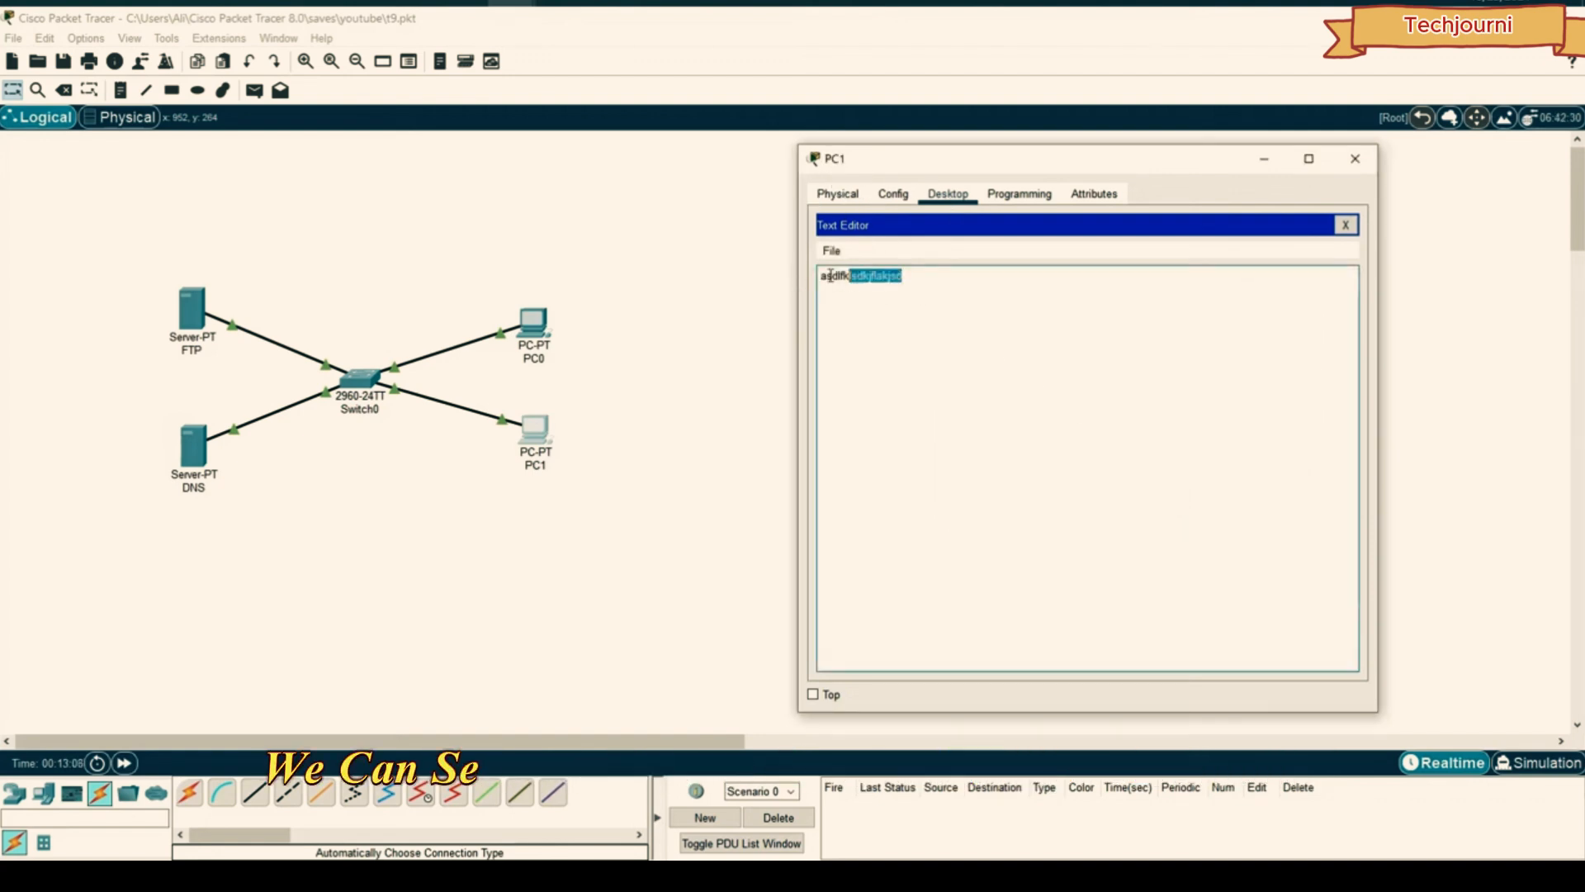
left_click_drag(824, 275, 933, 278)
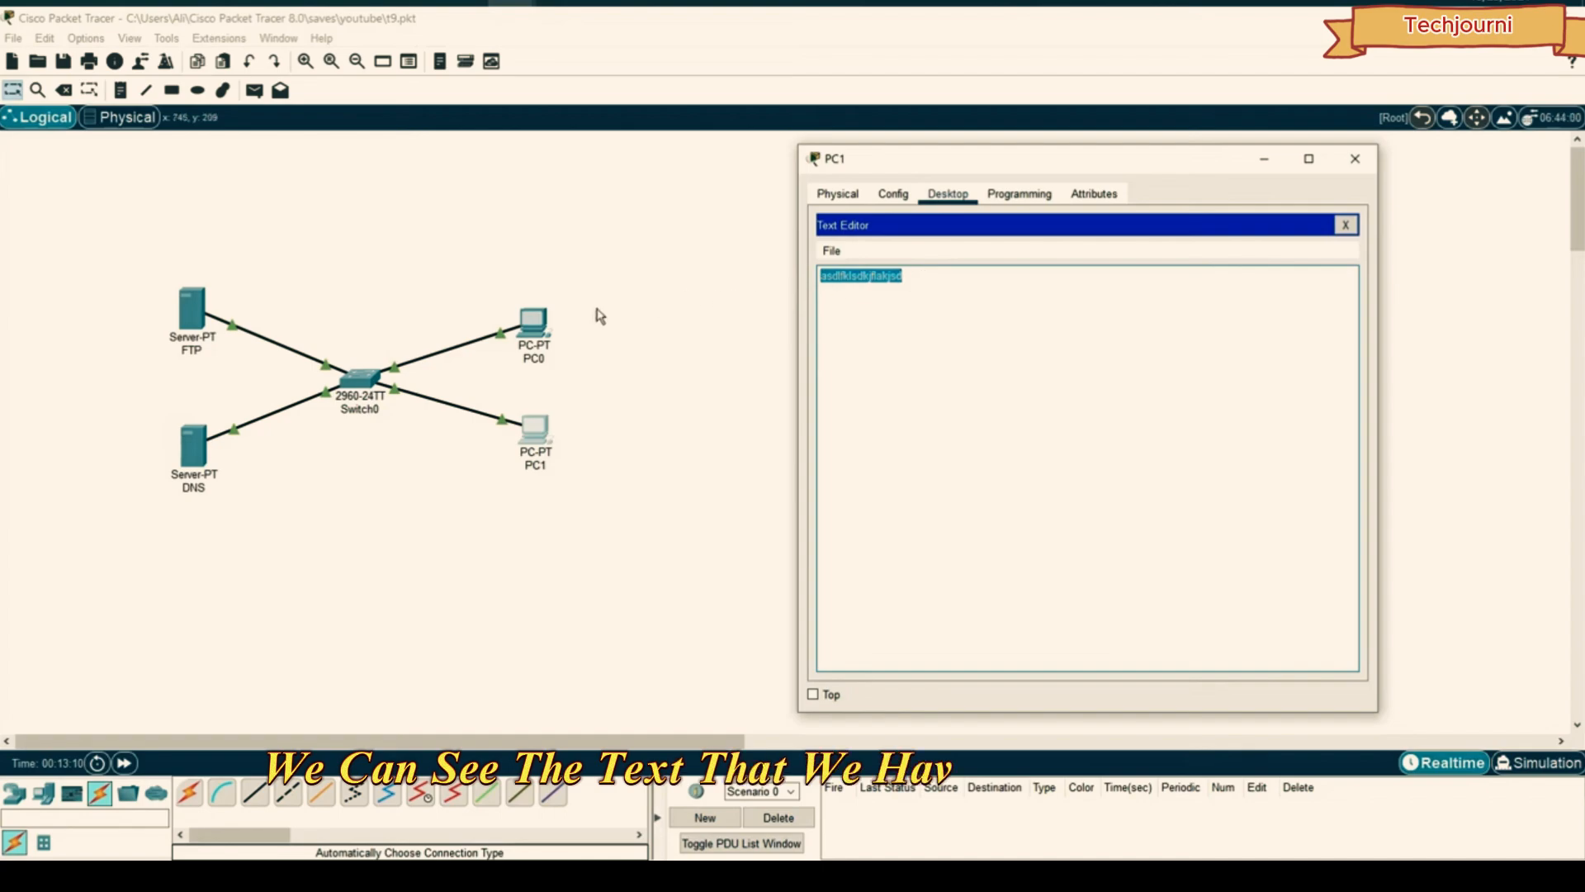
left_click(1343, 226)
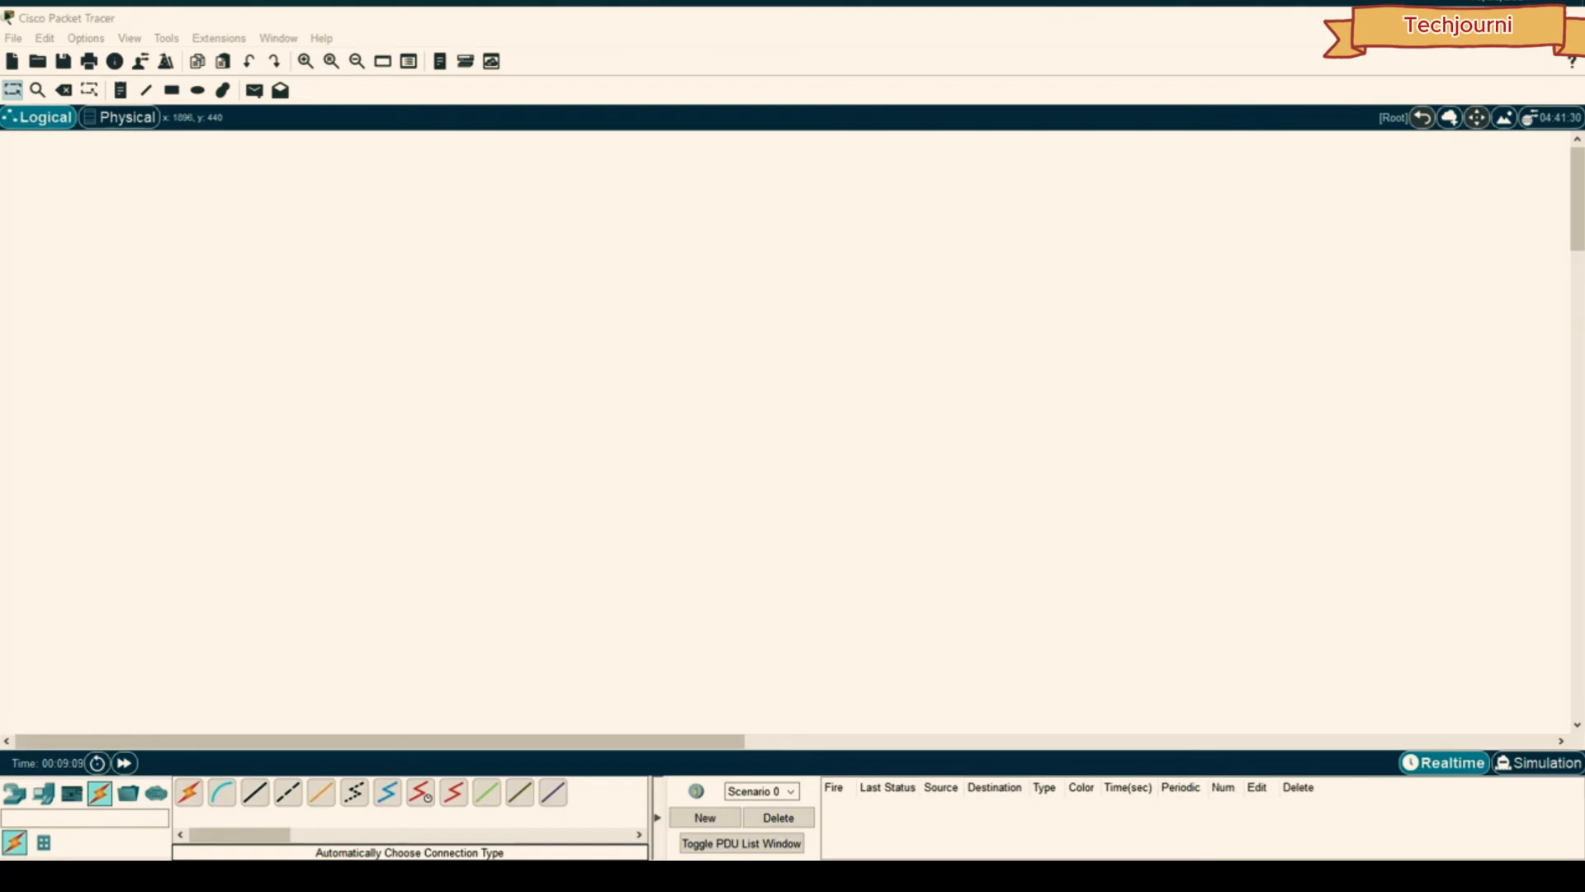
- Place three PC-PT devices (PC3, PC4, PC5) and spread them across the lower workspace
left_click(44, 793)
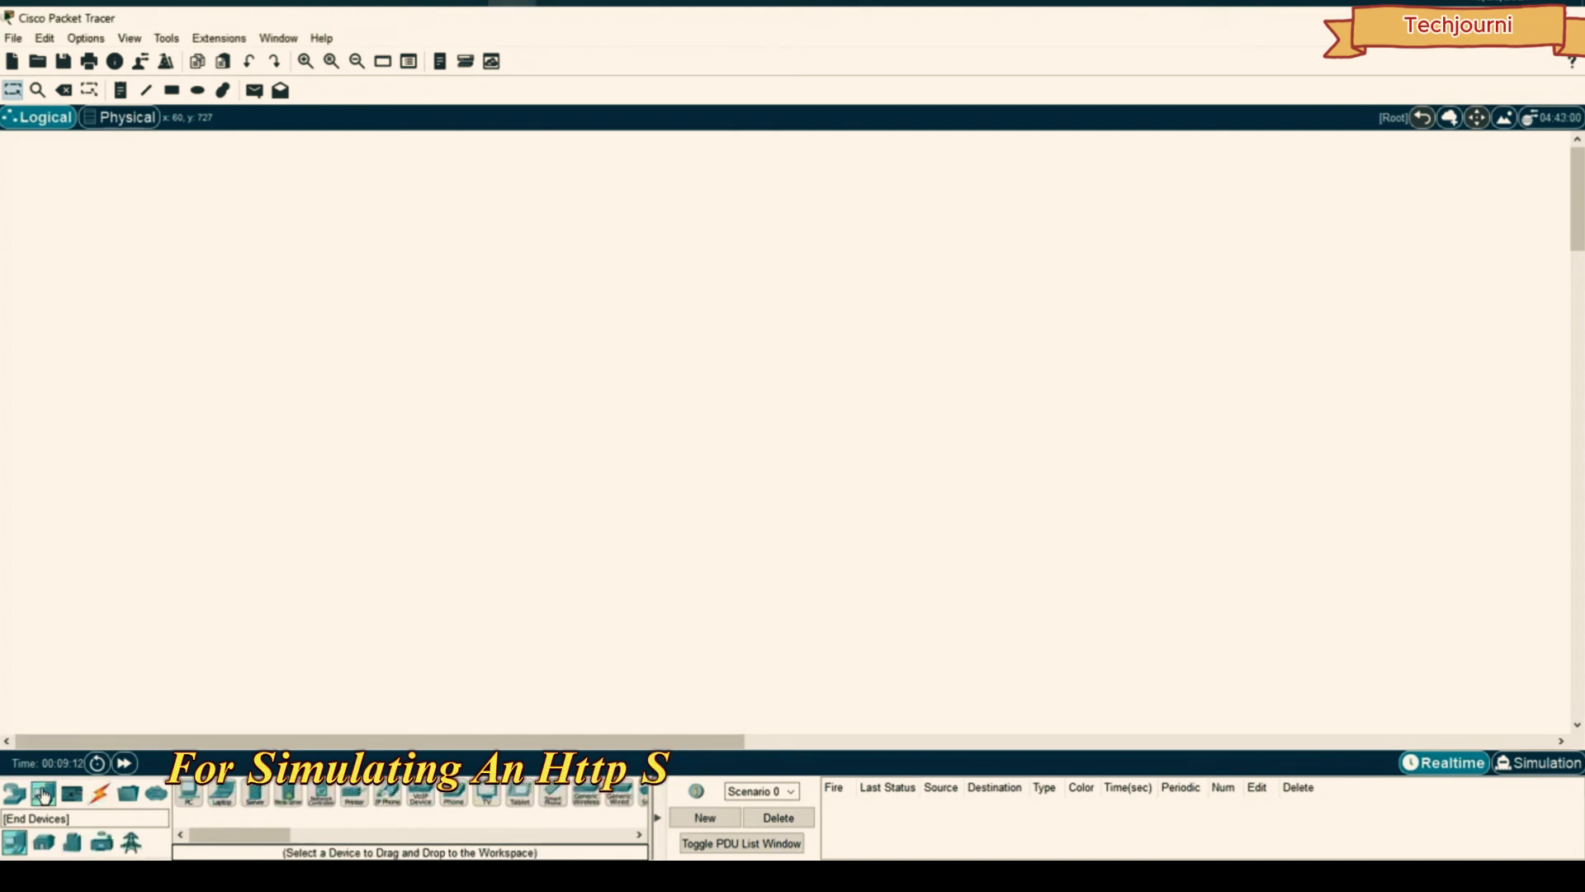
left_click(188, 793)
left_click(613, 542)
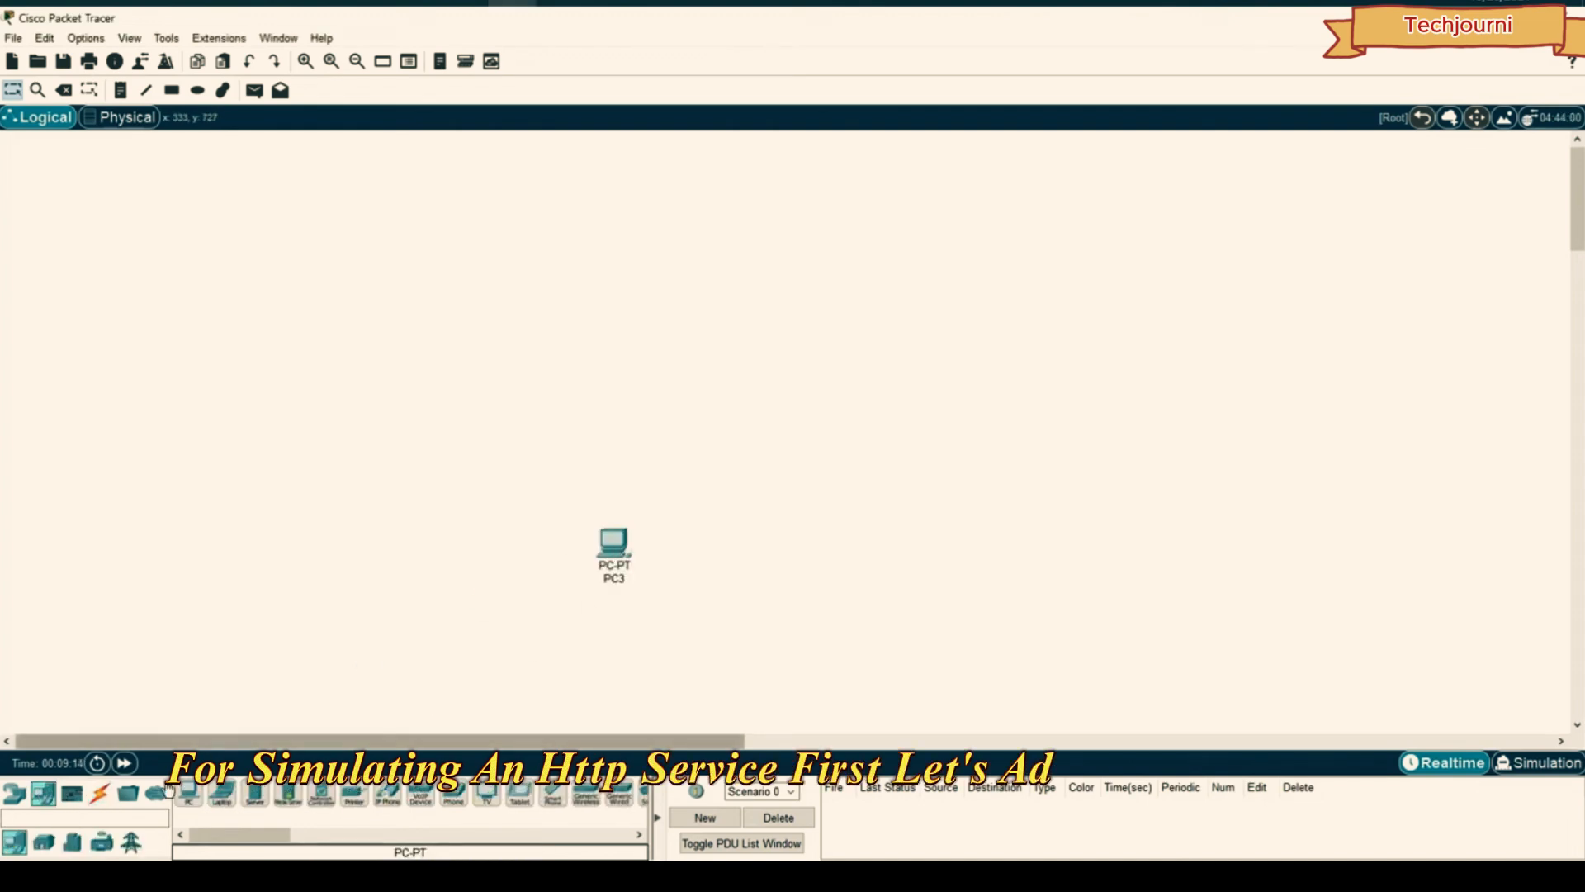
left_click(682, 605)
left_click(188, 793)
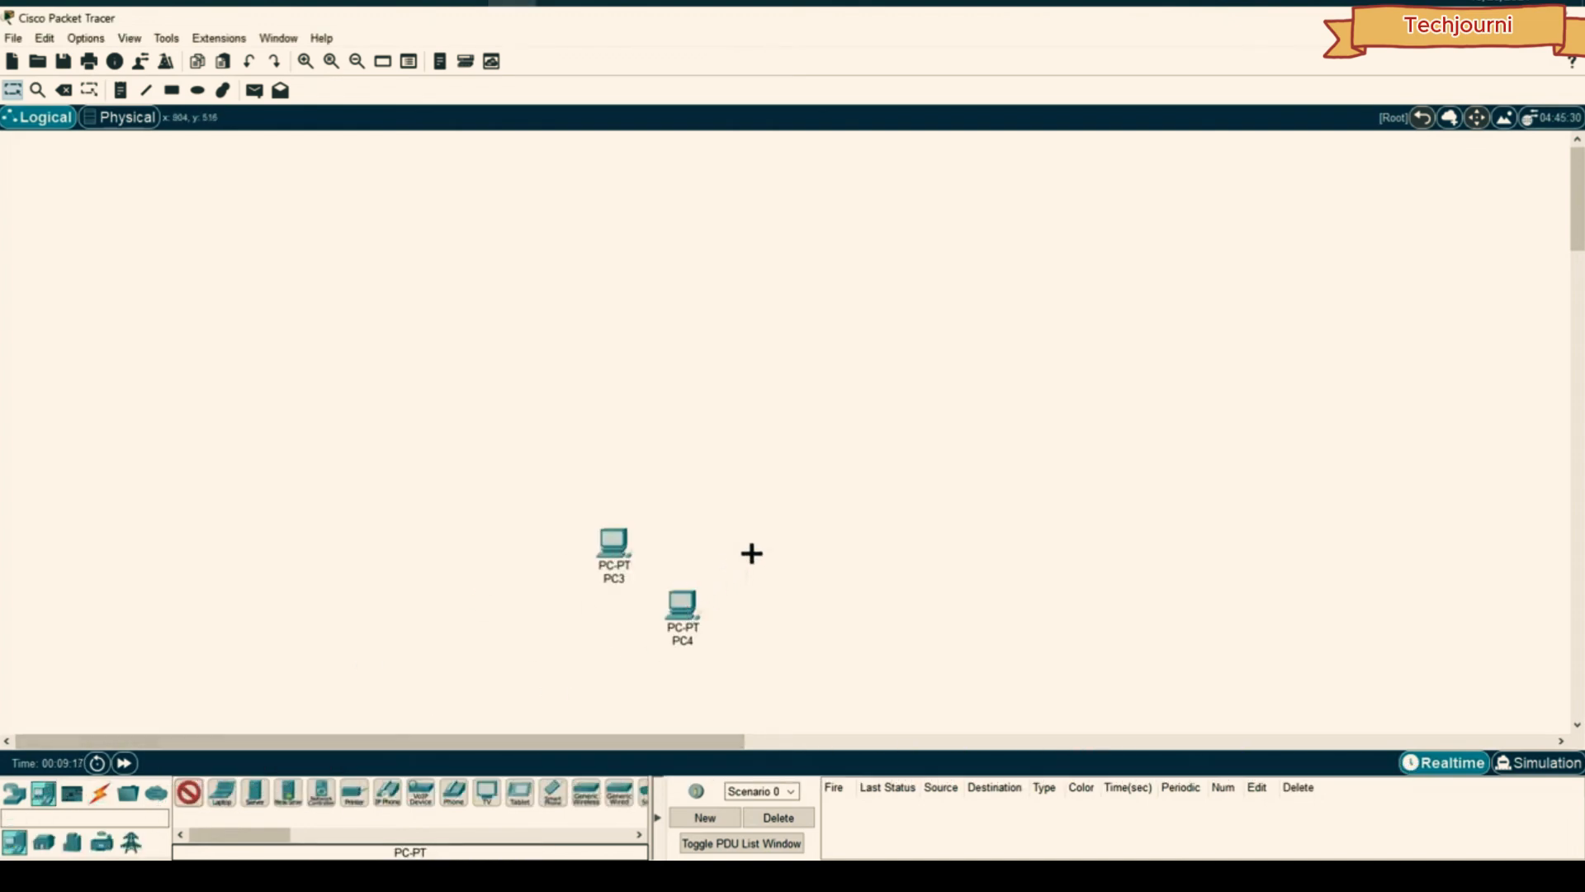
left_click(756, 549)
left_click_drag(677, 673, 674, 675)
left_click_drag(692, 606, 721, 600)
left_click_drag(880, 507, 752, 583)
left_click_drag(790, 545, 815, 537)
left_click(785, 510)
- Place four Server-PT devices (Server12–Server15) above the PCs and align them
left_click(255, 792)
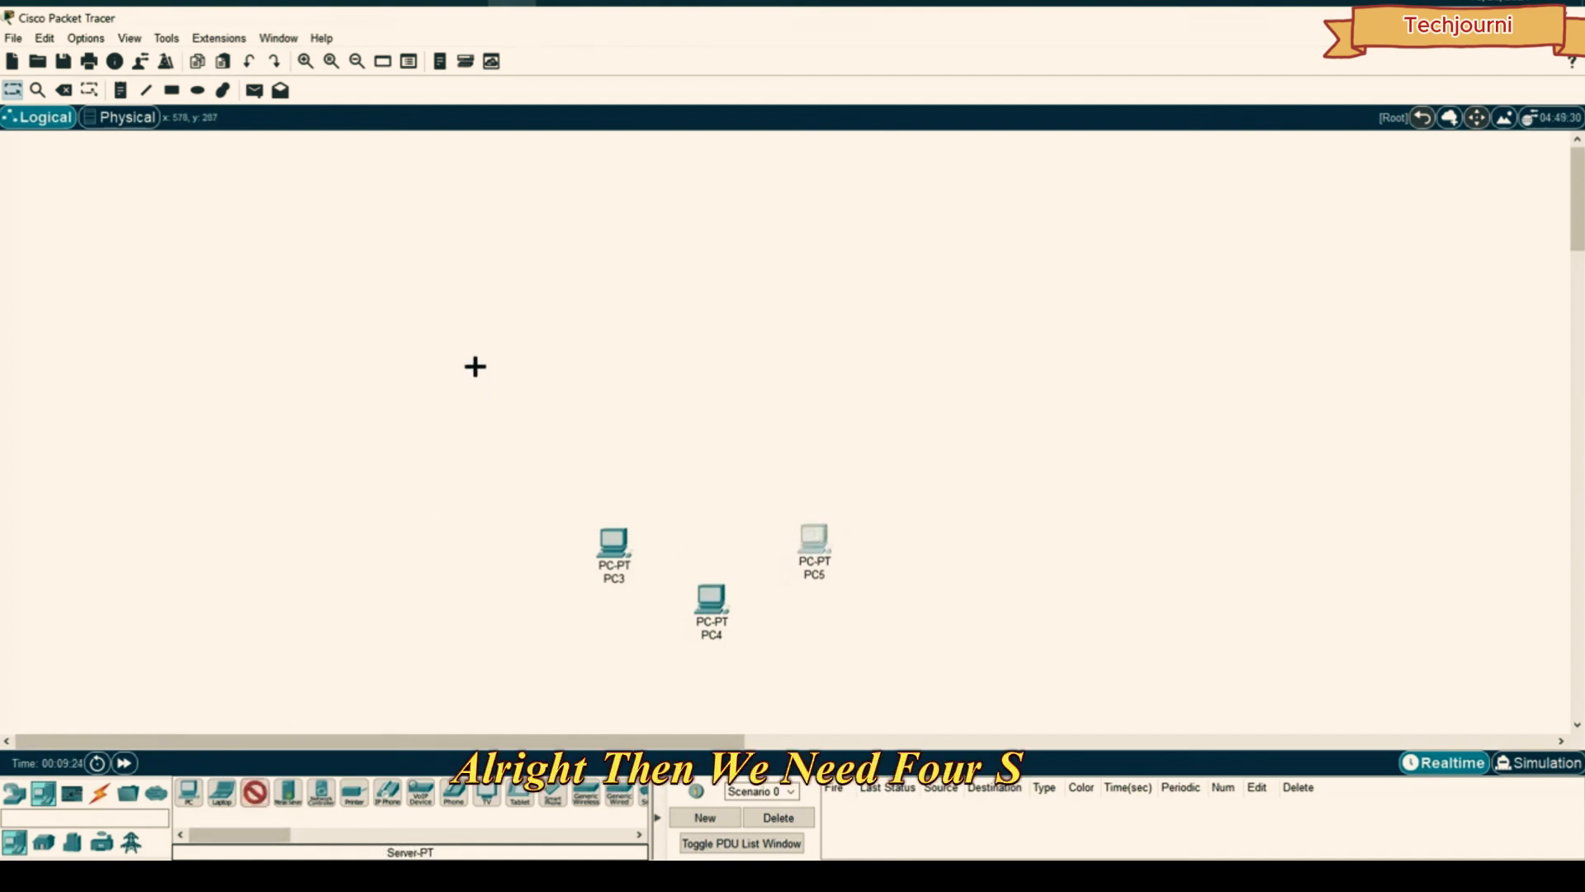
left_click(474, 366)
left_click(258, 792)
left_click(543, 329)
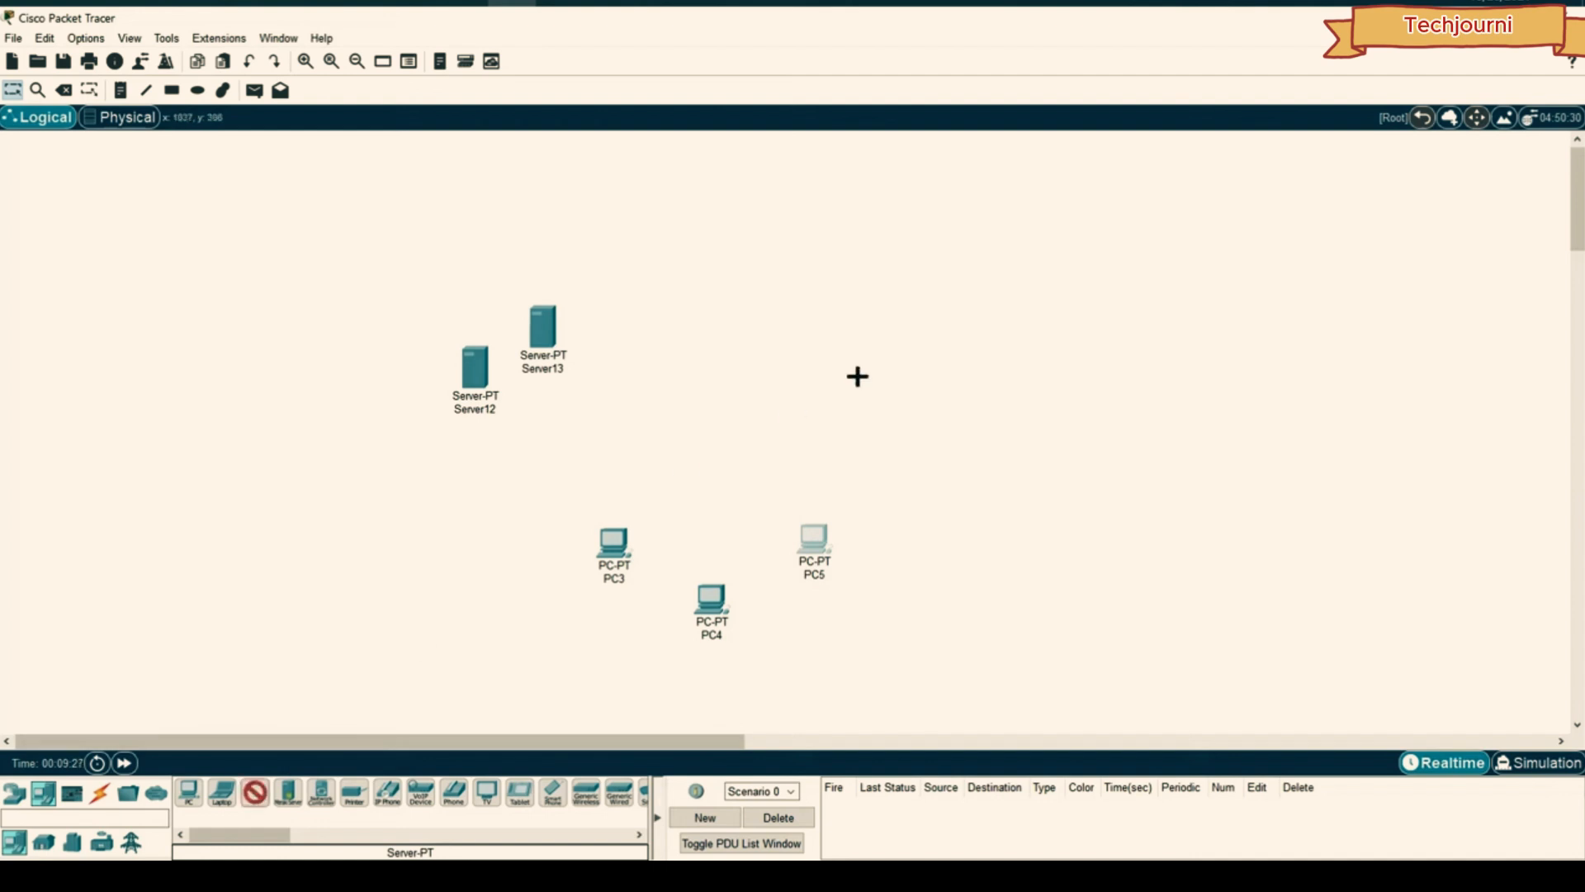
left_click(893, 369)
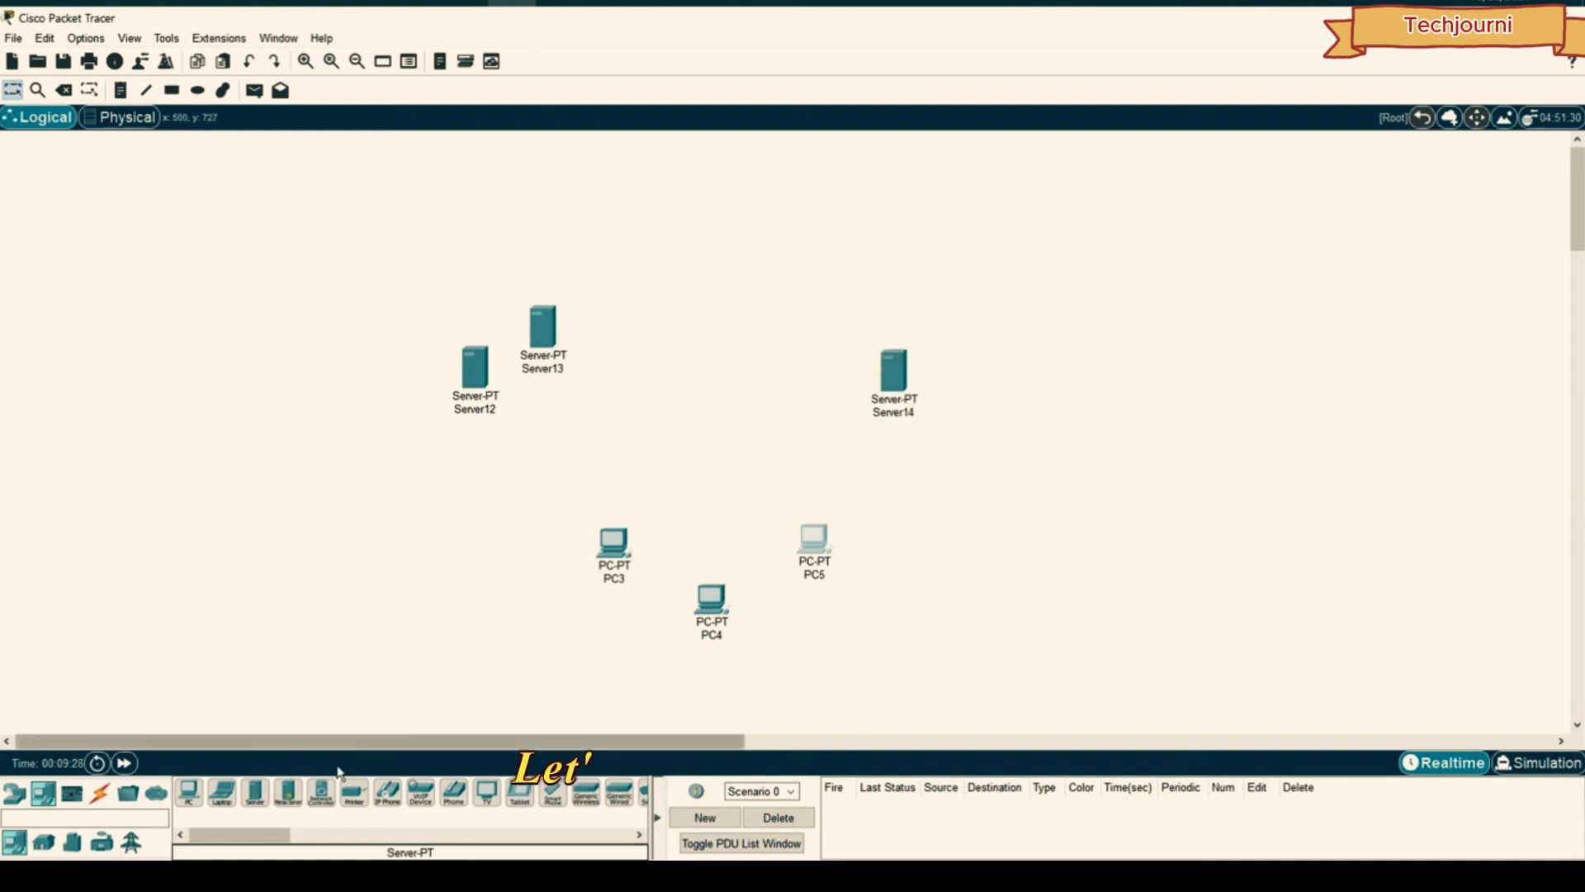
left_click(858, 325)
left_click_drag(859, 324, 832, 301)
left_click_drag(1035, 270, 828, 439)
left_click_drag(839, 325, 845, 334)
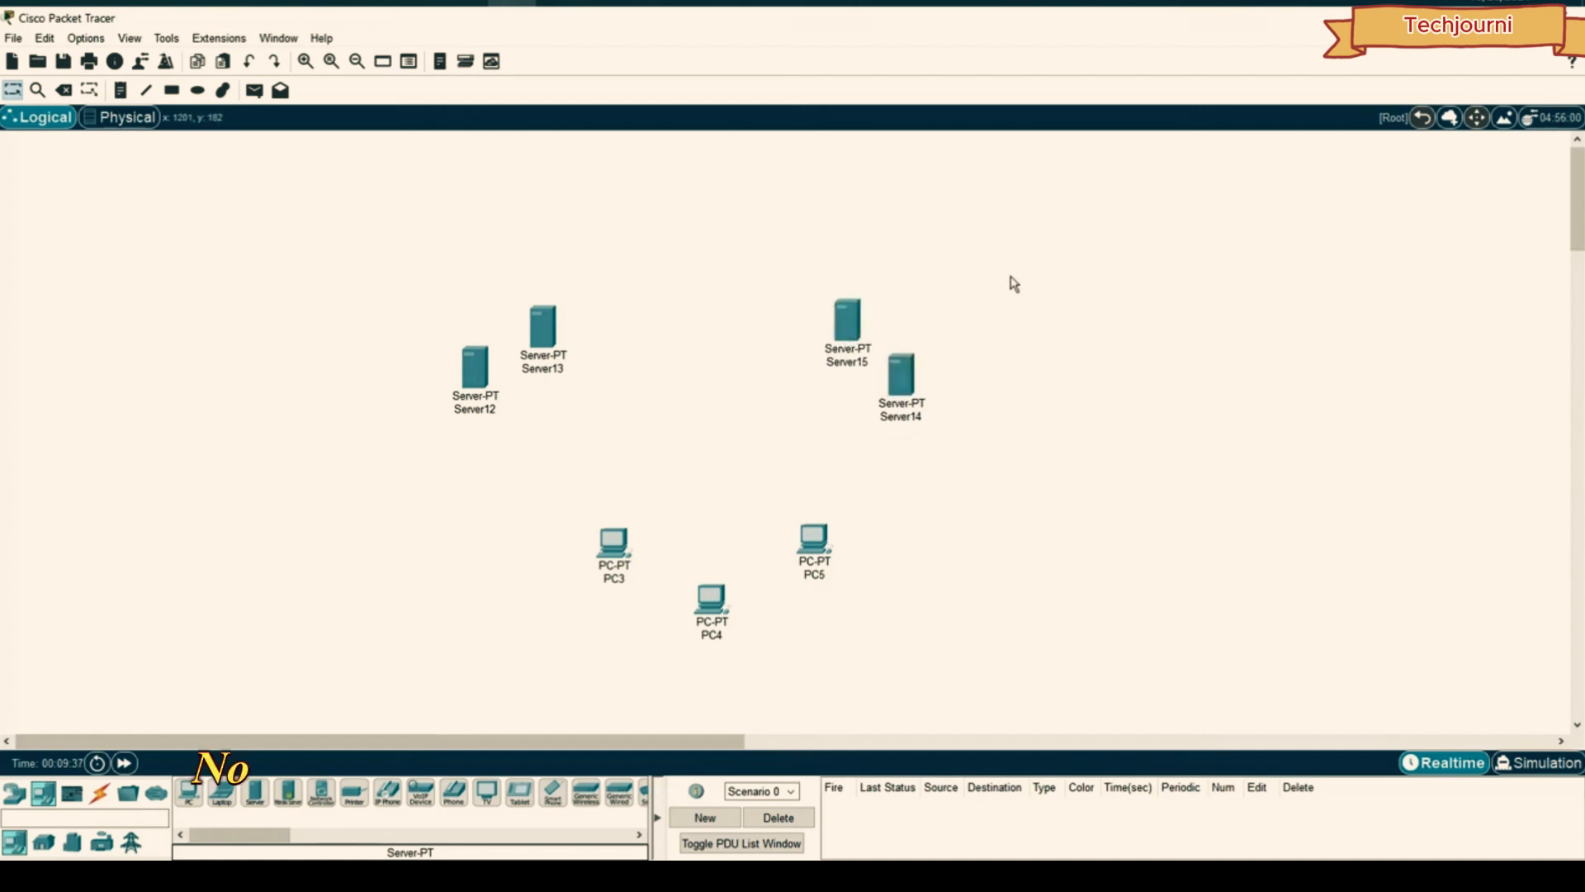
left_click_drag(1045, 253, 405, 494)
left_click_drag(544, 325, 554, 324)
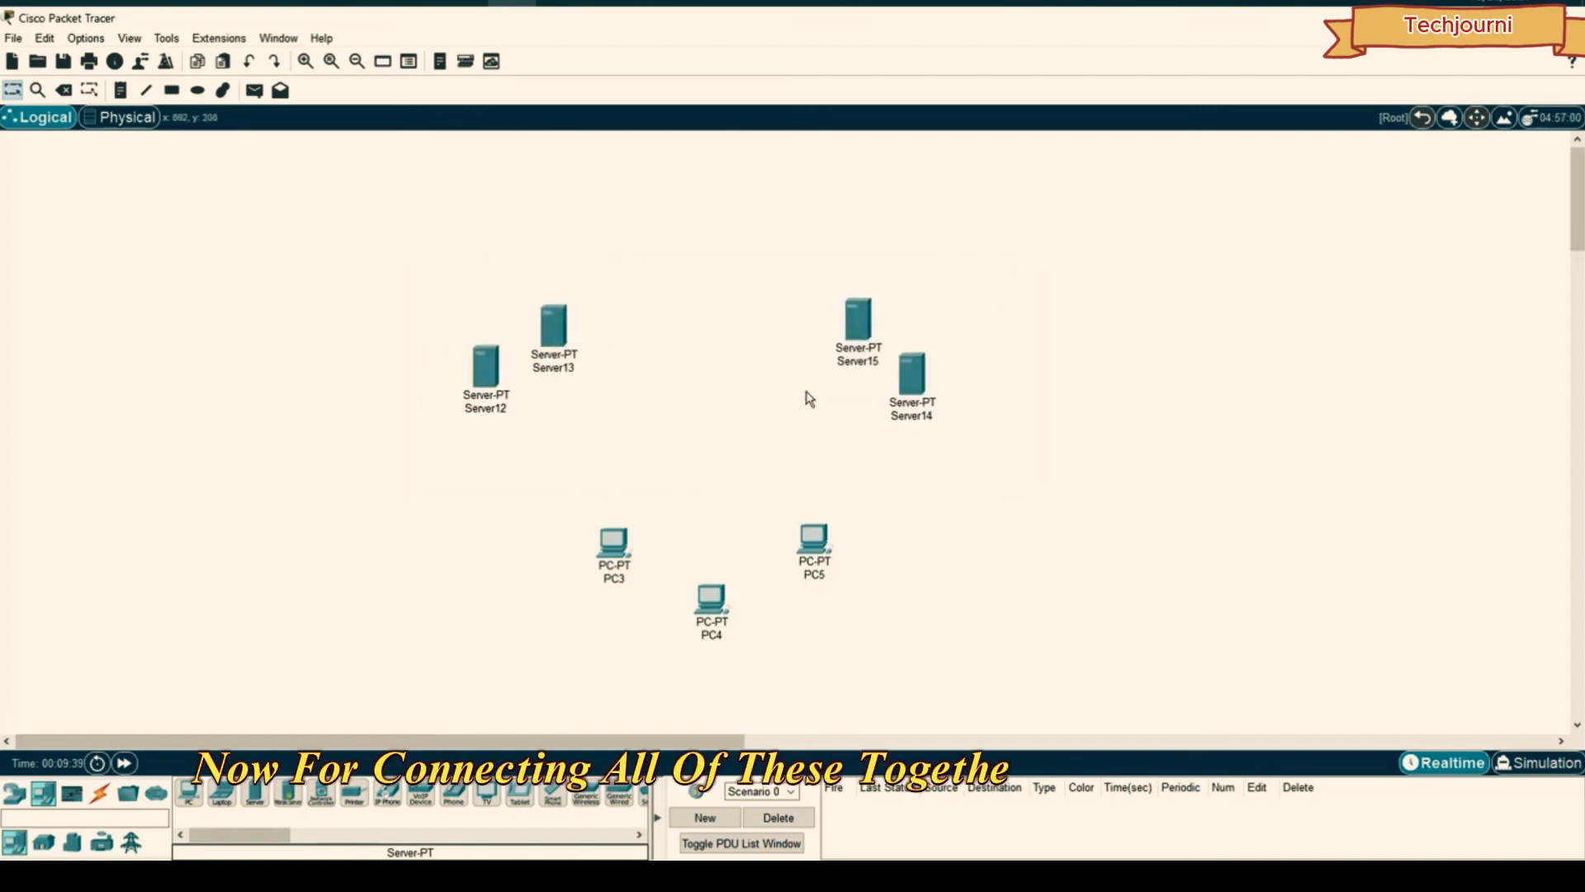
left_click_drag(918, 380, 918, 371)
- Add a 2960 switch (Switch1) between the servers and the PCs
left_click(1009, 364)
left_click(14, 794)
left_click(44, 842)
- Link Server12–Server15 and PC3–PC5 to Switch1 using automatic connection type
left_click_drag(189, 794, 708, 444)
left_click(100, 793)
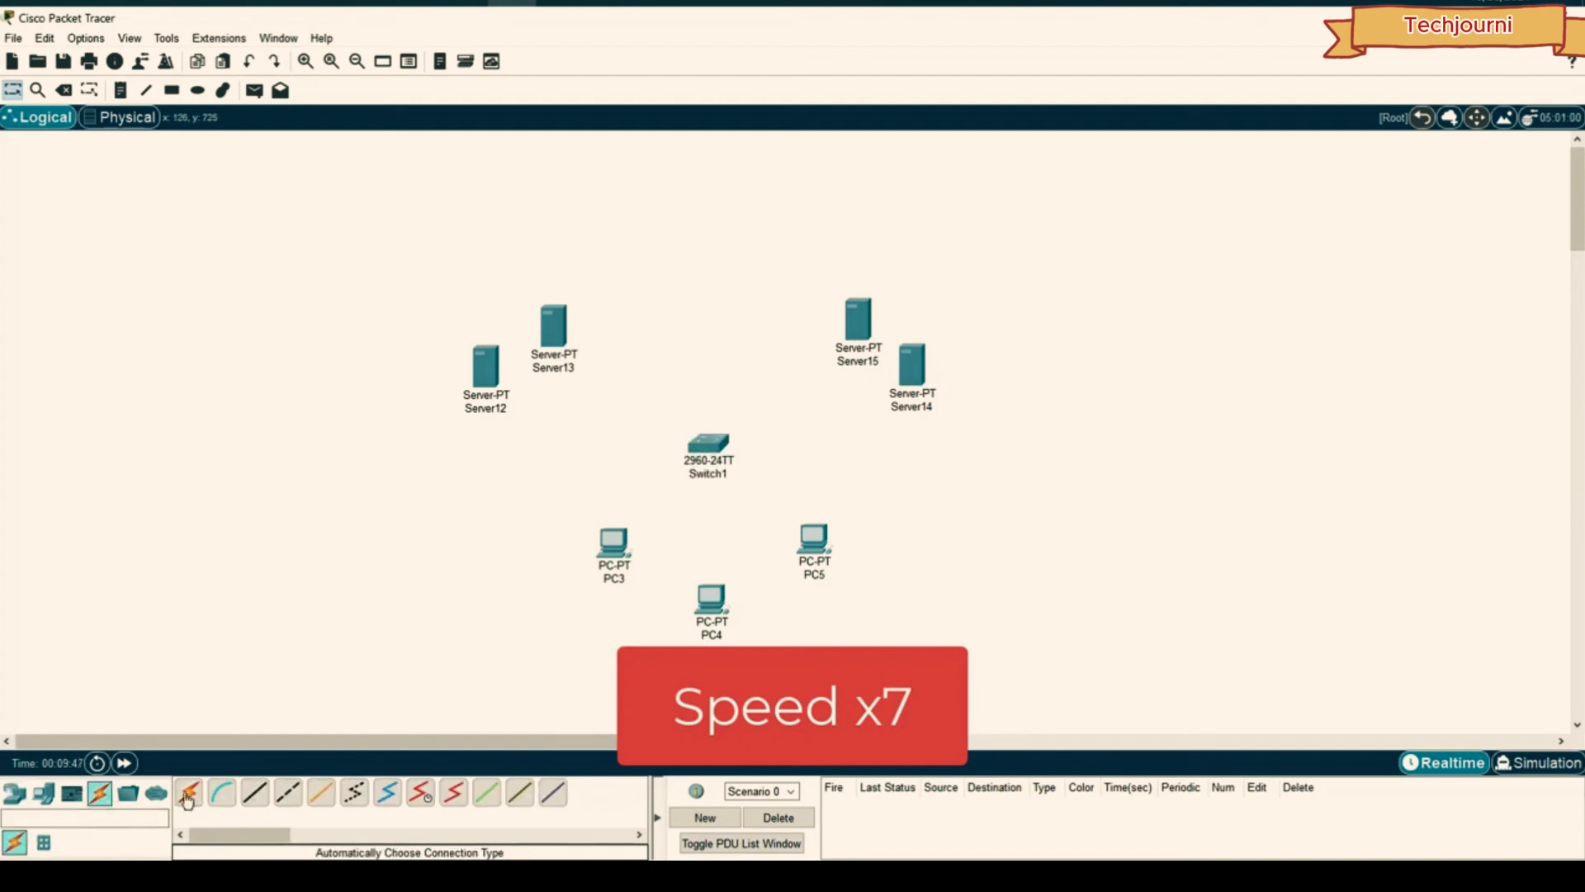
left_click(189, 794, "ctrl")
left_click(485, 366)
left_click(708, 443)
left_click(554, 326)
left_click(708, 443)
left_click(858, 319)
left_click(709, 444)
left_click(913, 365)
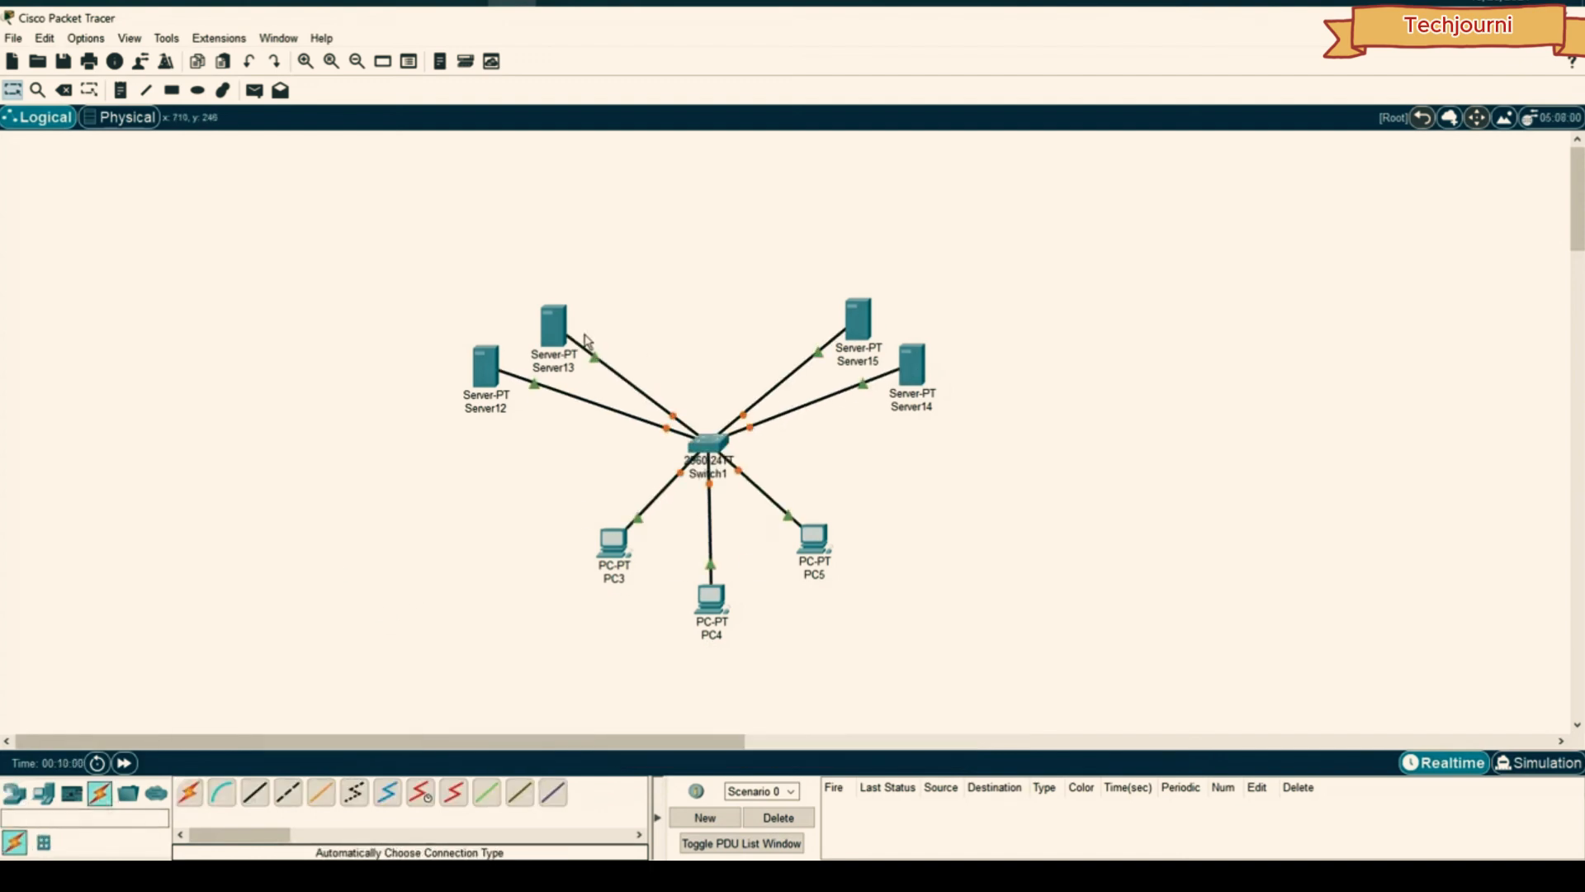
- Reposition Server13 and Server12 slightly to tidy the star layout
left_click_drag(554, 332, 555, 324)
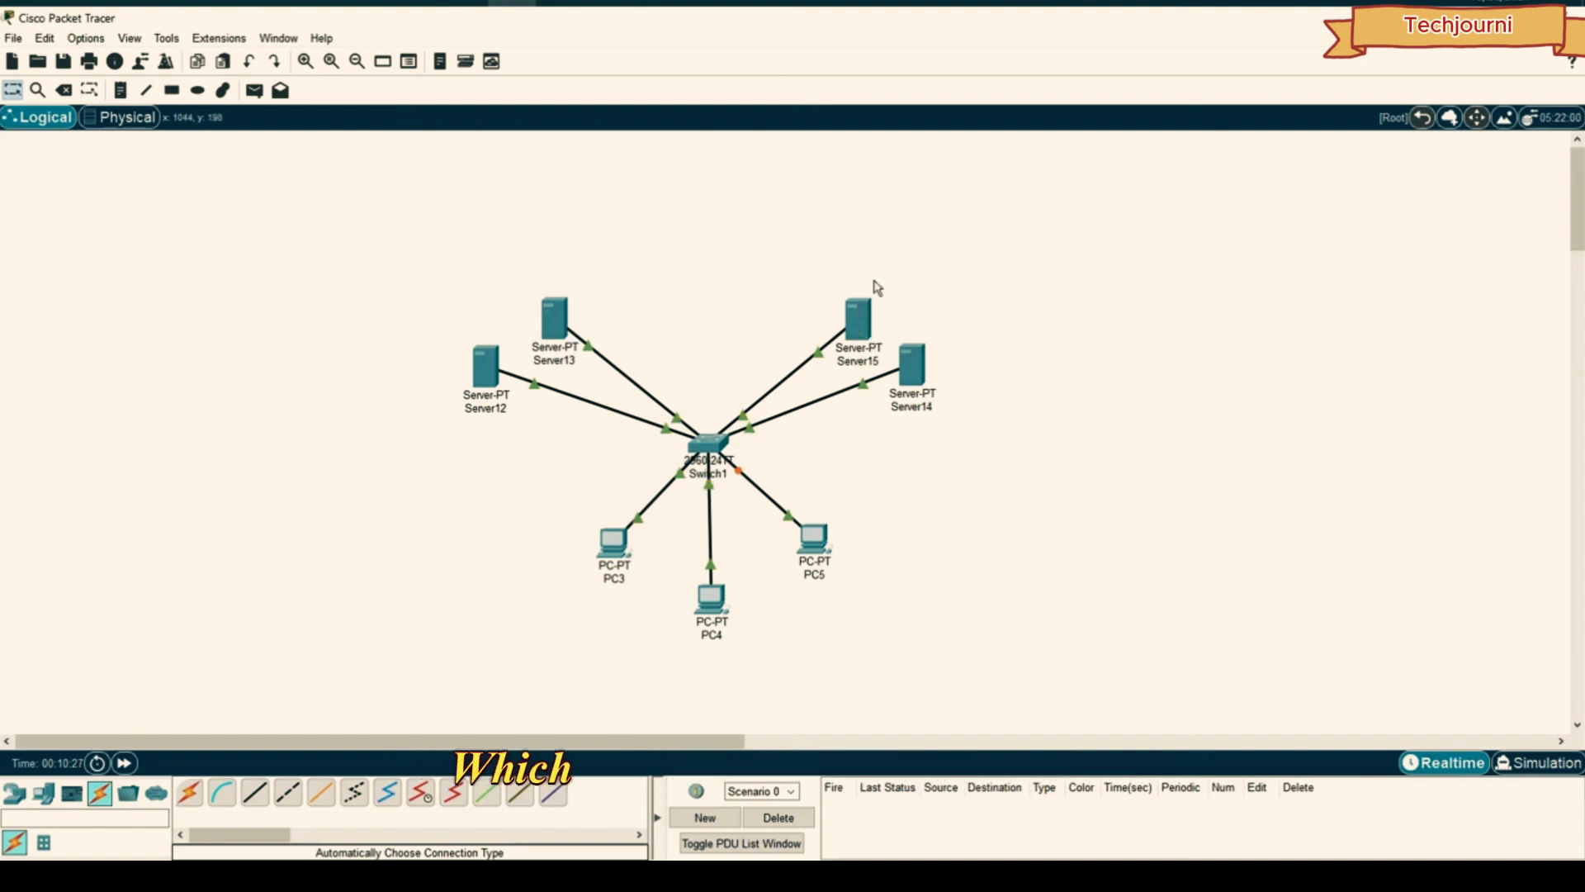
mouse_move(937, 238)
left_mouse_down()
mouse_move(818, 336)
mouse_move(886, 255)
mouse_move(914, 248)
mouse_move(808, 434)
mouse_move(957, 238)
left_mouse_up()
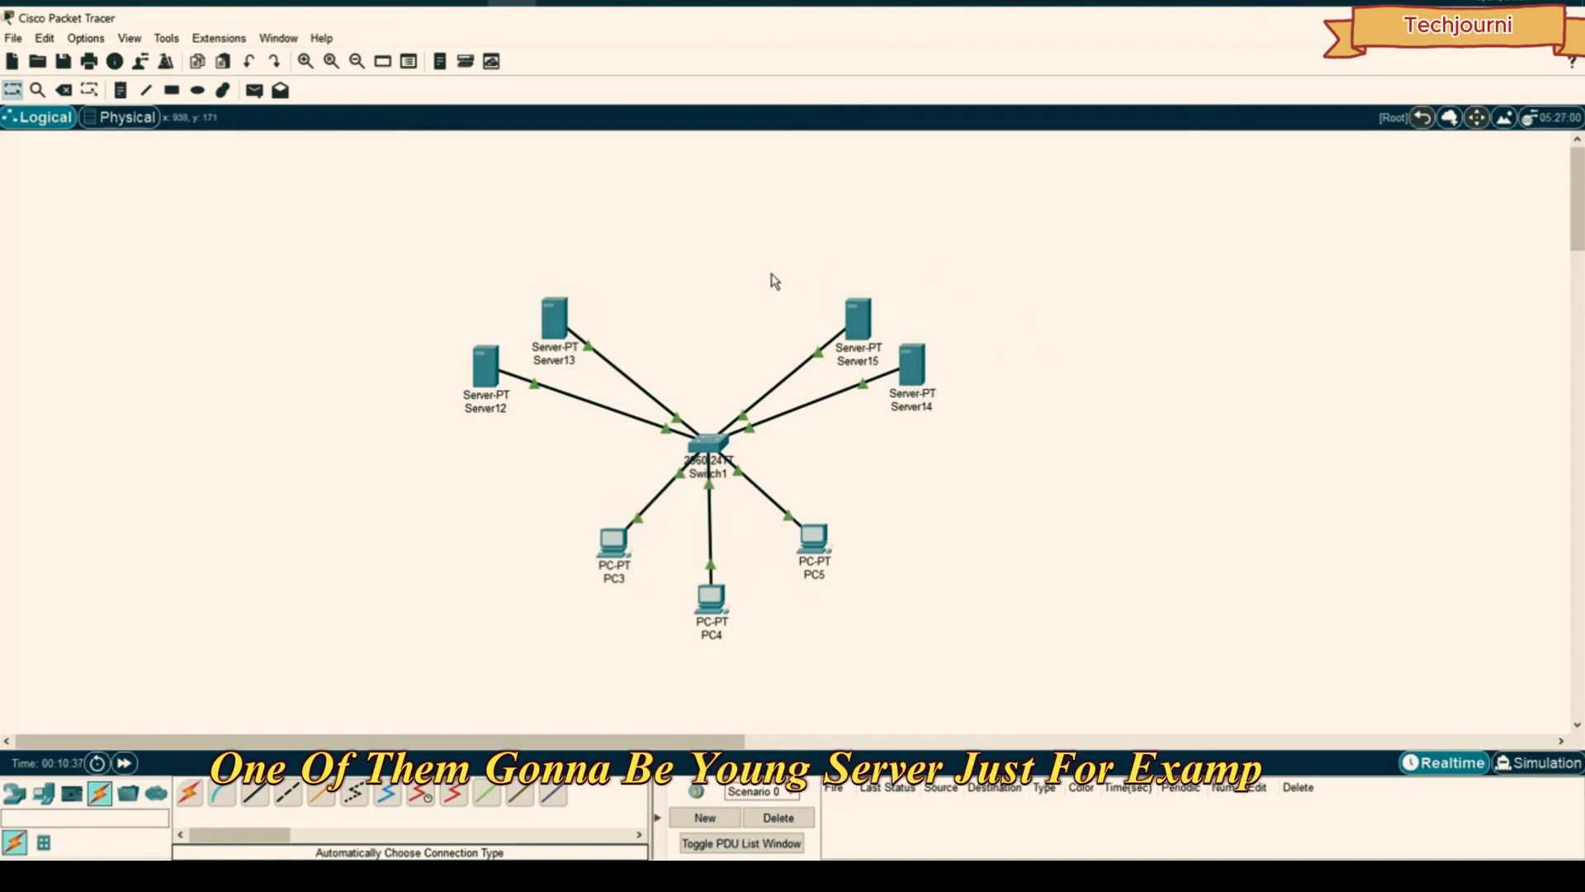
left_click_drag(604, 276, 541, 347)
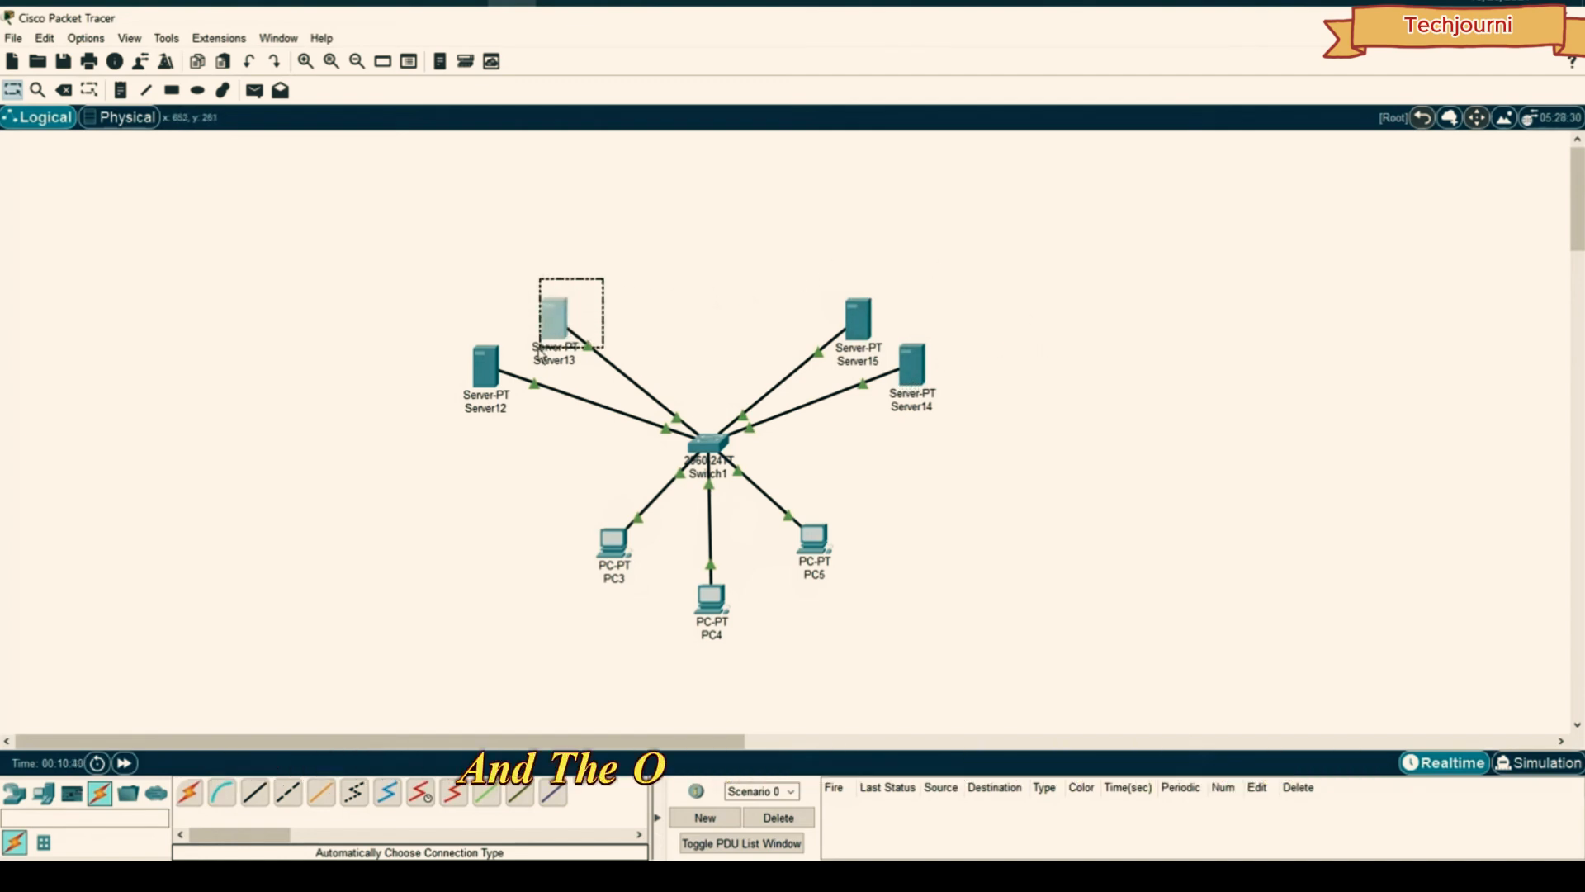
left_click_drag(447, 468, 510, 319)
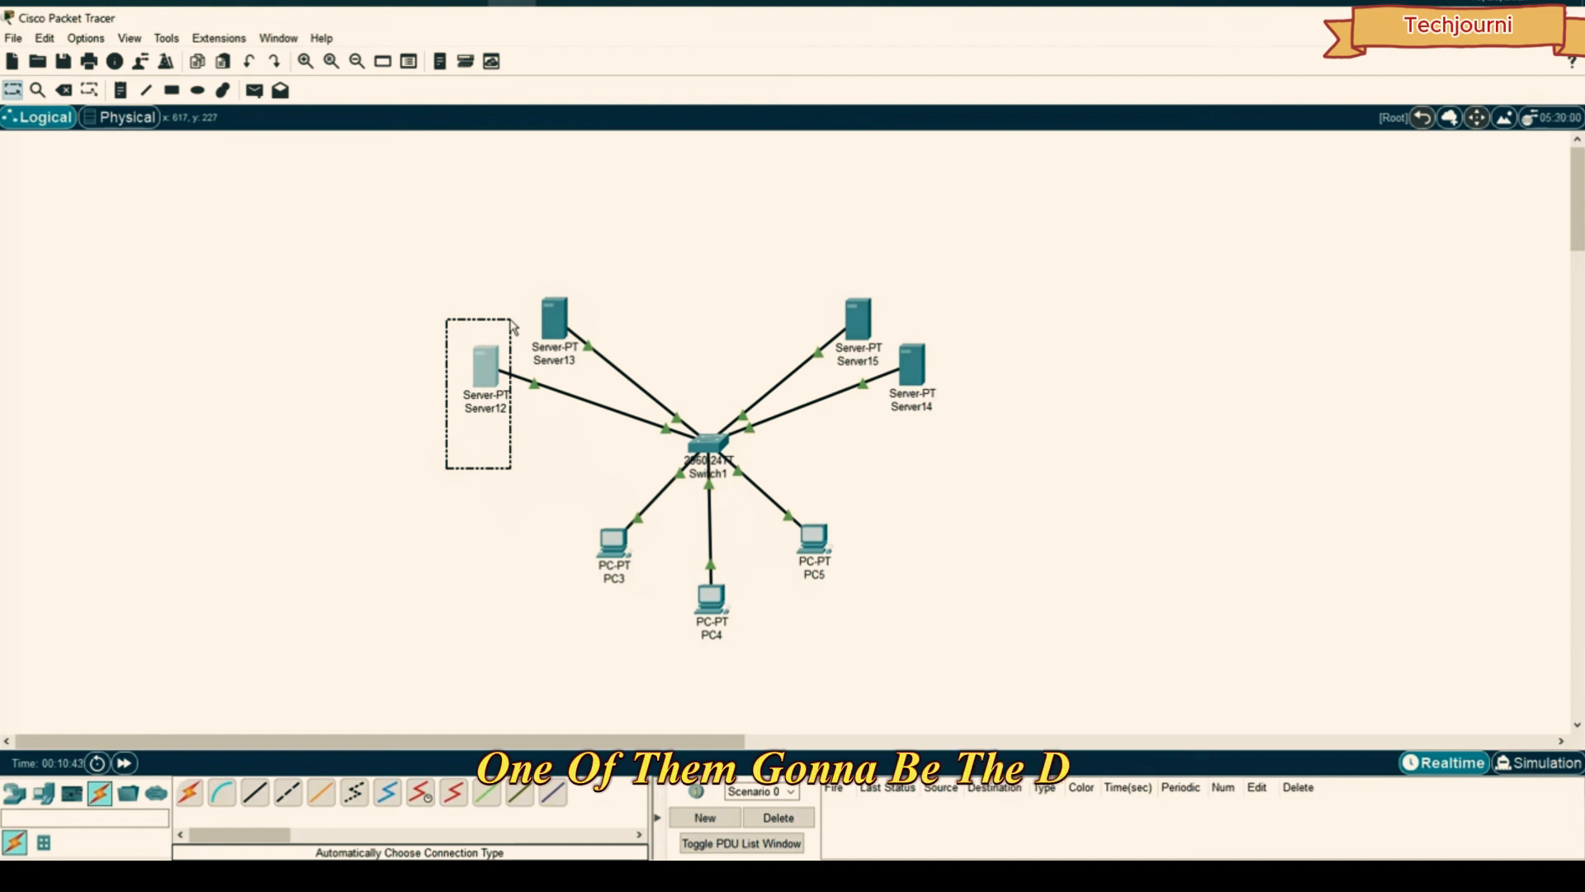
left_click(510, 253)
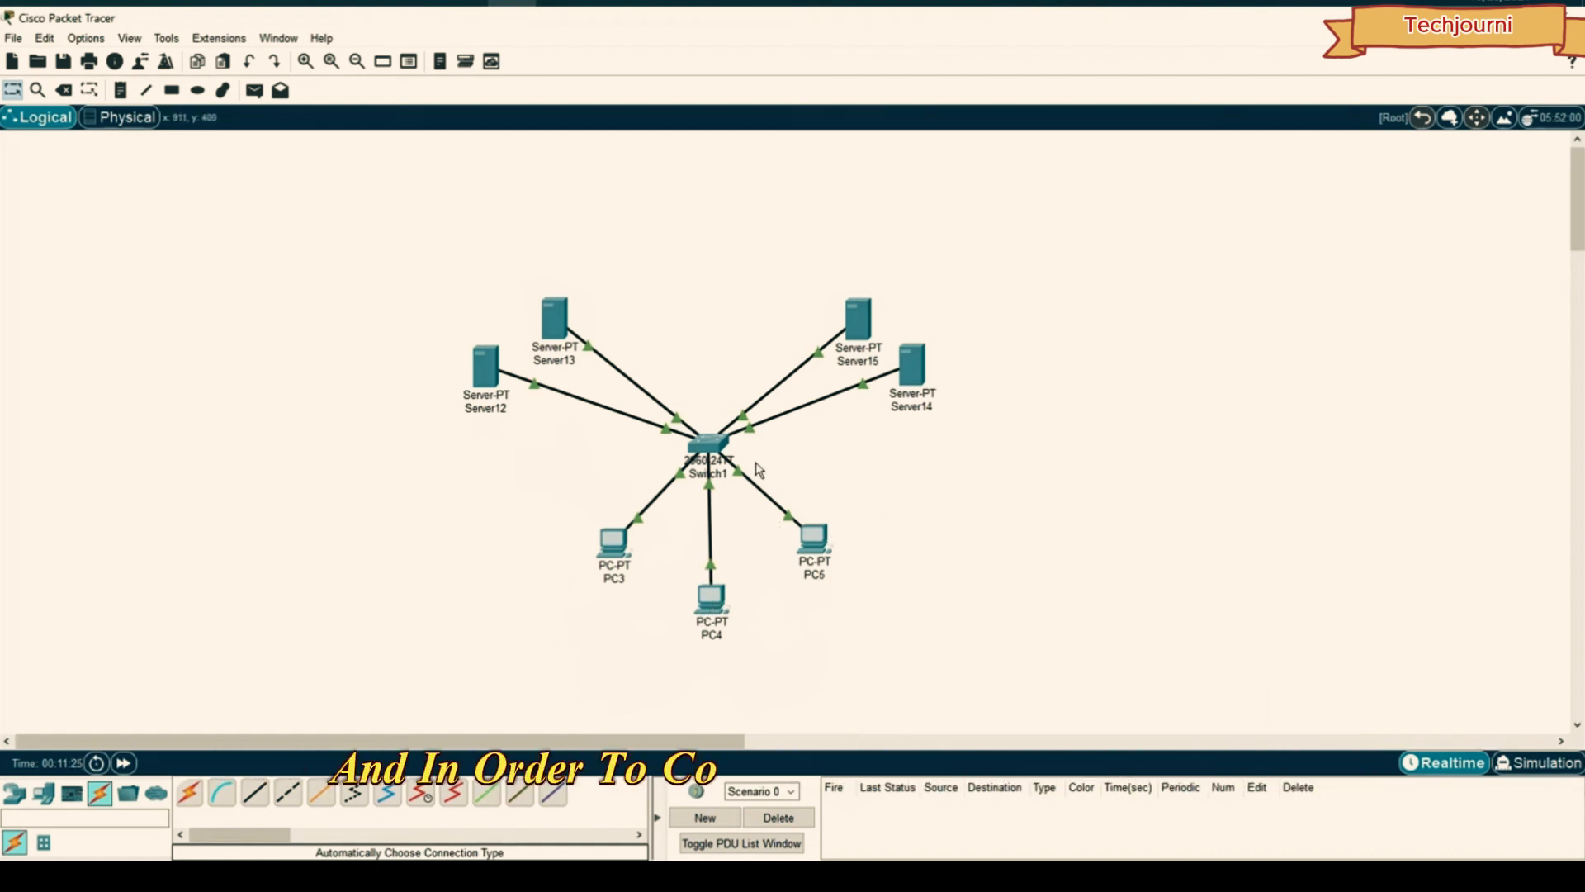
mouse_move(873, 322)
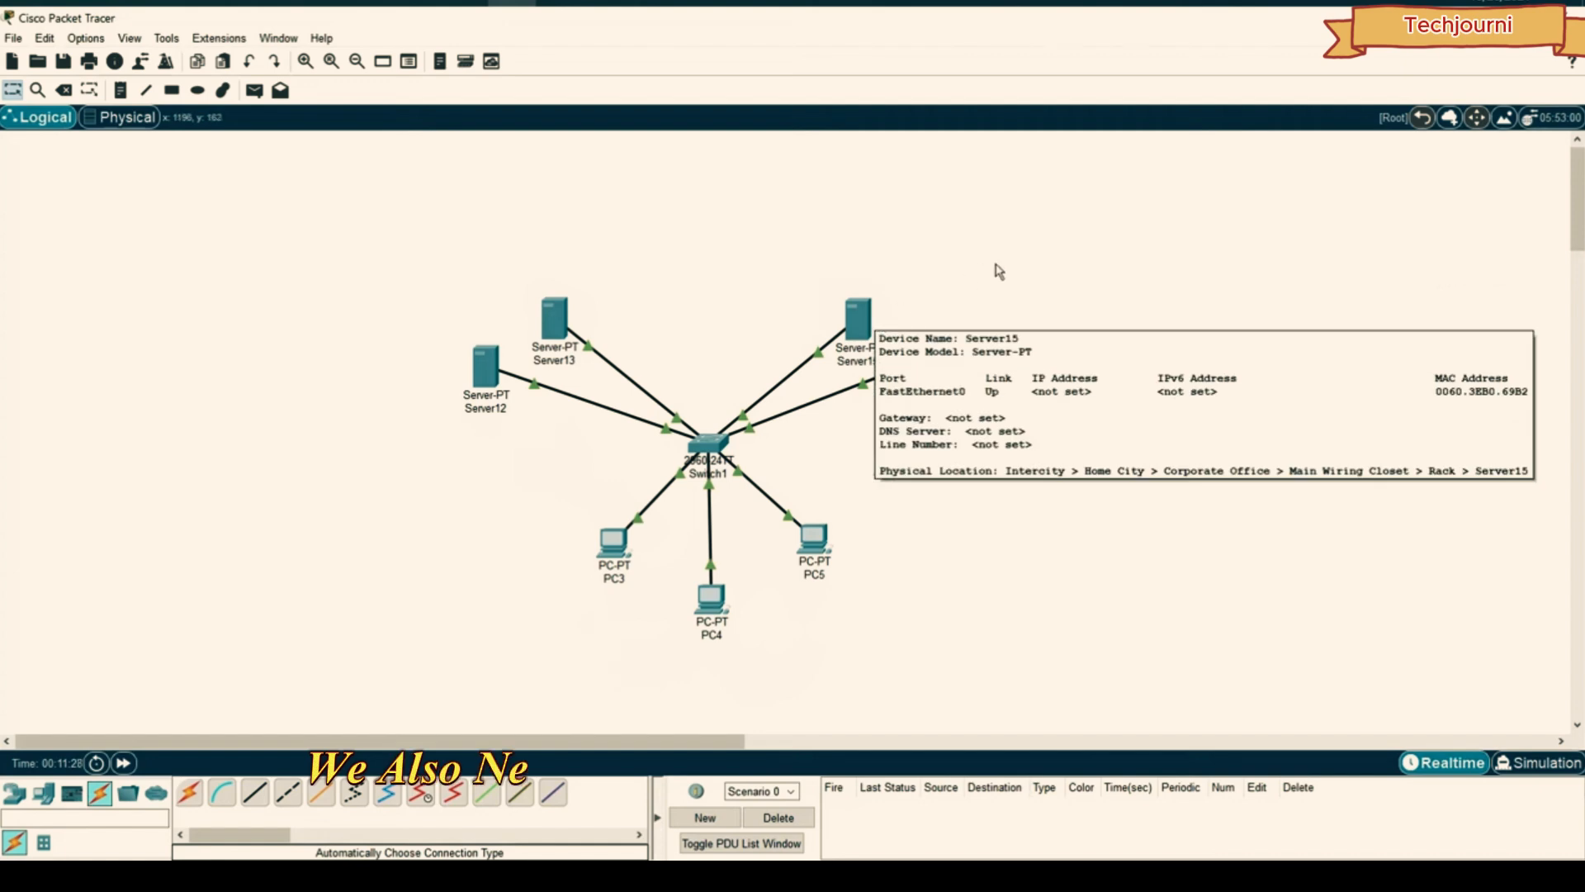
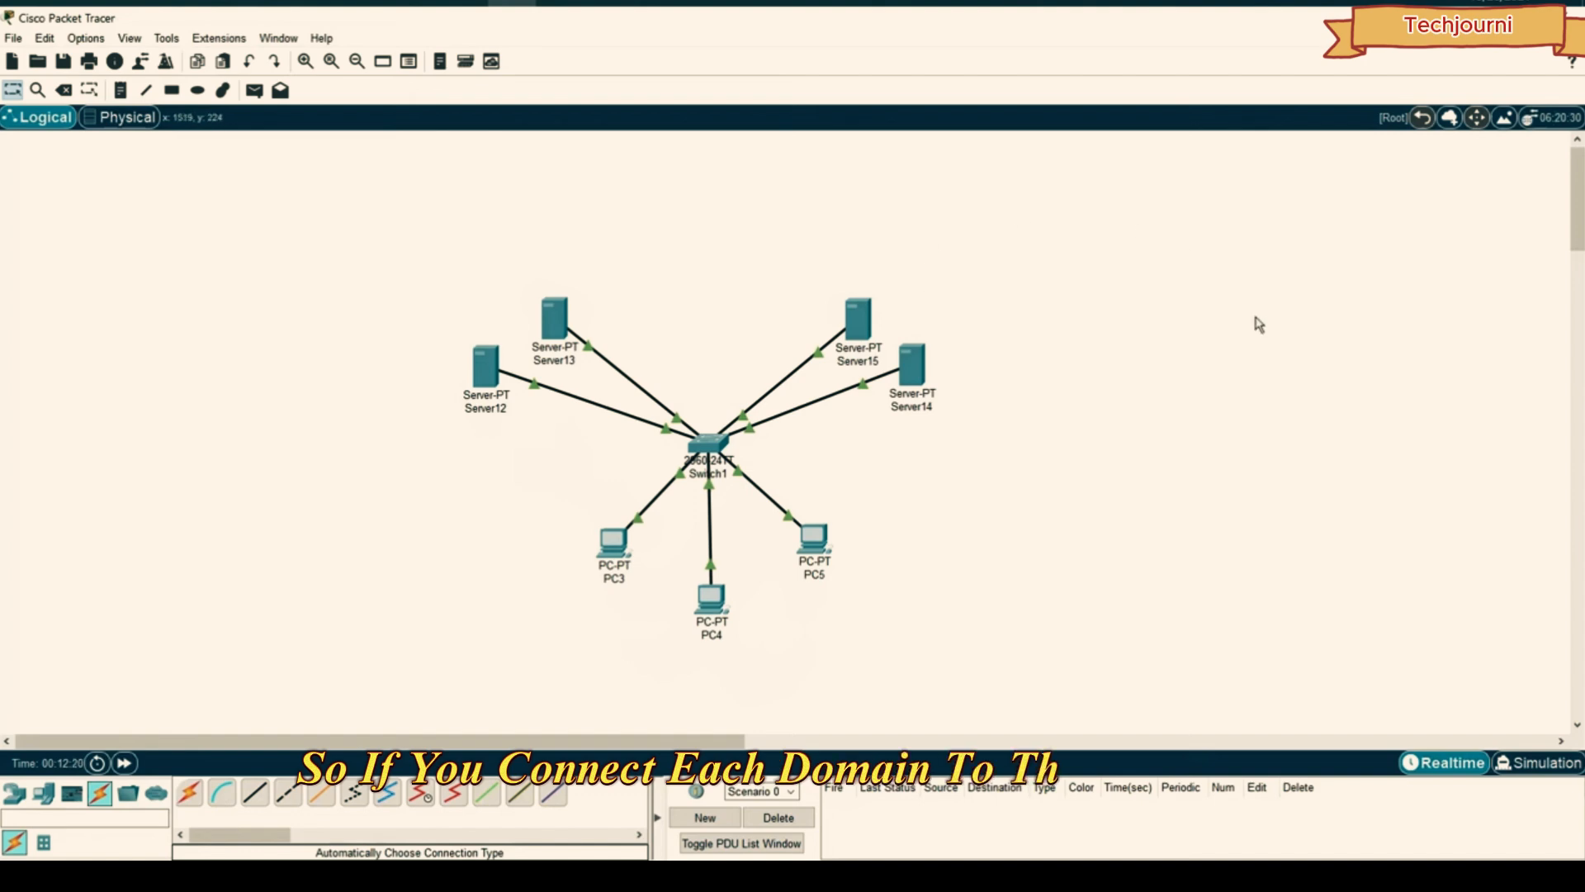
- Place a canvas note reading 'google.com' with '192.168.1.1' on its own line
left_click(1086, 251)
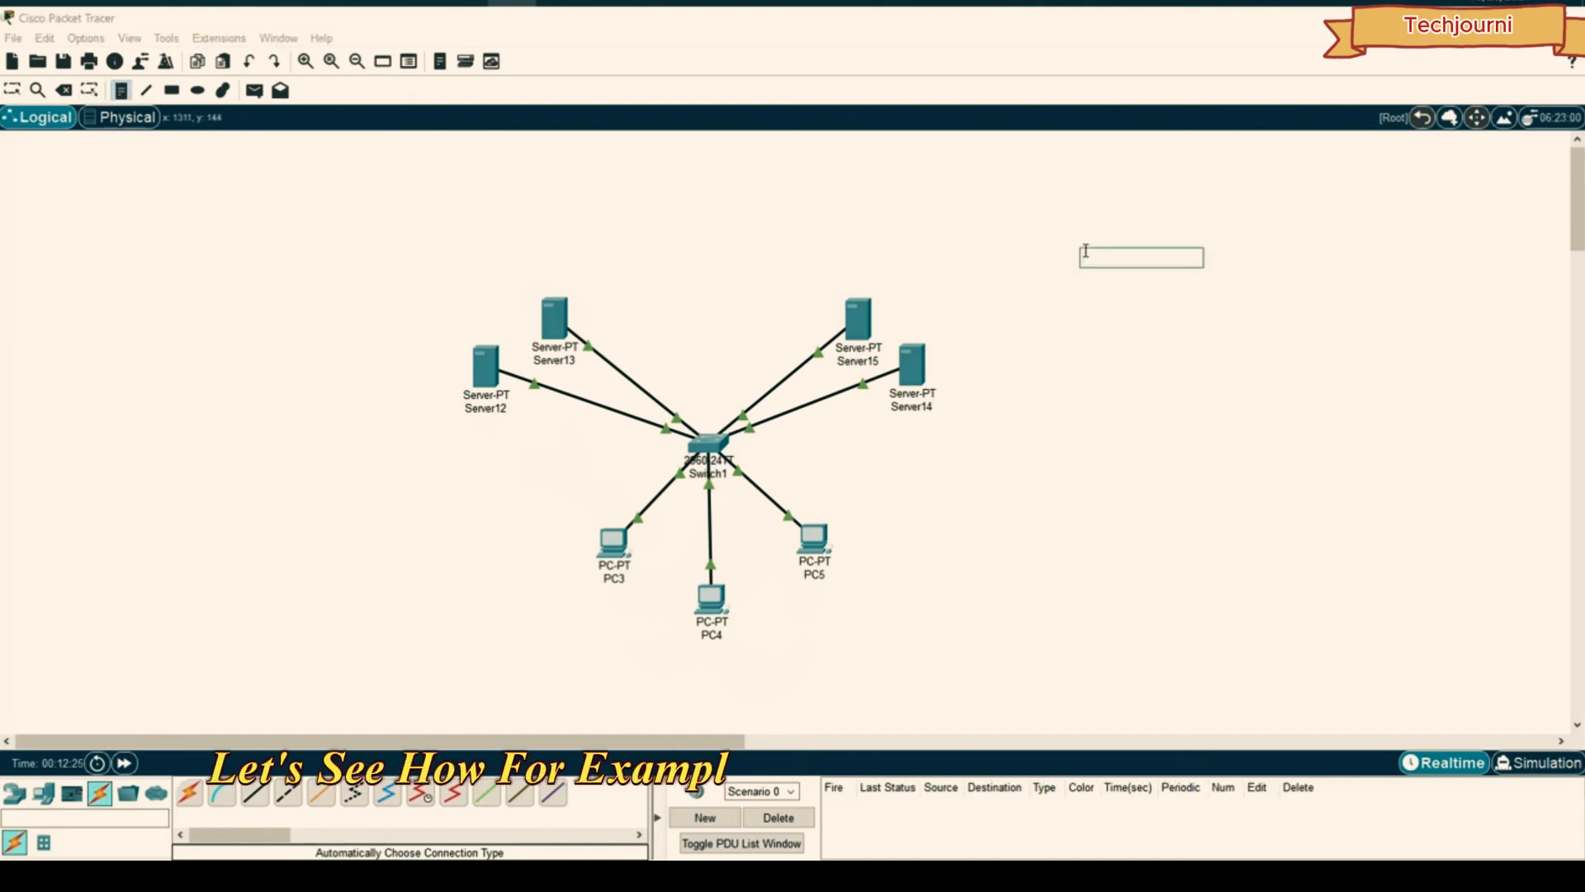
type("google.com/192.168")
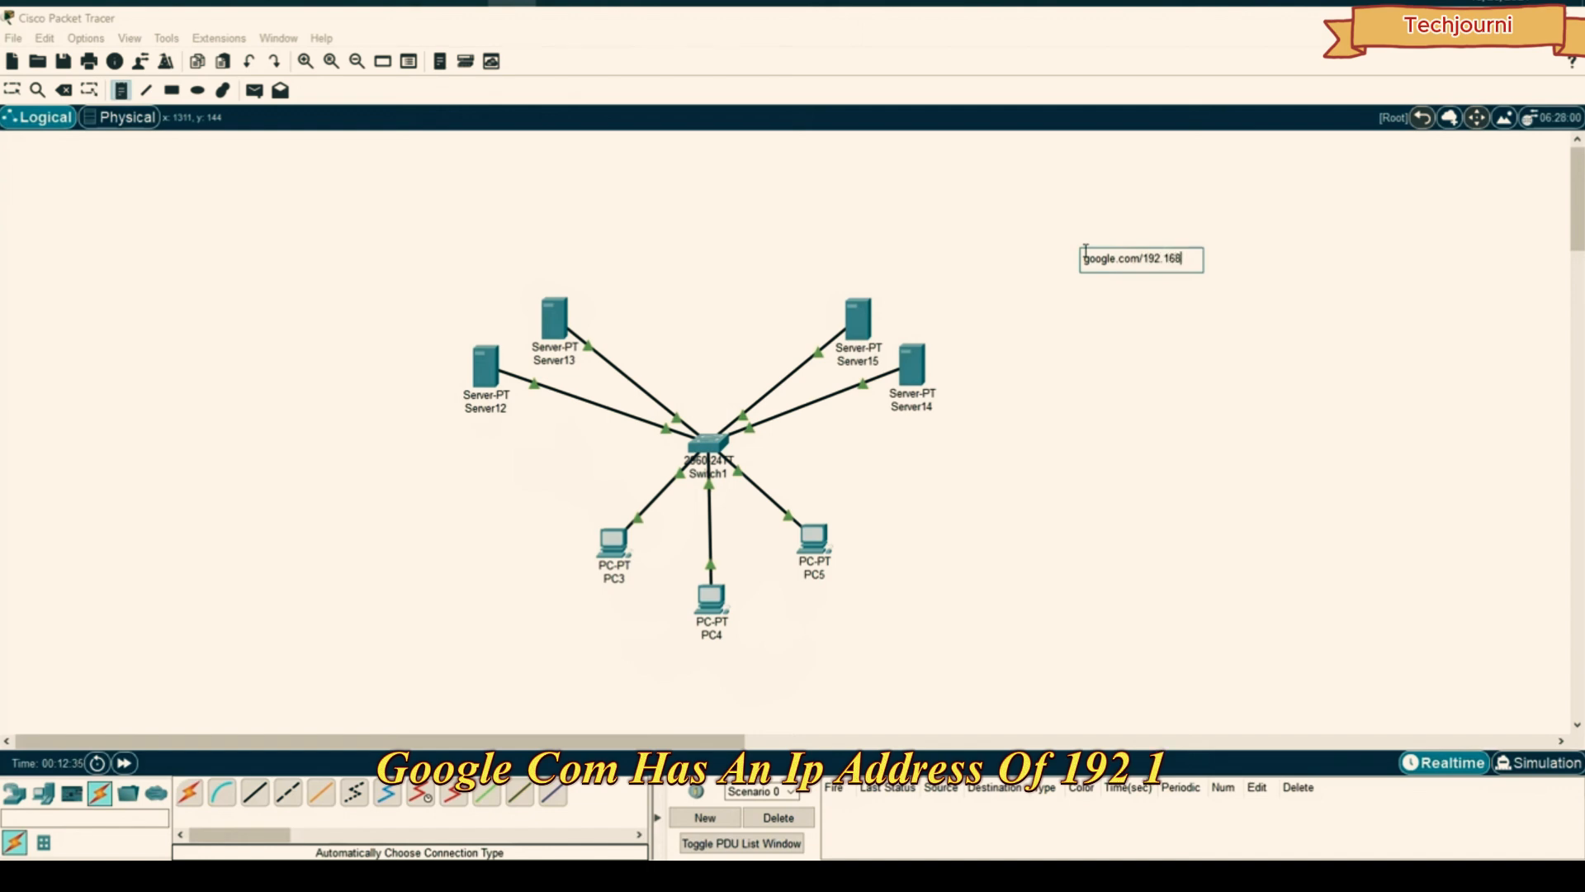
type(".1.1")
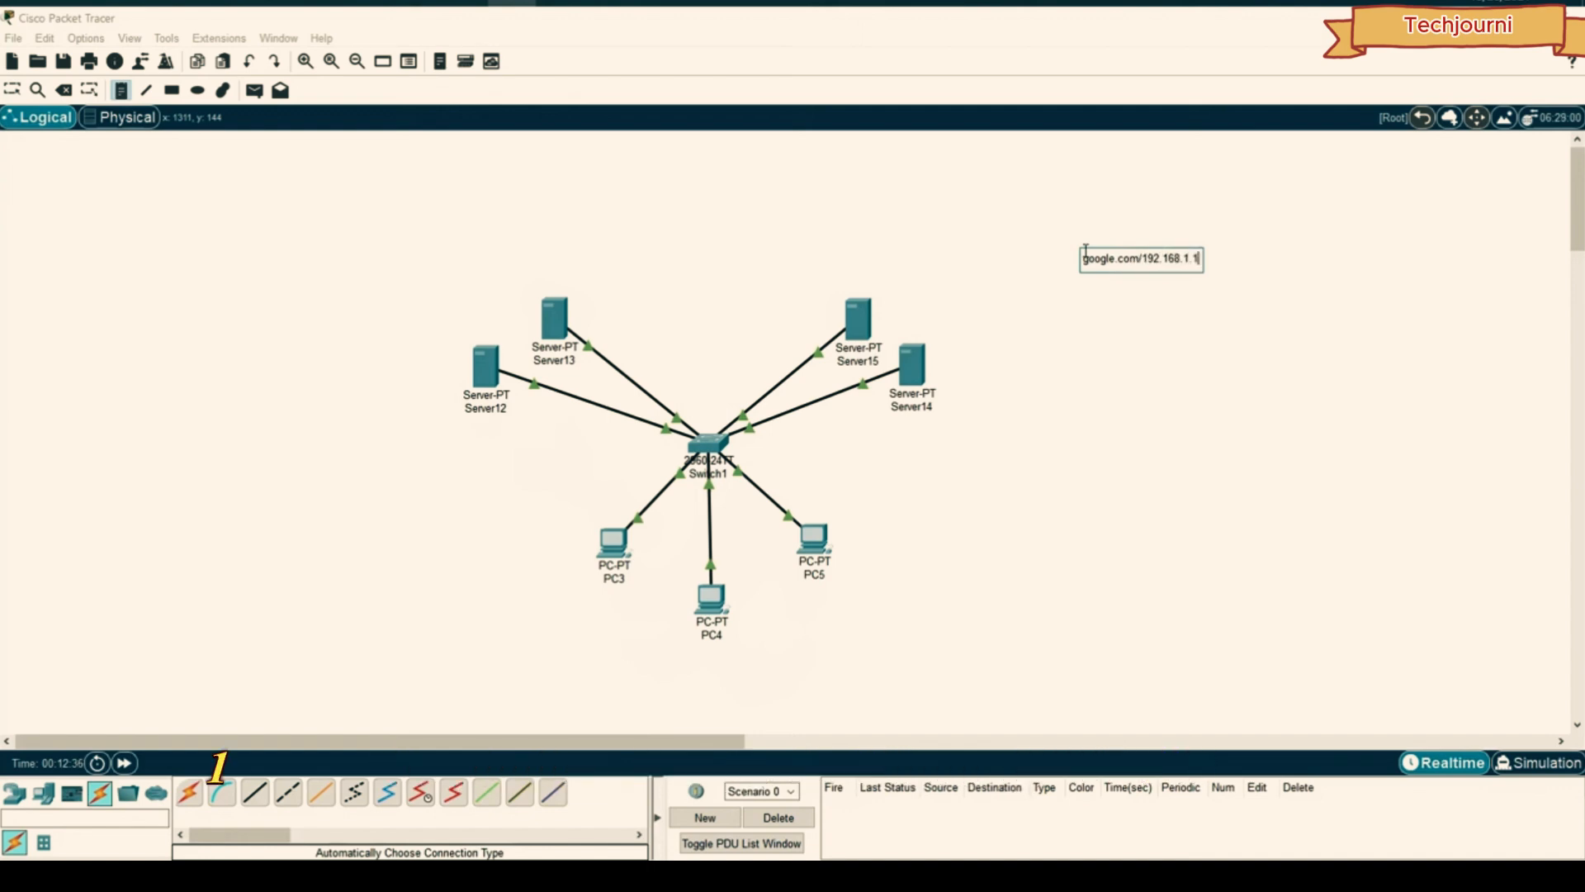
left_click(1142, 257)
key("Return")
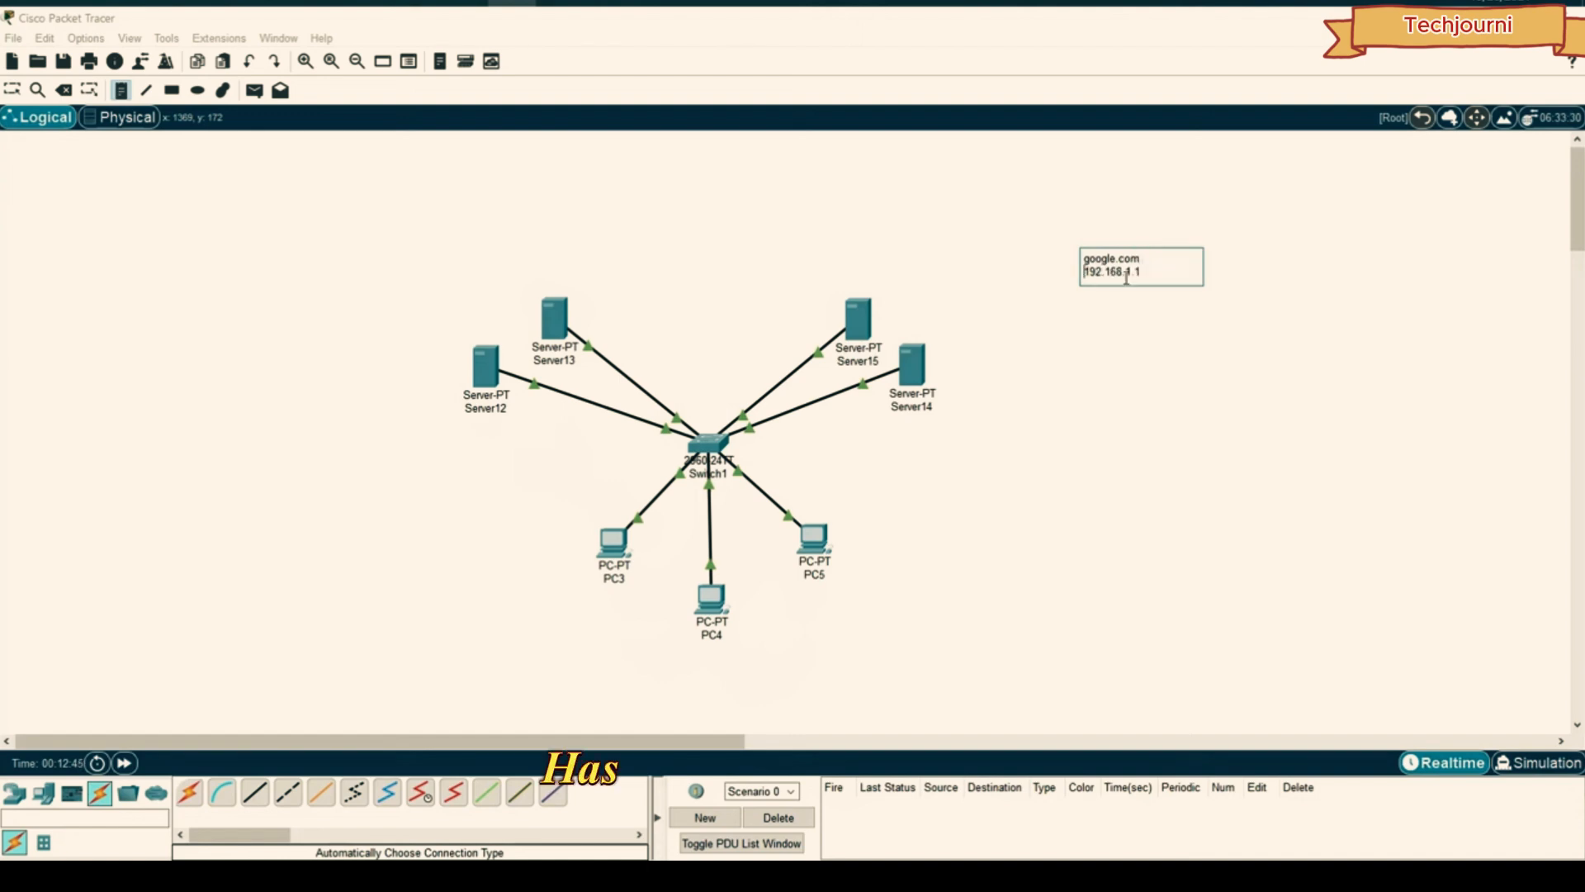
left_click(1239, 232)
- Move the google.com note to the canvas's upper-left corner
left_click(1154, 261)
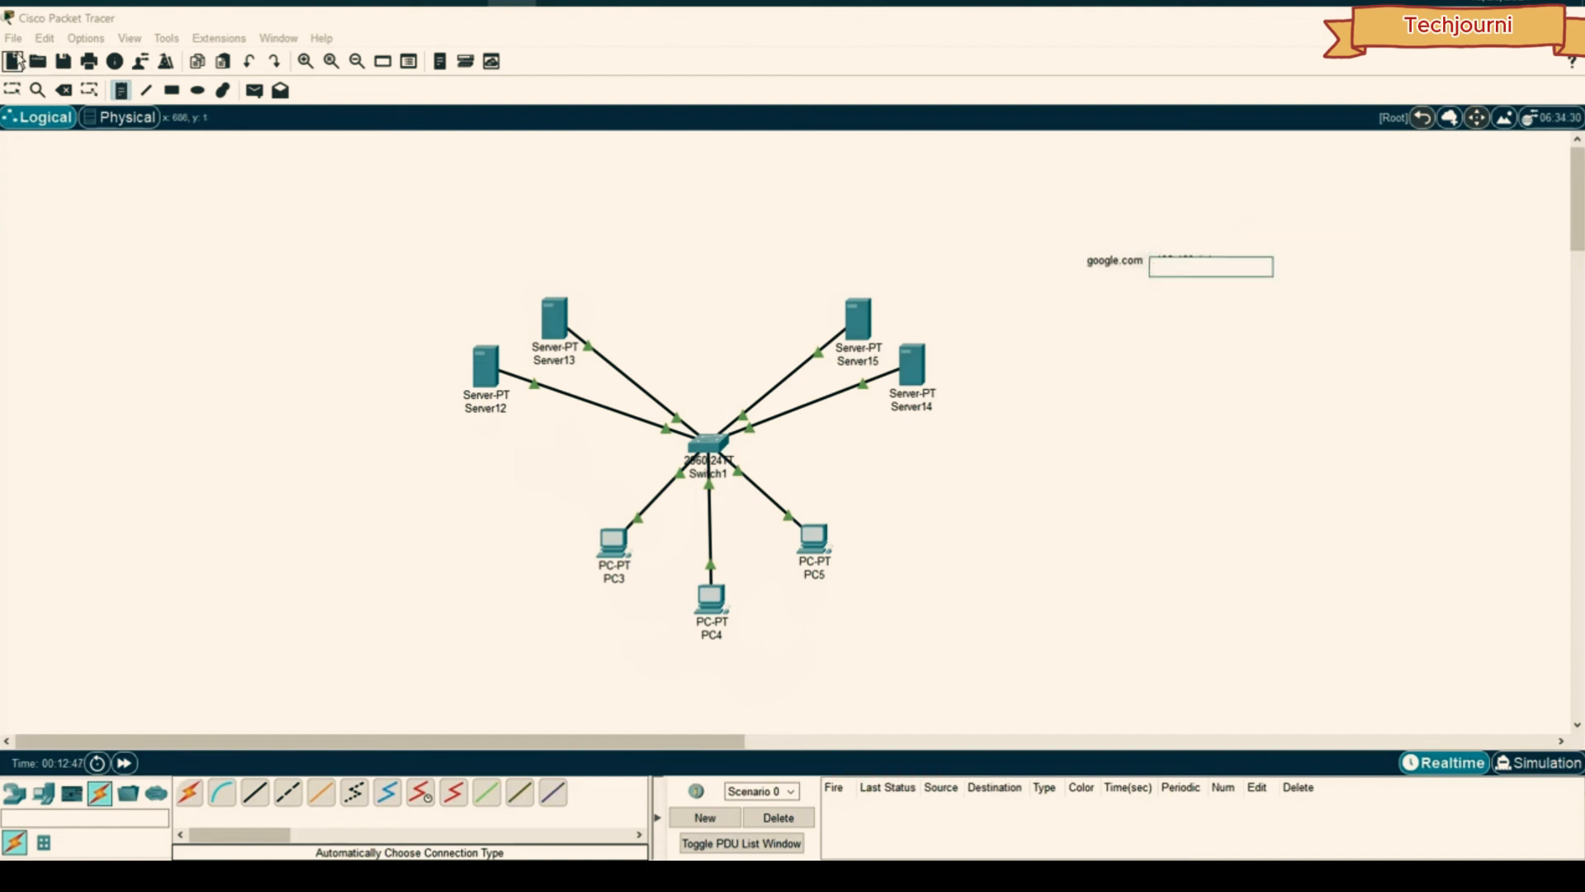
left_click(14, 90)
left_click_drag(1155, 254, 94, 175)
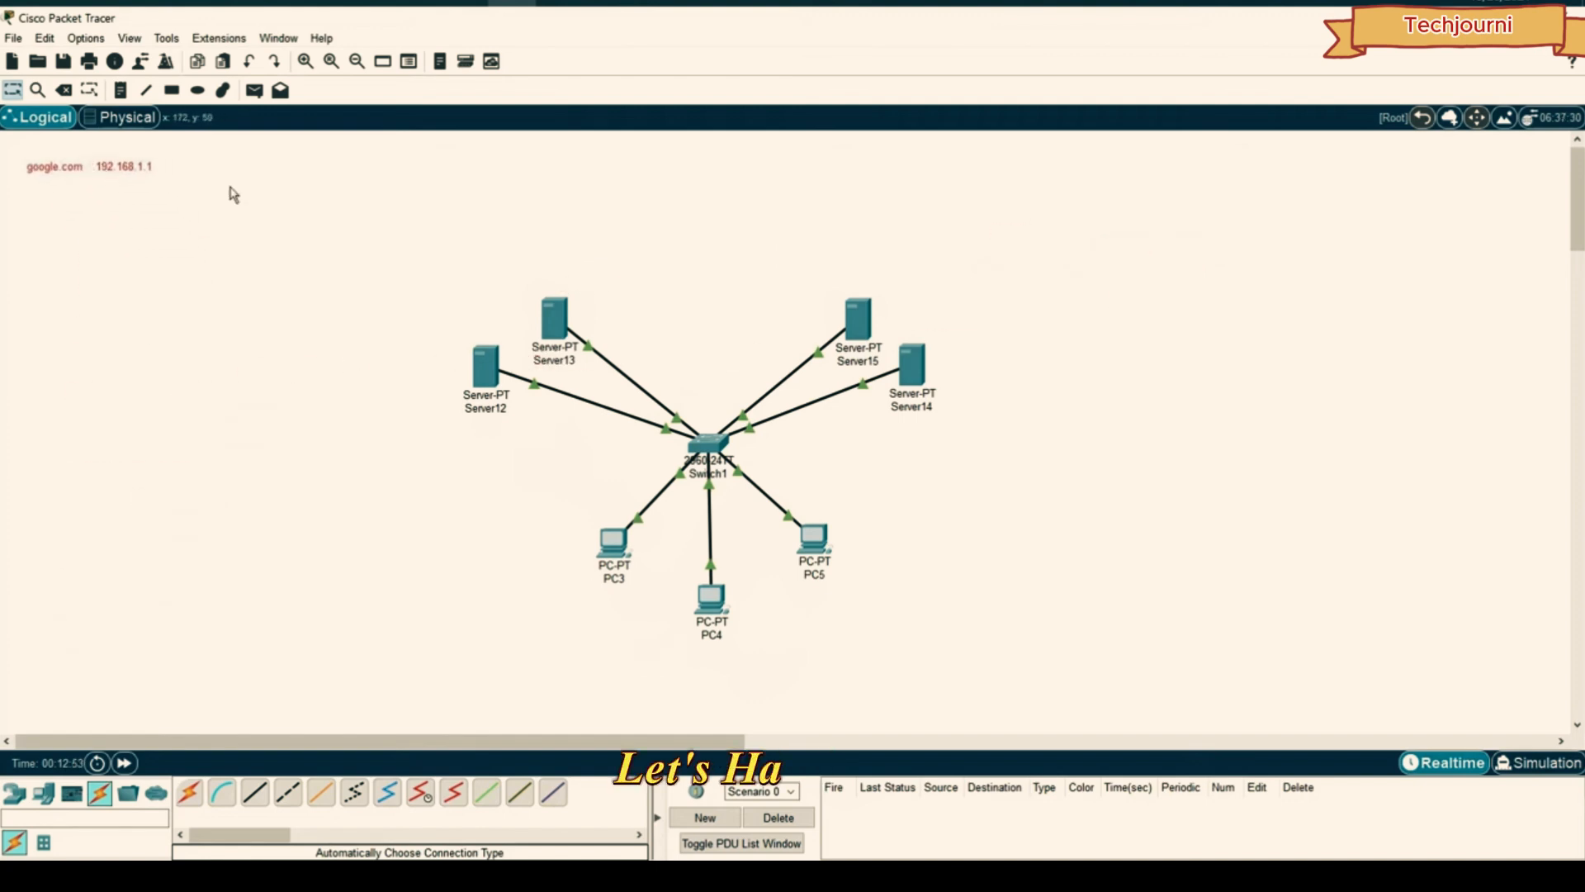
left_click(235, 198)
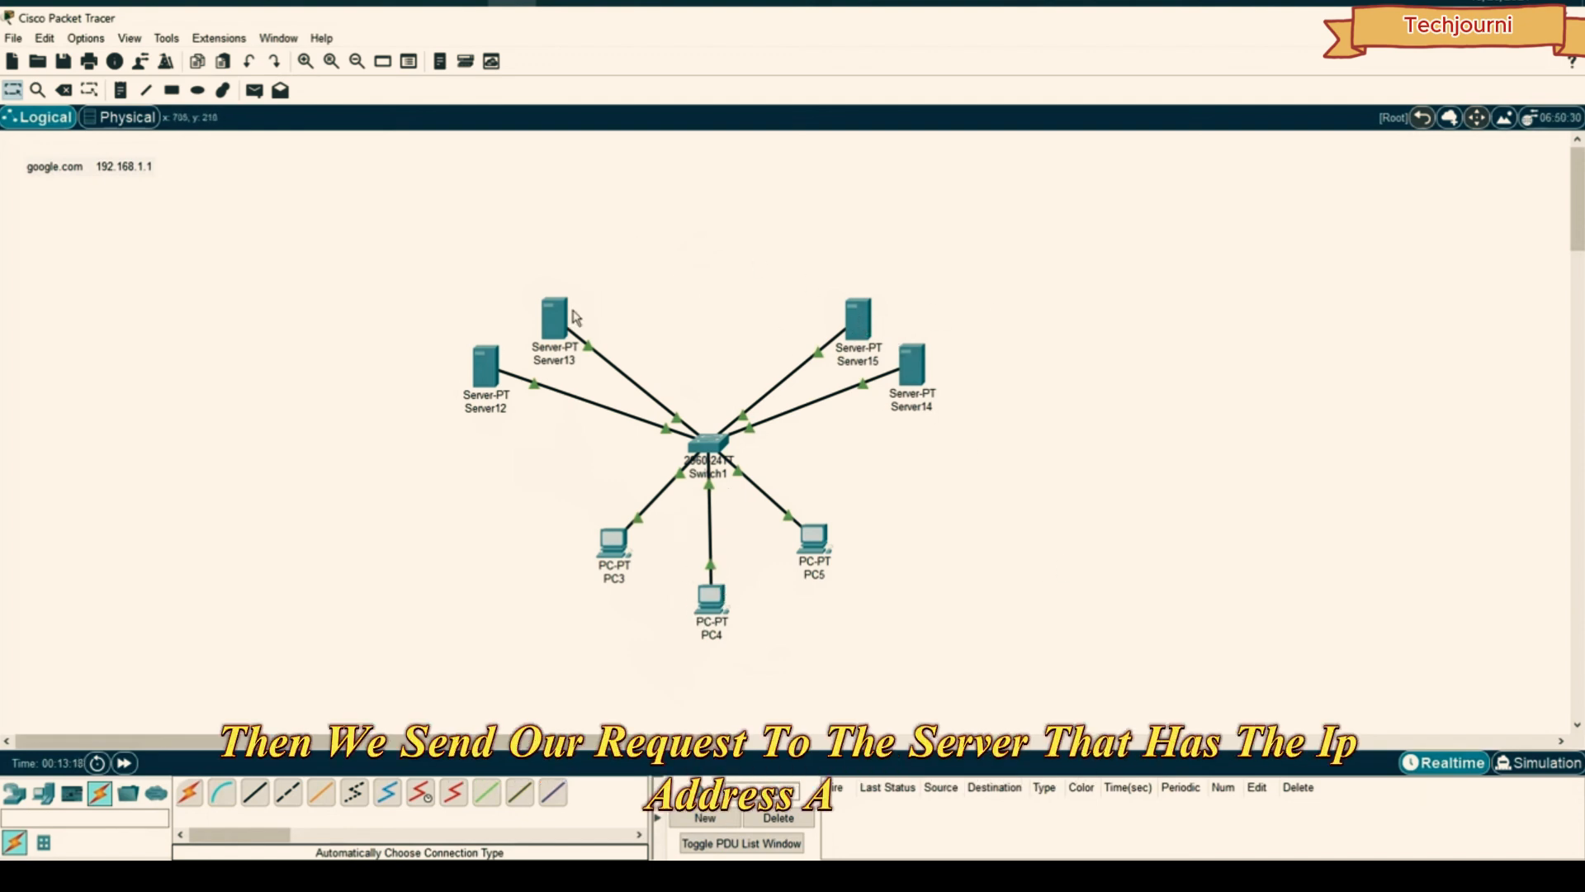
- Rename Server12 to DHCP and Server13 to DNS
left_click(486, 364)
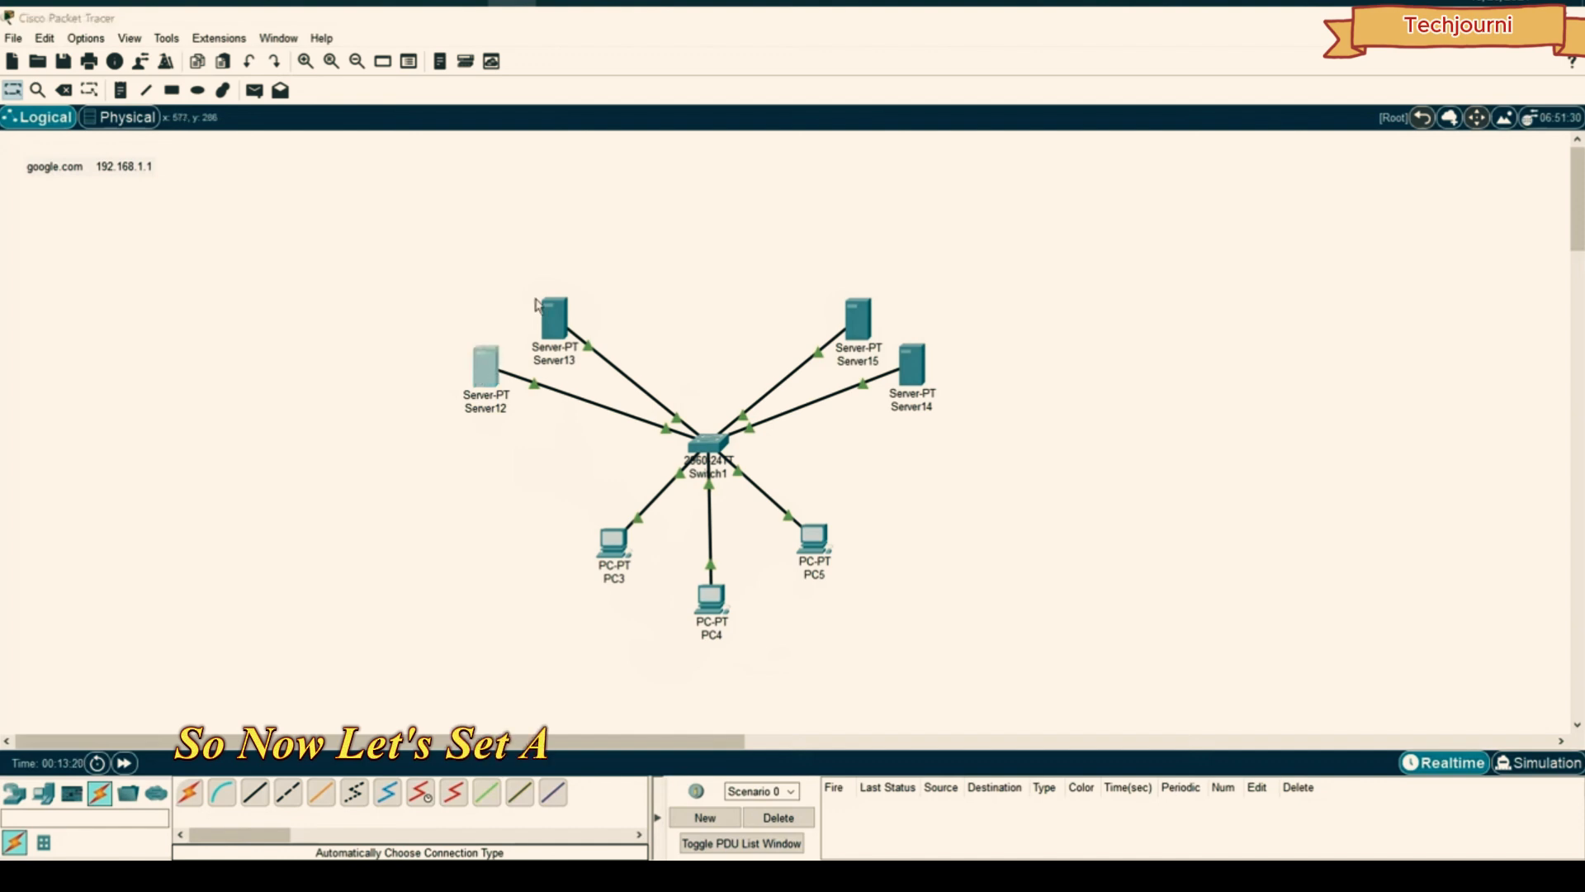
left_click(597, 184)
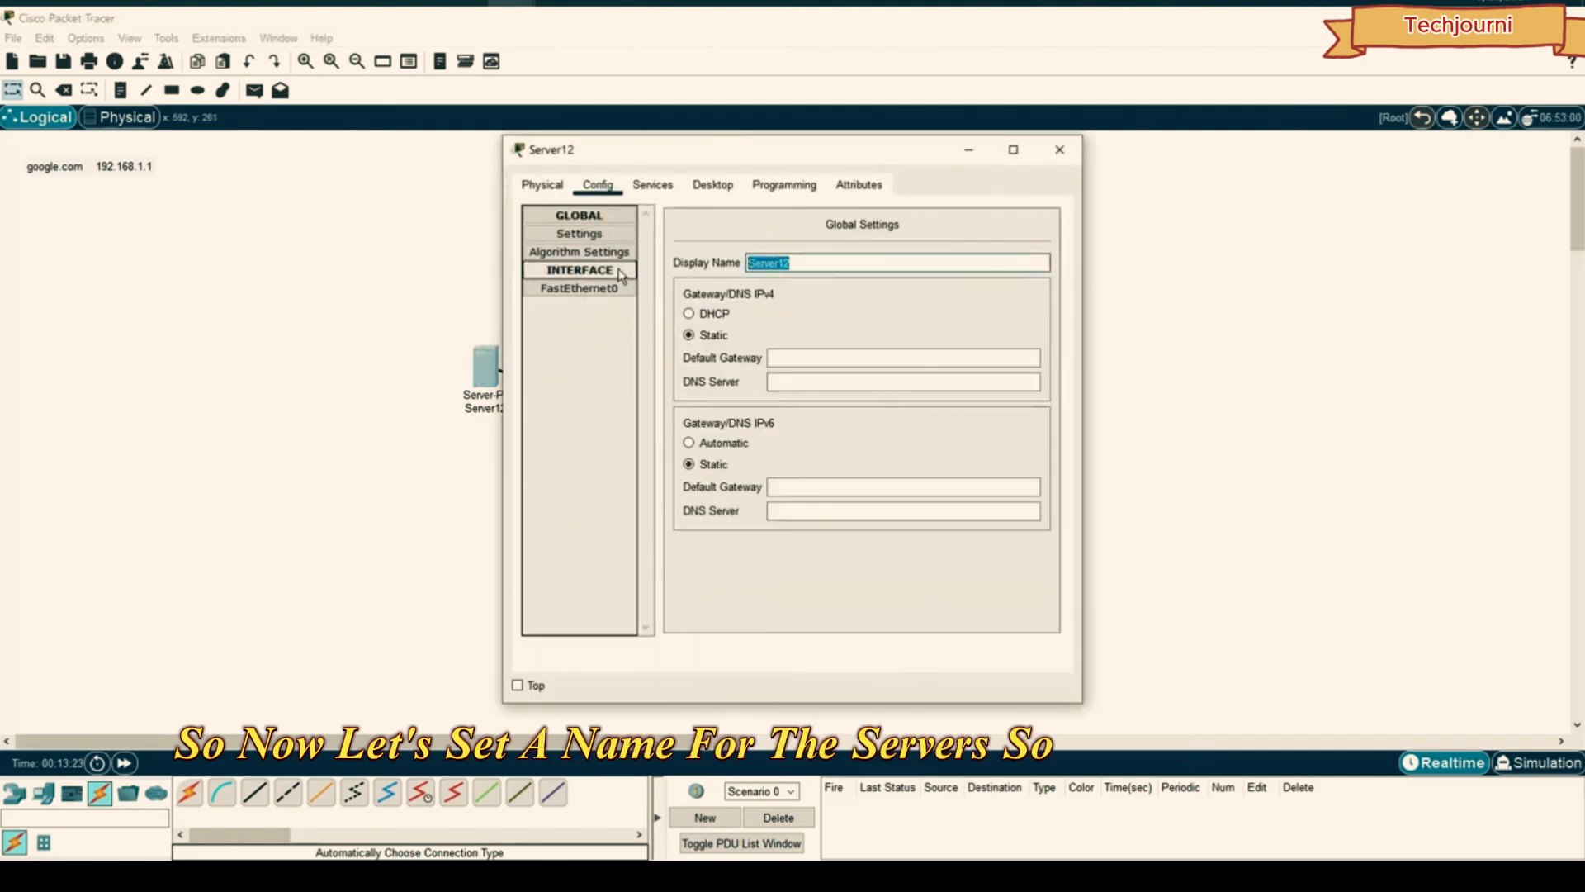
type("DHCP")
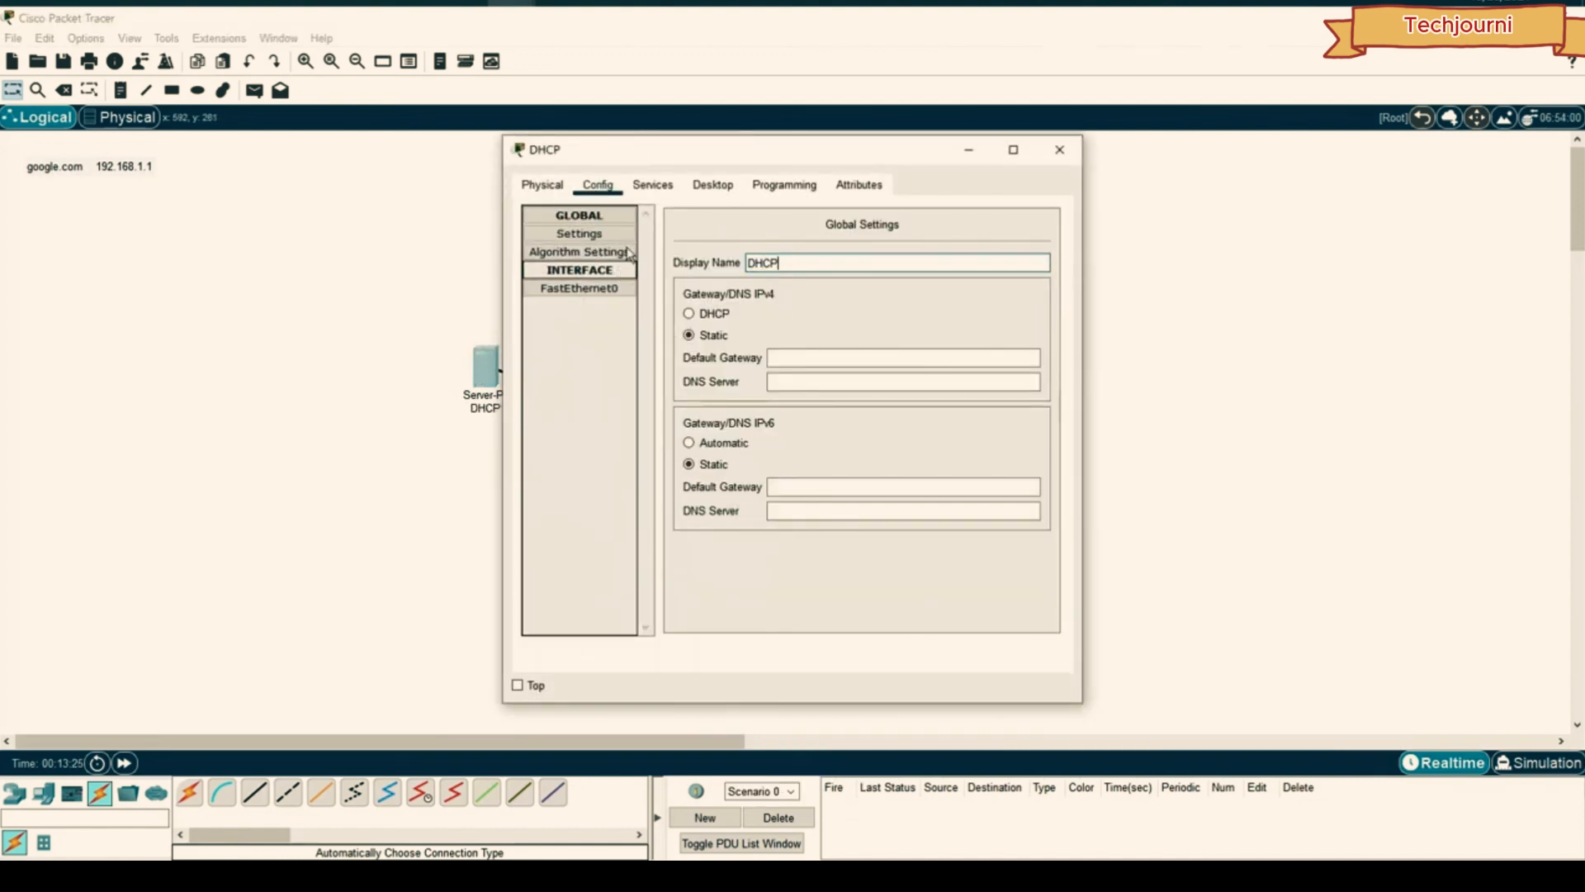
left_click(1060, 149)
left_click(555, 323)
left_click(598, 184)
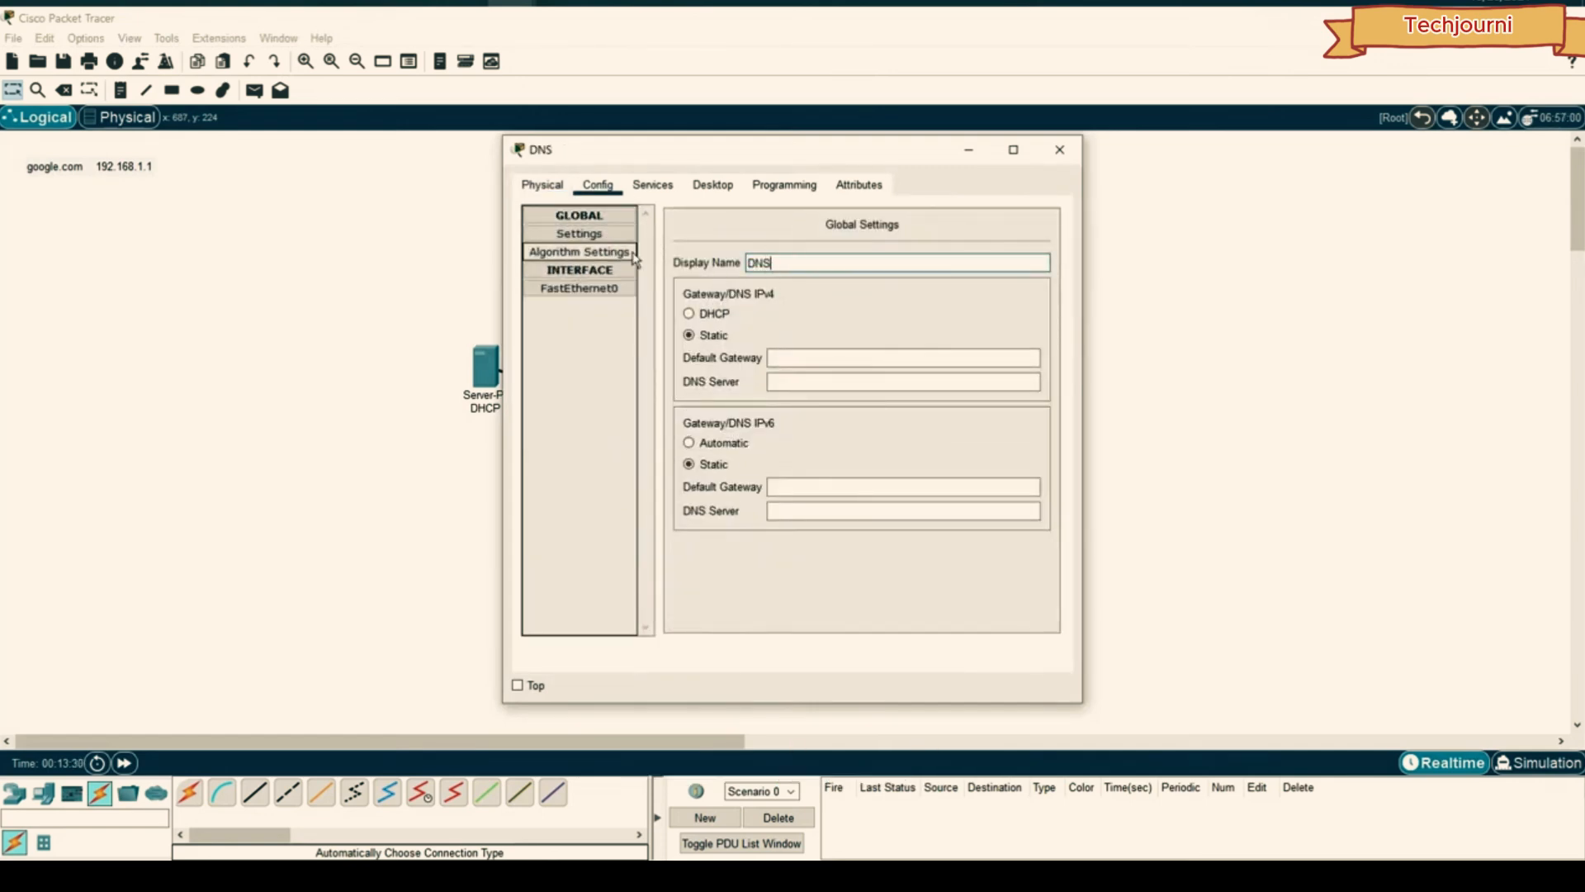
type("DNS")
left_click(1060, 149)
- Rename Server15 to Google and Server14 to Yahoo
left_click(852, 336)
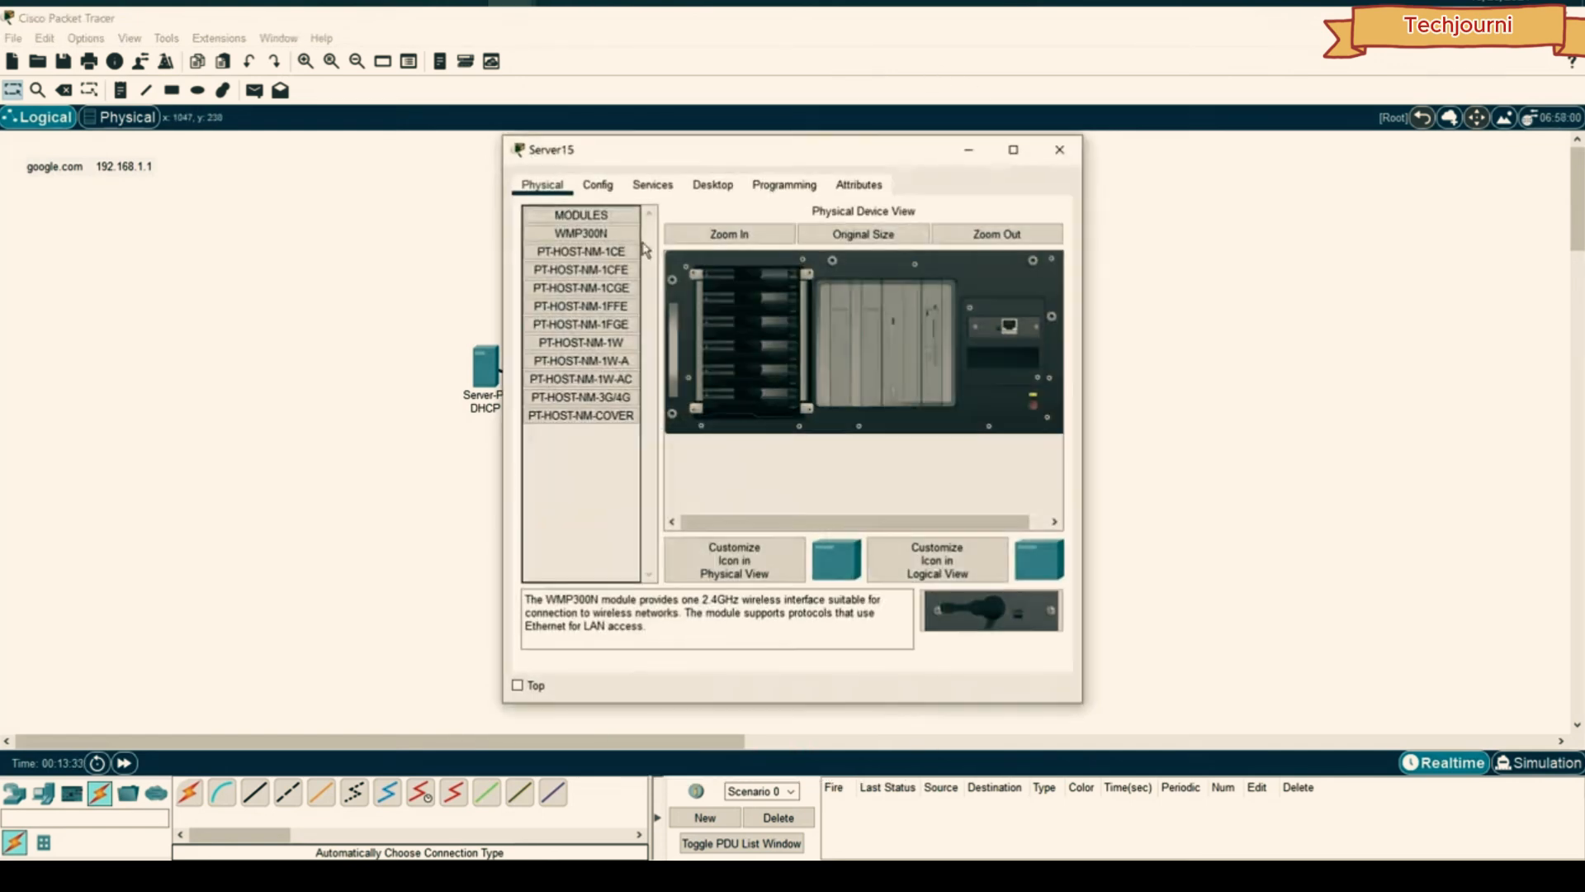
left_click(601, 186)
type("G")
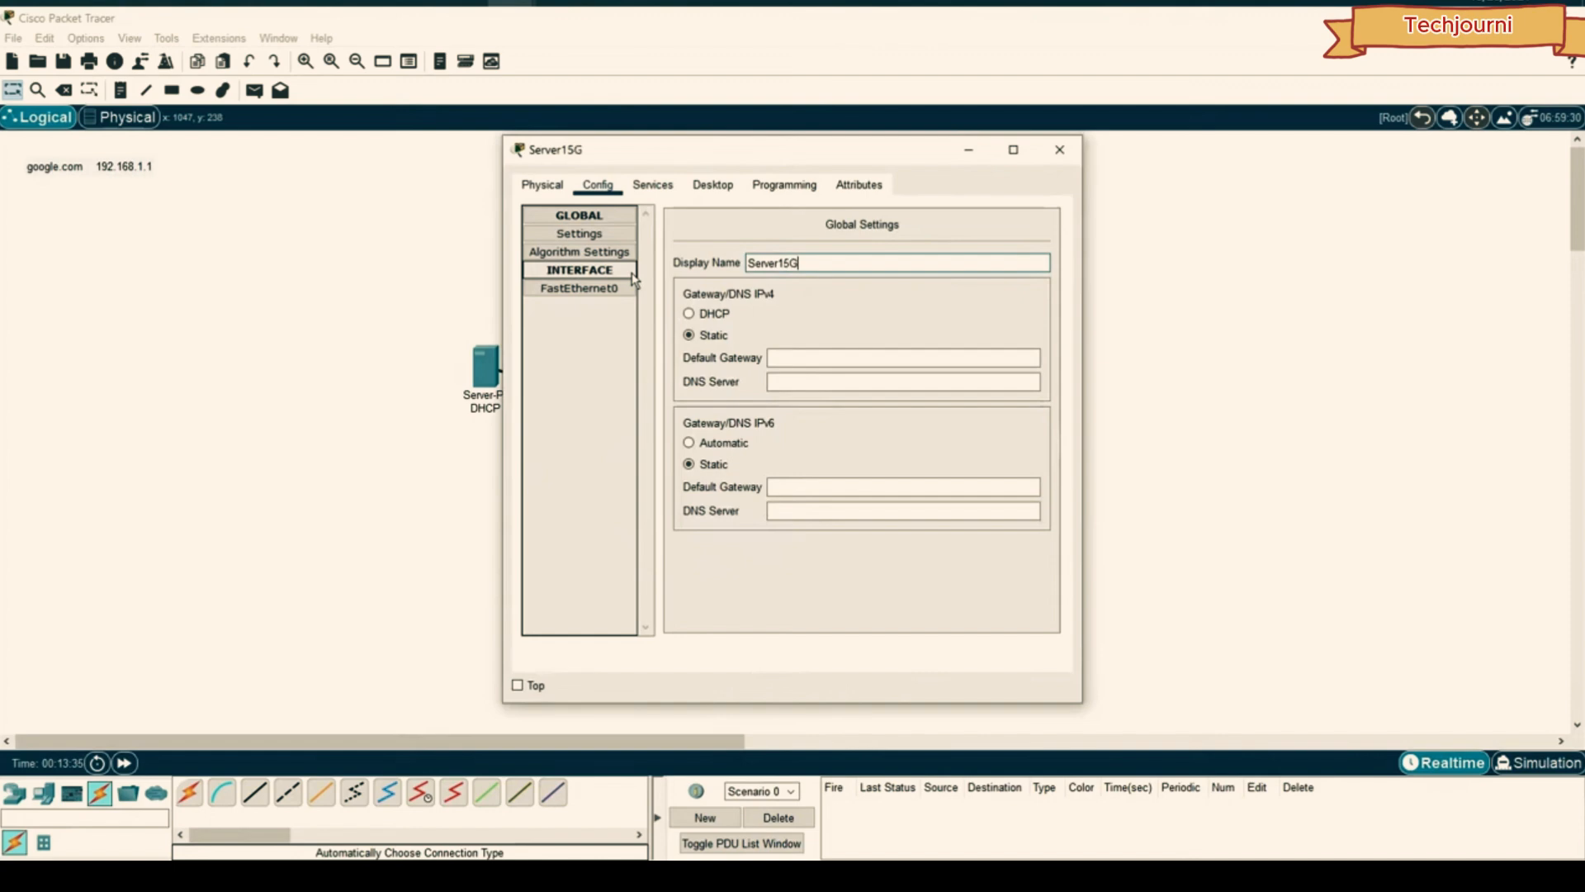
type("oo")
key("BackSpace")
key("BackSpace")
key("BackSpace")
key("BackSpace")
key("BackSpace")
type("Gi")
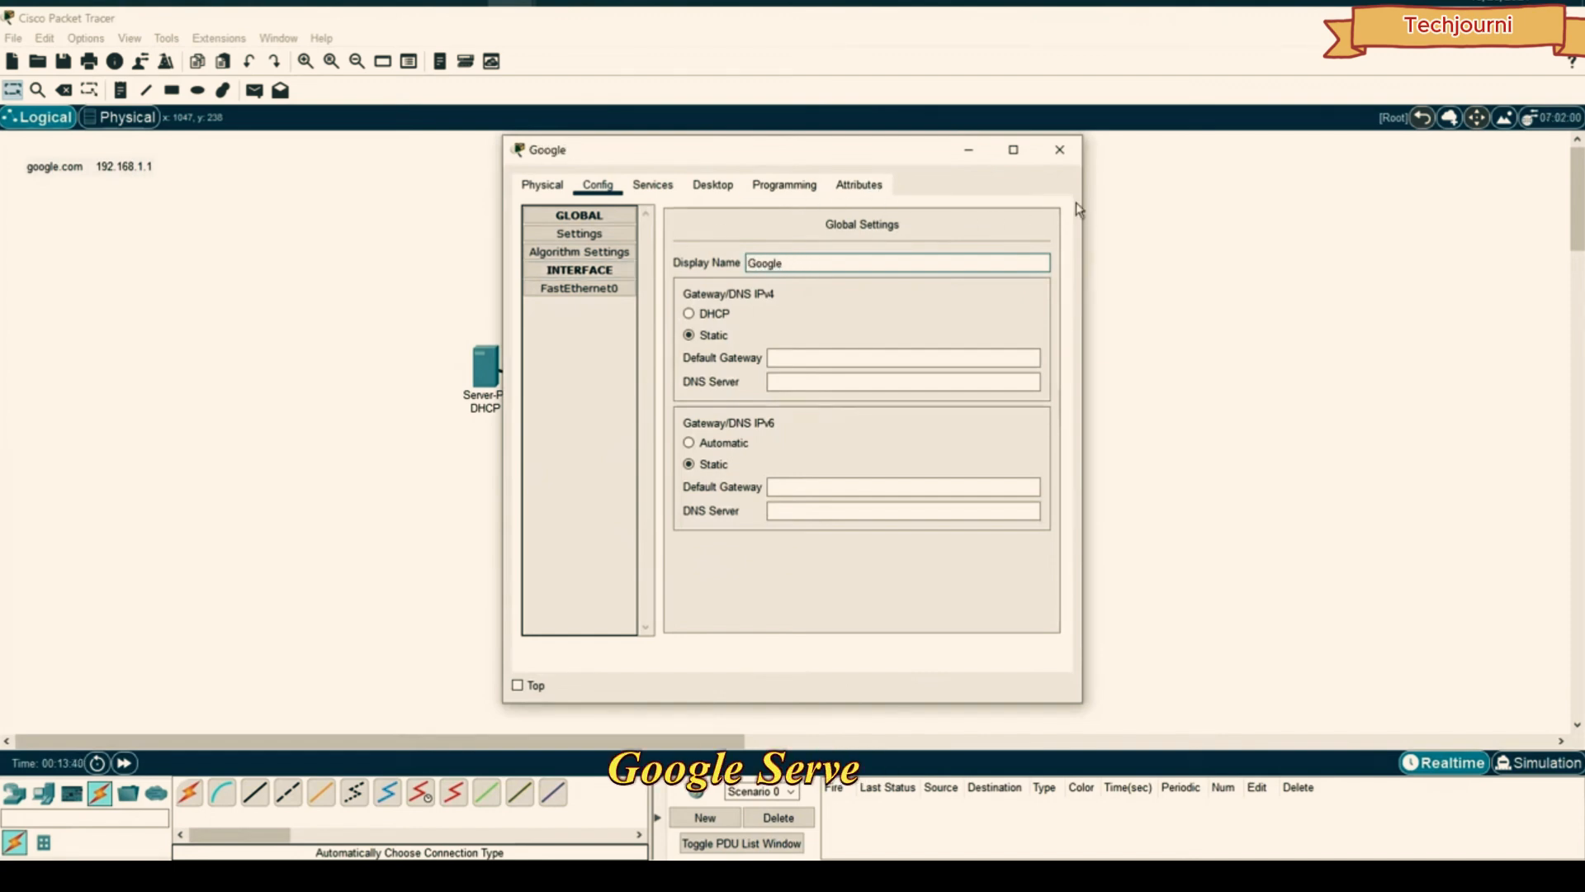
left_click(1061, 150)
left_click(924, 384)
left_click(596, 183)
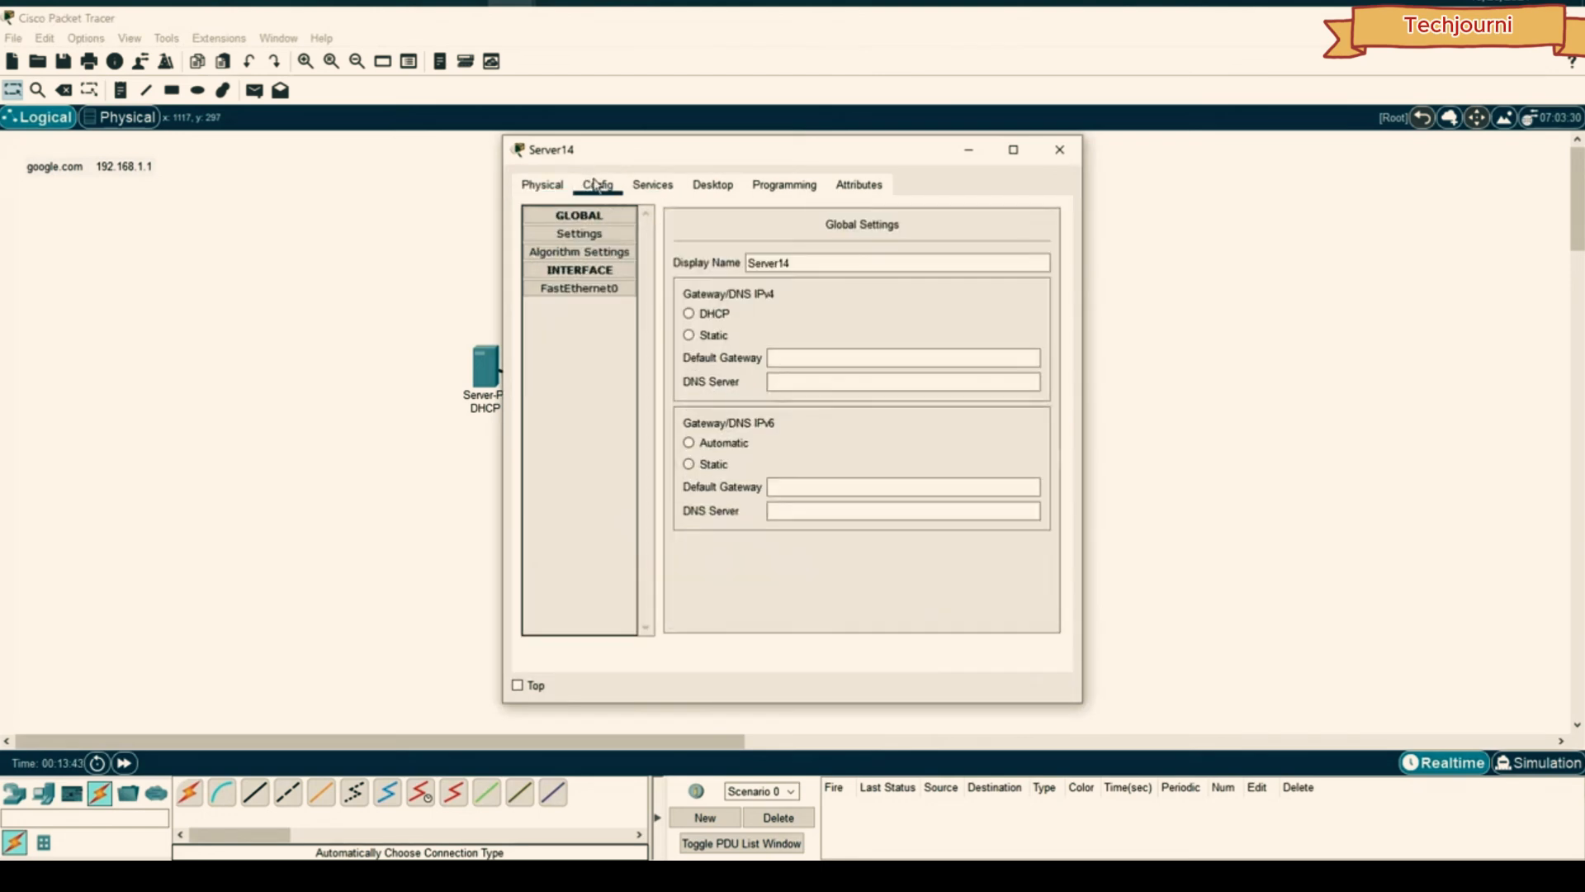
double_click(812, 266)
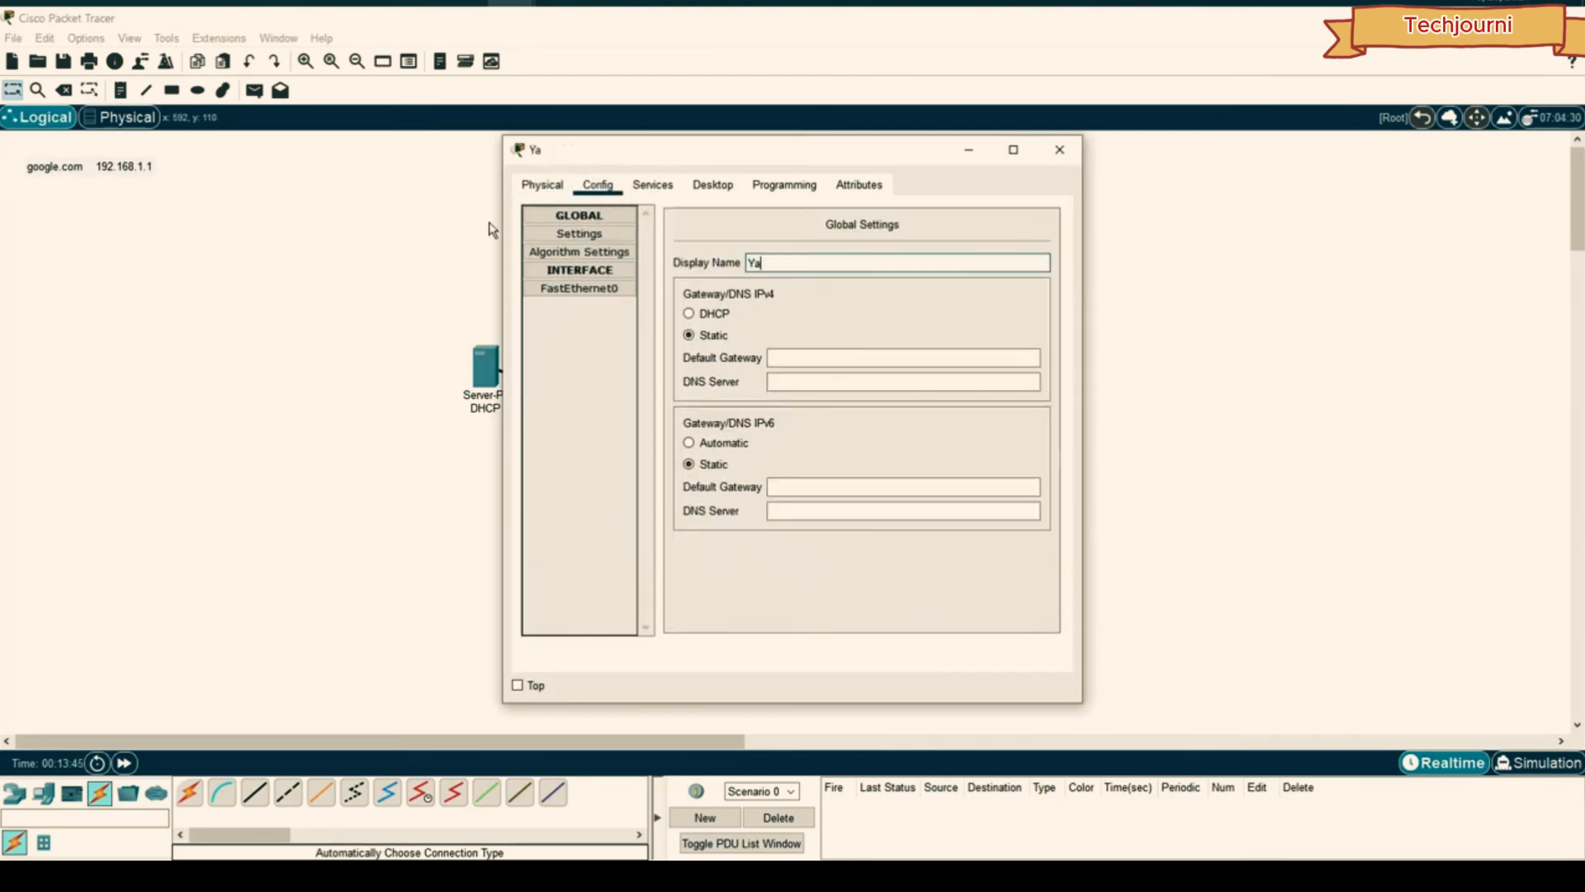
left_click(1060, 149)
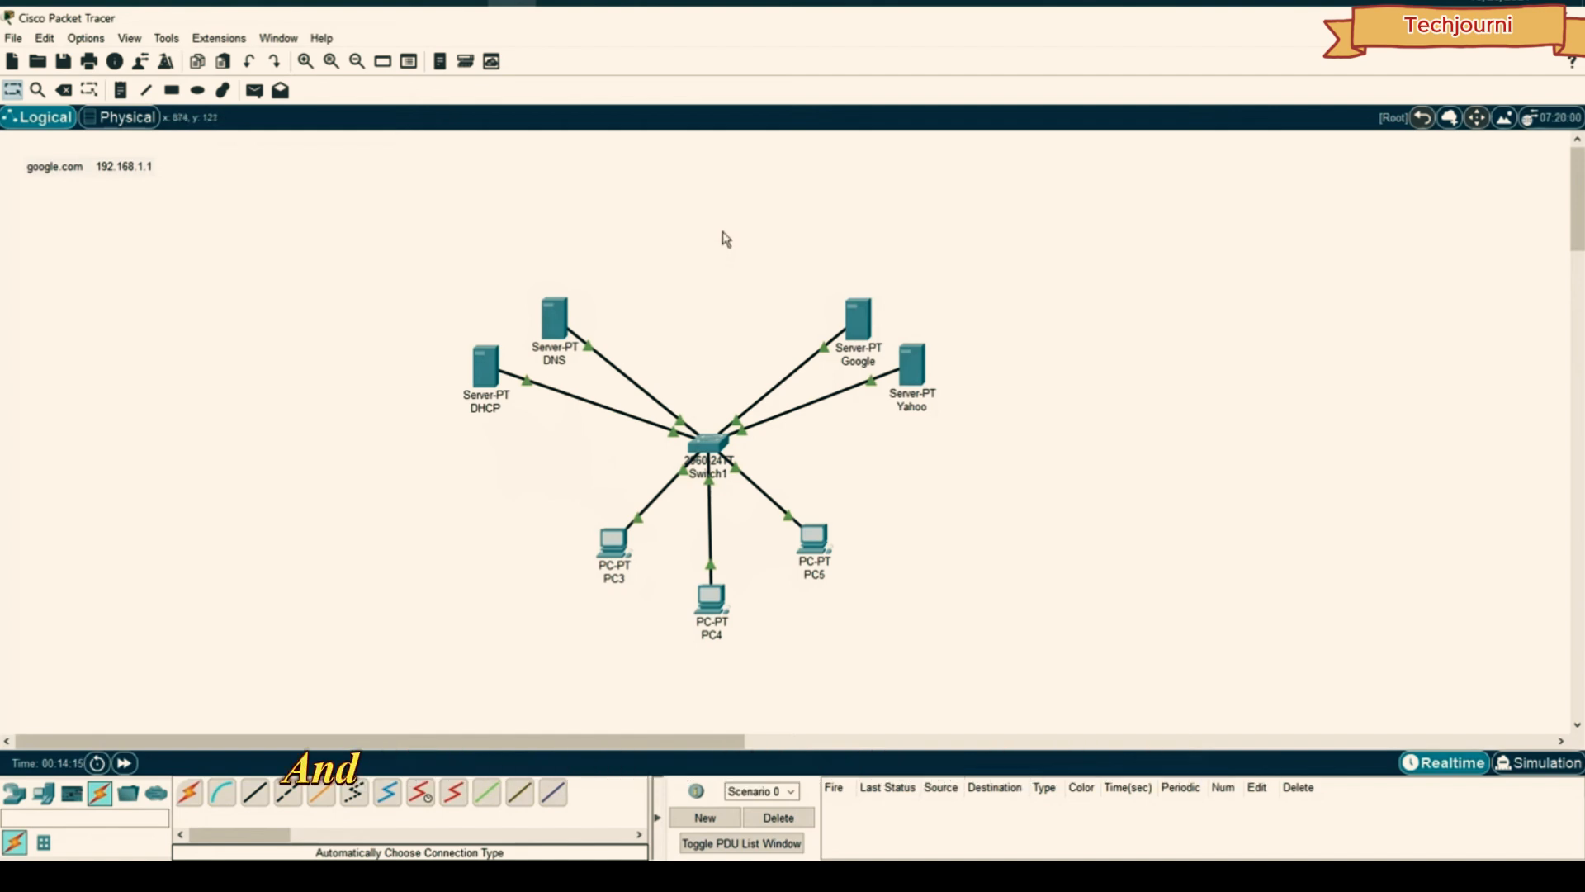
- Give the Google server static IPv4 192.168.1.1 with its default subnet mask
left_click(861, 320)
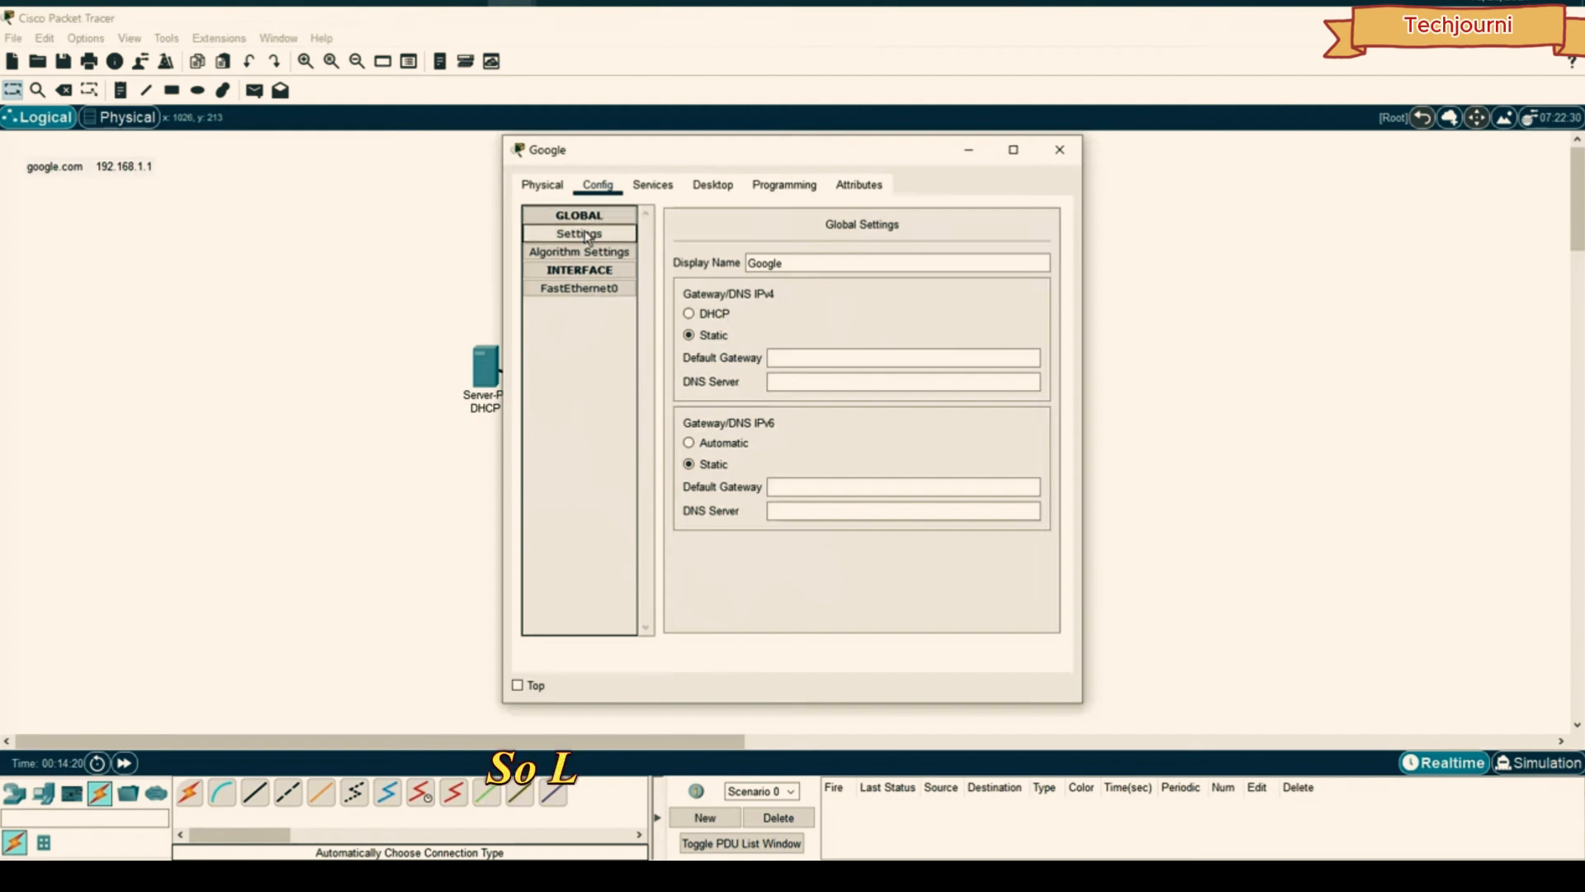
left_click(654, 186)
left_click(700, 196)
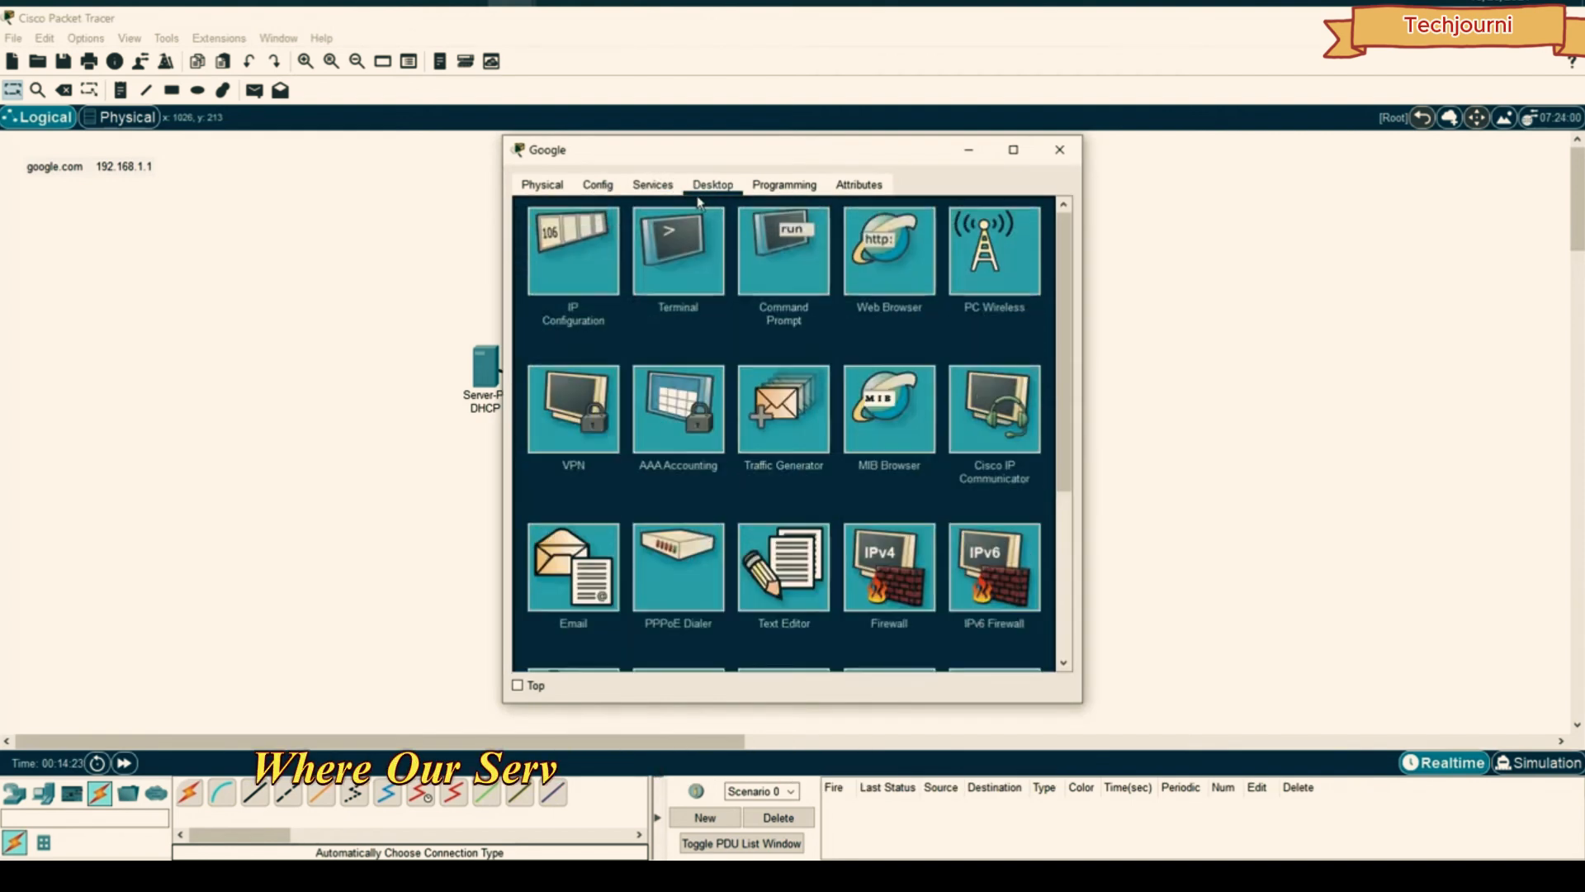
left_click(583, 252)
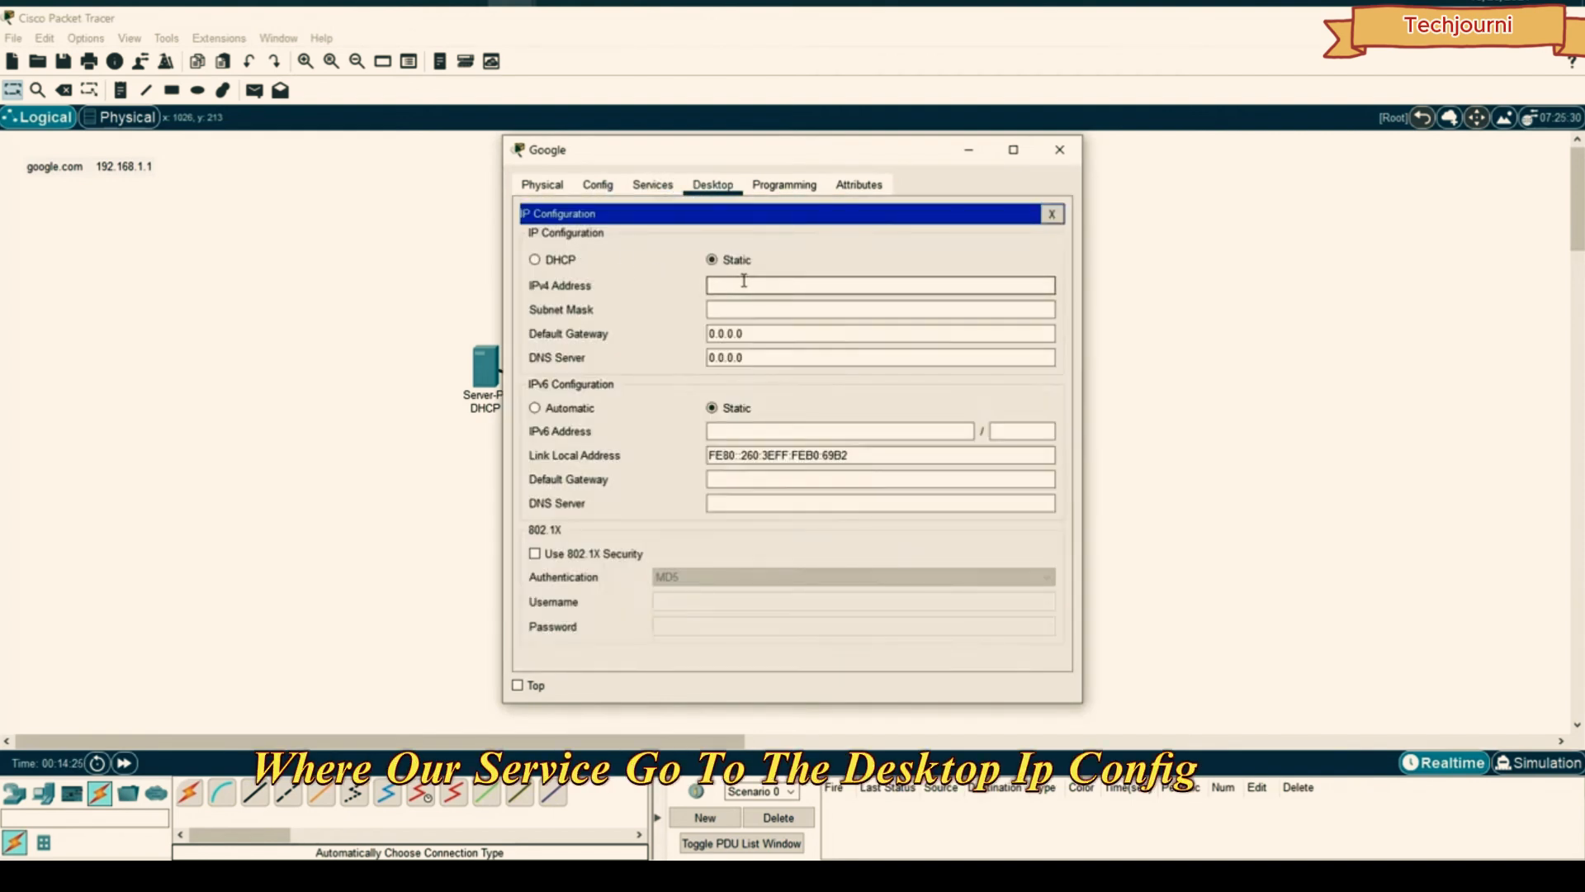
left_click(730, 281)
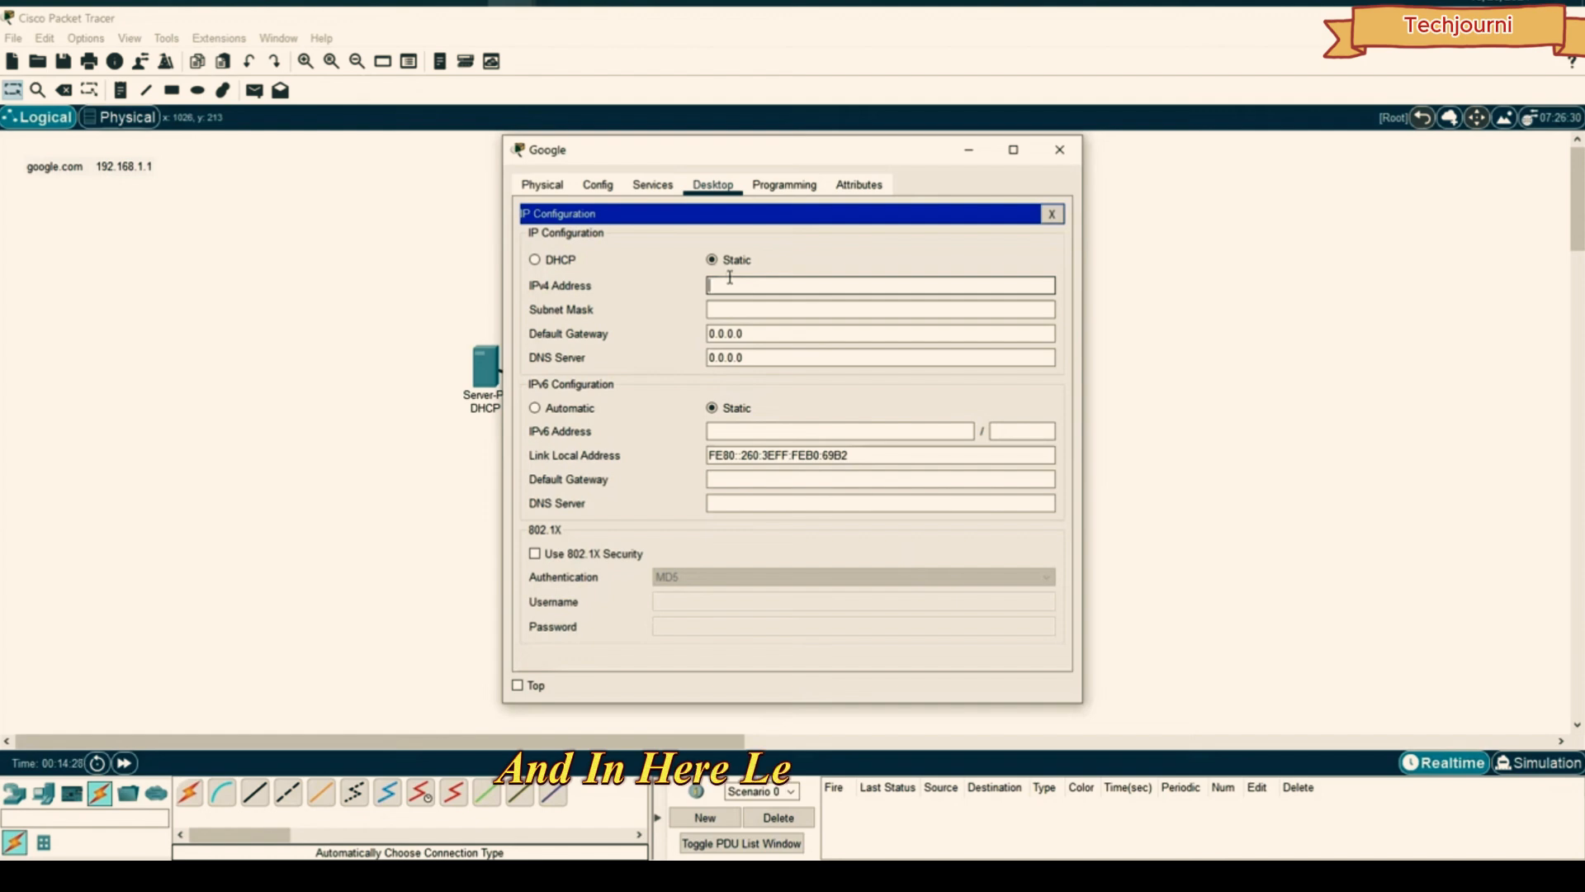
type("192.168.1.")
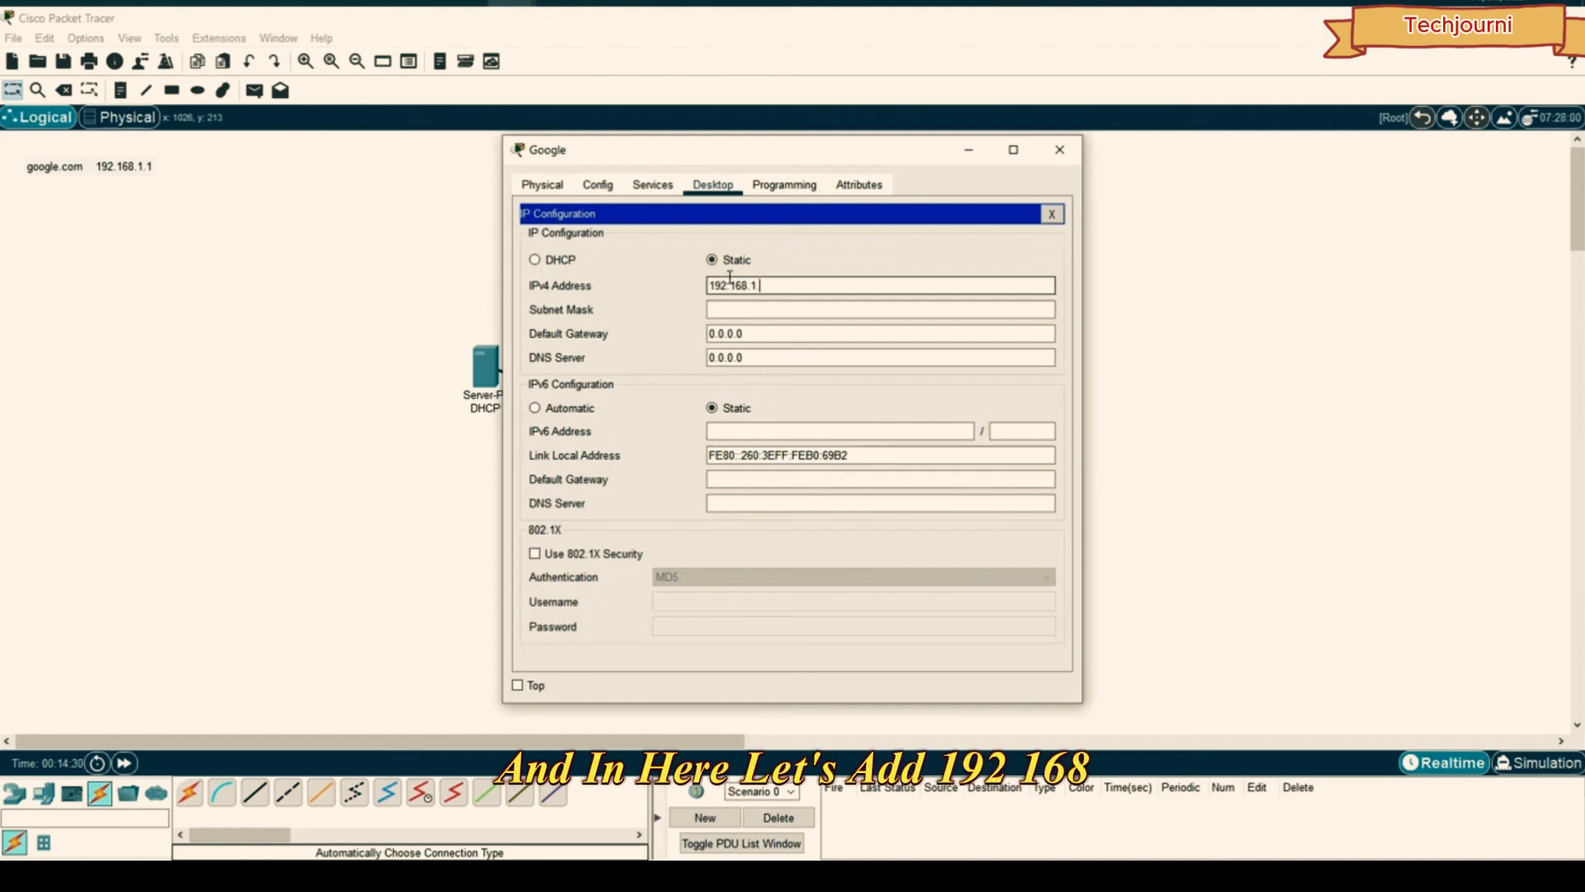
type("1")
left_click(821, 305)
double_click(753, 285)
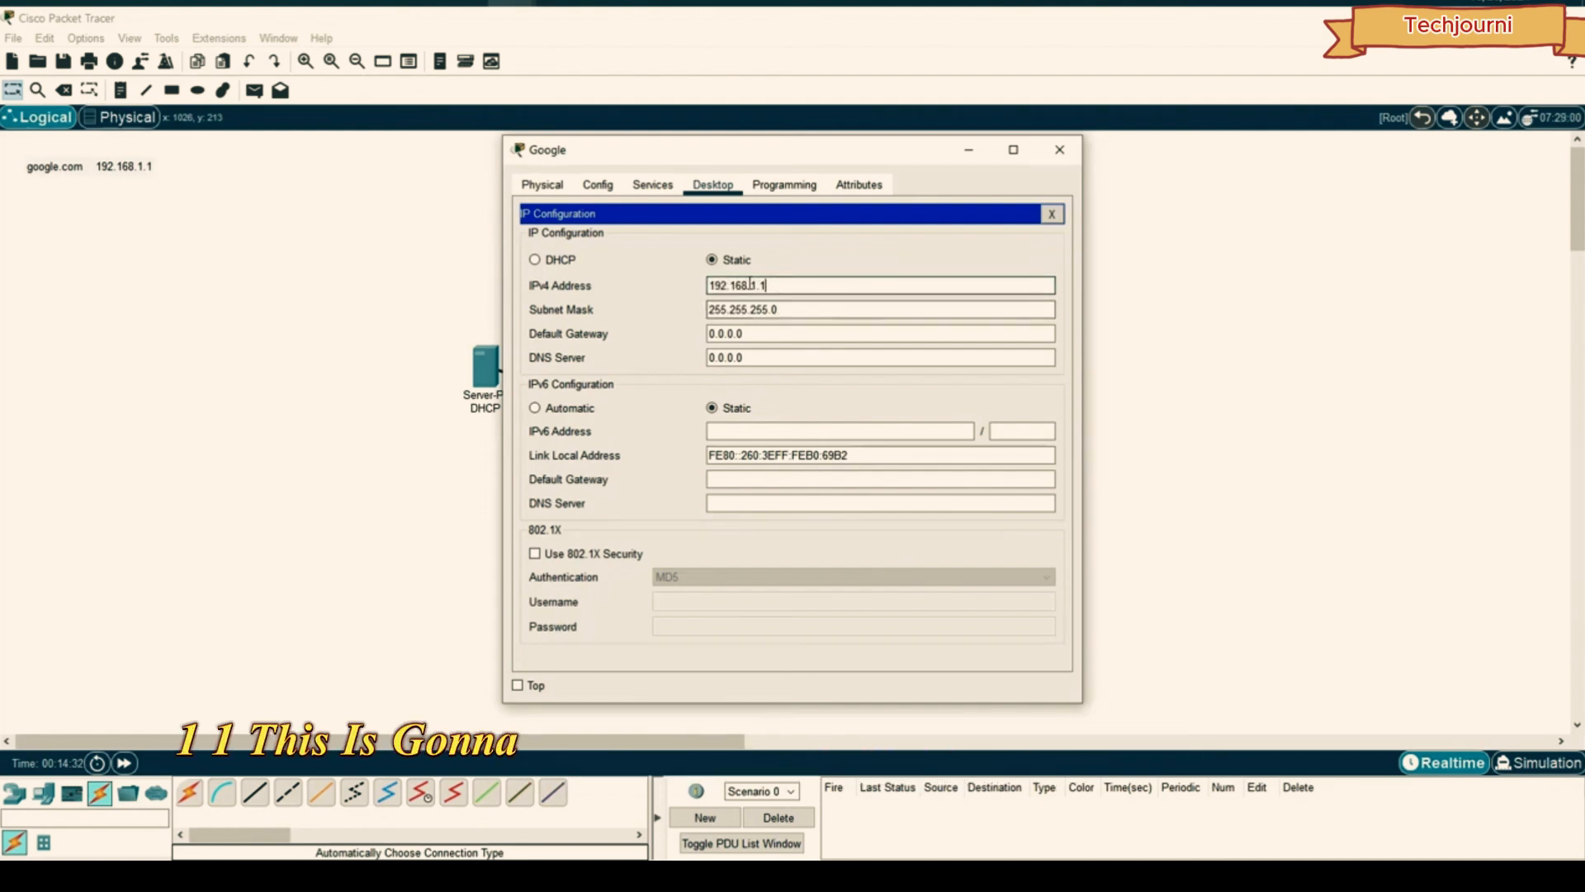
left_click(1065, 157)
- Give the Yahoo server static IPv4 192.168.1.2
left_click(913, 360)
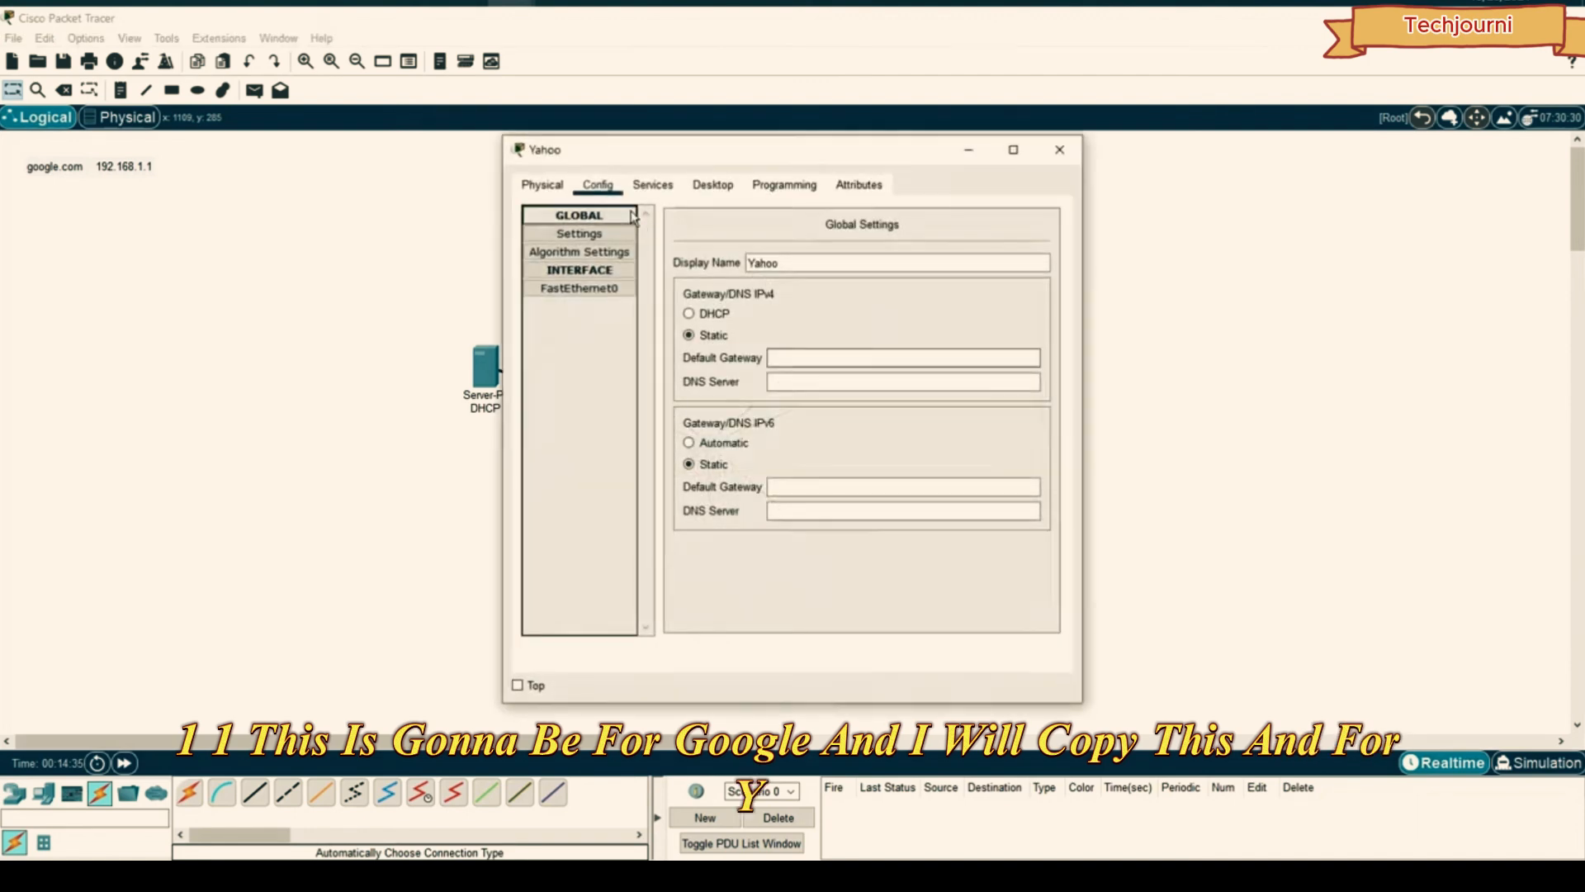
left_click(653, 184)
left_click(713, 184)
left_click(576, 247)
left_click(787, 282)
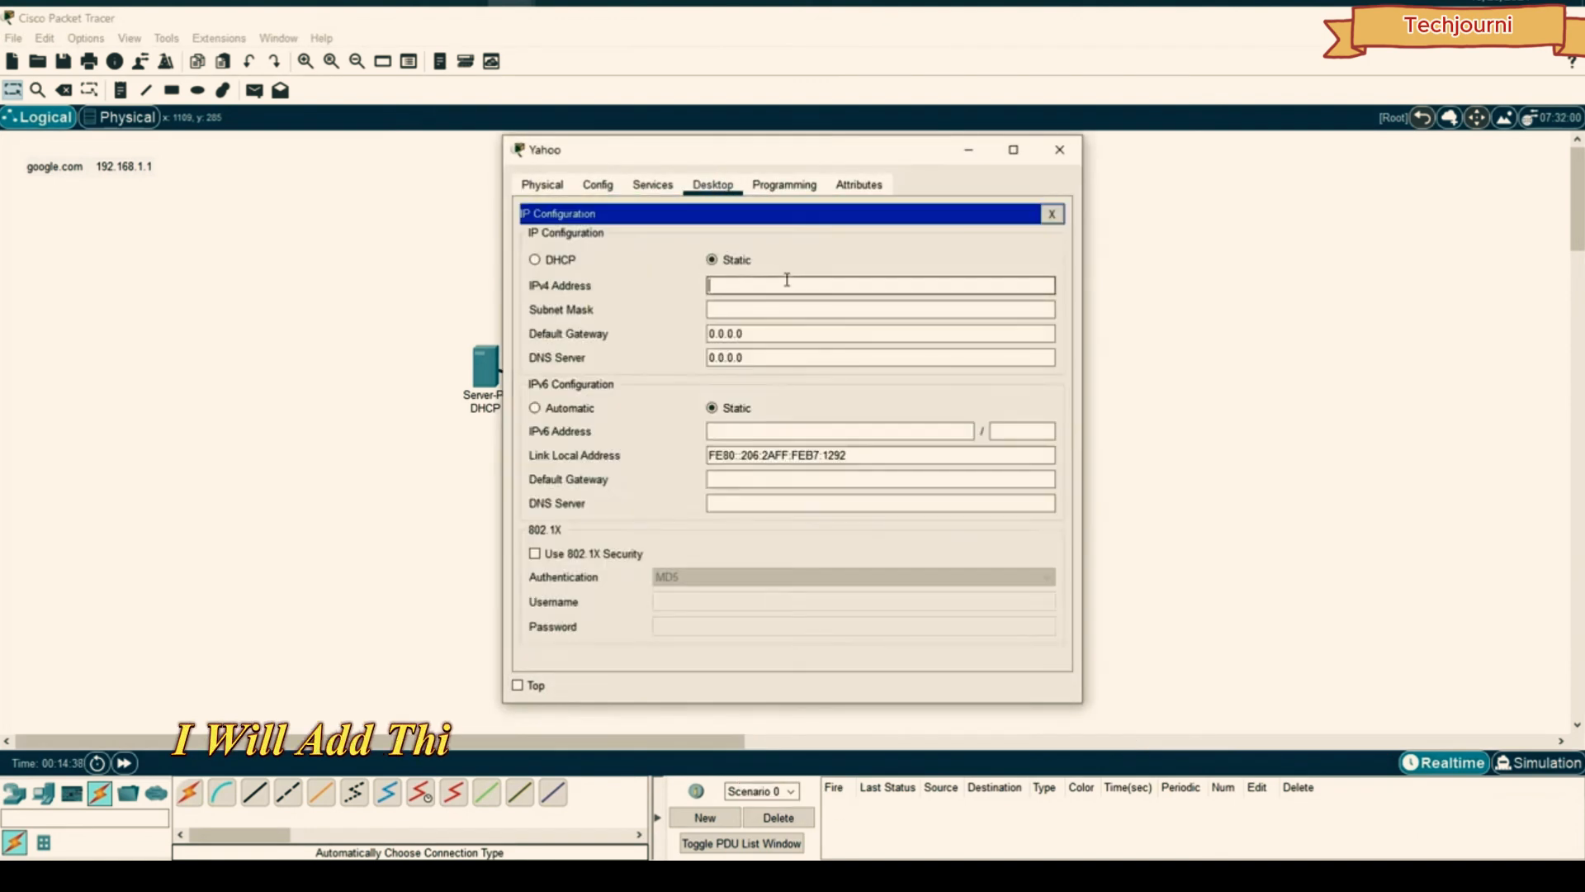
key("BackSpace")
type("2")
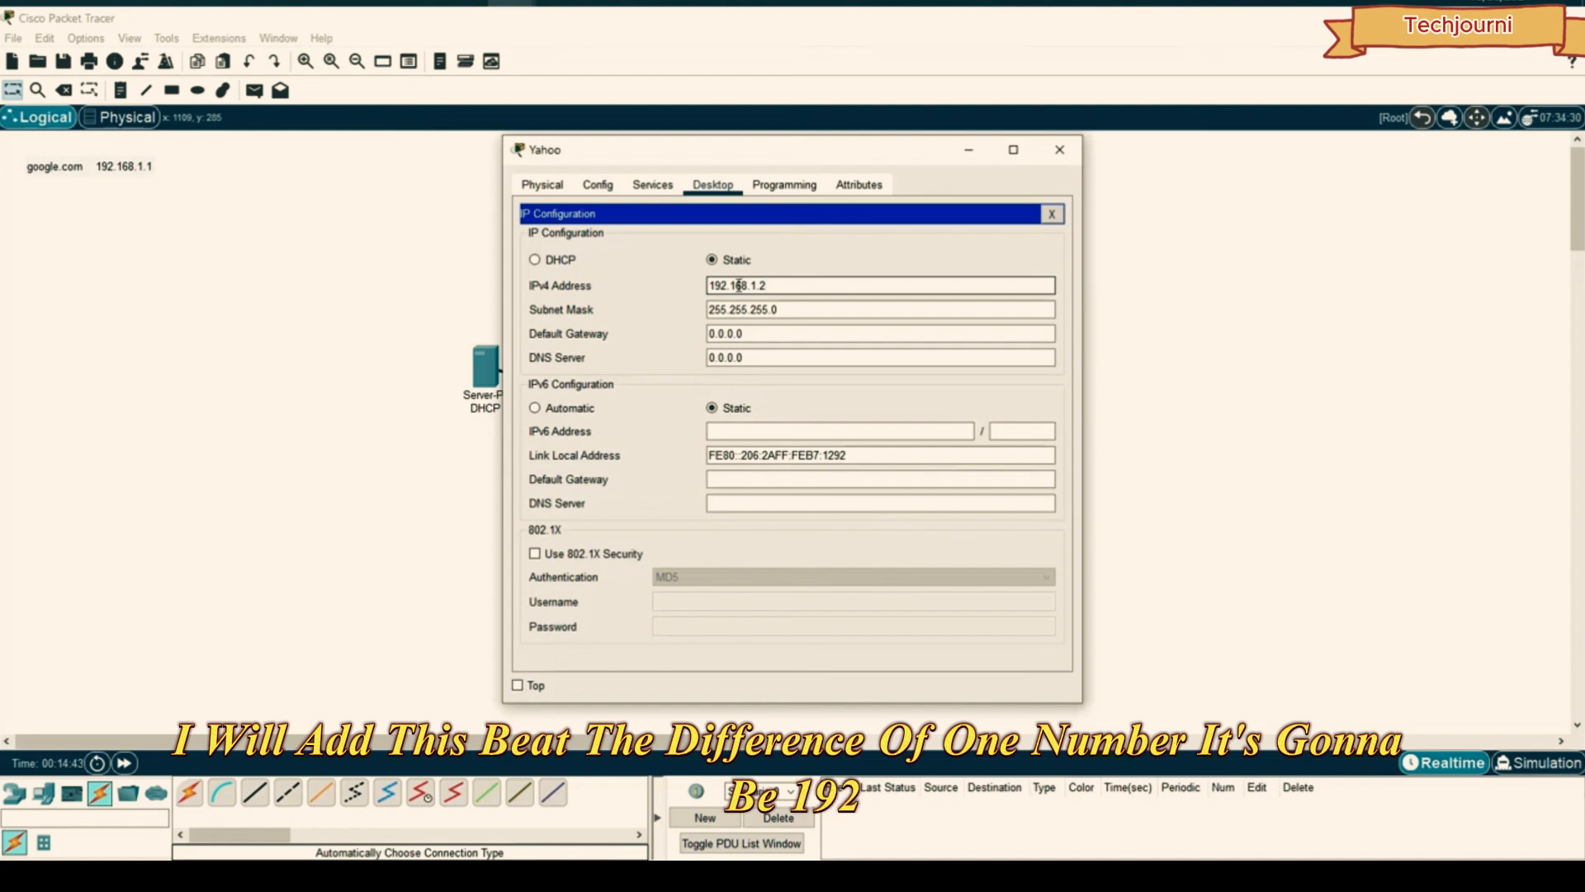
left_click(1059, 150)
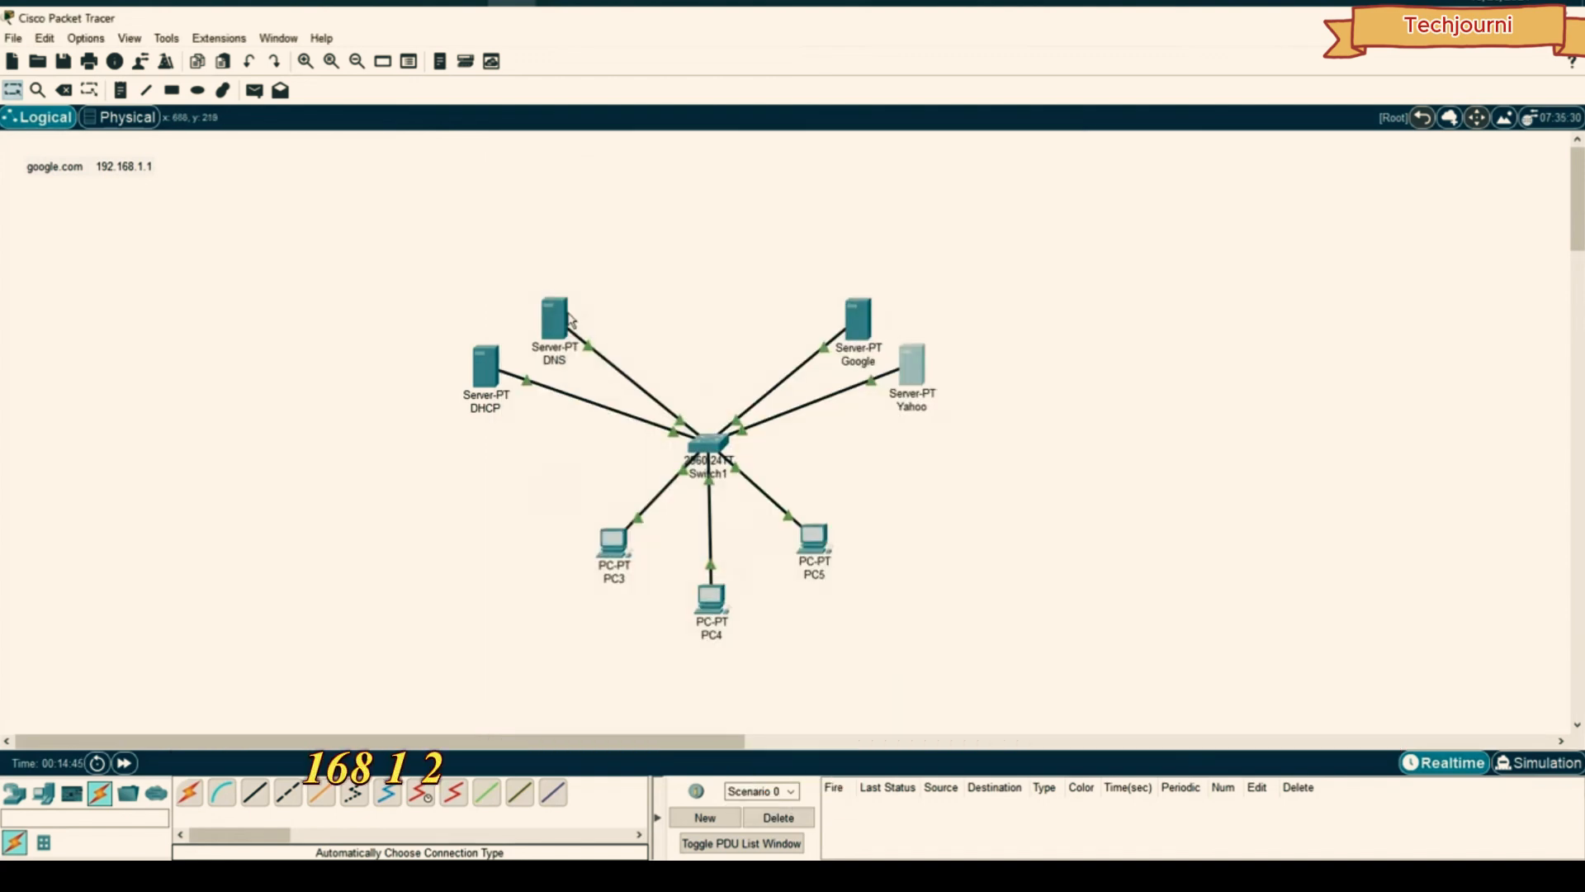
- Set the DHCP server's static IPv4 address in its IP Configuration
left_click(486, 365)
left_click(653, 185)
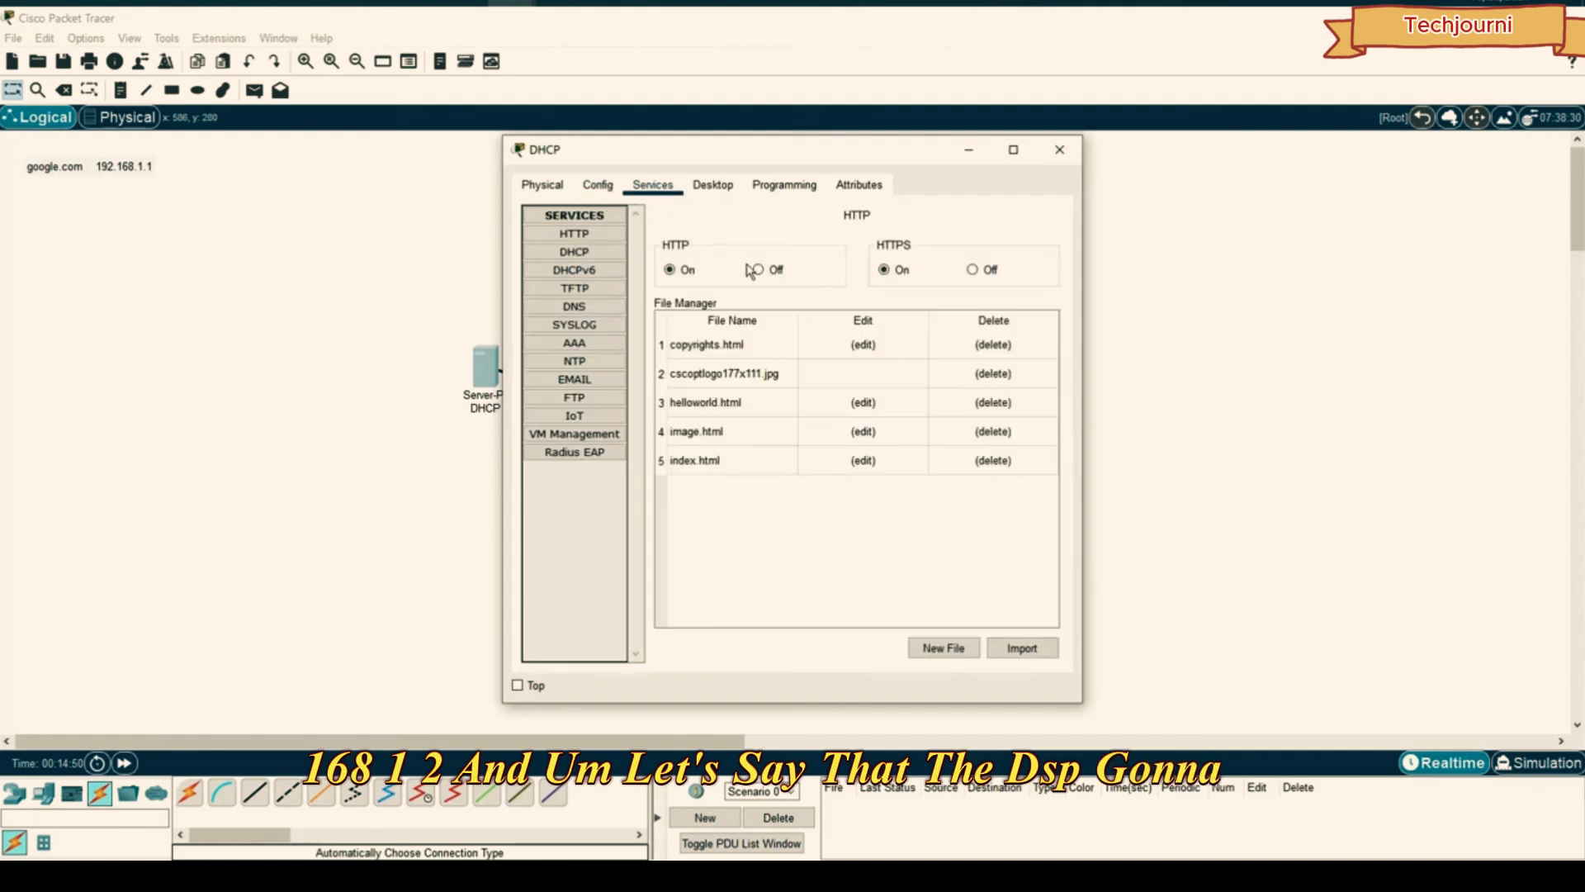
left_click(596, 185)
left_click(713, 185)
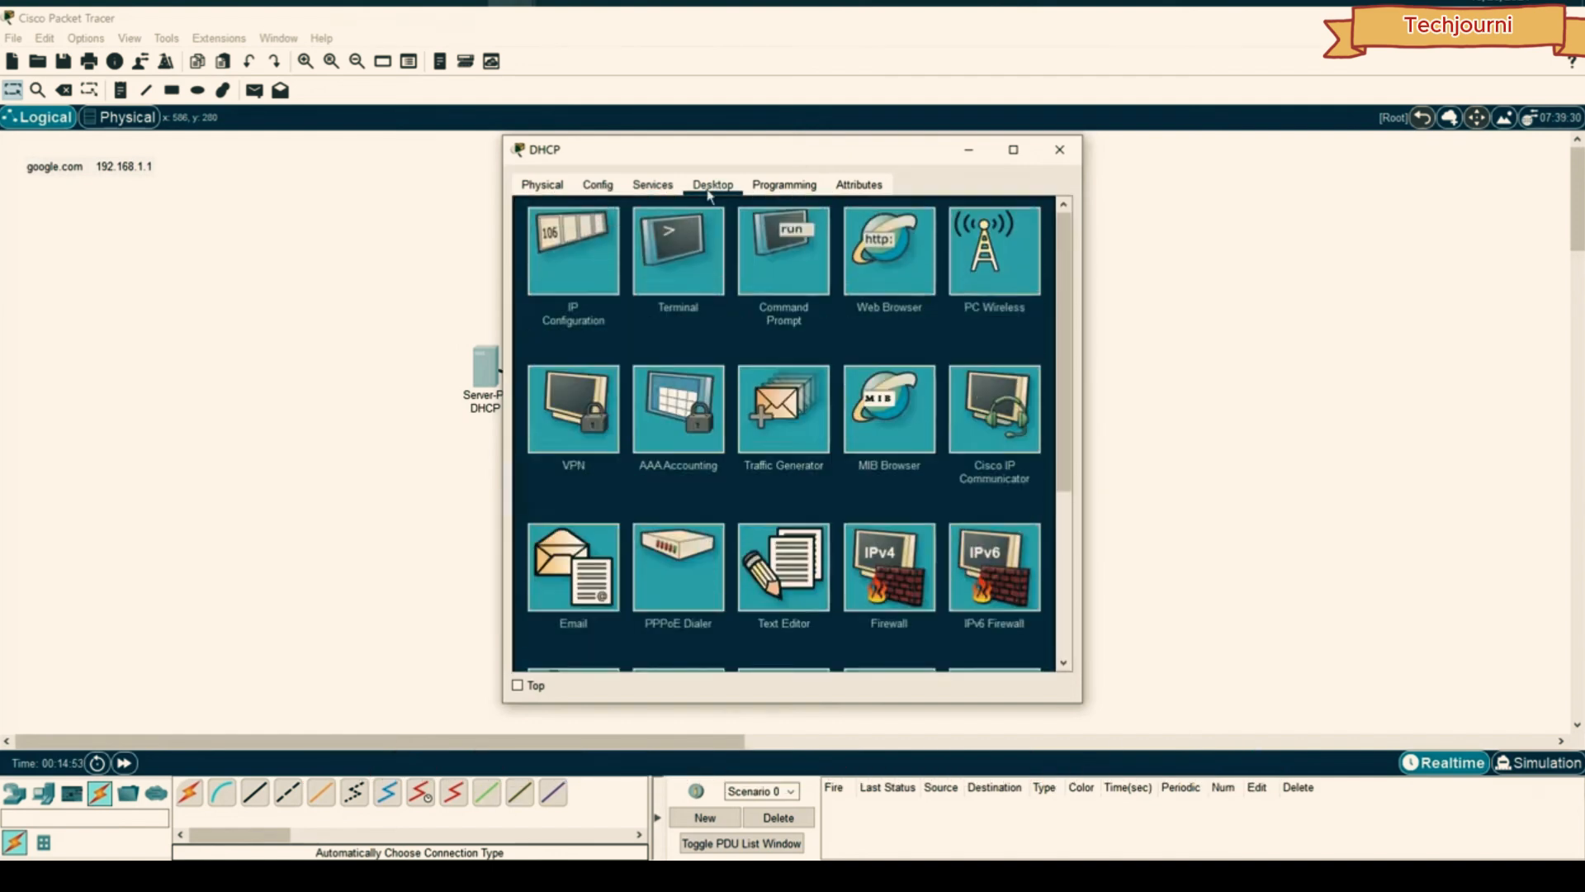
left_click(578, 248)
left_click(759, 286)
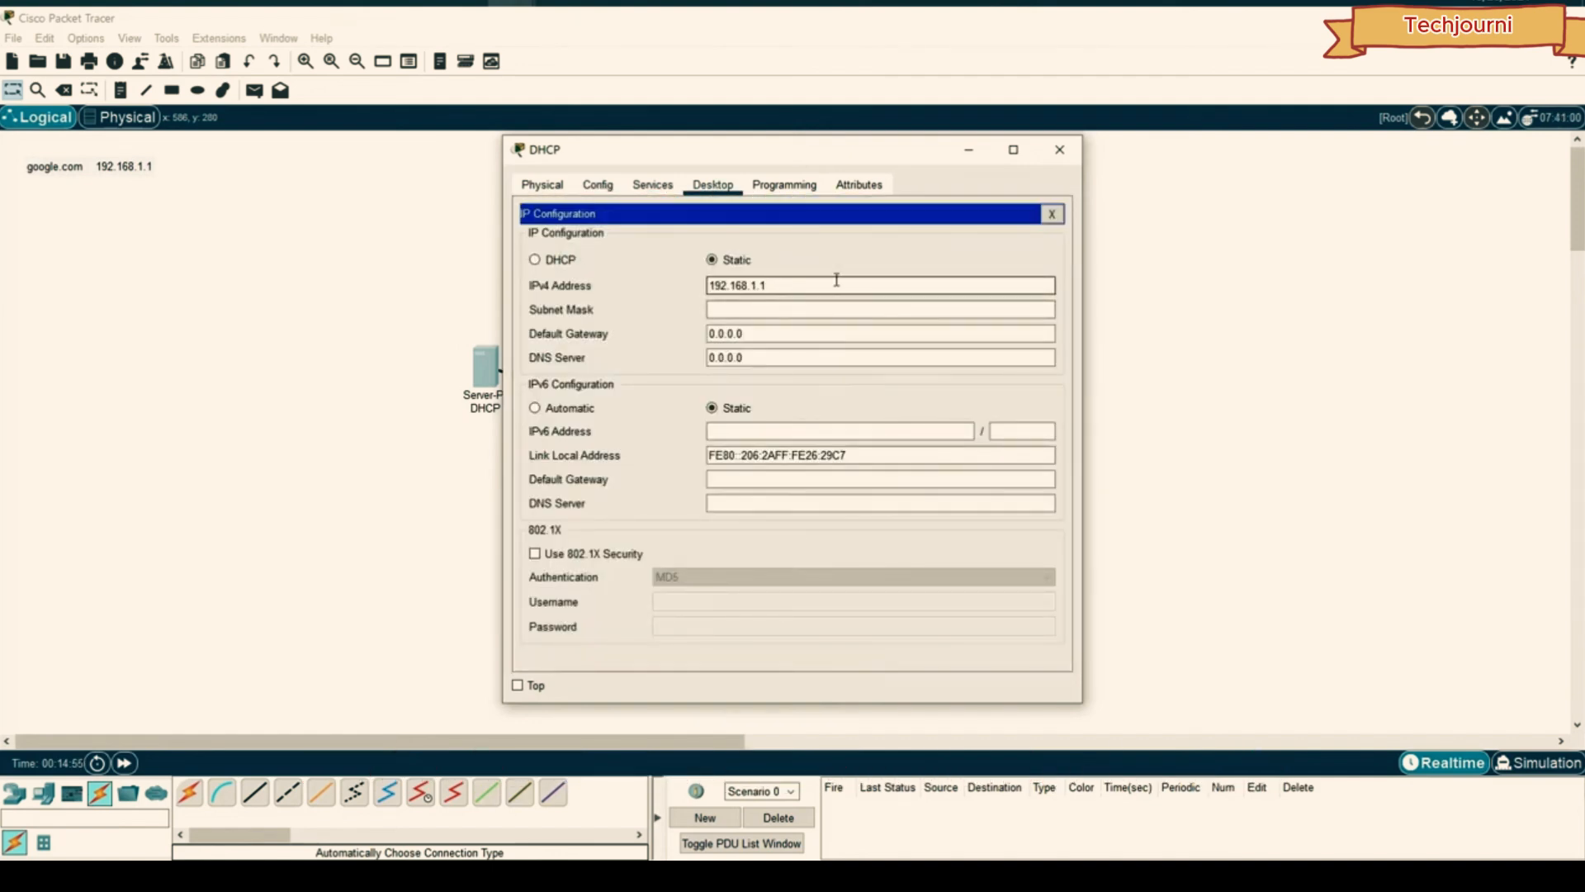
left_click(1059, 150)
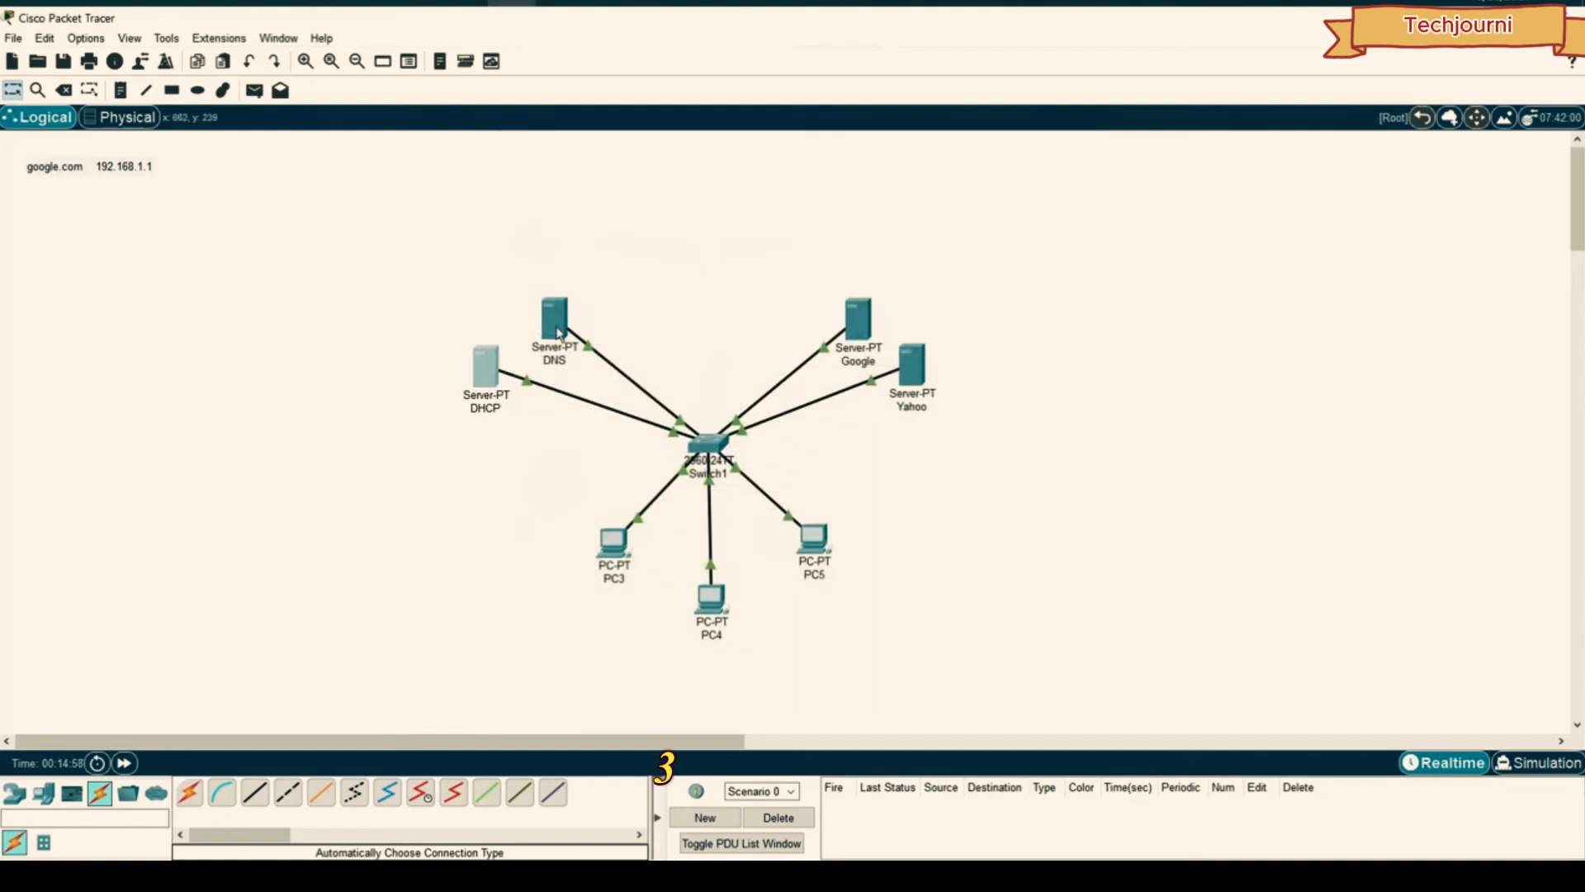
- Give the DNS server static IPv4 192.168.1.4 with mask 255.255.255.0
left_click(556, 321)
left_click(711, 185)
left_click(573, 248)
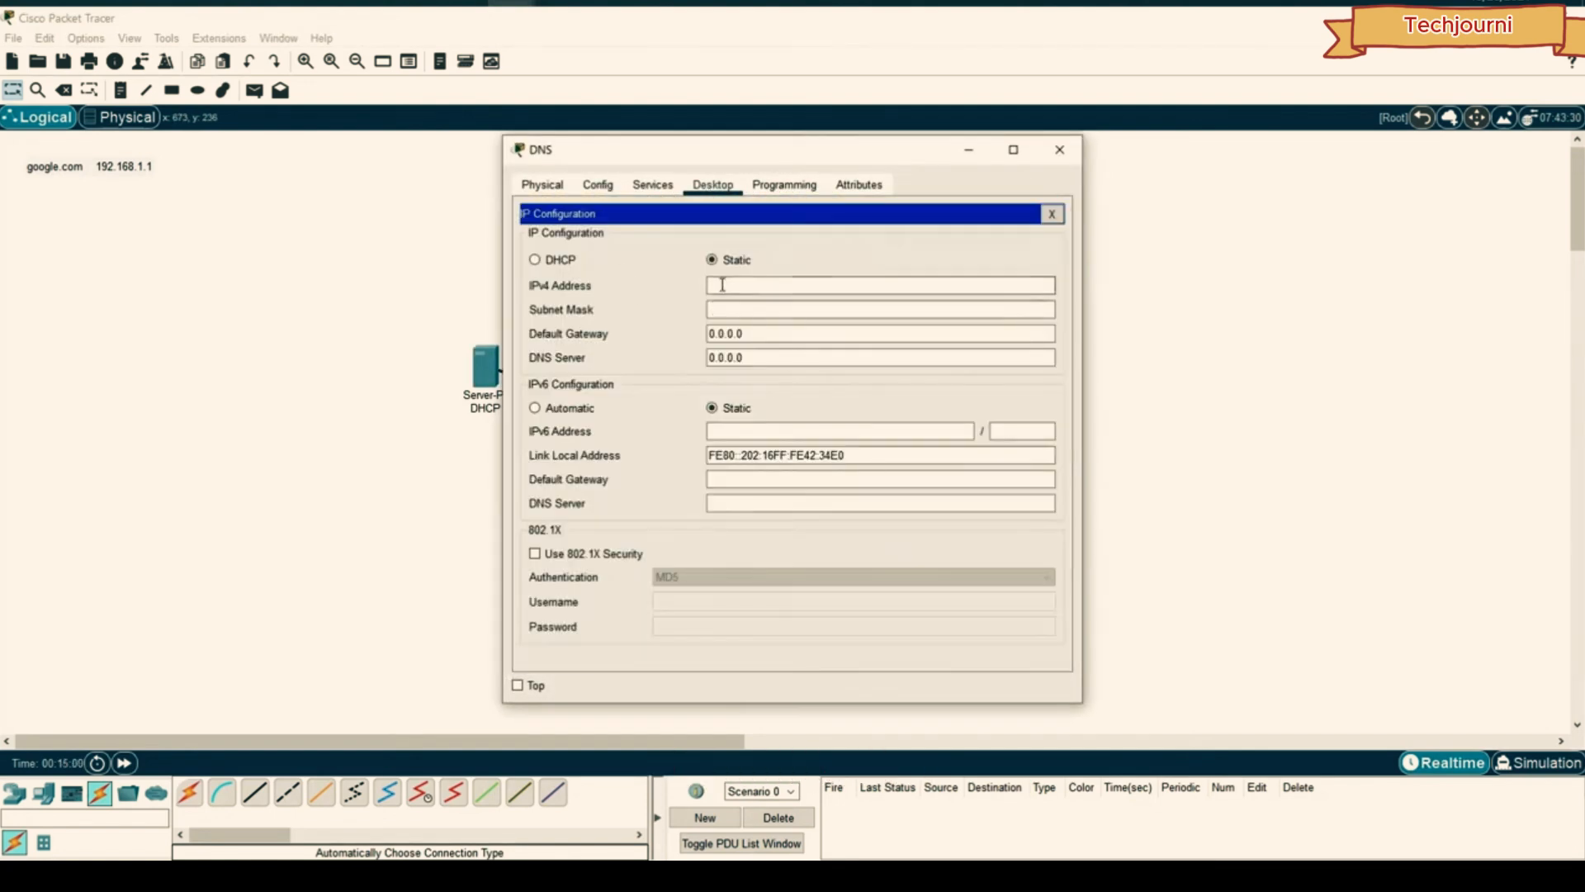
left_click(813, 285)
type("192.168.1.1")
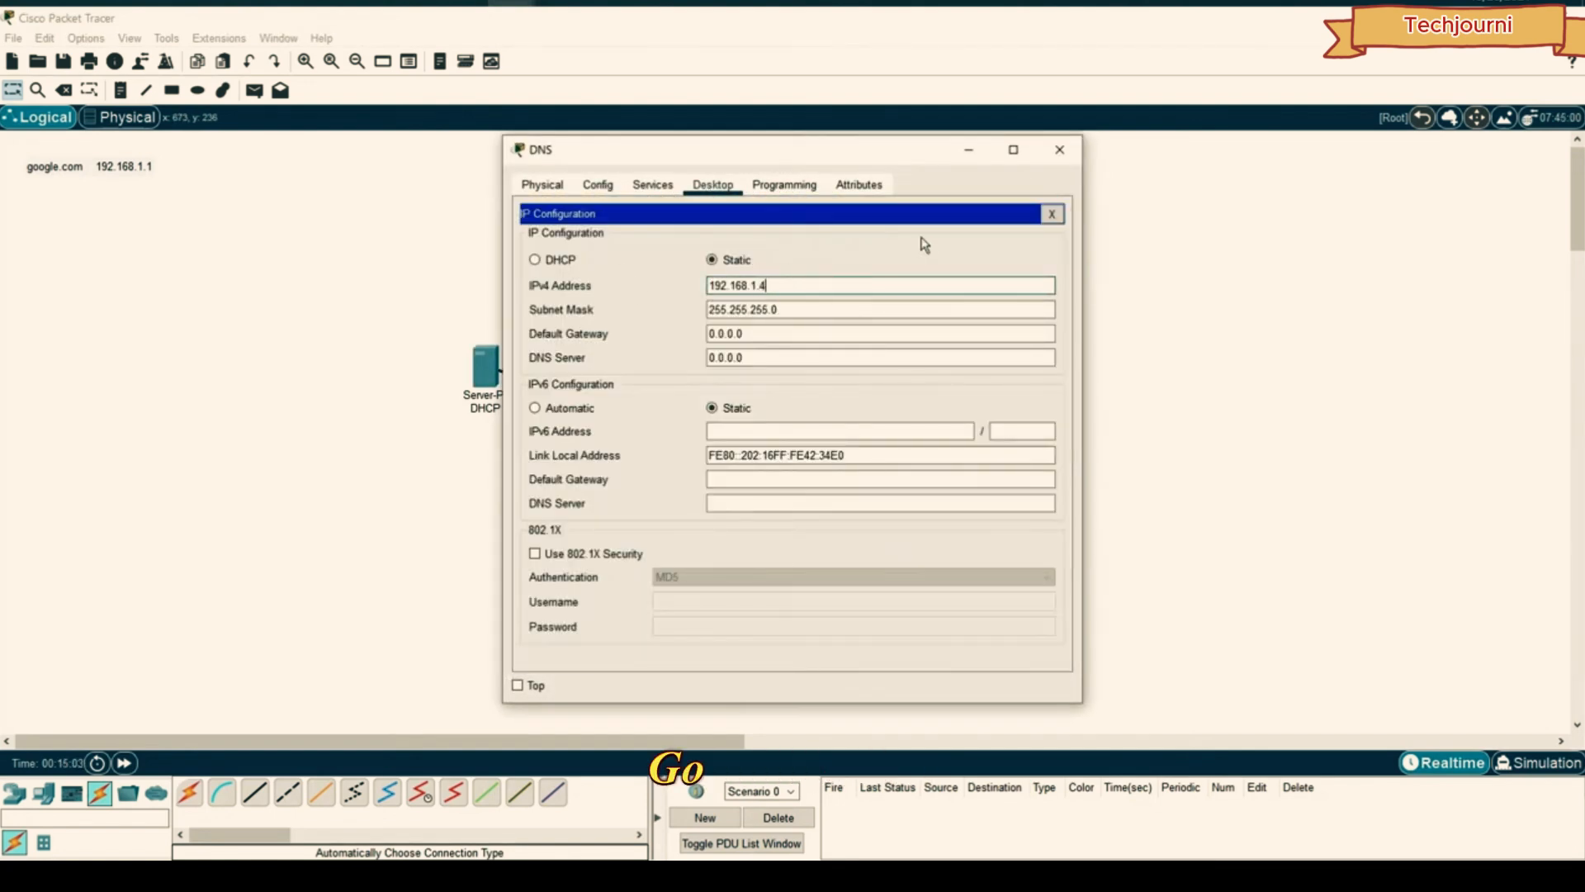
left_click(1060, 152)
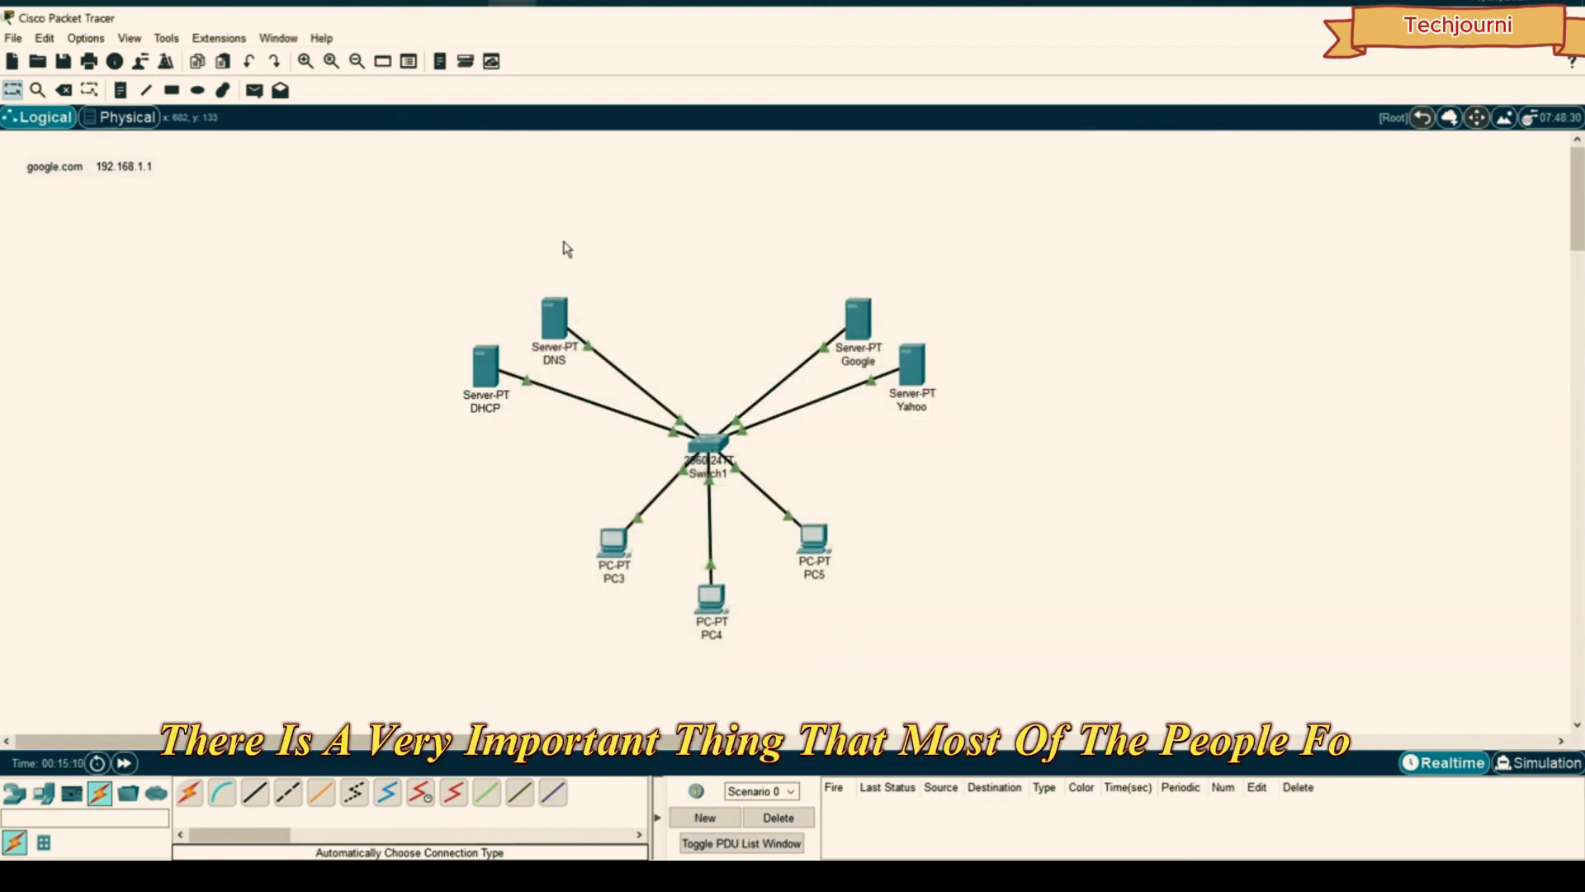
- Turn off the DHCP server's HTTP and HTTPS services
left_click(486, 365)
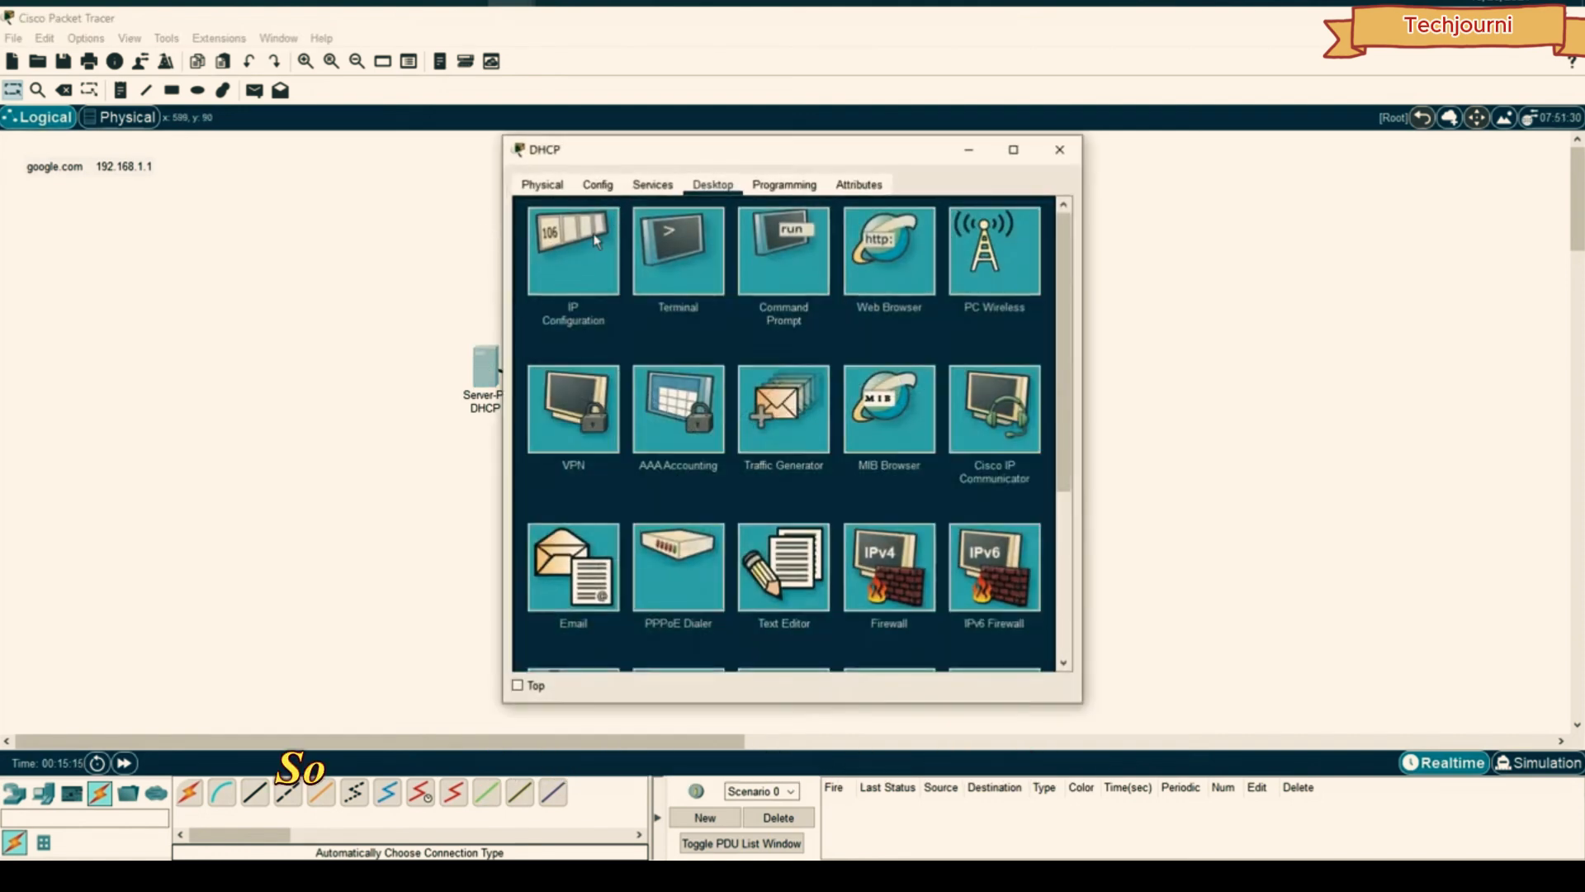
left_click(651, 185)
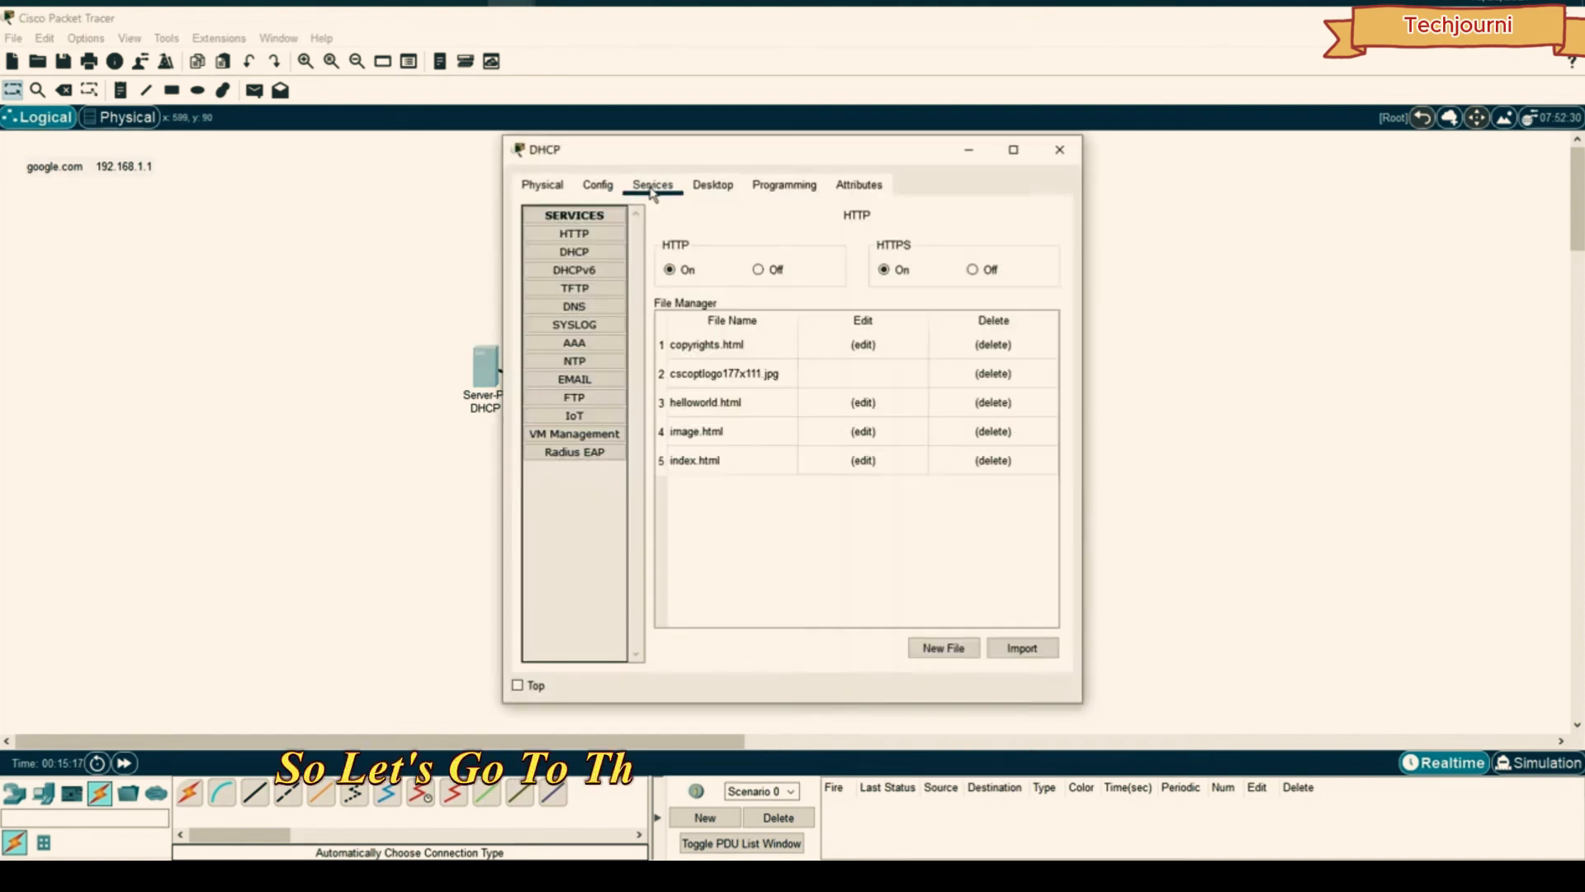
left_click_drag(652, 149, 1089, 144)
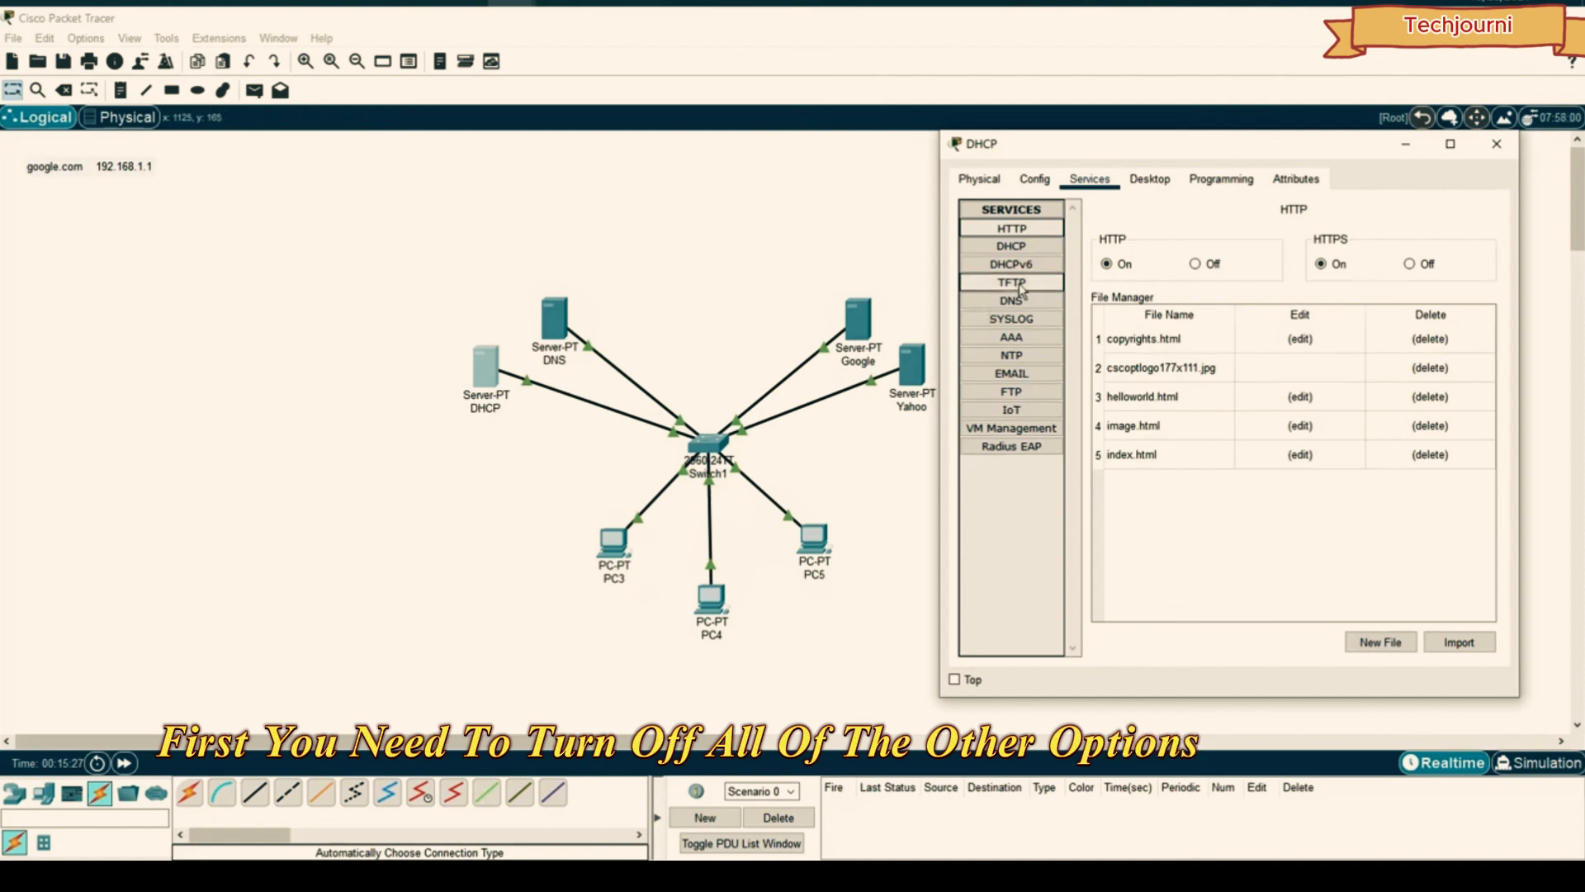
left_click(1207, 264)
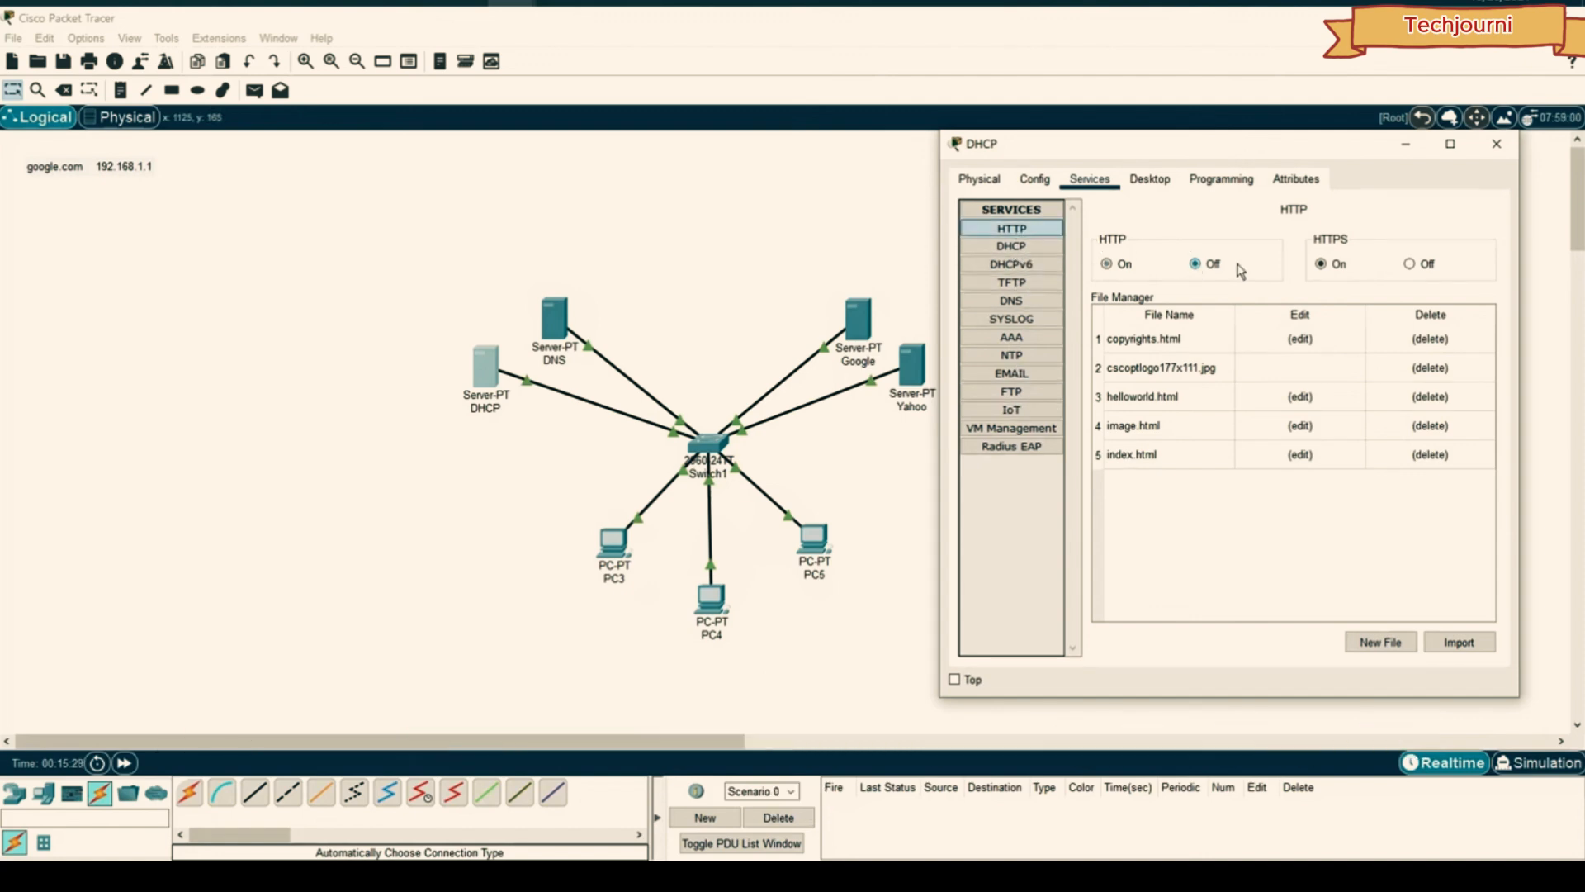
left_click(1408, 265)
- Review DHCPv6, TFTP, DNS, SYSLOG and AAA, then turn off EMAIL's SMTP service
left_click(1011, 264)
left_click(1011, 282)
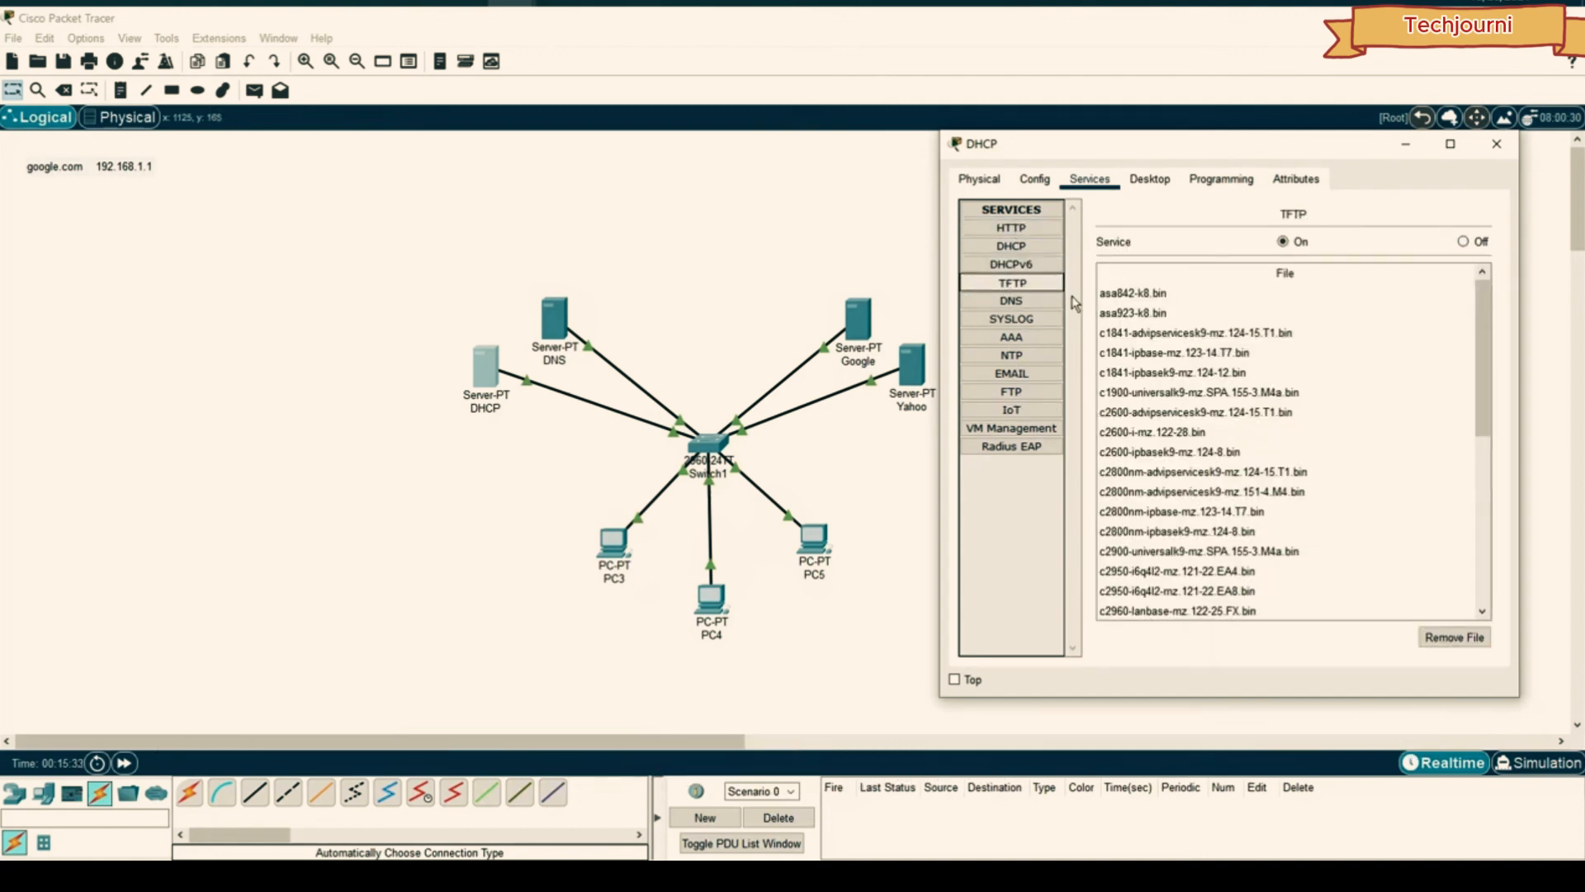
left_click(1013, 304)
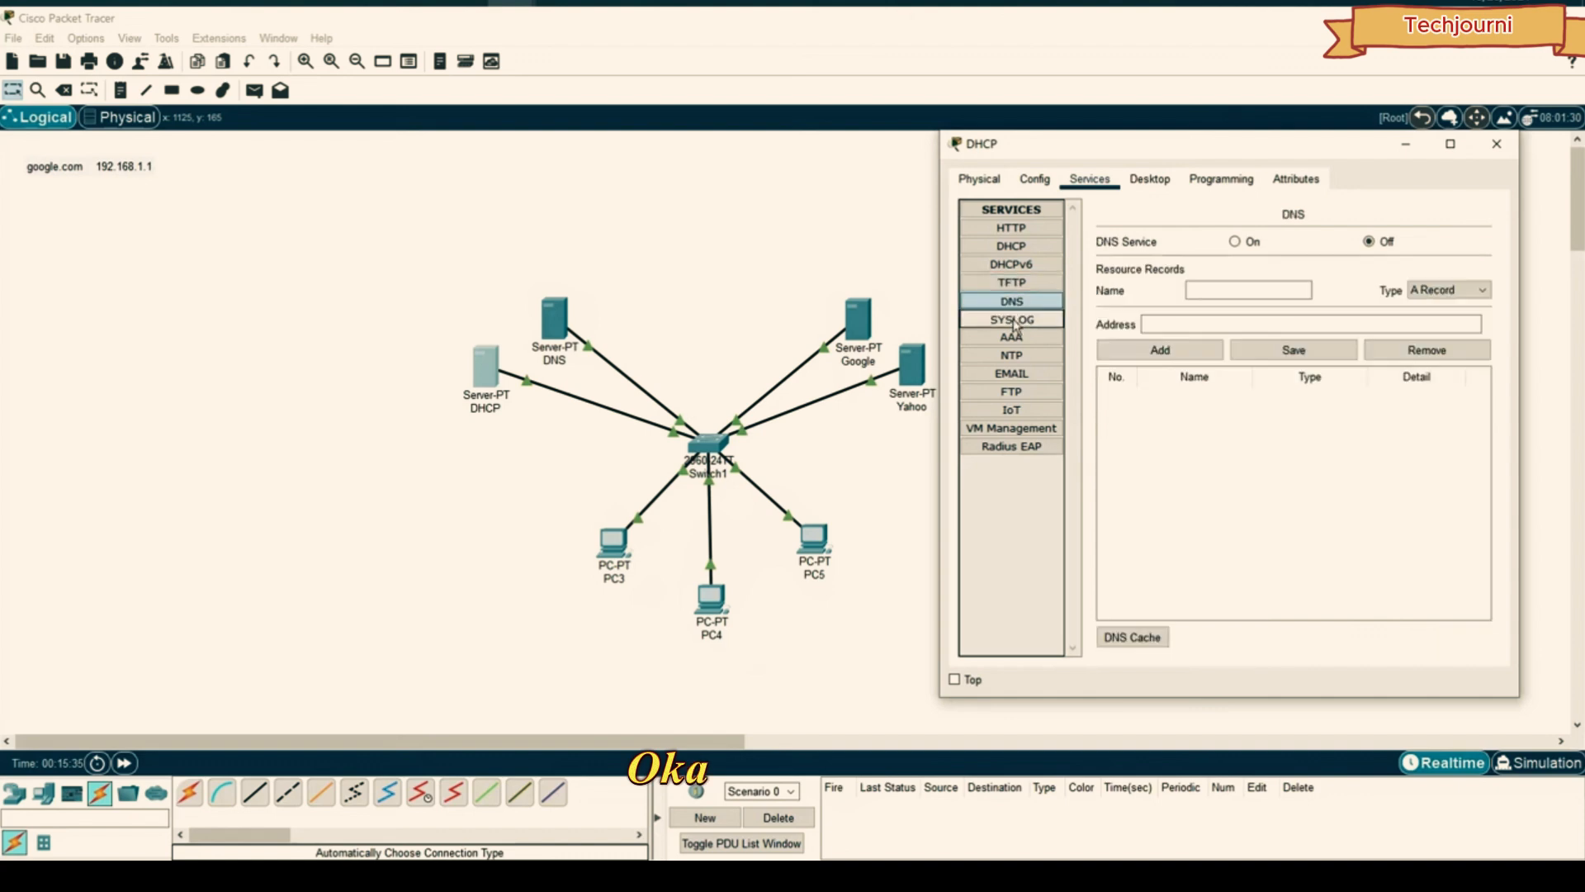
left_click(1012, 319)
left_click(1042, 339)
left_click(1011, 373)
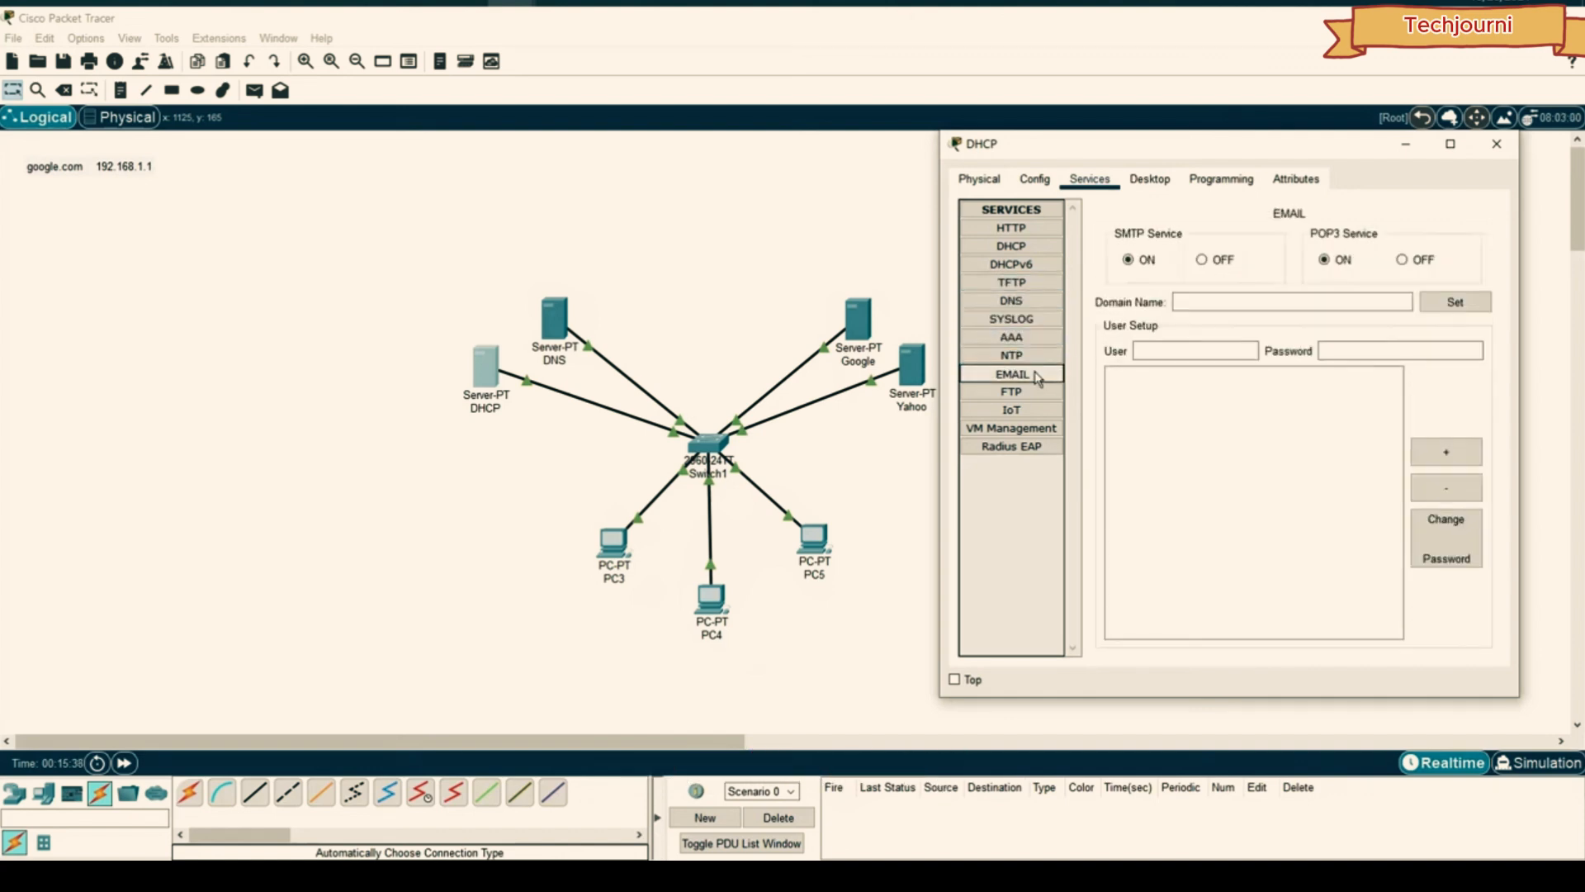
left_click(1201, 259)
- Turn off VM Management and bring up the DHCP service page
left_click(1011, 392)
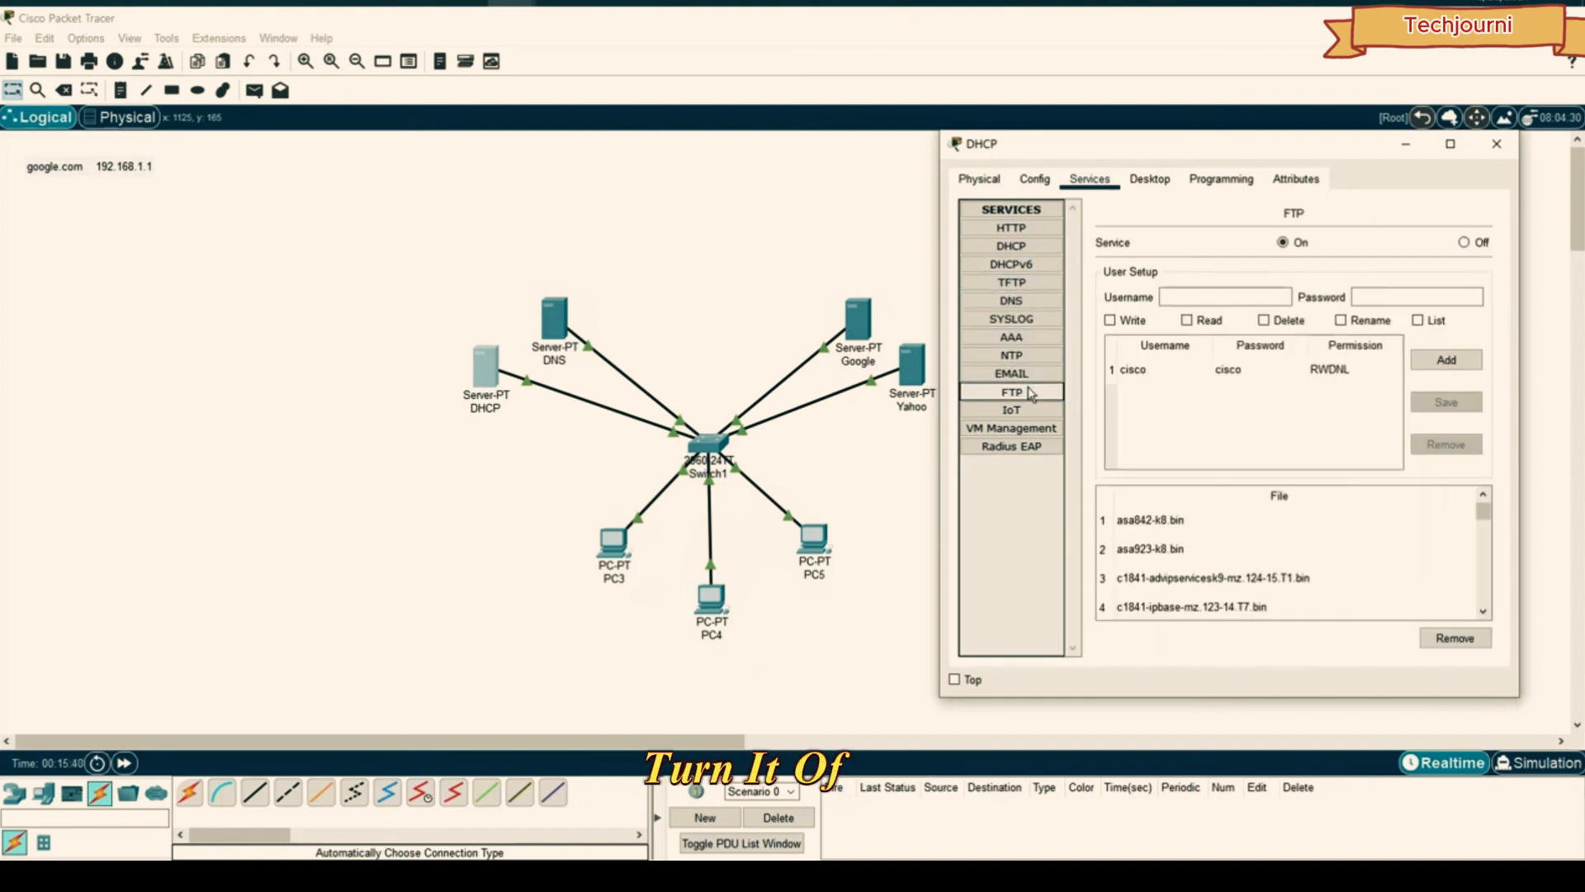
left_click(1011, 410)
left_click(1022, 428)
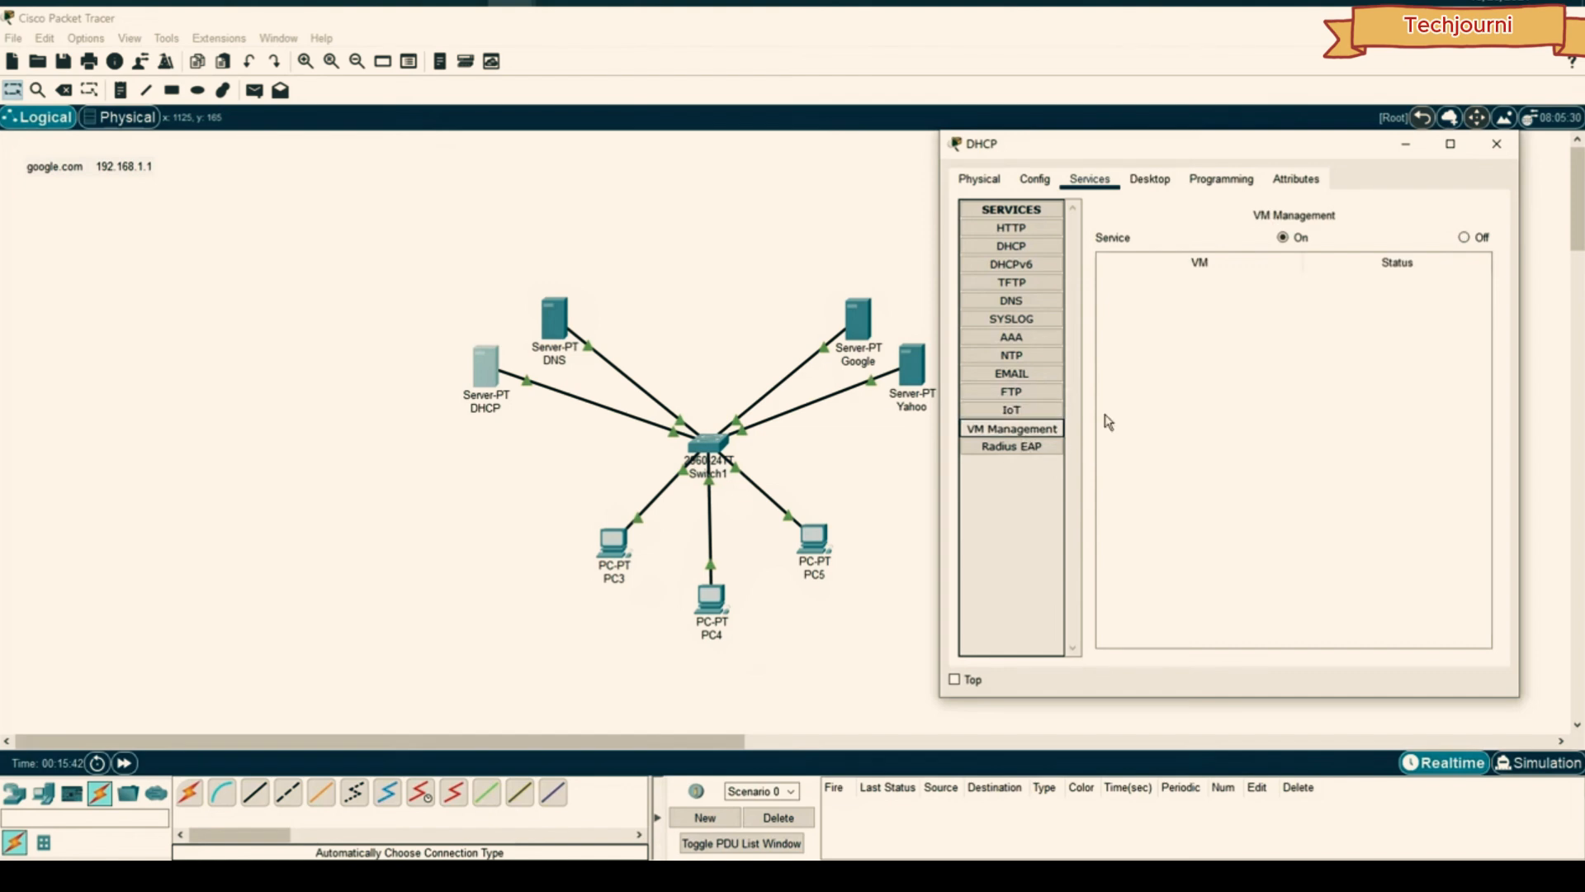
left_click(1473, 239)
left_click(1012, 447)
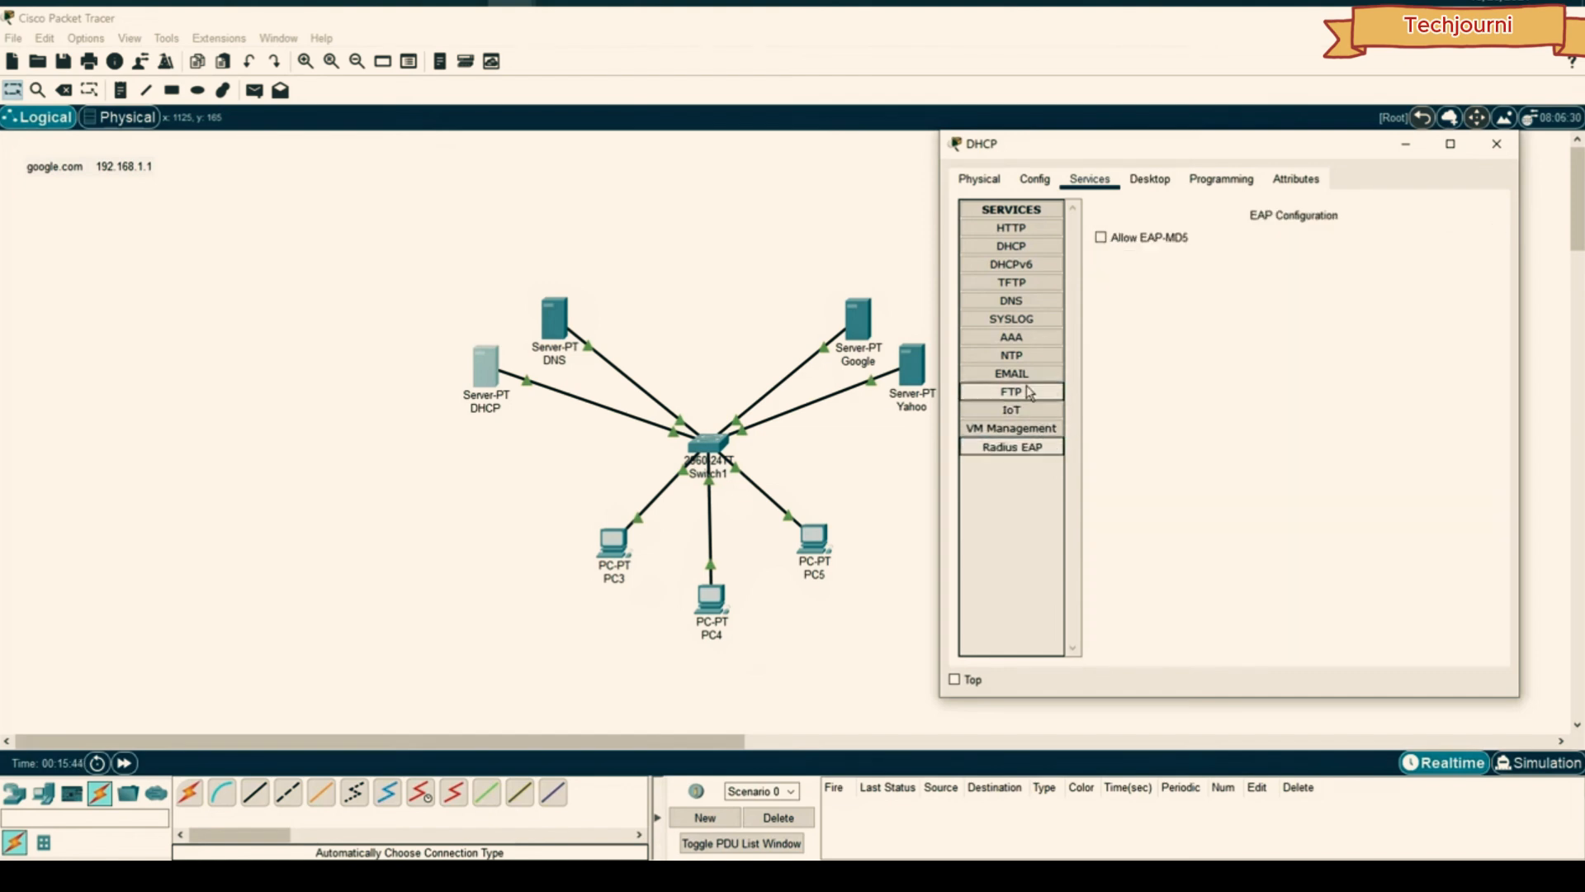
left_click(1012, 246)
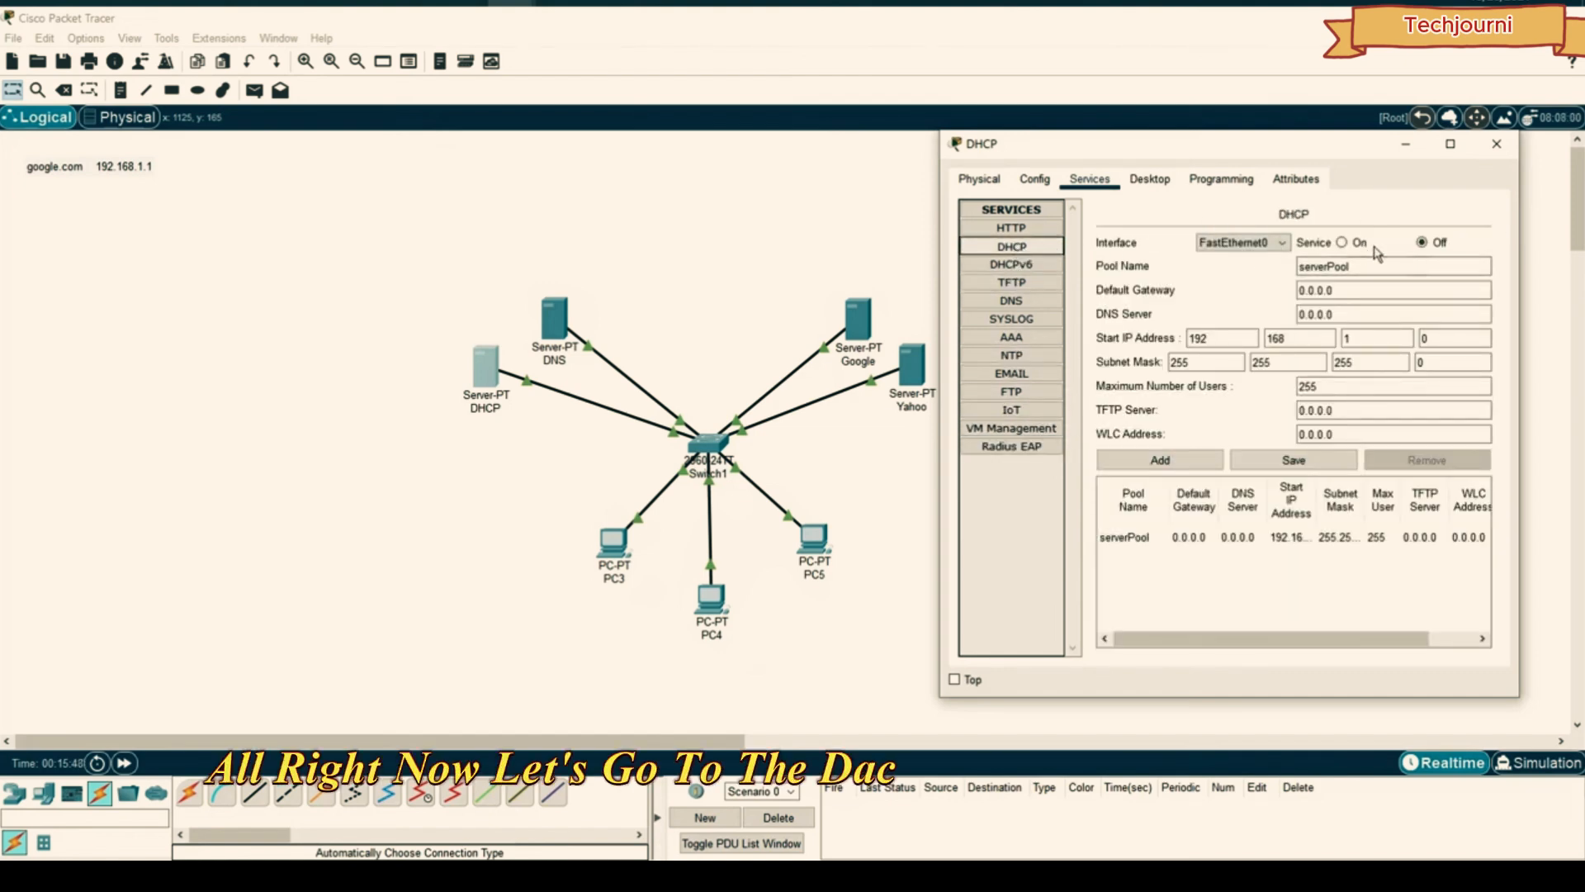
- Turn serverPool on with DNS 192.168.1.4 and start address 192.168.1.10, then save
left_click(1341, 242)
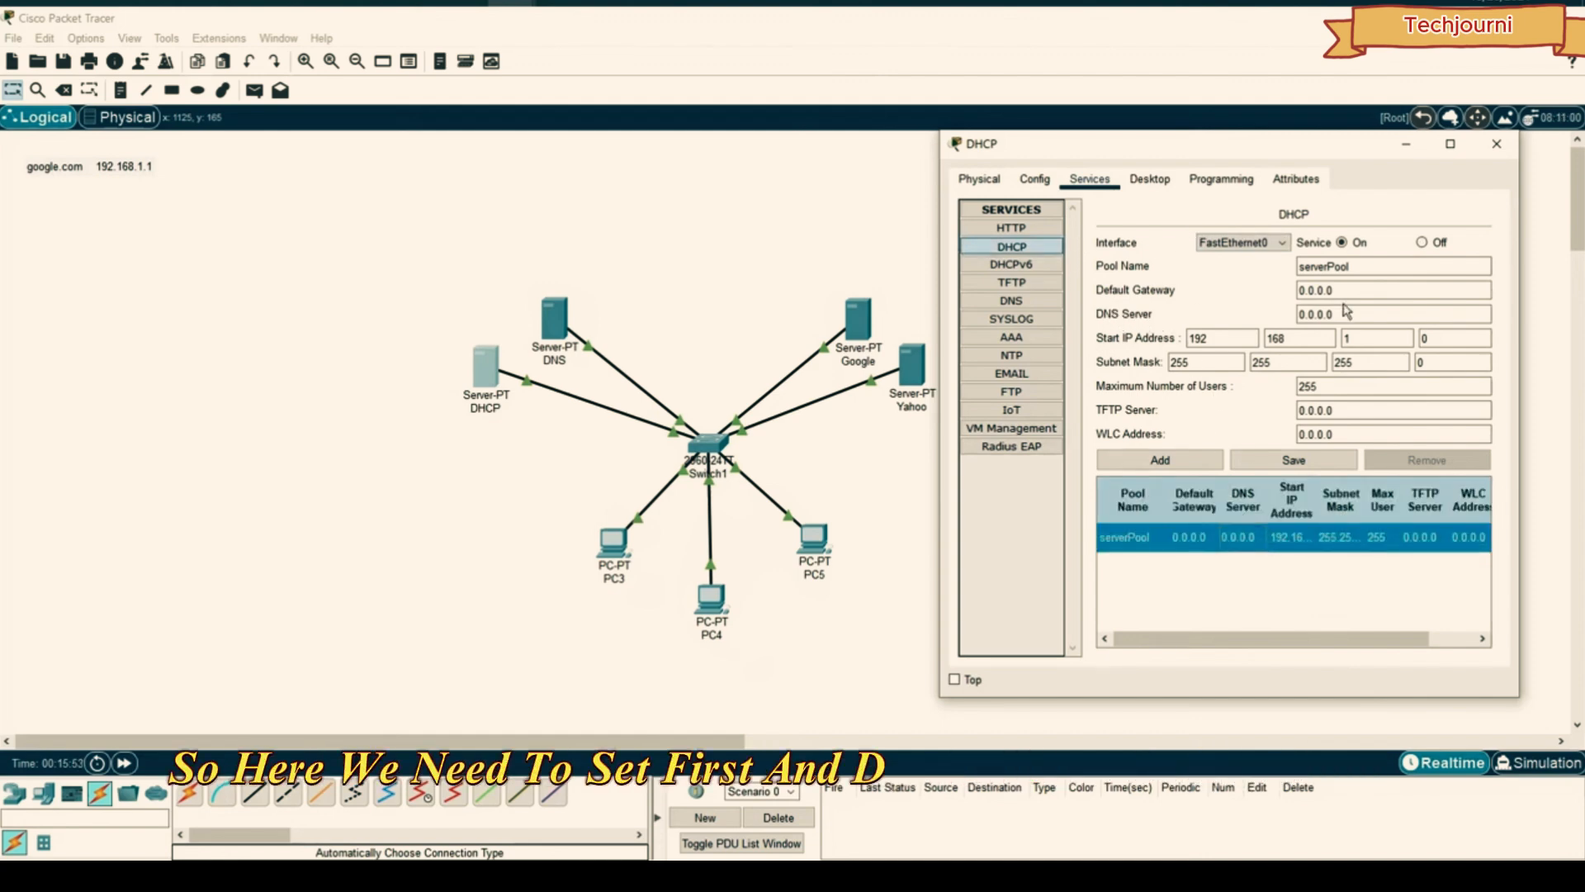
left_click(1304, 314)
left_click_drag(1332, 315, 1223, 320)
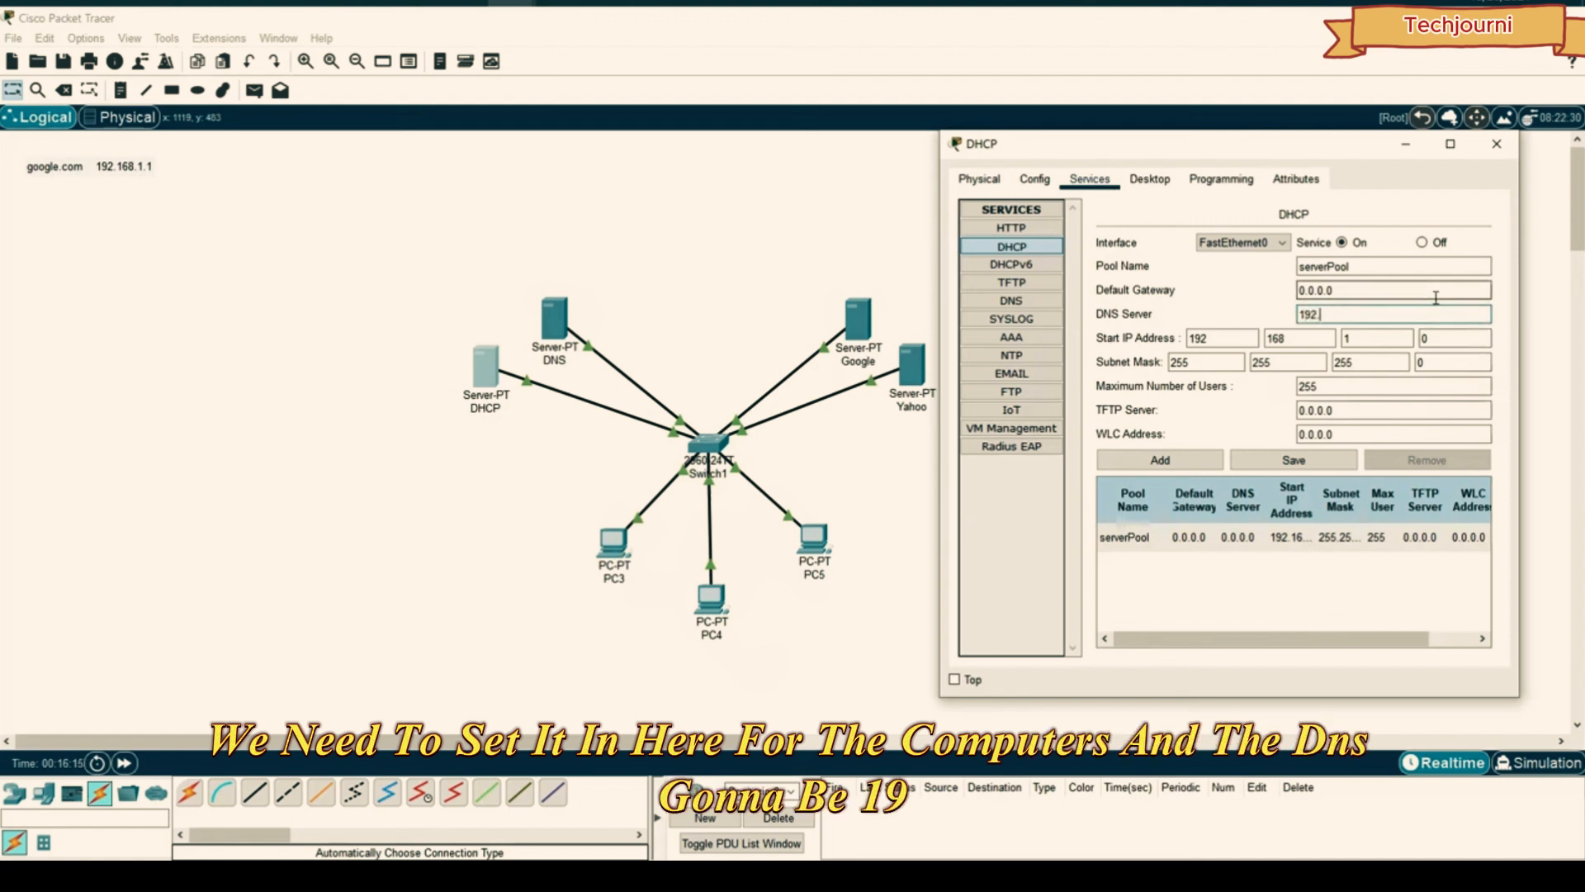
type("168.1")
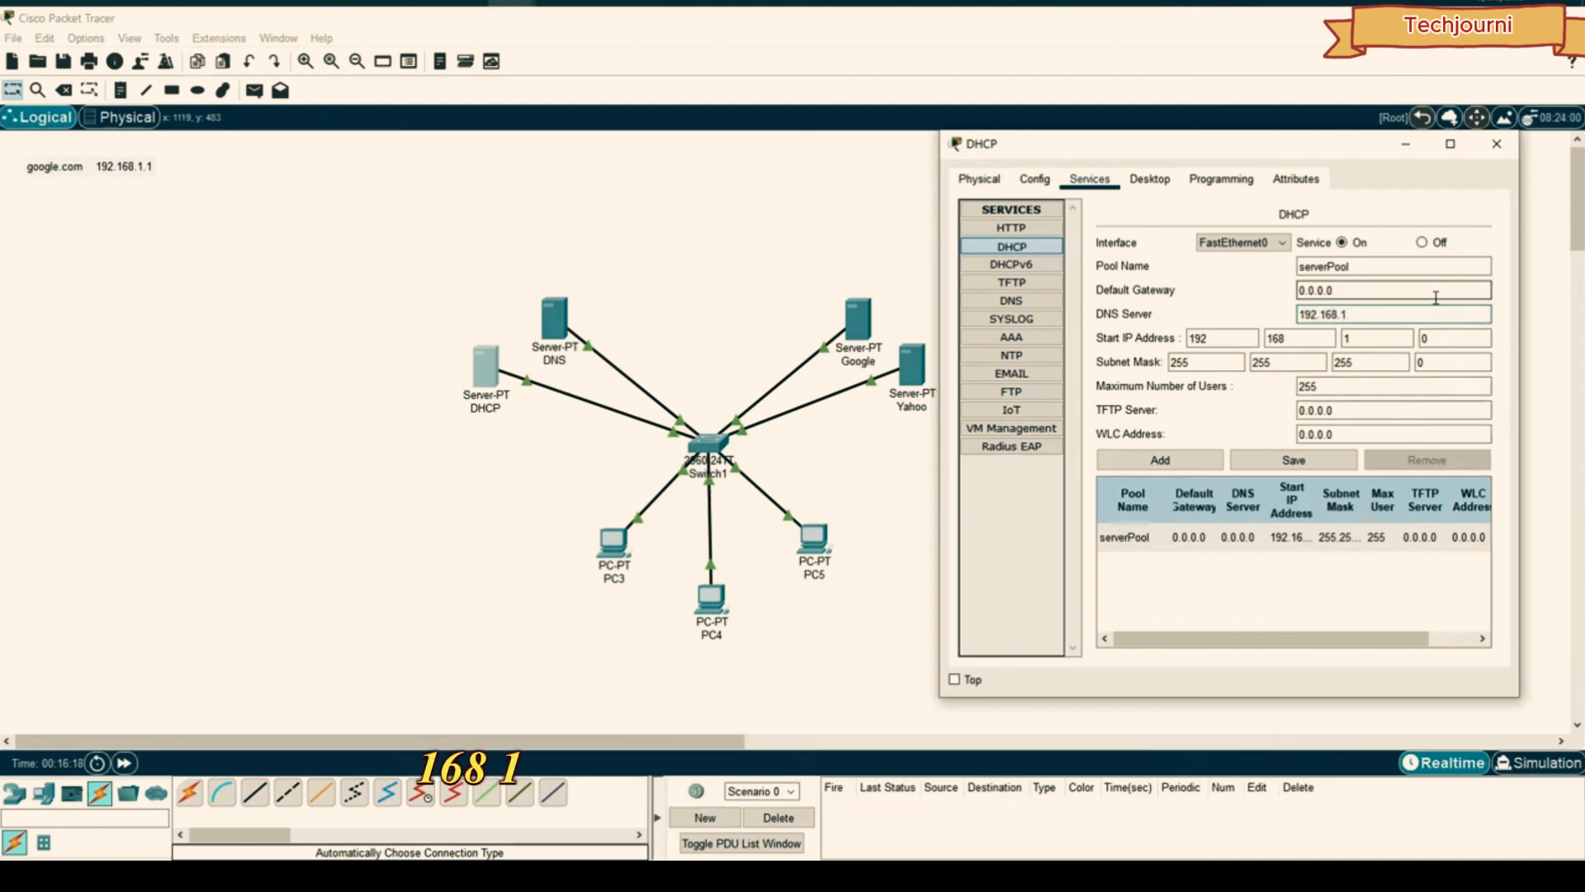
type(".4")
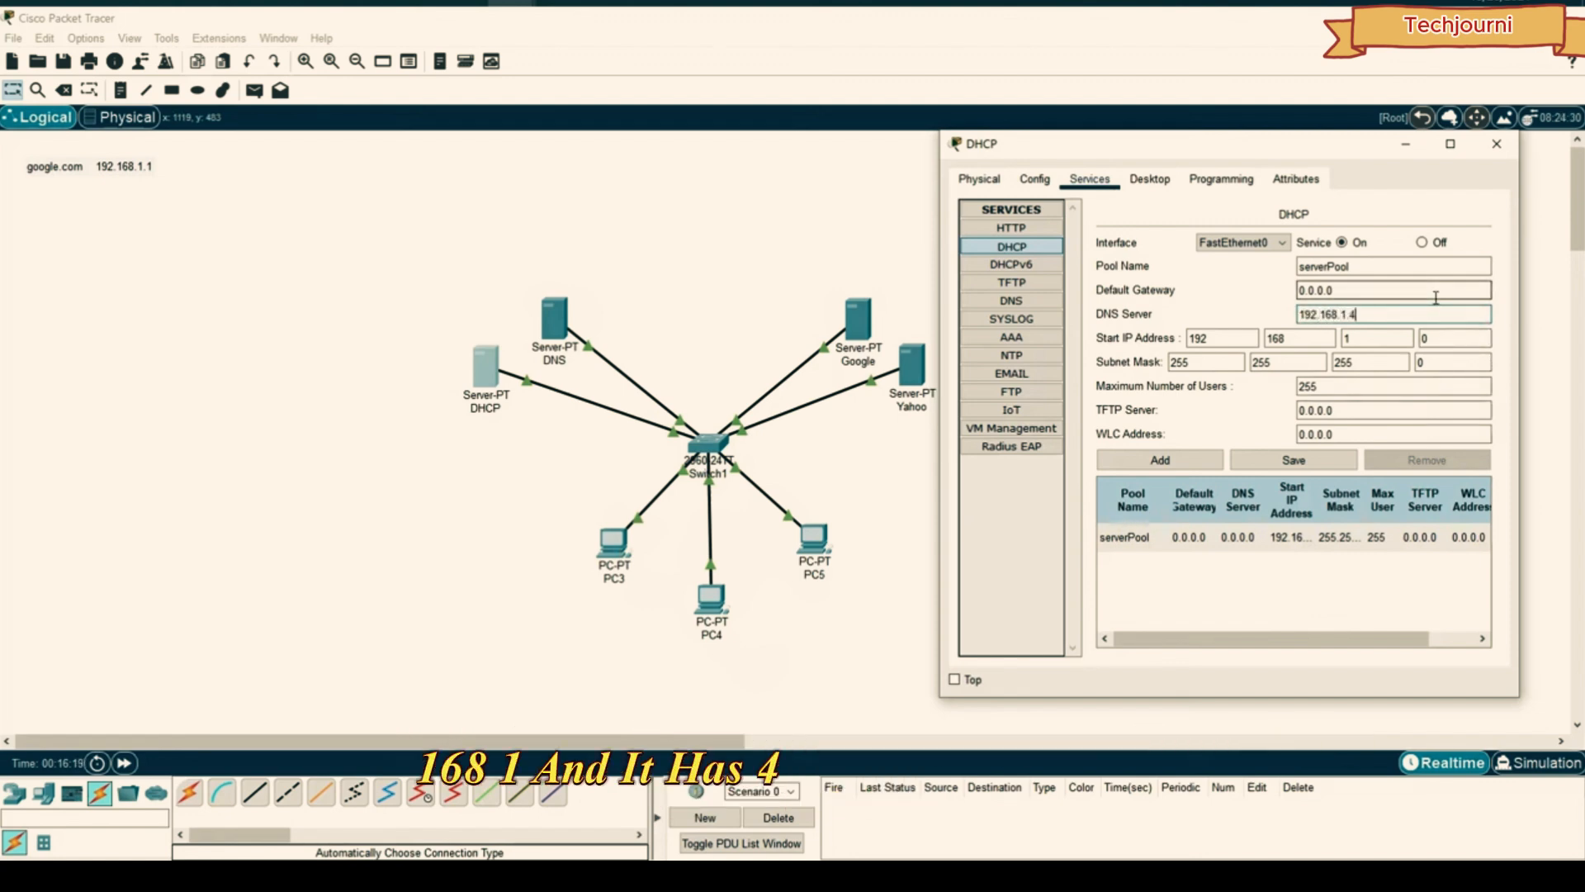
double_click(1418, 338)
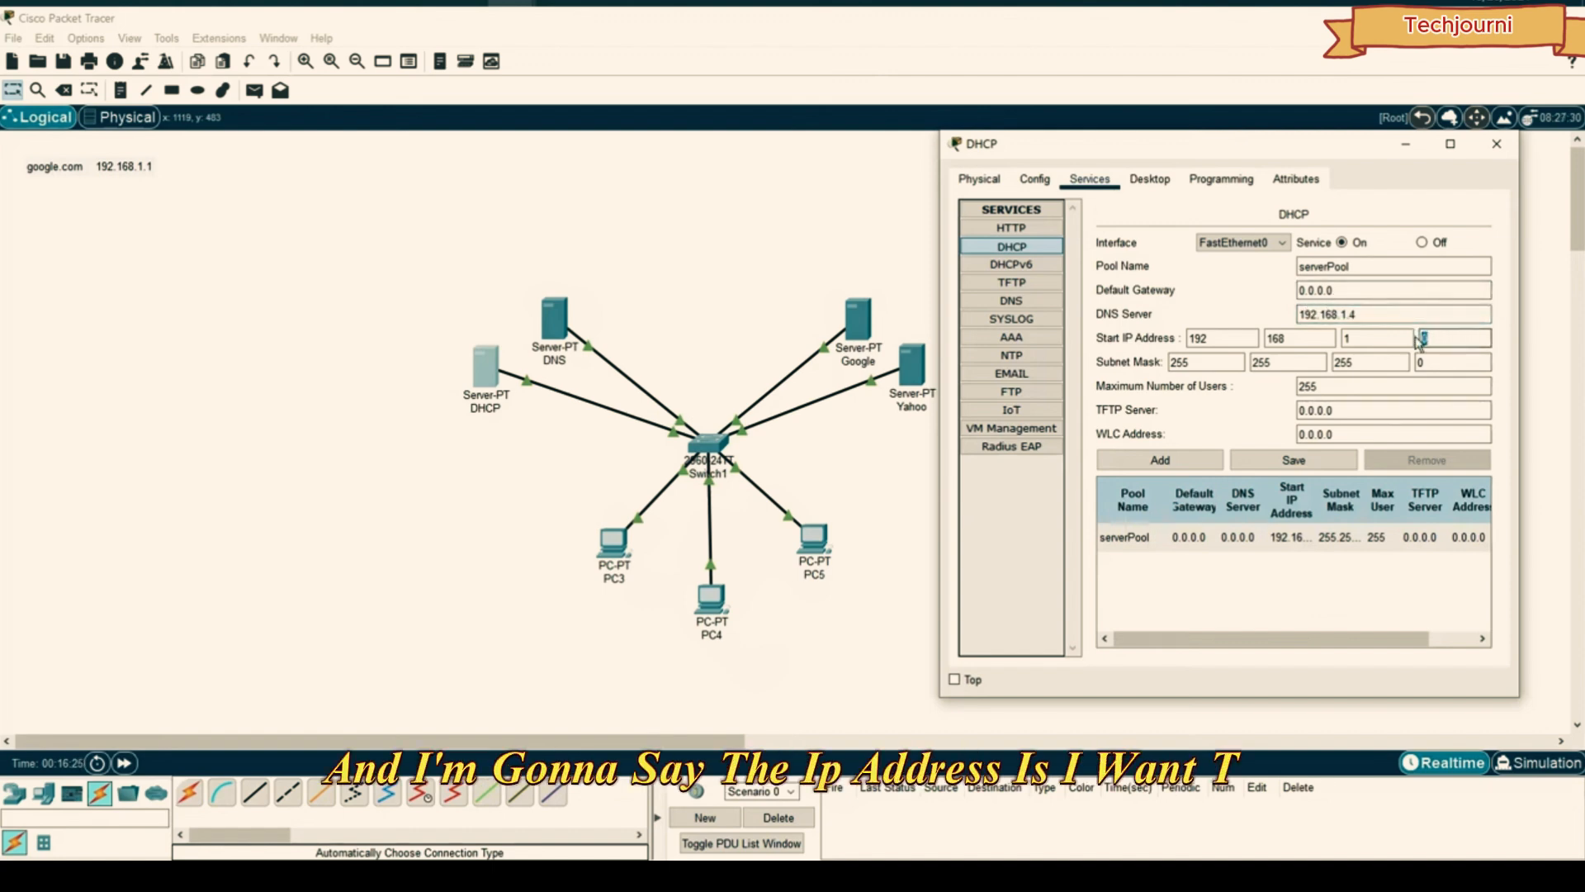
key("BackSpace")
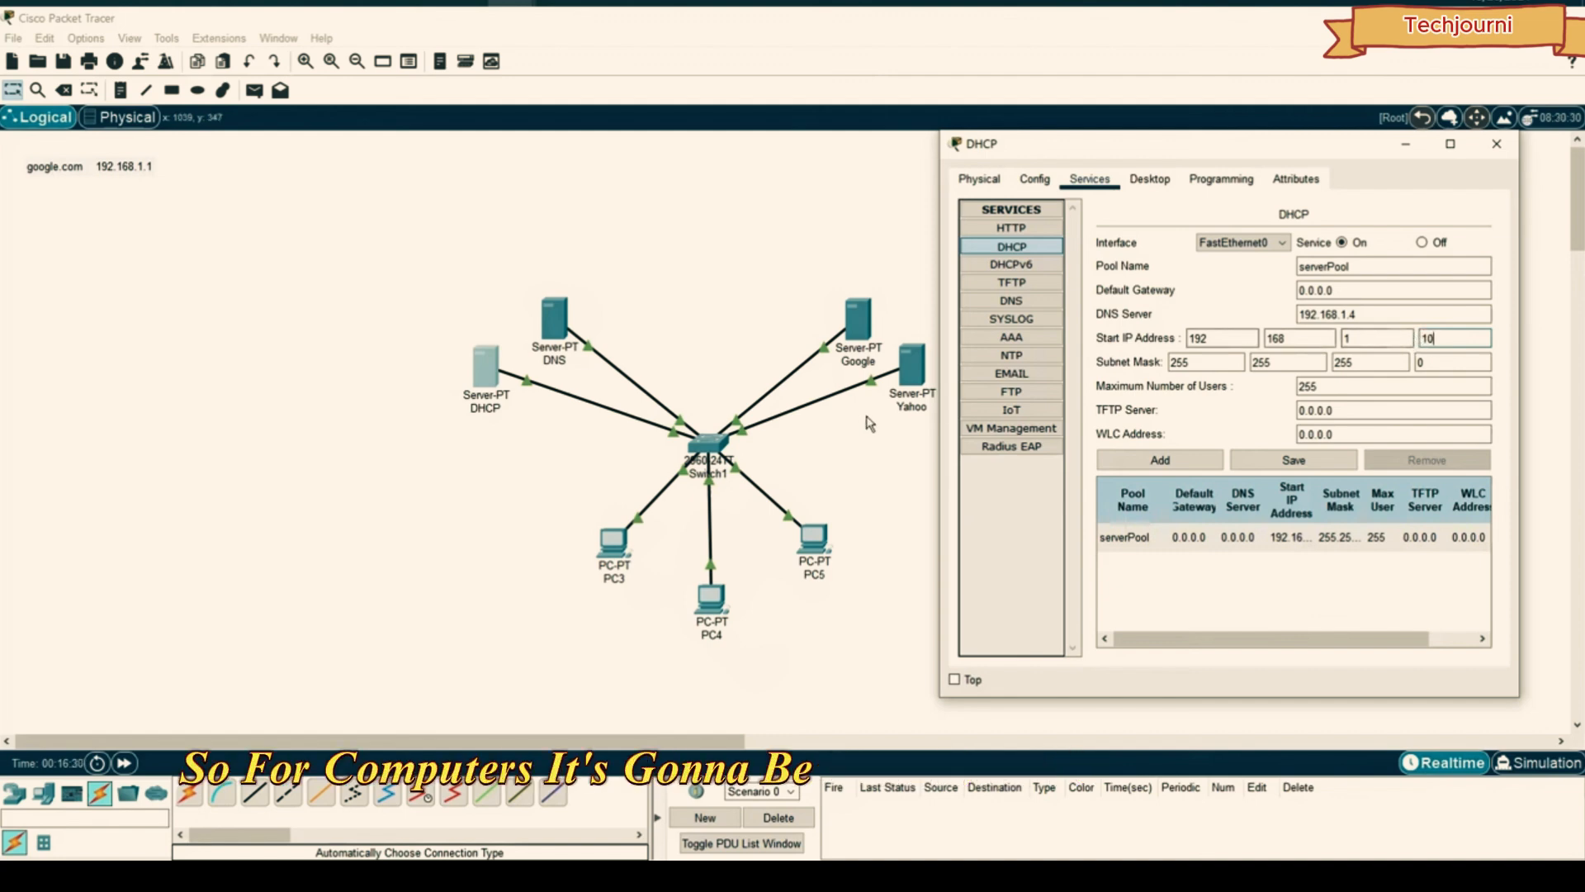
left_click(1279, 466)
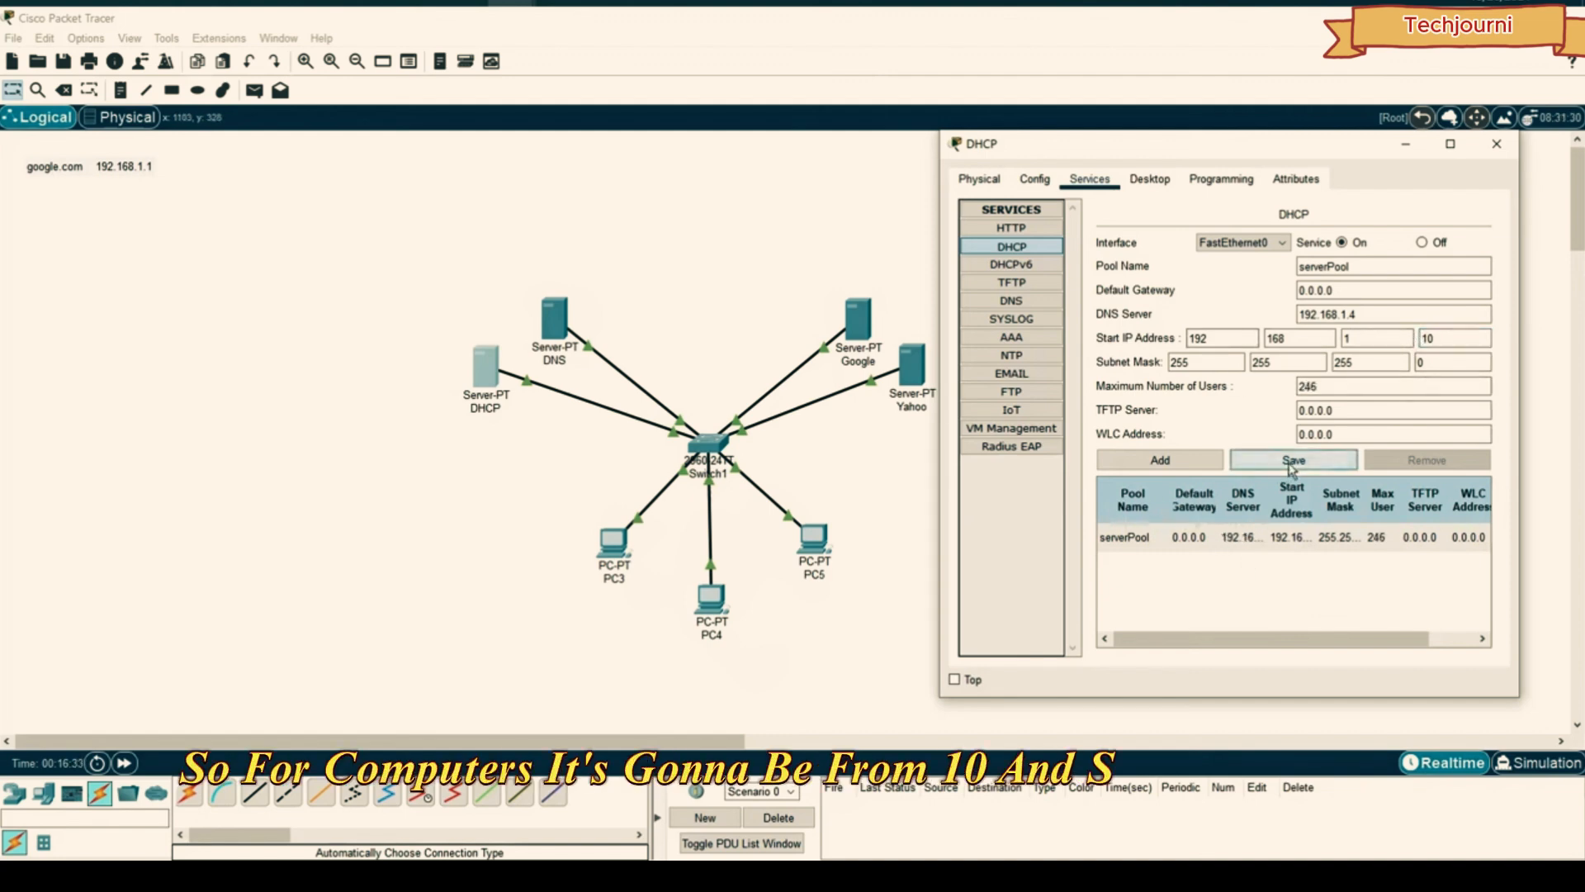
left_click(1503, 146)
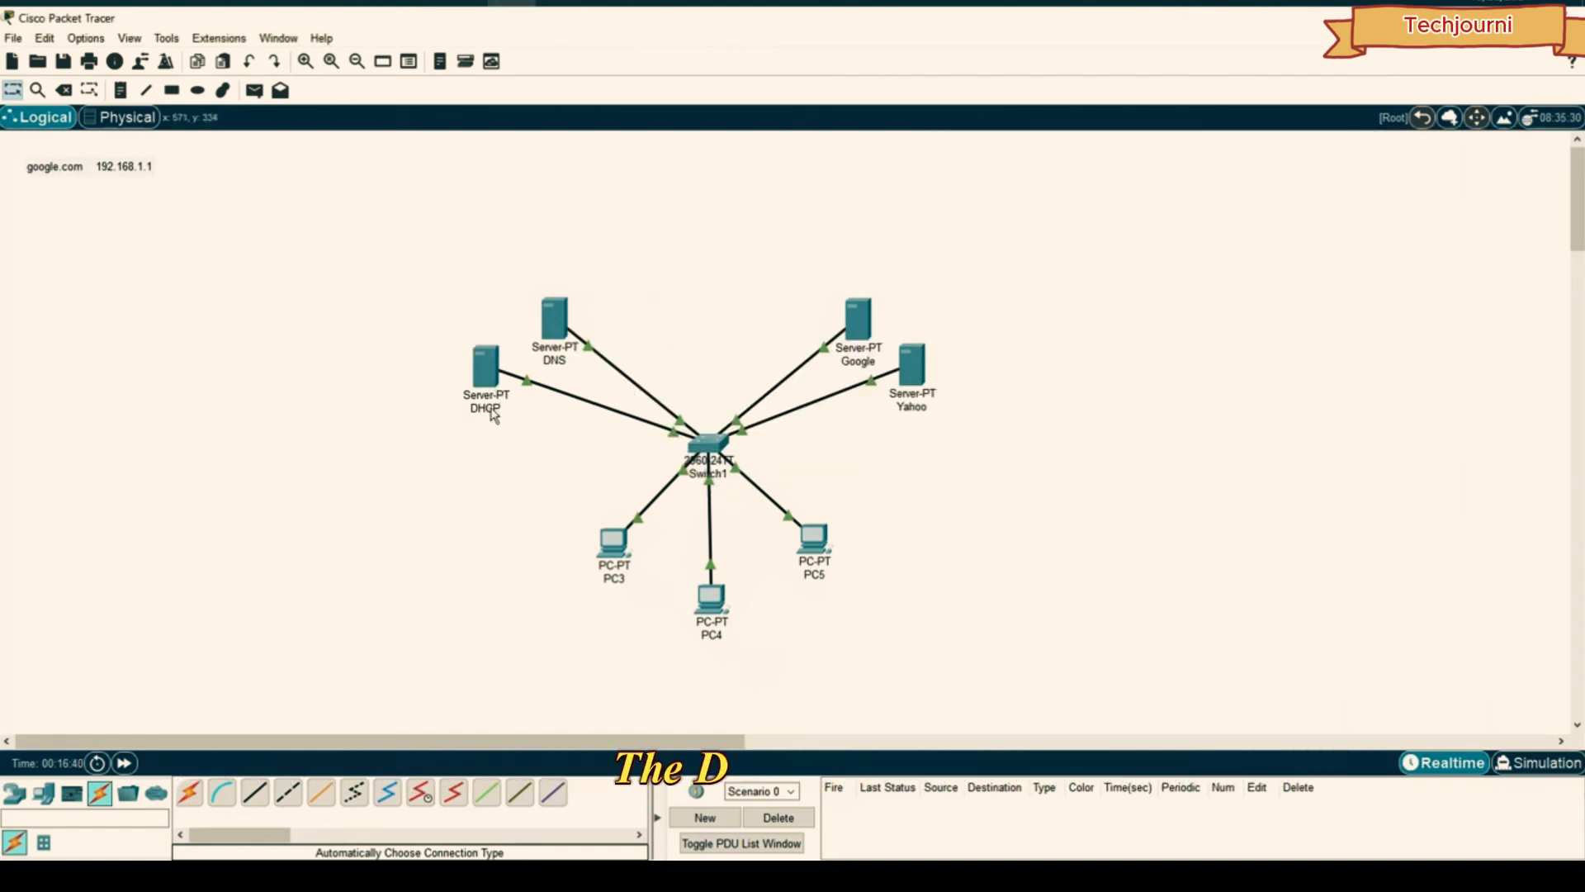
- Switch PC3 to DHCP addressing and close its window
left_click(616, 541)
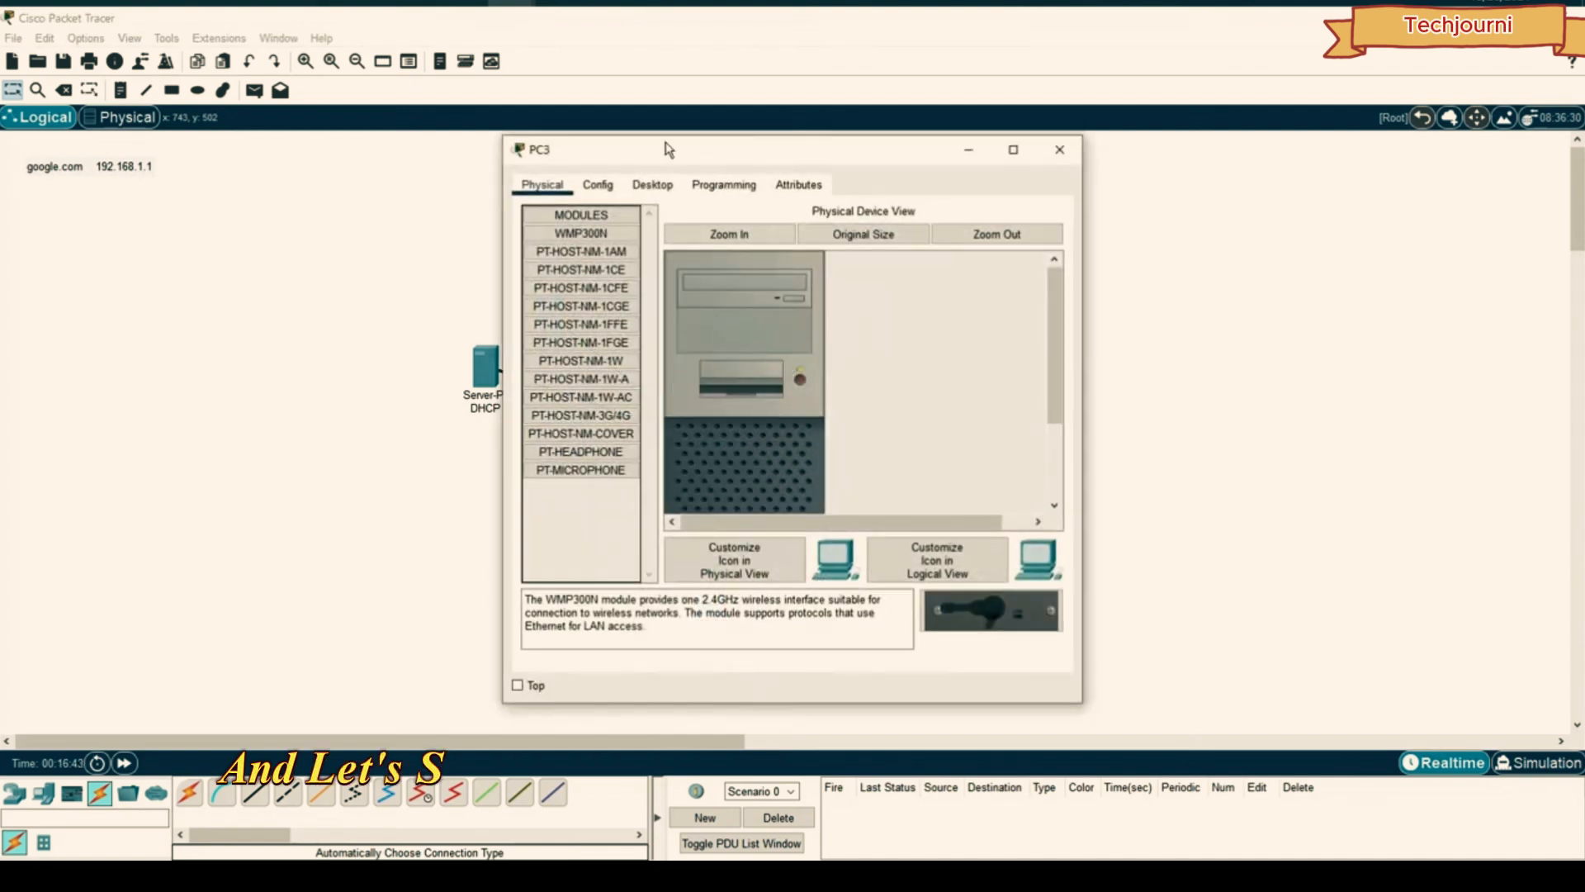
left_click(652, 184)
left_click(644, 284)
left_click(560, 283)
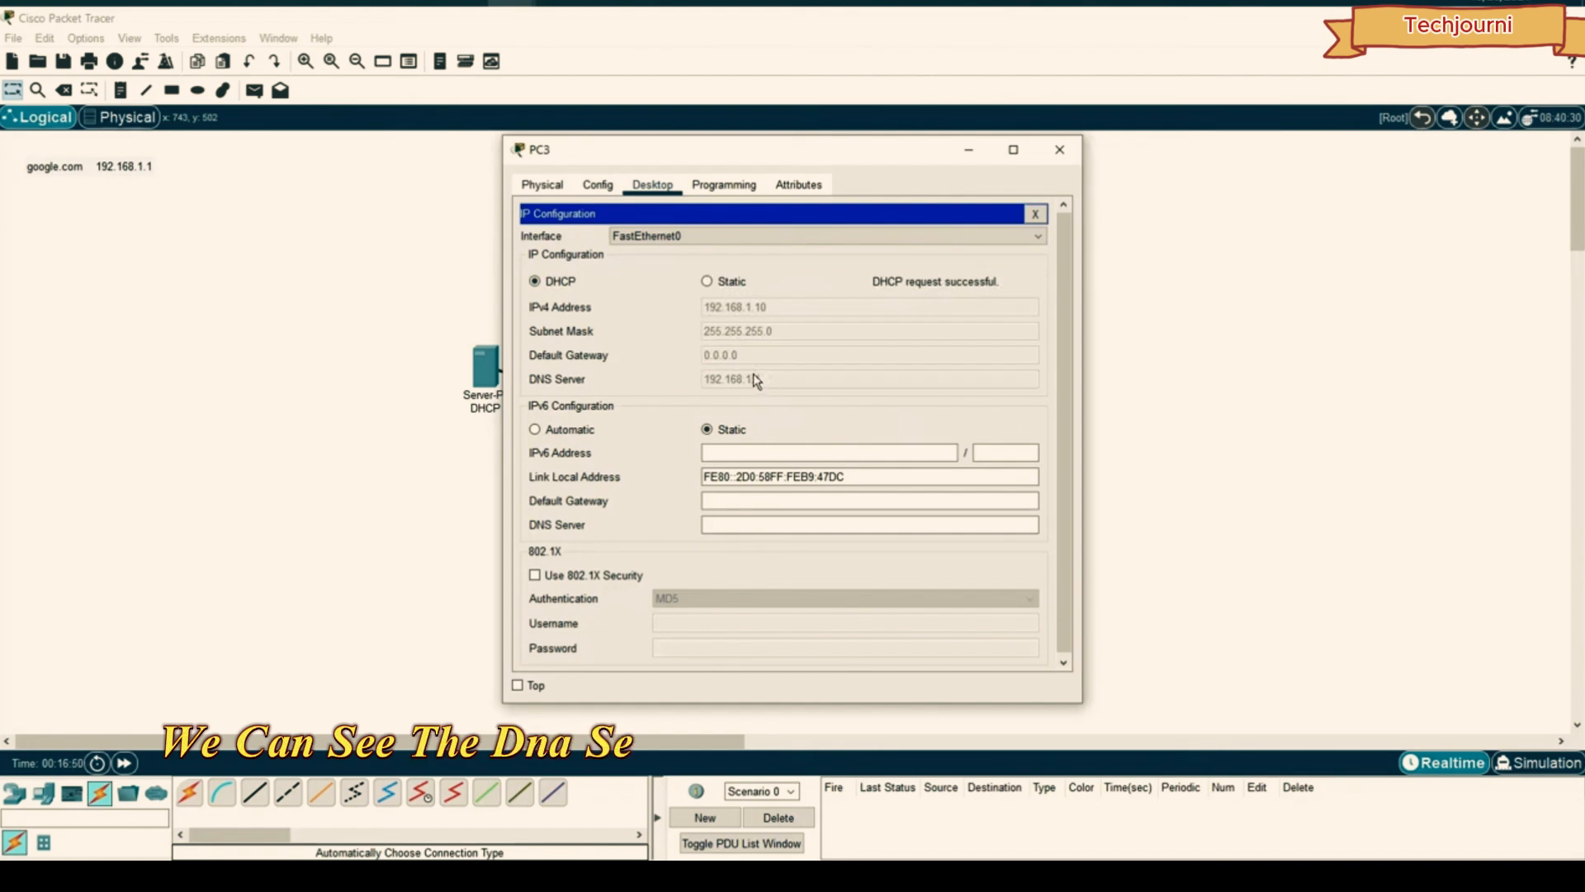
left_click_drag(649, 154, 1121, 162)
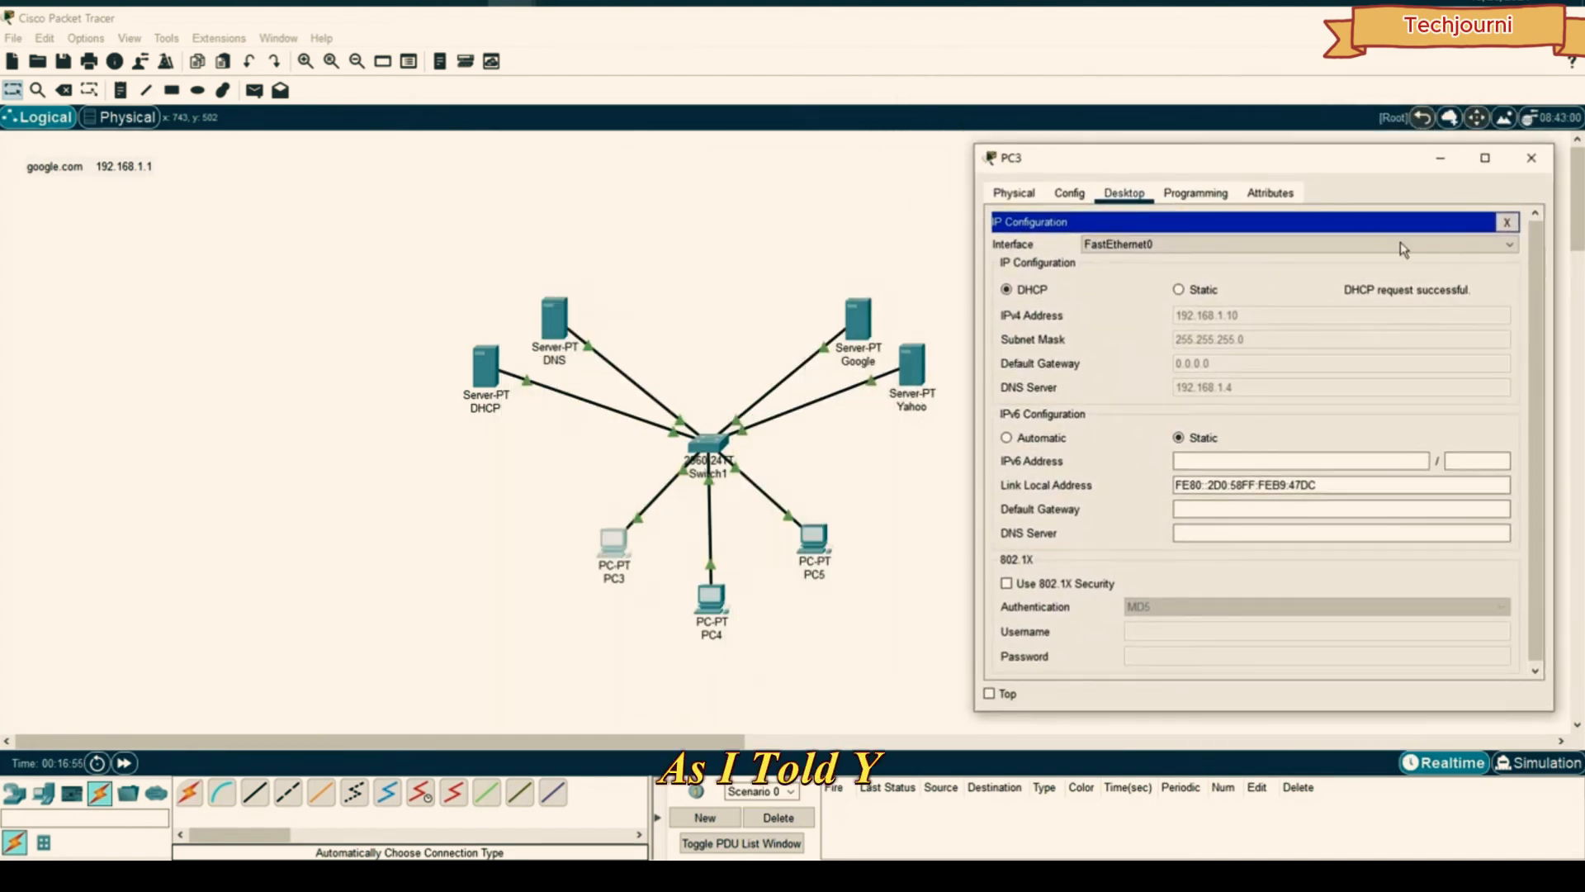
left_click(1534, 160)
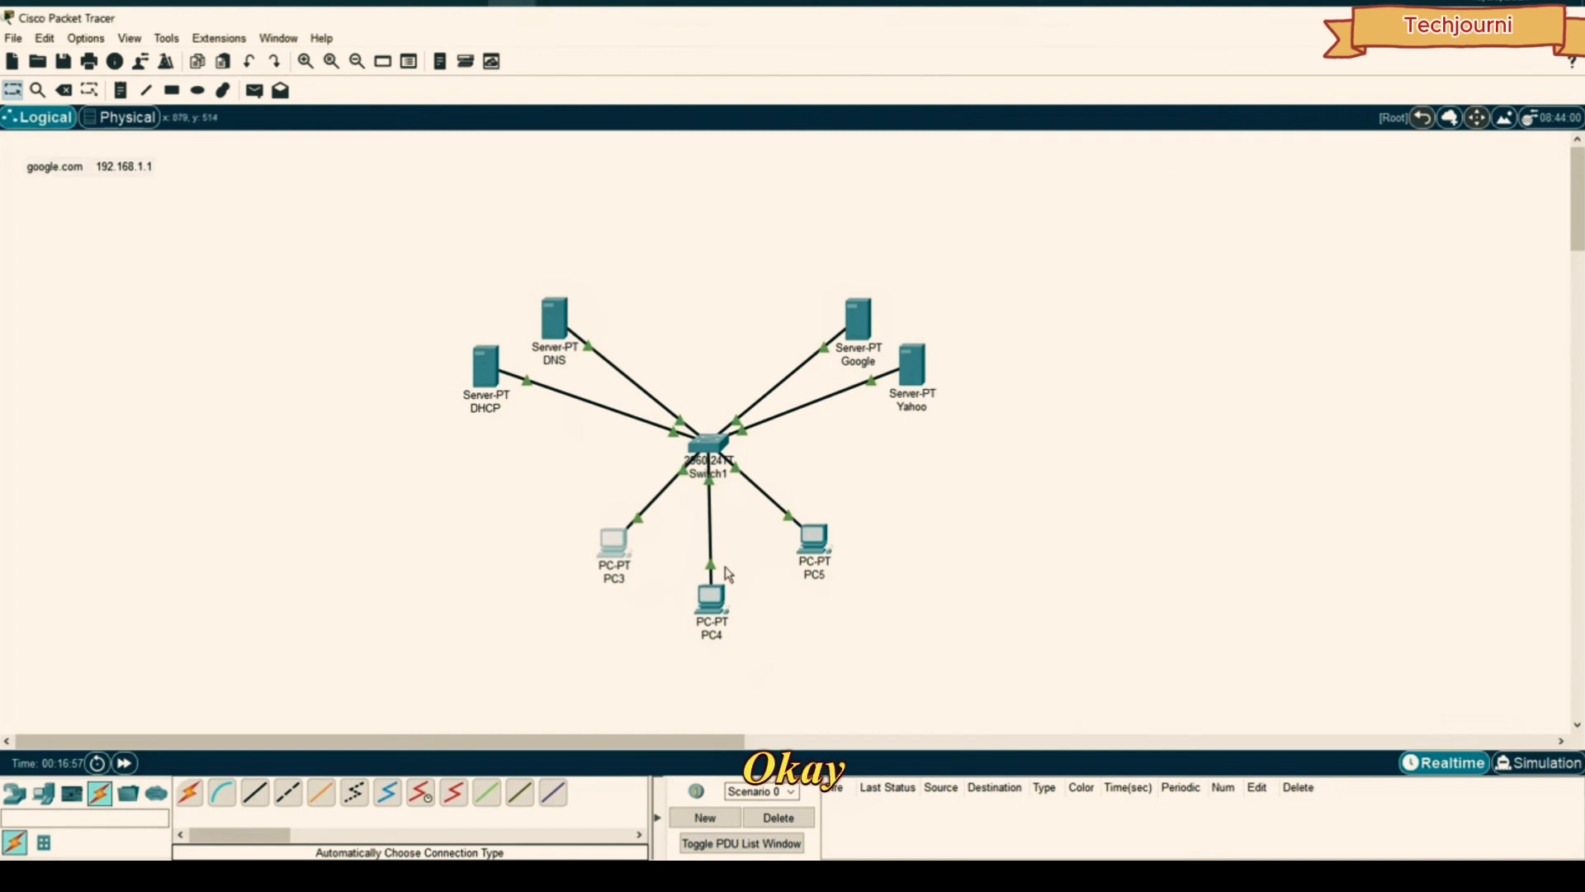
- Switch PC4 to DHCP so it receives 192.168.1.11
left_click(710, 597)
left_click(652, 184)
left_click(577, 243)
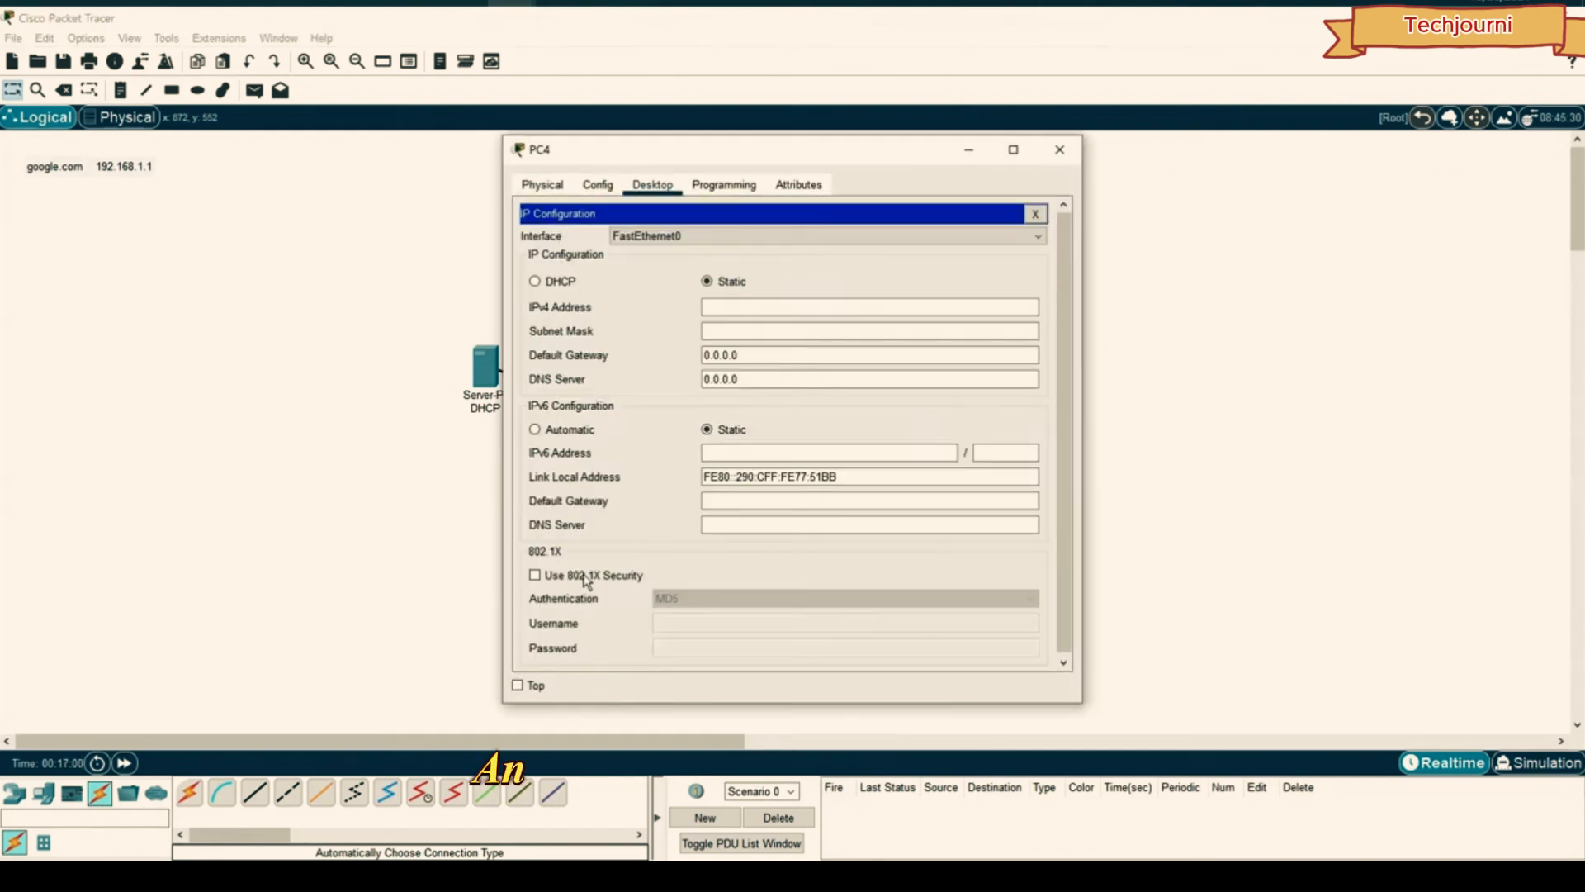
left_click(542, 282)
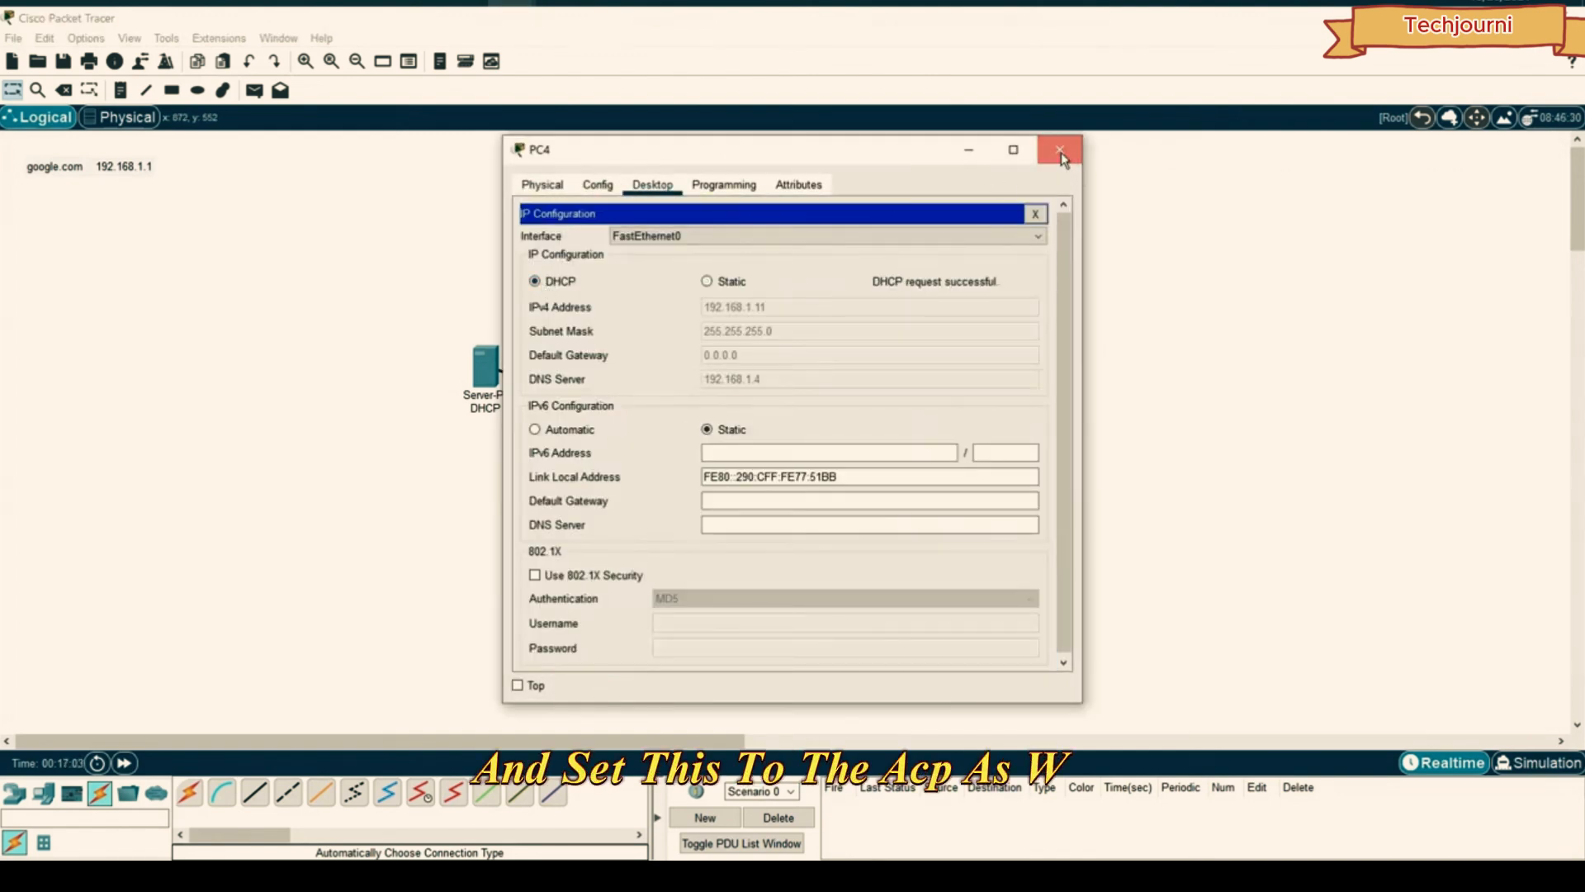
left_click(1060, 149)
- Switch PC5 to DHCP so it receives 192.168.1.12
left_click(803, 555)
left_click(652, 184)
left_click(577, 244)
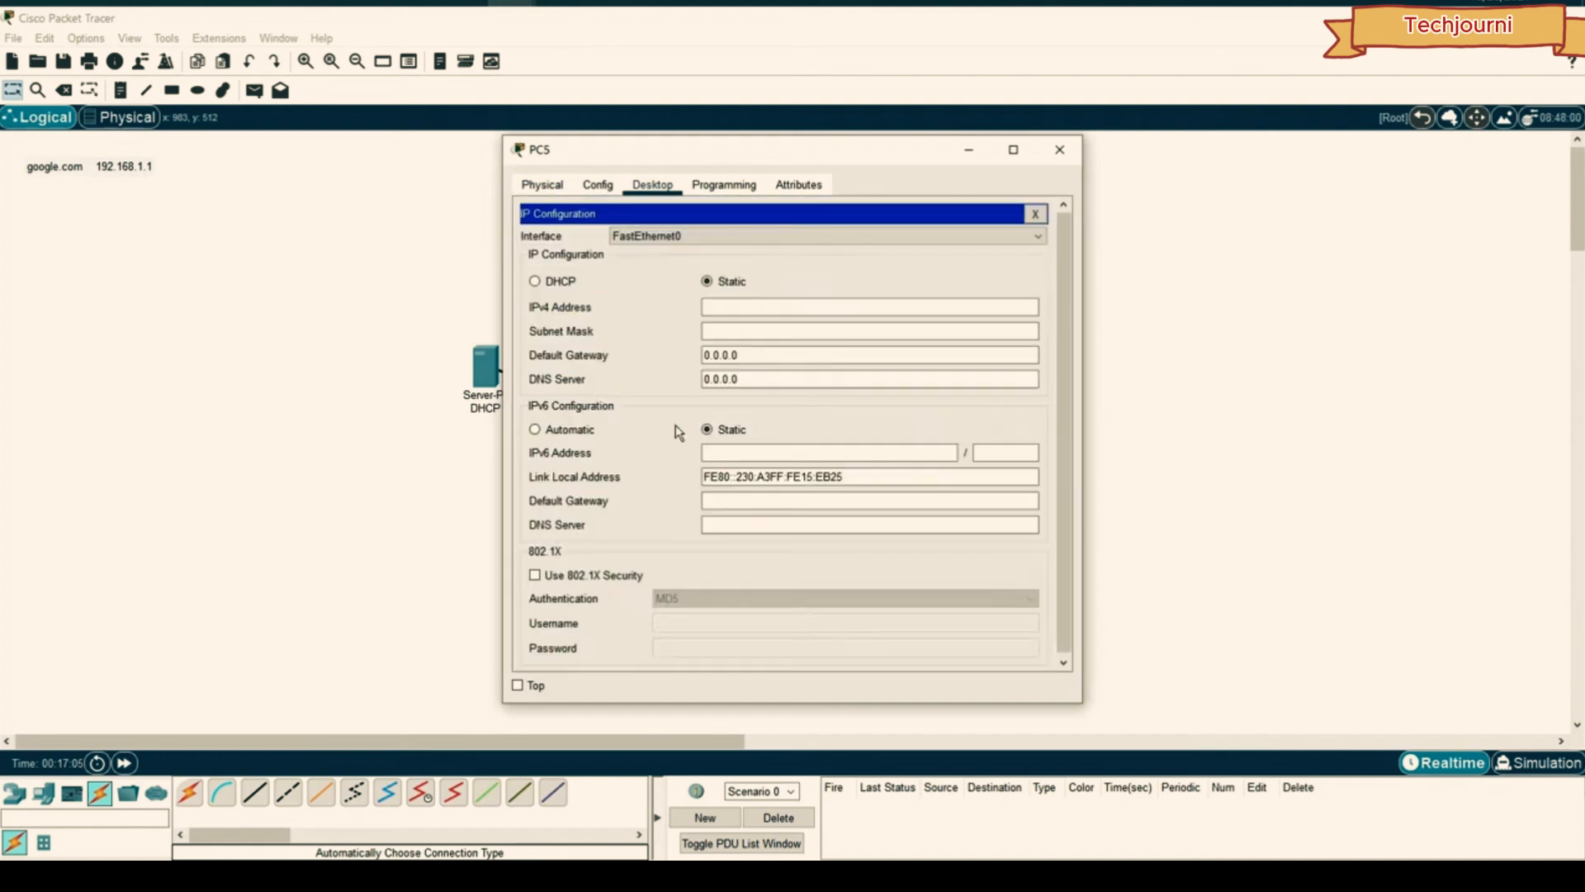
left_click(542, 281)
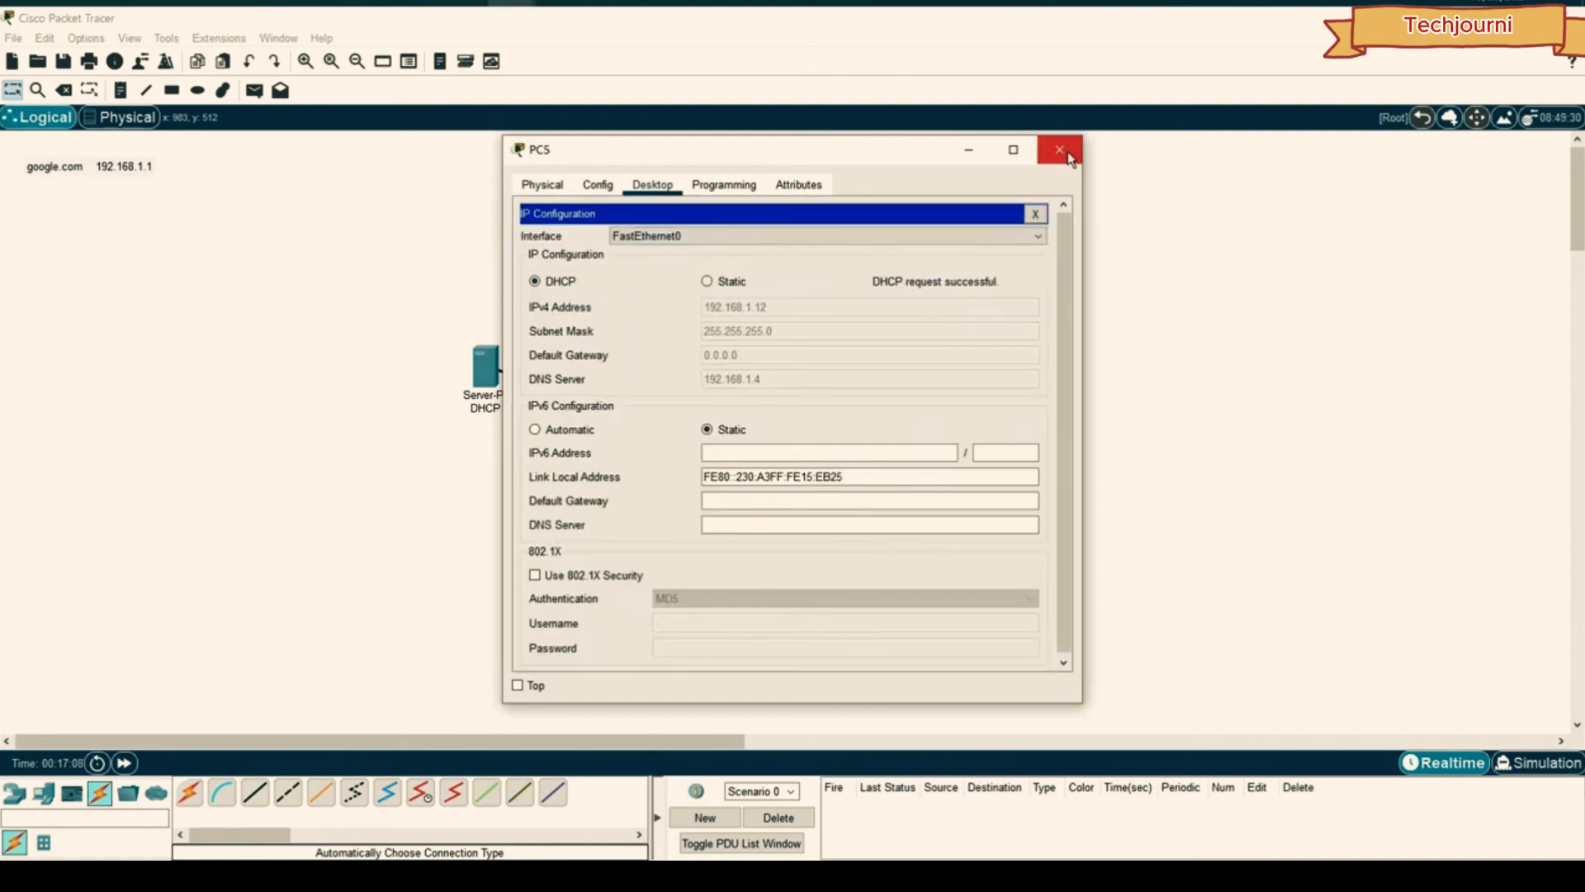
left_click(1062, 152)
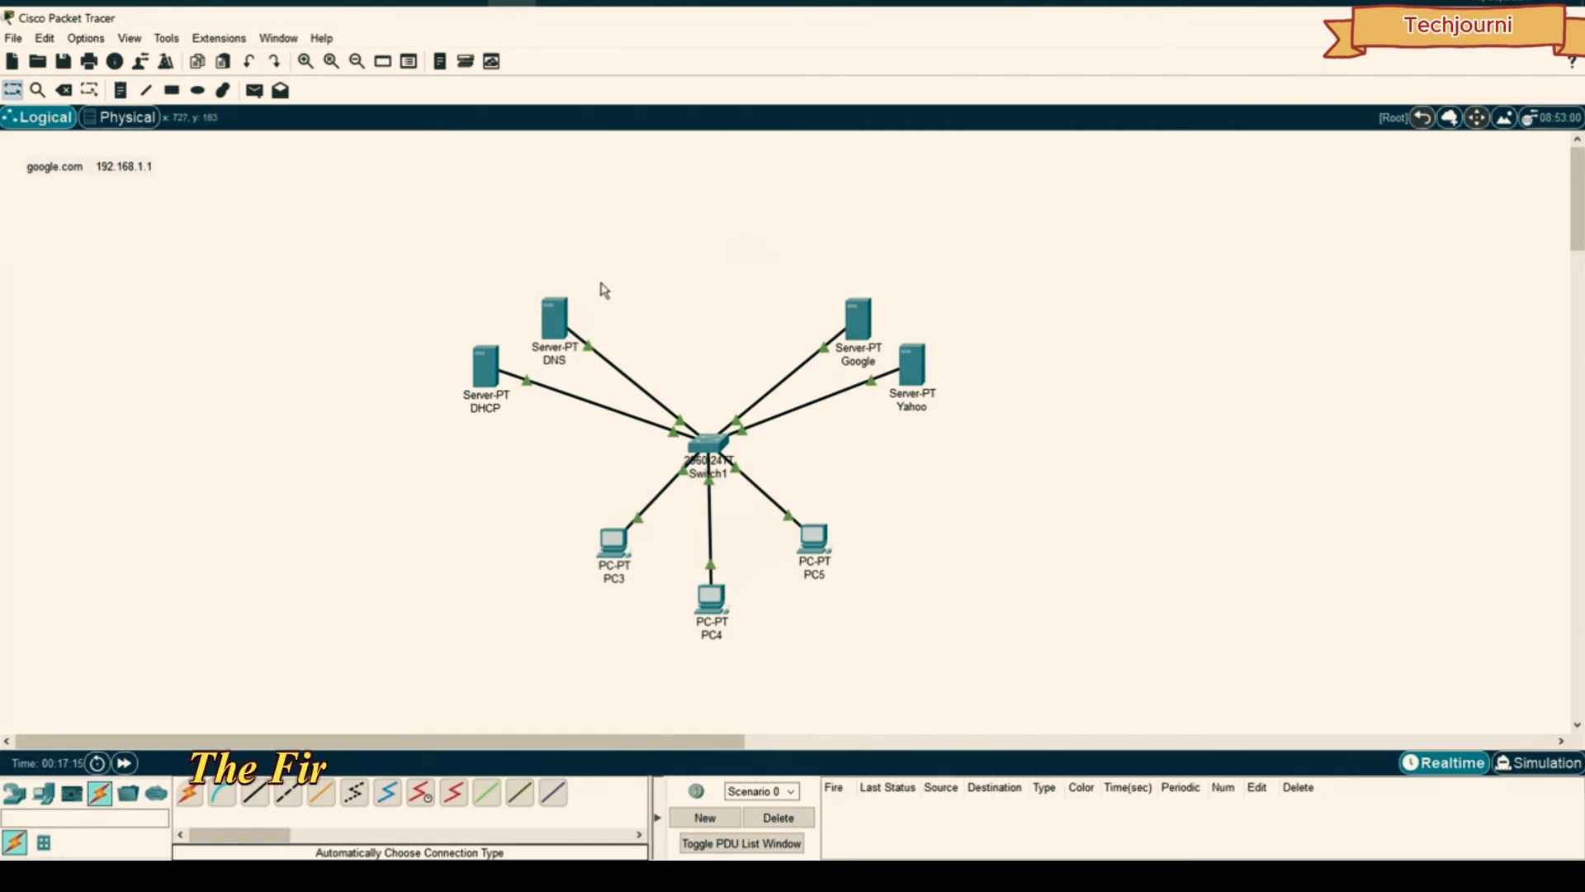
- Step through the DNS server's services and turn off NTP
left_click(545, 315)
left_click_drag(657, 156, 1163, 165)
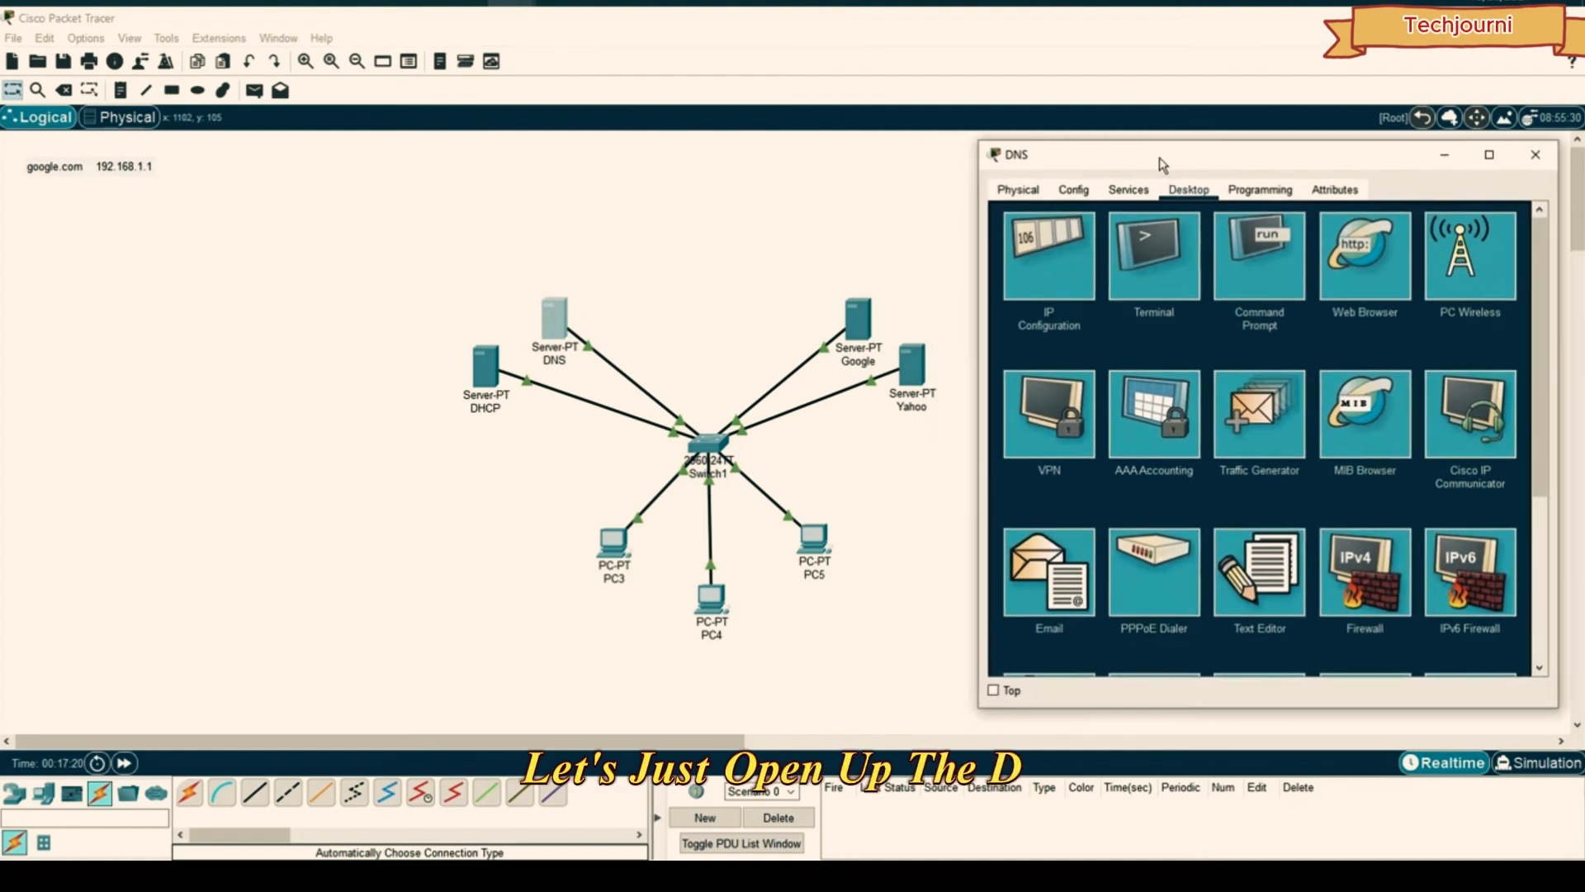
left_click(1128, 190)
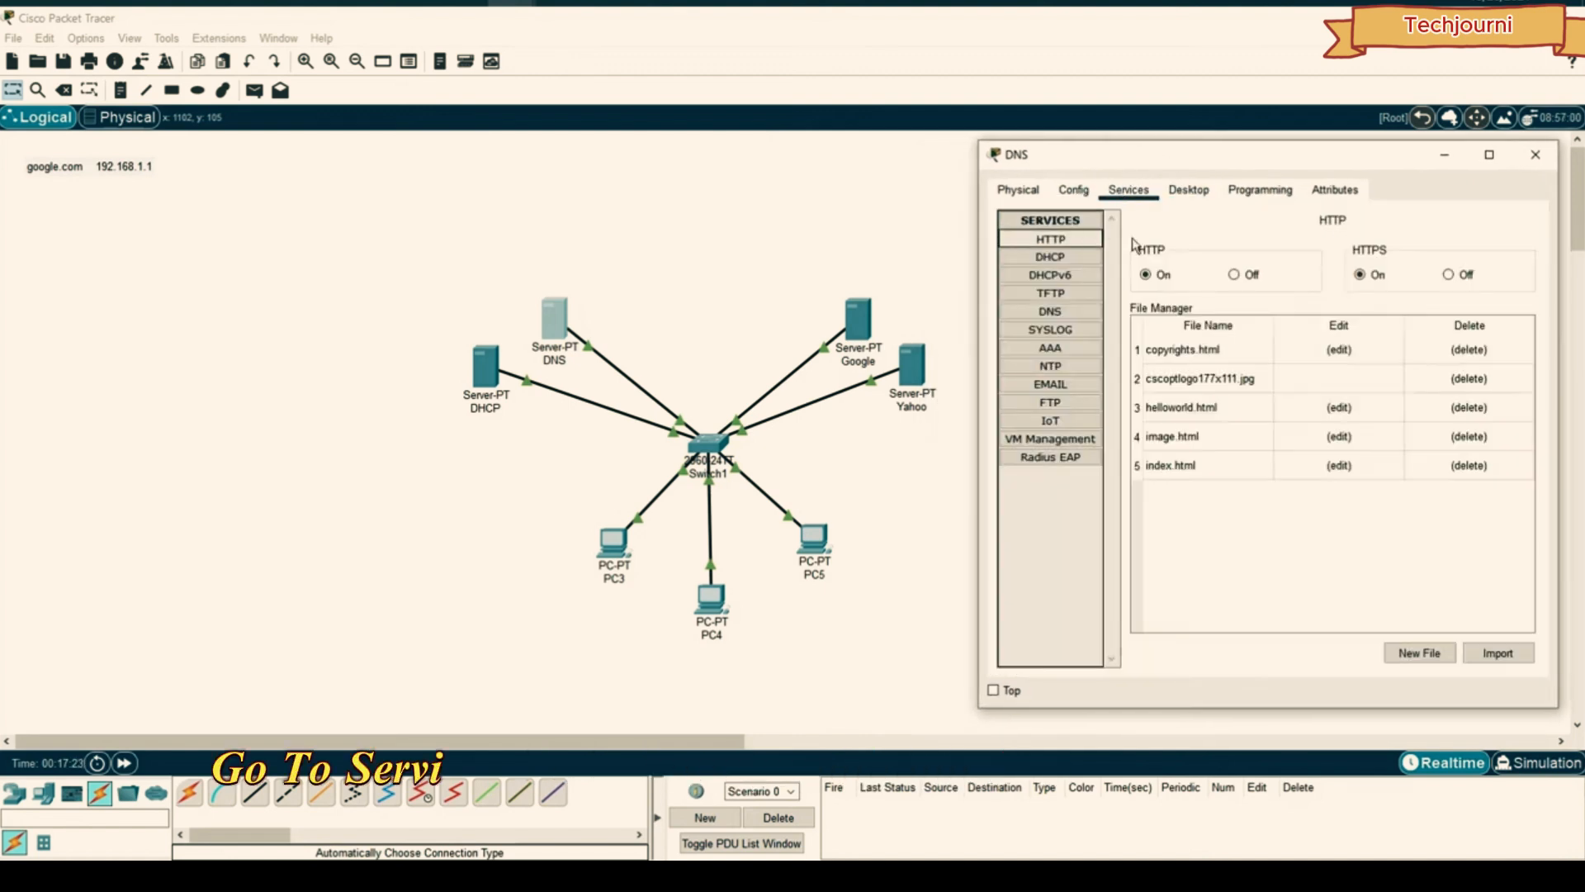
left_click(1068, 277)
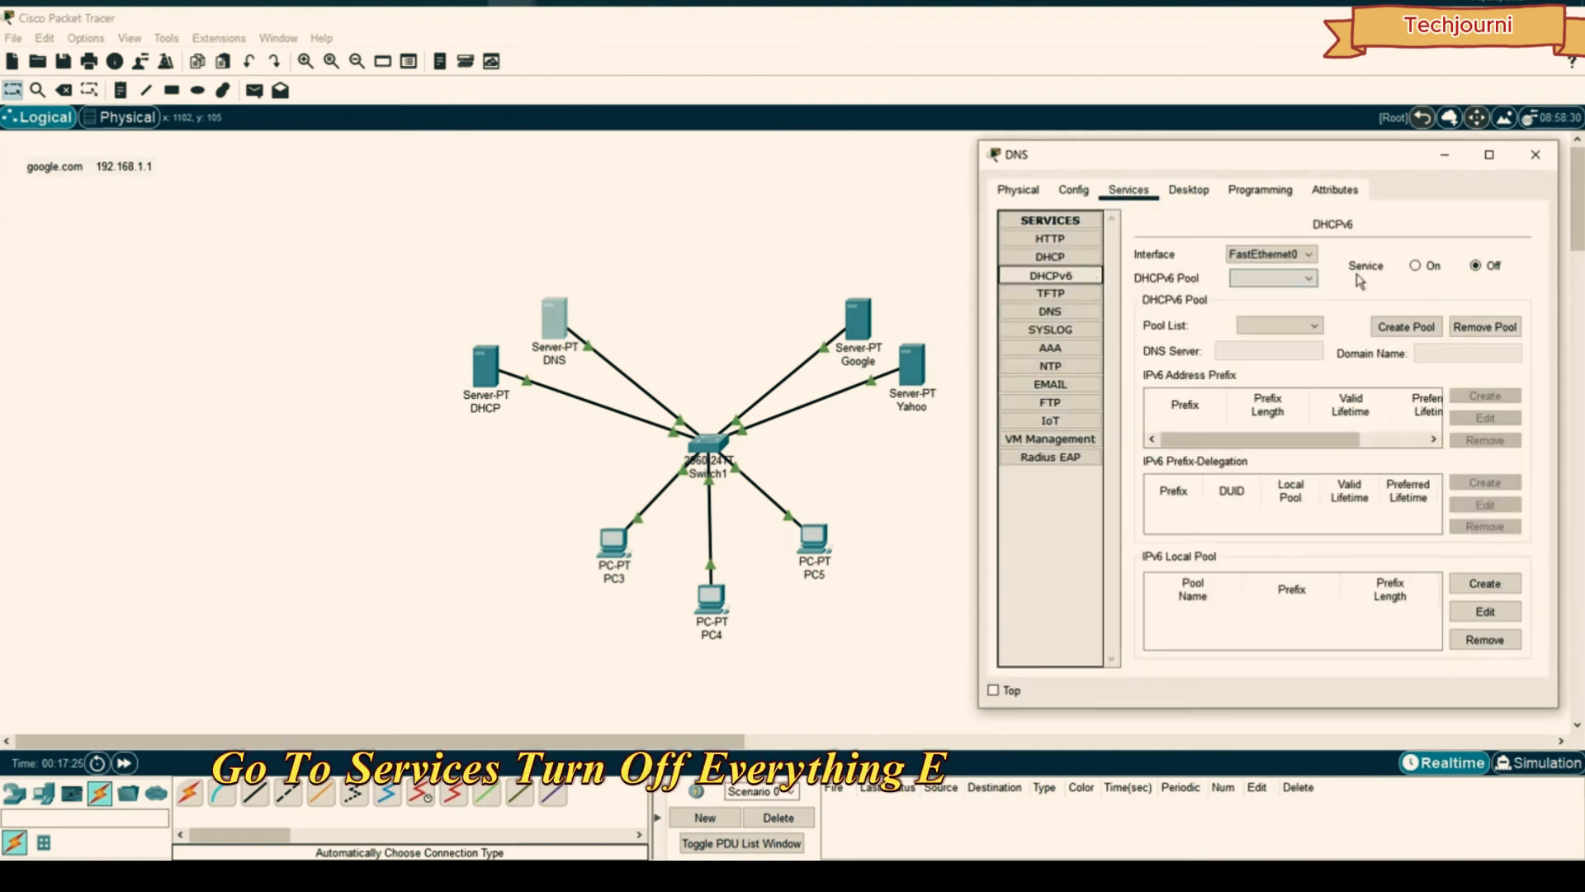
left_click(1067, 295)
left_click(1068, 258)
left_click(1065, 294)
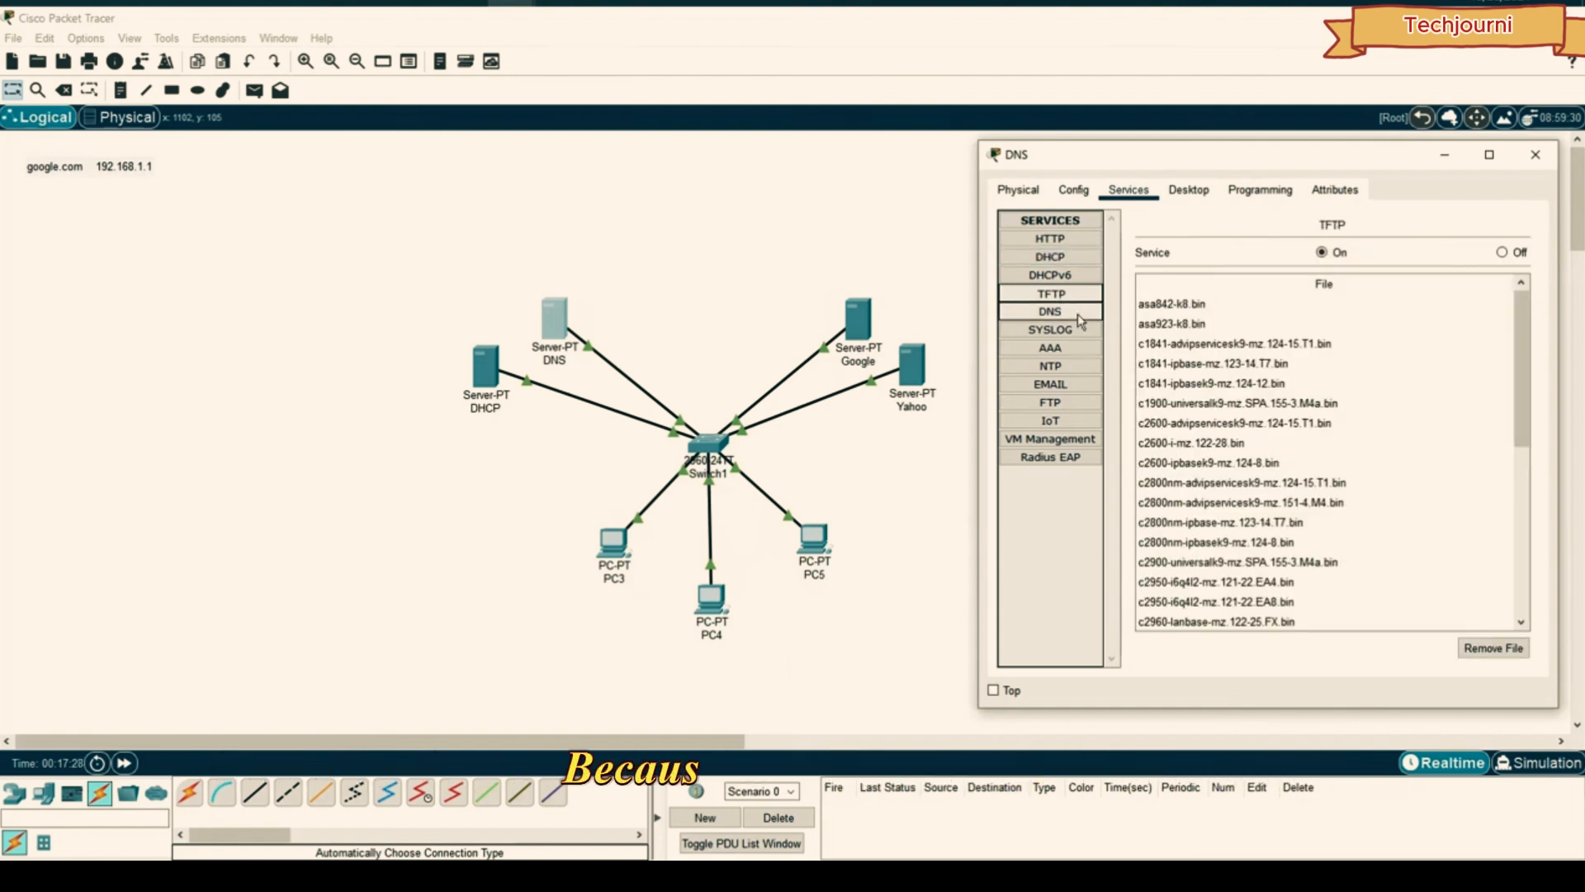
left_click(1065, 329)
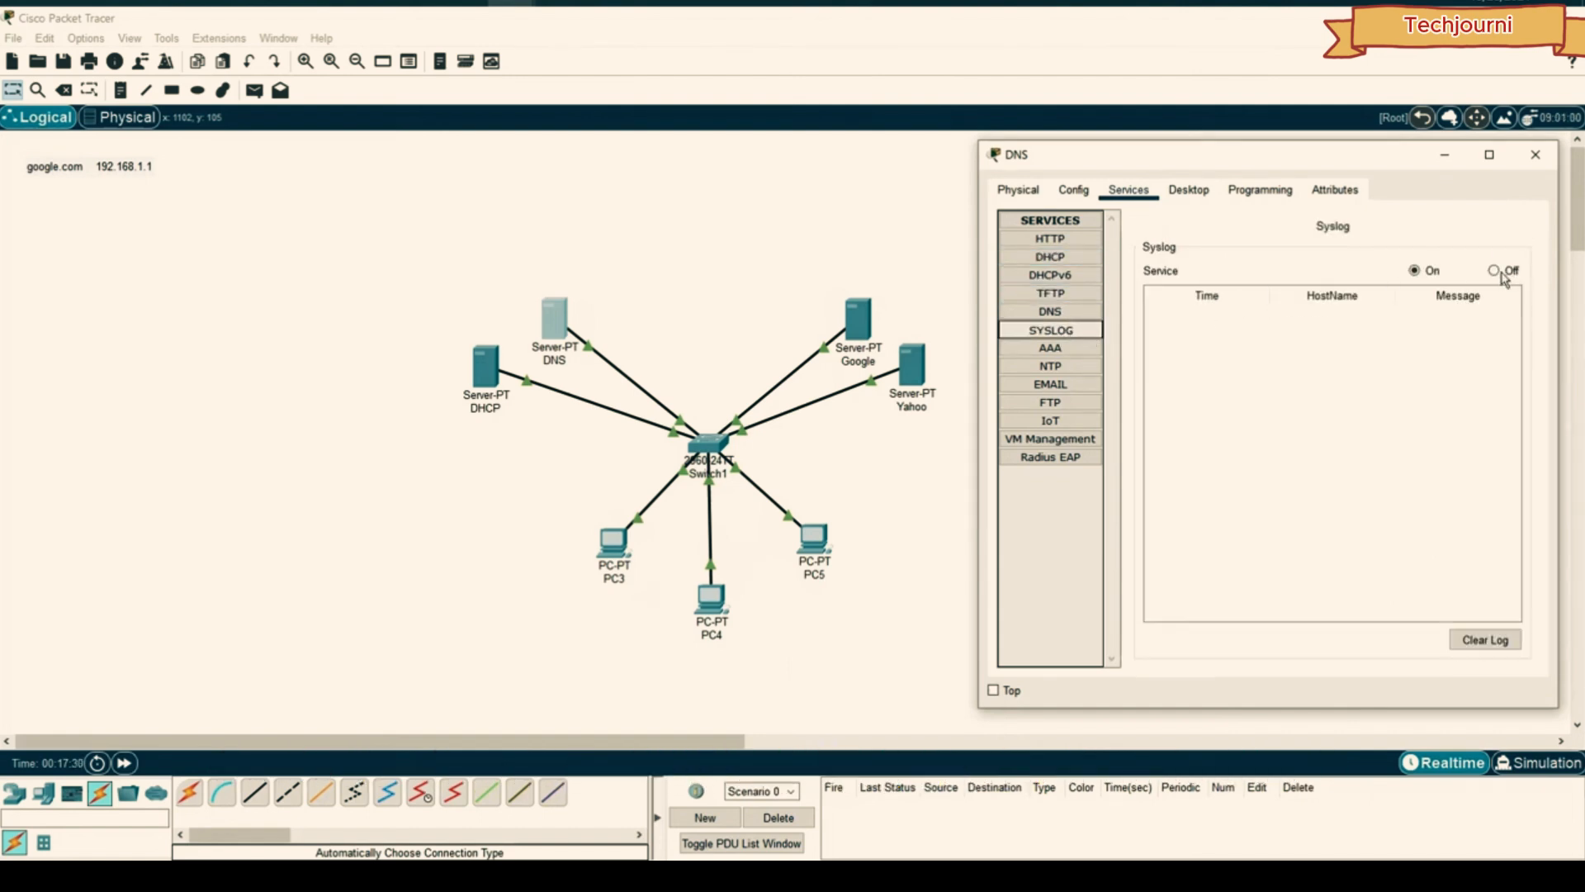
left_click(1052, 348)
left_click(1054, 366)
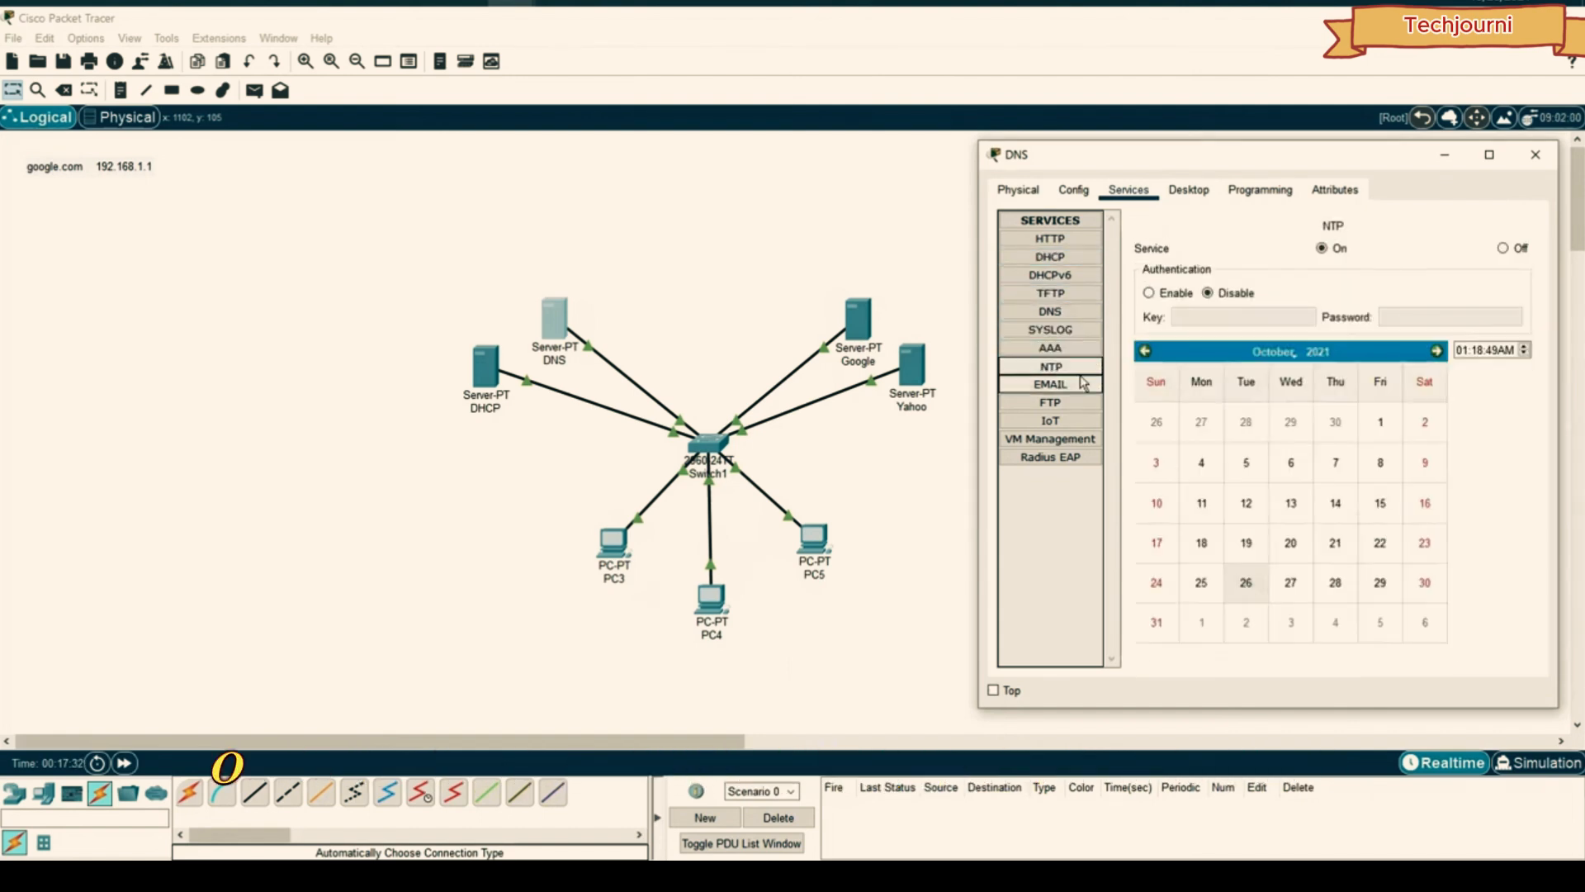
left_click(1501, 249)
- Turn off the SMTP, POP3 and VM Management services
left_click(1051, 385)
left_click(1241, 270)
left_click(1442, 270)
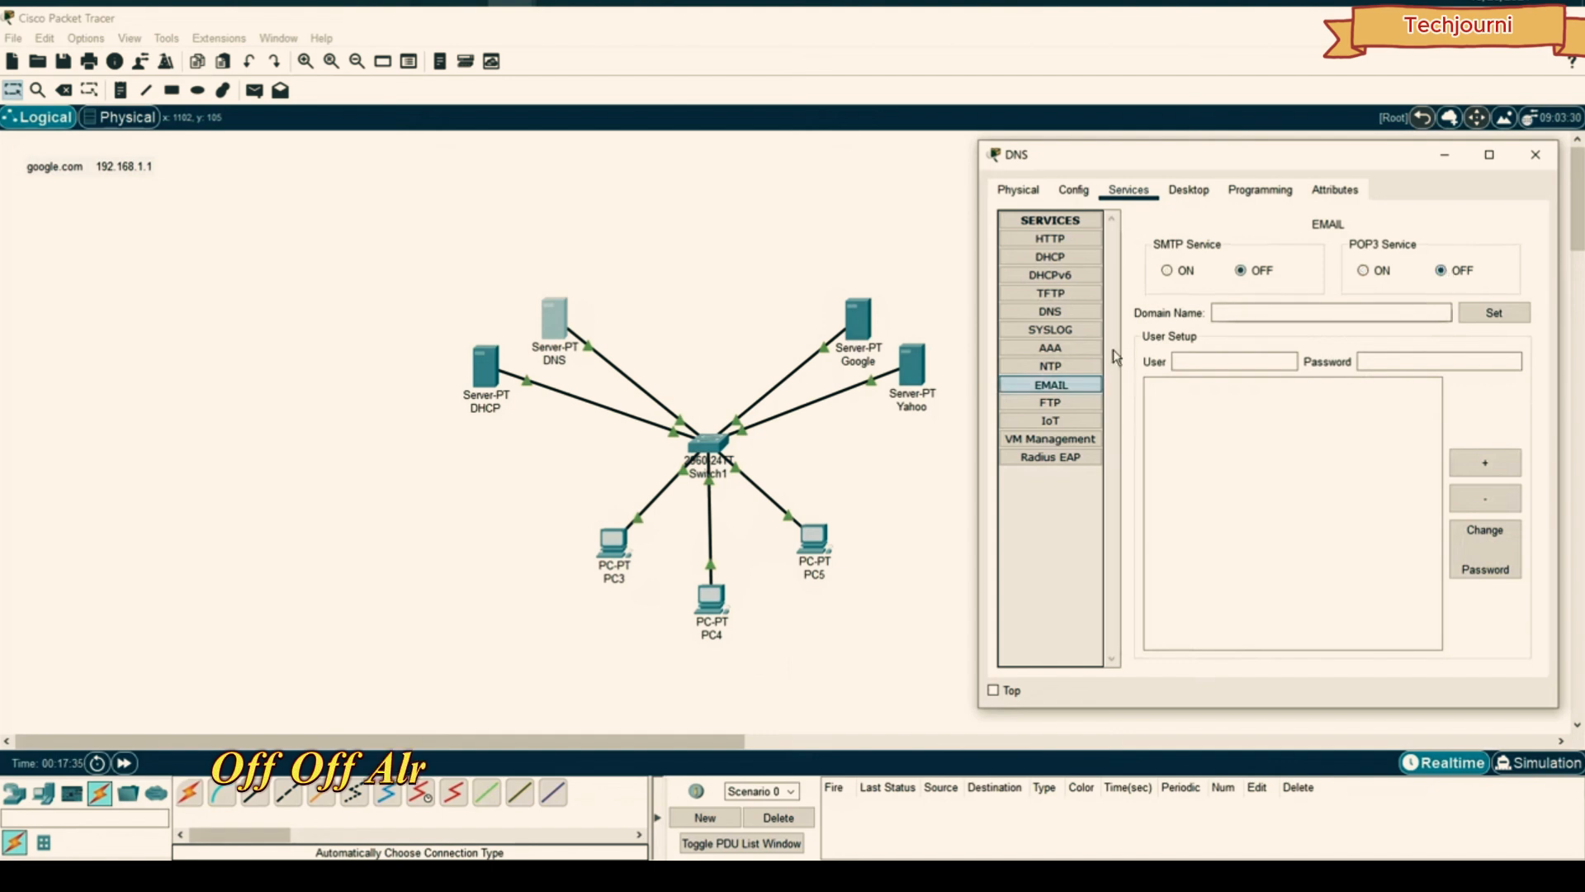
left_click(1050, 403)
left_click(1050, 421)
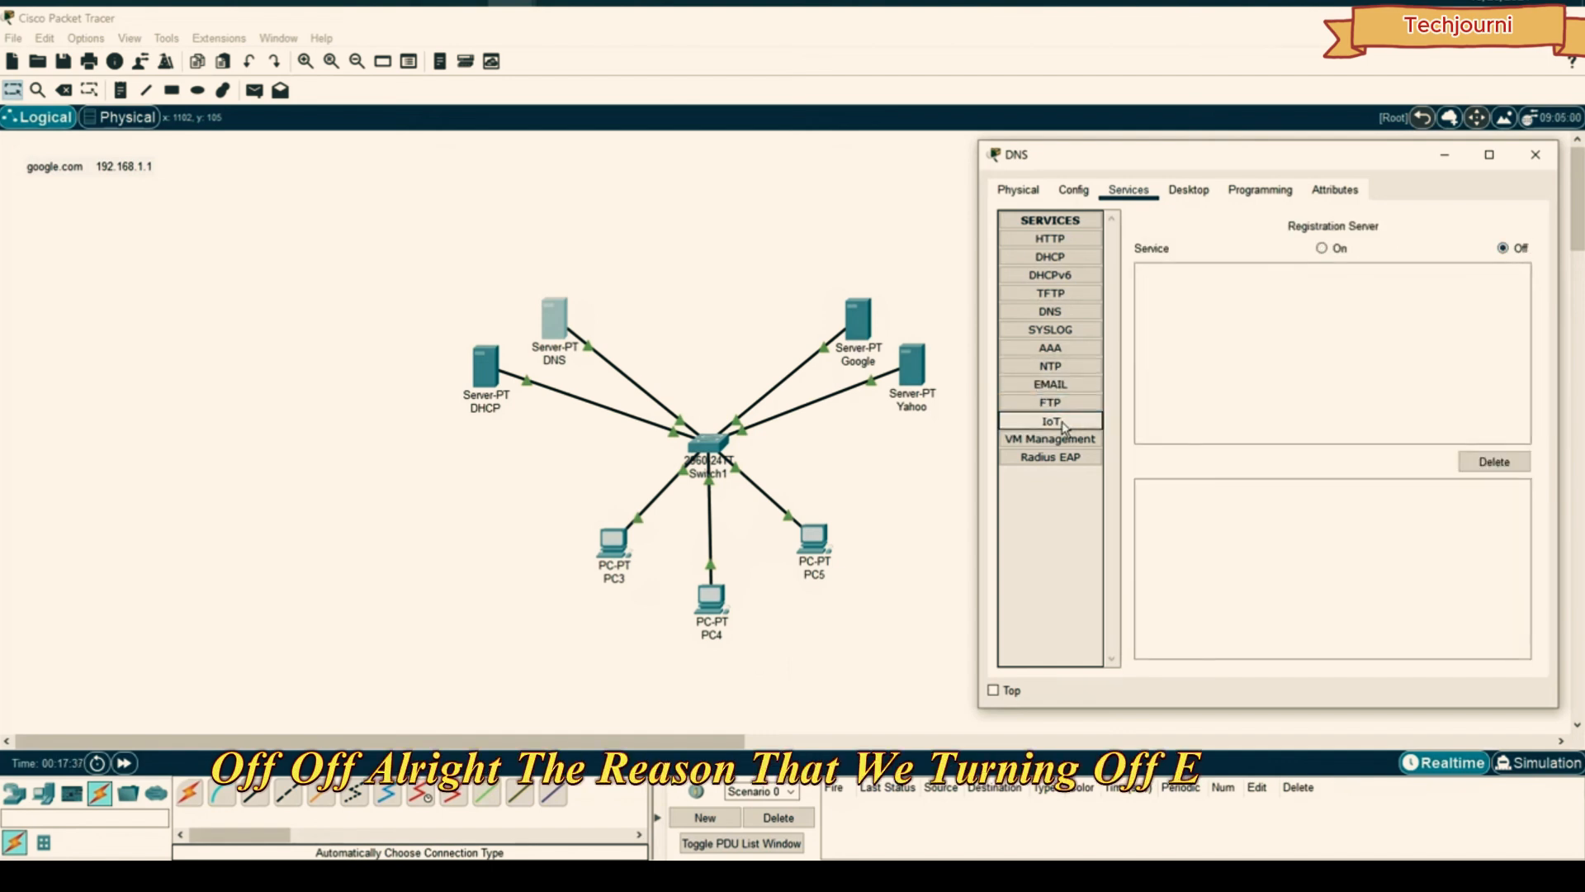
left_click(1059, 456)
left_click(1063, 440)
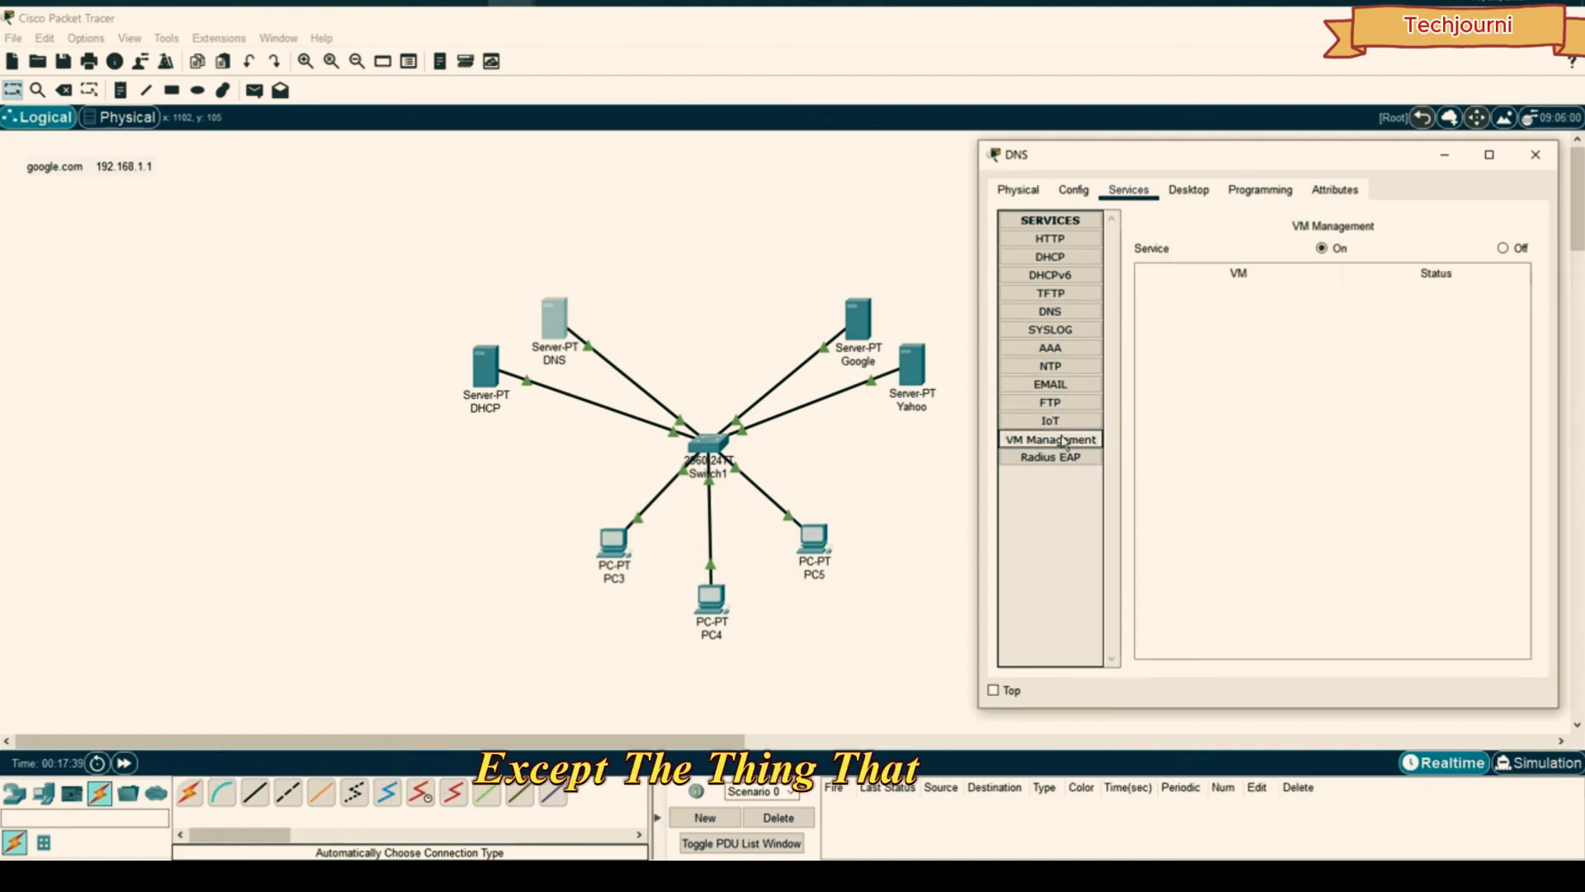
left_click(1503, 248)
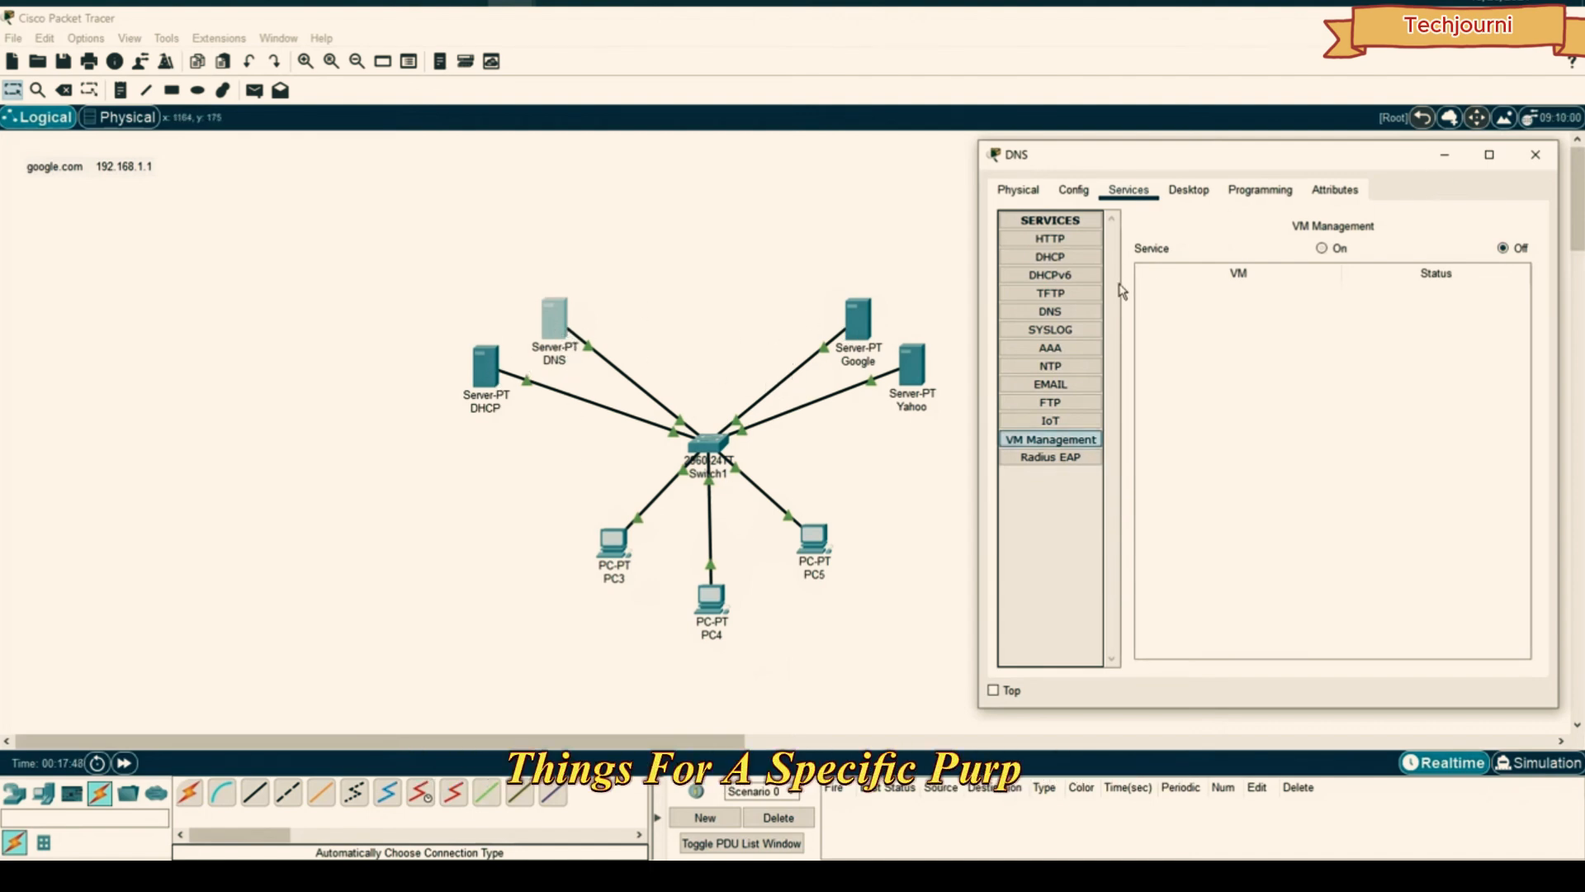
- Look over the DNS service page, then the server's Config and Desktop tabs
left_click(1050, 311)
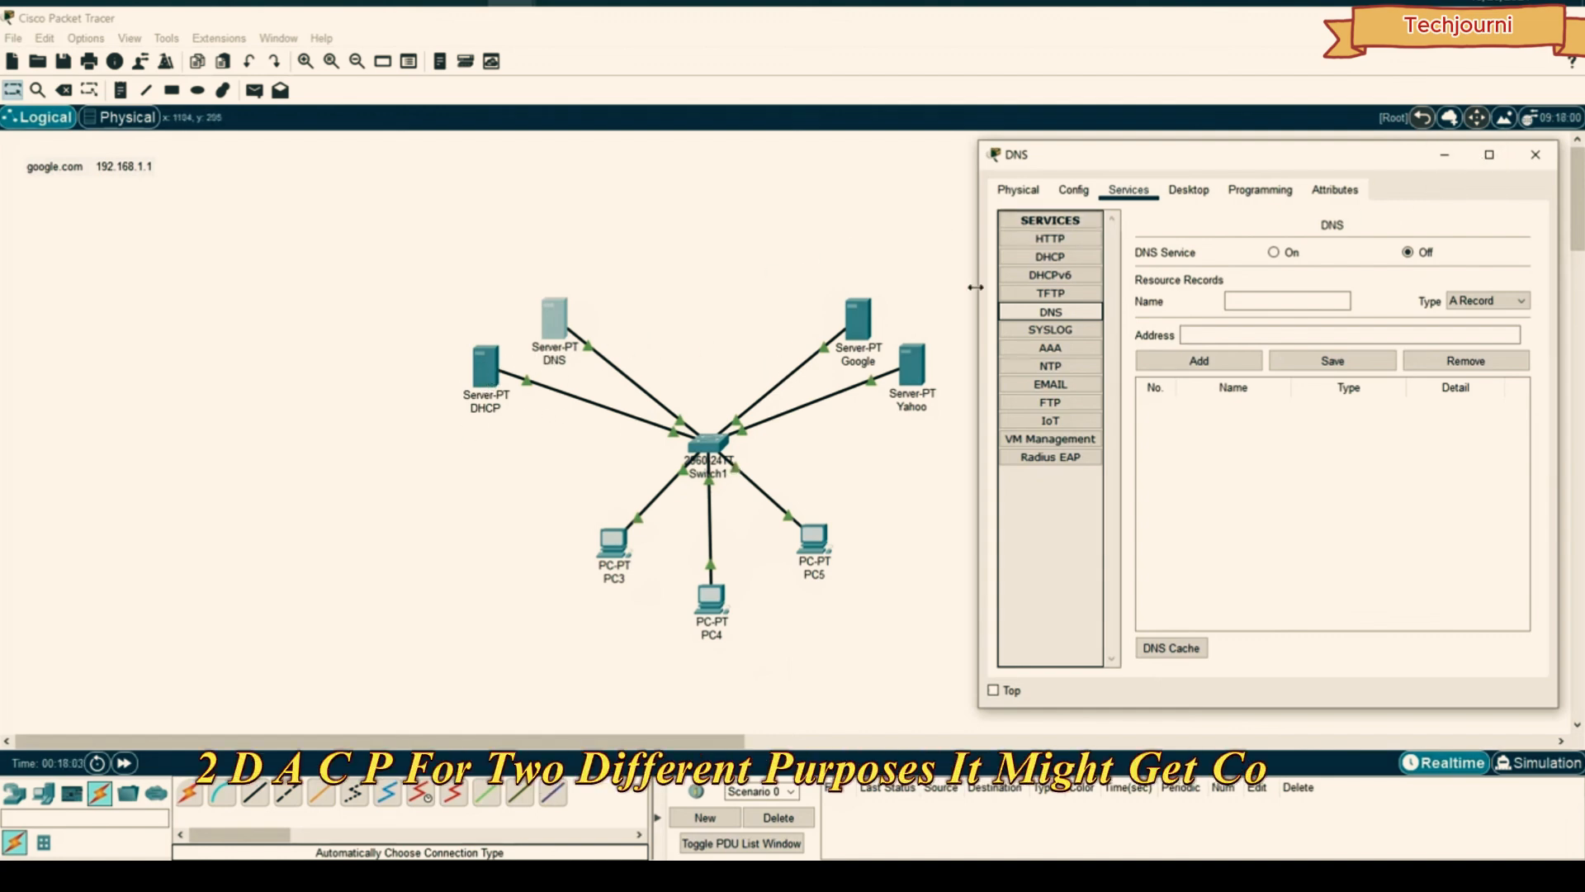
left_click(1073, 189)
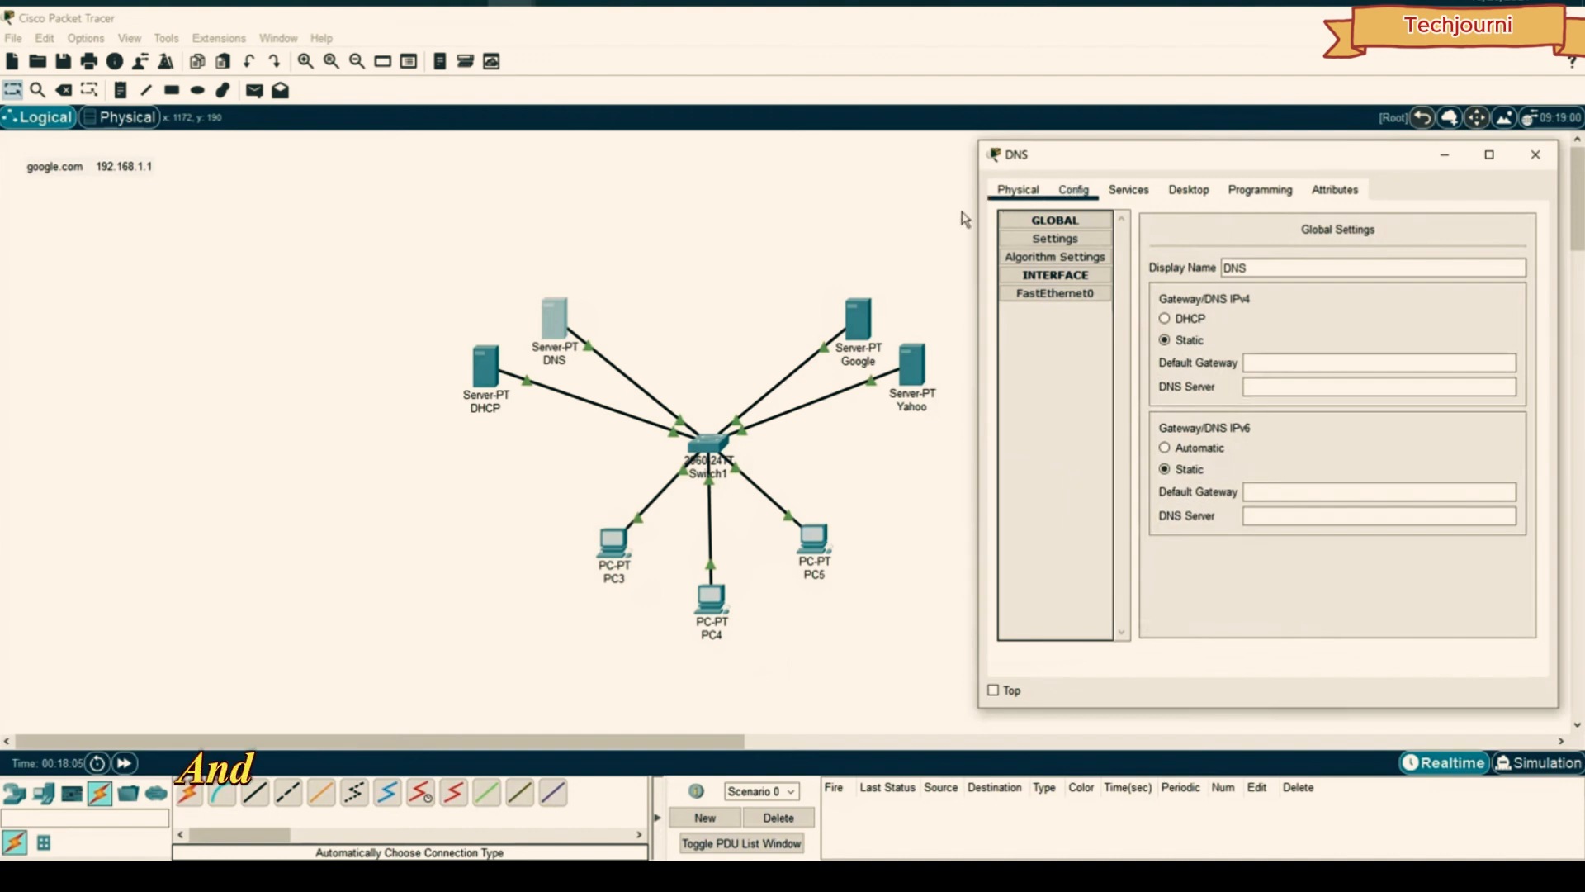
left_click(1111, 190)
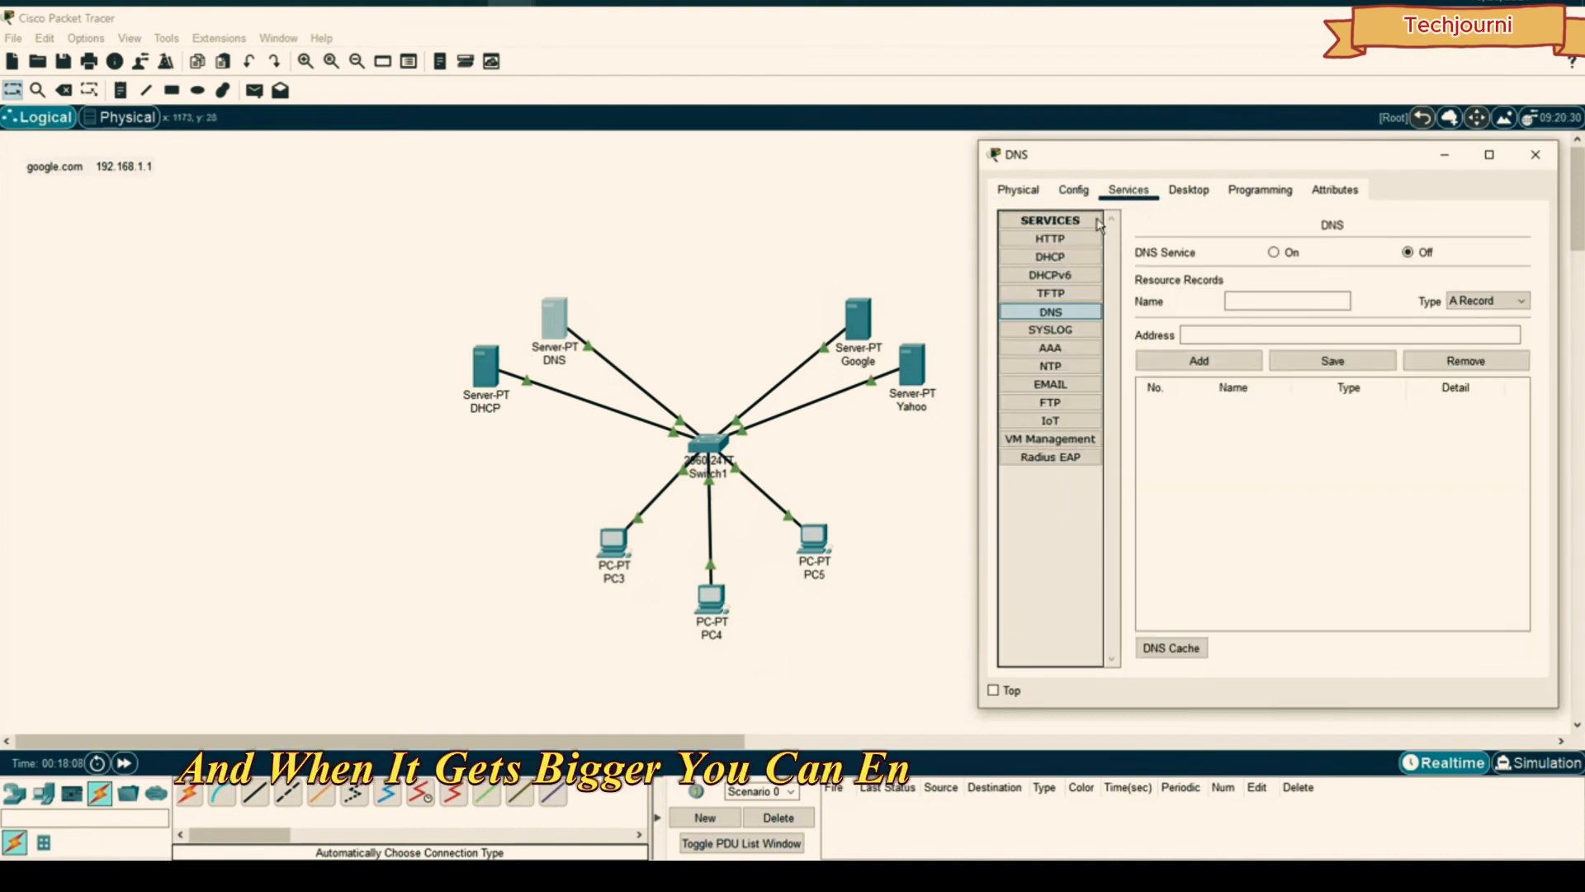
left_click(1185, 191)
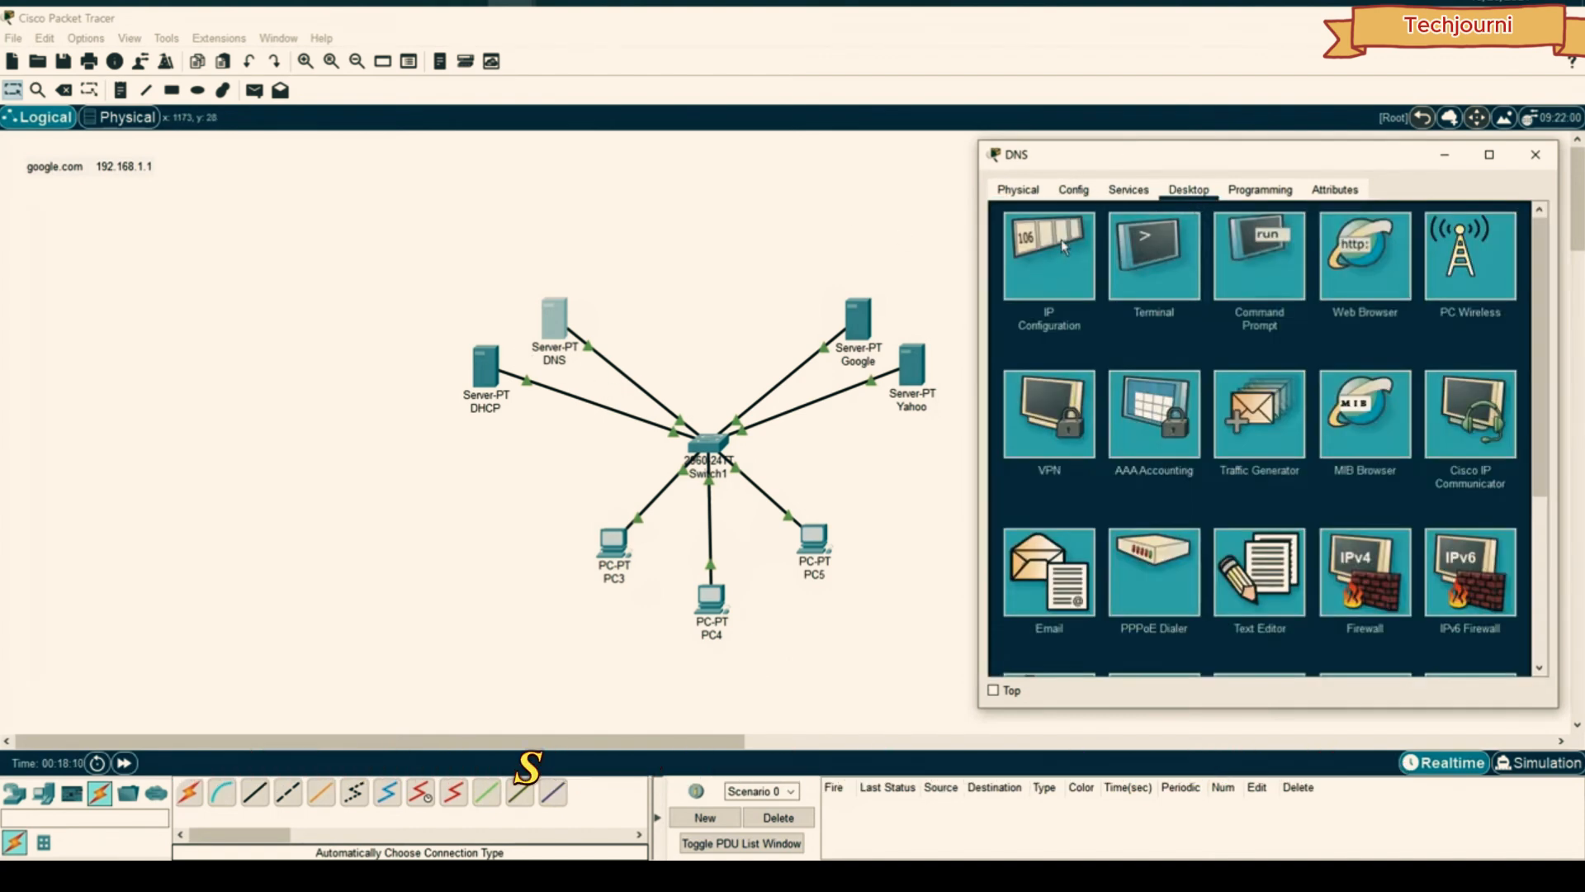
left_click(1128, 189)
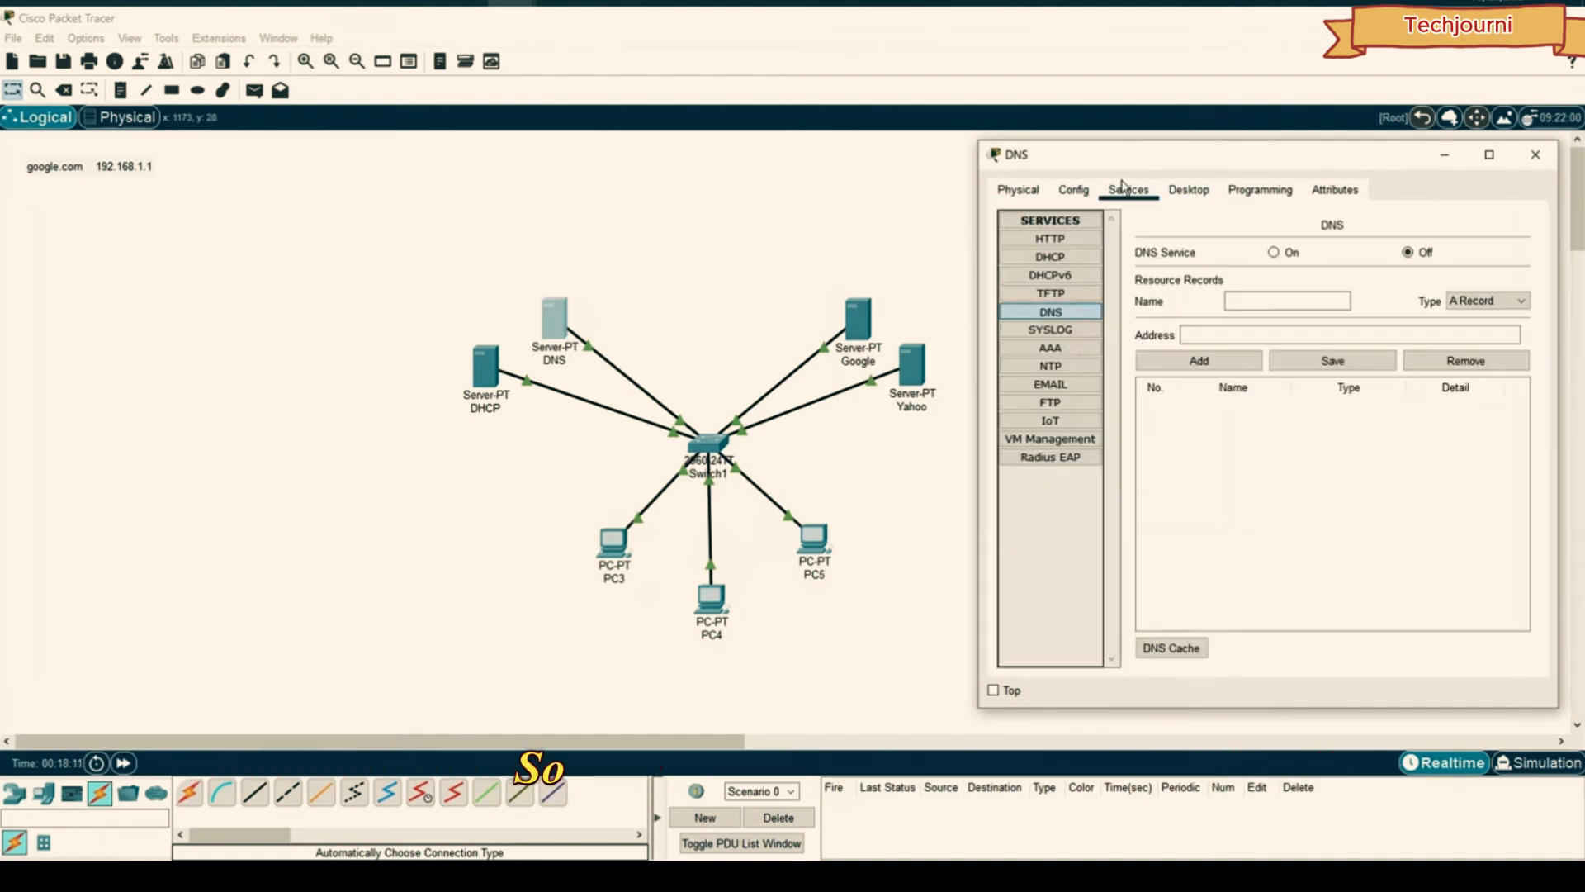
left_click(1274, 252)
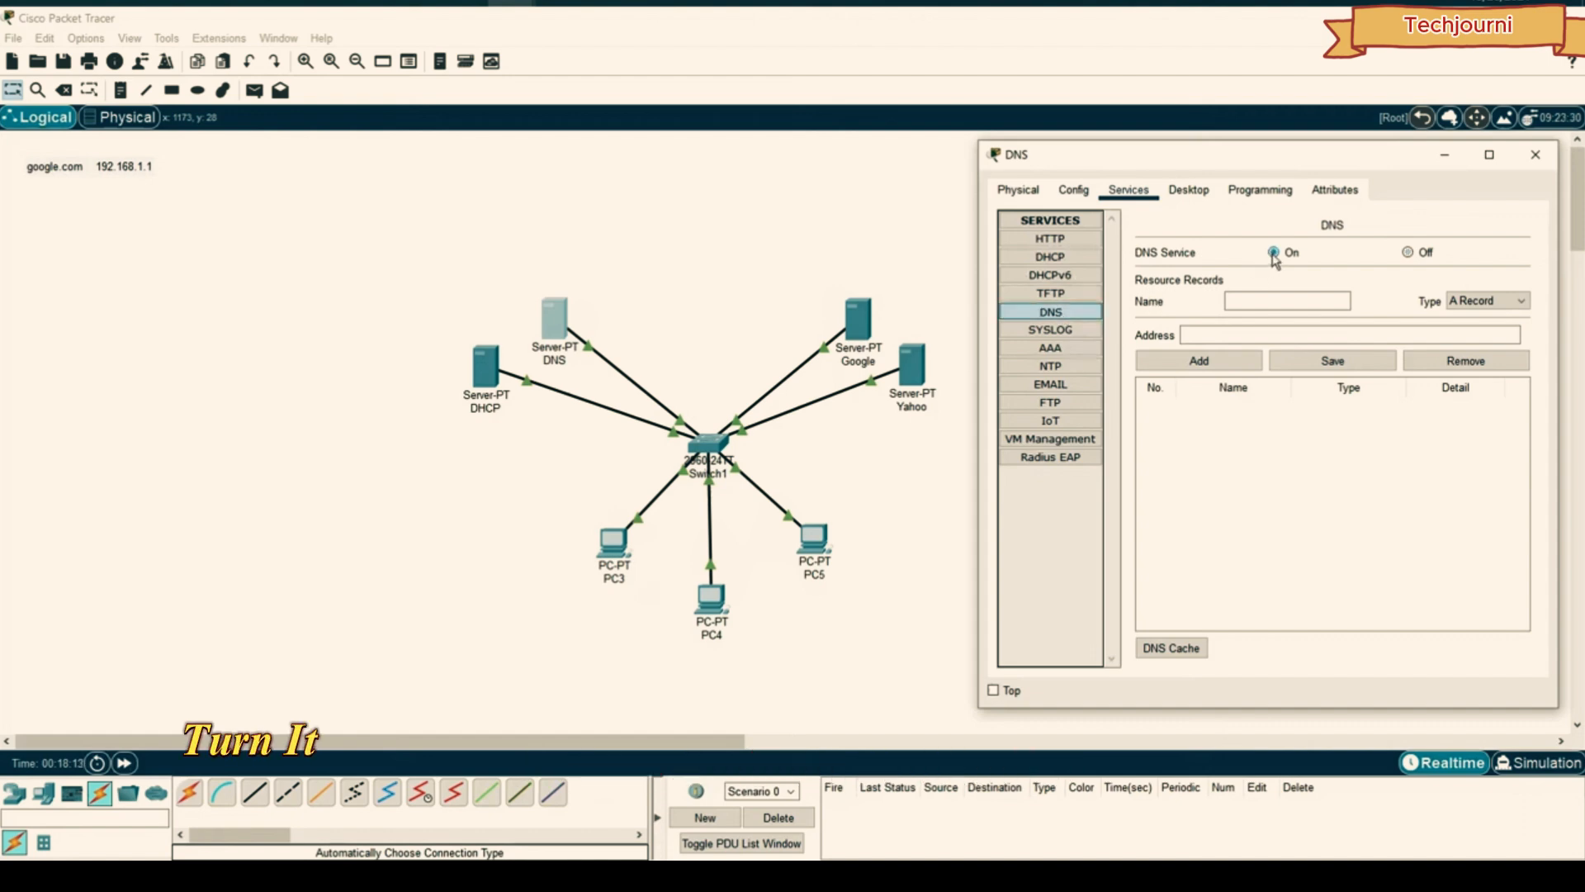
left_click(1261, 295)
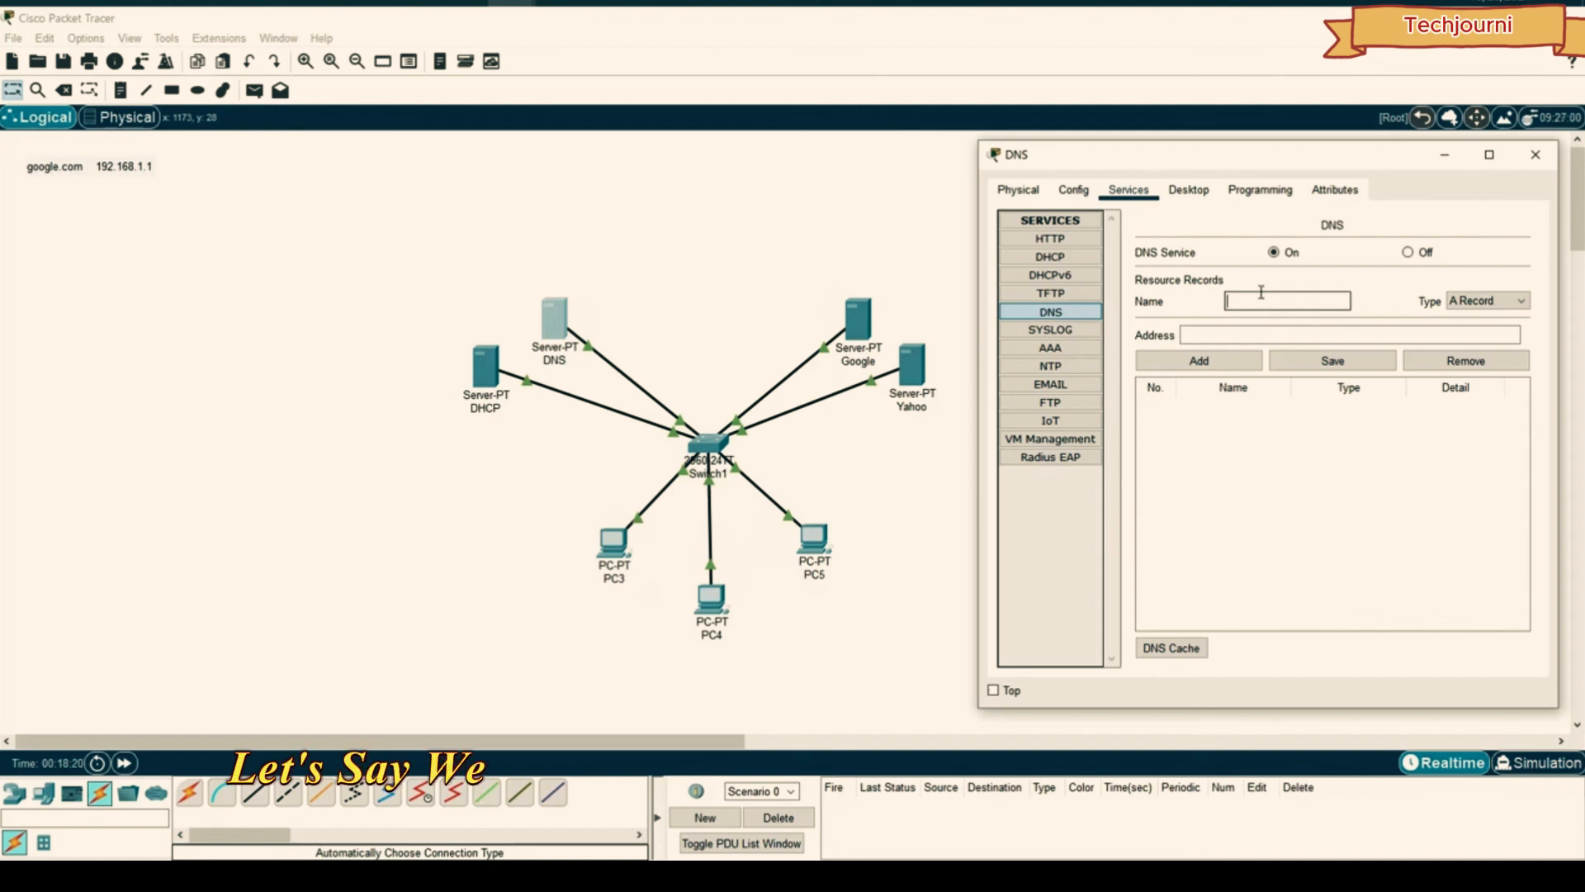
type("www")
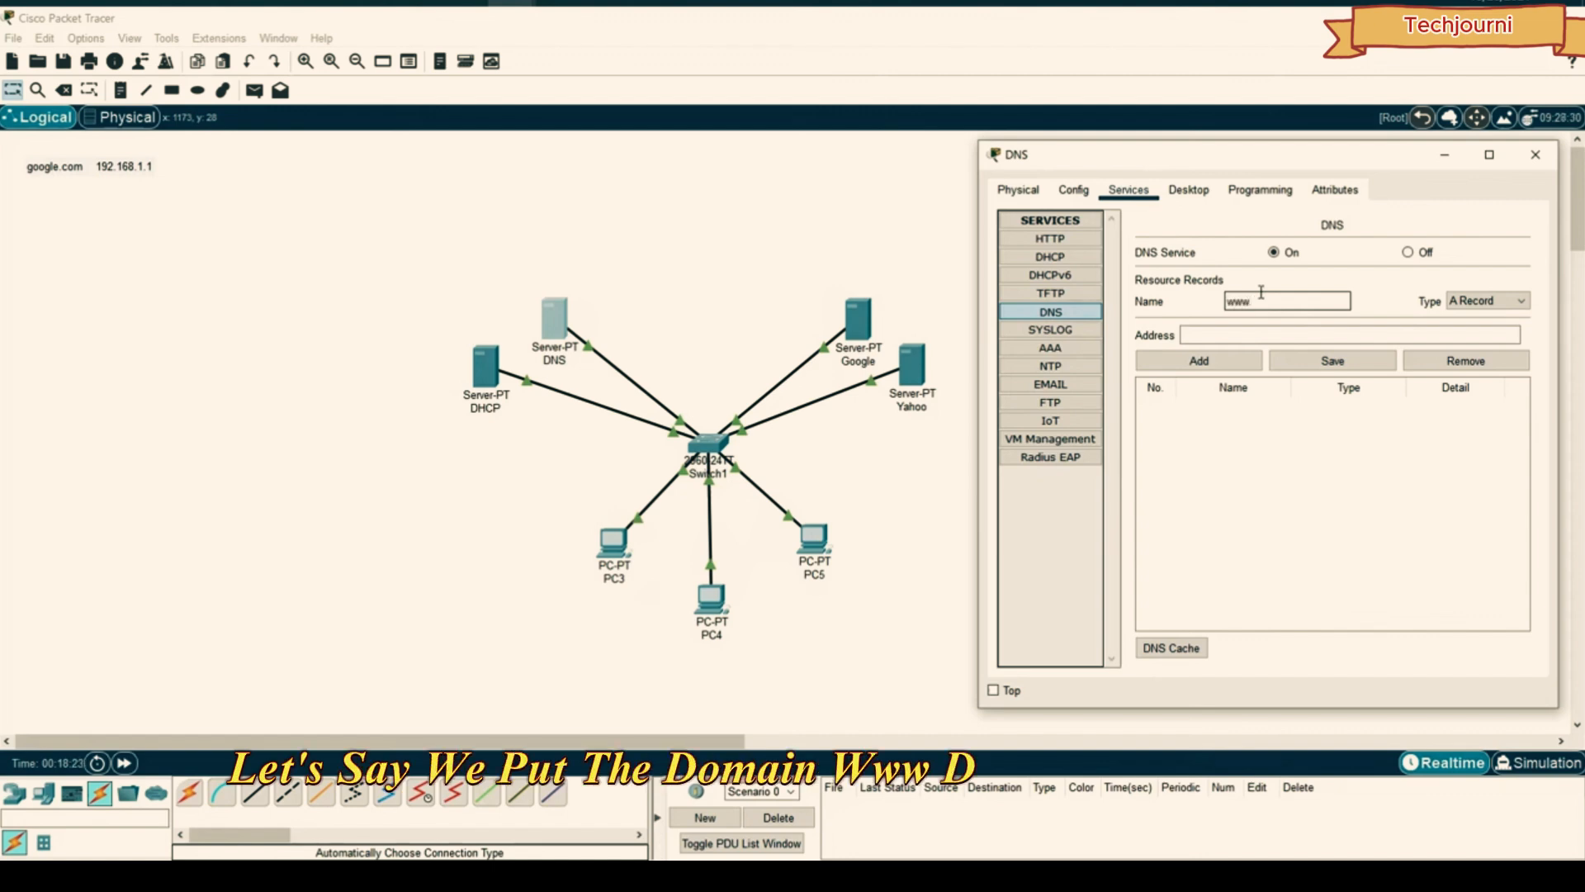
type(".google.com")
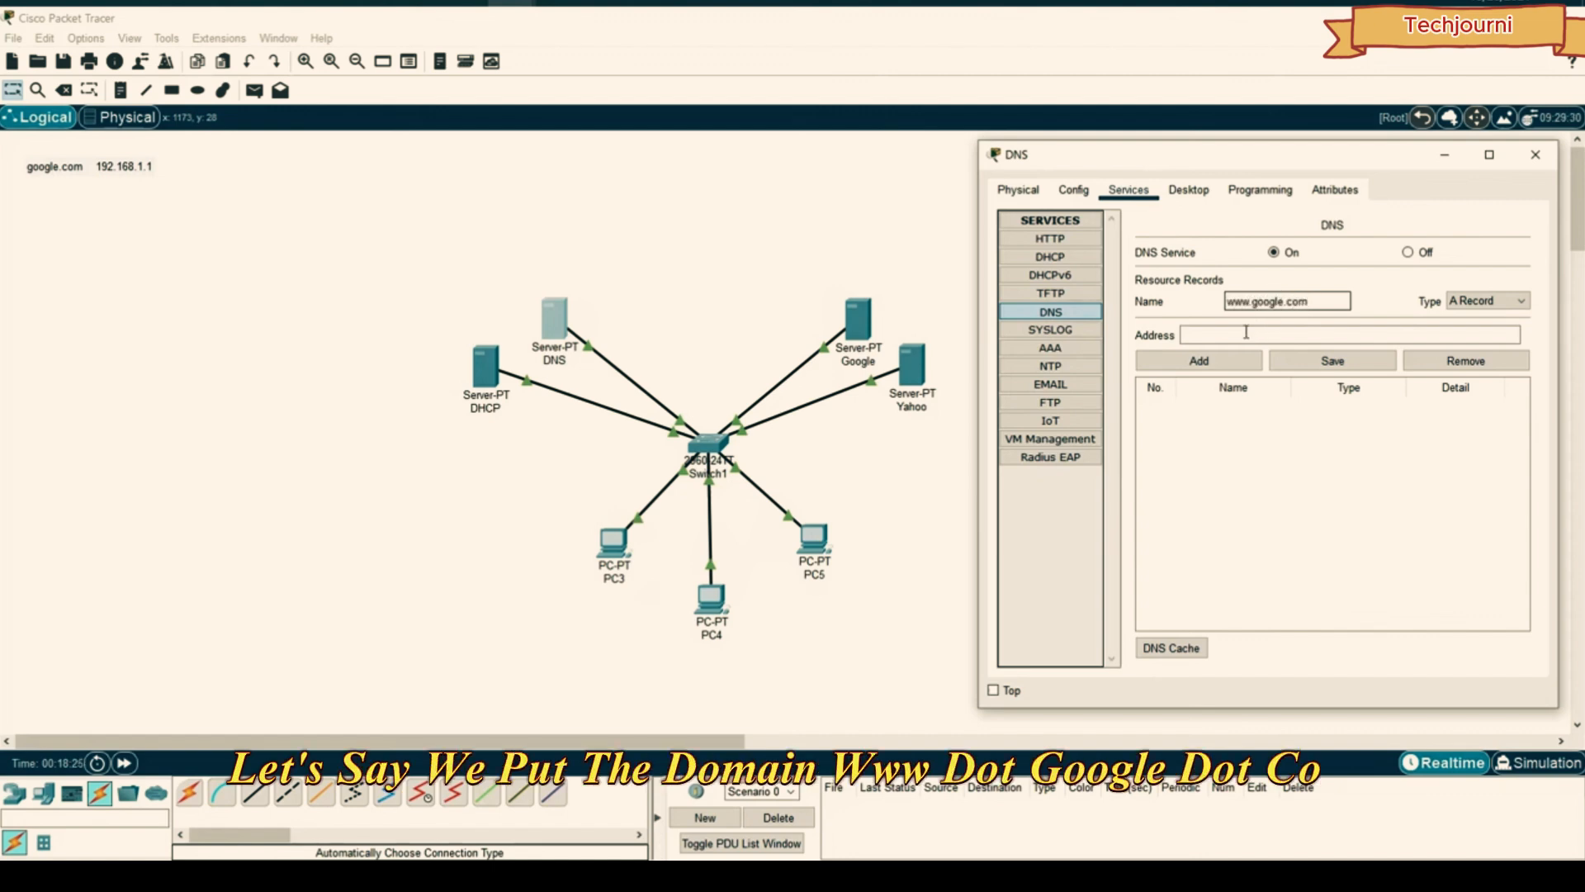
type("192.168.1.1")
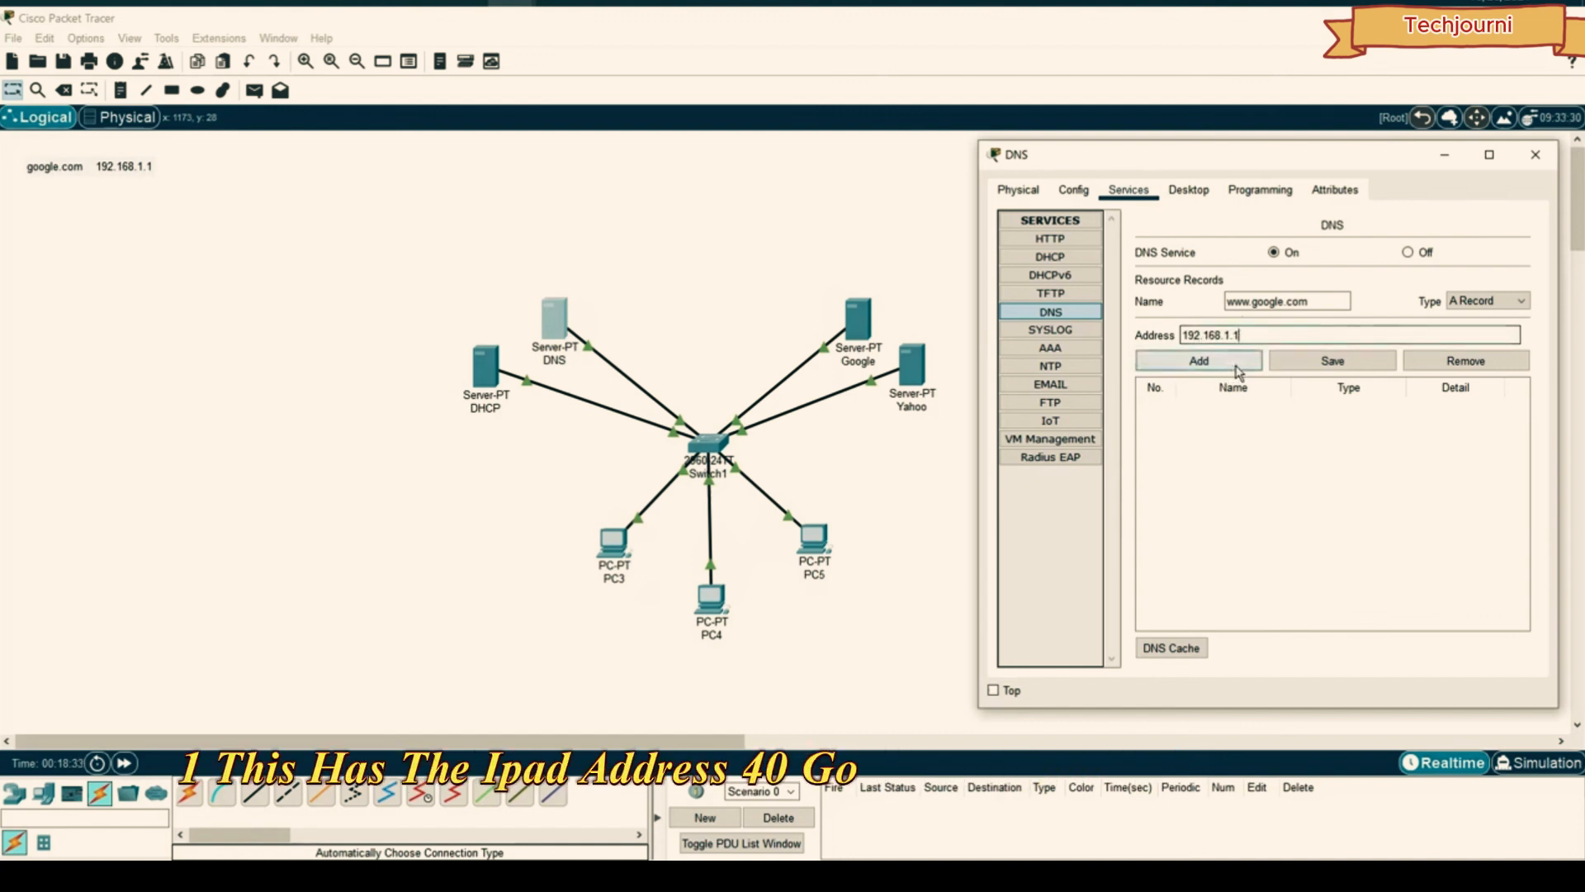
left_click(1238, 367)
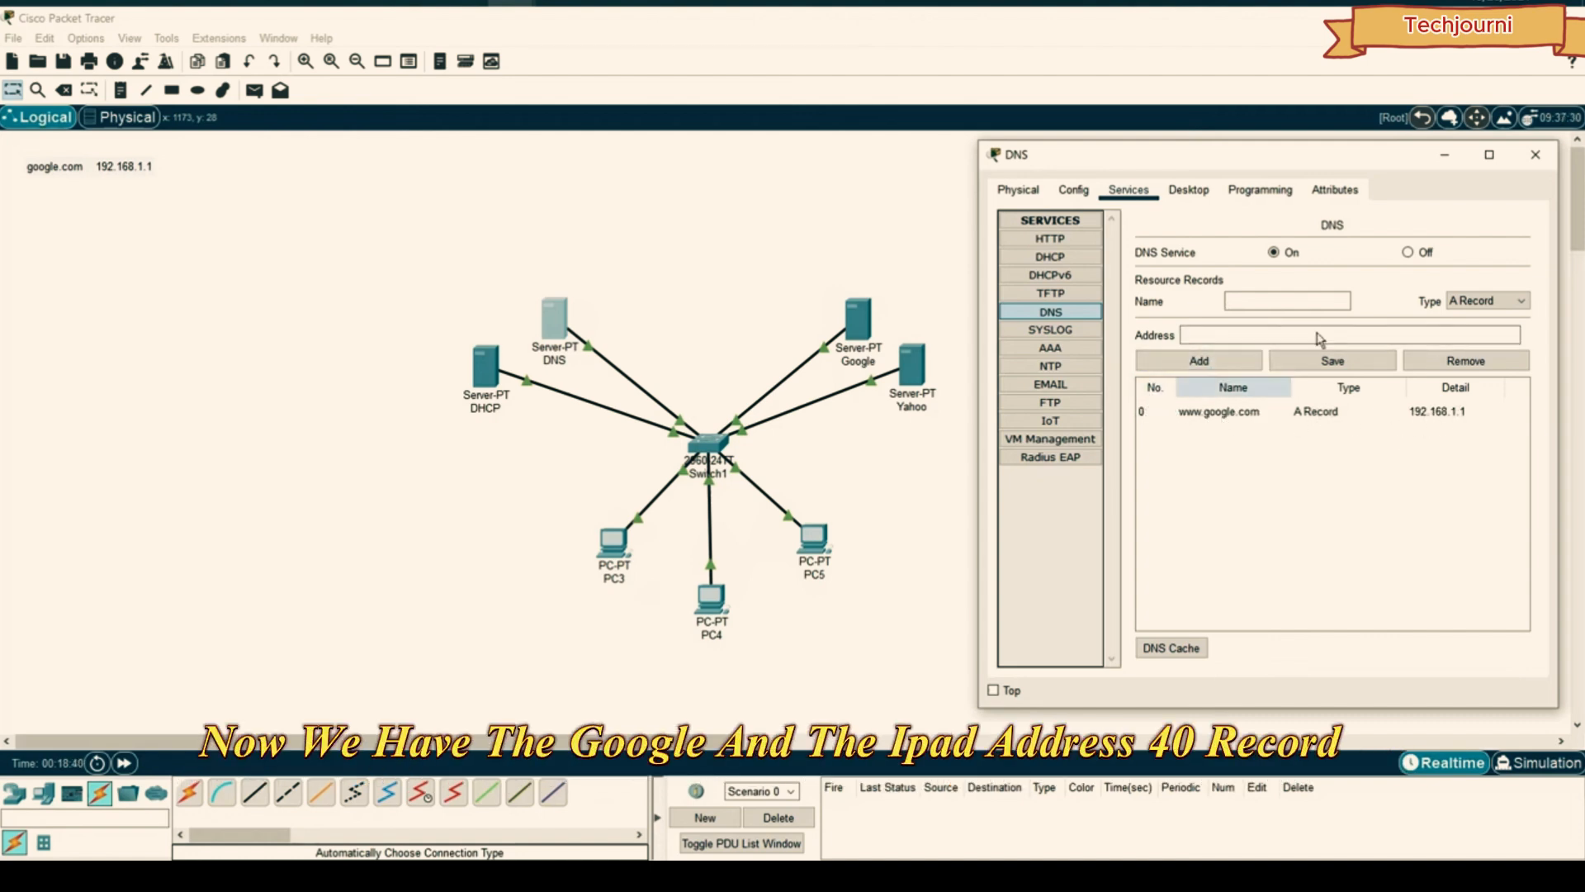
left_click(1238, 301)
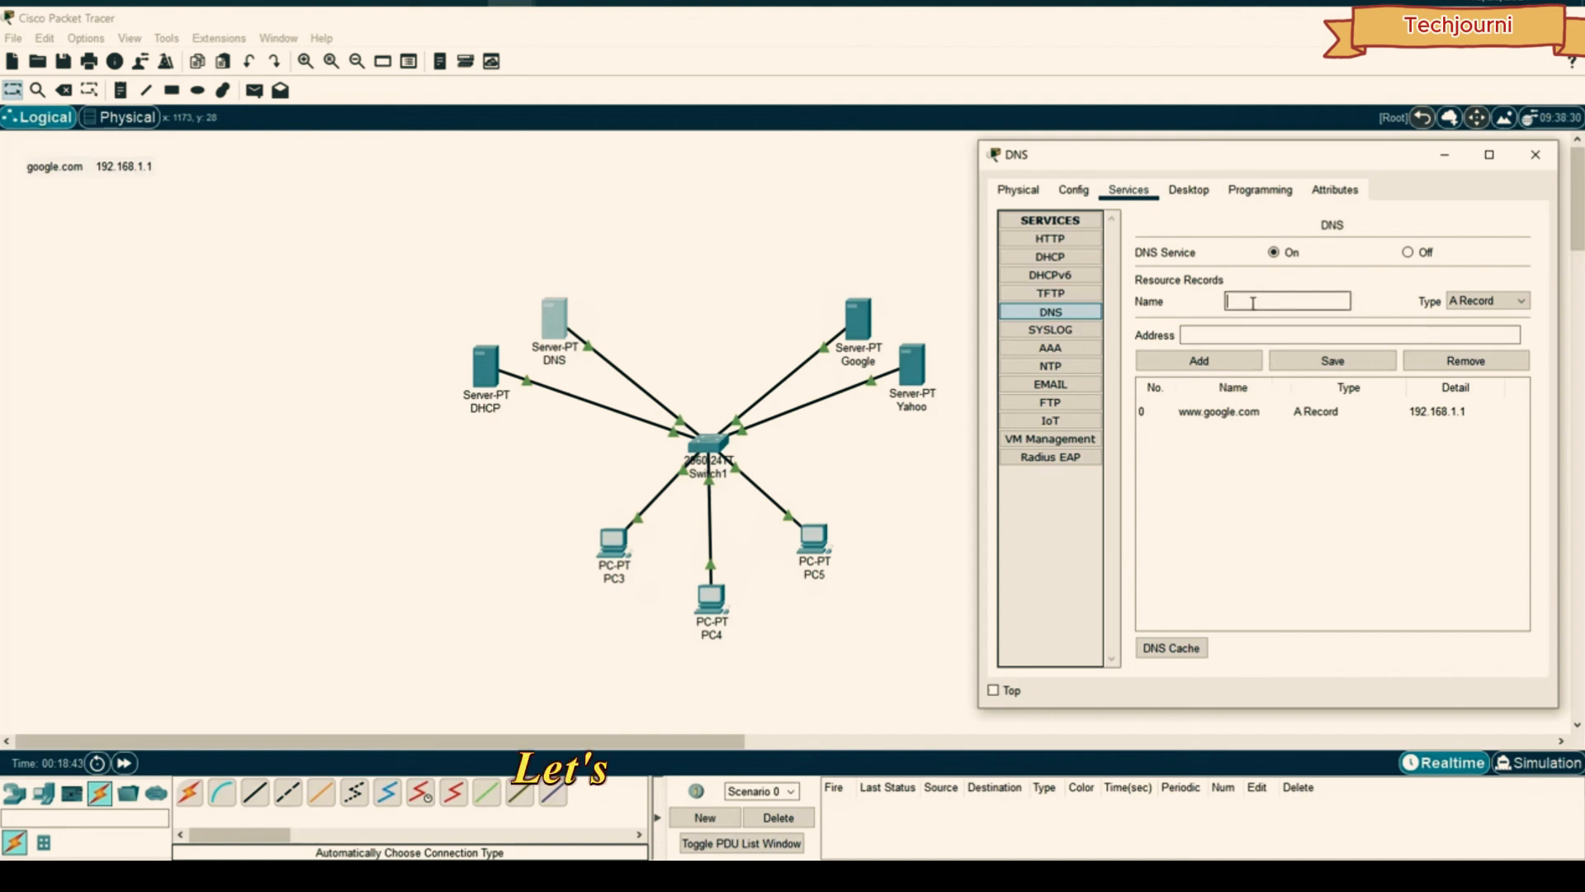
type("www.yahoo.com")
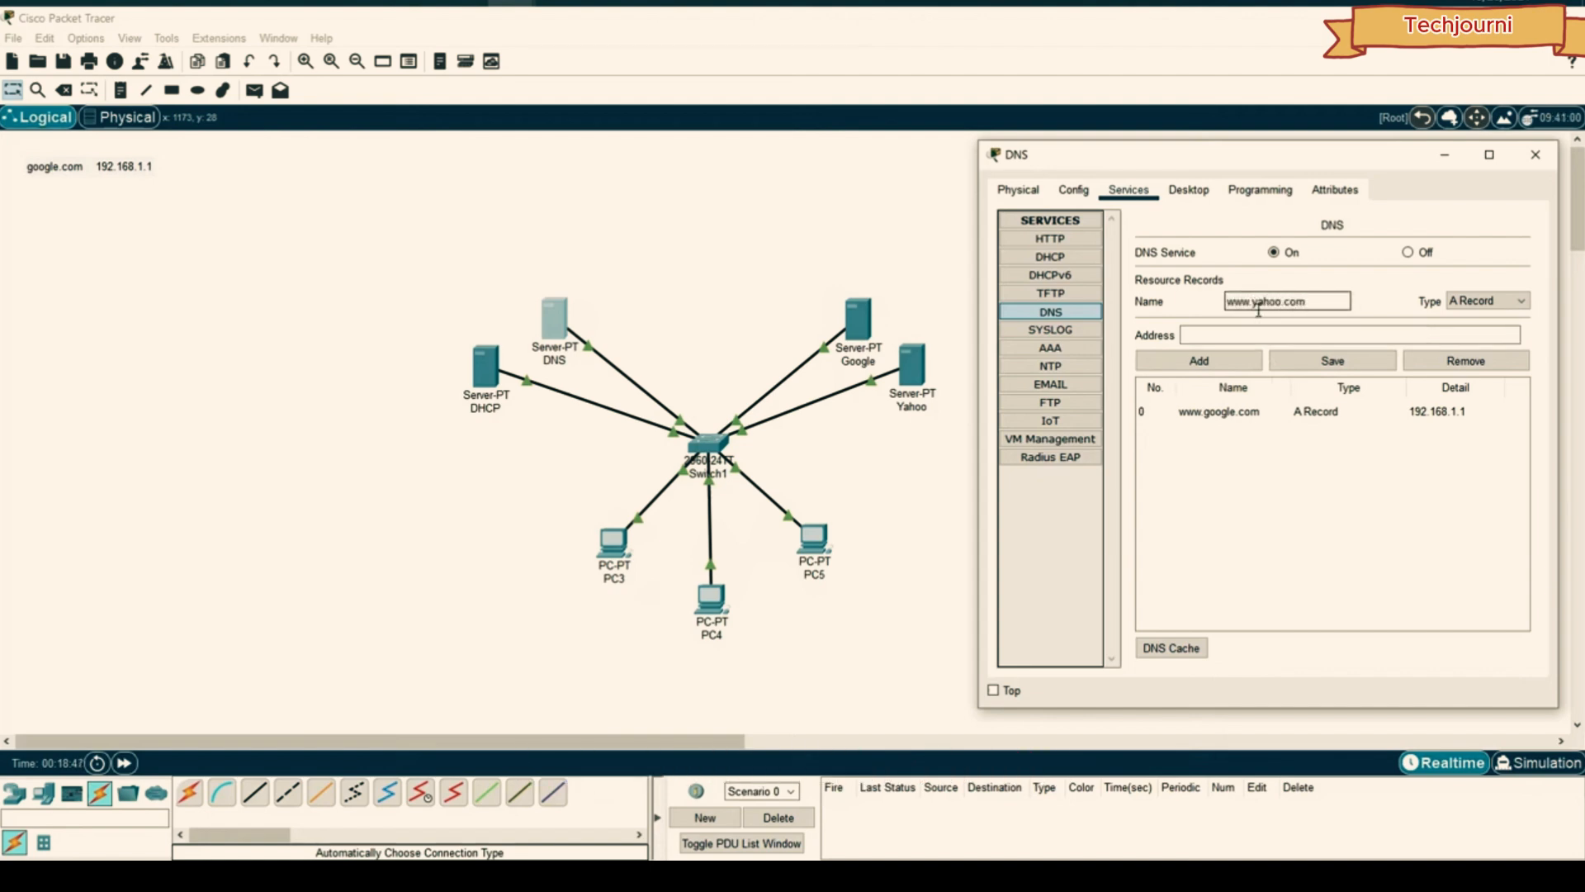
left_click(1234, 330)
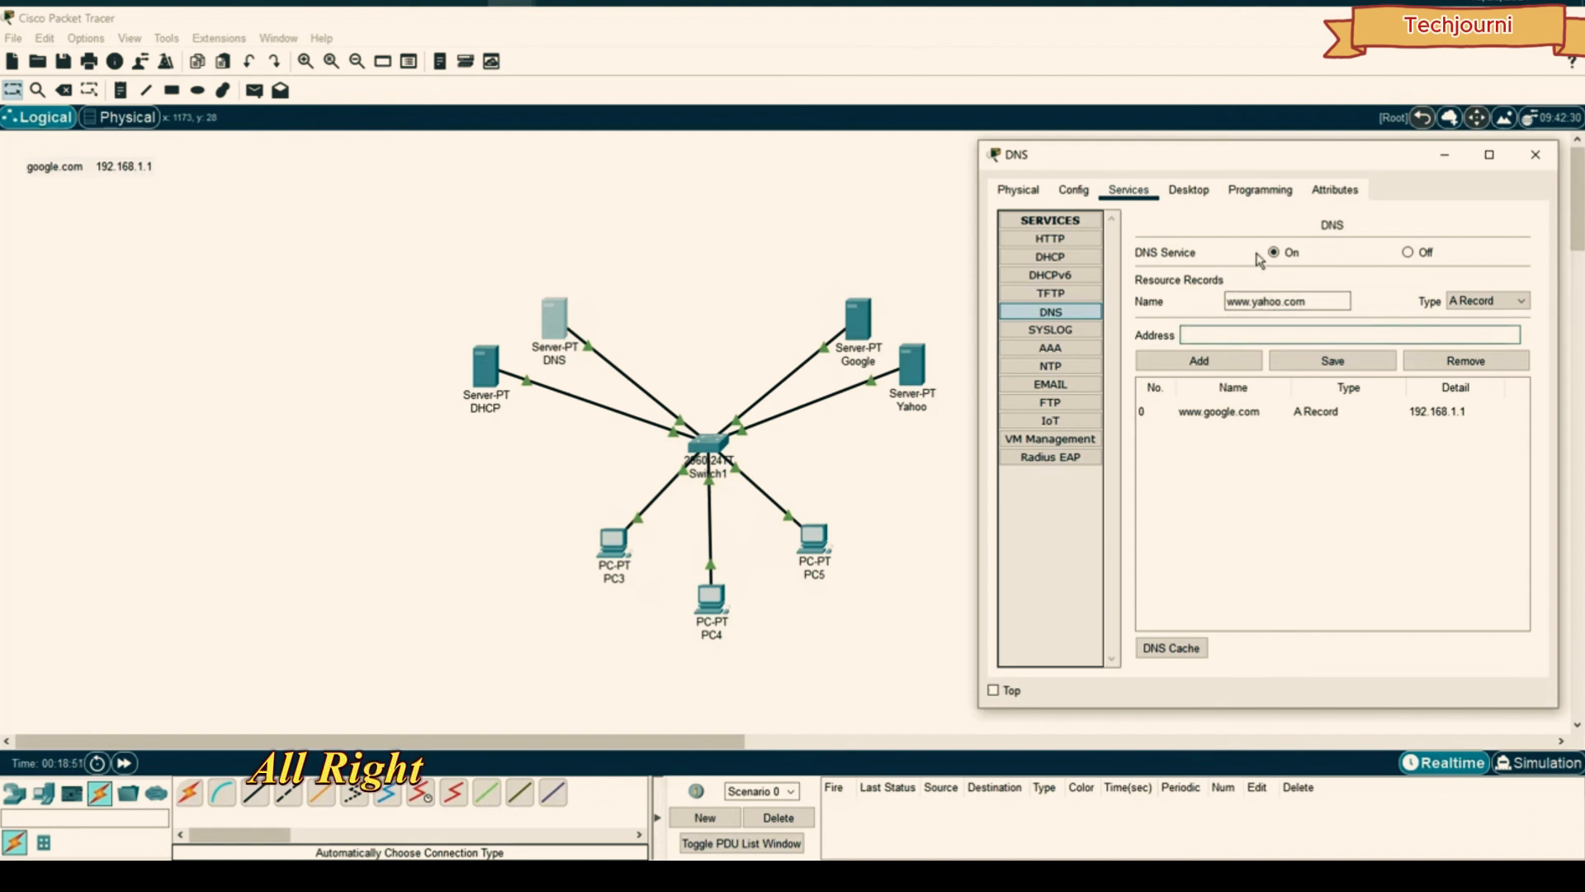
type("192.168.1.2")
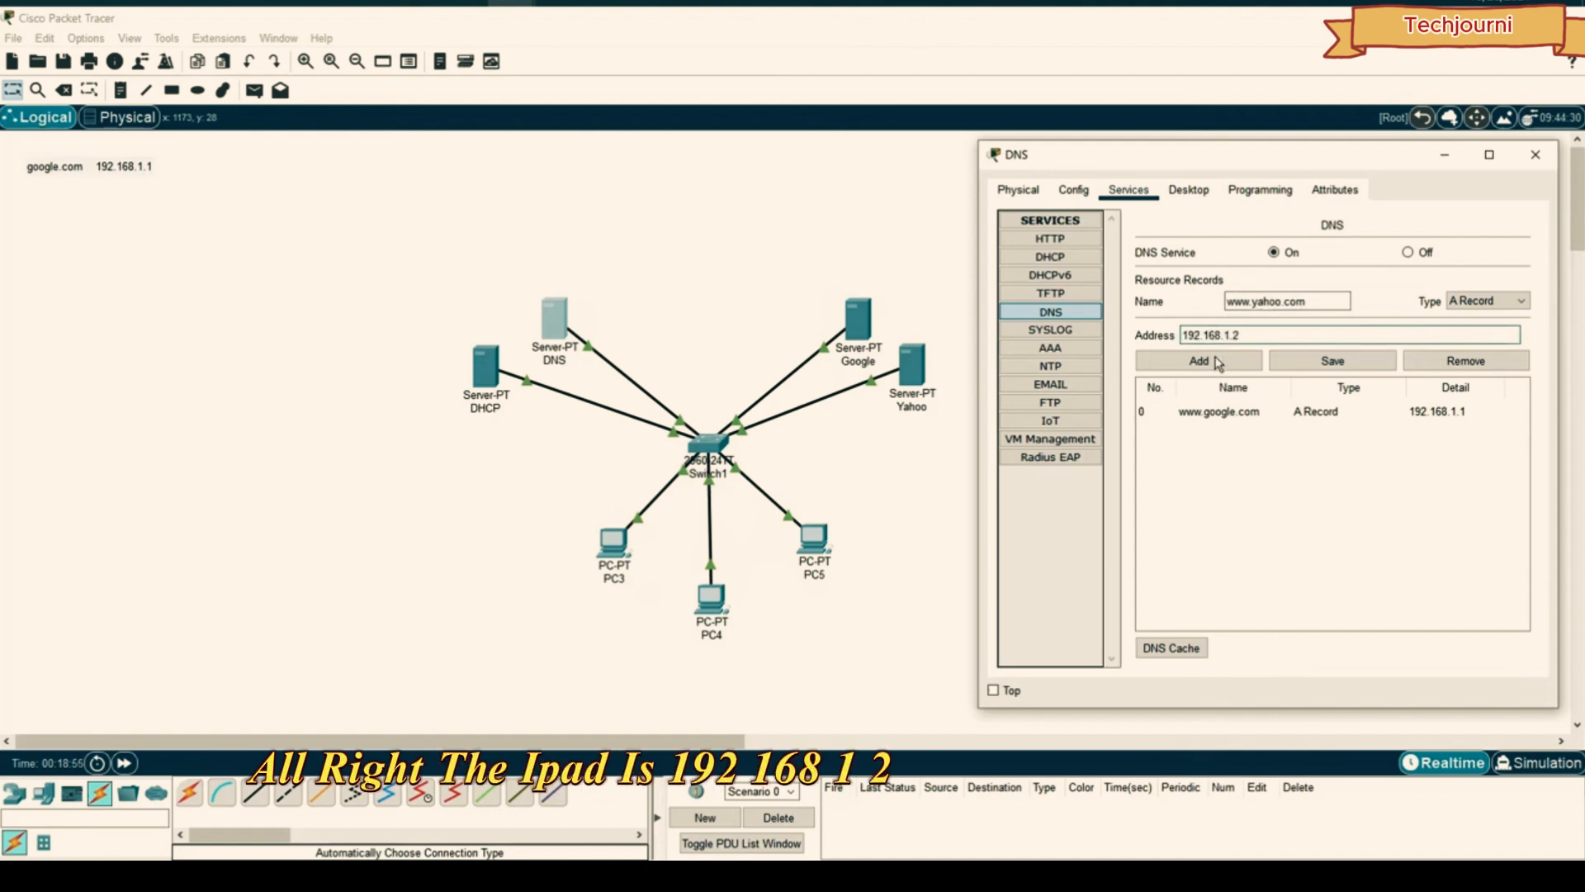
left_click(1217, 364)
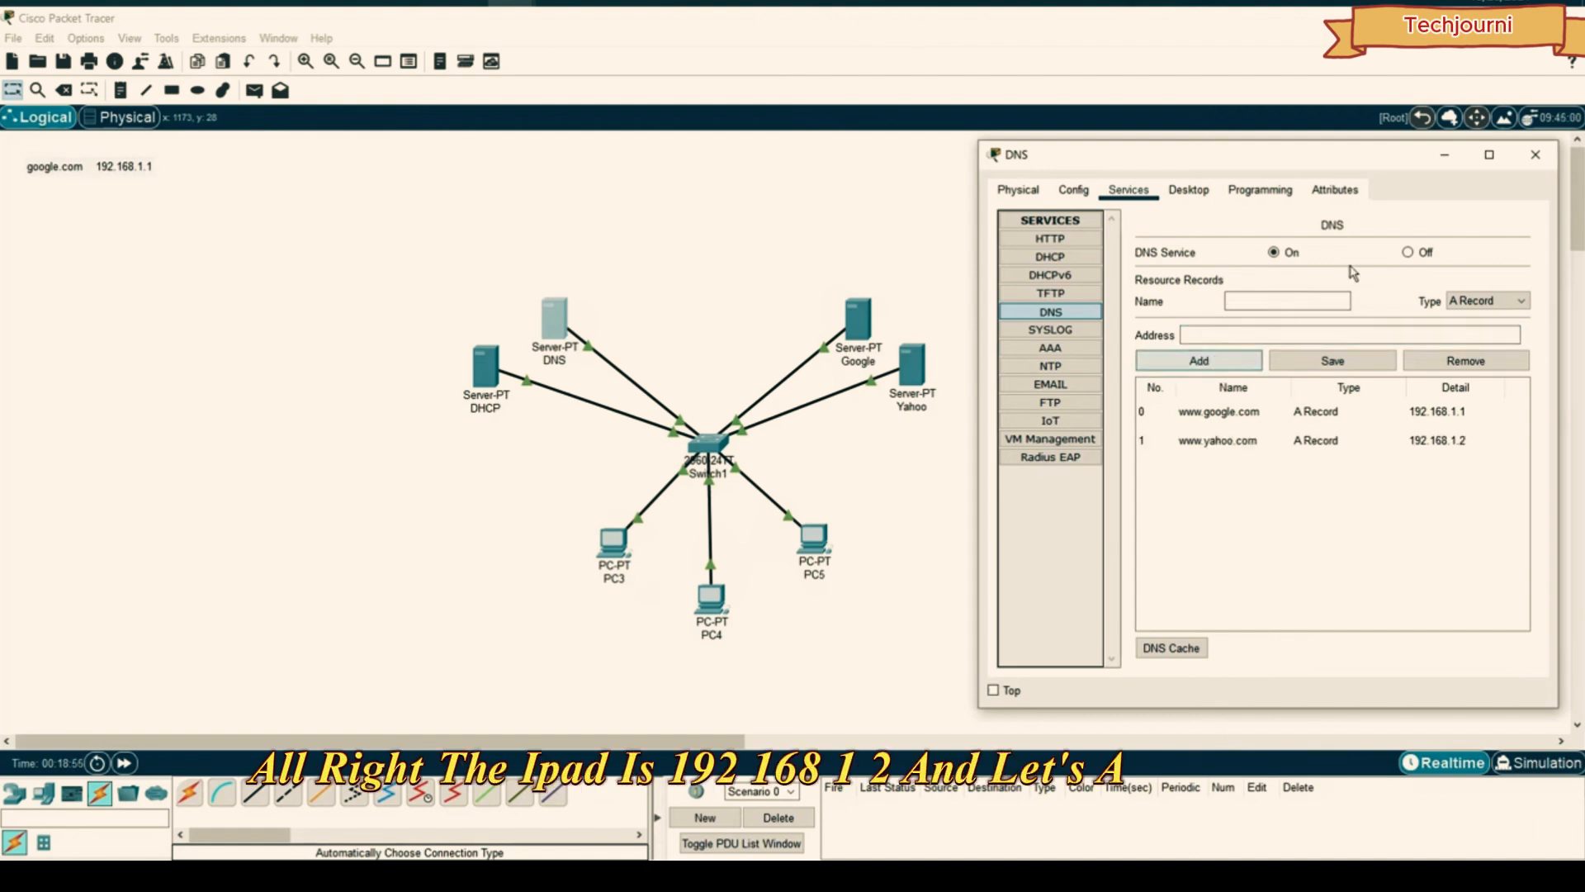
left_click(1550, 156)
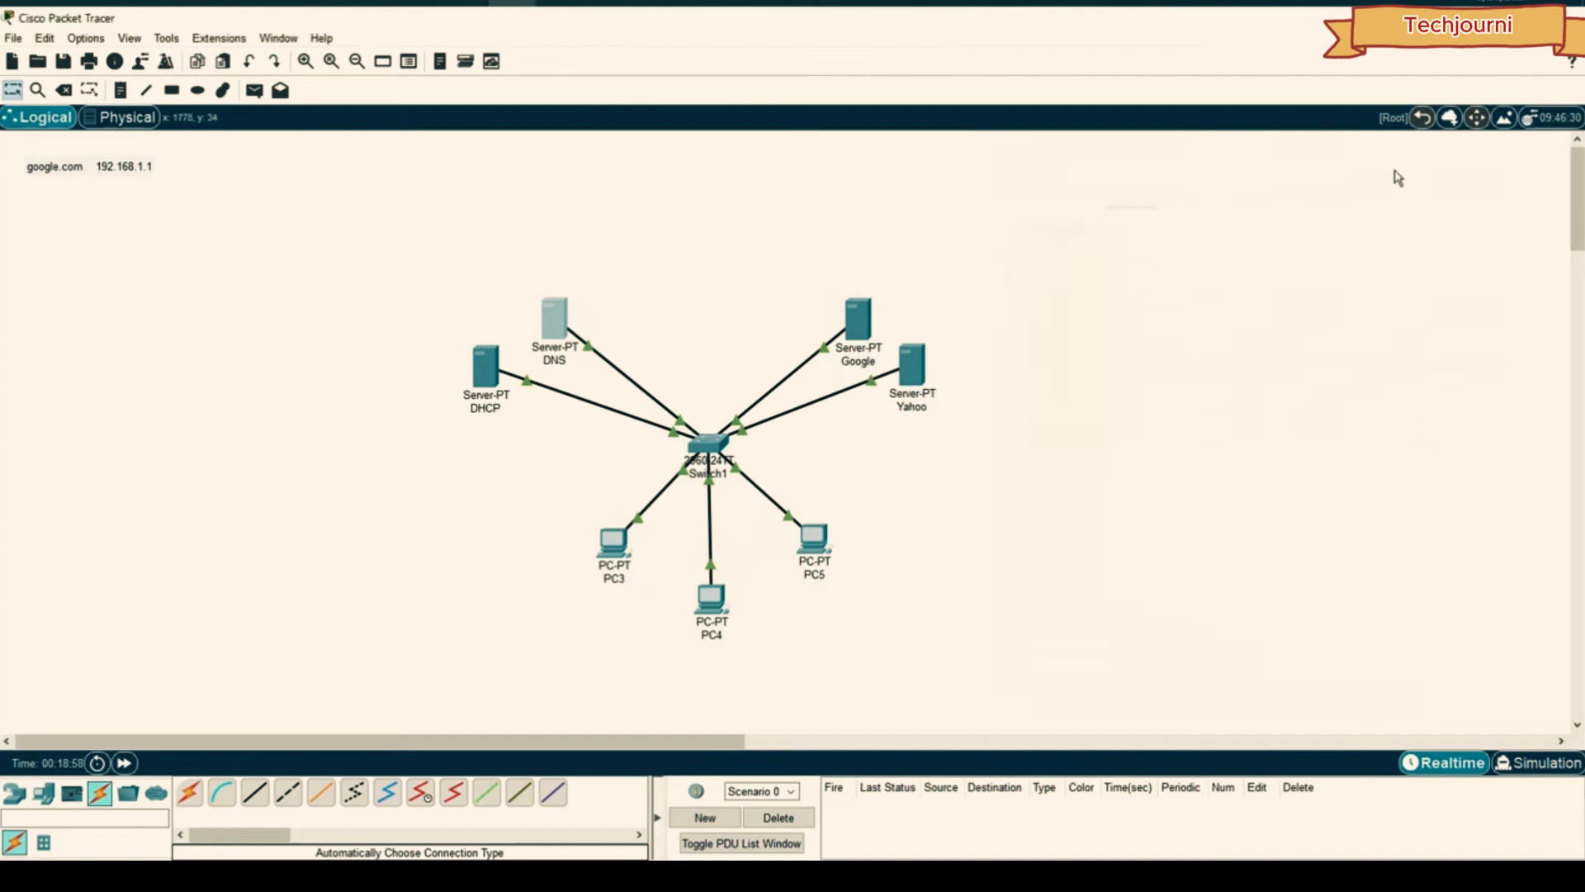
- Open the Google server's Services and review its DHCP, DHCPv6, TFTP and DNS settings
left_click(859, 316)
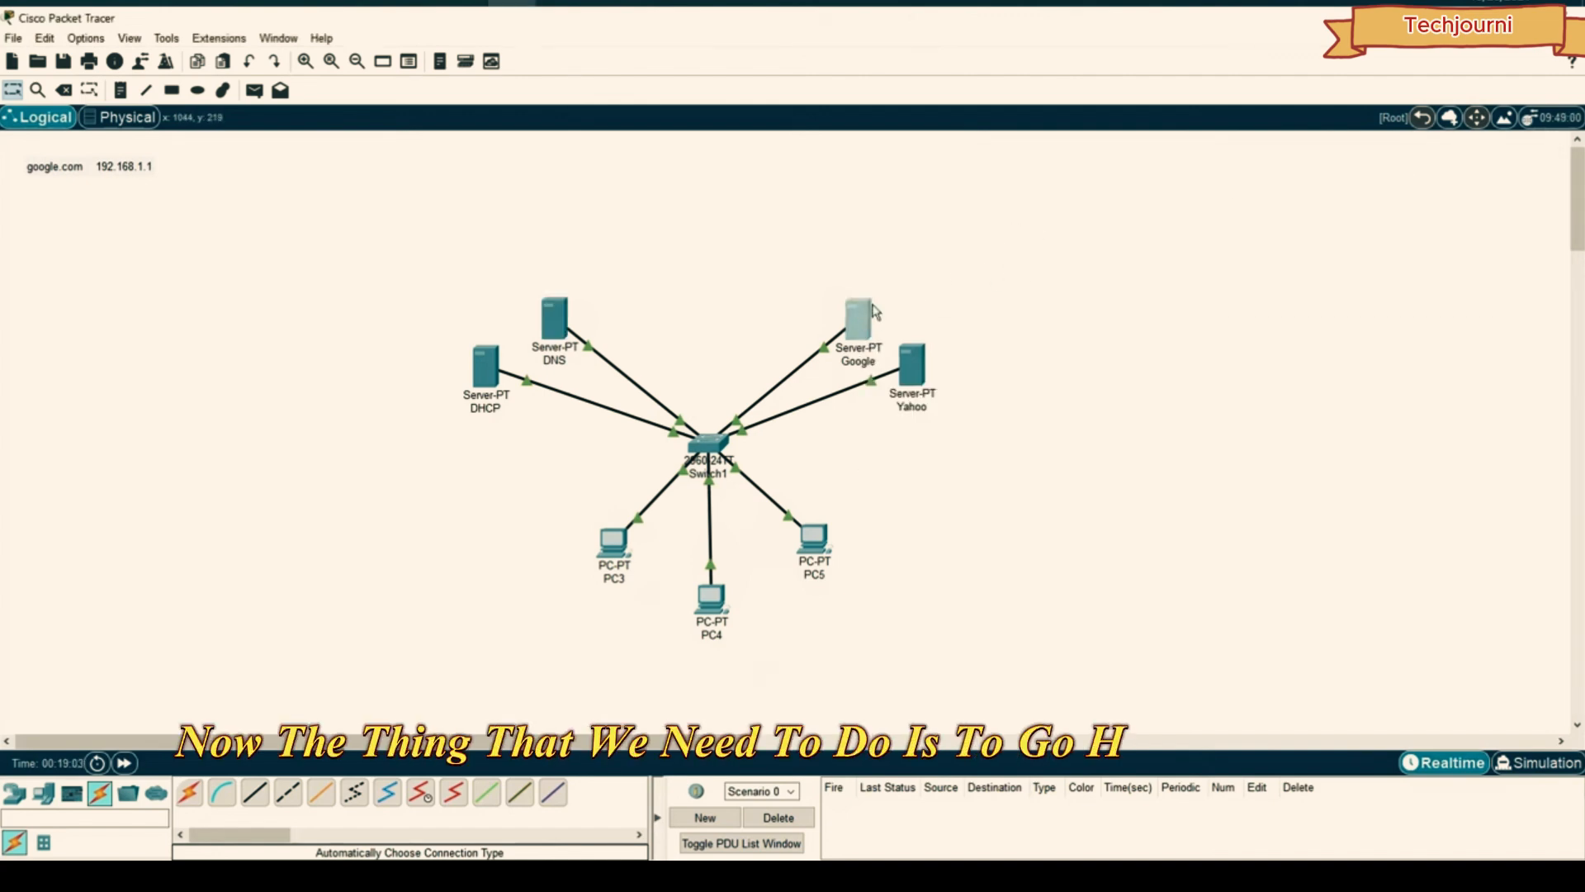
left_click_drag(732, 156, 1232, 170)
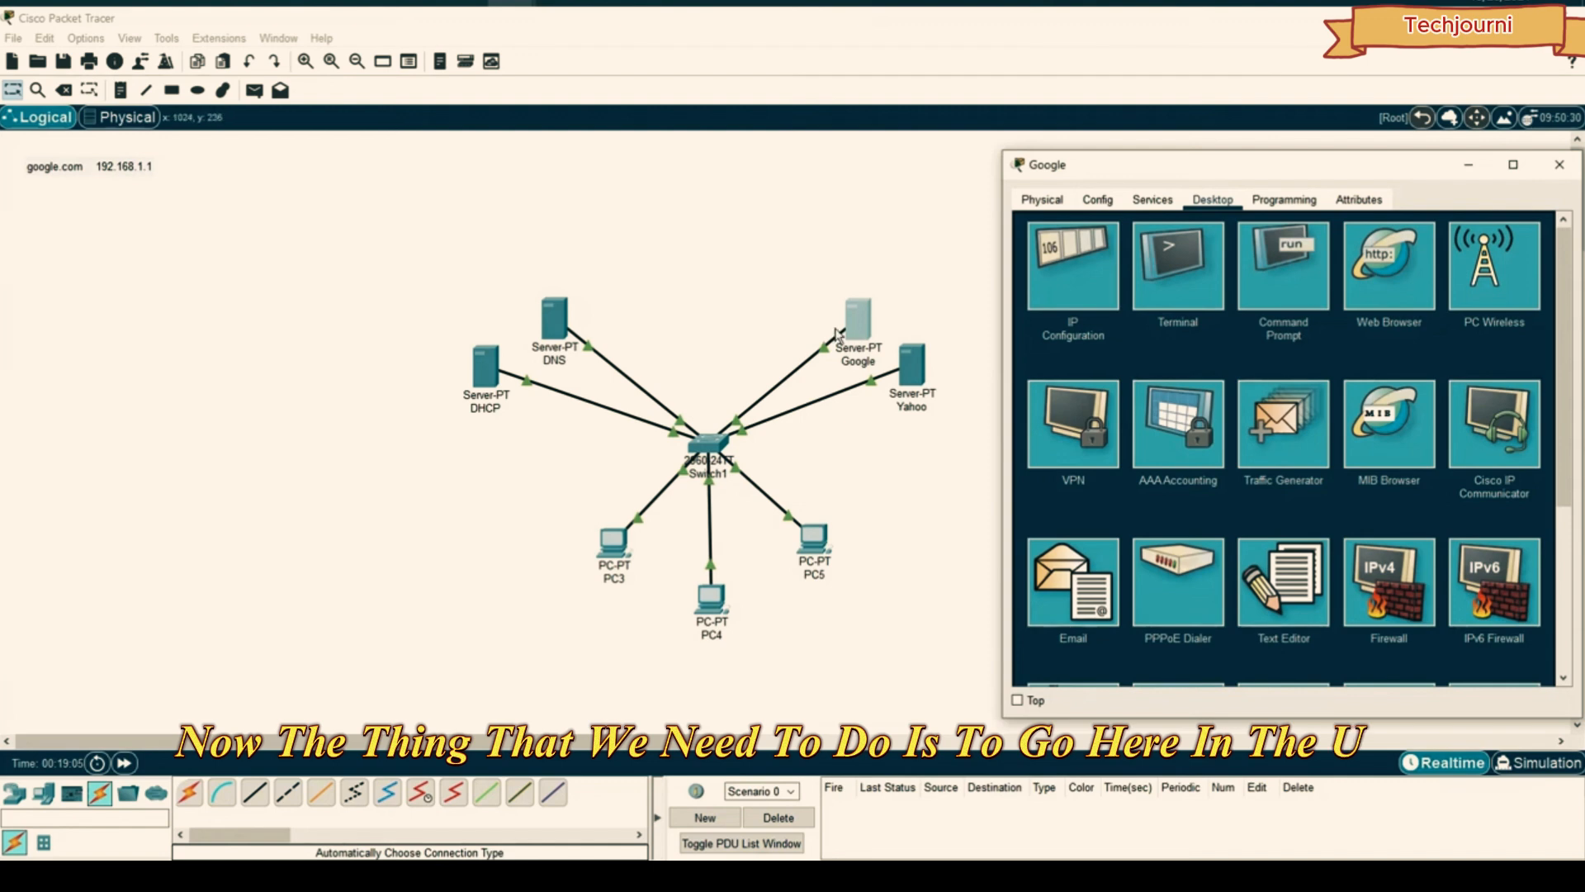
left_click(1152, 199)
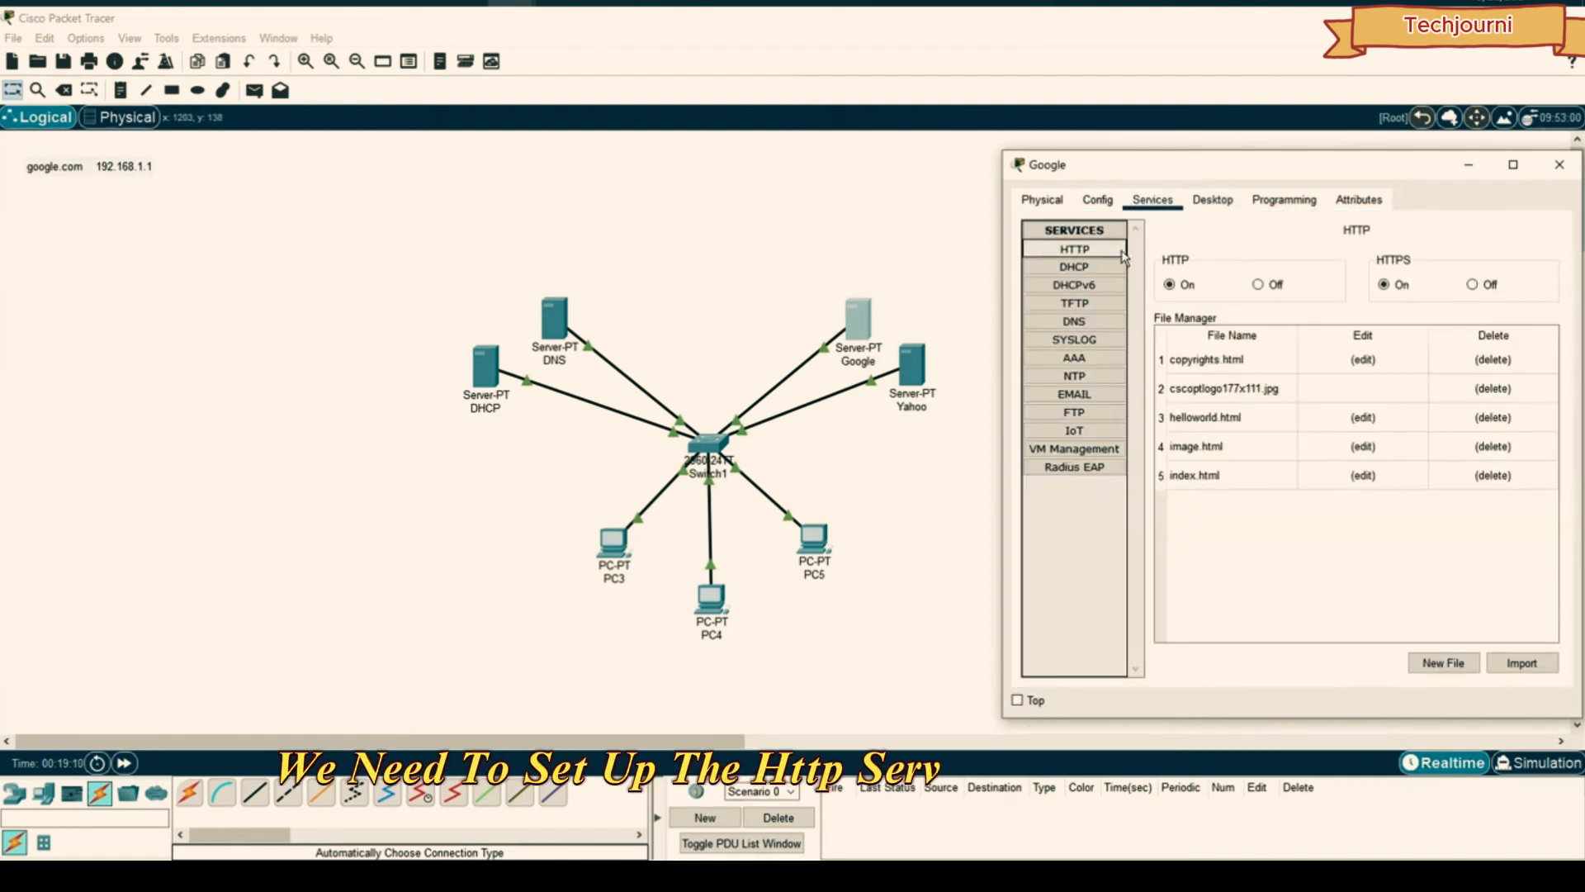
left_click(1080, 267)
left_click(1083, 286)
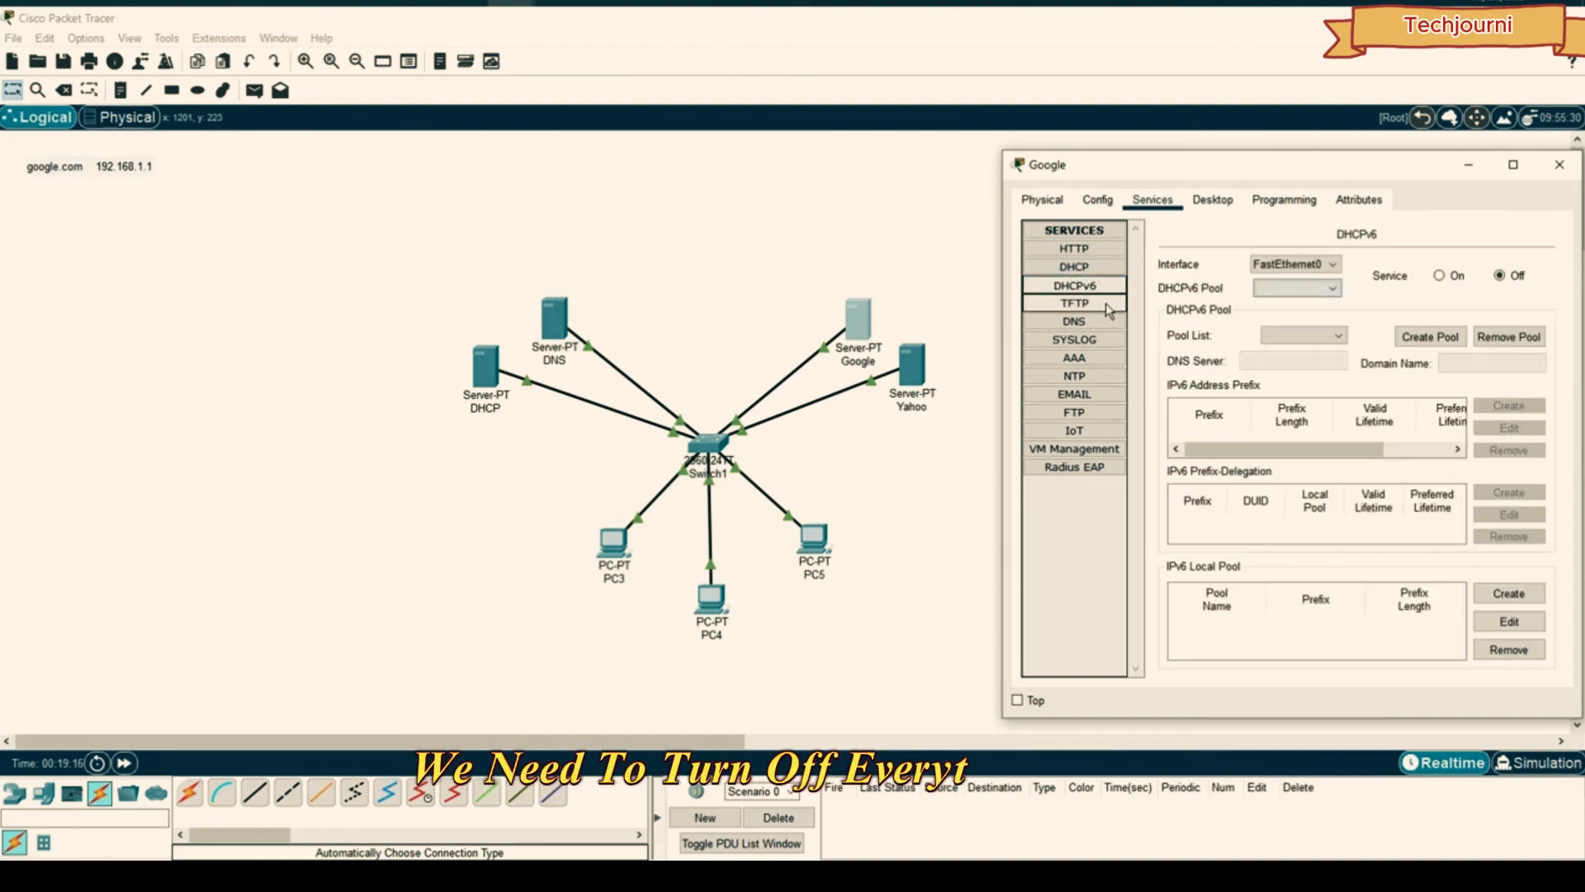
left_click(1076, 303)
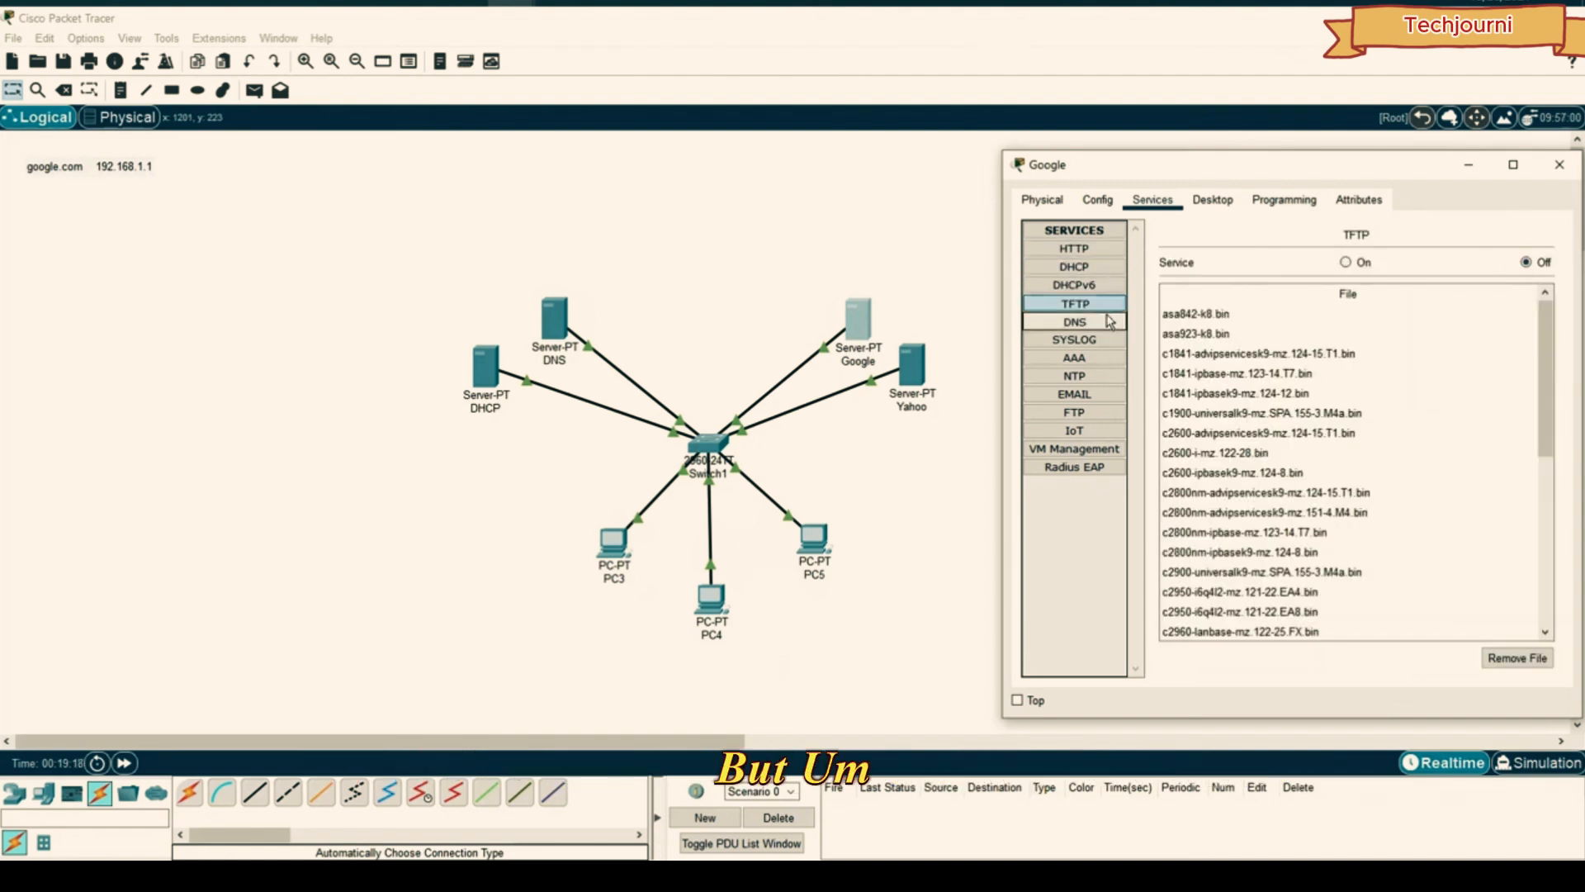
left_click(1074, 322)
- Back in the HTTP service, open index.html for editing
left_click(1083, 249)
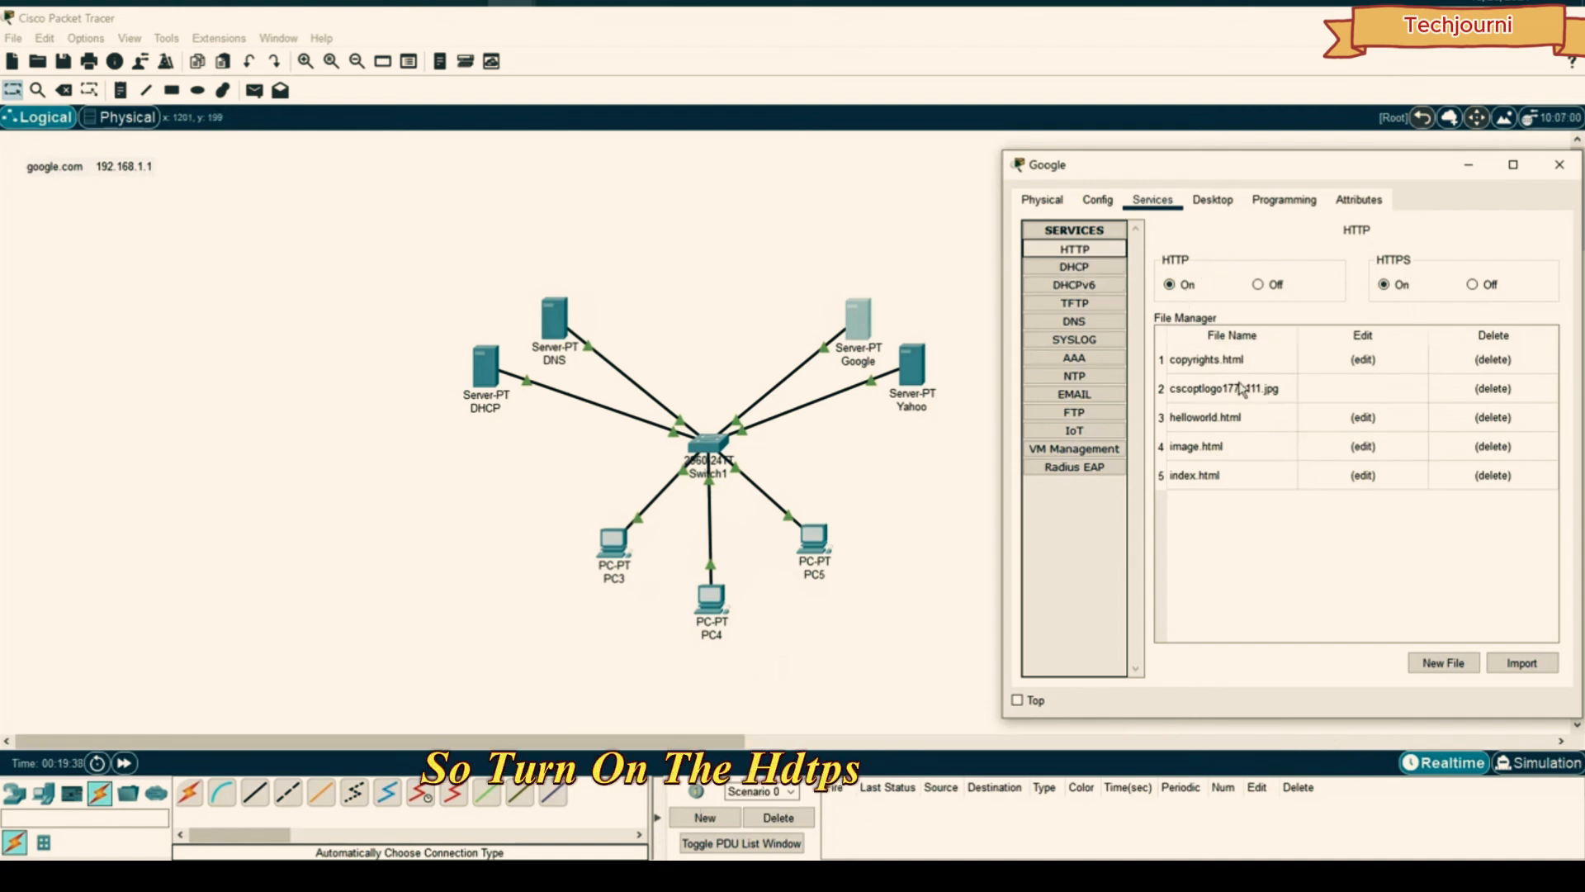
left_click(1199, 482)
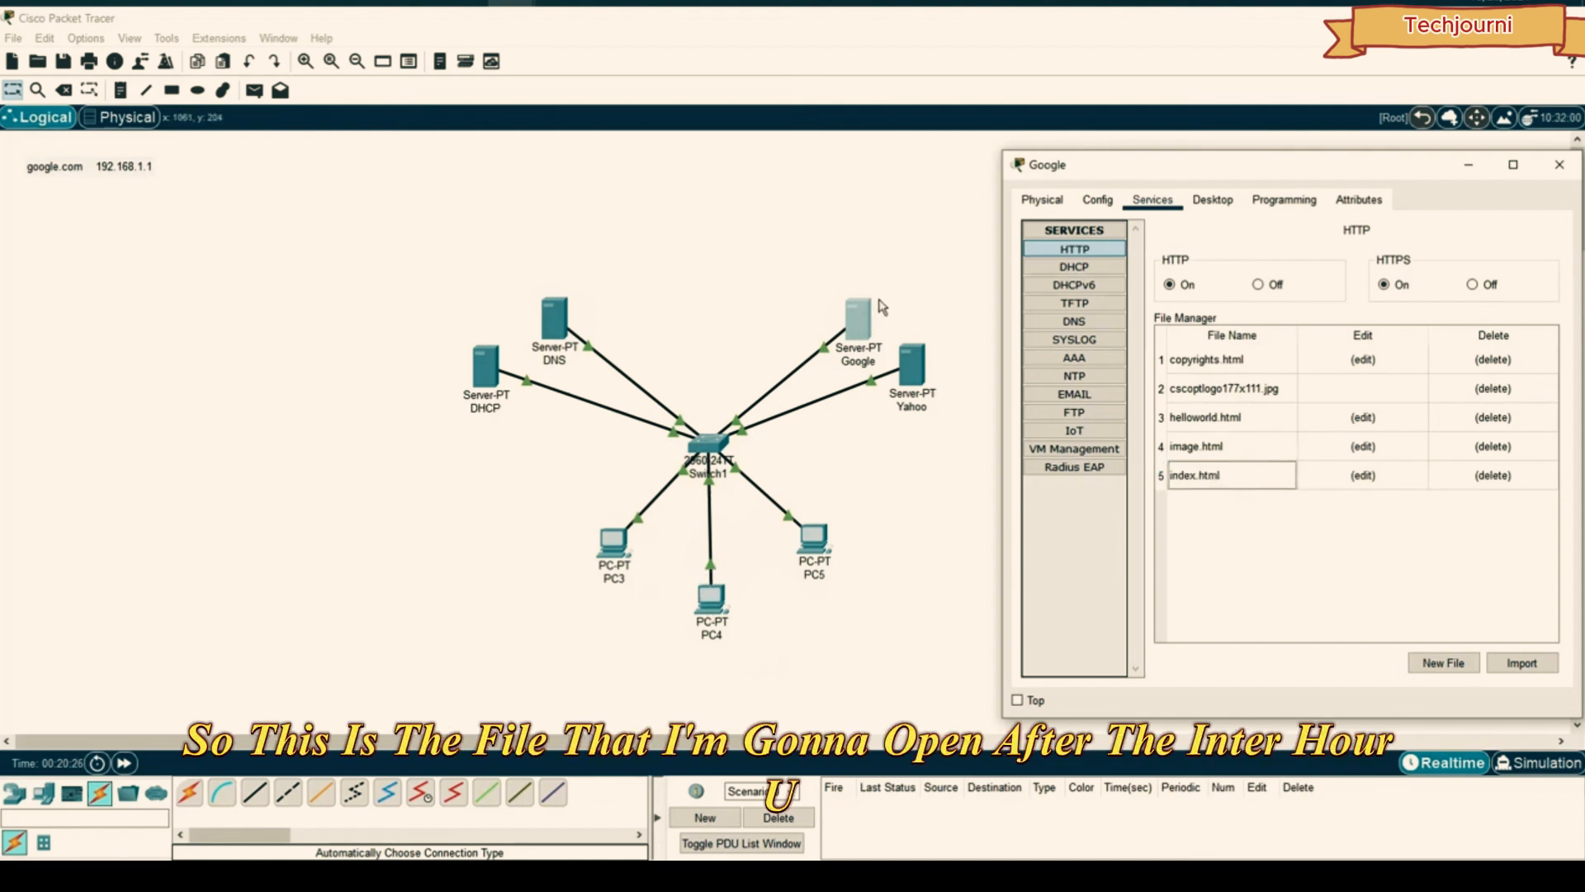
left_click(1363, 476)
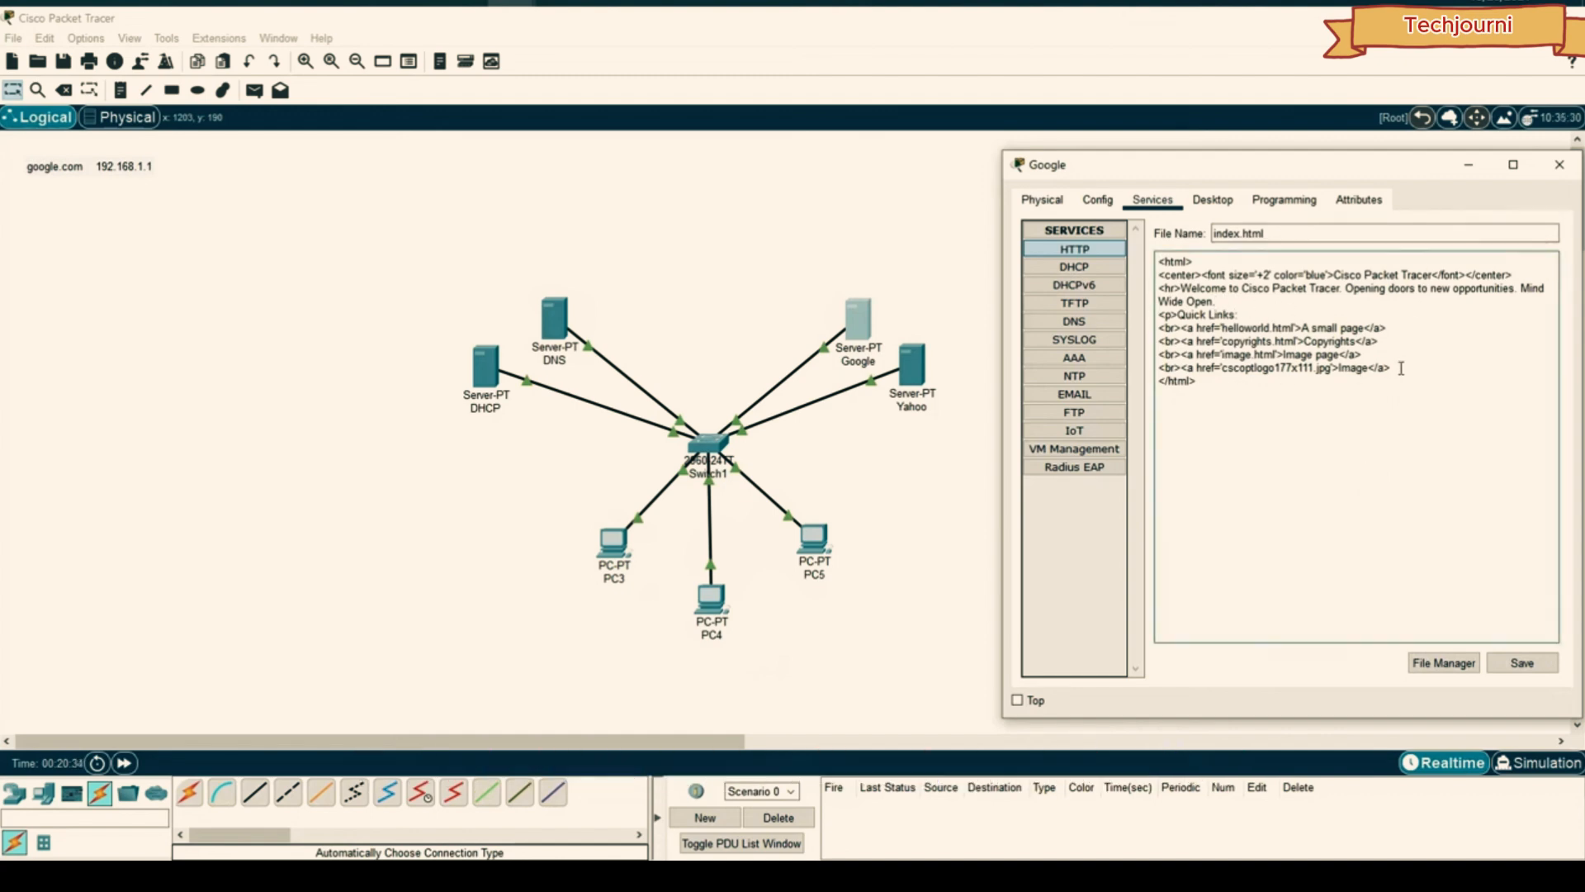
- Delete the welcome text and quick links lines and change the heading to 'Welcome to Google'
left_click_drag(1391, 368, 1152, 289)
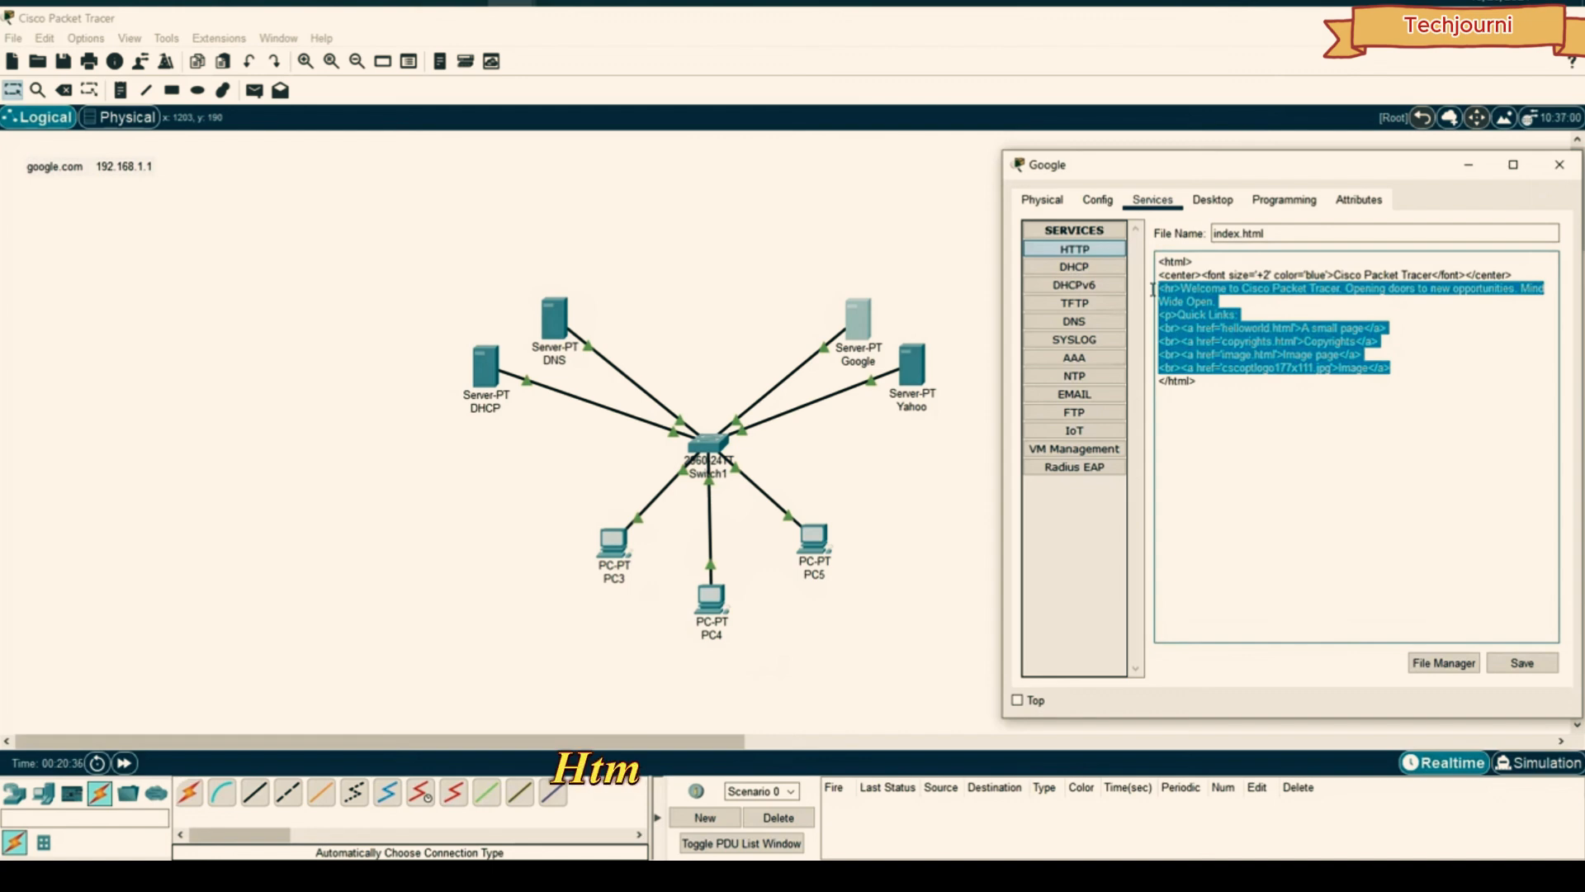
key("Delete")
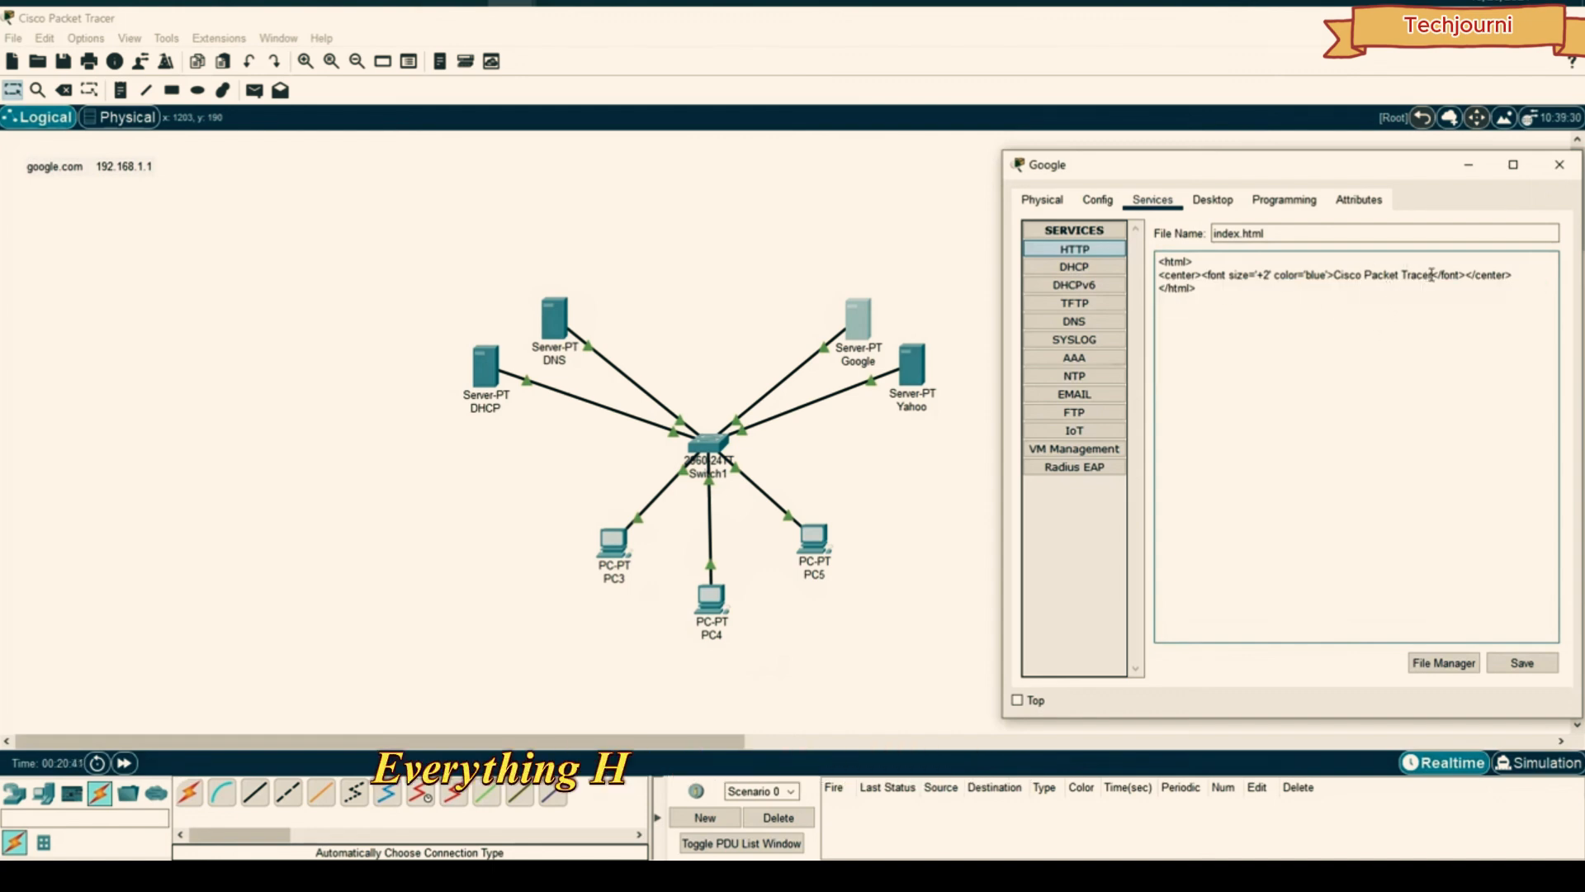
mouse_move(1433, 275)
left_mouse_down()
mouse_move(1362, 275)
mouse_move(1449, 276)
mouse_move(1433, 275)
left_mouse_up()
type("Wel")
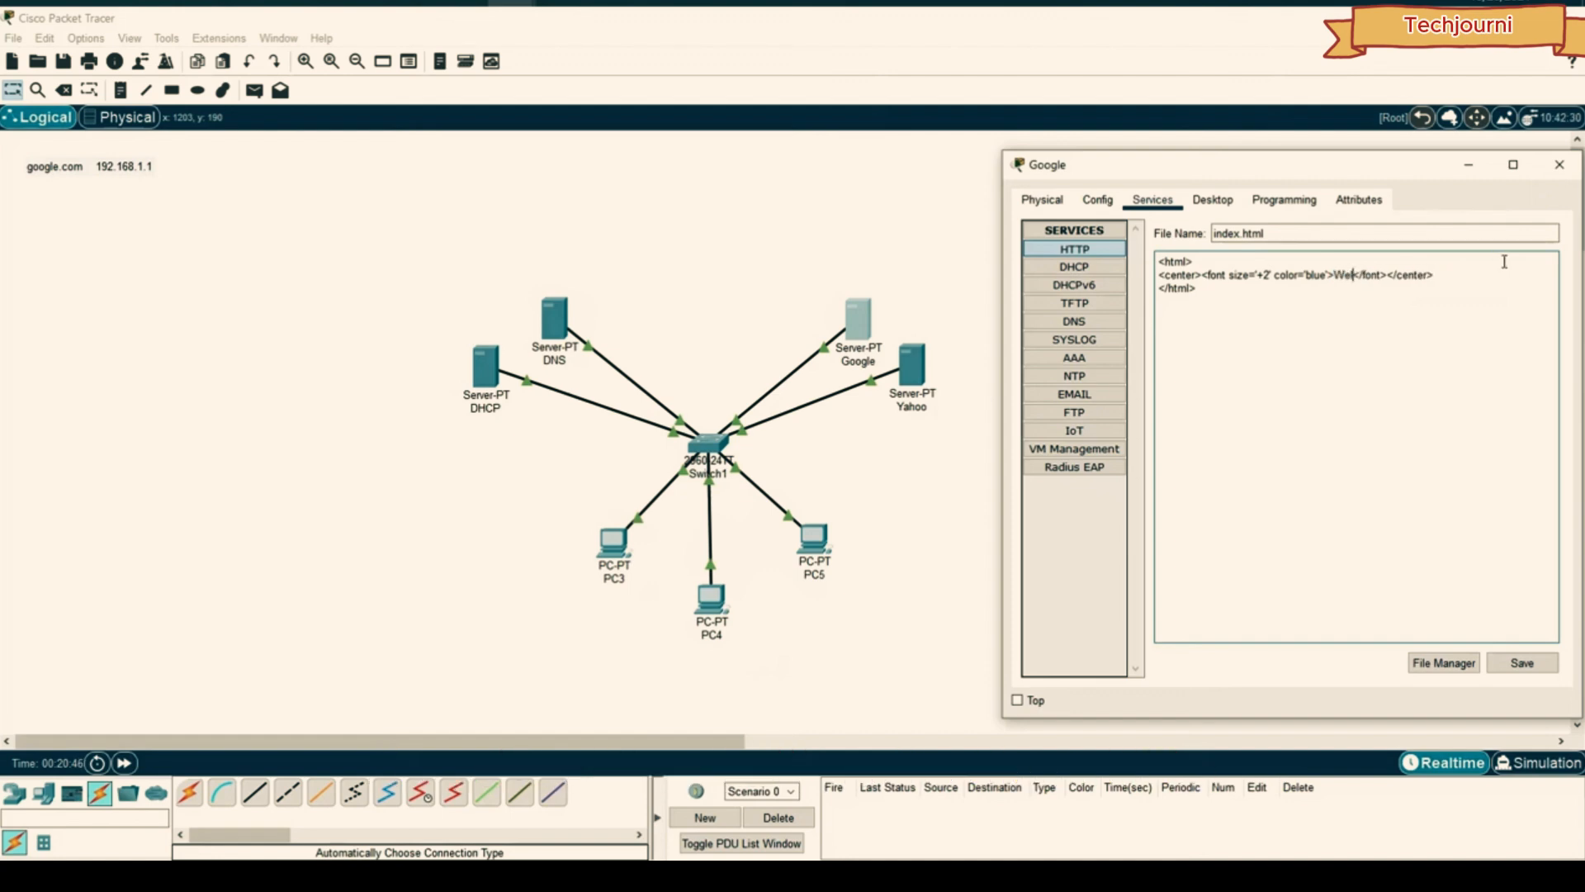
type("come to")
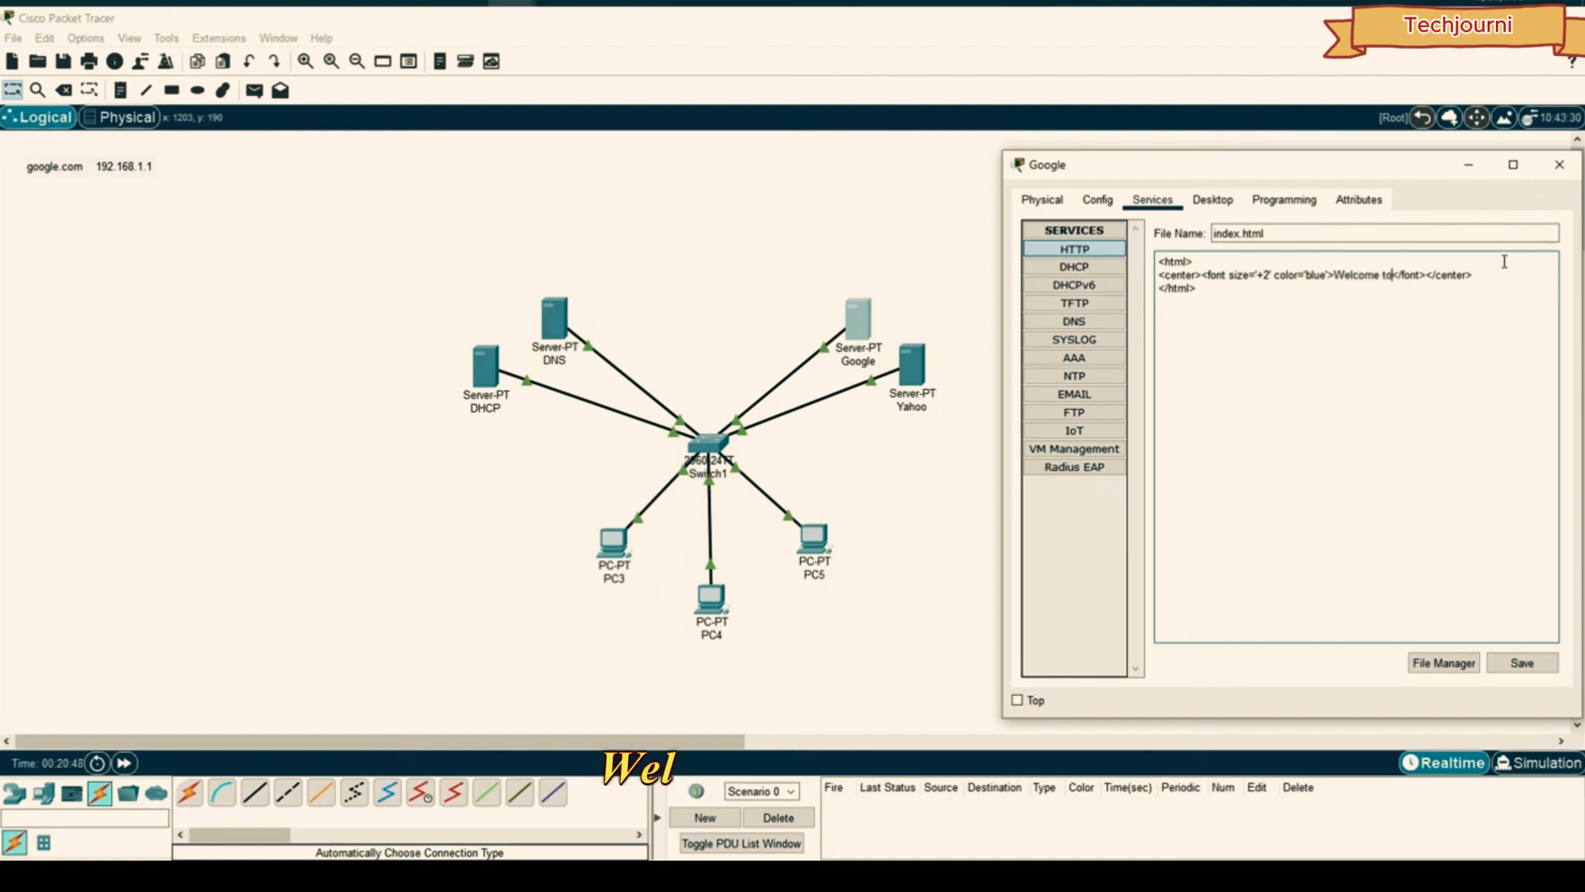
type(" google")
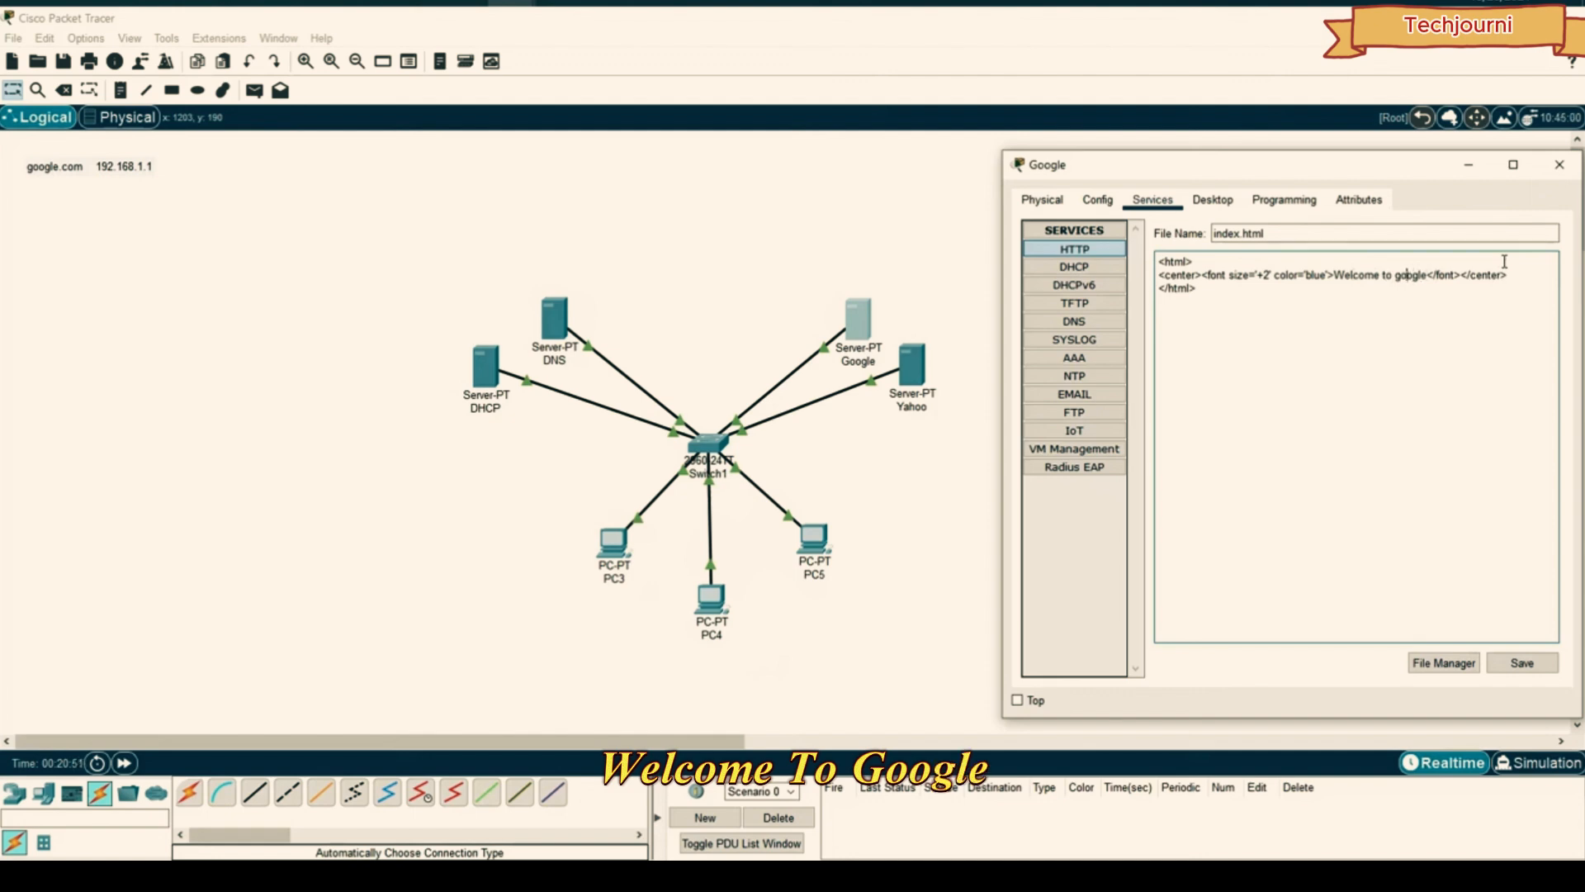
- Save index.html, overwriting the old one, close the Google server, and open the Yahoo server
left_click(1533, 669)
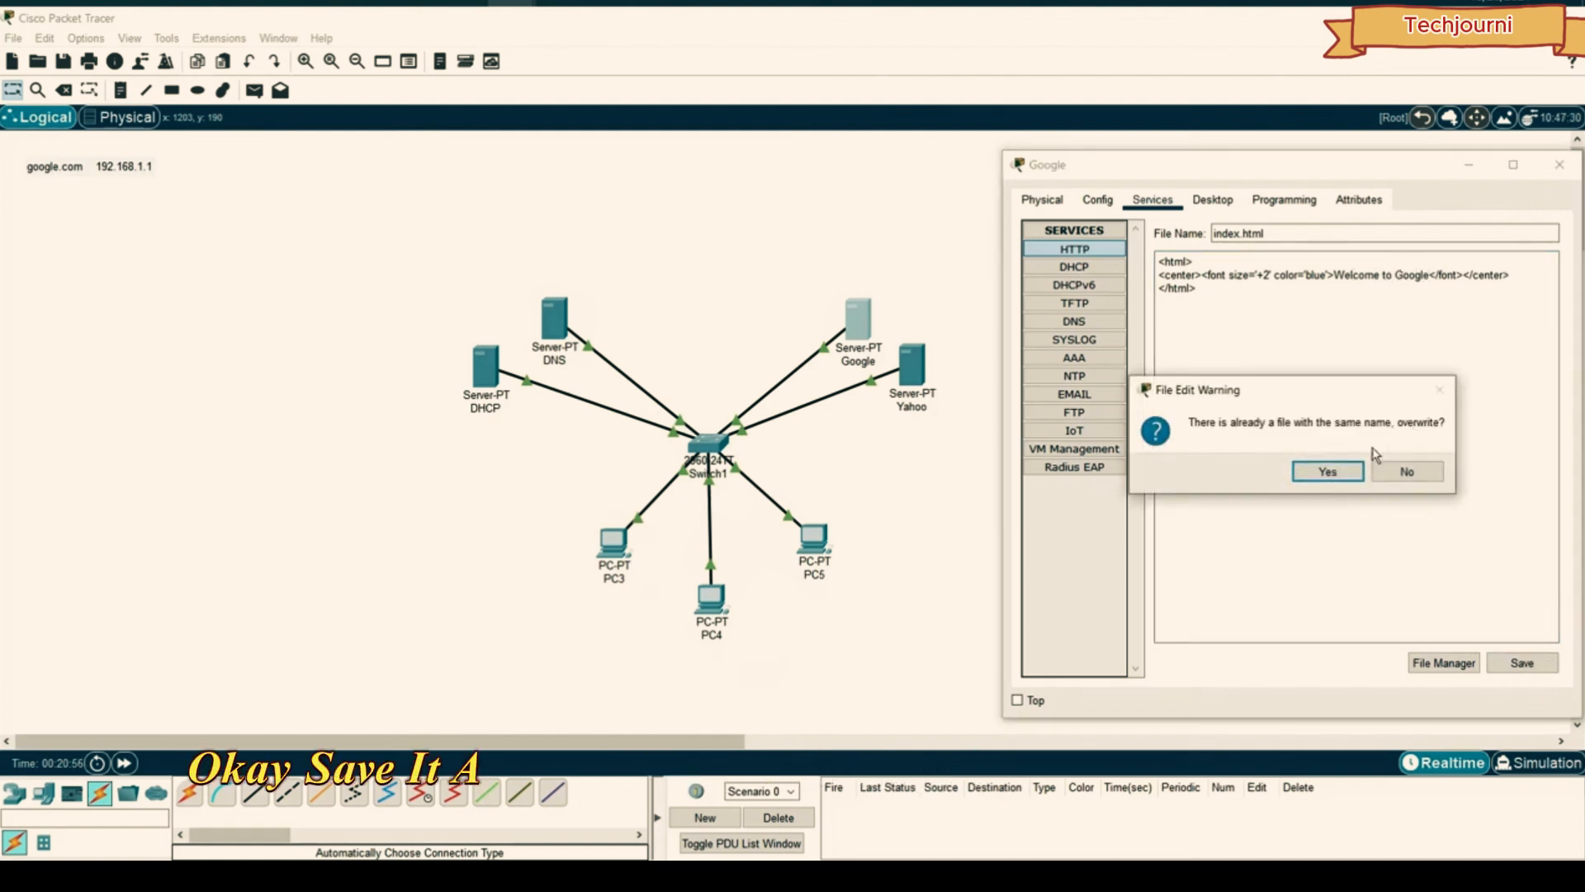
left_click(1321, 470)
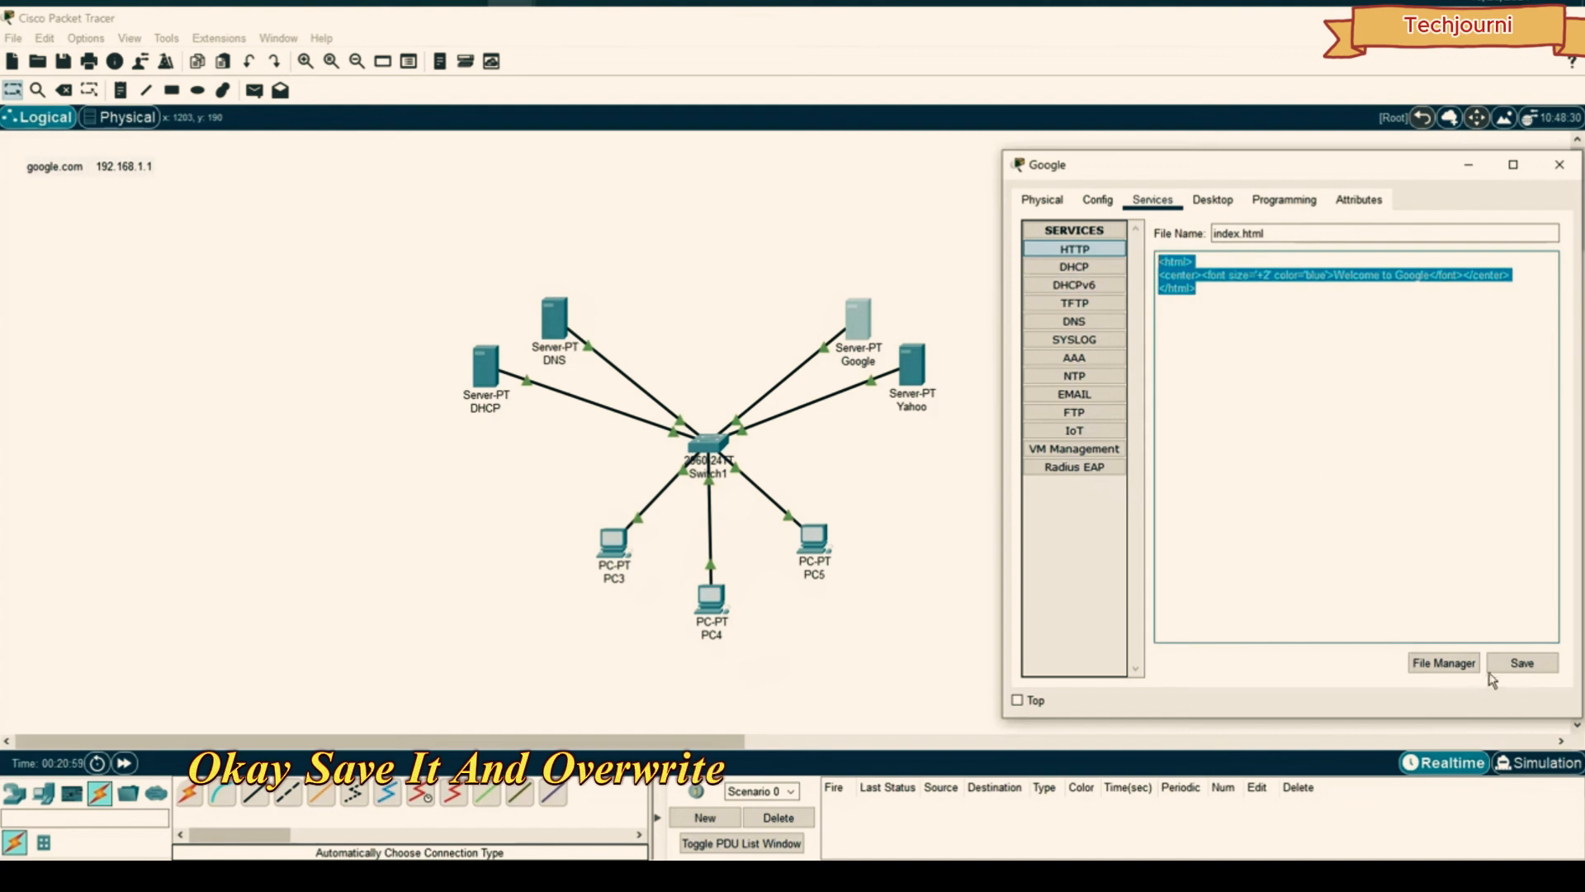
left_click(1560, 164)
left_click(910, 368)
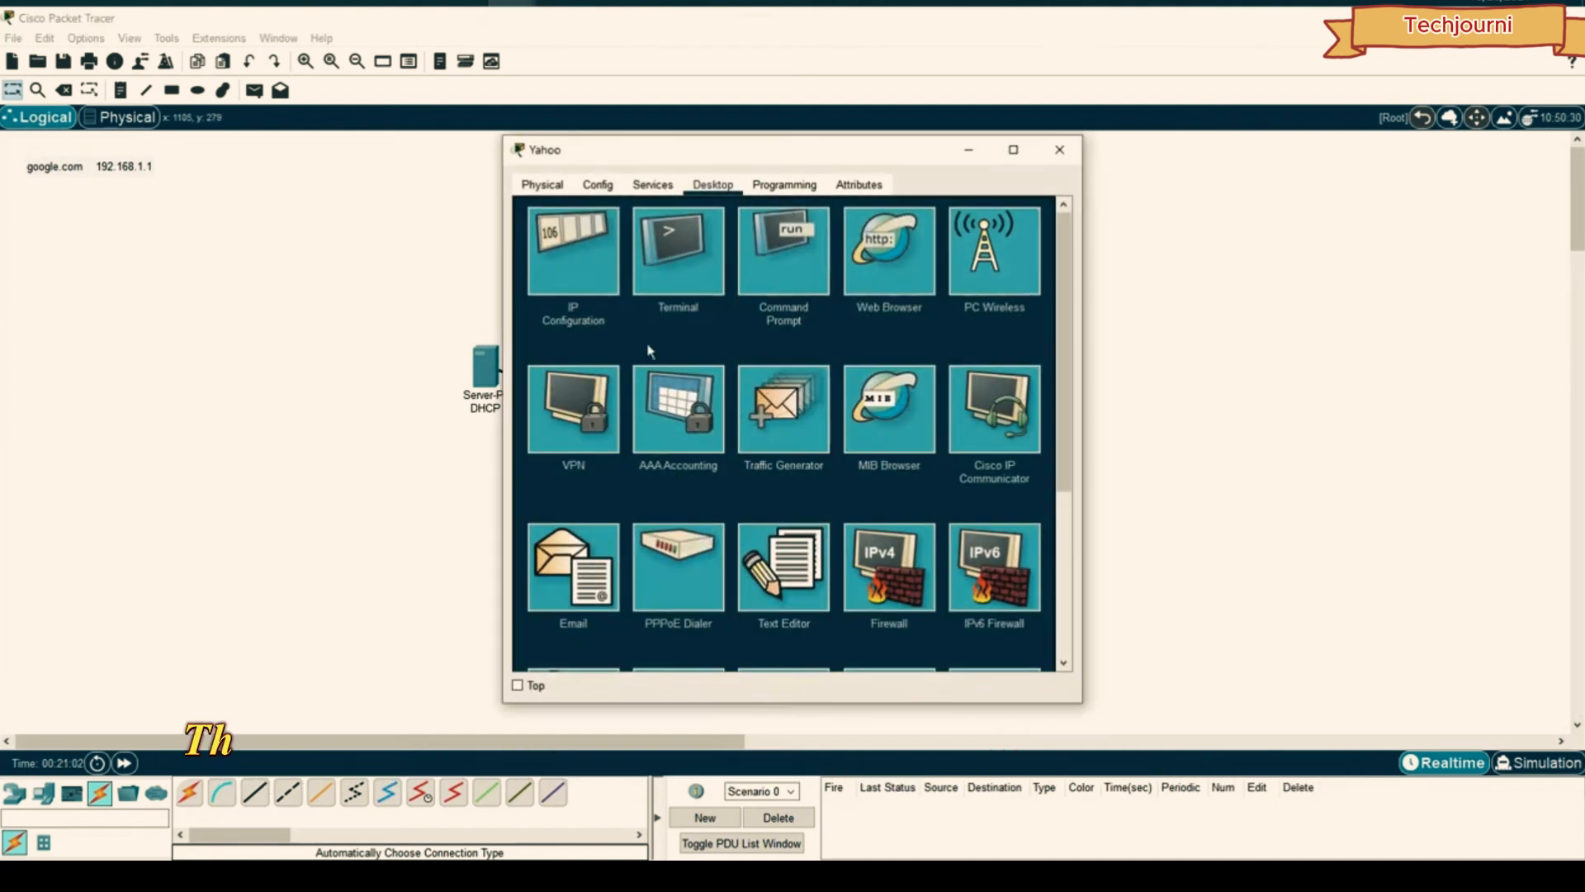
- Replace Yahoo's index.html with the pasted welcome page reading 'Welcome to Yahoo' and save it
left_click(652, 184)
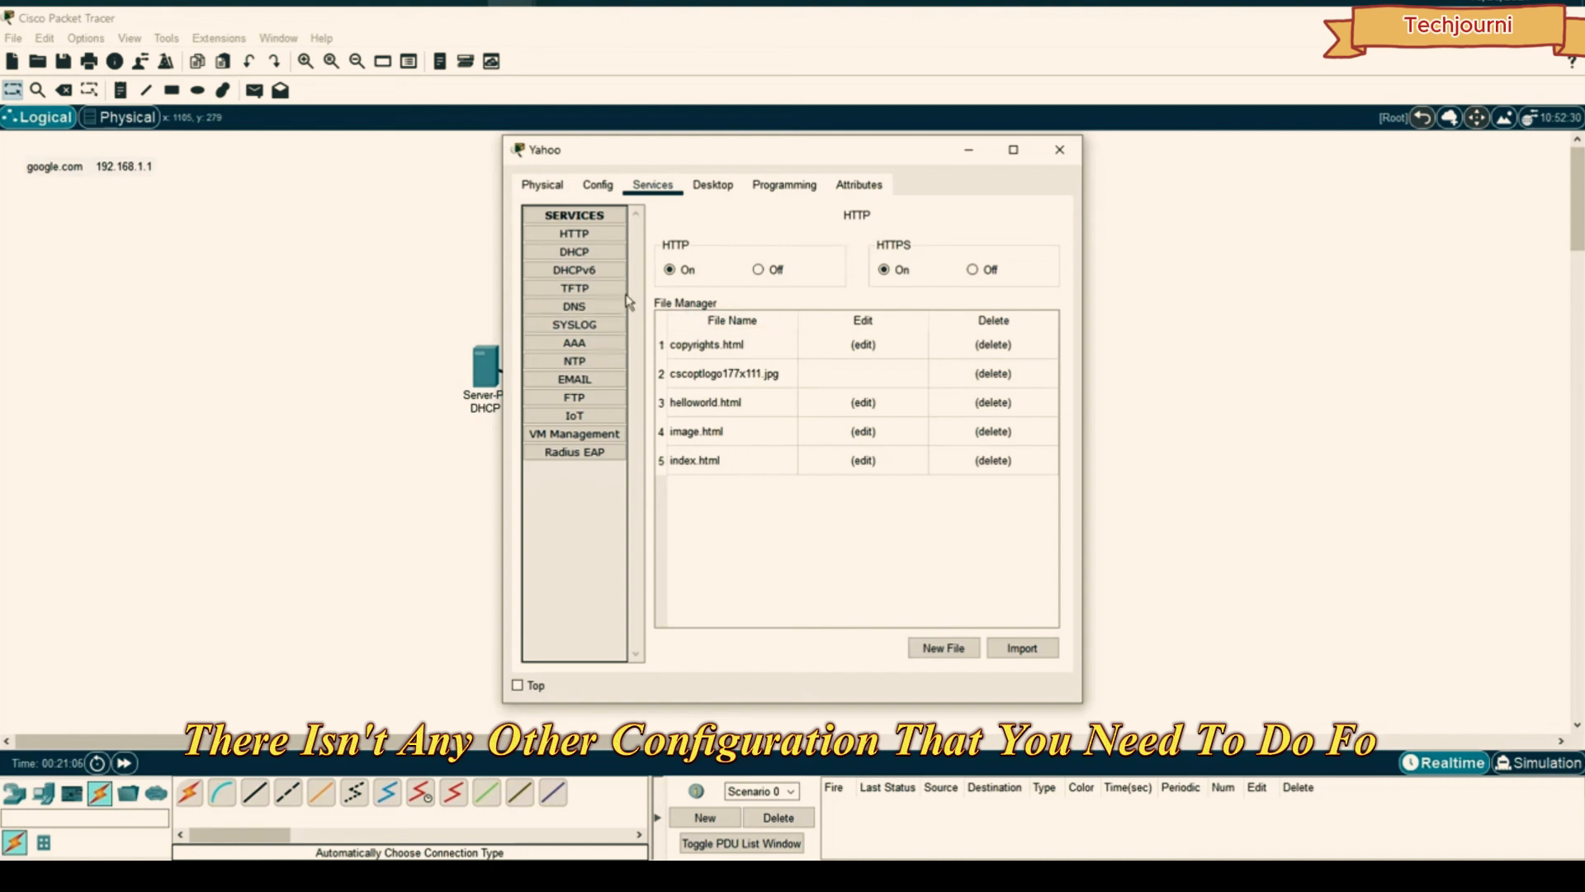
left_click(554, 234)
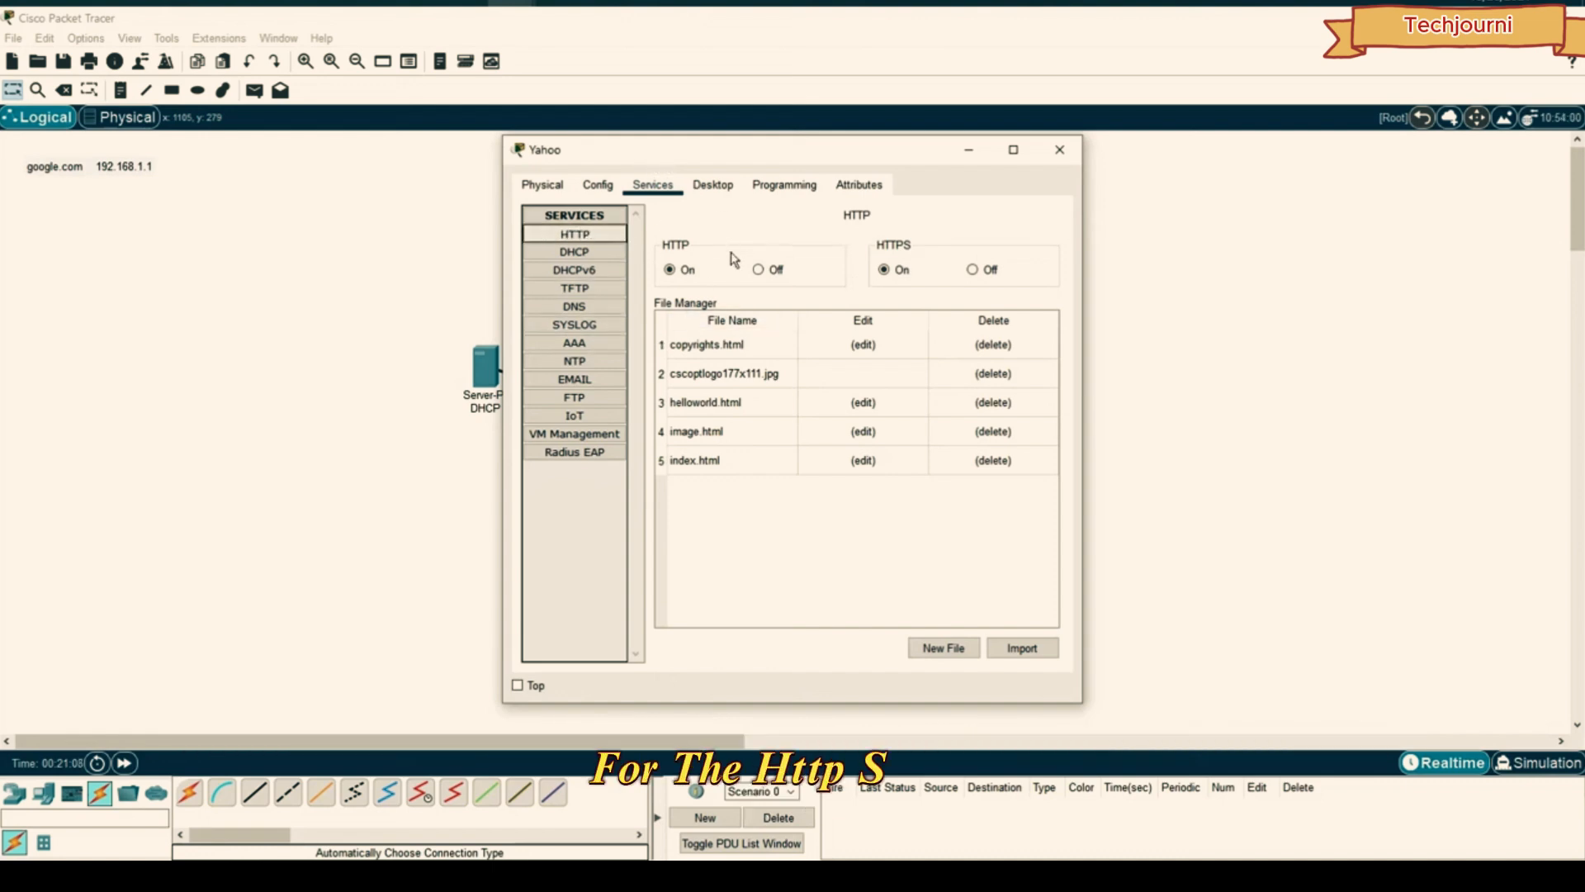
left_click(865, 463)
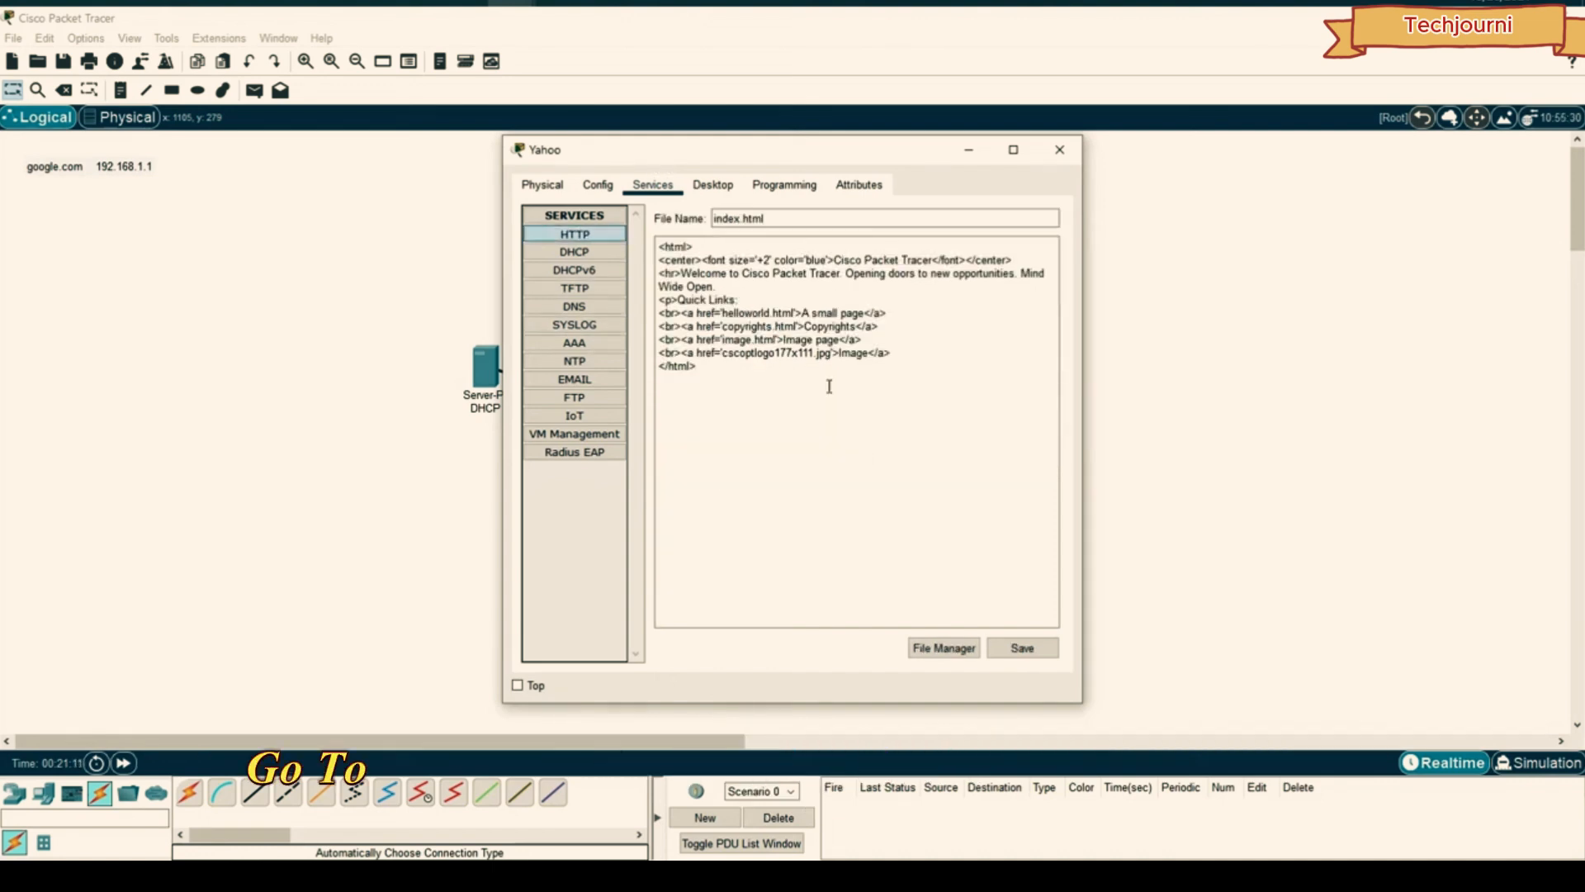
key("ctrl+a")
type("<html> <center><font size='+2' color='blue'>Welcome to Google</font></center> </html>")
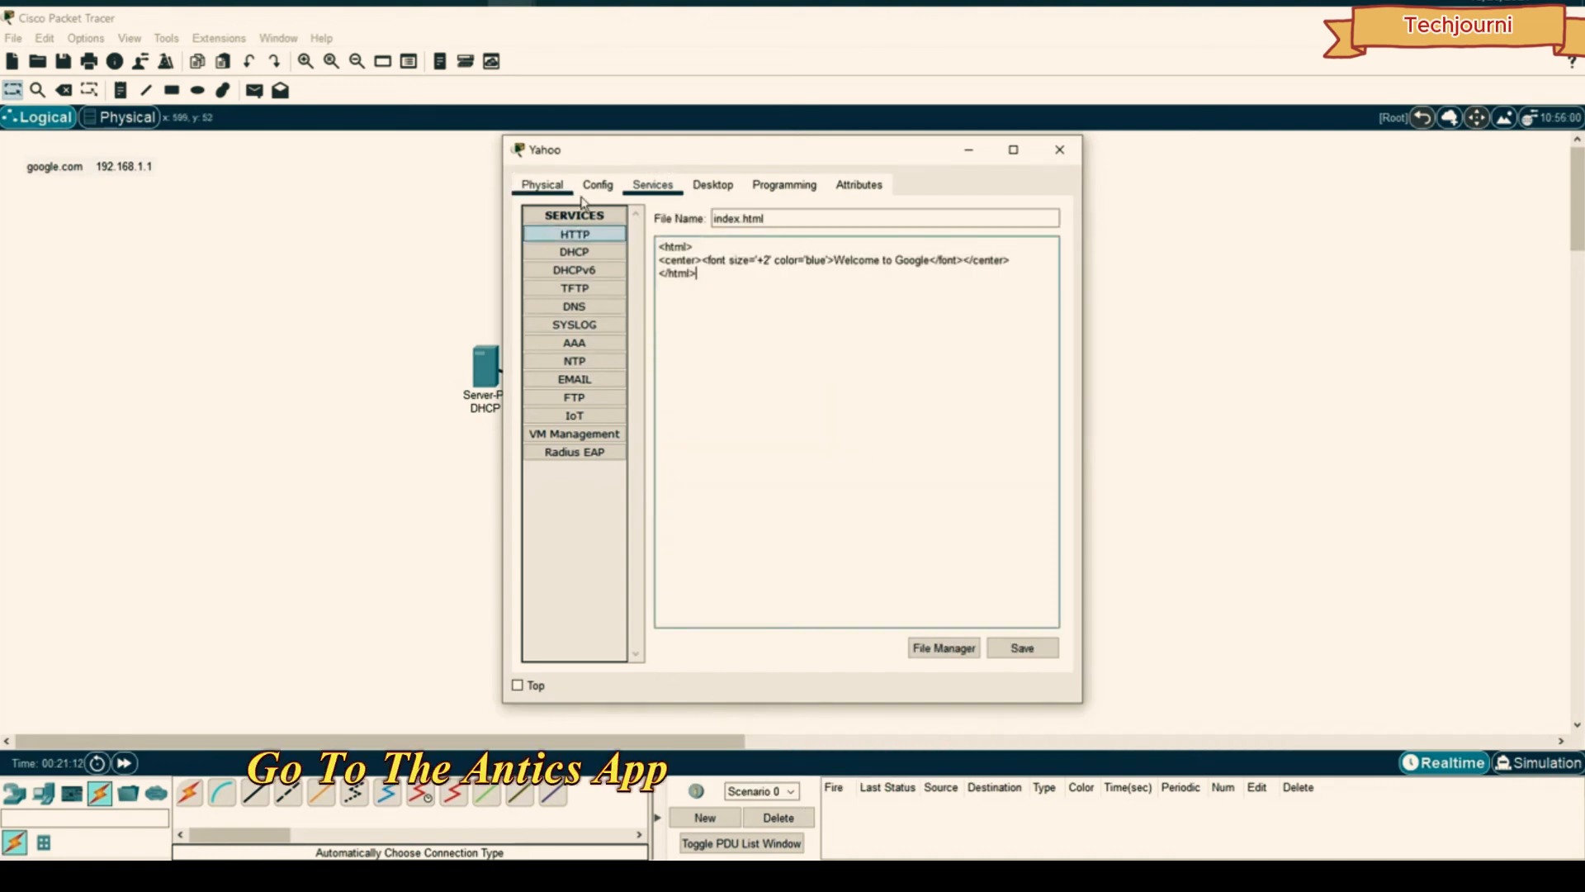
left_click(894, 260)
left_click_drag(896, 260, 903, 260)
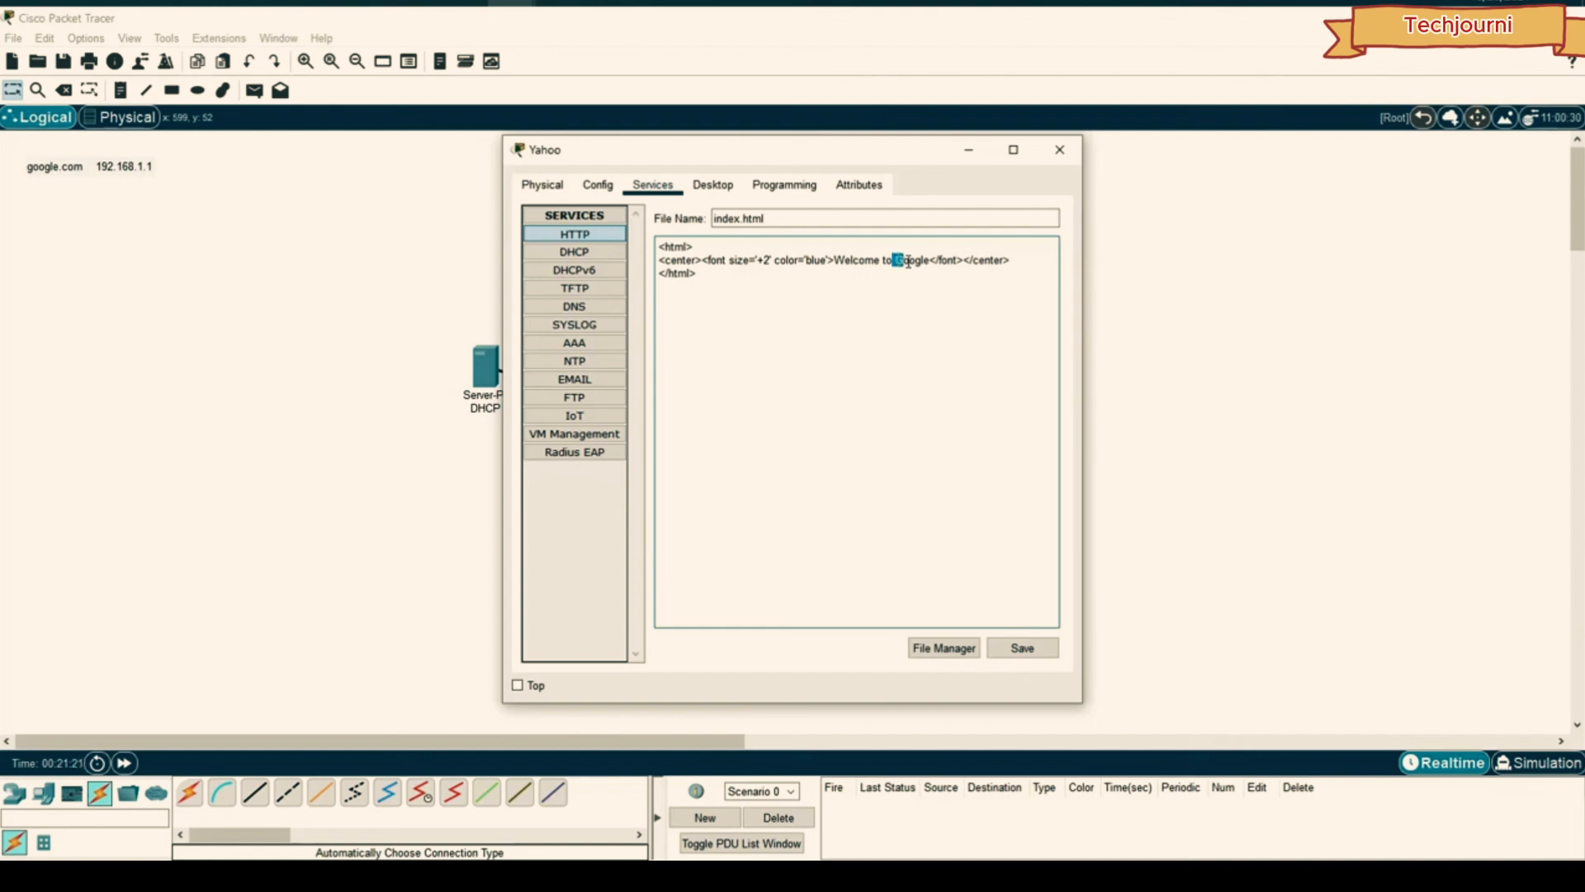
left_click_drag(929, 260, 920, 260)
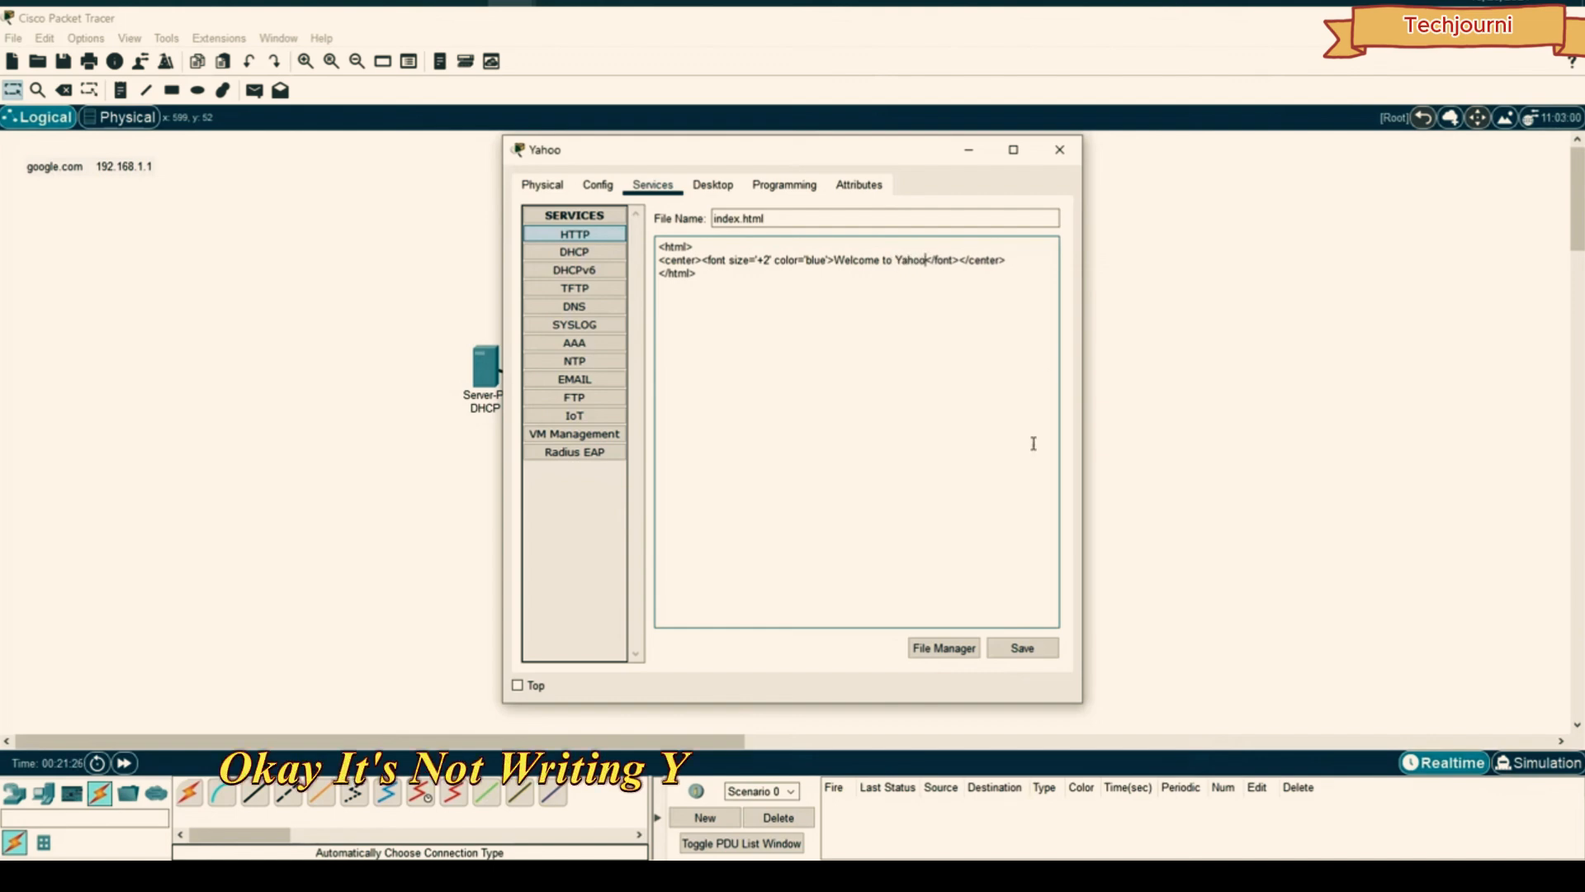
left_click(1024, 648)
left_click(830, 454)
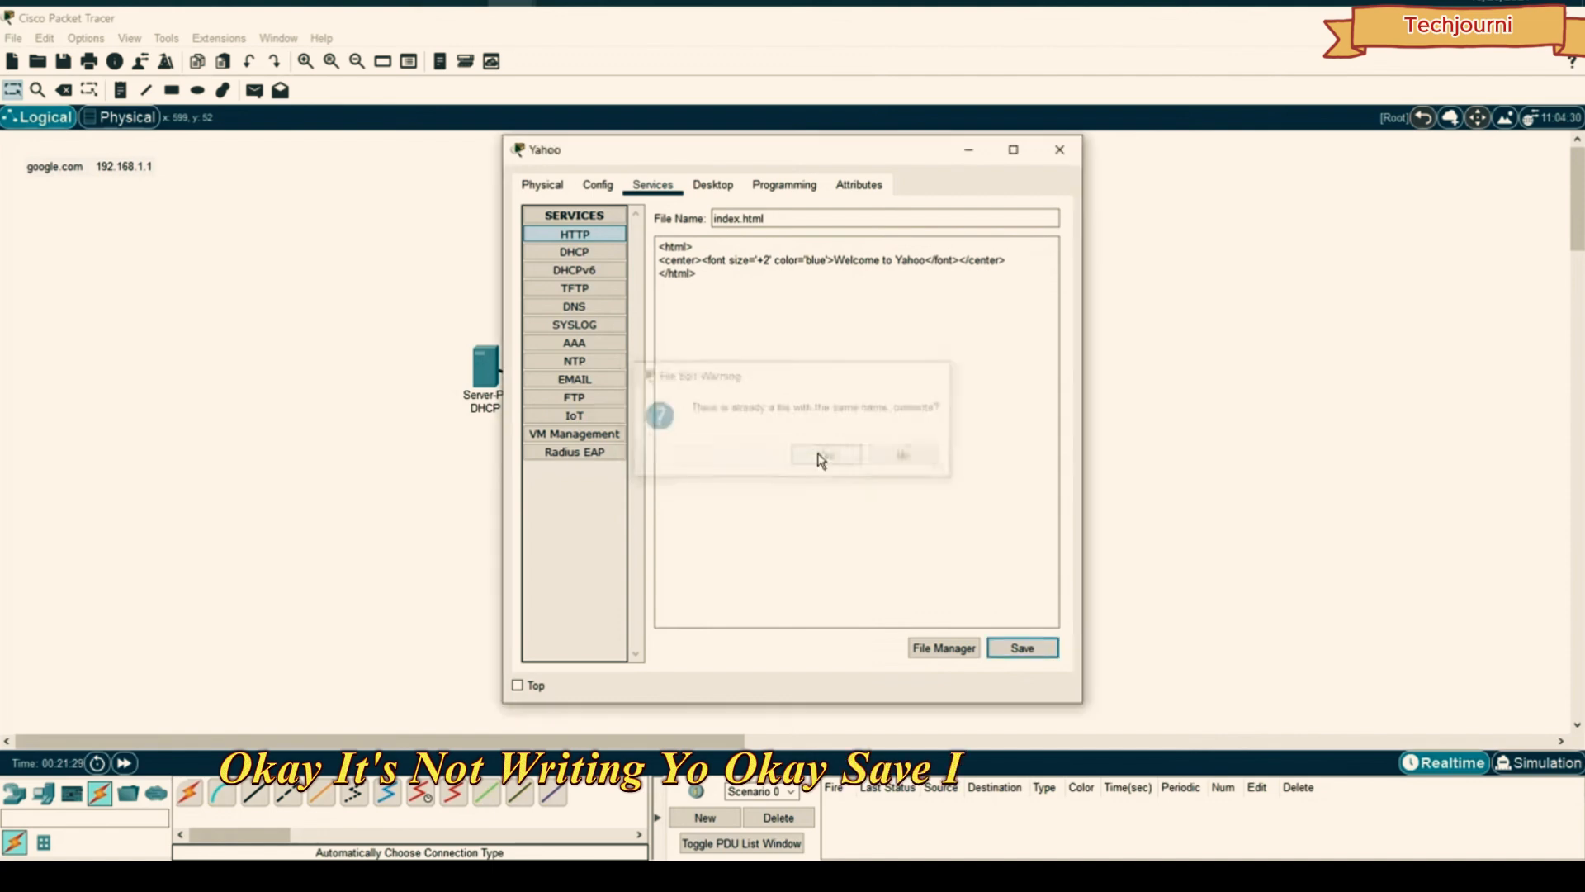
left_click(1059, 150)
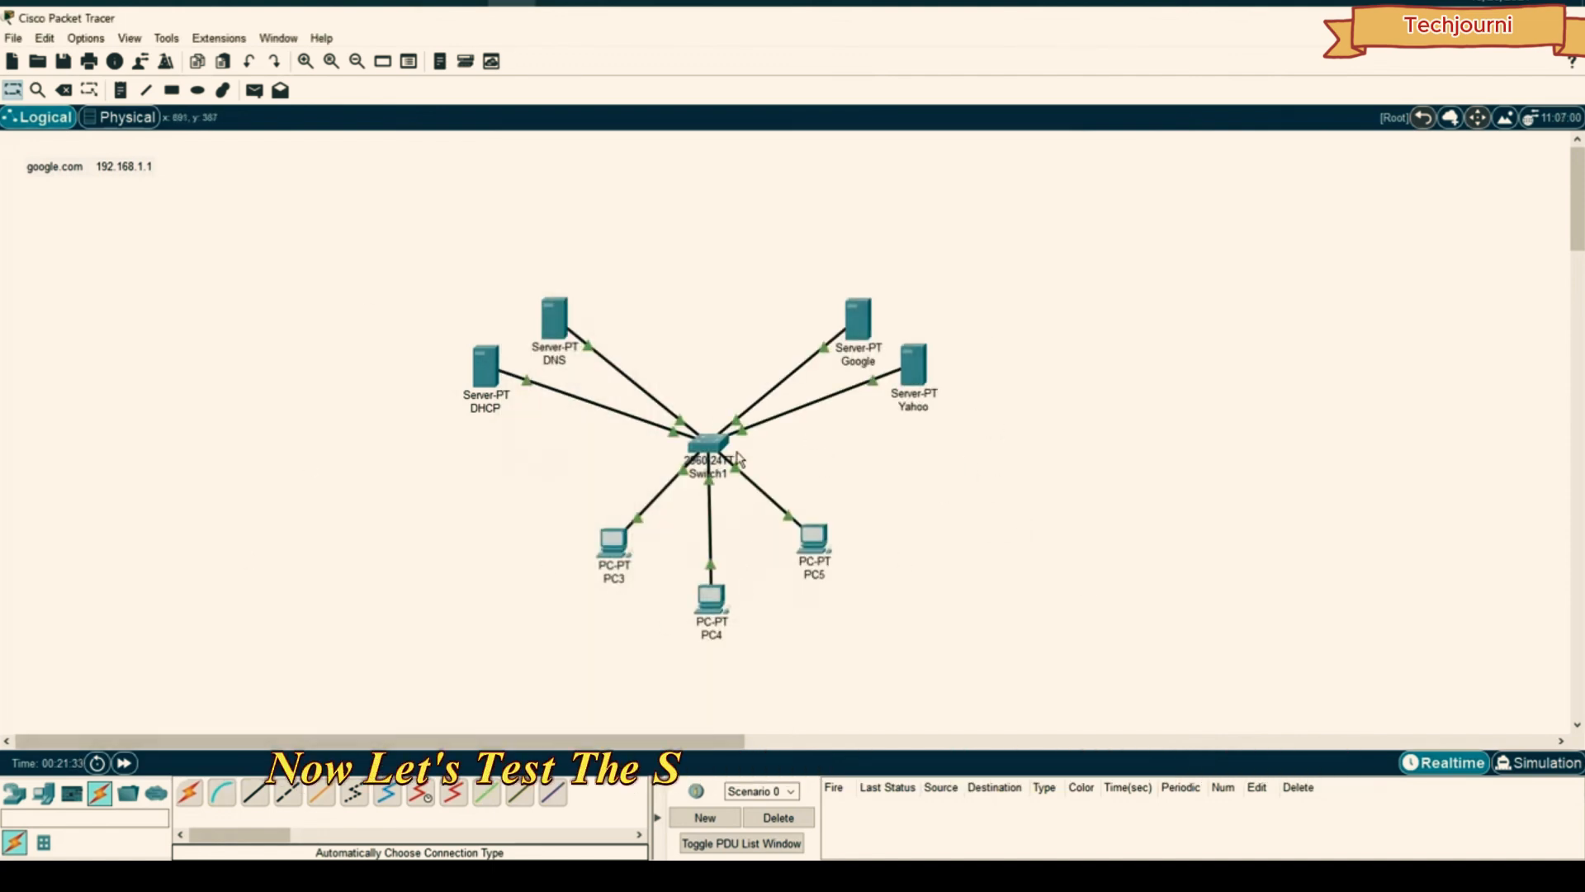
- Delete the 'google.com 192.168.1.1' note from the canvas and open PC4
left_click_drag(113, 170, 229, 274)
key("Delete")
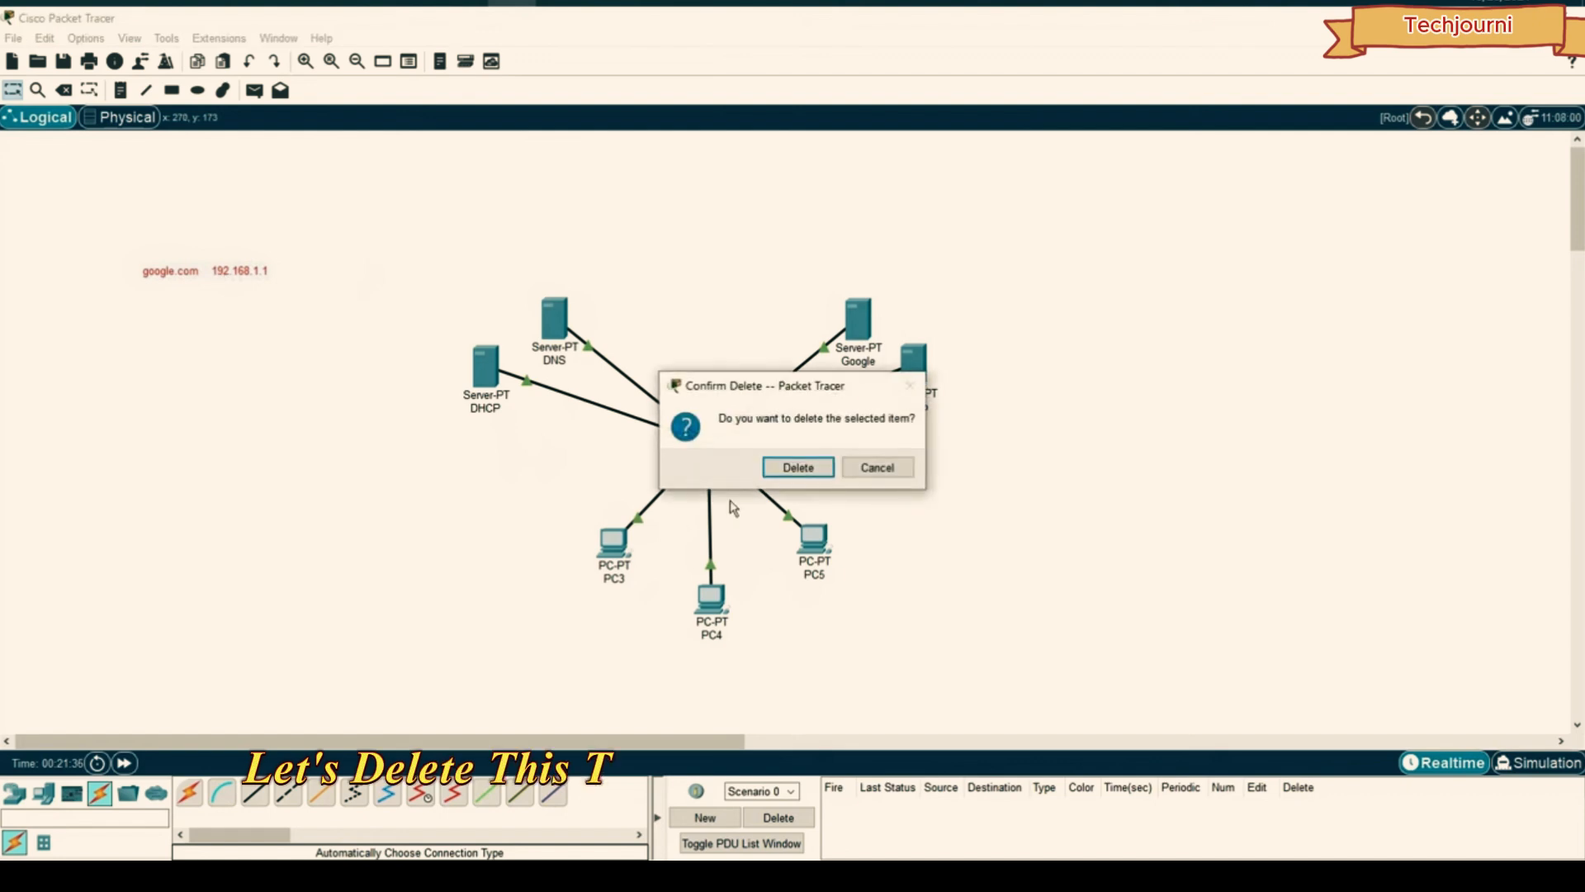
left_click(798, 467)
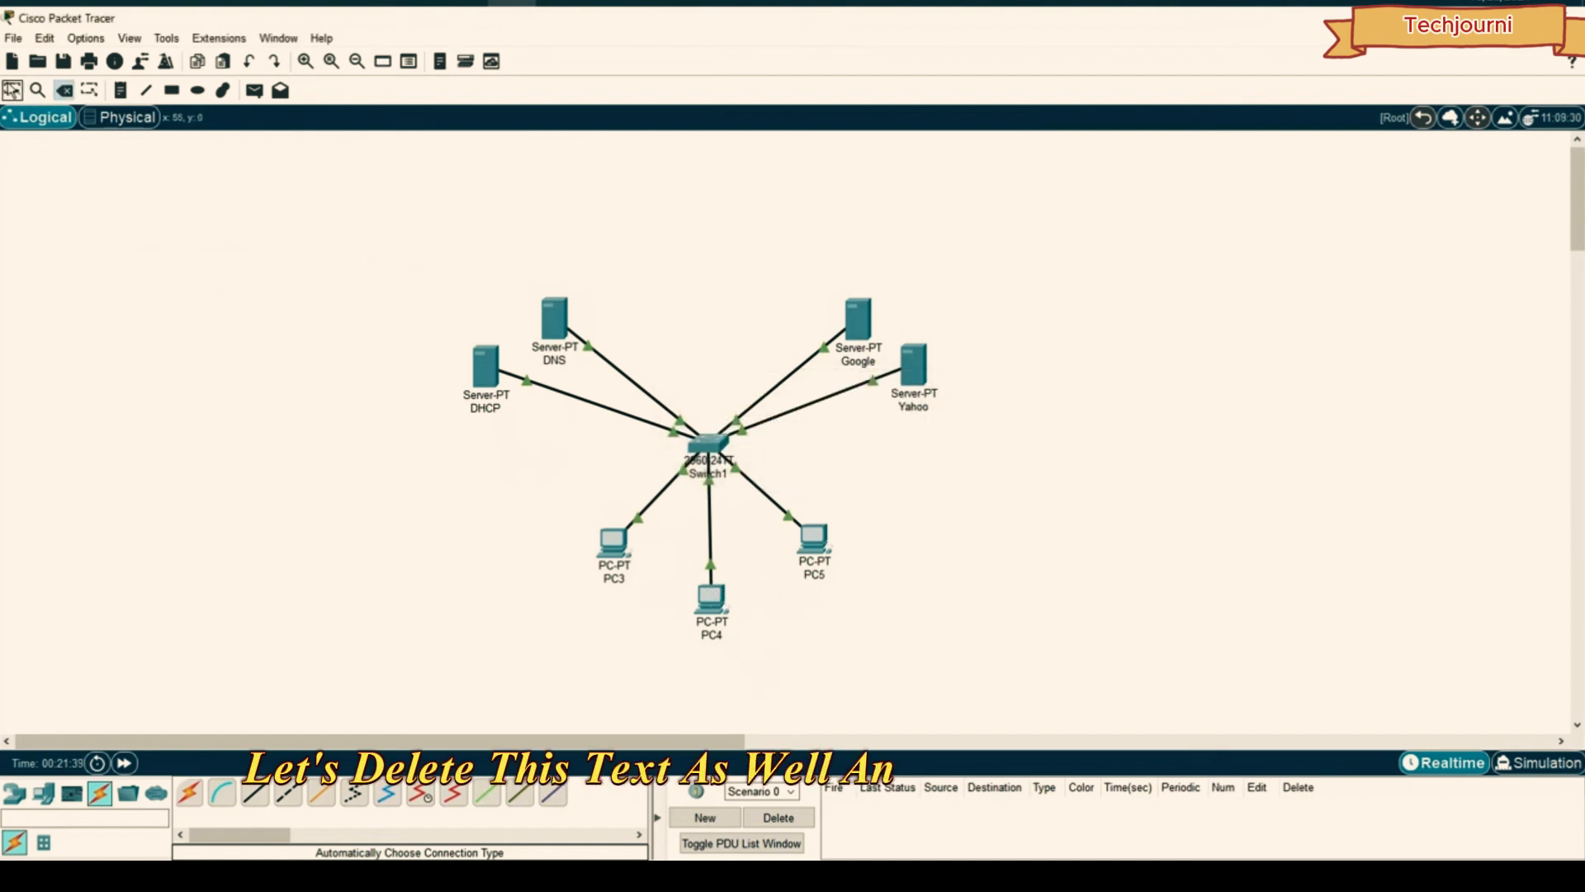
key("Escape")
left_click(710, 599)
left_click_drag(657, 171, 1109, 188)
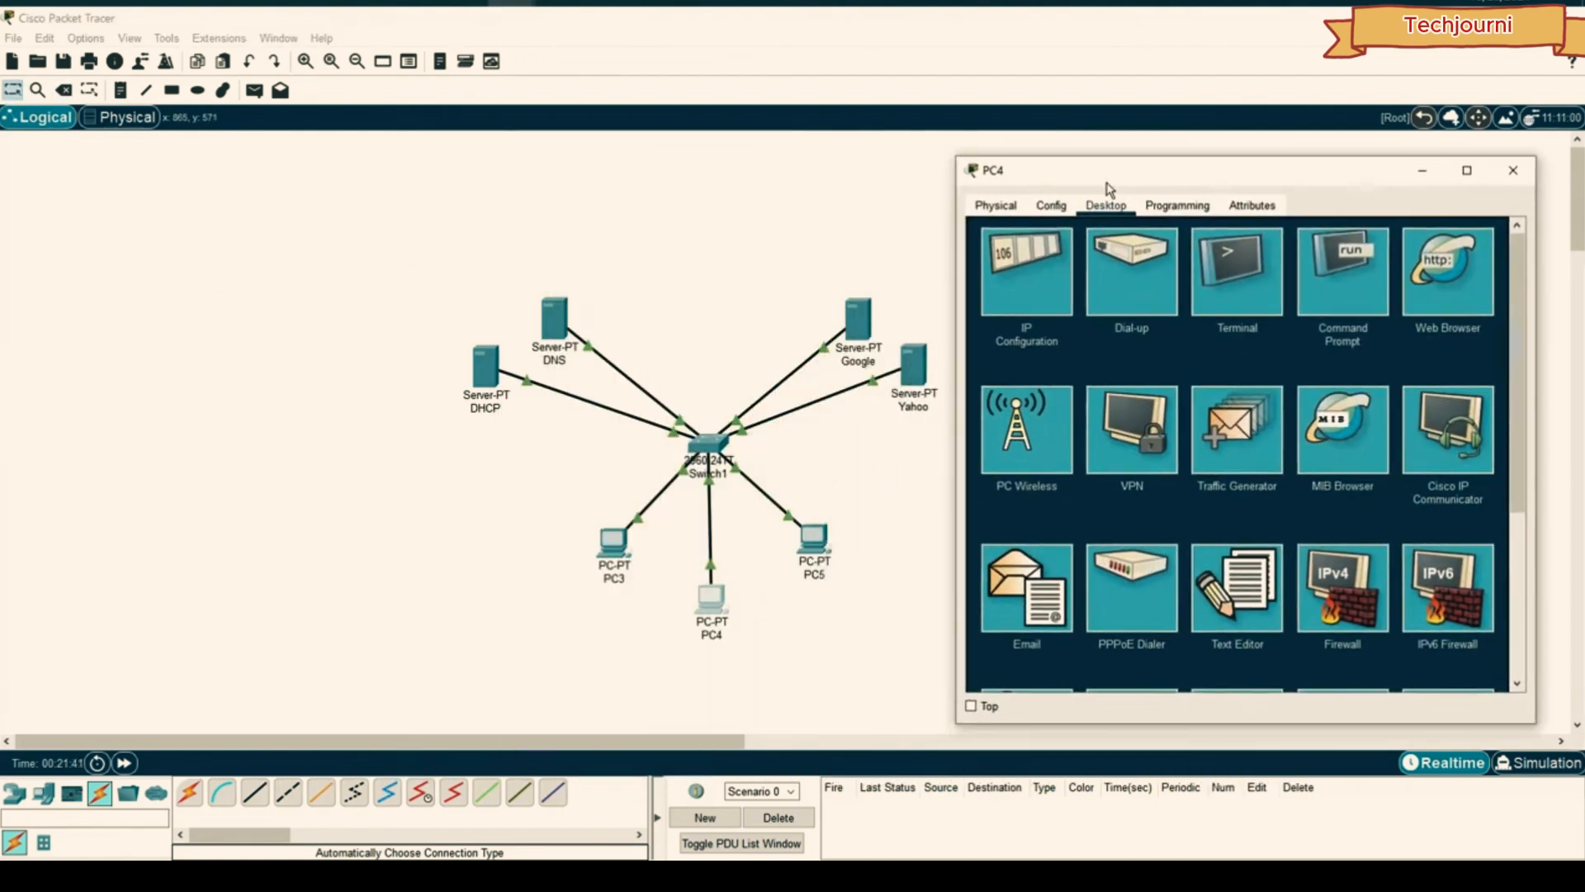
left_click(1454, 285)
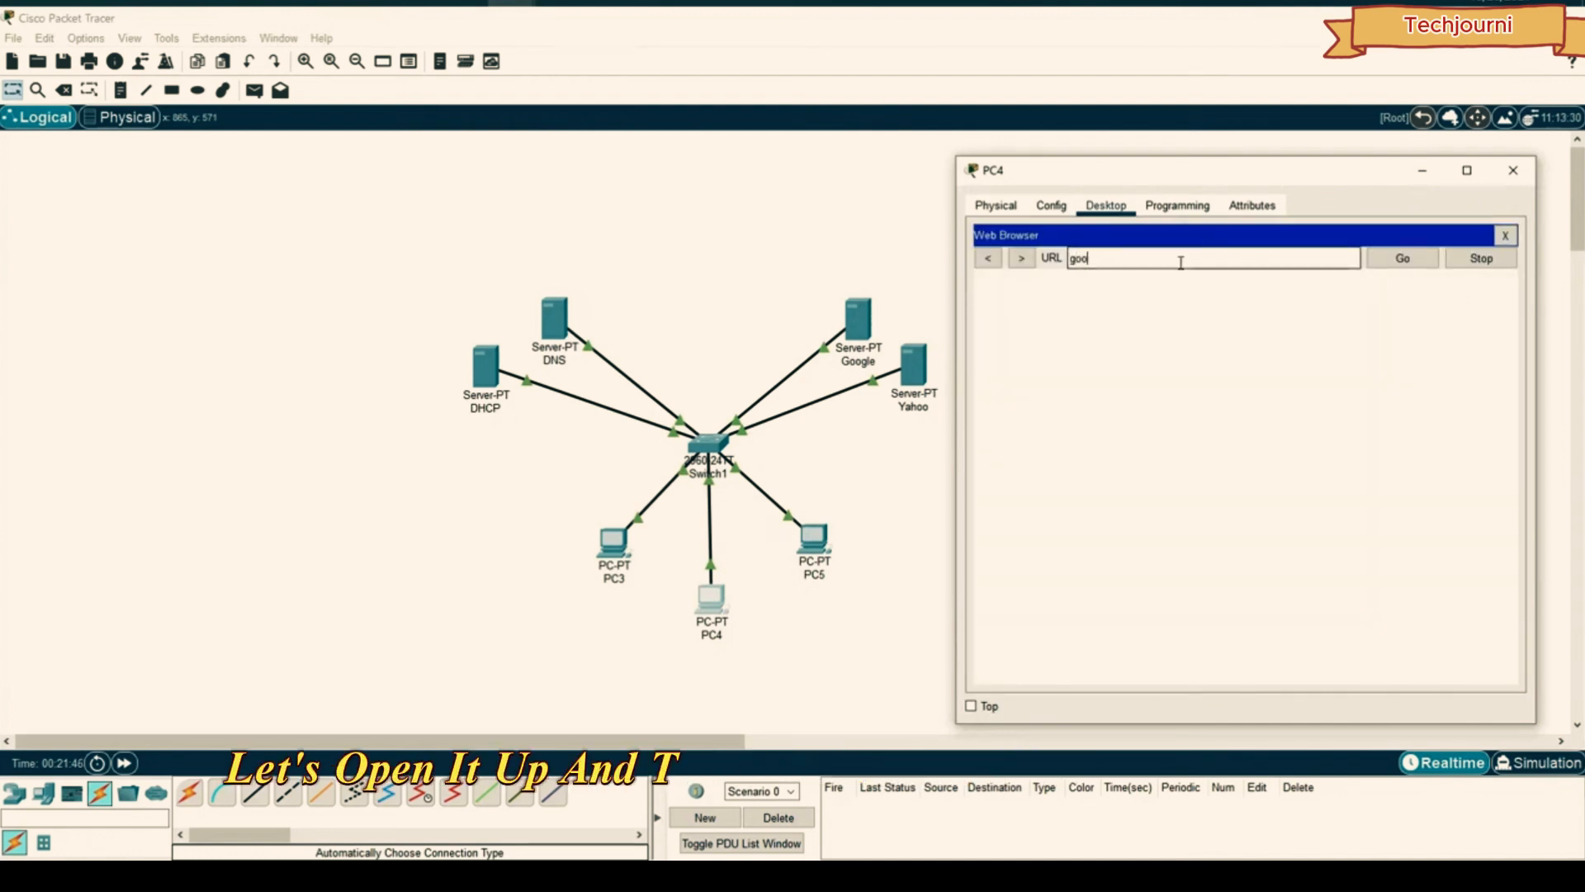
type("google.com")
left_click(1402, 258)
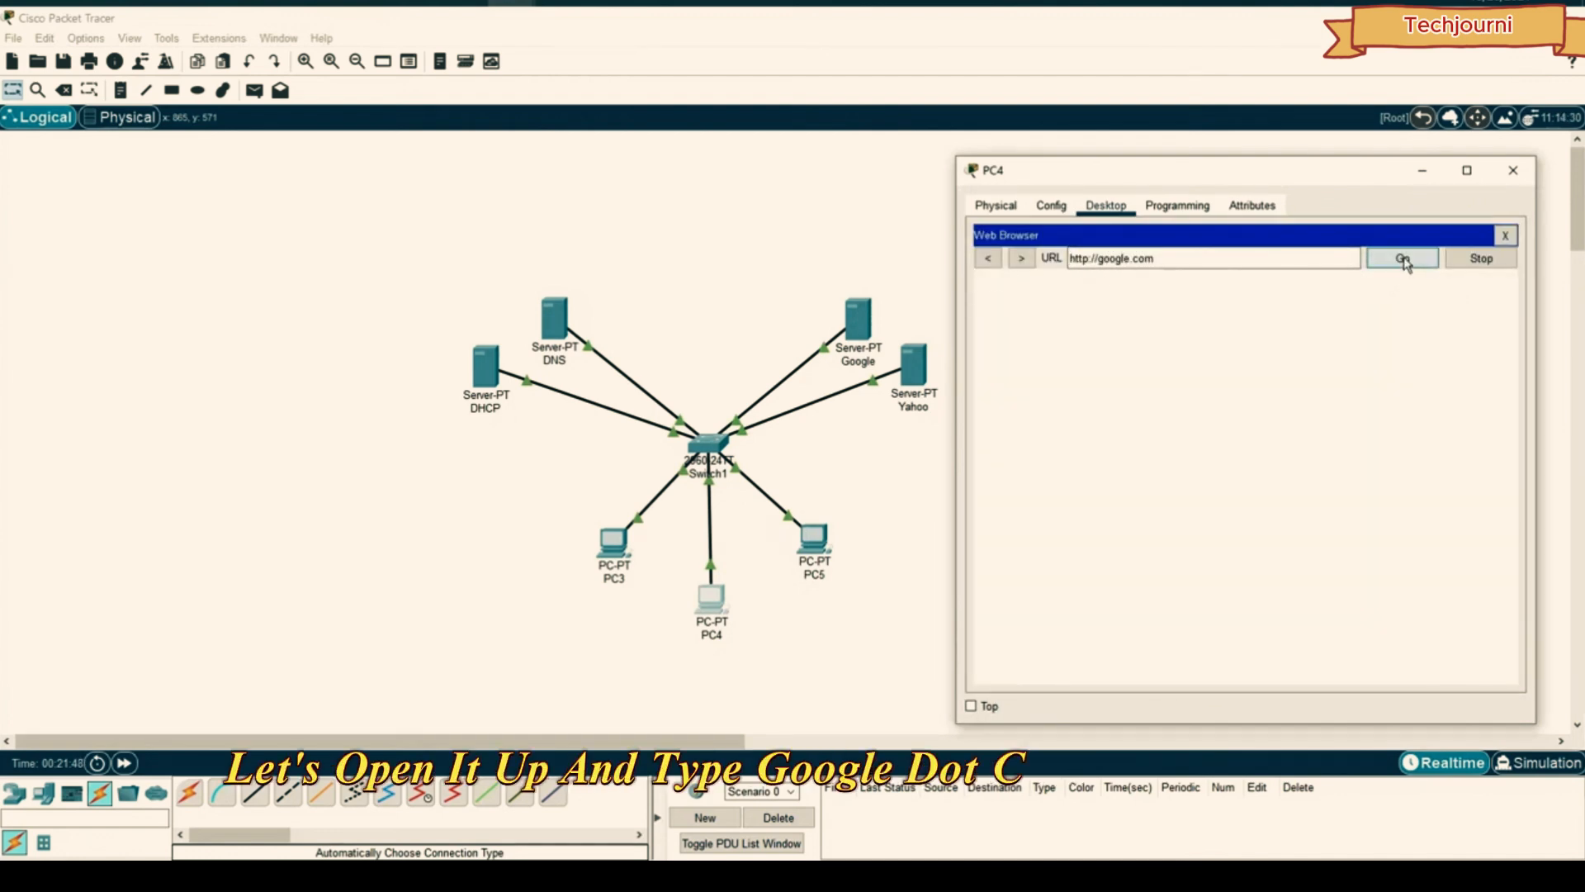
type("www.")
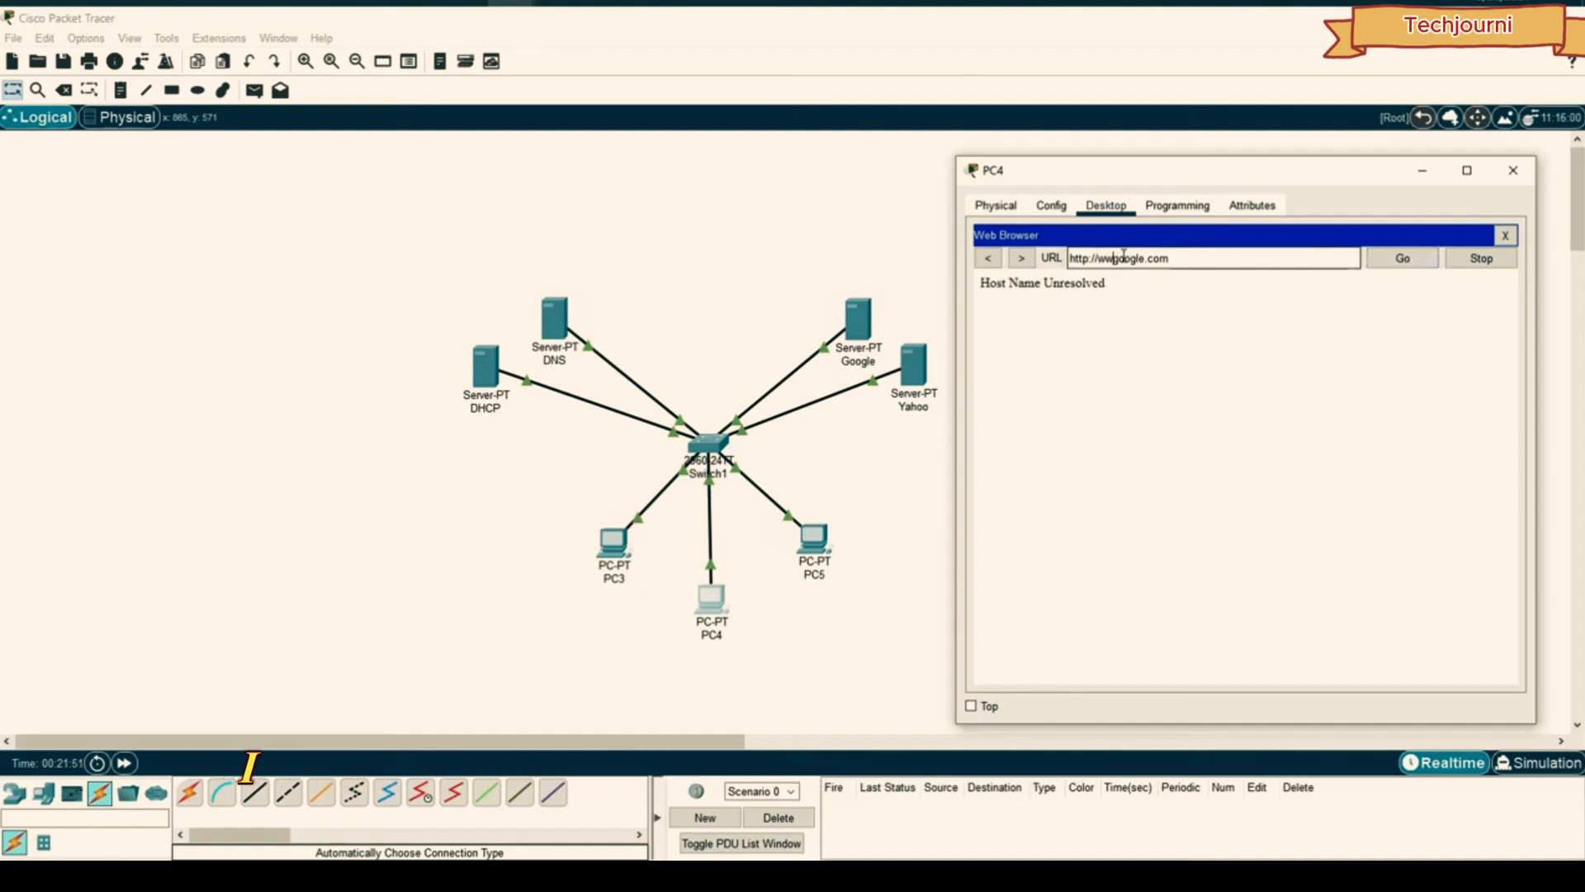
left_click(1403, 257)
left_click_drag(1169, 289, 1342, 295)
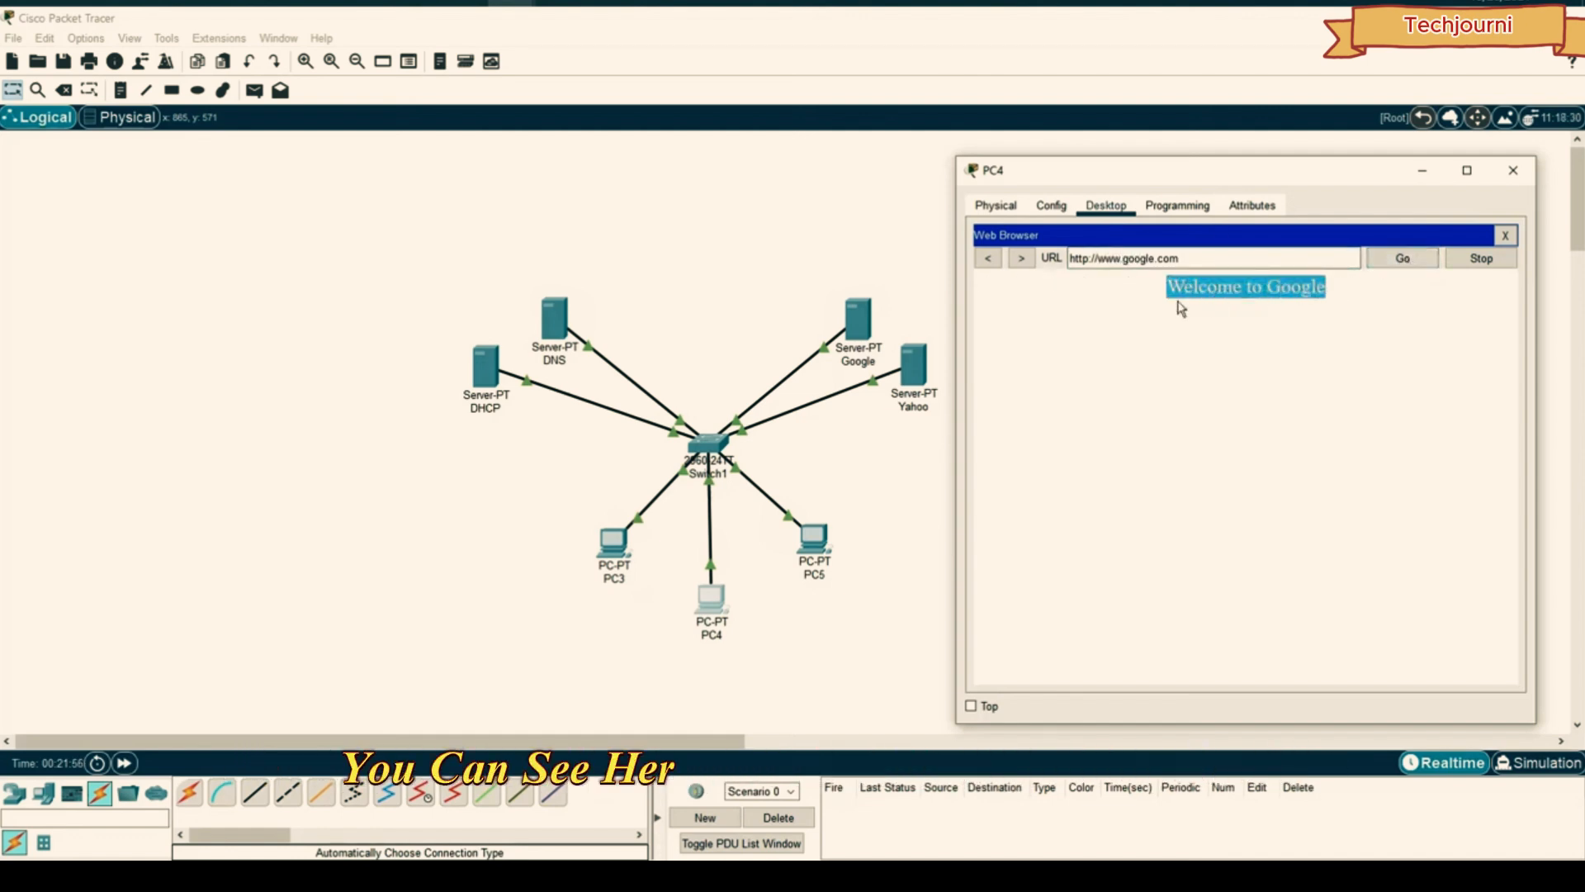
left_click(1165, 307)
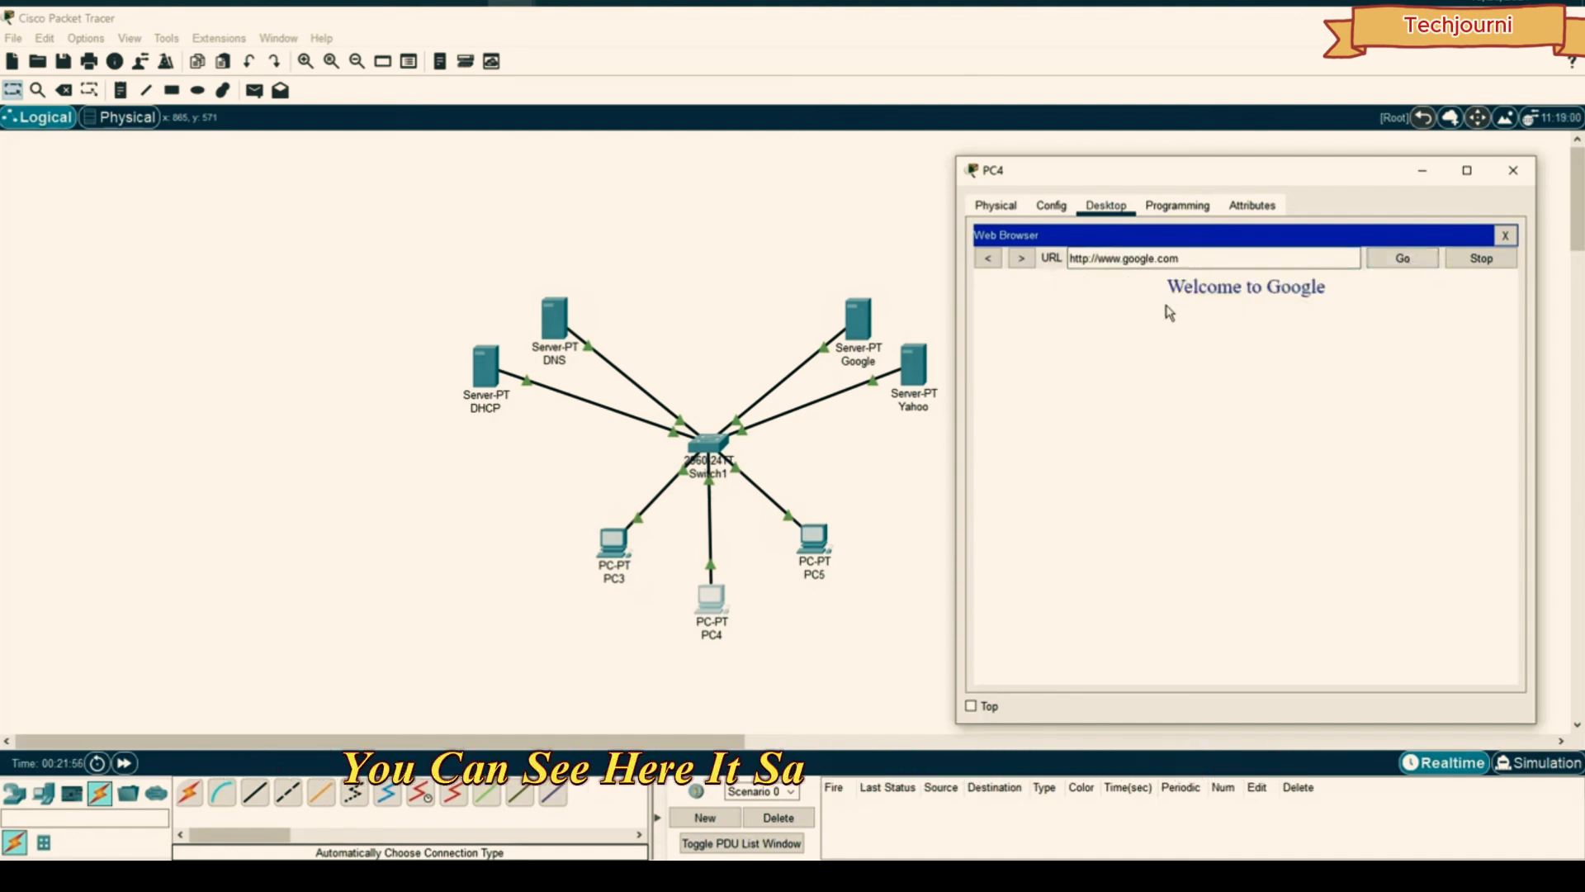
left_click_drag(1196, 263, 1067, 263)
left_click(1194, 262)
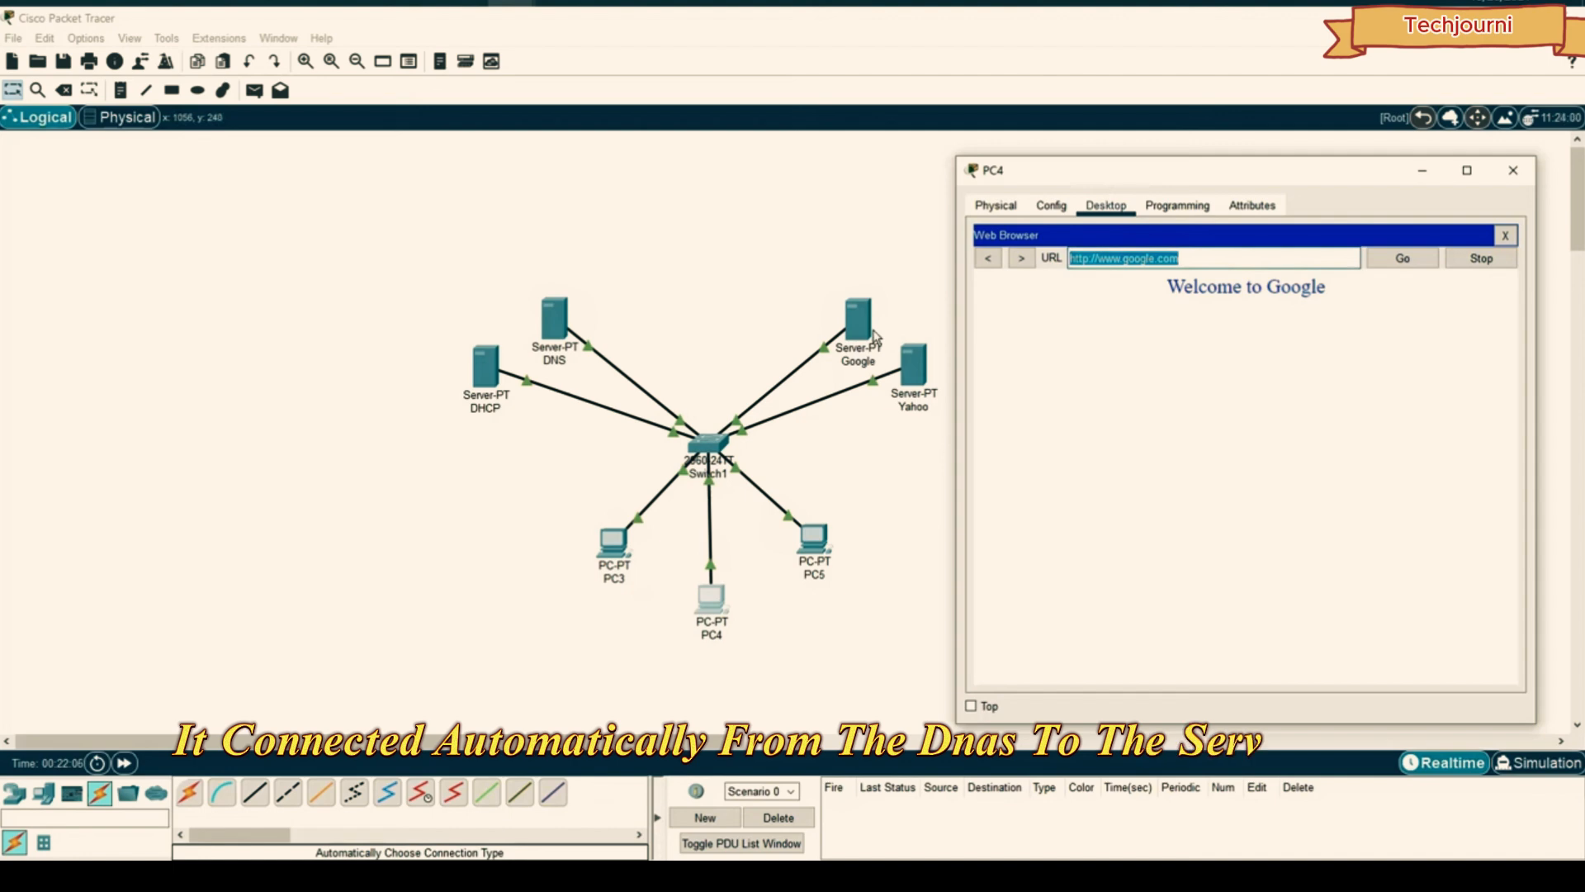
left_click(1308, 263)
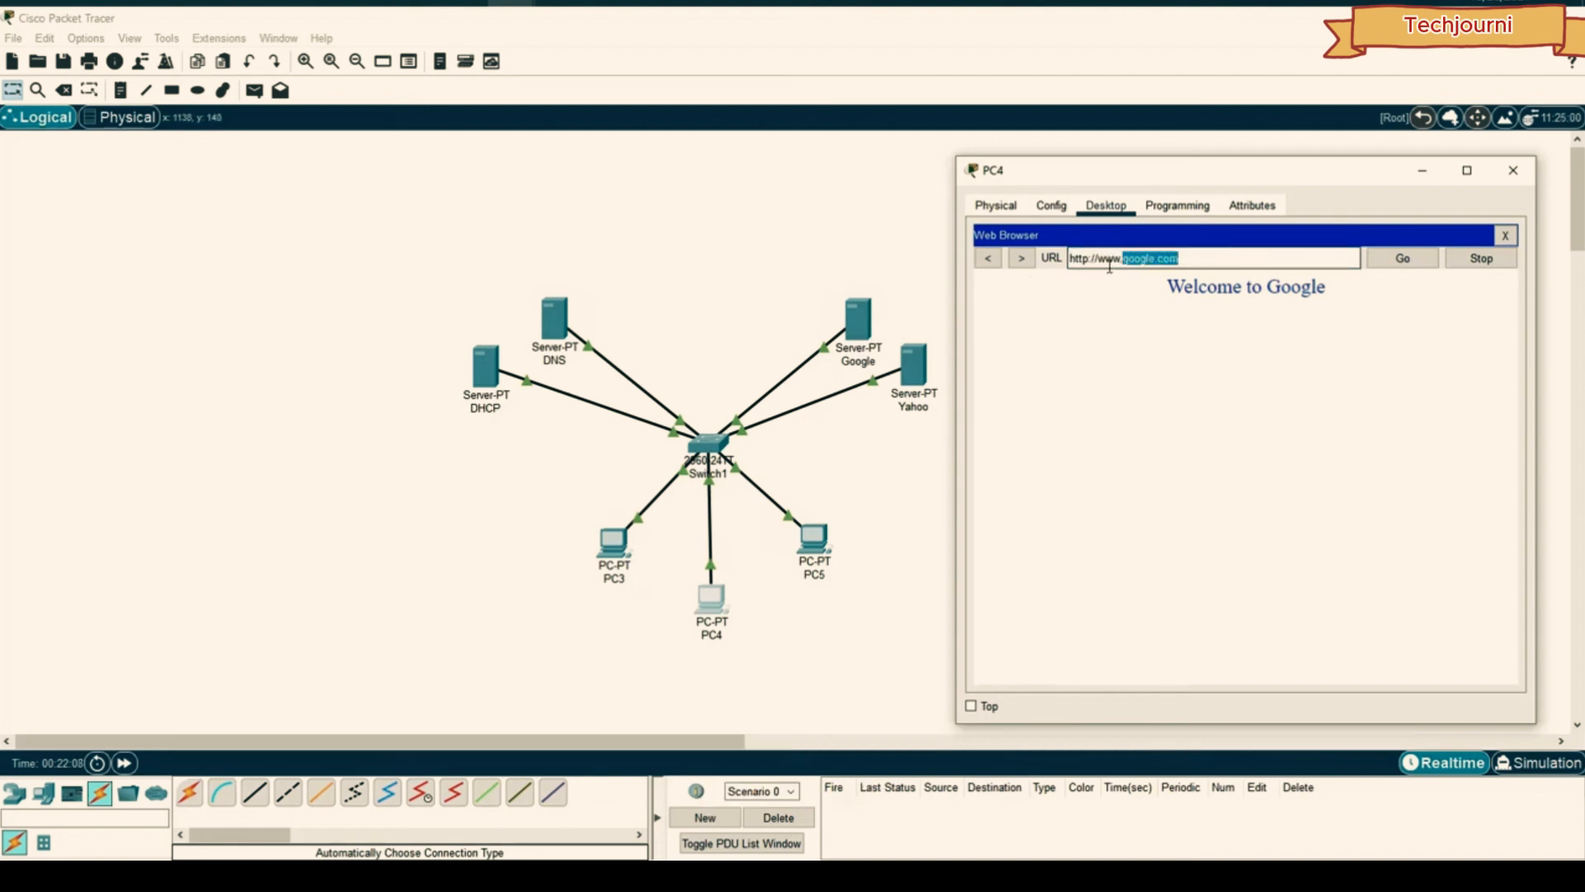
left_click_drag(1109, 267, 1098, 262)
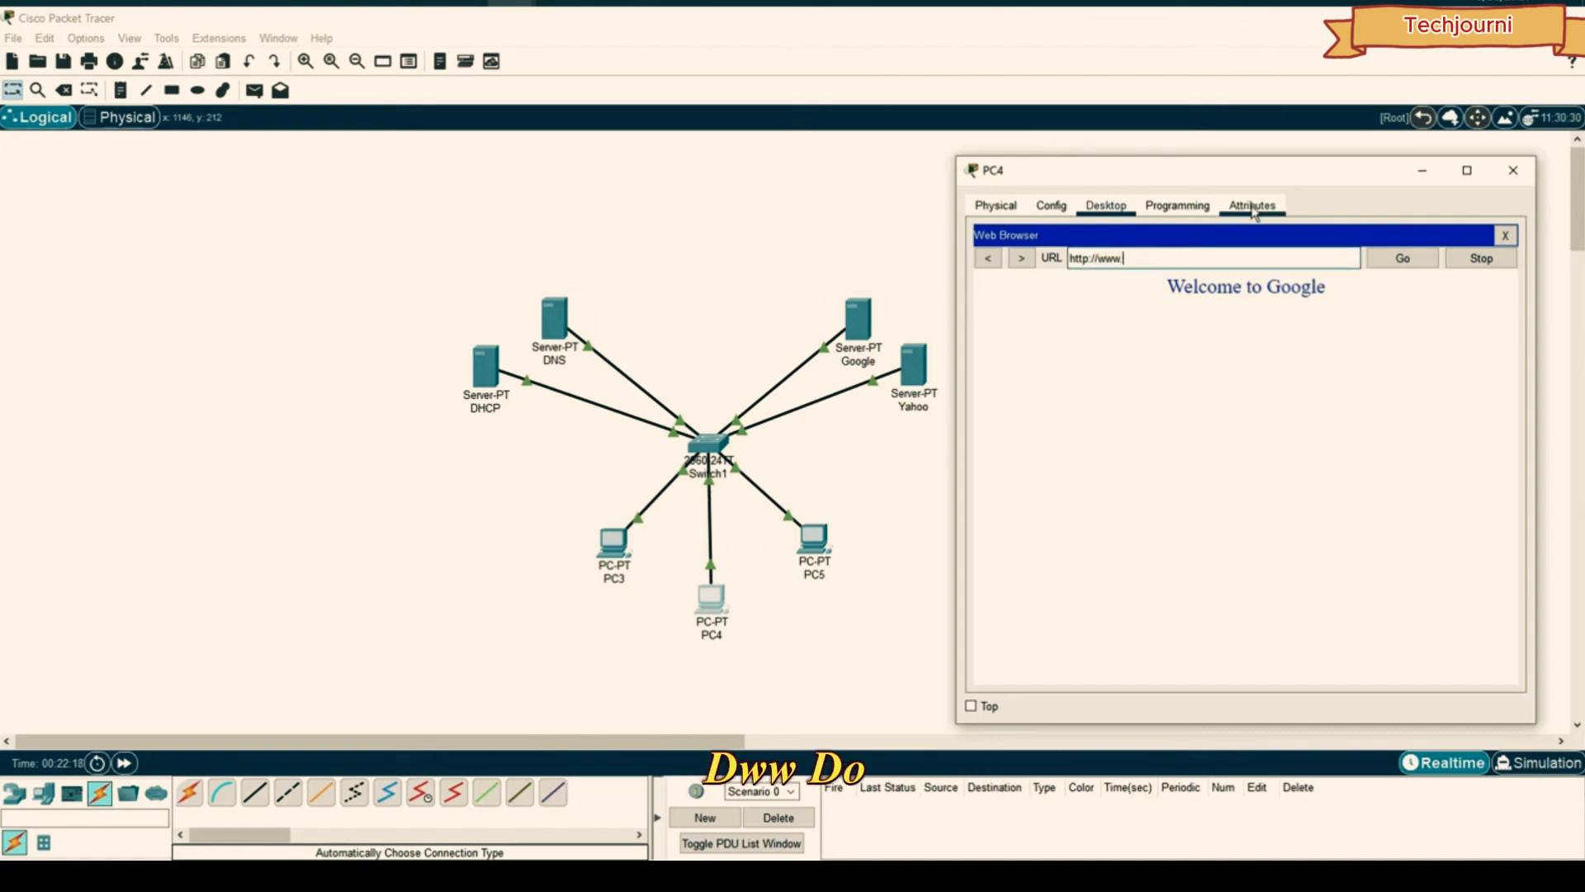
type("www.yahoo.com")
key("Return")
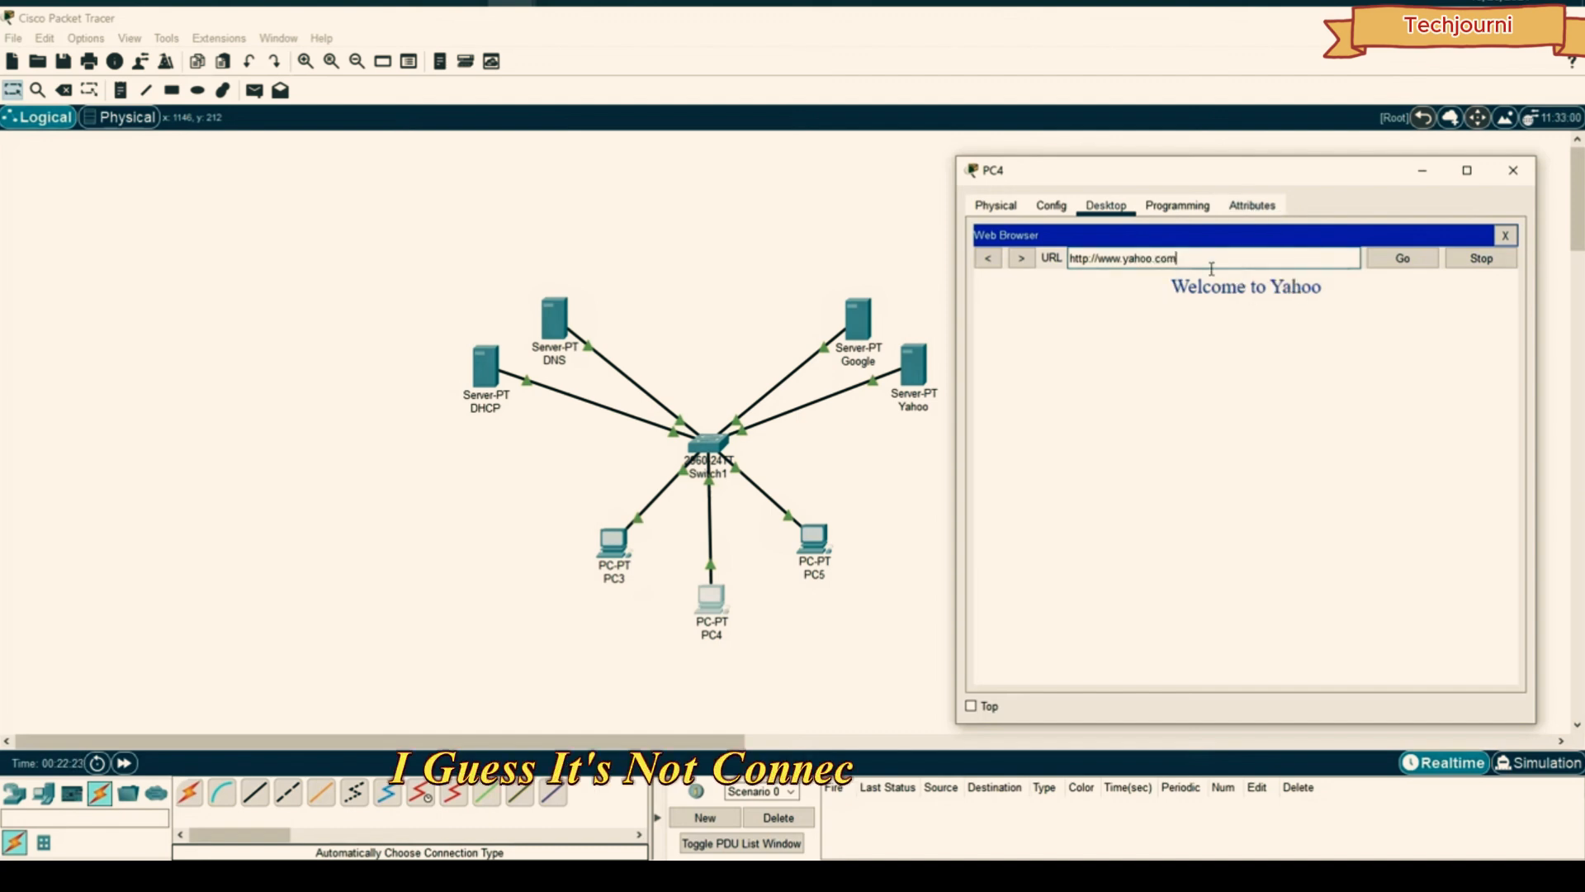
- Load the page at 192.168.1.1 in PC4's browser
left_click_drag(1179, 258, 991, 256)
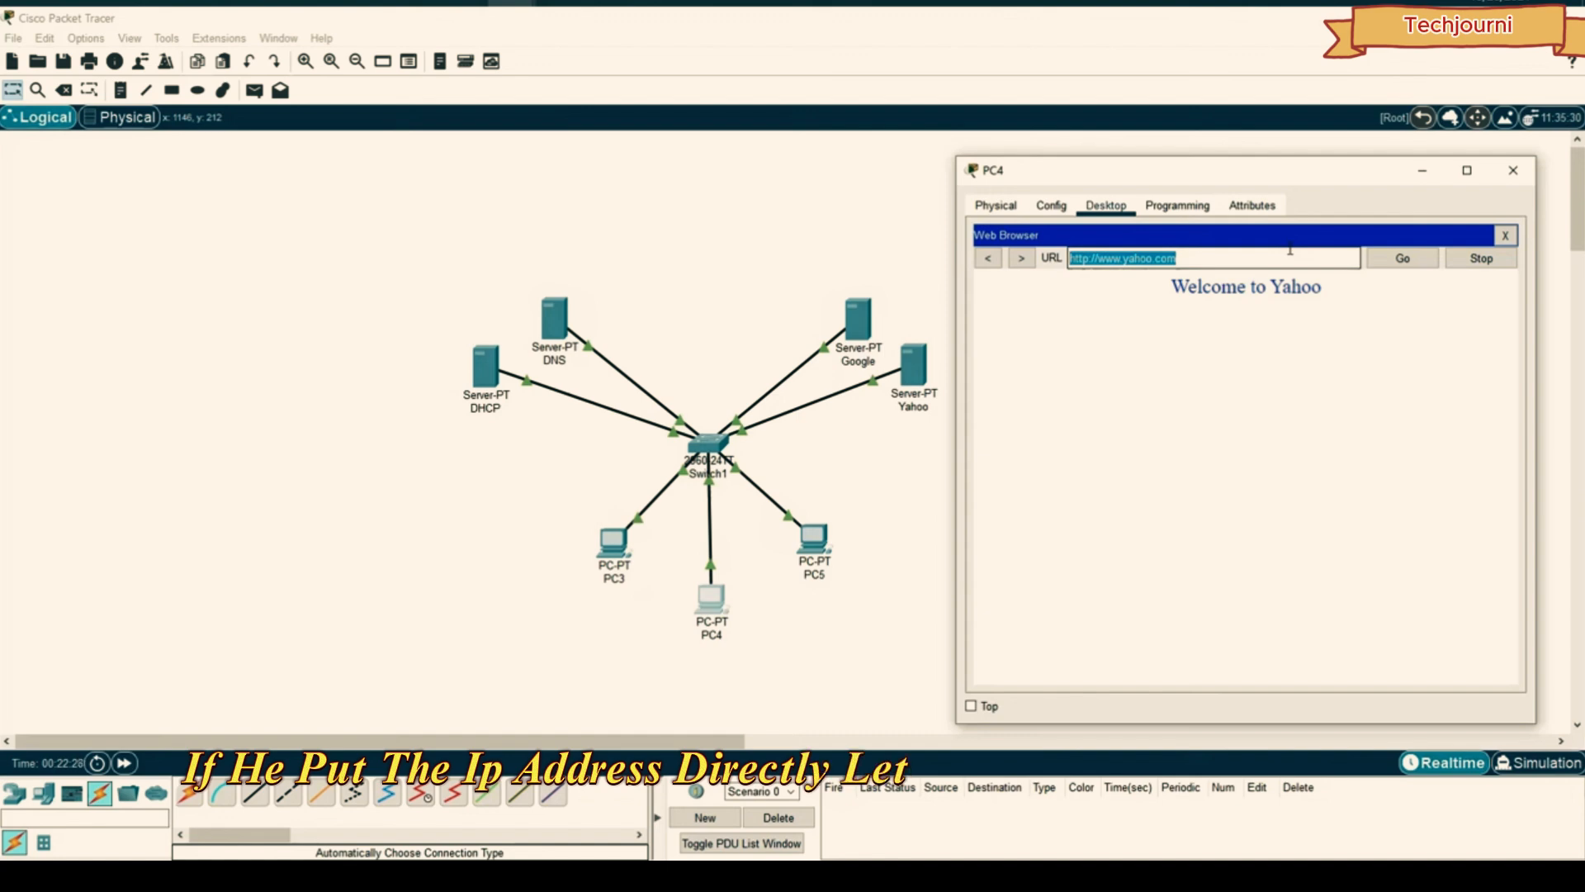
type("191.")
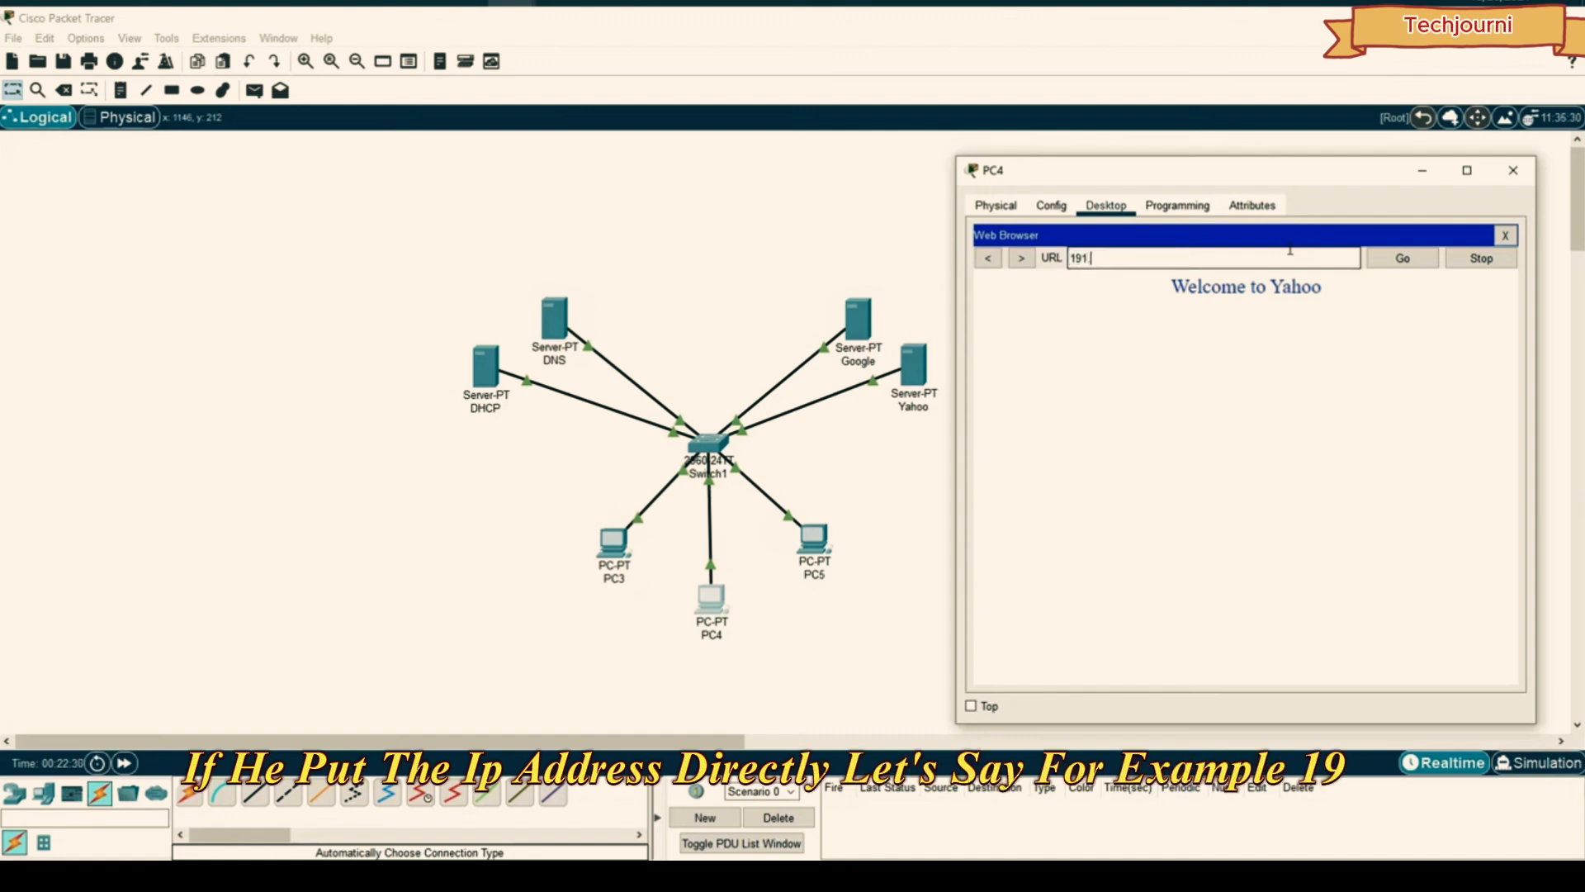
type("1")
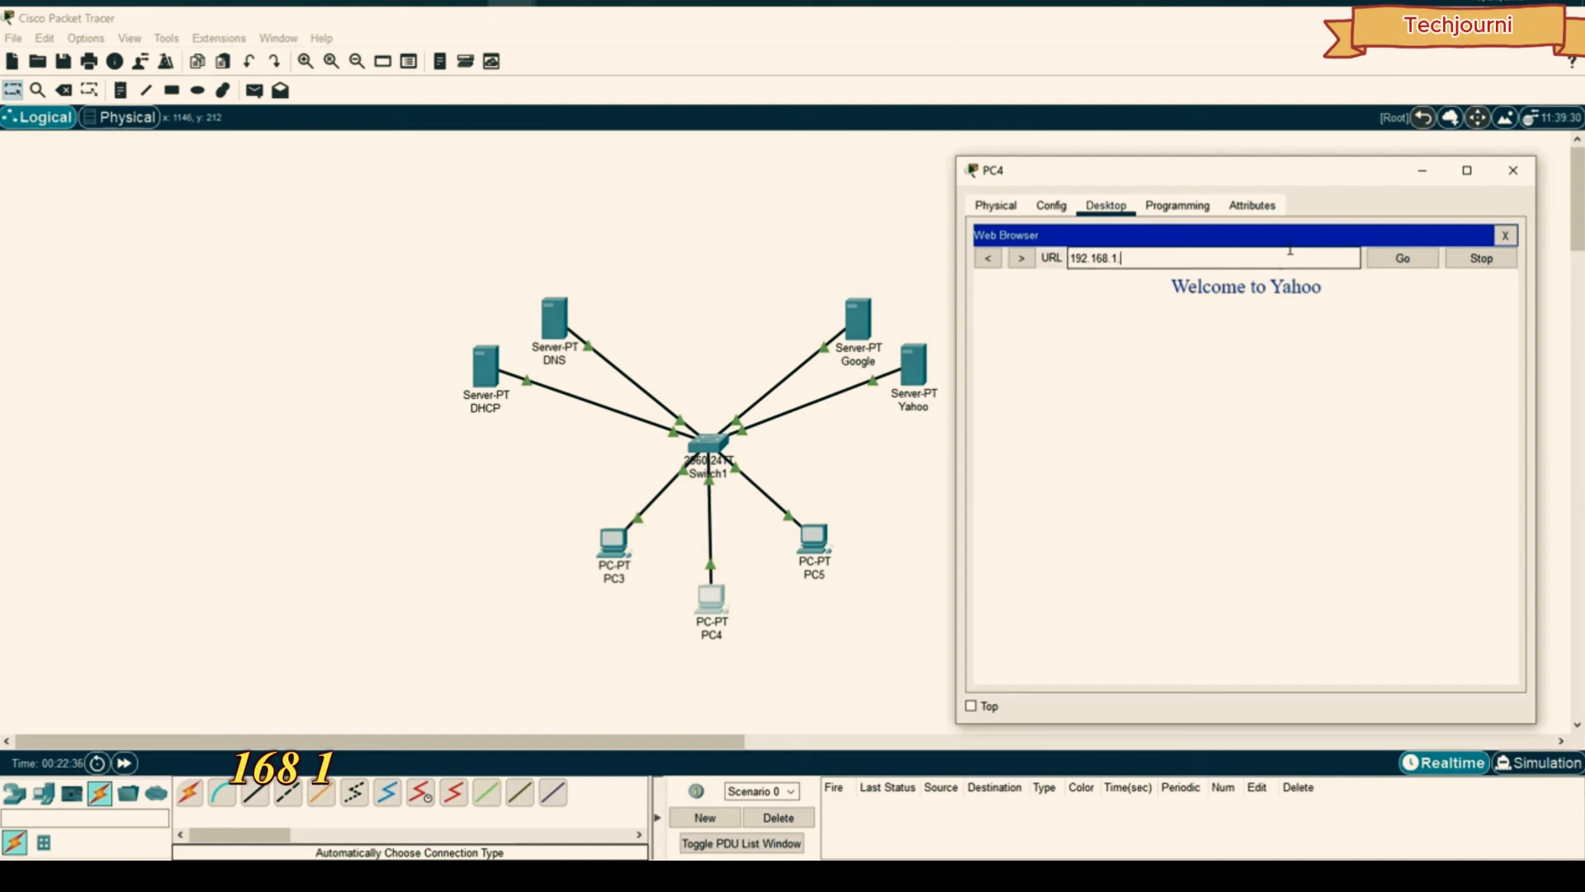
left_click(1395, 260)
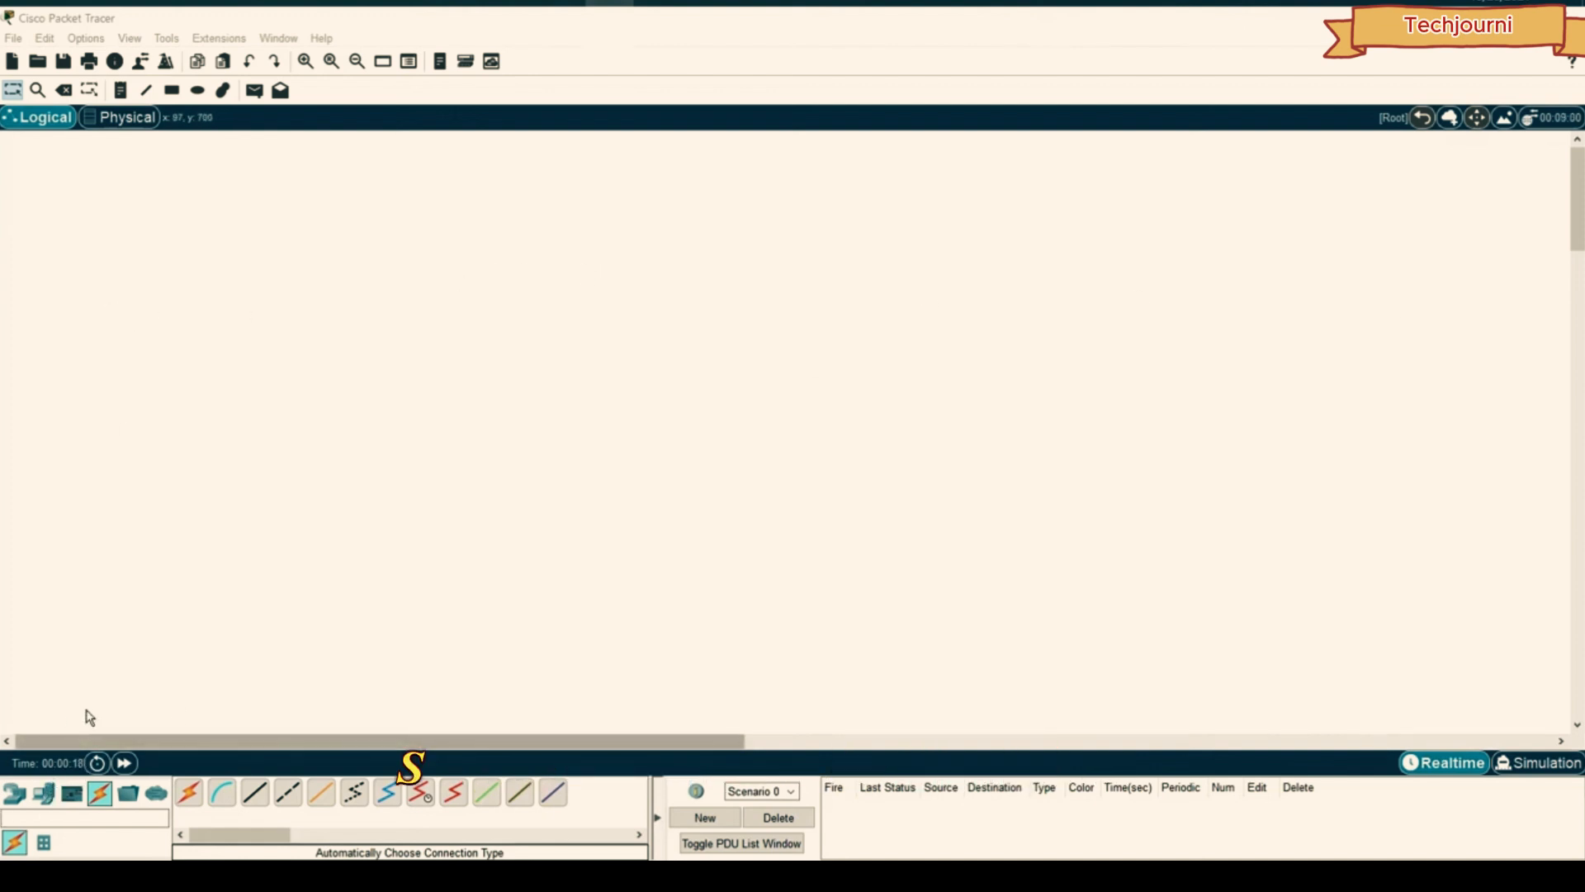
- Place Server0 on the workspace with PC0 below it
left_click(46, 794)
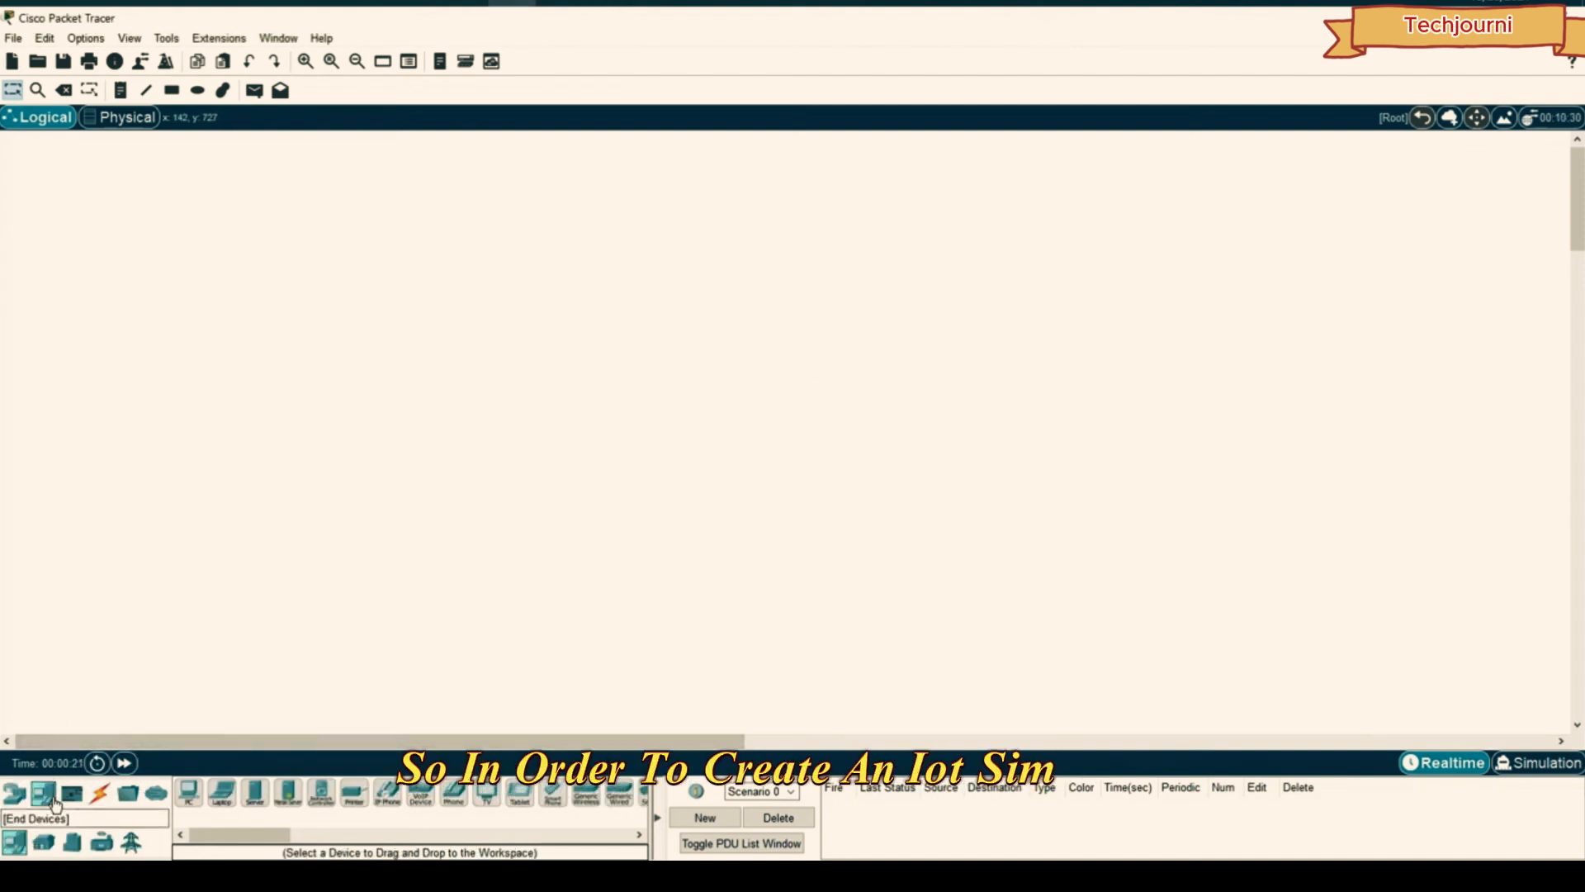
left_click(256, 793)
left_click(1131, 296)
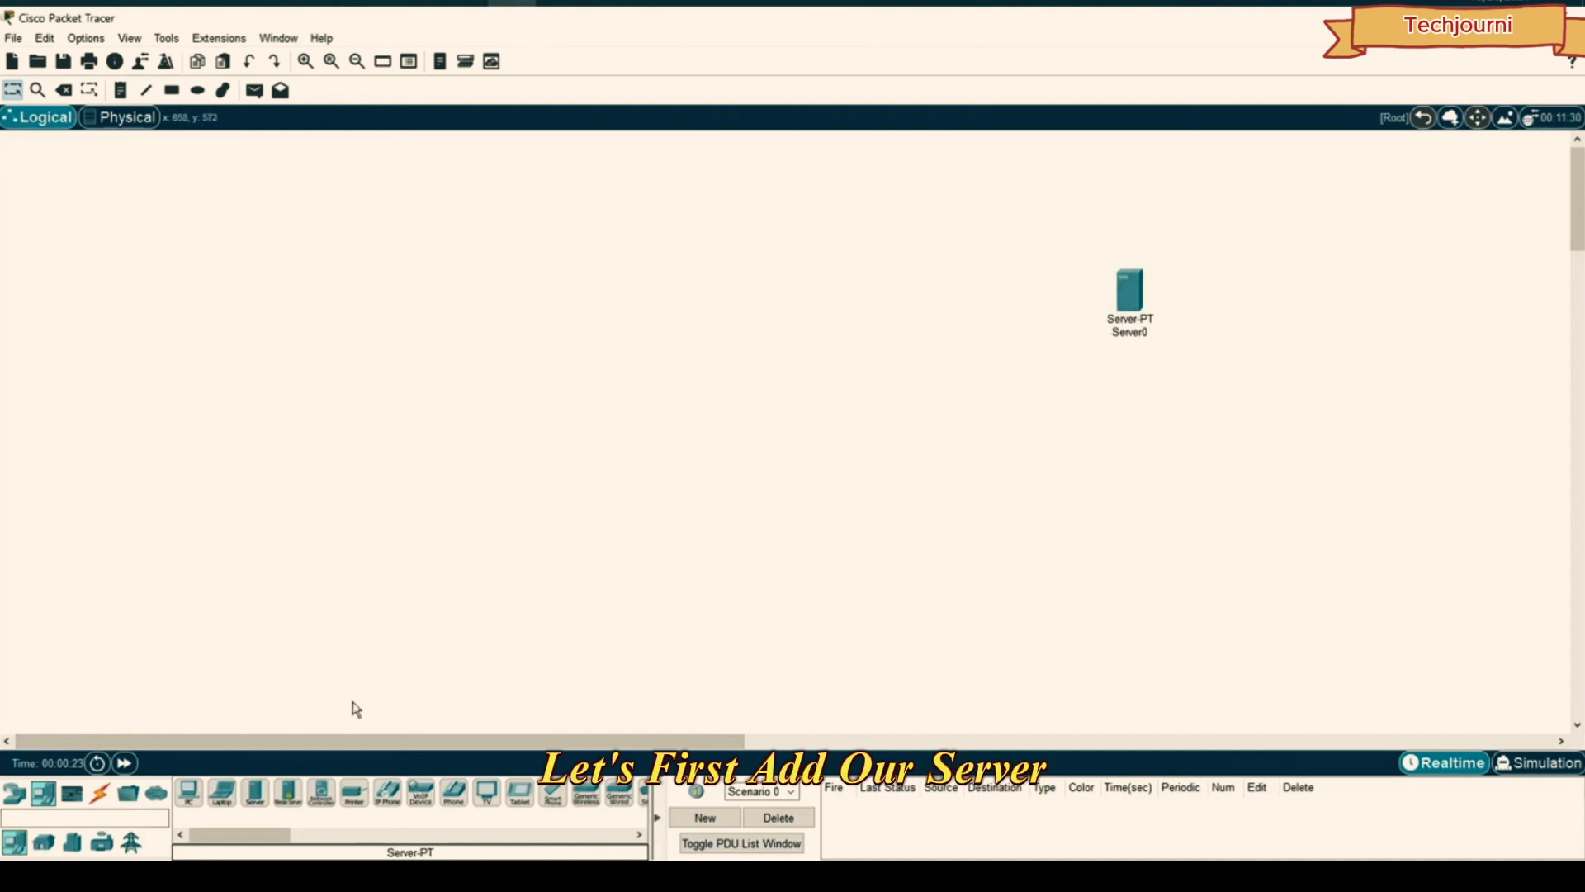
left_click(190, 792)
left_click(1144, 459)
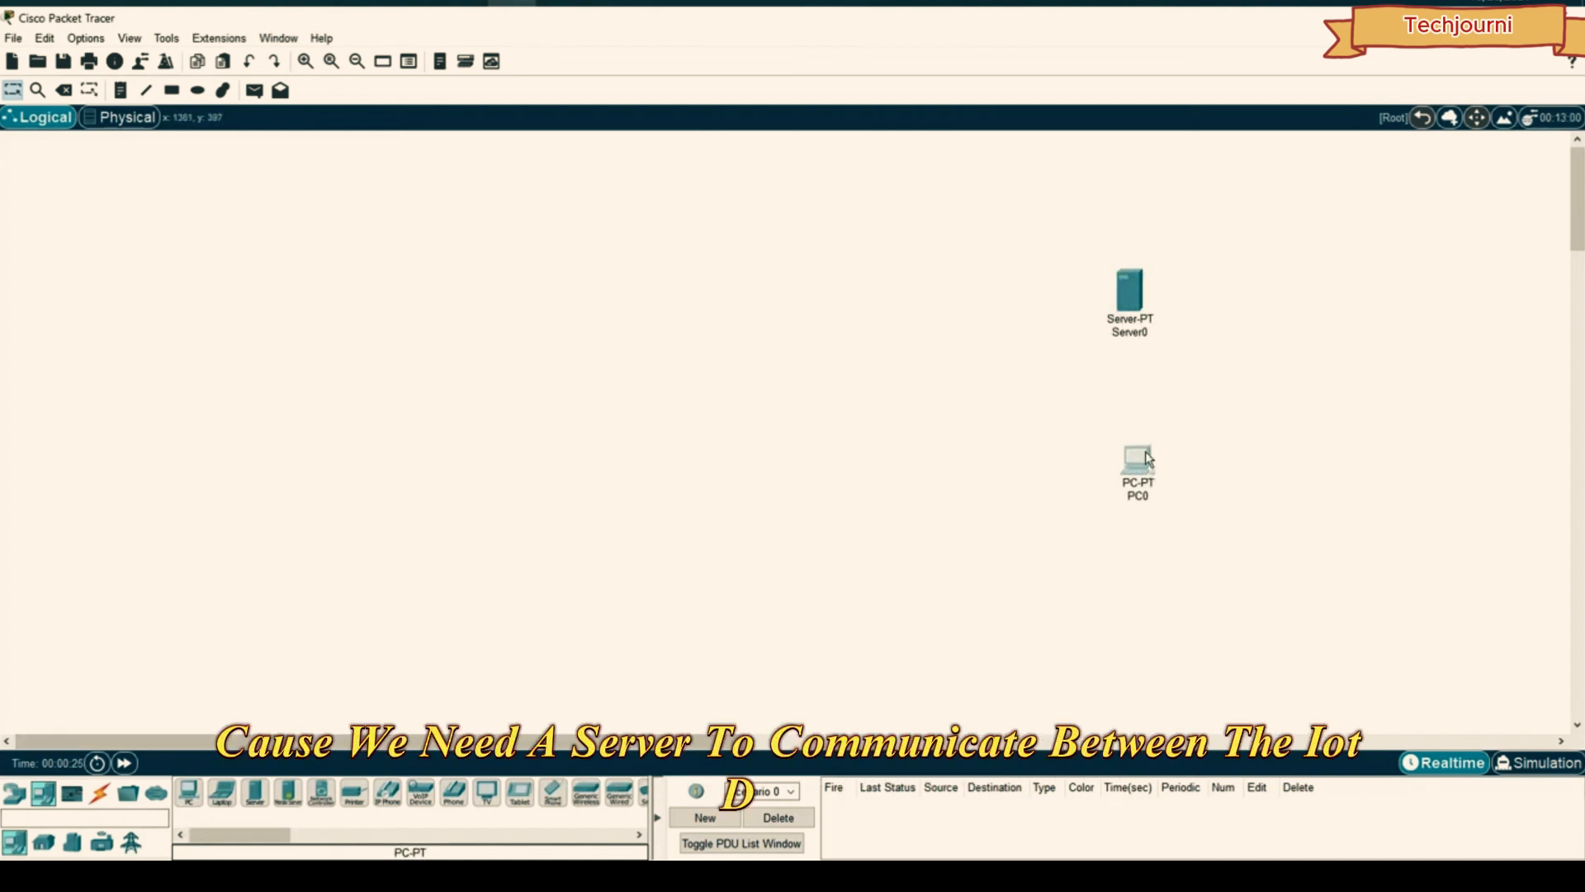
left_click_drag(1146, 459, 1141, 472)
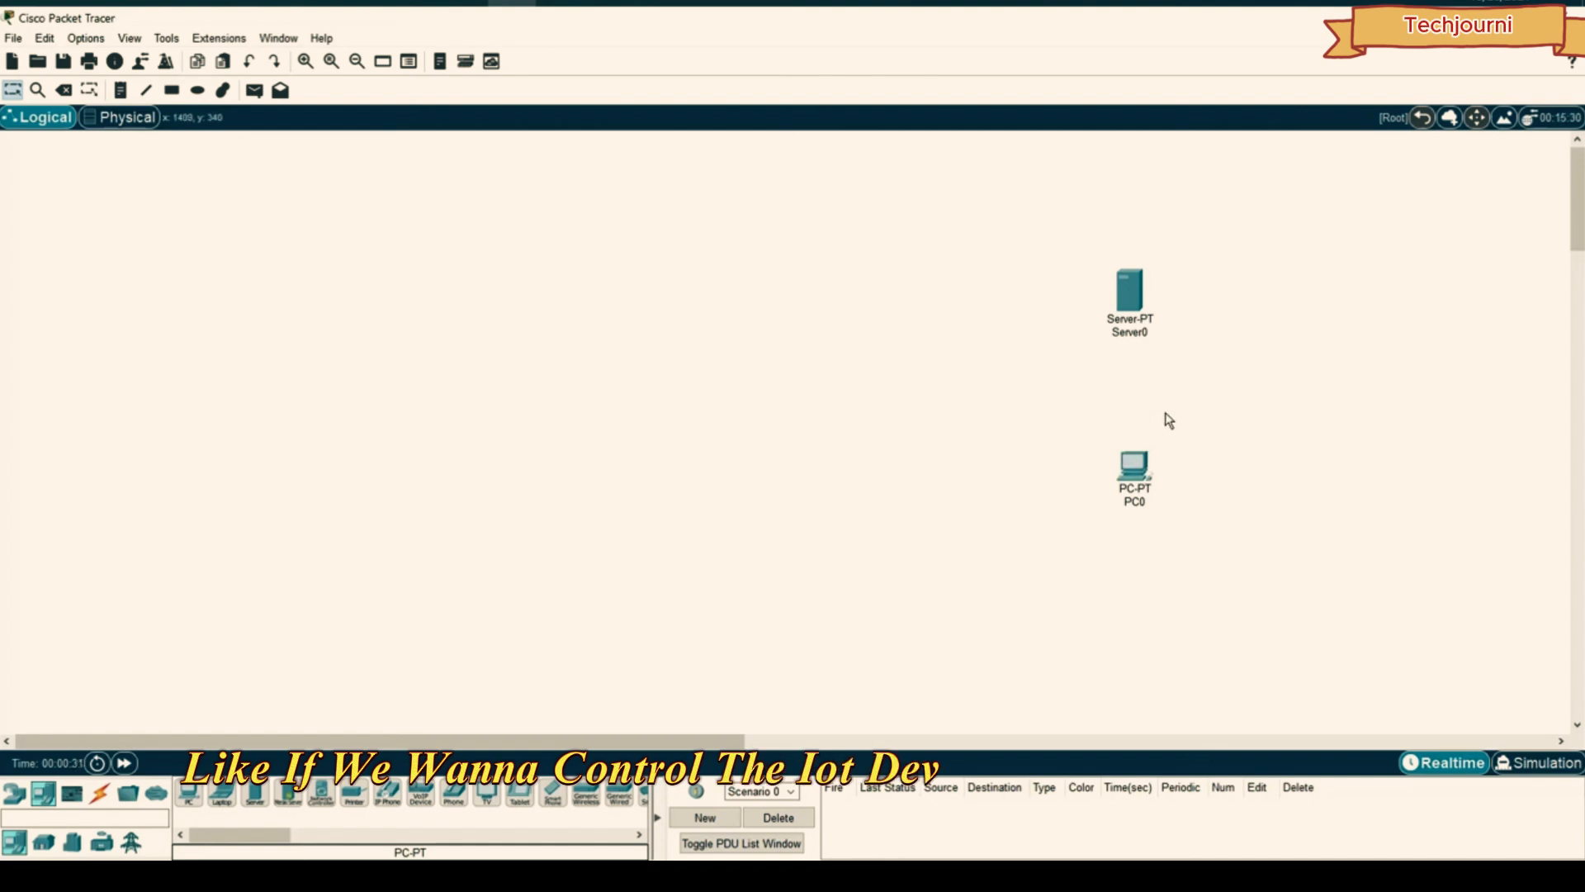
left_click_drag(1132, 466, 1139, 483)
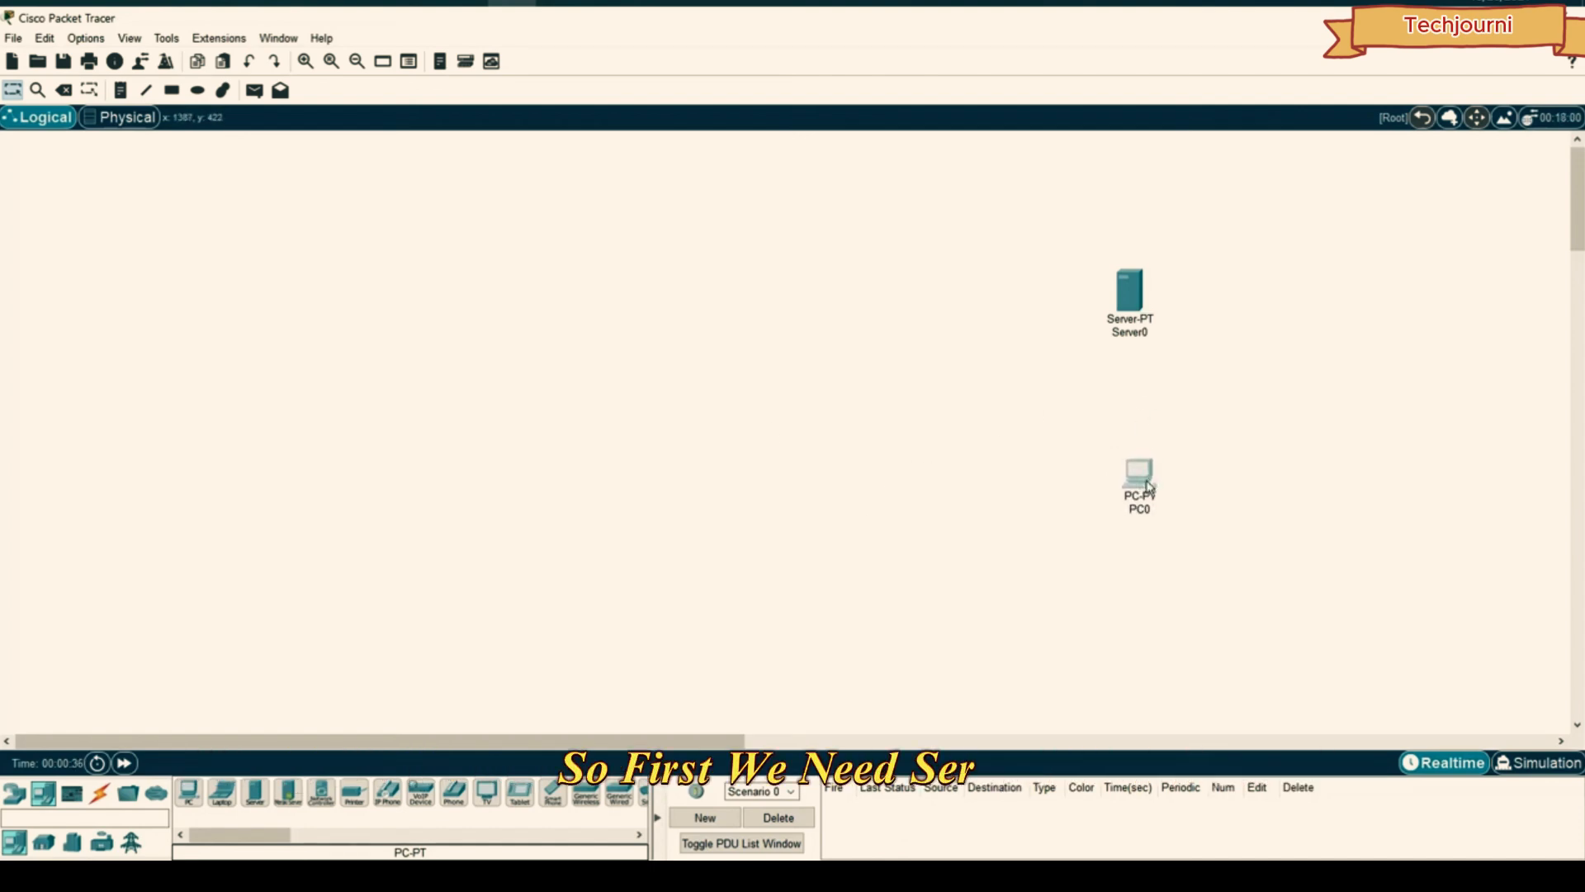
left_click_drag(1188, 432, 1087, 518)
left_click(1032, 413)
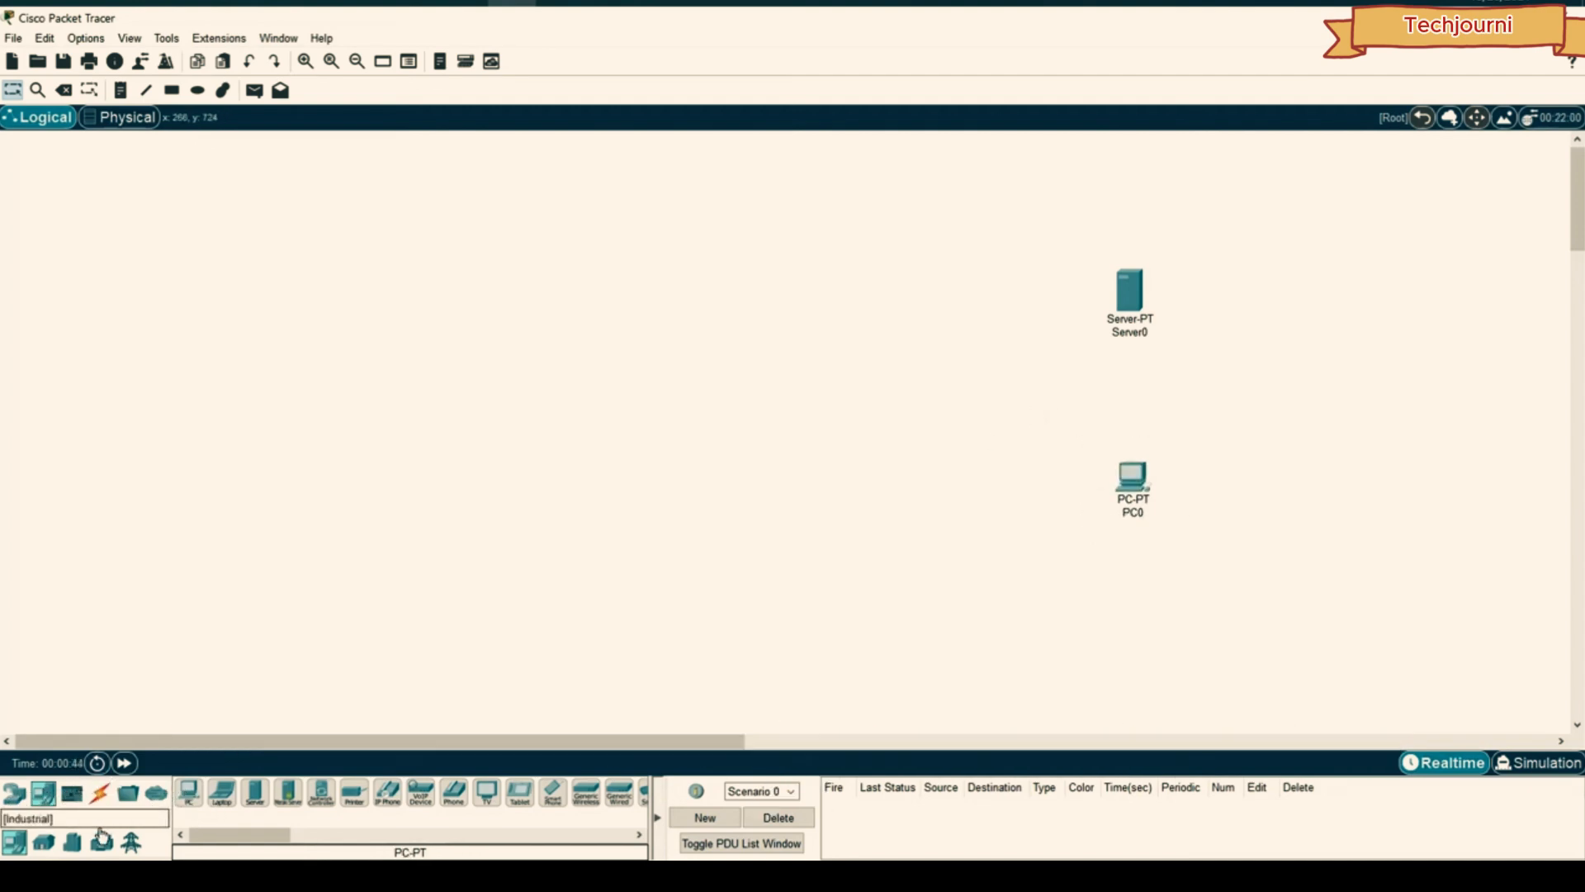
- Add the coffee-maker appliance and ceiling fan, deleting an accidentally placed door
left_click(44, 842)
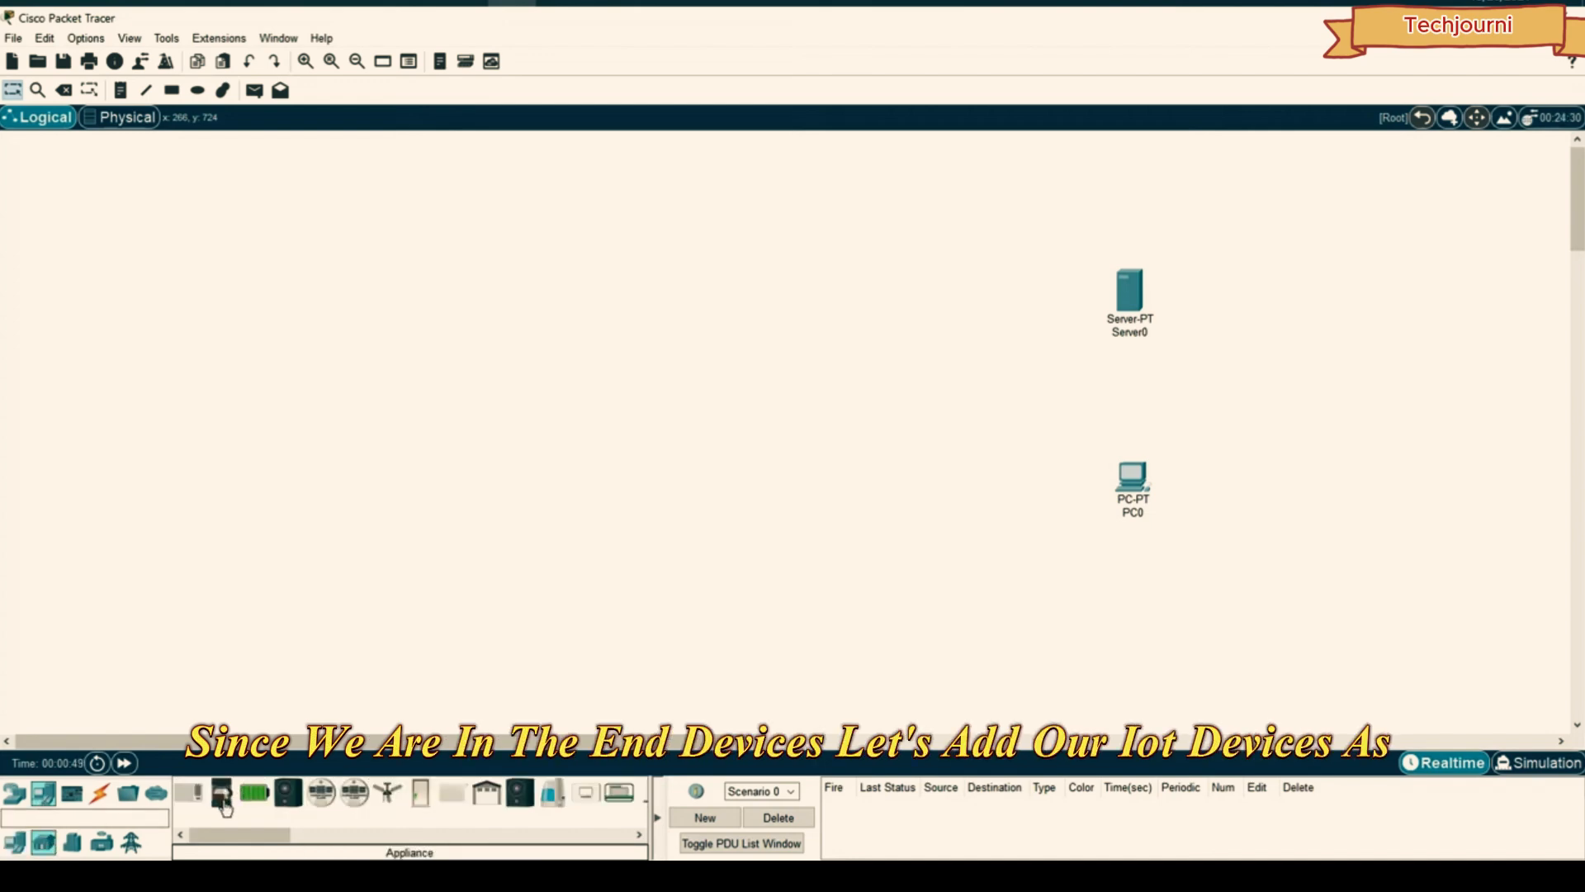
left_click(513, 239)
left_click(387, 793)
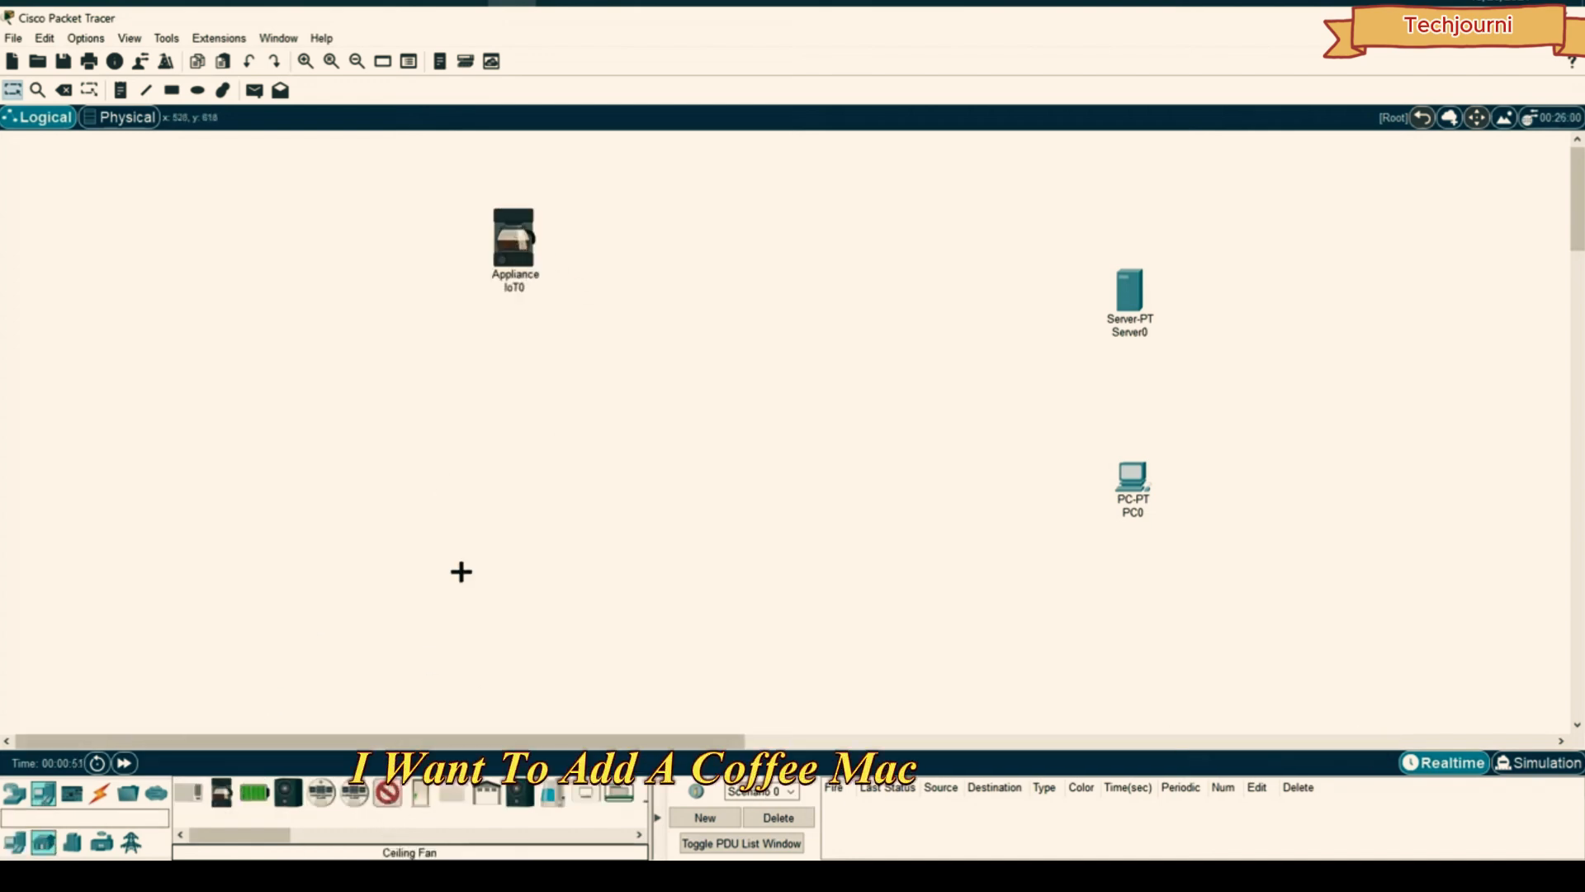
left_click(510, 363)
left_click_drag(514, 369, 522, 363)
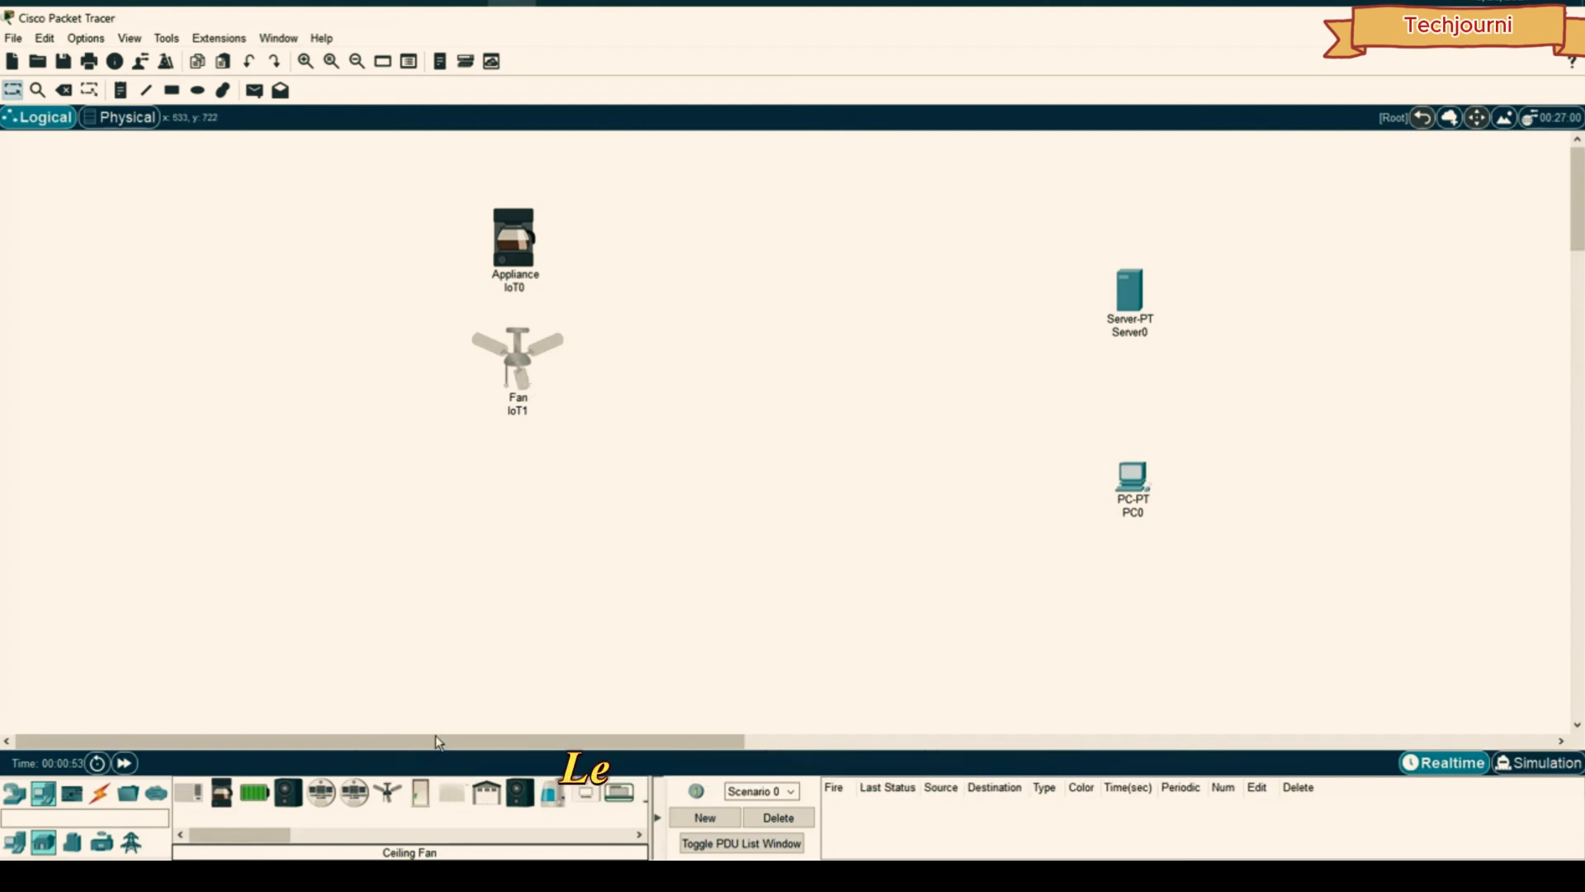
left_click(420, 792)
left_click(519, 479)
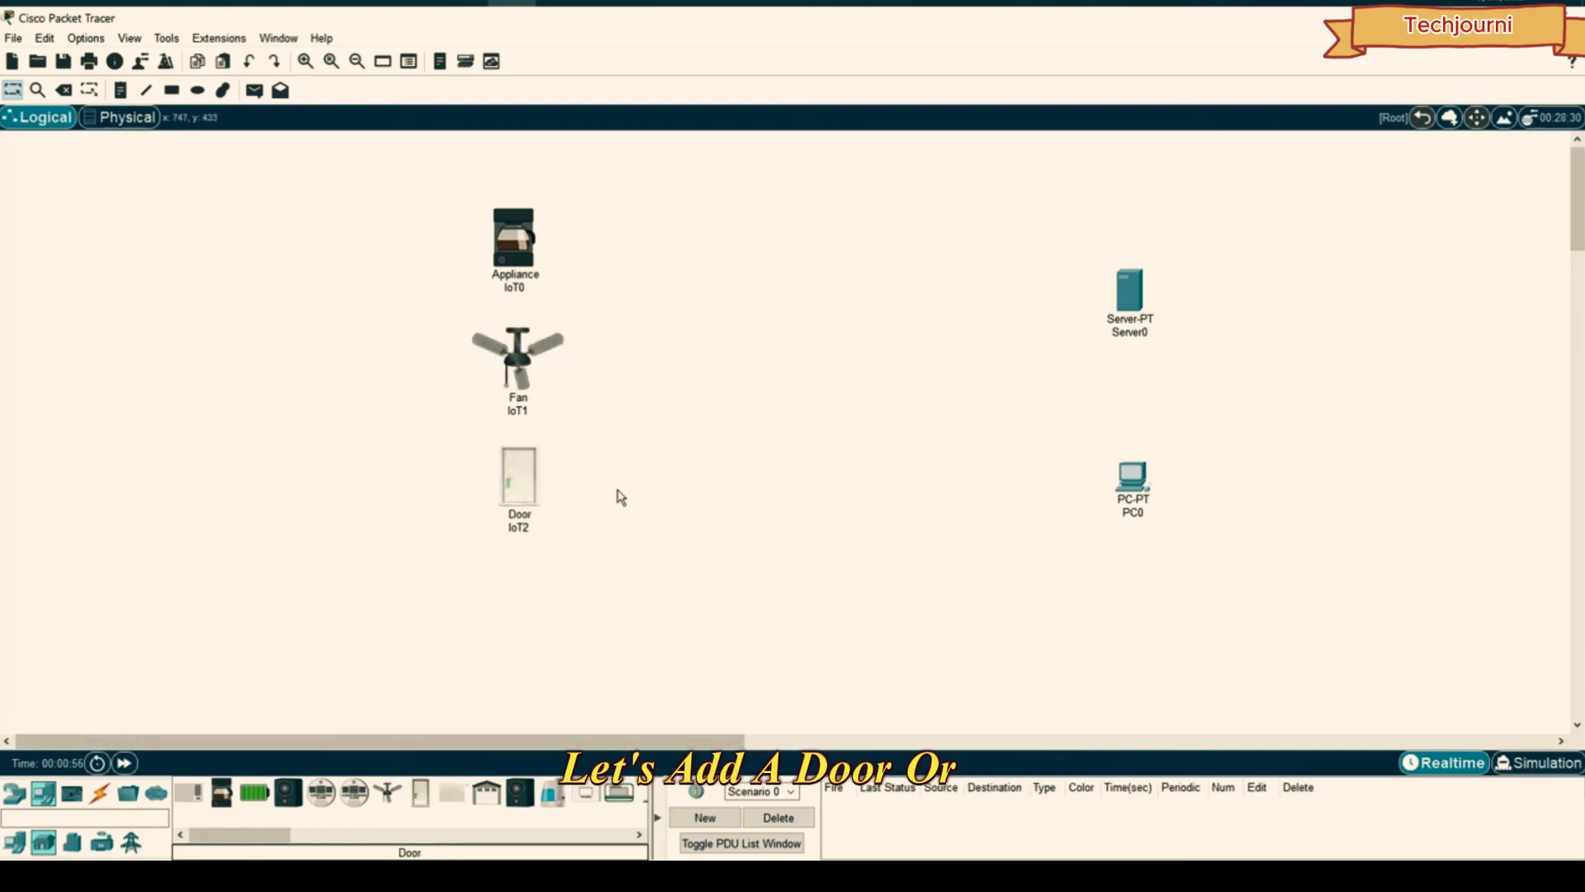
key("Delete")
left_click(776, 465)
- Add the garage door below the fan and the light below the garage door
left_click(486, 793)
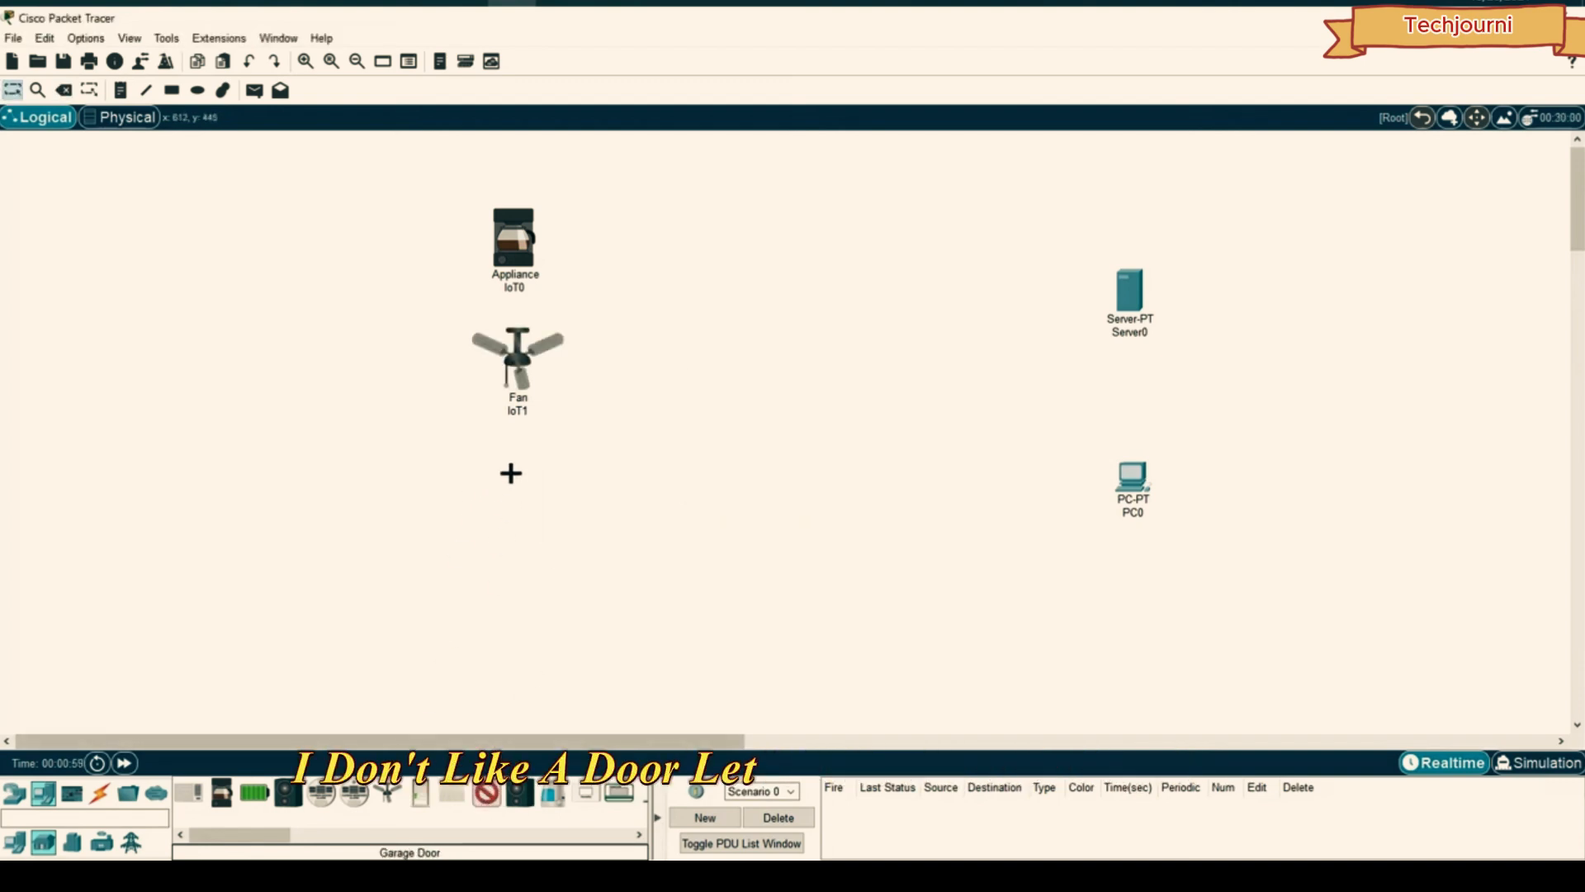
left_click(511, 473)
left_click_drag(261, 835, 295, 836)
left_click(294, 792)
left_click(507, 607)
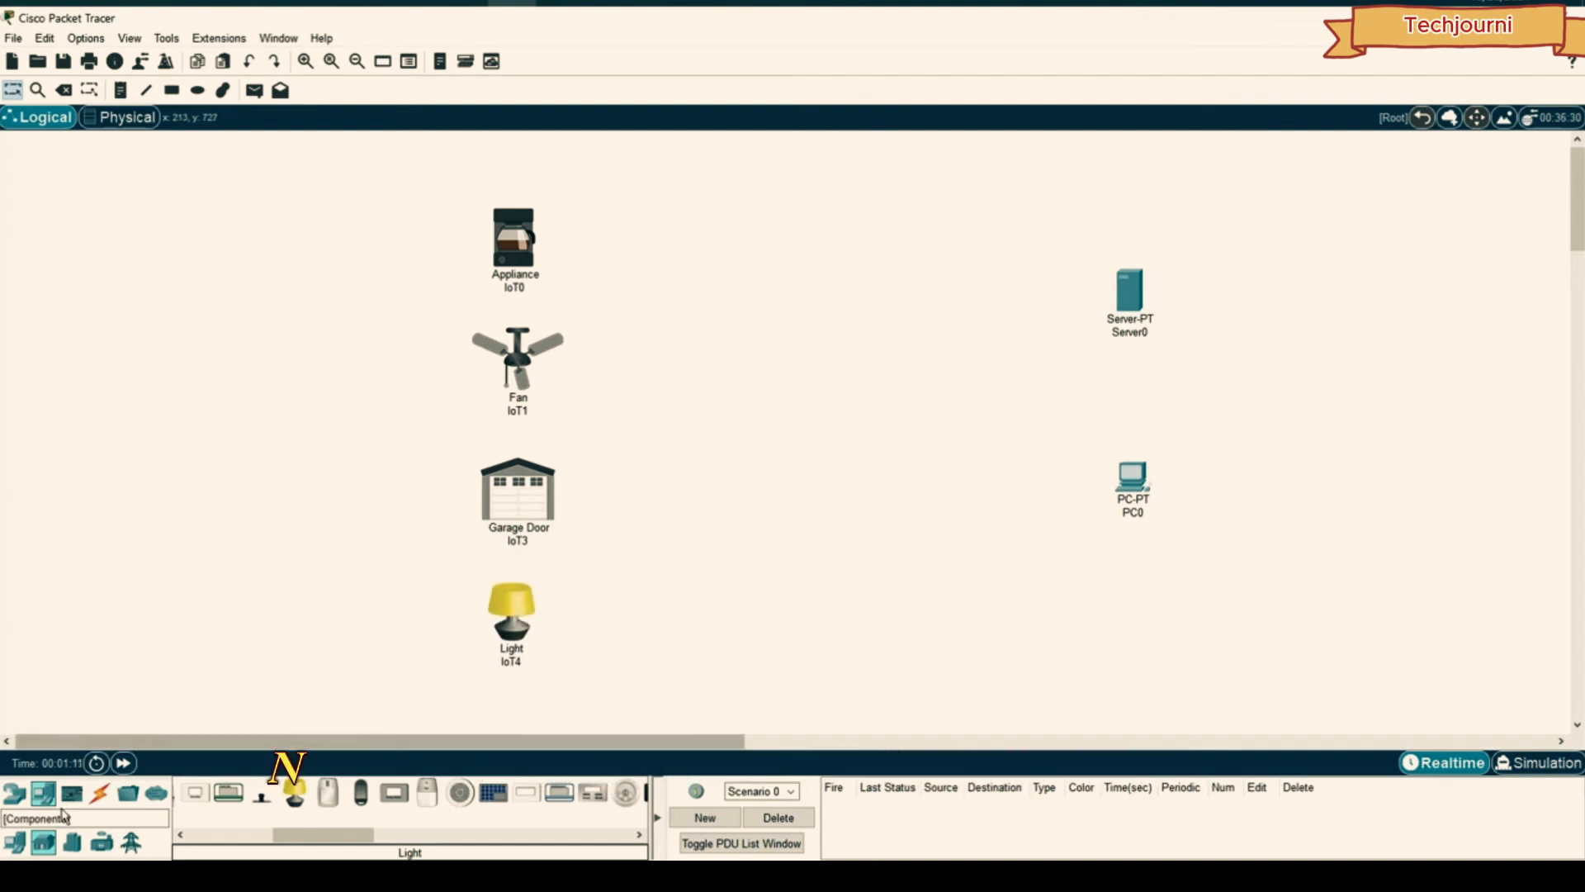
left_click(29, 839)
left_click(14, 793)
left_click(43, 842)
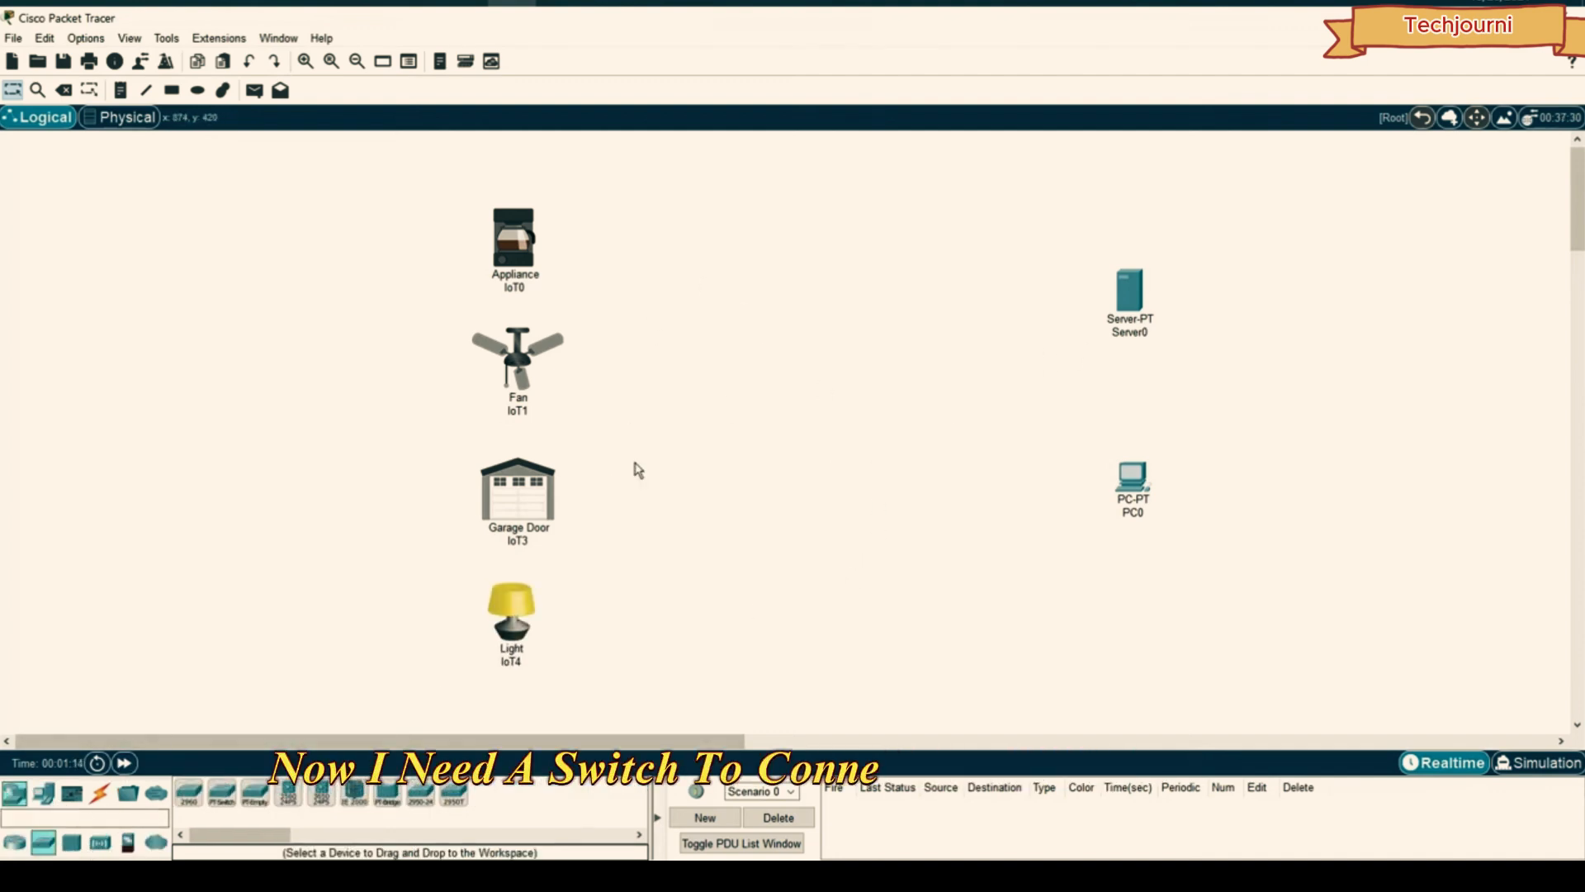
- Place a 2960 switch between the IoT devices and server, and shift the four IoT devices up
left_click(189, 792)
left_click(951, 390)
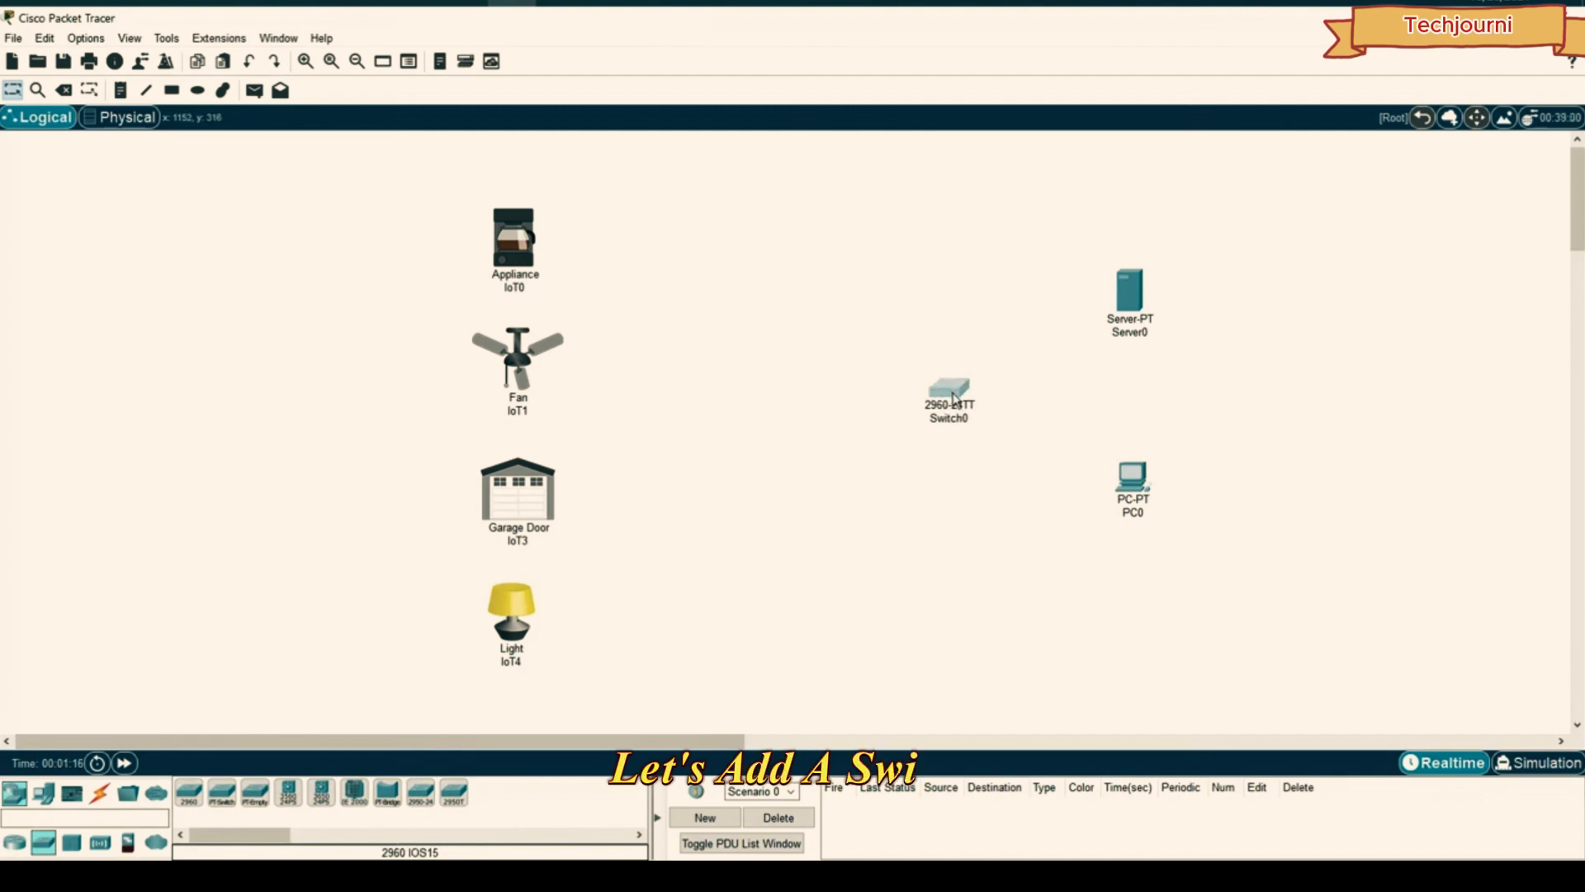
left_click_drag(720, 205, 431, 665)
mouse_move(534, 249)
left_mouse_down()
mouse_move(551, 229)
mouse_move(536, 225)
left_mouse_up()
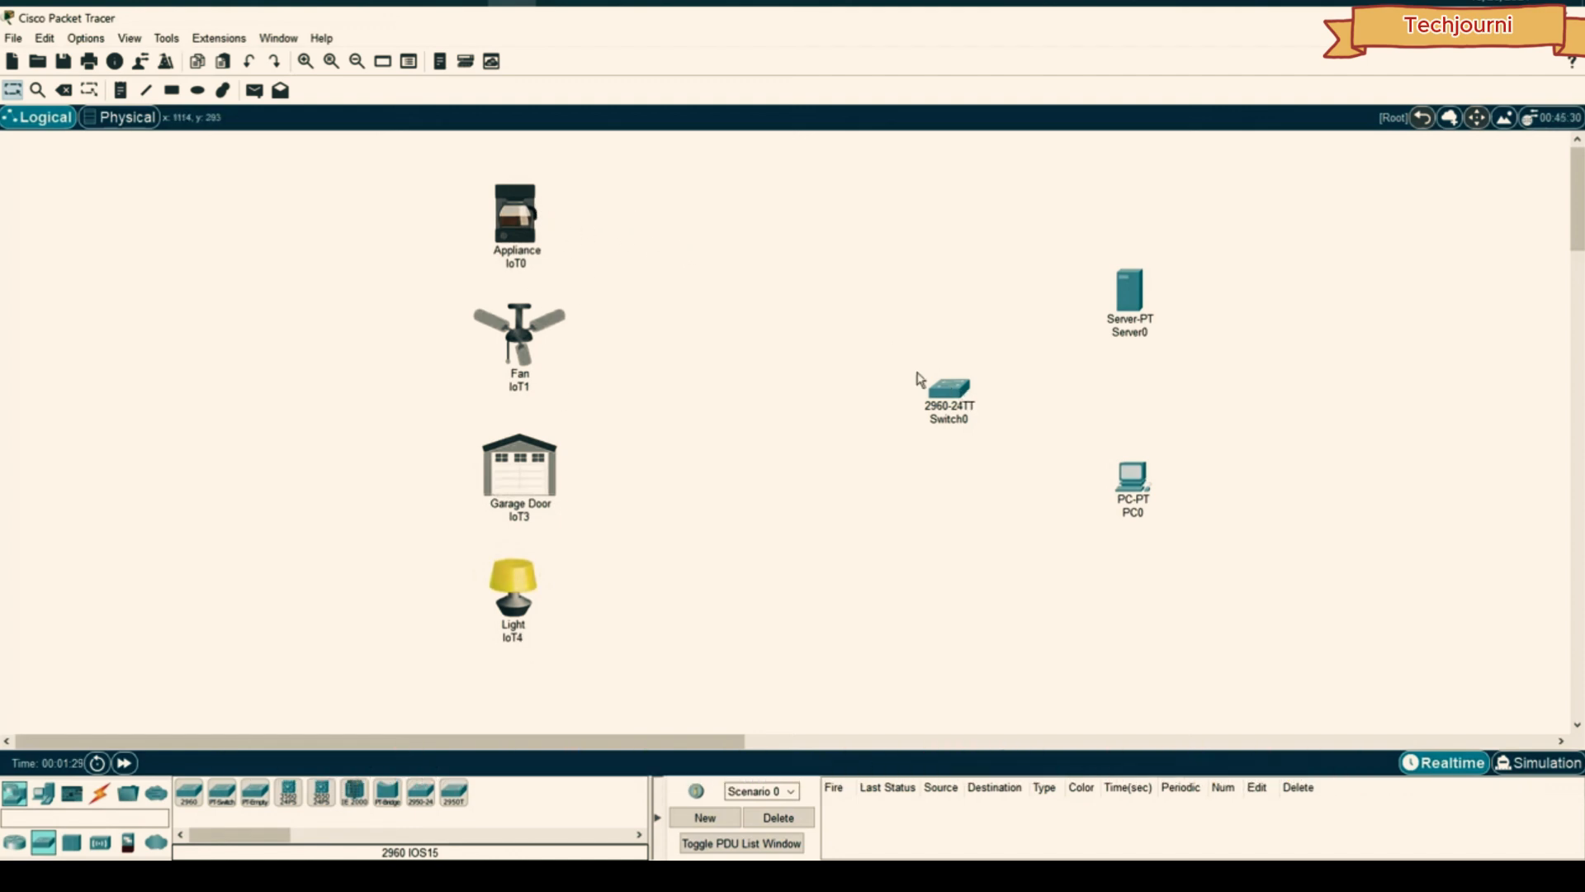
left_click_drag(676, 171, 697, 445)
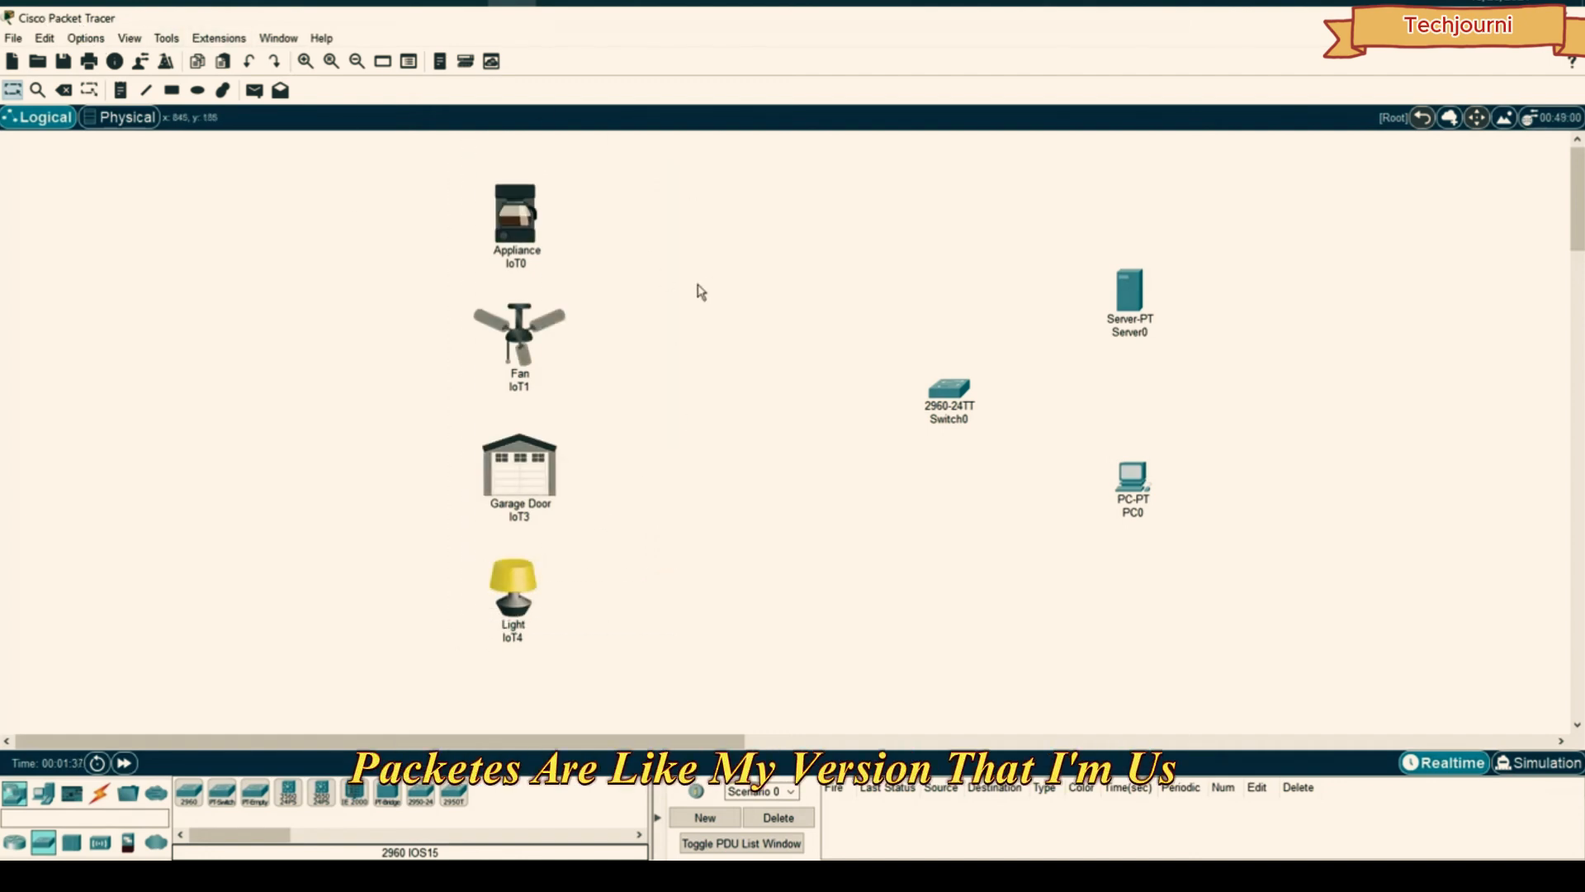
left_click_drag(647, 159, 437, 673)
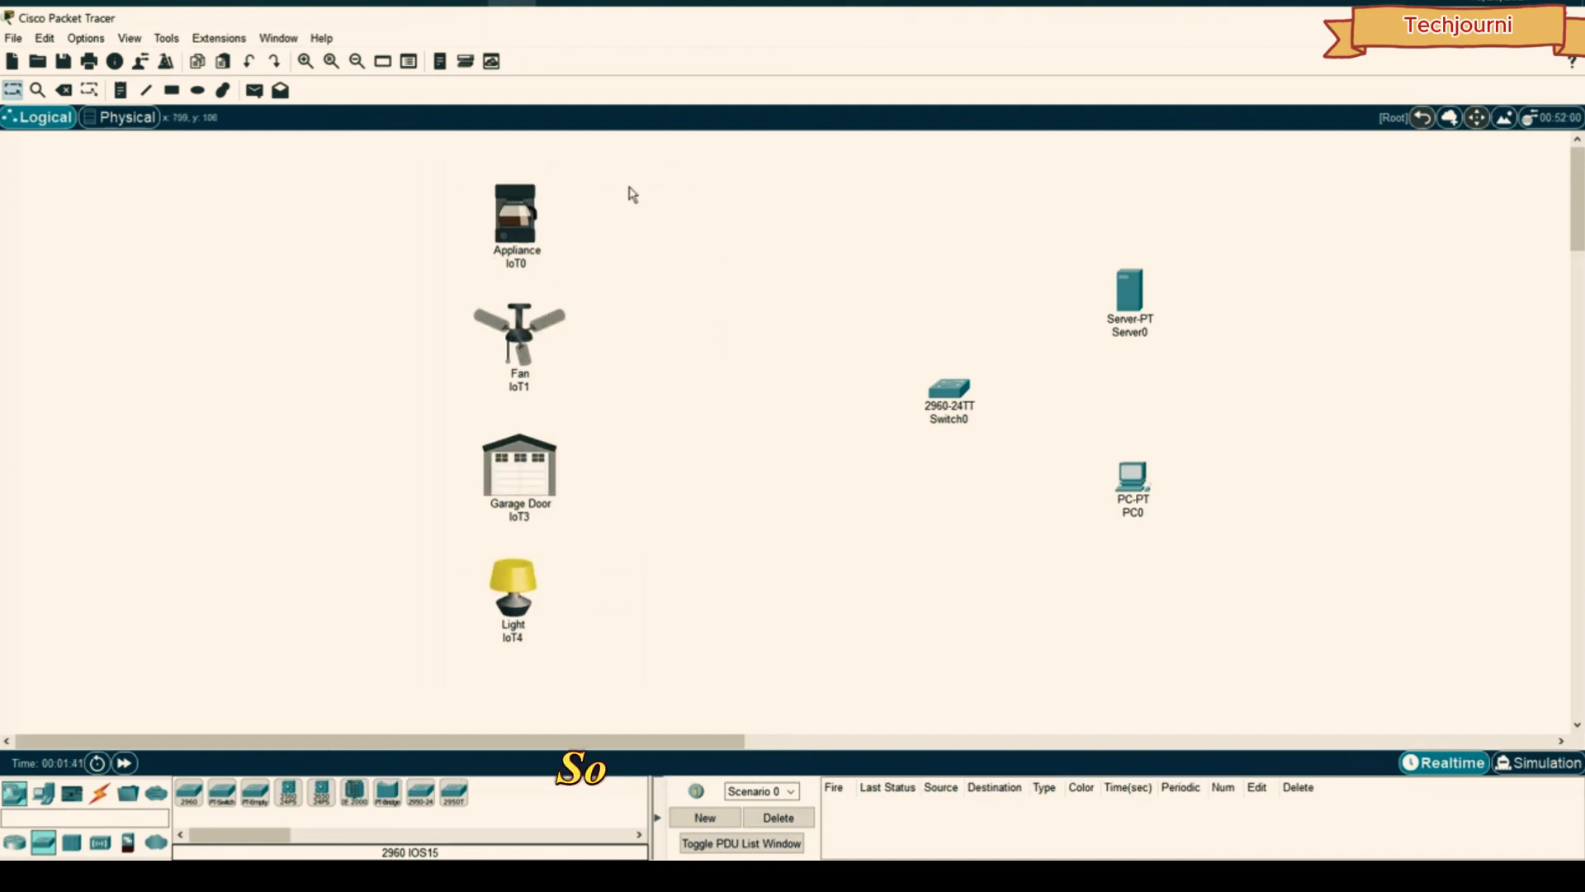
- Place an AccessPoint-PT just left of Switch0
left_click(100, 843)
left_click(422, 796)
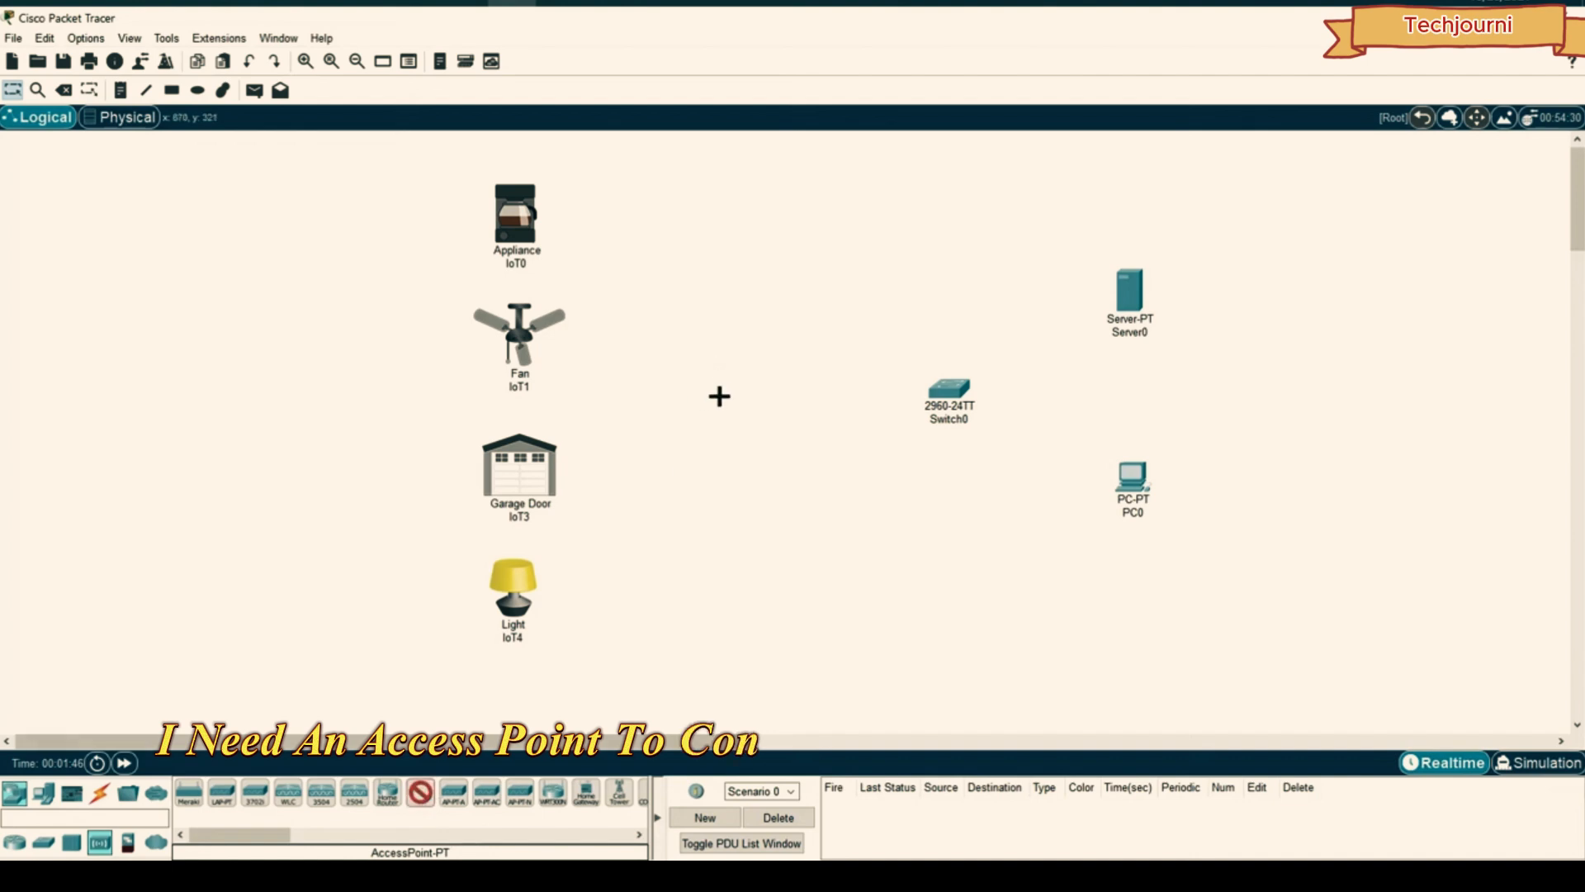
left_click(751, 389)
left_click_drag(767, 392, 778, 393)
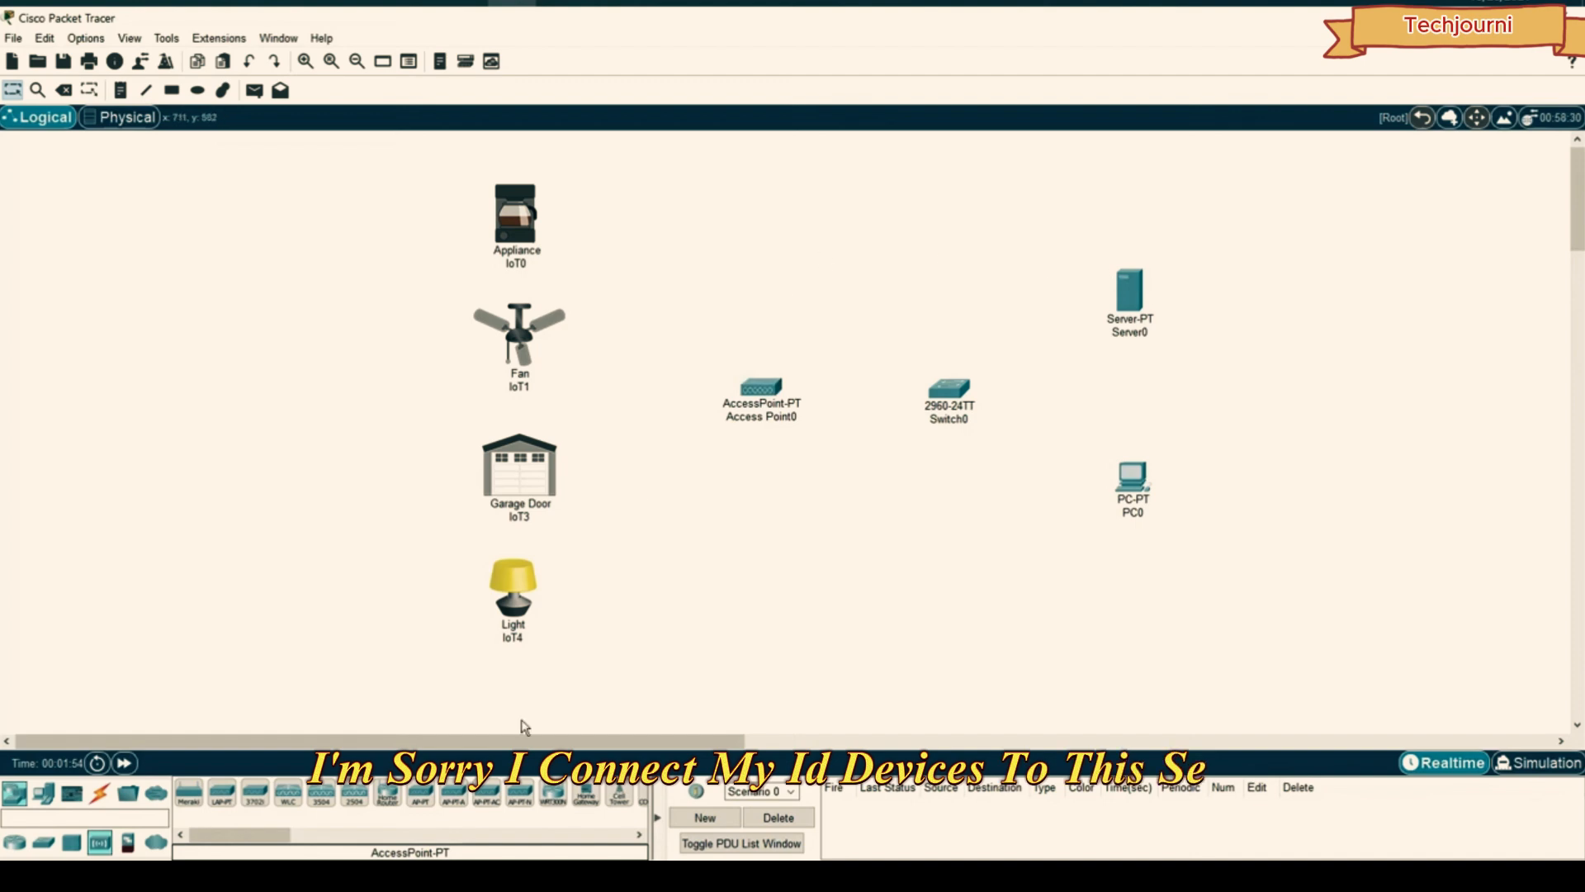
left_click(102, 805)
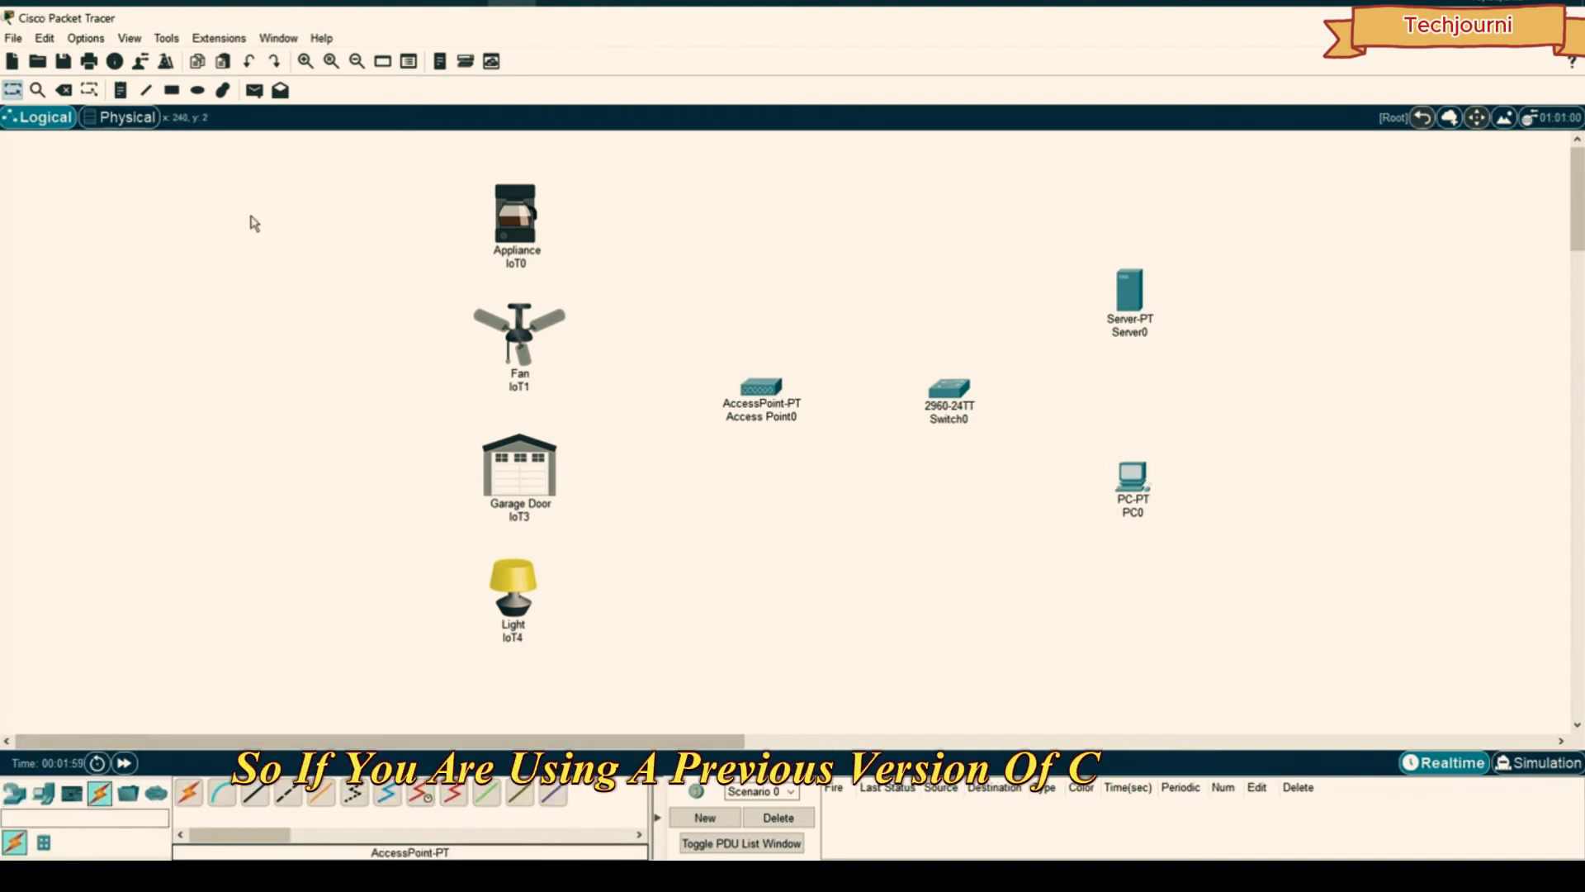
- Auto-cable Access Point0, Server0 and PC0 to Switch0, then open Access Point0's Config
left_click(189, 793)
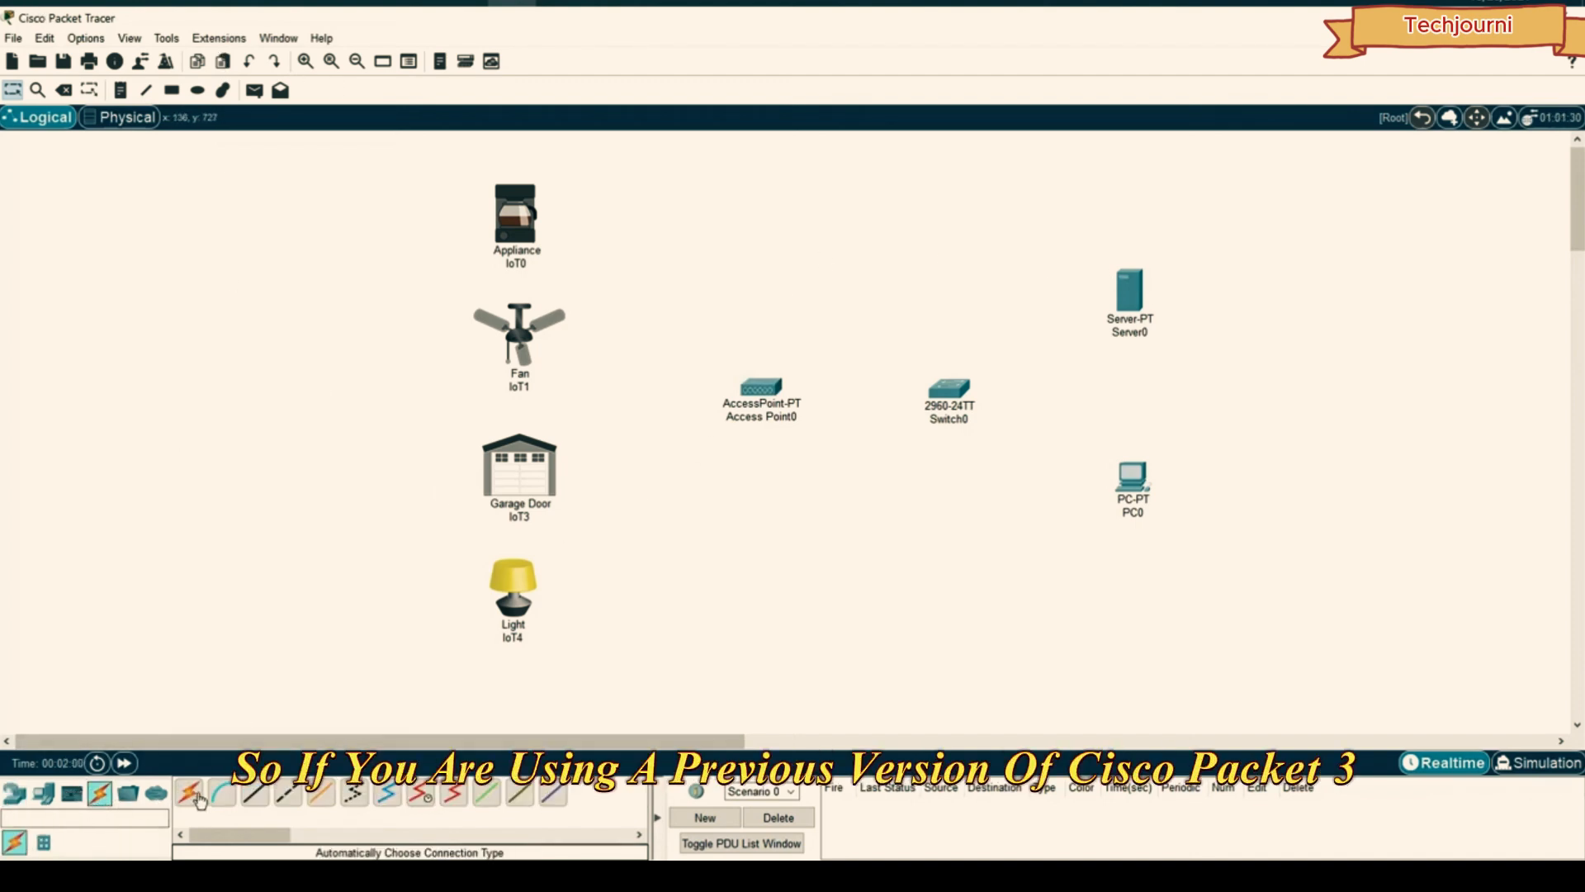
left_click(528, 216)
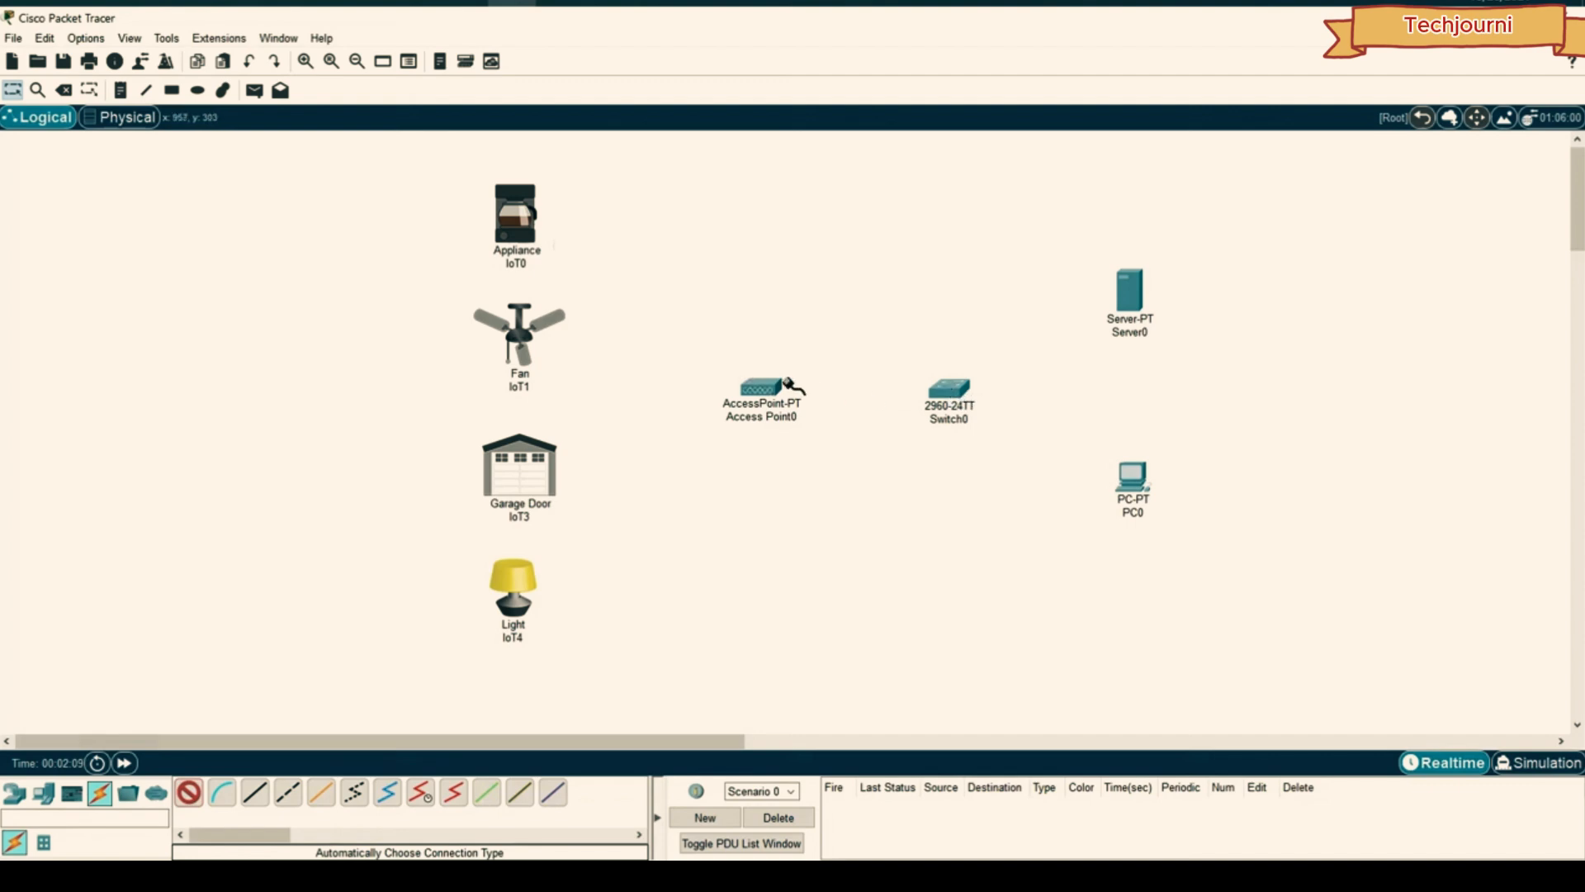
left_click(791, 385)
left_click(963, 394)
left_click(1128, 296)
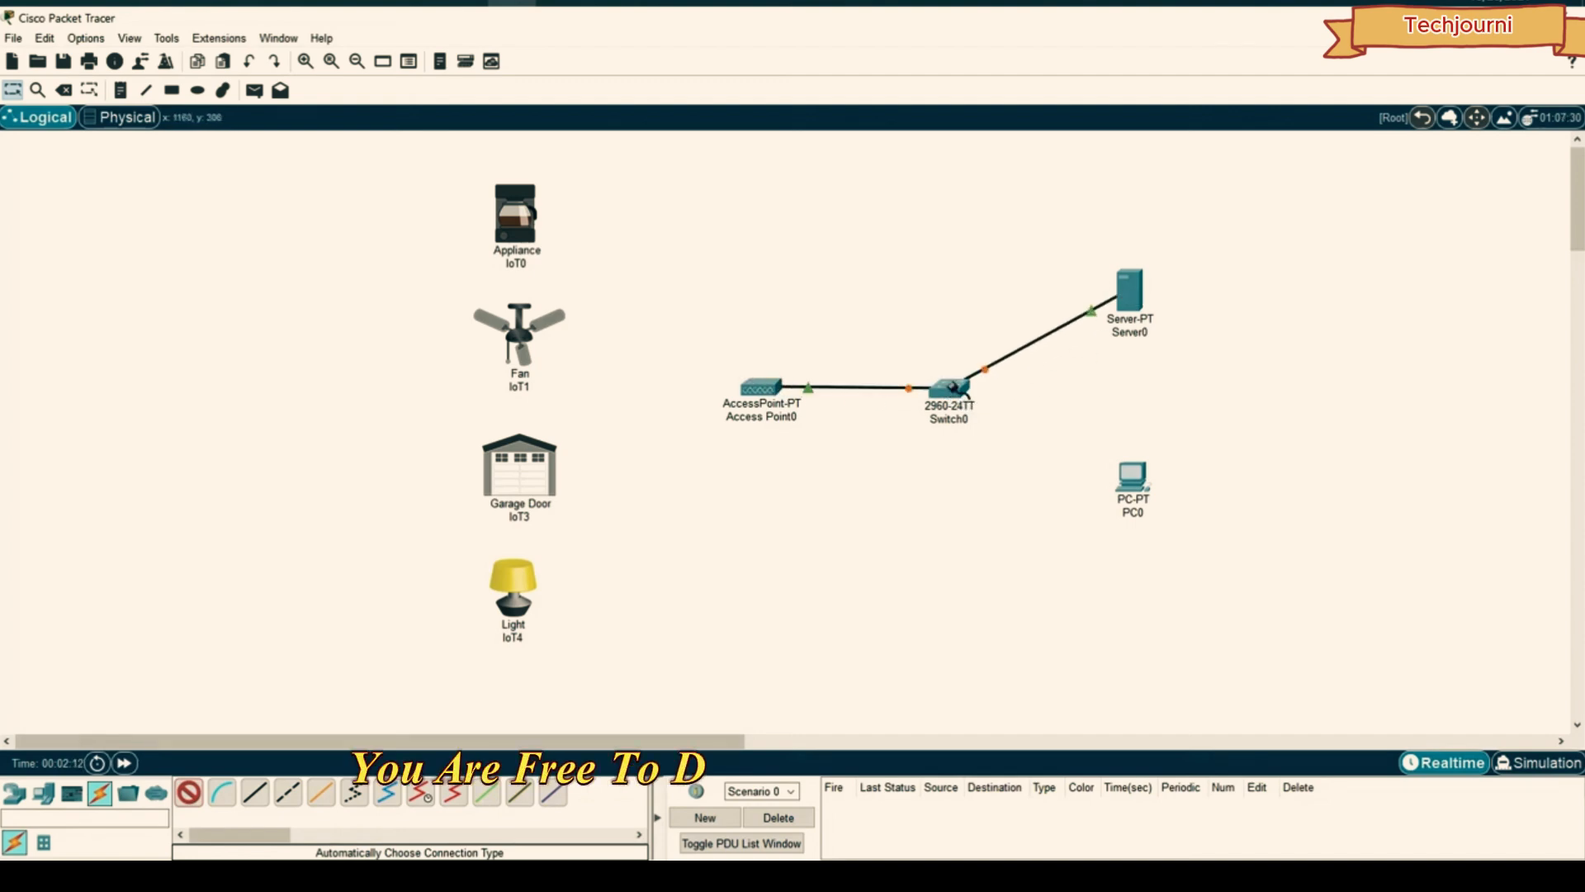
left_click(949, 388)
left_click(1131, 477)
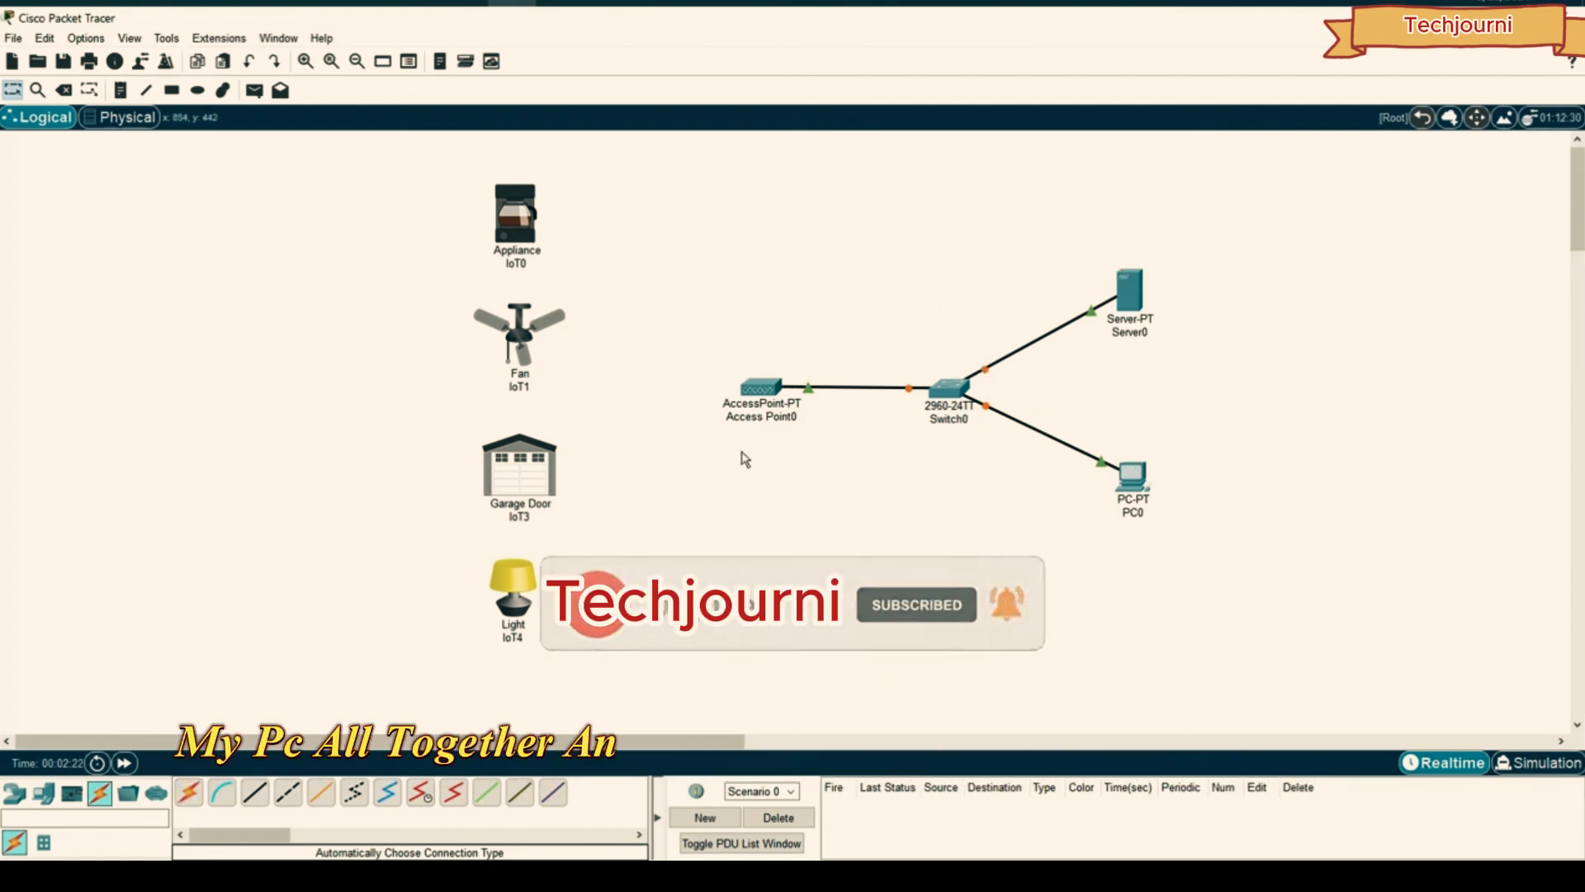
left_click(760, 387)
left_click(598, 184)
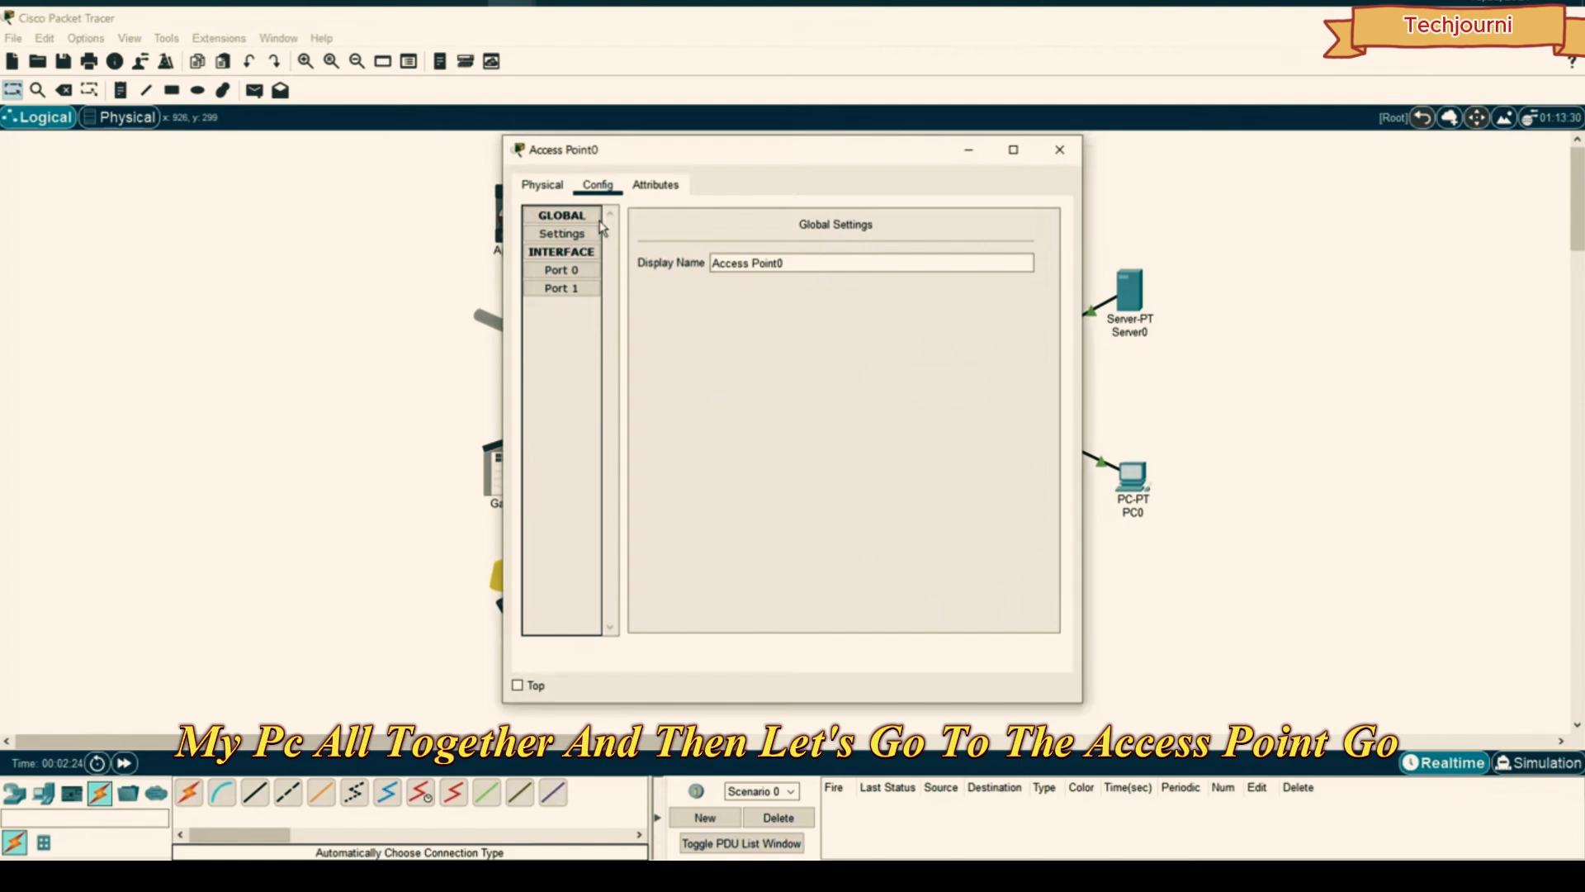
- Change Access Point0's Port 1 SSID from Default to DigiDev and copy the name
left_click(561, 287)
left_click_drag(887, 261, 761, 264)
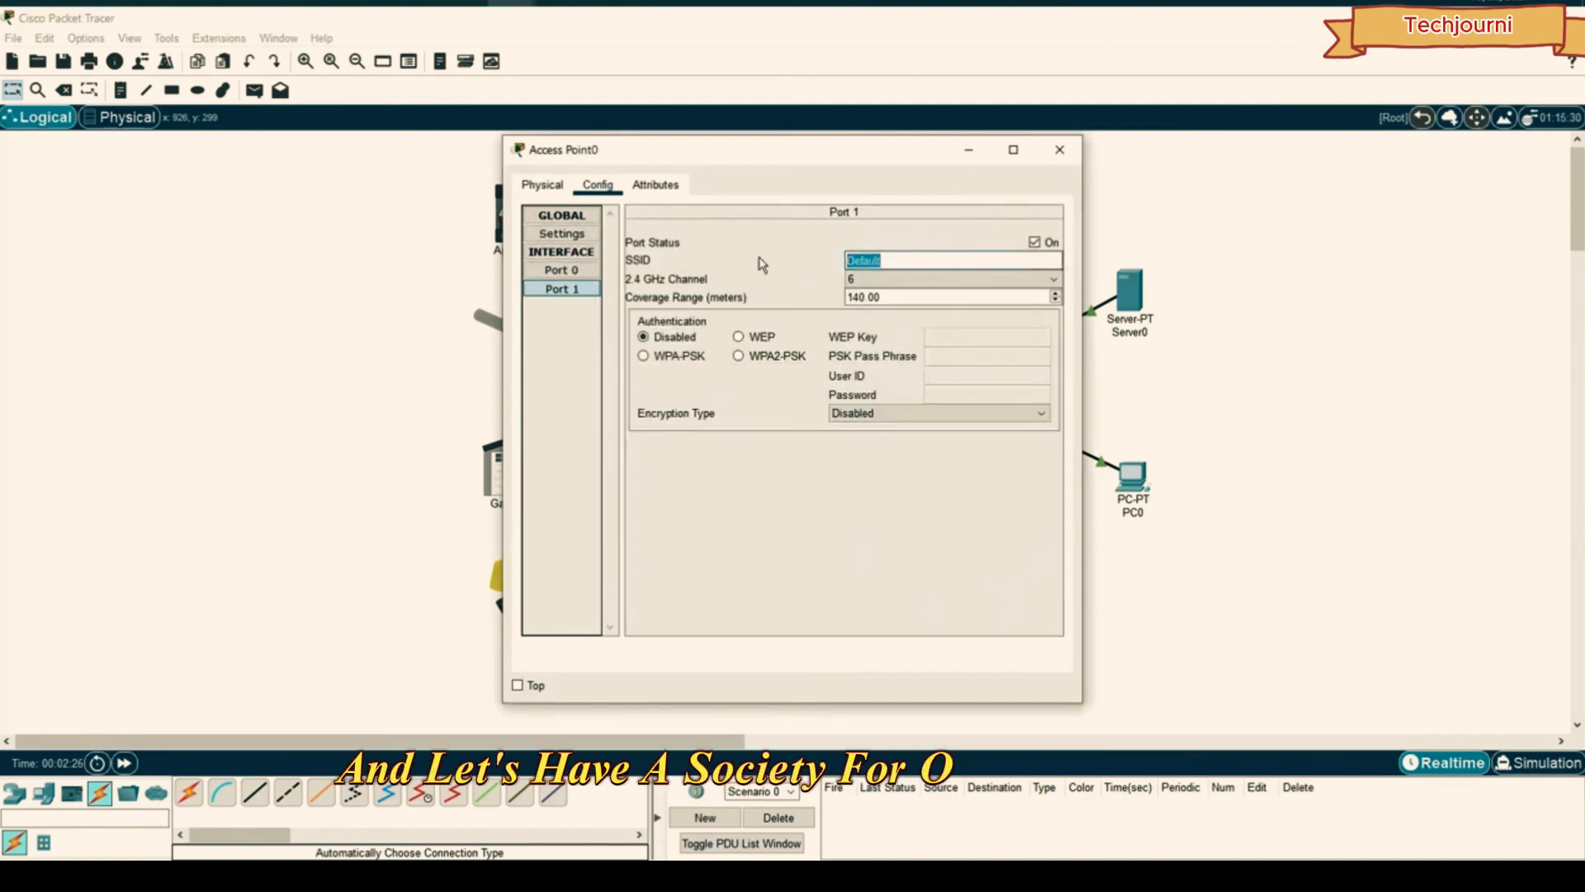
type("DigiDev")
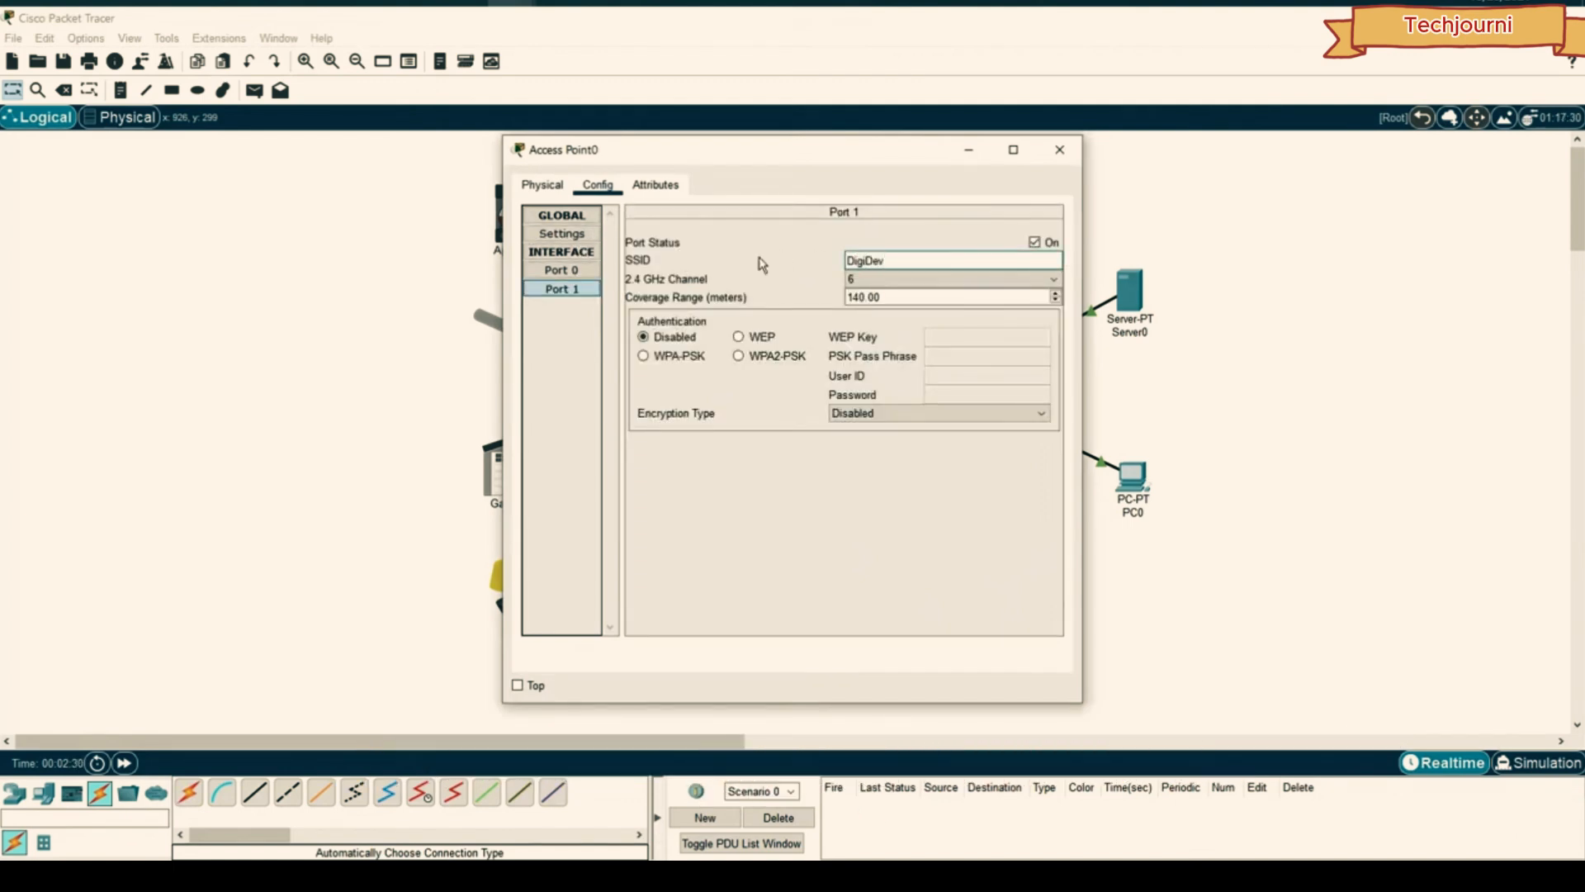
key("ctrl+a")
key("ctrl+c")
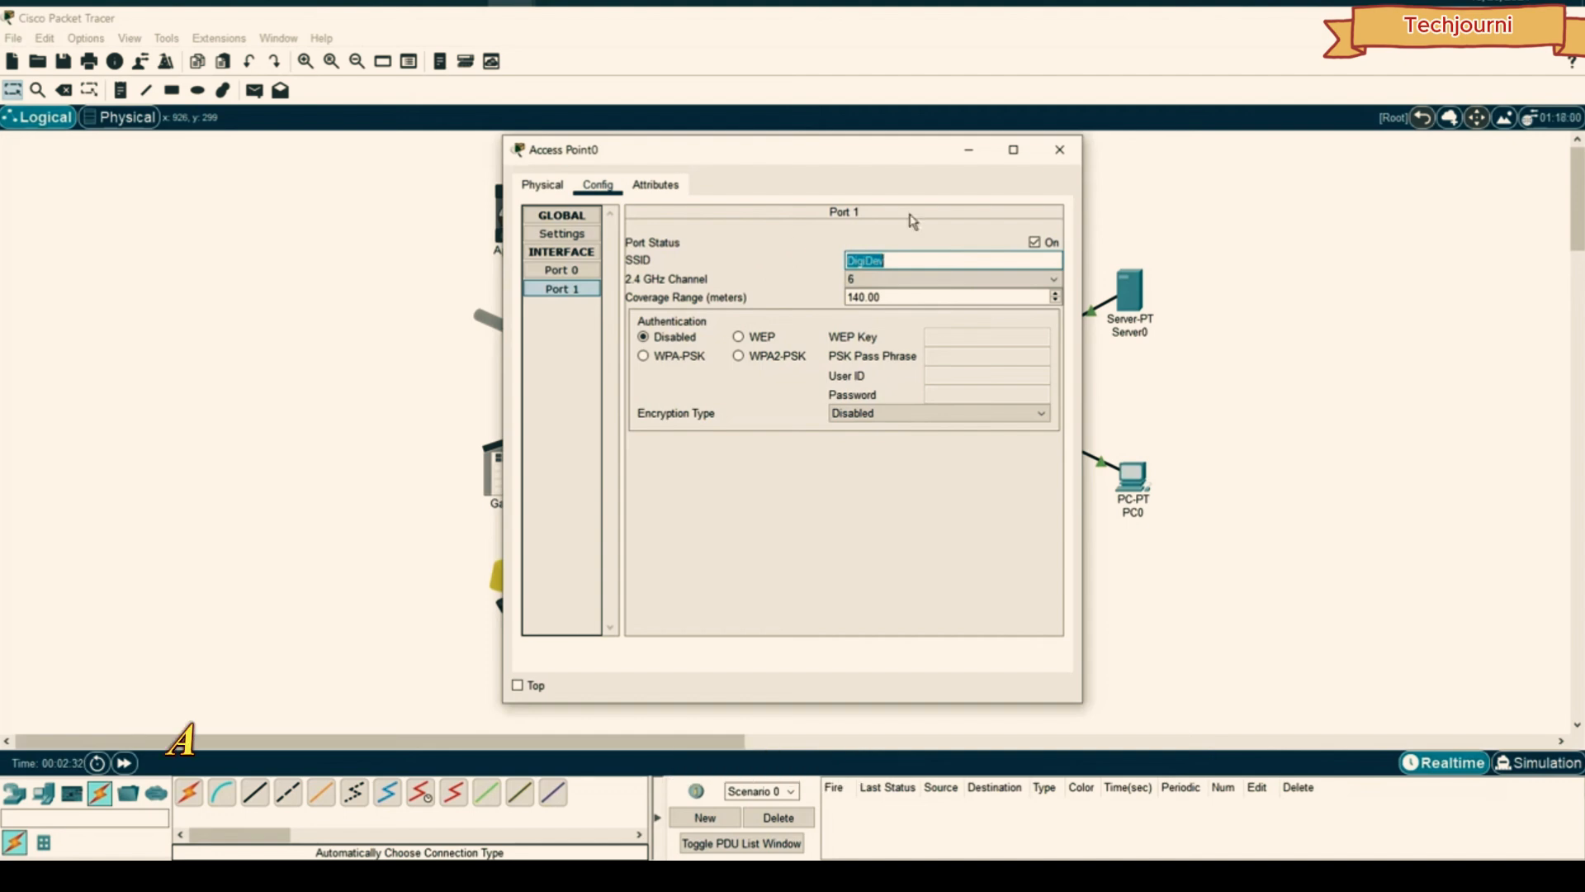
left_click(1058, 152)
- Paste DigiDev as the Wireless0 SSID on the Appliance IoT0 and Fan IoT1
left_click(511, 213)
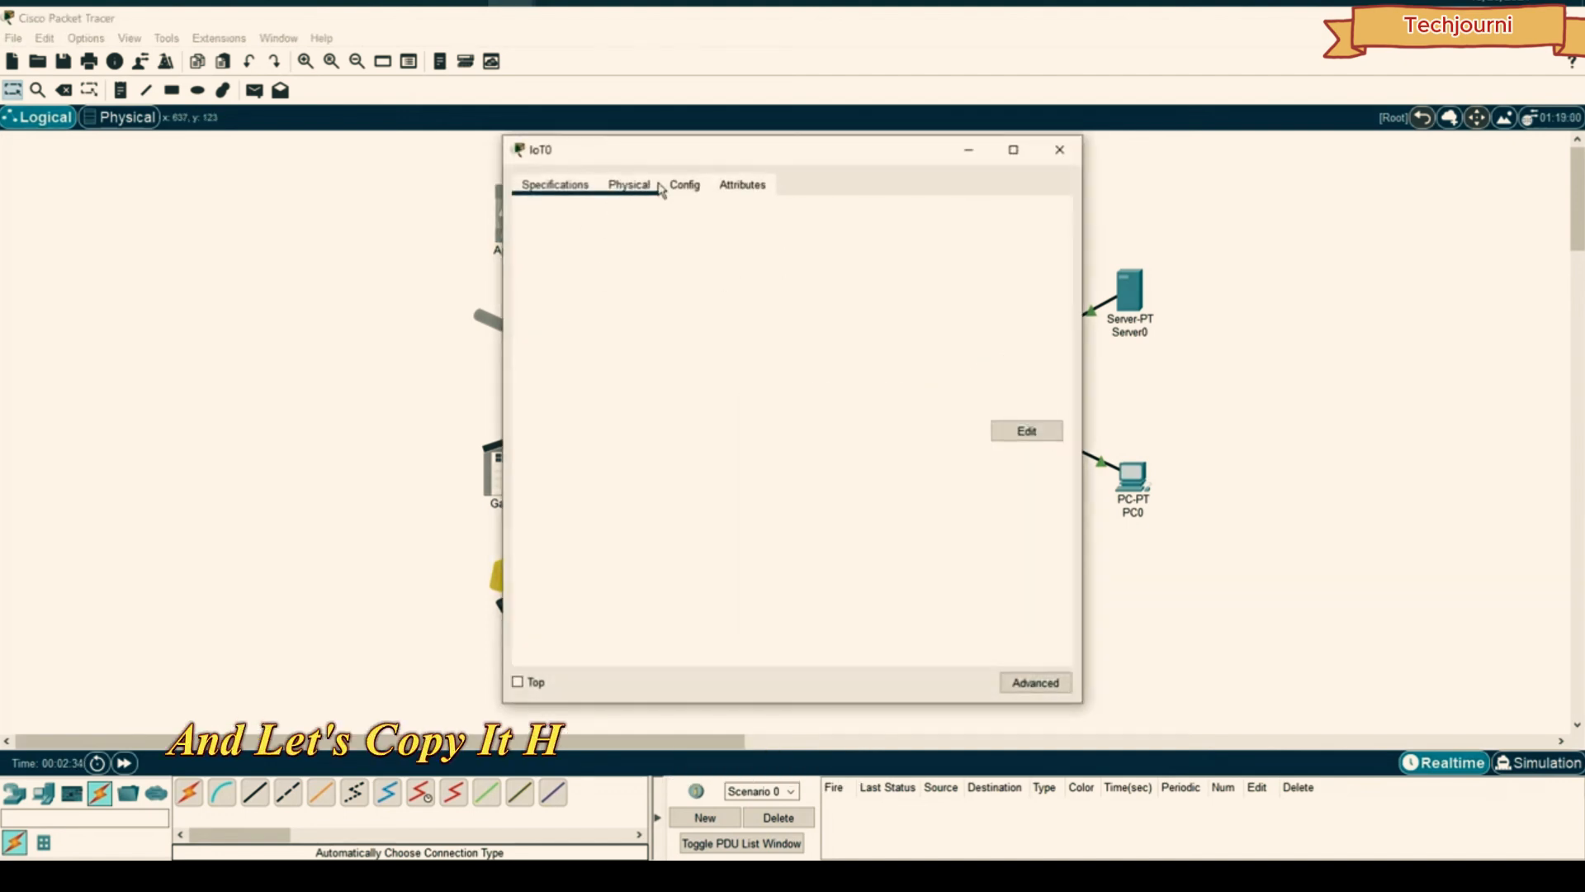
left_click(684, 185)
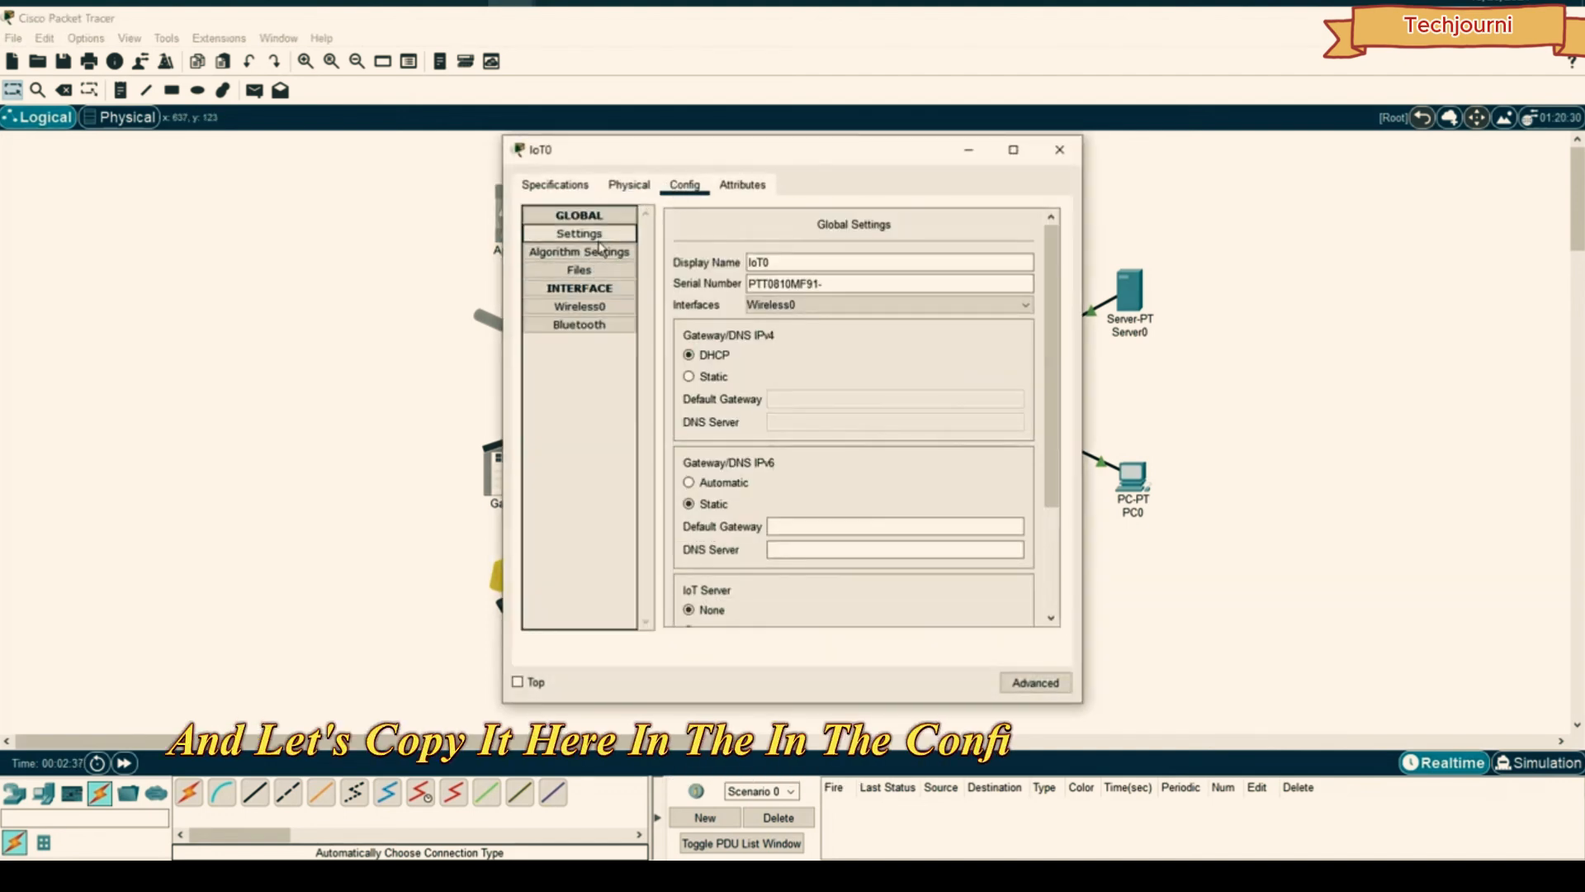
left_click(579, 307)
double_click(924, 294)
key("ctrl+v")
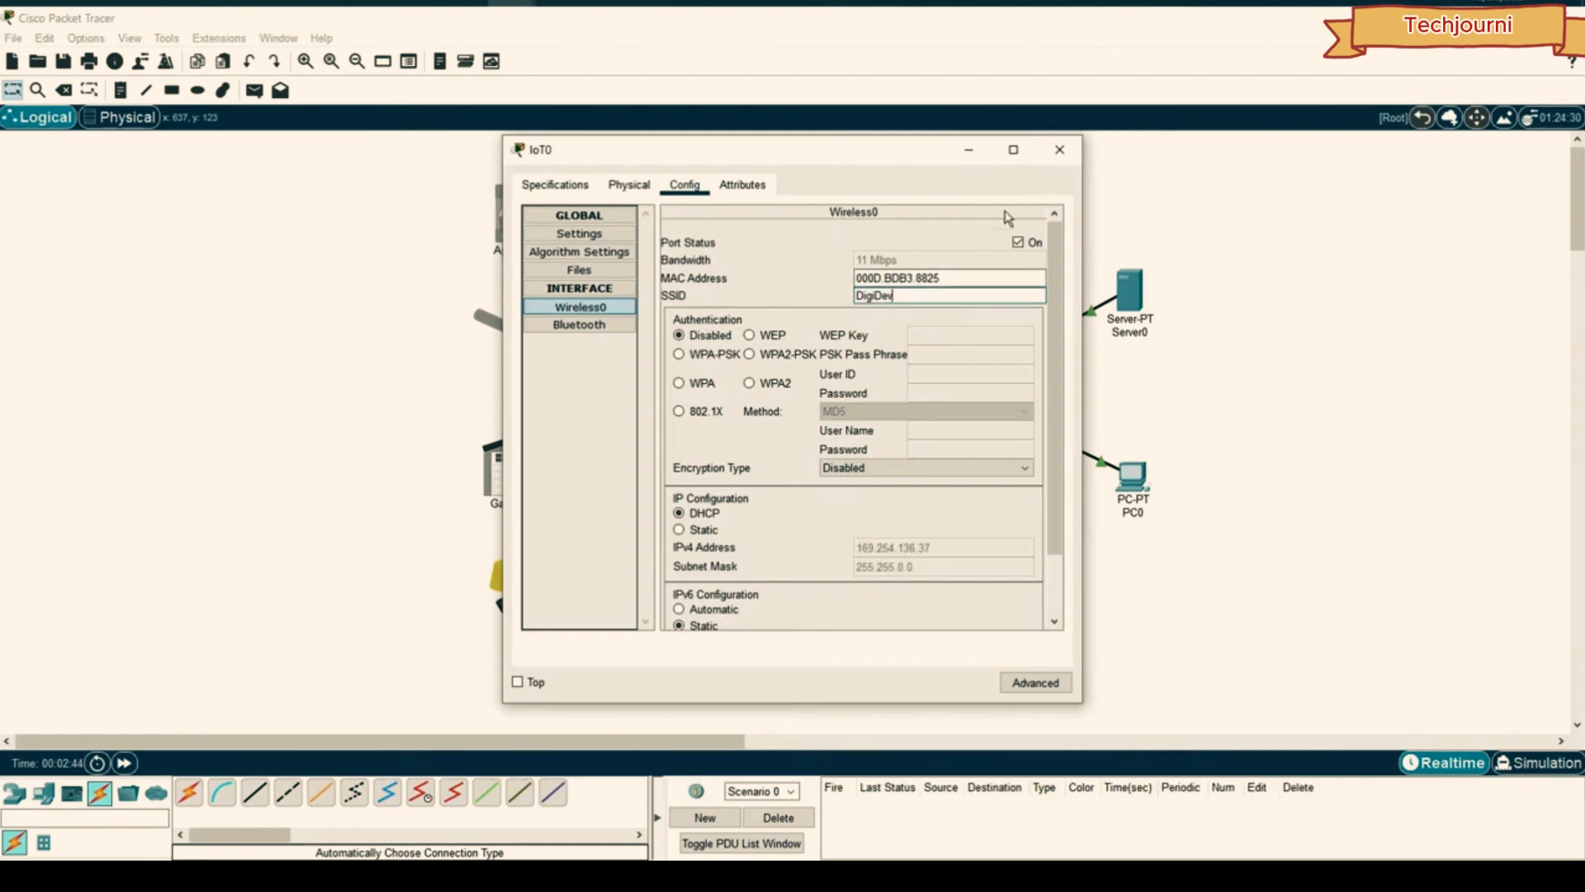
left_click(1059, 150)
left_click(520, 334)
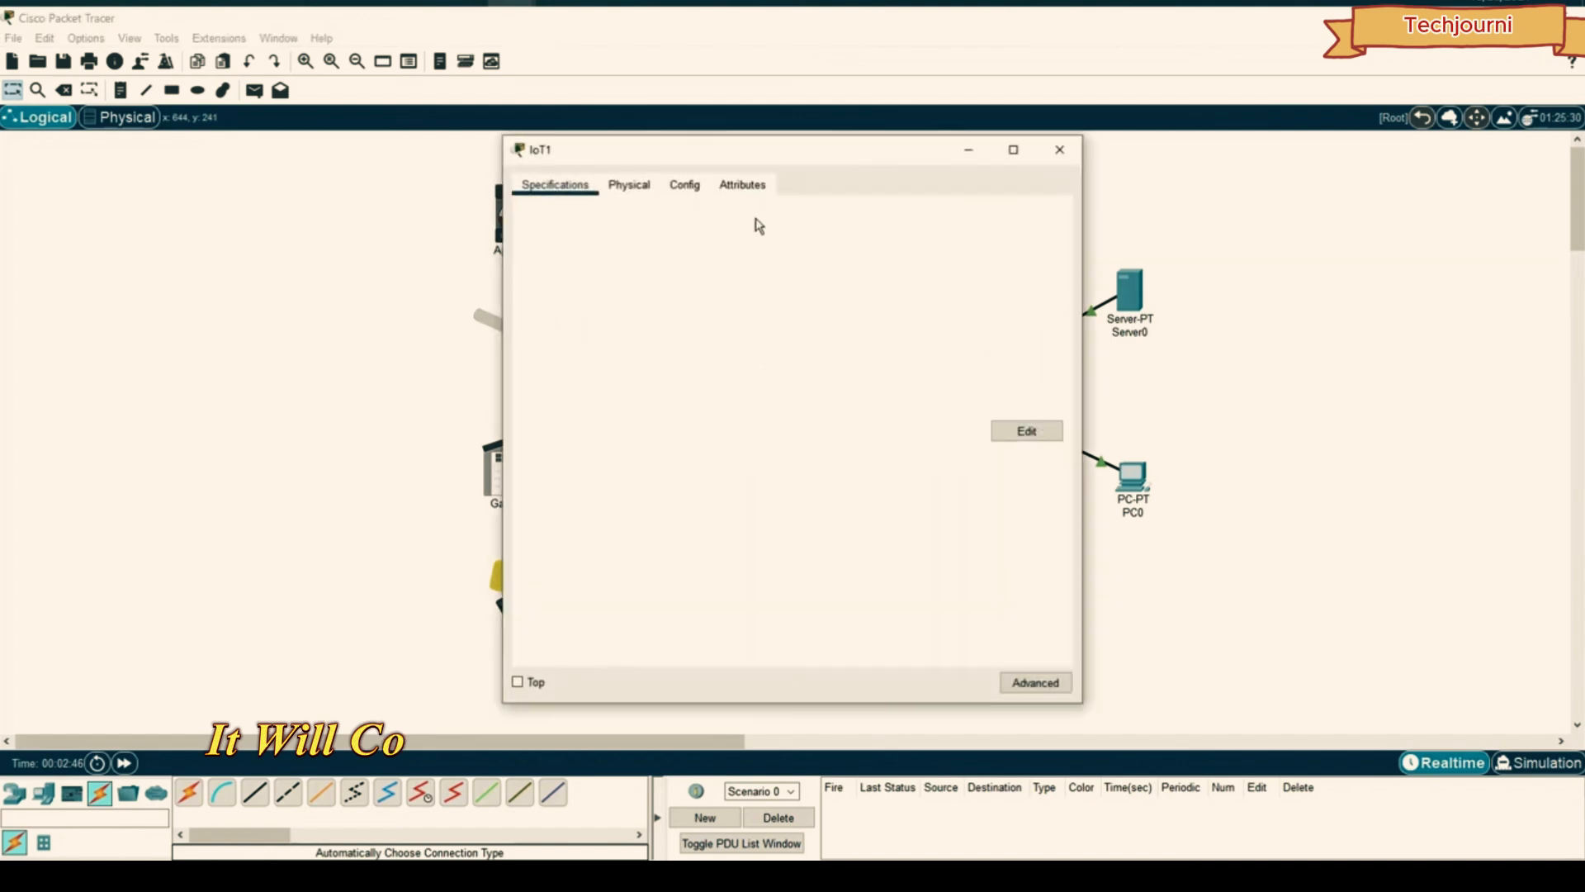
left_click(578, 306)
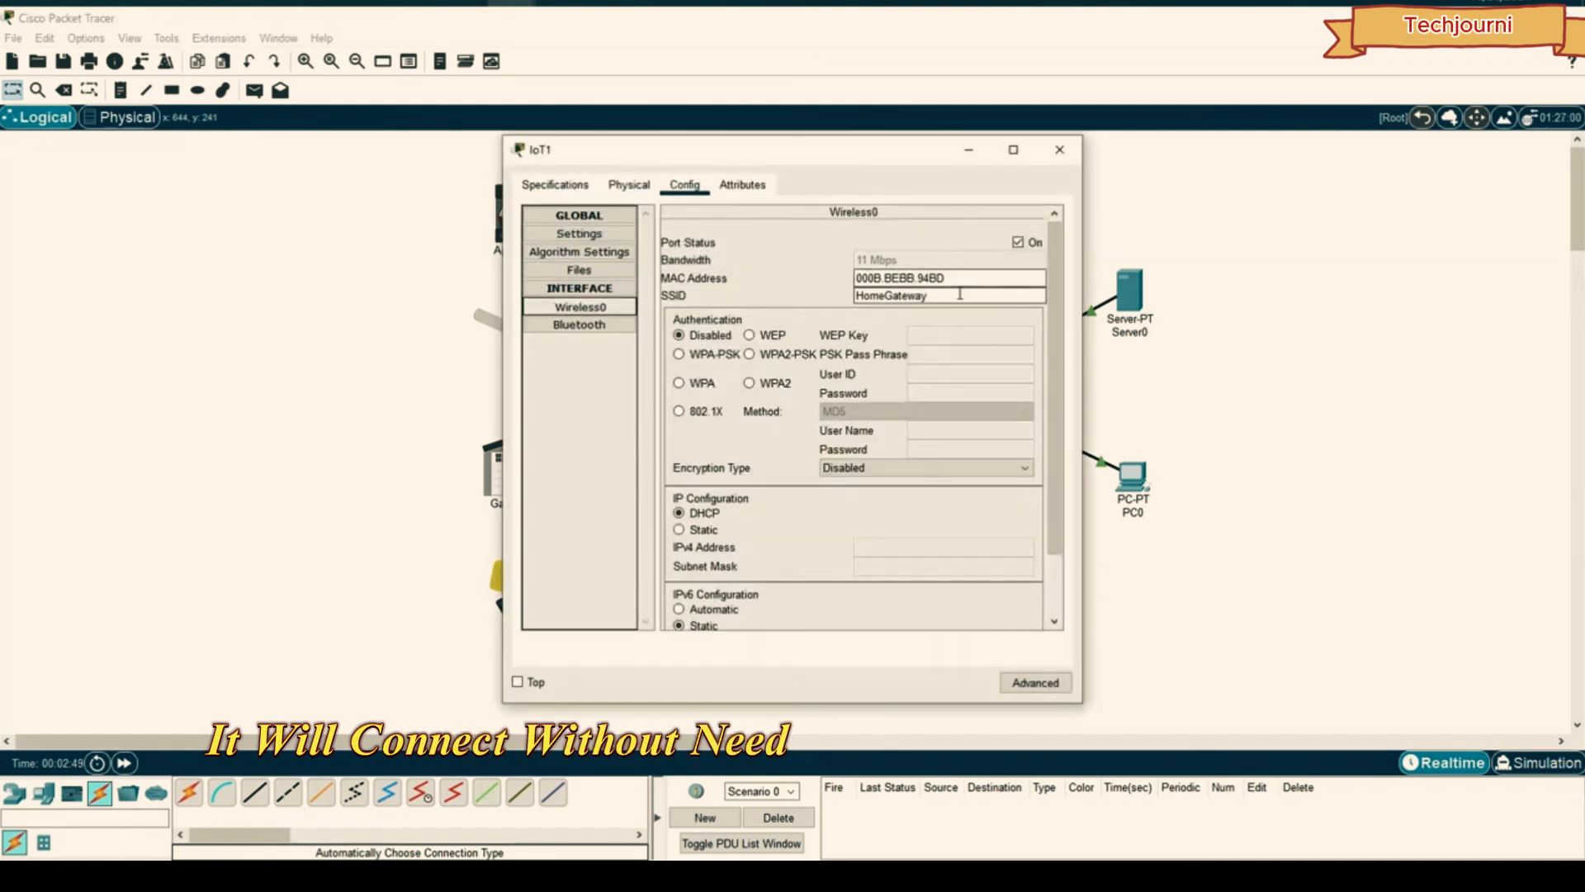
type("DigiDec")
left_click(1063, 153)
- Check the Wireless0 settings of Garage Door IoT3 and Light IoT4, nudging the light left
left_click(524, 470)
left_click(685, 186)
left_click(578, 307)
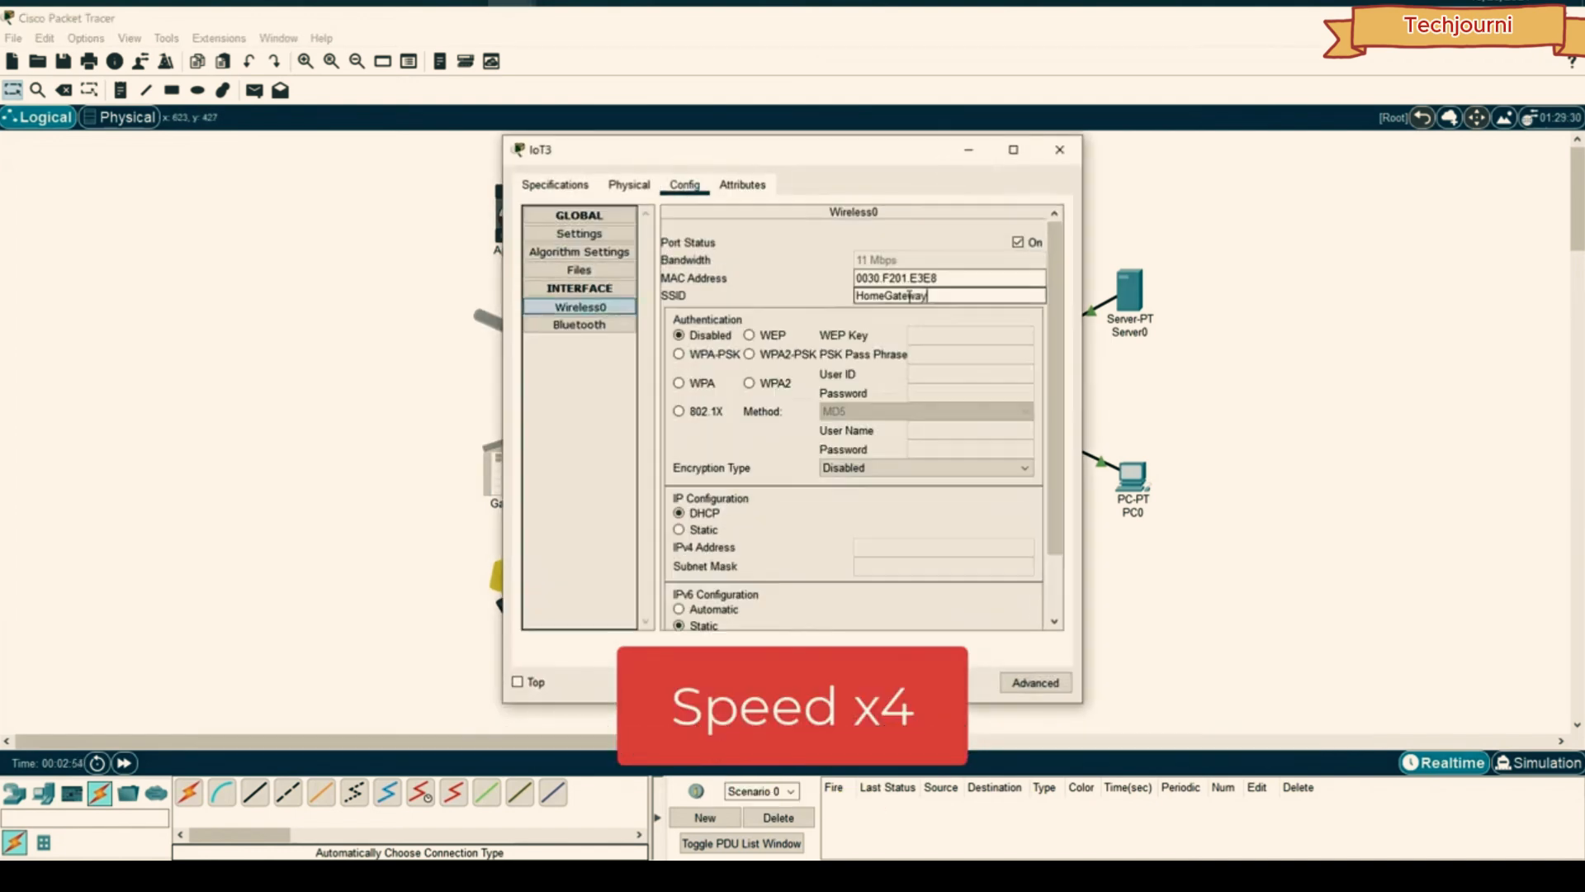
left_click(1059, 149)
left_click(525, 578)
left_click(670, 190)
left_click(579, 306)
left_click(1059, 150)
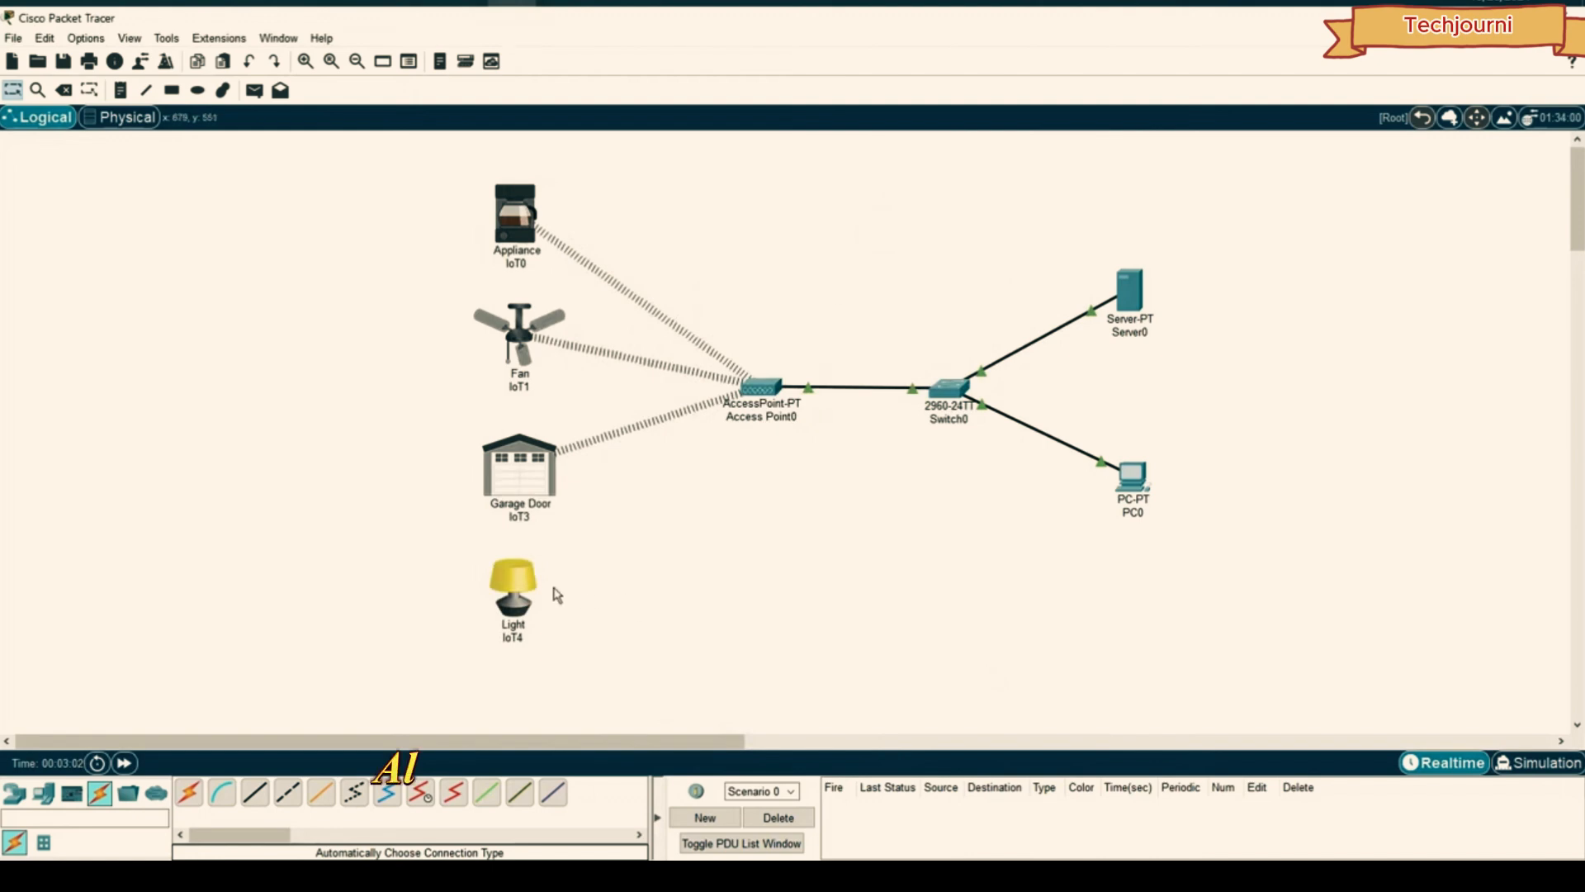
left_click_drag(521, 610, 518, 609)
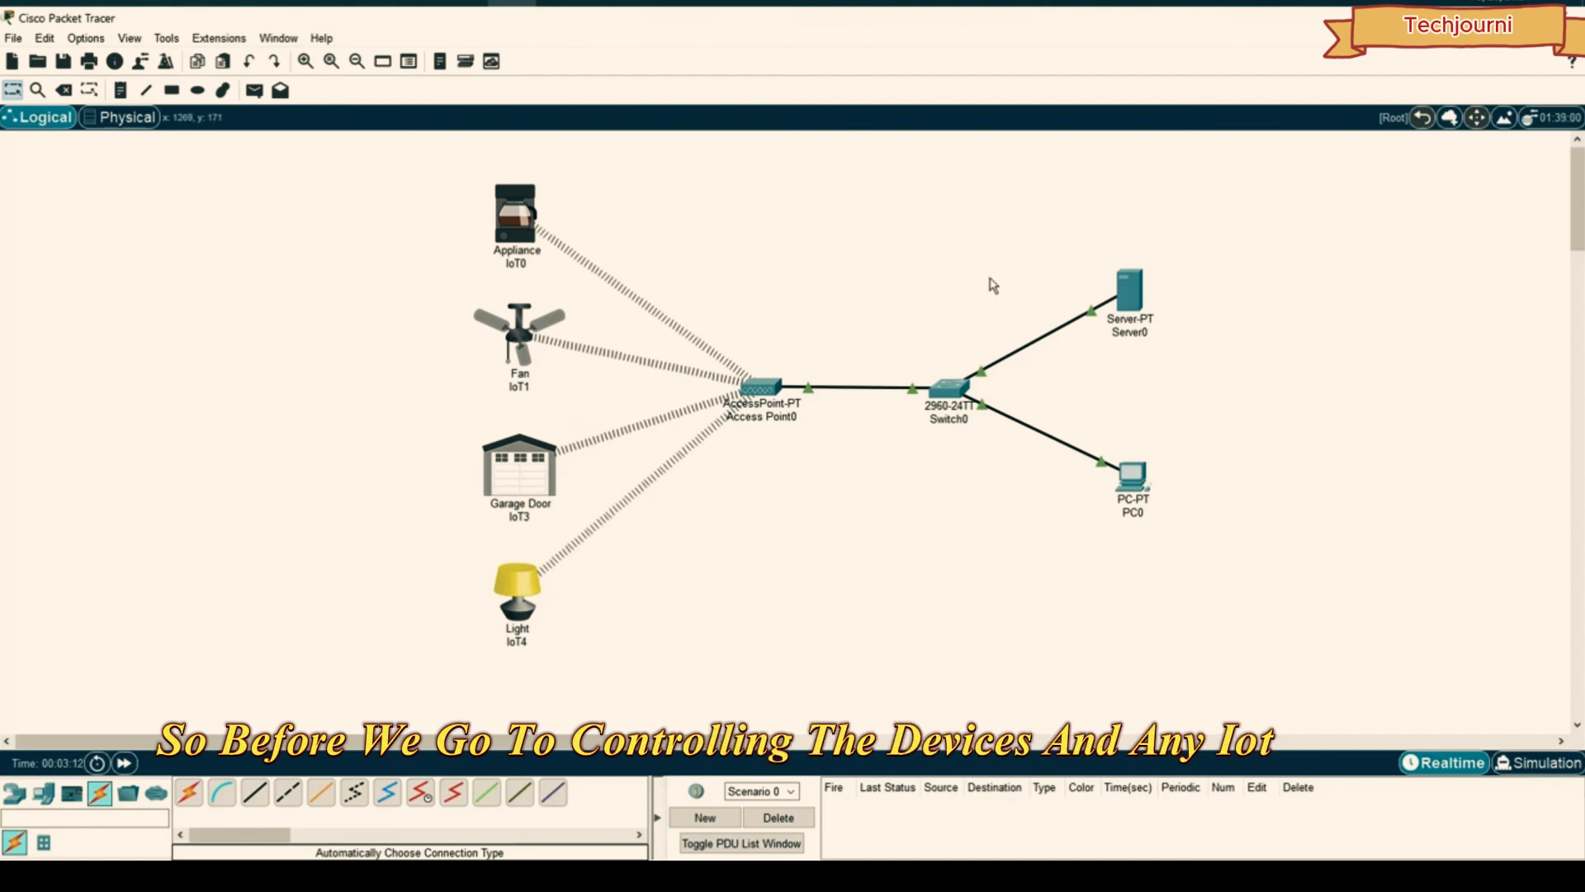
- Turn Server0's DHCP service on and give the server static IP 192.168.1.1
left_click(1131, 280)
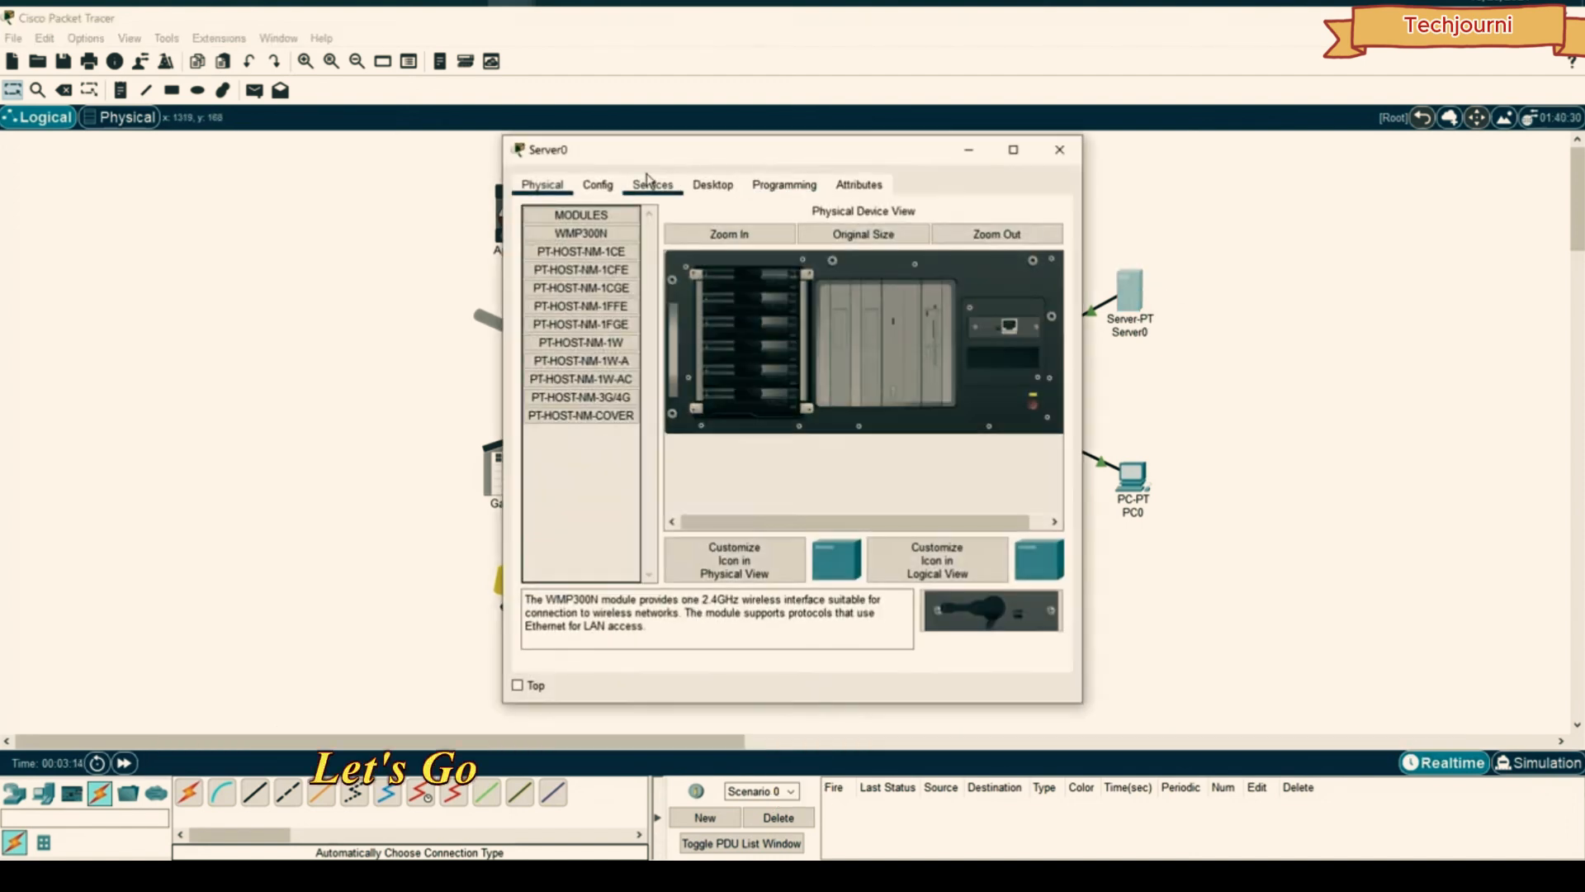
left_click_drag(644, 148, 729, 136)
left_click(740, 156)
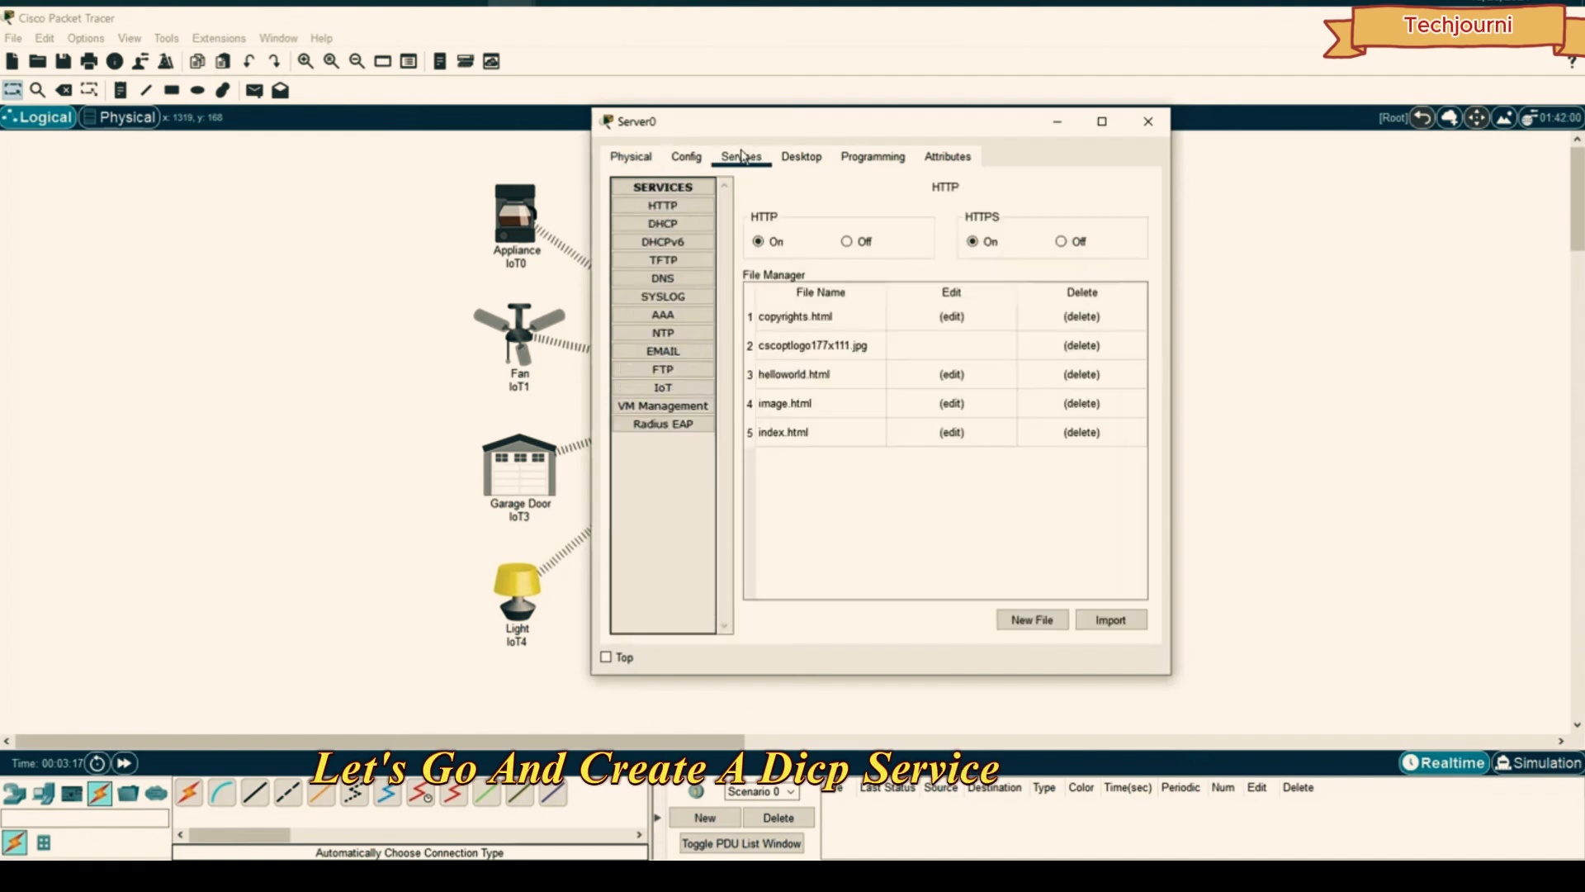
left_click_drag(988, 136, 1003, 132)
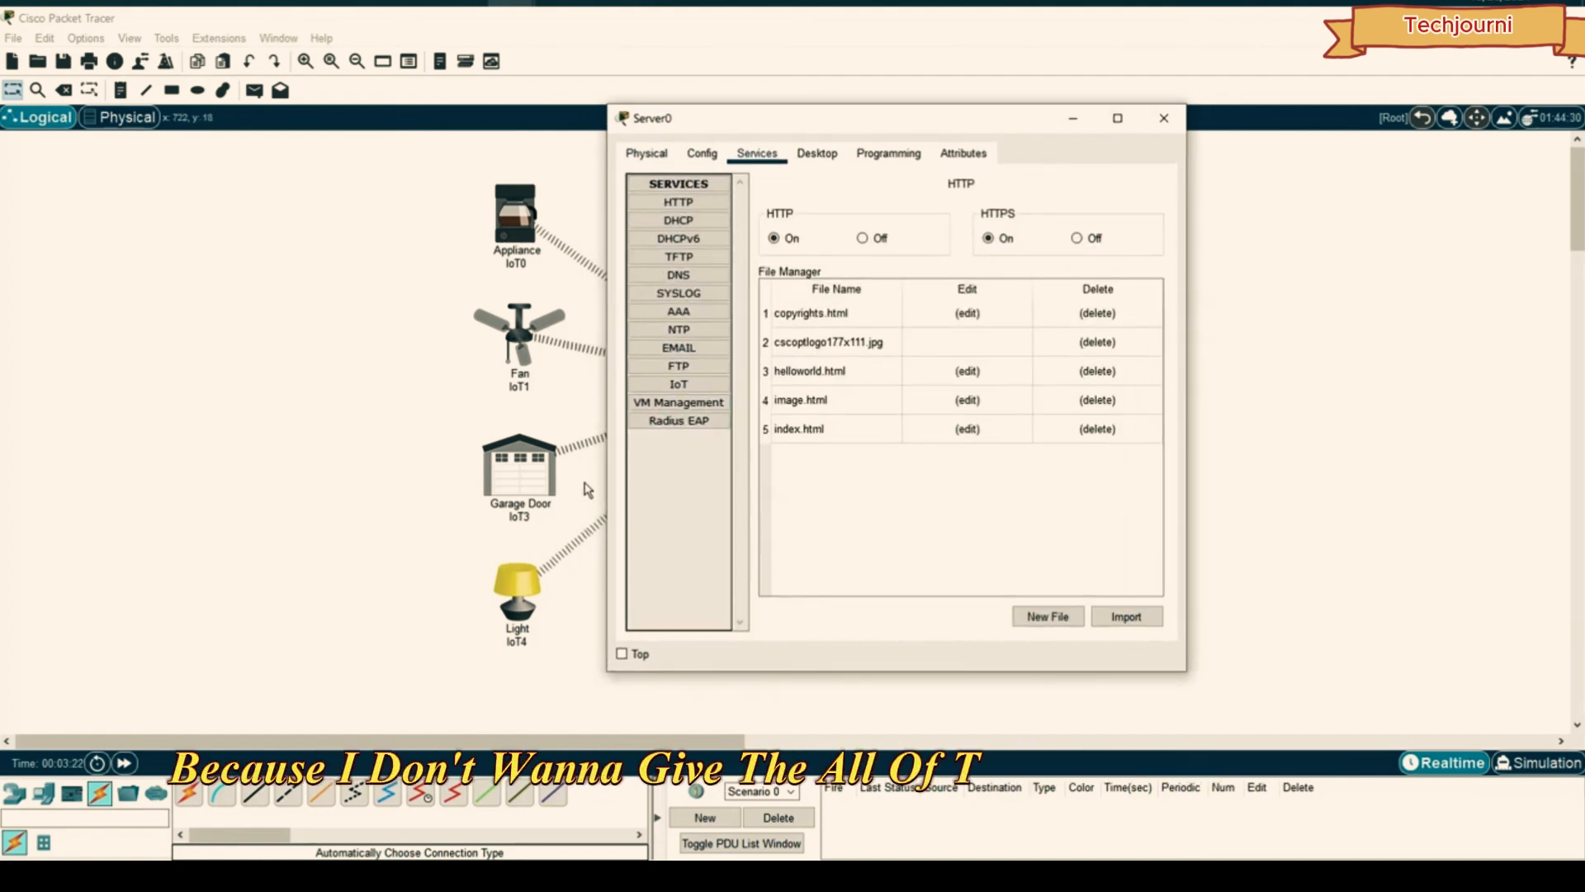
left_click(678, 220)
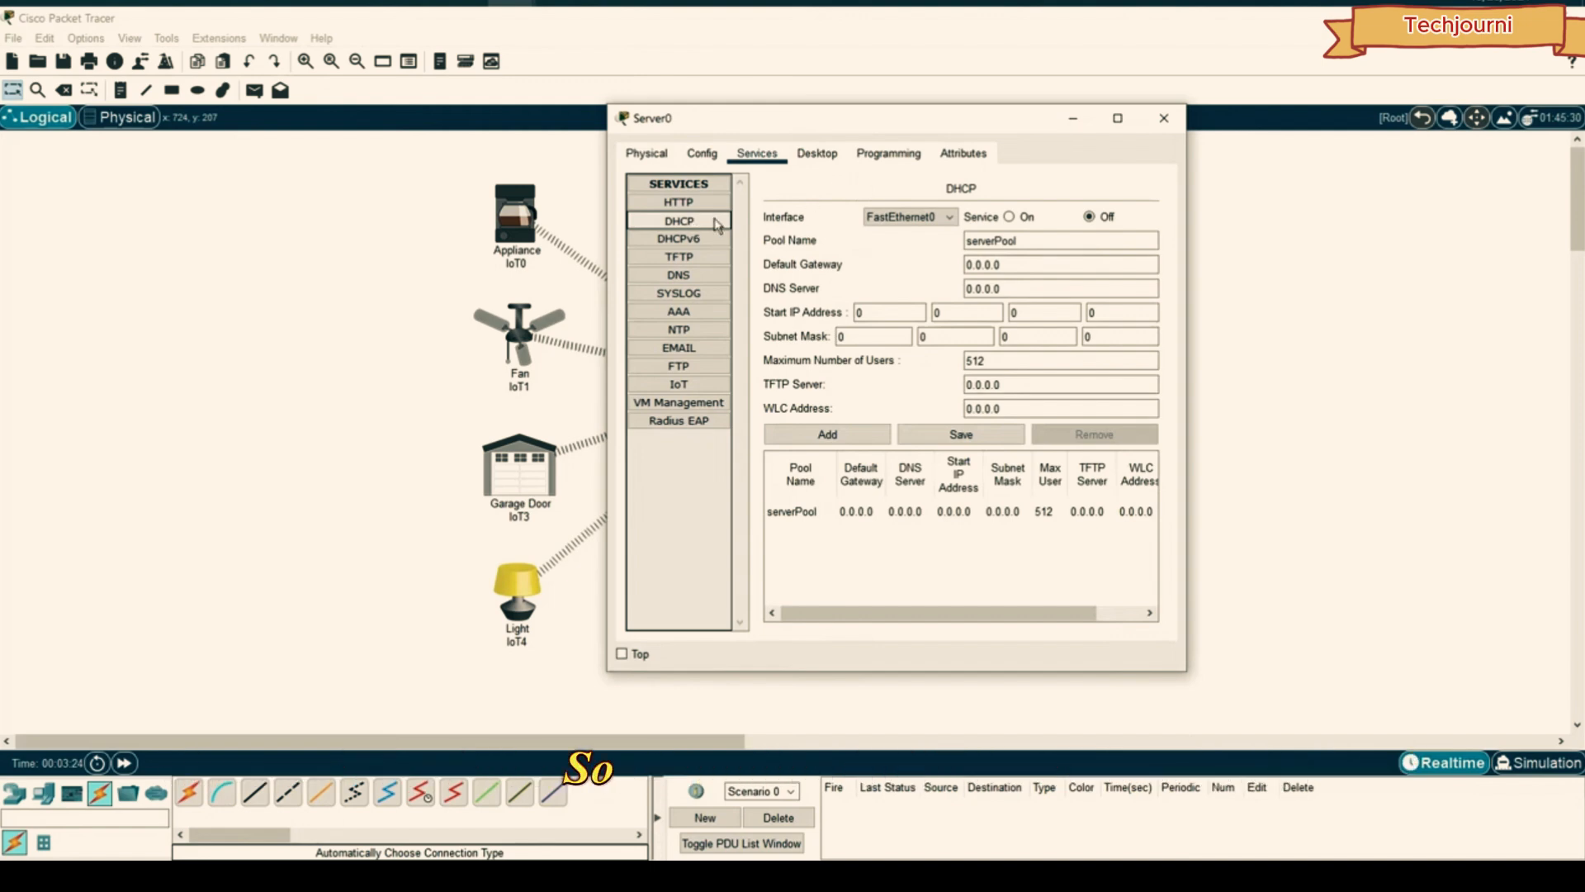
left_click(1026, 216)
left_click(821, 164)
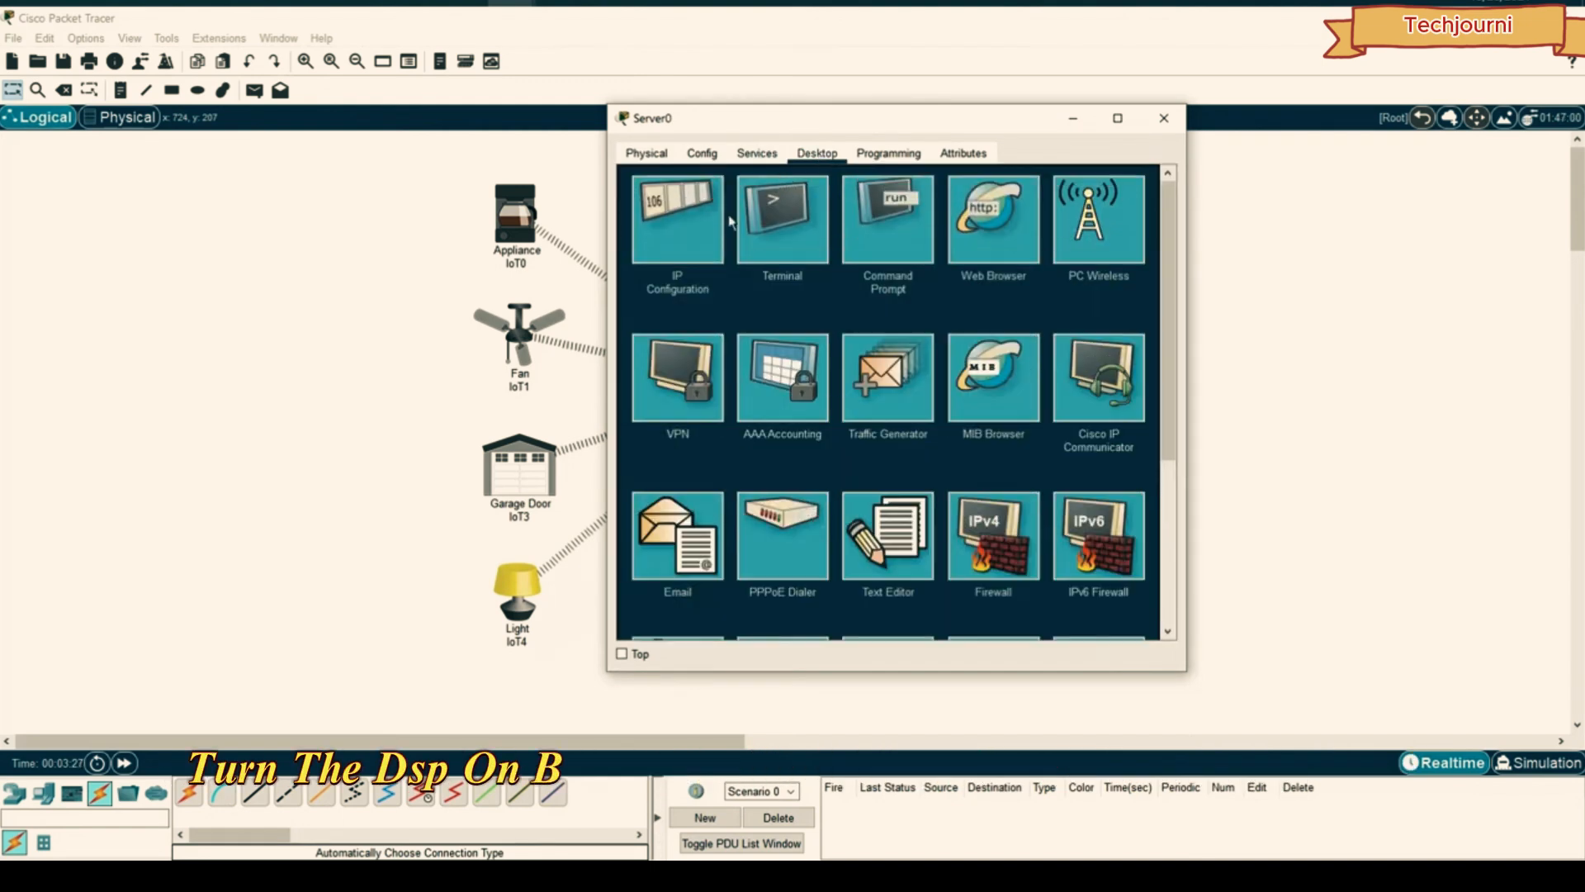
left_click(694, 241)
left_click_drag(608, 105, 462, 103)
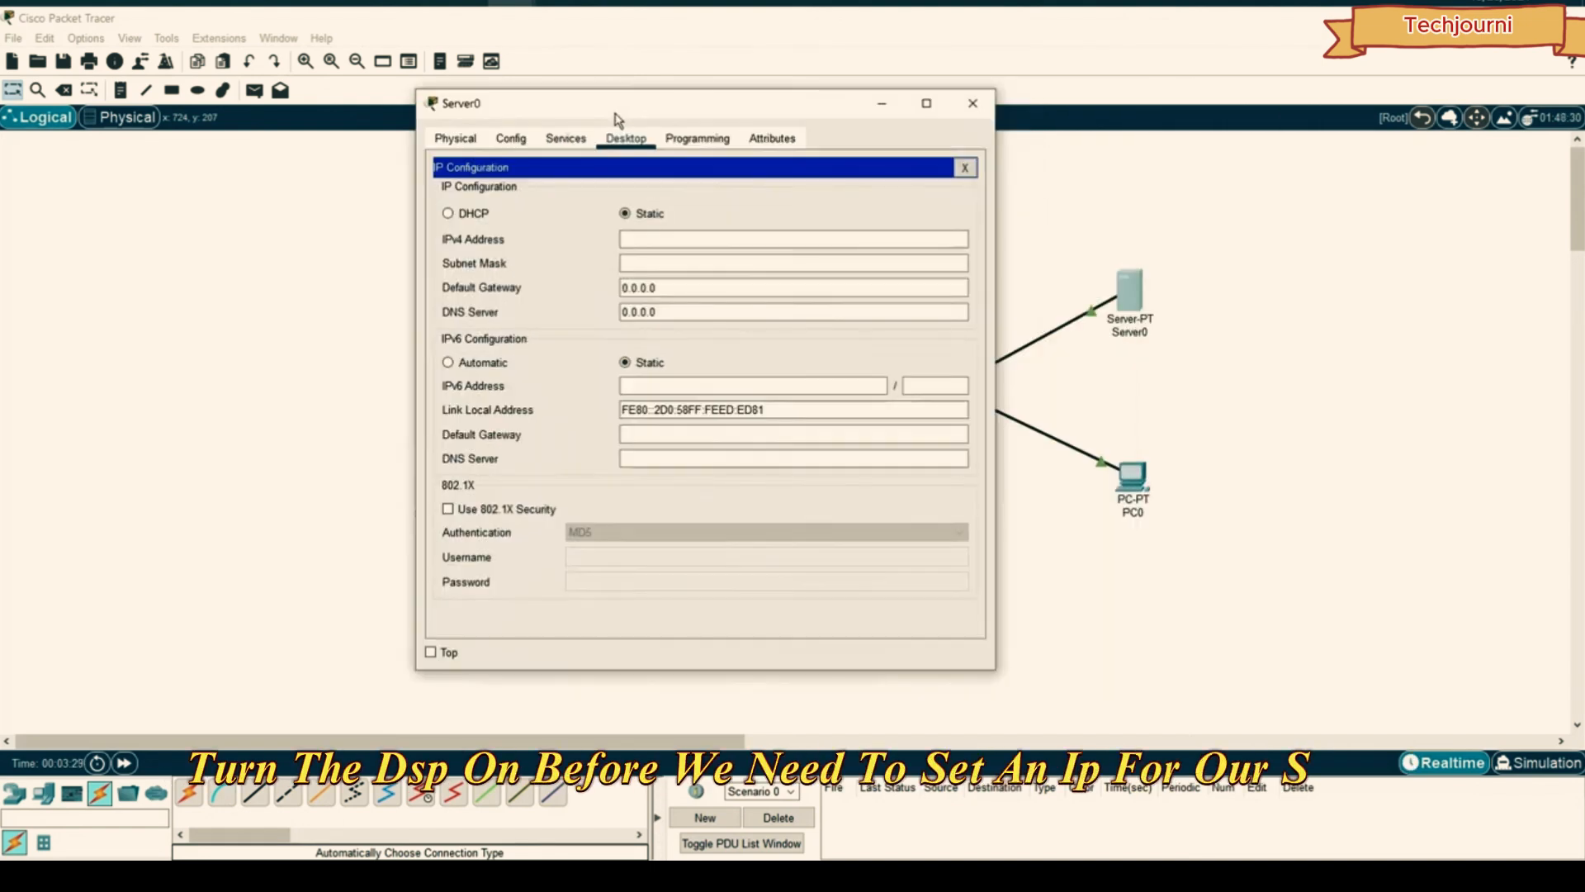
left_click(664, 246)
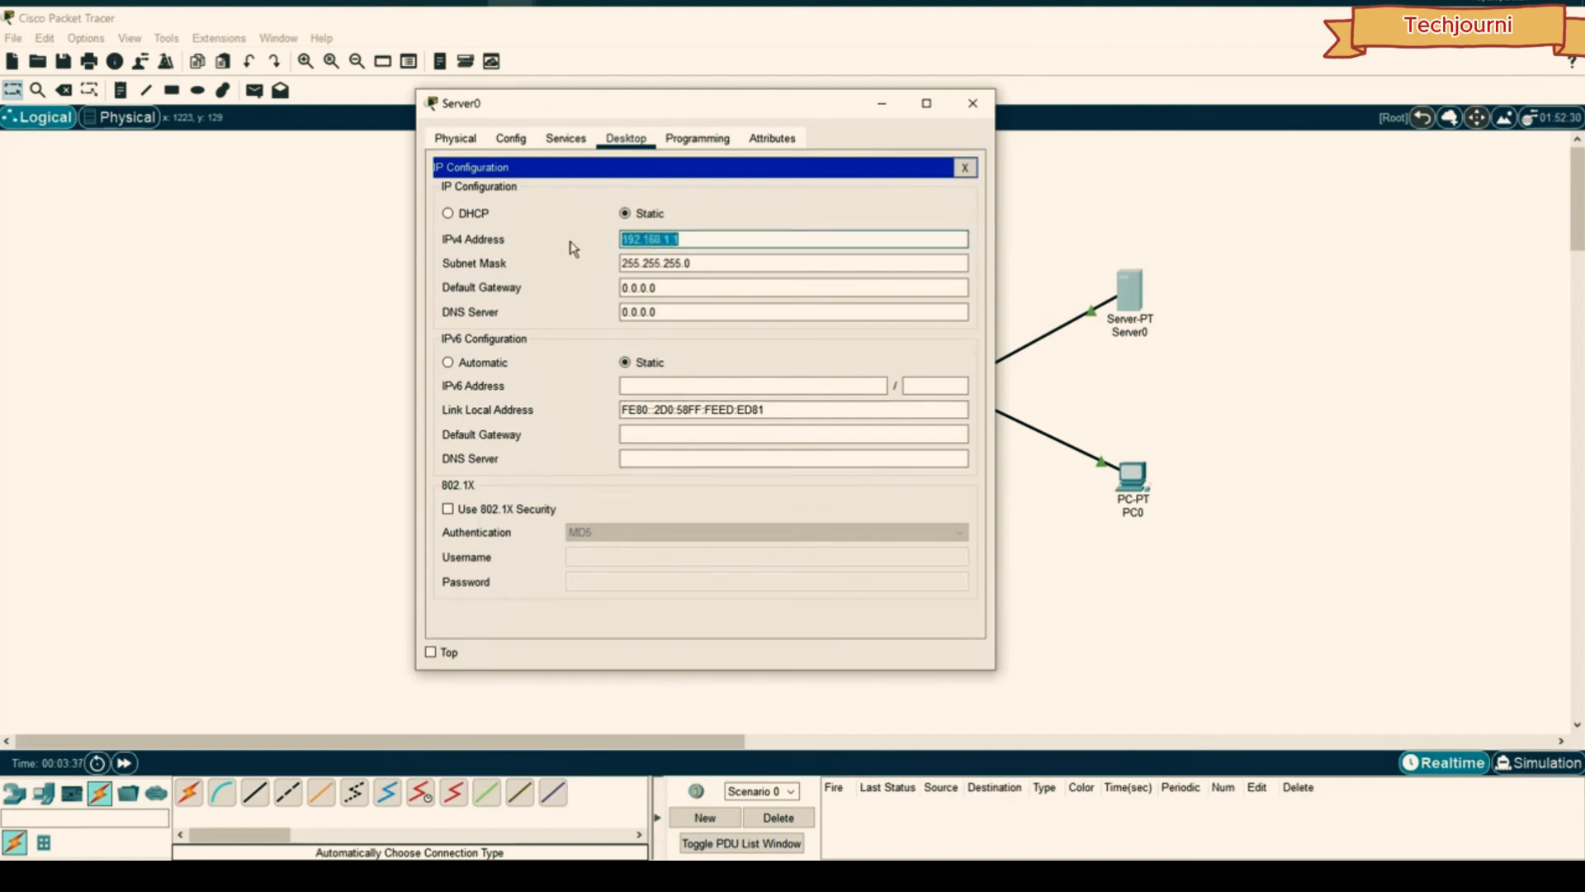
- Set the DHCP pool to start 192.168.1.10, mask 255.255.255.0, 100 max users, and save
left_click(556, 143)
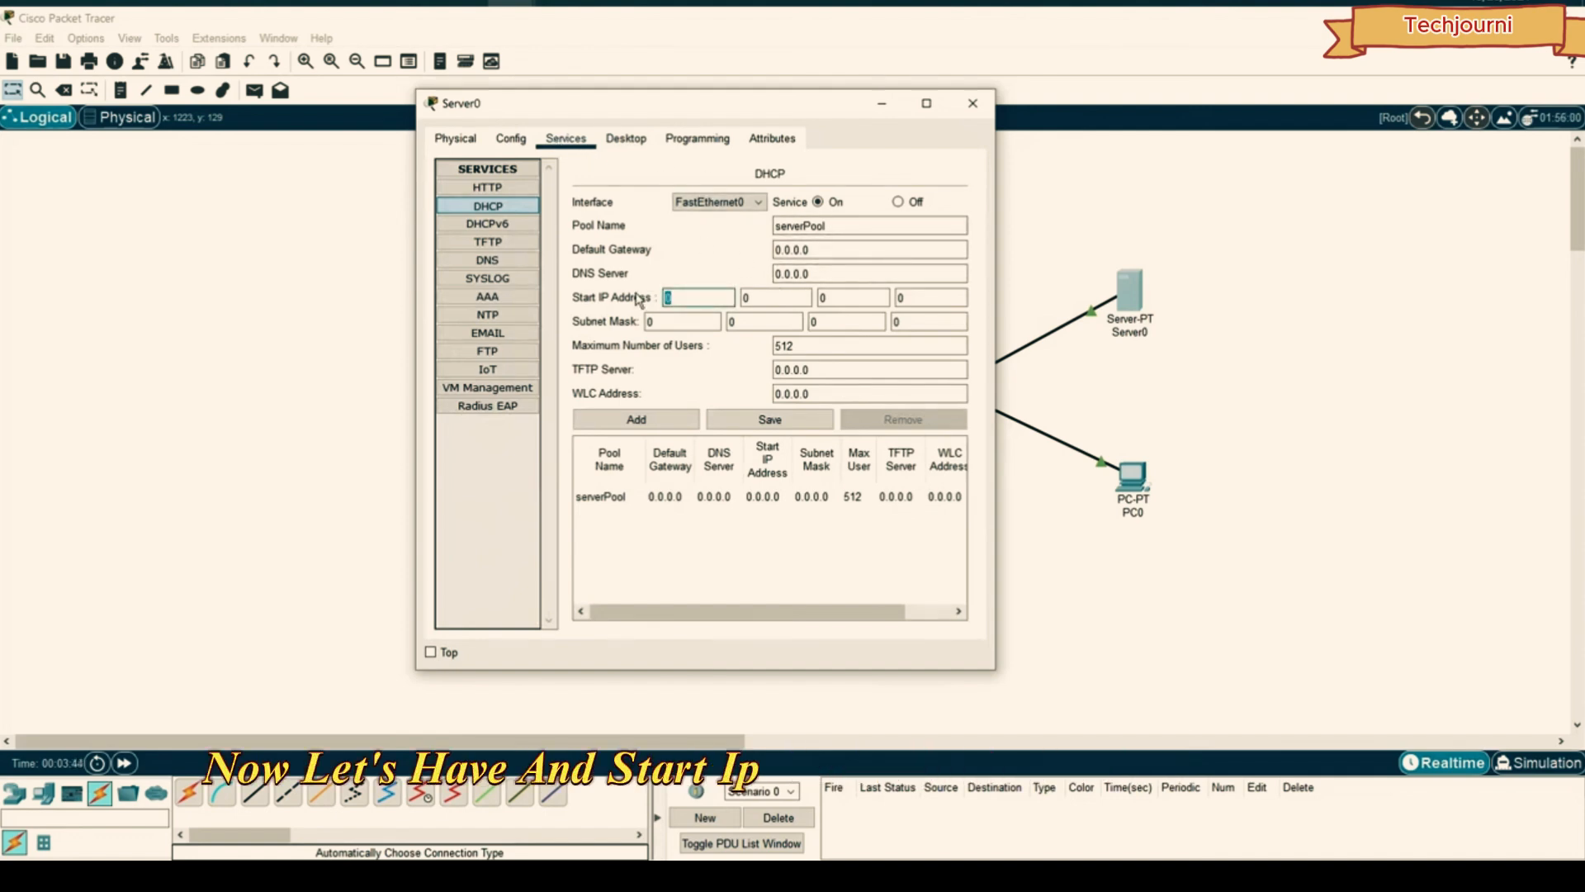
type("192")
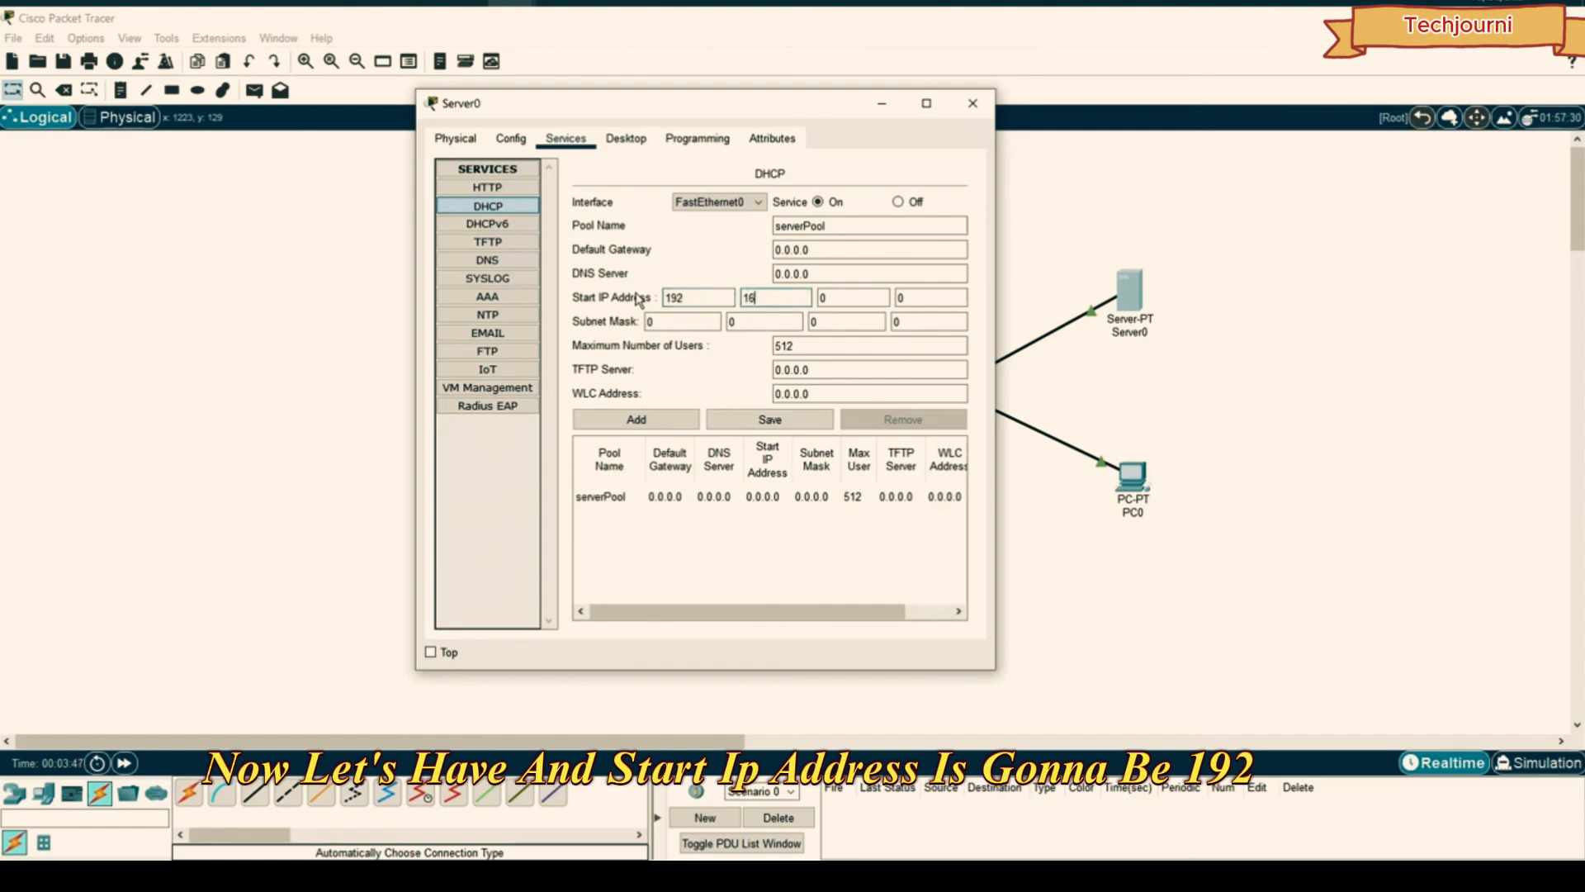
type("10")
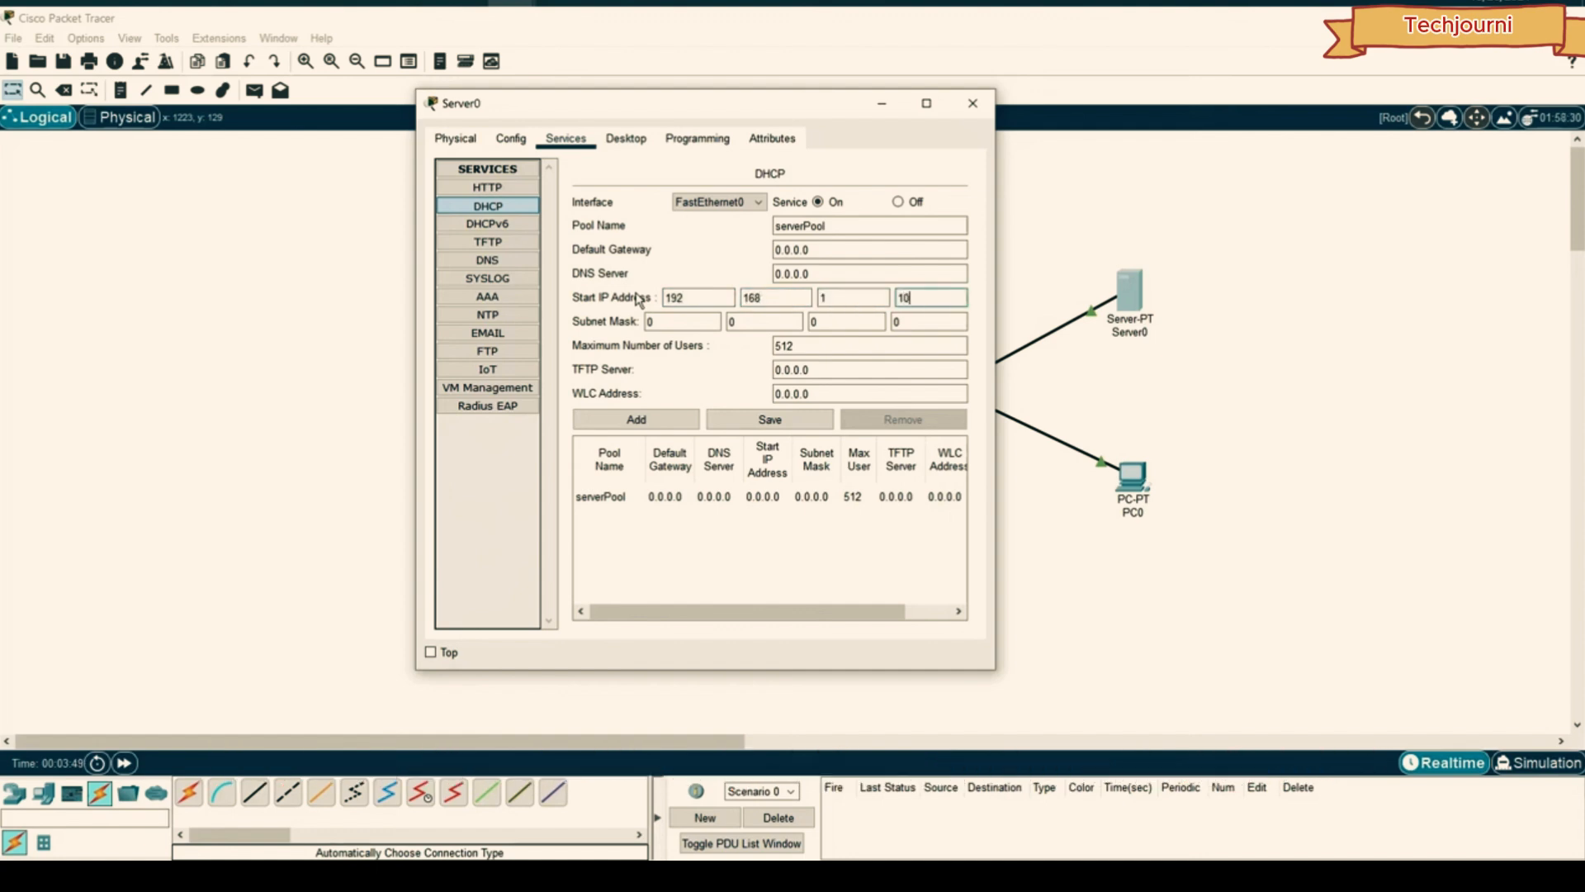
key("Tab")
type("255")
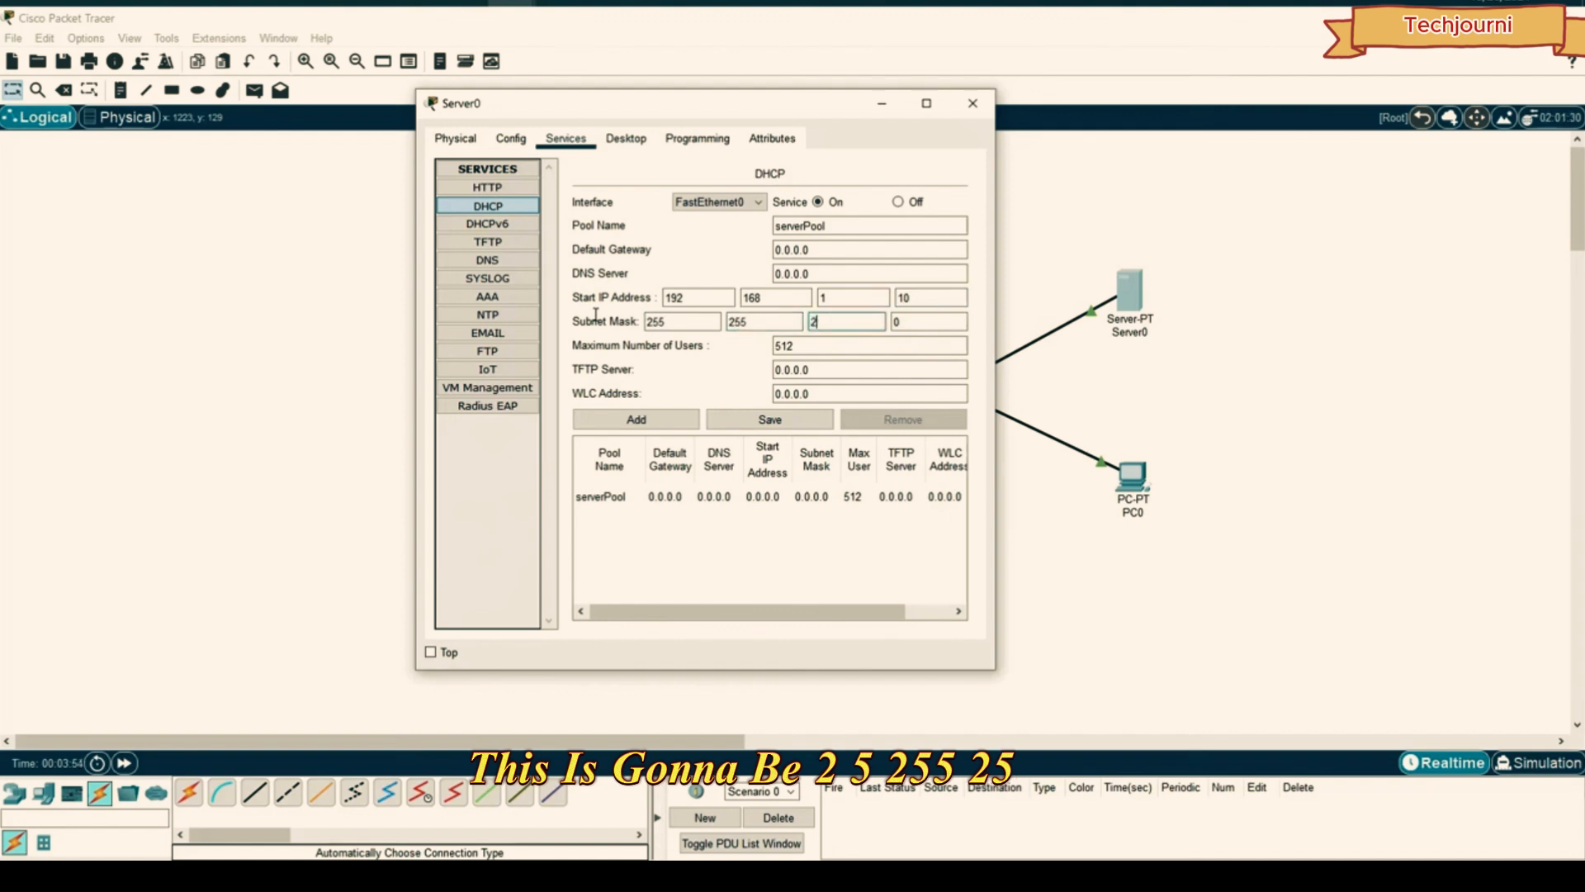
double_click(785, 346)
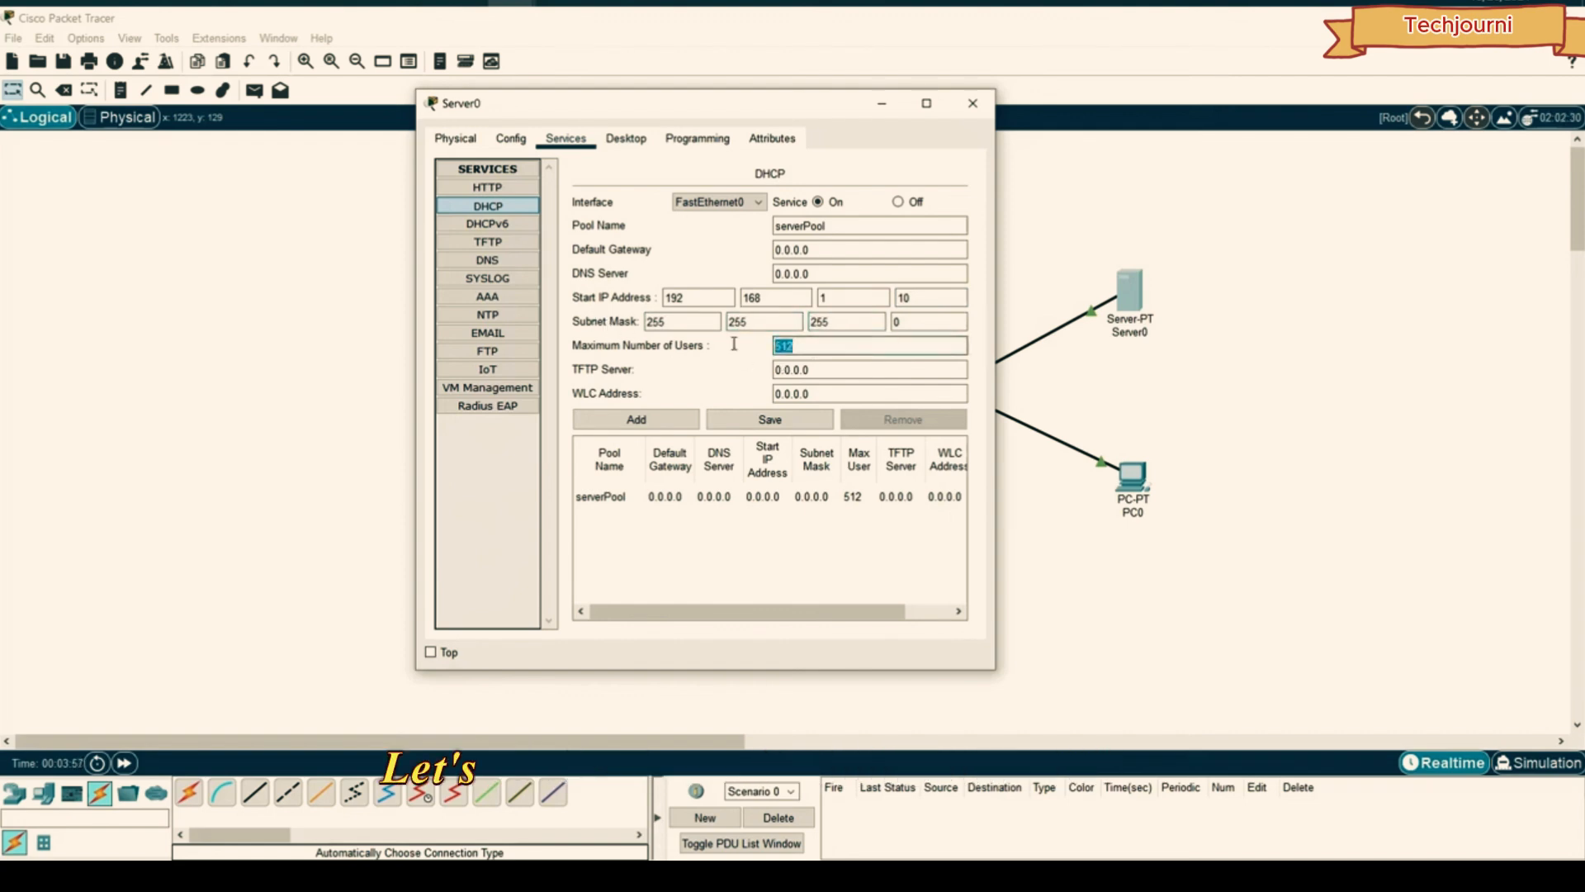
type("100")
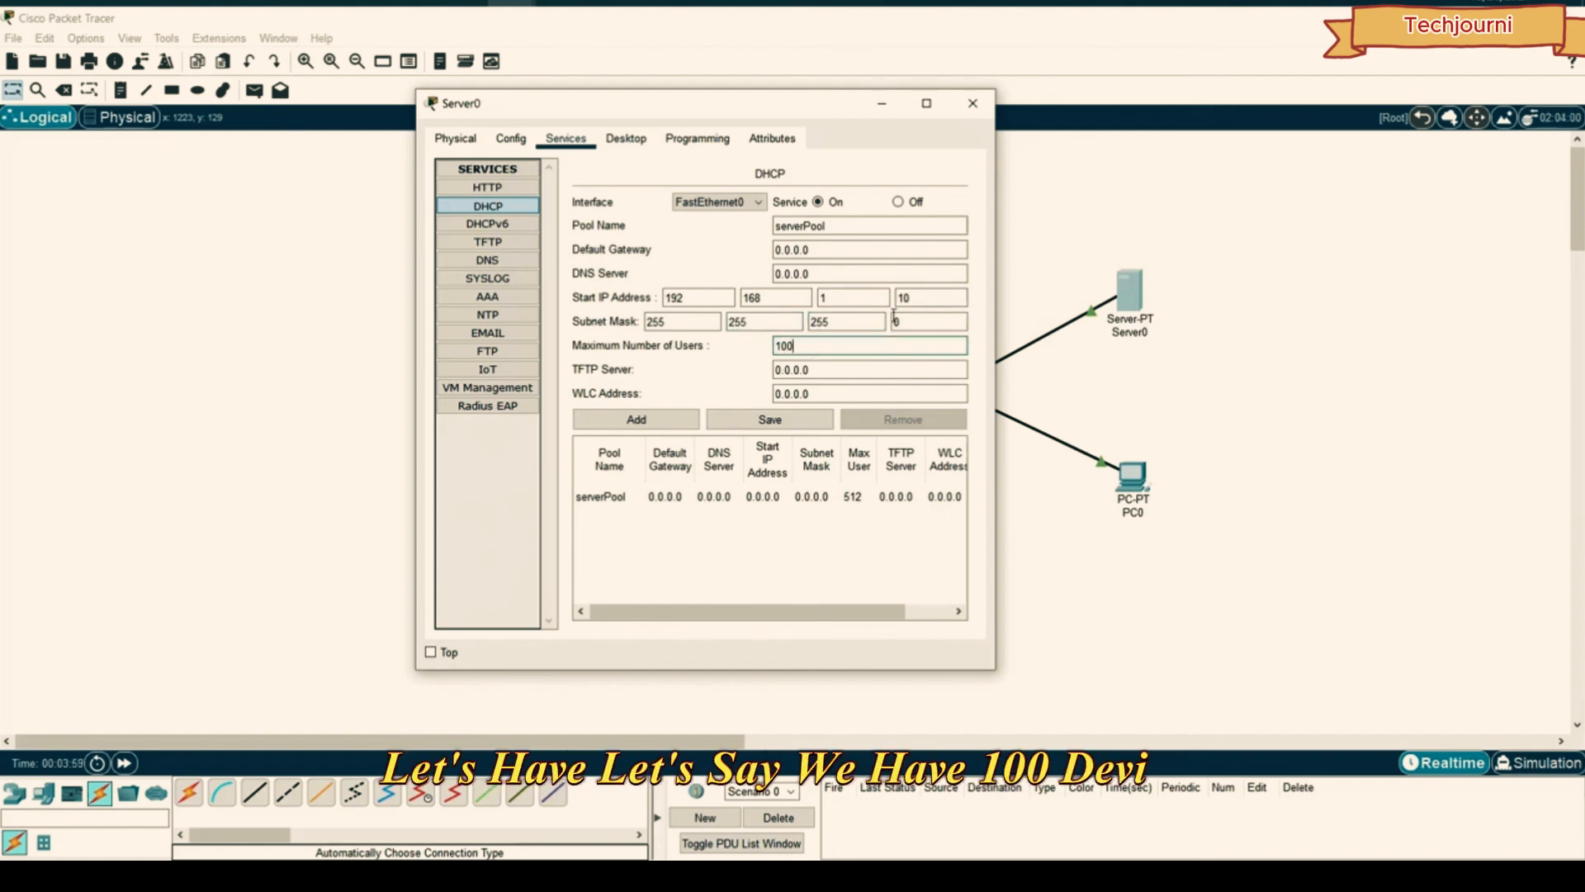
left_click(765, 423)
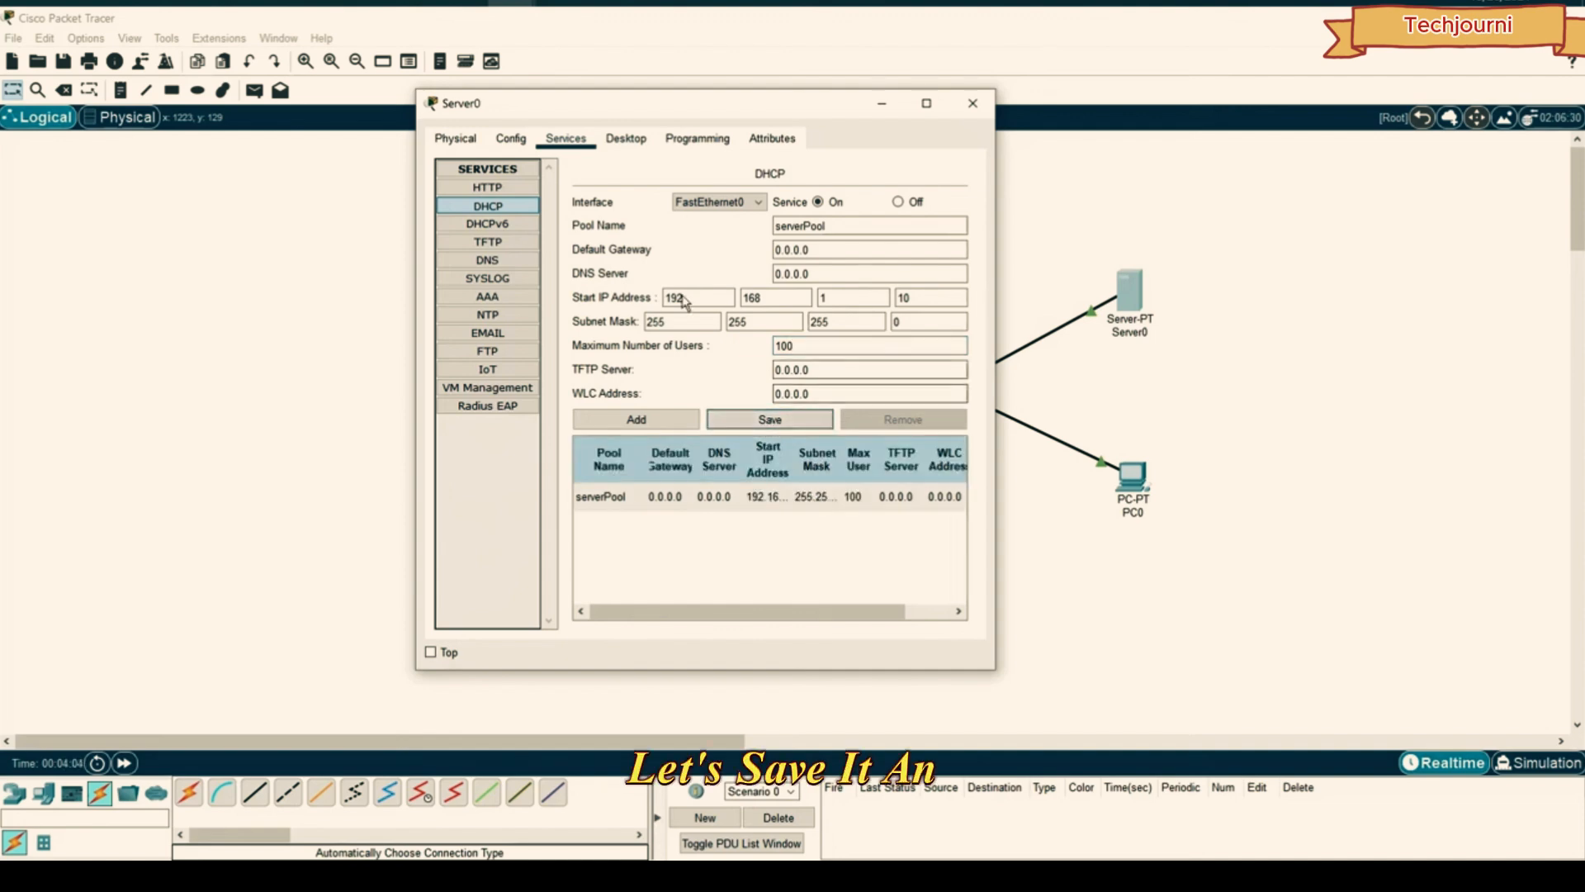
- Switch PC0's IP Configuration to DHCP so it requests an address
left_click(982, 104)
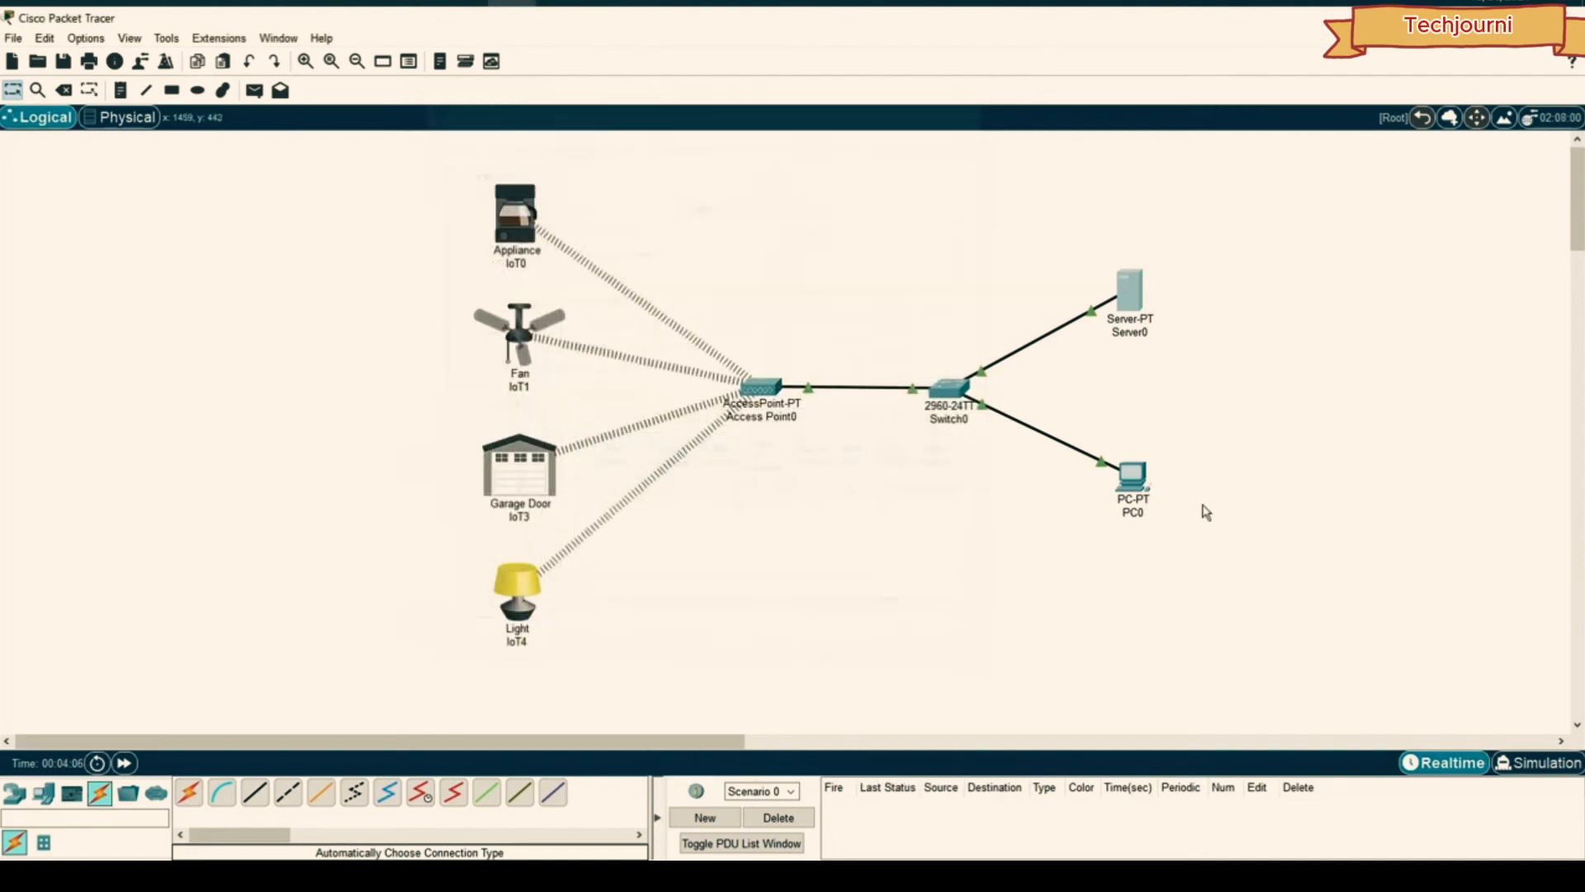
left_click(1132, 476)
left_click(652, 185)
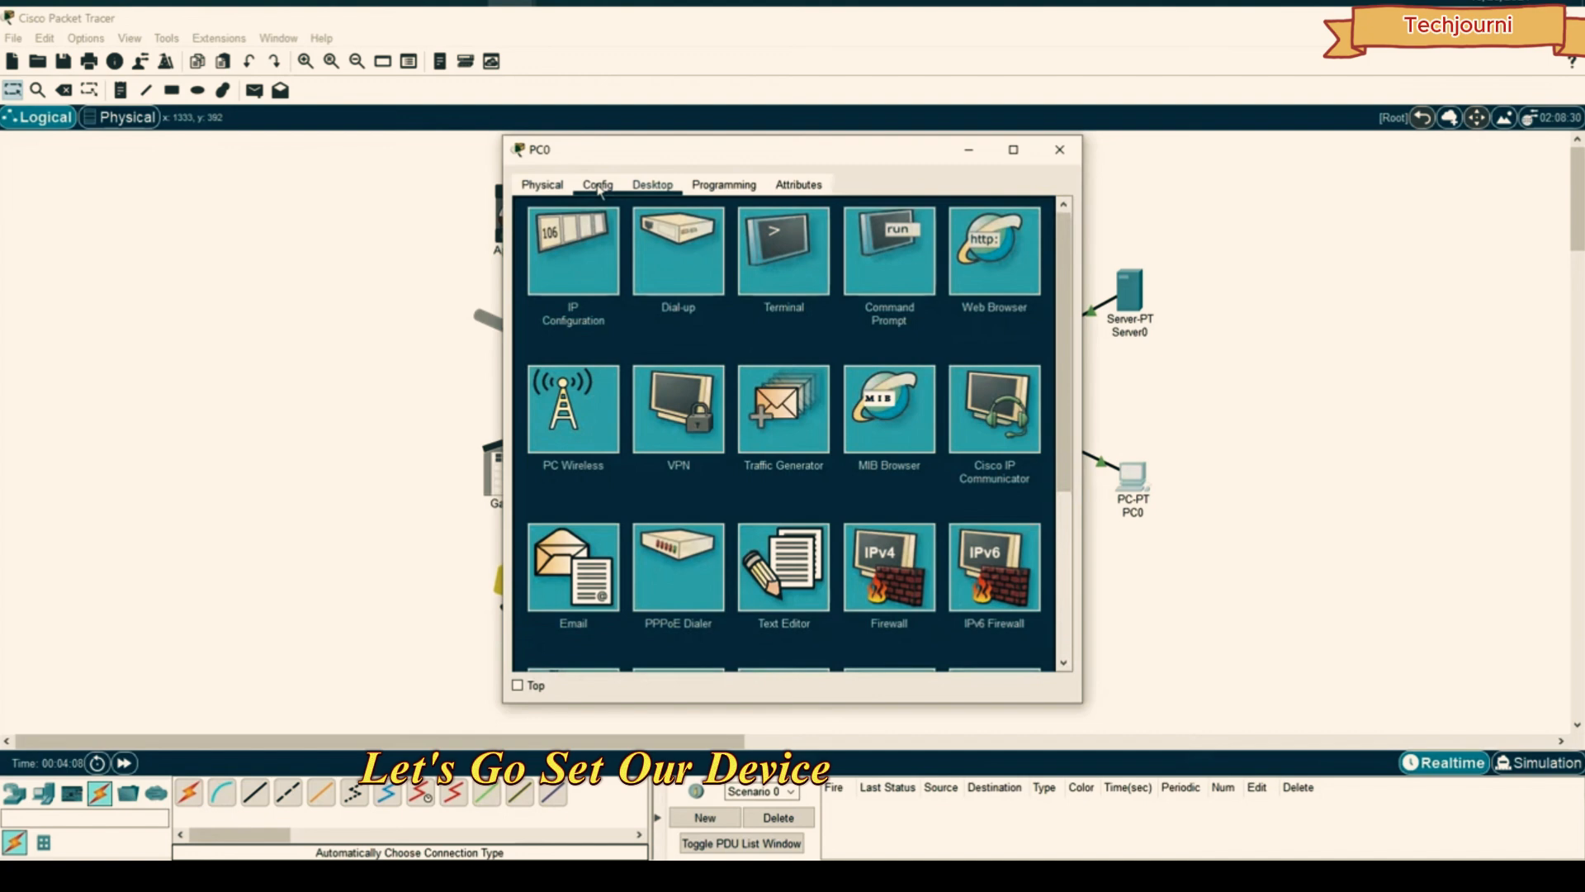
left_click(607, 247)
left_click(535, 281)
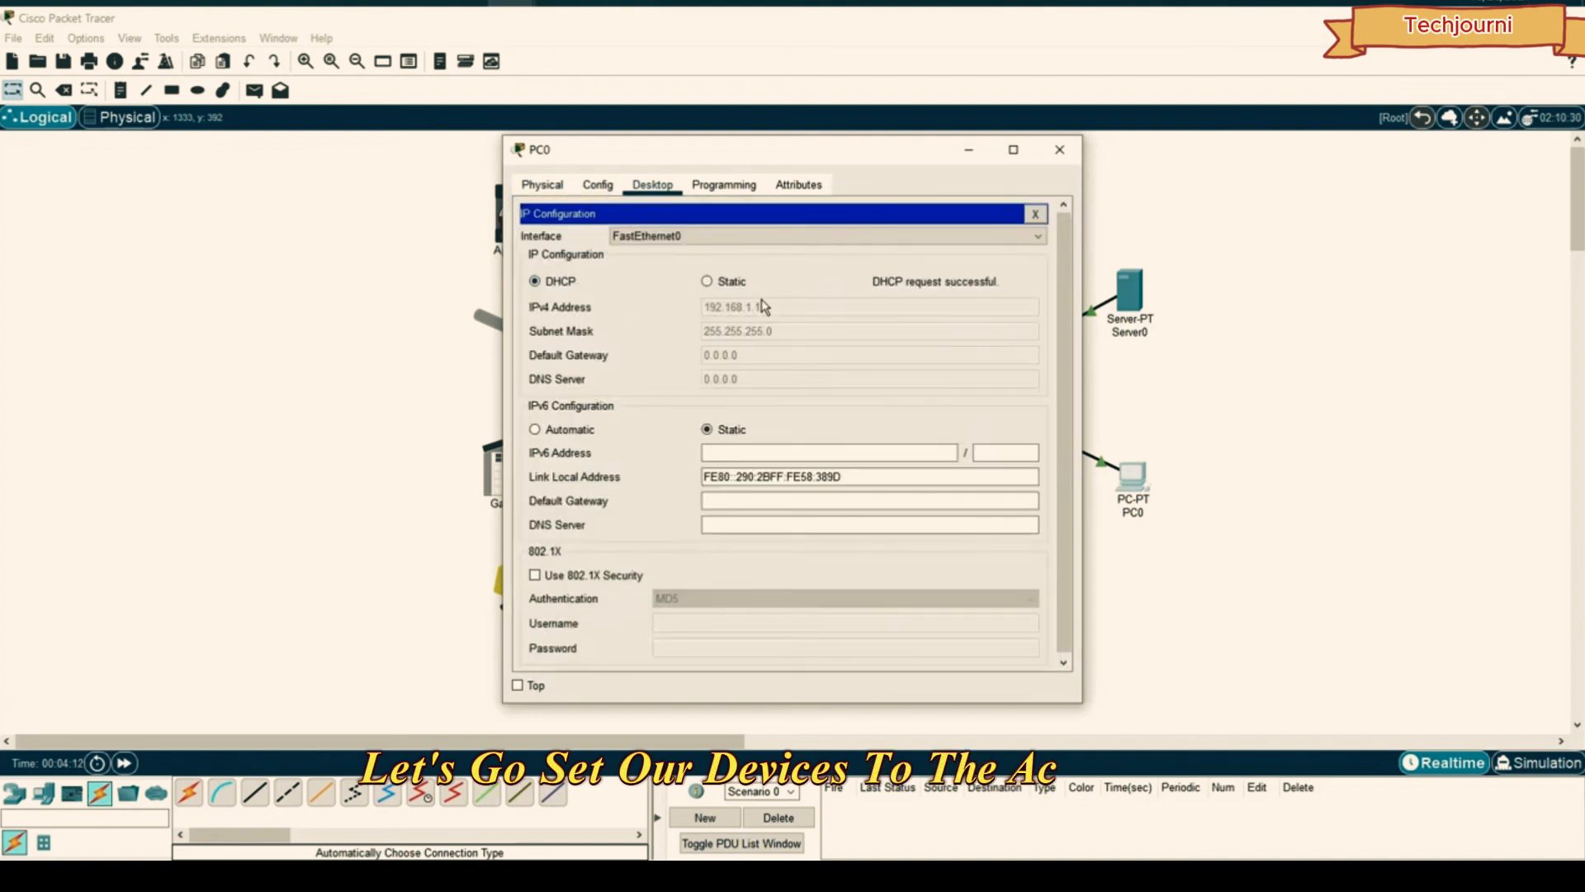
left_click(1060, 151)
- Toggle Appliance IoT0's Wireless0 IPv4 from Static back to DHCP, getting 192.168.1.12
left_click(515, 222)
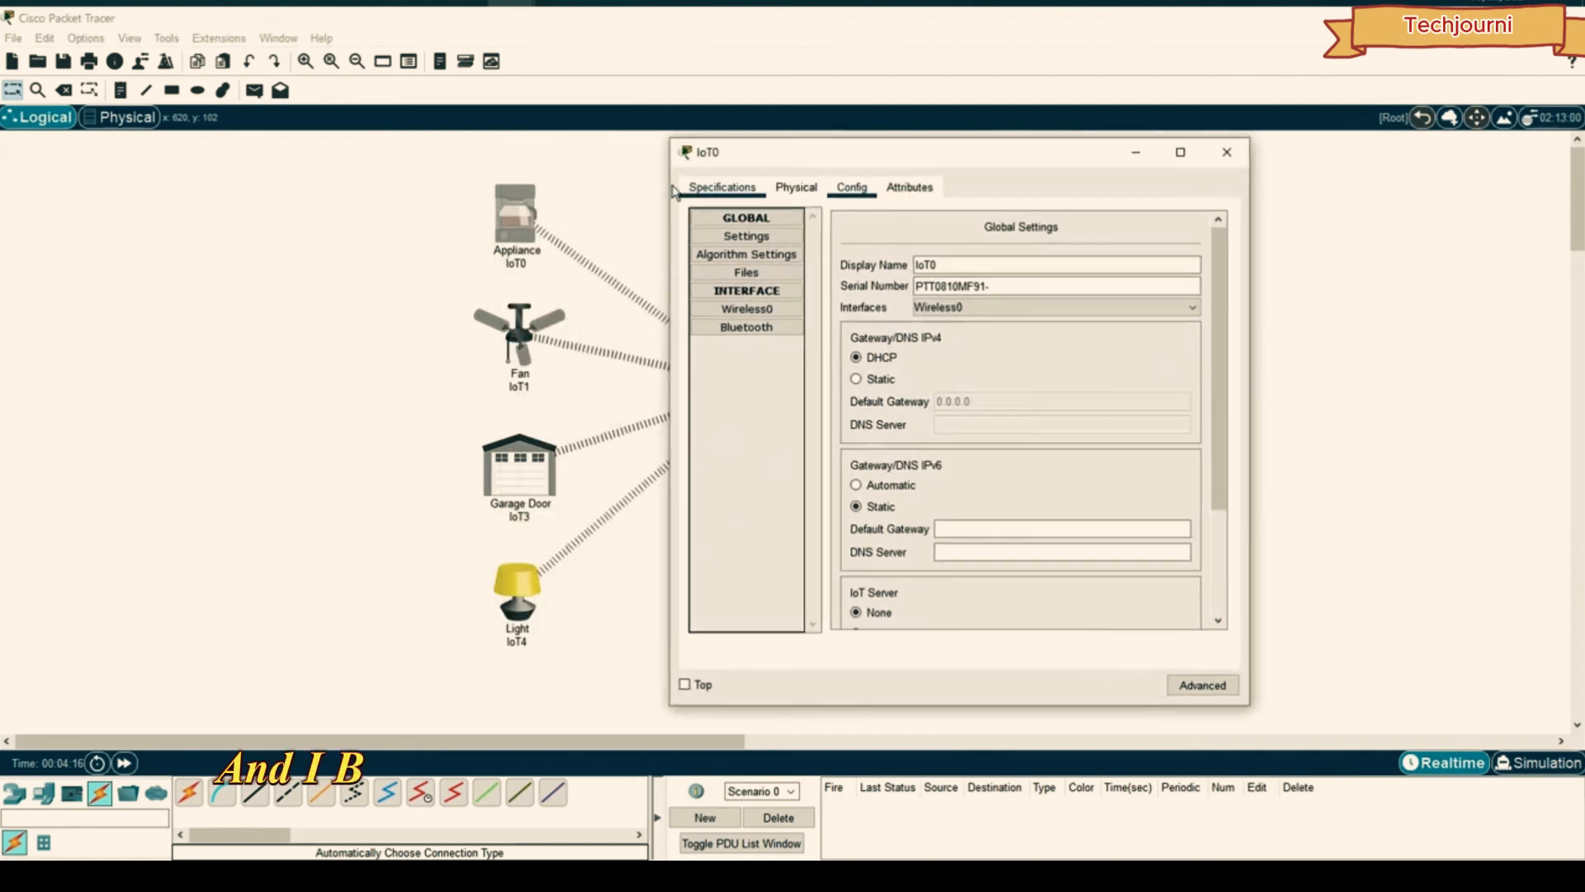
left_click(747, 309)
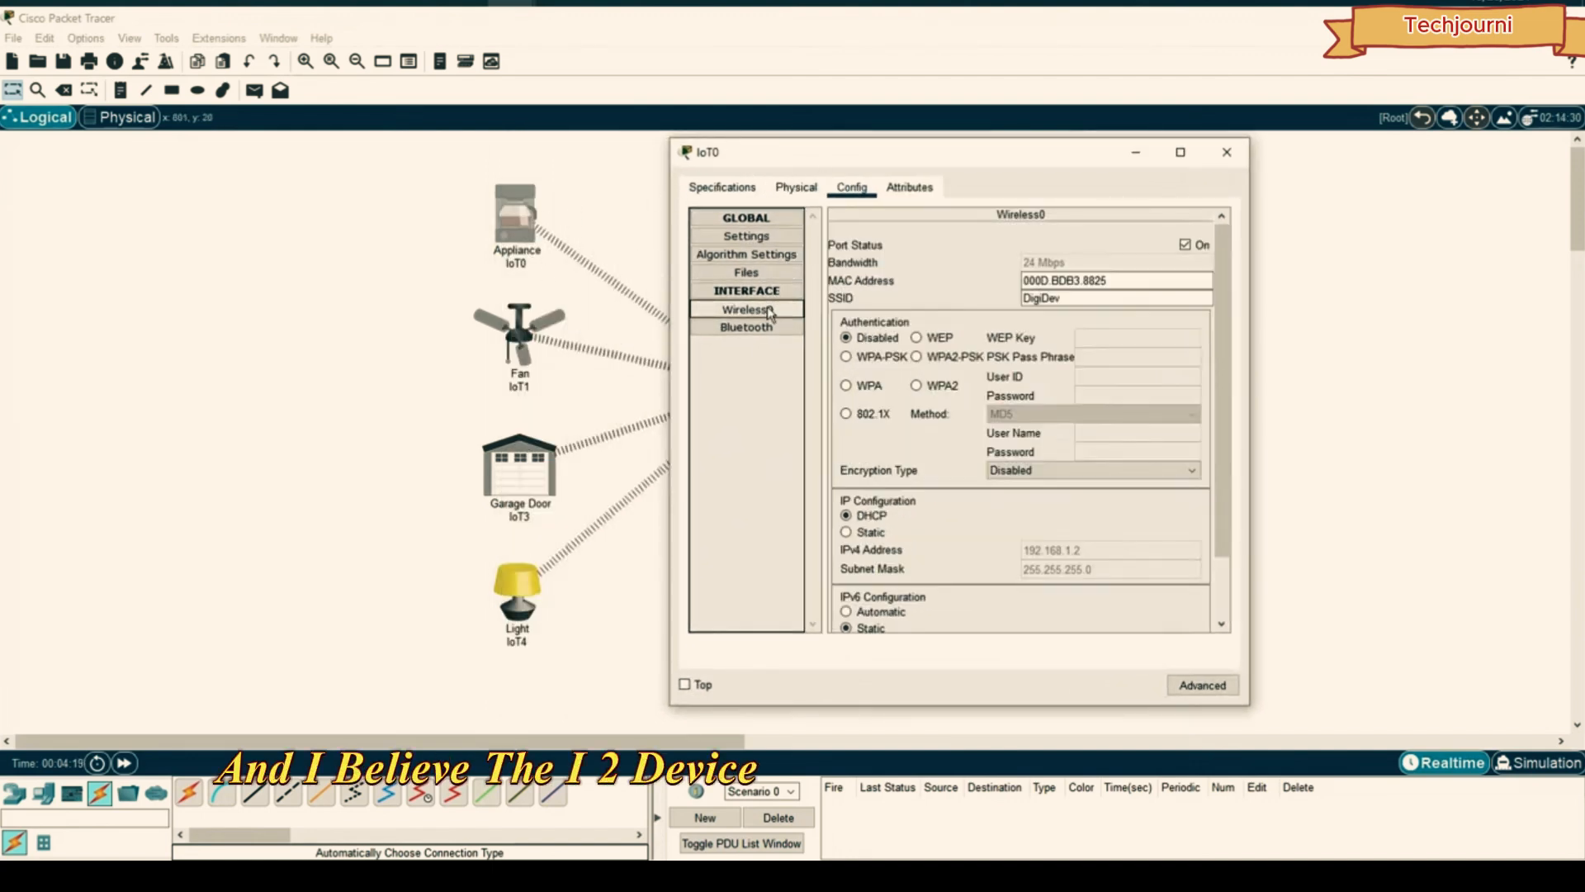
scroll(1114, 494, "down", 3)
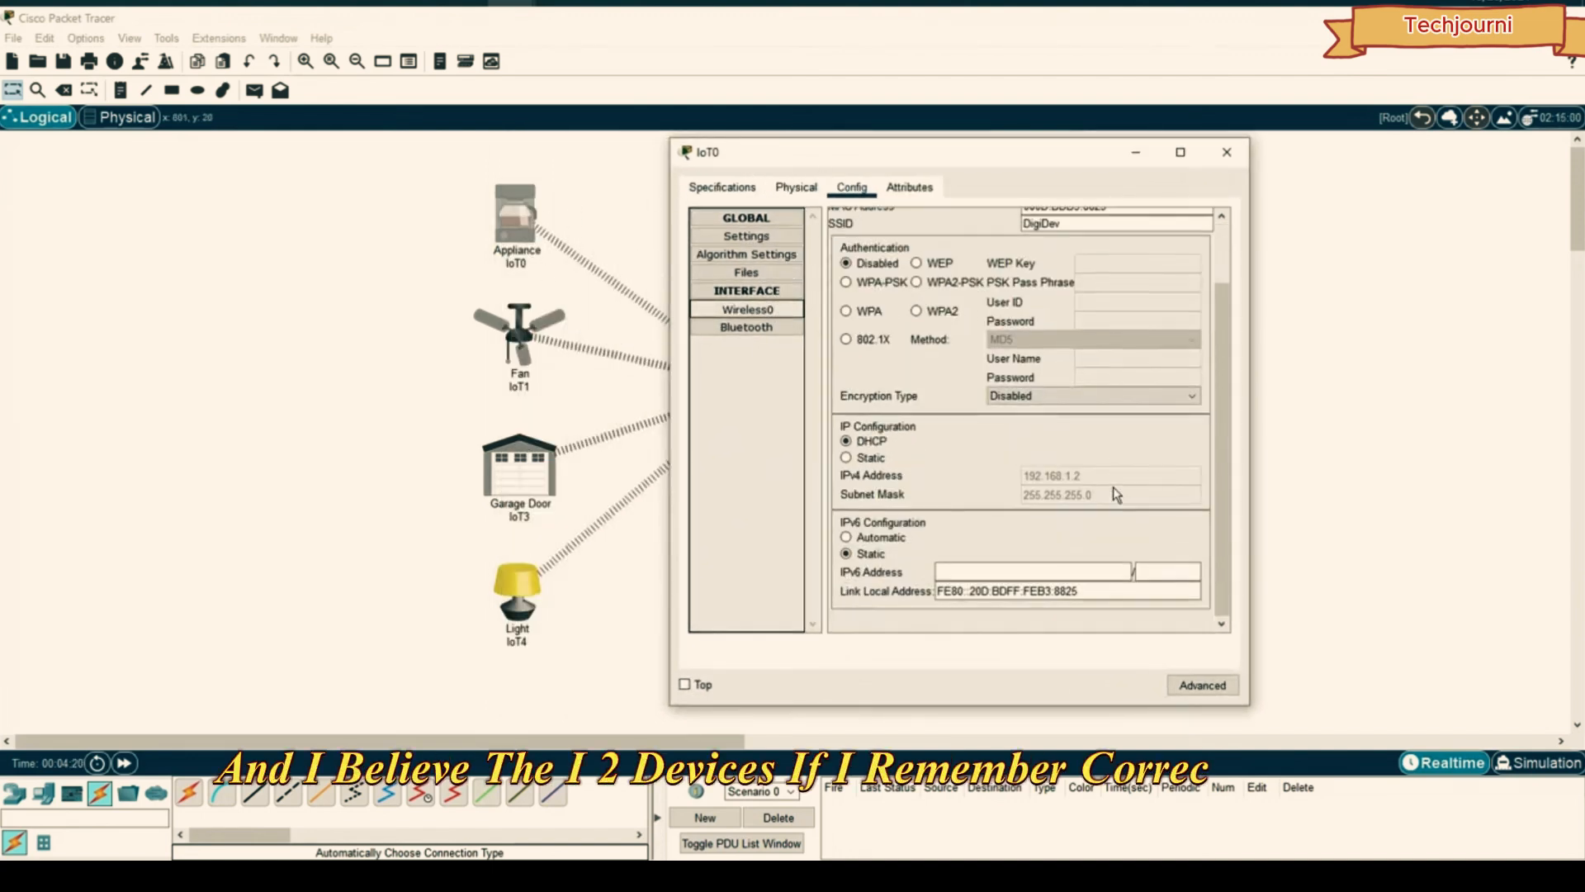
left_click(873, 459)
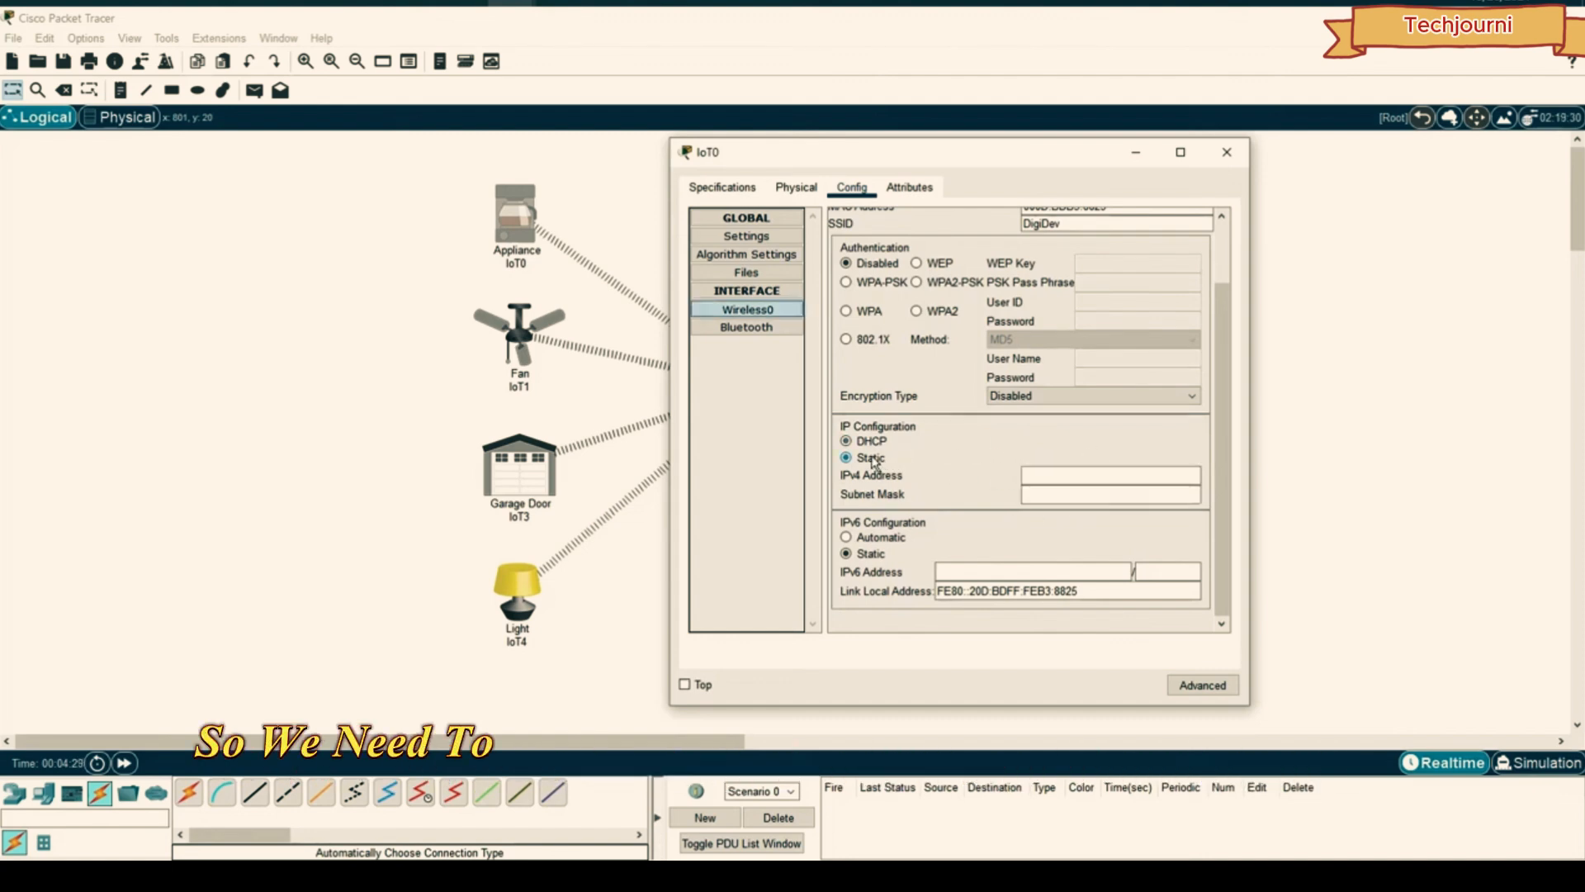
left_click(869, 442)
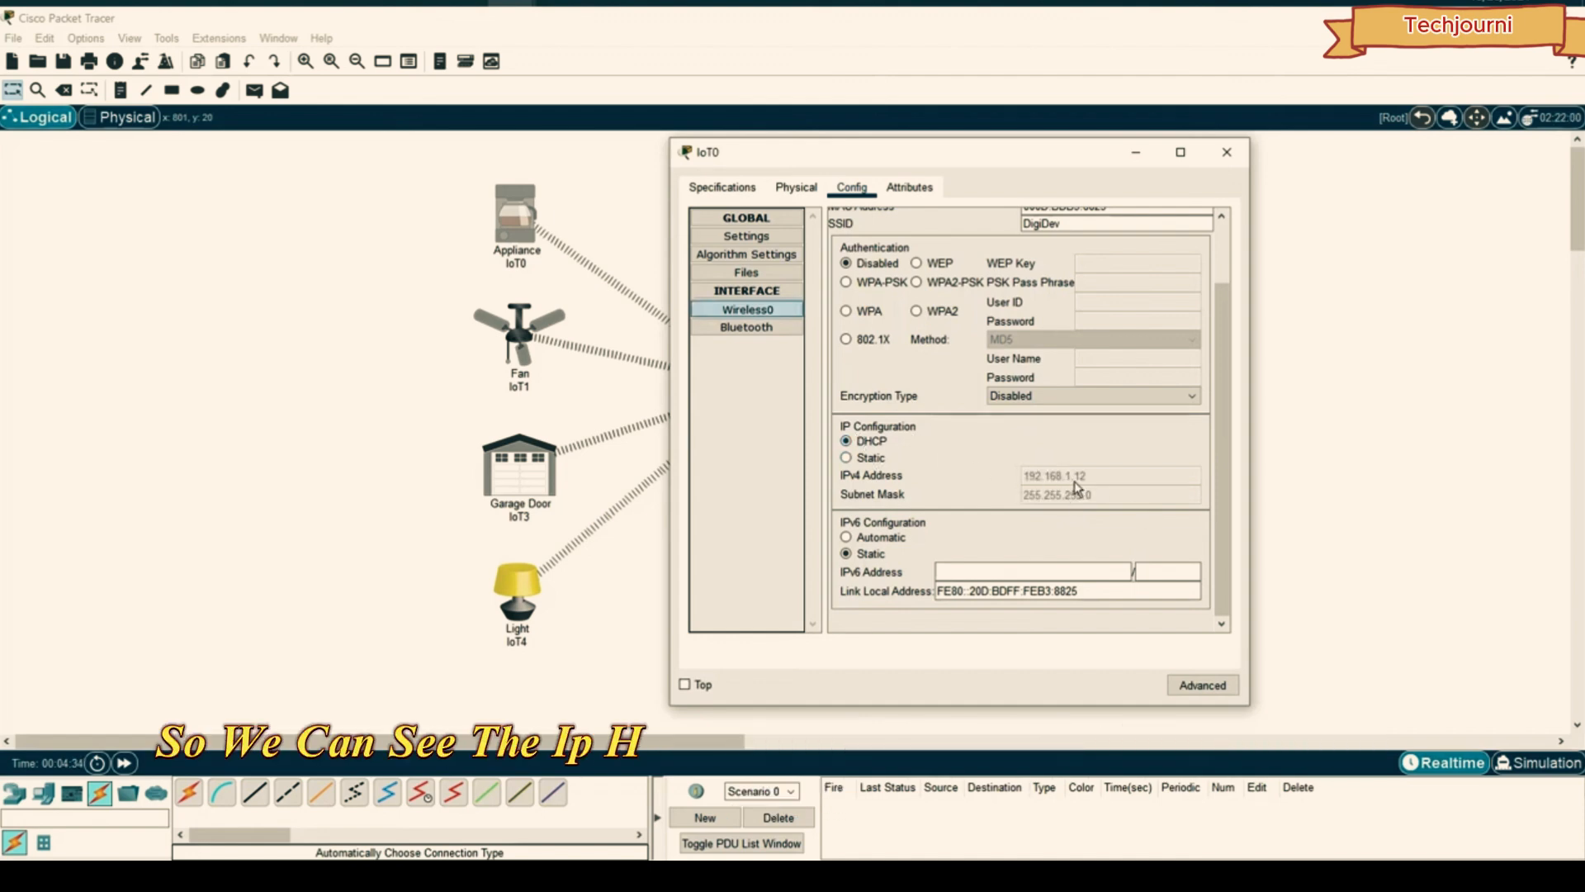
left_click(1227, 152)
- Toggle Fan IoT1's Wireless0 addressing from Static back to DHCP to renew it
left_click(519, 334)
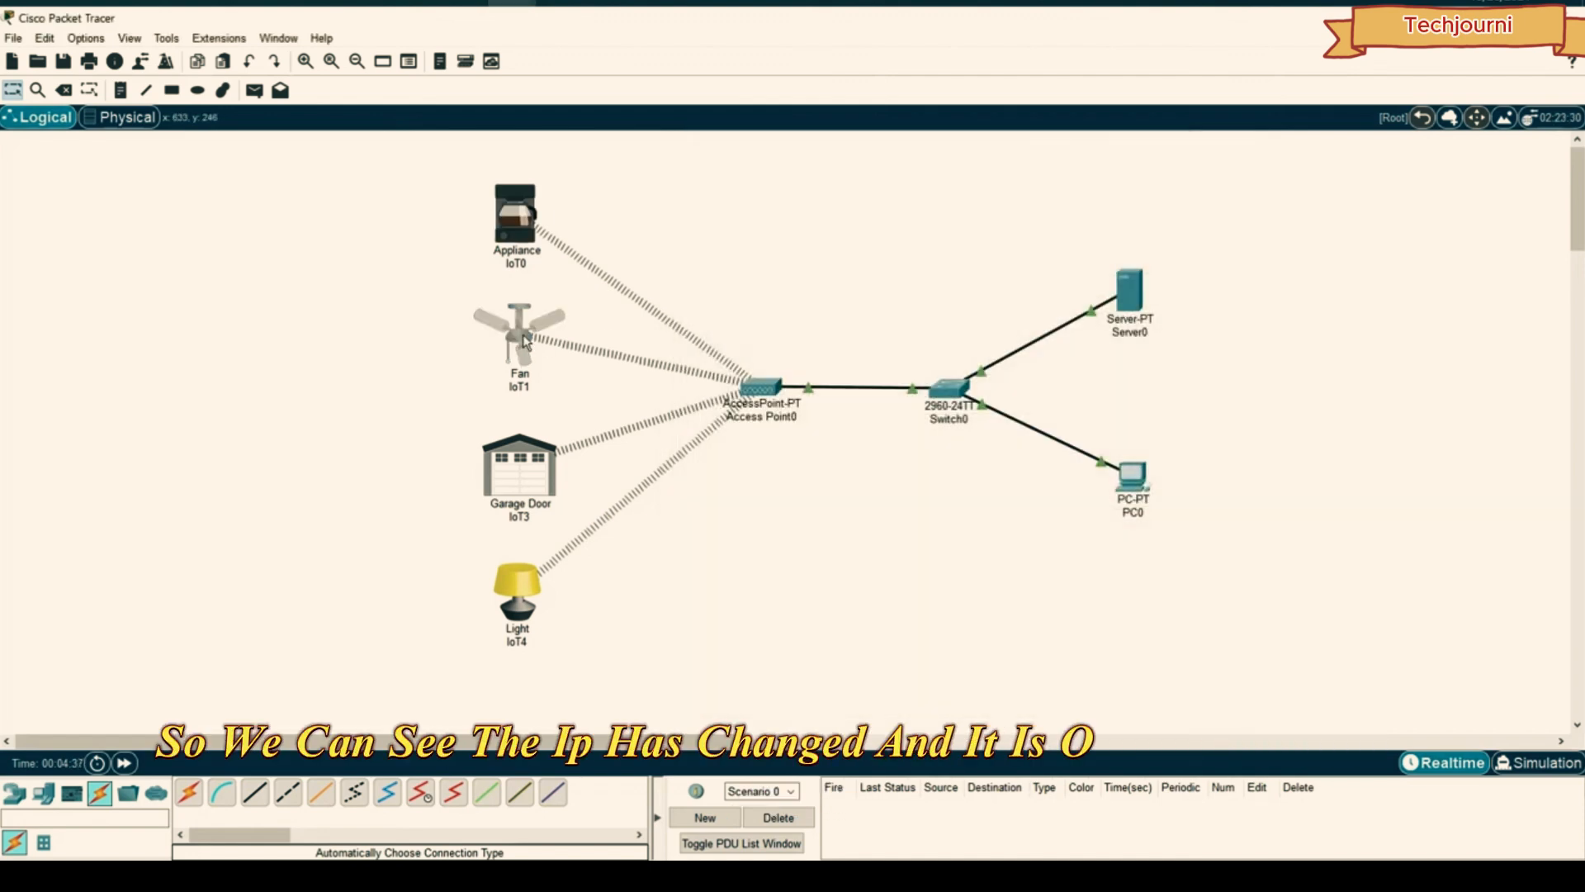
left_click(591, 310)
scroll(726, 396, "down", 3)
left_click(702, 459)
left_click(702, 440)
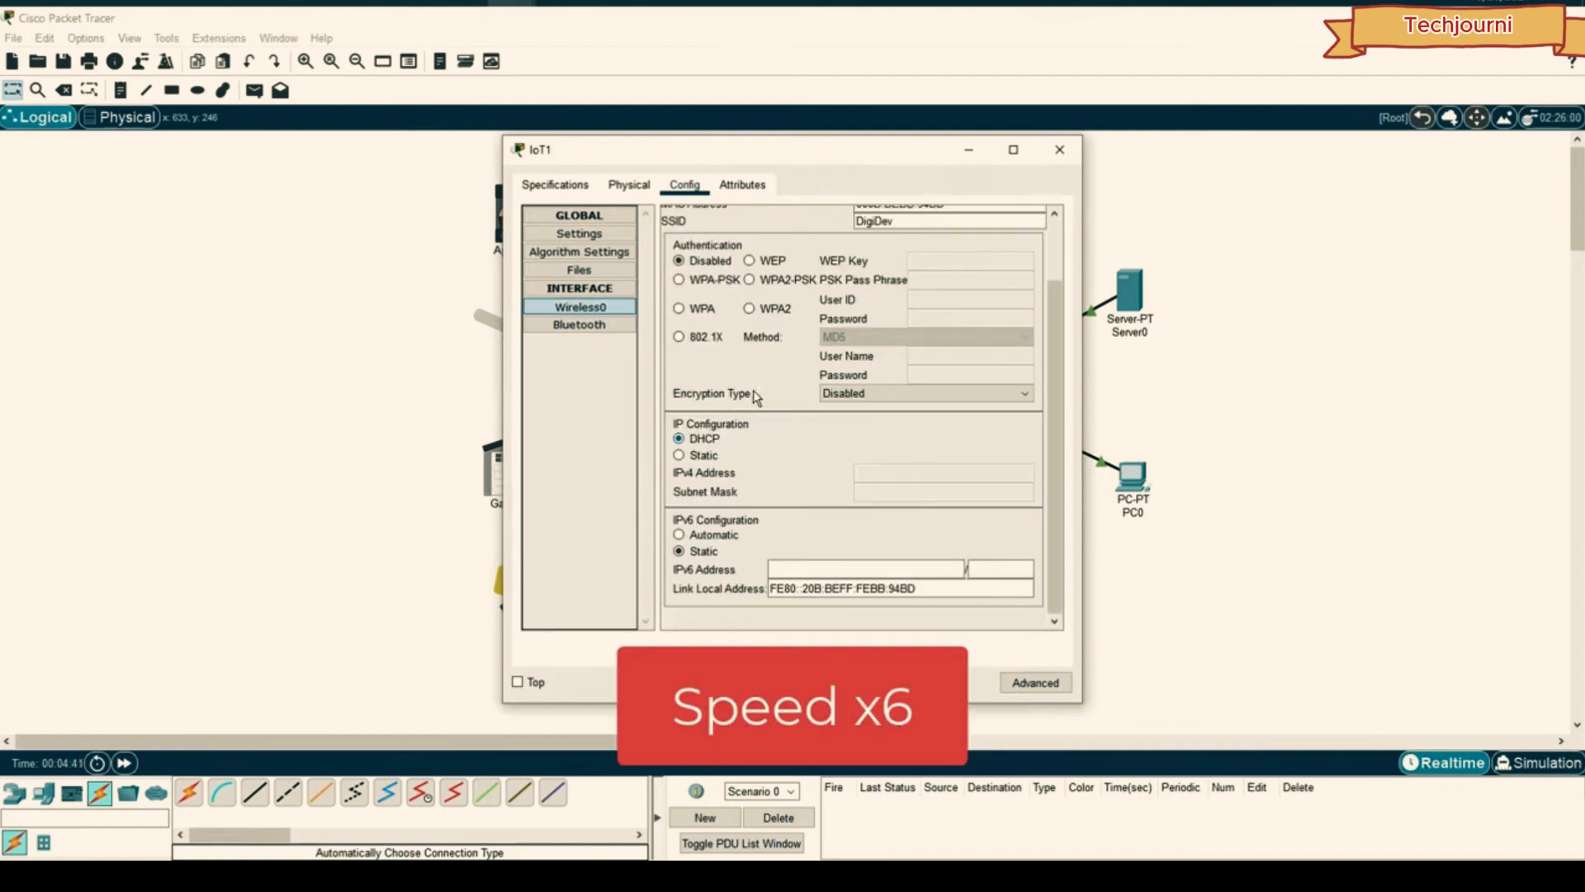
left_click(1060, 149)
- Check Garage Door IoT3's Wireless0 settings and reselect DHCP on Light IoT4
left_click(531, 478)
left_click(591, 307)
scroll(727, 396, "down", 3)
left_click(1062, 151)
left_click(518, 588)
left_click(591, 307)
scroll(726, 396, "down", 3)
left_click(701, 439)
left_click(1061, 151)
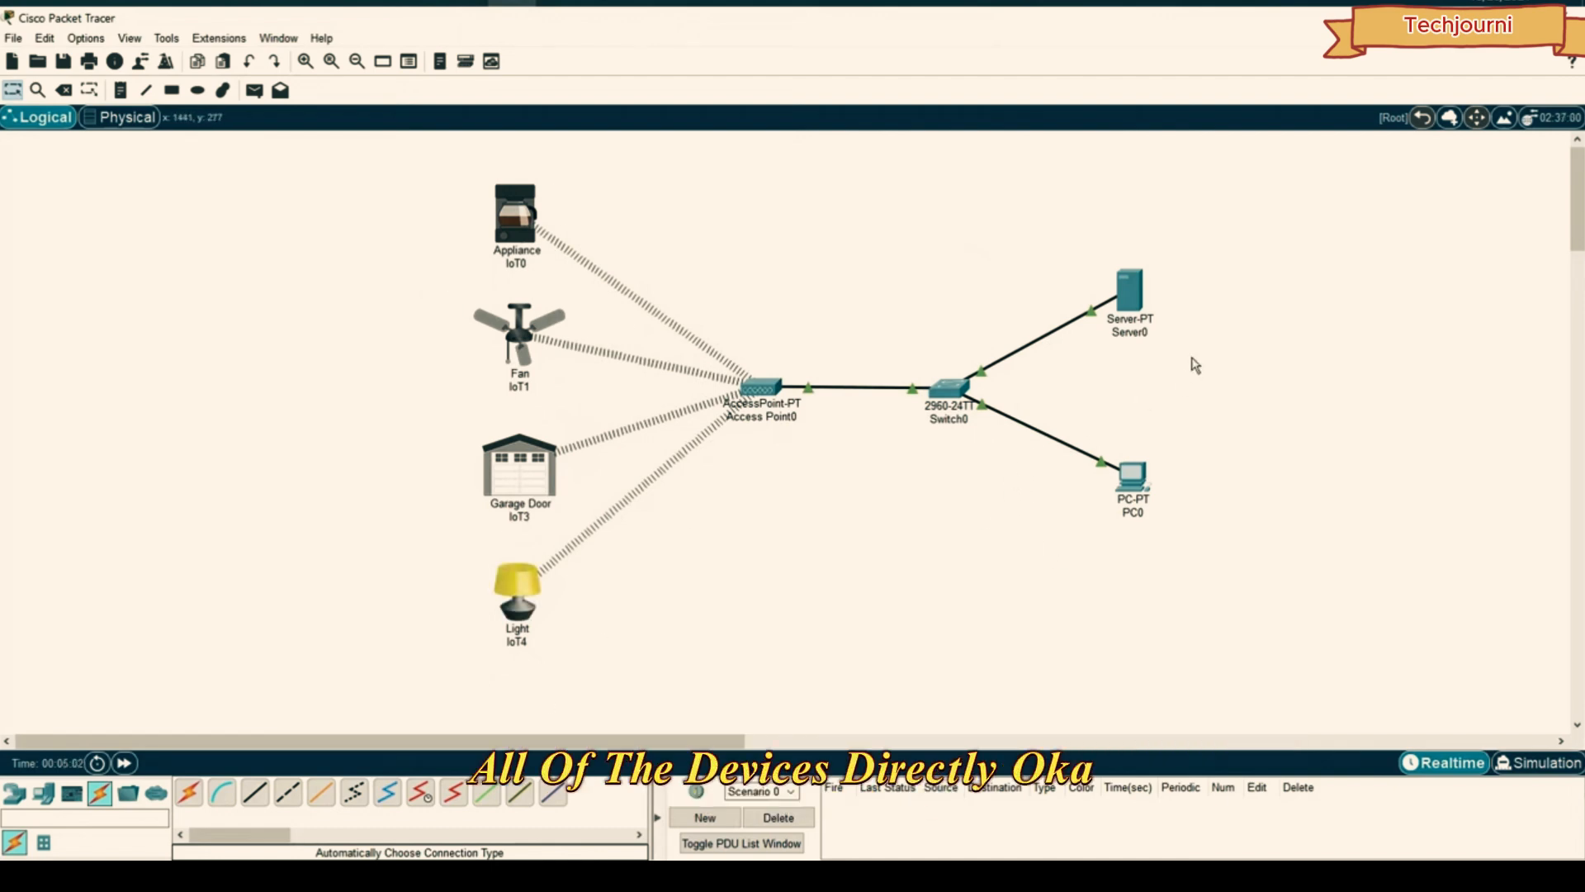
- Launch Server0's IoT Monitor and attempt login to server 192.168.1.1
left_click(1129, 290)
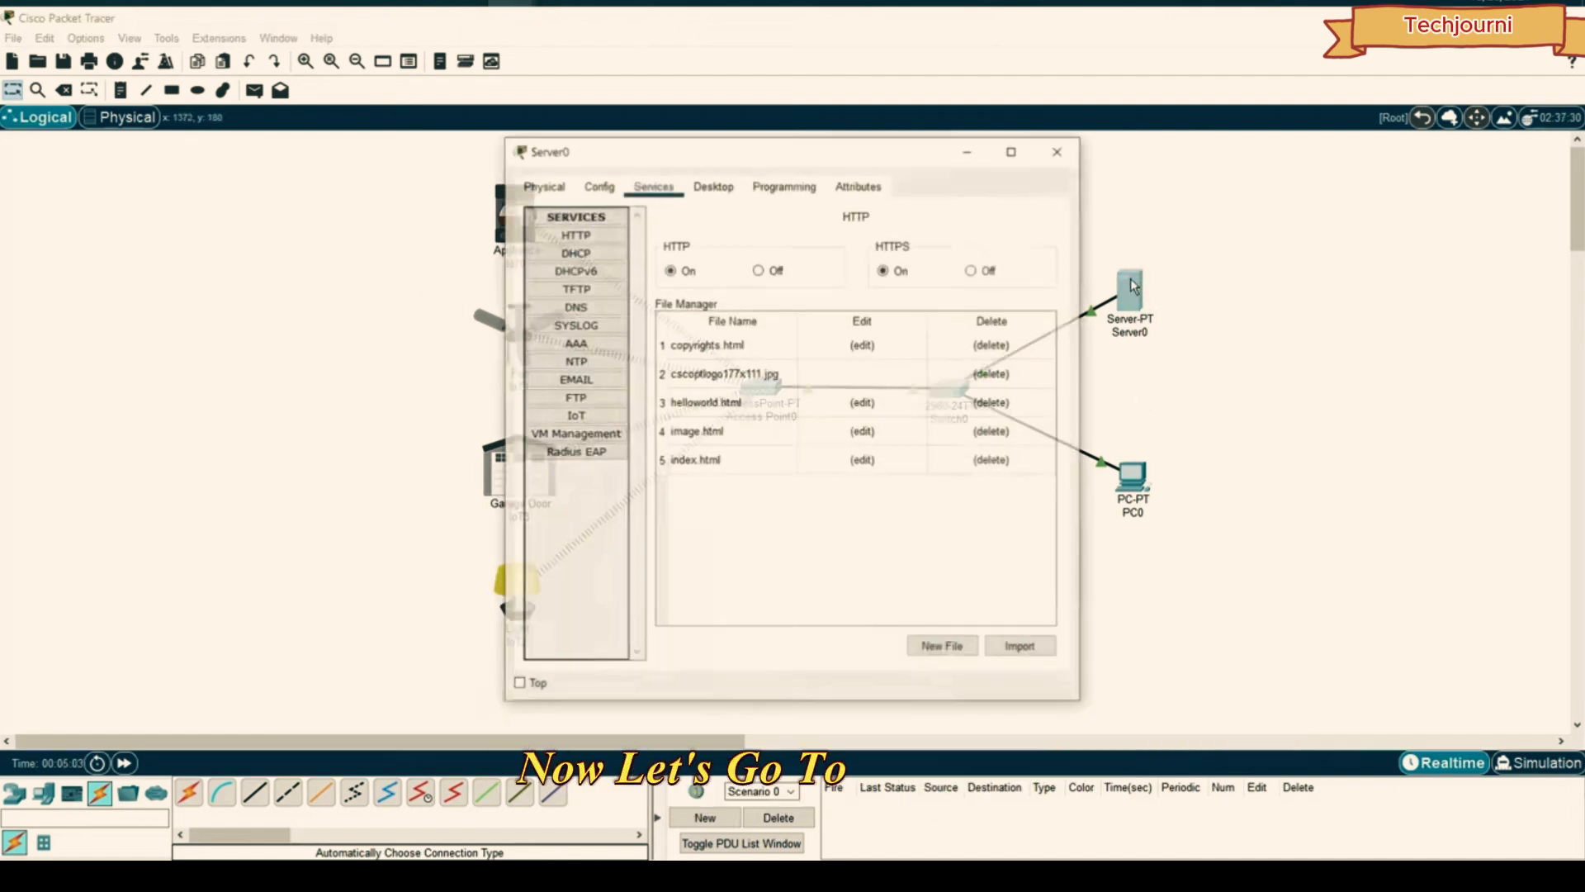
left_click(732, 191)
scroll(806, 437, "down", 5)
scroll(806, 438, "up", 5)
scroll(816, 415, "down", 5)
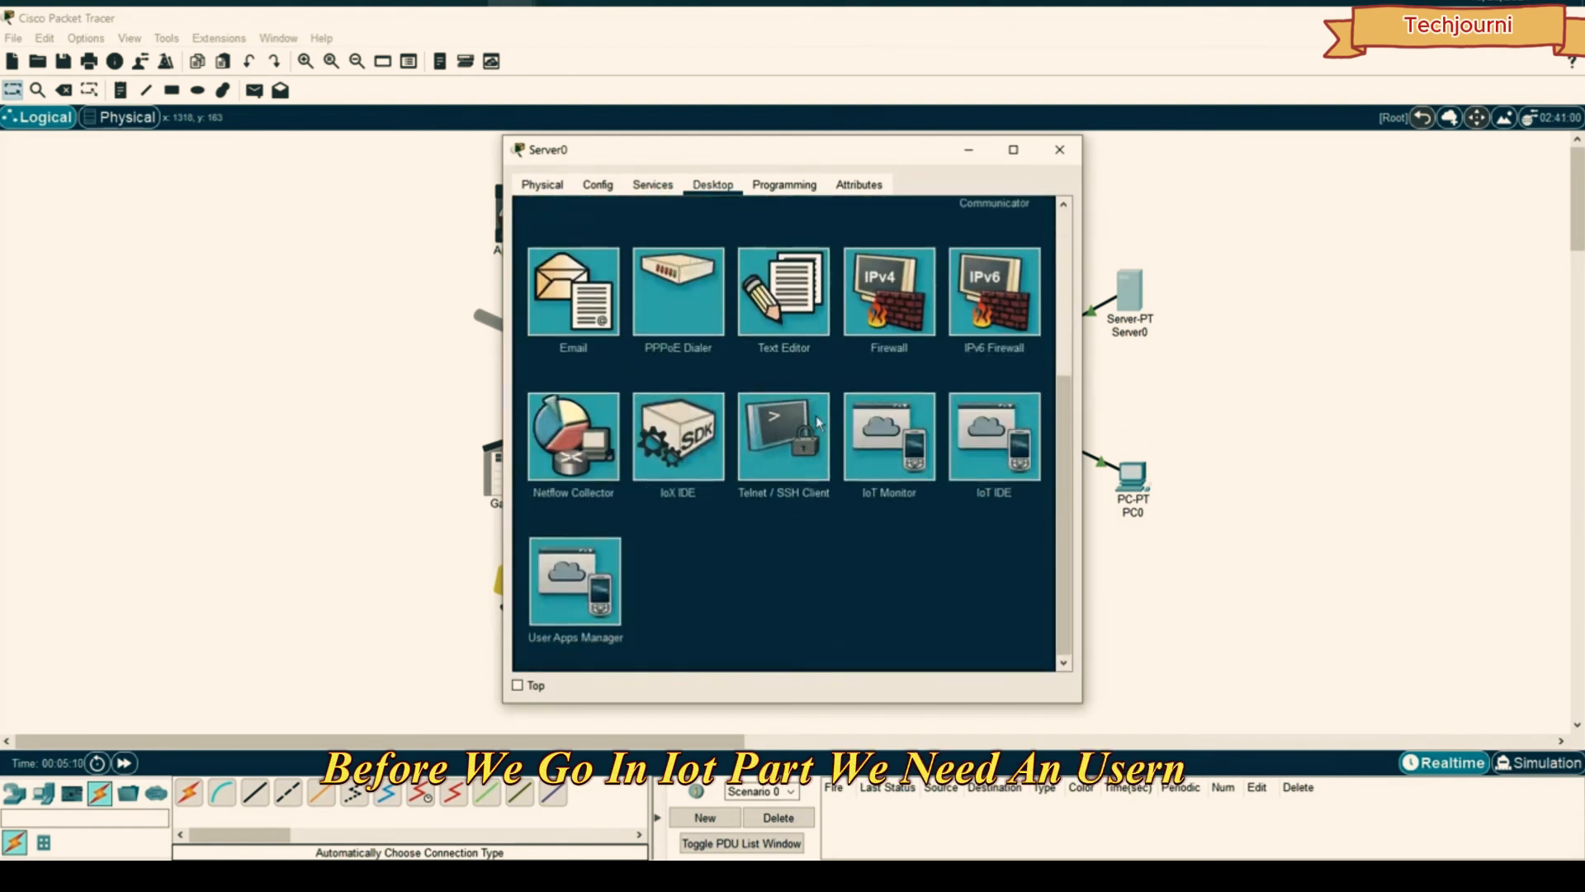
scroll(796, 418, "up", 5)
scroll(877, 570, "down", 5)
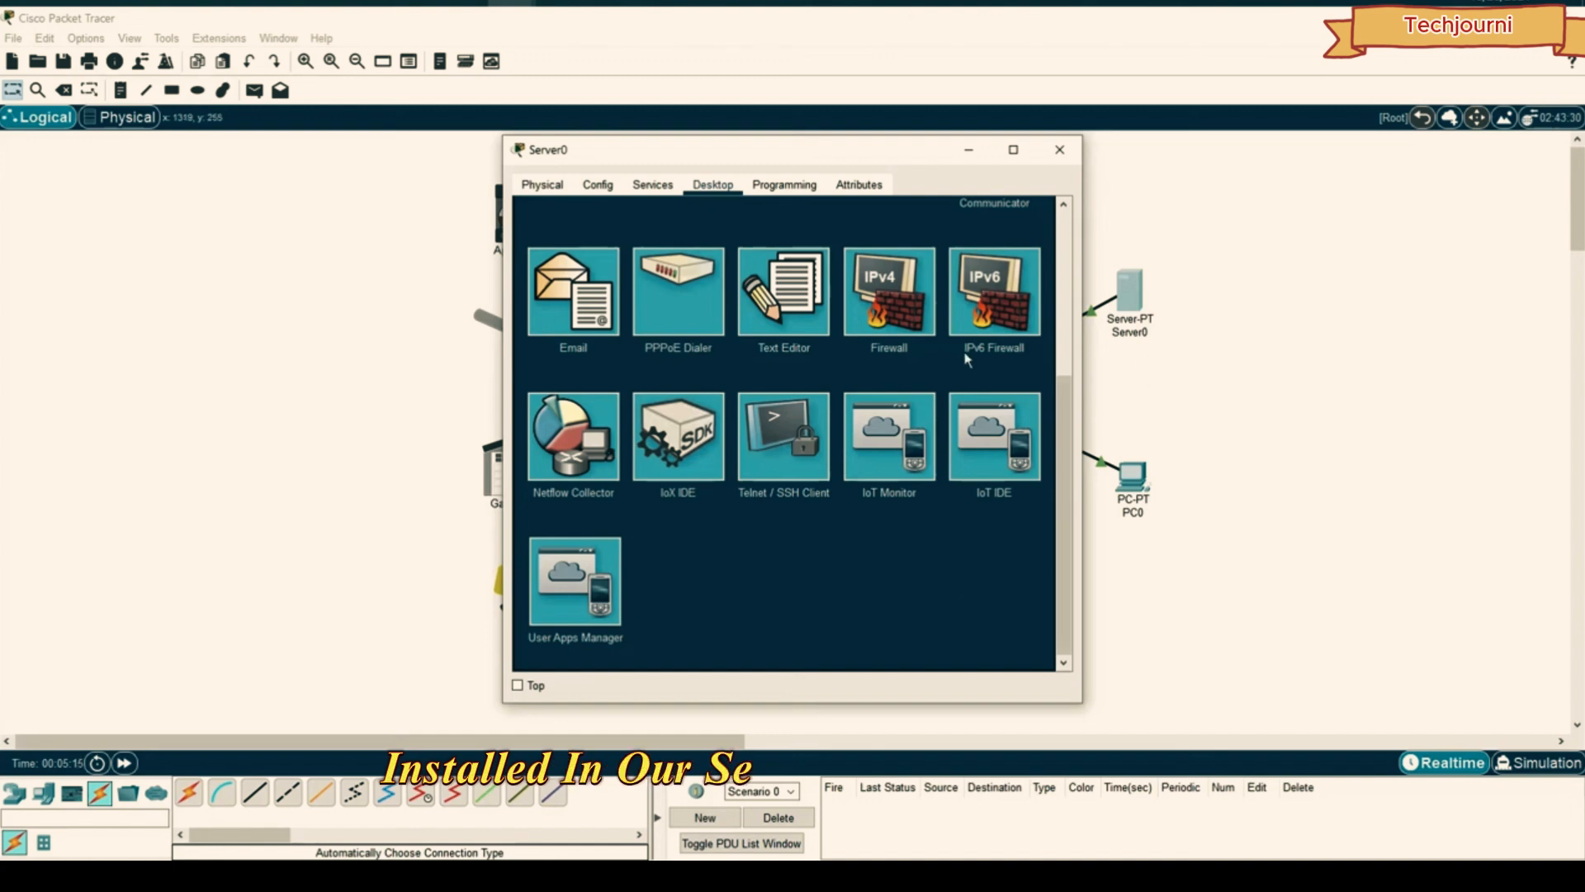
left_click(877, 441)
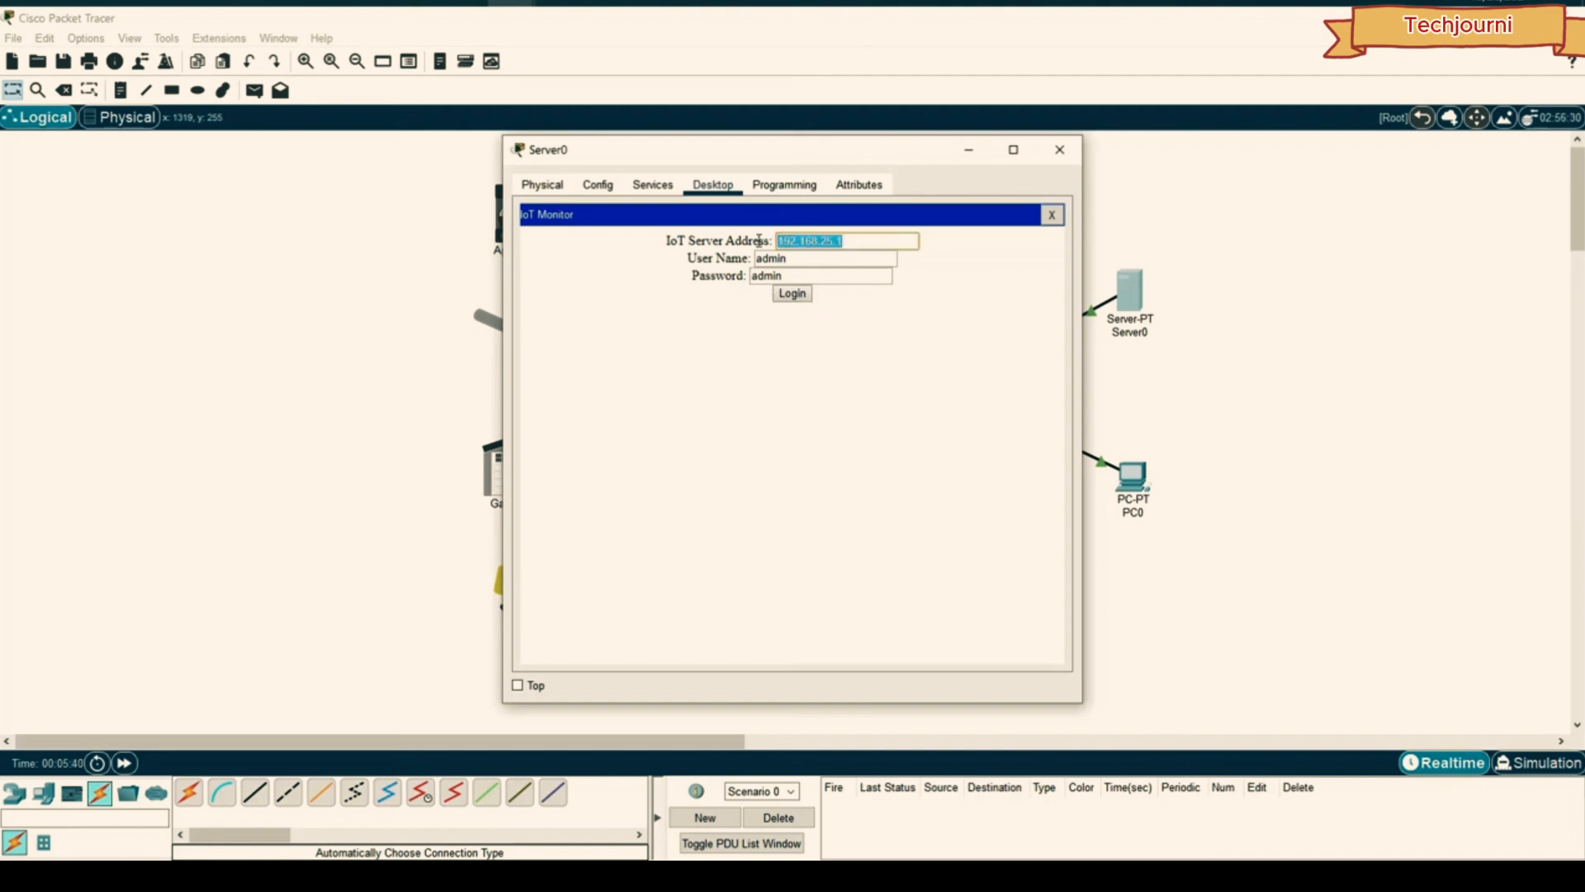
type("192.168.1.1")
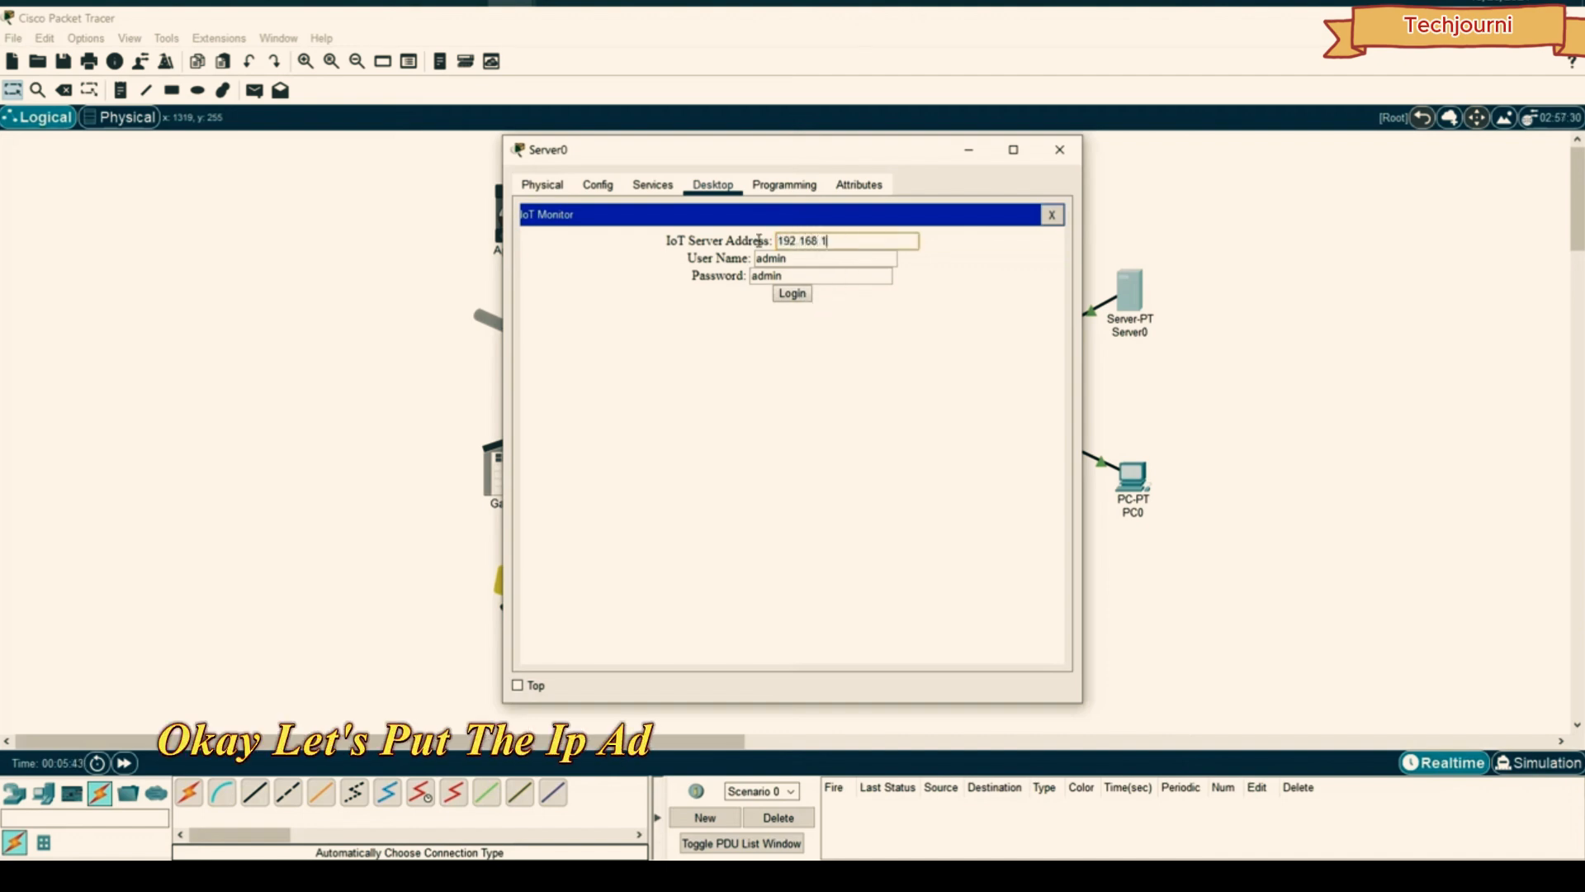
left_click(780, 296)
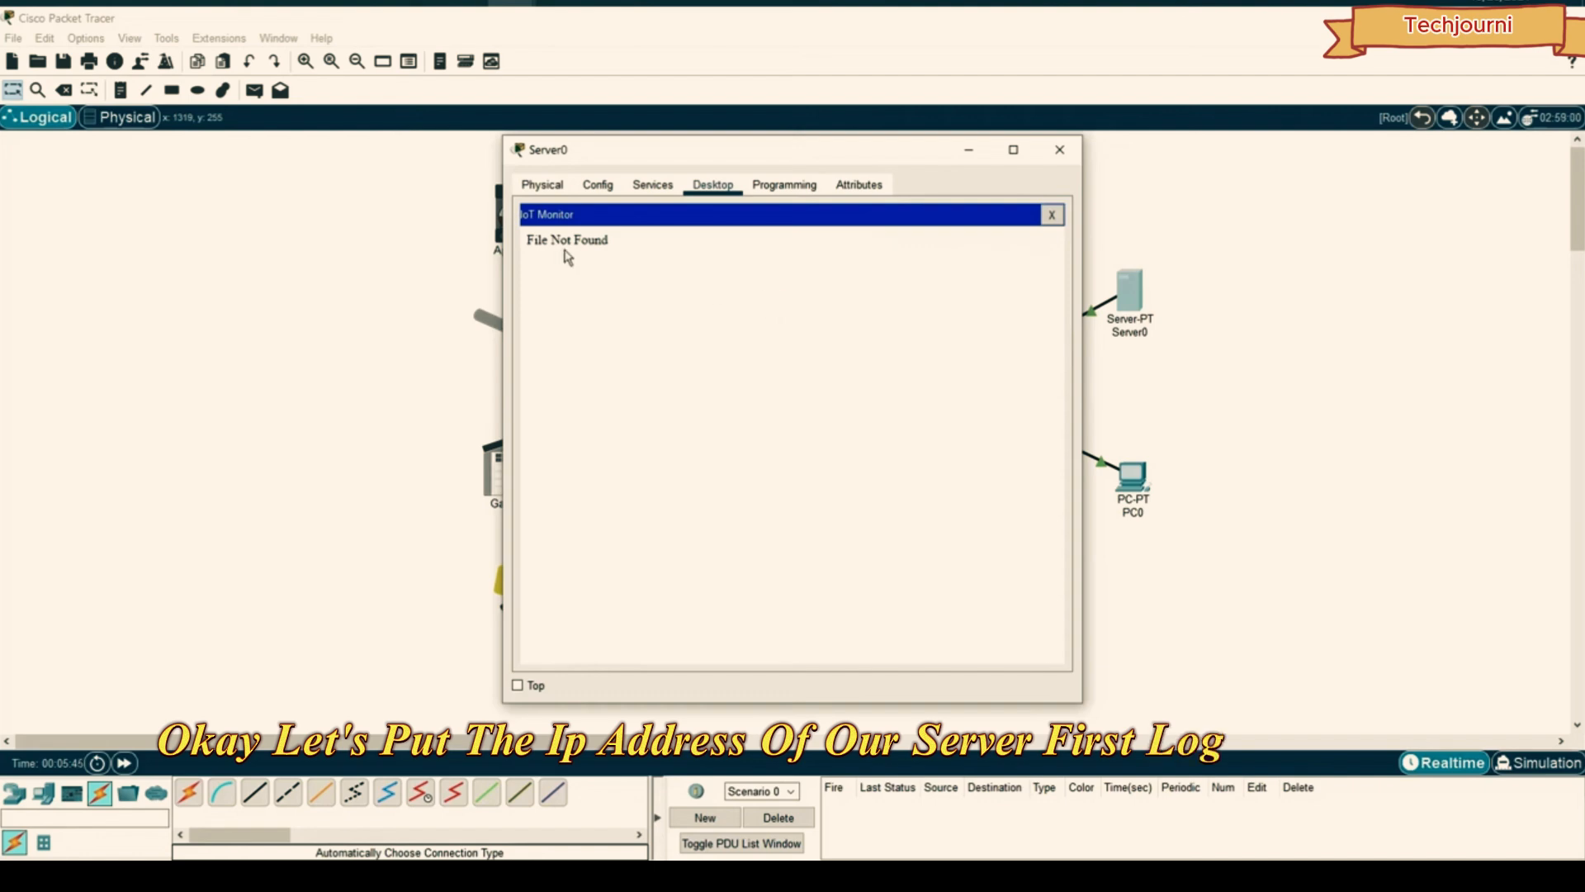
- Turn the IoT Registration Server on under Services > IoT and retry the login
left_click(652, 184)
left_click(575, 415)
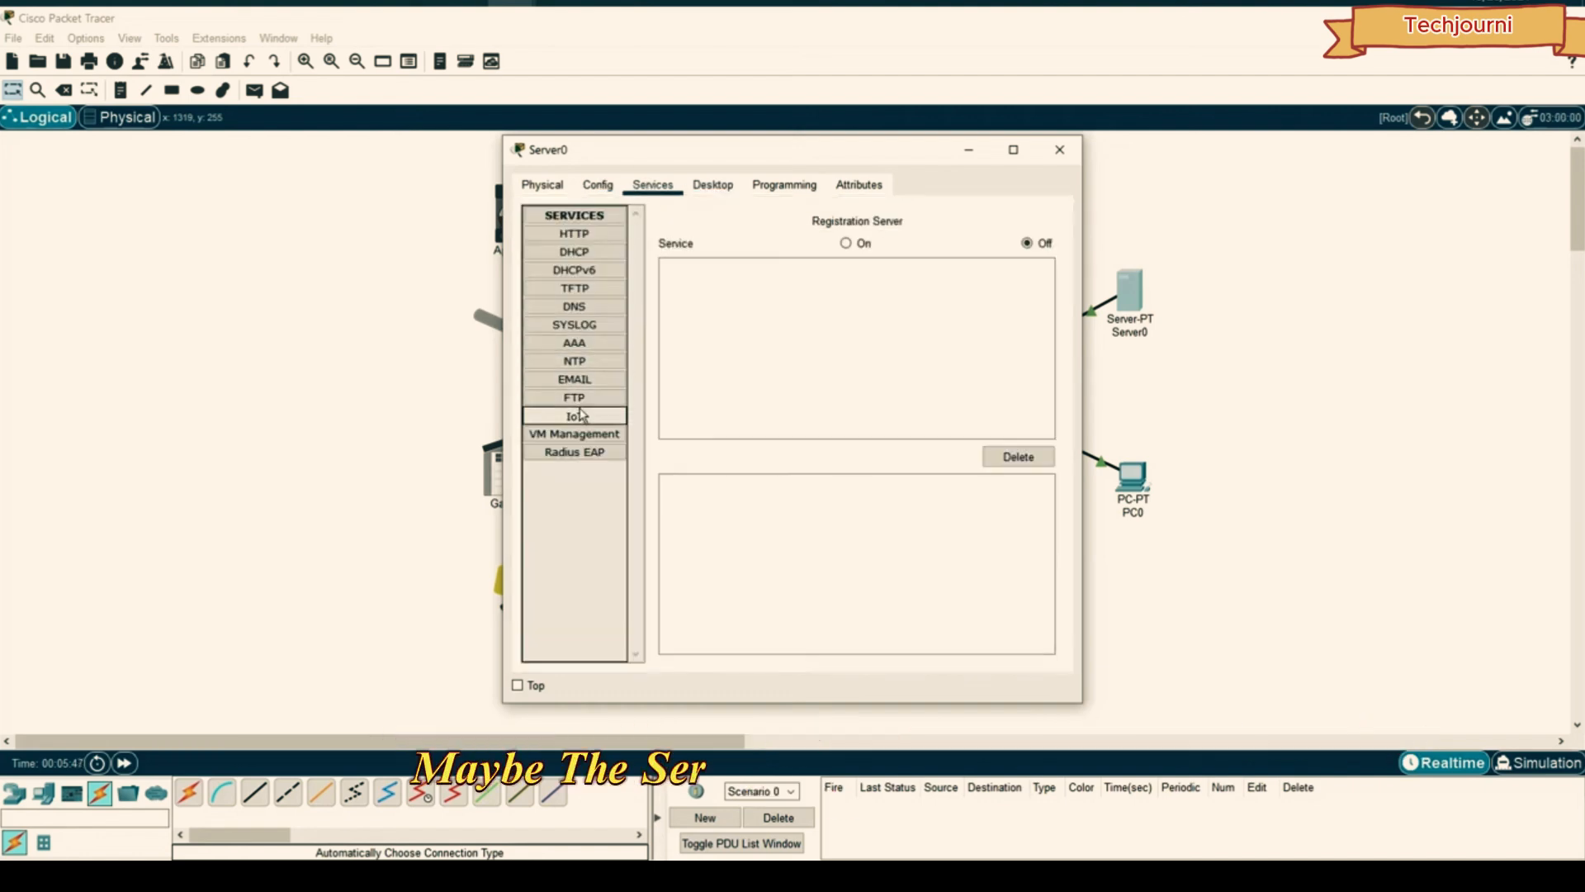
left_click(846, 243)
left_click(712, 184)
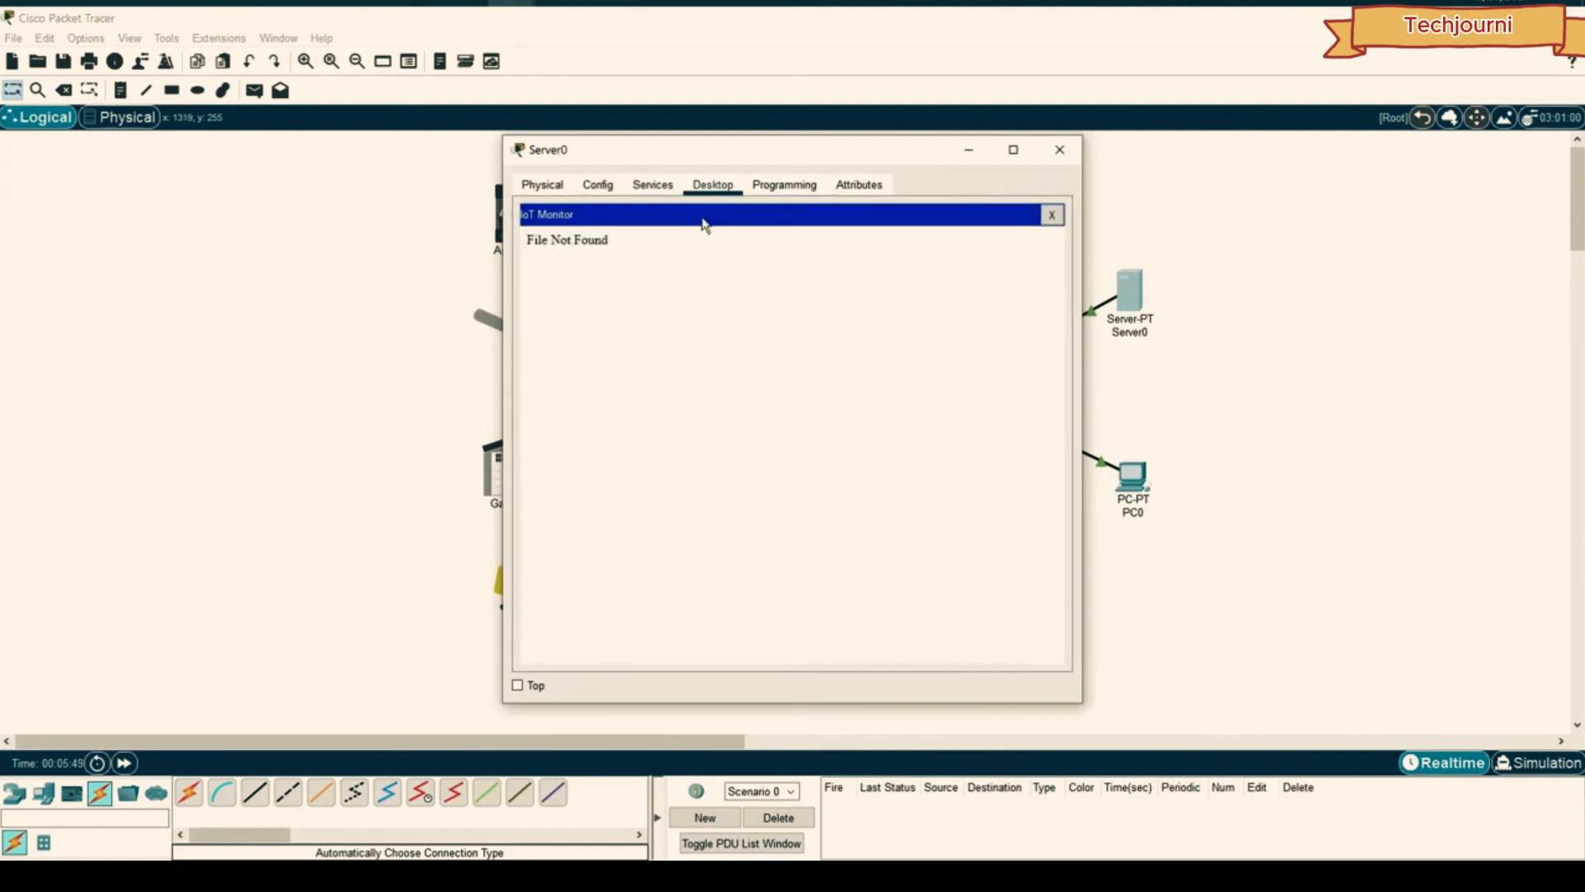
left_click(1051, 214)
scroll(890, 458, "down", 5)
left_click(890, 459)
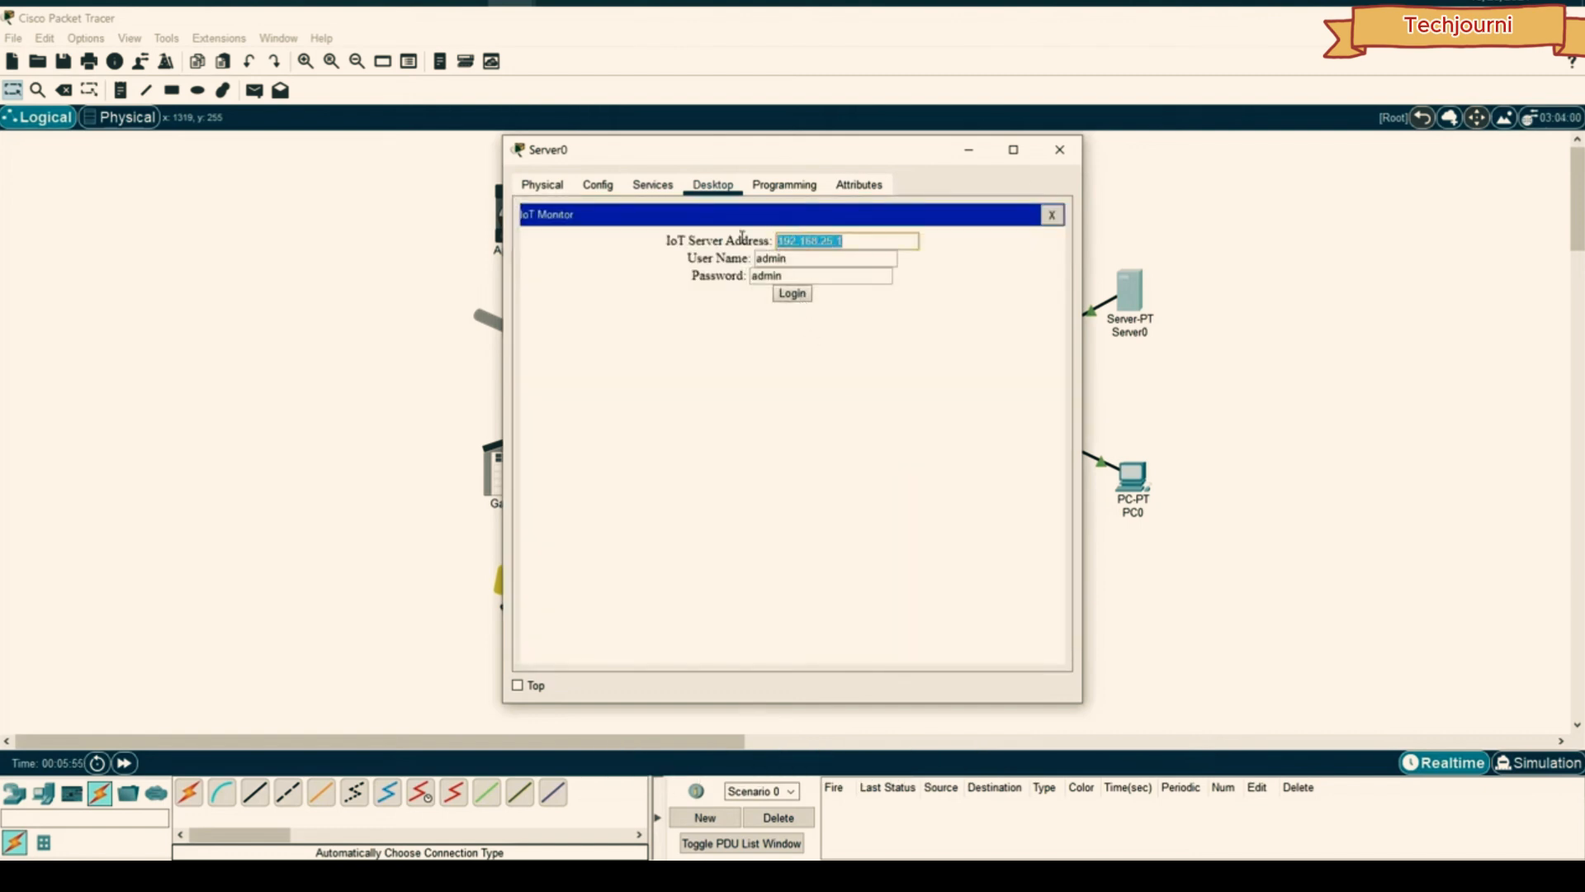
left_click(783, 294)
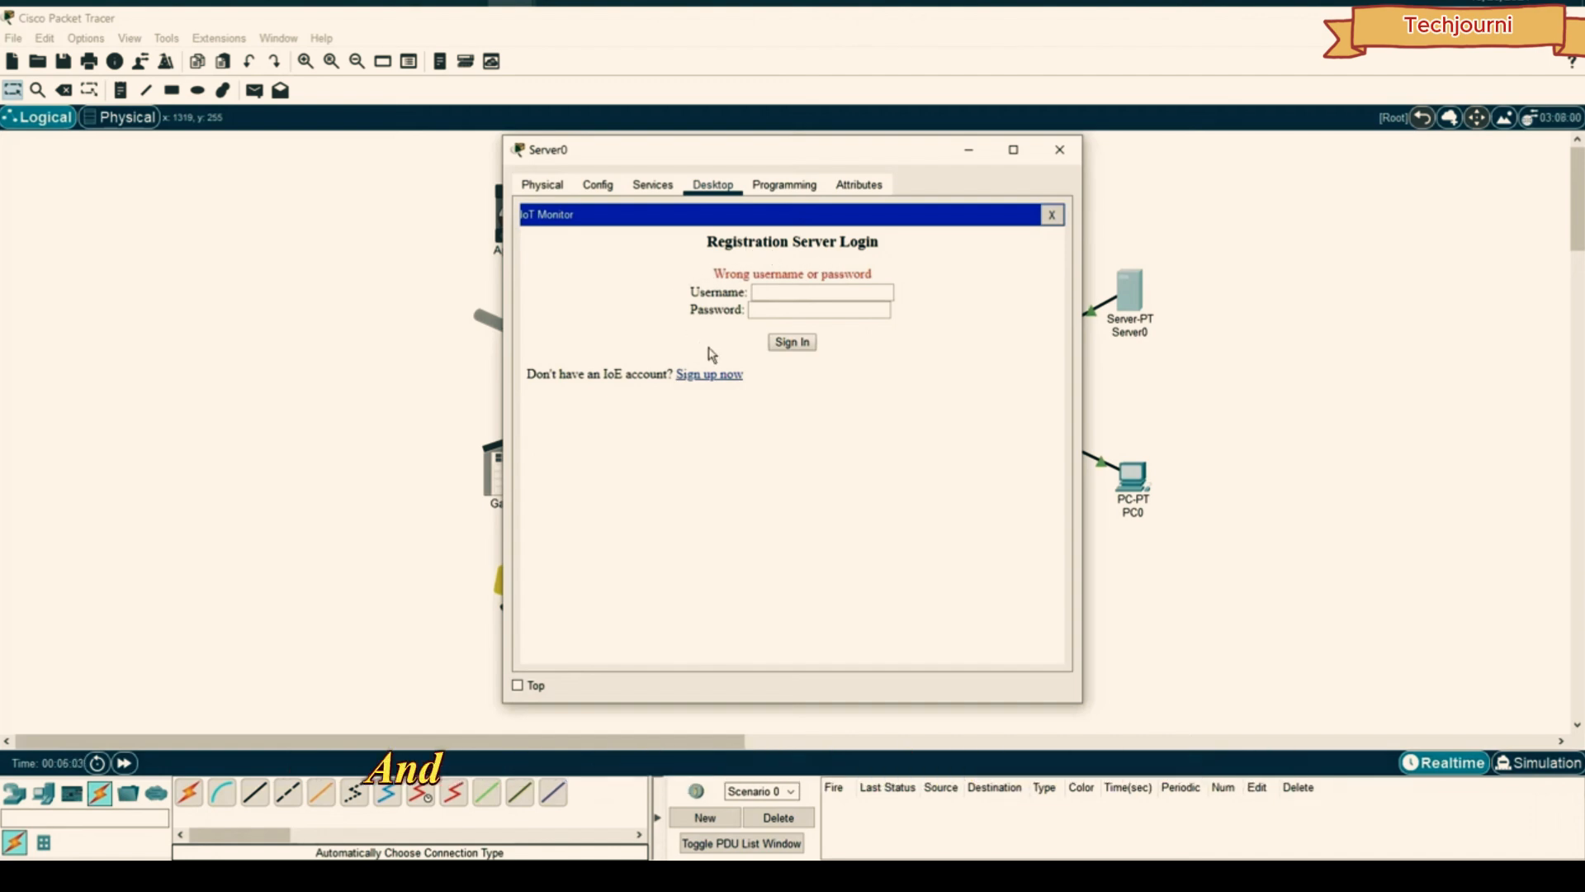
- Confirm the IoT service is on, then sign up a new registration server account
left_click(652, 185)
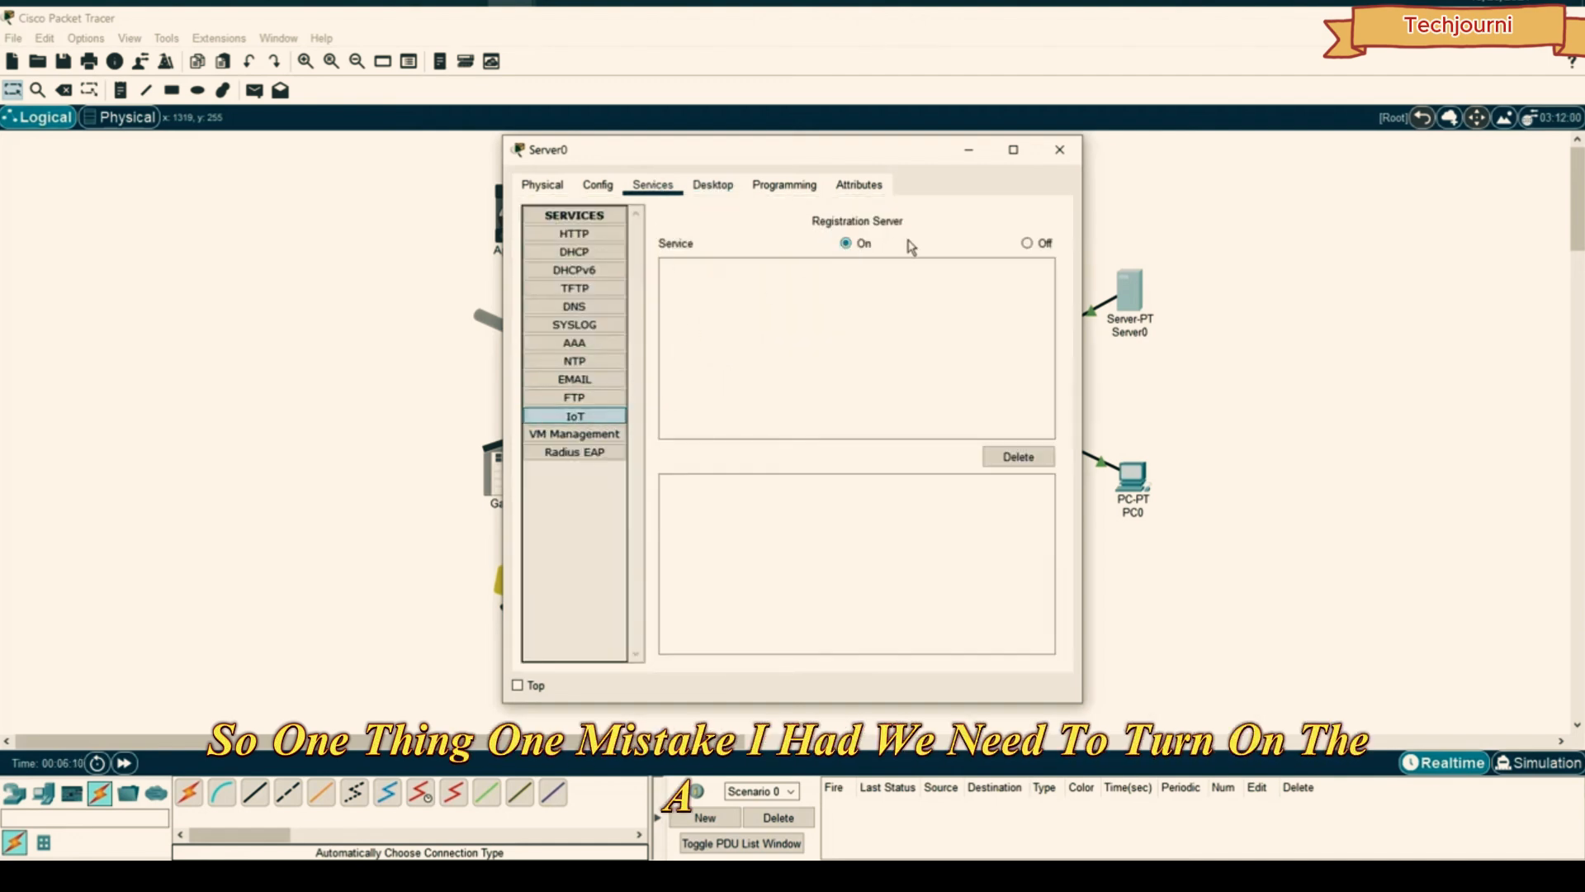
left_click(720, 186)
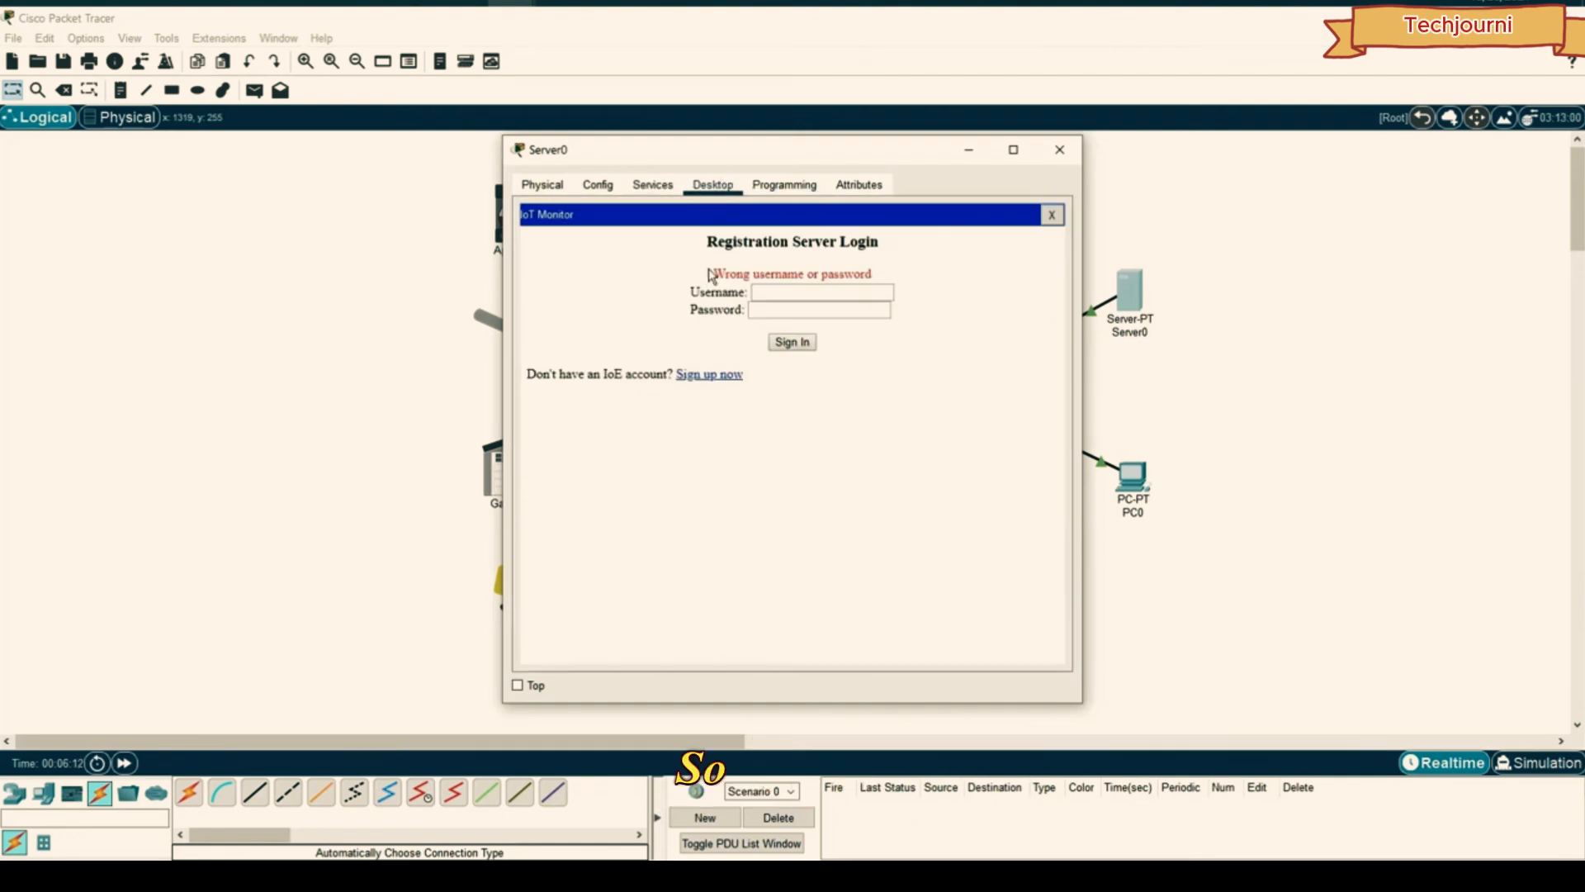
left_click(711, 375)
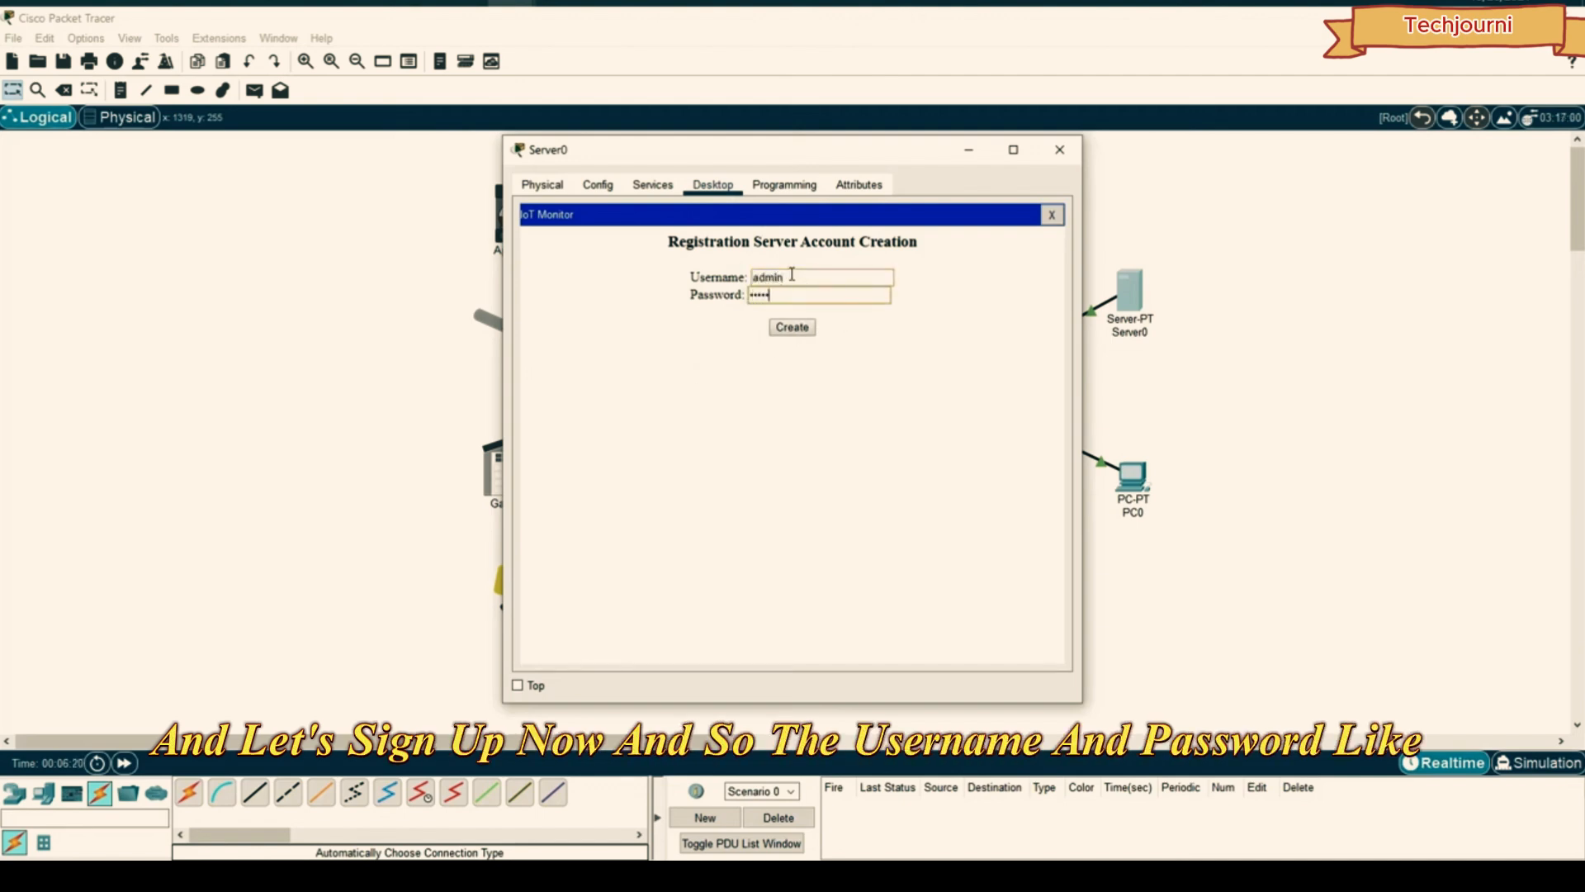
left_click(793, 327)
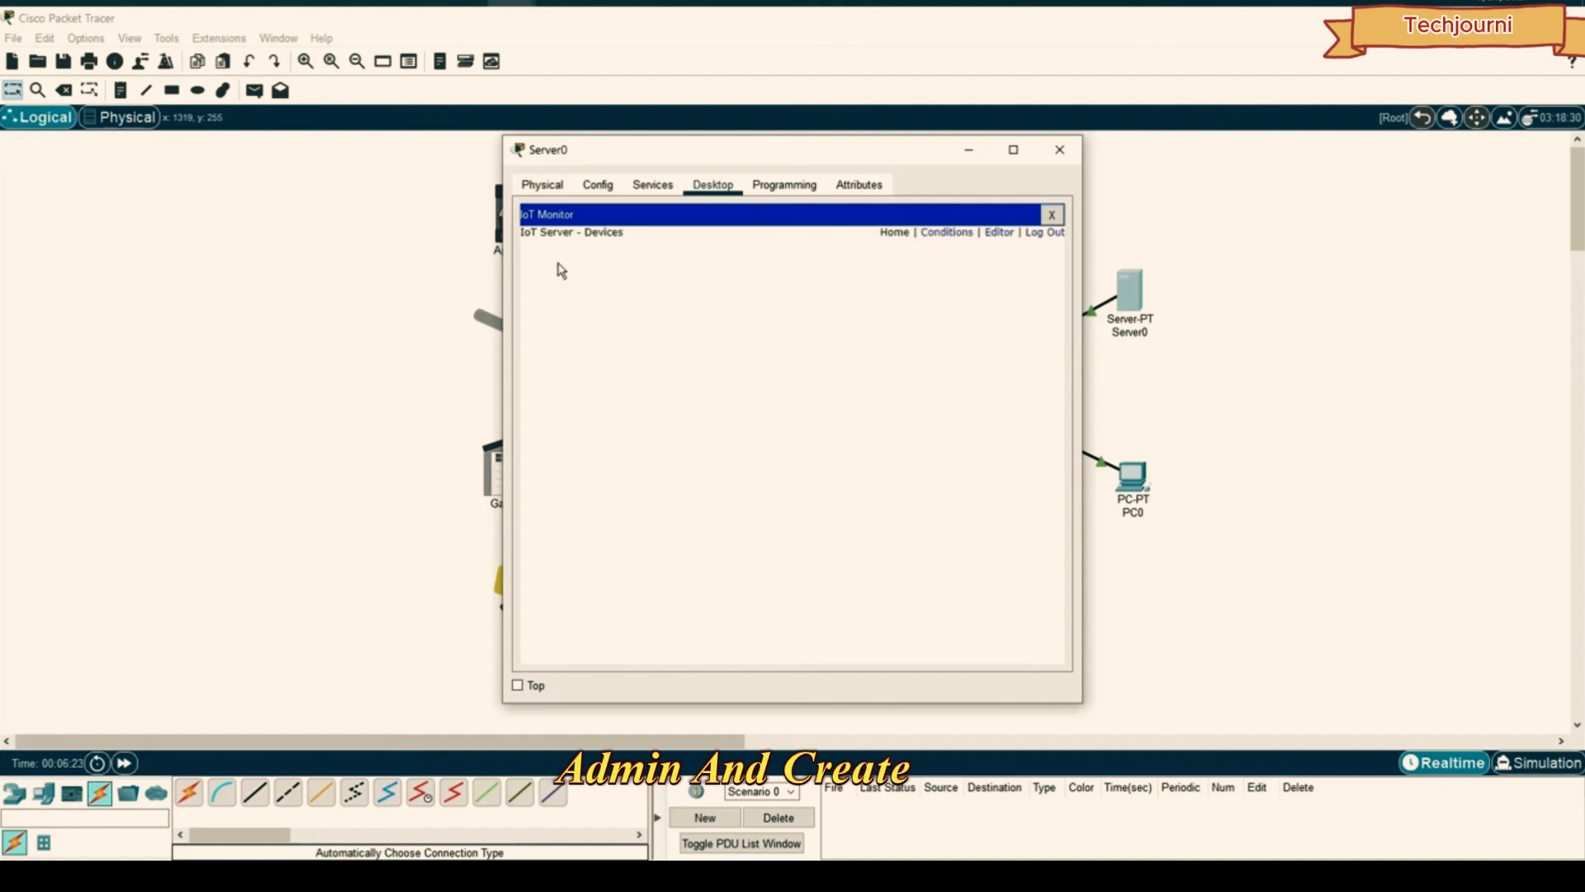
- Check the IoT service's empty device list, then close Server0's window
left_click_drag(702, 165, 1056, 141)
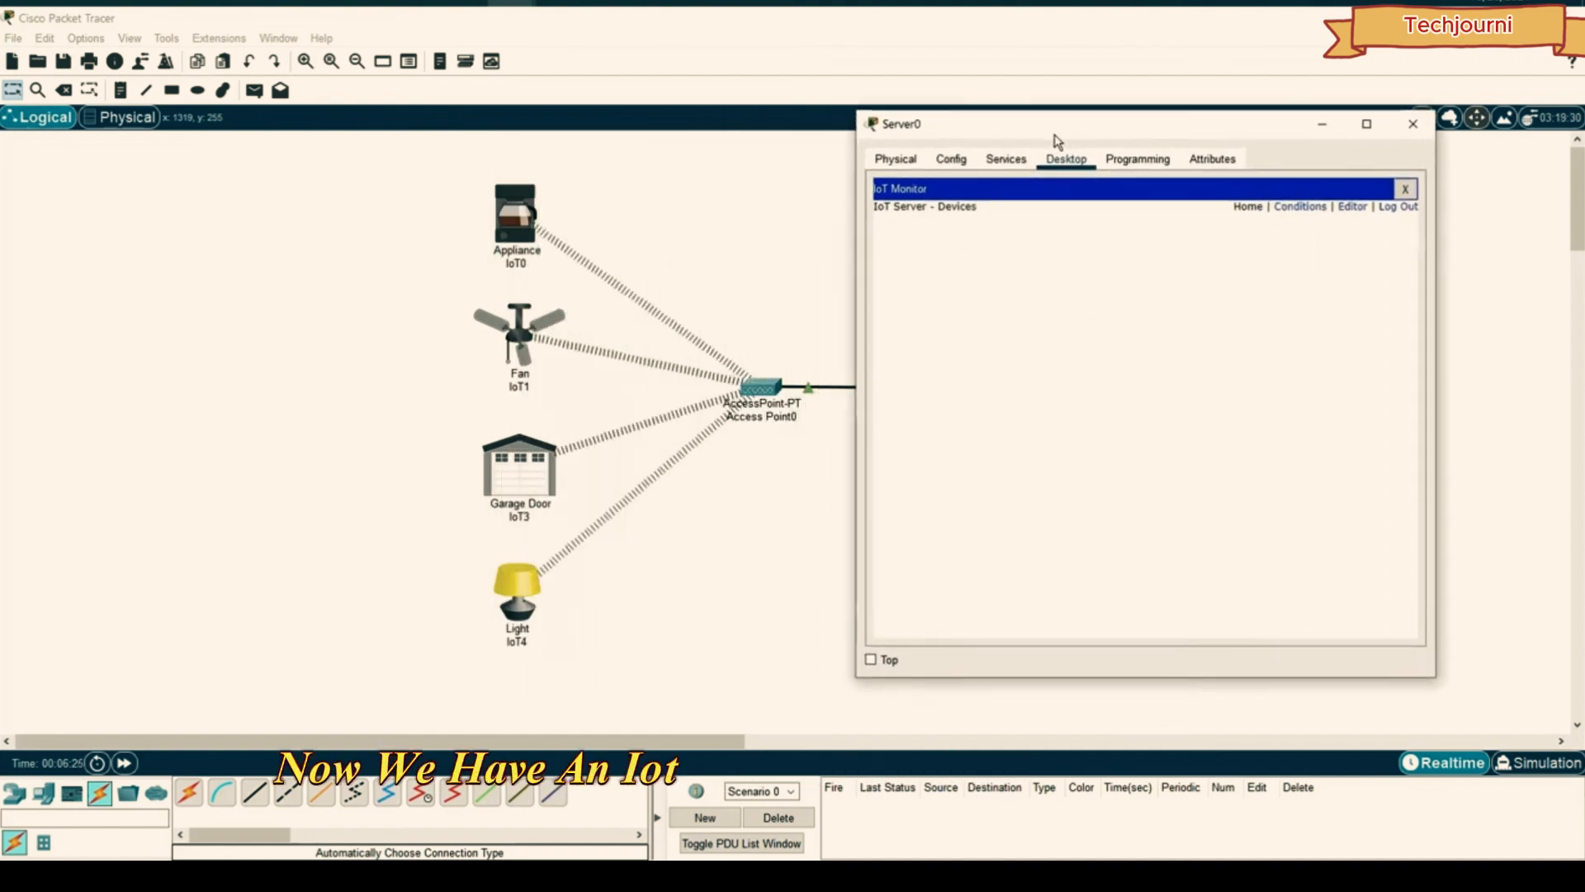
left_click(1006, 163)
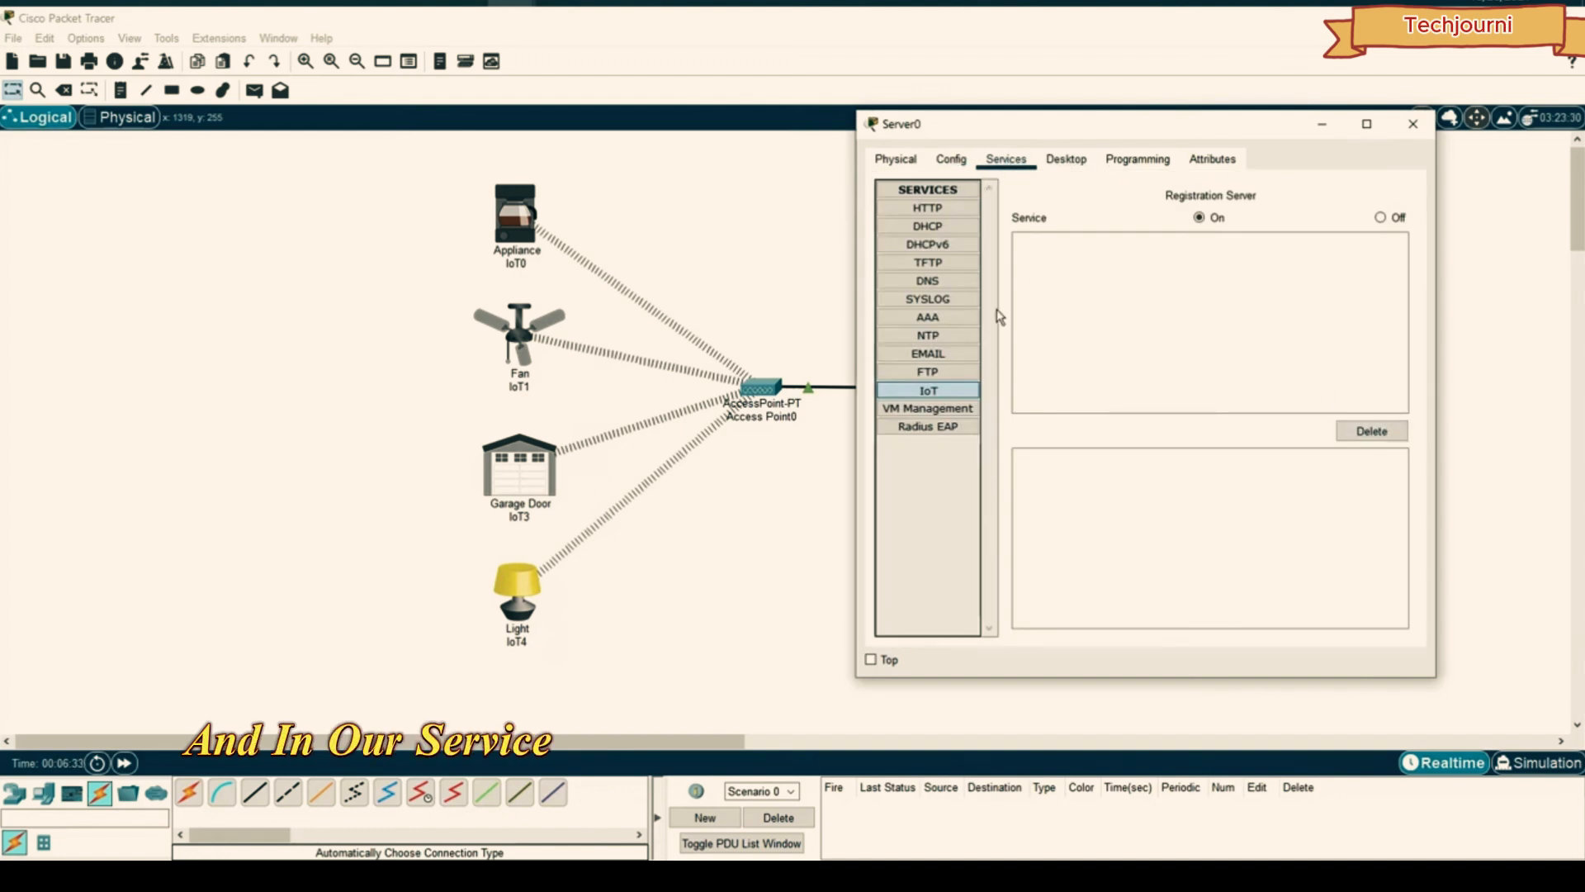
left_click(1138, 160)
left_click(1066, 160)
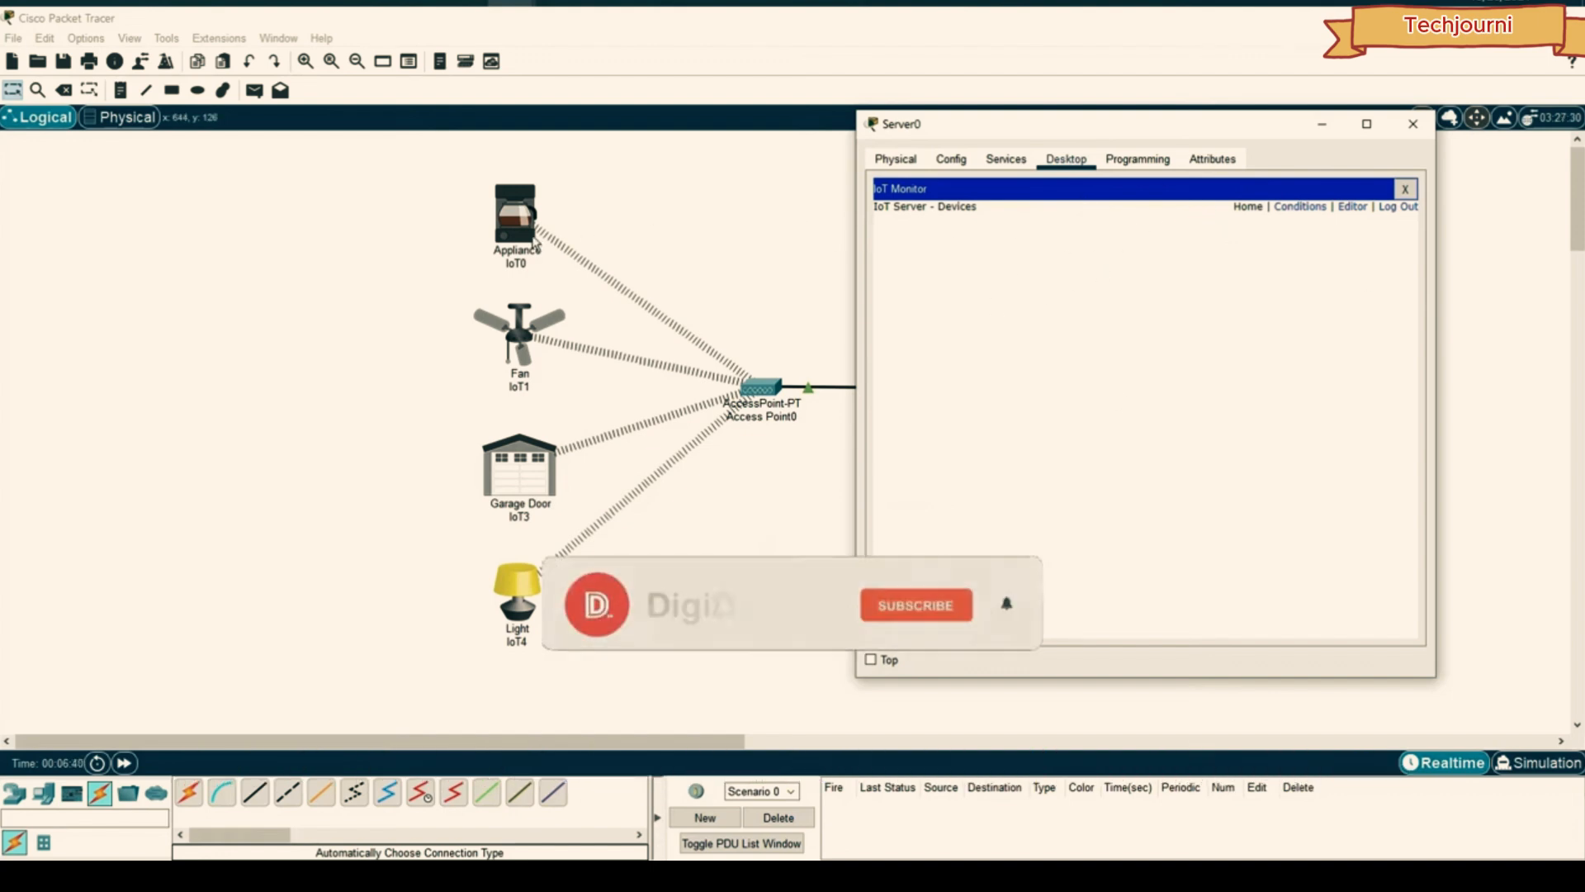
left_click_drag(1004, 128, 1016, 123)
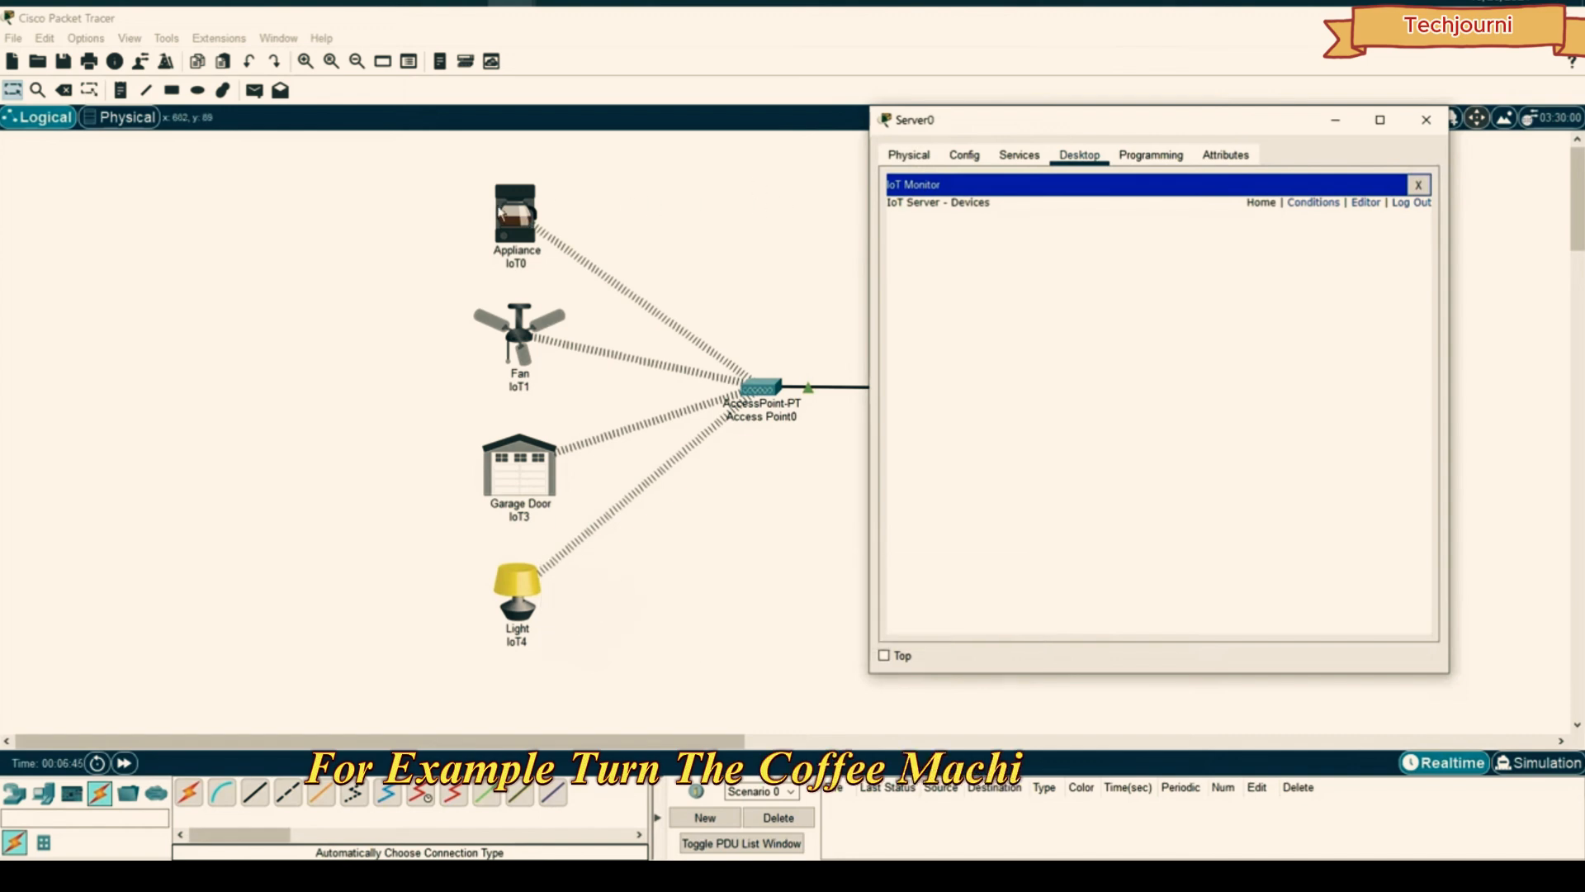
left_click(1426, 120)
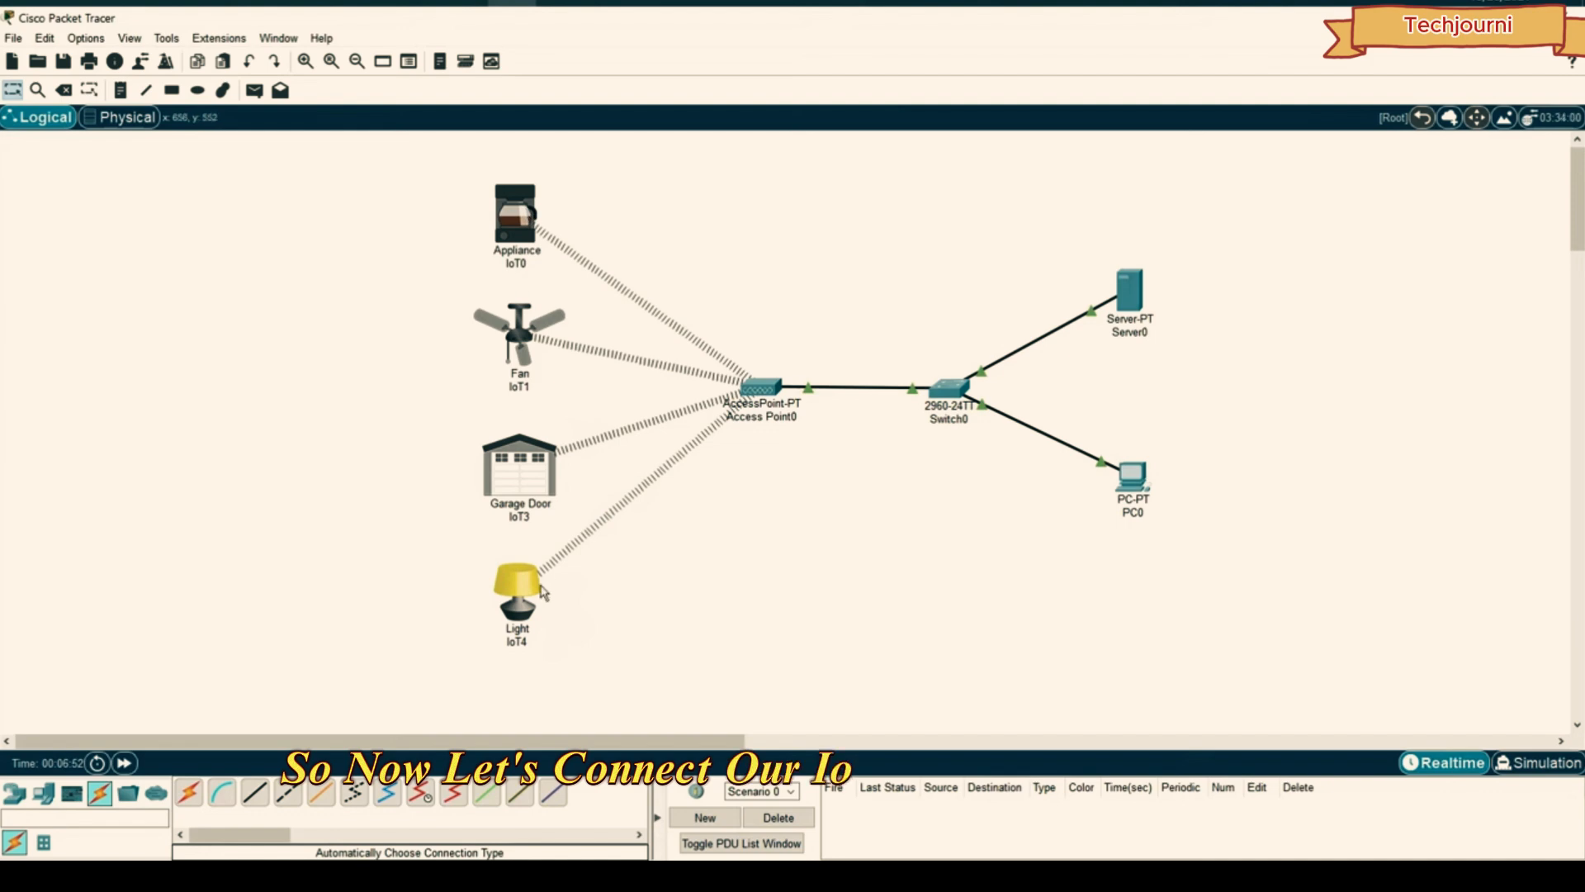
- Connect Appliance IoT0 to remote server 192.168.1.1 using the registration account credentials
left_click(499, 227)
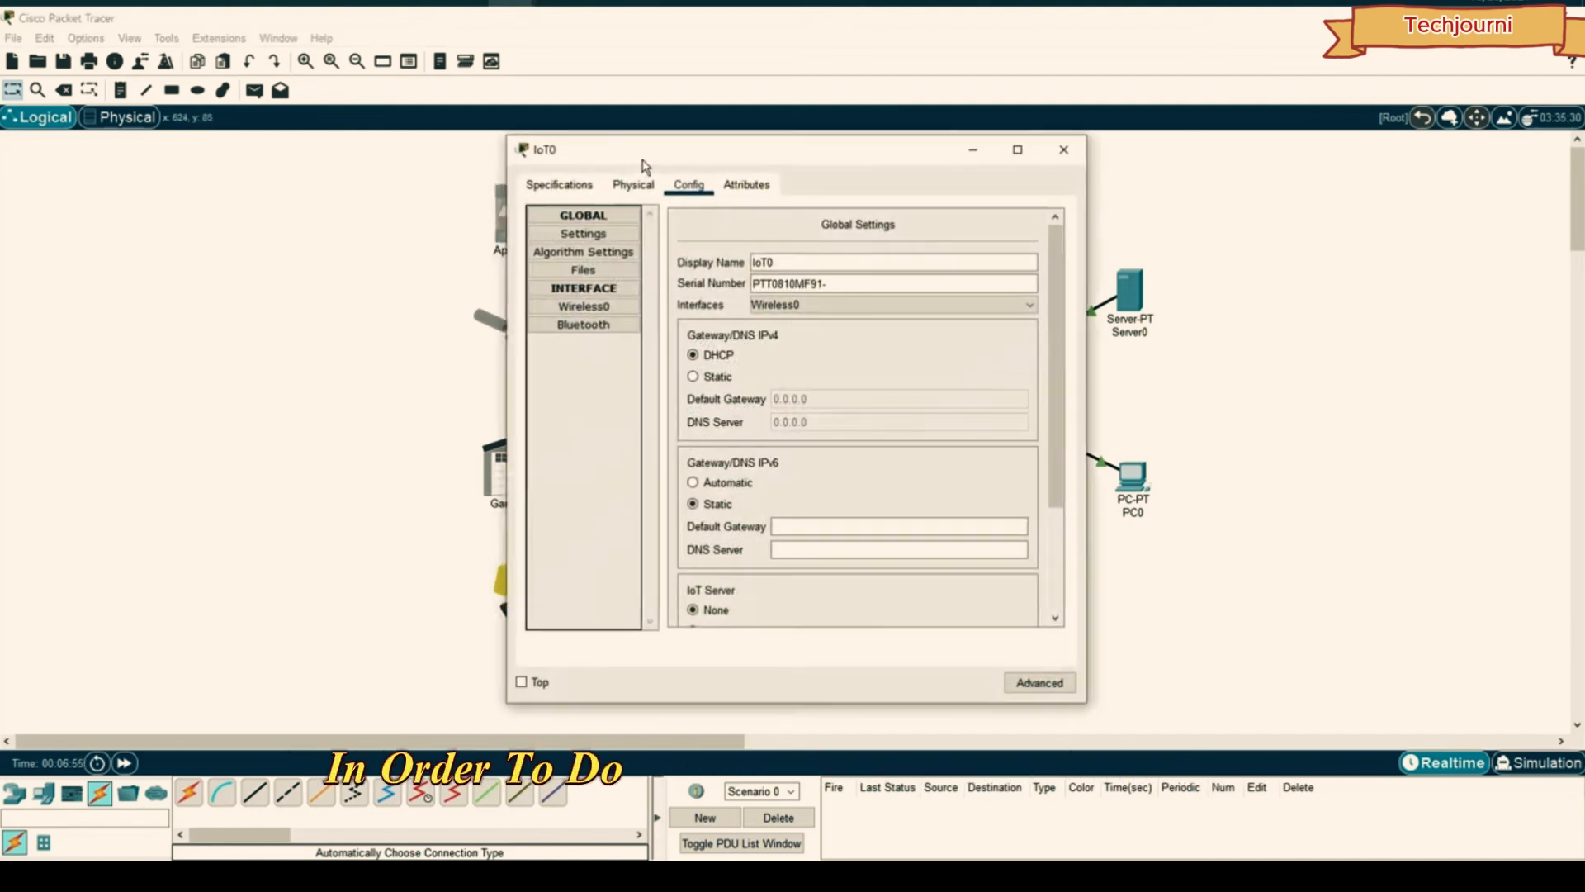
left_click(794, 231)
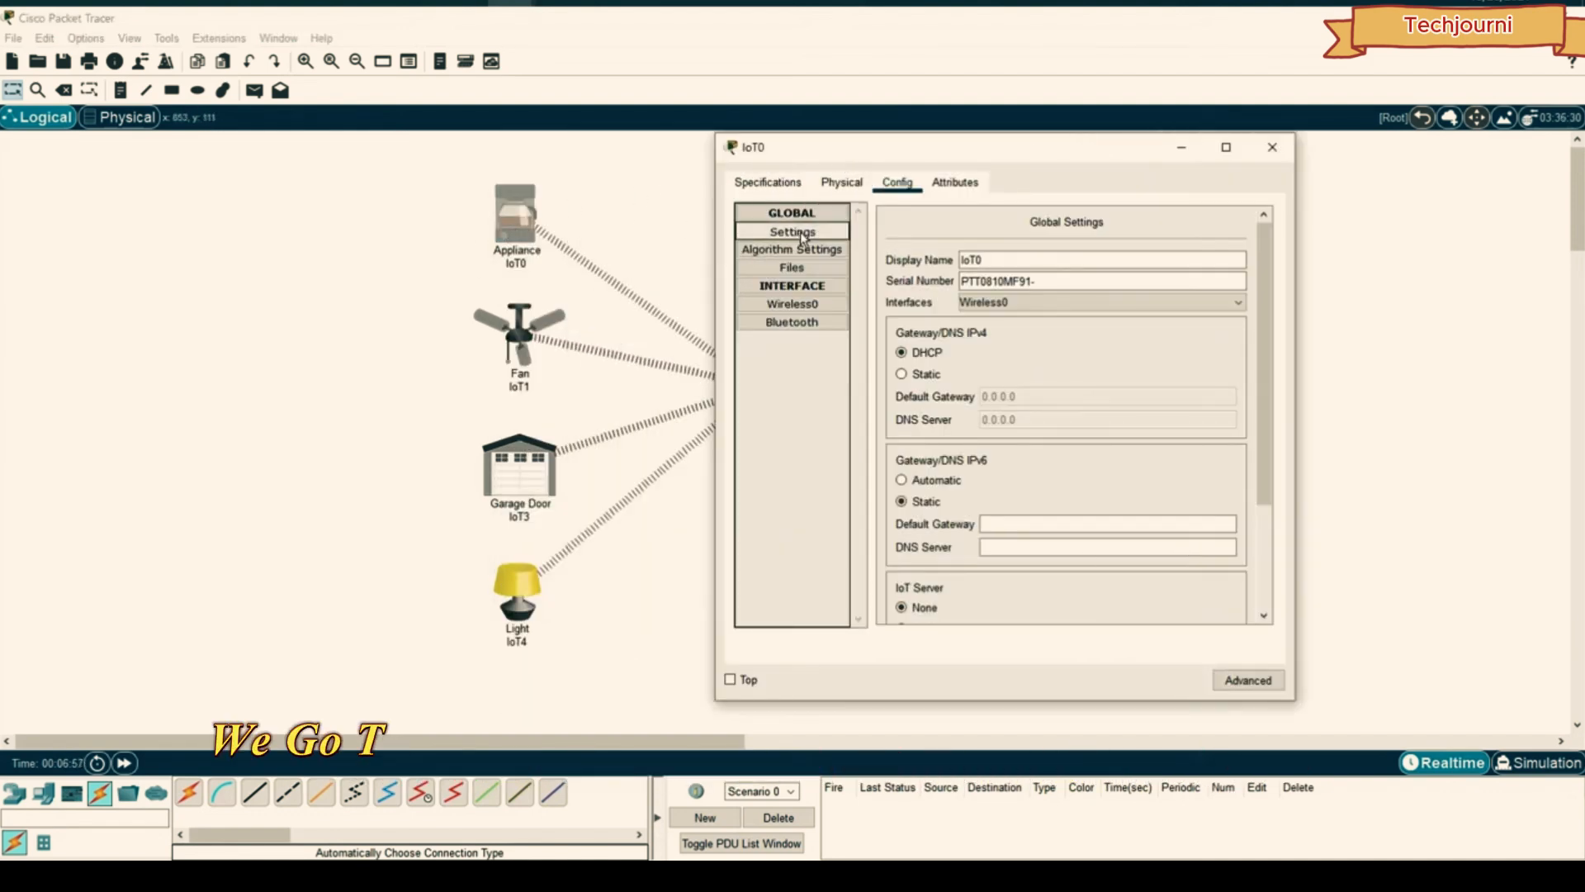
scroll(912, 303, "down", 3)
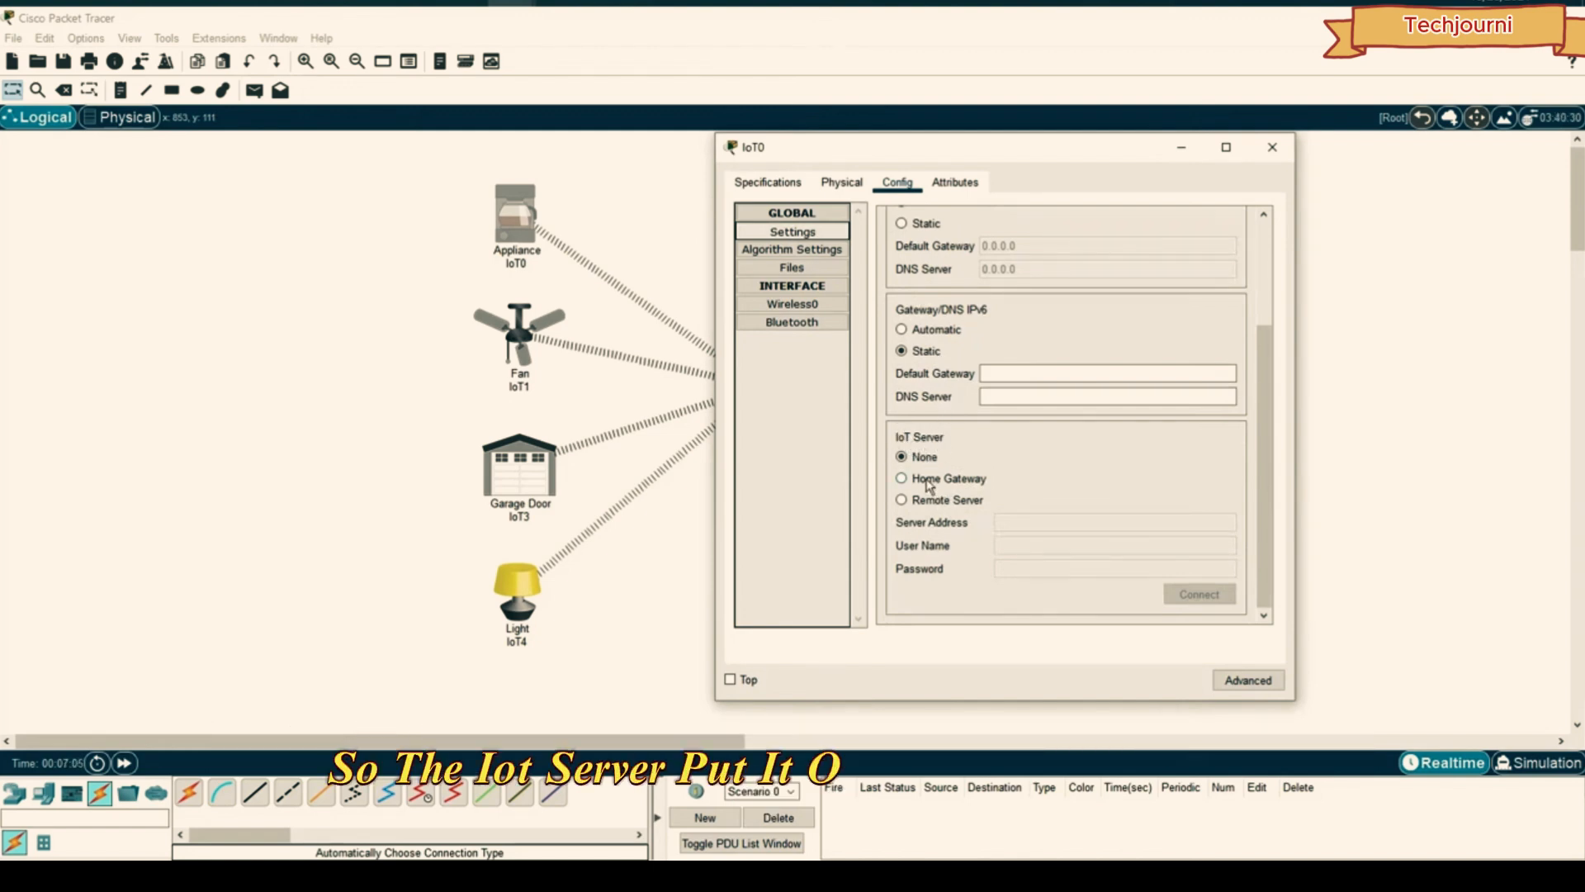
left_click(902, 500)
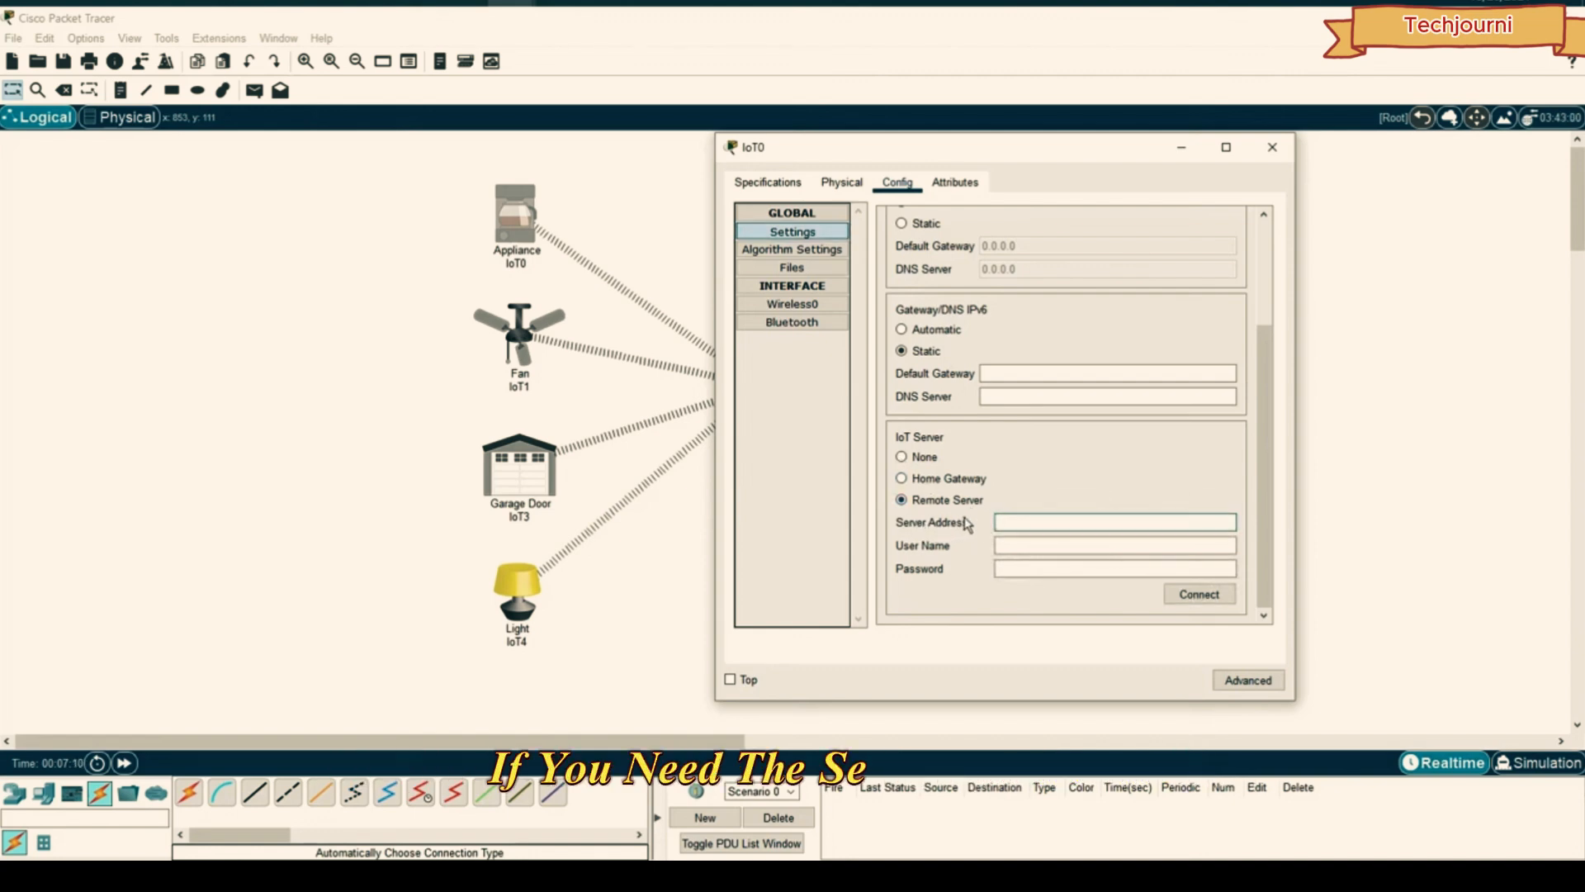
type("192.168.1.1")
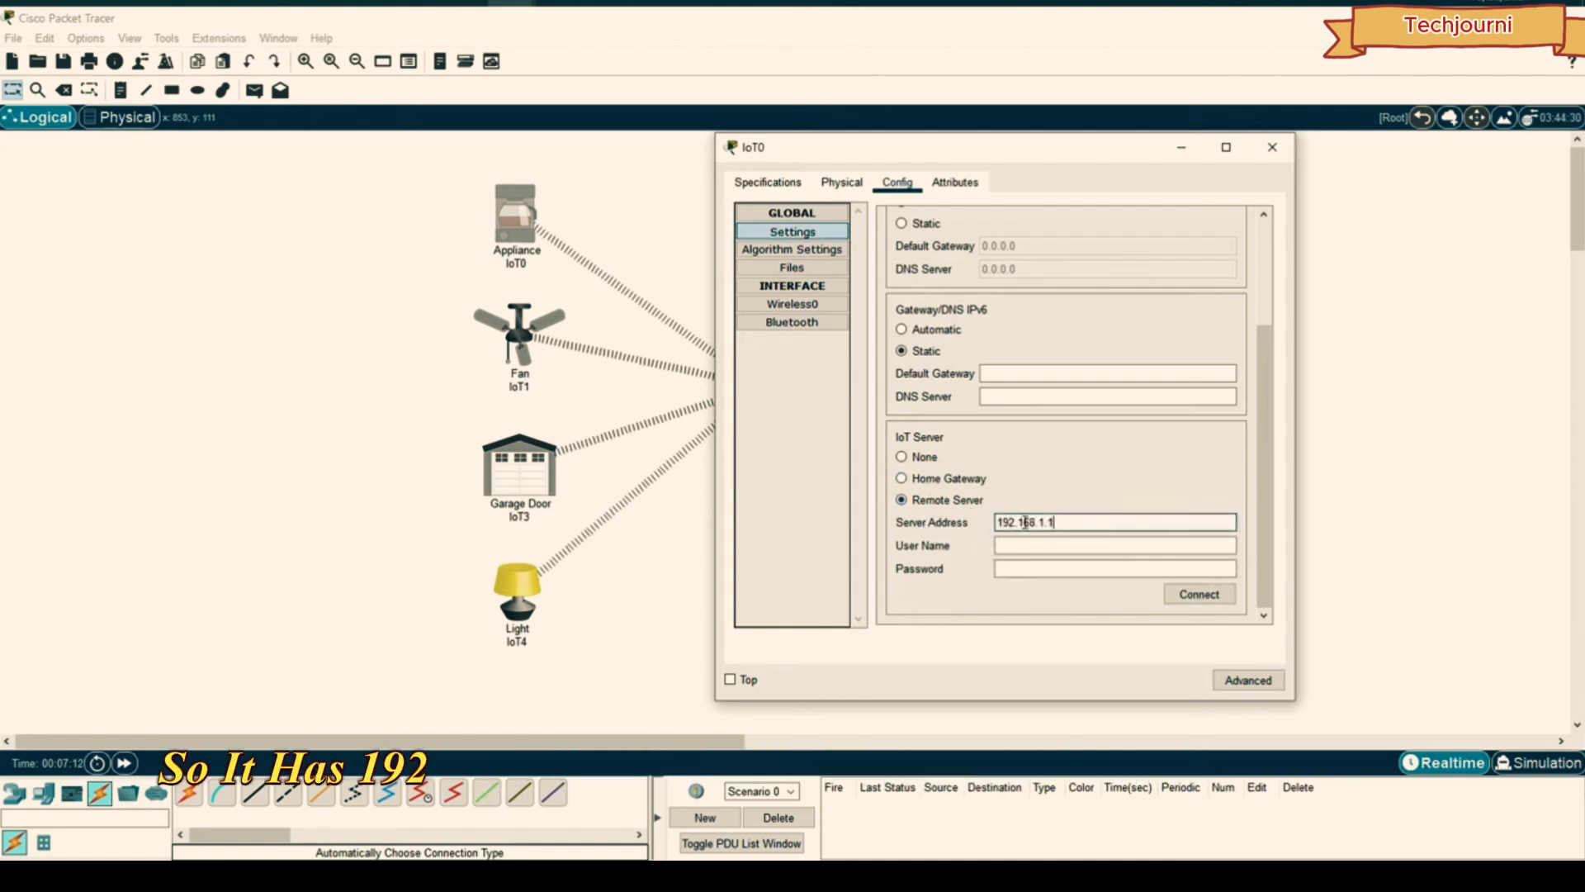
left_click(1032, 543)
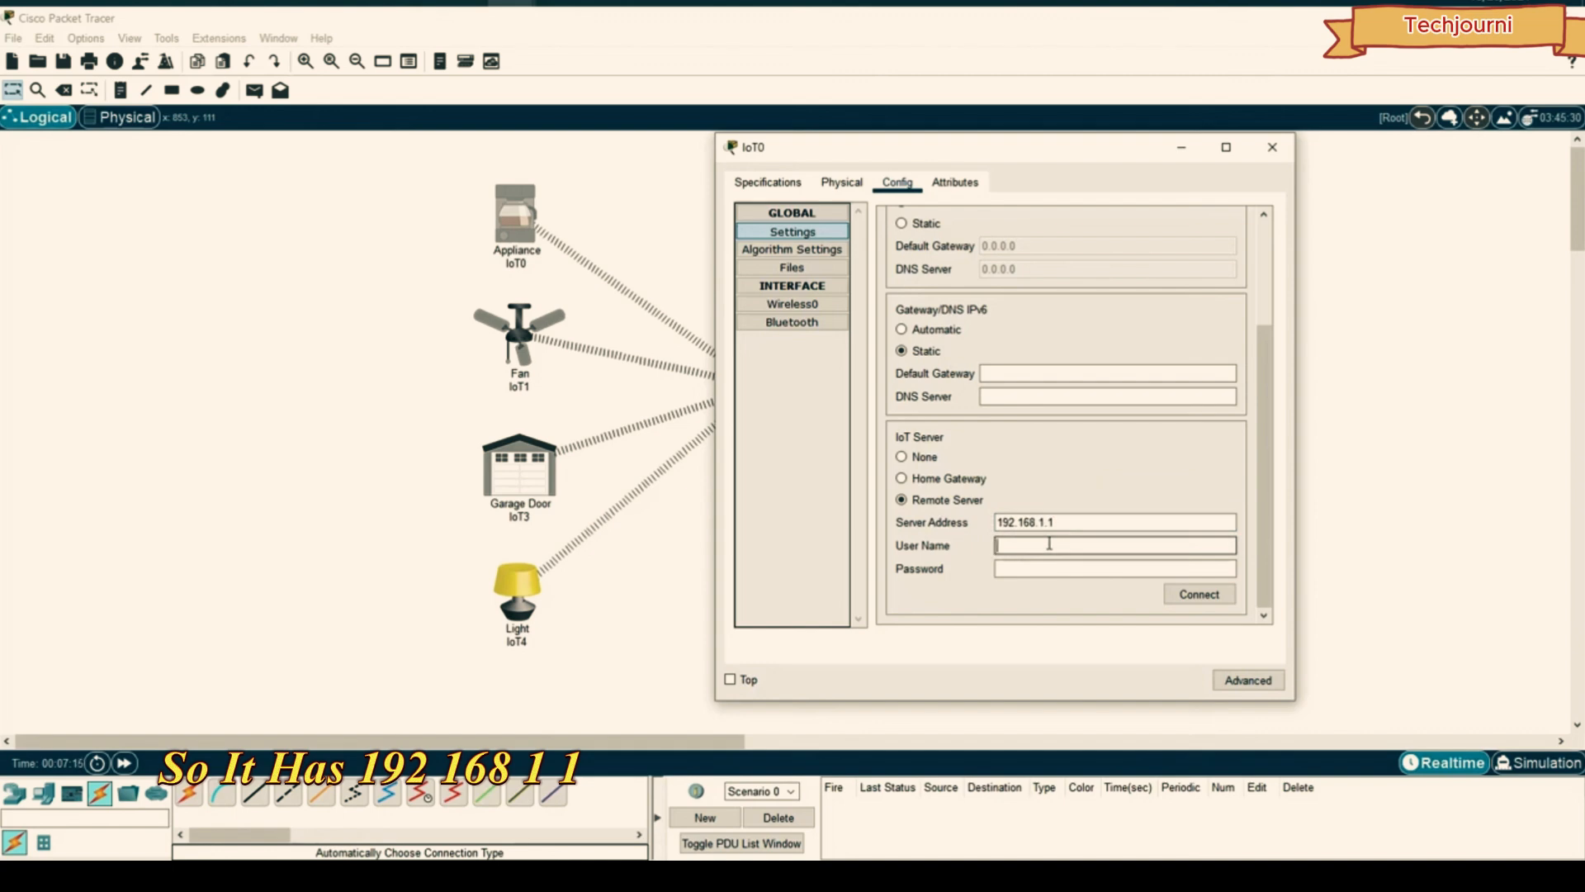
type("adminadmin")
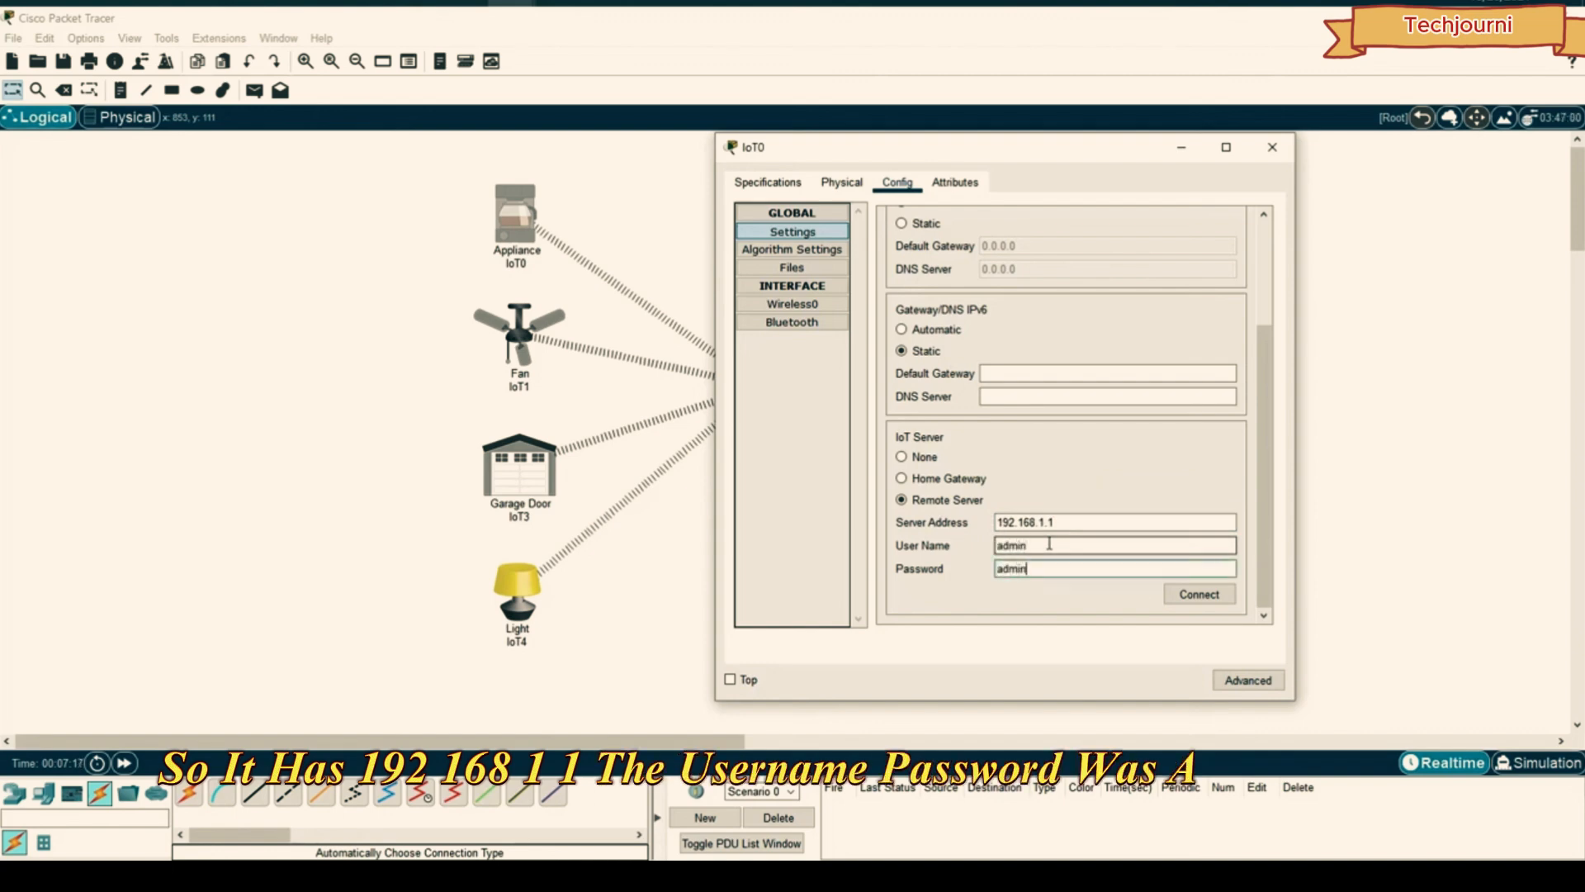
left_click(1188, 596)
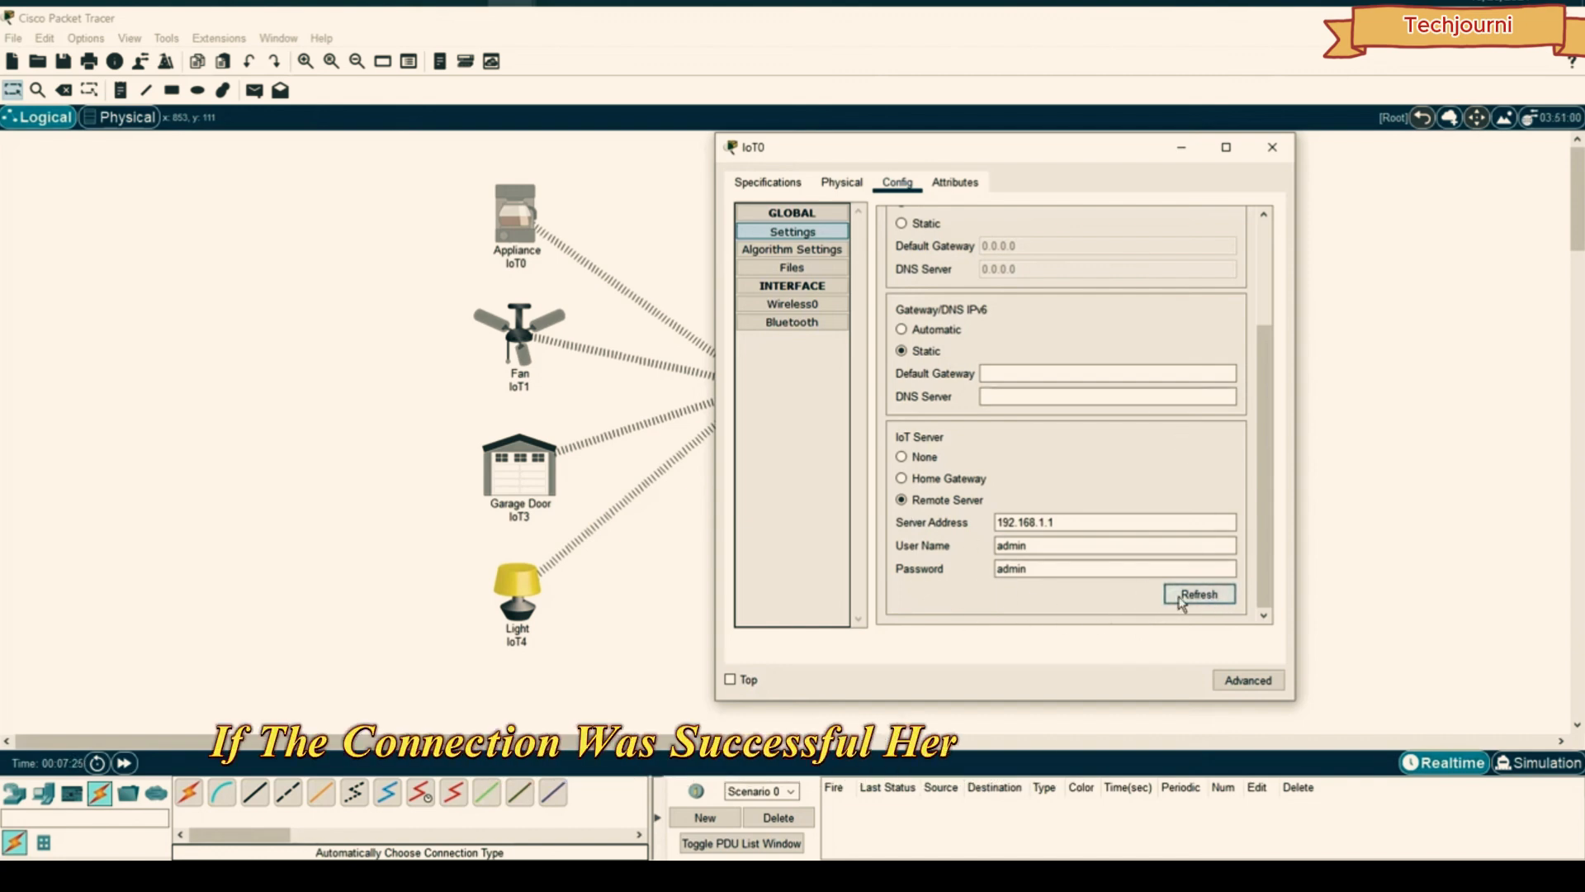
left_click(1183, 152)
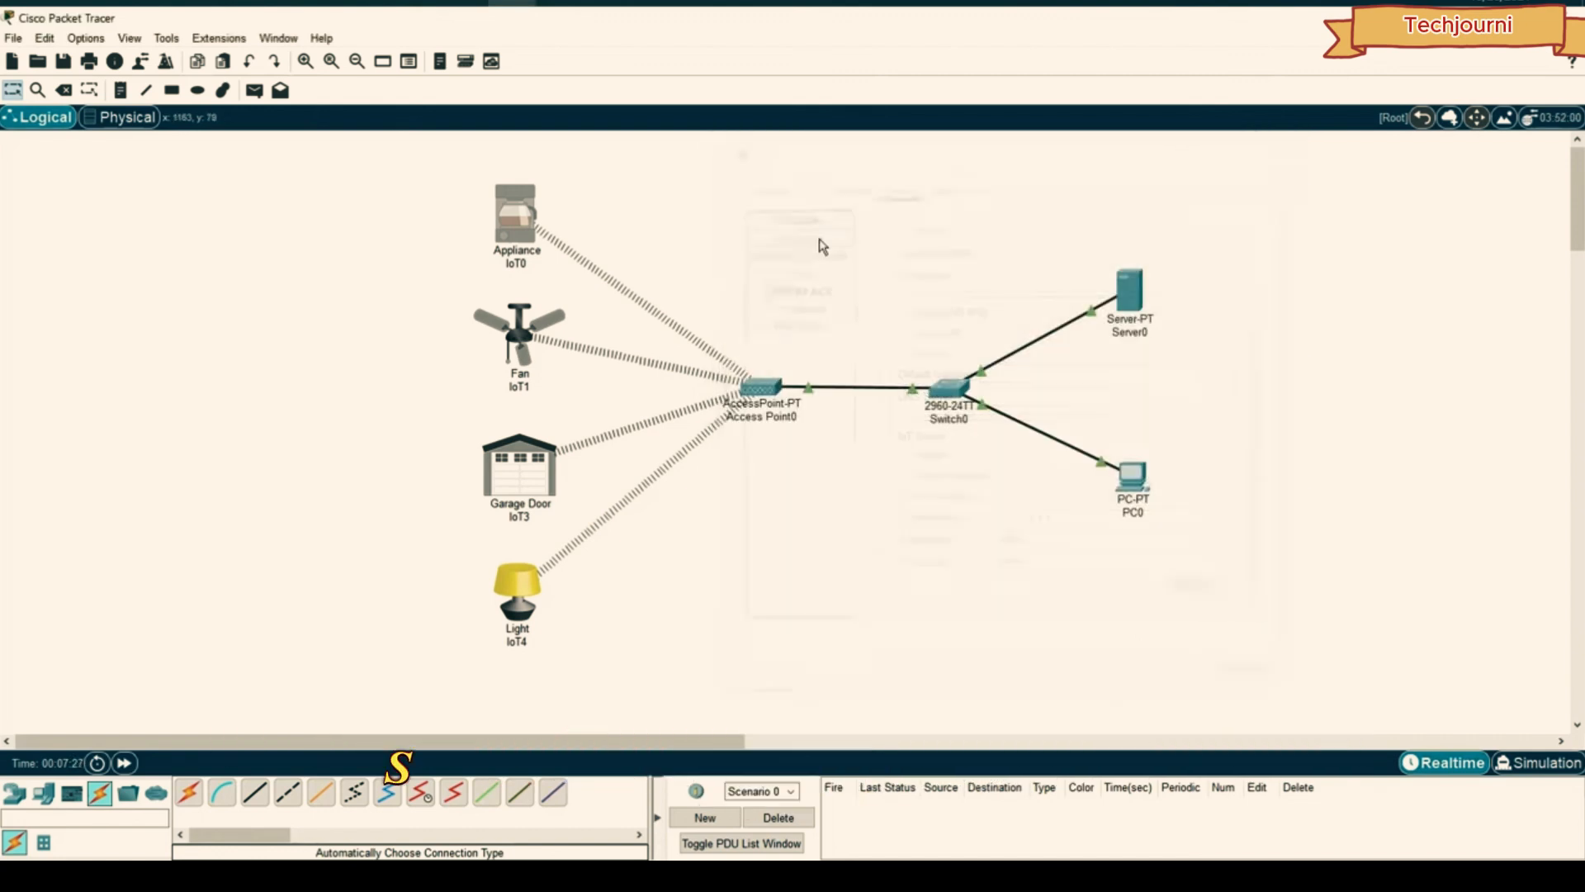
- Connect Fan IoT1 to the remote IoT server, correcting a wrong password first
left_click(520, 335)
left_click(603, 289)
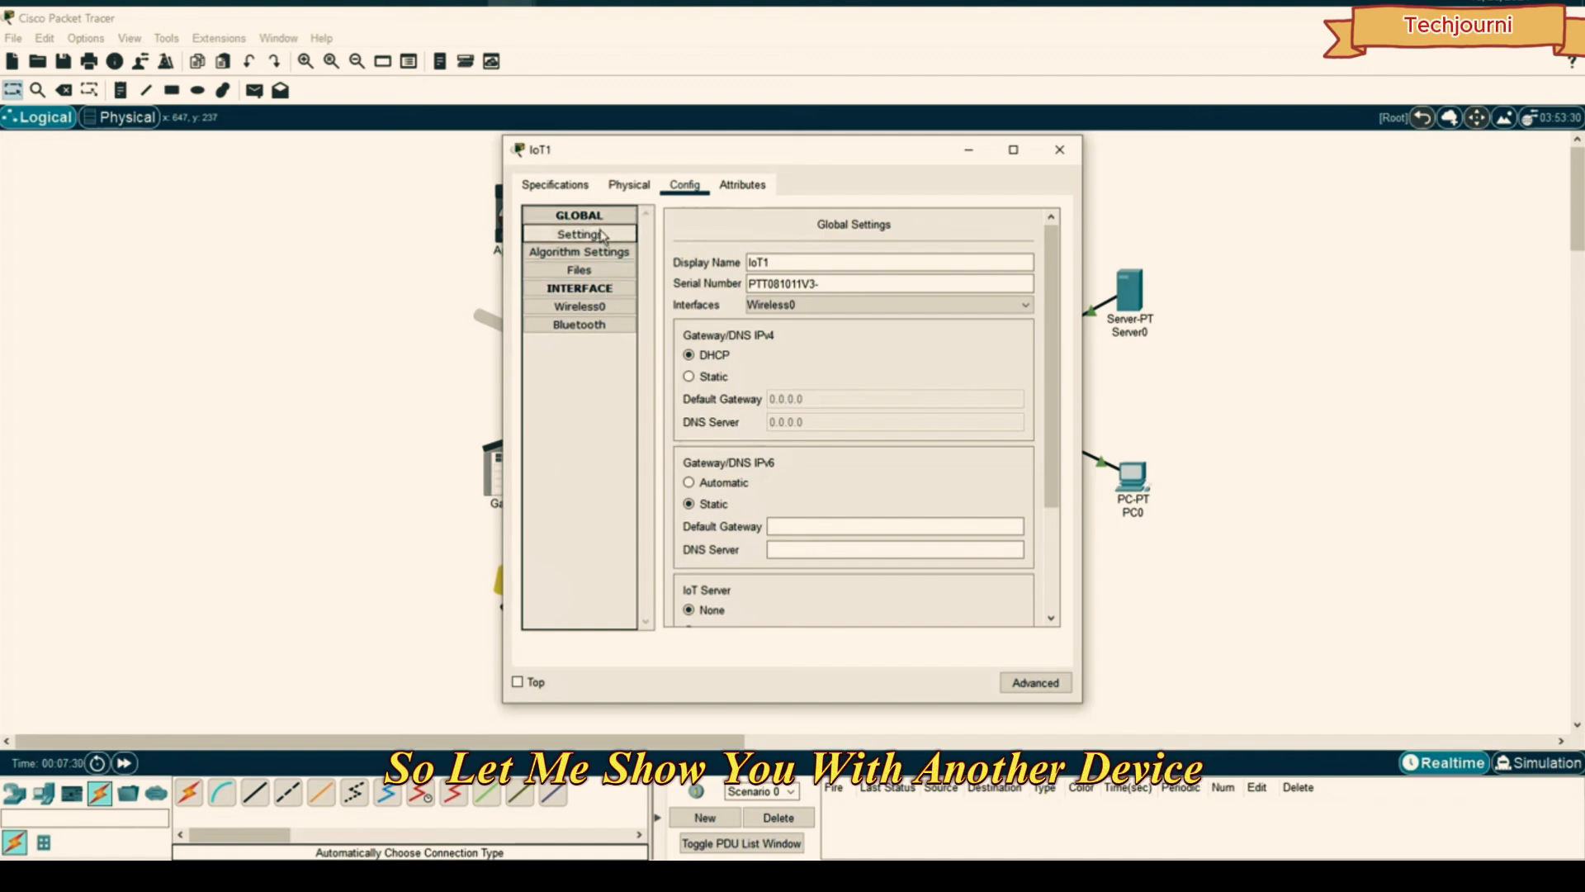
scroll(743, 413, "down", 3)
left_click(710, 502)
left_click(832, 523)
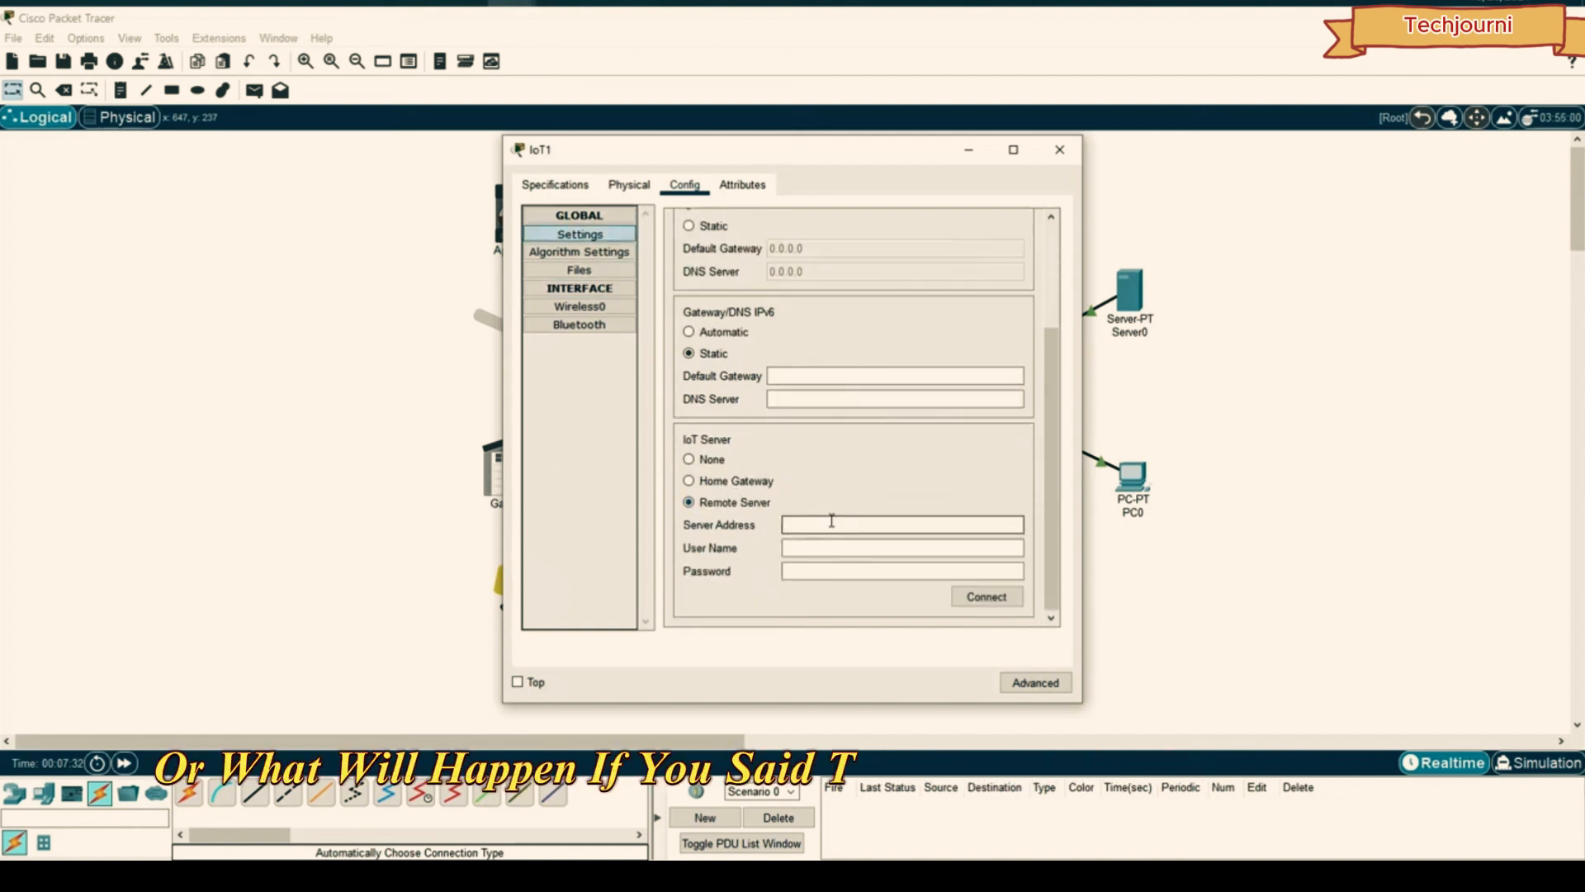
left_click(869, 545)
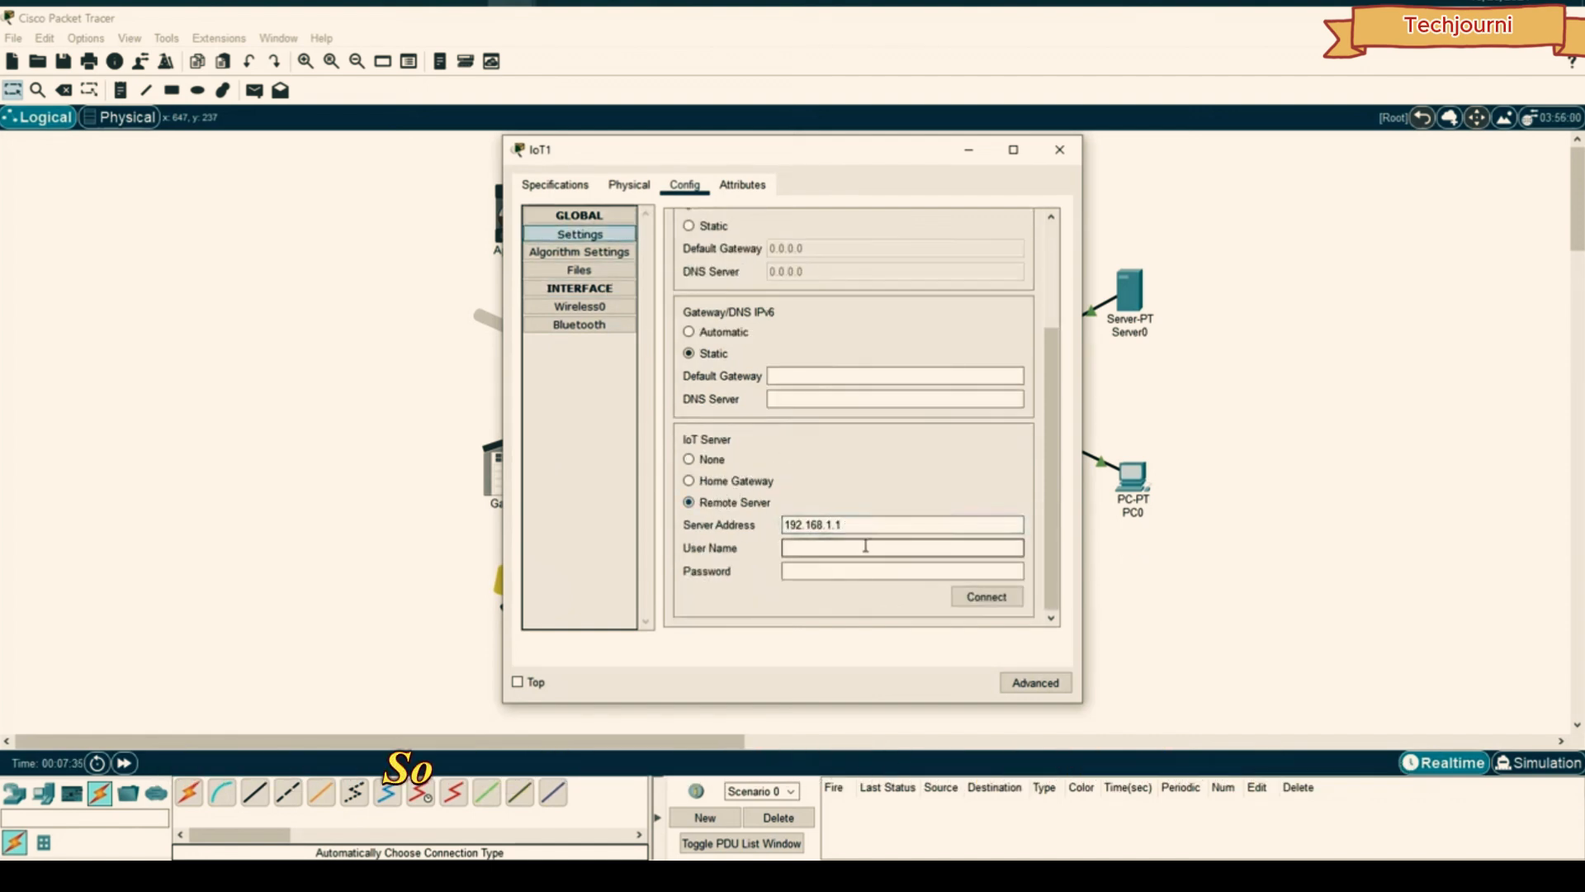
type("admin")
key("Tab")
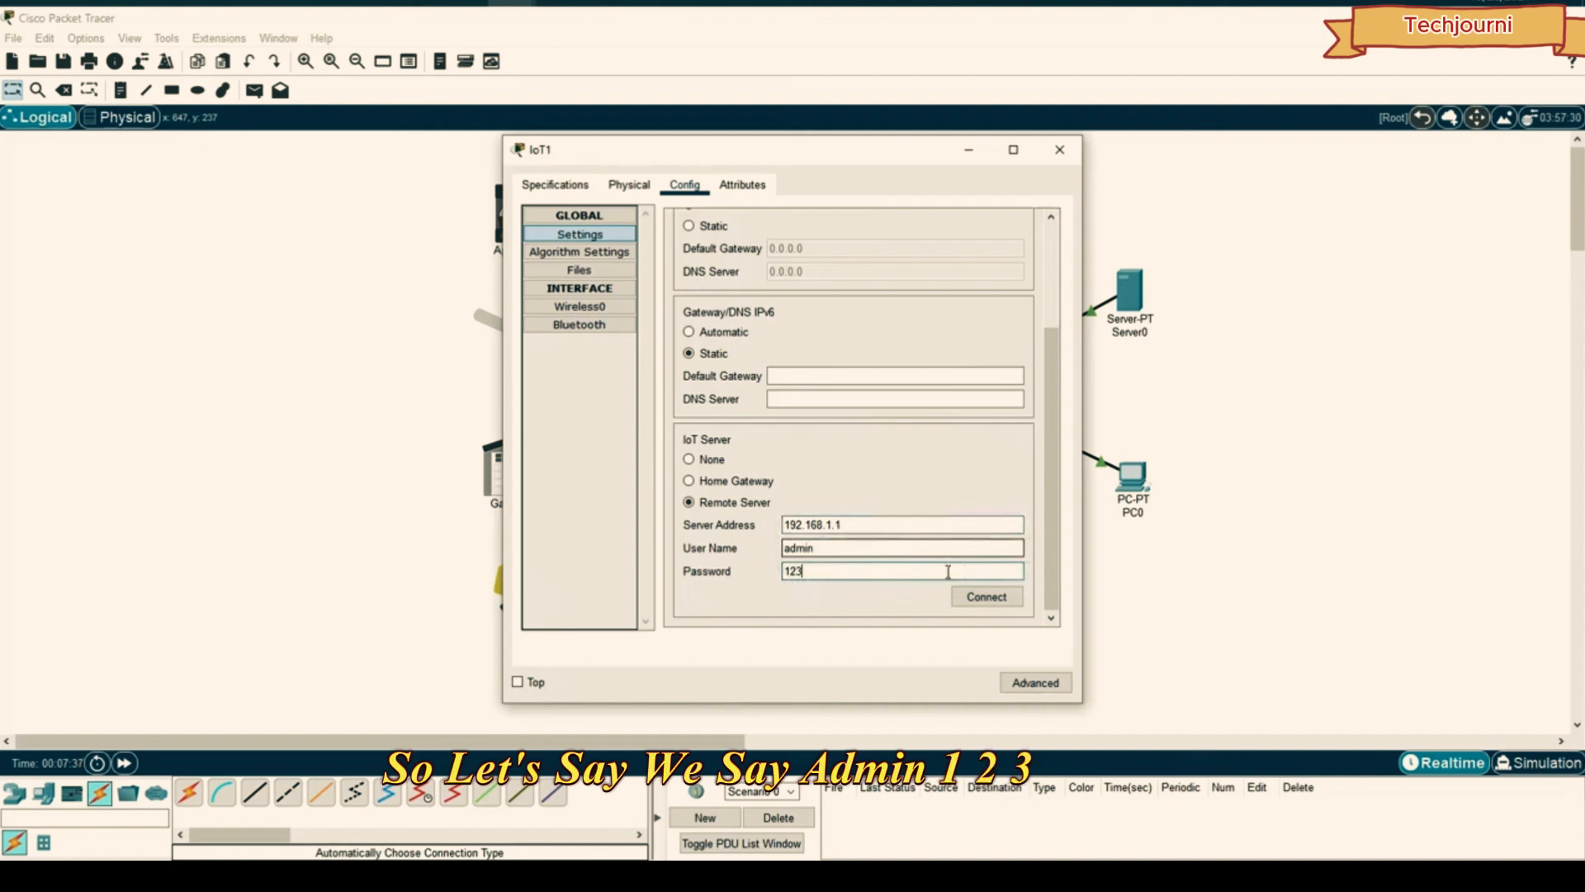
left_click(986, 599)
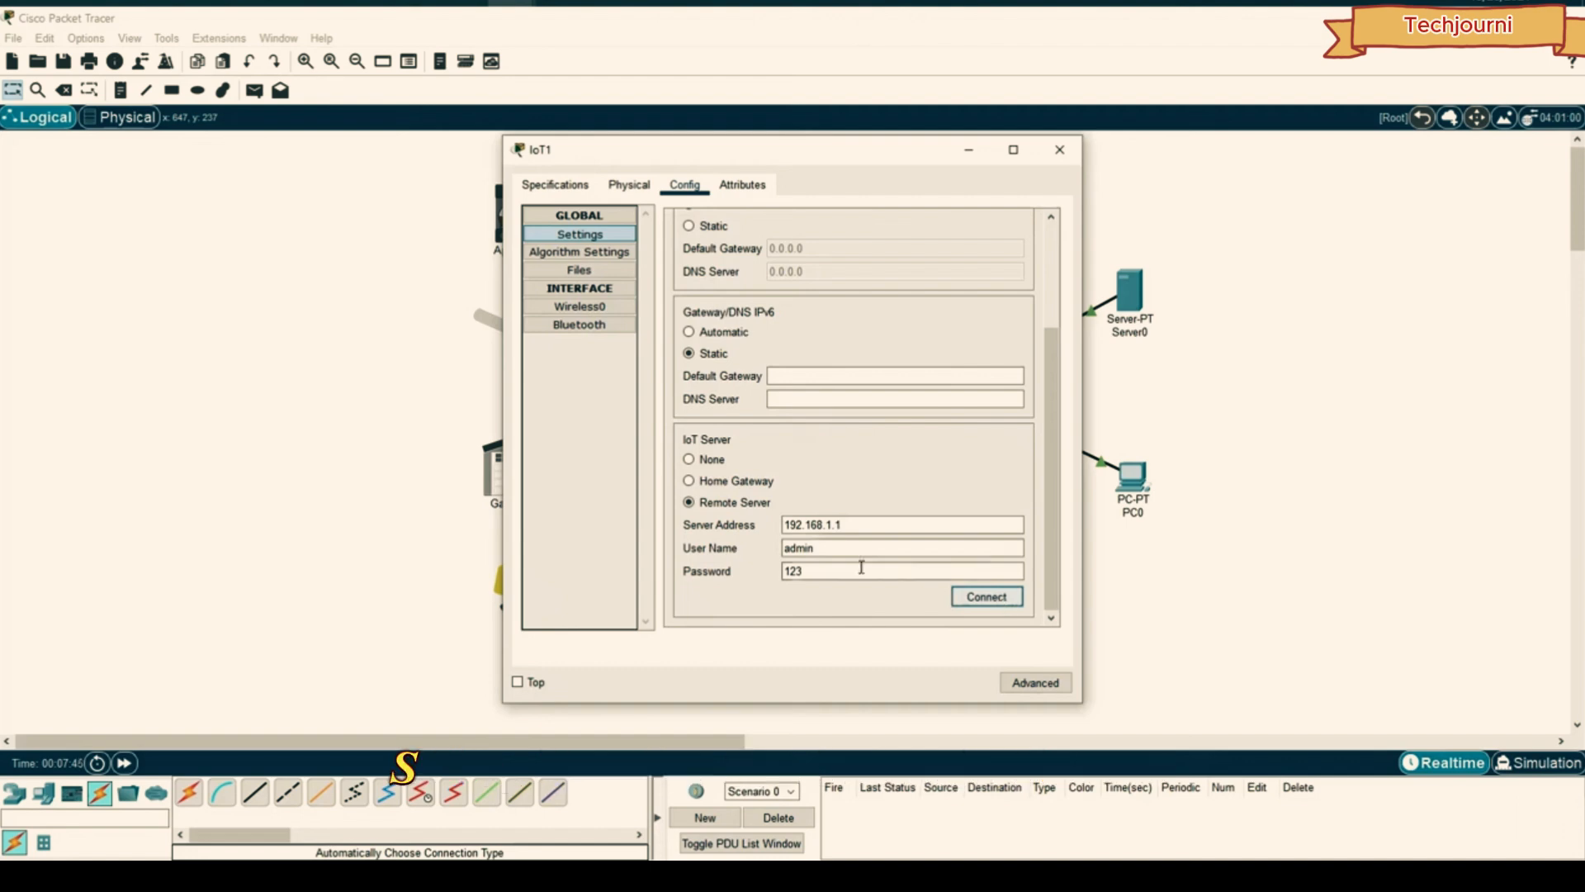
left_click_drag(817, 570, 718, 569)
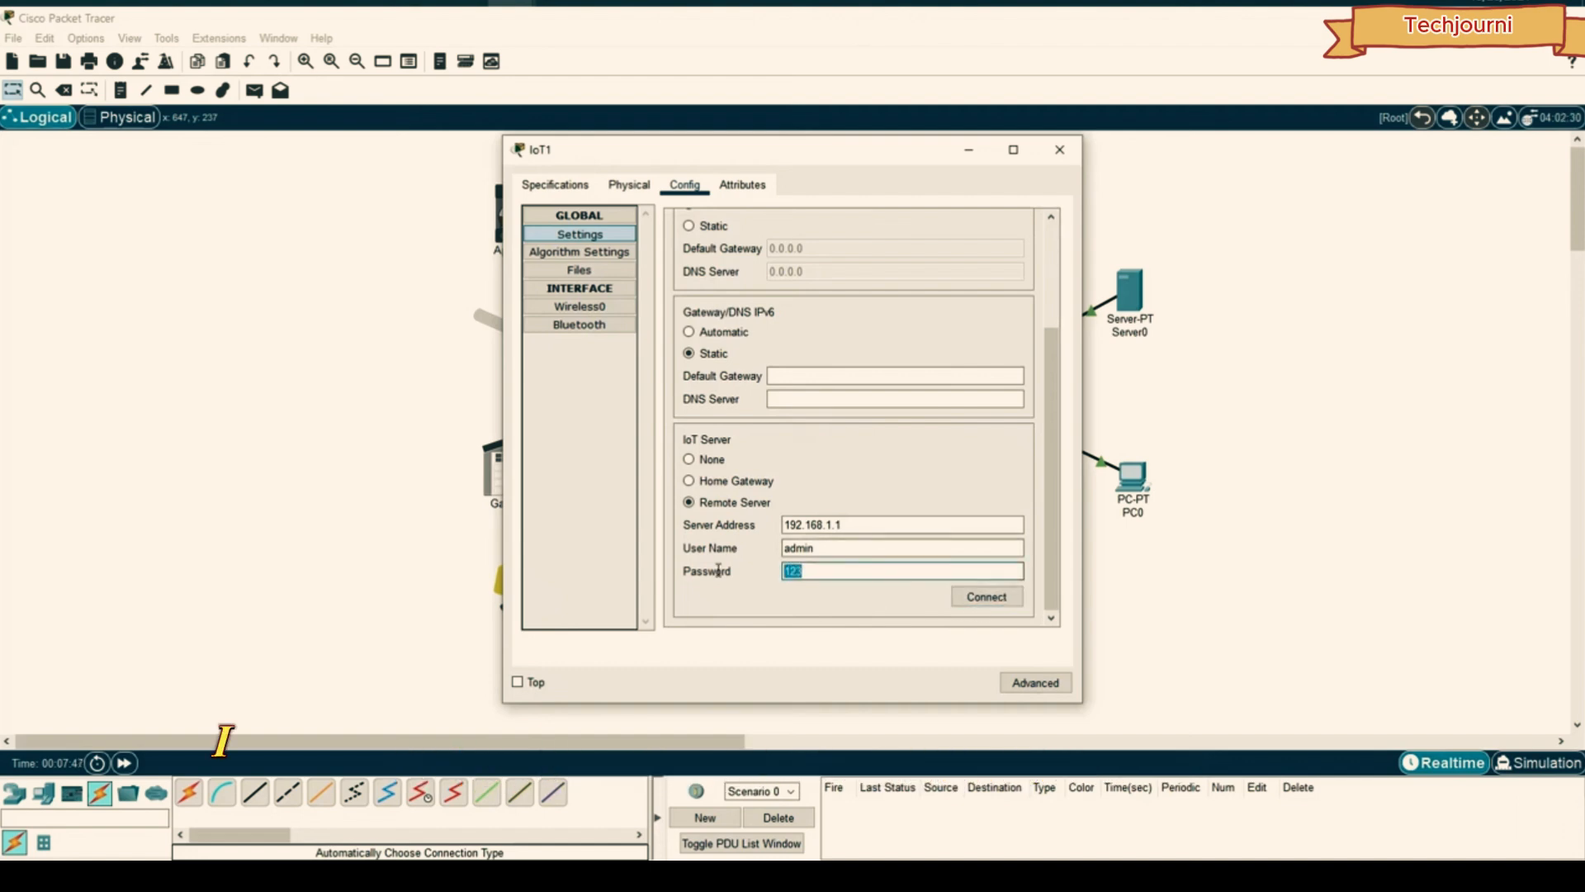
type("admin")
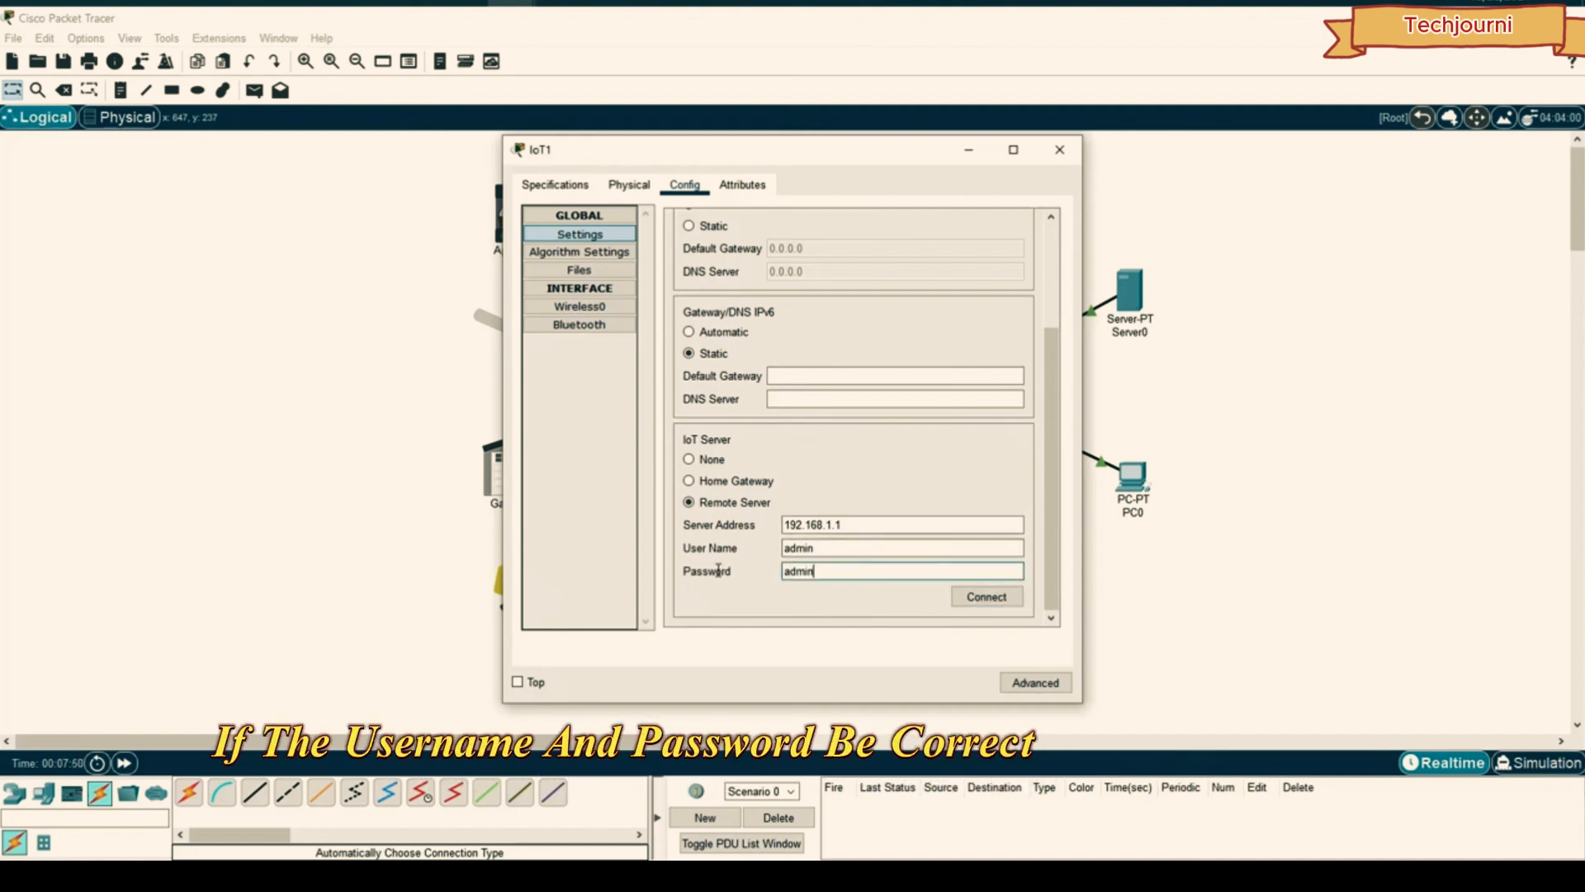
left_click(987, 596)
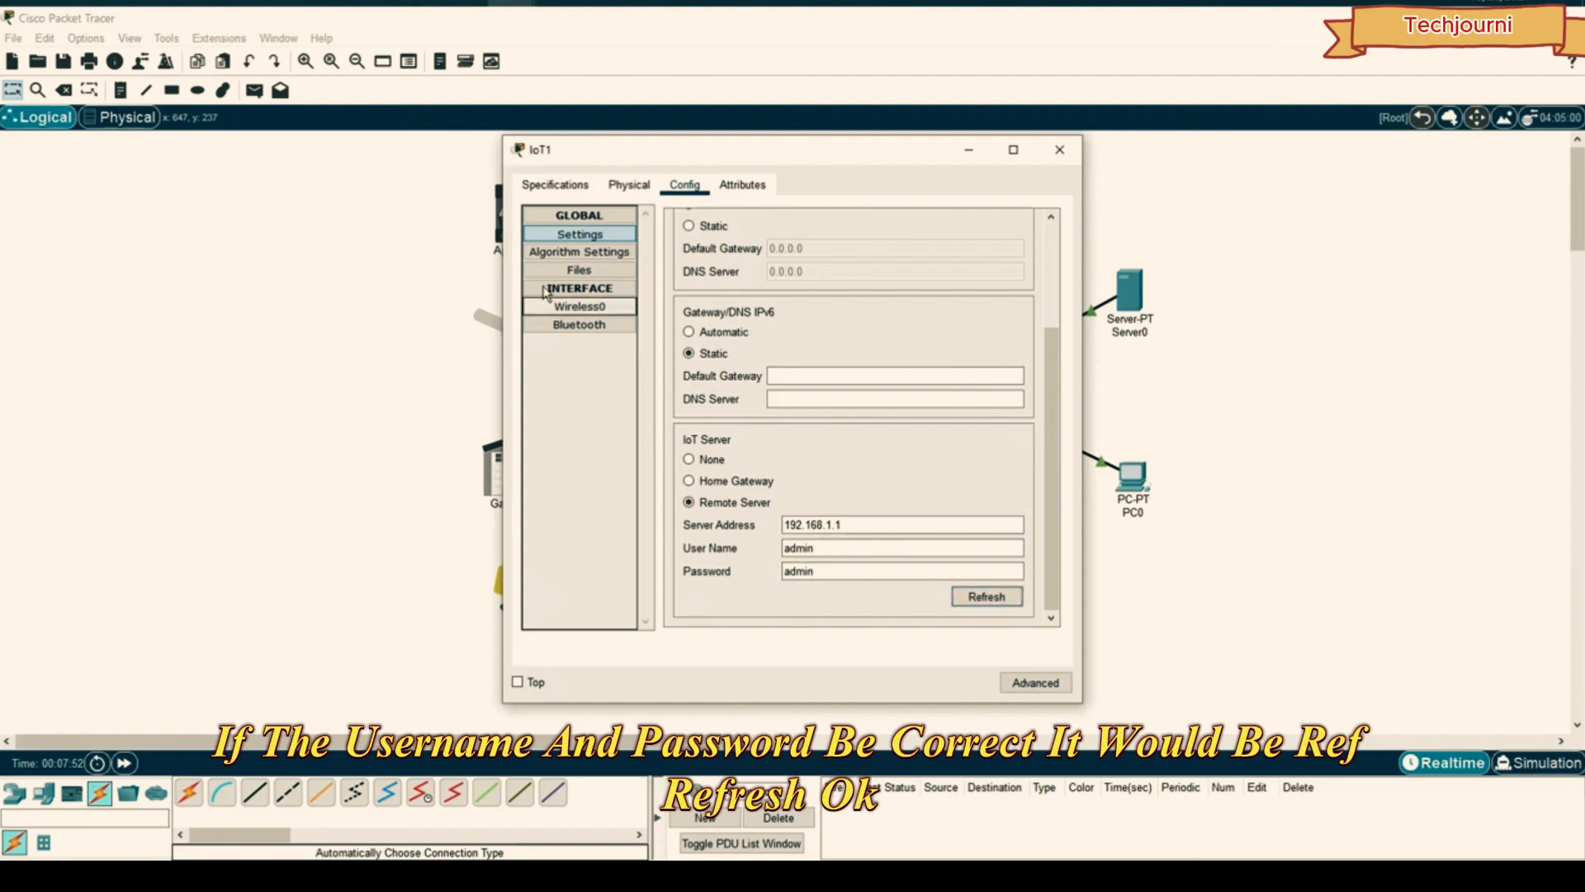
left_click(1058, 152)
- Connect Garage Door IoT3 to the remote IoT server at 192.168.1.1
left_click(526, 476)
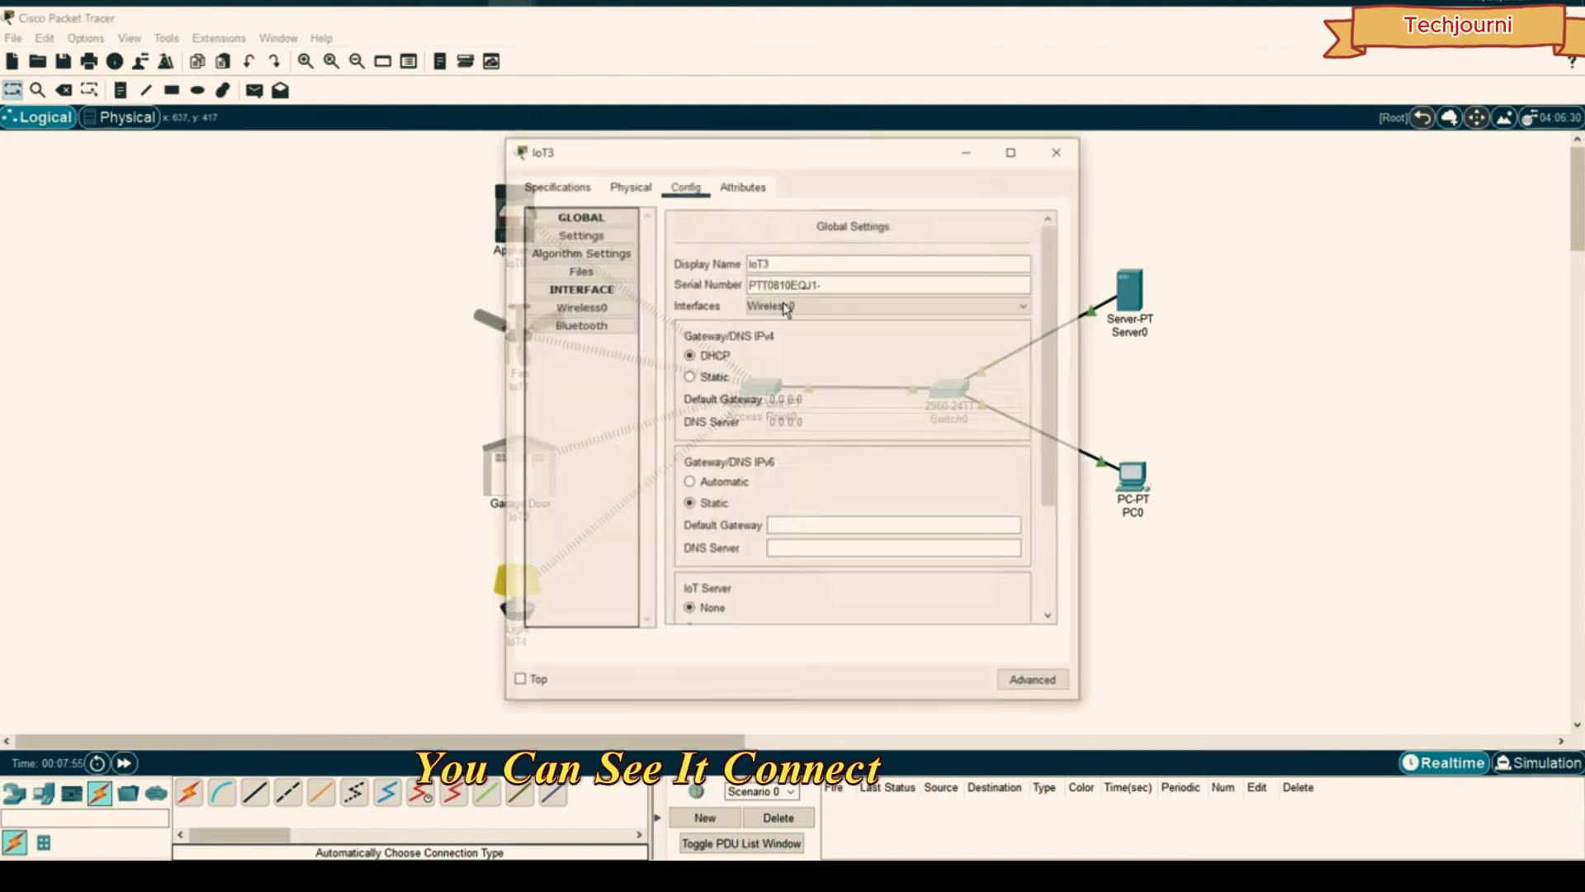
scroll(826, 413, "down", 3)
left_click(688, 502)
left_click(836, 526)
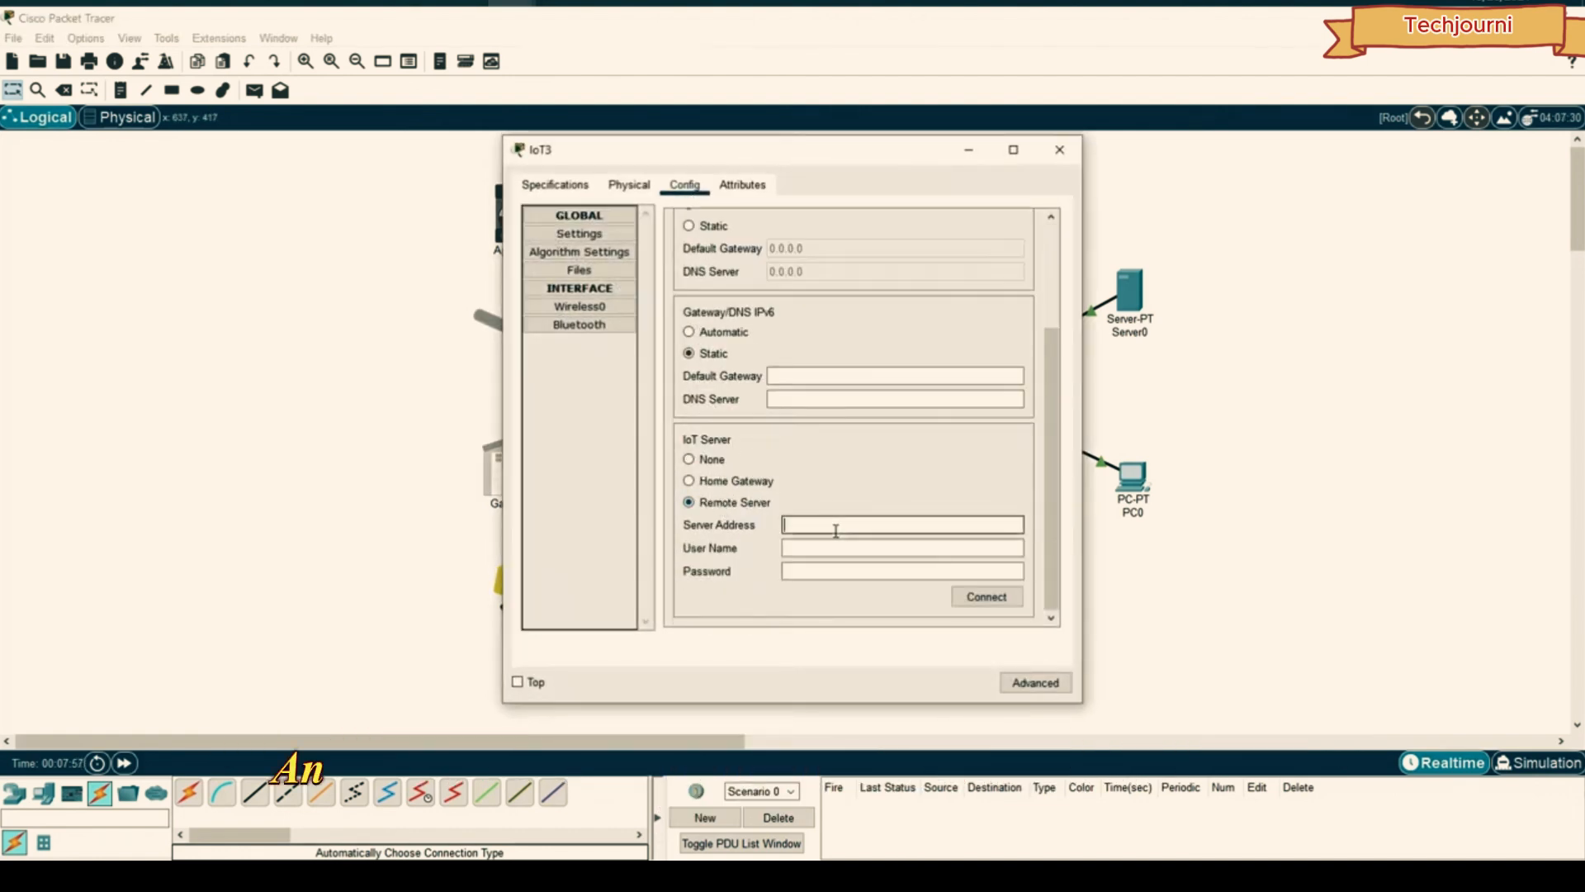
left_click(829, 544)
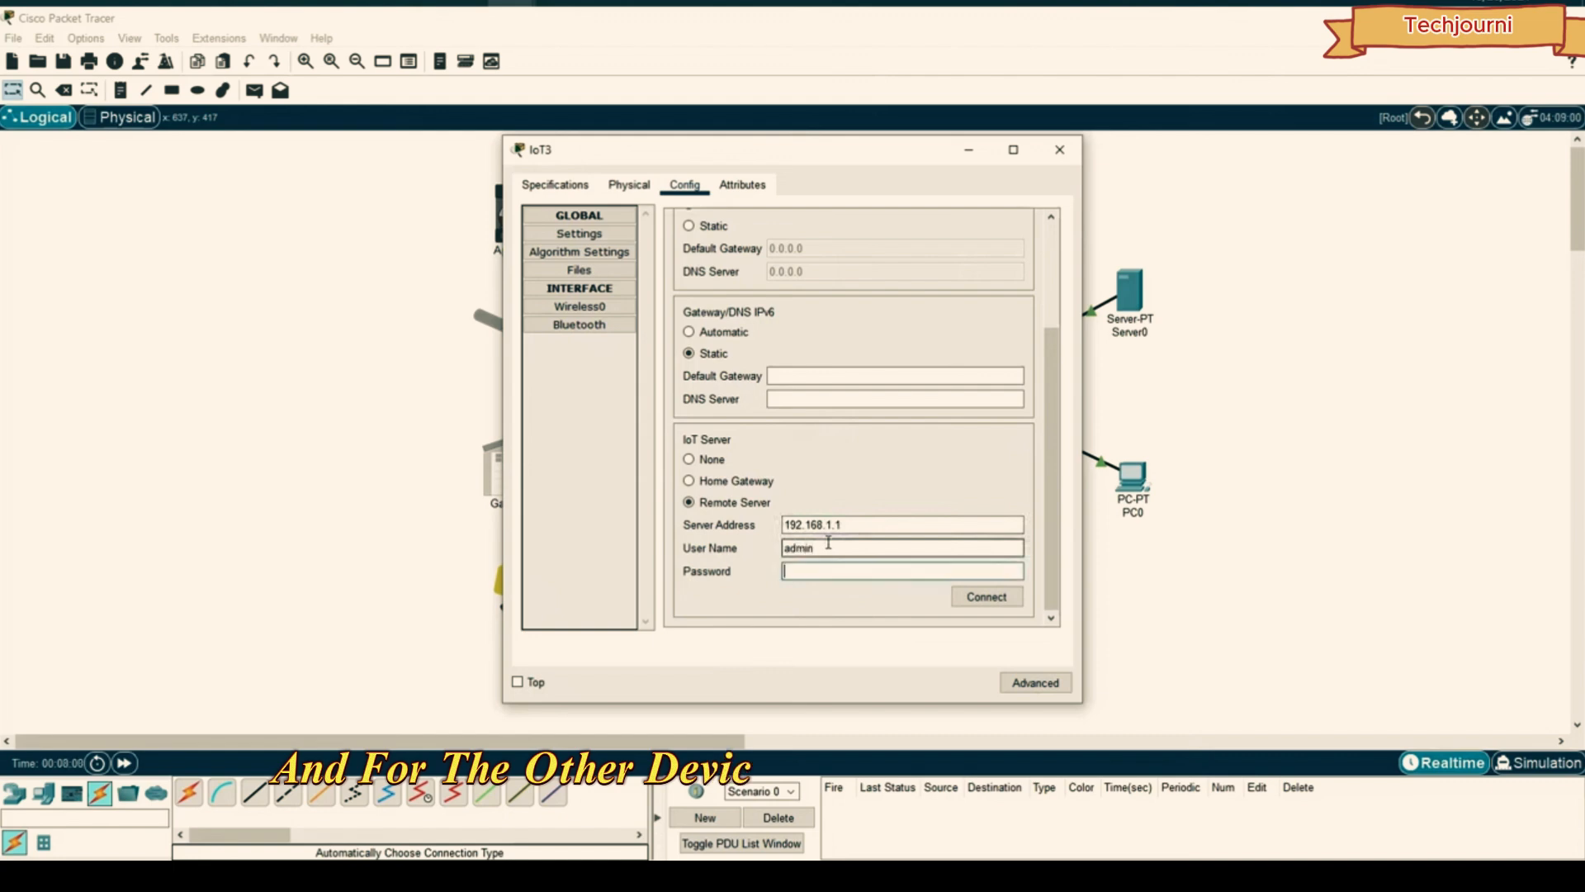
type("admin")
left_click(966, 601)
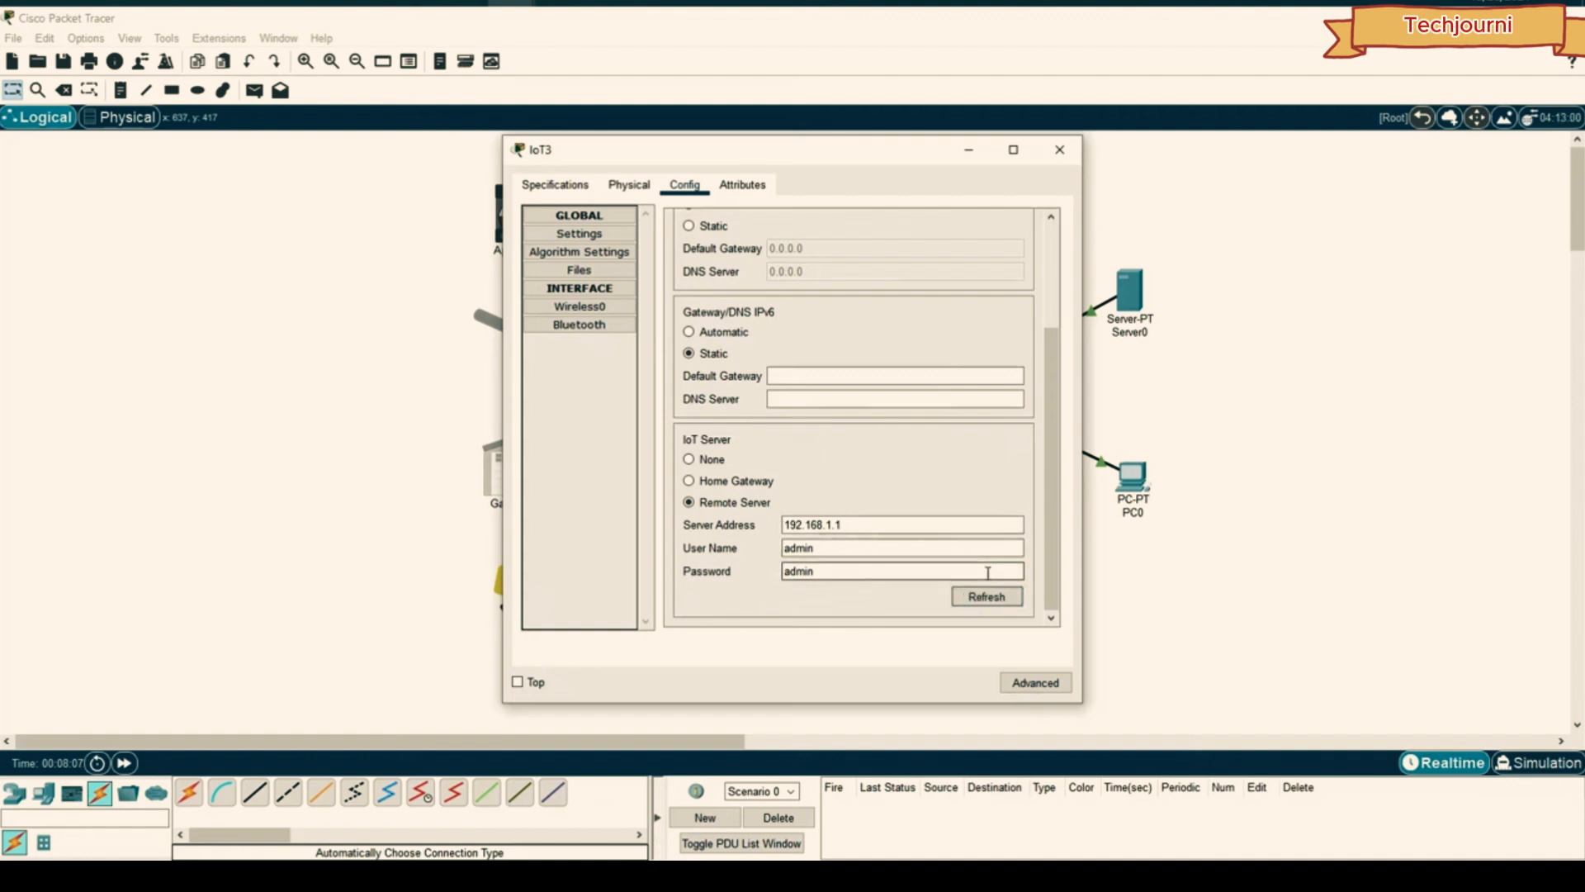
left_click(1059, 150)
- Connect Light IoT4 to the remote IoT server and close its window
left_click(528, 576)
left_click(679, 187)
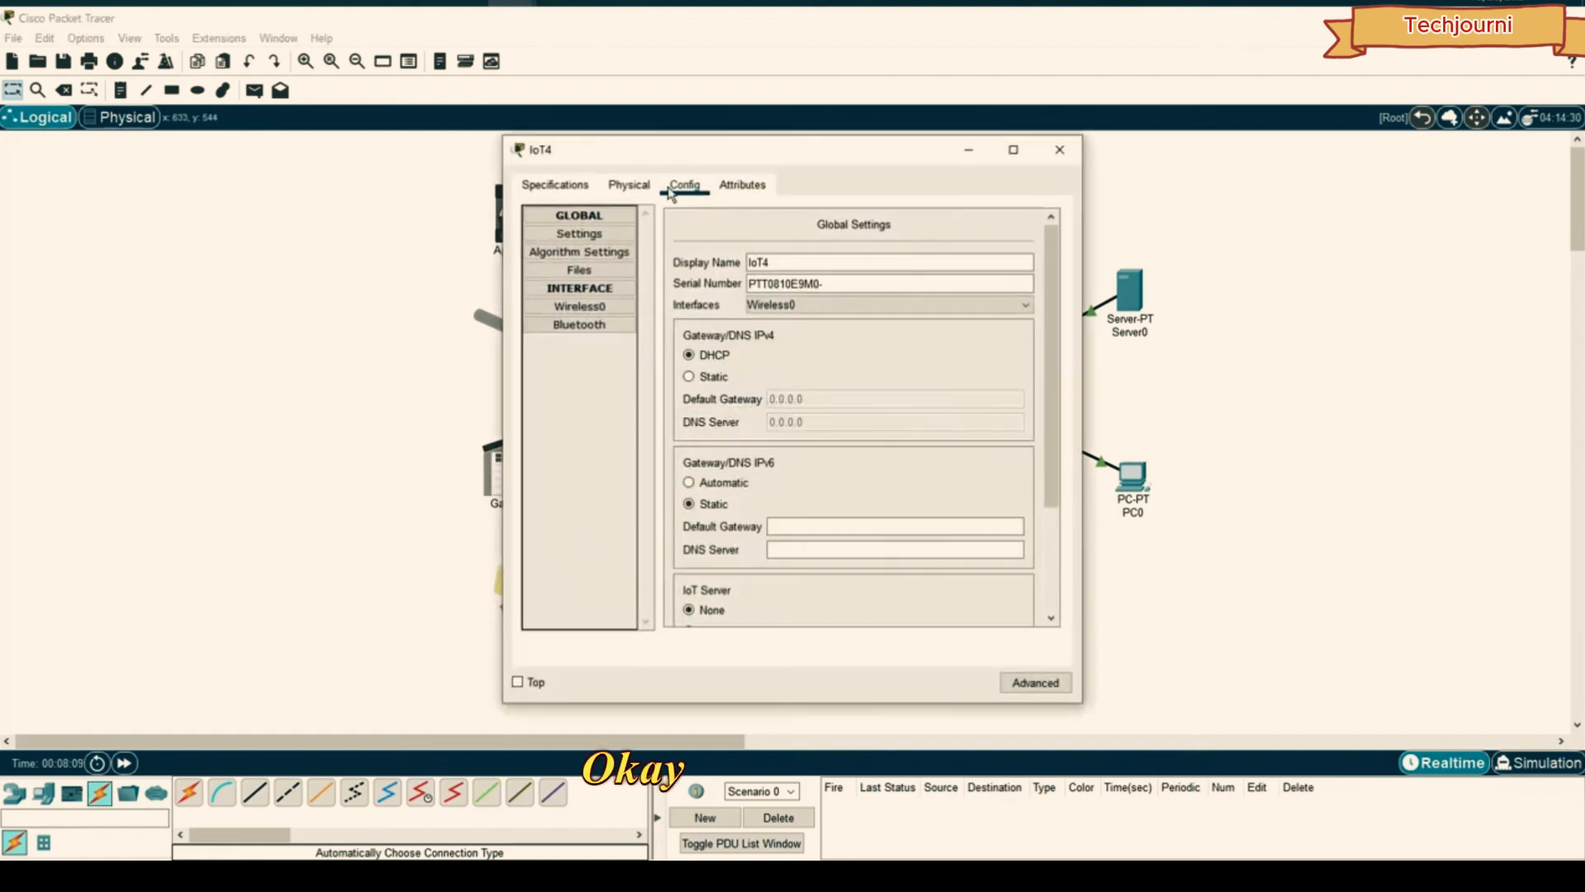
scroll(731, 501, "down", 2)
scroll(735, 504, "down", 1)
left_click(710, 502)
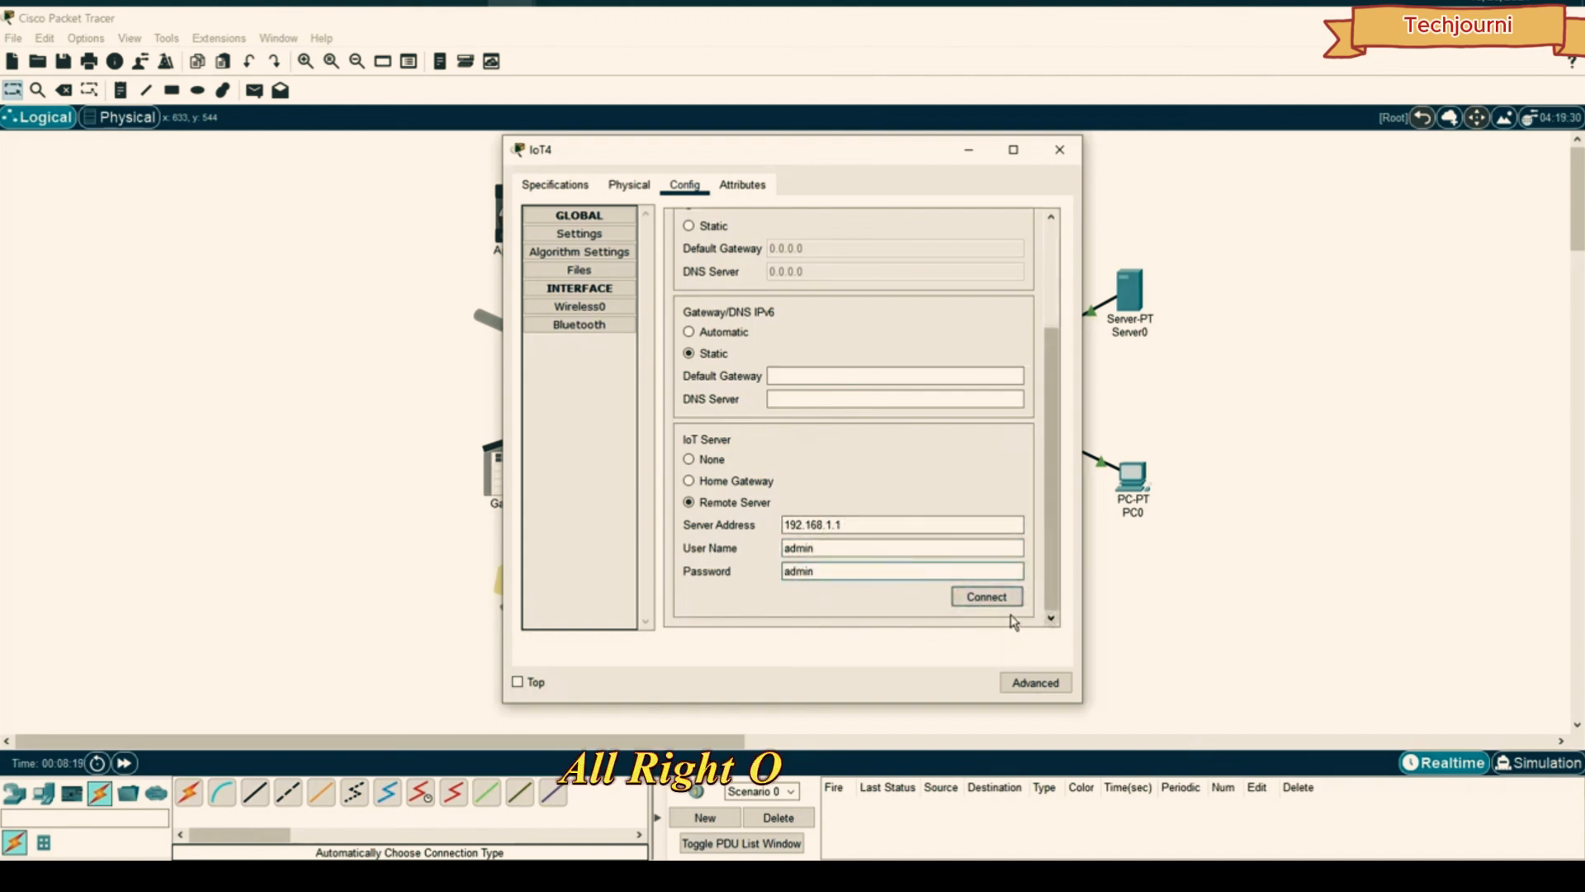
left_click(990, 607)
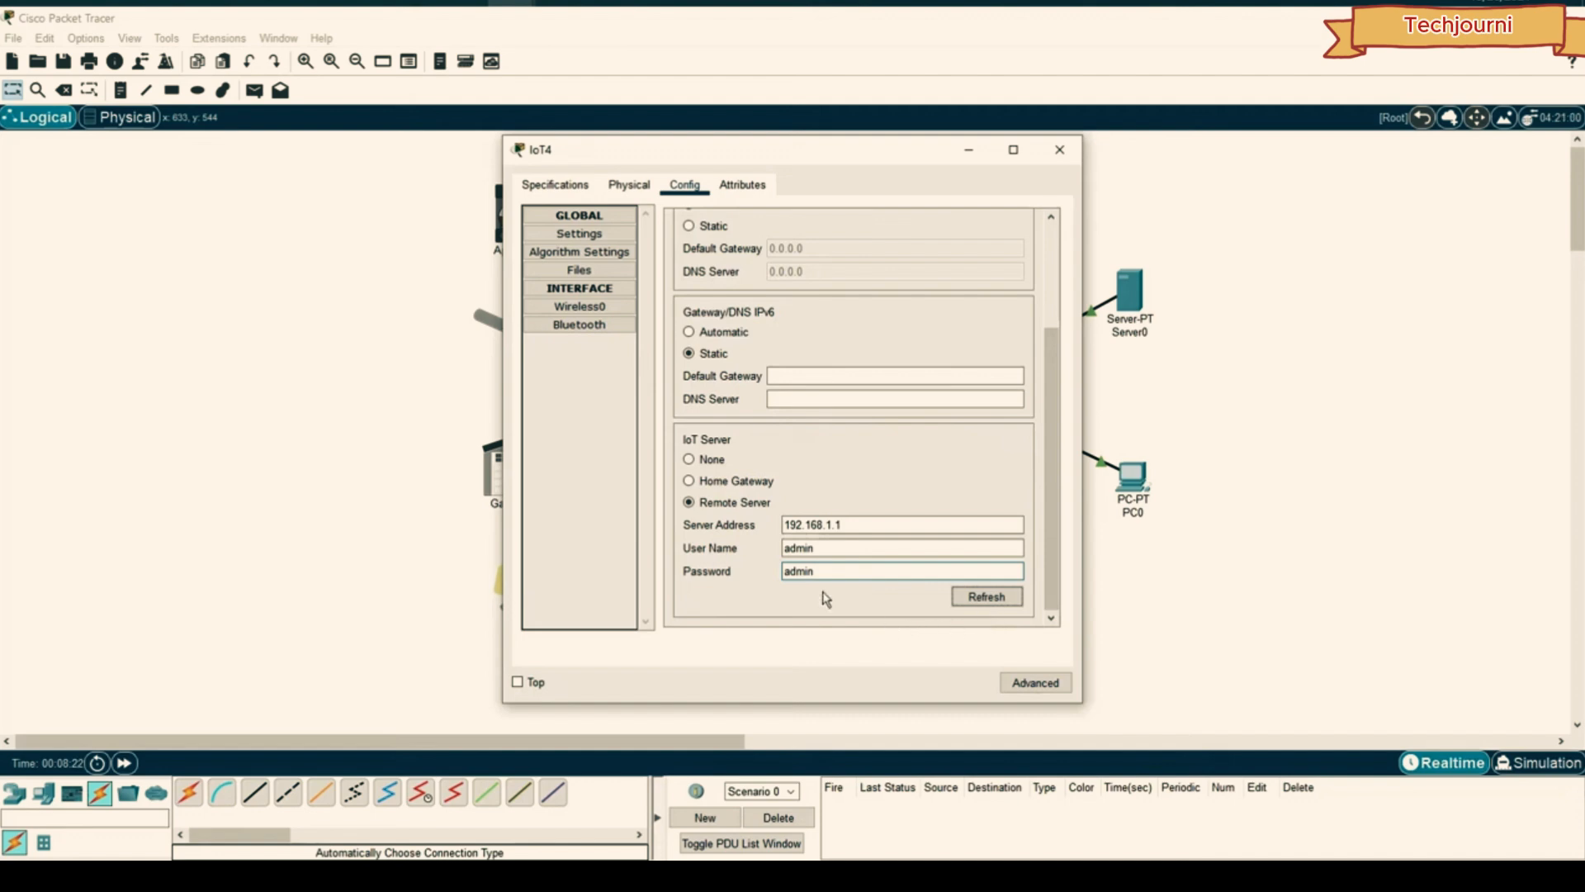
left_click(1059, 150)
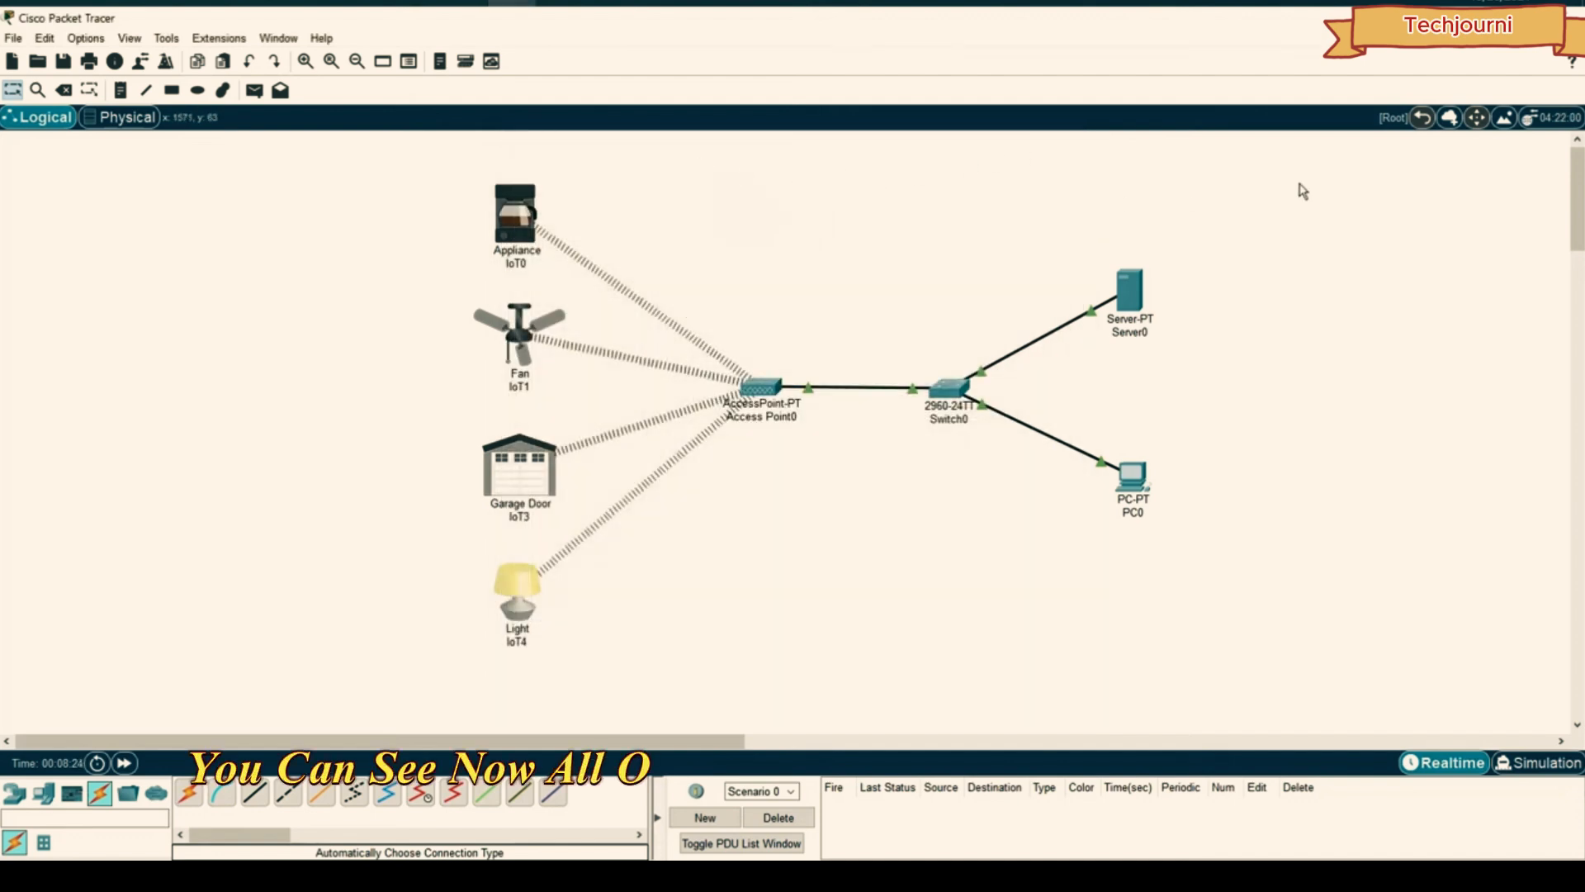
- Open the IoT Monitor on Server0, showing the four registered devices
left_click(1127, 291)
scroll(874, 264, "down", 3)
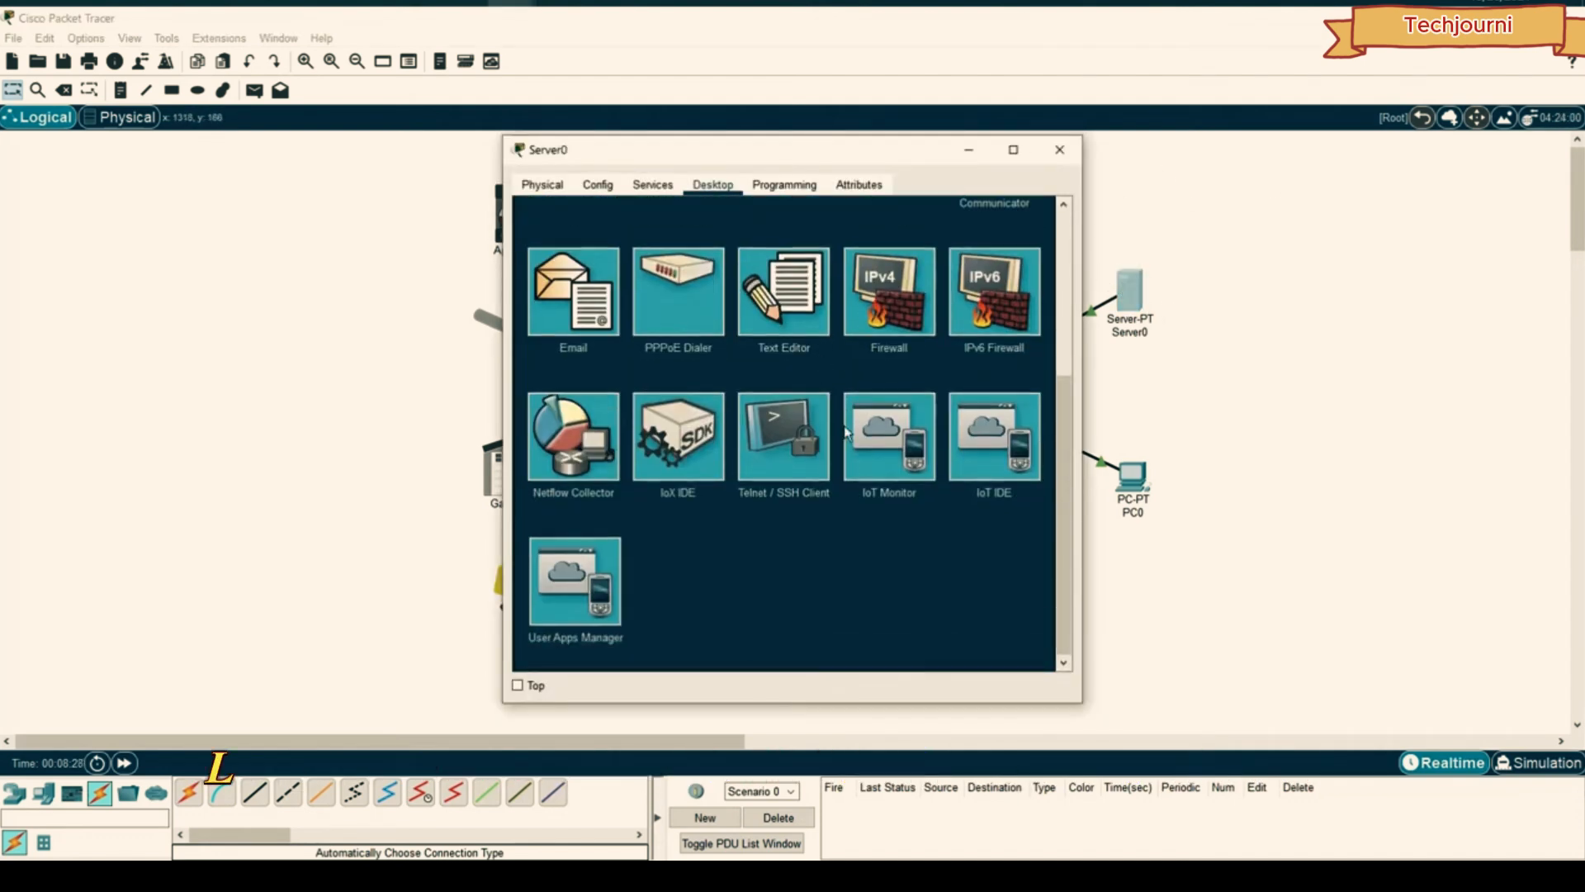
left_click(888, 453)
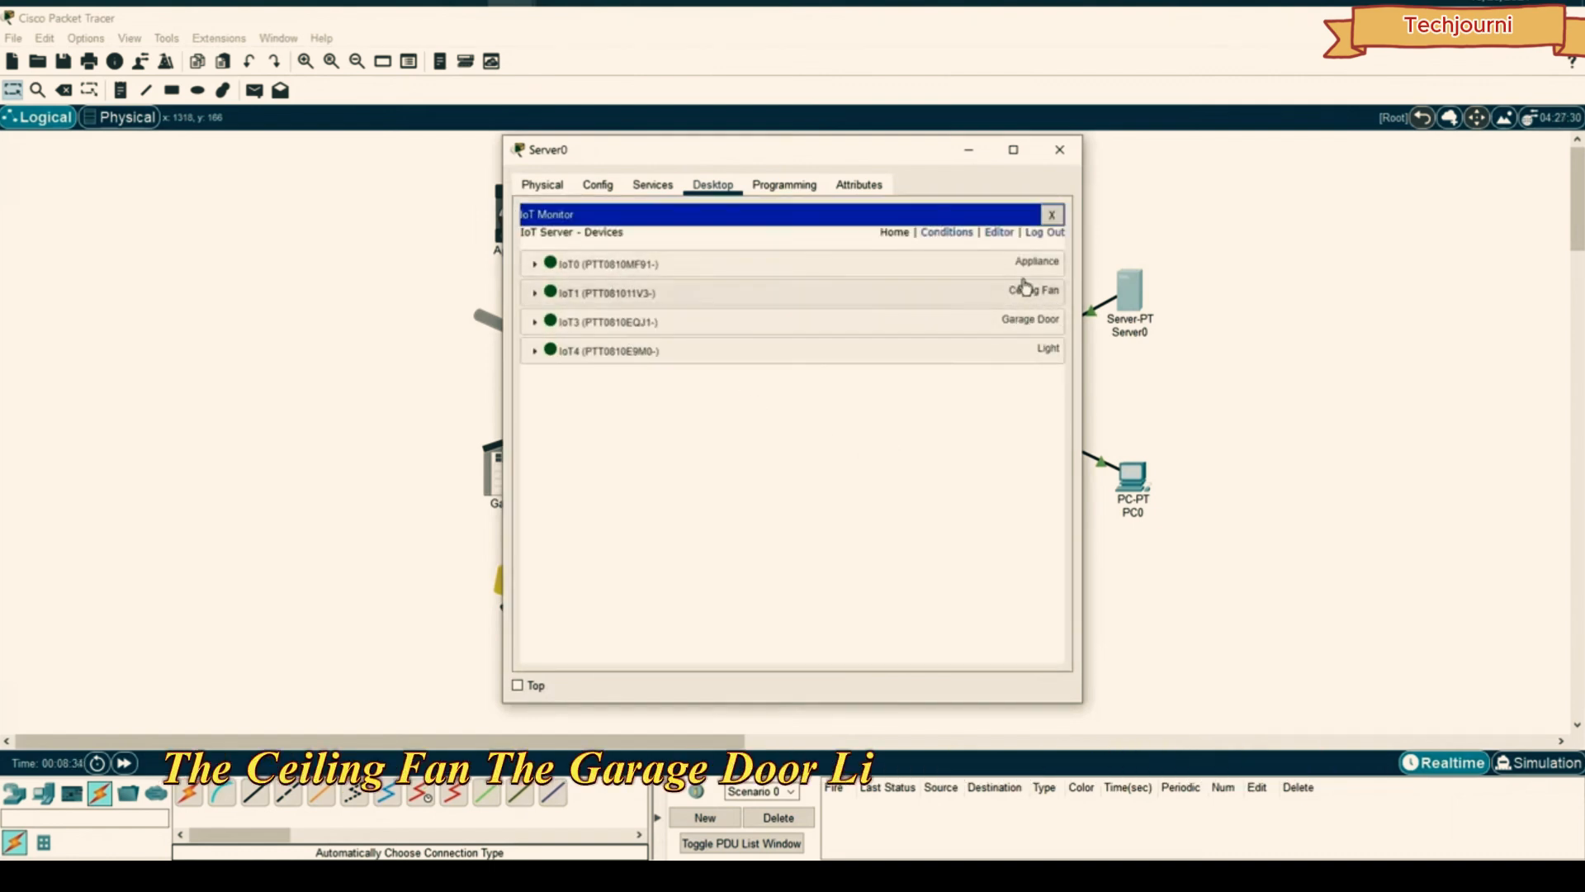
left_click_drag(651, 160, 1008, 165)
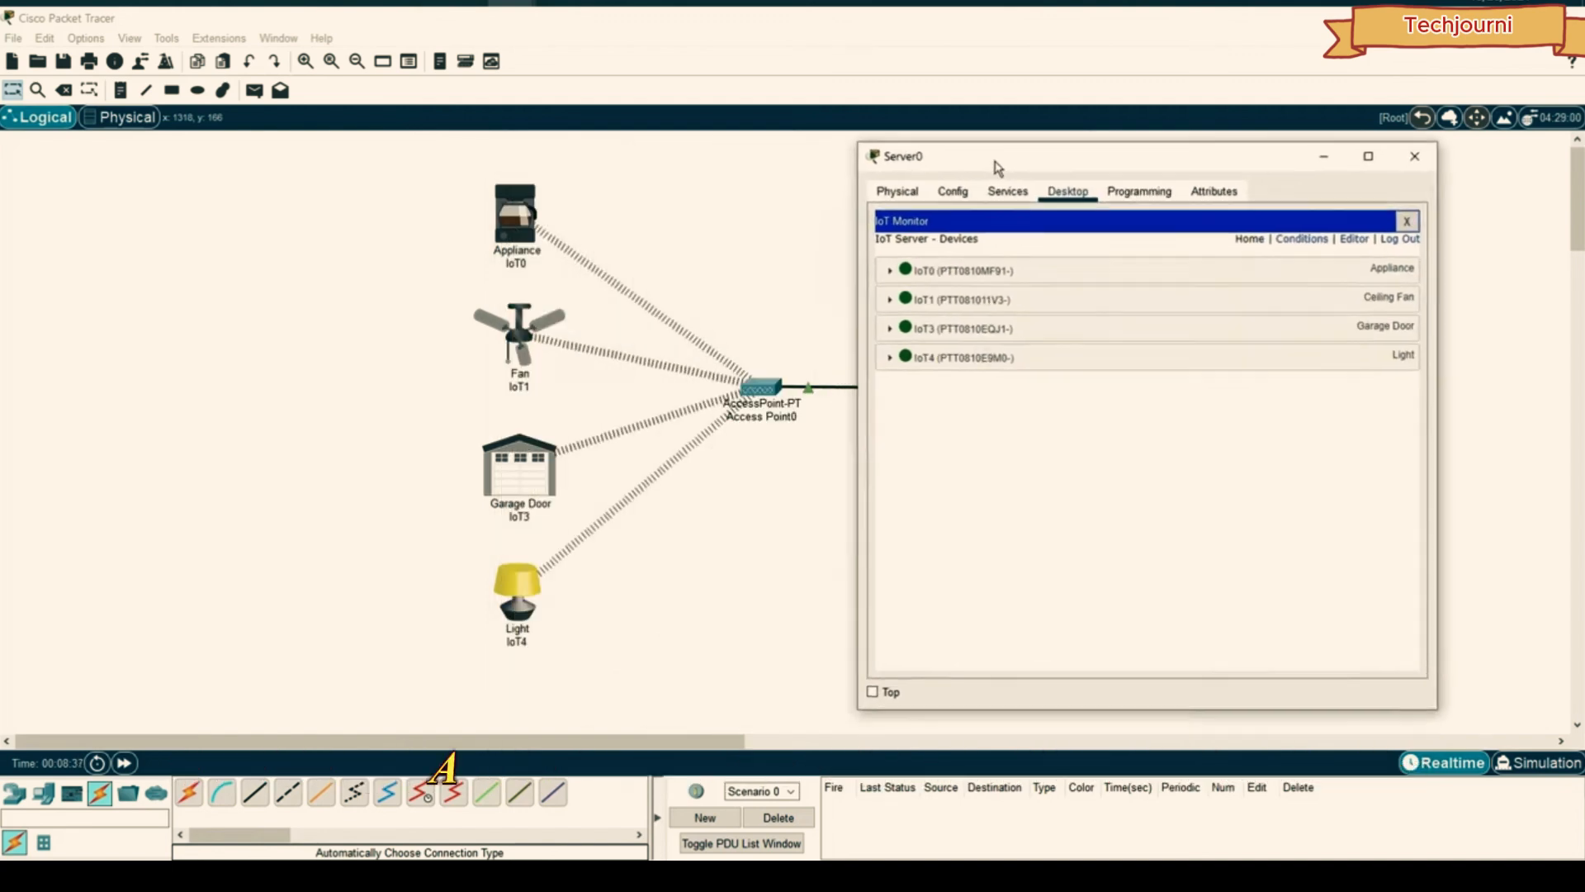
- Toggle Appliance IoT0 on and off repeatedly, then close Server0's window
left_click(891, 271)
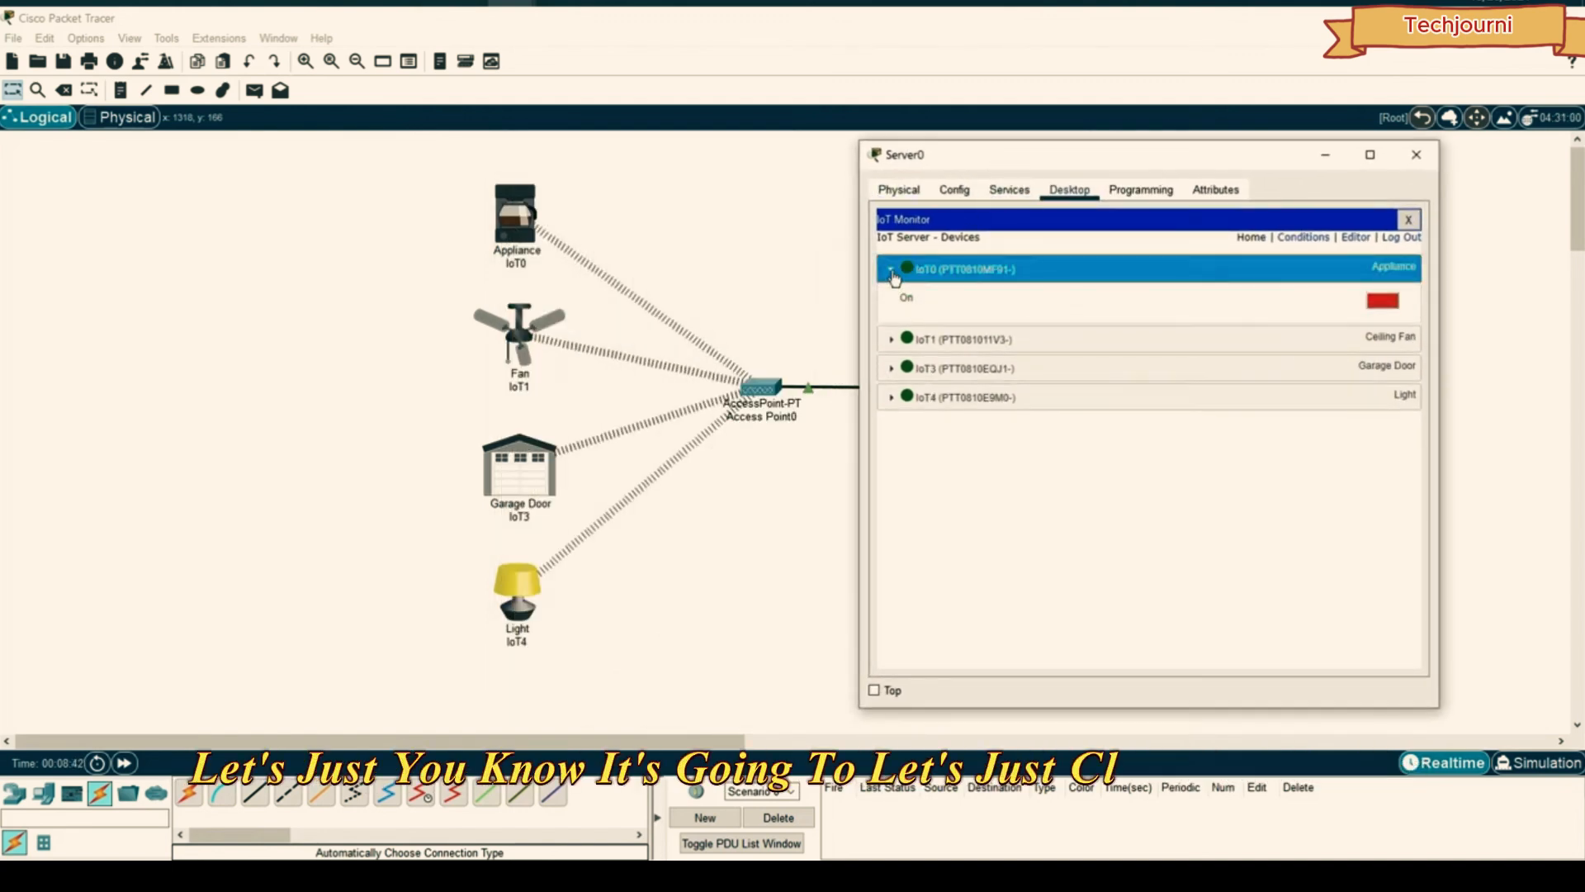
left_click(1389, 303)
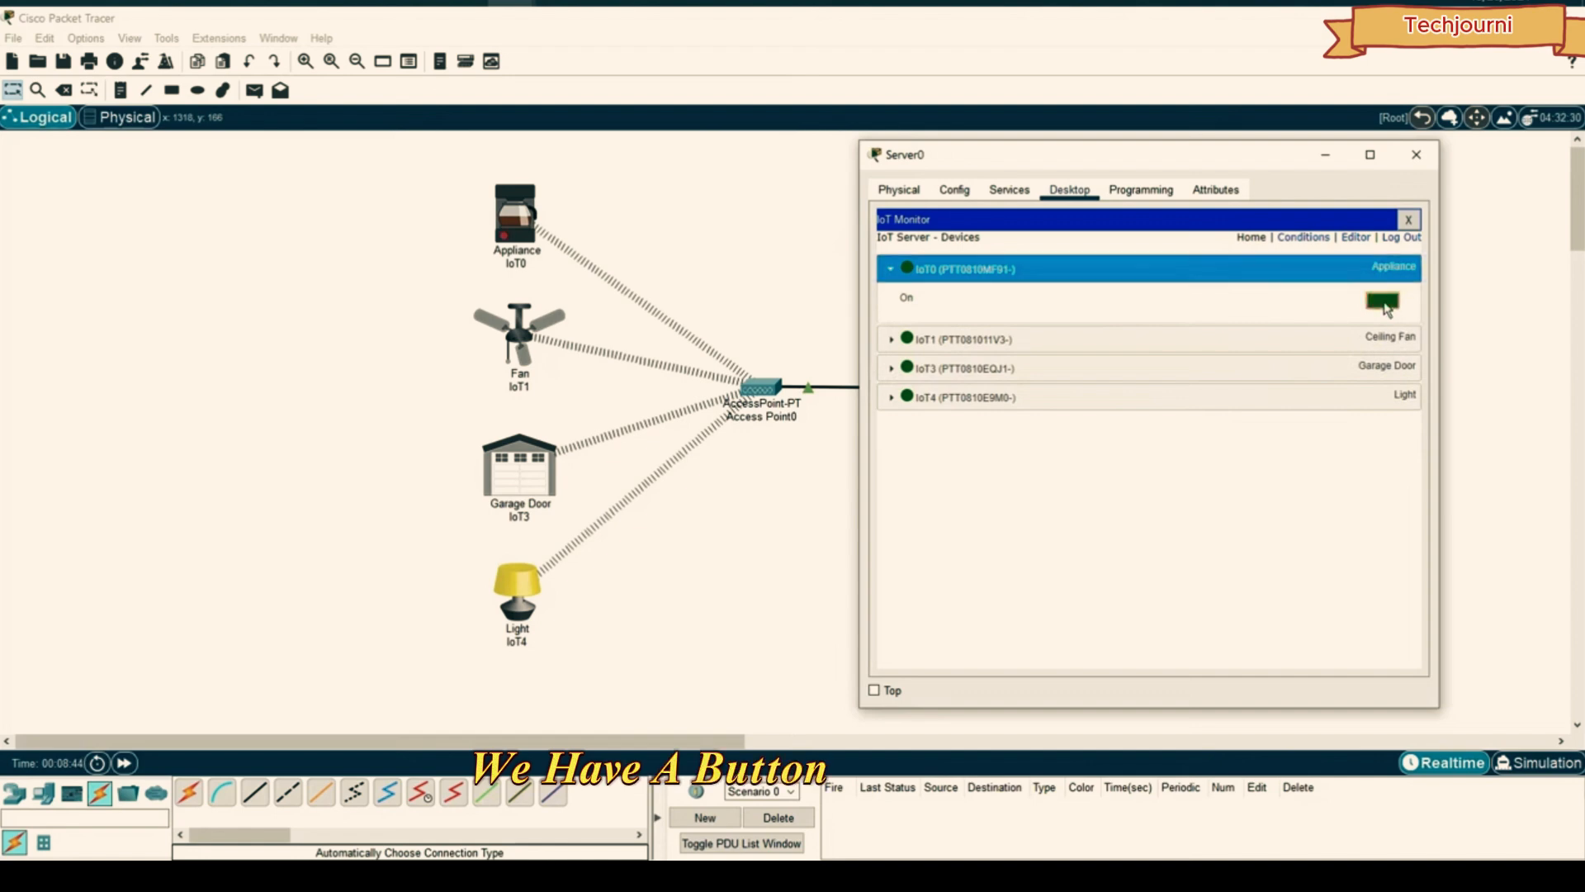
left_click(1382, 302)
left_click(1382, 302)
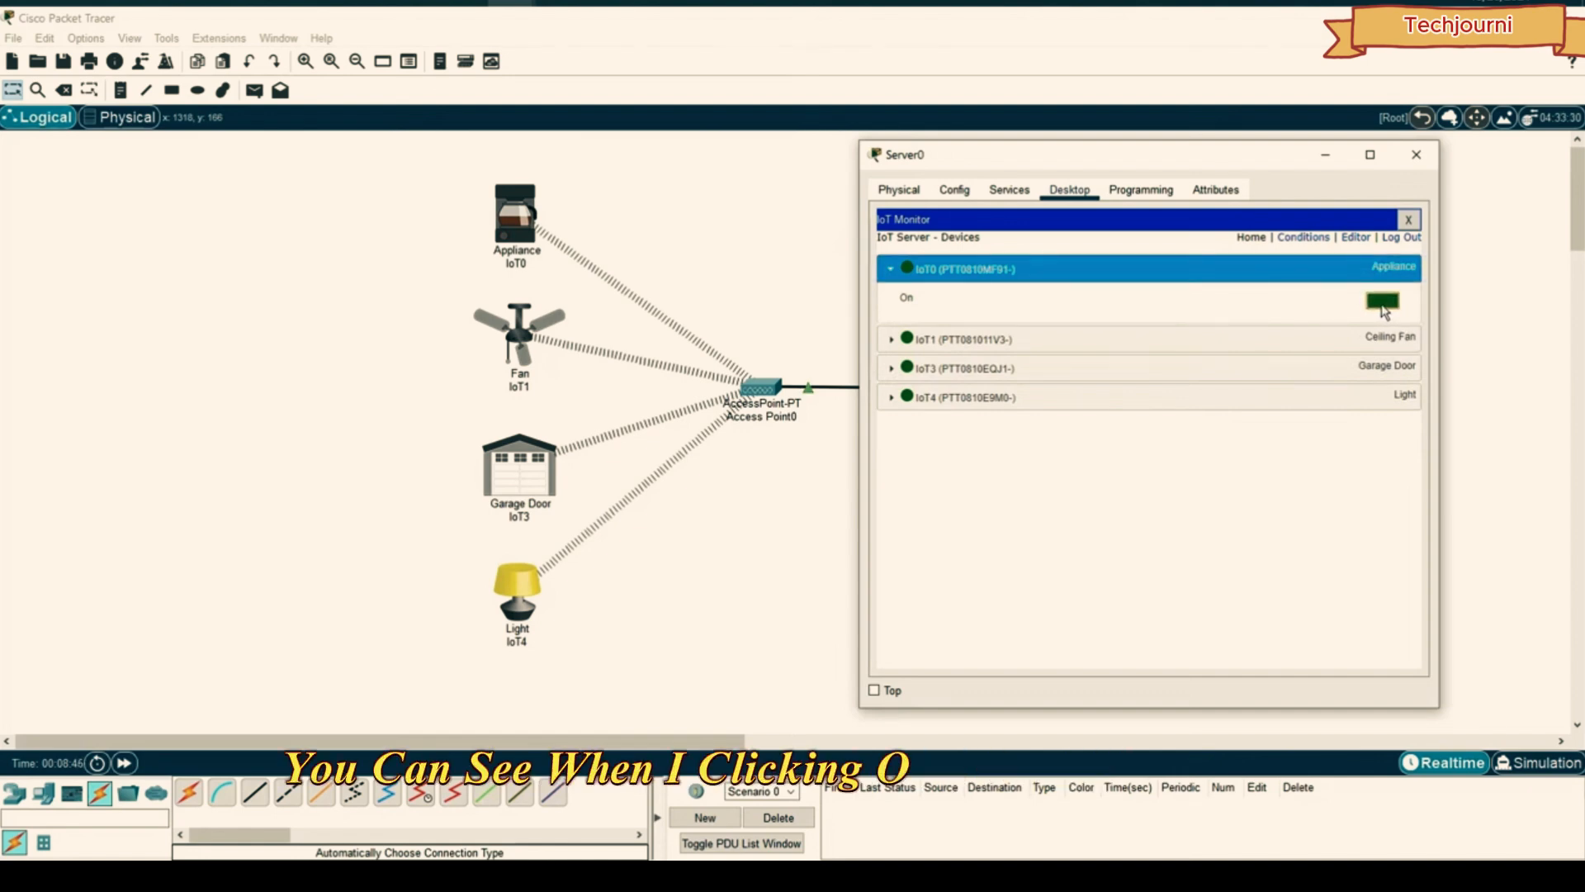
left_click(1382, 302)
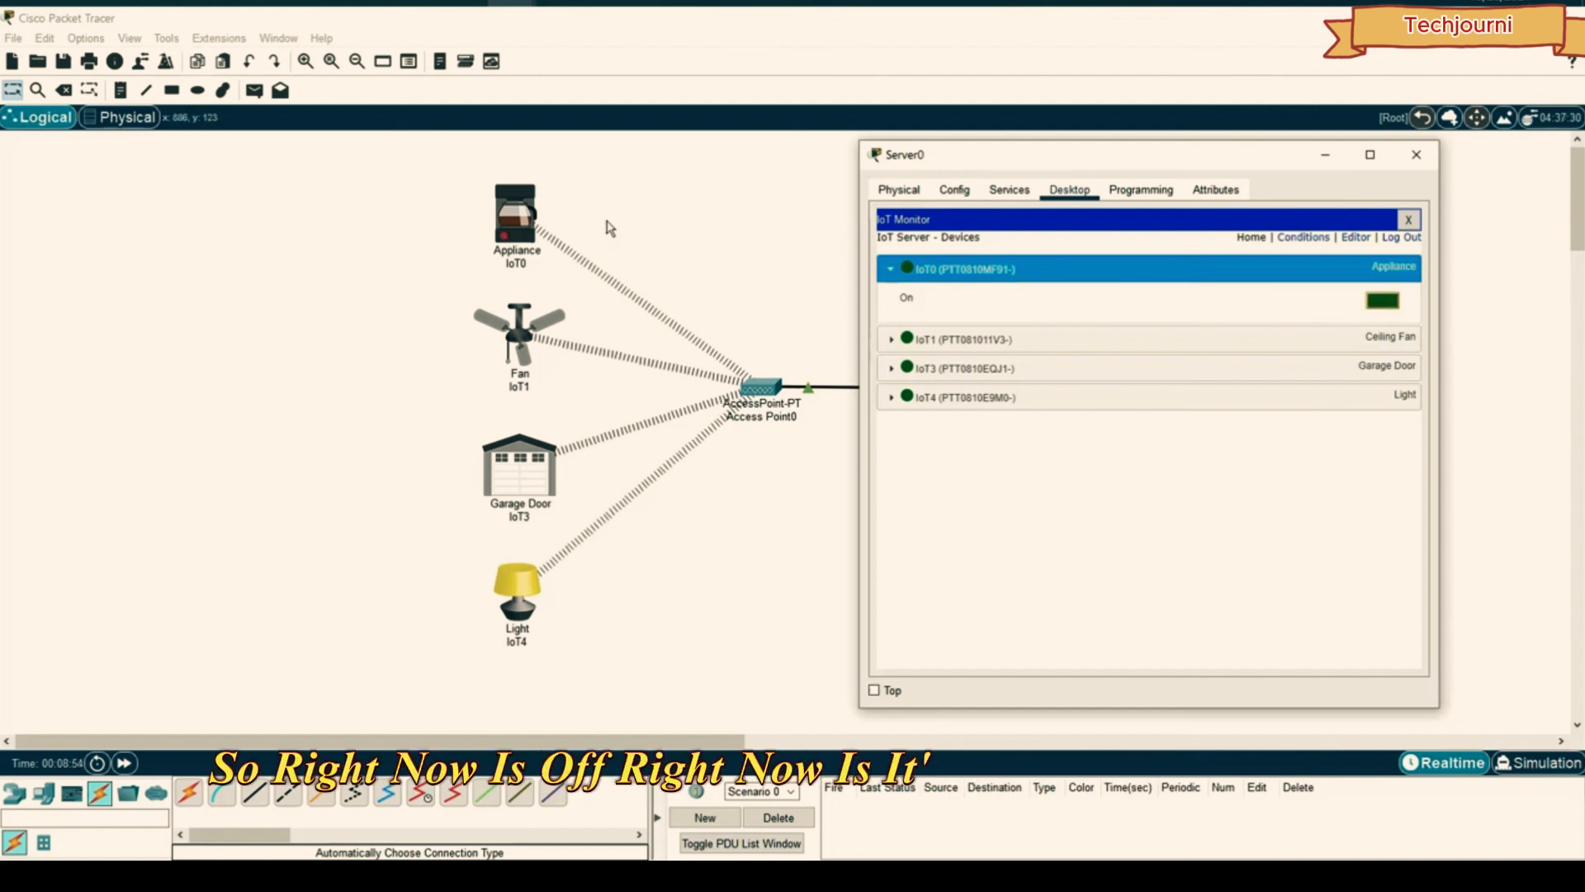
left_click(1378, 303)
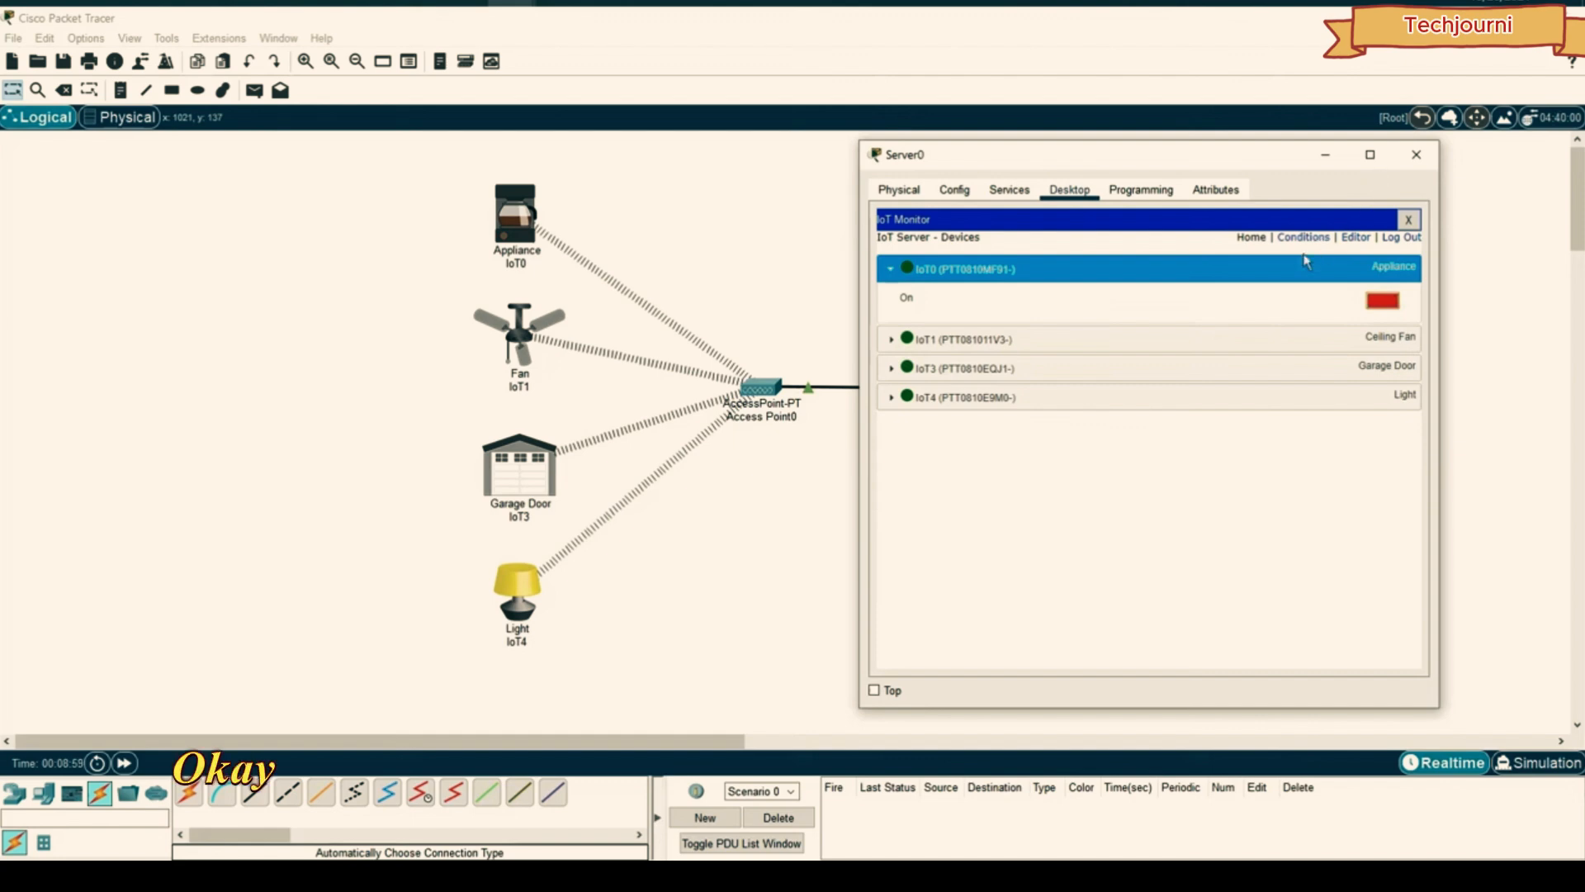
left_click_drag(1020, 162, 1086, 158)
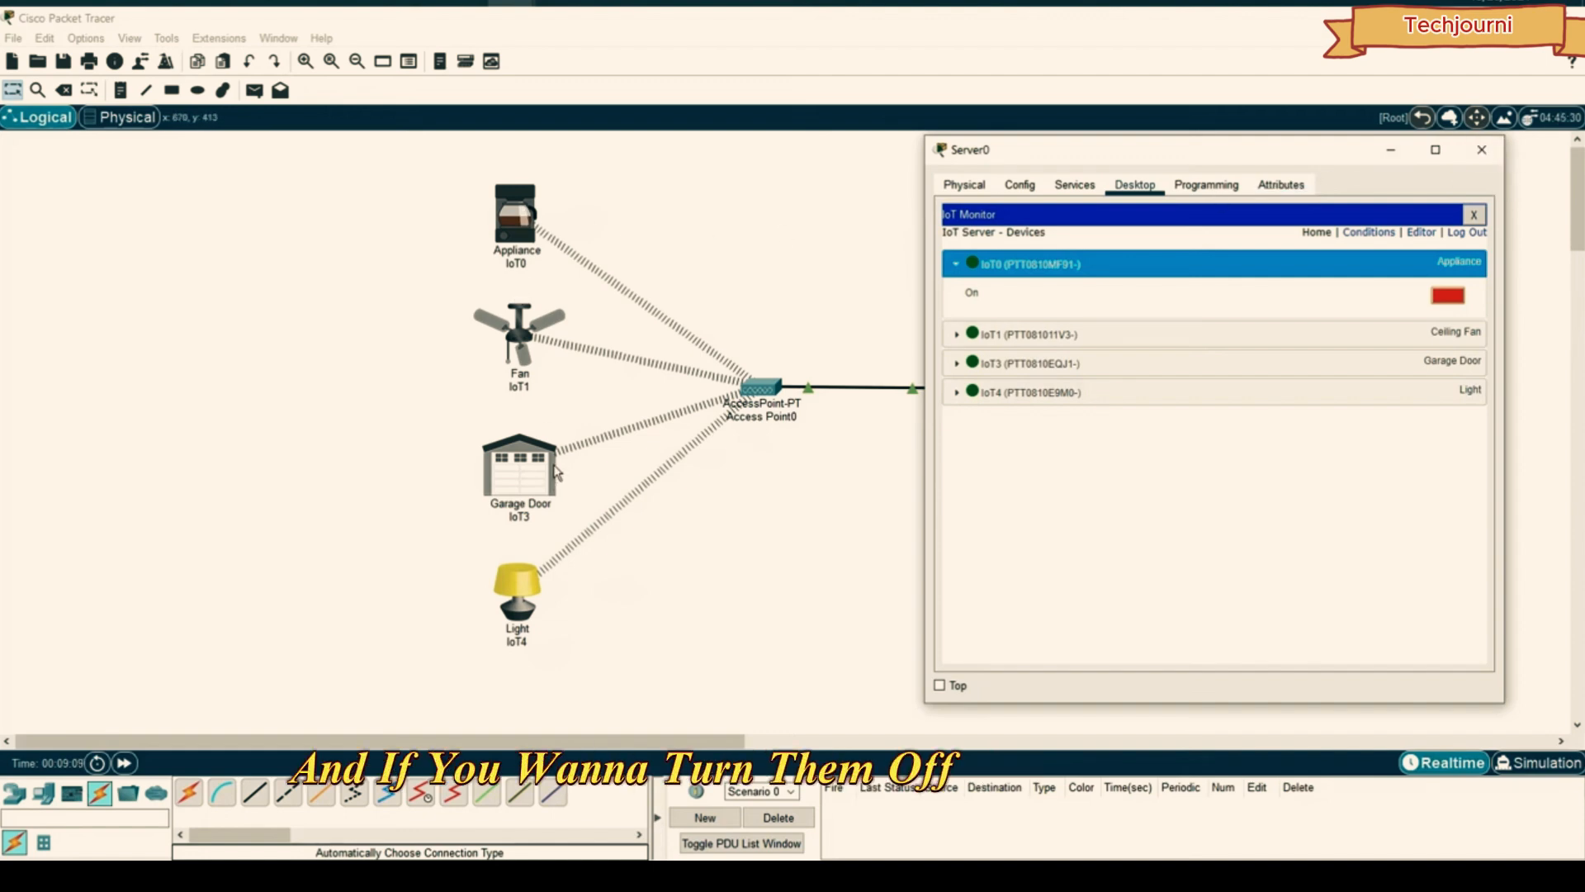
left_click(1482, 149)
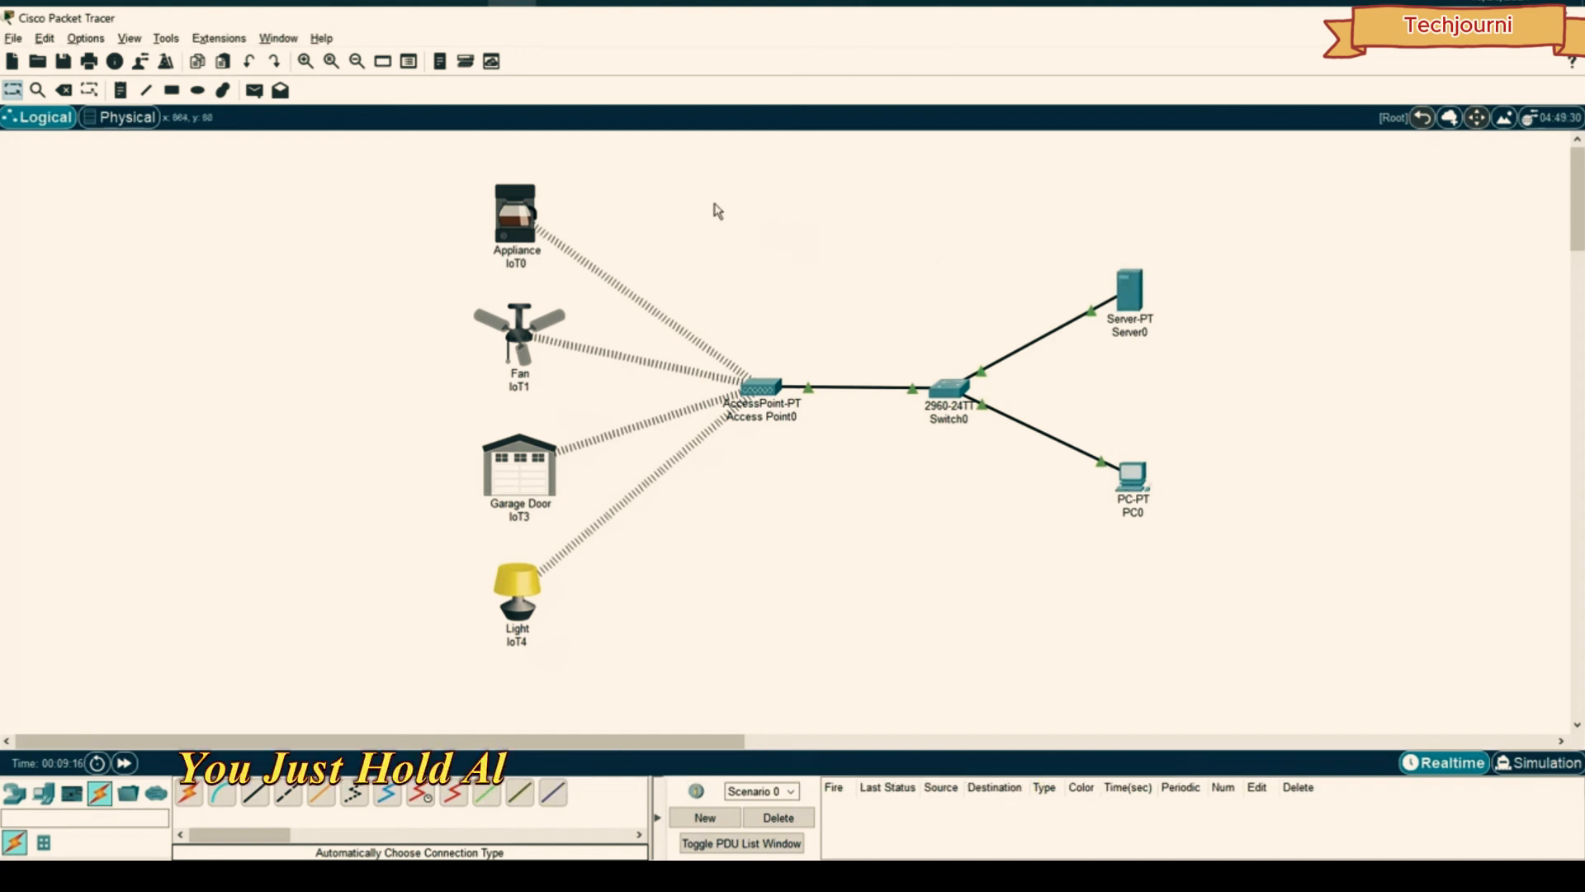
- Alt+click the Appliance and the Fan icons, stopping the fan spinning
left_click(518, 224, "alt")
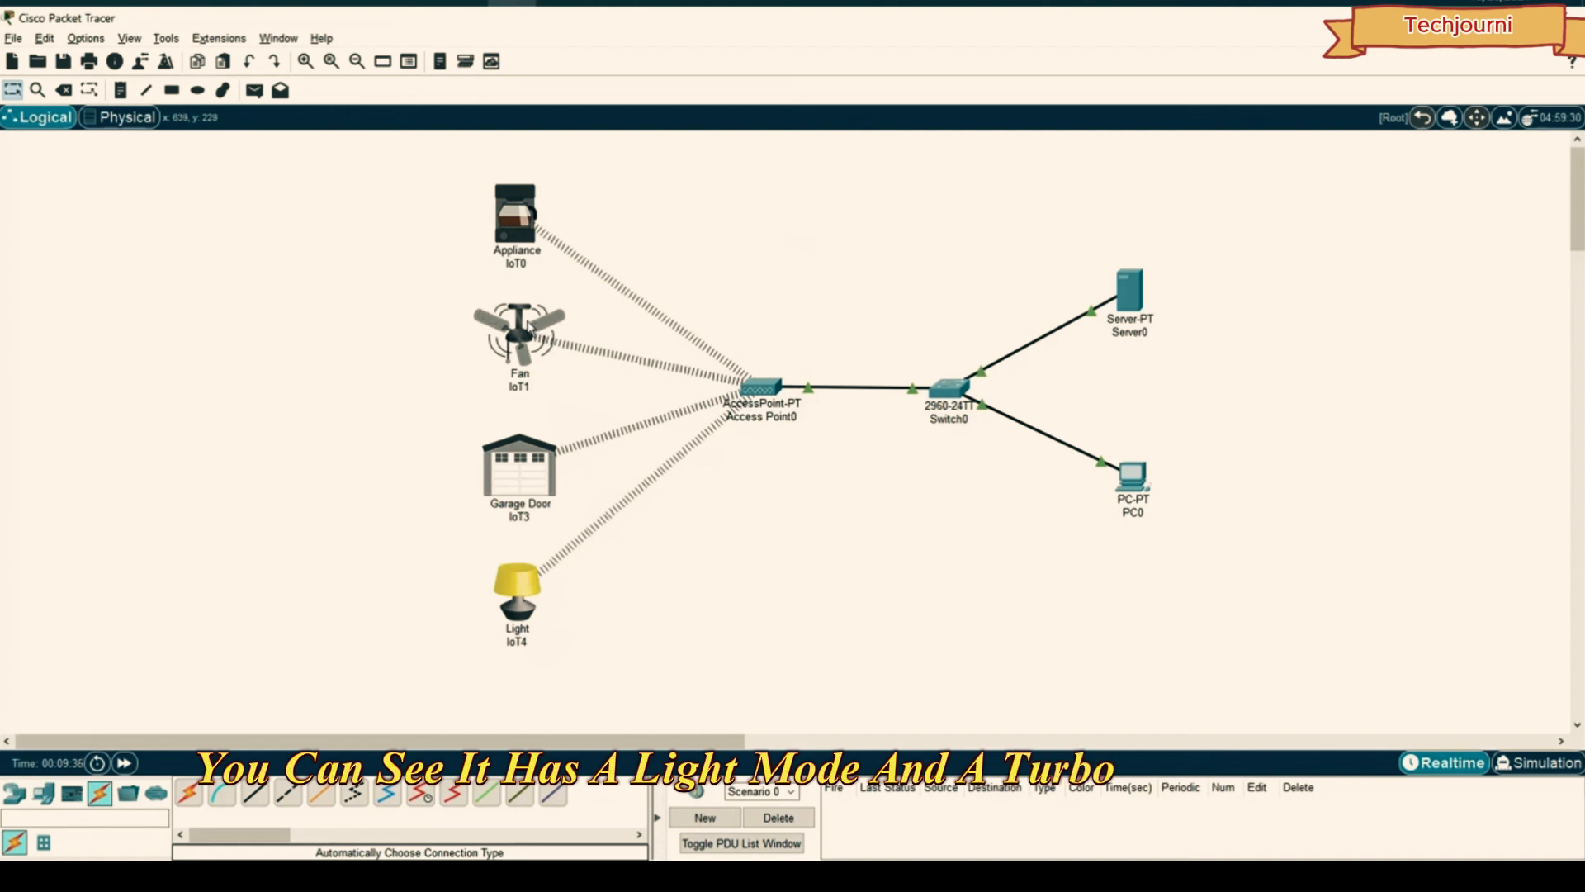
left_click(538, 327, "alt")
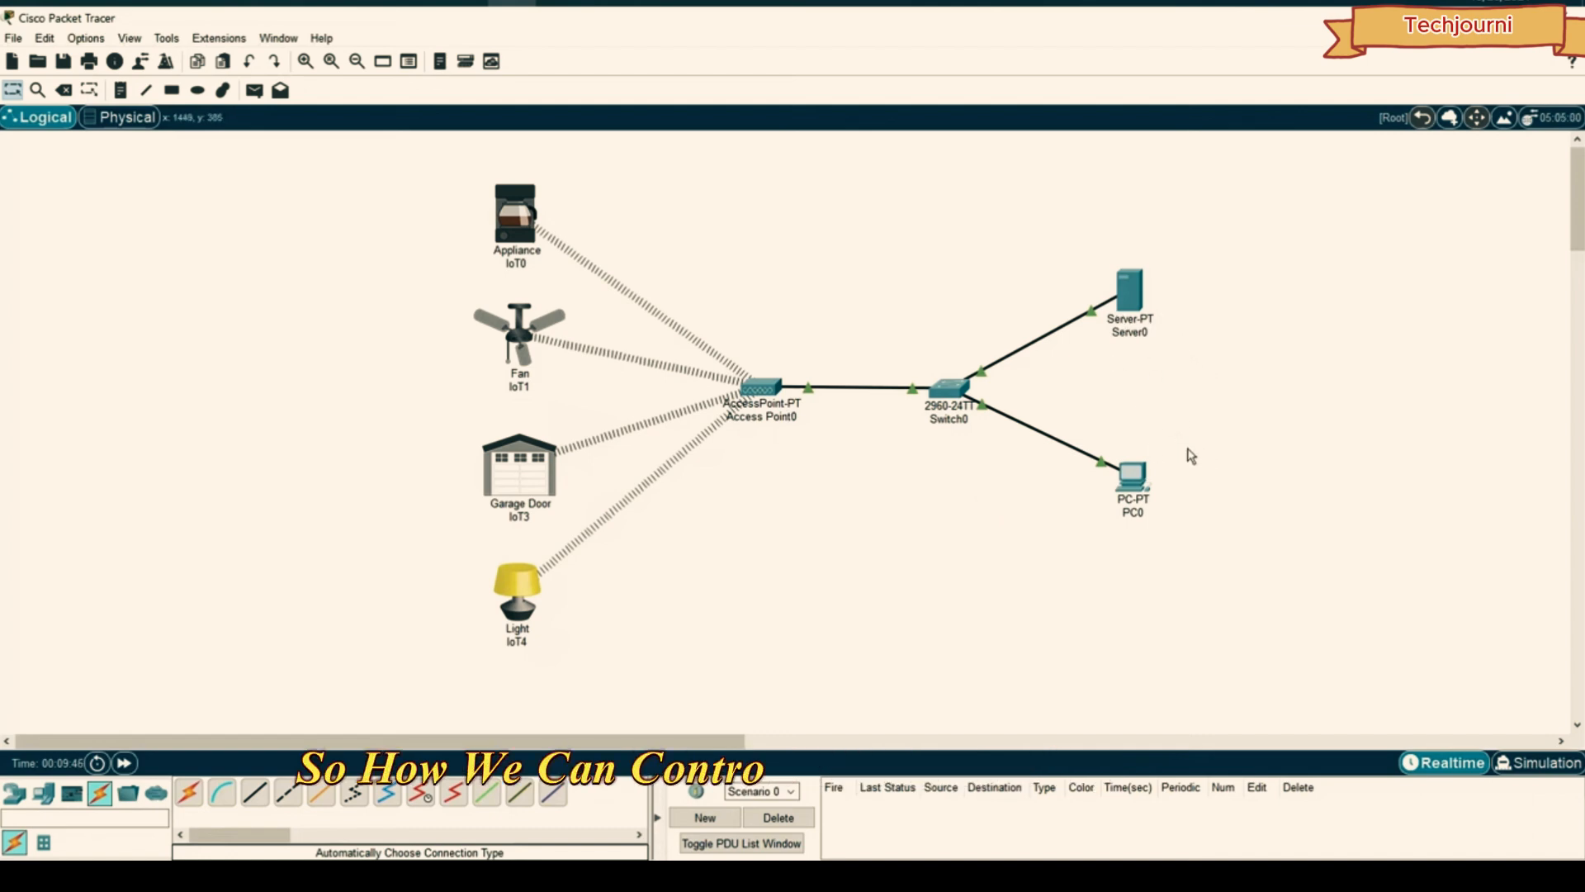
- Log PC0's IoT Monitor into the IoT server at 192.168.1.1
left_click(1138, 486)
left_click_drag(834, 149, 1193, 134)
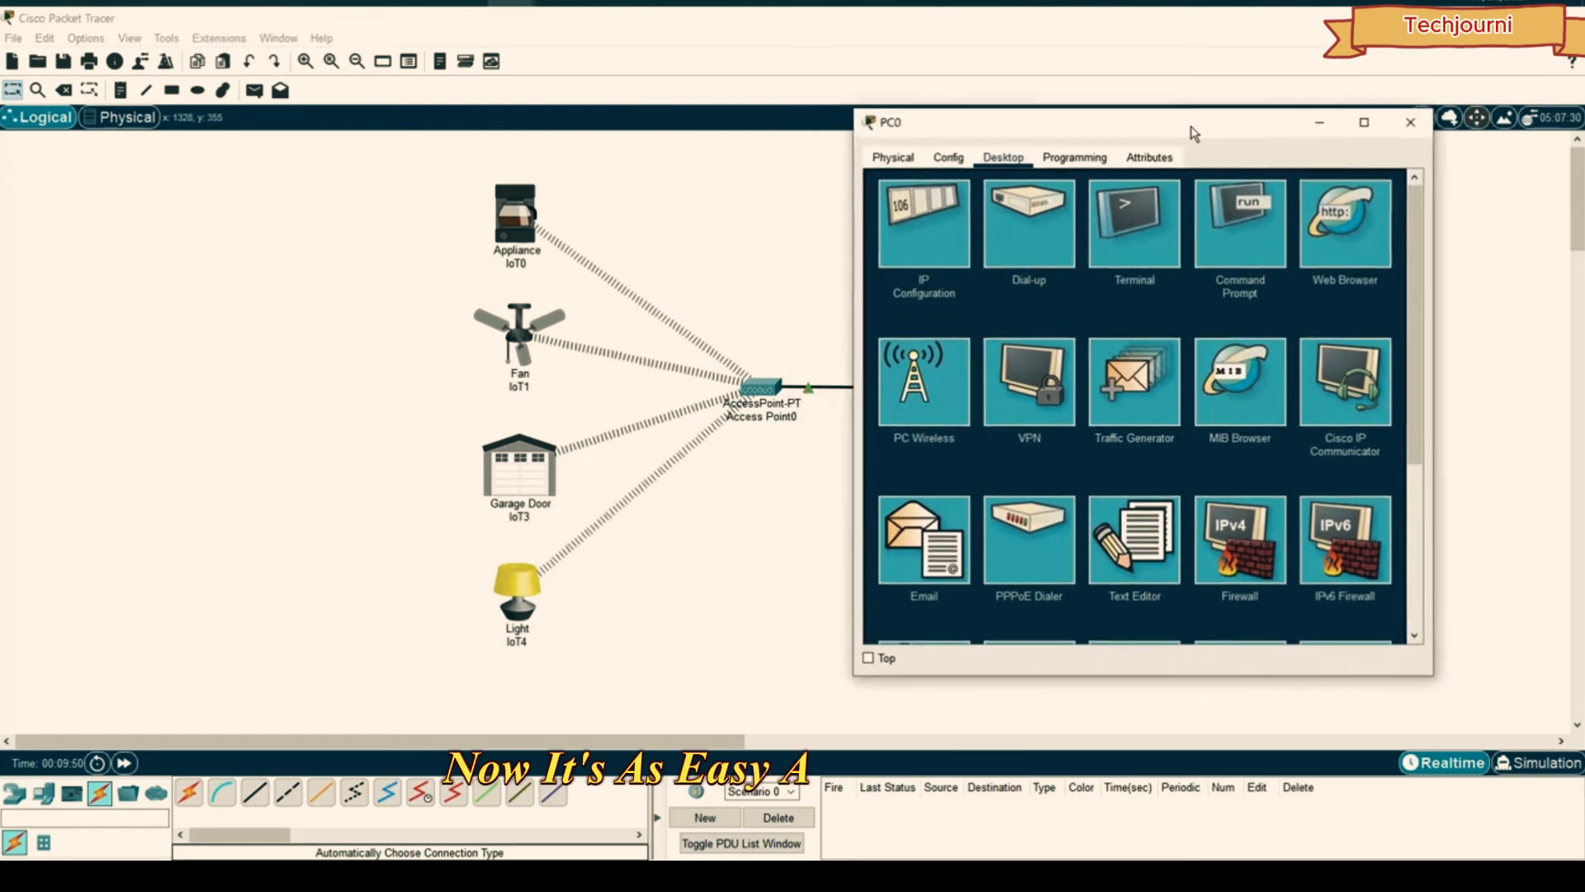
scroll(1172, 214, "down", 3)
scroll(1169, 211, "up", 3)
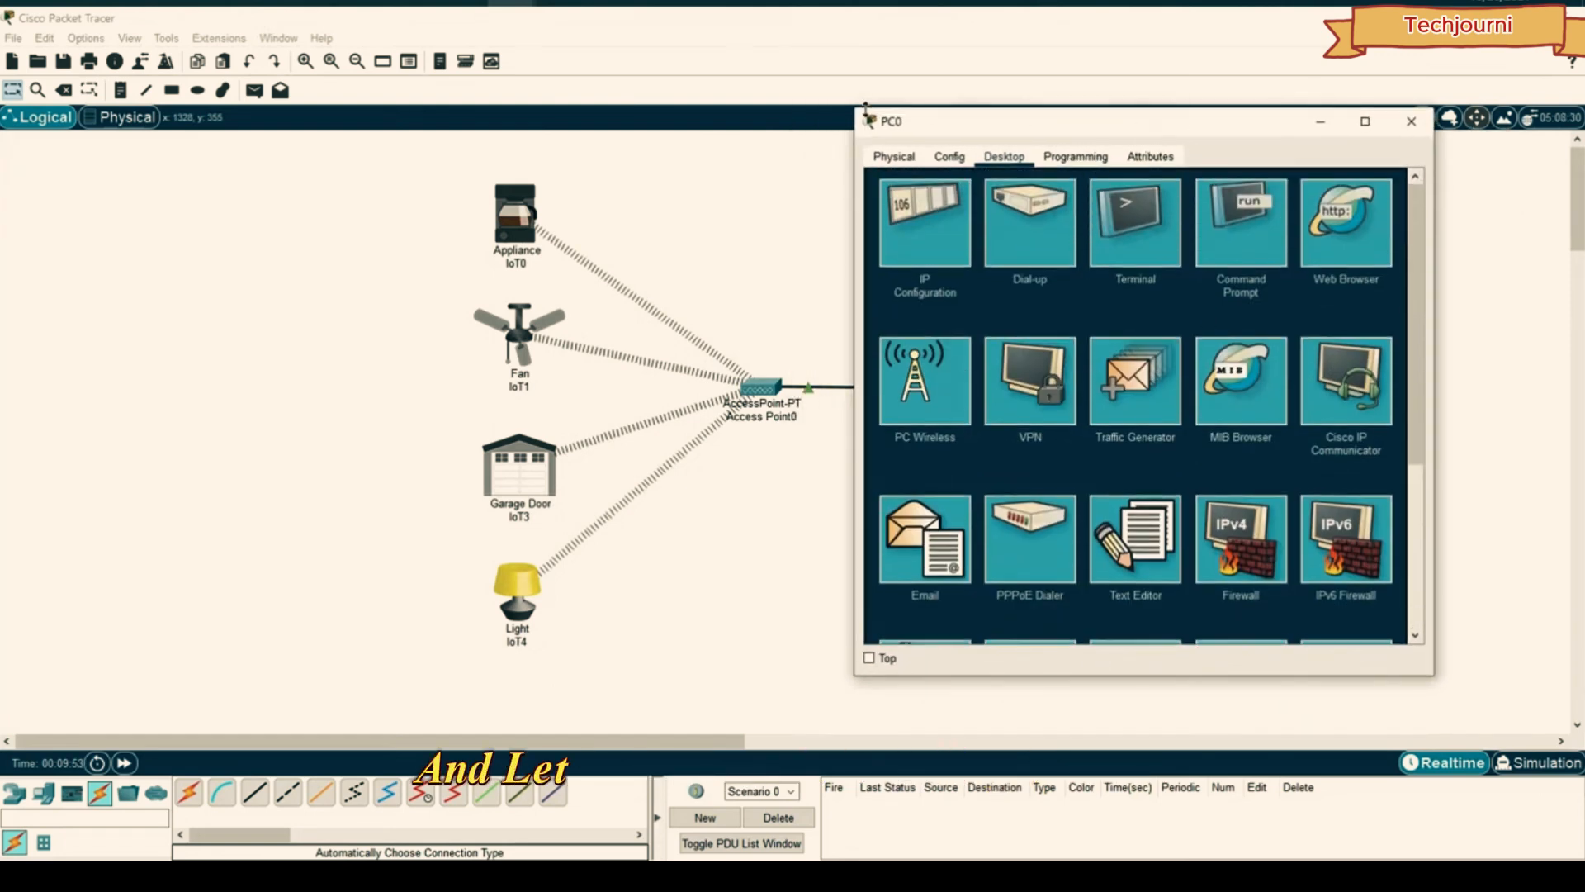
left_click_drag(1067, 121, 491, 159)
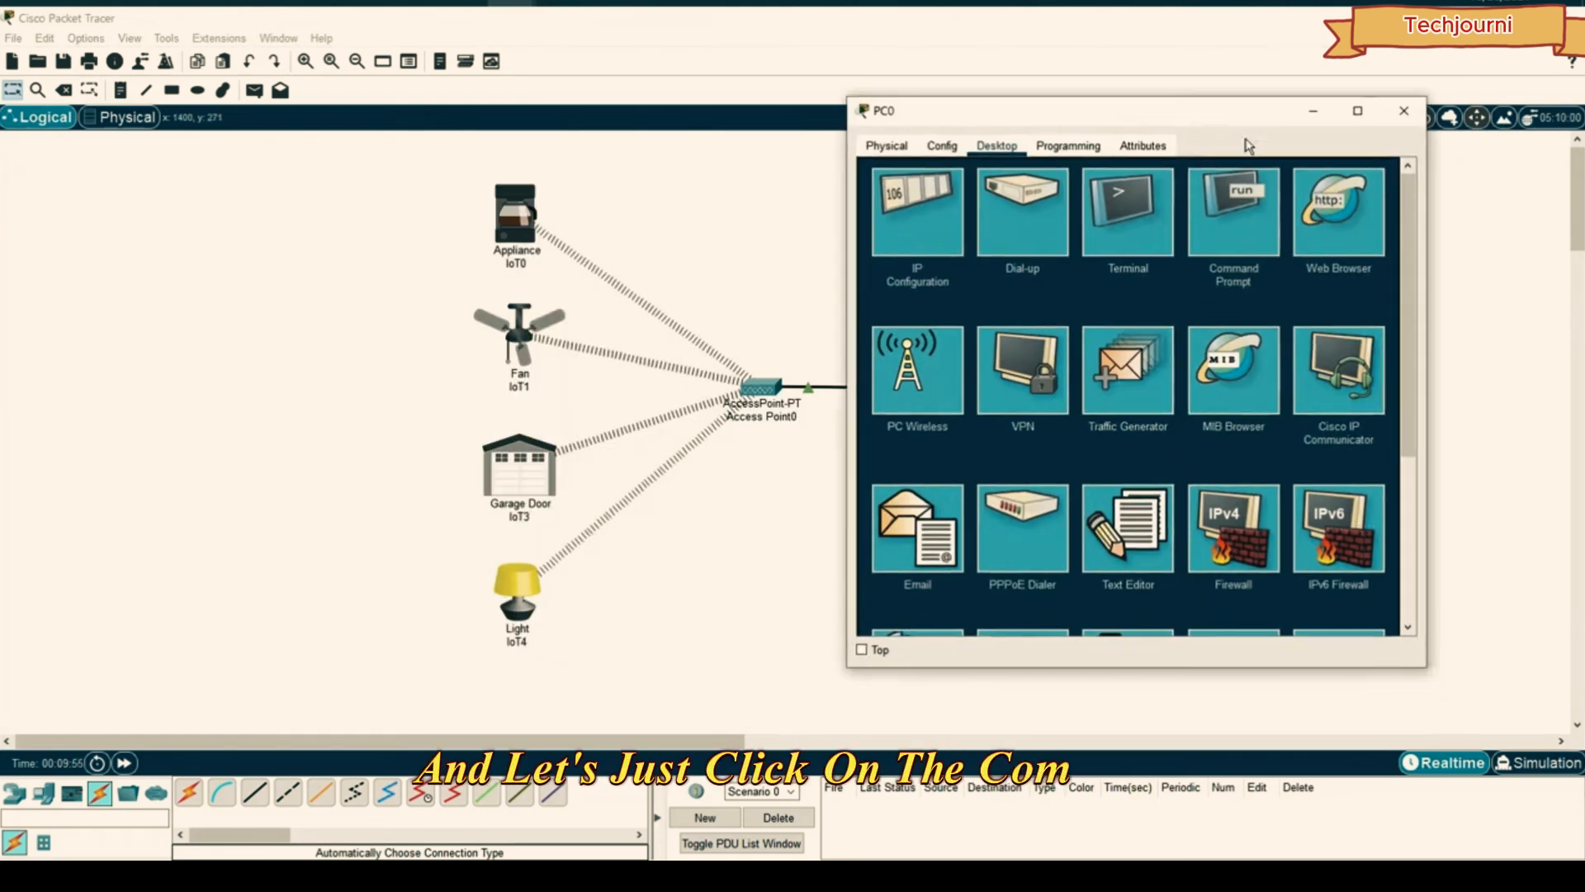
scroll(1081, 395, "down", 3)
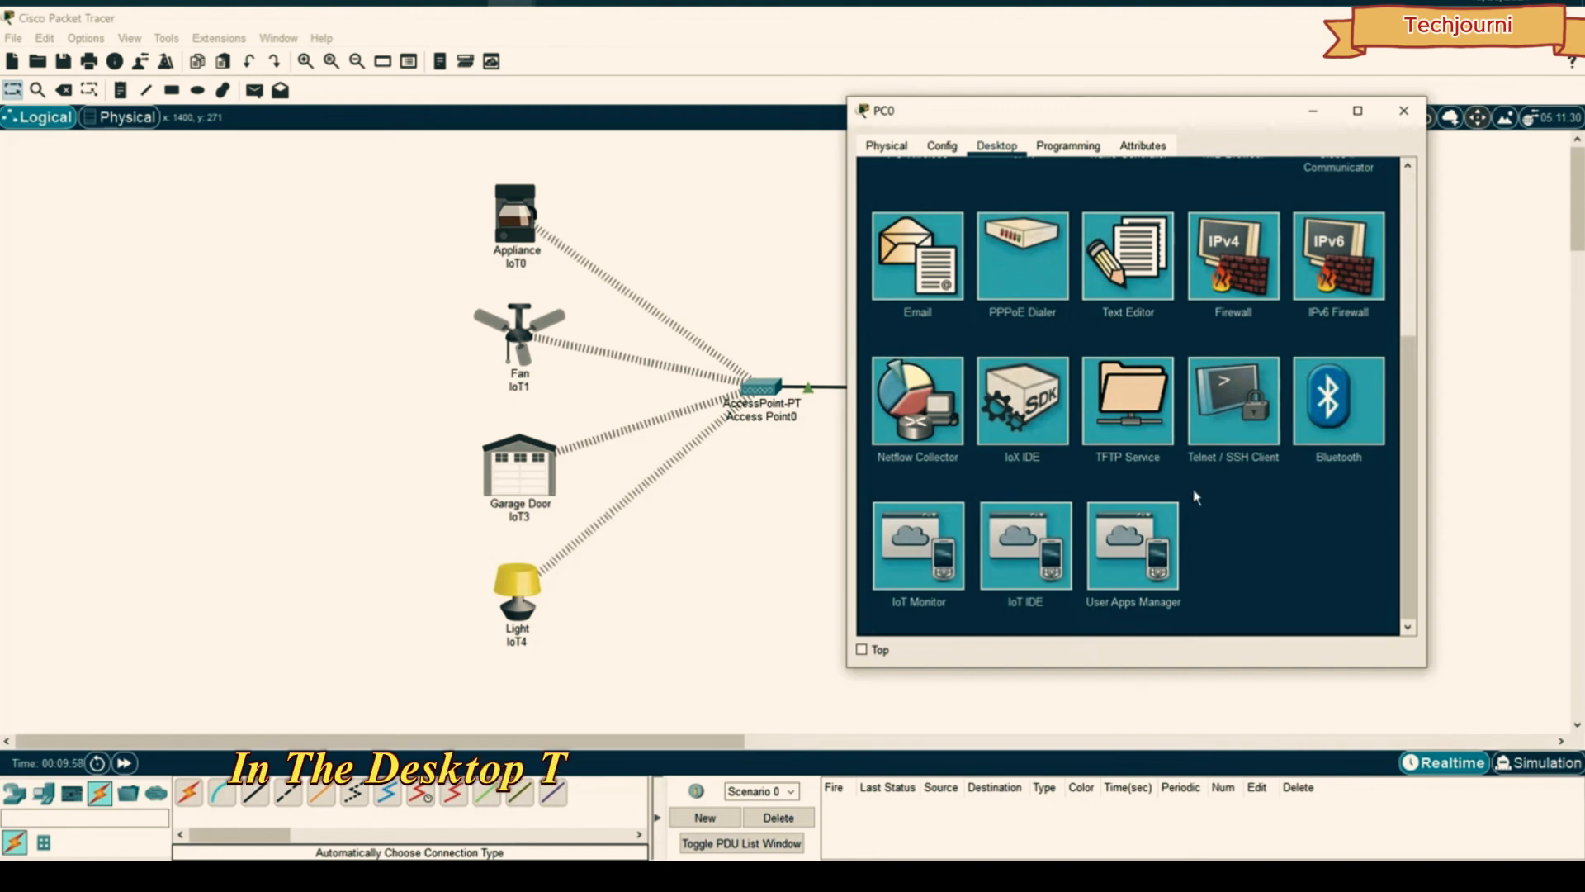
left_click(928, 541)
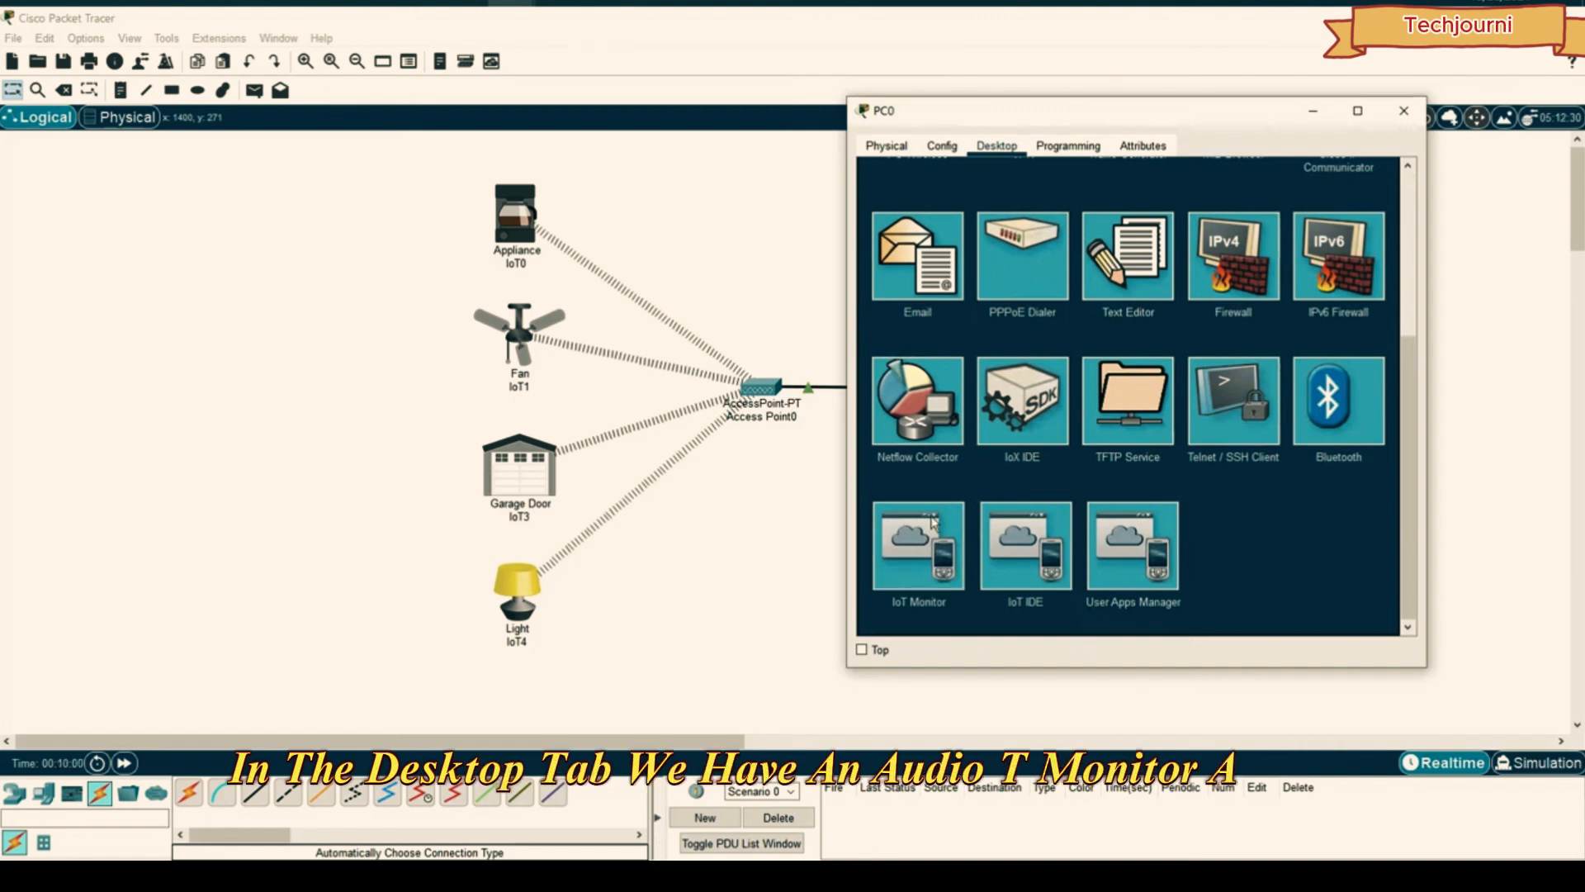
triple_click(1193, 202)
type("192.168.1.1")
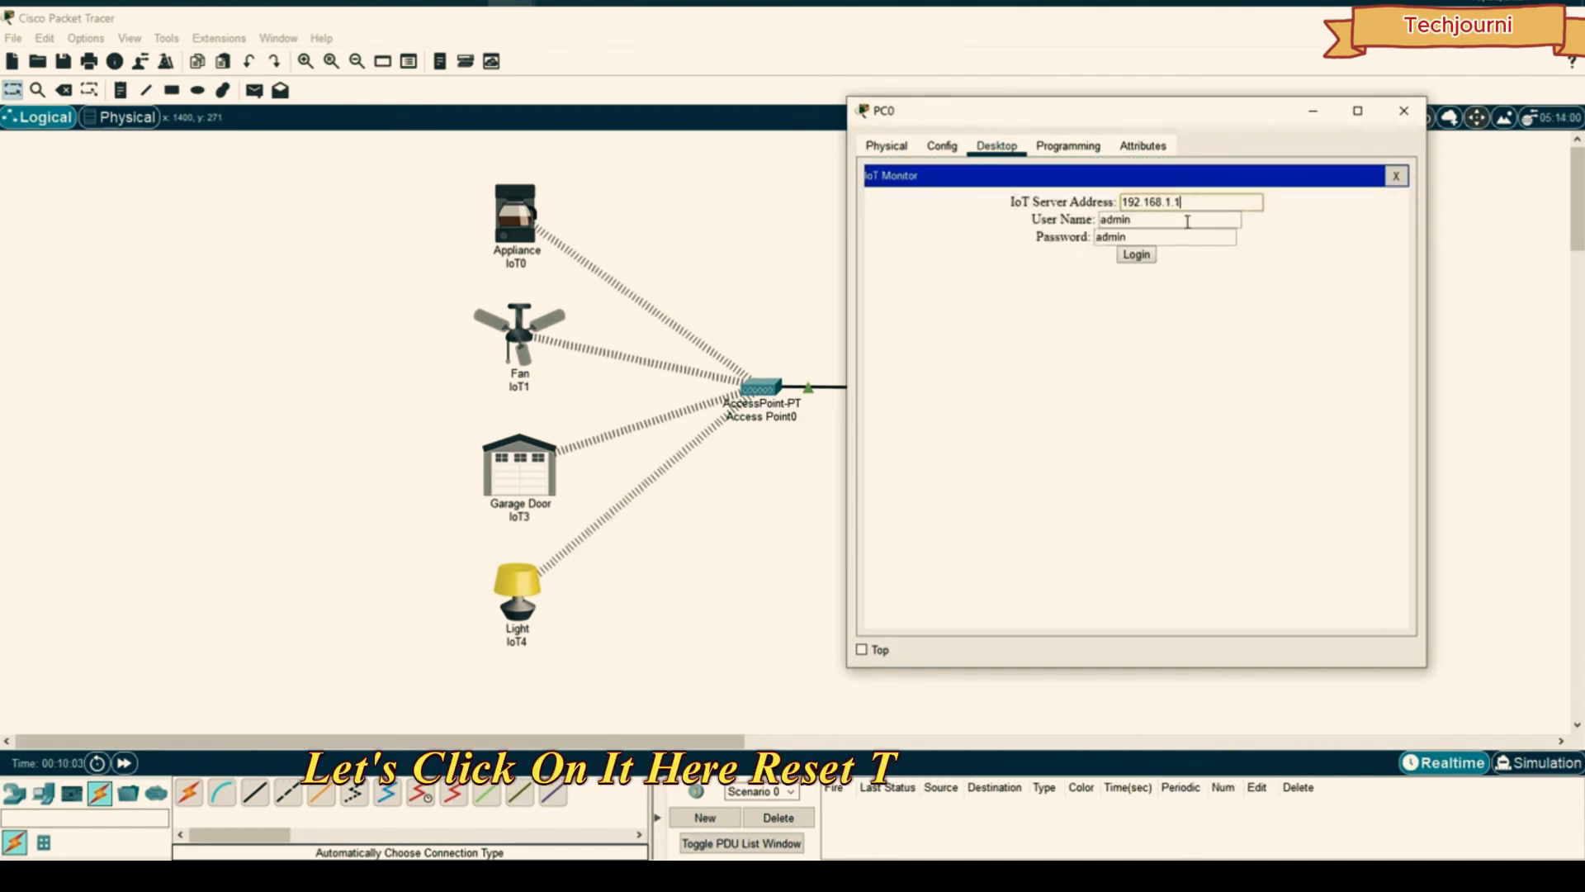
left_click(1136, 254)
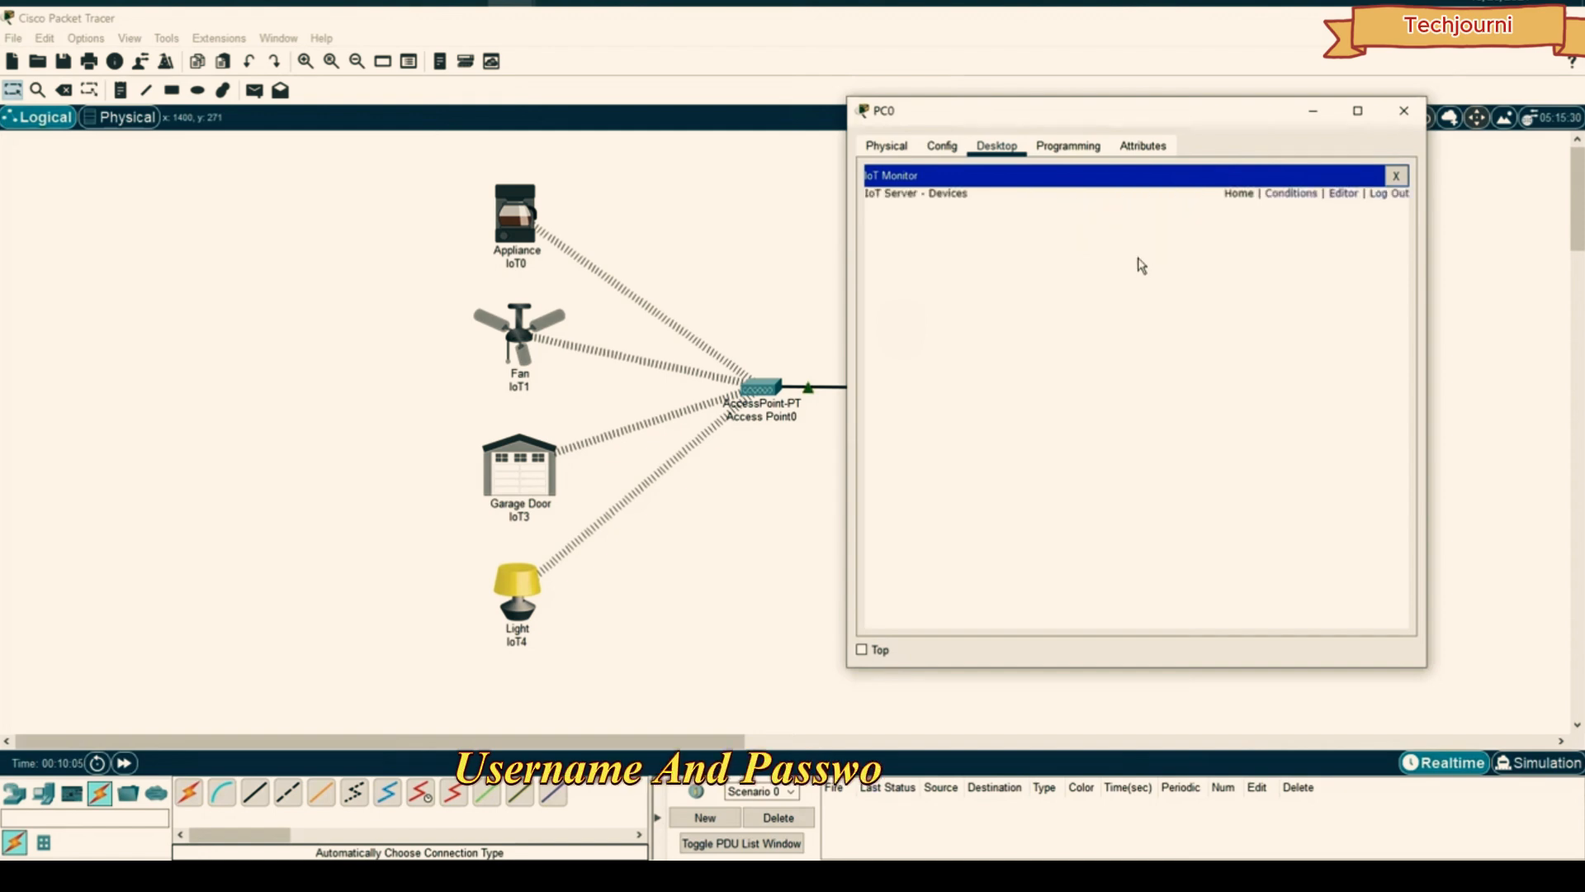
- Set the Ceiling Fan to High, open and close the Garage Door, then close PC0
left_click_drag(1123, 114, 1155, 132)
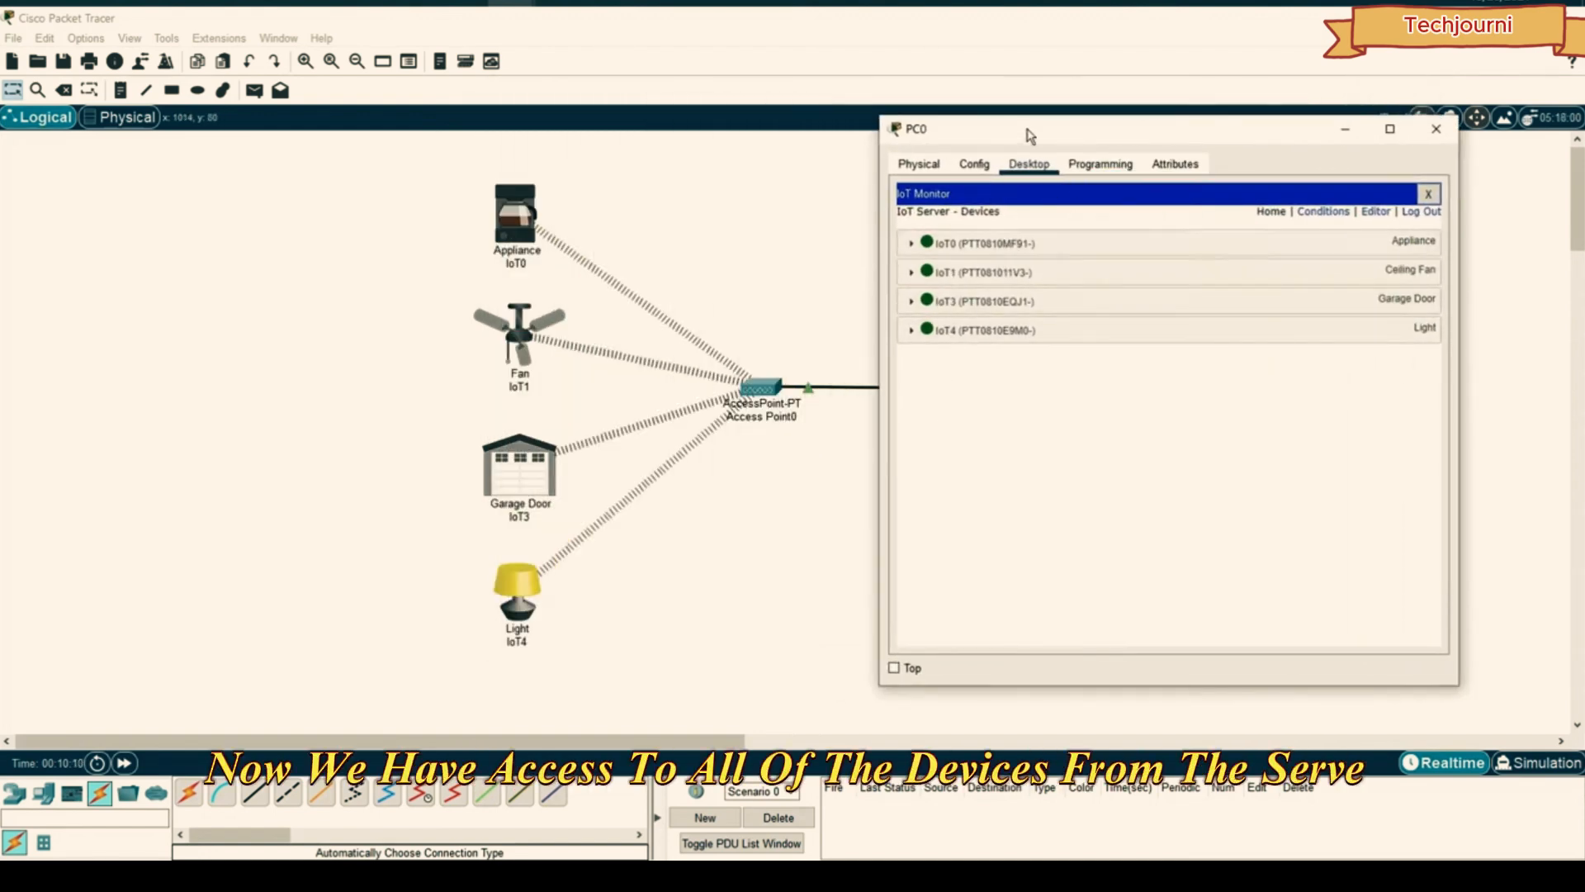
left_click_drag(1027, 130, 653, 118)
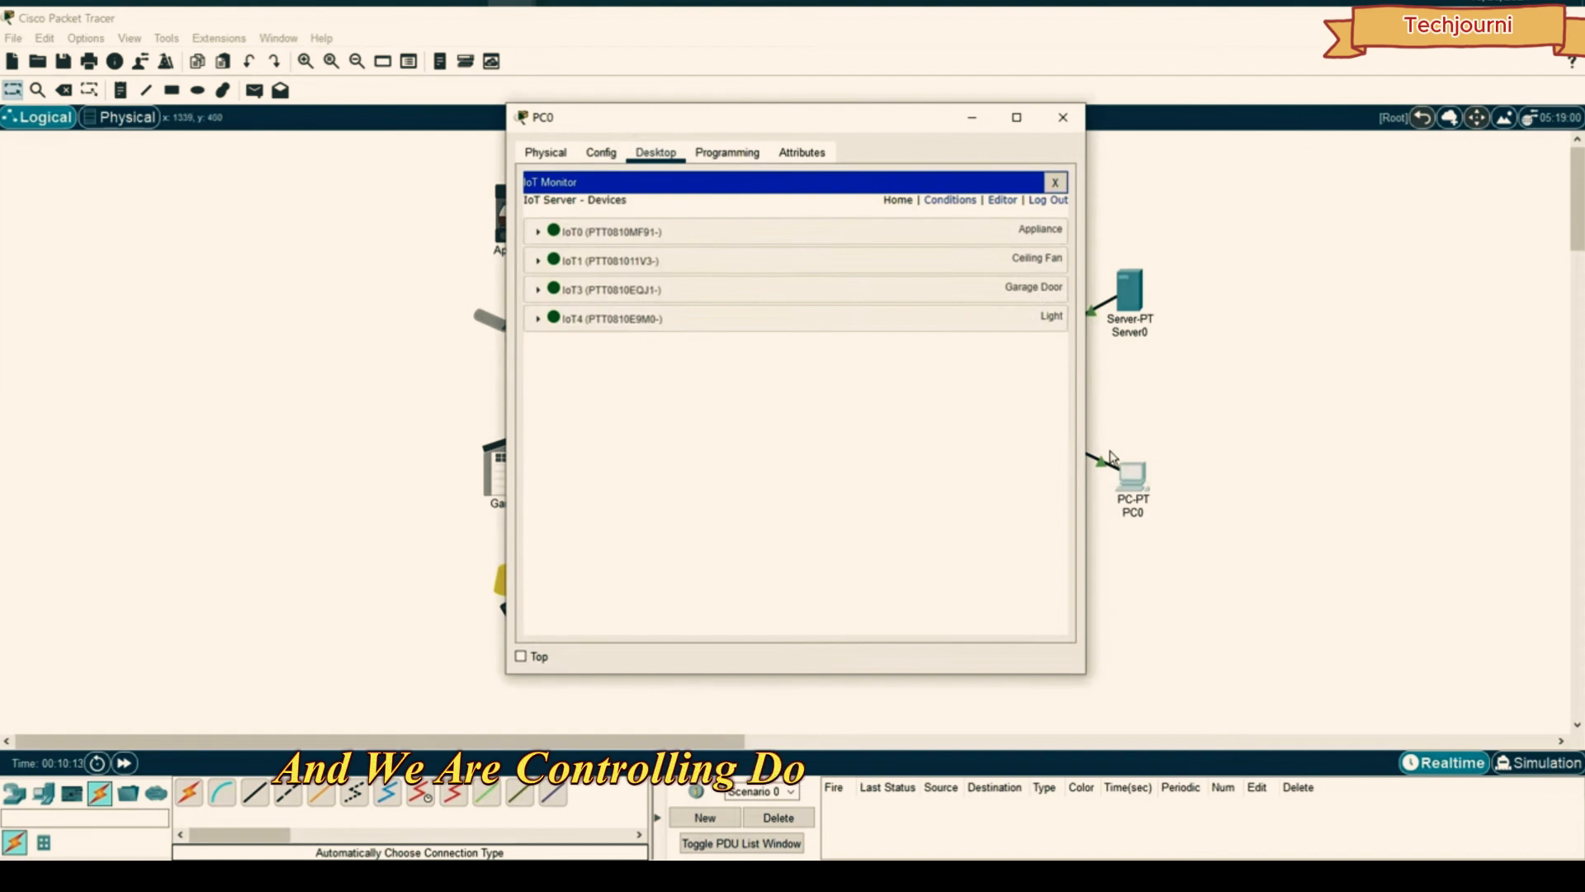
left_click_drag(865, 124, 818, 139)
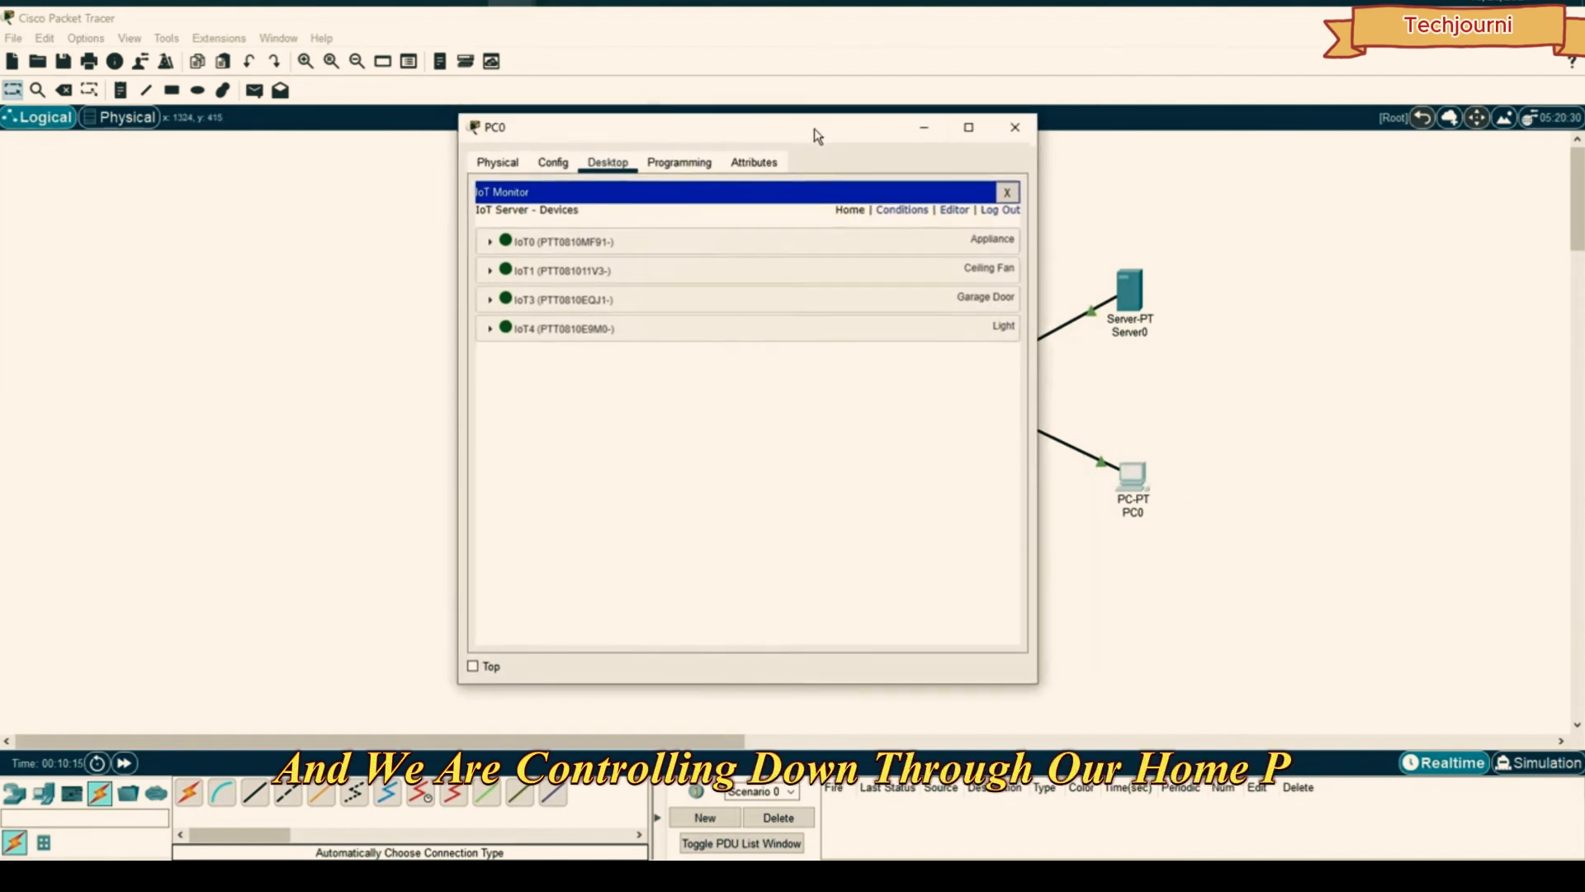
left_click_drag(626, 180, 1020, 177)
left_click(886, 273)
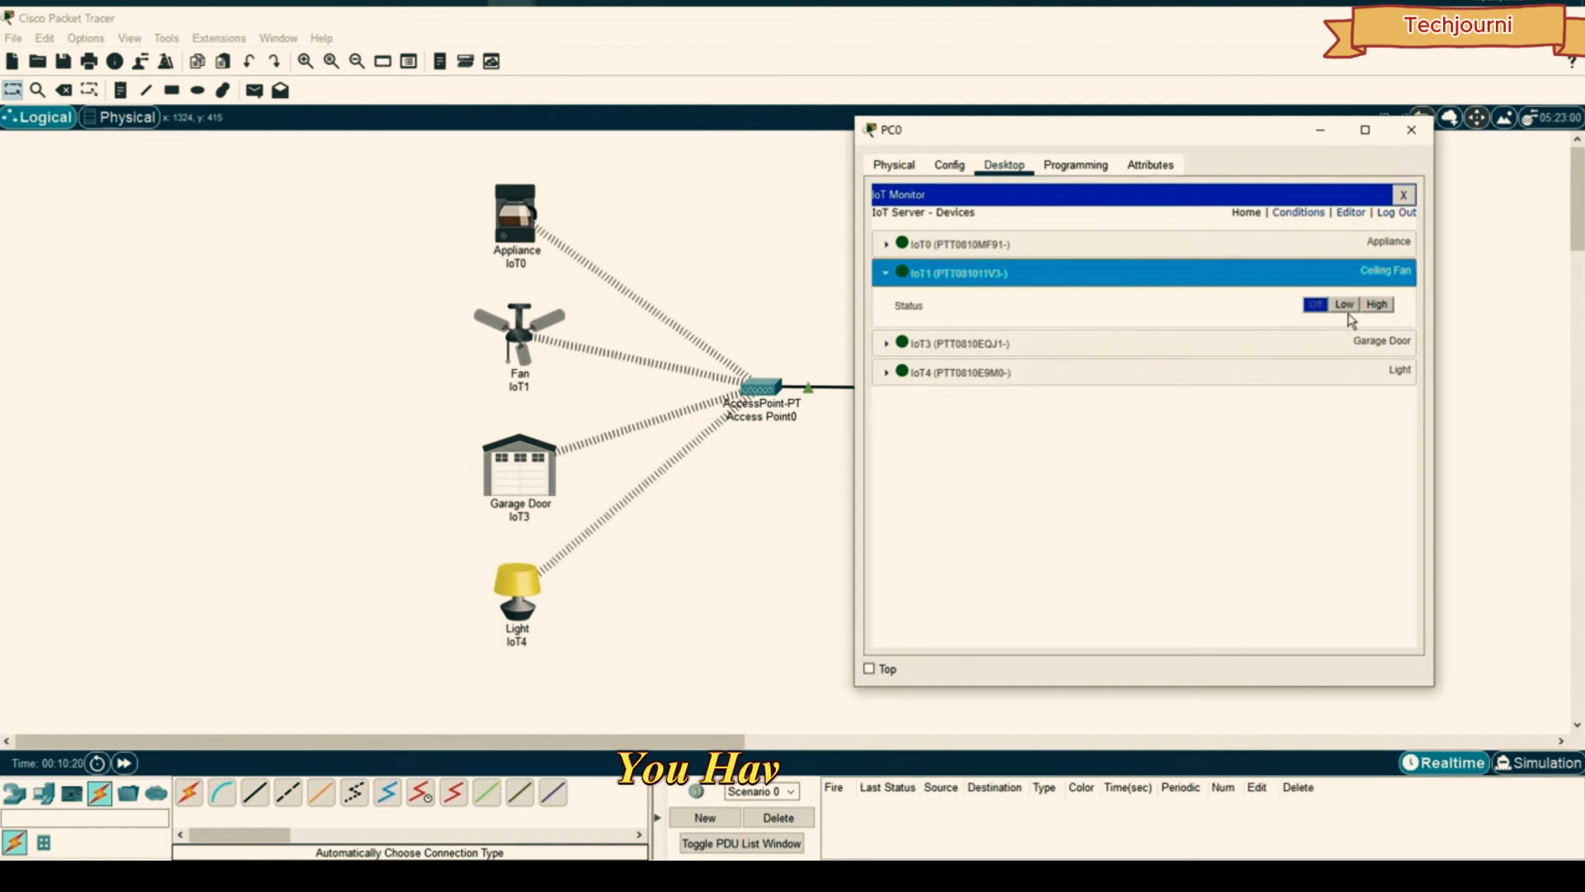
left_click(1377, 307)
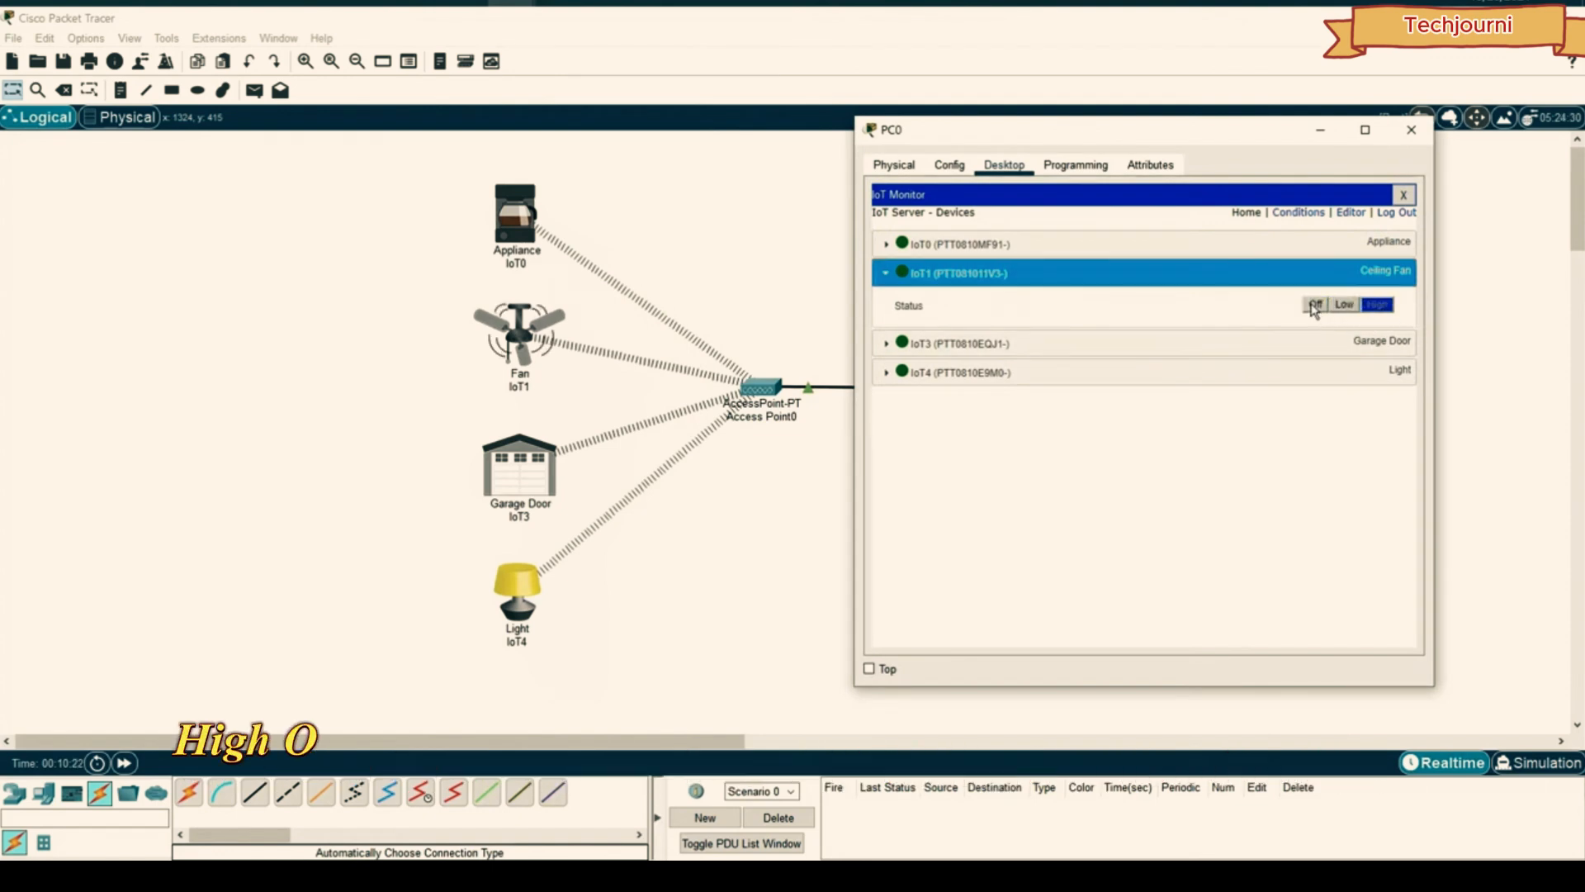
left_click(1367, 343)
left_click(1379, 376)
left_click(1378, 377)
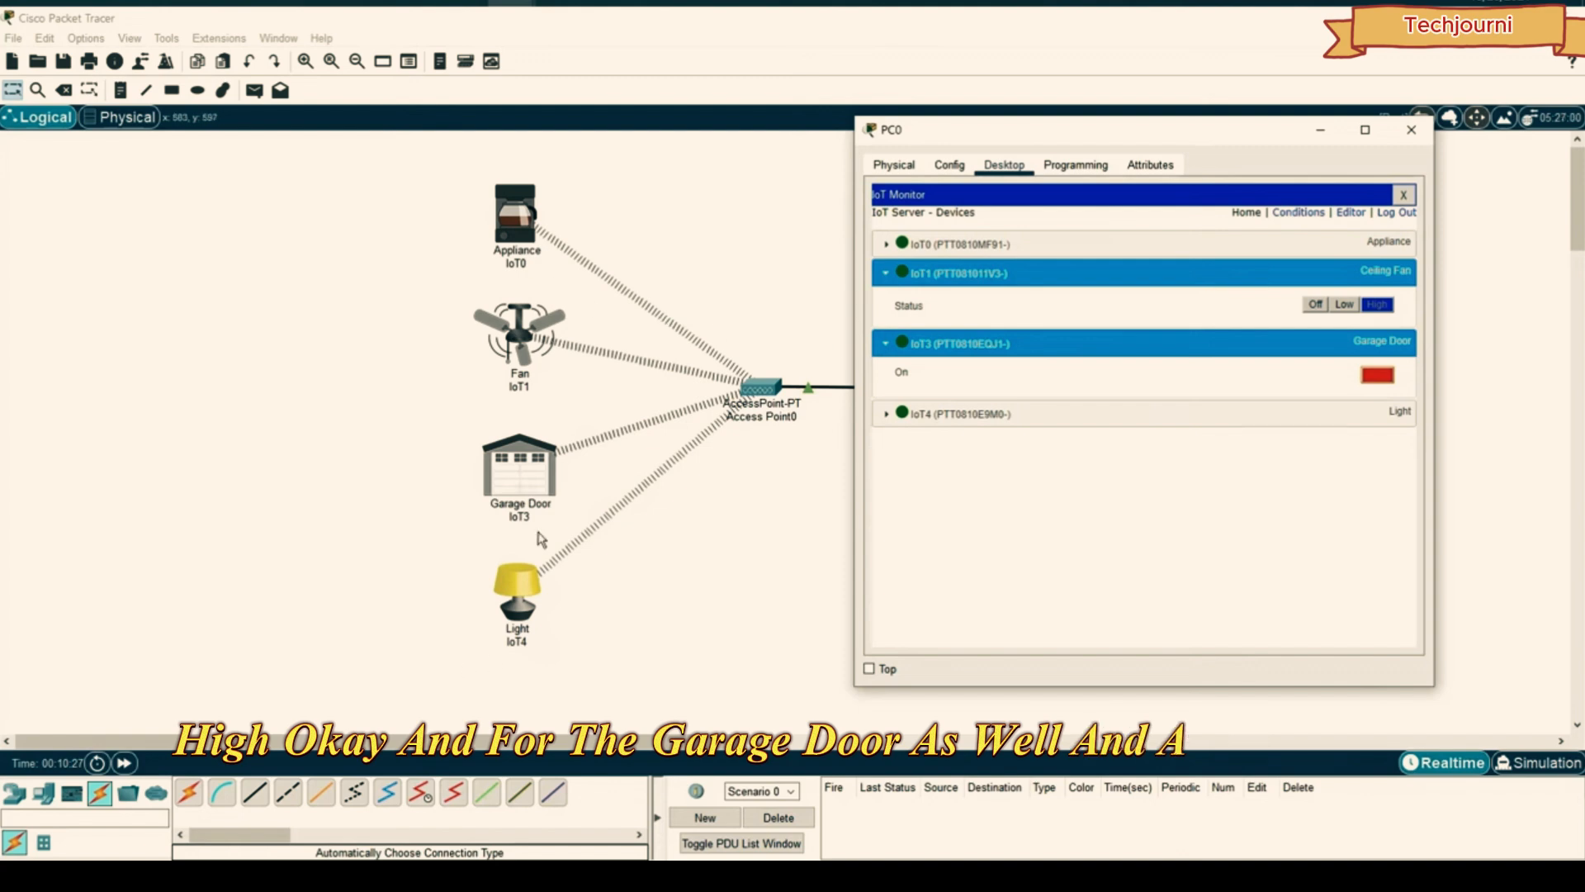
left_click(1413, 126)
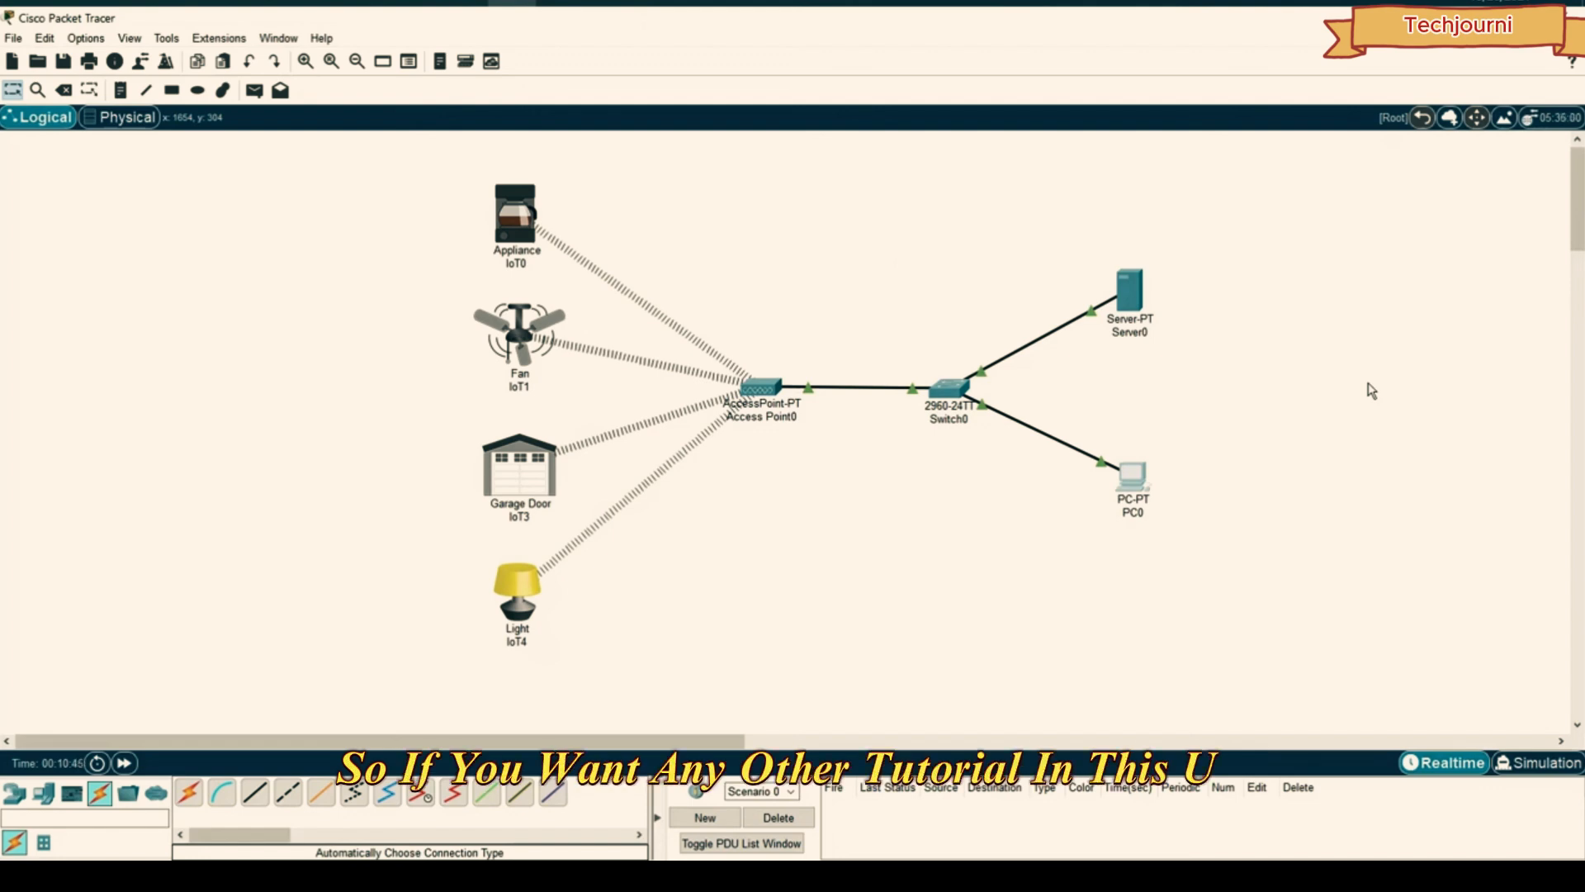
- Browse the device catalogue: Network Devices, then End Devices > Home and the next subcategory
left_click_drag(1269, 141, 1256, 335)
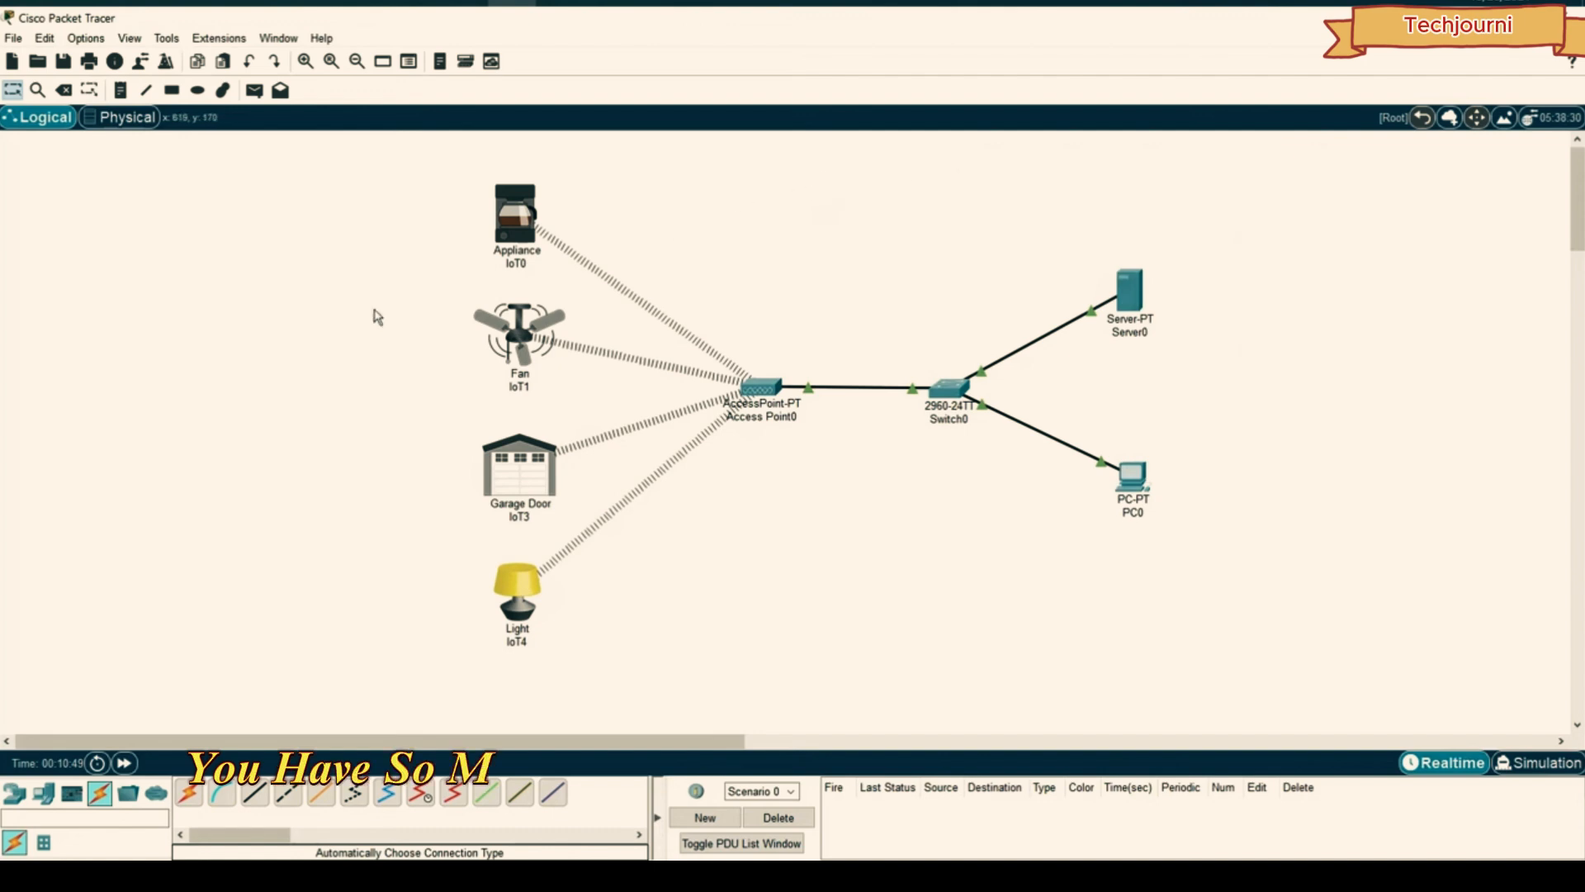
left_click(14, 794)
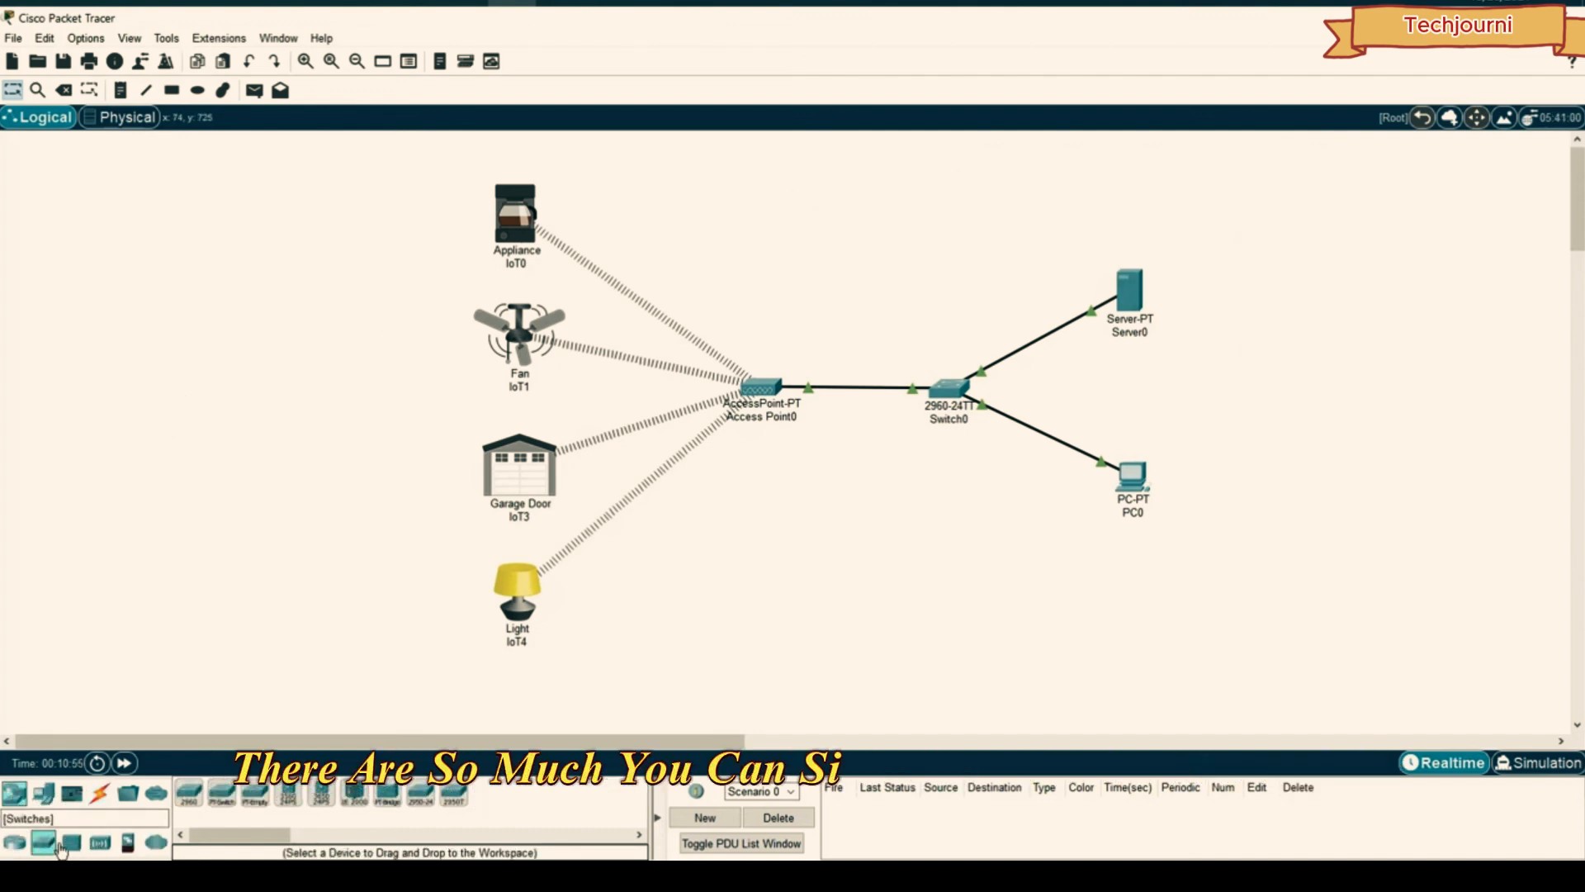
left_click(43, 794)
left_click(43, 843)
left_click(73, 842)
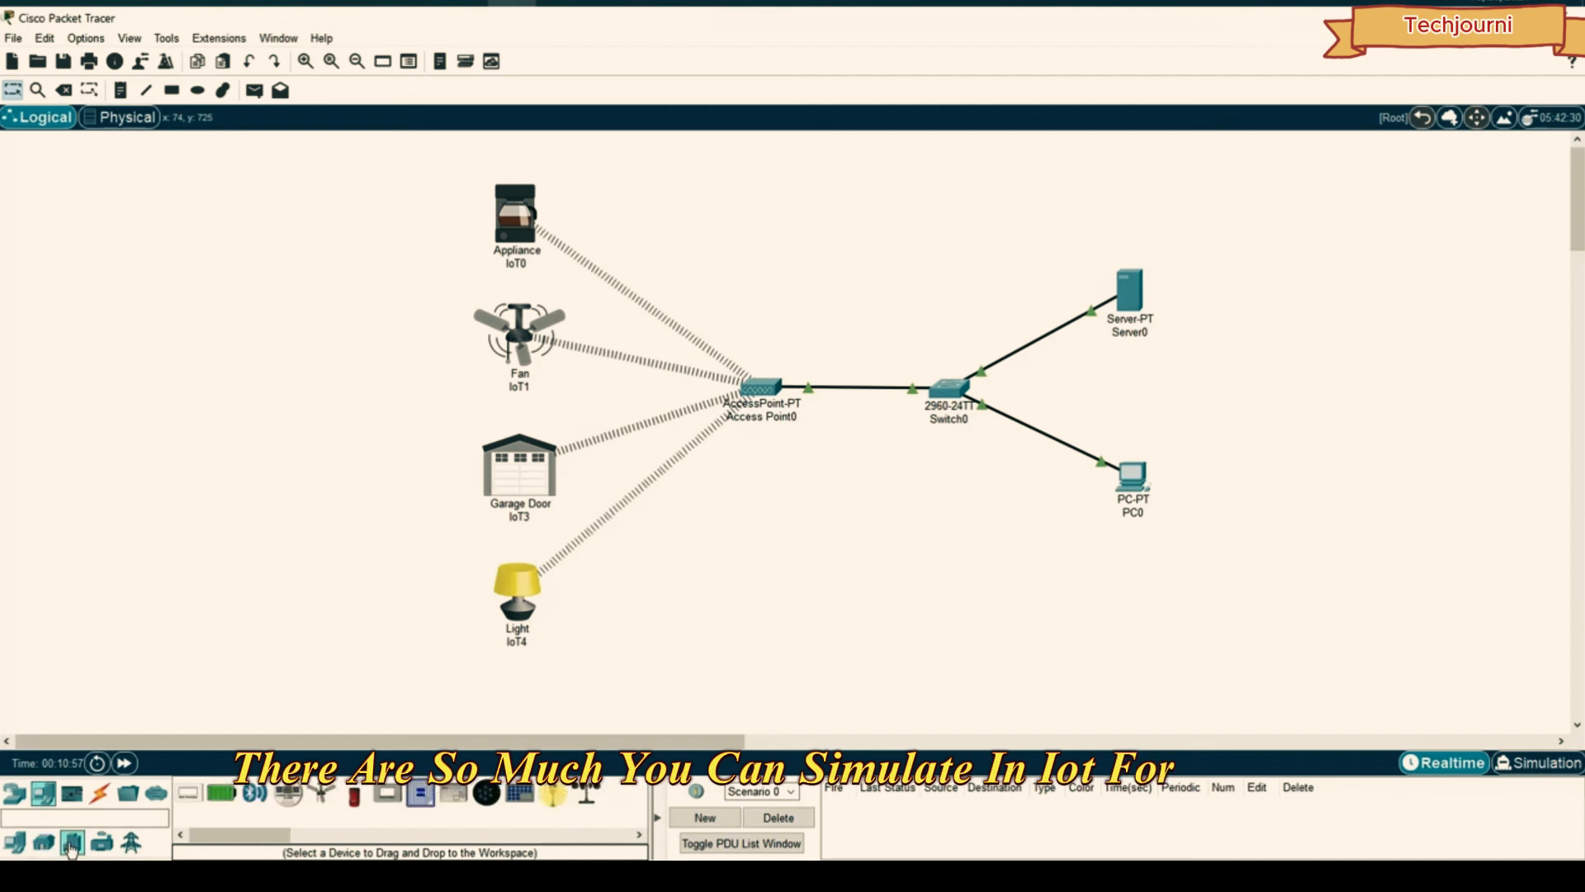